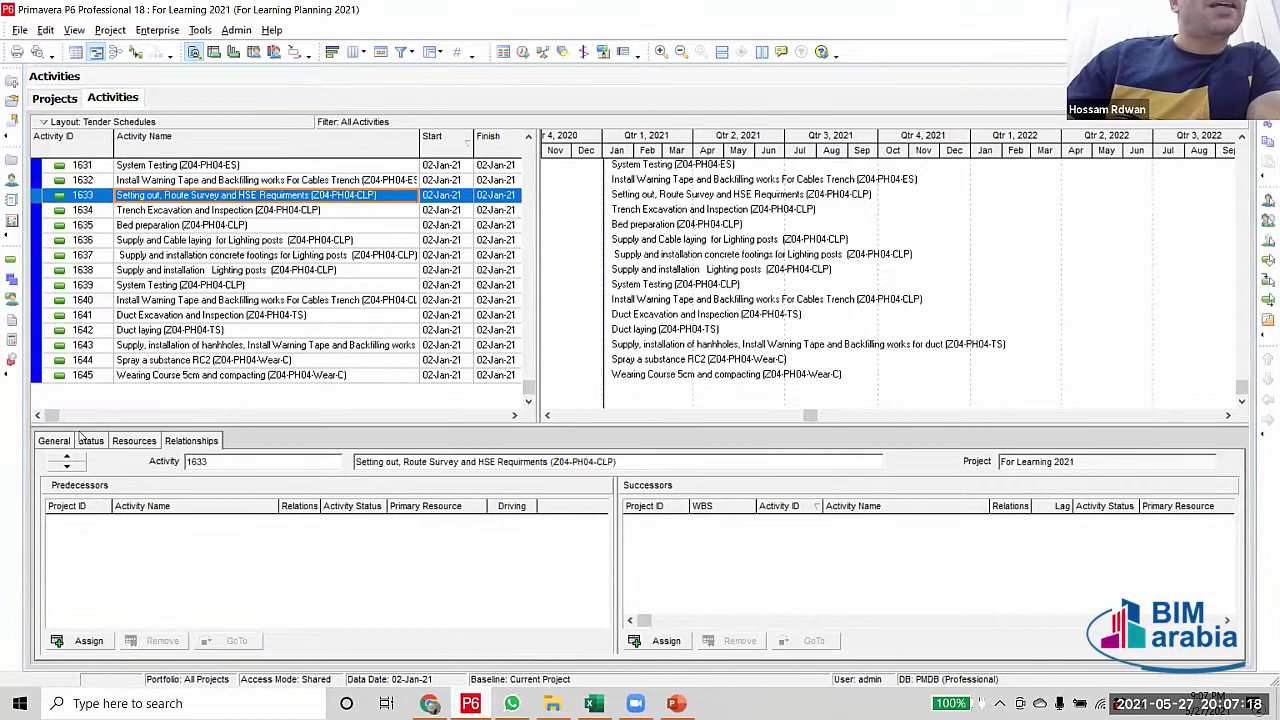
Review the resources assigned to activities 1633 and 1634, and open the project's WBS view
click(140, 441)
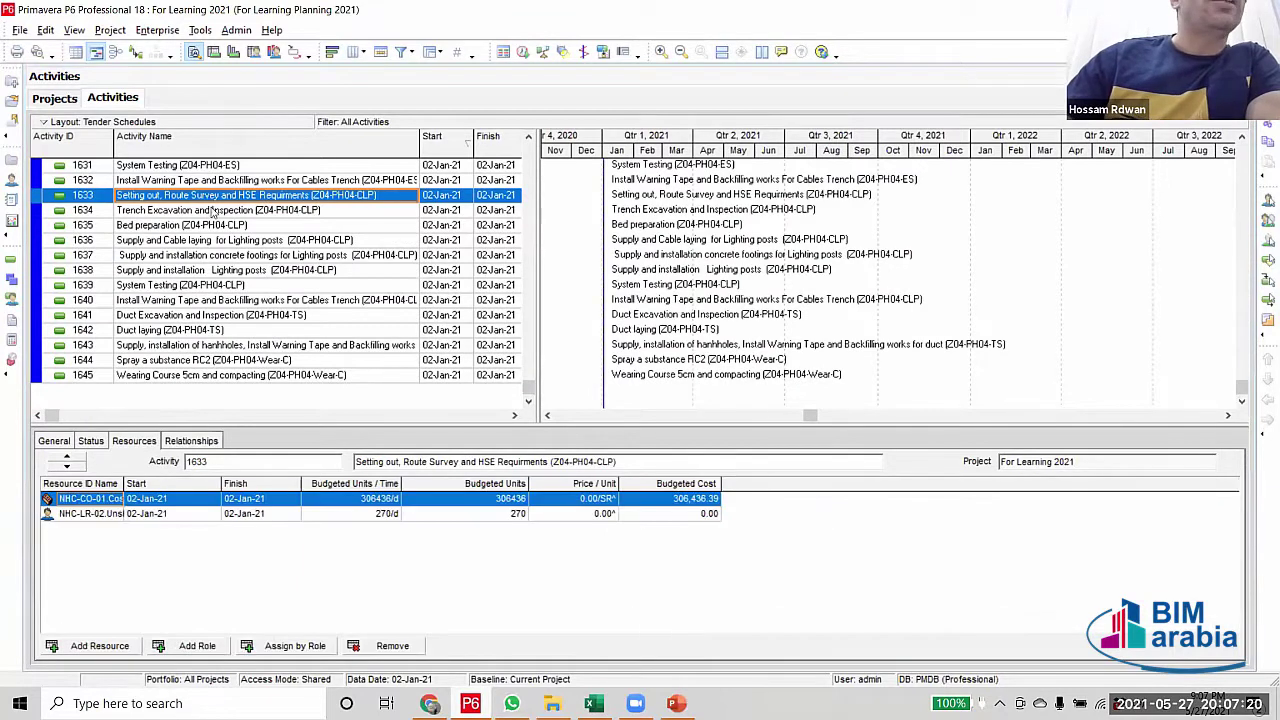
key(Down)
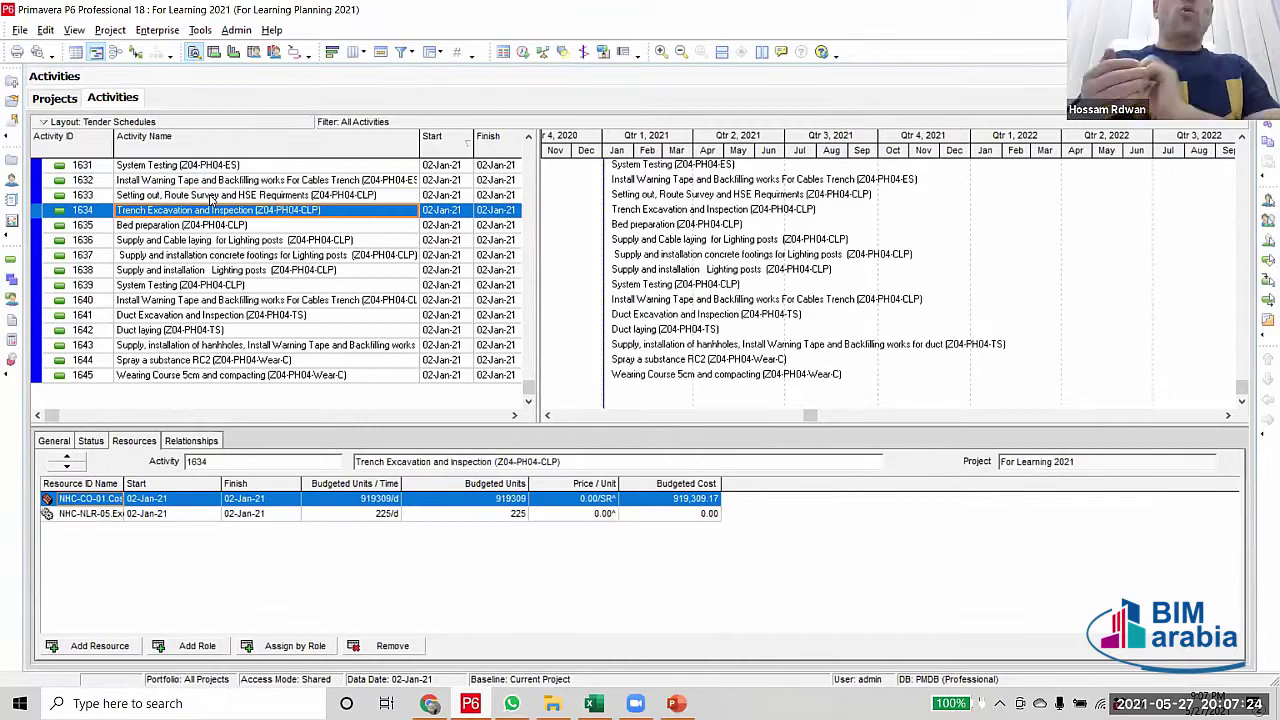
click(12, 284)
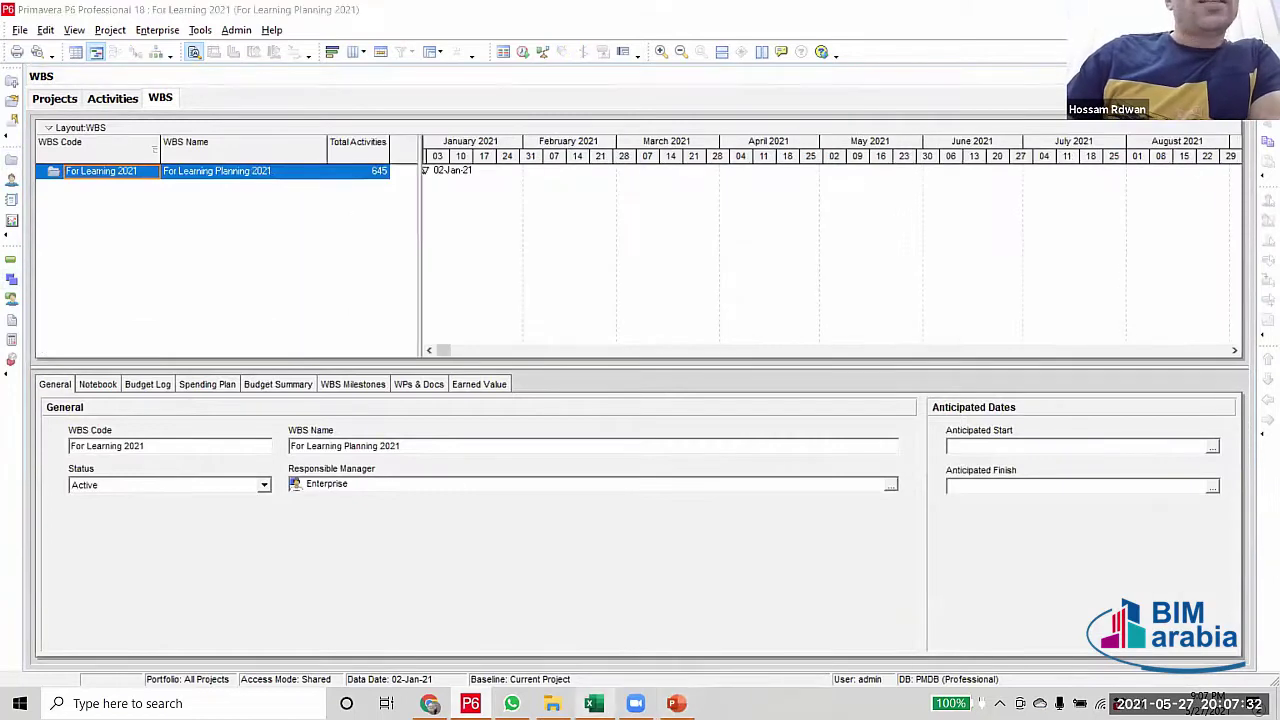
Switch to the Excel workbook and copy the site name "Al Shifa Land Site 61" from cell C2 of the WBS sheet
key(alt+Tab)
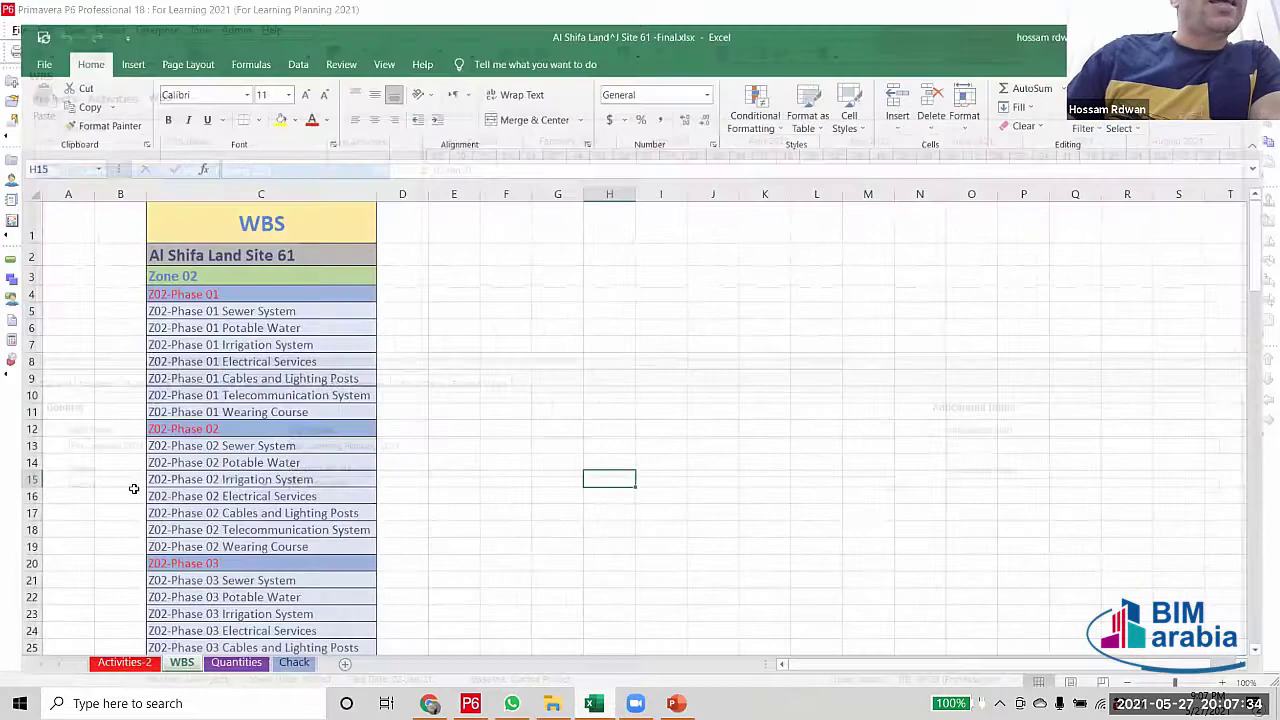
key(ctrl+Page_Up)
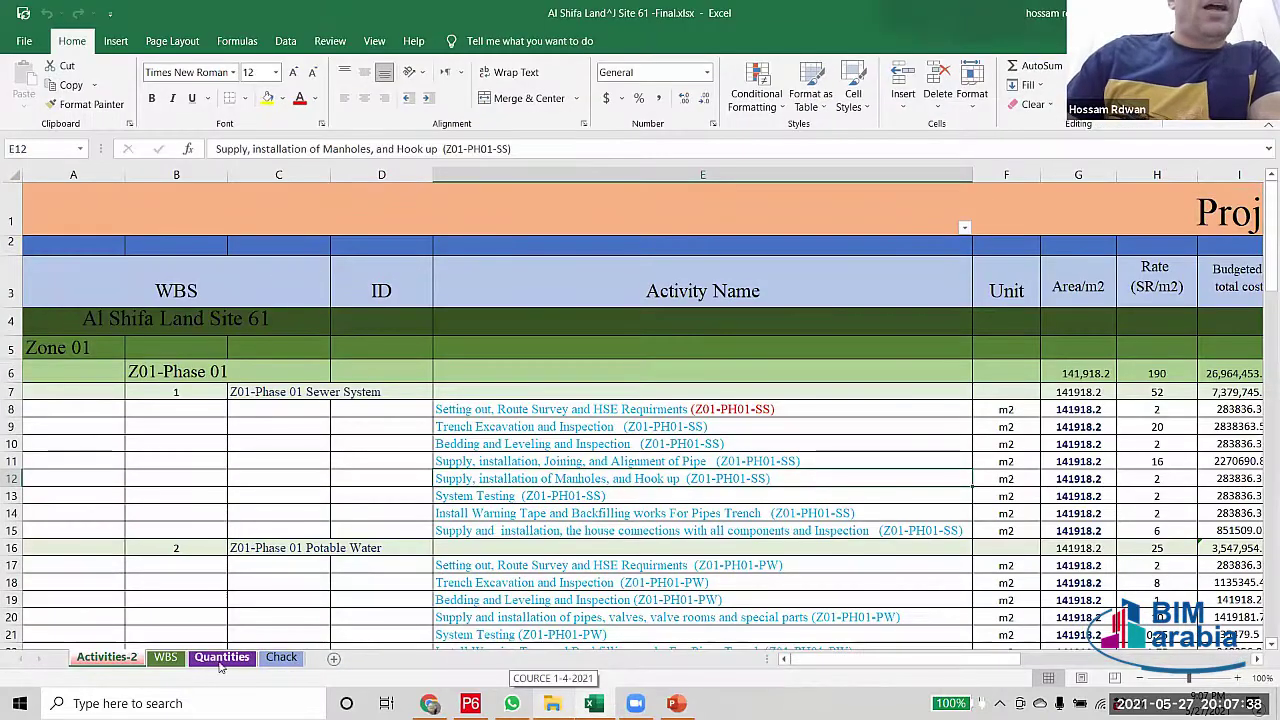
click(170, 660)
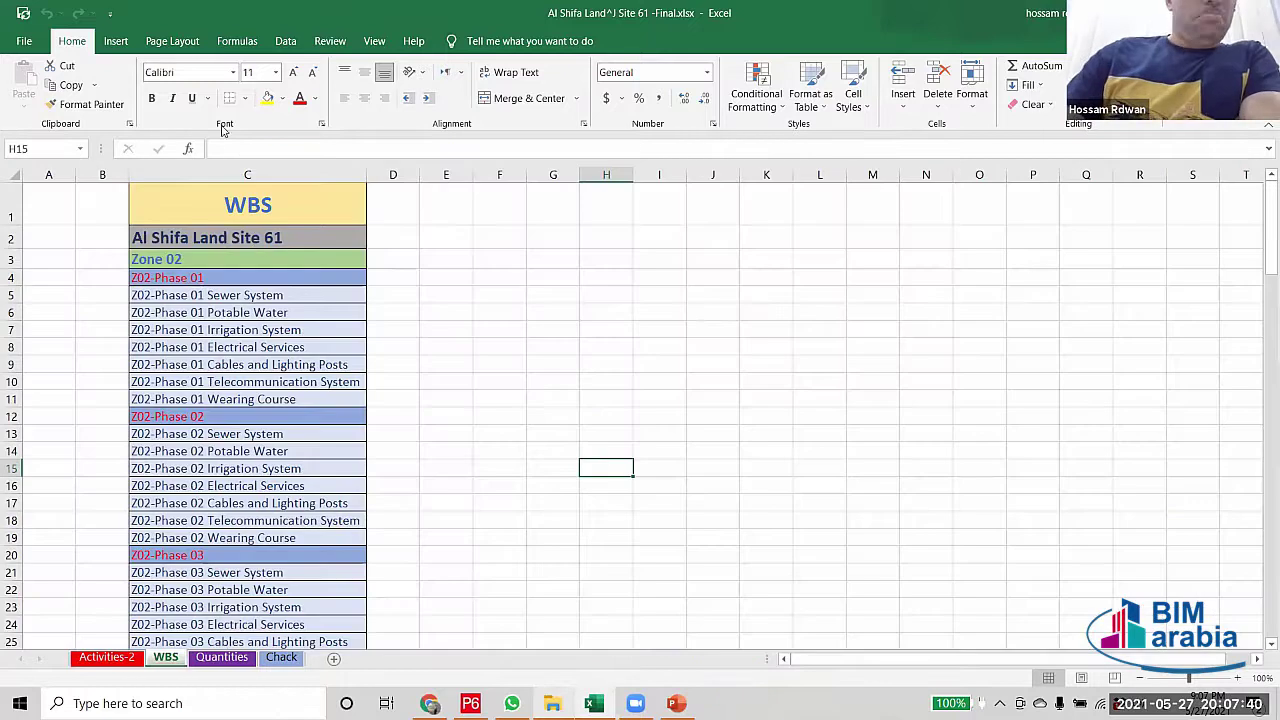
click(235, 238)
drag(318, 149, 192, 150)
key(ctrl+c)
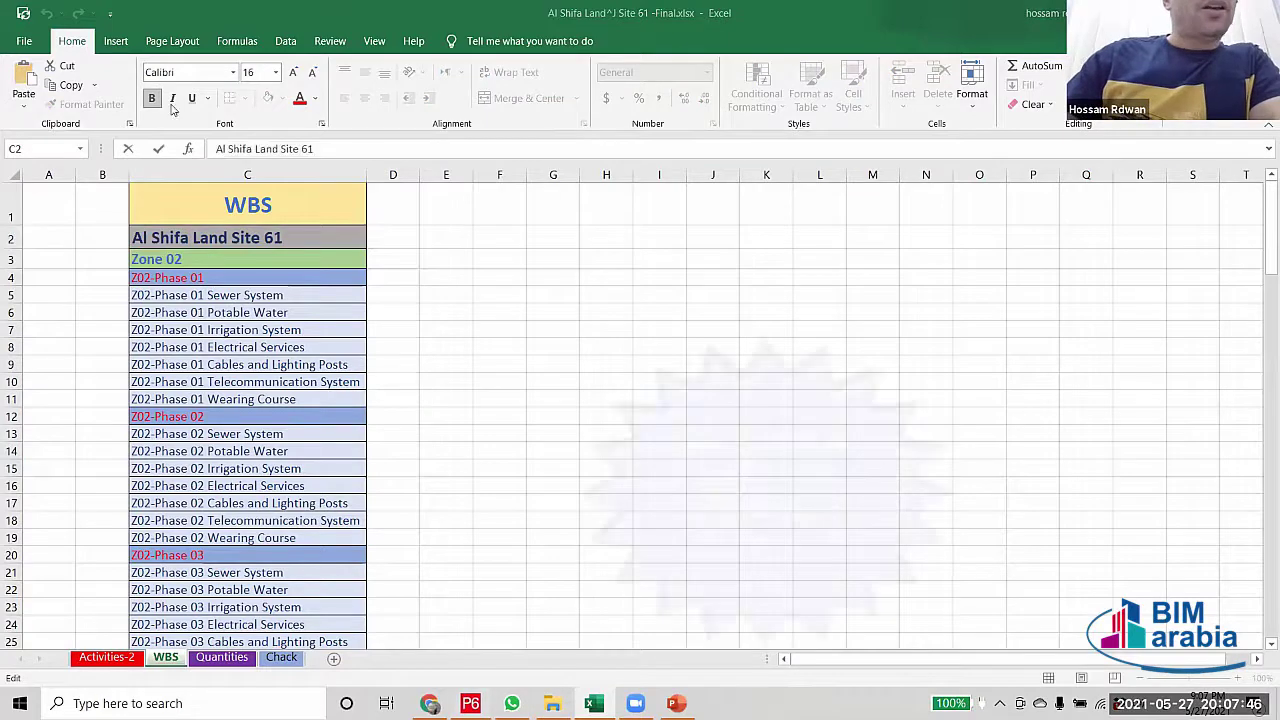
Switch back to Primavera P6 and replace the root WBS element's name with the copied "Al Shifa Land Site 61"
key(alt+Tab)
click(278, 175)
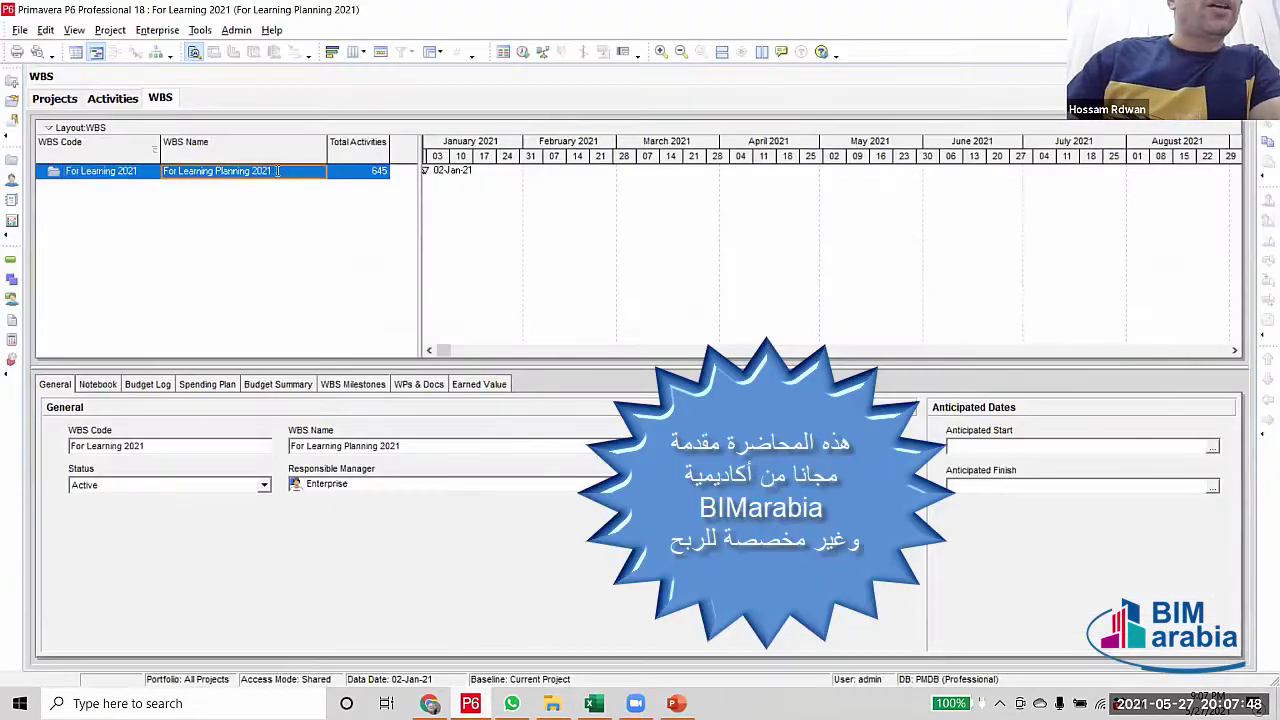
drag(278, 171, 189, 171)
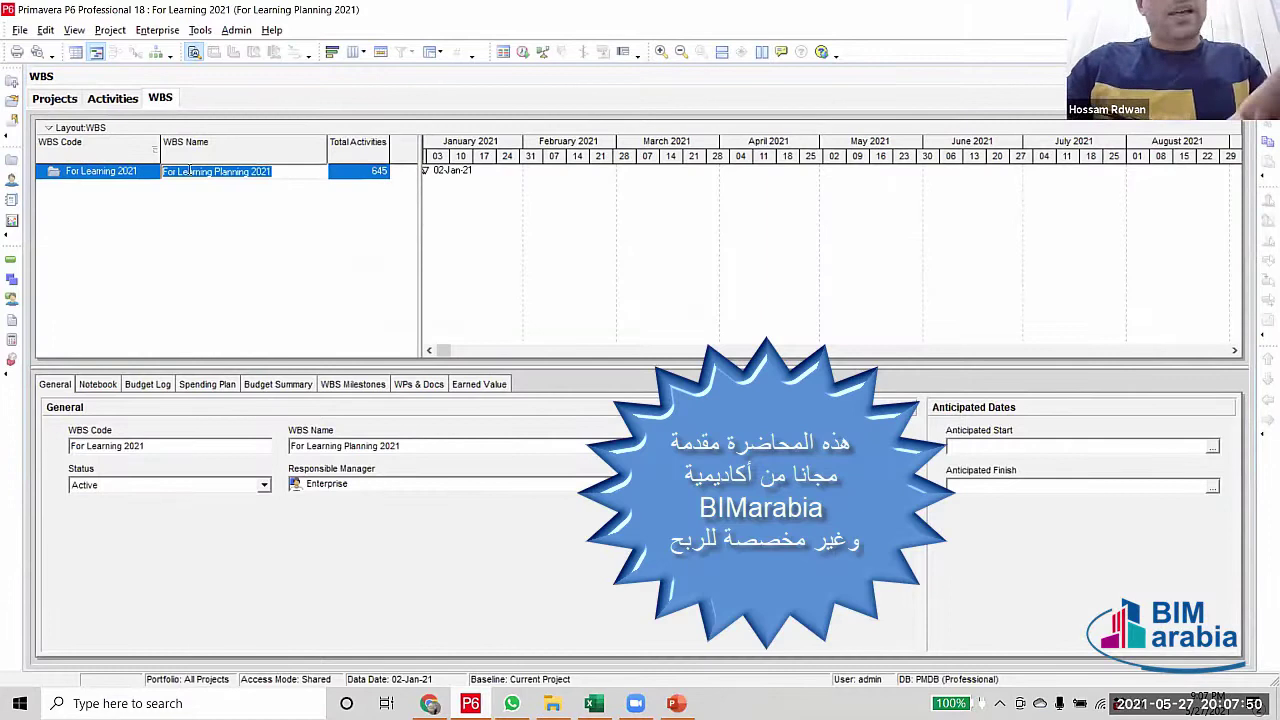
key(ctrl+v)
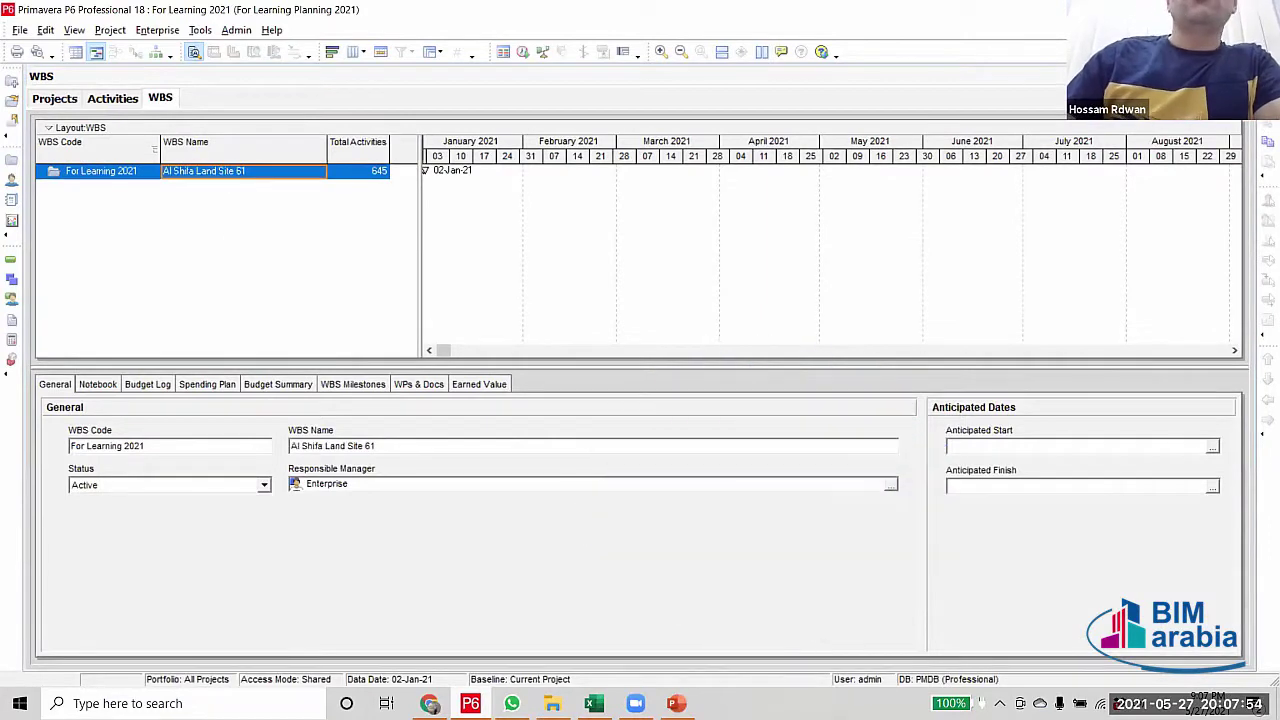
Add a WBS element beneath the root and name it "Zone 02", copied from cell C3 of the Excel WBS sheet
key(Insert)
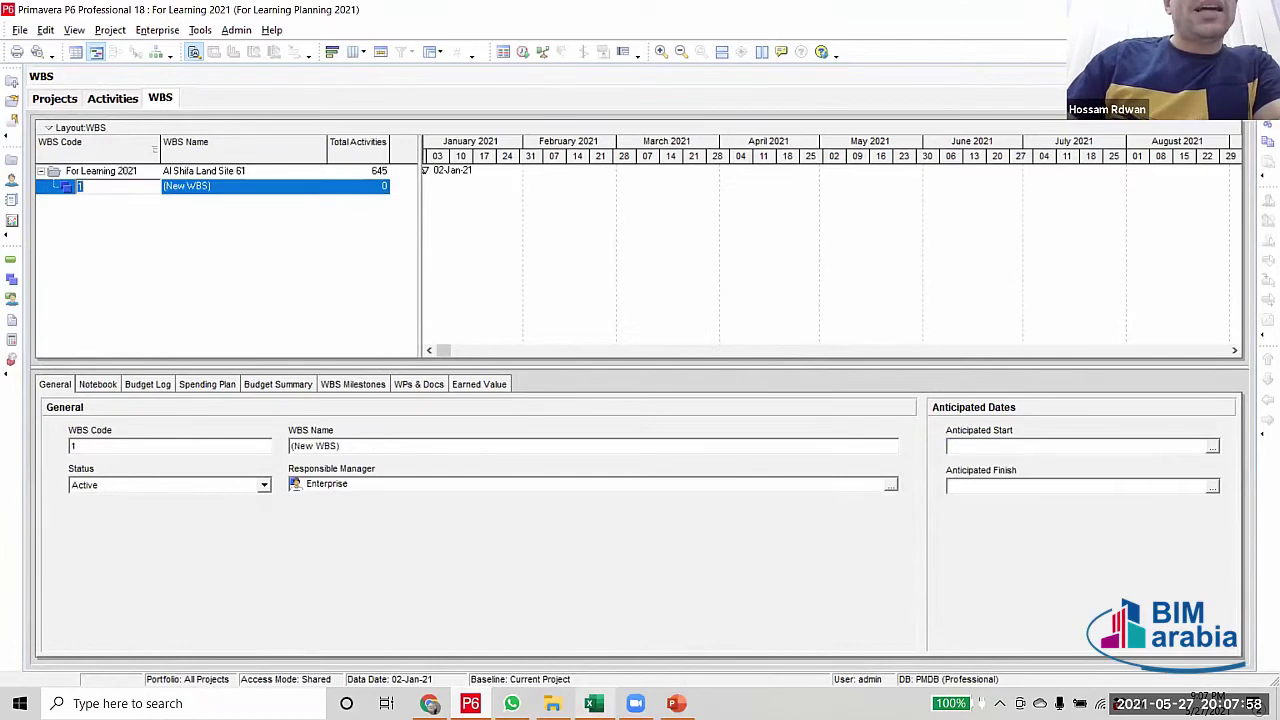
click(594, 703)
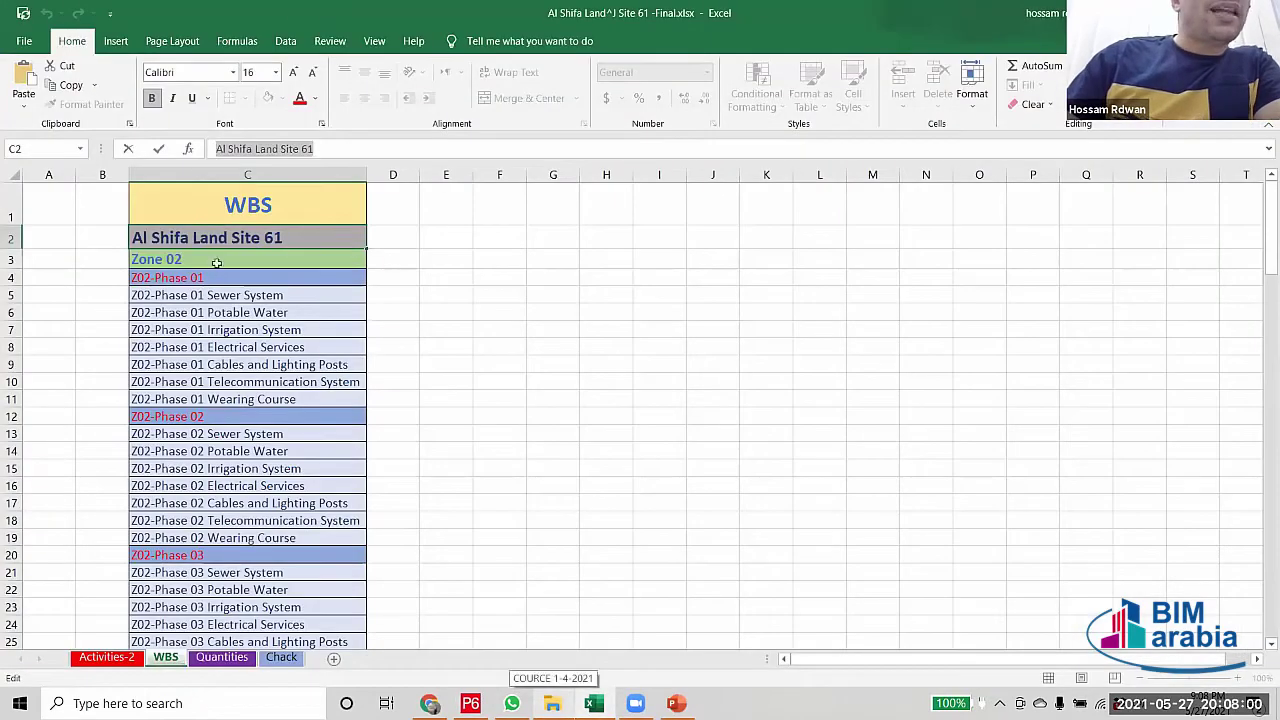
click(206, 258)
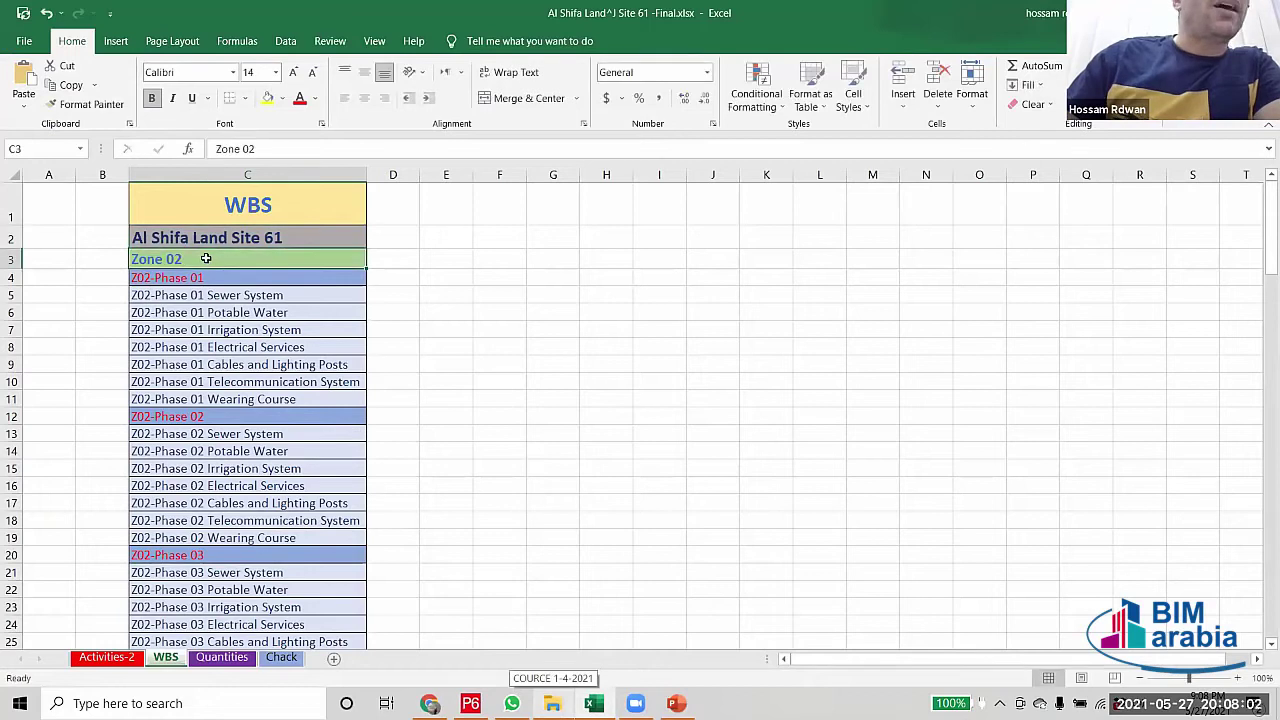
triple_click(240, 148)
key(ctrl+c)
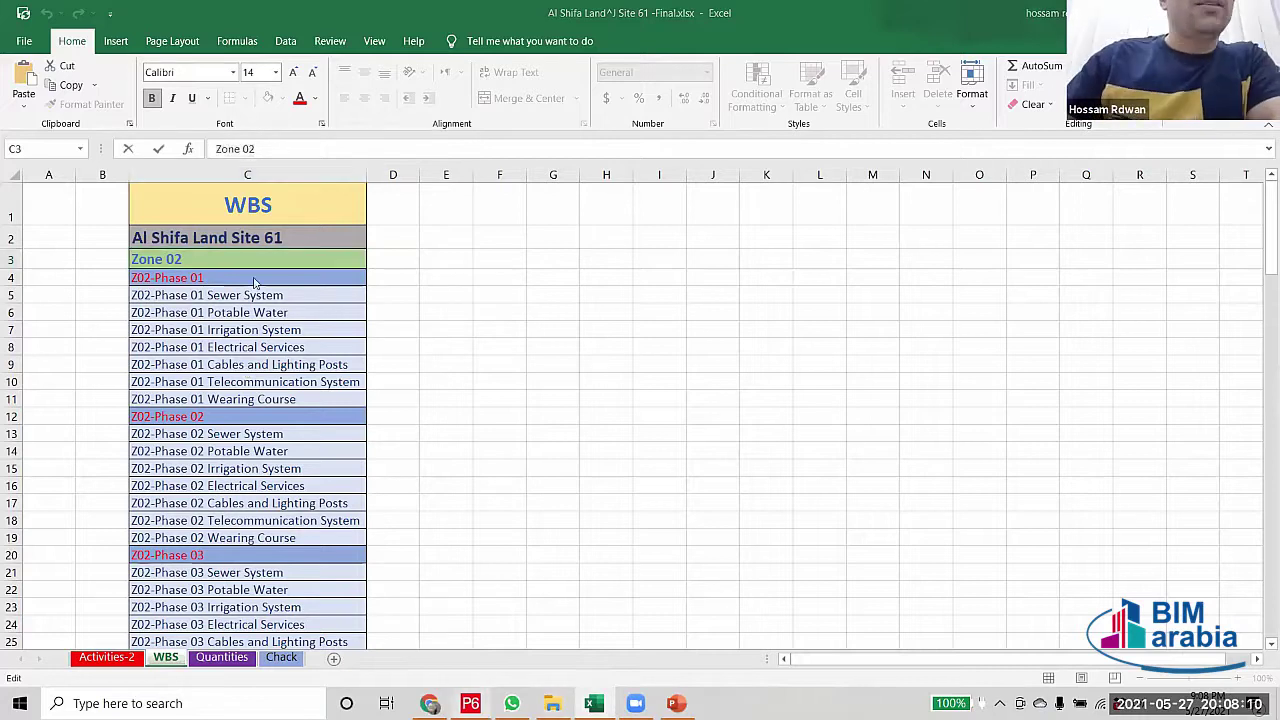
key(alt+Tab)
click(224, 187)
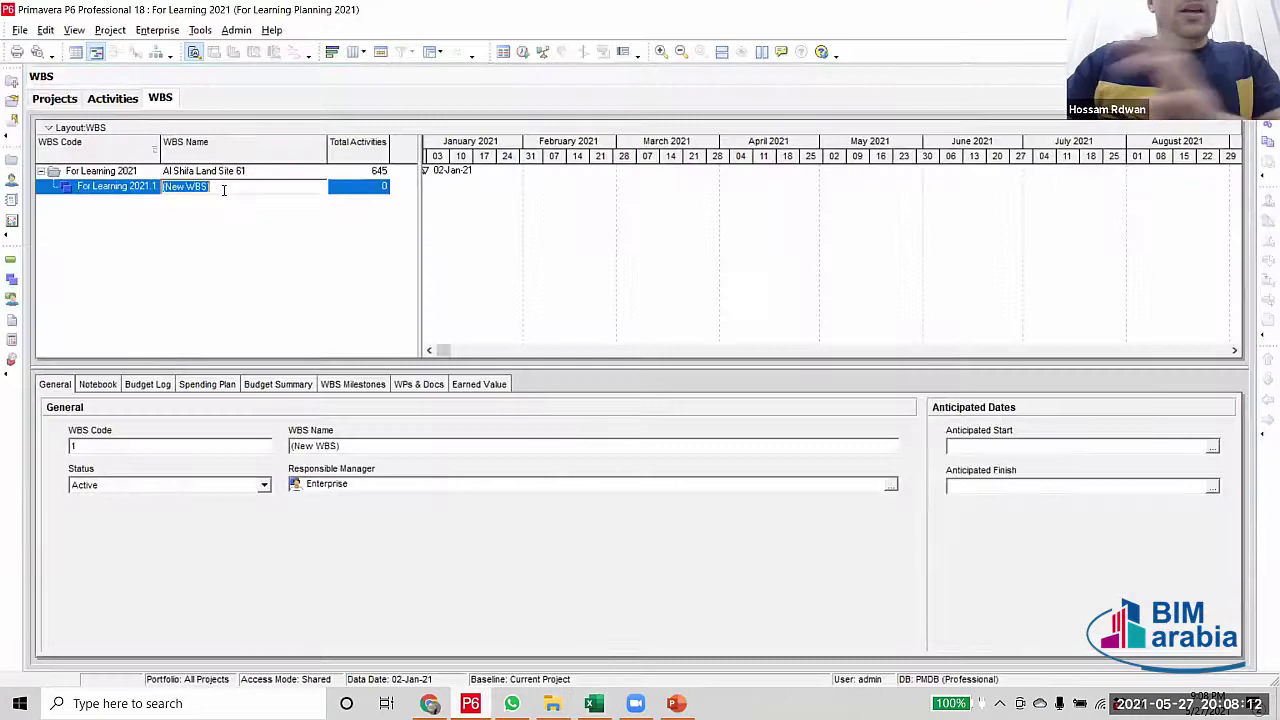
key(ctrl+v)
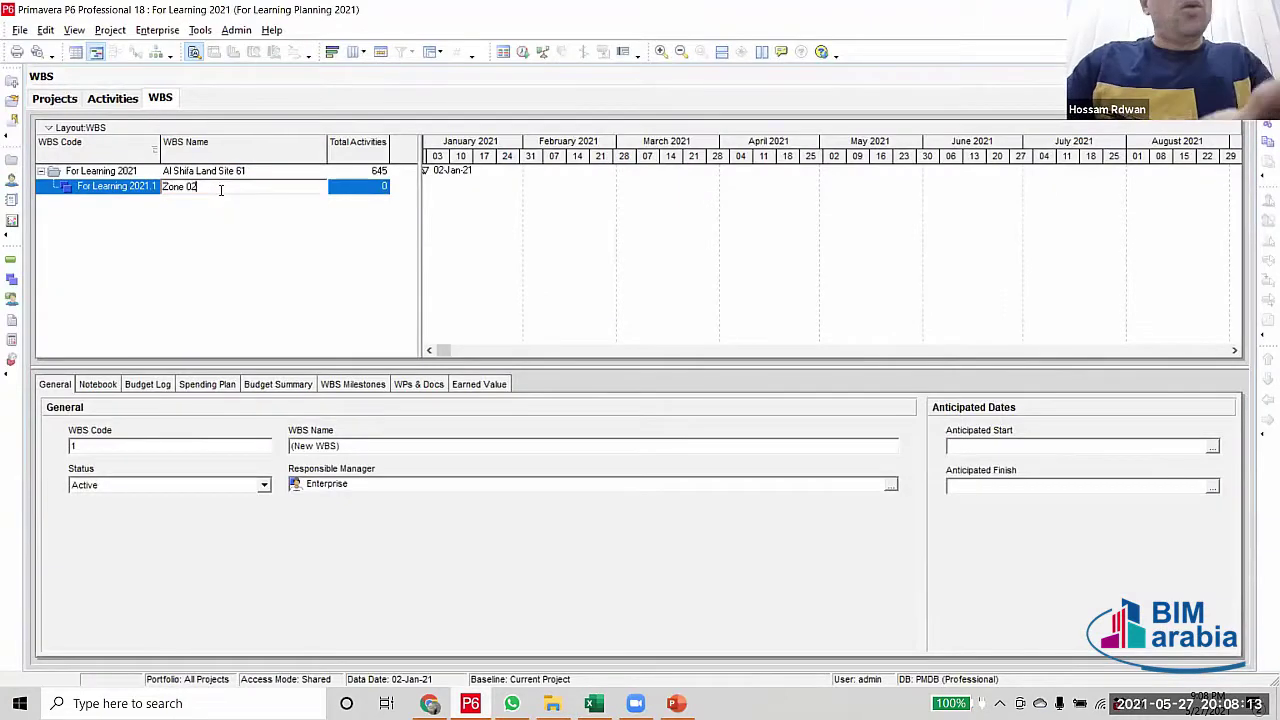
Try to change the root element's WBS code to 0
click(150, 173)
click(146, 171)
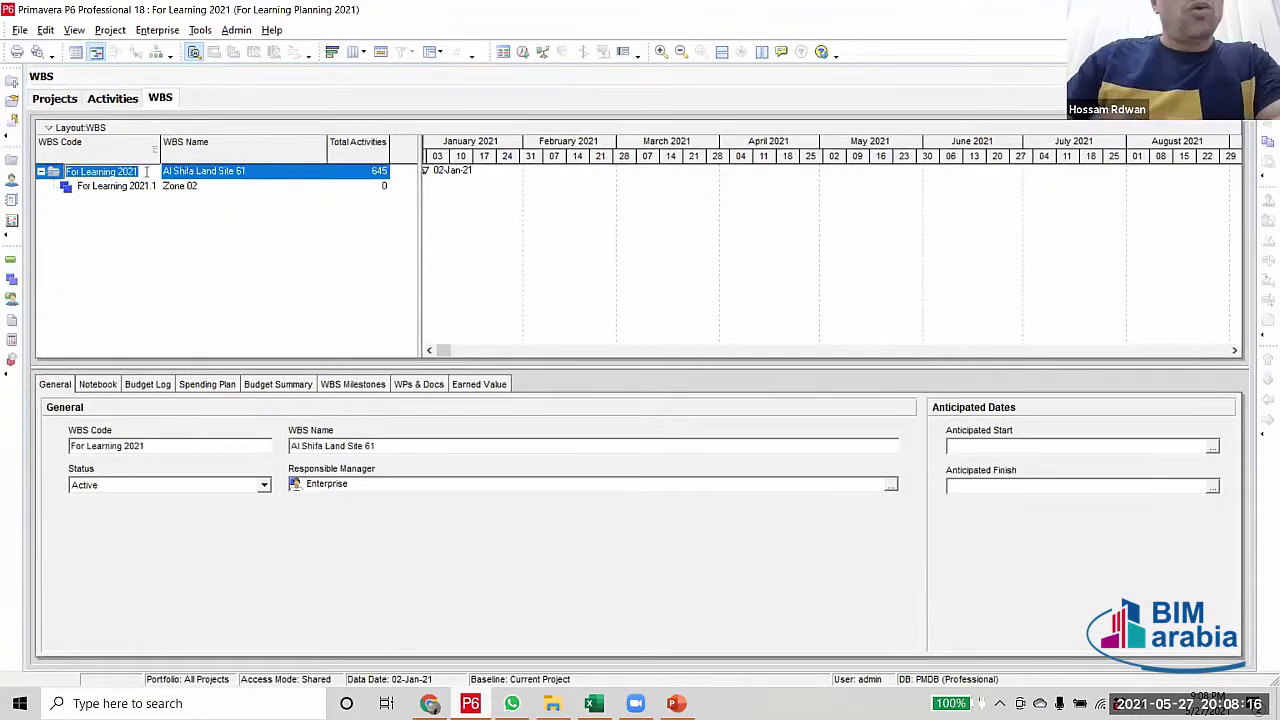
text(0)
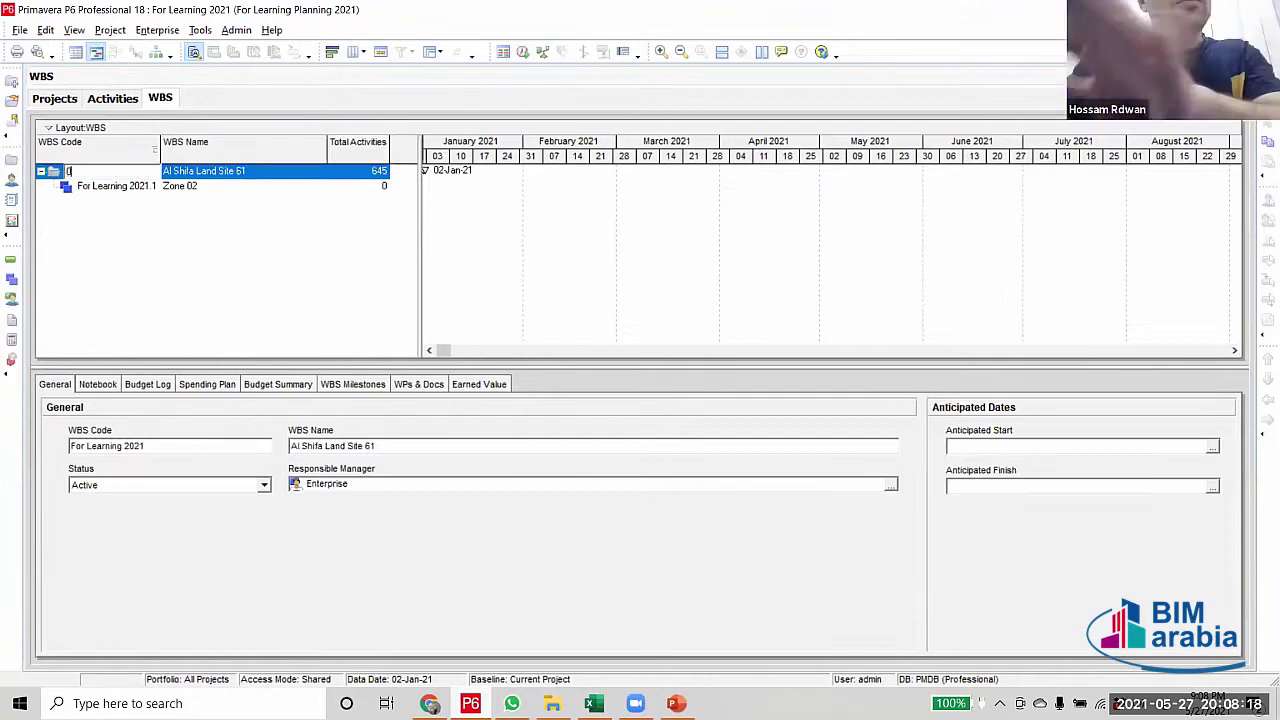
click(152, 190)
click(642, 380)
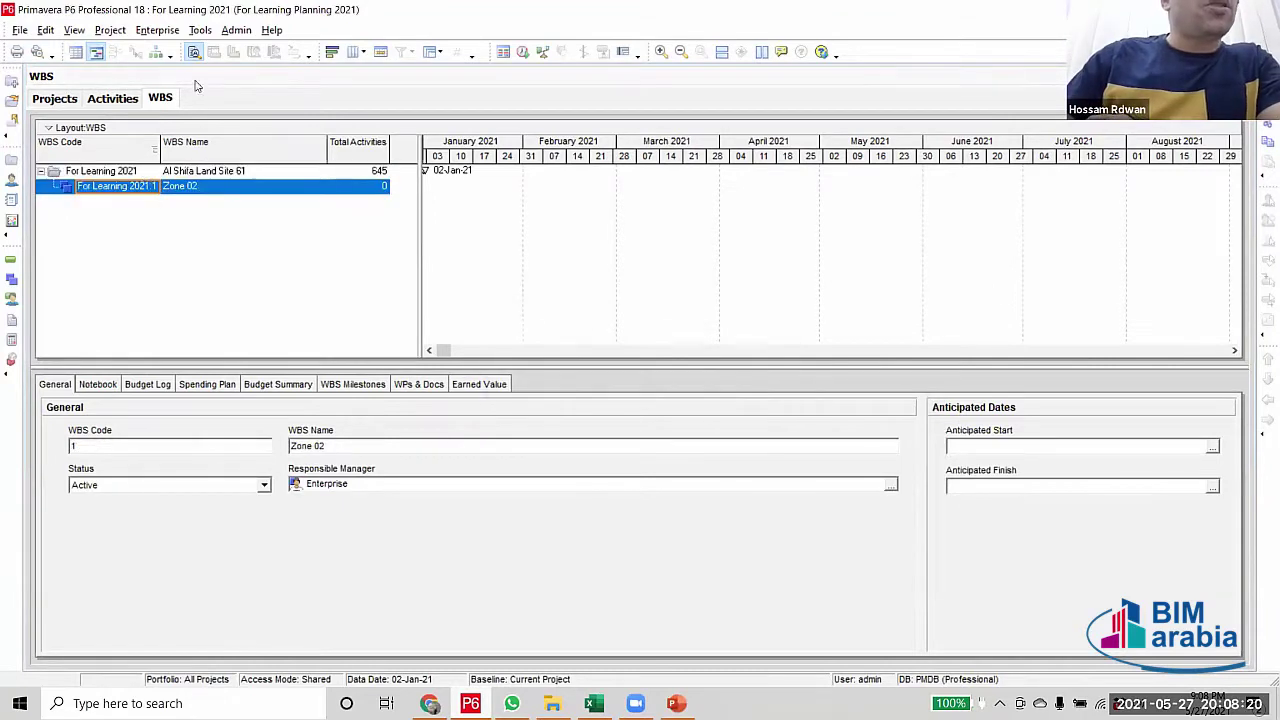
Set the WBS code of the root element "Al Shifa Land Site 61" to 01
click(145, 172)
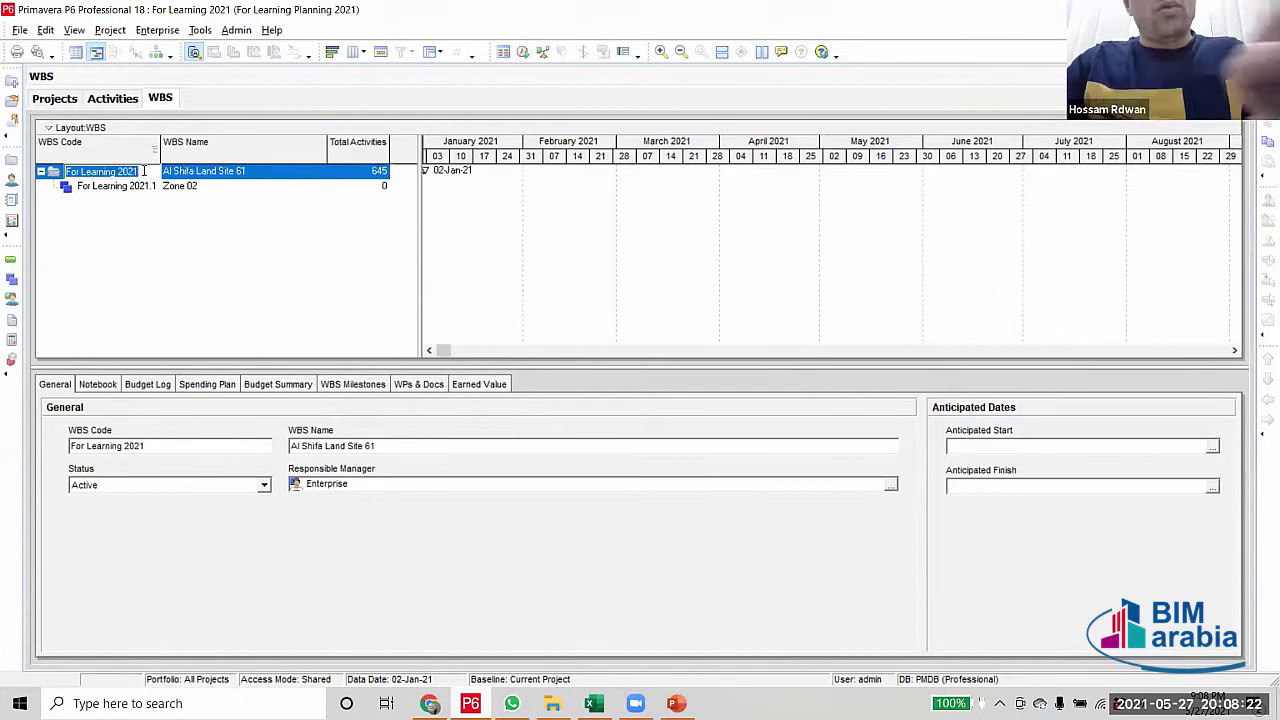
text(0)
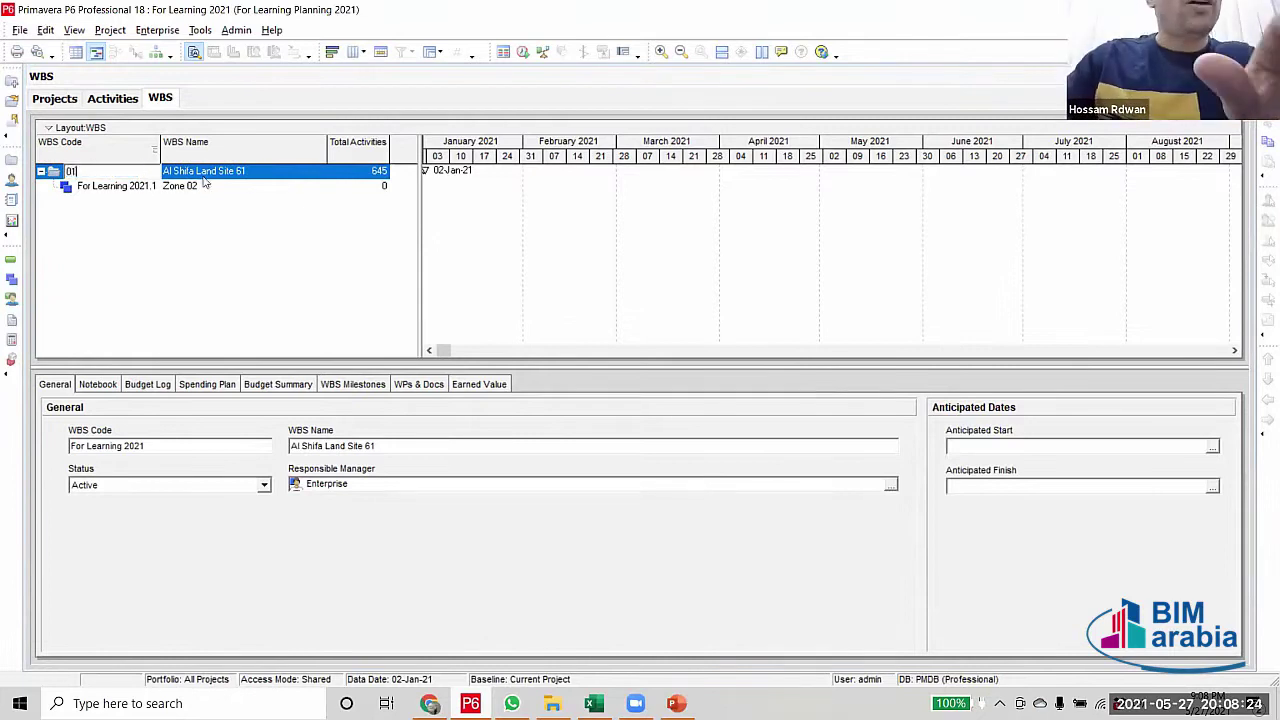
text(1)
key(Return)
click(207, 187)
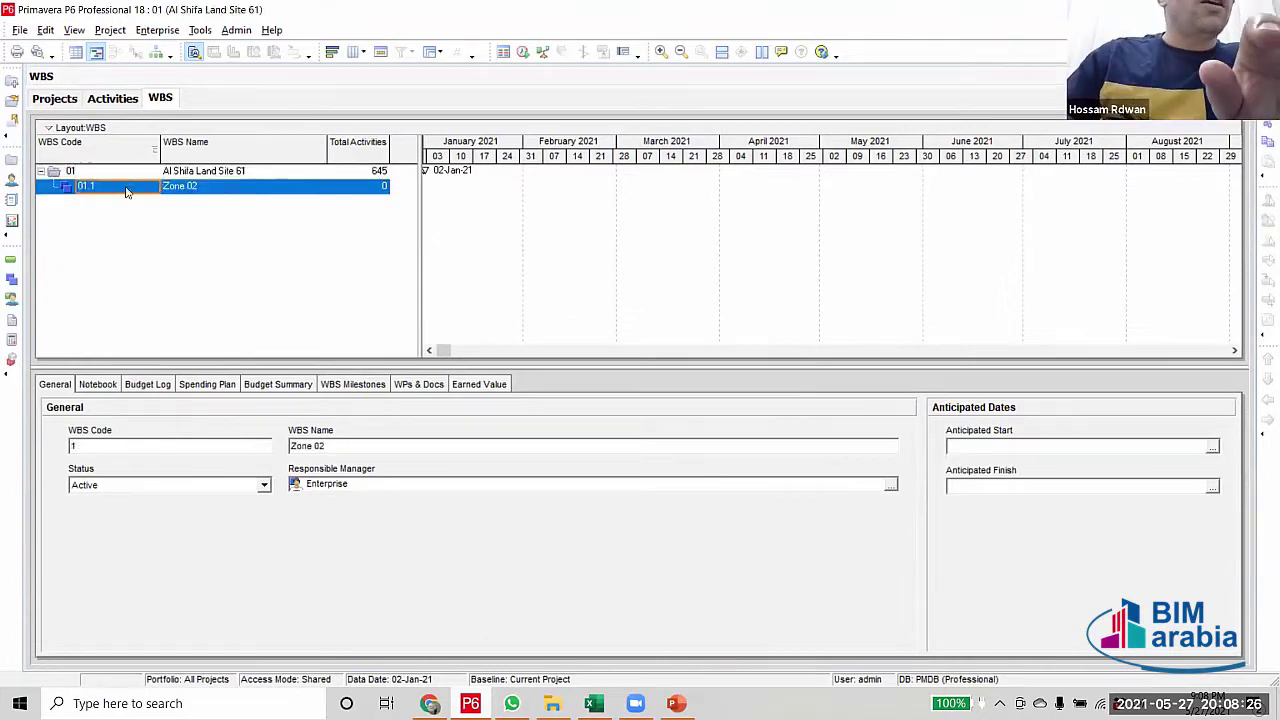
Rename the WBS element beneath the root to "Zone 01"
click(229, 189)
click(213, 187)
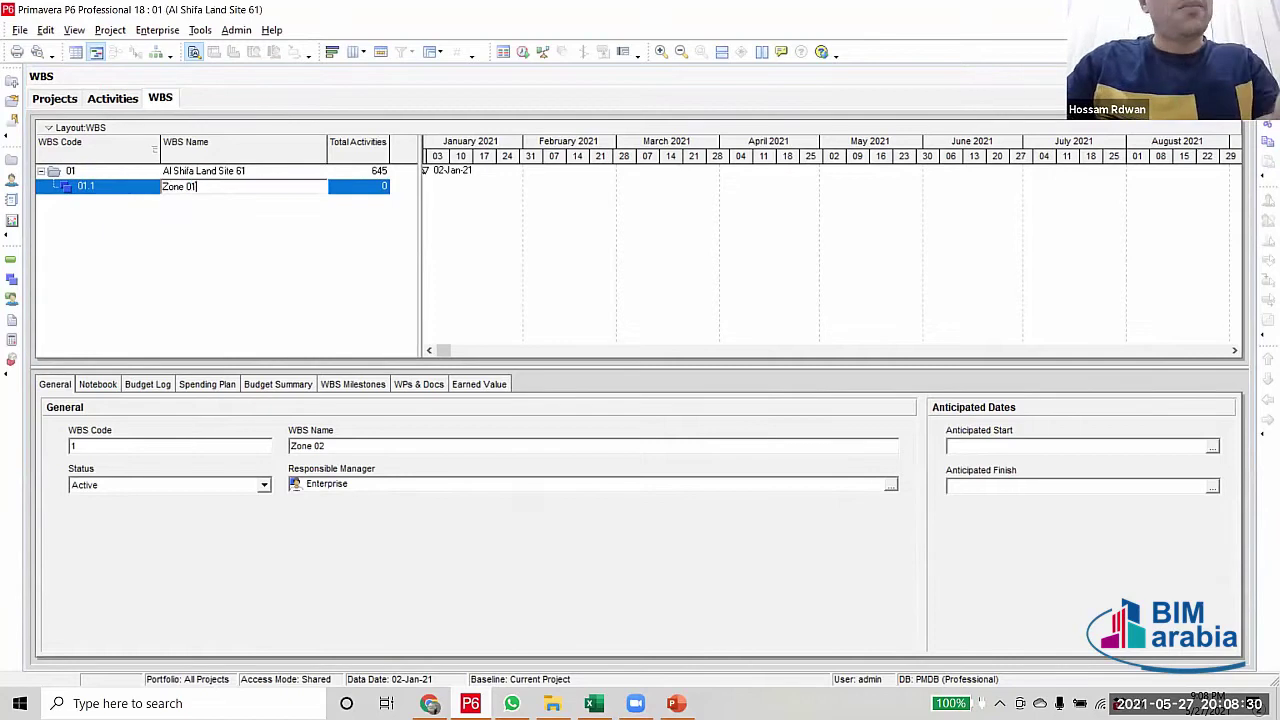
text(1)
click(251, 176)
click(247, 190)
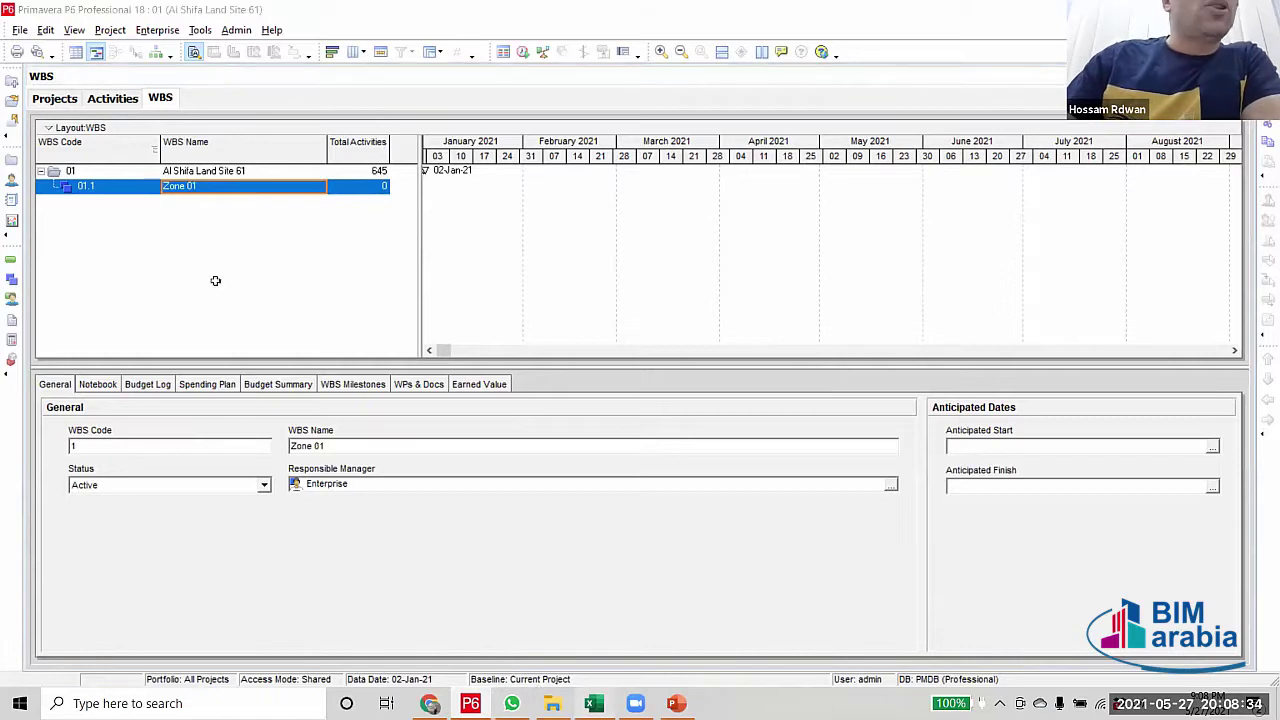
Add a WBS element beneath Zone 01 and name it "Z02-Phase 01", copied from cell C4 of the Excel WBS sheet
key(alt+Tab)
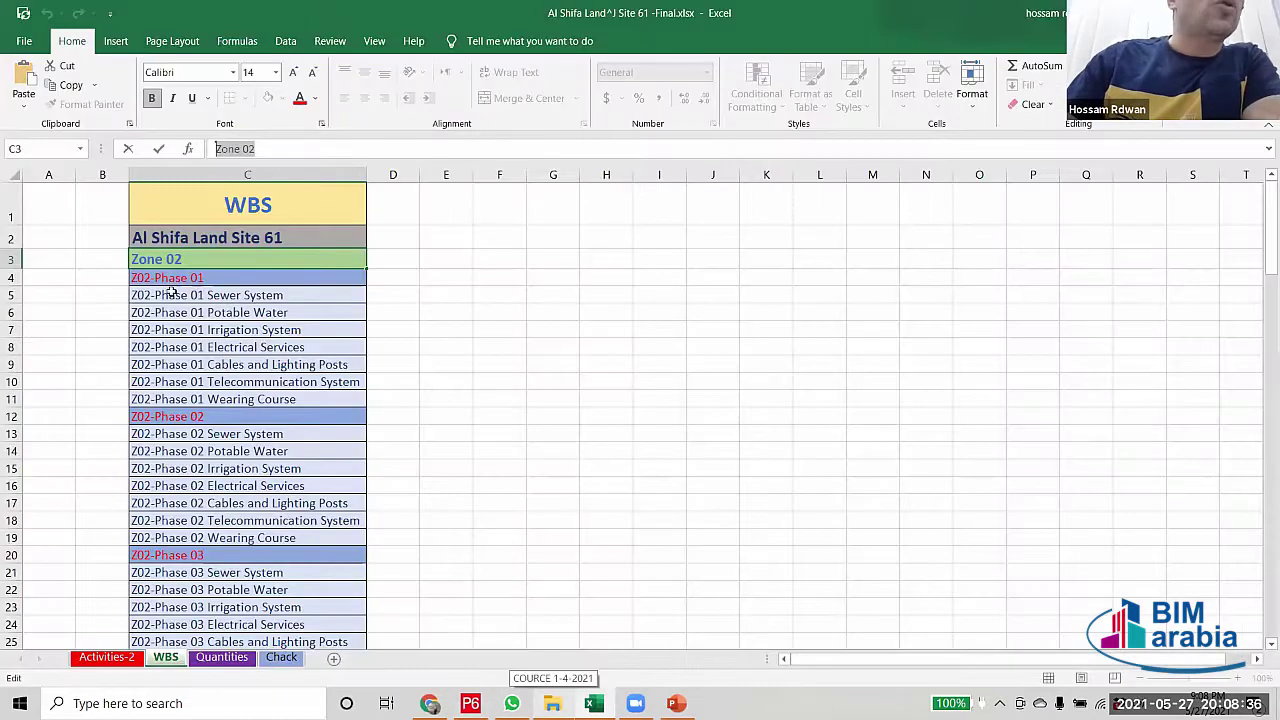
click(219, 281)
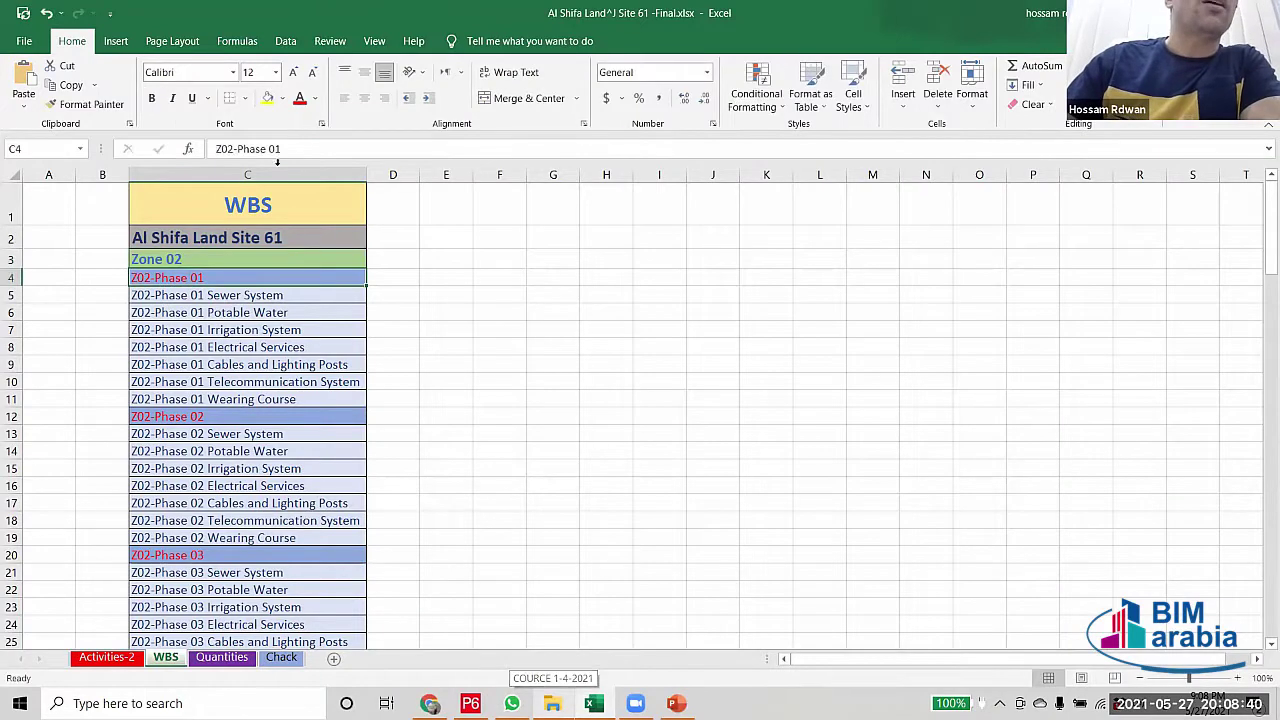
drag(282, 148, 214, 148)
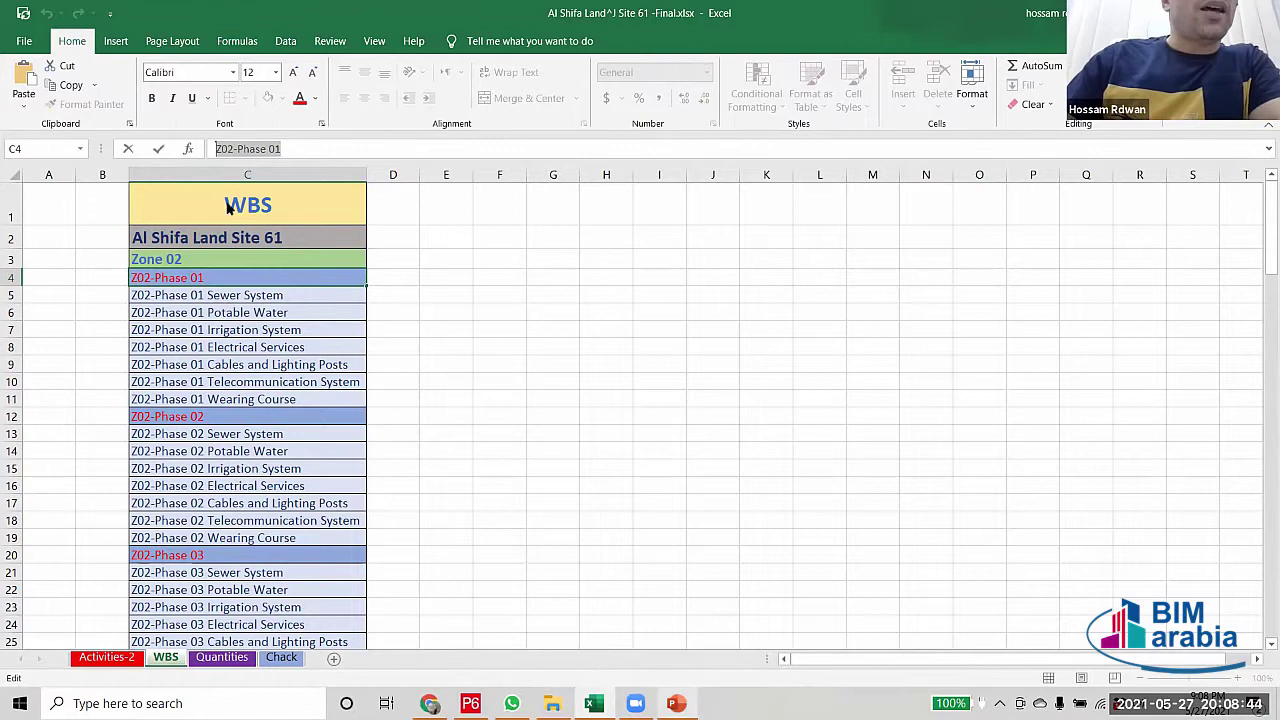
key(alt+Tab)
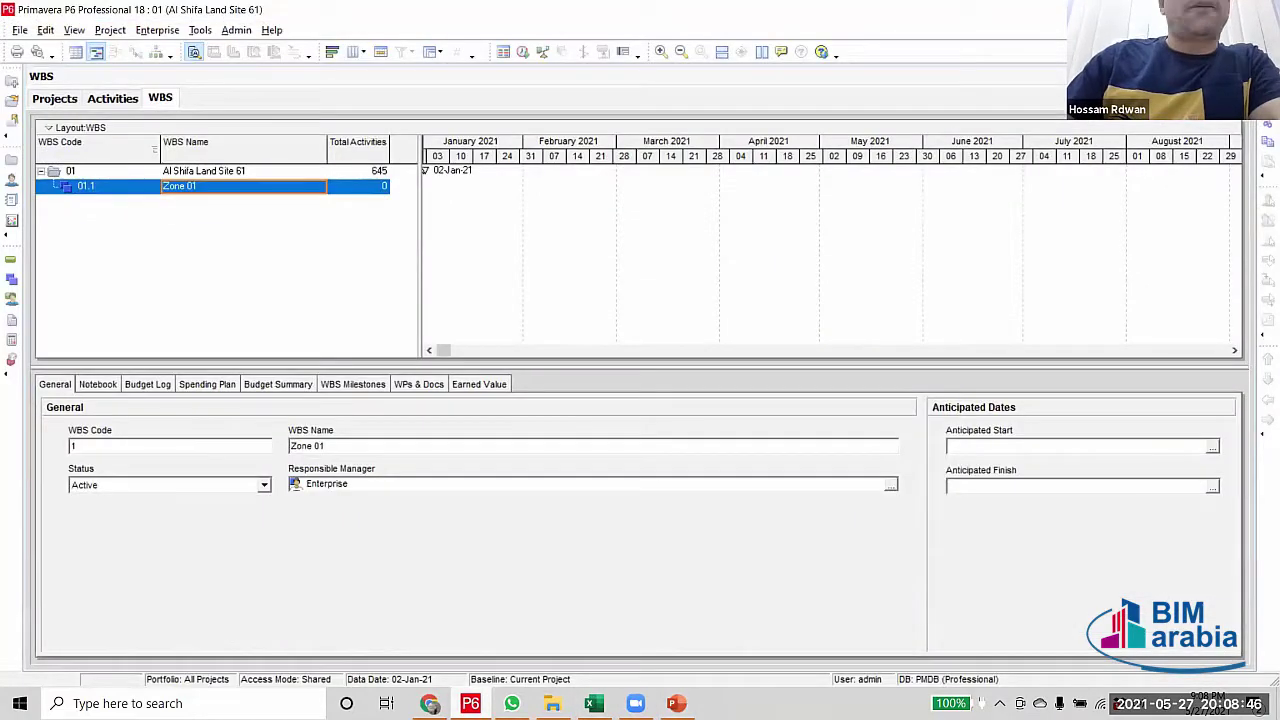
key(Insert)
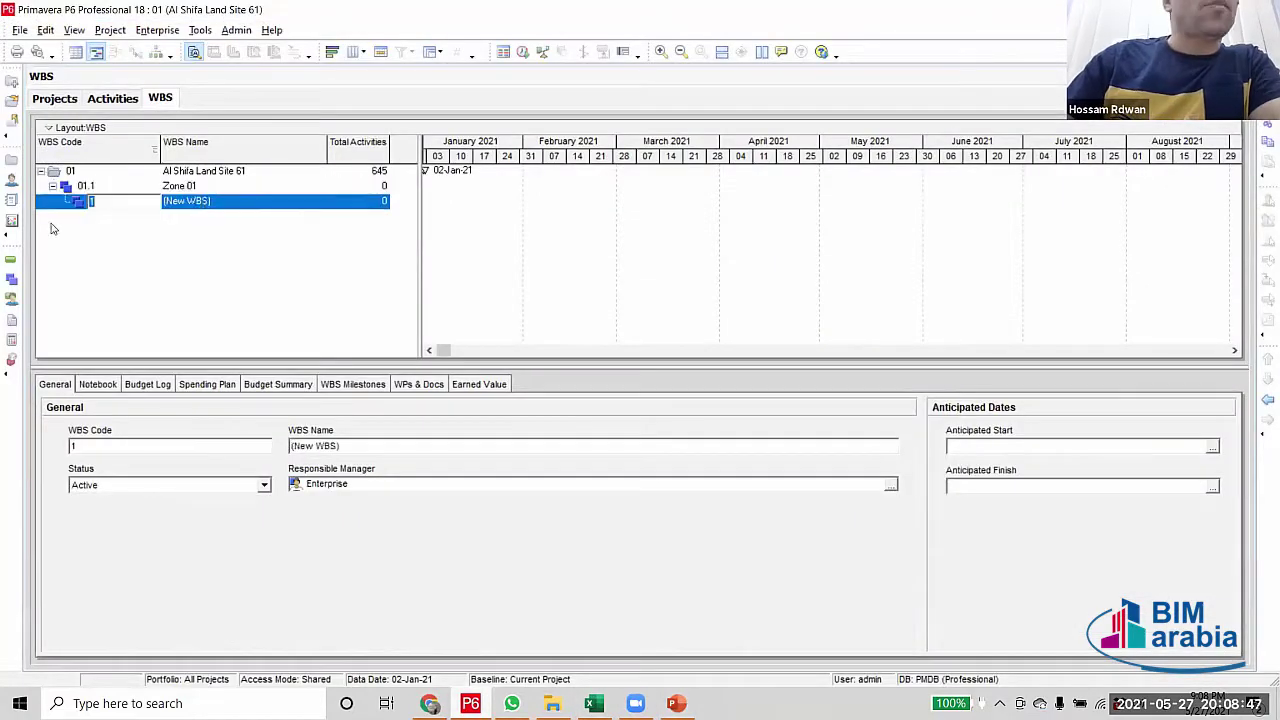
click(227, 207)
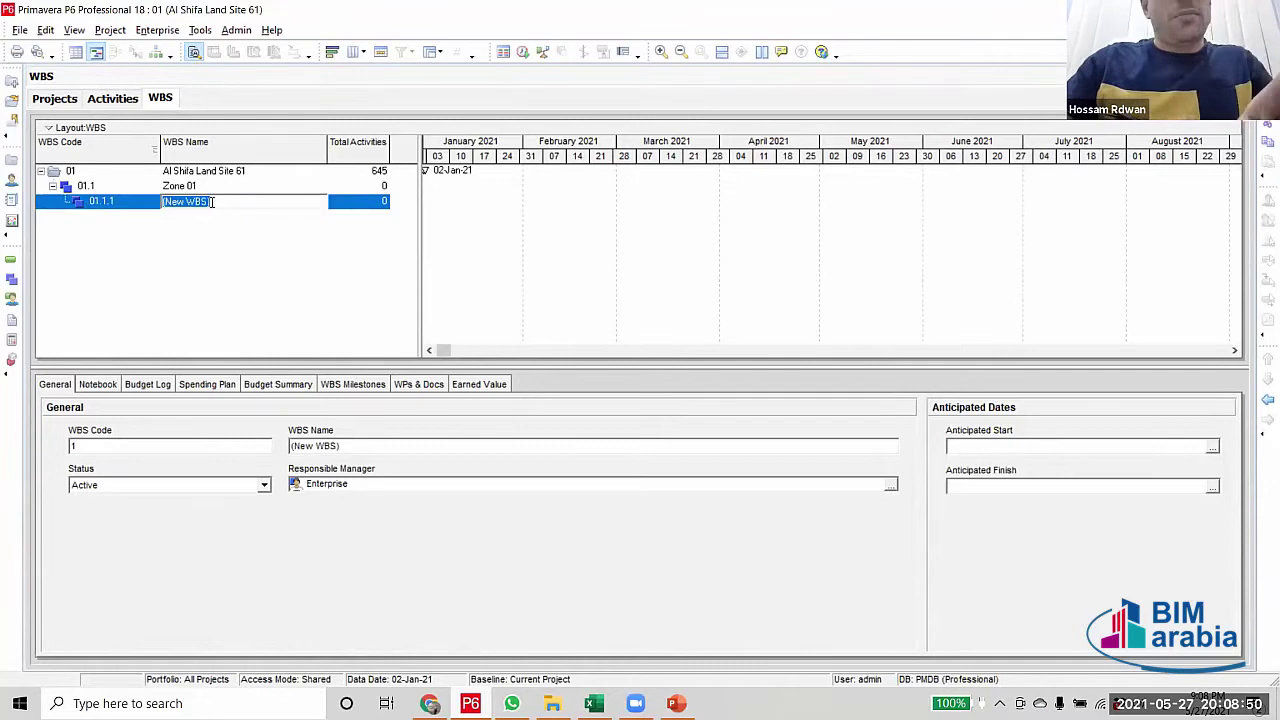
text(Z02 Phase 01)
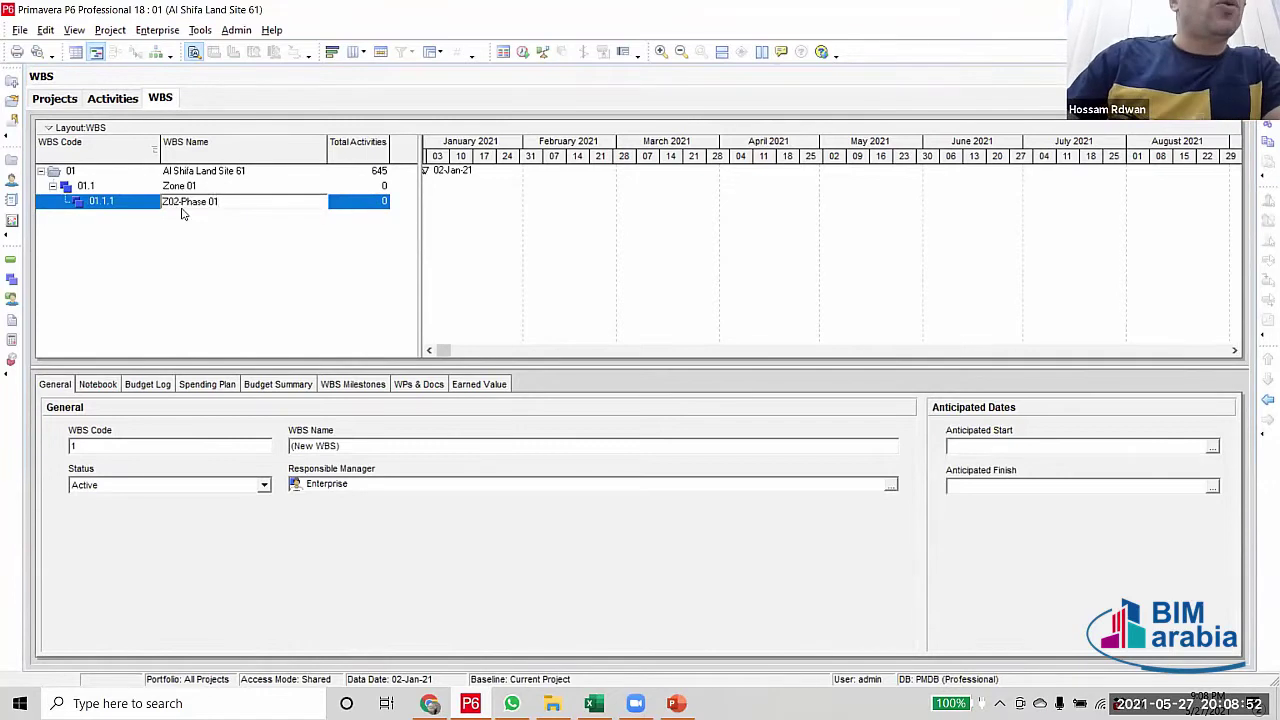
Correct the zone prefix of the phase element under Zone 01 so its name reads "Z01-Phase 01"
click(176, 201)
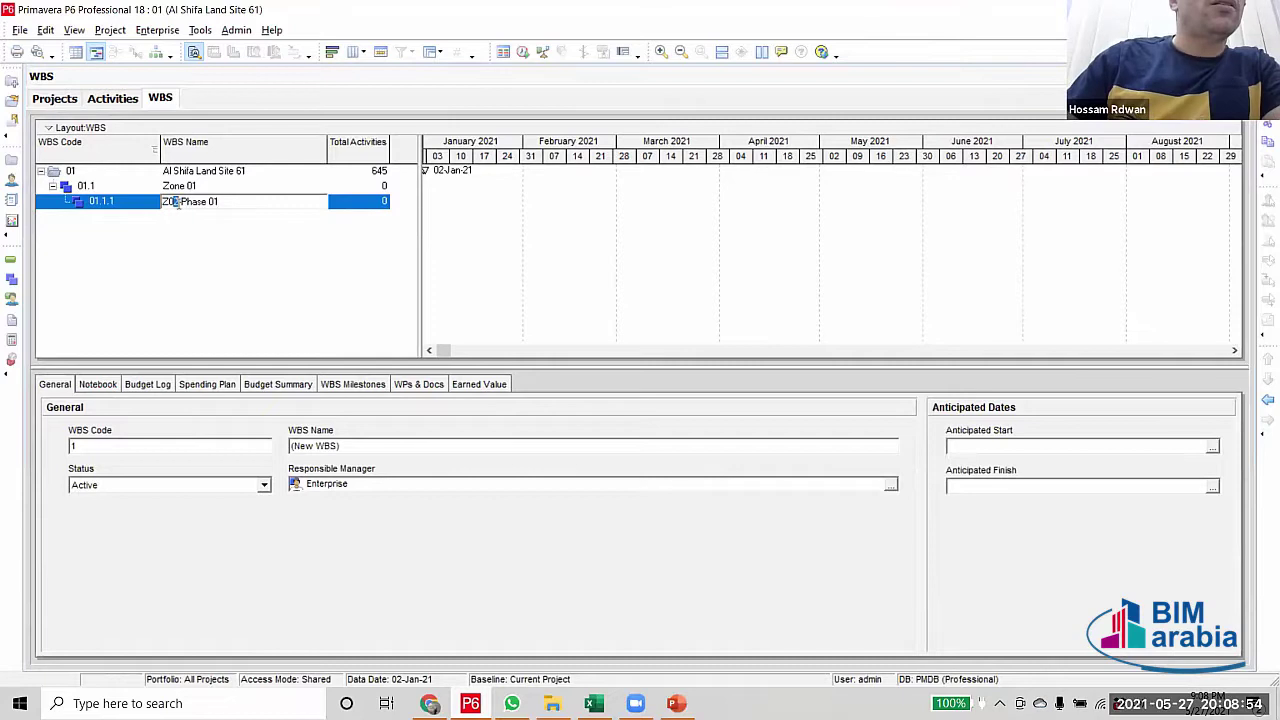
text(1)
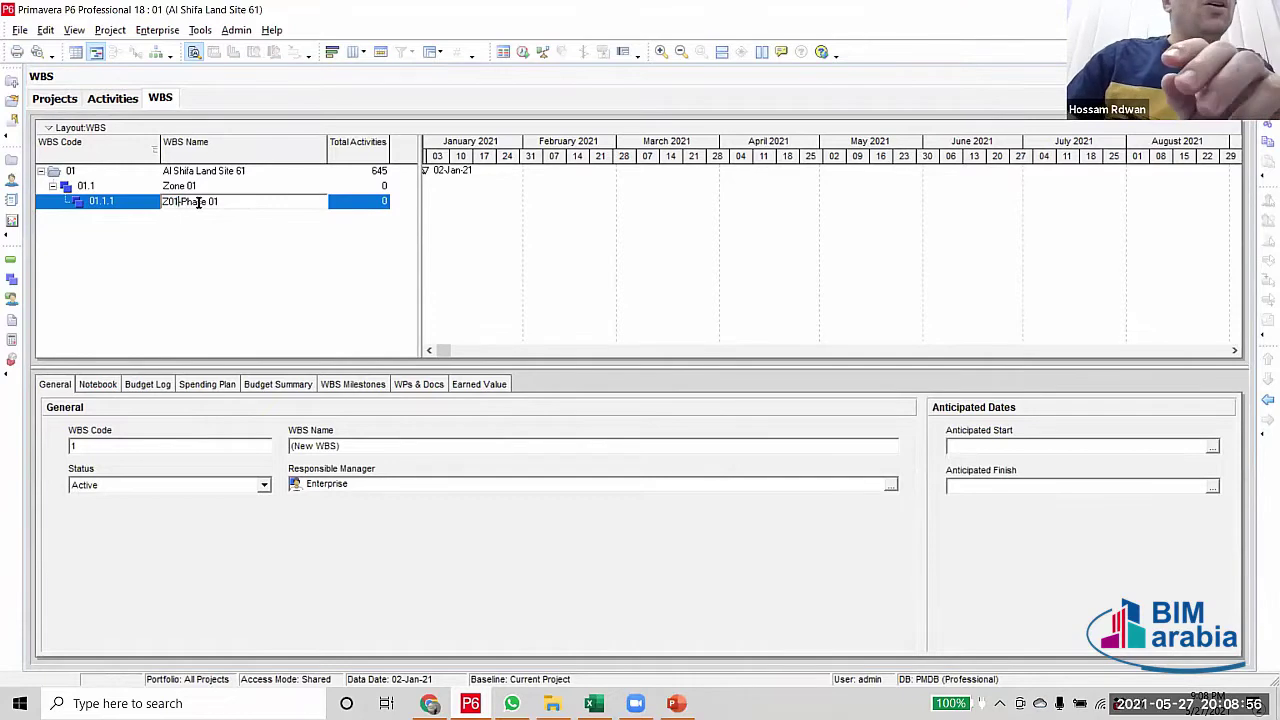
click(132, 207)
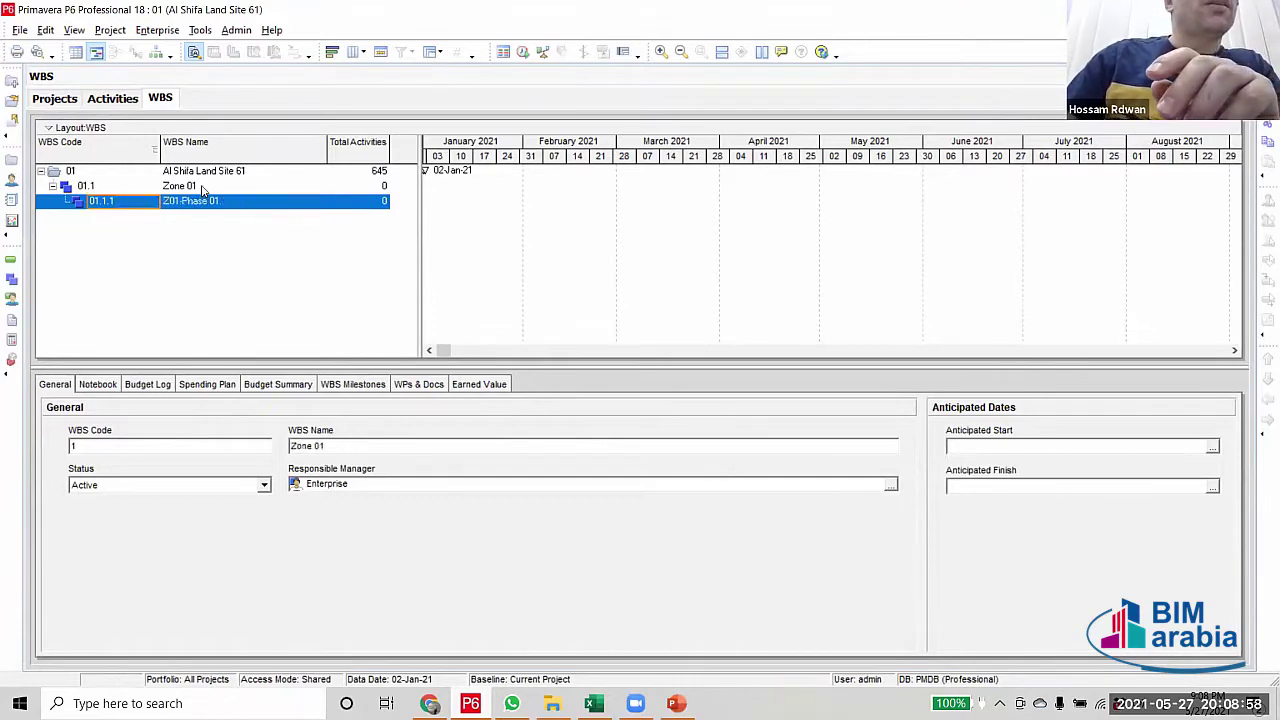
click(226, 203)
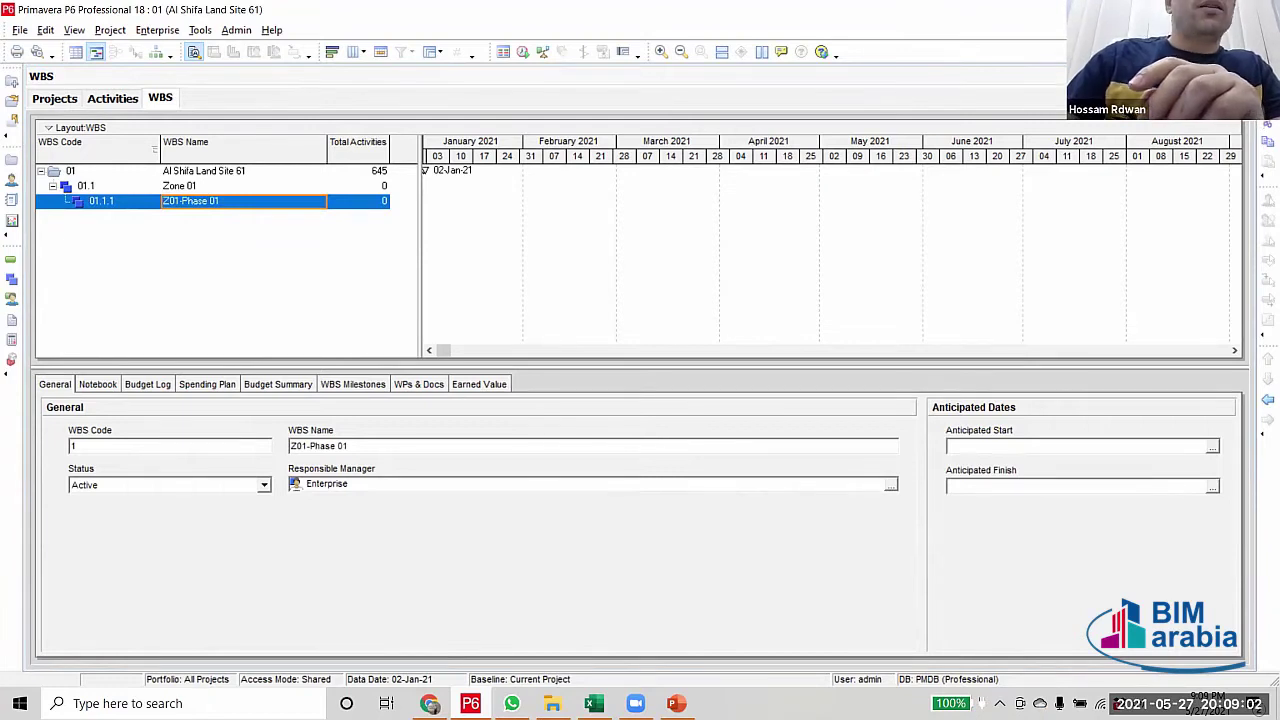
Add three more WBS elements beneath Zone 01, outdented to the same level as Z01-Phase 01
key(Insert)
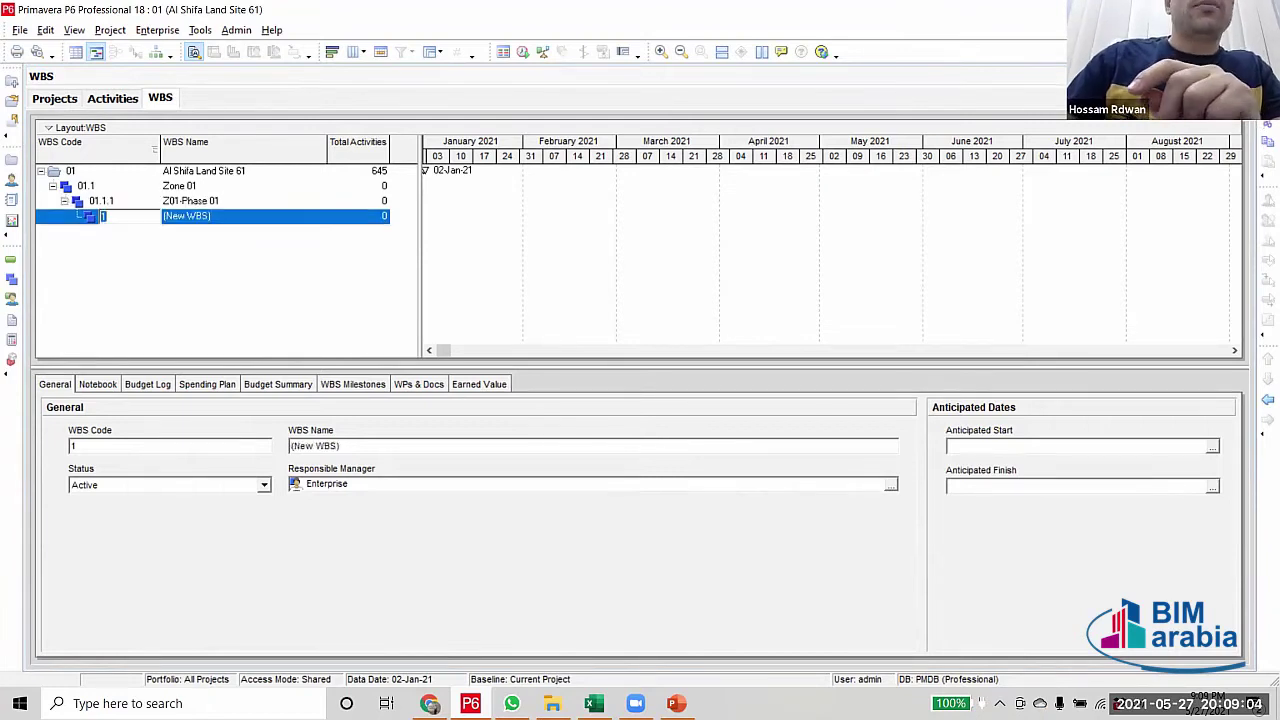
click(1266, 399)
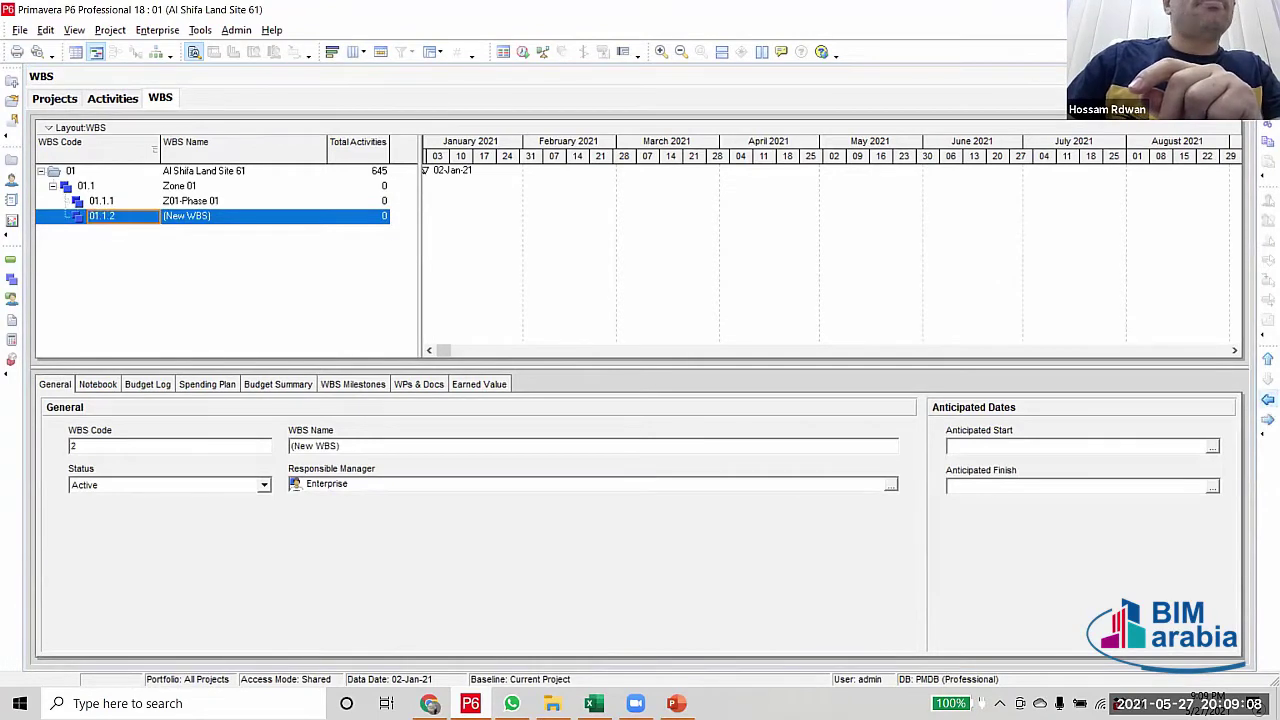
key(Insert)
click(1266, 399)
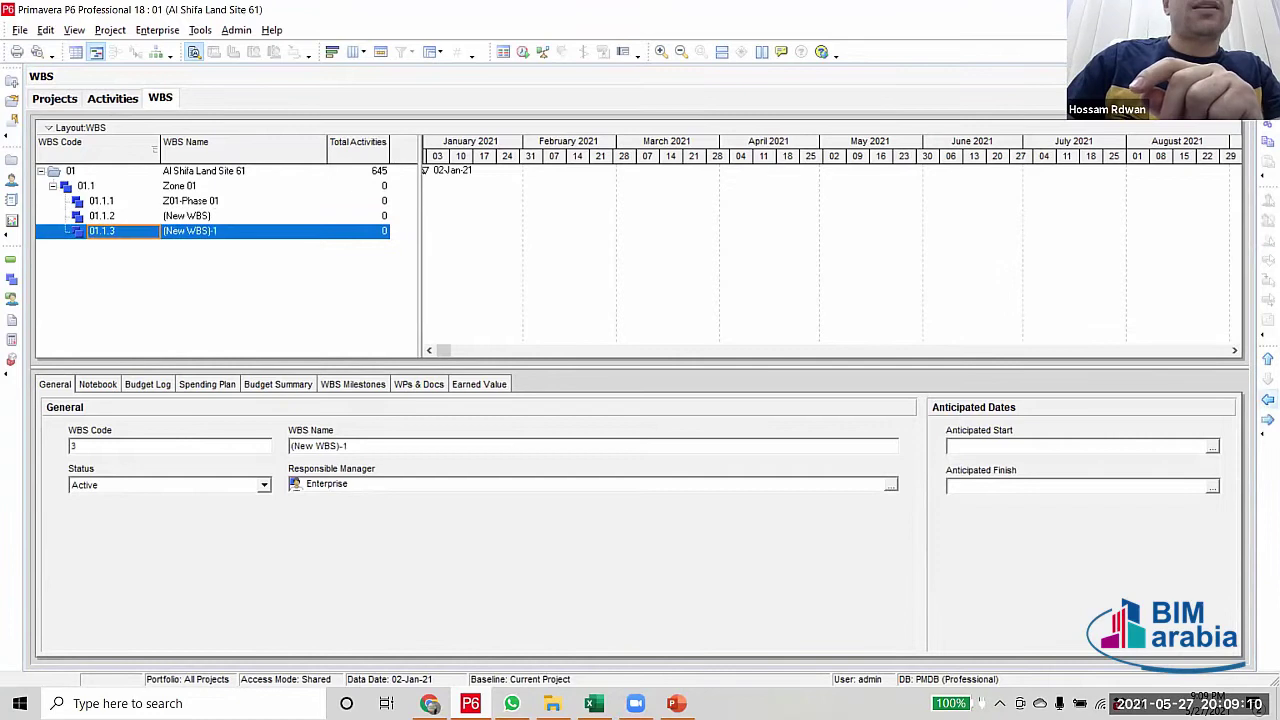
key(Insert)
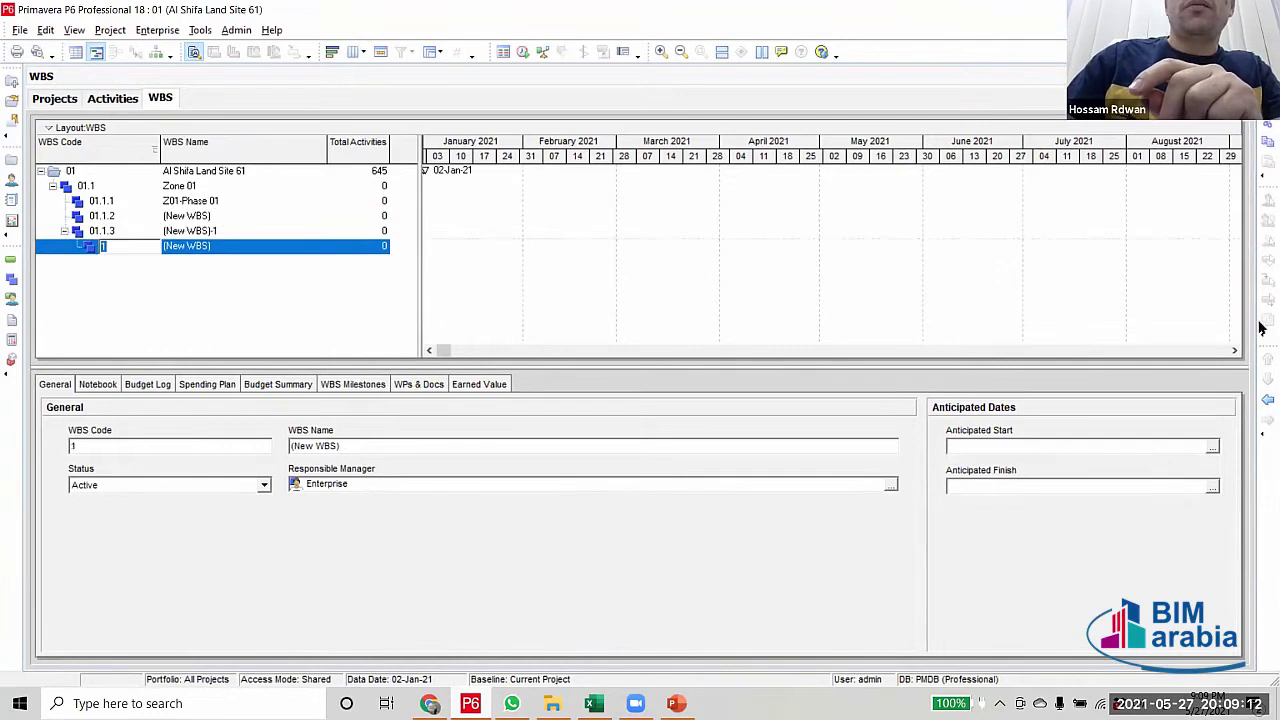
click(1266, 399)
Copy the name of Z01-Phase 01 to element 01.1.2 and change it to "Z01-Phase 02"
click(240, 201)
click(240, 201)
key(ctrl+c)
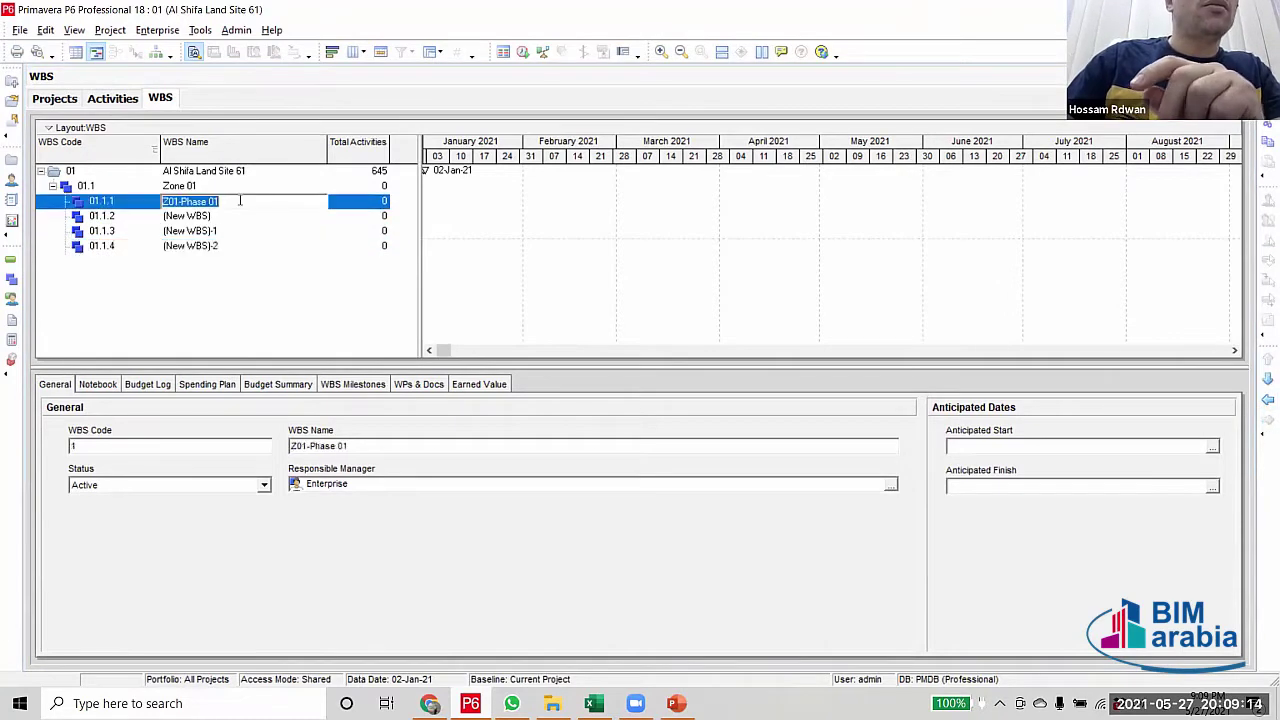
click(224, 216)
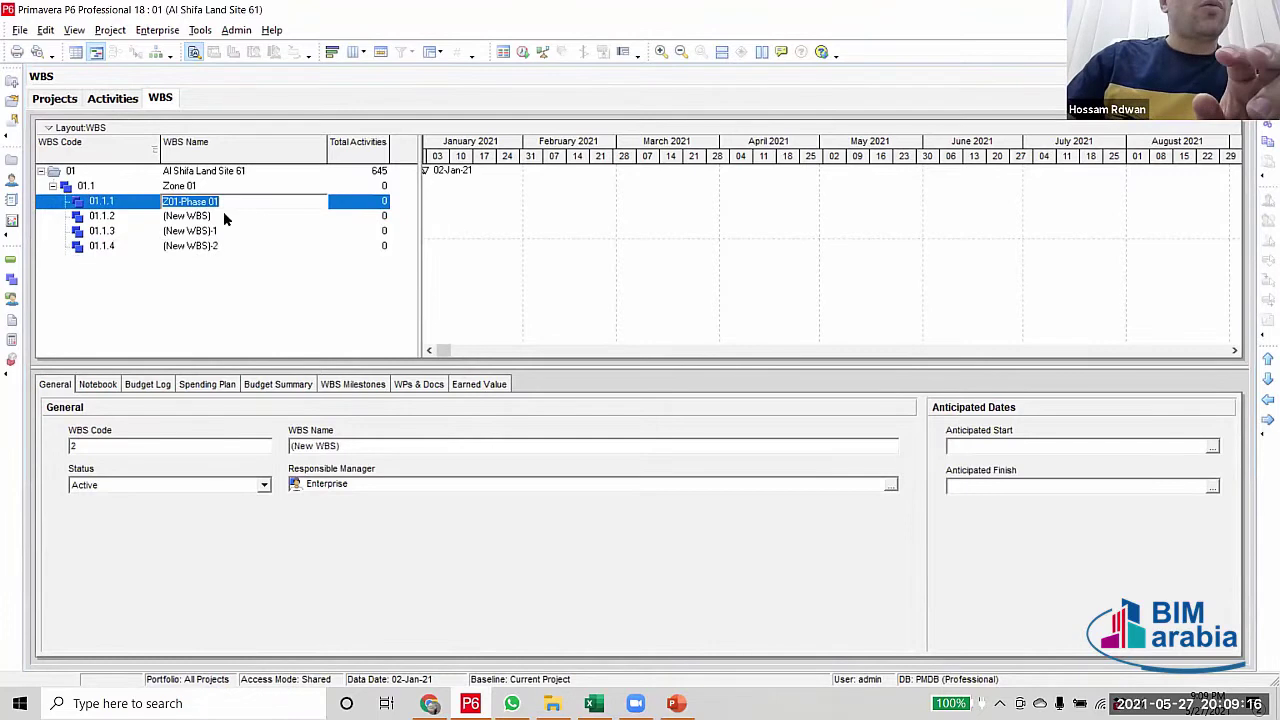
click(224, 216)
key(ctrl+v)
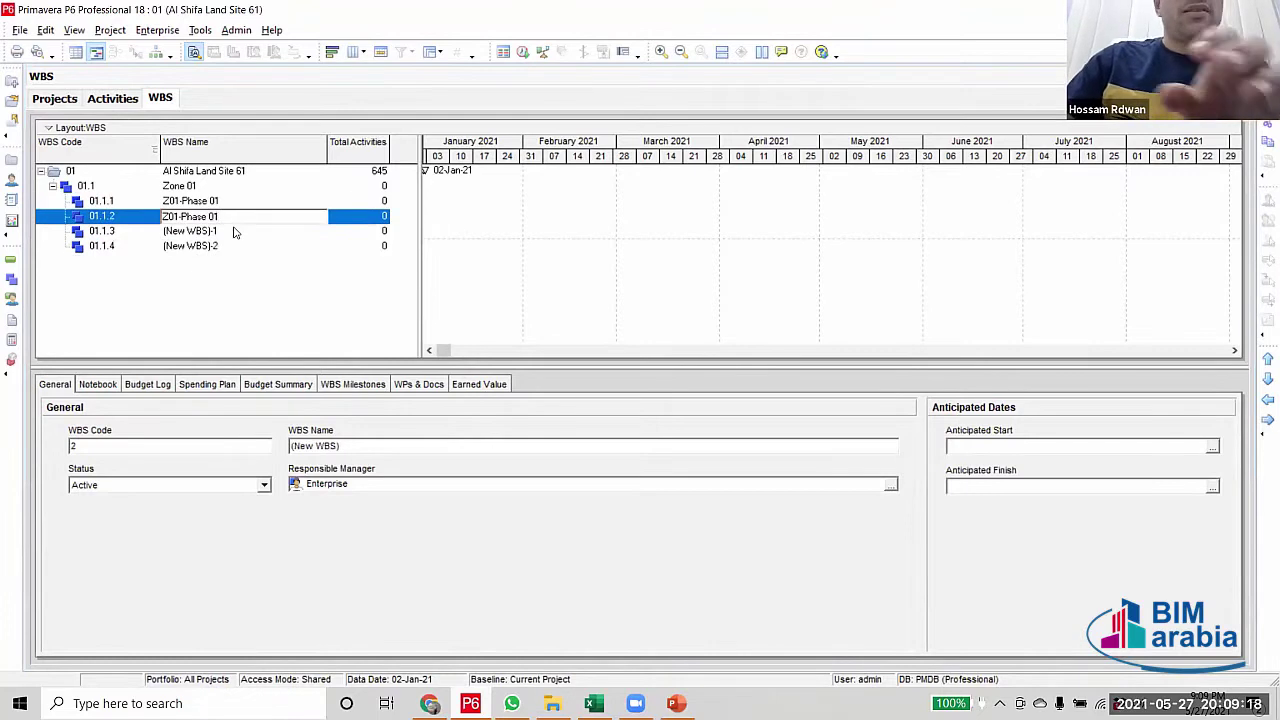
text(2)
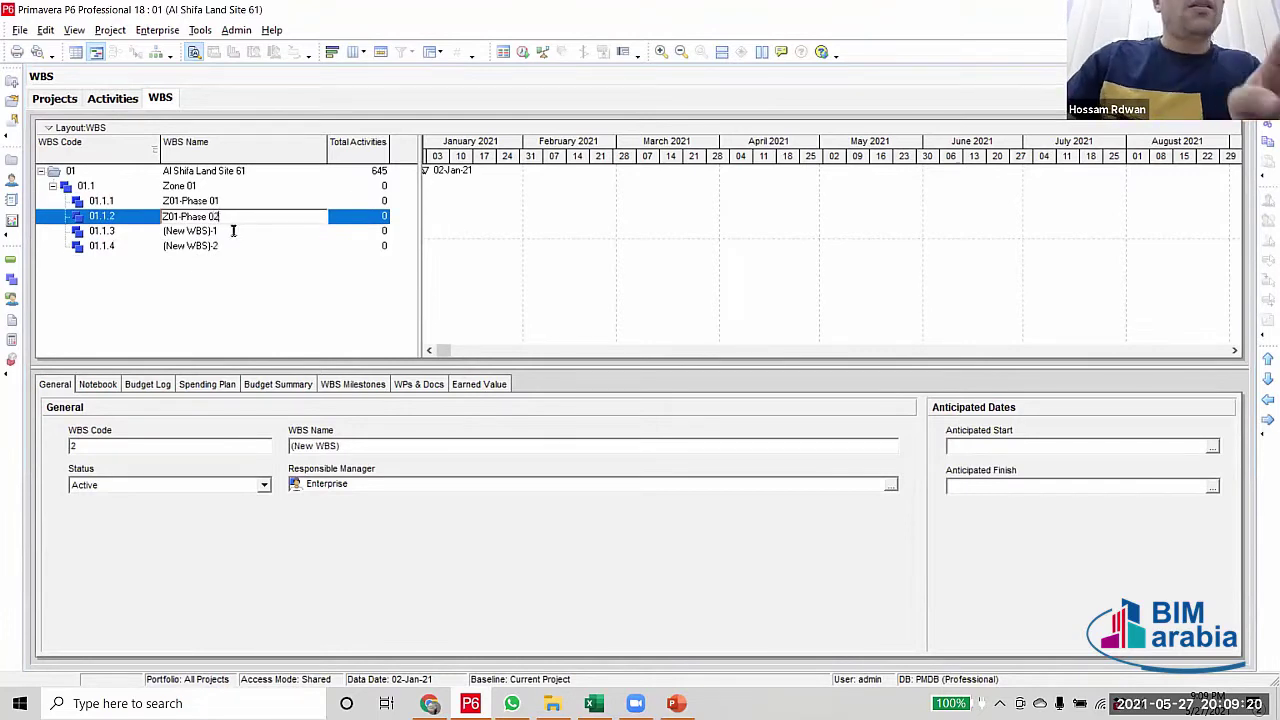
Rename elements 01.1.3 and 01.1.4 to "Z01-Phase 03" and "Z01-Phase 04", reusing the copied phase name
click(233, 231)
key(ctrl+v)
key(BackSpace)
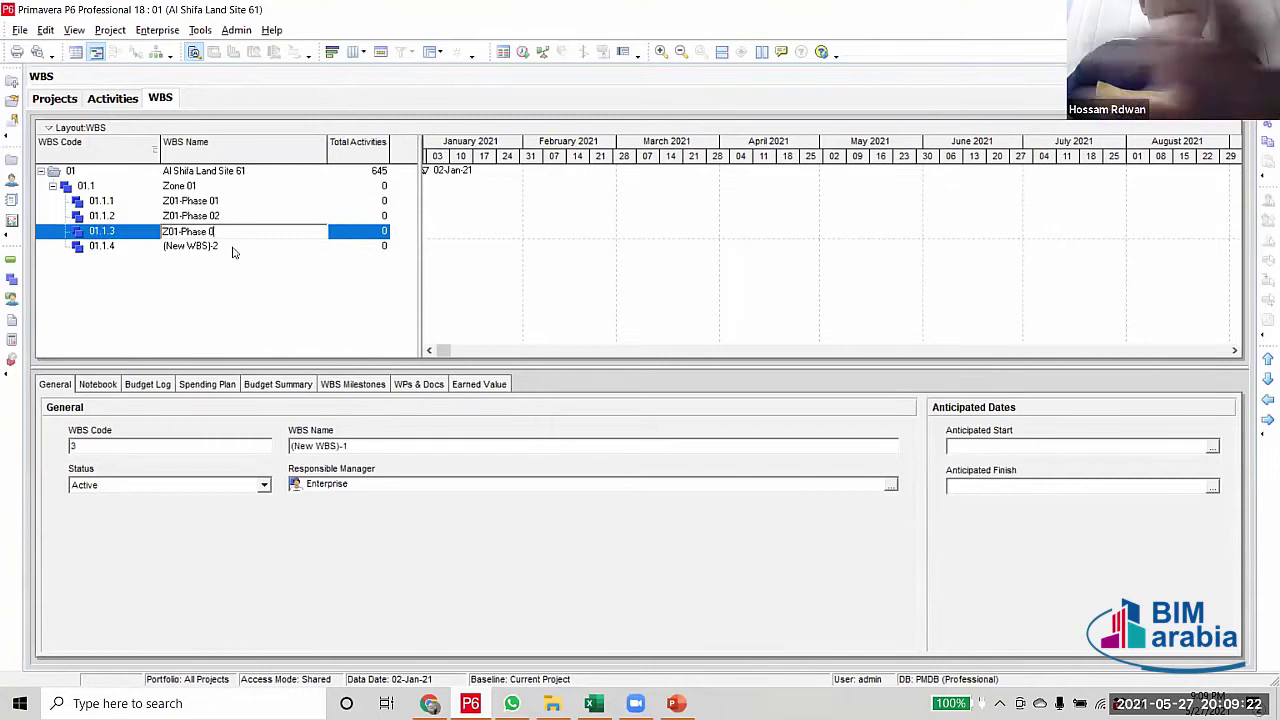
text(3)
click(228, 248)
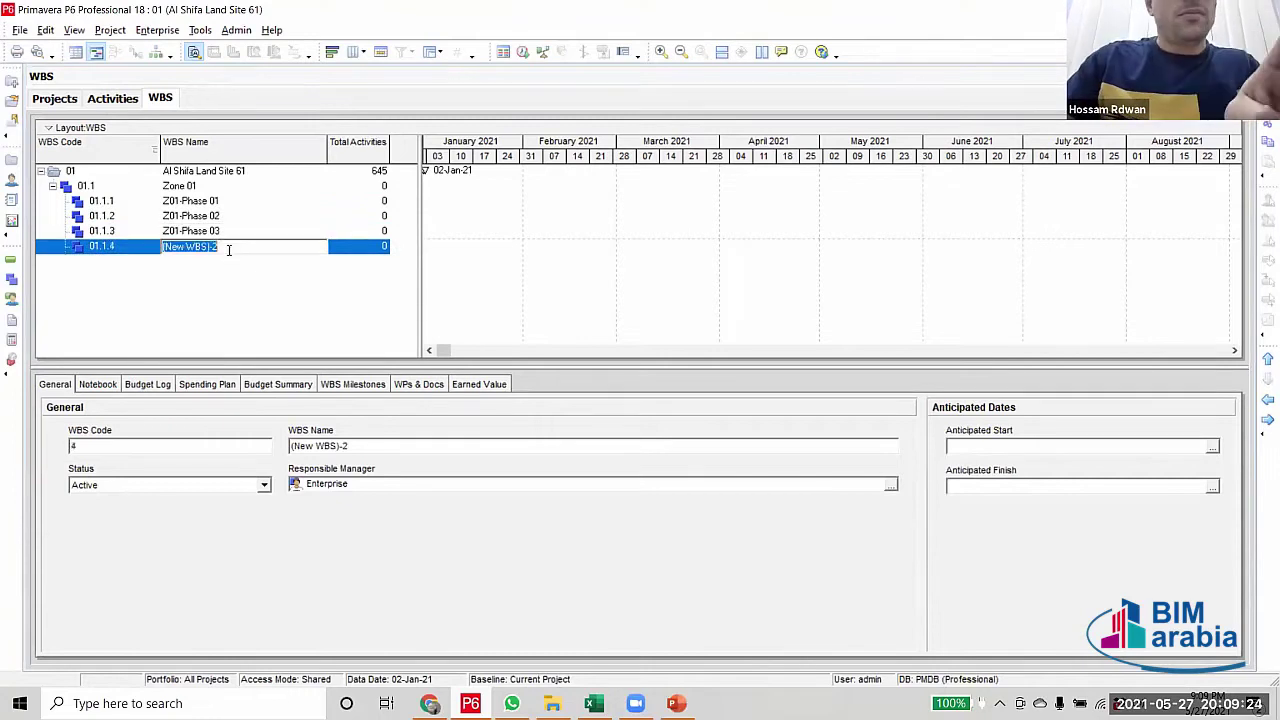
key(ctrl+v)
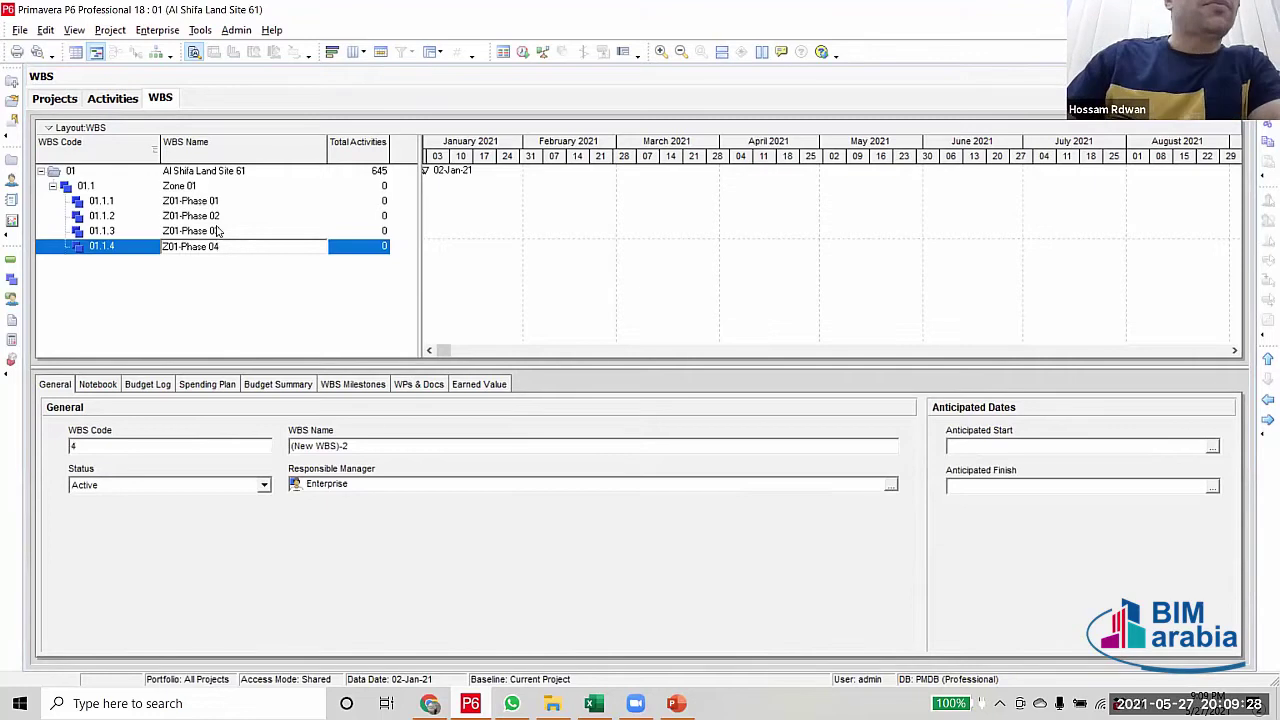
click(190, 201)
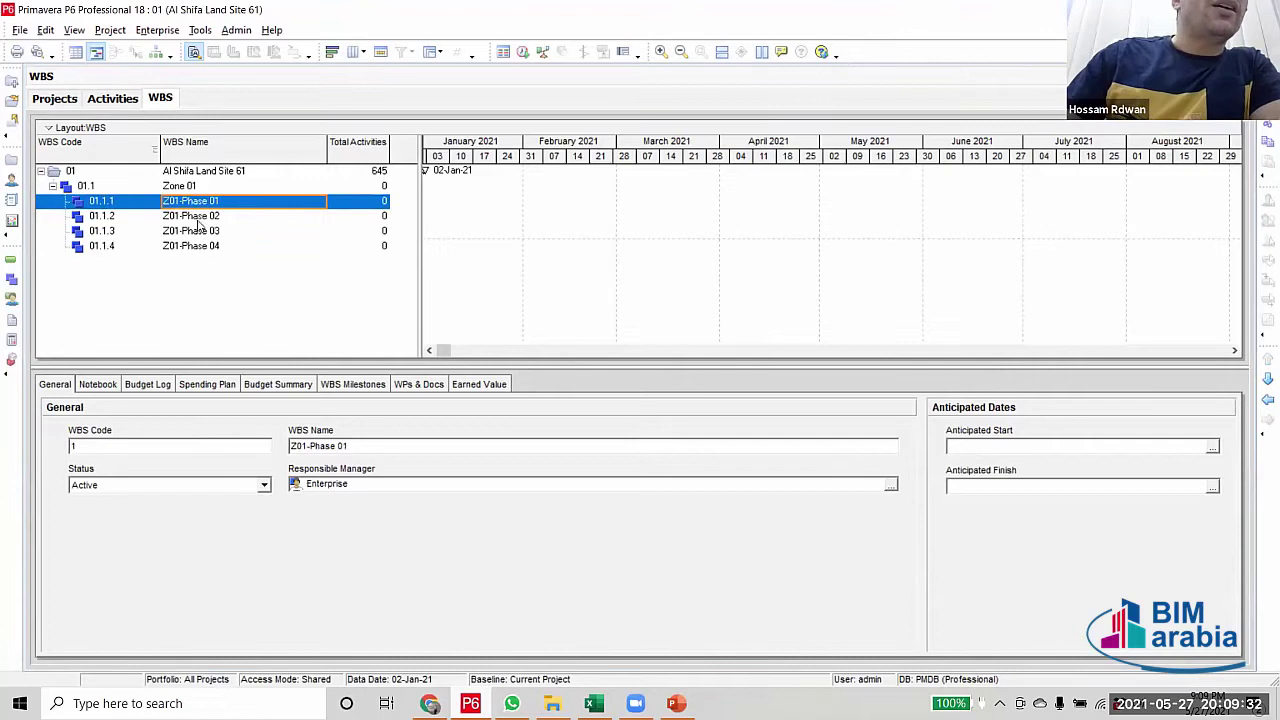
Check the Phase 01 items in C5:C11 of the Excel WBS sheet and add seven nested WBS elements beneath Z01-Phase 01 in Primavera P6
click(206, 246)
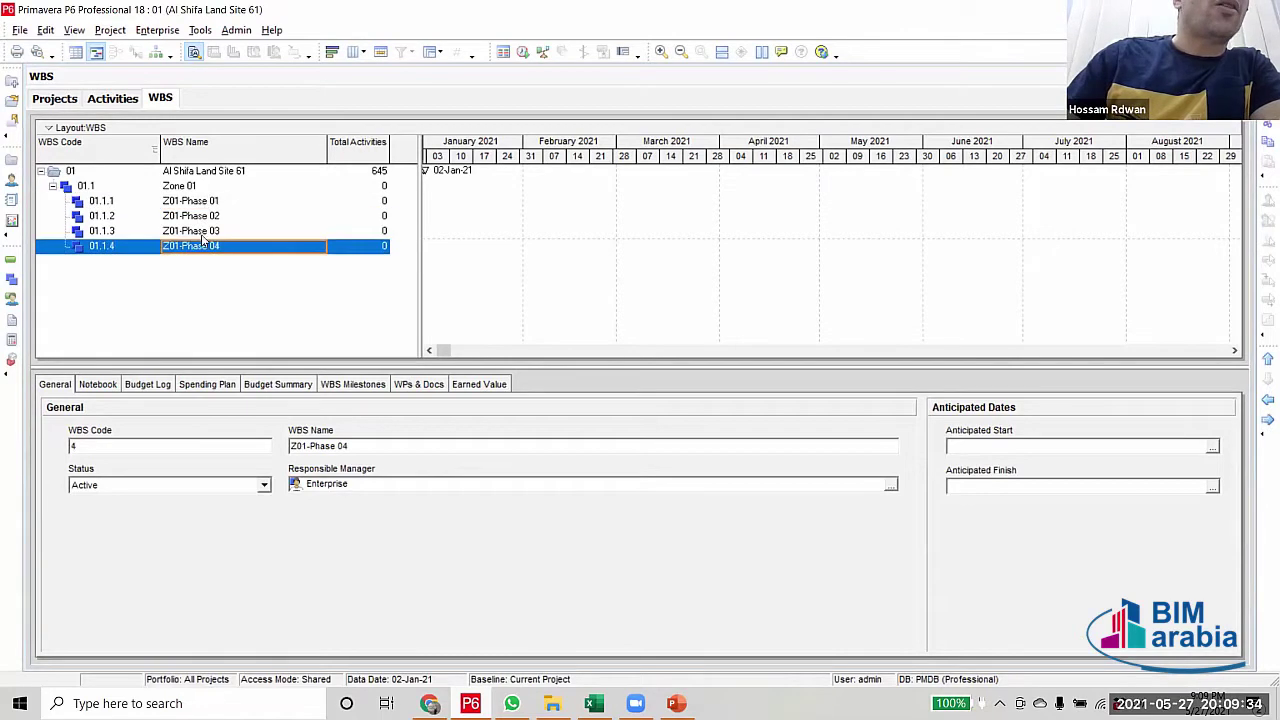
click(205, 203)
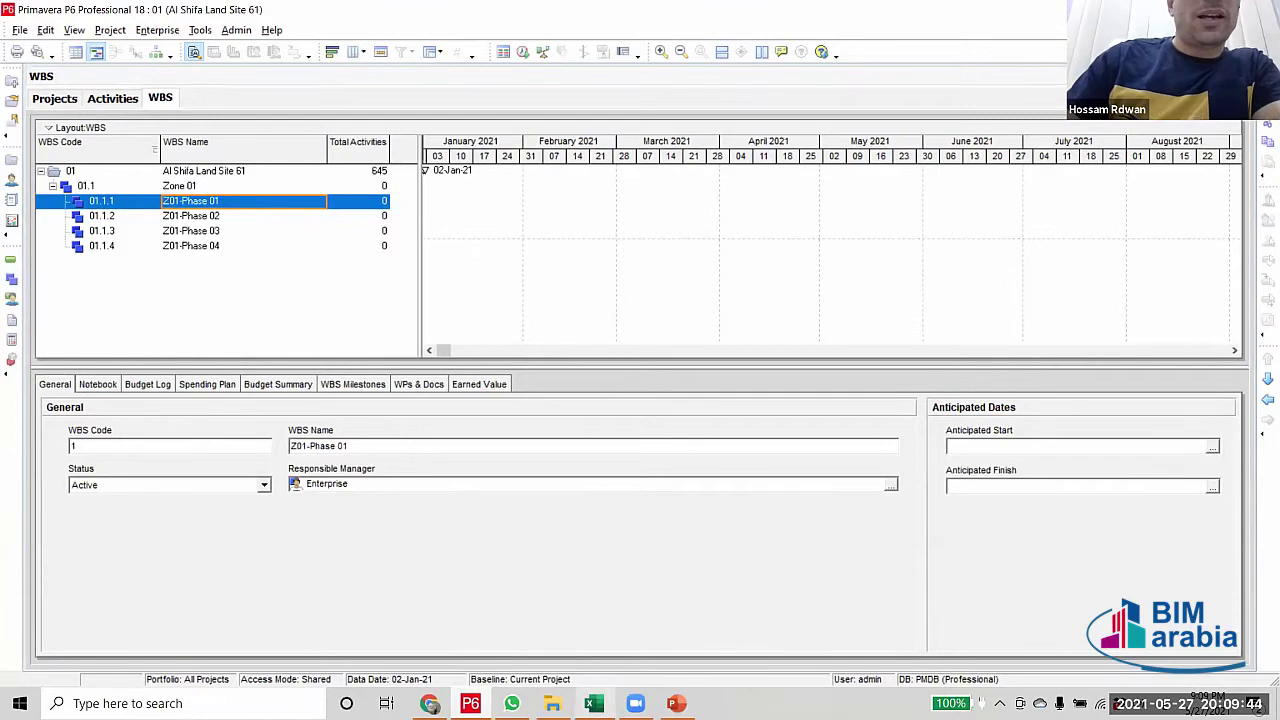
key(alt+Tab)
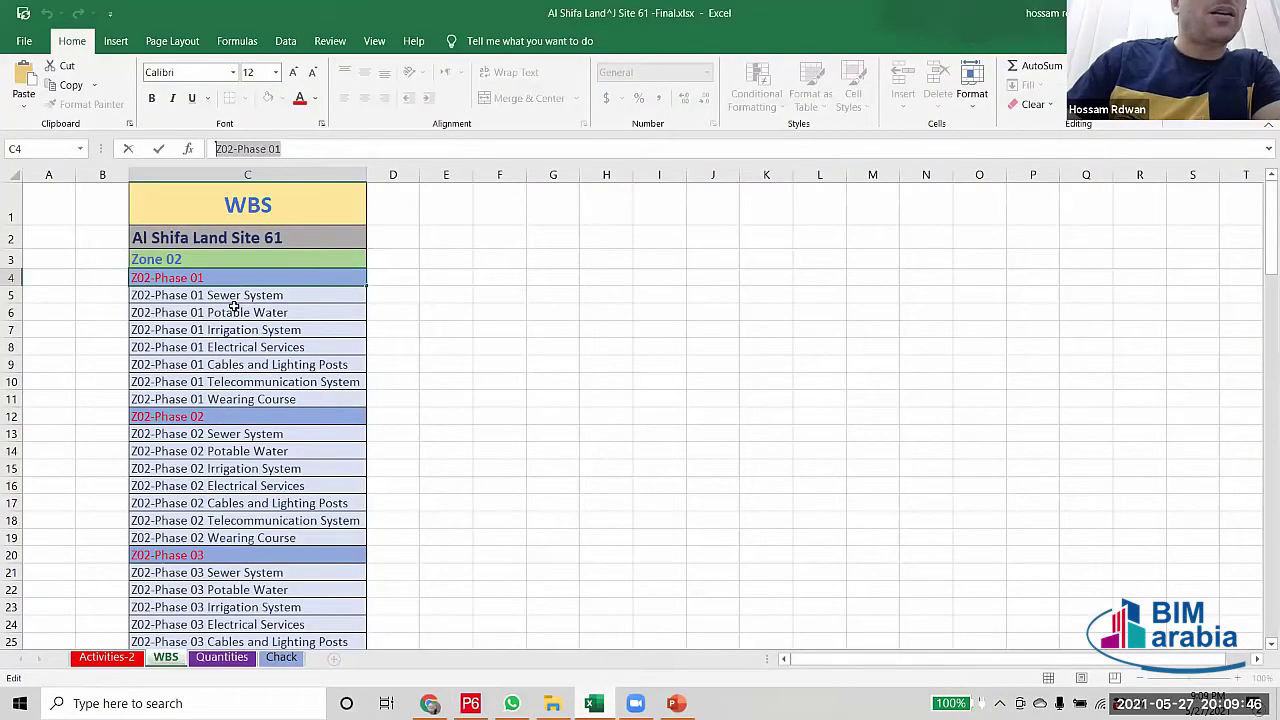
drag(240, 293, 224, 399)
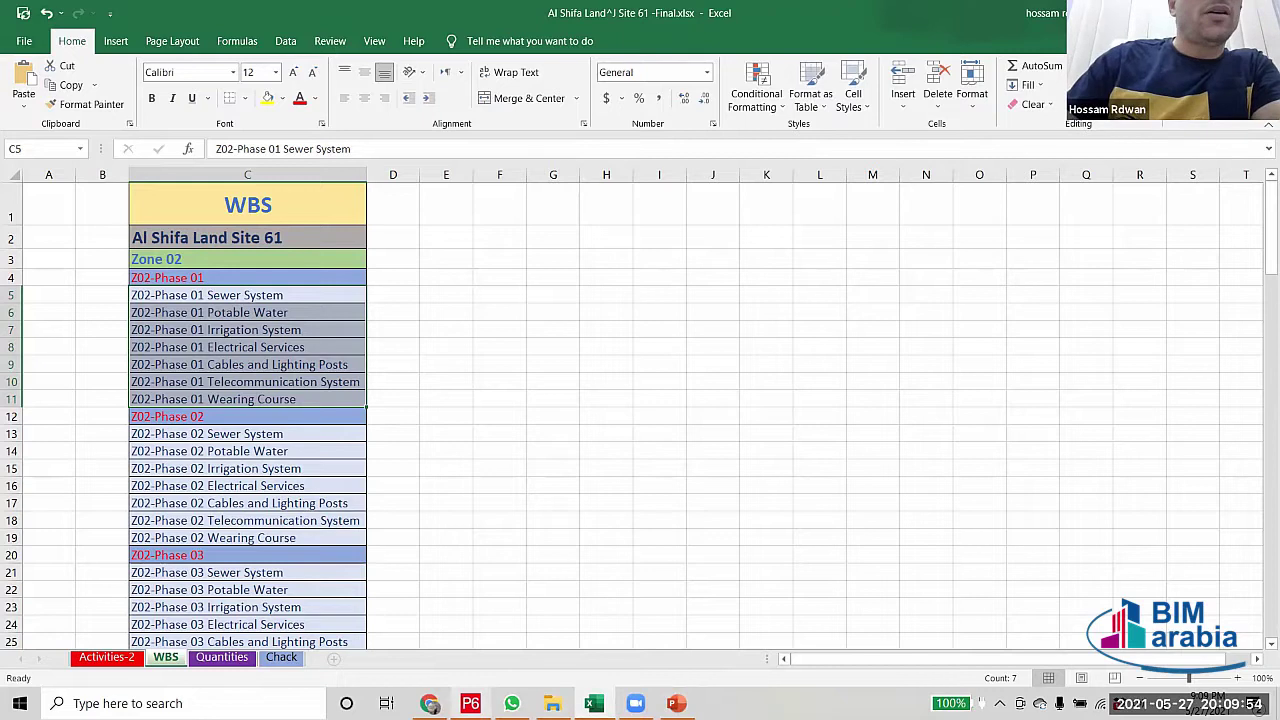
key(alt+Tab)
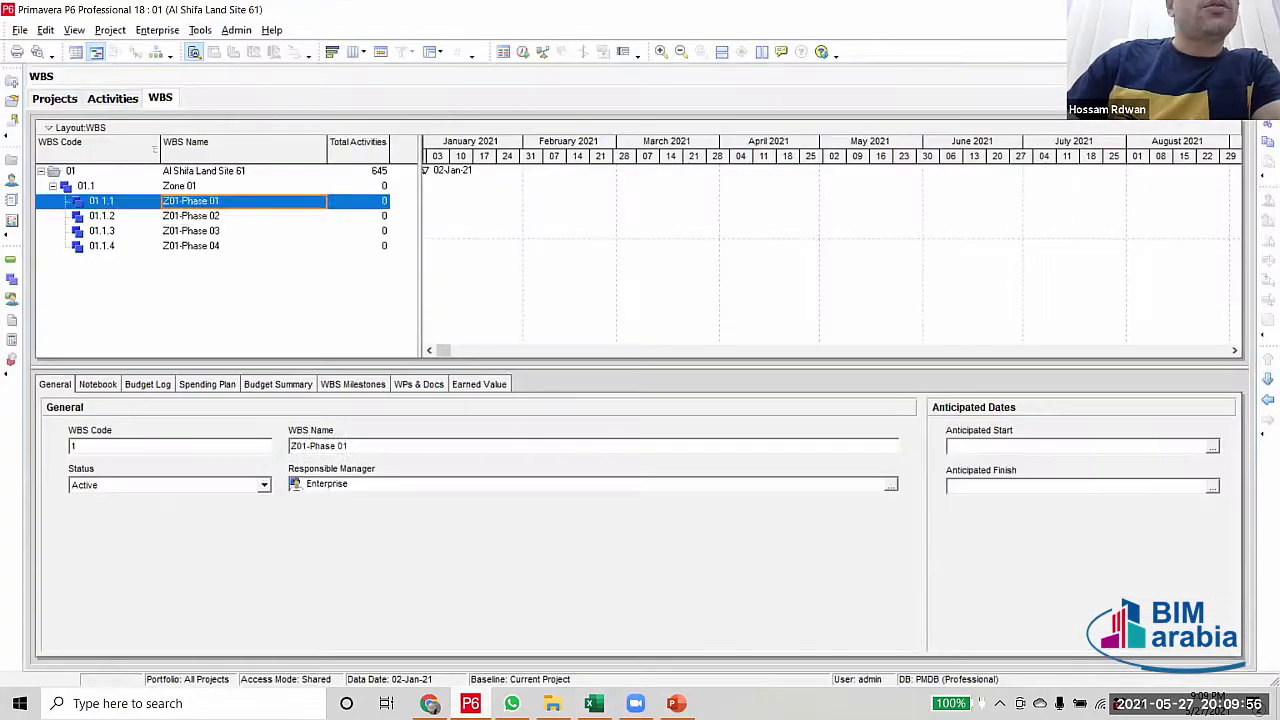
key(Insert)
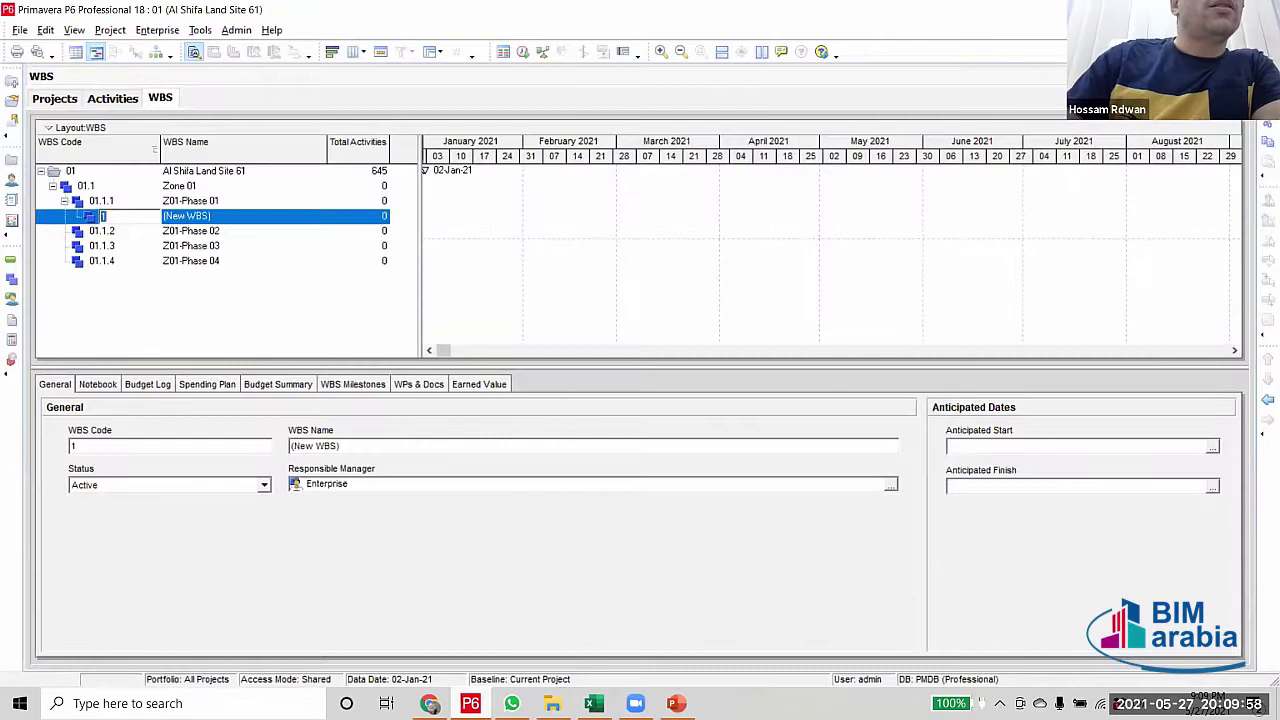
key(Insert)
key(Insert)
key(Insert)
key(Insert)
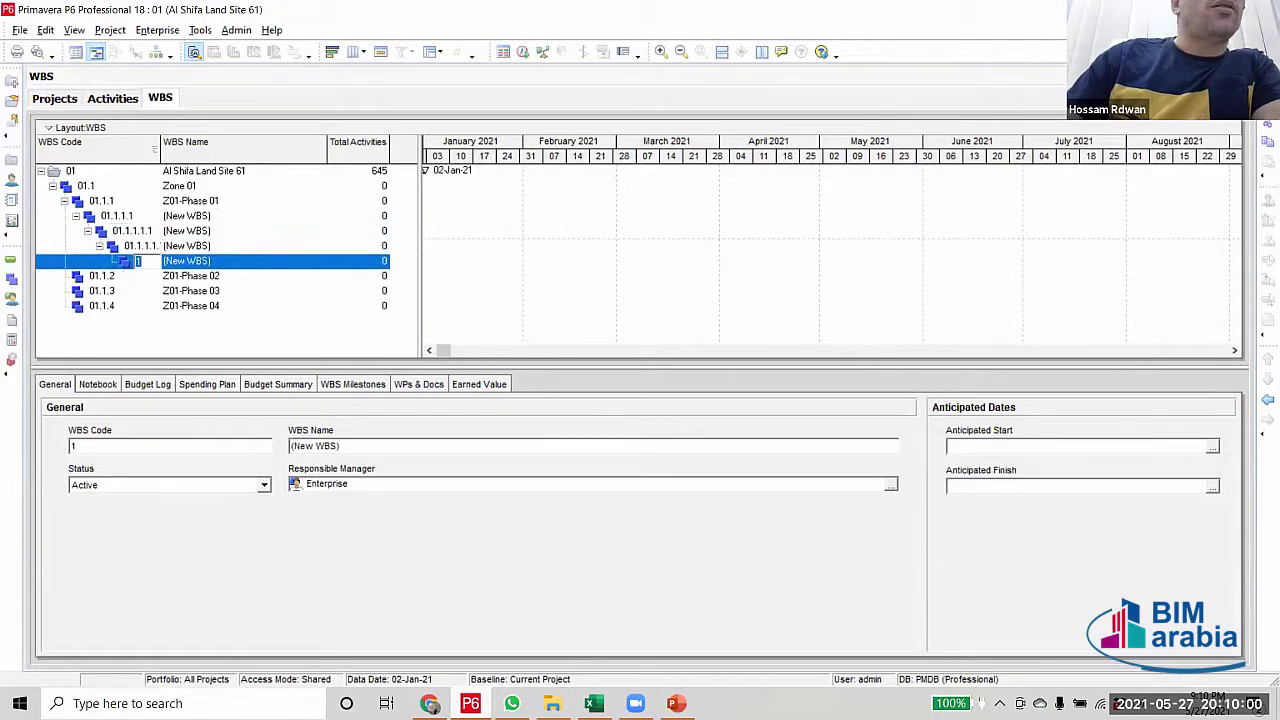
key(Insert)
key(Insert)
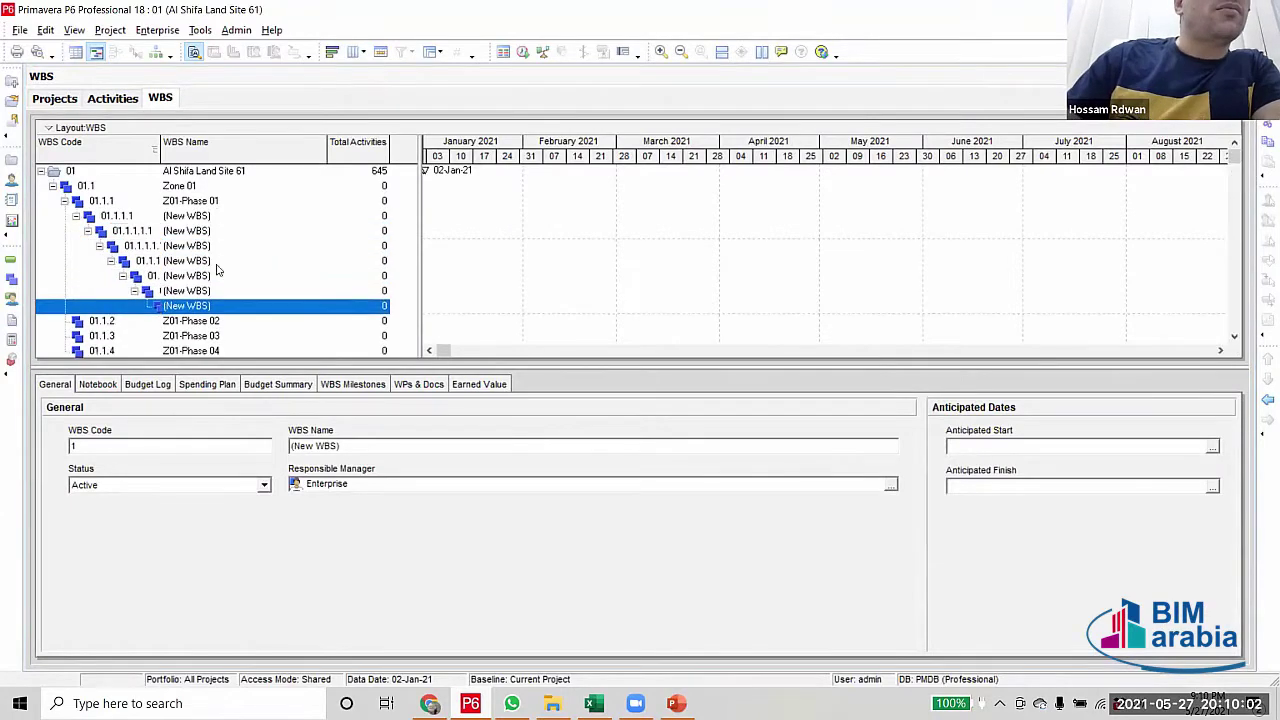
Outdent the nested new elements one by one so all seven sit directly beneath Z01-Phase 01 as 01.1.1.1 to 01.1.1.7
key(Up)
key(Up)
key(Up)
key(Up)
key(Up)
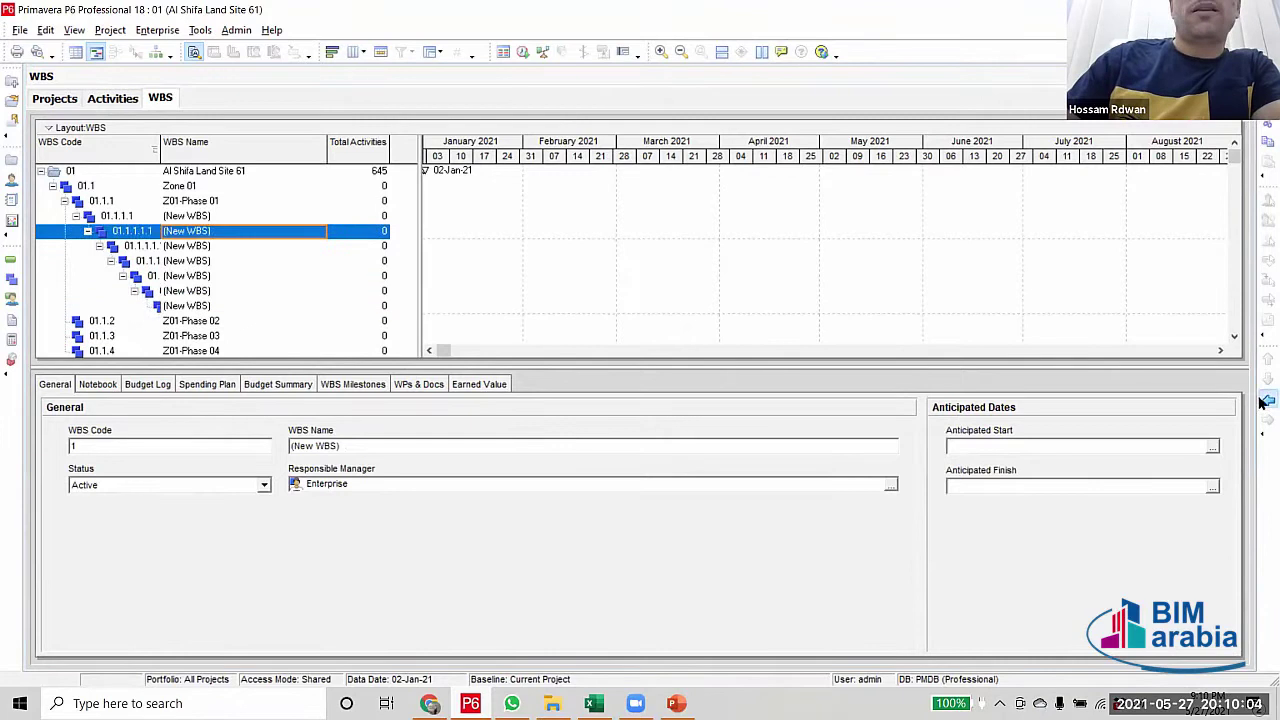
click(1265, 400)
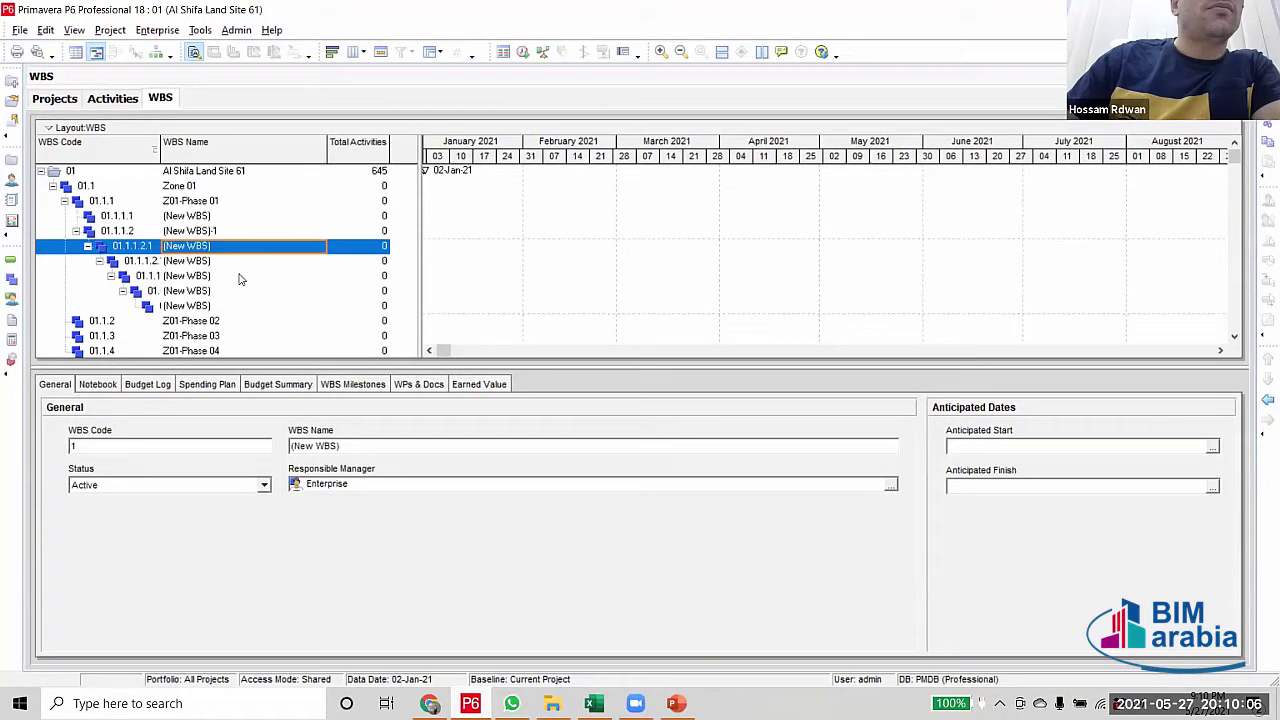
click(1265, 400)
key(Down)
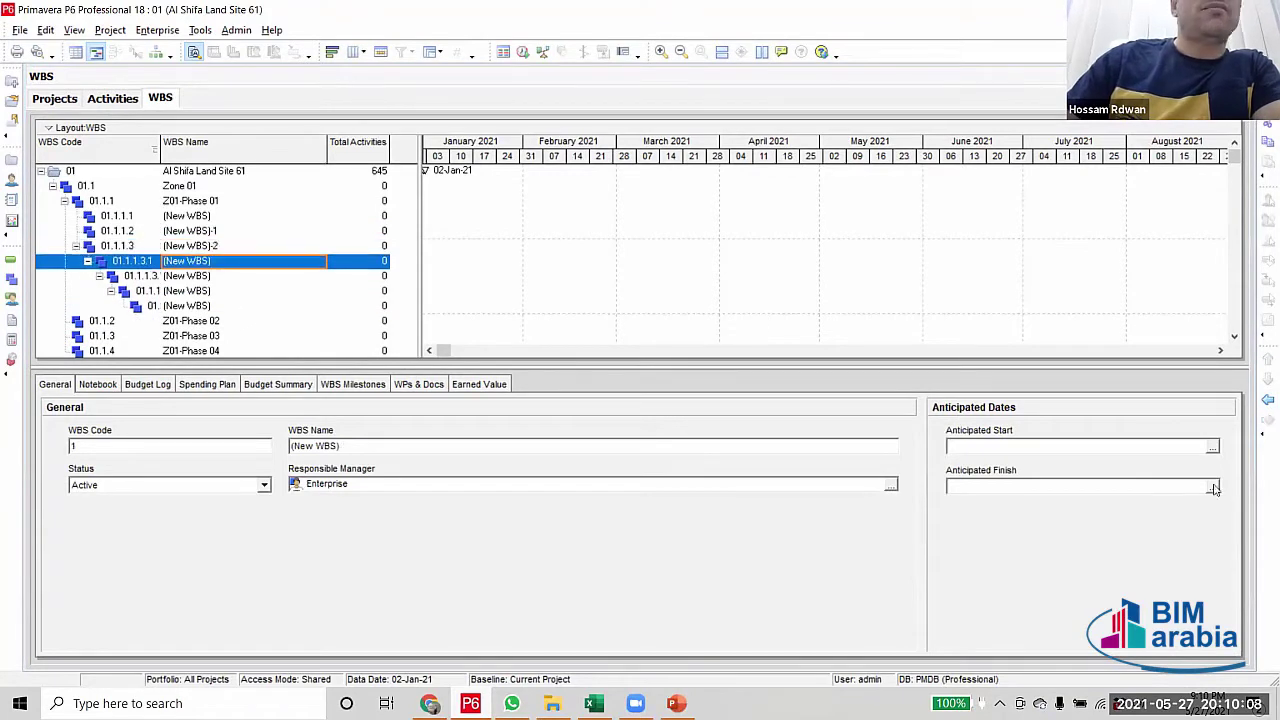
click(1265, 399)
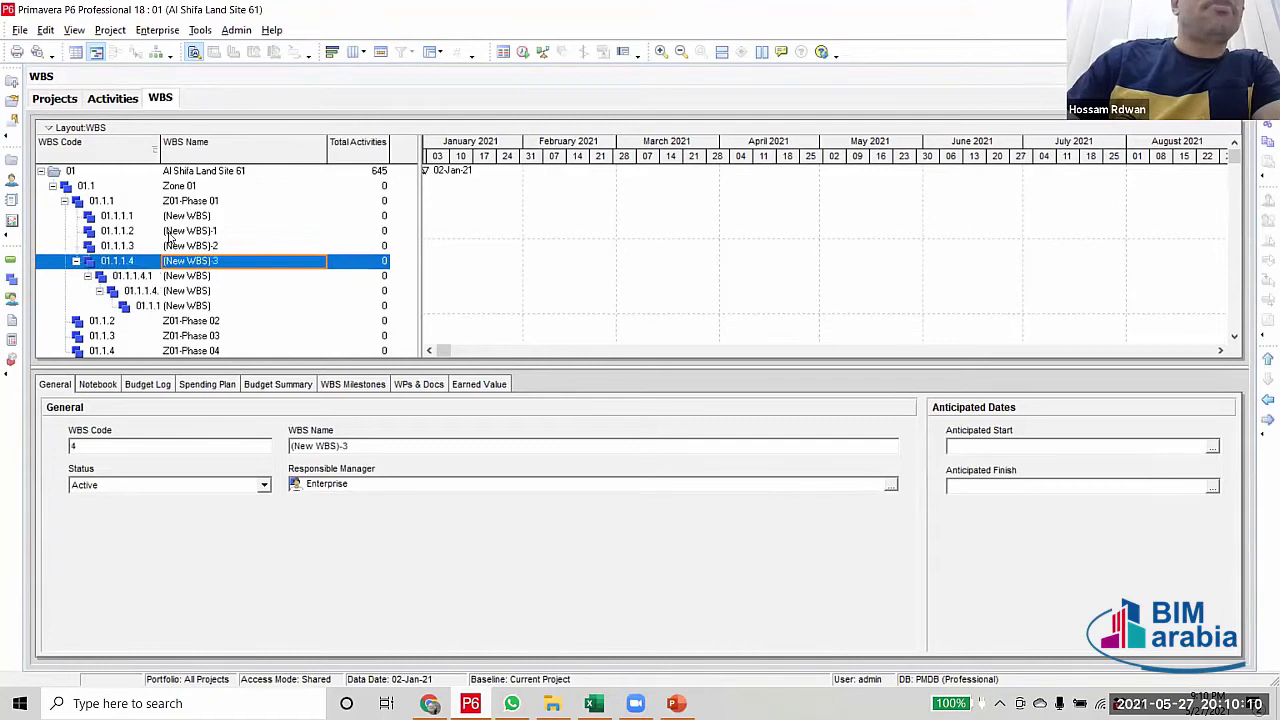
key(Down)
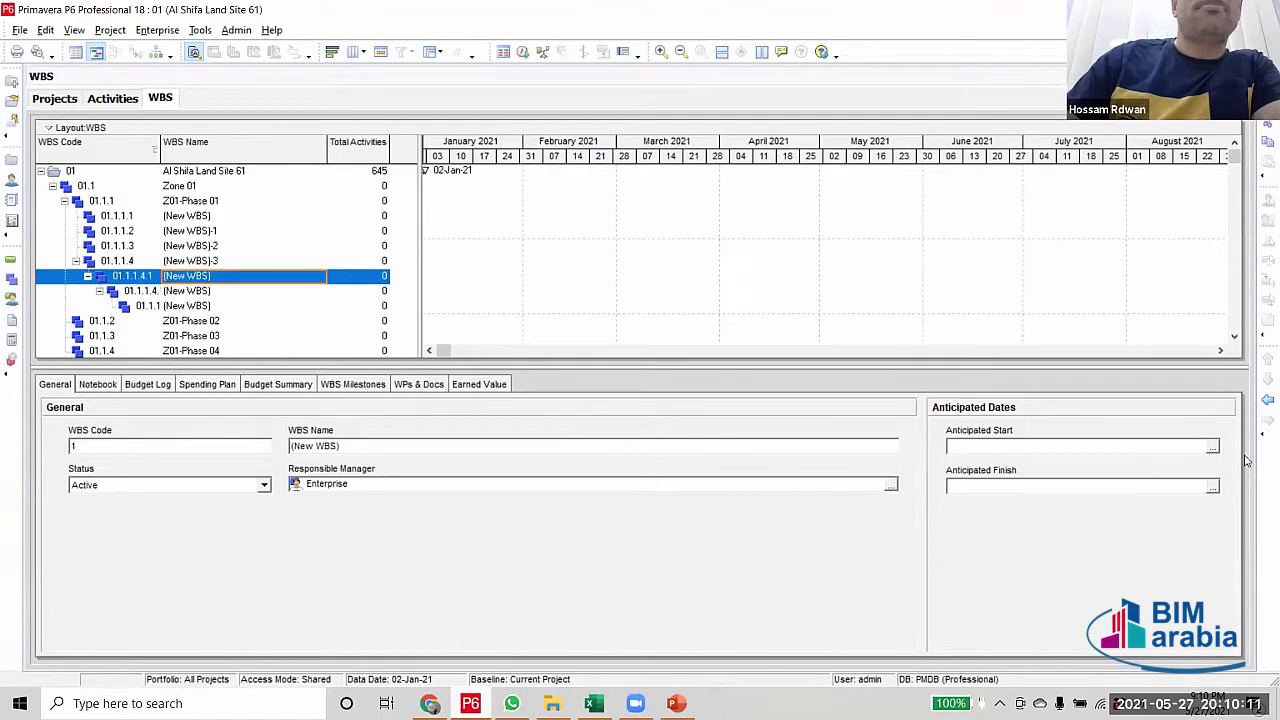
click(1265, 400)
key(Down)
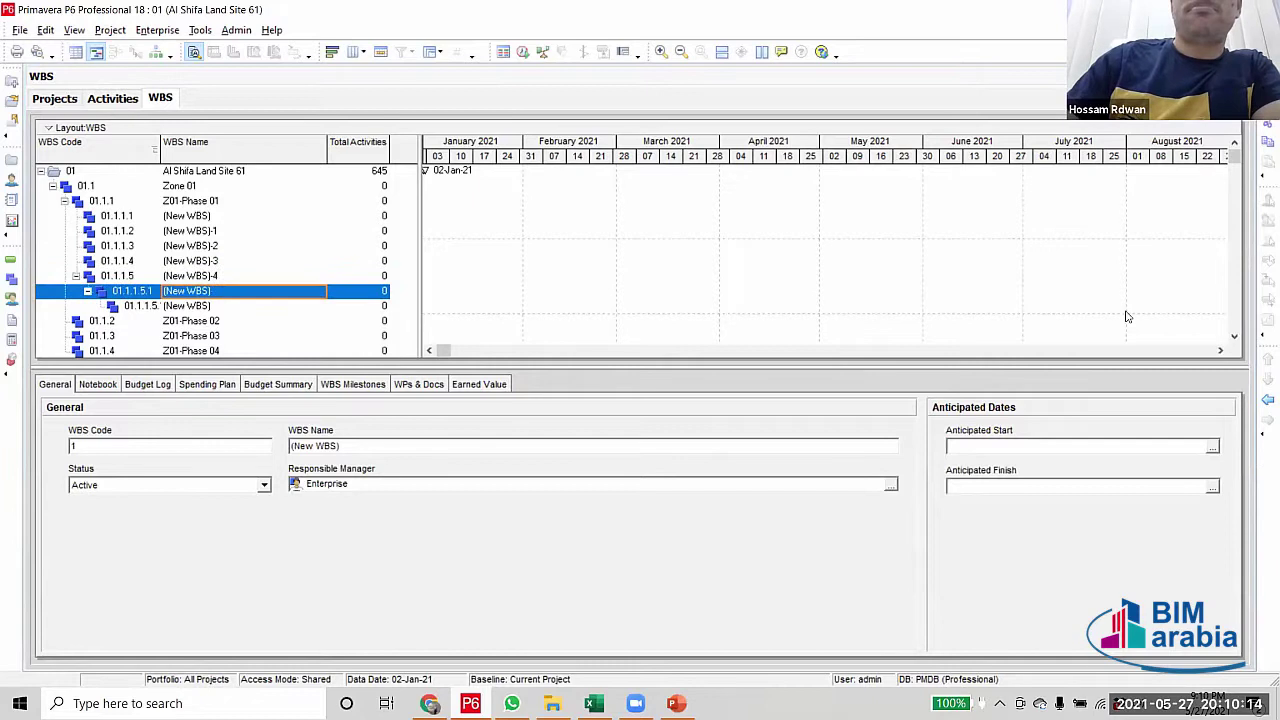
click(1265, 399)
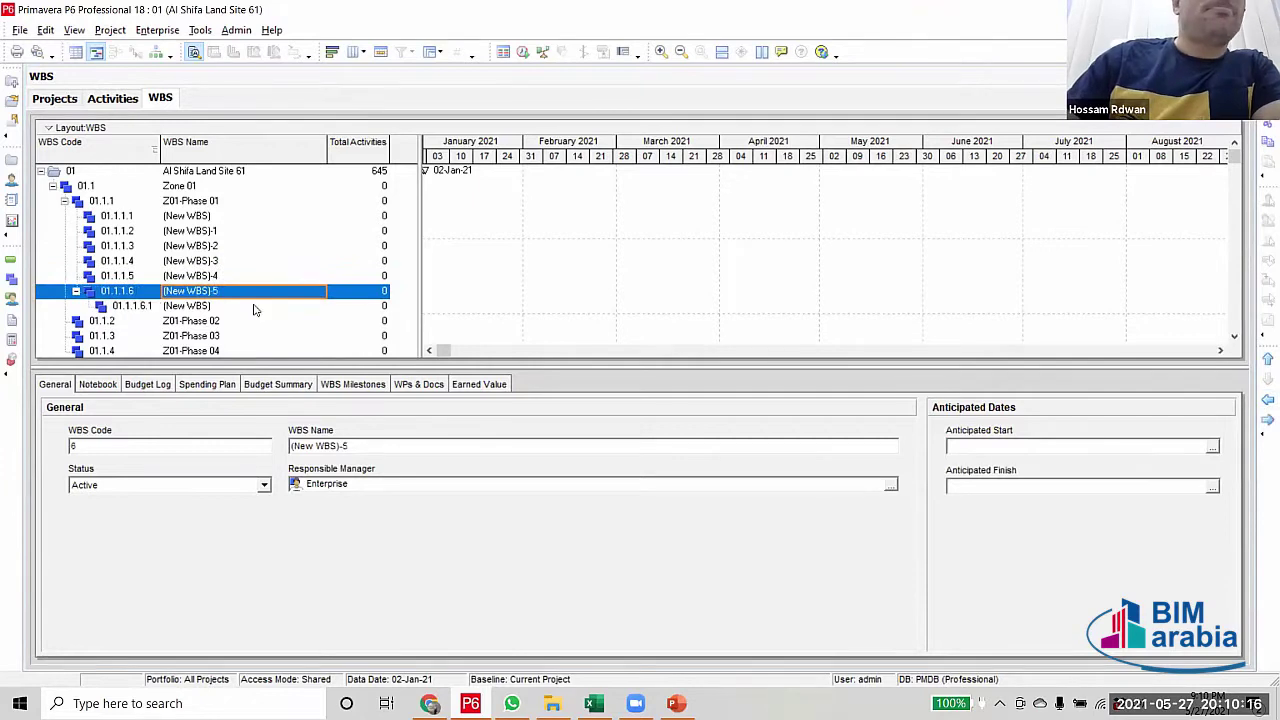
click(253, 307)
click(1265, 400)
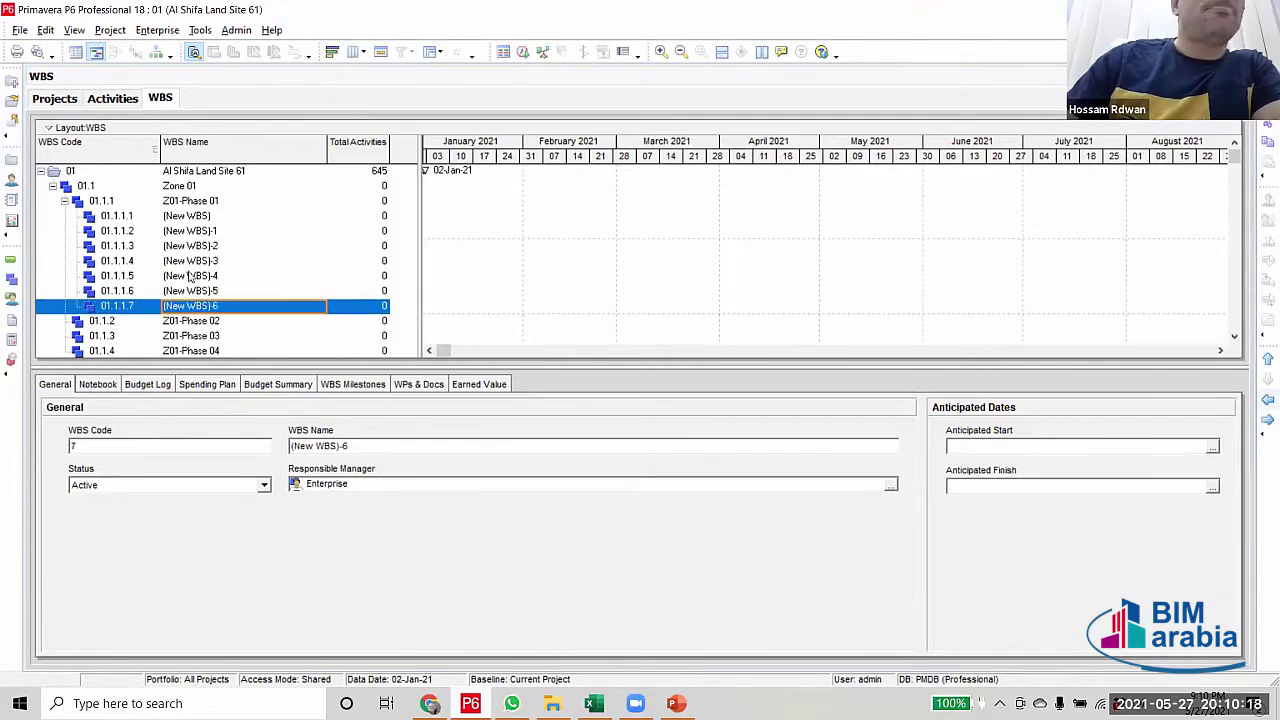
Name element 01.1.1.1 "Z01-Phase 01 Sewer System", copying the text from Excel cell C5 and correcting its zone prefix to Z01
click(222, 217)
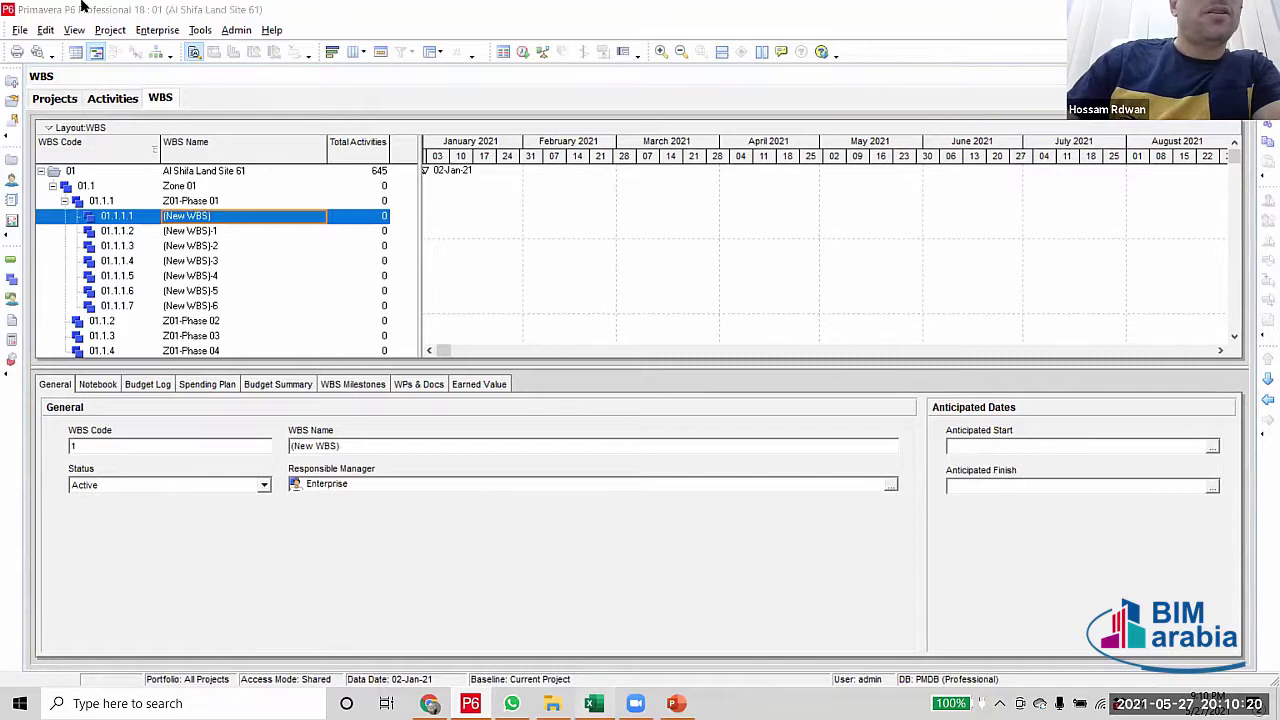
key(alt+Tab)
click(240, 297)
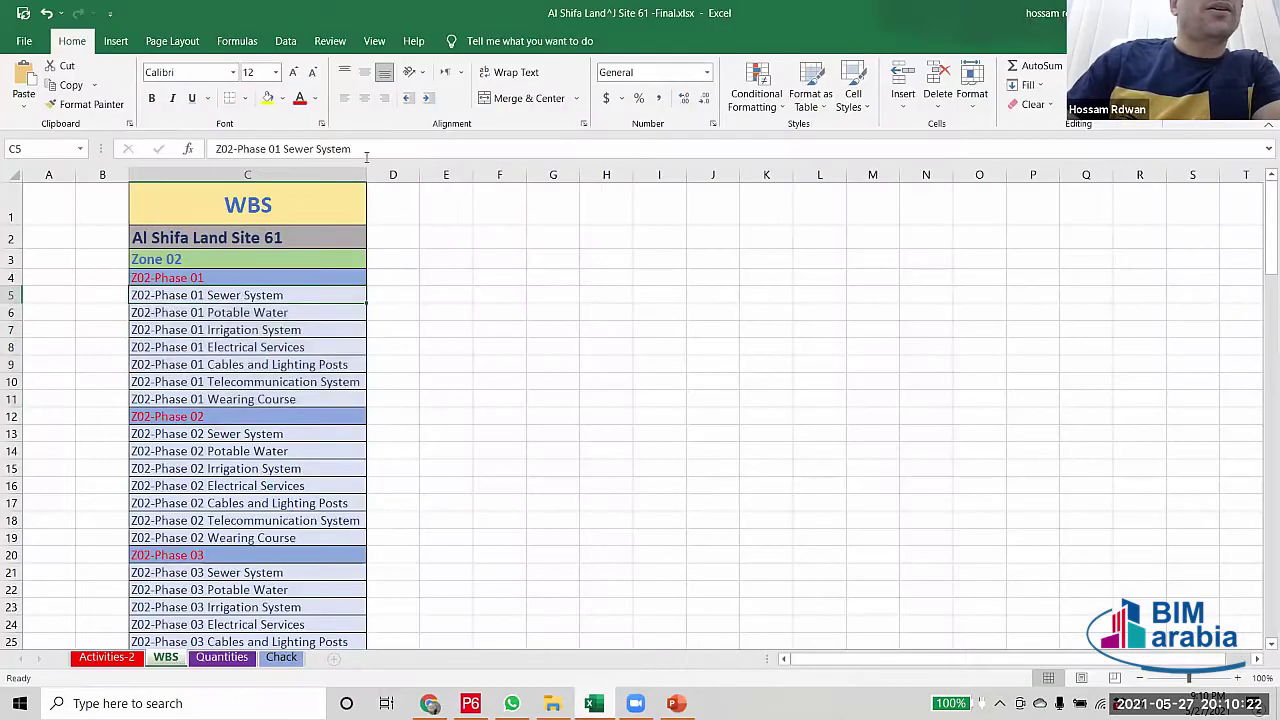
drag(358, 148, 120, 143)
key(ctrl+c)
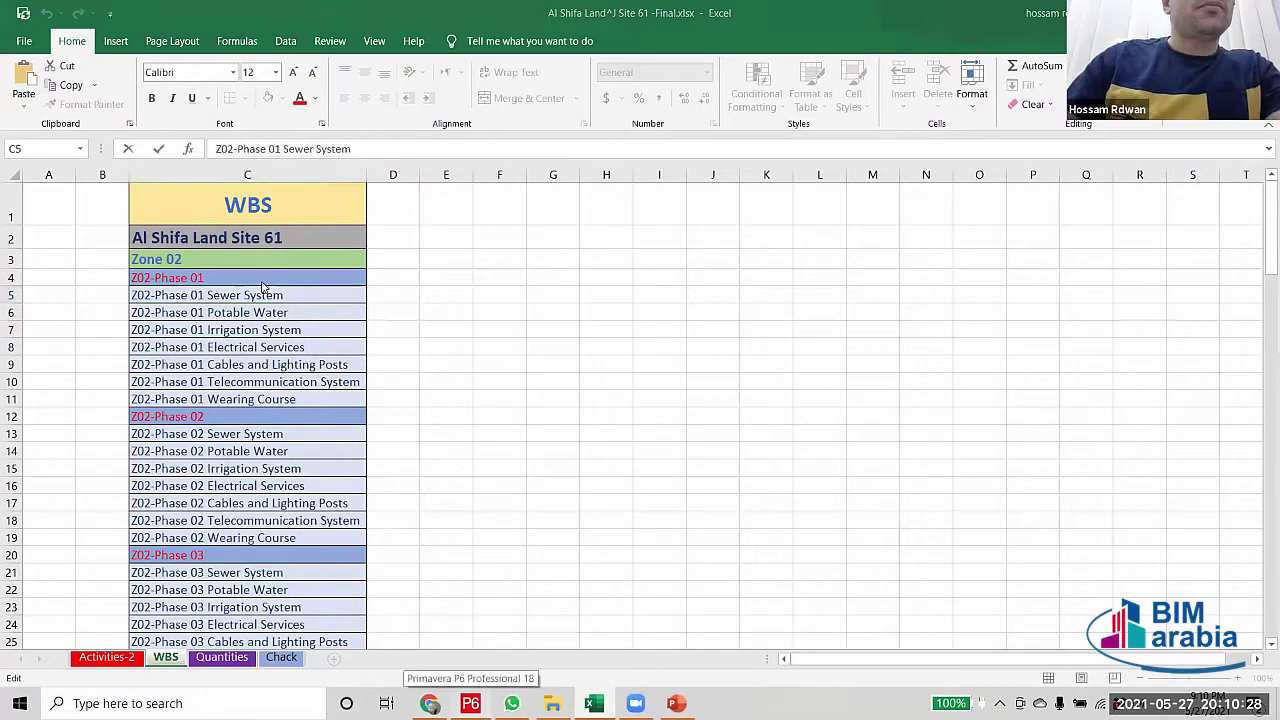
click(470, 703)
click(268, 217)
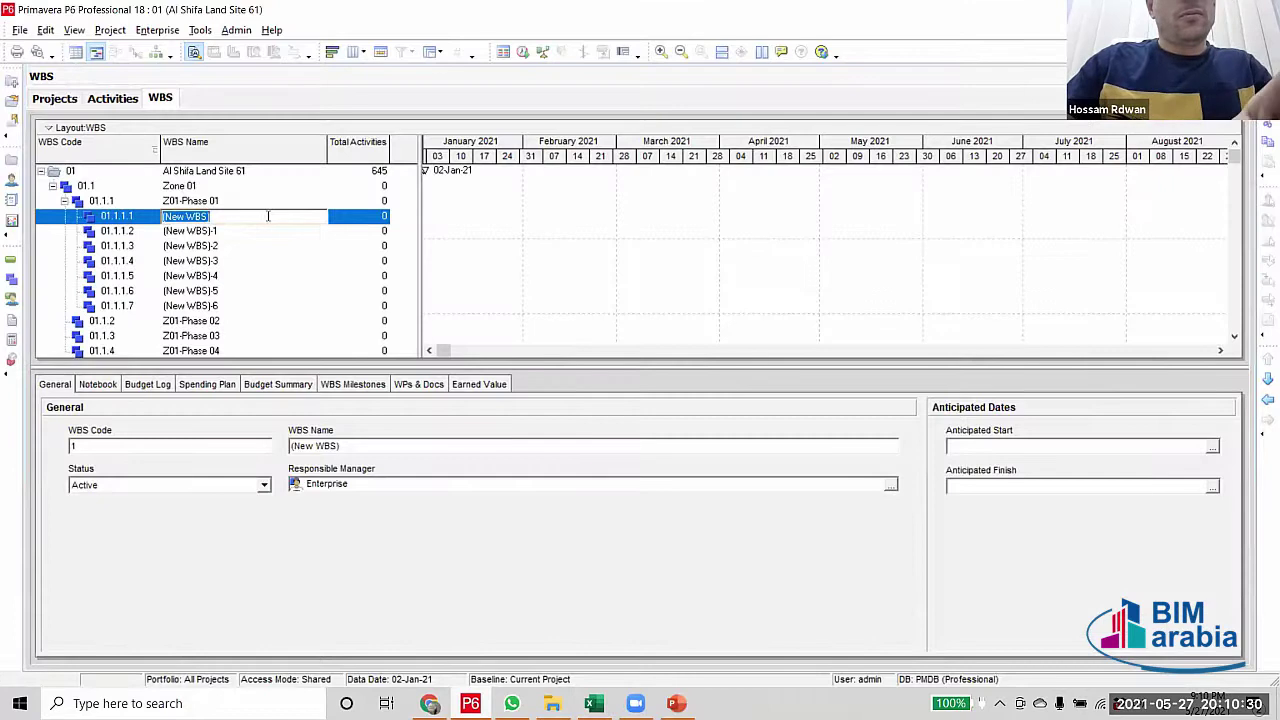
key(ctrl+v)
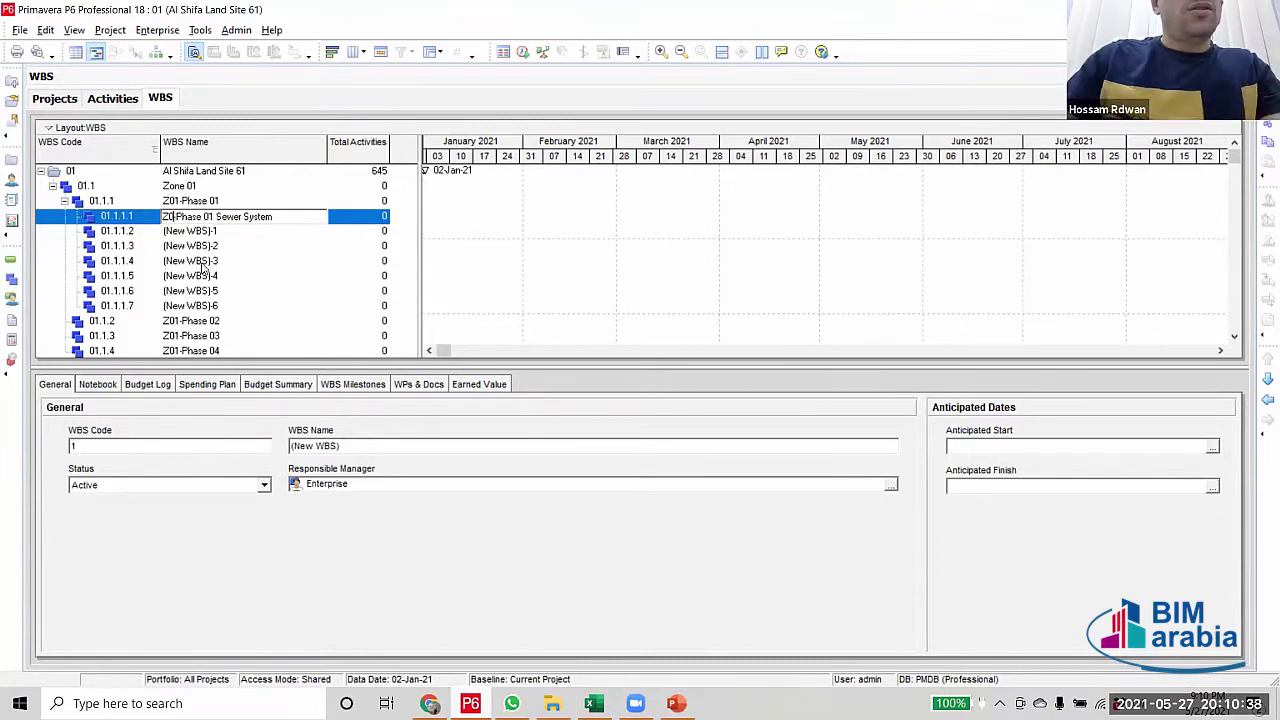
text(1-)
Try to name element 01.1.1.2 by reusing the copied "Z01-Phase 01 Sewer System" name of element 01.1.1.1
click(224, 232)
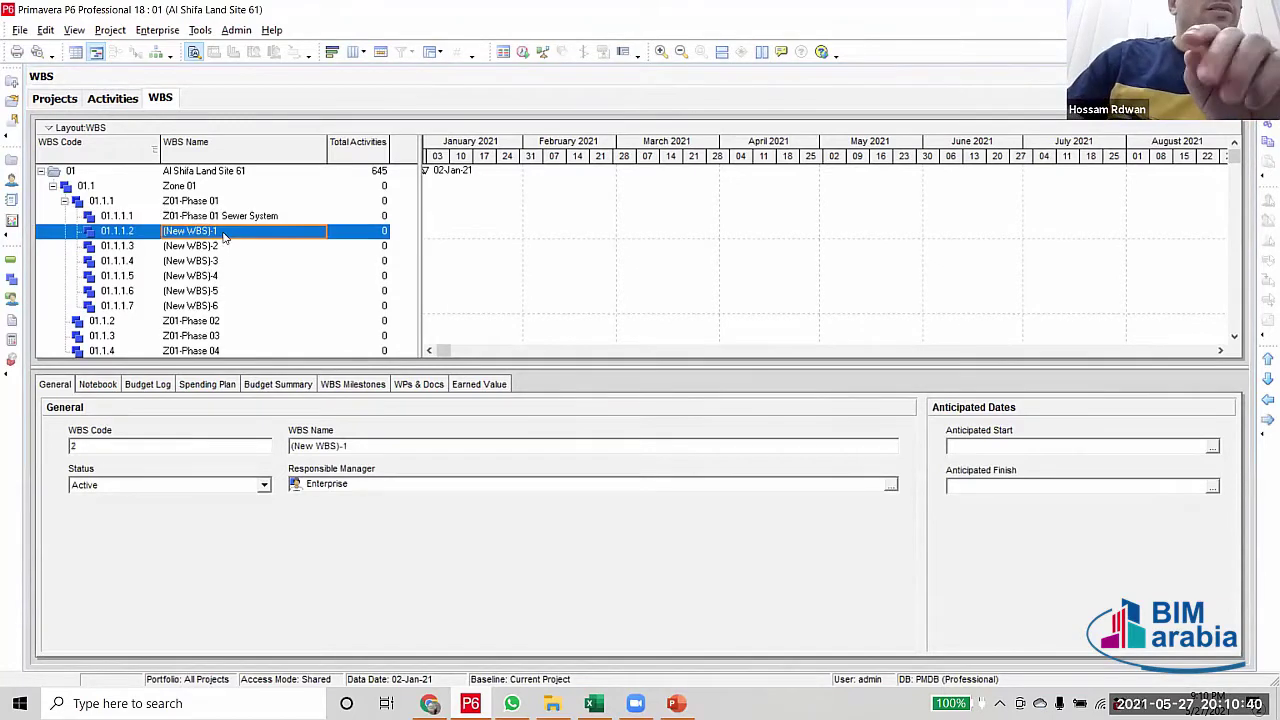
click(224, 232)
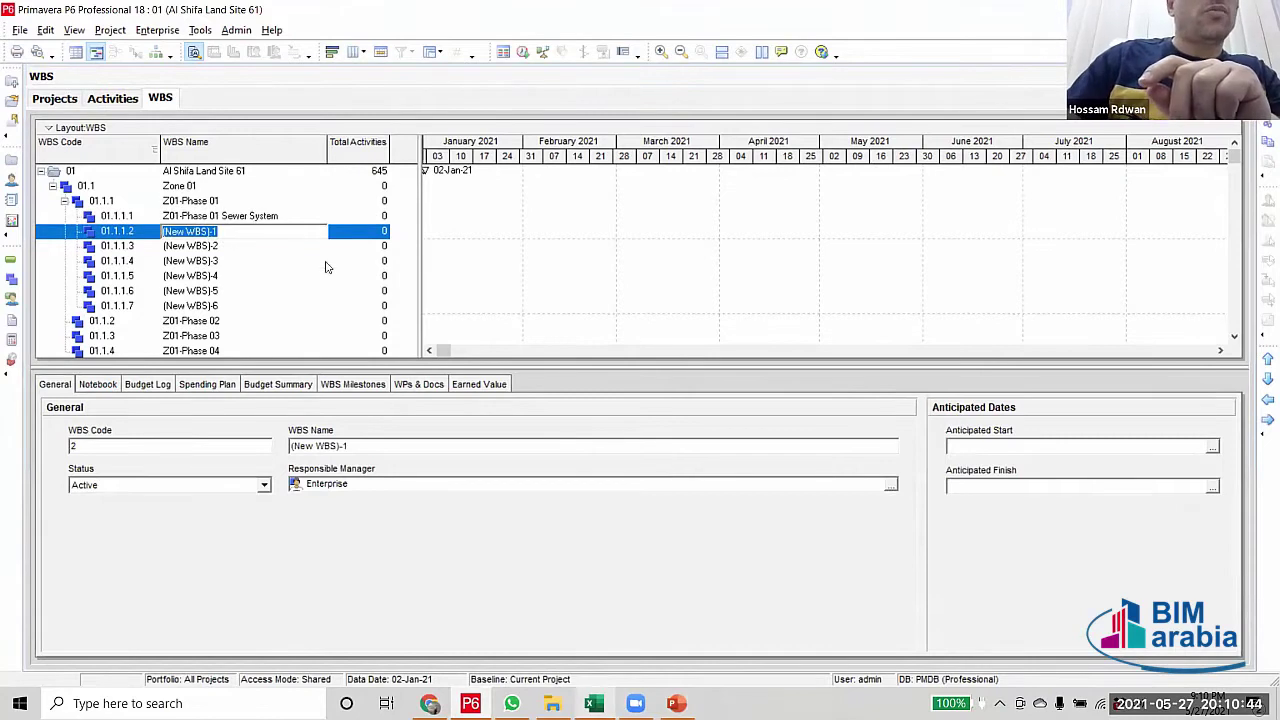
click(297, 220)
click(297, 220)
key(ctrl+c)
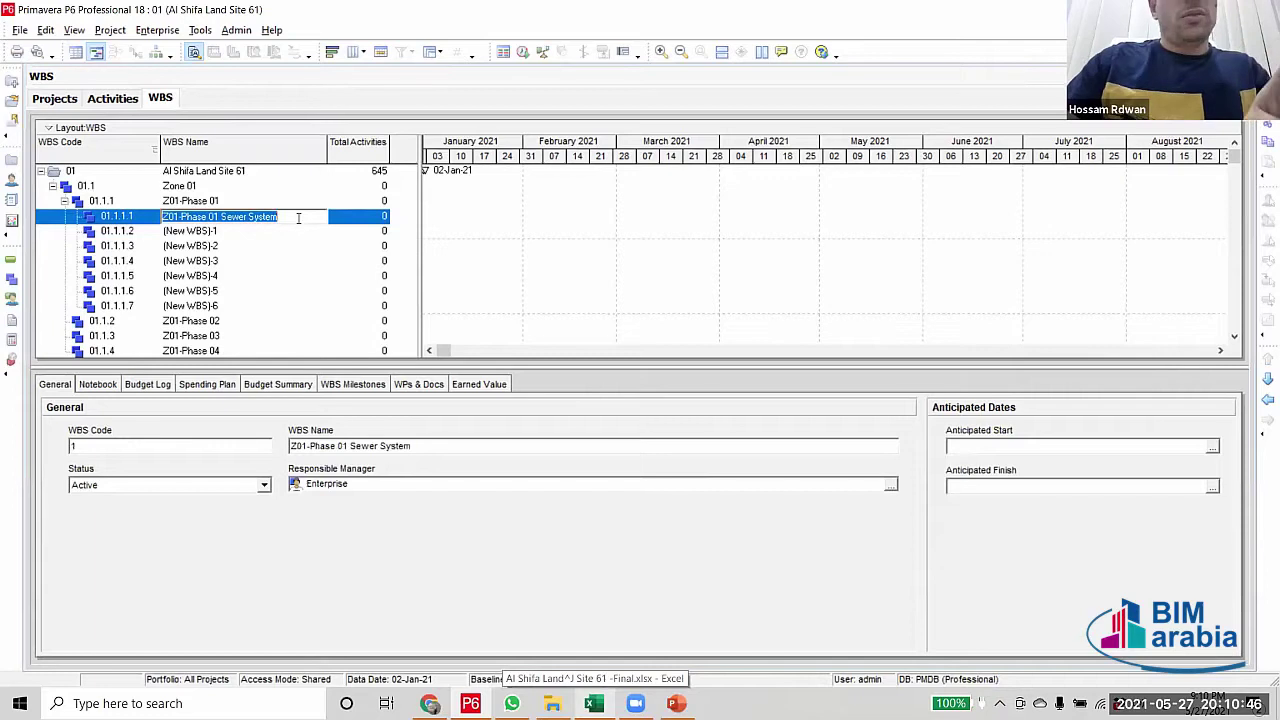
key(Down)
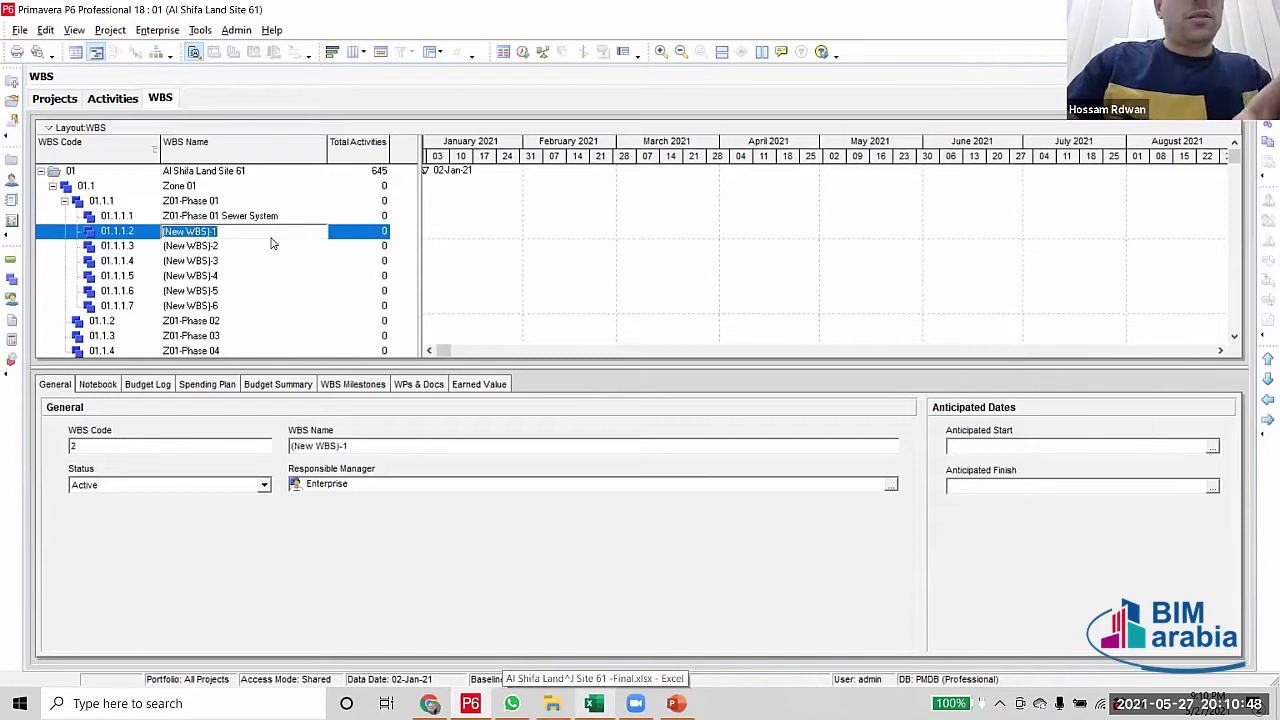
key(ctrl+v)
key(Down)
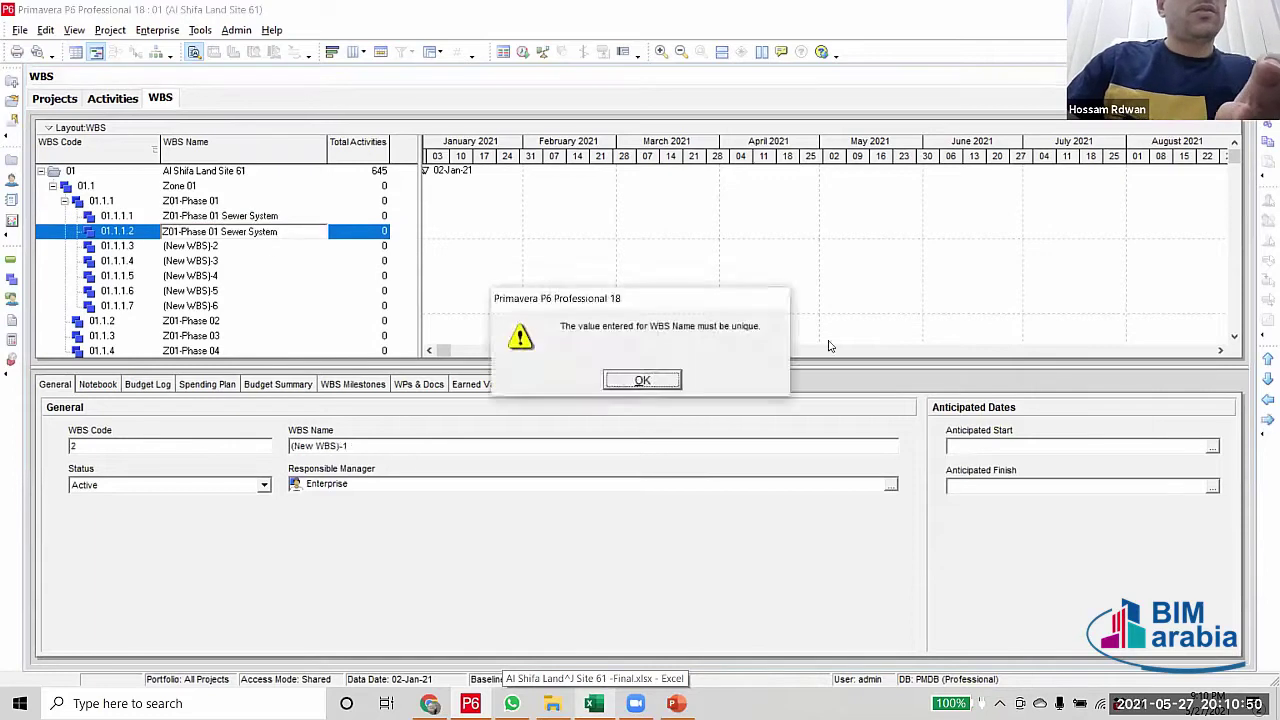
click(648, 379)
Name element 01.1.1.2 "Z01-Phase 01 Potable Water", copying the text from Excel cell C6 and correcting its zone prefix to Z01
click(294, 231)
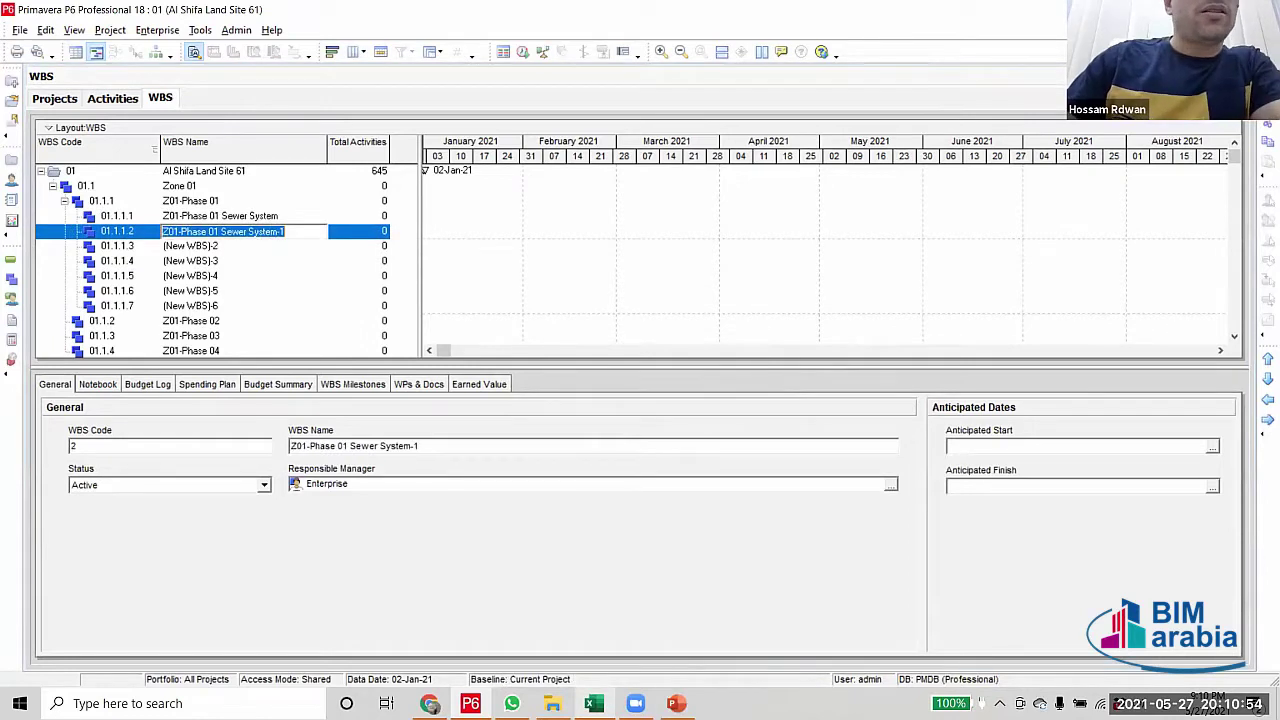
key(alt+Tab)
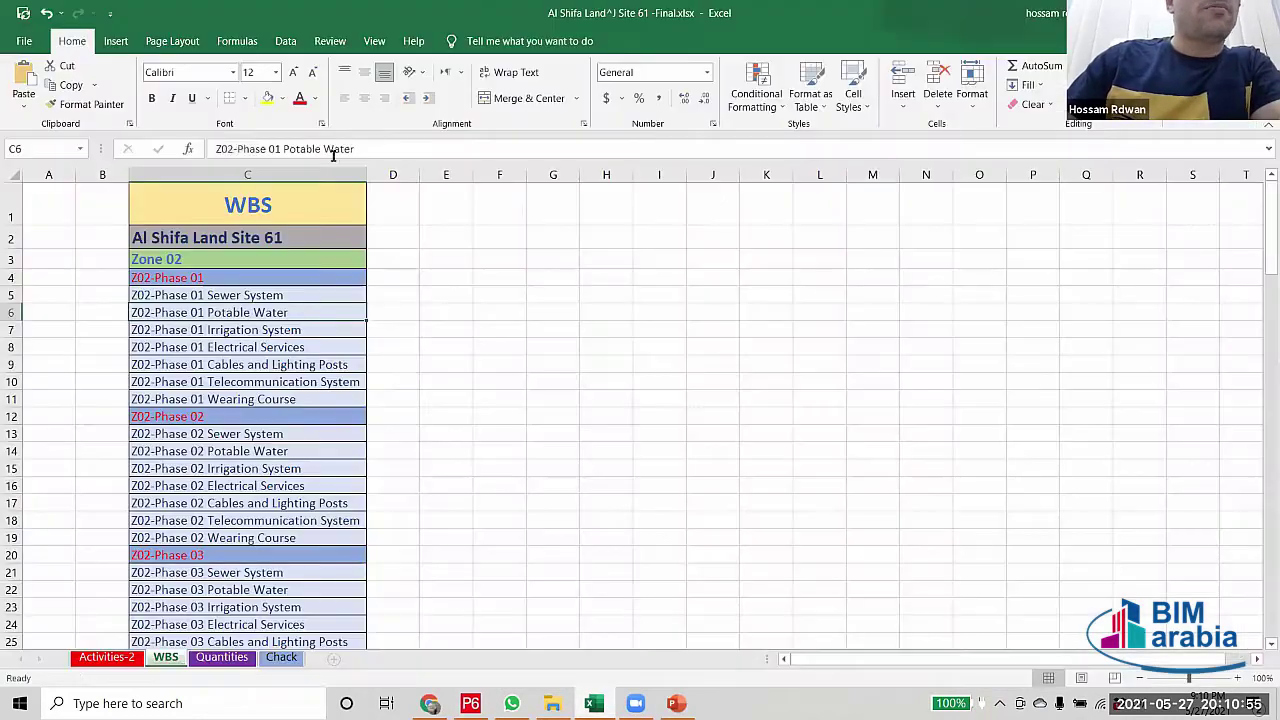
triple_click(211, 150)
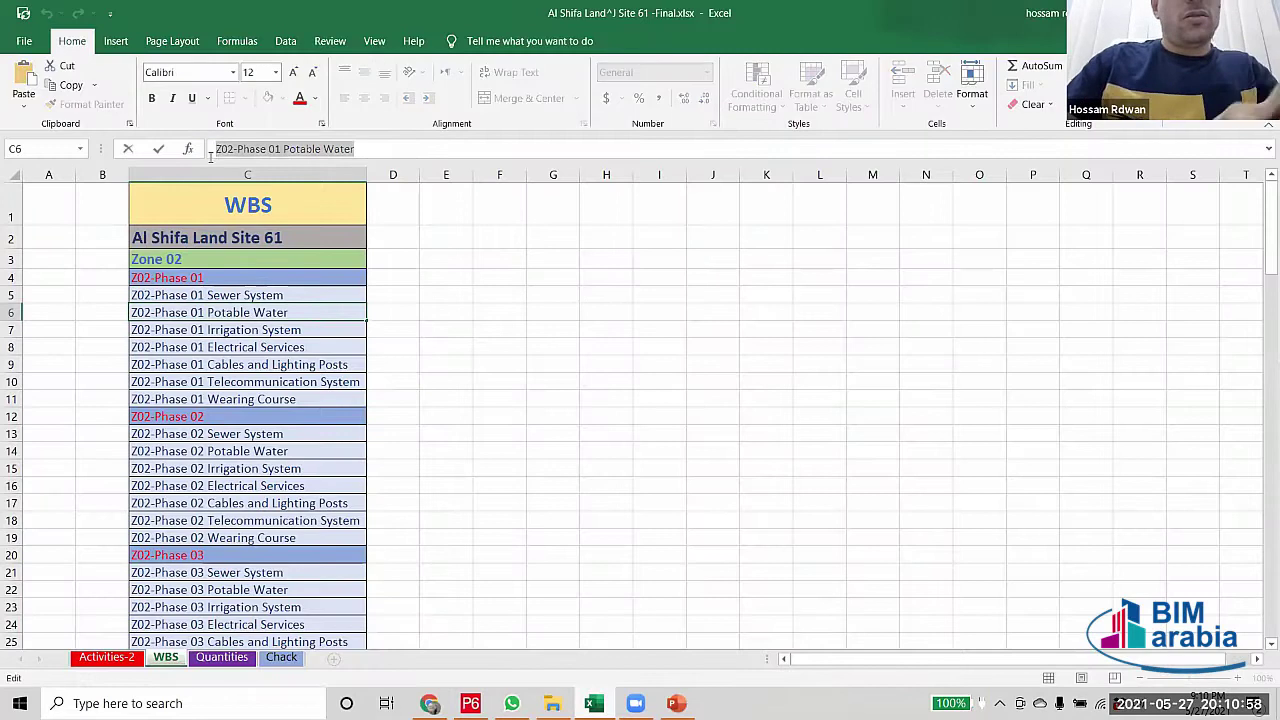
key(ctrl+c)
key(alt+Tab)
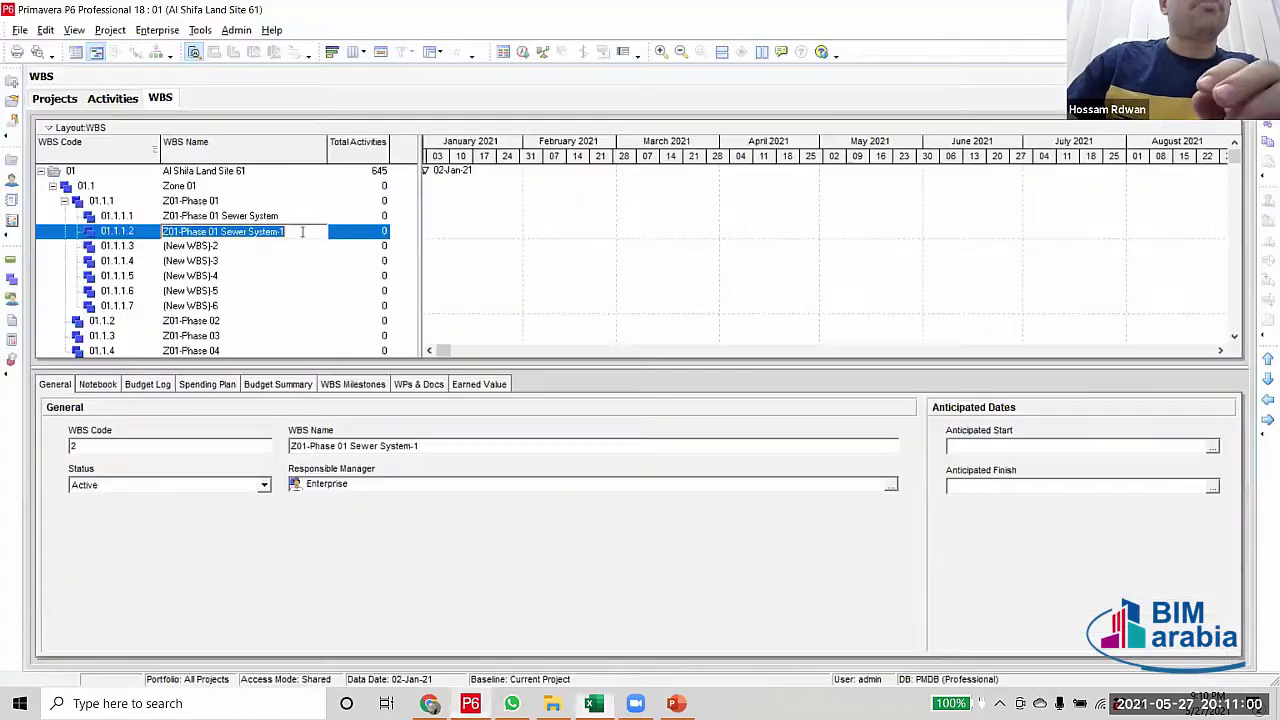
key(ctrl+v)
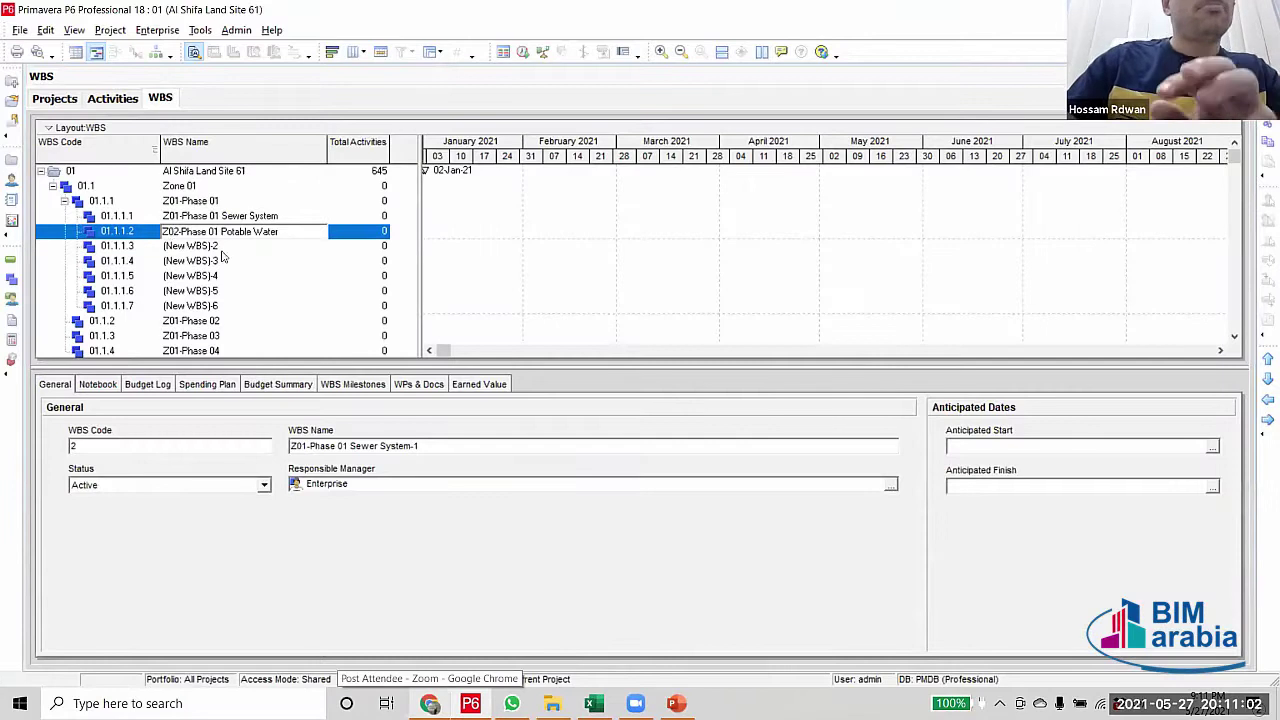
click(176, 231)
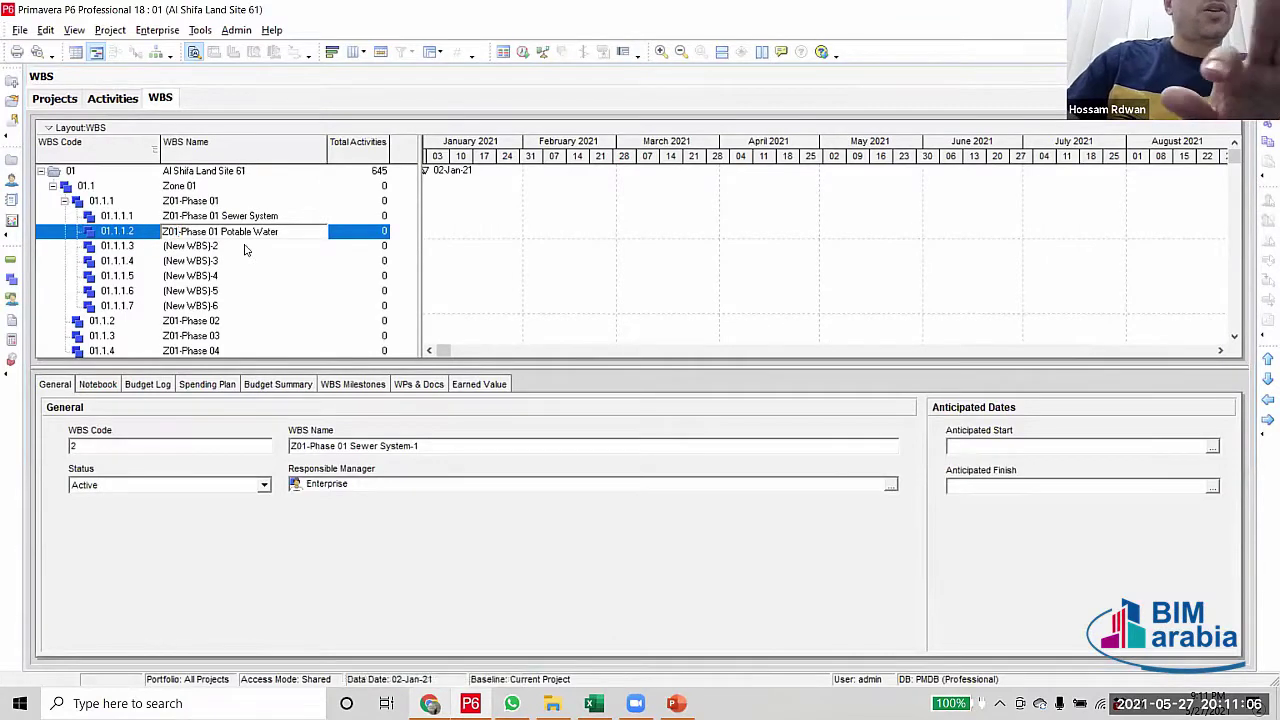
Name element 01.1.1.3 "Z01-Phase 01 Irrigation System", copying the text from Excel cell C7 and correcting its zone prefix to Z01
click(245, 248)
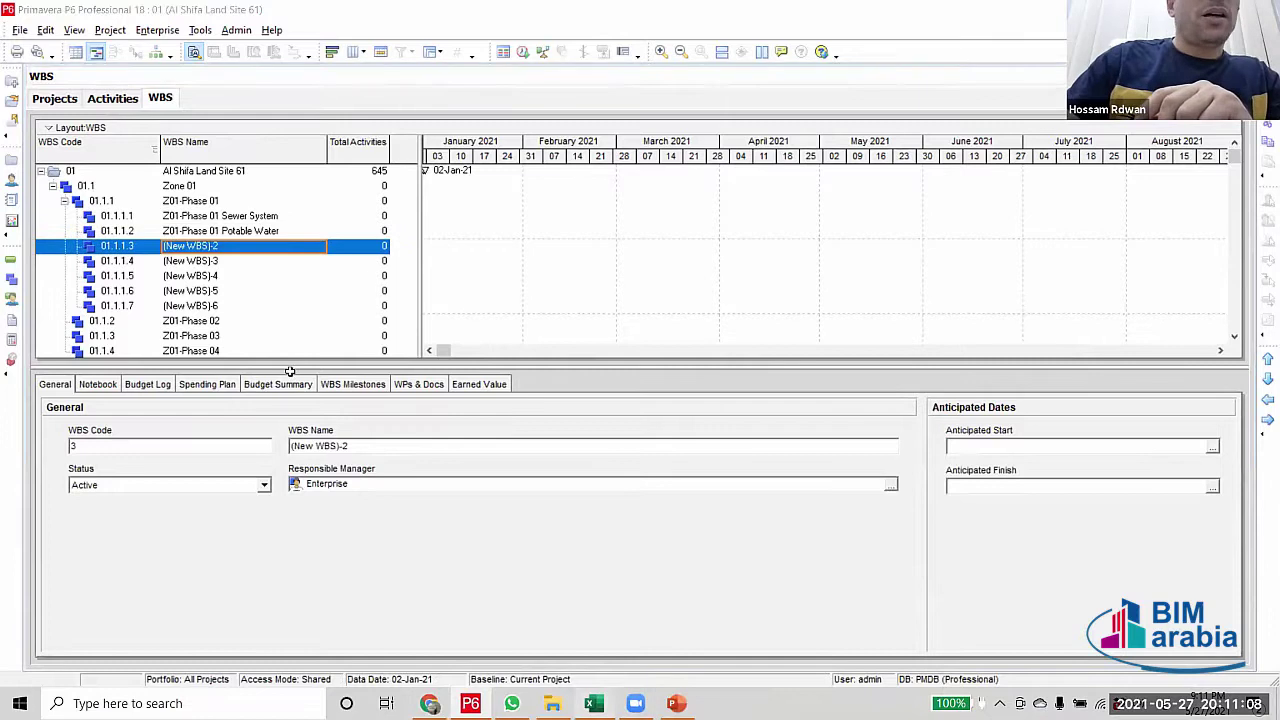
key(alt+Tab)
click(315, 330)
drag(366, 148, 206, 146)
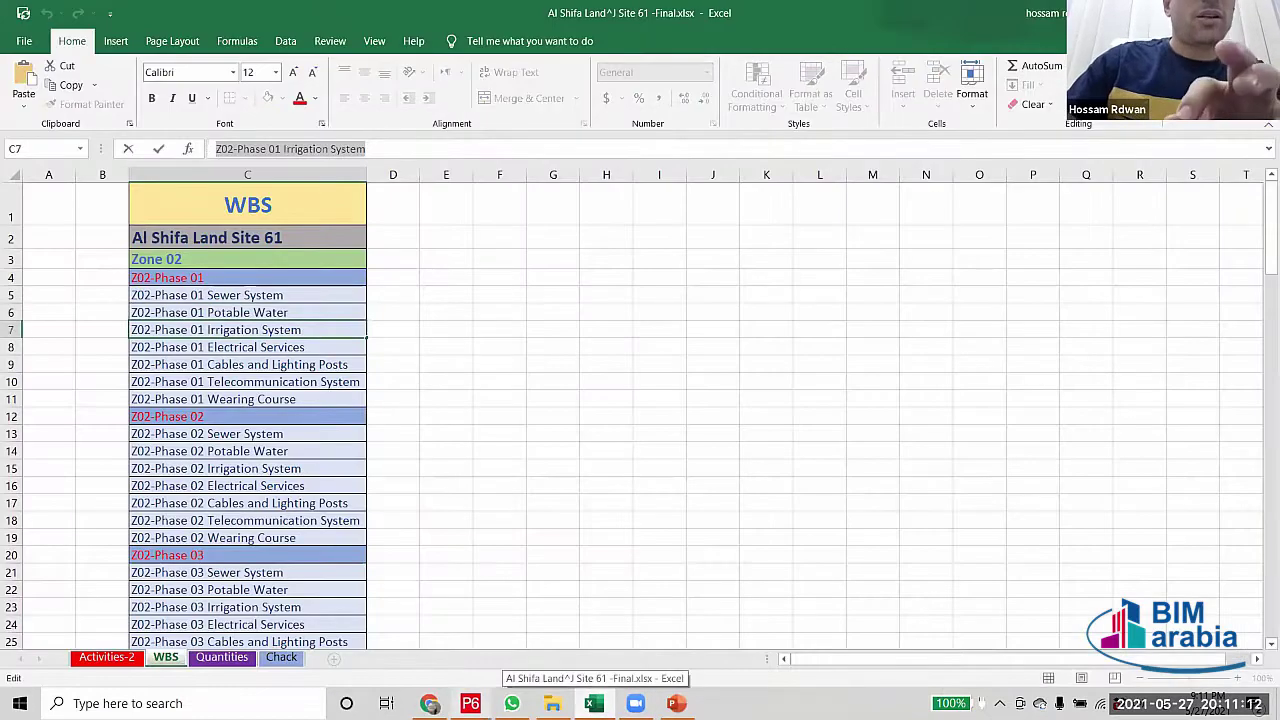
key(alt+Tab)
click(238, 246)
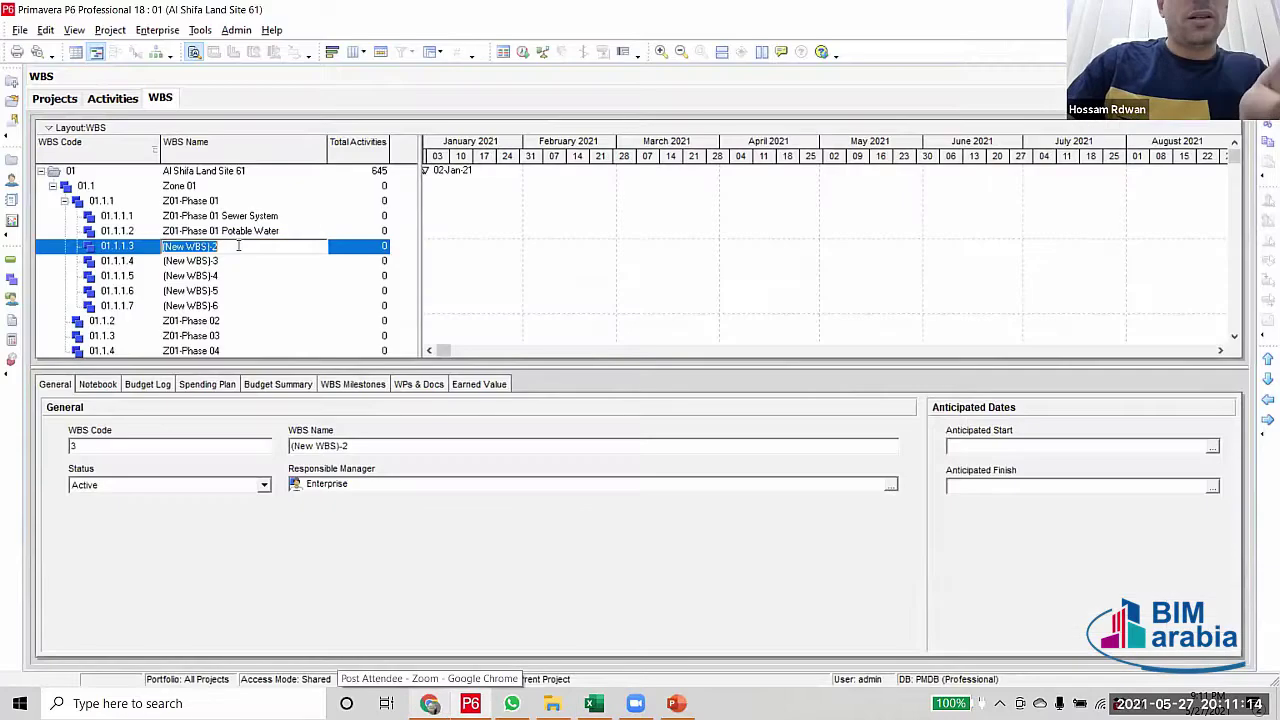
key(ctrl+v)
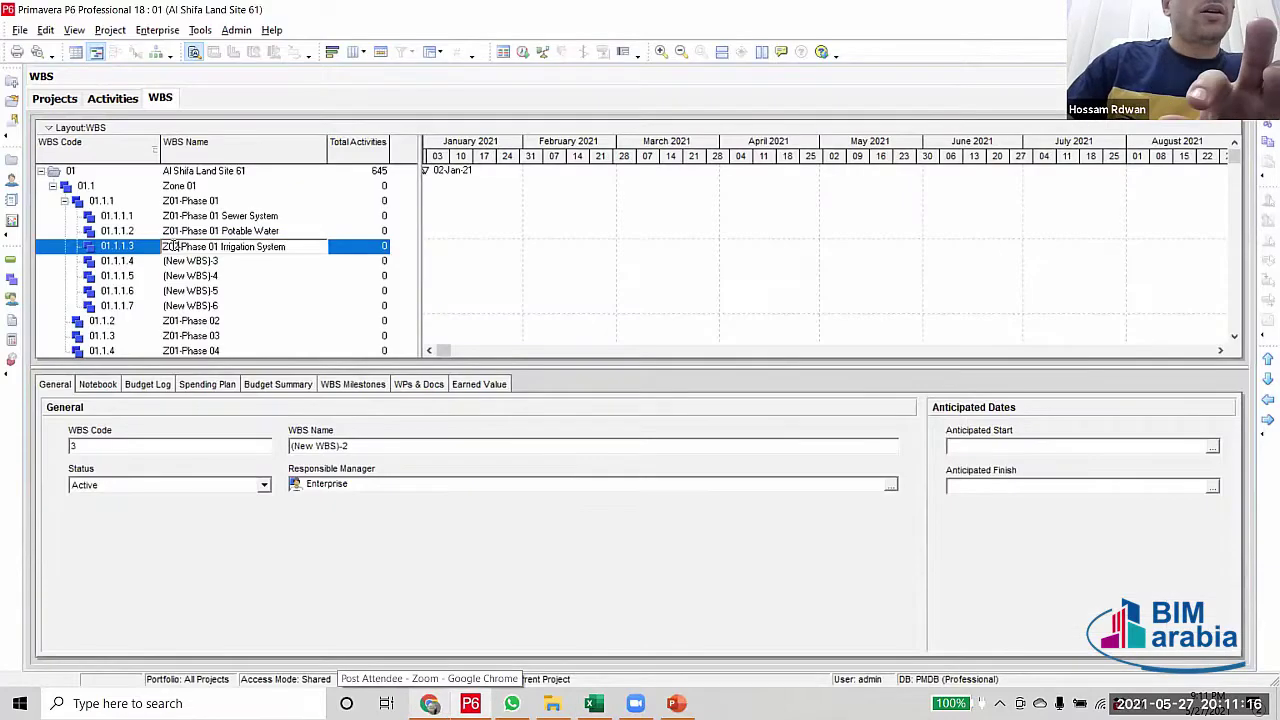
Name element 01.1.1.4 "Z021-Phase 01 Electrical Services", copying the text from Excel cell C8 and adding a 1 to its zone prefix
click(286, 262)
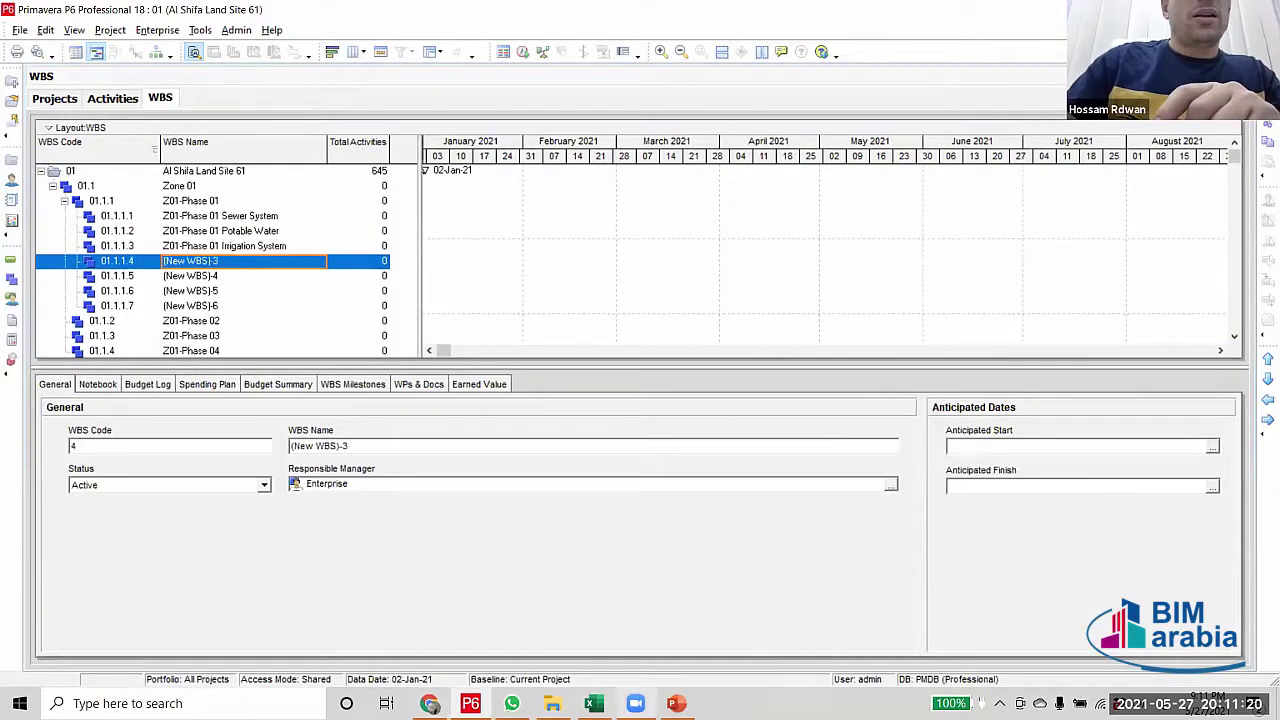
key(alt+Tab)
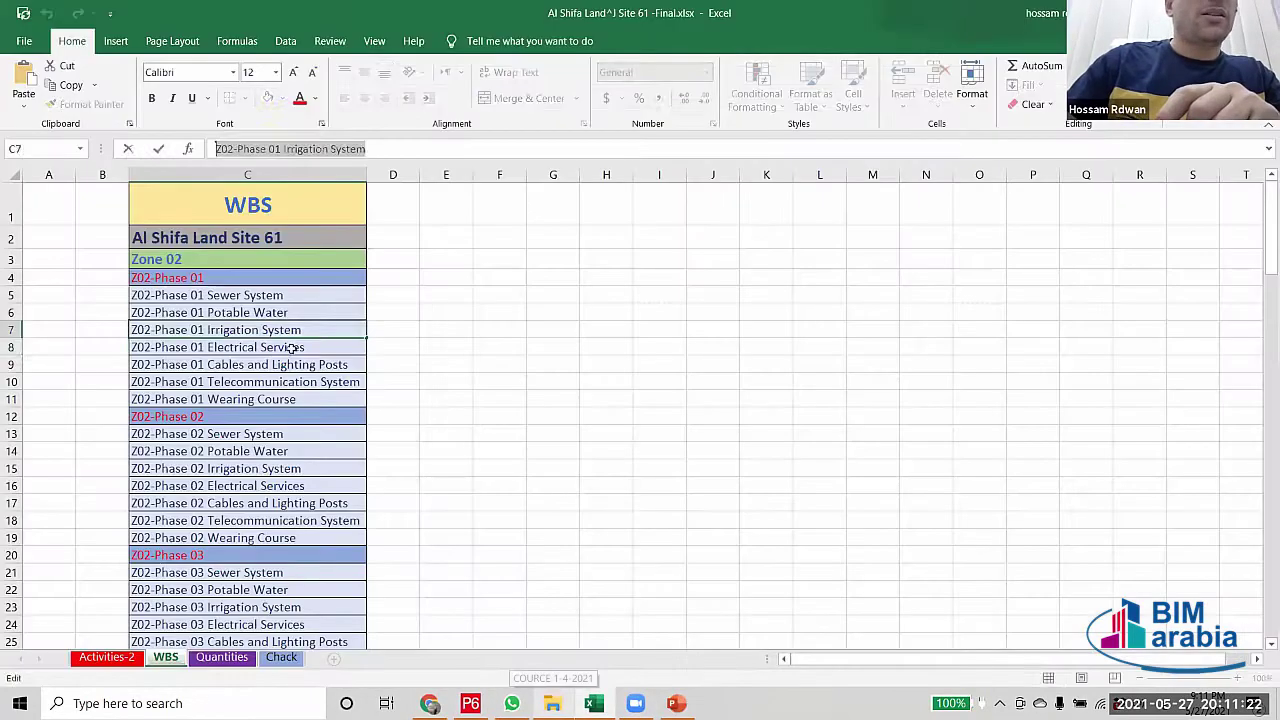
click(291, 347)
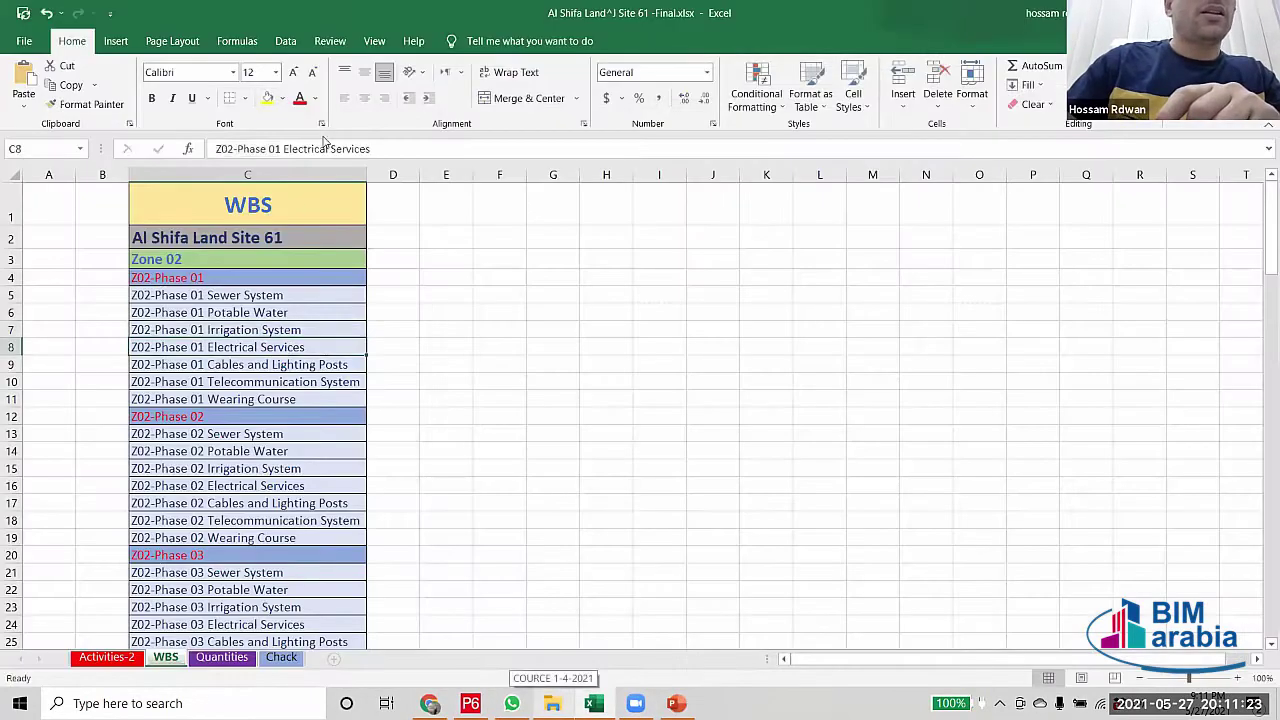
triple_click(224, 150)
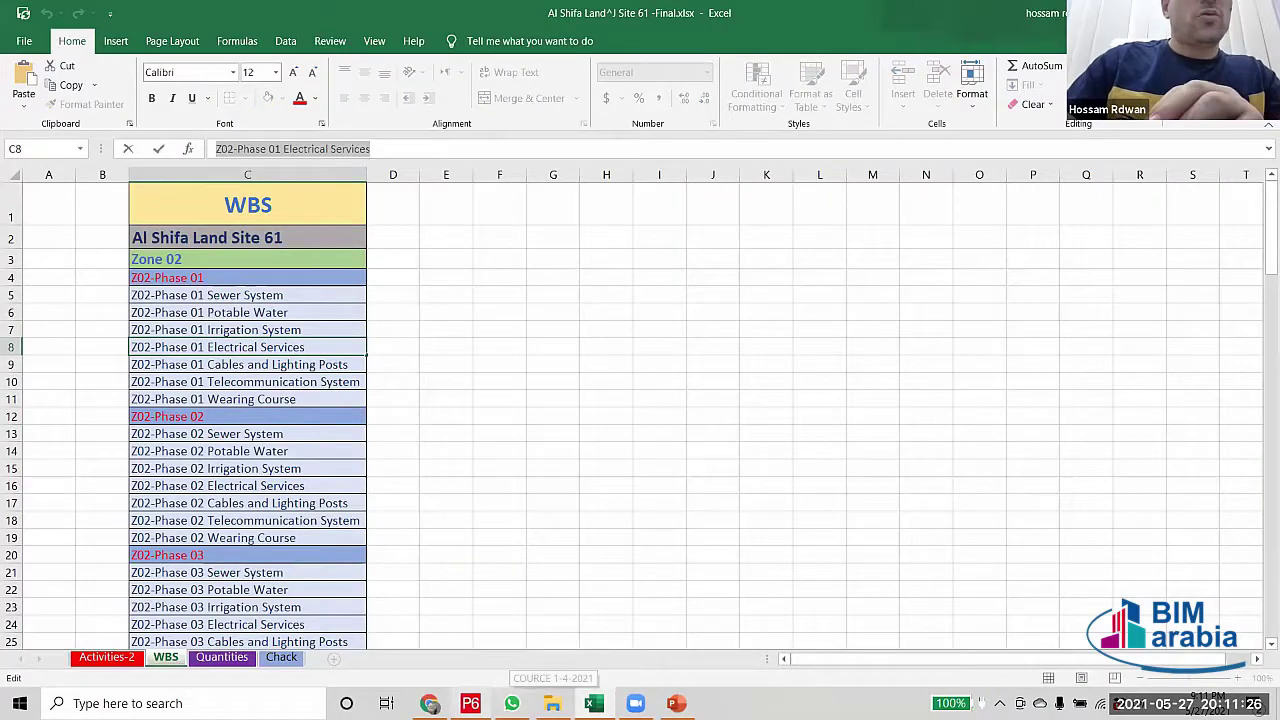
key(alt+Tab)
click(283, 261)
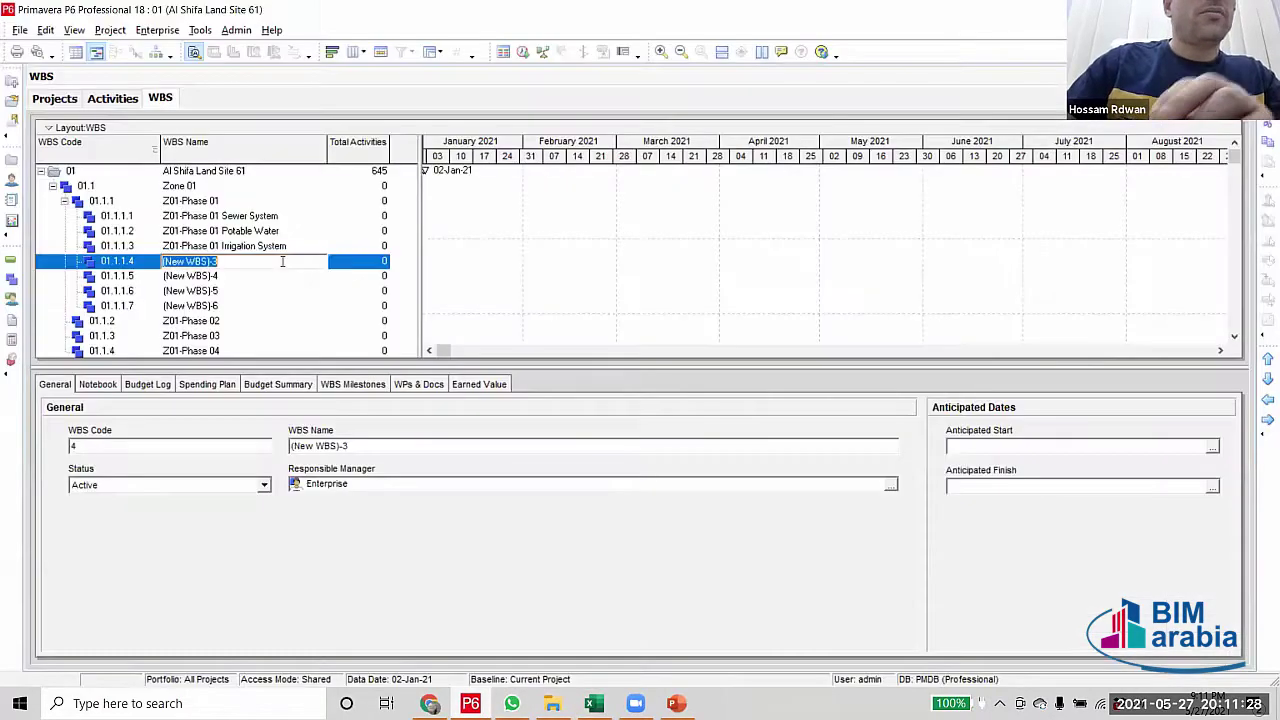
key(ctrl+v)
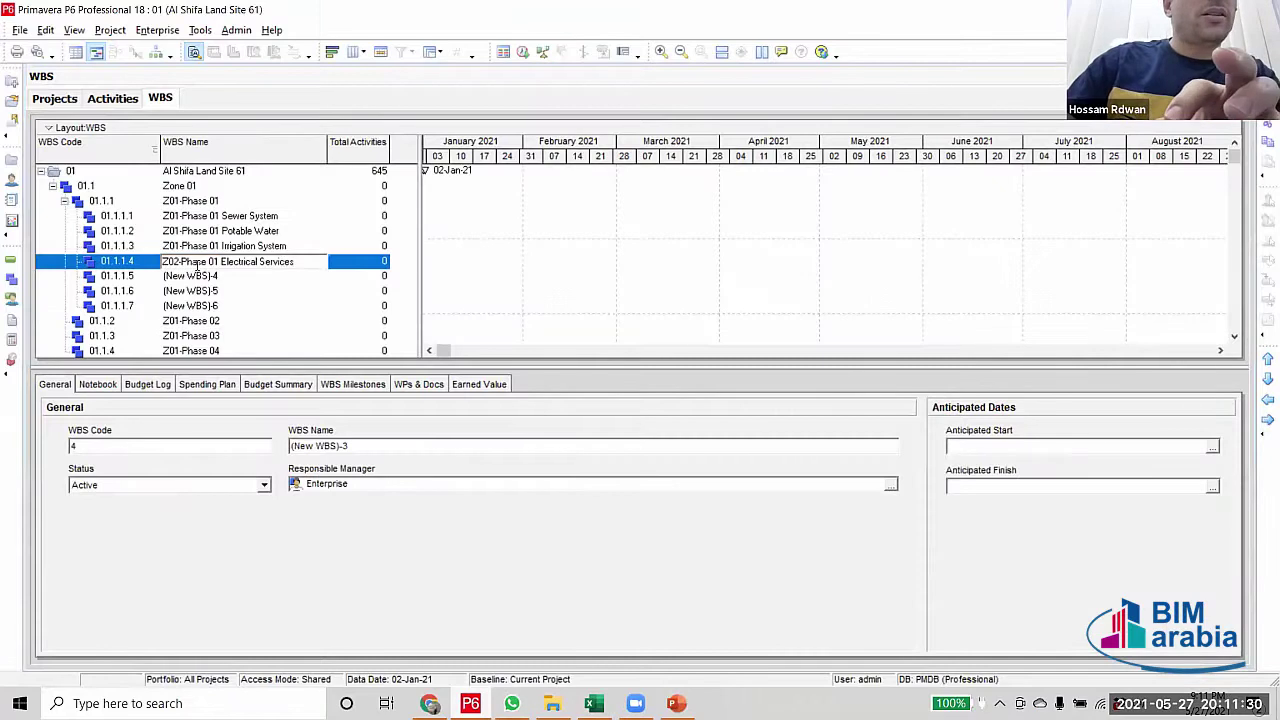
click(176, 261)
text(1)
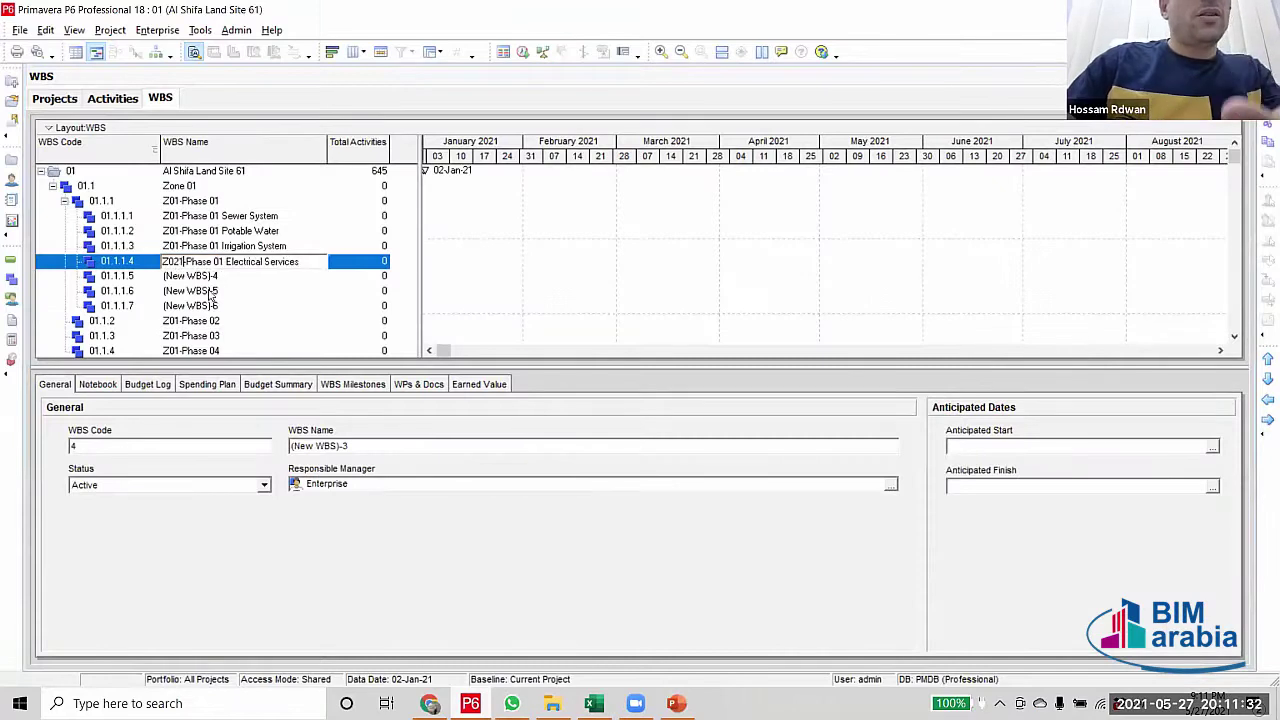
key(Return)
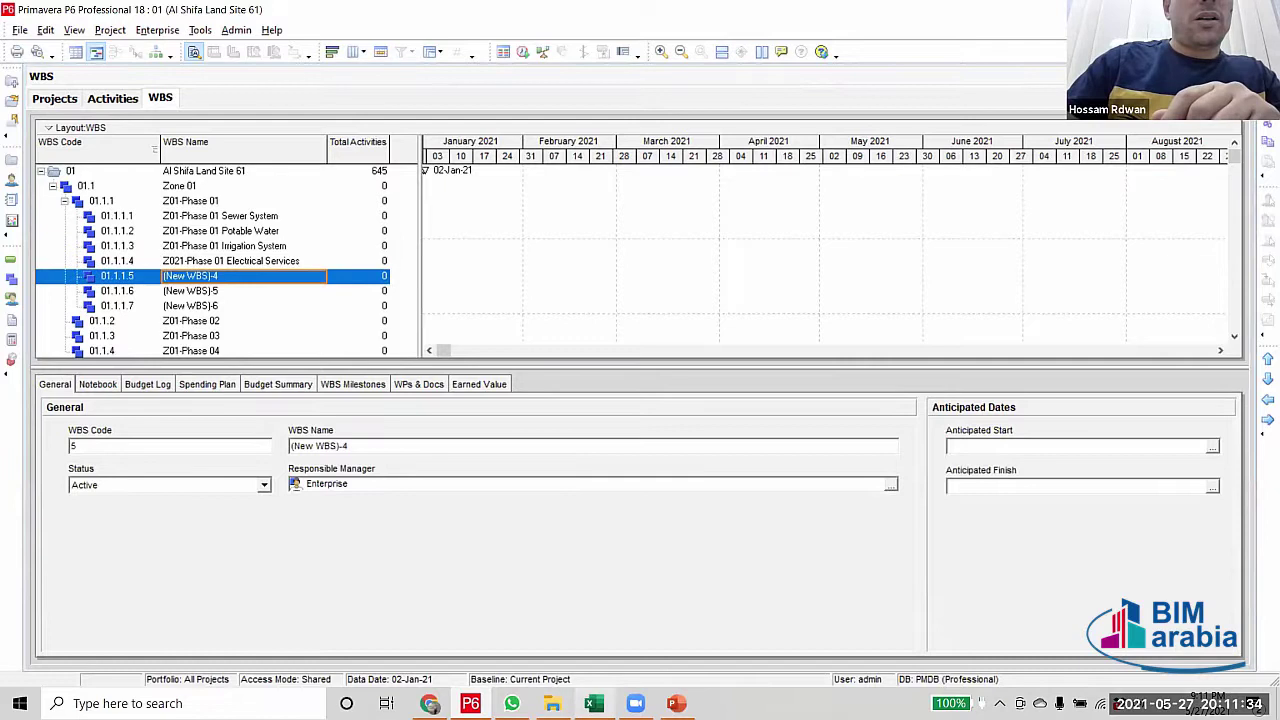
Name element 01.1.1.5 "Z01-Phase 01 Cables and Lighting Posts", copying the text from Excel cell C9 and correcting its zone prefix to Z01
click(594, 703)
click(320, 369)
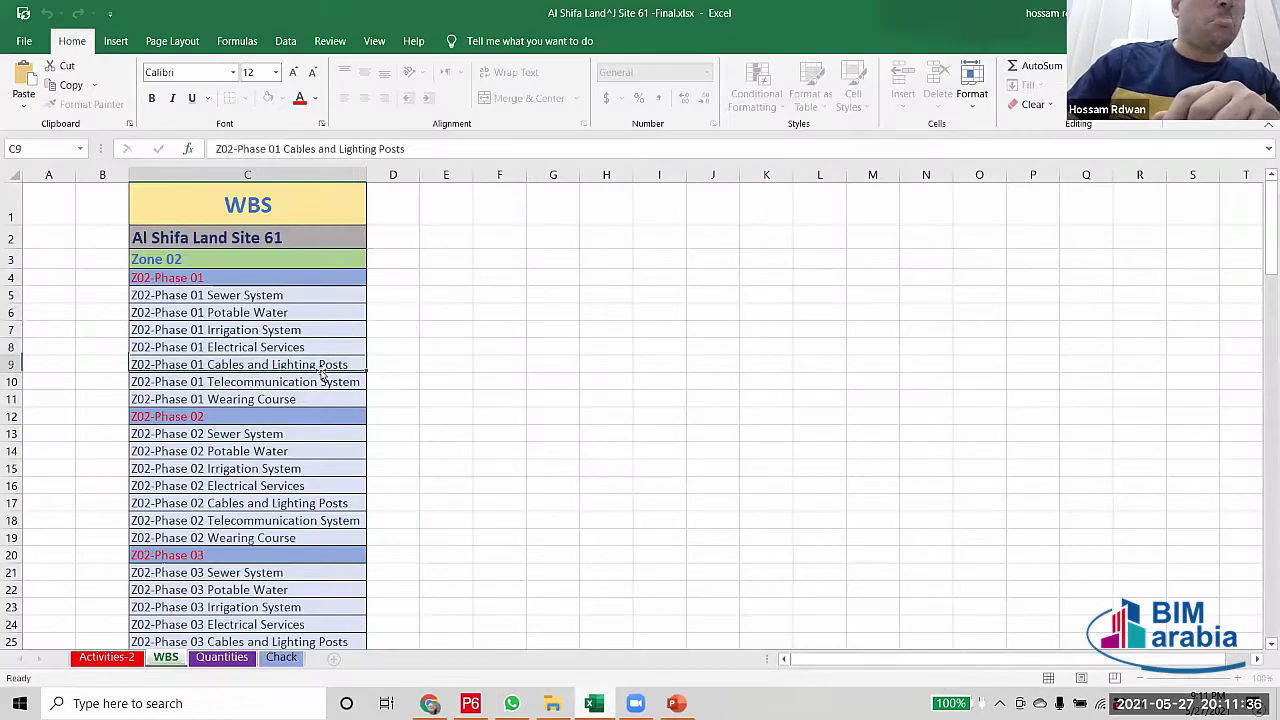
drag(410, 149, 213, 149)
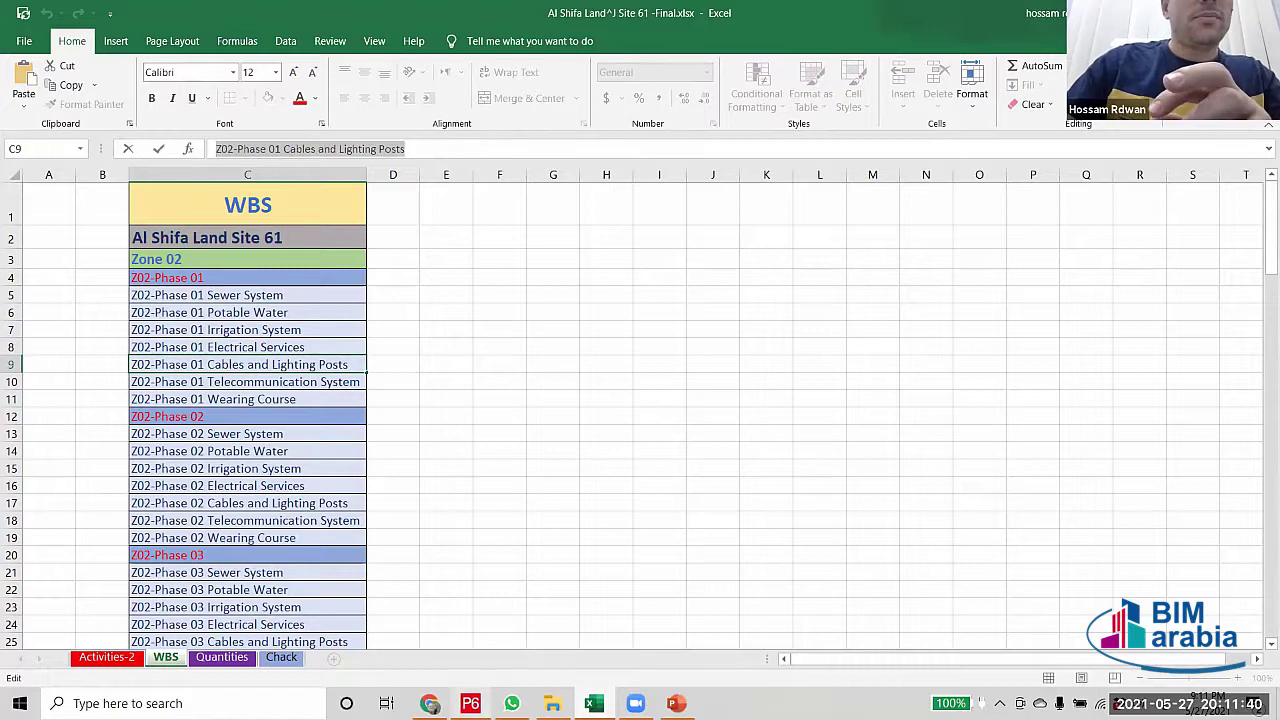
click(470, 703)
click(267, 278)
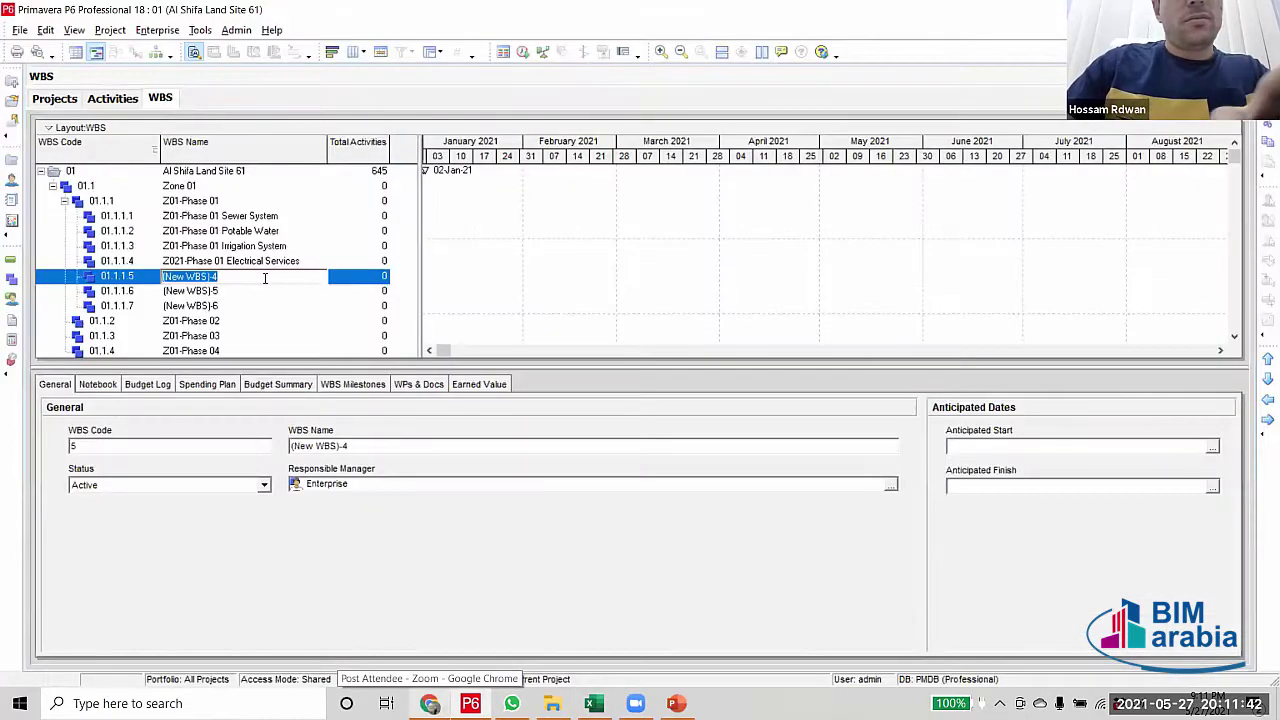
key(ctrl+v)
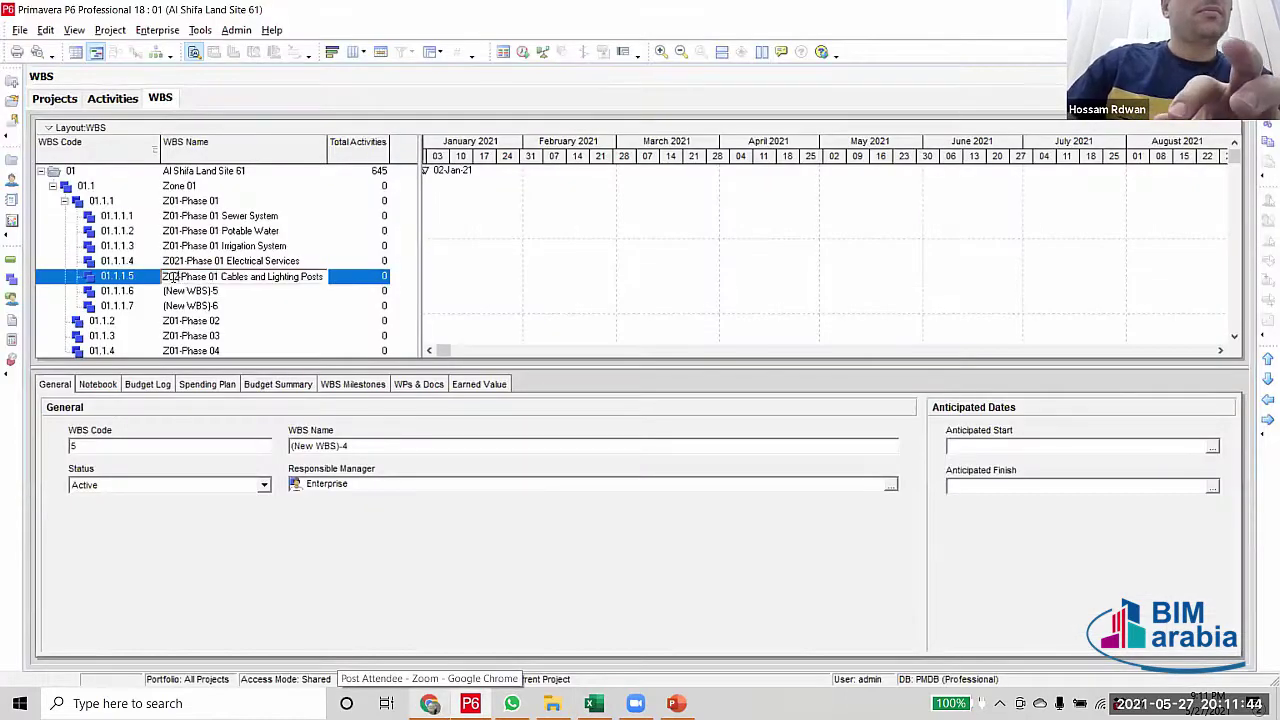
drag(174, 277, 181, 277)
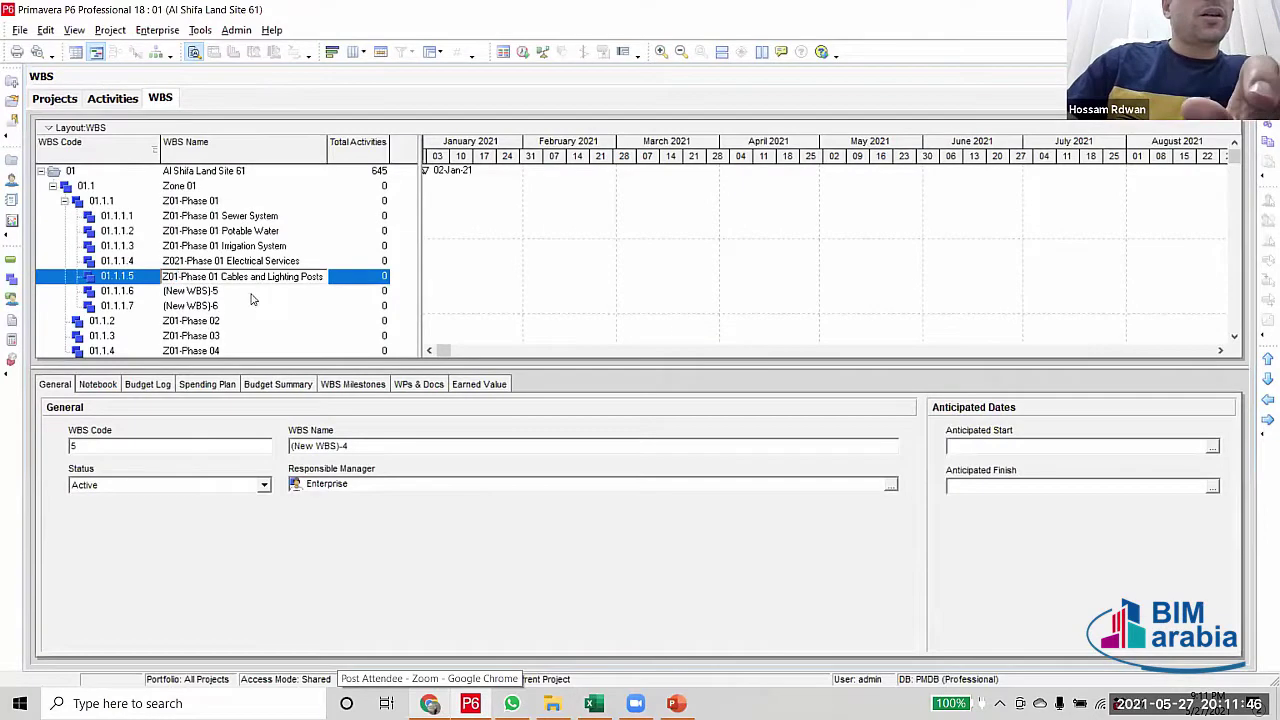
text(1)
key(Down)
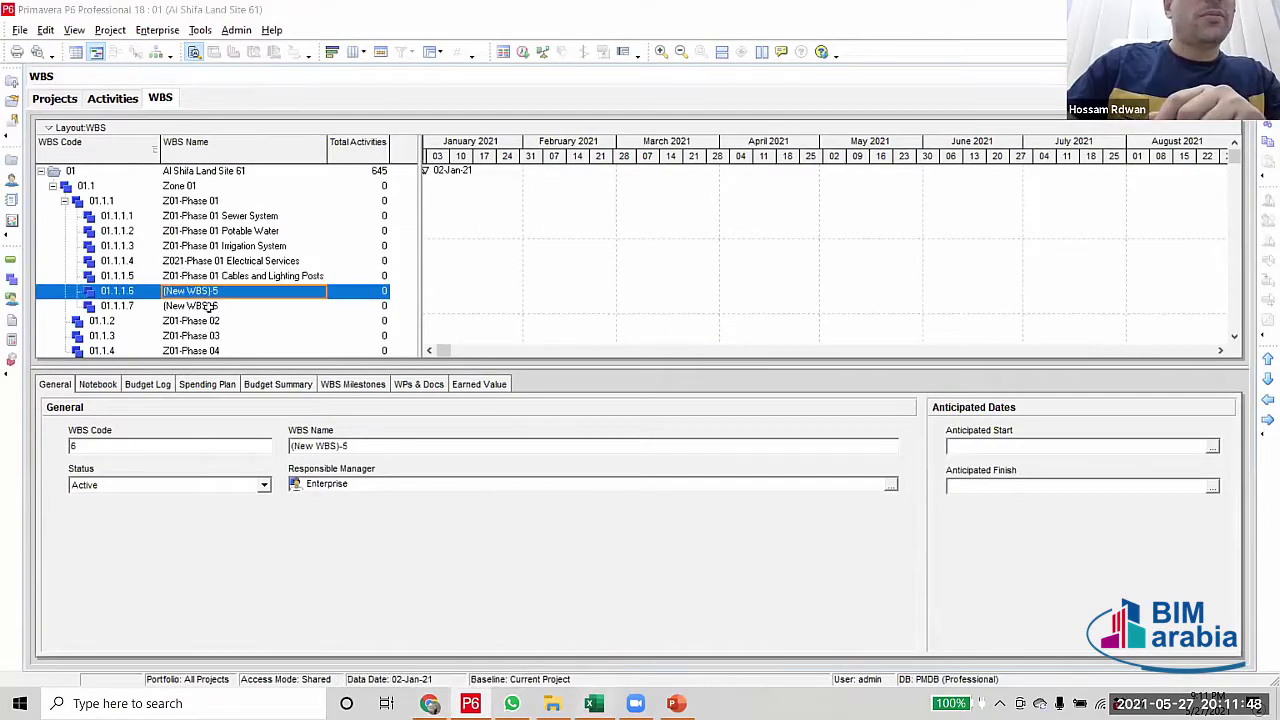
Name element 01.1.1.6 "Z01-Phase 01 Telecommunication System", copying the text from Excel cell C10 and correcting its zone prefix to Z01
click(594, 703)
click(335, 385)
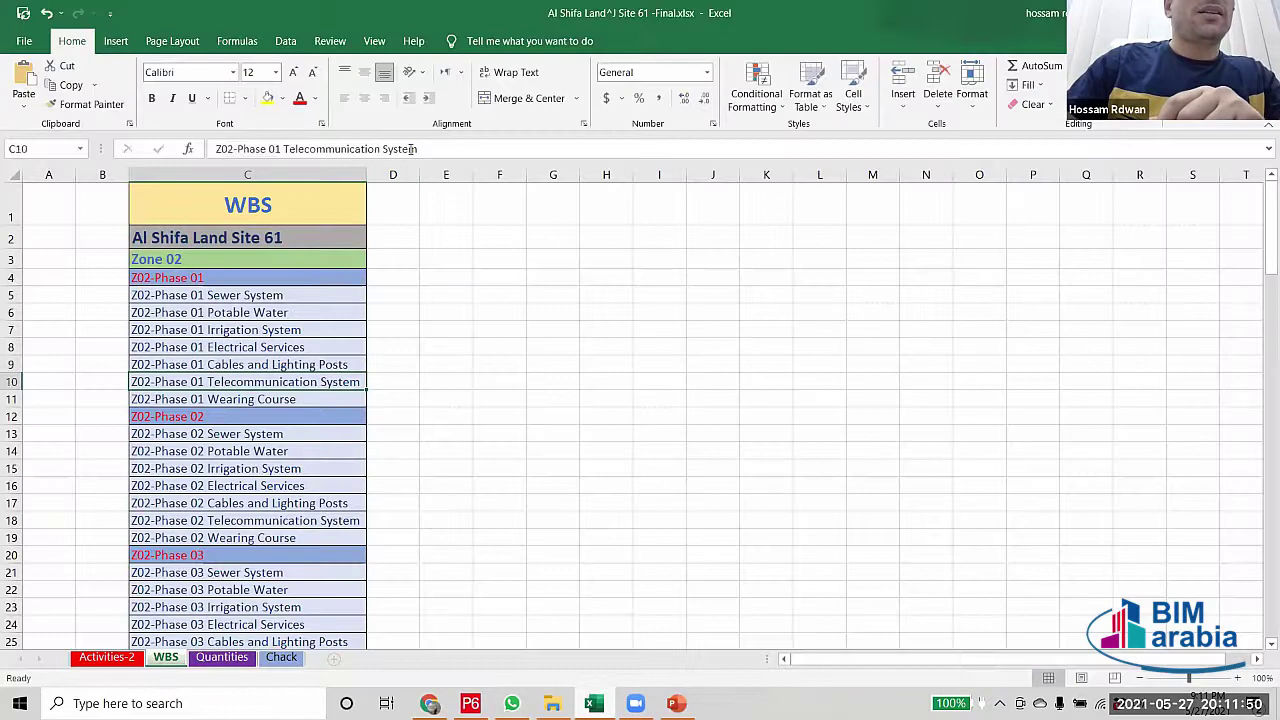
drag(418, 150, 176, 150)
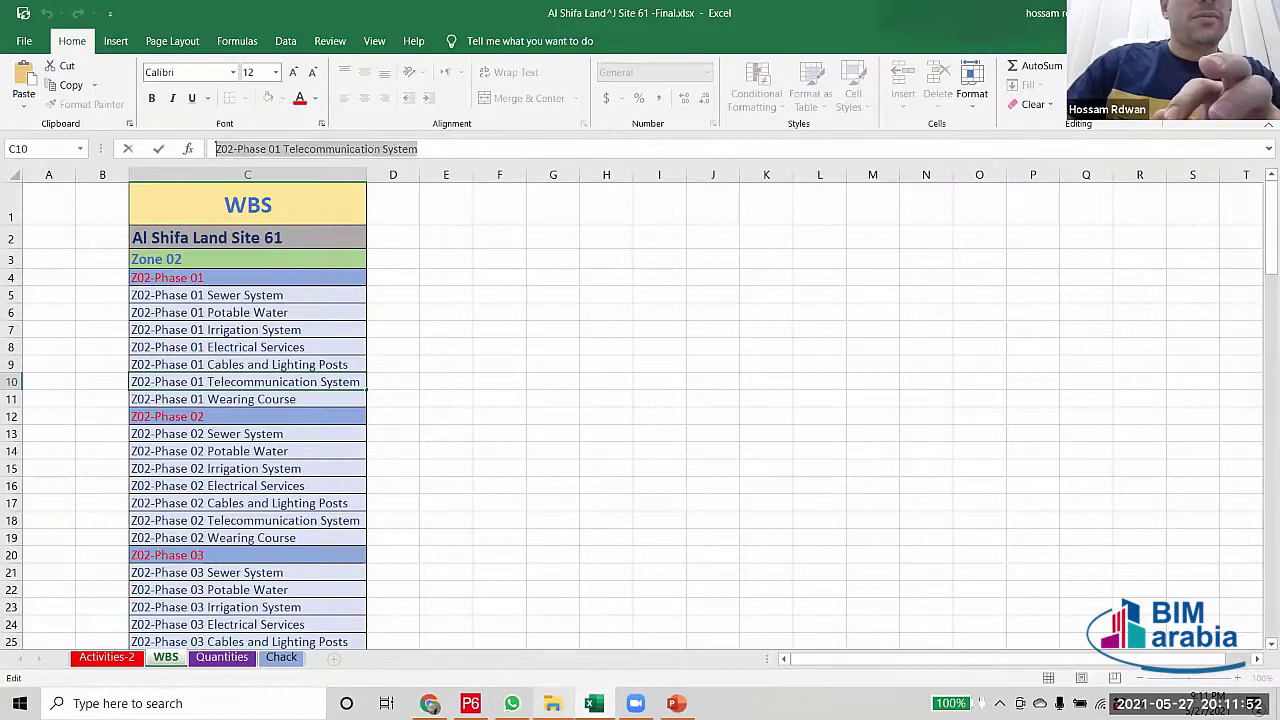
key(ctrl+c)
key(Escape)
key(alt+Tab)
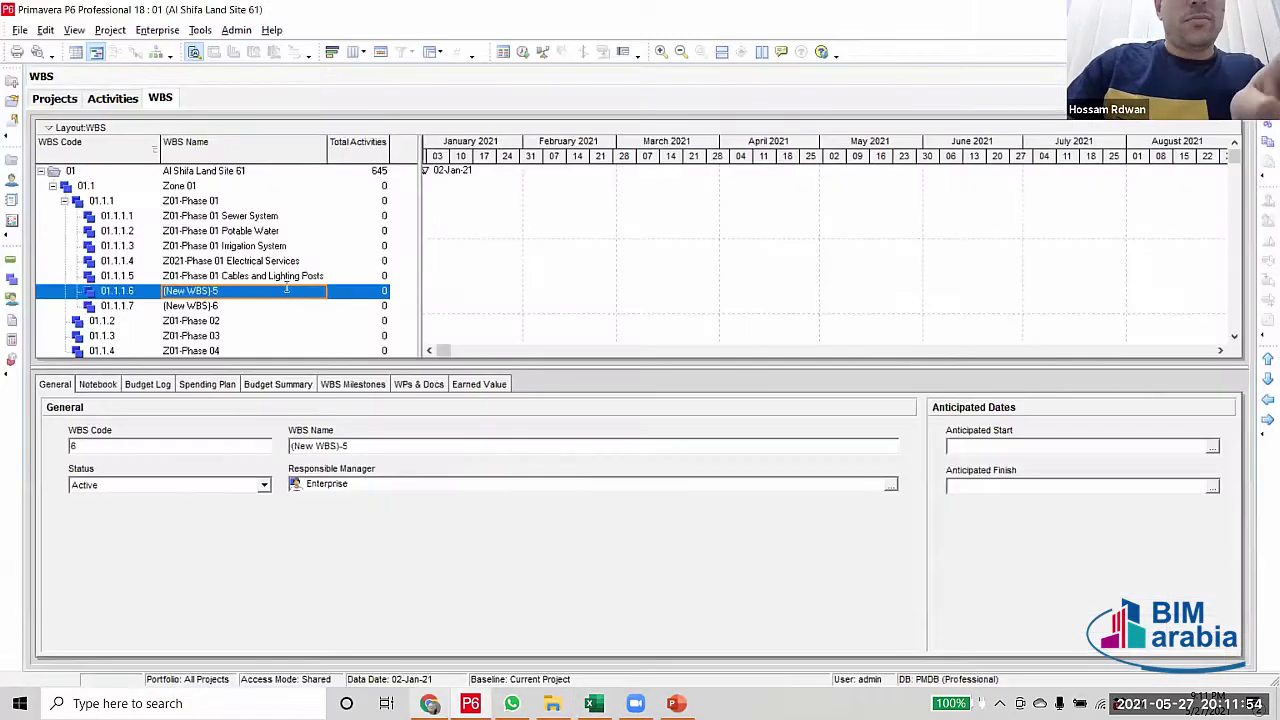
key(ctrl+v)
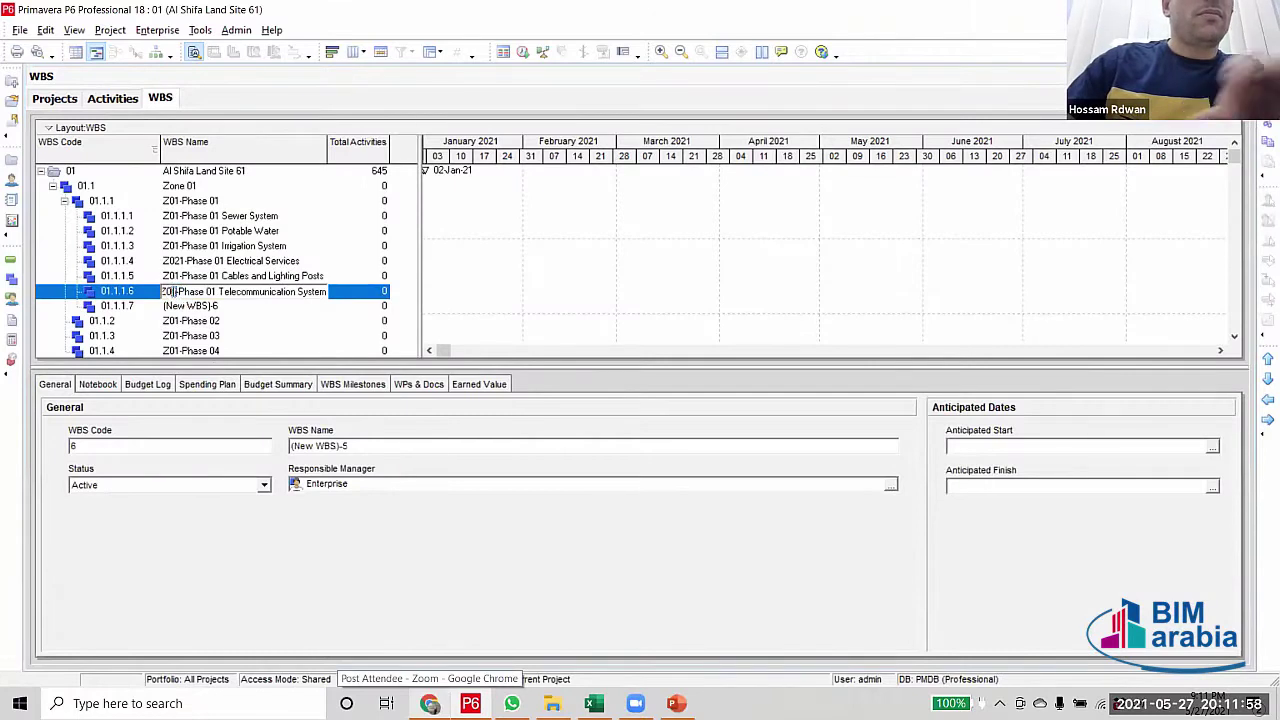
text(1)
Name element 01.1.1.7 "Z01-Phase 01 Wearing Course", copying the text from Excel cell C11 and correcting its zone prefix to Z01
click(255, 307)
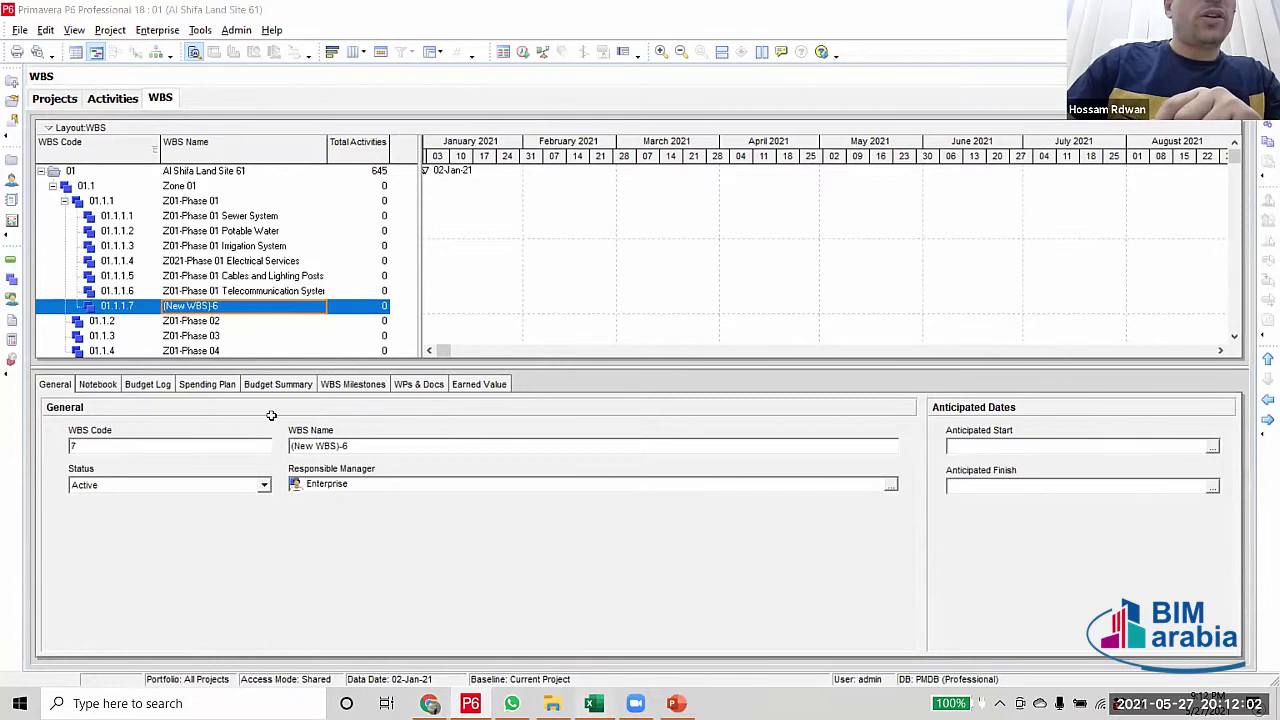
key(alt+Tab)
key(Down)
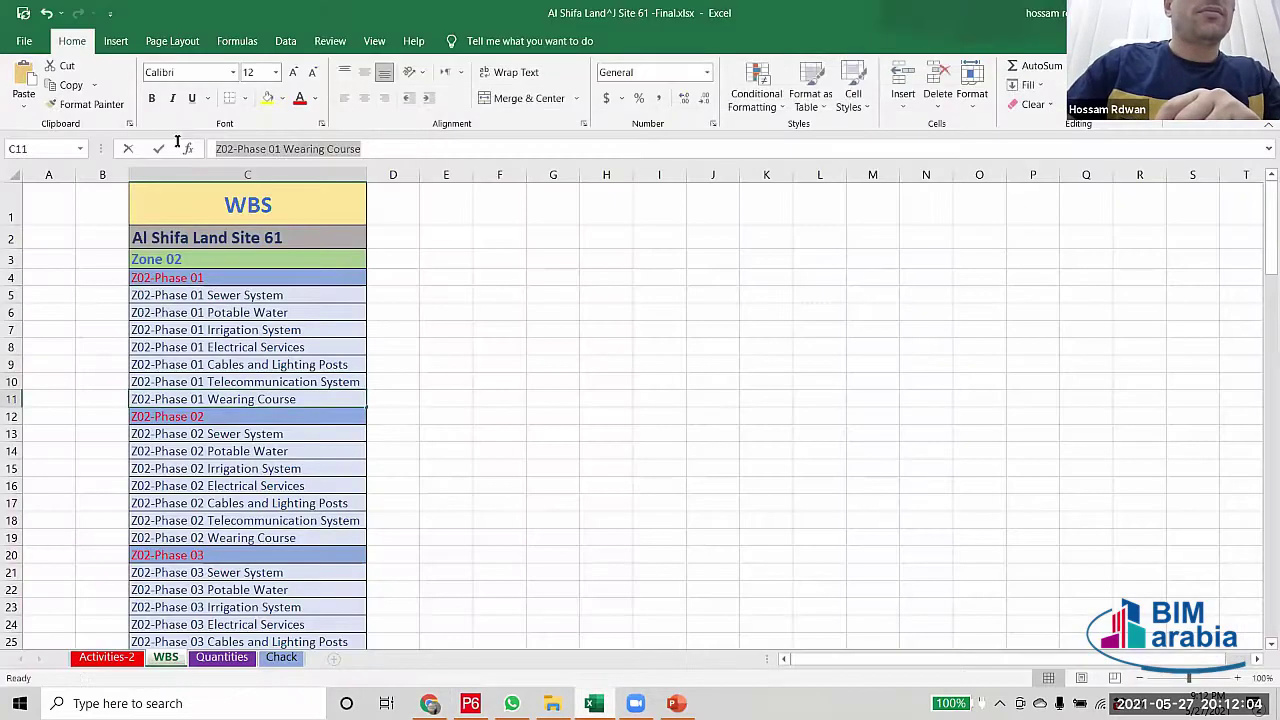
click(217, 148)
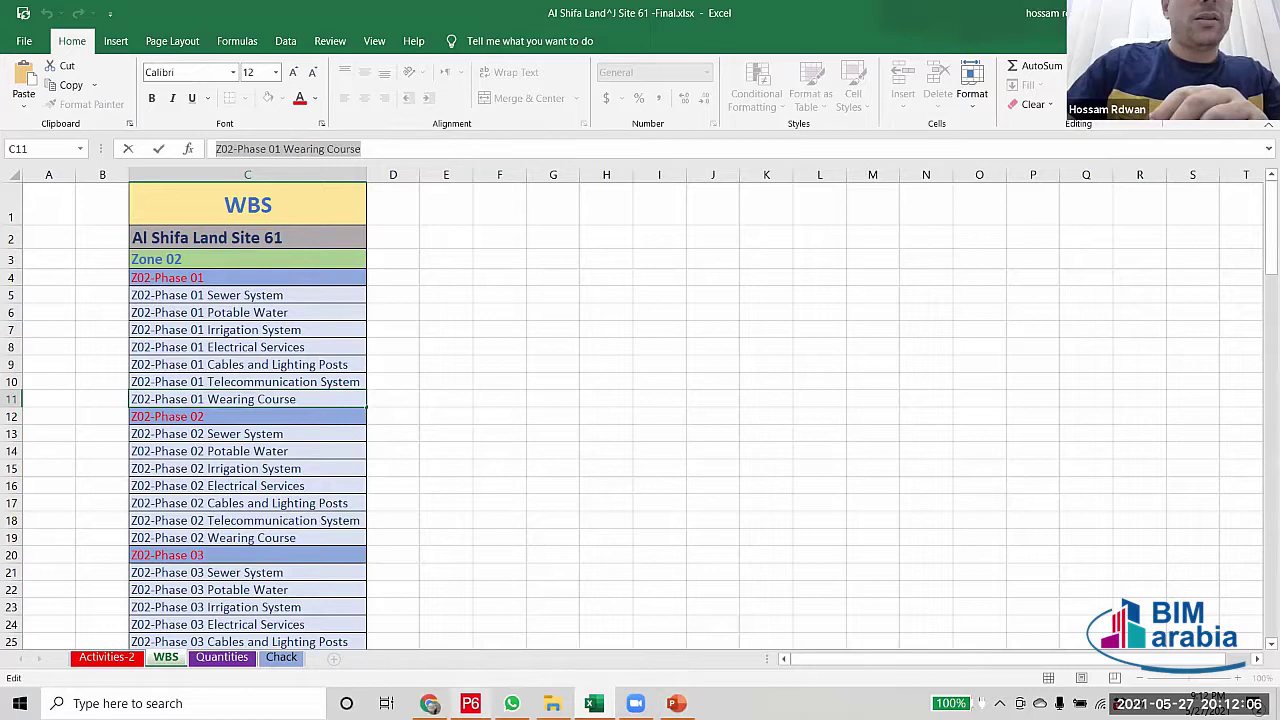
key(ctrl+c)
key(alt+Tab)
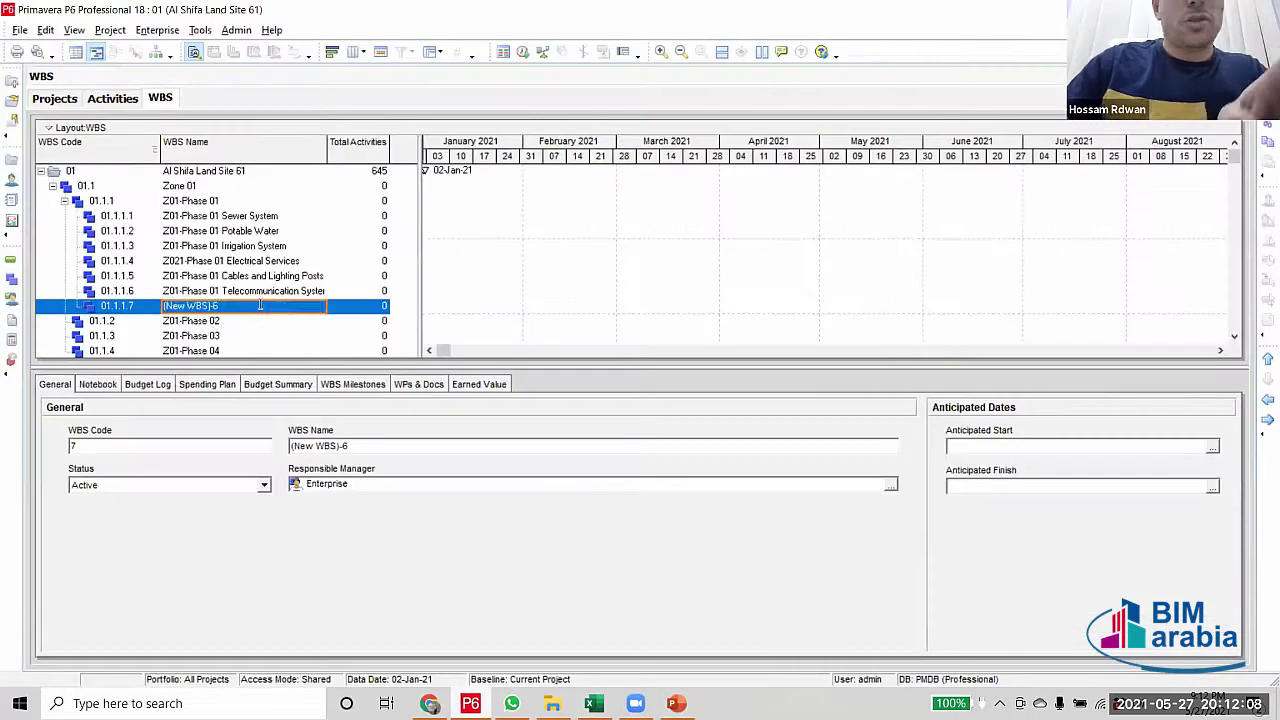
key(ctrl+v)
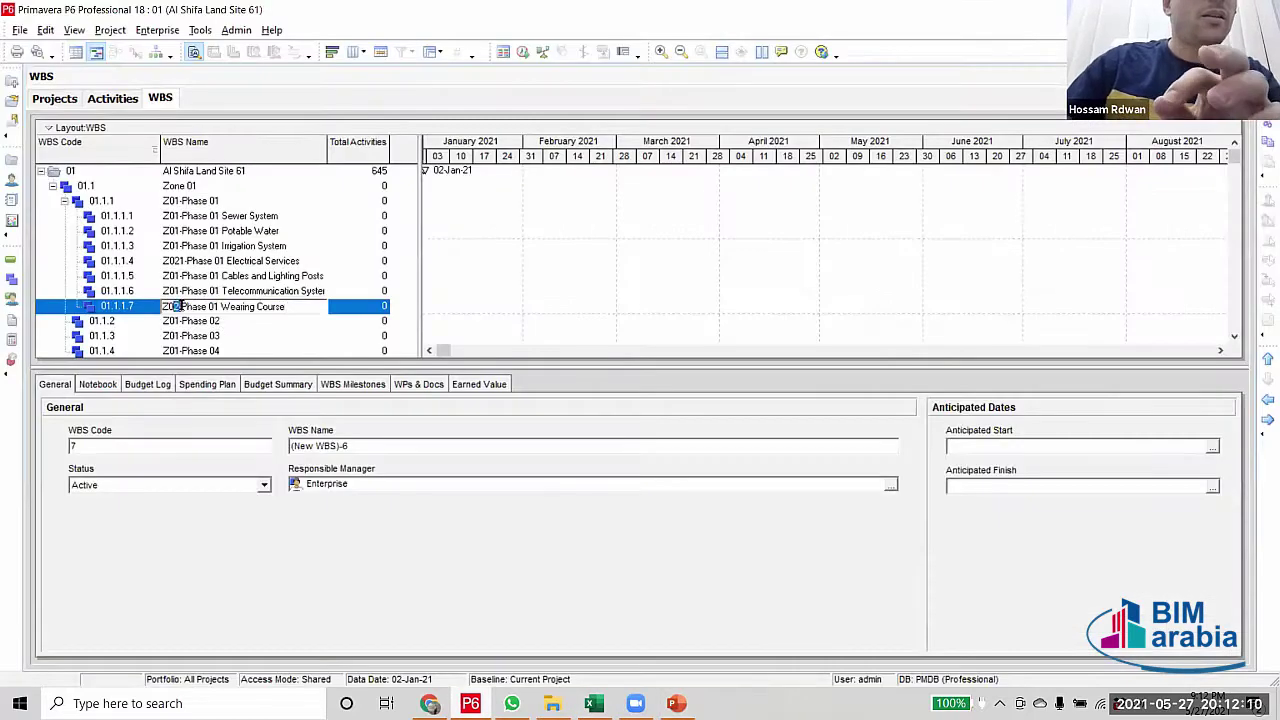
click(246, 322)
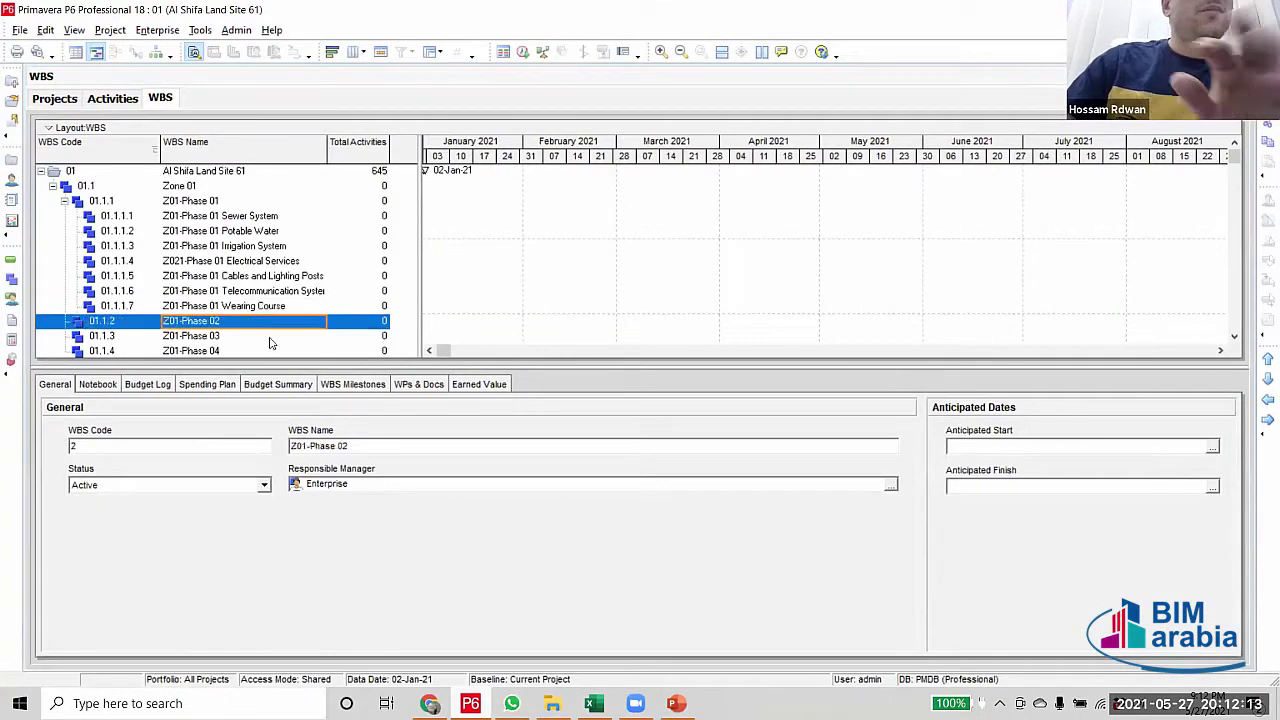
Copy the seven system elements 01.1.1.1 to 01.1.1.7 under Z01-Phase 01 and paste them into Z01-Phase 02
click(206, 216)
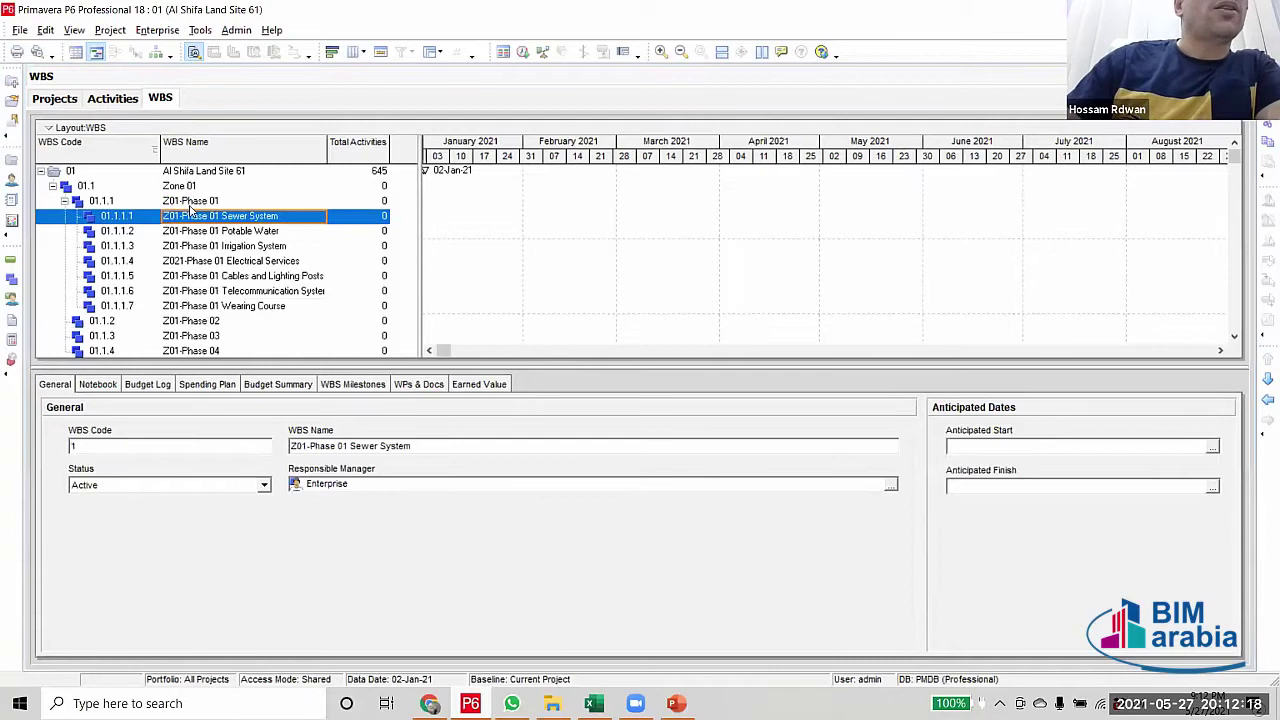
scroll(213, 266, down, 1)
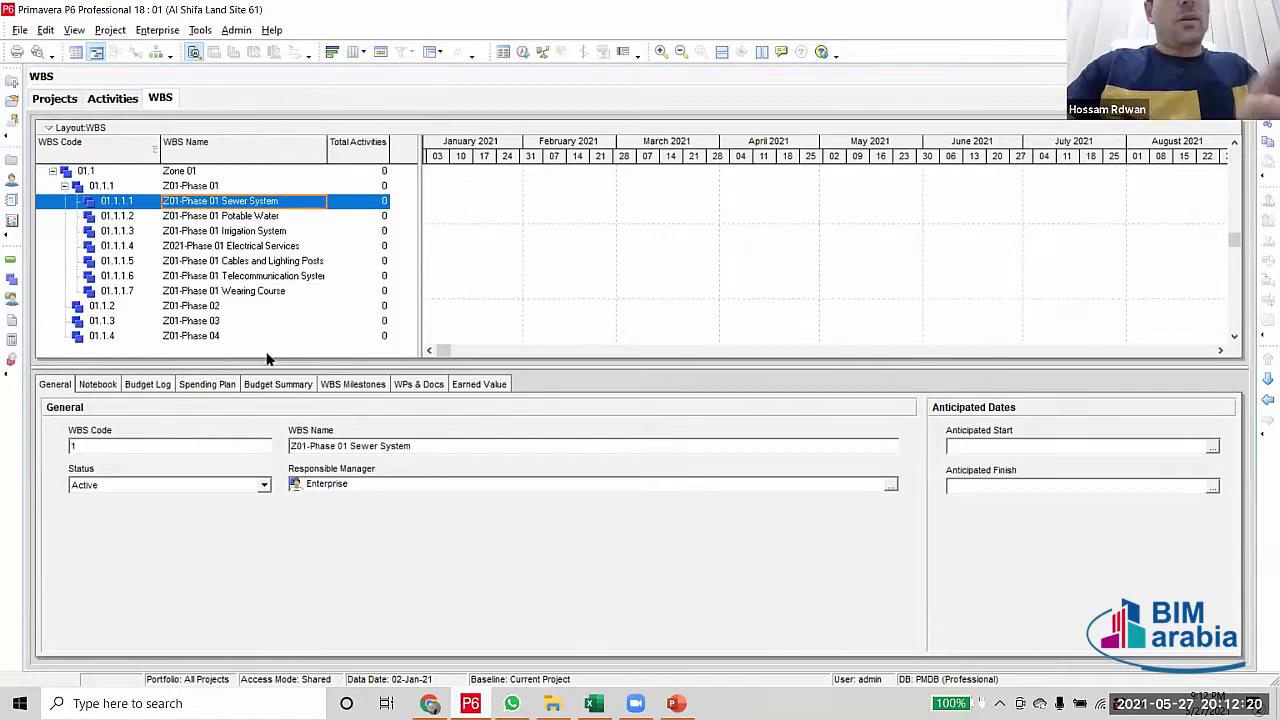
shift+click(254, 292)
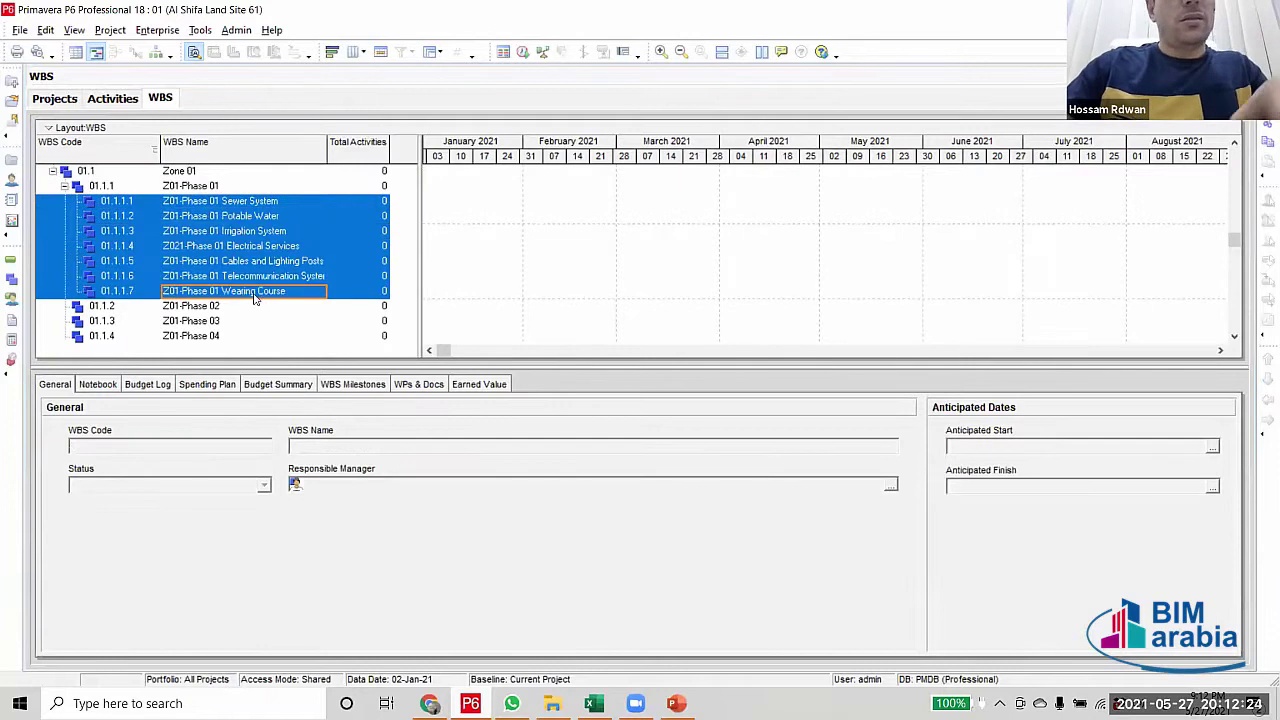
click(196, 310)
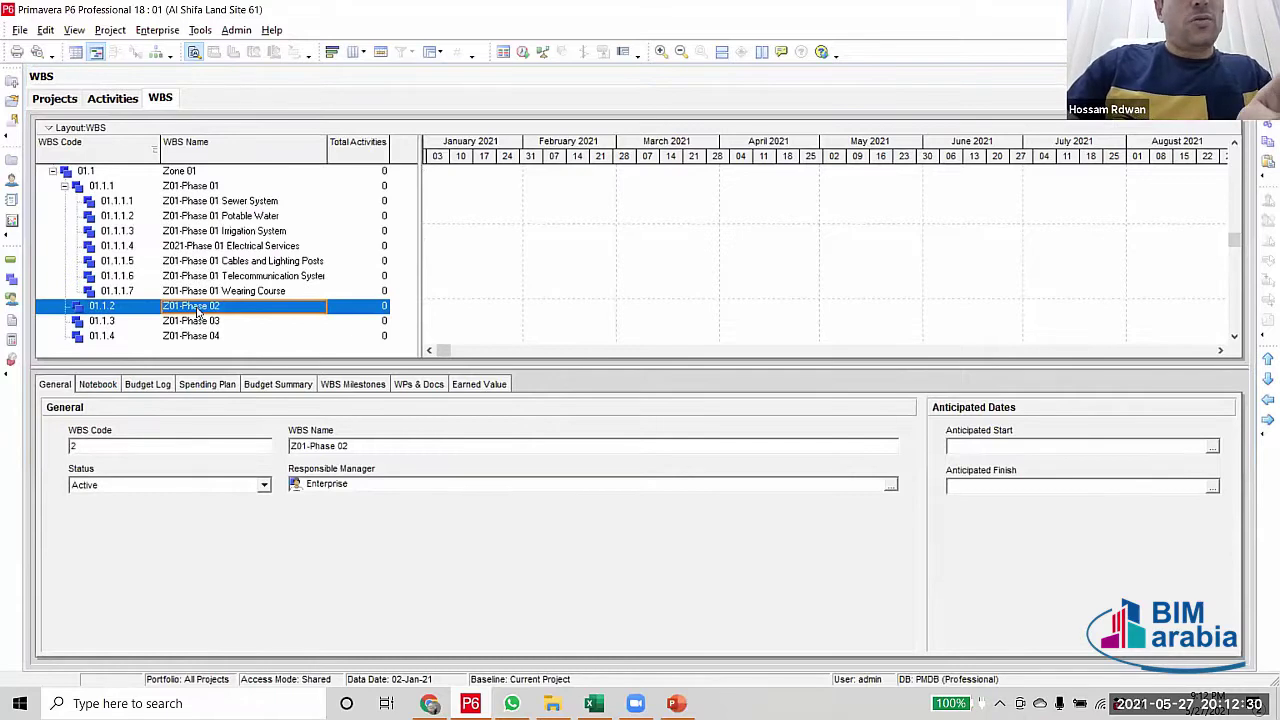
right_click(198, 313)
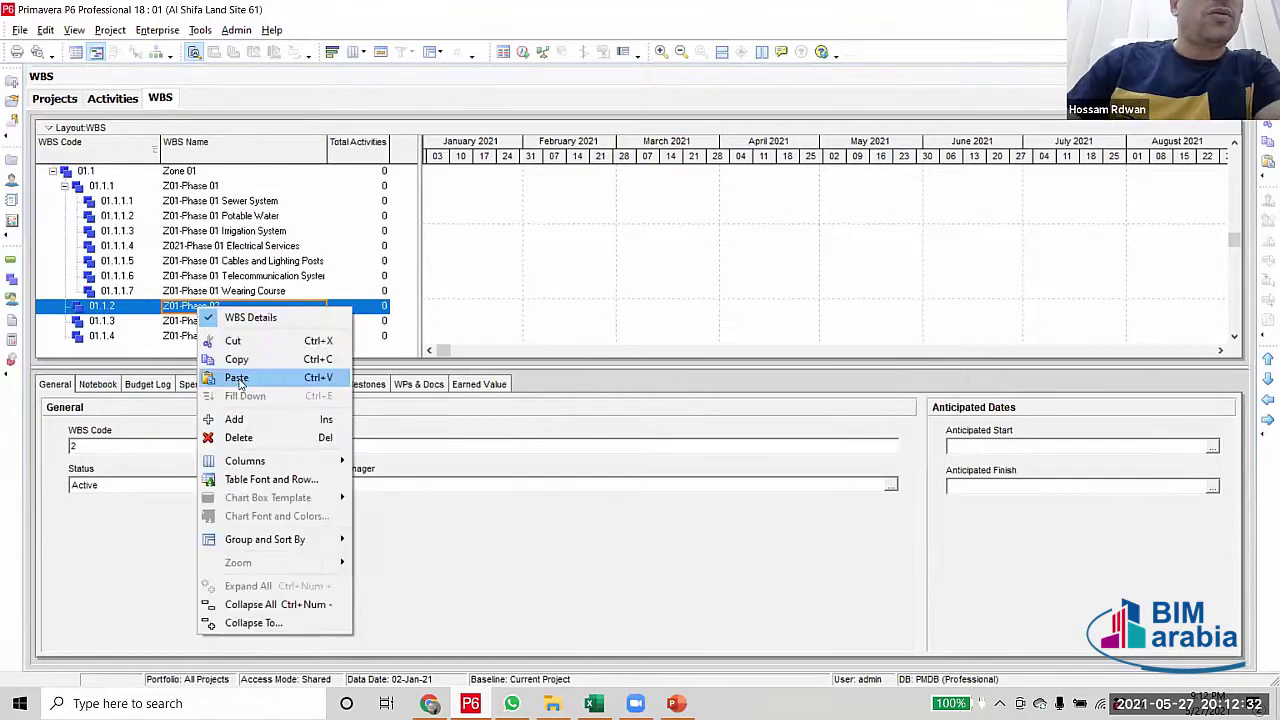
click(237, 375)
click(766, 276)
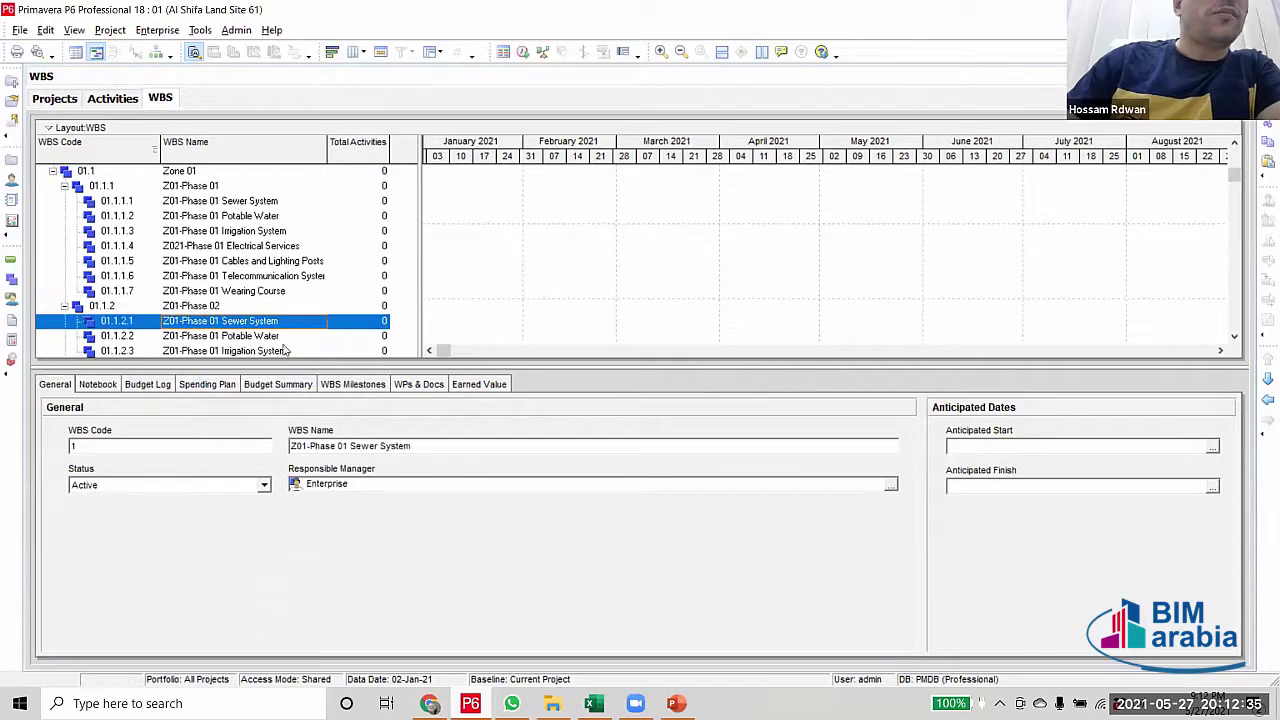
Set up a text replacement of "Phase 01" with "Phase 02", starting from the Sewer System element 01.1.2.1
click(205, 306)
scroll(216, 325, down, 2)
scroll(216, 325, down, 1)
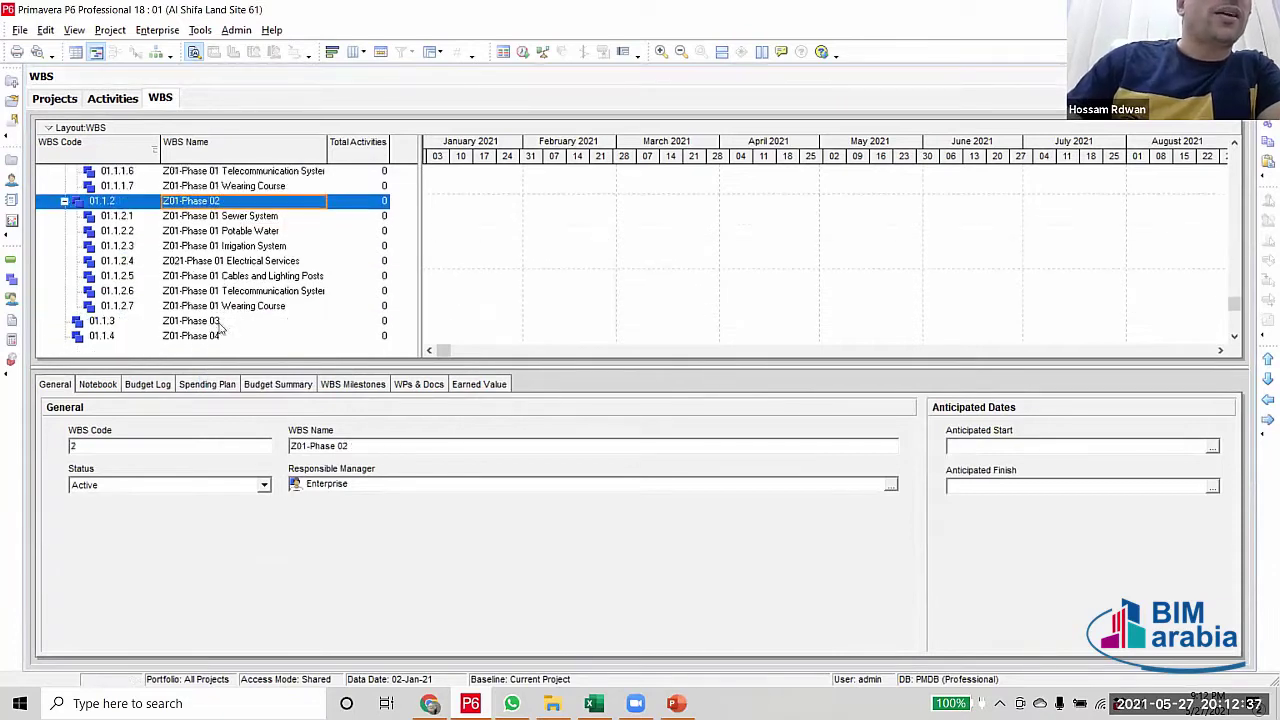
click(216, 219)
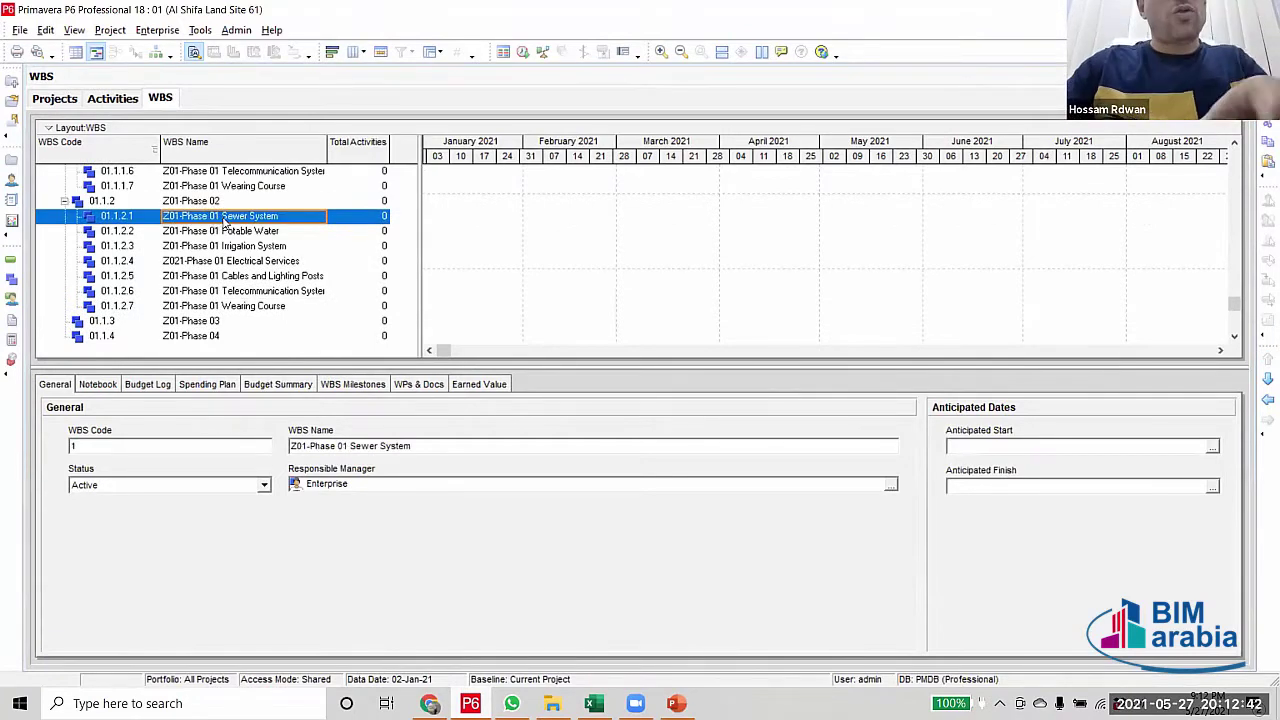
key(ctrl+f)
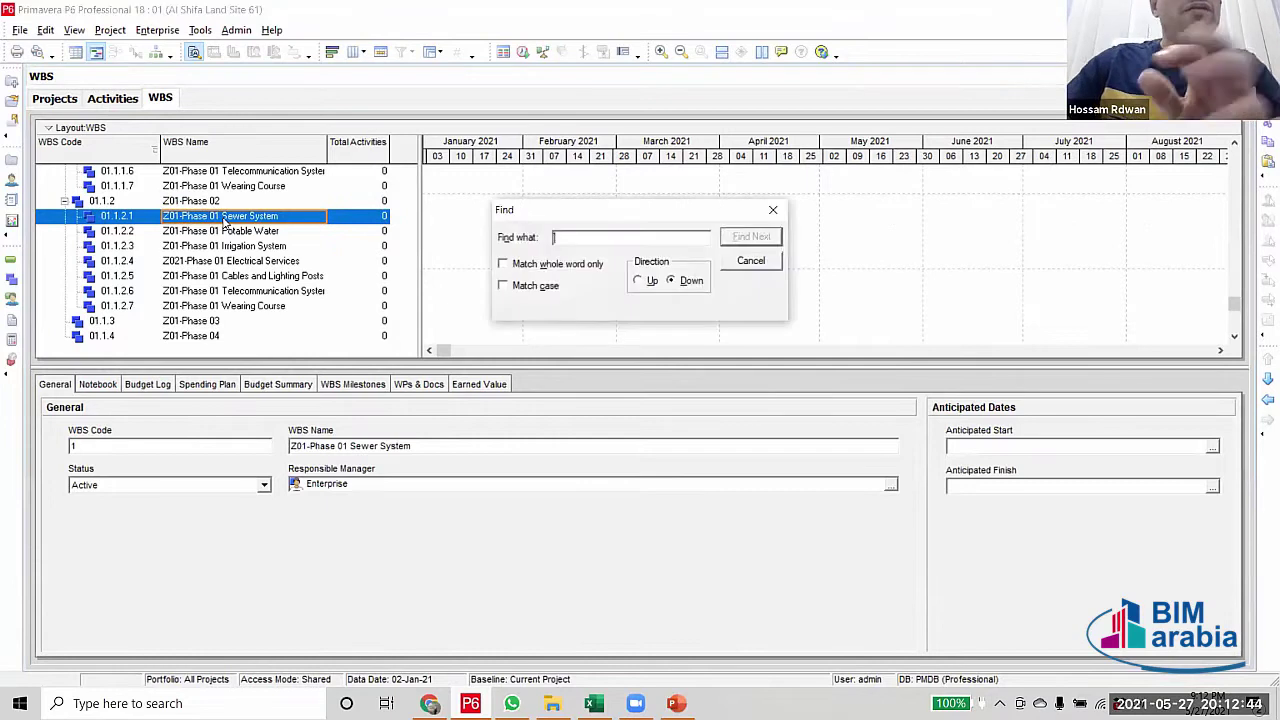
click(772, 212)
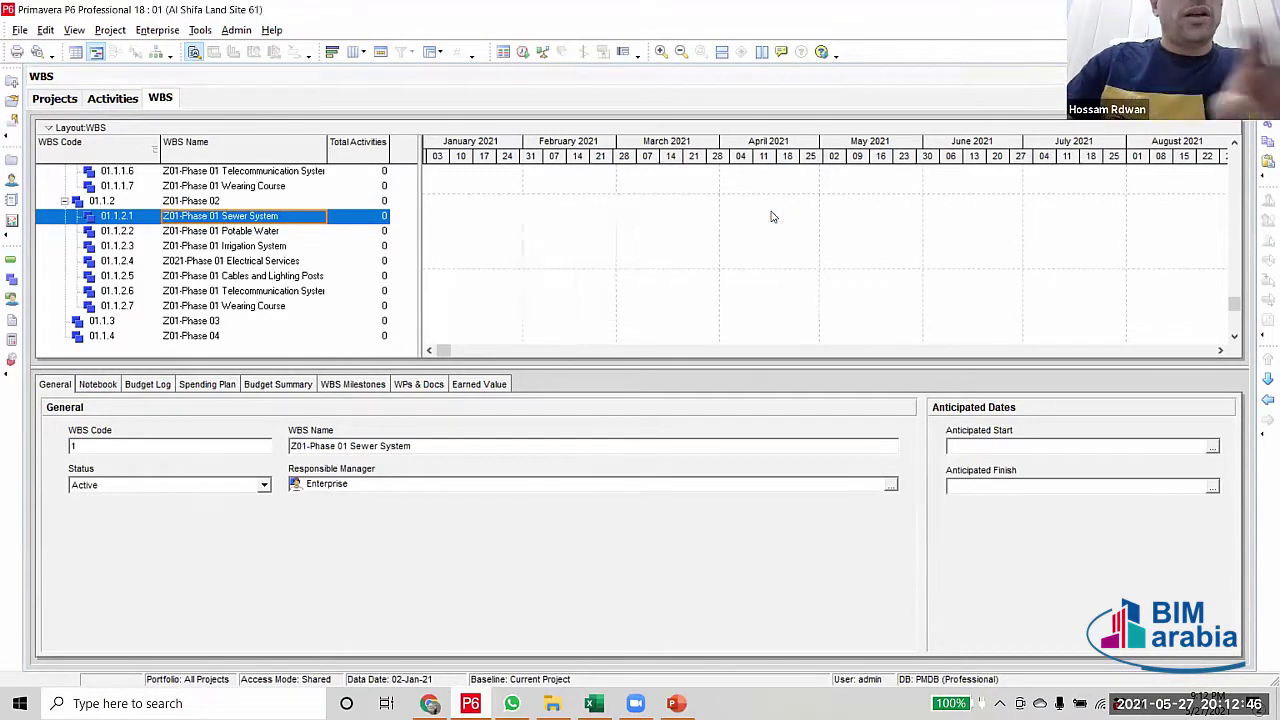
key(ctrl+h)
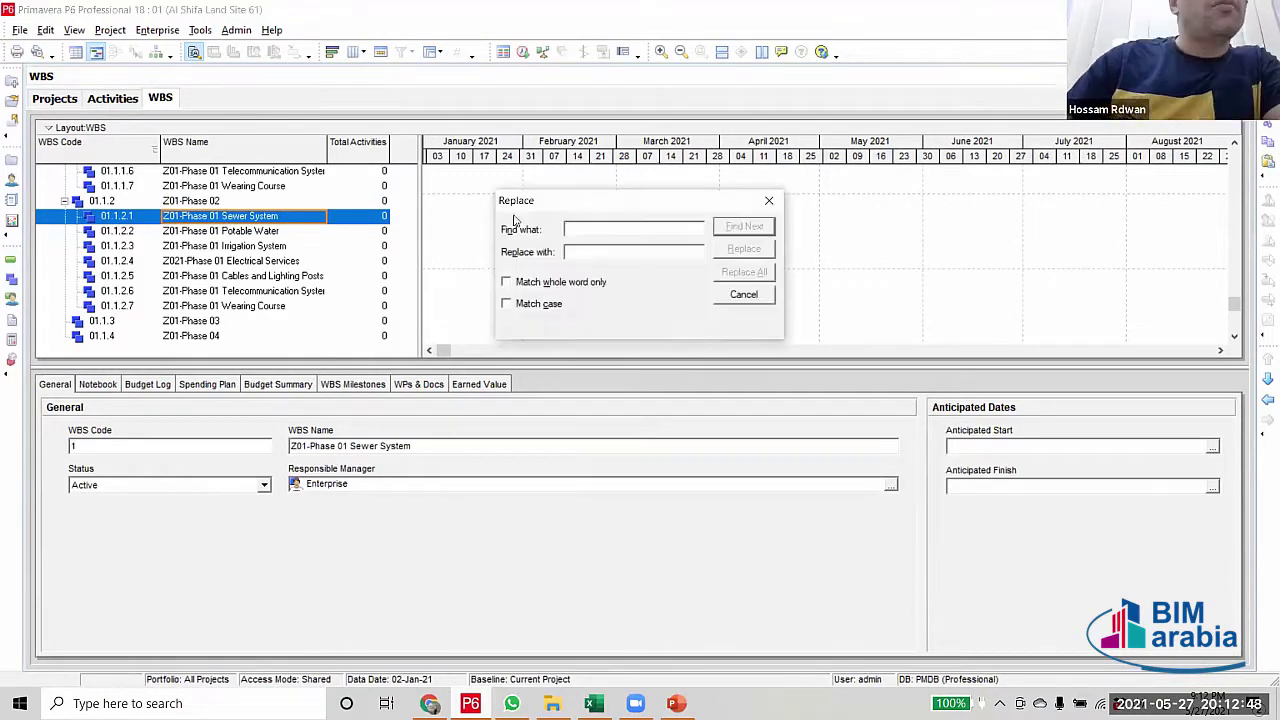
click(213, 220)
drag(218, 217, 182, 217)
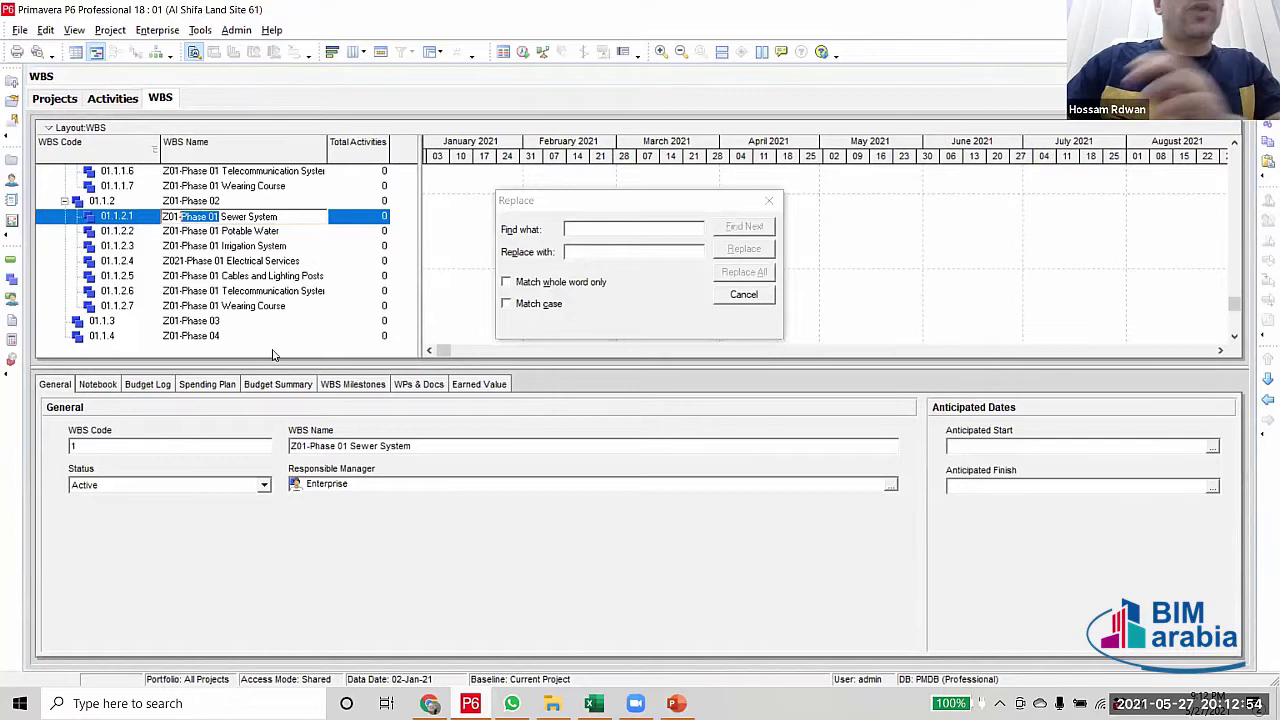
click(601, 228)
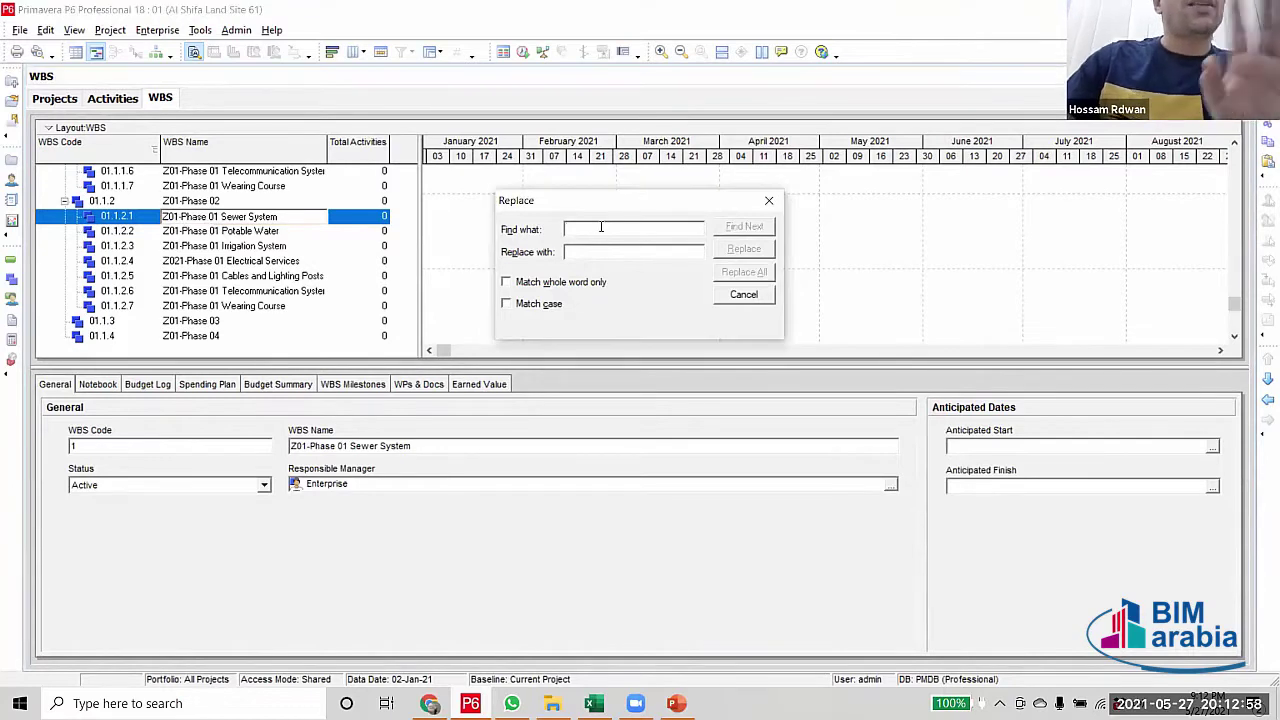
key(ctrl+v)
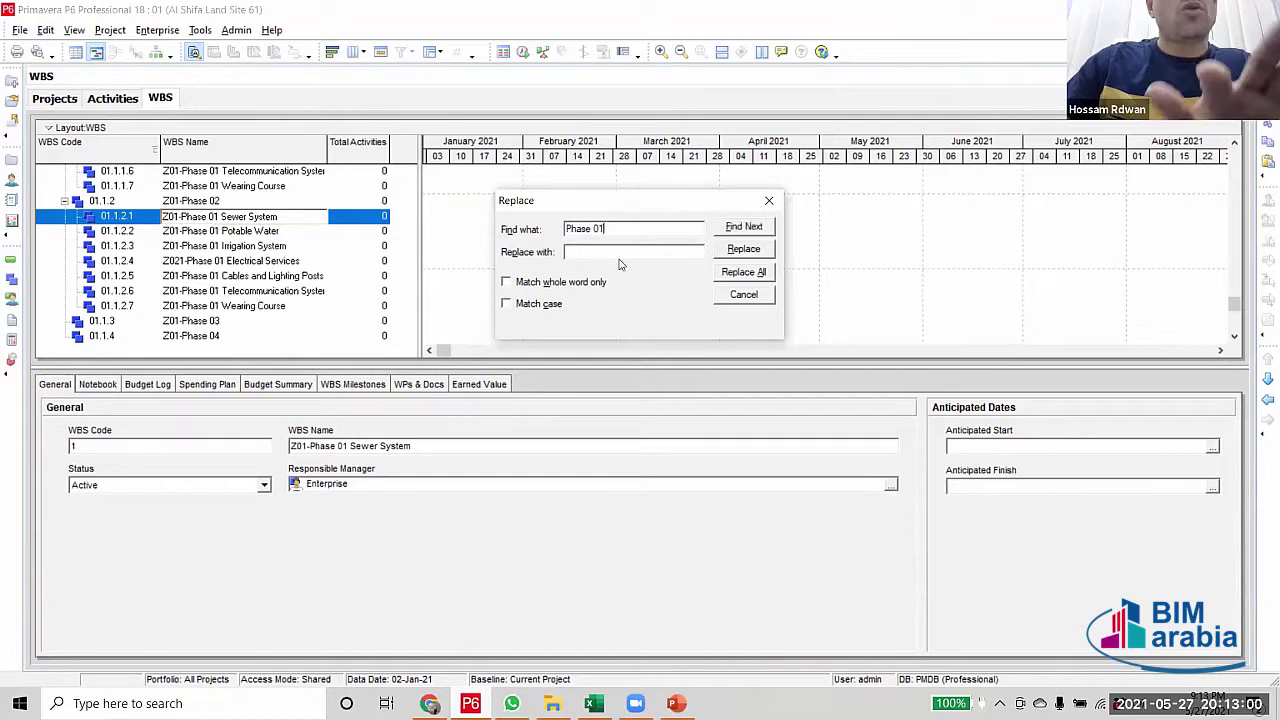
click(614, 252)
key(ctrl+v)
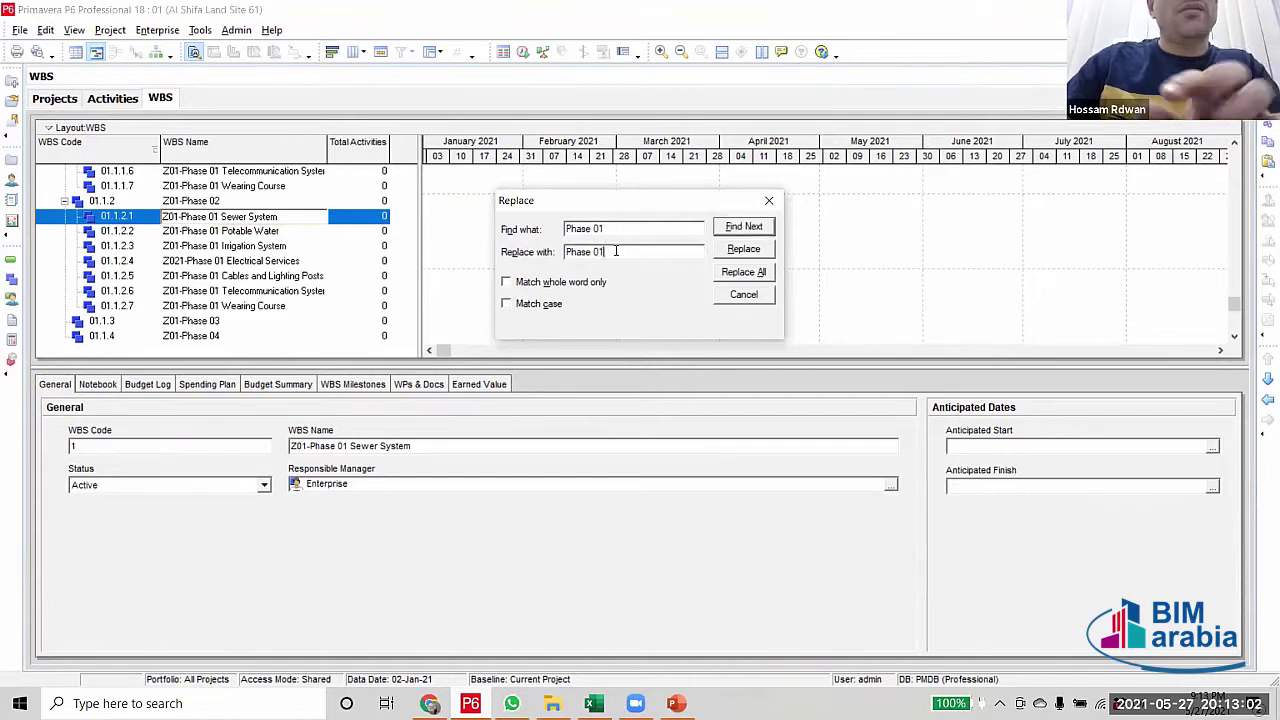
text(2)
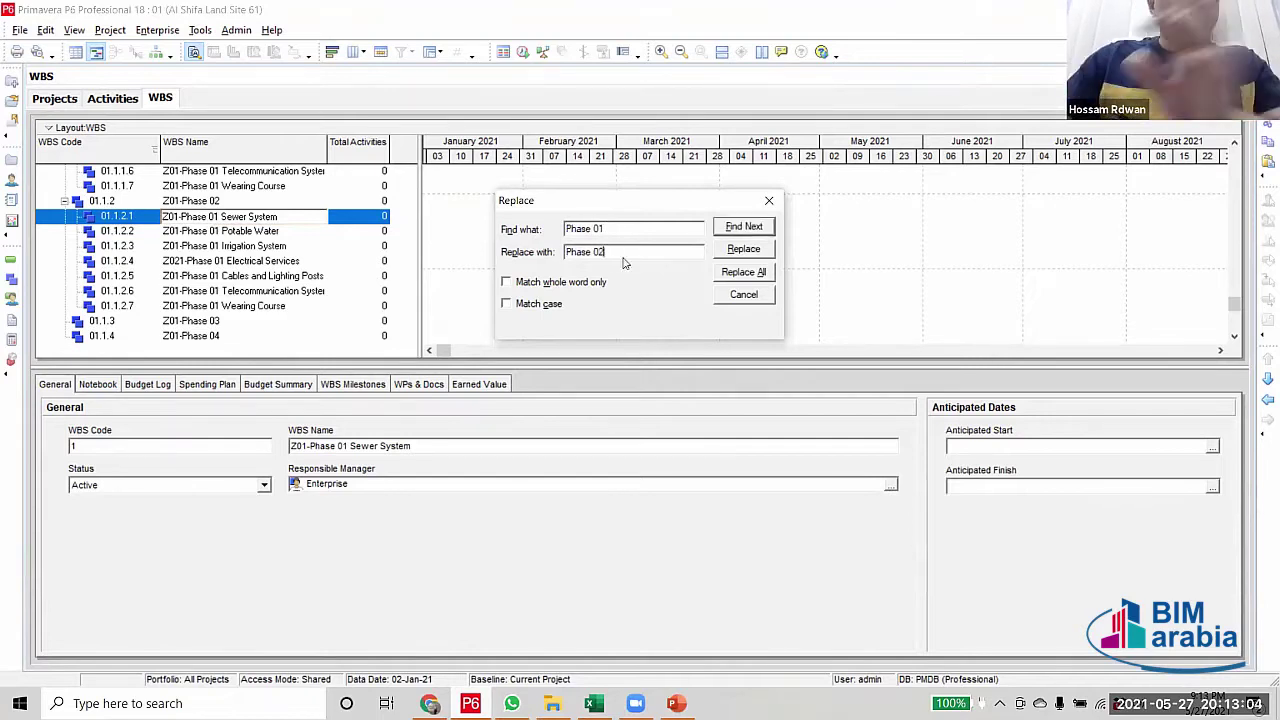
Replace "Phase 01" with "Phase 02" one by one in elements 01.1.2.1 to 01.1.2.7 and close the replacement
click(743, 249)
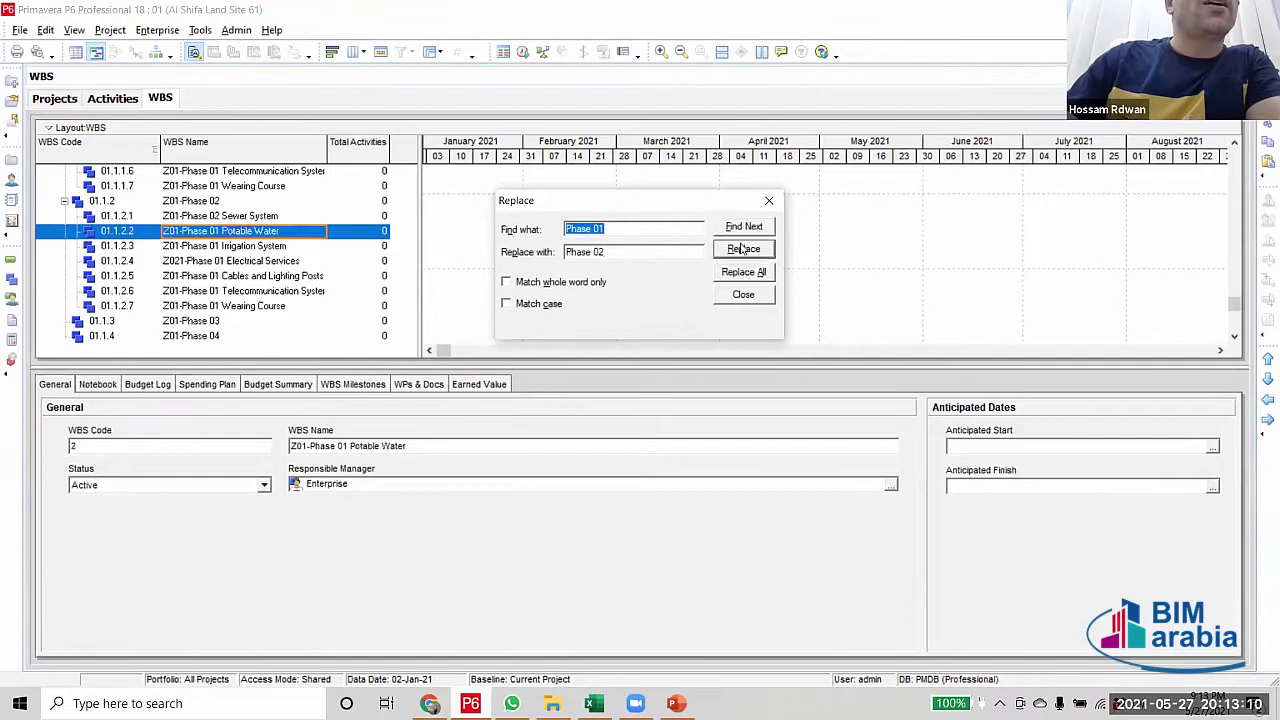
click(743, 249)
click(743, 249)
click(744, 250)
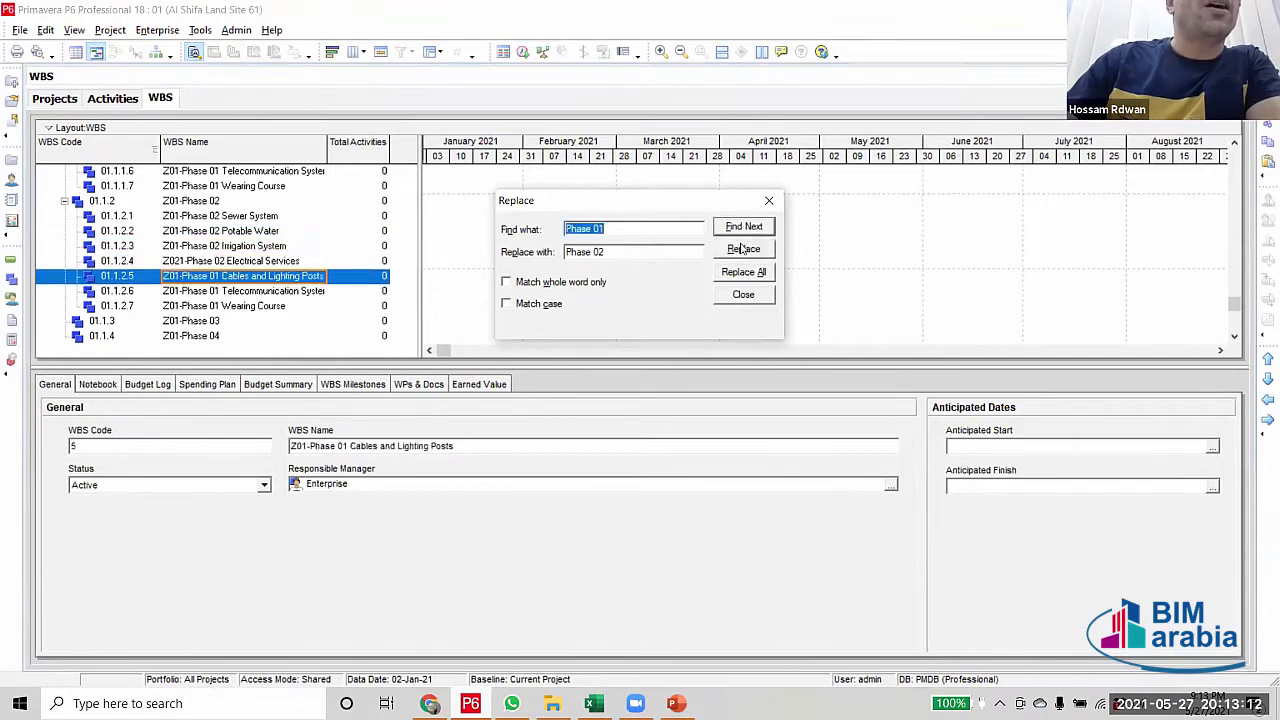
click(743, 249)
click(742, 250)
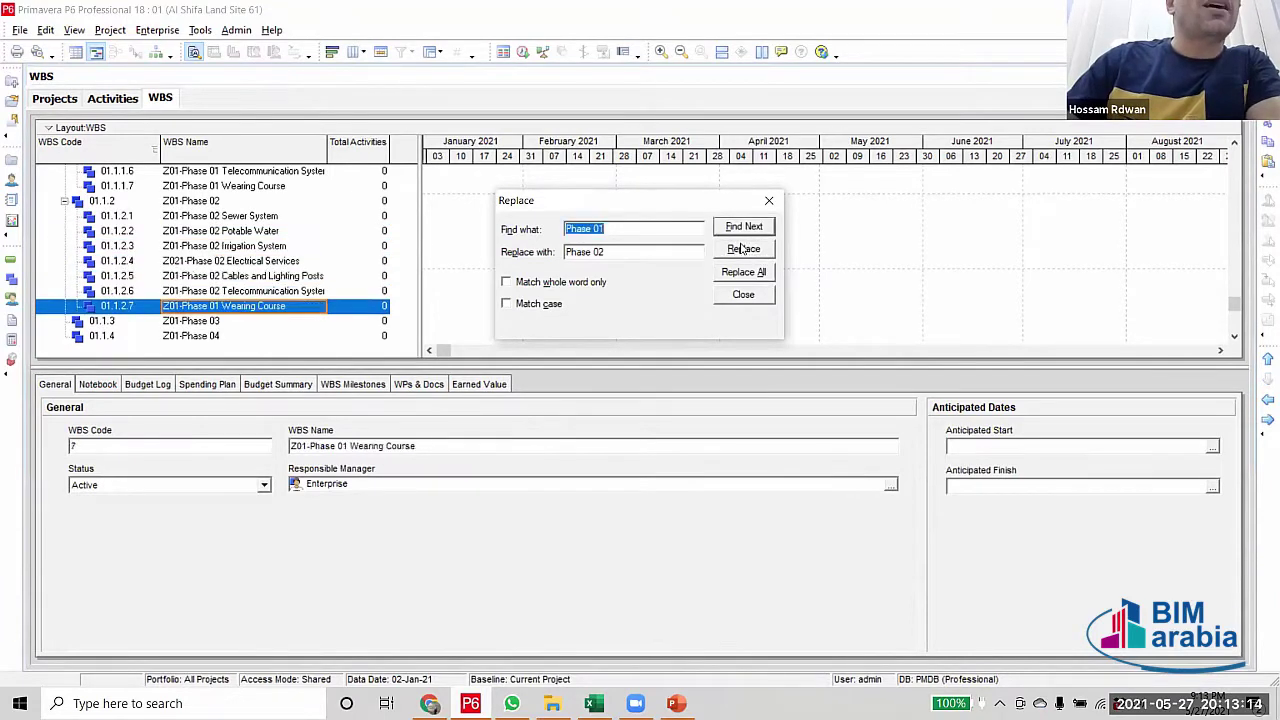
click(738, 250)
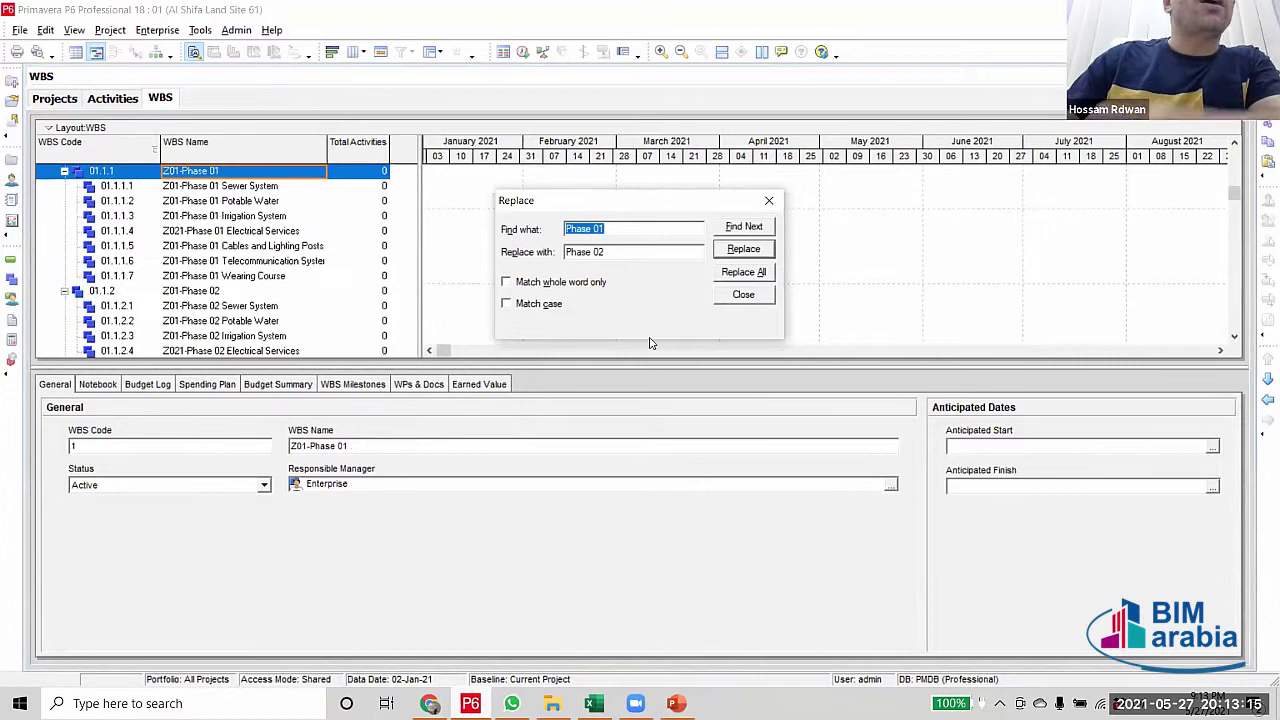
click(769, 200)
Copy the seven system elements 01.1.2.1 to 01.1.2.7 under Z01-Phase 02 and paste them into Z01-Phase 03
scroll(293, 340, down, 1)
click(232, 230)
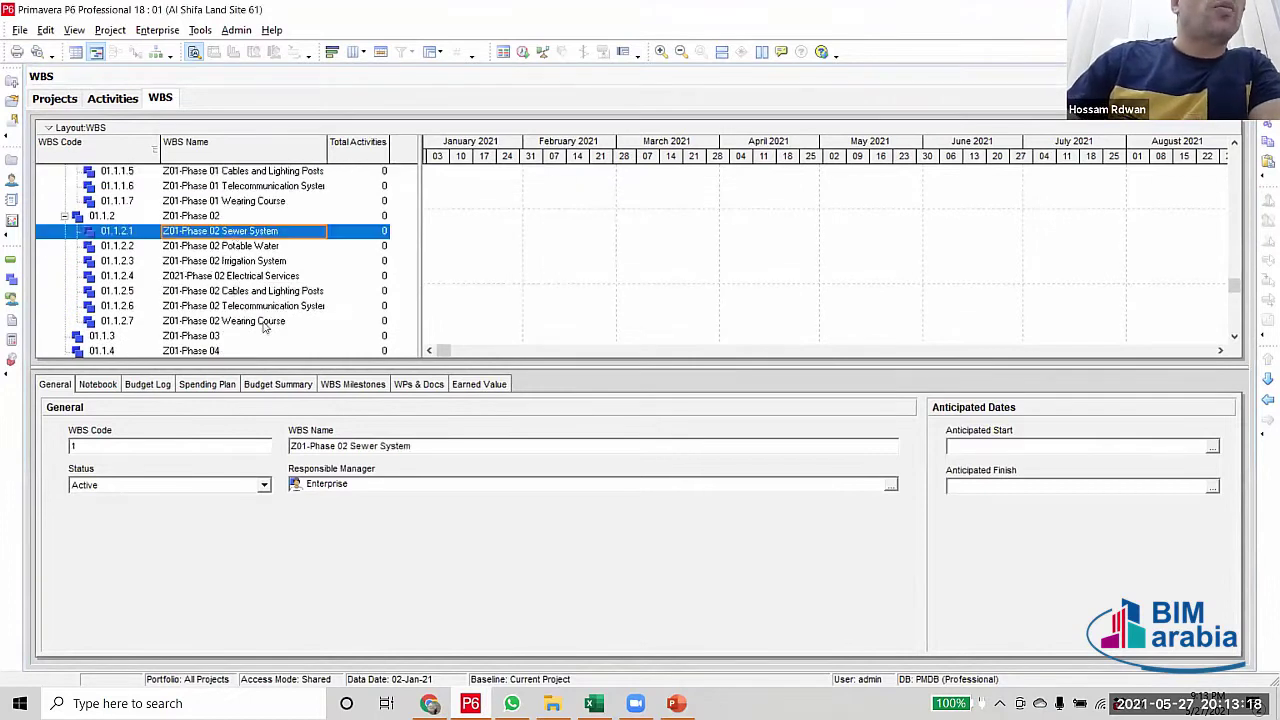
scroll(265, 335, down, 1)
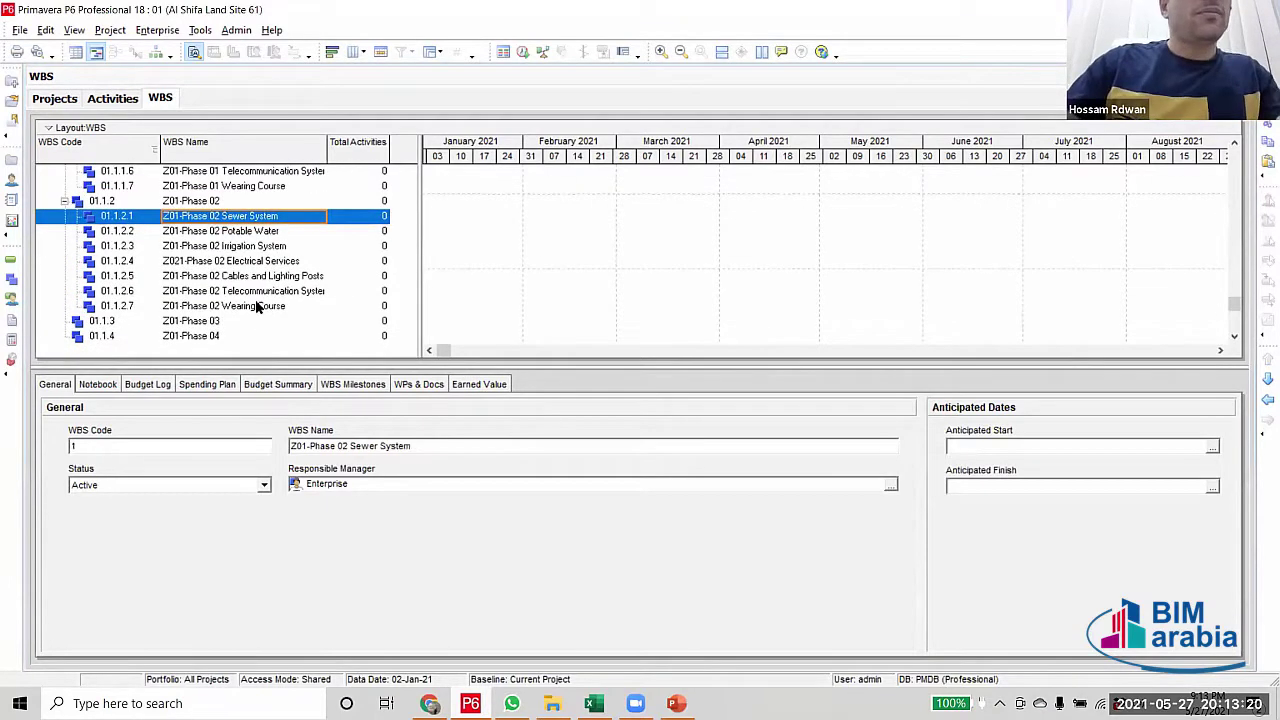
shift+click(257, 307)
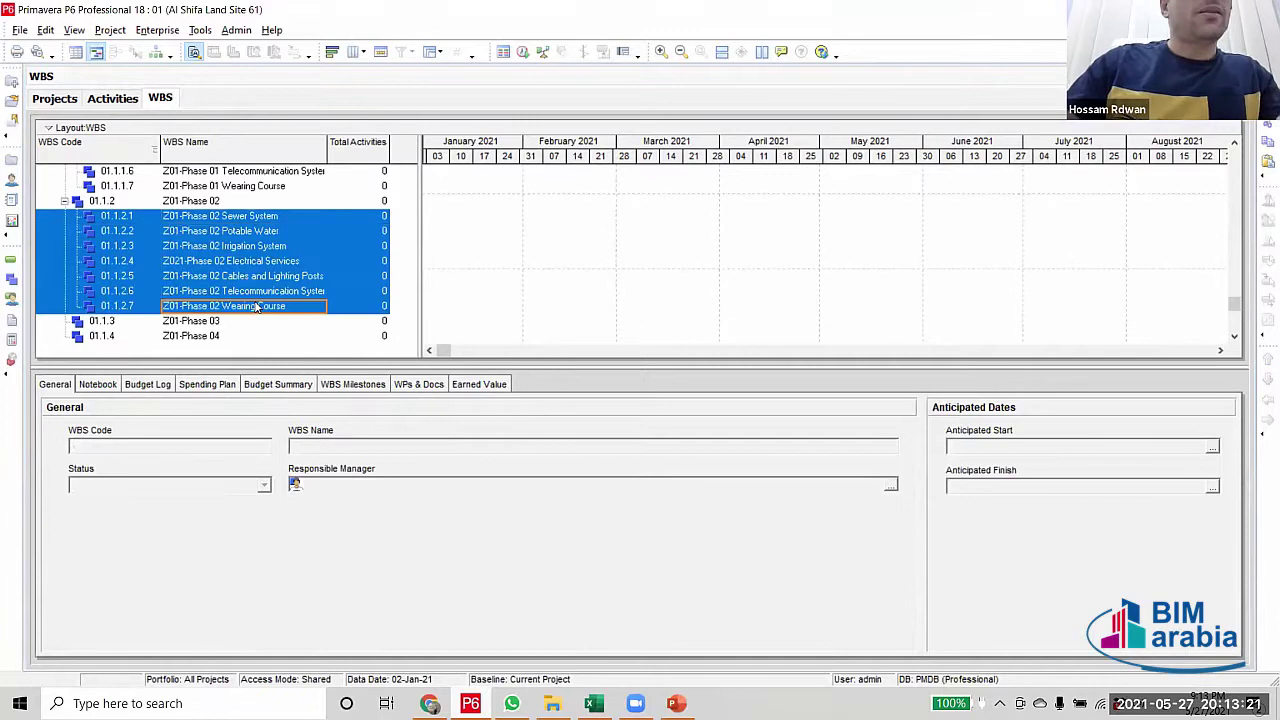
click(212, 321)
right_click(216, 322)
click(262, 392)
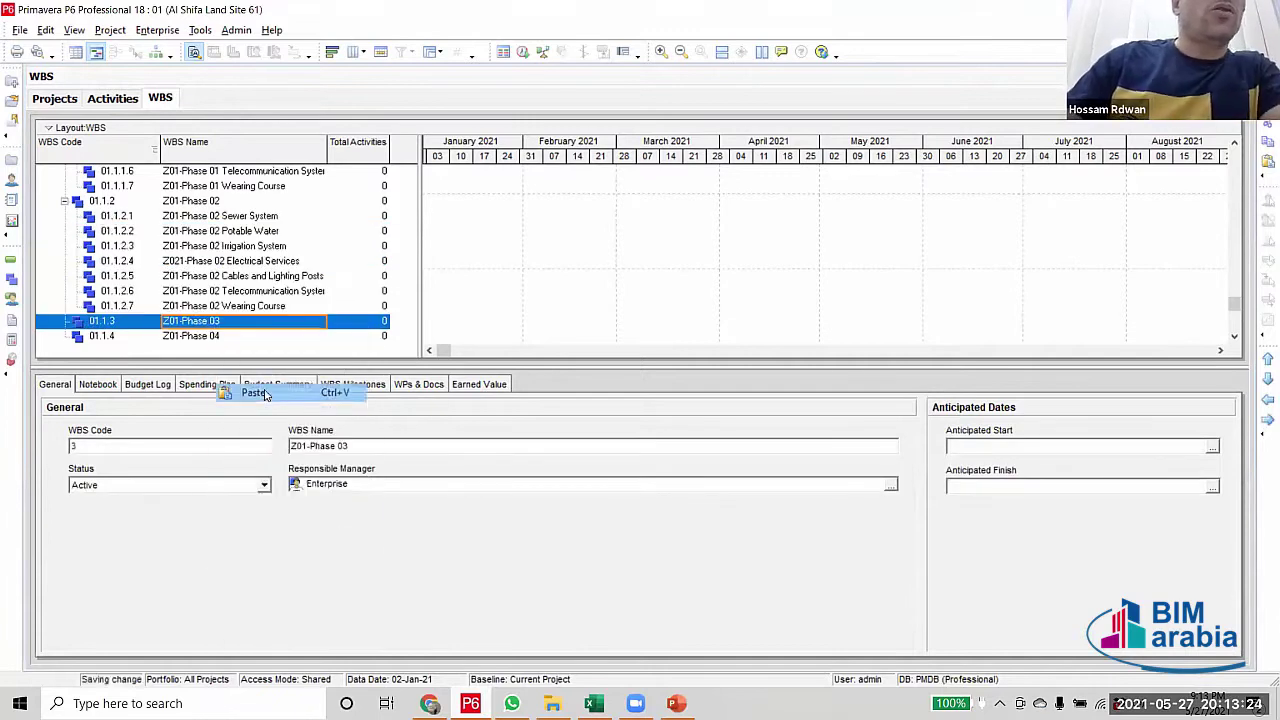
click(753, 303)
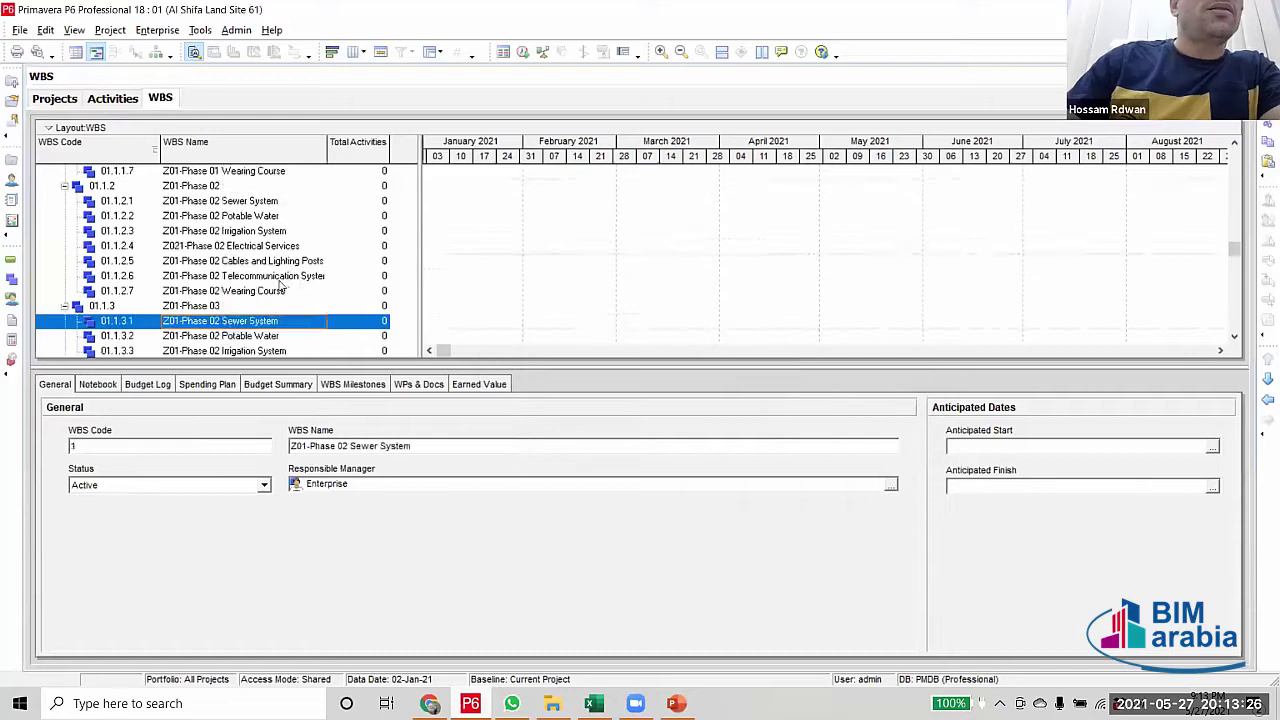
Set up a text replacement of "Phase 02" with "Phase 03", starting from the Sewer System element 01.1.3.1
scroll(240, 335, down, 2)
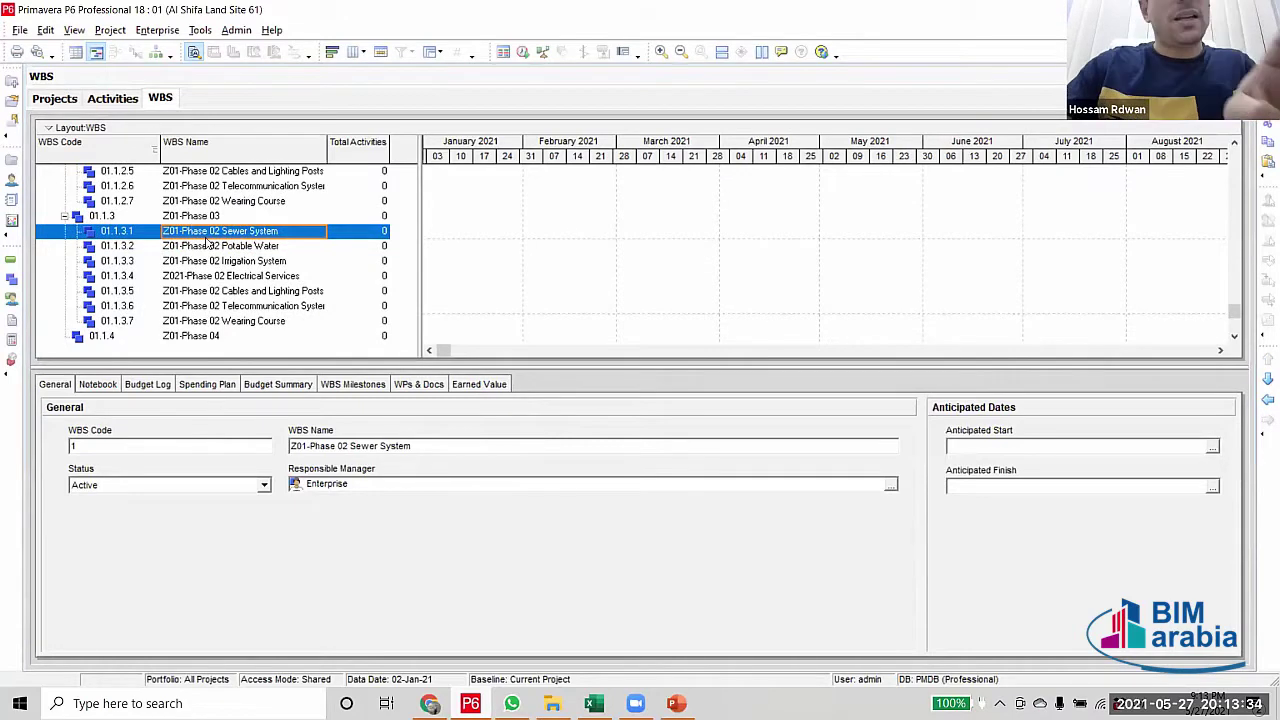
key(ctrl+h)
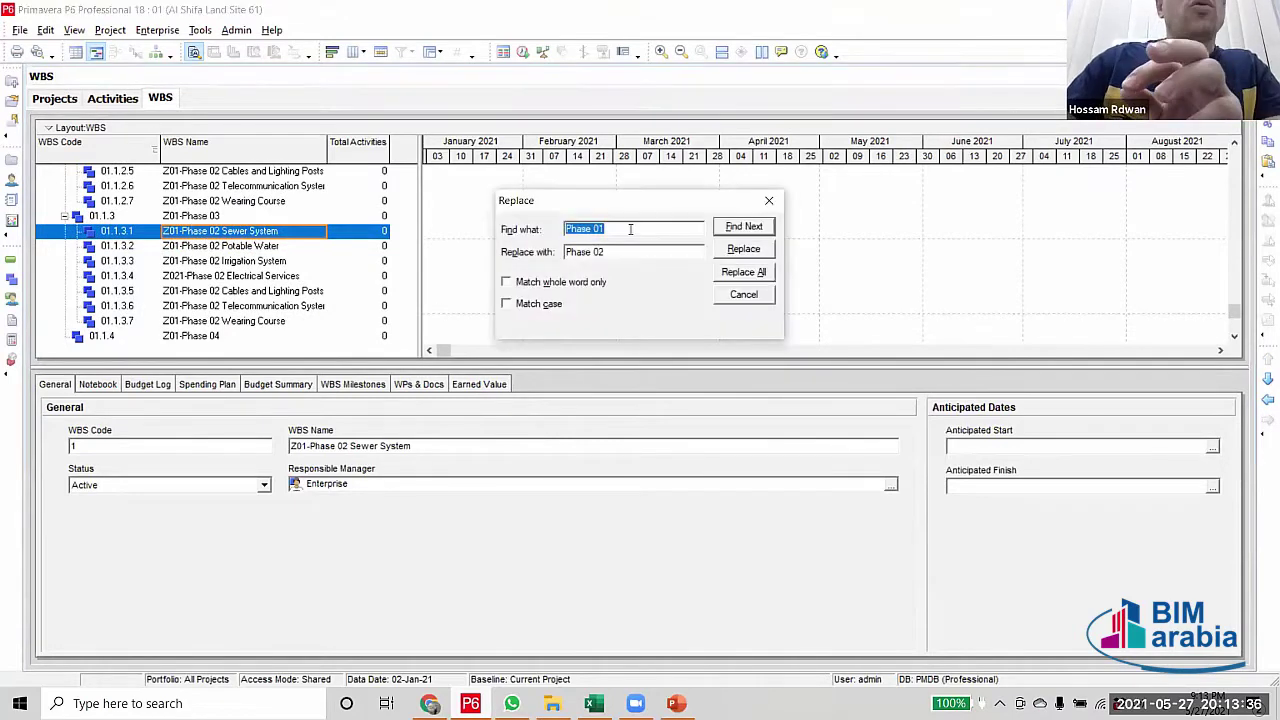
click(615, 226)
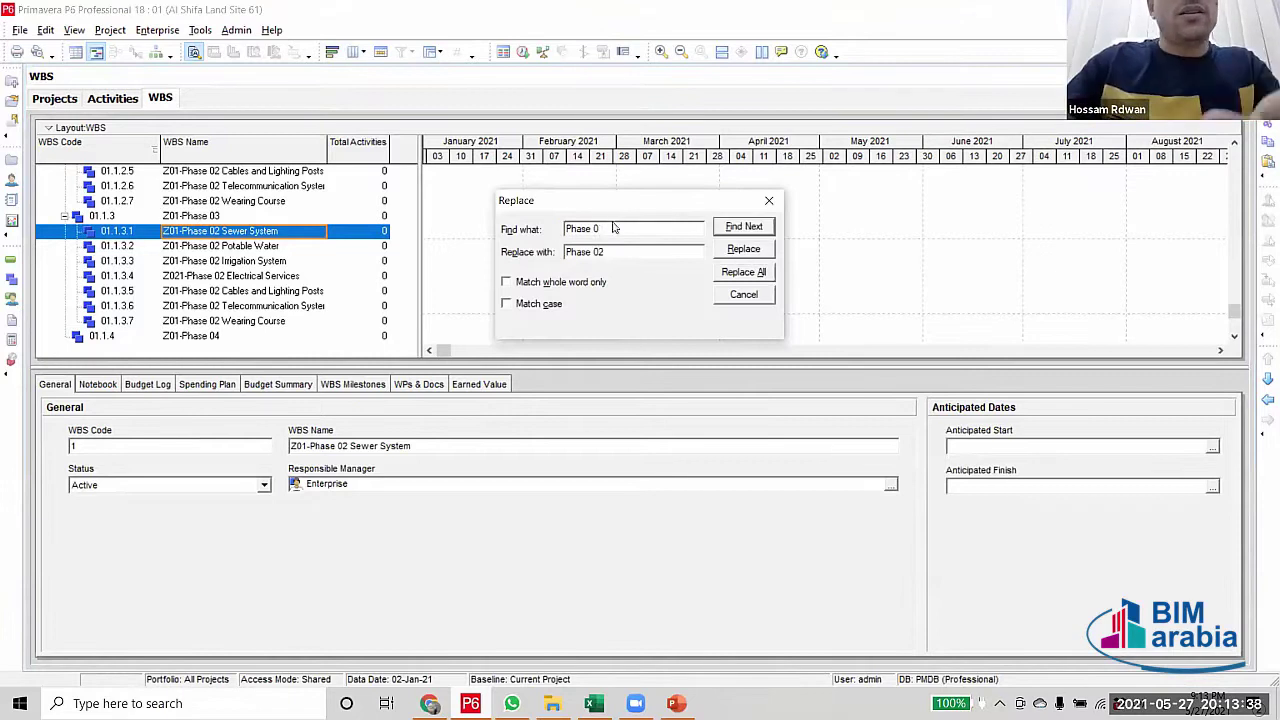
text(2)
key(BackSpace)
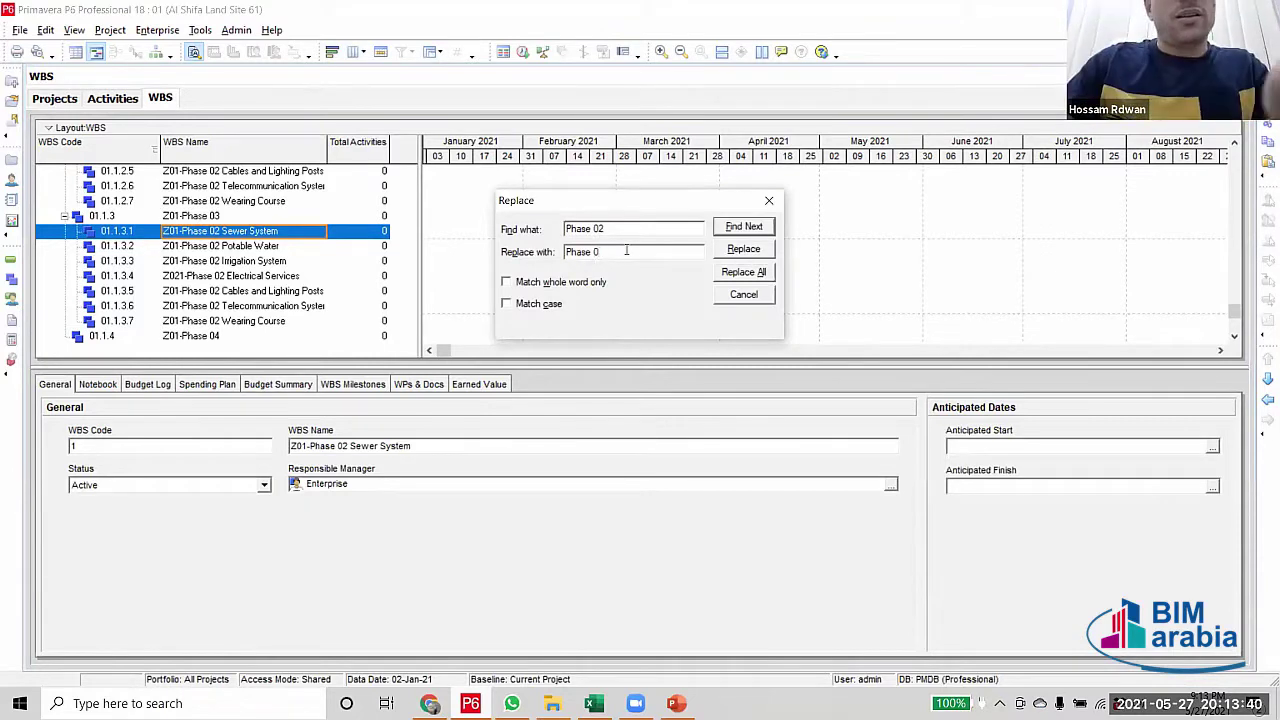
text(3)
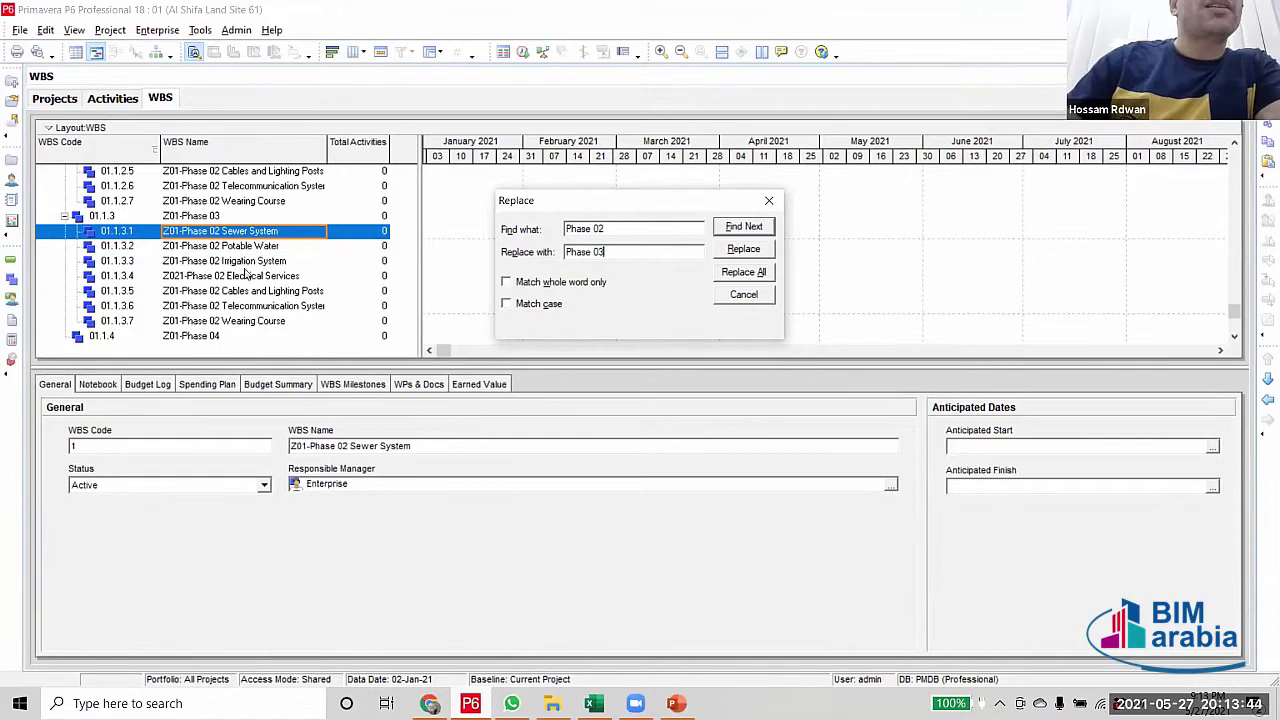
Replace "Phase 02" with "Phase 03" one by one in elements 01.1.3.1 to 01.1.3.7 and close the replacement
click(744, 250)
click(744, 250)
click(744, 250)
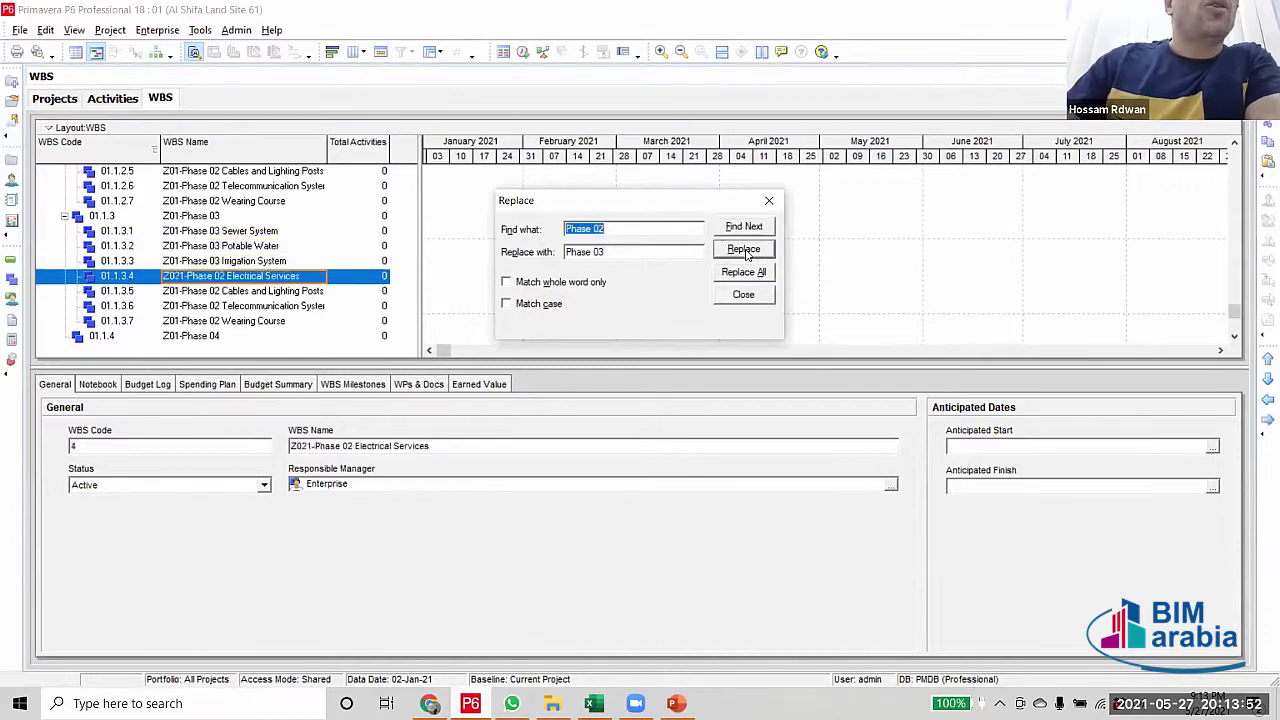
click(744, 250)
click(744, 250)
click(744, 250)
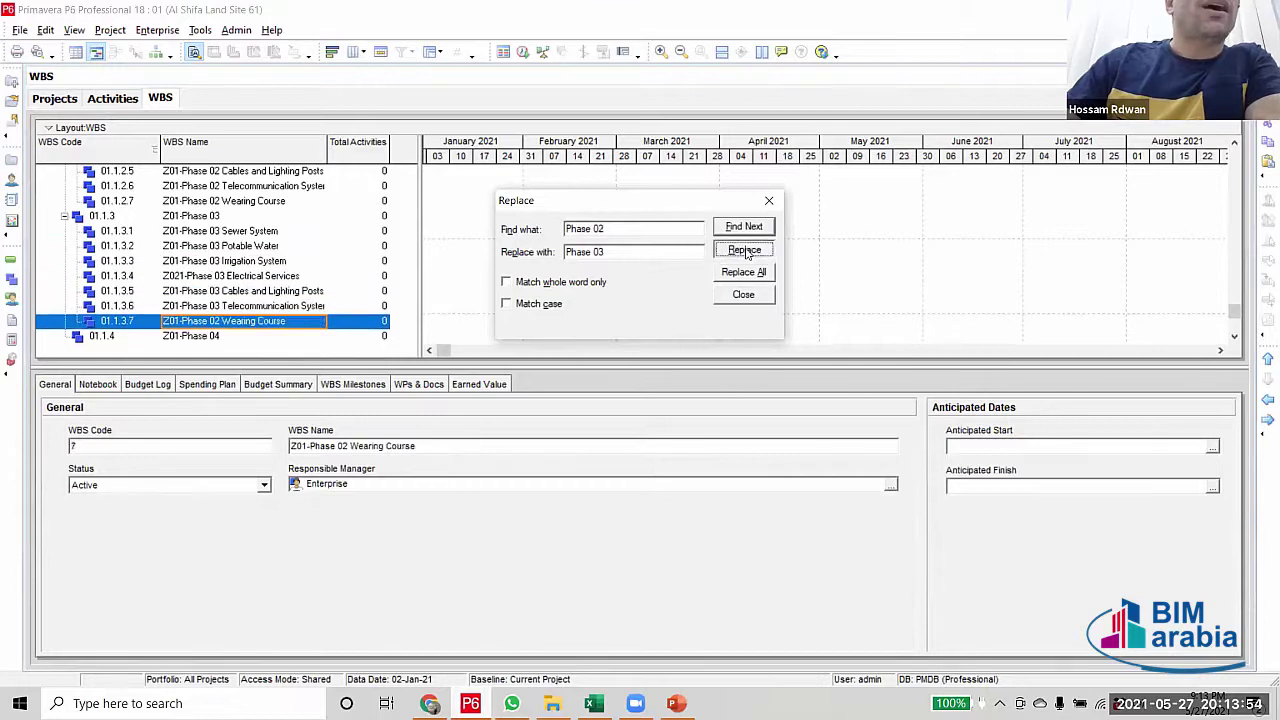
click(744, 250)
click(769, 200)
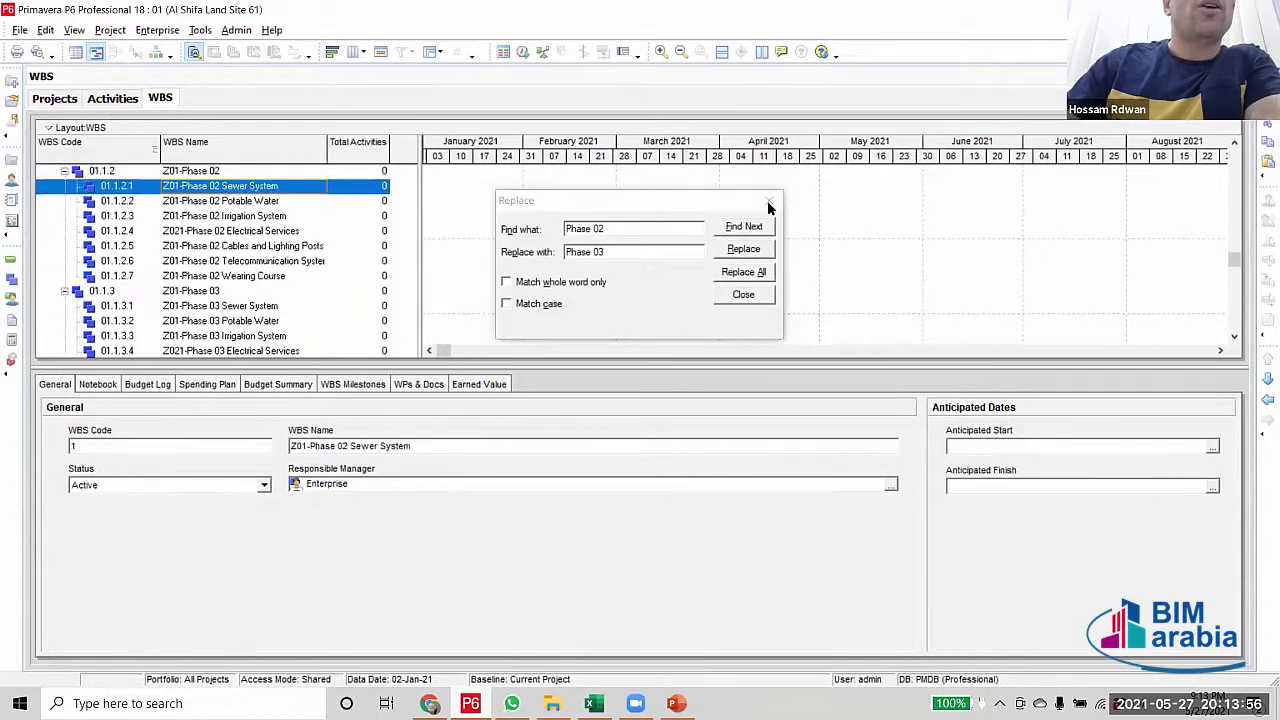
Copy the seven system elements 01.1.3.1 to 01.1.3.7 under Z01-Phase 03 and paste them into Z01-Phase 04
scroll(229, 300, down, 2)
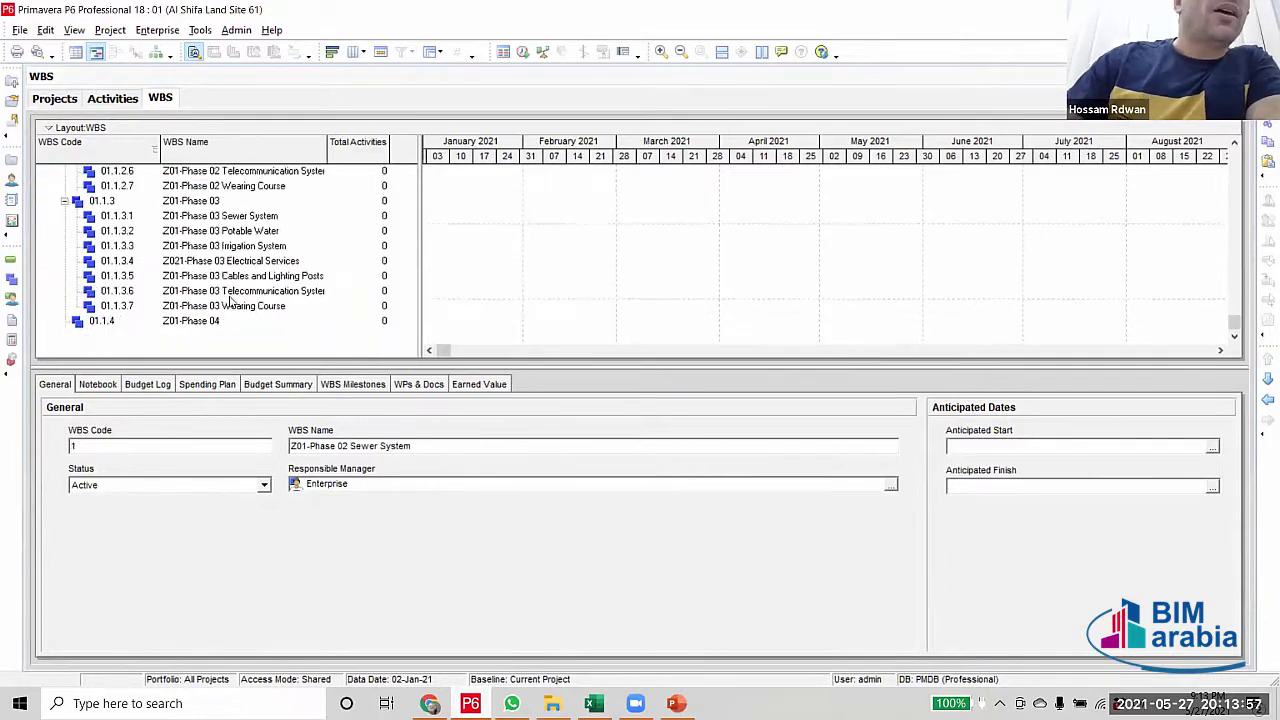
click(215, 218)
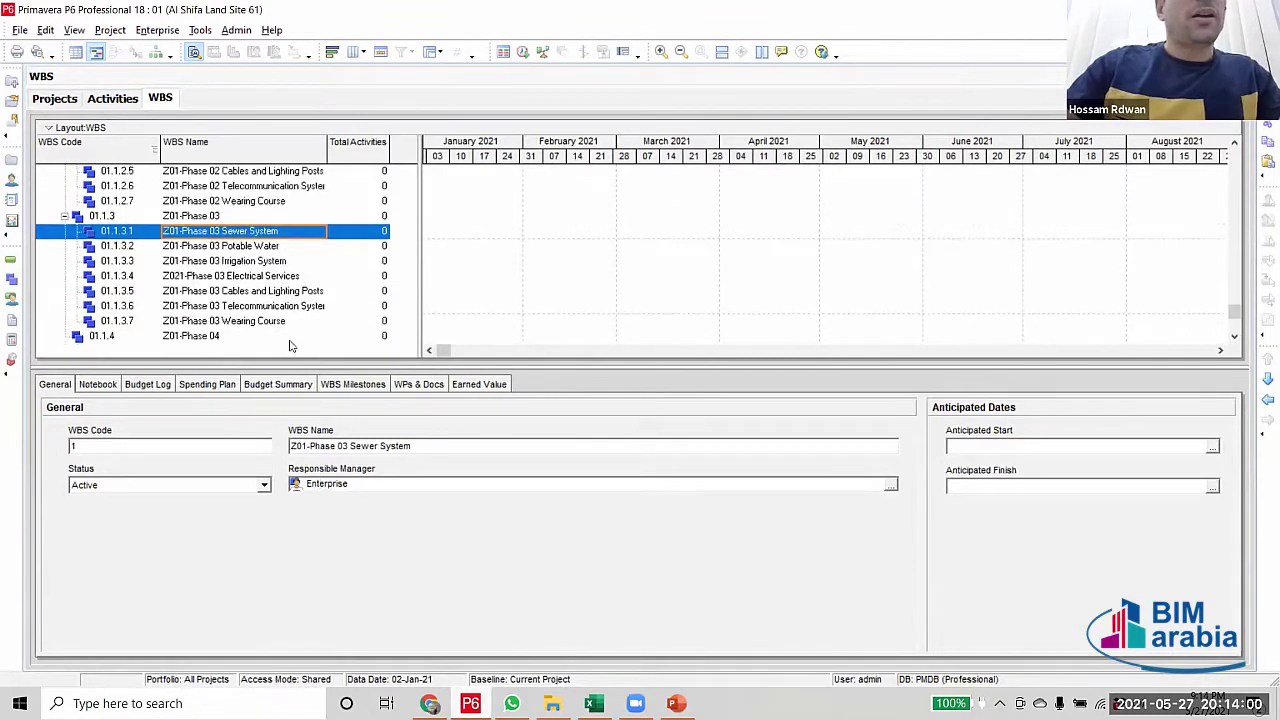
shift+click(255, 322)
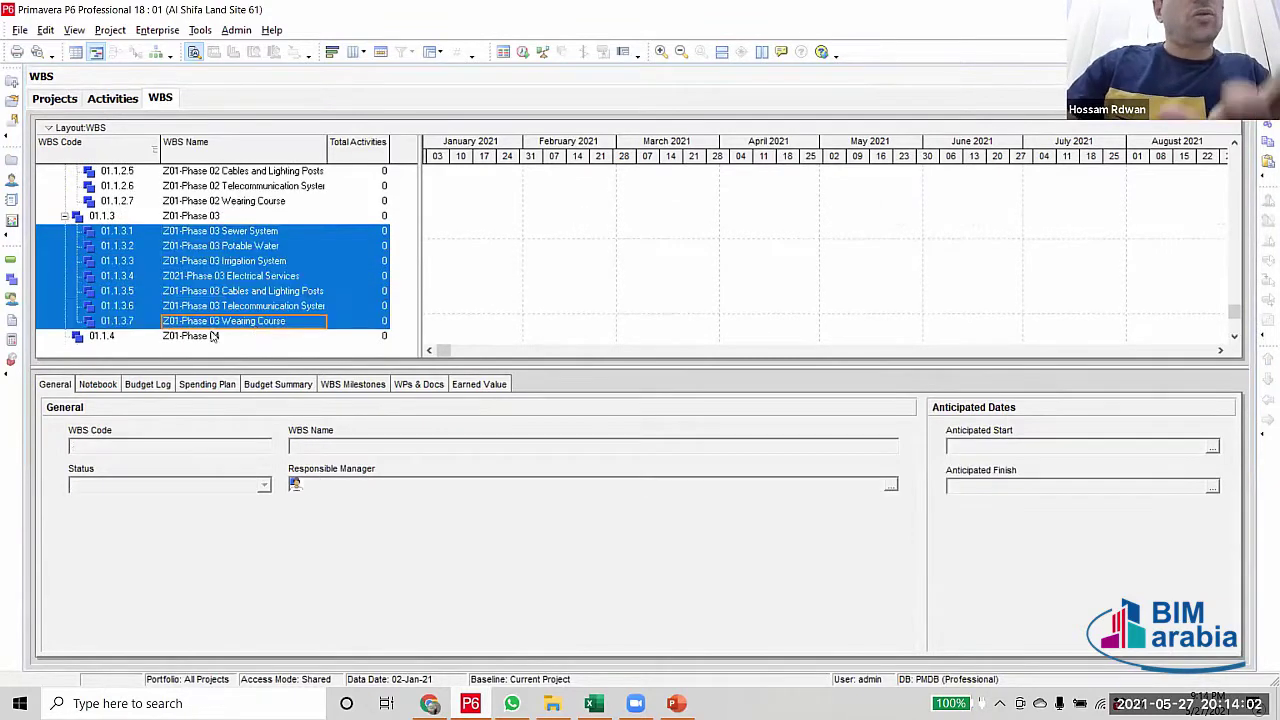
click(213, 337)
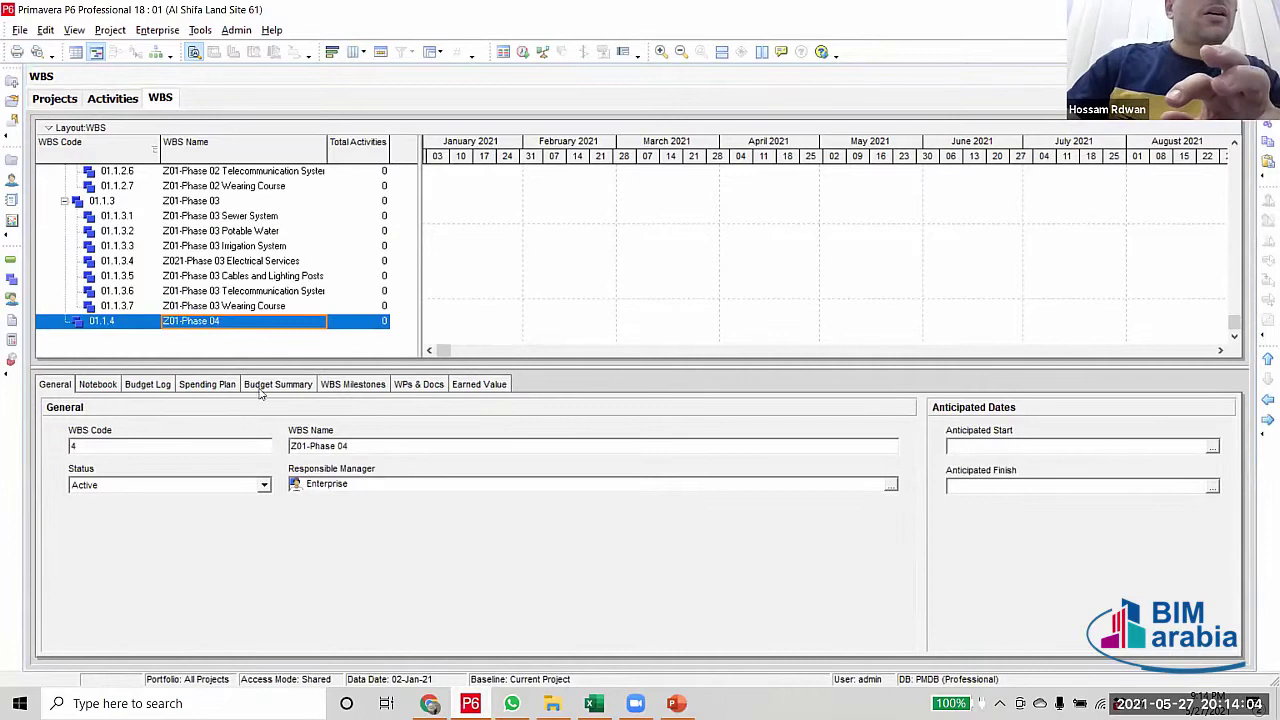
key(ctrl+v)
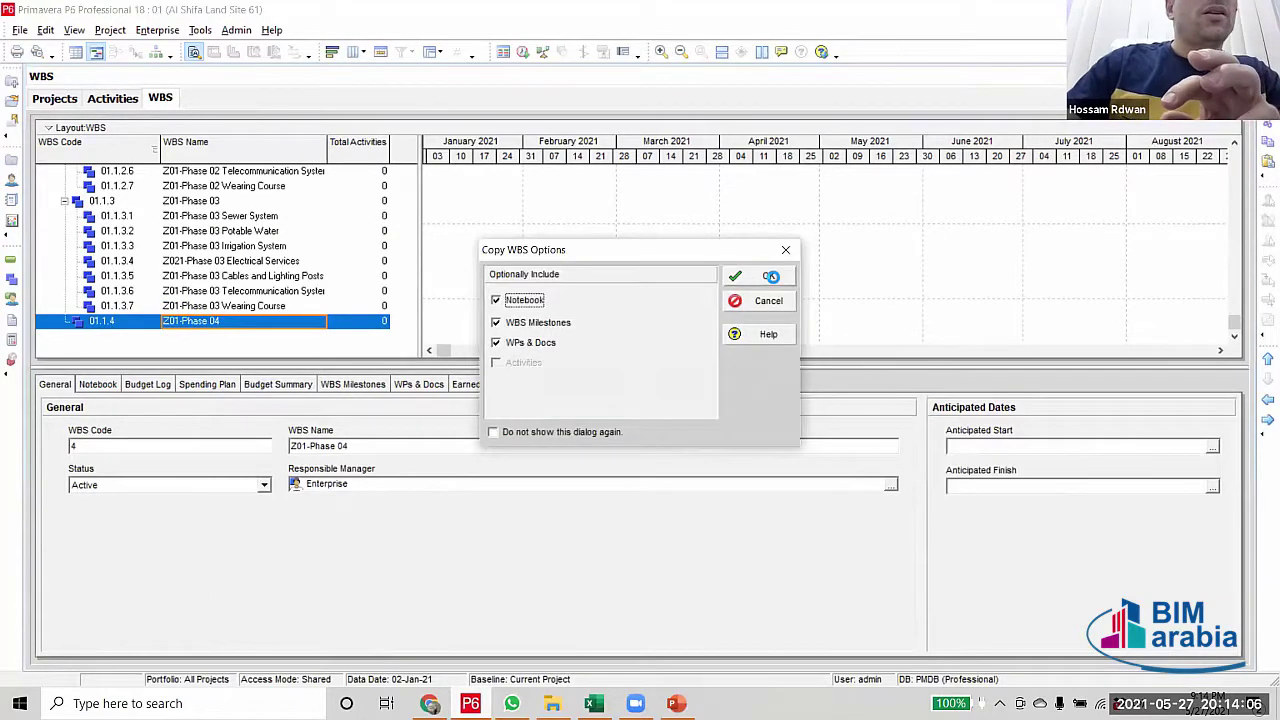
click(771, 276)
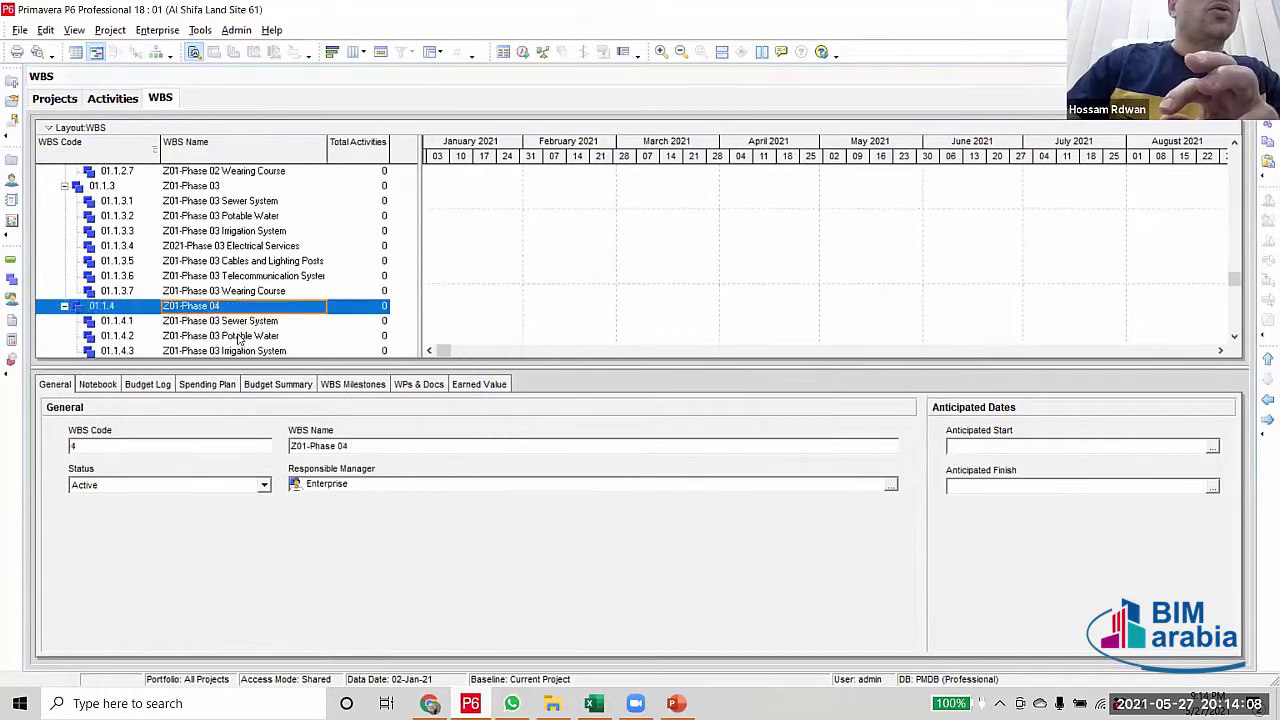
Set up a text replacement of "Phase 03" with "Phase 04", starting from the Sewer System element 01.1.4.1
scroll(213, 313, down, 2)
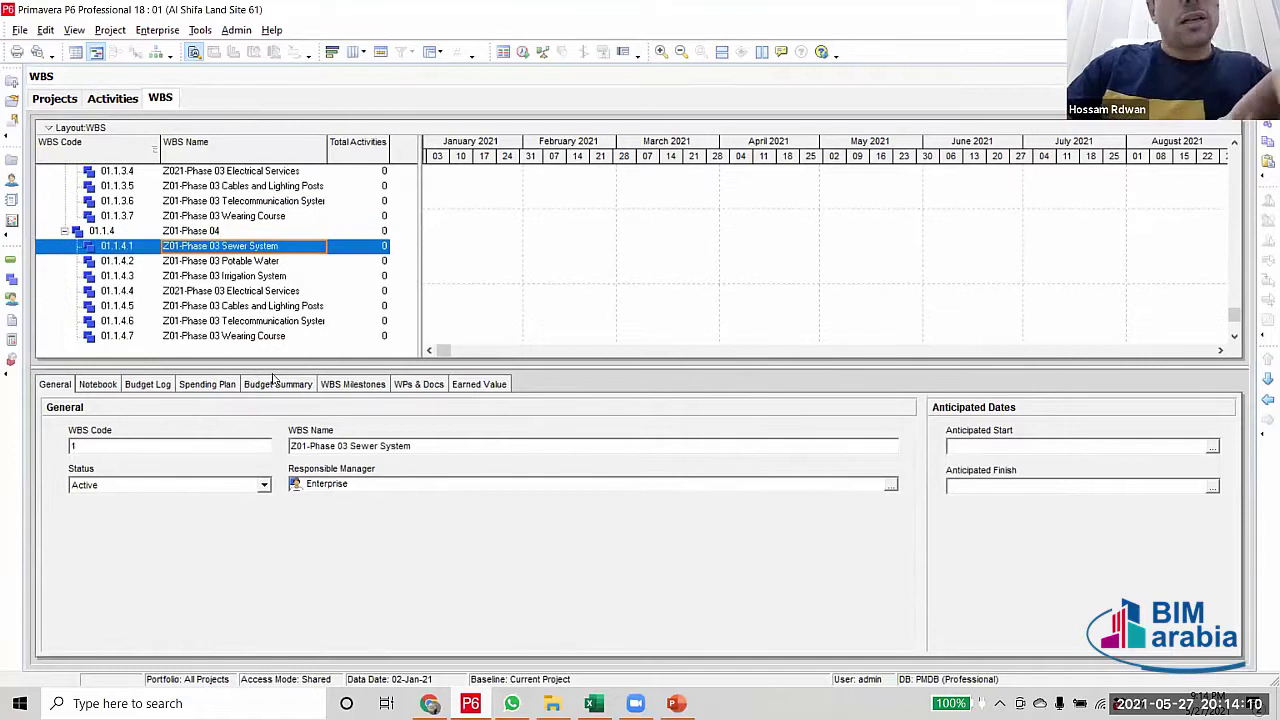
key(ctrl+h)
click(624, 227)
key(BackSpace)
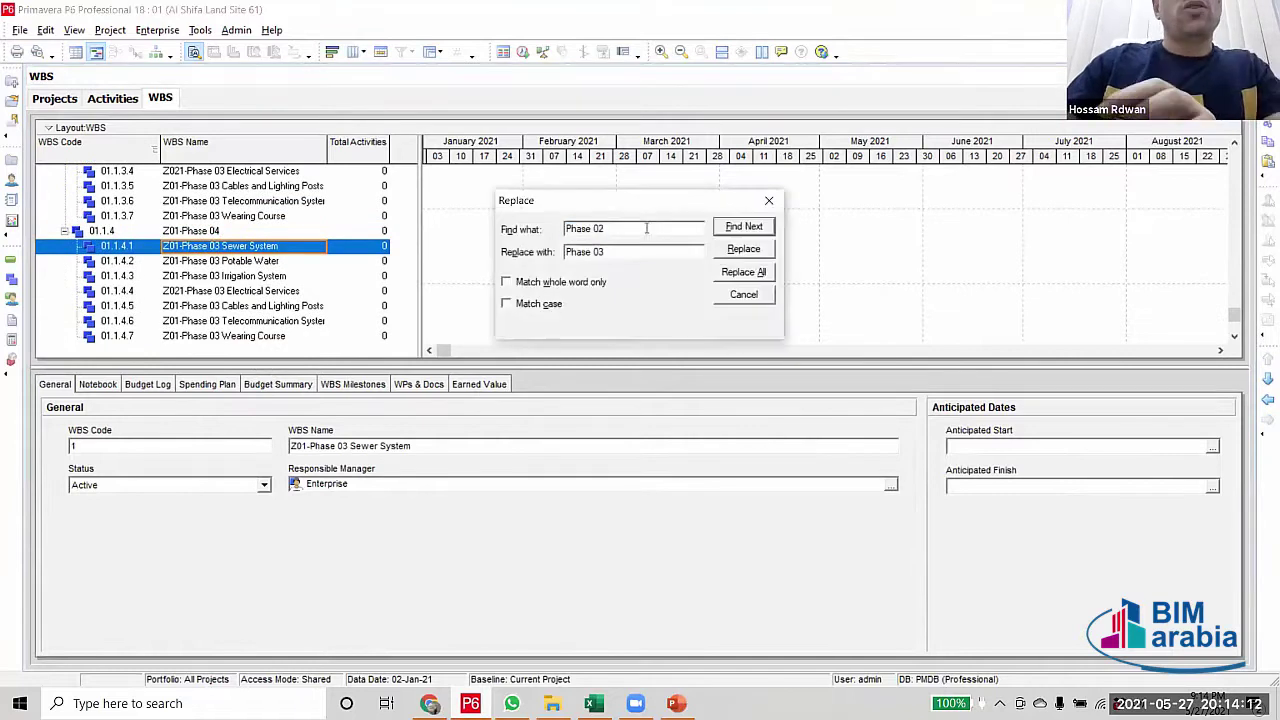
text(2)
key(BackSpace)
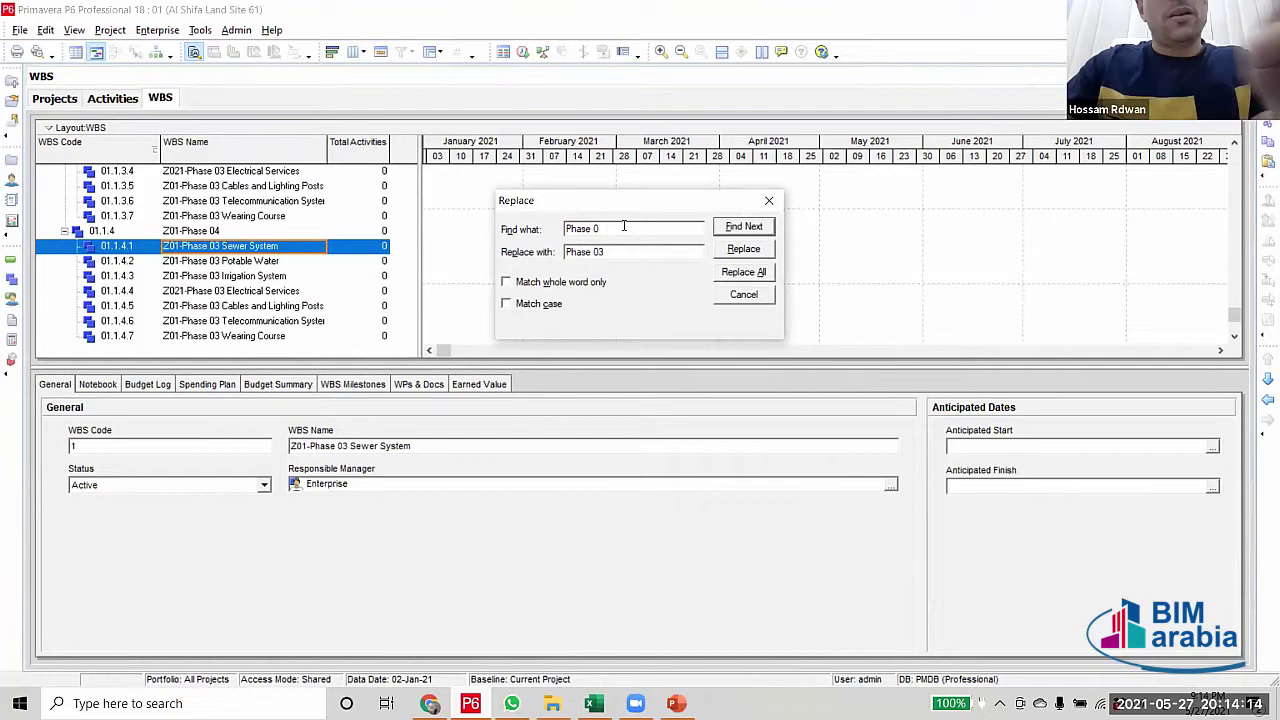
text(3)
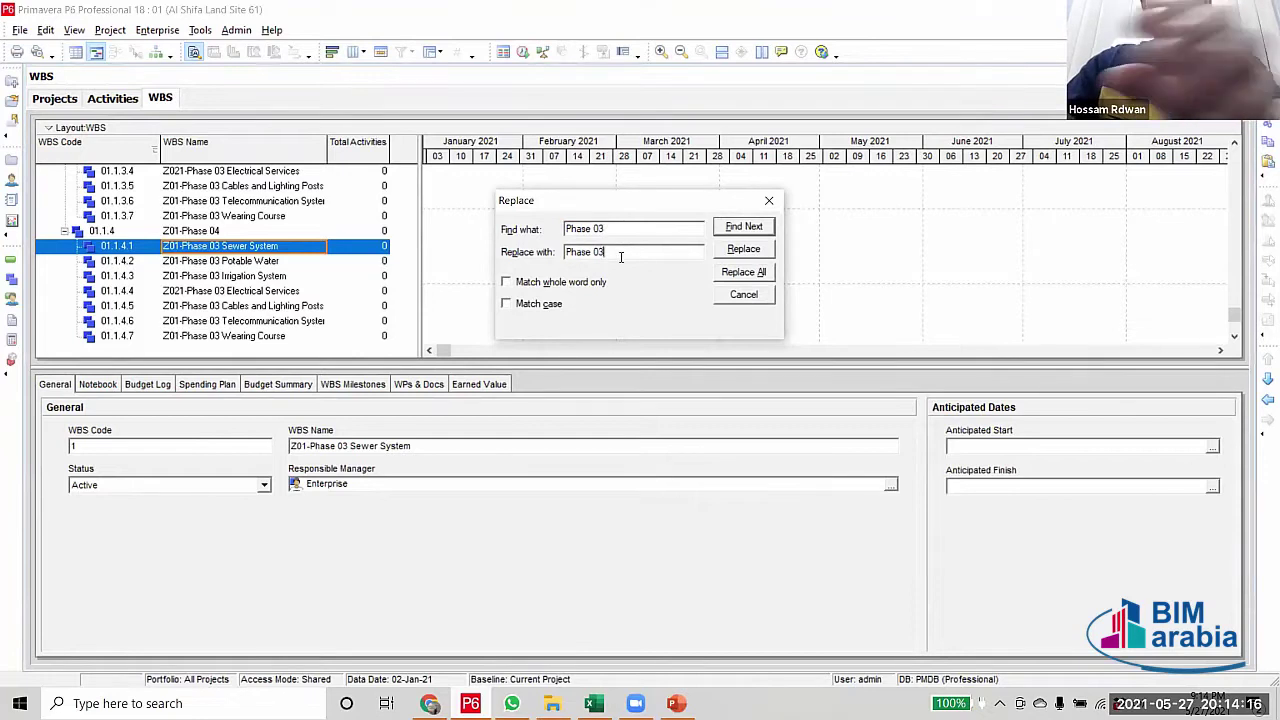
key(BackSpace)
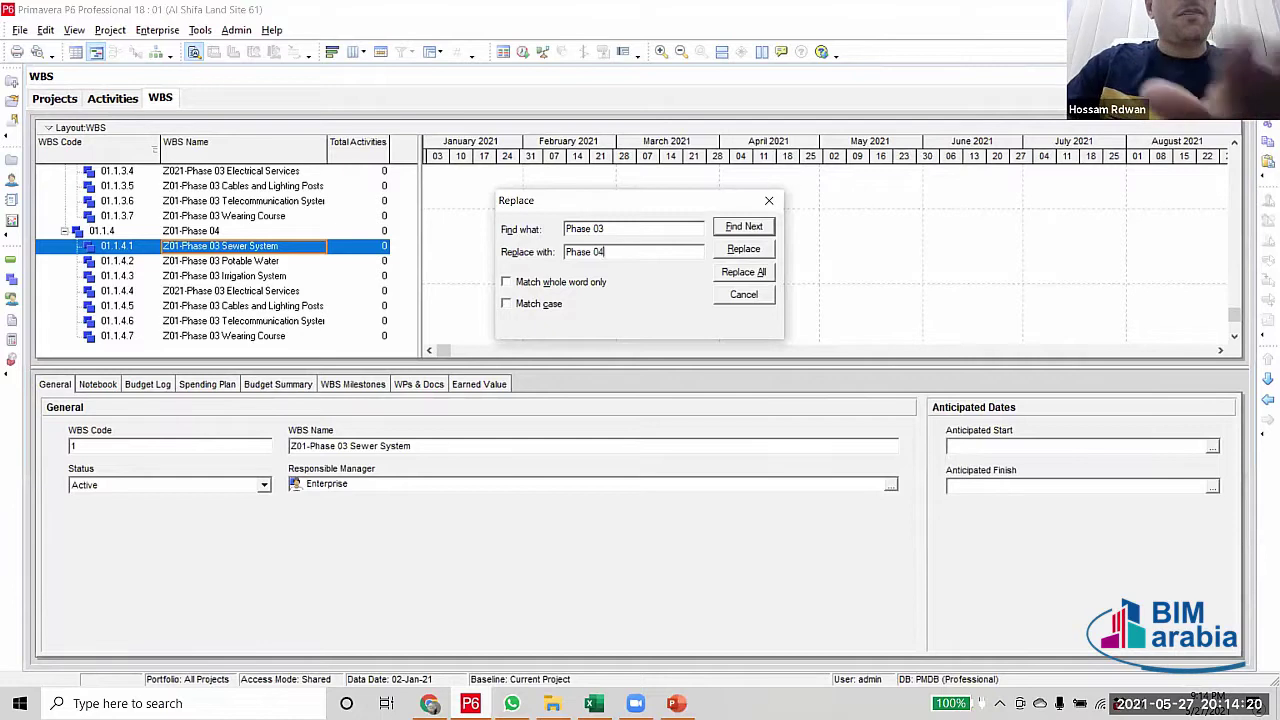
Replace "Phase 03" with "Phase 04" one by one in elements 01.1.4.1 to 01.1.4.7 and close the replacement
click(732, 252)
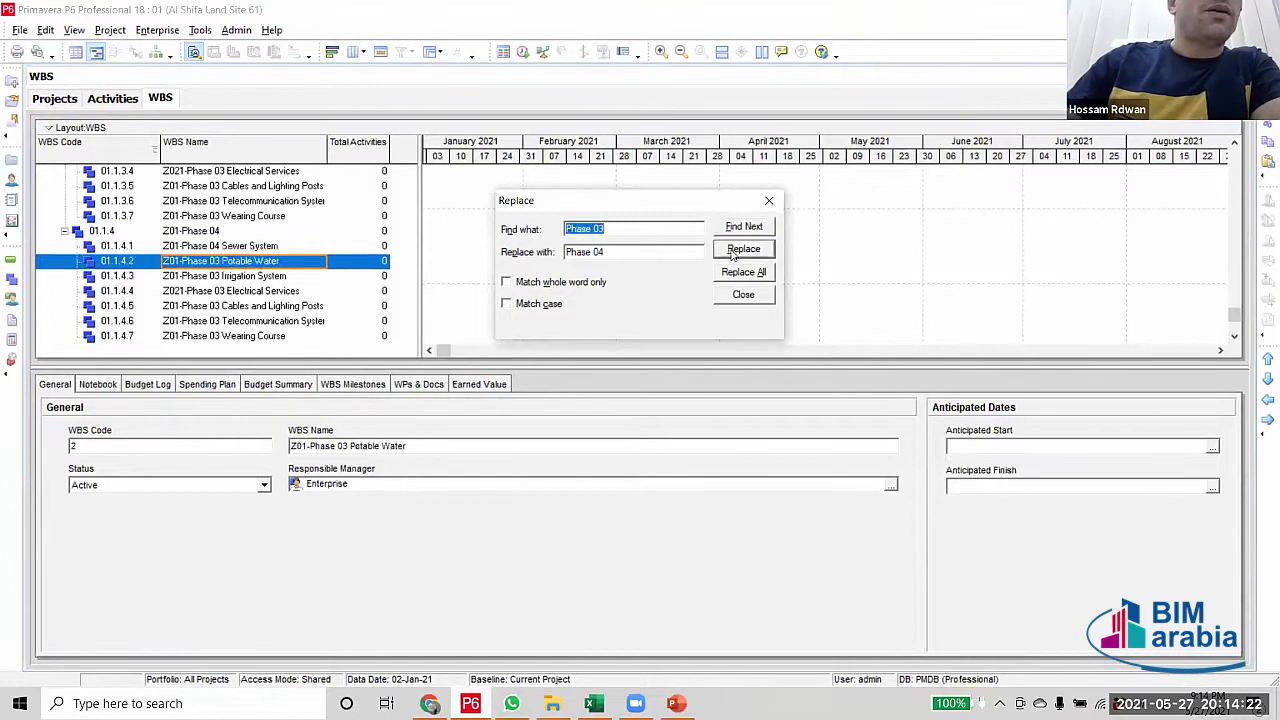
click(742, 249)
click(742, 249)
click(742, 249)
click(742, 249)
click(742, 249)
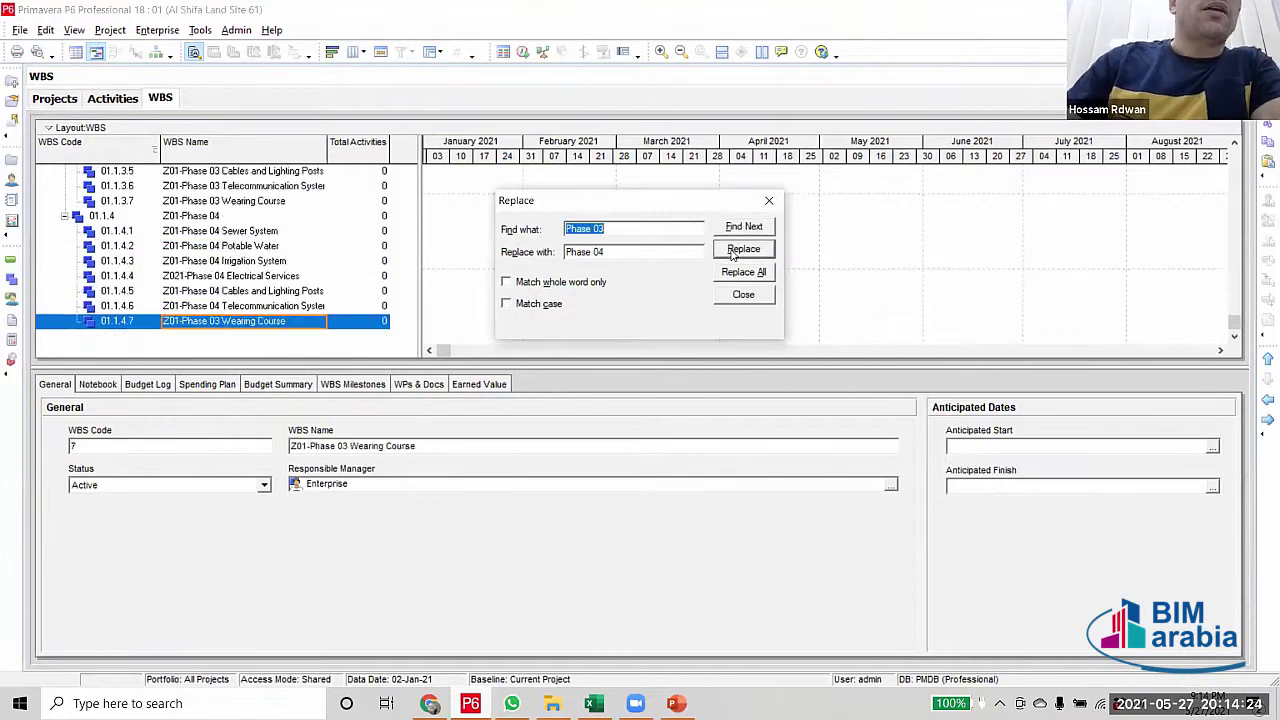
click(742, 249)
click(769, 200)
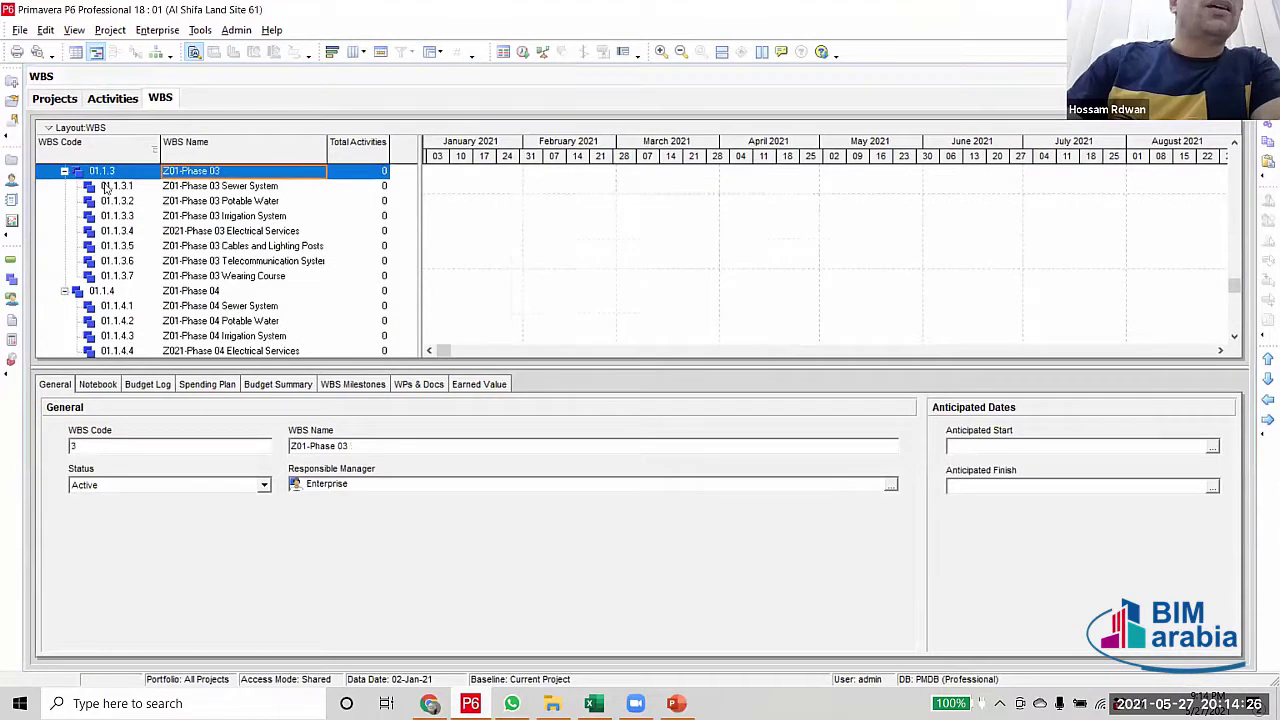
Collapse Zone 01, copy it with all its phases and paste it under the project root Al Shifa Land Site 61
click(190, 200)
scroll(200, 250, down, 1)
scroll(195, 246, up, 7)
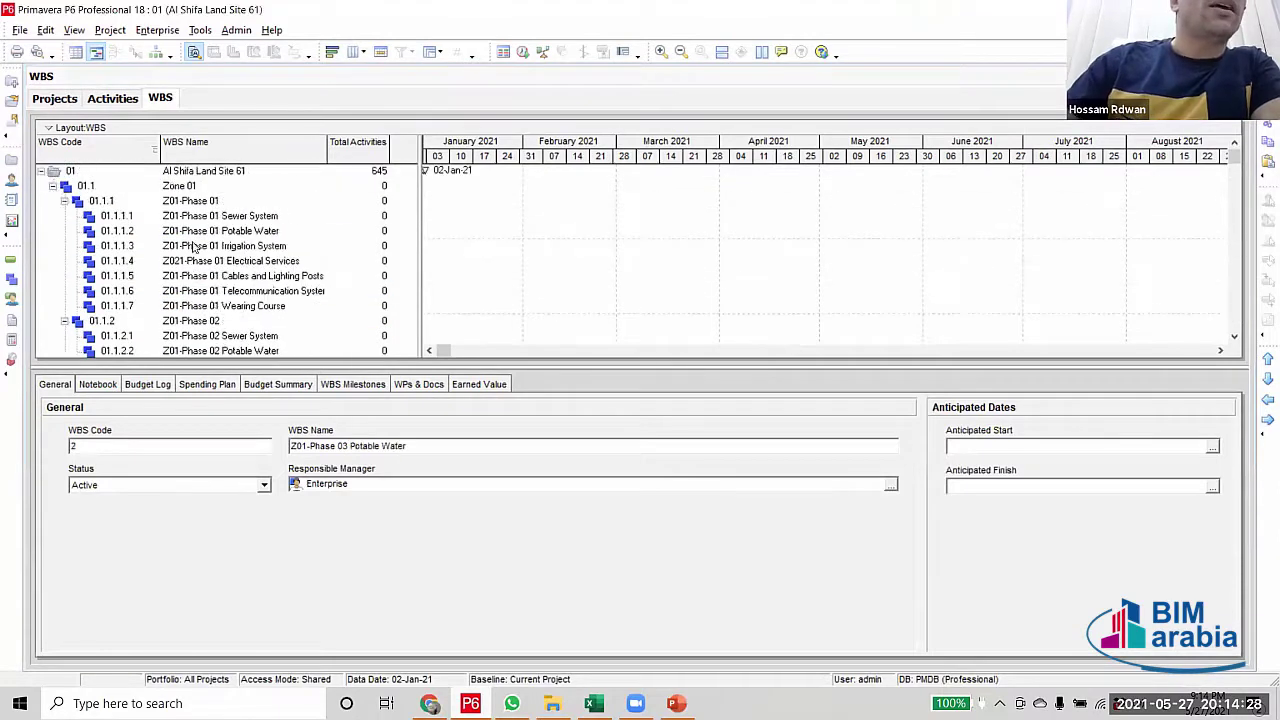
click(52, 186)
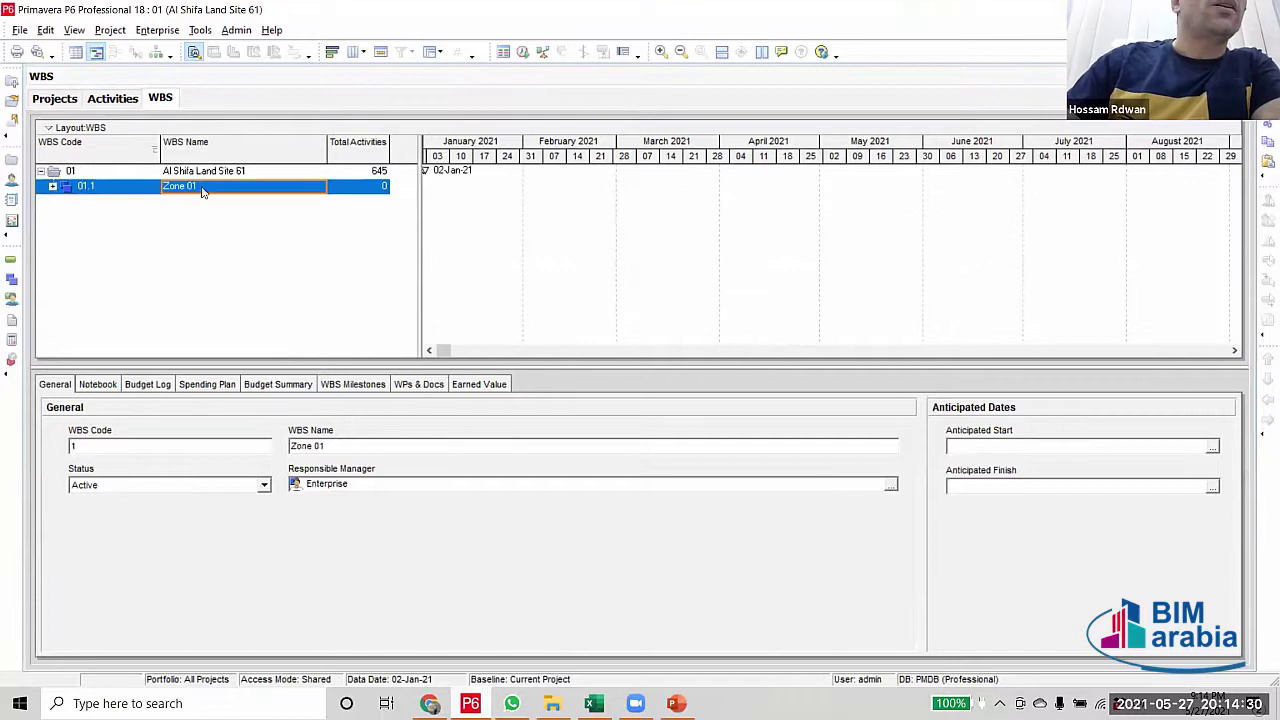
click(52, 186)
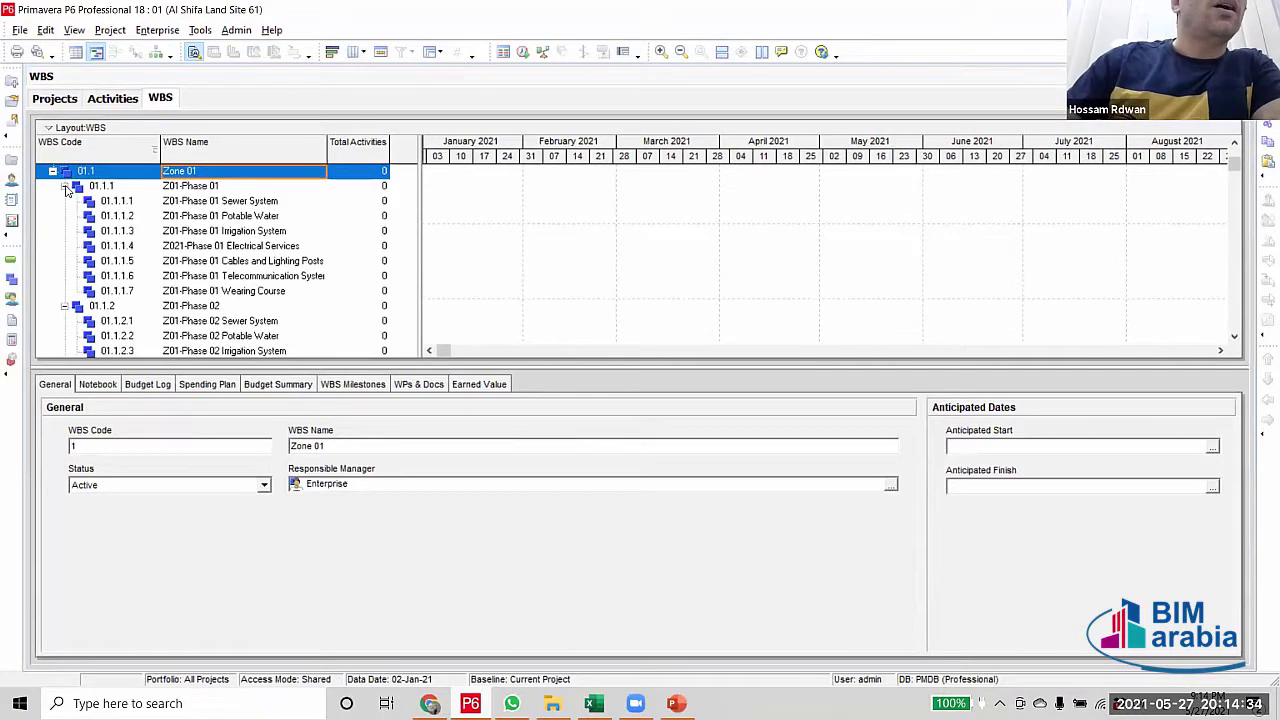
click(52, 171)
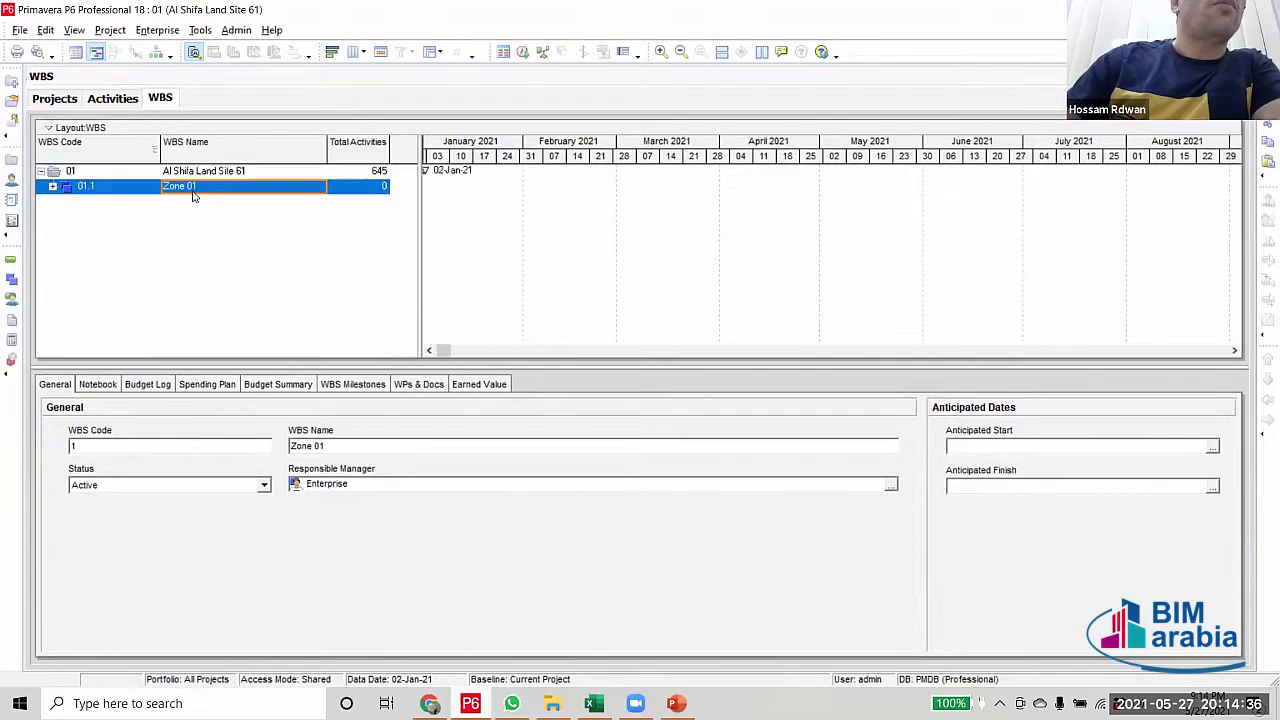
right_click(193, 196)
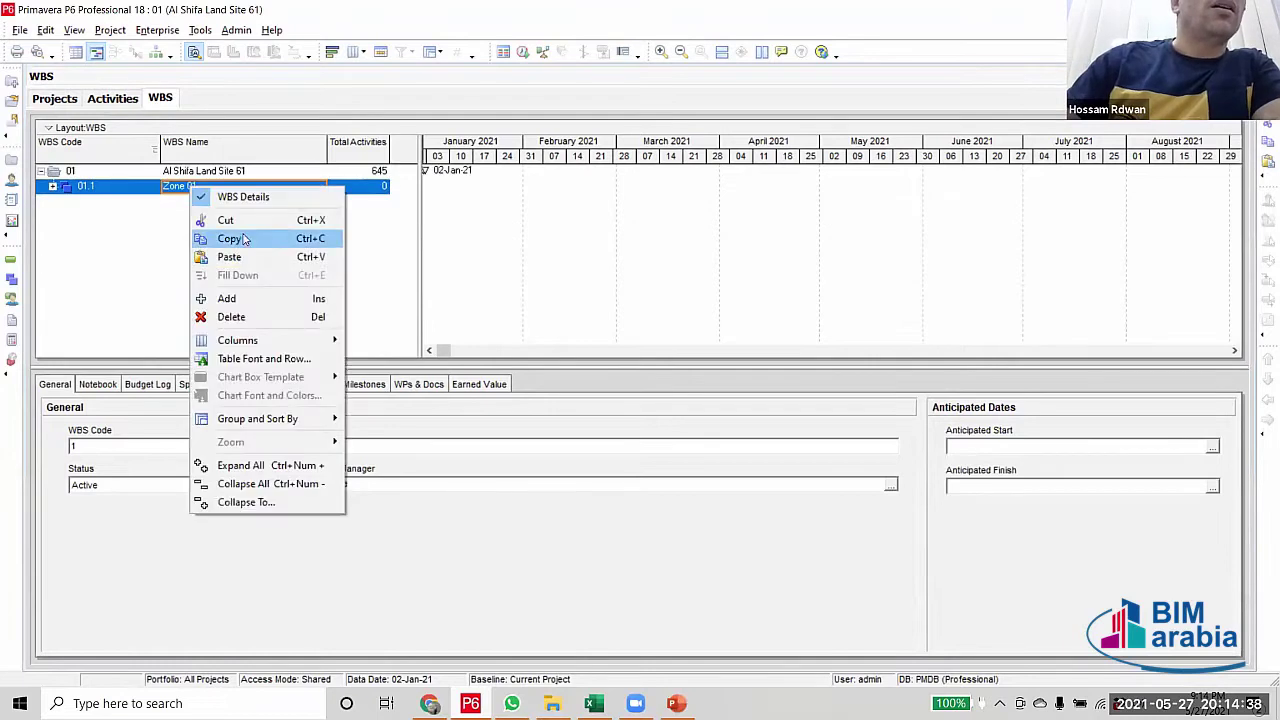
click(240, 239)
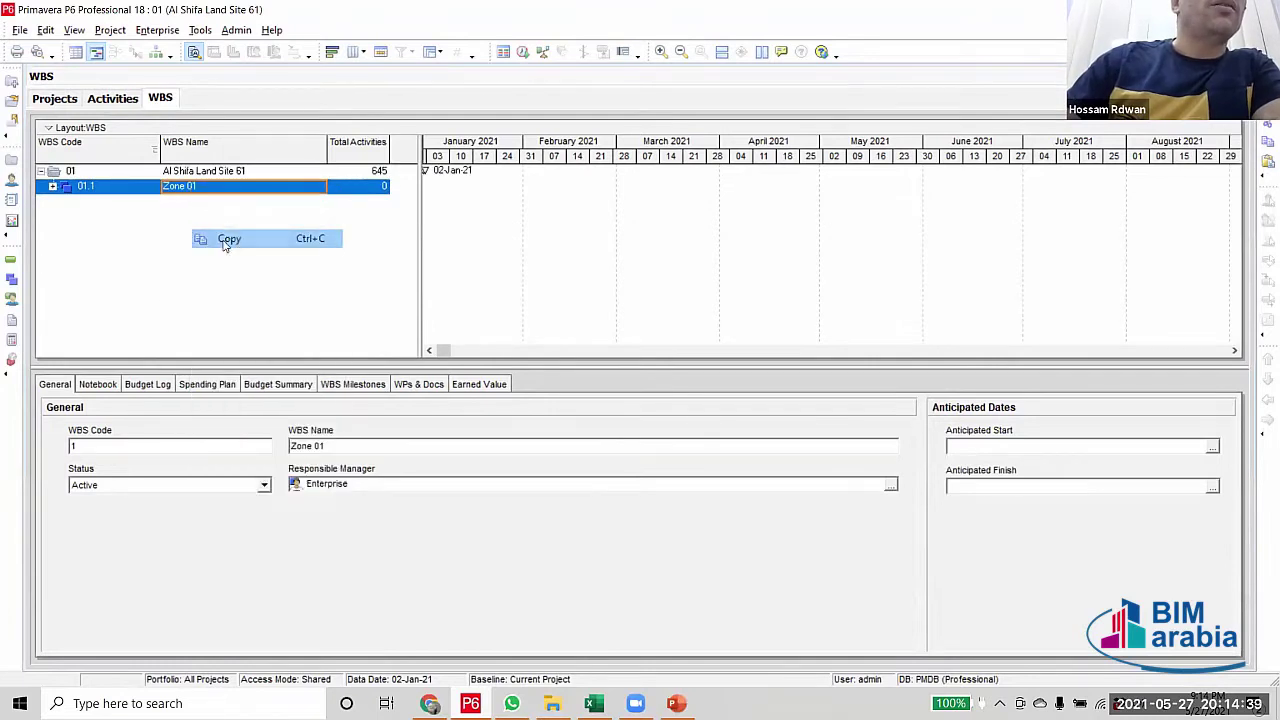
click(200, 171)
right_click(205, 172)
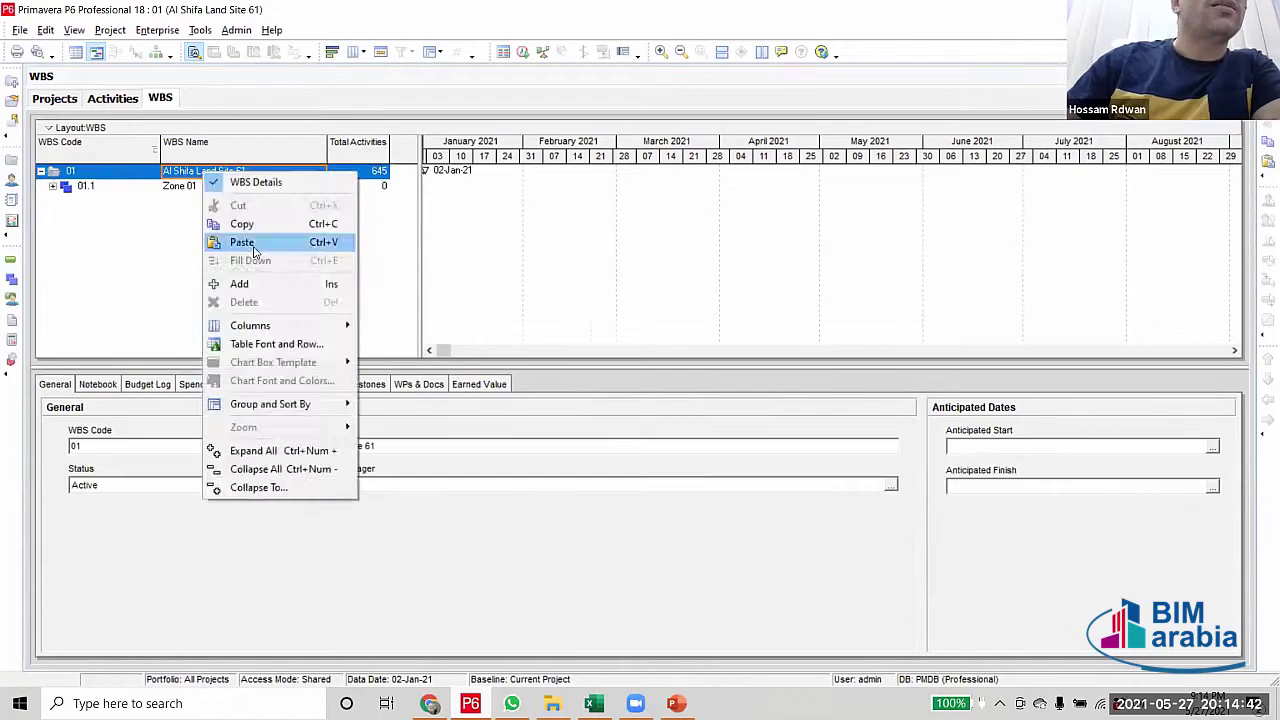
click(254, 250)
click(771, 273)
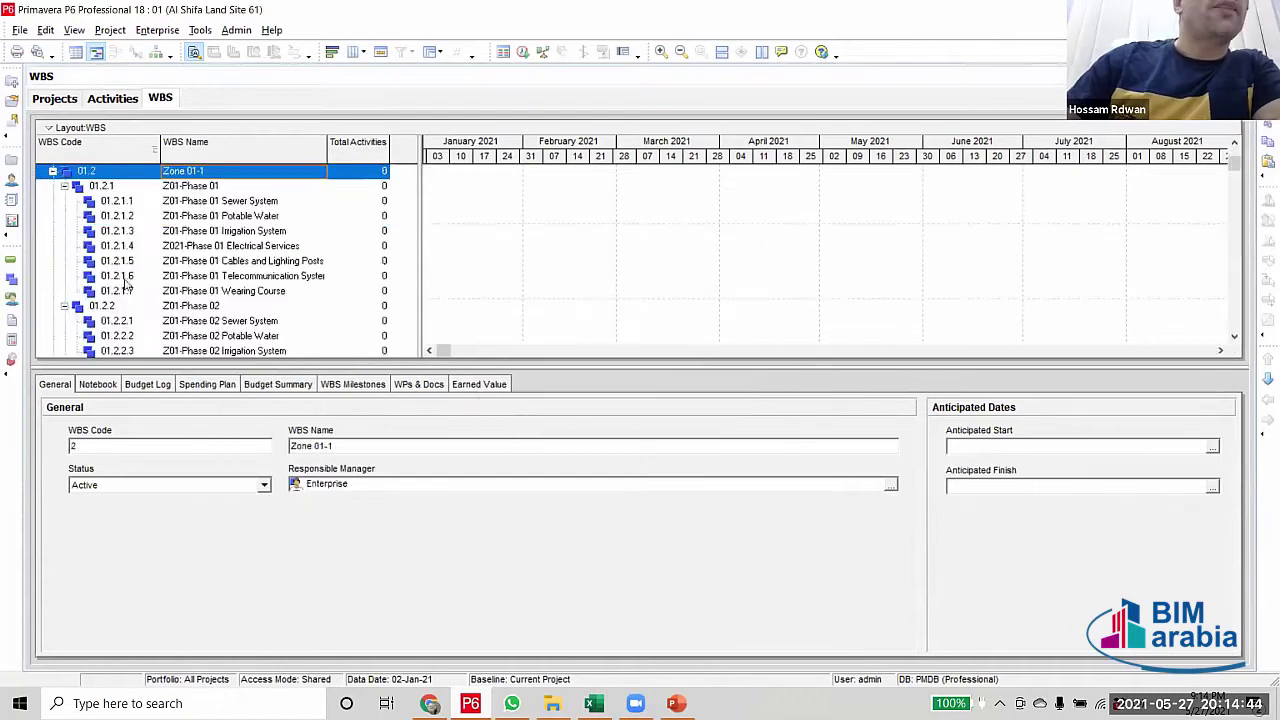
Move the copied zone element 01.2 below Zone 01 and rename it Zone 03
click(54, 172)
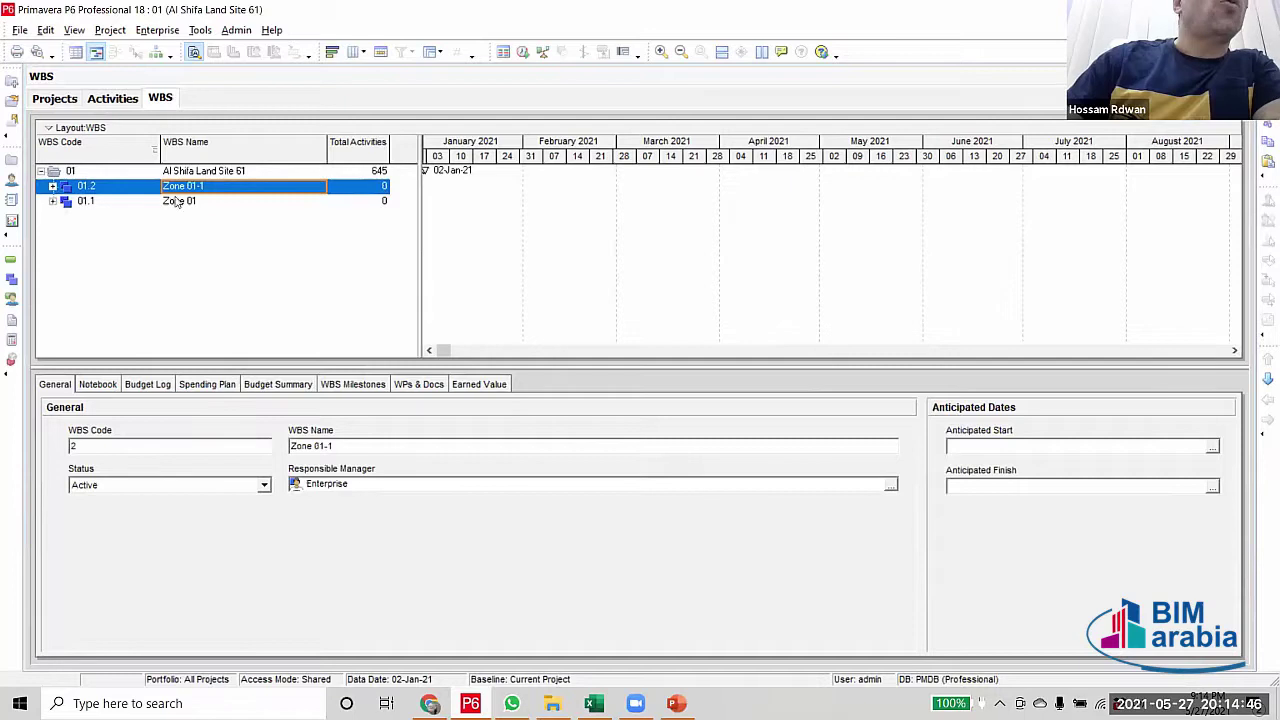
click(1266, 379)
double_click(220, 203)
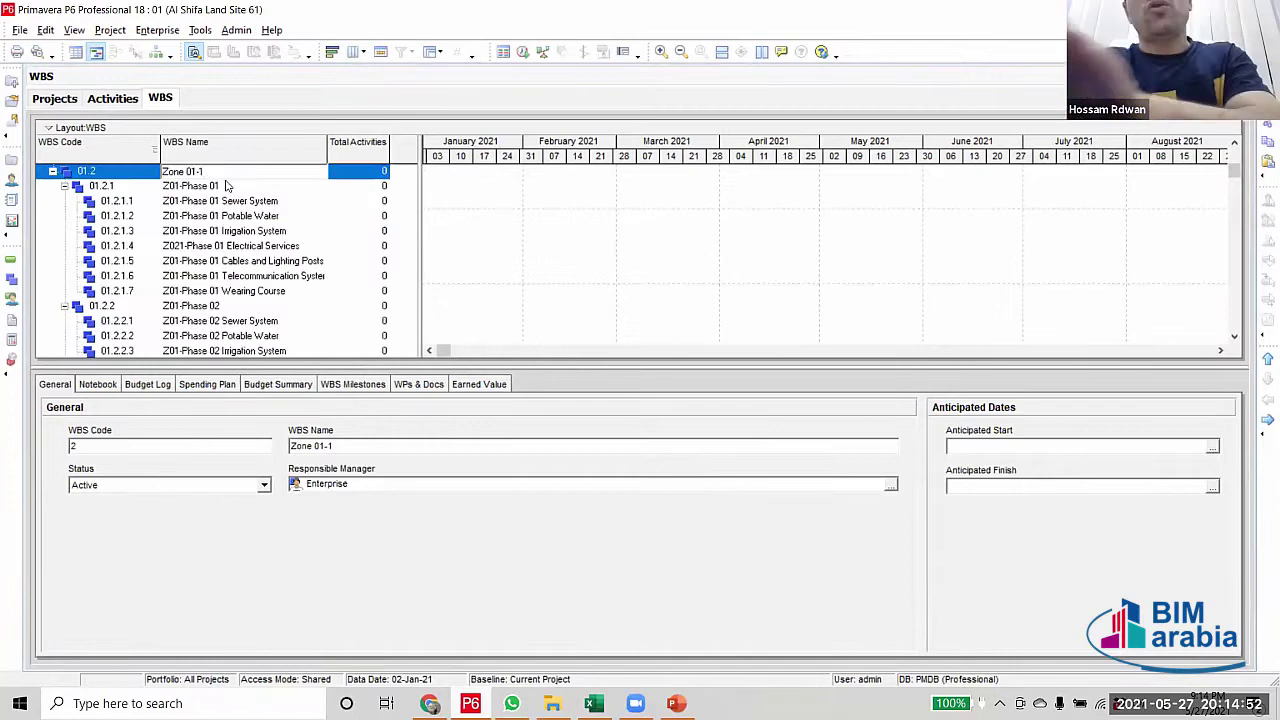
key(BackSpace)
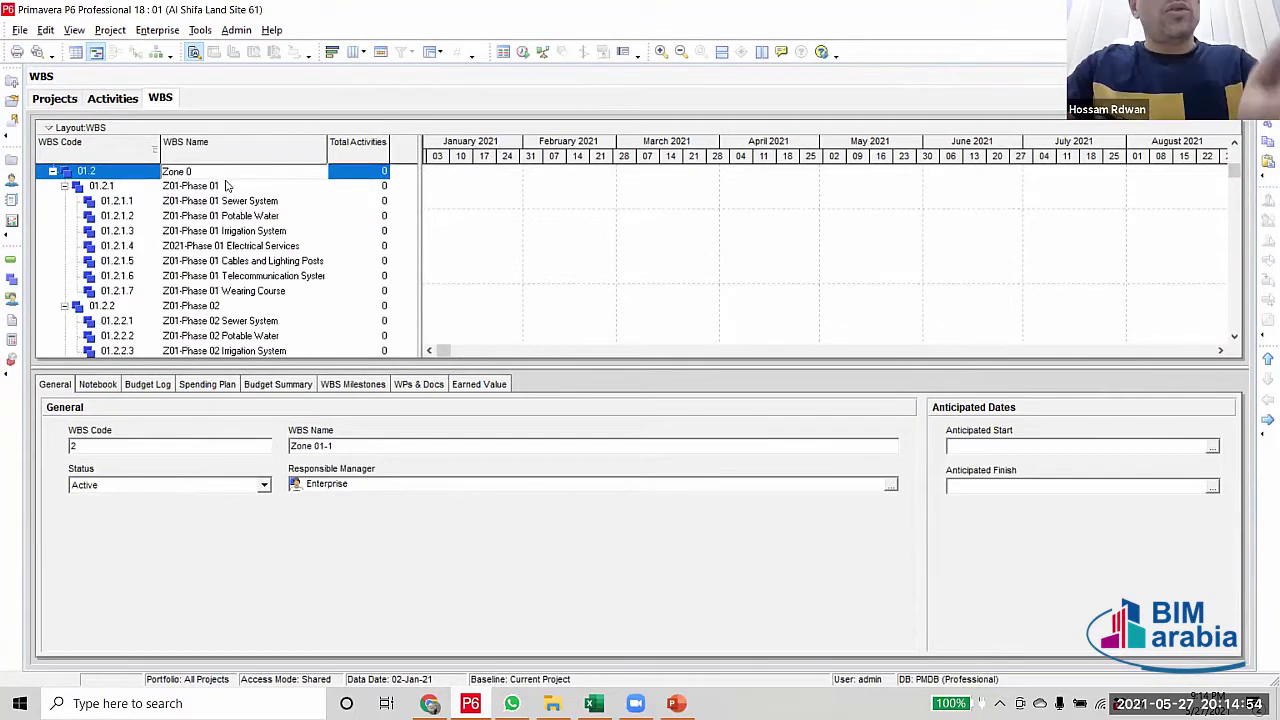
text(3)
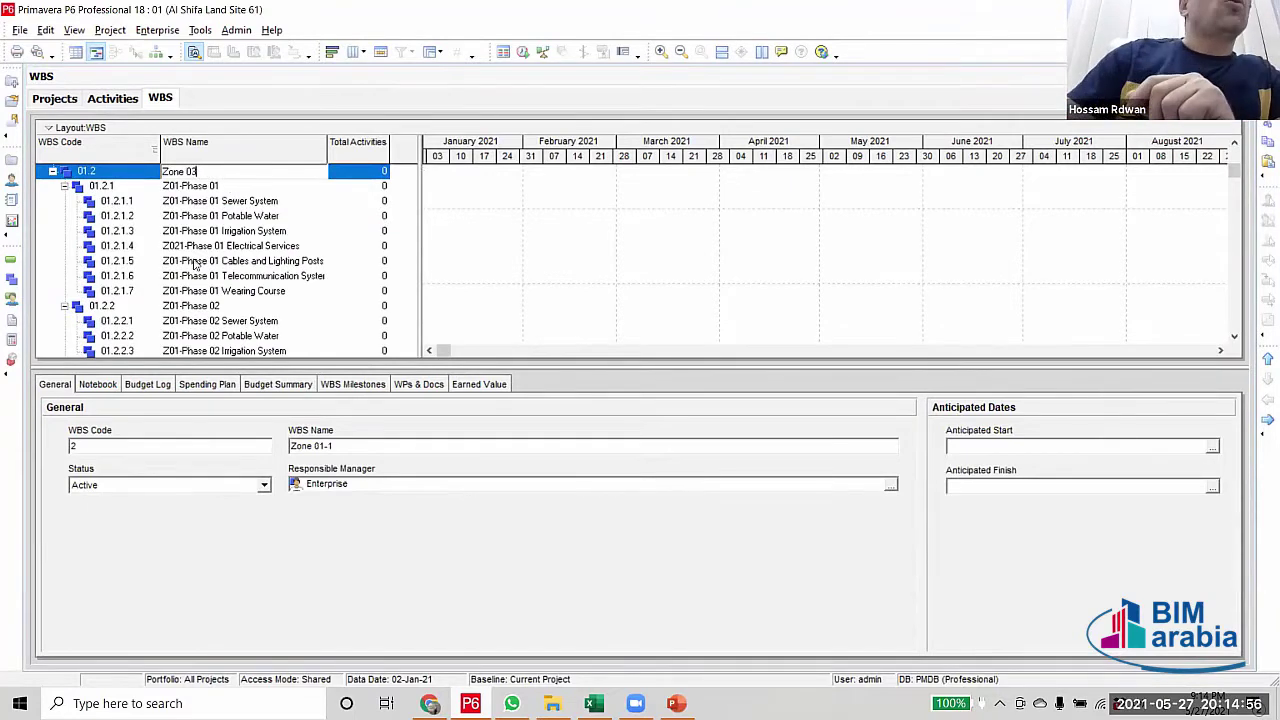
click(175, 190)
scroll(226, 298, down, 1)
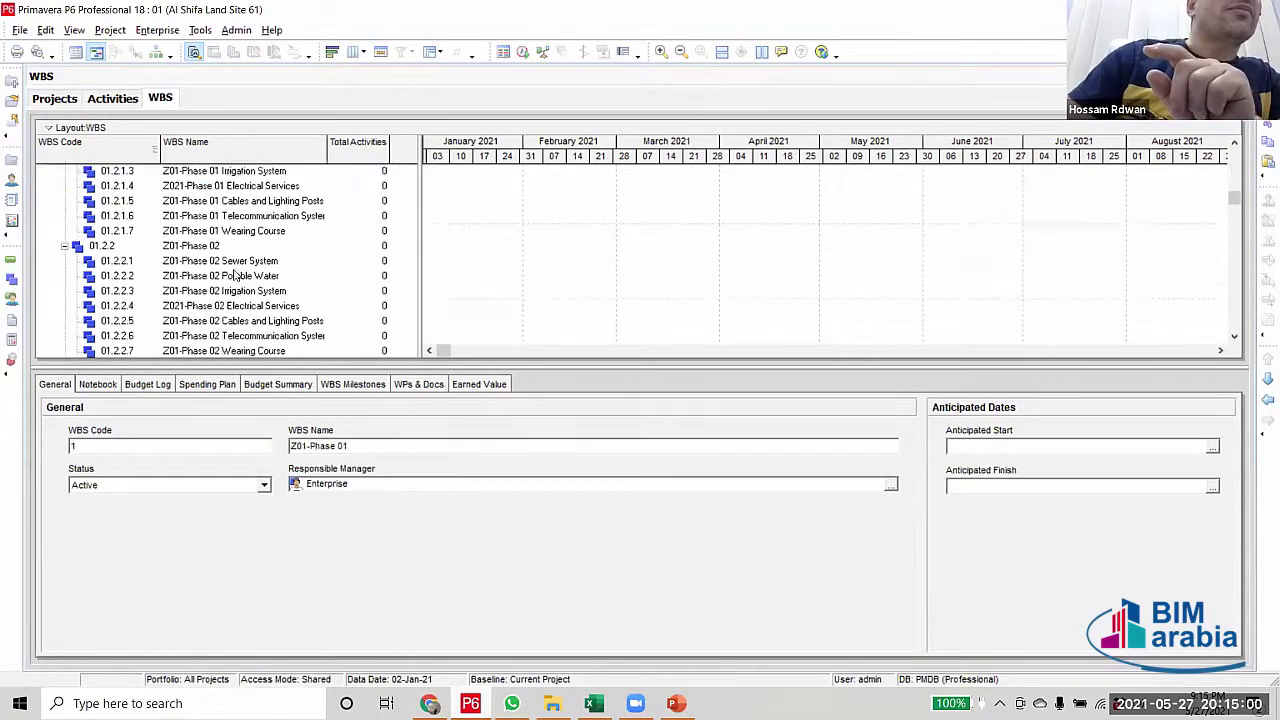
Rename the copied zone element 01.2 as Zone 02
scroll(226, 298, up, 1)
scroll(226, 298, up, 1)
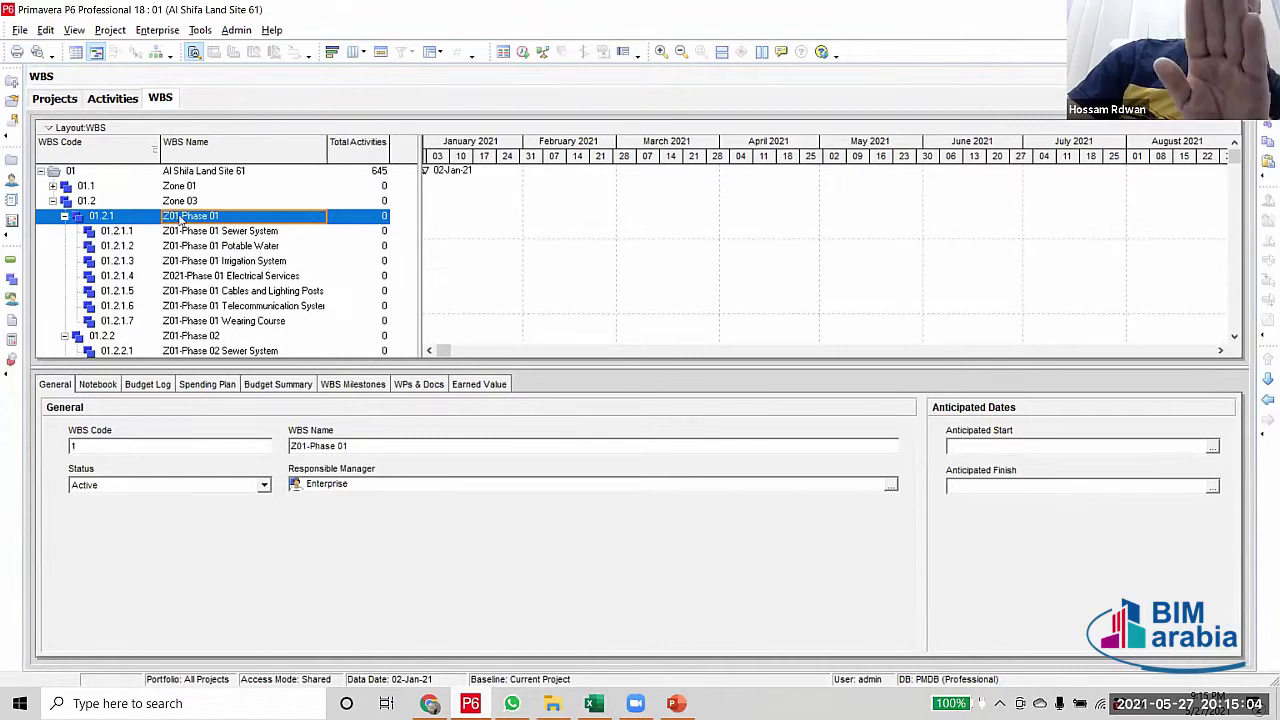
click(210, 201)
click(210, 201)
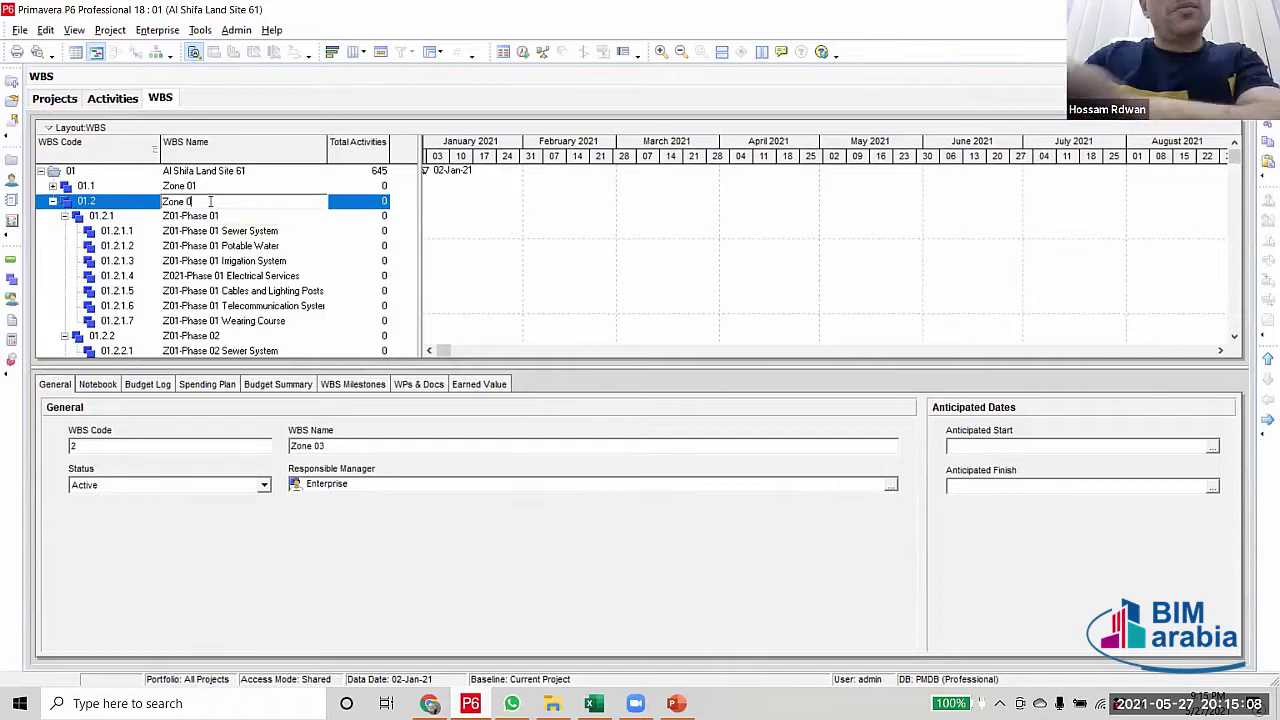
text(2)
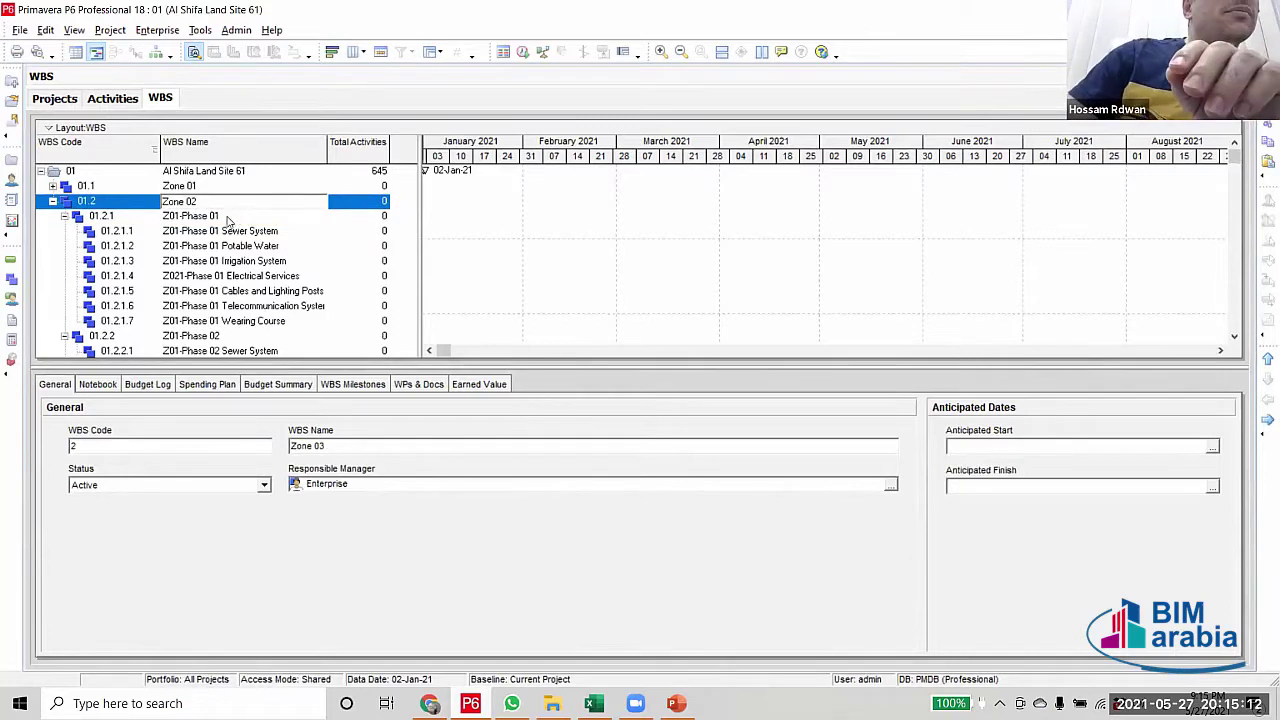
key(Return)
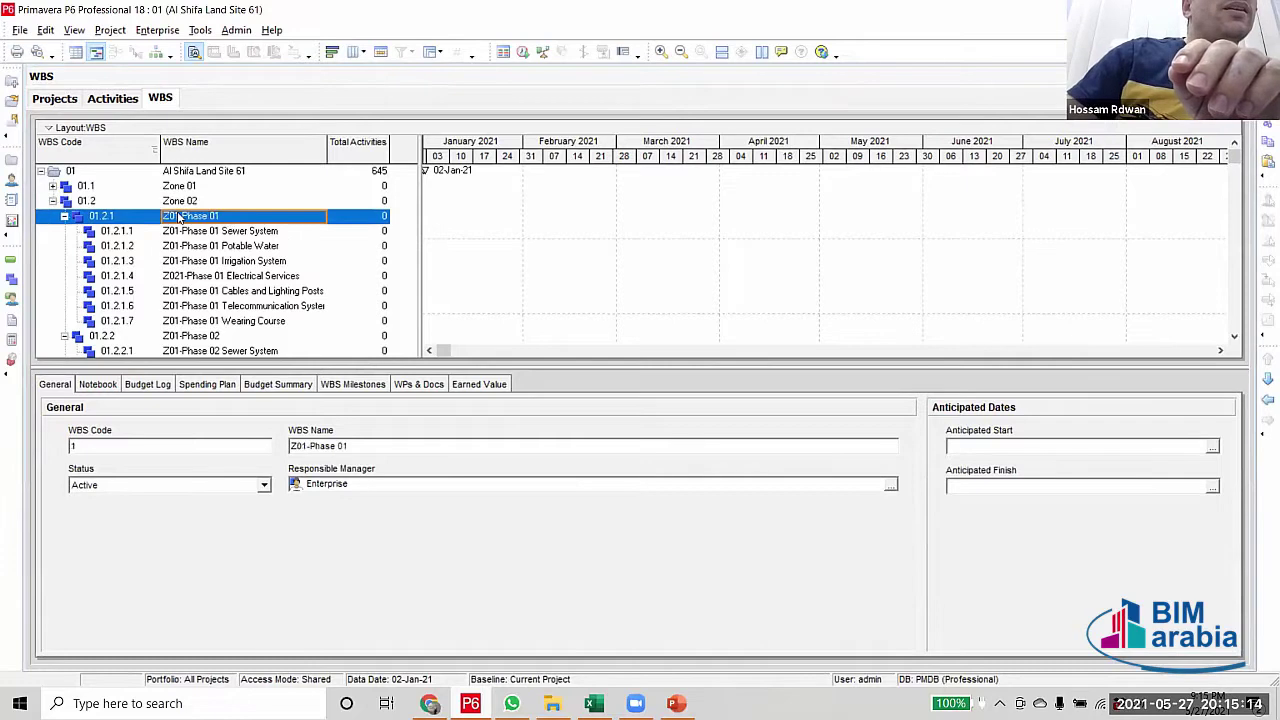
click(63, 218)
click(74, 231)
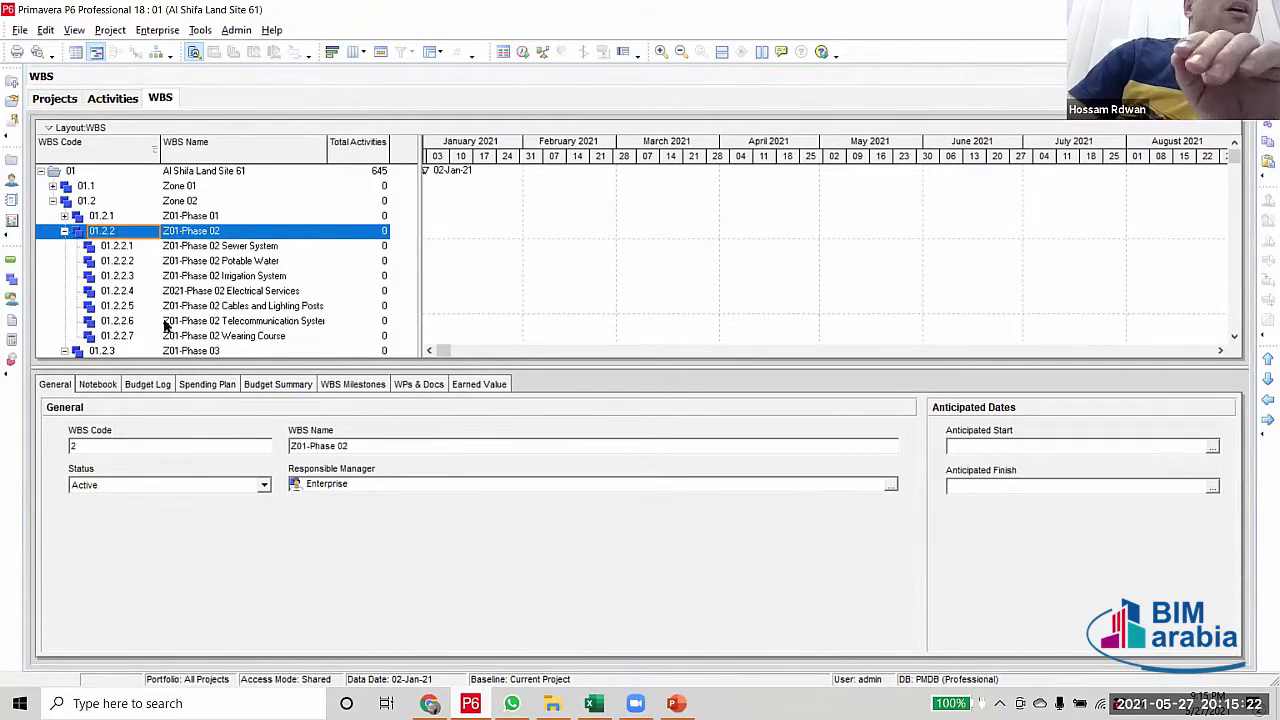
click(212, 218)
click(64, 216)
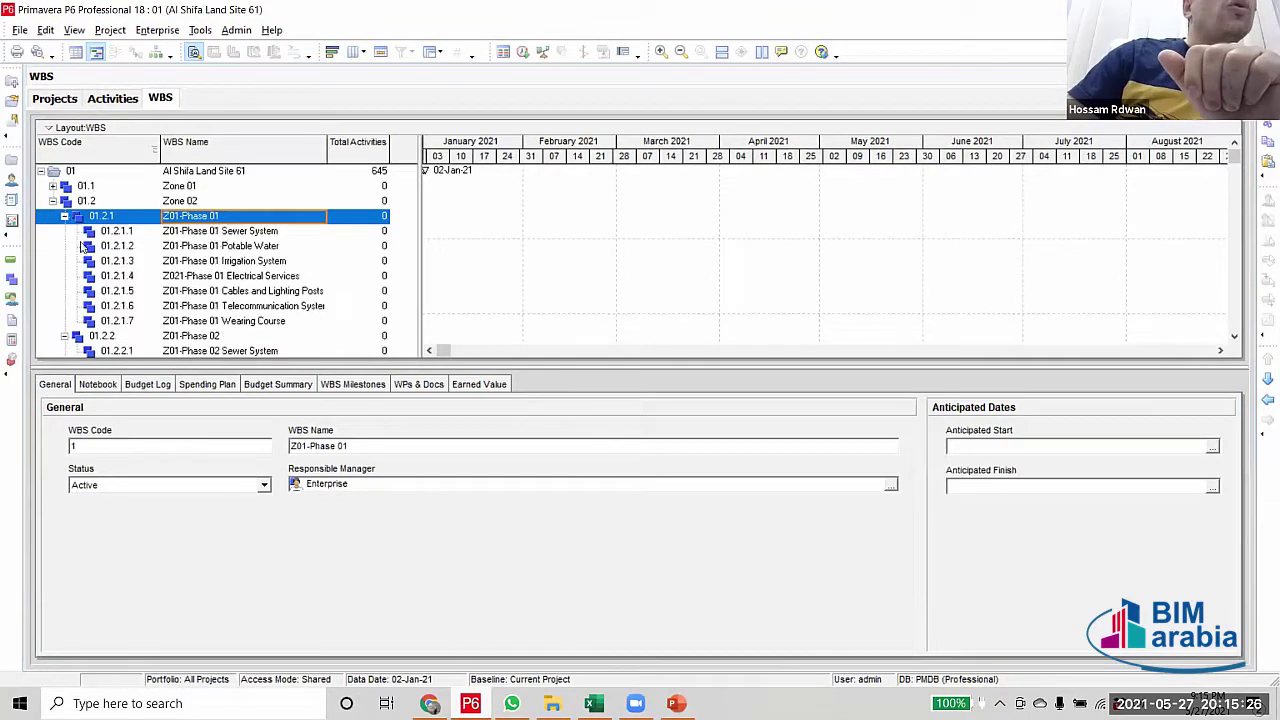
click(242, 218)
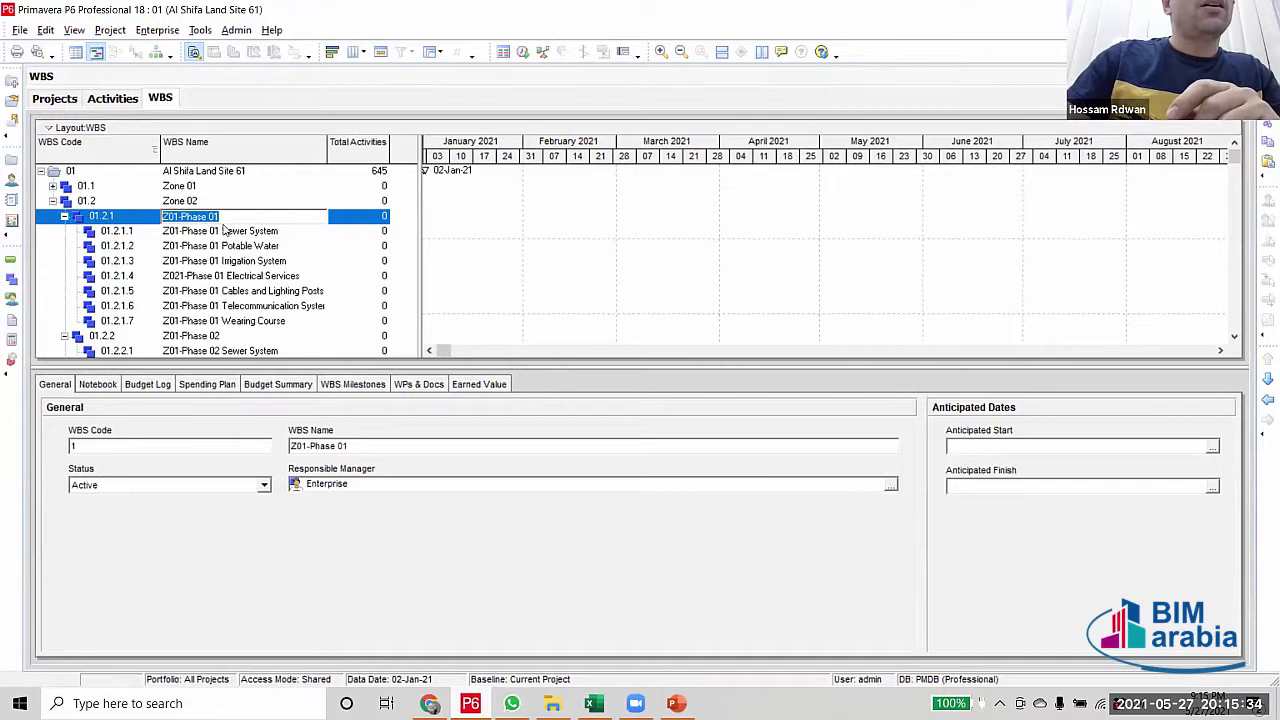
click(225, 234)
click(207, 218)
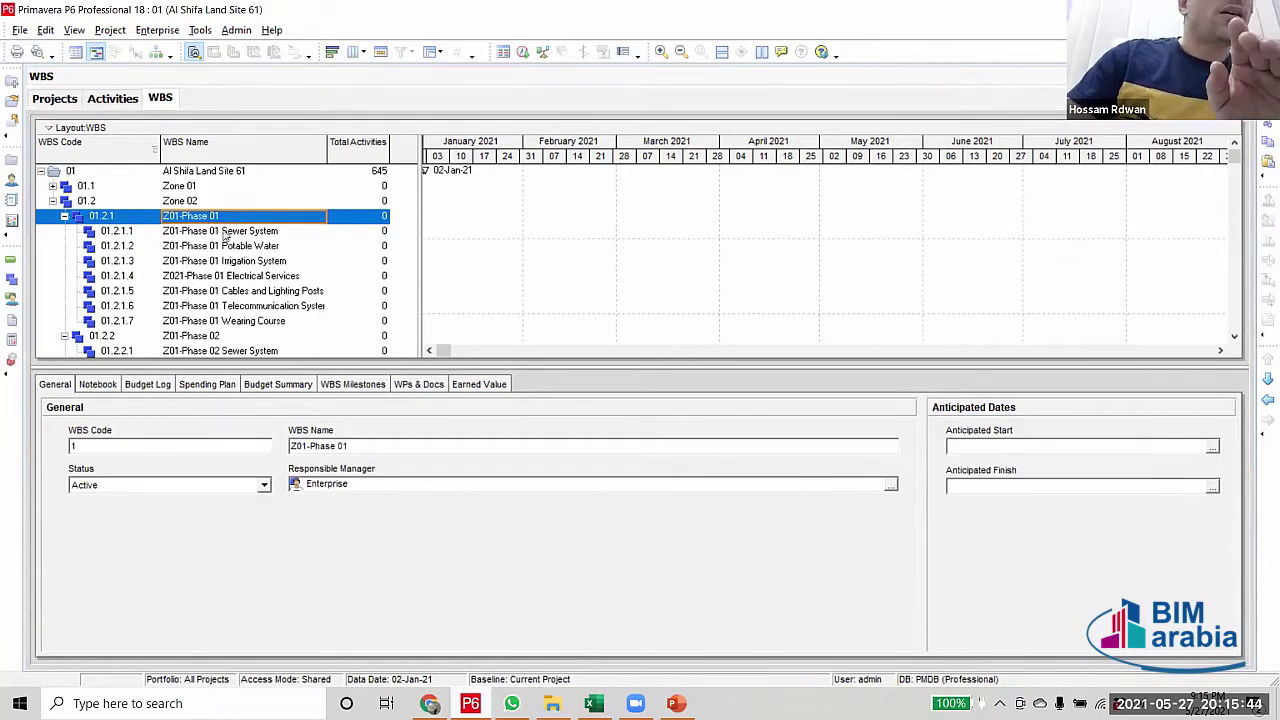
double_click(177, 217)
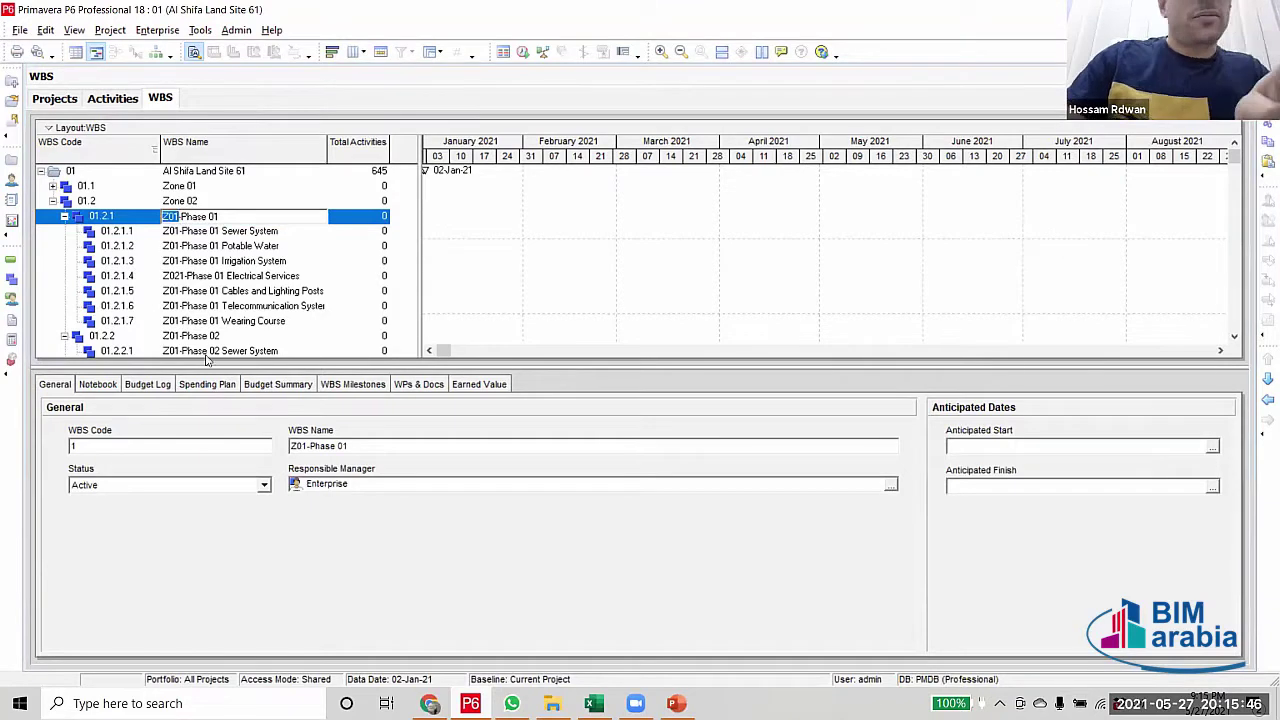
click(195, 233)
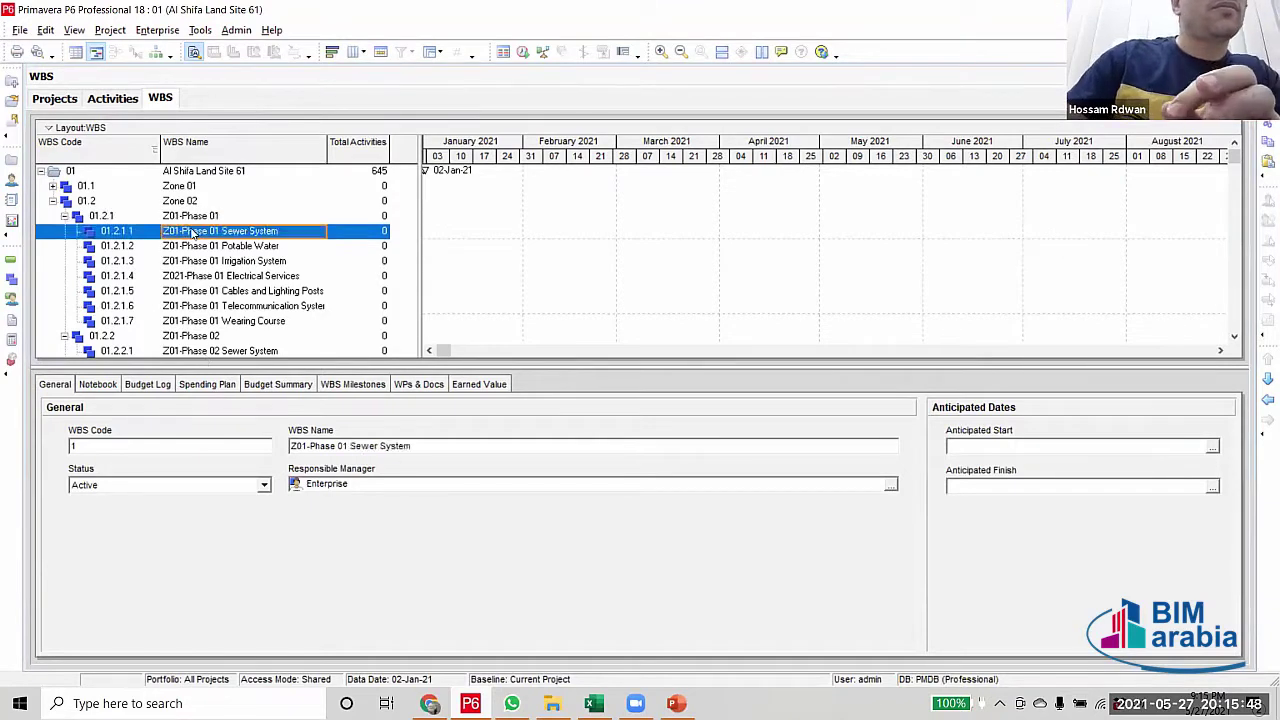
Set up a text replacement of "Z01" with "Z02", starting from the Phase 01 element 01.2.1 under Zone 02
click(195, 220)
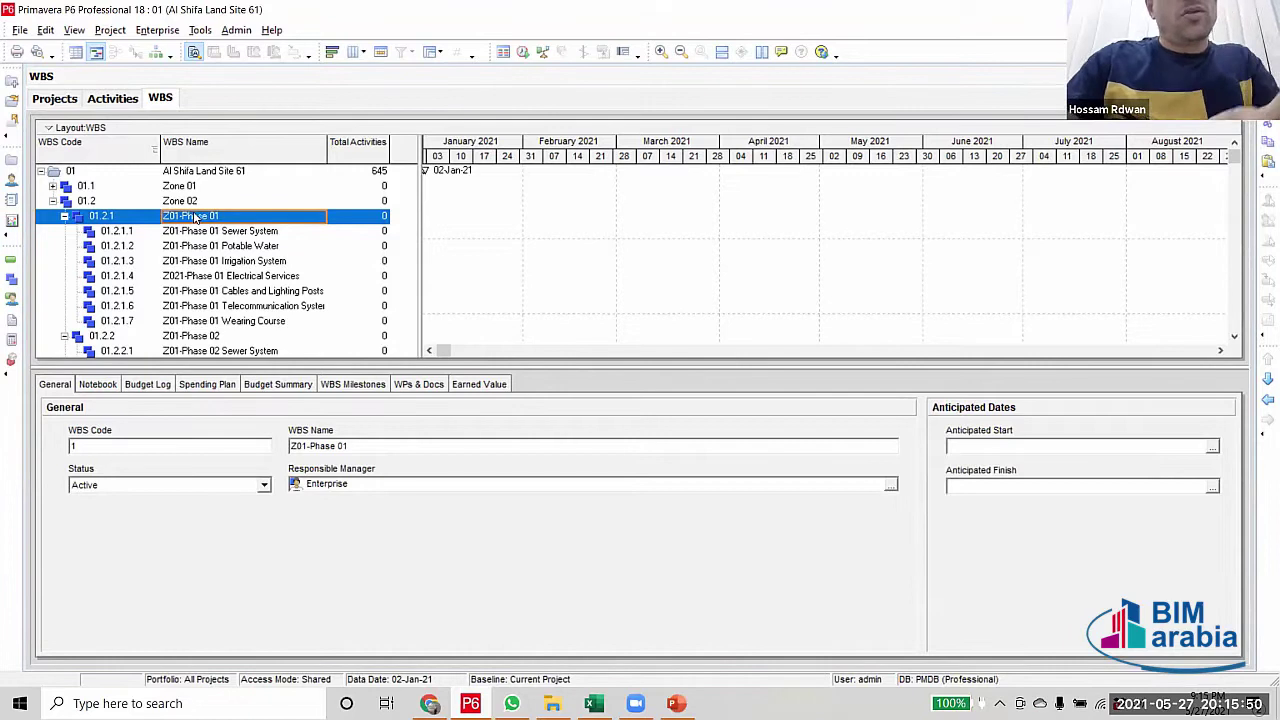
key(ctrl+r)
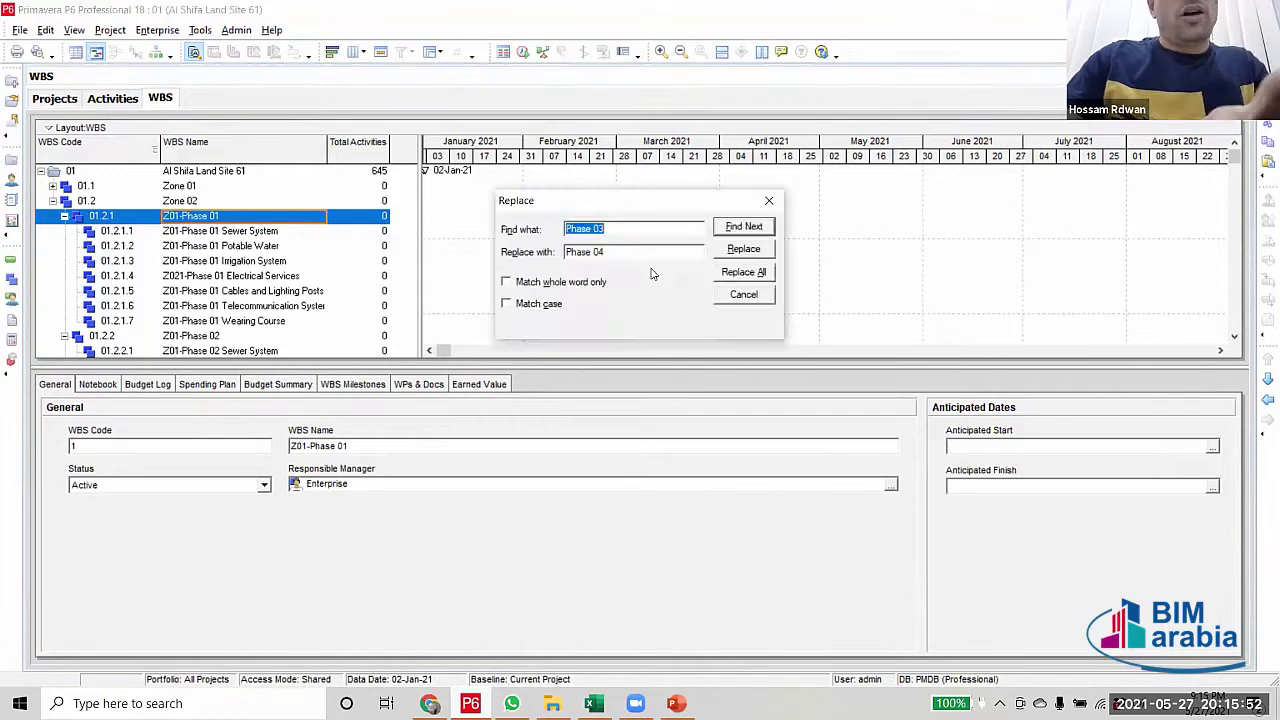
text(Z01)
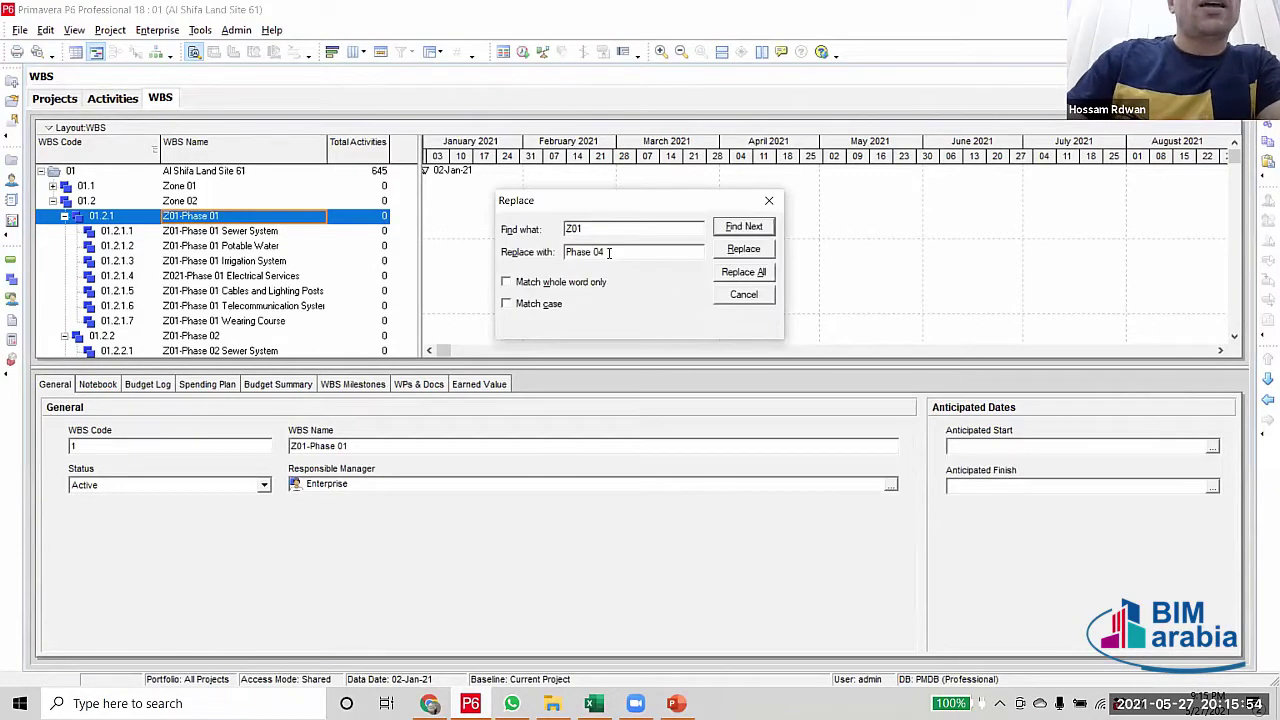
drag(608, 252, 563, 252)
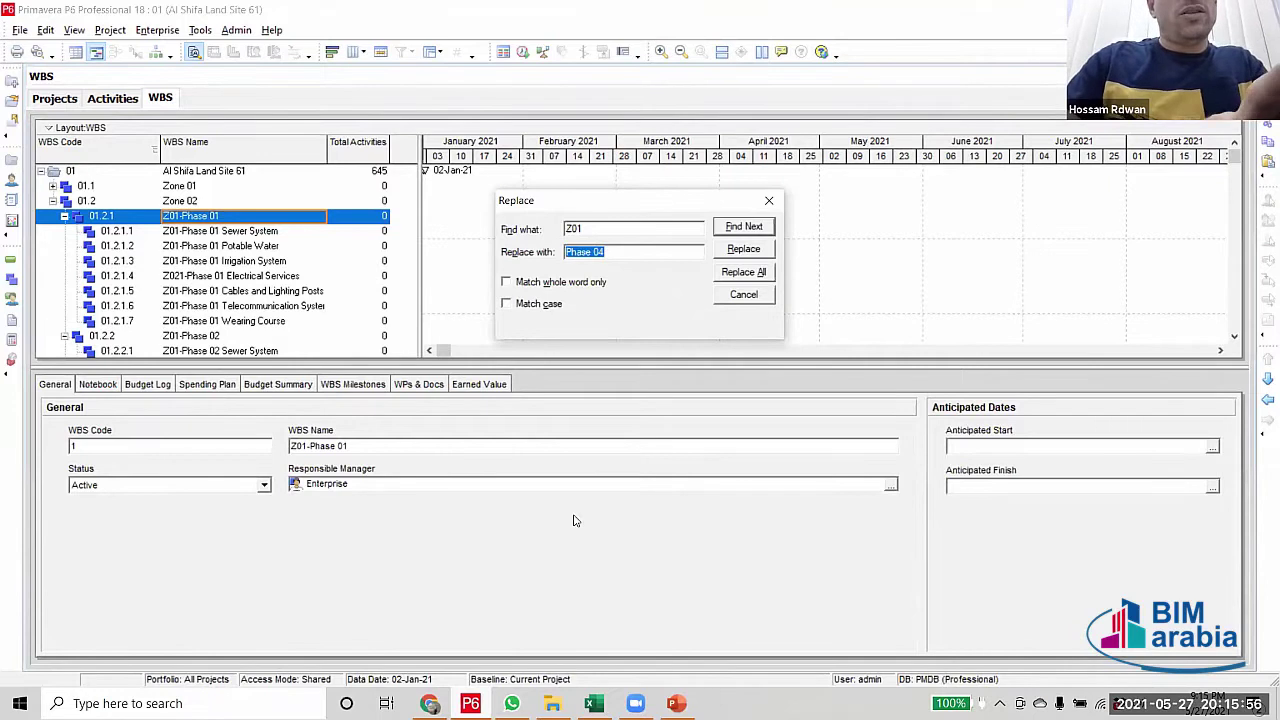
text(Z01)
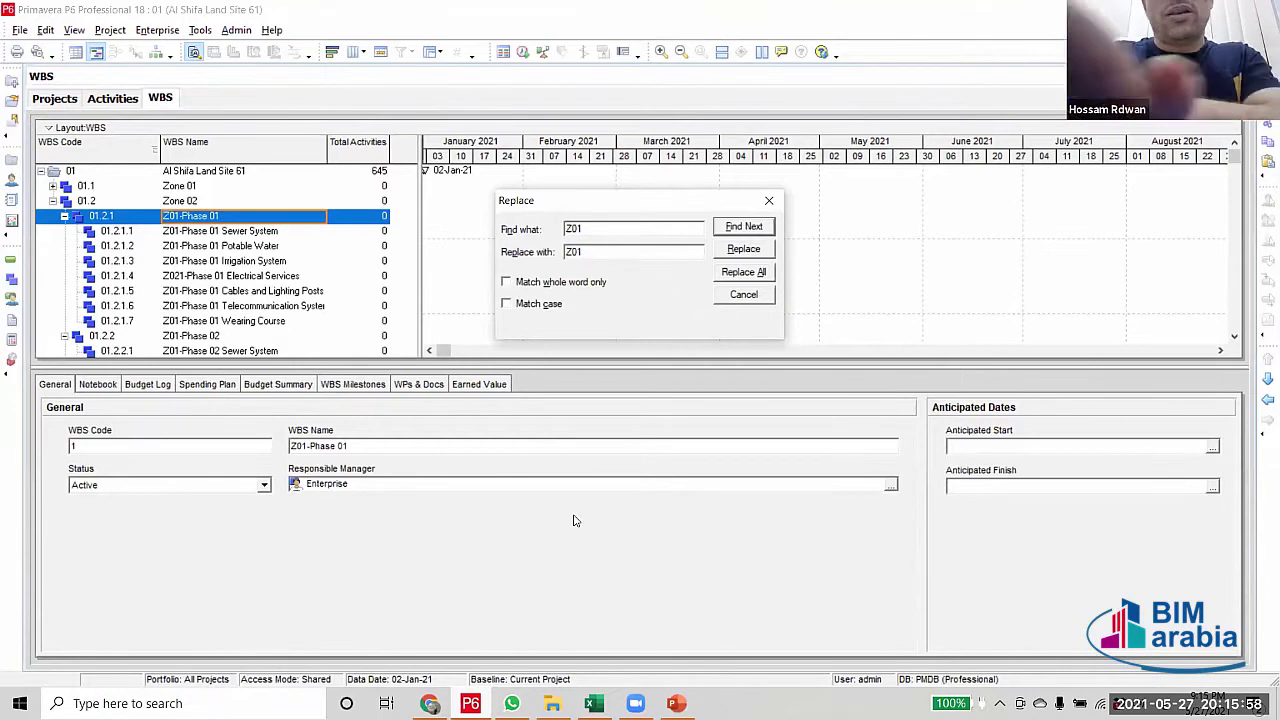
text(2)
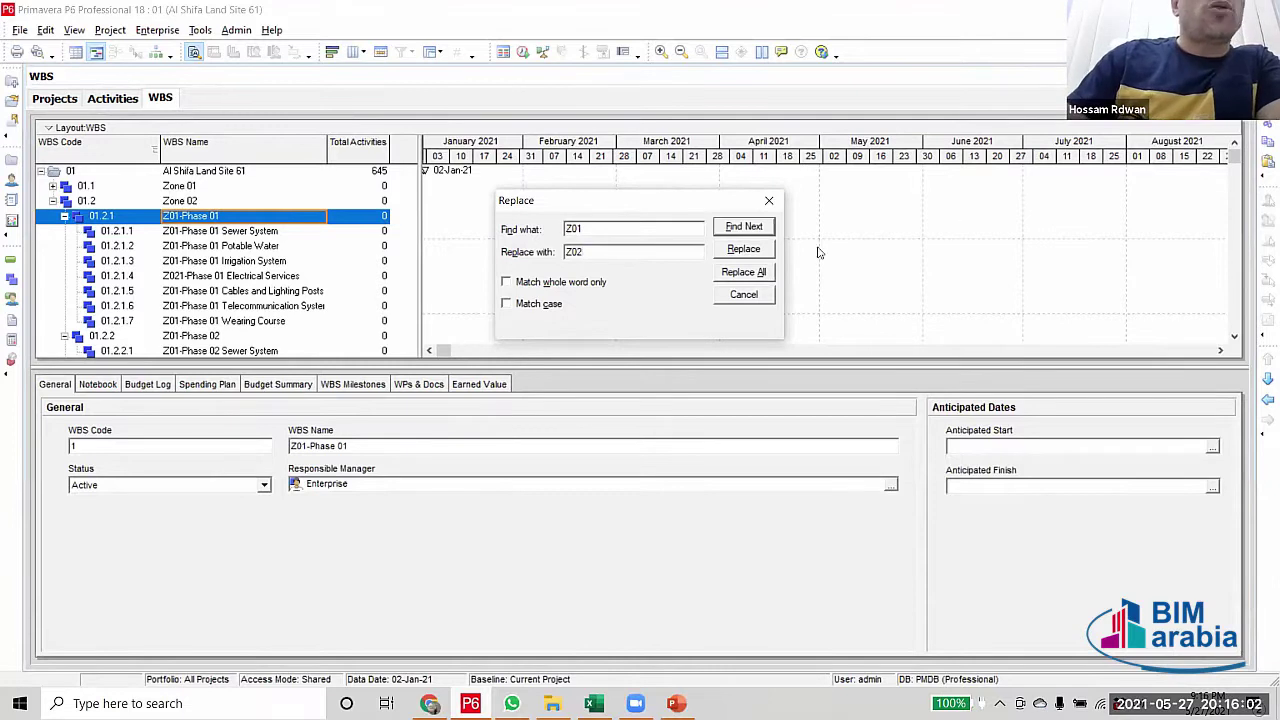
Replace "Z01" with "Z02" one by one in the Phase 01 element 01.2.1 and its matching system elements
click(743, 250)
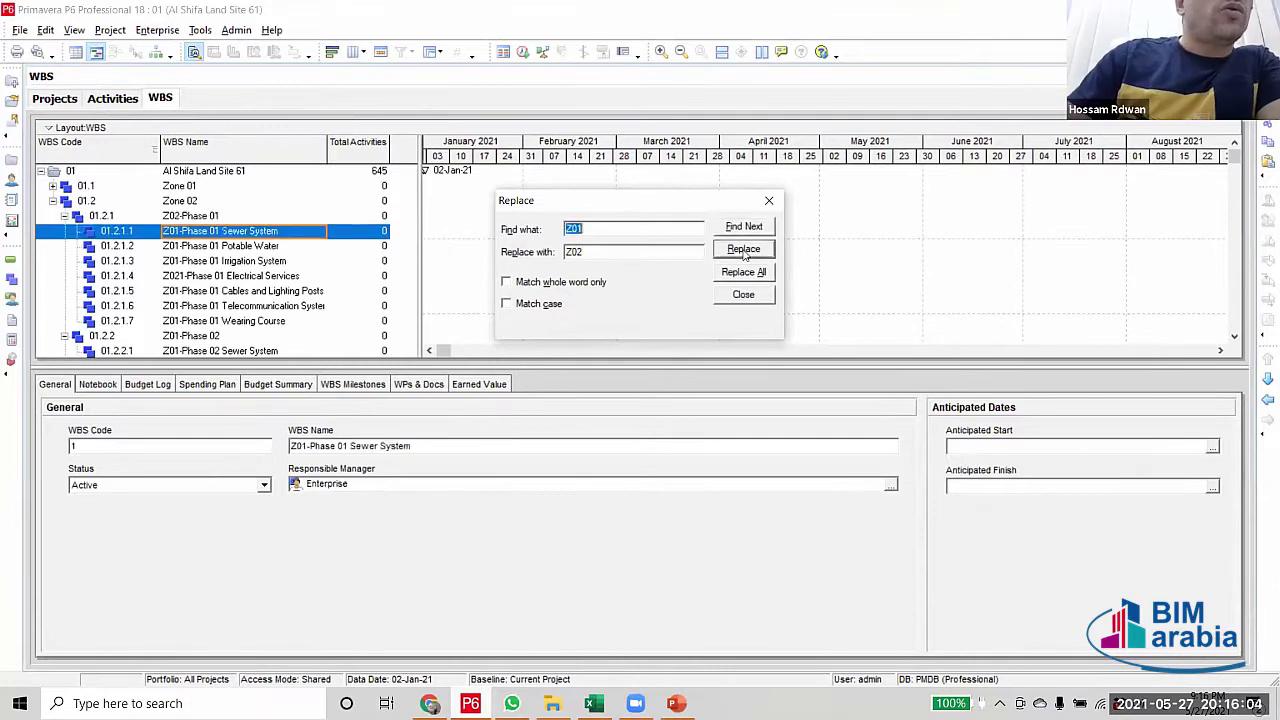
click(743, 250)
click(743, 250)
click(743, 250)
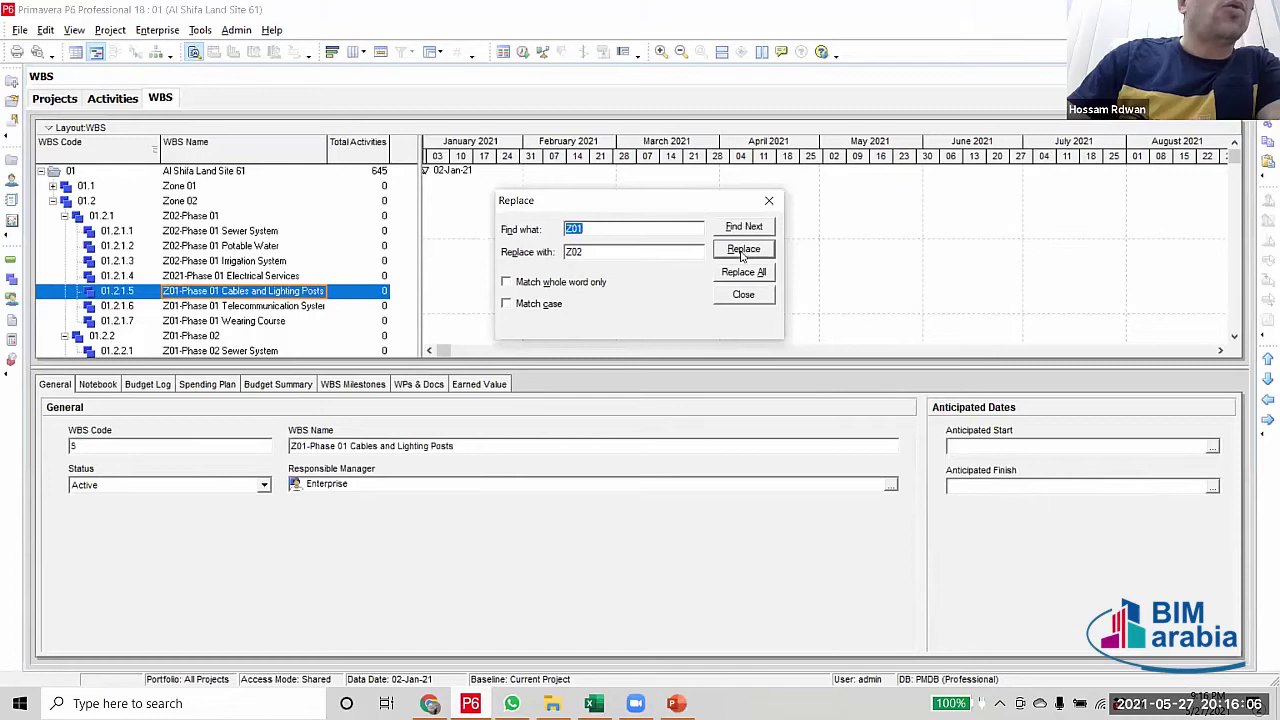
click(743, 250)
click(743, 250)
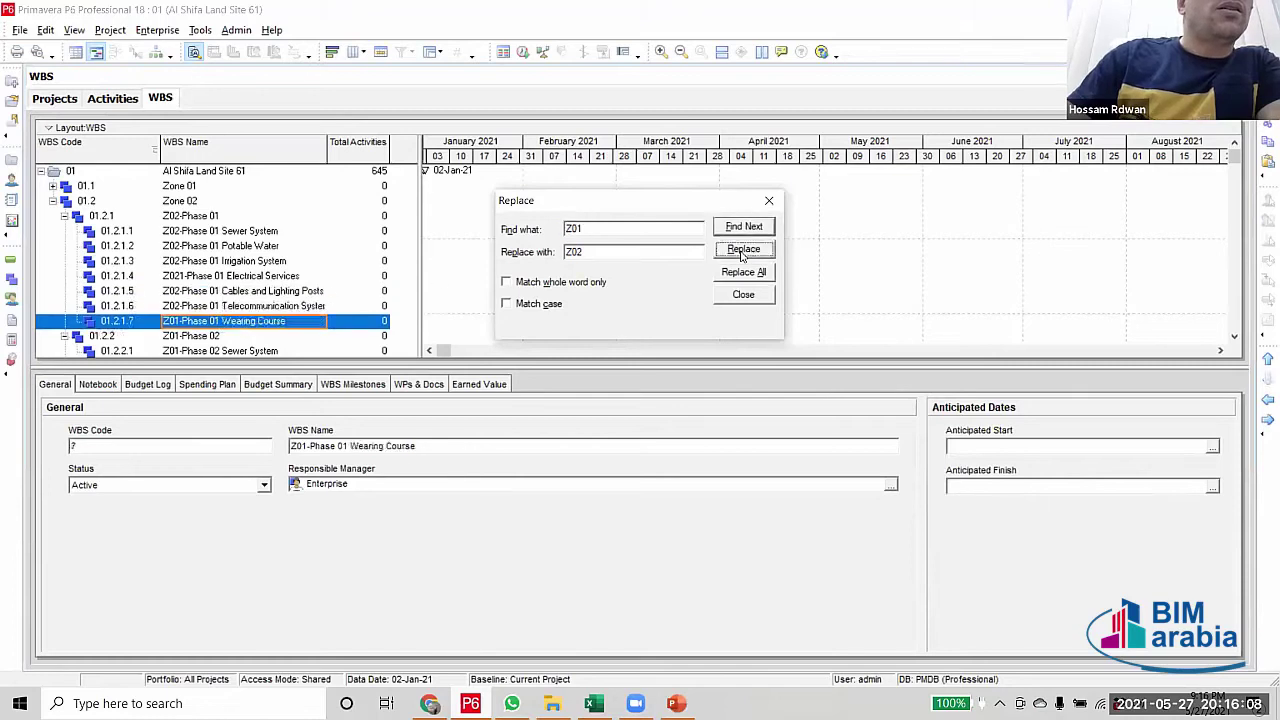
click(743, 250)
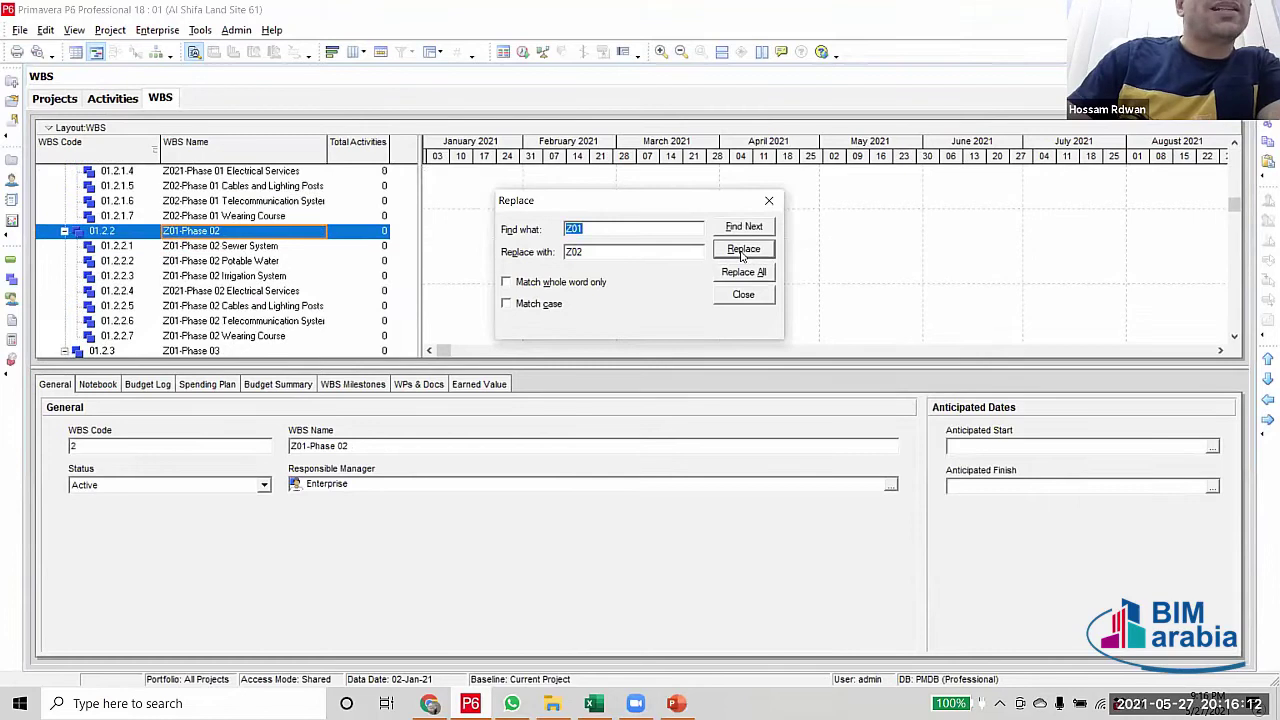
Replace "Z01" with "Z02" one by one in the Phase 02 element 01.2.2 and its matching system elements
click(743, 250)
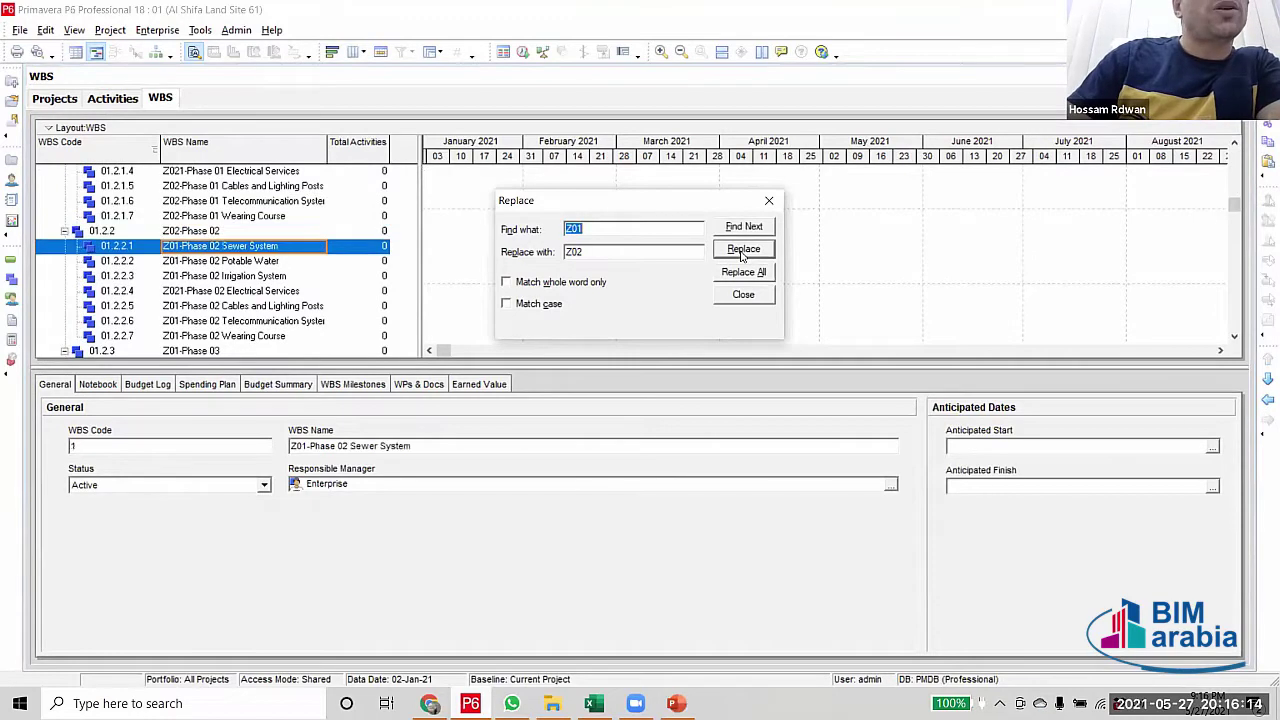
click(743, 250)
click(743, 250)
click(743, 250)
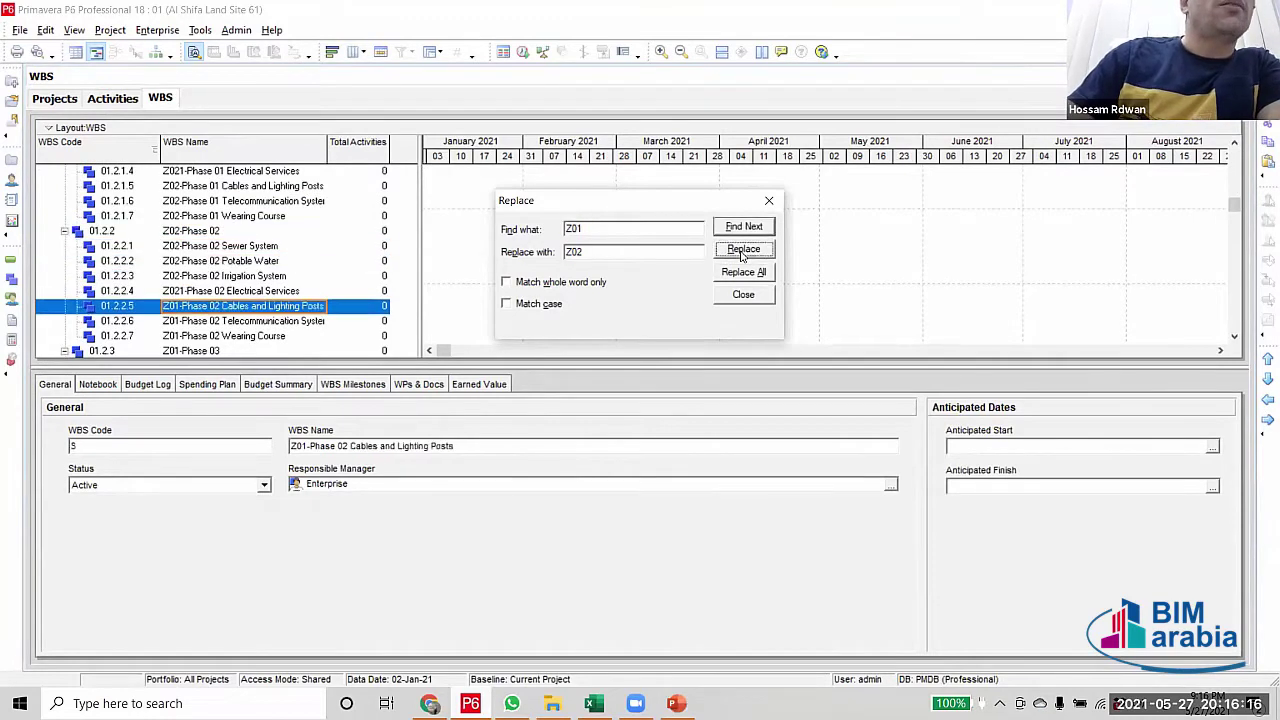
click(743, 250)
click(743, 250)
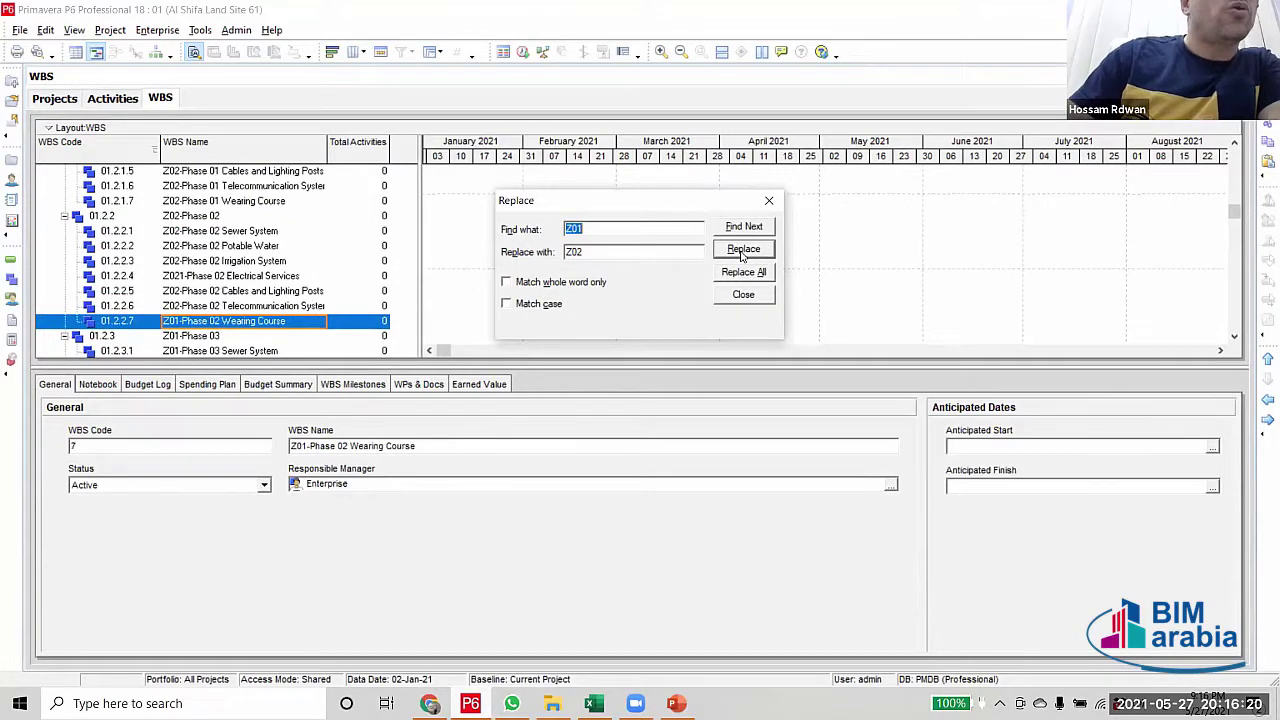
click(743, 250)
Replace "Z01" with "Z02" one by one in the Phase 03 element 01.2.3 and its matching system elements
click(743, 250)
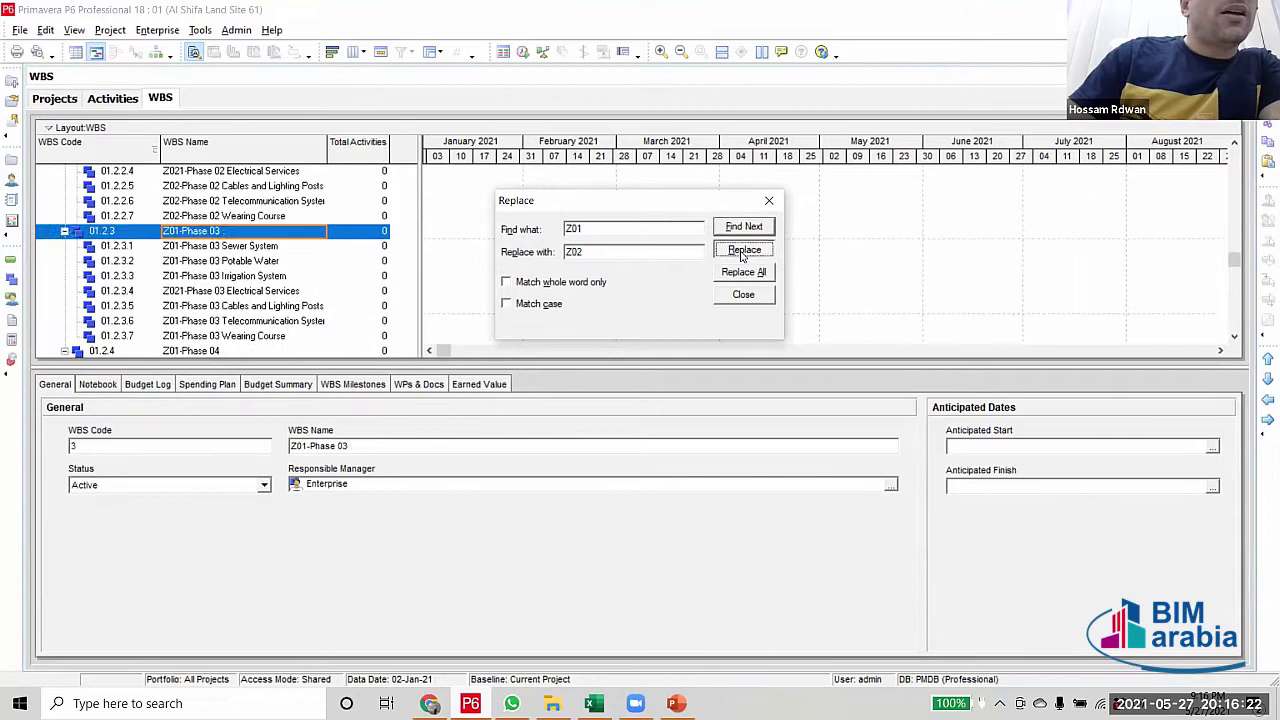
click(743, 250)
click(743, 250)
click(743, 250)
click(743, 250)
click(743, 250)
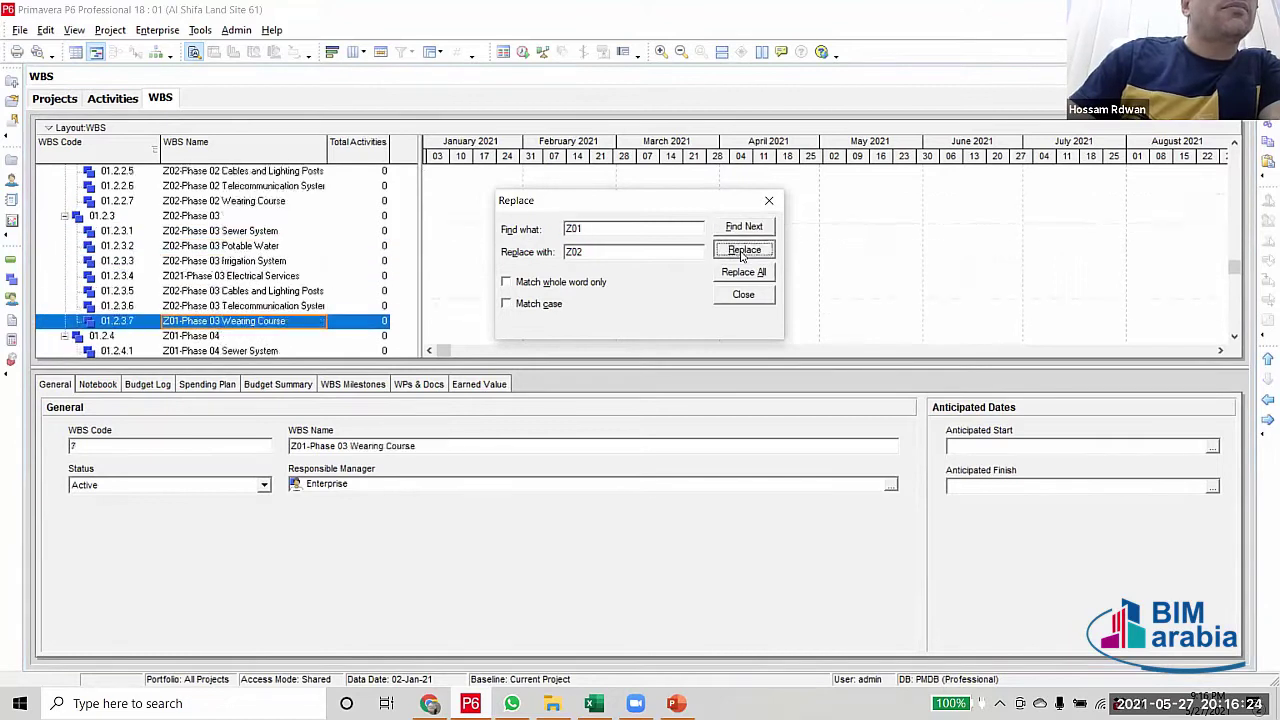
click(743, 250)
Replace "Z01" with "Z02" one by one in the Phase 04 element 01.2.4 and its matching system elements, and close the replacement
click(743, 250)
click(743, 250)
click(743, 250)
click(743, 250)
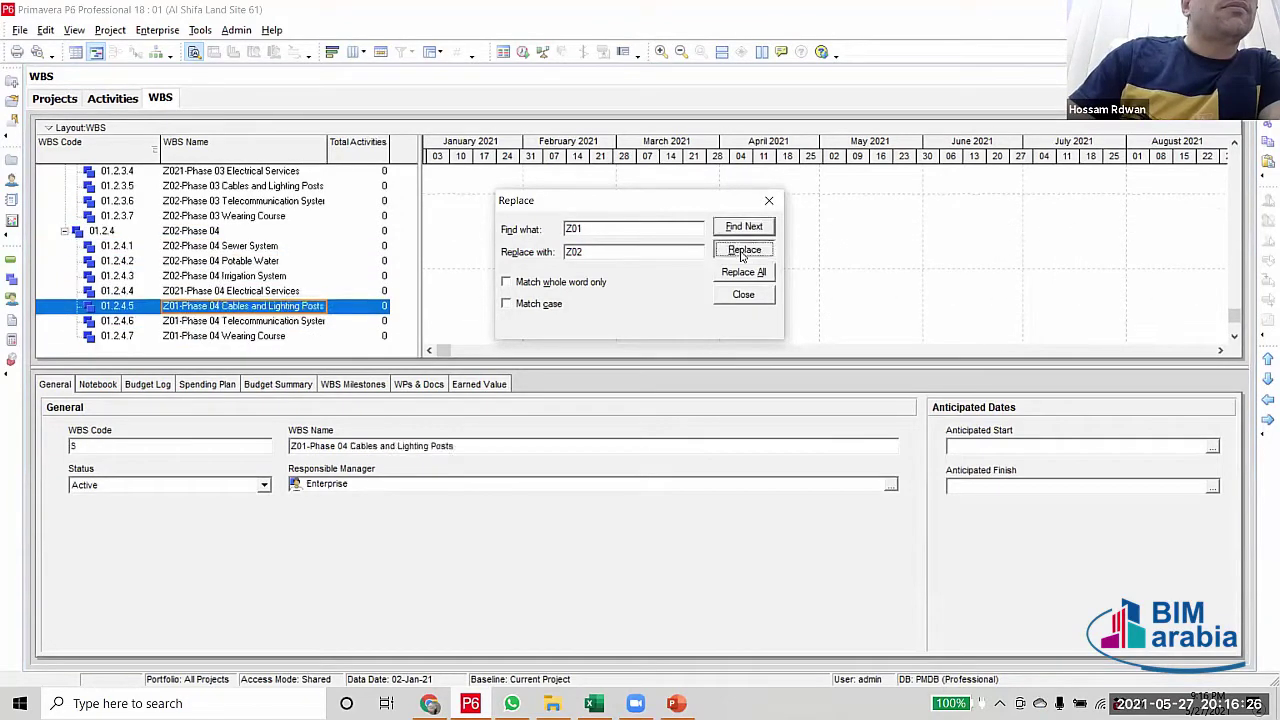
click(743, 250)
click(743, 250)
click(743, 250)
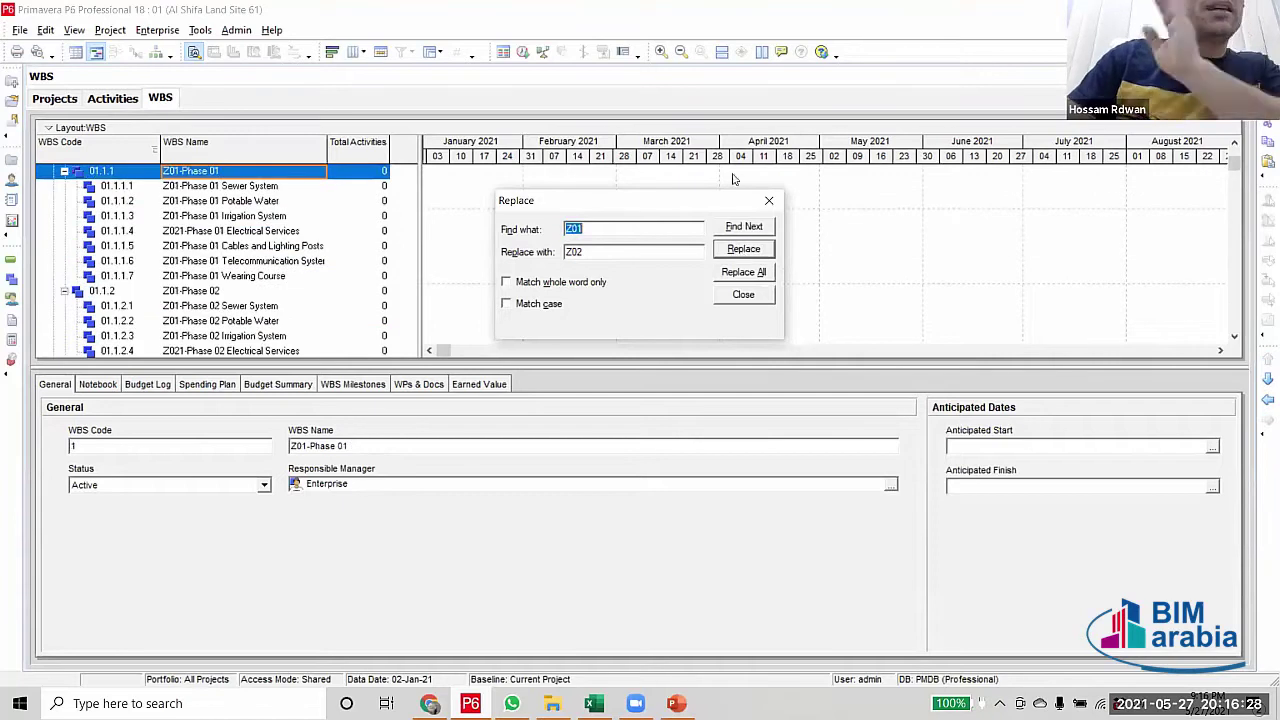
click(770, 200)
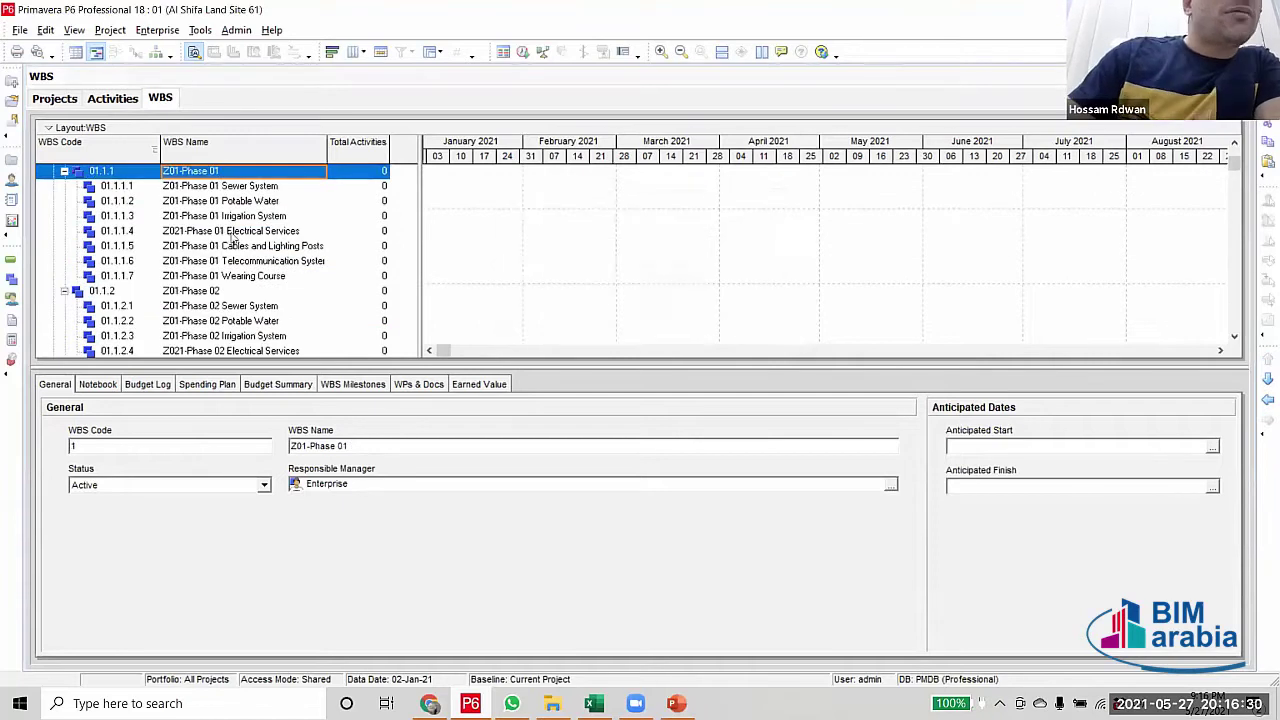
Correct the name of Zone 01 element 01.1.1.4 to "Z01-Phase 01 Electrical Services"
click(188, 231)
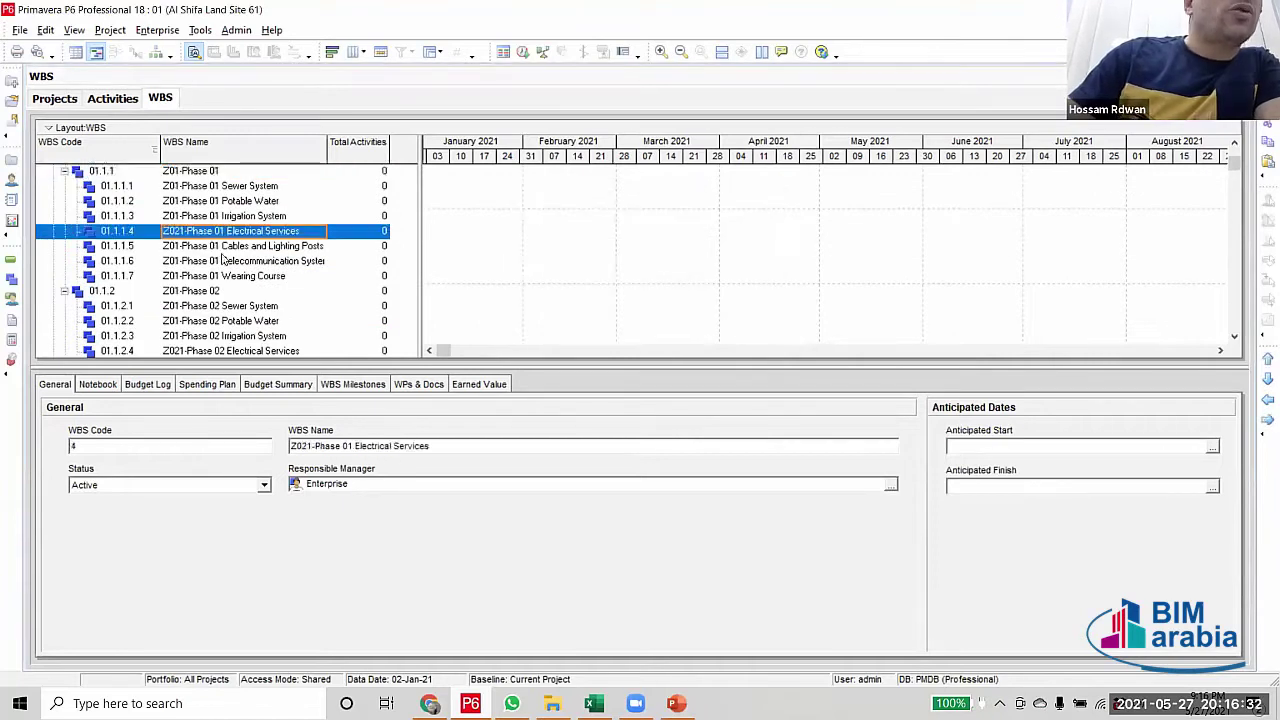
scroll(175, 260, up, 1)
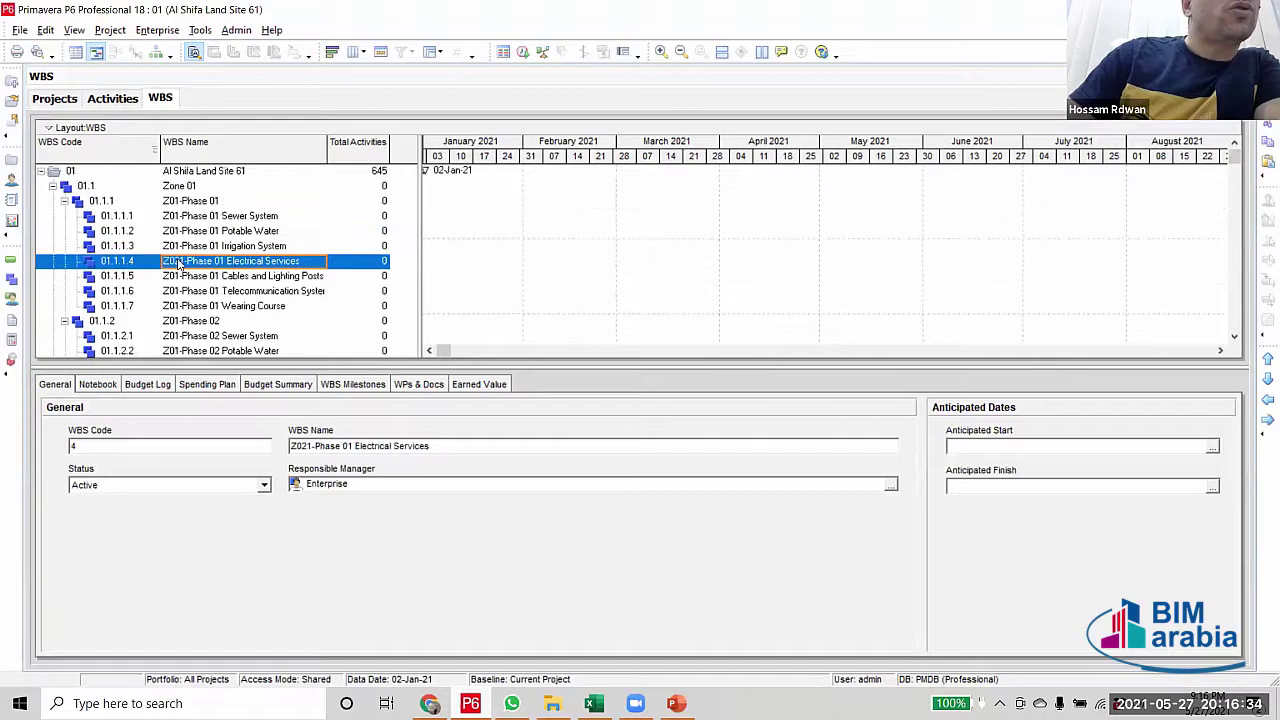
click(180, 261)
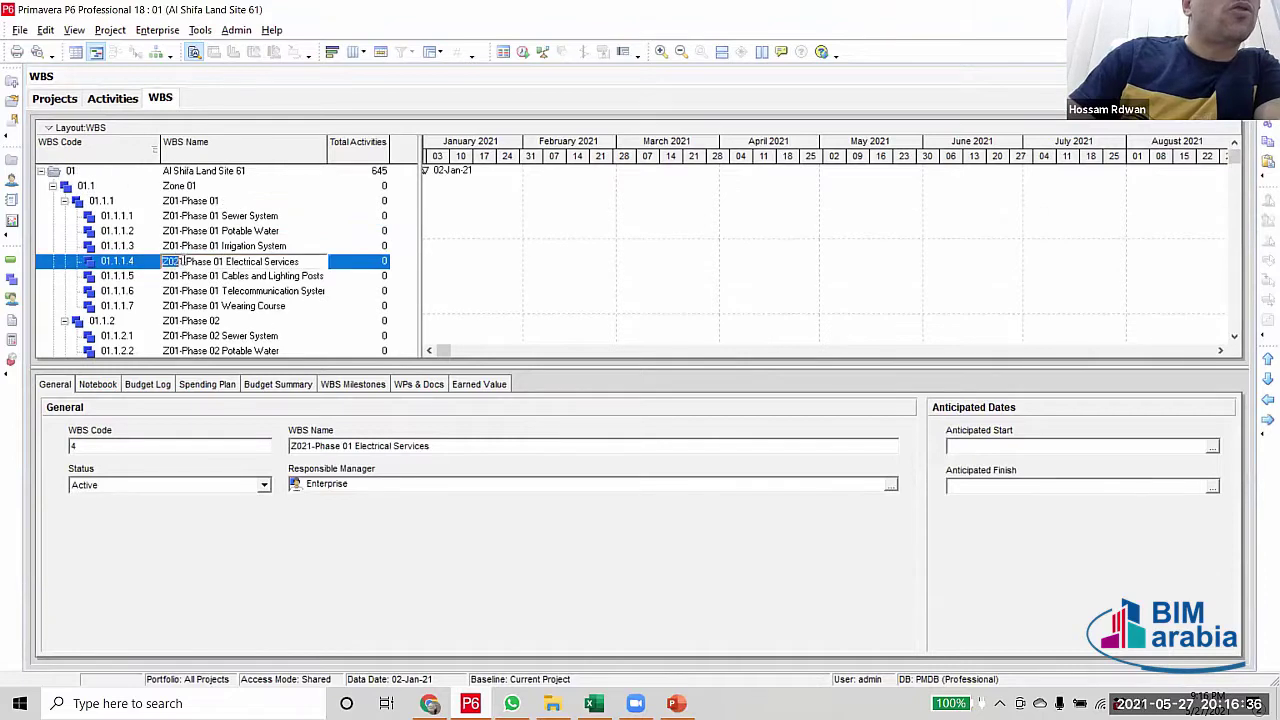
text(1)
click(205, 278)
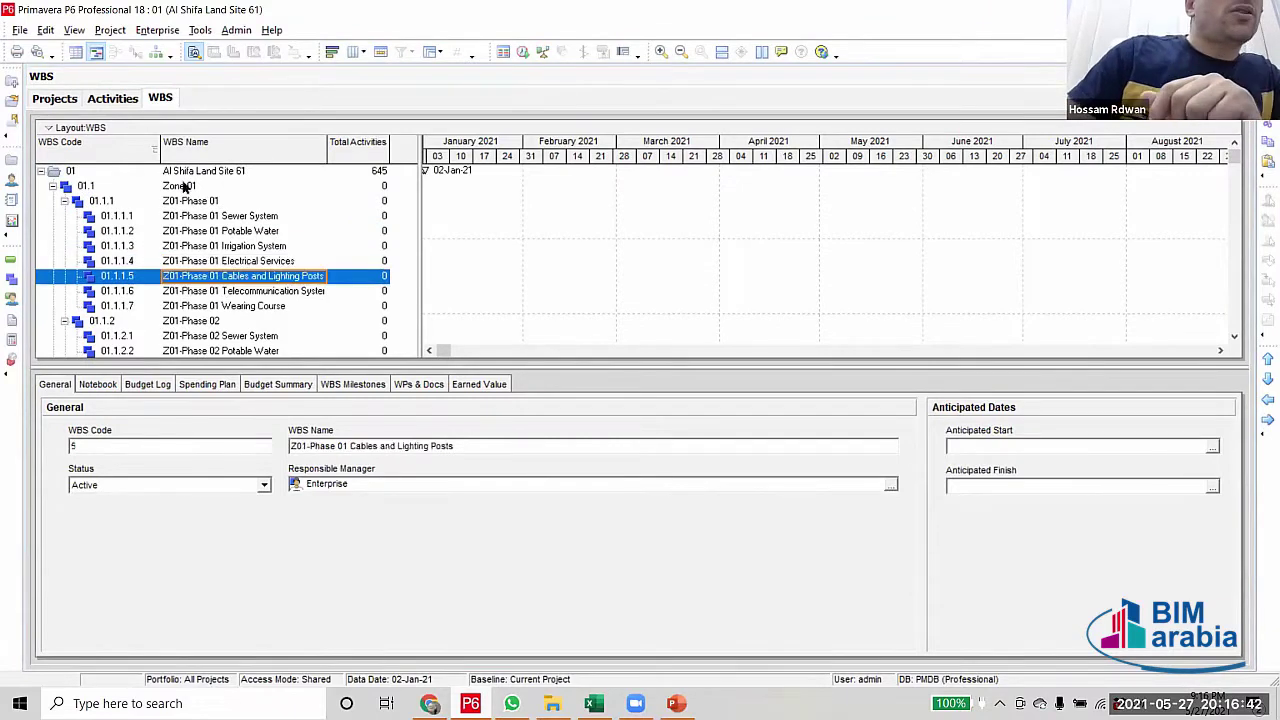
Correct the name of Zone 01 element 01.1.4.4 to "Z01-Phase 04 Electrical Services"
click(212, 215)
scroll(228, 265, down, 2)
scroll(226, 270, down, 1)
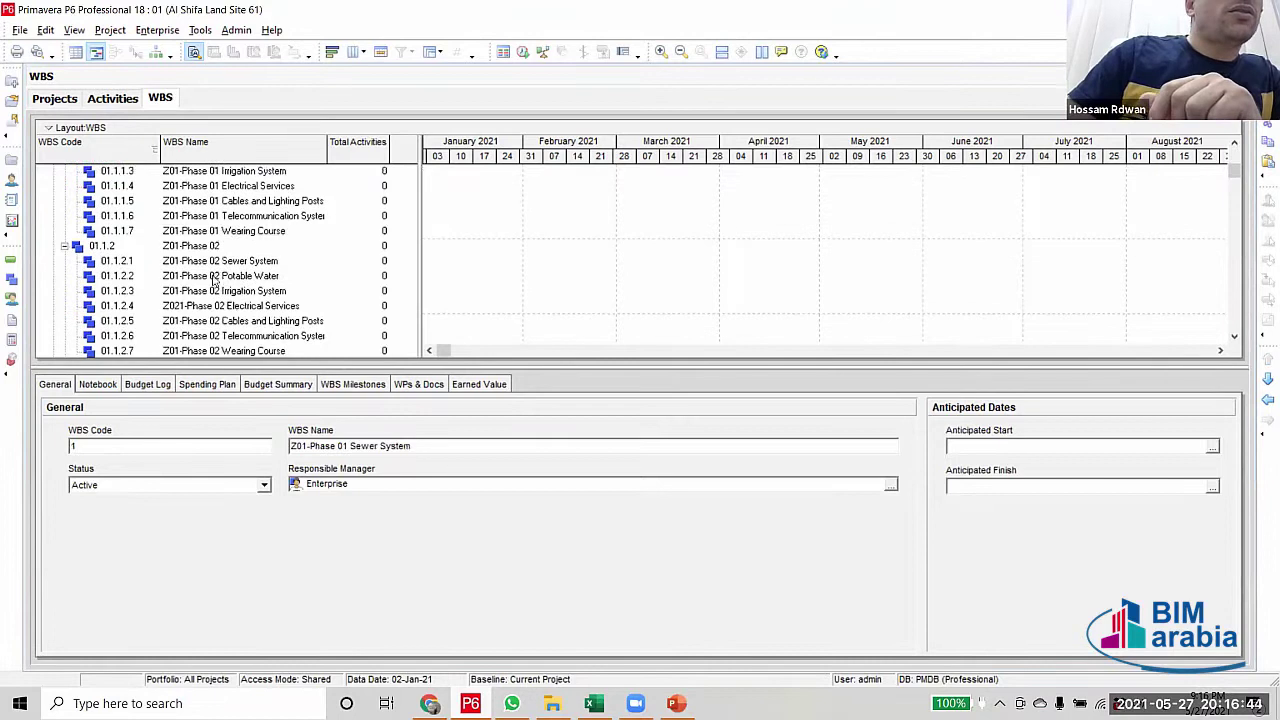
click(192, 247)
scroll(183, 266, down, 3)
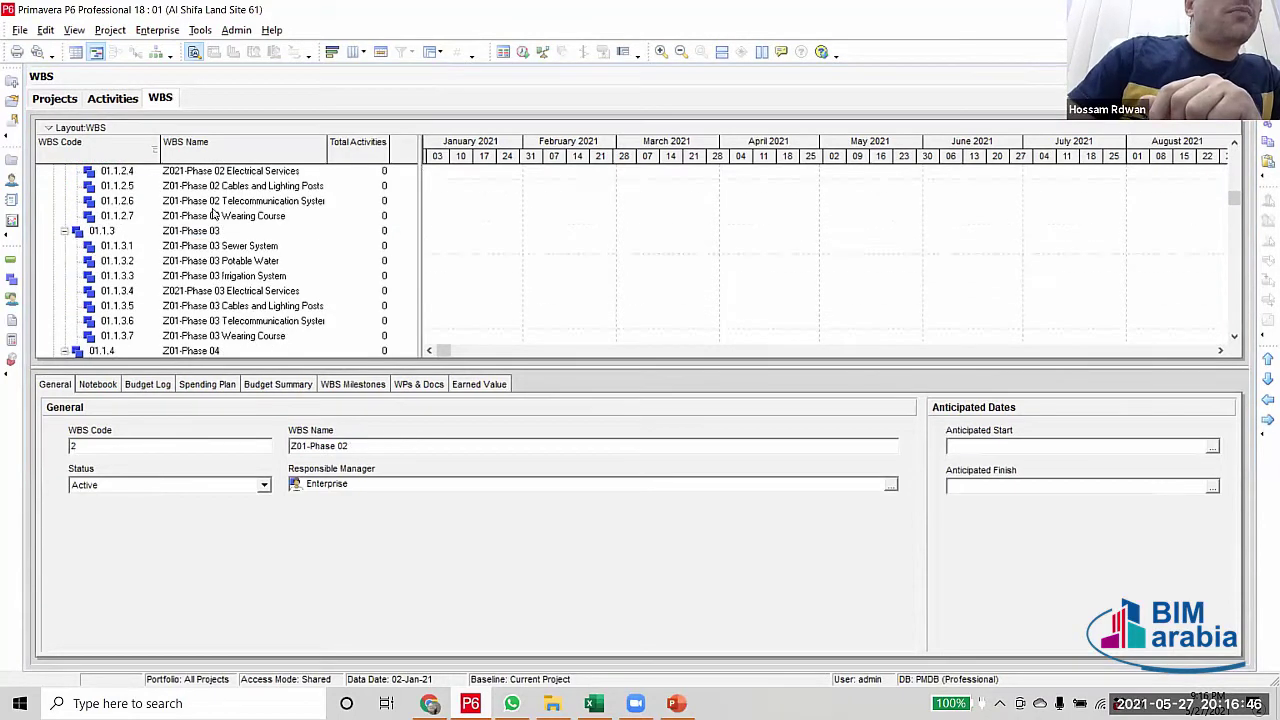
scroll(220, 300, down, 2)
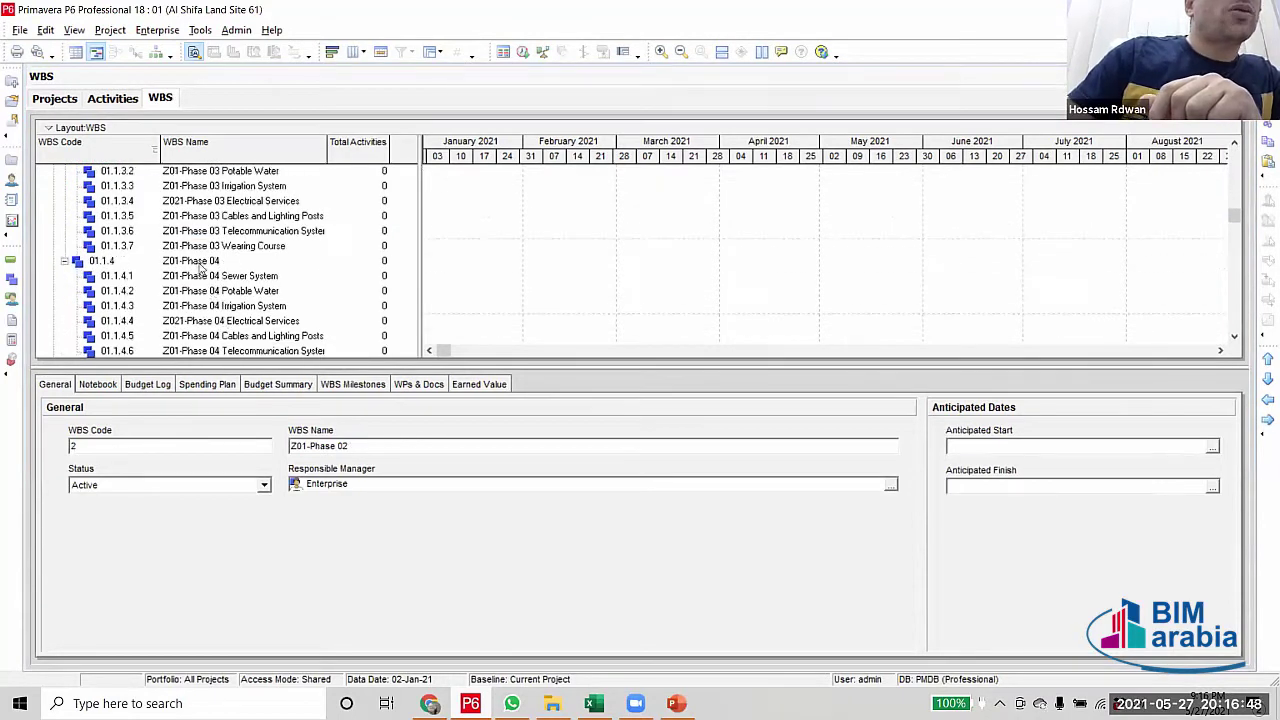
scroll(200, 269, down, 2)
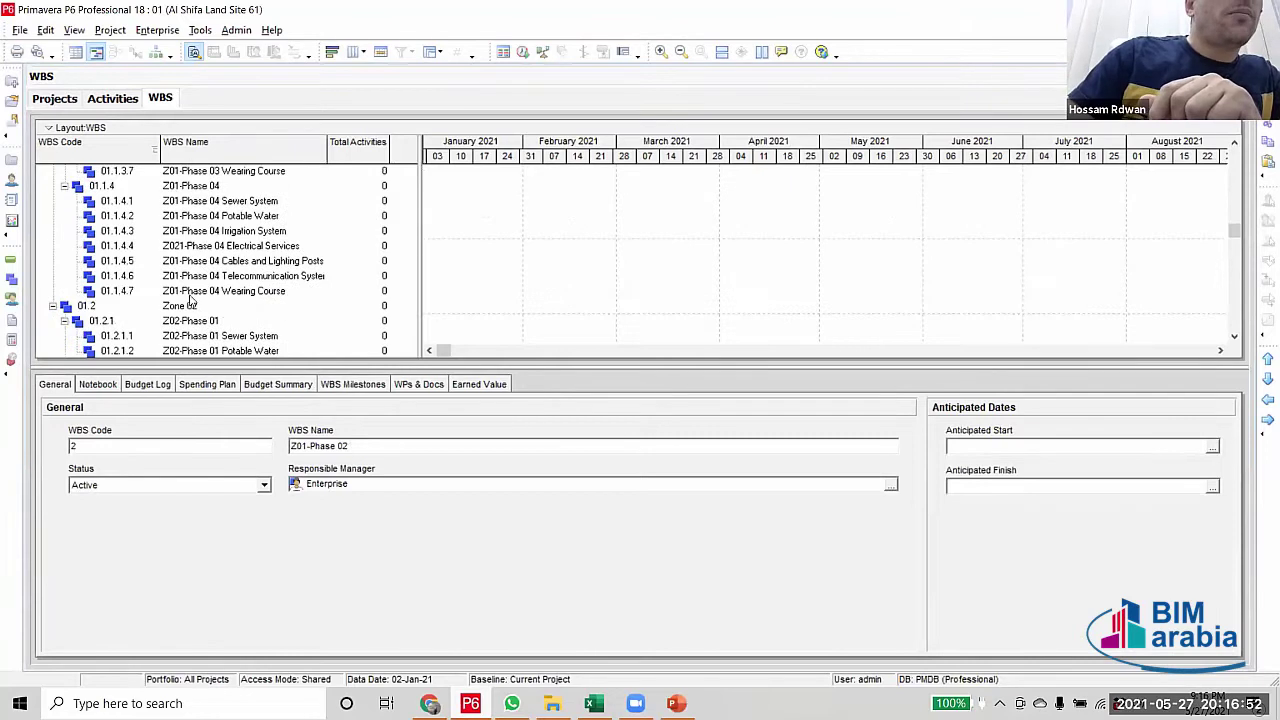
click(180, 246)
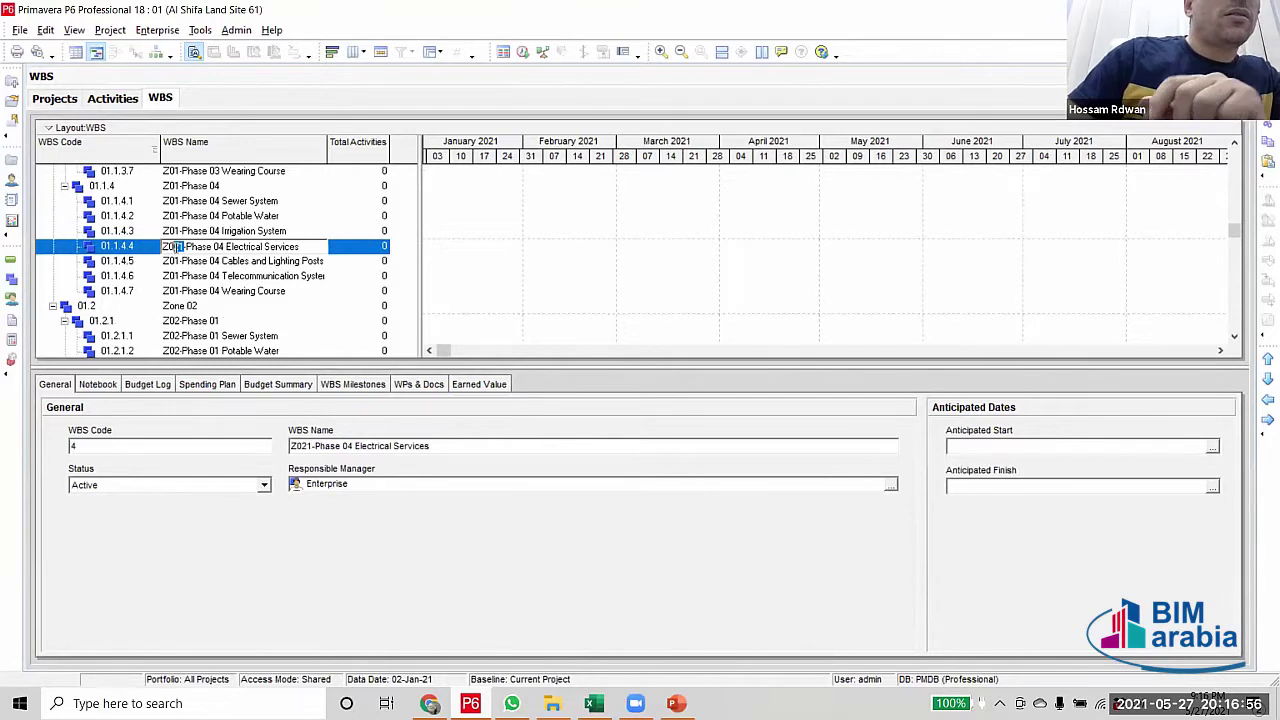
key(BackSpace)
click(252, 276)
Correct the name of Zone 02 element 01.2.1.4 to "Z02-Phase 01 Electrical Services"
scroll(268, 314, down, 3)
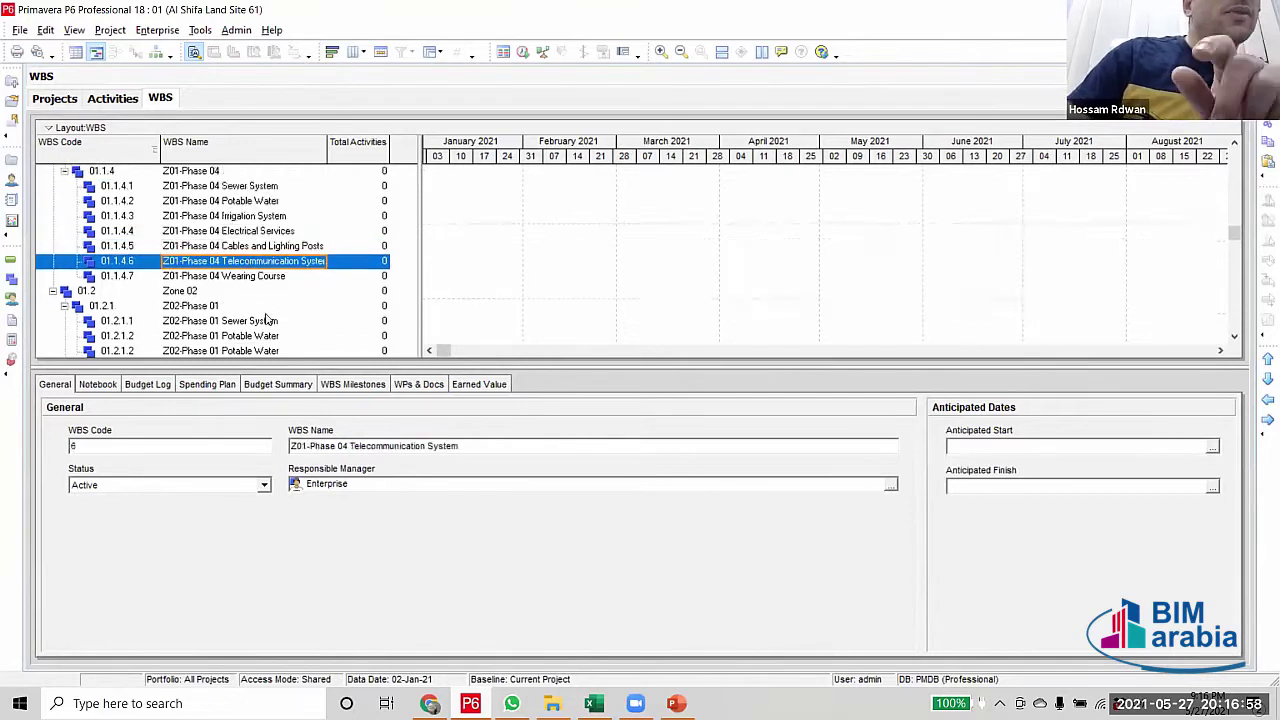
scroll(178, 312, down, 1)
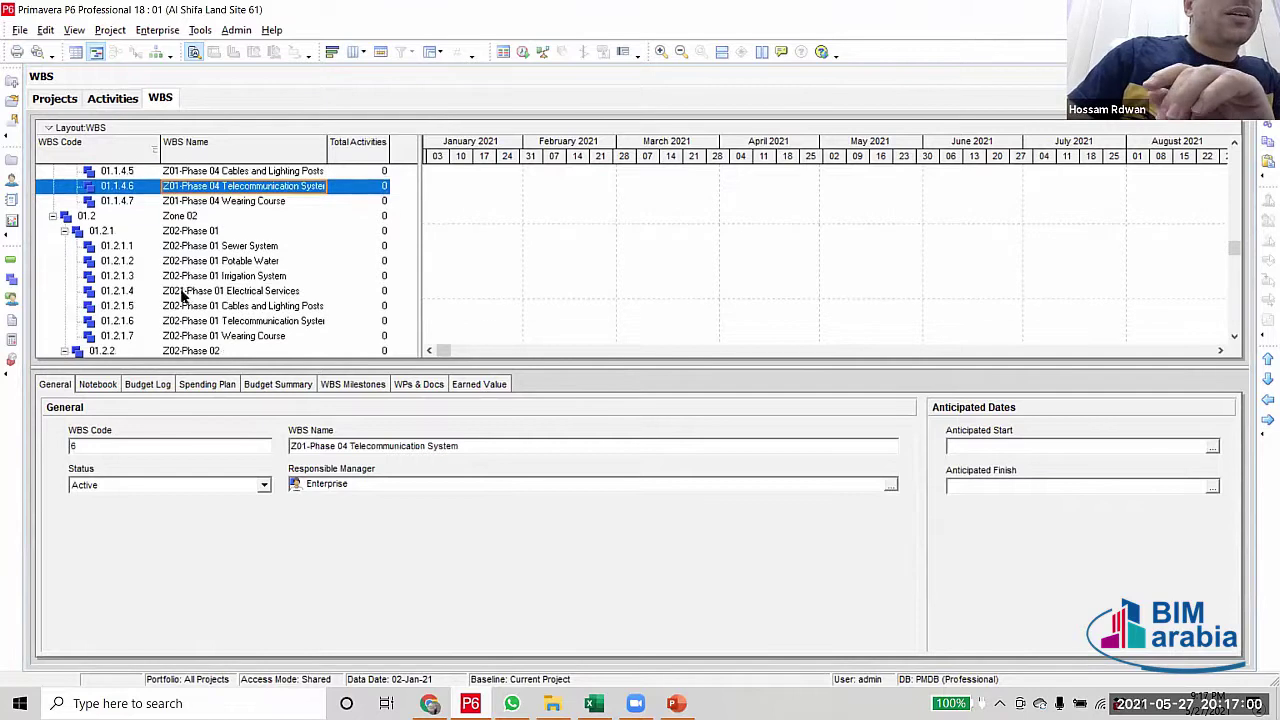
double_click(182, 292)
click(177, 291)
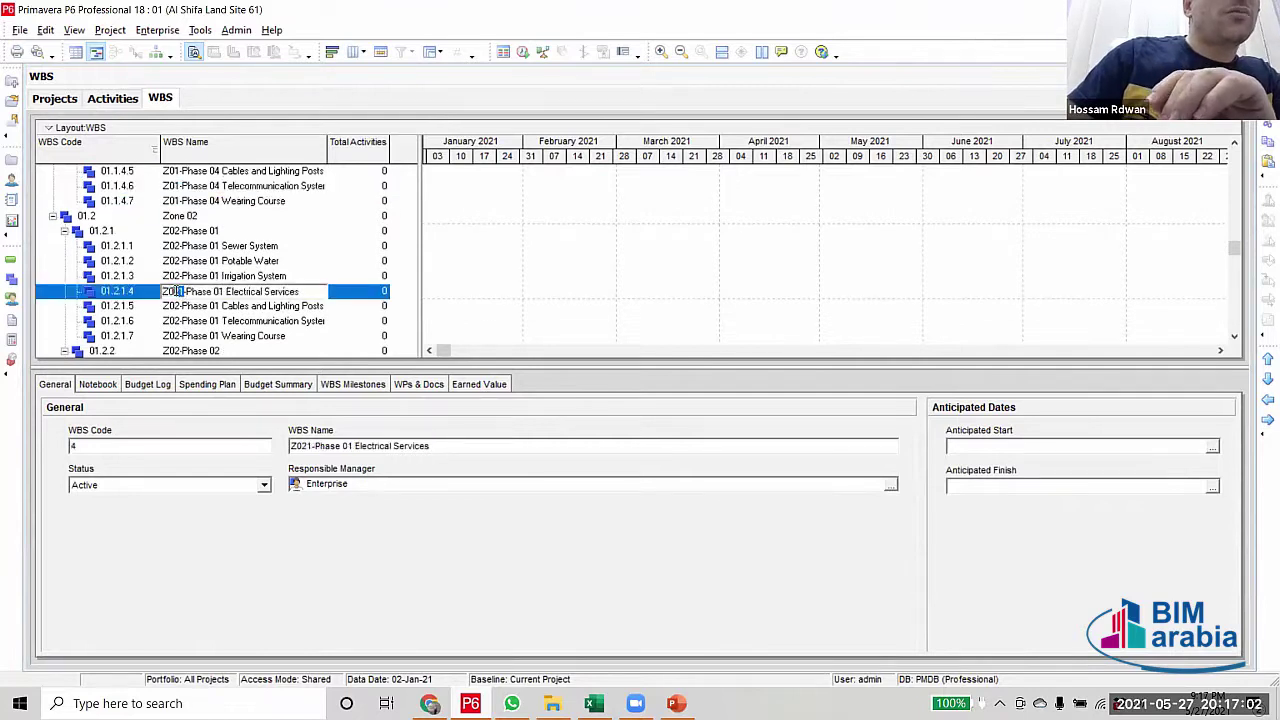
key(Delete)
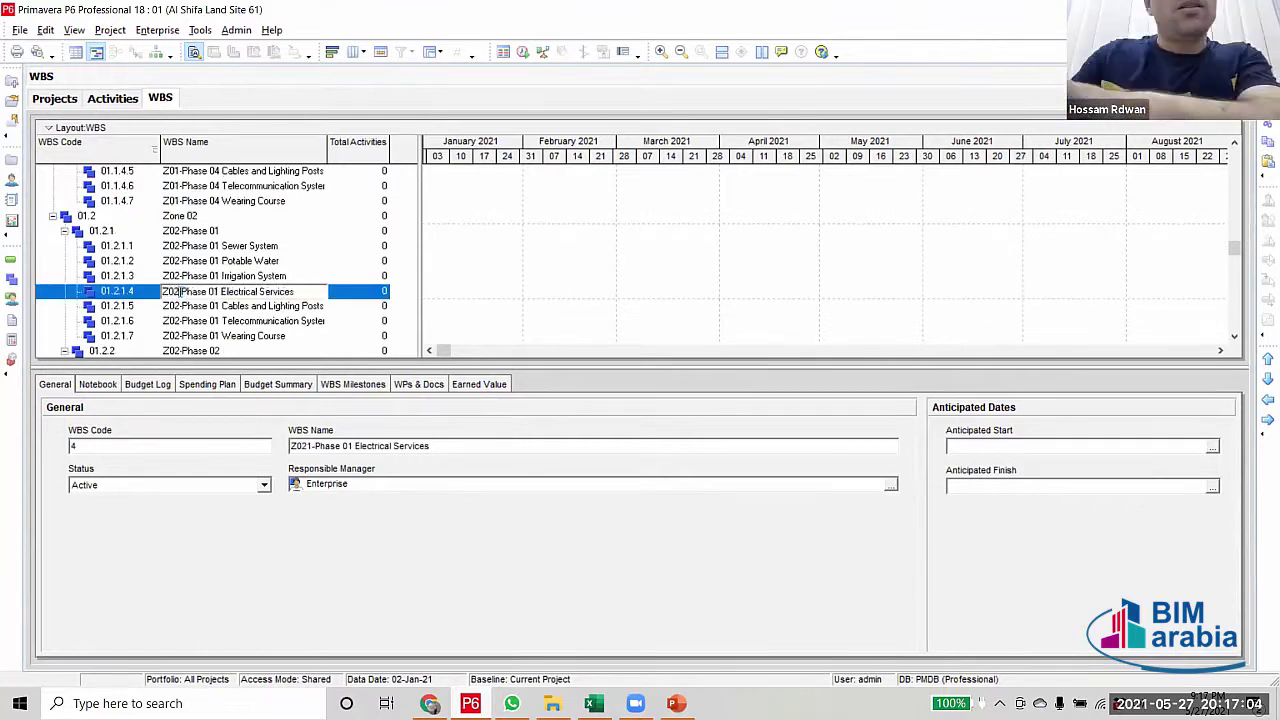
key(Return)
Correct the name of Zone 02 element 01.2.2.4 to "Z02-Phase 02 Electrical Services"
scroll(228, 313, down, 3)
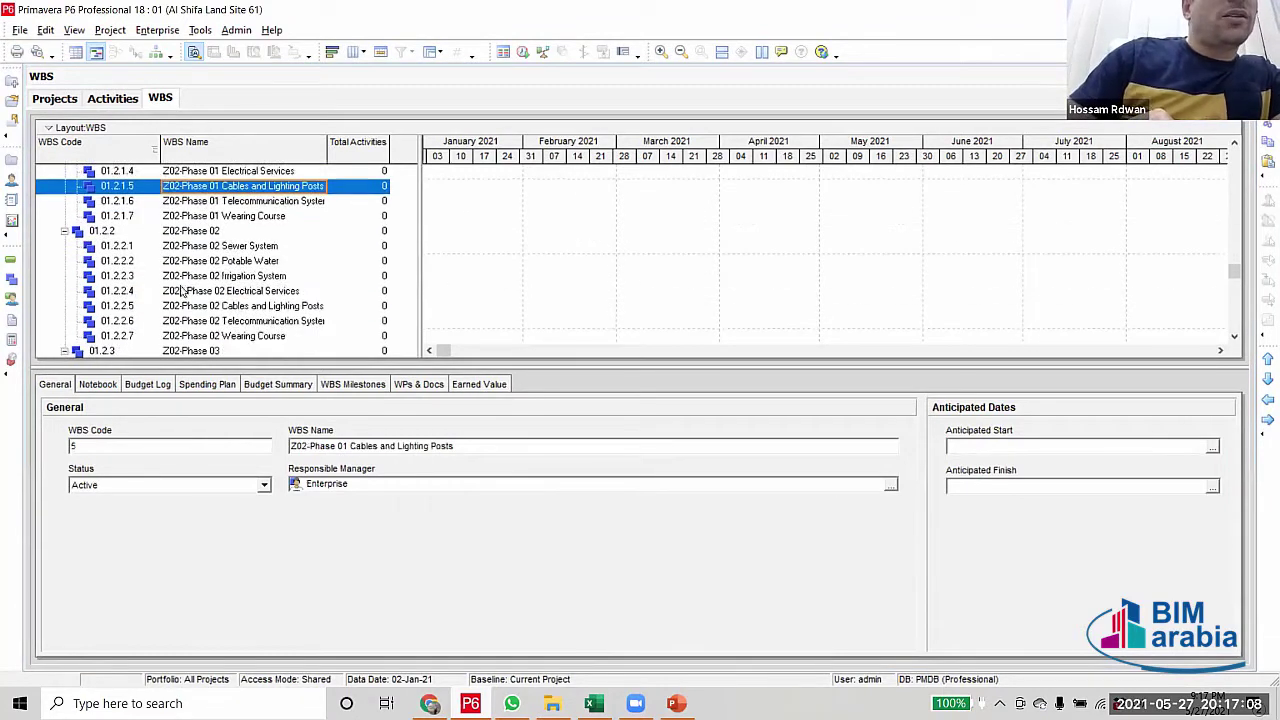
click(181, 290)
click(181, 290)
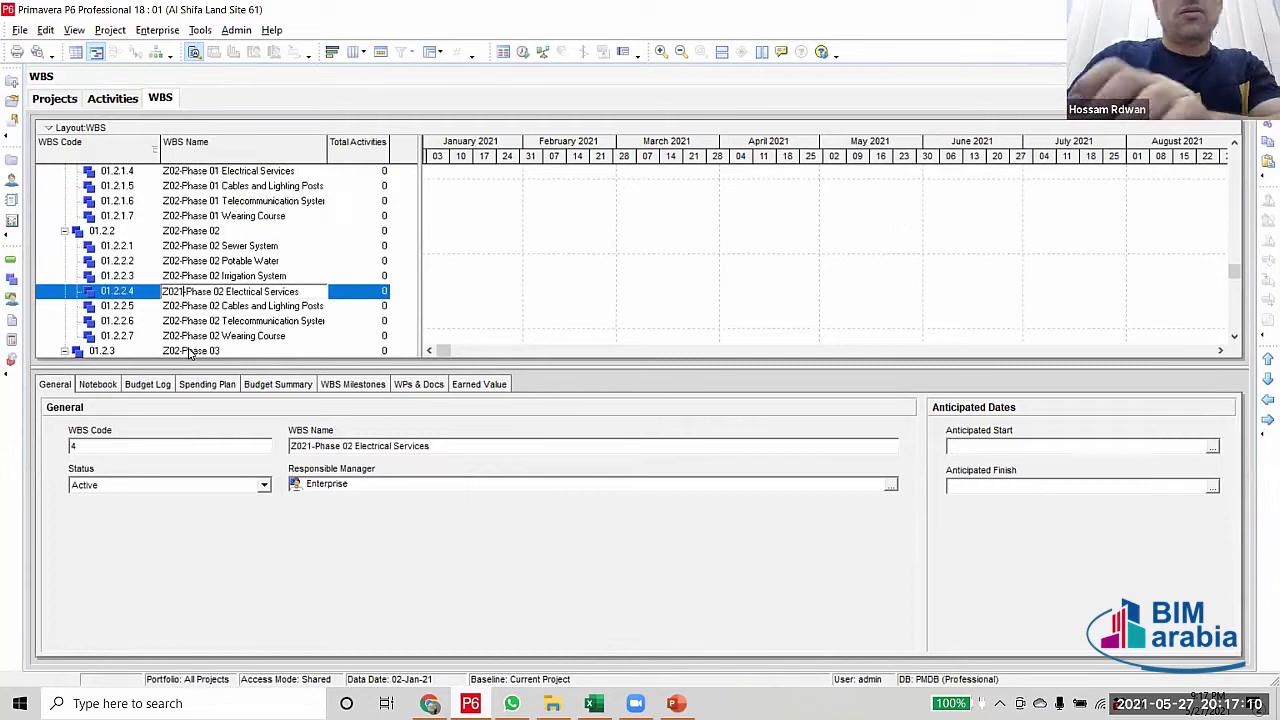
key(BackSpace)
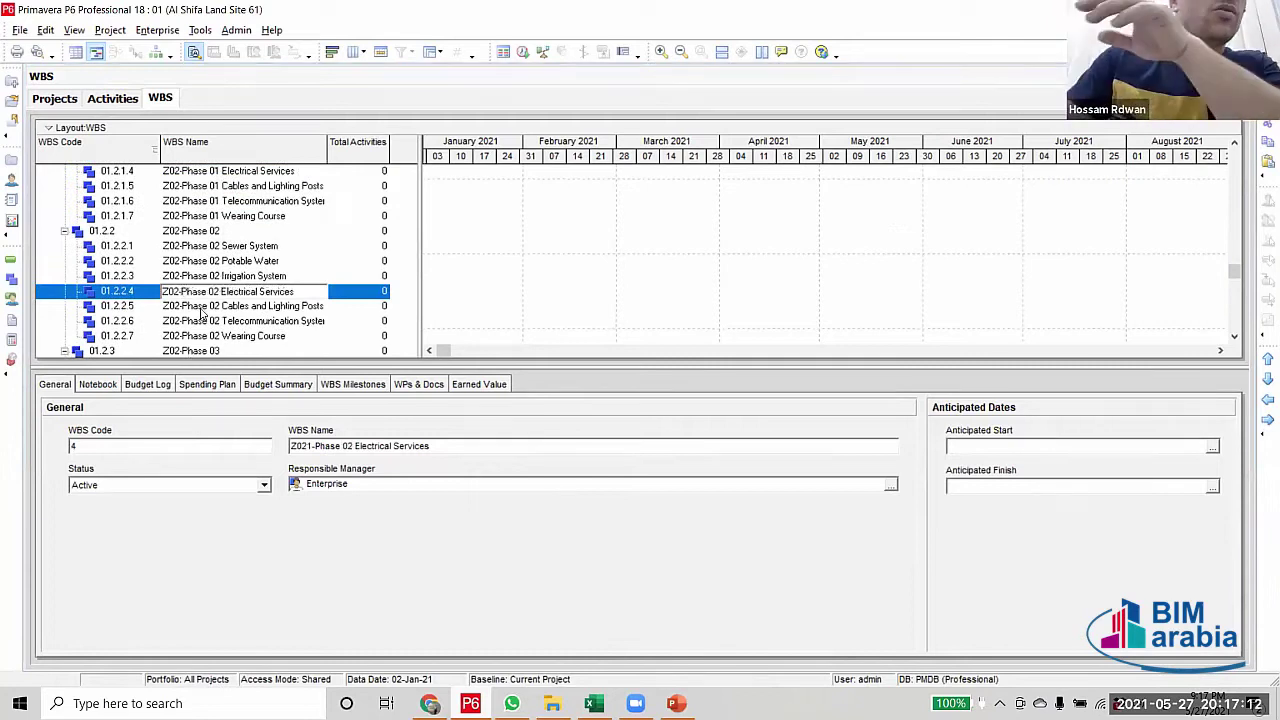
click(200, 307)
Correct the name of Zone 02 element 01.2.3.4 to "Z02-Phase 03 Electrical Services"
scroll(200, 310, down, 2)
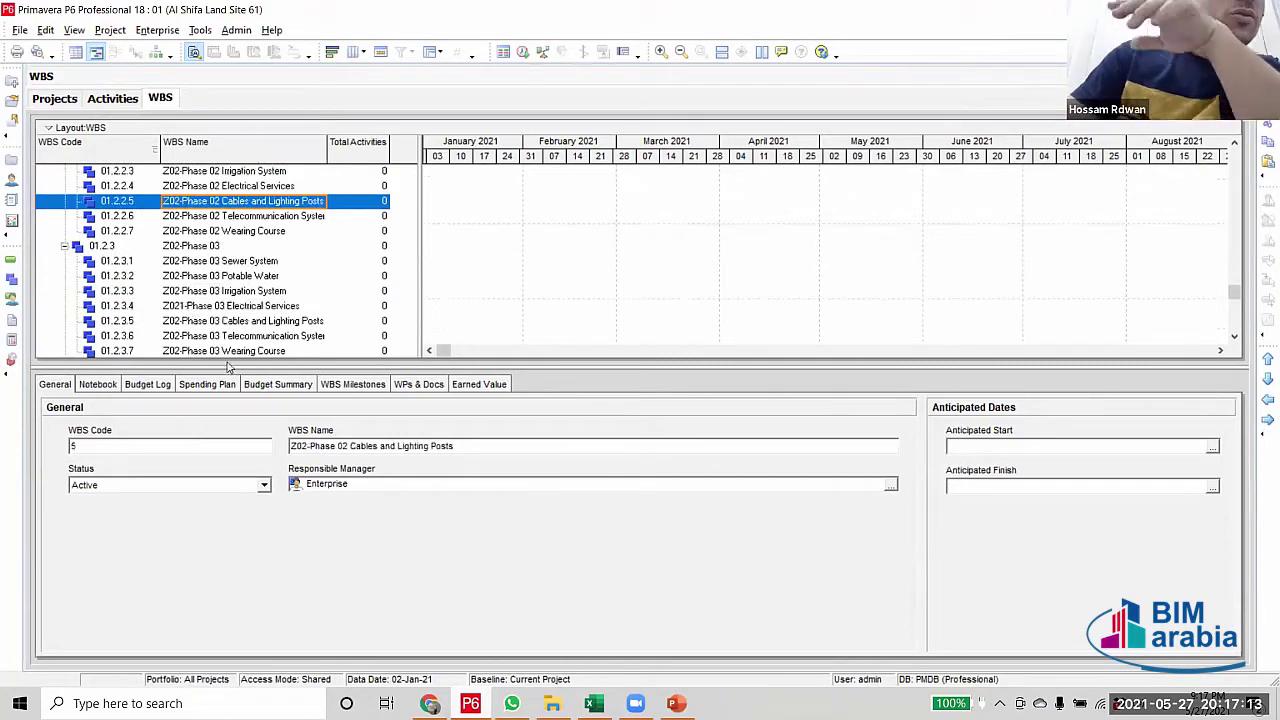
click(186, 312)
click(186, 312)
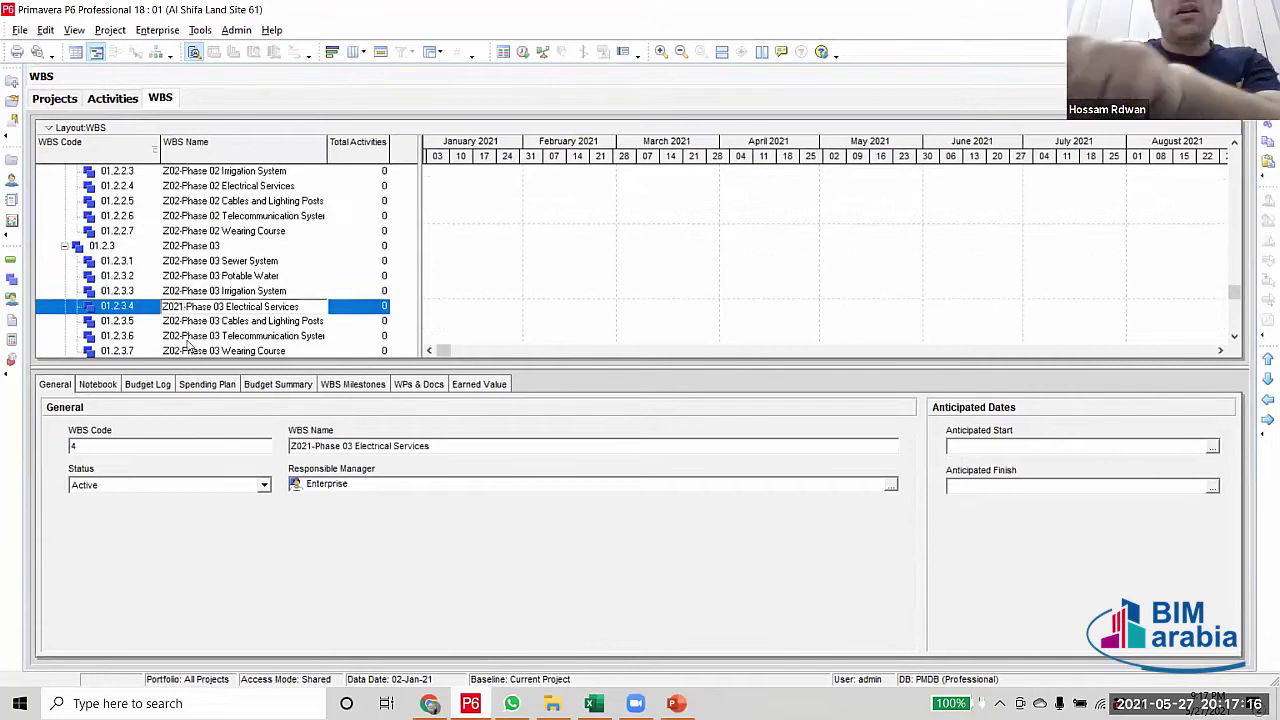
key(BackSpace)
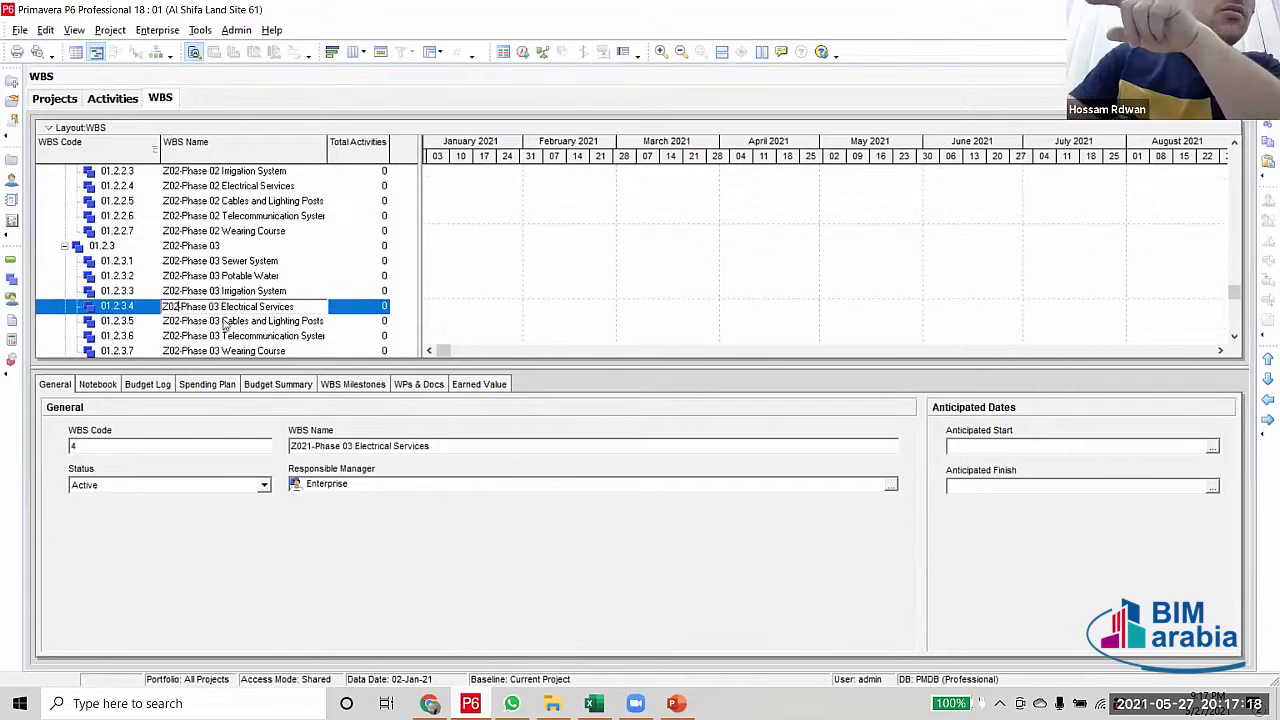
click(218, 322)
Correct the name of Zone 02 element 01.2.4.4 to "Z02-Phase 04 Electrical Services"
scroll(205, 328, down, 3)
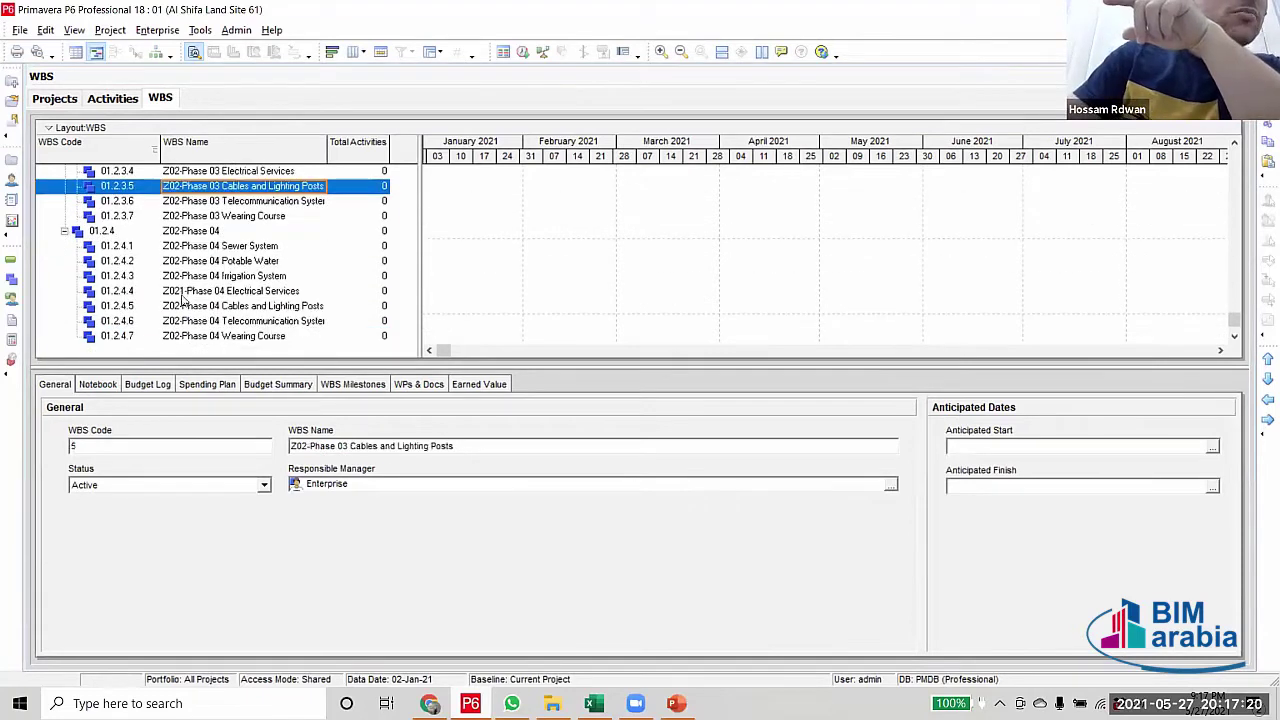
click(183, 295)
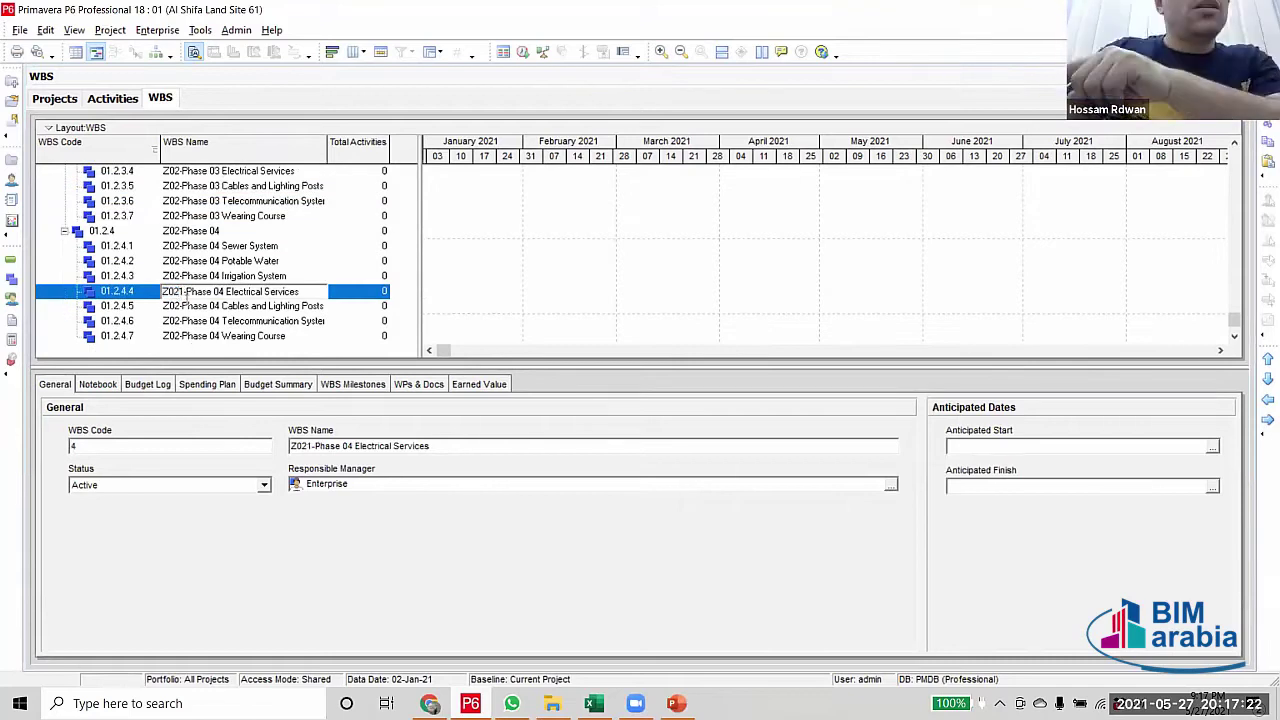
key(BackSpace)
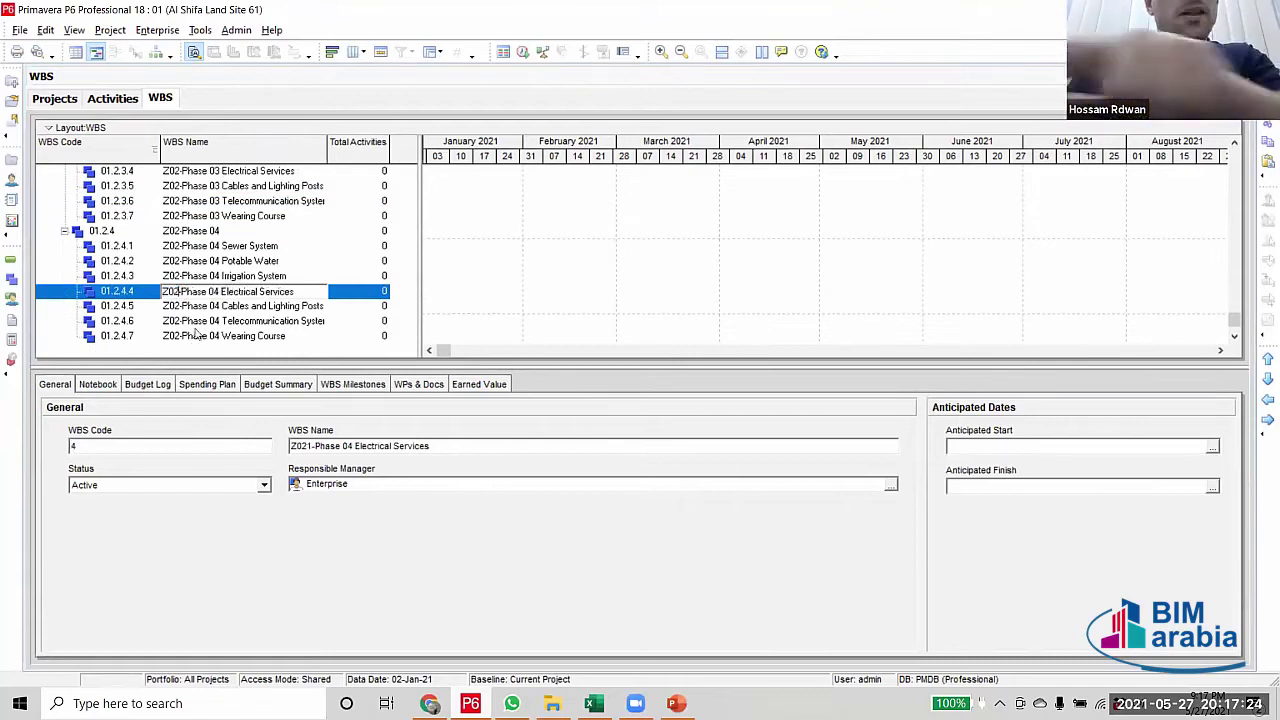
key(Return)
Collapse the Zone 01 and Zone 02 branches of the WBS
scroll(251, 380, up, 9)
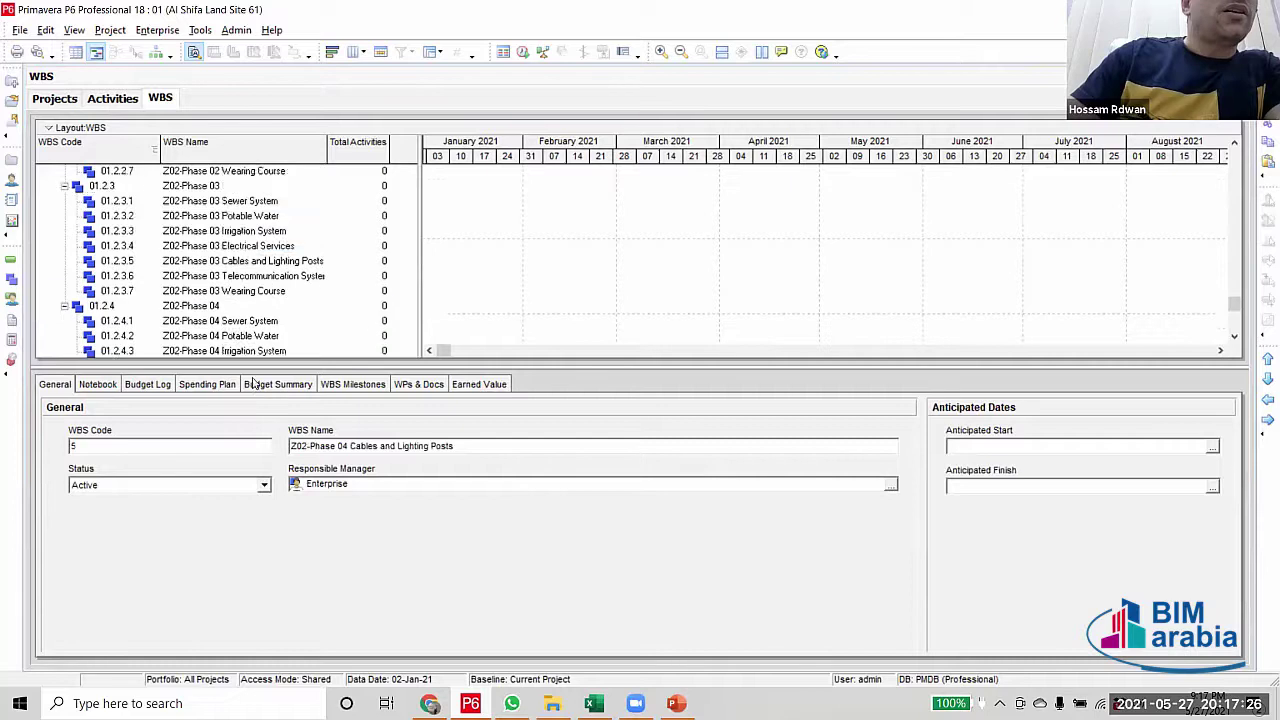
scroll(256, 363, up, 9)
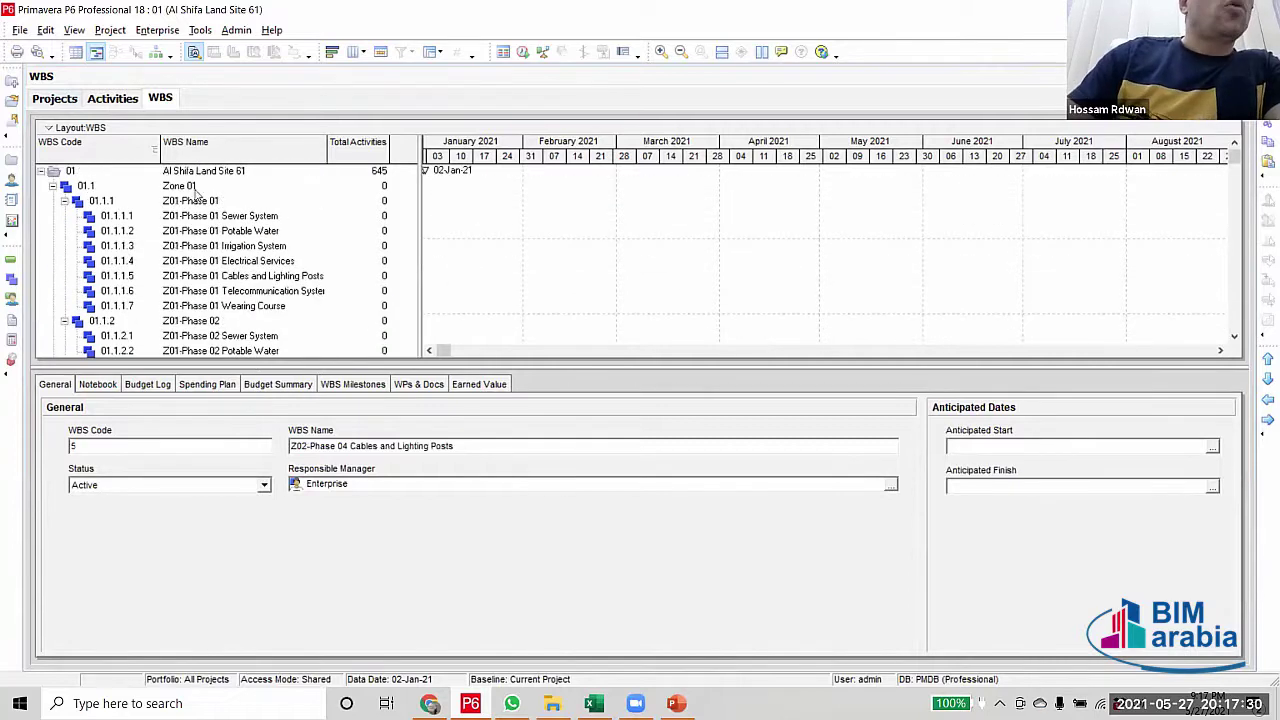
click(53, 186)
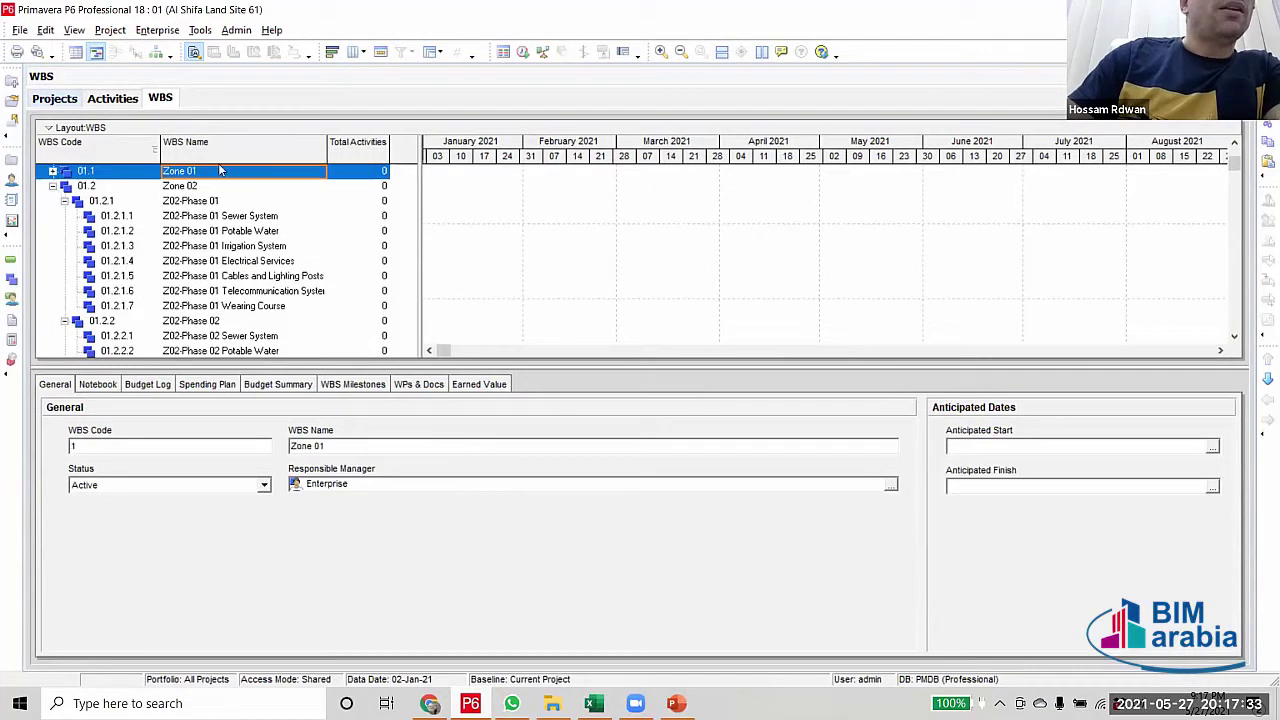
click(53, 186)
Copy the Zone 02 branch and paste it under the project root Al Shifa Land Site 61, accepting the copy options
right_click(168, 202)
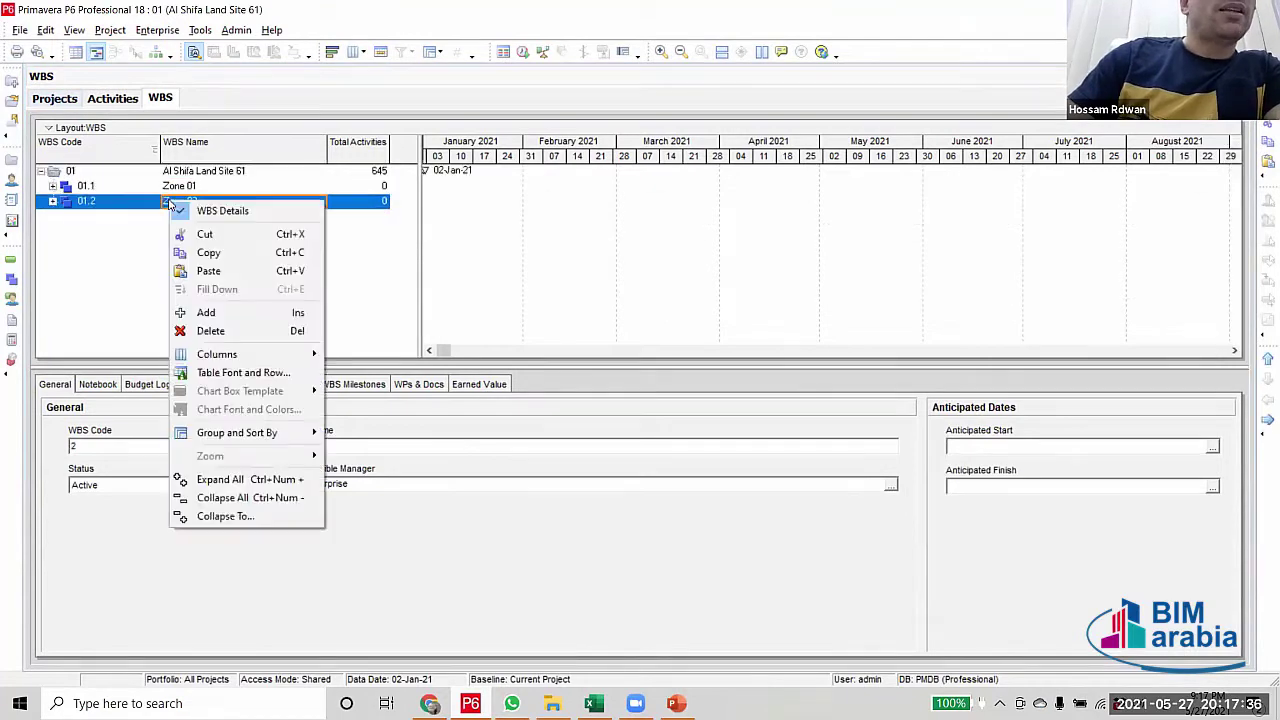
click(222, 262)
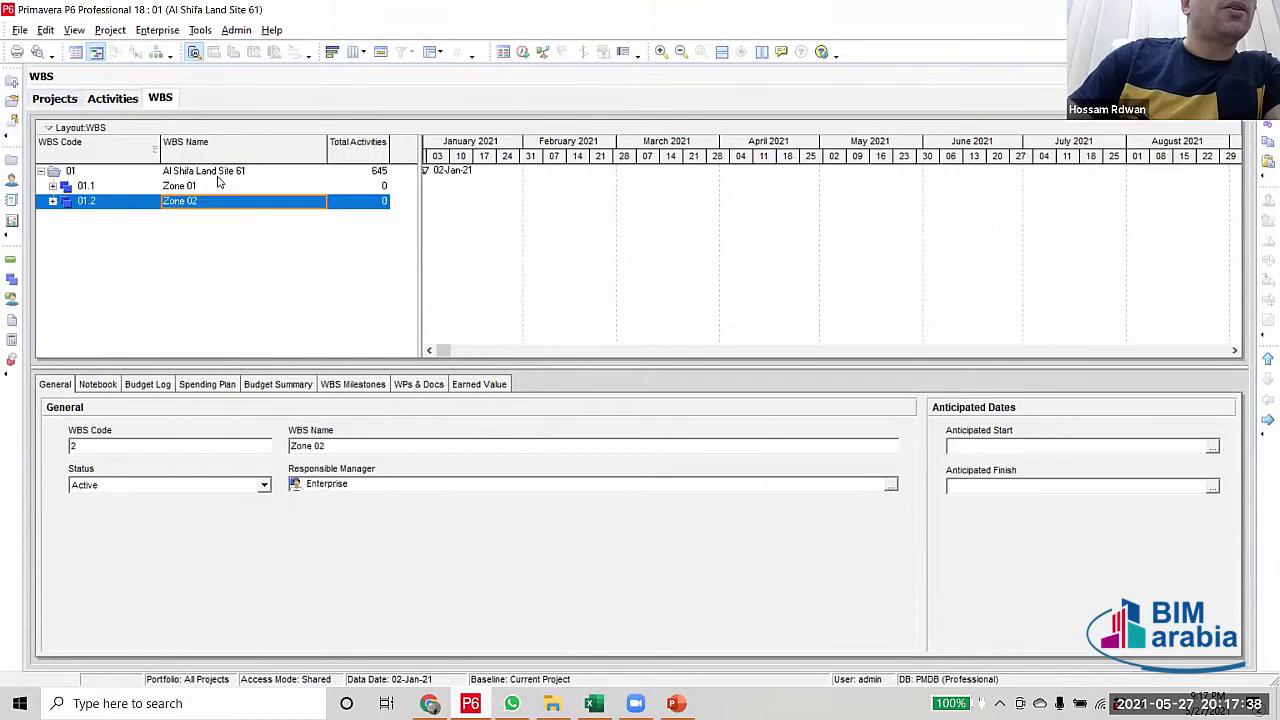
right_click(217, 177)
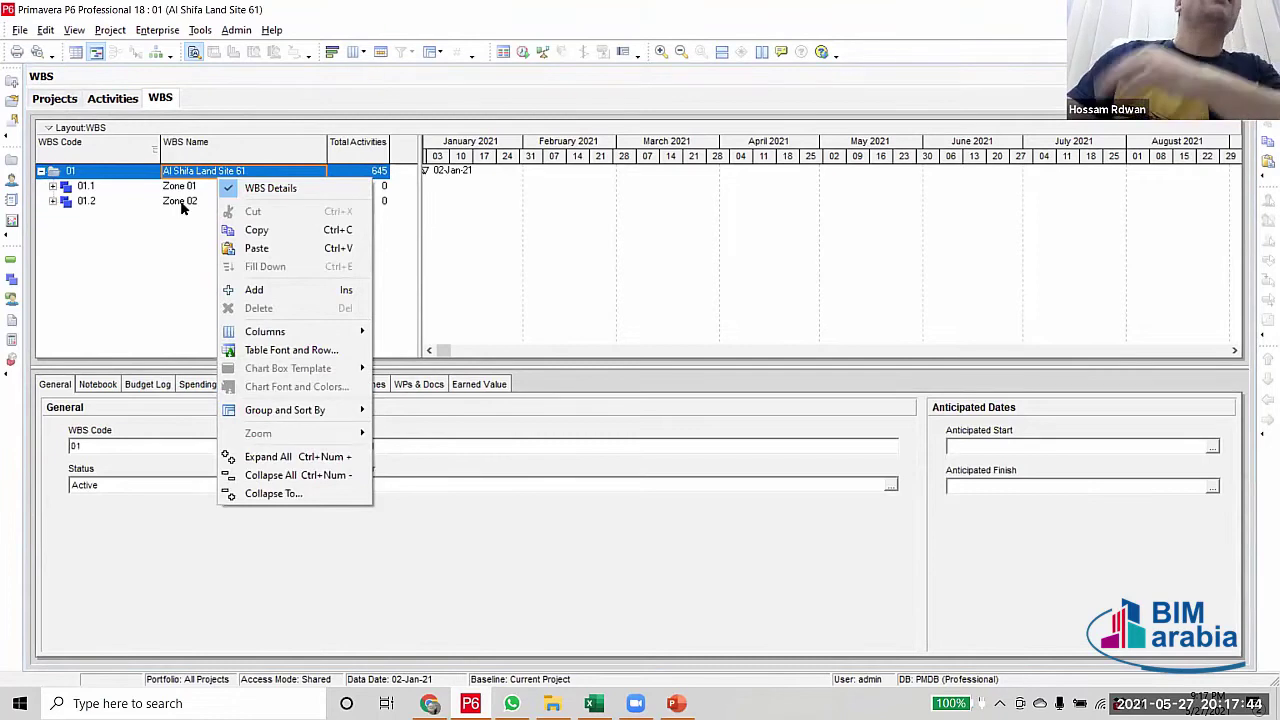
right_click(186, 175)
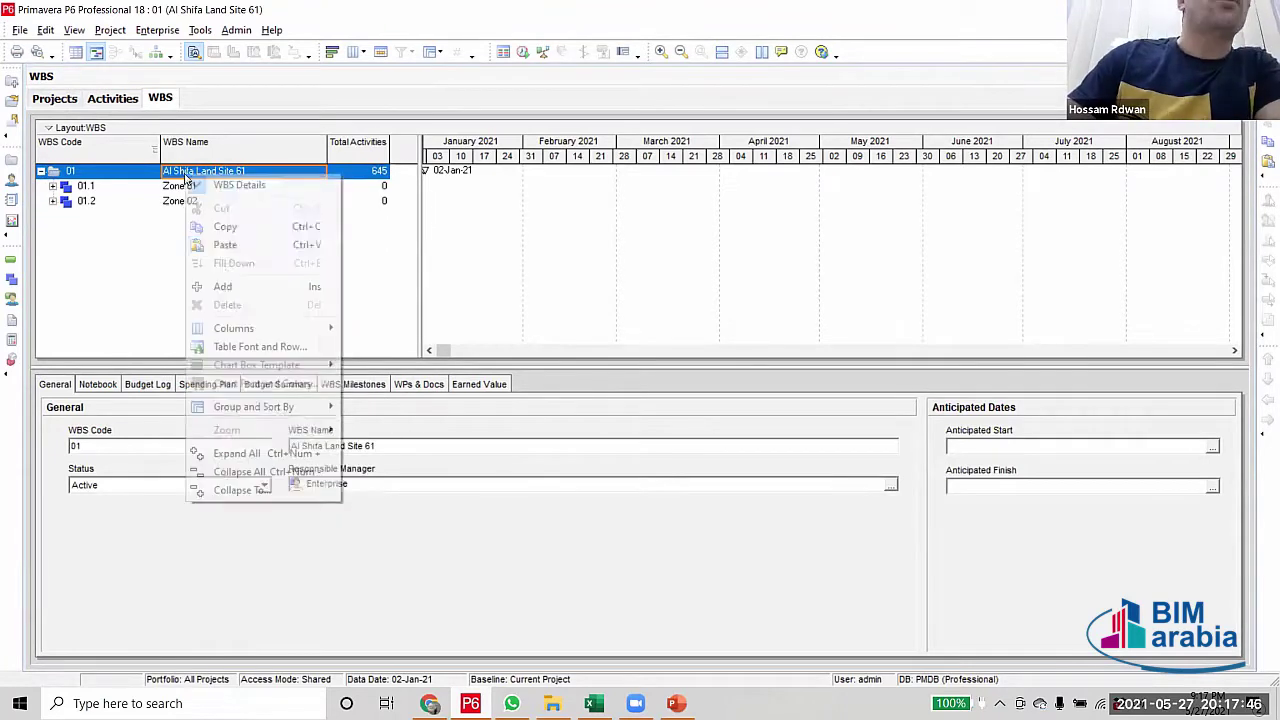
click(220, 247)
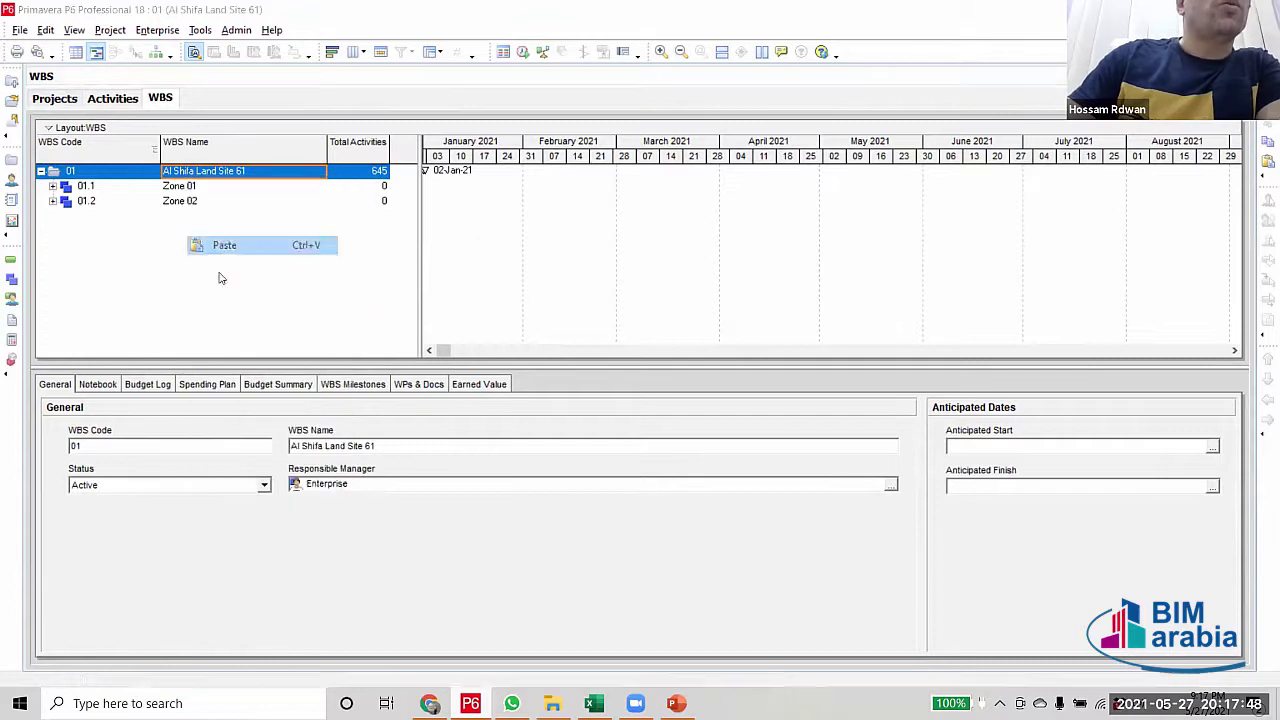
click(766, 277)
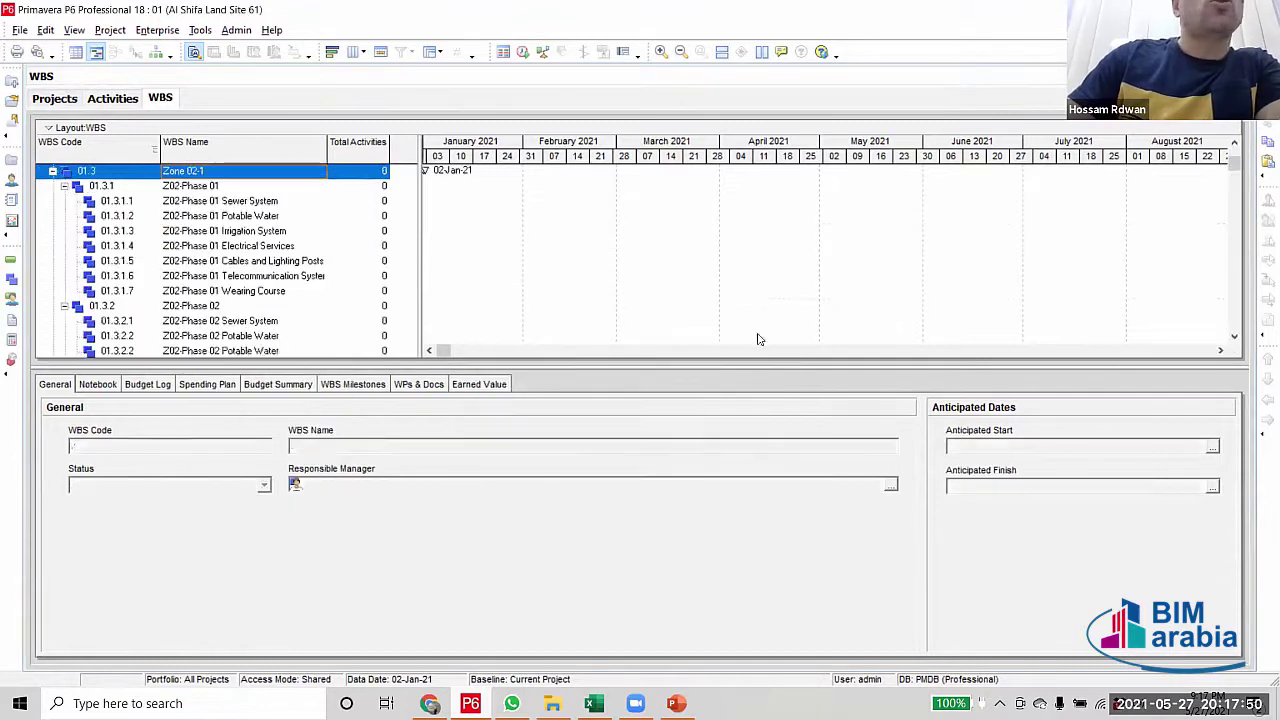
Collapse the pasted zone 01.3 and move it down below Zone 02
click(54, 178)
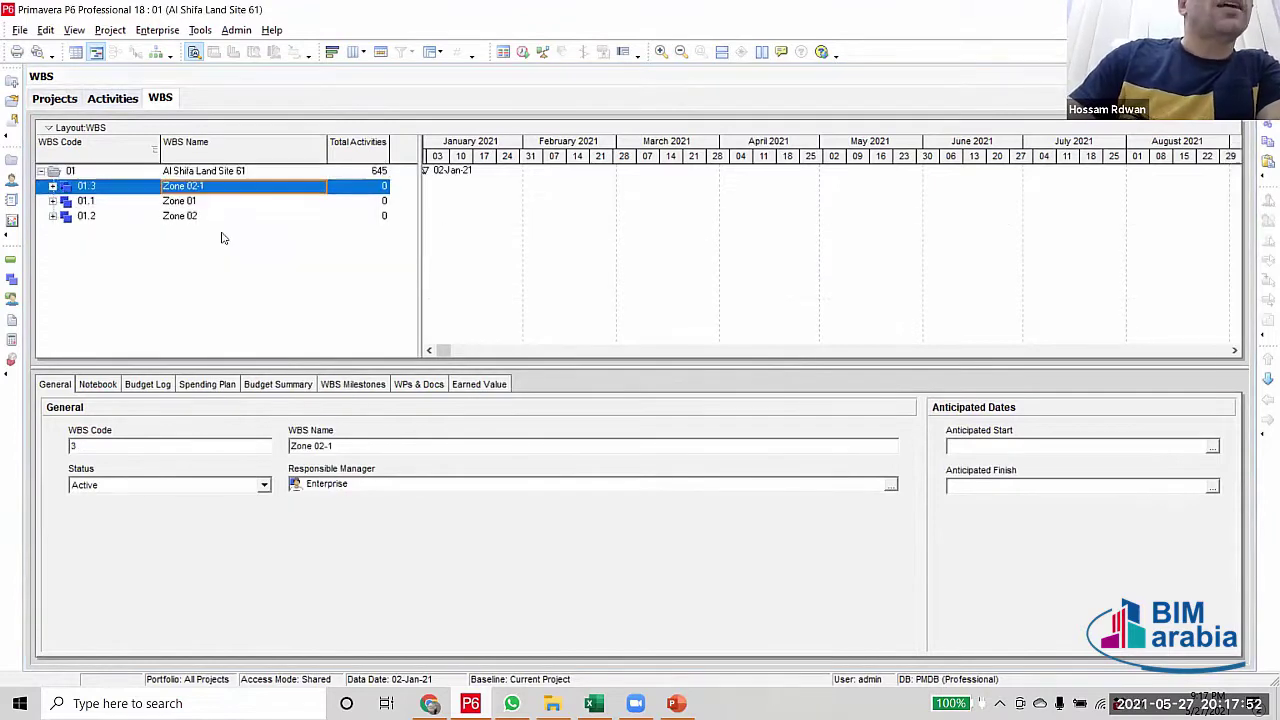
click(1263, 382)
click(1263, 382)
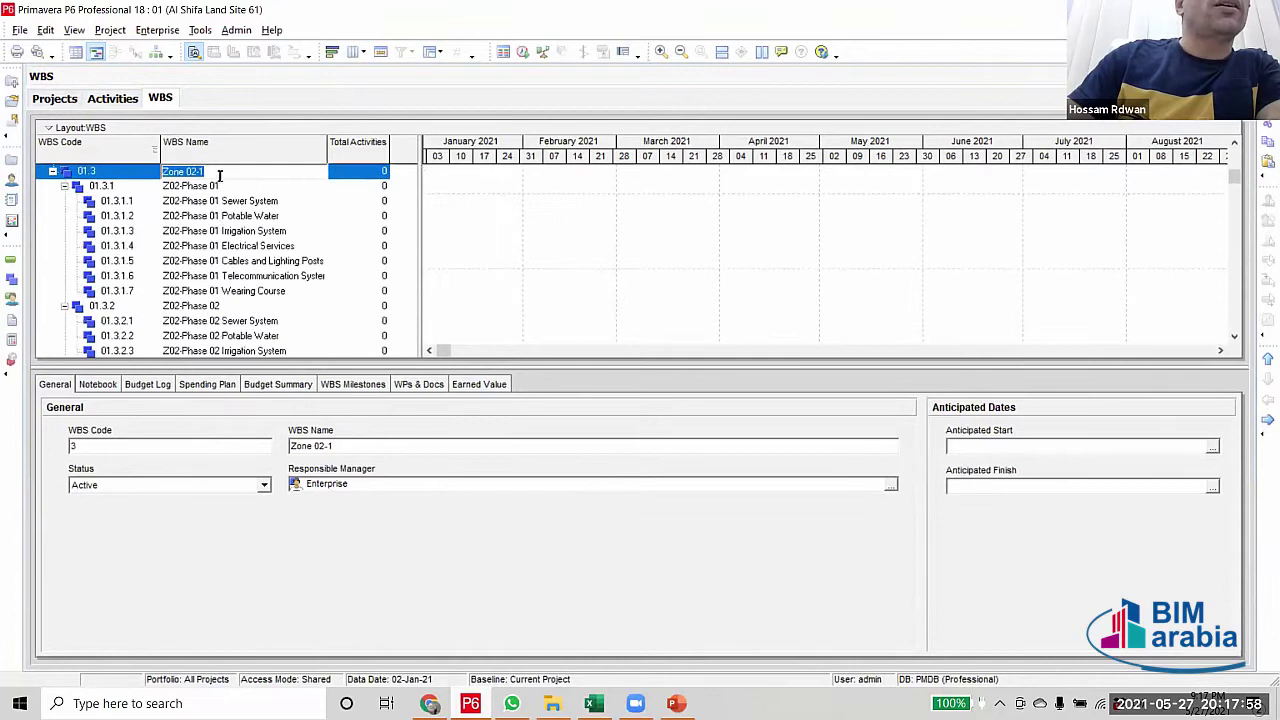
Rename the pasted zone element 01.3 as "Zone 03"
click(218, 173)
key(BackSpace)
key(BackSpace)
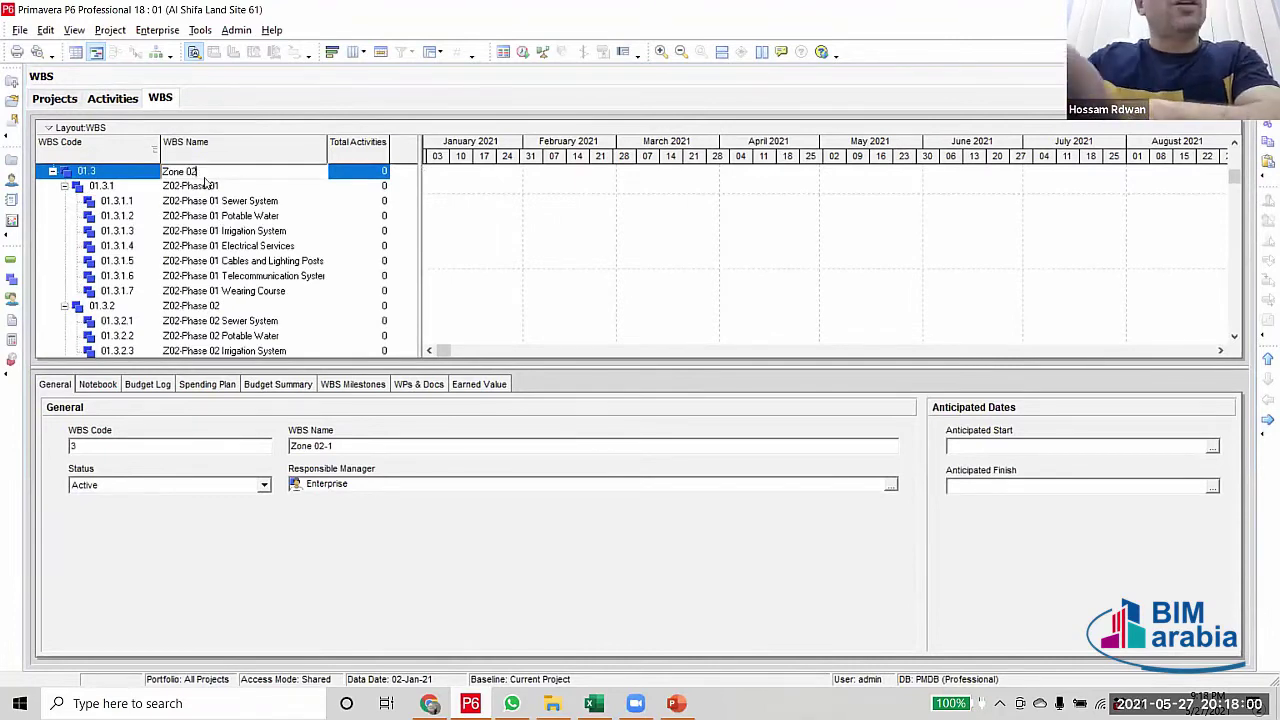
key(BackSpace)
text(3)
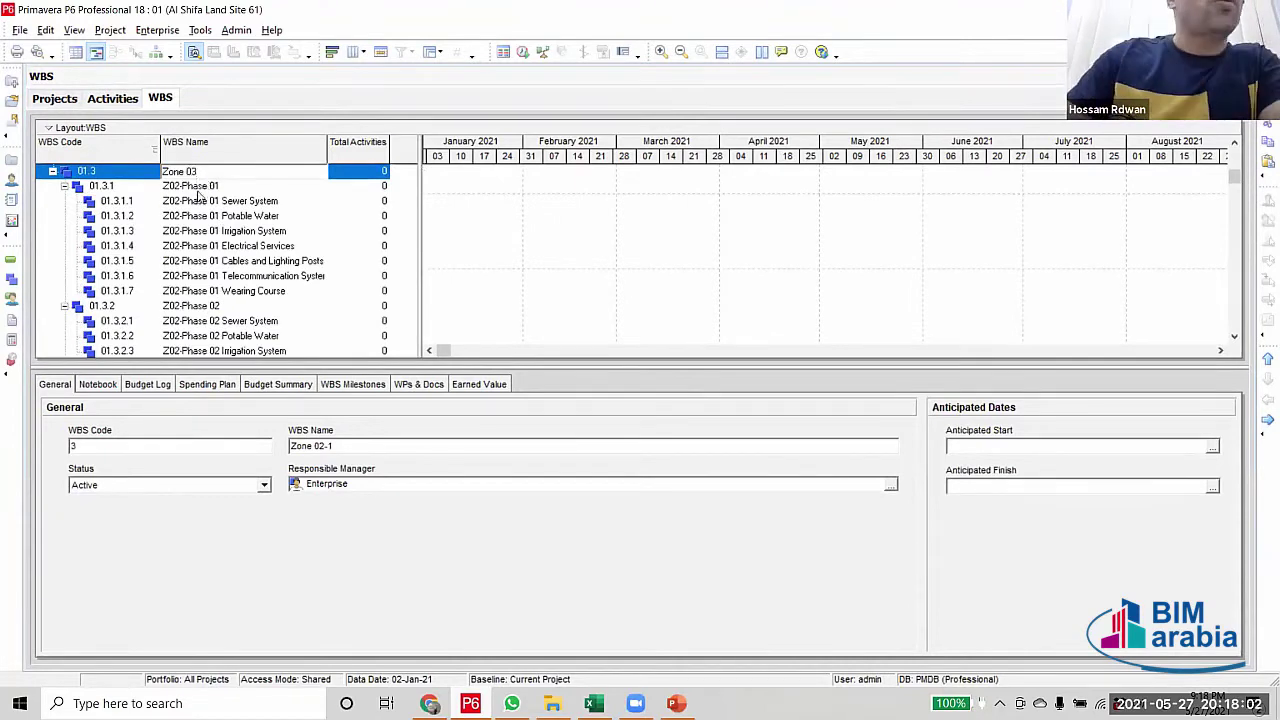
click(196, 188)
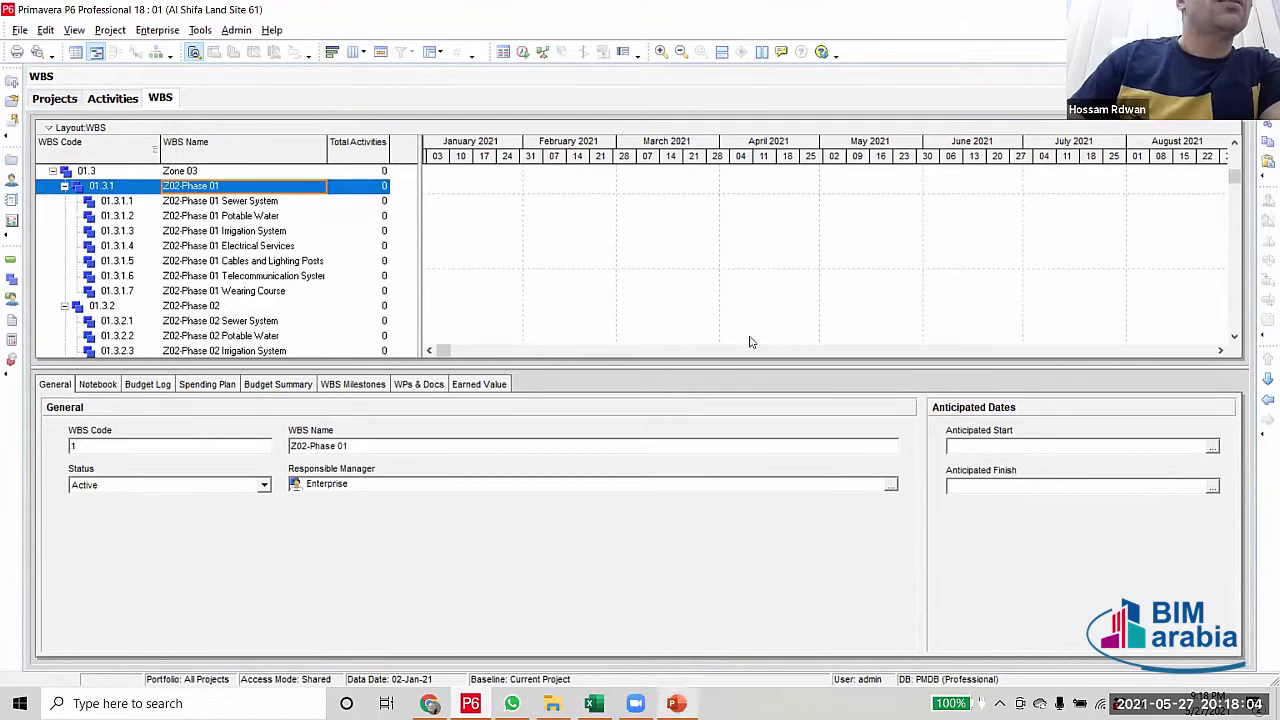
Replace the prefix Z02 with Z03 one by one in all phase and system names under Zone 03
click(64, 190)
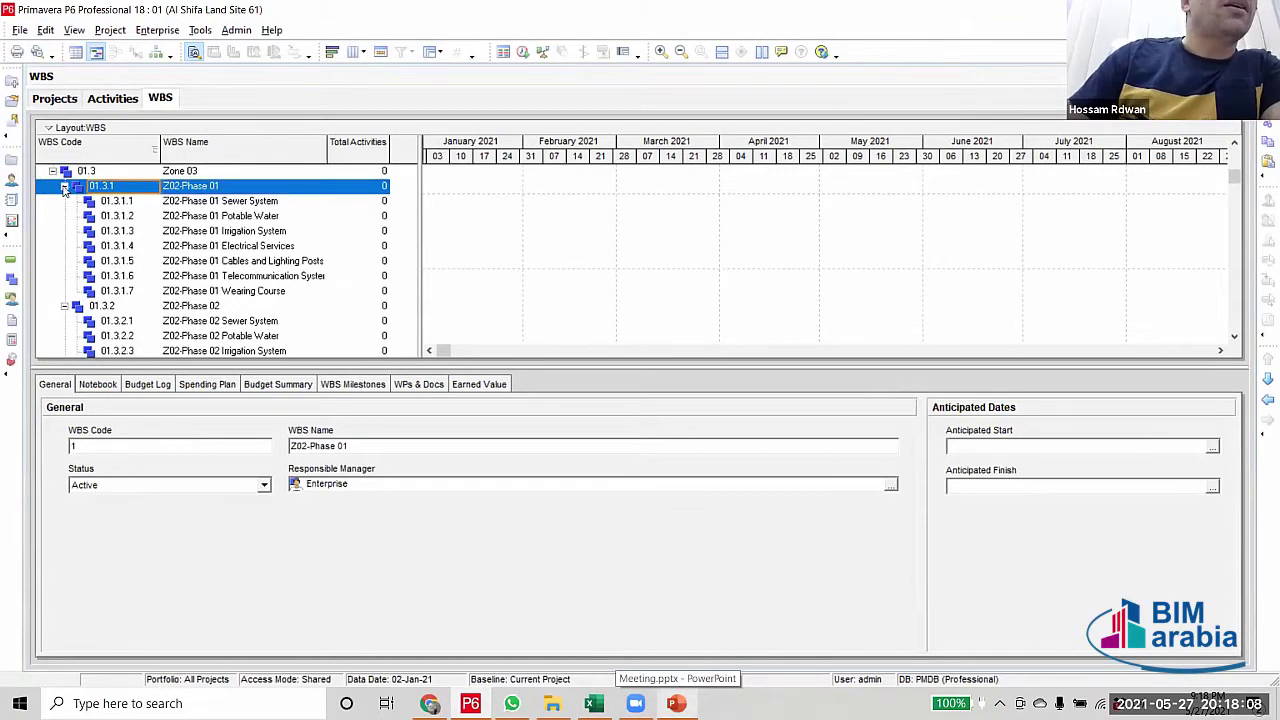
click(178, 189)
double_click(178, 189)
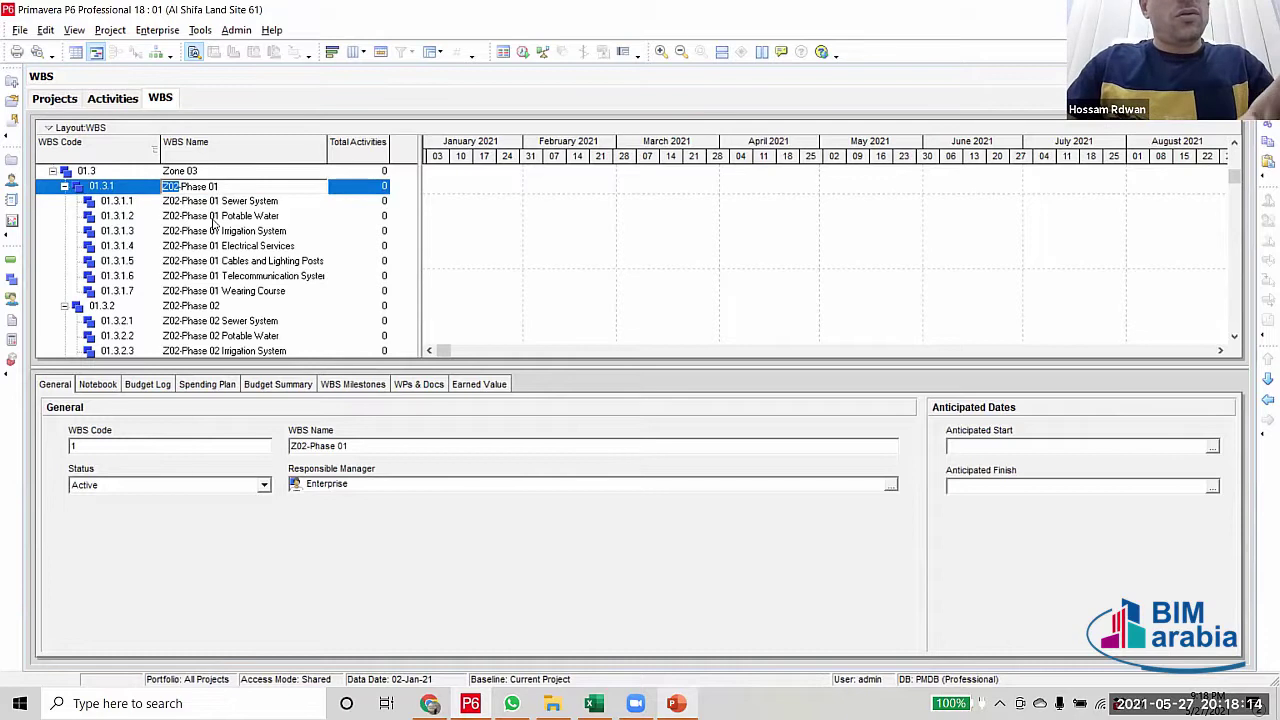
click(184, 201)
click(174, 189)
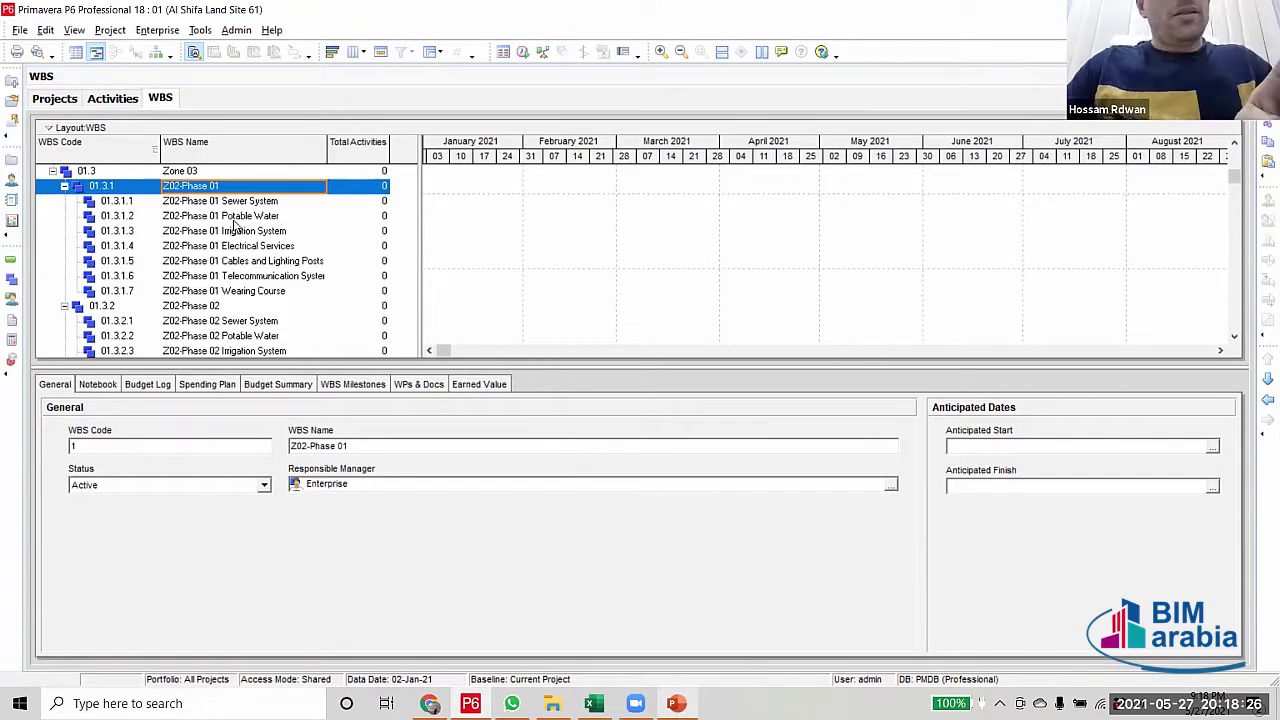
key(ctrl+h)
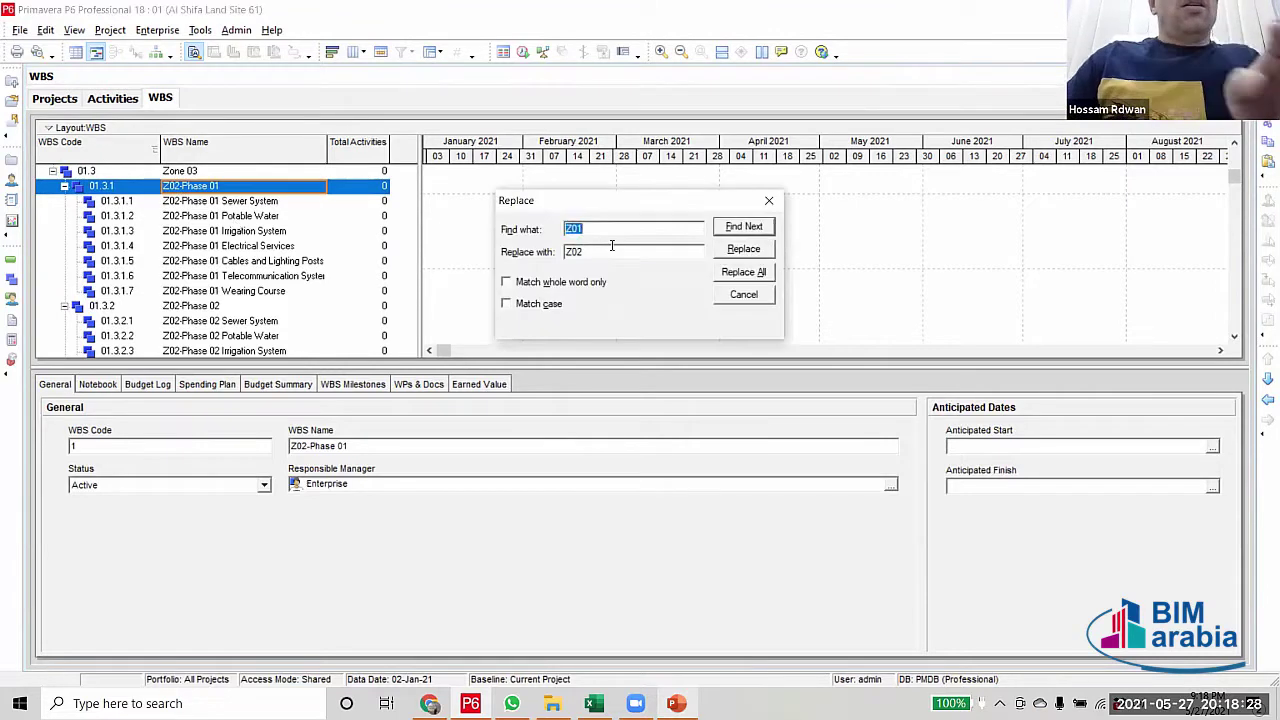
text(Z02)
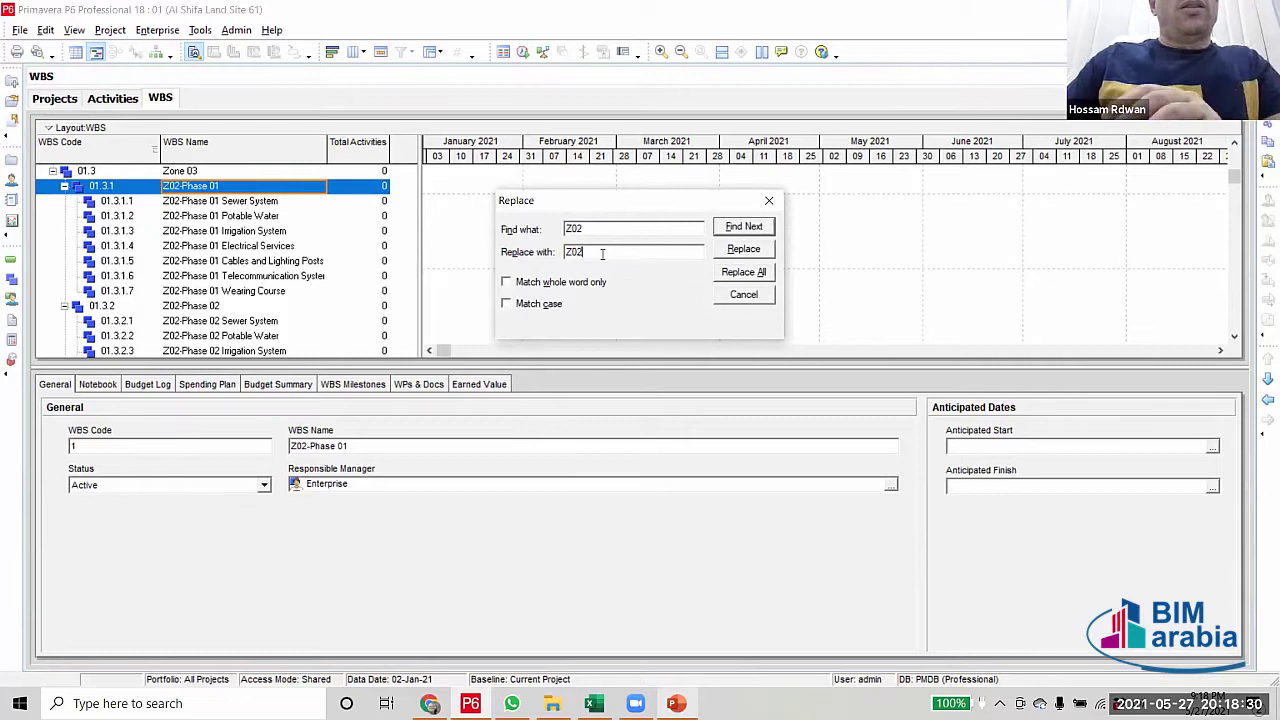
key(BackSpace)
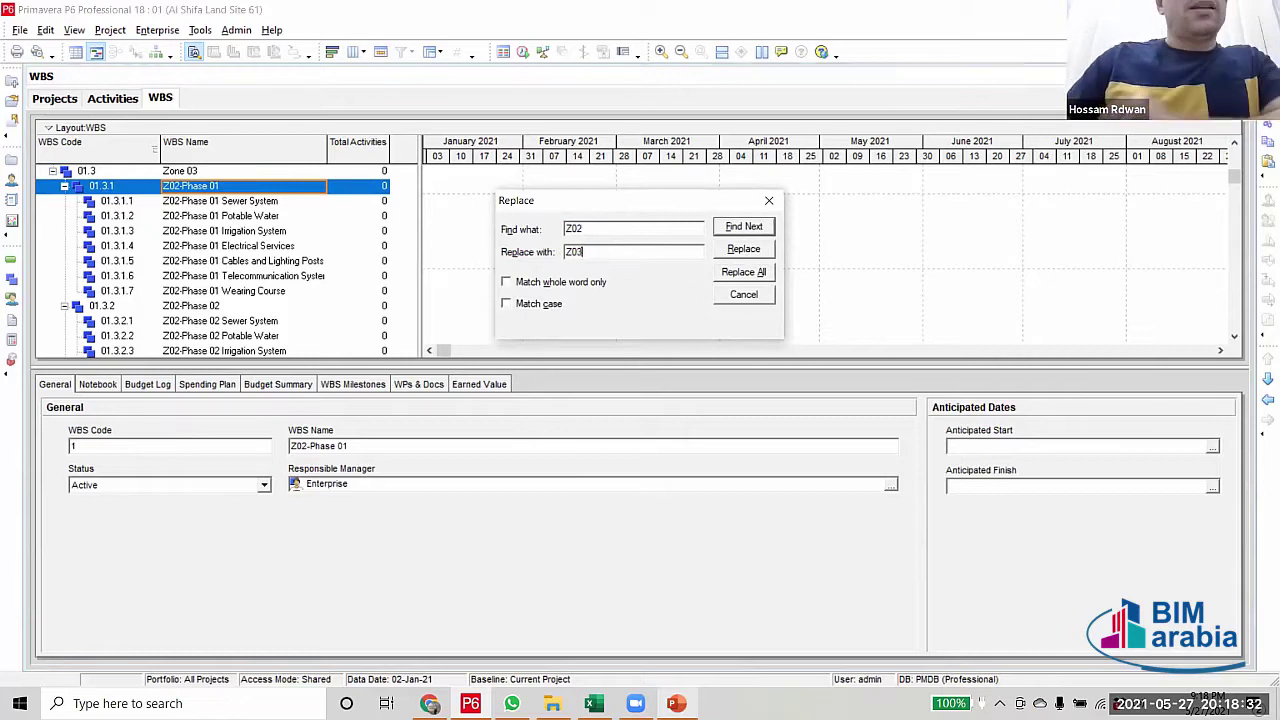
click(744, 250)
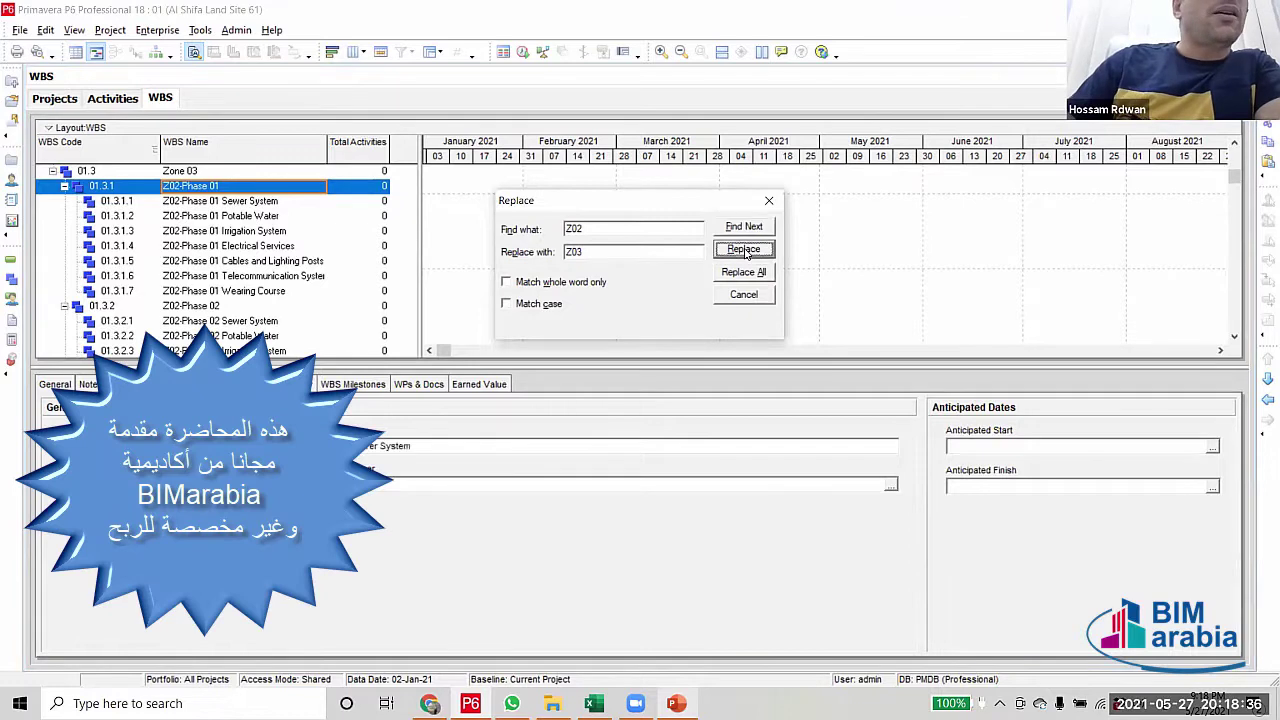
click(744, 250)
click(744, 250)
click(744, 250)
click(744, 250)
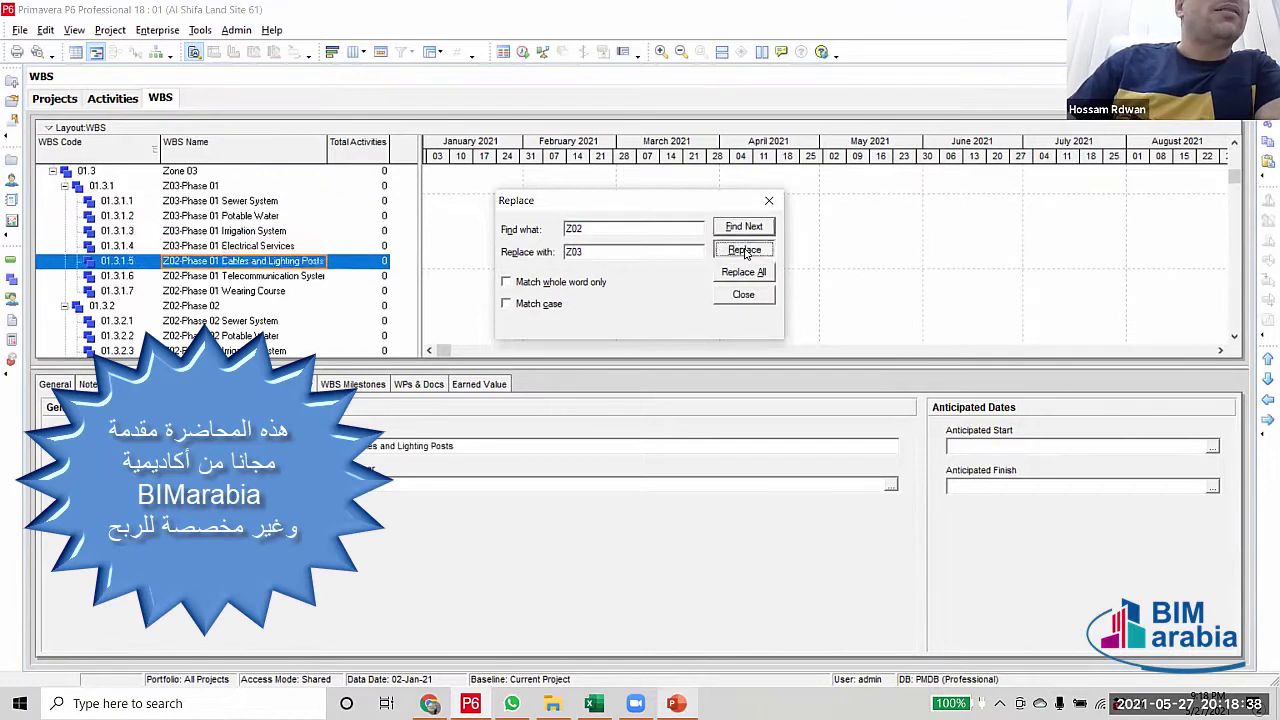
click(744, 250)
click(744, 250)
click(744, 250)
click(744, 250)
click(744, 250)
click(744, 250)
click(744, 250)
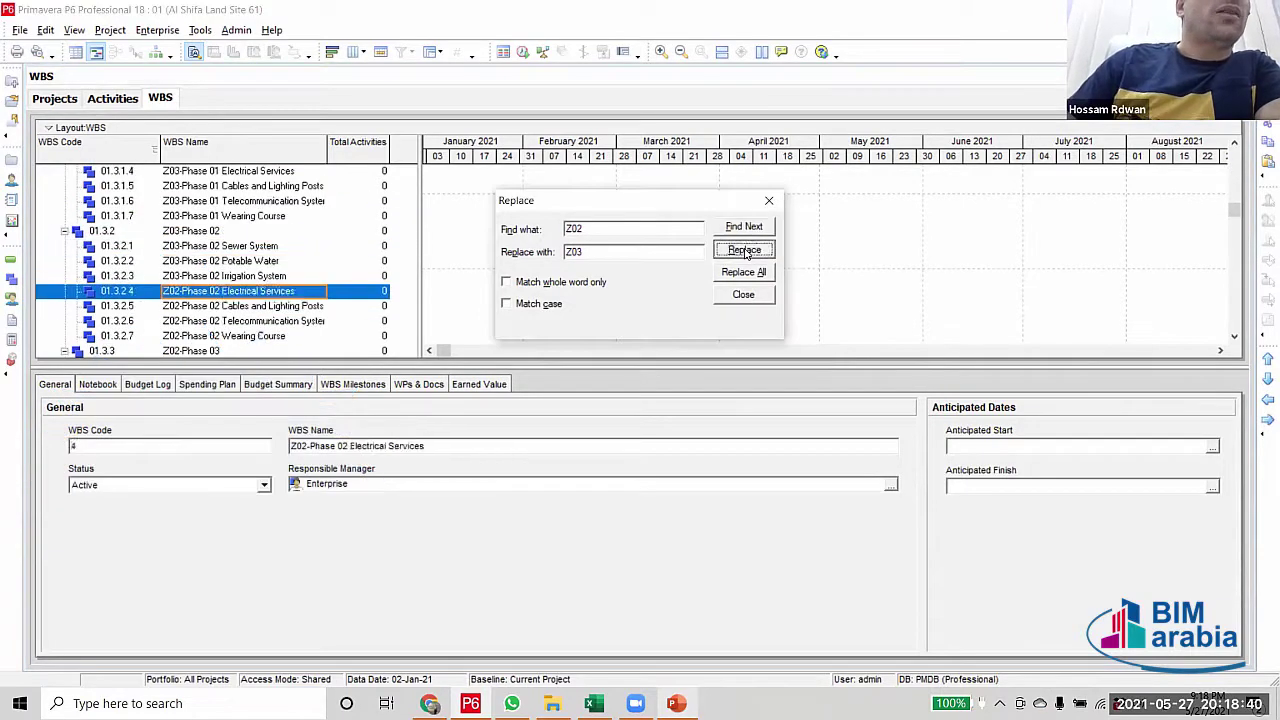
click(744, 250)
click(744, 250)
click(744, 250)
click(744, 250)
click(744, 250)
click(744, 250)
click(744, 250)
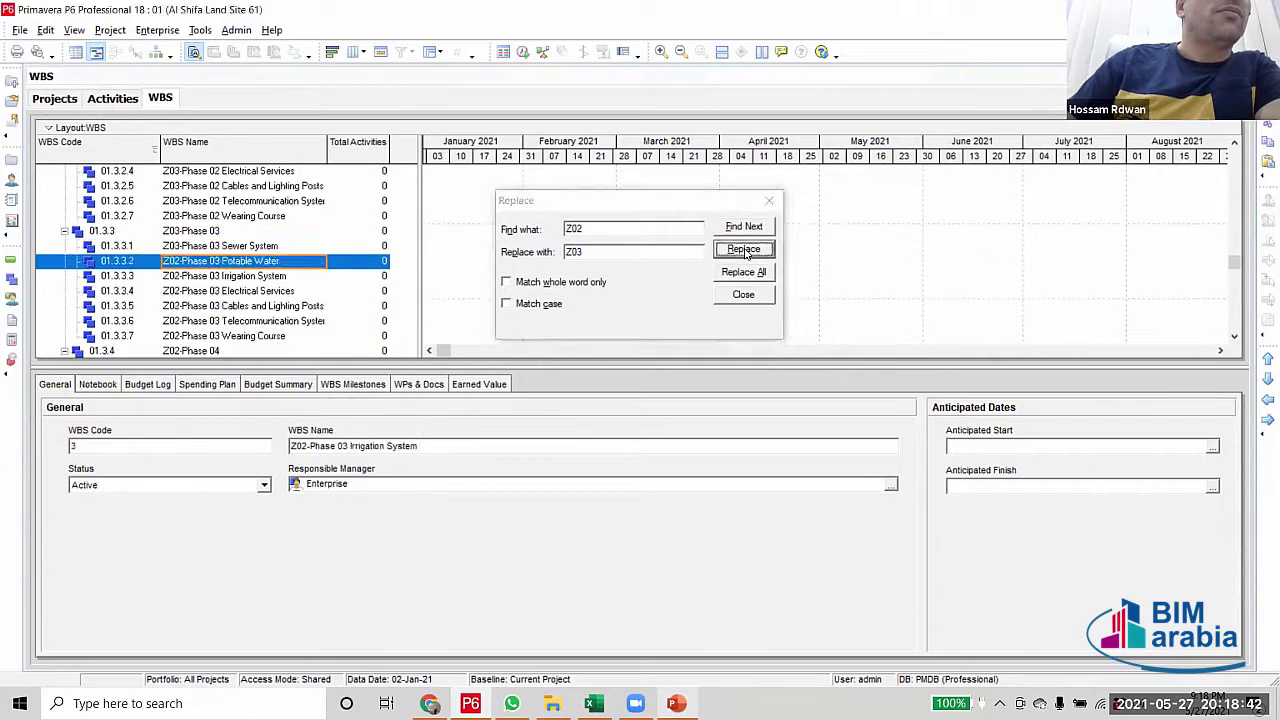
click(744, 250)
click(744, 250)
click(744, 250)
click(744, 250)
click(744, 250)
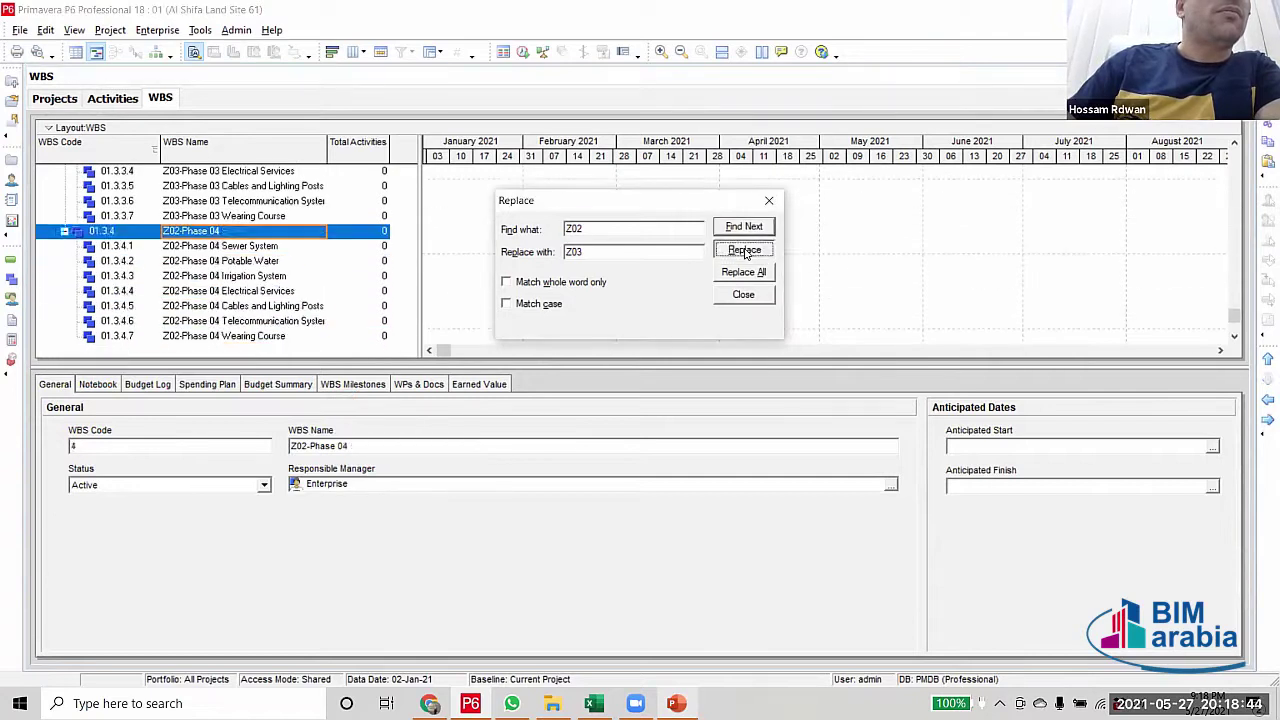
click(744, 250)
click(744, 250)
click(744, 250)
click(744, 250)
click(744, 250)
click(744, 250)
click(744, 250)
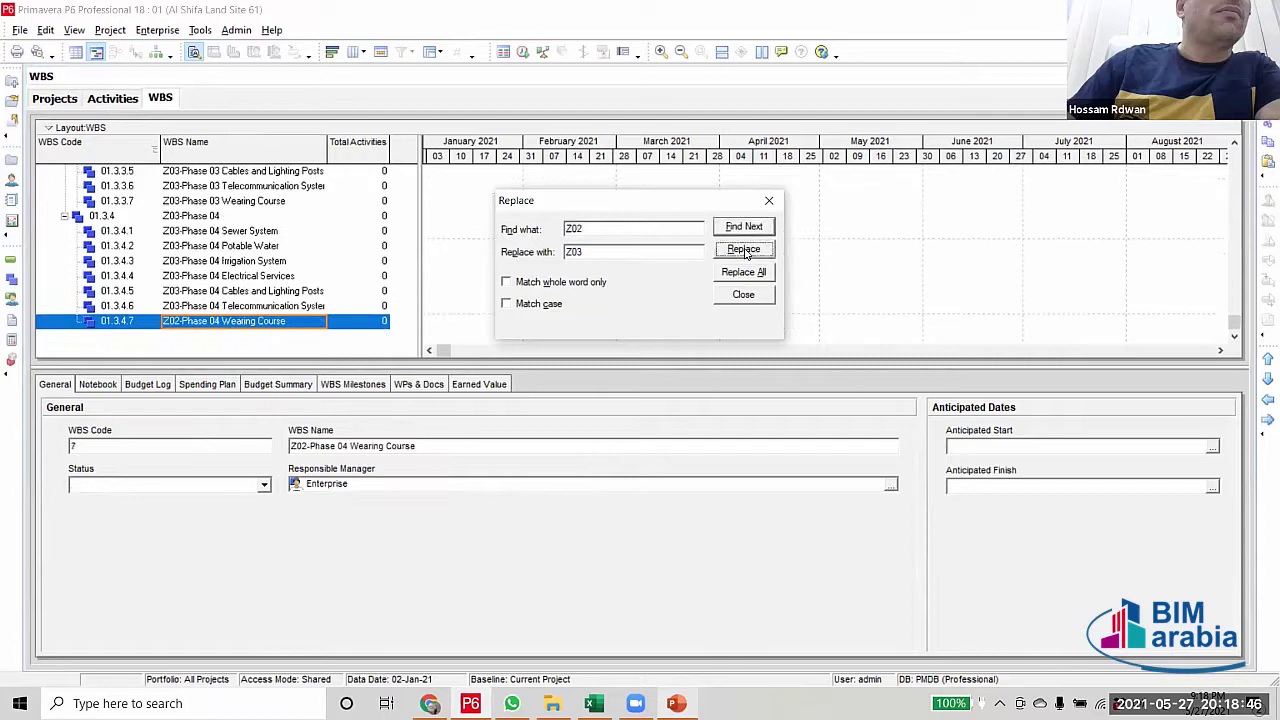
click(744, 250)
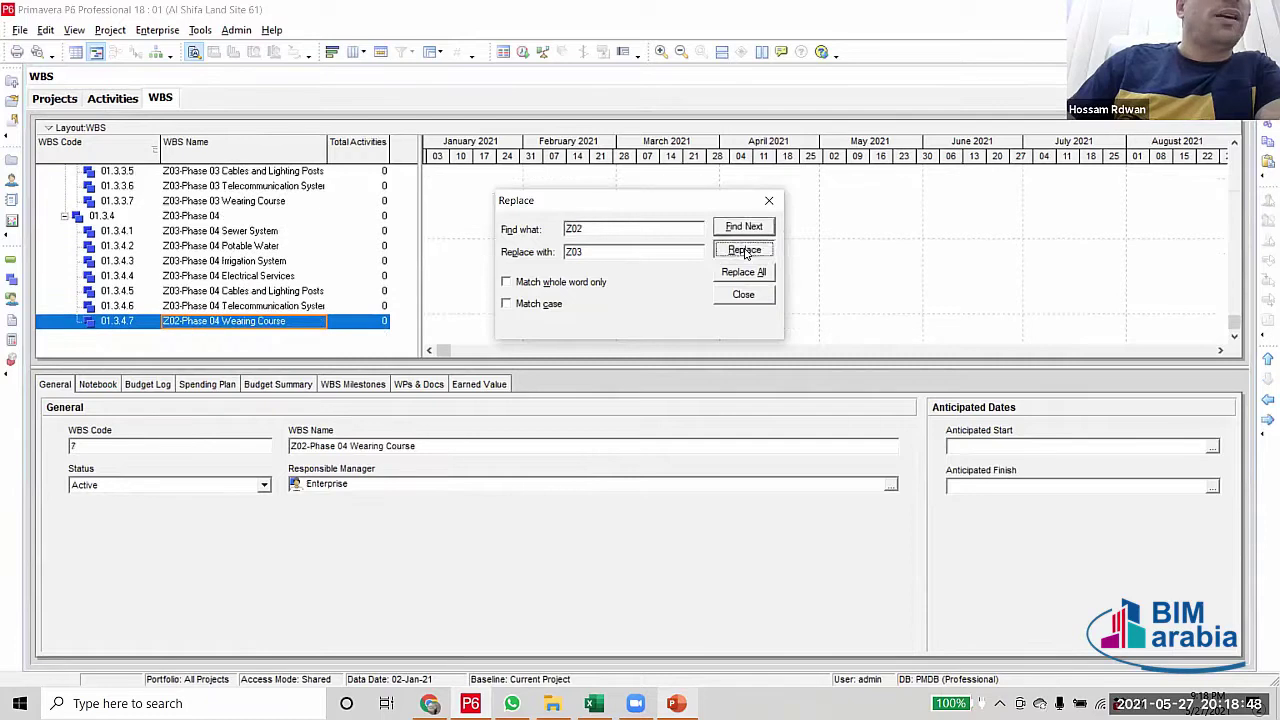
click(769, 200)
Collapse the Zone 01, Zone 02 and Zone 03 branches of the WBS
scroll(60, 205, up, 3)
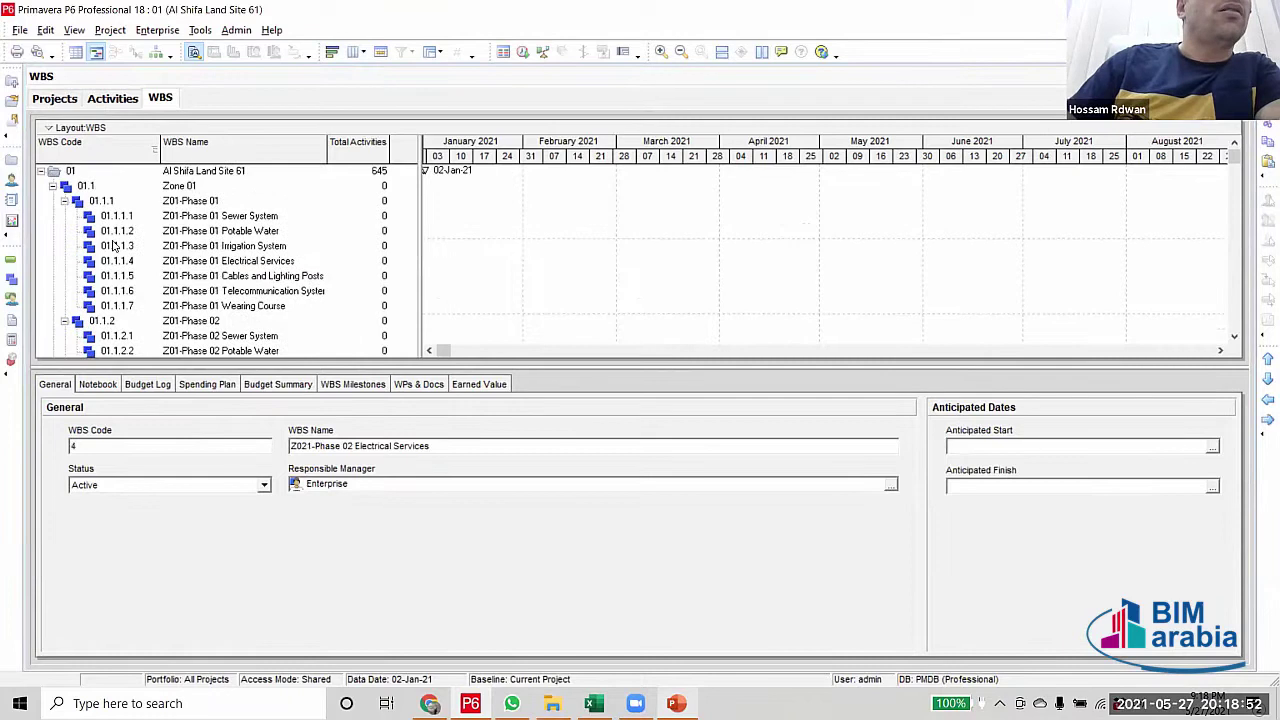
click(52, 186)
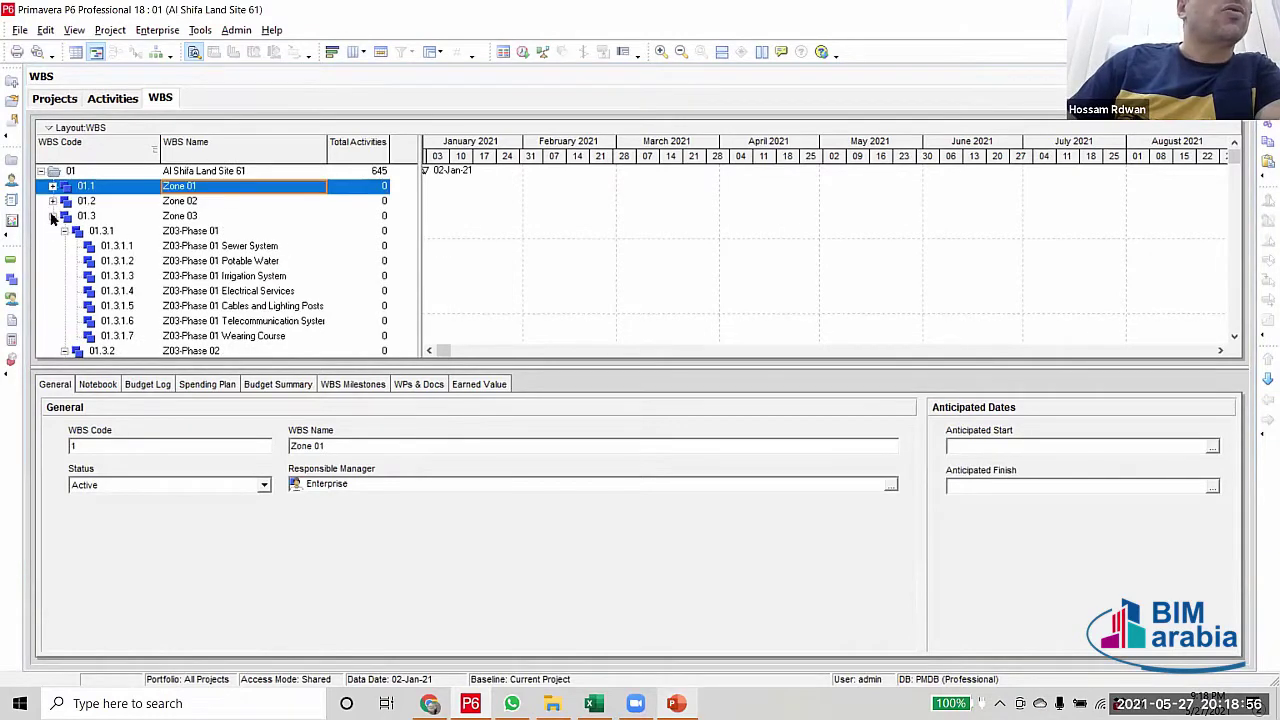
click(53, 216)
Copy the Zone 03 branch and paste it under the project root Al Shifa Land Site 61, accepting the copy options
right_click(193, 221)
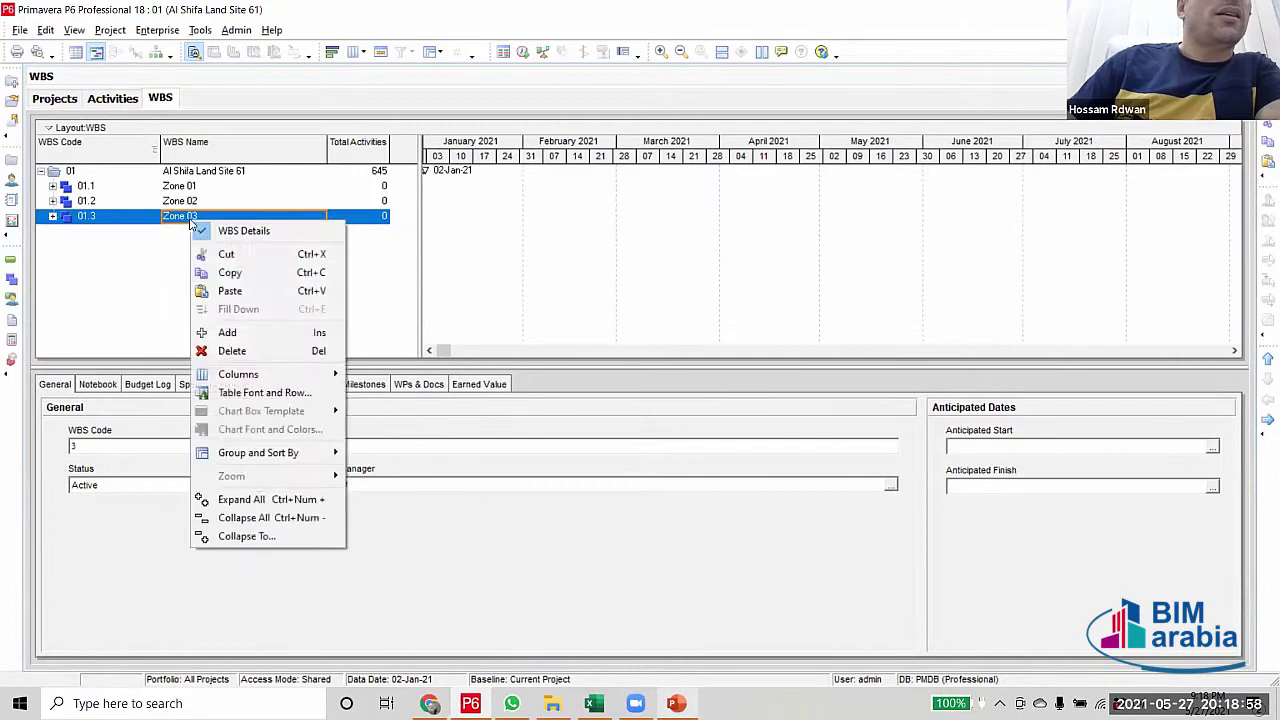
click(248, 273)
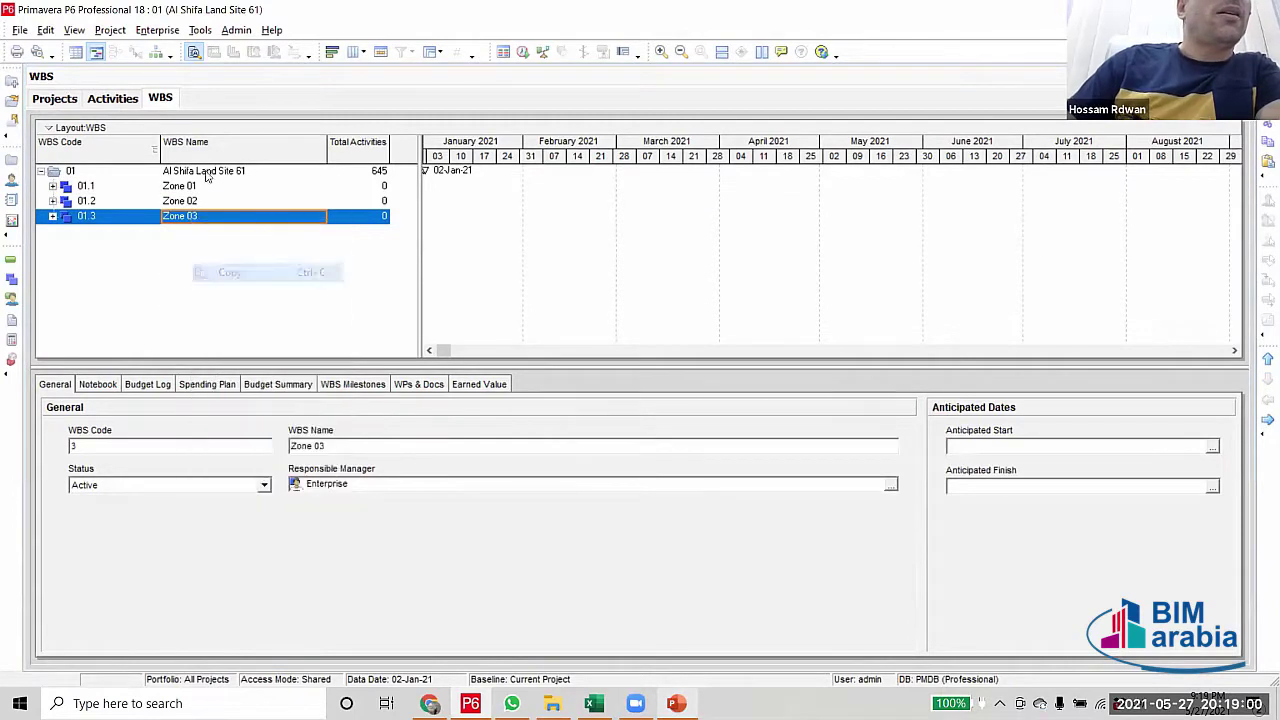
click(207, 171)
right_click(207, 171)
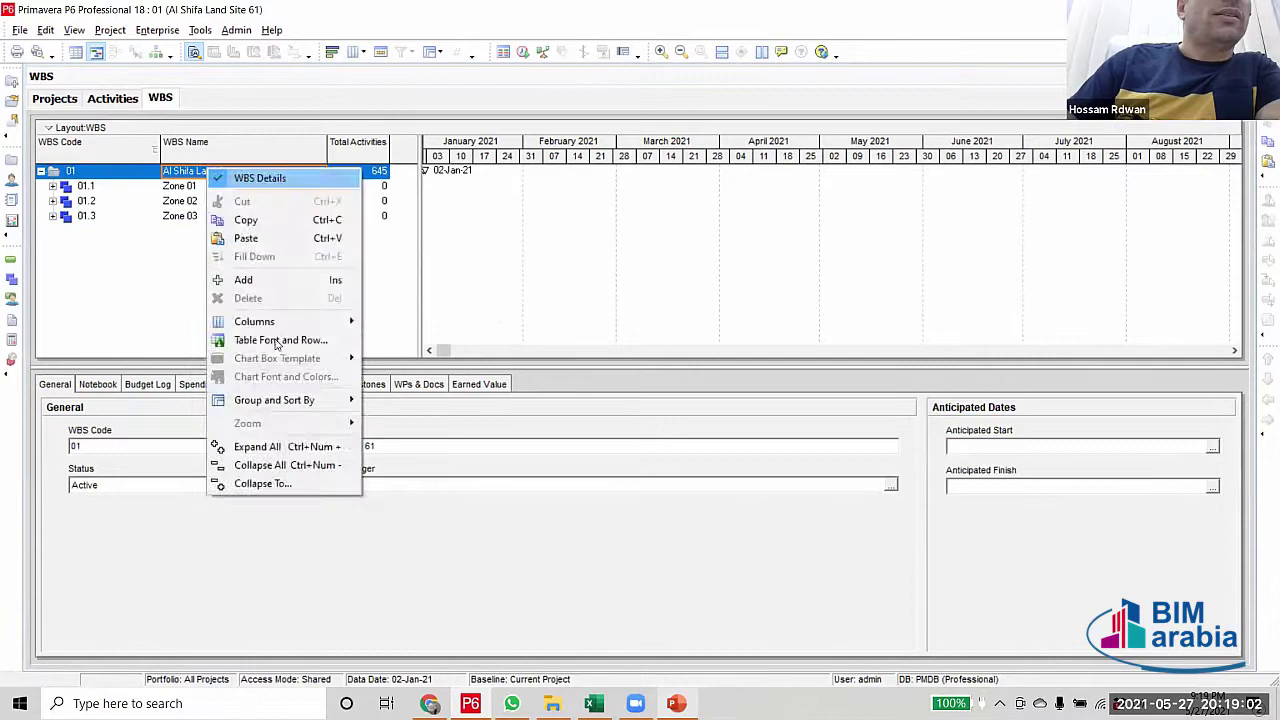
click(281, 240)
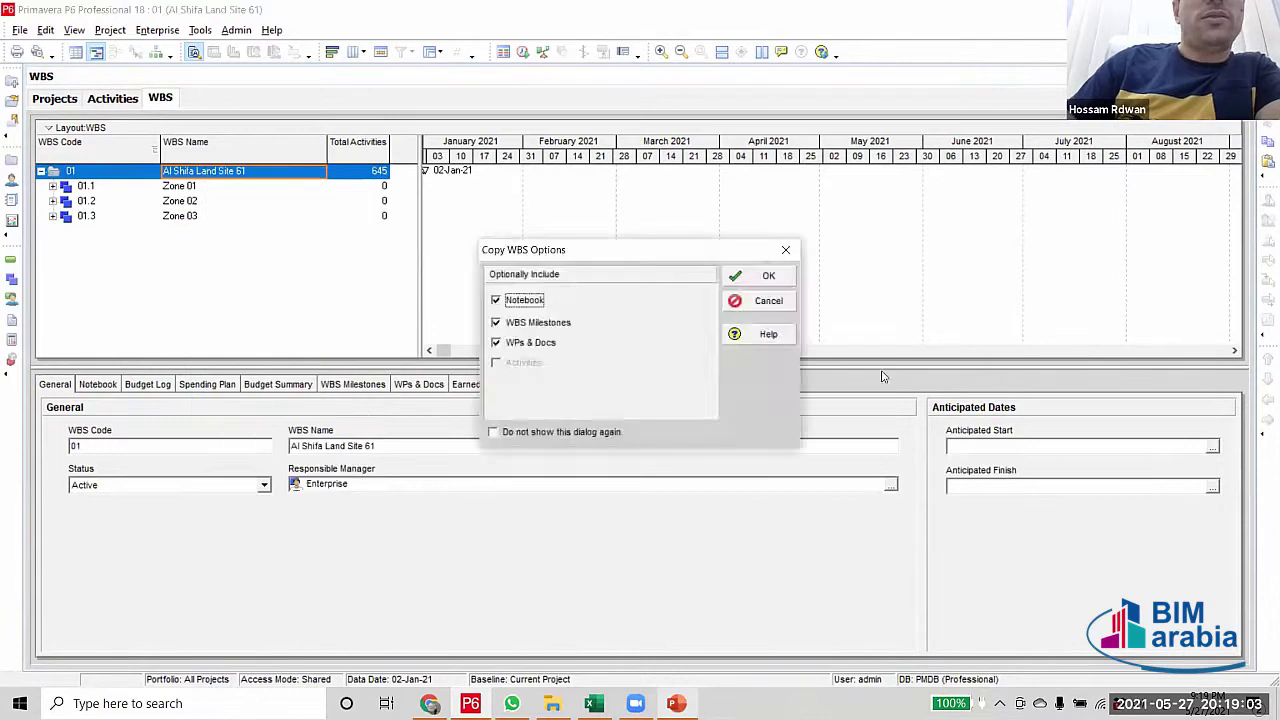
click(767, 276)
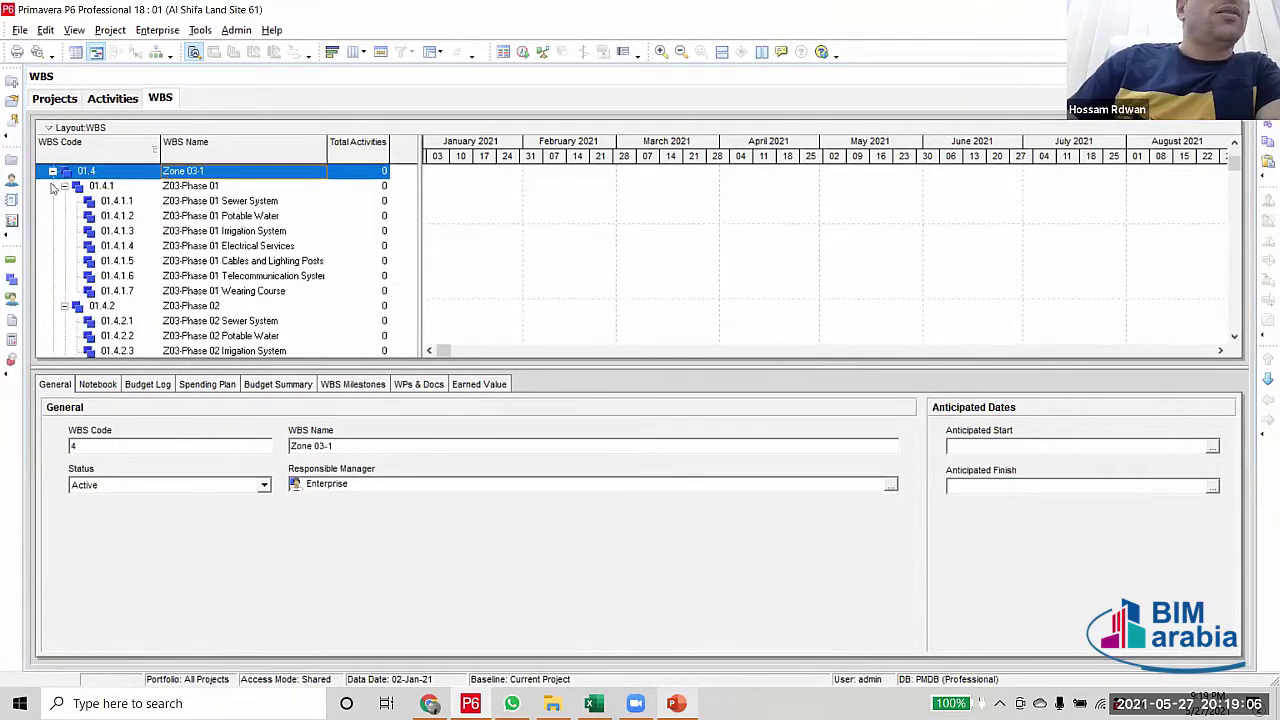
Collapse the pasted zone 01.4 and move it down below Zone 03
click(52, 172)
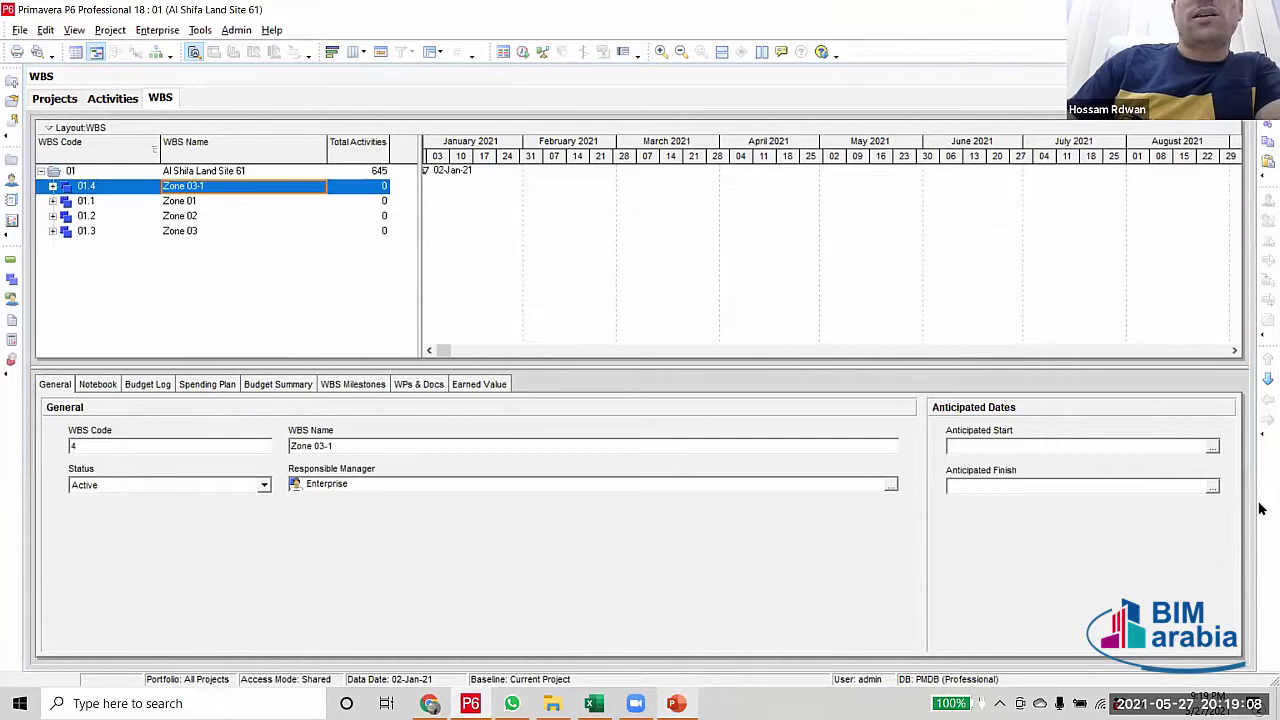
click(1265, 379)
click(1265, 379)
click(1265, 379)
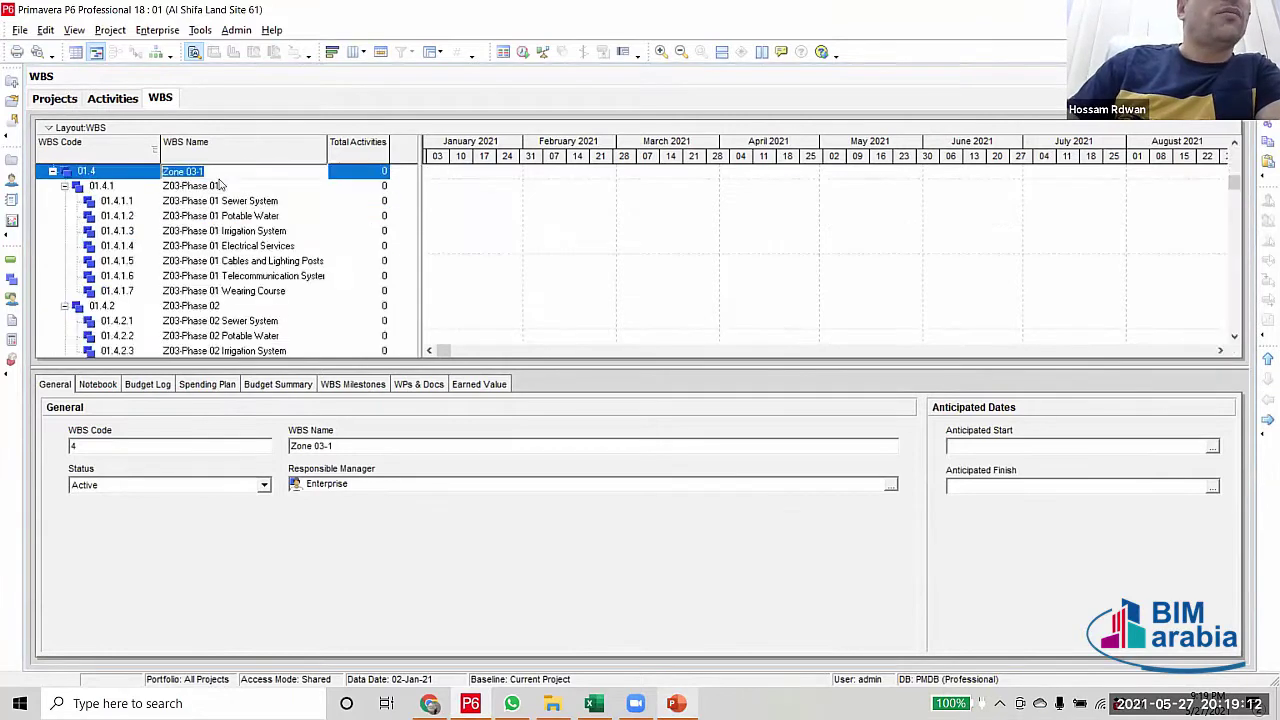
Rename the pasted zone element 01.4 as "Zone 04"
click(222, 172)
key(BackSpace)
key(BackSpace)
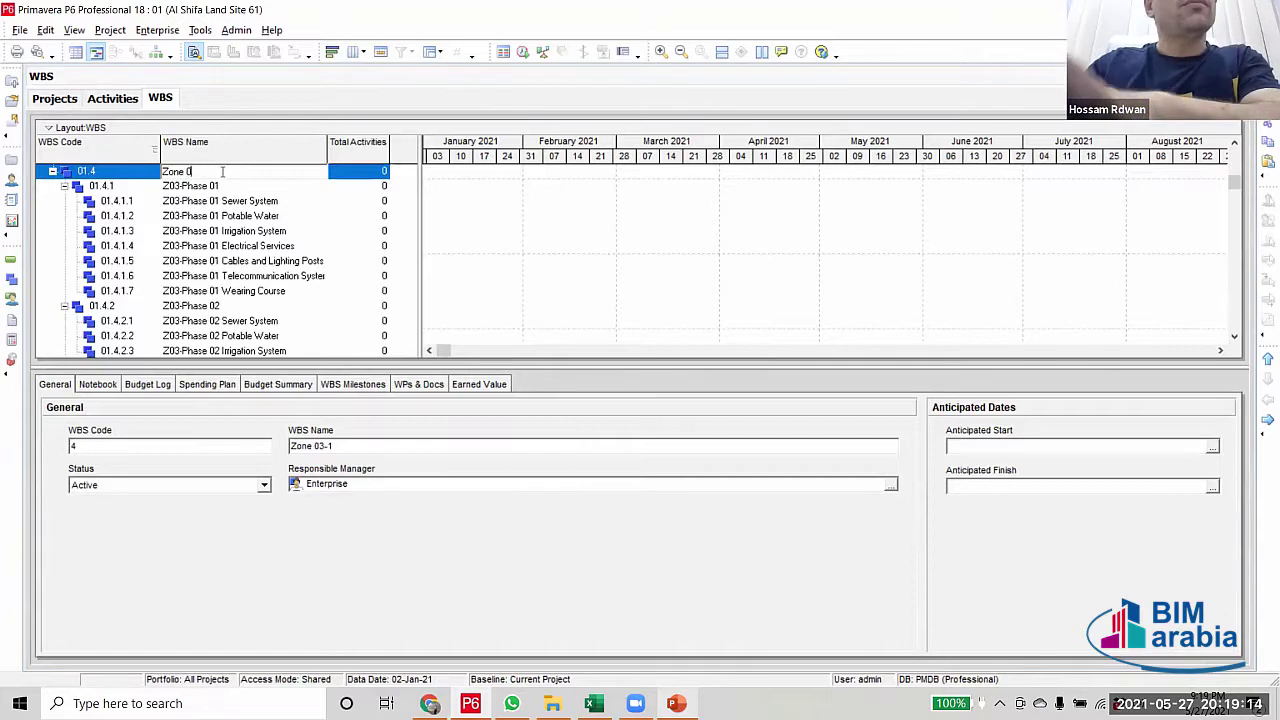
text(4)
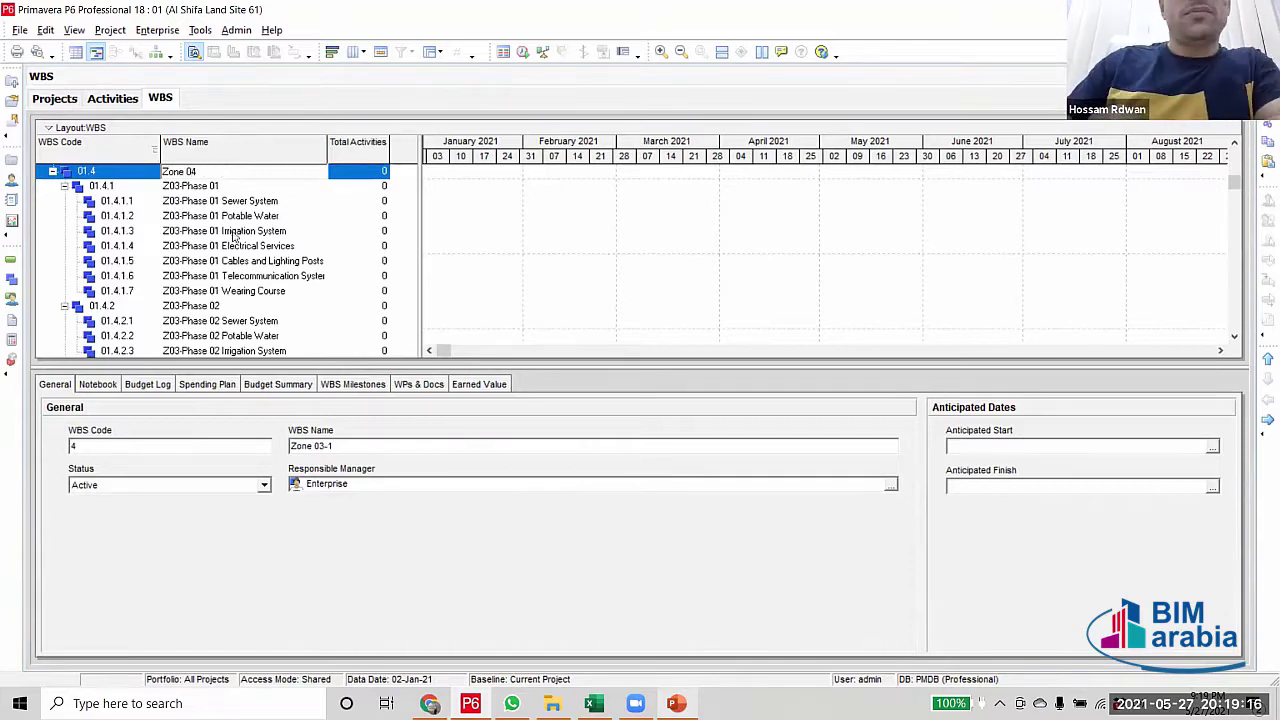
key(Return)
scroll(189, 229, up, 2)
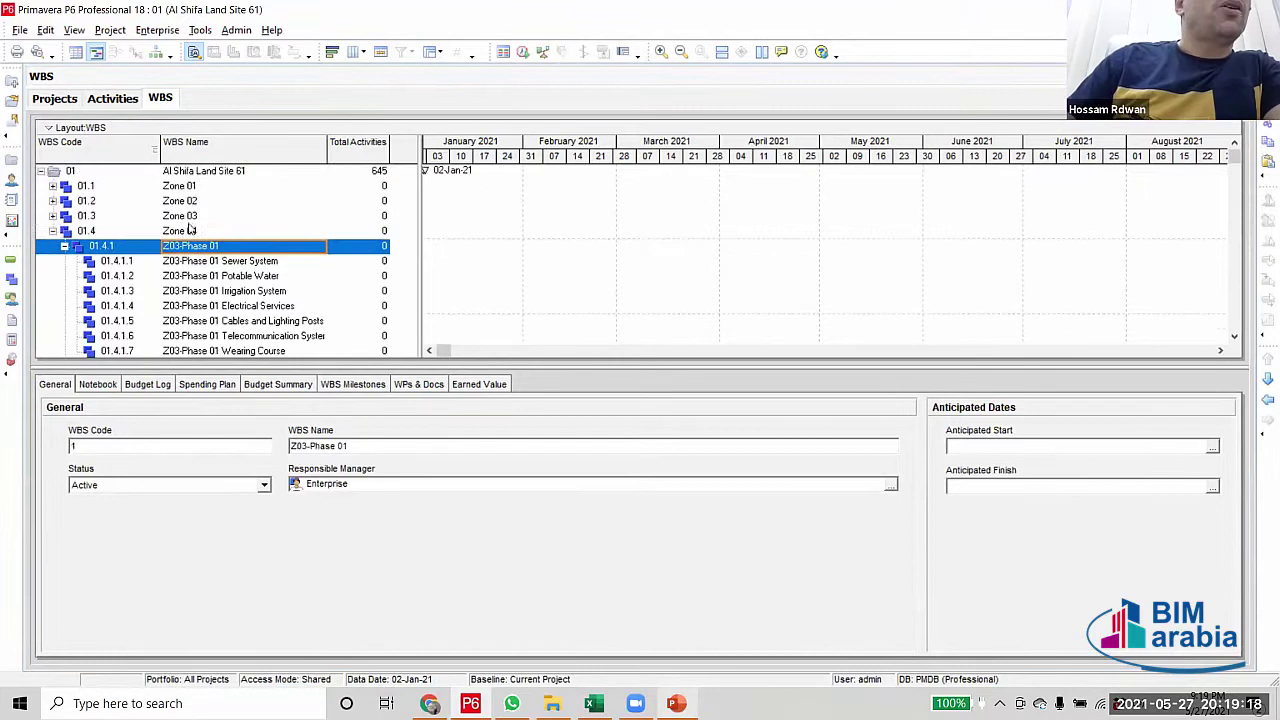
Replace the prefix Z03 with Z04 one by one in all phase and system names under Zone 04
click(189, 230)
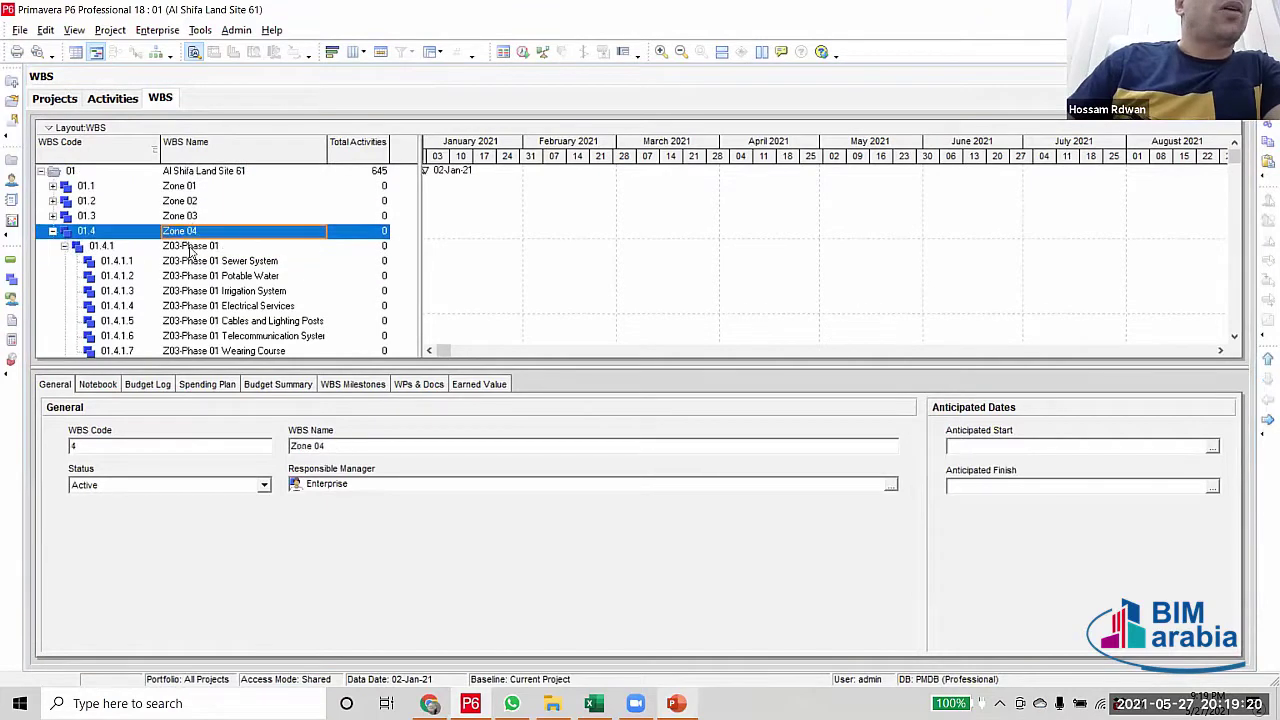
click(180, 247)
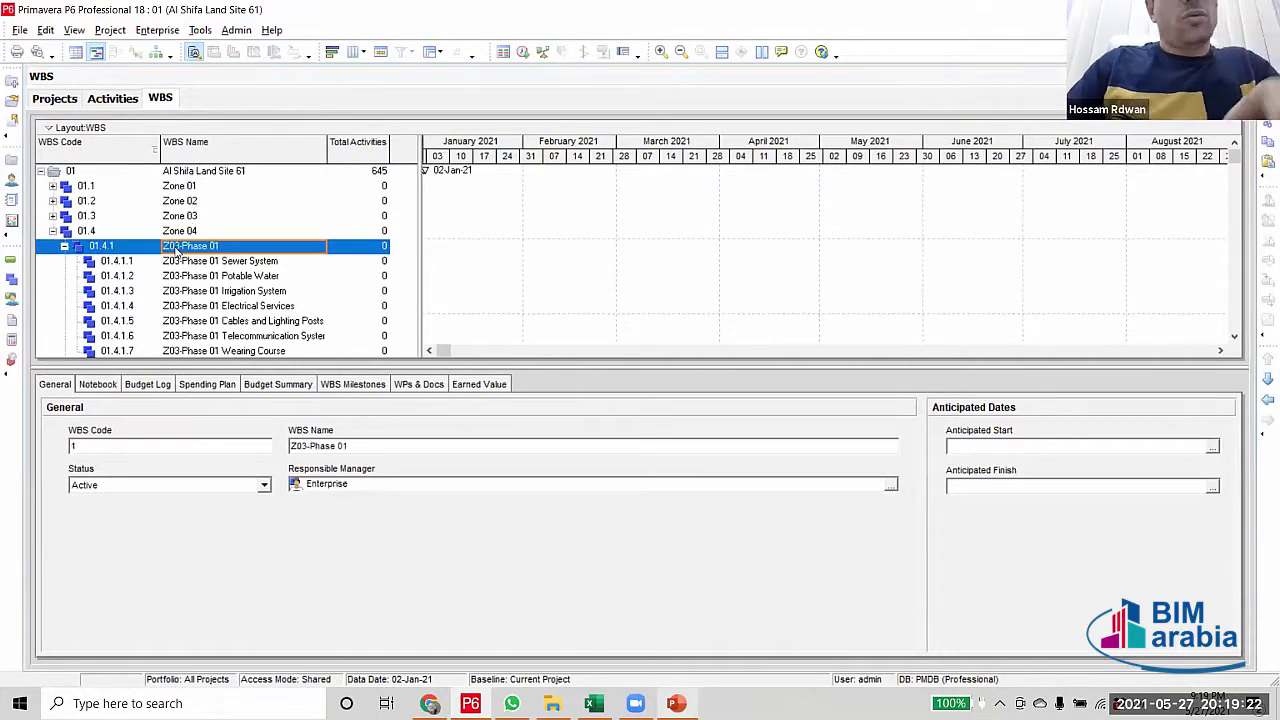
key(ctrl+h)
click(608, 228)
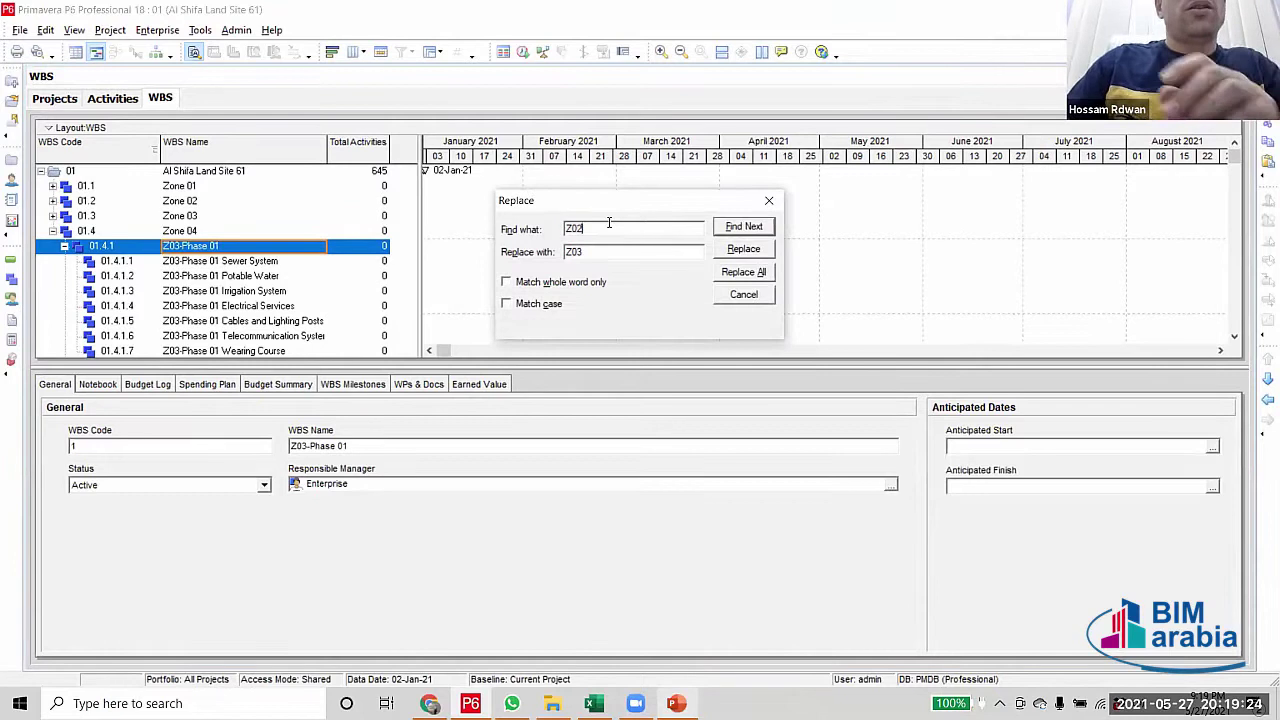
key(BackSpace)
text(3)
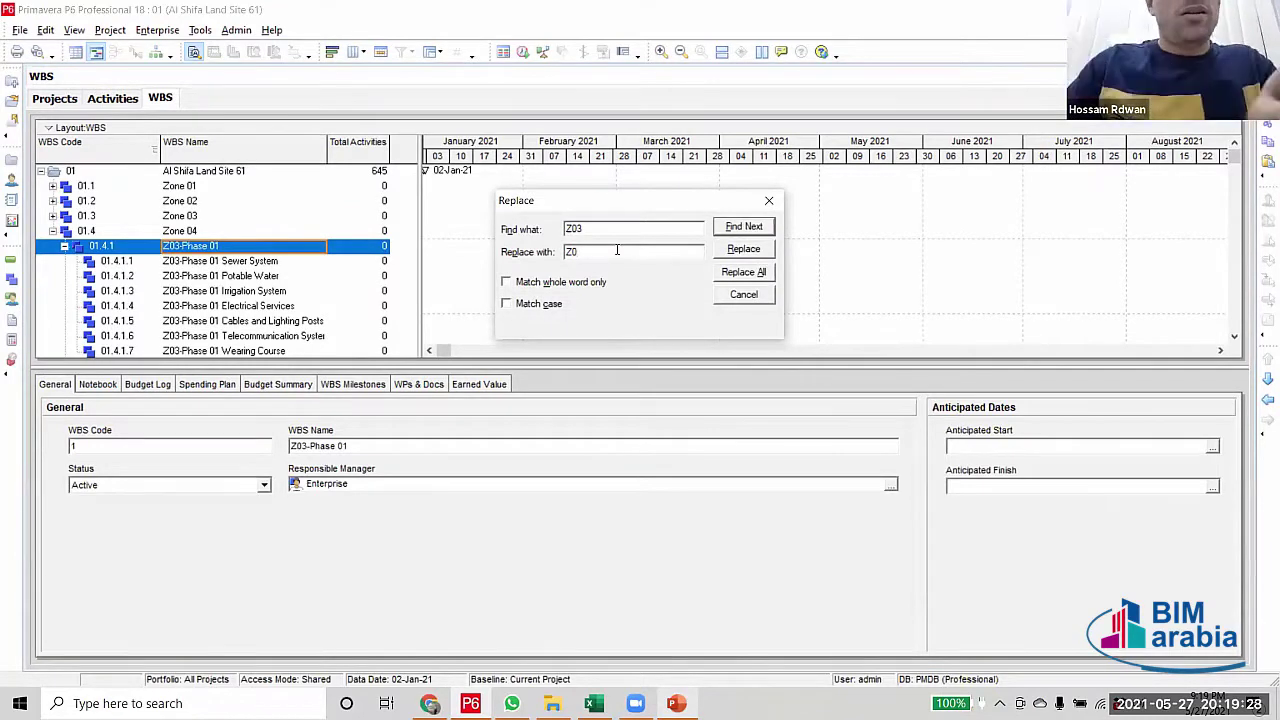
text(4)
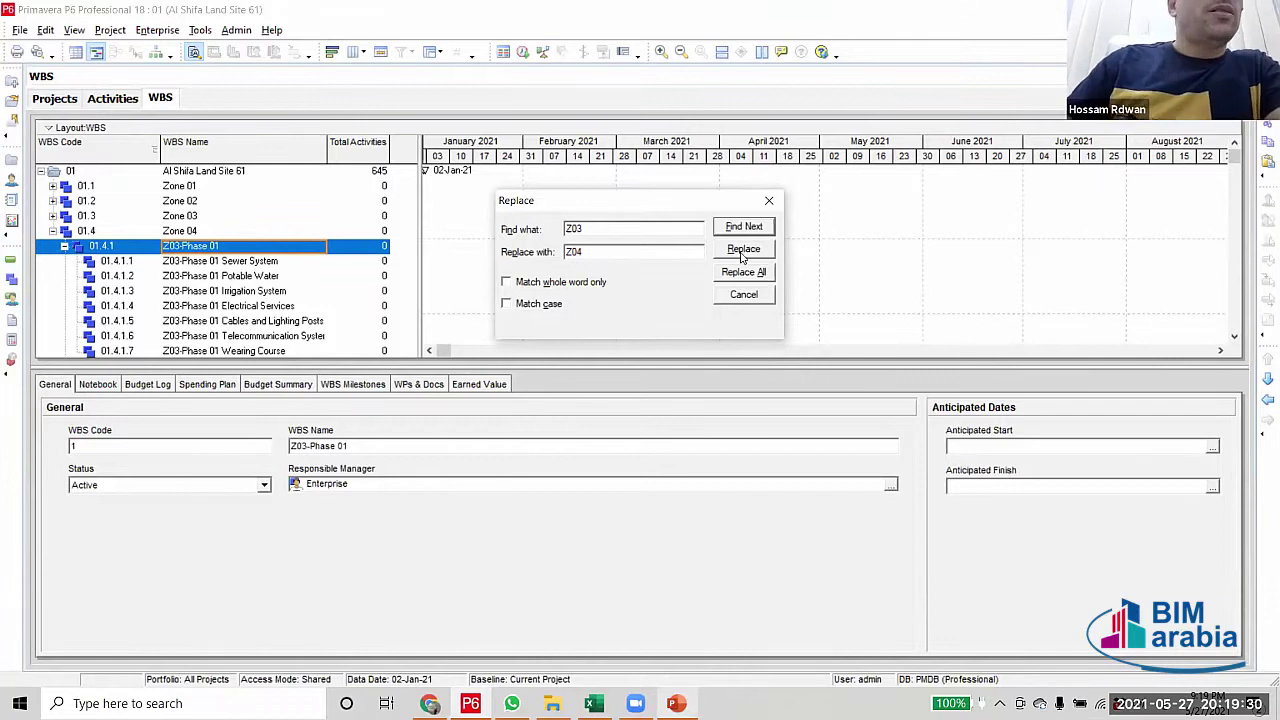
click(741, 256)
click(741, 256)
click(741, 256)
click(741, 256)
click(741, 256)
click(741, 256)
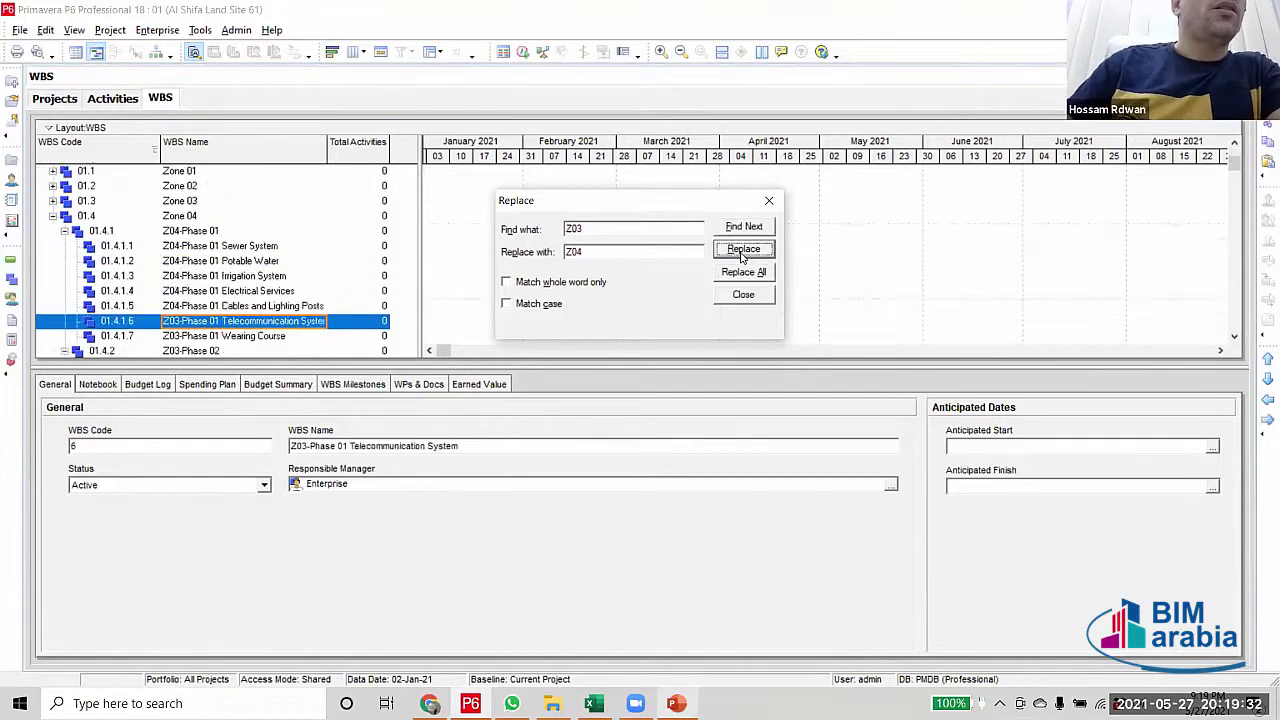
click(741, 256)
click(741, 256)
click(741, 256)
click(741, 256)
click(741, 256)
click(741, 256)
click(741, 256)
click(741, 256)
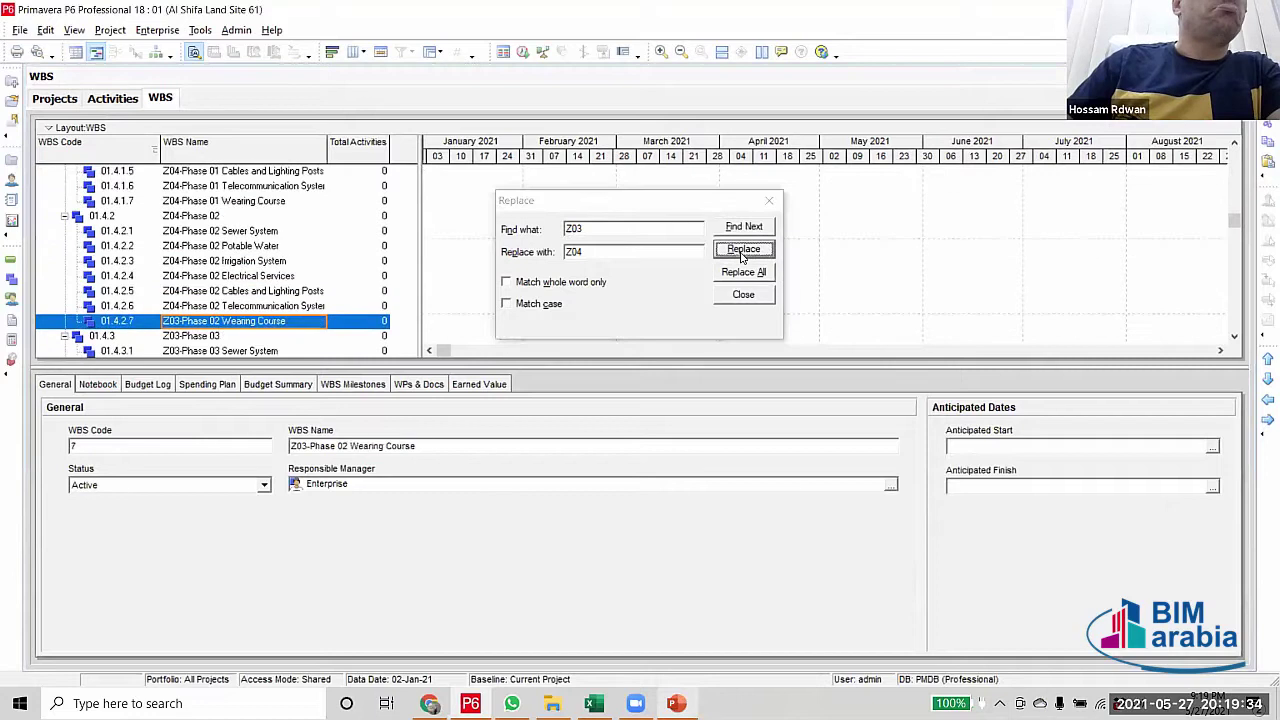
click(741, 256)
click(741, 256)
click(741, 256)
click(741, 256)
click(741, 256)
click(741, 256)
click(741, 256)
click(741, 256)
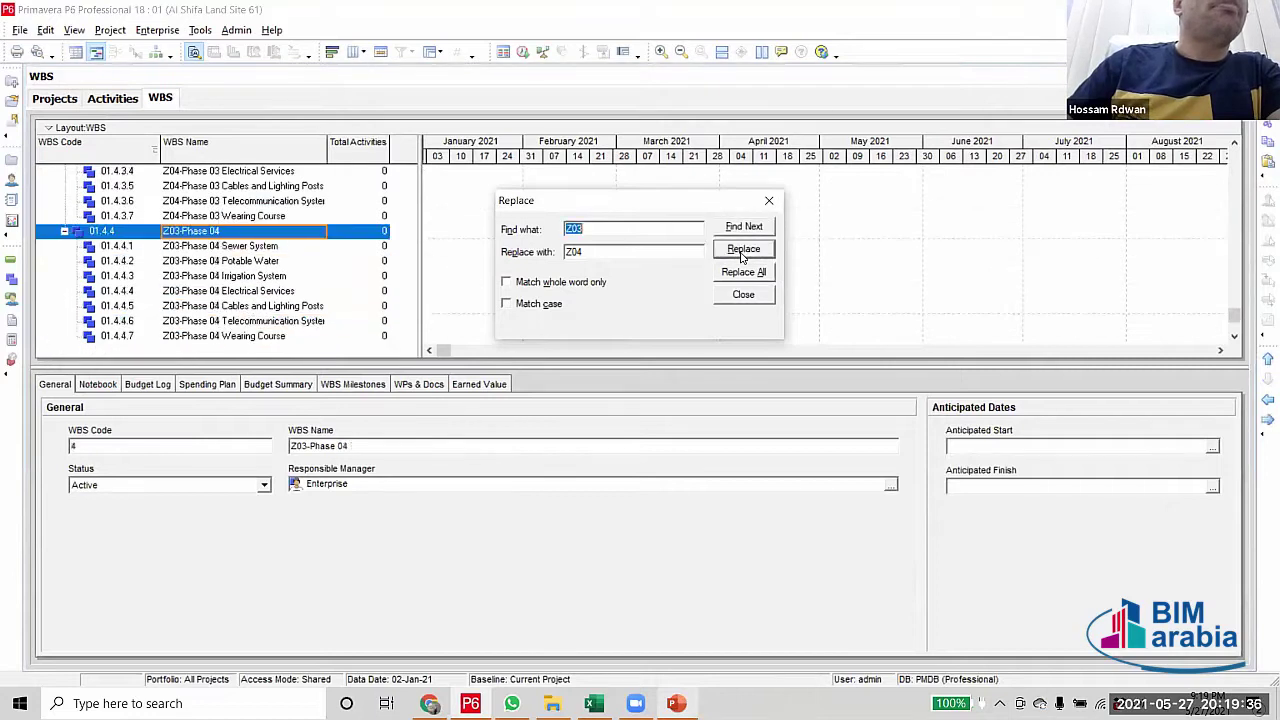
click(741, 256)
click(741, 256)
click(741, 256)
click(741, 256)
click(741, 256)
click(741, 256)
click(741, 256)
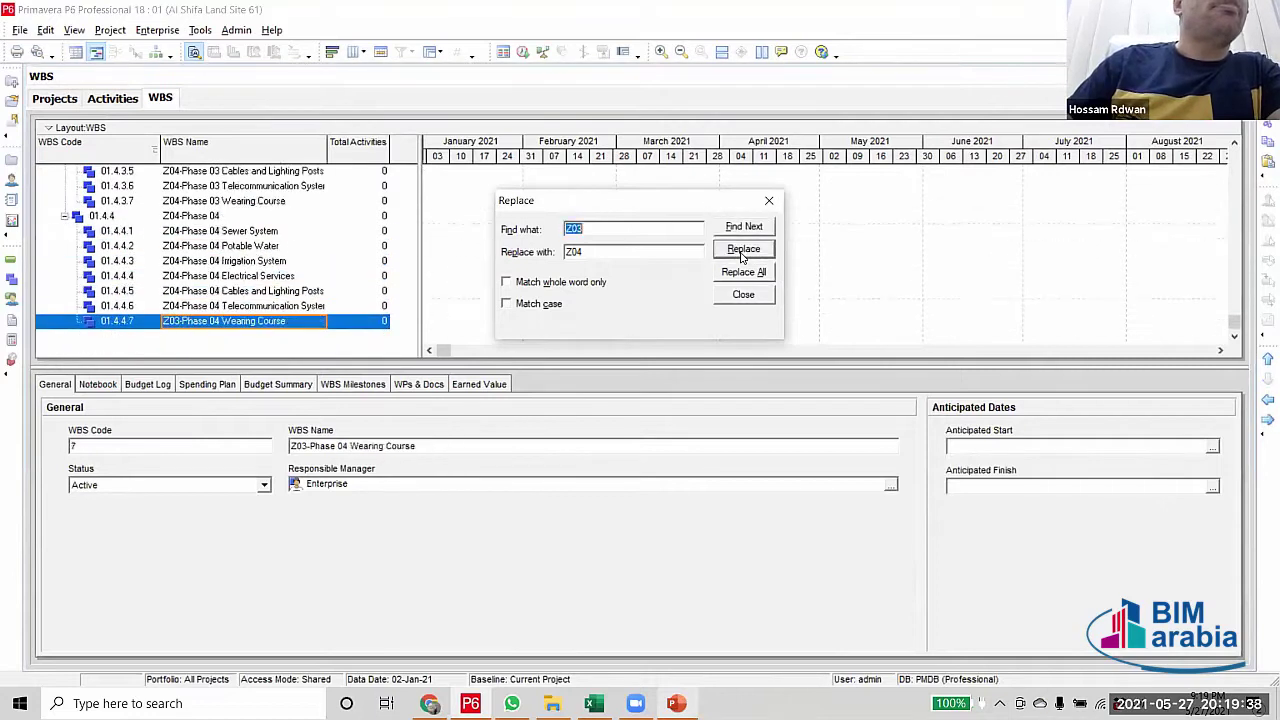
click(741, 256)
click(769, 200)
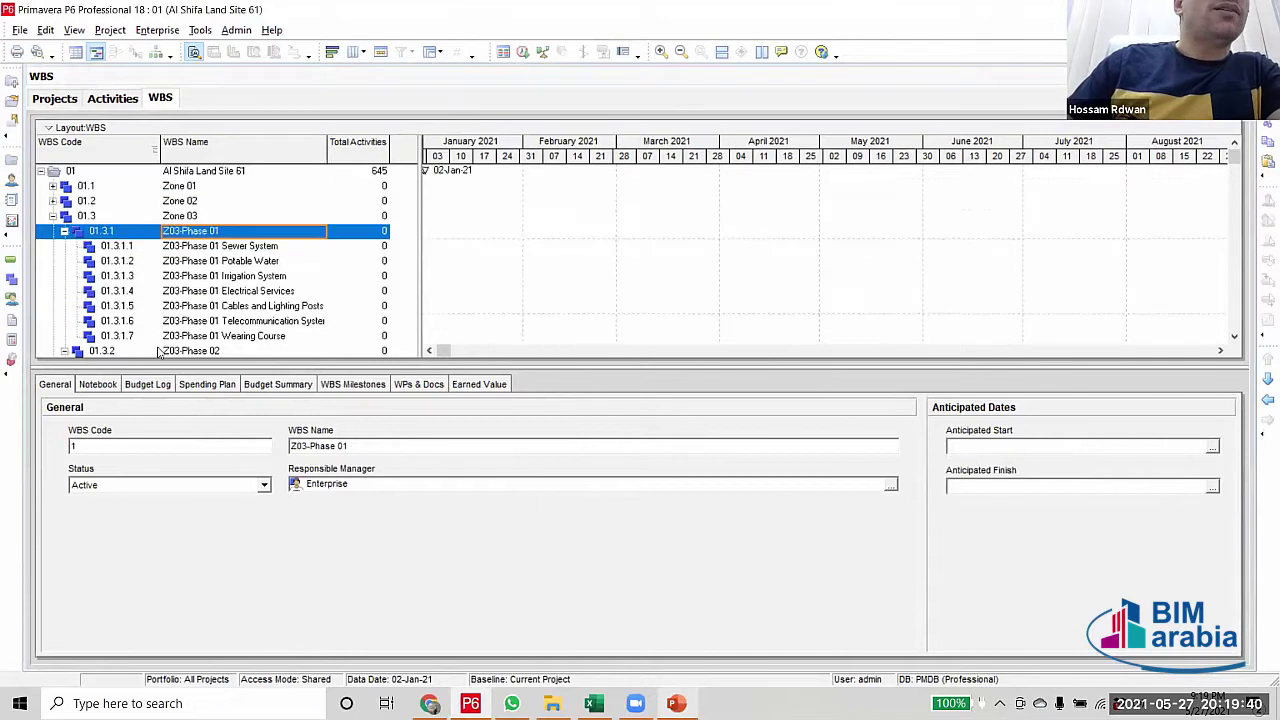
Collapse the Zone 03 and Zone 04 branches so only the four zones show under the project
click(53, 217)
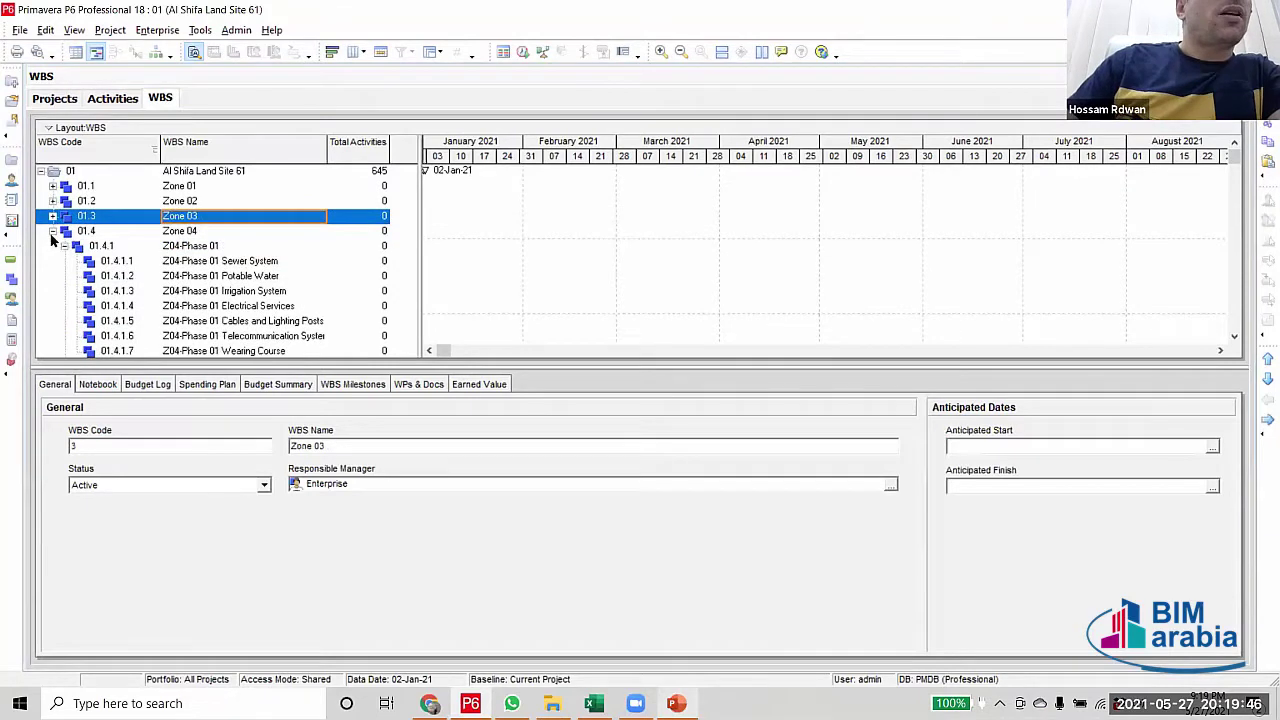
click(53, 231)
click(190, 219)
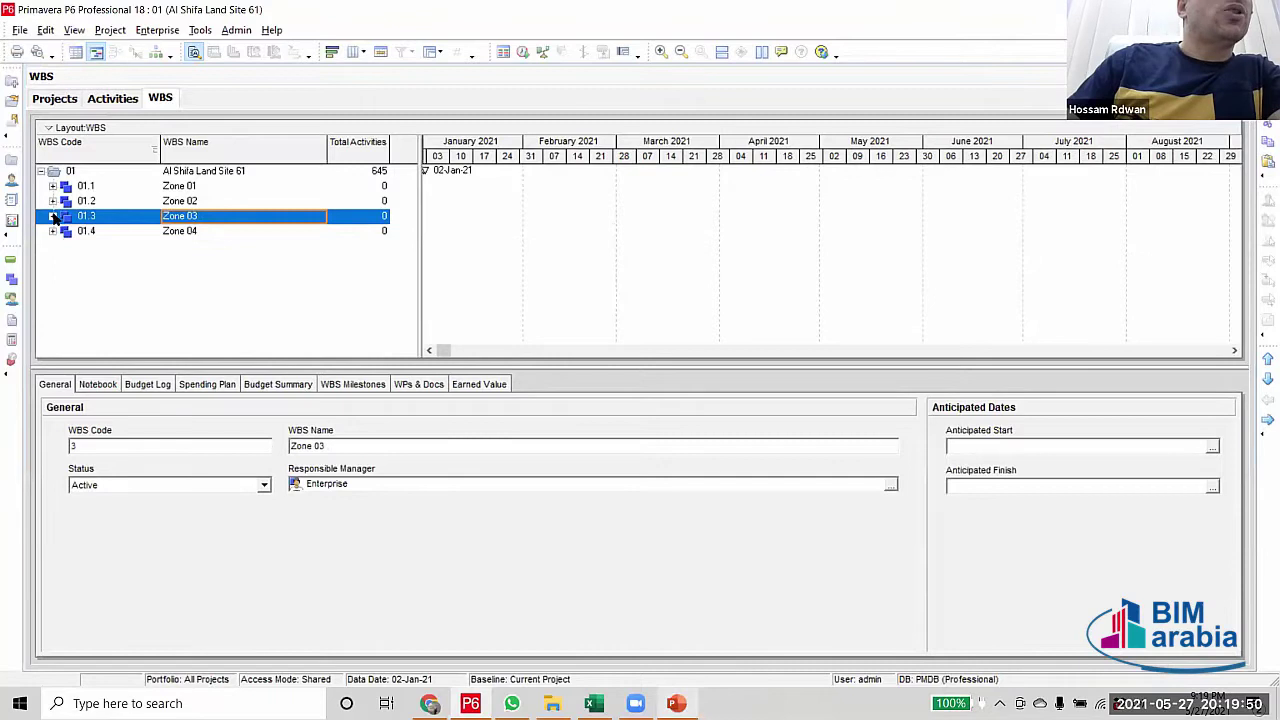
Expand Zone 03, collapse its Phases 01 to 03, and delete the Z03-Phase 04 branch
click(53, 216)
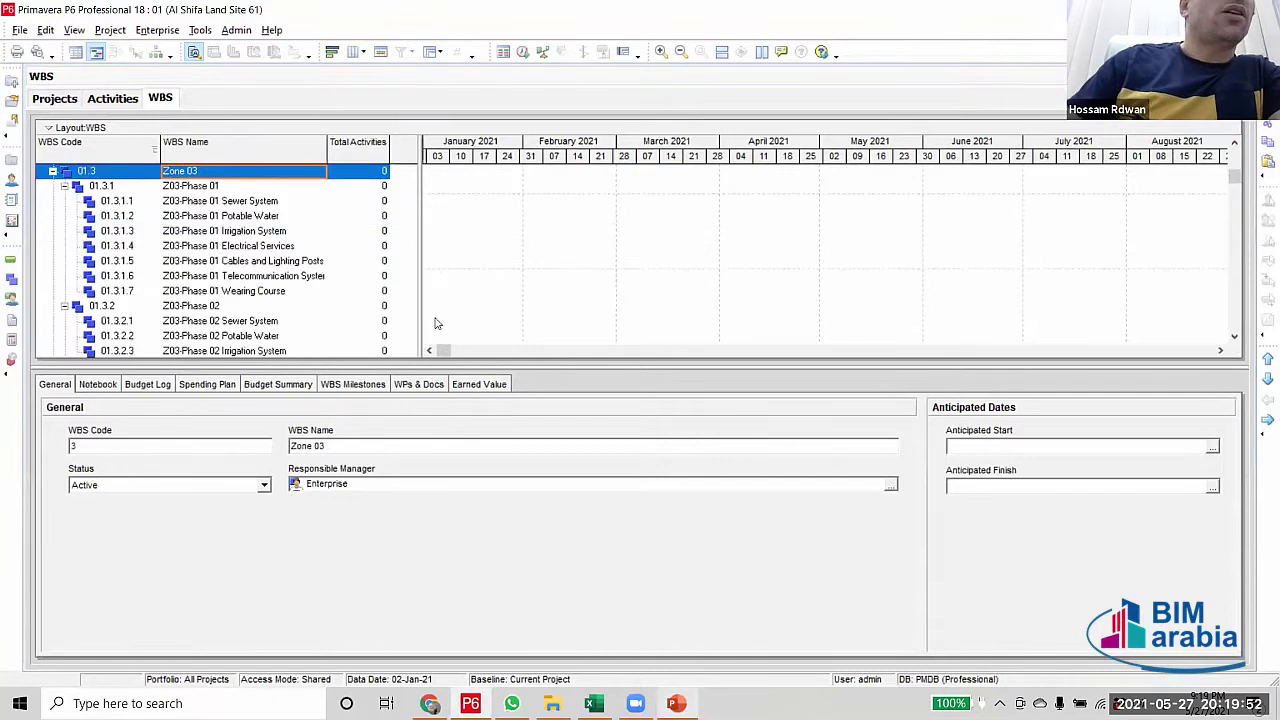
click(64, 188)
click(63, 201)
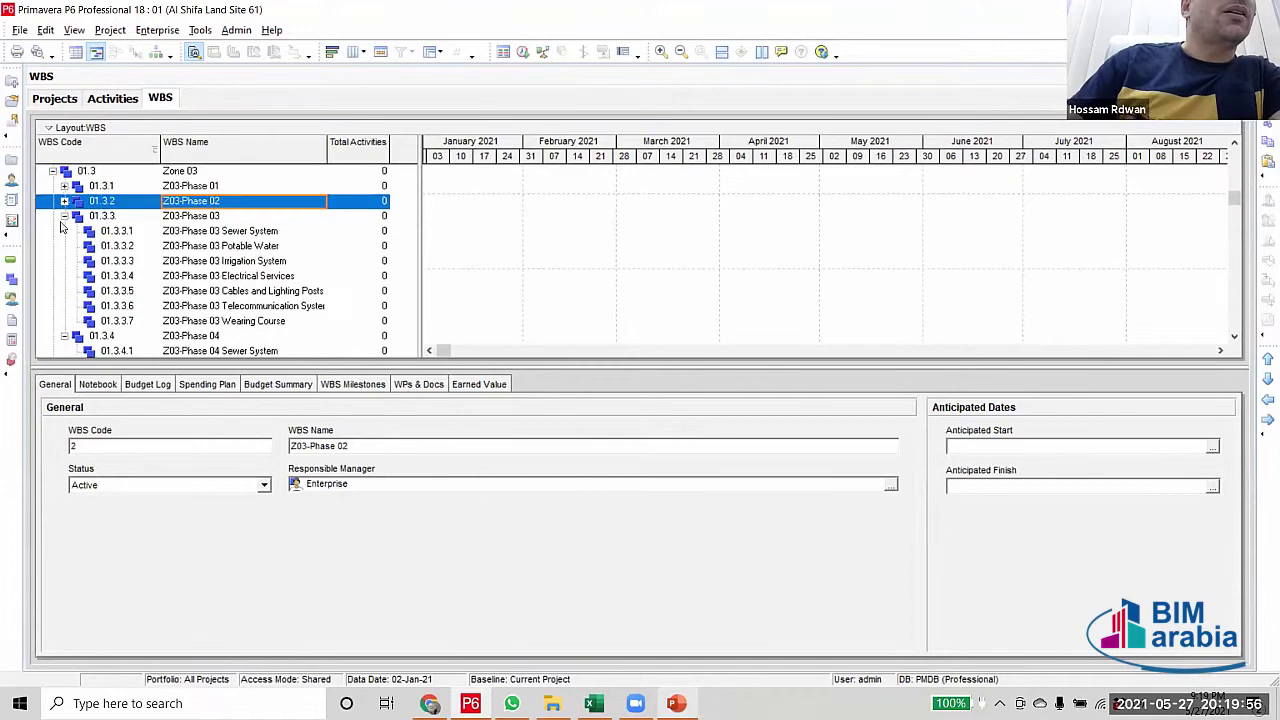
click(64, 216)
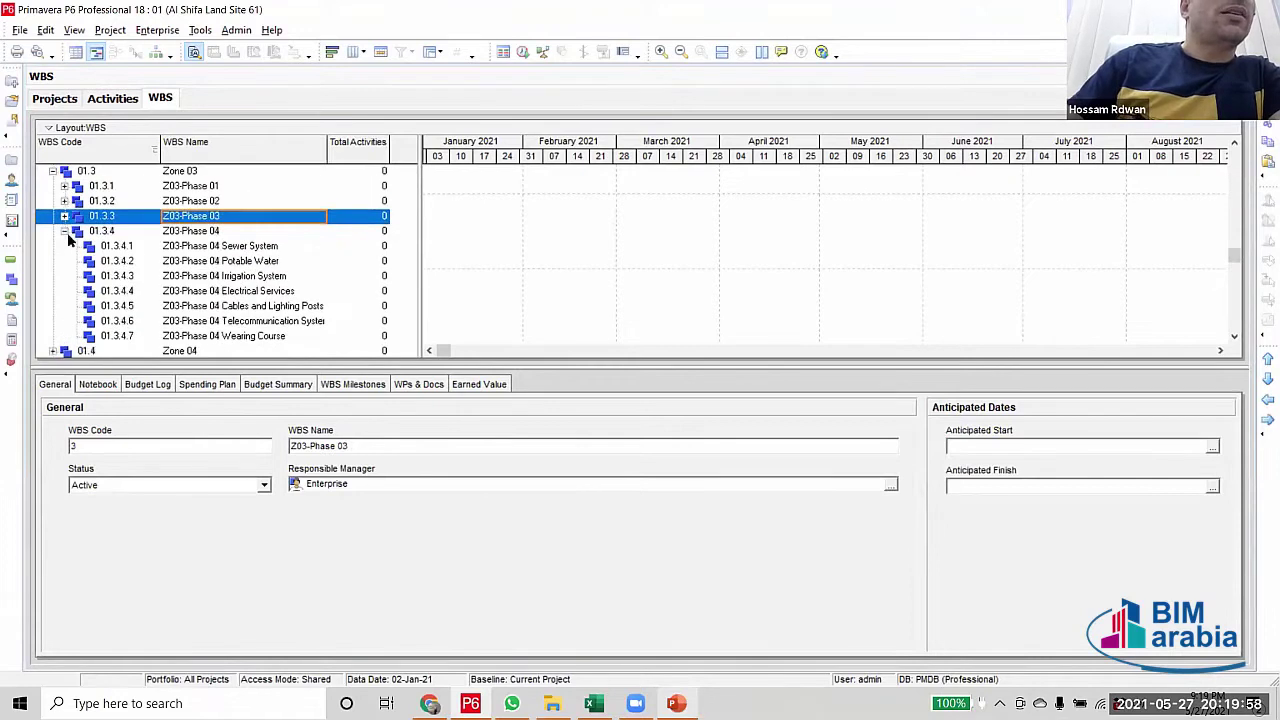
click(189, 233)
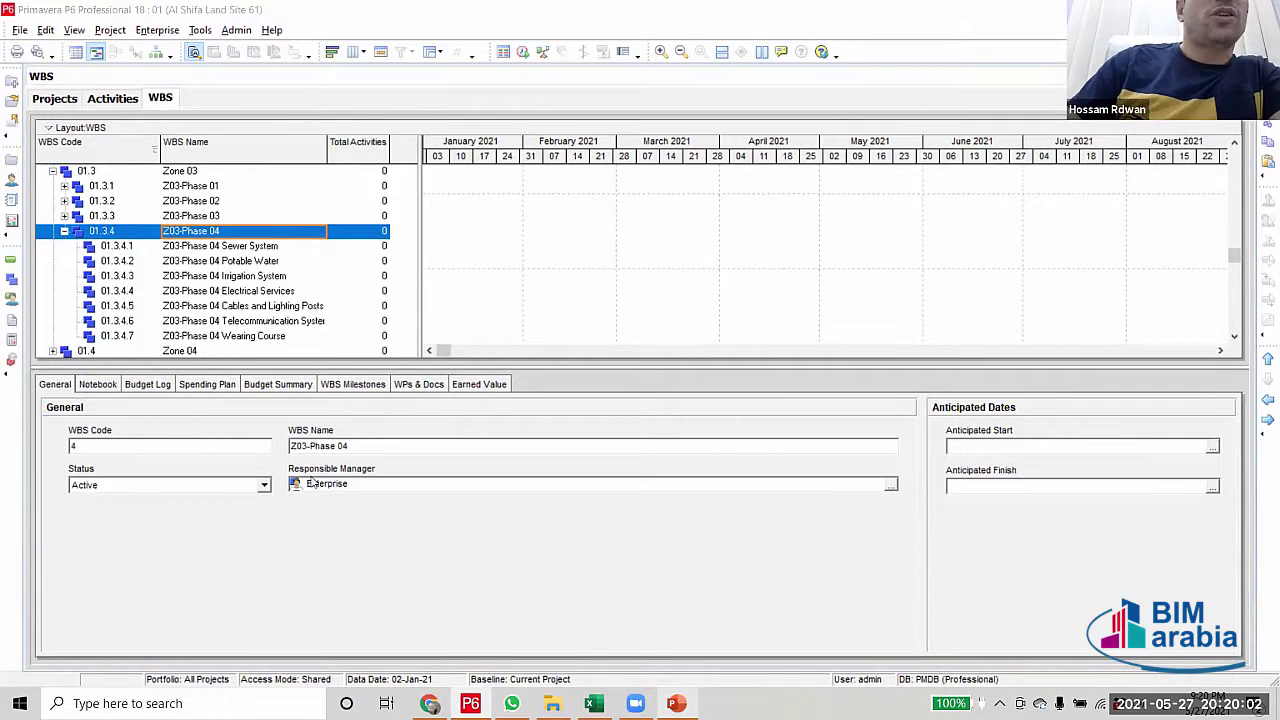
key(Delete)
click(598, 381)
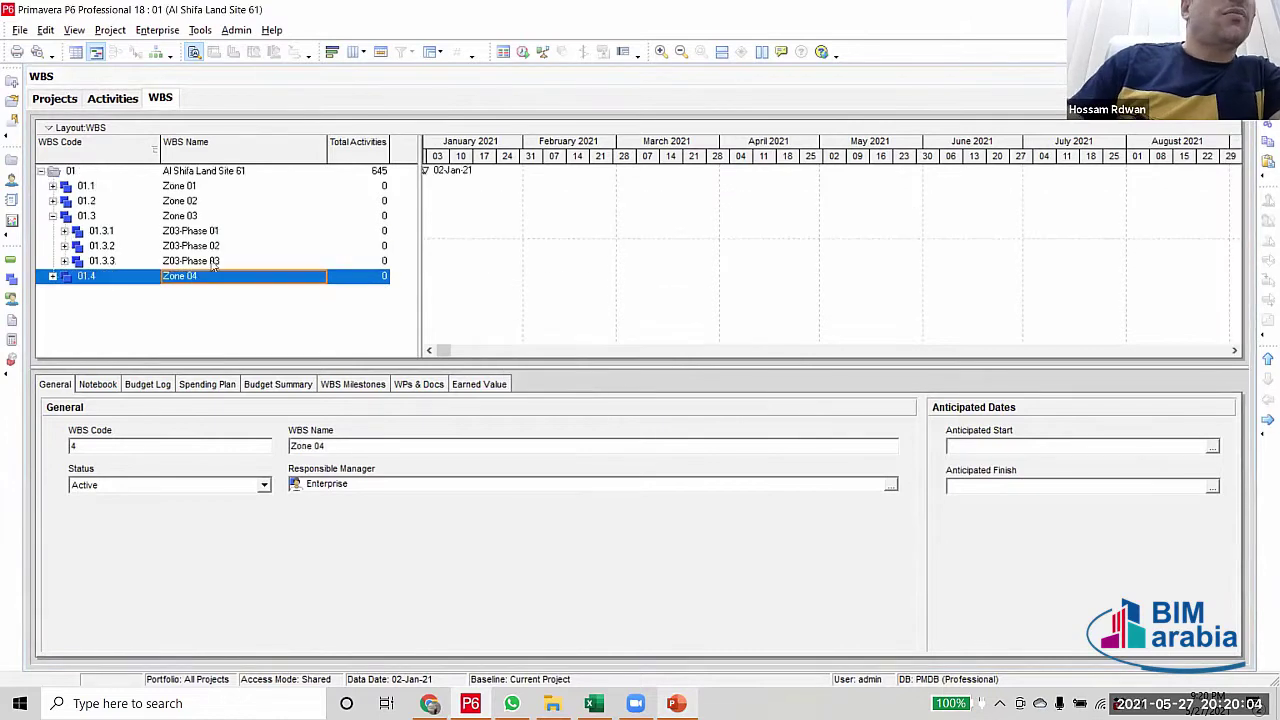
key(Up)
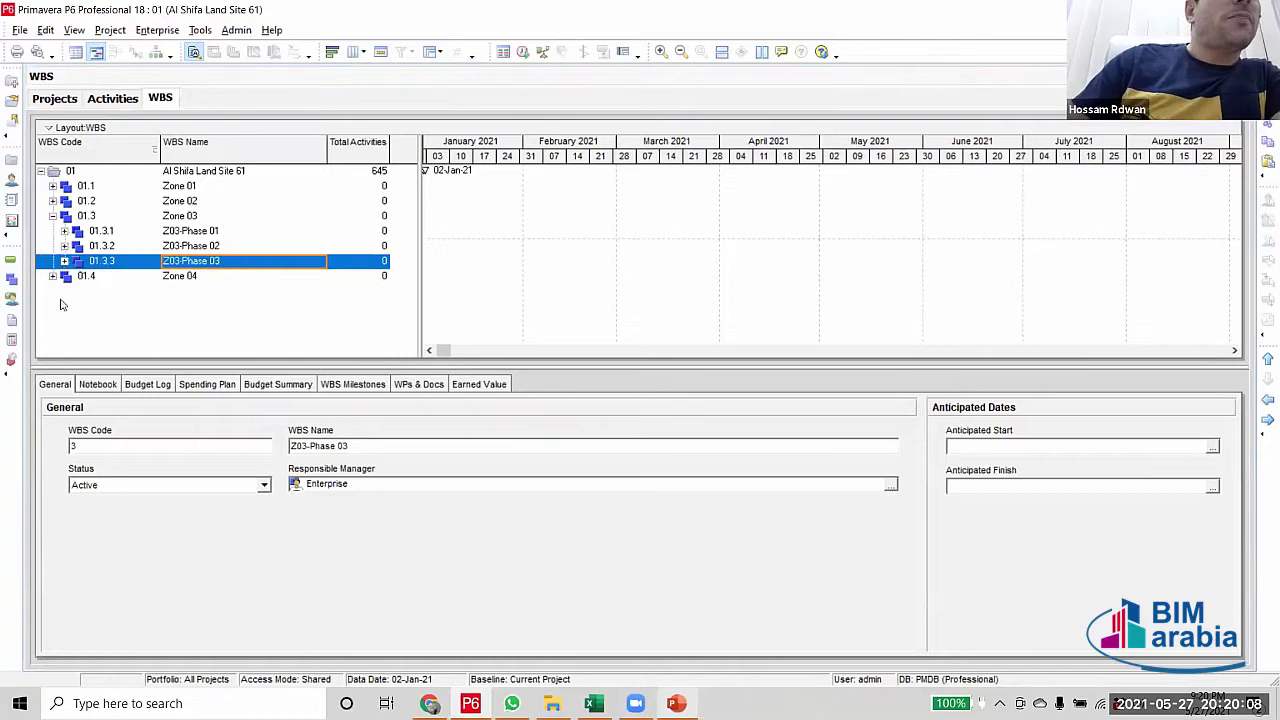
click(213, 231)
click(208, 264)
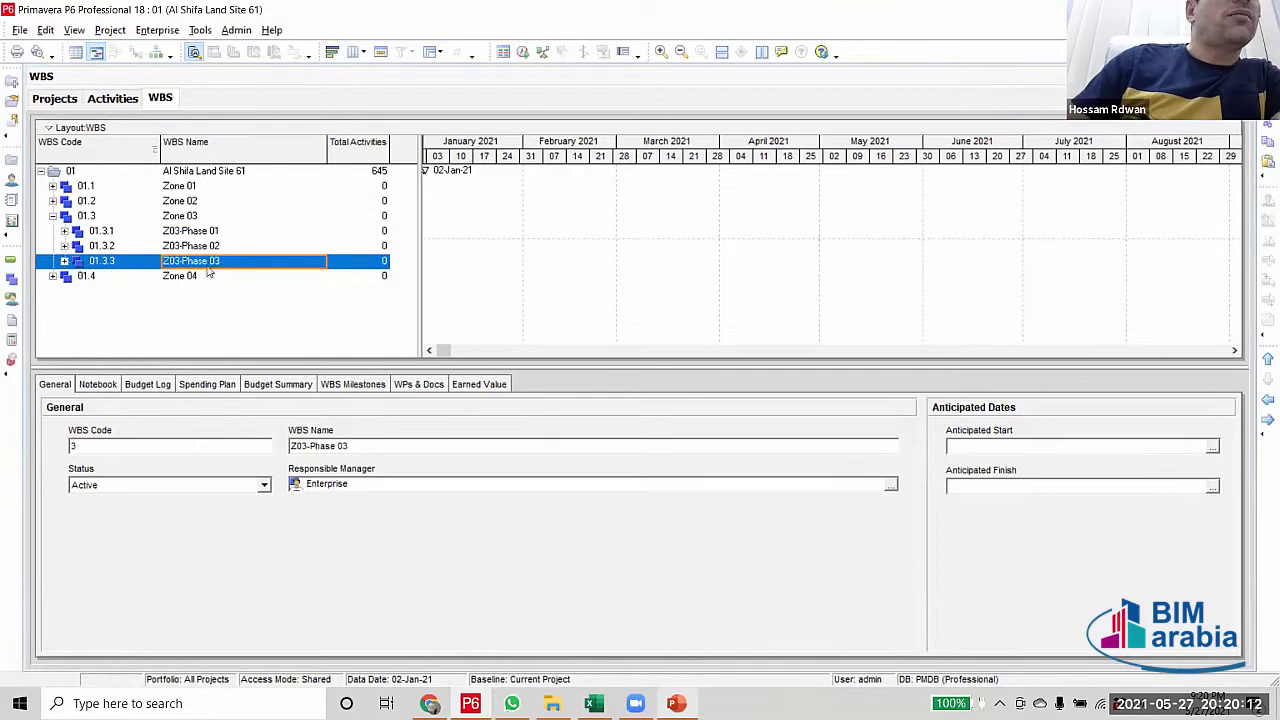
Collapse the project's grouping bands first to WBS Level 2 and finally to WBS Level 3
right_click(203, 174)
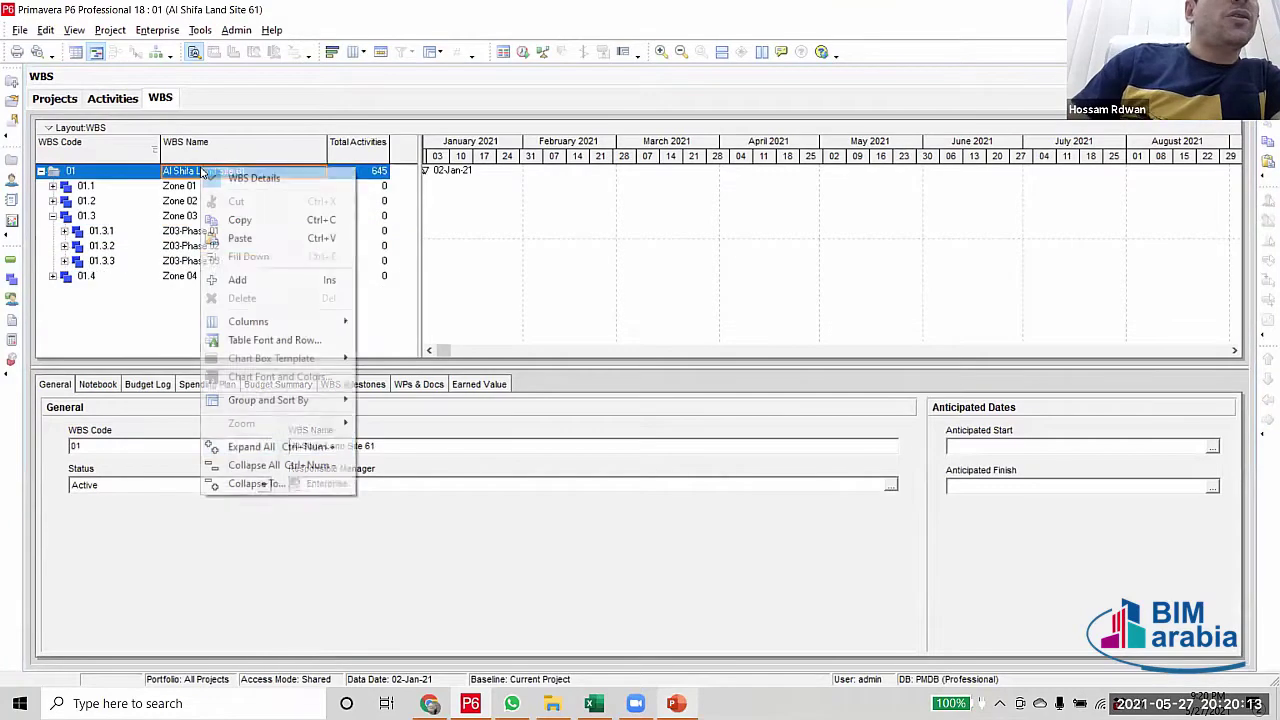
click(282, 486)
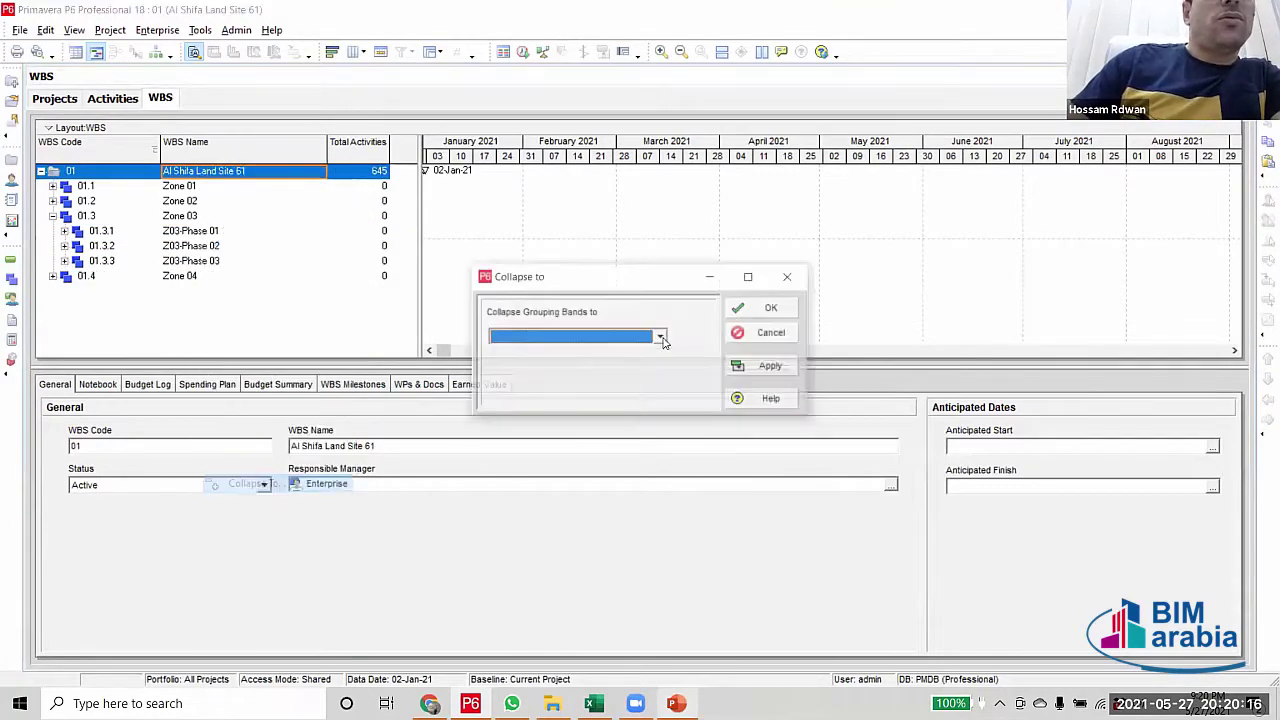
click(661, 337)
click(614, 368)
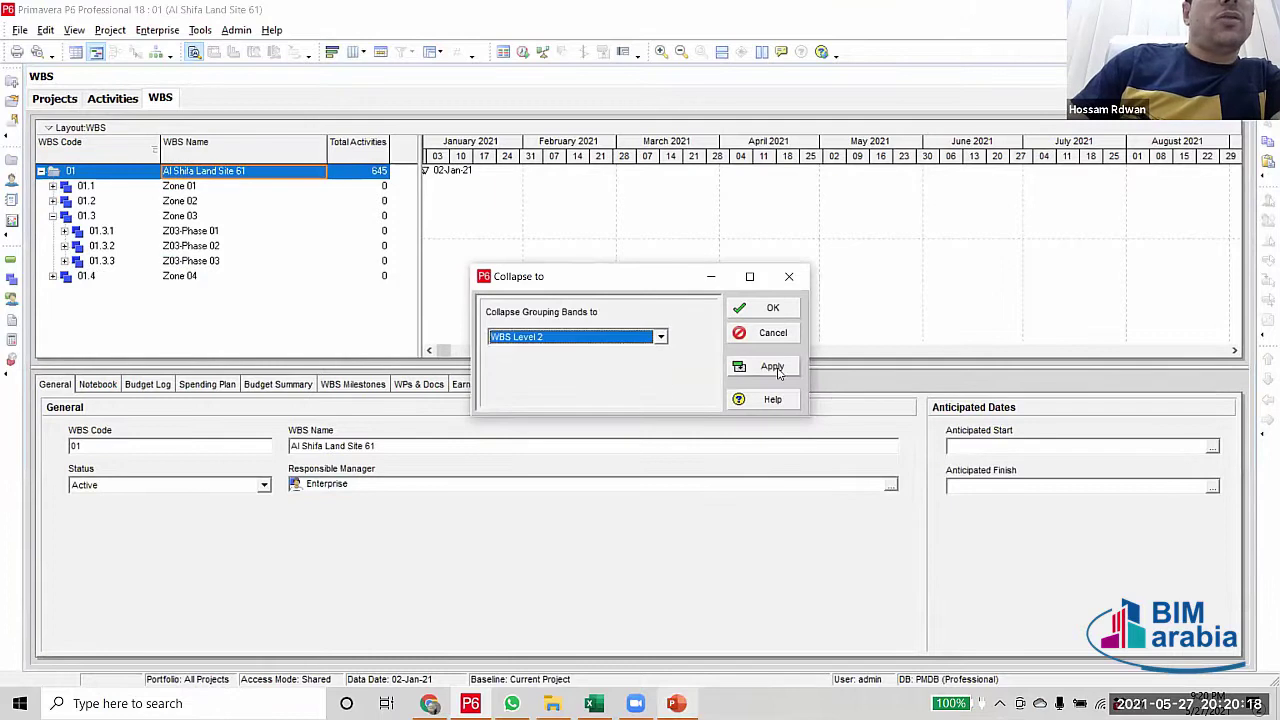
click(755, 368)
click(661, 337)
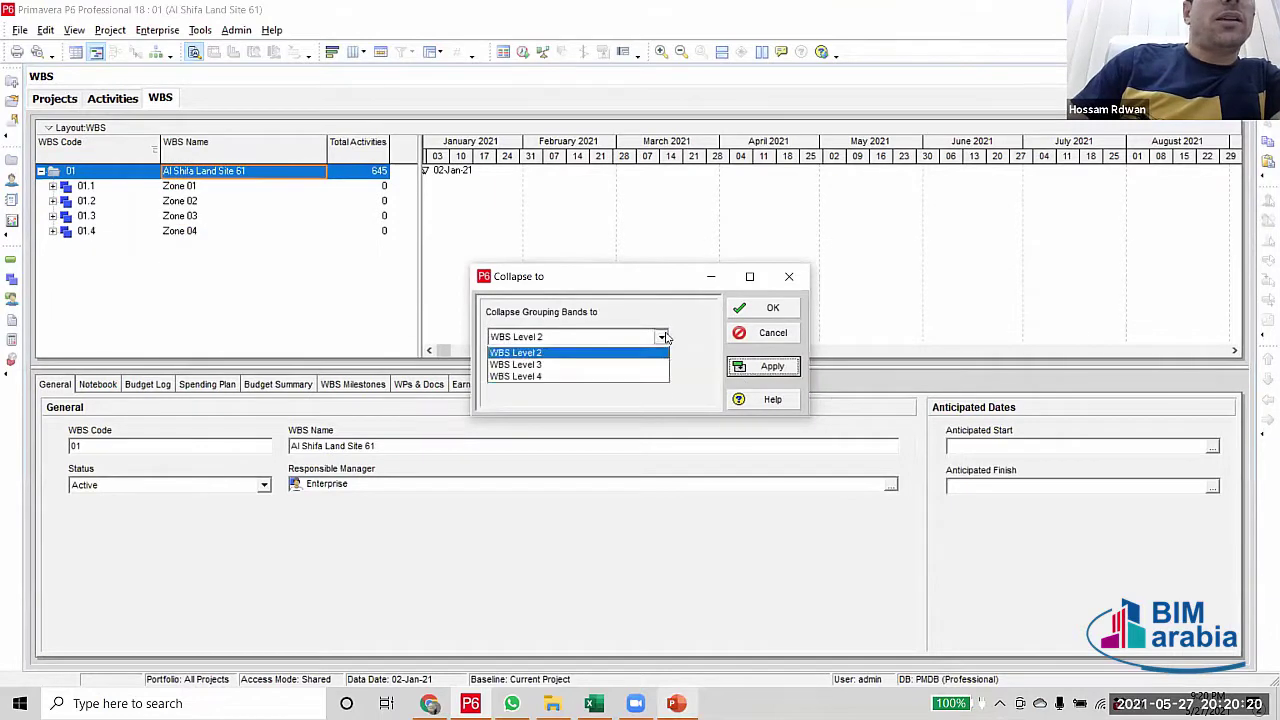
click(575, 377)
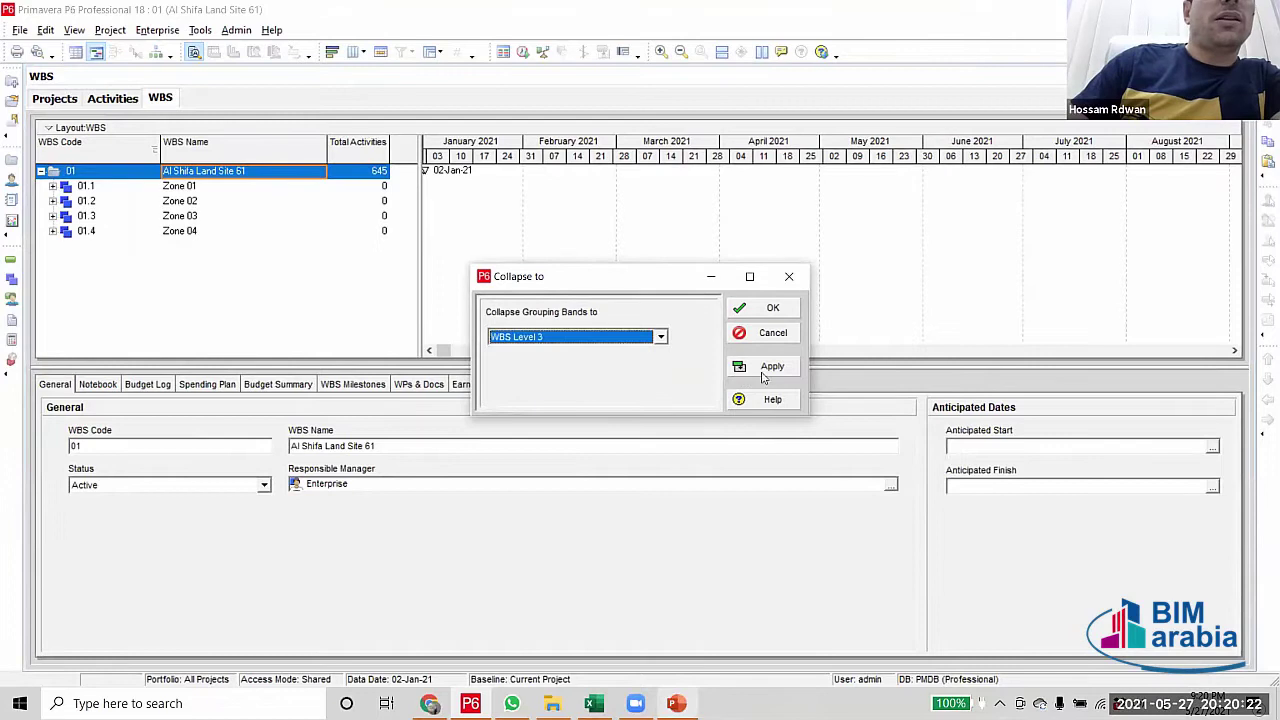
click(772, 368)
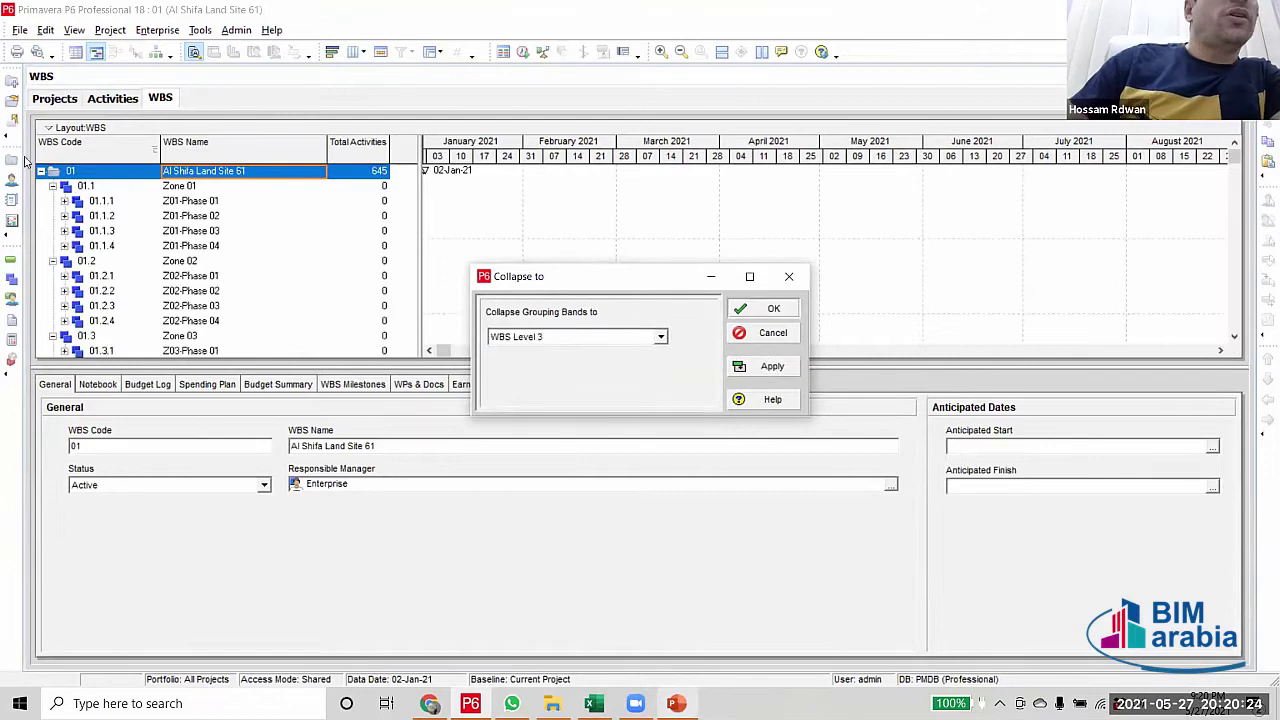
click(773, 308)
Review the phases listed under each zone, from Zone 01 to Zone 04, in the WBS
click(177, 203)
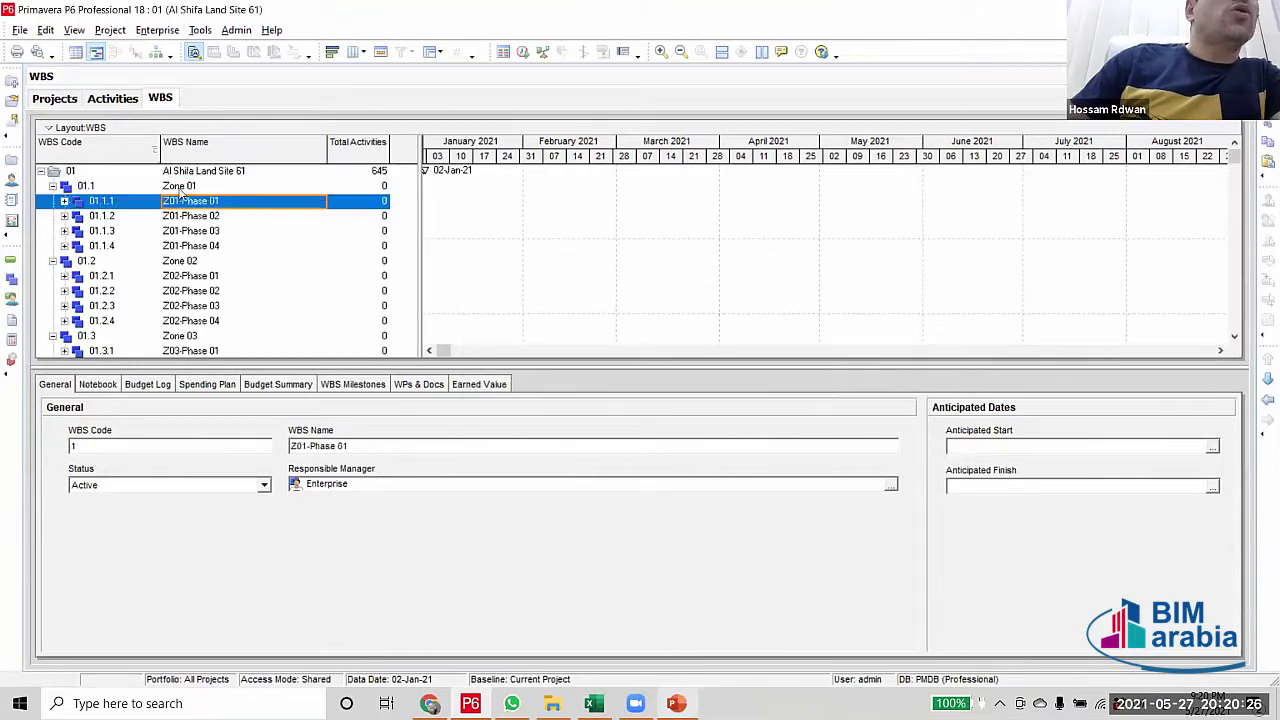
click(213, 248)
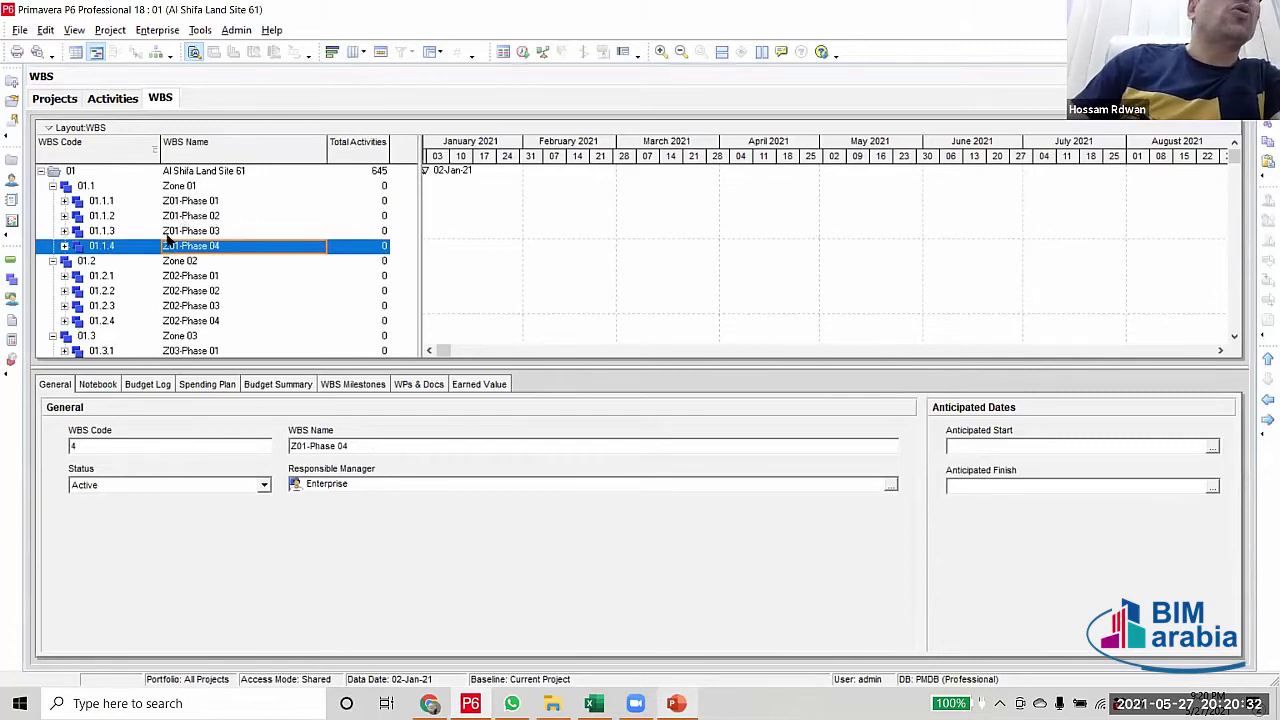
scroll(240, 275, down, 1)
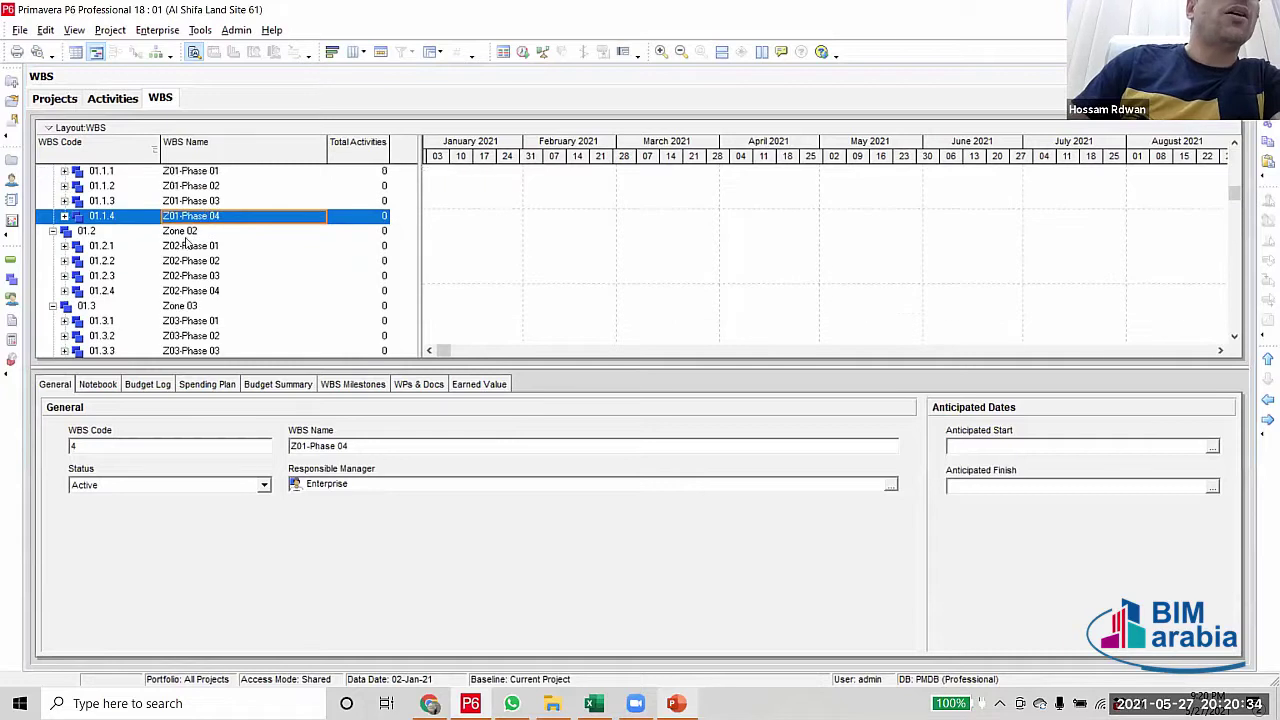
click(186, 233)
scroll(213, 277, down, 1)
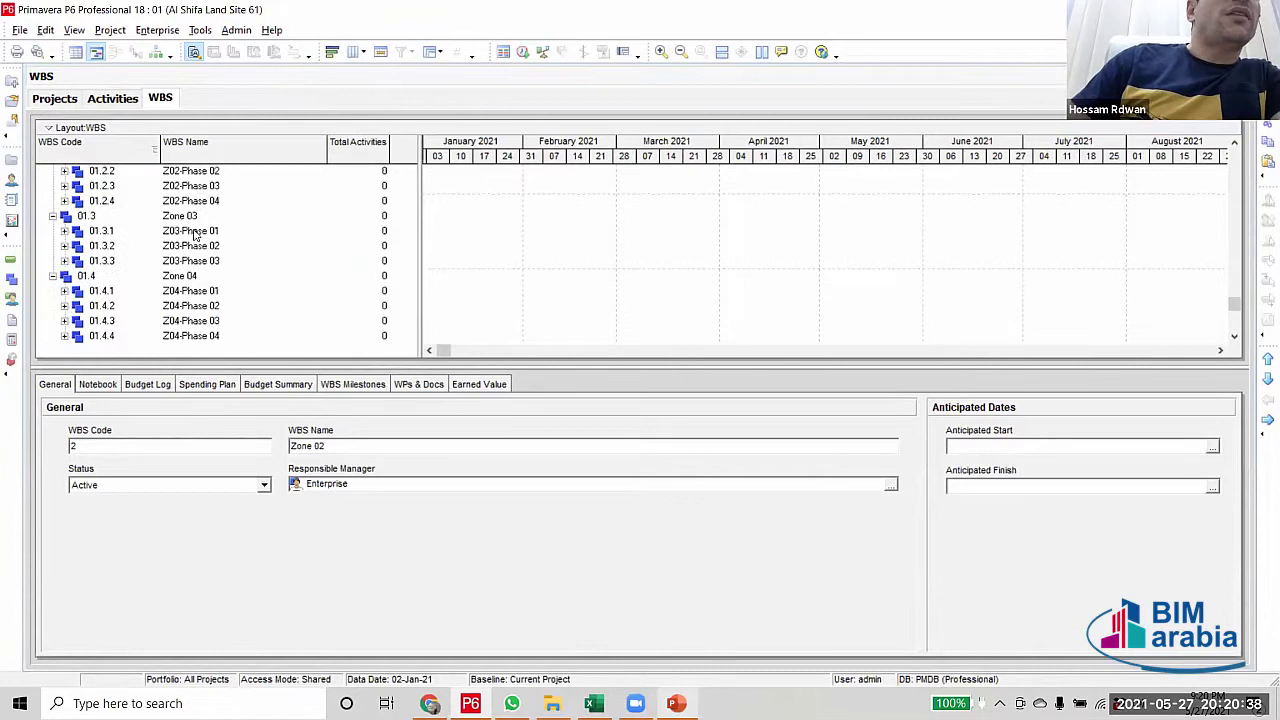
click(196, 234)
click(206, 247)
click(208, 261)
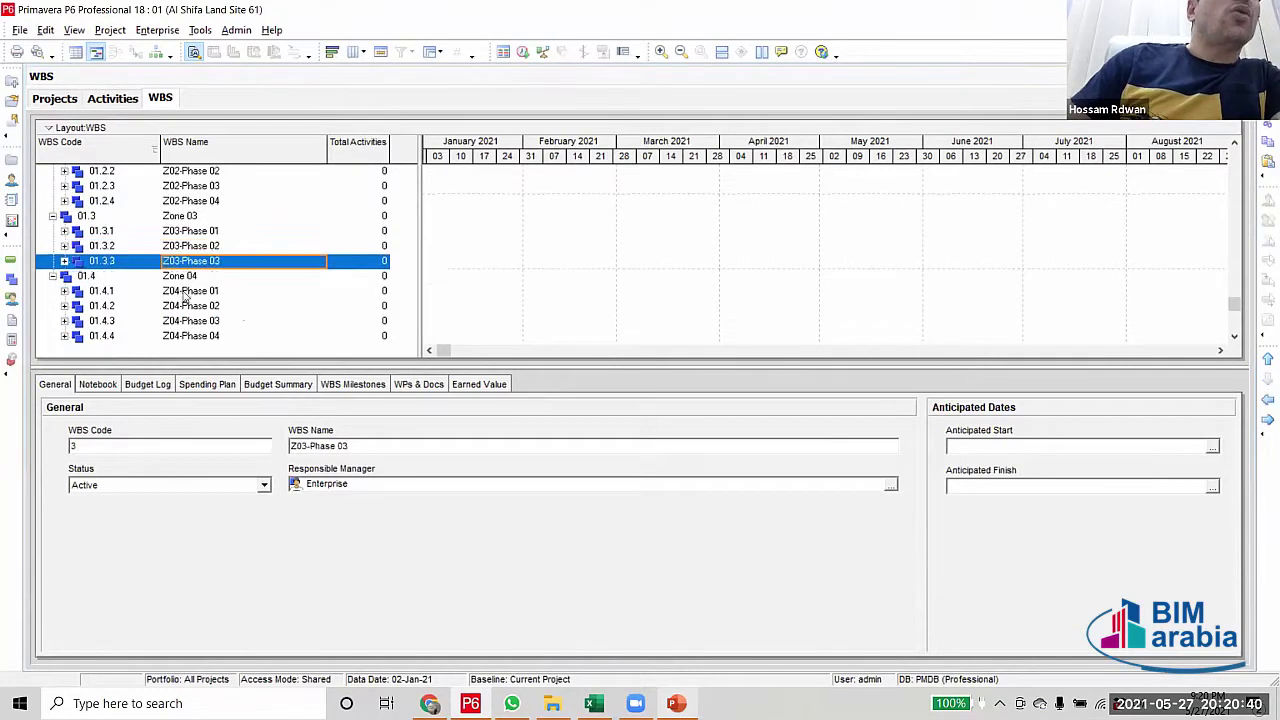
click(181, 278)
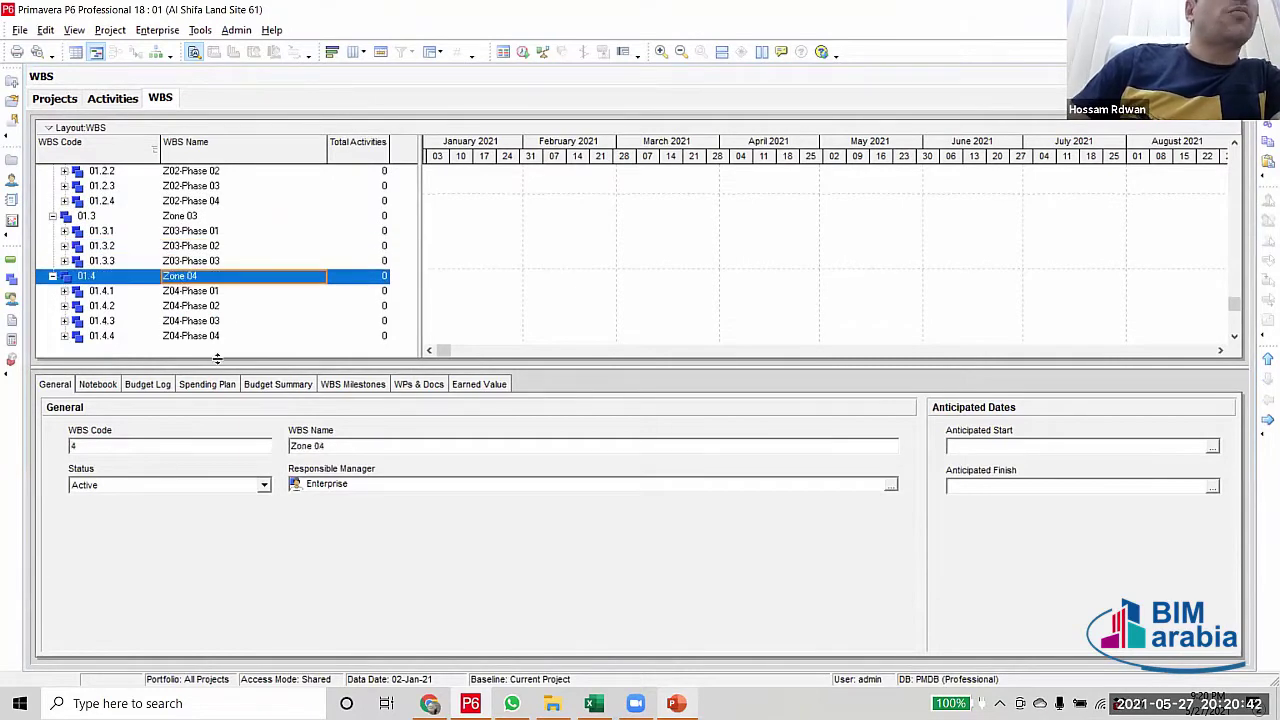
scroll(140, 352, up, 3)
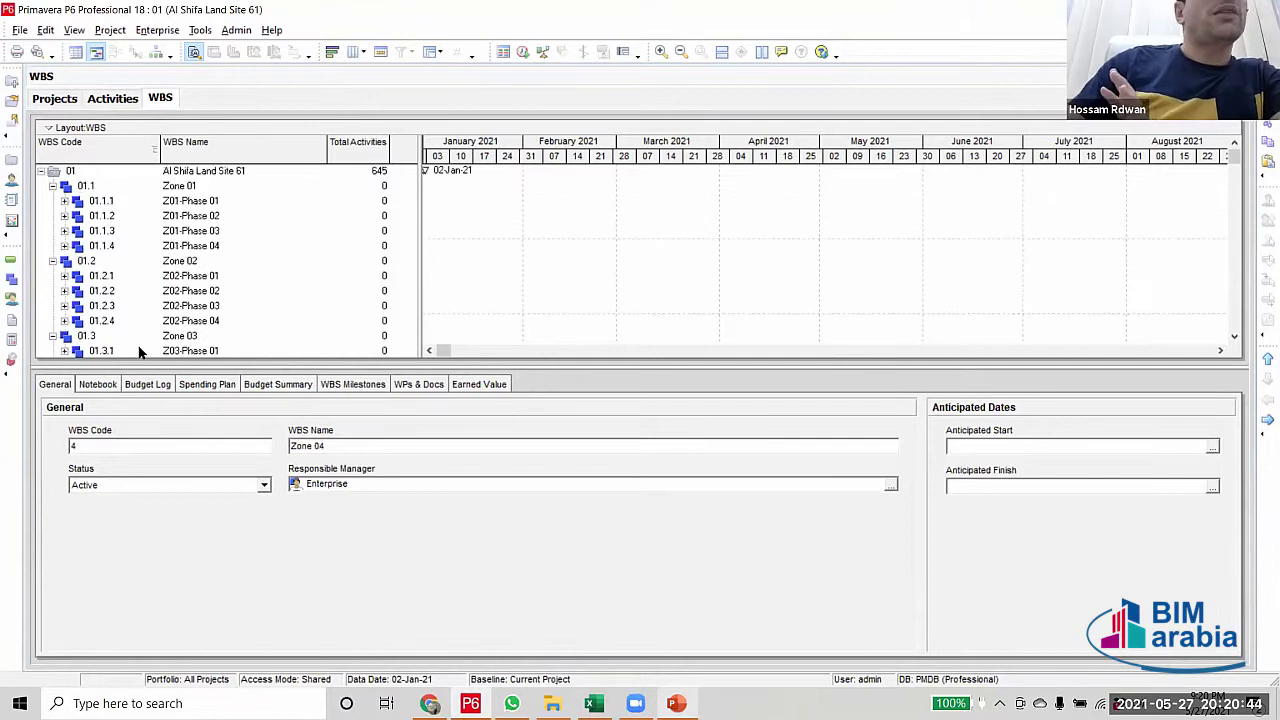
click(190, 203)
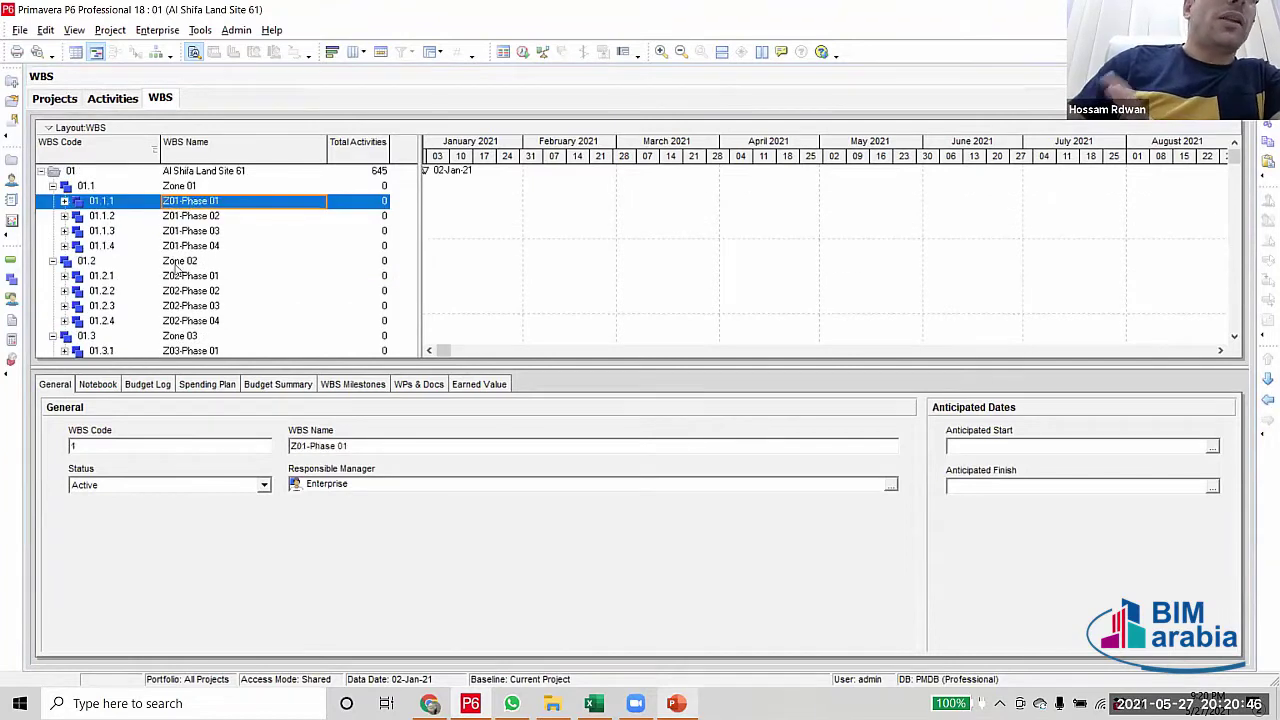
Open the activities list, return to its first activities and widen the activity table to include the Original Duration column
click(10, 262)
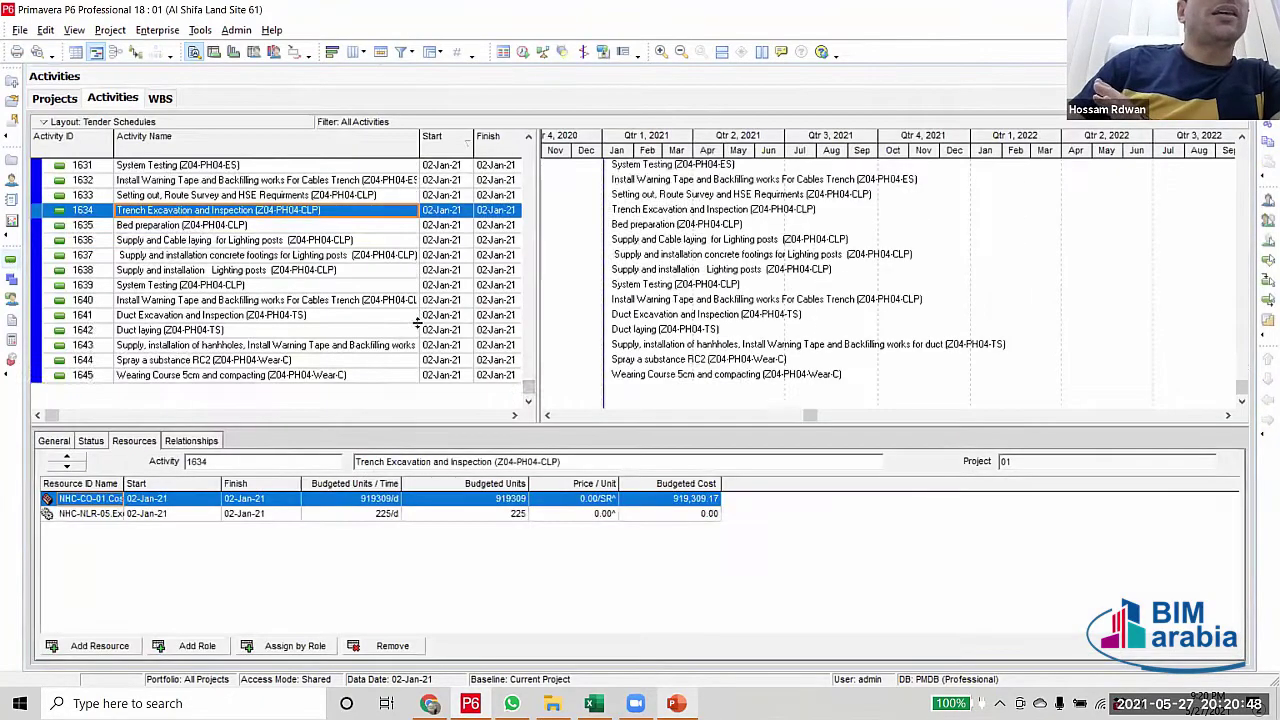
drag(527, 393, 521, 224)
scroll(521, 224, down, 15)
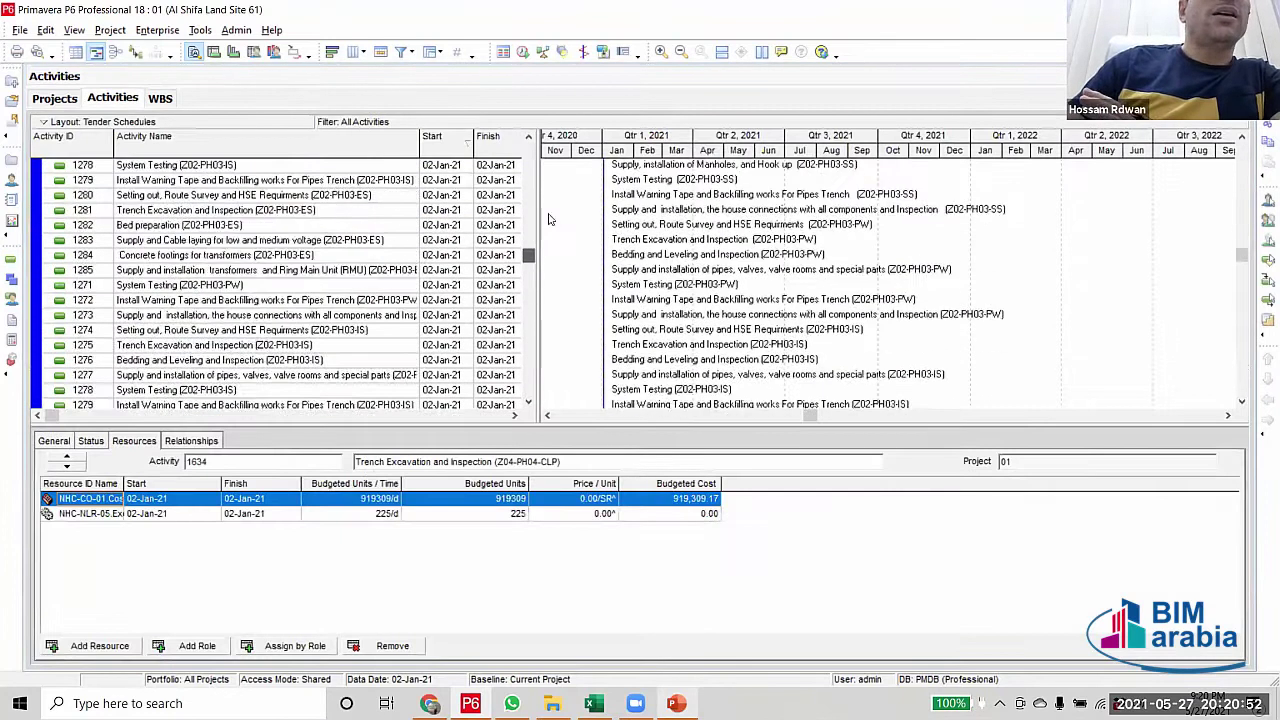
drag(543, 215, 653, 228)
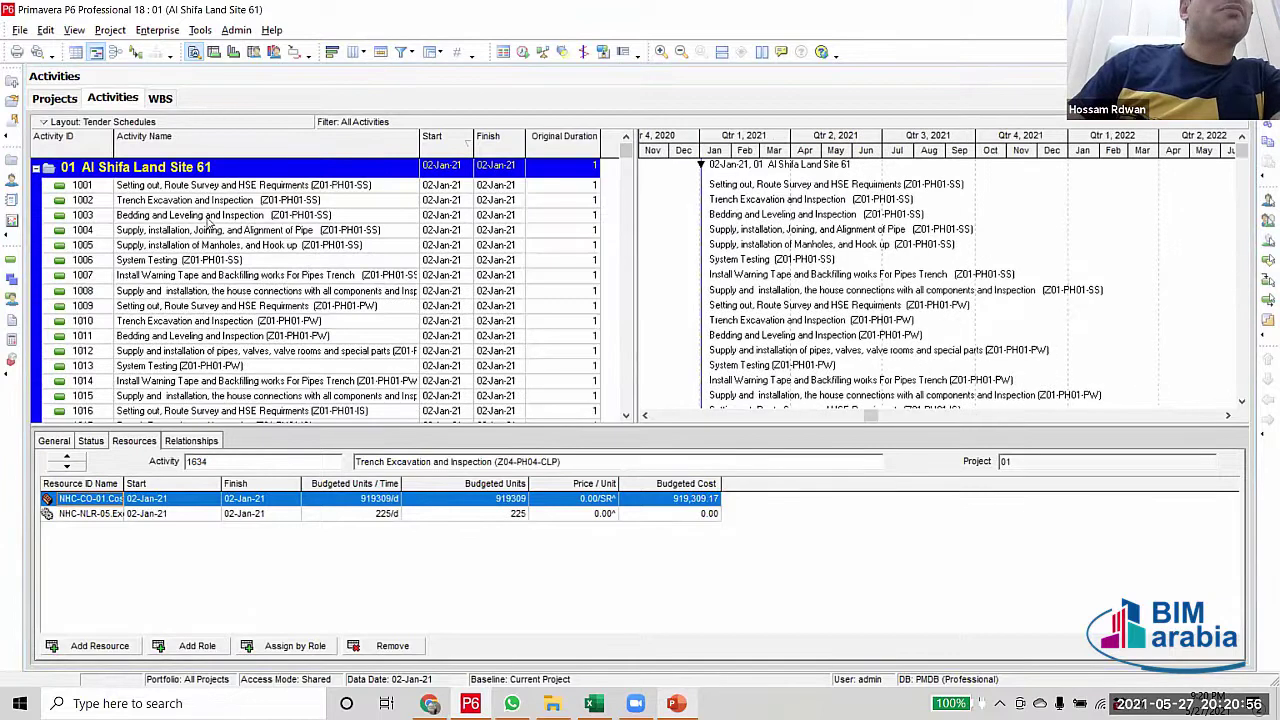
Turn off Hide if empty in the activities' Group and Sort settings and widen the Activity Name column to fit the long names
click(432, 51)
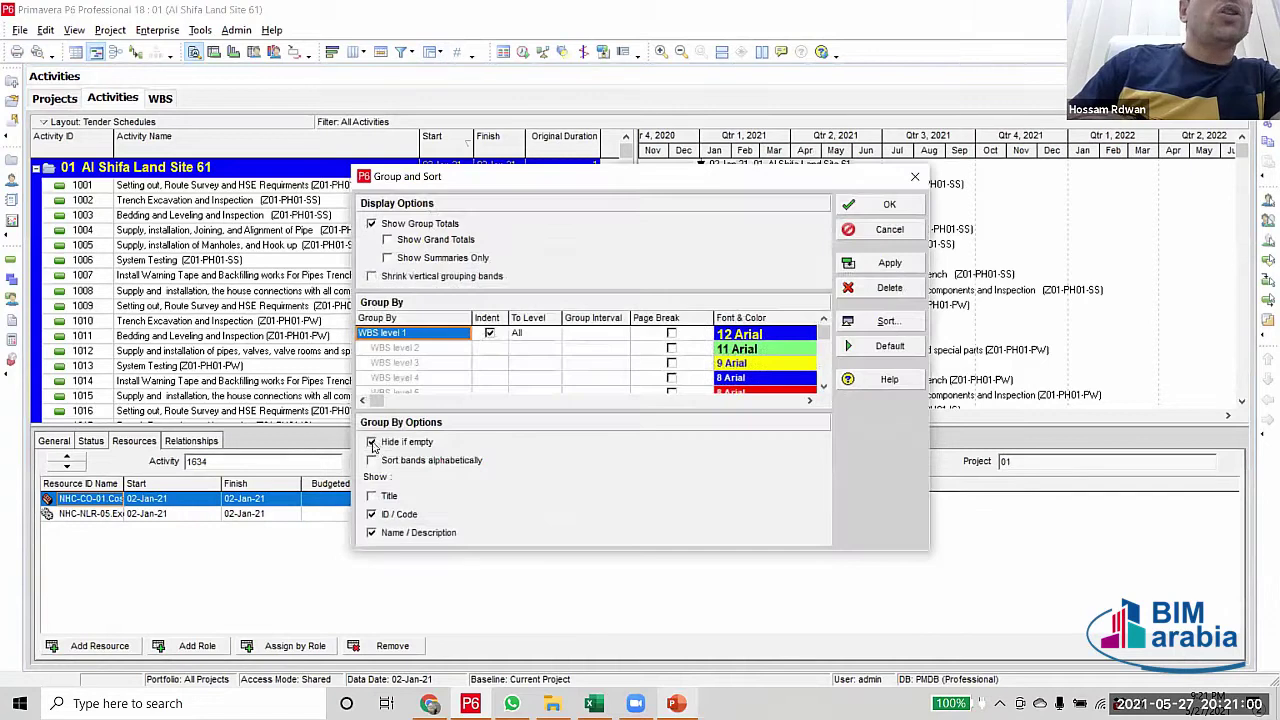
click(372, 443)
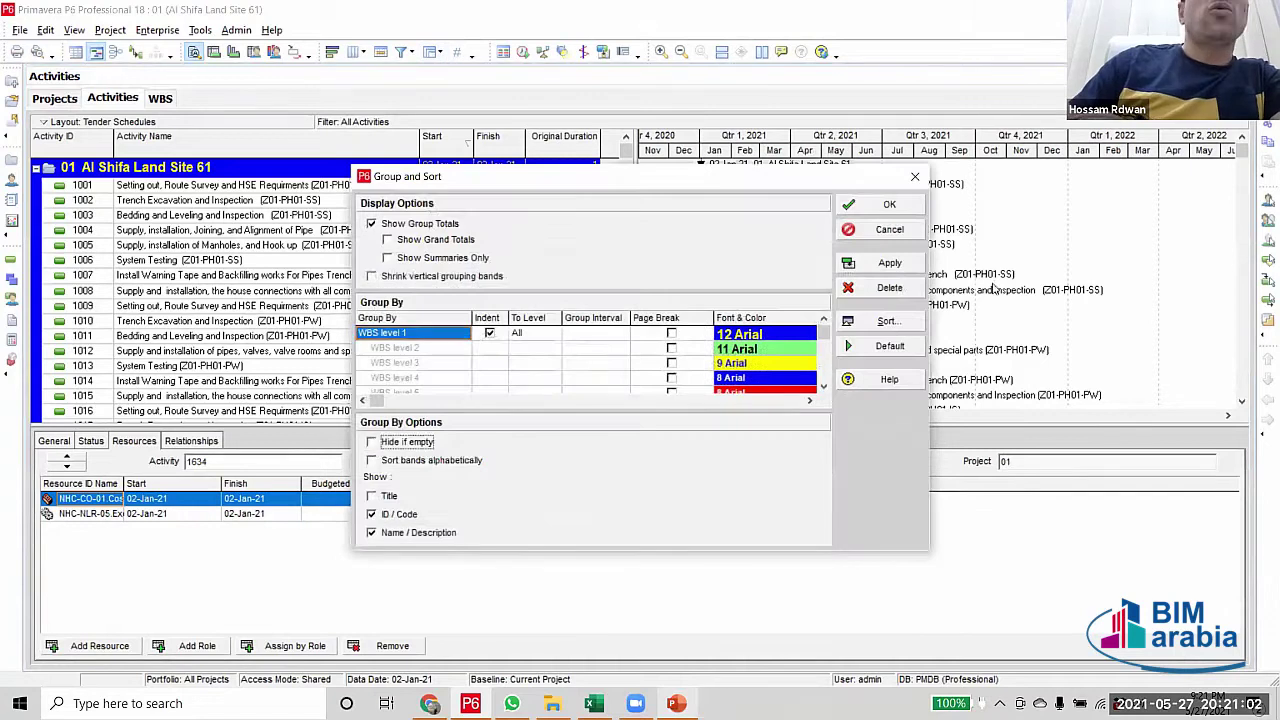
click(889, 262)
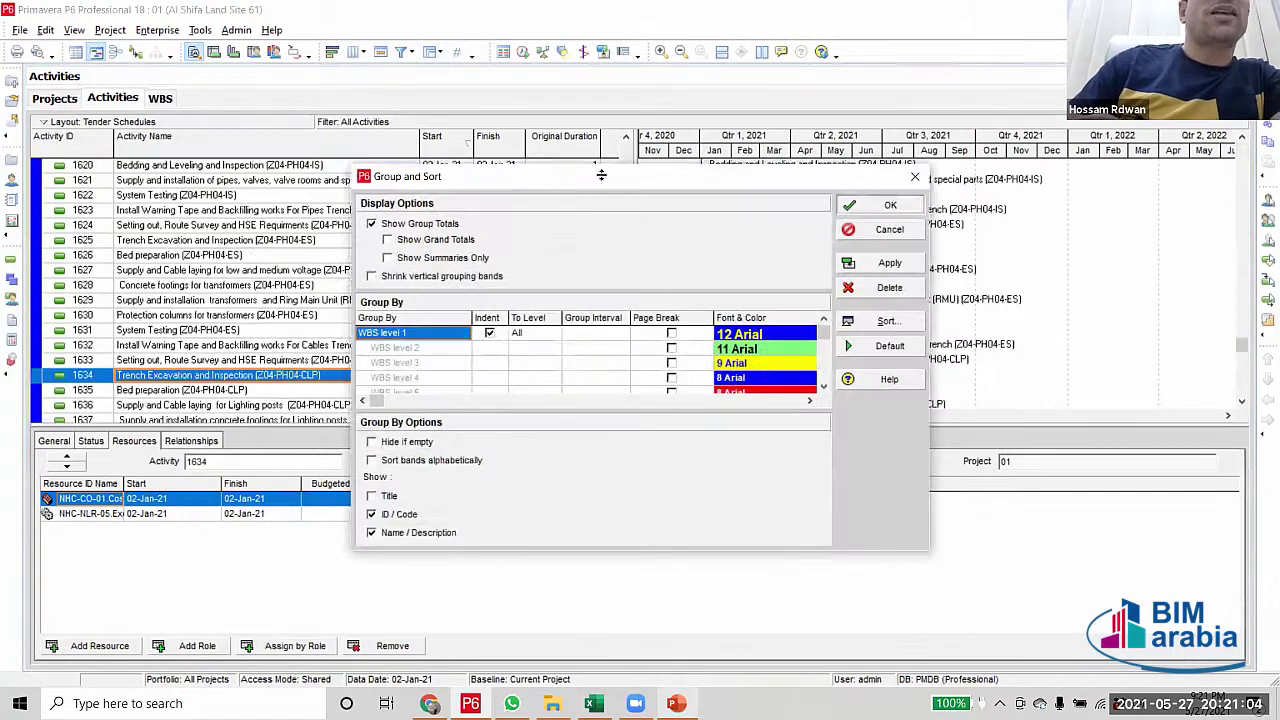
key(Return)
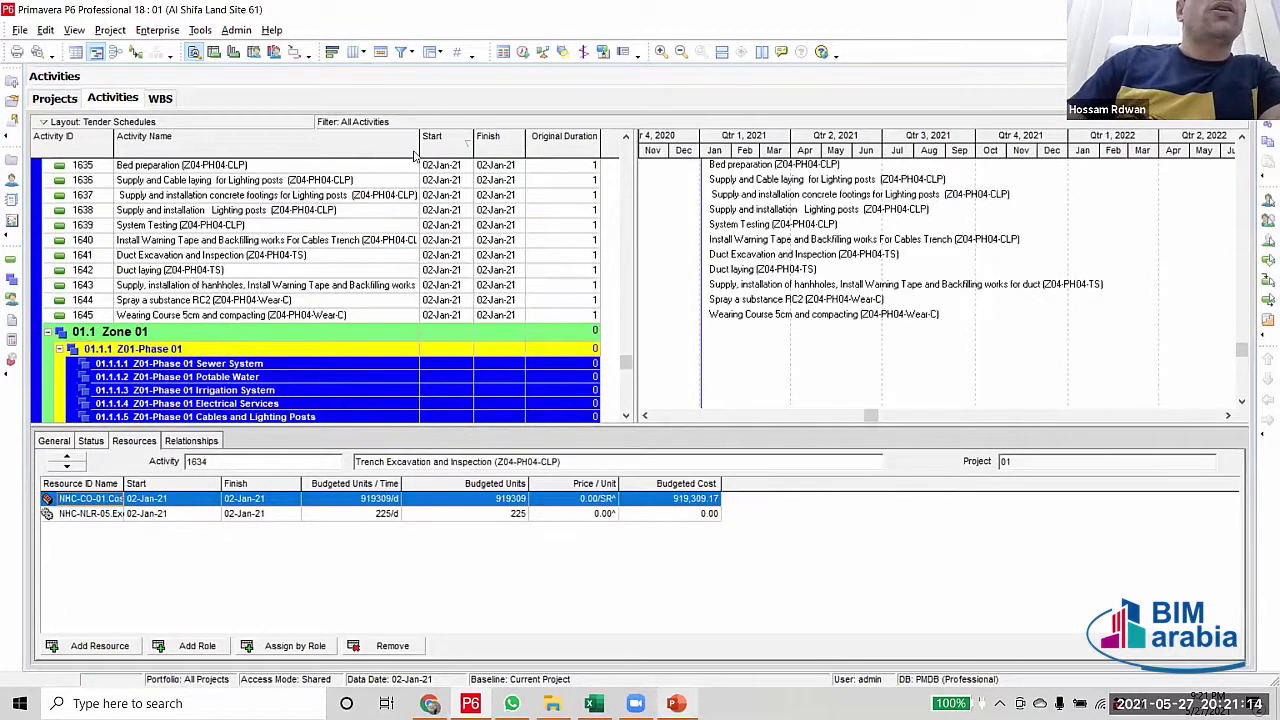
drag(421, 151, 515, 152)
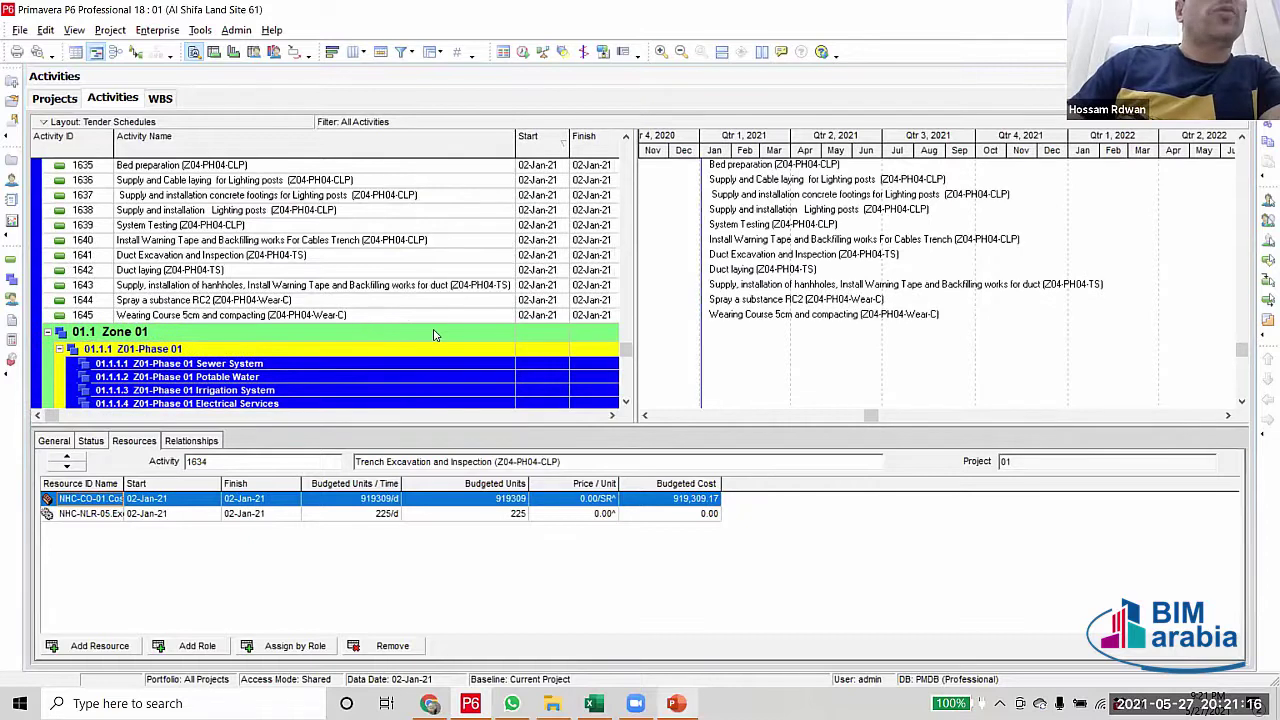
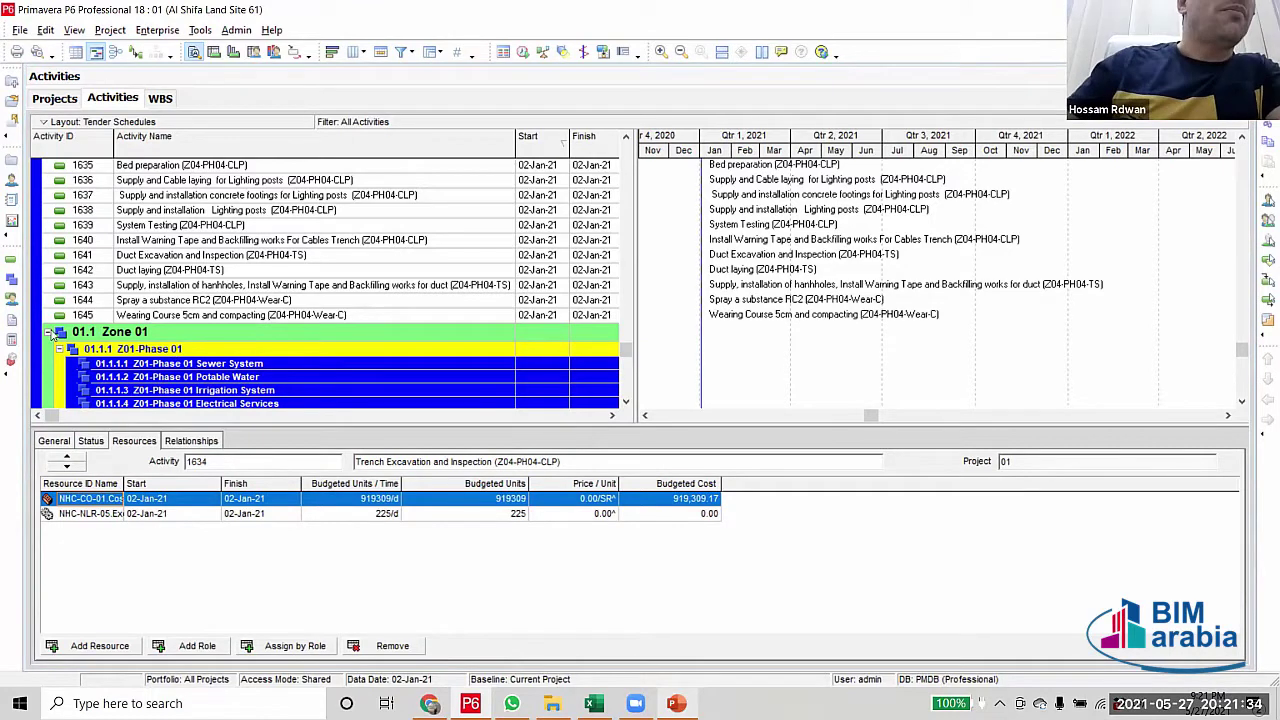
Collapse the Zone 01, Zone 02 and Zone 03 bands below the activities in the activity table
click(48, 332)
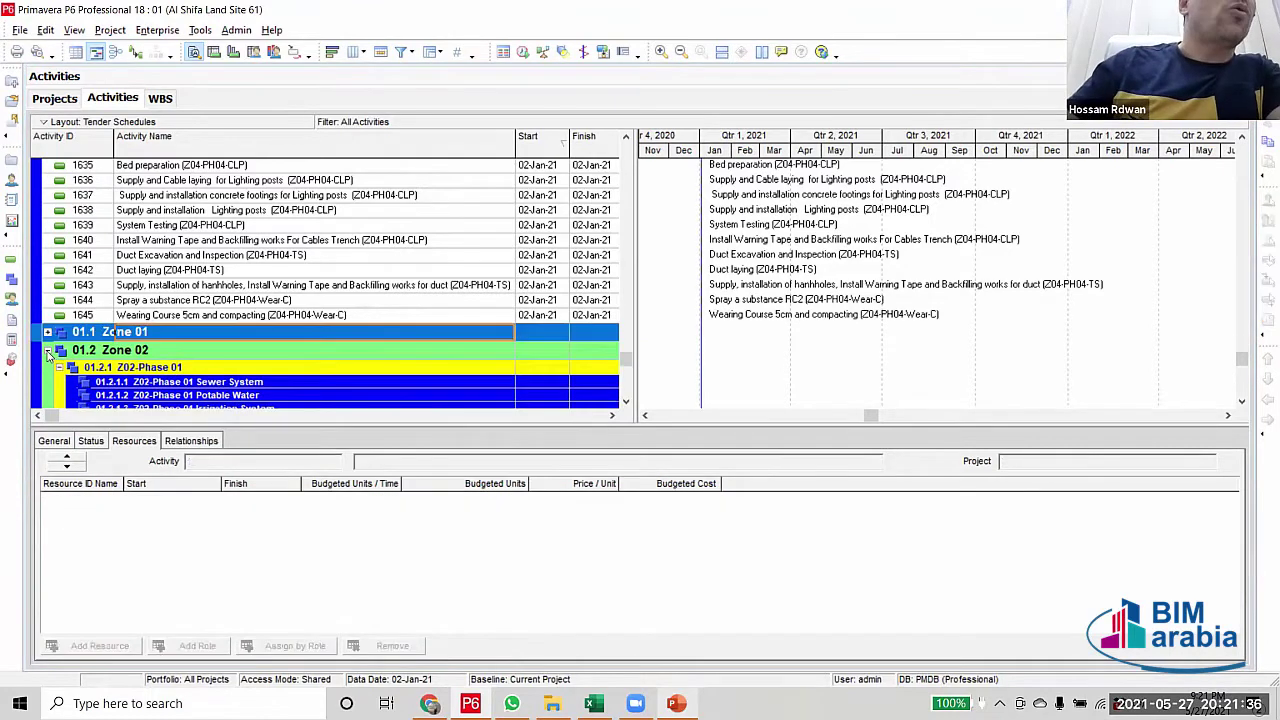
click(48, 350)
click(48, 368)
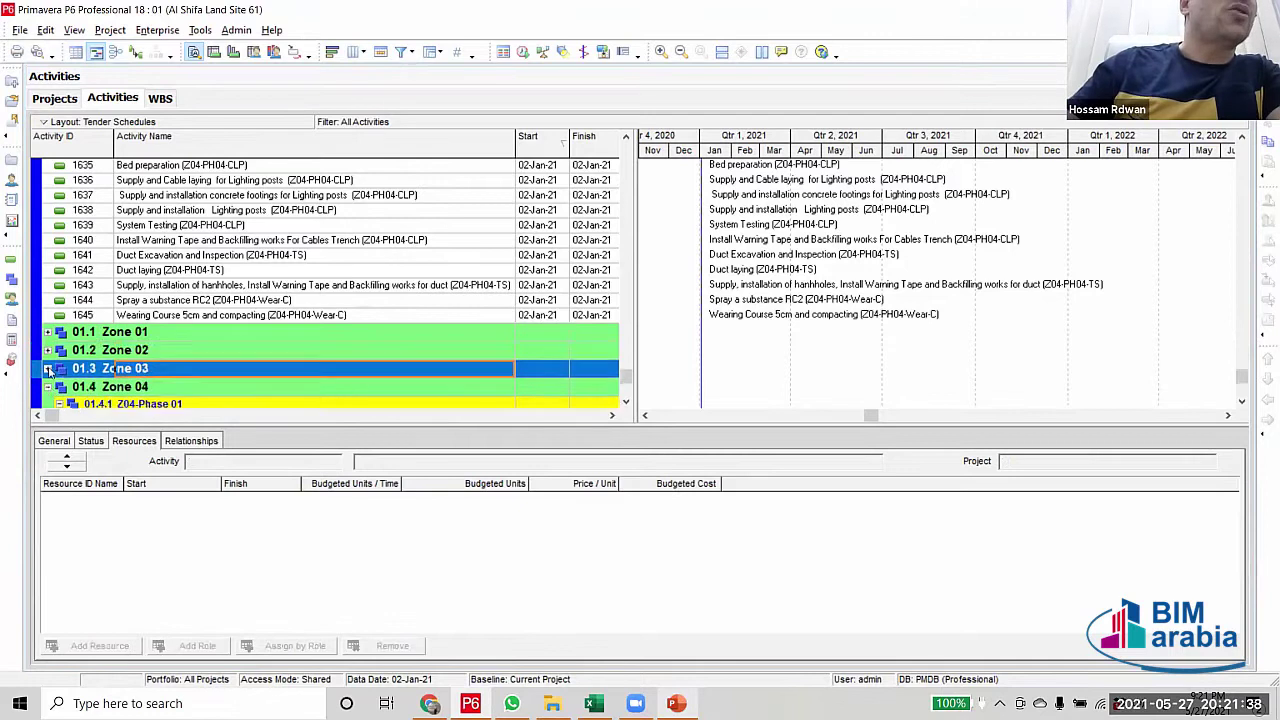
scroll(65, 340, down, 3)
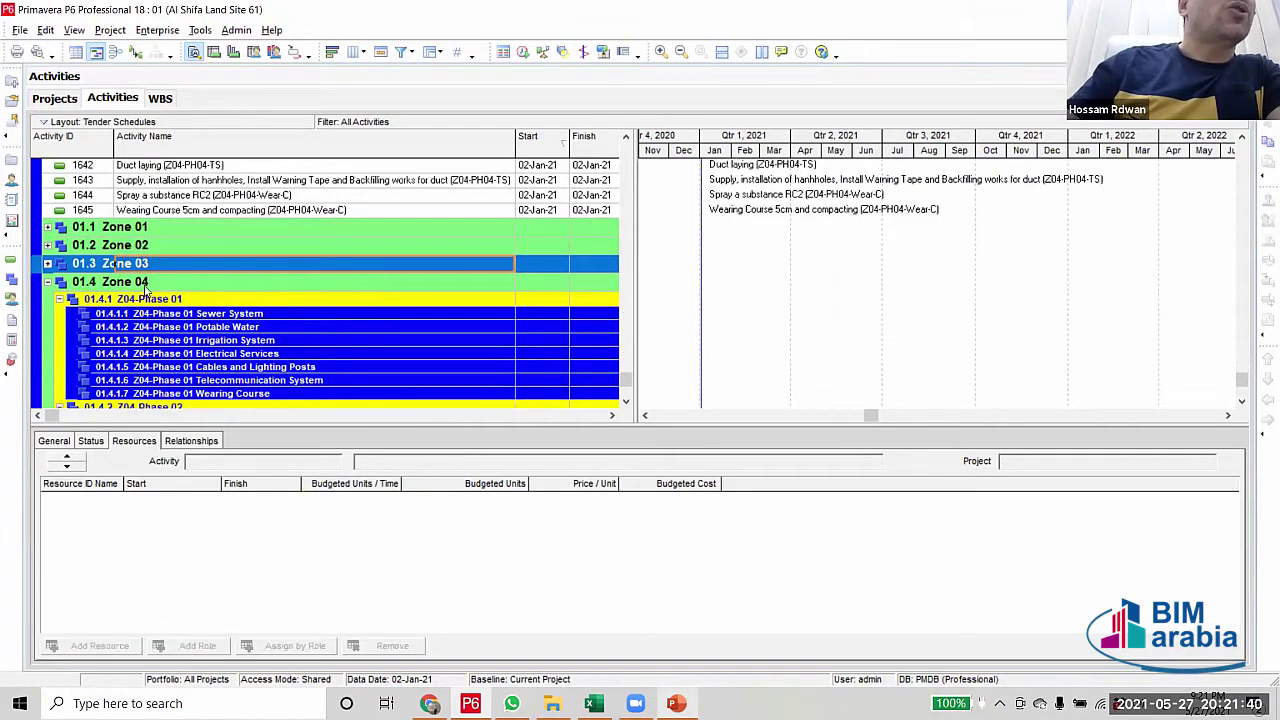
Look through the Z04-coded activities from 1645 backwards to locate where the Zone 04 range begins after the Zone 03 activities
scroll(147, 287, up, 3)
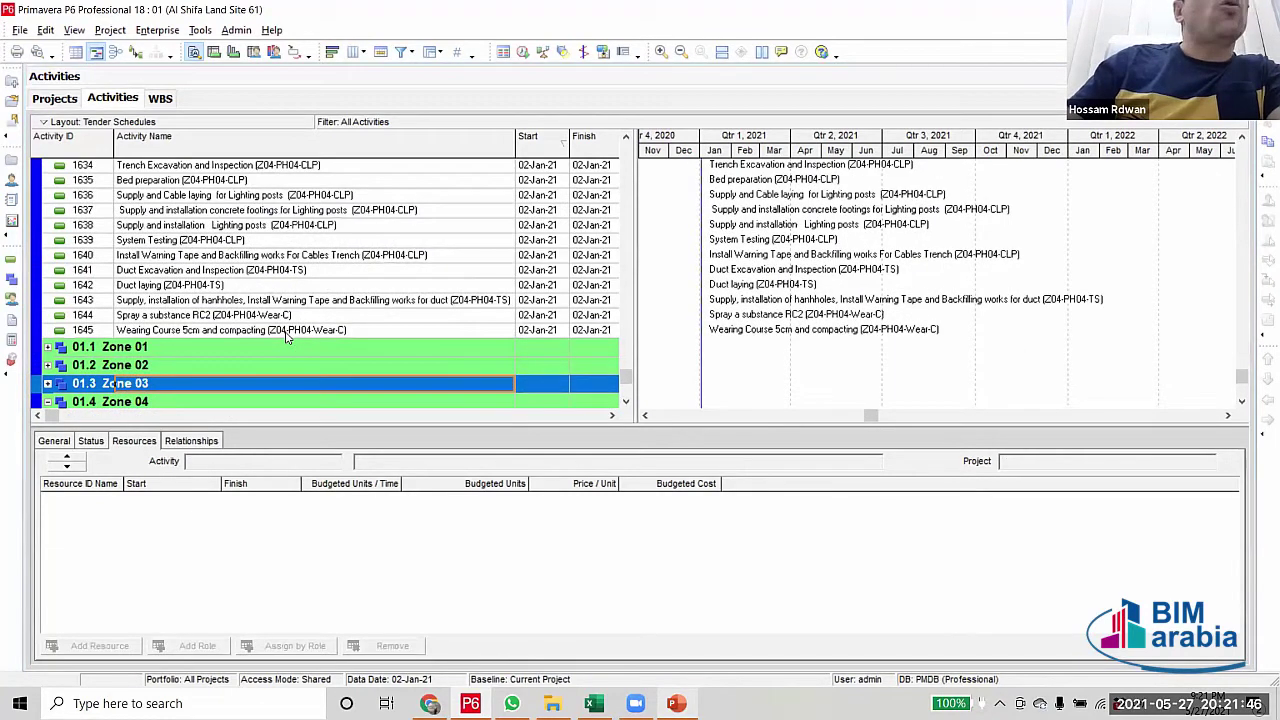
click(93, 331)
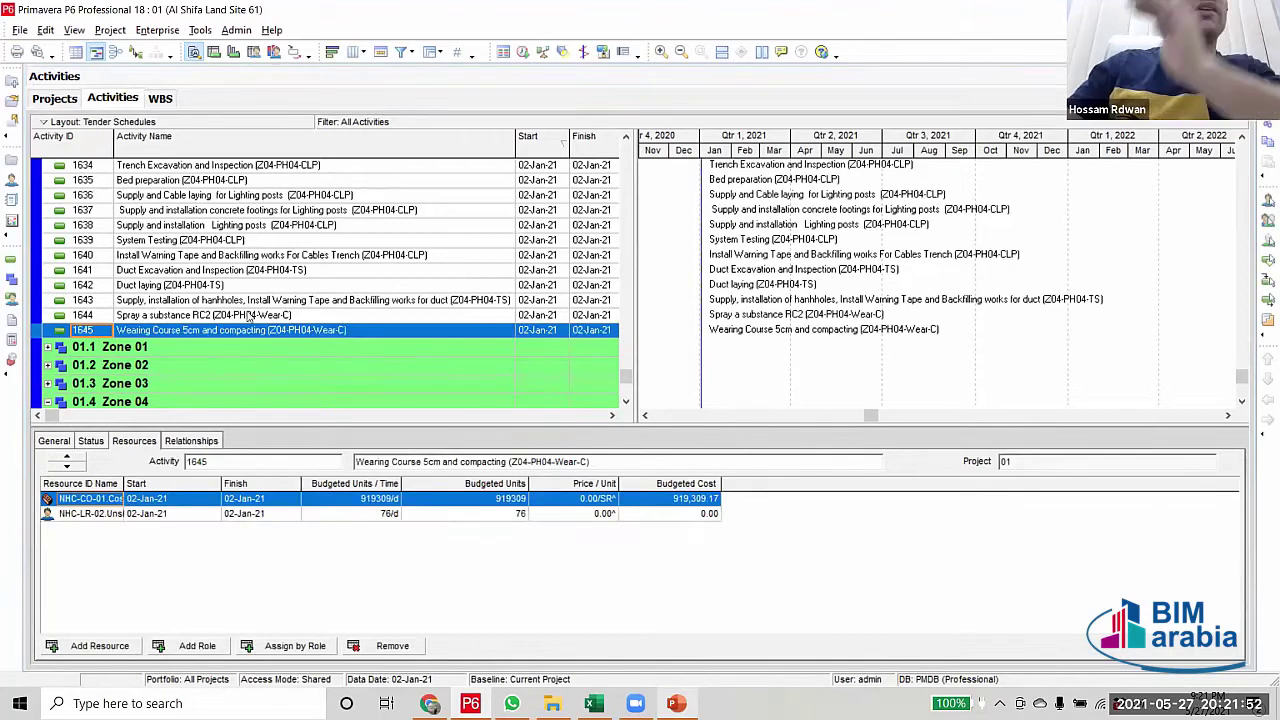
scroll(325, 320, up, 2)
click(322, 325)
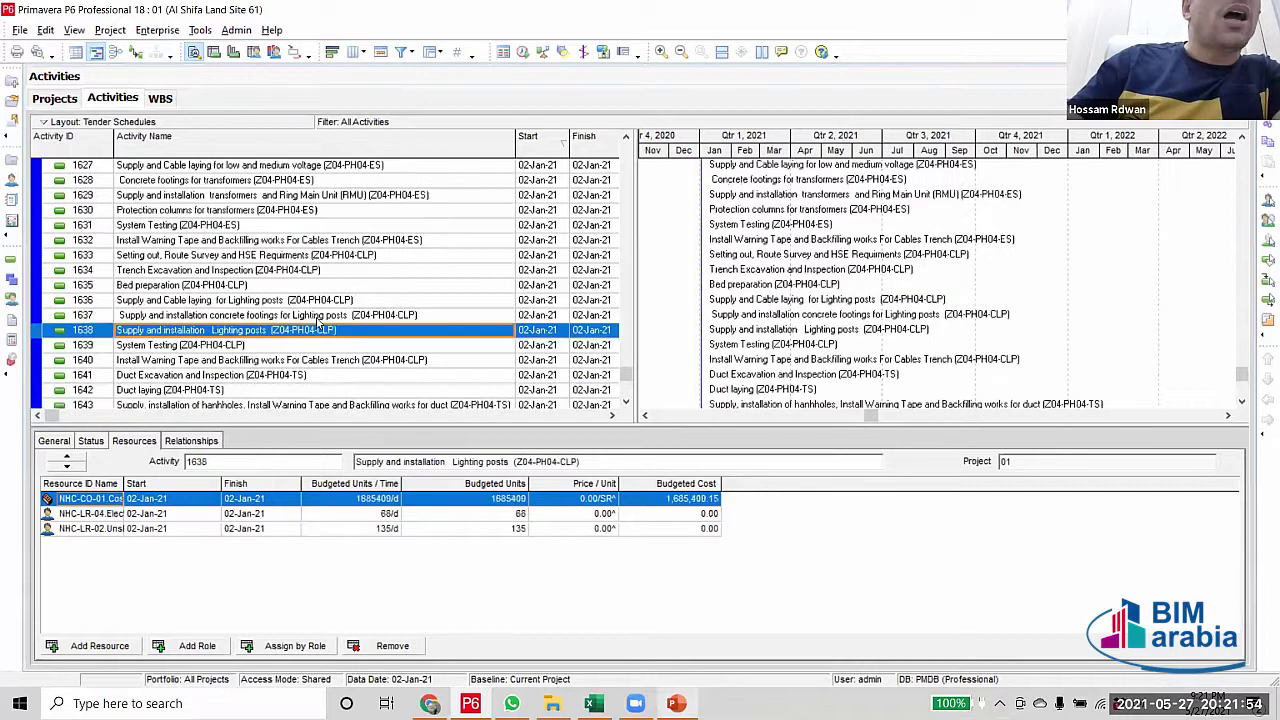
scroll(318, 260, up, 7)
click(313, 196)
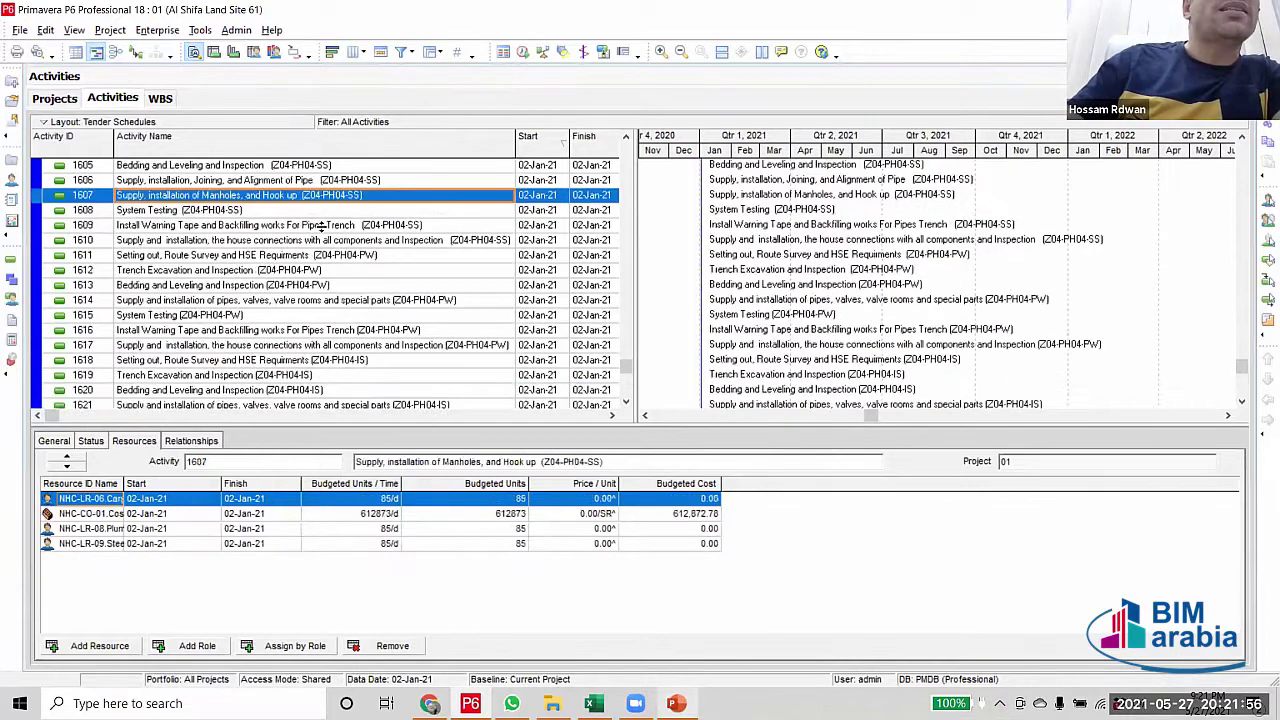
scroll(322, 228, up, 2)
scroll(308, 300, up, 1)
scroll(305, 292, up, 5)
click(305, 290)
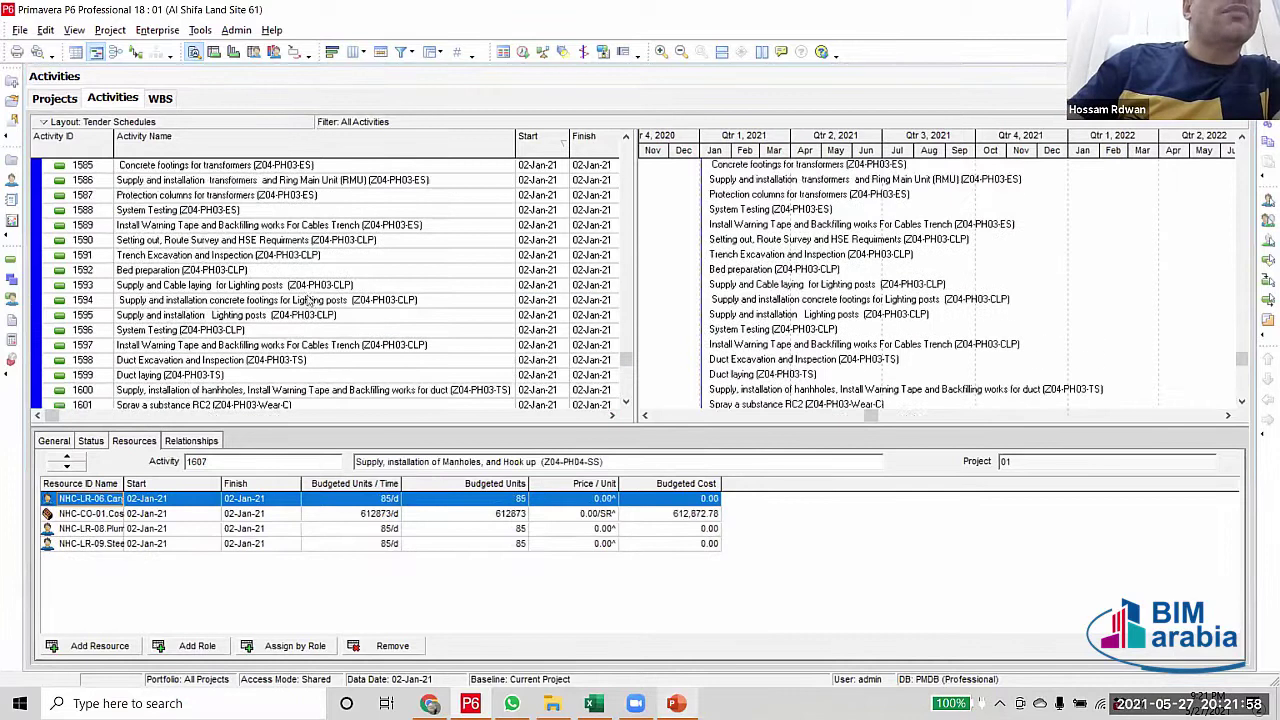
scroll(278, 200, up, 4)
scroll(280, 193, up, 1)
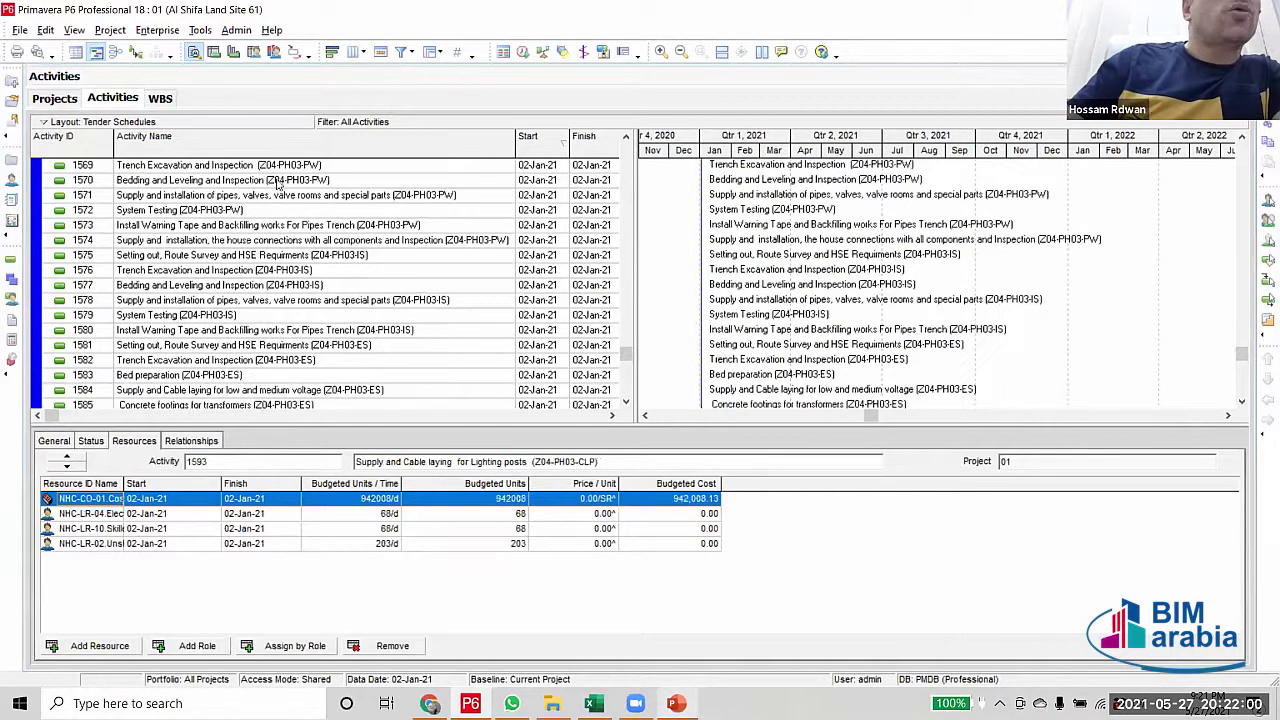
click(290, 225)
scroll(306, 262, up, 13)
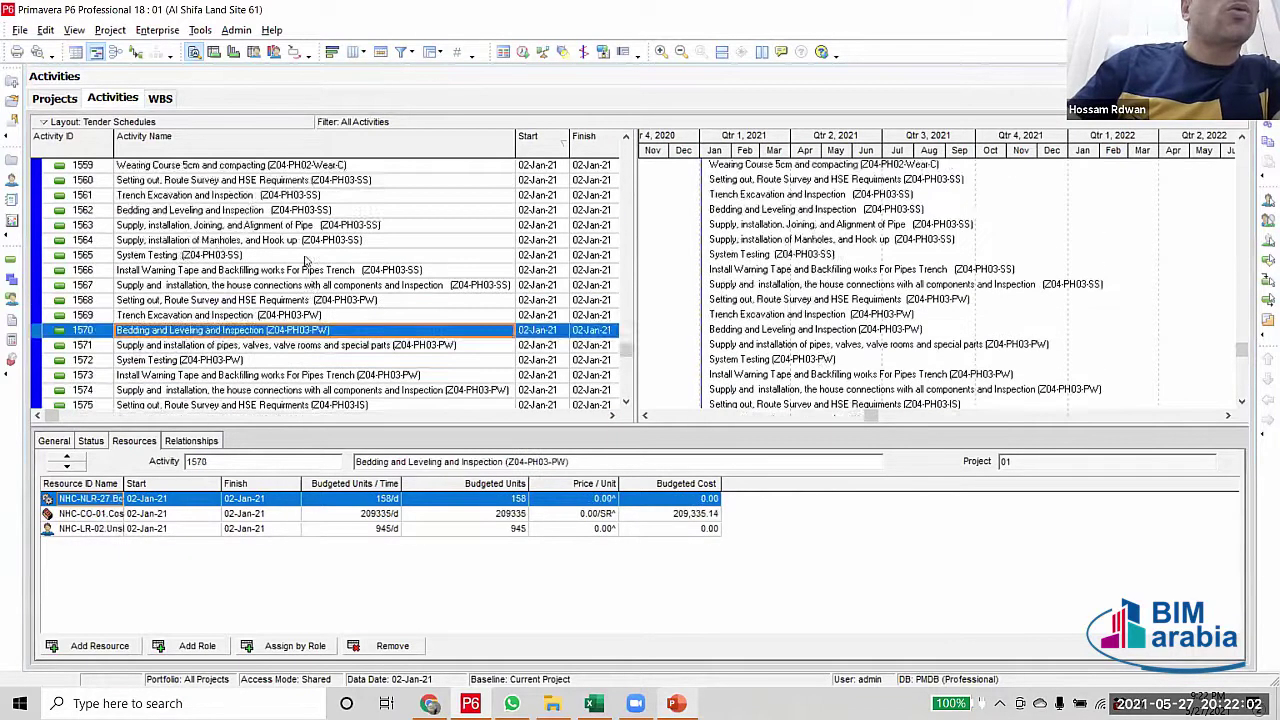
scroll(303, 205, up, 2)
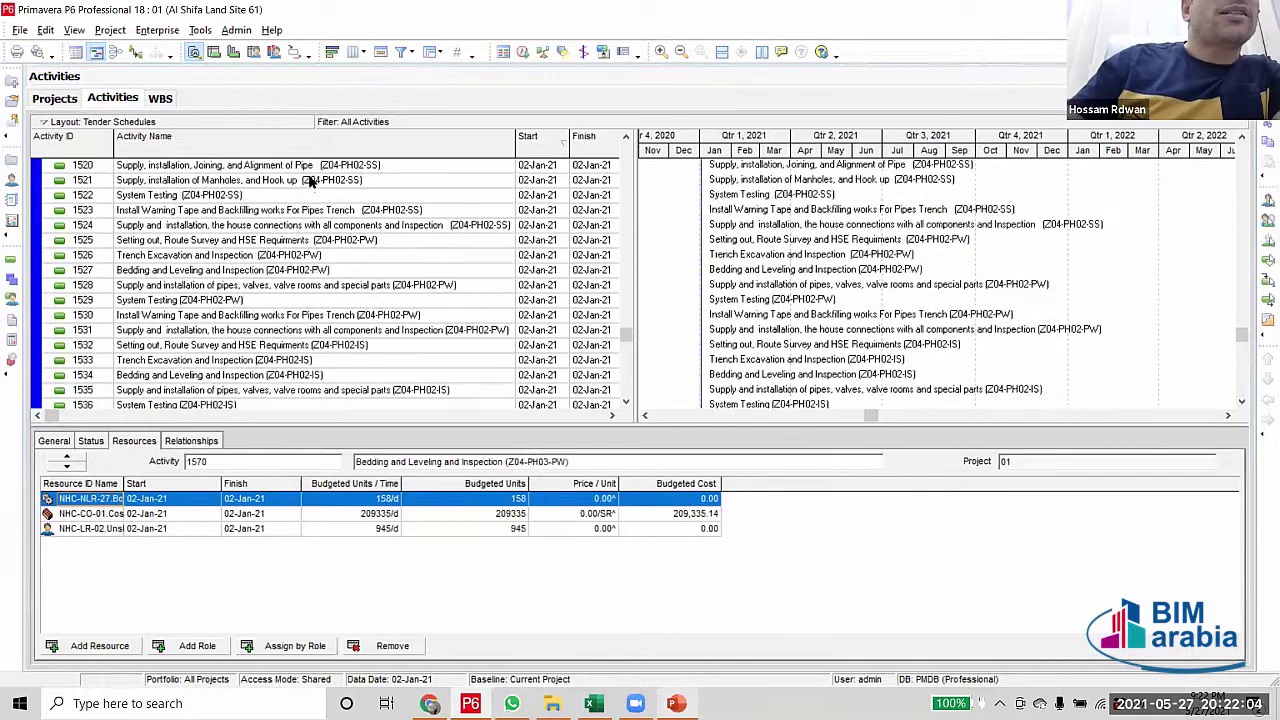
scroll(322, 340, up, 4)
click(322, 340)
scroll(322, 340, up, 2)
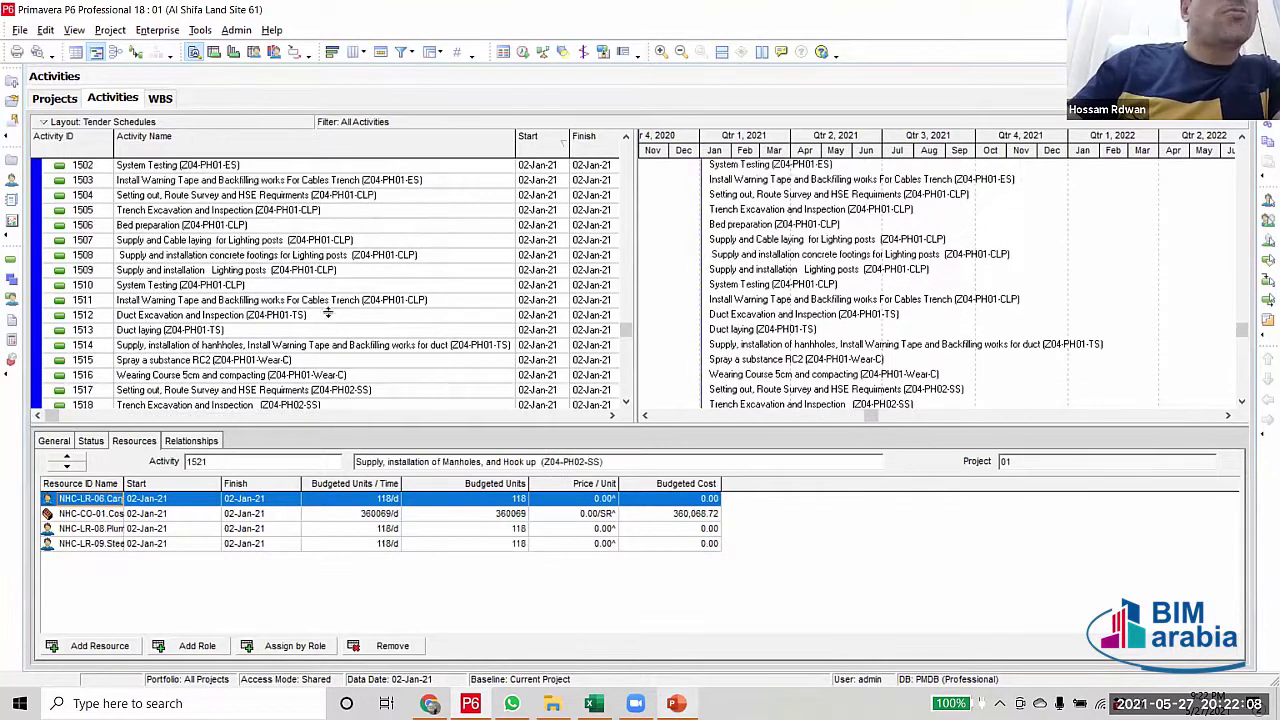
scroll(322, 312, up, 12)
scroll(290, 275, up, 2)
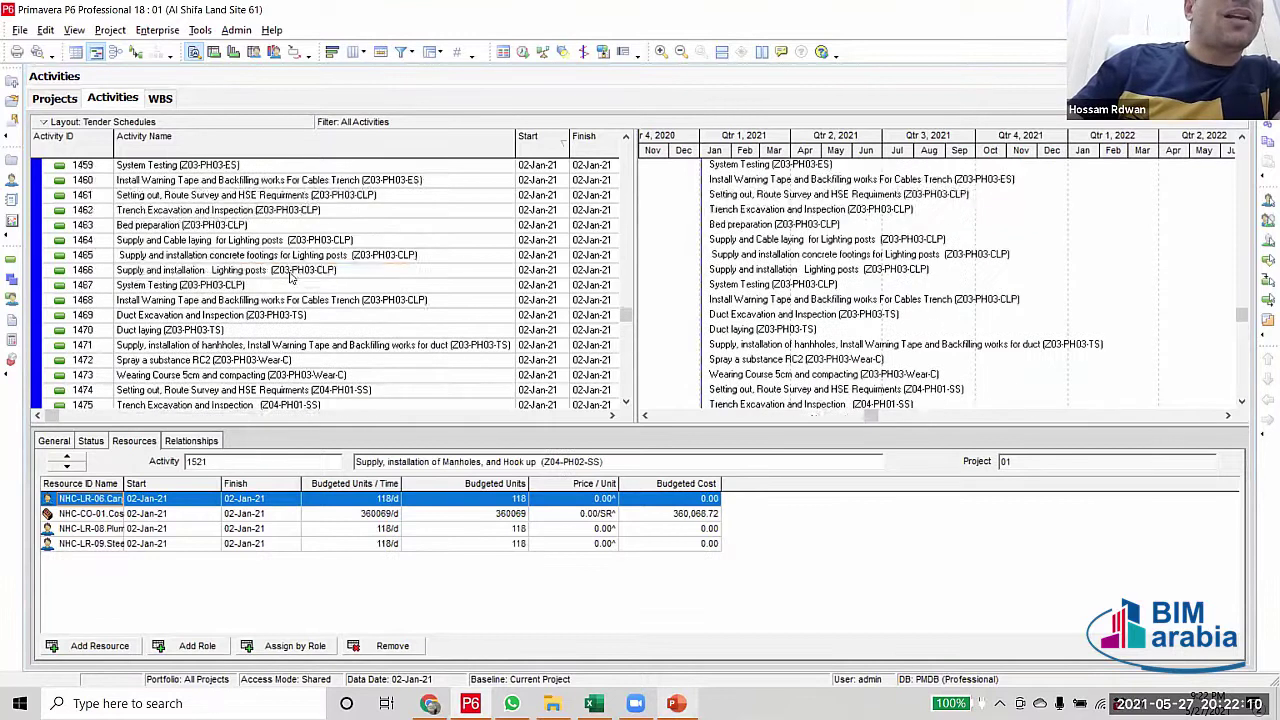
click(293, 272)
scroll(300, 285, down, 2)
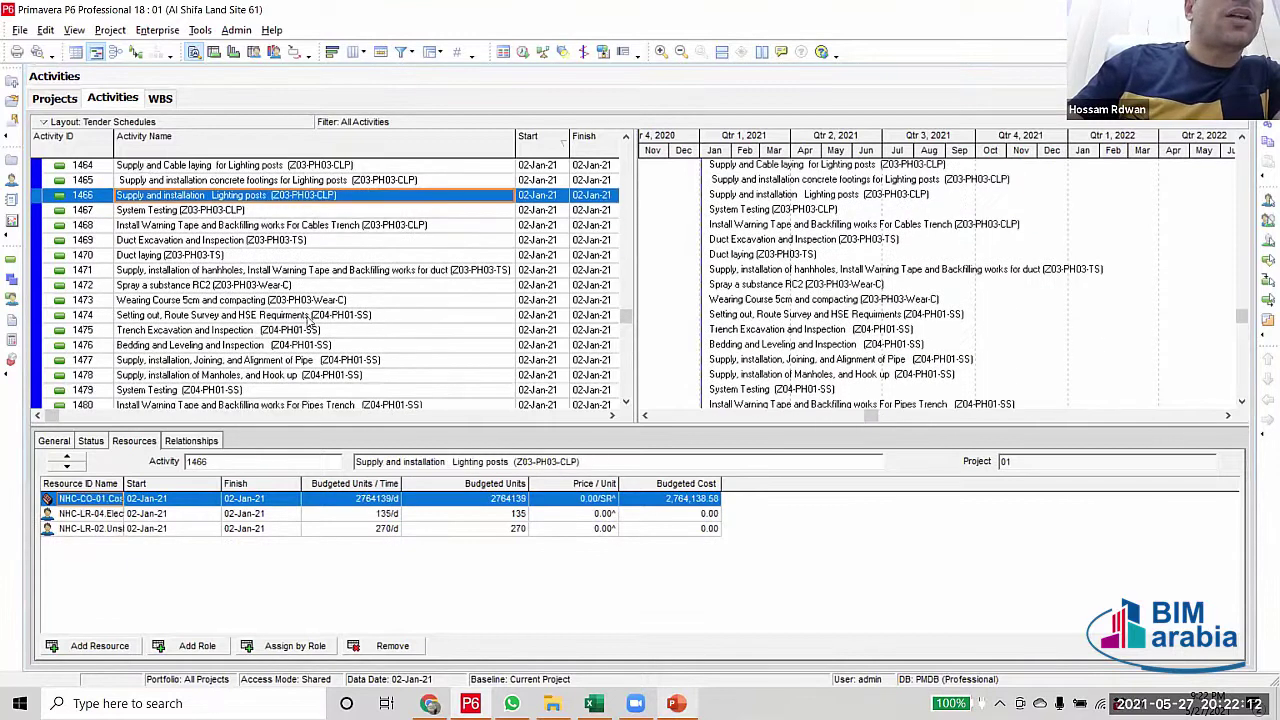
Select activities 1474 through 1645, coded Z04, and move them under the 01.4 Zone 04 band
click(310, 318)
scroll(285, 290, down, 1)
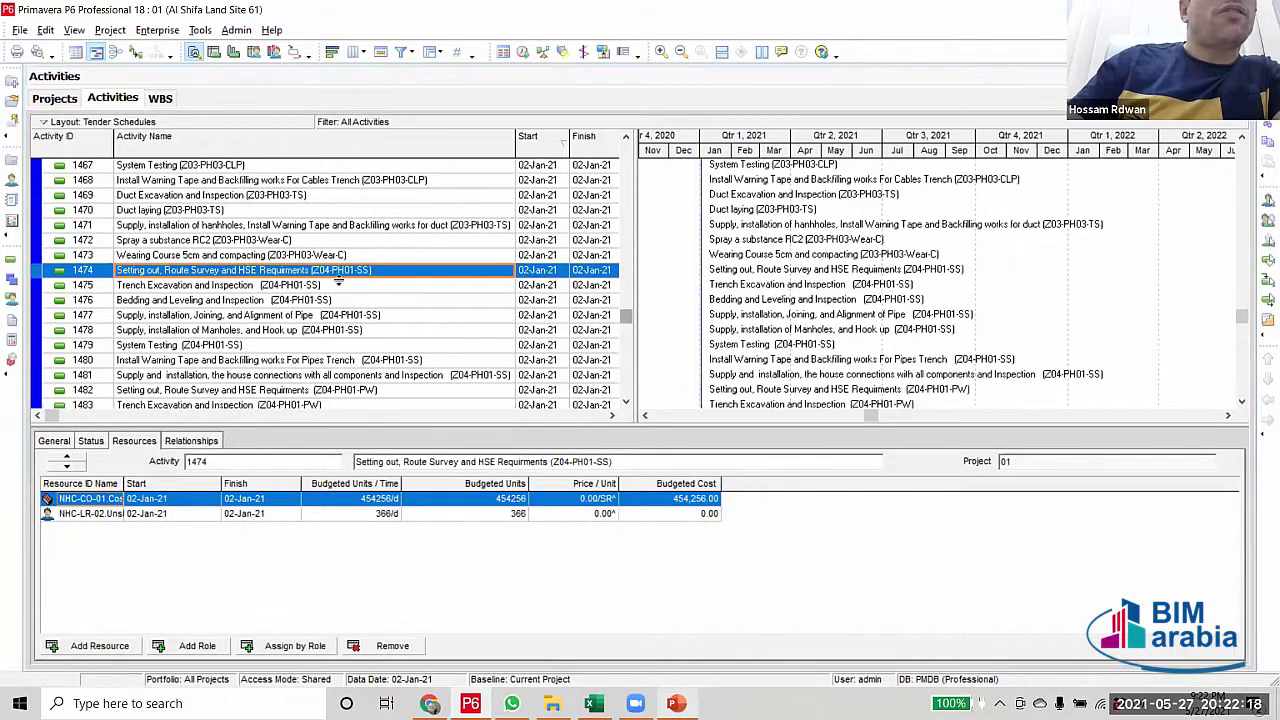
scroll(628, 330, up, 1)
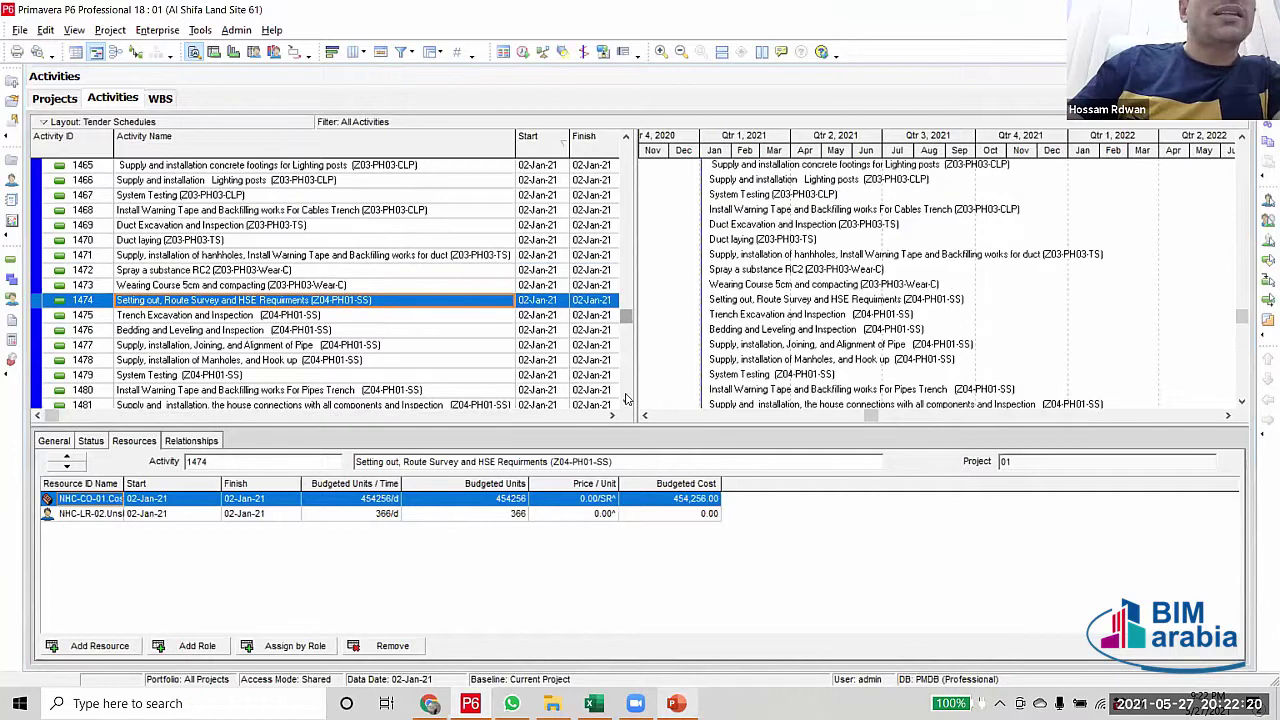
scroll(627, 402, down, 15)
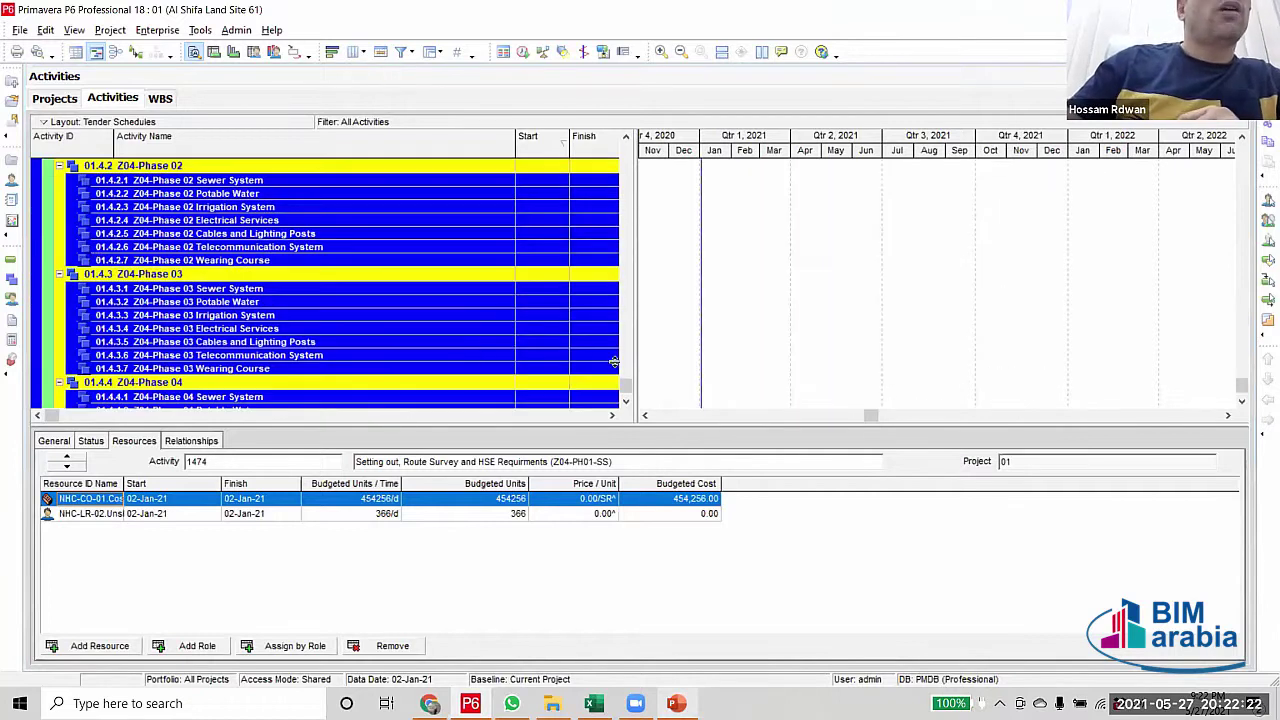
scroll(93, 257, up, 5)
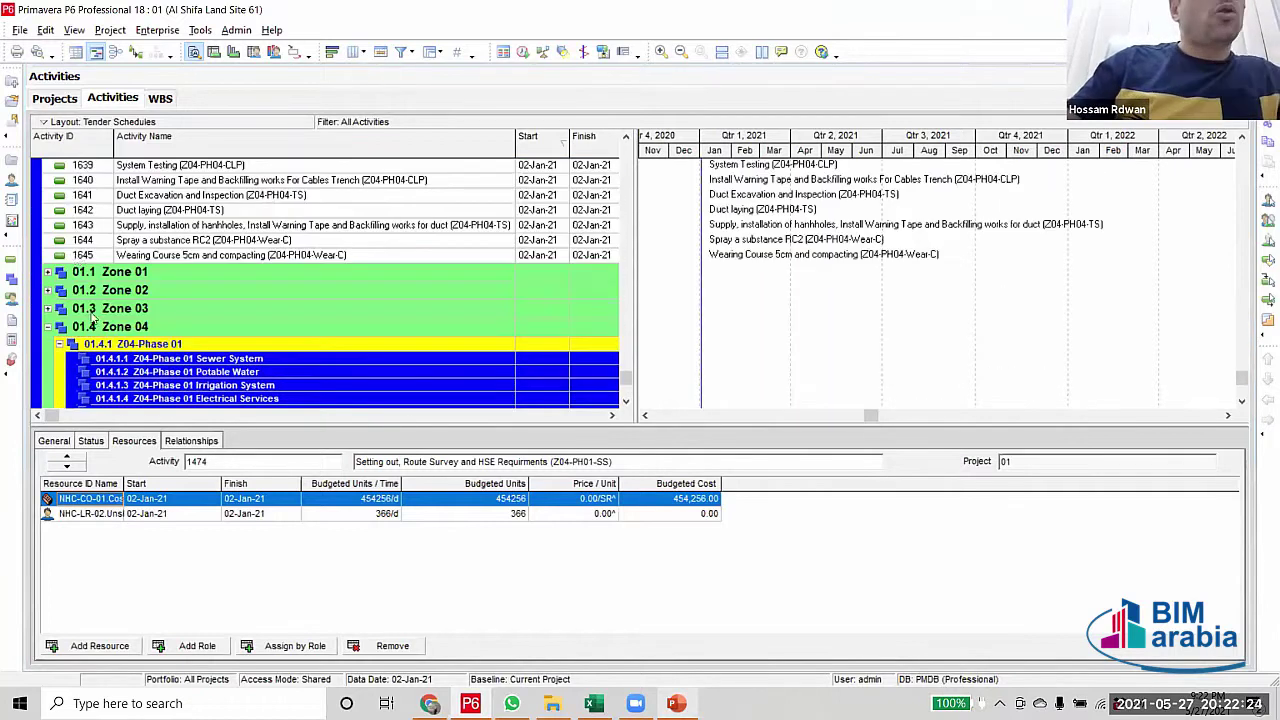
shift+click(90, 256)
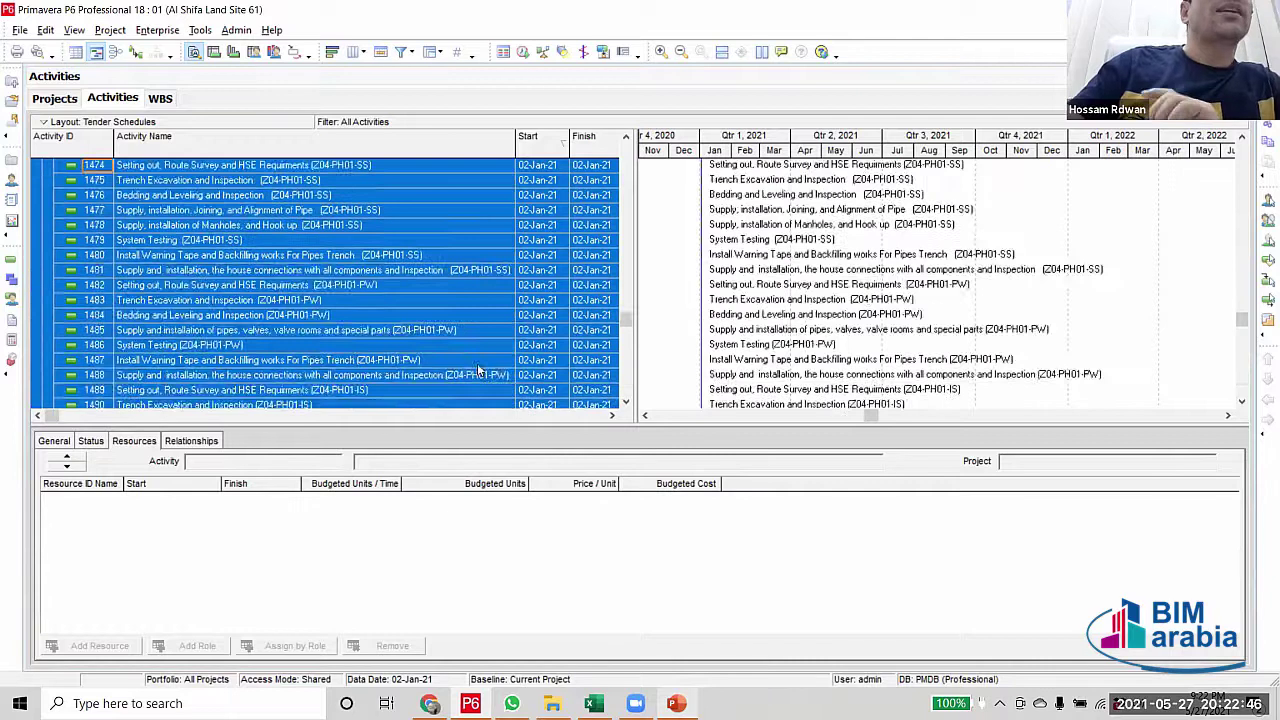
click(41, 331)
Collapse the 01.4 Zone 04 band holding the moved activities
click(178, 316)
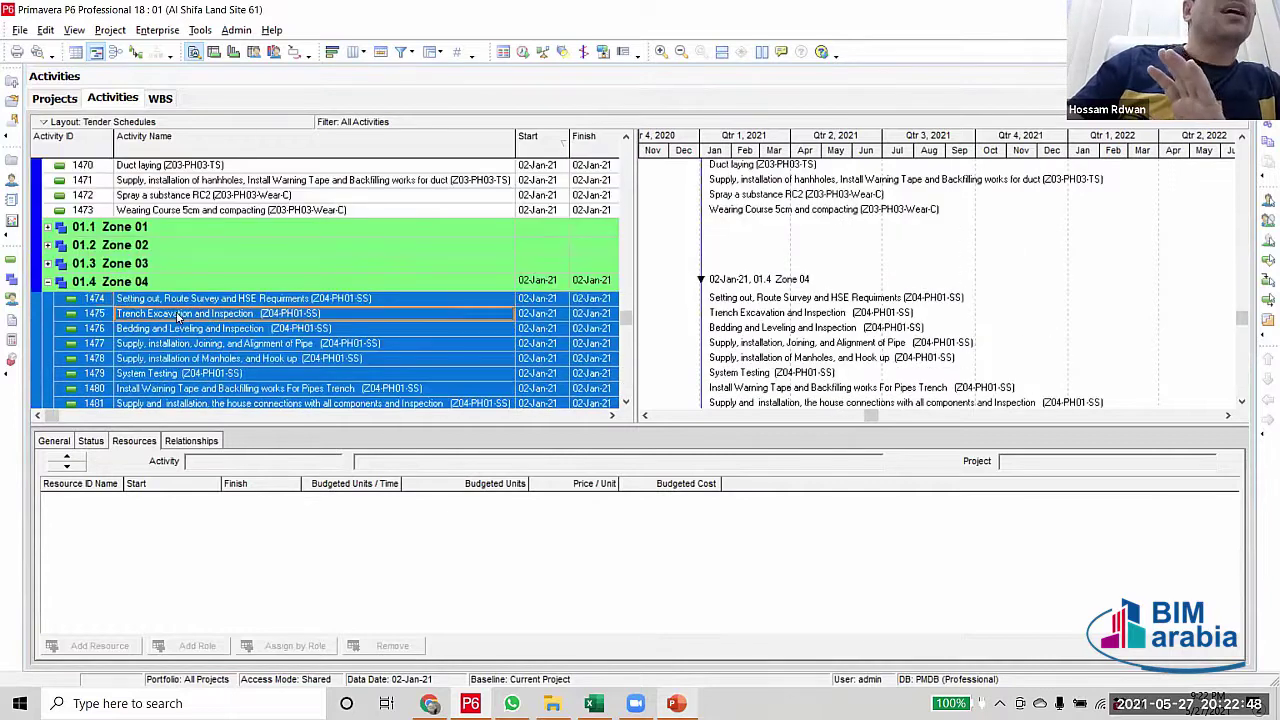
scroll(276, 381, up, 3)
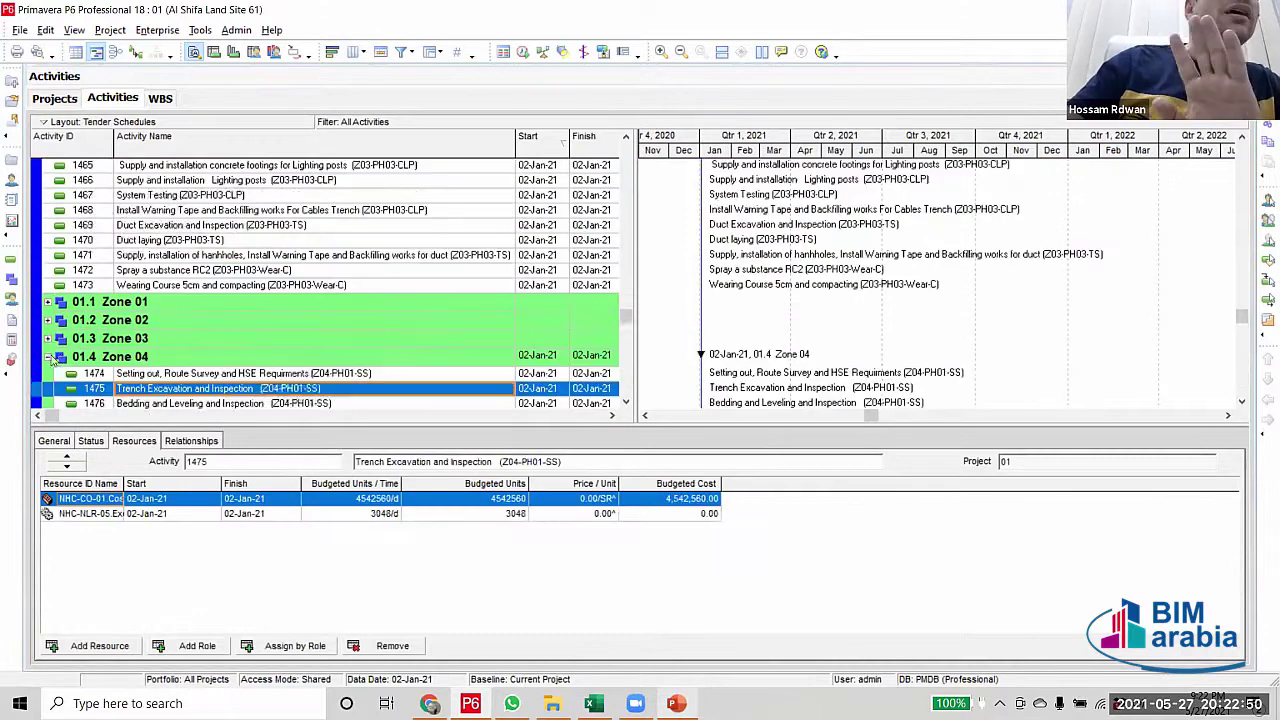
click(47, 384)
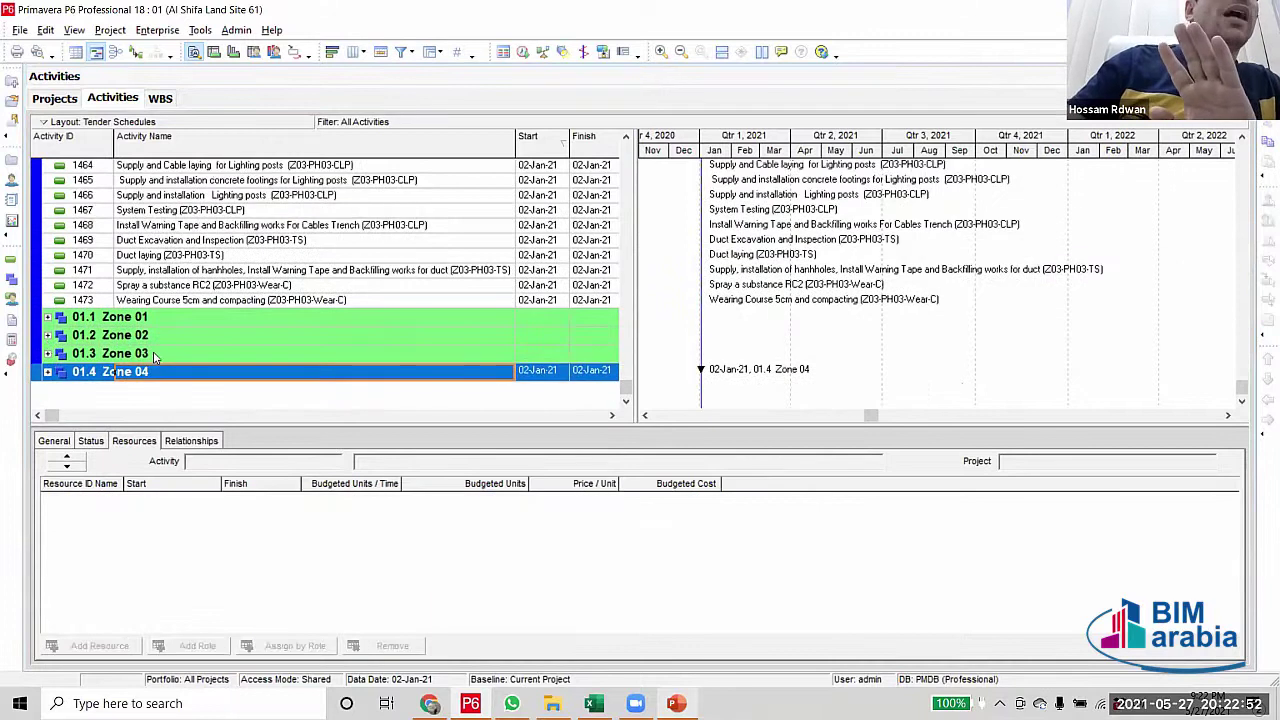
click(156, 356)
Look through the Z03-coded activities from 1473 backwards to locate the boundary with the last Zone 02 activity
click(310, 300)
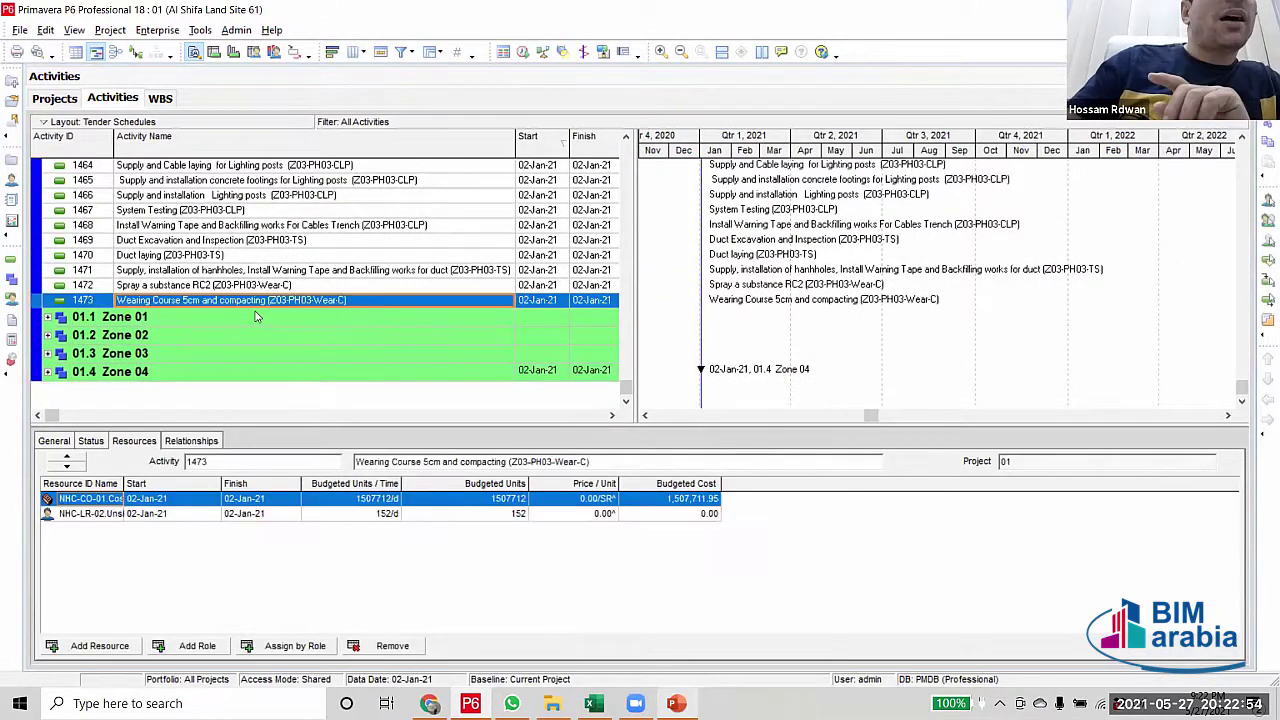
scroll(290, 303, up, 3)
scroll(288, 305, up, 6)
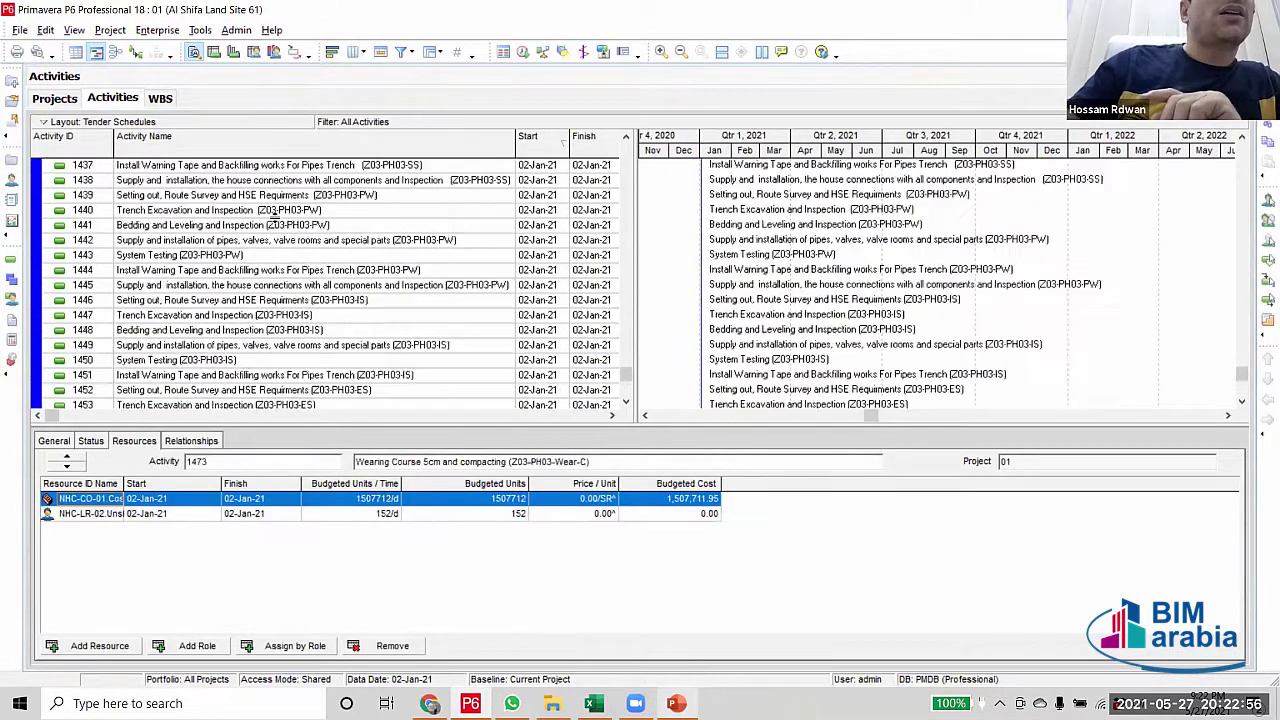
click(273, 214)
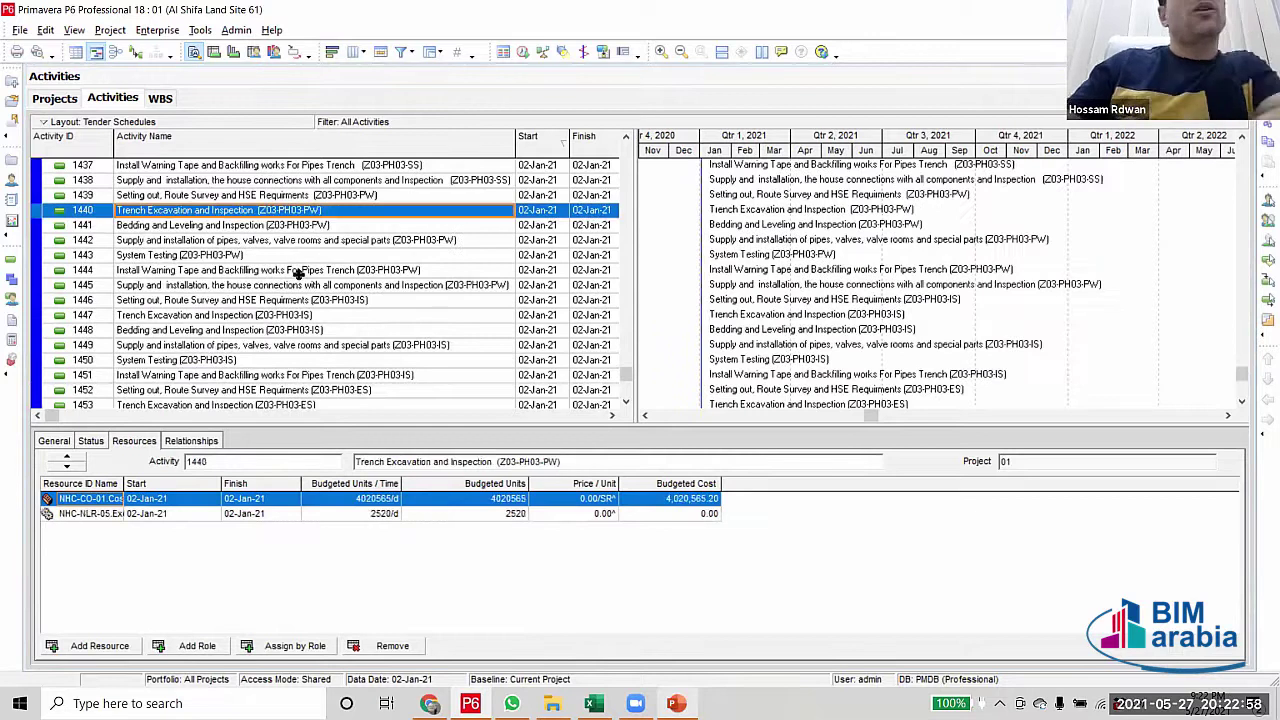
scroll(297, 272, up, 1)
scroll(297, 272, up, 1)
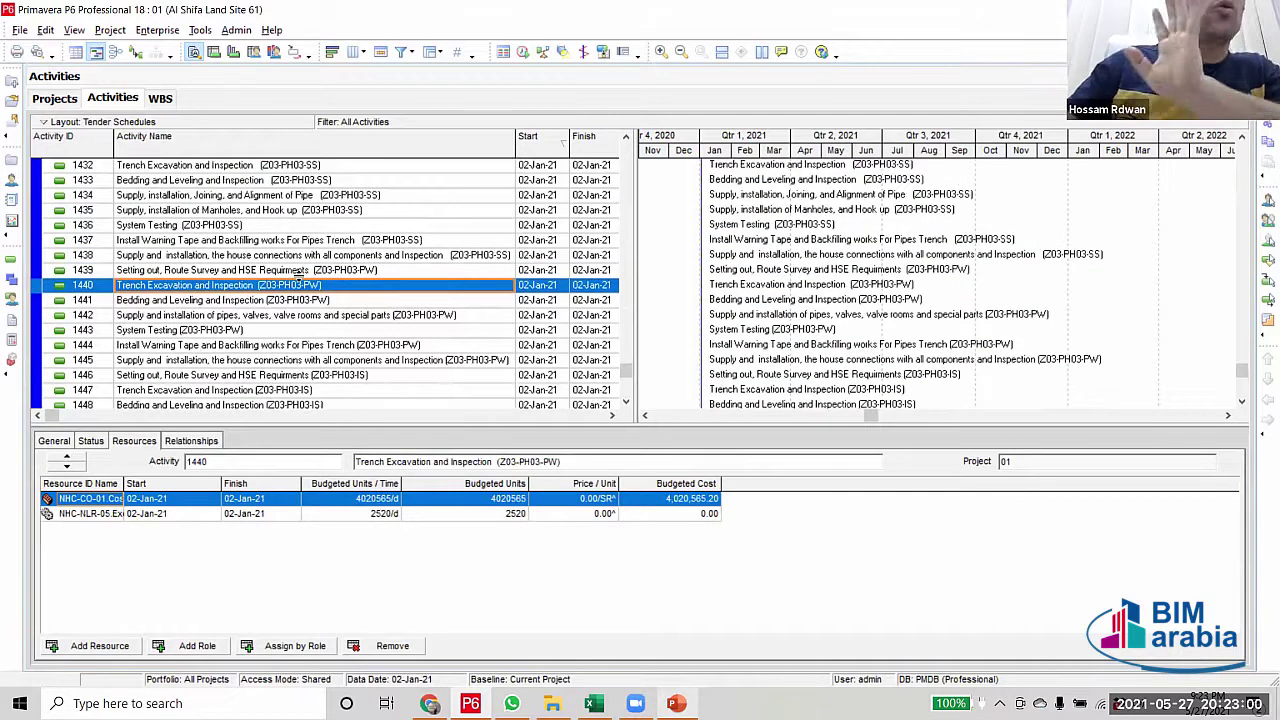
scroll(297, 272, up, 5)
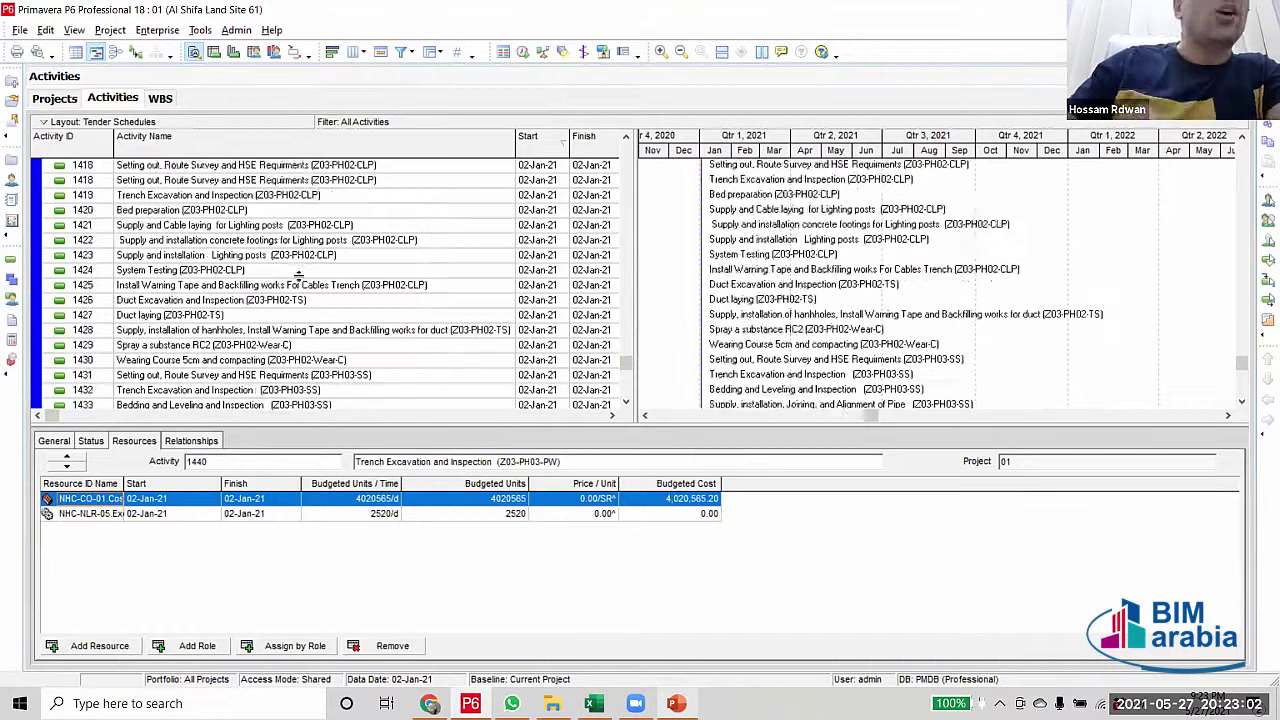
scroll(297, 272, up, 1)
scroll(297, 275, up, 3)
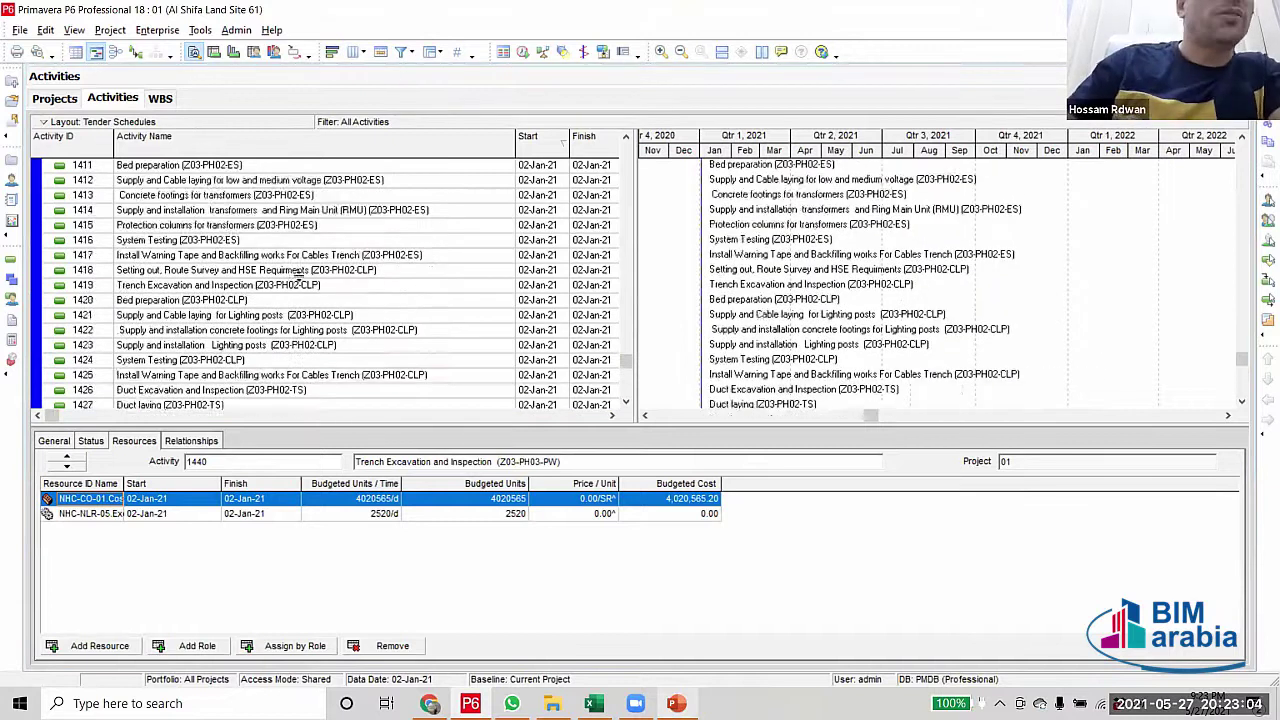
scroll(248, 210, up, 2)
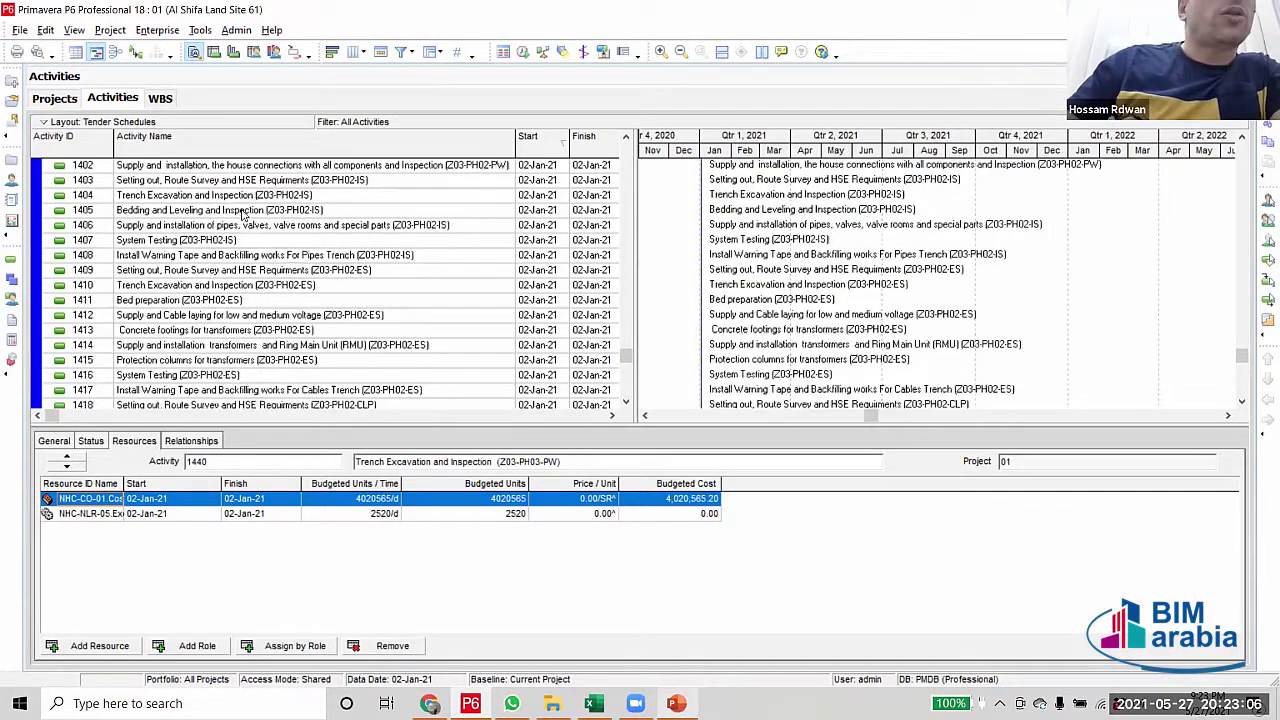
scroll(260, 215, up, 11)
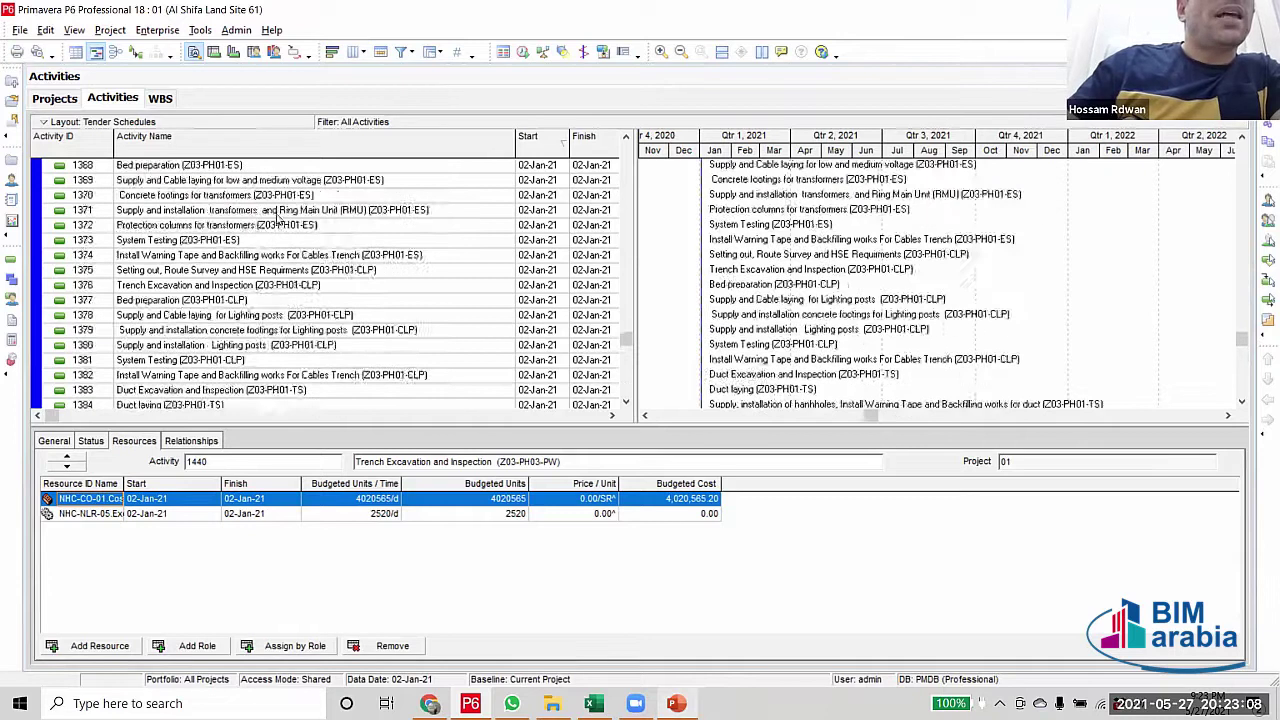
scroll(278, 217, up, 9)
click(281, 229)
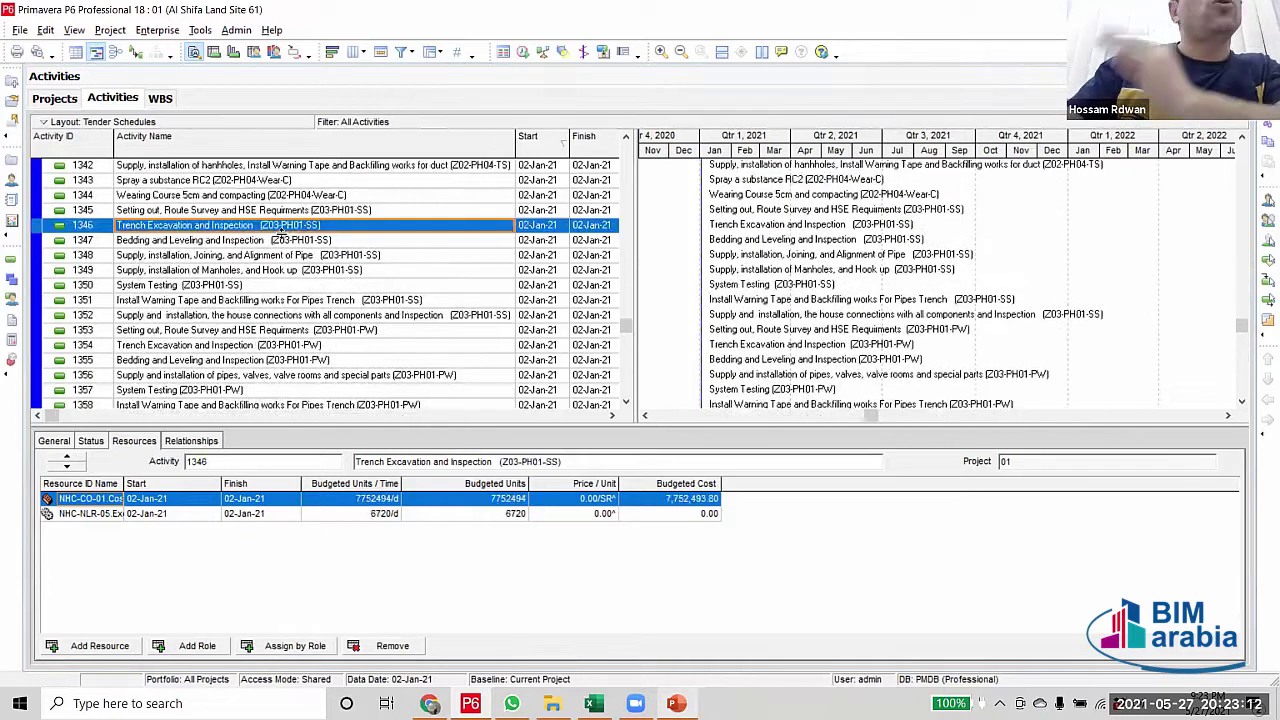
scroll(292, 262, up, 1)
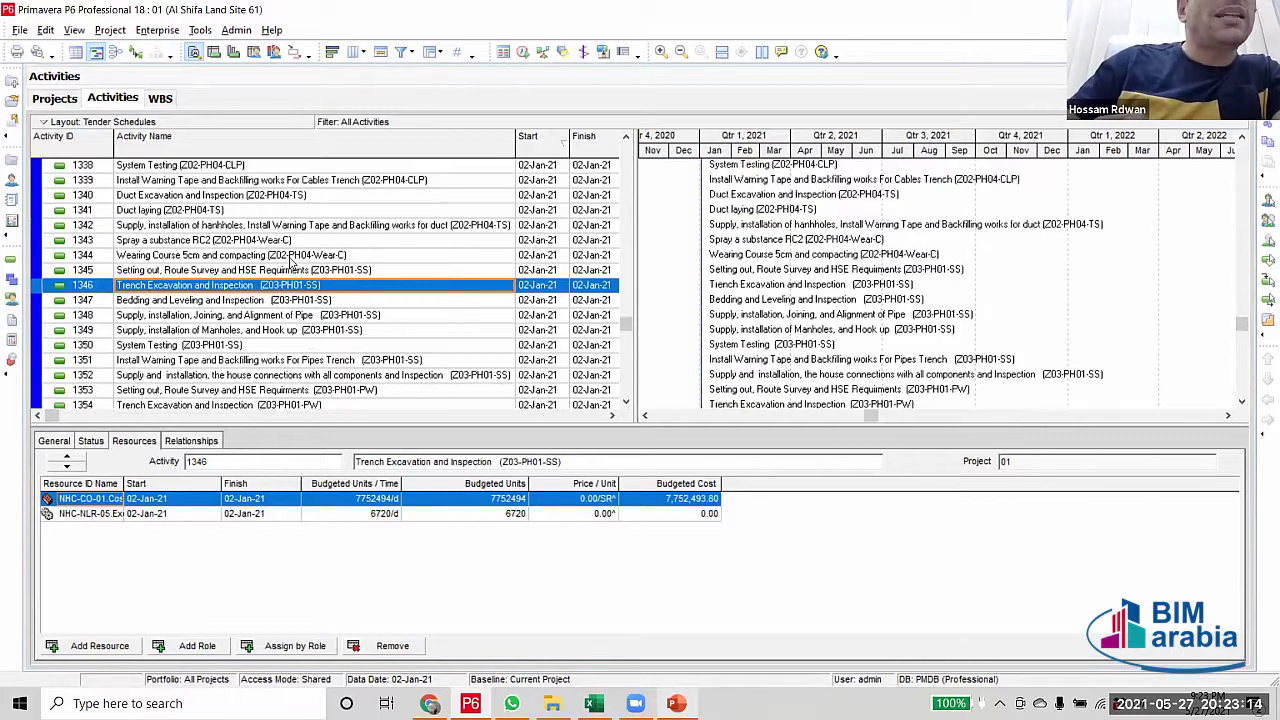
click(289, 258)
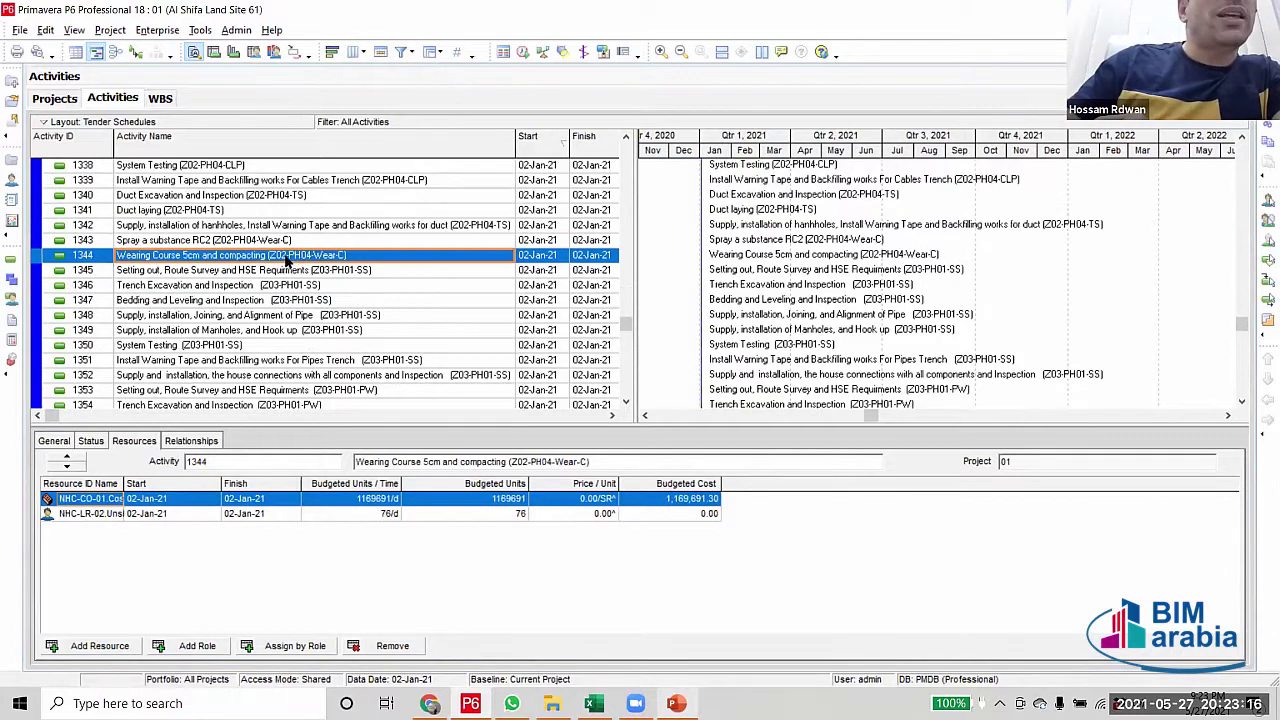
Select activities 1345 through 1473, coded Z03, and move them under the 01.3 Zone 03 band
click(319, 271)
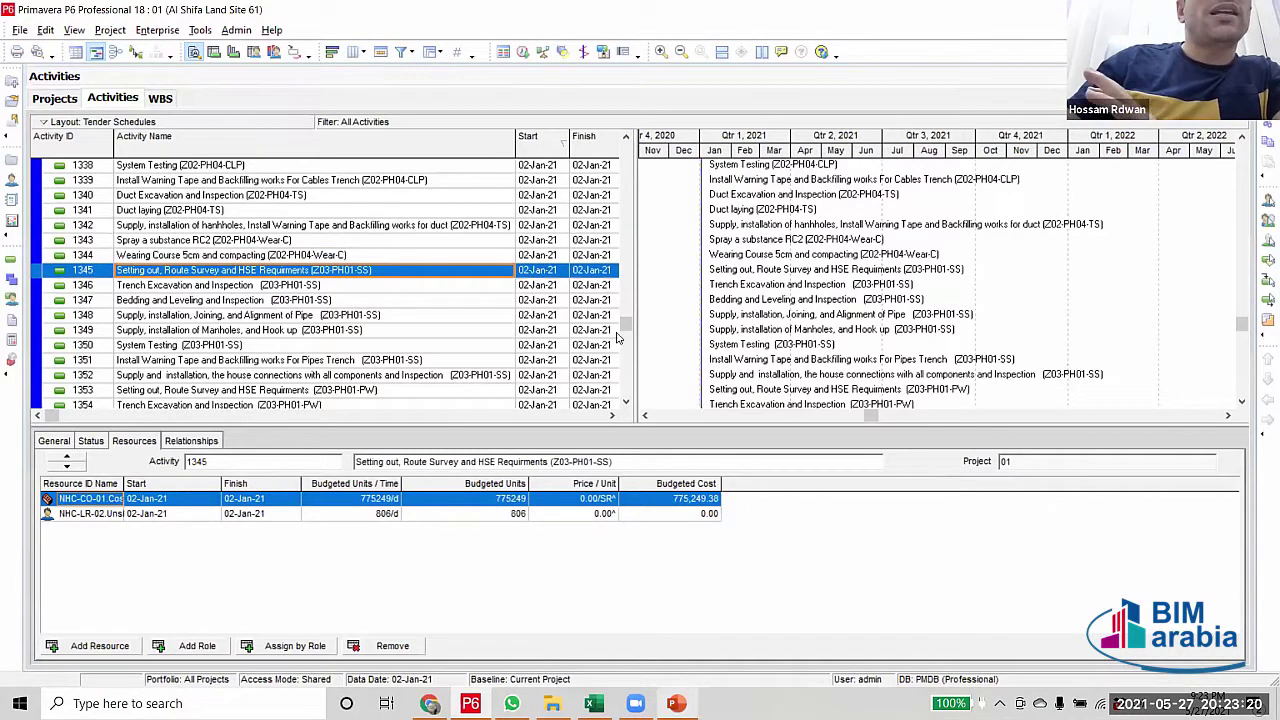
scroll(405, 388, down, 15)
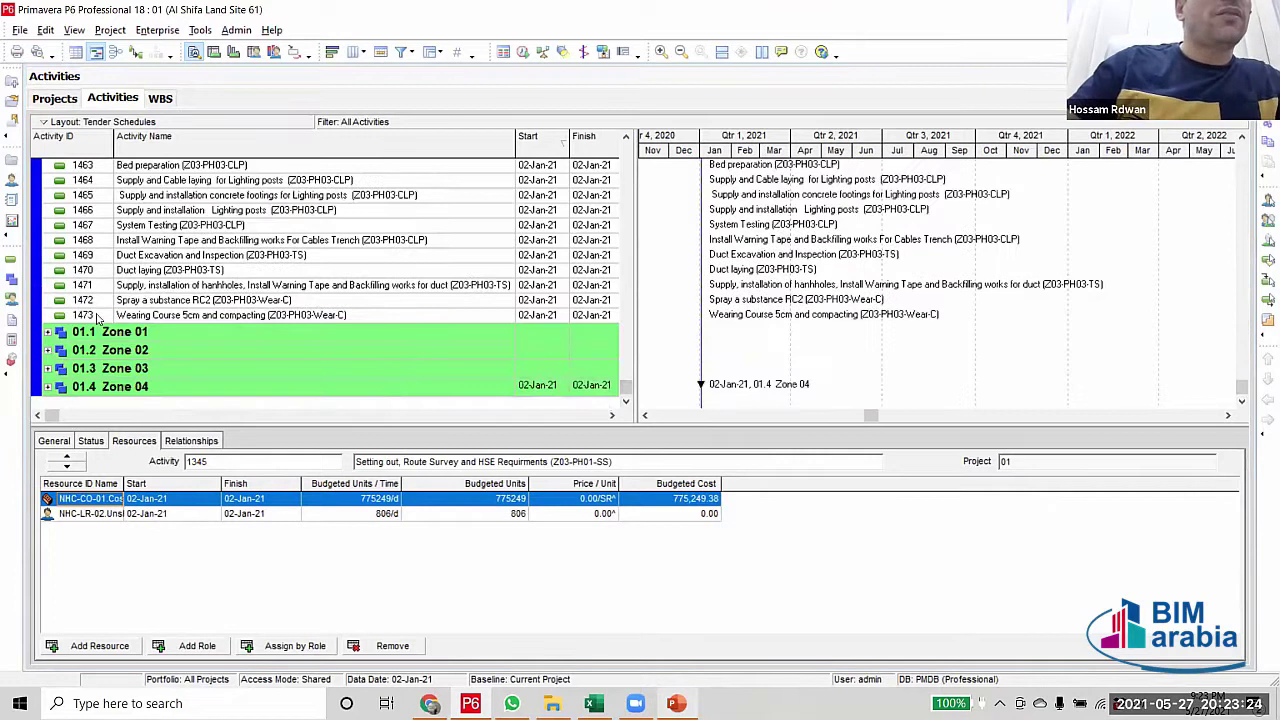
shift+click(42, 318)
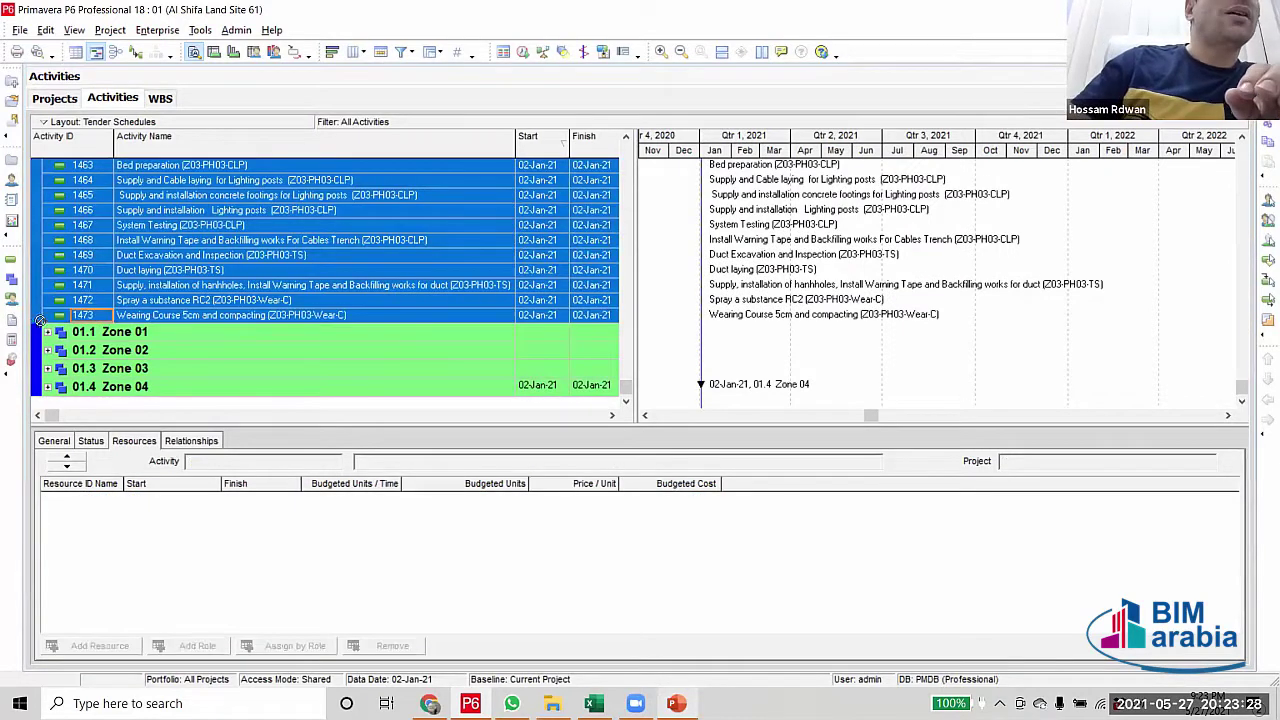
drag(38, 320, 46, 368)
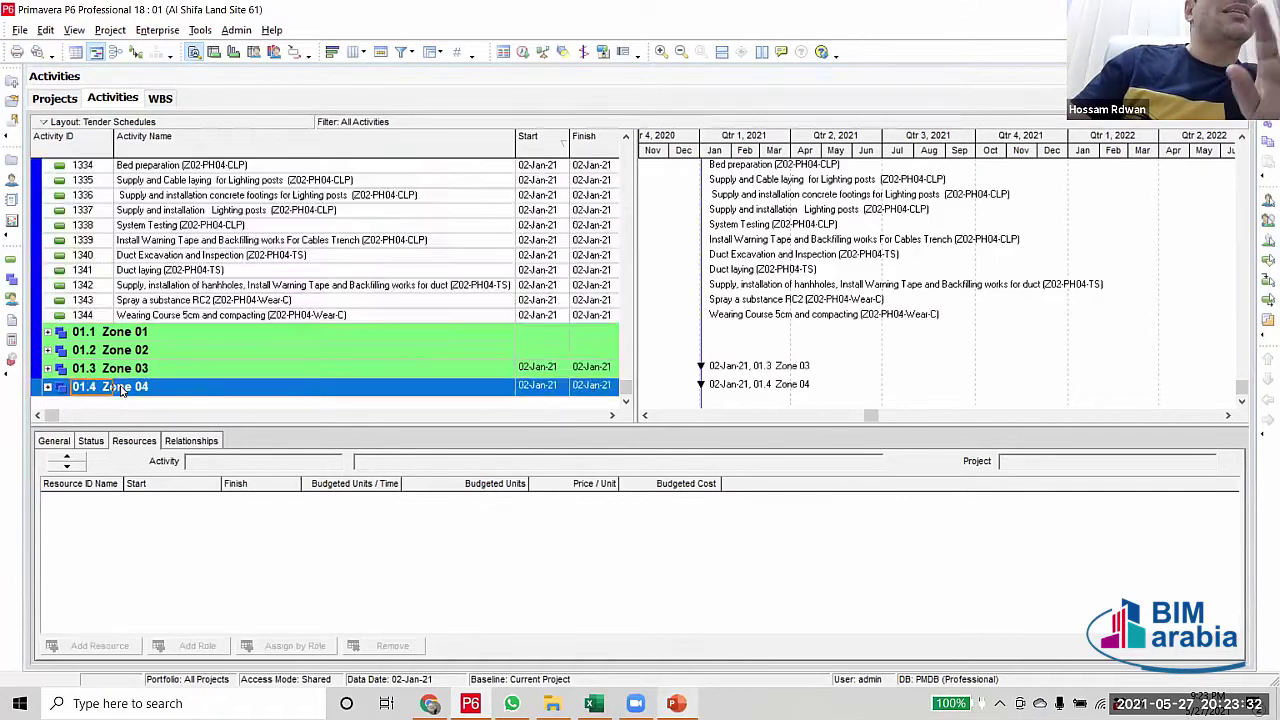
click(50, 370)
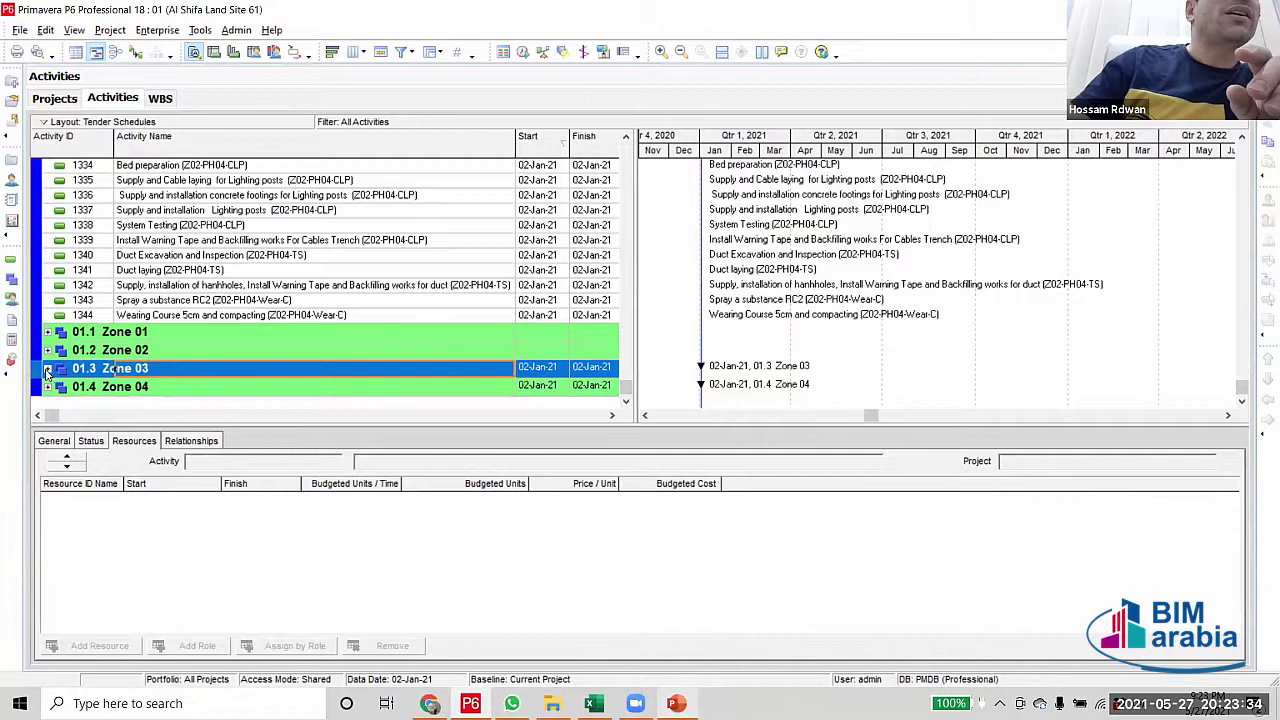
Expand the 01.3 Zone 03 band and look through its Z03-coded activities down to the phase bands
click(46, 369)
scroll(117, 243, up, 1)
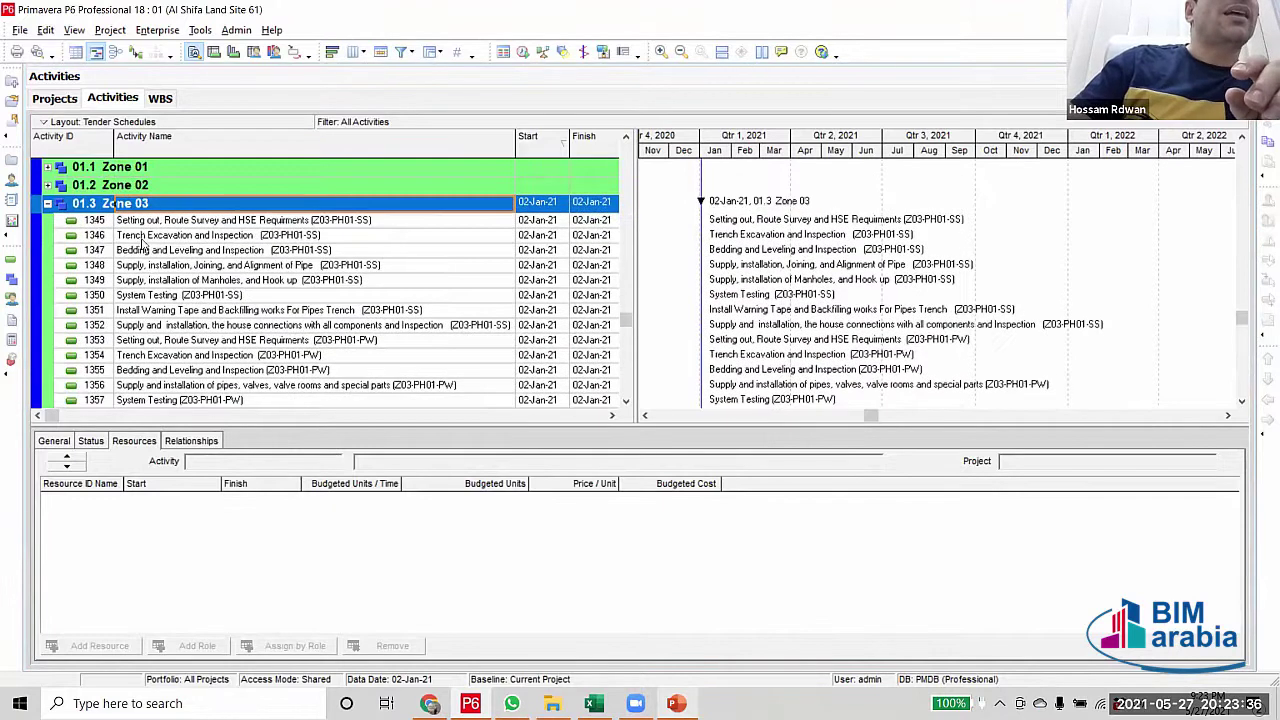
click(143, 243)
scroll(143, 243, down, 5)
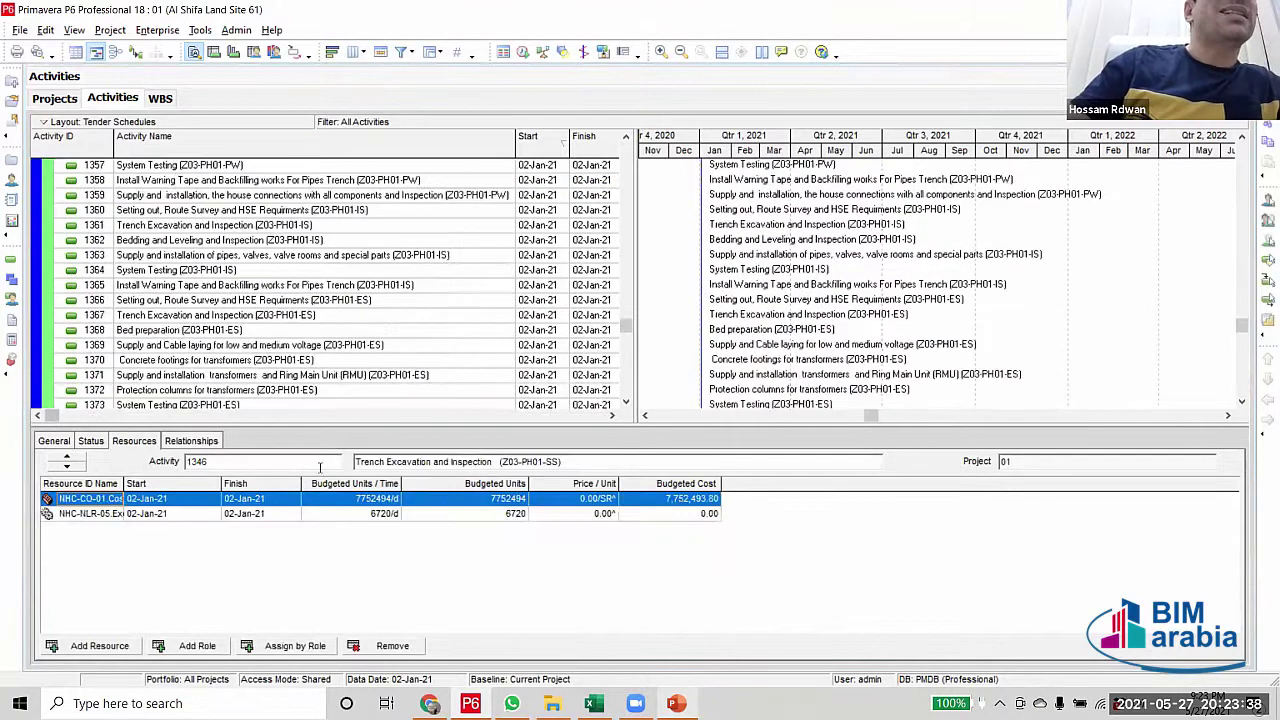
scroll(319, 467, down, 20)
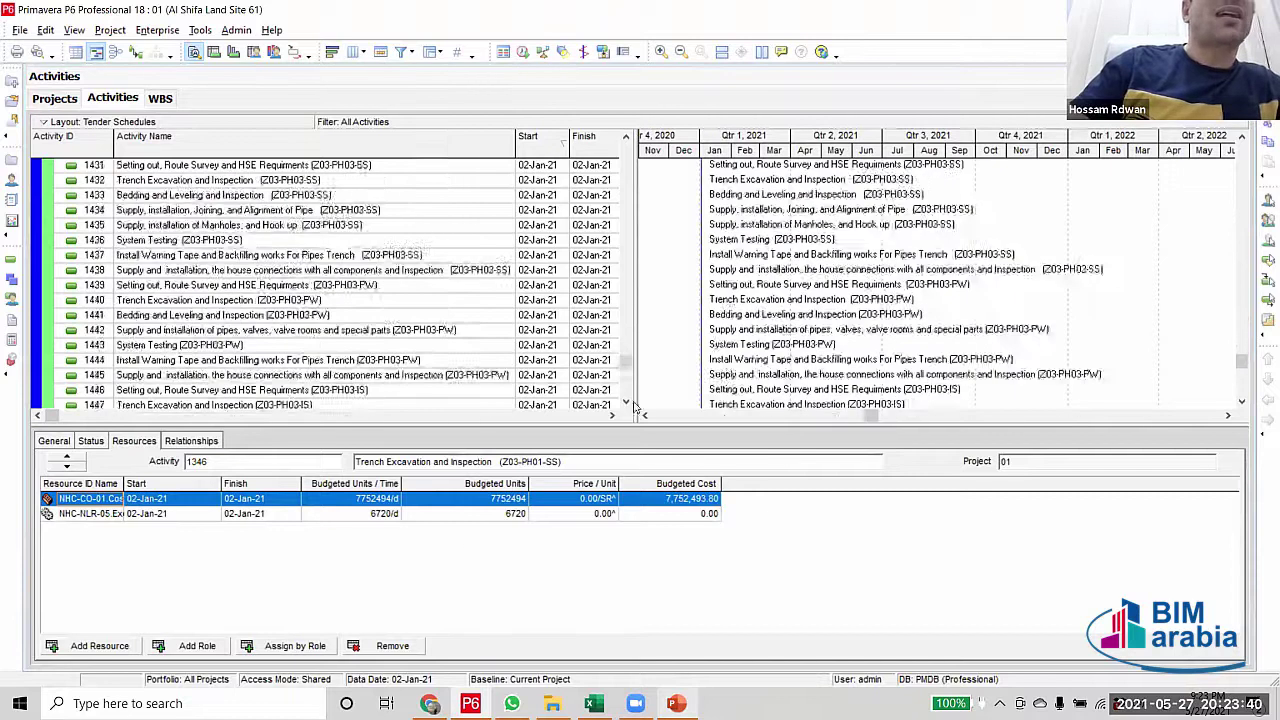
scroll(632, 400, down, 5)
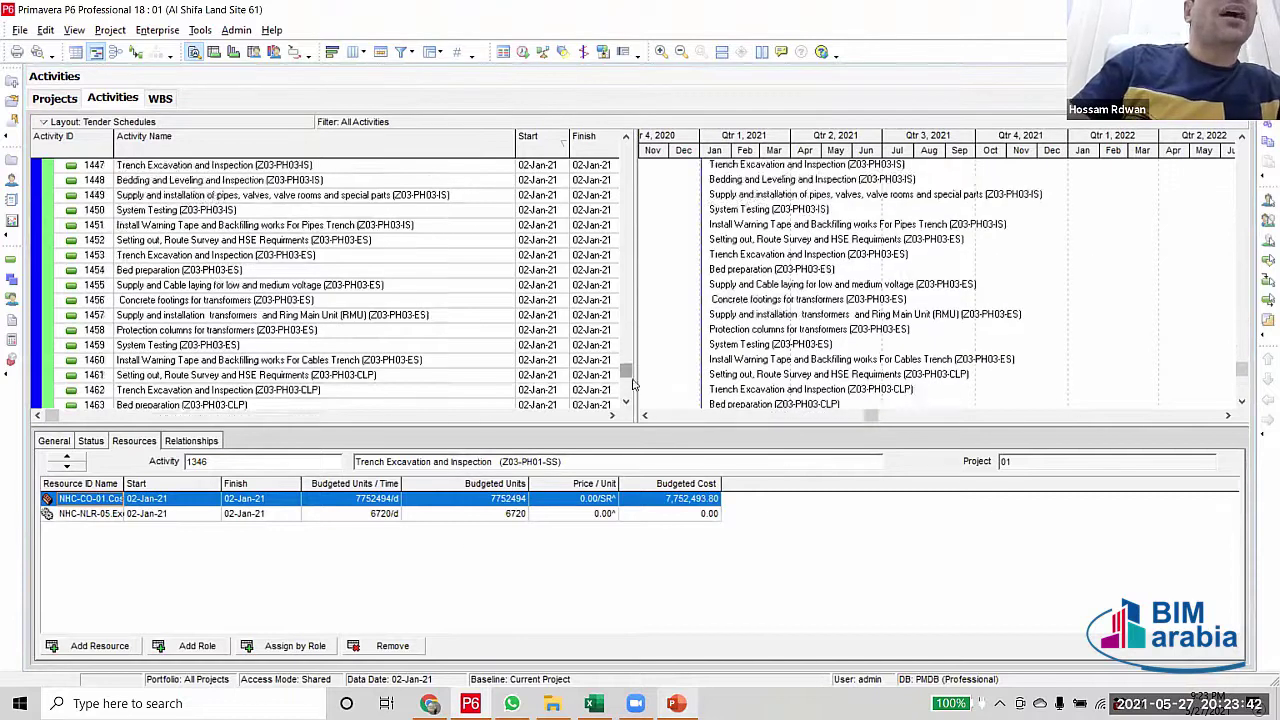
scroll(632, 383, down, 6)
scroll(665, 220, up, 15)
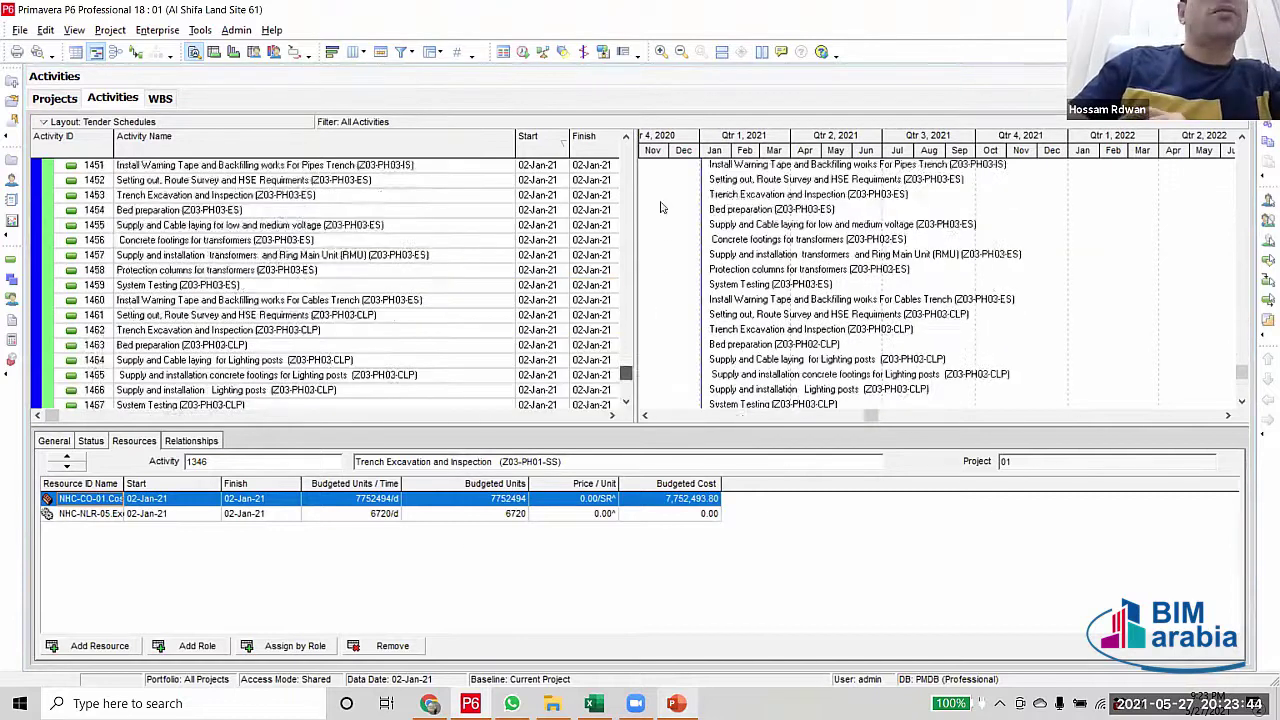
scroll(514, 256, up, 10)
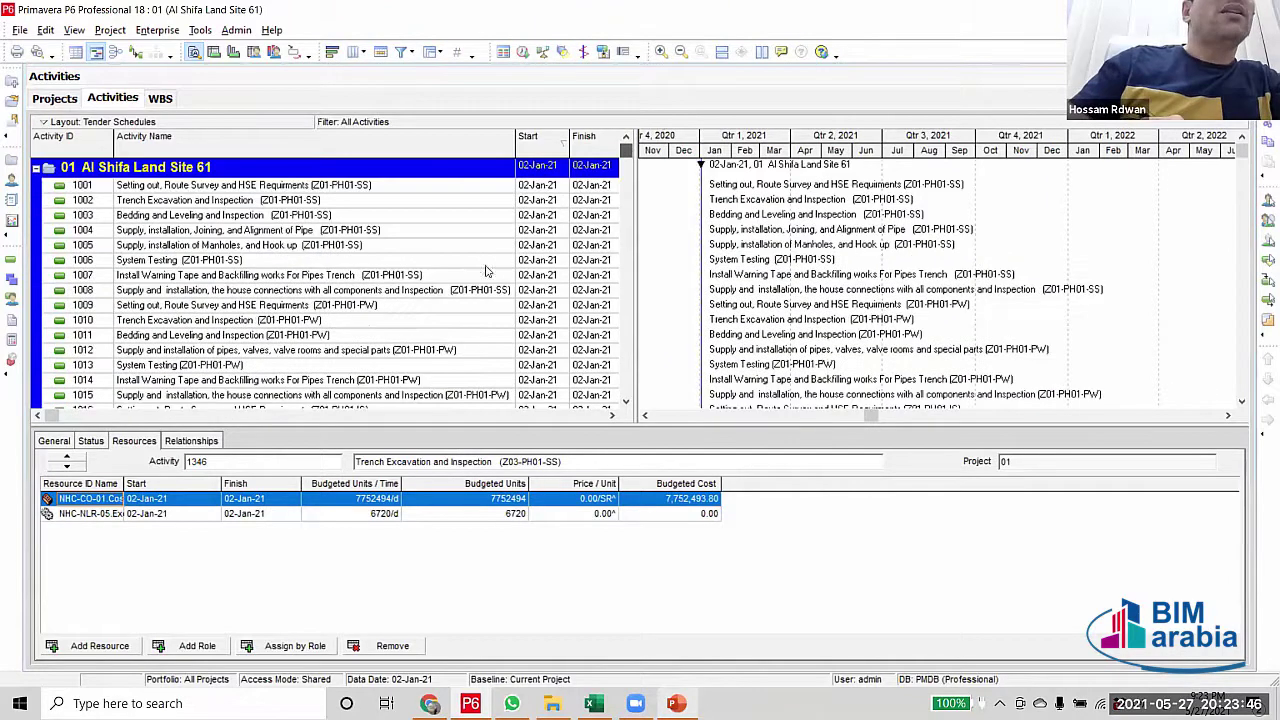
drag(627, 152, 627, 368)
scroll(76, 313, down, 3)
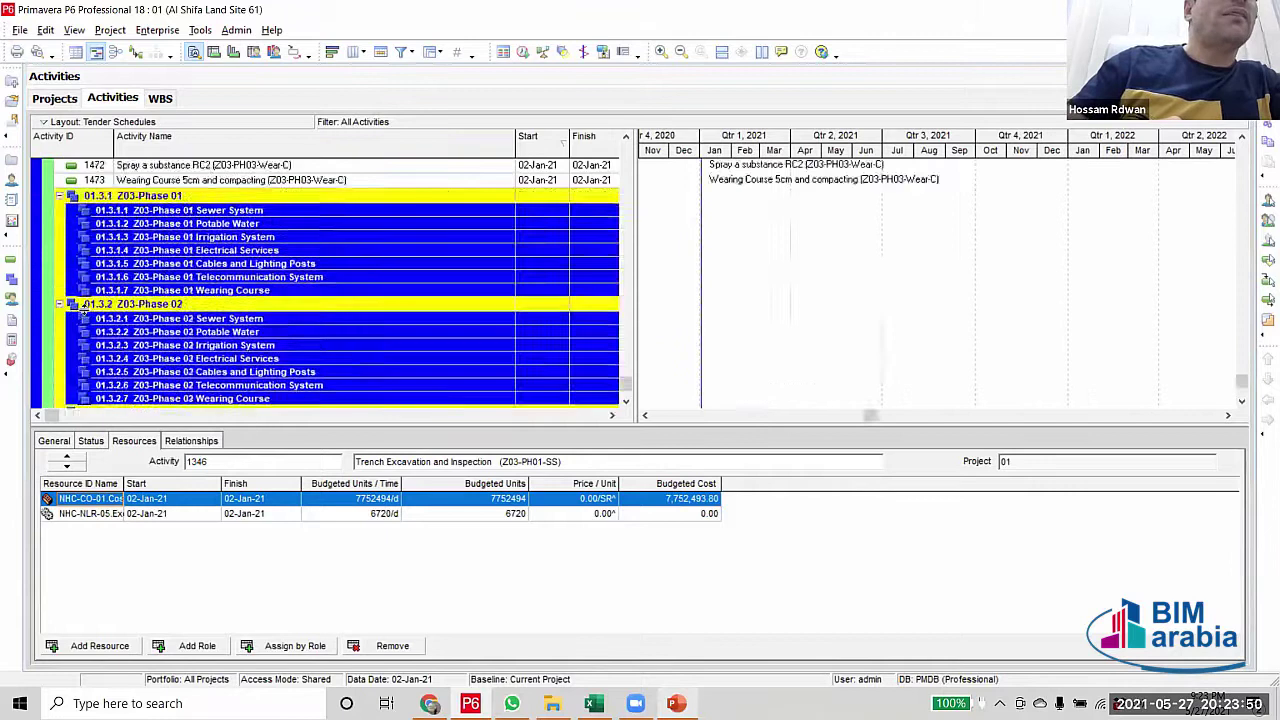
Collapse the 01.3 Zone 03 band holding the moved activities
scroll(158, 291, up, 20)
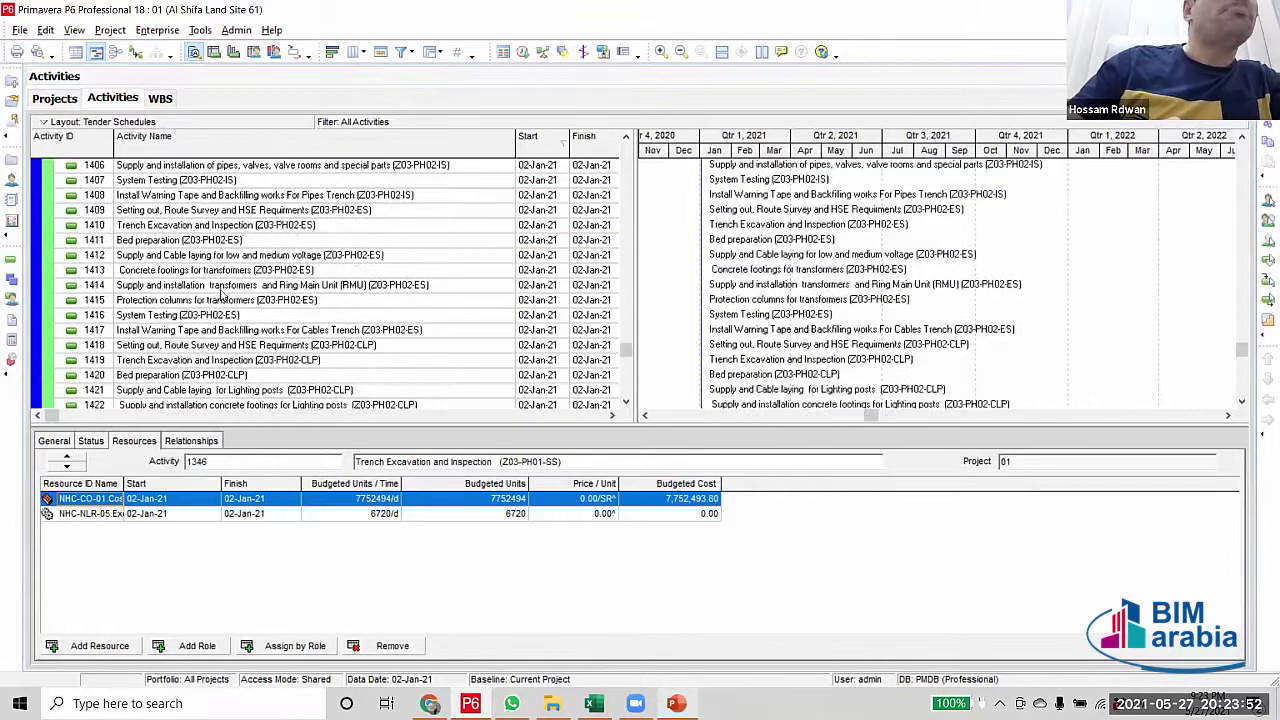
scroll(240, 252, up, 2)
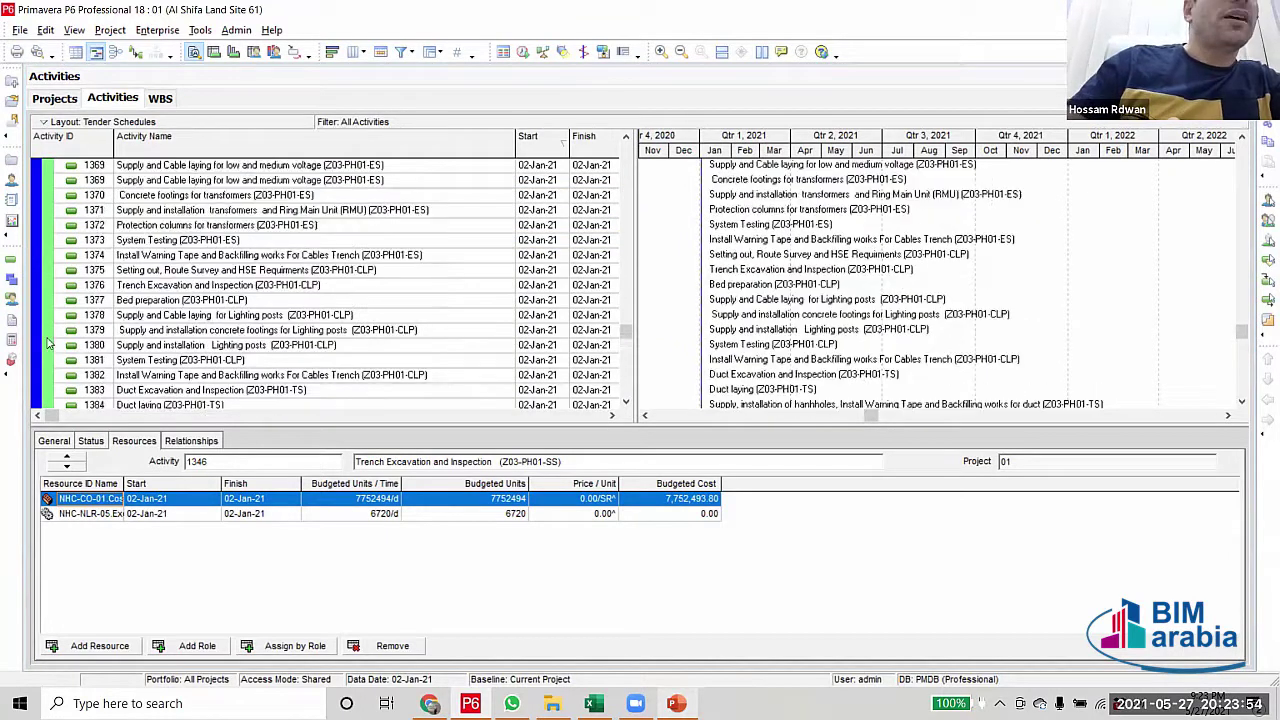
scroll(52, 333, up, 10)
scroll(52, 333, up, 2)
click(49, 335)
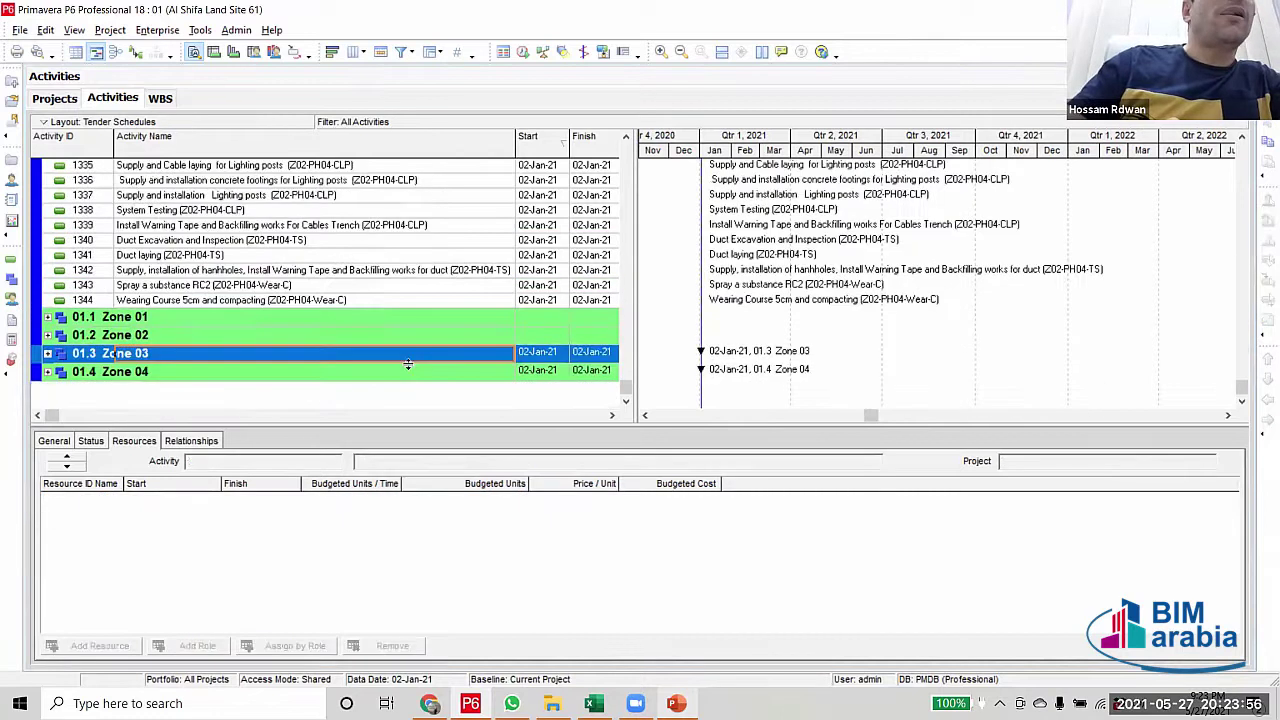
scroll(52, 335, up, 2)
scroll(357, 322, down, 1)
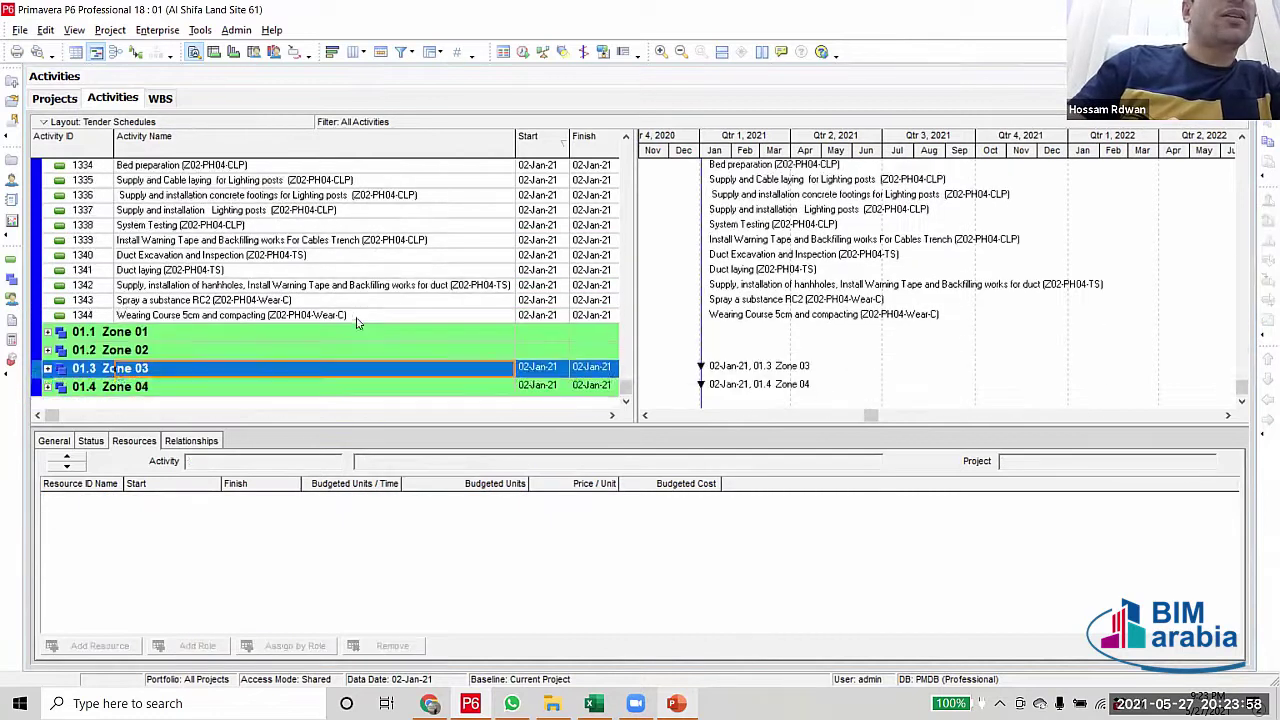
Look through the Z02-coded activities from 1344 backwards to locate the boundary with the last Zone 01 activity
click(356, 316)
scroll(357, 312, up, 8)
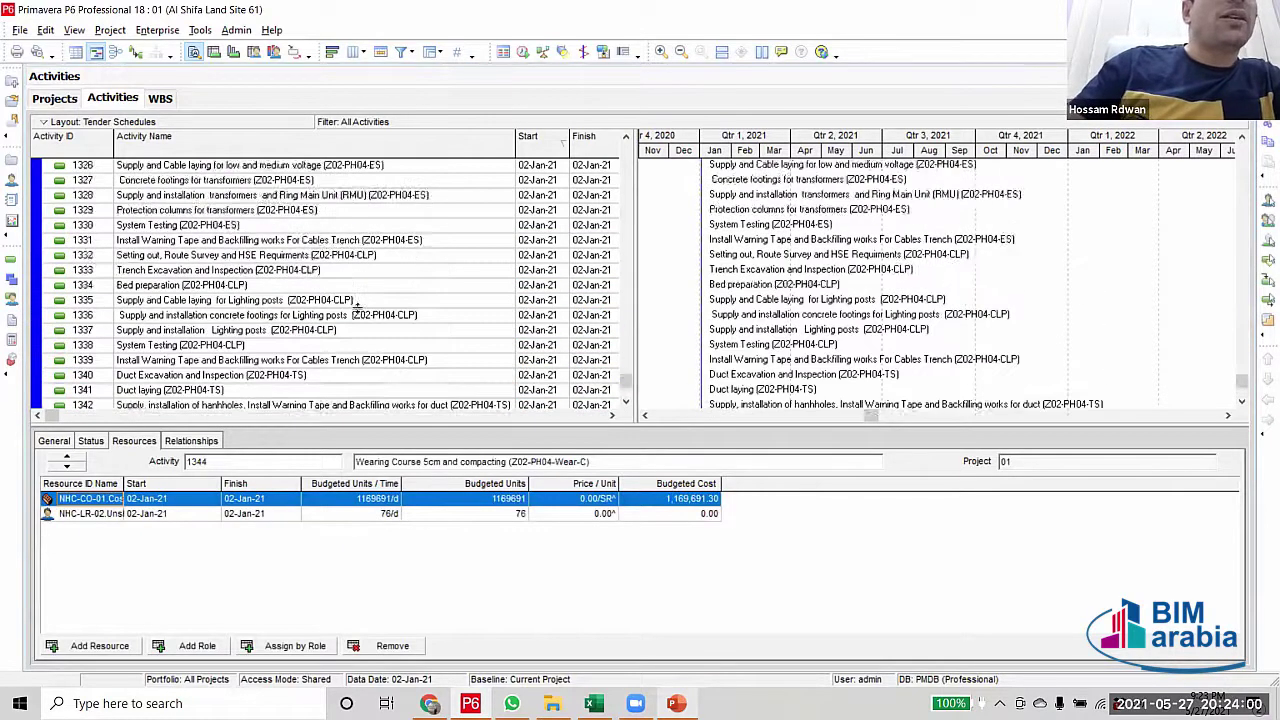
scroll(358, 310, up, 17)
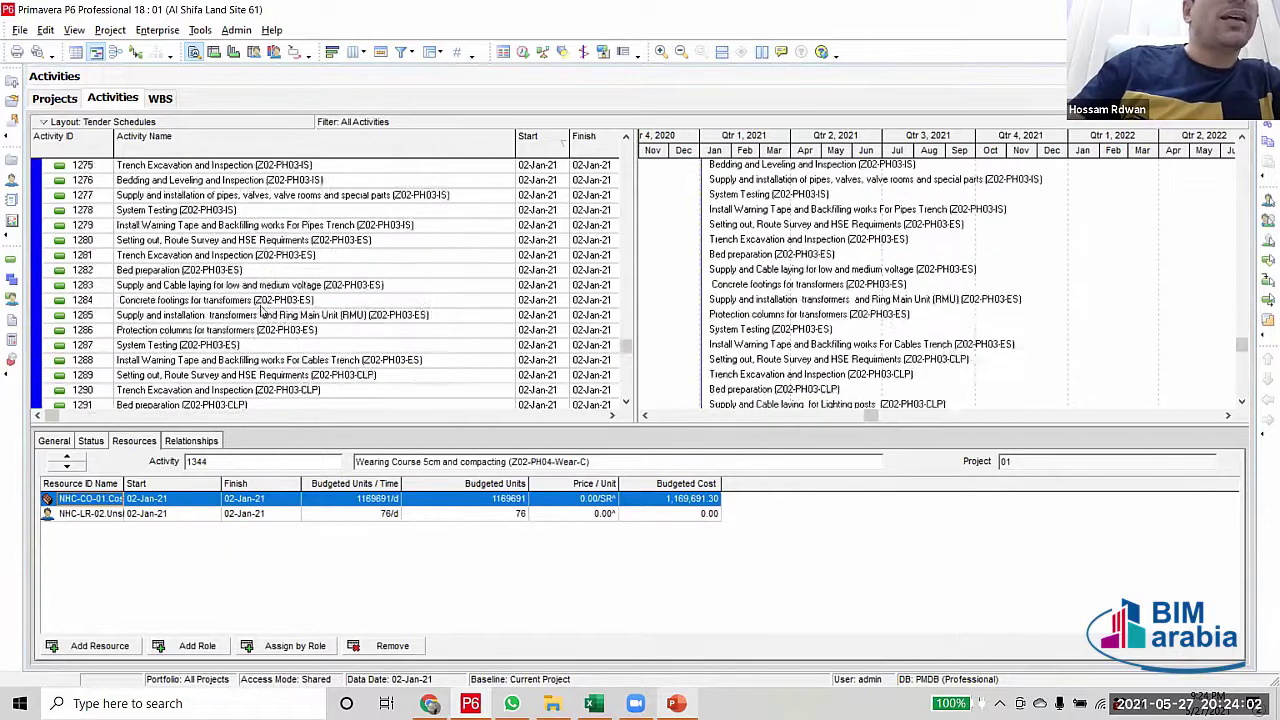
scroll(284, 232, up, 4)
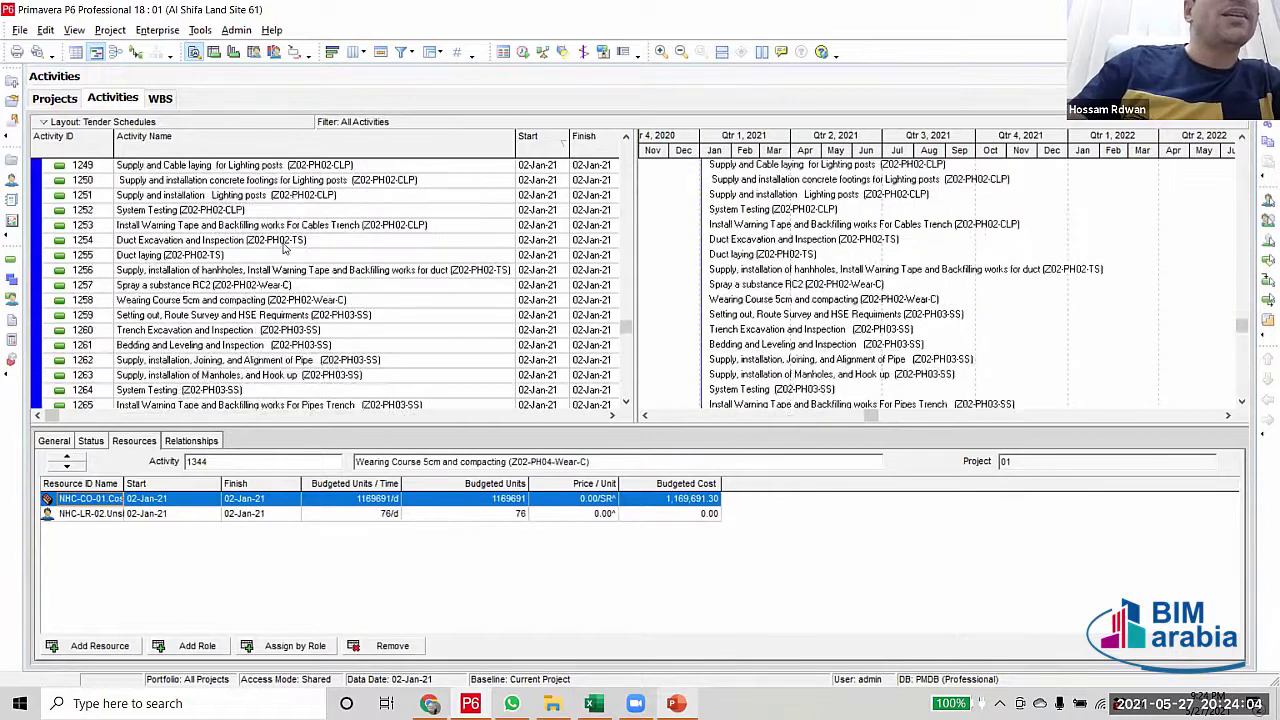
scroll(284, 250, up, 1)
scroll(290, 262, up, 5)
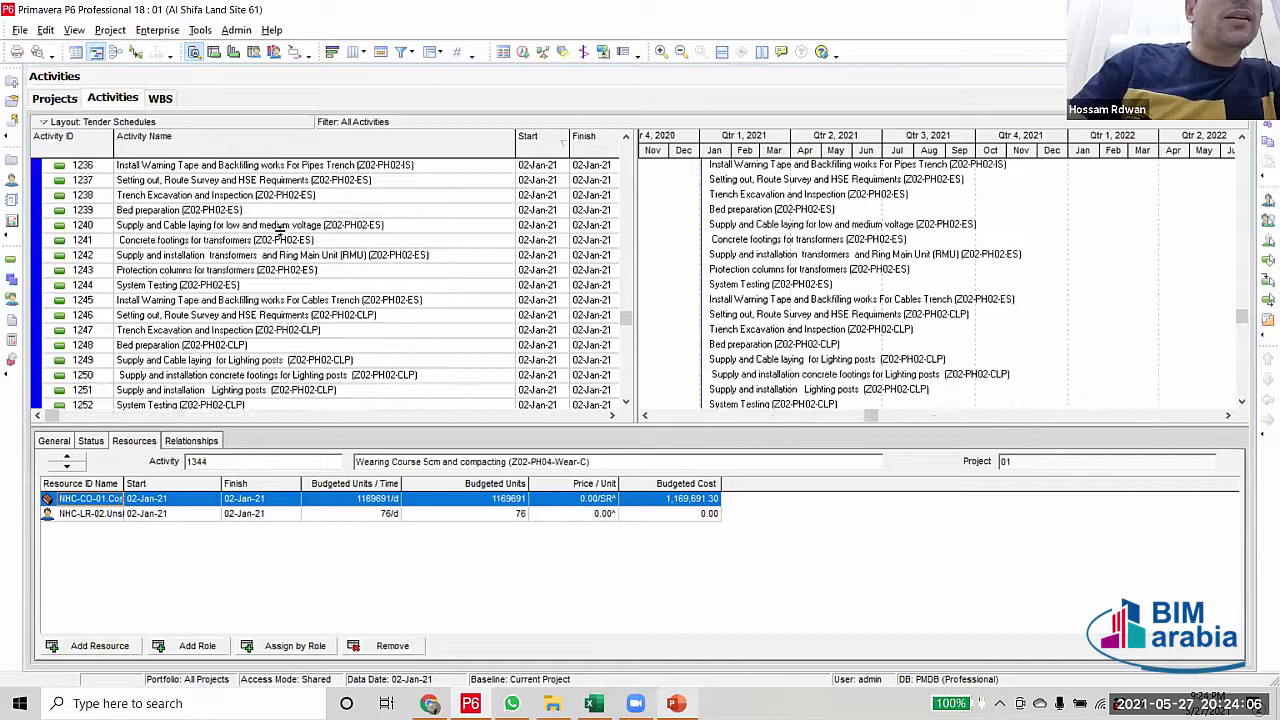
scroll(228, 240, up, 10)
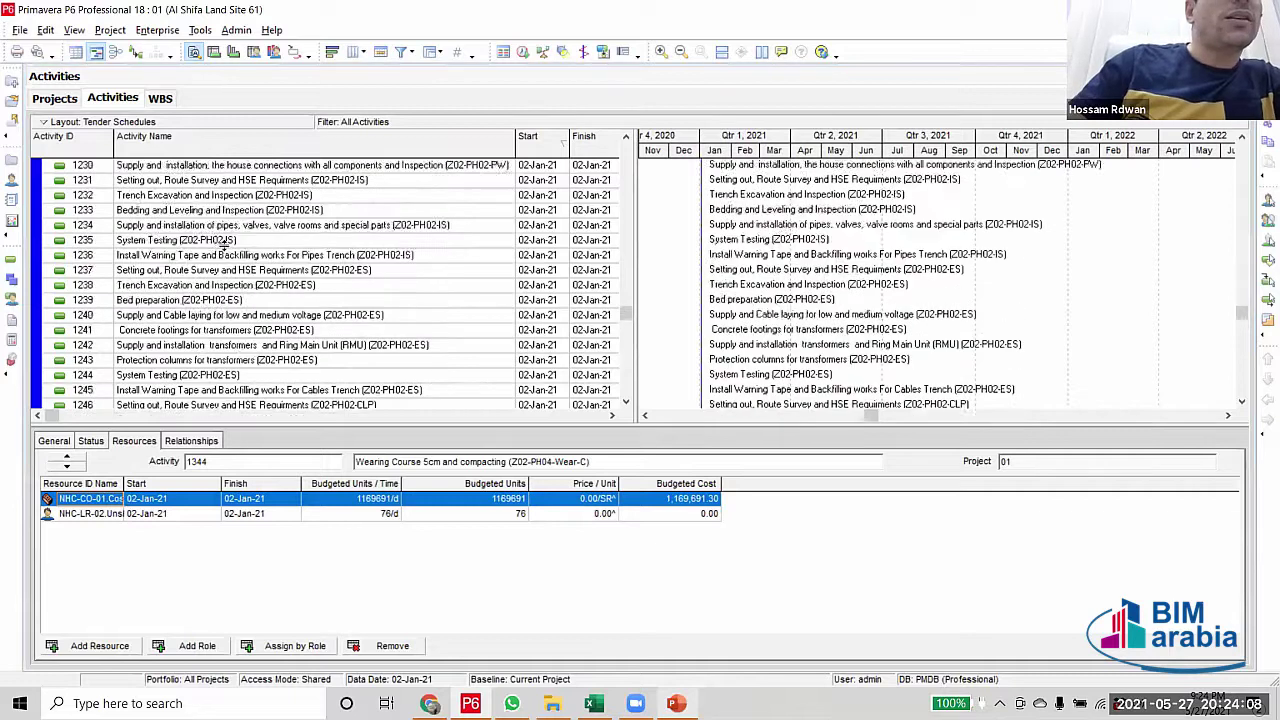
click(280, 197)
scroll(298, 300, up, 3)
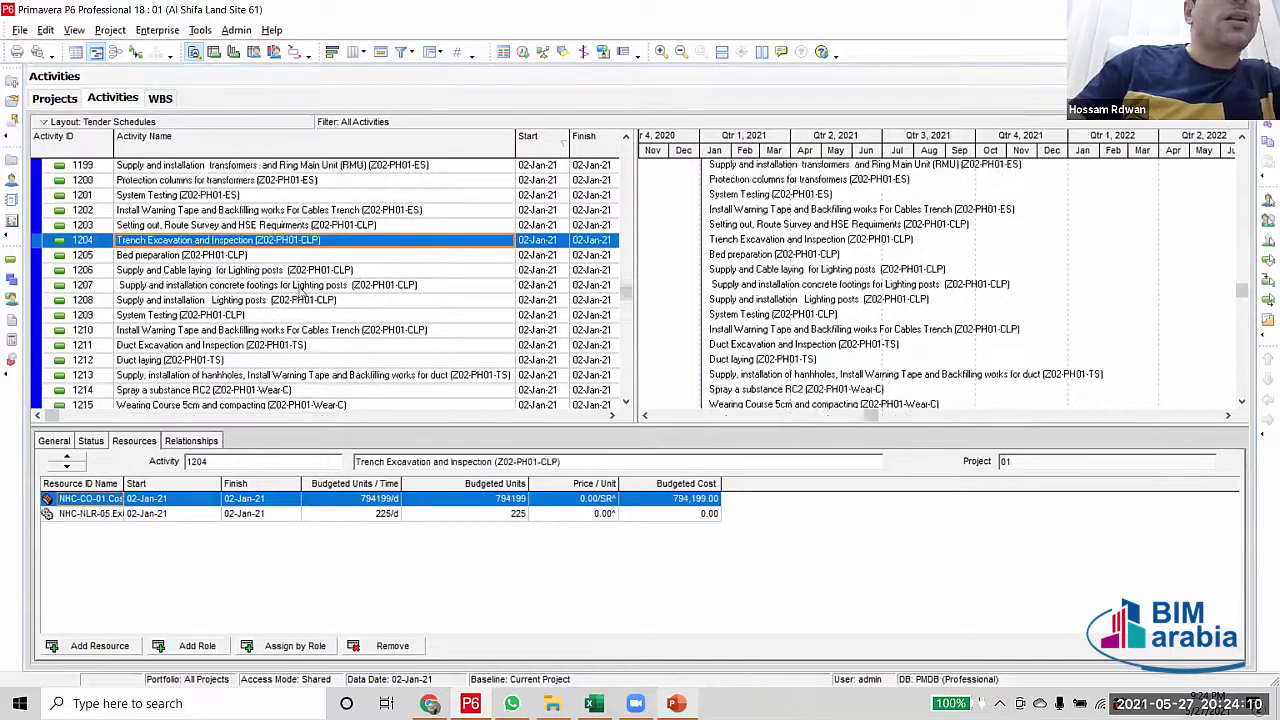
scroll(308, 175, up, 6)
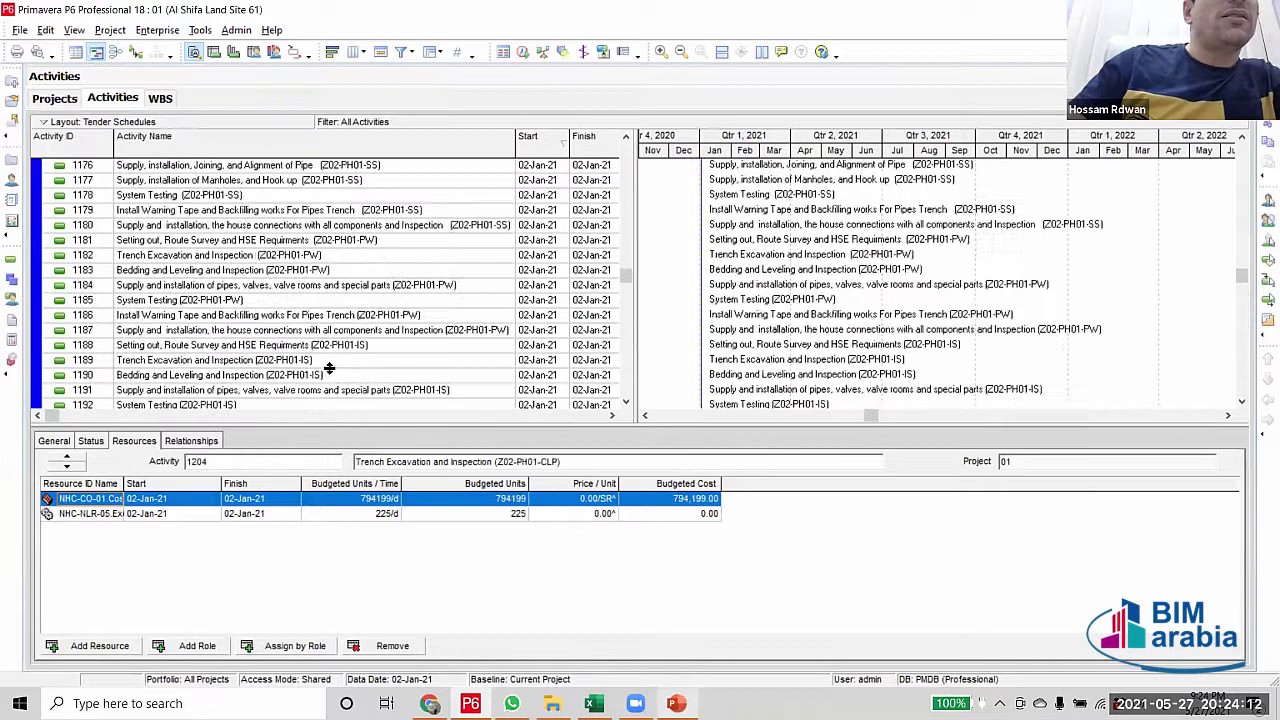
click(270, 180)
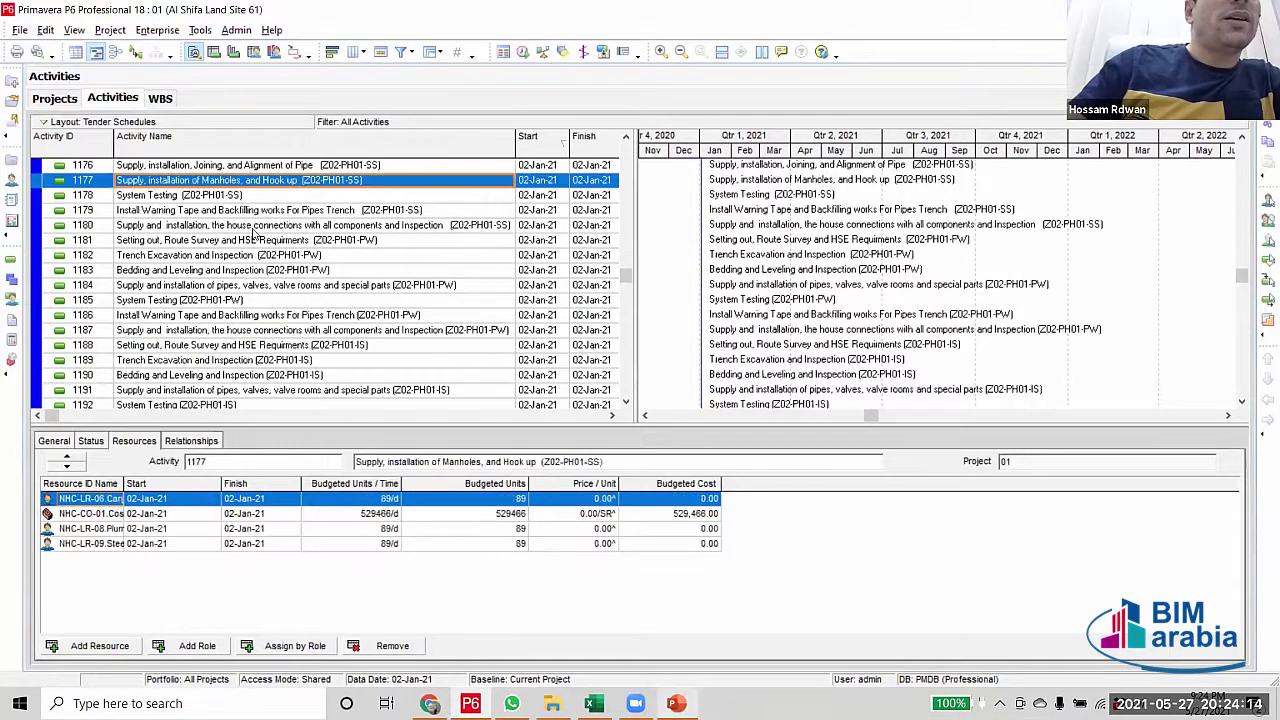
scroll(311, 270, up, 6)
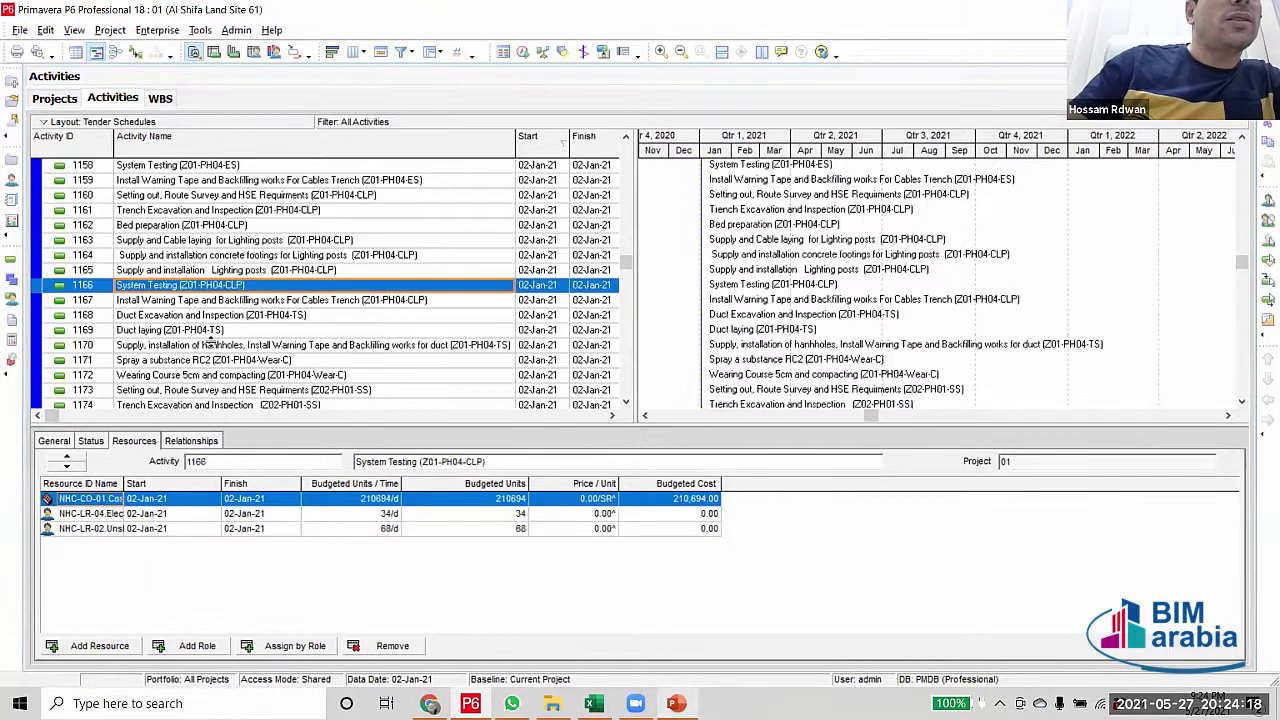
click(208, 333)
click(245, 360)
click(260, 377)
scroll(290, 340, down, 2)
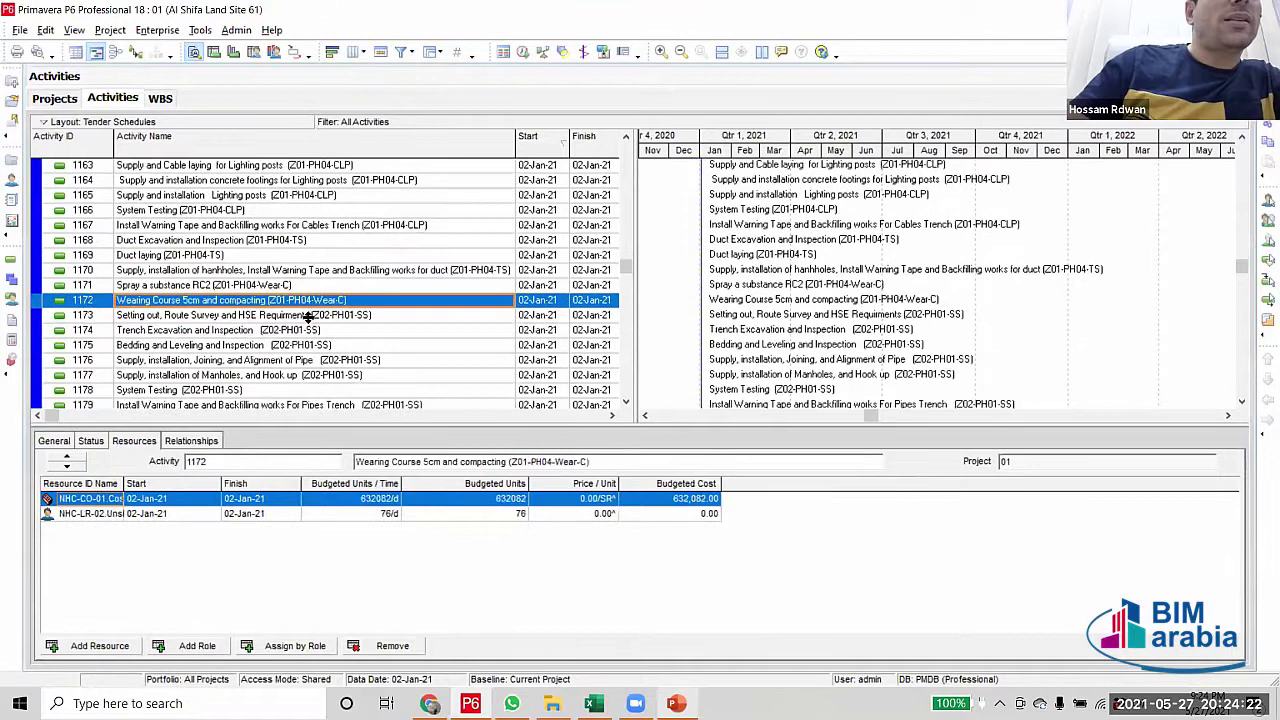
Select the Z02-coded activities from 1173 through 1344
click(316, 316)
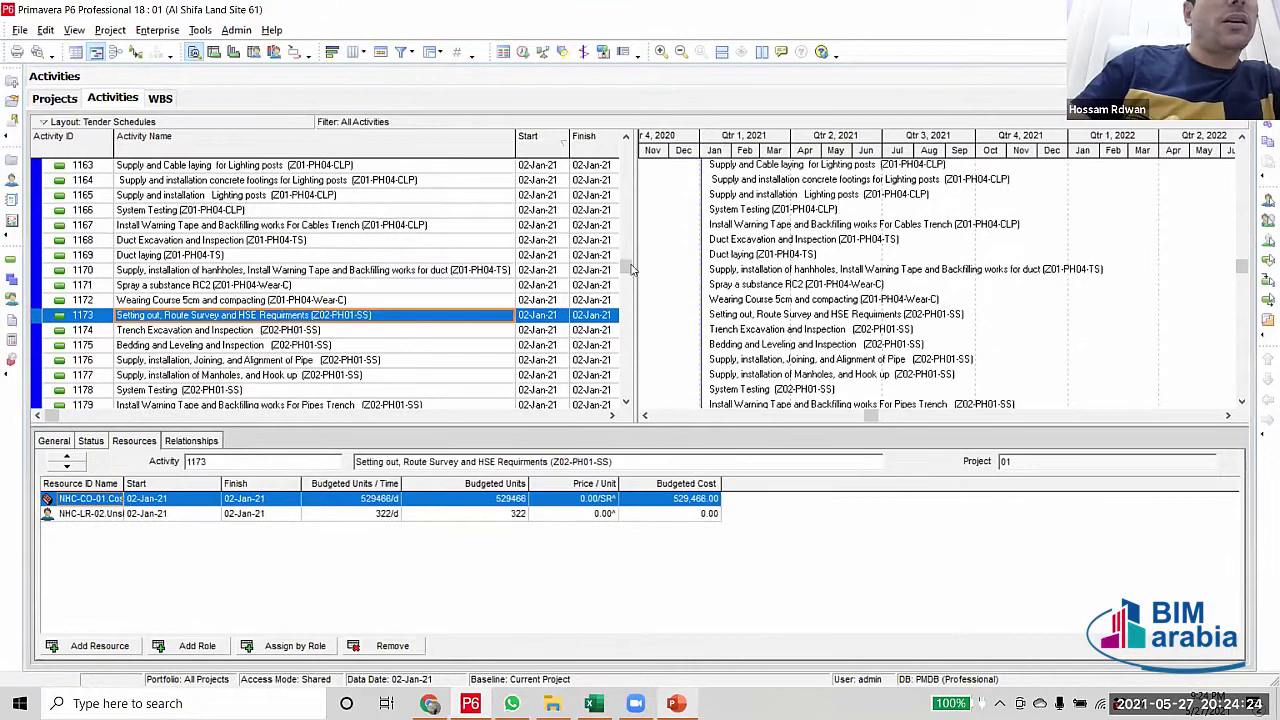
click(628, 383)
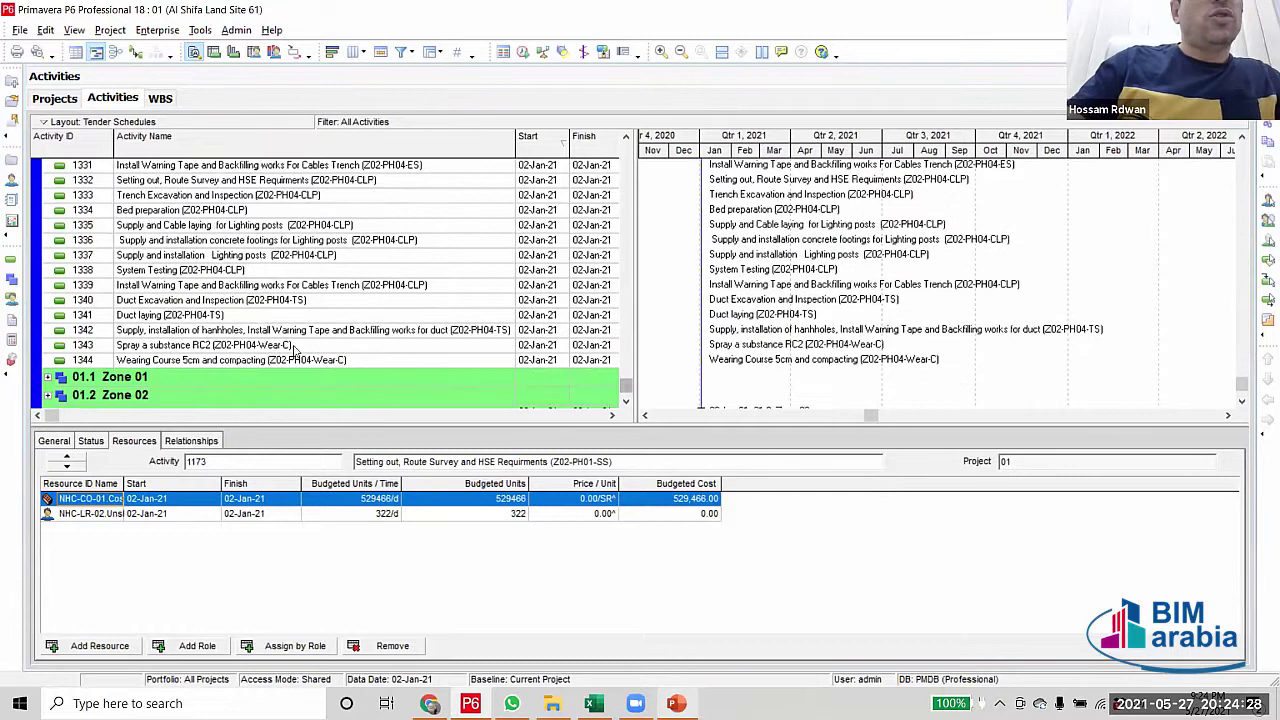
Extend the selection from activity 1173 through 1344 and move these activities under the Zone 02 WBS element
shift+click(290, 362)
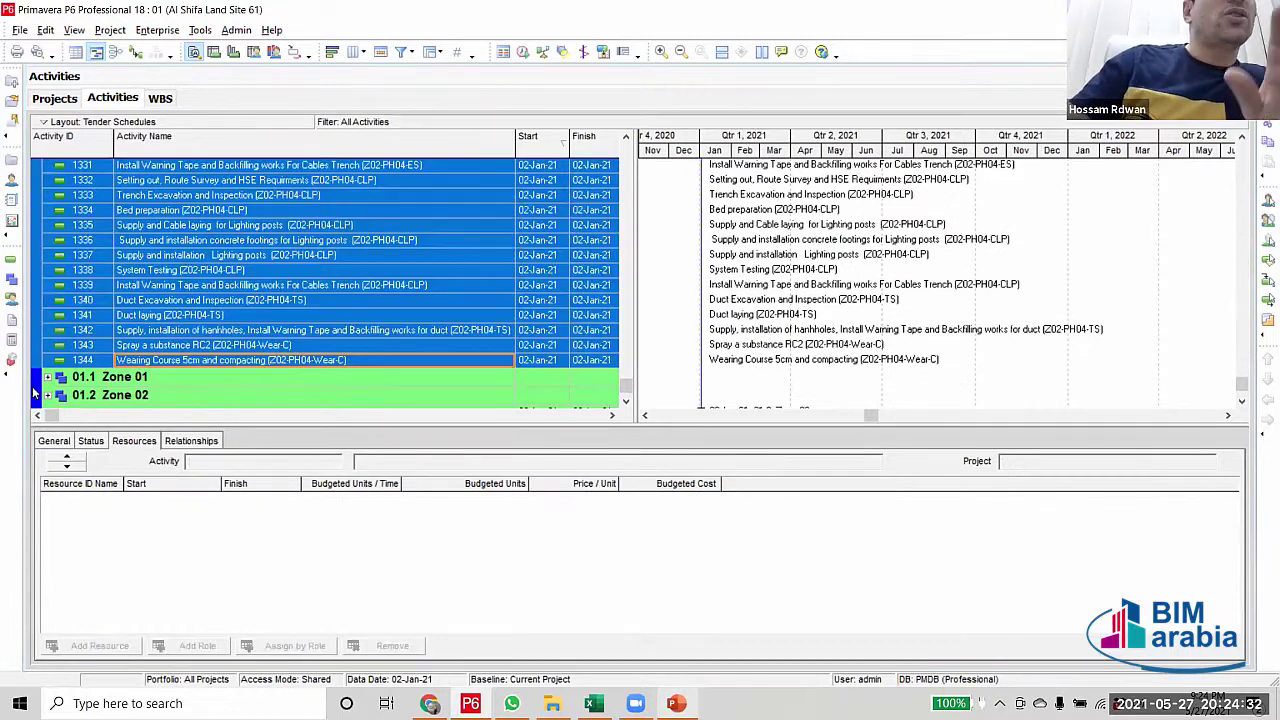
click(46, 395)
click(168, 352)
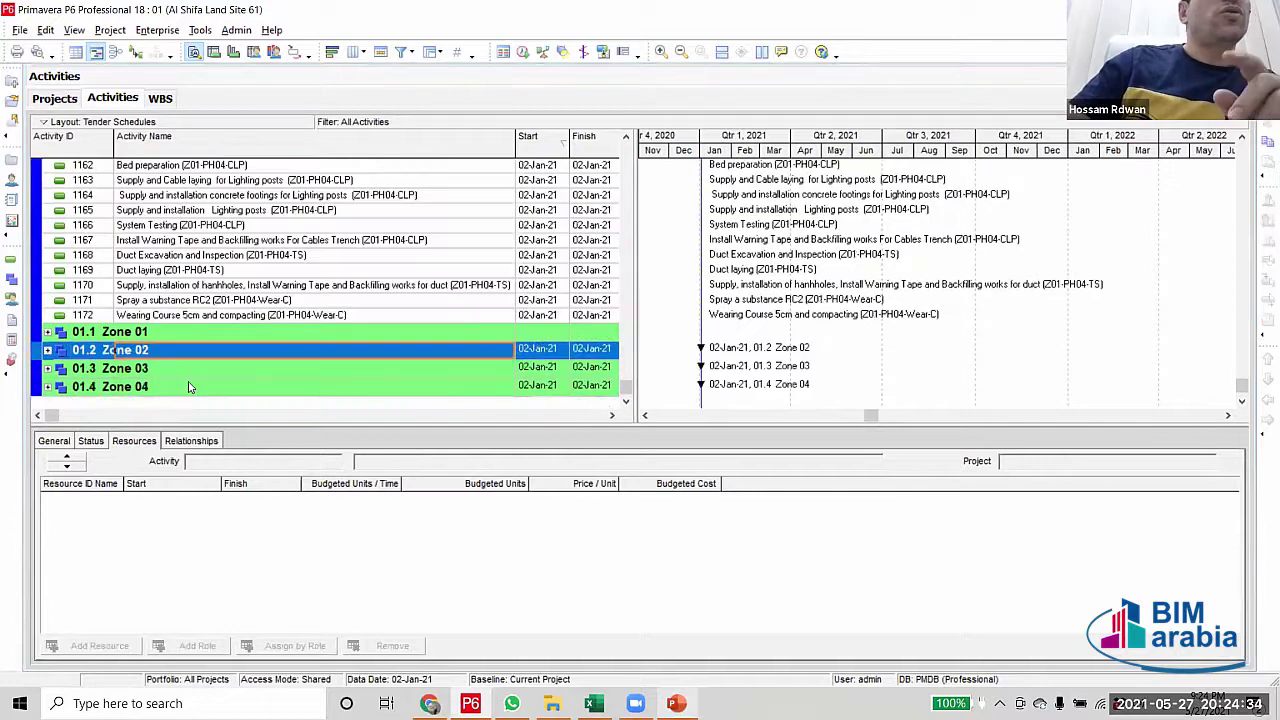
Try to move activities 1001 through 1172 under the Zone 01 WBS element
scroll(628, 375, up, 2)
scroll(628, 375, up, 1)
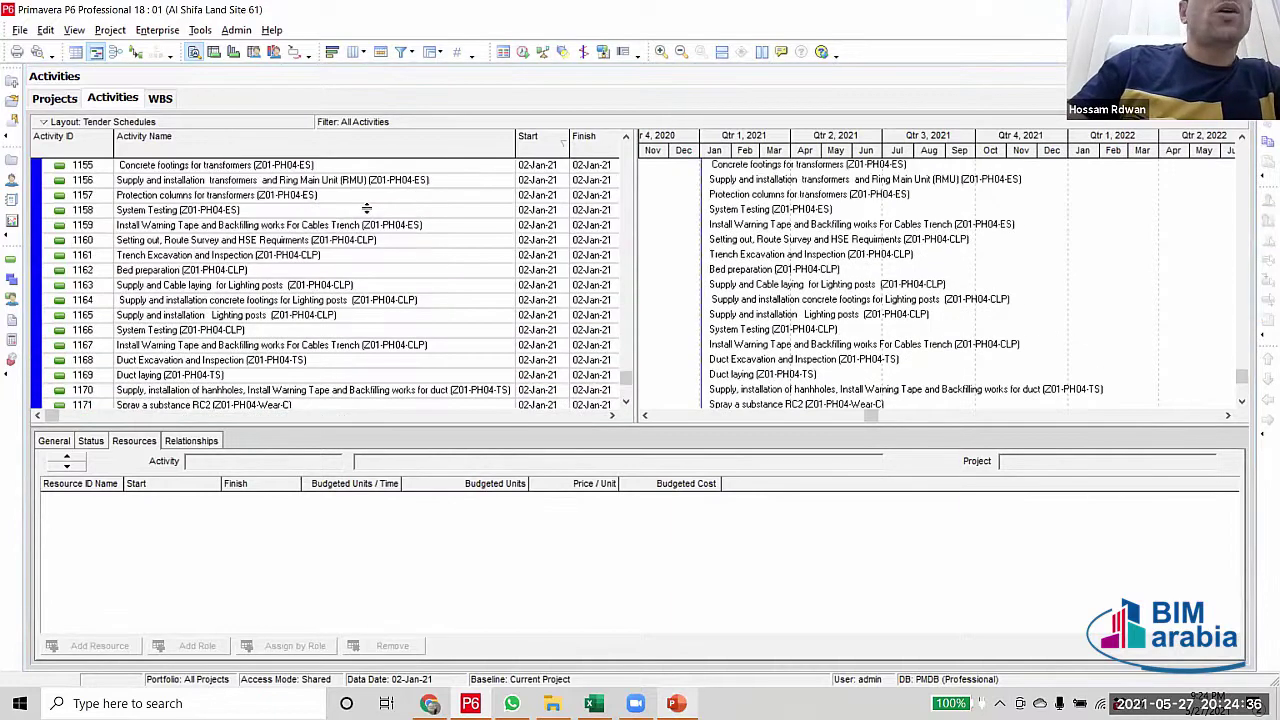
drag(626, 378, 630, 155)
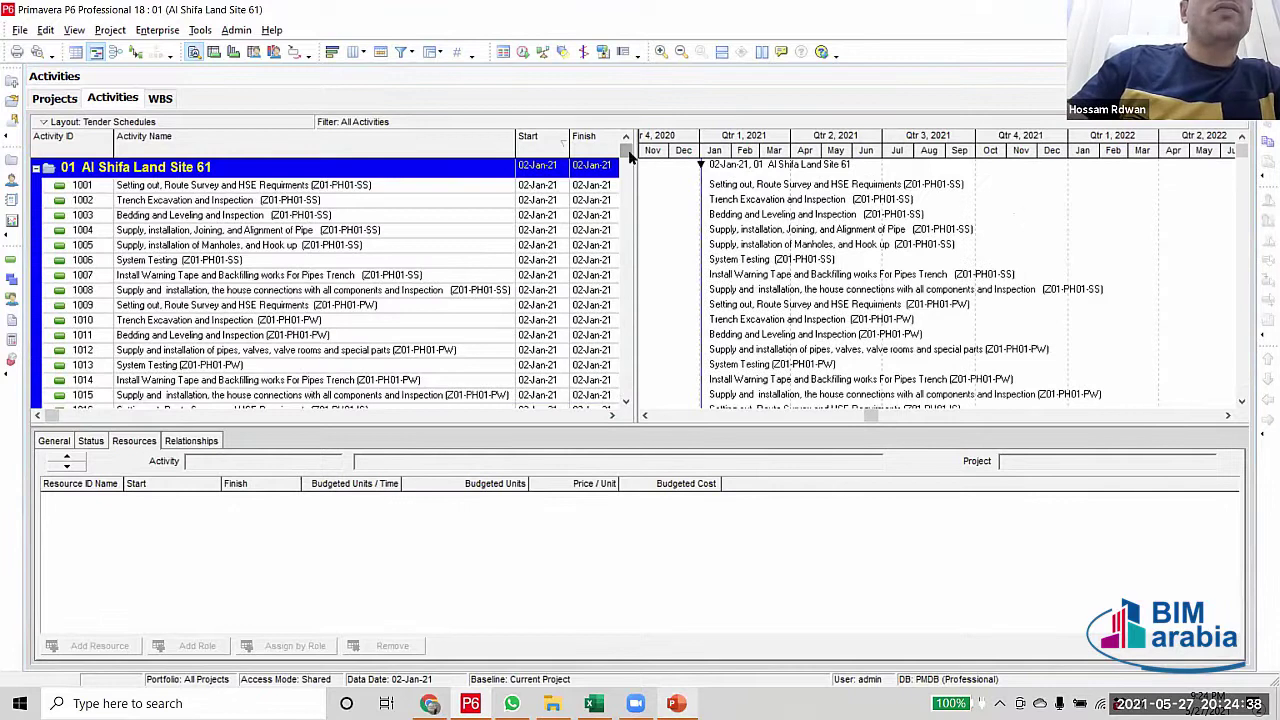
key(Down)
click(626, 390)
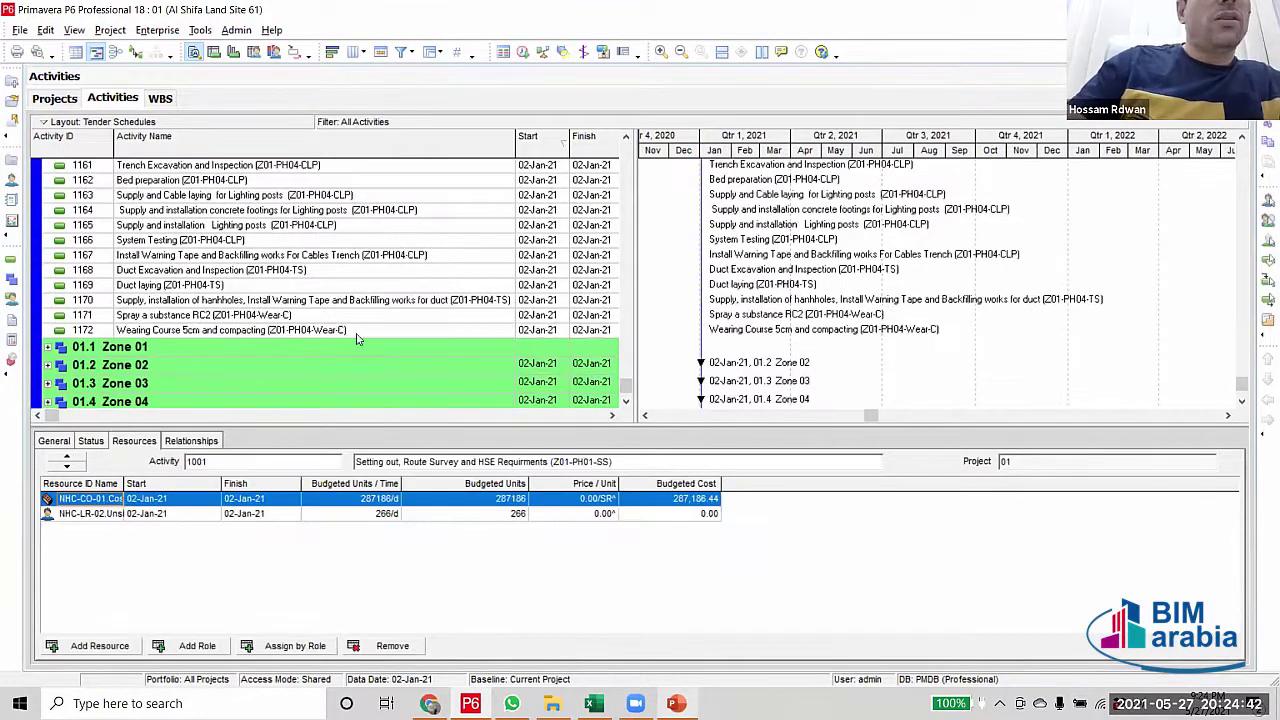
click(36, 348)
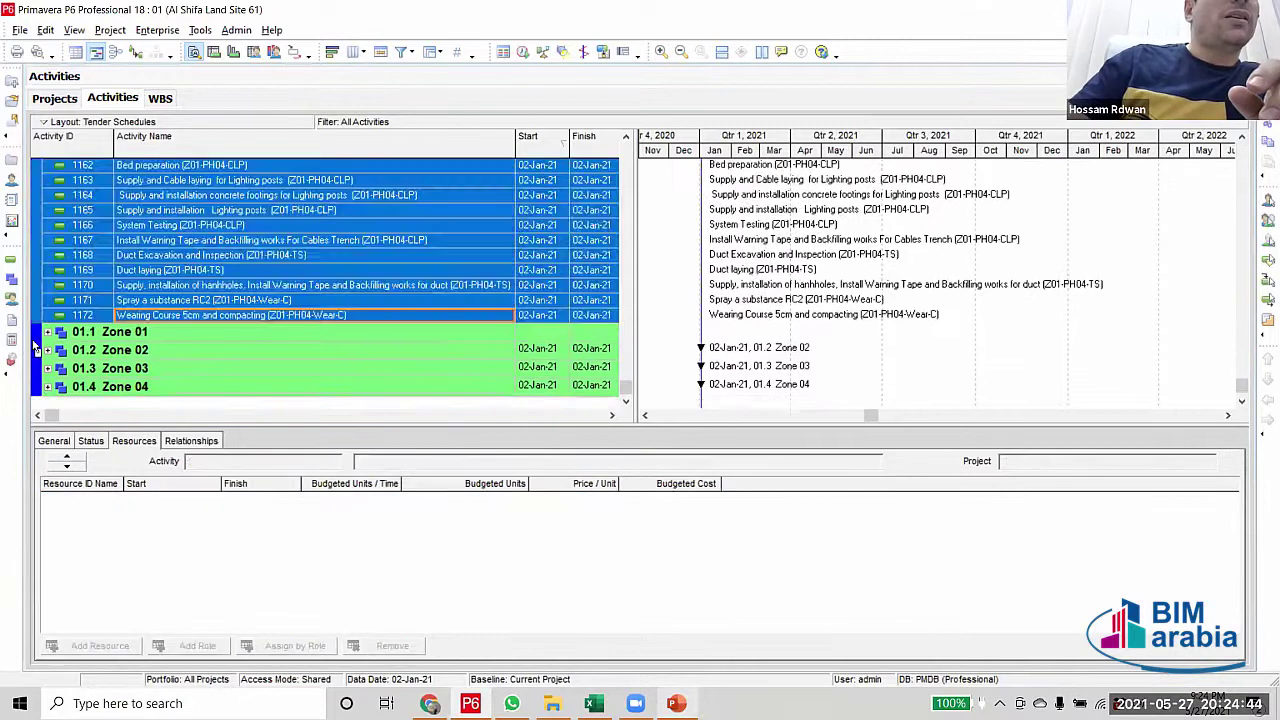
key(ctrl+KP_Subtract)
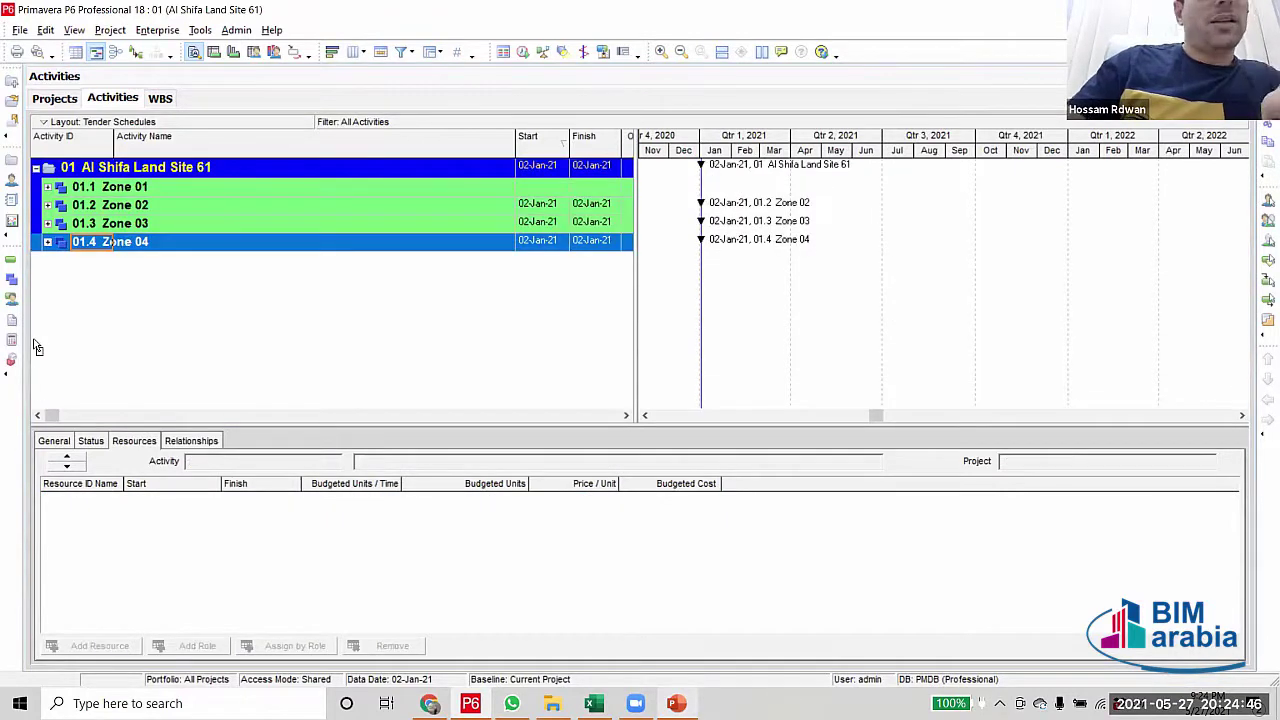
Expand Zone 01 to check it for the moved activities, then collapse it again
click(195, 190)
click(48, 188)
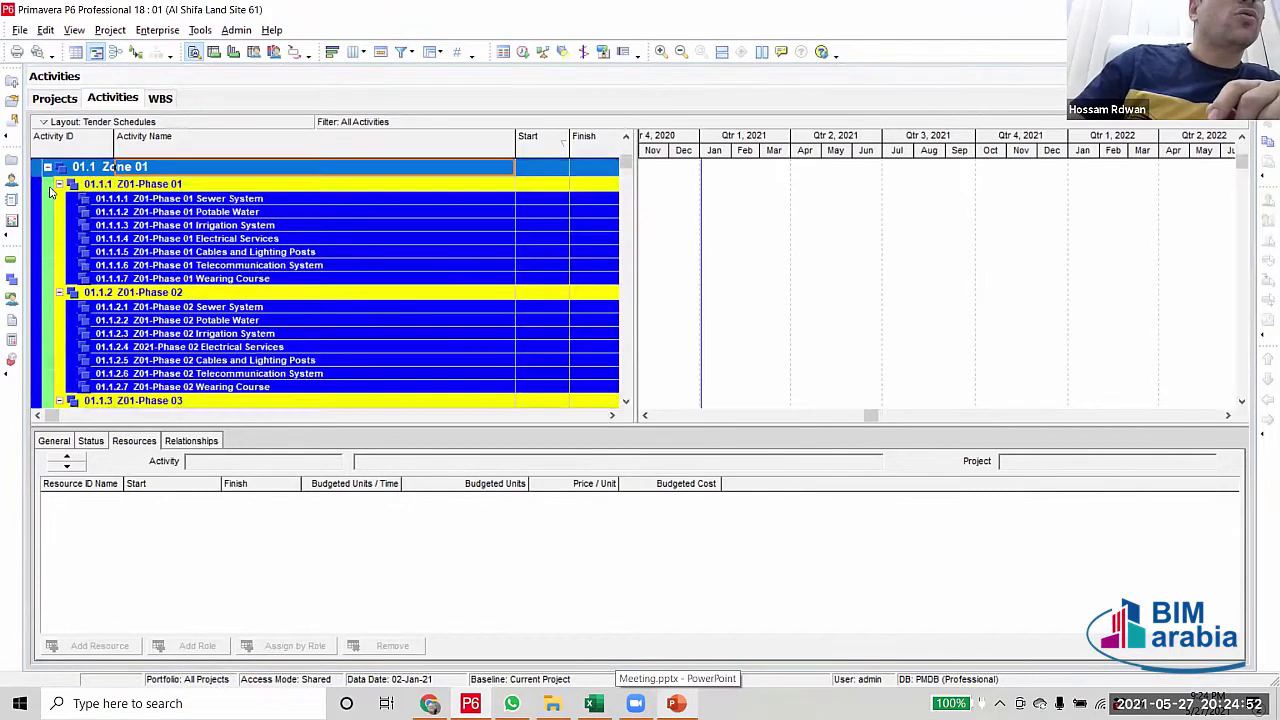
click(48, 167)
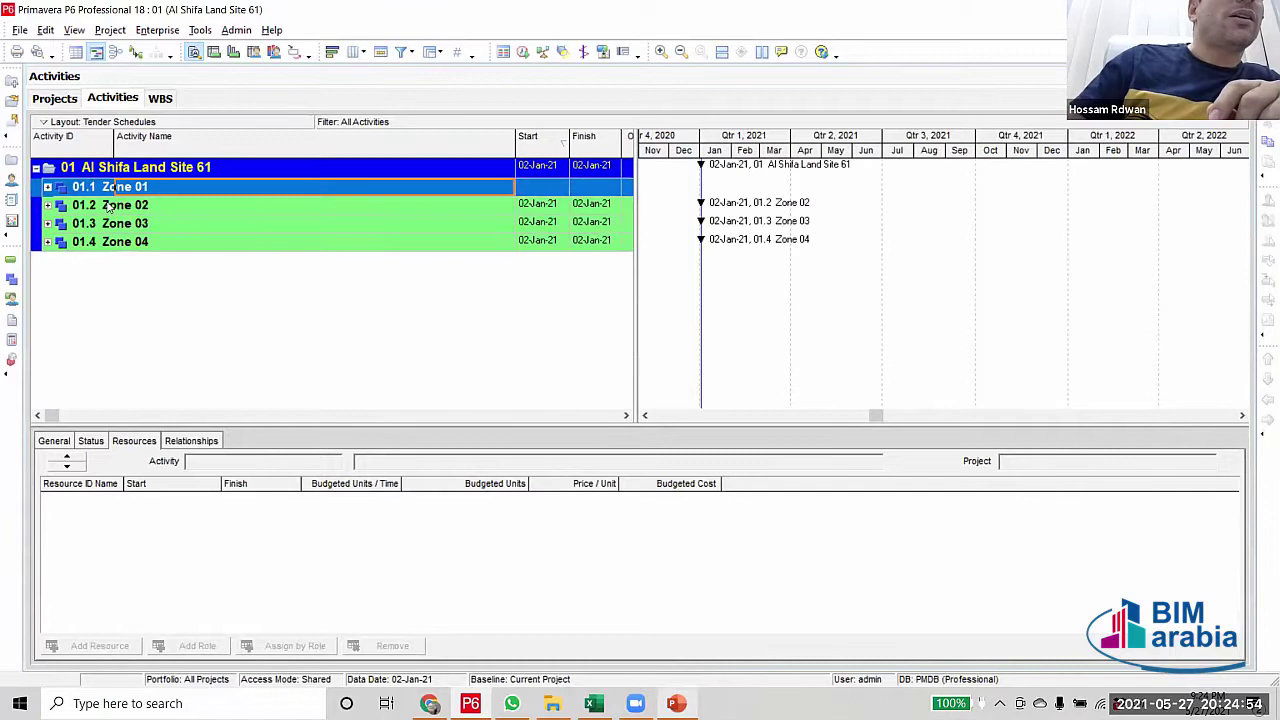
Select activities 1001 through 1172 inside Zone 02 and move them under Zone 01
click(108, 205)
click(47, 205)
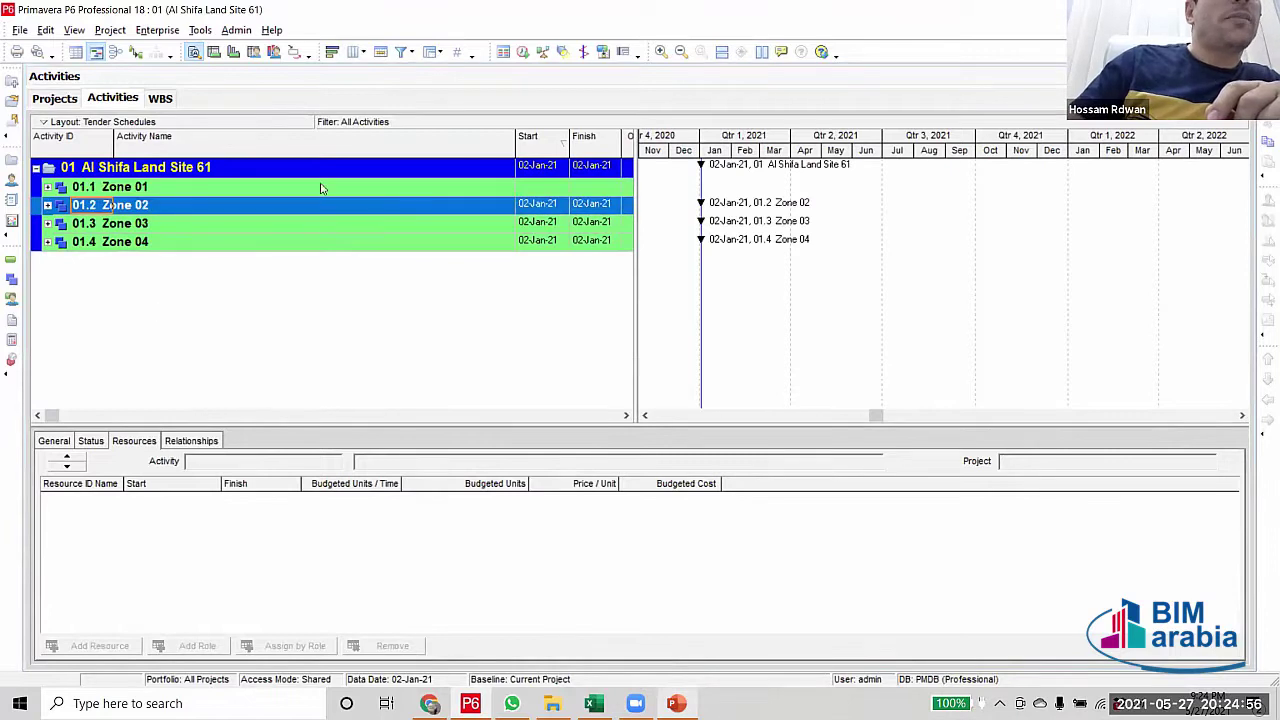
key(Down)
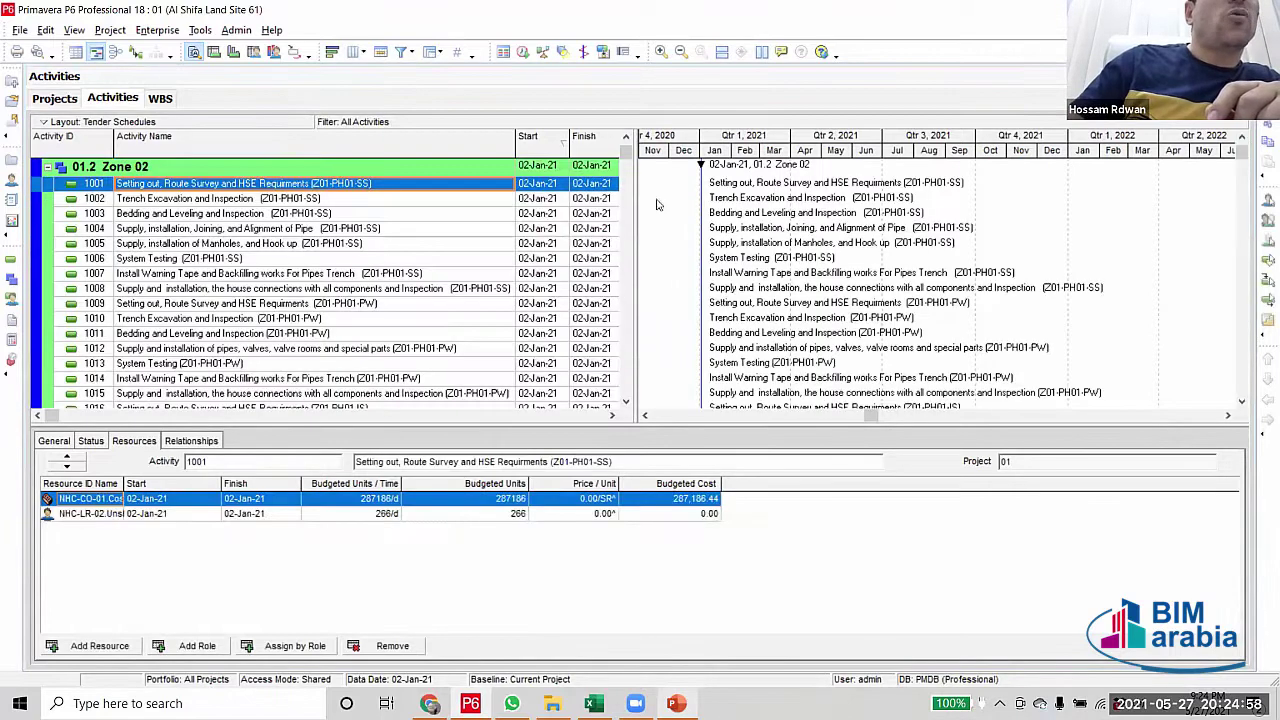
drag(624, 153, 659, 262)
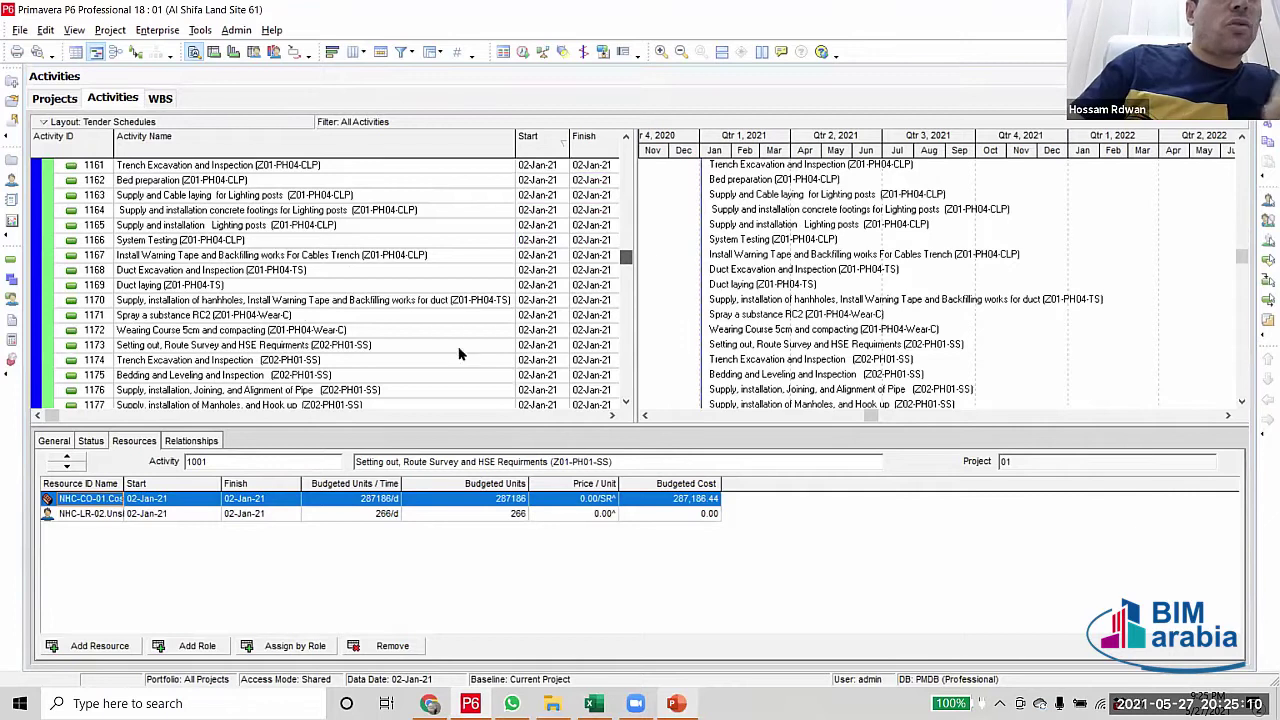
shift+click(270, 333)
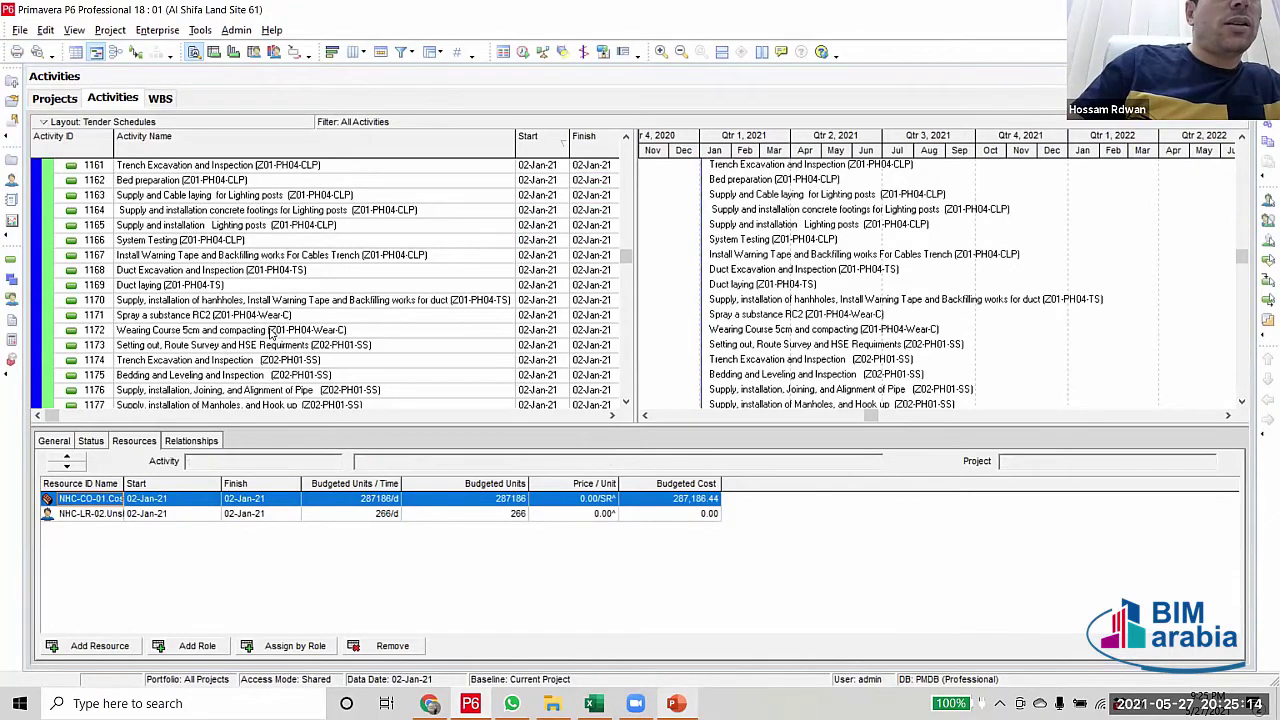
scroll(625, 258, up, 15)
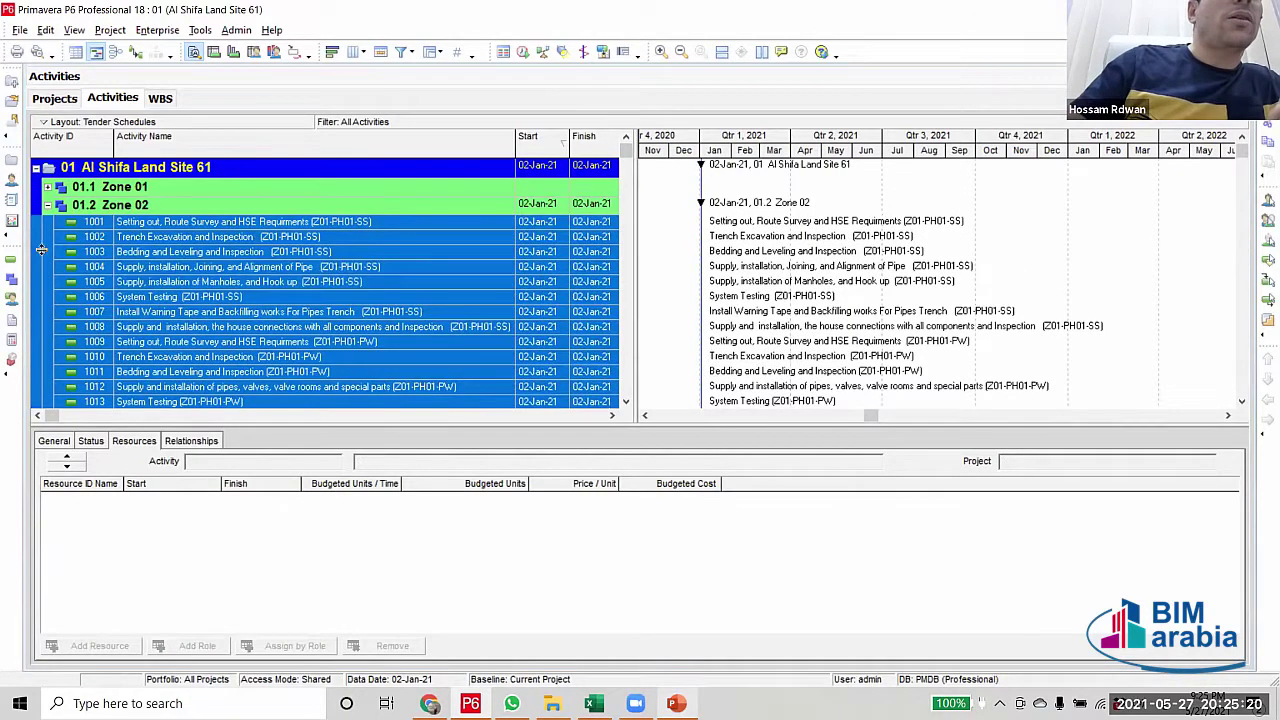
click(39, 254)
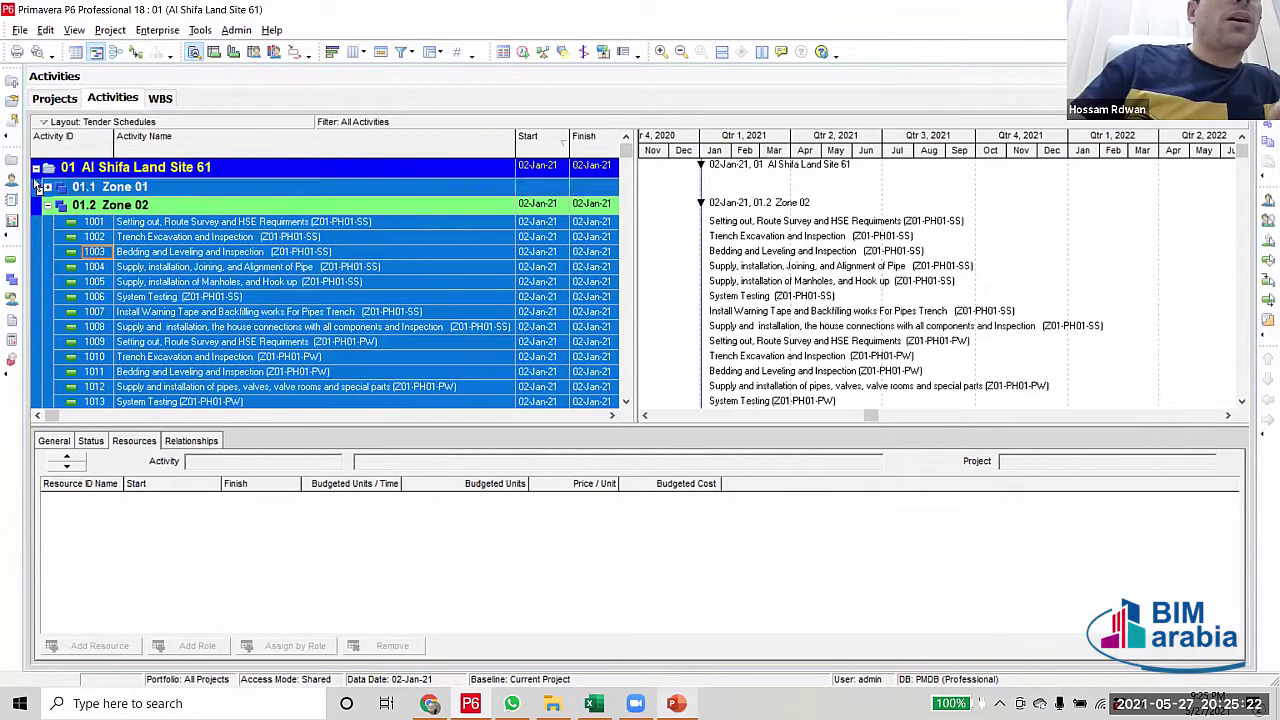
click(115, 190)
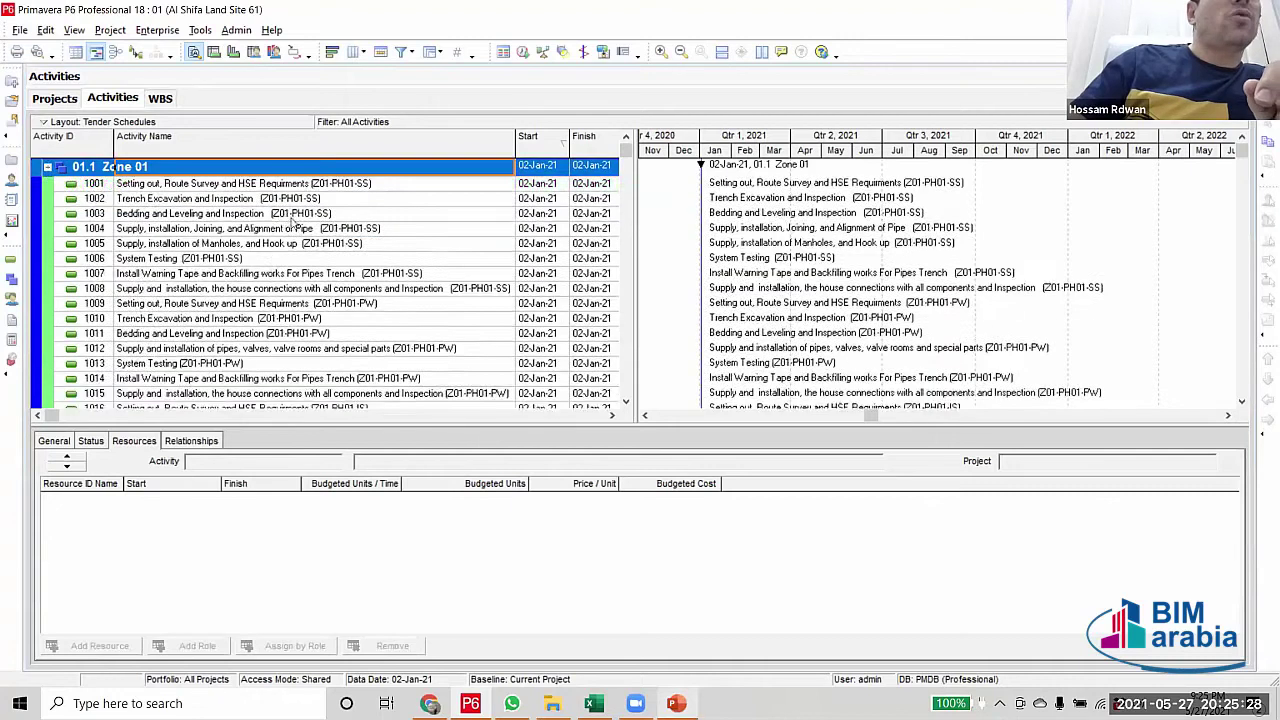
Check the list of activities now under Zone 01, starting from activity 1001
scroll(290, 222, up, 1)
click(302, 207)
scroll(315, 300, down, 1)
scroll(323, 366, down, 2)
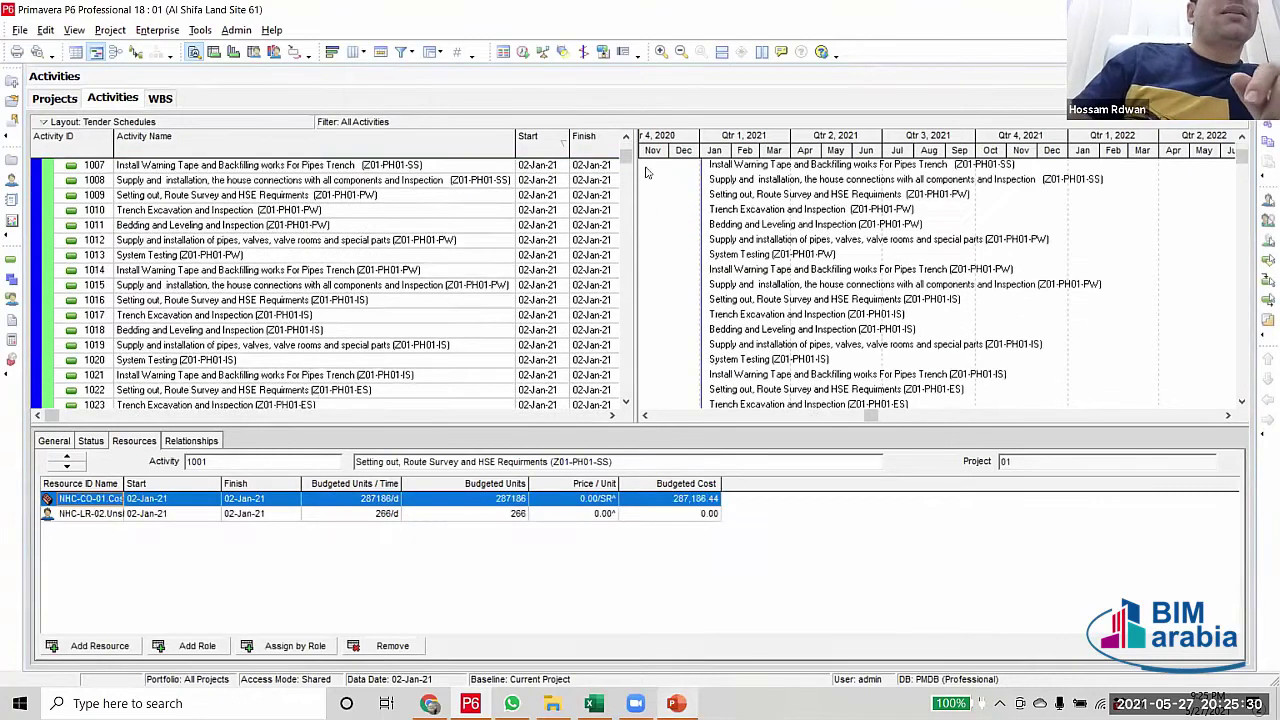
scroll(641, 268, down, 5)
scroll(641, 335, down, 15)
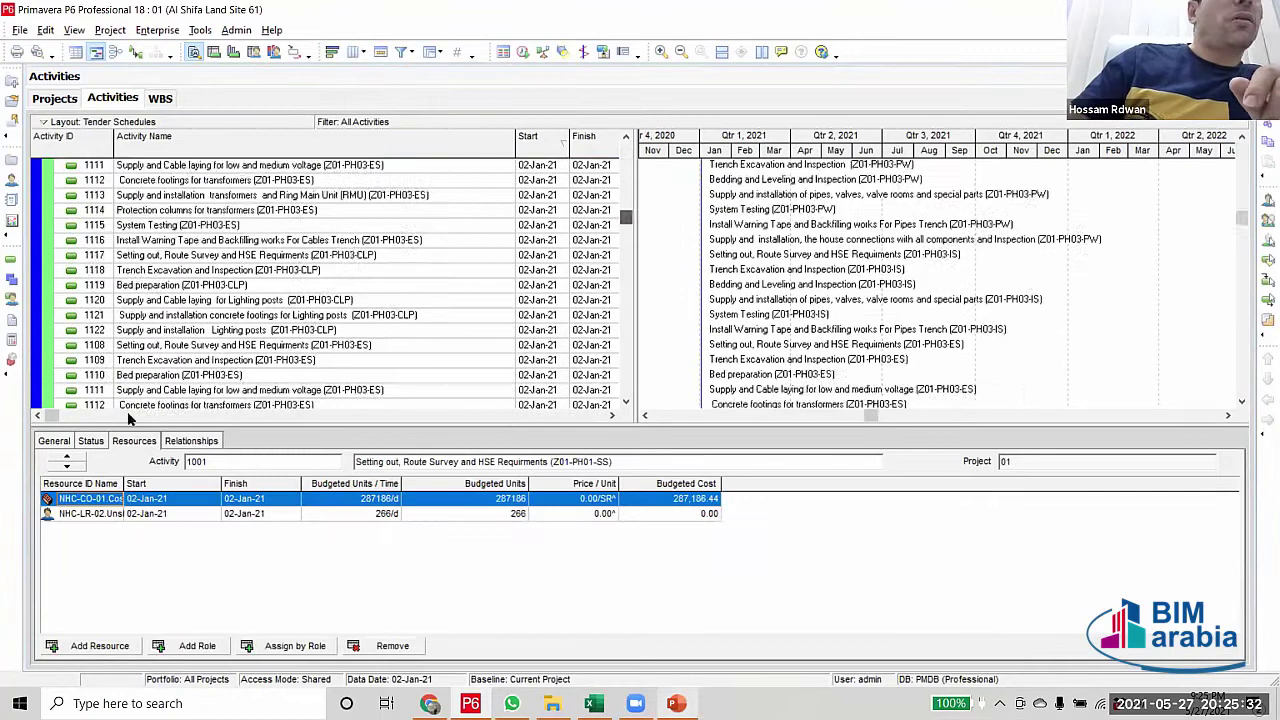
Expand Zone 04 and review its activities from 1474 through the wearing course activity 1645
click(47, 387)
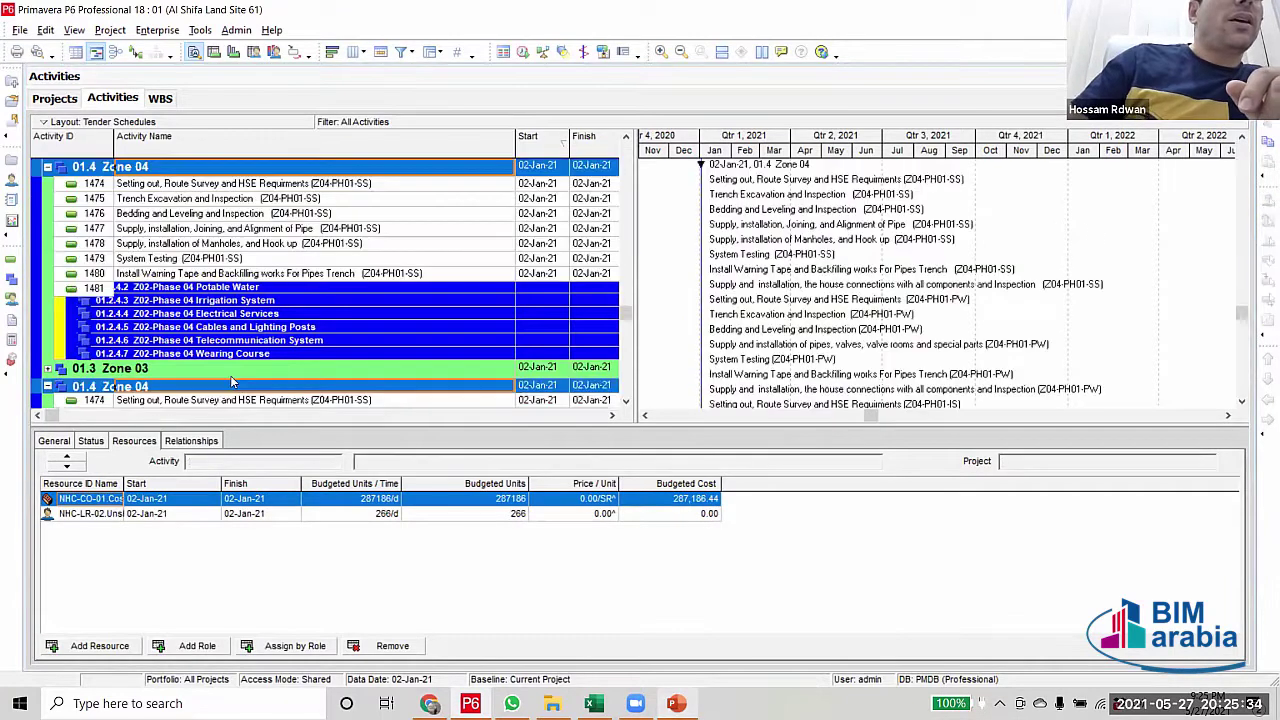
scroll(683, 374, down, 10)
scroll(683, 374, down, 6)
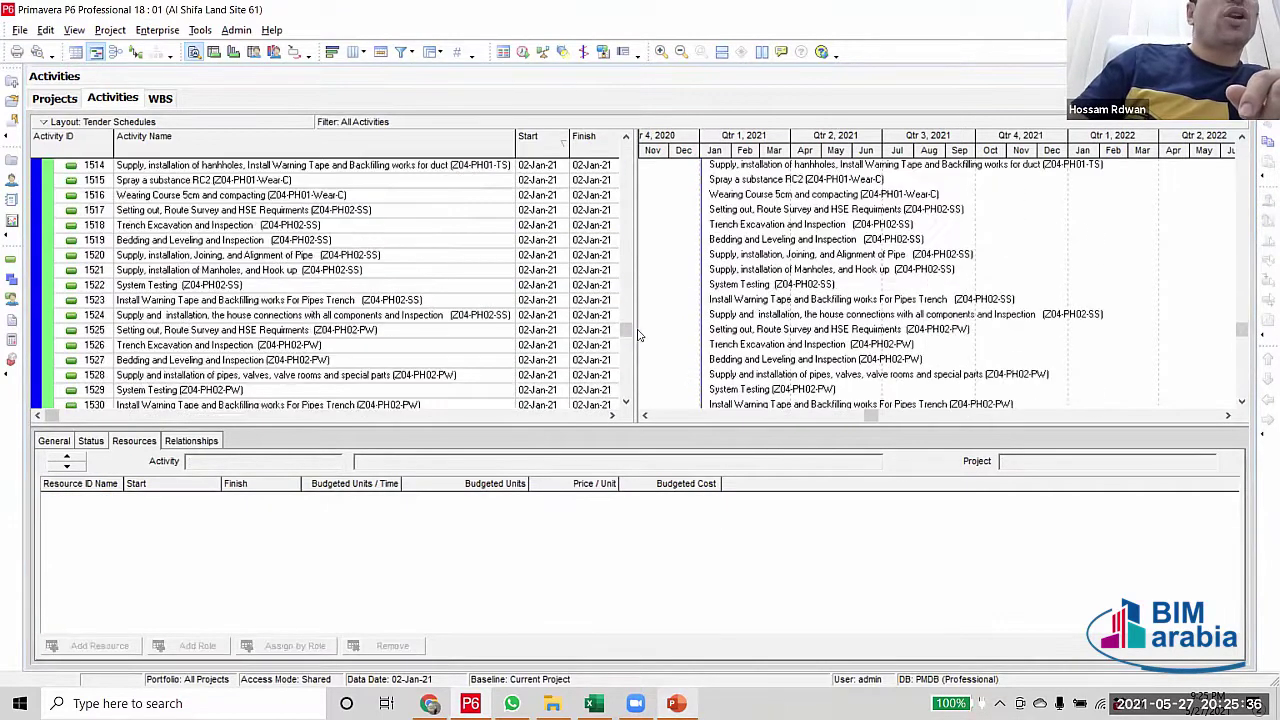
scroll(635, 378, down, 15)
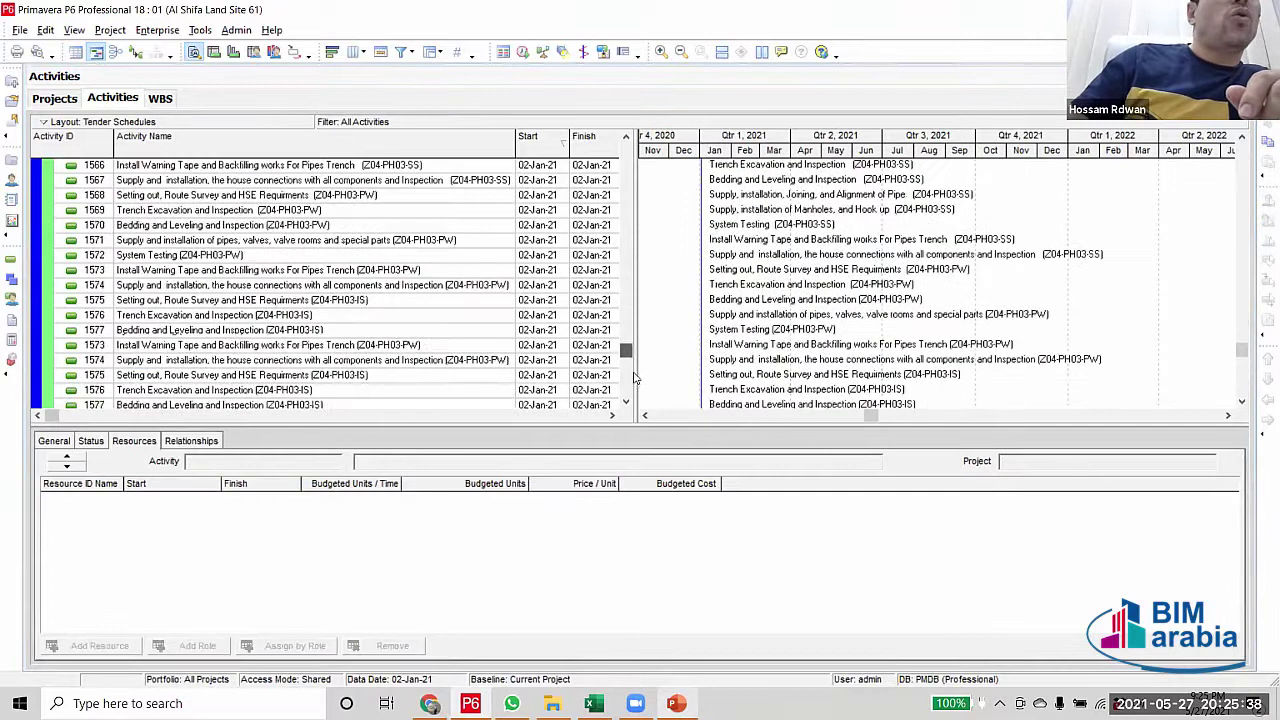
scroll(635, 378, down, 15)
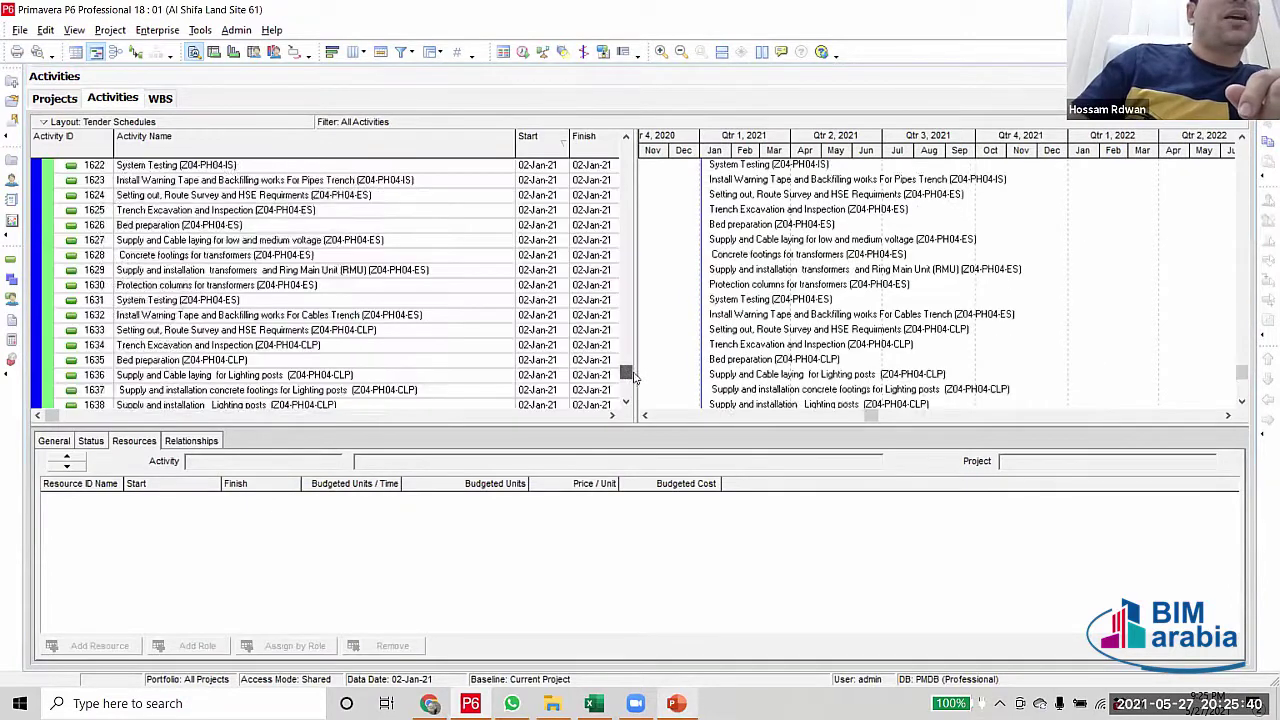
scroll(346, 365, down, 3)
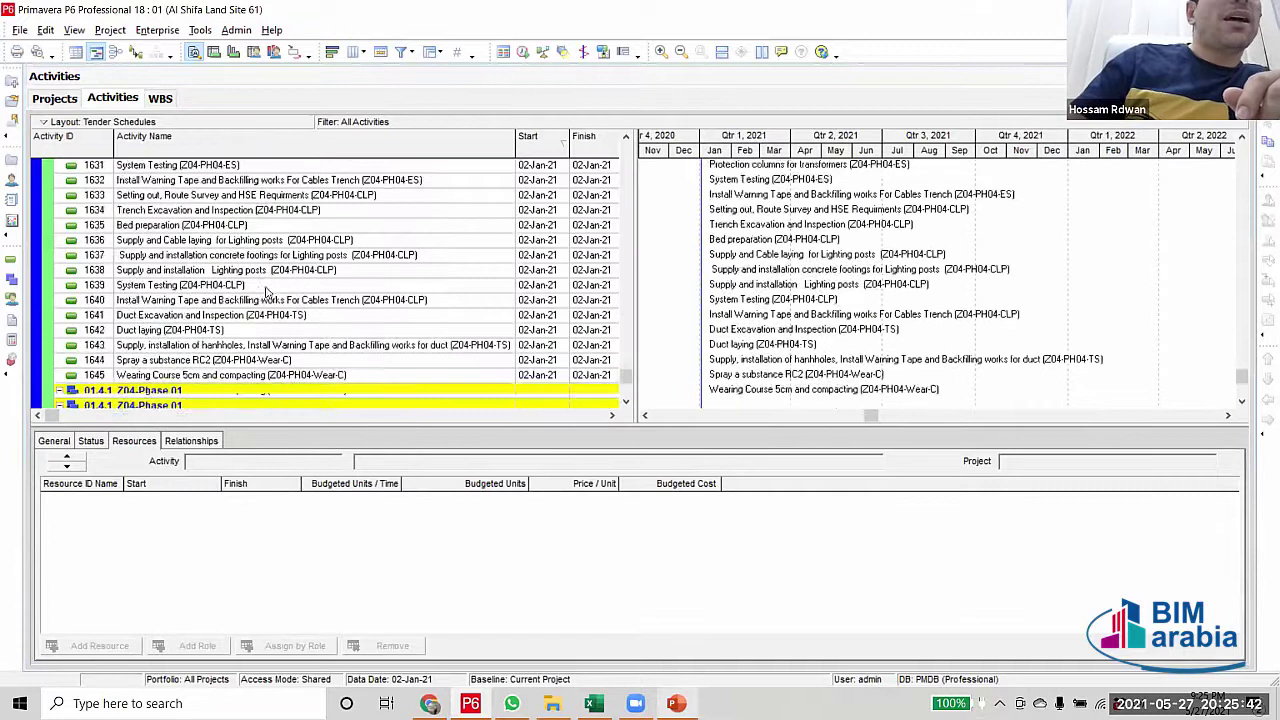
scroll(272, 291, down, 2)
click(300, 286)
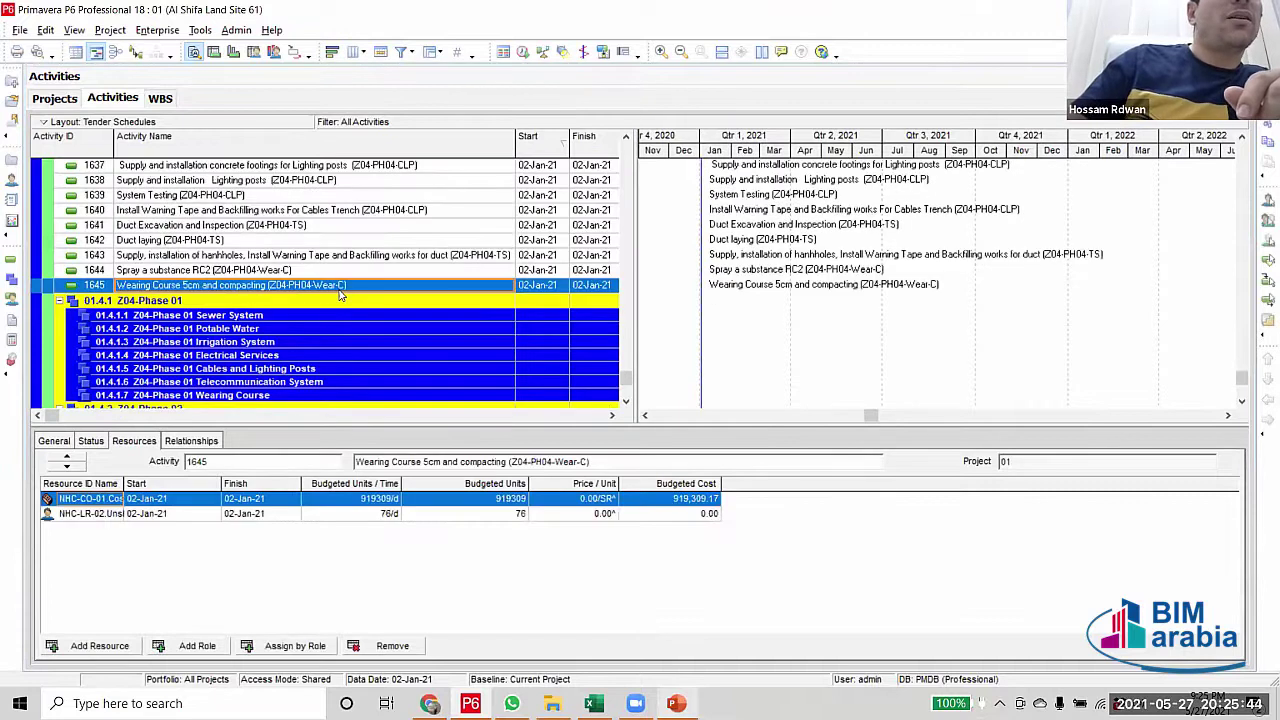
scroll(340, 293, up, 4)
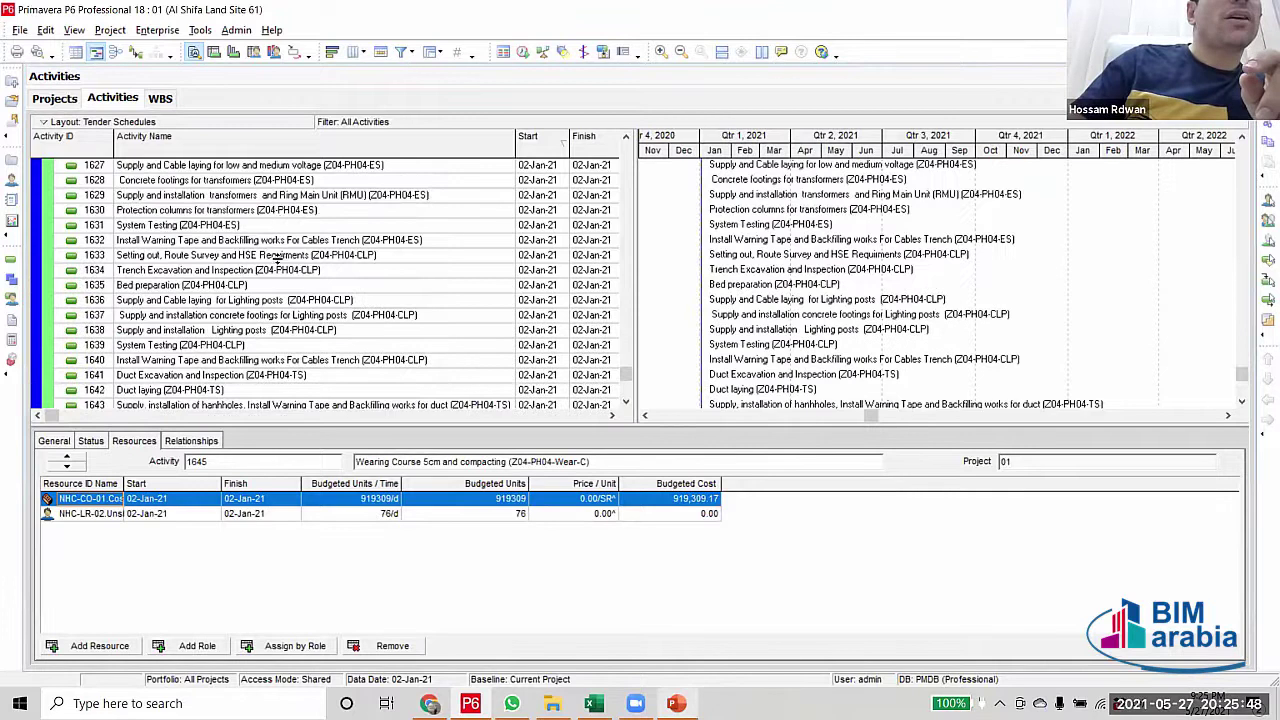
scroll(272, 291, down, 5)
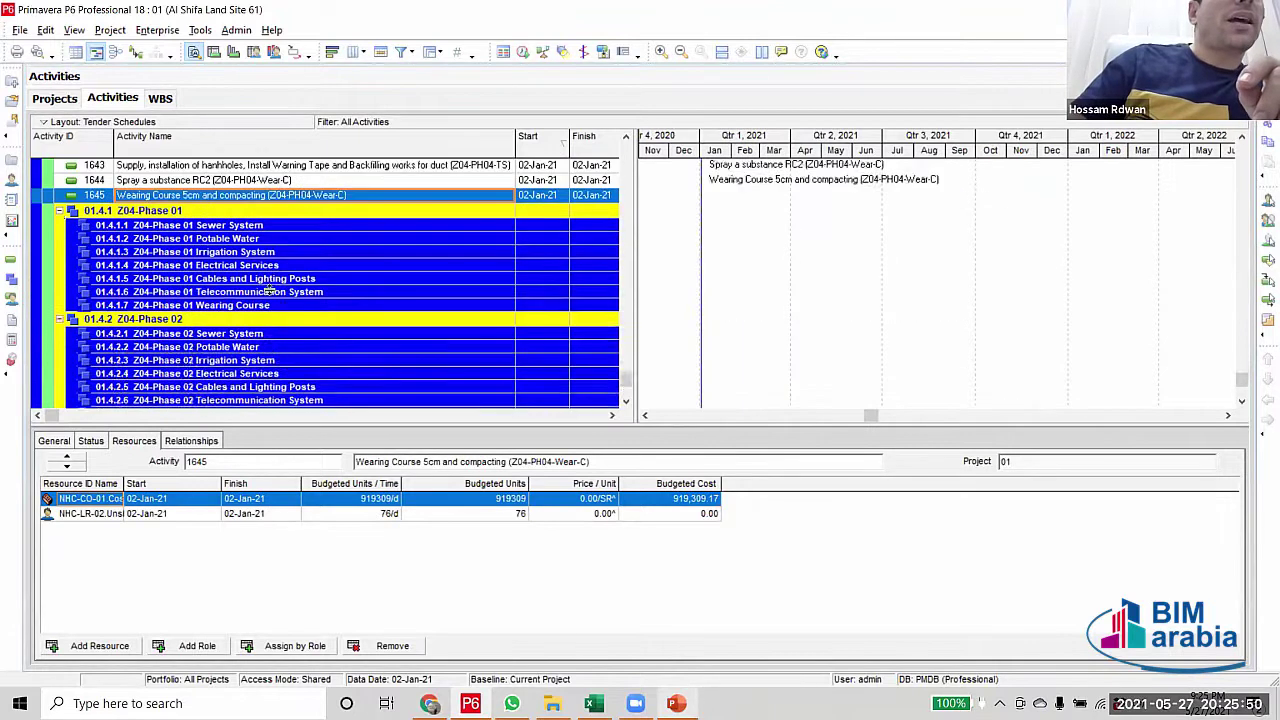
scroll(270, 291, up, 1)
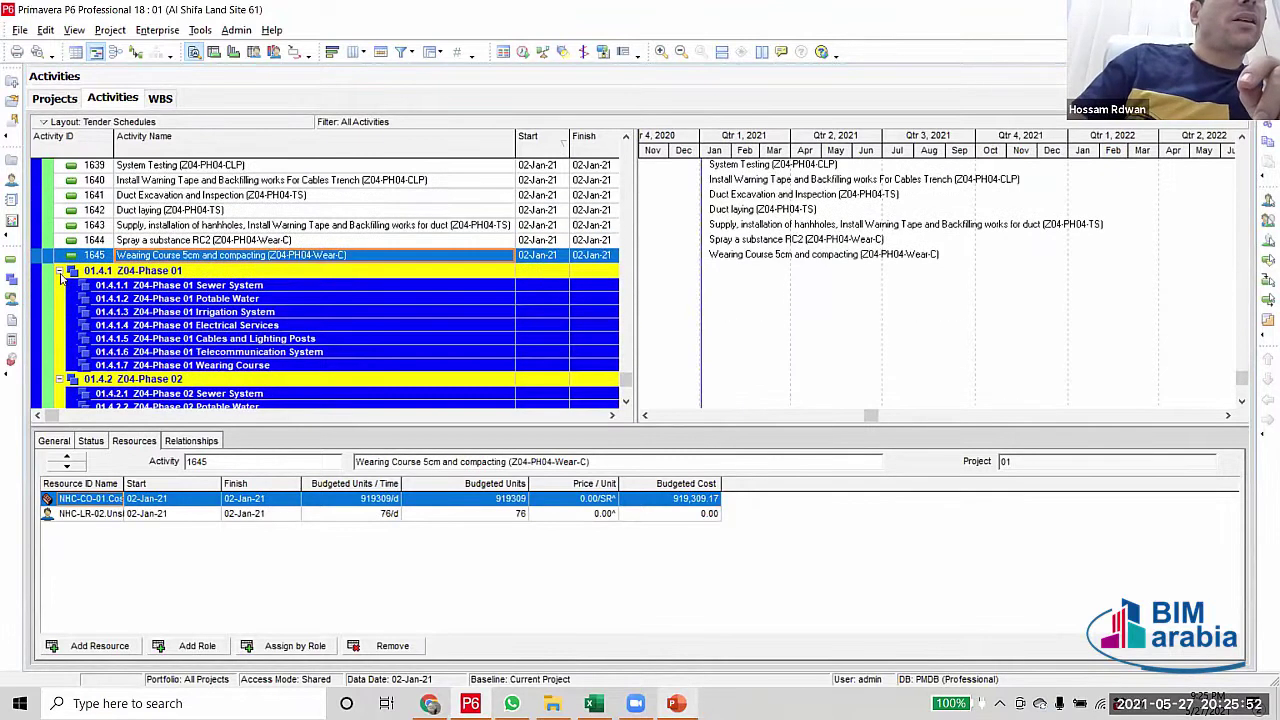
Collapse Z04-Phase 01, Z04-Phase 02 and Z04-Phase 03 under Zone 04, leaving Z04-Phase 04 expanded and selected
click(60, 271)
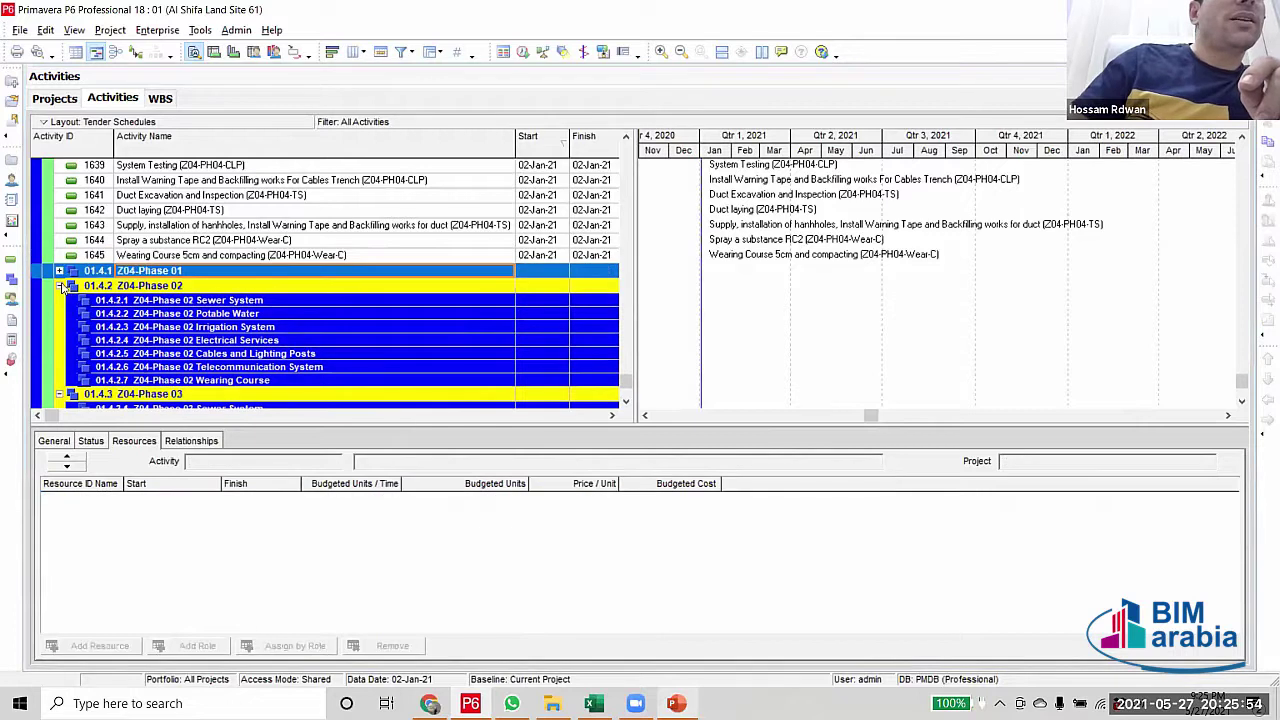
click(60, 286)
click(60, 300)
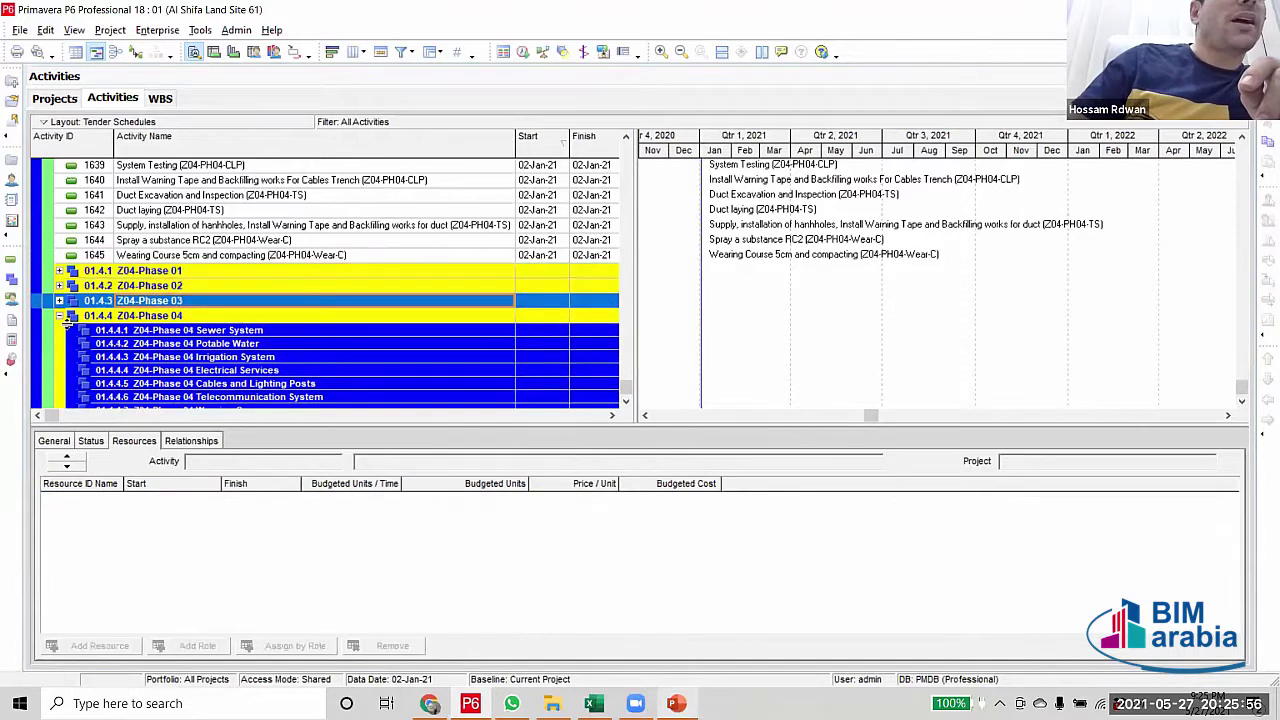
scroll(231, 345, down, 1)
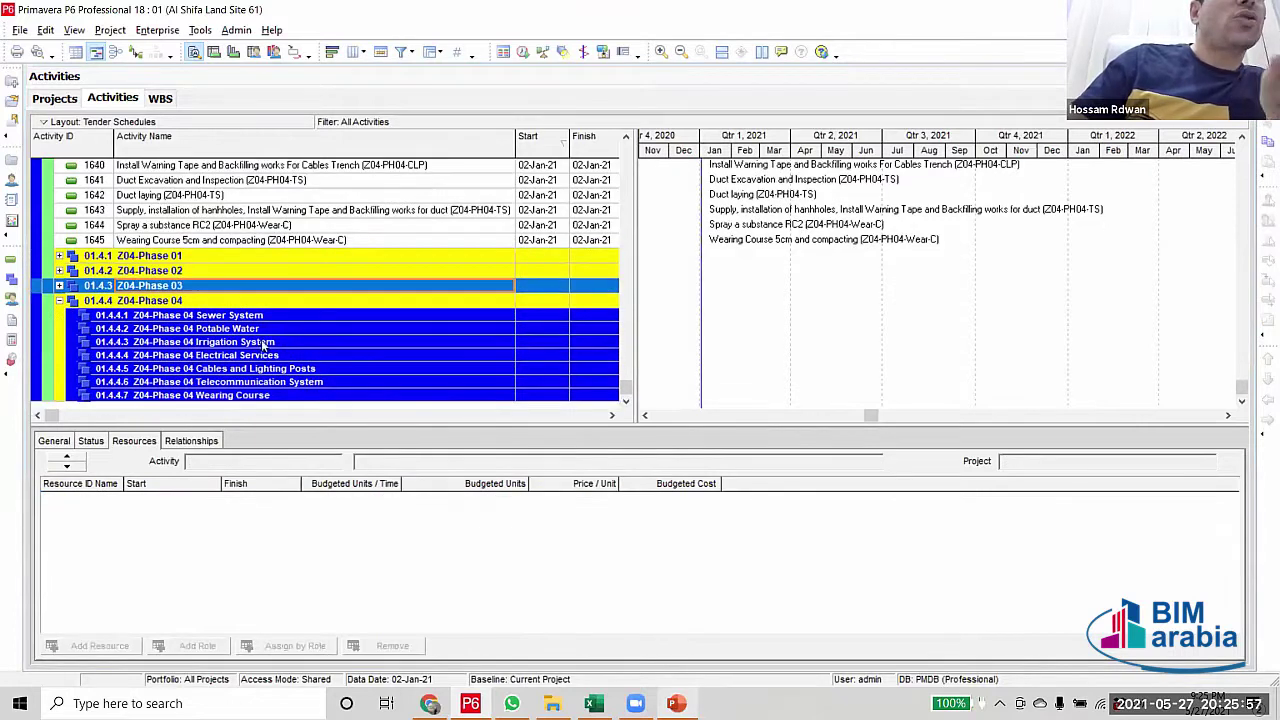
click(201, 300)
Review the Z04-PH04 activities listed directly under Zone 04, from 1620 through the wearing course activity 1645
scroll(290, 315, up, 3)
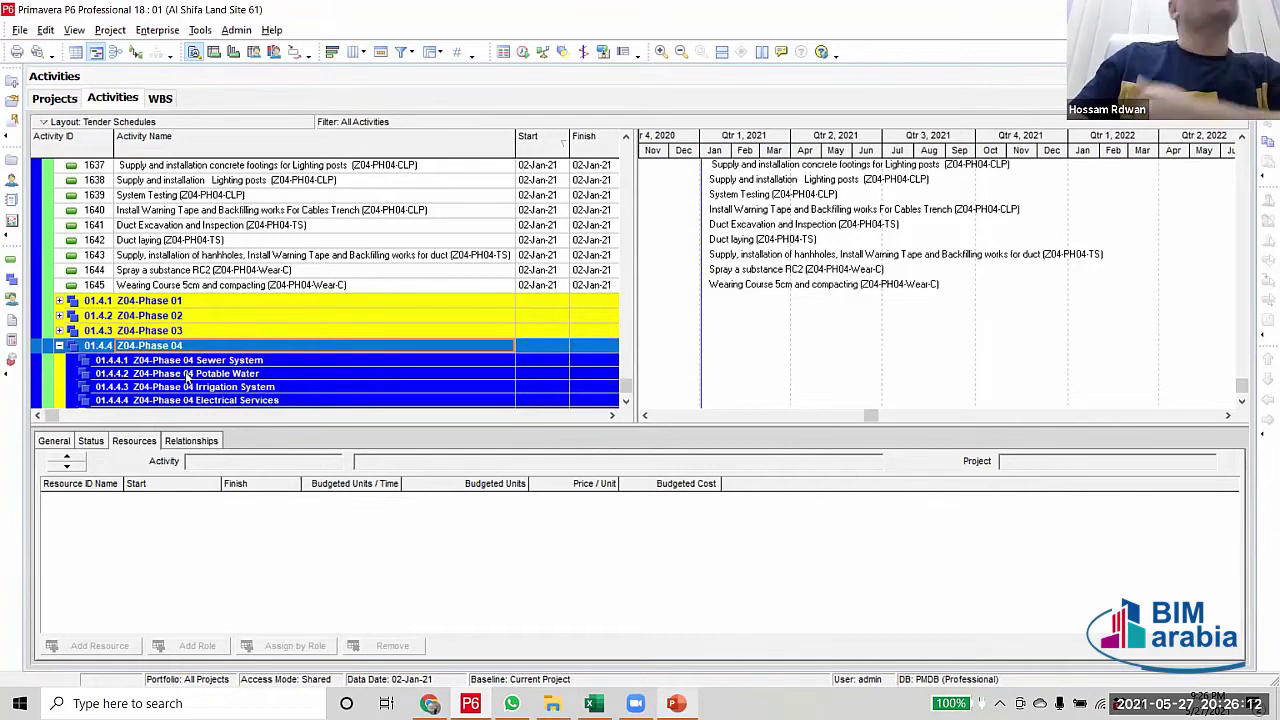
click(302, 286)
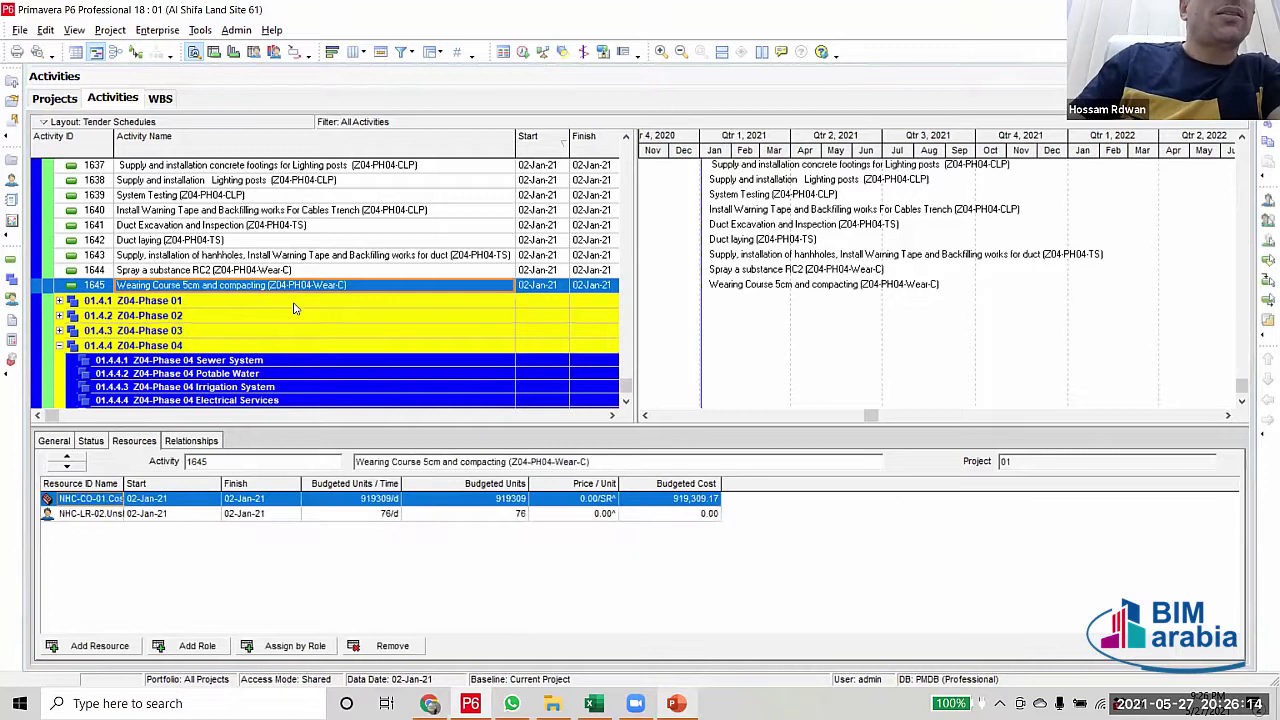
scroll(295, 309, up, 2)
scroll(286, 308, up, 3)
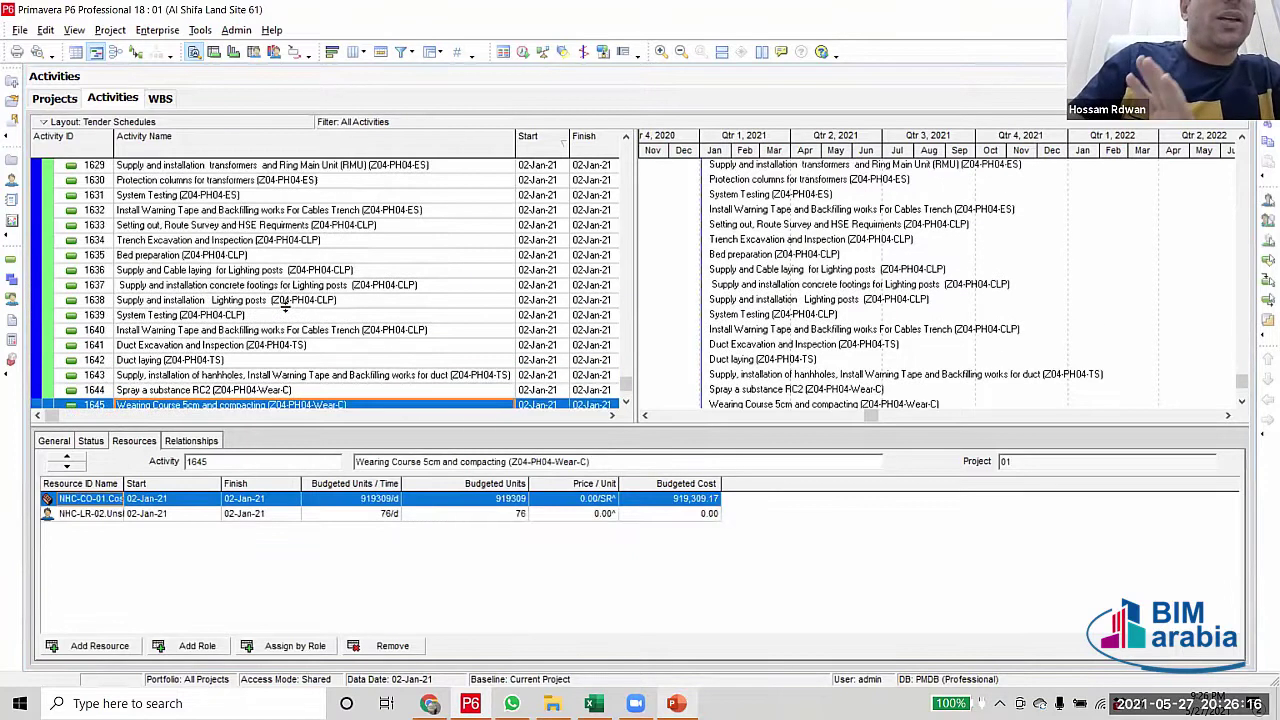
scroll(285, 307, up, 2)
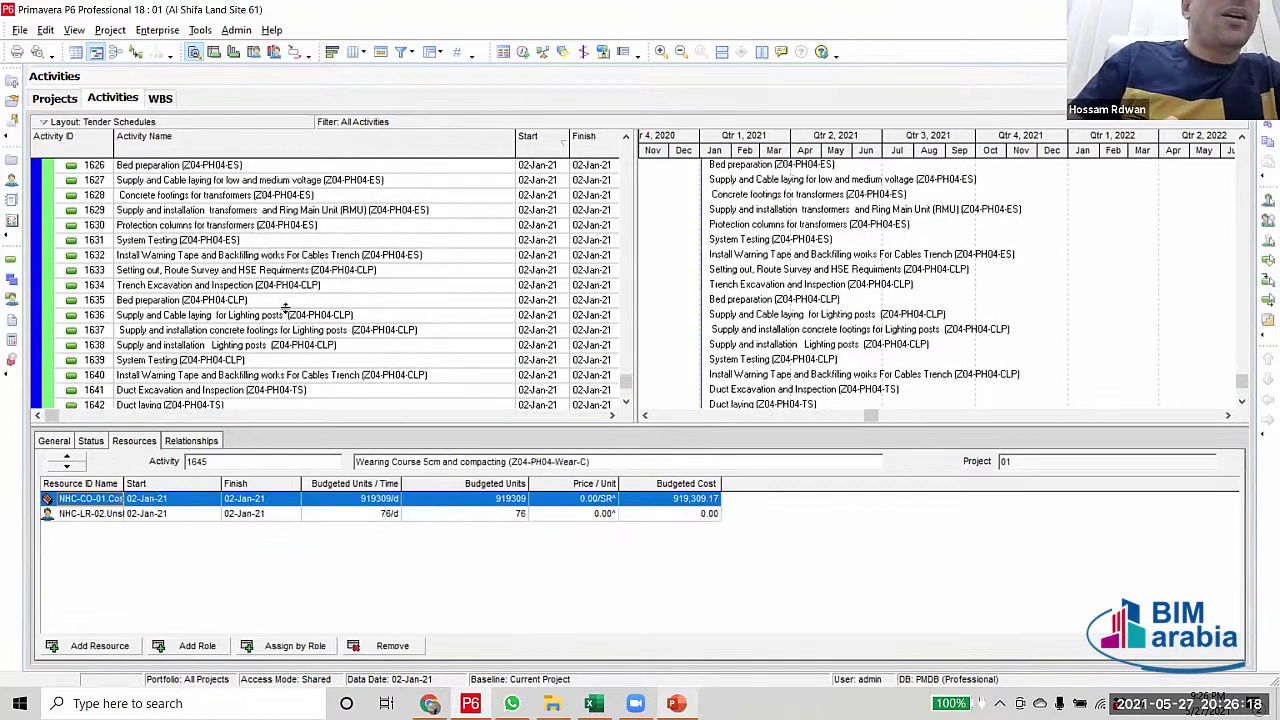
scroll(286, 308, up, 2)
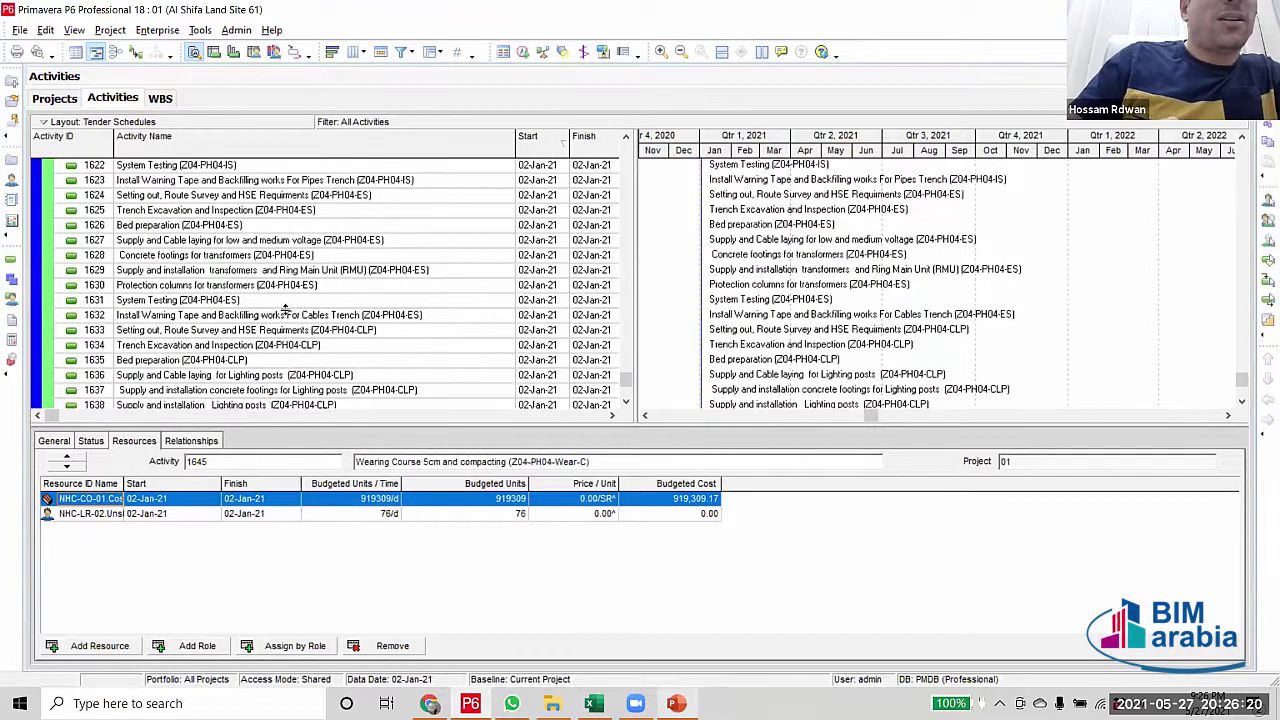
scroll(287, 310, up, 1)
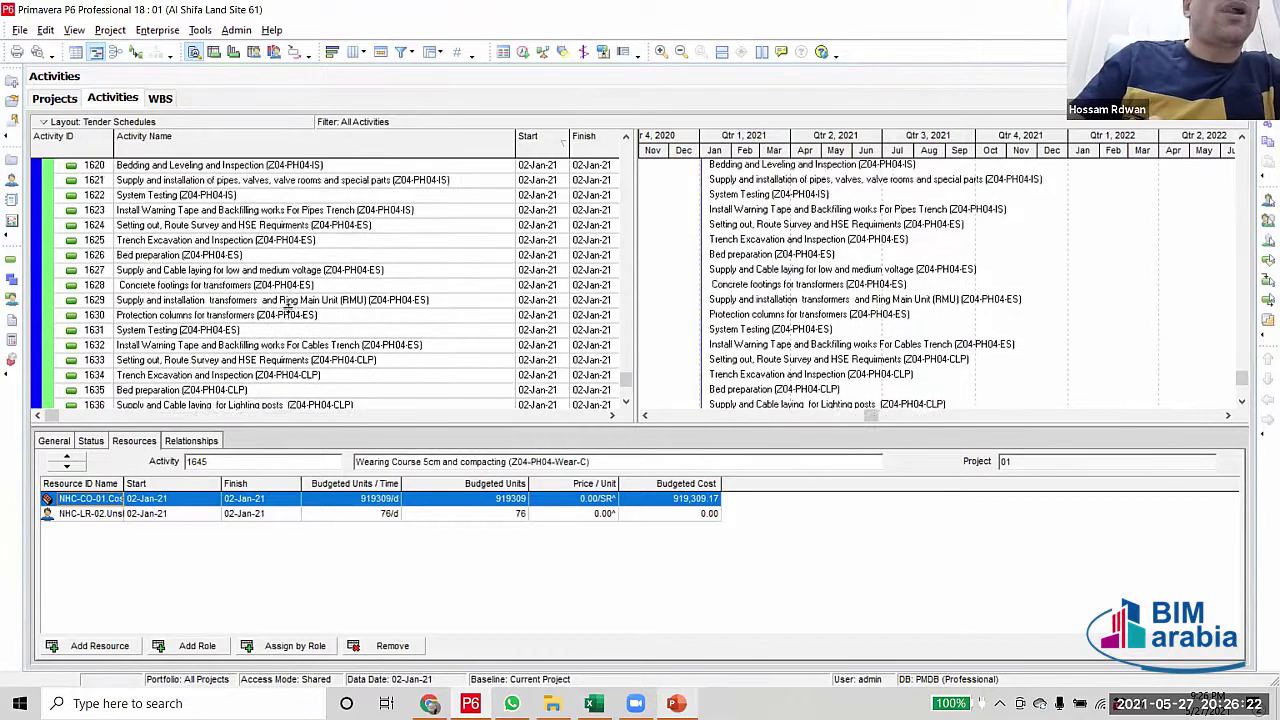
scroll(287, 310, down, 4)
scroll(288, 307, down, 4)
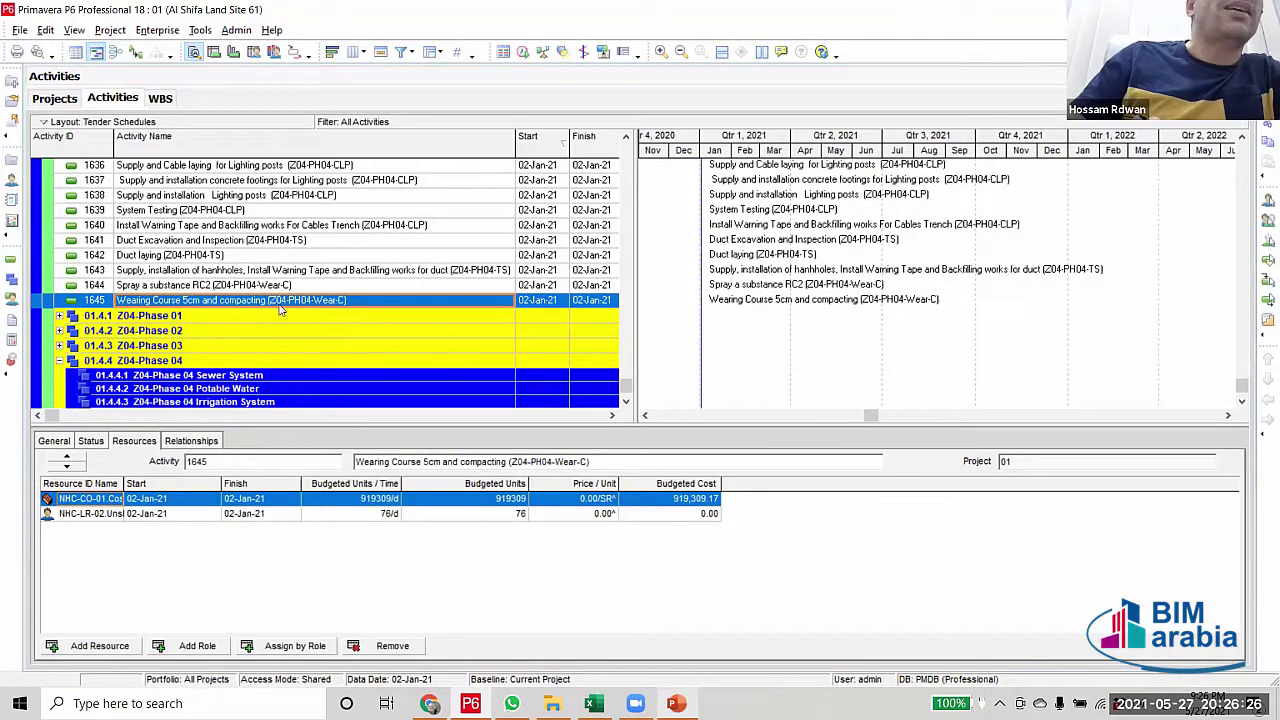
click(290, 286)
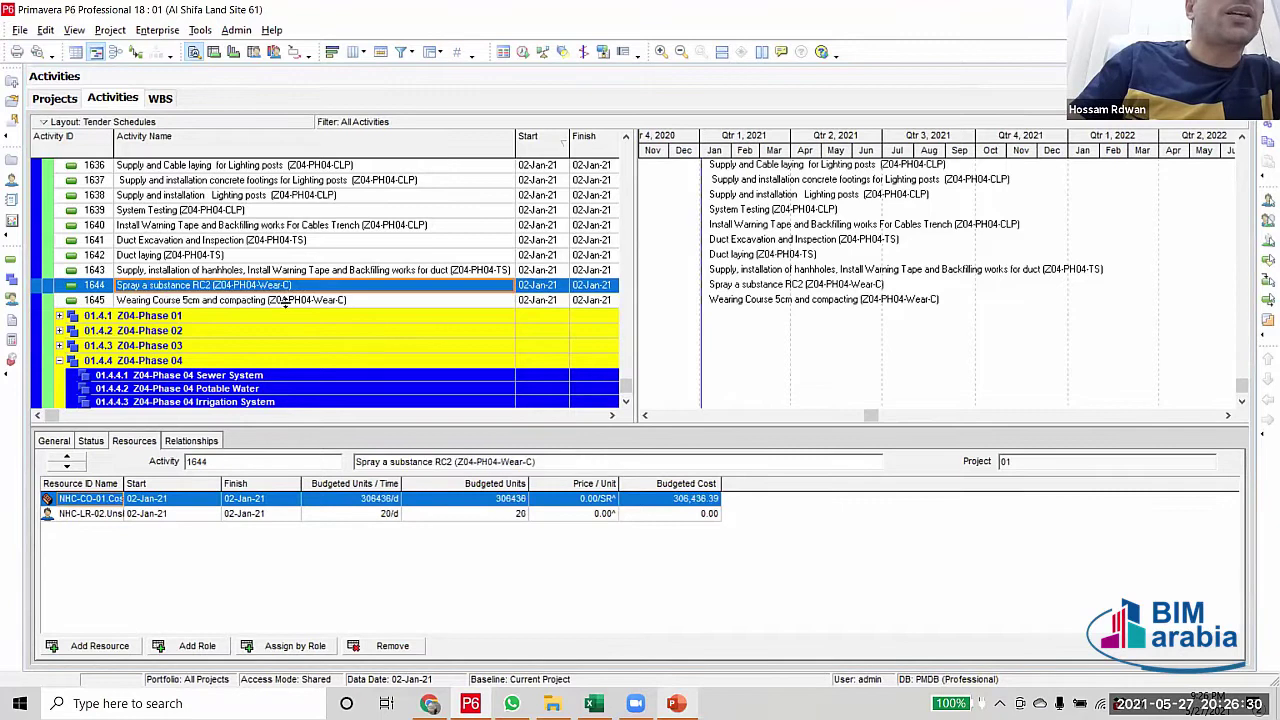
click(280, 304)
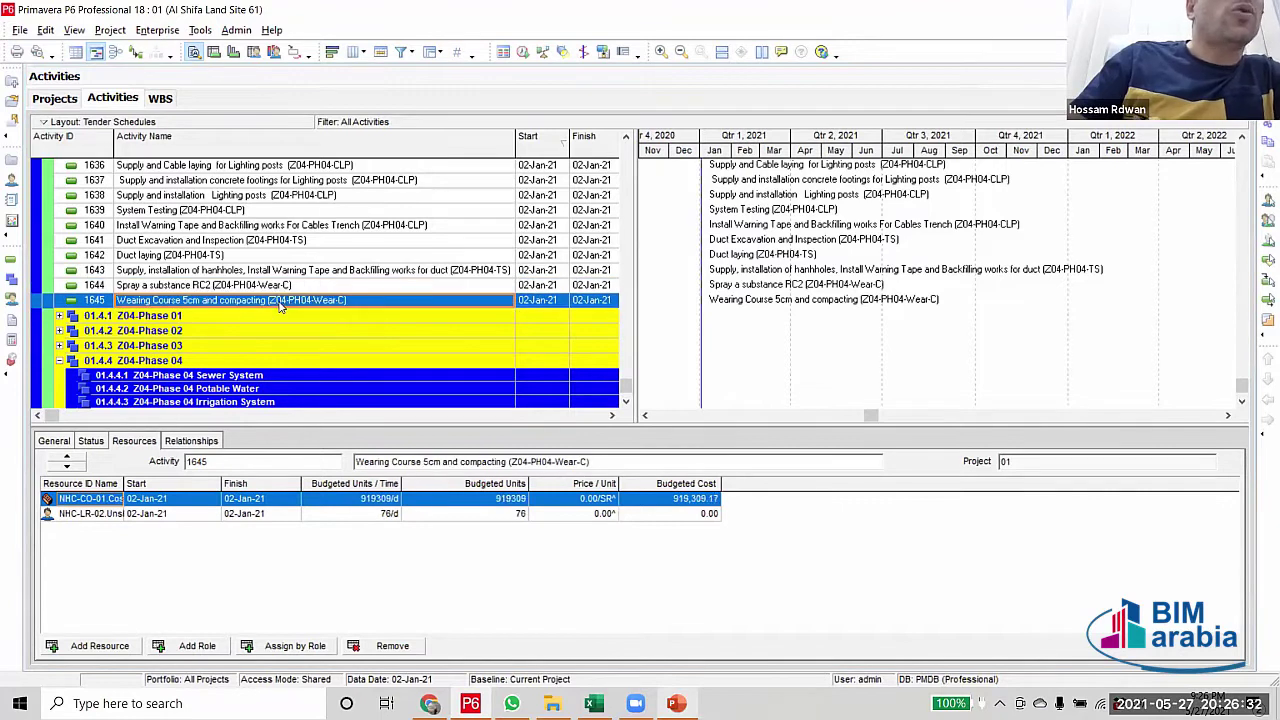
Move activities 1603 through 1645 (Z04-PH04) from Zone 04 into the Z04-Phase 04 WBS element, and collapse that phase
scroll(303, 302, up, 3)
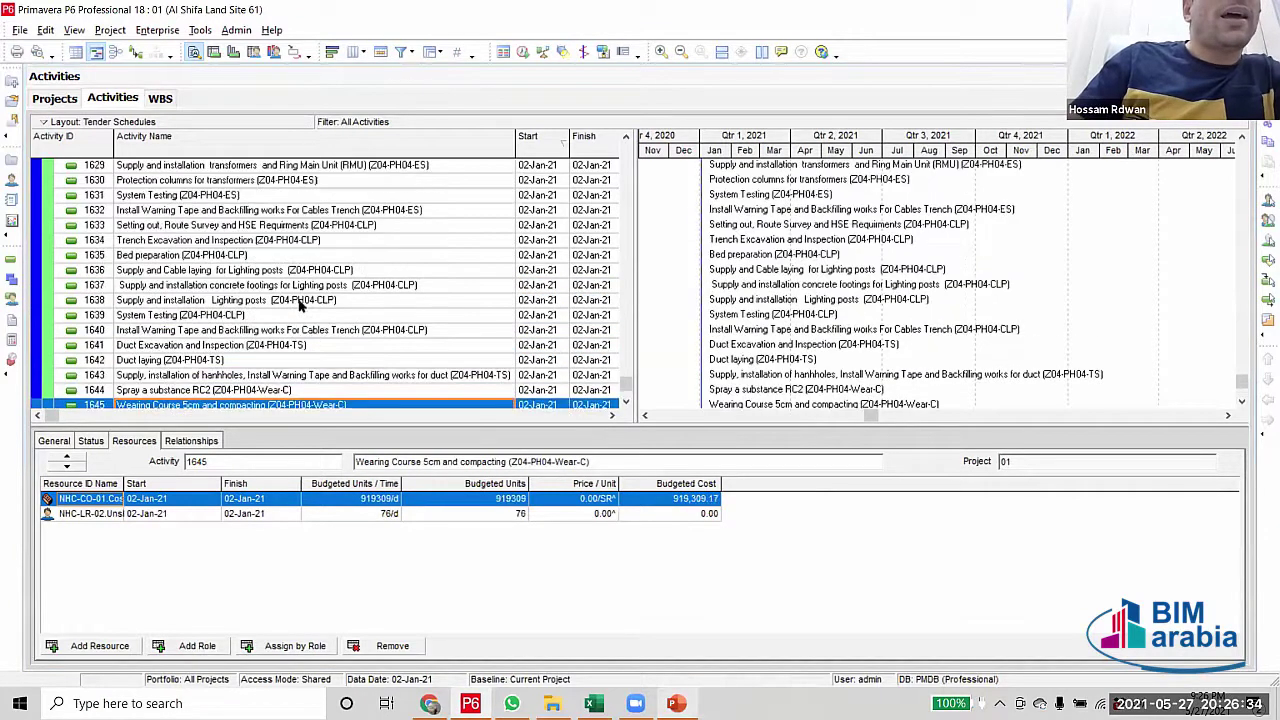
scroll(398, 240, up, 5)
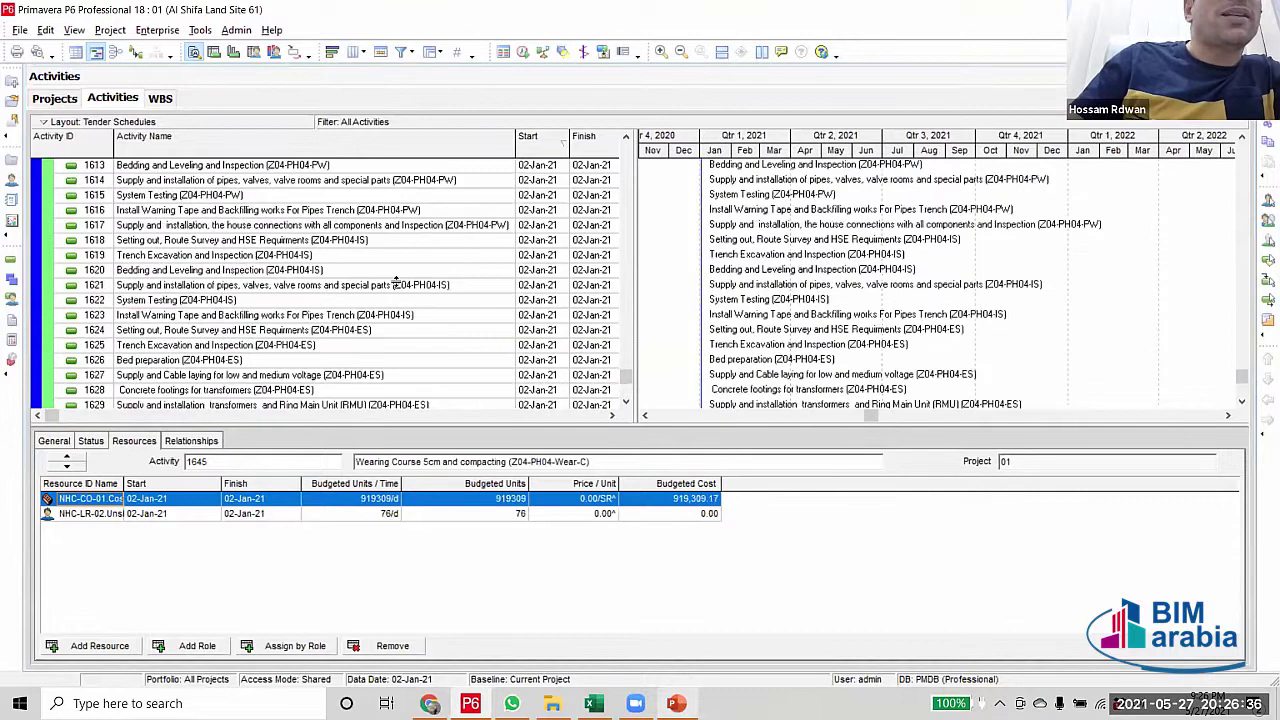
click(375, 212)
scroll(330, 280, up, 3)
scroll(313, 260, up, 2)
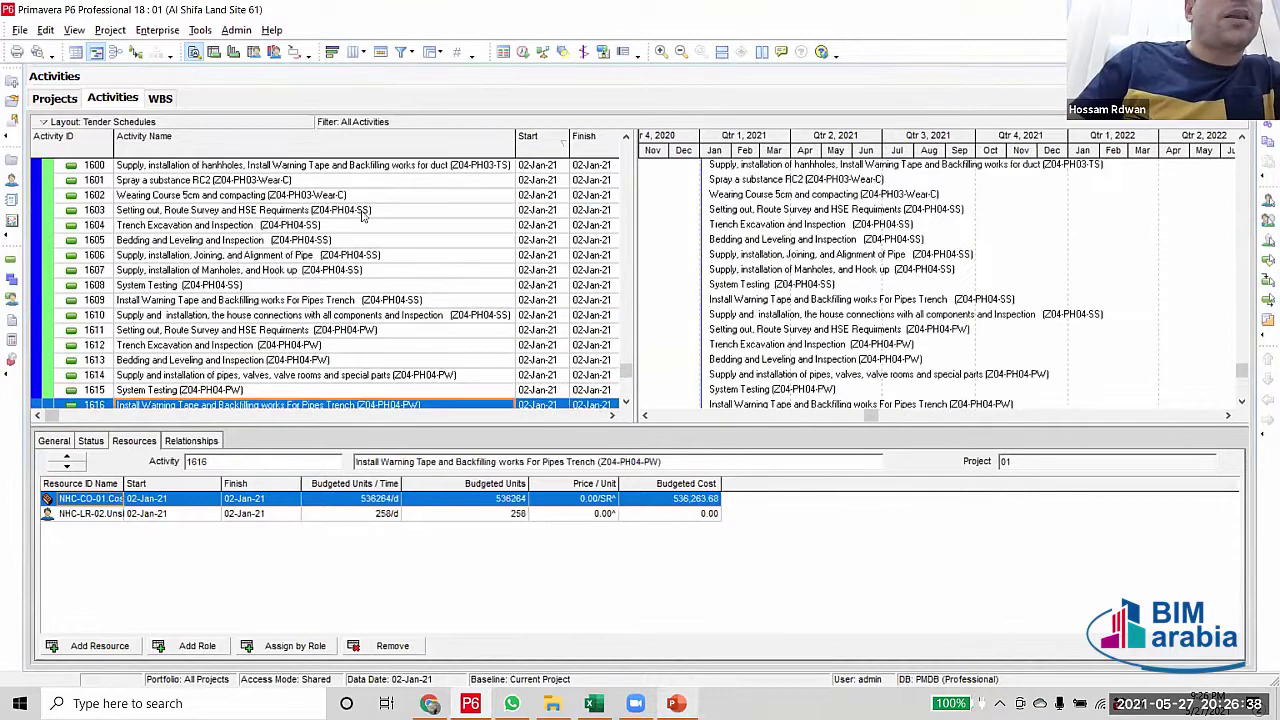
scroll(340, 230, up, 2)
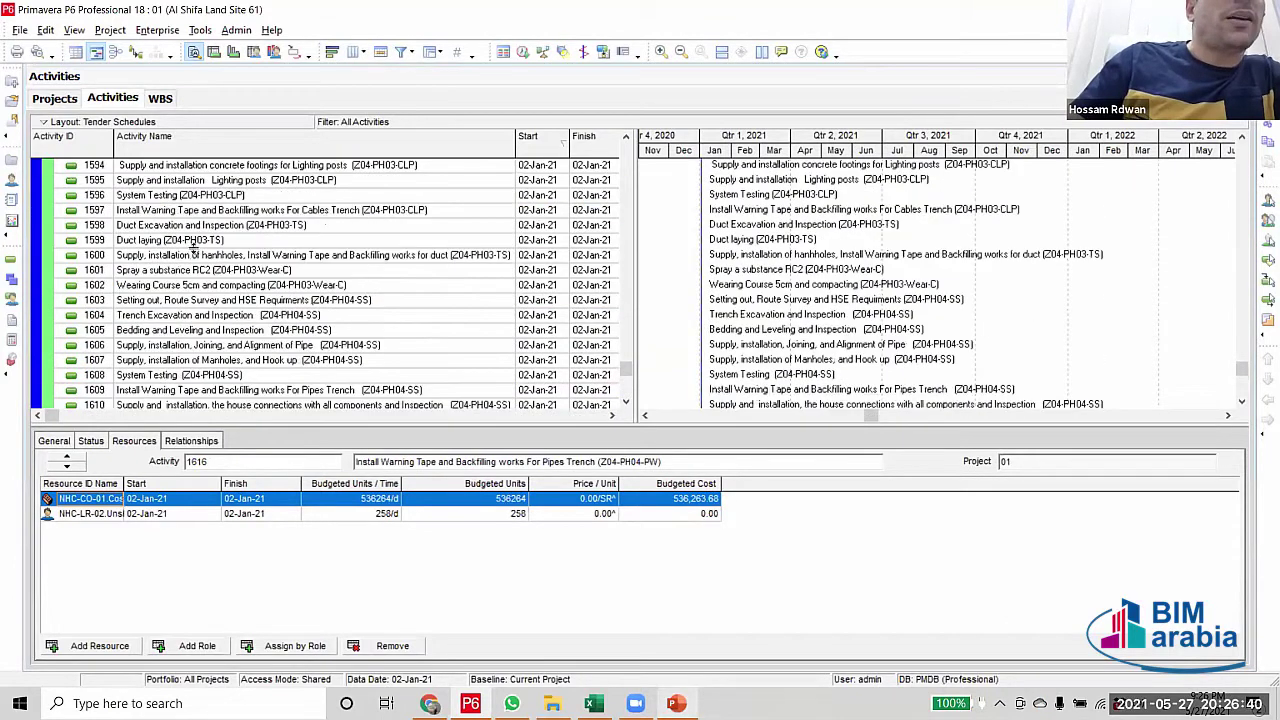
scroll(338, 283, up, 1)
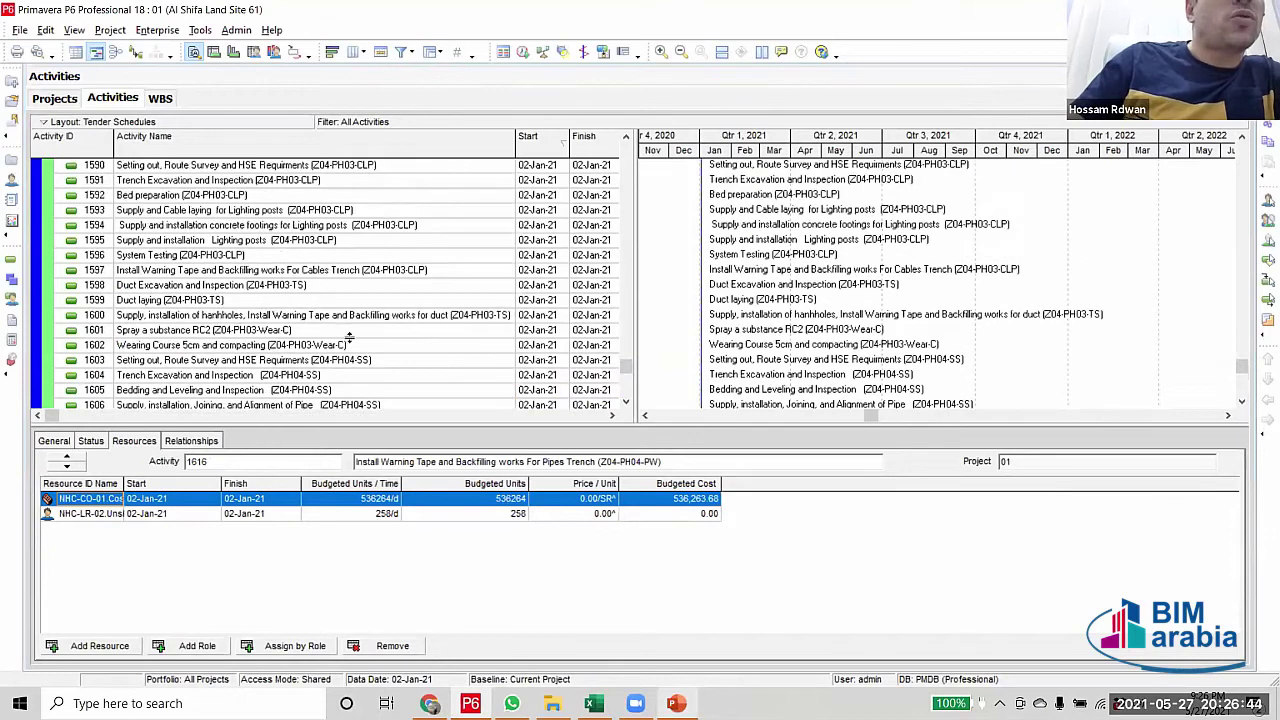
scroll(349, 338, down, 2)
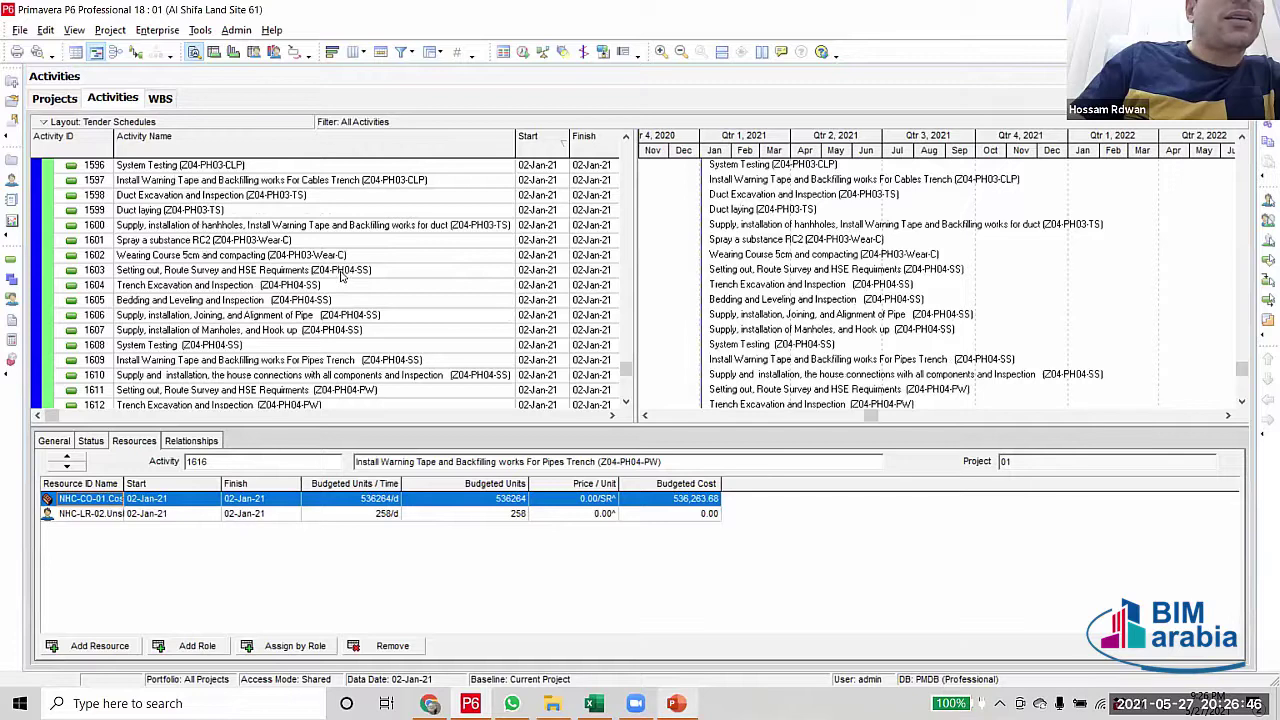
click(335, 272)
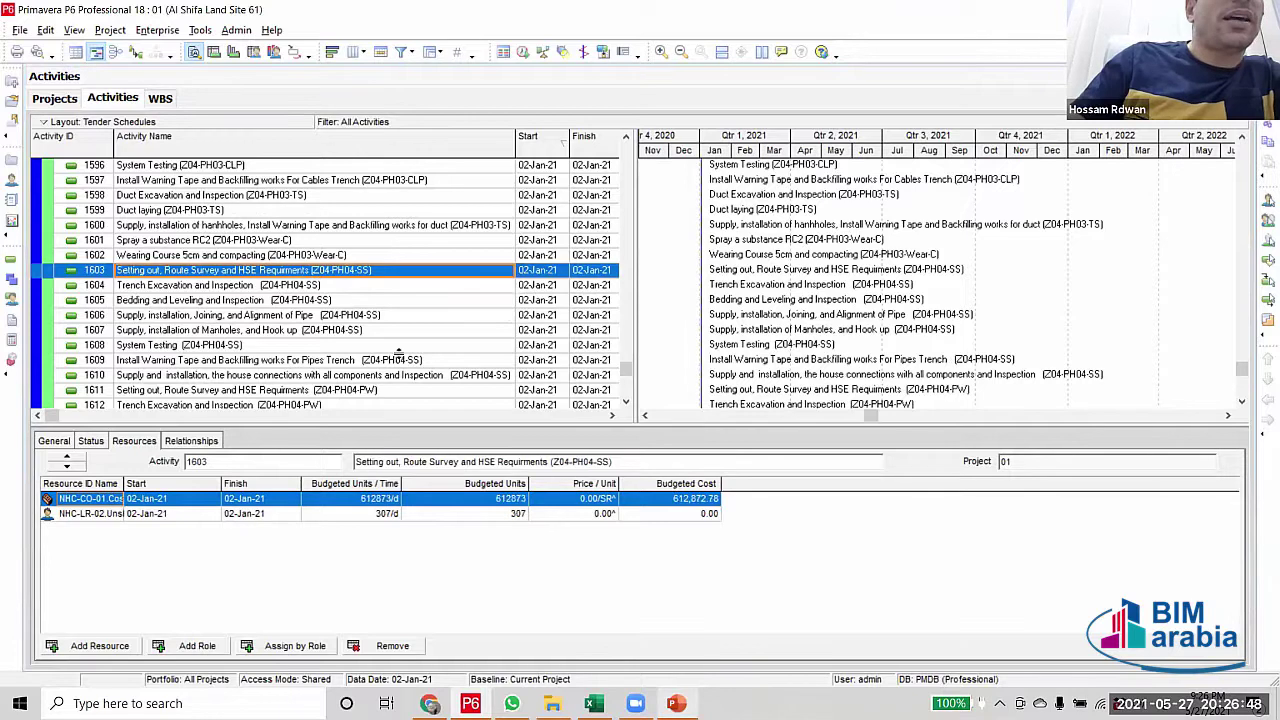
click(626, 401)
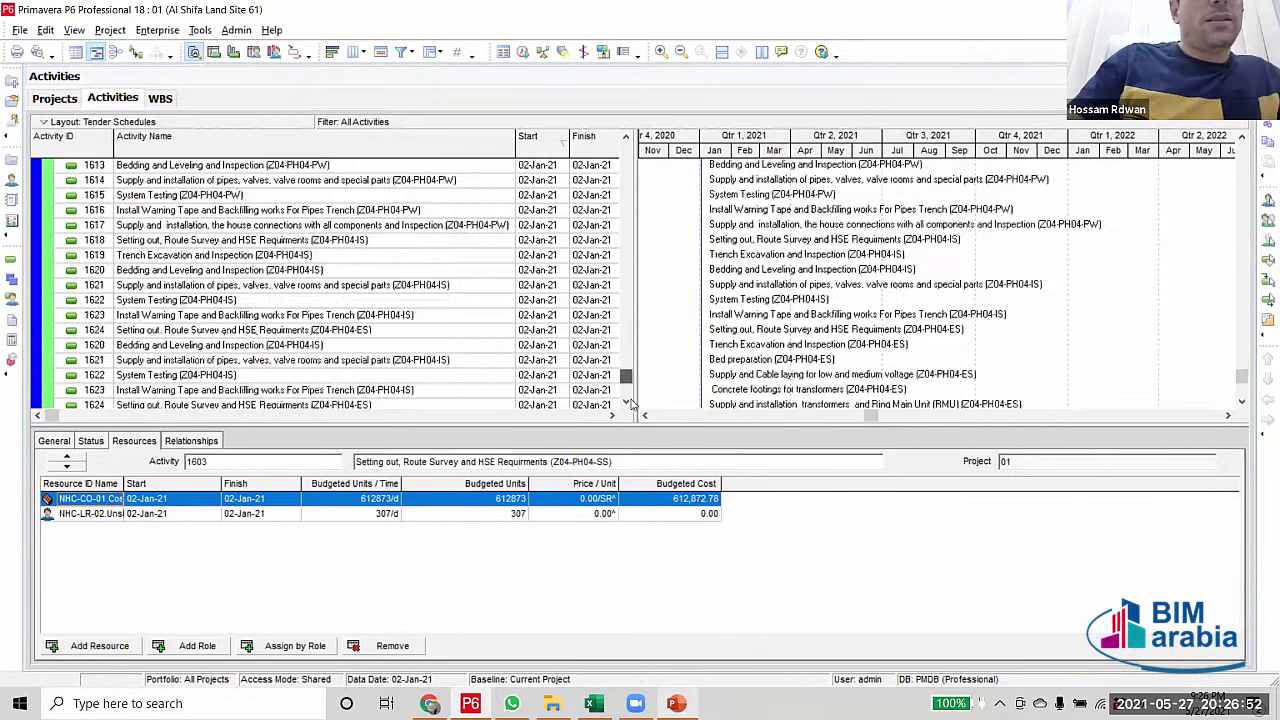
scroll(630, 402, down, 5)
shift+click(340, 241)
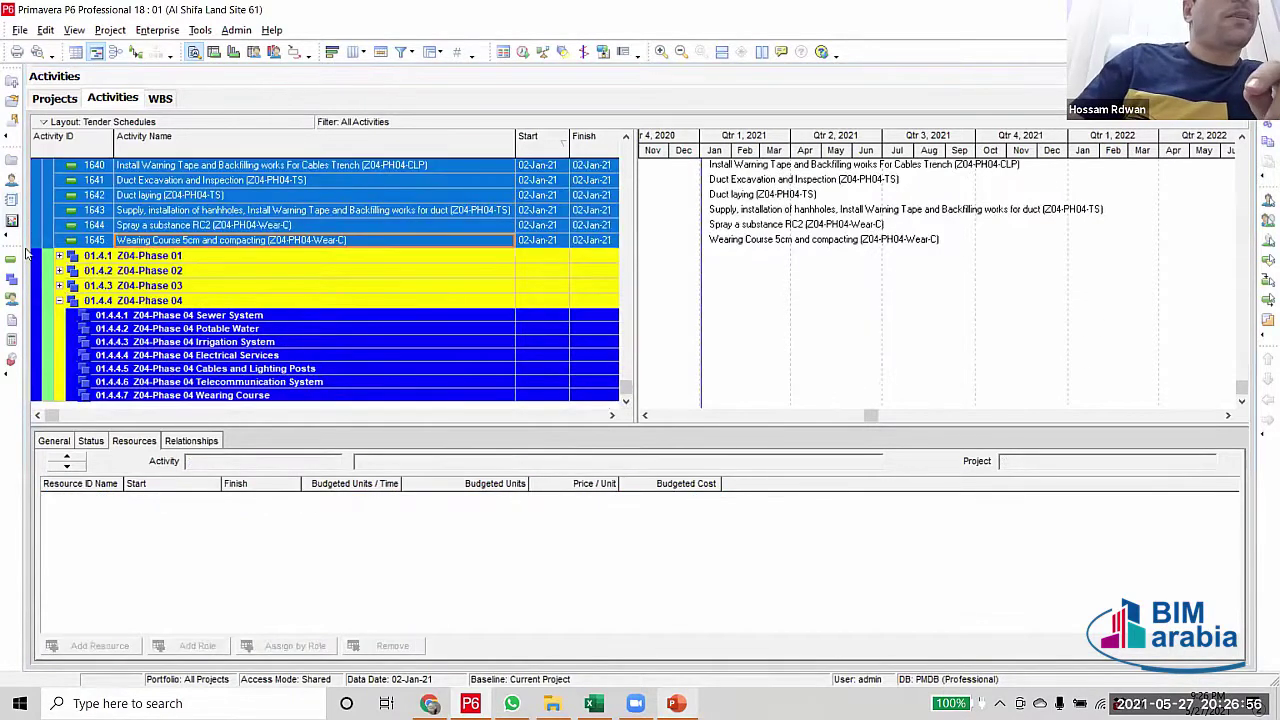
ctrl+click(51, 302)
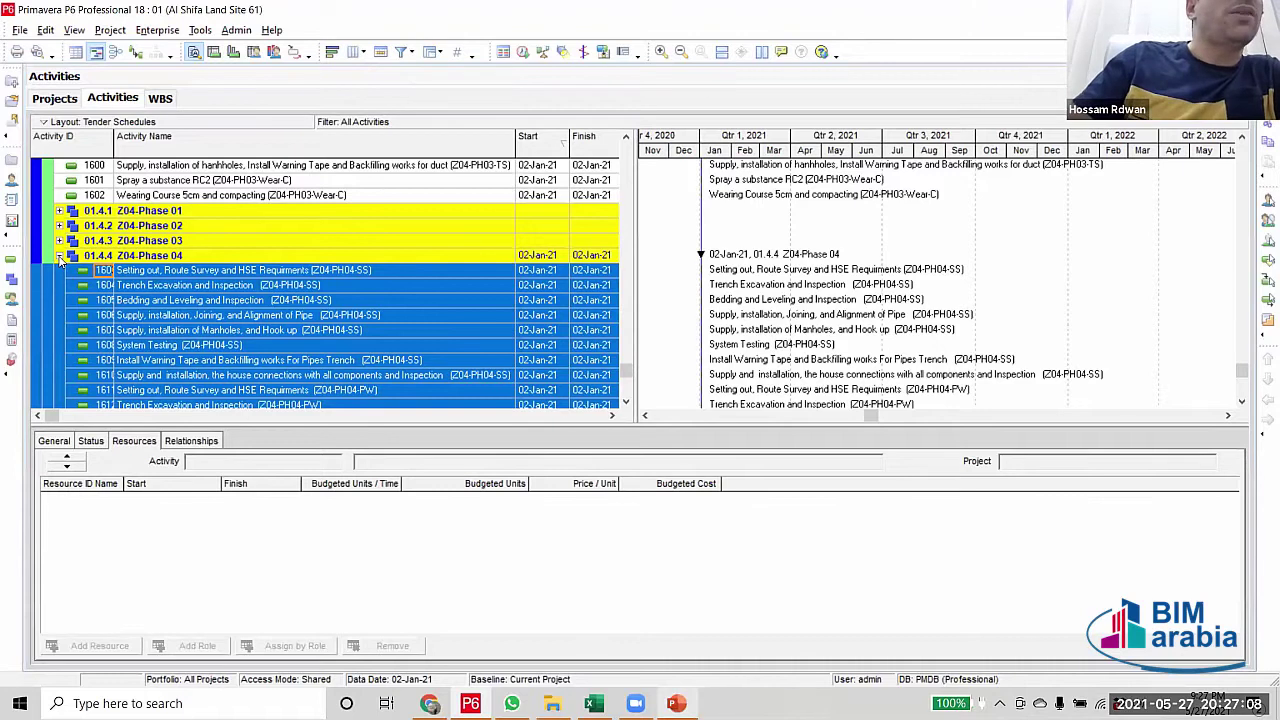
click(59, 256)
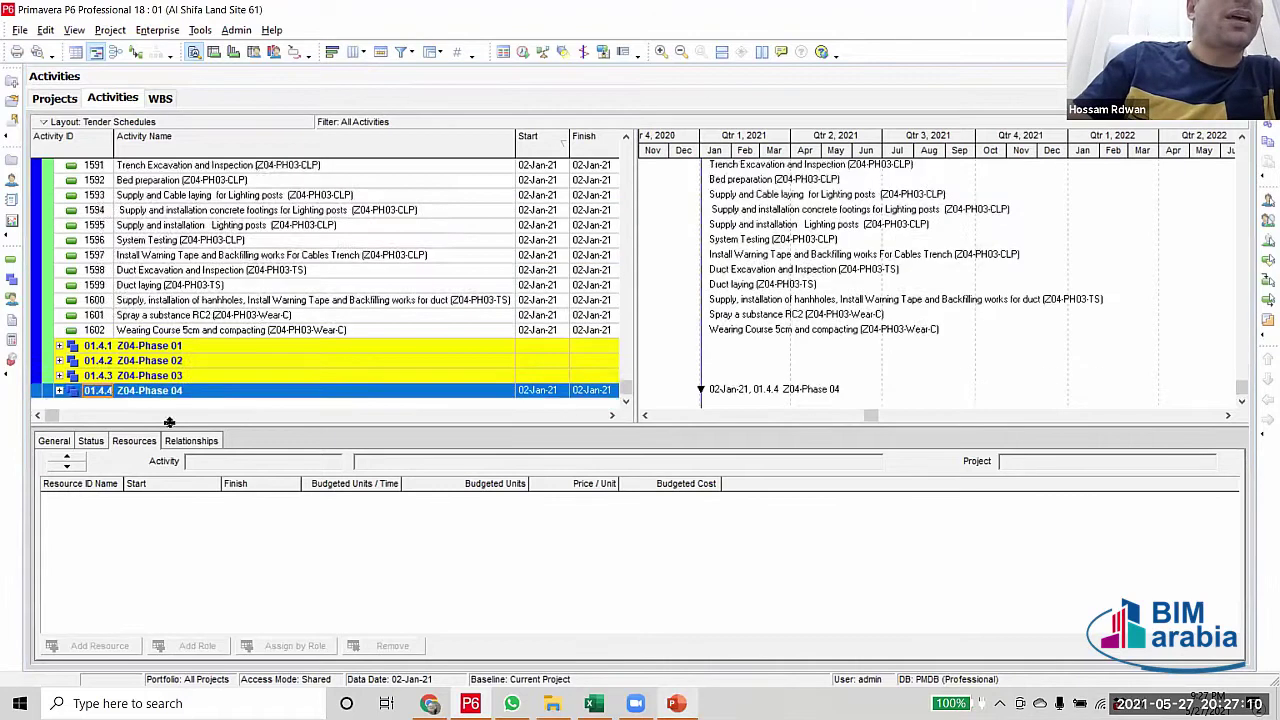
Select activities 1560 through 1602 (Z04-PH03) under Zone 04 and move them into the Z04-Phase 03 WBS element
click(327, 316)
scroll(327, 300, up, 4)
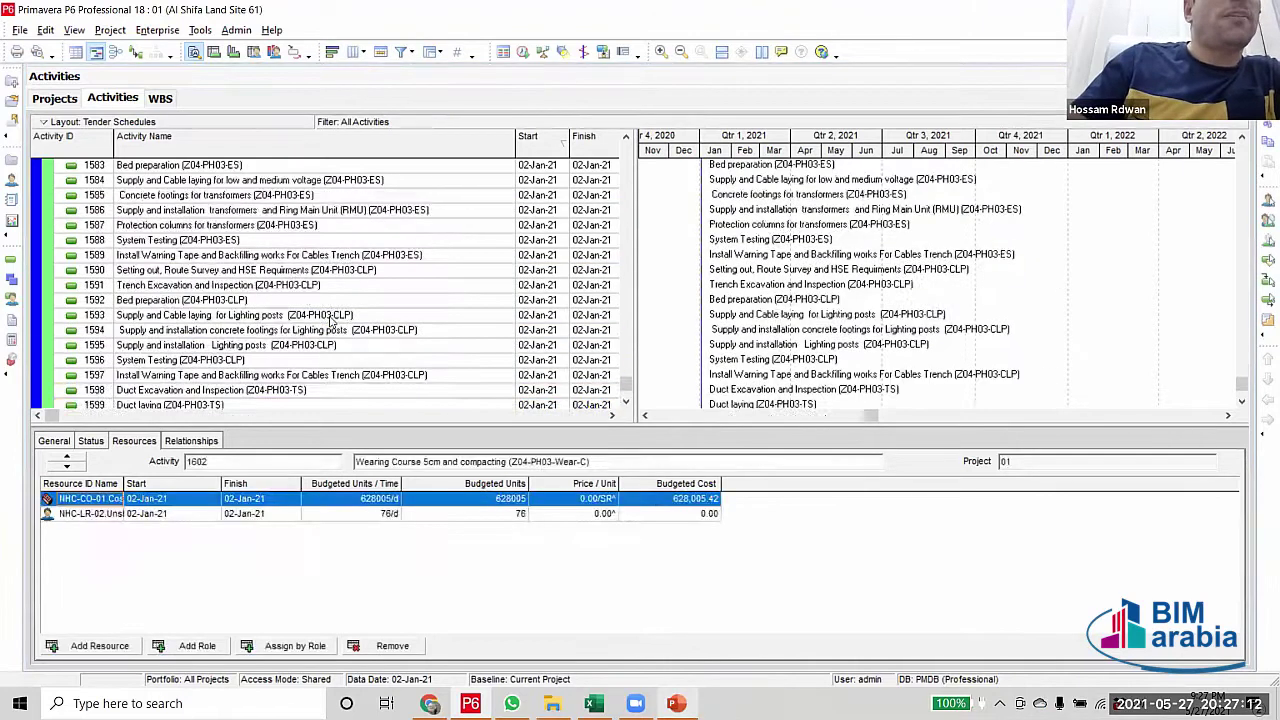
scroll(336, 277, up, 4)
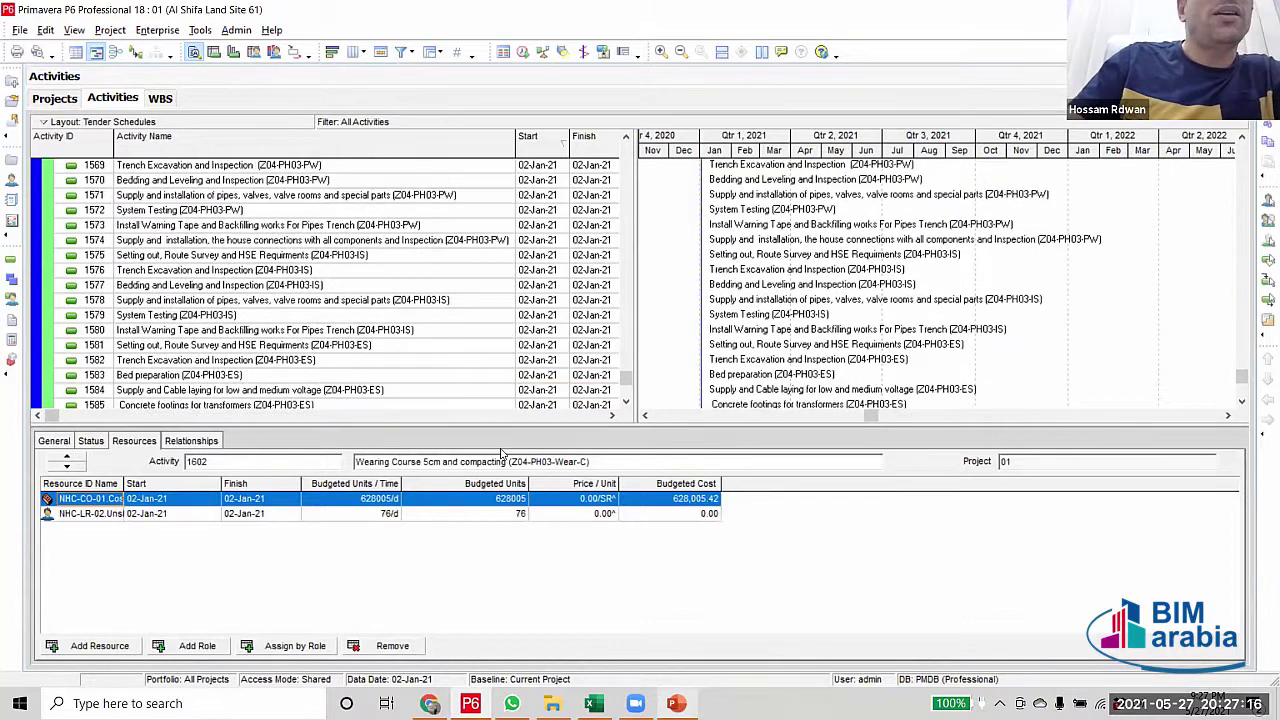
scroll(343, 291, up, 1)
scroll(147, 315, up, 6)
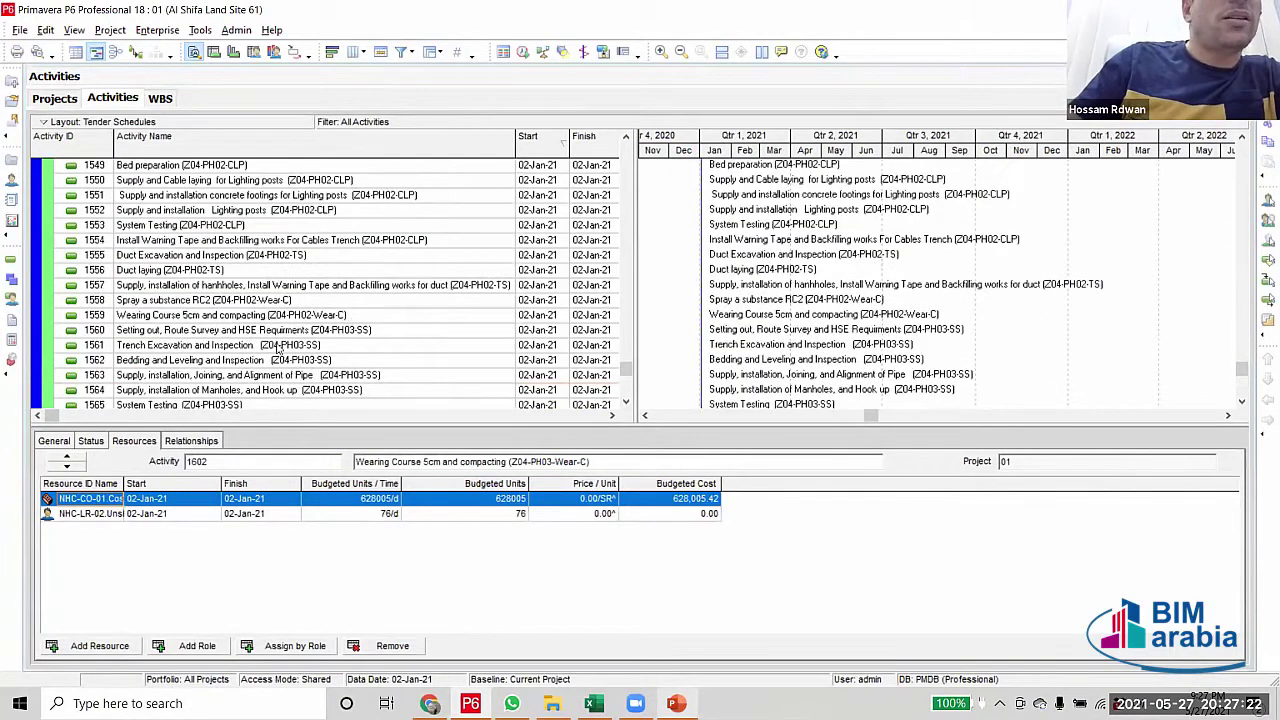
scroll(320, 310, down, 1)
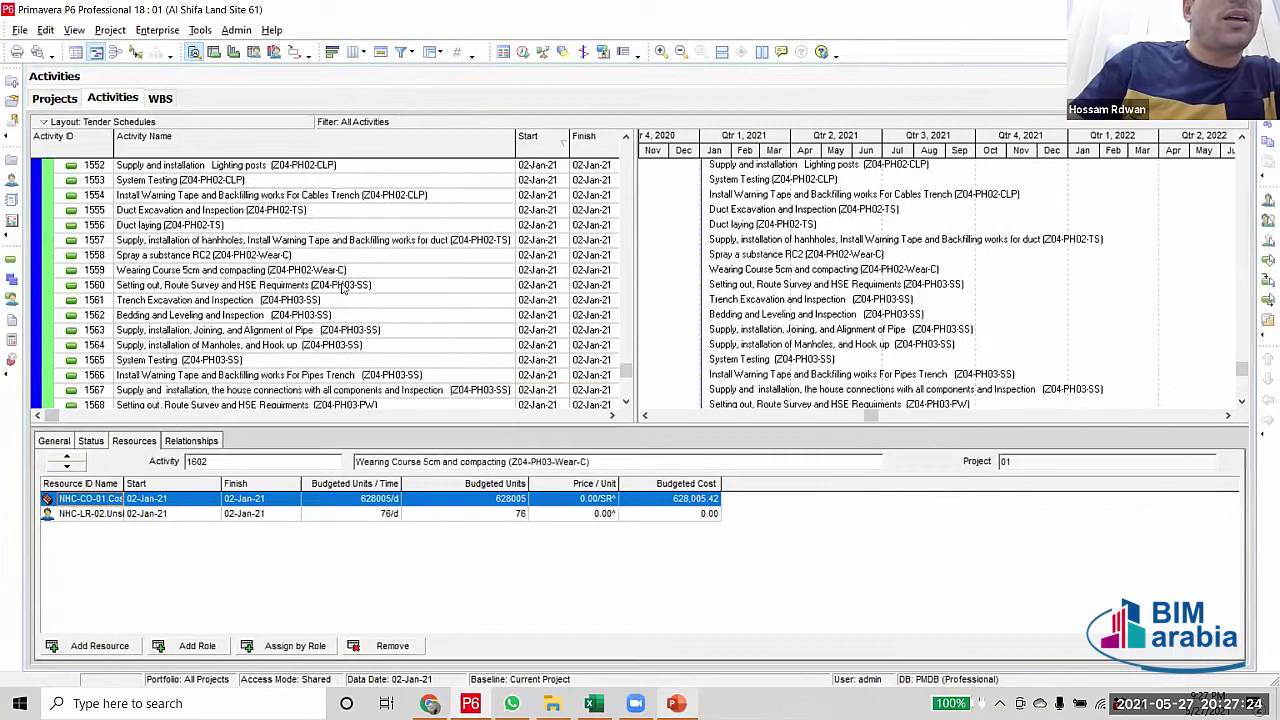
click(310, 284)
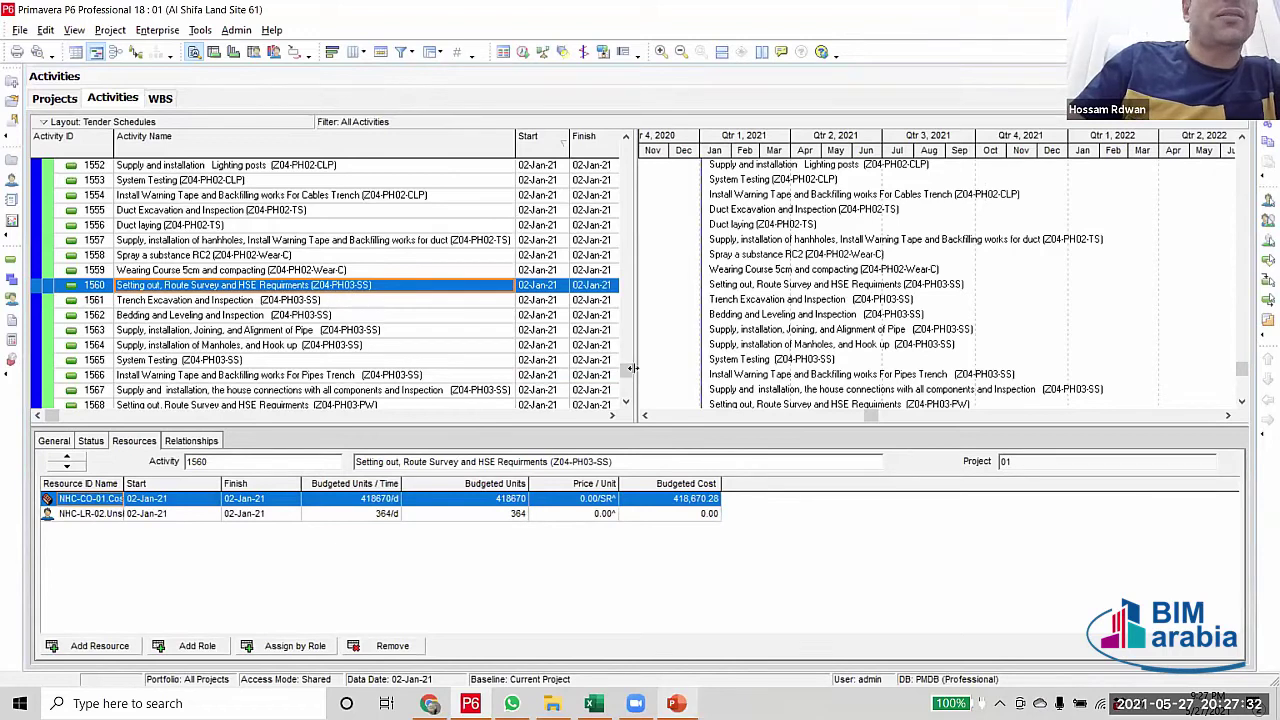
drag(628, 368, 628, 390)
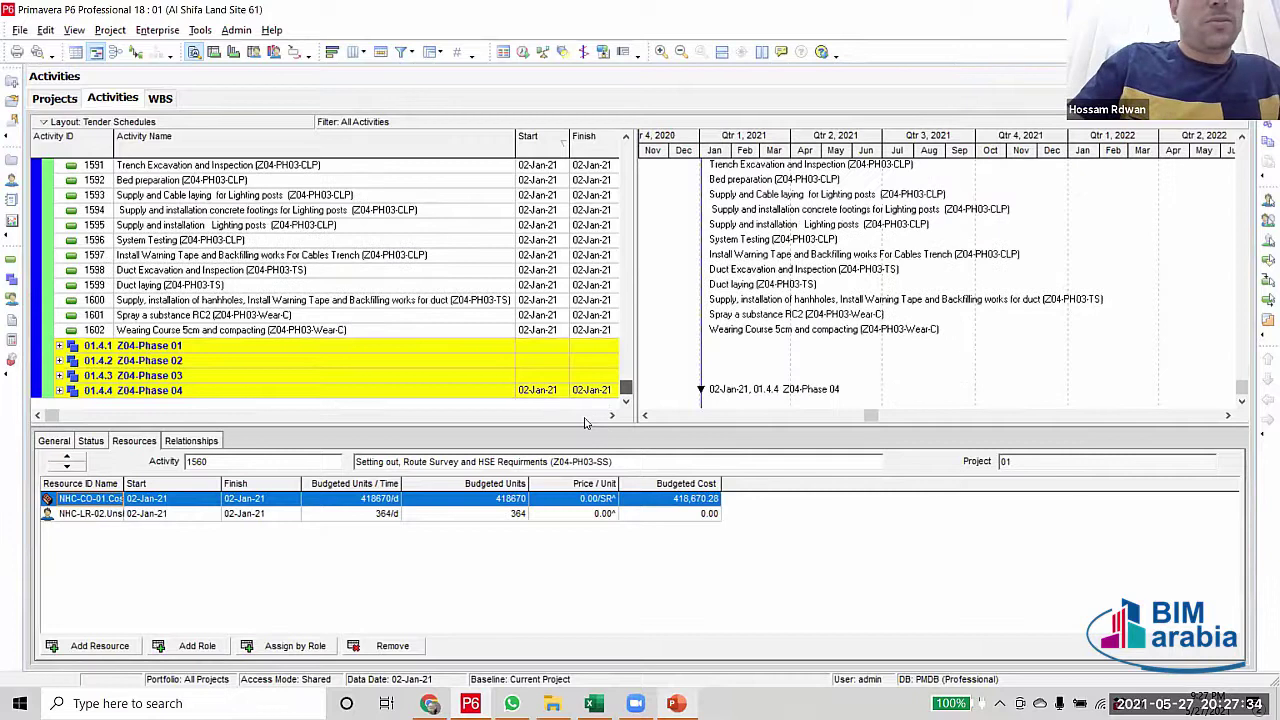
shift+click(366, 333)
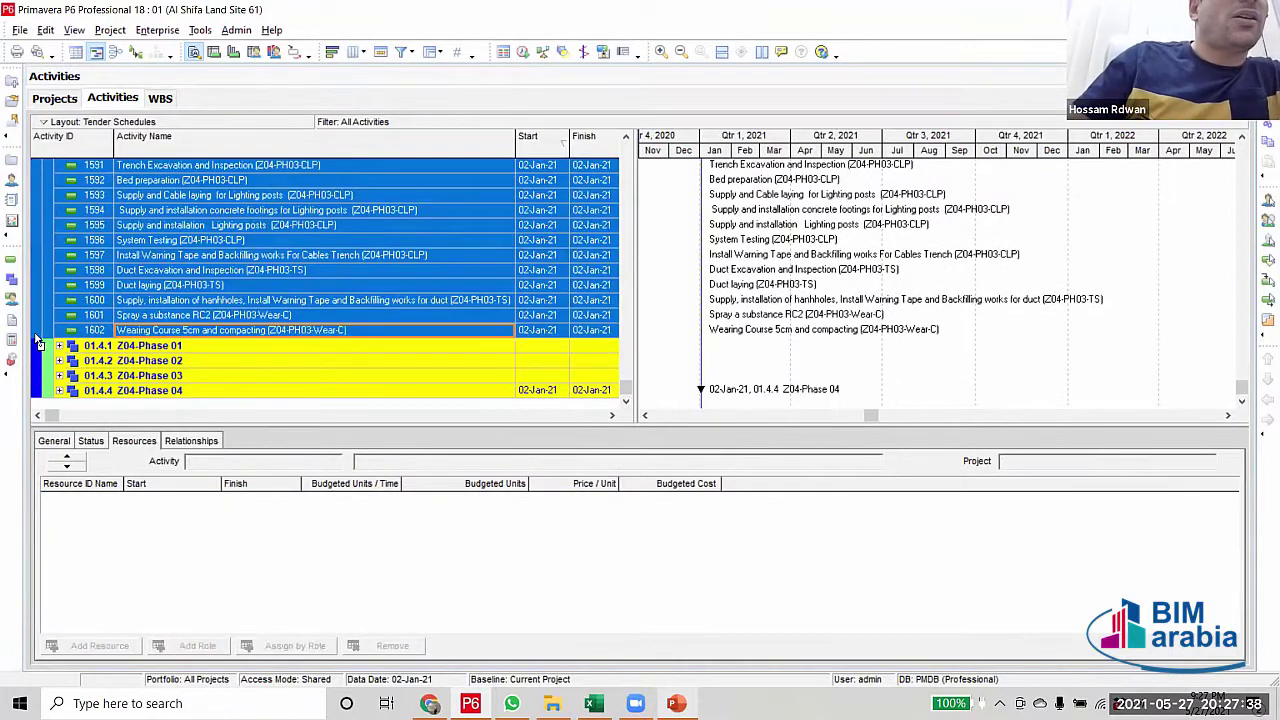
drag(37, 341, 44, 382)
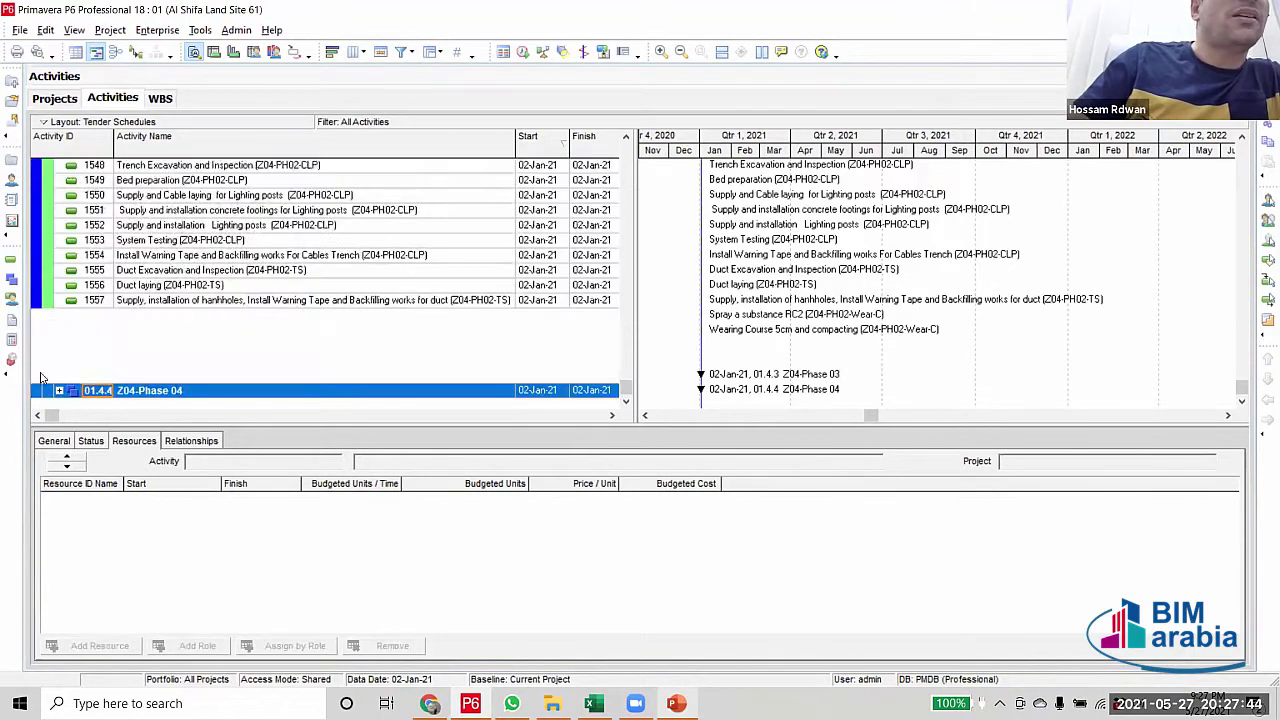
Expand Z04-Phase 03 to check its activities from 1560 onward, and collapse it again
click(150, 361)
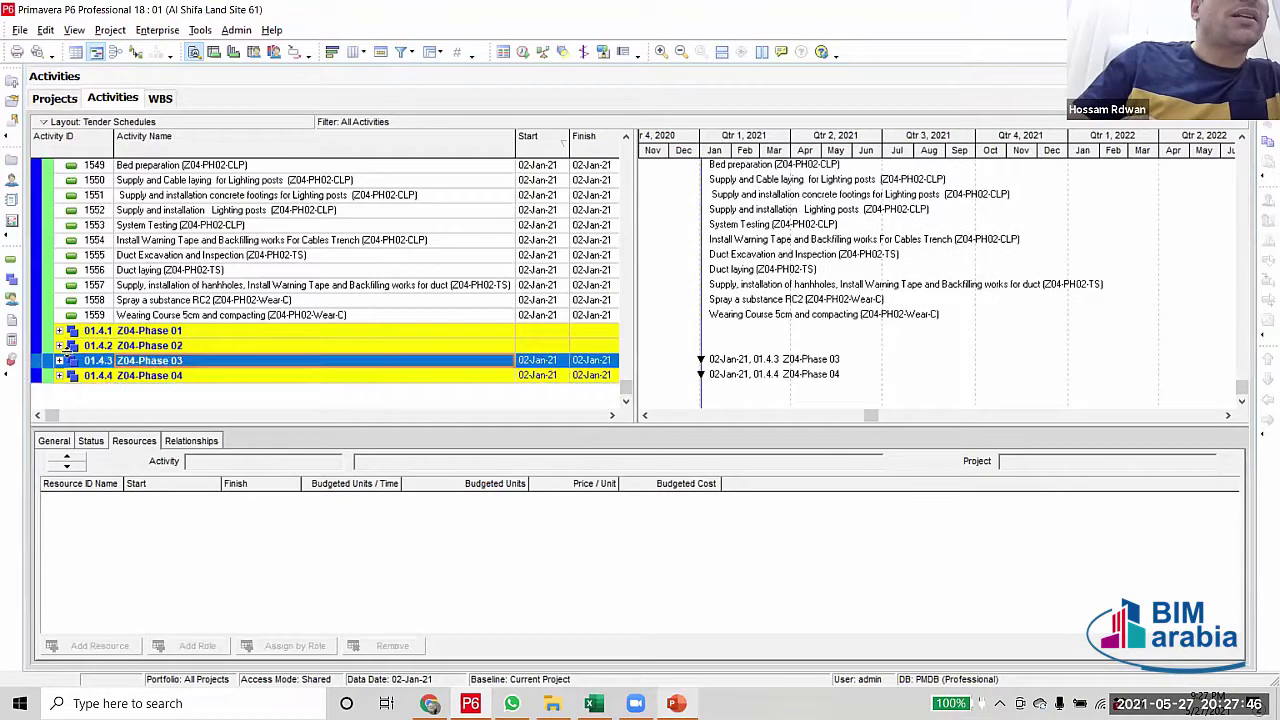
click(59, 360)
scroll(58, 258, up, 2)
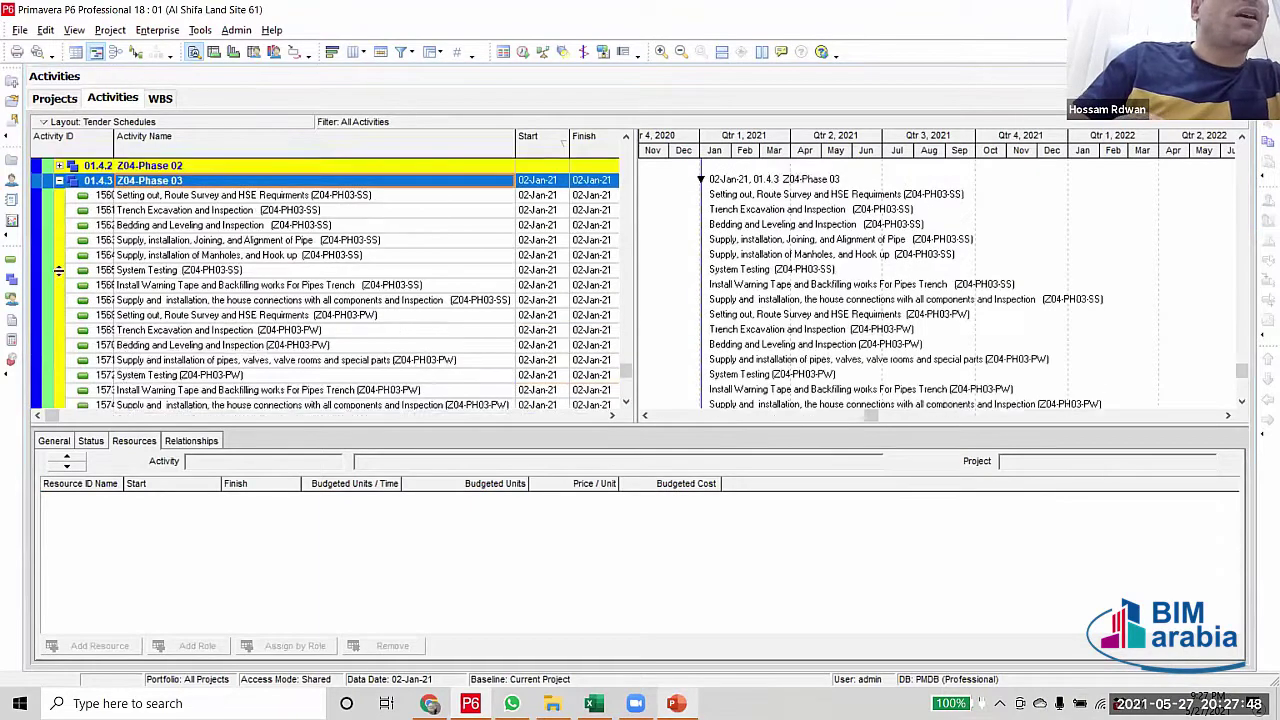
click(59, 257)
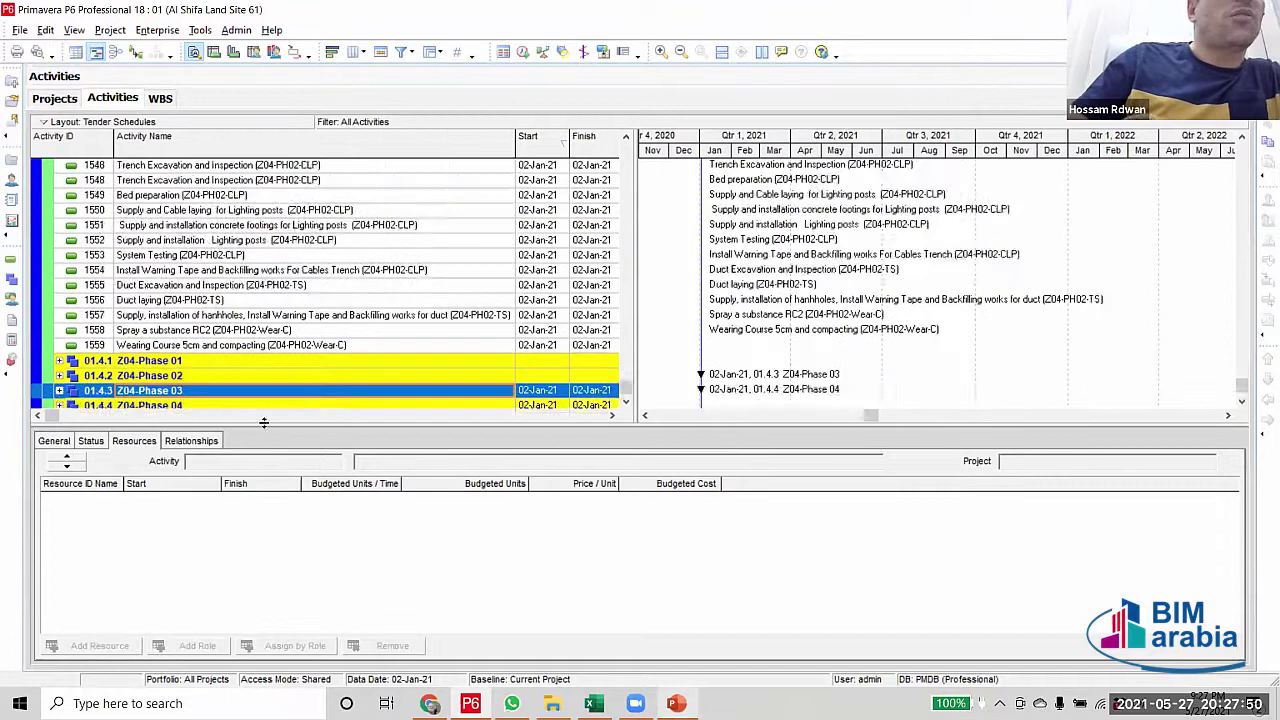
Select activities 1517 through 1559 (Z04-PH02) under Zone 04 and move them into the Z04-Phase 02 WBS element
scroll(250, 380, up, 5)
scroll(360, 215, up, 3)
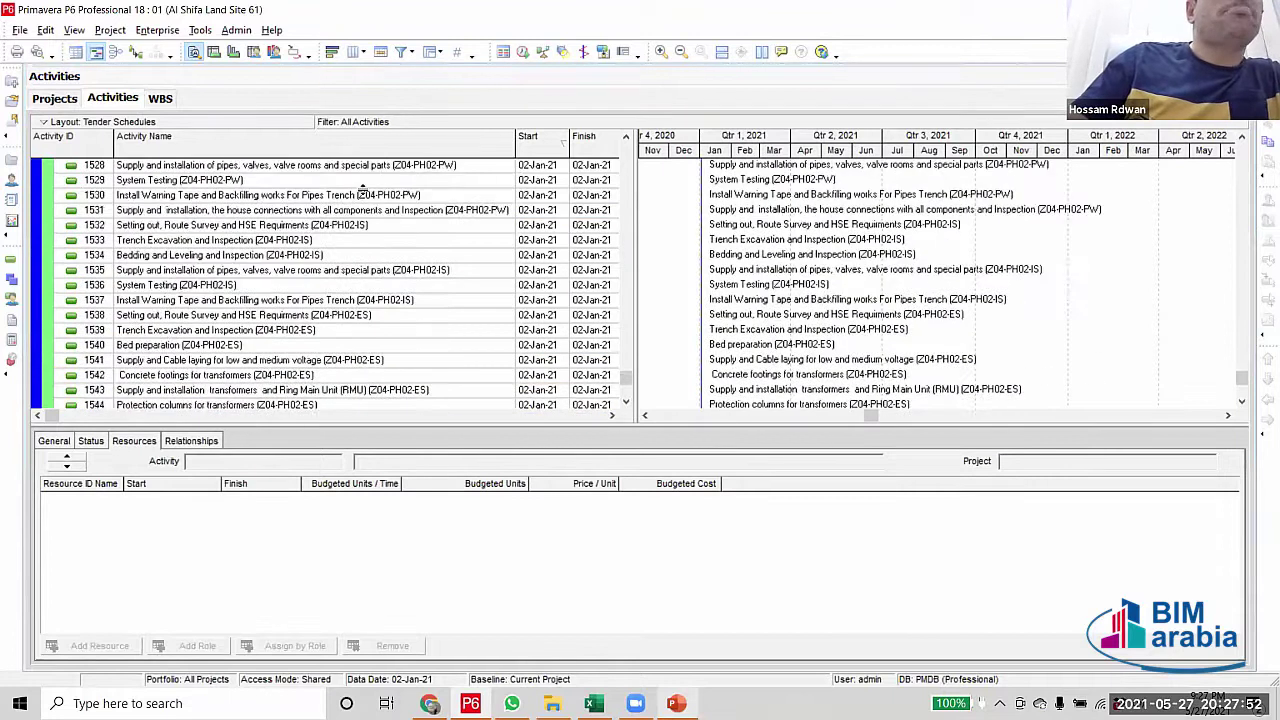
scroll(367, 213, up, 5)
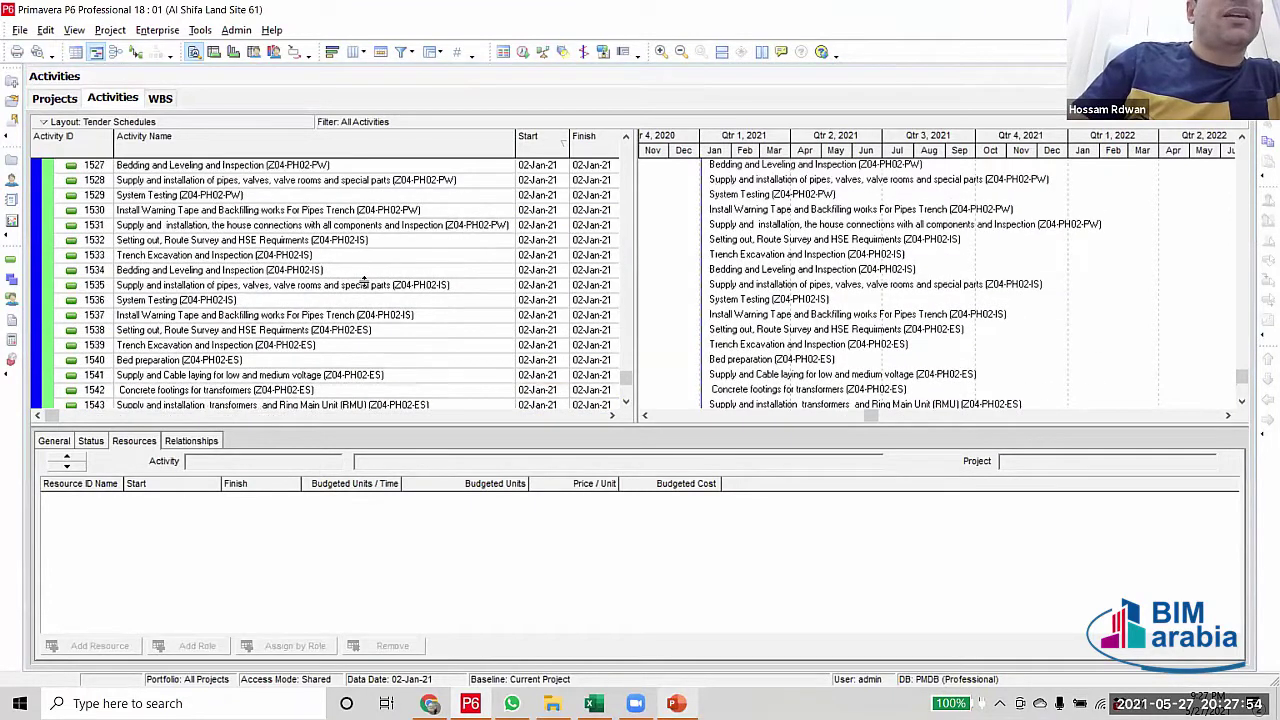
scroll(368, 296, up, 3)
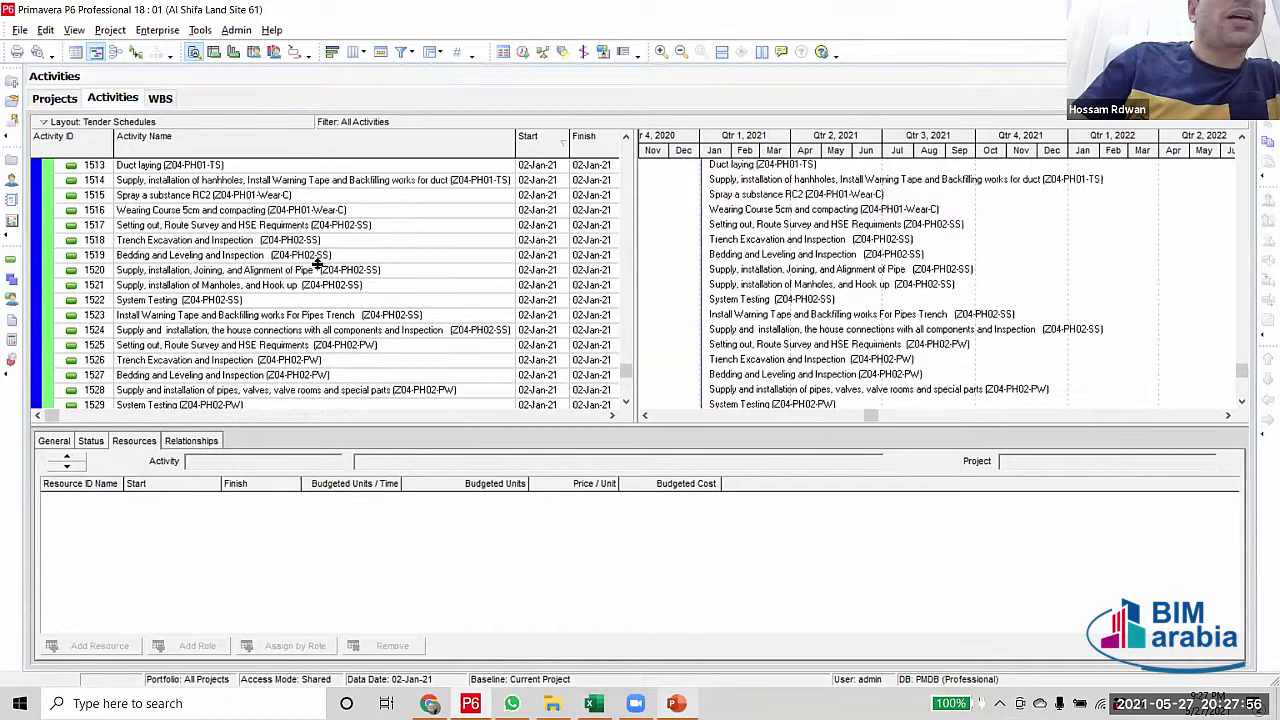
scroll(368, 296, up, 2)
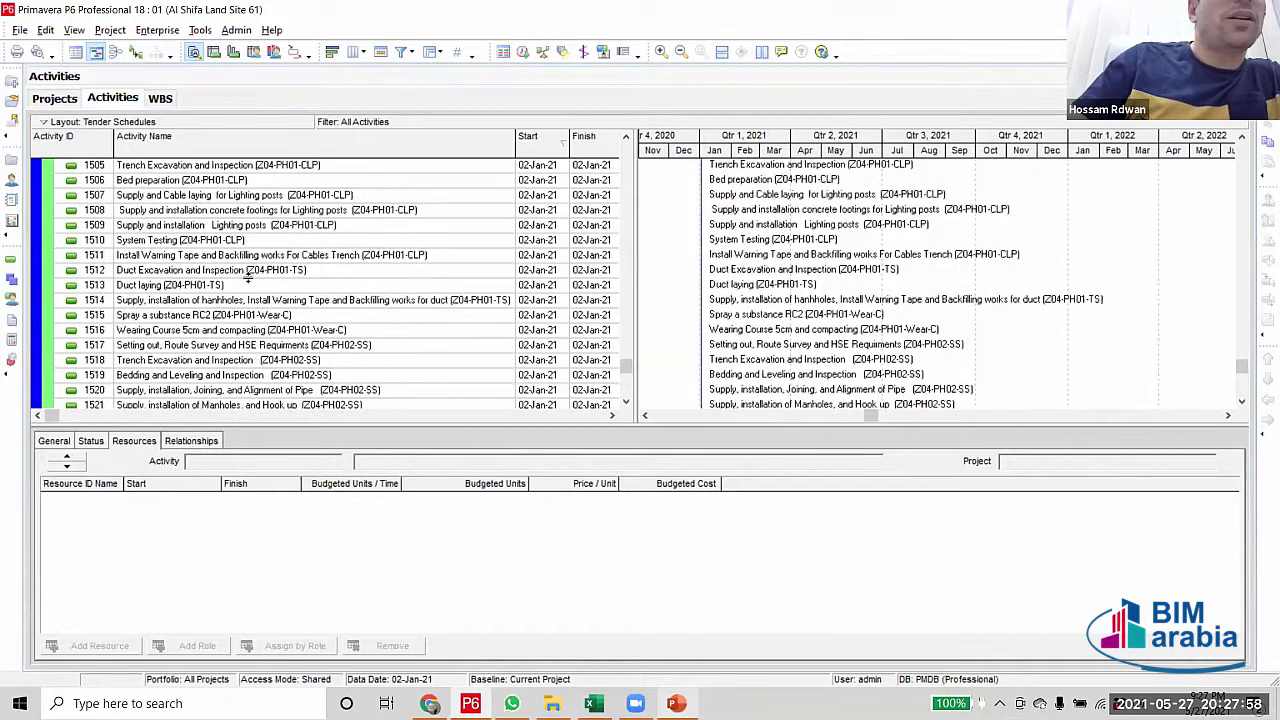
click(367, 344)
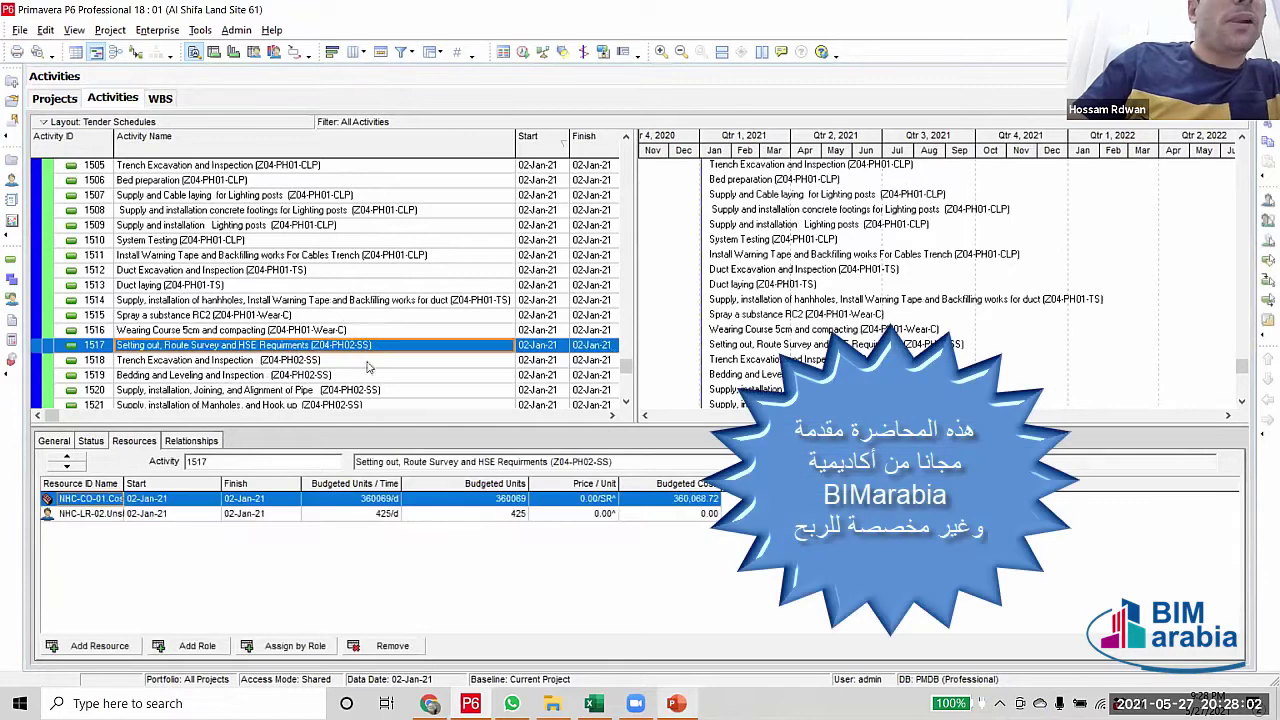
scroll(368, 370, down, 8)
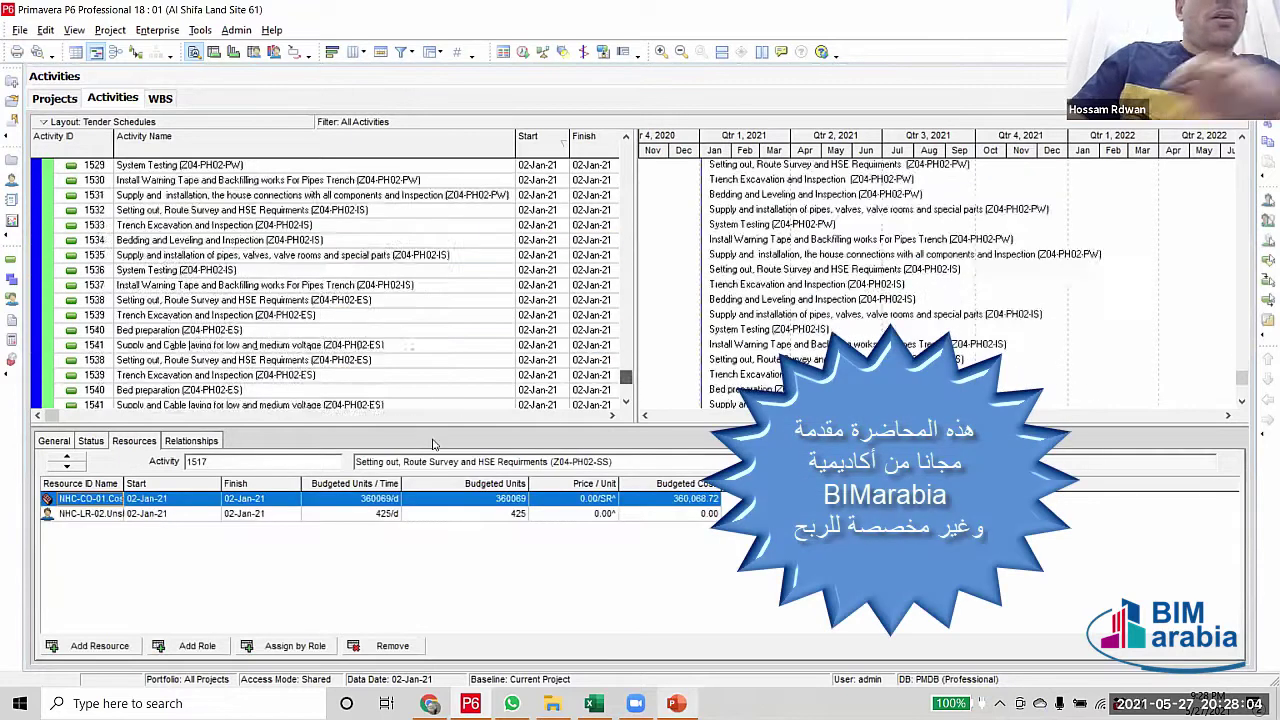
scroll(305, 375, down, 5)
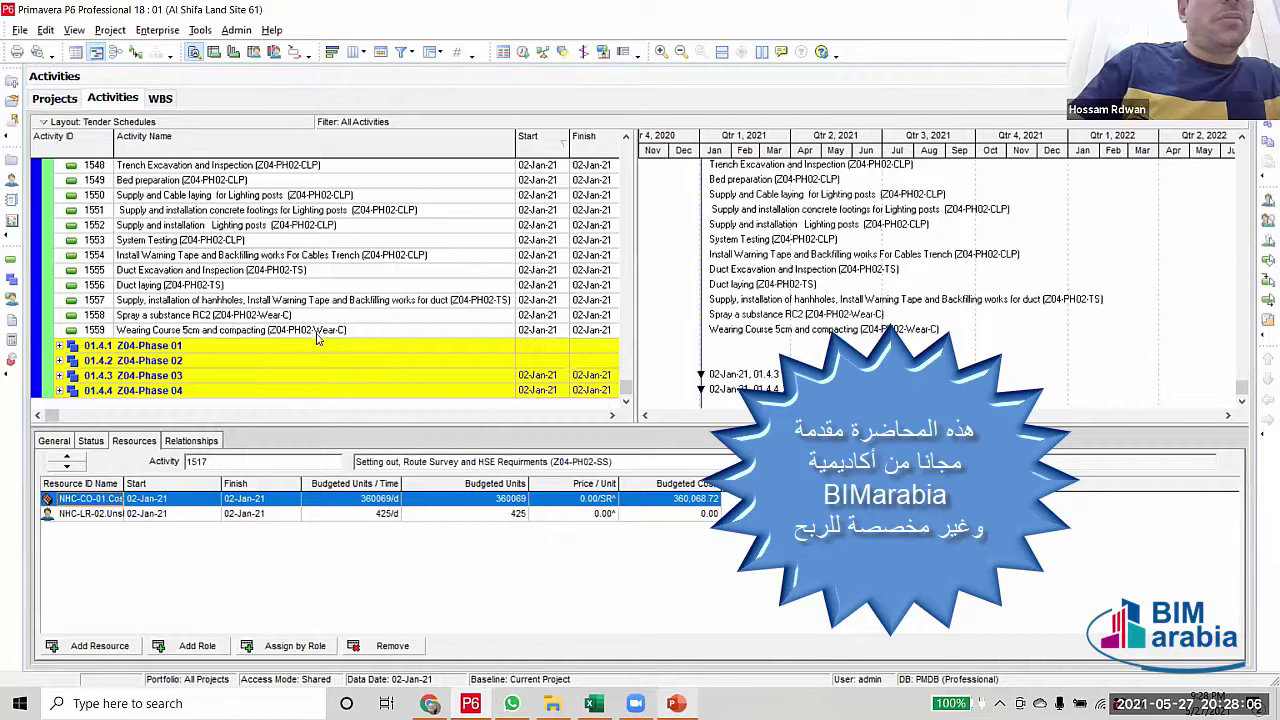
shift+click(318, 337)
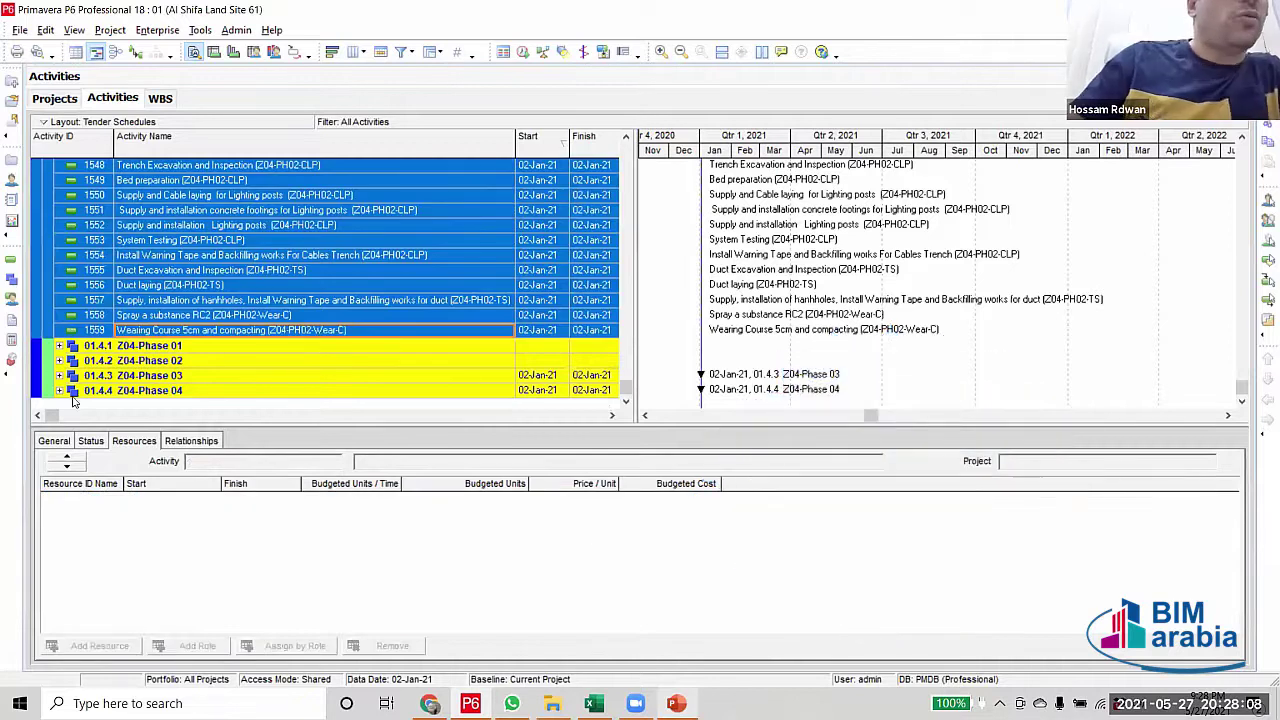
drag(36, 338, 51, 366)
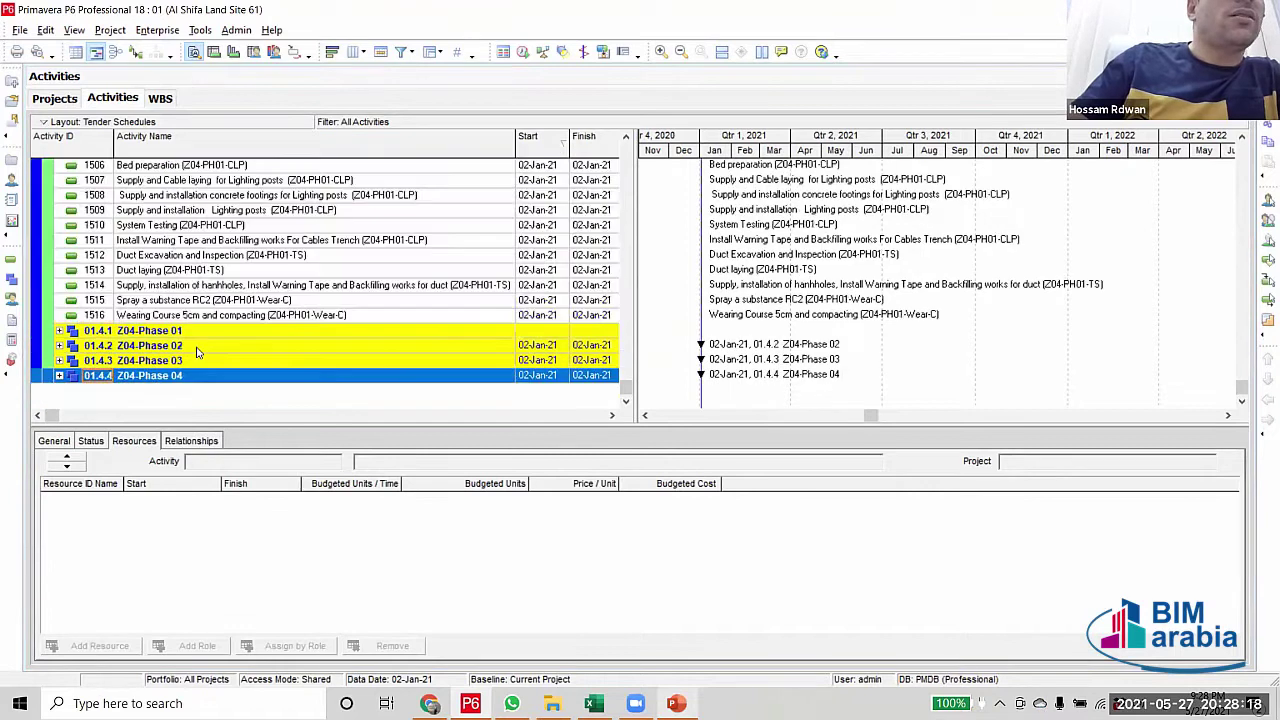
Select activities 1474 through 1516 (Z04-PH01) under Zone 04 and move them into the Z04-Phase 01 WBS element
scroll(577, 380, up, 5)
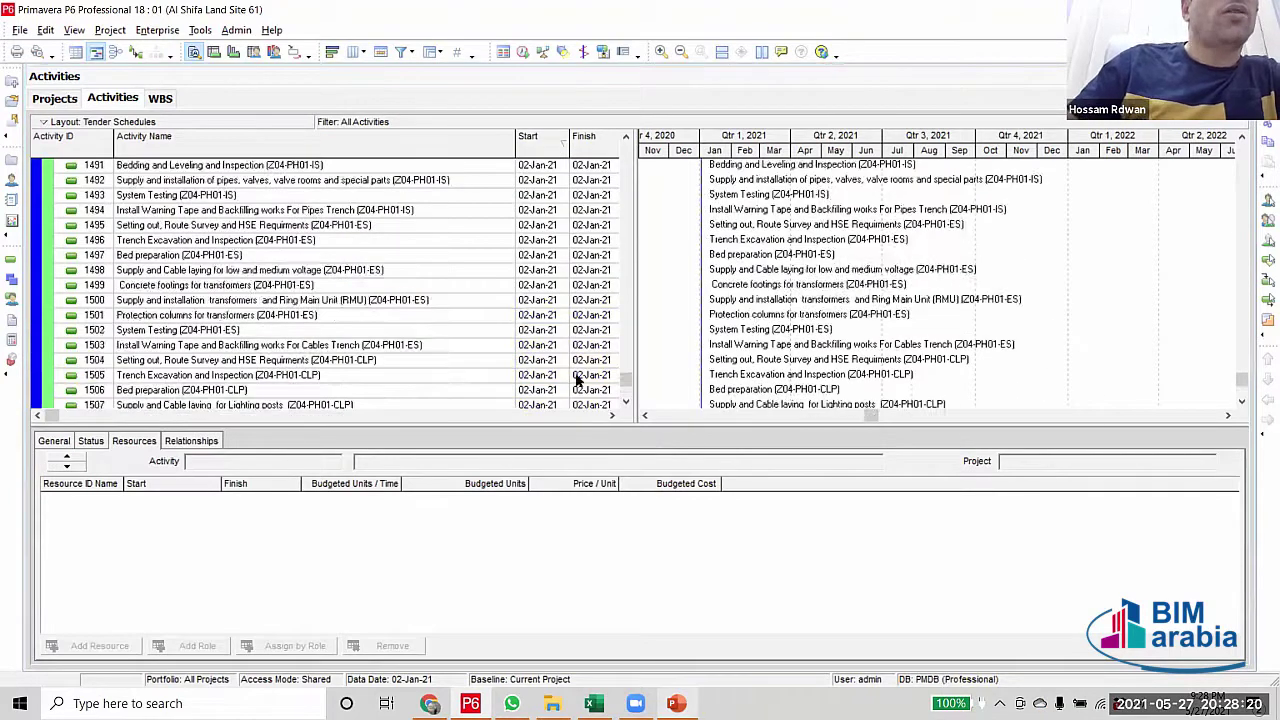
scroll(580, 378, up, 8)
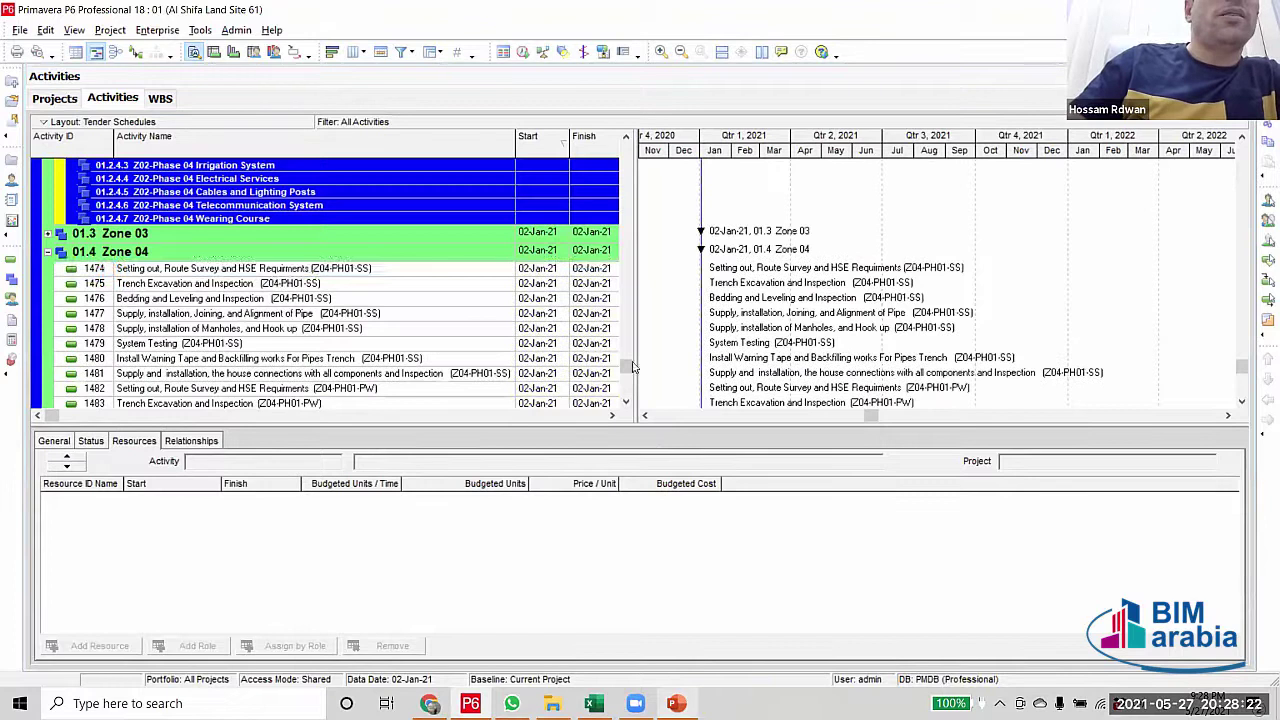
scroll(585, 397, down, 10)
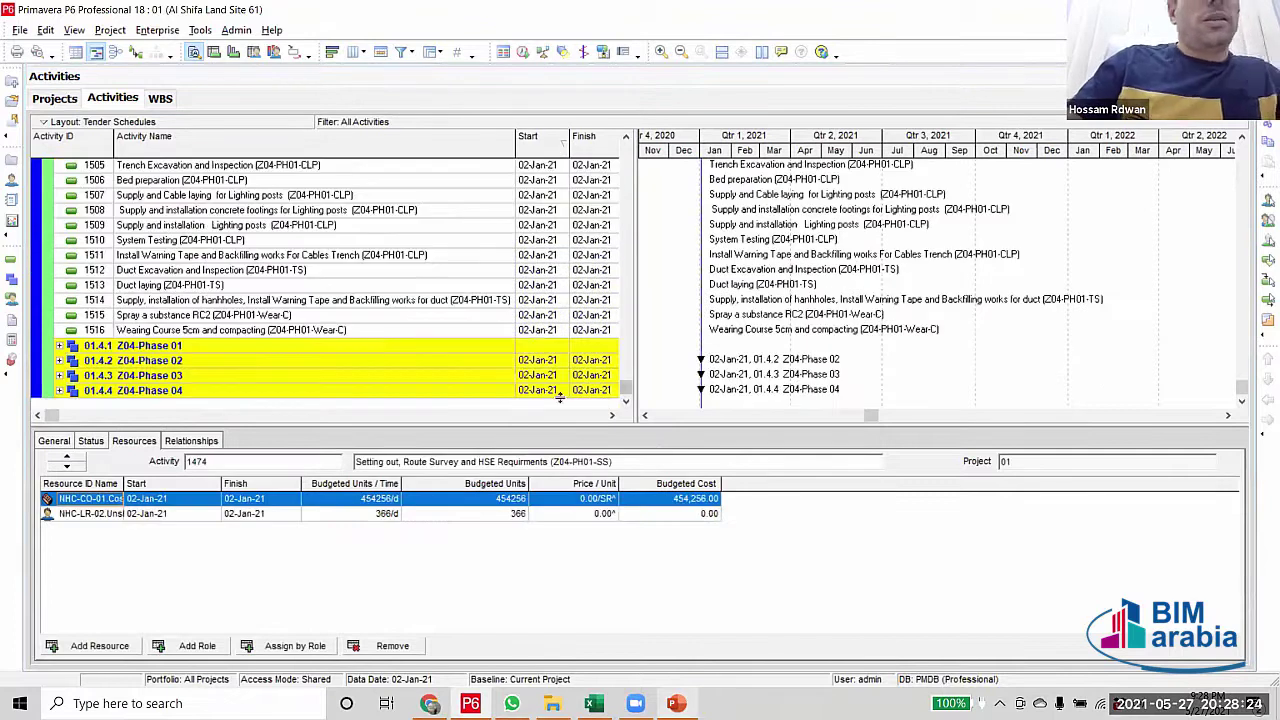
shift+click(406, 332)
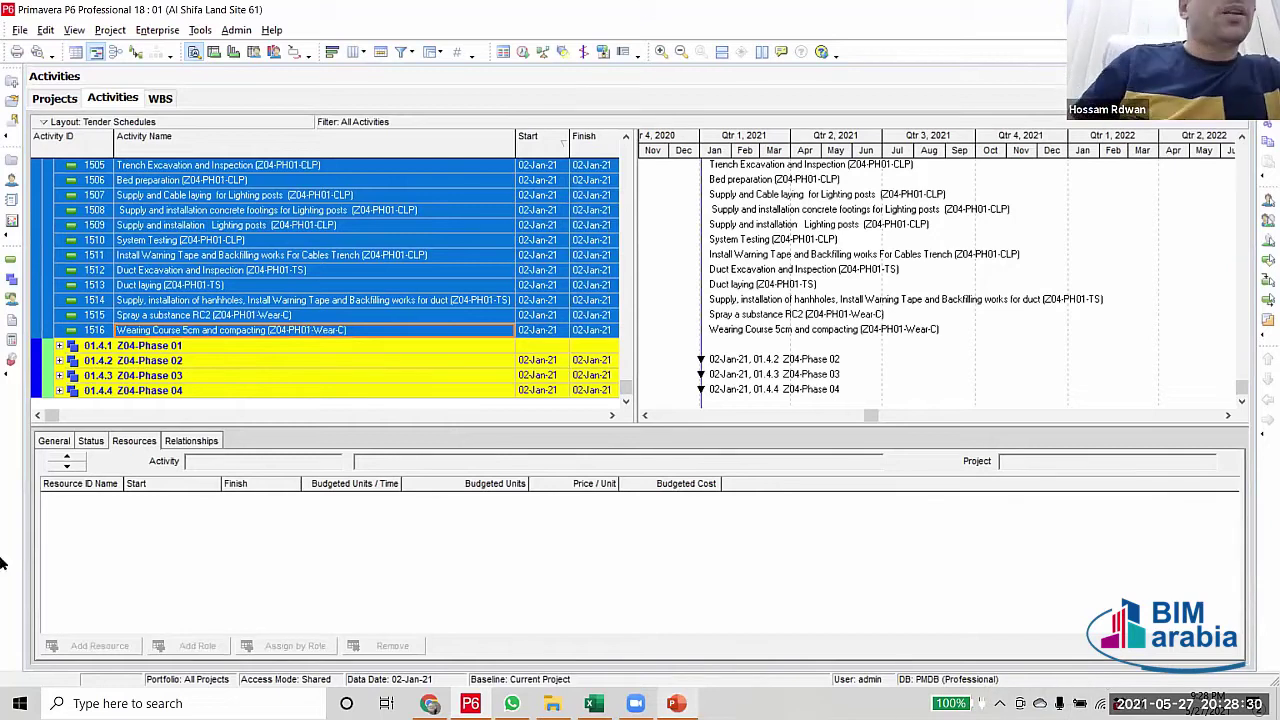
shift+click(40, 348)
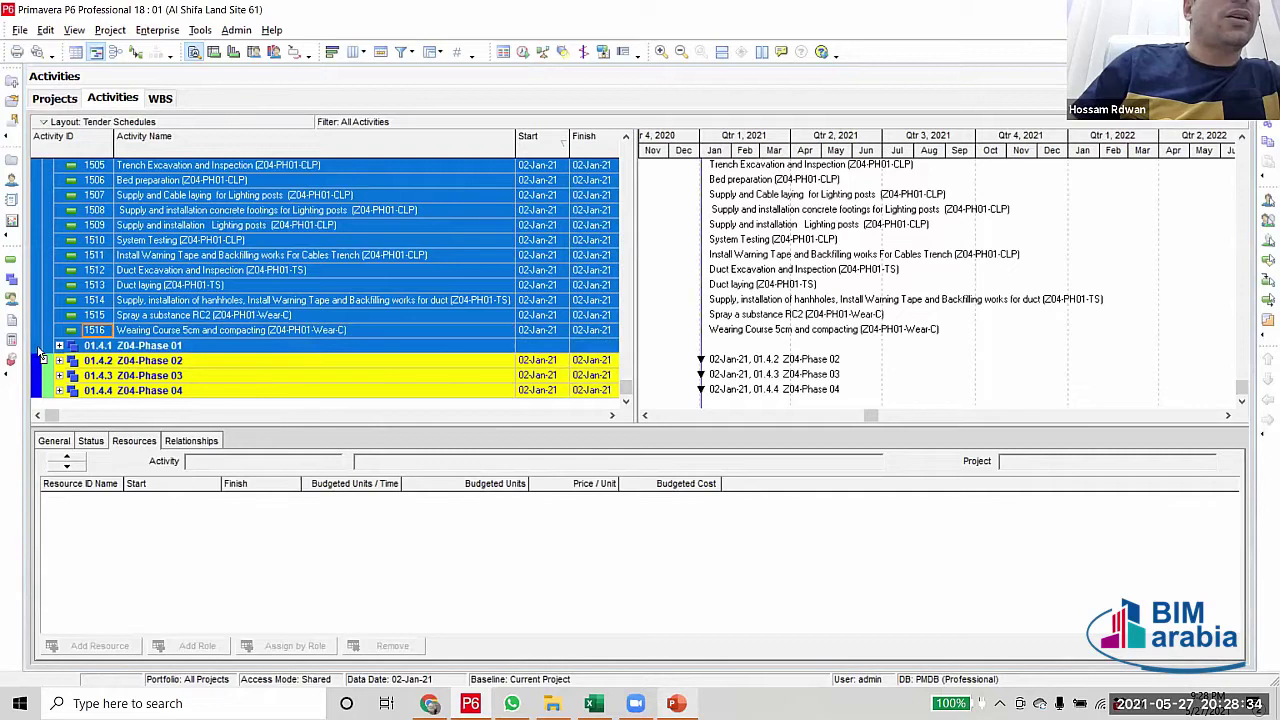
click(40, 350)
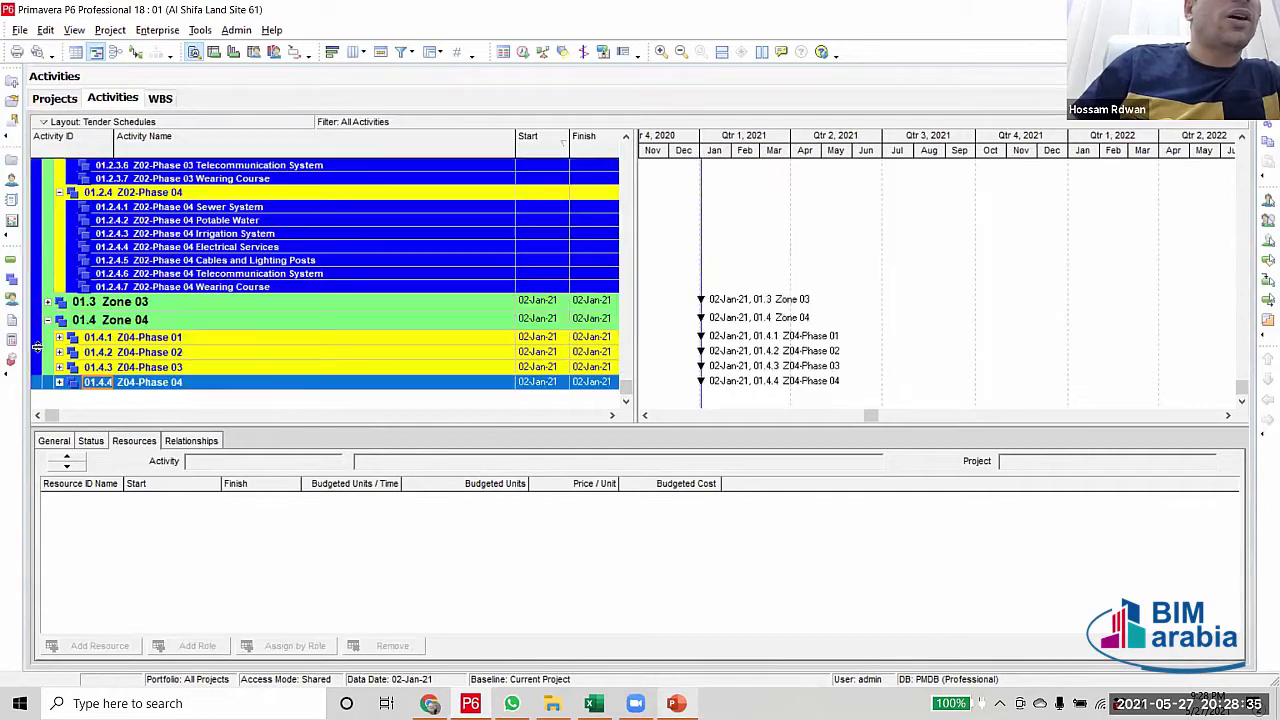
Expand Z04-Phase 04 and go to the end of its activities, where its discipline WBS elements are listed
click(197, 345)
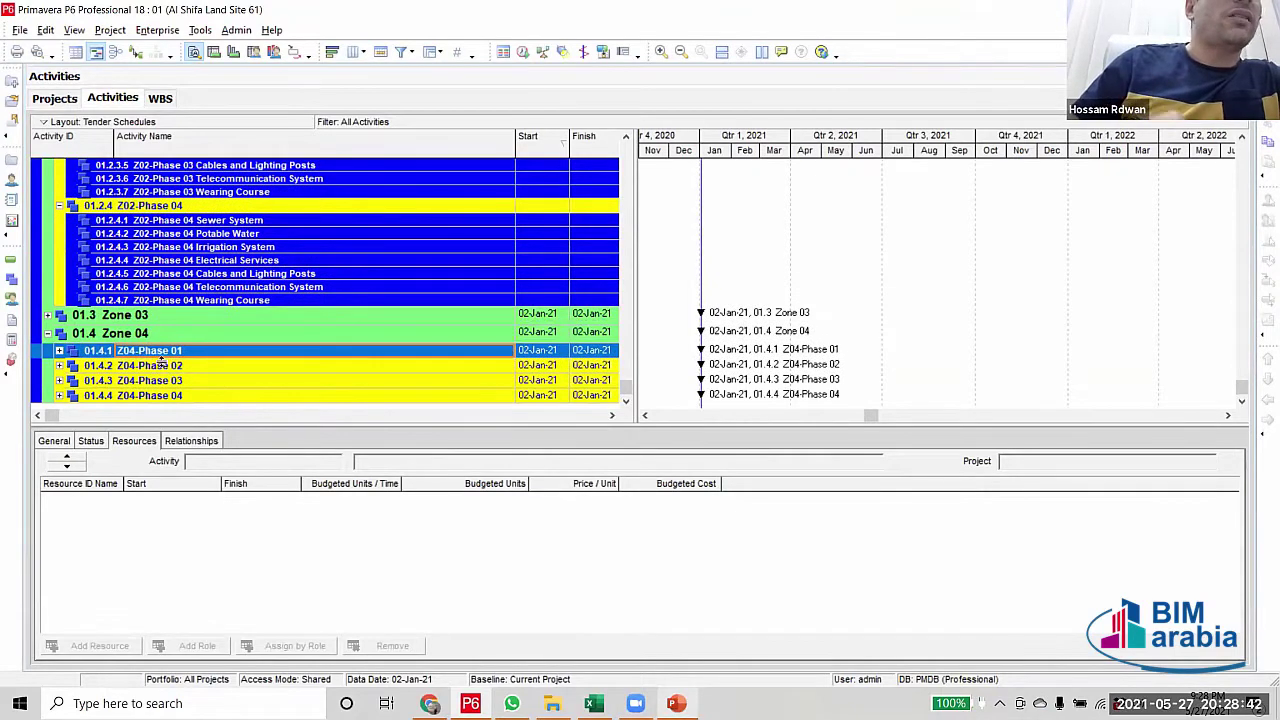
click(192, 400)
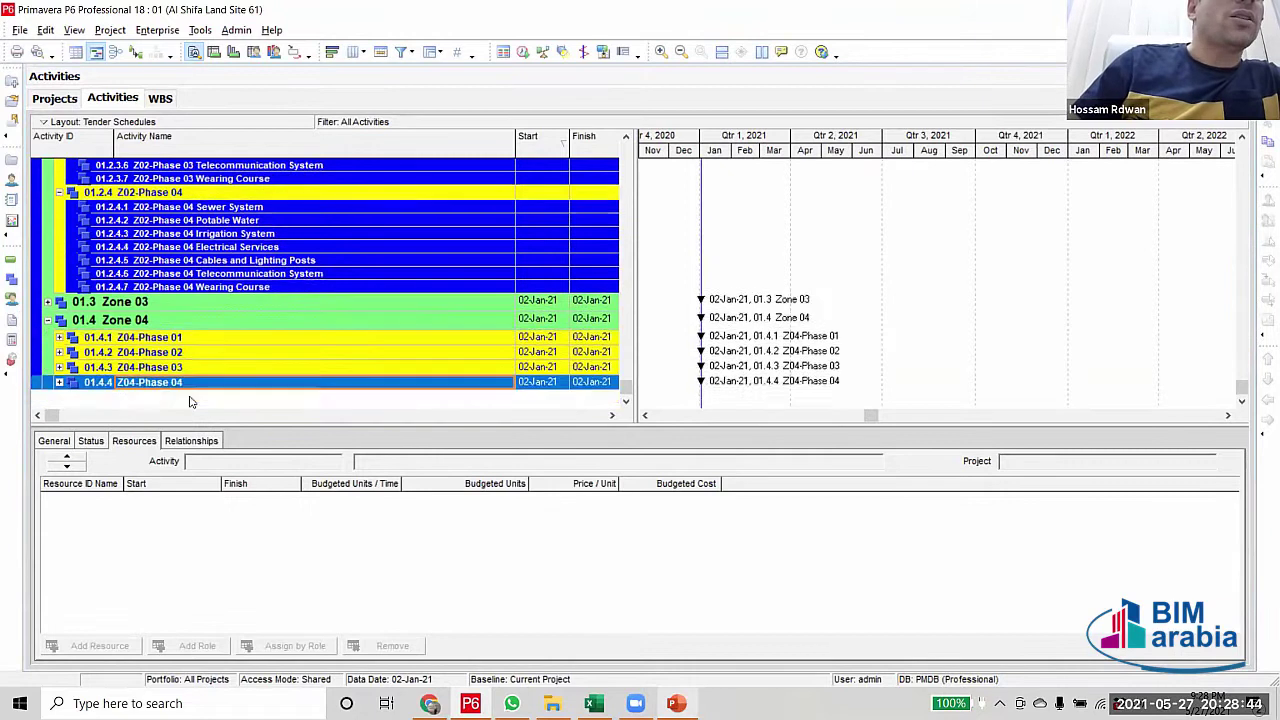
scroll(150, 399, up, 1)
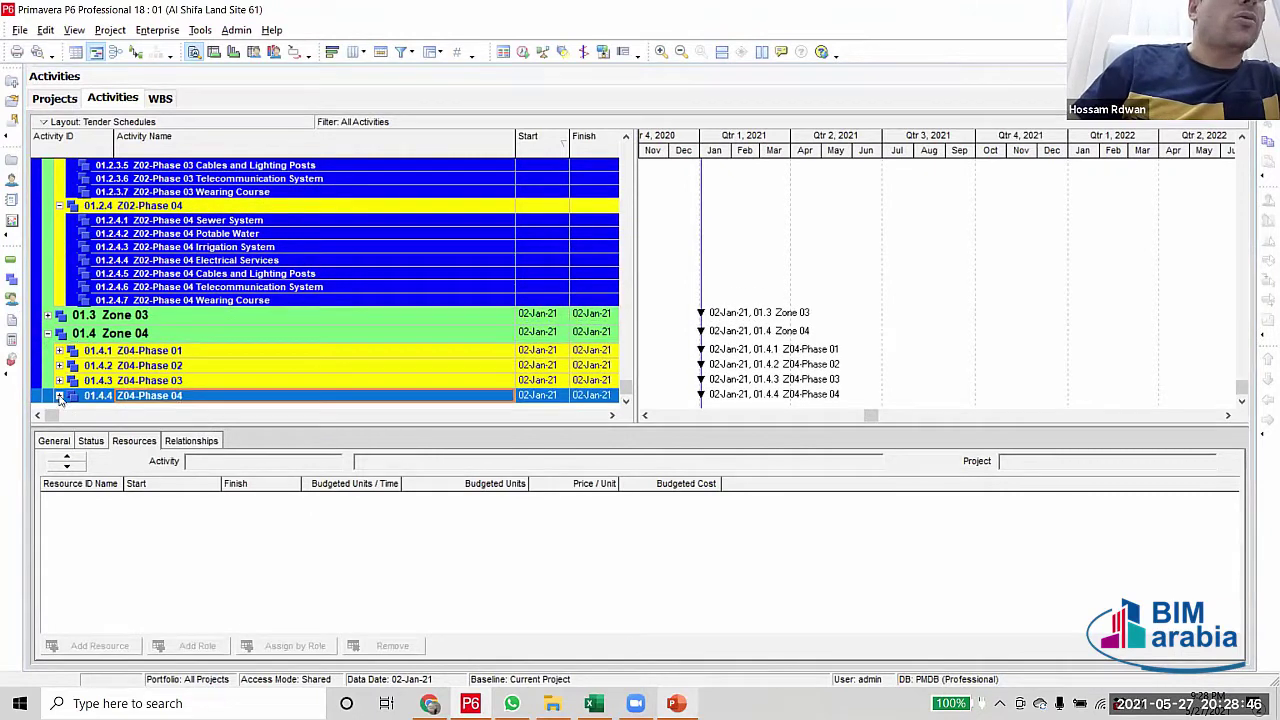
click(59, 397)
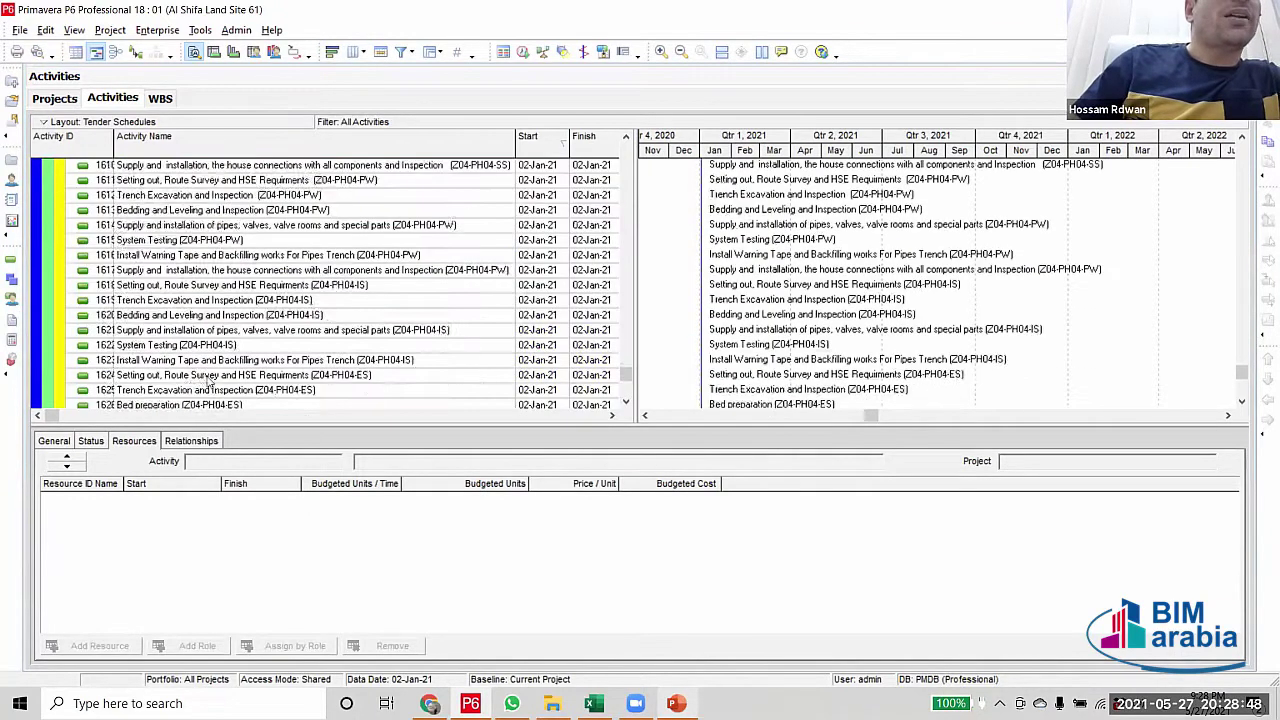
scroll(208, 383, down, 9)
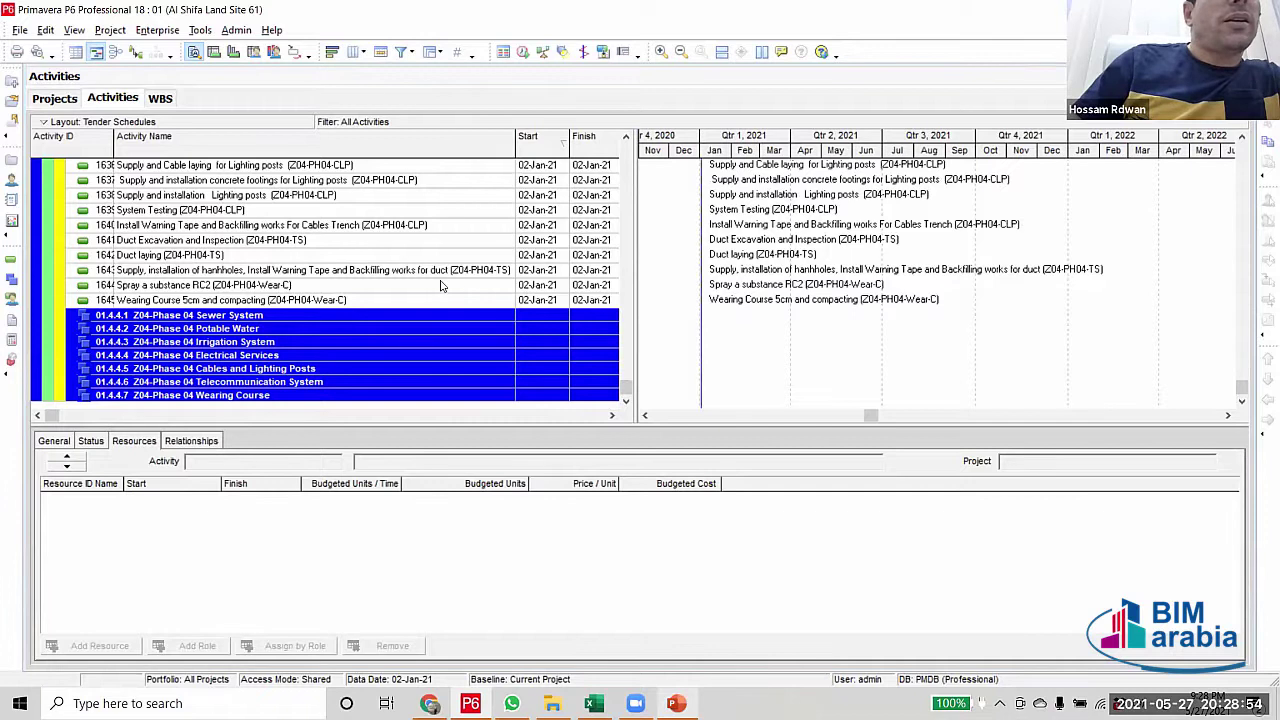
Move activities 1644 and 1645 (Z04-PH04-Wear-C) into the Z04-Phase 04 Wearing Course WBS element
click(268, 288)
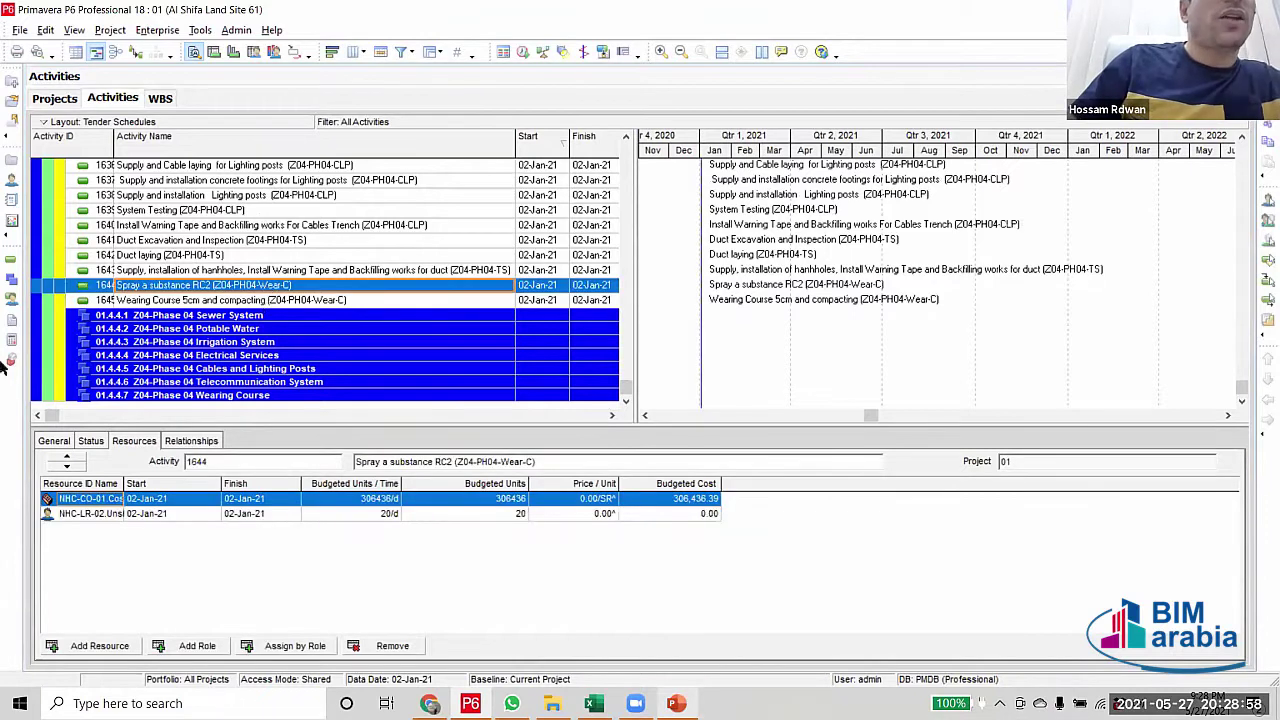
ctrl+click(36, 300)
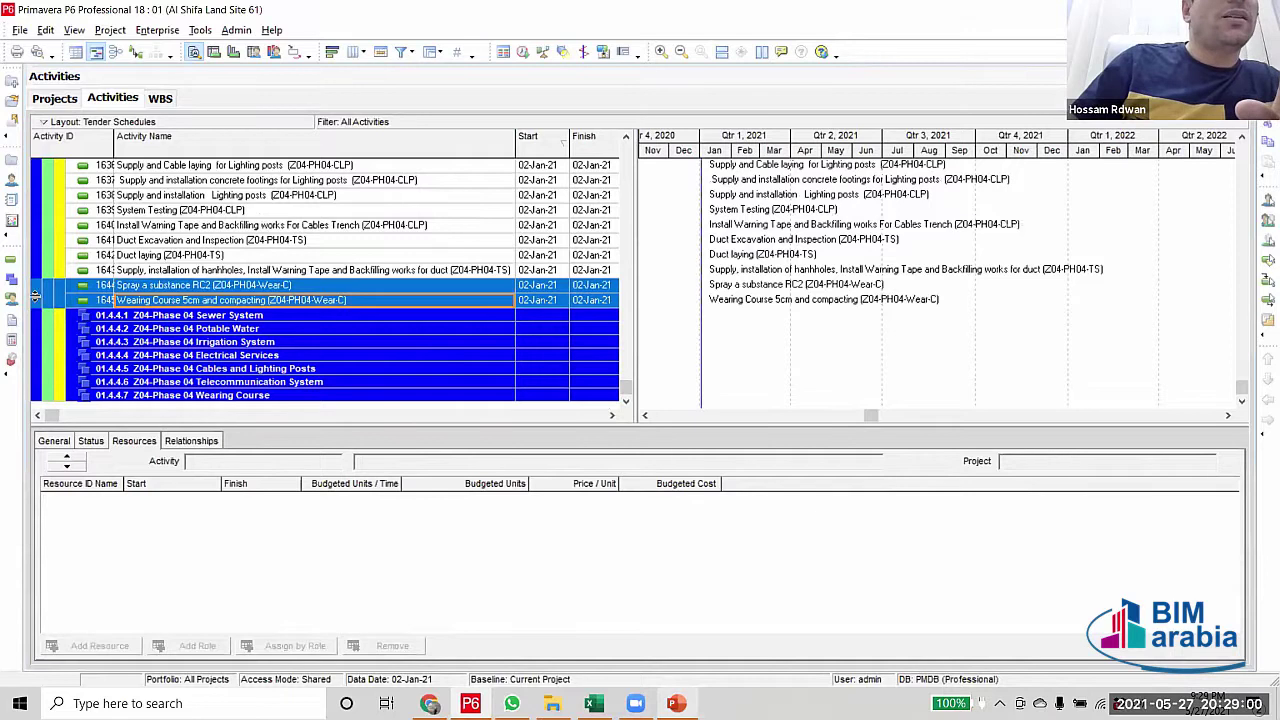
ctrl+click(65, 397)
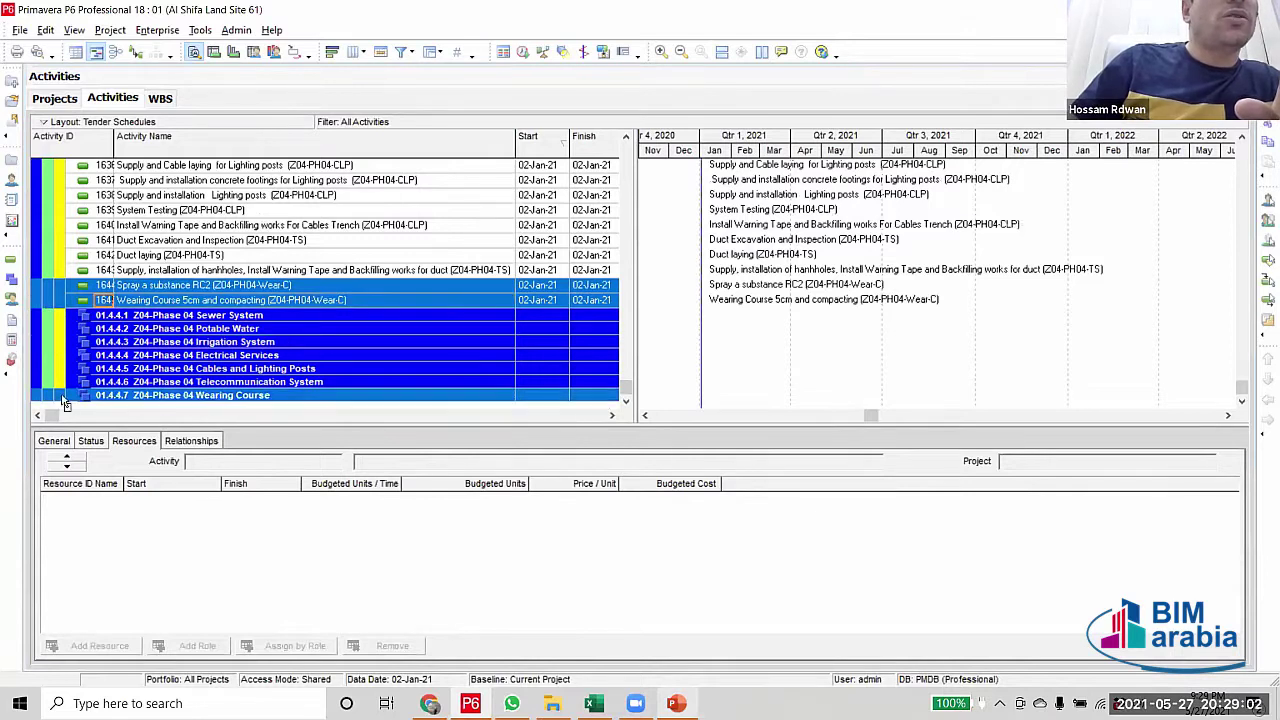
drag(65, 400, 60, 395)
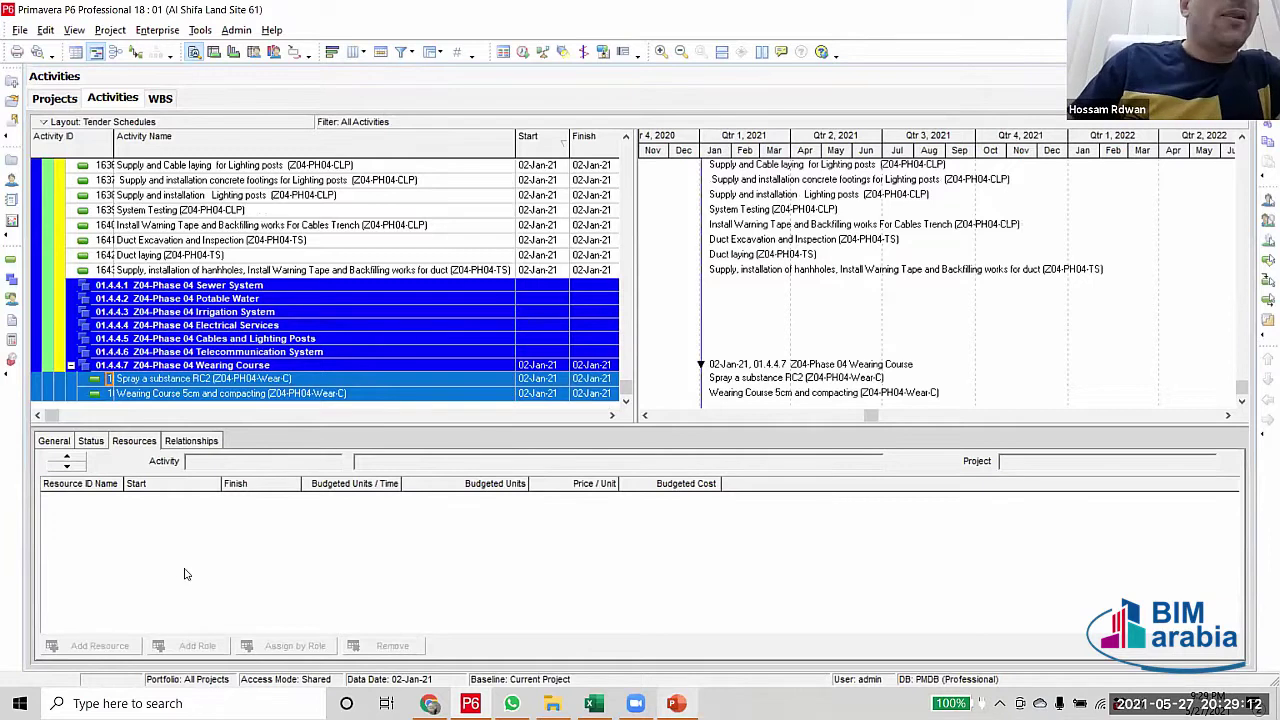
Check the two activities under Z04-Phase 04 Wearing Course, and collapse that element
click(285, 369)
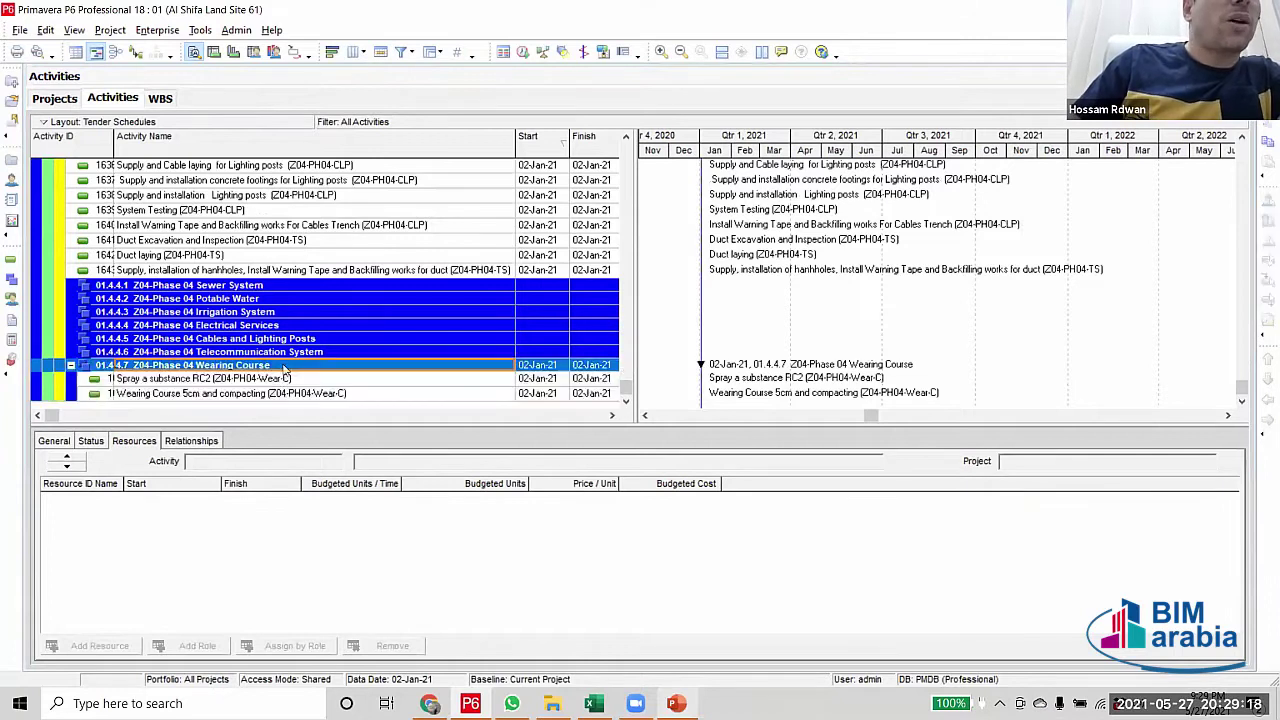
click(283, 379)
click(280, 393)
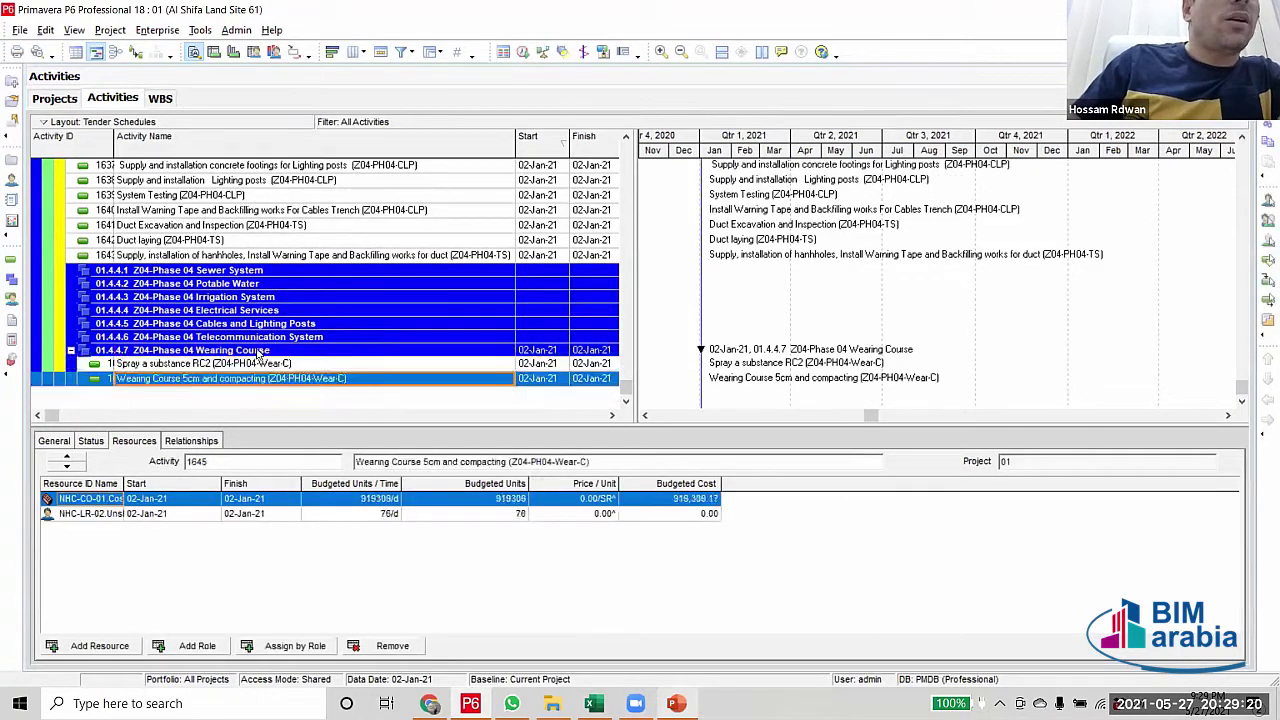
click(260, 352)
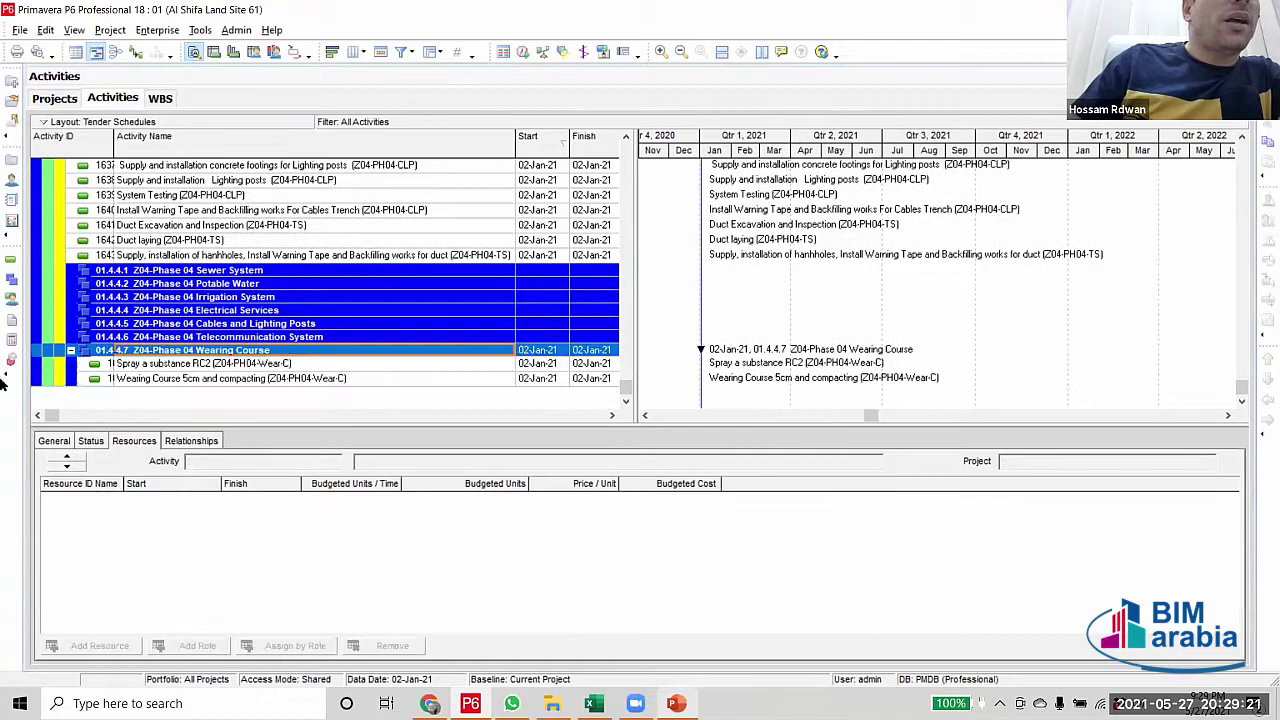
click(71, 351)
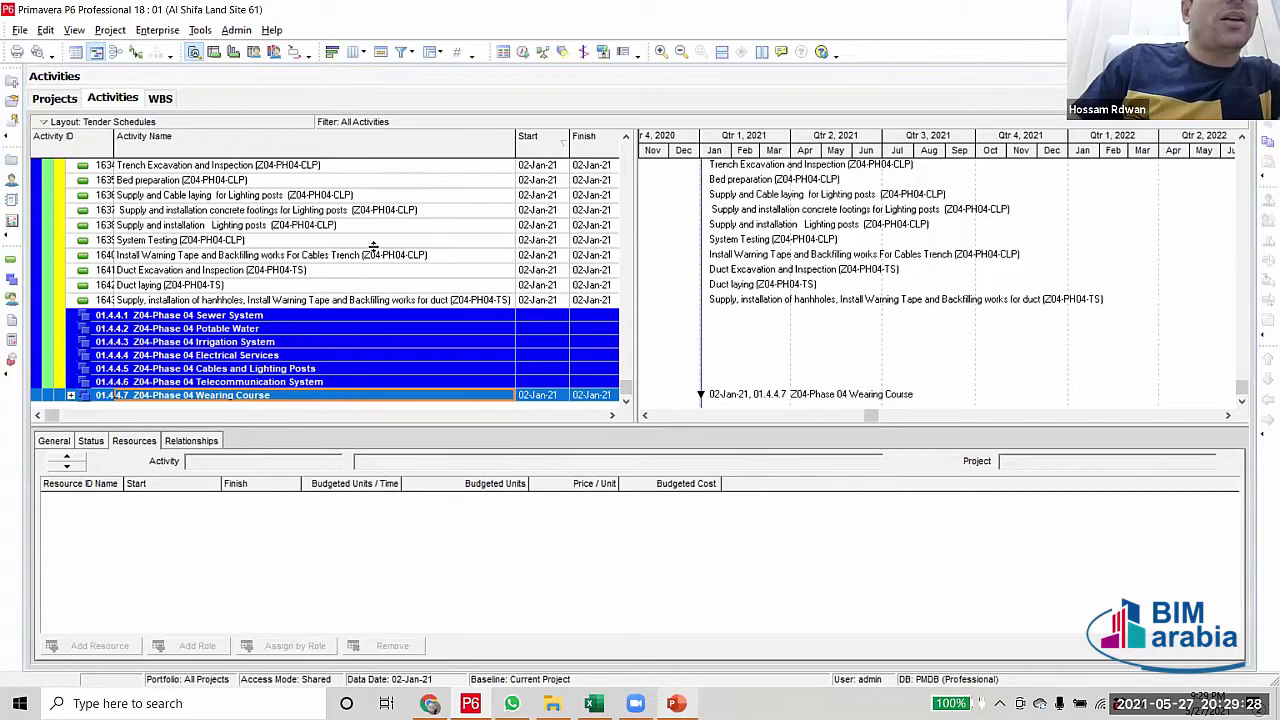
Move activities 1641 through 1643 (Z04-PH04-TS) into the Z04-Phase 04 Telecommunication System WBS element, and collapse it
click(273, 272)
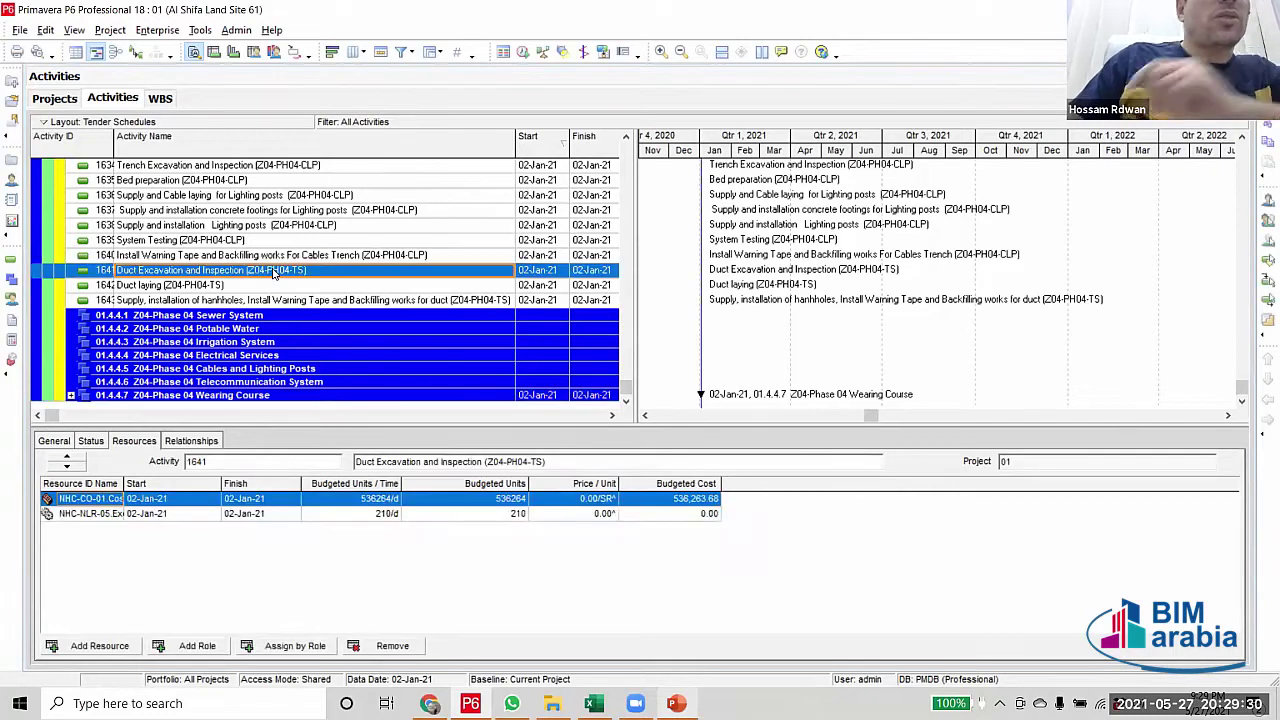
shift+click(262, 300)
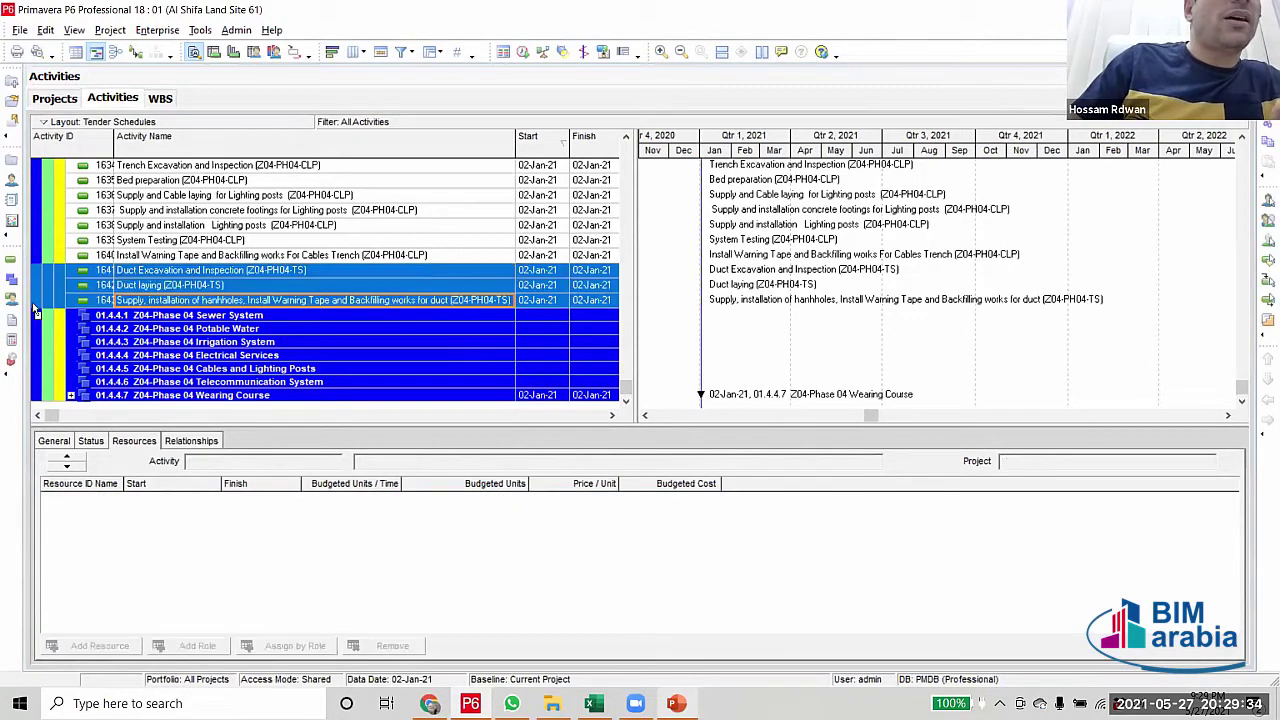
drag(36, 306, 45, 384)
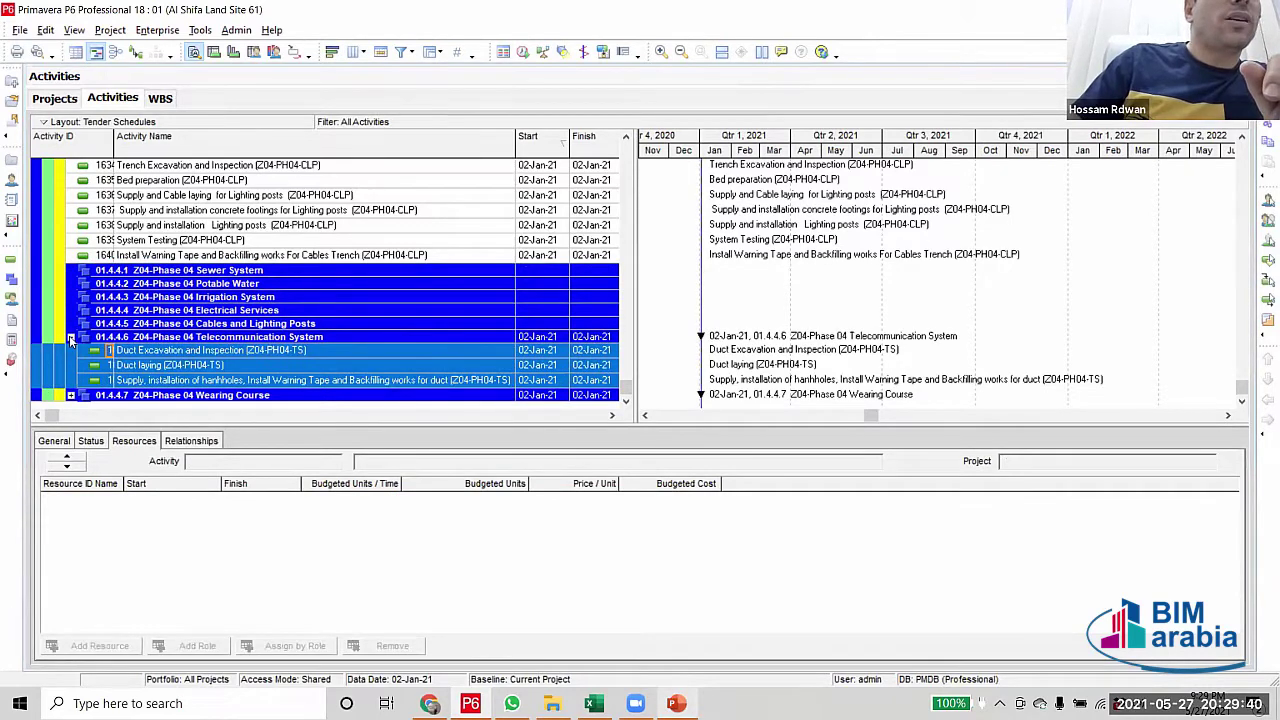
click(70, 338)
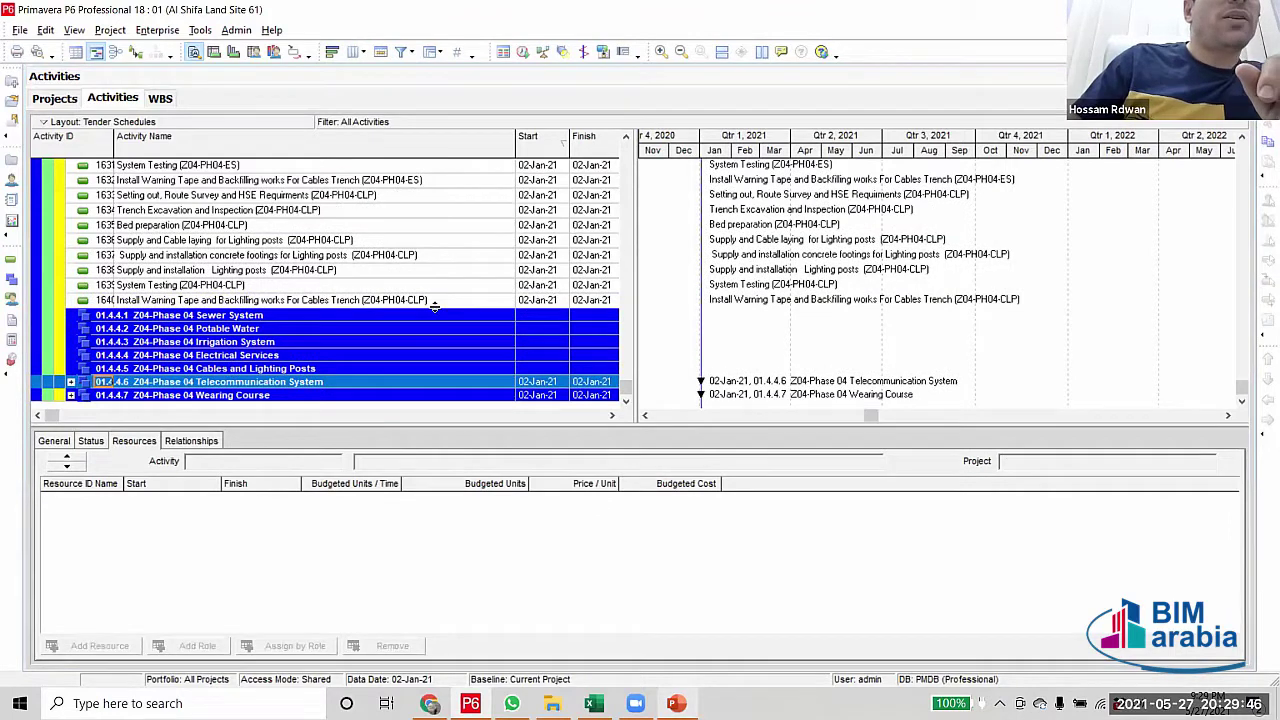
Move activities 1633 through 1640 (Z04-PH04-CLP) into the Z04-Phase 04 Cables and Lighting Posts WBS element, and collapse it
click(348, 195)
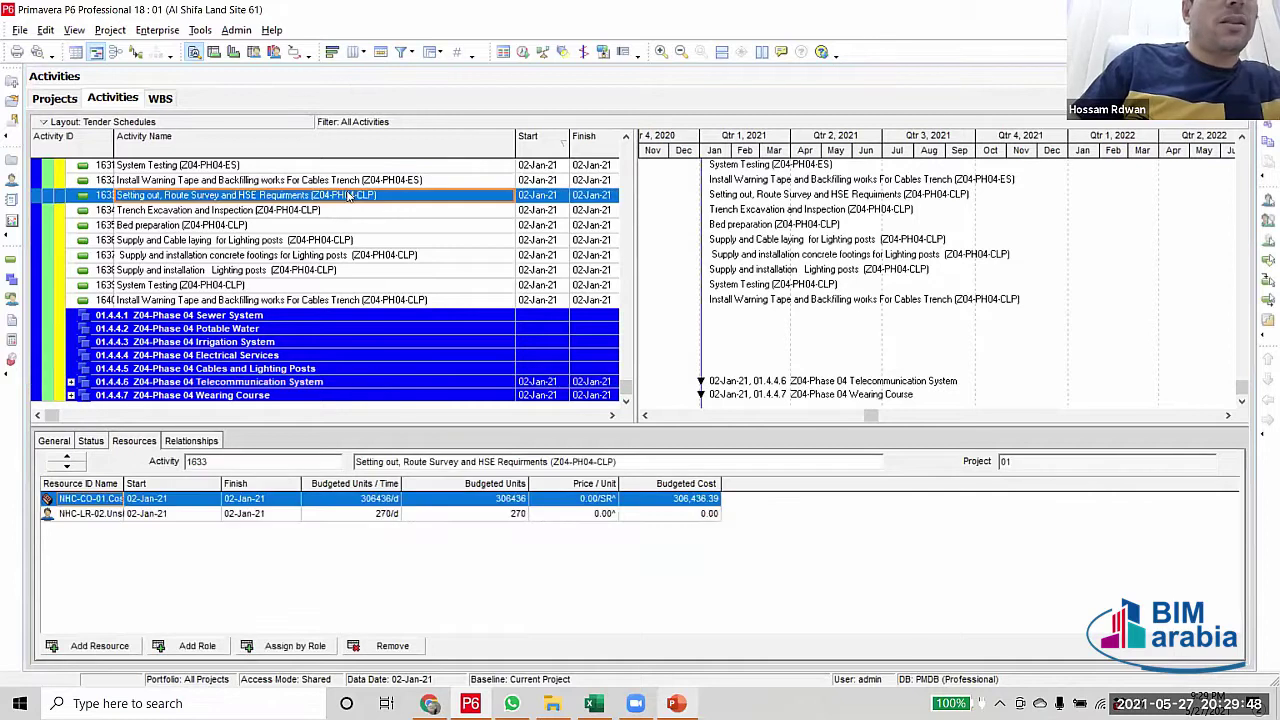
shift+click(348, 300)
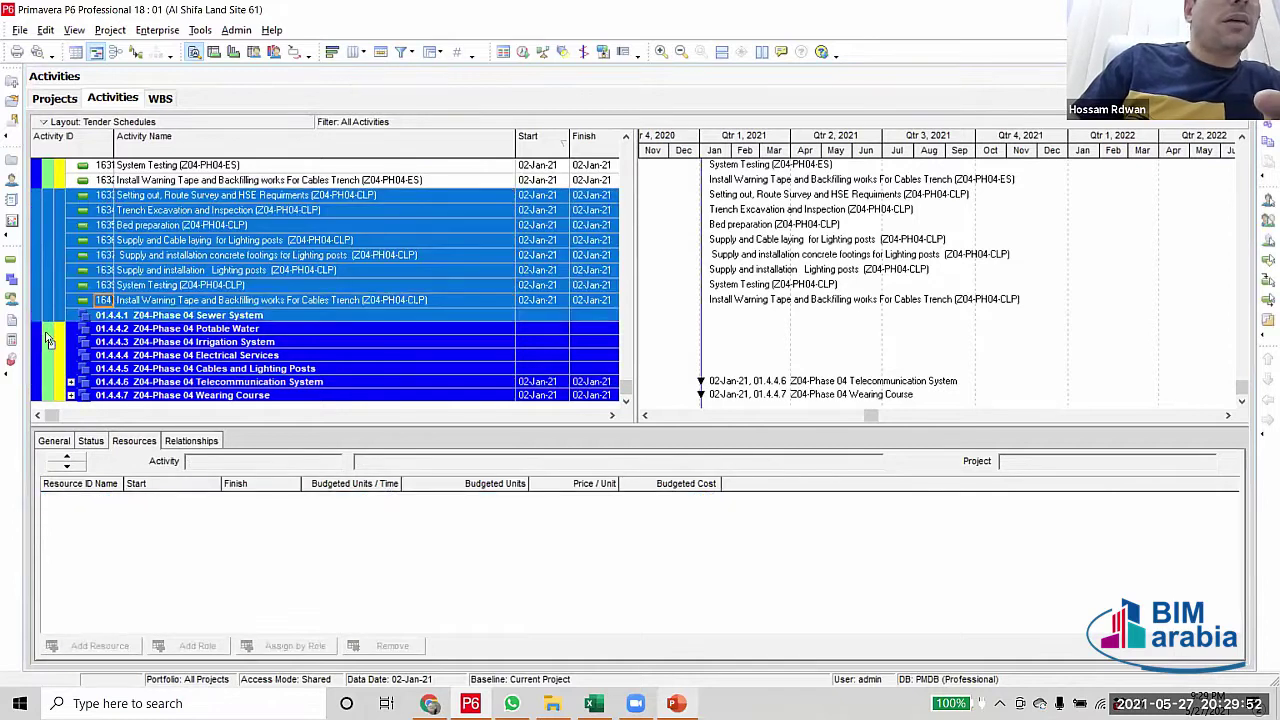
ctrl+click(42, 369)
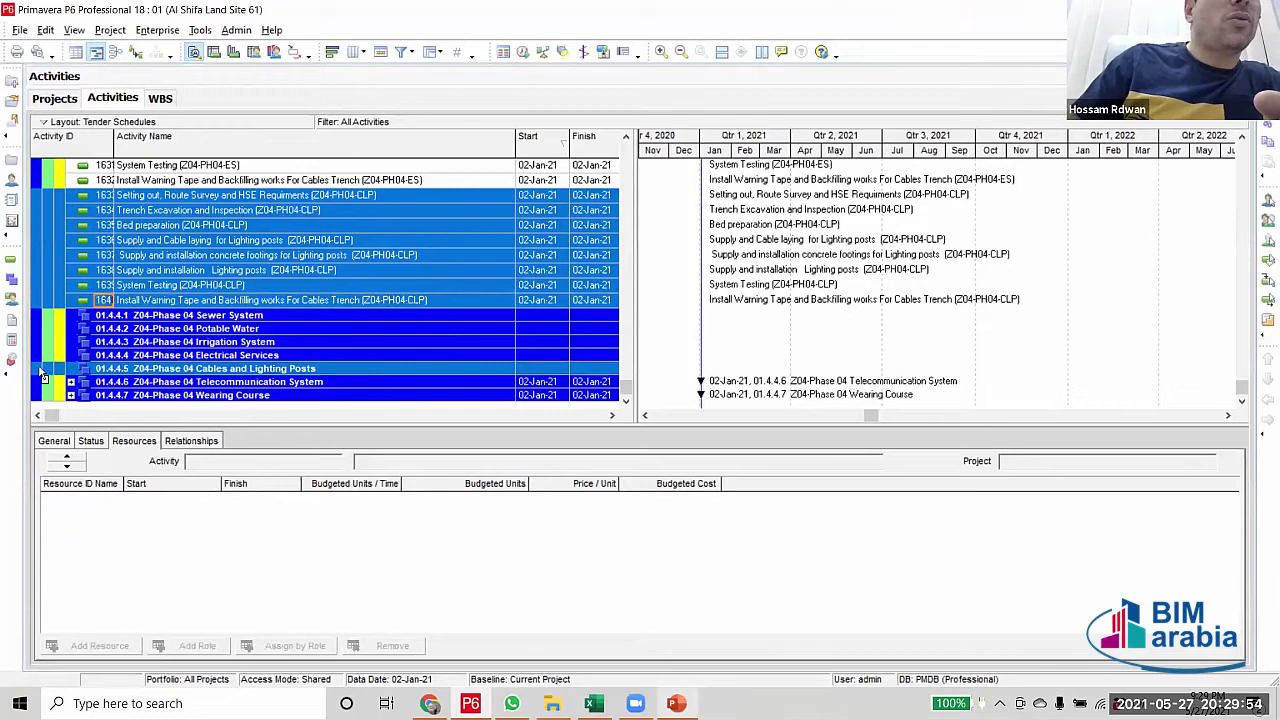
drag(42, 378, 82, 361)
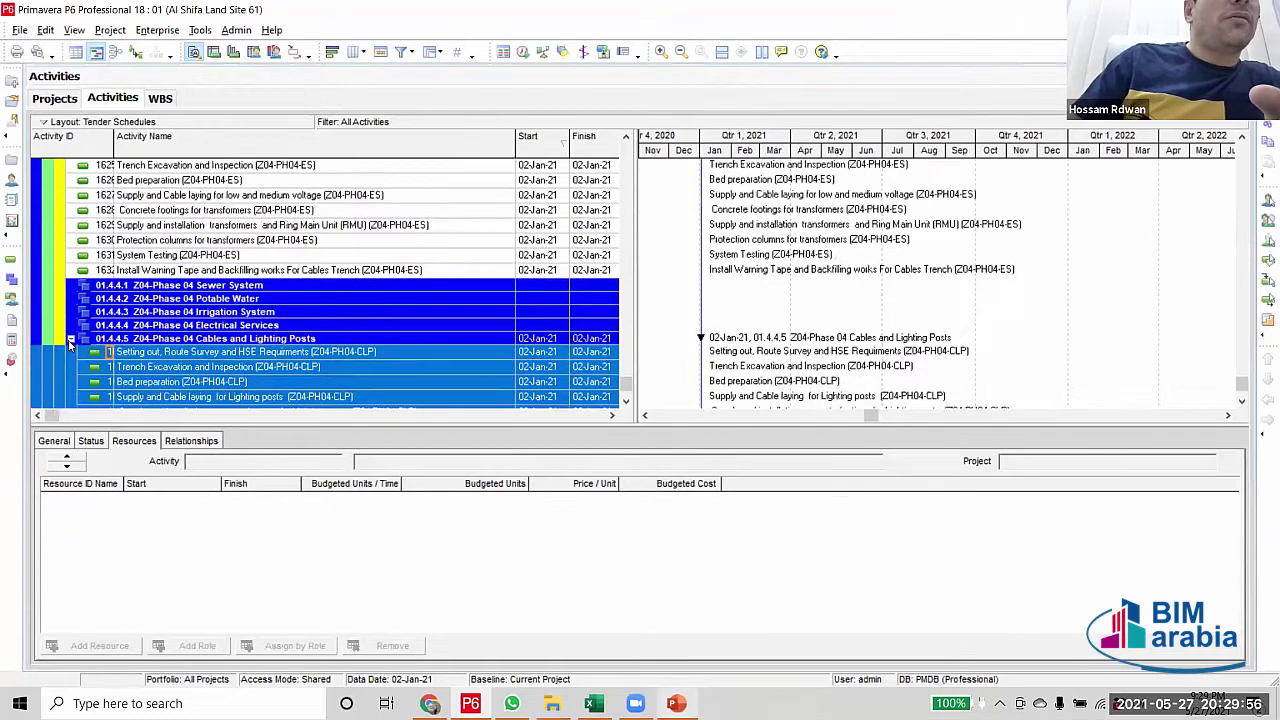
double_click(332, 341)
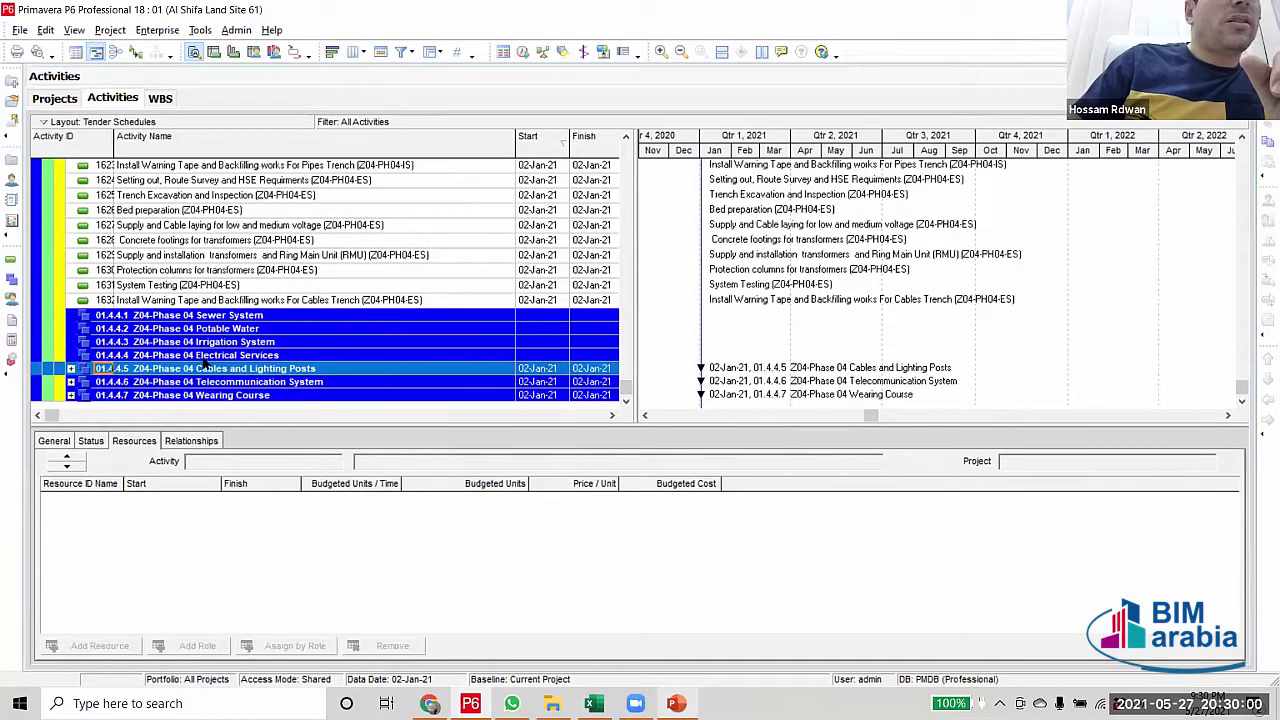
Move activities 1624 through 1632 (Z04-PH04-ES) into the Z04-Phase 04 Electrical Services WBS element
scroll(417, 306, up, 1)
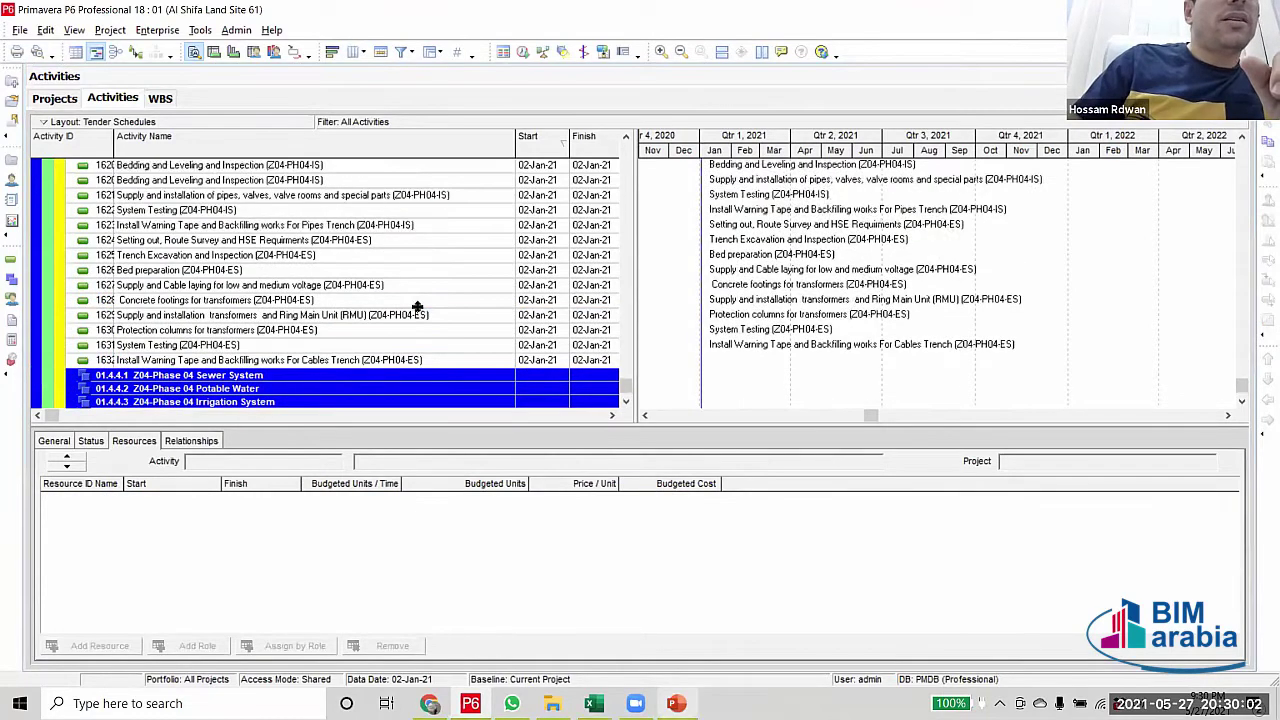
scroll(417, 306, up, 1)
click(352, 244)
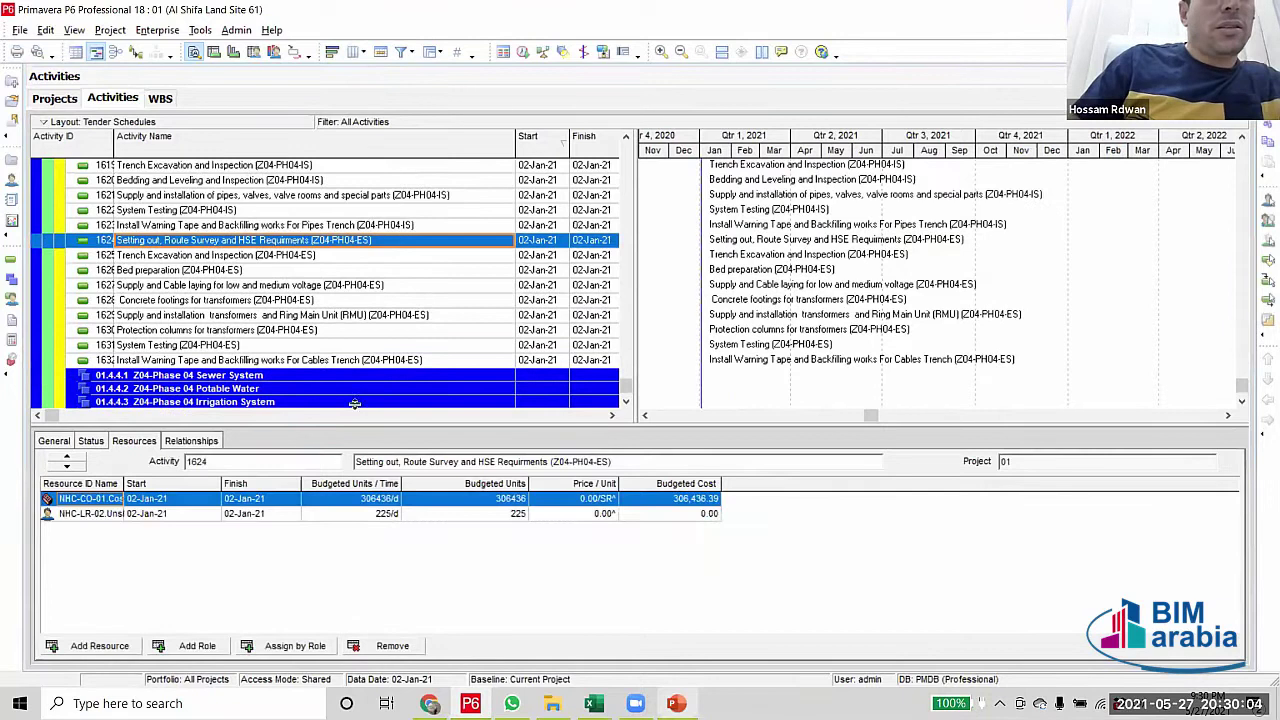
shift+click(374, 362)
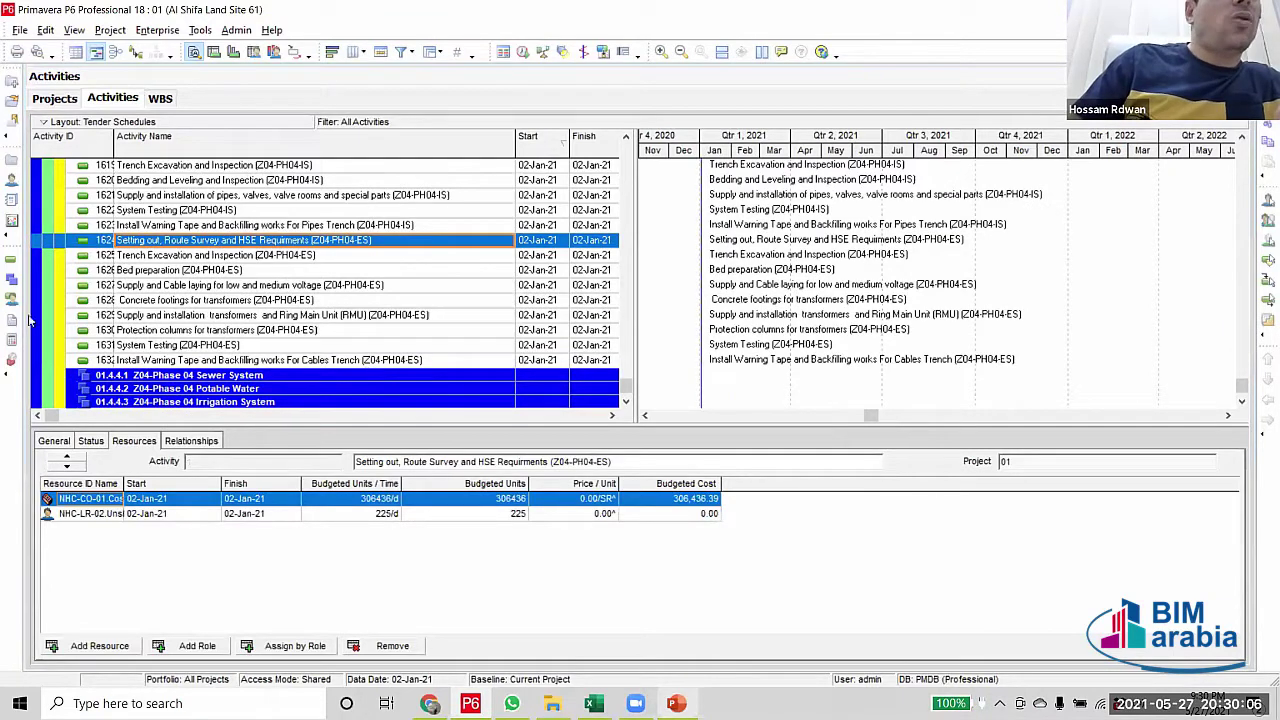
scroll(35, 300, down, 2)
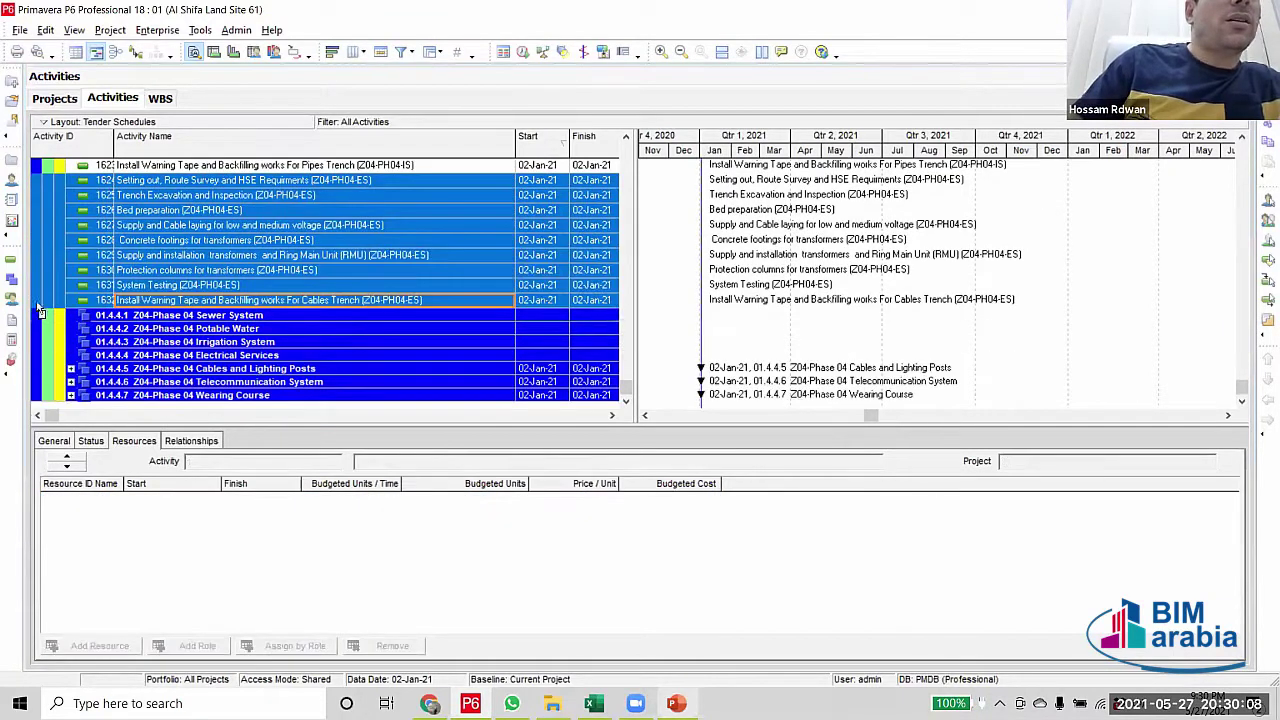
click(34, 342)
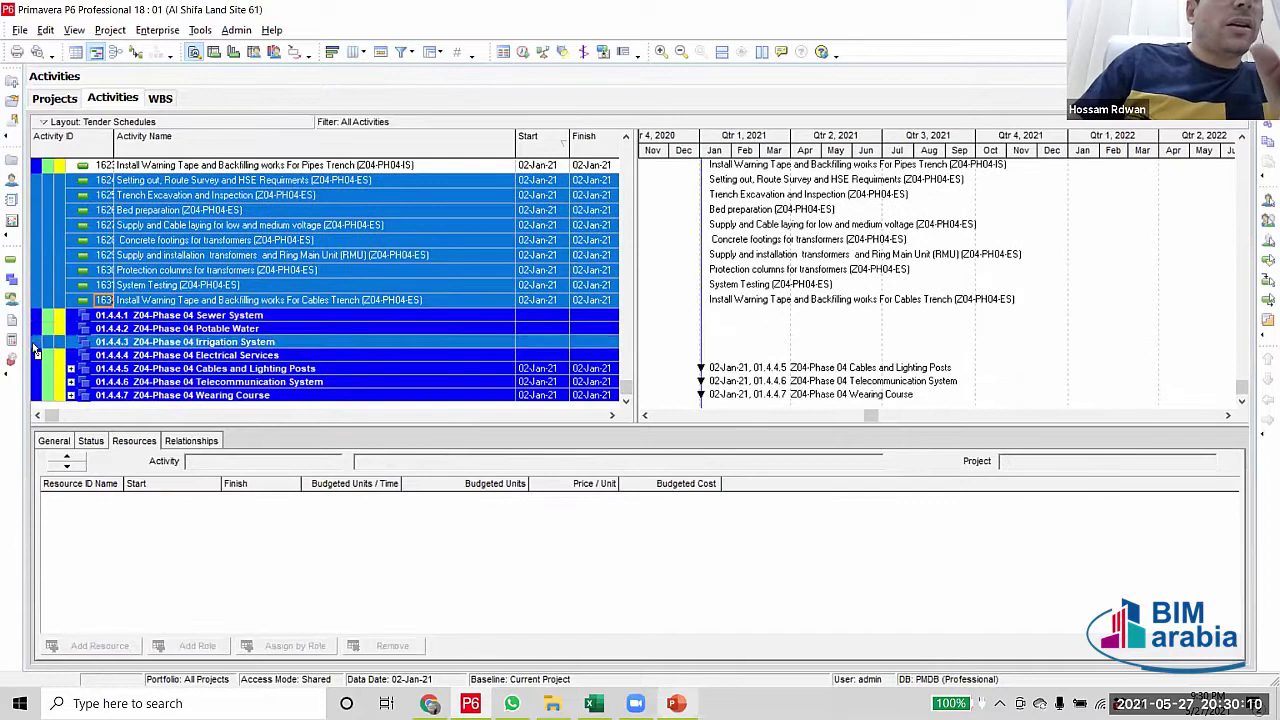
click(31, 355)
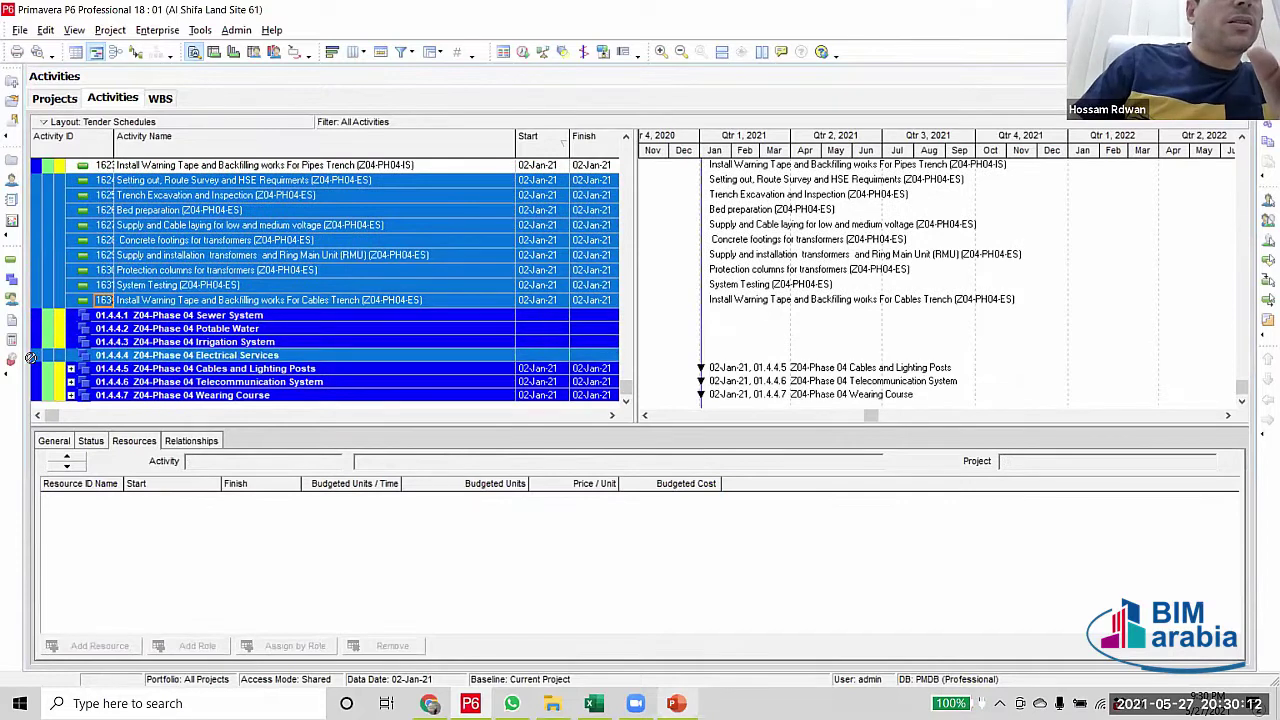
Move activities 1618 through 1623 (Z04-PH04-IS) into the Z04-Phase 04 Irrigation System WBS element
scroll(328, 217, up, 2)
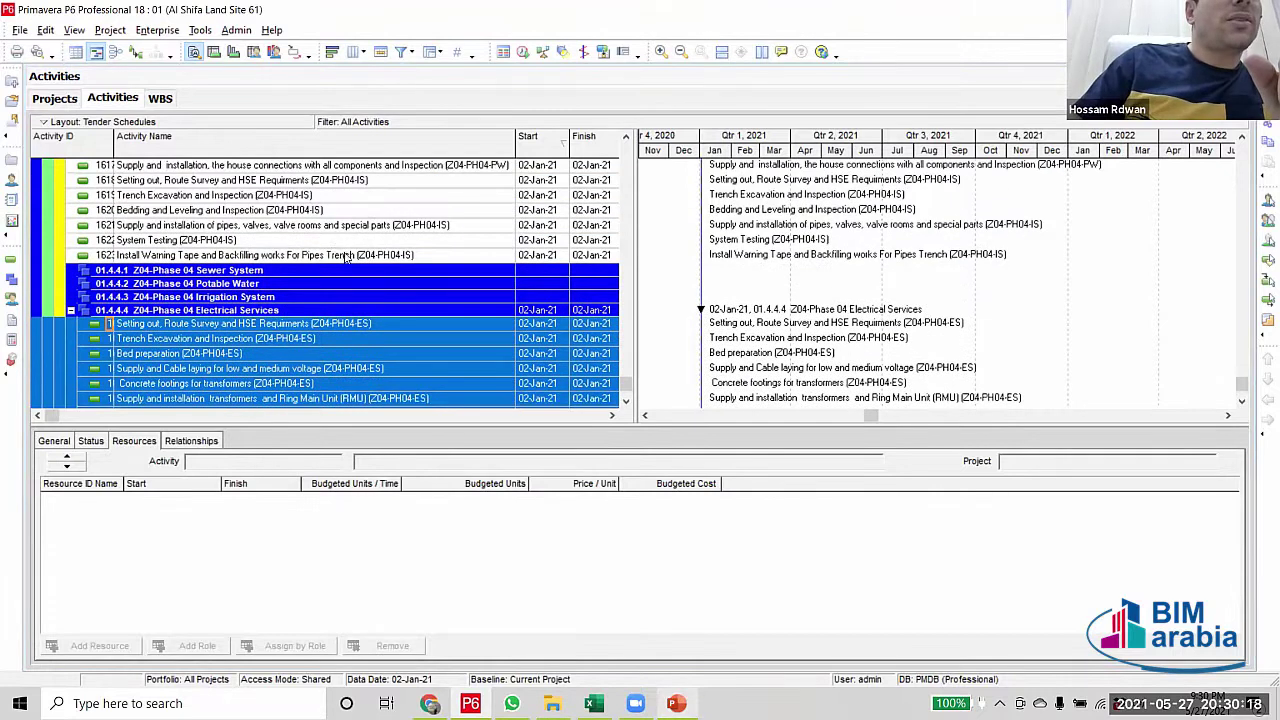
click(345, 256)
scroll(400, 360, up, 2)
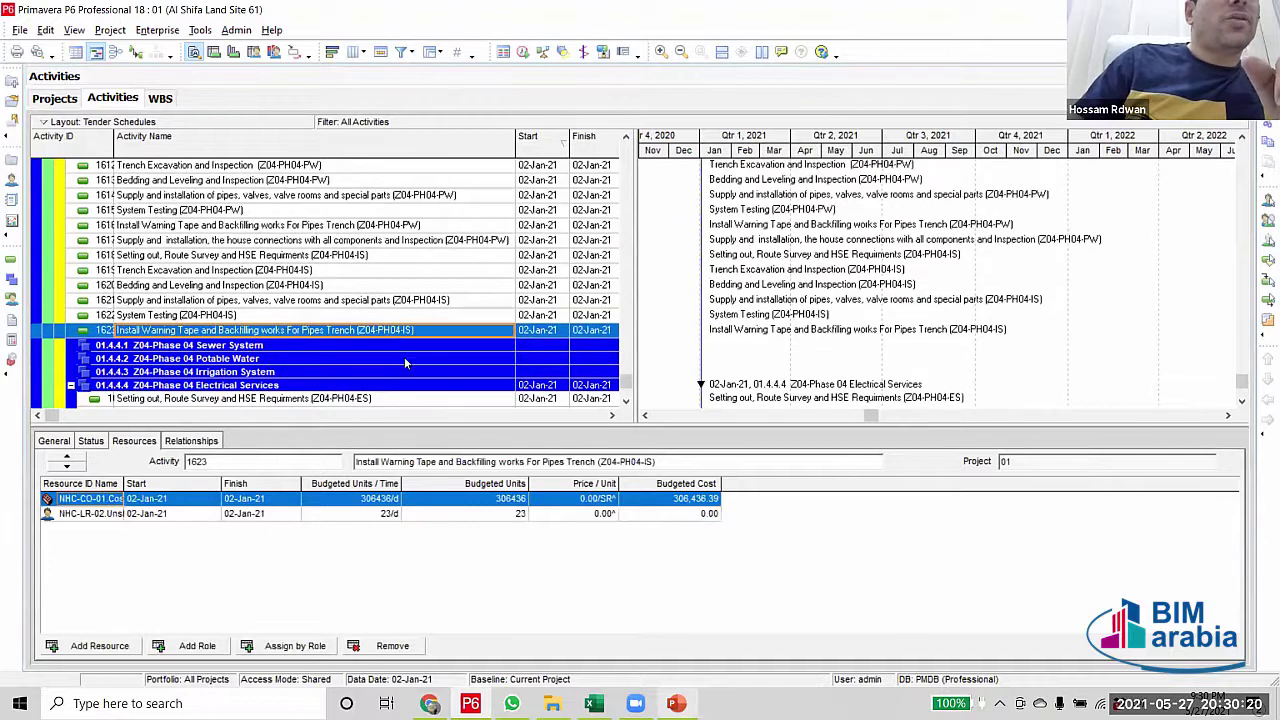
scroll(399, 349, down, 2)
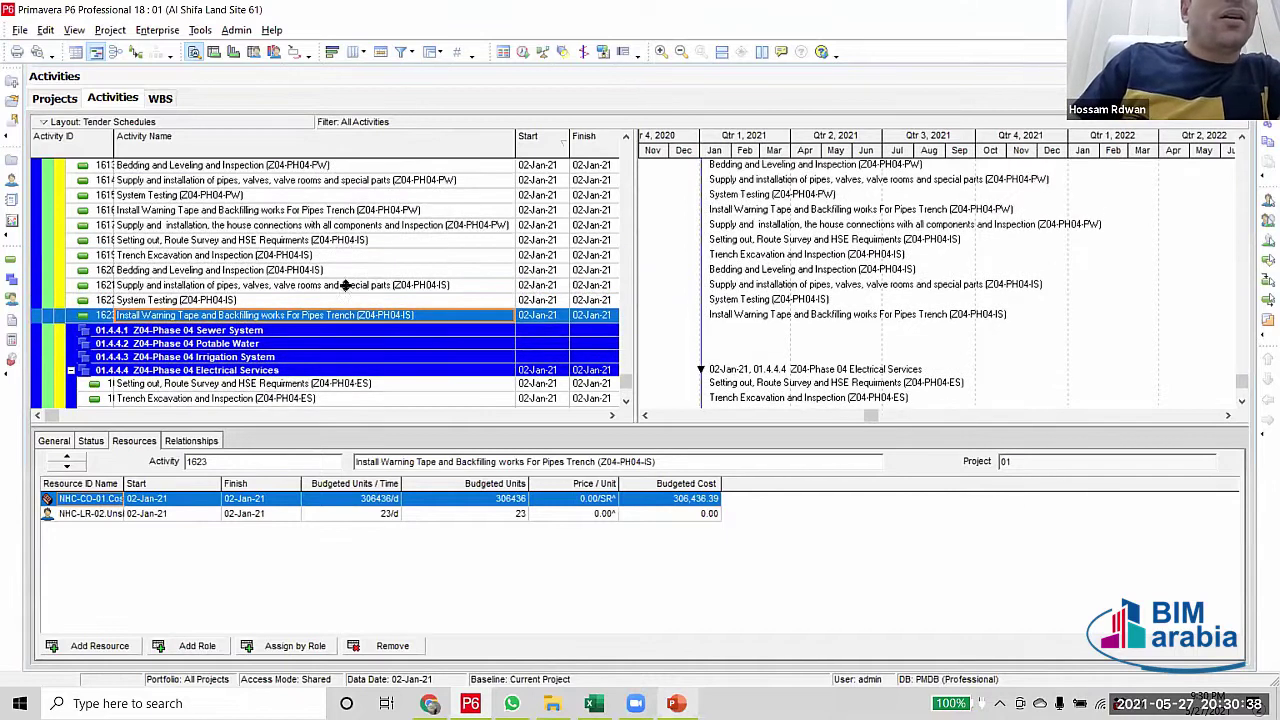
scroll(370, 295, up, 1)
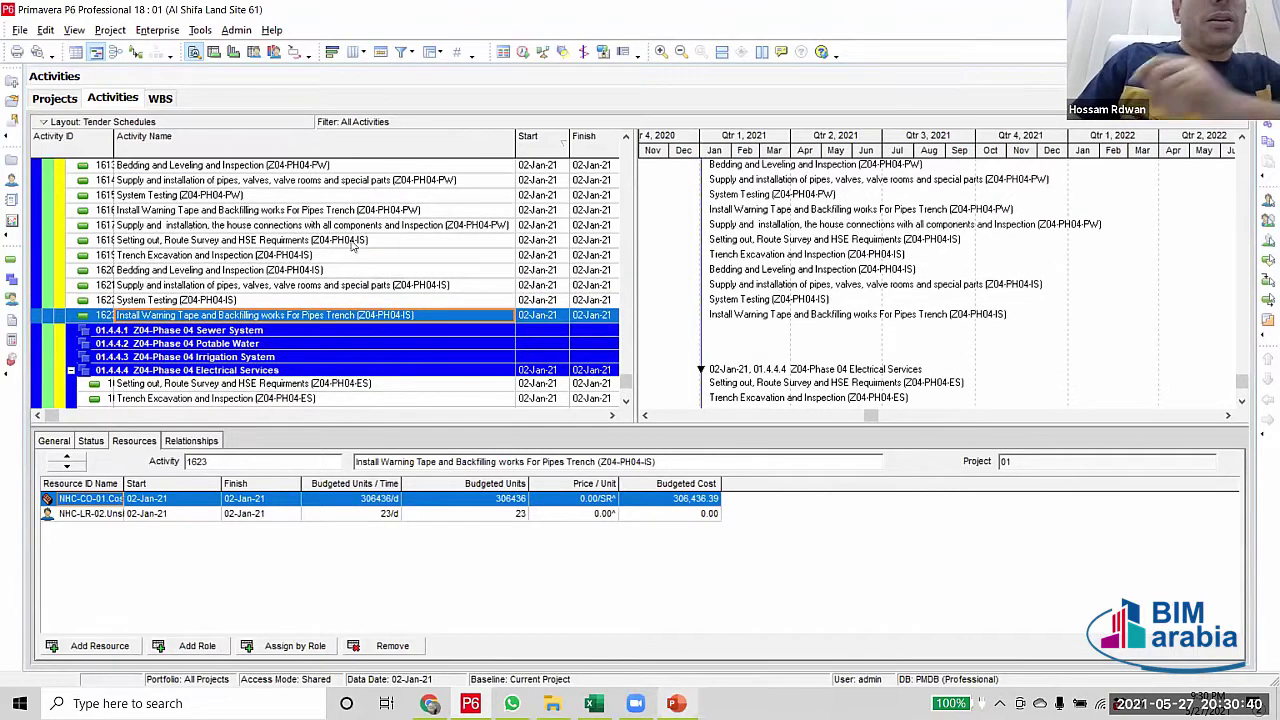
click(352, 243)
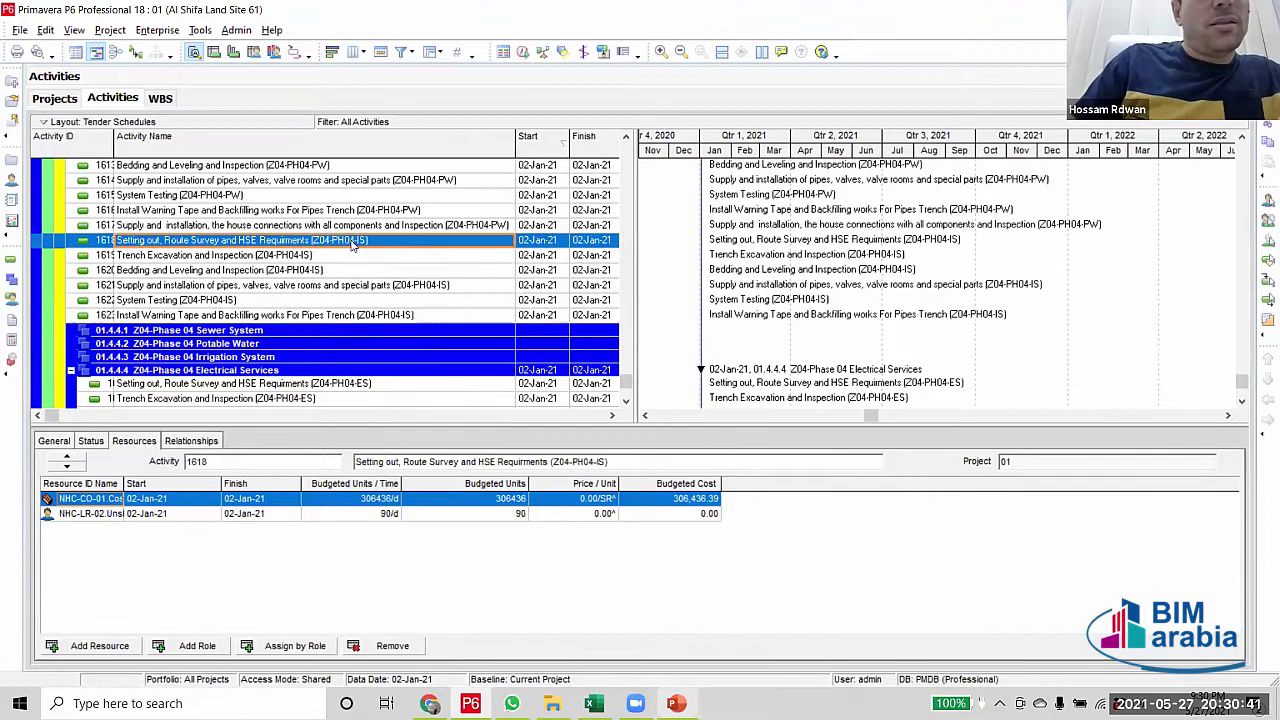
shift+click(348, 318)
scroll(200, 290, down, 5)
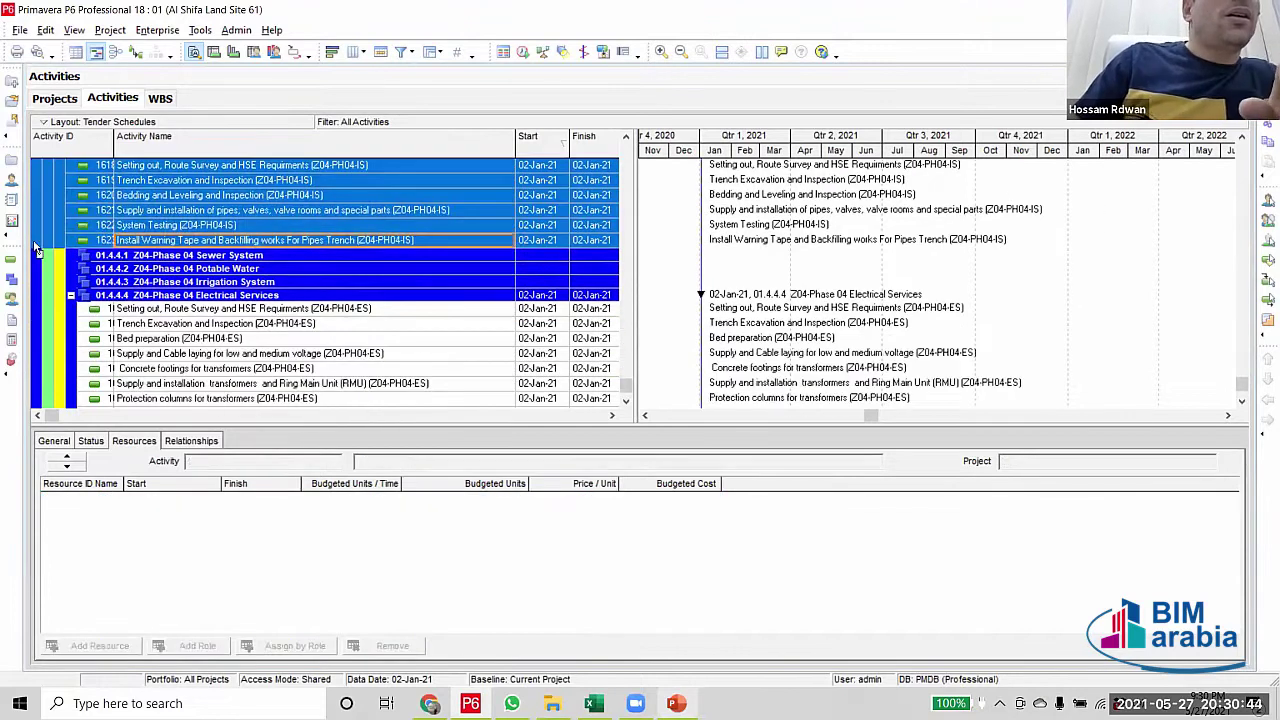
drag(44, 263, 46, 282)
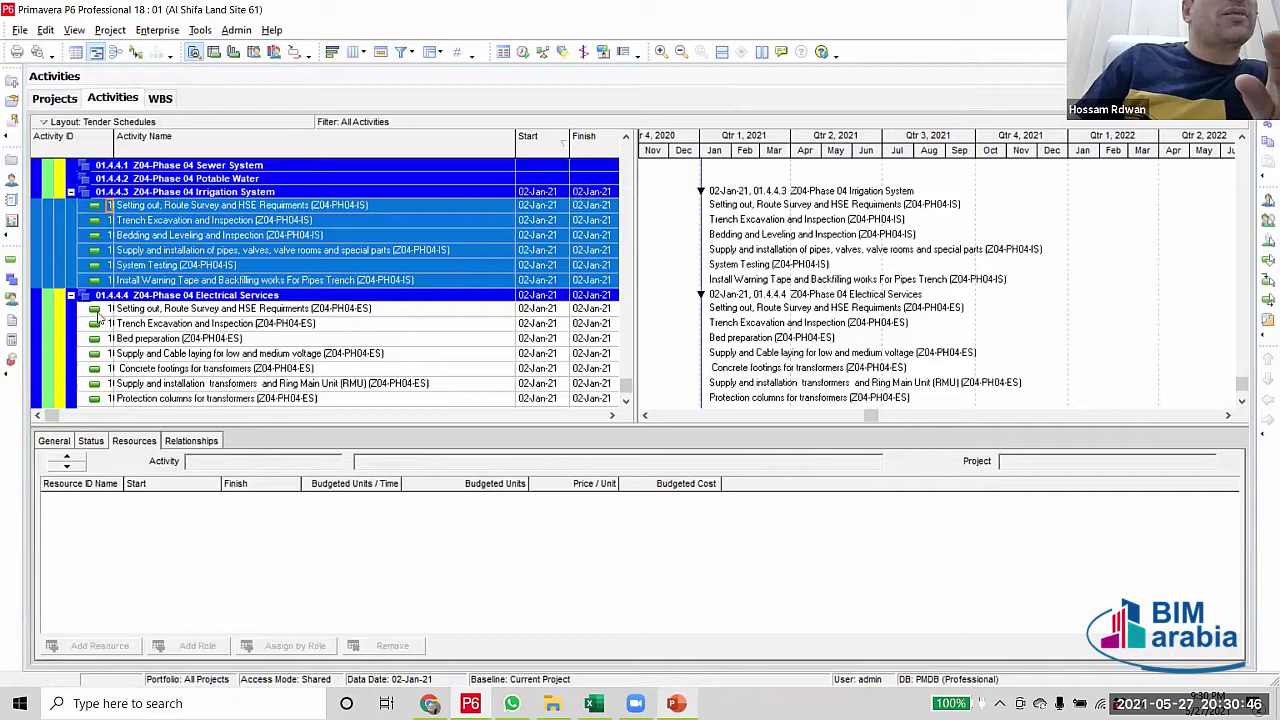
Move activities 1611 through 1617 (Z04-PH04-PW) into the Z04-Phase 04 Potable Water WBS element
scroll(433, 215, up, 1)
scroll(370, 240, up, 5)
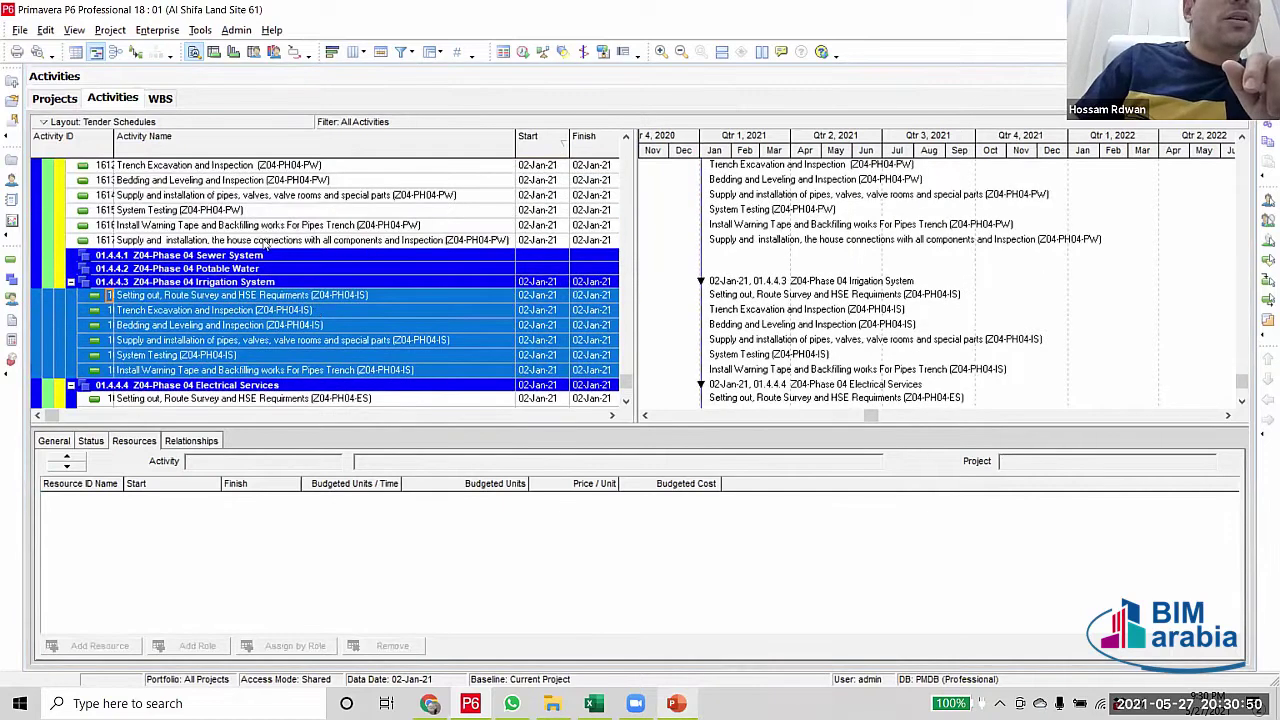
scroll(266, 244, up, 5)
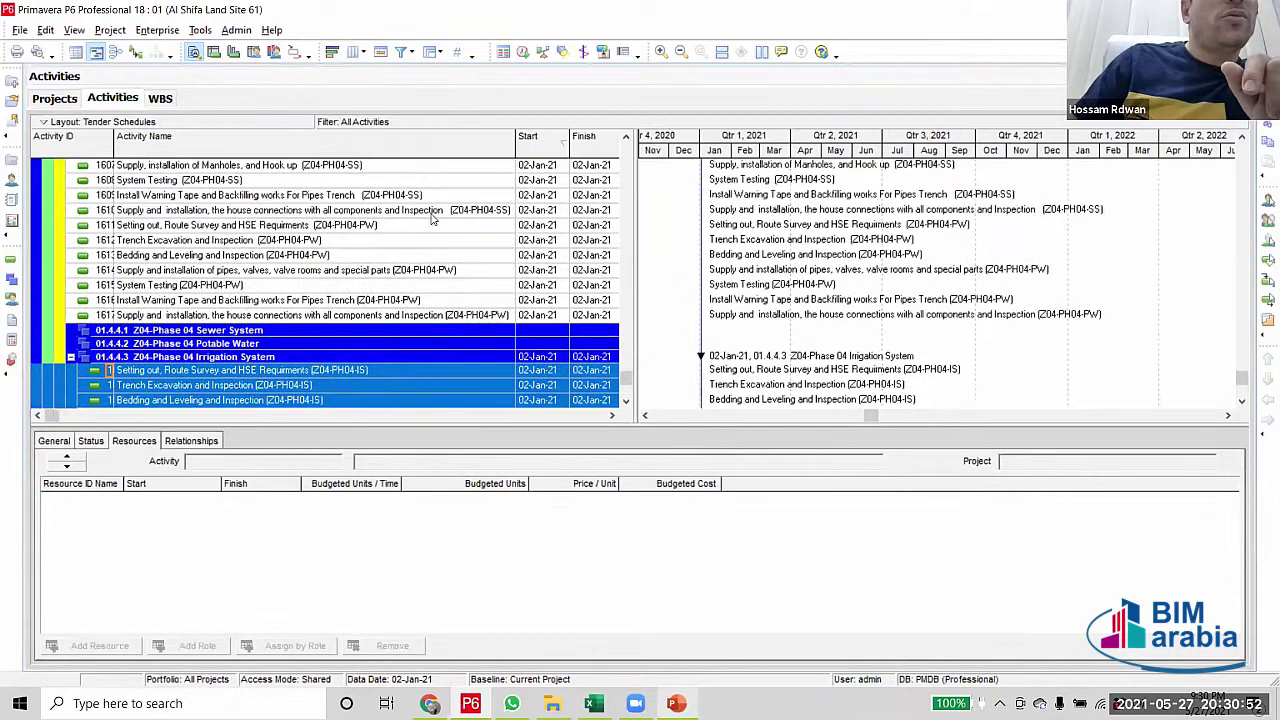
click(326, 228)
shift+click(326, 318)
scroll(326, 318, down, 5)
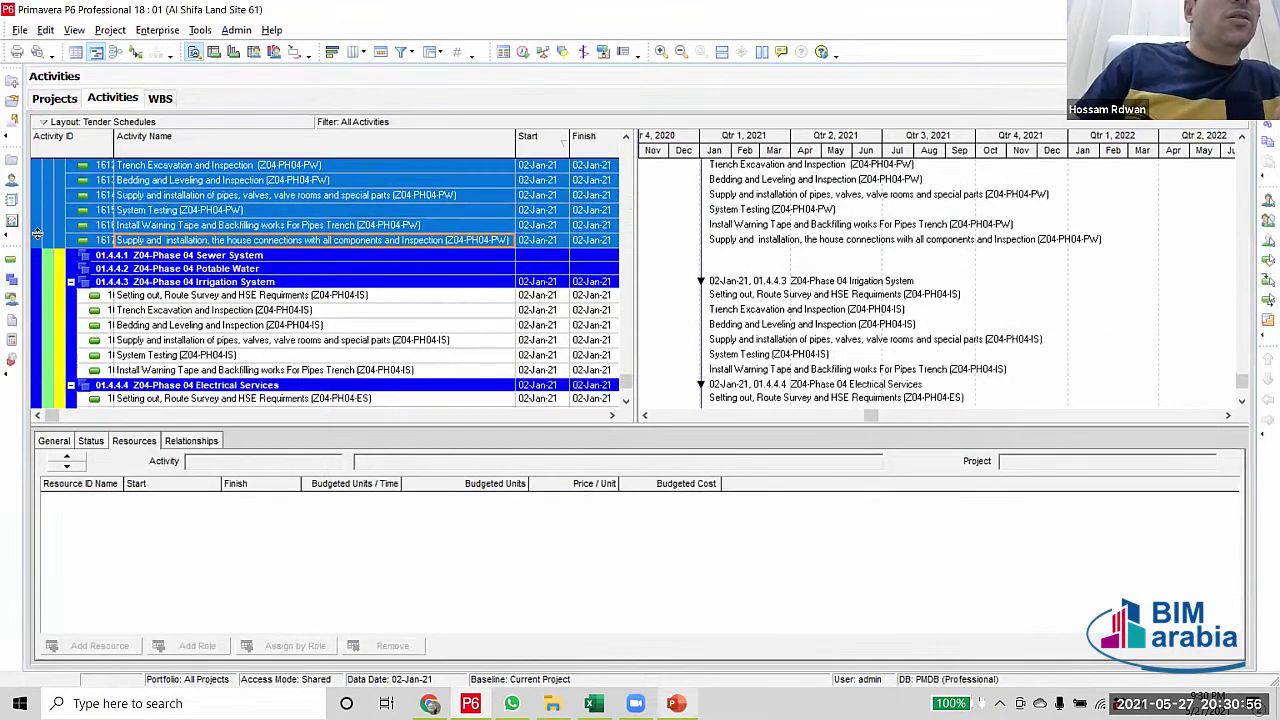
drag(36, 248, 44, 280)
Move activities 1603 through 1610 (Z04-PH04-SS) into the Z04-Phase 04 Sewer System WBS element
scroll(300, 300, up, 5)
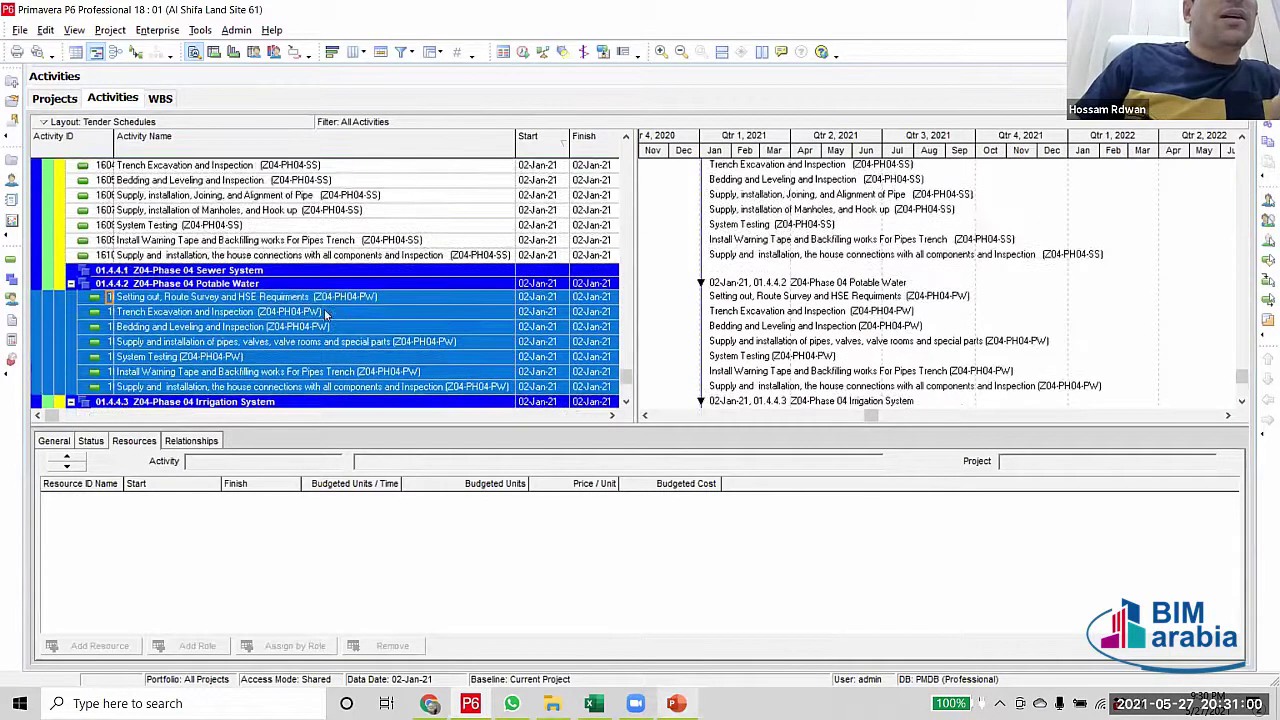
click(325, 280)
scroll(340, 280, down, 3)
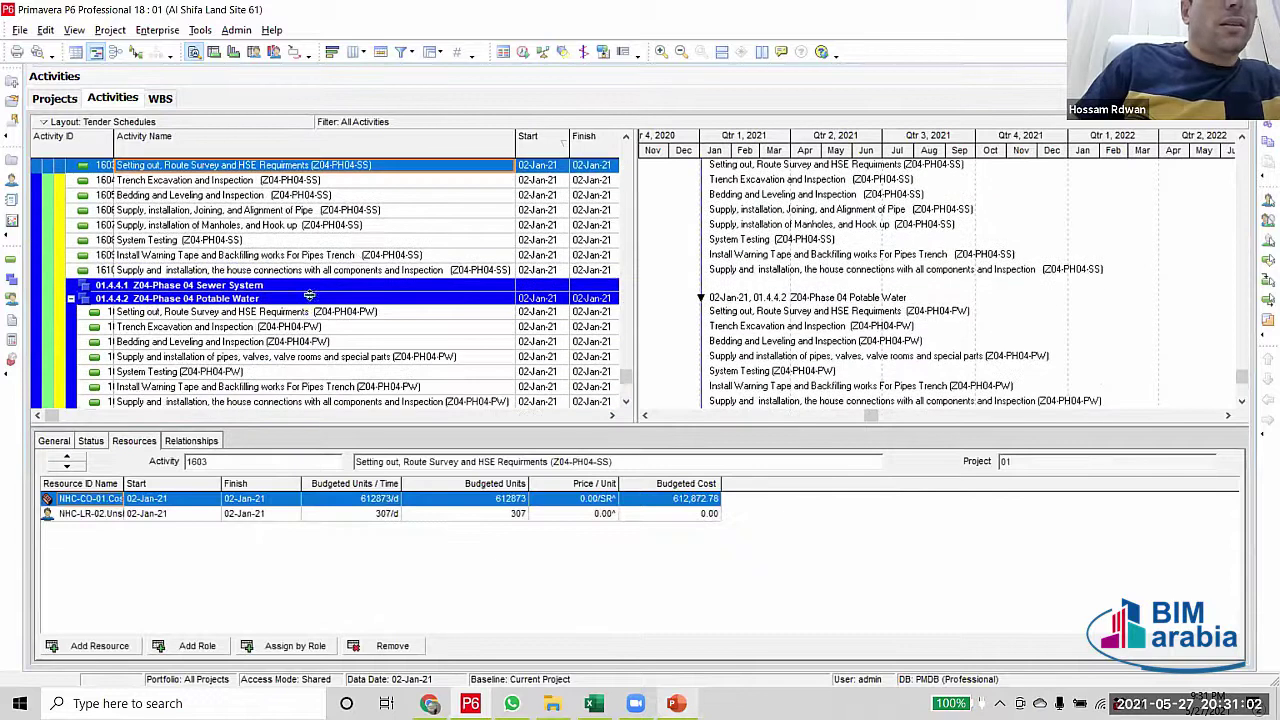
shift+click(350, 270)
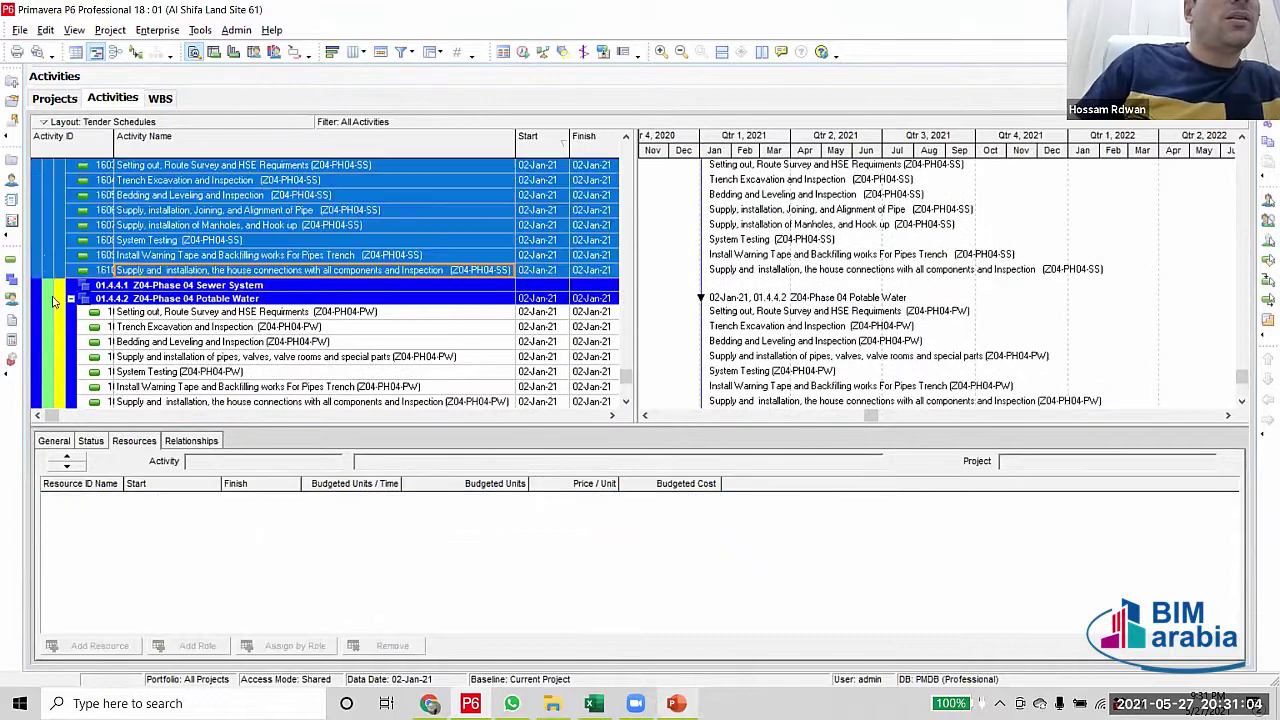
drag(38, 280, 38, 290)
Check the activities under Z04-Phase 04 Sewer System, and collapse Z04-Phase 04
scroll(284, 290, up, 2)
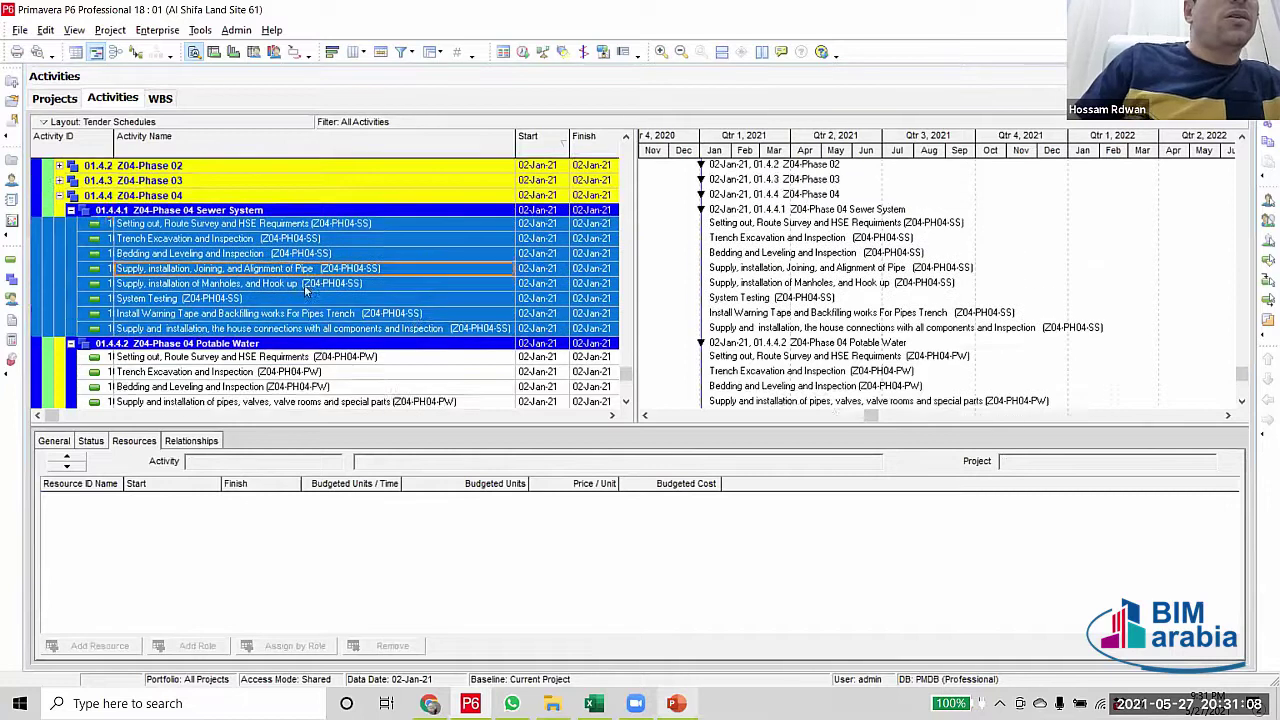
click(284, 288)
scroll(284, 296, up, 1)
click(286, 290)
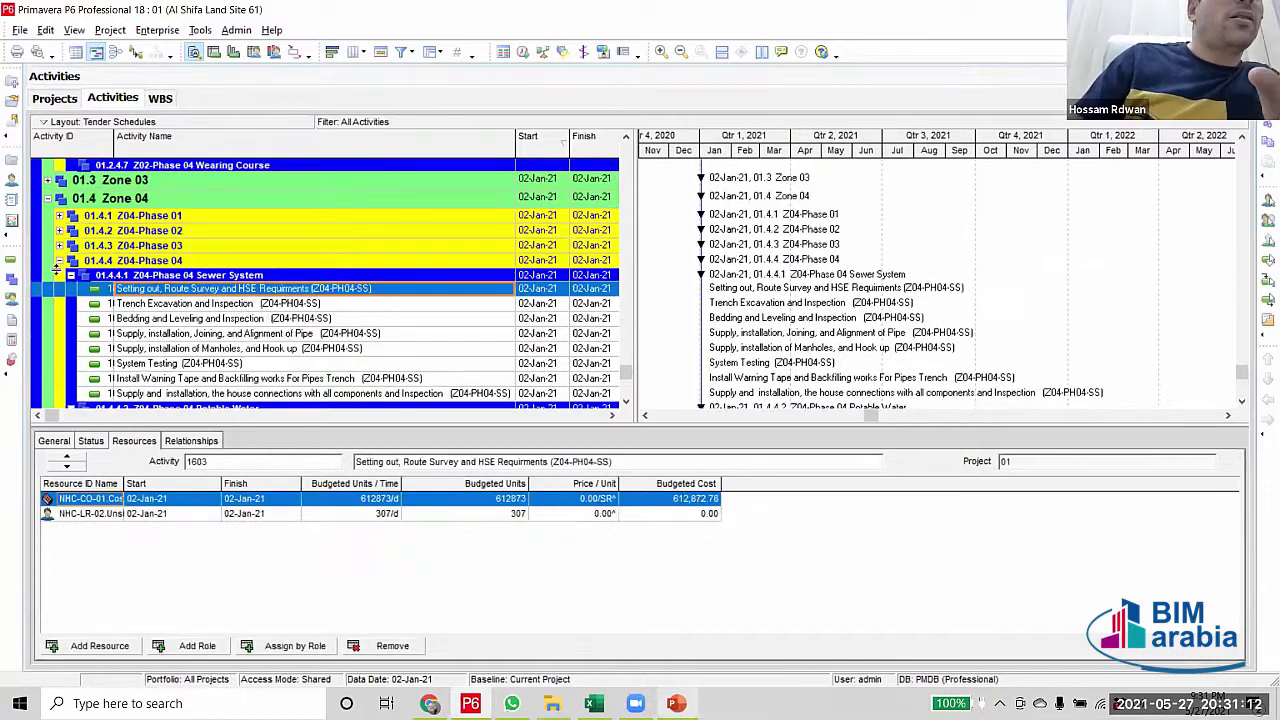
scroll(196, 353, up, 3)
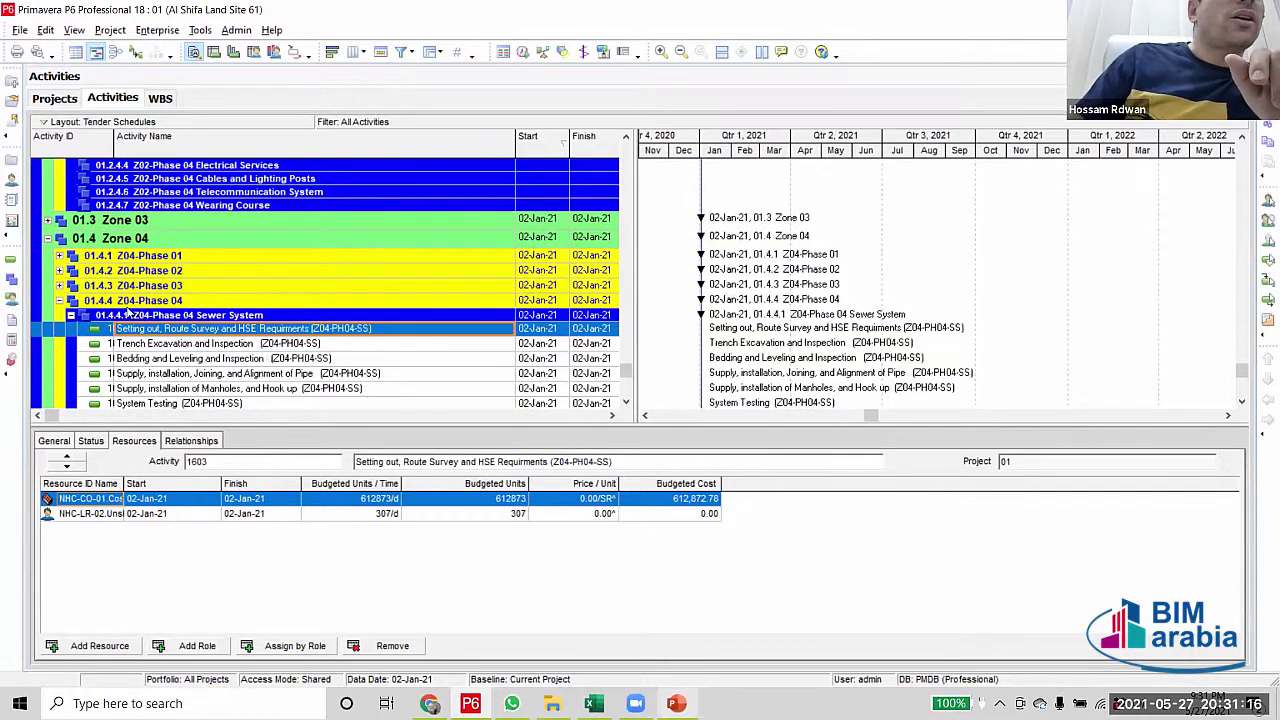
click(60, 303)
scroll(191, 357, up, 2)
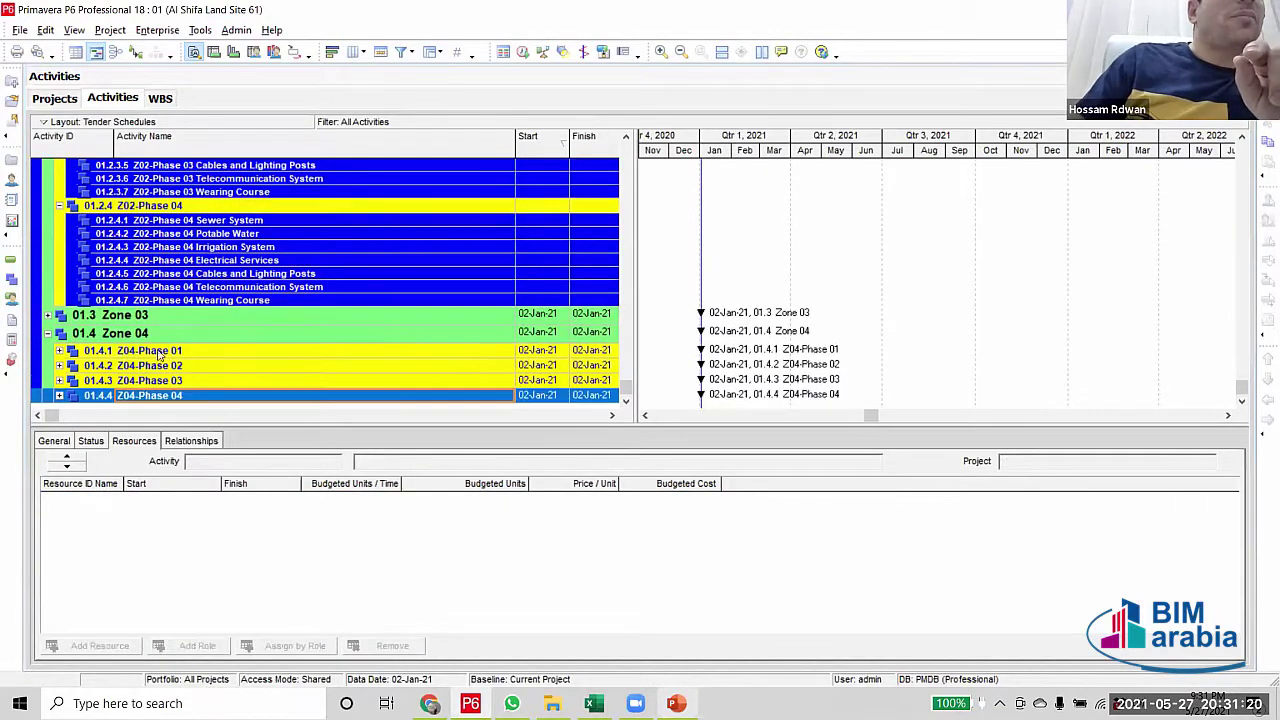
Expand Z04-Phase 03 and move activities 1601 and 1602 (Z04-PH03-Wear-C) into its Wearing Course WBS element
click(205, 381)
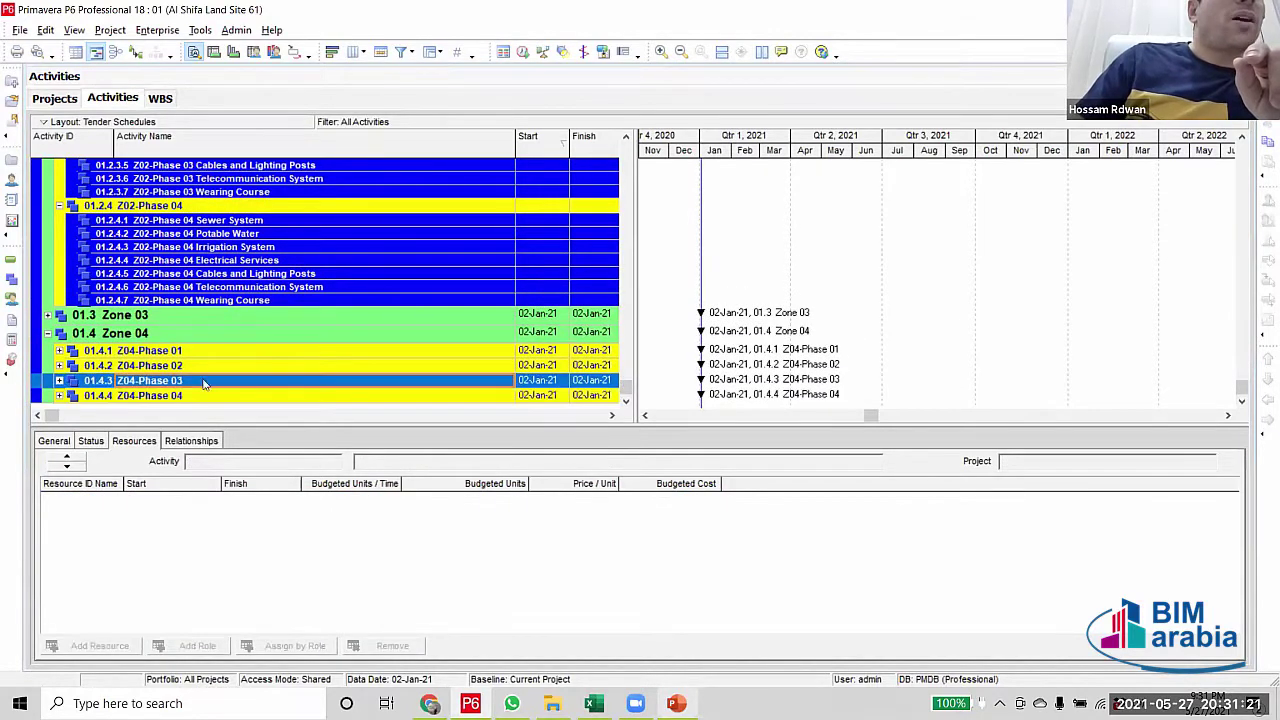
click(60, 383)
scroll(298, 300, down, 3)
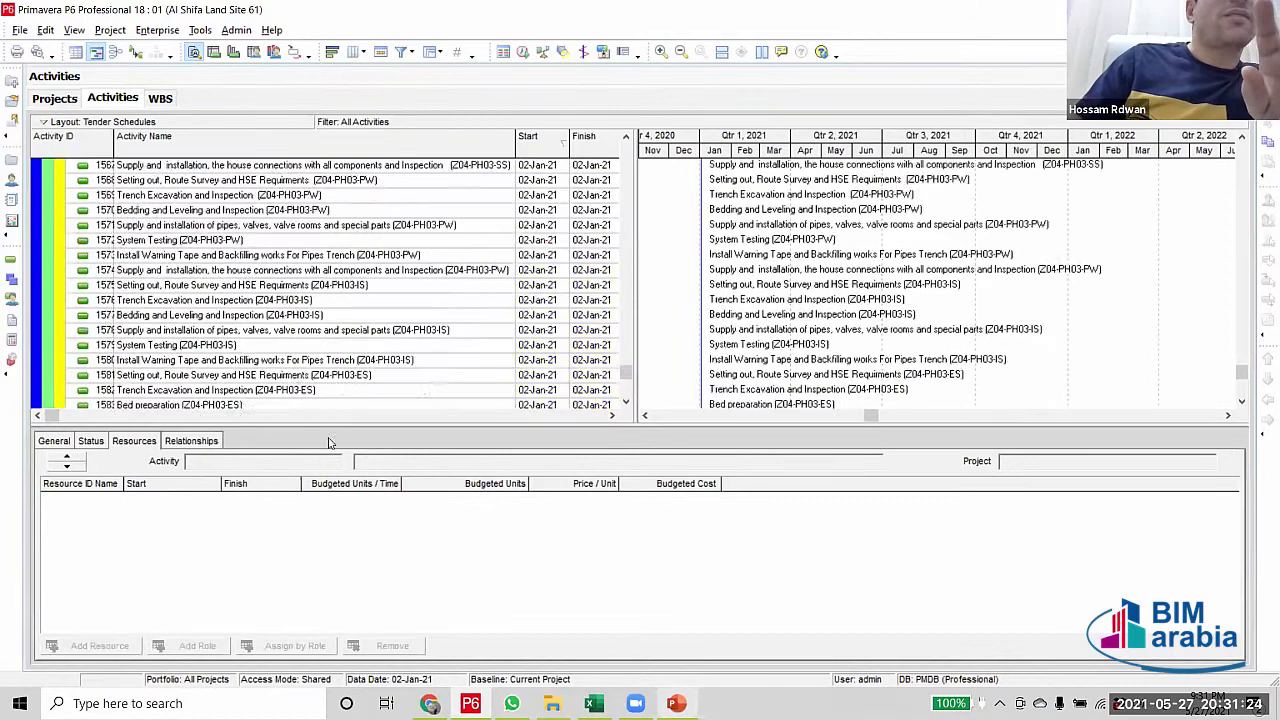
scroll(298, 300, down, 5)
click(271, 272)
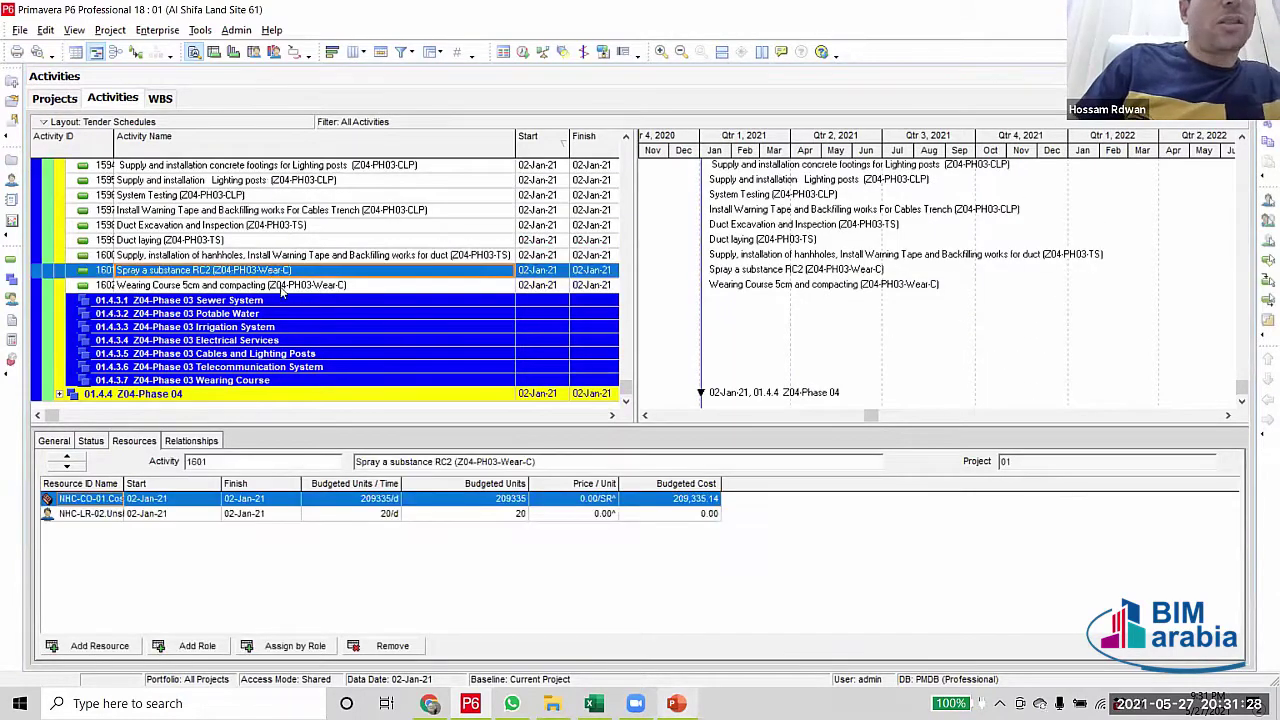
key(shift+Down)
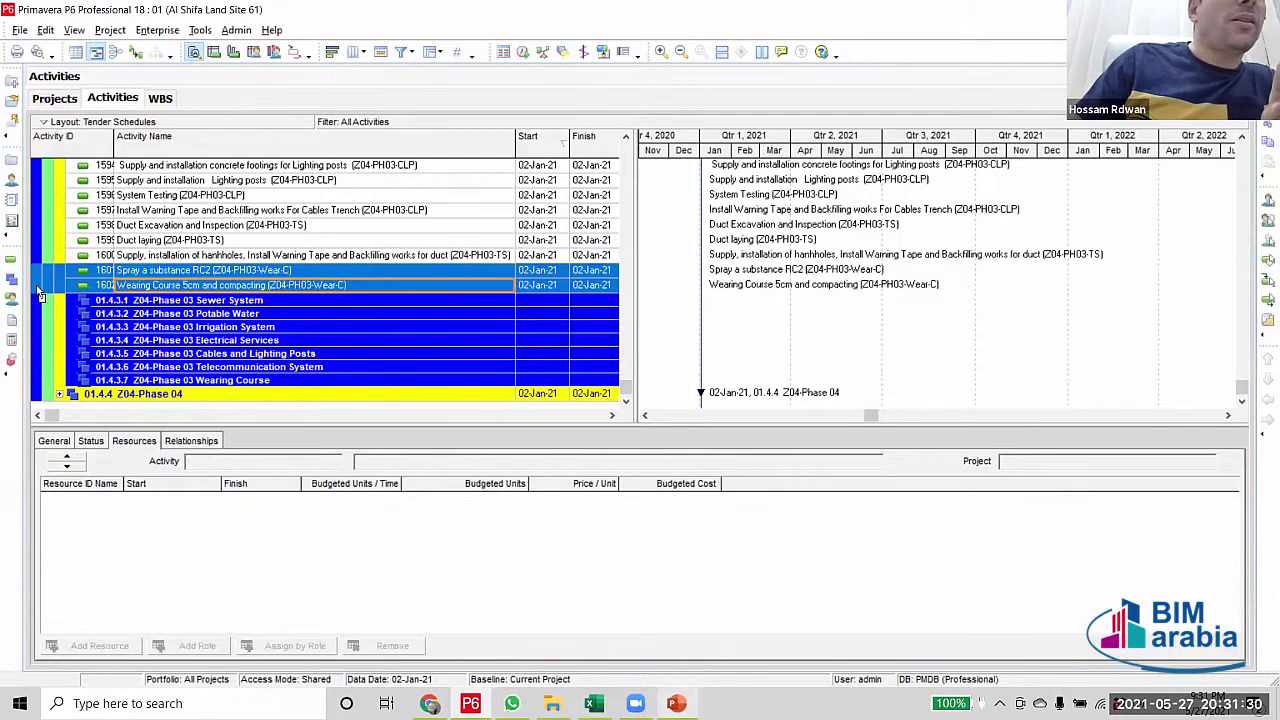
drag(44, 290, 55, 386)
Move activities 1598 through 1600 (Z04-PH03-TS) into the Z04-Phase 03 Telecommunication System WBS element
scroll(425, 320, up, 2)
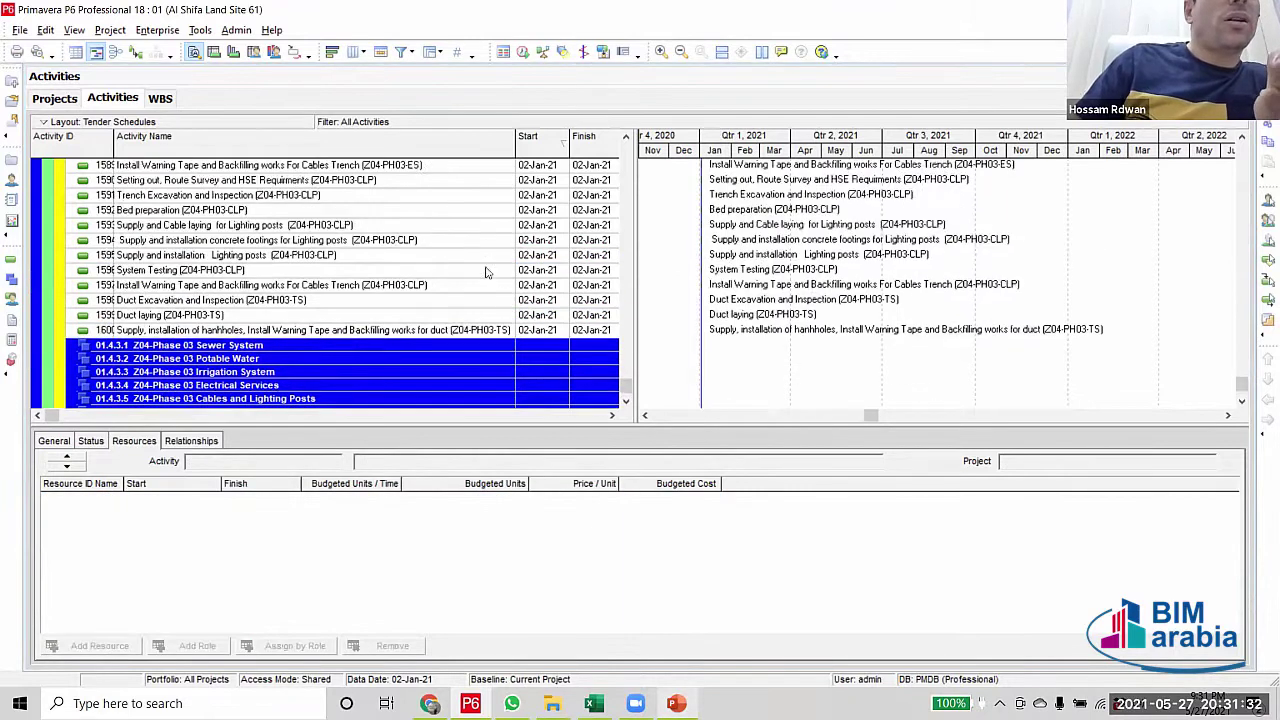
scroll(274, 360, down, 2)
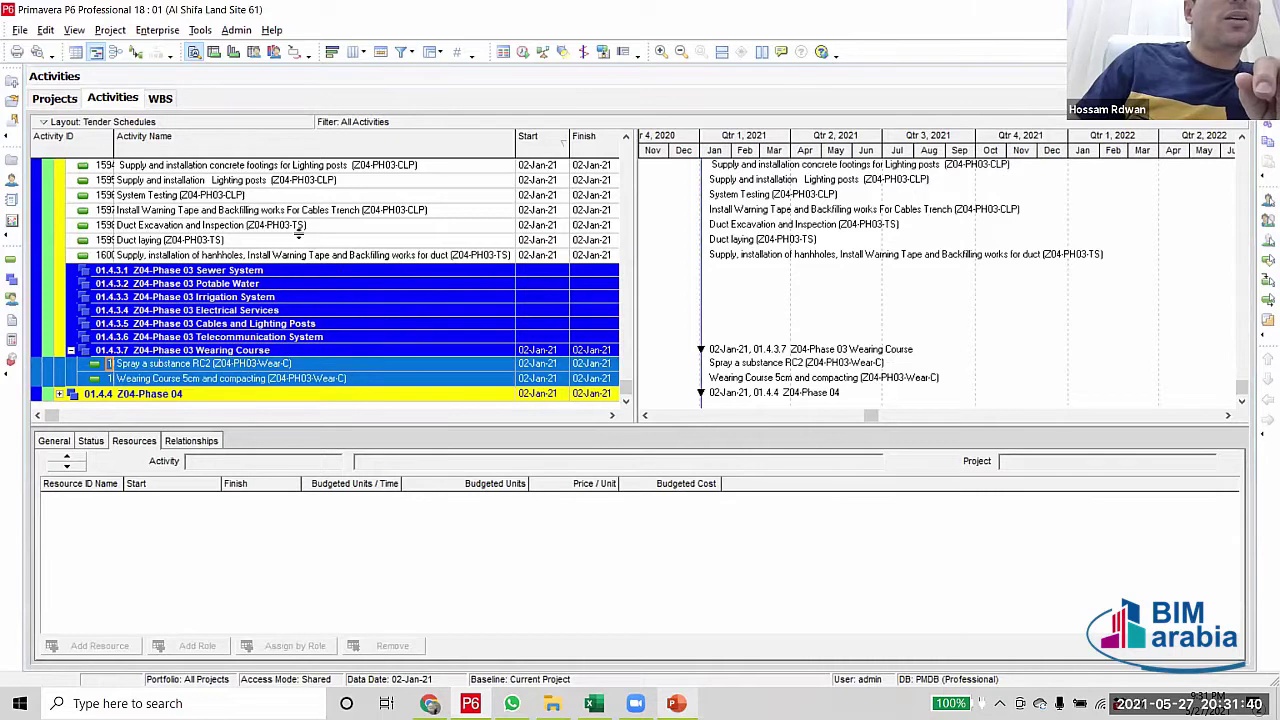
click(291, 226)
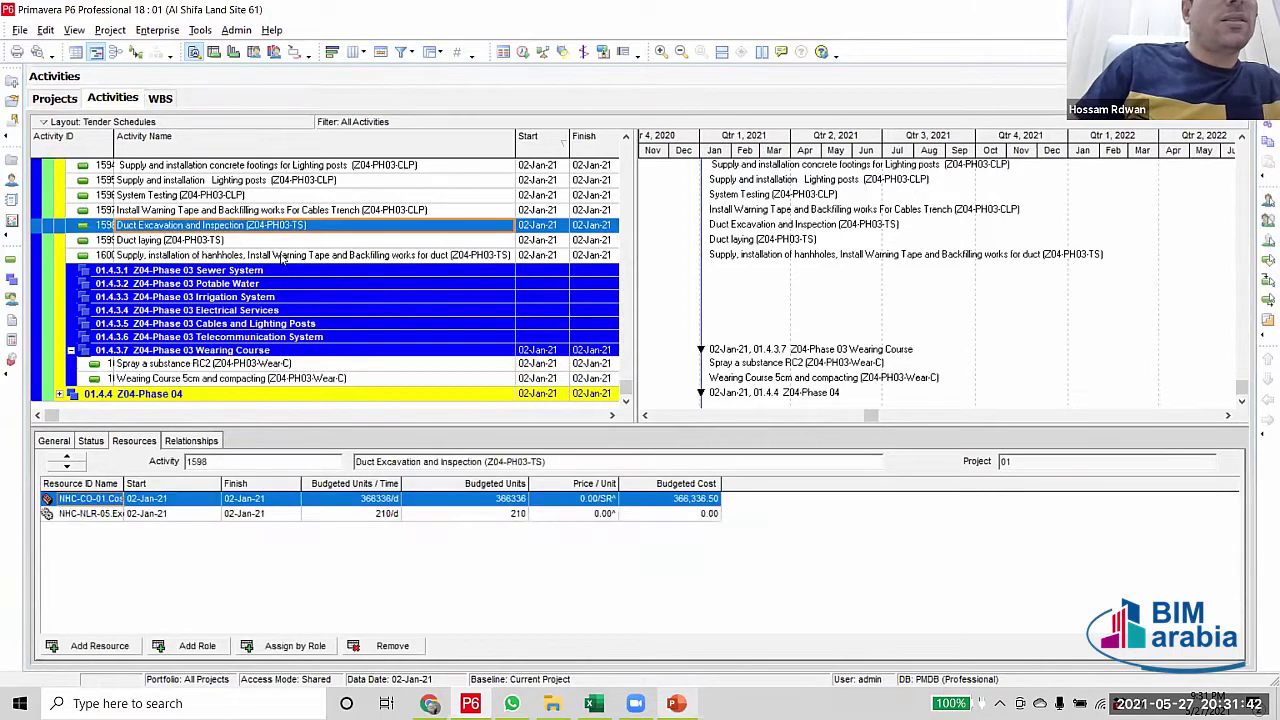
shift+click(42, 257)
drag(42, 257, 46, 340)
Move activities 1590 through 1597 (Z04-PH03-CLP) into the Z04-Phase 03 Cables and Lighting Posts WBS element
scroll(305, 258, up, 1)
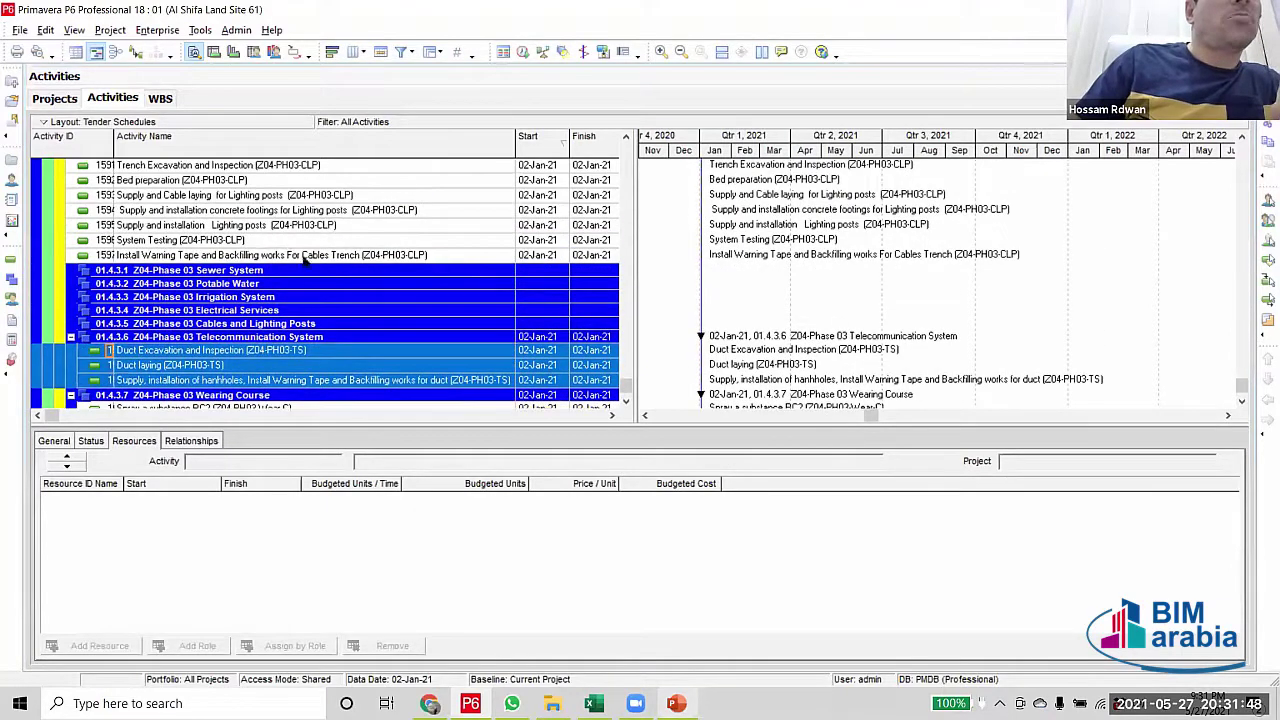
click(305, 258)
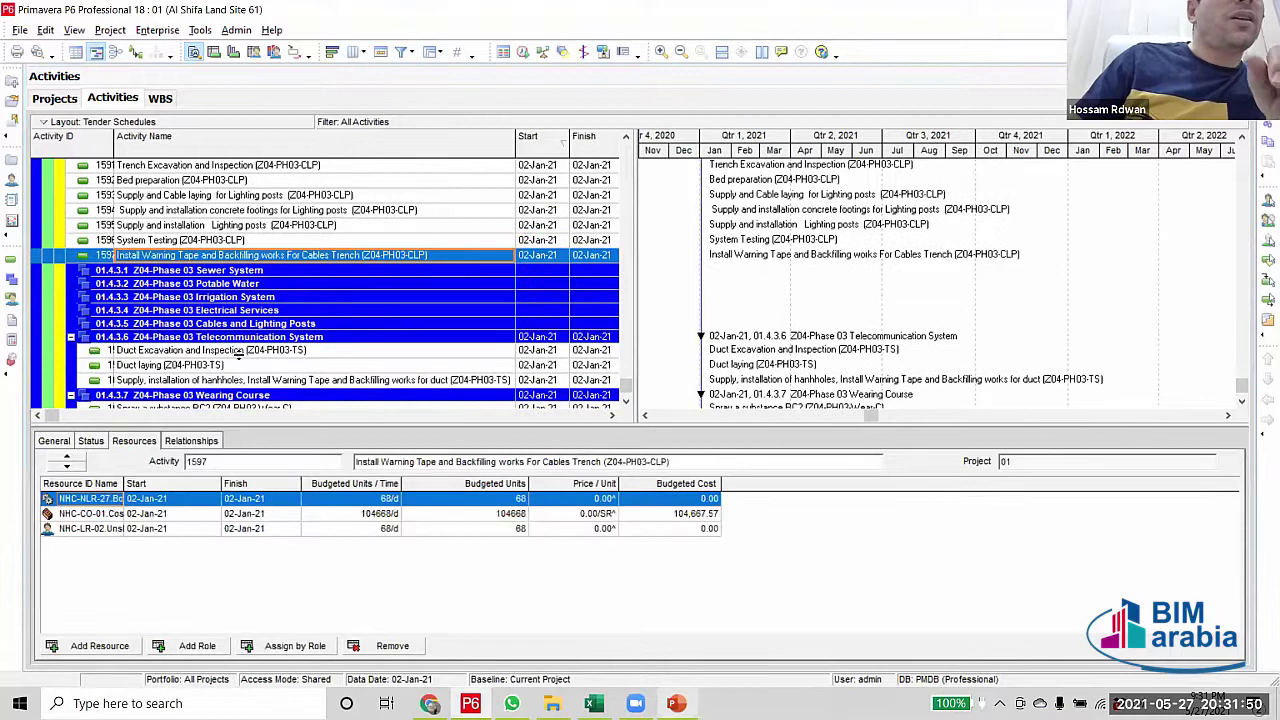
scroll(238, 354, down, 2)
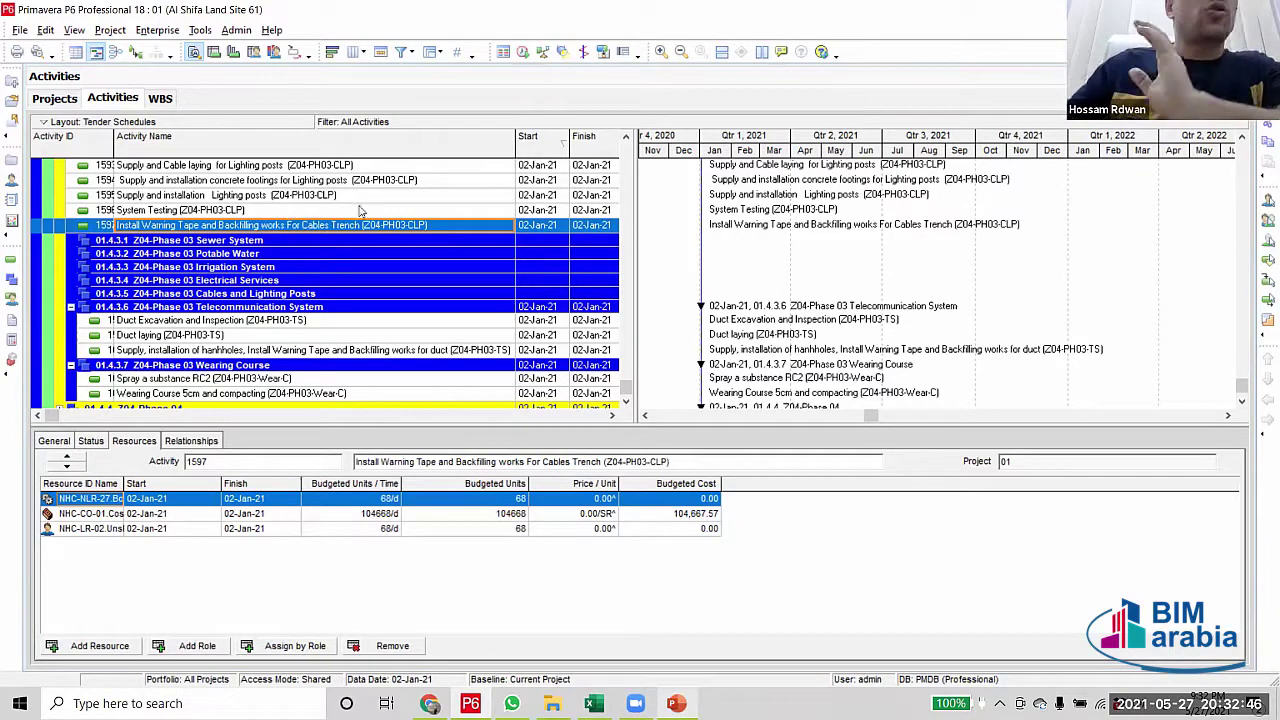
scroll(381, 345, up, 2)
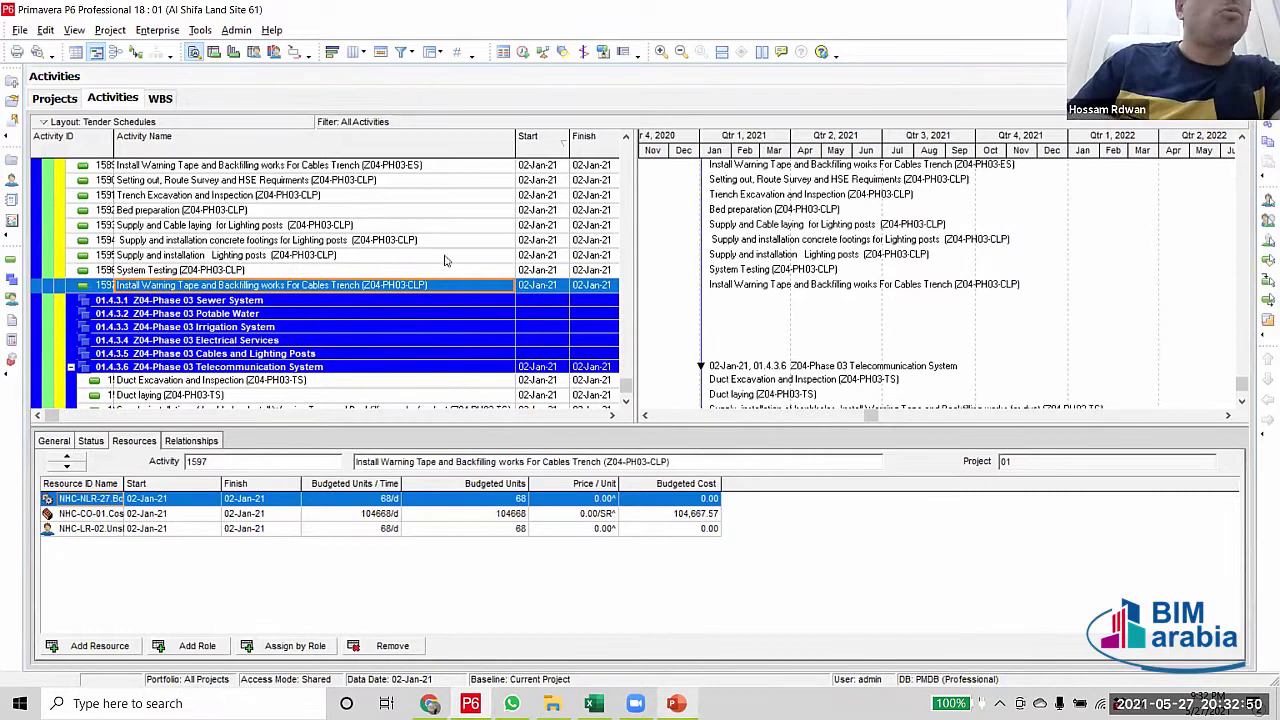
click(327, 182)
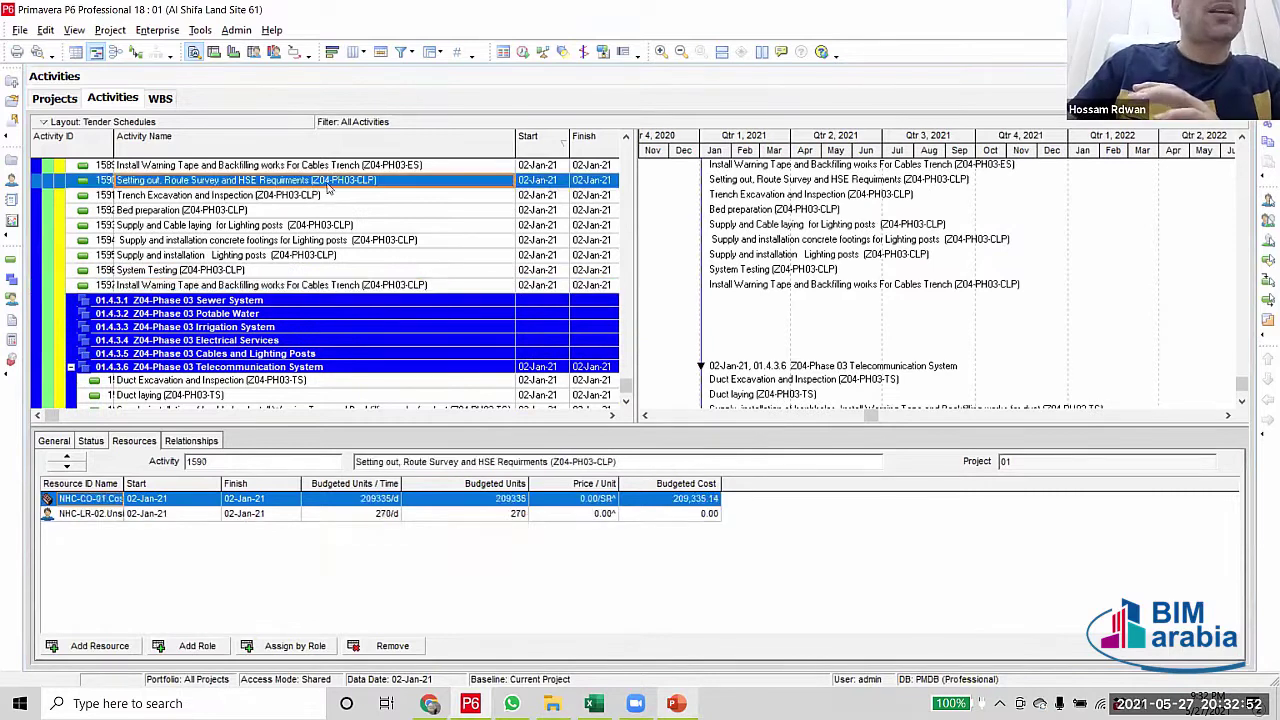
shift+click(378, 286)
scroll(378, 290, down, 2)
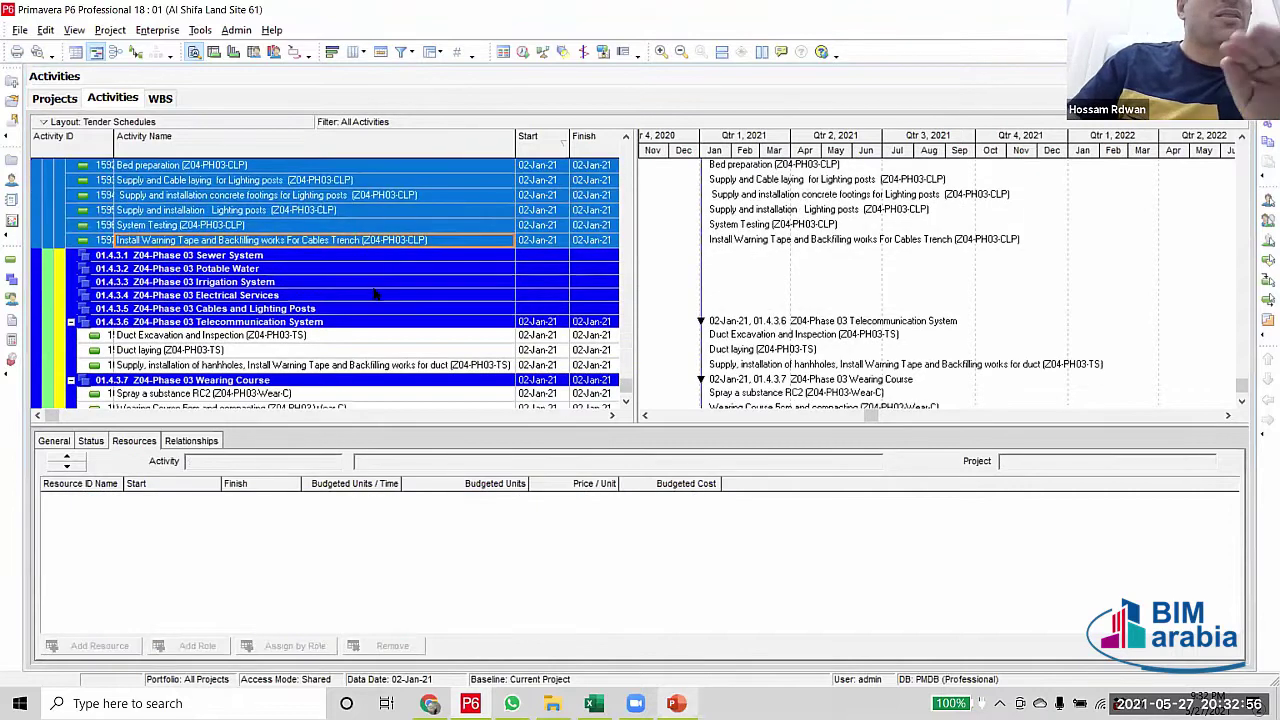
scroll(296, 372, up, 1)
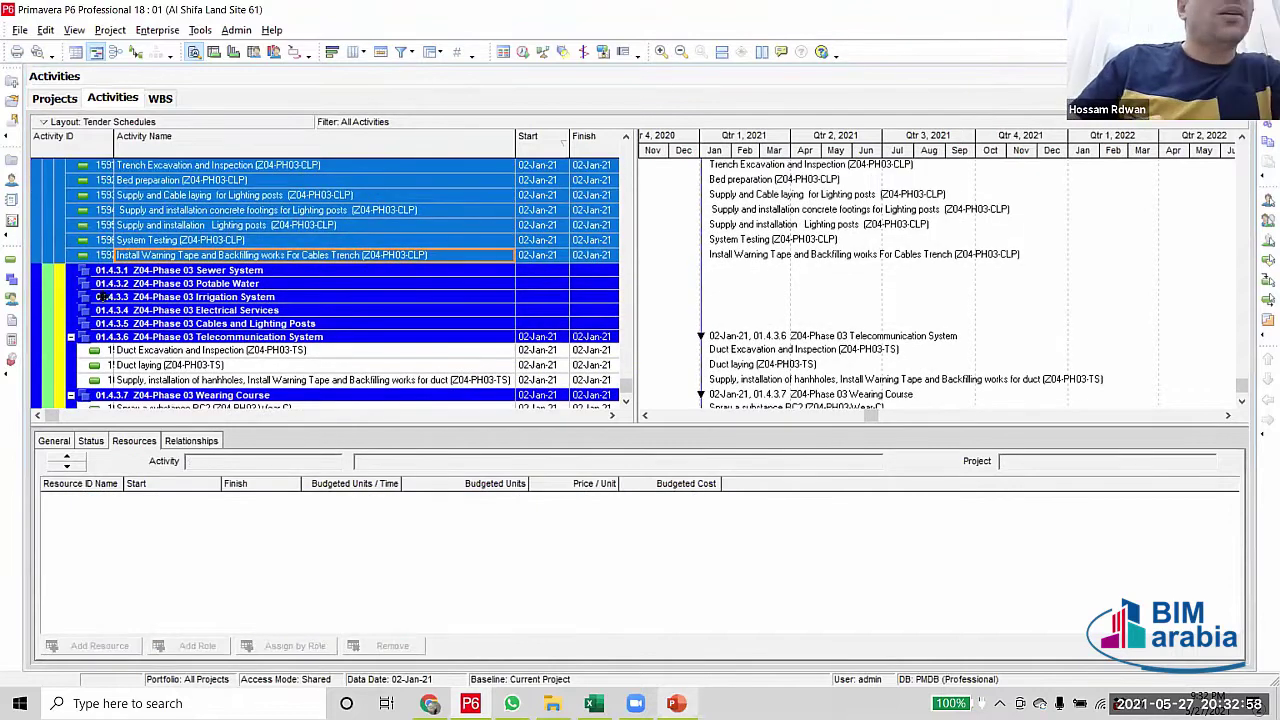
drag(35, 261, 38, 318)
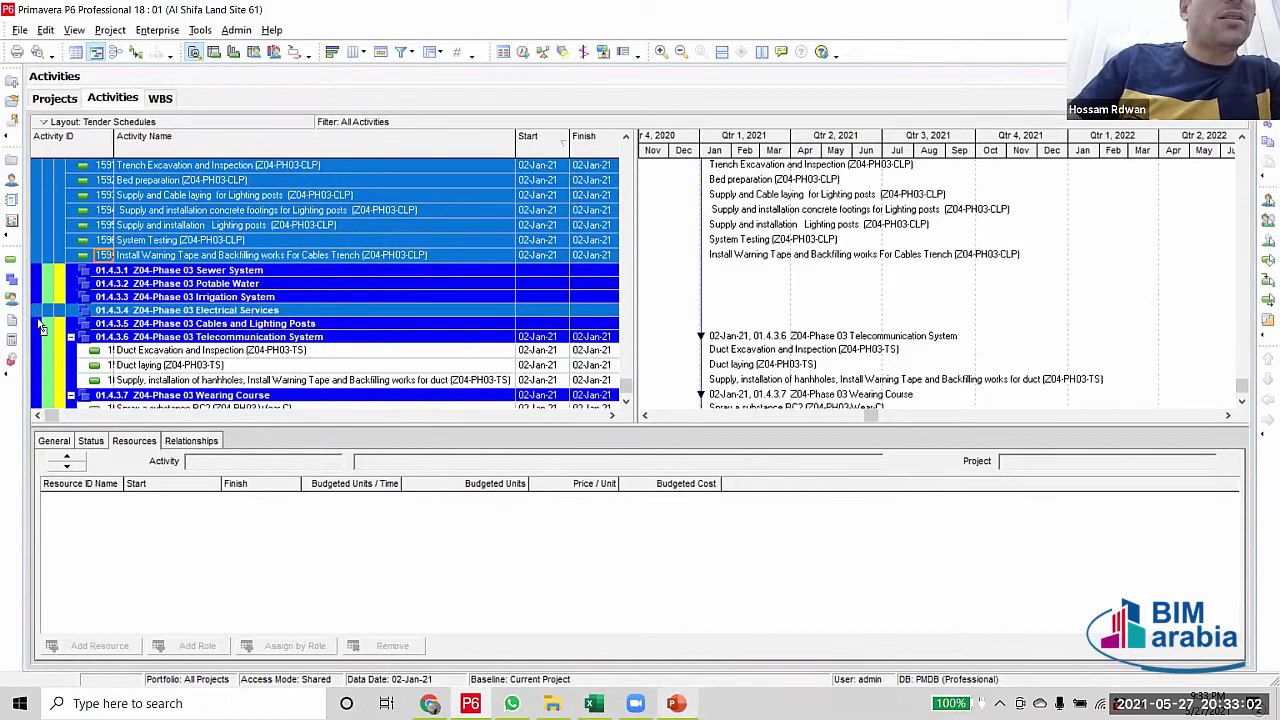
click(40, 326)
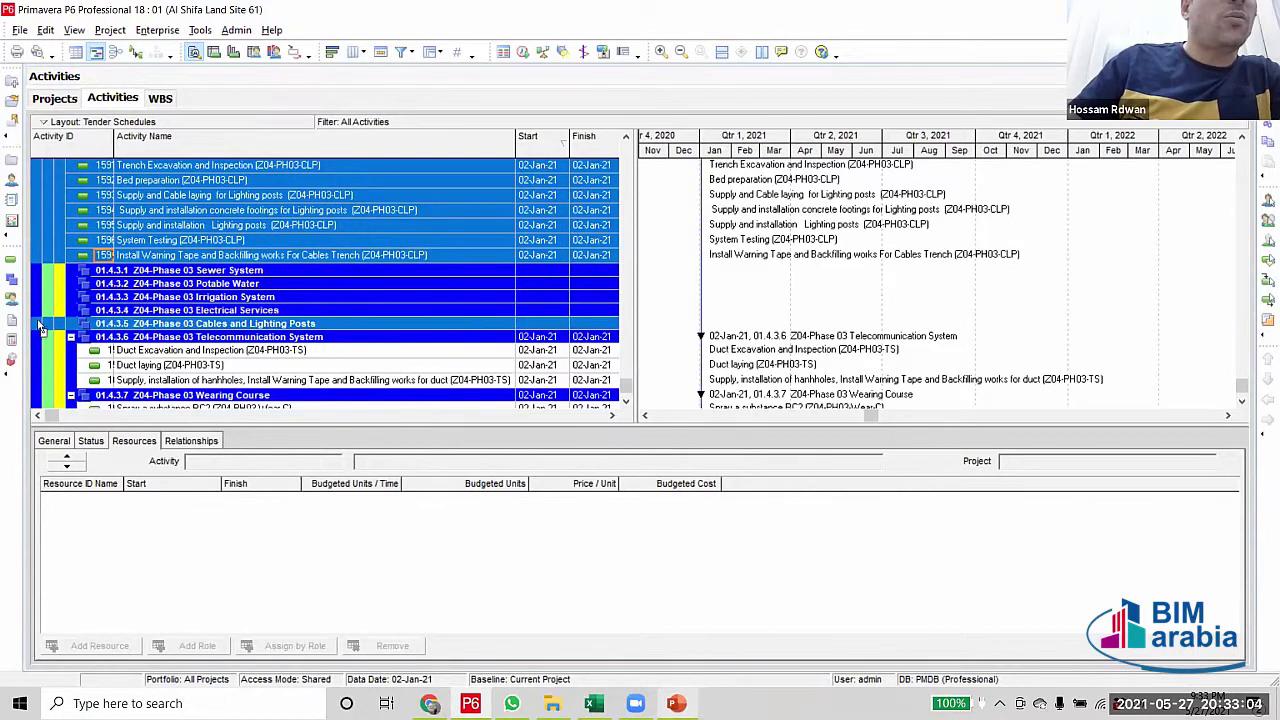
click(308, 236)
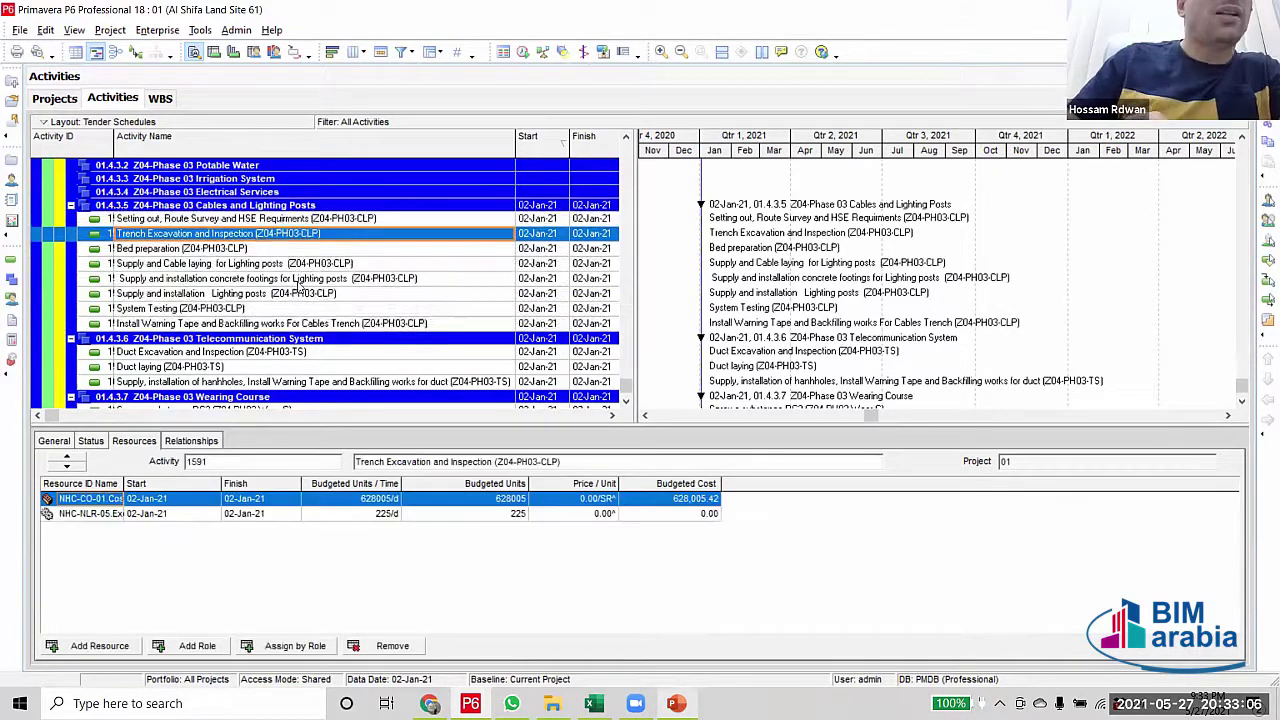
scroll(298, 287, up, 3)
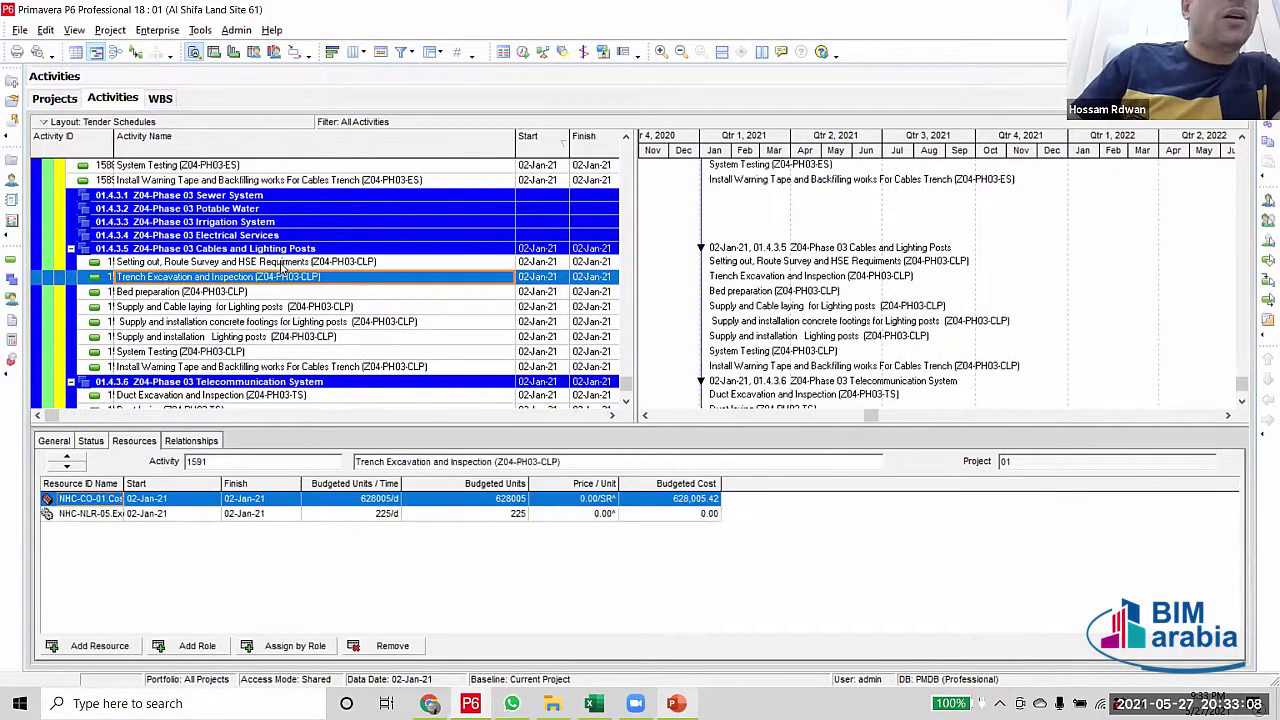
click(276, 263)
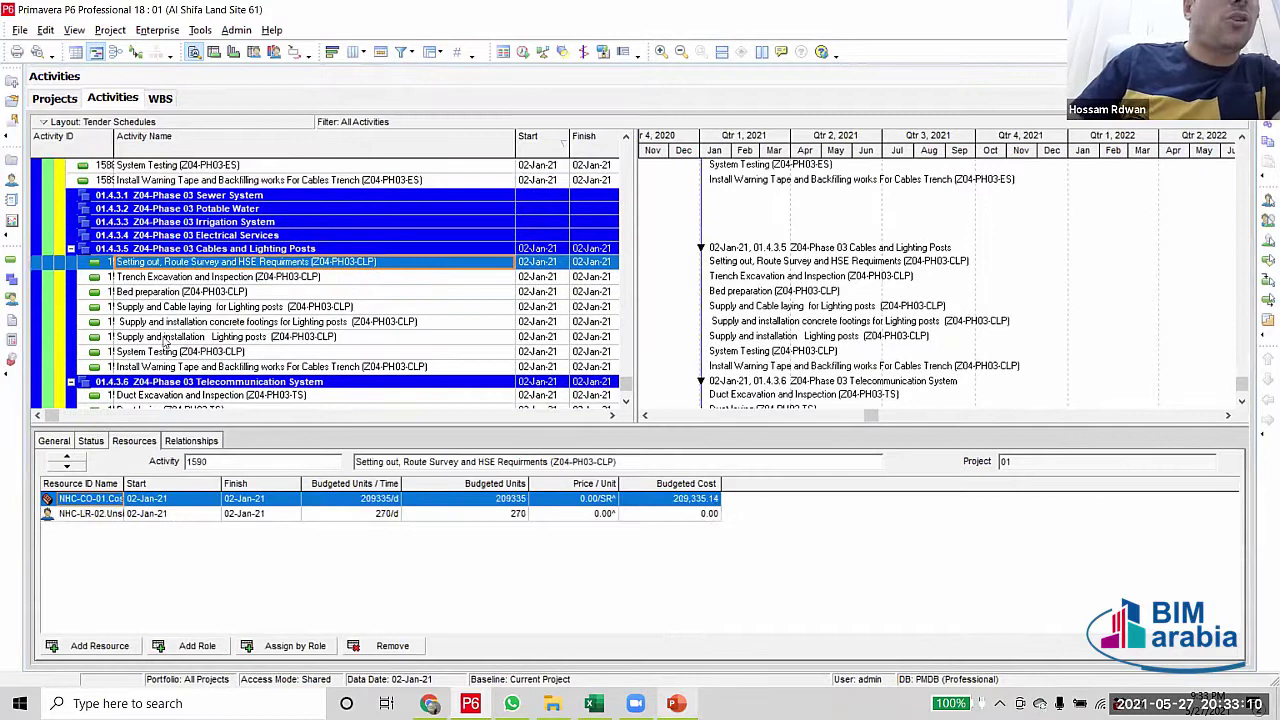
Move activities 1581 through 1589 (Z04-PH03-ES) into the Z04-Phase 03 Electrical Services WBS element
scroll(165, 343, up, 4)
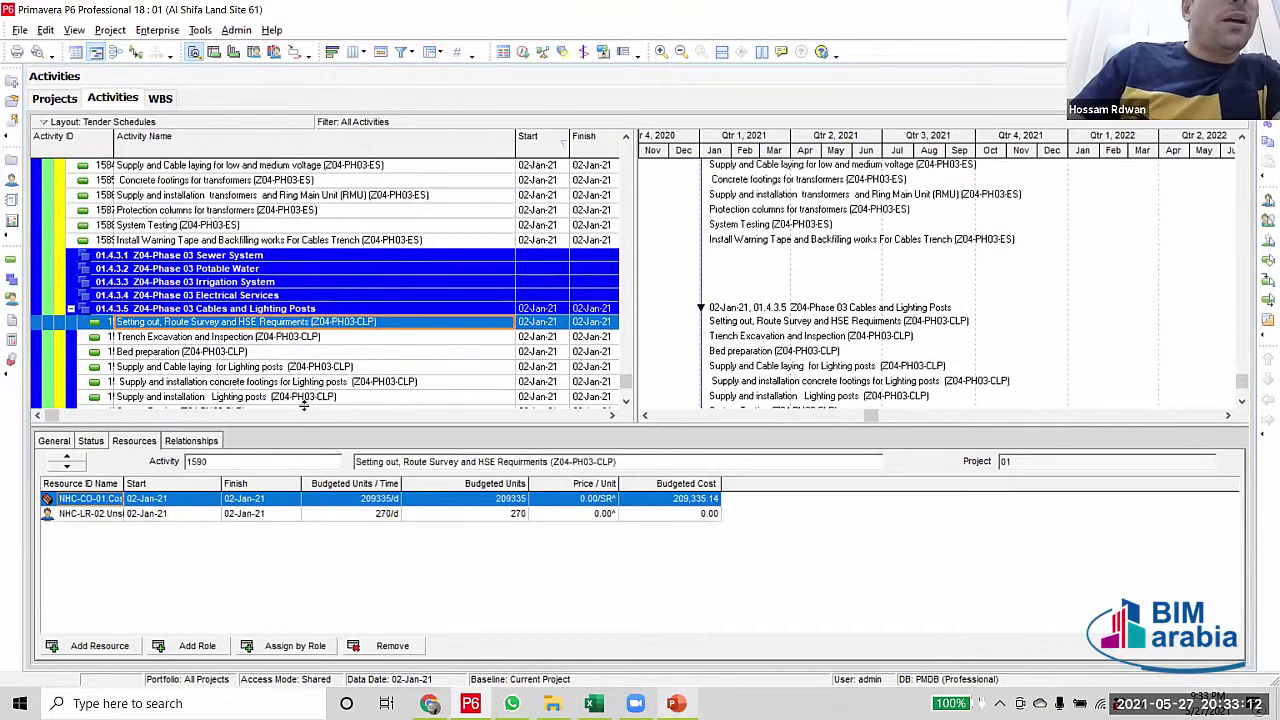
click(381, 243)
scroll(360, 235, up, 2)
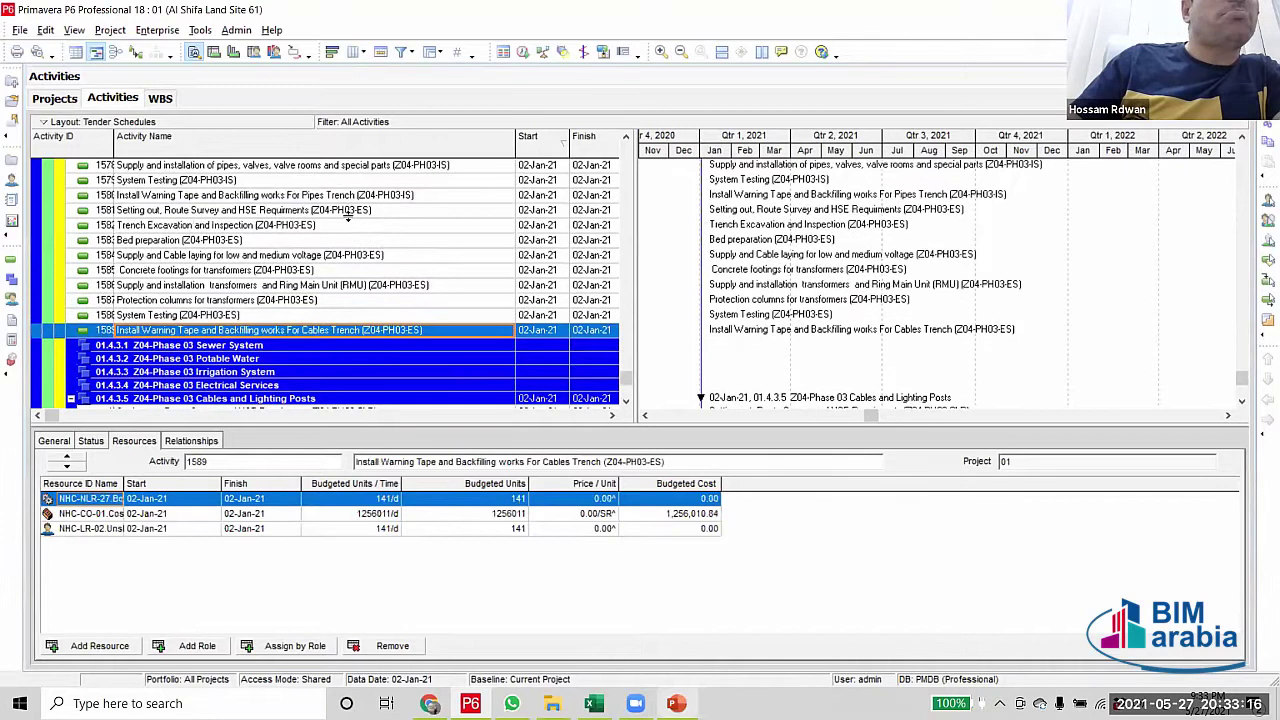
click(349, 214)
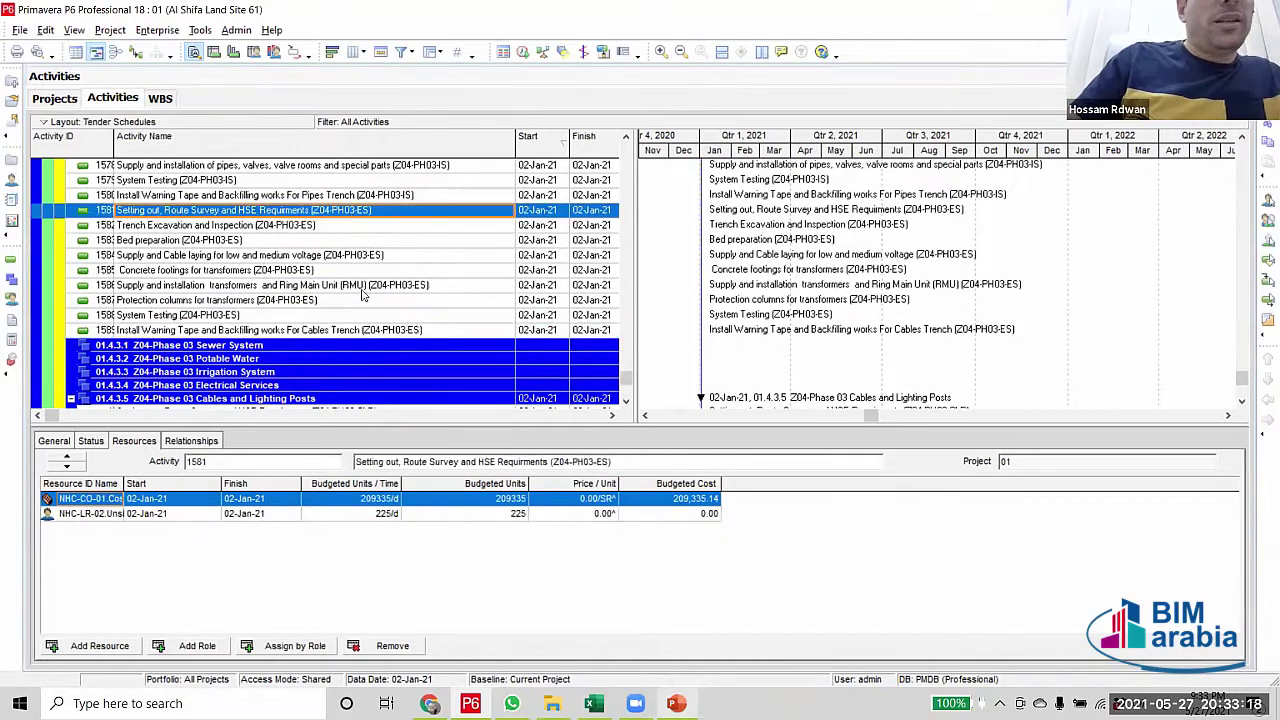
shift+click(370, 330)
scroll(365, 300, down, 2)
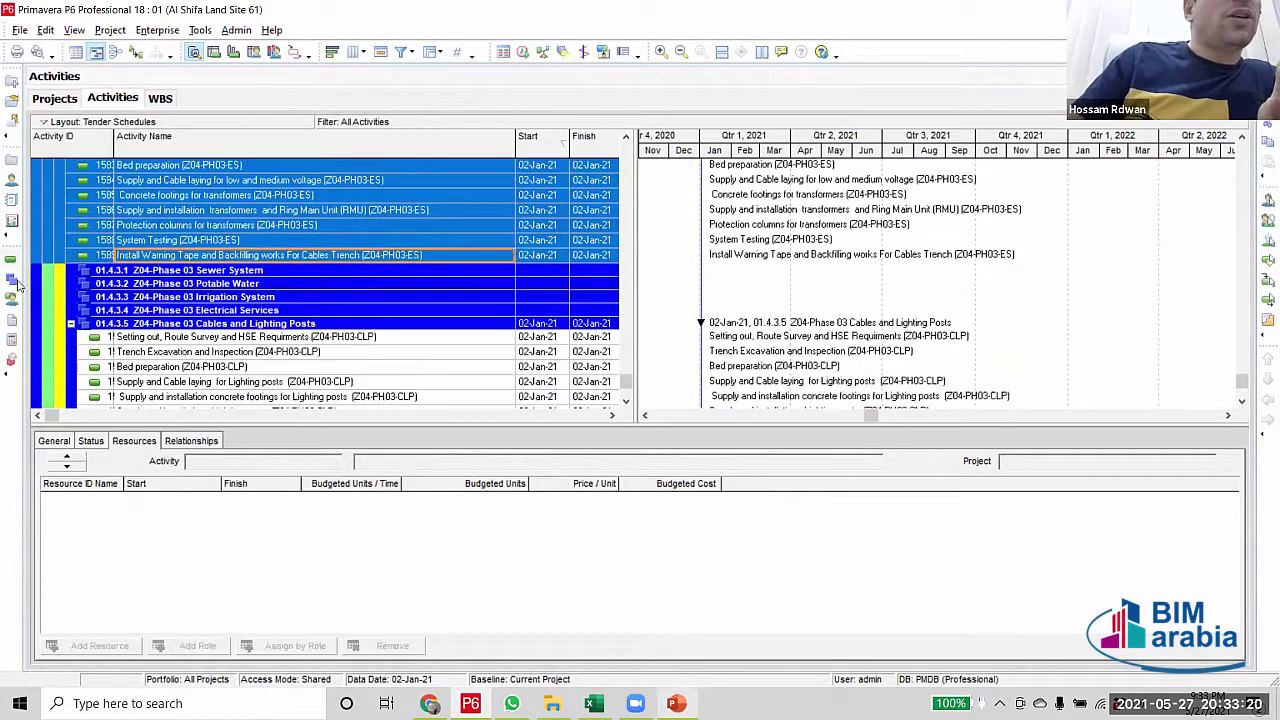
drag(38, 257, 45, 311)
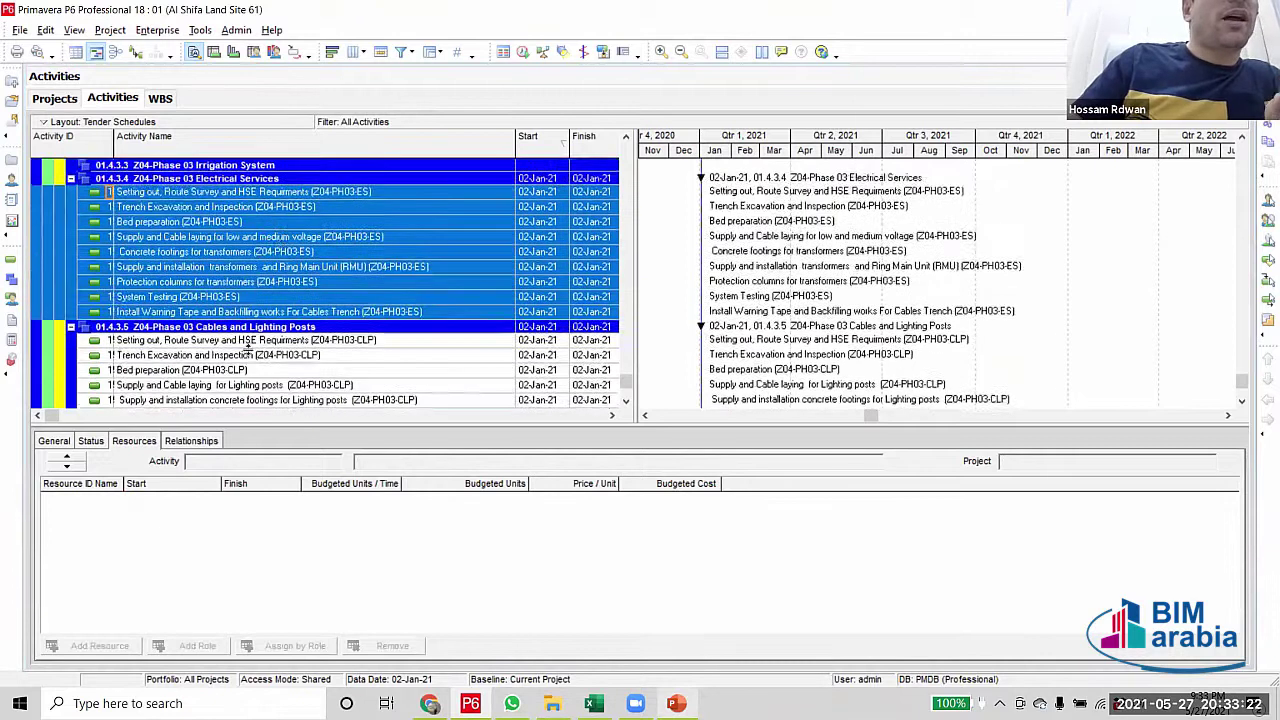
Move activities 1575 through 1580 (Z04-PH03-IS) into the Z04-Phase 03 Irrigation System WBS element
scroll(260, 348, up, 3)
scroll(280, 346, up, 2)
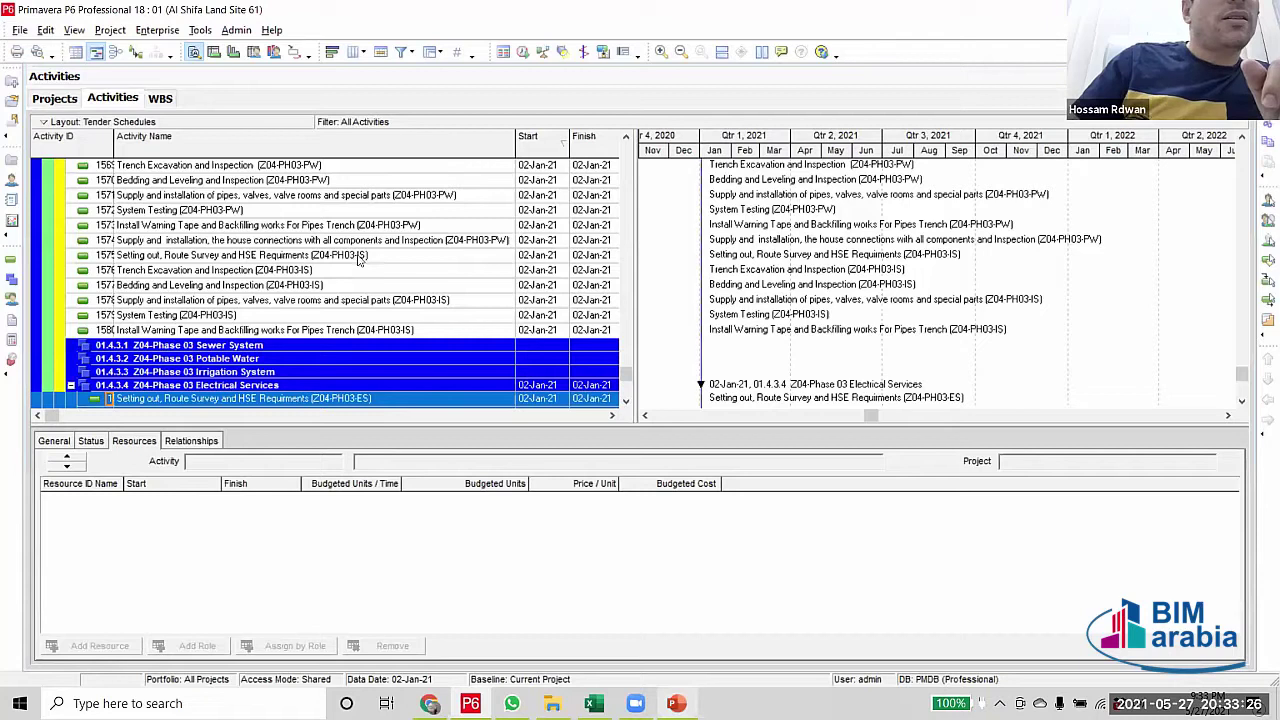
click(362, 258)
shift+click(369, 331)
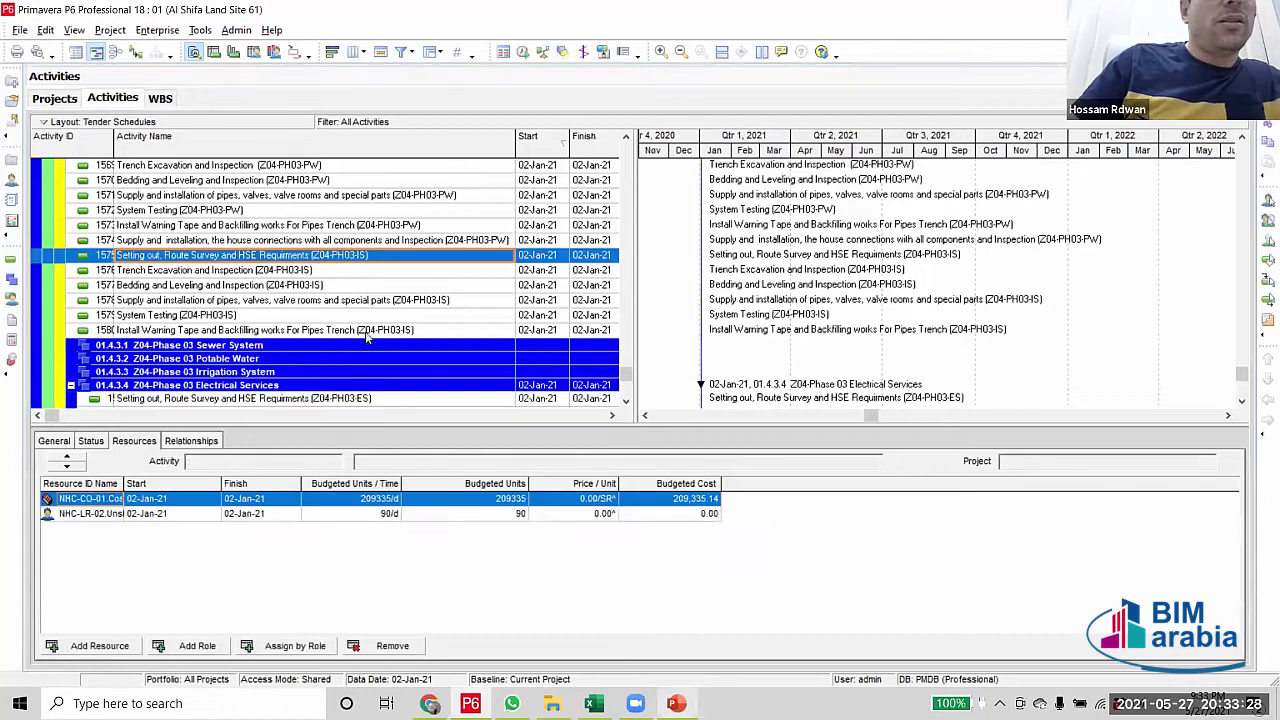
scroll(40, 316, down, 1)
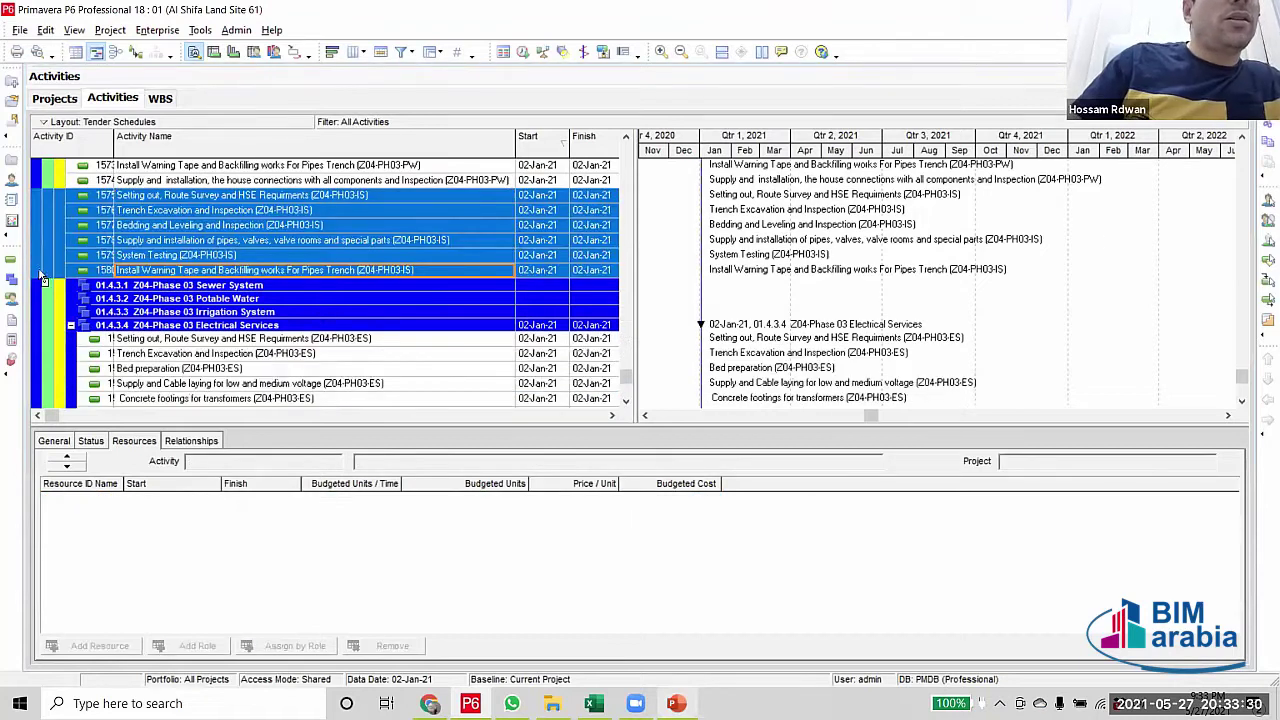
drag(43, 280, 40, 320)
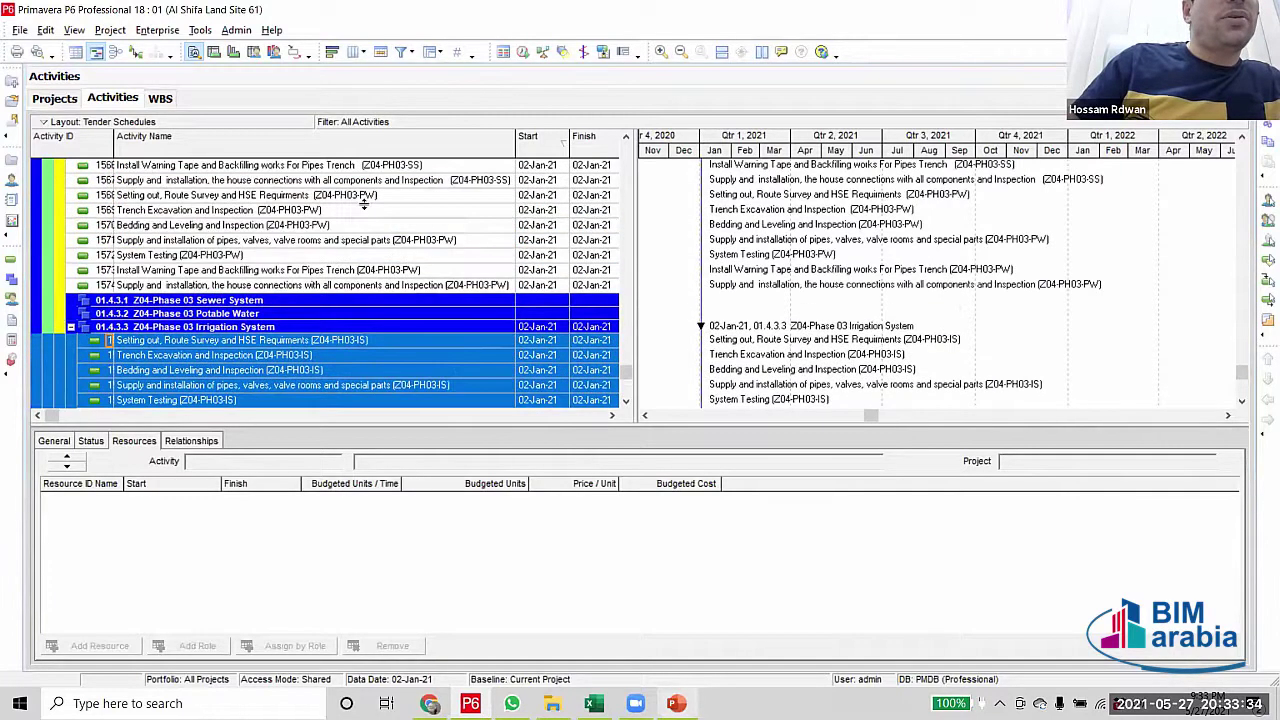
Move activities 1568 through 1574 (Z04-PH03-PW) into the Z04-Phase 03 Potable Water WBS element
click(362, 197)
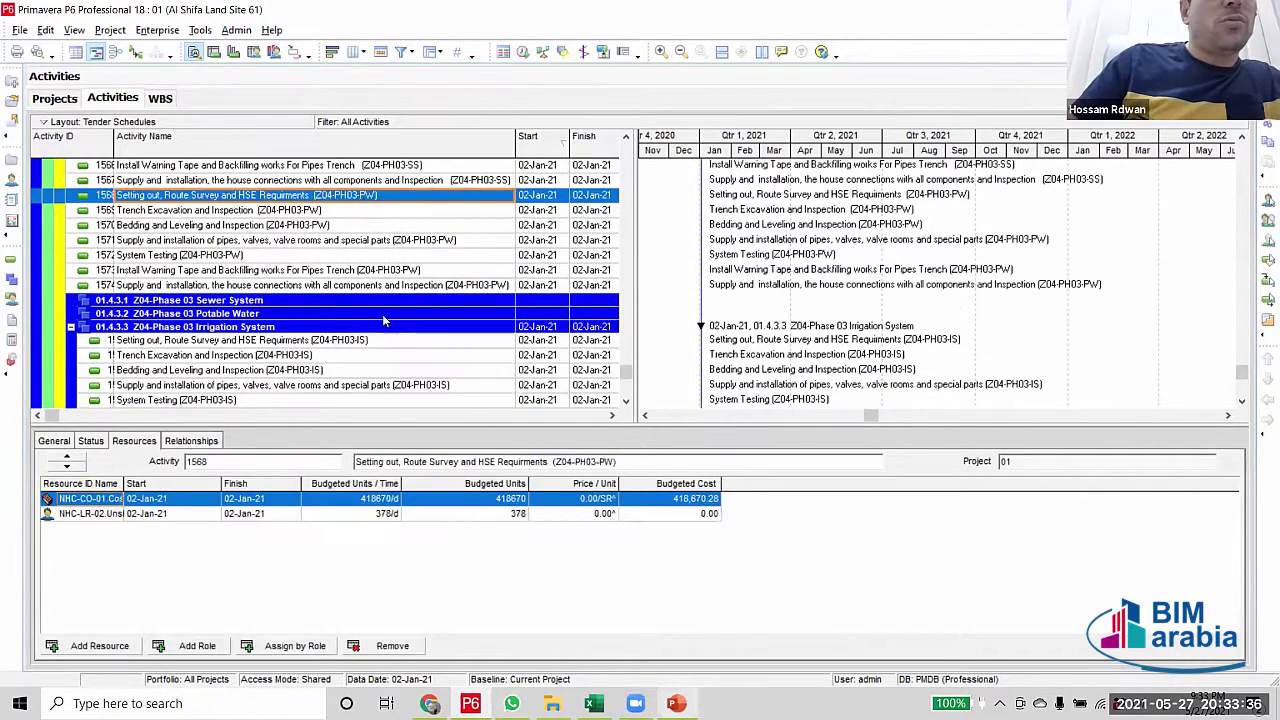
shift+click(390, 287)
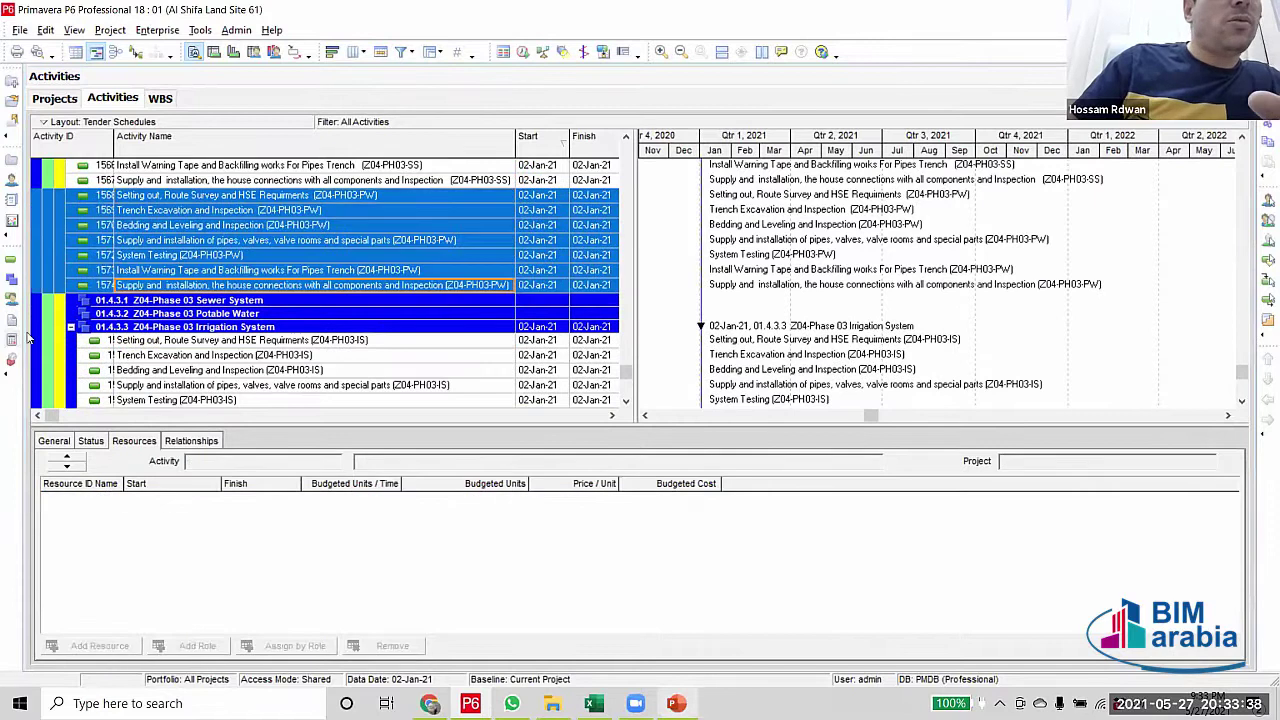
drag(38, 293, 44, 314)
Move activities 1560 through 1567 (Z04-PH03-SS) into the Z04-Phase 03 Sewer System WBS element
scroll(251, 366, up, 2)
scroll(251, 366, up, 3)
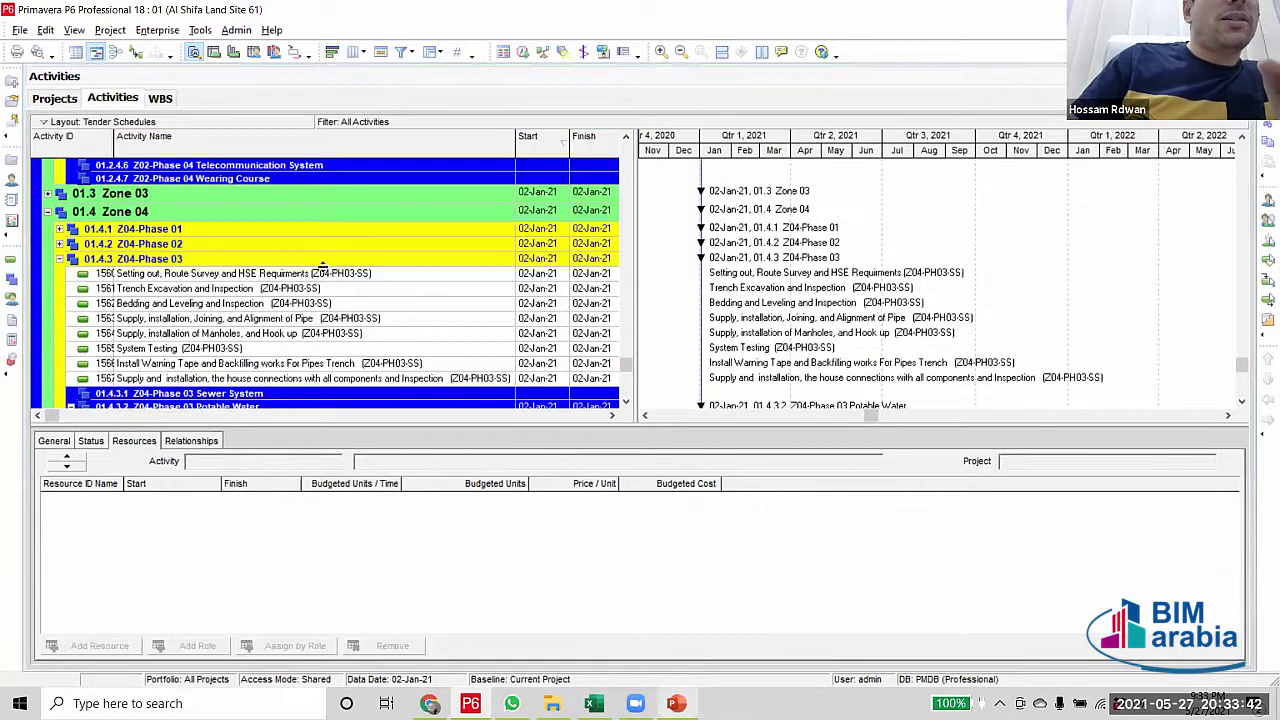
click(324, 270)
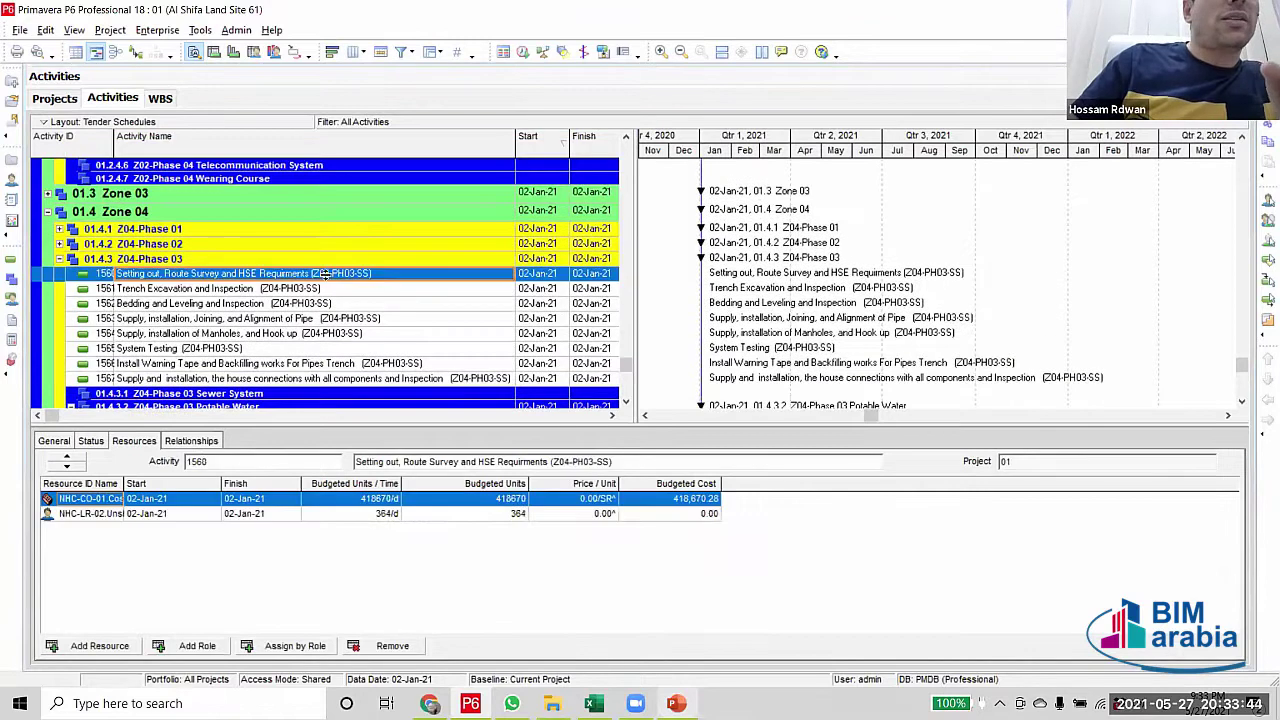
scroll(322, 335, down, 2)
shift+click(320, 270)
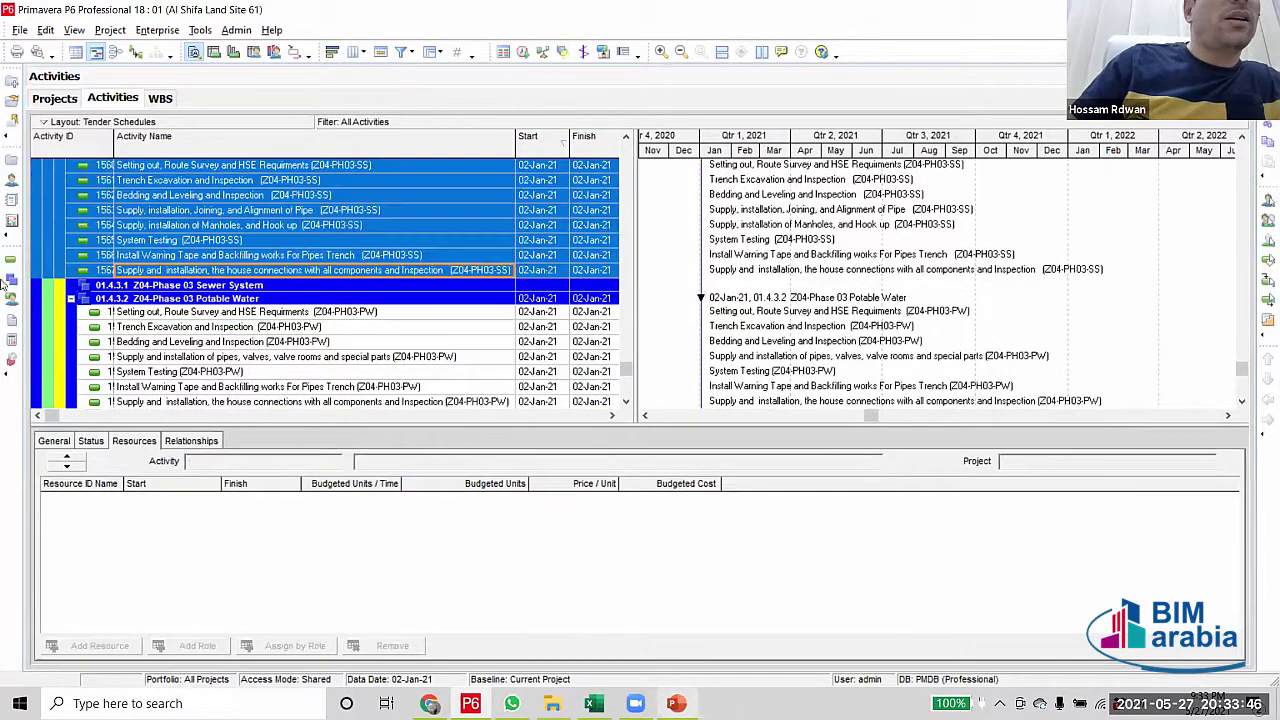
click(41, 288)
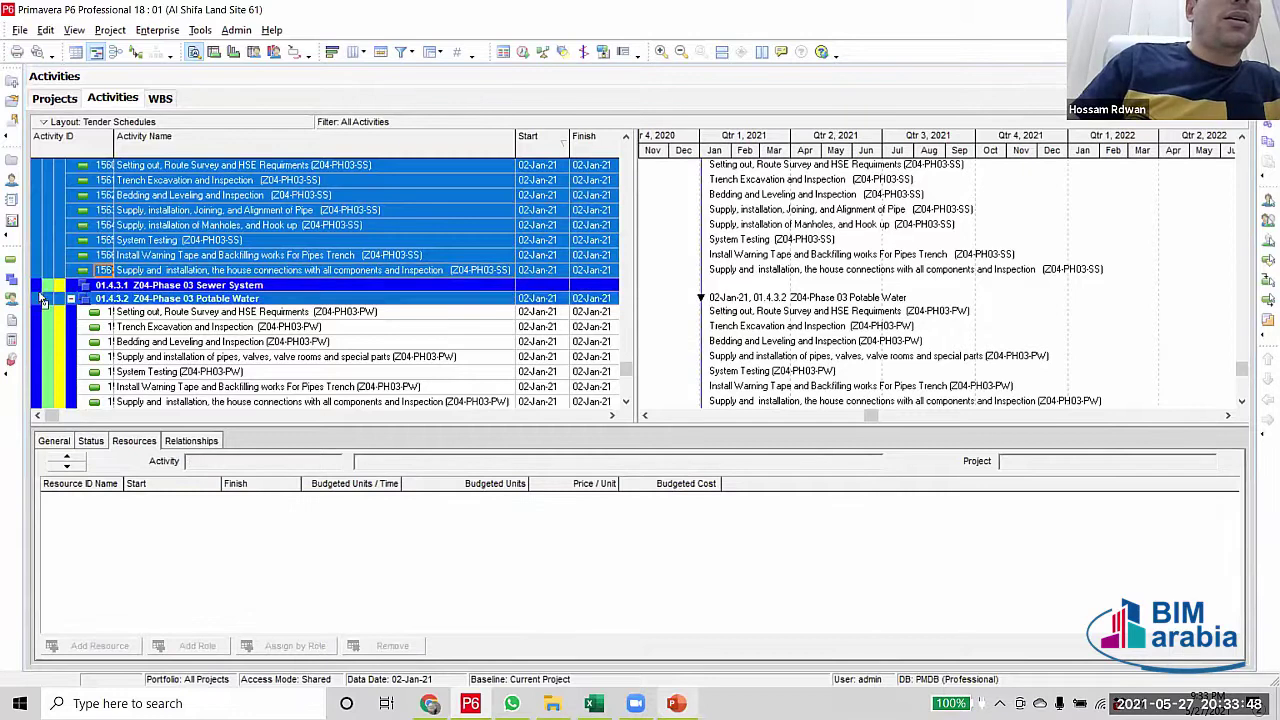
click(300, 180)
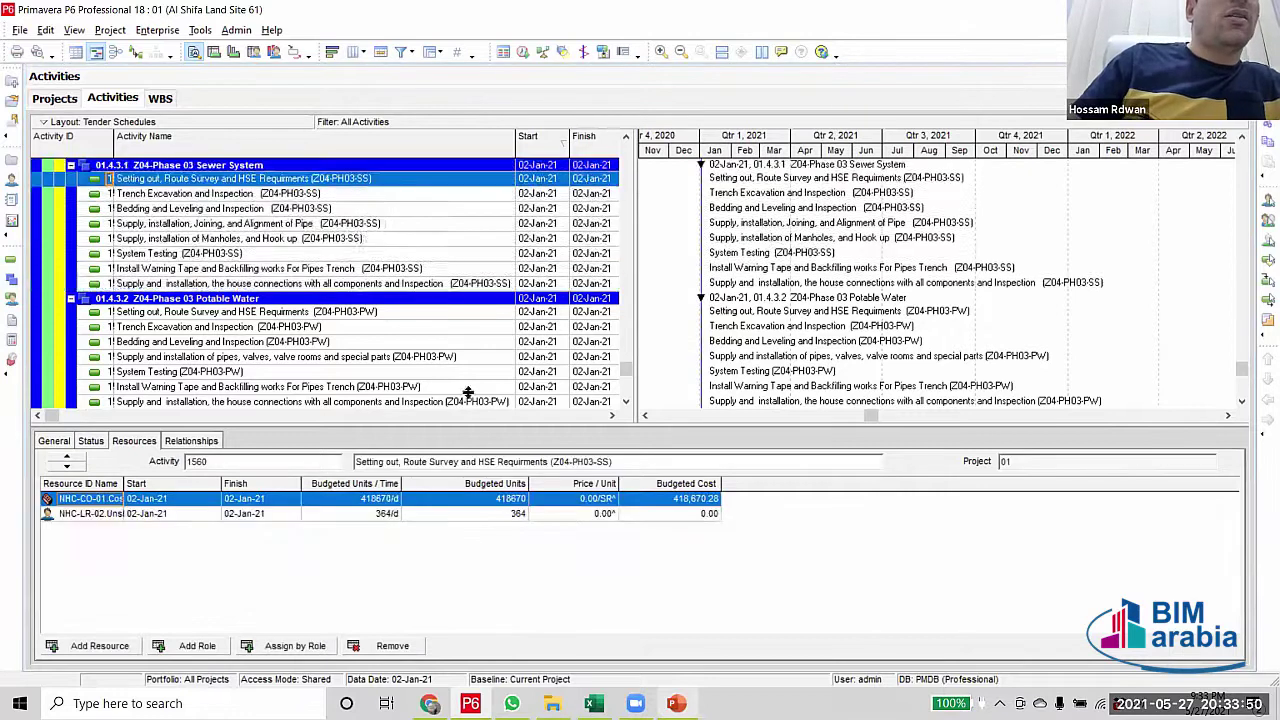
Collapse Z04-Phase 03 and expand Z04-Phase 02 to show its unsorted activities
scroll(360, 345, up, 2)
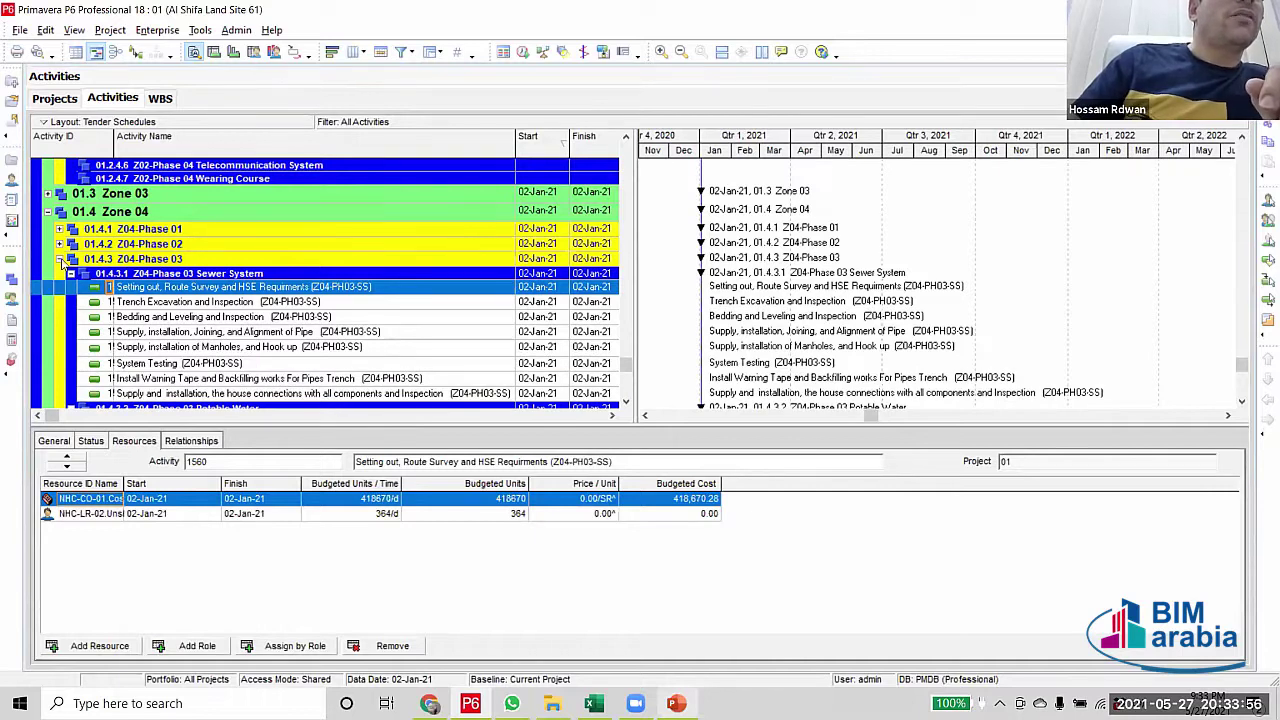
click(60, 259)
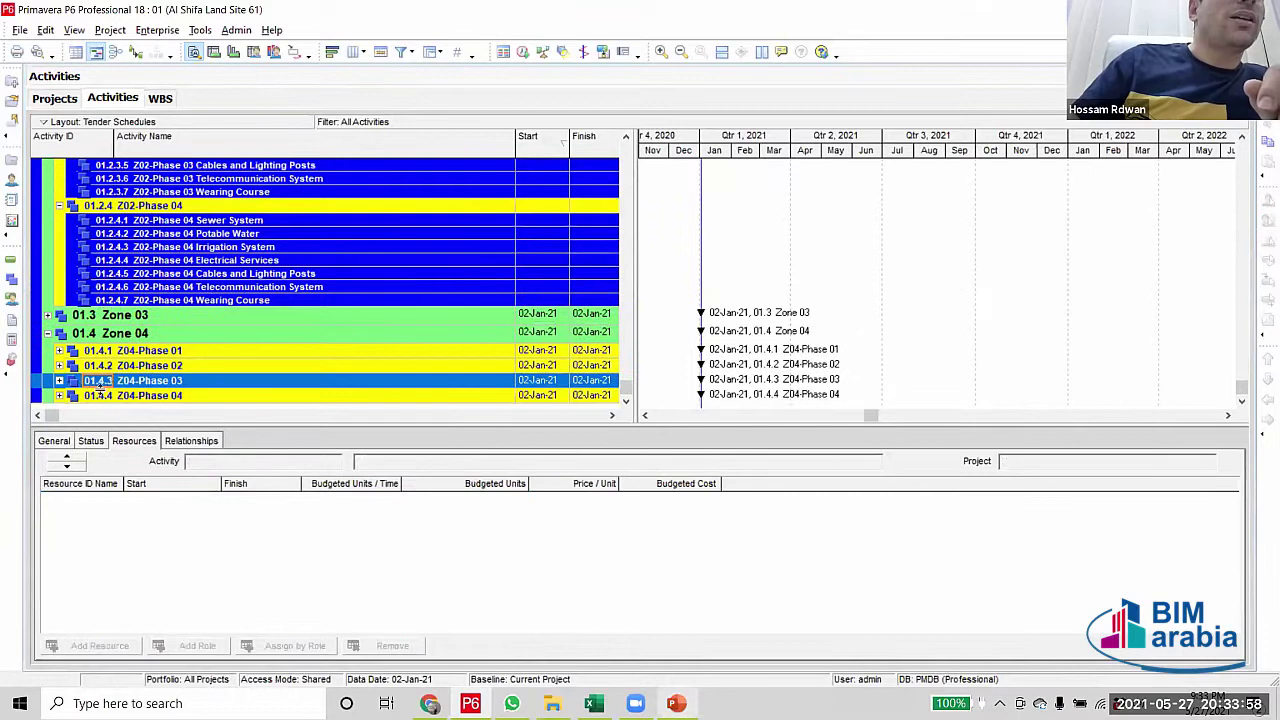
click(140, 366)
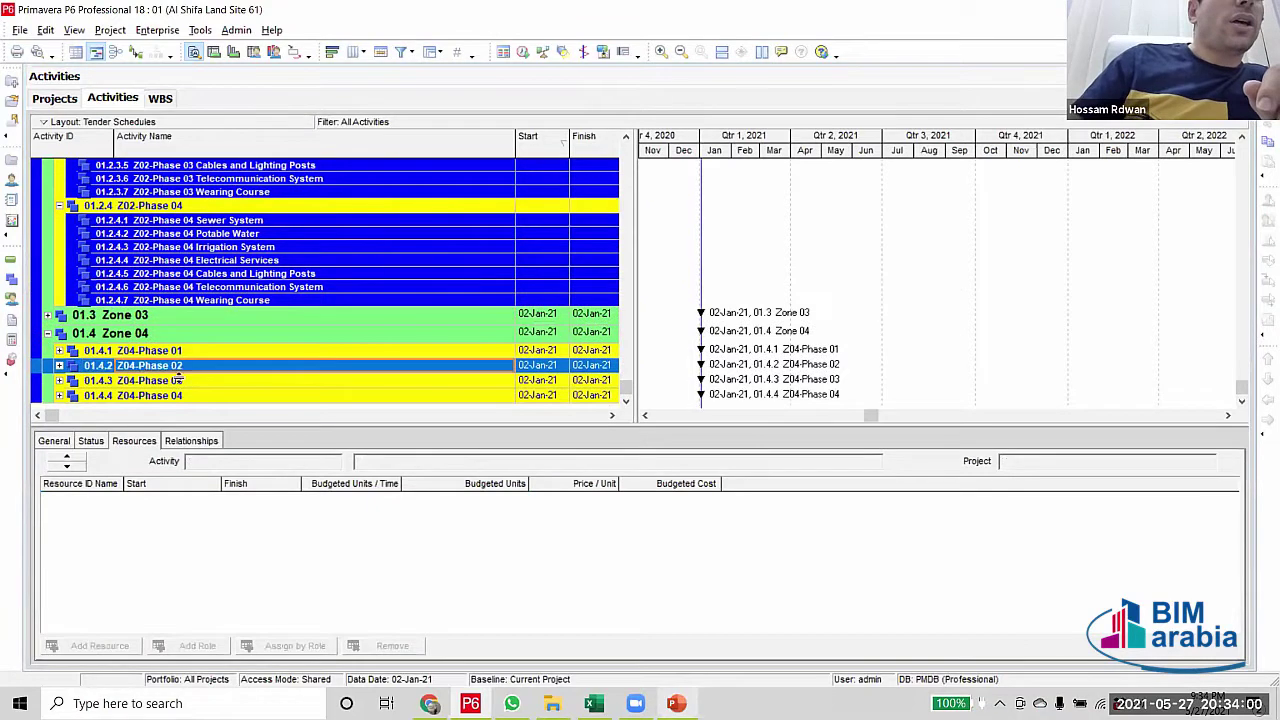
click(62, 366)
scroll(286, 371, down, 5)
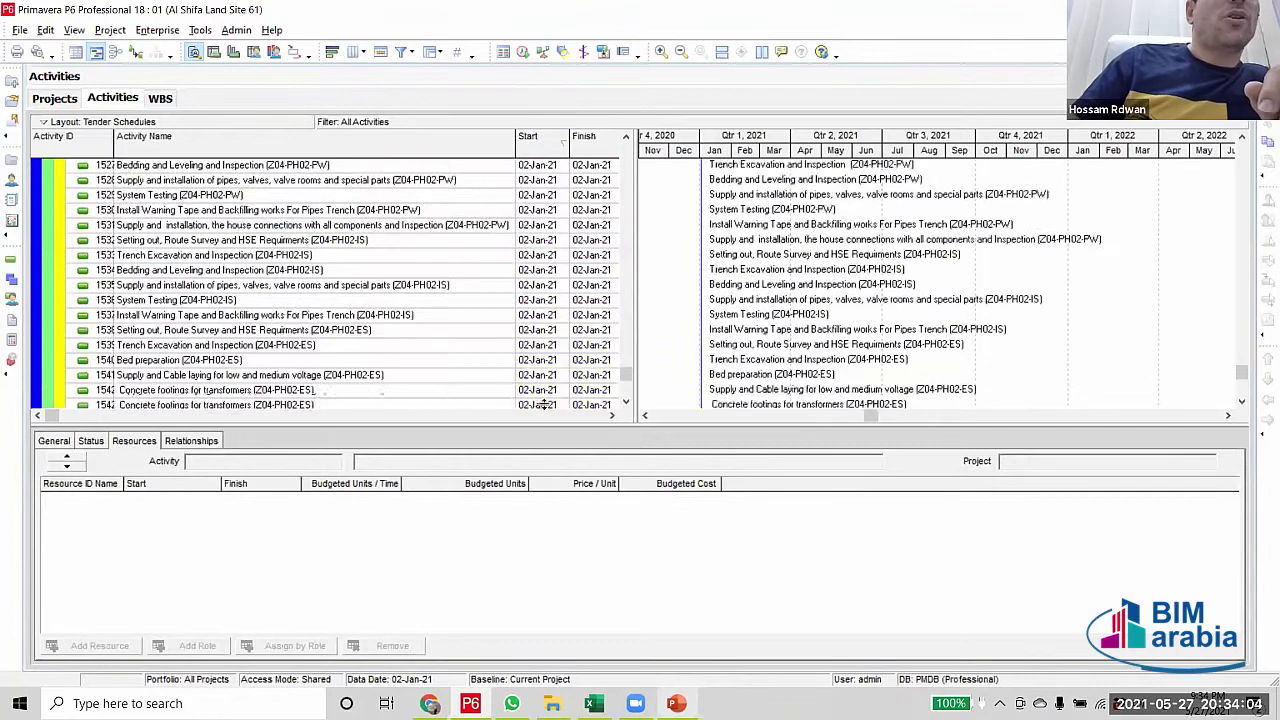
Move activities 1558 and 1559 (Z04-PH02-Wear-C) into the Z04-Phase 02 Wearing Course WBS element
scroll(411, 366, down, 8)
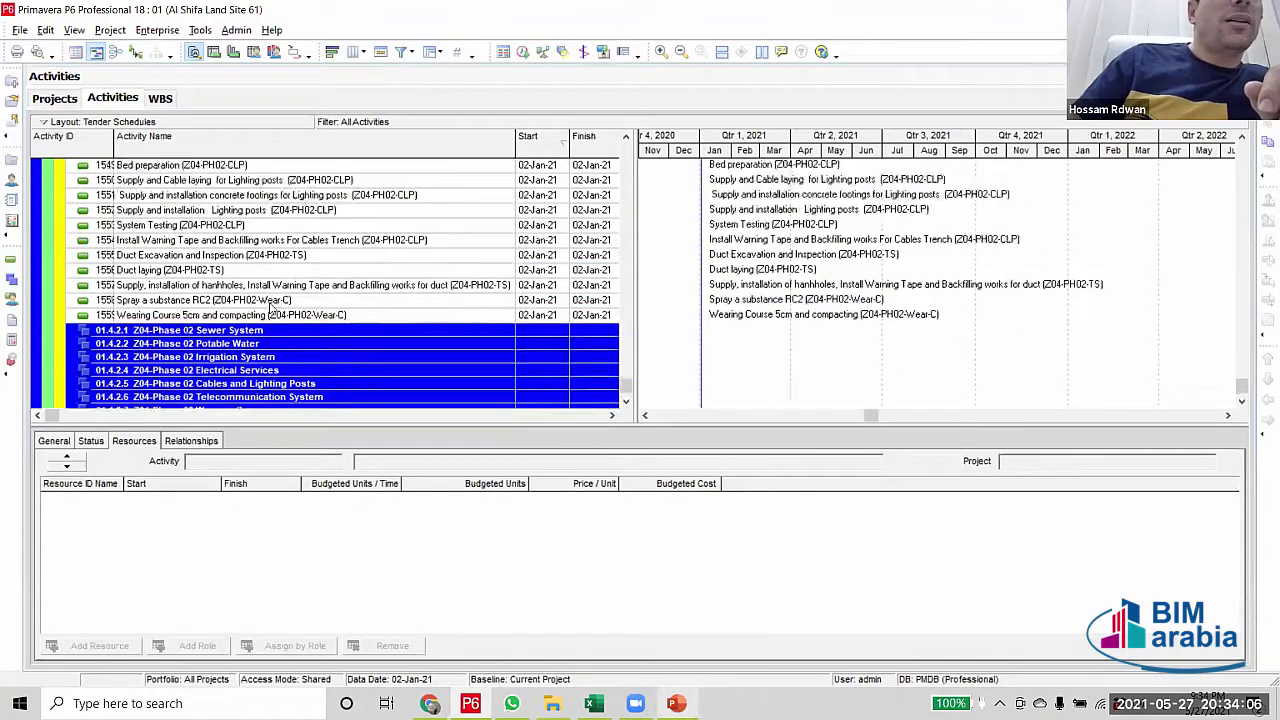
click(271, 302)
scroll(277, 358, down, 1)
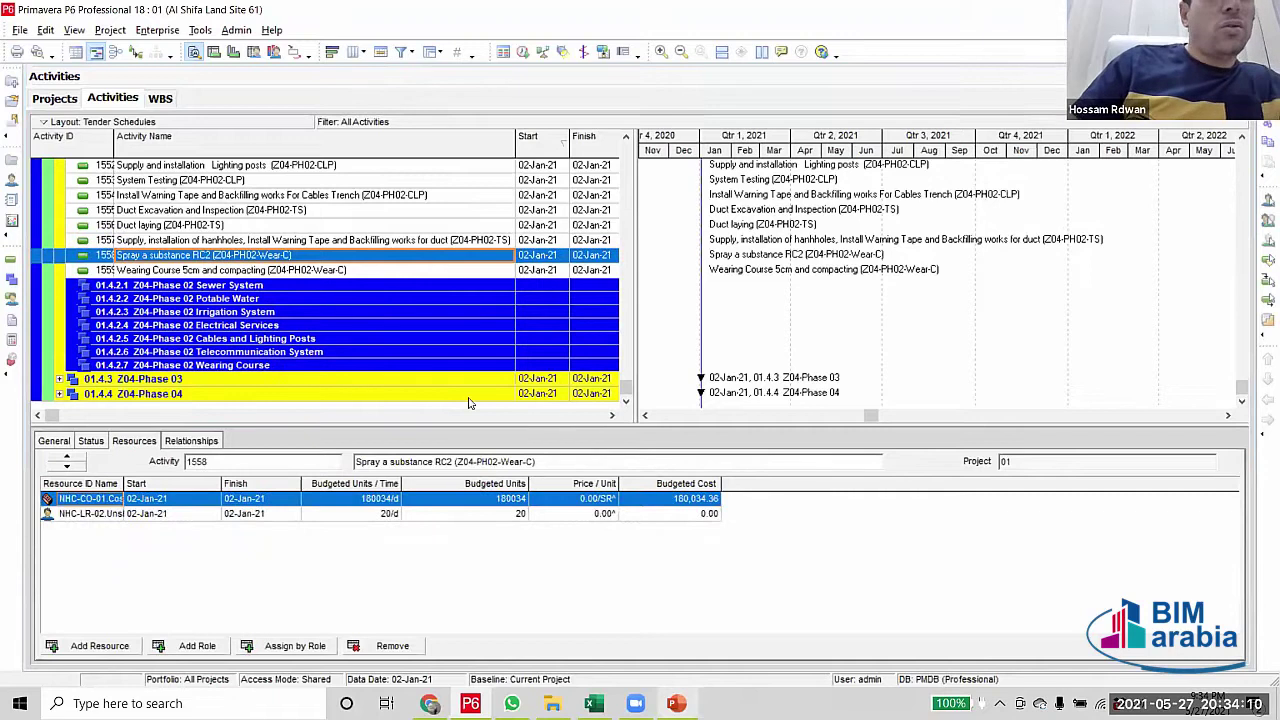
ctrl+click(332, 271)
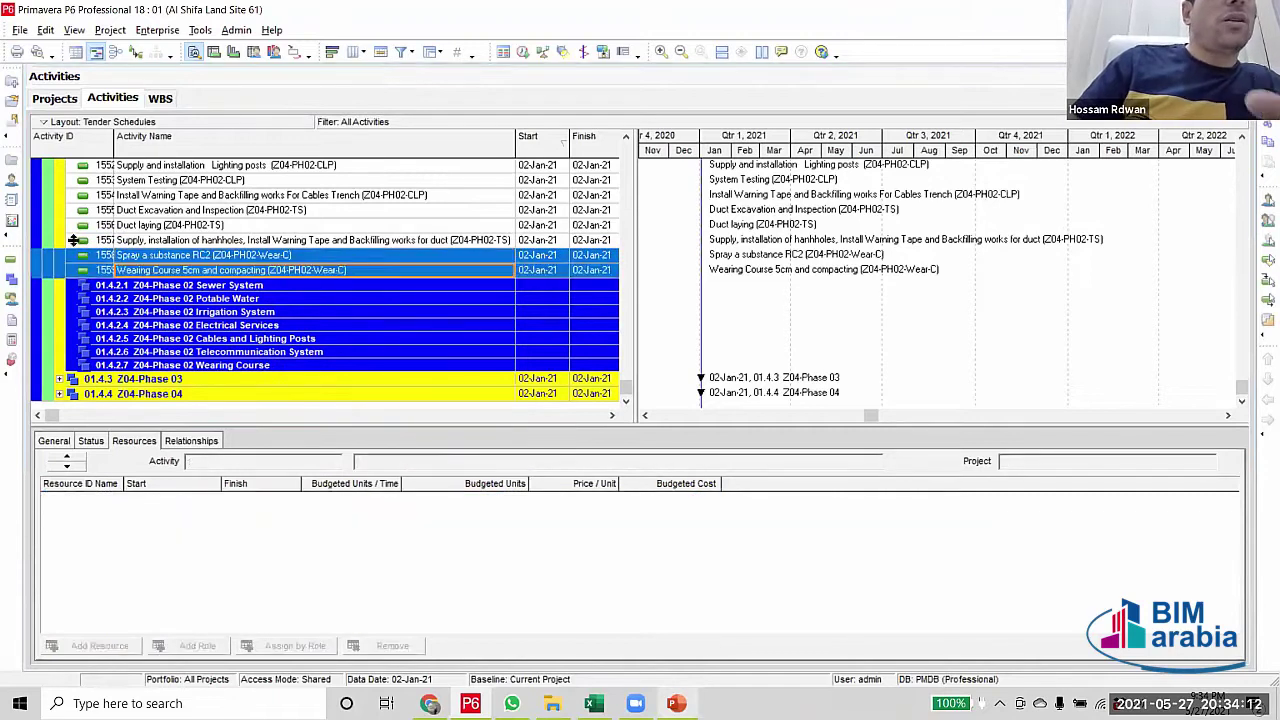
drag(44, 276, 52, 370)
Move activities 1555 through 1557 (Z04-PH02-TS) into the Z04-Phase 02 Telecommunication System WBS element
scroll(318, 347, up, 3)
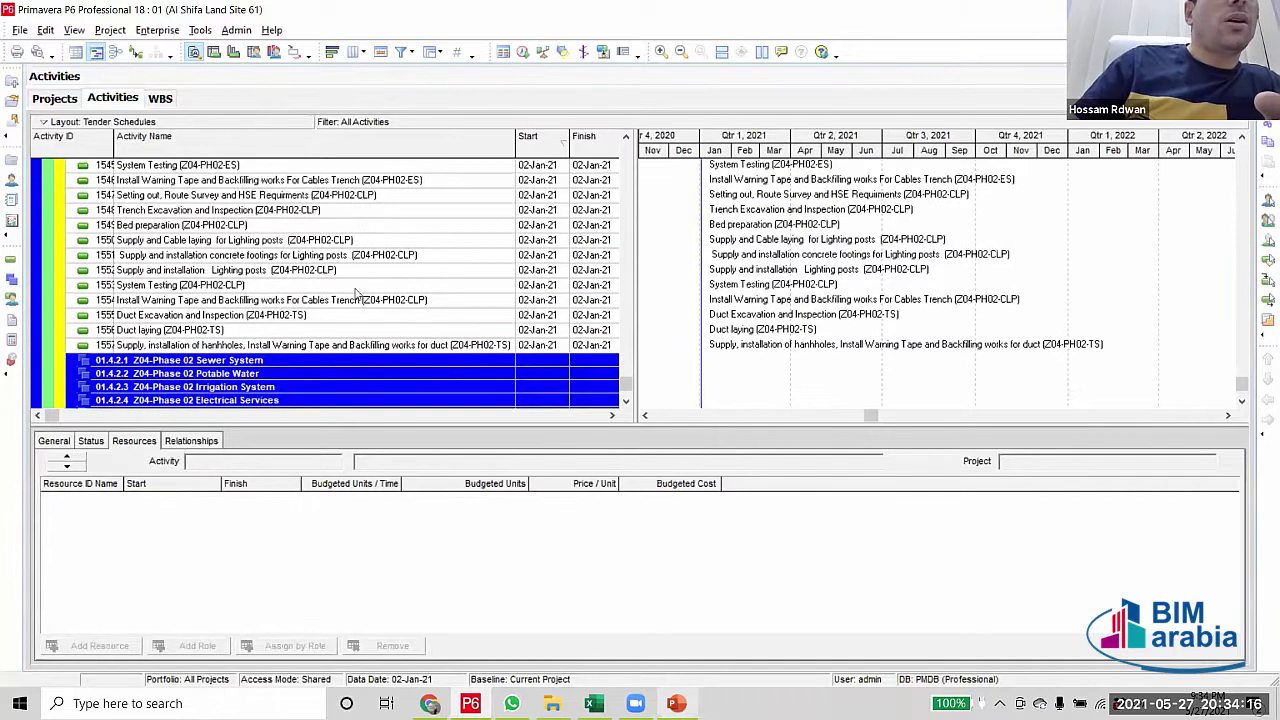
scroll(349, 310, down, 2)
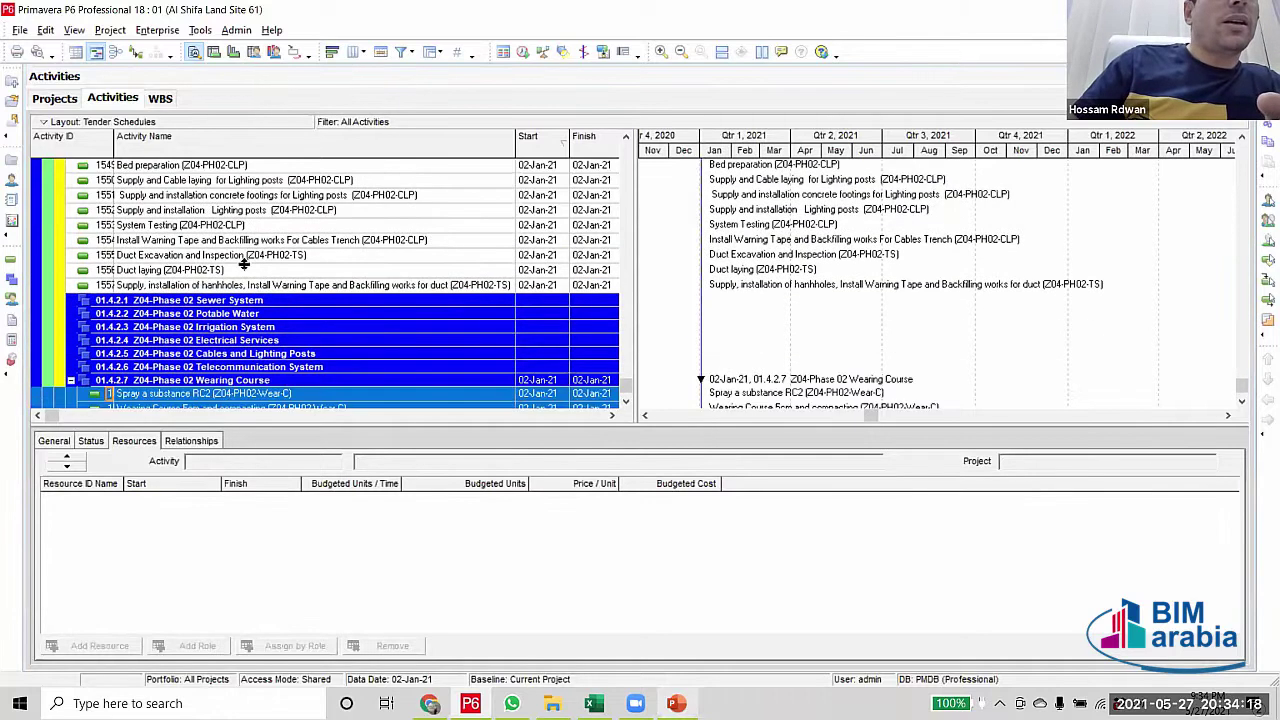
click(255, 257)
scroll(280, 255, down, 1)
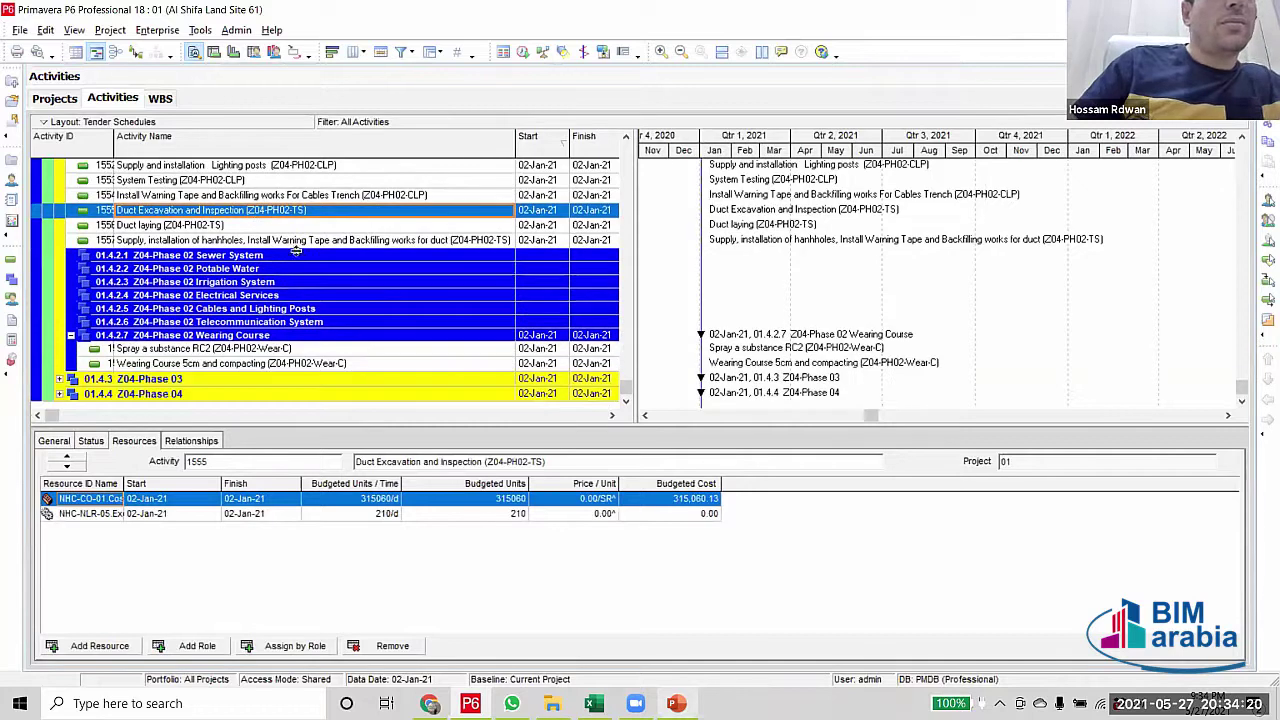
shift+click(295, 241)
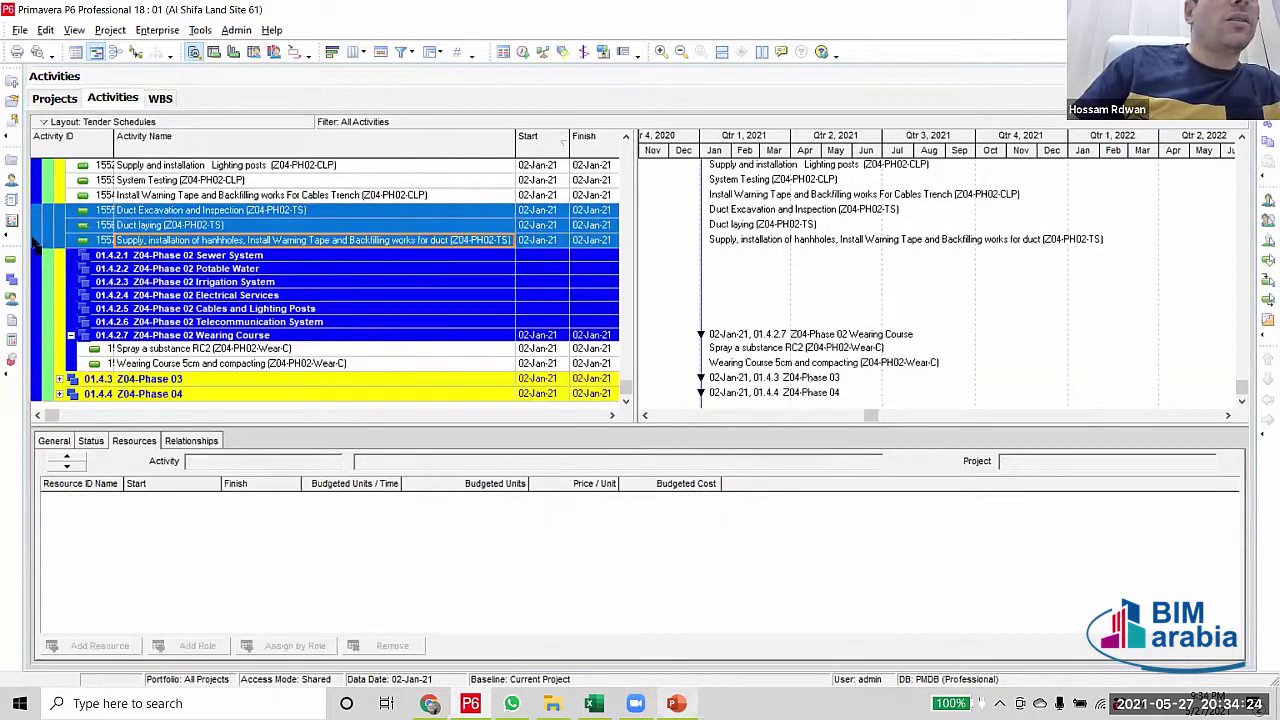
drag(33, 245, 52, 325)
Move activities 1547 through 1554 (Z04-PH02-CLP) into the Z04-Phase 02 Cables and Lighting Posts WBS element
scroll(219, 344, down, 3)
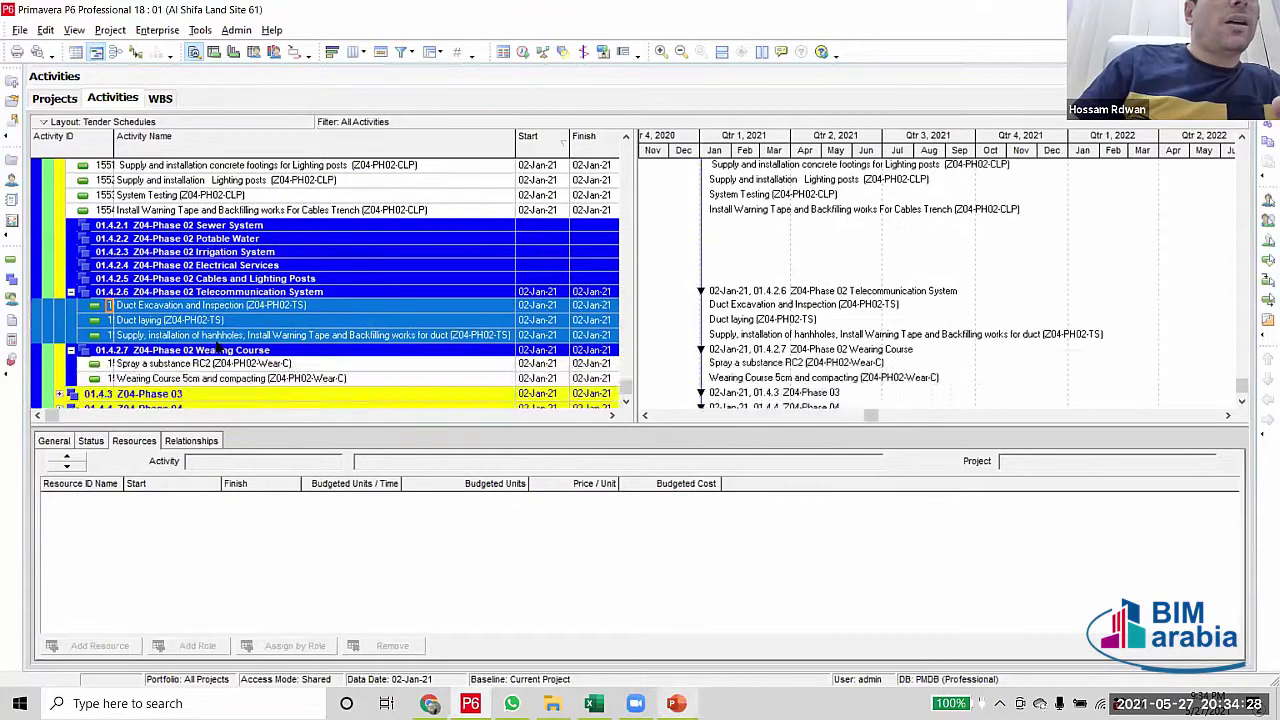
scroll(474, 224, up, 2)
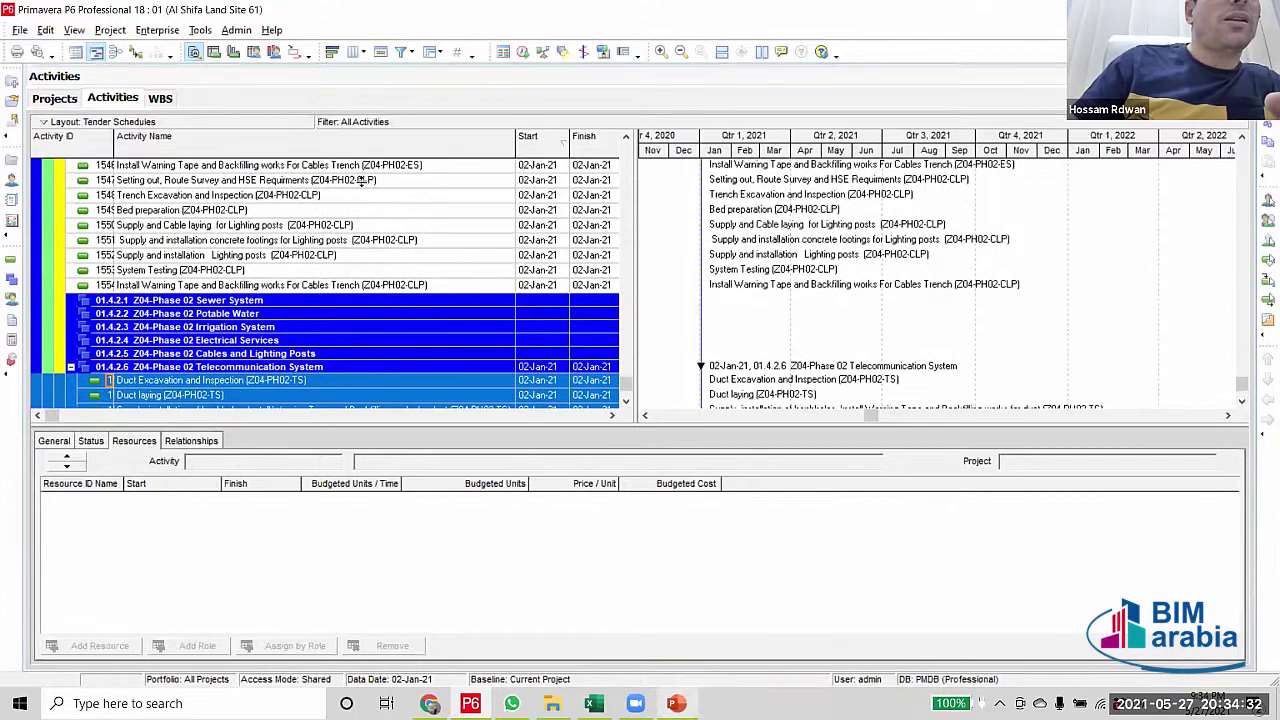
scroll(361, 180, up, 2)
click(360, 211)
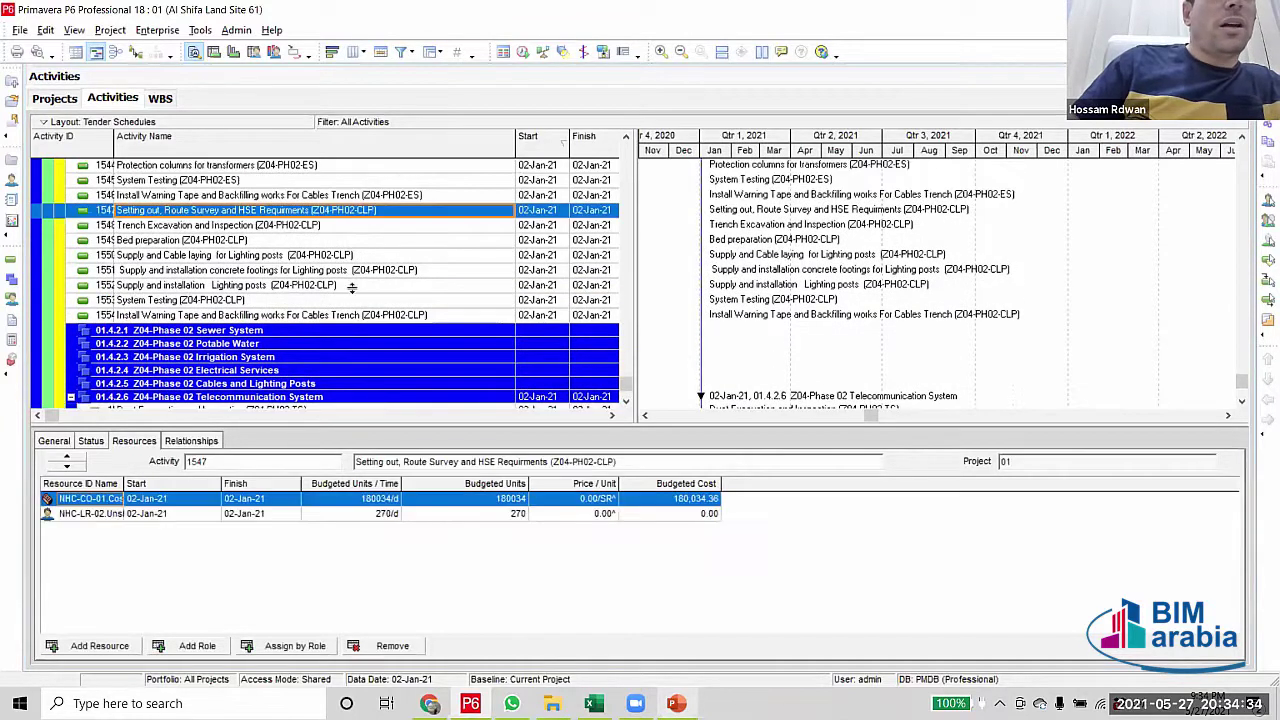
shift+click(352, 316)
scroll(350, 300, down, 2)
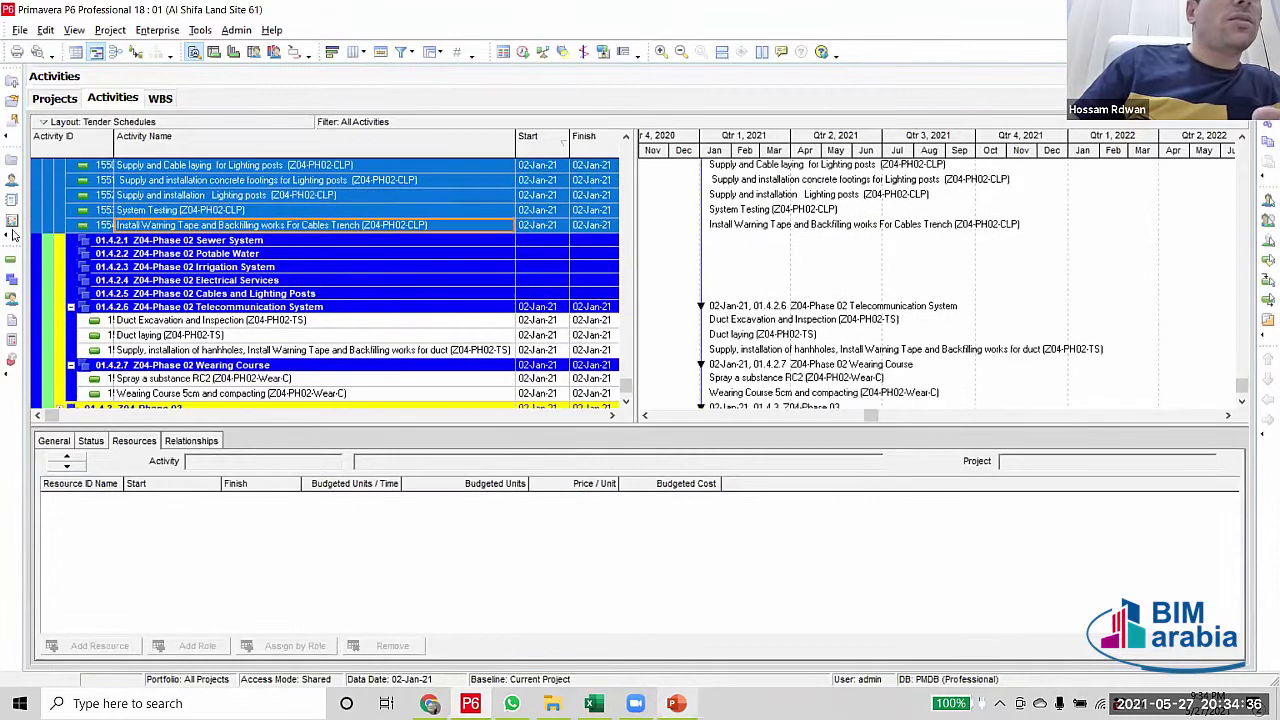
drag(40, 232, 40, 292)
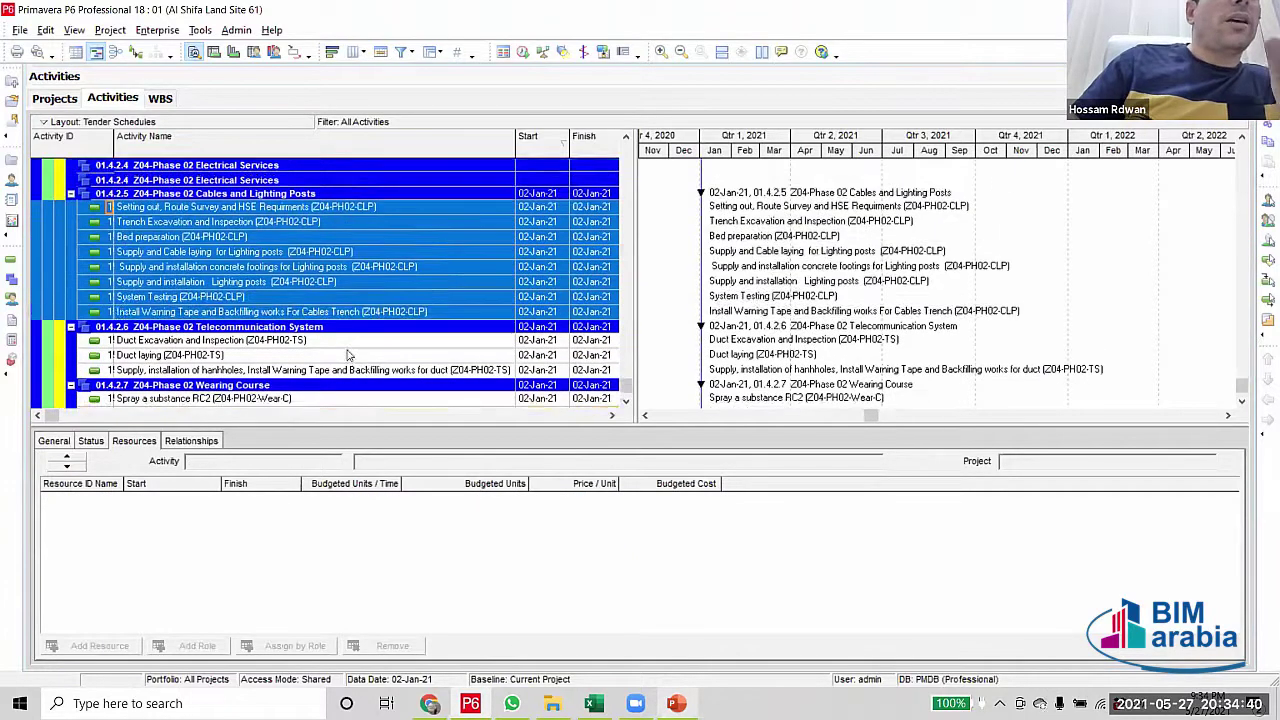
Move activities 1538 through 1546 (Z04-PH02-ES) into the Z04-Phase 02 Electrical Services WBS element
scroll(345, 350, up, 3)
scroll(330, 300, up, 1)
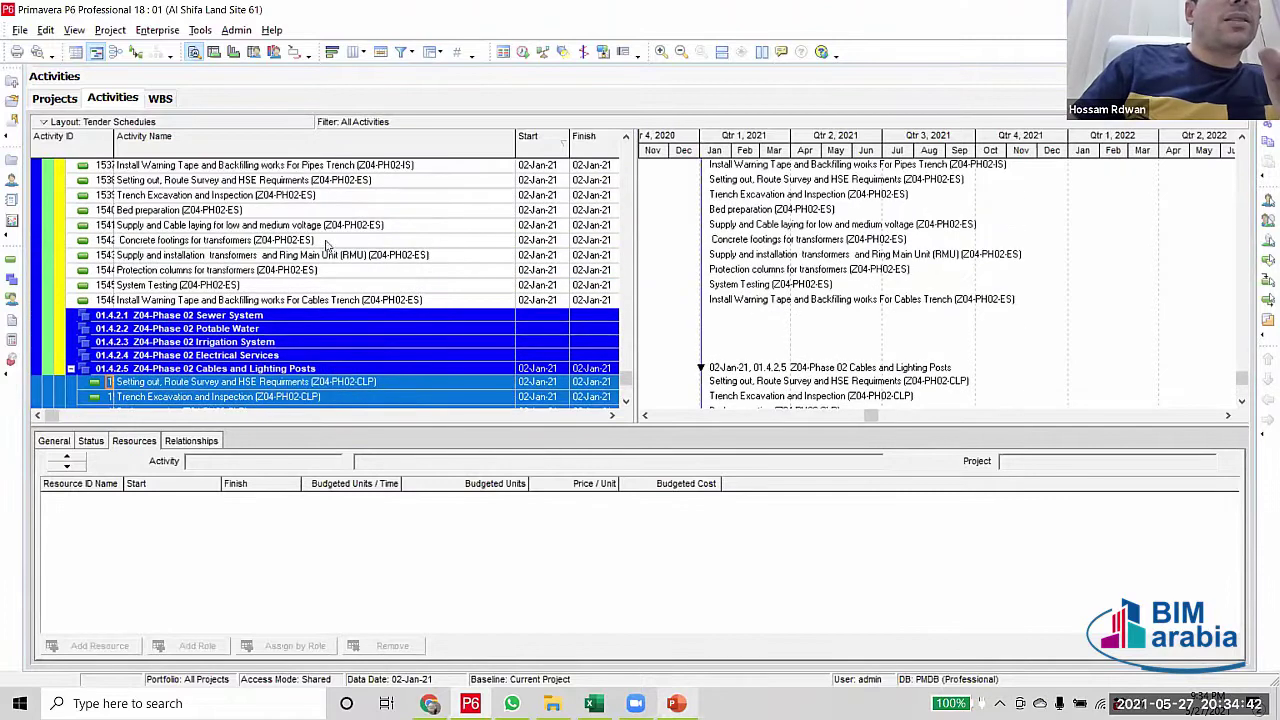
click(339, 183)
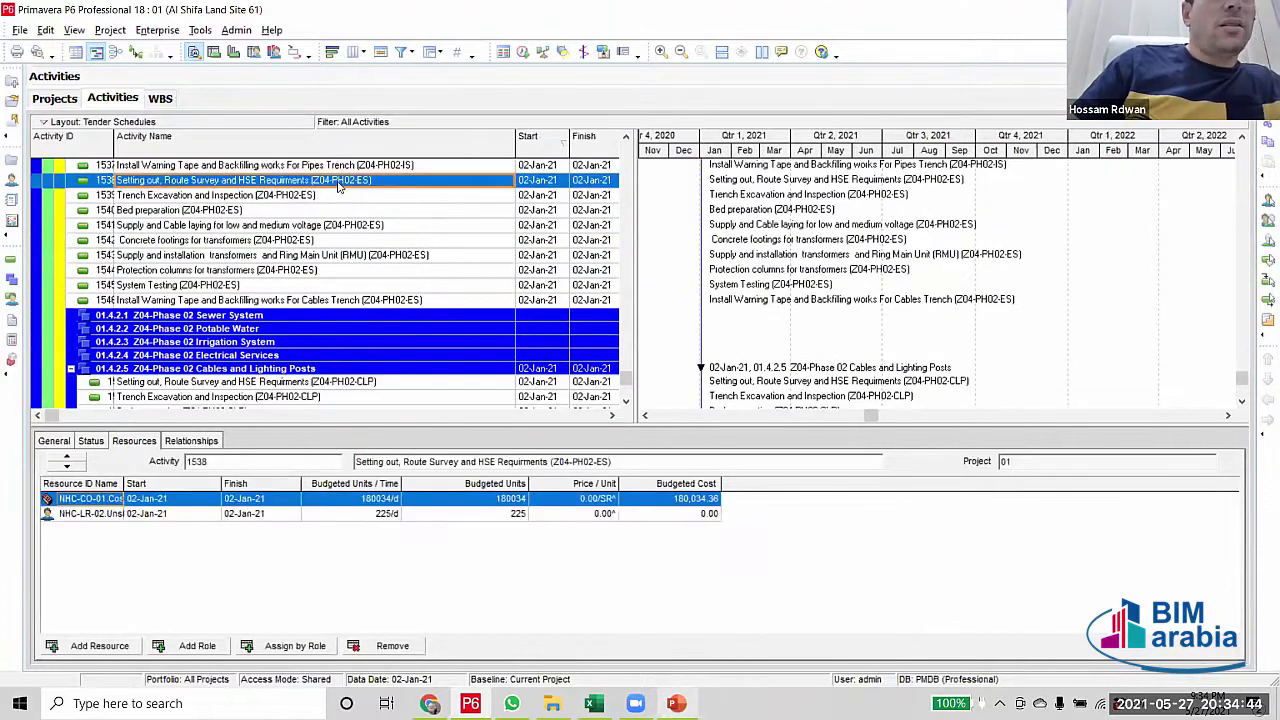
shift+click(360, 300)
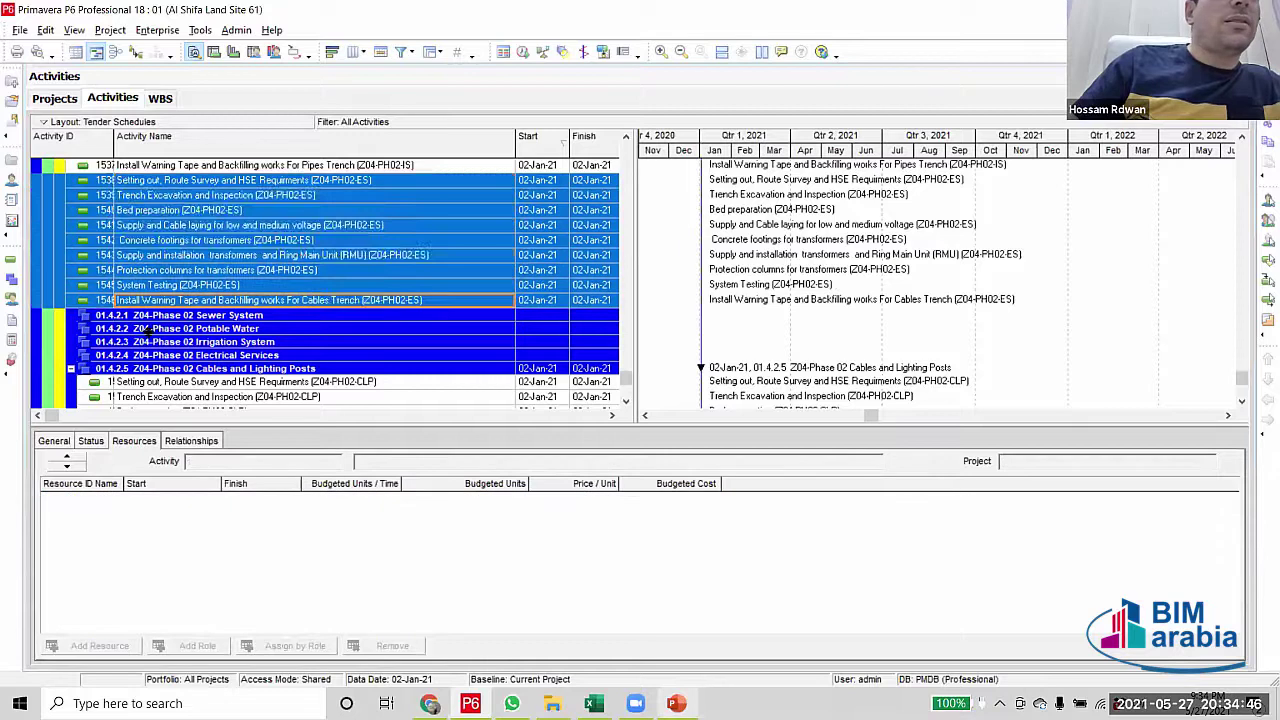
scroll(148, 328, down, 3)
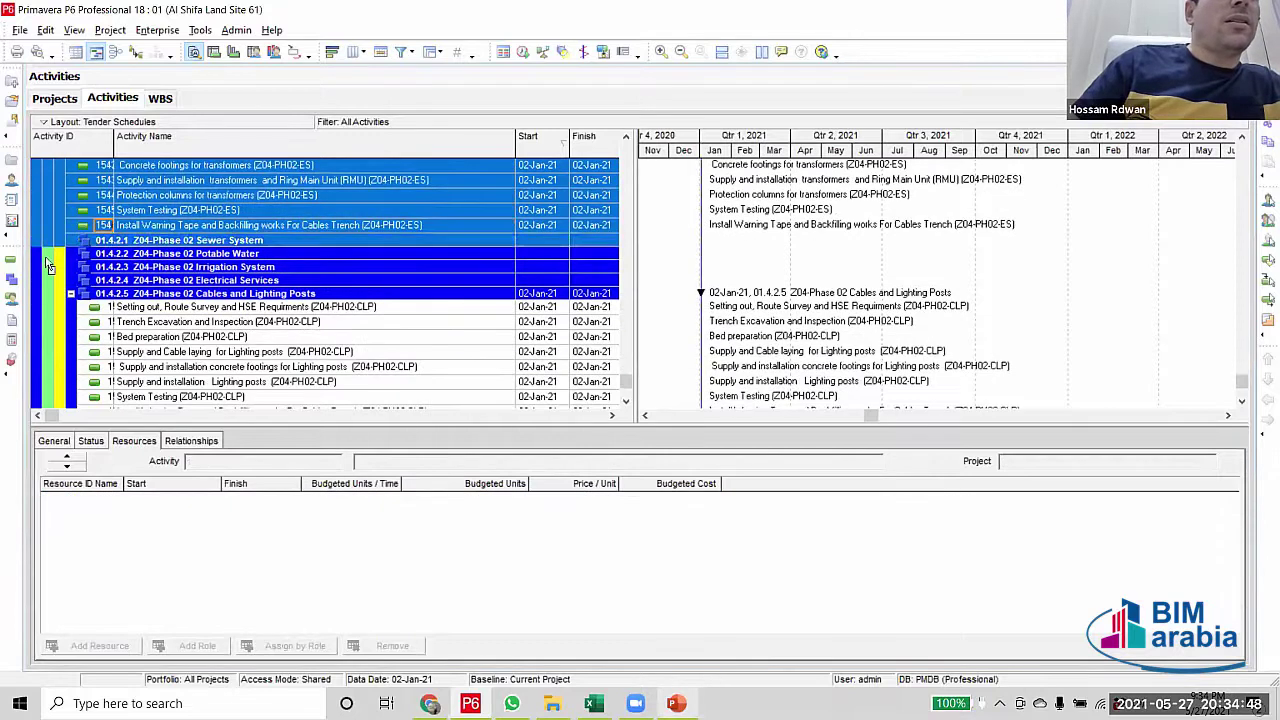
ctrl+click(49, 267)
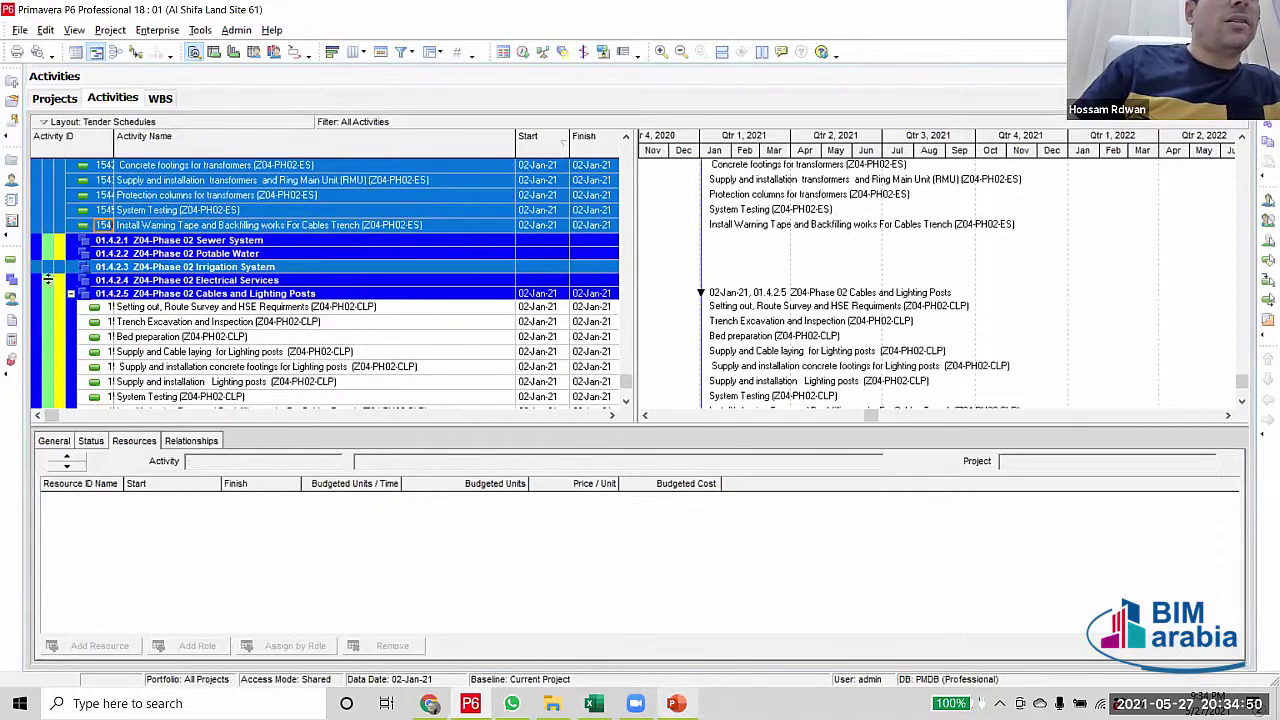
drag(47, 280, 47, 280)
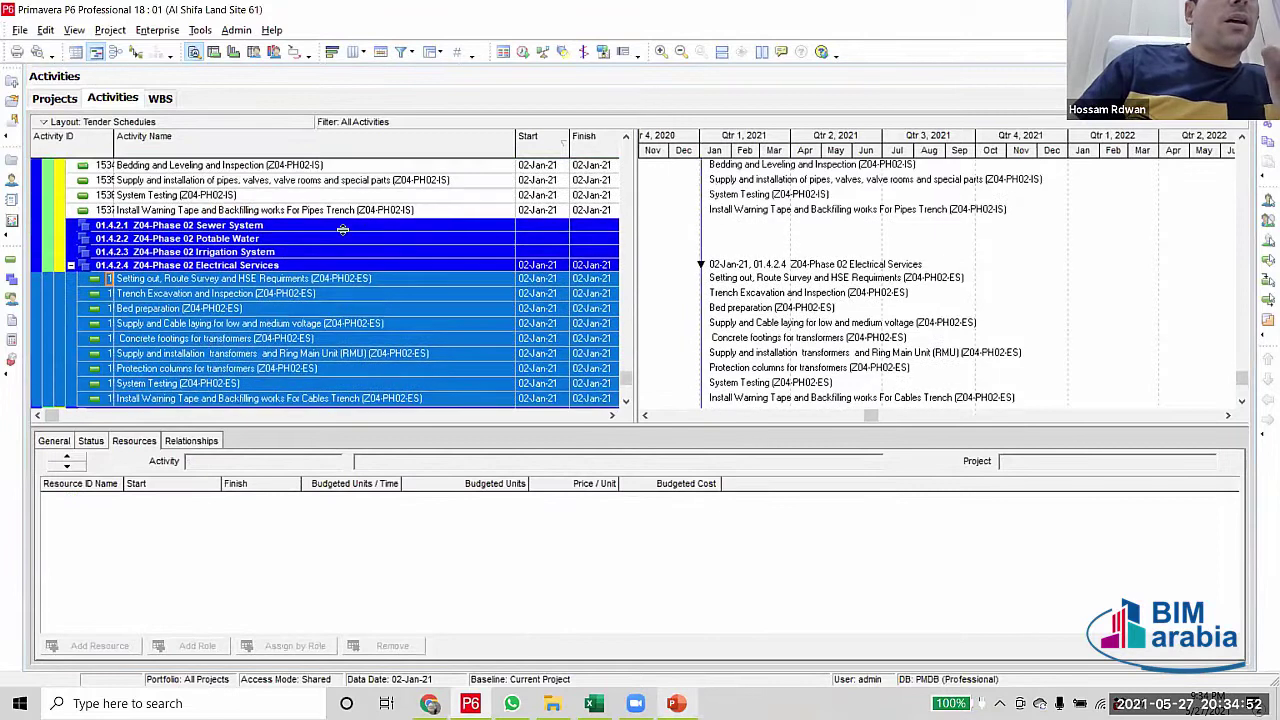
Move activities 1532 through 1537 (Z04-PH02-IS) into the Z04-Phase 02 Irrigation System WBS element
click(360, 212)
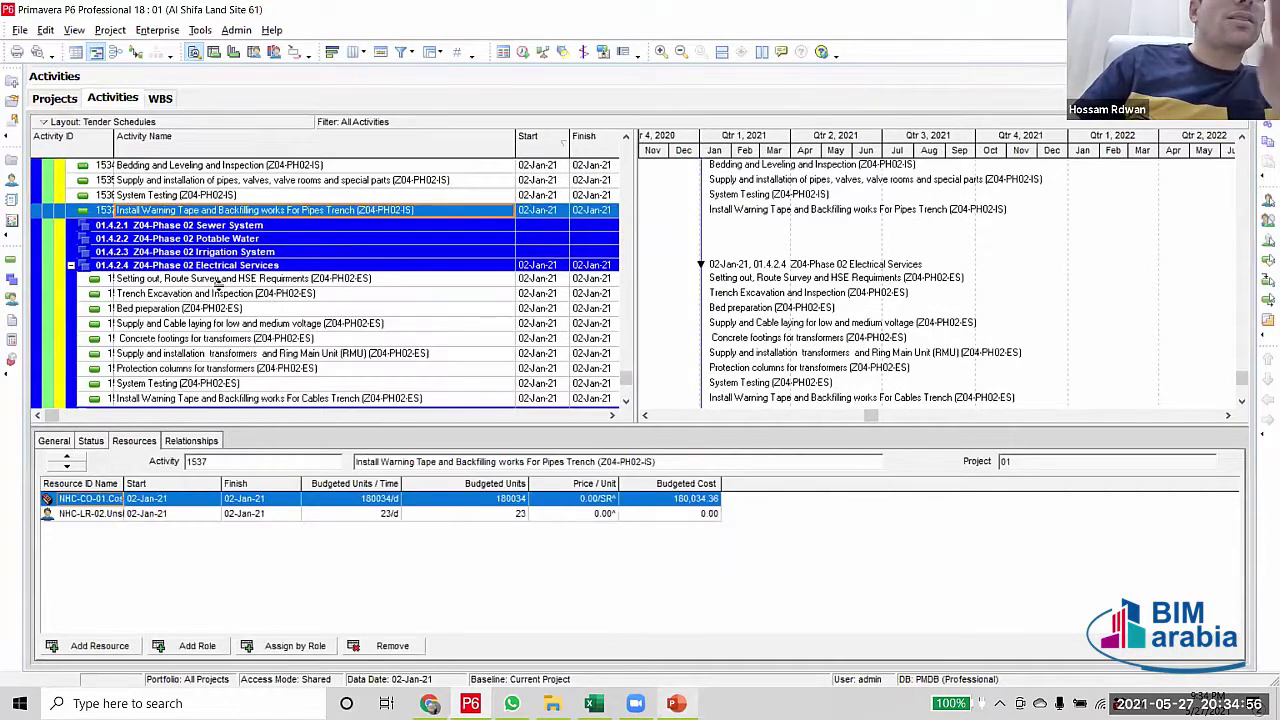
click(230, 281)
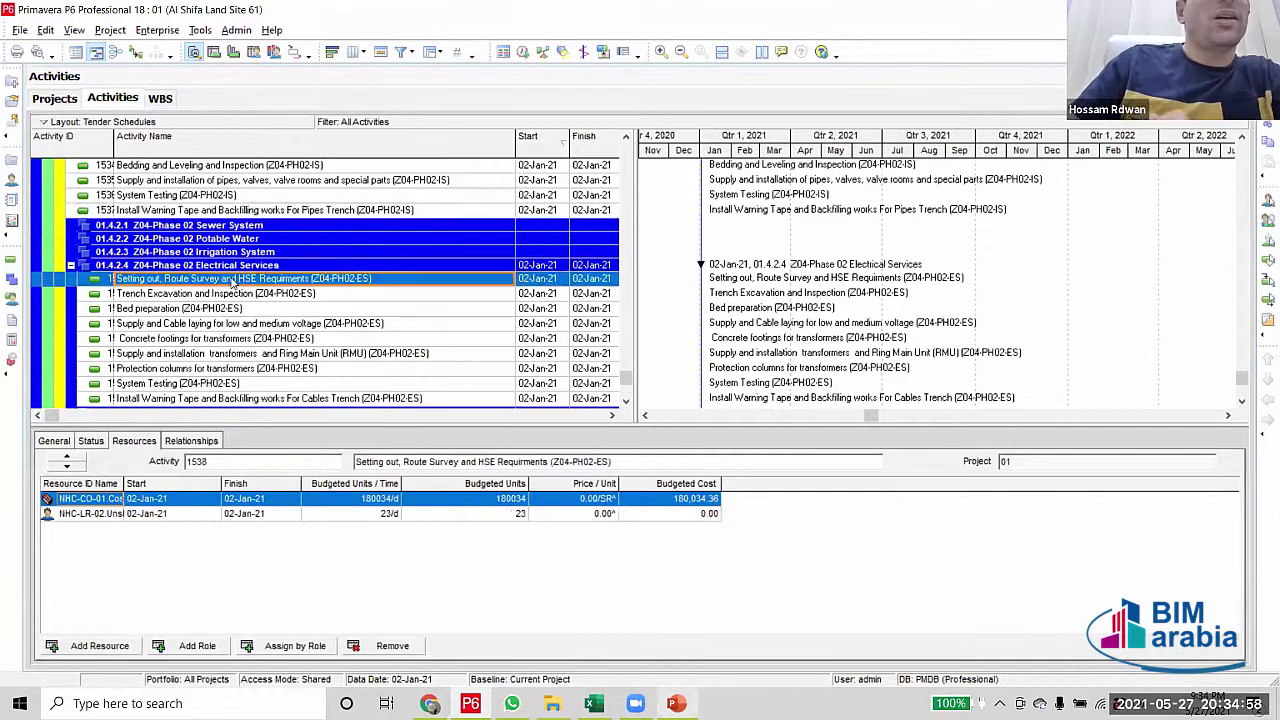
scroll(290, 350, up, 2)
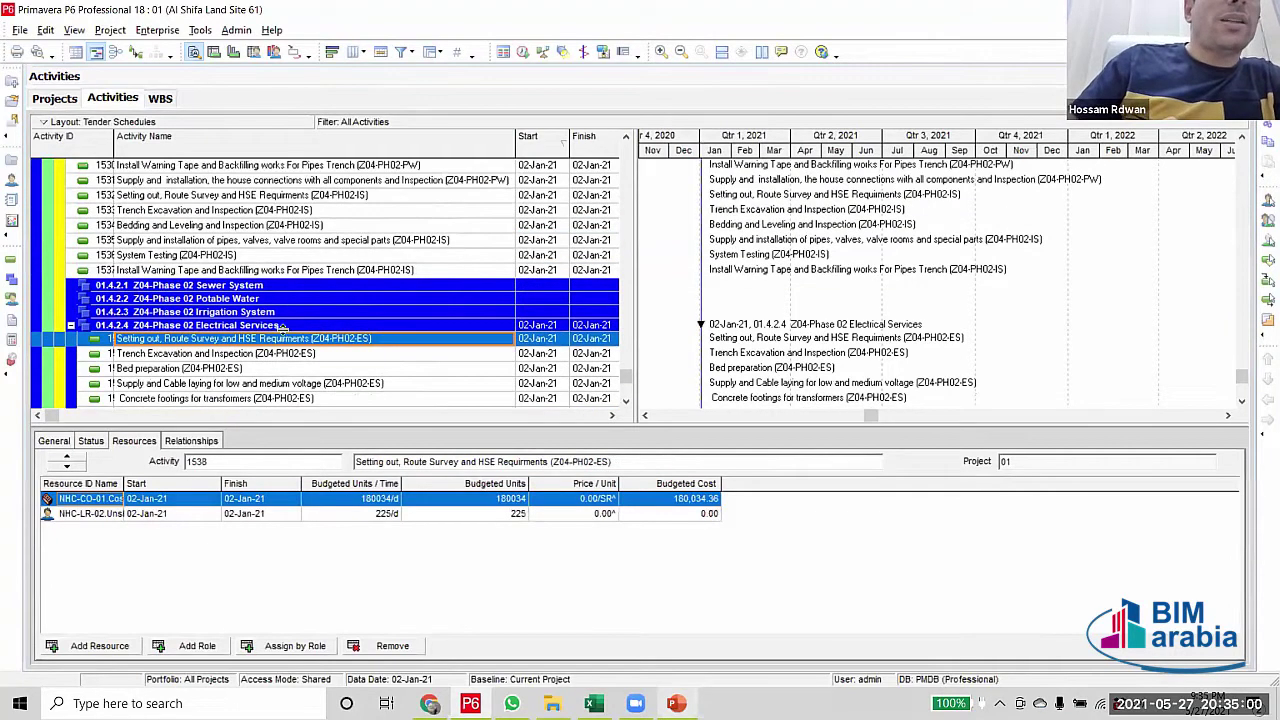
click(333, 197)
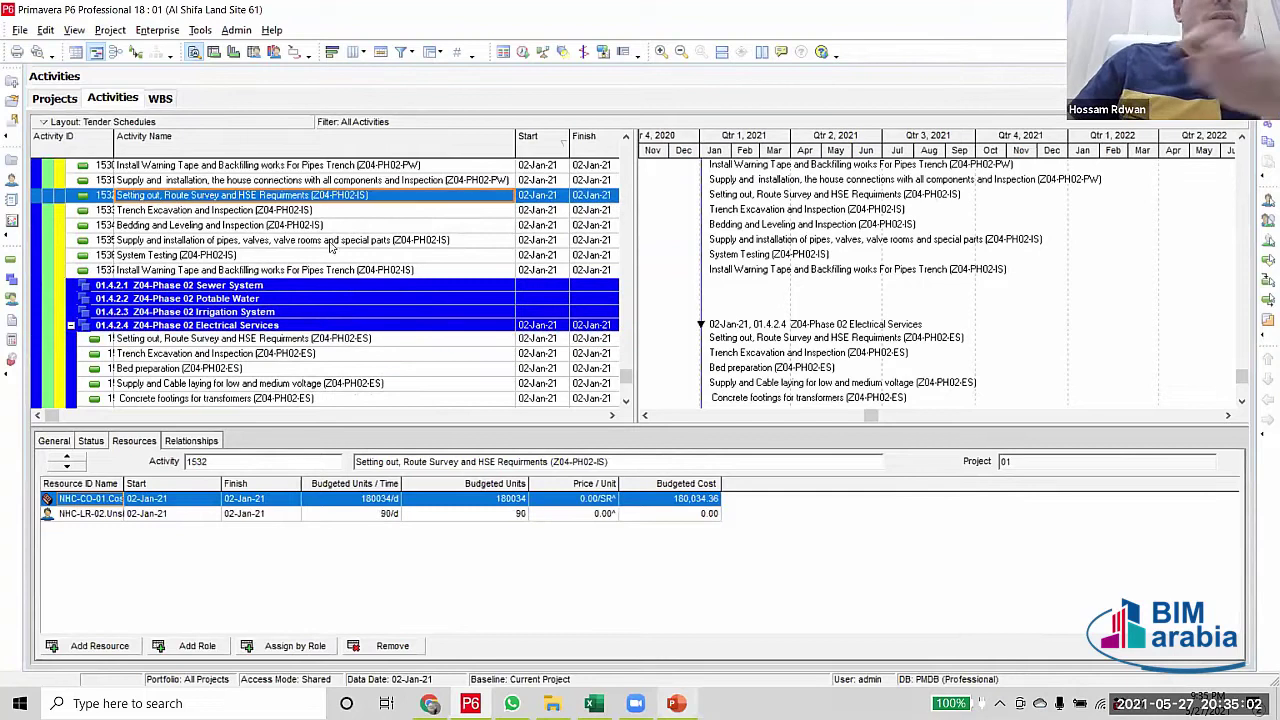
shift+click(352, 270)
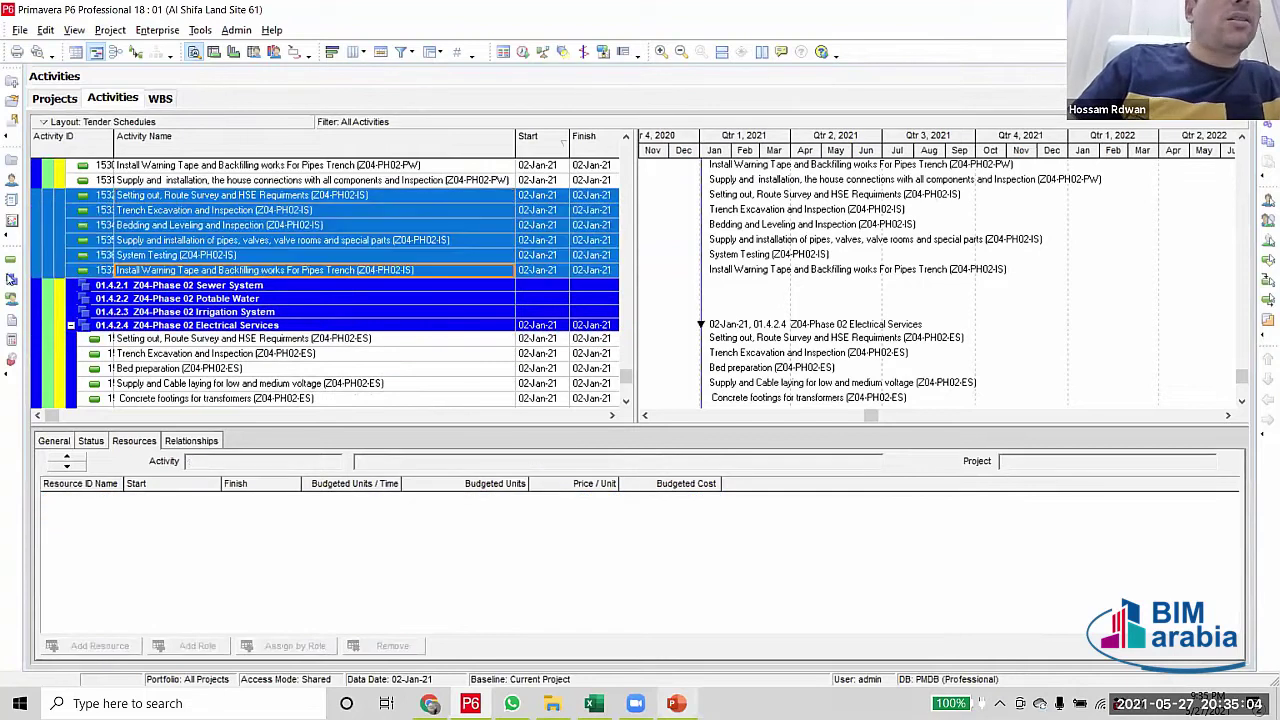
ctrl+click(47, 314)
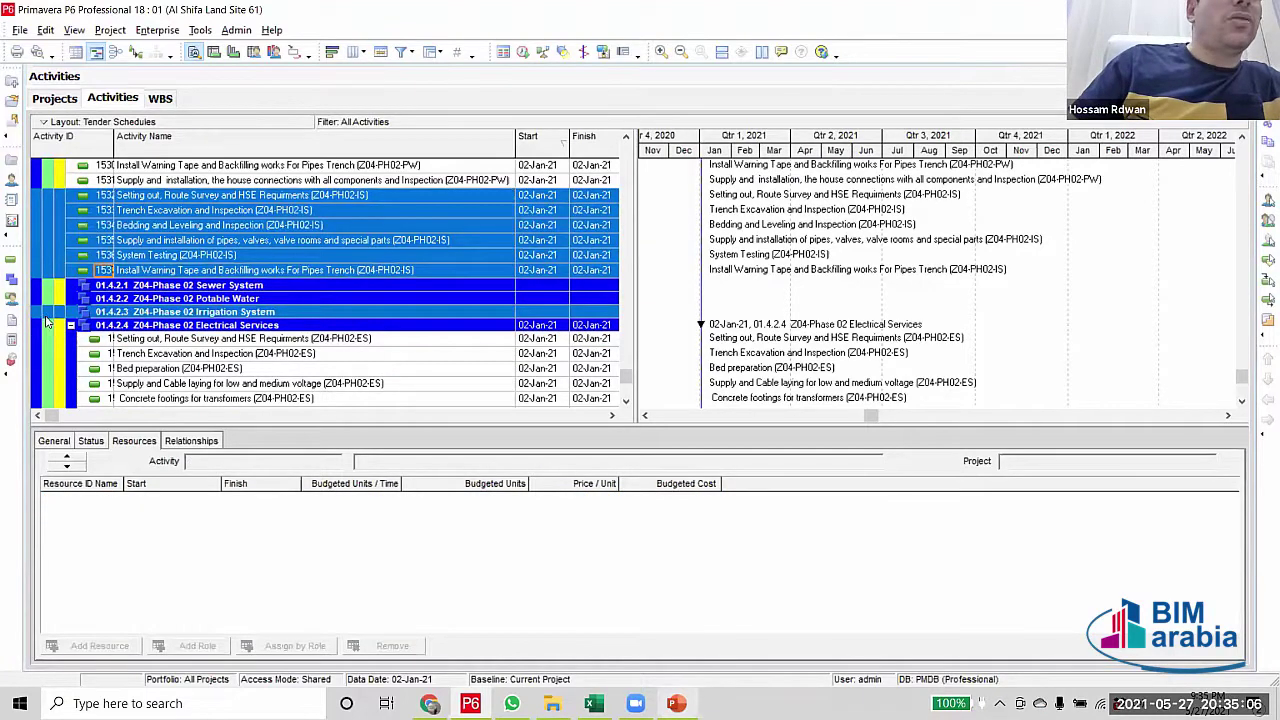
drag(47, 320, 47, 320)
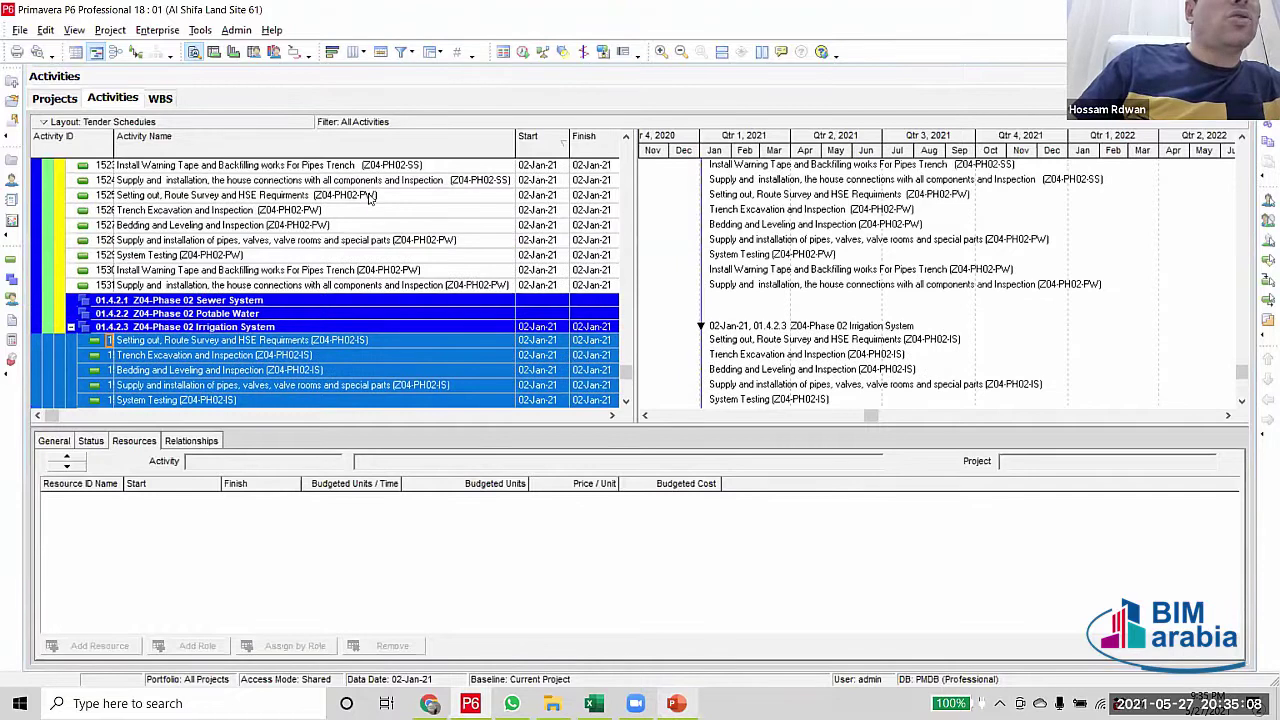
Move activities 1525 through 1531 (Z04-PH02-PW) into the Z04-Phase 02 Potable Water WBS element
click(369, 197)
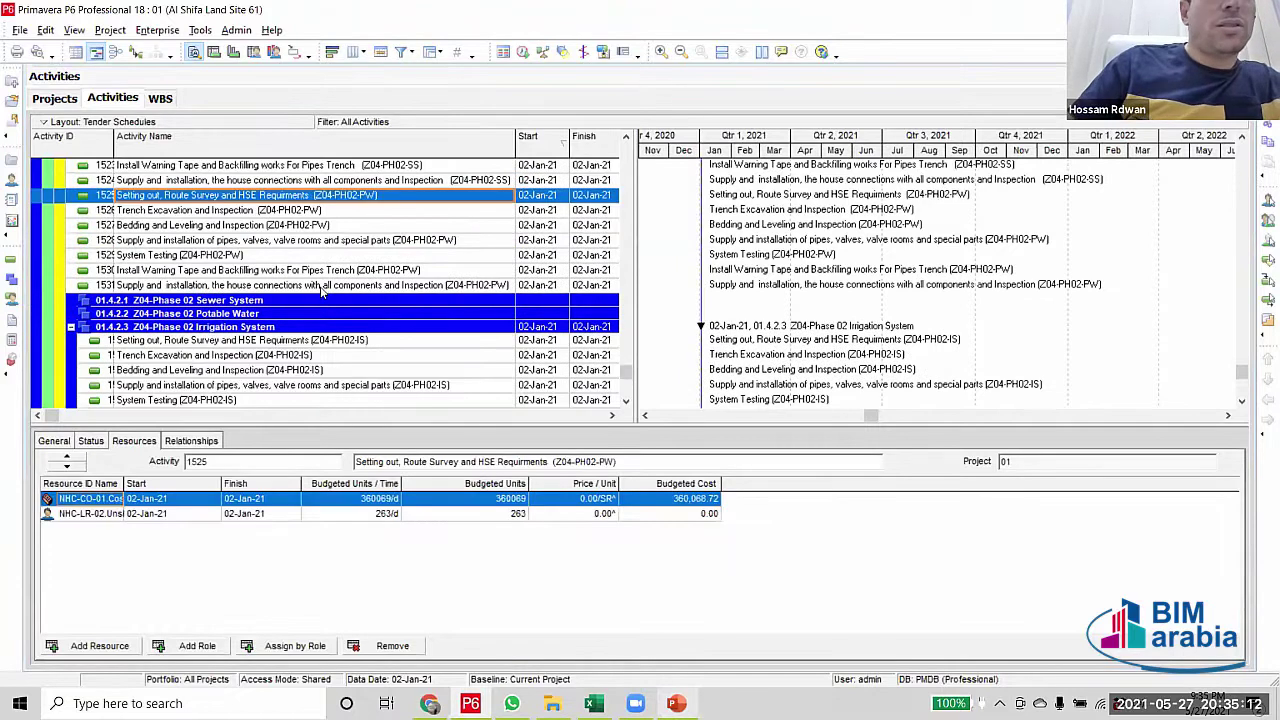
shift+click(353, 287)
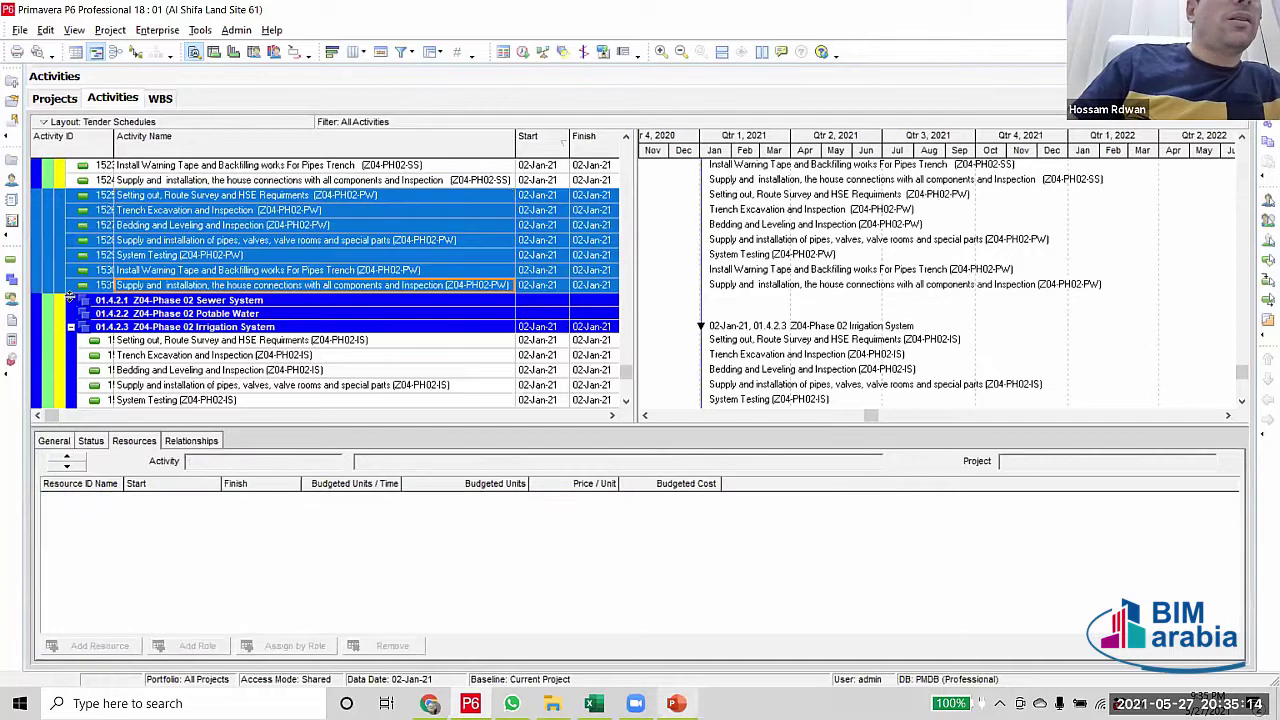
scroll(294, 200, up, 4)
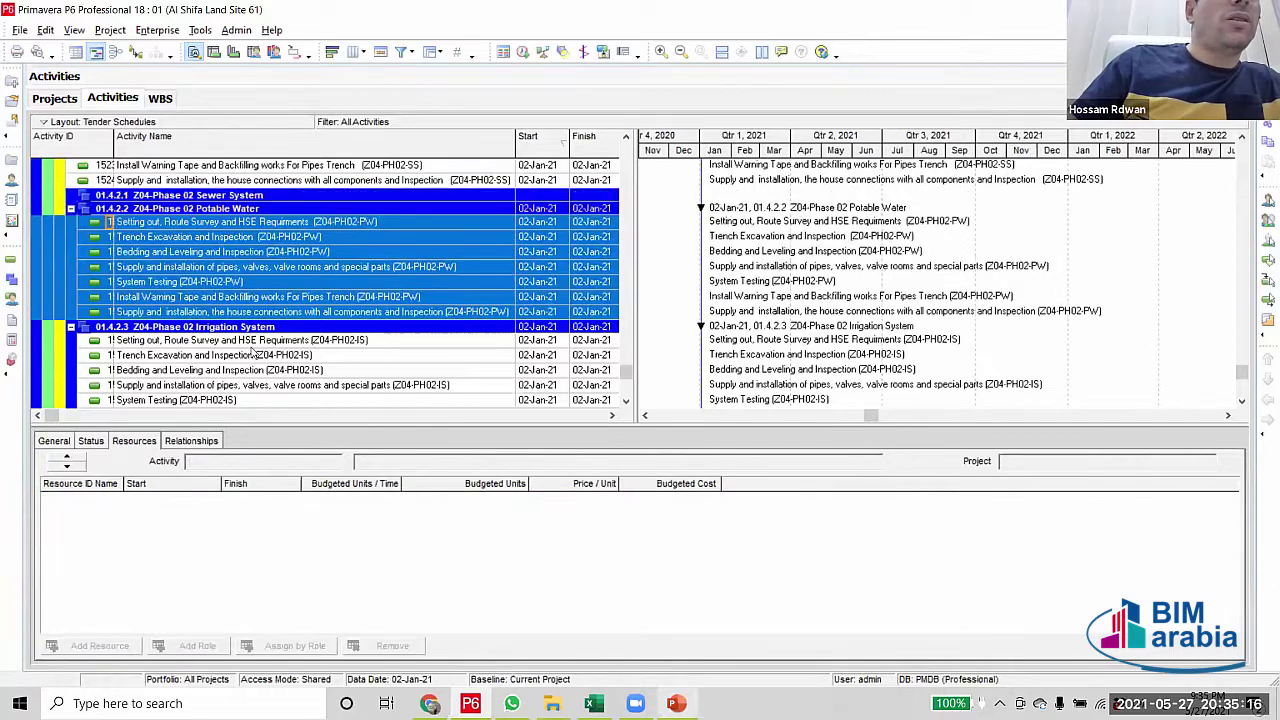
Move activities 1517 through 1524 (Z04-PH02-SS) into the Z04-Phase 02 Sewer System WBS element
click(293, 197)
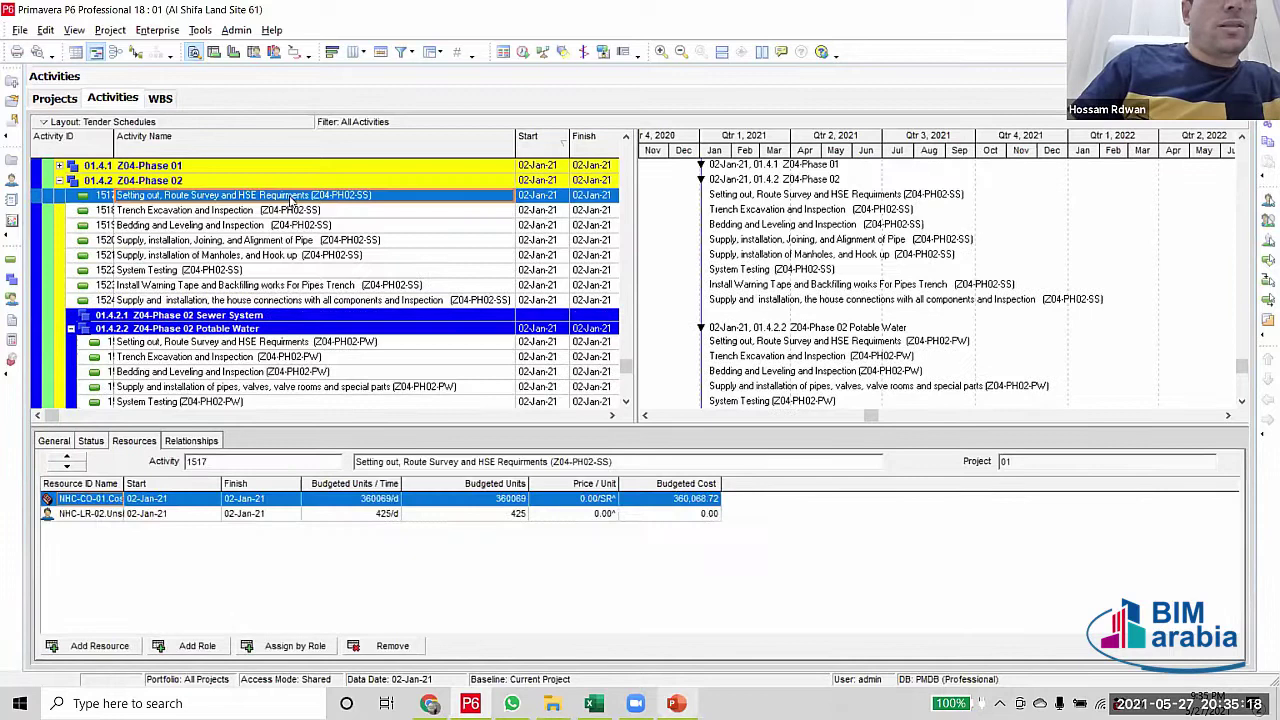
shift+click(297, 301)
scroll(297, 301, down, 3)
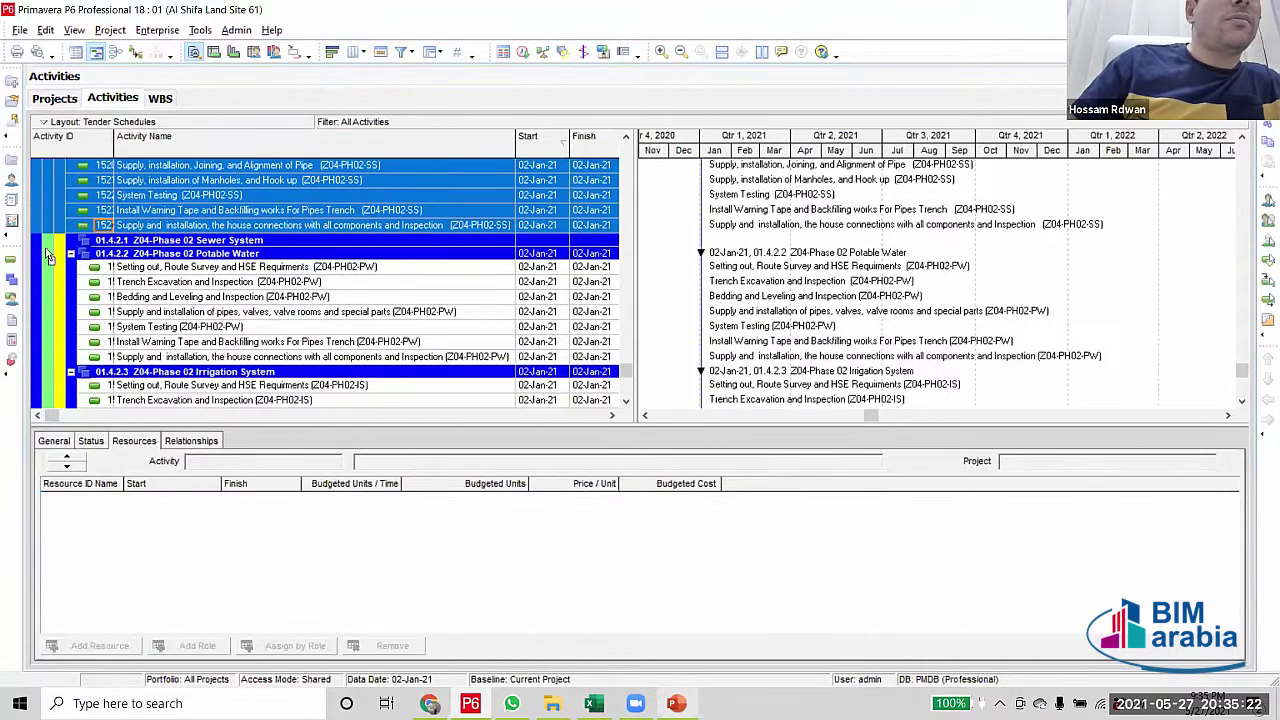
scroll(245, 320, up, 1)
click(242, 314)
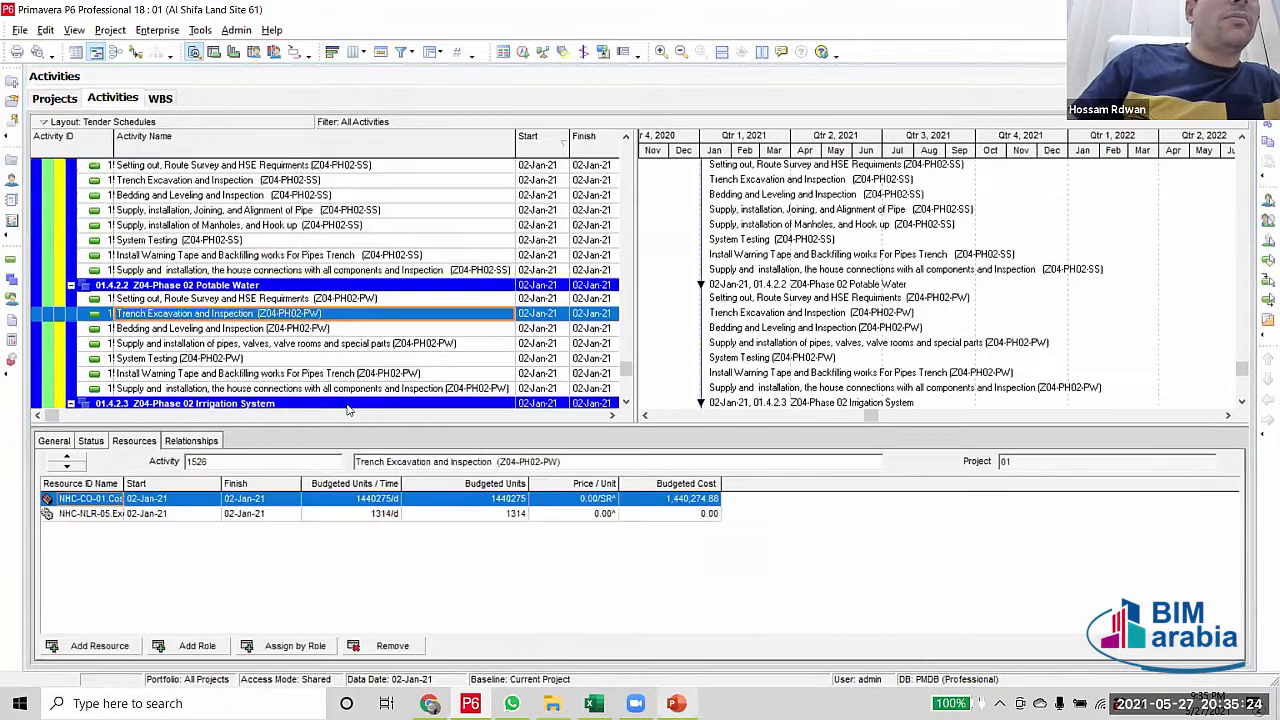
Collapse Z04-Phase 02 and expand Z04-Phase 01 to show its unsorted activities
scroll(348, 405, up, 2)
click(300, 318)
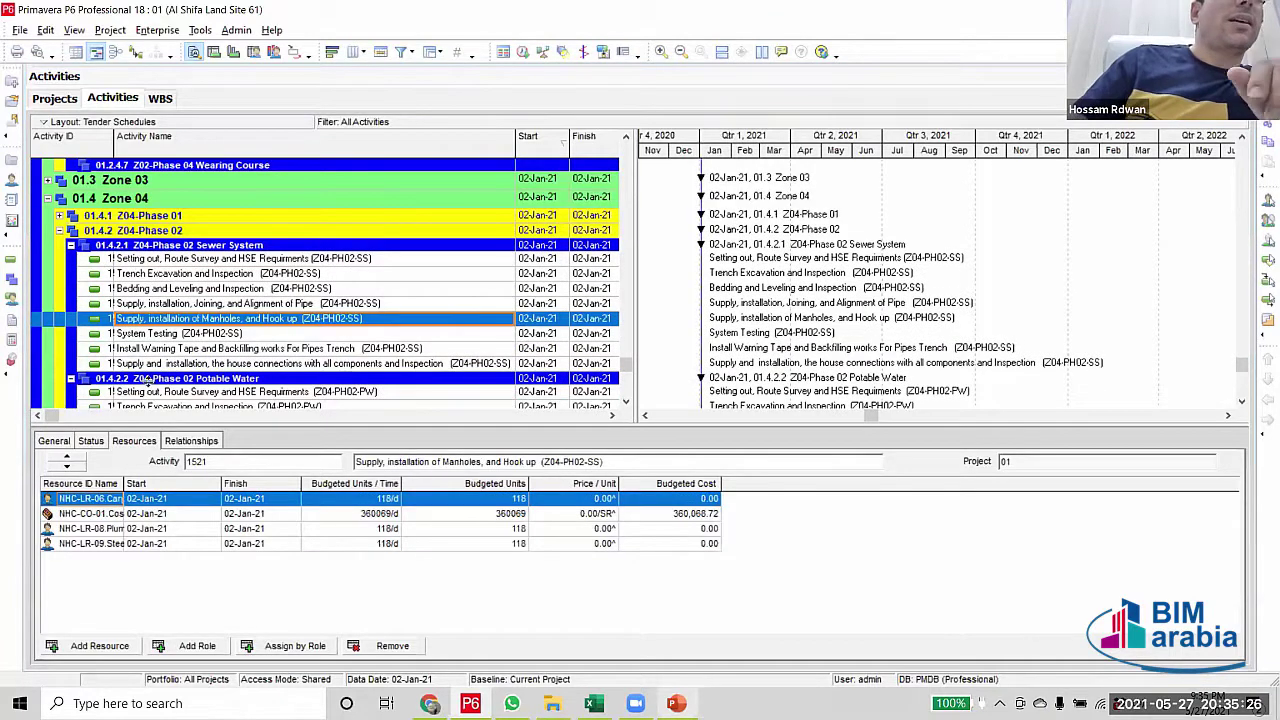
click(58, 232)
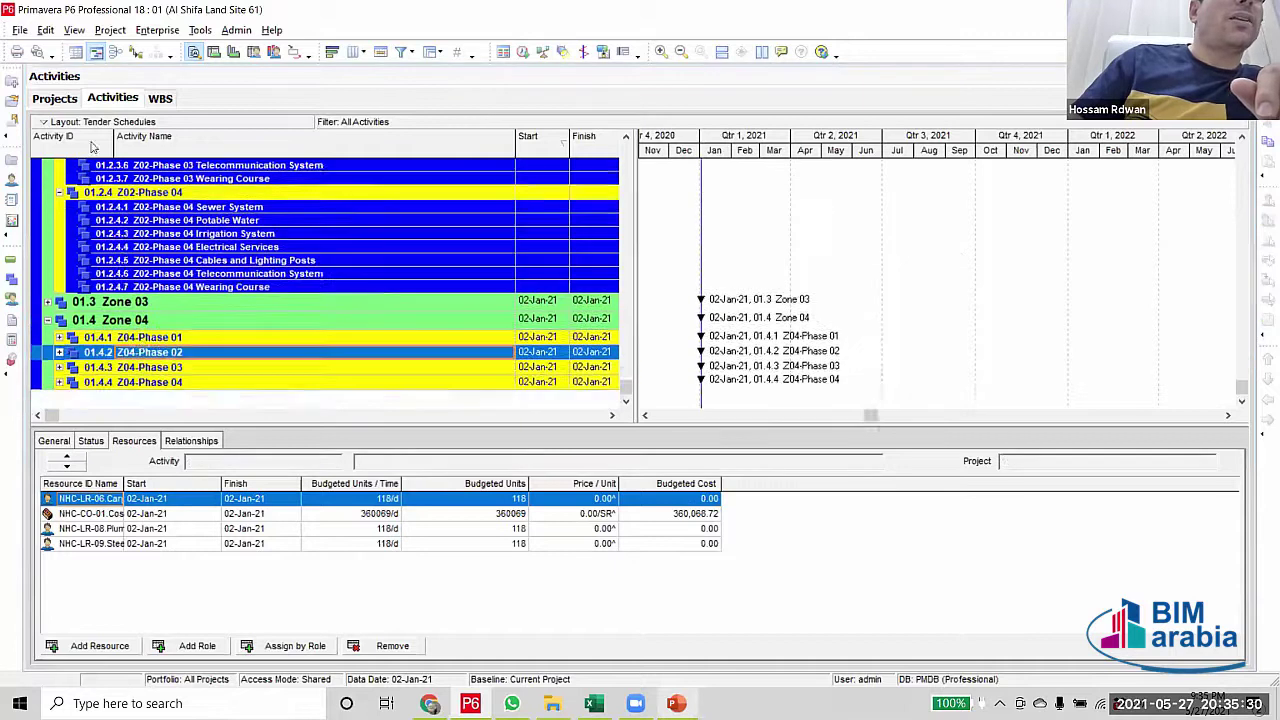
click(148, 351)
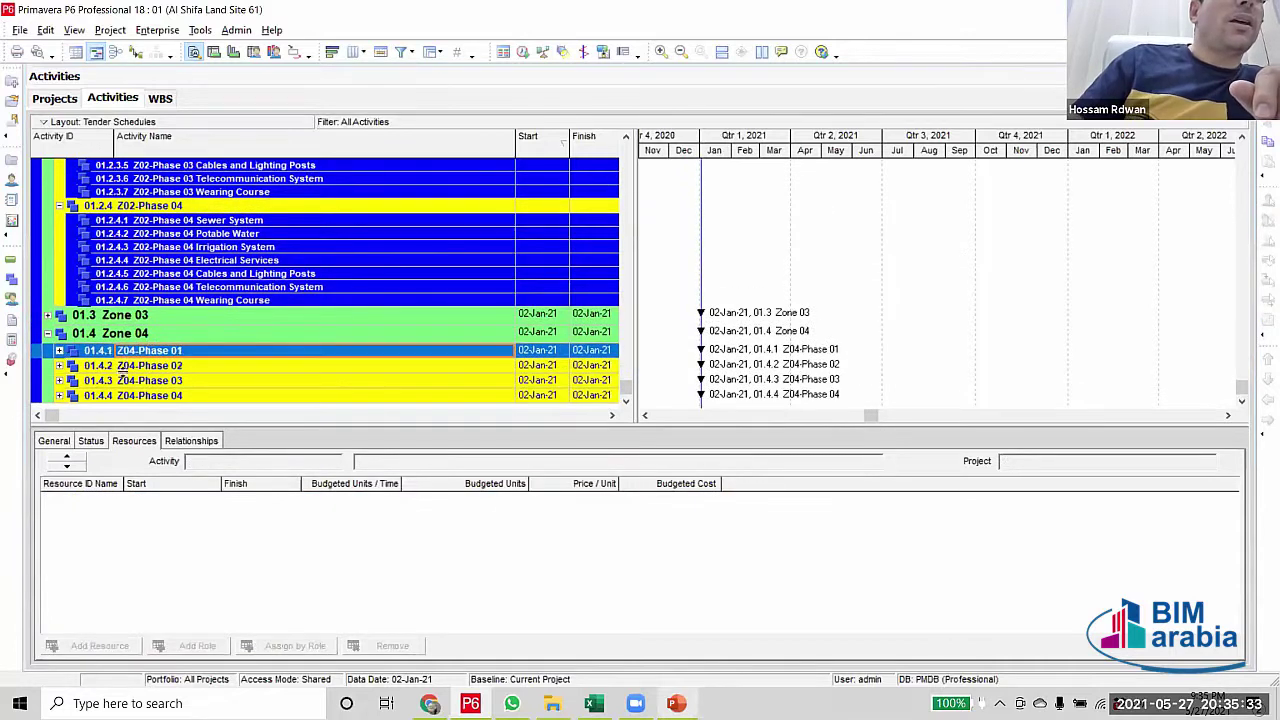
click(60, 351)
scroll(325, 385, down, 4)
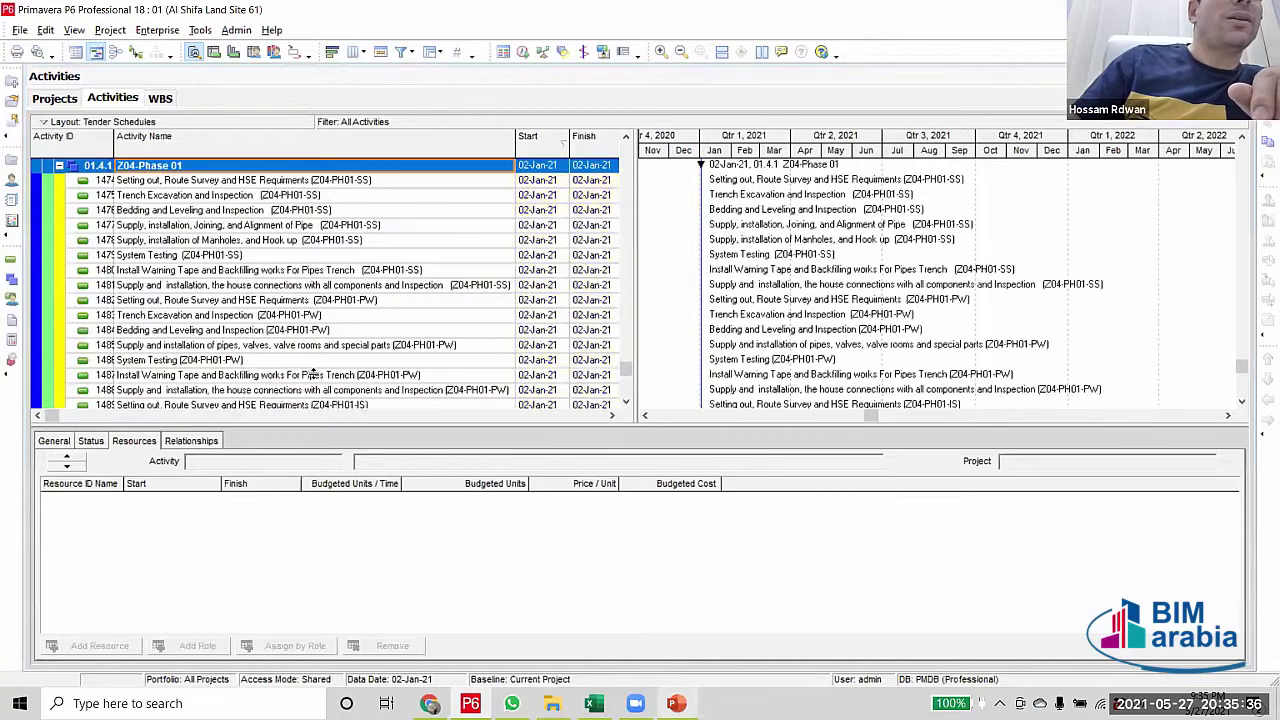
Move activities 1515 and 1516 (Z04-PH01-Wear-C) into the Z04-Phase 01 Wearing Course WBS element
scroll(325, 385, up, 3)
scroll(325, 385, down, 6)
scroll(215, 265, down, 3)
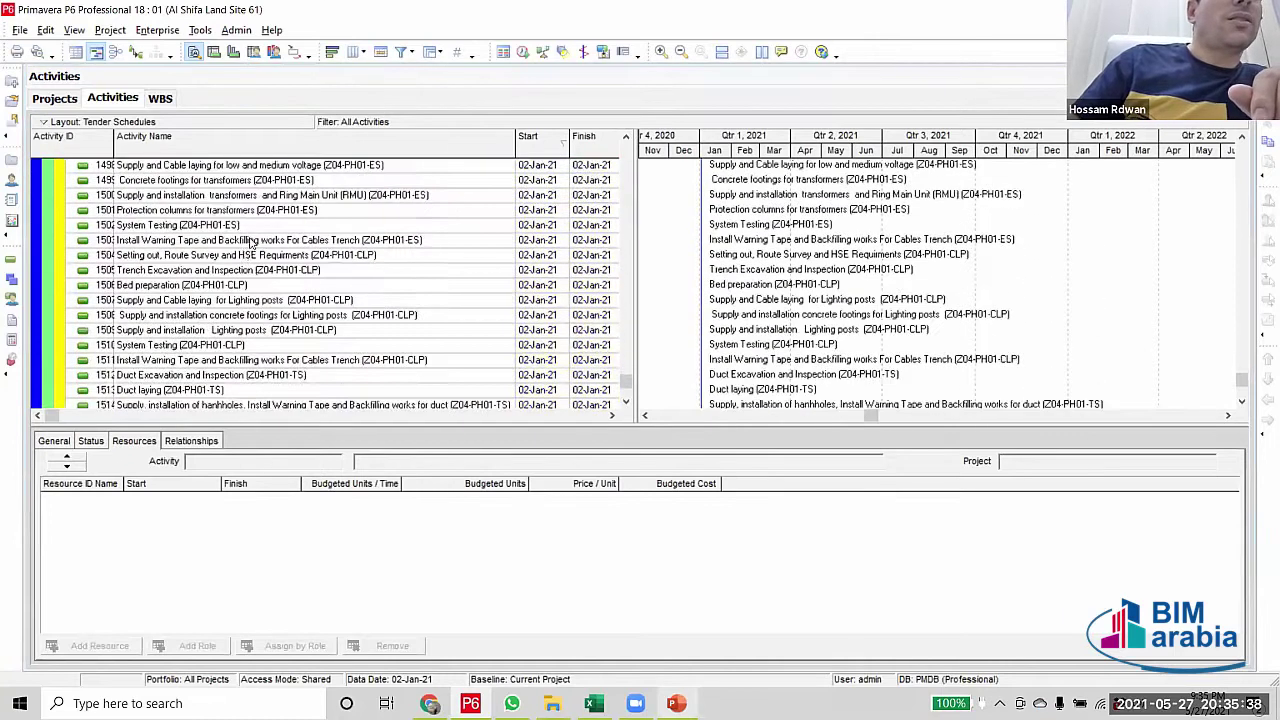
scroll(248, 245, down, 4)
click(248, 240)
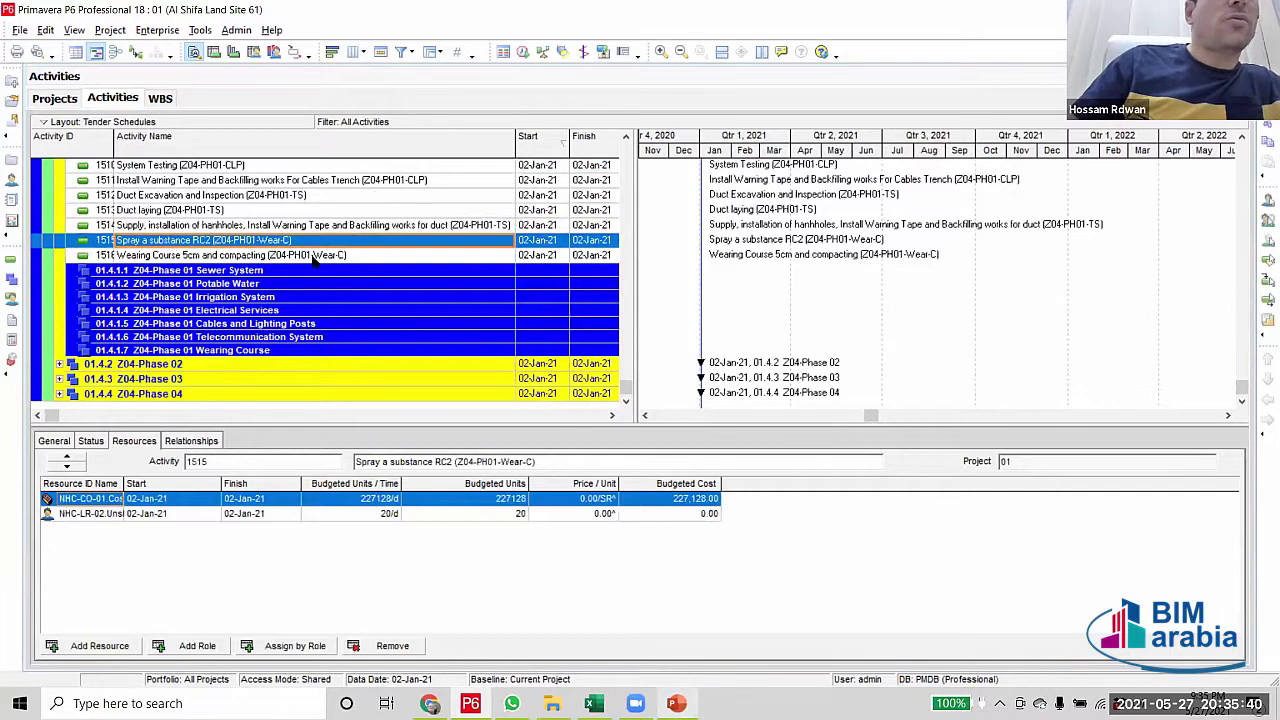
ctrl+click(315, 256)
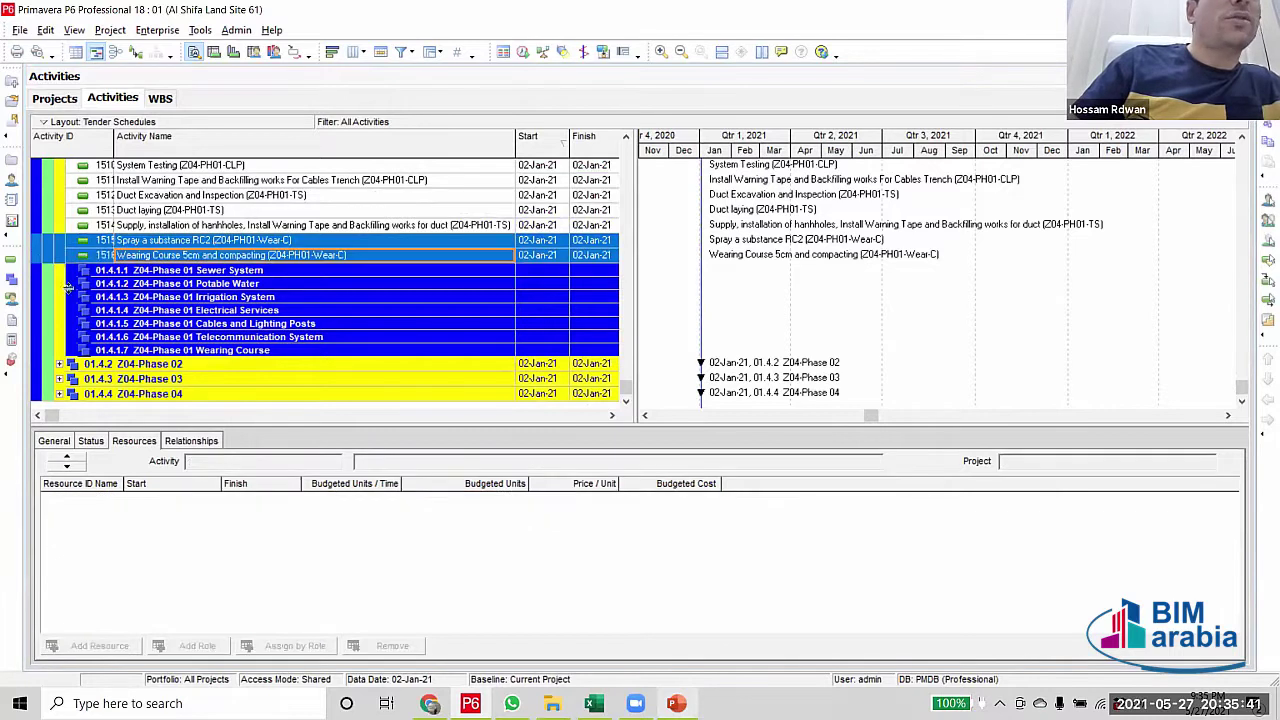
ctrl+click(57, 352)
drag(57, 360, 60, 358)
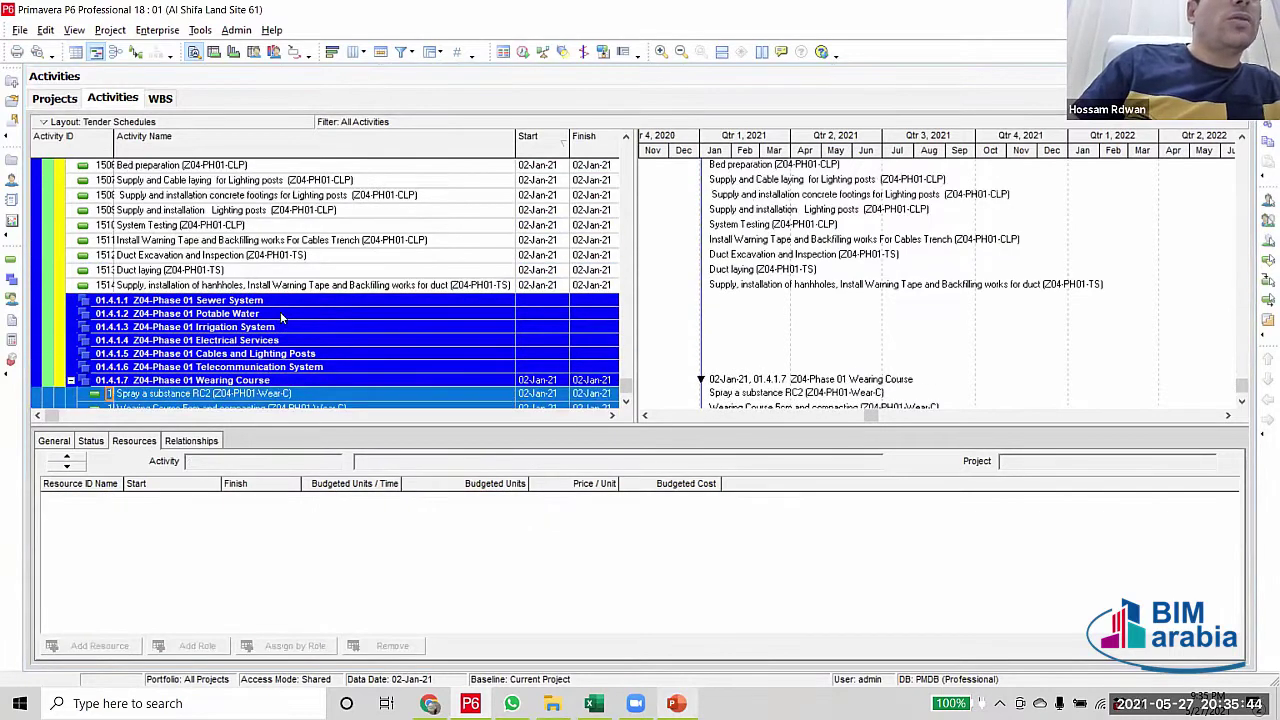
Move activities 1512 through 1514 (Z04-PH01-TS) into the Z04-Phase 01 Telecommunication System WBS element
click(292, 287)
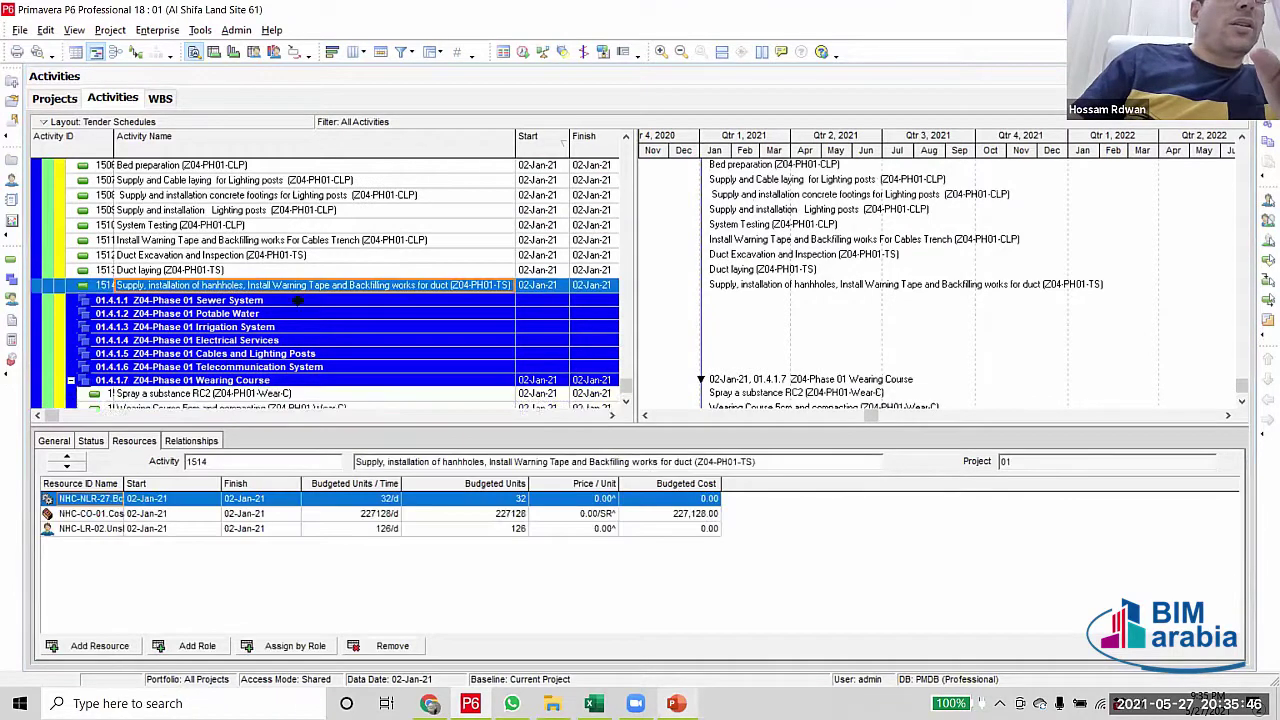
scroll(300, 300, down, 1)
scroll(378, 418, up, 1)
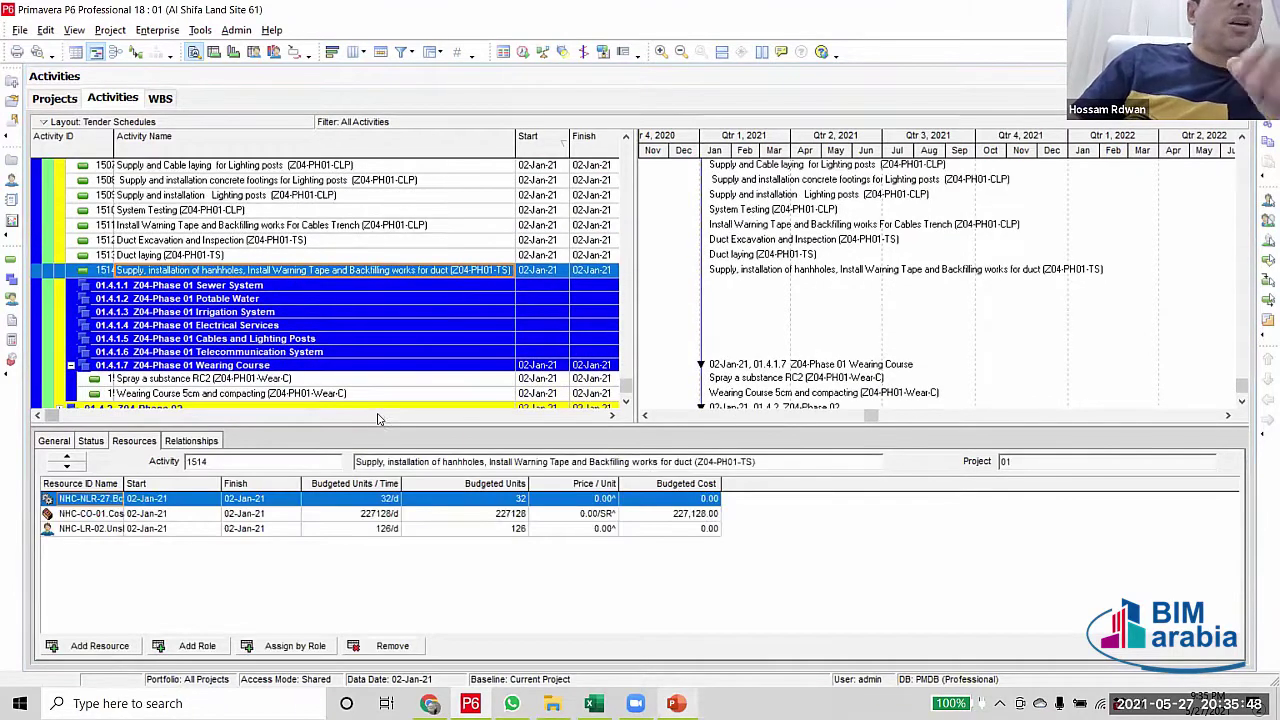
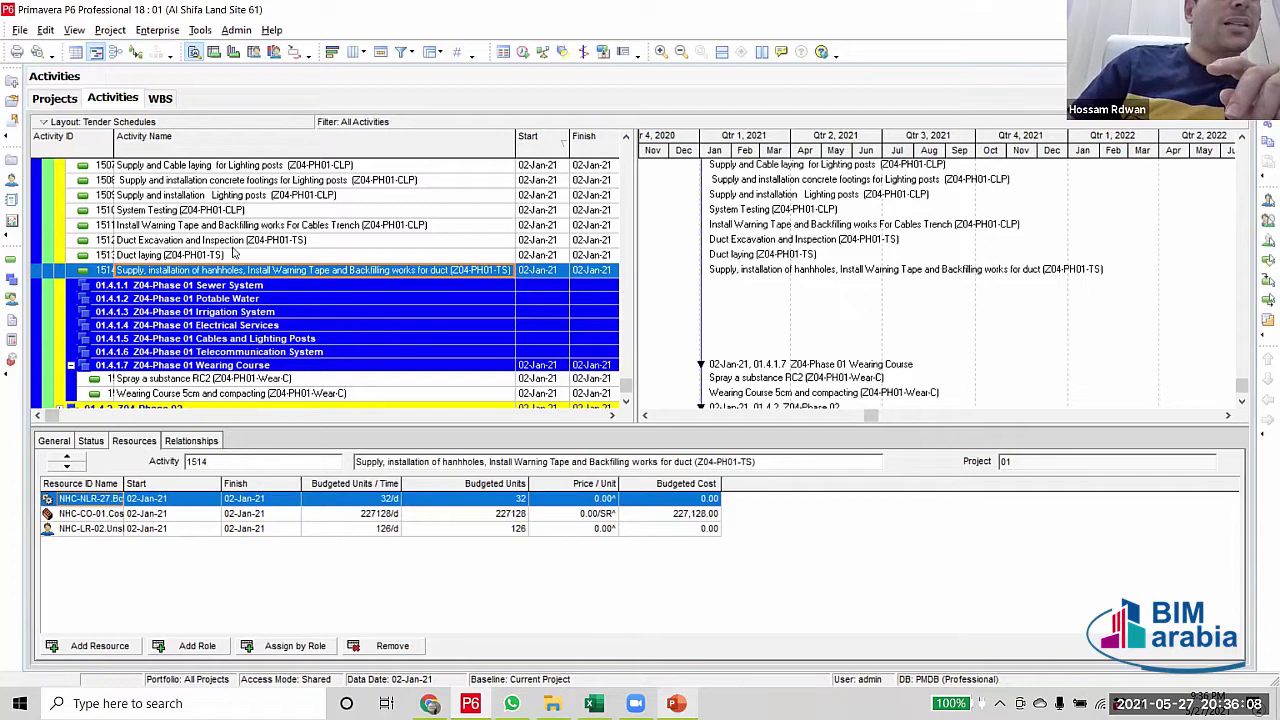
click(237, 242)
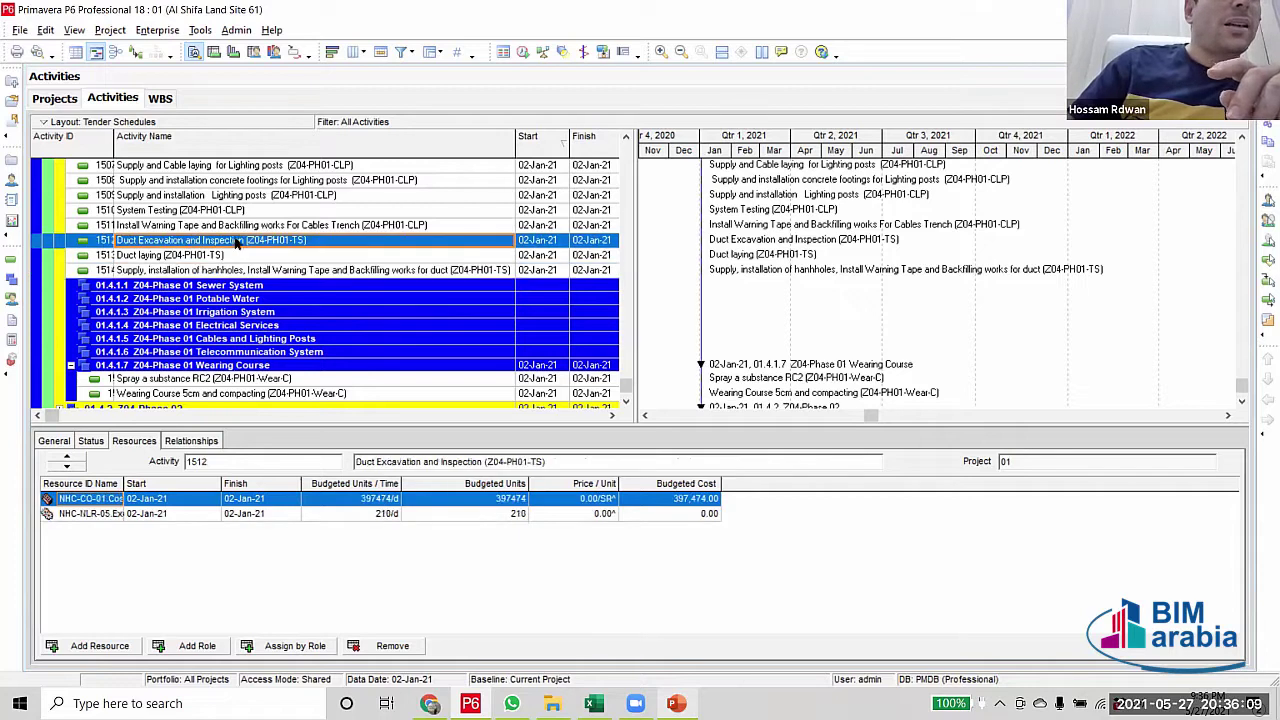
shift+click(272, 272)
scroll(268, 312, down, 1)
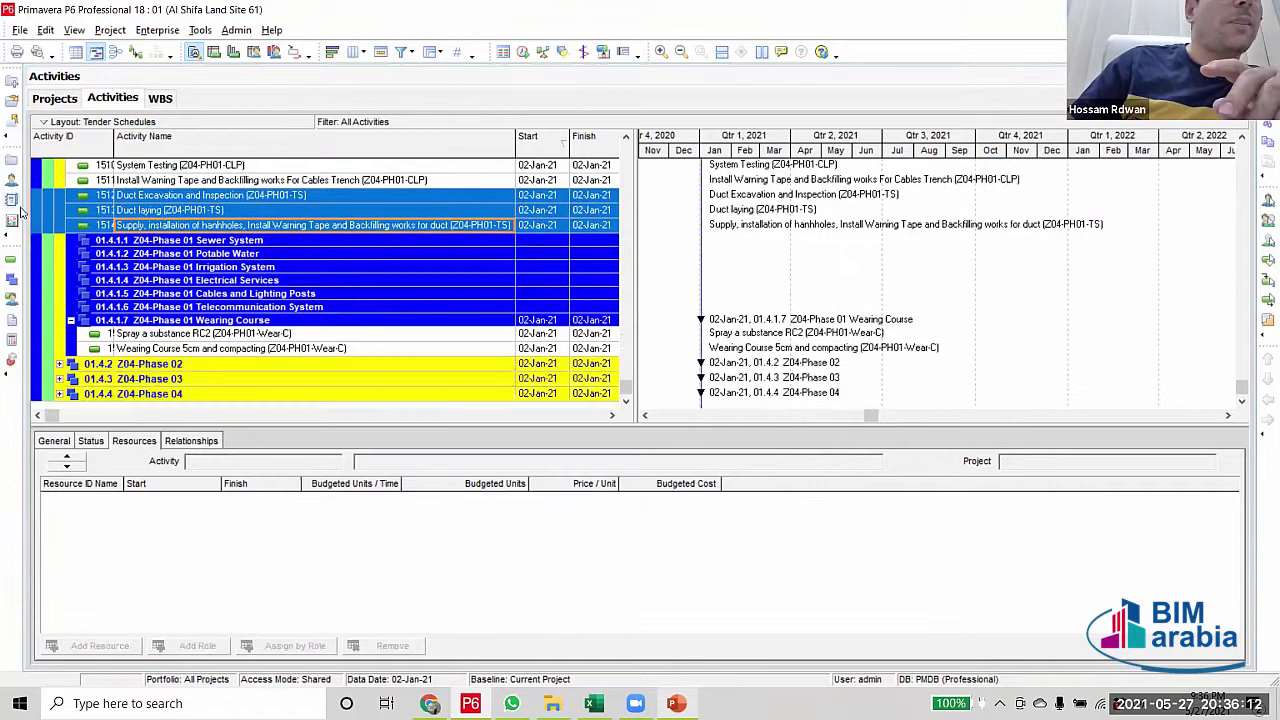
key(Left)
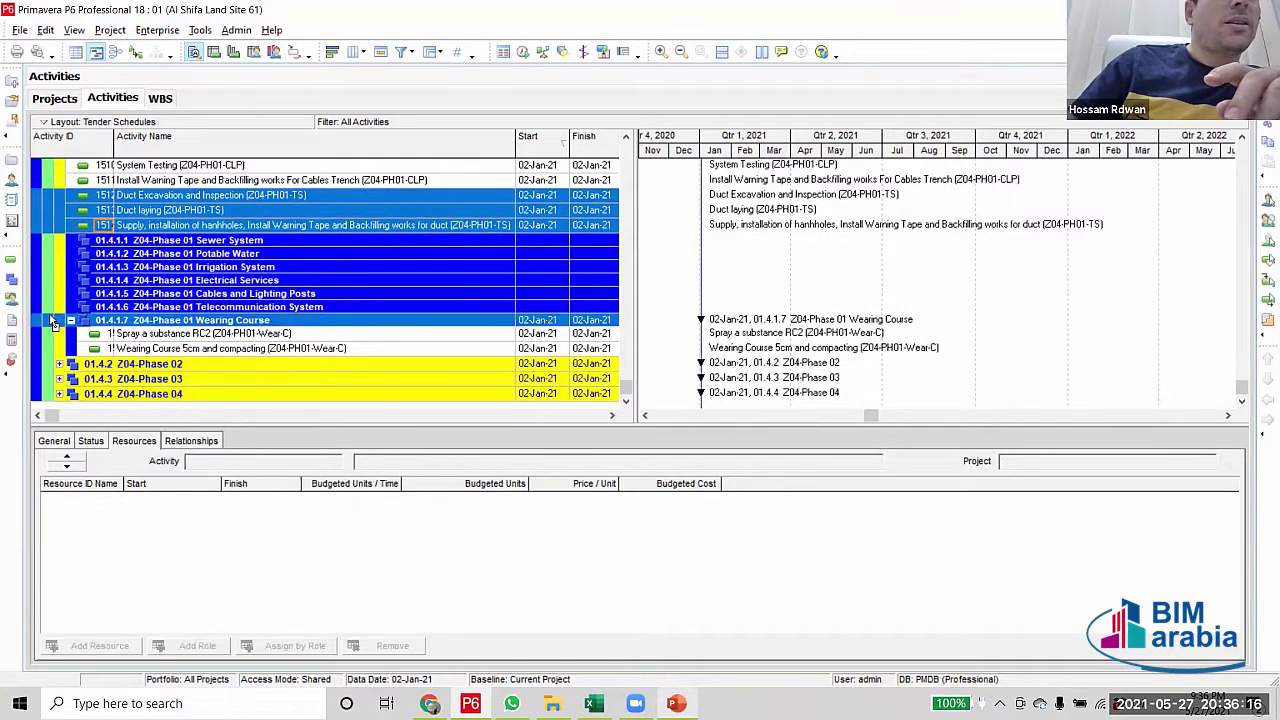
drag(52, 316, 52, 308)
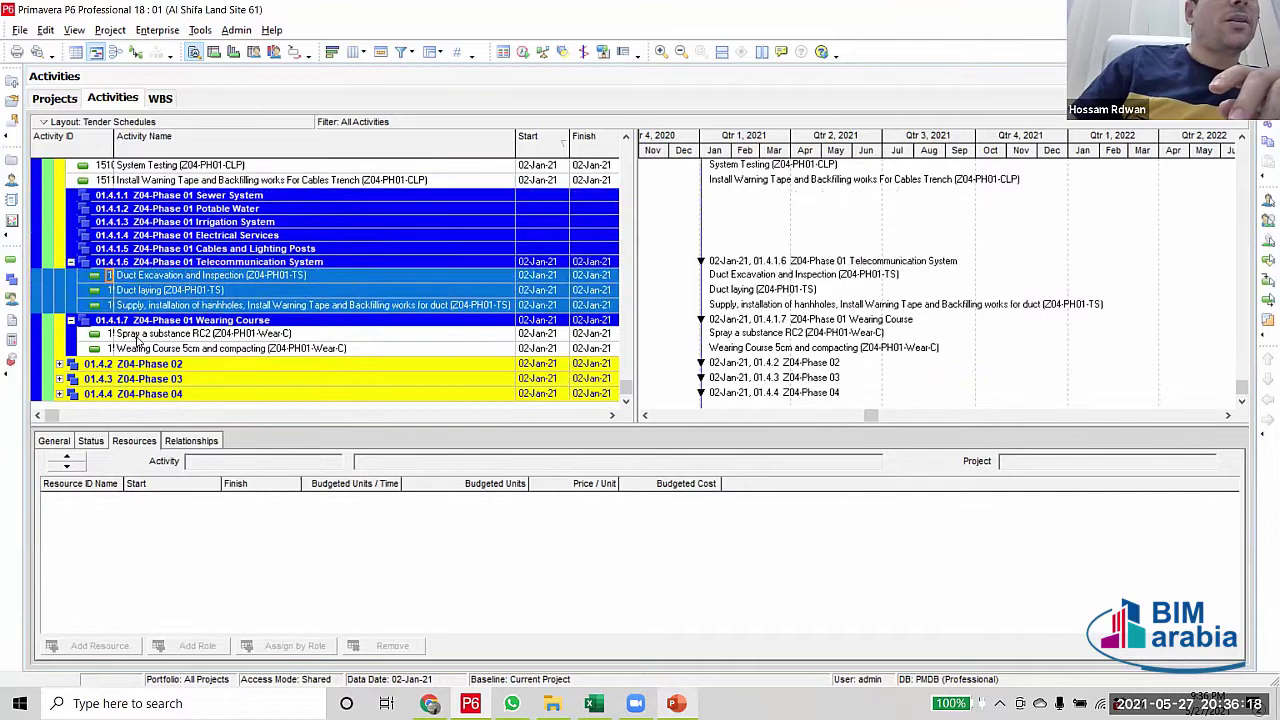
Move activities 1504 through 1511 (Z04-PH01-CLP) into the Z04-Phase 01 Cables and Lighting Posts WBS element
scroll(306, 232, up, 2)
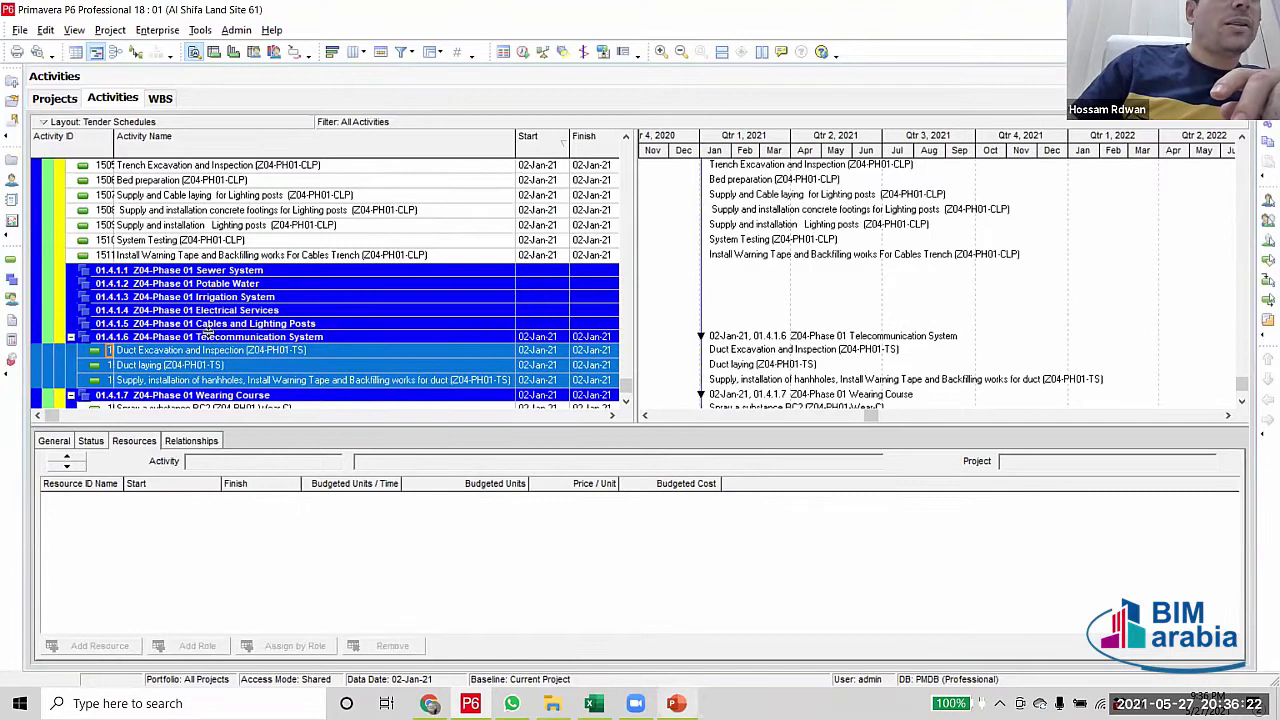
click(300, 165)
scroll(342, 250, up, 2)
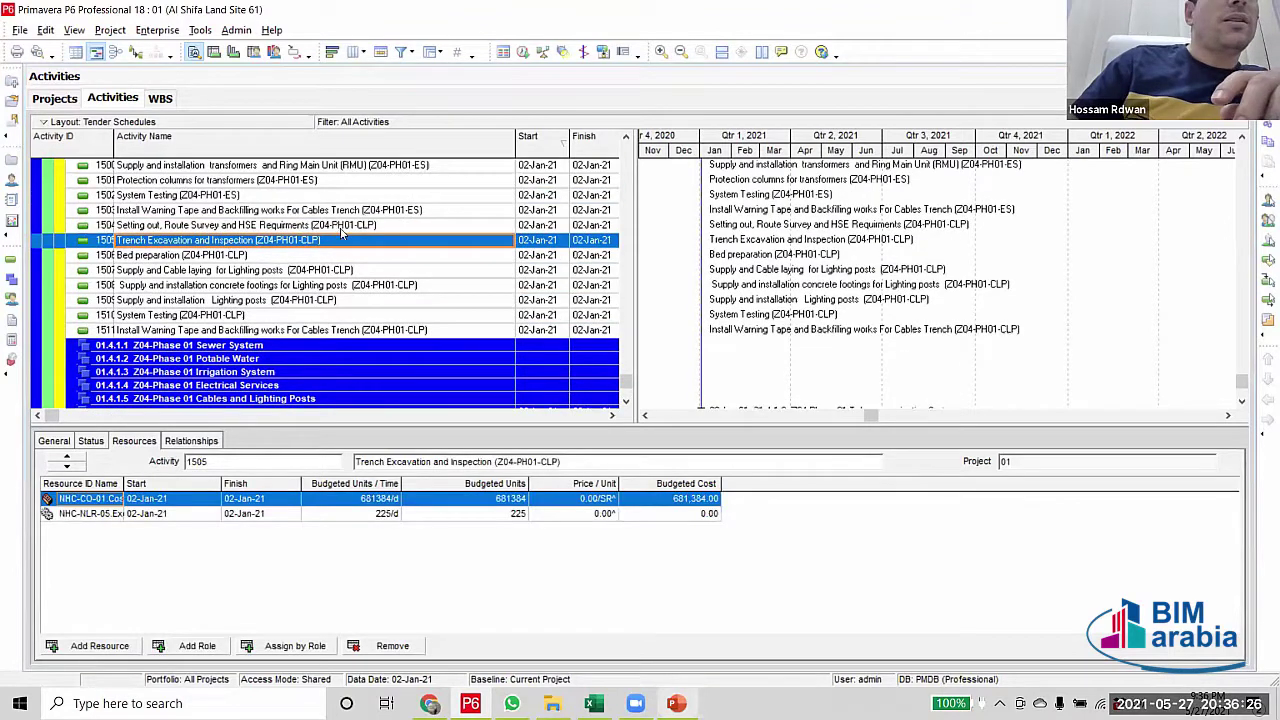
click(342, 226)
scroll(345, 300, down, 2)
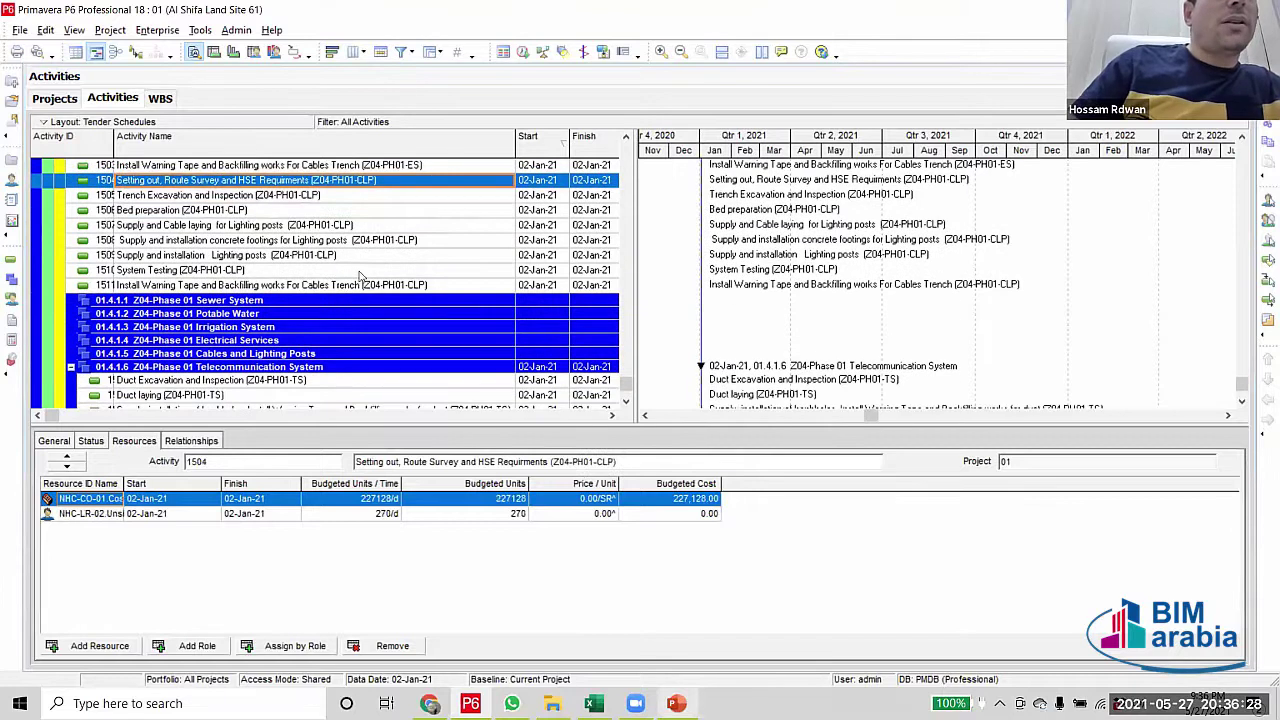
shift+click(350, 288)
scroll(300, 280, down, 3)
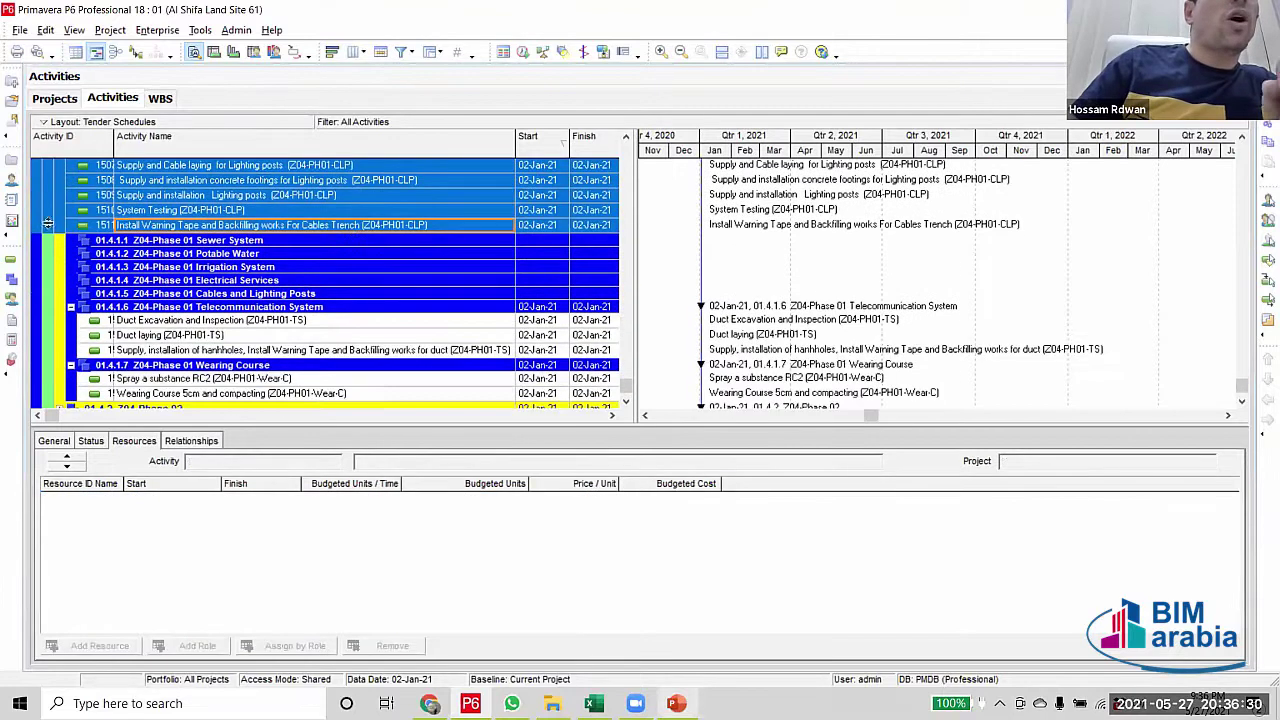
drag(38, 232, 45, 304)
Move activities 1495 through 1503 (Z04-PH01-ES) into the Z04-Phase 01 Electrical Services WBS element
scroll(295, 345, up, 4)
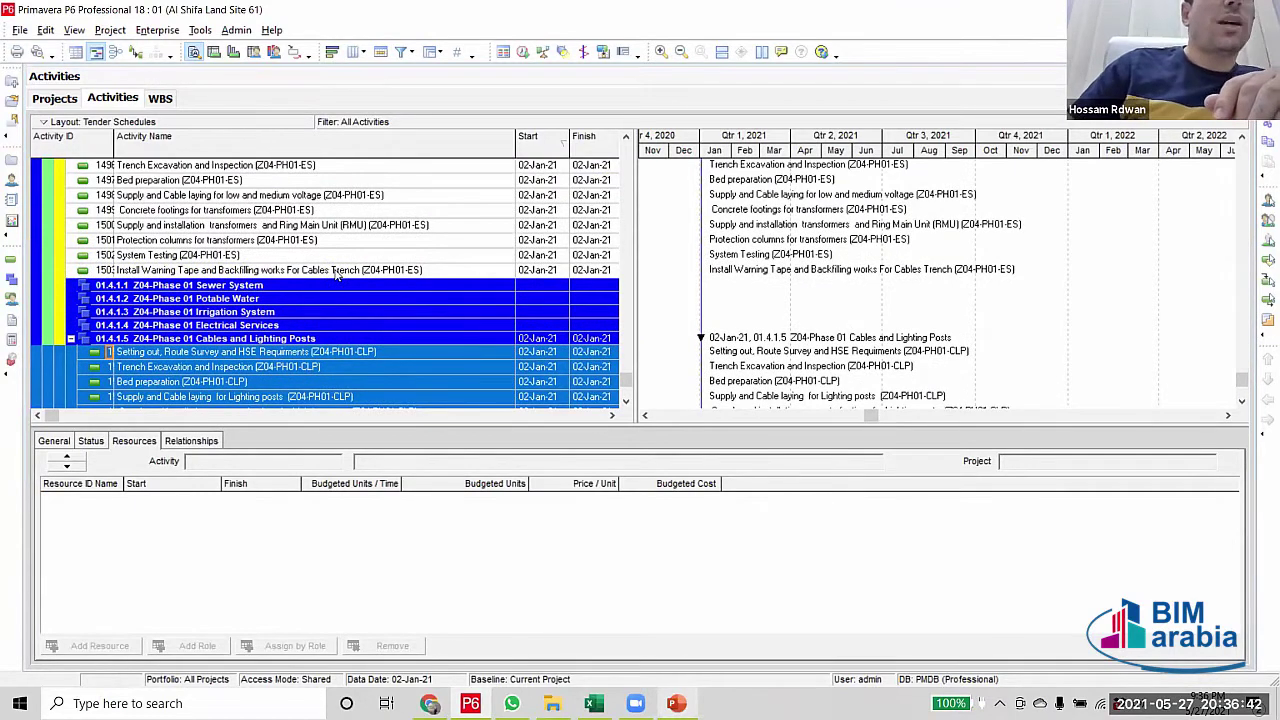
scroll(340, 270, up, 3)
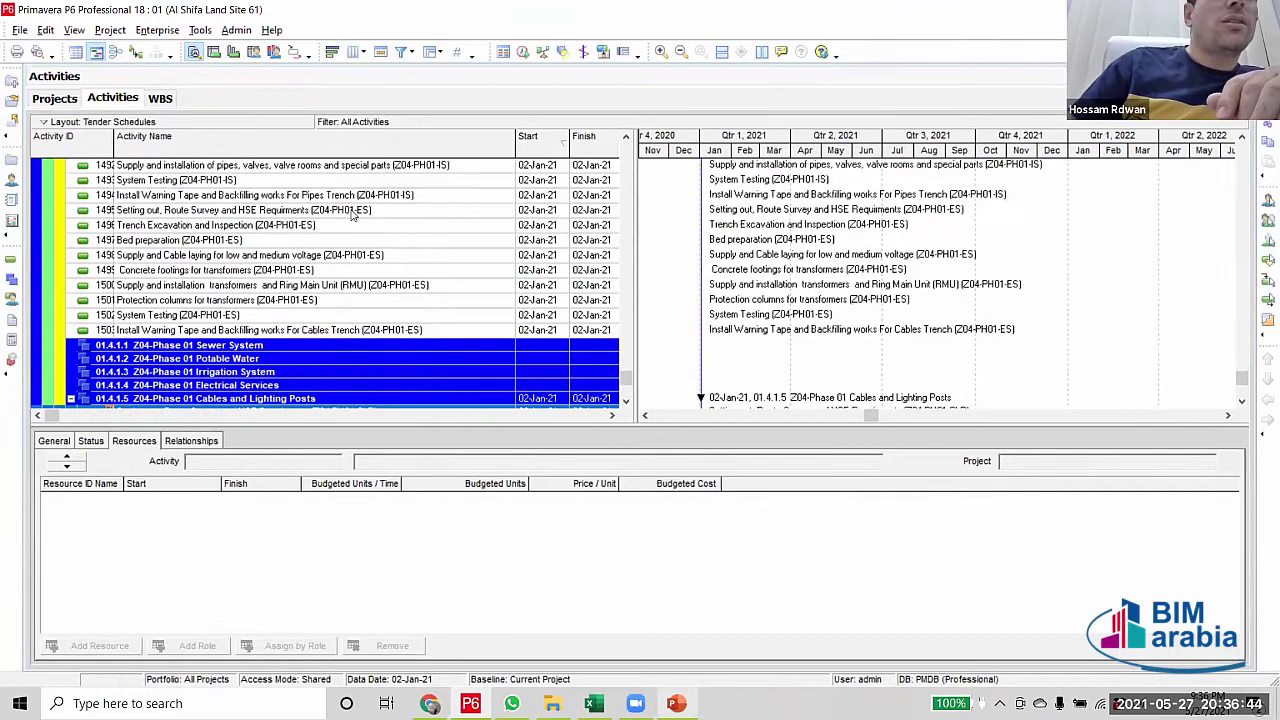
click(352, 210)
scroll(355, 272, down, 1)
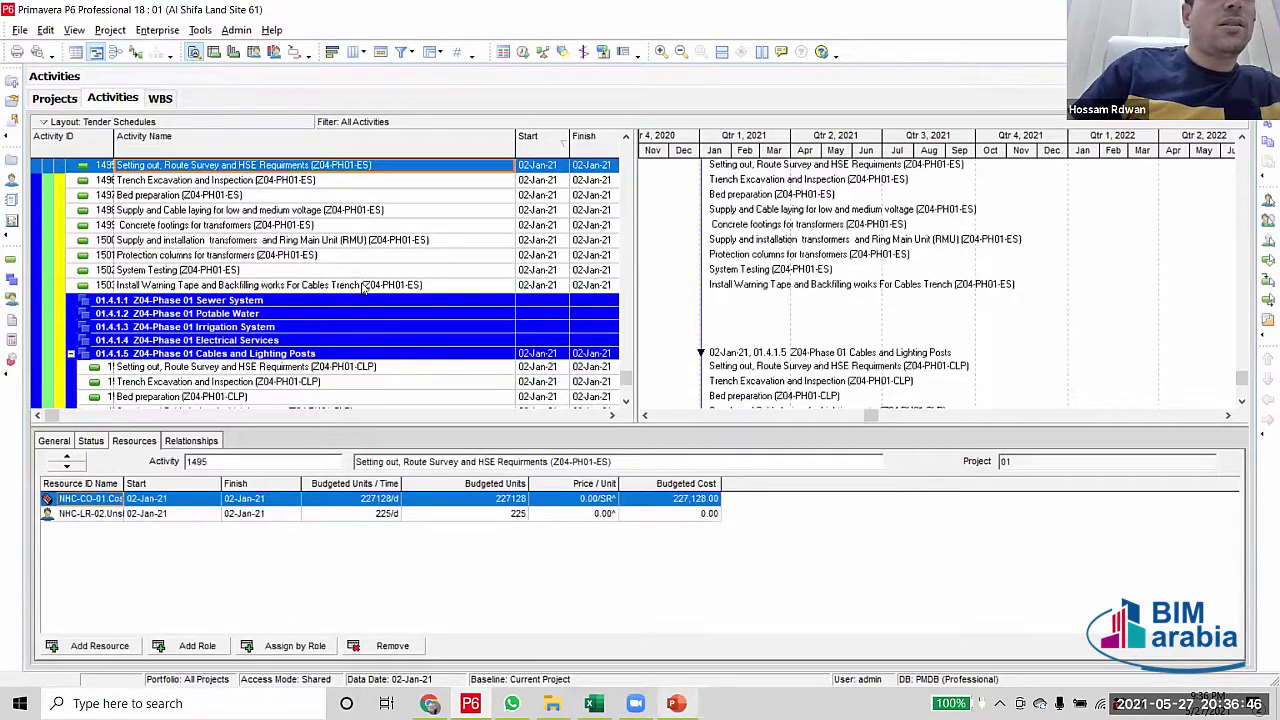
shift+click(365, 285)
scroll(40, 218, down, 2)
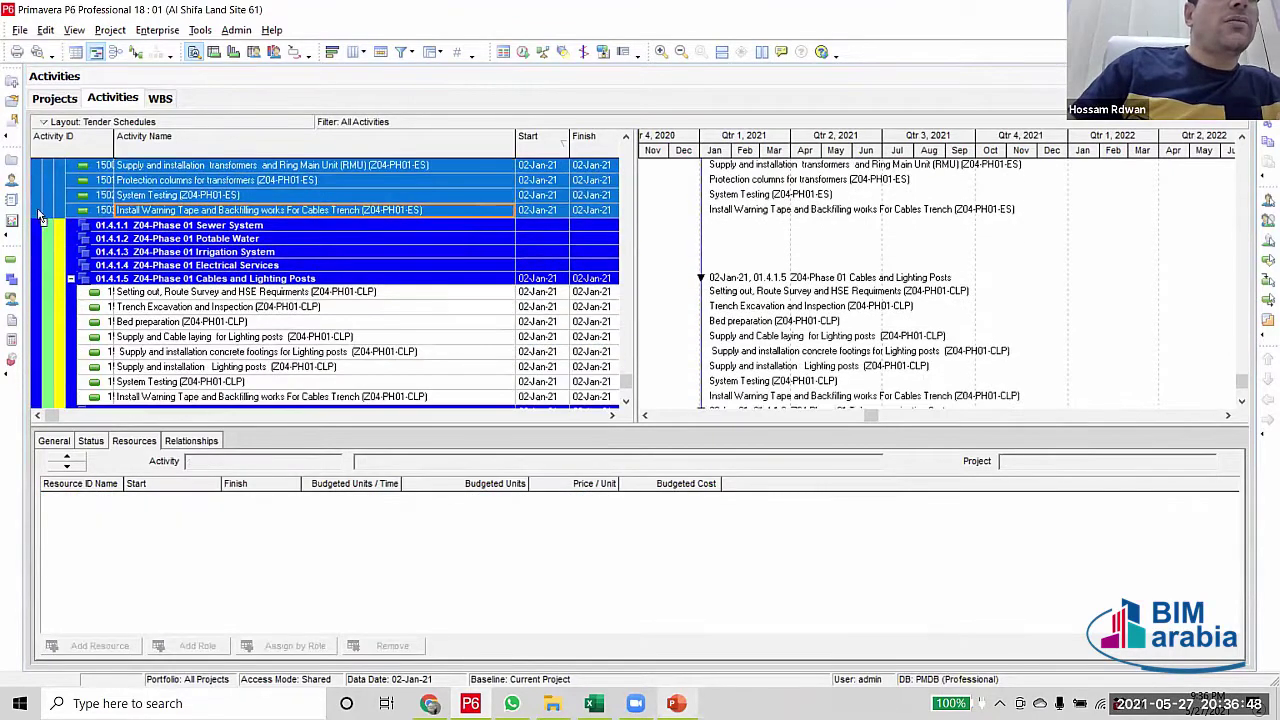
drag(40, 218, 70, 266)
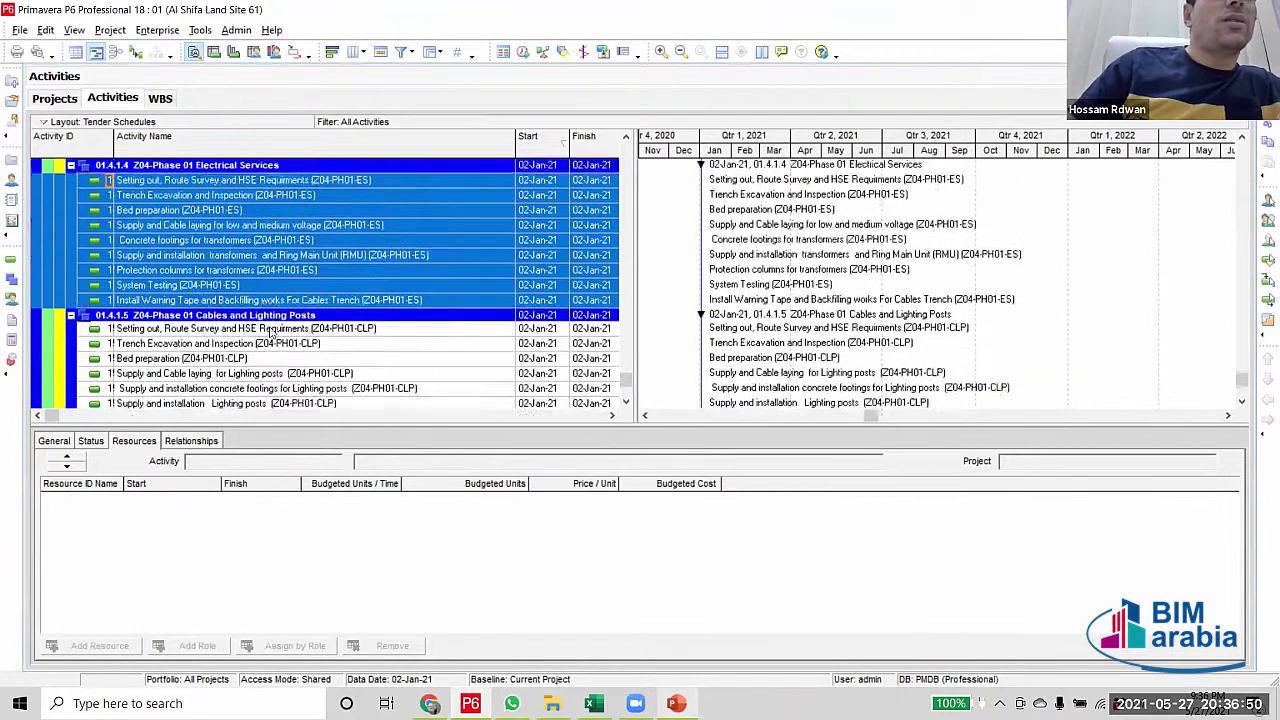
Move activities 1489 through 1494 (Z04-PH01-IS) into the Z04-Phase 01 Irrigation System WBS element
scroll(414, 283, up, 3)
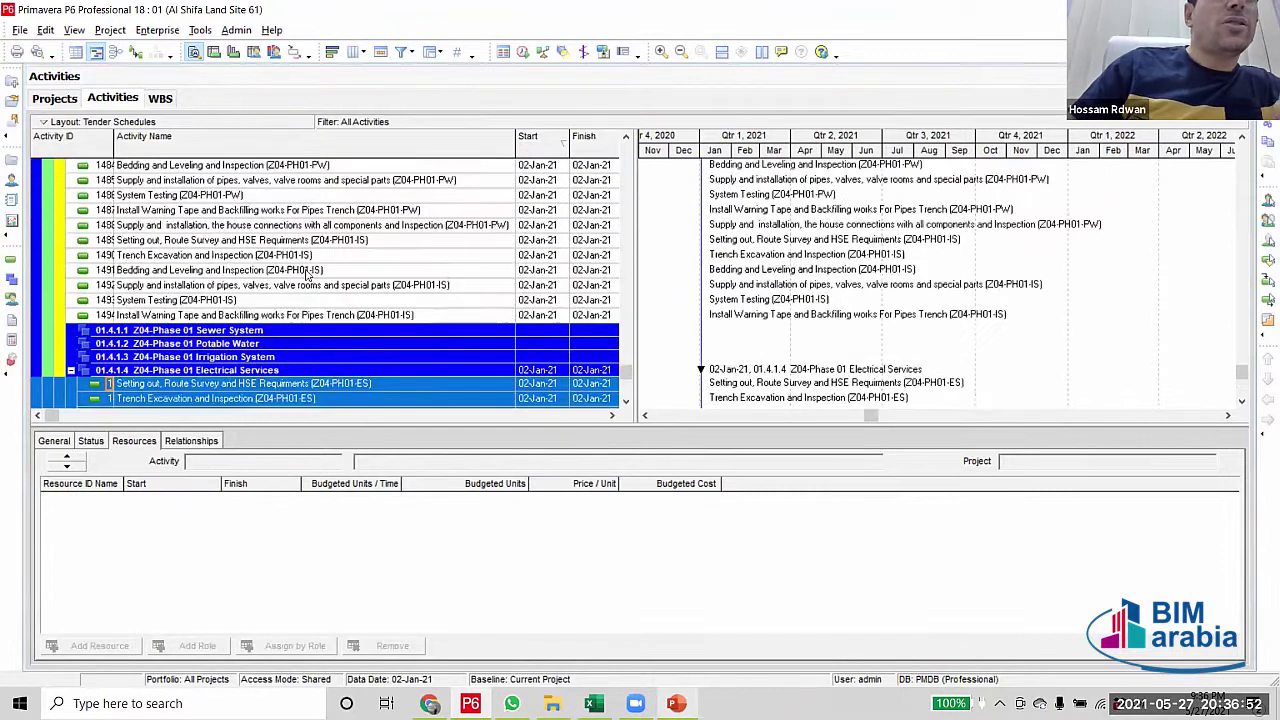
scroll(352, 263, down, 1)
scroll(352, 263, down, 1)
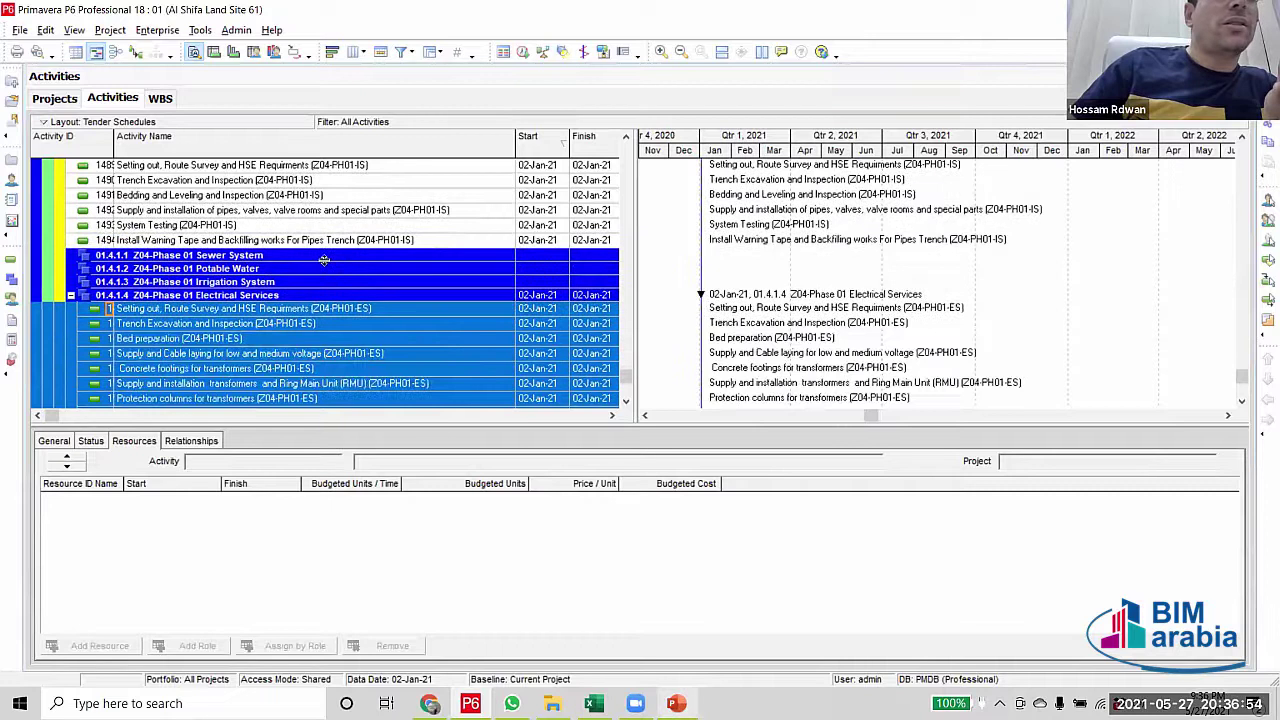
scroll(352, 250, up, 1)
click(356, 213)
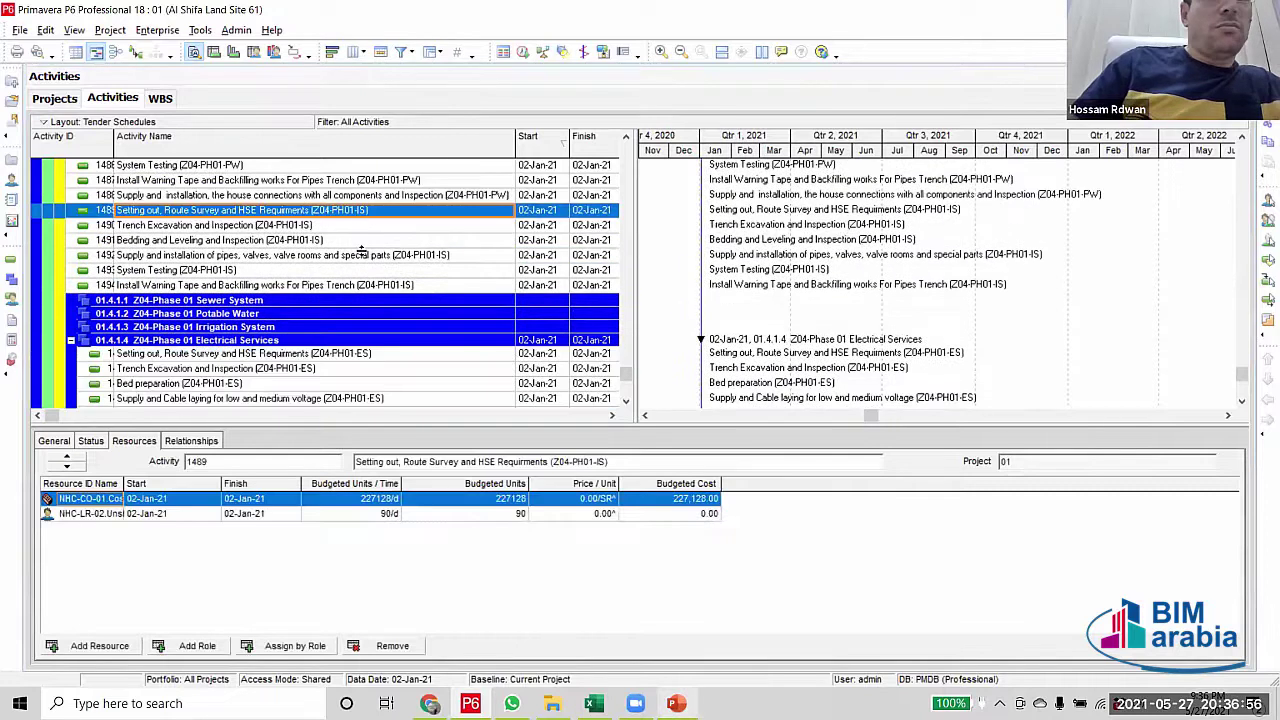
shift+click(375, 286)
scroll(200, 250, down, 2)
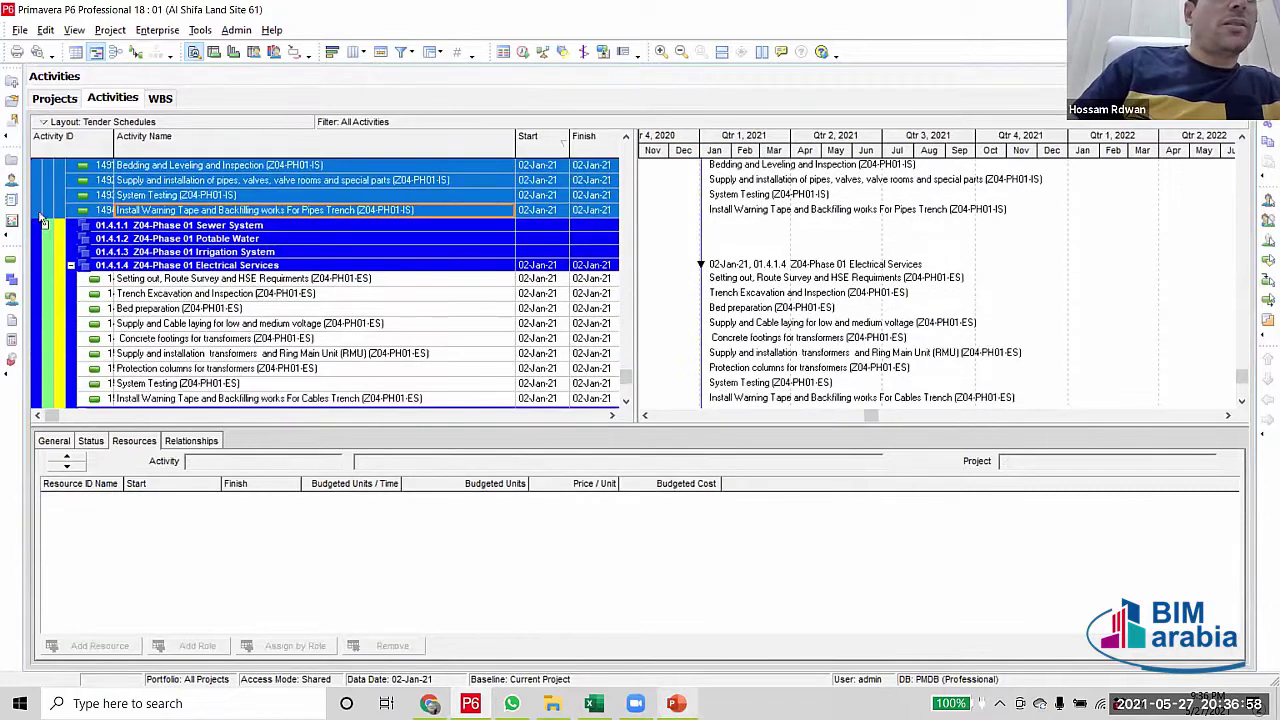
drag(44, 224, 44, 252)
Move activities 1482 through 1488 (Z04-PH01-PW) into the Z04-Phase 01 Potable Water WBS element
scroll(408, 329, up, 5)
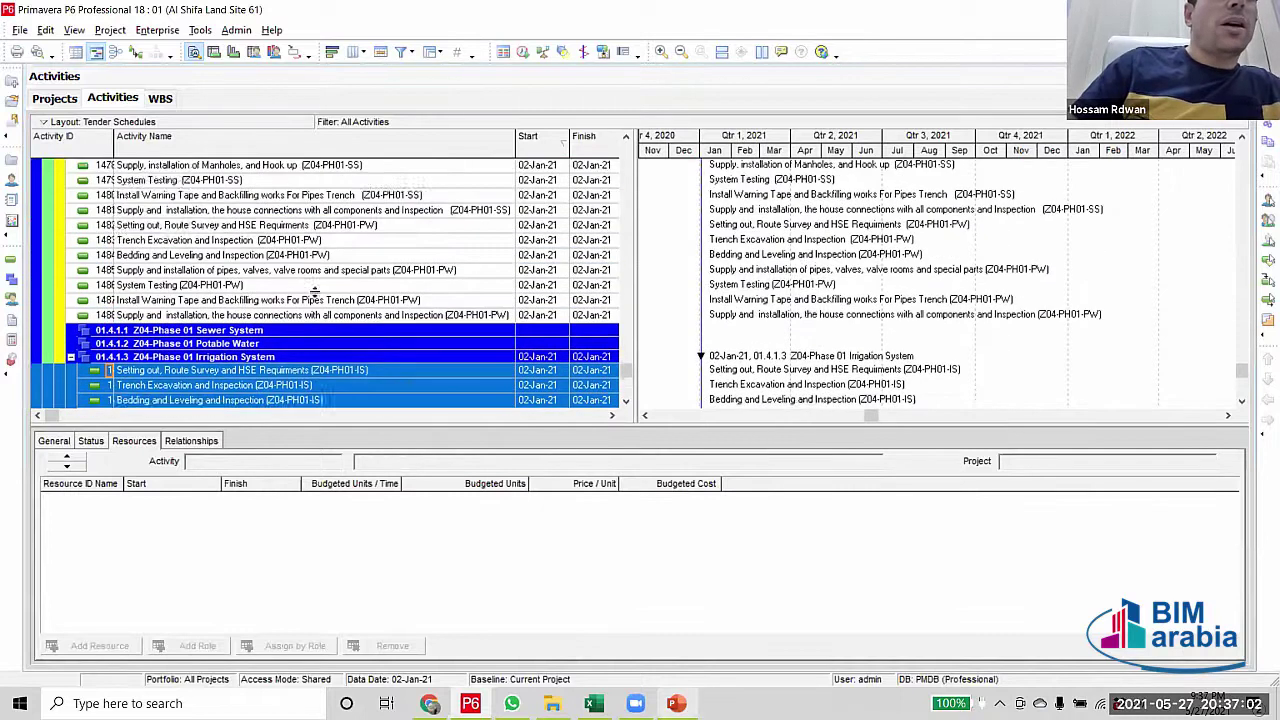
click(370, 244)
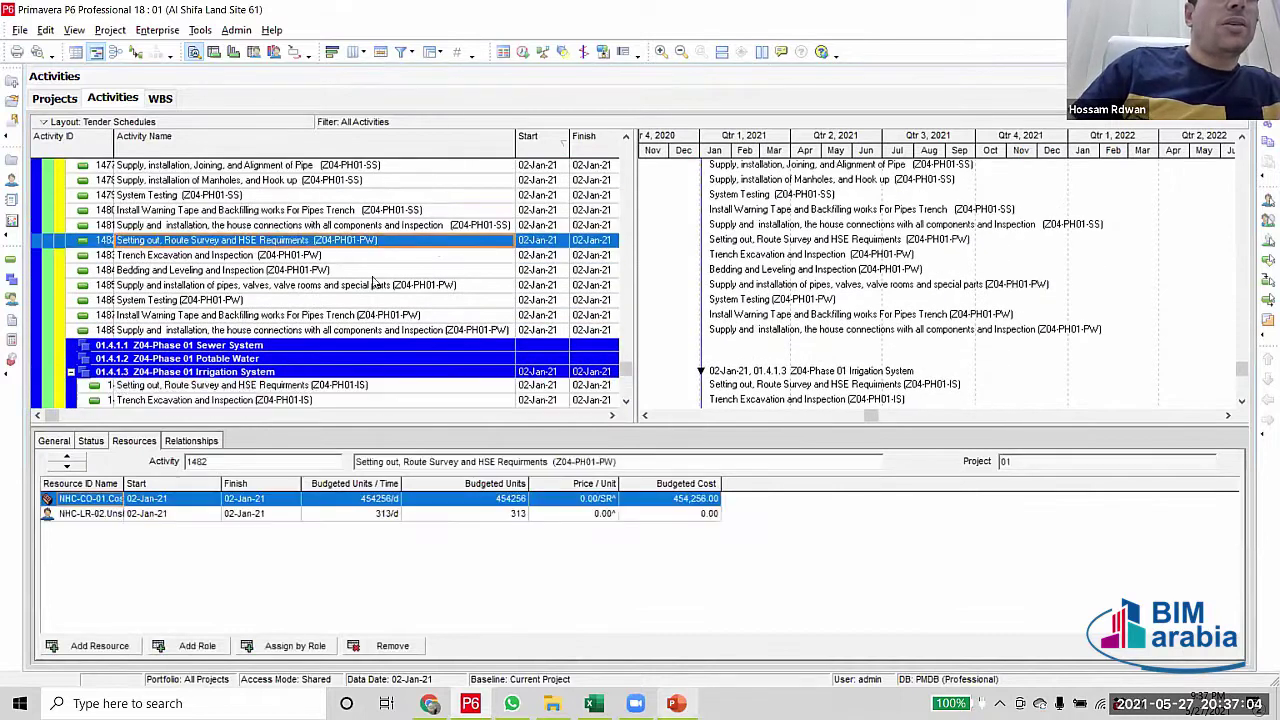
scroll(376, 283, down, 2)
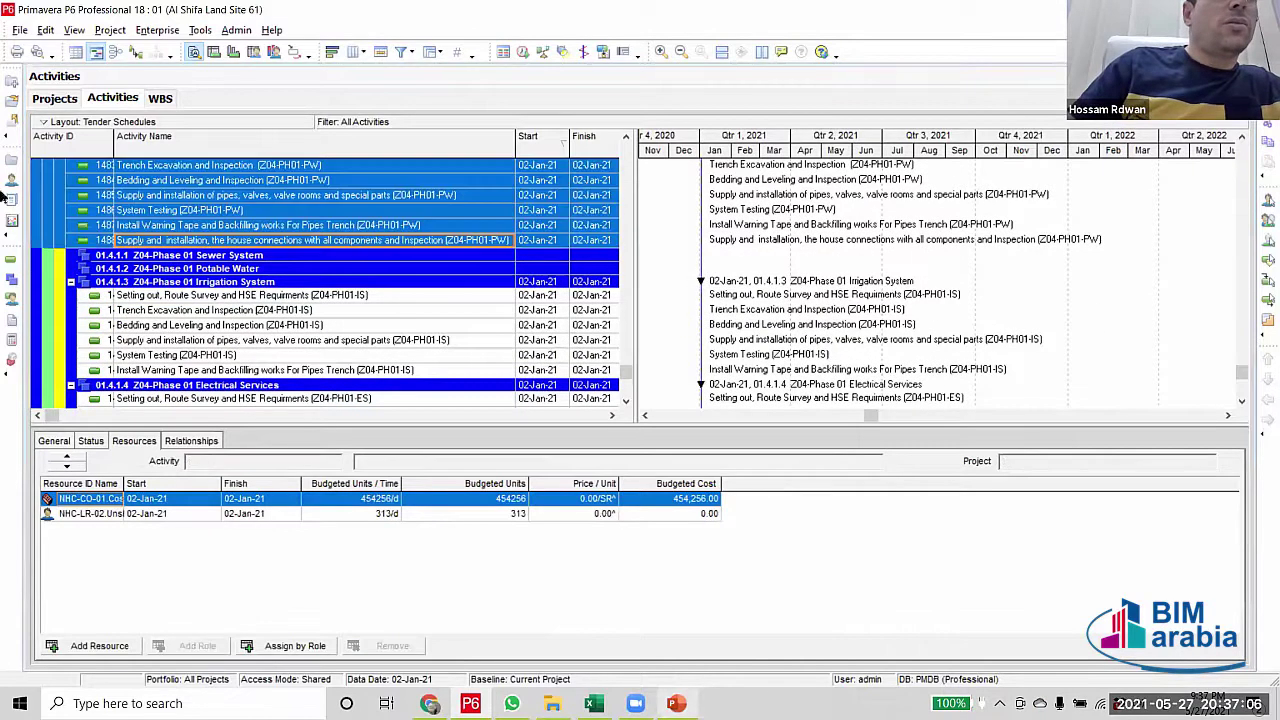
shift+click(390, 241)
drag(36, 235, 45, 270)
Move activities 1474 through 1481 (Z04-PH01-SS) into the Z04-Phase 01 Sewer System WBS element
scroll(305, 265, up, 4)
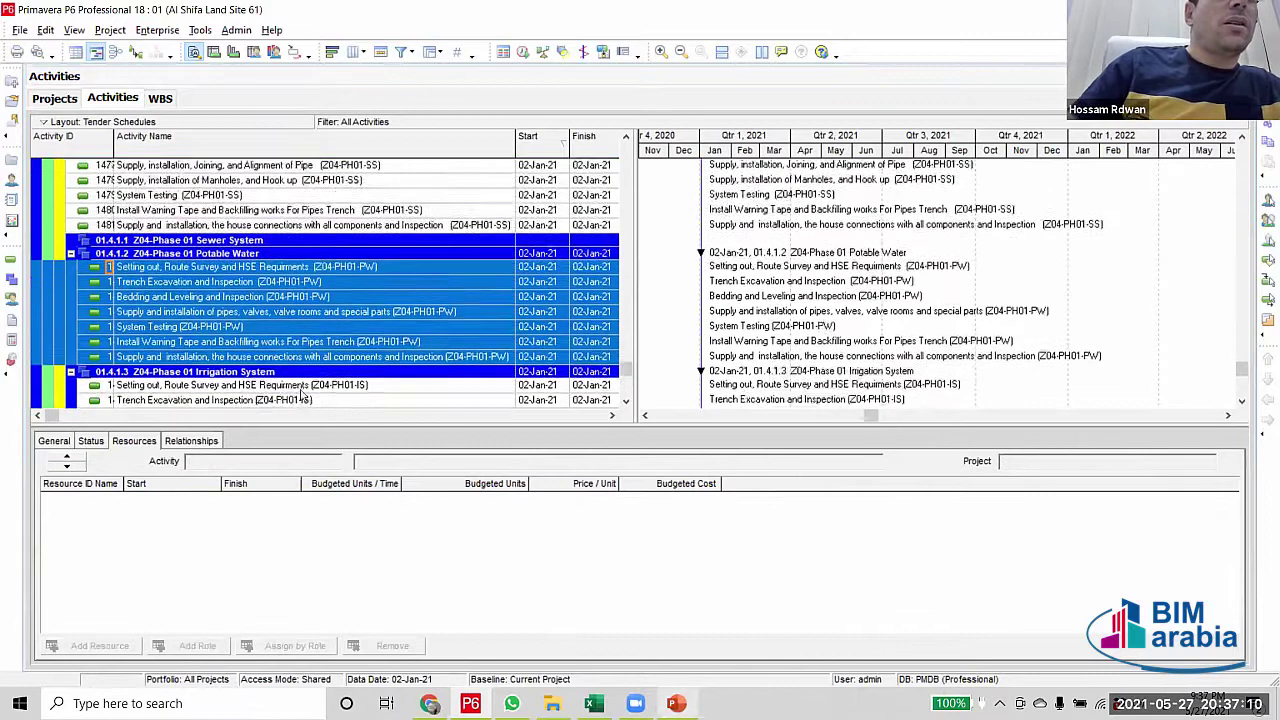
scroll(306, 264, up, 1)
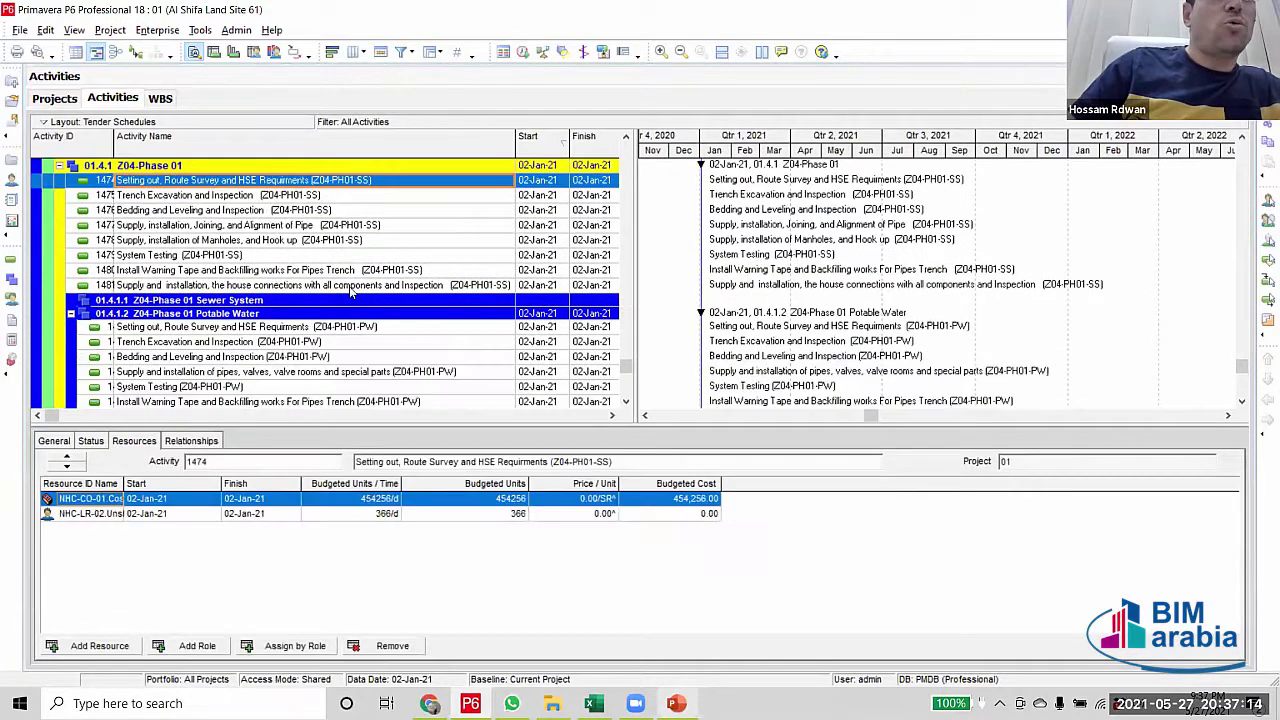
shift+click(350, 287)
scroll(320, 280, down, 2)
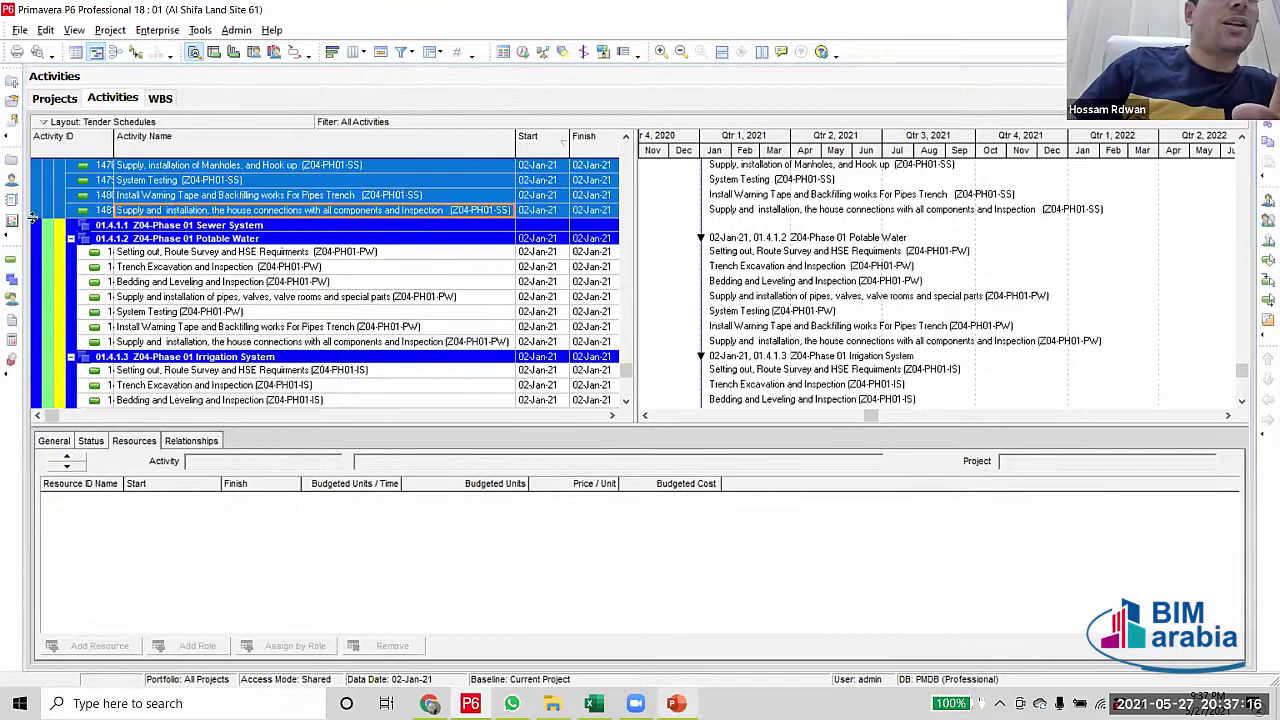
key(Left)
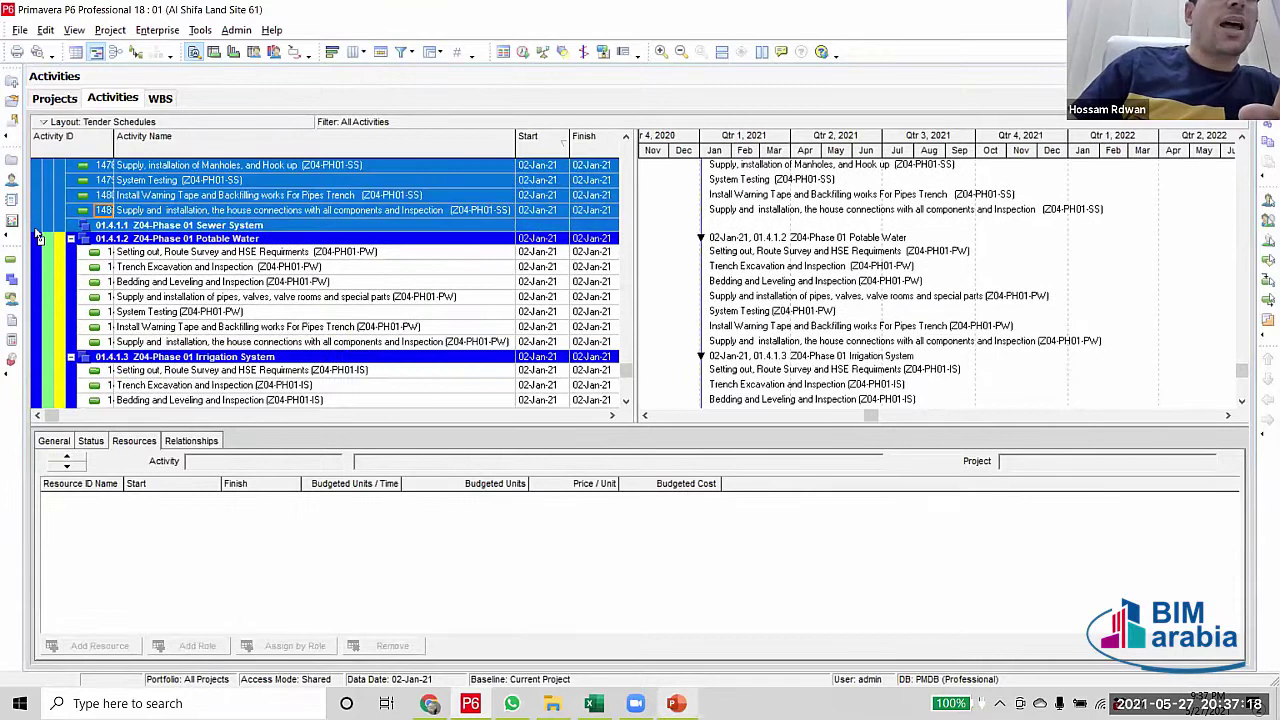
scroll(290, 390, up, 5)
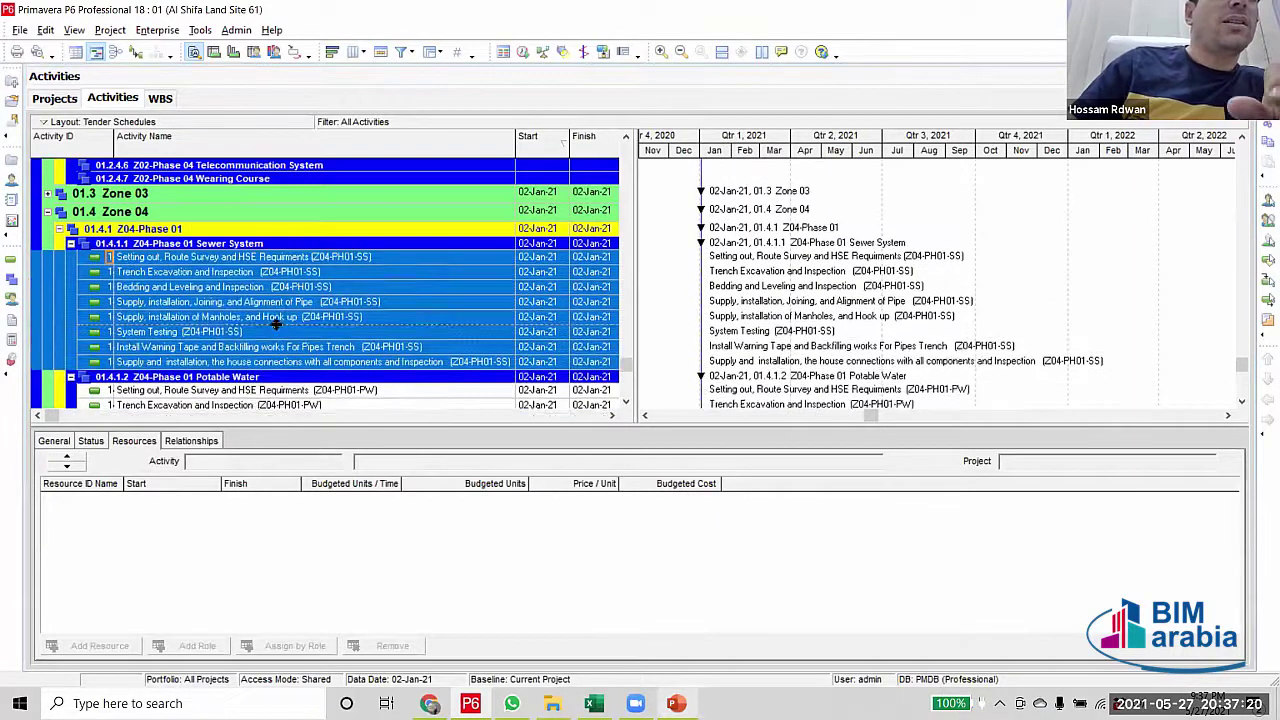
click(200, 256)
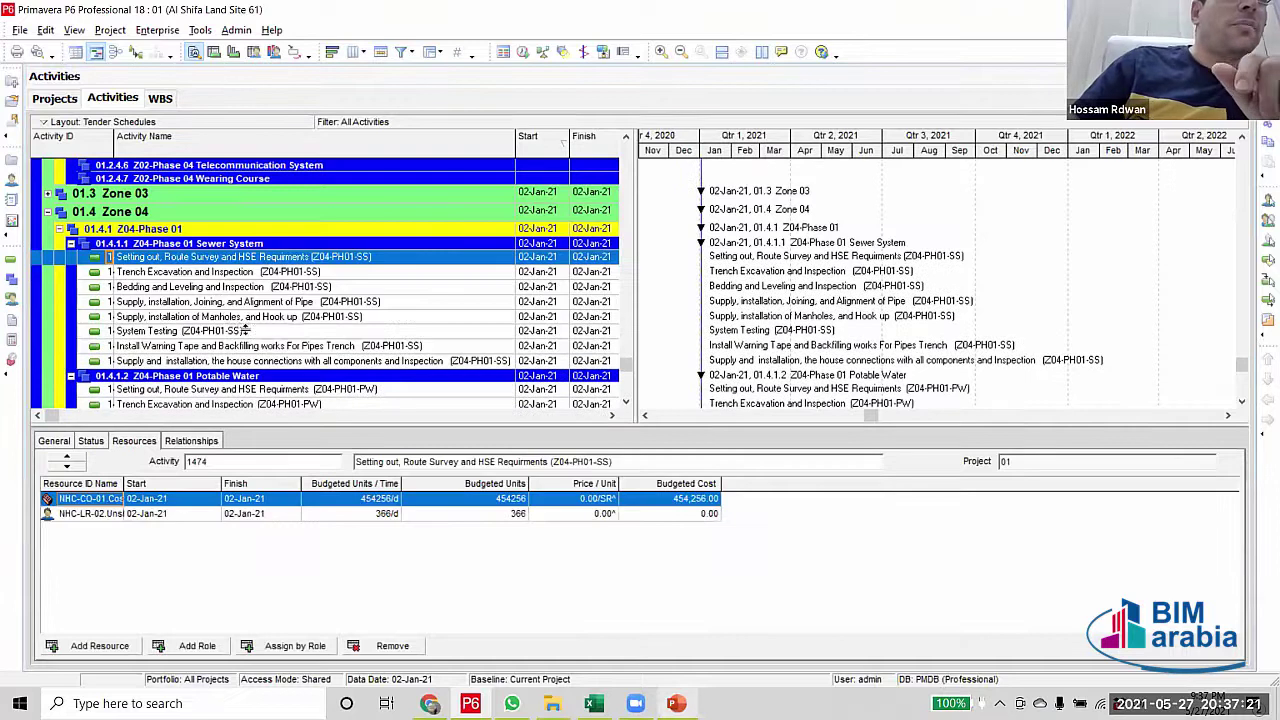
click(318, 290)
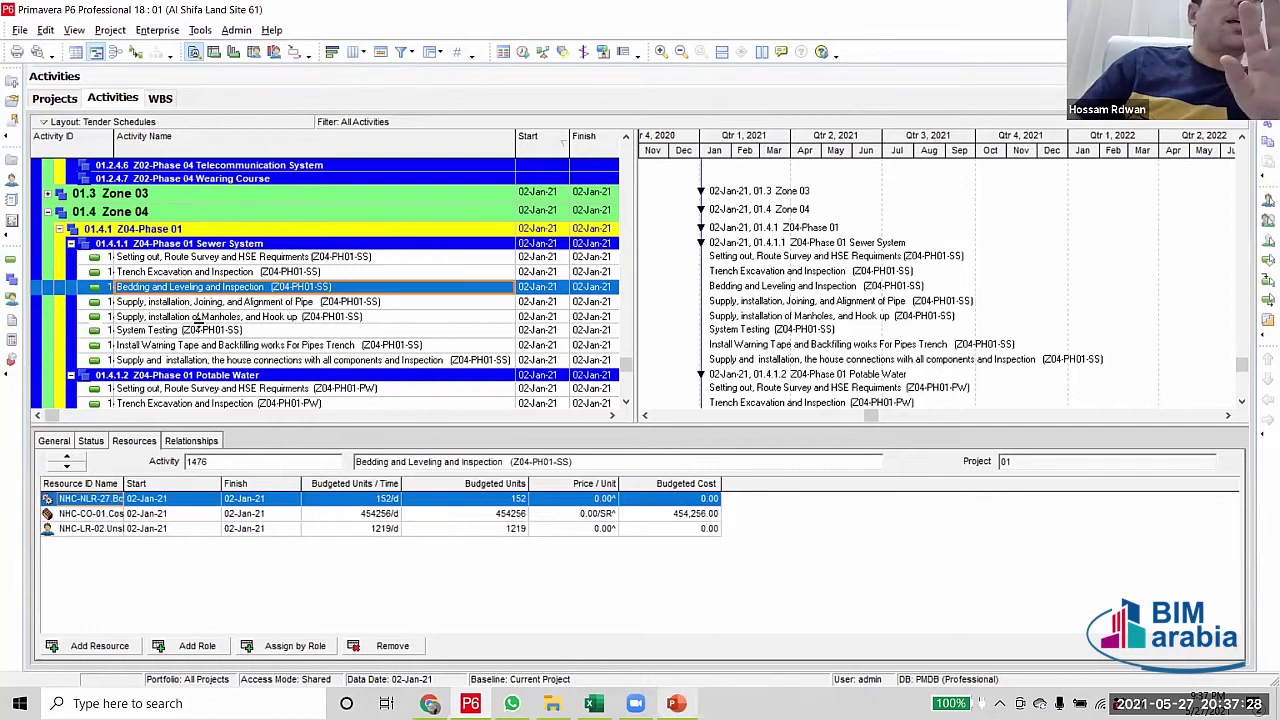
scroll(210, 337, down, 2)
scroll(337, 277, down, 5)
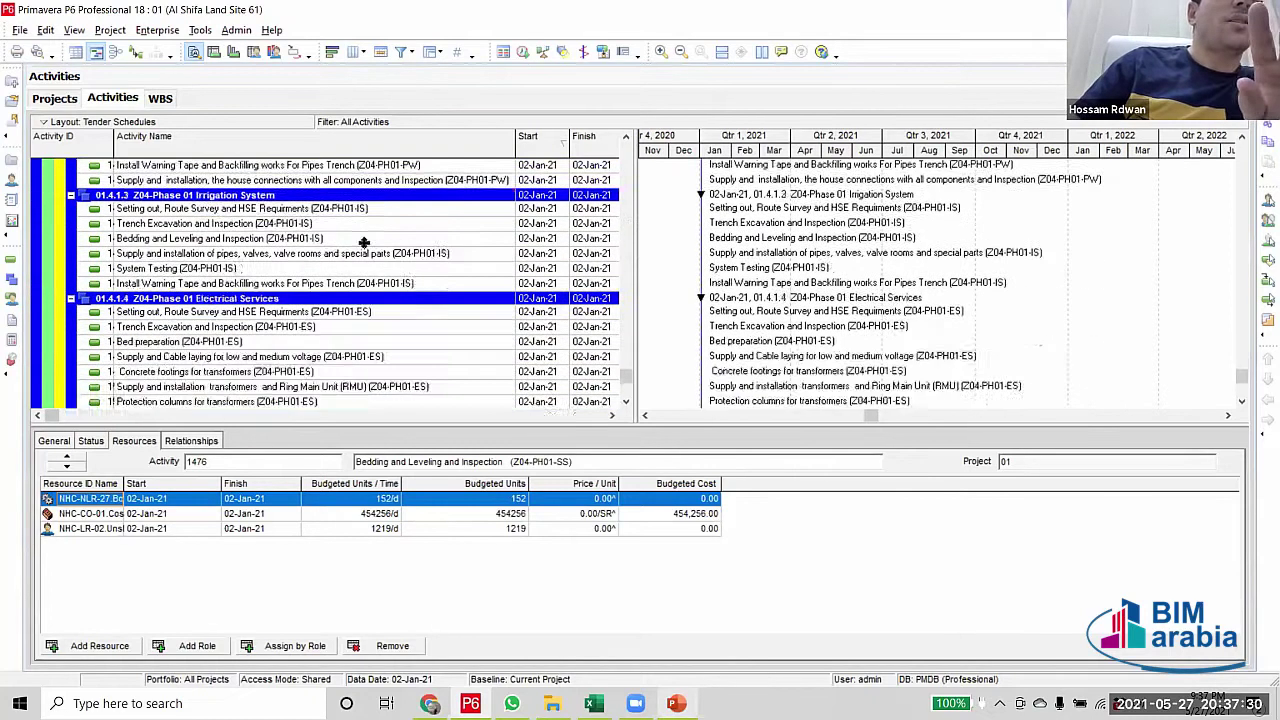
Collapse the Z04-Phase 01 Sewer System and Potable Water WBS bands
scroll(375, 287, up, 3)
scroll(375, 287, up, 4)
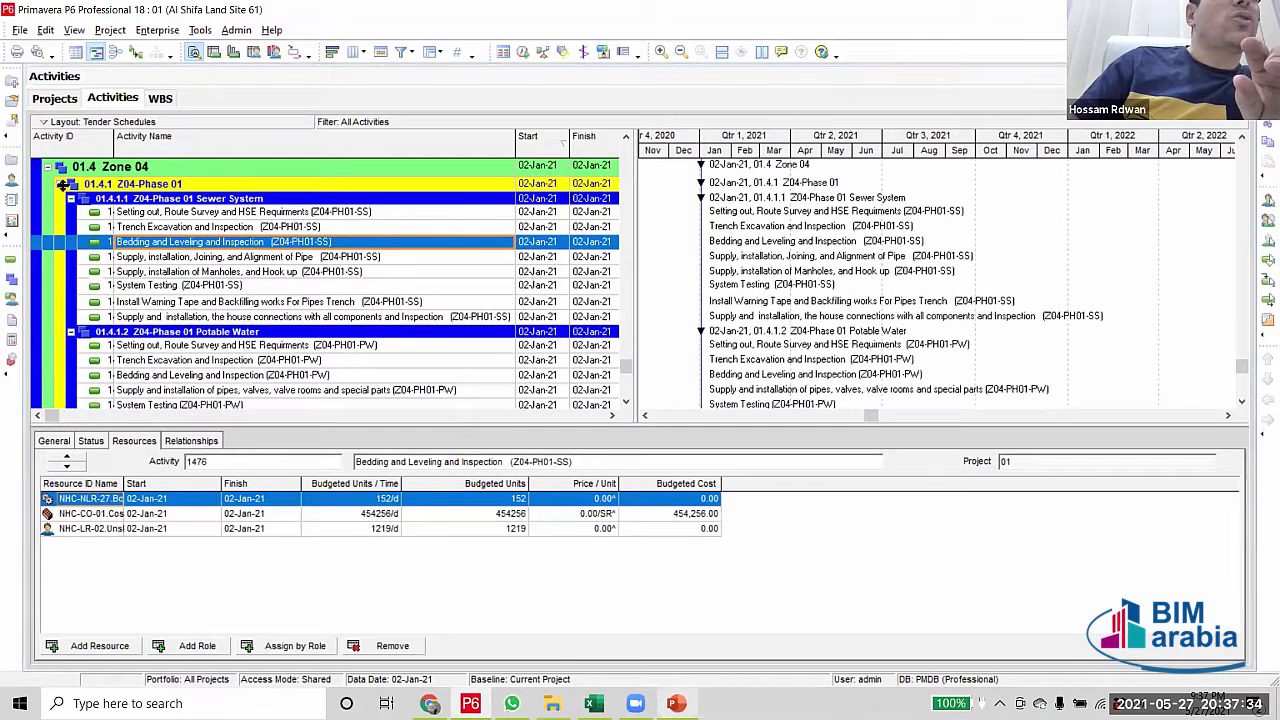
scroll(60, 207, up, 1)
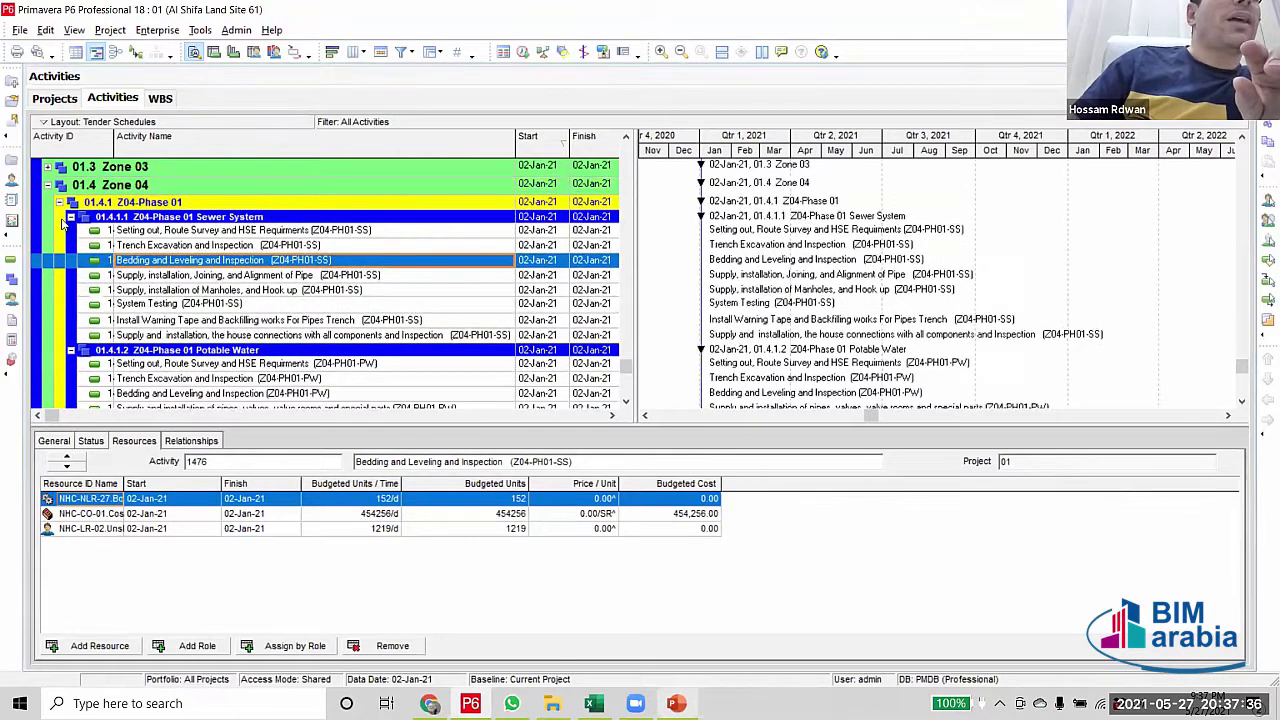
scroll(70, 229, up, 1)
click(71, 230)
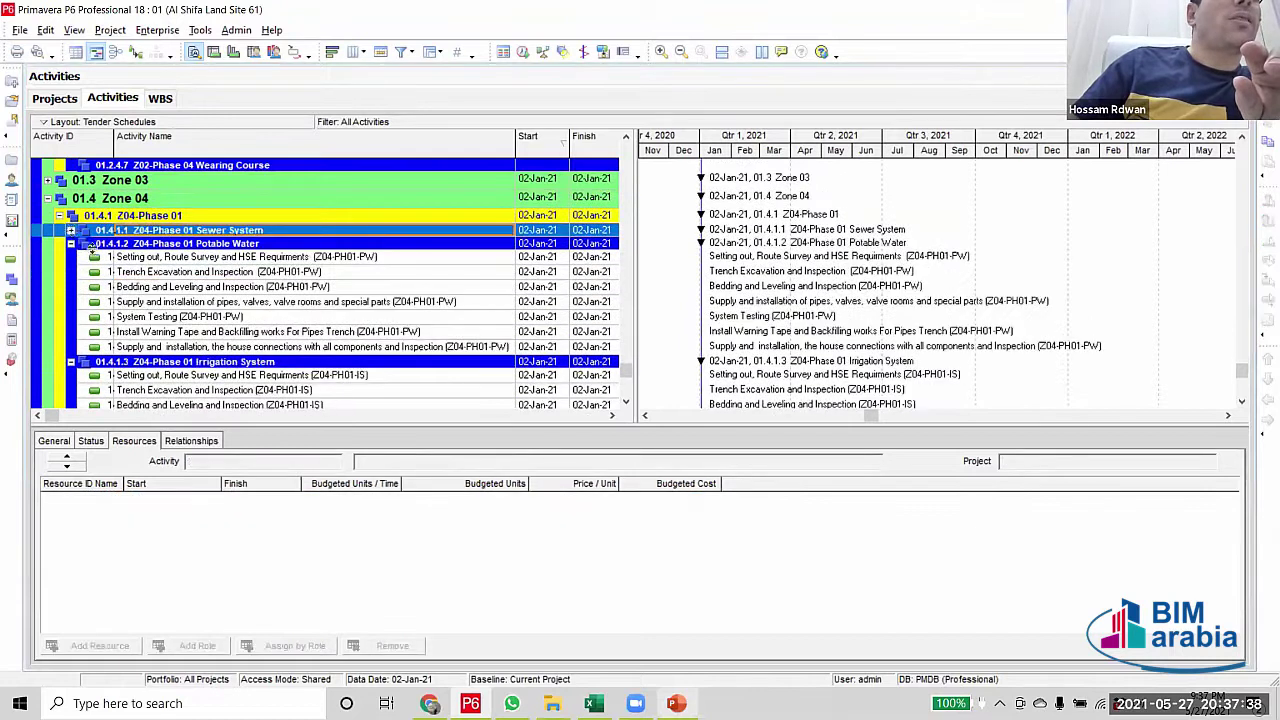
click(71, 244)
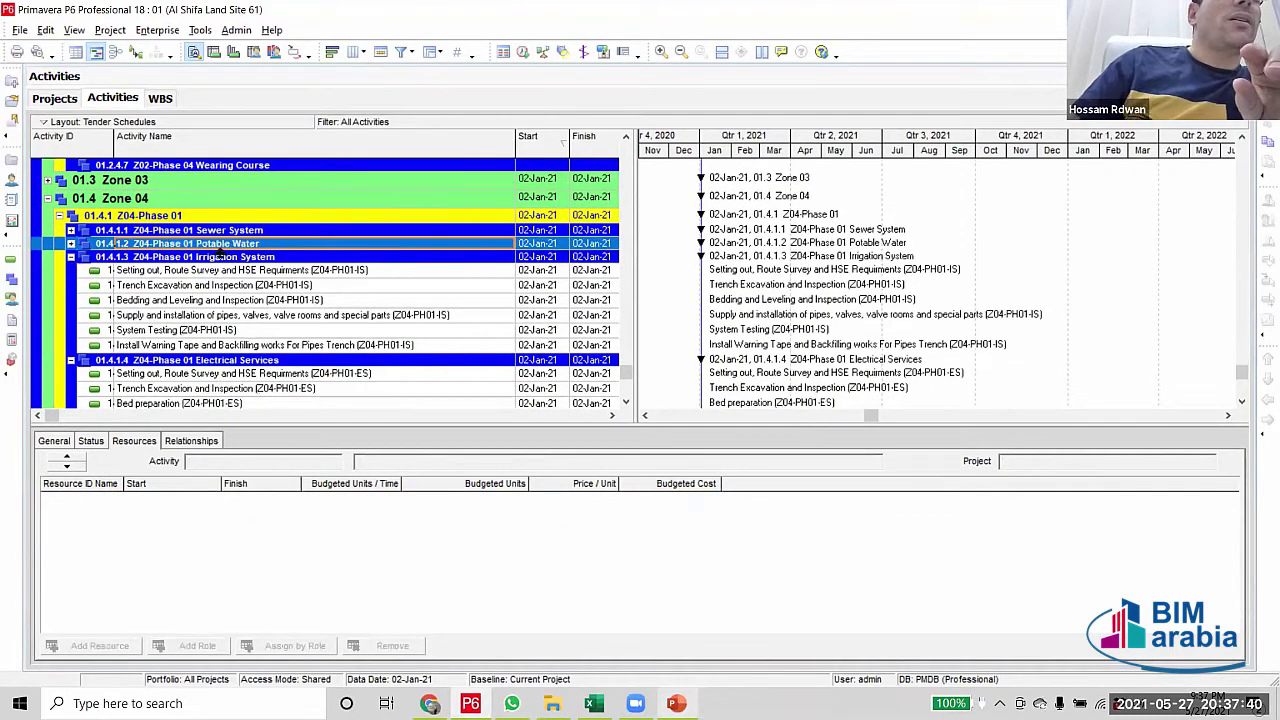
Collapse the activity table's grouping bands to WBS Level 3
right_click(369, 217)
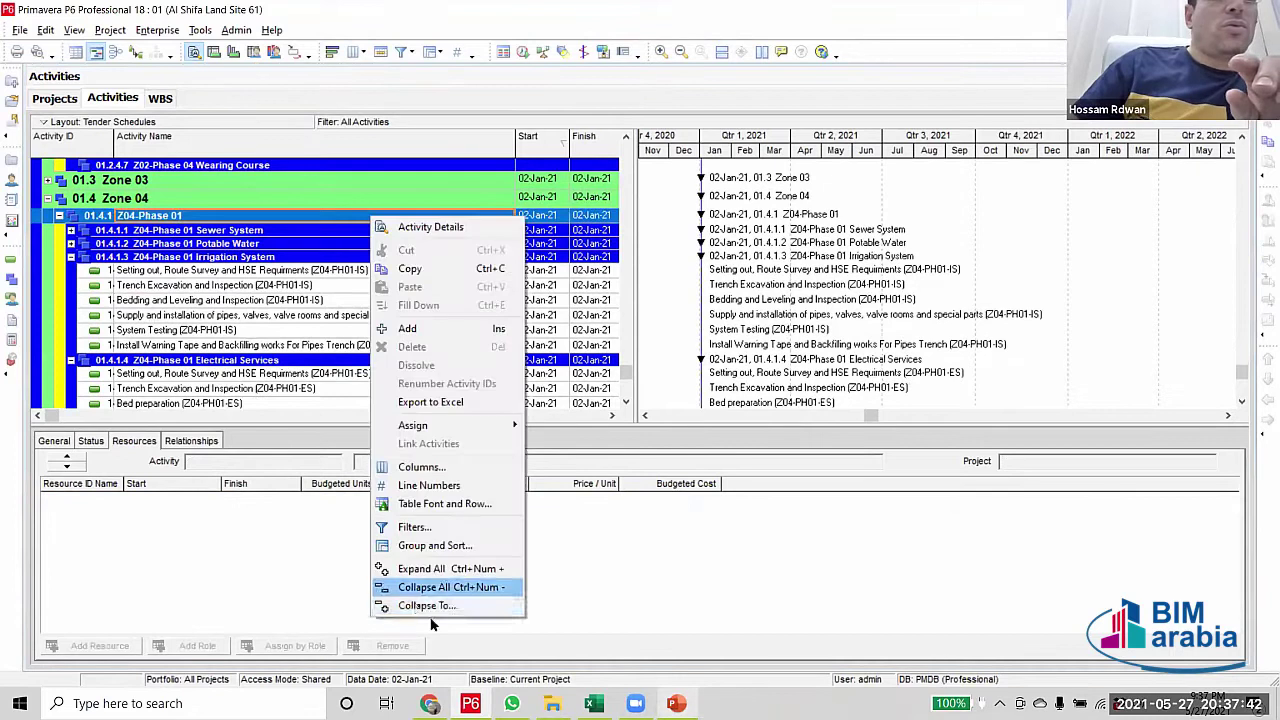
click(447, 607)
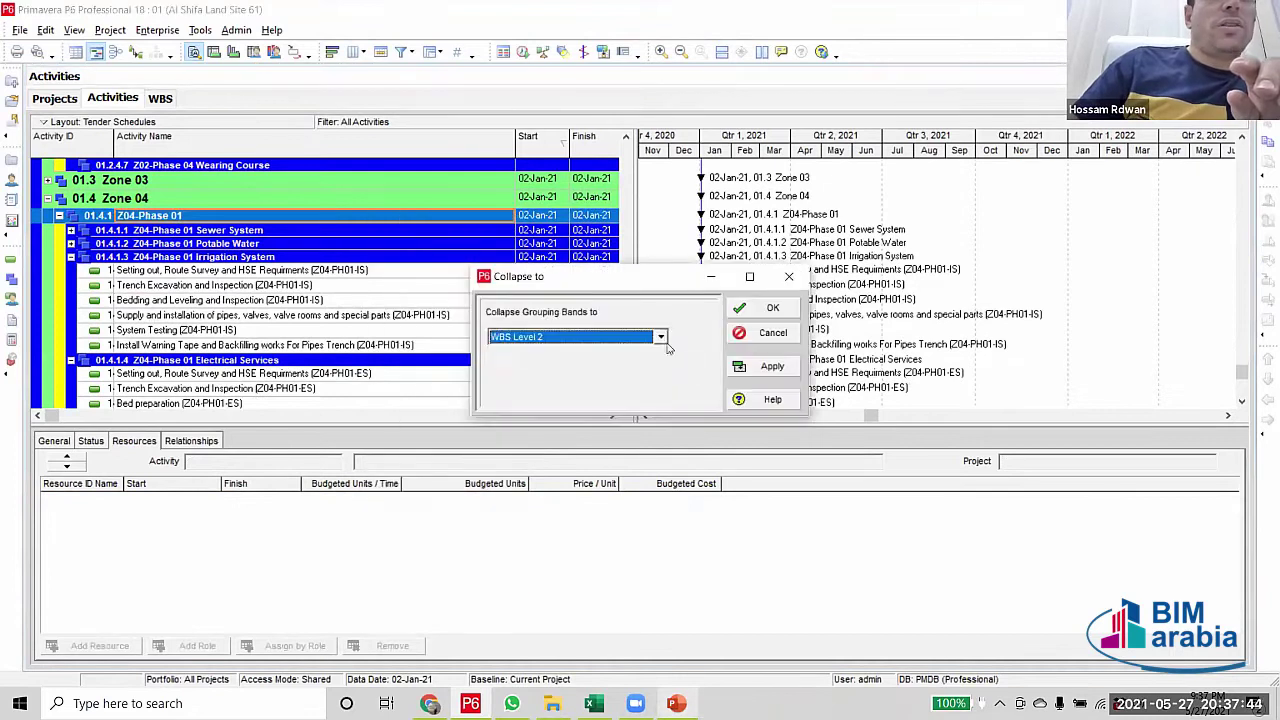
click(661, 338)
click(598, 379)
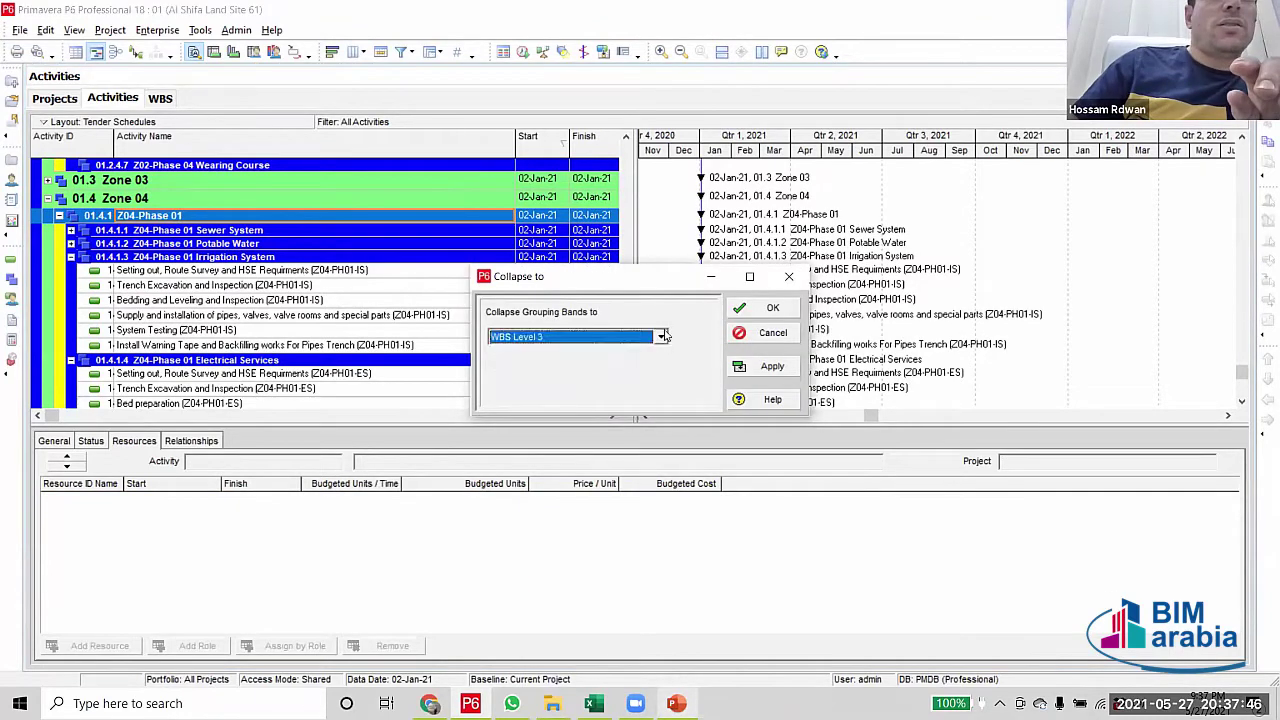
click(661, 338)
click(775, 370)
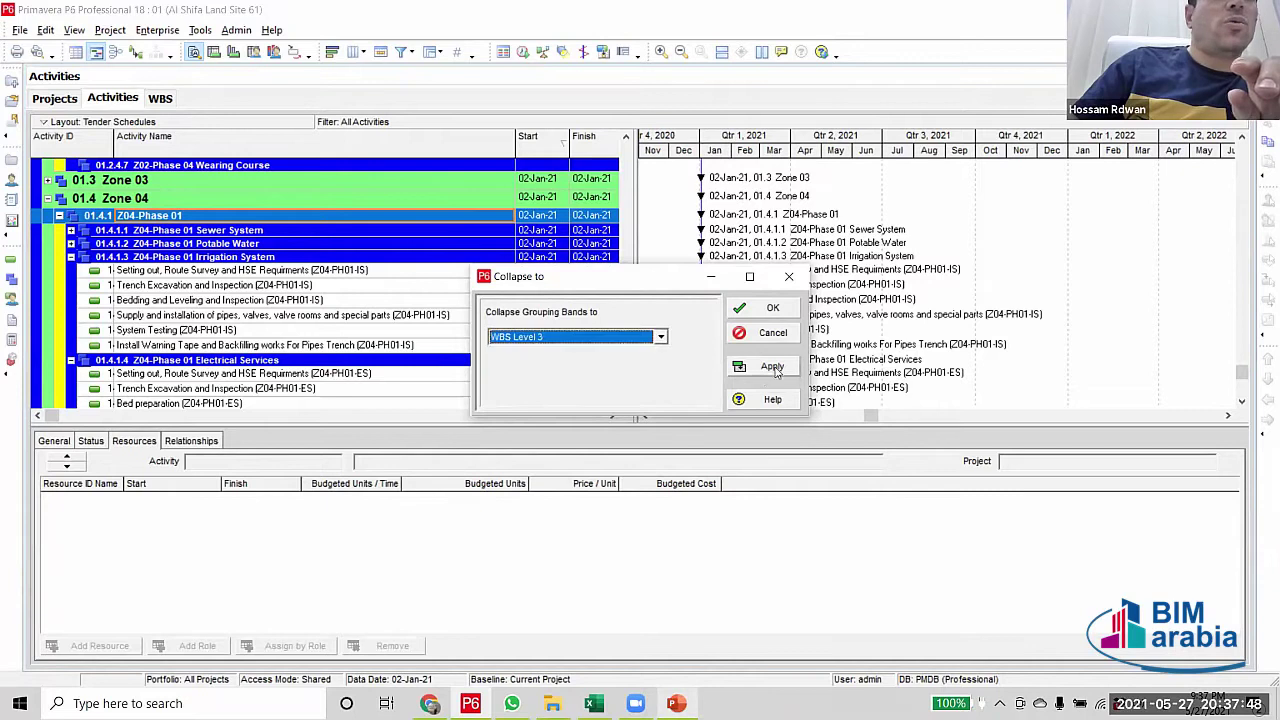
click(772, 367)
click(789, 277)
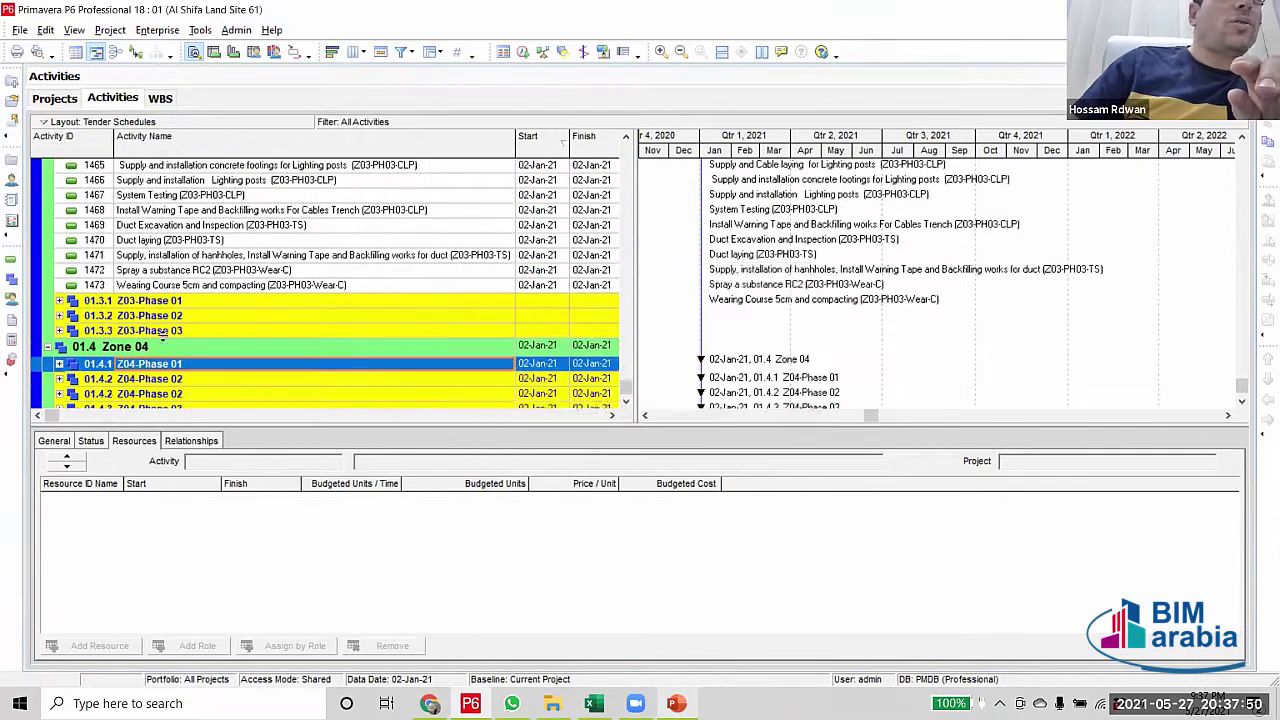
right_click(334, 334)
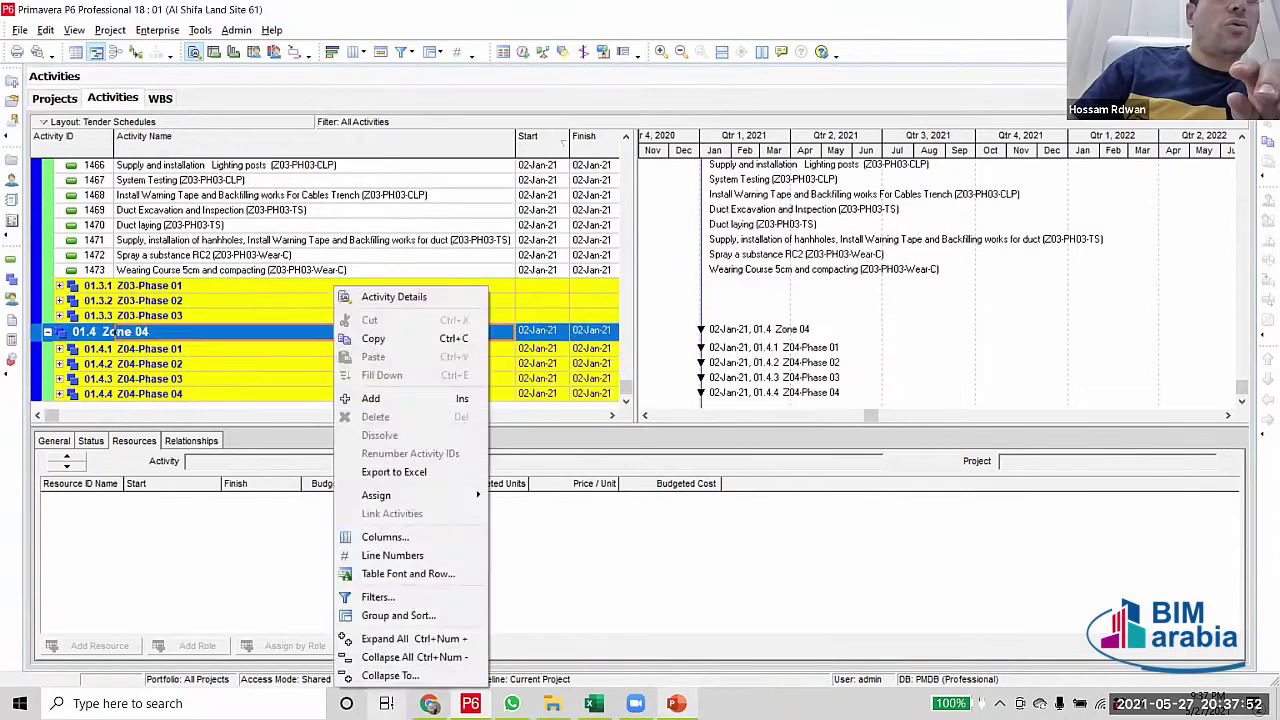
click(390, 676)
click(660, 337)
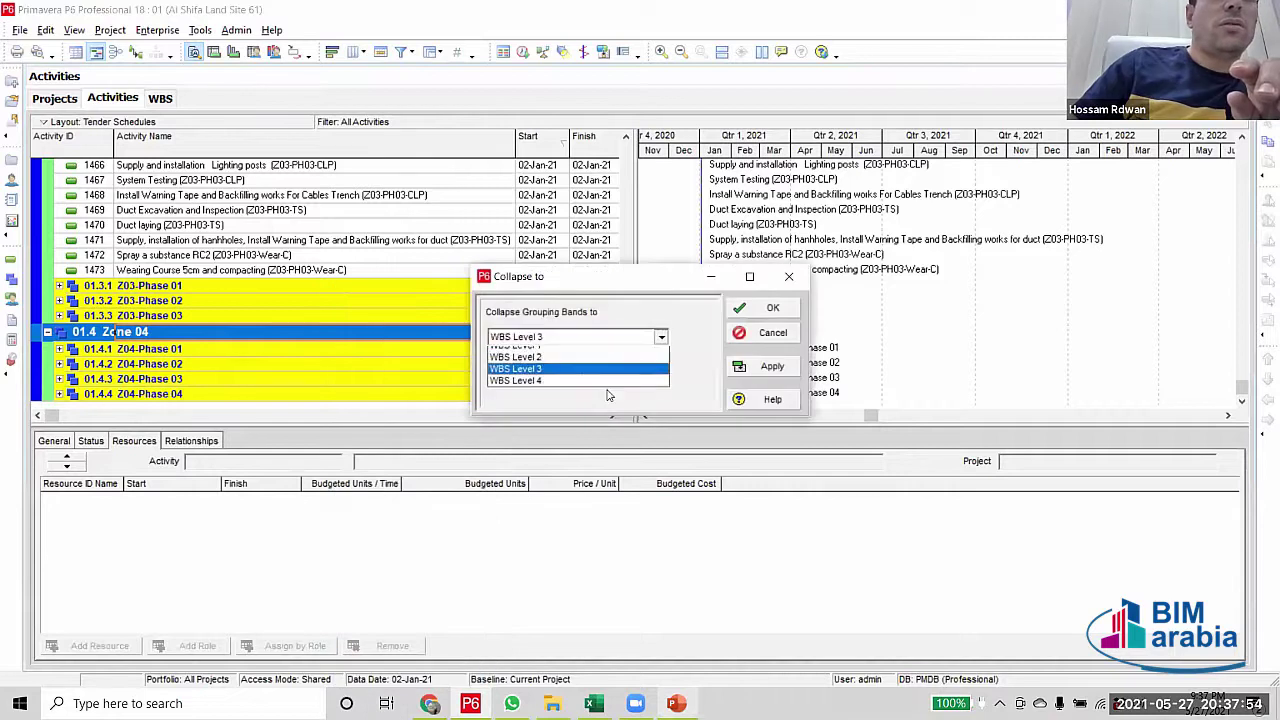
click(608, 393)
click(789, 278)
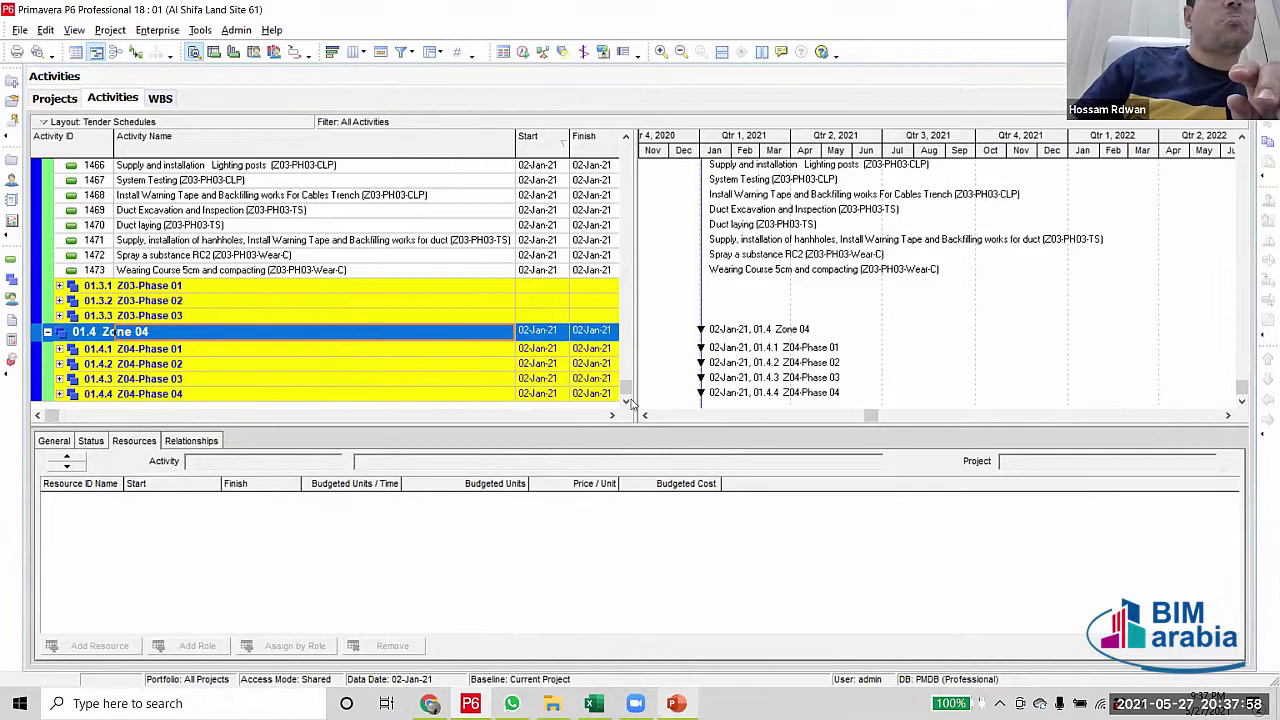
Expand all WBS bands in the activity table
right_click(209, 337)
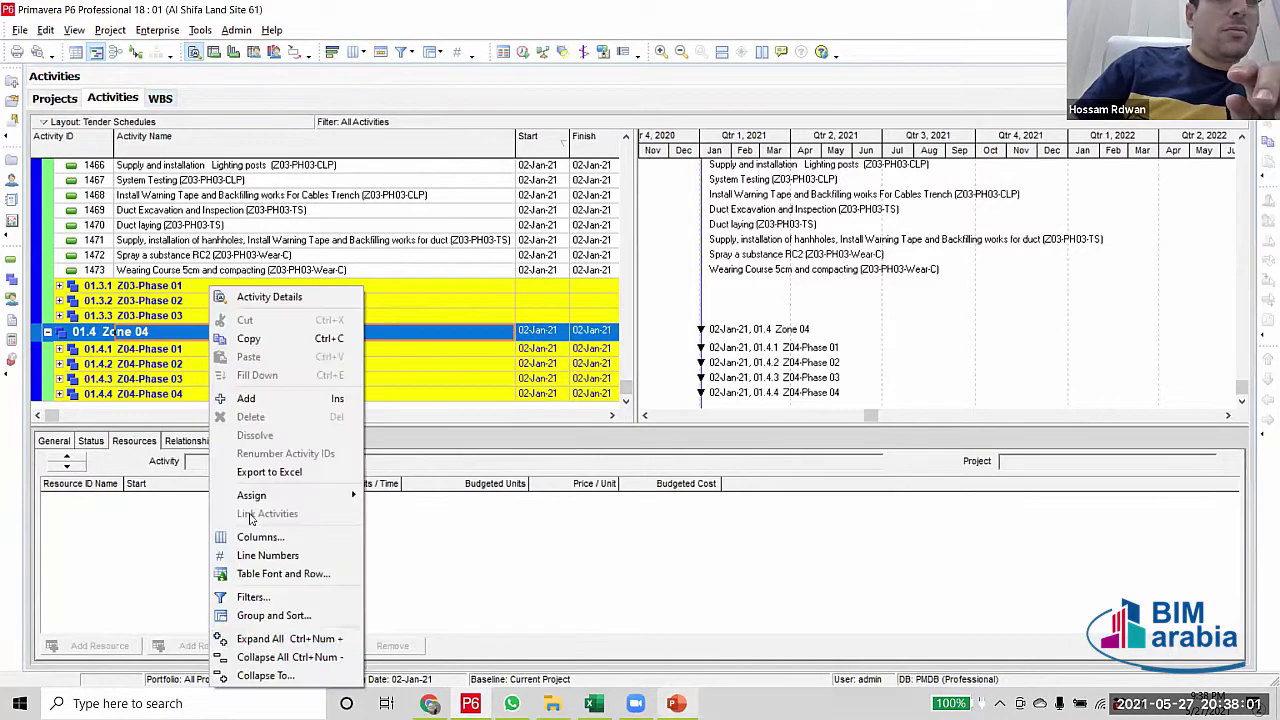
click(276, 640)
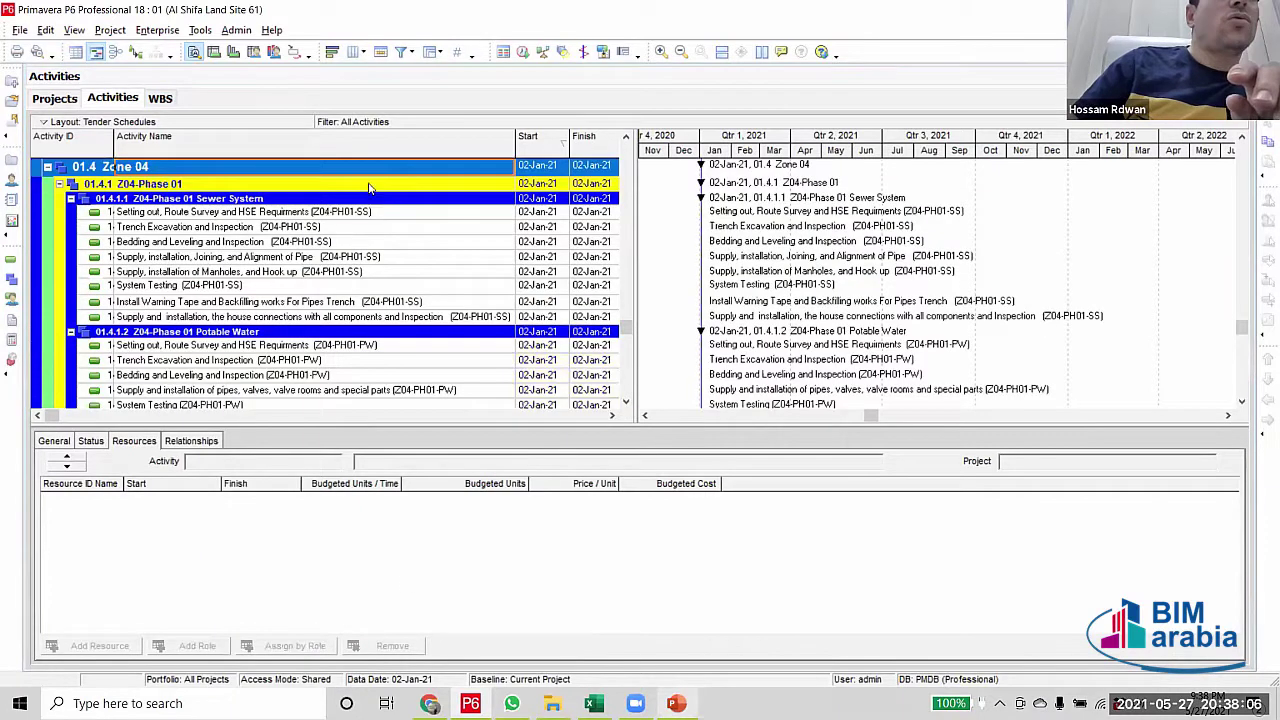
Collapse the grouping bands to WBS Level 3 and change the collapse level to WBS Level 4
right_click(369, 188)
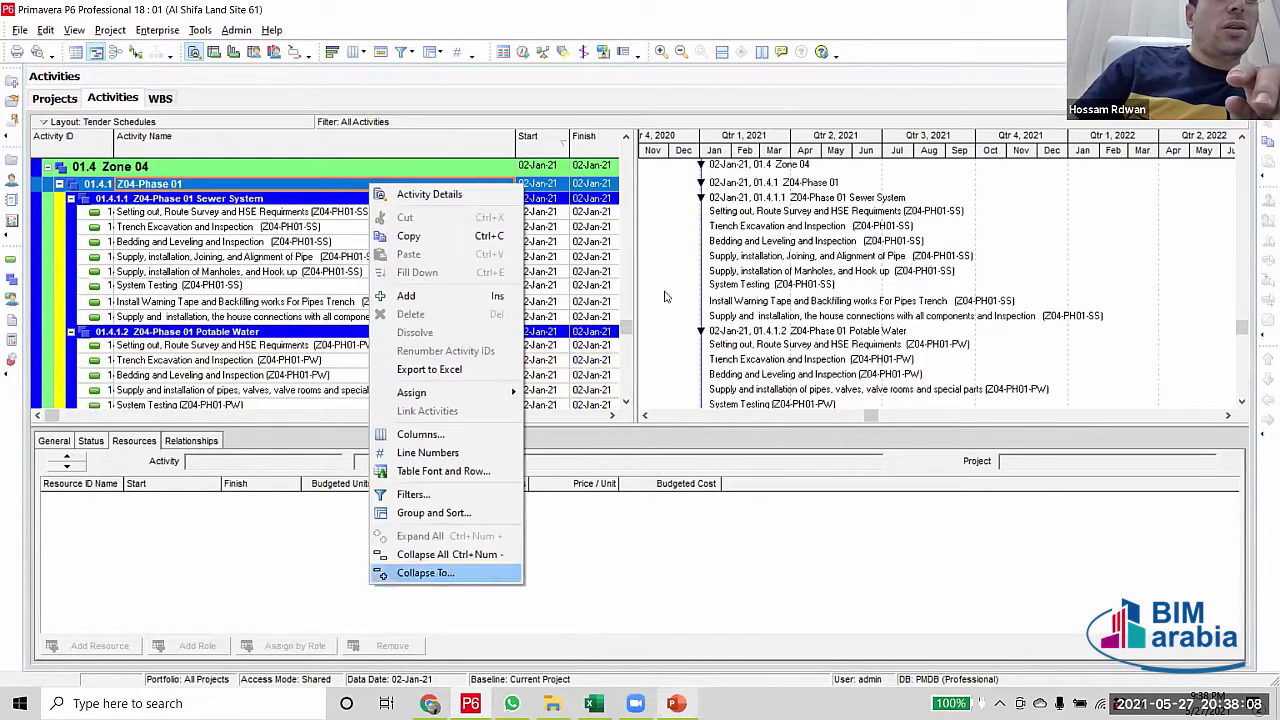
key(Return)
click(660, 337)
click(600, 378)
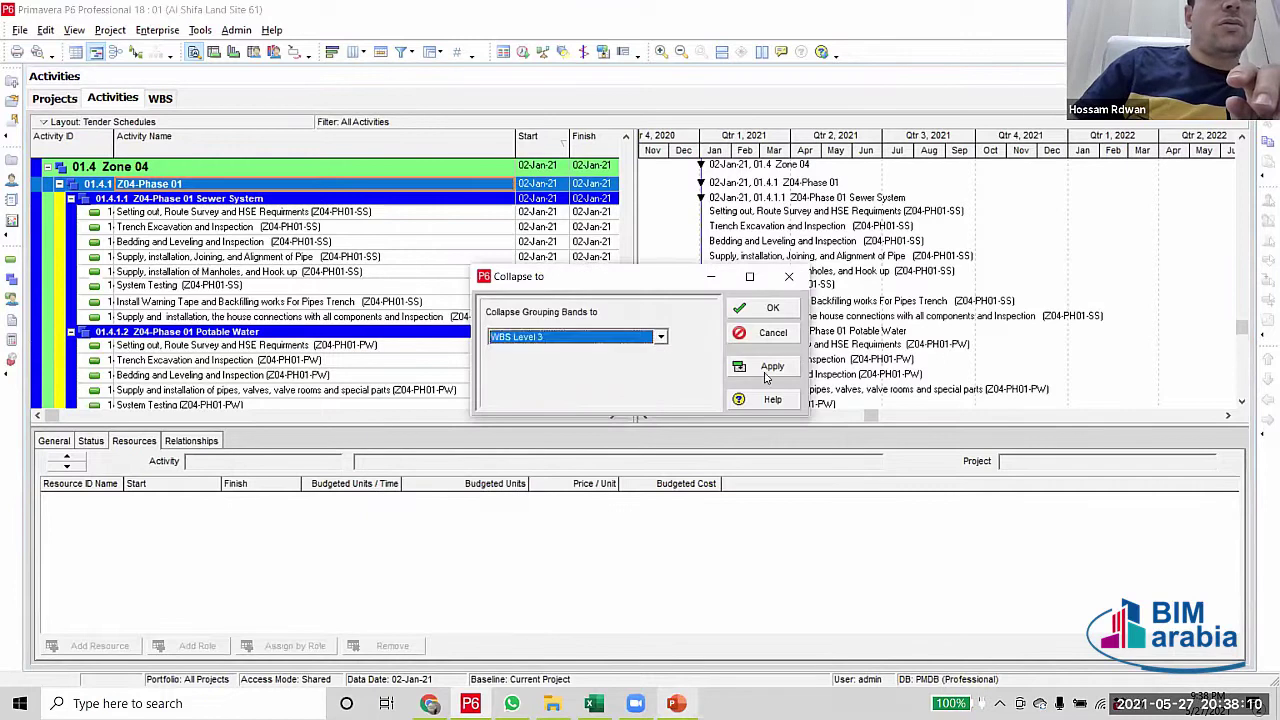
click(768, 368)
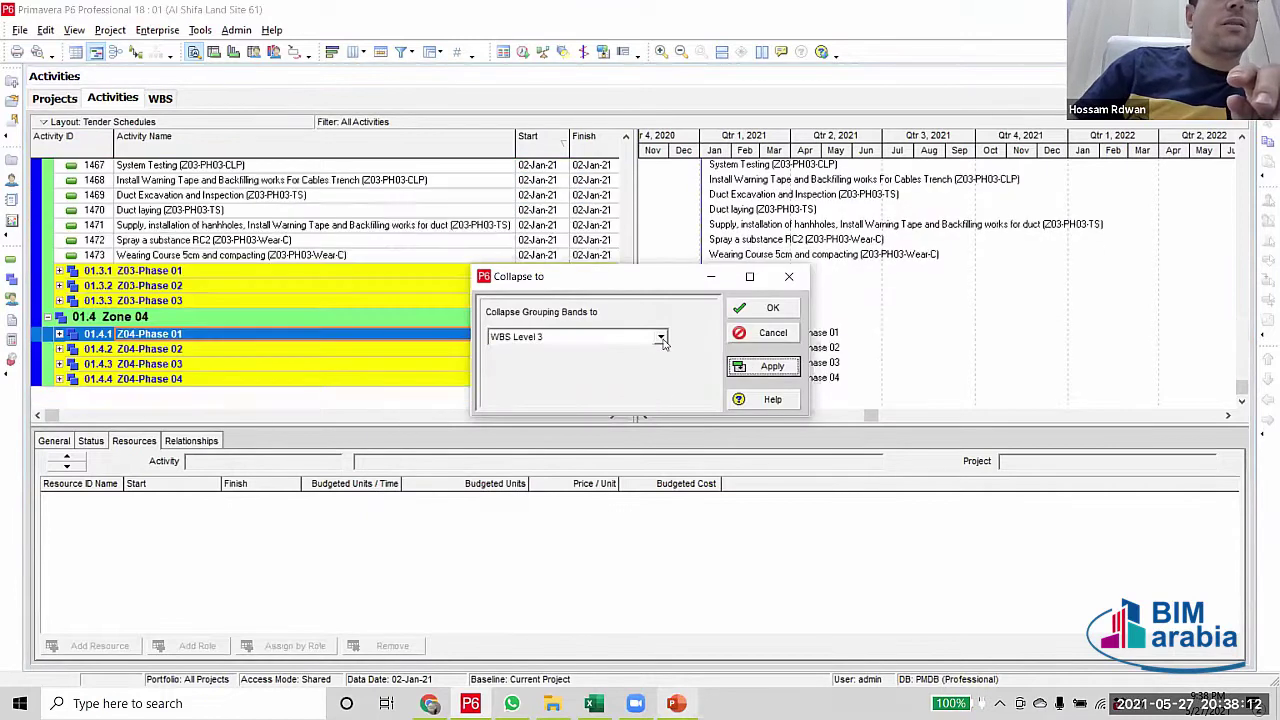
click(660, 337)
click(618, 388)
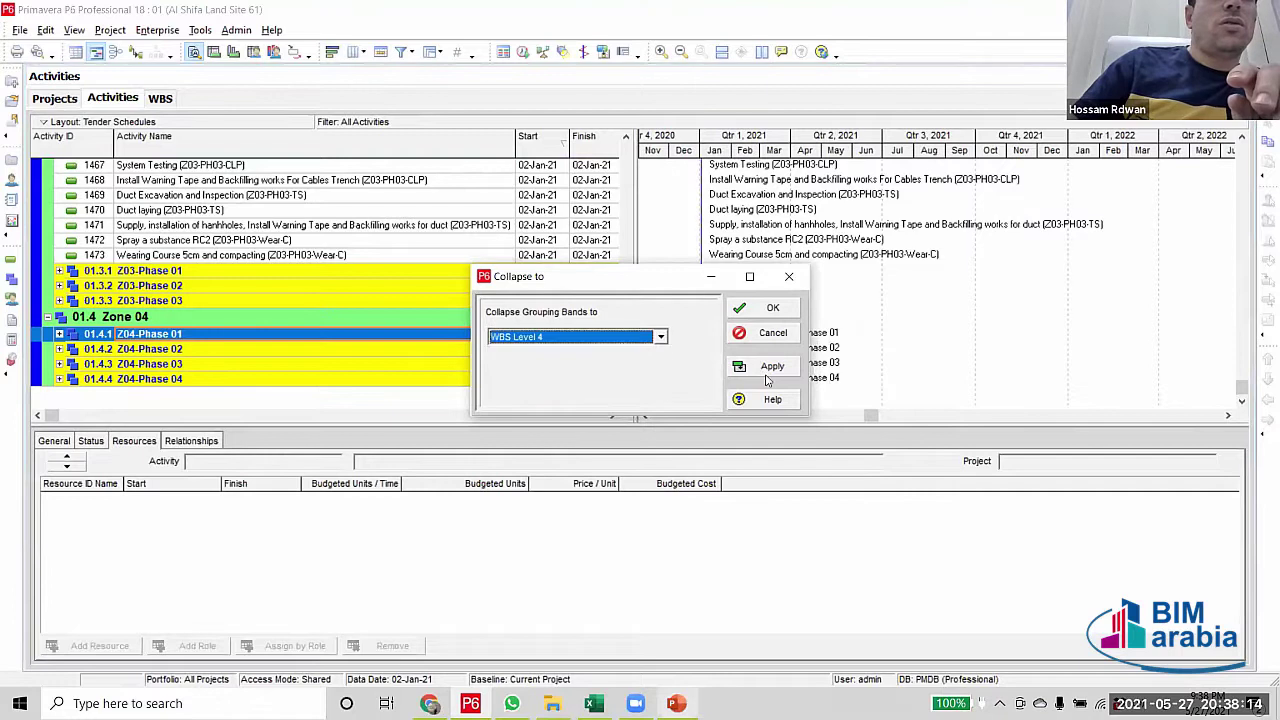
click(781, 367)
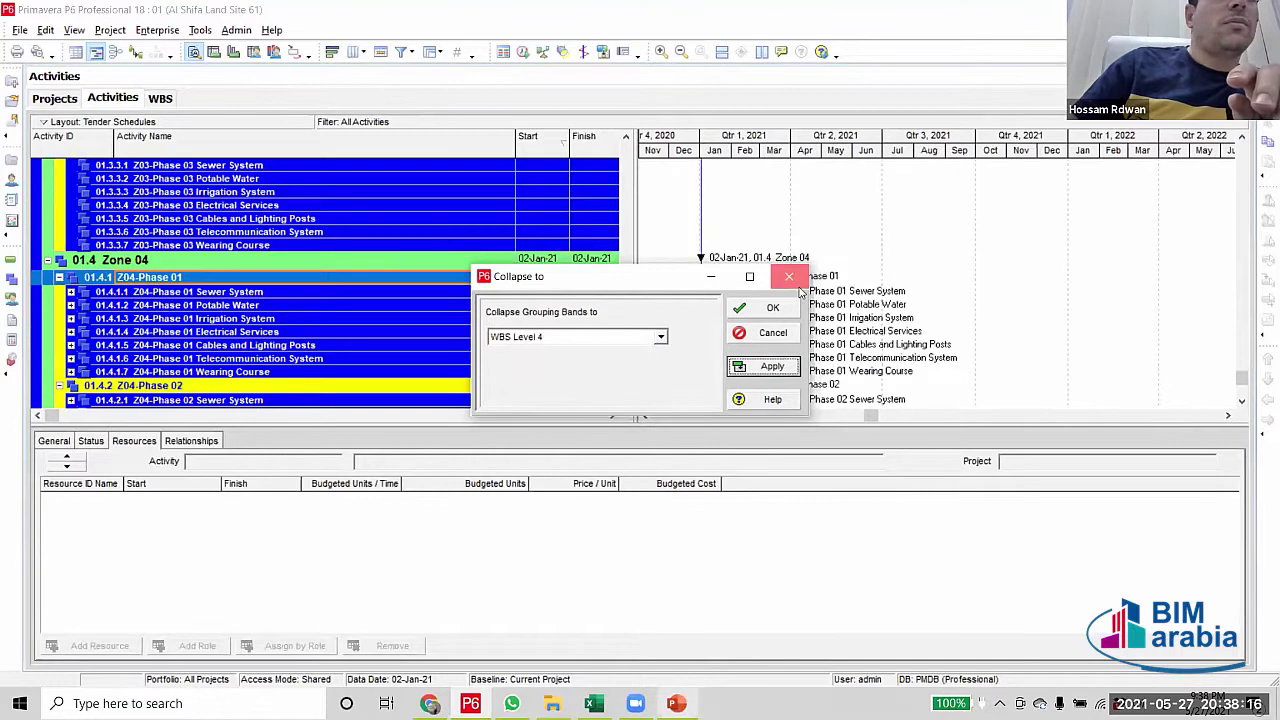
click(789, 276)
Review the collapsed discipline bands of Z03-Phase 03 and Z04-Phase 01
scroll(263, 335, down, 2)
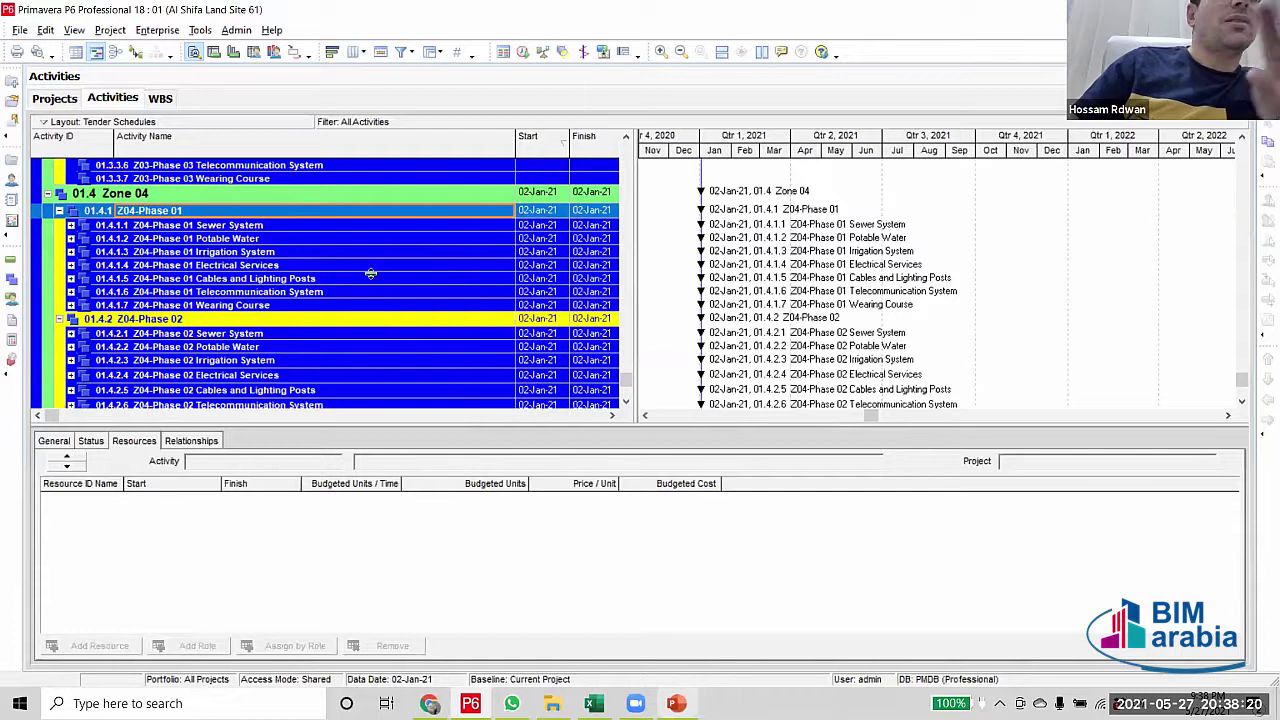
scroll(360, 285, up, 4)
scroll(344, 318, down, 5)
scroll(260, 192, up, 1)
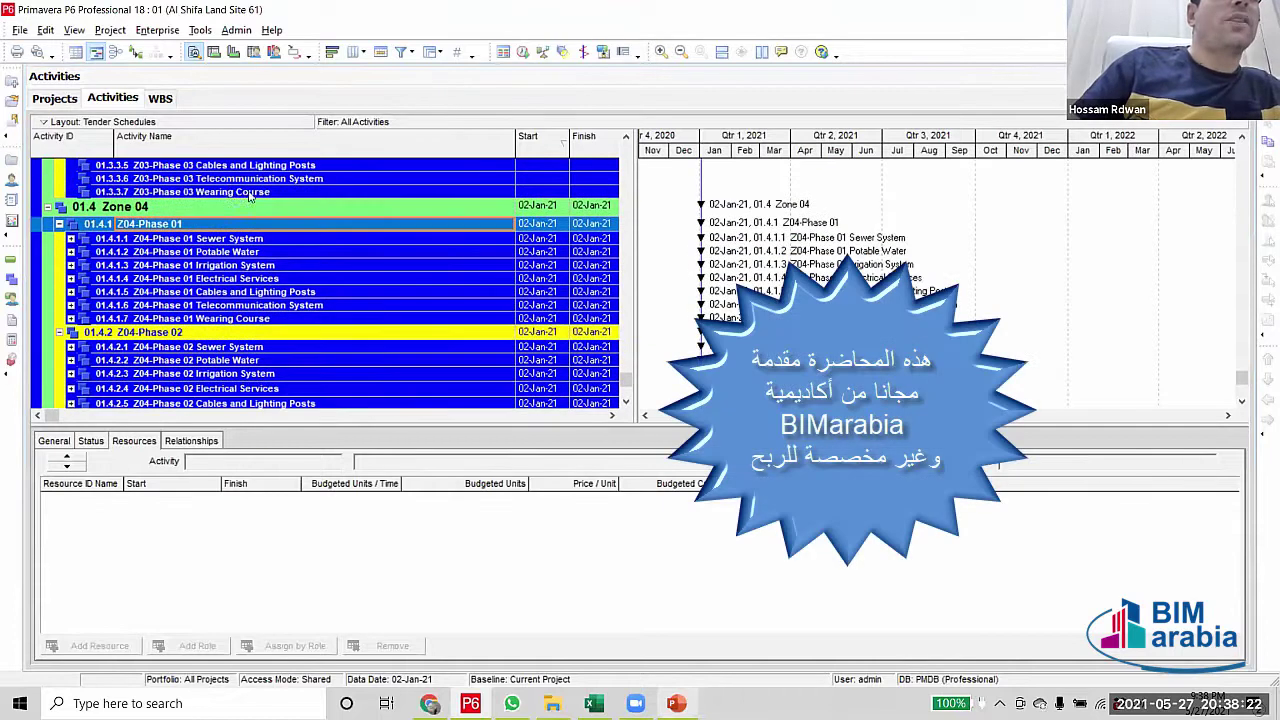
click(160, 190)
scroll(110, 215, up, 3)
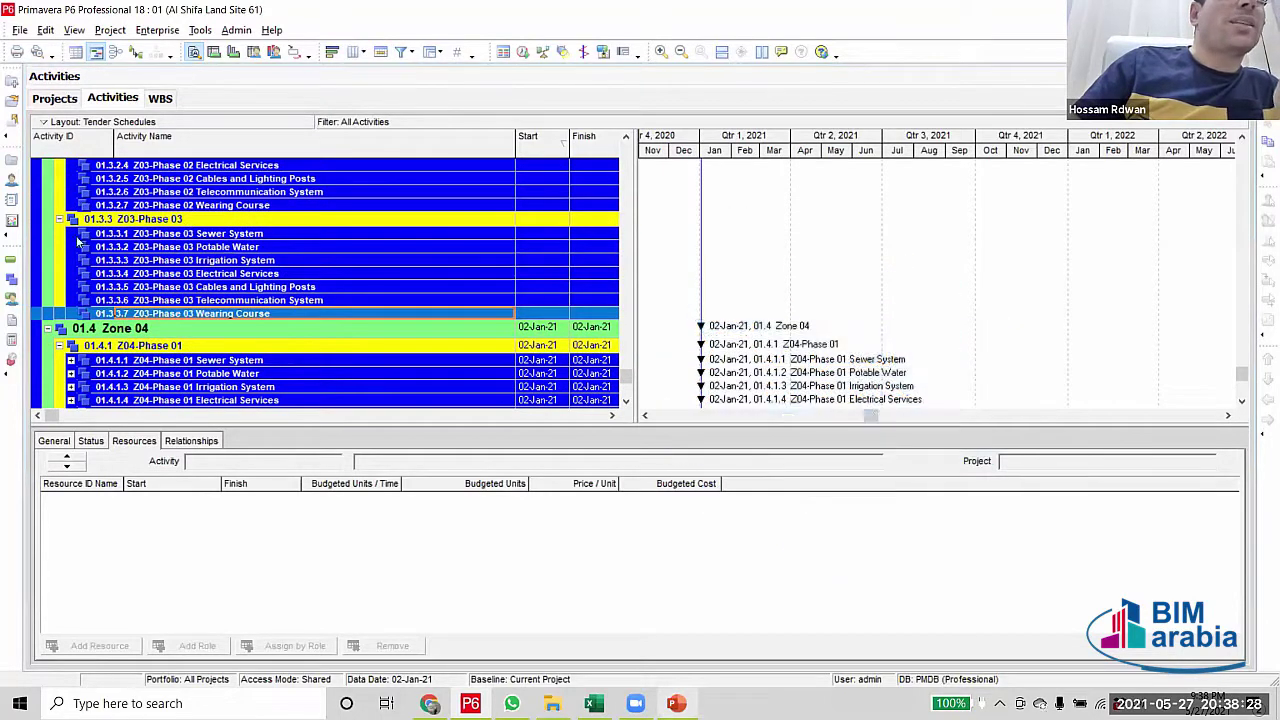
scroll(79, 241, down, 2)
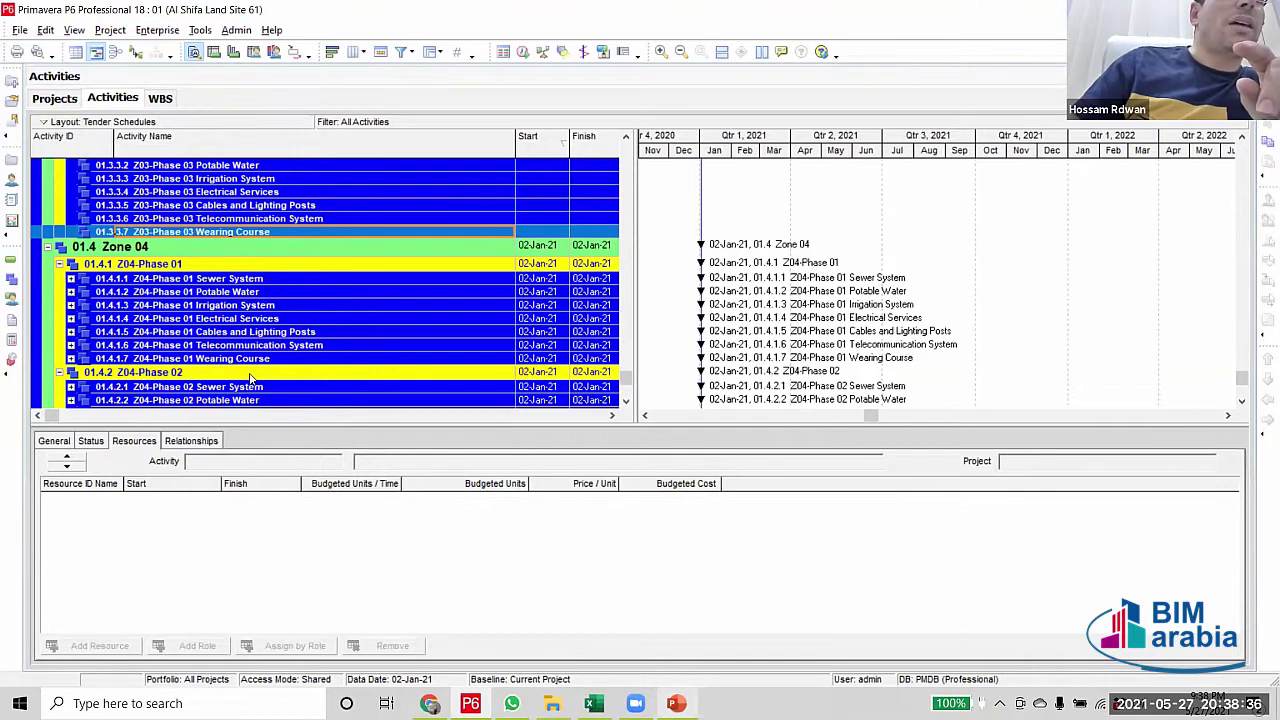
Expand the Z04-Phase 01 Sewer System, Potable Water and Irrigation System bands to check their assigned activities
click(70, 279)
scroll(92, 216, down, 2)
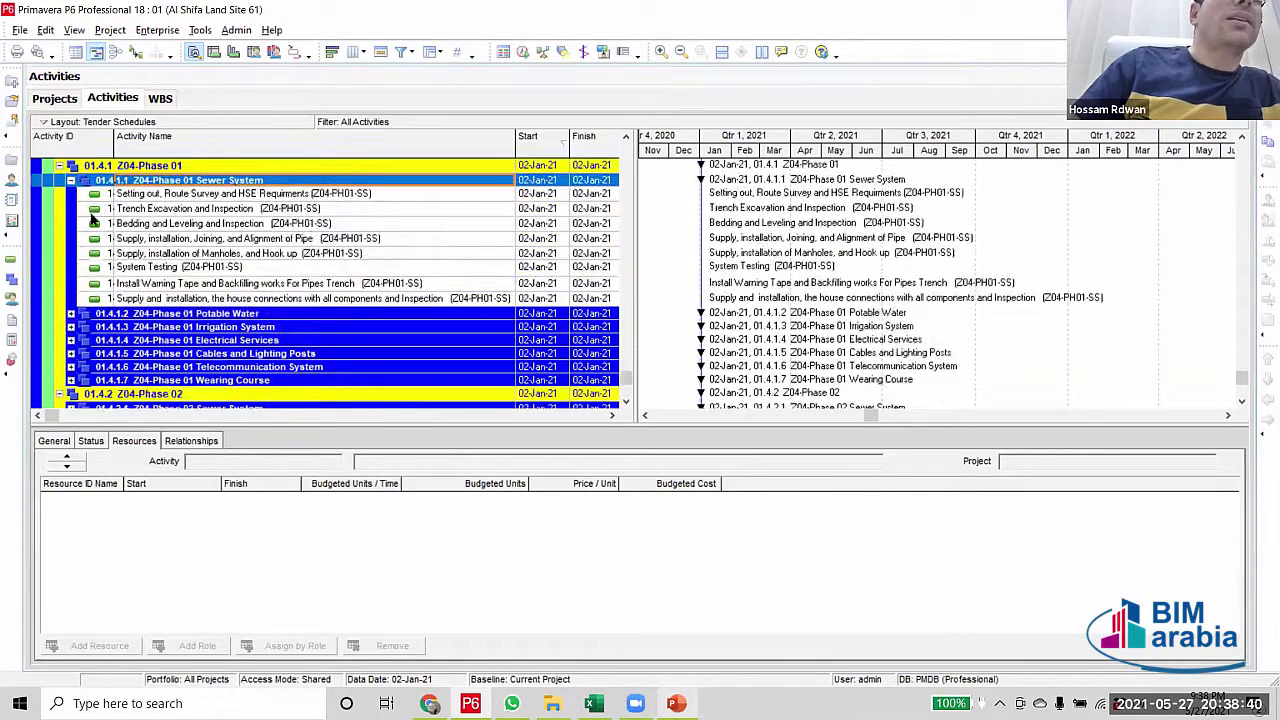
scroll(92, 216, down, 2)
click(70, 243)
scroll(196, 258, down, 3)
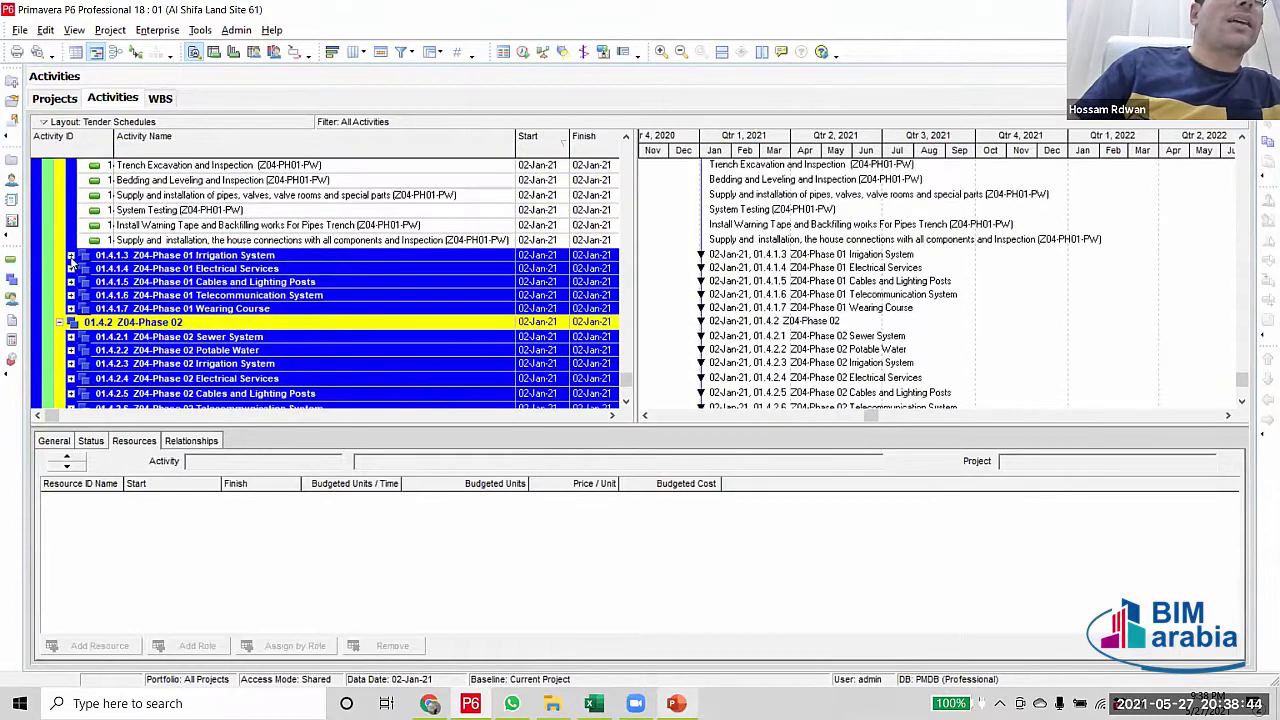
click(70, 256)
Collapse the Z03-Phase 01 and Z03-Phase 02 WBS bands
scroll(225, 347, up, 5)
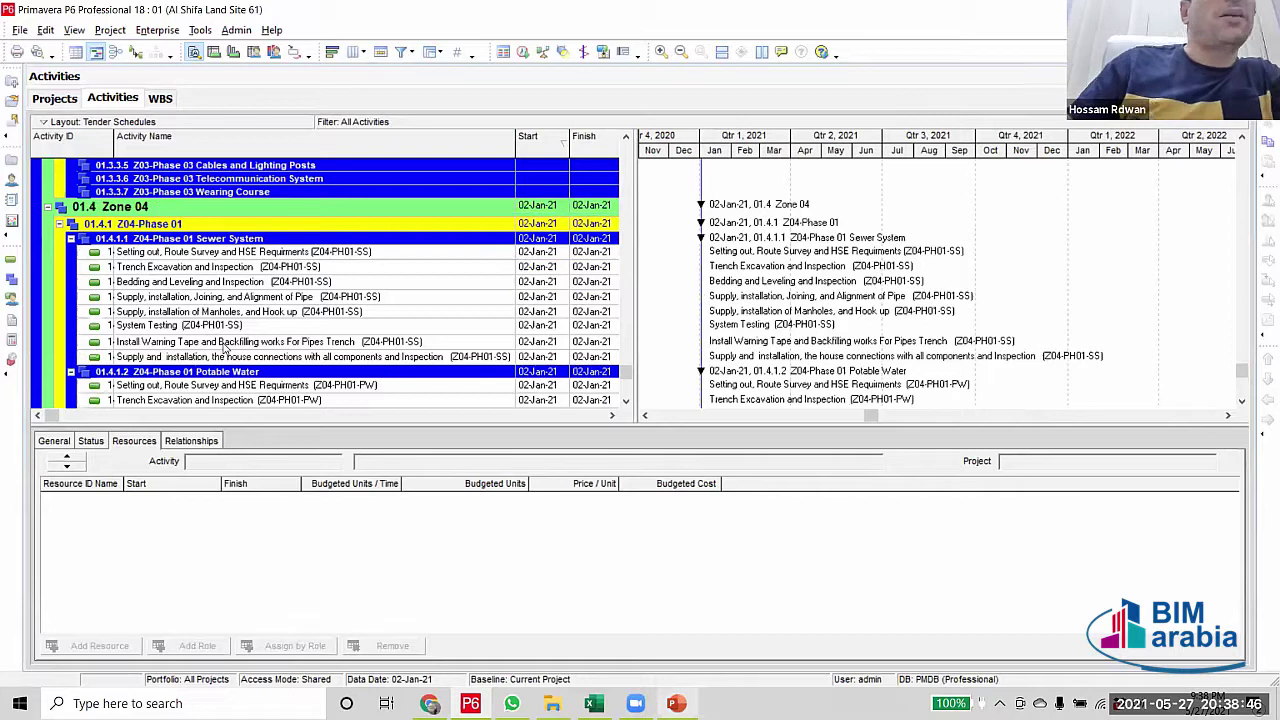
scroll(225, 347, up, 6)
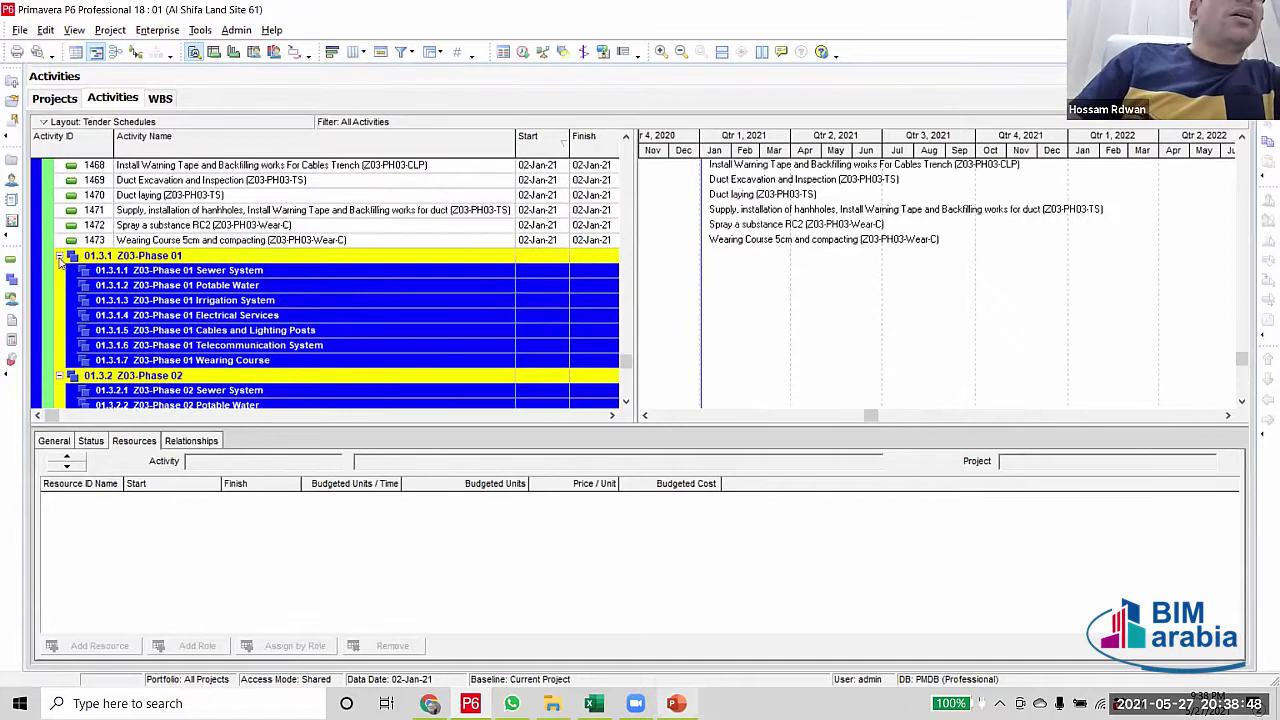
click(59, 257)
click(59, 271)
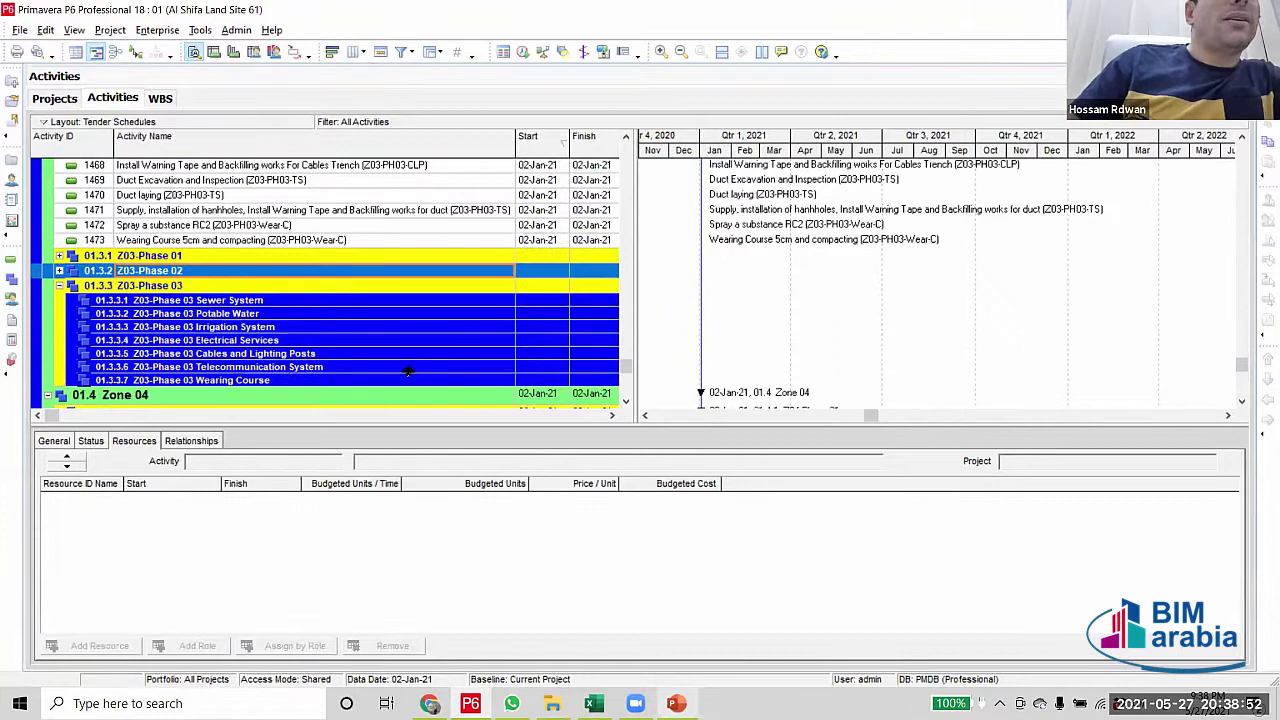
Examine the unassigned Zone 03 activities to find where the Z03-PH03 group begins and ends
click(246, 244)
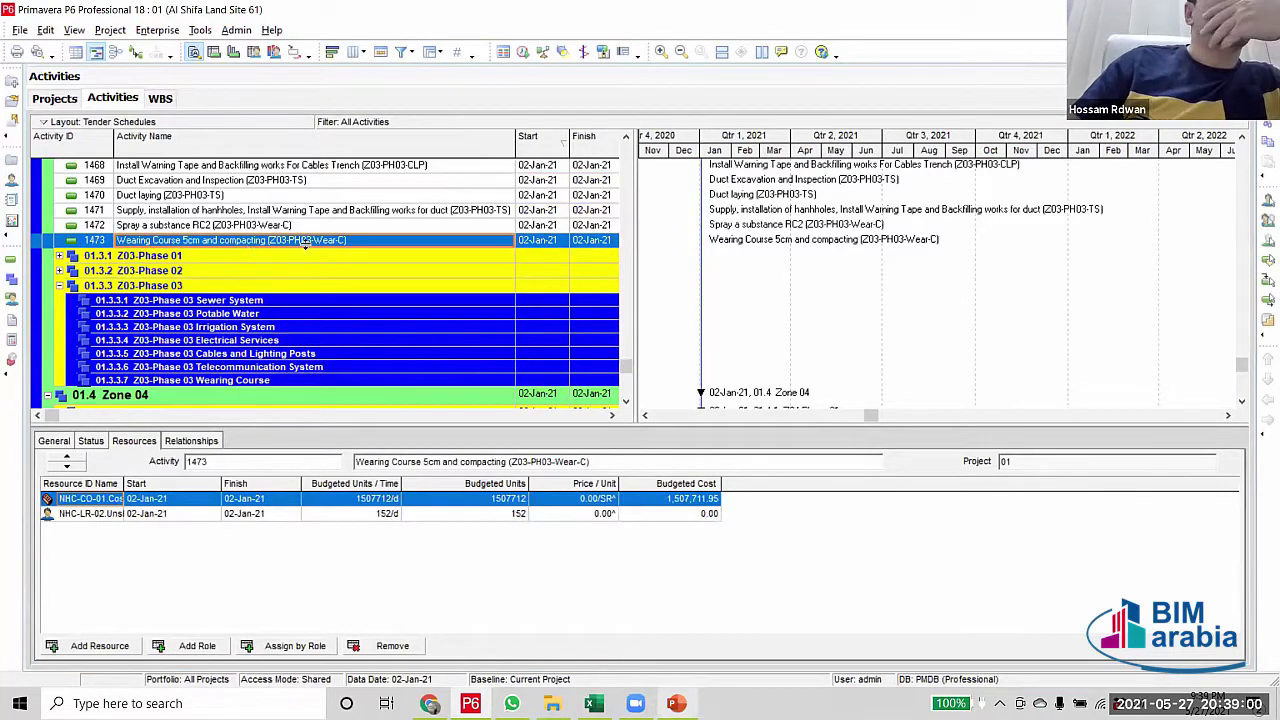
scroll(320, 270, up, 10)
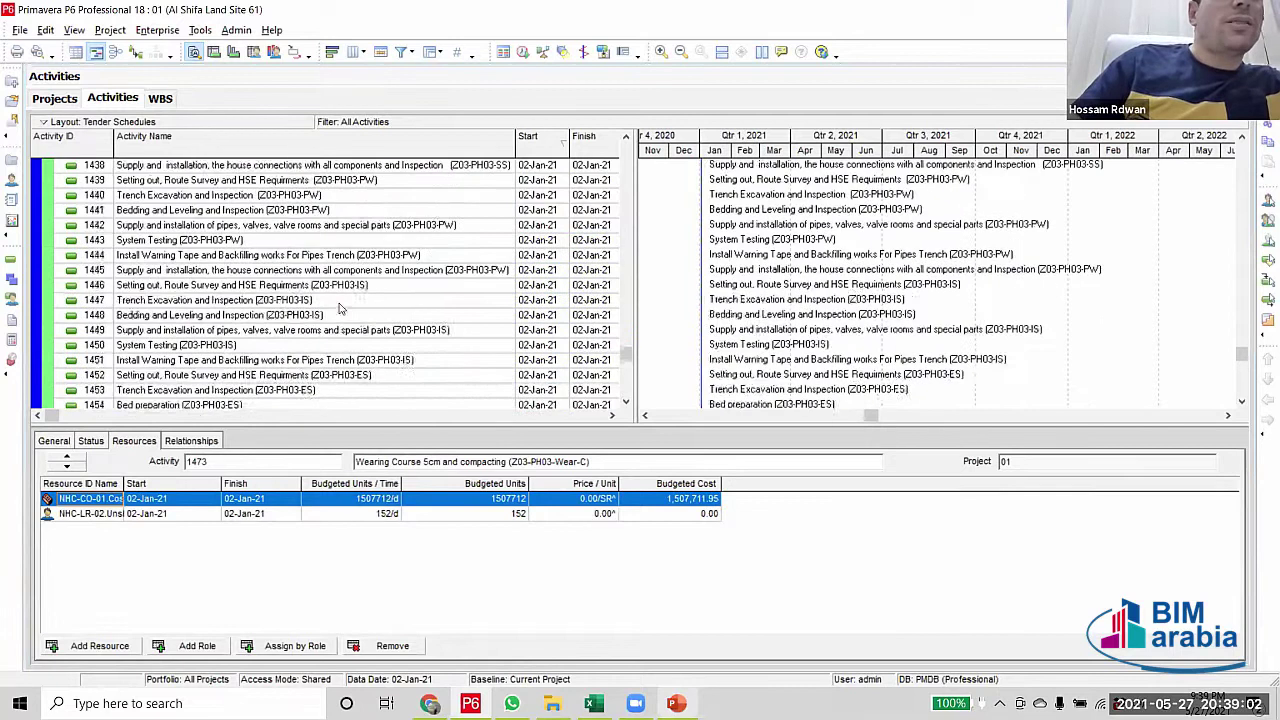
scroll(340, 310, up, 5)
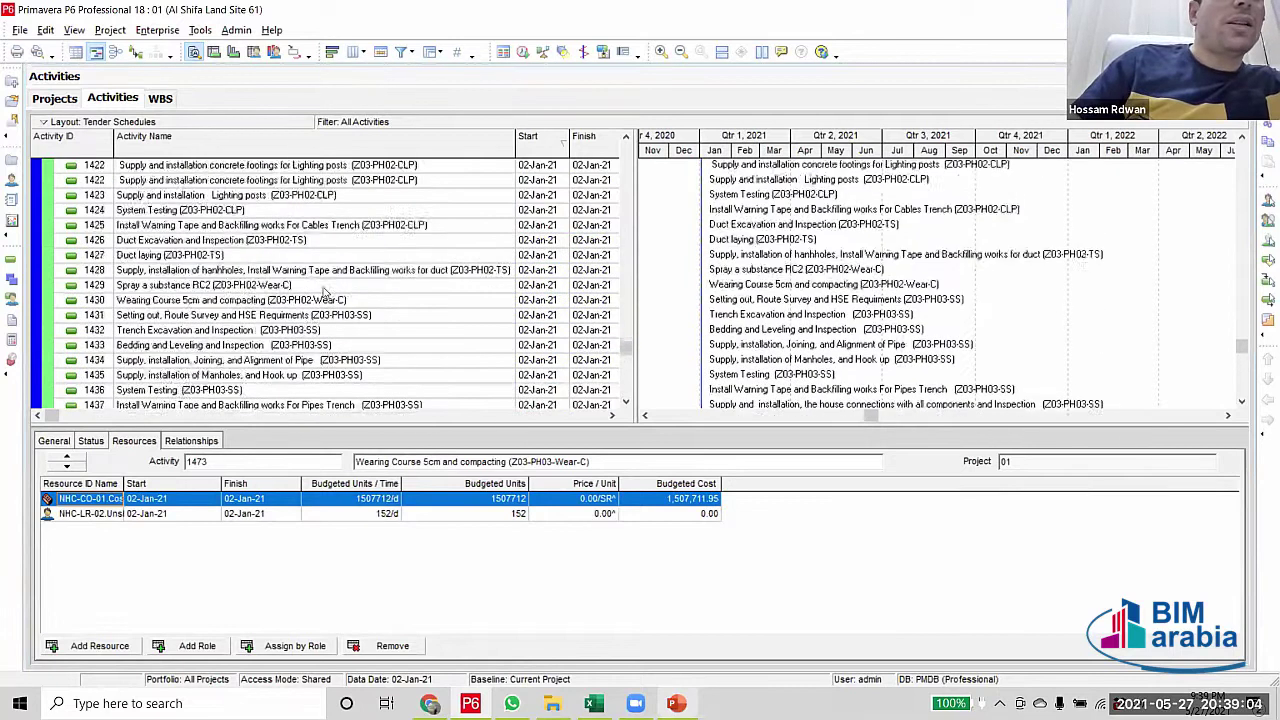
scroll(330, 288, up, 4)
scroll(310, 295, down, 2)
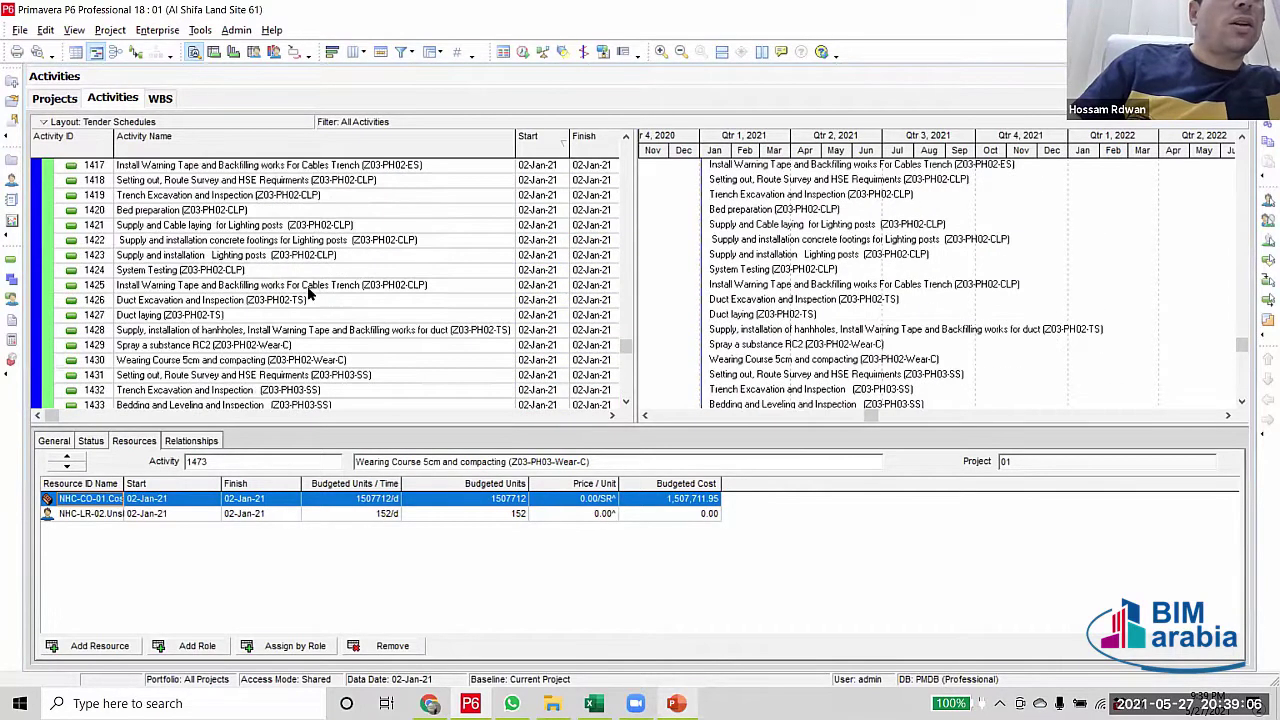
scroll(340, 301, down, 3)
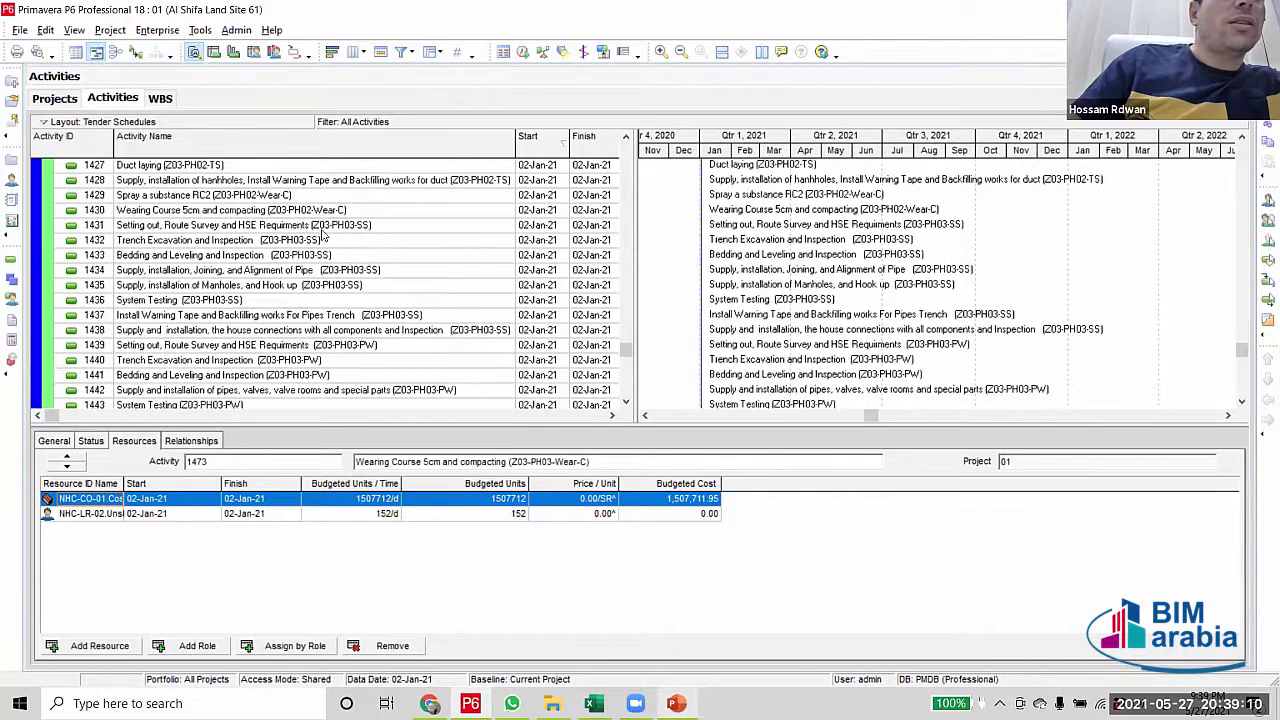
click(323, 229)
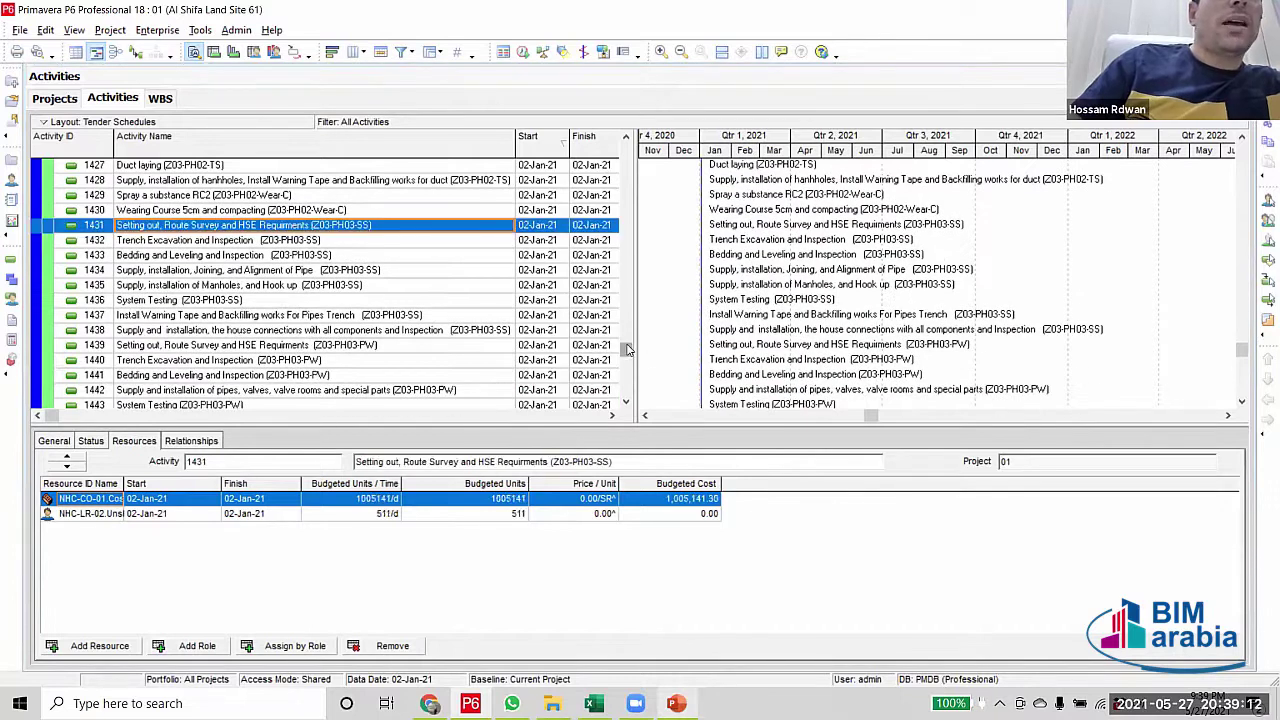
scroll(632, 383, down, 1)
scroll(632, 383, down, 12)
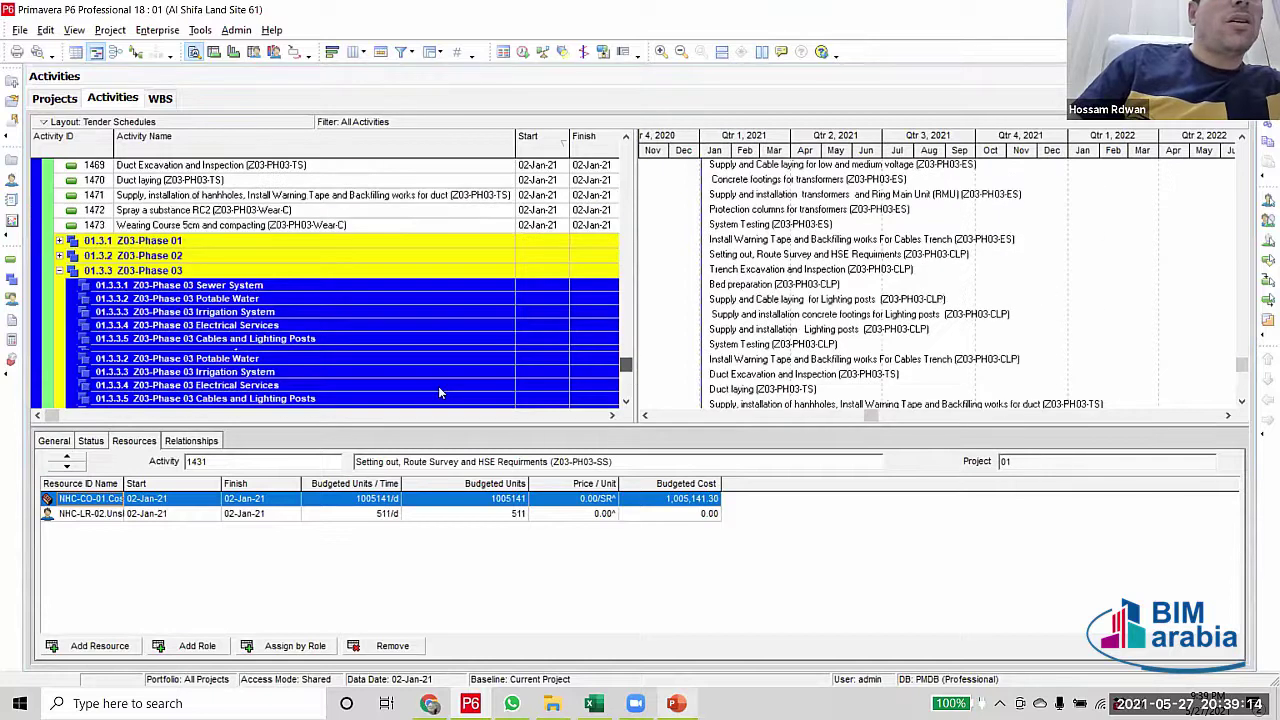
Collapse the Zone 04 WBS band below the Z03-Phase 03 discipline elements
scroll(410, 380, down, 3)
scroll(386, 366, up, 5)
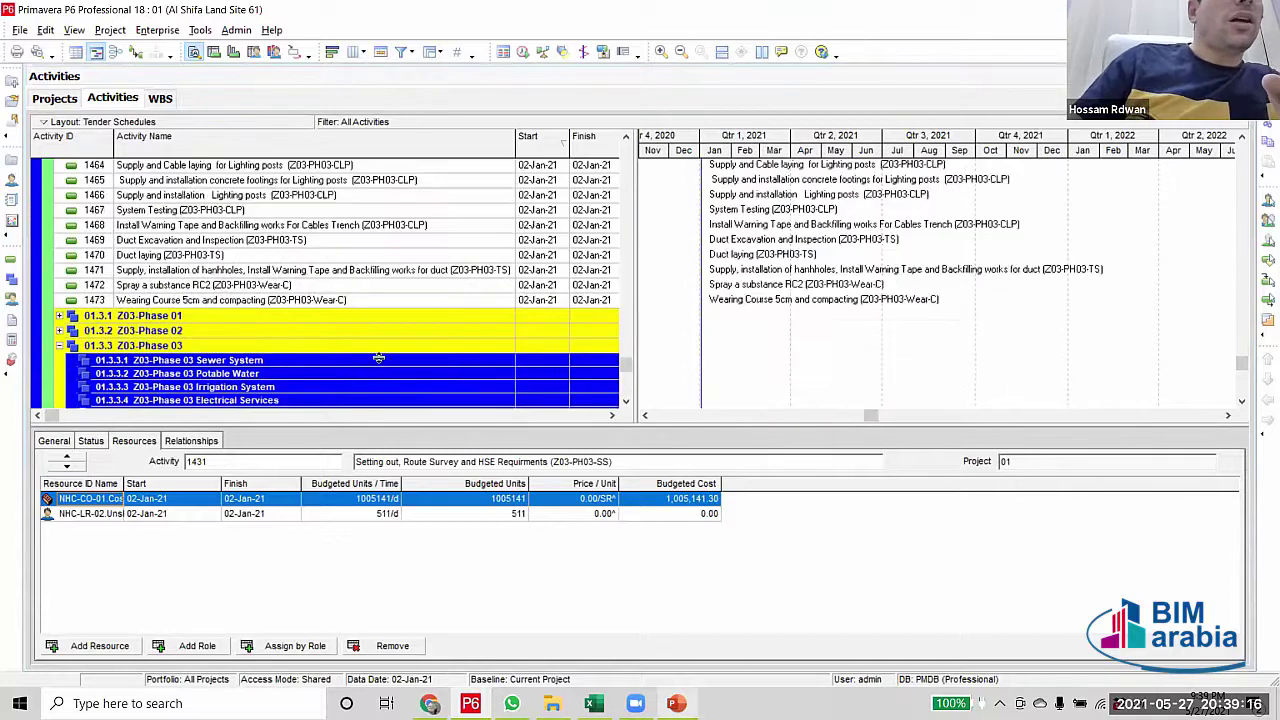
scroll(379, 358, down, 3)
click(49, 330)
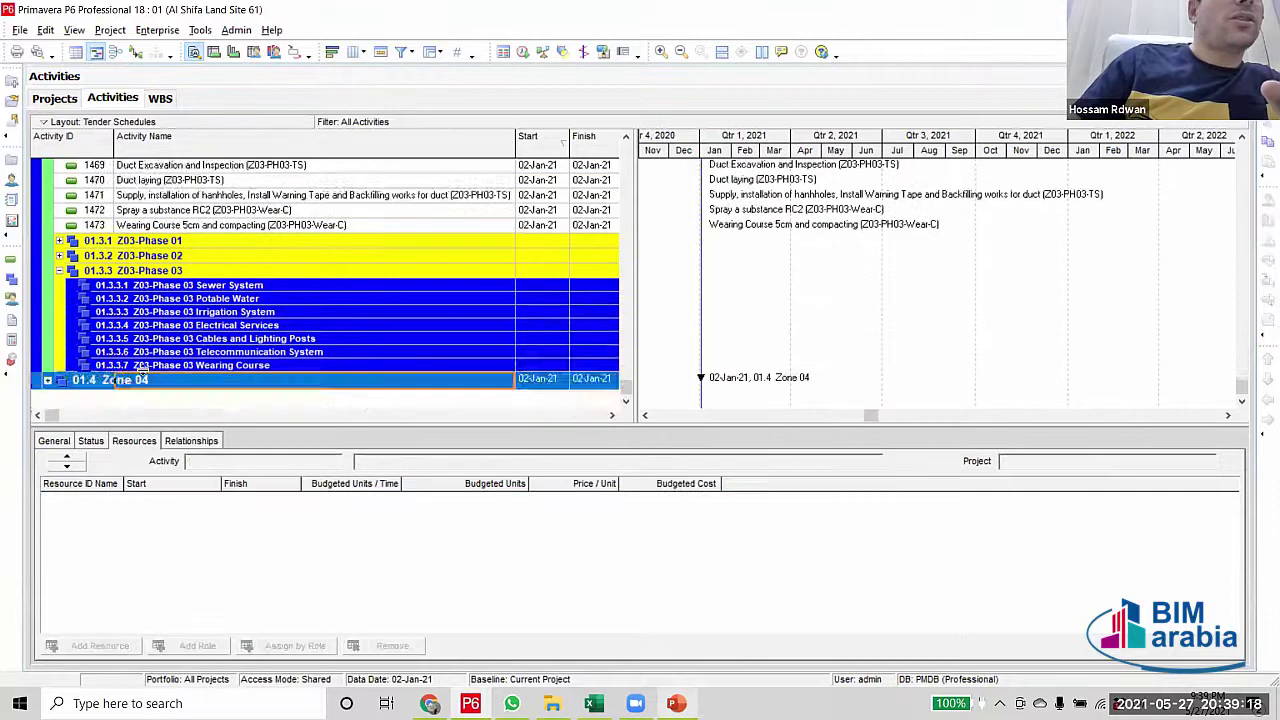
Move the Z03-PH03 activities 1431 to 1473 into the Z03-Phase 03 WBS element and collapse its band
scroll(383, 350, up, 5)
scroll(383, 350, down, 2)
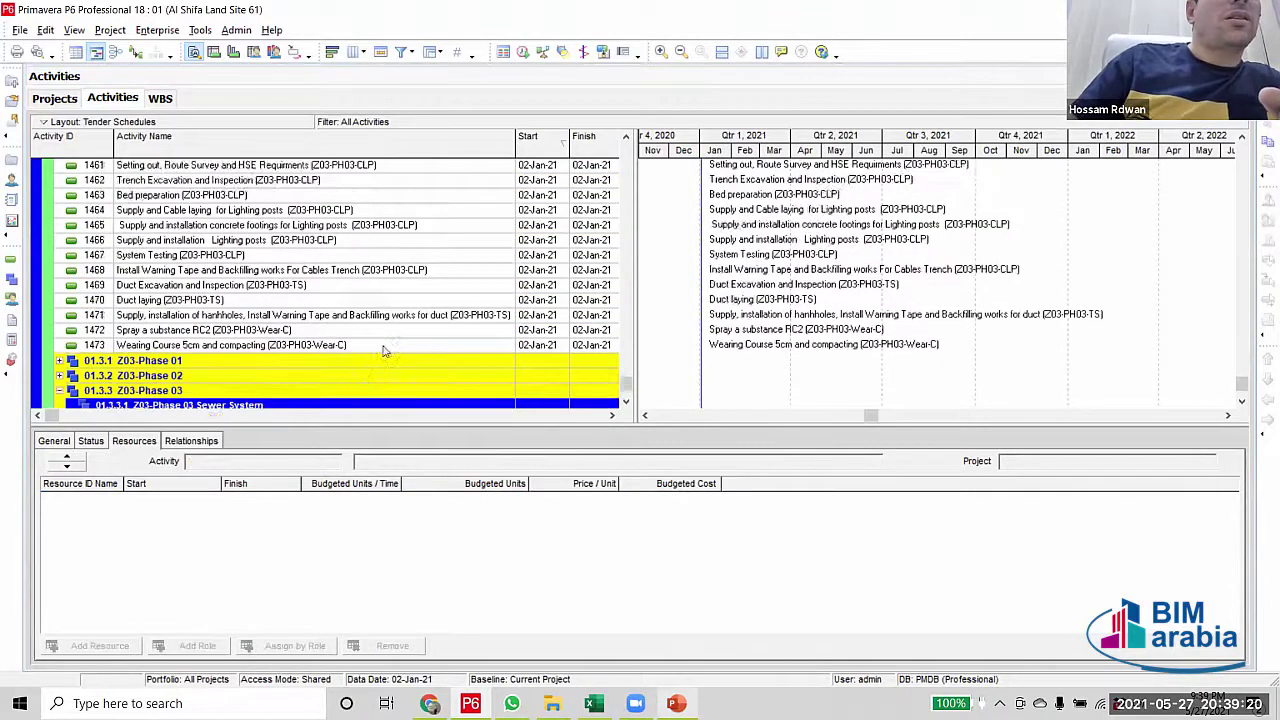
scroll(383, 350, up, 8)
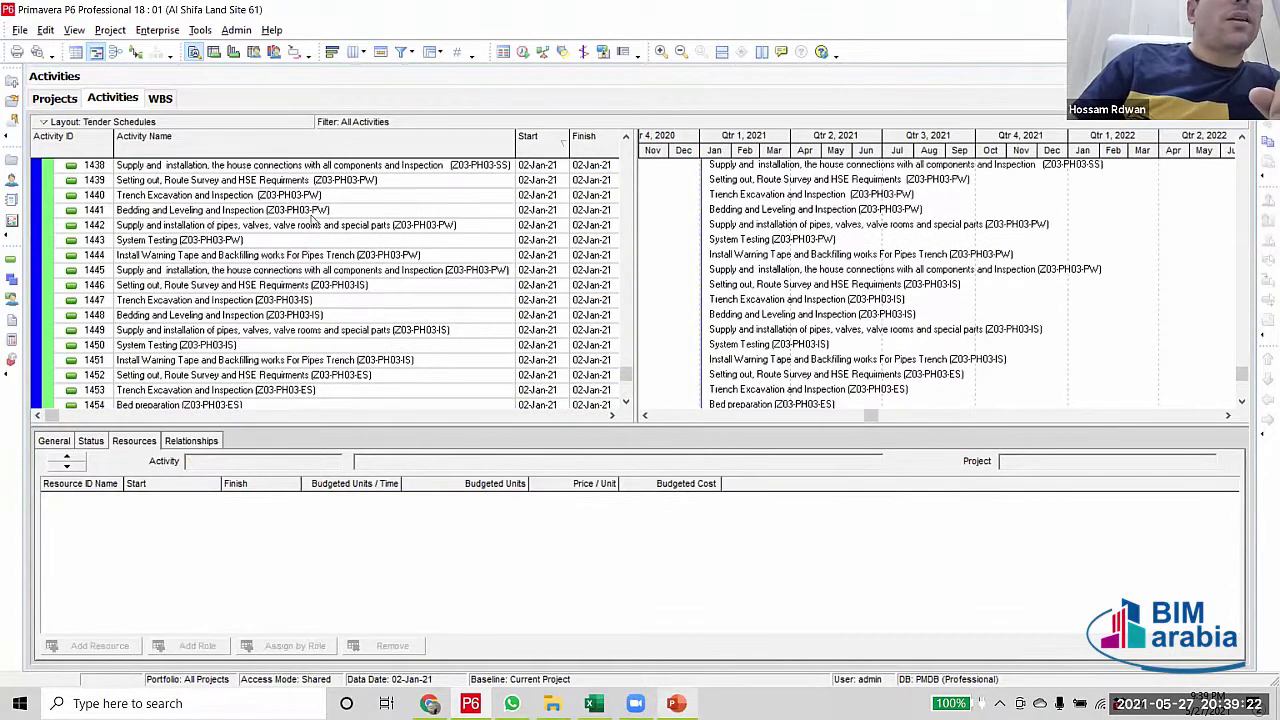
click(312, 212)
scroll(300, 291, up, 4)
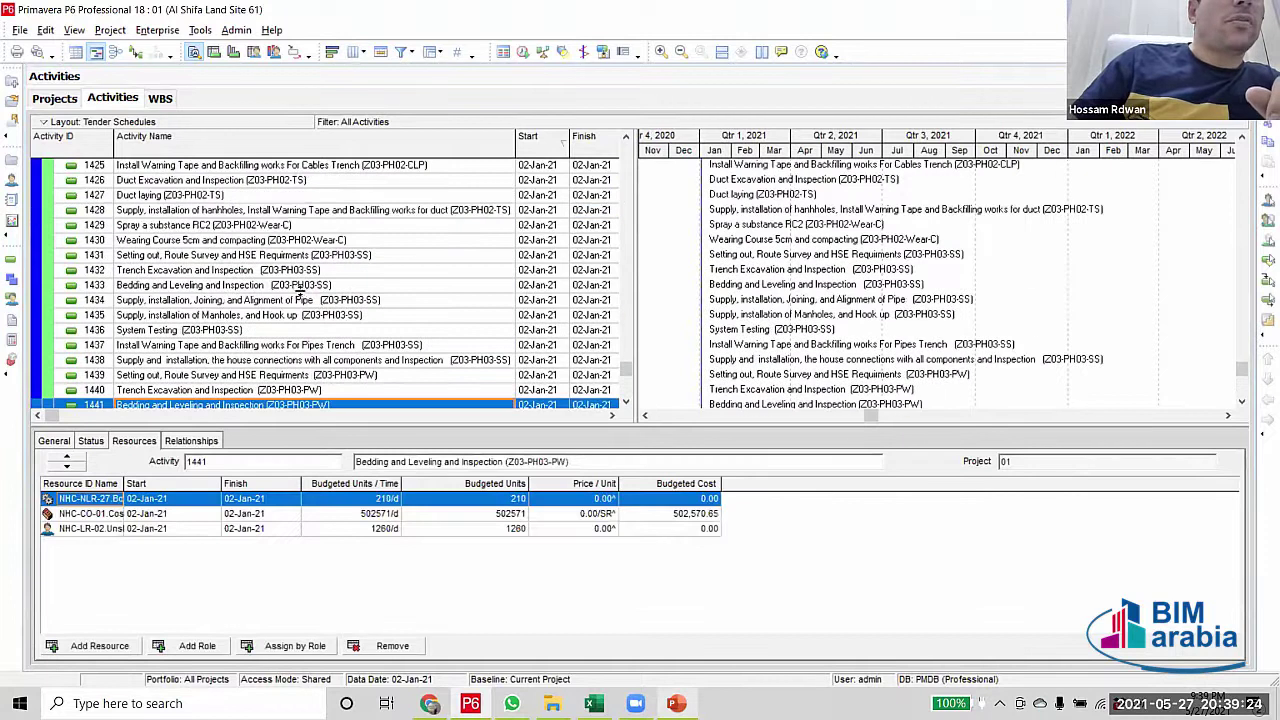
click(298, 288)
scroll(352, 344, up, 1)
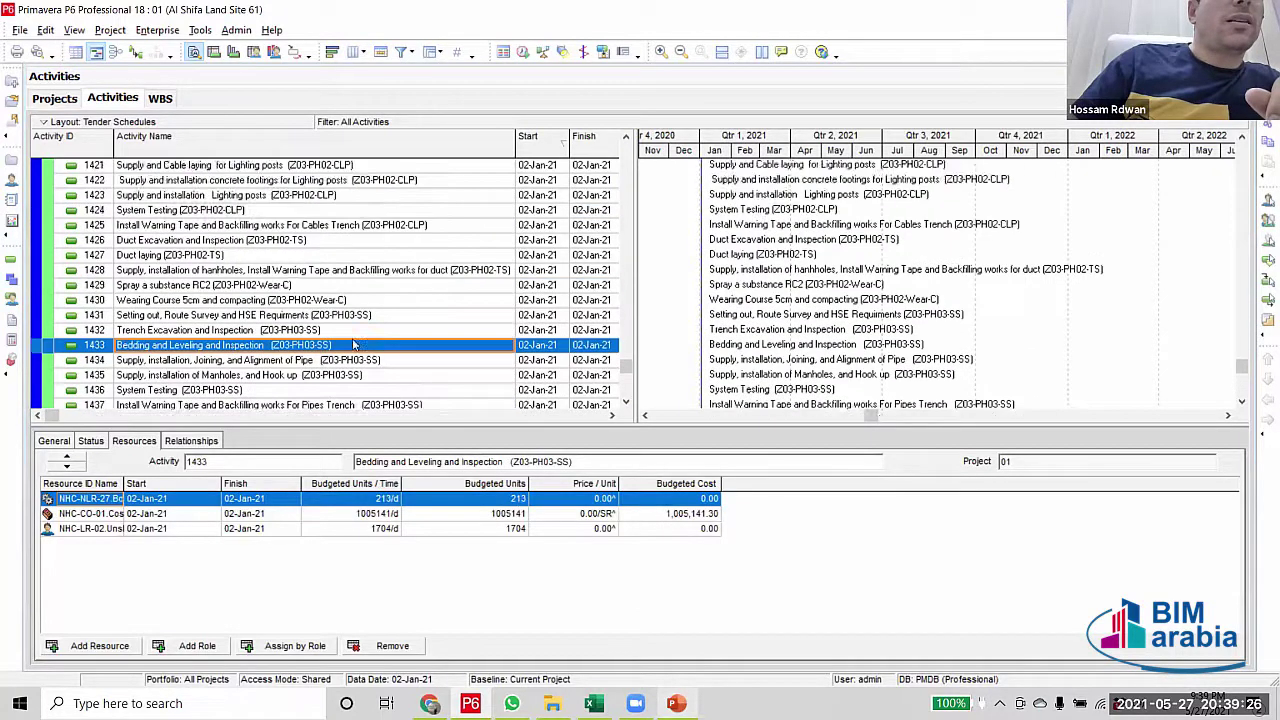
scroll(353, 344, down, 1)
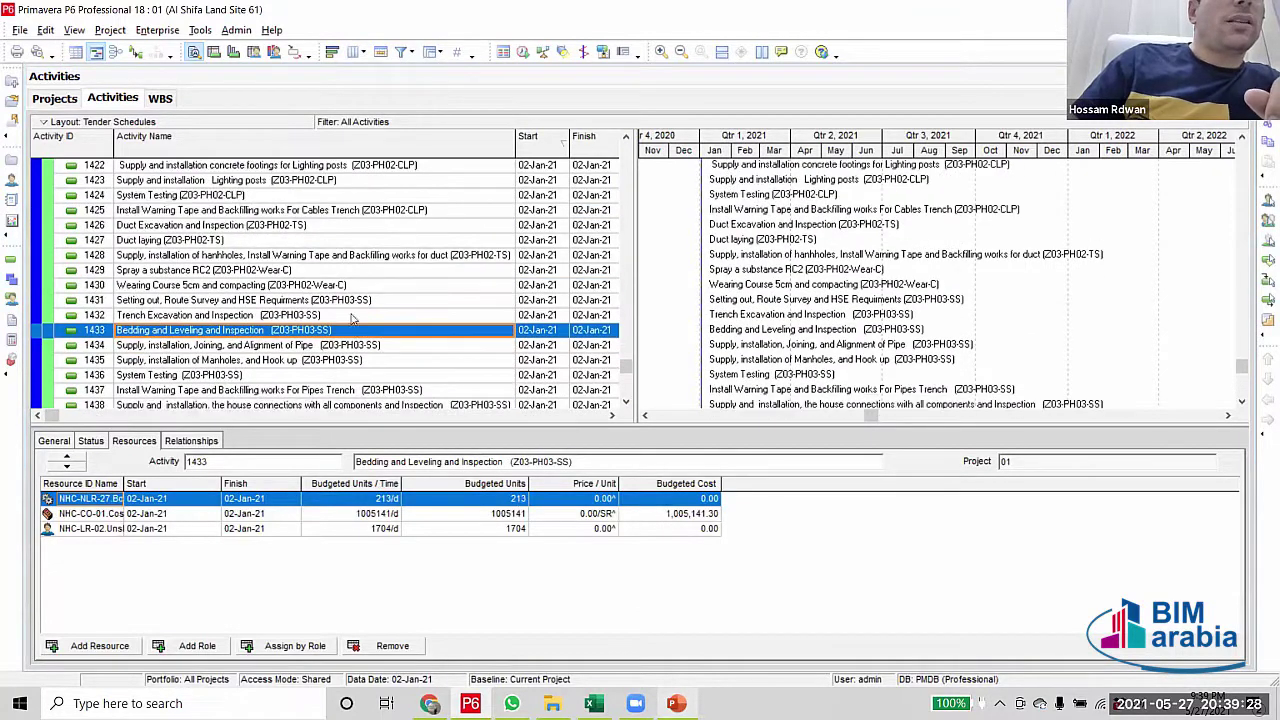
click(316, 303)
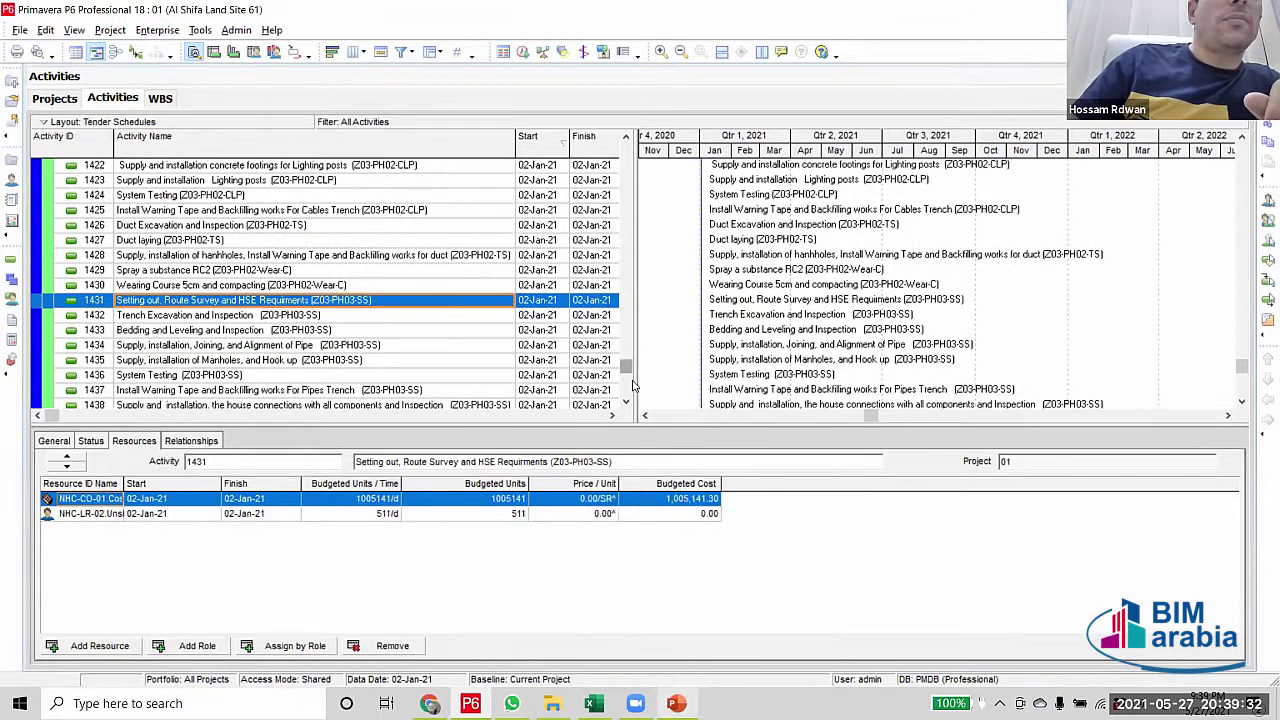
scroll(632, 385, down, 10)
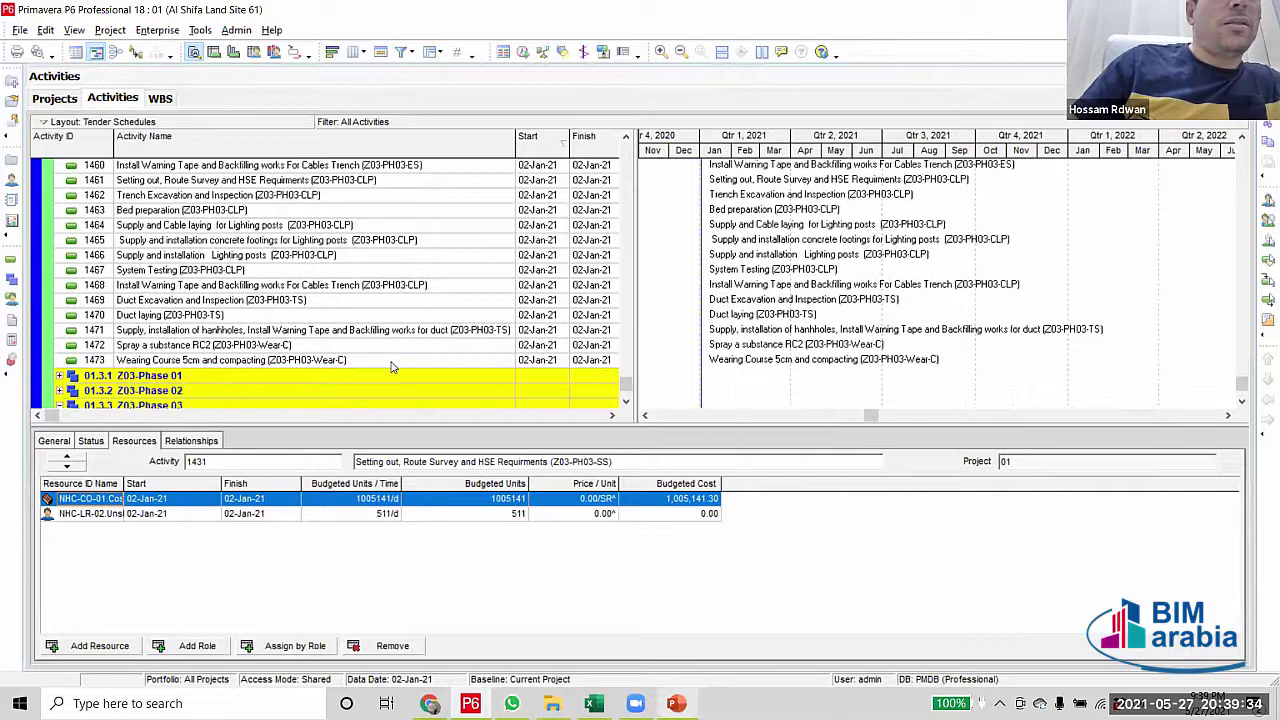
click(392, 367)
key(ctrl+a)
click(59, 405)
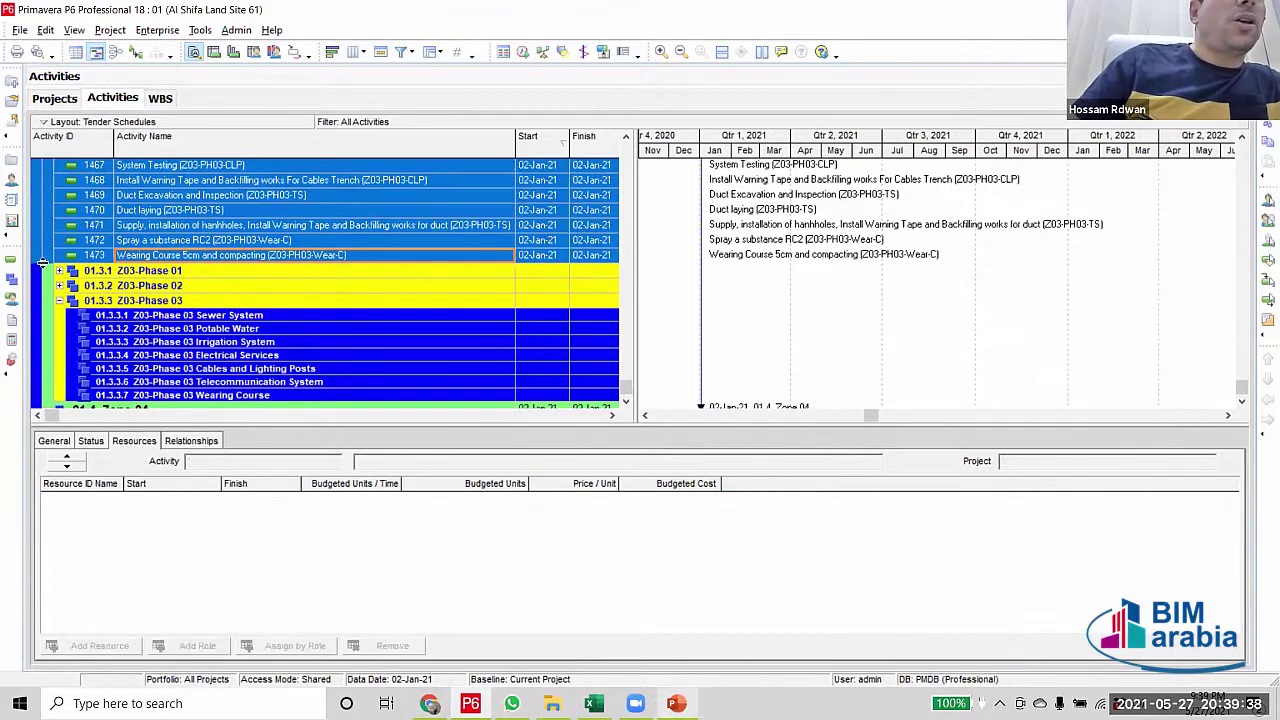
ctrl+click(42, 285)
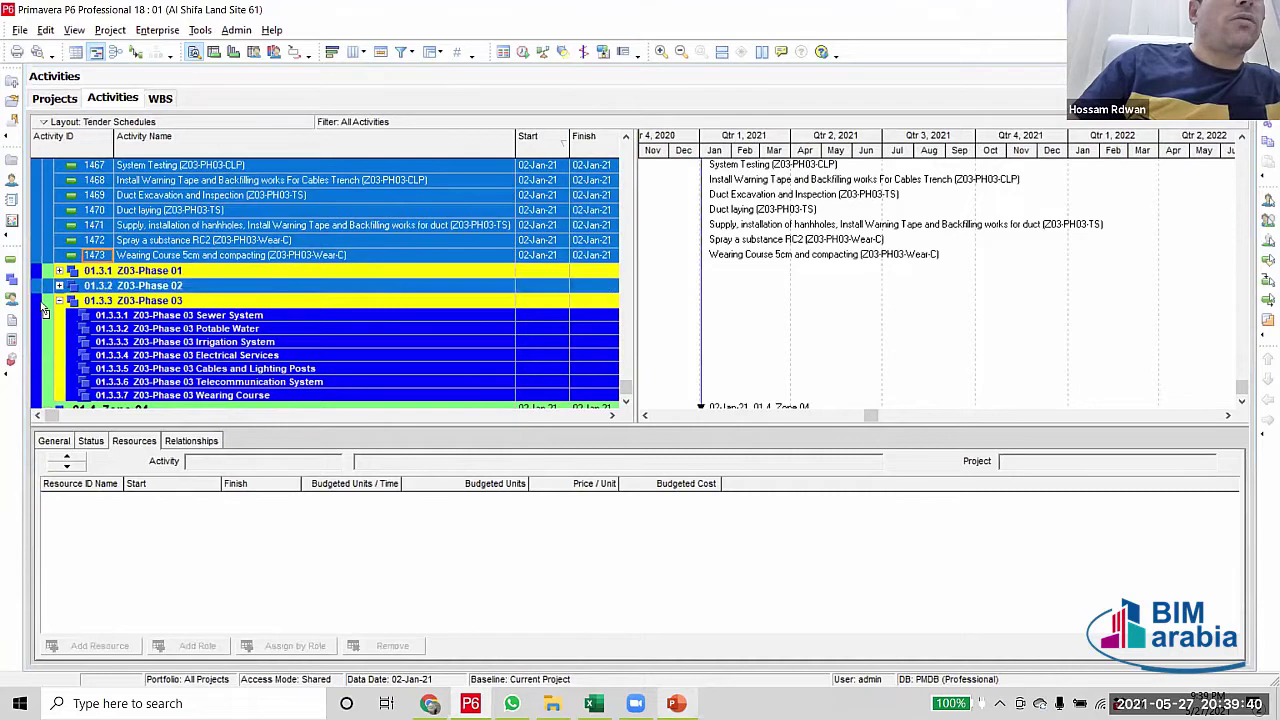
click(43, 303)
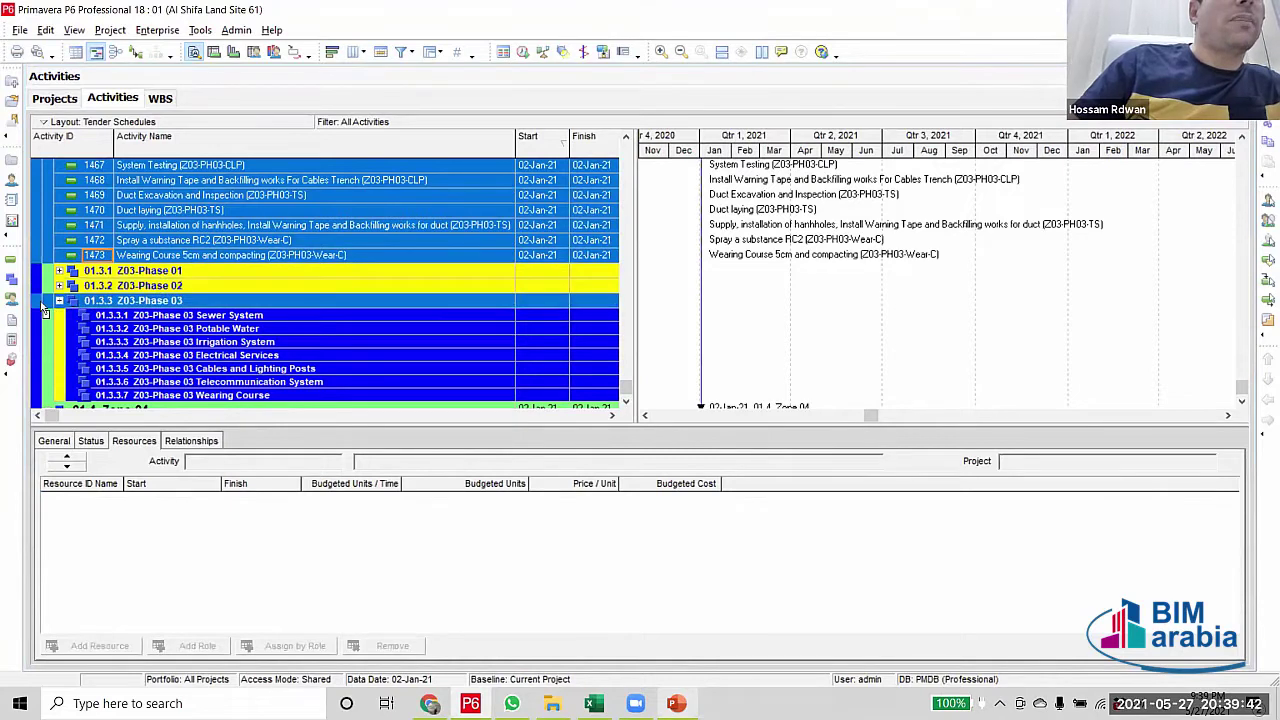
click(43, 310)
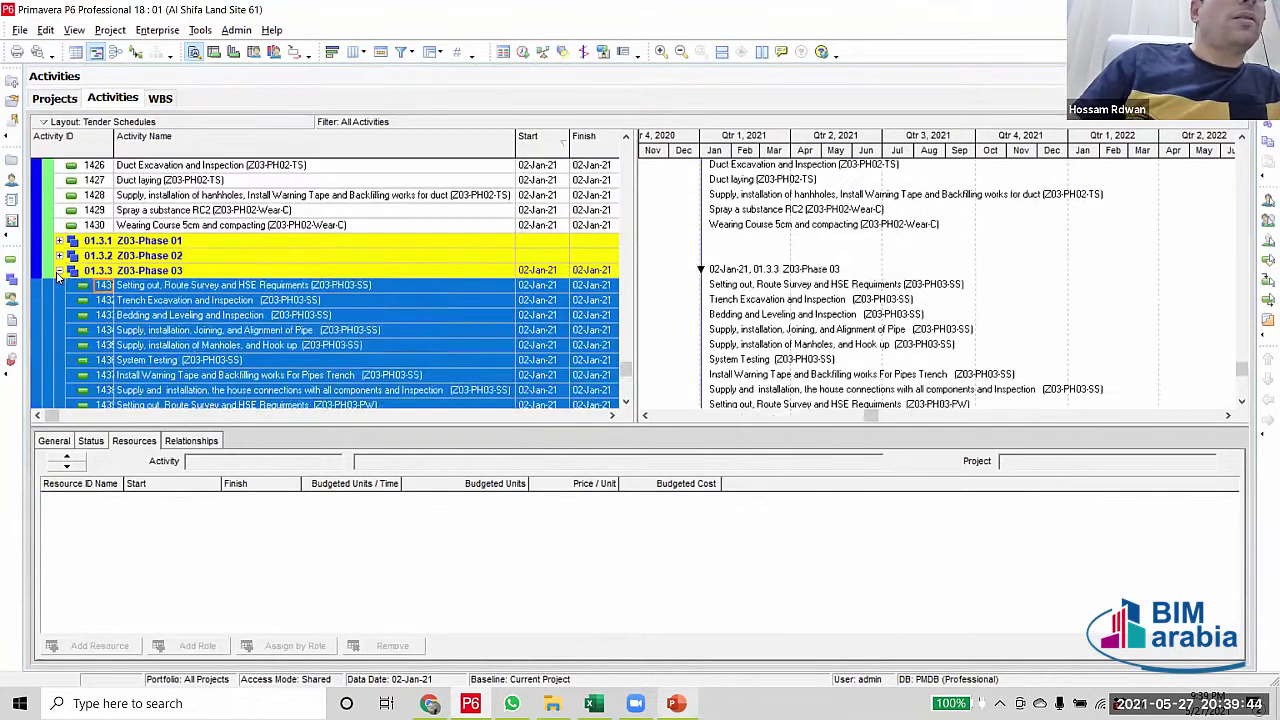
click(59, 272)
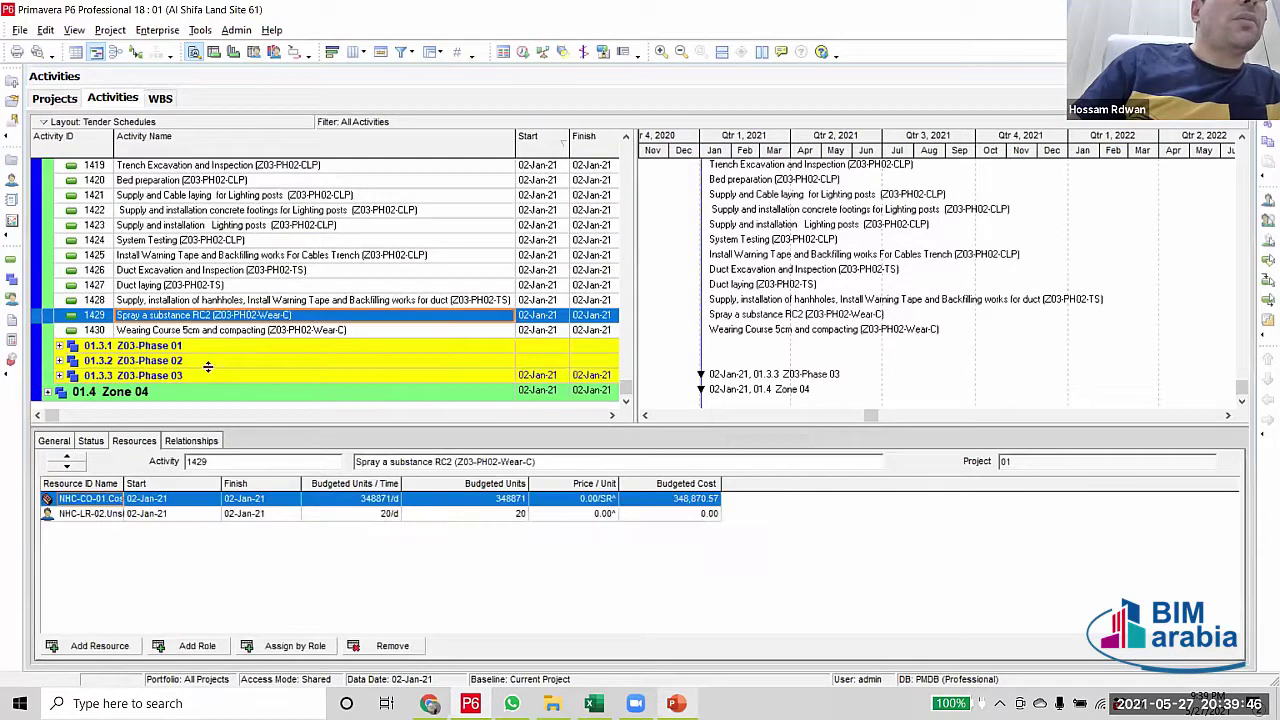
Move the Z03-PH02 activities 1388 to 1430 into the Z03-Phase 02 WBS element
click(212, 362)
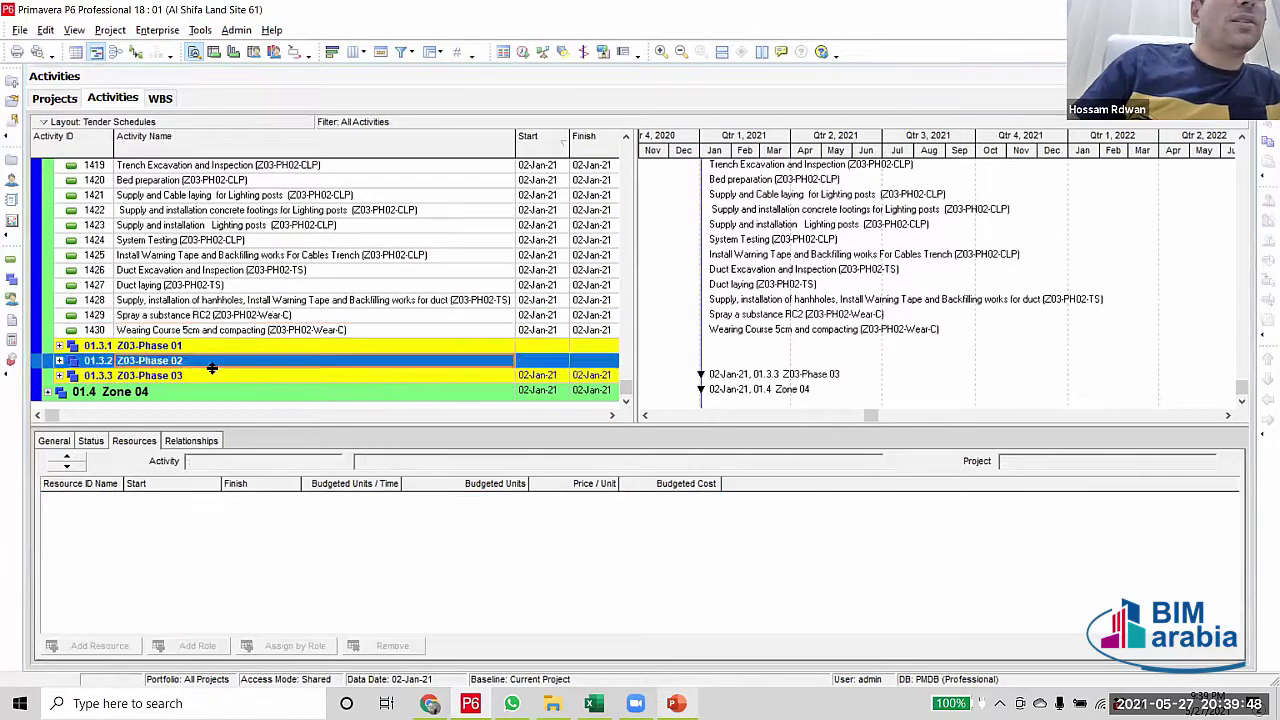
scroll(330, 355, up, 3)
scroll(340, 354, up, 5)
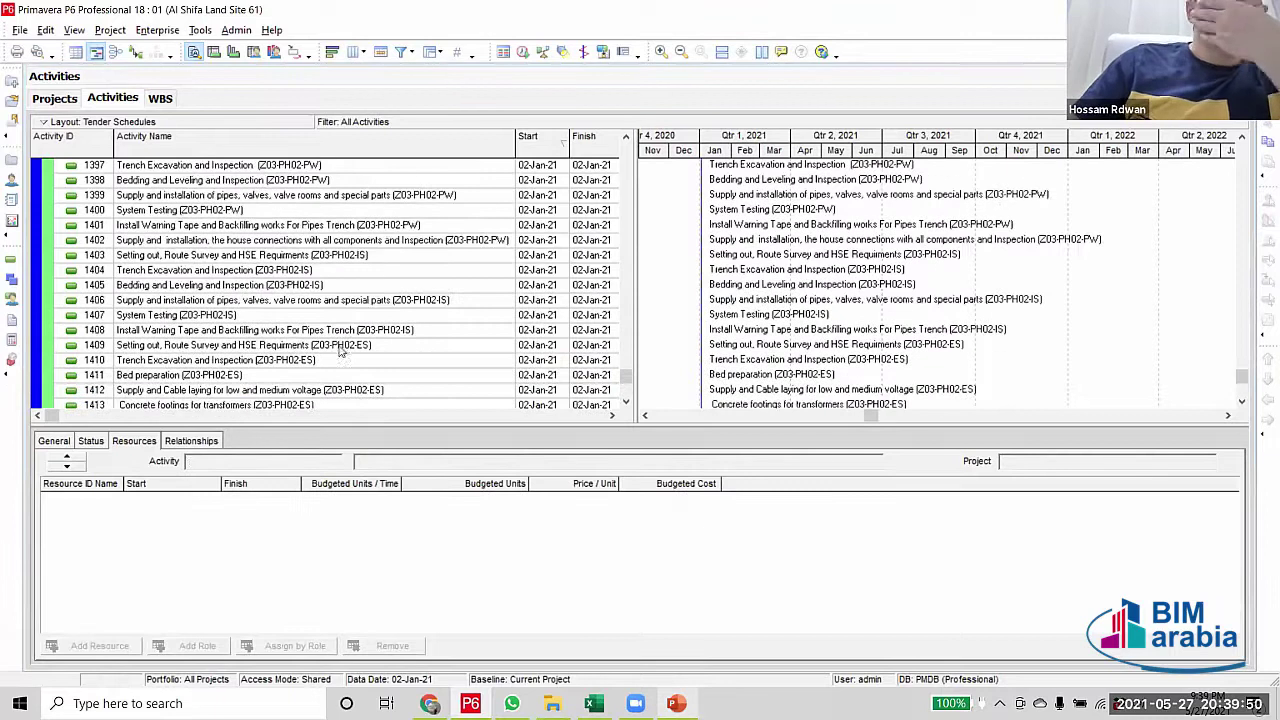
click(395, 226)
scroll(390, 330, up, 1)
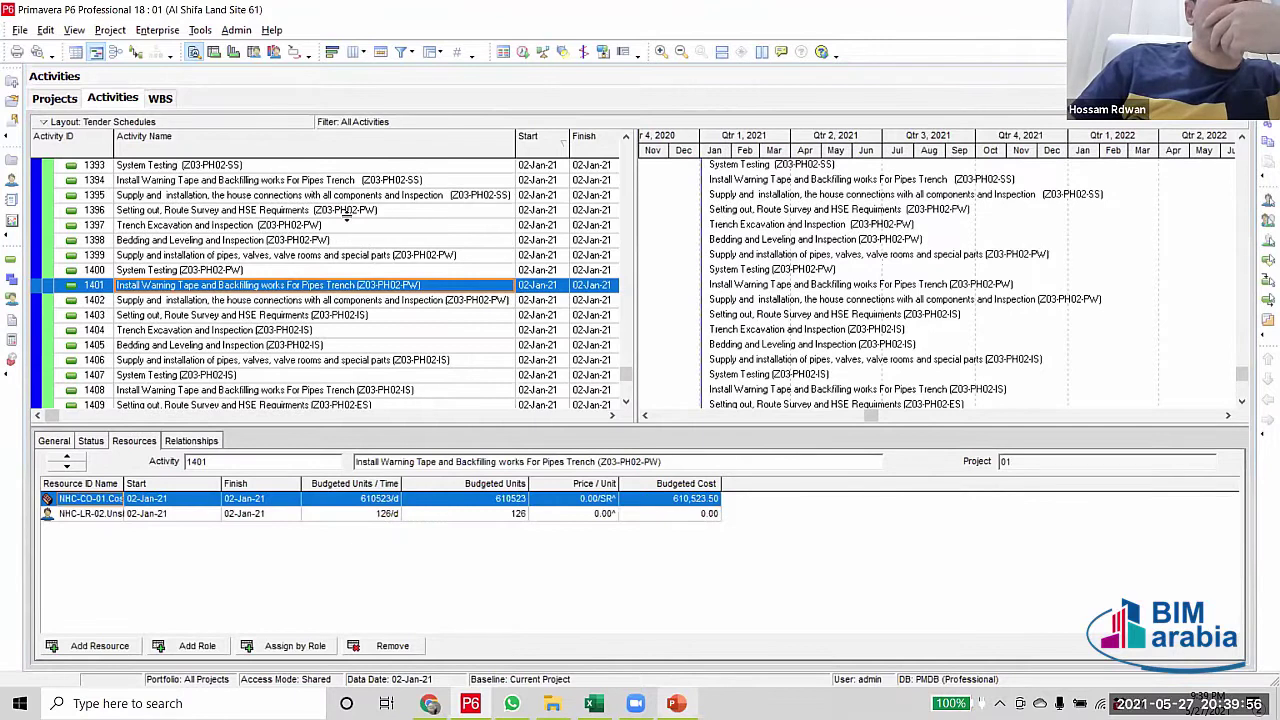
scroll(345, 220, up, 2)
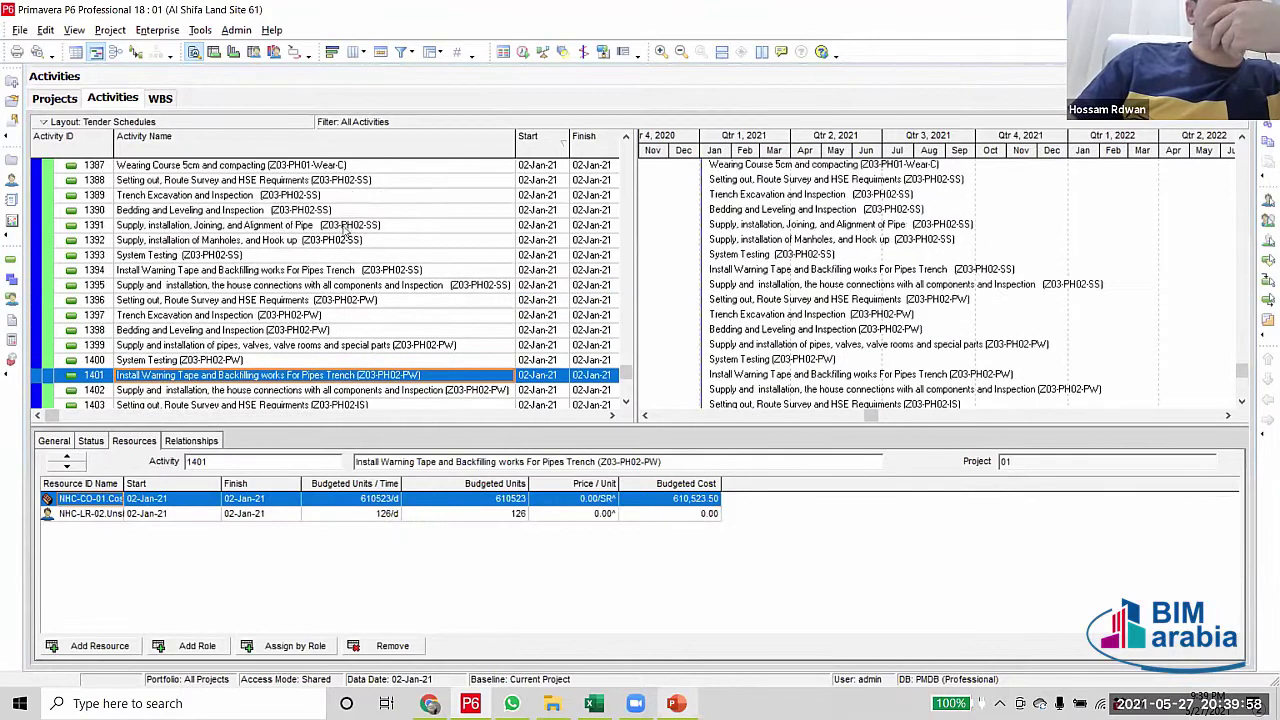
scroll(345, 228, up, 1)
click(345, 226)
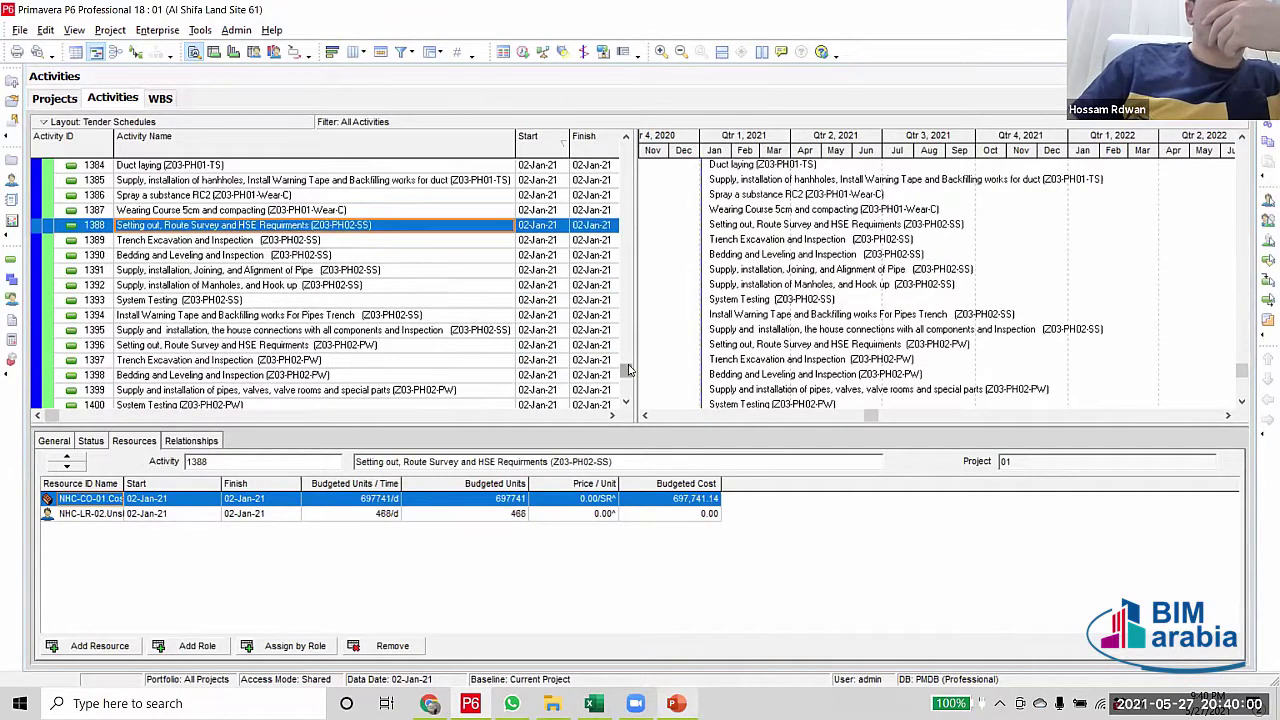
scroll(285, 332, down, 8)
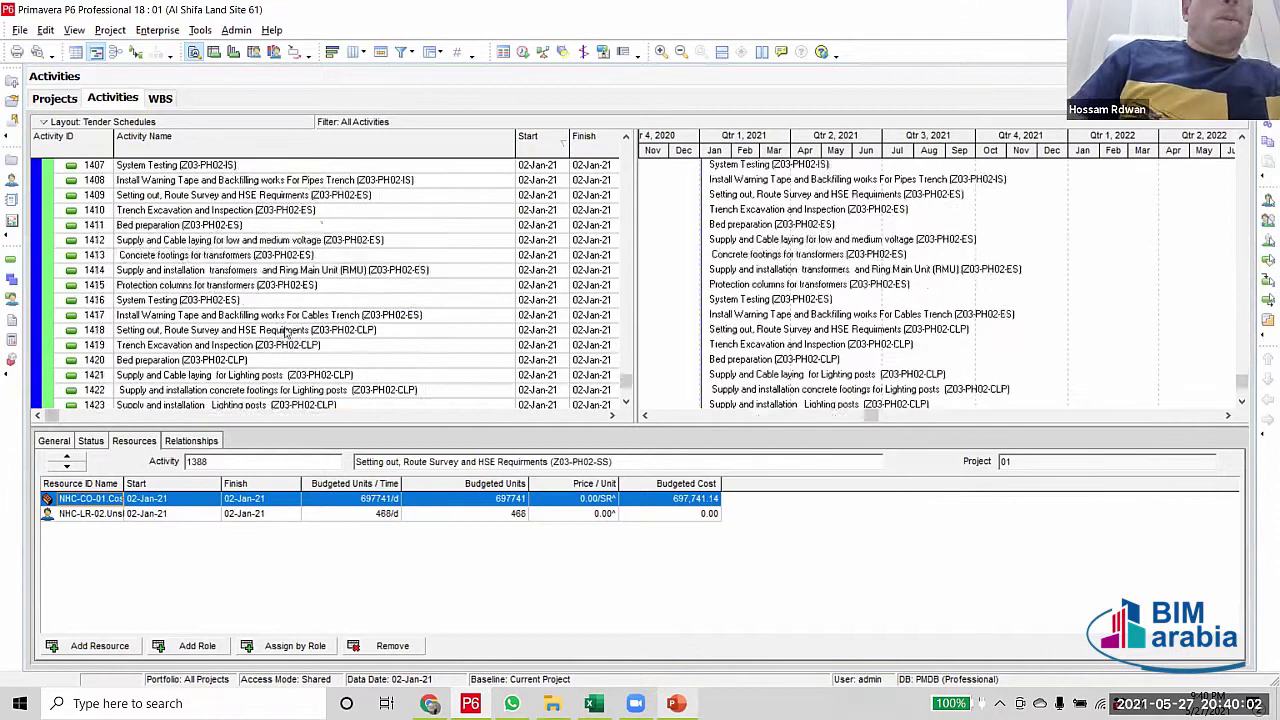
scroll(285, 332, down, 4)
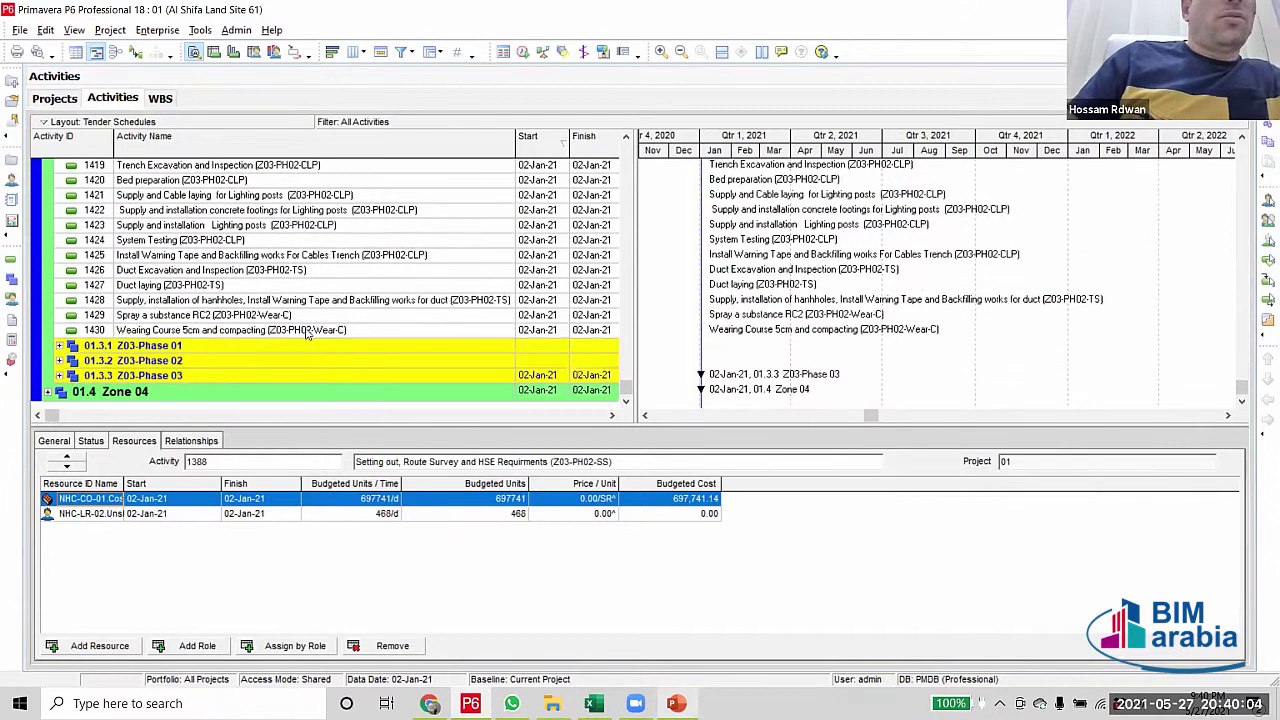
shift+click(307, 331)
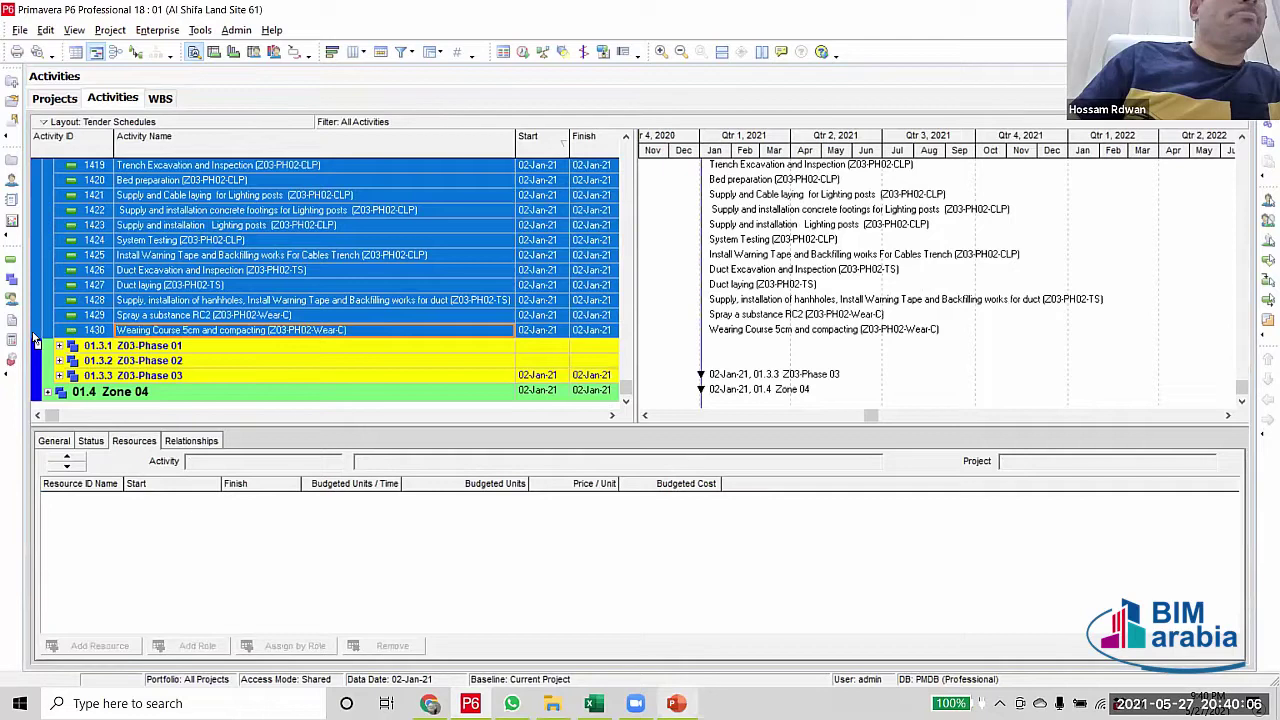
shift+click(40, 345)
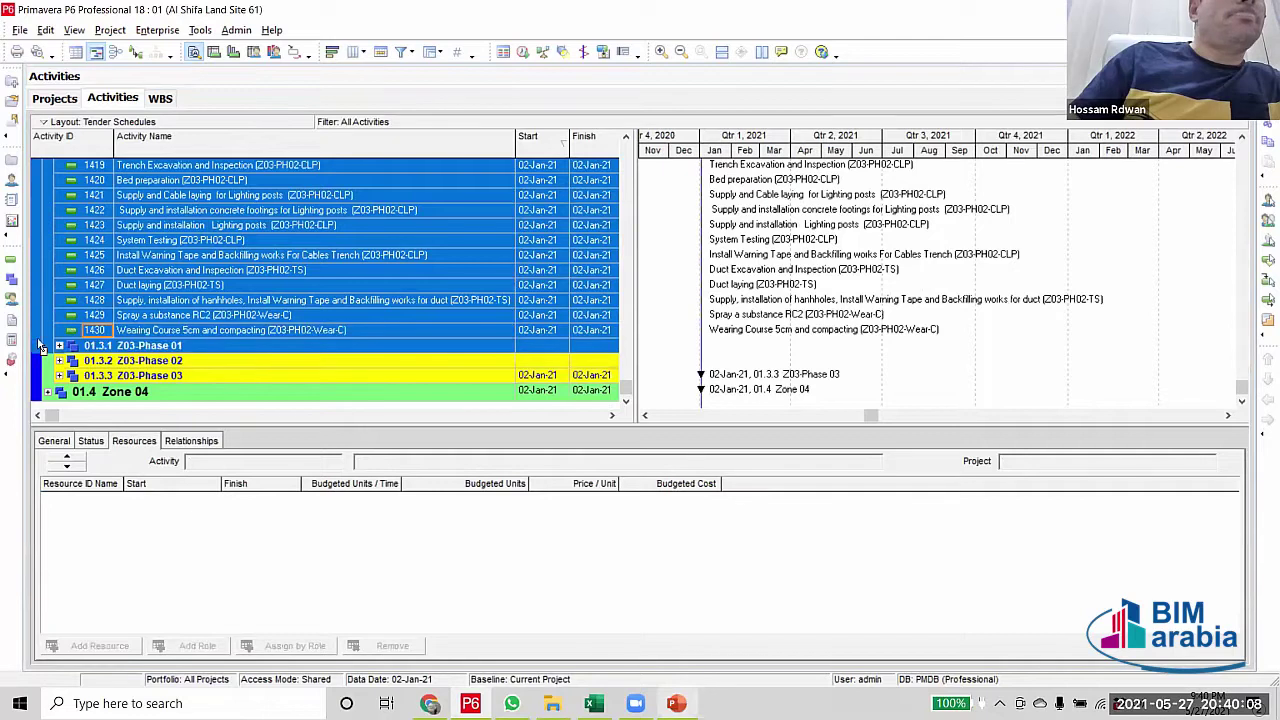
ctrl+click(42, 360)
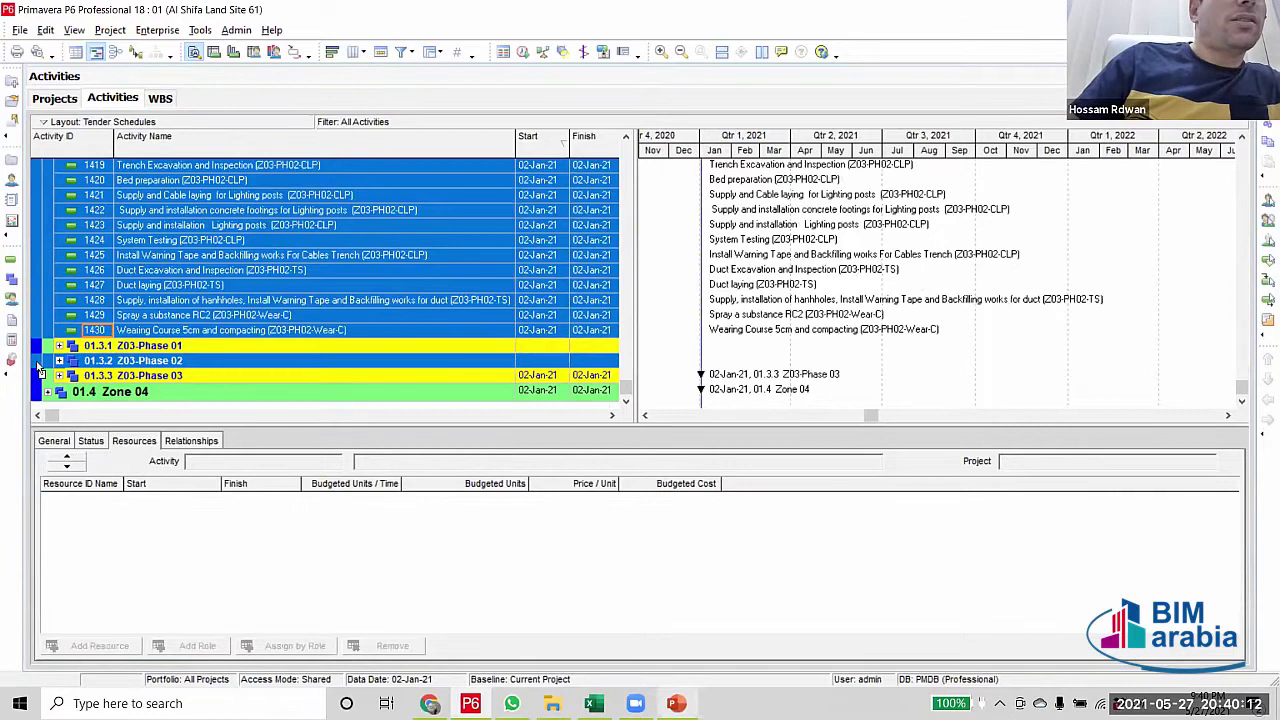
drag(40, 370, 215, 357)
click(45, 345)
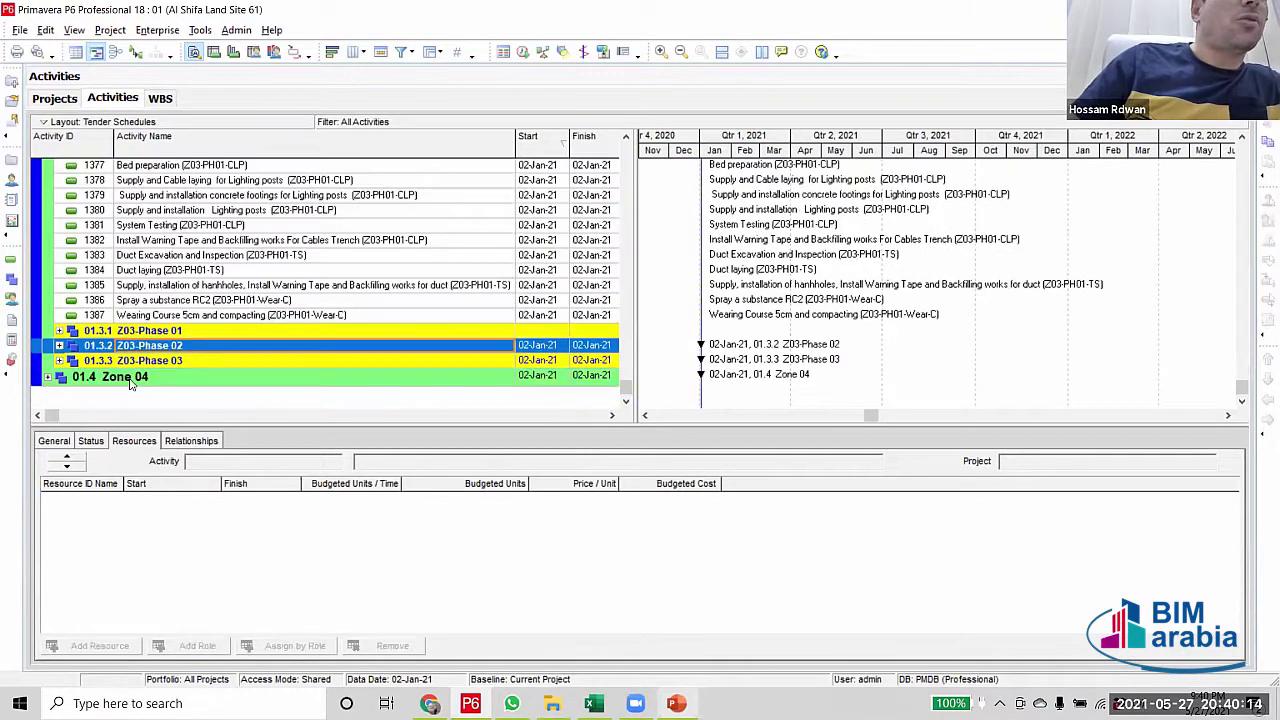
Expand the Z03-Phase 02 band to check its assigned activities, and collapse it again
click(59, 345)
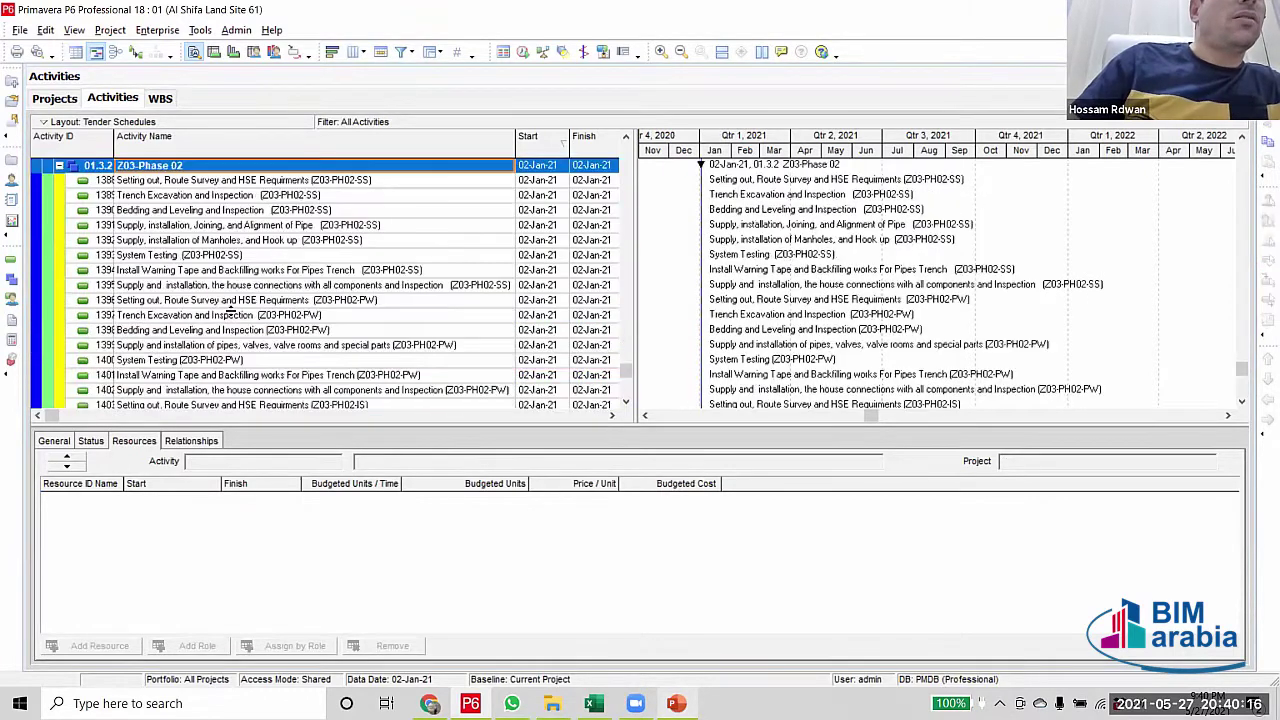
scroll(240, 312, up, 1)
scroll(98, 285, up, 2)
click(98, 285)
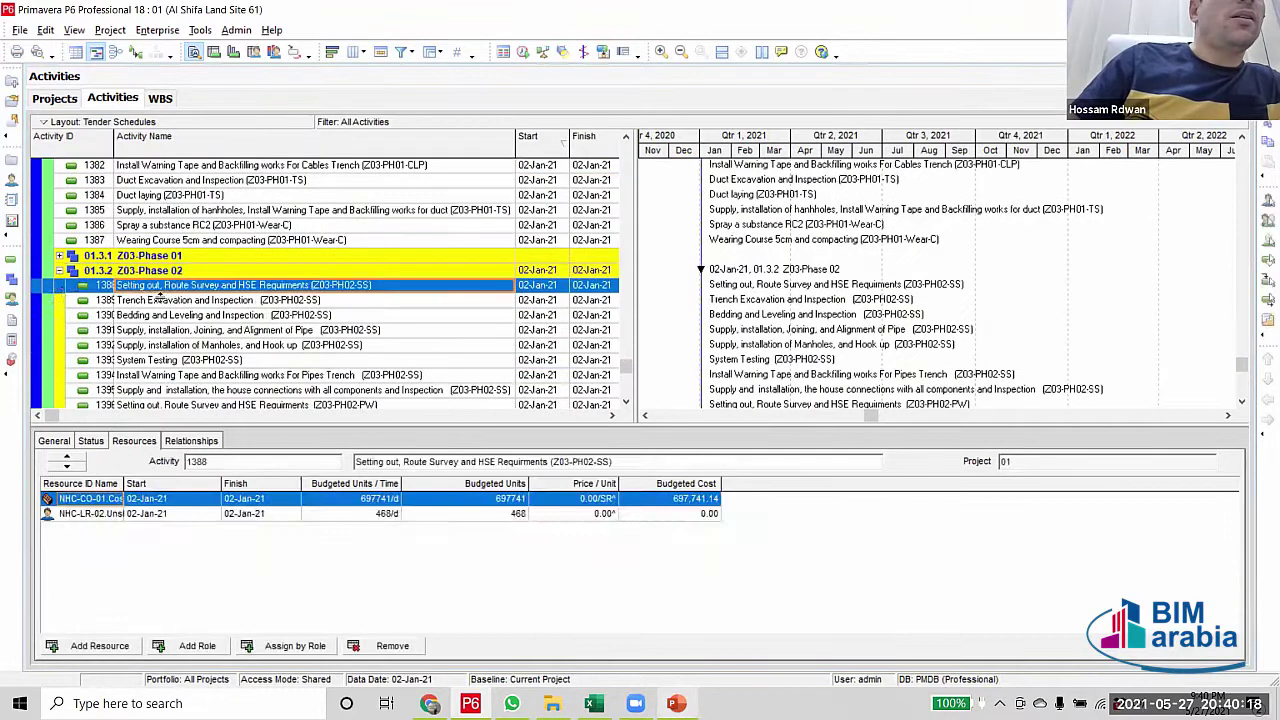
click(62, 270)
click(59, 270)
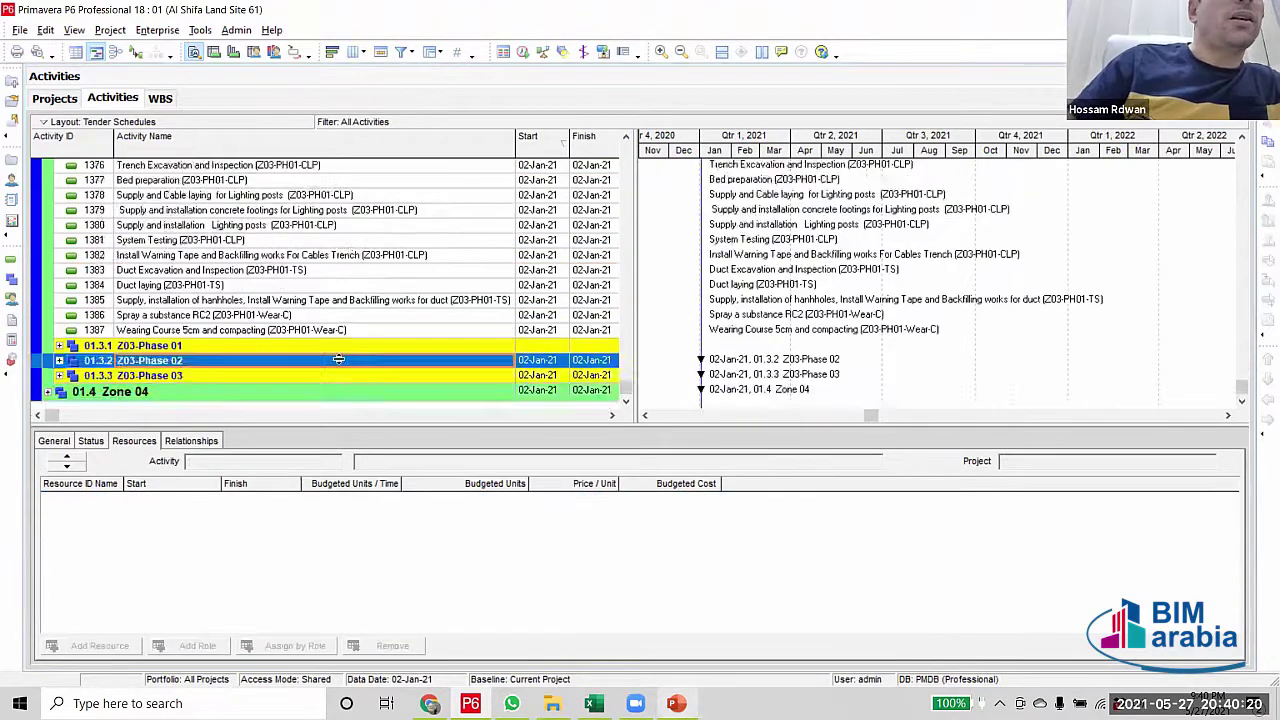
Move the Z03-PH01 activities 1345 to 1387 into the Z03-Phase 01 WBS element
scroll(347, 355, up, 2)
scroll(350, 350, up, 10)
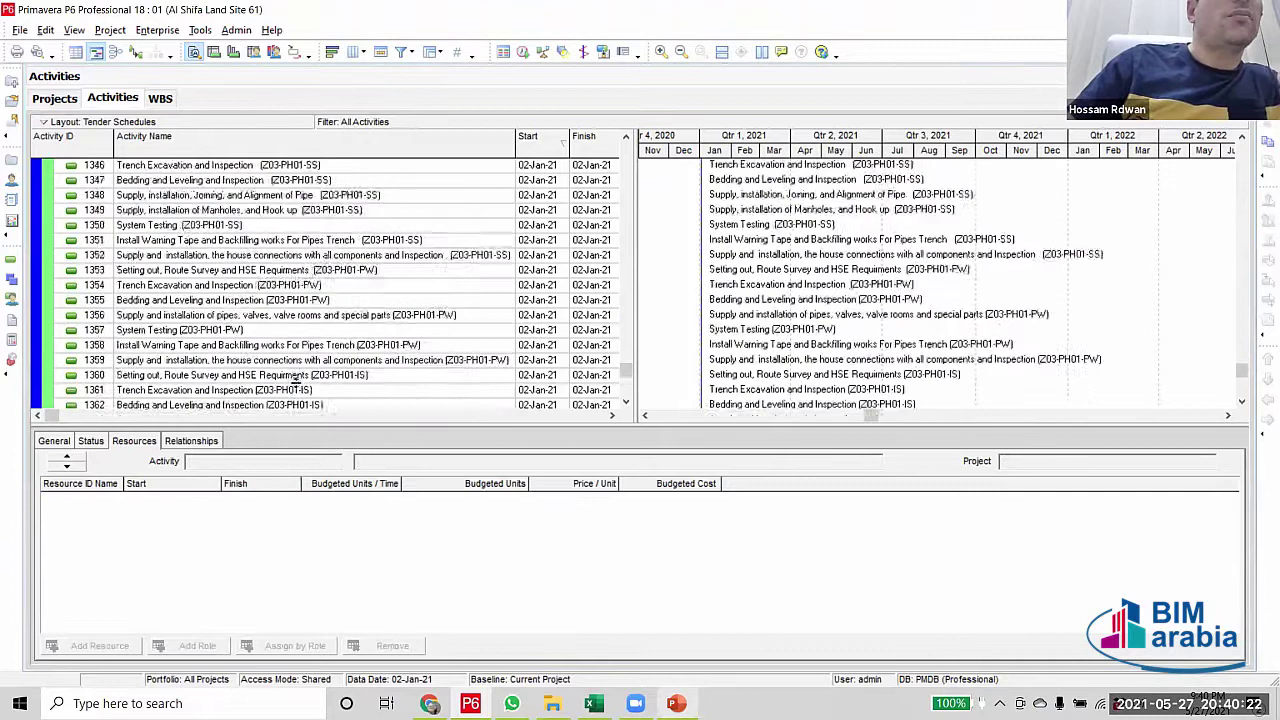
click(330, 373)
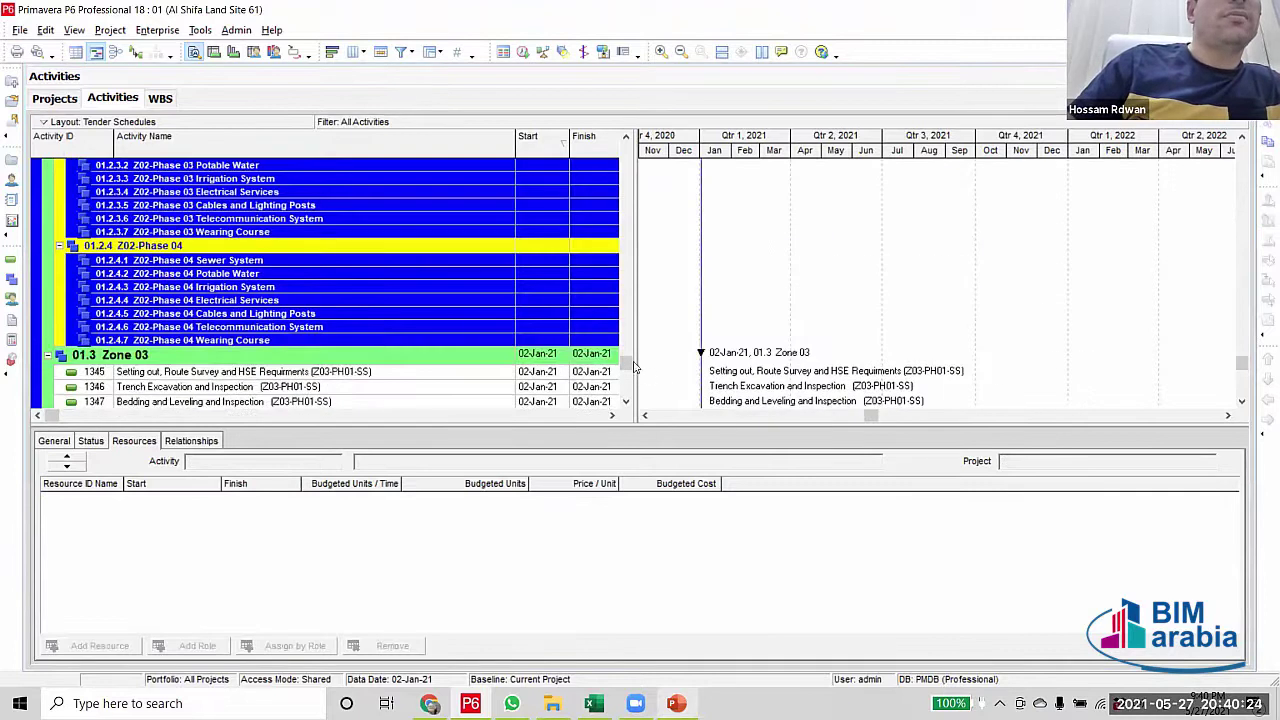
scroll(645, 368, down, 3)
scroll(355, 330, down, 10)
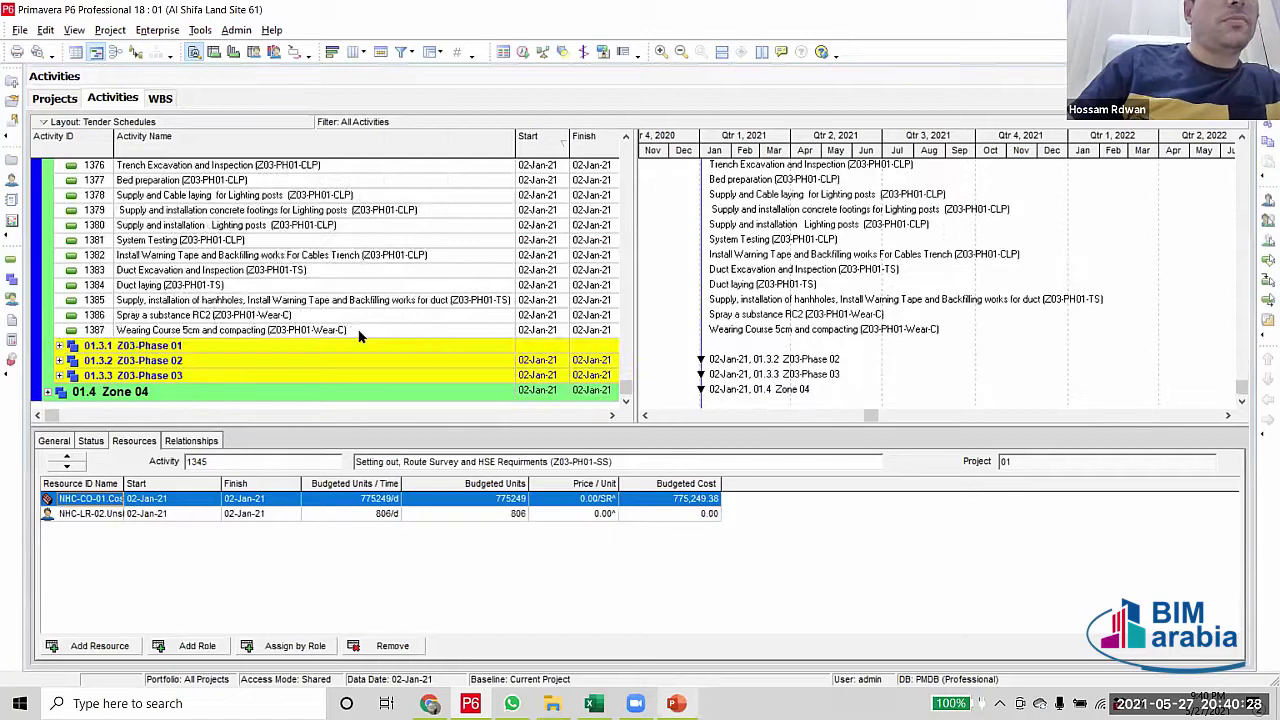
shift+click(356, 330)
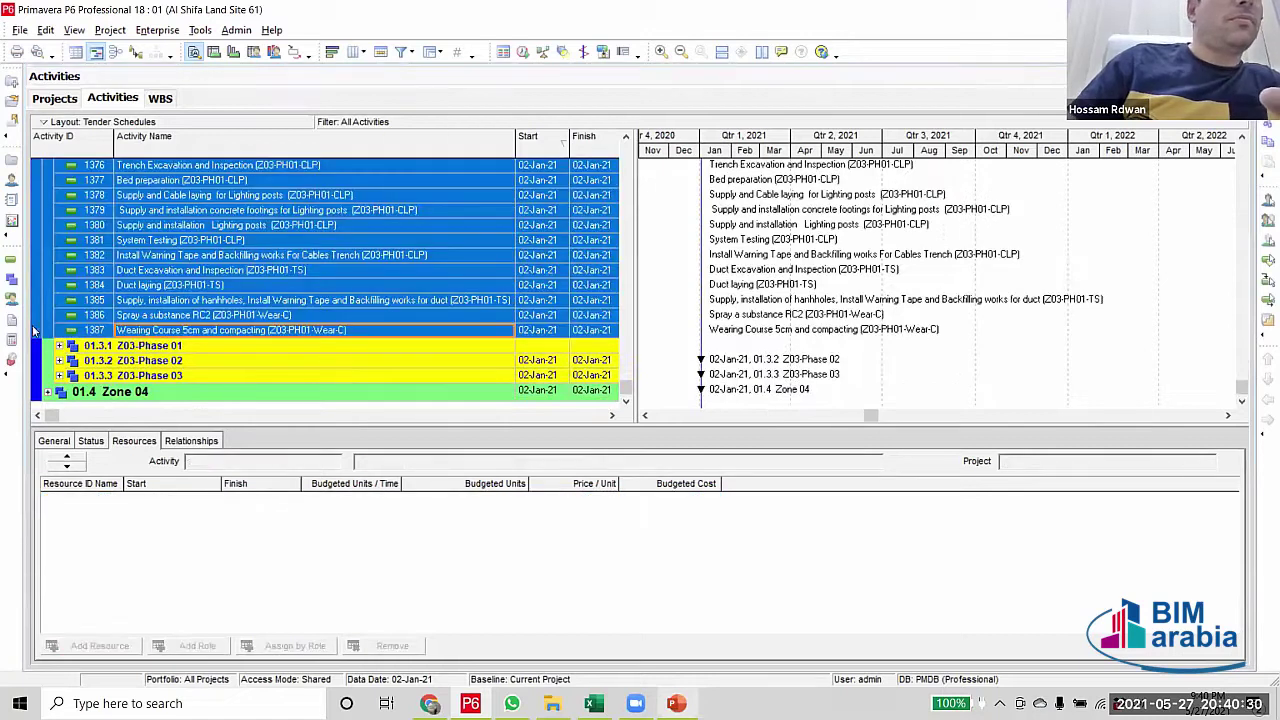
ctrl+click(41, 346)
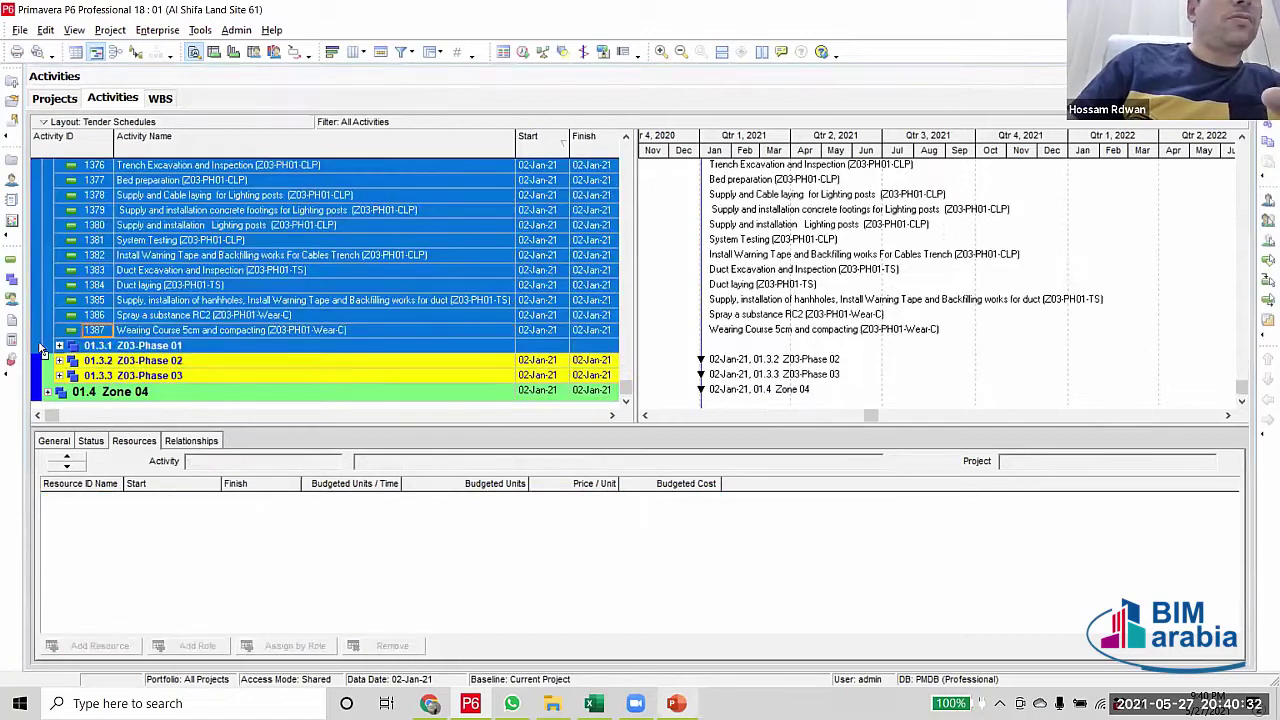
drag(41, 346, 300, 303)
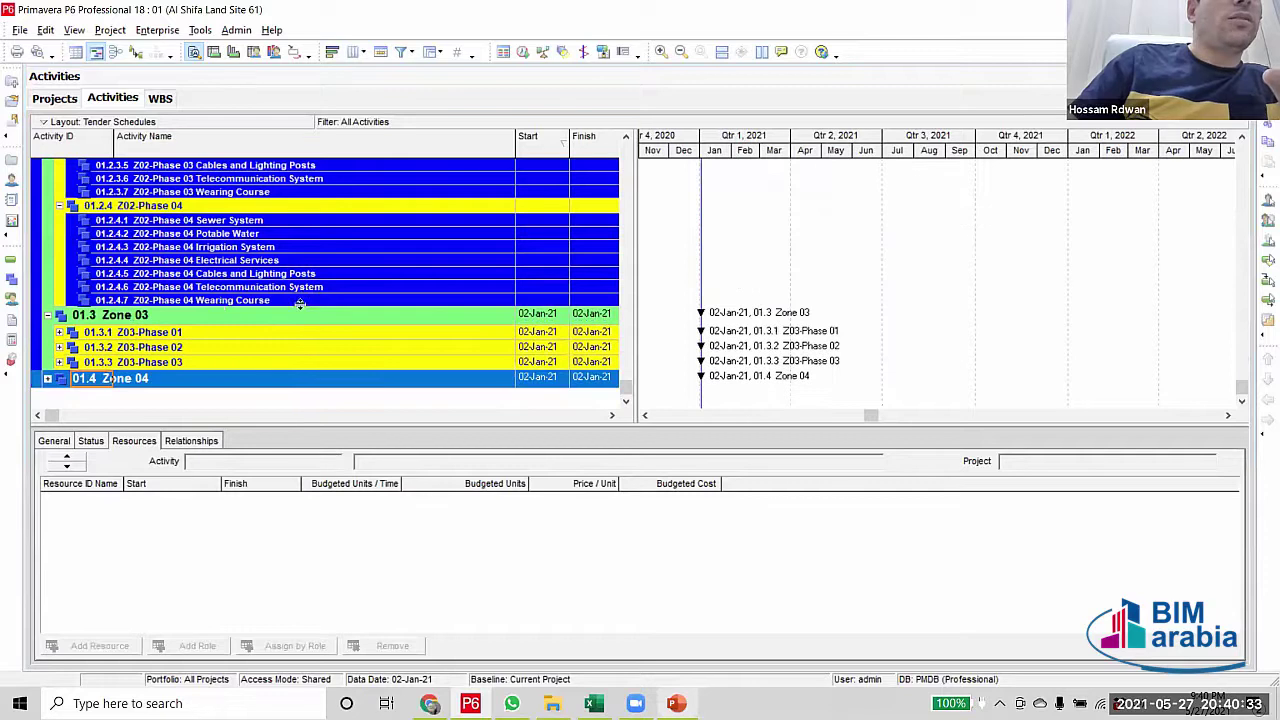
Collapse the Z02-Phase 01, Z02-Phase 02 and Z02-Phase 03 WBS bands under Zone 02
click(243, 301)
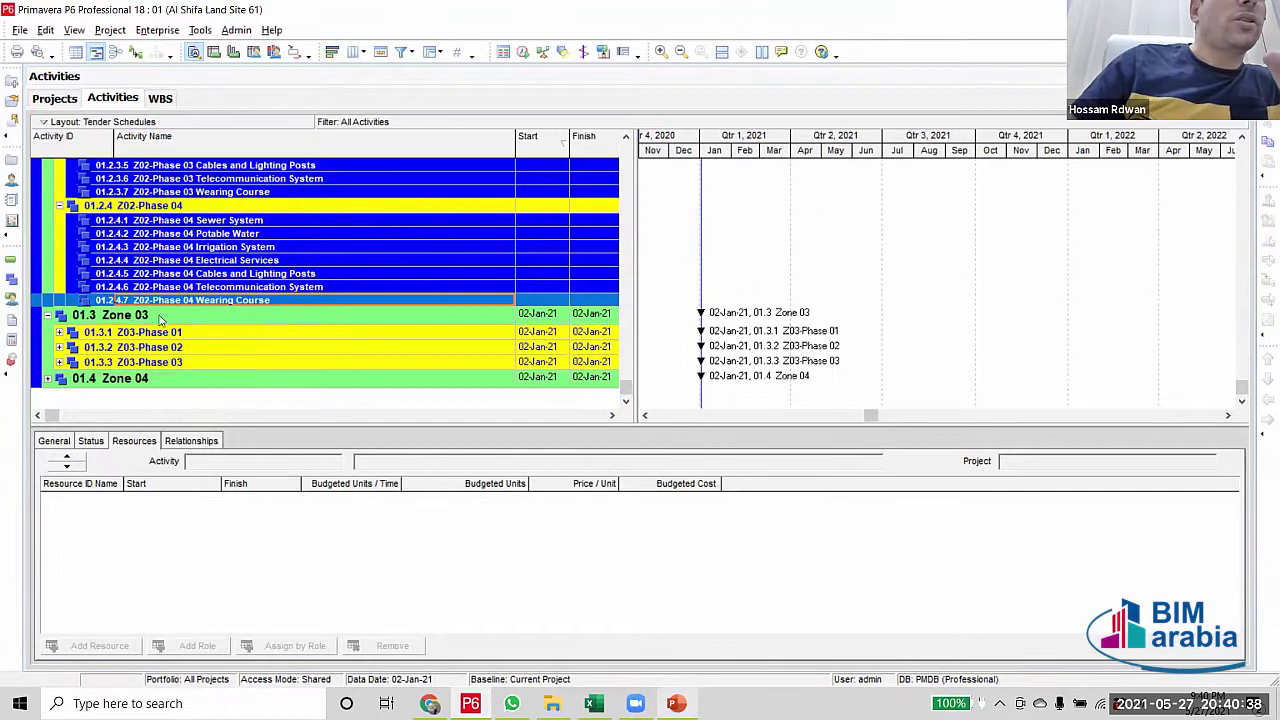
scroll(98, 357, up, 2)
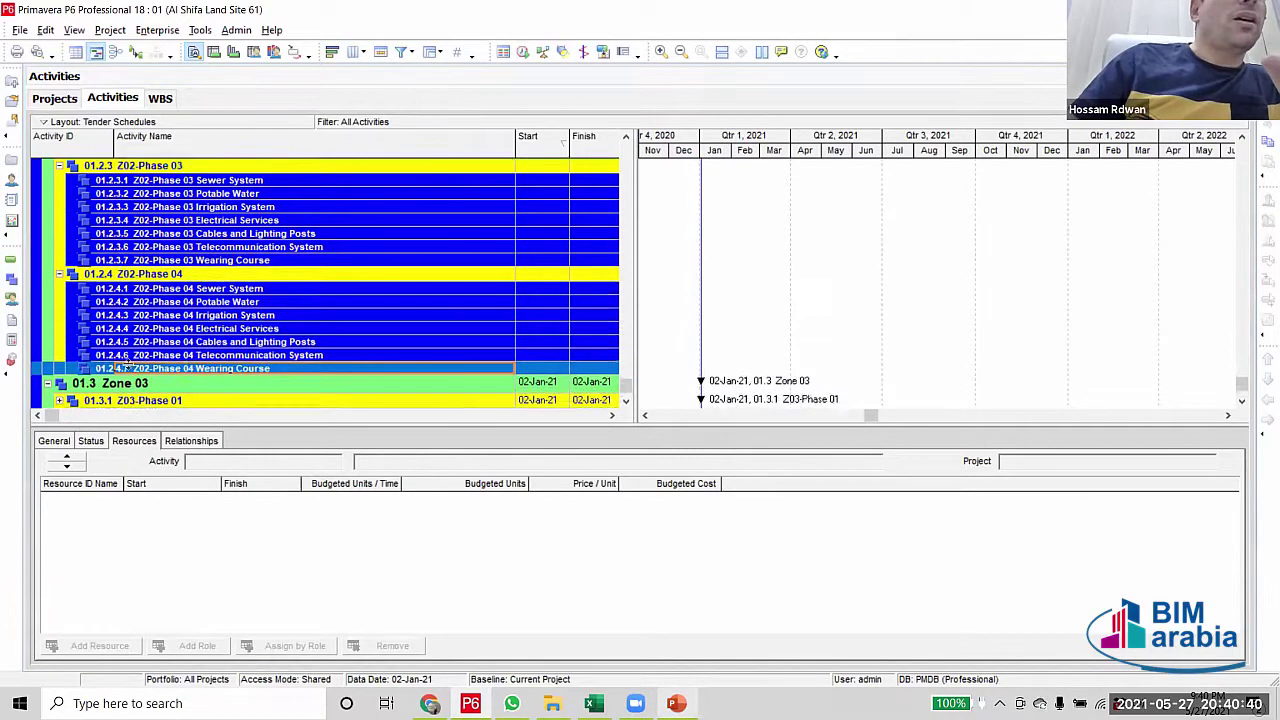
scroll(130, 369, up, 2)
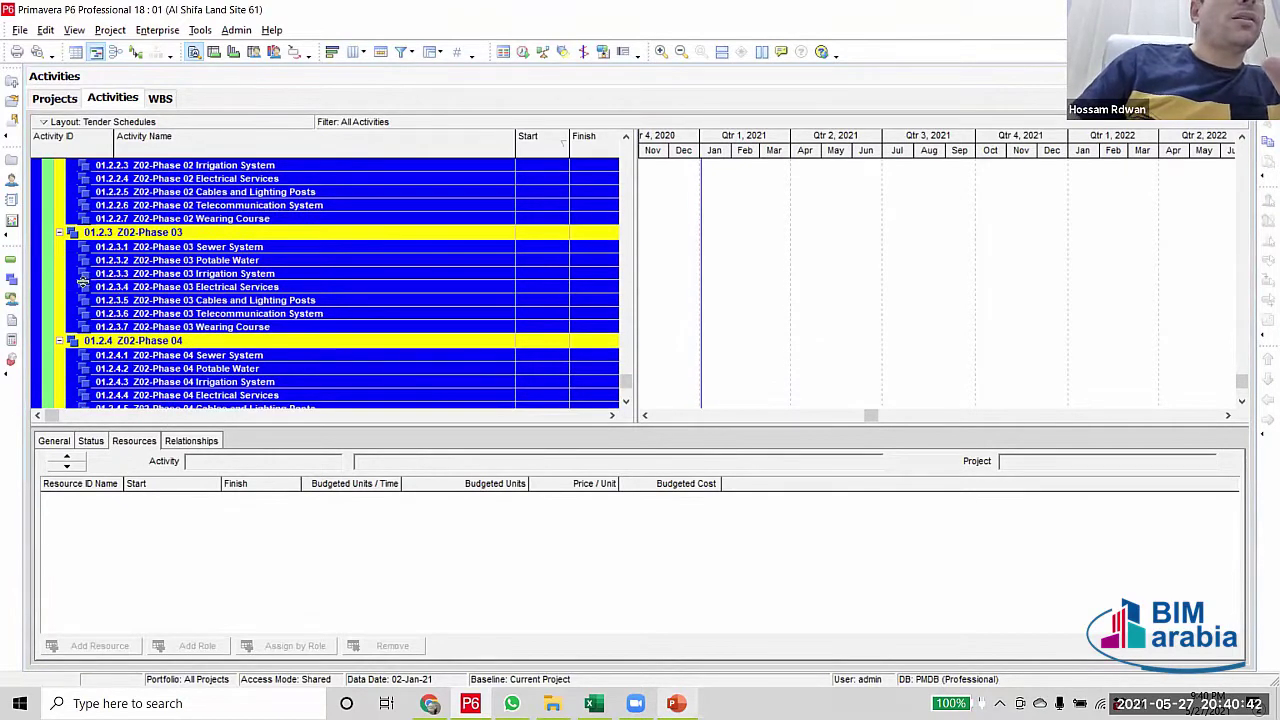
scroll(84, 283, up, 8)
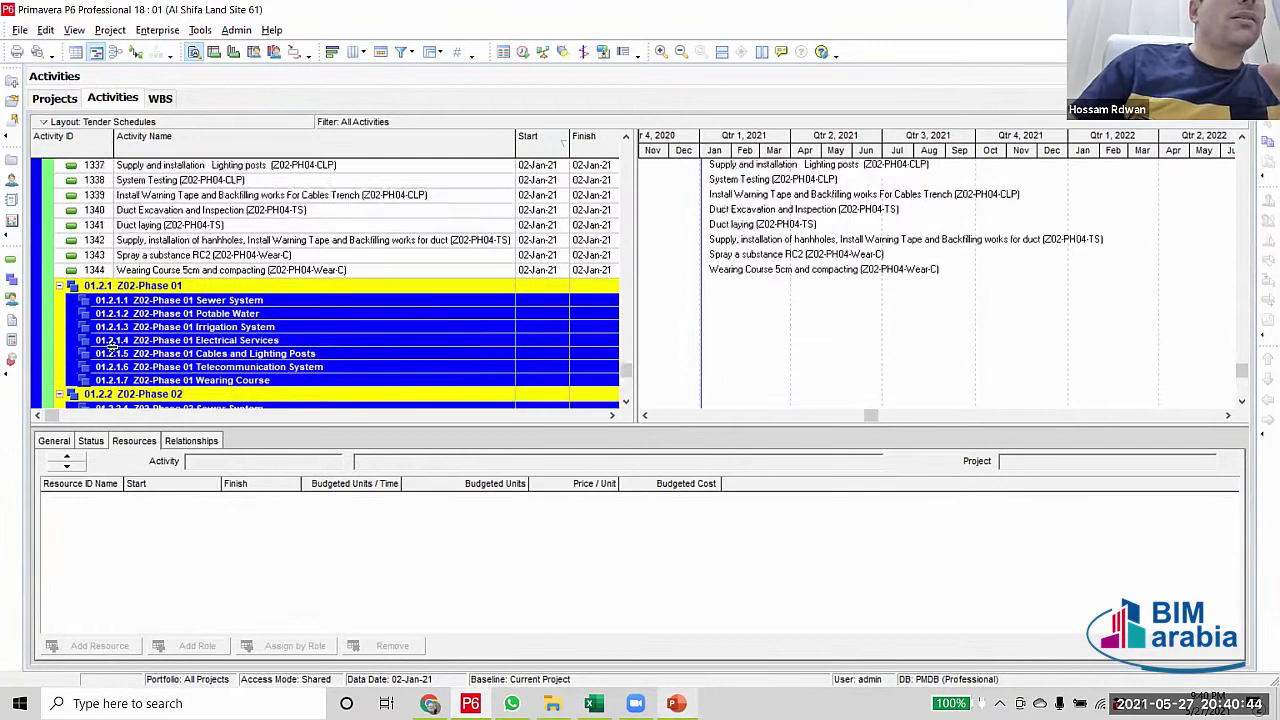
scroll(111, 345, up, 3)
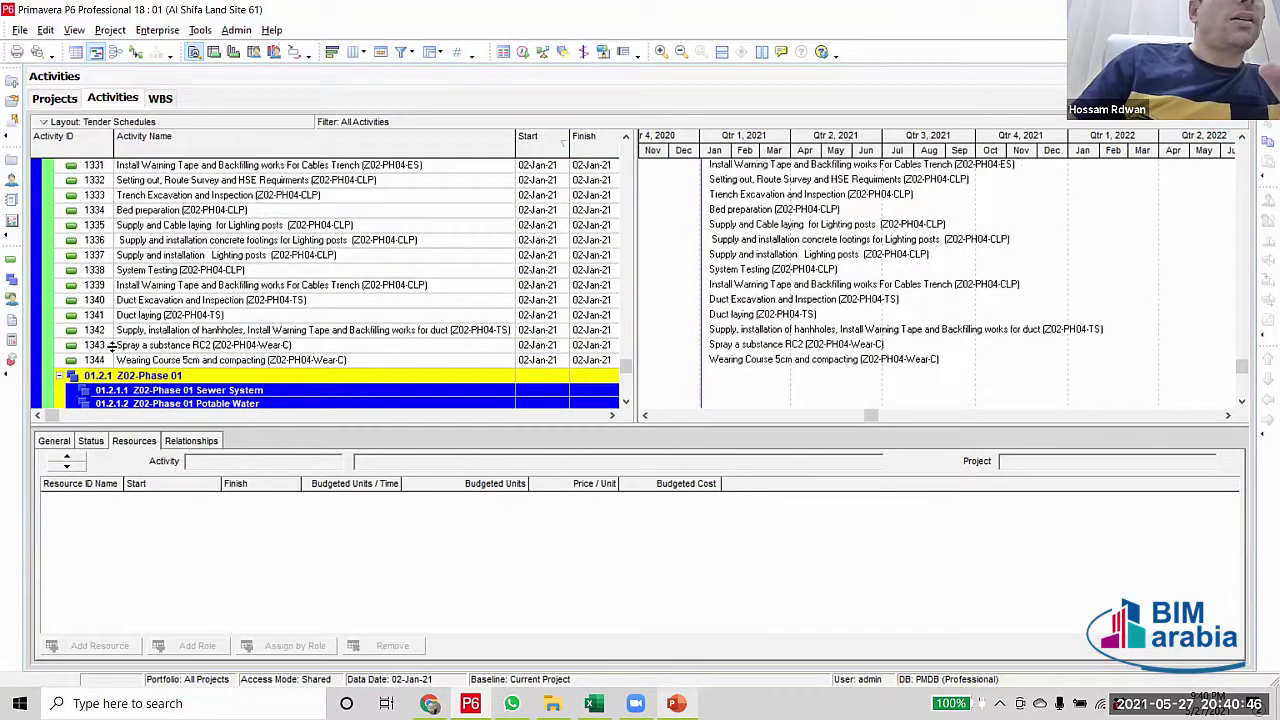
scroll(111, 345, down, 3)
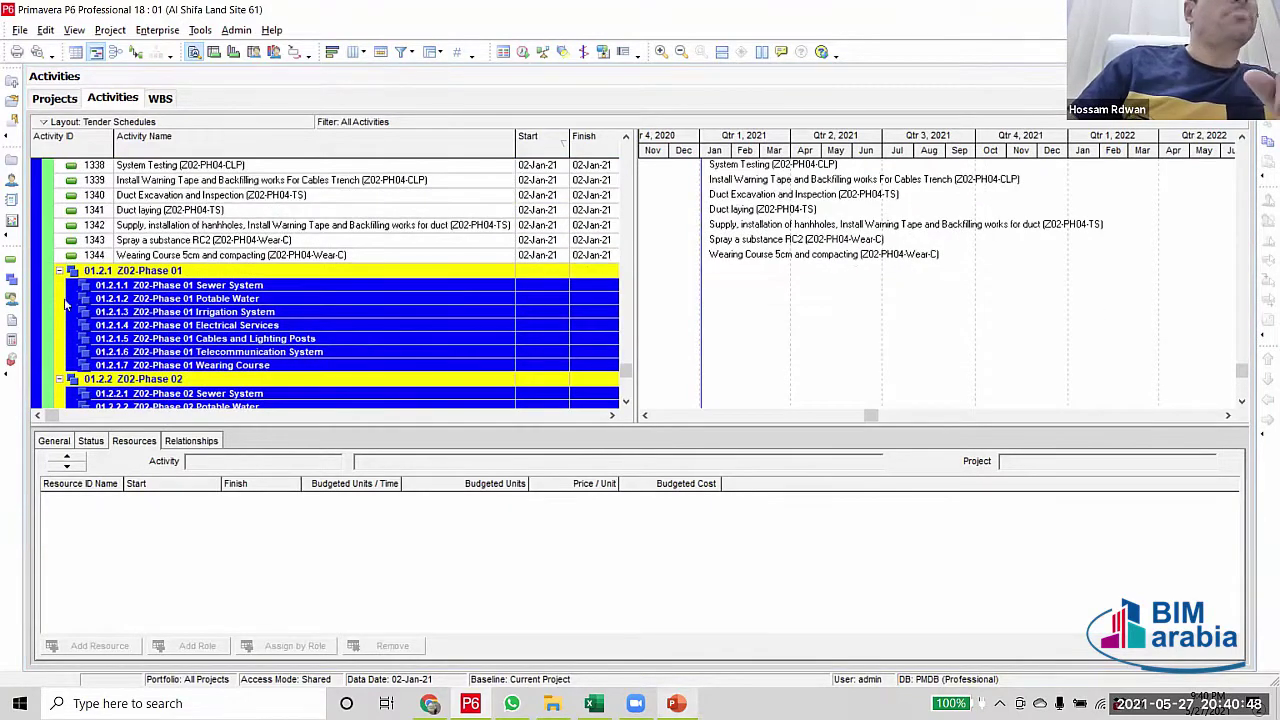
click(59, 272)
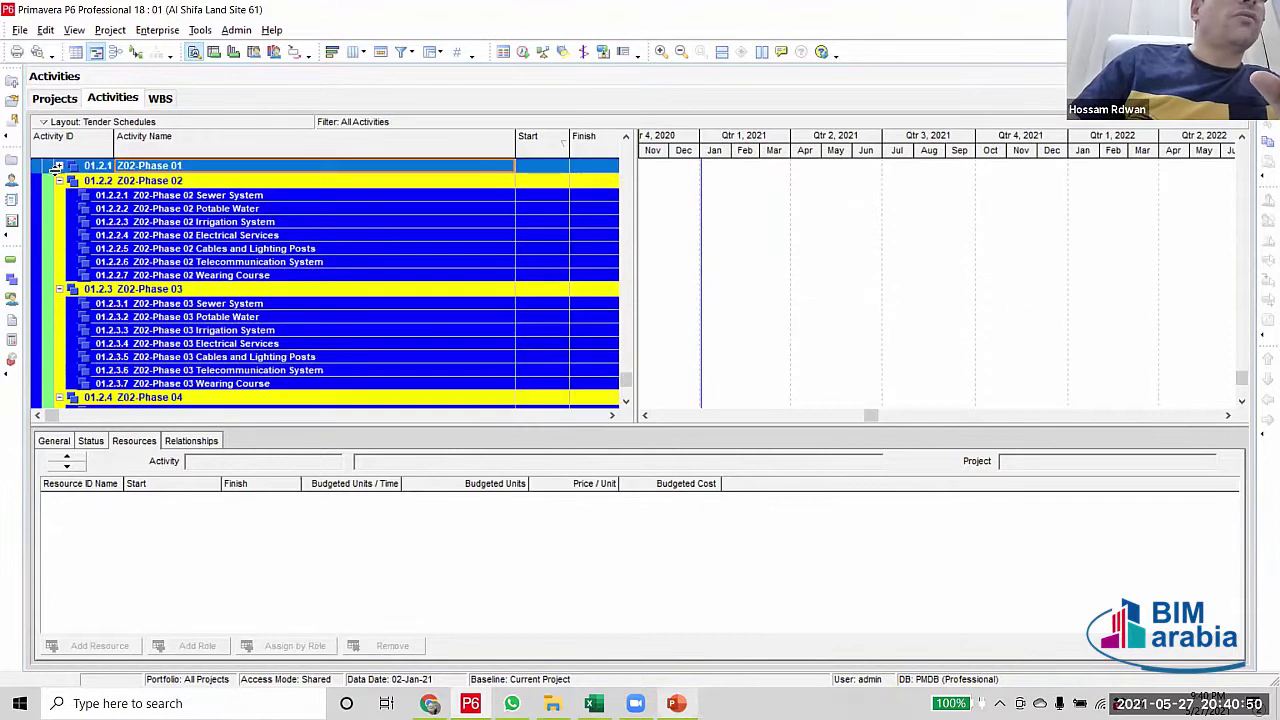
click(59, 181)
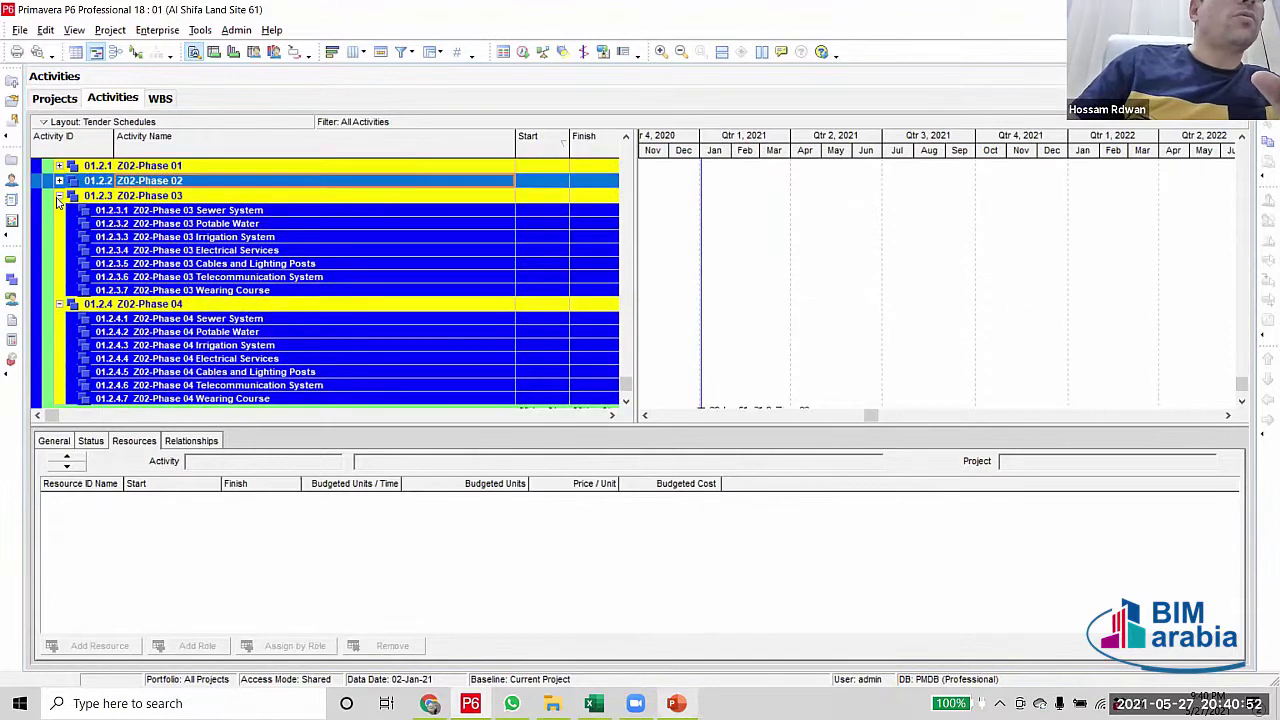
click(59, 196)
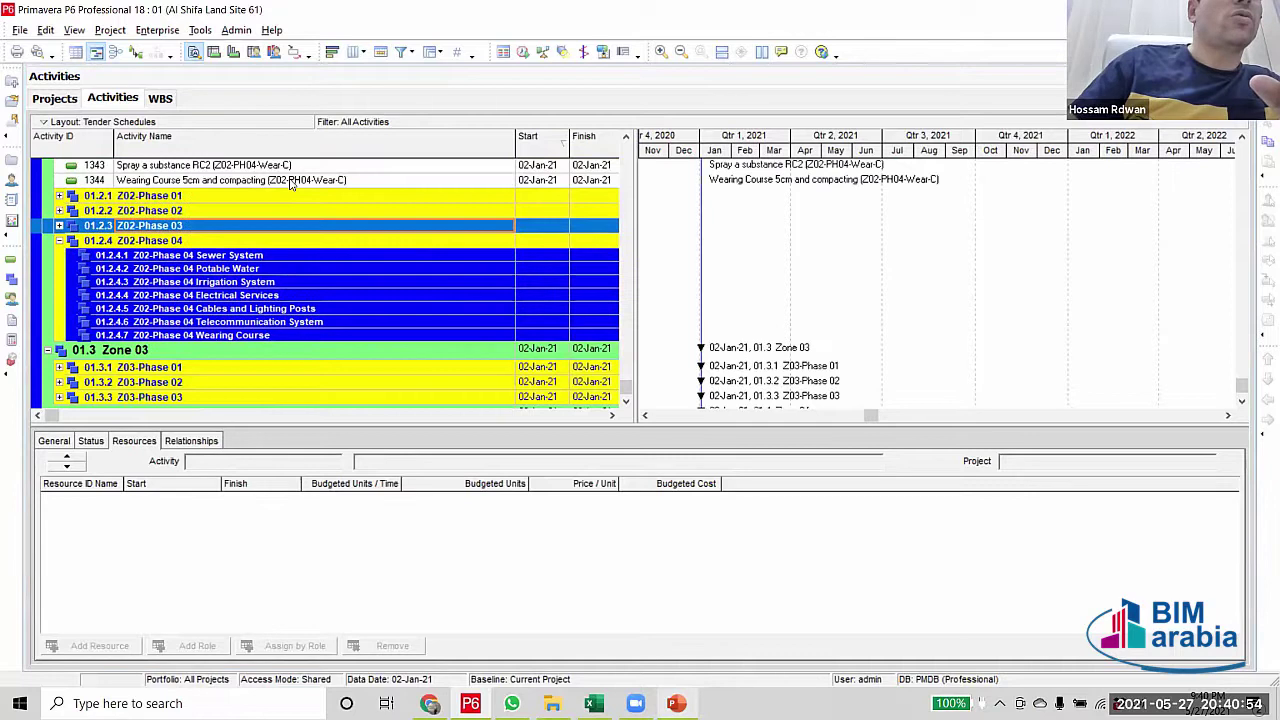
Move the Z02-PH04 activities 1302 to 1344 into the Z02-Phase 04 WBS element
scroll(350, 345, up, 3)
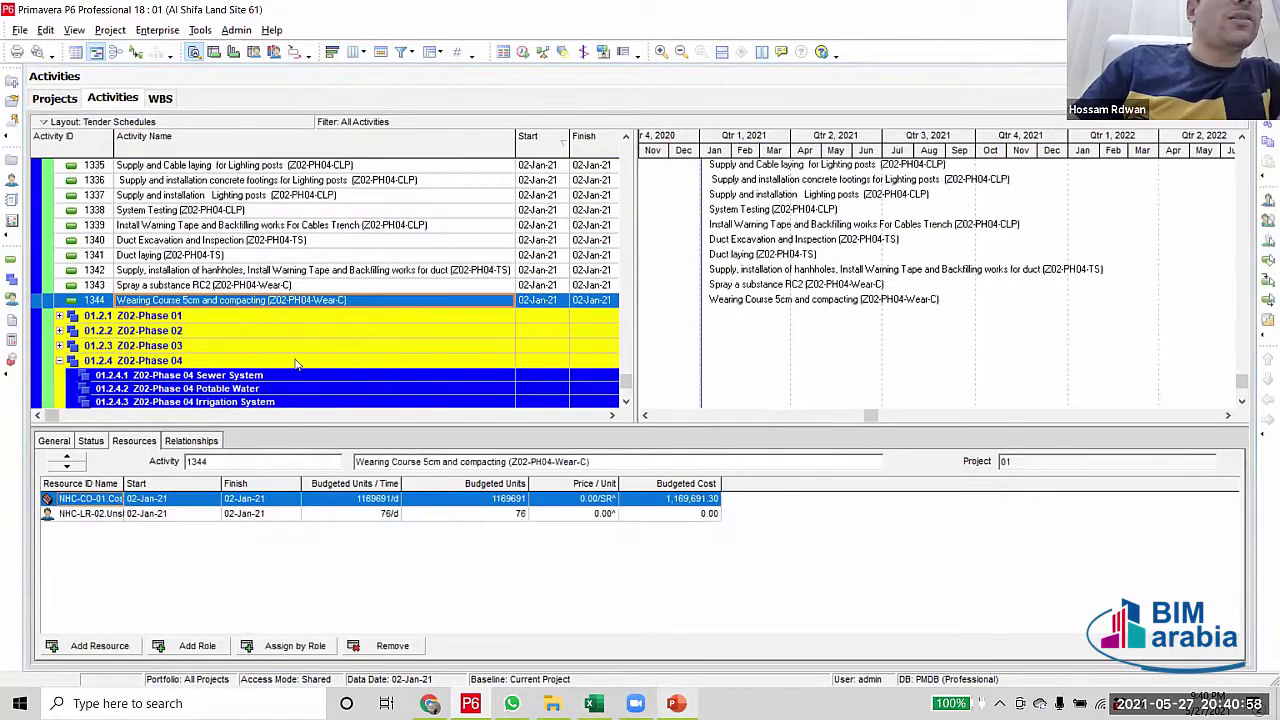
scroll(392, 207, up, 3)
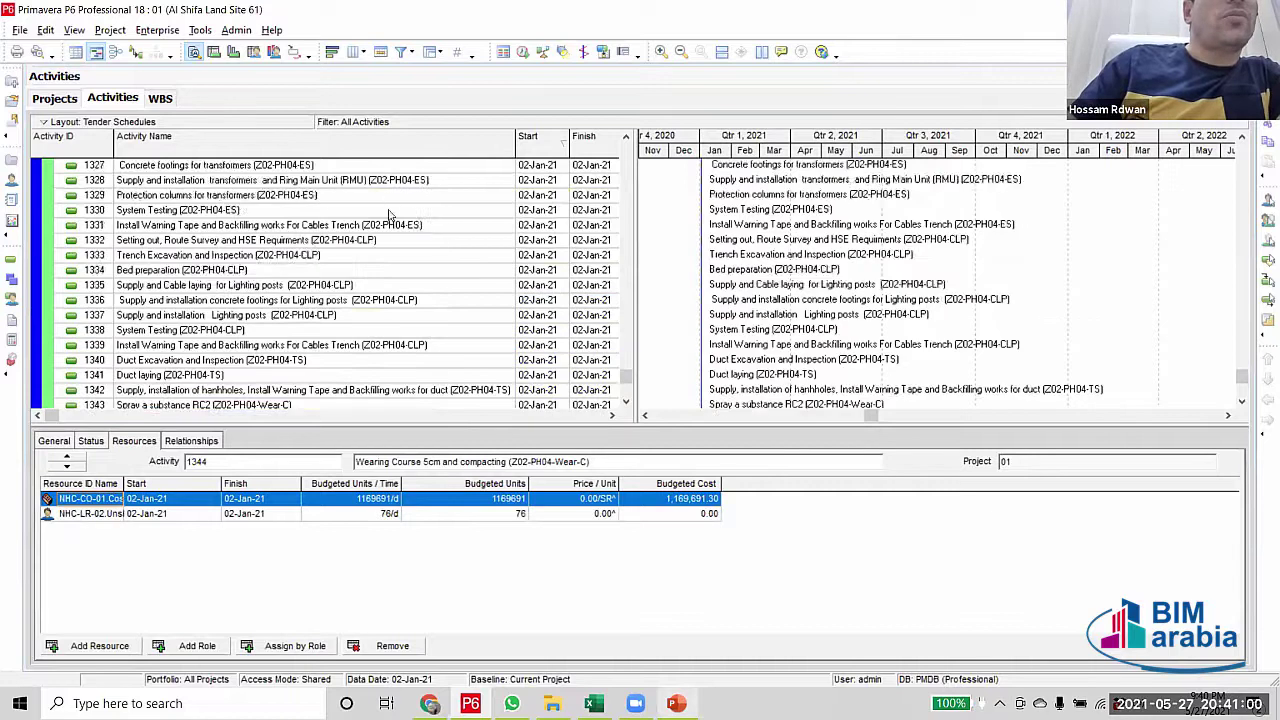
scroll(390, 214, up, 5)
click(388, 210)
scroll(375, 260, up, 2)
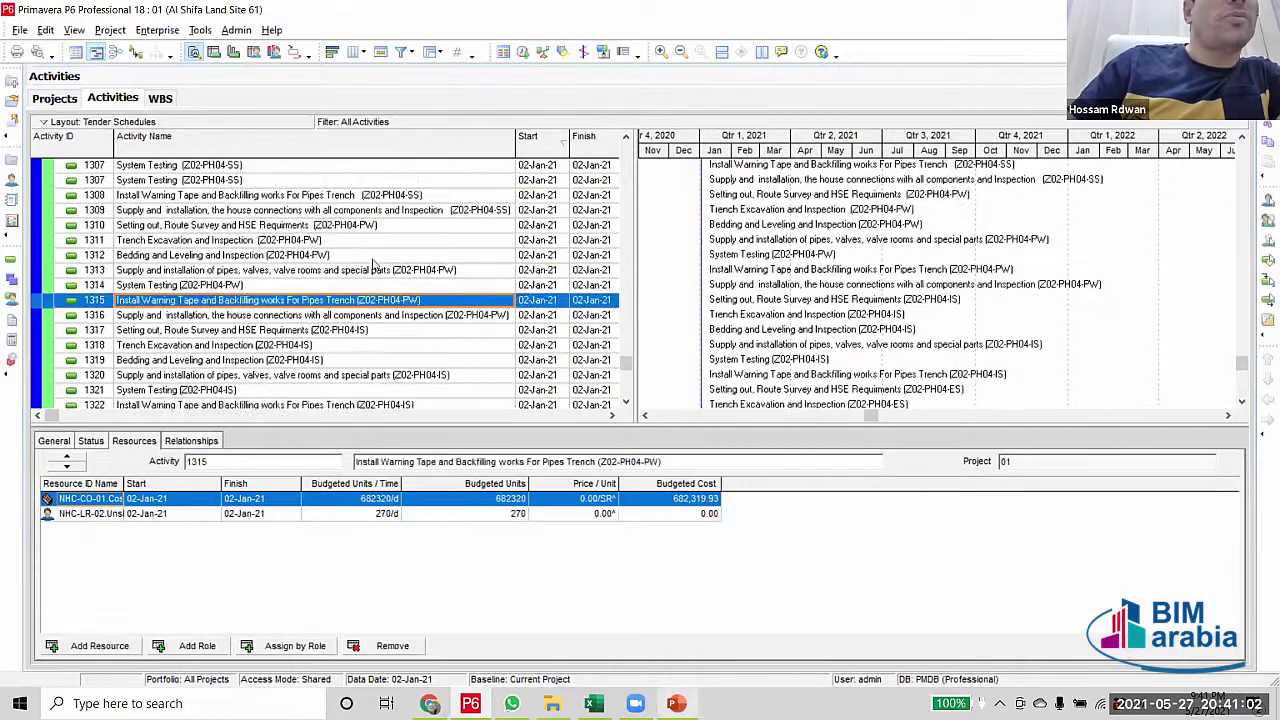
scroll(375, 265, up, 6)
click(384, 289)
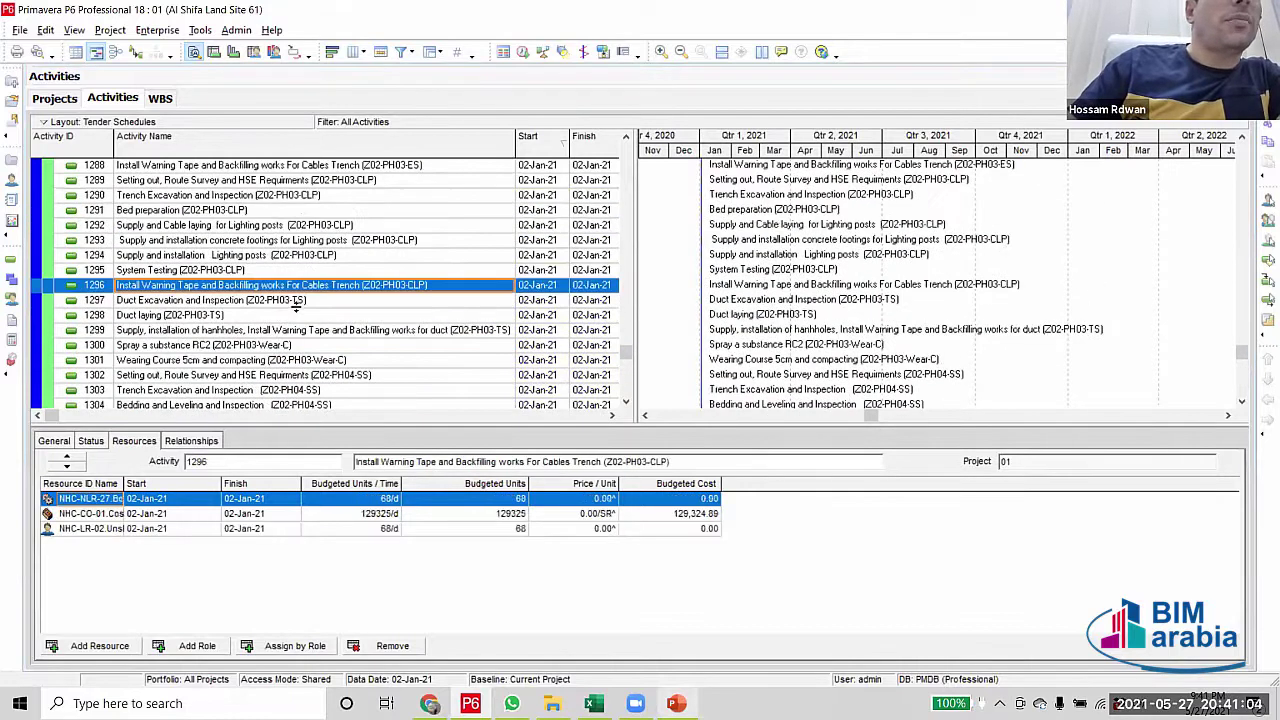
click(328, 368)
scroll(355, 285, down, 2)
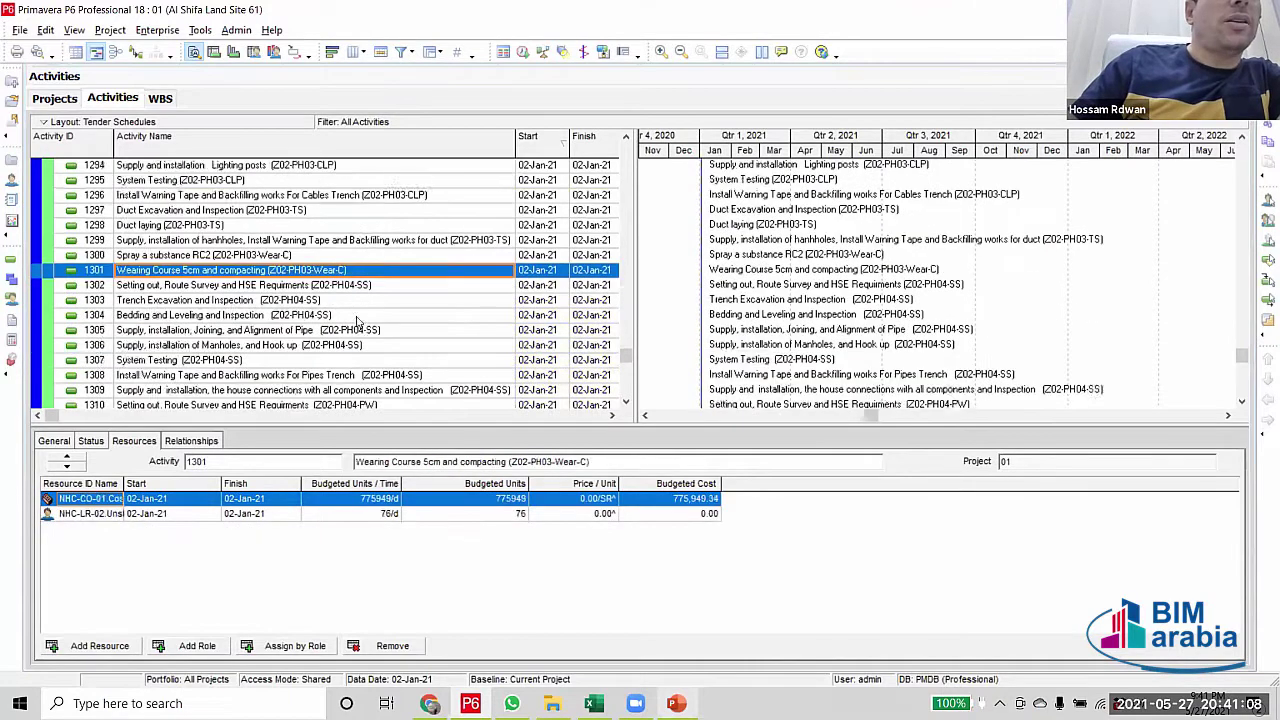
key(Down)
scroll(360, 330, down, 5)
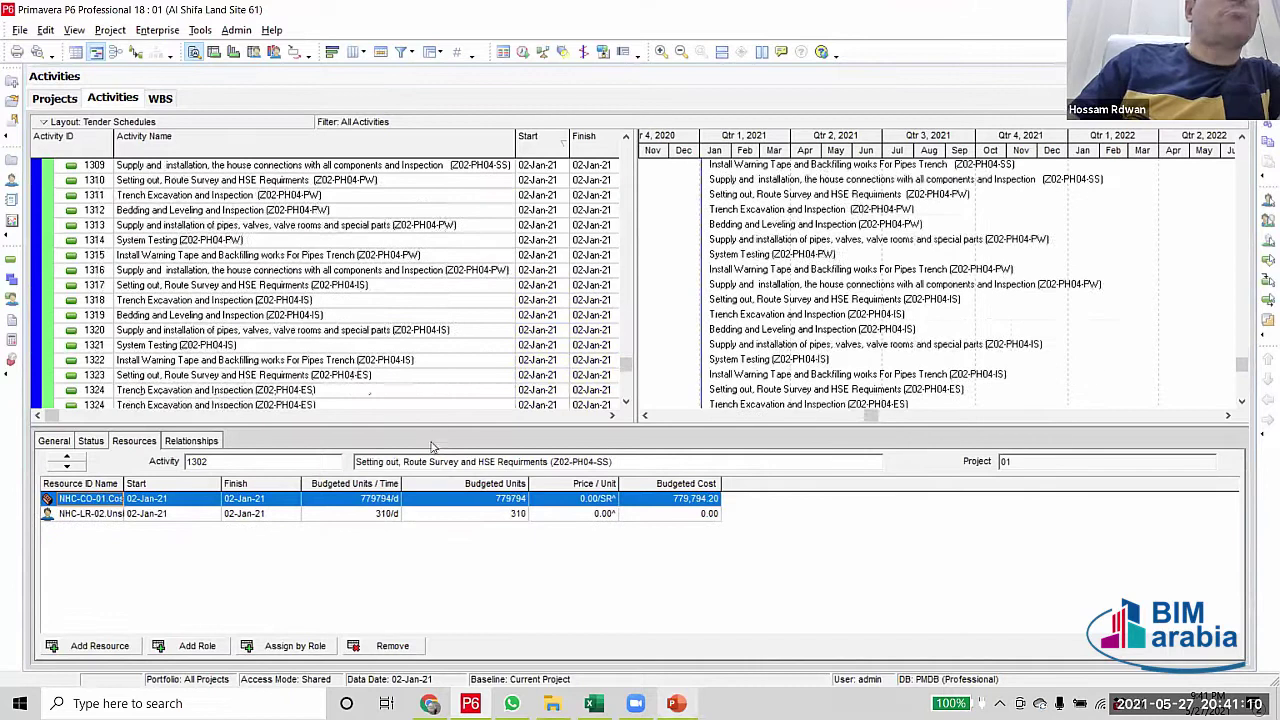
scroll(415, 391, down, 10)
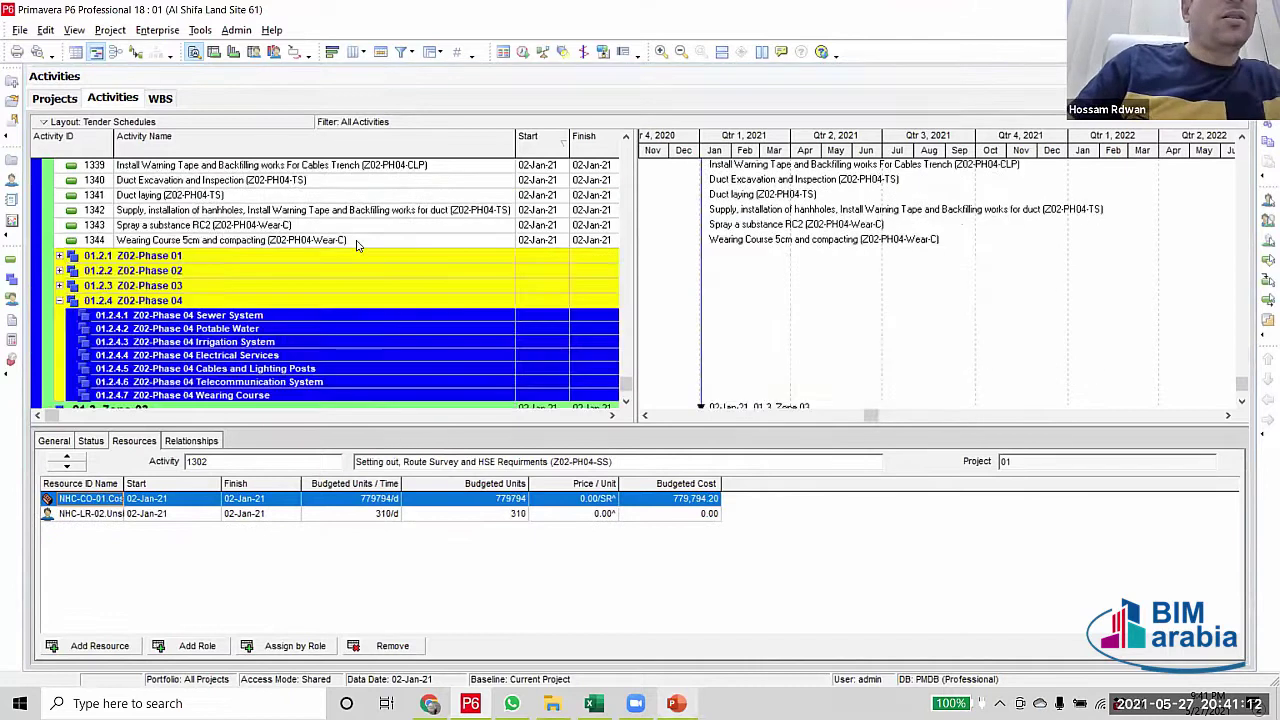
shift+click(356, 241)
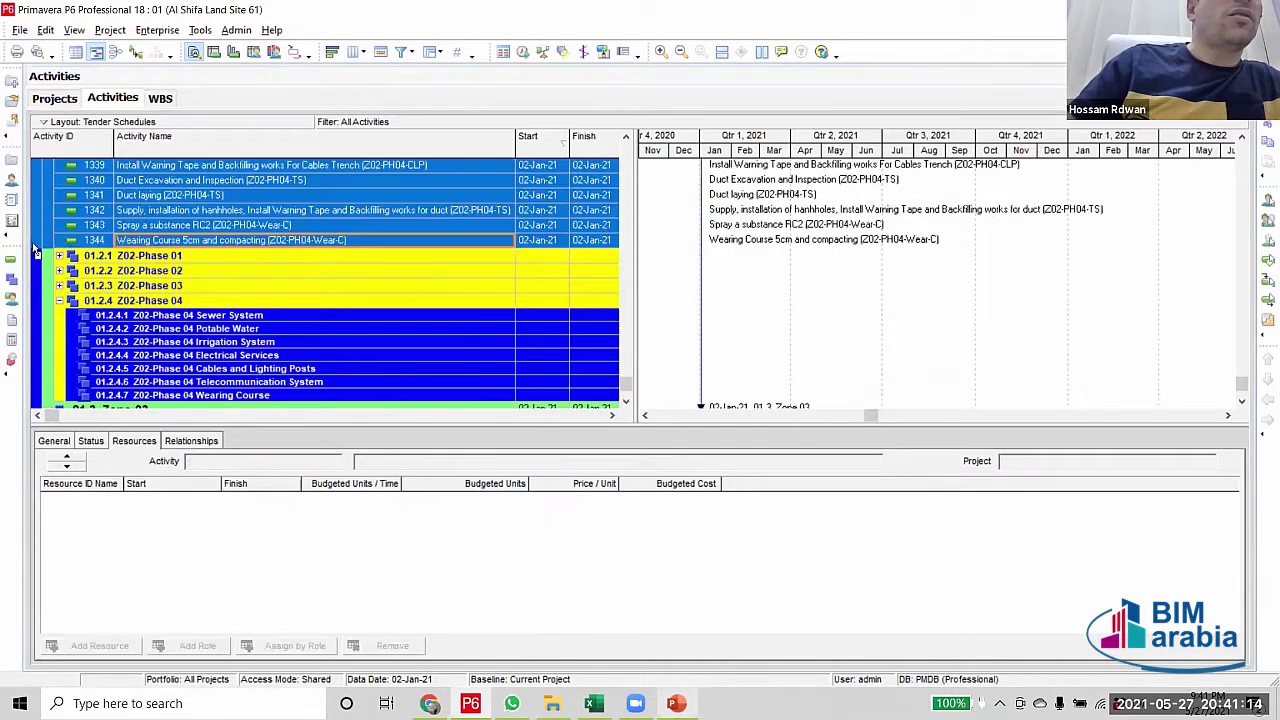
ctrl+click(46, 301)
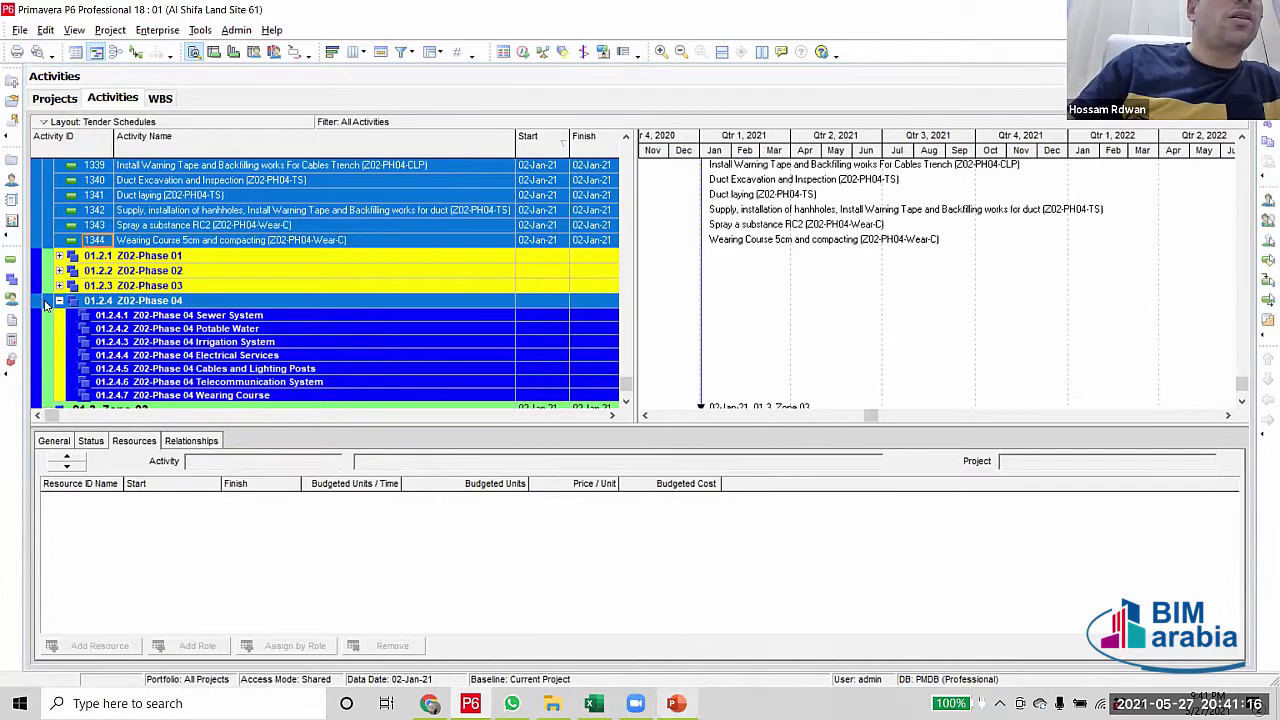
Move the Z02-PH03 activities 1259 to 1301 into the Z02-Phase 03 WBS element
scroll(601, 367, up, 10)
scroll(597, 364, up, 12)
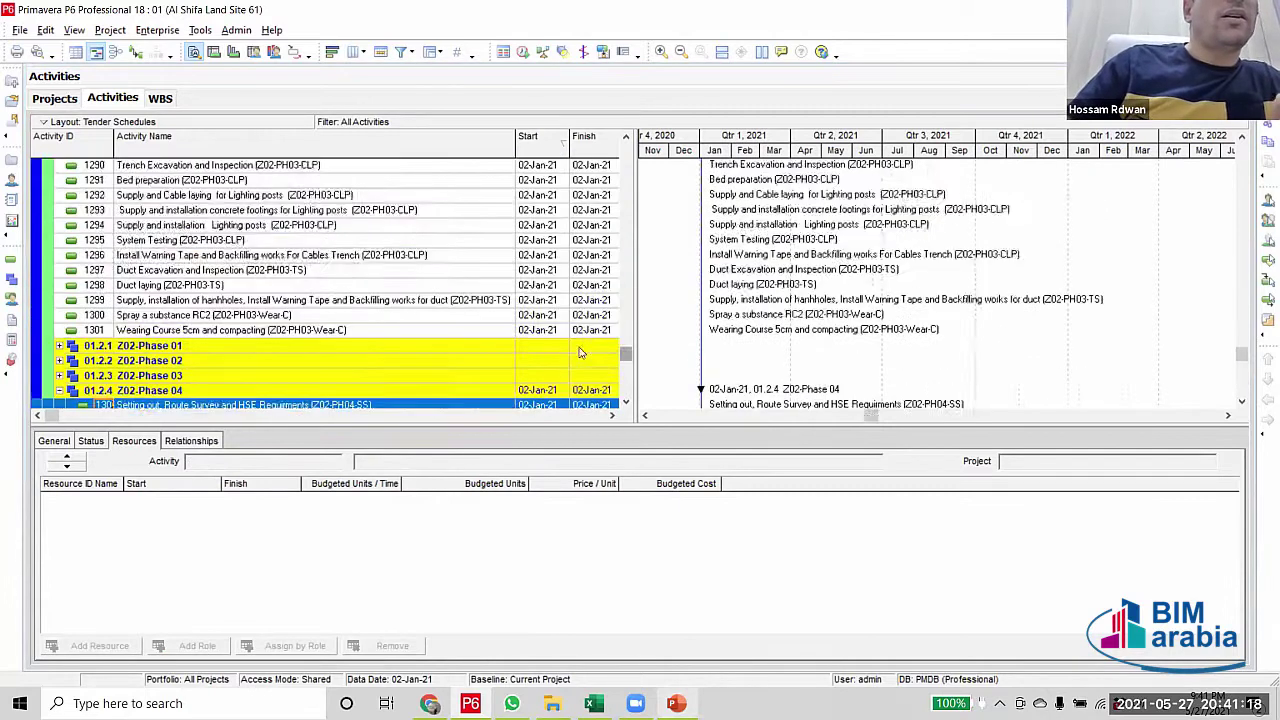
scroll(443, 352, up, 6)
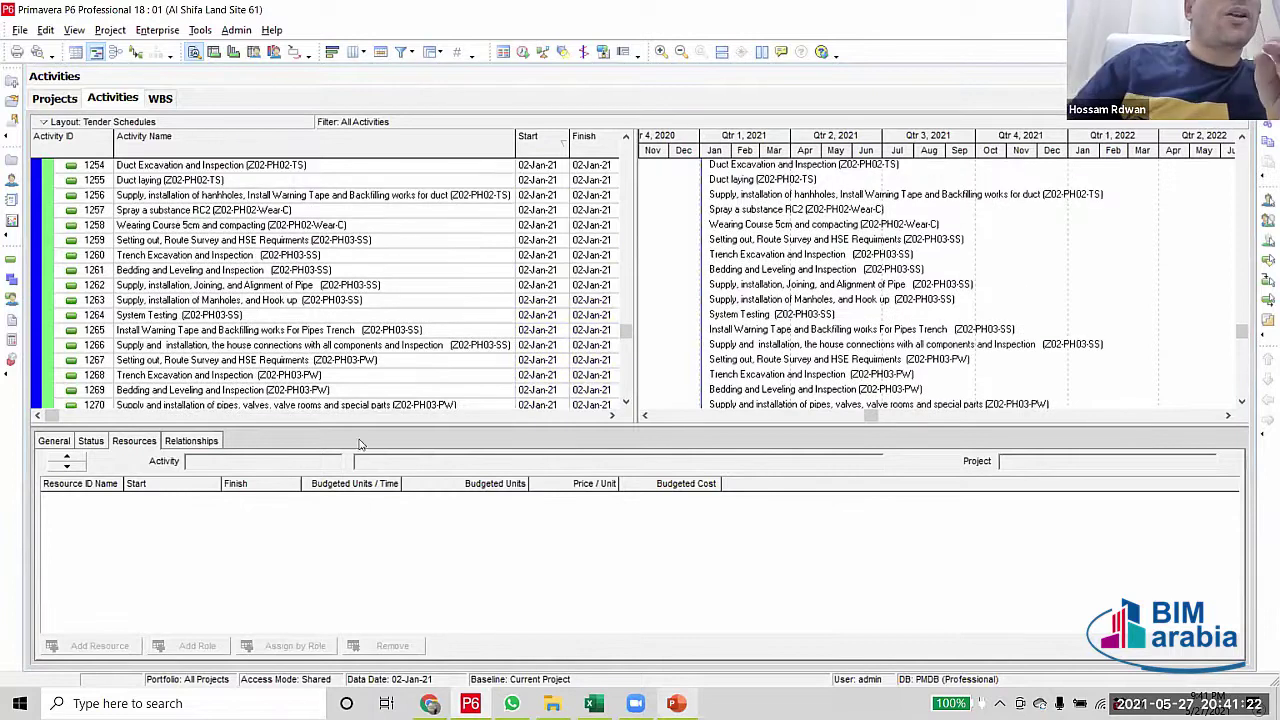
scroll(265, 280, up, 2)
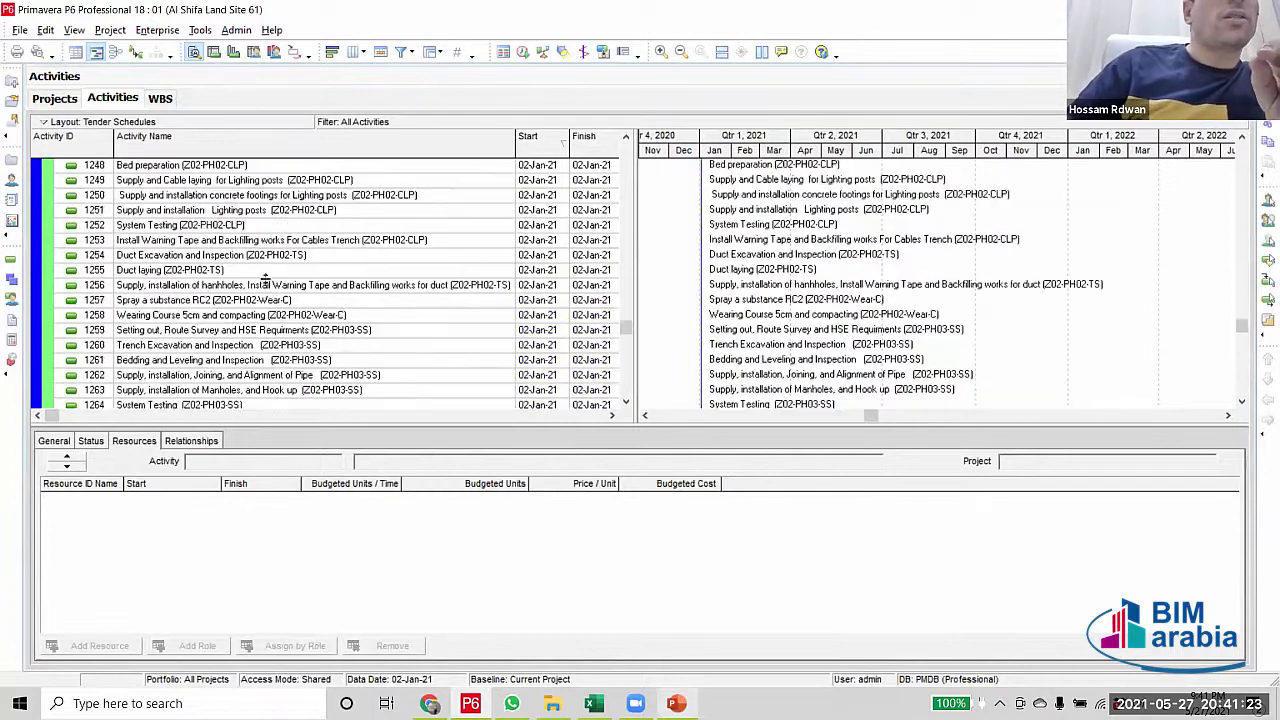
click(336, 332)
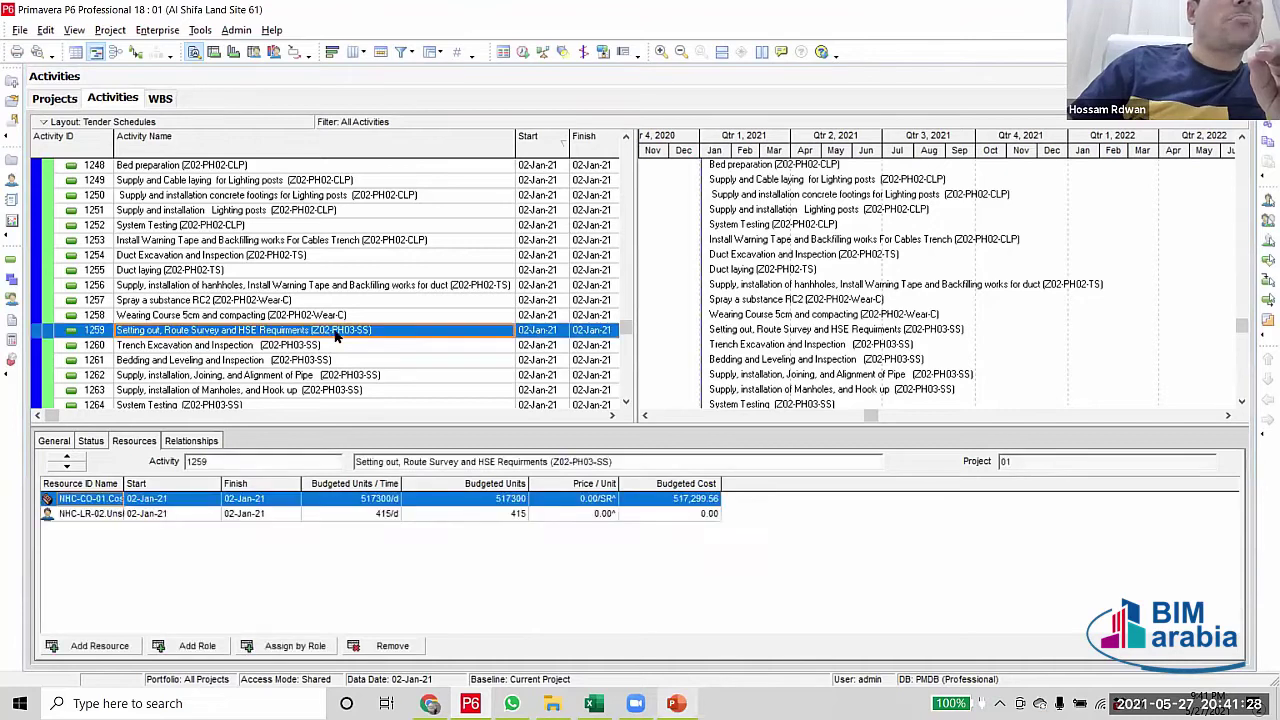
scroll(336, 330, down, 1)
scroll(338, 320, down, 15)
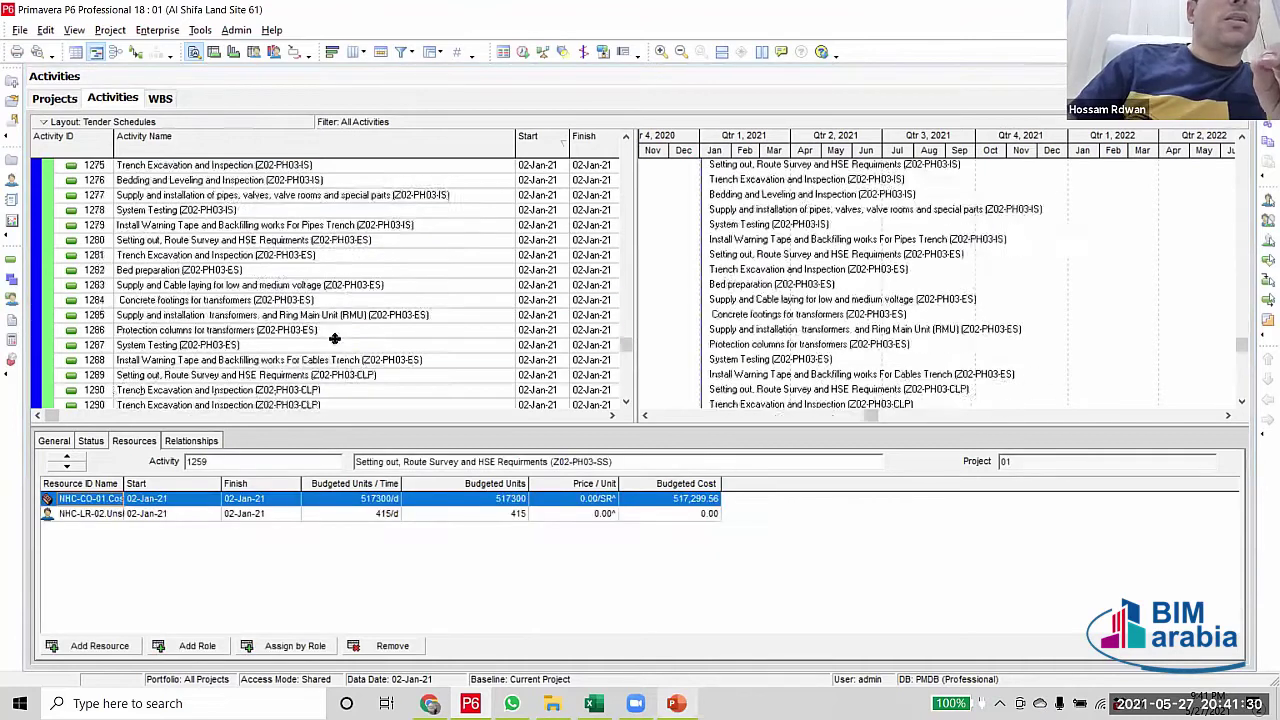
shift+click(40, 270)
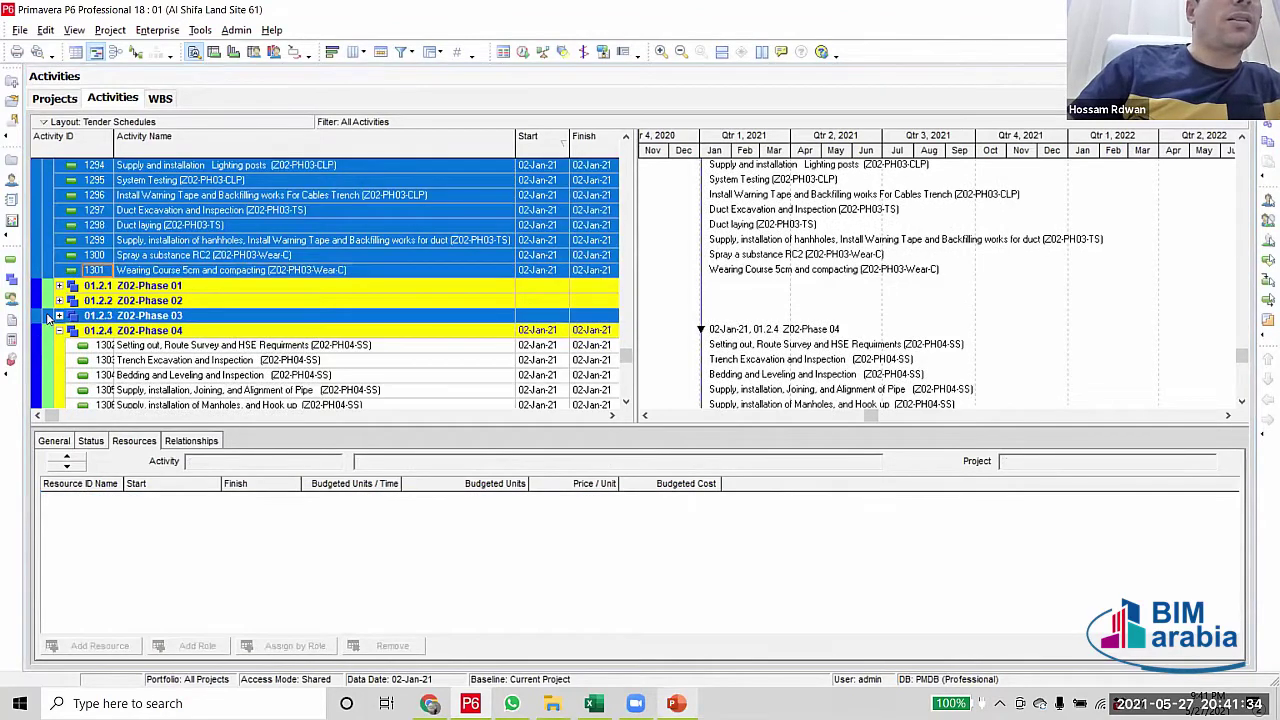
Review the activities assigned to Z02-Phase 04 and collapse that WBS band
scroll(50, 320, down, 10)
click(100, 390)
scroll(172, 307, down, 4)
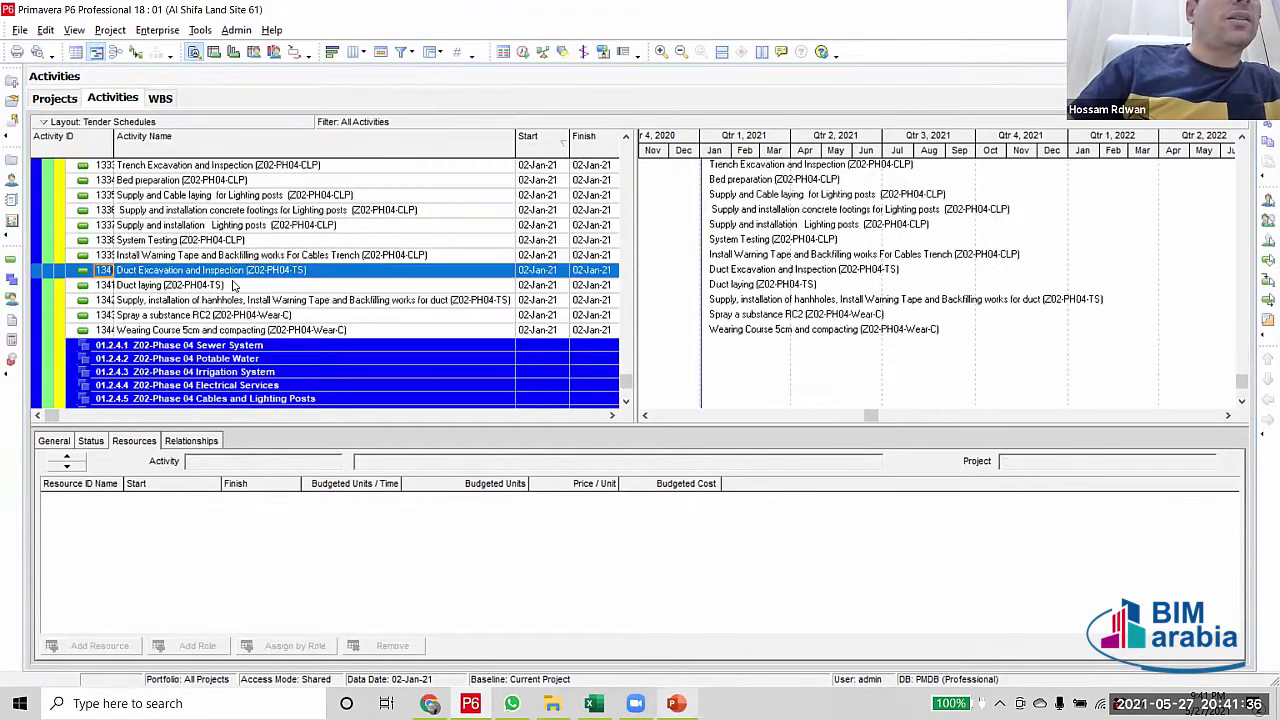
scroll(235, 287, down, 1)
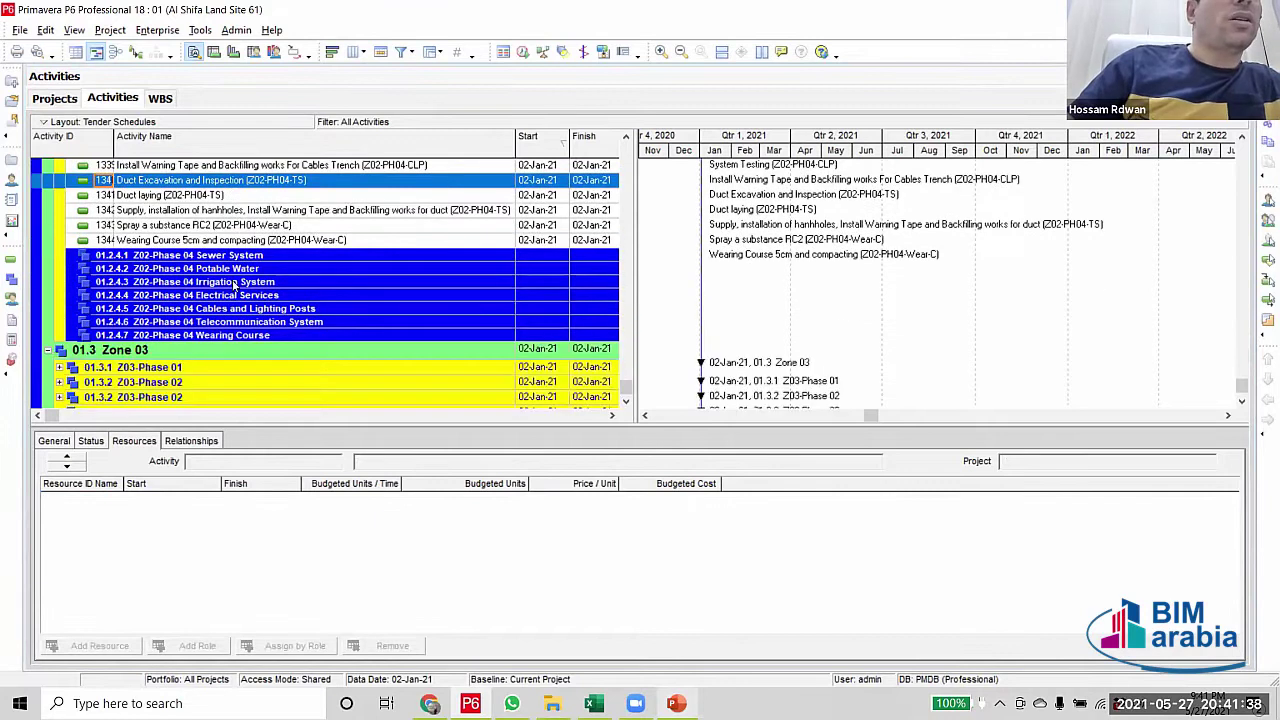
scroll(235, 287, down, 1)
scroll(200, 280, up, 15)
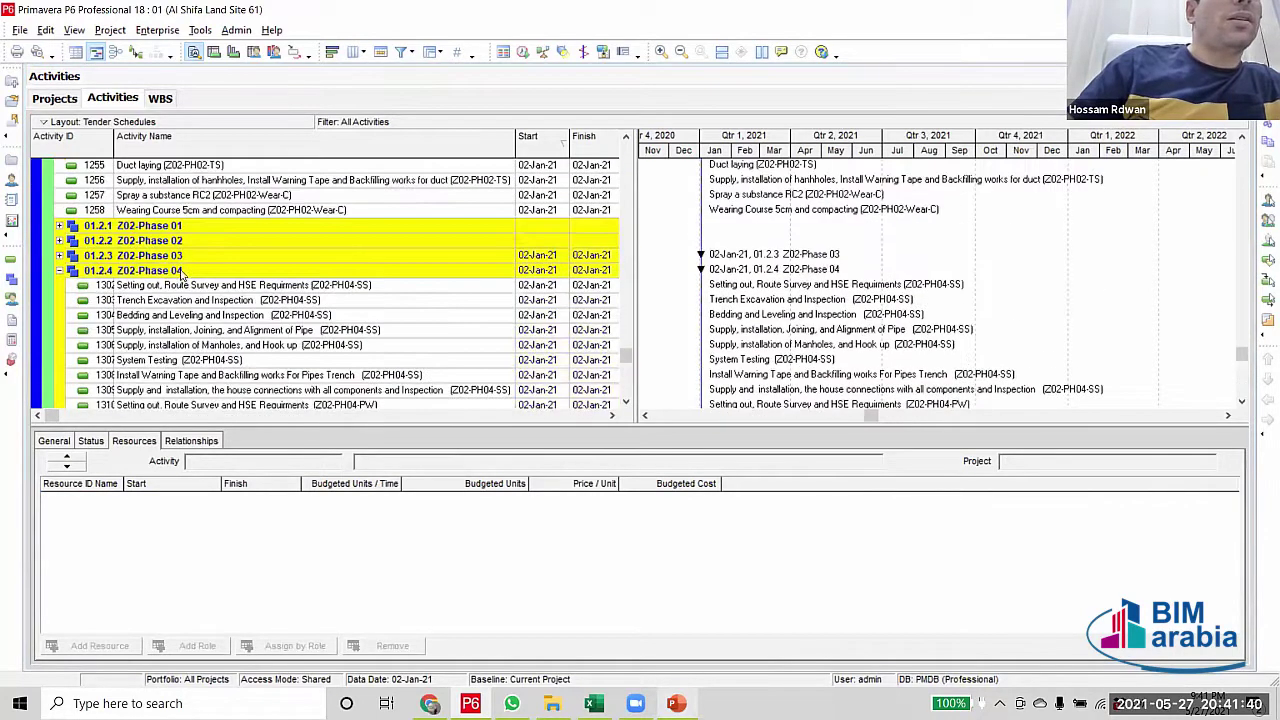
click(60, 271)
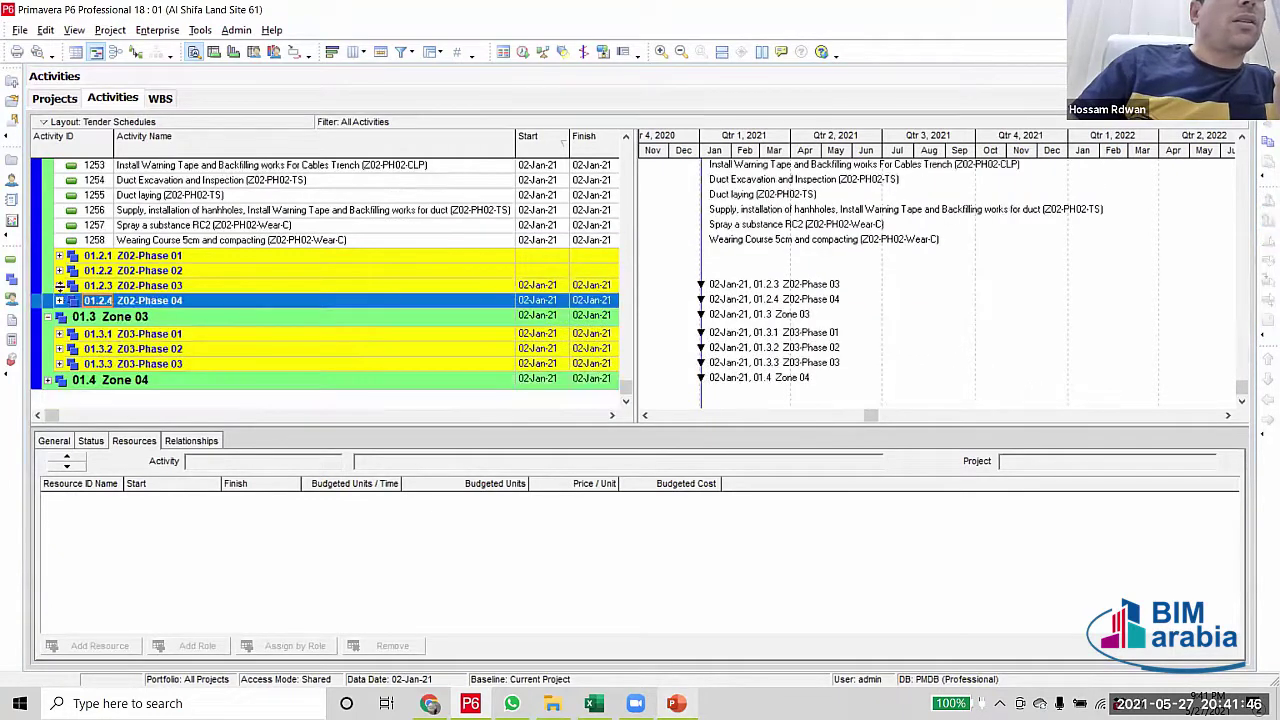
Review the activities assigned to Z02-Phase 03 and collapse that WBS band
click(59, 286)
scroll(233, 336, down, 2)
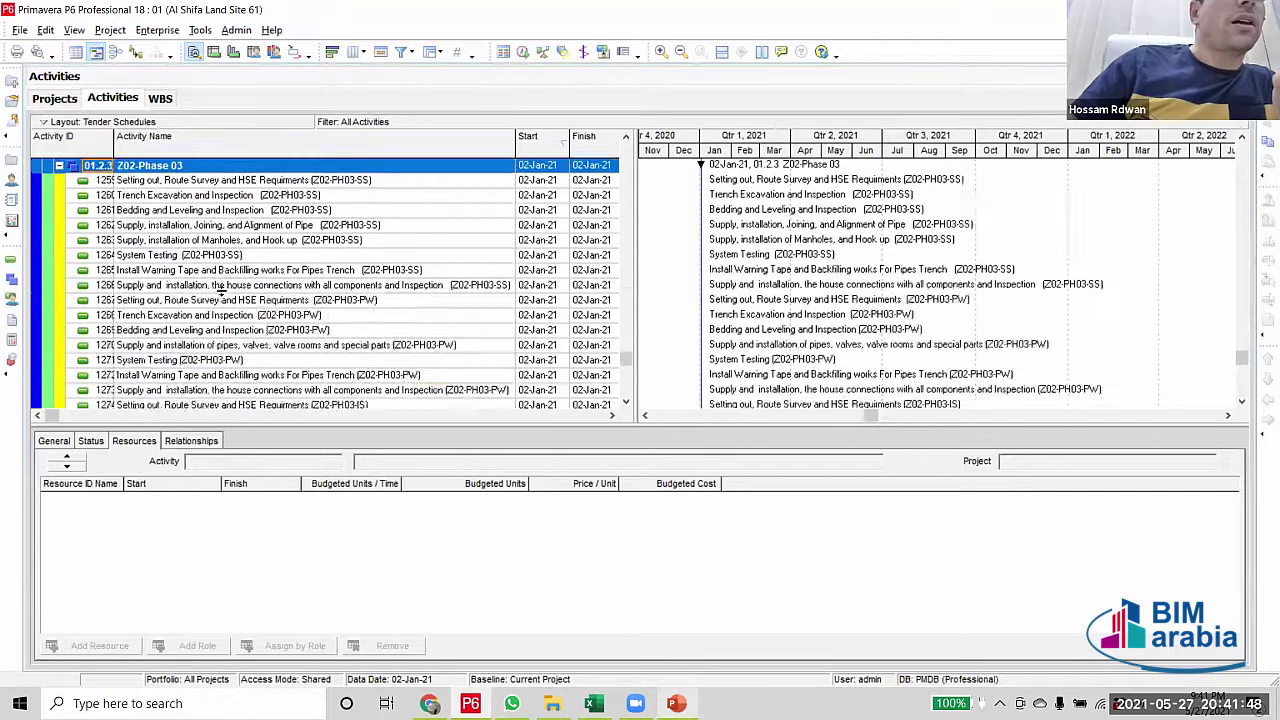
scroll(233, 336, up, 2)
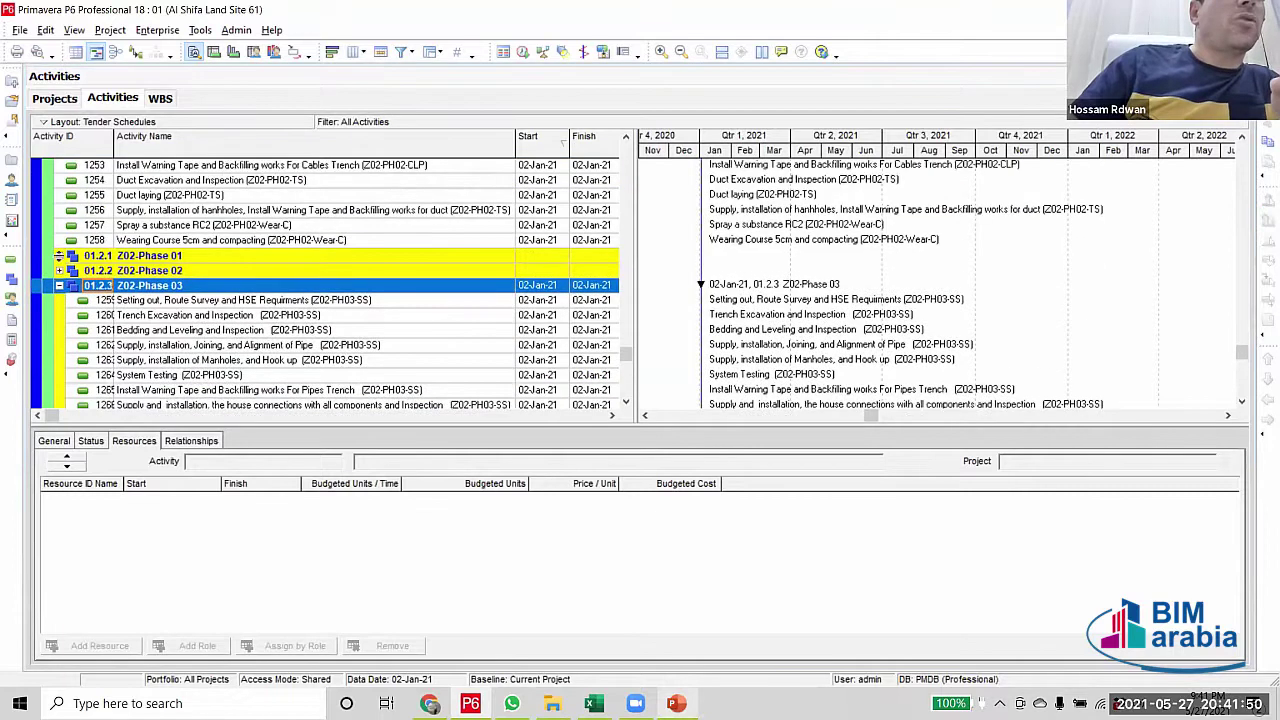
click(59, 286)
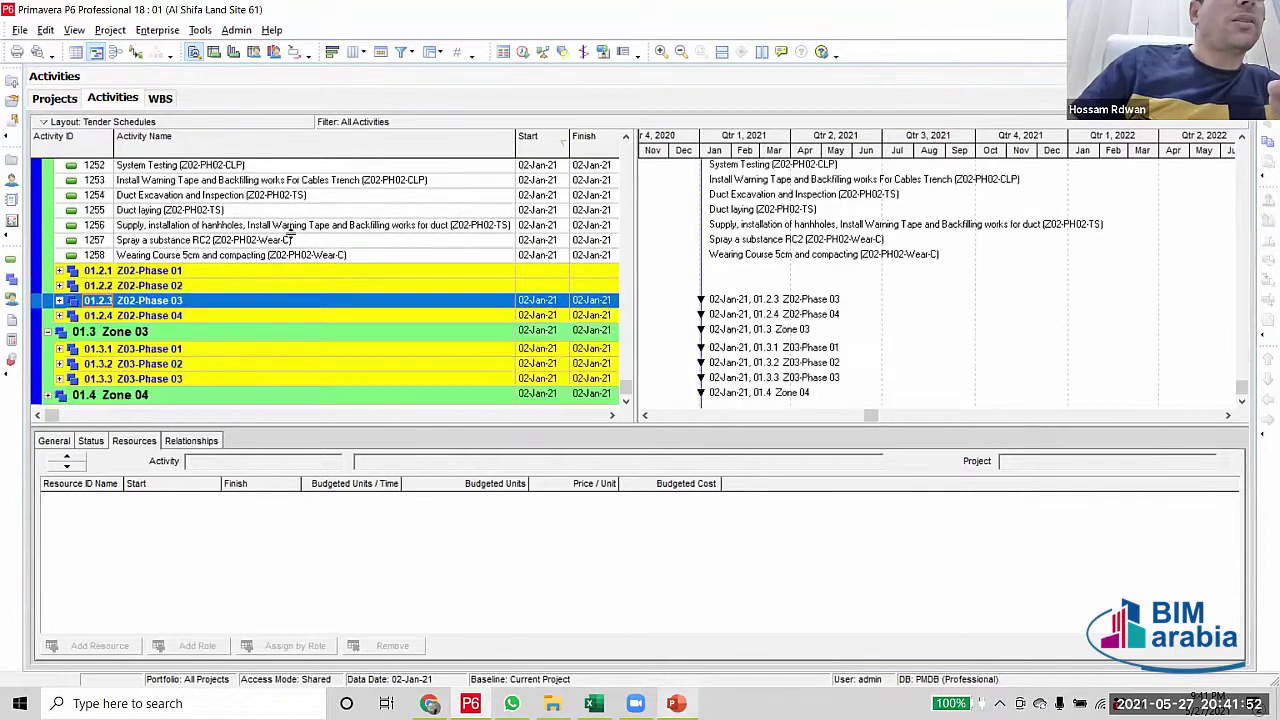
Move the Z02-PH02 activities 1216 to 1258 into the Z02-Phase 02 WBS element
click(356, 258)
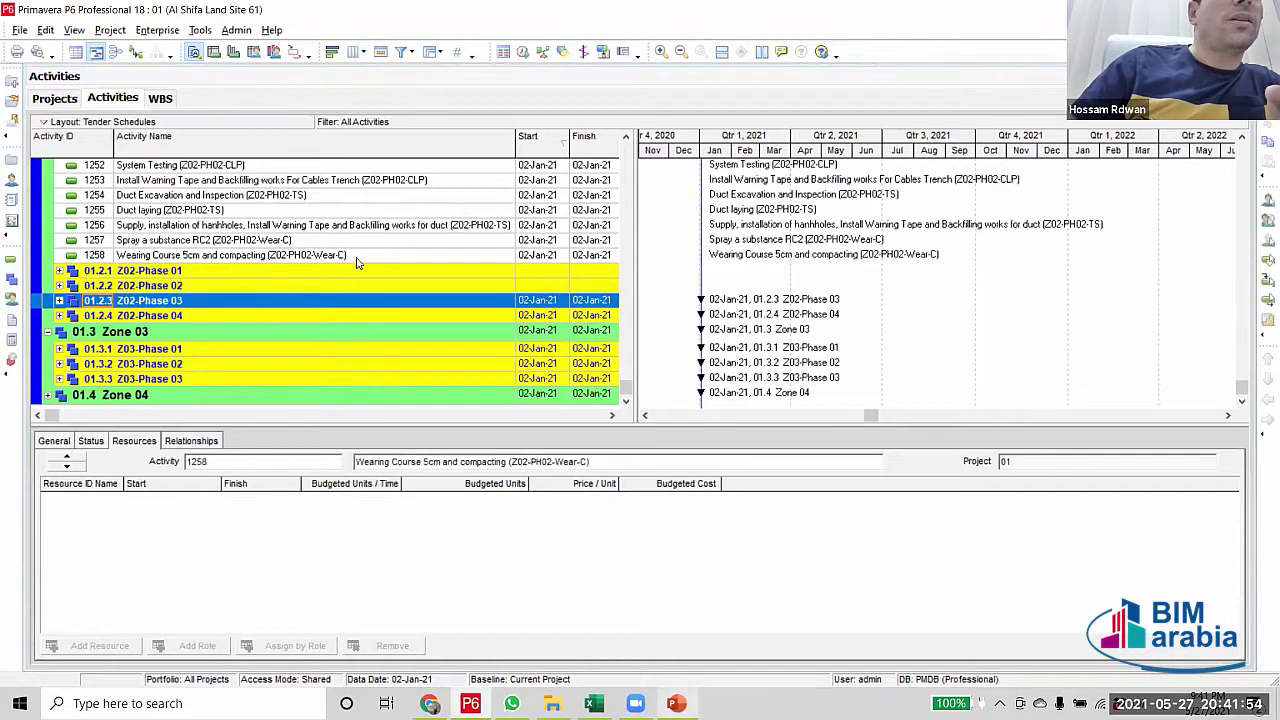
click(356, 258)
scroll(356, 262, up, 6)
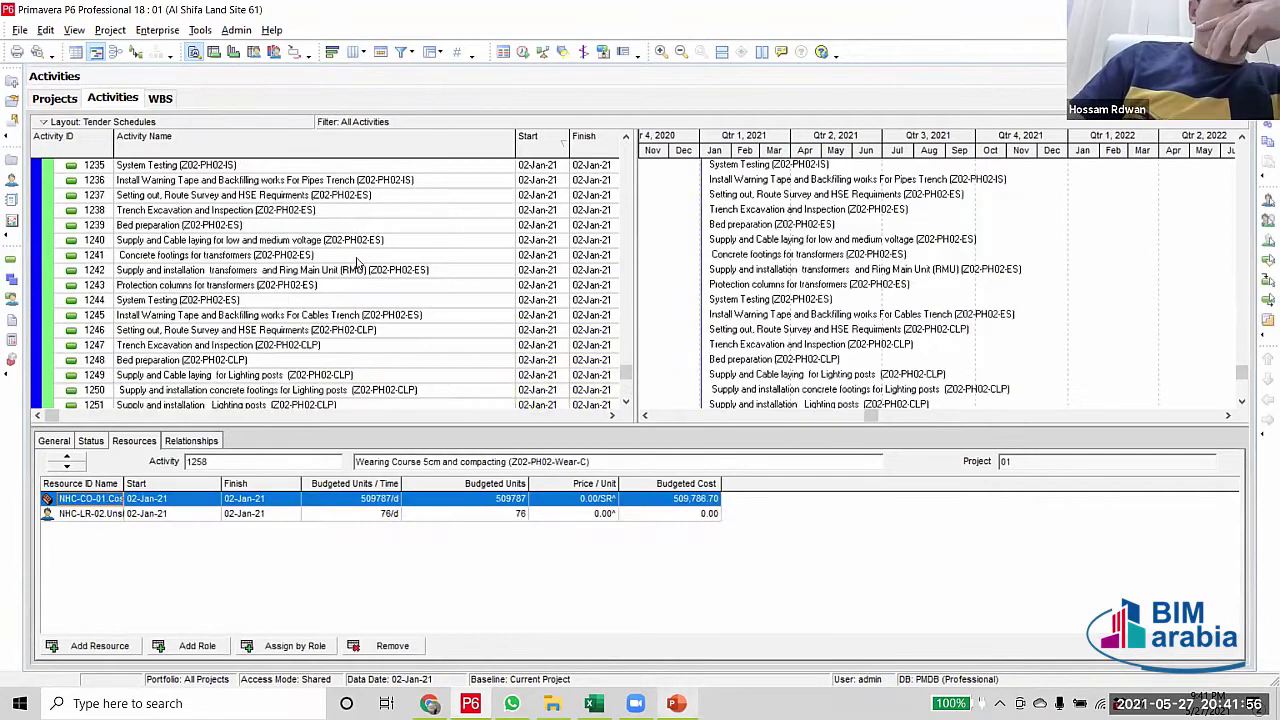
scroll(357, 262, up, 9)
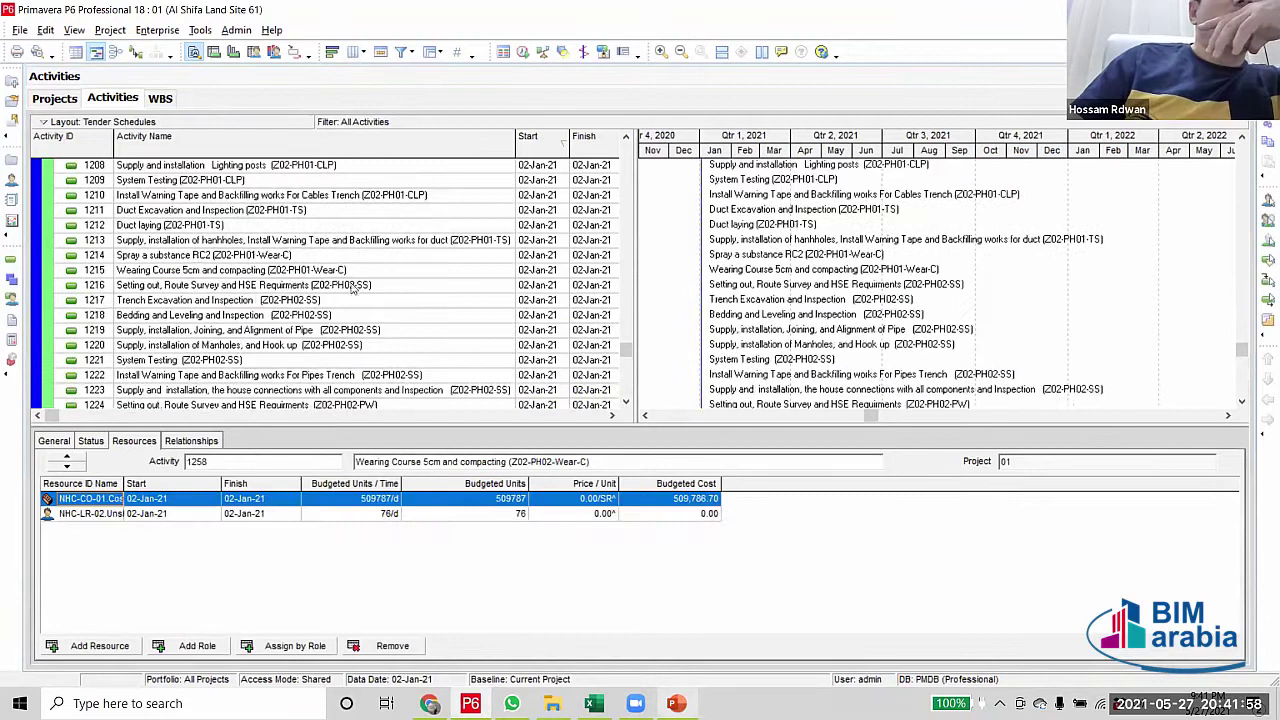
scroll(355, 270, down, 2)
click(359, 211)
scroll(359, 211, down, 2)
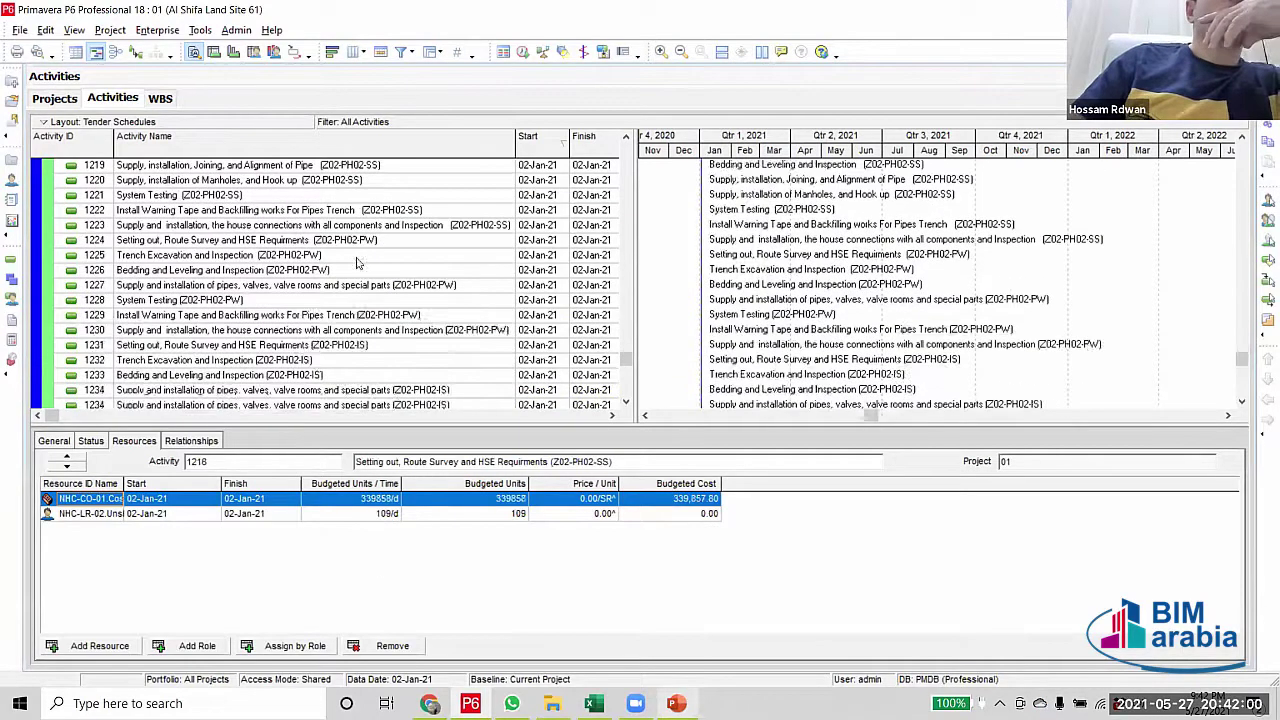
scroll(359, 262, down, 11)
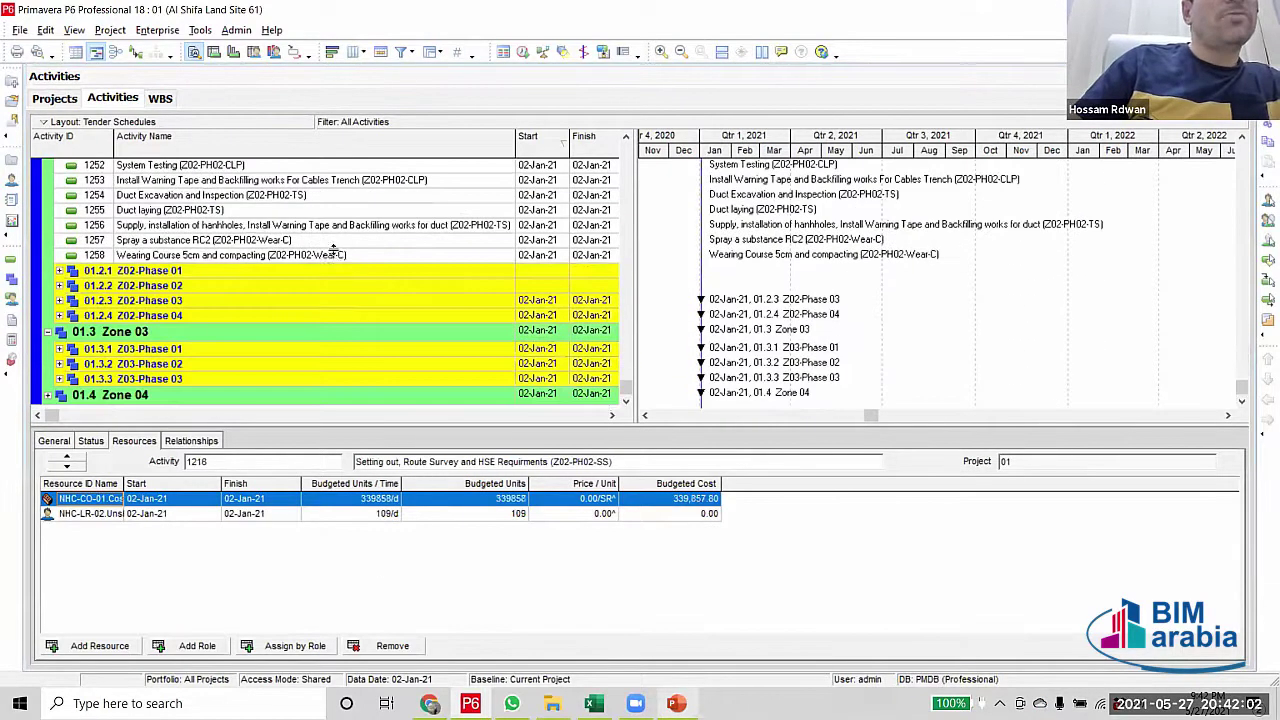
shift+click(335, 256)
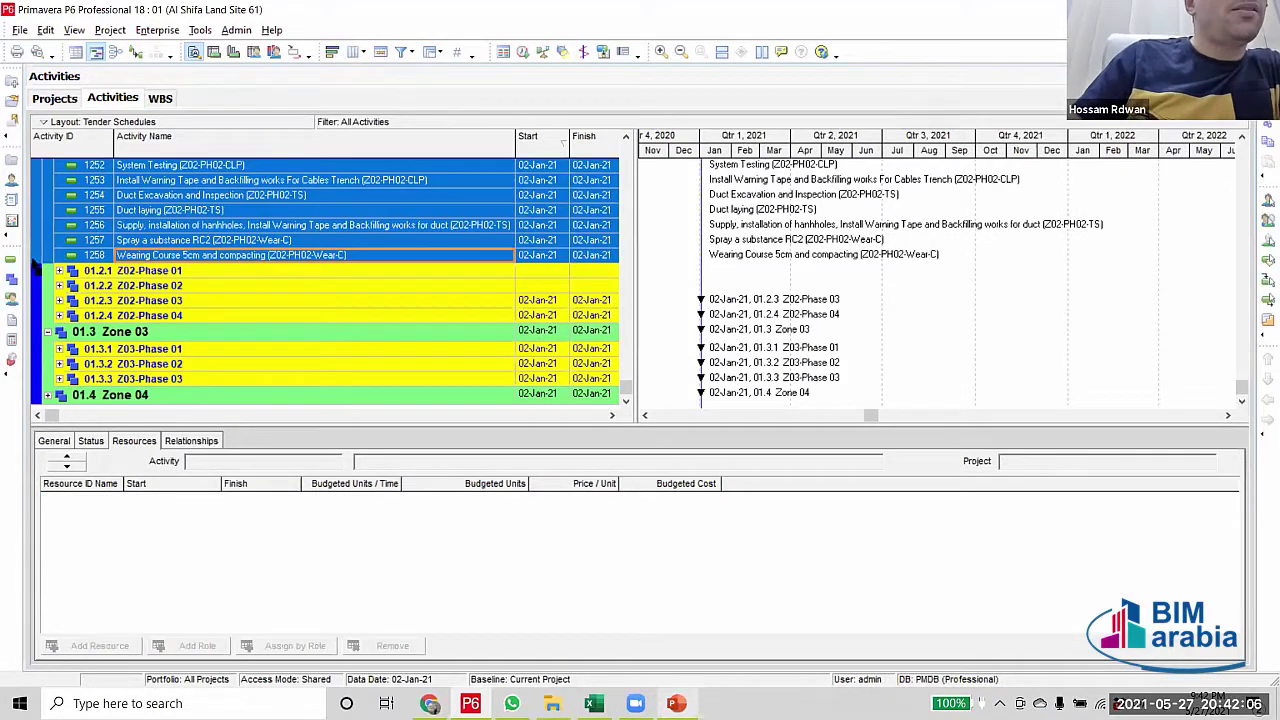
ctrl+click(42, 285)
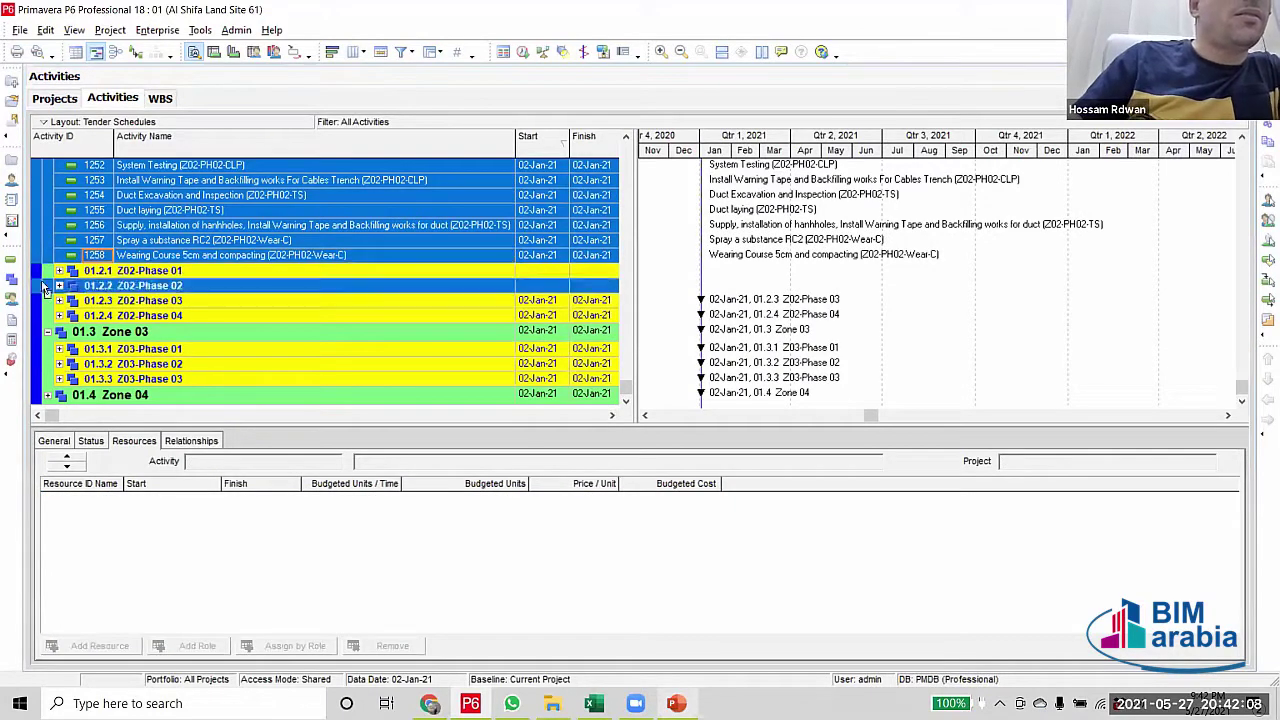
drag(42, 285, 44, 286)
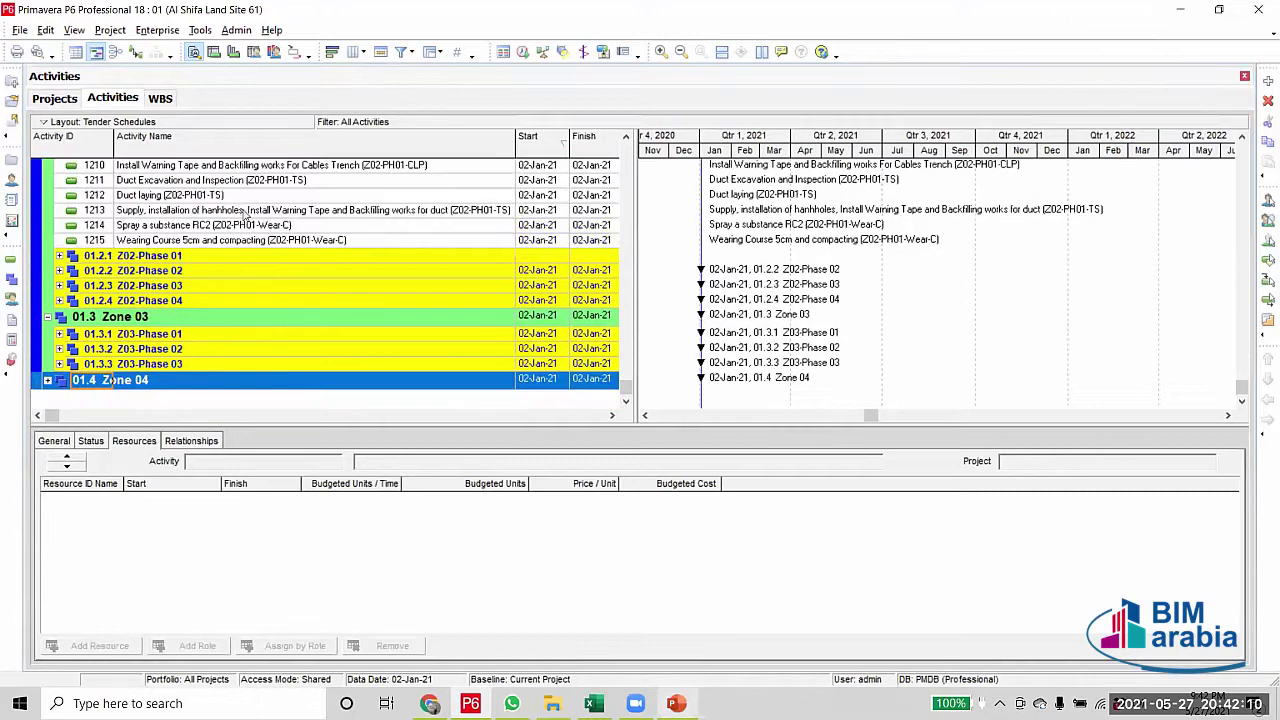
Move the Z02-PH01 activities 1173 to 1215 into the Z02-Phase 01 WBS element
click(263, 242)
scroll(275, 268, up, 5)
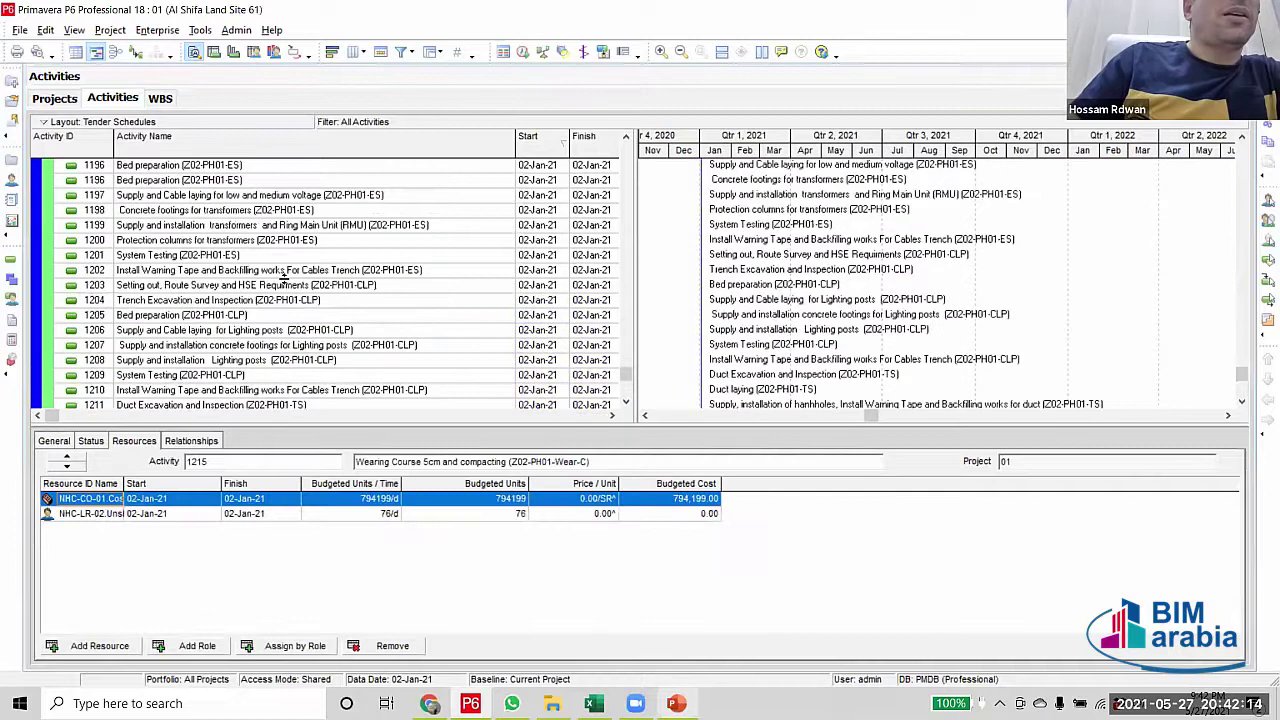
scroll(305, 312, up, 3)
click(300, 305)
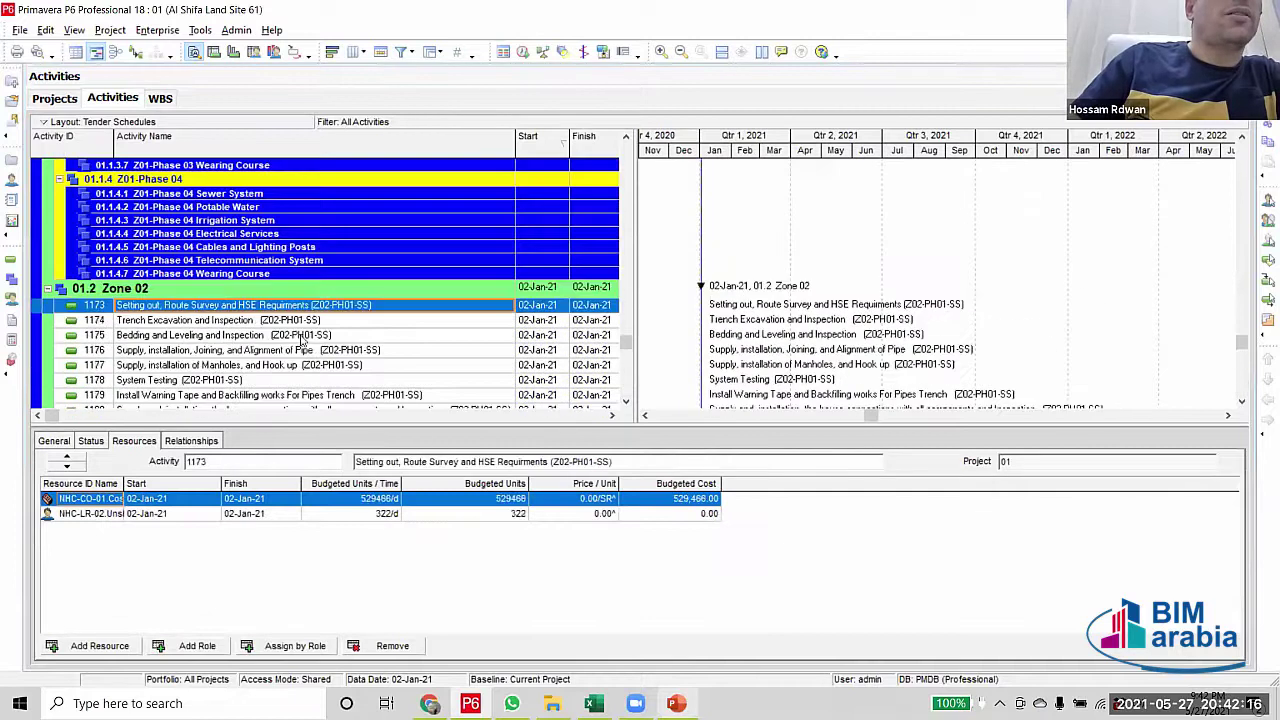
scroll(300, 340, down, 15)
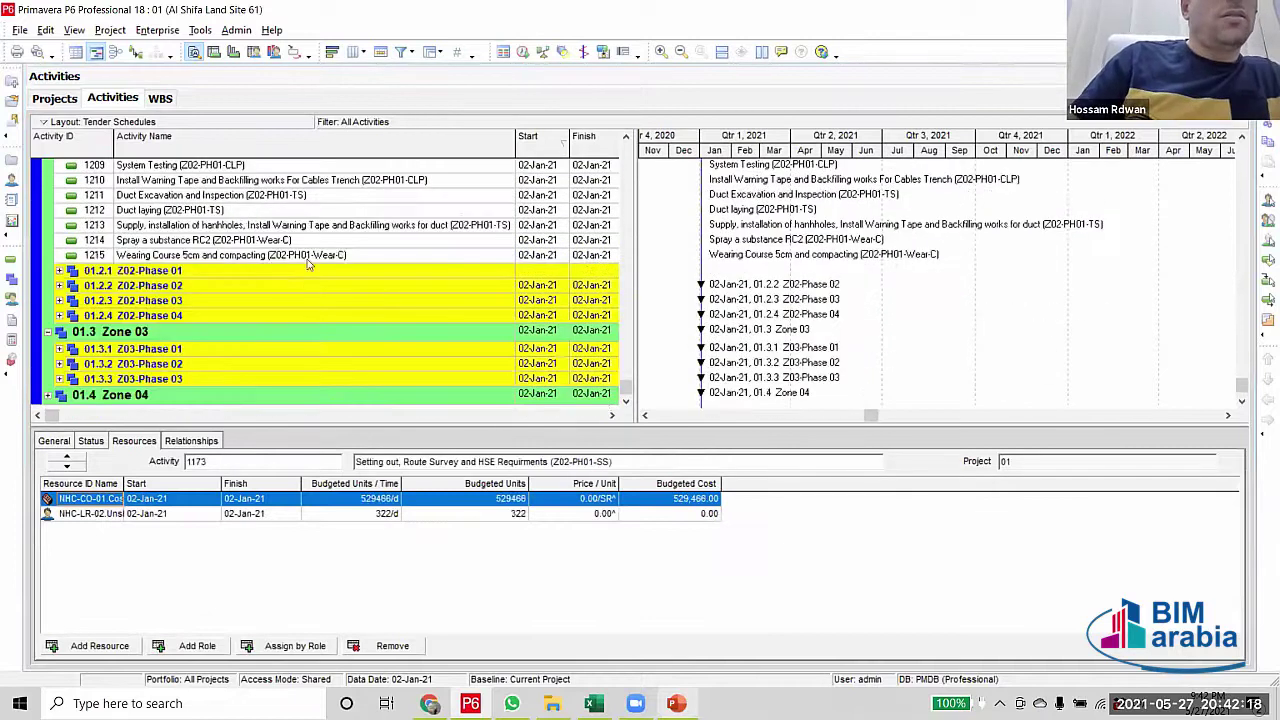
shift+click(310, 258)
shift+click(44, 270)
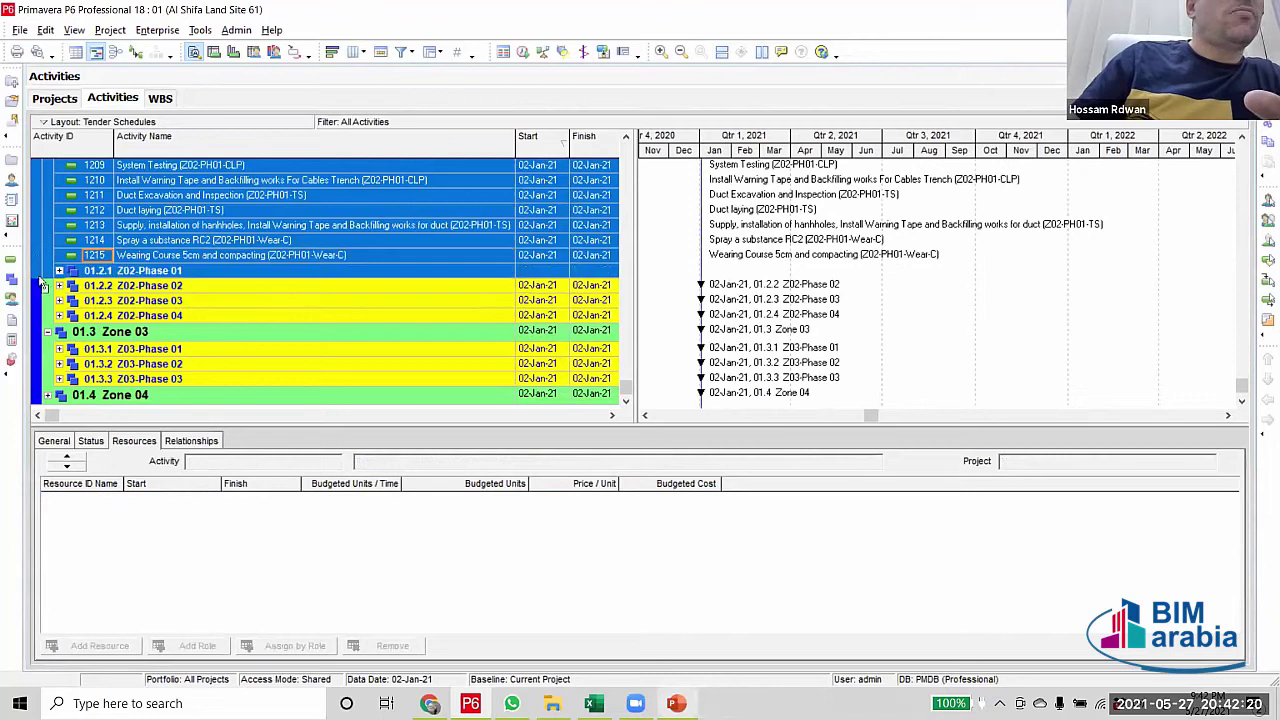
drag(40, 283, 44, 276)
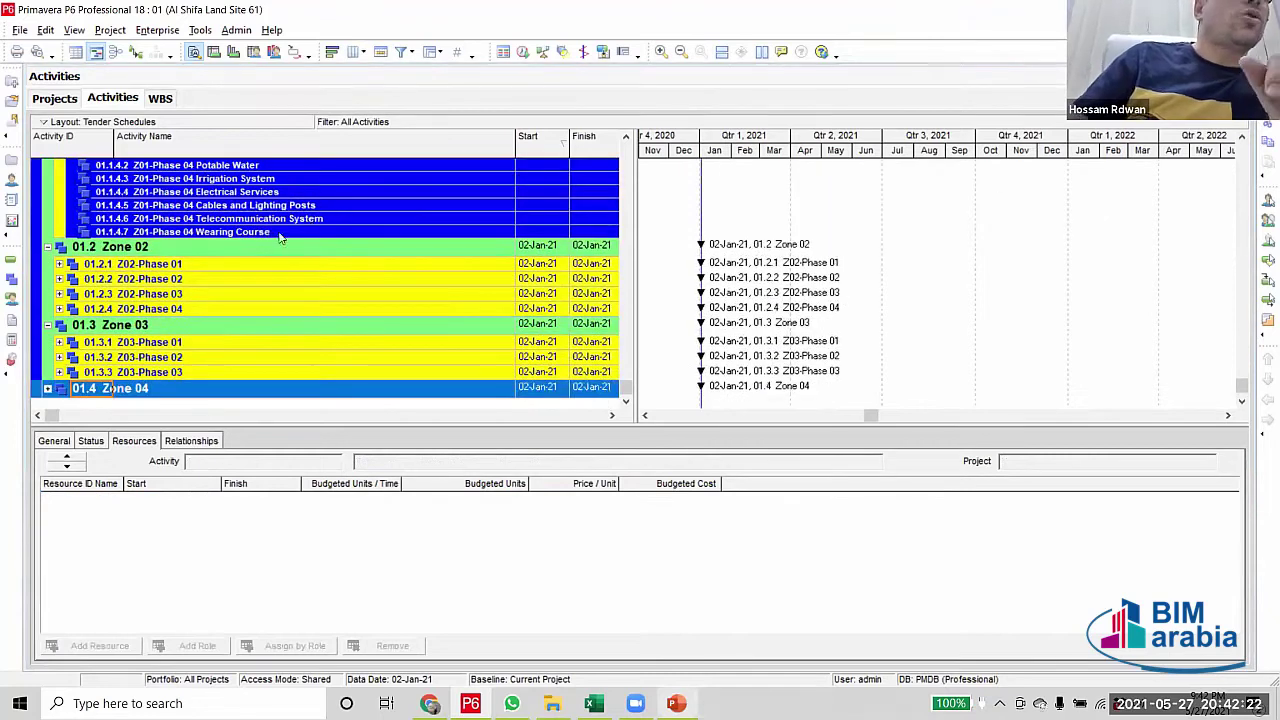
Collapse the Z01-Phase 04, Z01-Phase 03, Z01-Phase 02 and Z01-Phase 01 WBS bands under Zone 01
scroll(309, 262, up, 2)
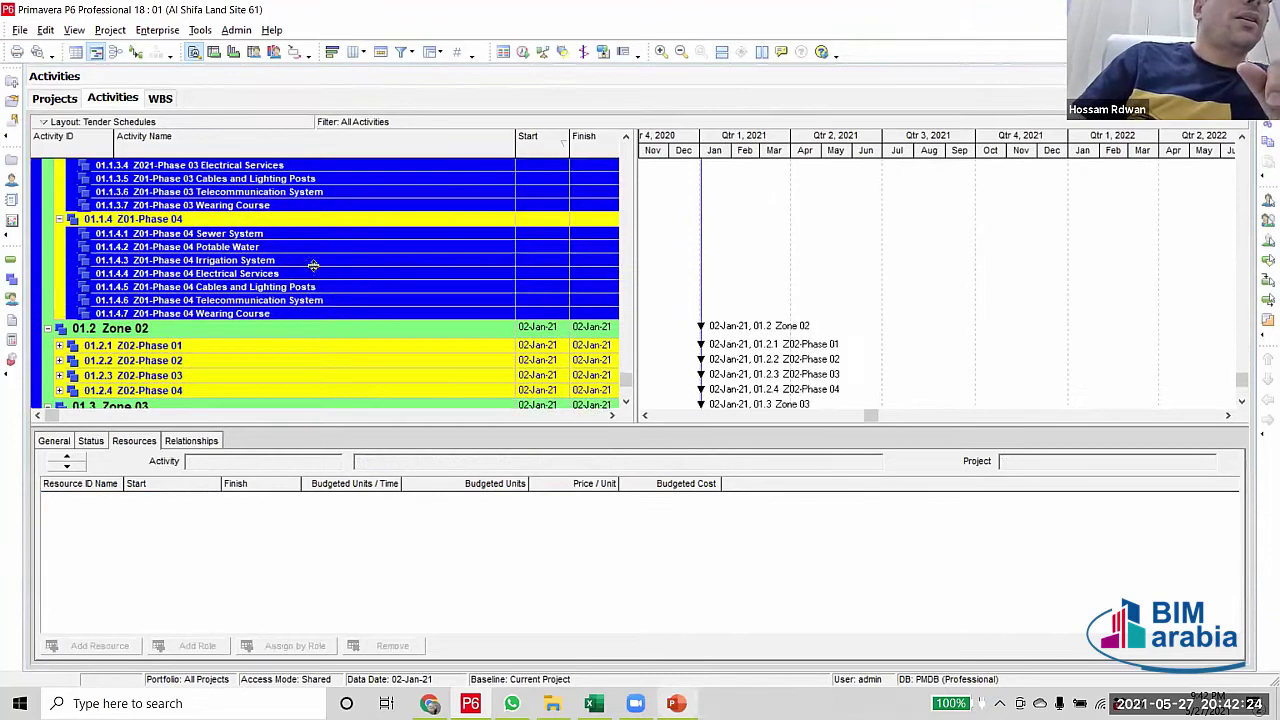
scroll(138, 258, down, 2)
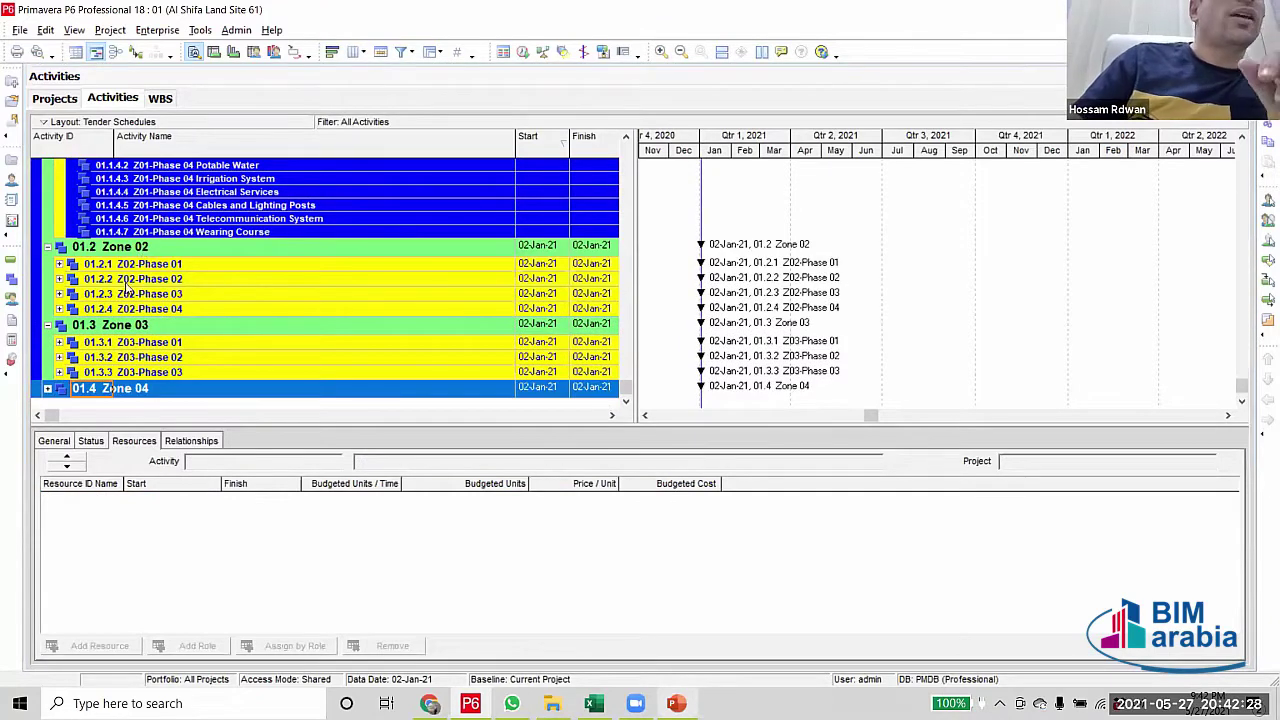
scroll(62, 262, up, 2)
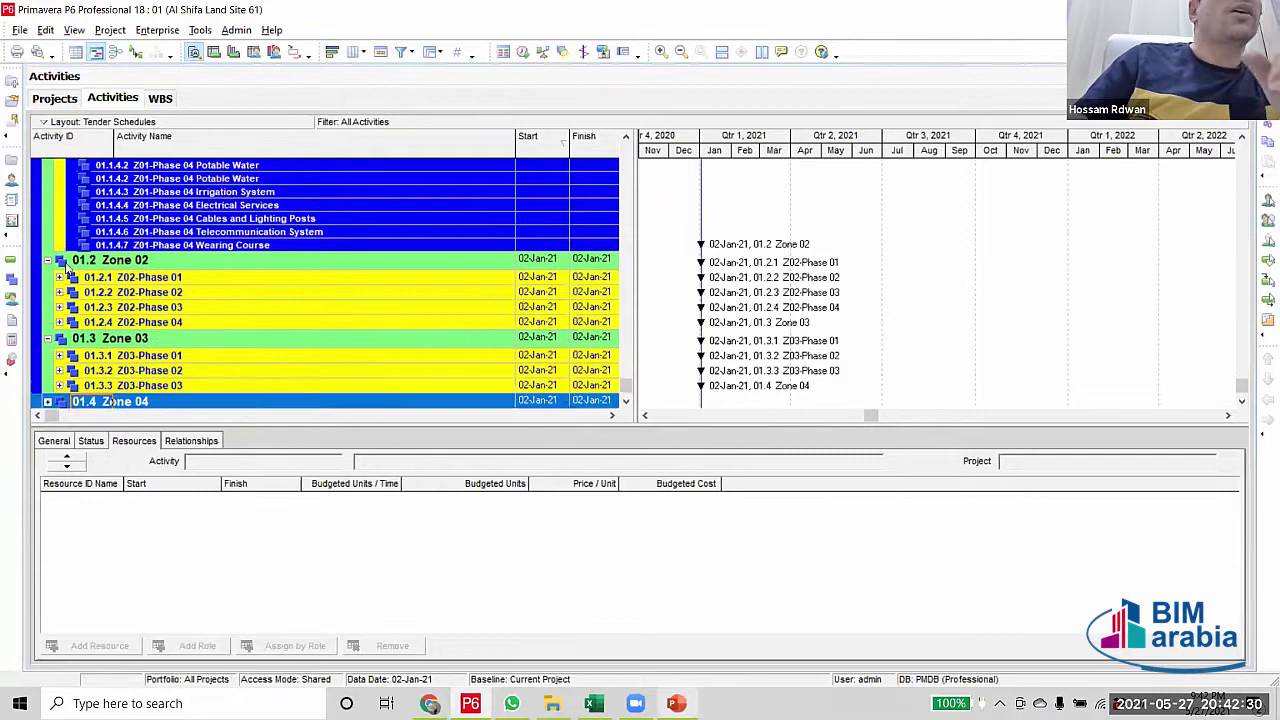
click(60, 233)
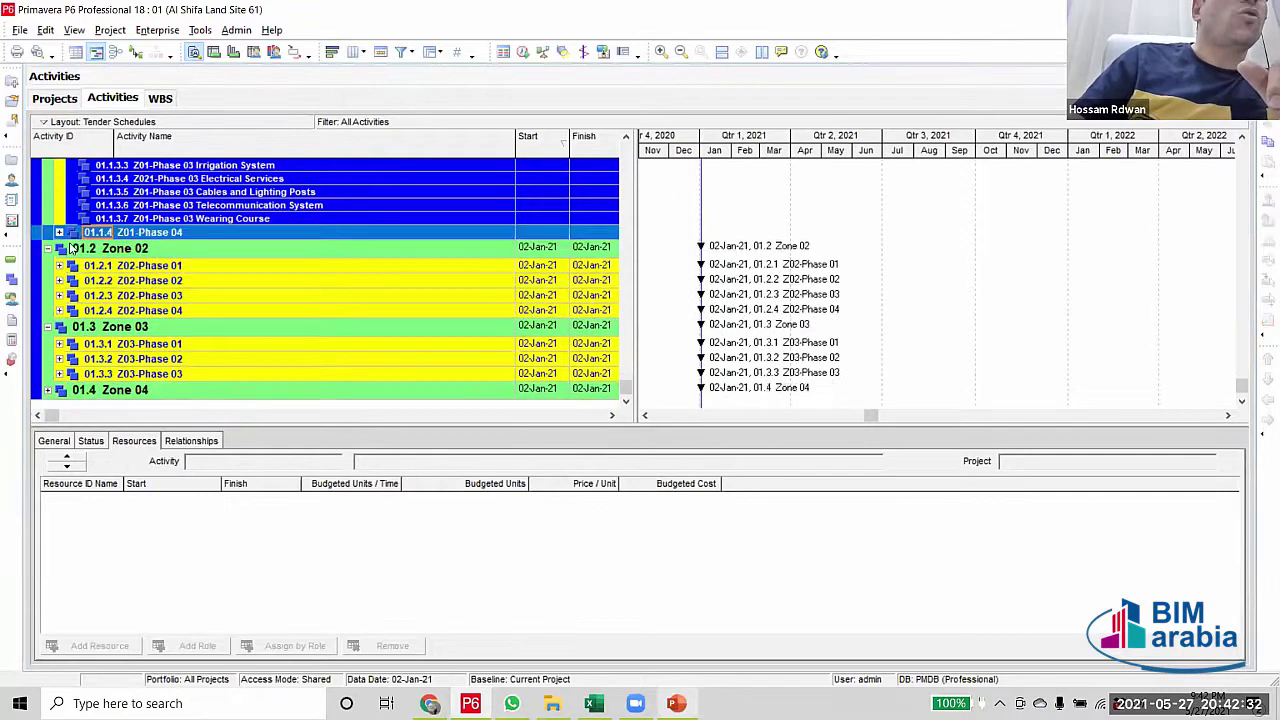
scroll(70, 328, up, 4)
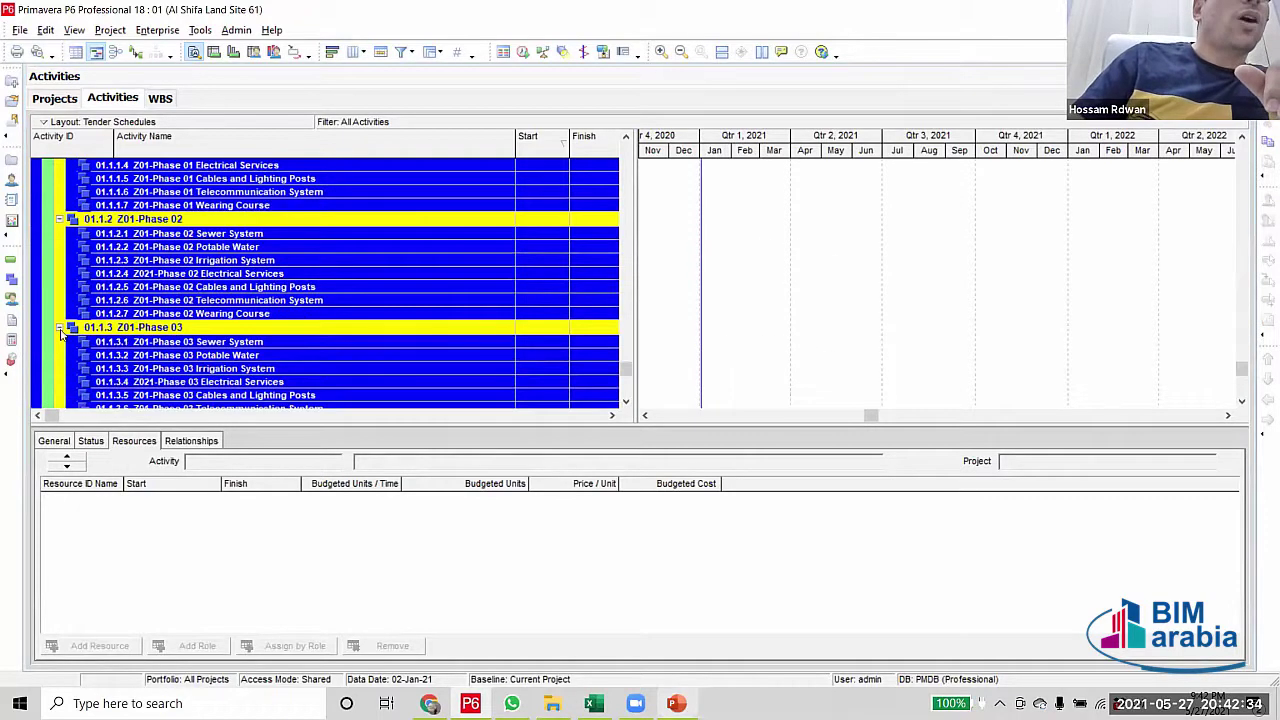
click(59, 328)
click(60, 219)
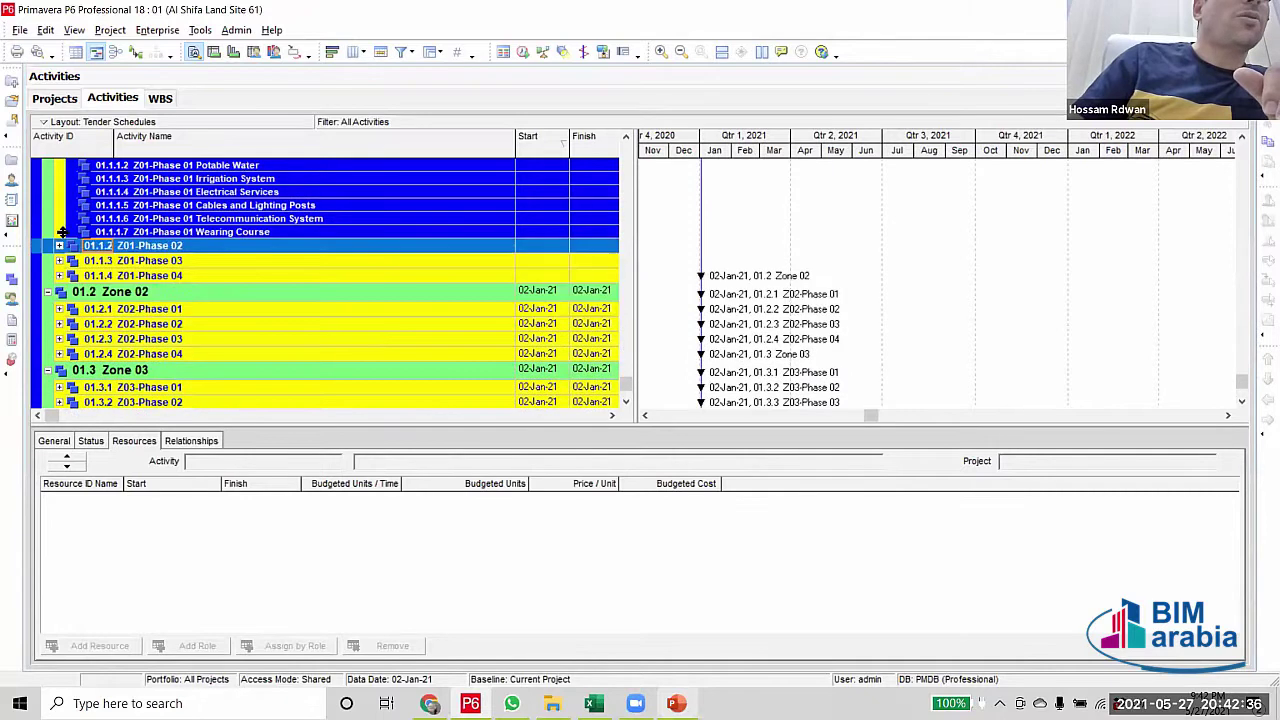
scroll(60, 308, up, 5)
click(60, 300)
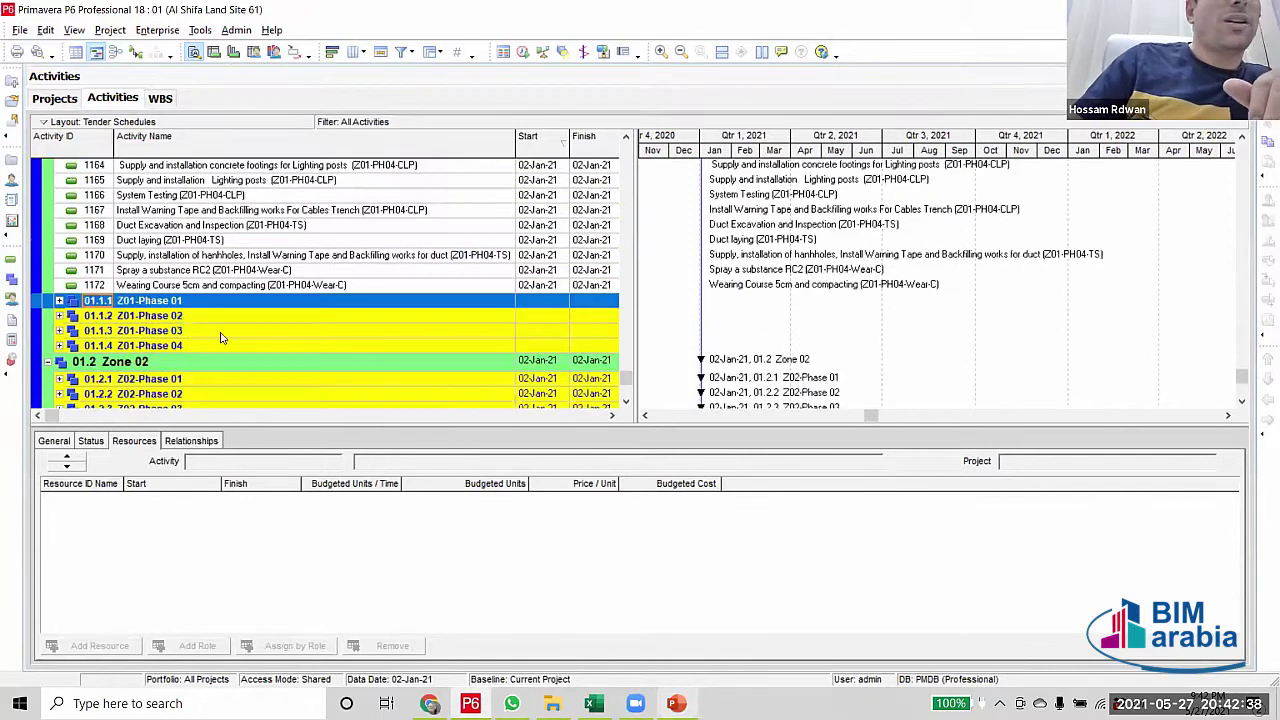
Select the Z01-PH04 activities 1130 to 1172 listed directly under Zone 01
scroll(186, 320, up, 5)
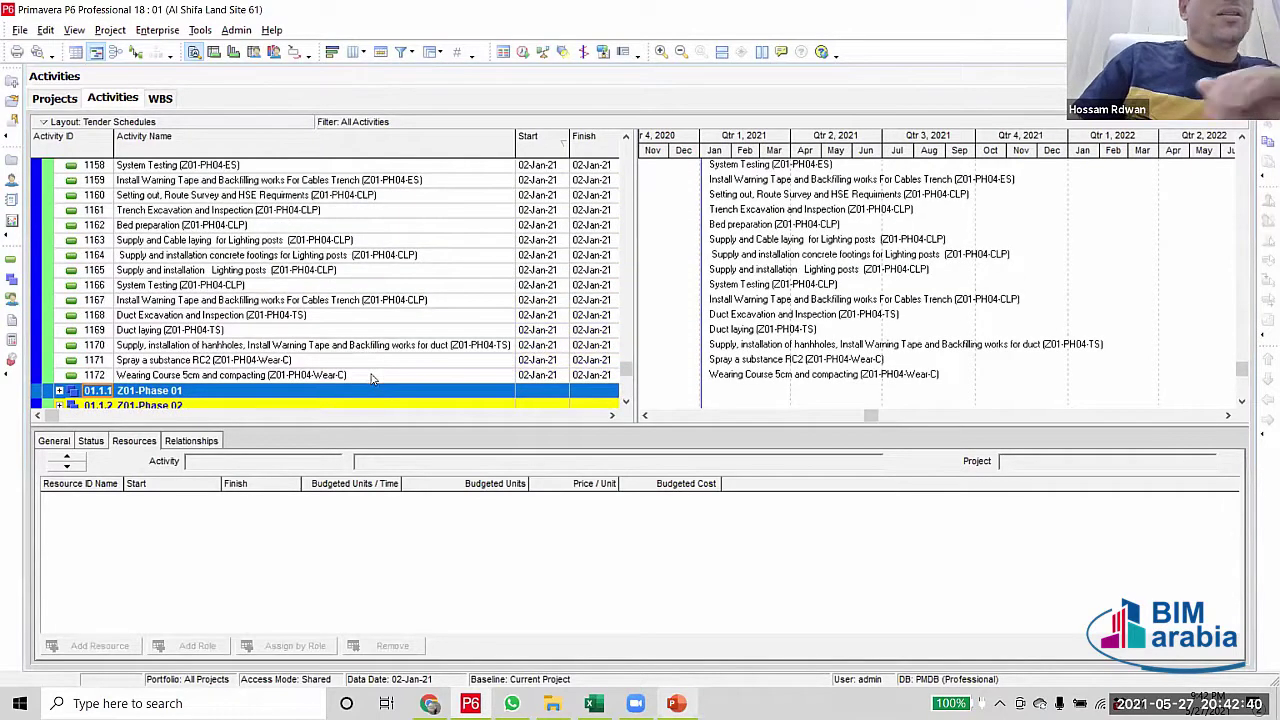
click(370, 375)
scroll(370, 378, up, 5)
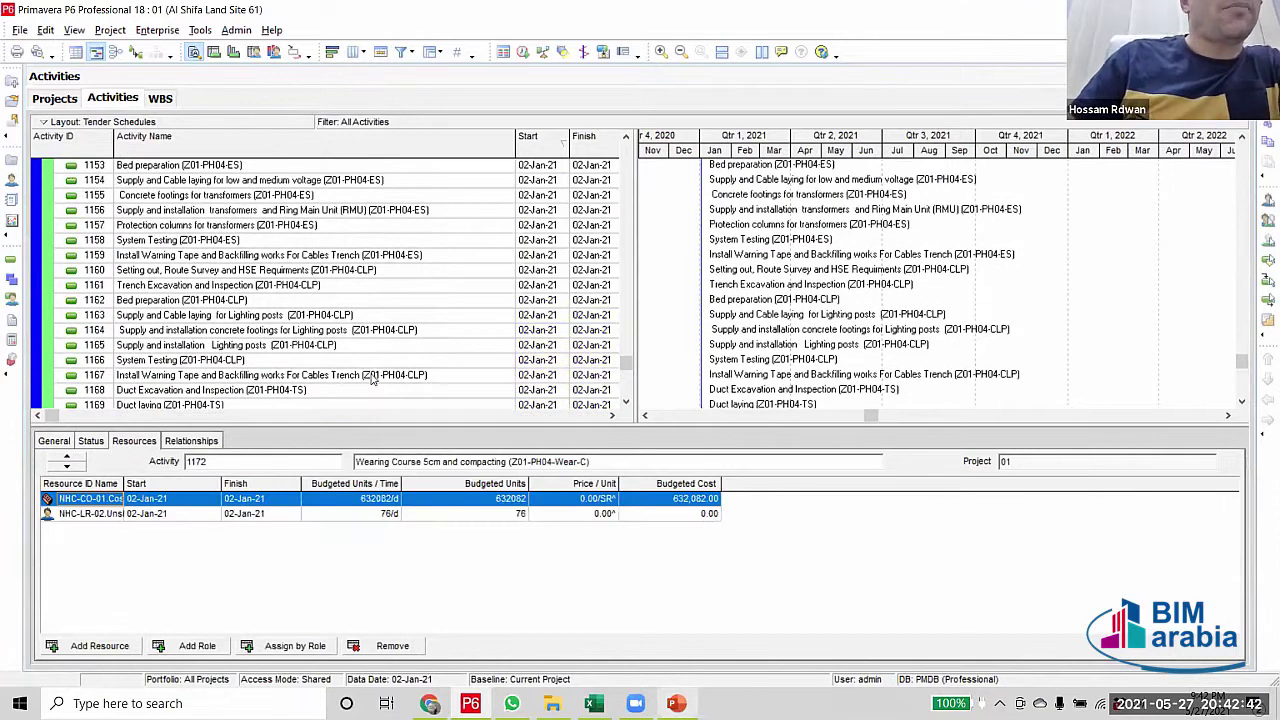
scroll(370, 382, down, 4)
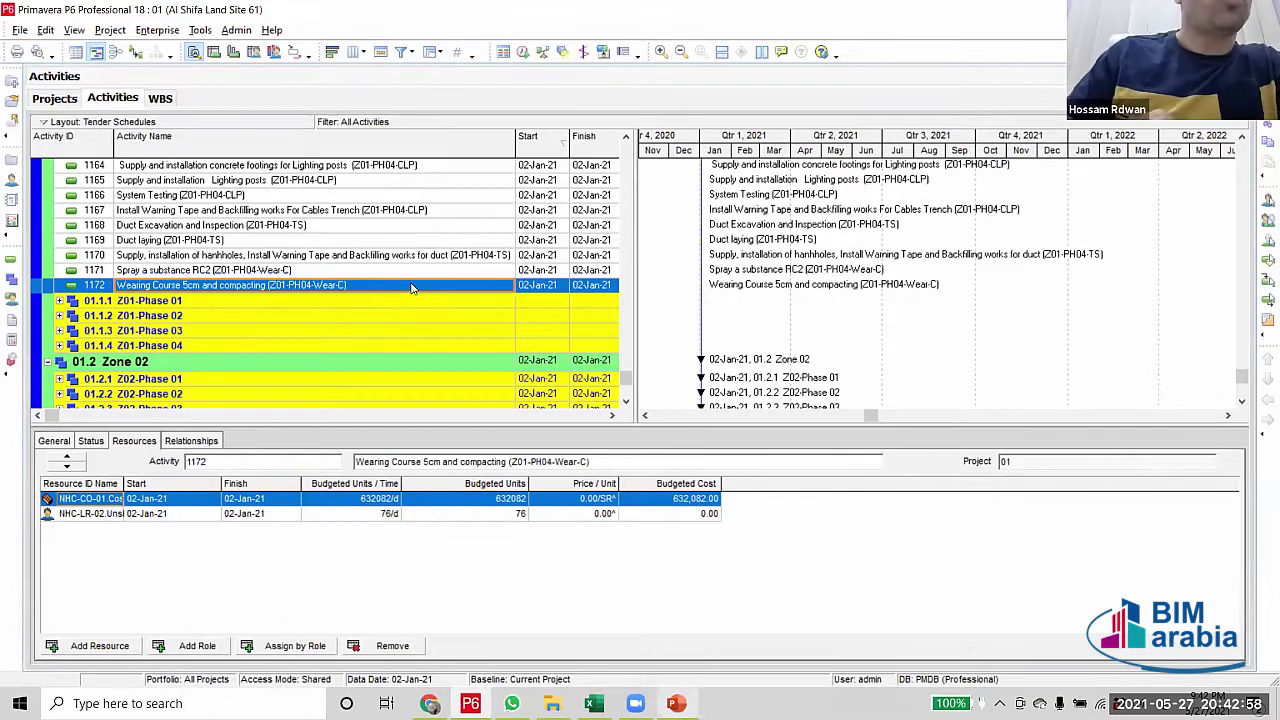
click(347, 210)
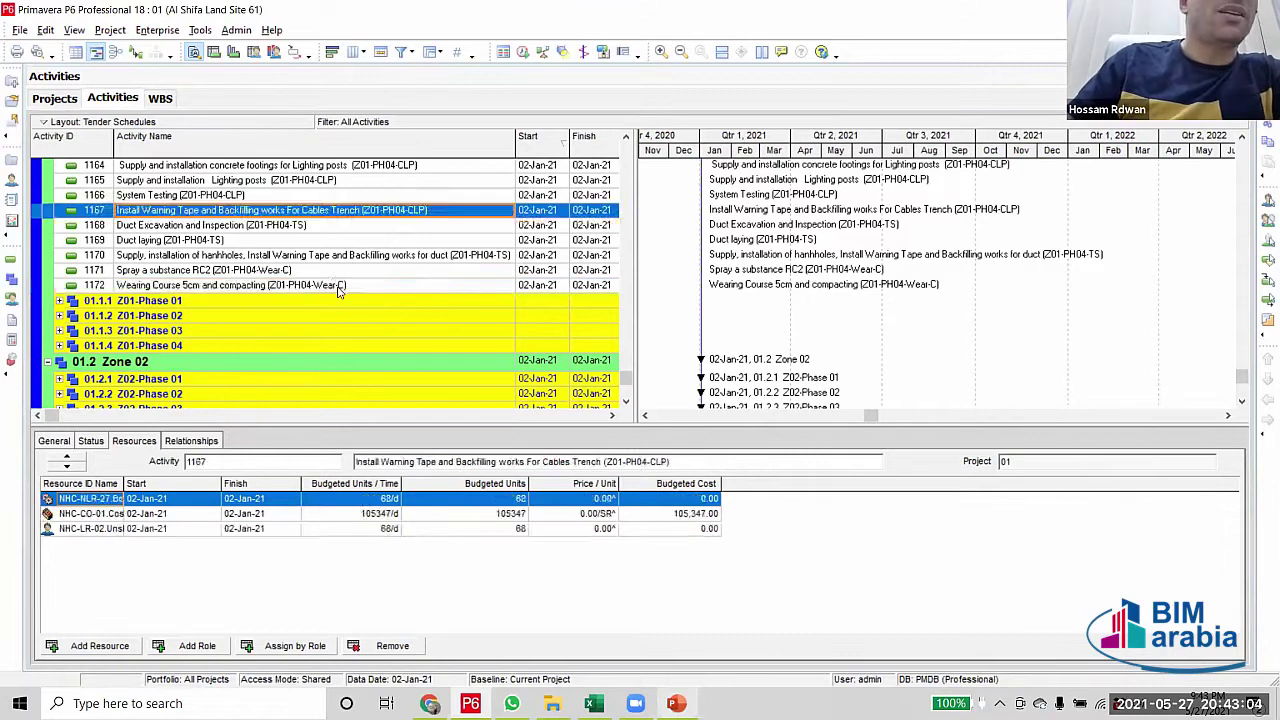
click(338, 287)
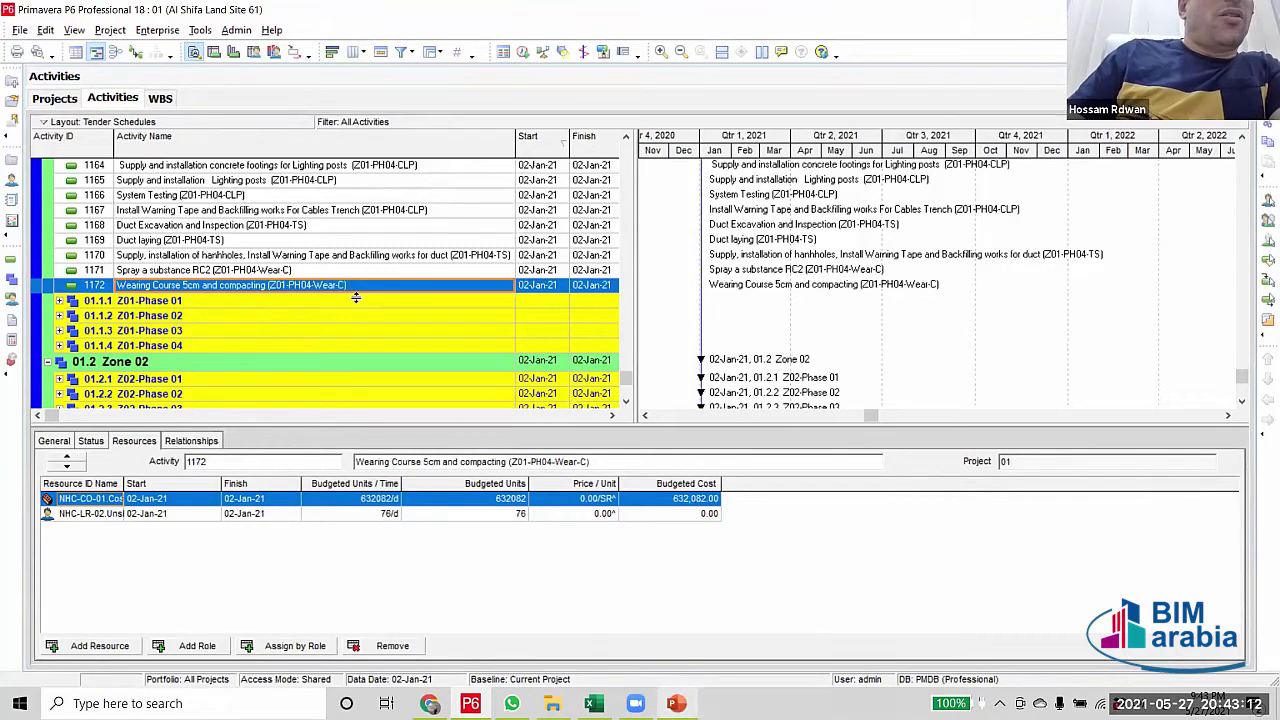
scroll(356, 296, up, 5)
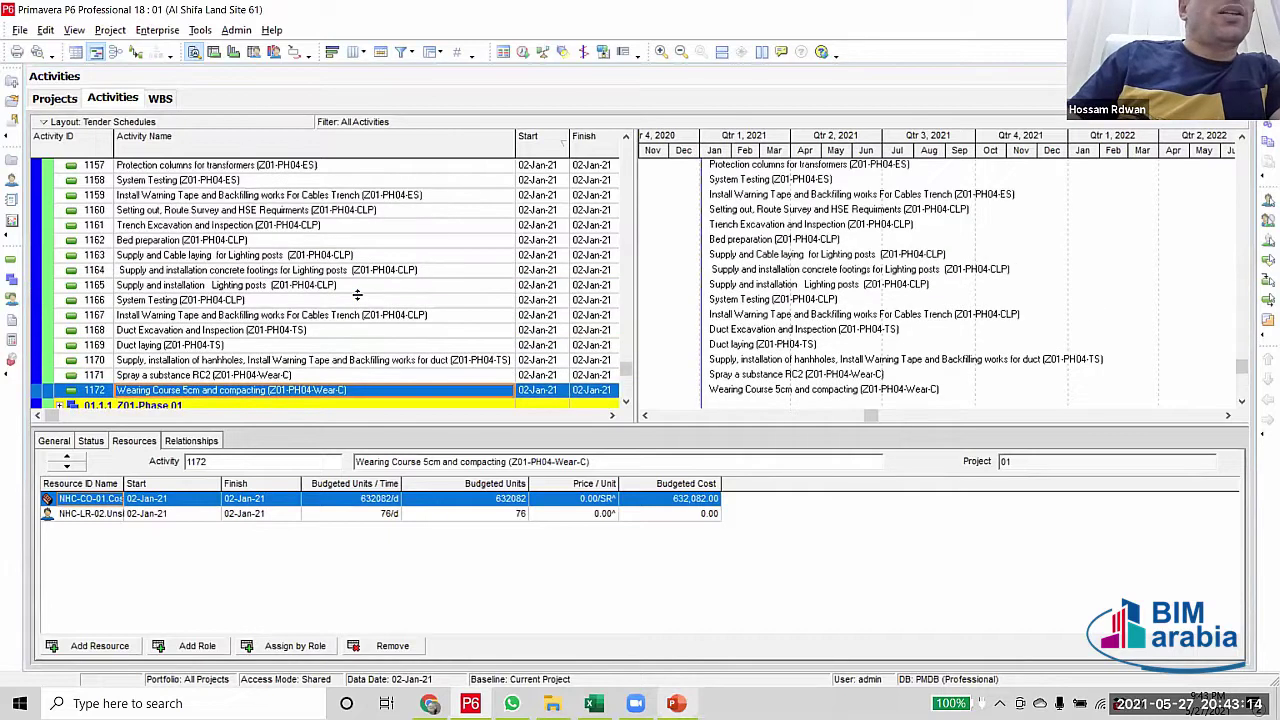
scroll(356, 296, up, 7)
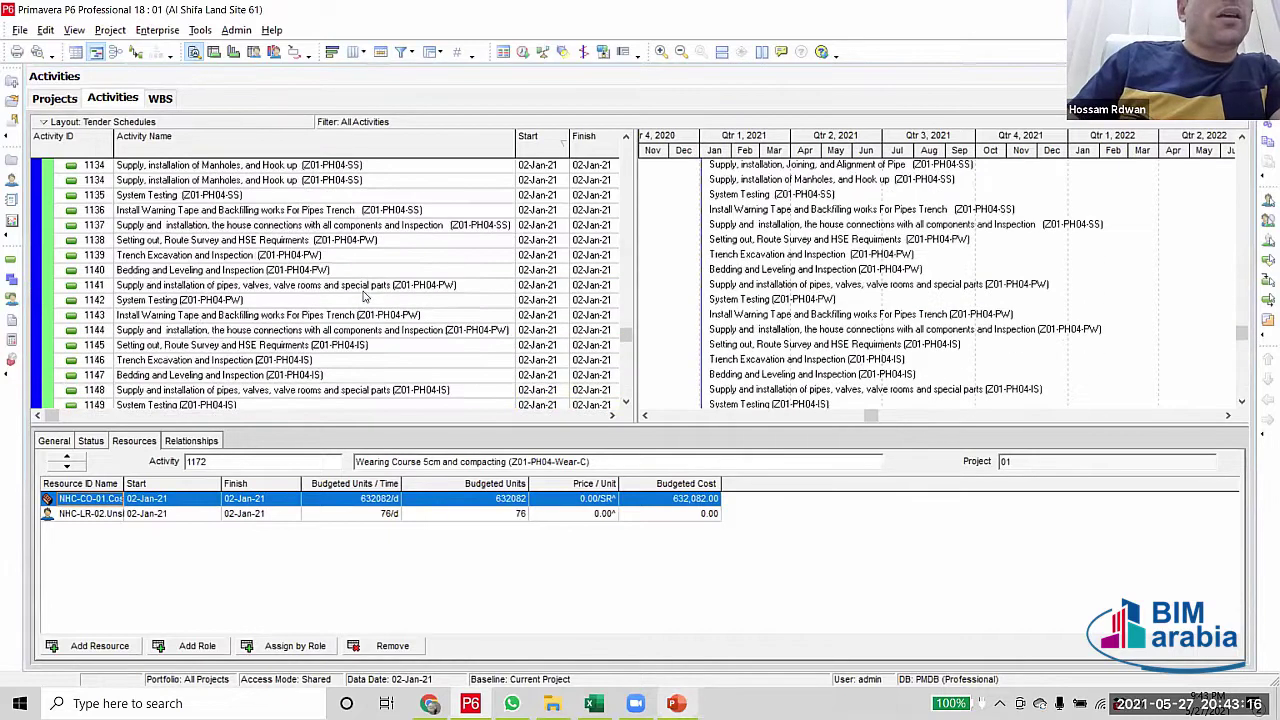
scroll(356, 298, up, 3)
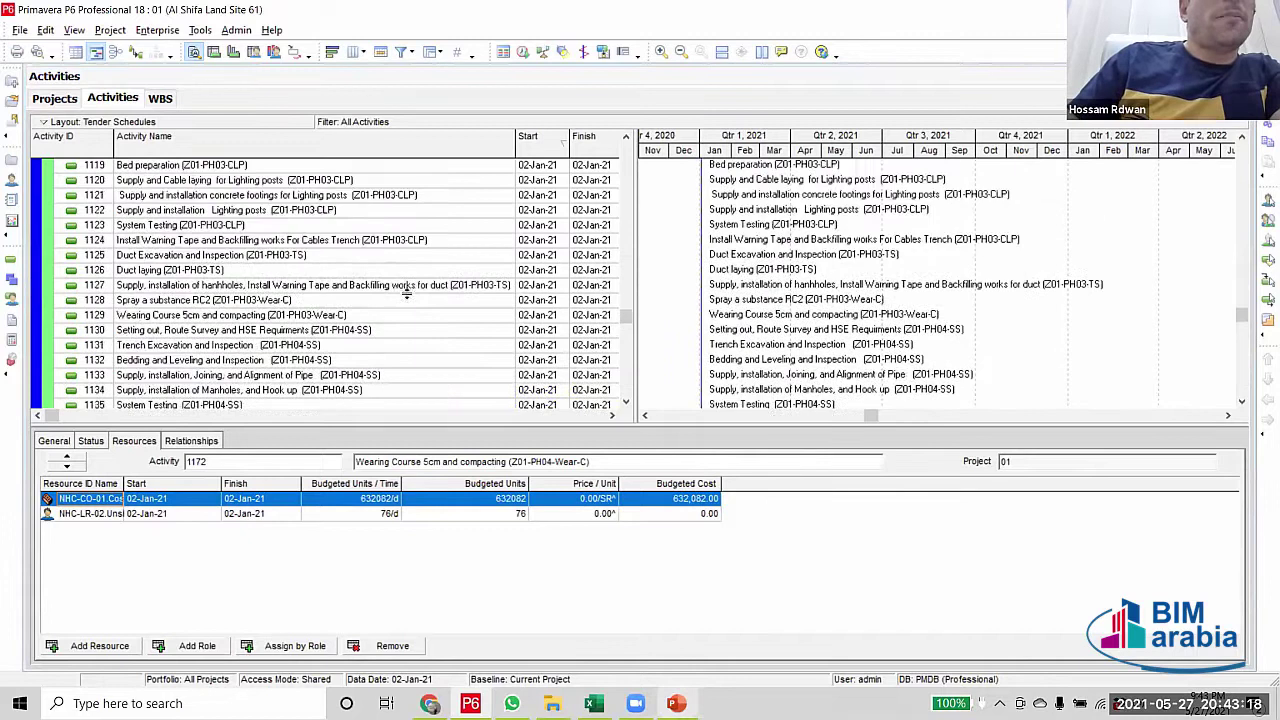
Move activities 1130 to 1172, the Z01-PH04 works, from Zone 01 into the Z01-Phase 04 WBS
click(350, 336)
scroll(345, 322, down, 5)
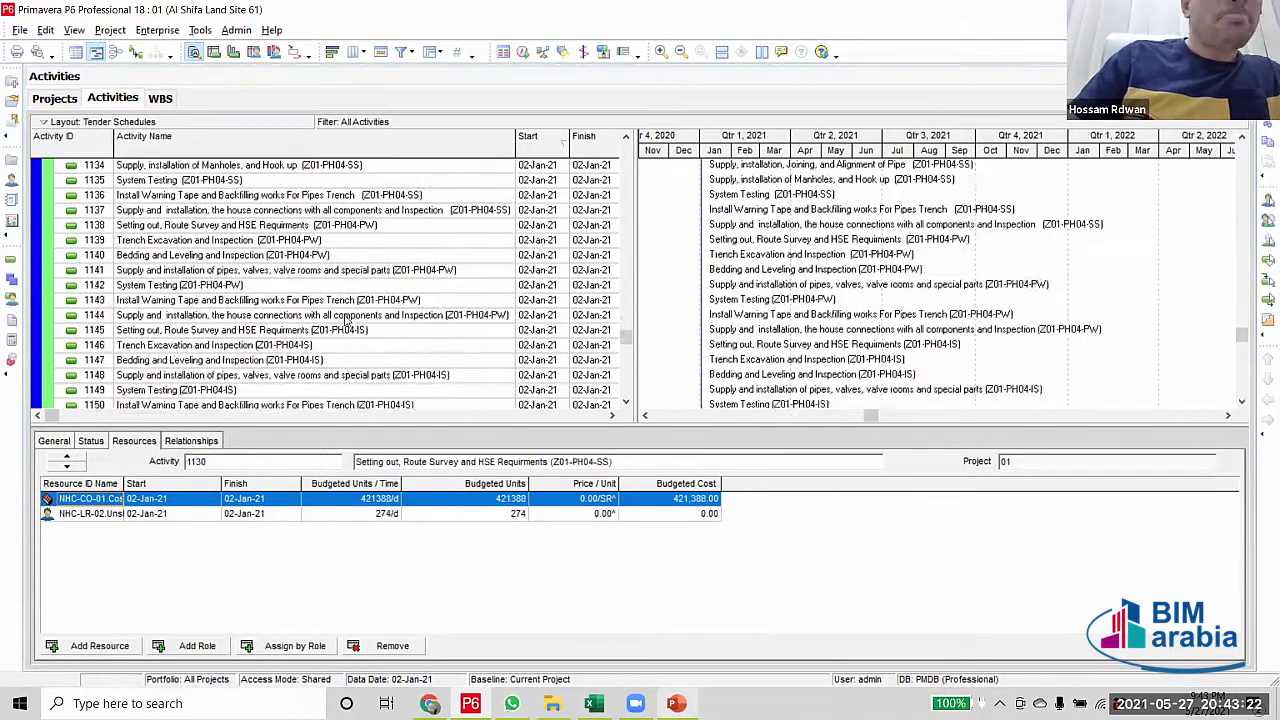
scroll(345, 320, down, 10)
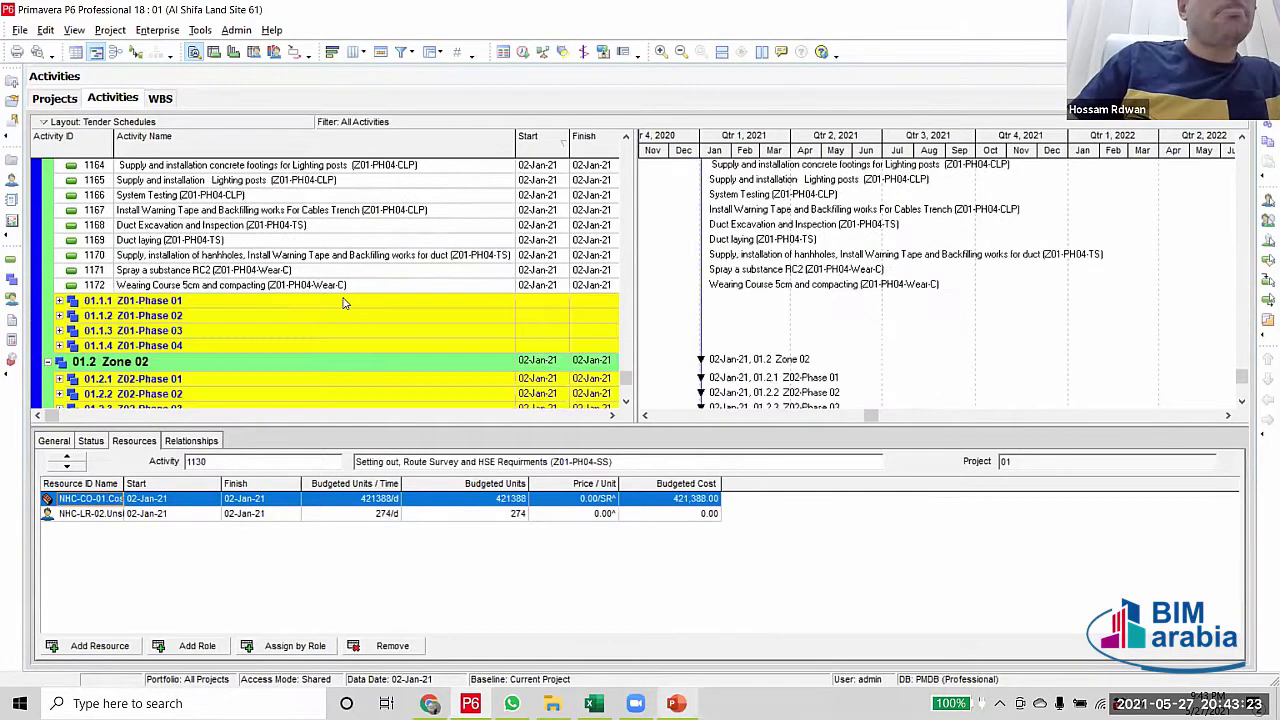
drag(36, 228, 152, 300)
ctrl+click(53, 271)
ctrl+click(42, 287)
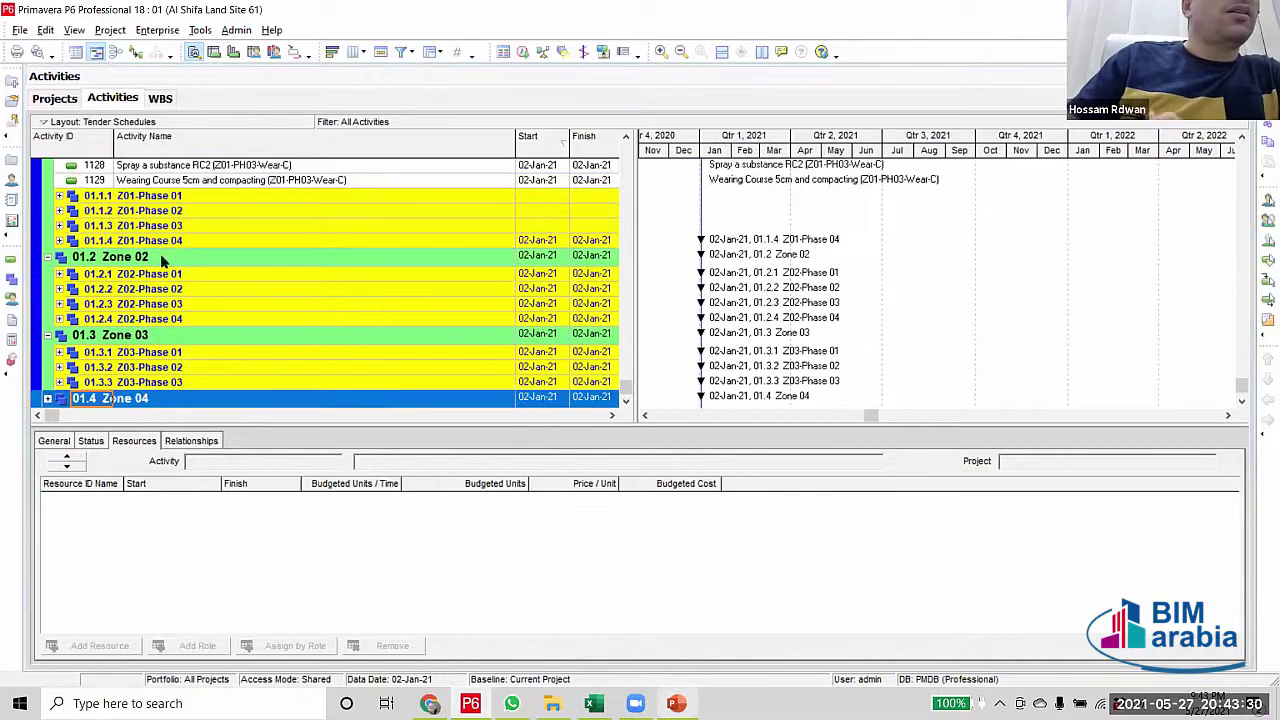
Move activities 1087 to 1129, the Z01-PH03 works, from Zone 01 into the Z01-Phase 03 WBS
scroll(163, 262, up, 2)
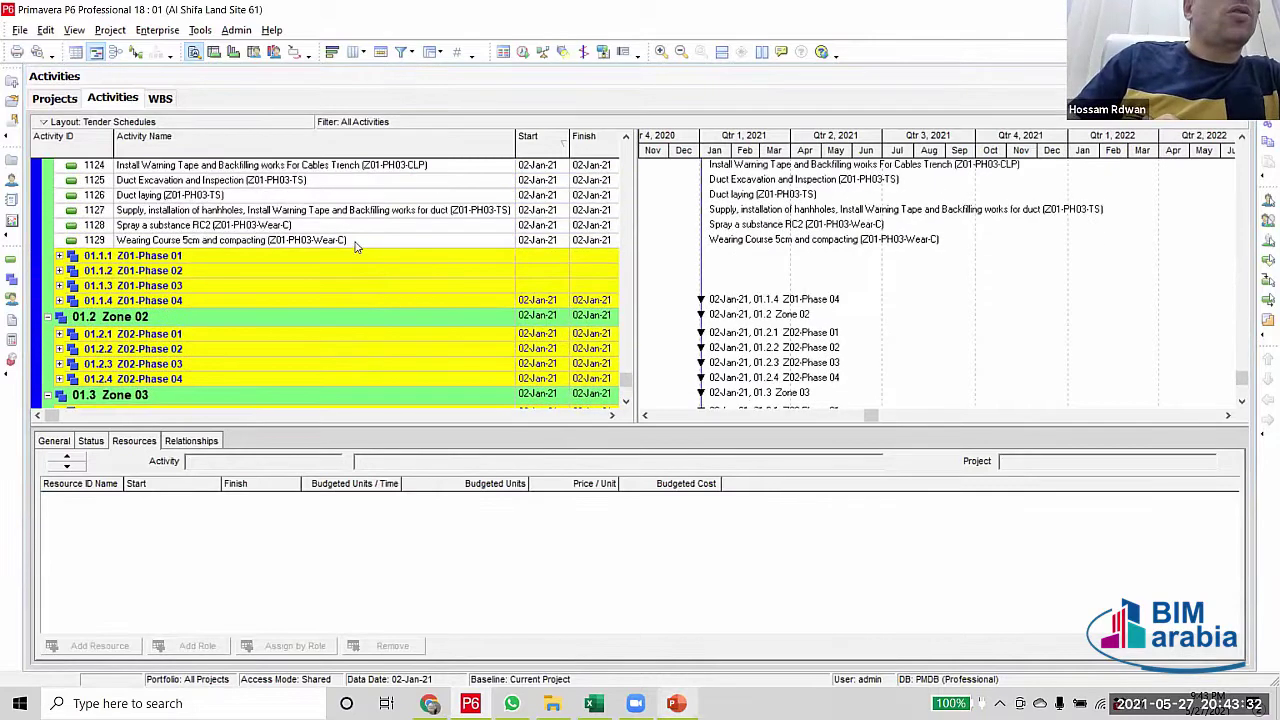
click(358, 252)
scroll(366, 274, up, 9)
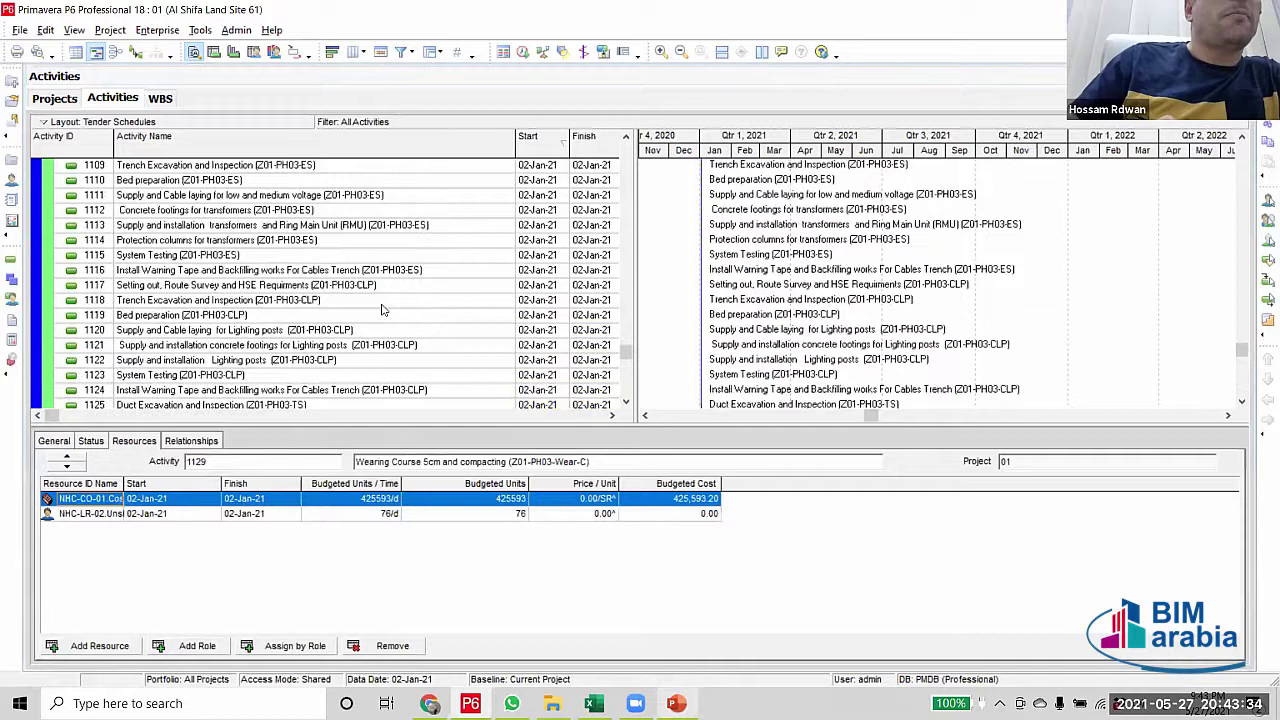
scroll(378, 320, up, 3)
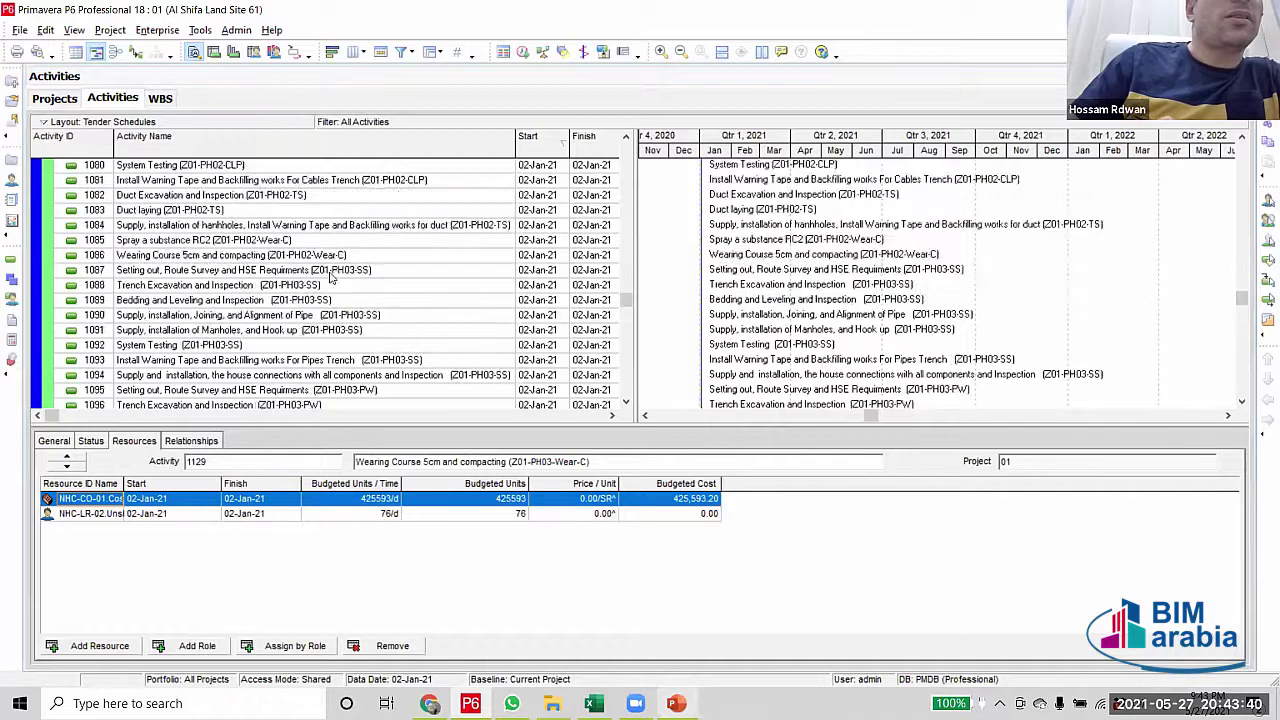
key(Page_Up)
scroll(350, 320, down, 3)
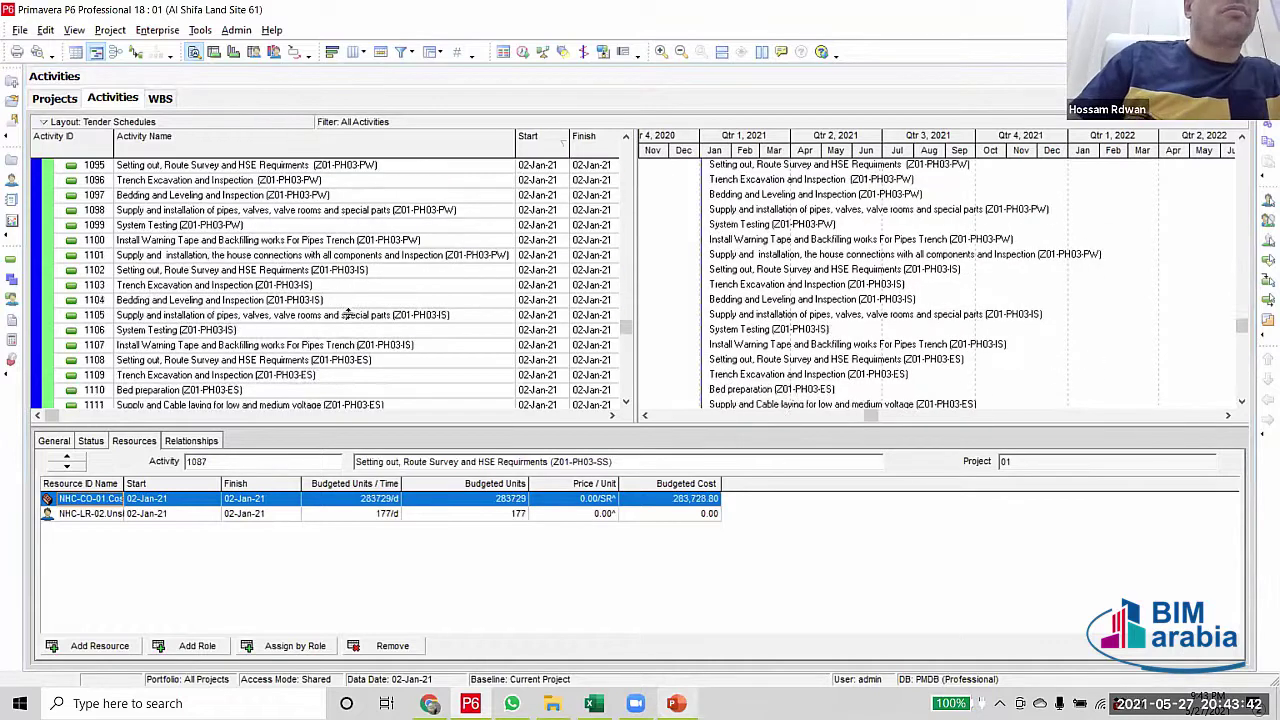
scroll(347, 314, down, 11)
scroll(350, 250, up, 1)
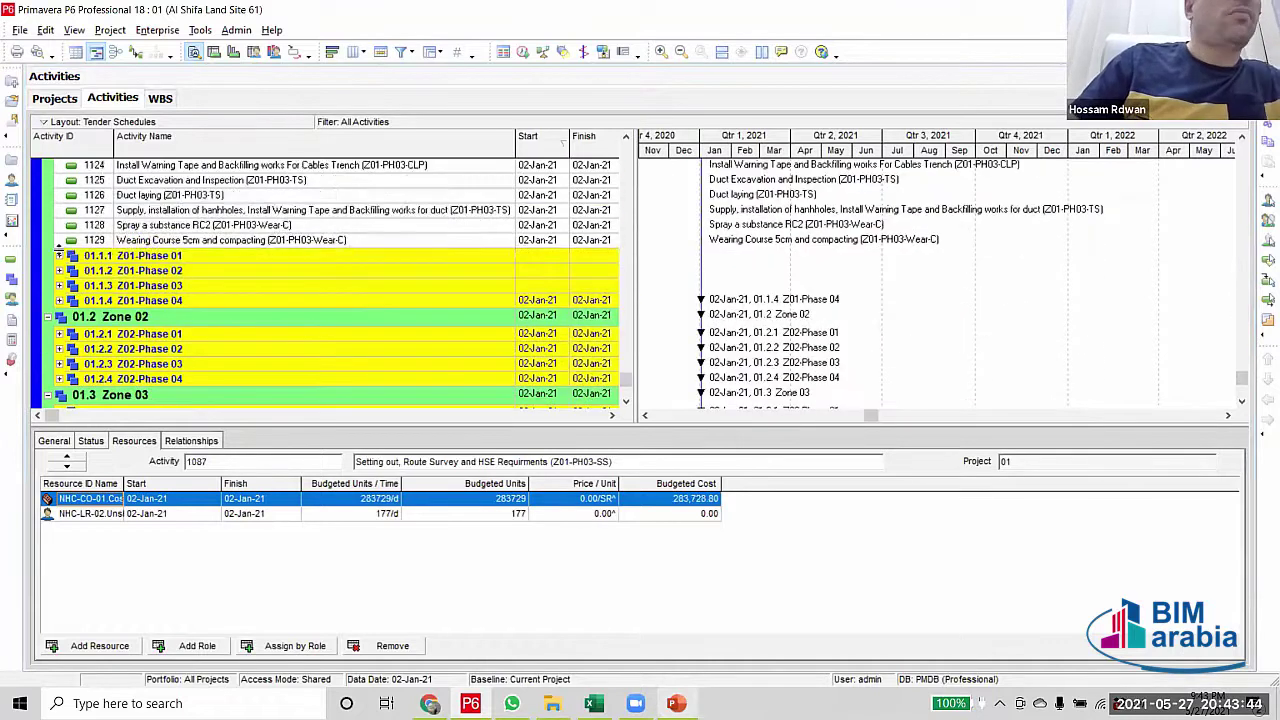
shift+click(40, 241)
ctrl+click(42, 286)
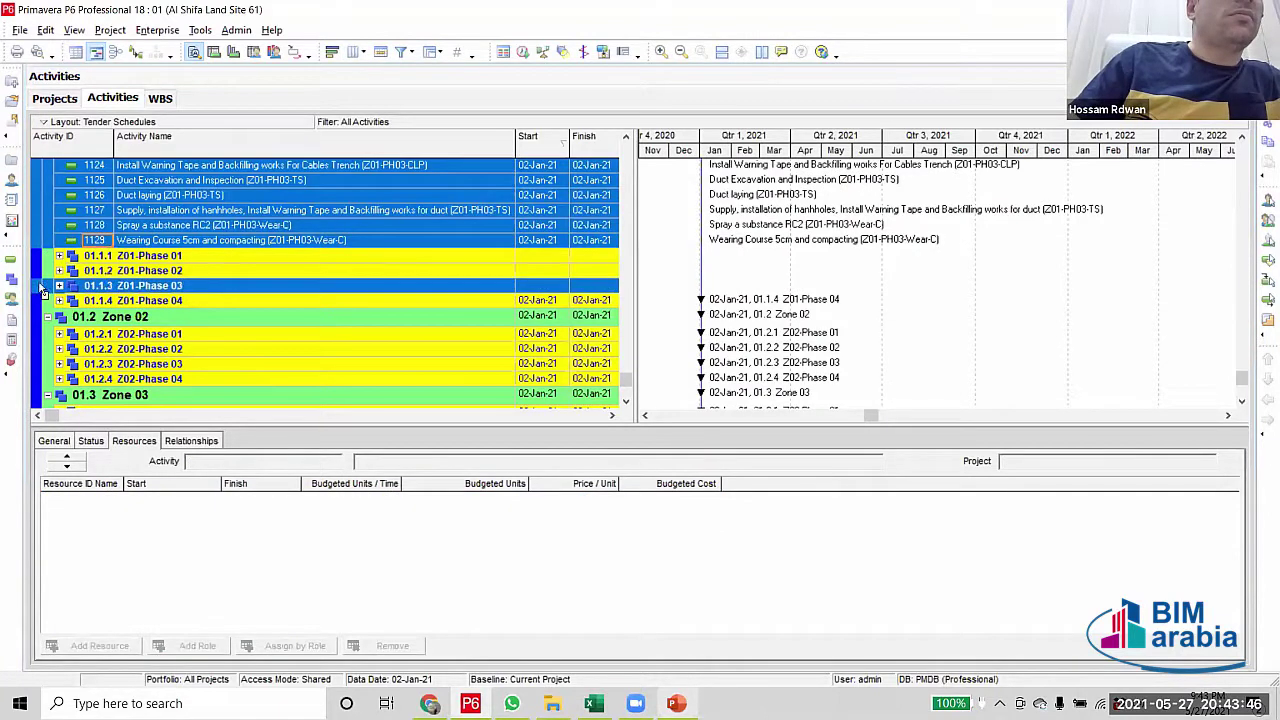
Move activities 1044 to 1086, the Z01-PH02 works, from Zone 01 into the Z01-Phase 02 WBS
scroll(42, 290, down, 2)
scroll(380, 232, up, 20)
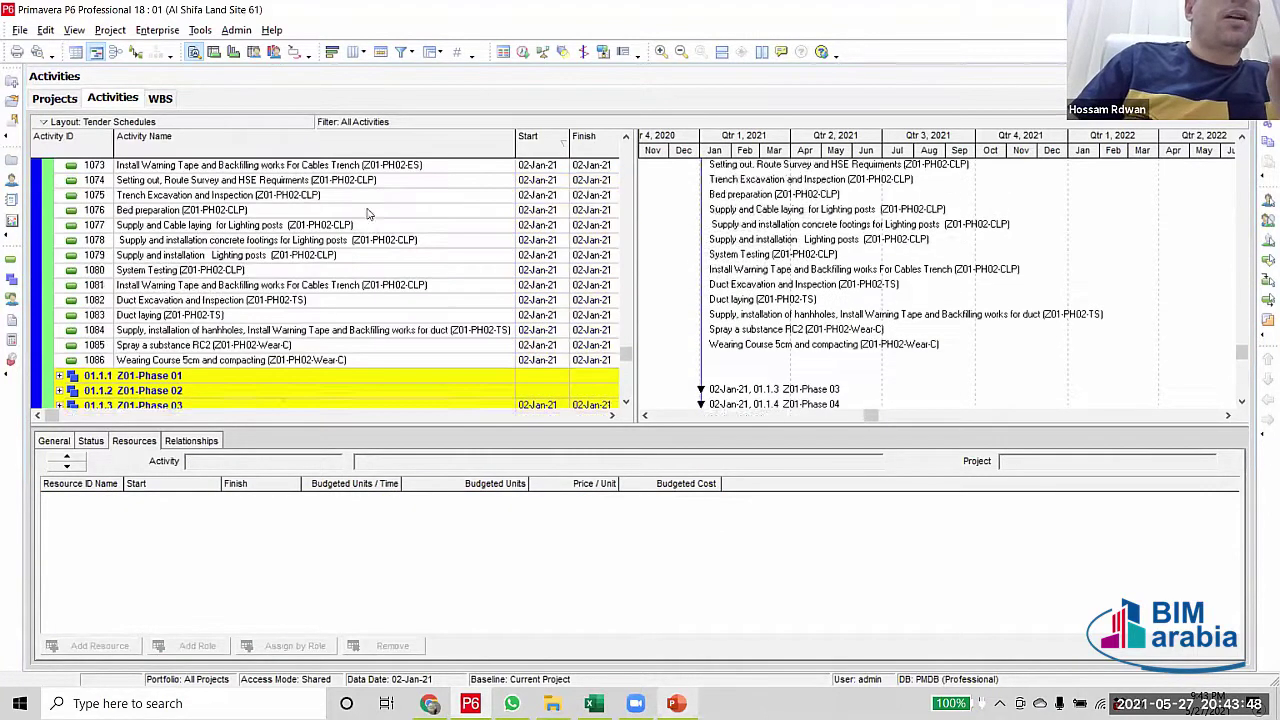
click(378, 226)
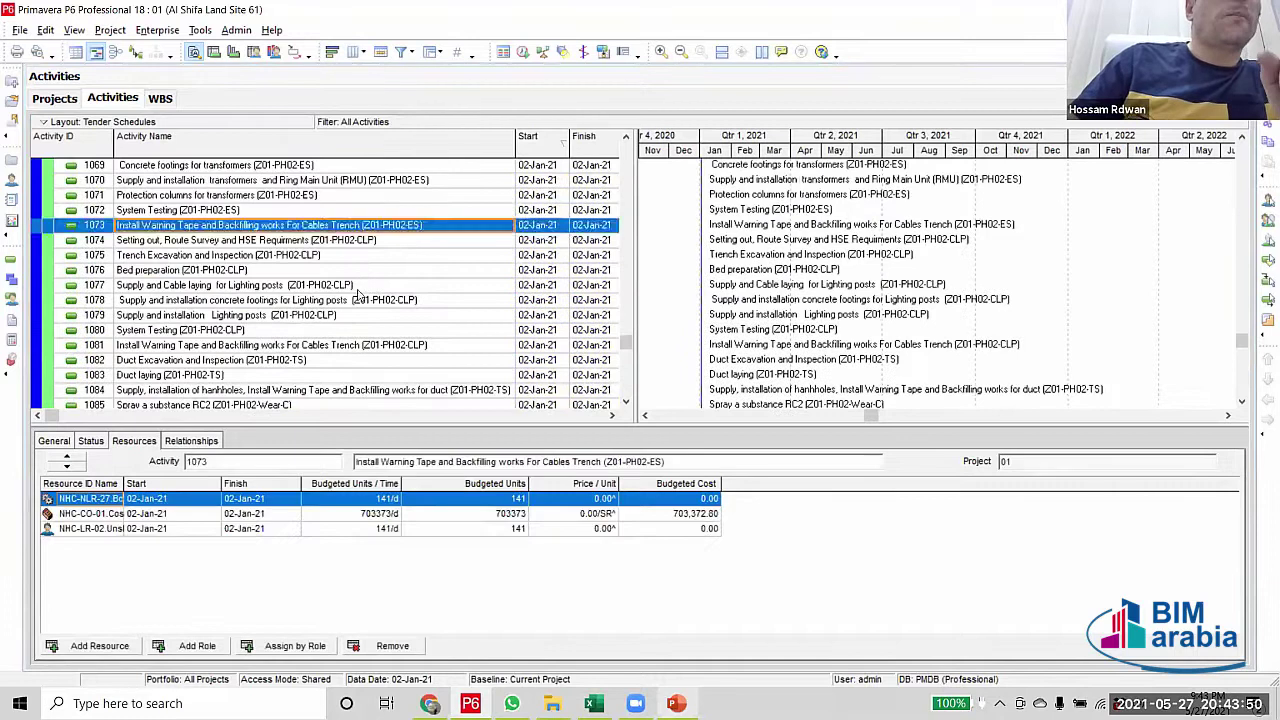
scroll(350, 320, up, 7)
scroll(380, 330, up, 6)
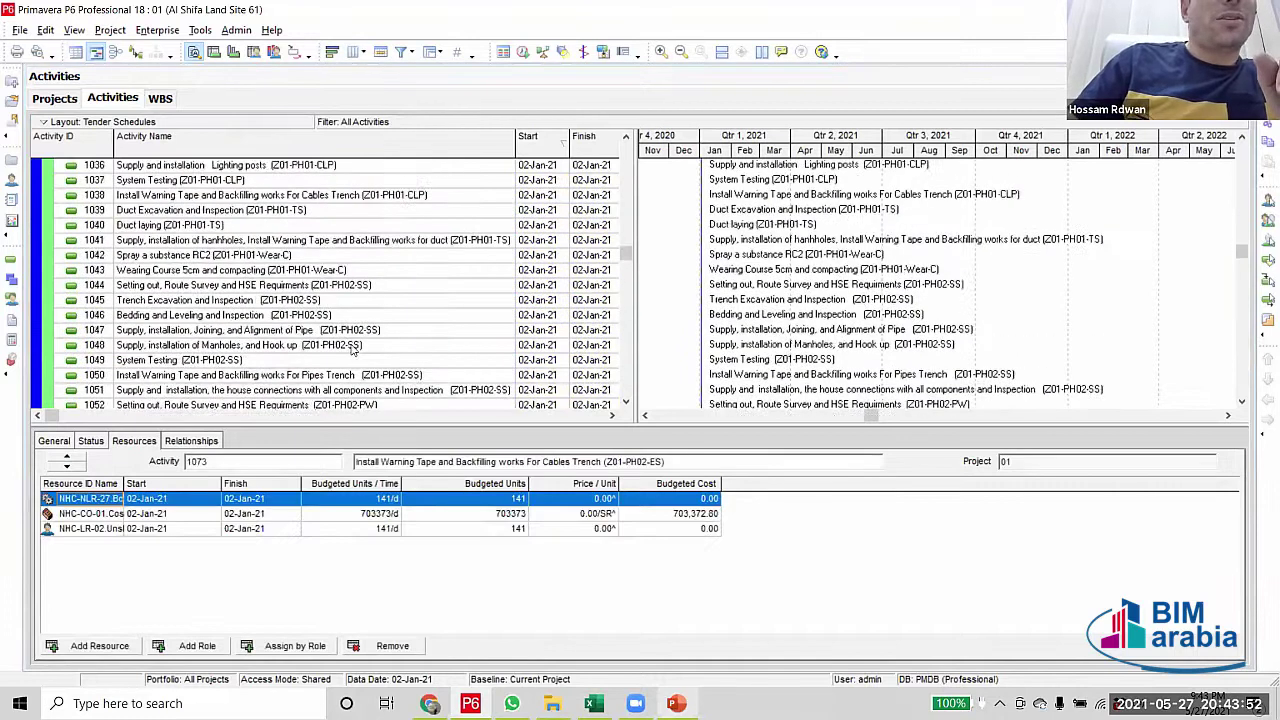
scroll(320, 305, down, 2)
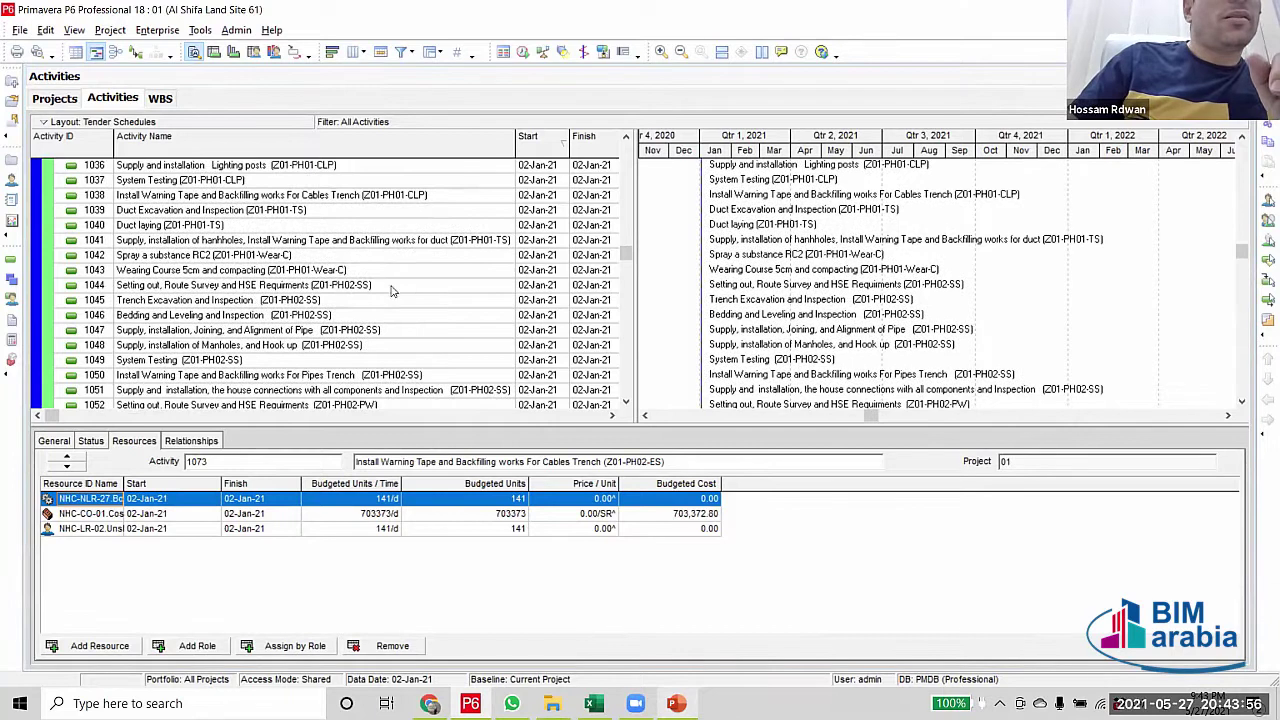
click(352, 287)
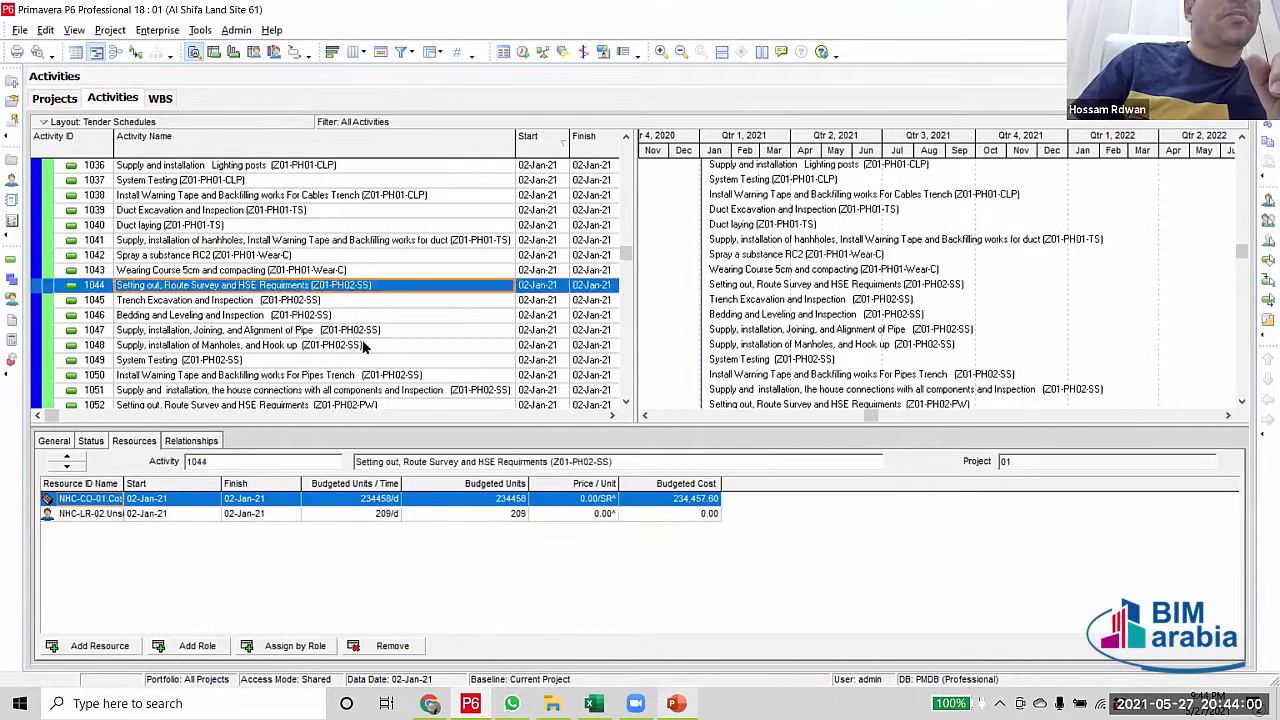
scroll(362, 365, down, 8)
scroll(362, 370, down, 7)
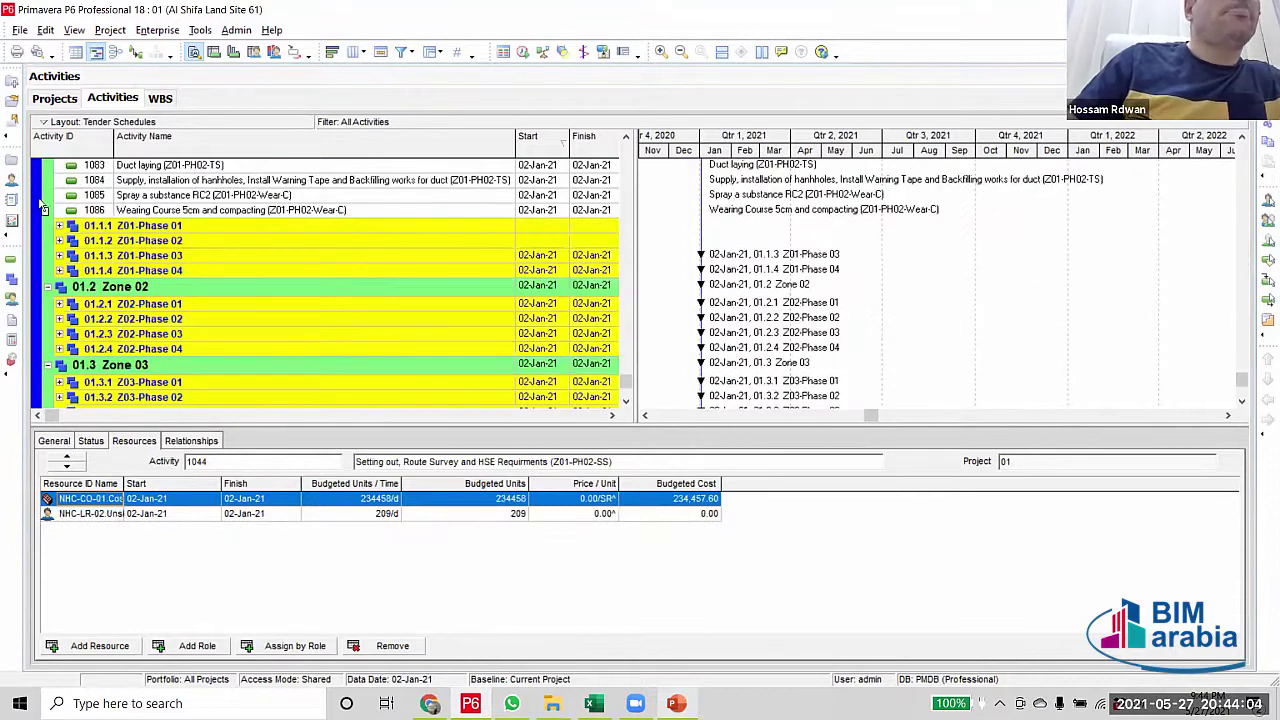
drag(43, 206, 104, 384)
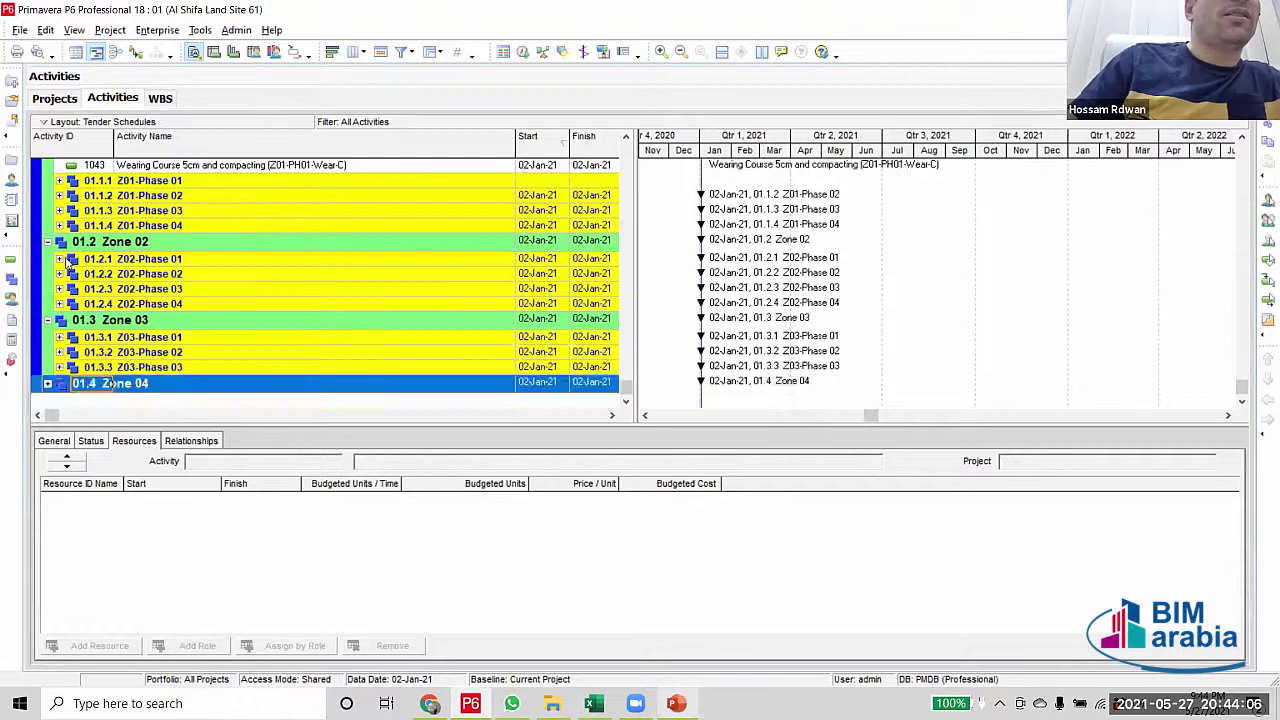
Move activities 1001 to 1043, the Z01-PH01 works, from Zone 01 into the Z01-Phase 01 WBS
scroll(288, 328, up, 5)
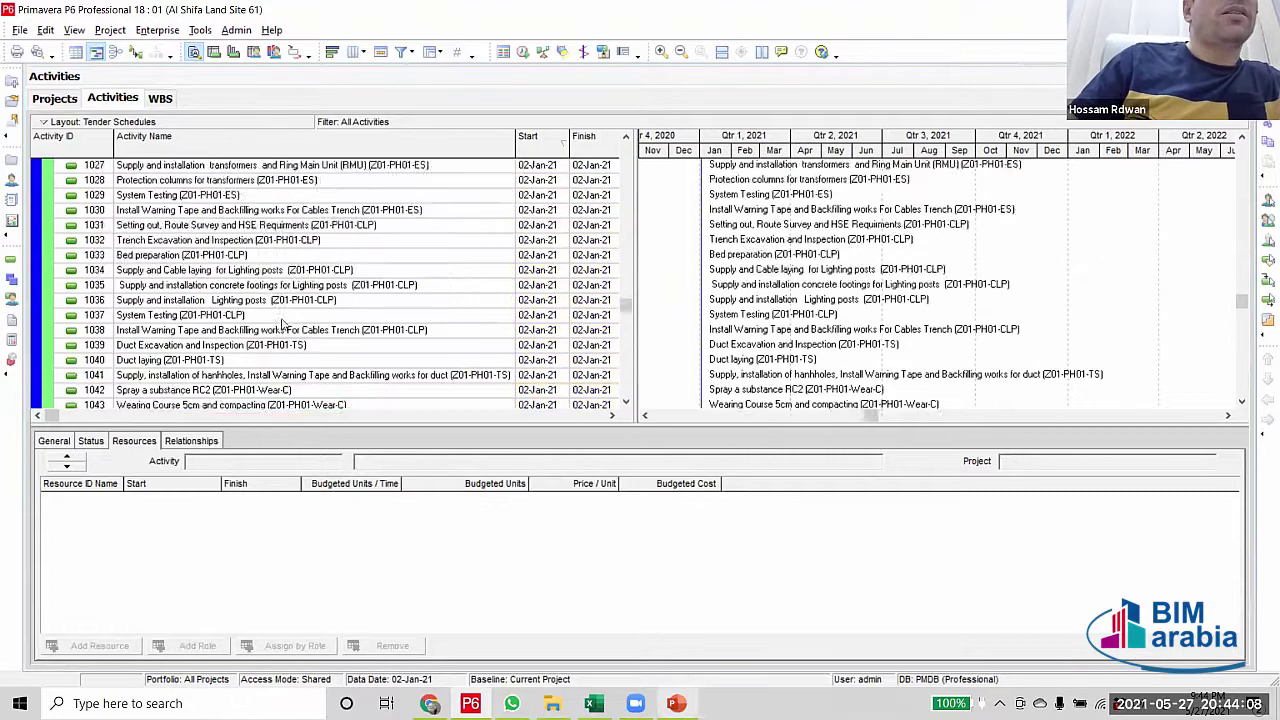
scroll(284, 323, up, 10)
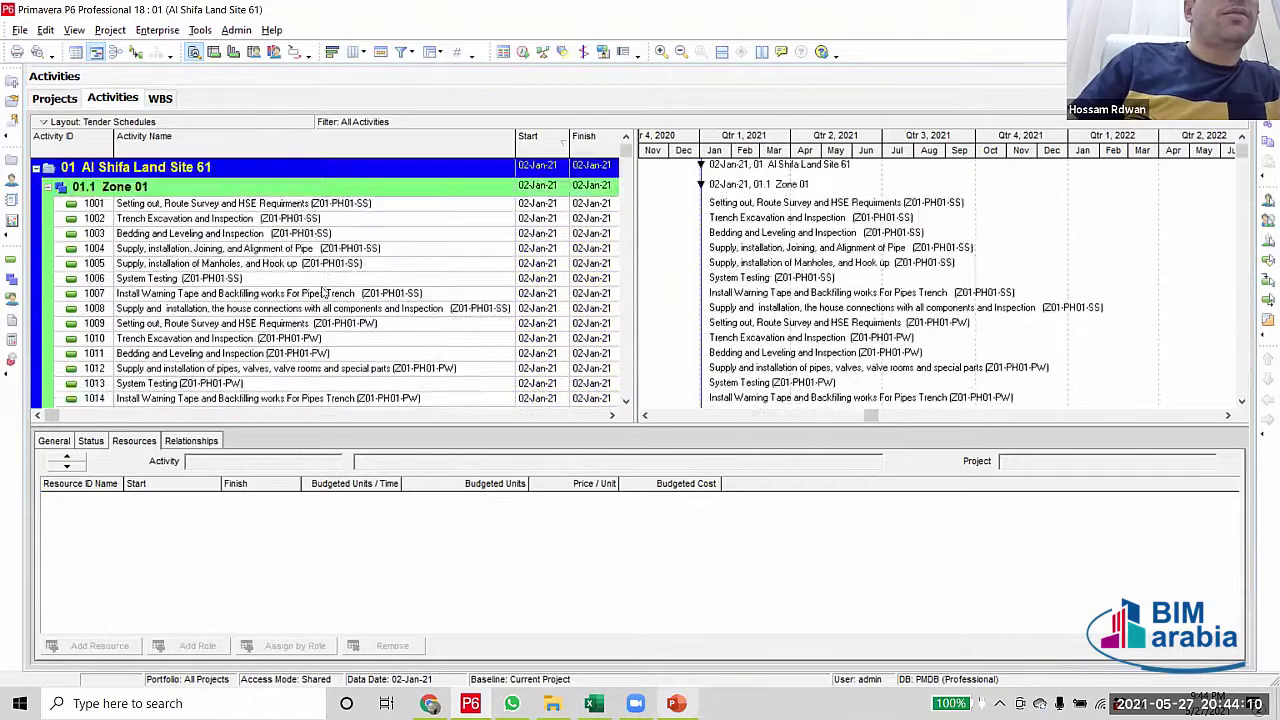
scroll(323, 293, down, 12)
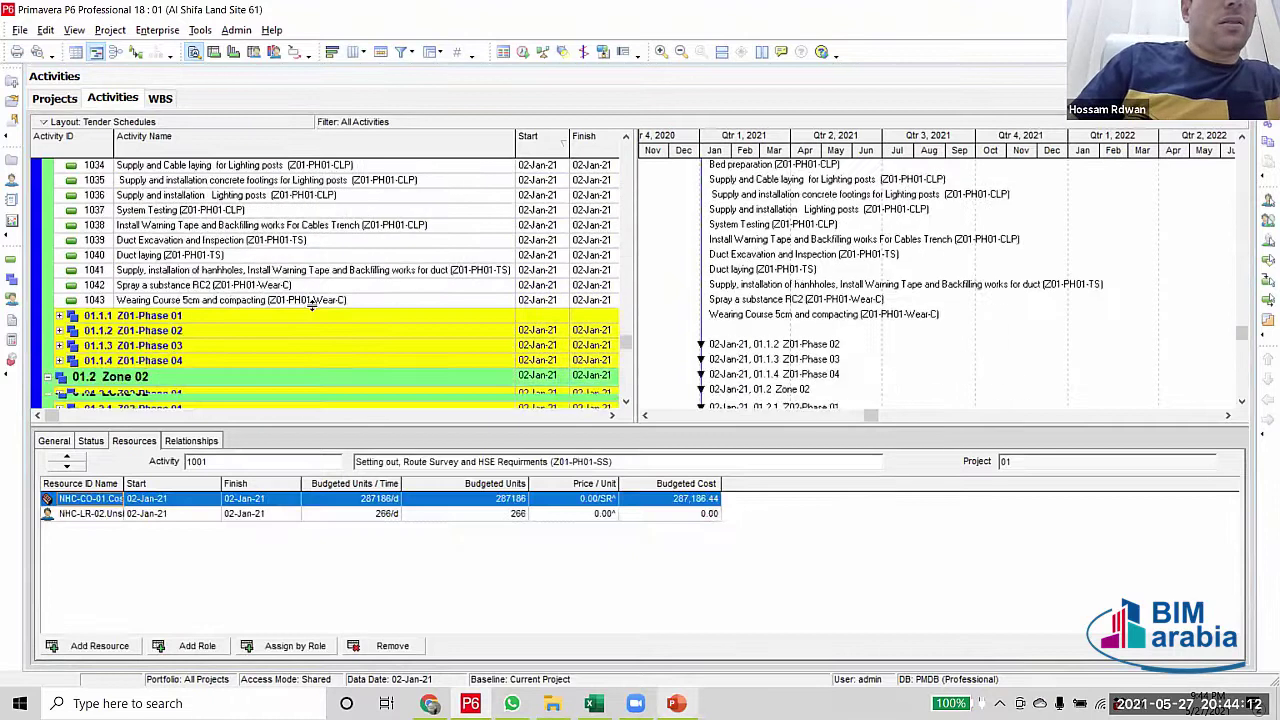
scroll(318, 295, down, 1)
shift+click(322, 285)
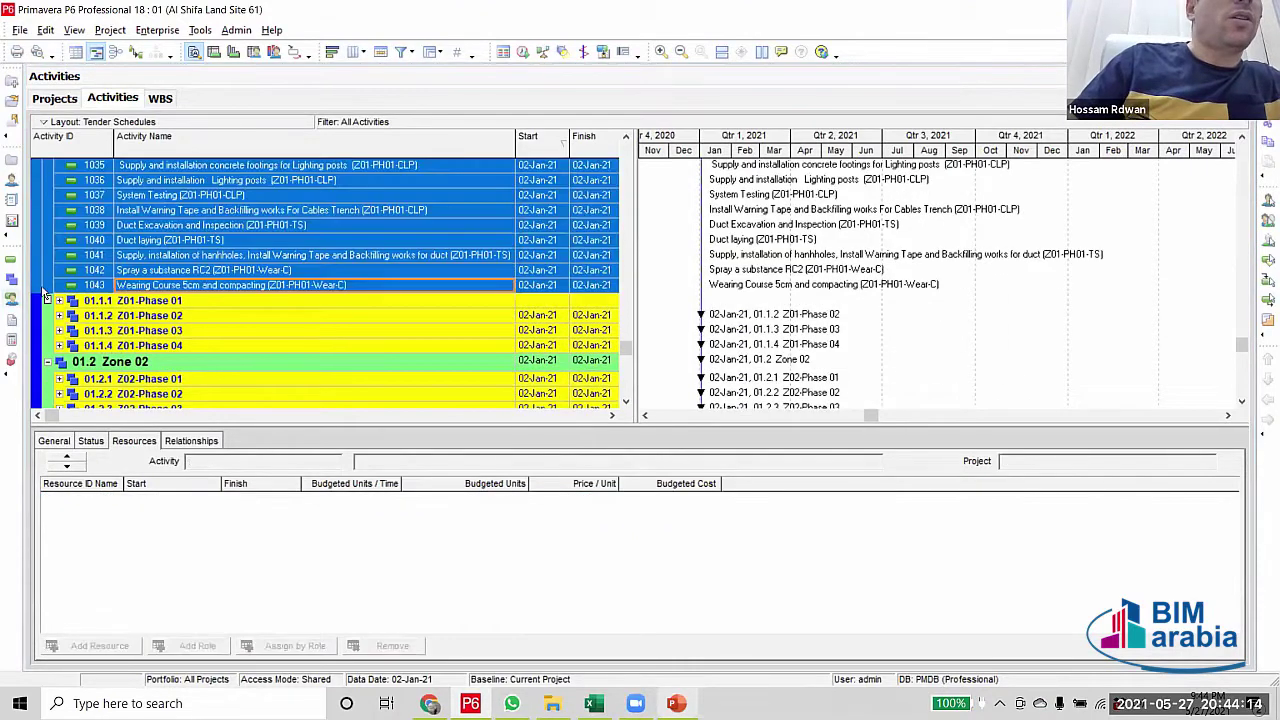
drag(44, 296, 46, 304)
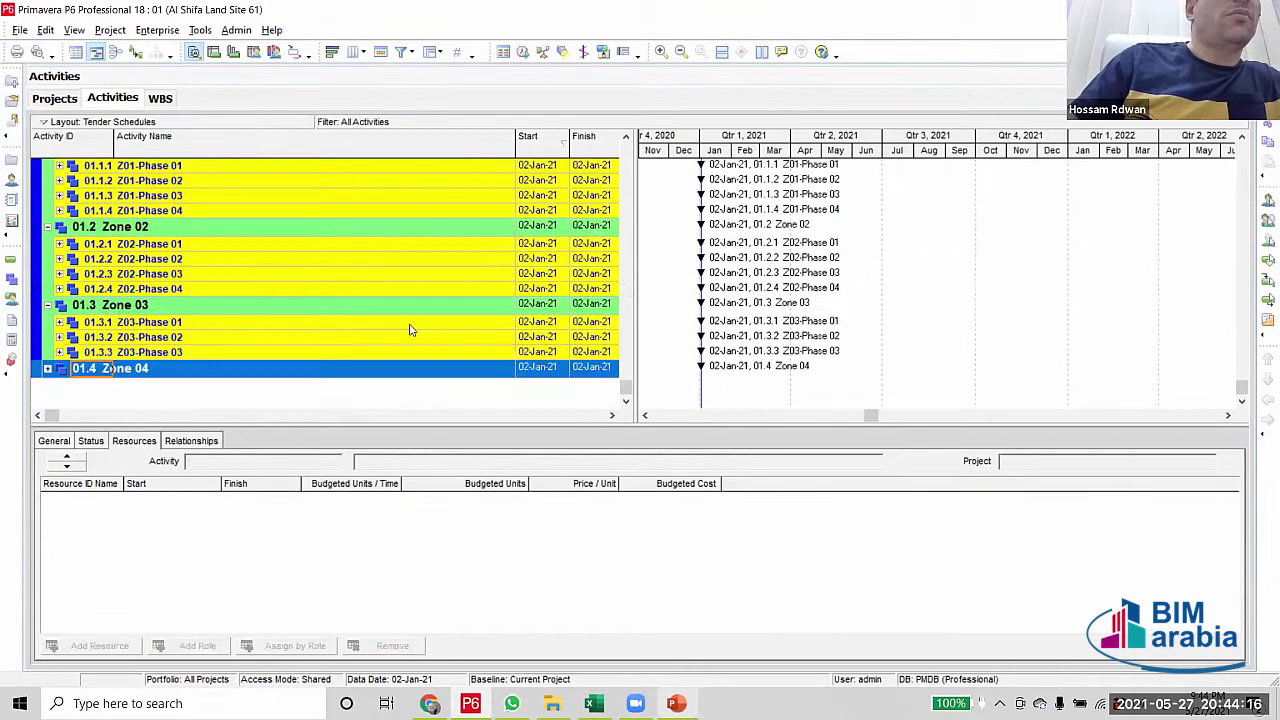
Expand Z01-Phase 01 and move its RC2 spraying and 5cm wearing course activities into the Z01-Phase 01 Wearing Course WBS
scroll(409, 330, up, 2)
scroll(252, 376, down, 1)
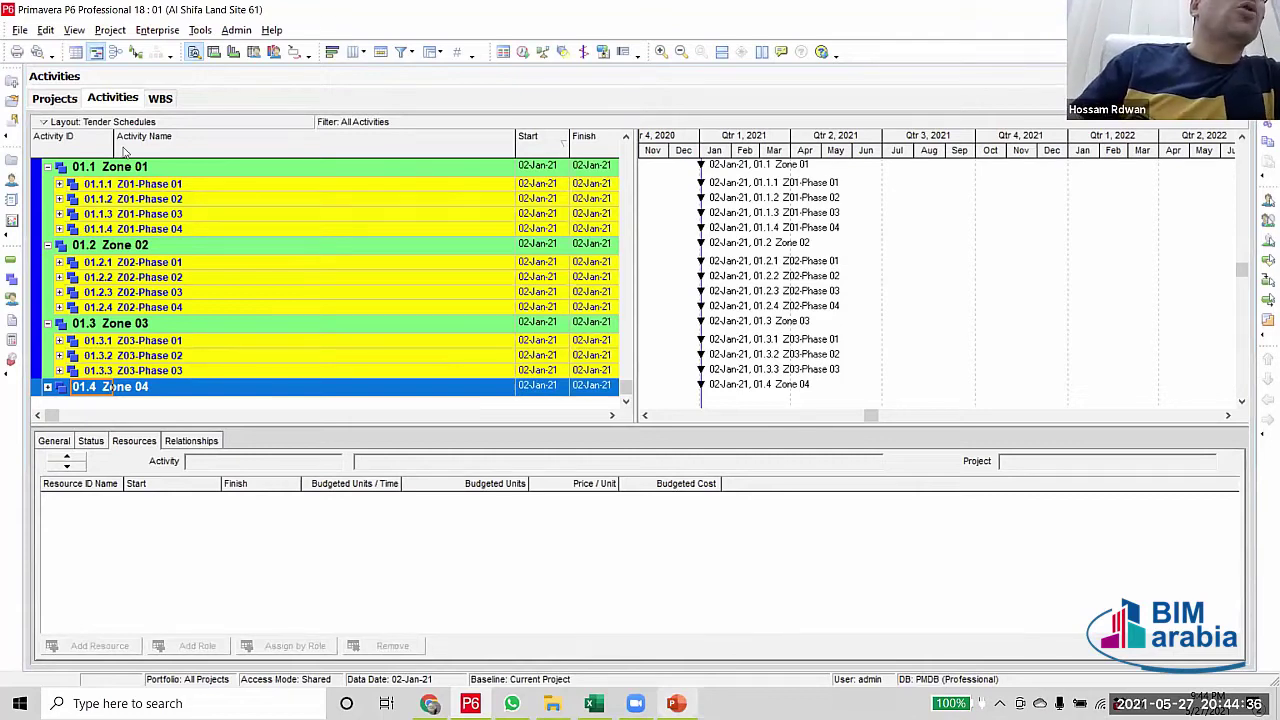
click(60, 185)
scroll(257, 306, down, 5)
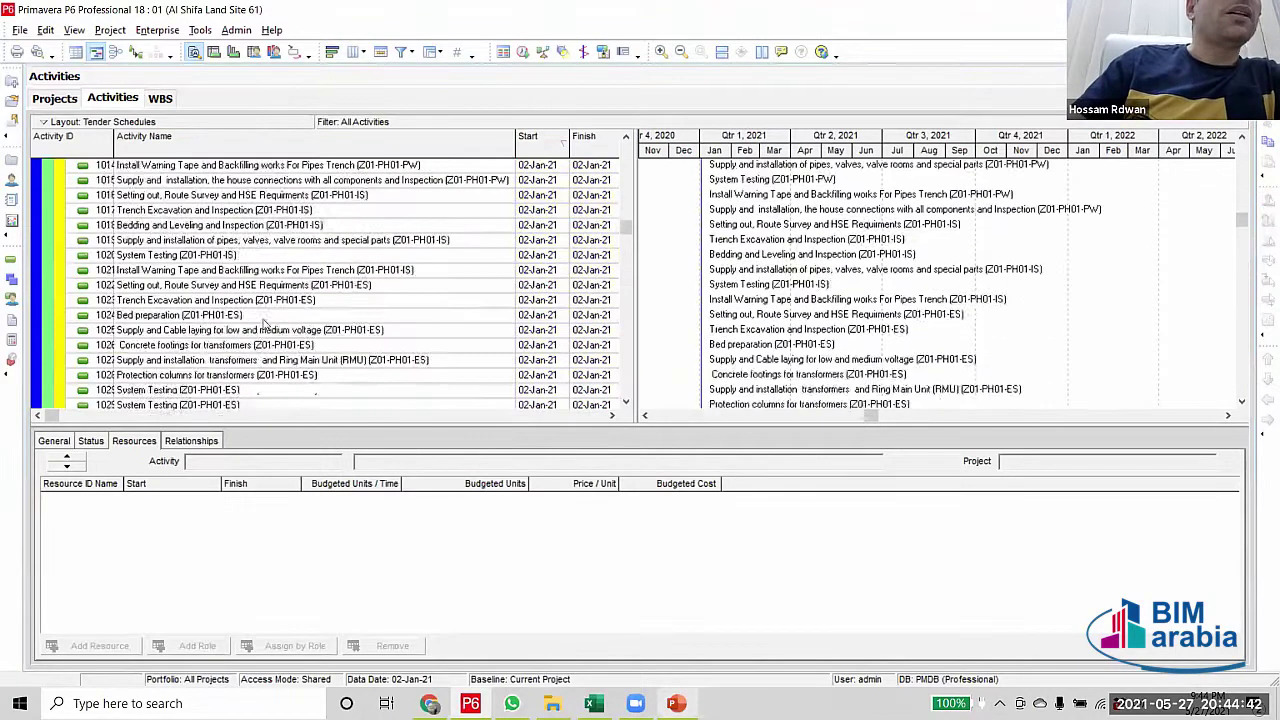
scroll(265, 320, down, 8)
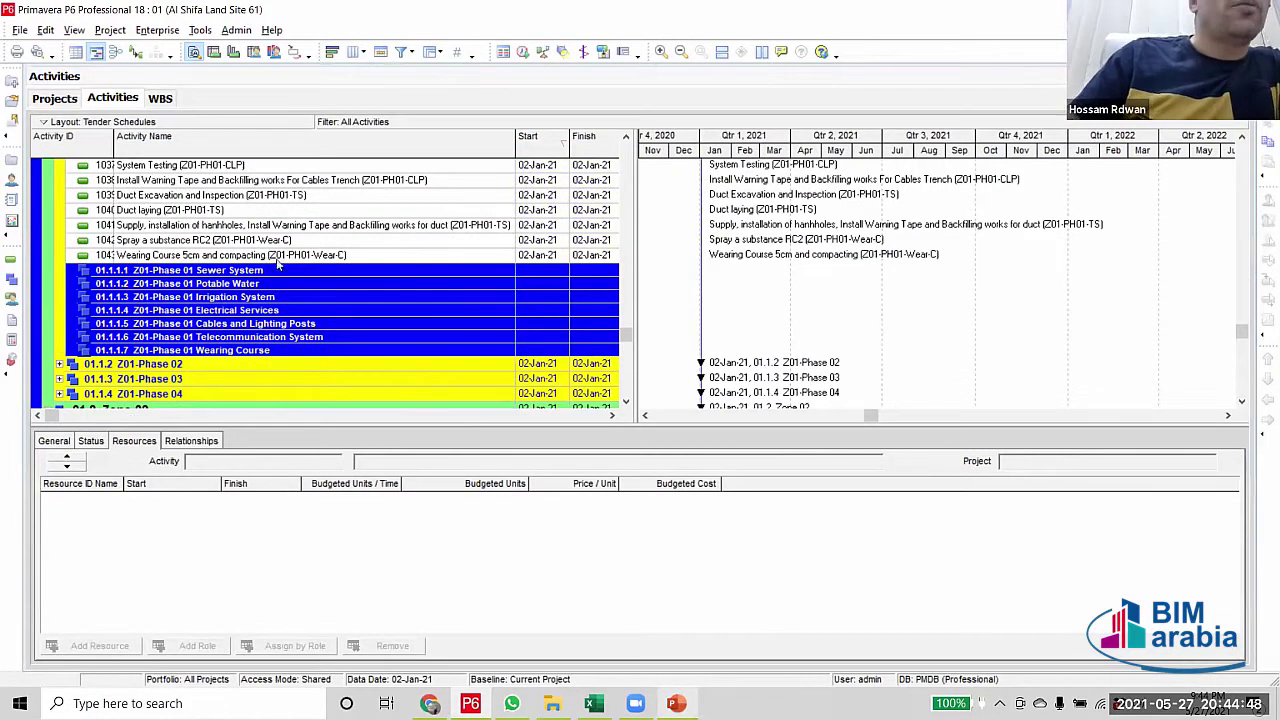
click(277, 255)
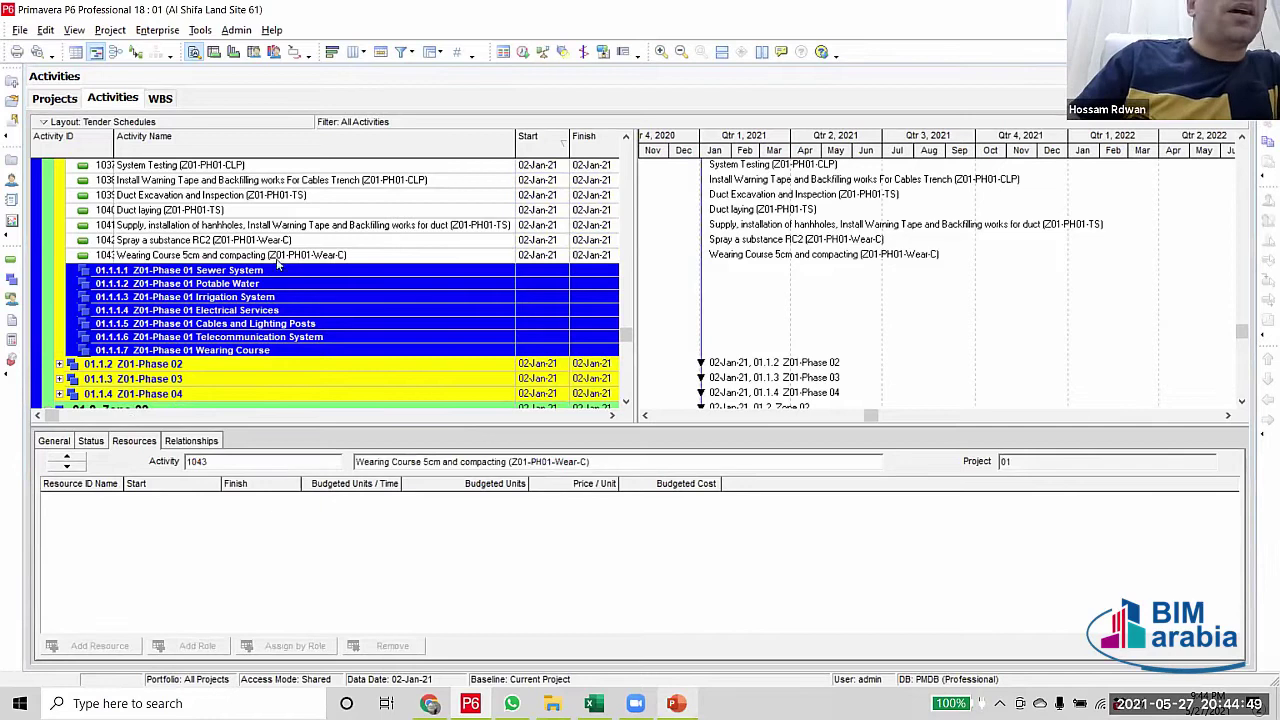
click(277, 242)
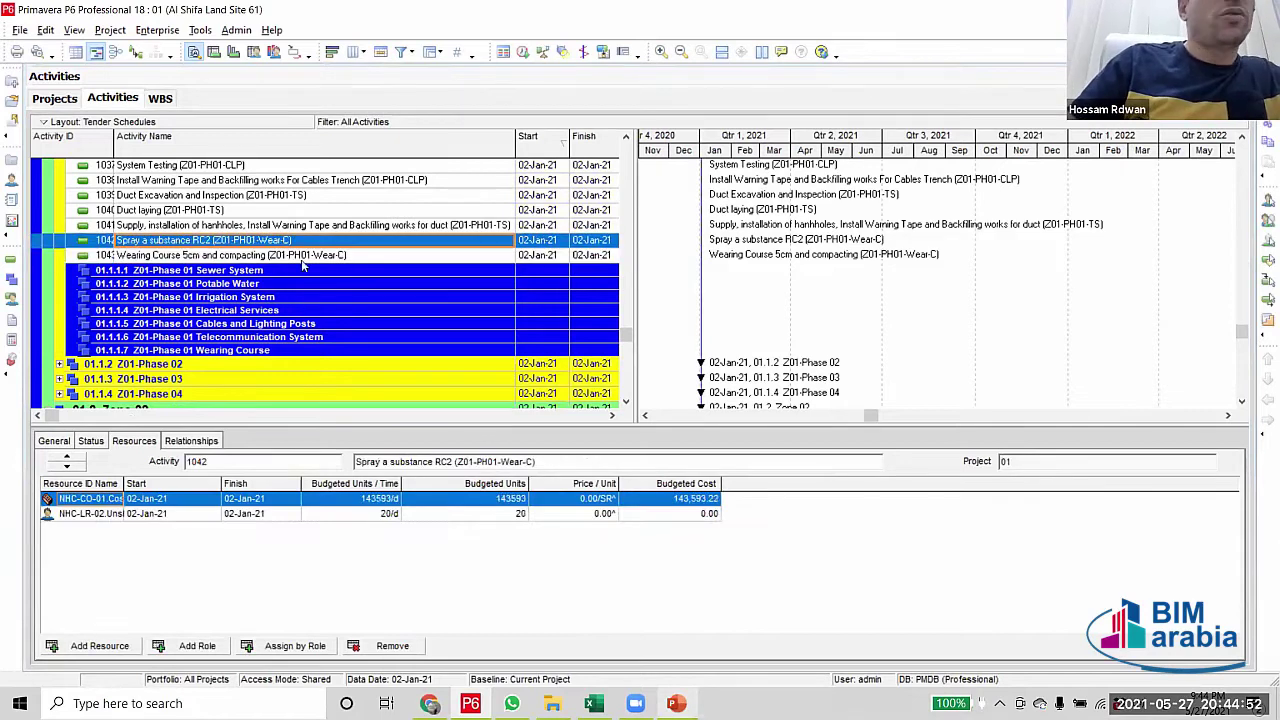
shift+click(303, 257)
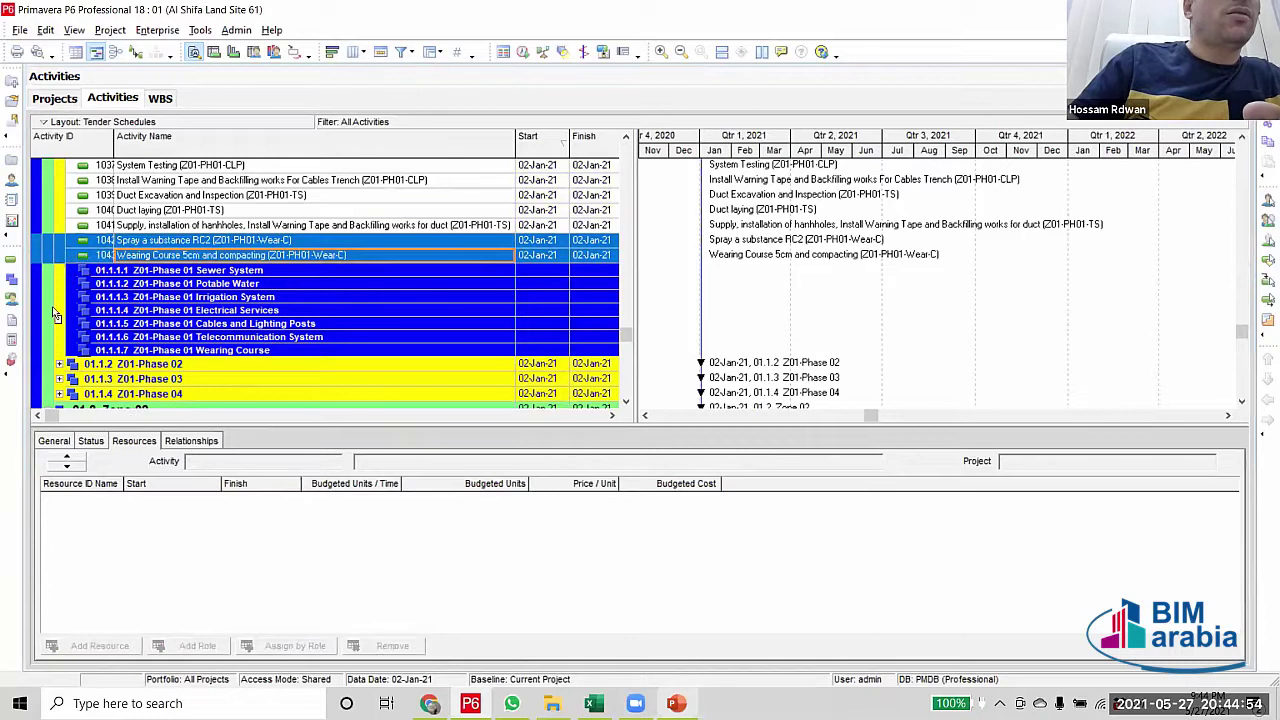
drag(56, 314, 59, 355)
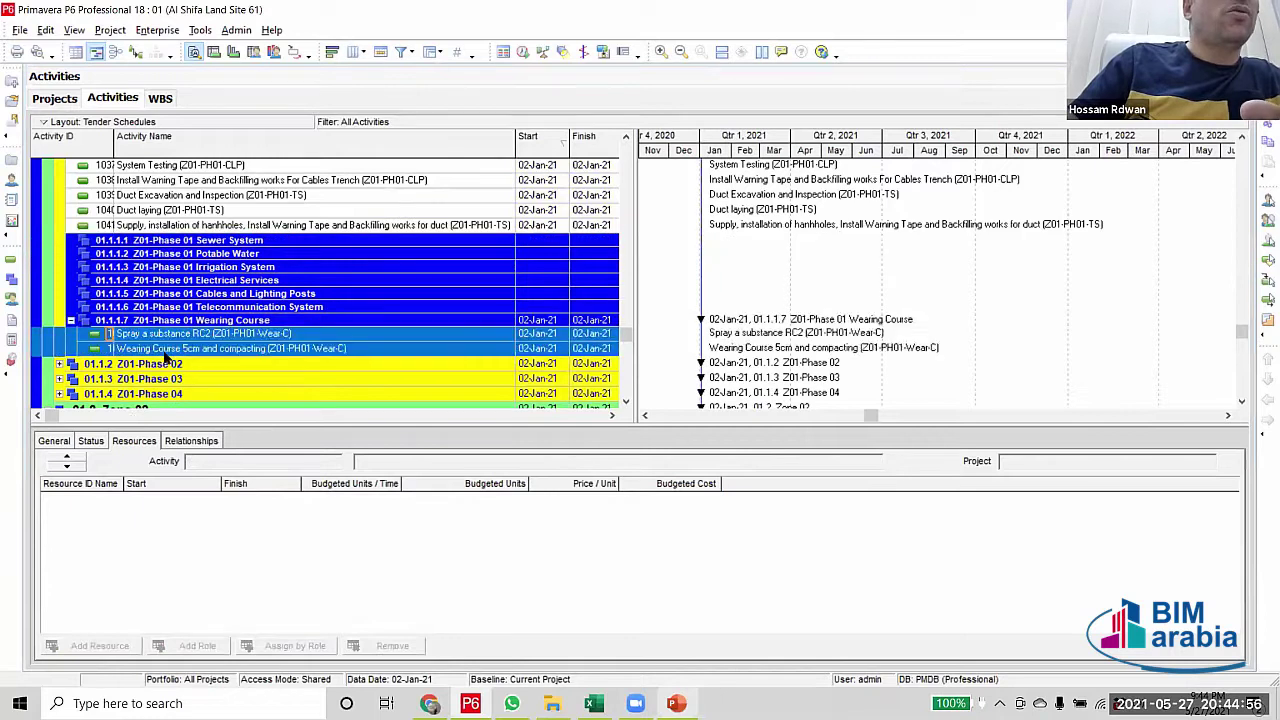
Move the three Z01-PH01-TS duct activities, 1039 to 1041, into the Z01-Phase 01 Telecommunication System WBS
scroll(386, 343, up, 2)
click(290, 272)
scroll(290, 283, down, 2)
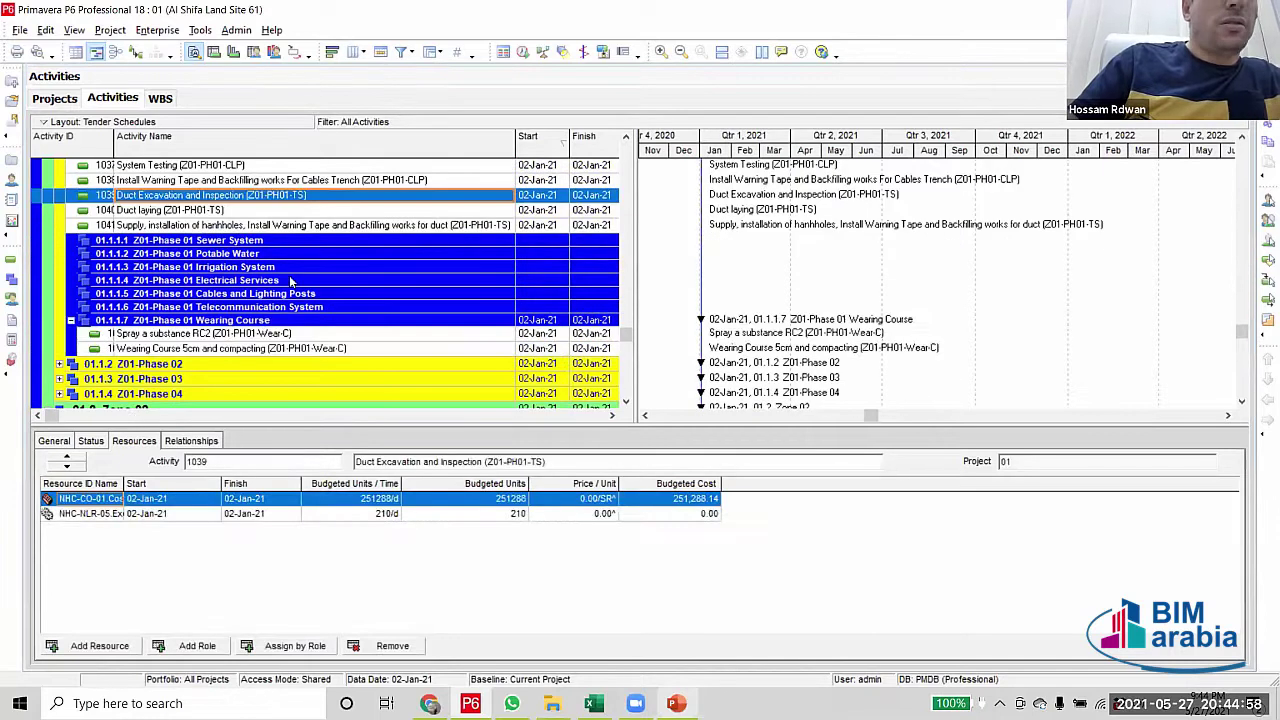
shift+click(297, 228)
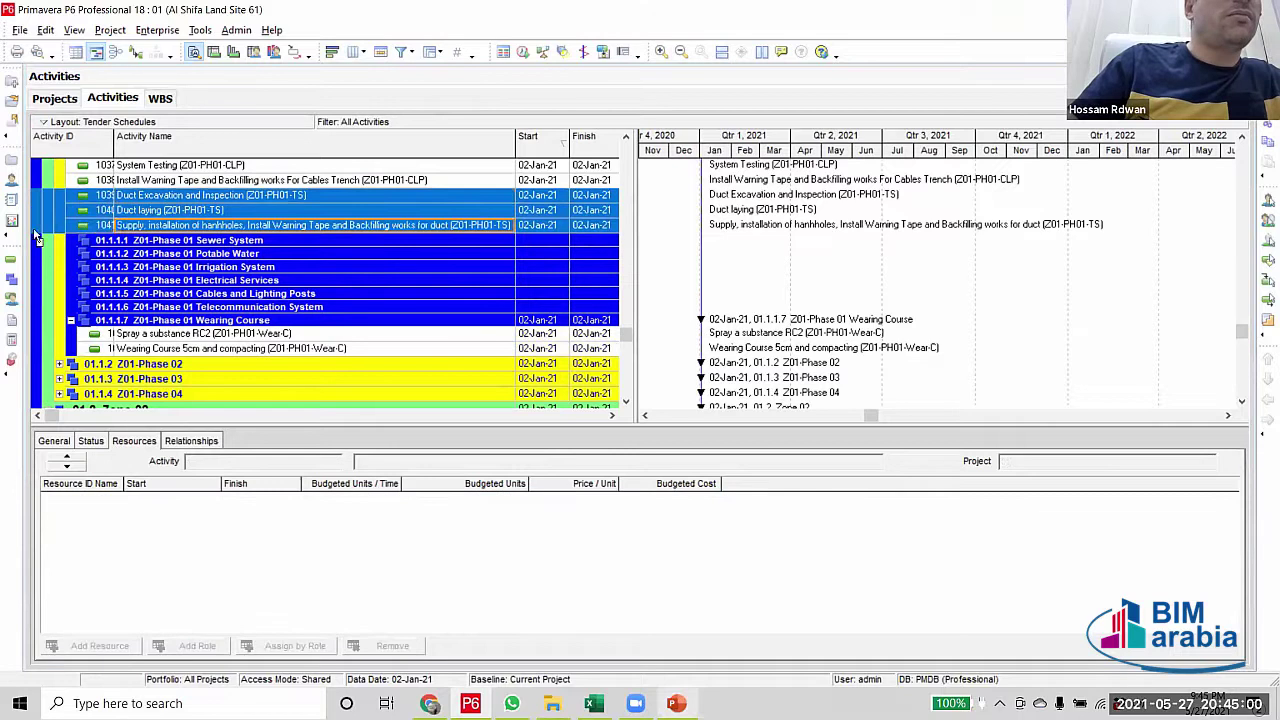
drag(56, 299, 58, 306)
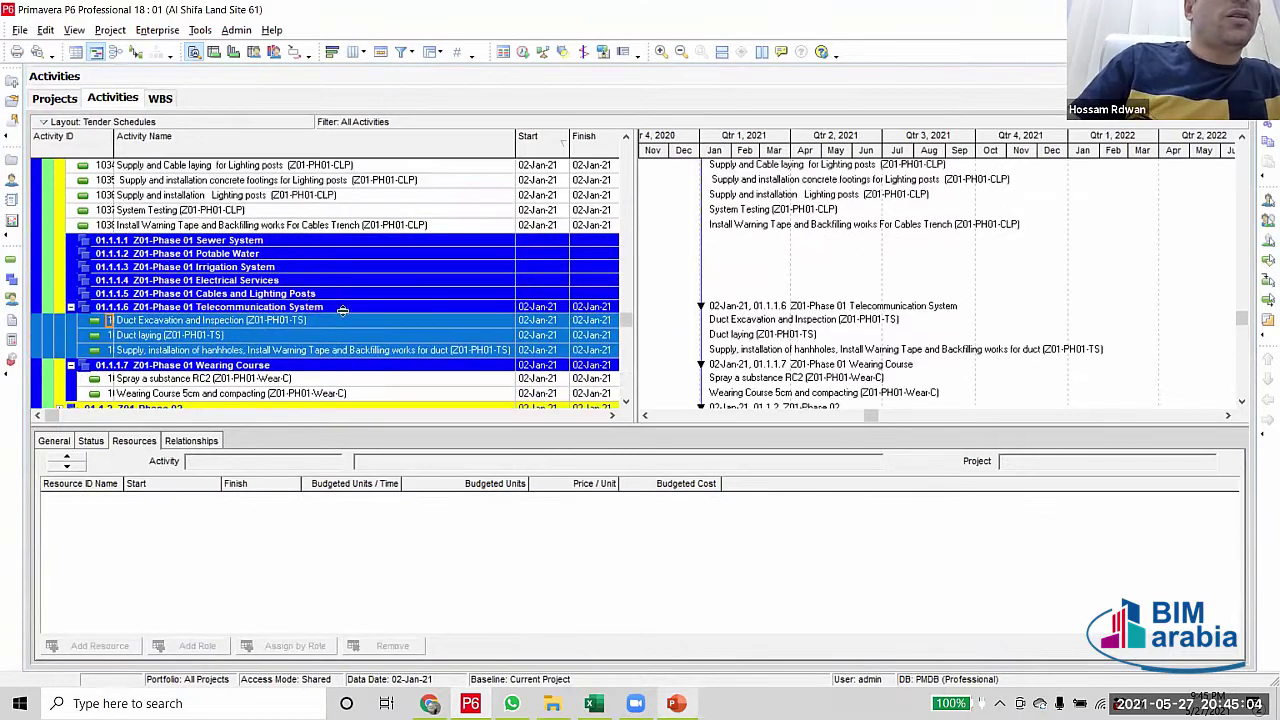
Move the Z01-PH01-CLP activities, 1031 to 1038, into the Z01-Phase 01 Cables and Lighting Posts WBS
scroll(320, 280, up, 2)
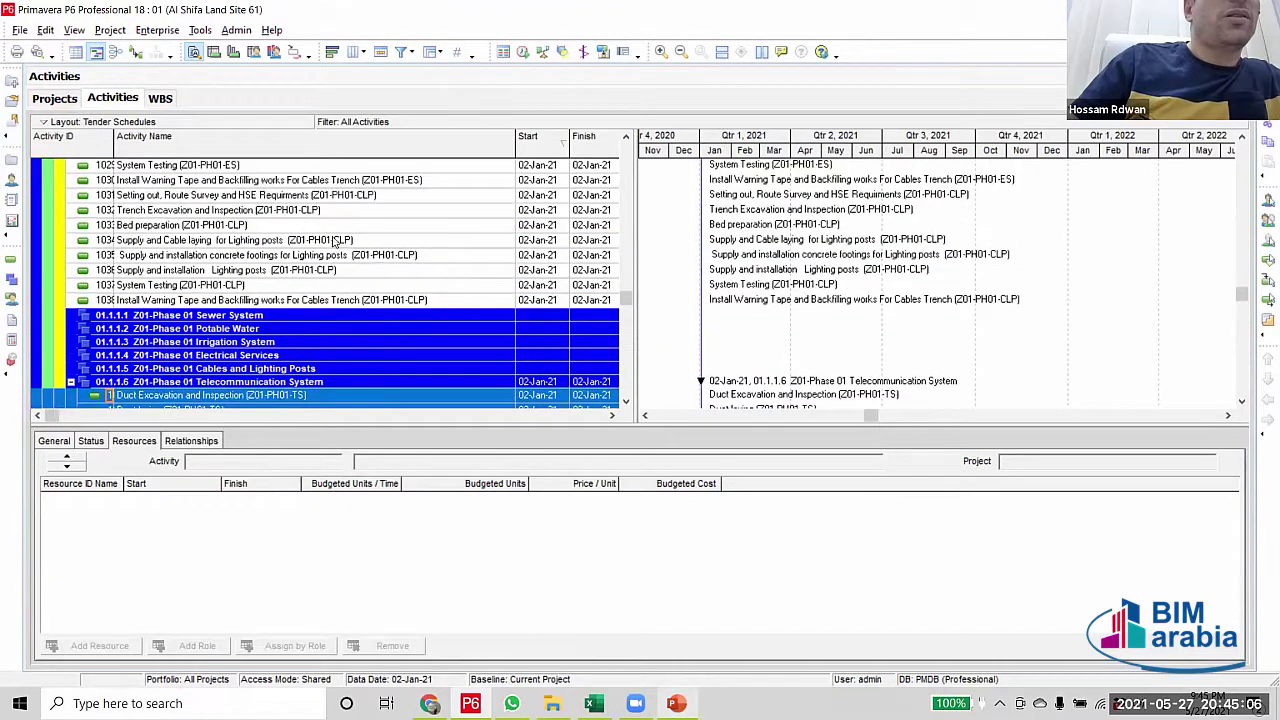
click(360, 196)
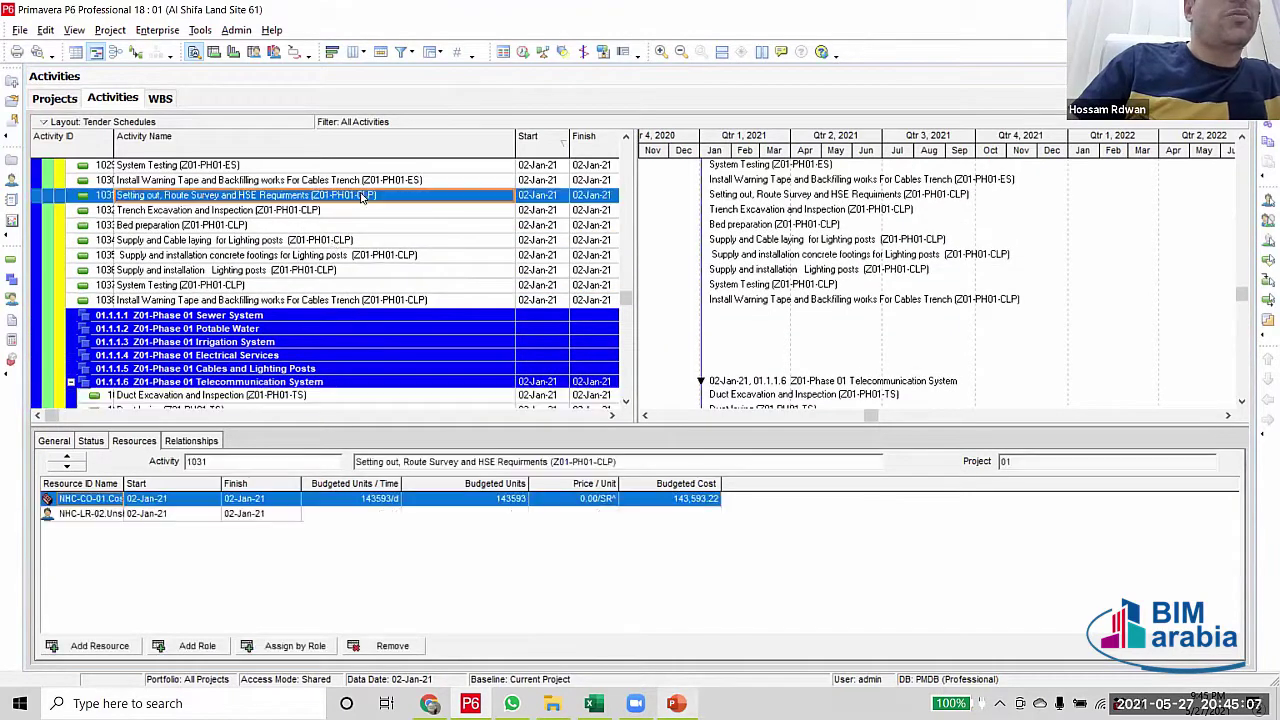
shift+click(390, 300)
scroll(390, 300, down, 2)
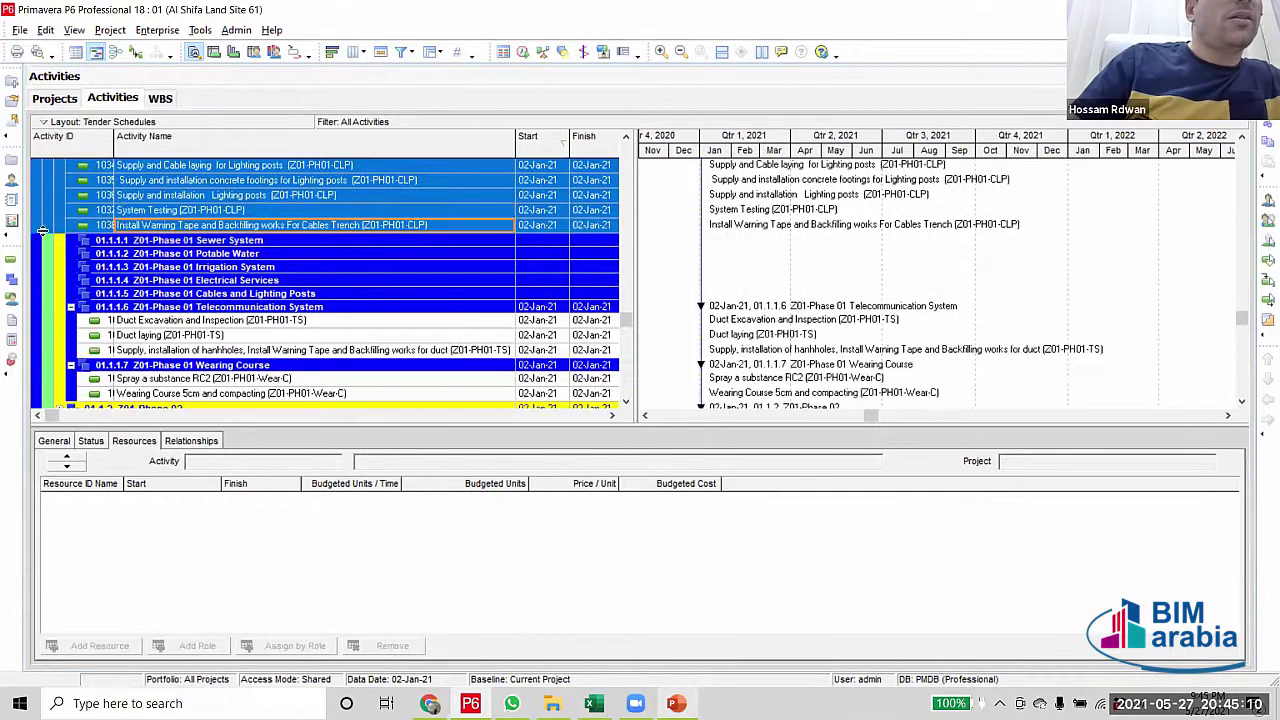
drag(42, 230, 55, 295)
scroll(378, 311, up, 4)
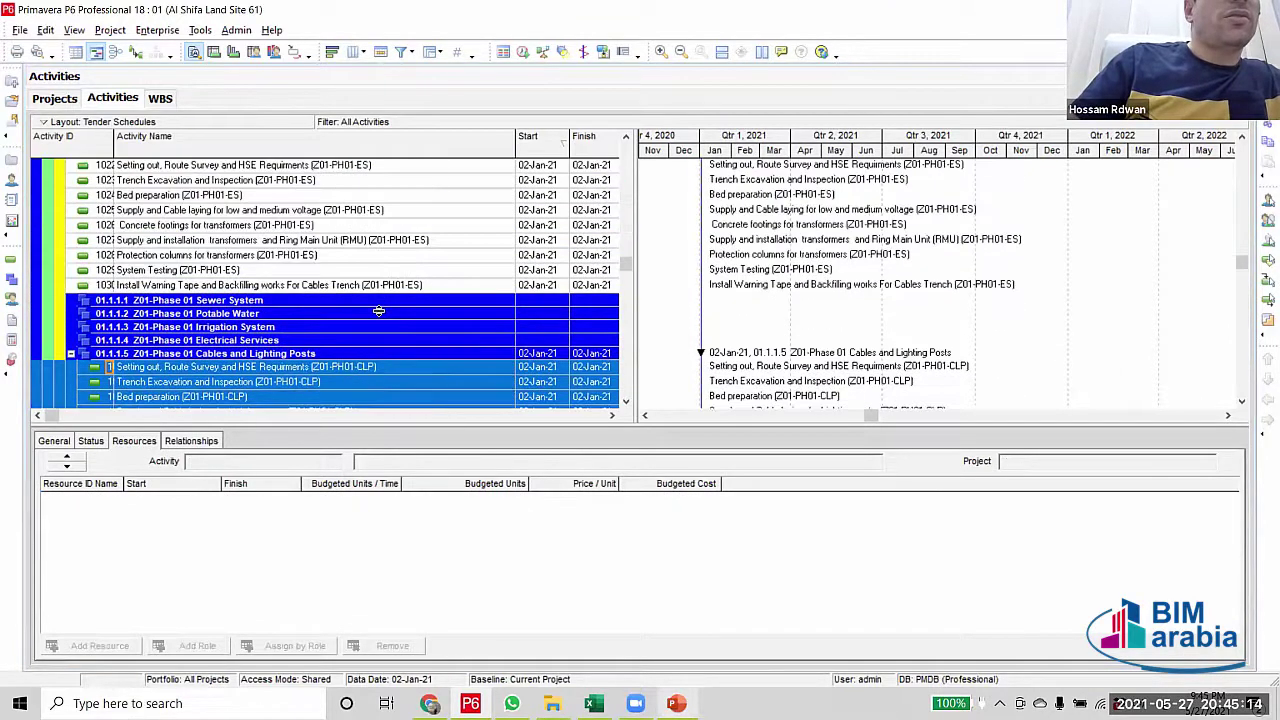
Move the Z01-PH01-ES activities, 1022 to 1030, into the Z01-Phase 01 Electrical Services WBS
scroll(378, 311, up, 2)
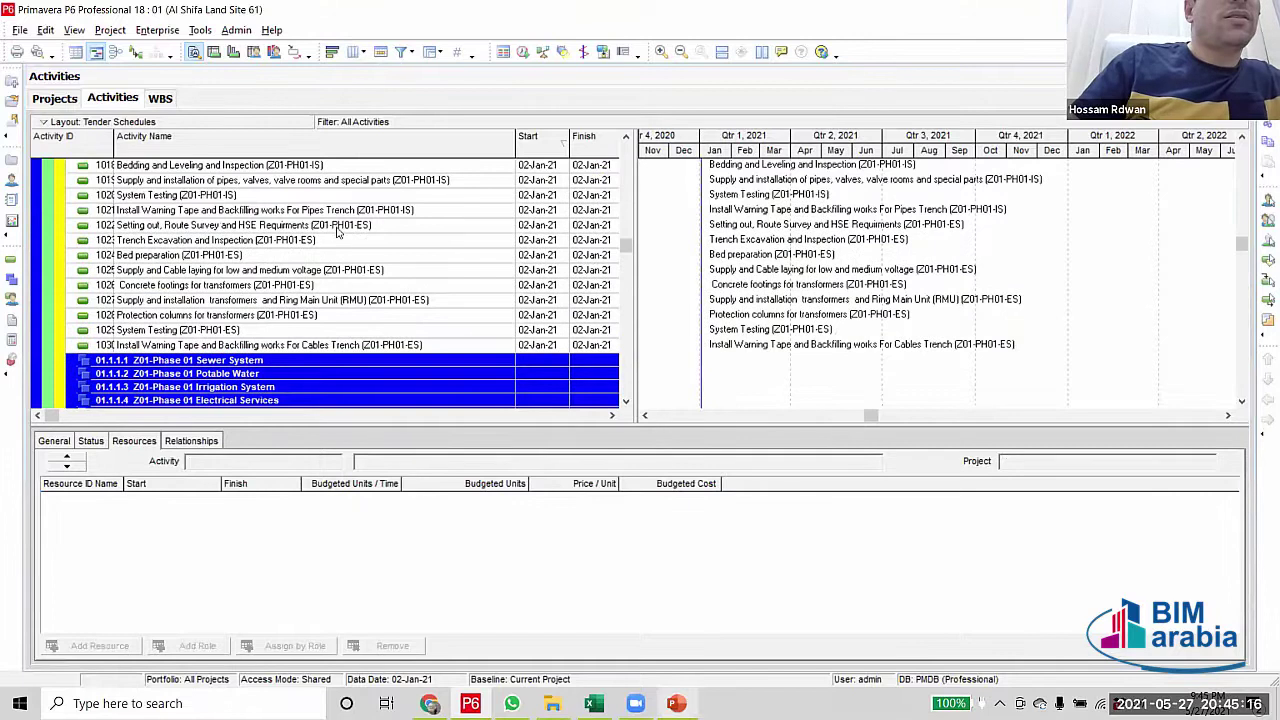
click(338, 228)
scroll(336, 262, down, 2)
shift+click(346, 258)
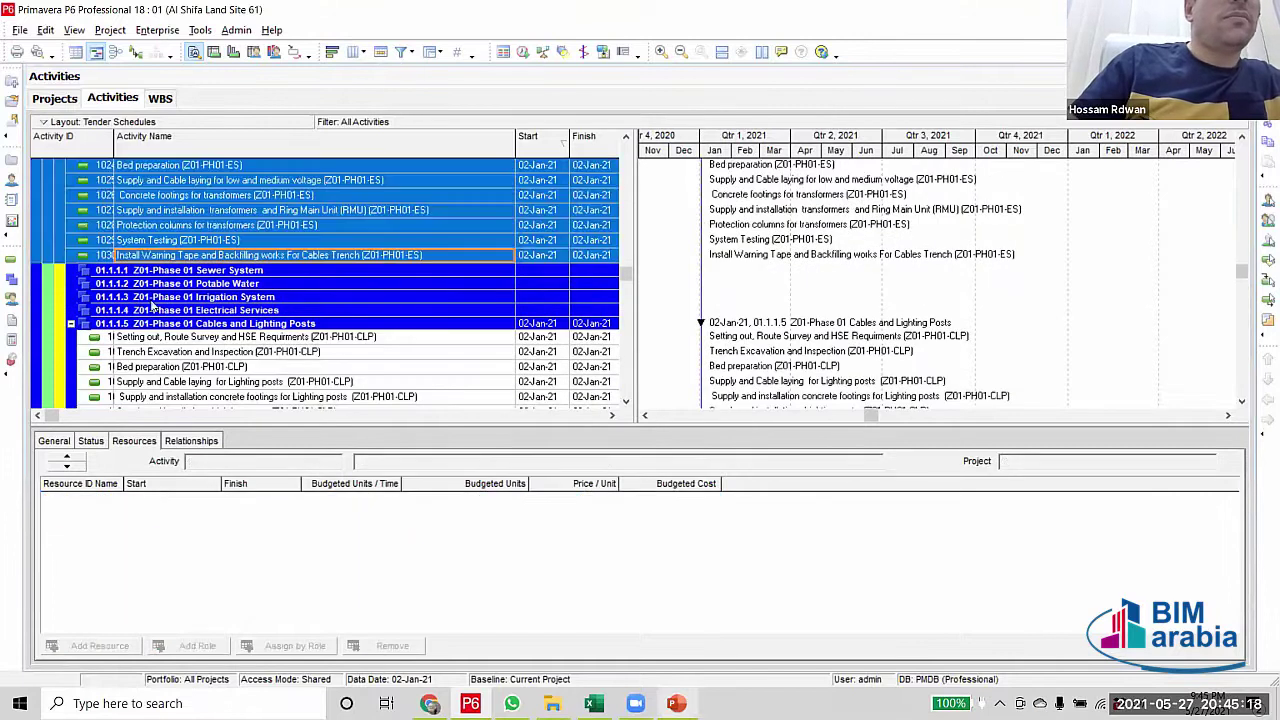
ctrl+click(55, 311)
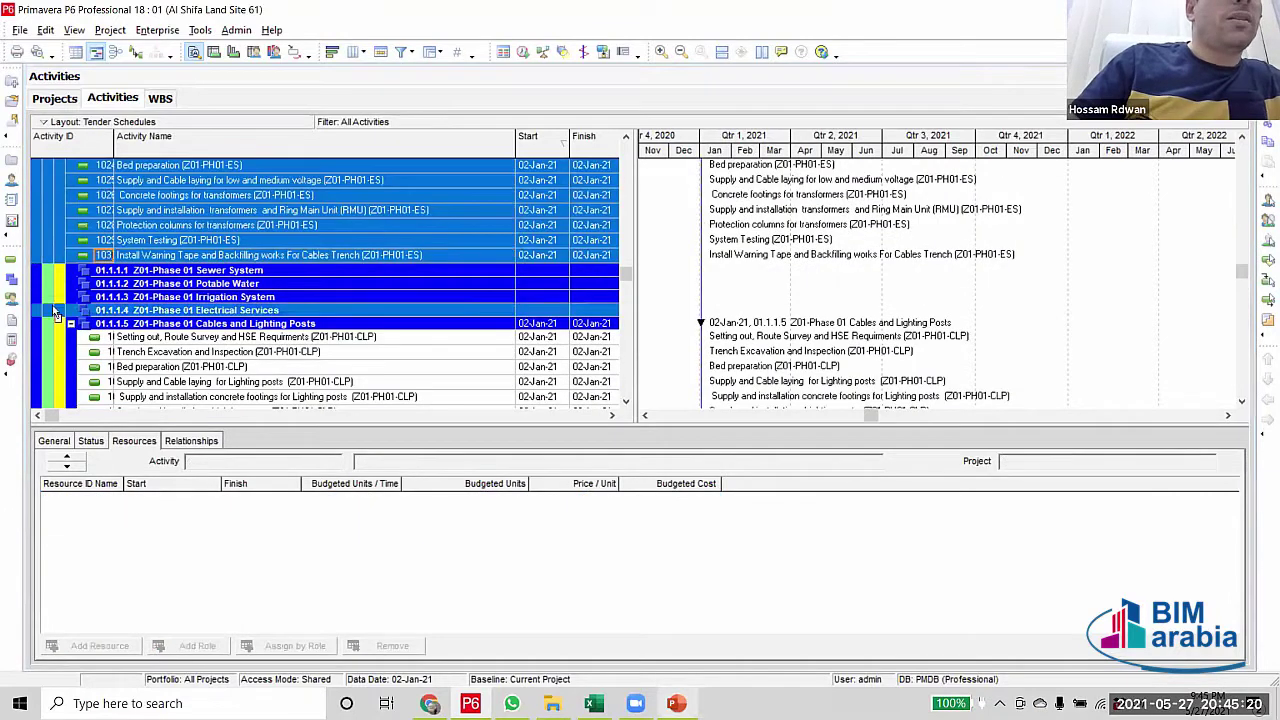
drag(55, 313, 55, 313)
Move the Z01-PH01-IS activities, 1016 to 1021, into the Z01-Phase 01 Irrigation System WBS
scroll(176, 343, up, 2)
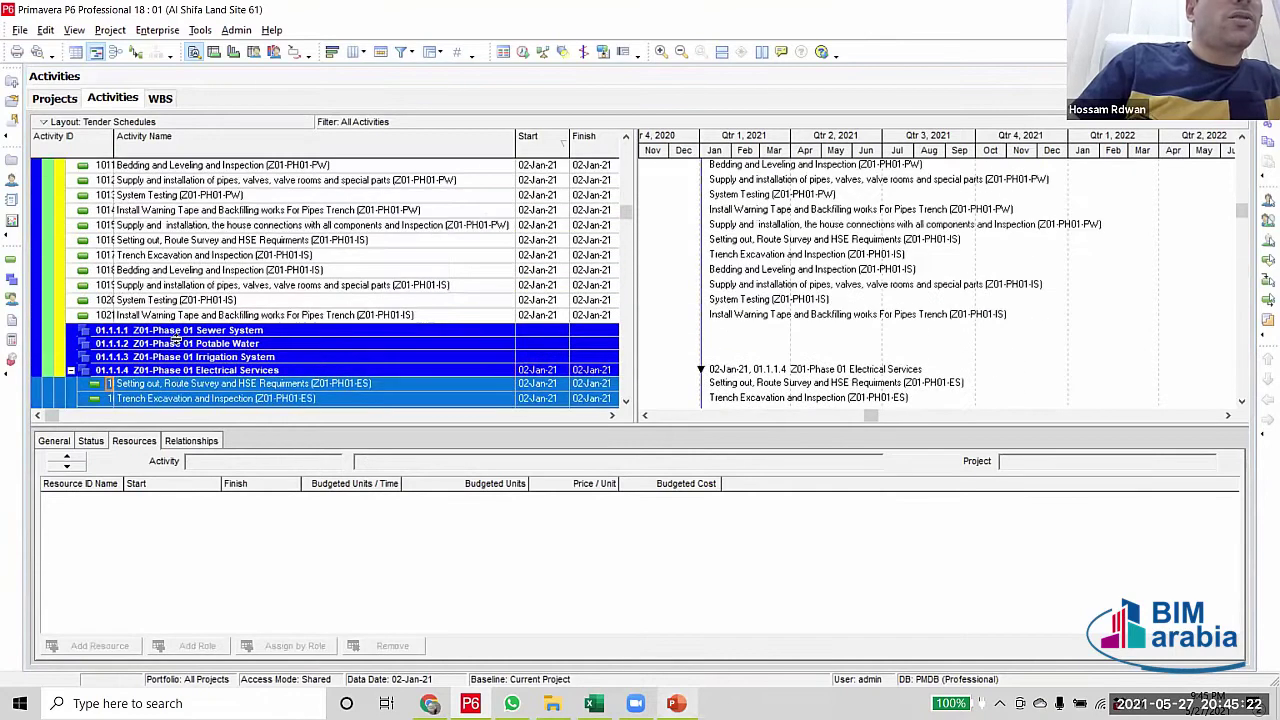
click(340, 250)
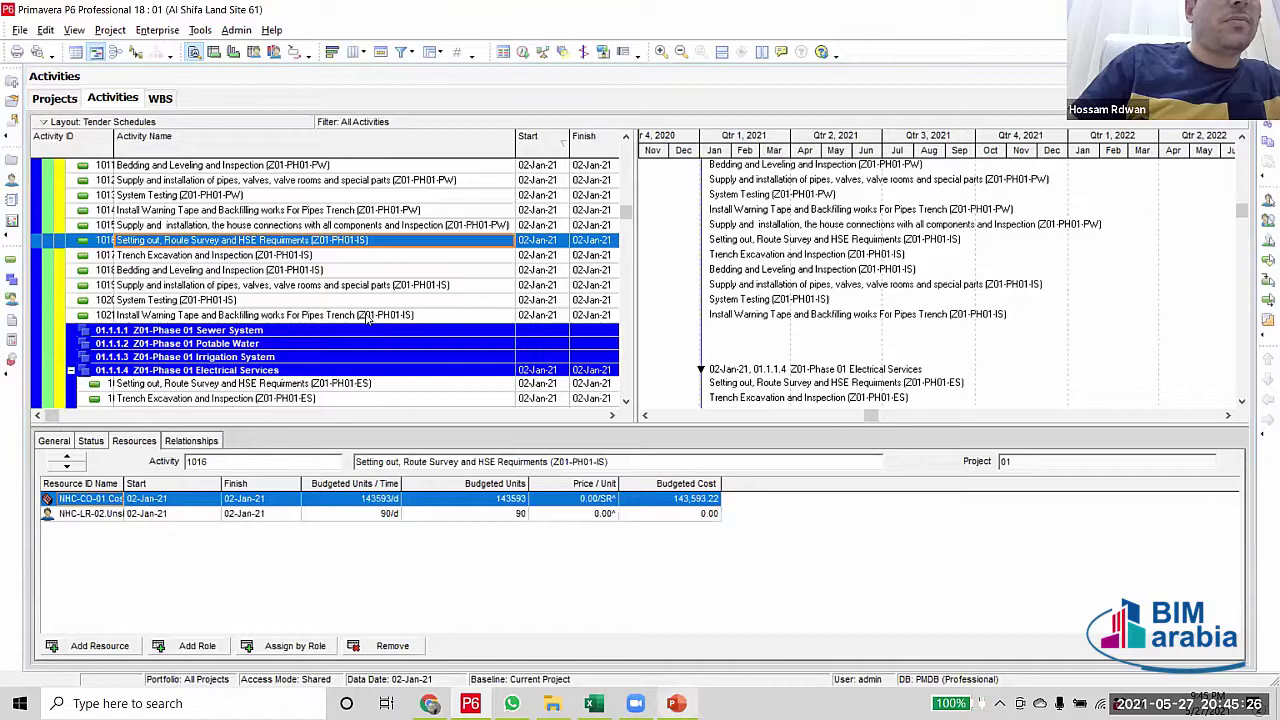
shift+click(367, 318)
scroll(367, 318, down, 2)
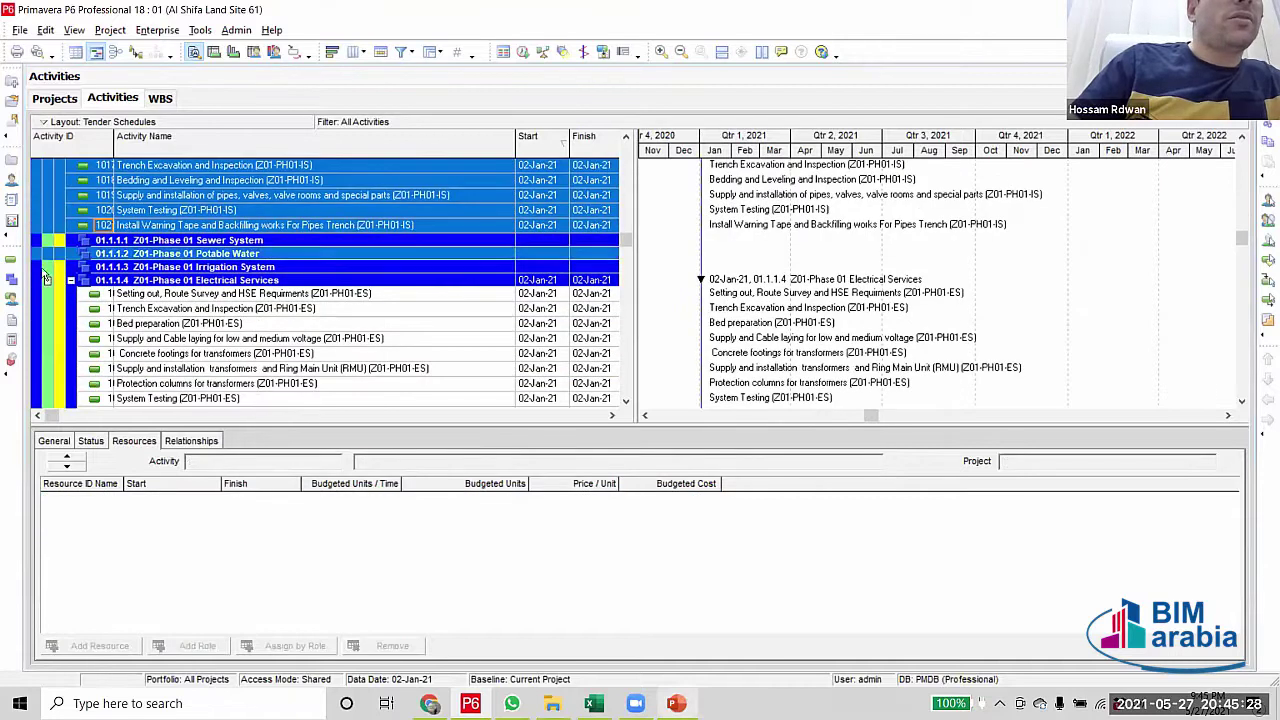
drag(45, 278, 42, 266)
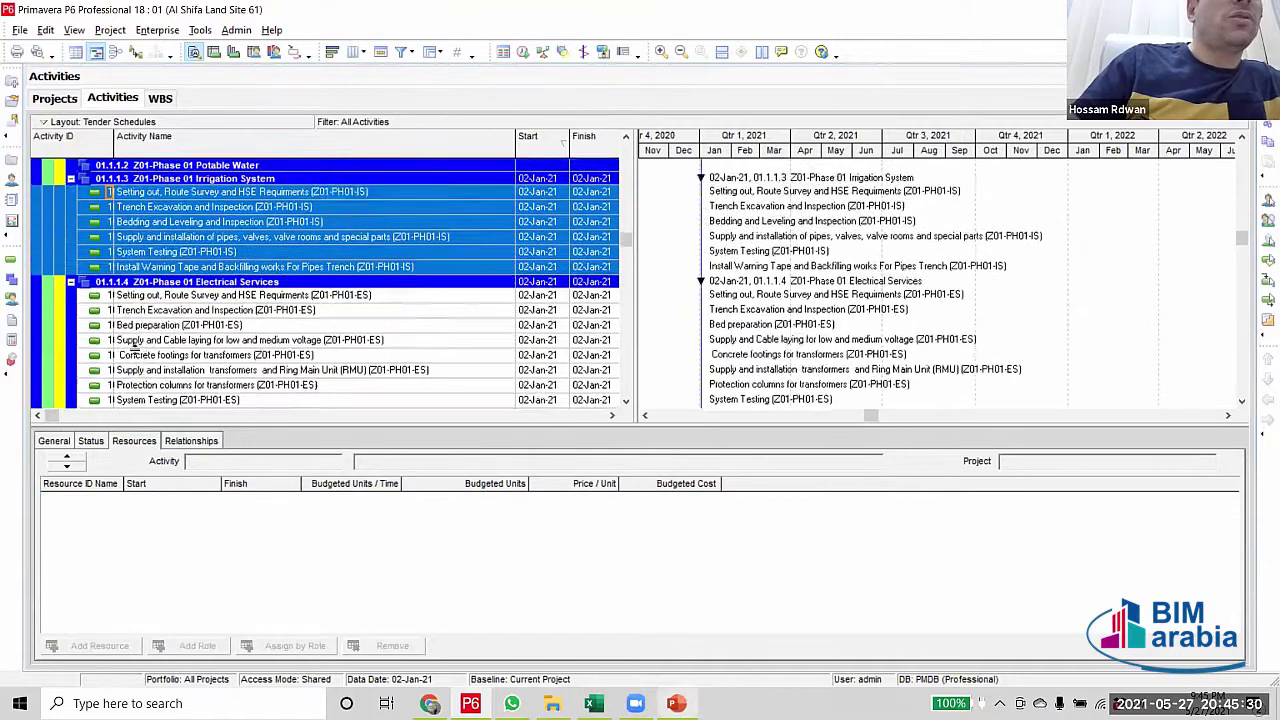
Move the Z01-PH01-PW activities, 1009 to 1015, into the Z01-Phase 01 Potable Water WBS
scroll(346, 299, up, 5)
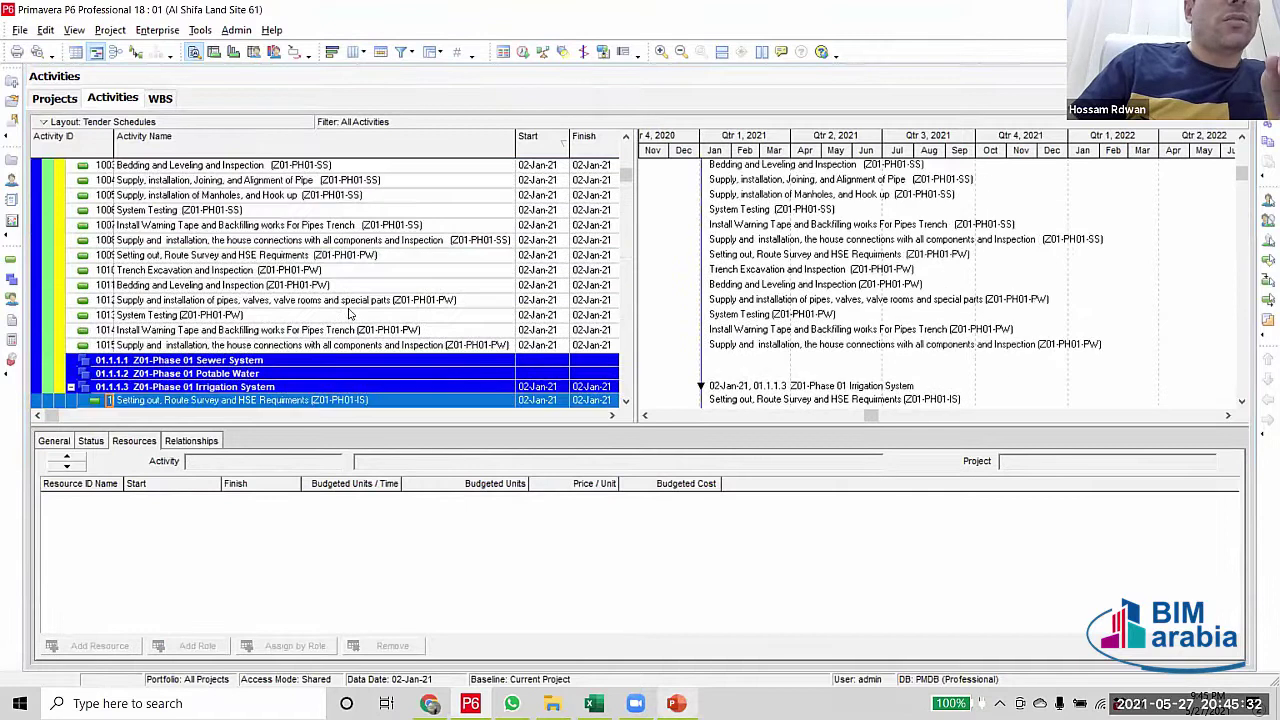
scroll(349, 314, down, 1)
click(340, 226)
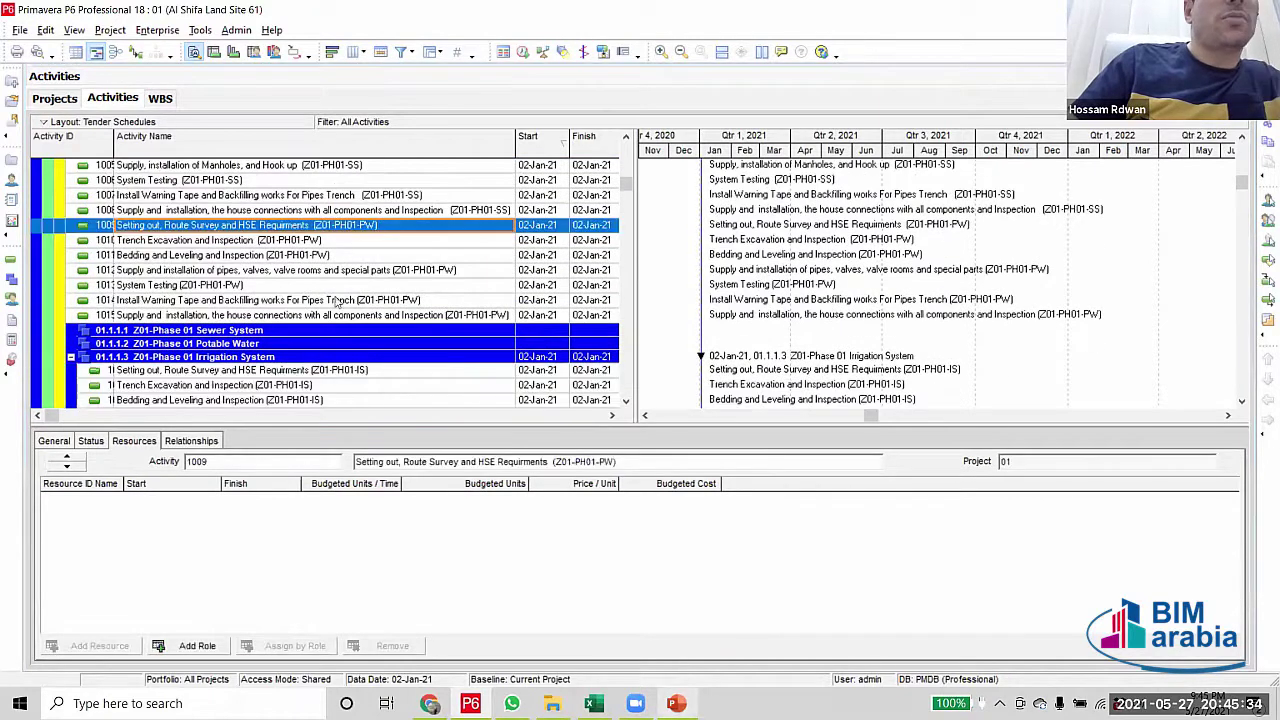
shift+click(338, 316)
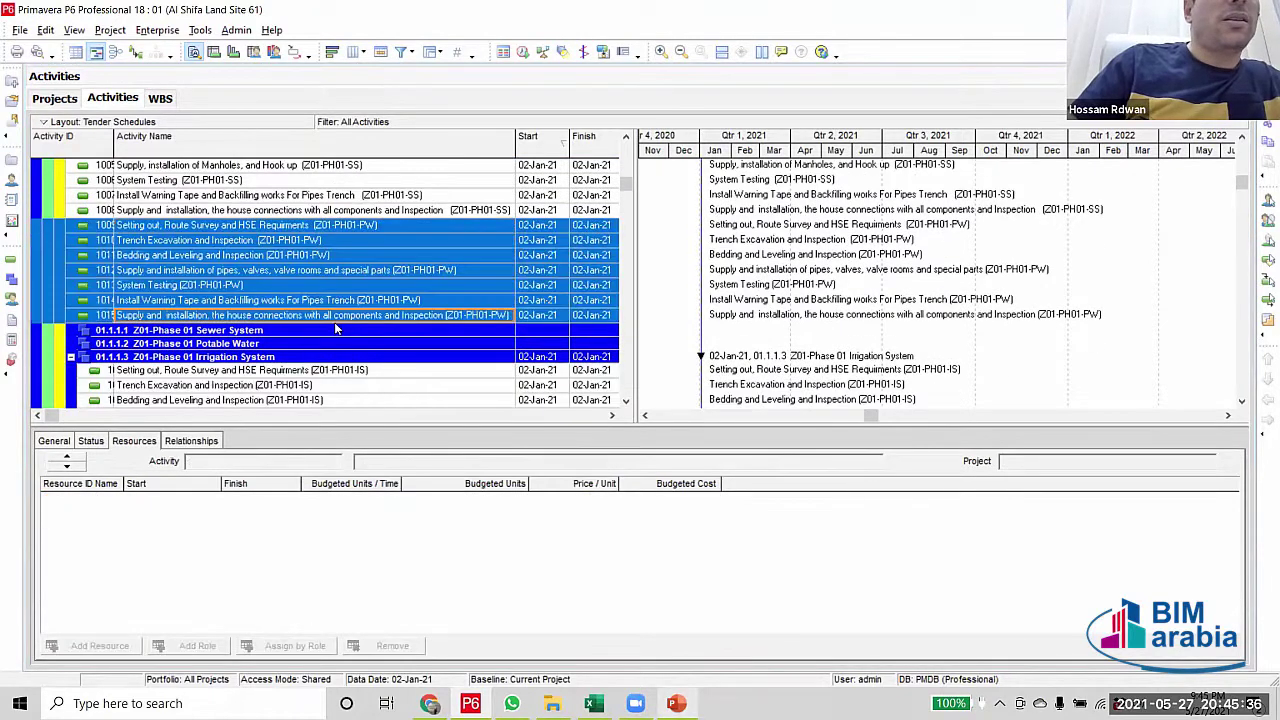
scroll(336, 322, down, 2)
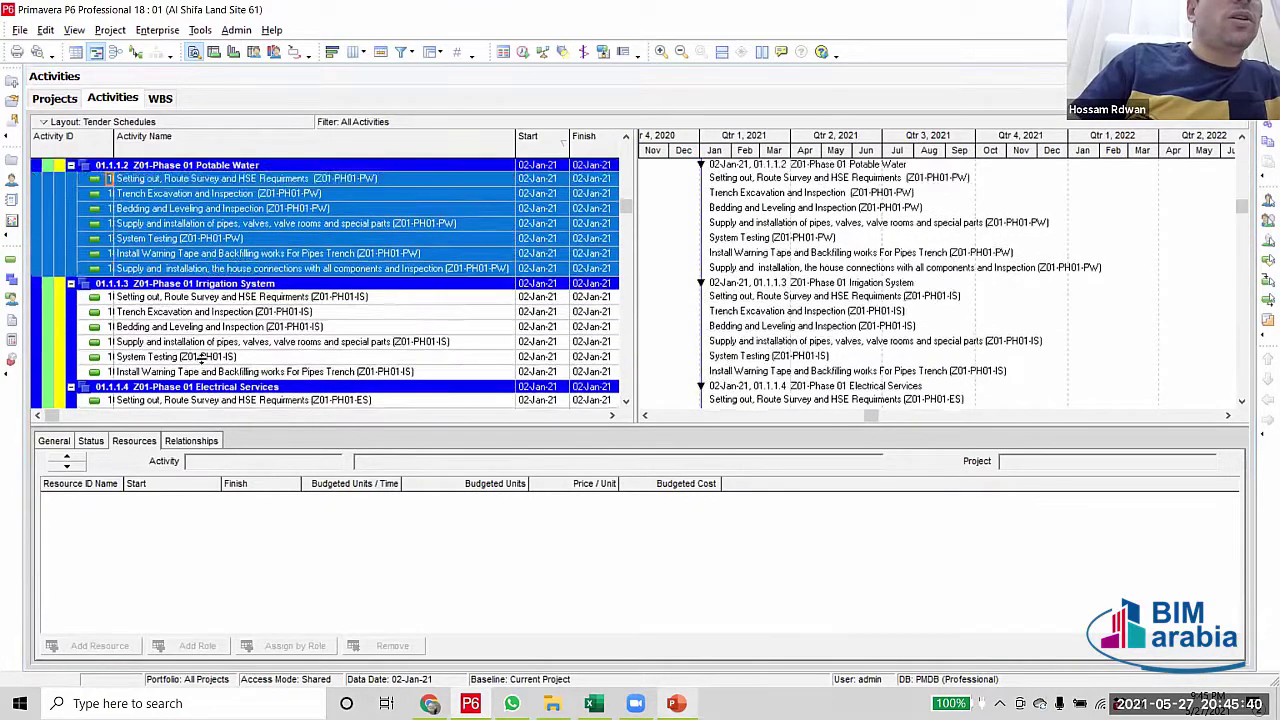
Move the Z01-PH01-SS activities, 1001 to 1008, into the Z01-Phase 01 Sewer System WBS and collapse Z01-Phase 01
scroll(202, 358, up, 4)
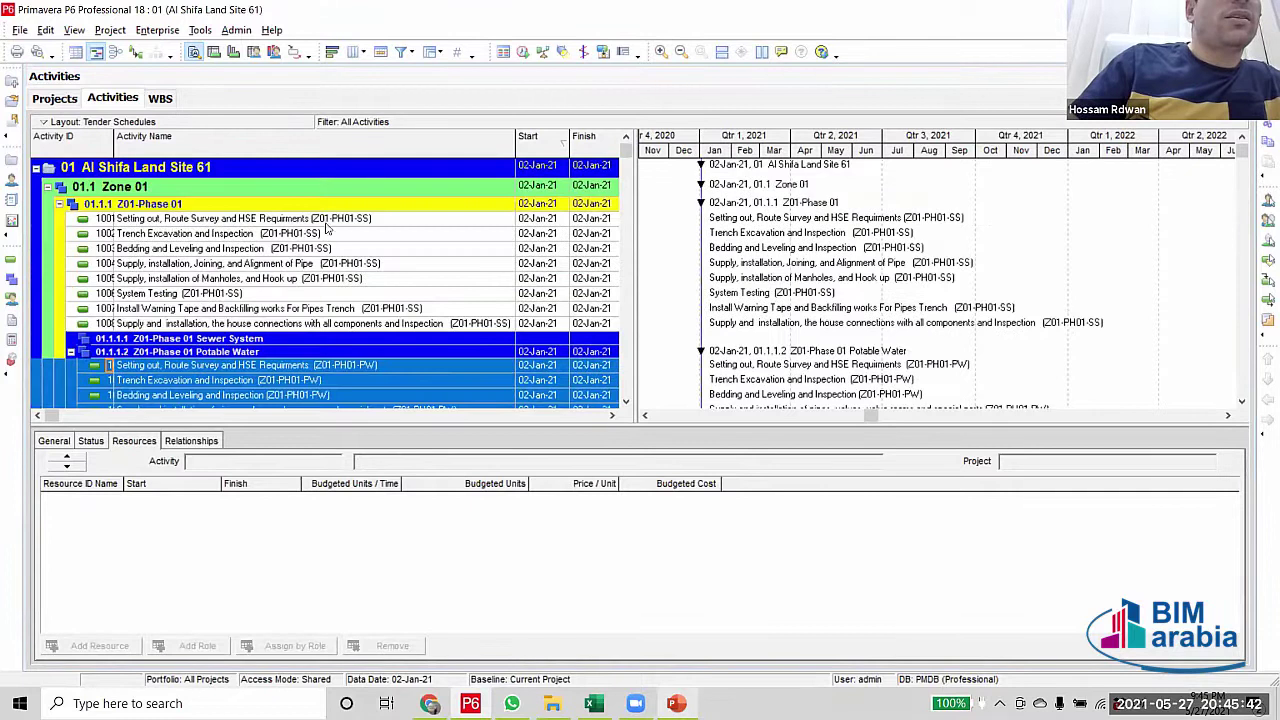
click(326, 222)
shift+click(316, 323)
scroll(200, 300, down, 2)
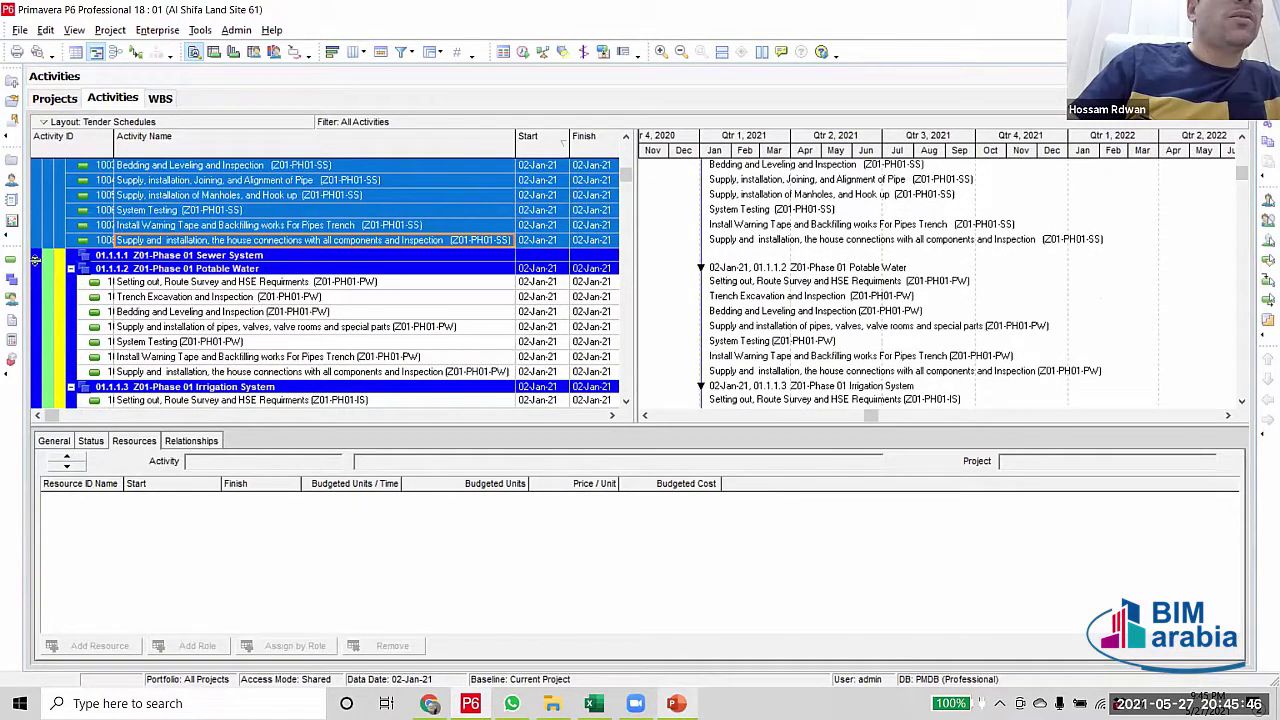
scroll(321, 405, up, 3)
click(300, 380)
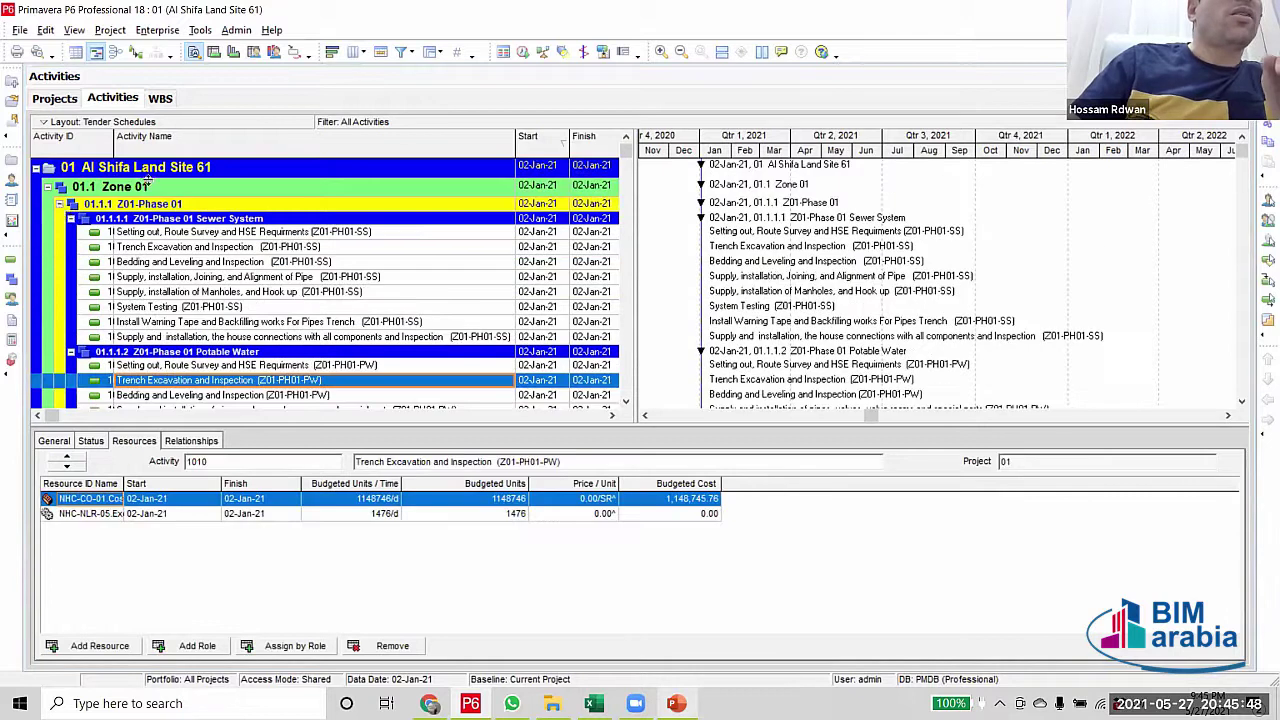
click(60, 204)
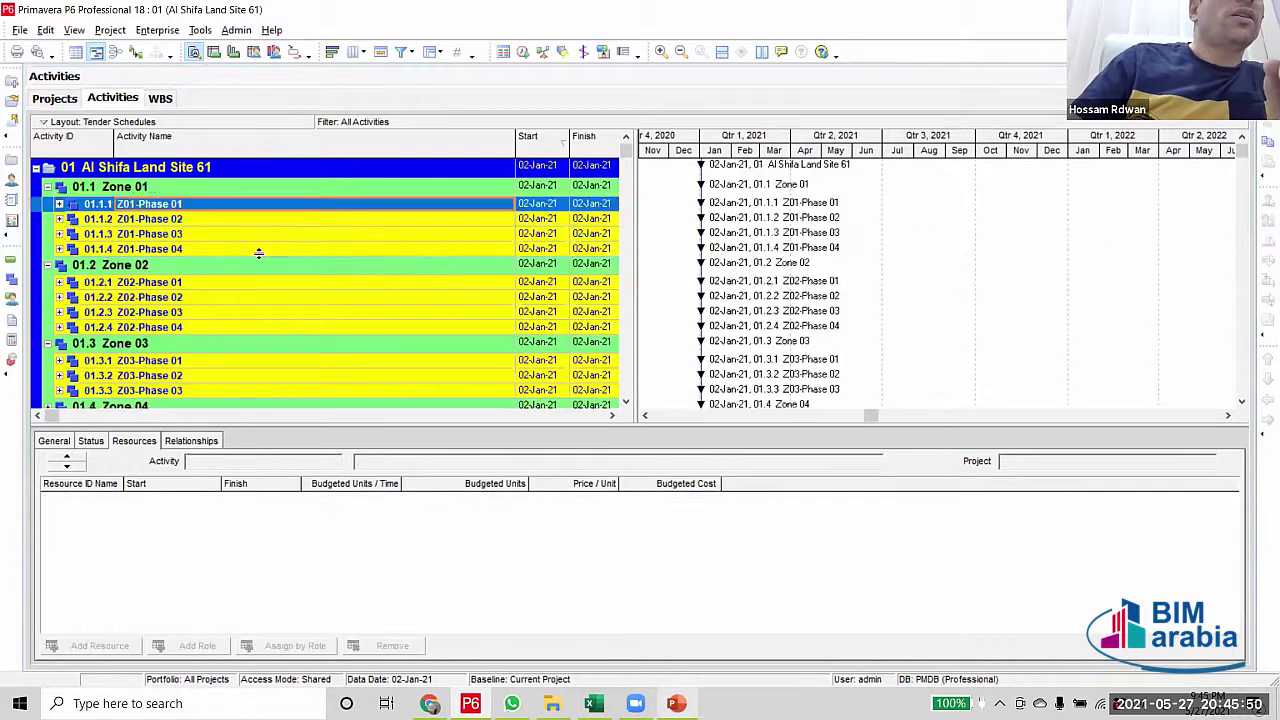
Expand Z01-Phase 02 and move its RC2 spraying and 5cm wearing course activities into the Z01-Phase 02 Wearing Course WBS
click(221, 221)
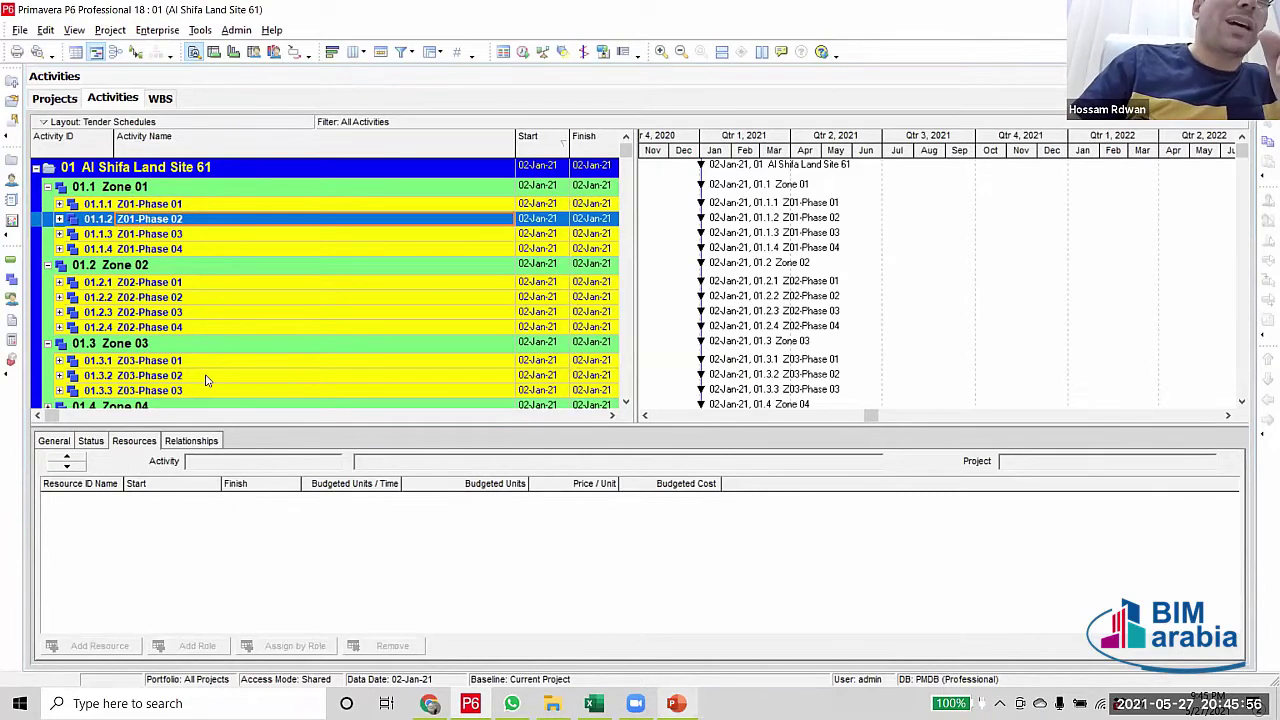
scroll(140, 394, down, 1)
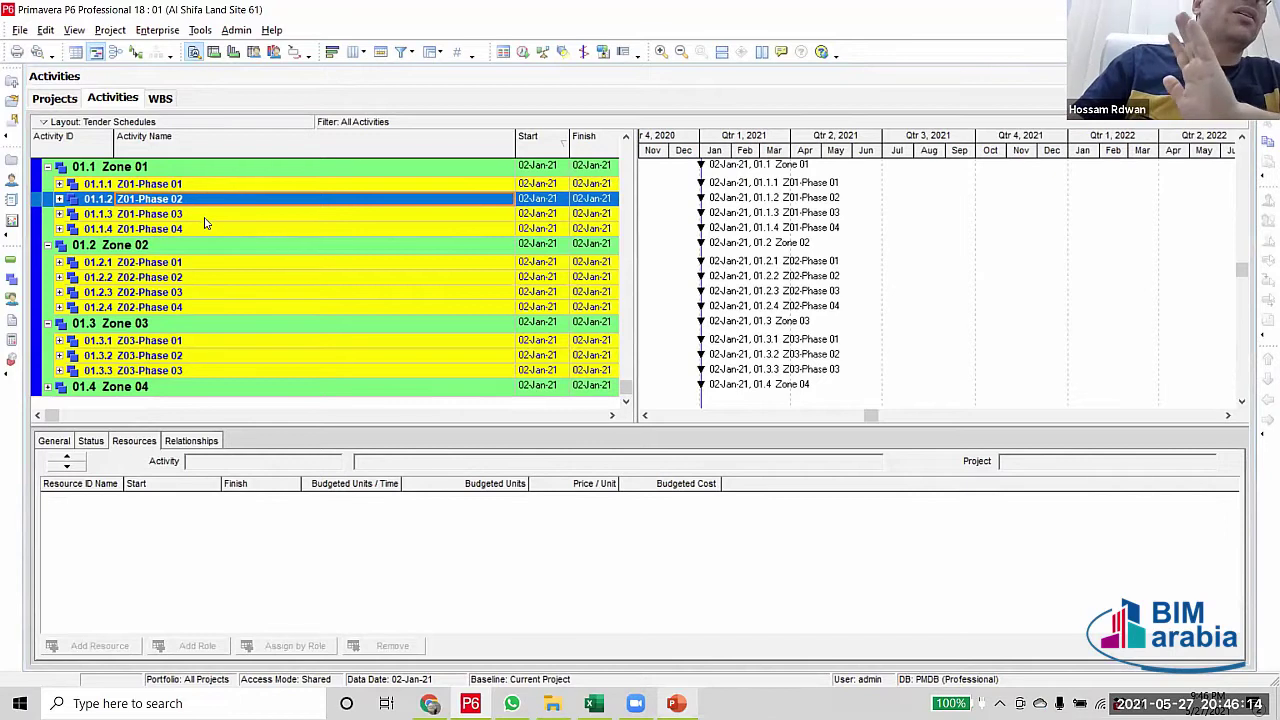
click(59, 199)
scroll(175, 300, down, 5)
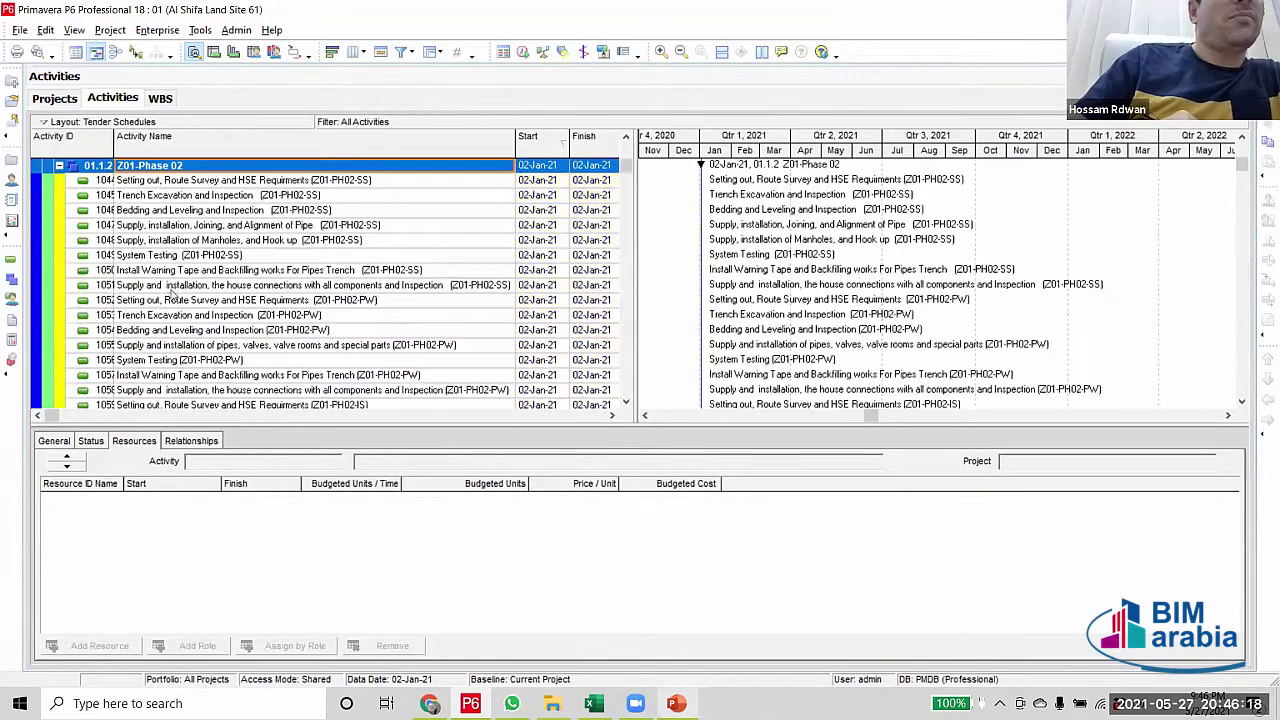
scroll(180, 305, down, 10)
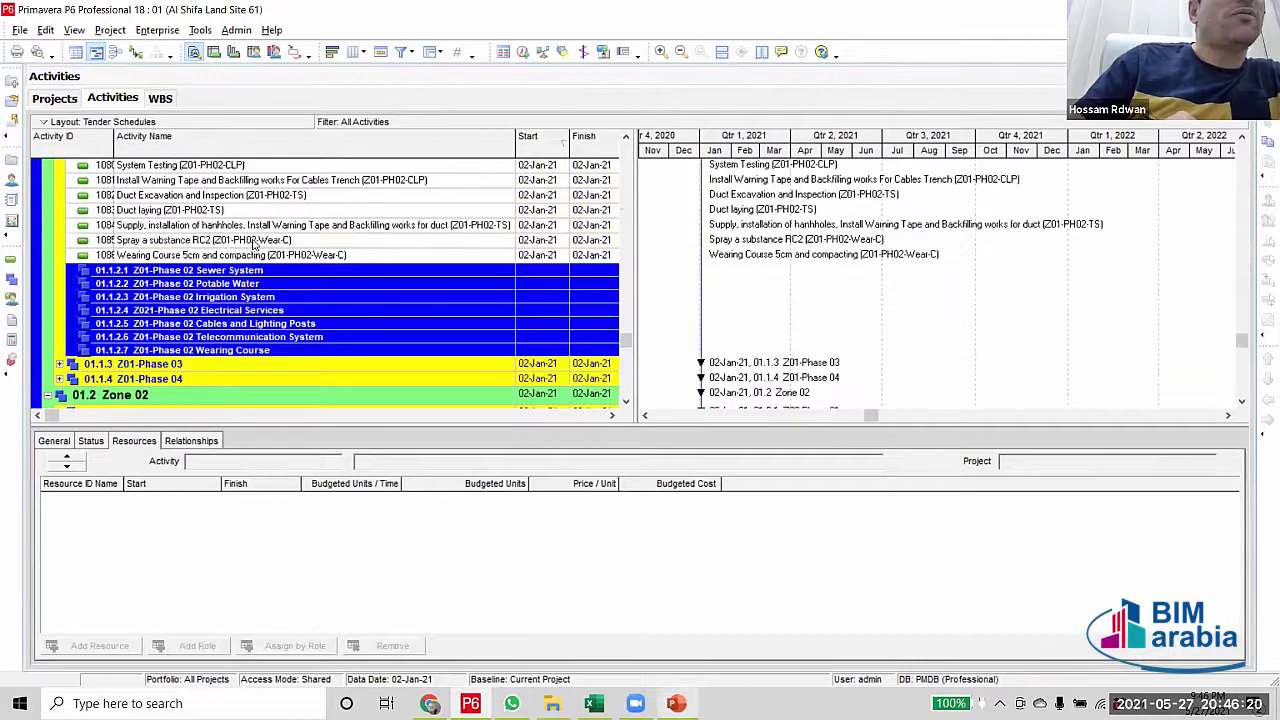
click(255, 241)
shift+click(265, 258)
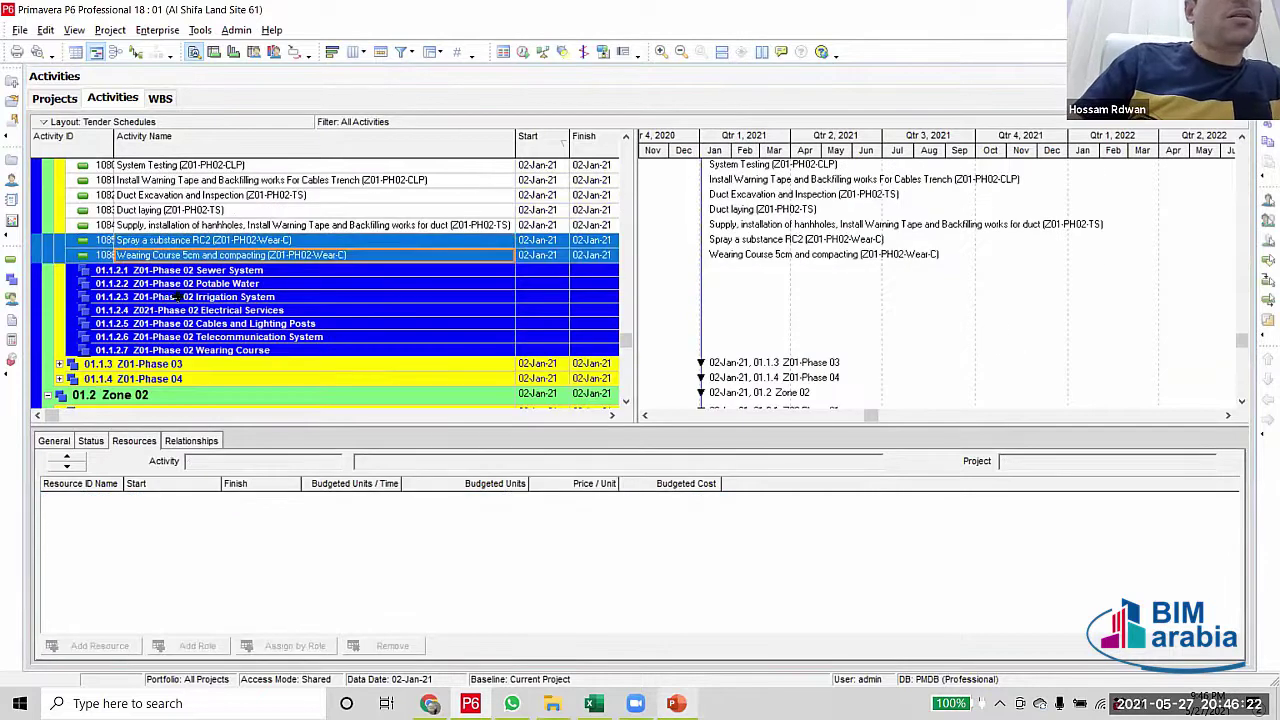
scroll(44, 218, down, 1)
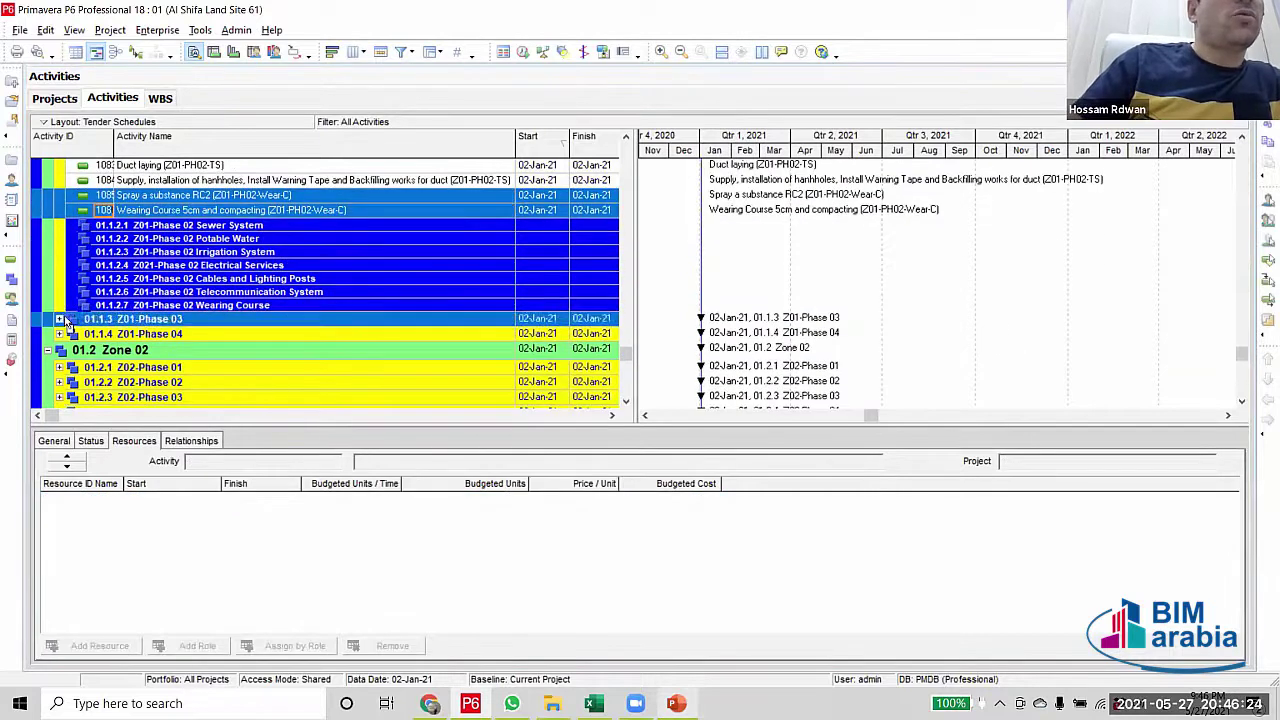
drag(66, 305, 65, 304)
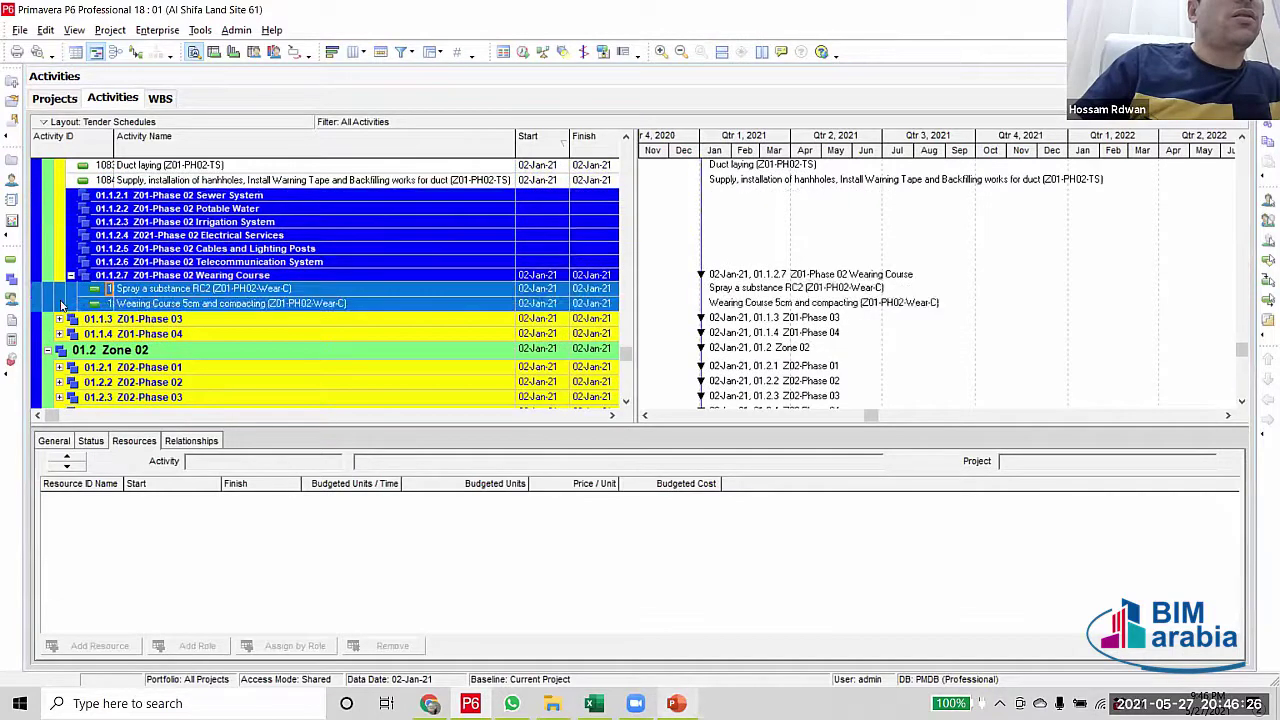
Move the three Z01-PH02-TS duct activities, 1082 to 1084, into the Z01-Phase 02 Telecommunication System WBS
scroll(375, 260, up, 3)
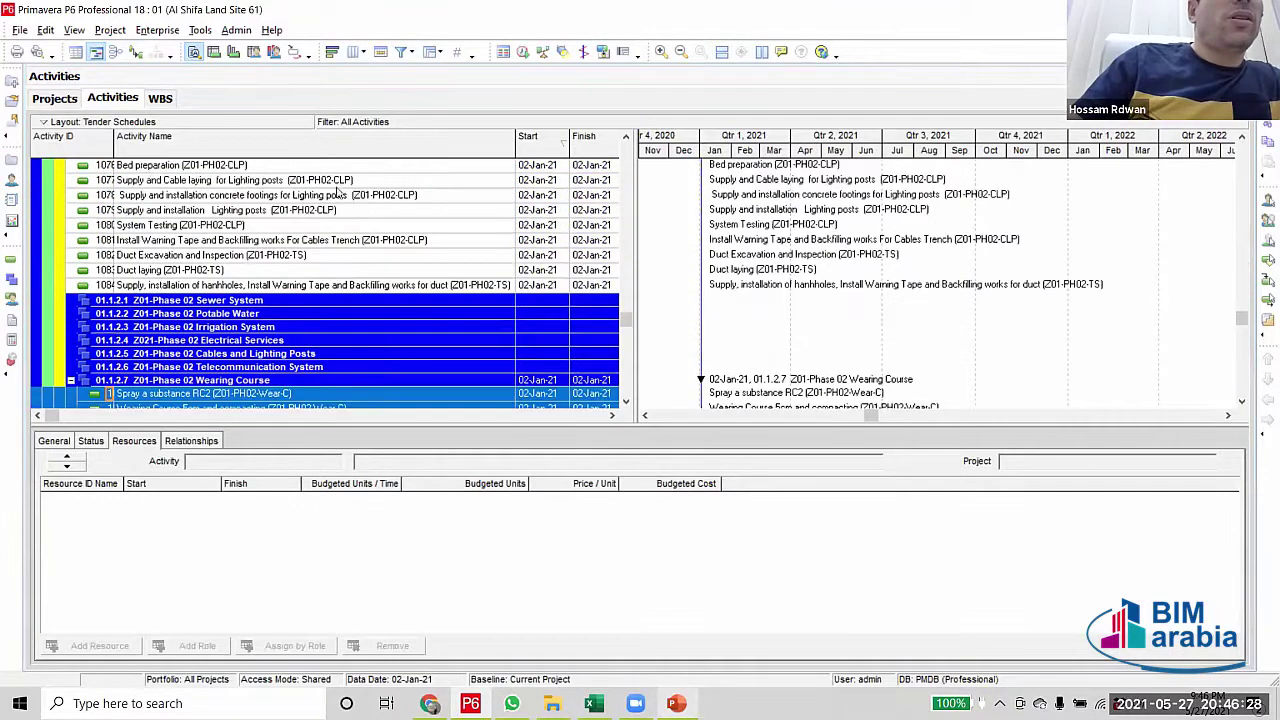
scroll(208, 236, down, 2)
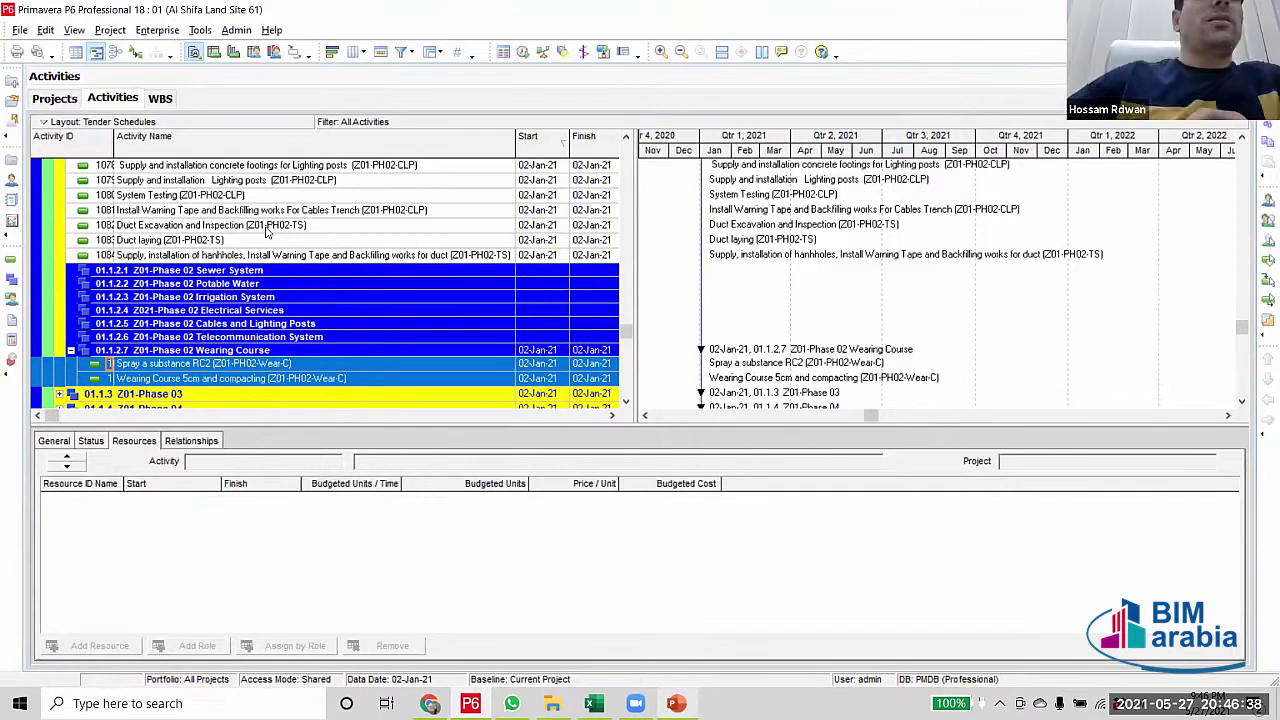
click(268, 229)
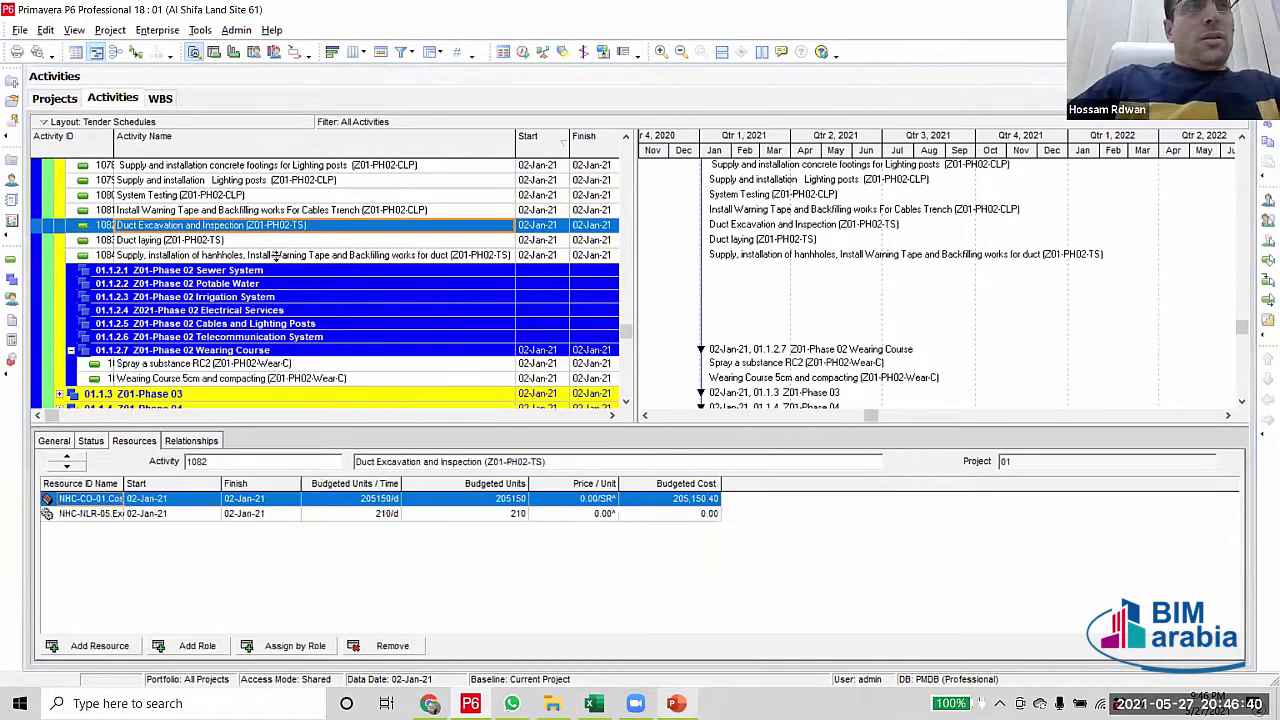
shift+click(275, 257)
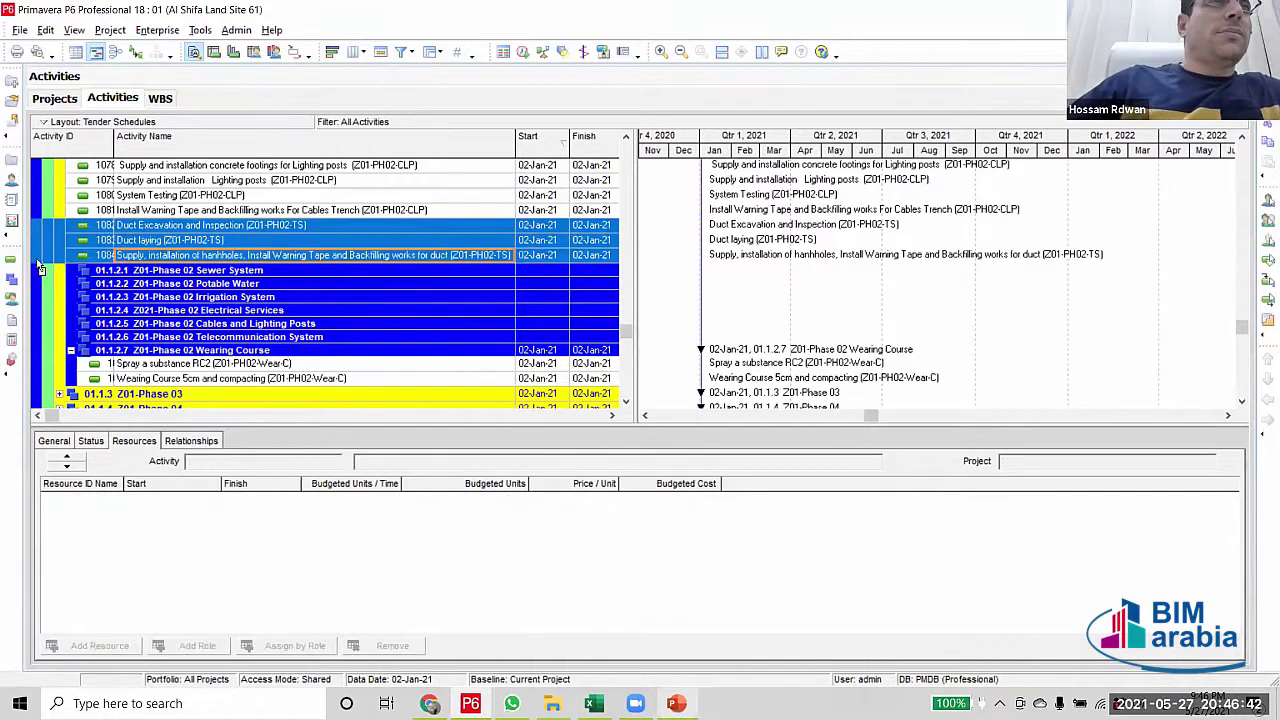
ctrl+click(40, 285)
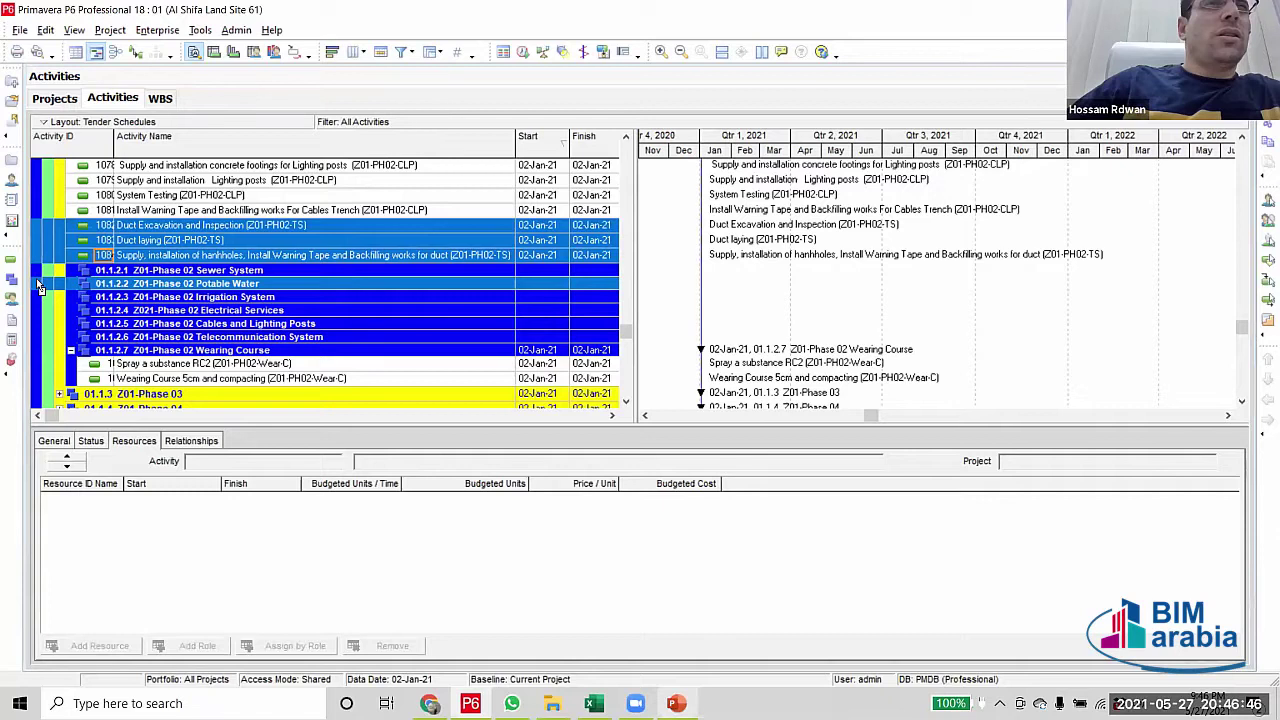
ctrl+click(42, 310)
ctrl+click(45, 338)
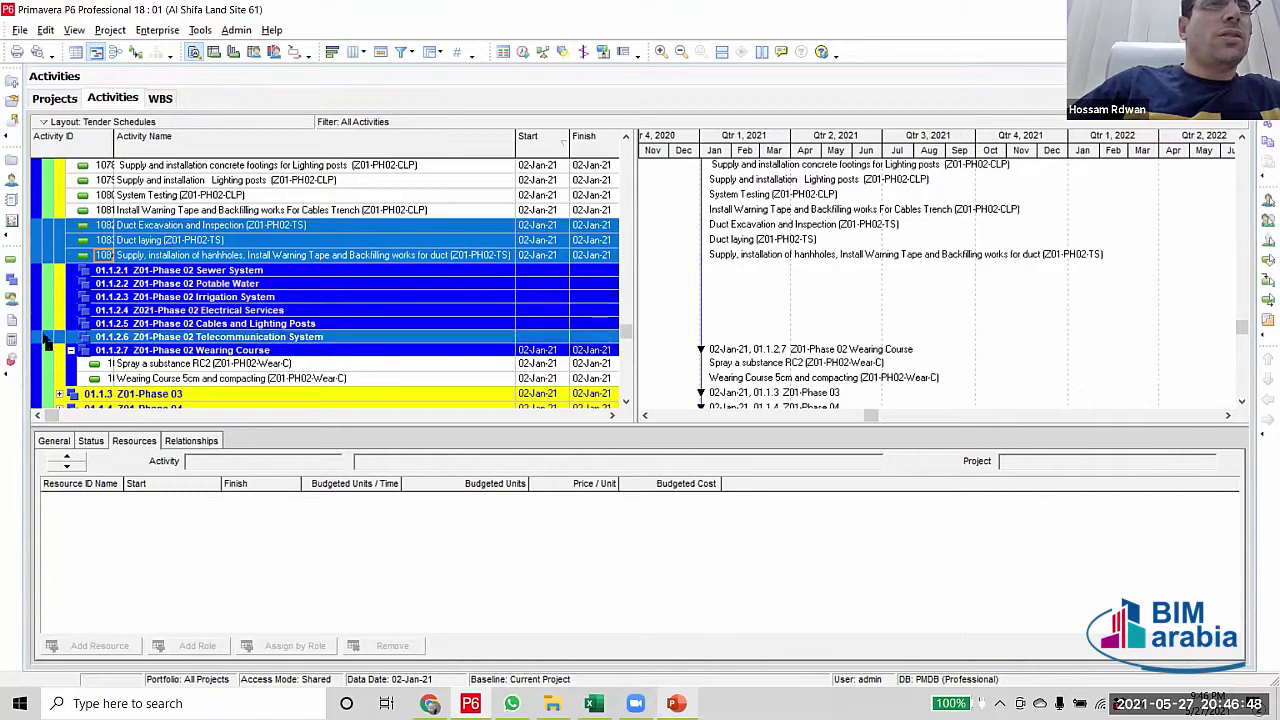
drag(45, 340, 43, 336)
scroll(310, 280, up, 2)
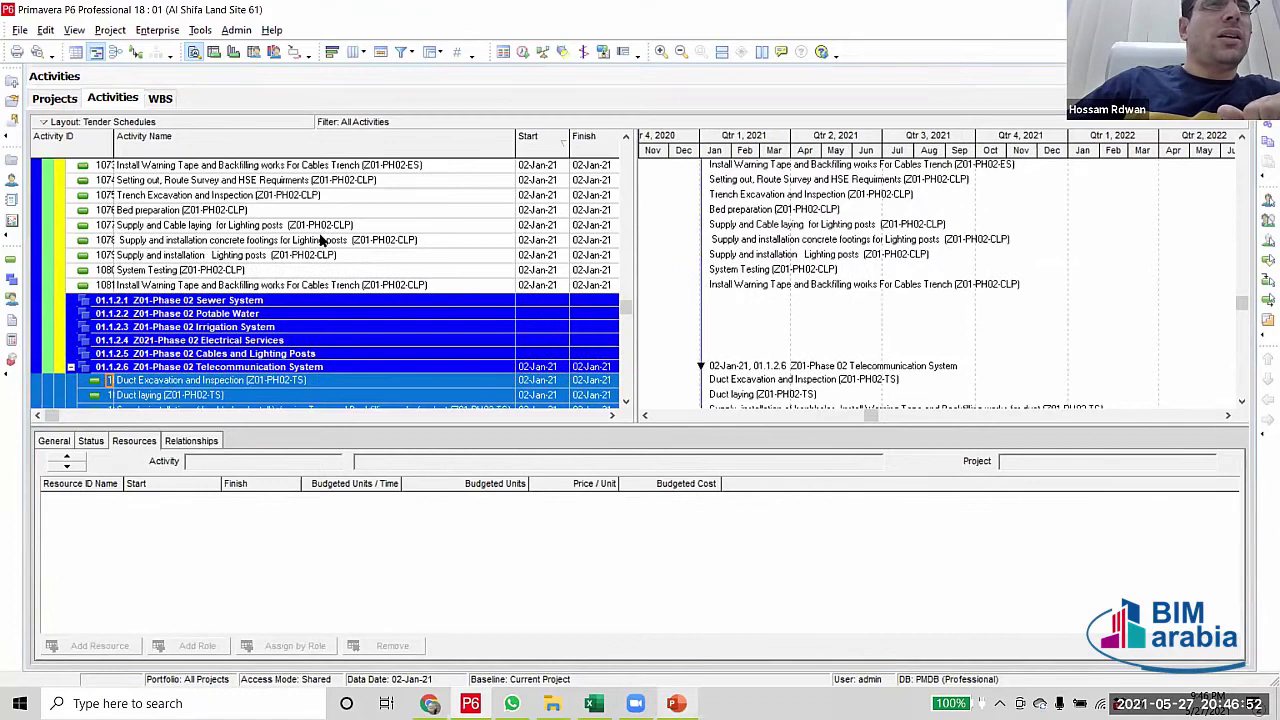
click(362, 182)
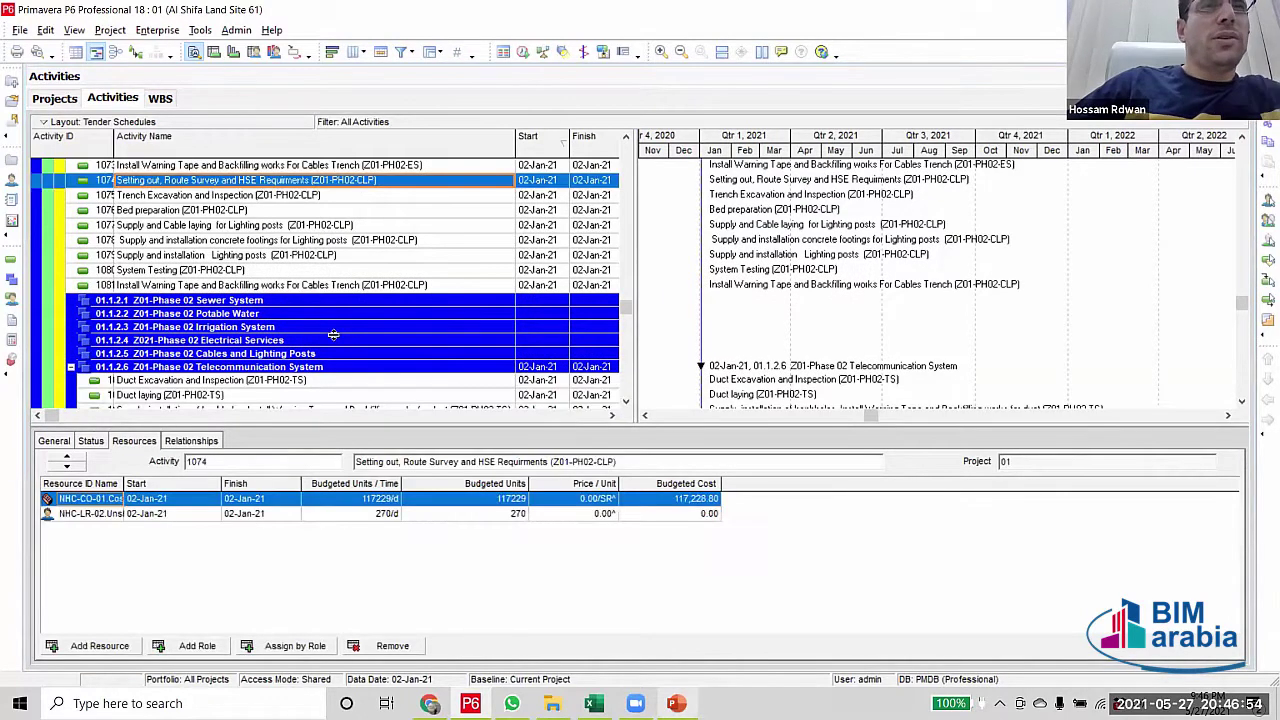
shift+click(366, 287)
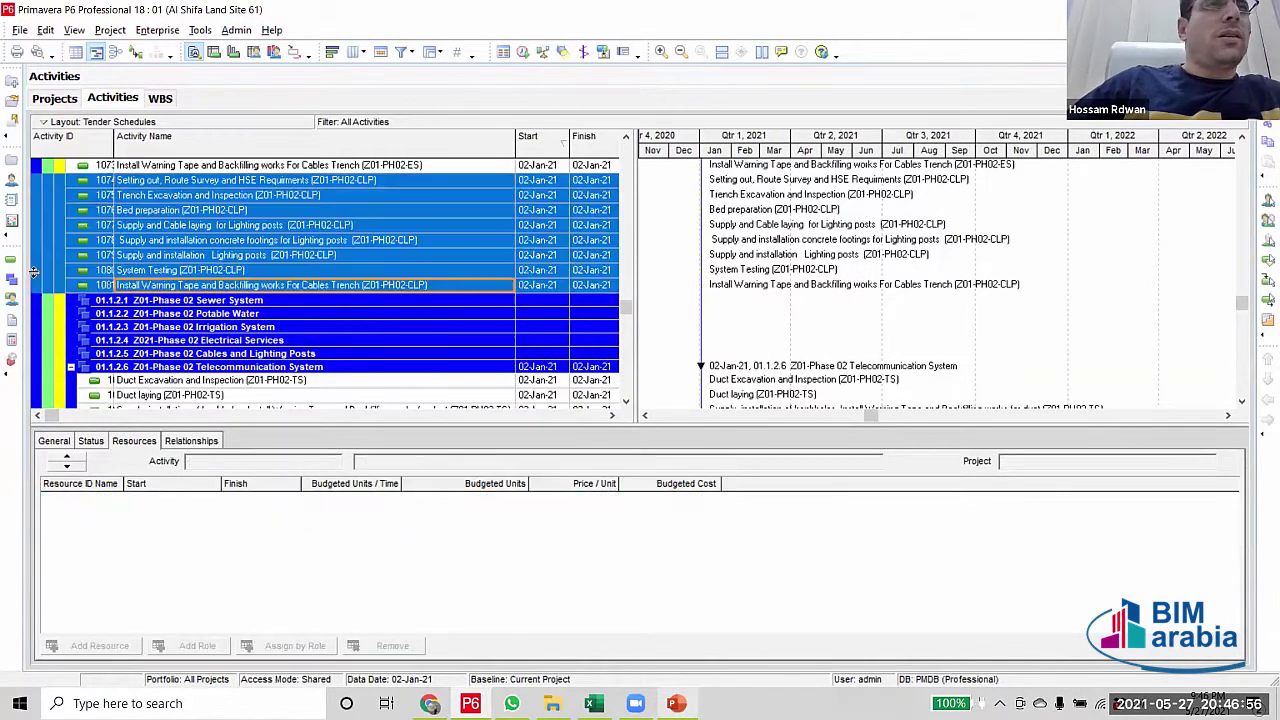
click(35, 284)
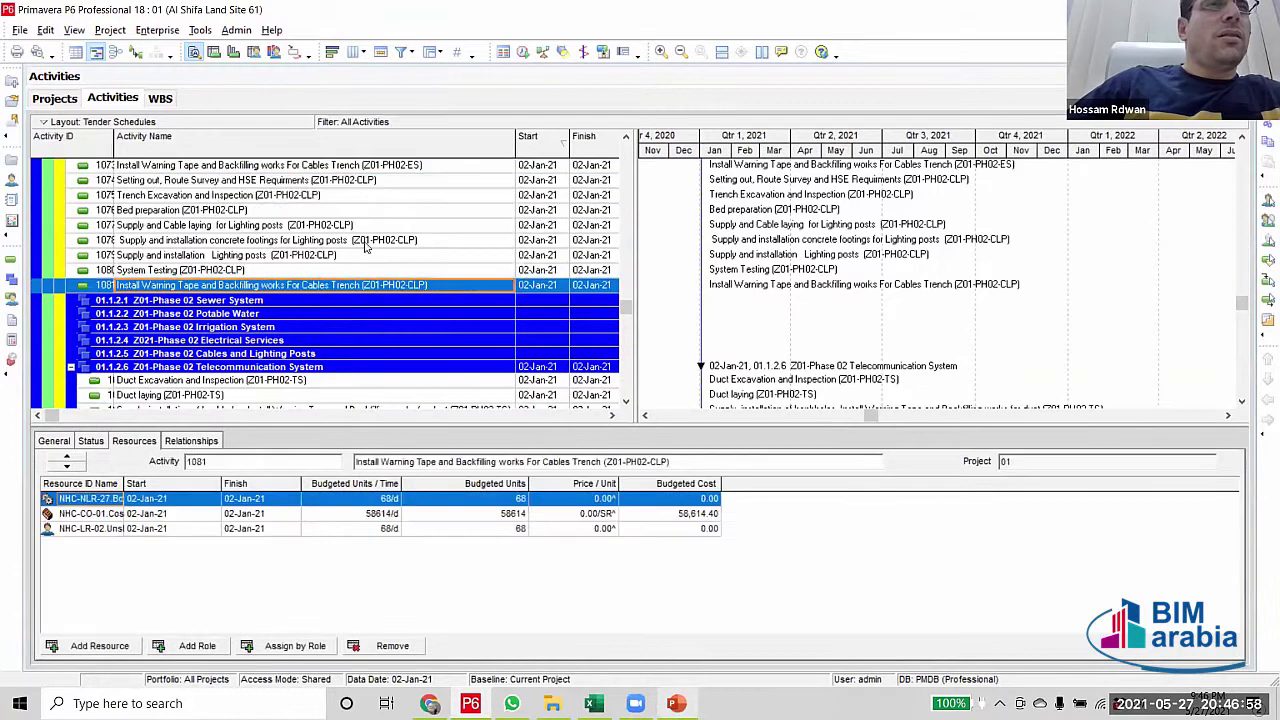
Move the Z01-PH02-CLP activities, 1074 to 1081, into the Z01-Phase 02 Cables and Lighting Posts WBS
scroll(340, 250, up, 3)
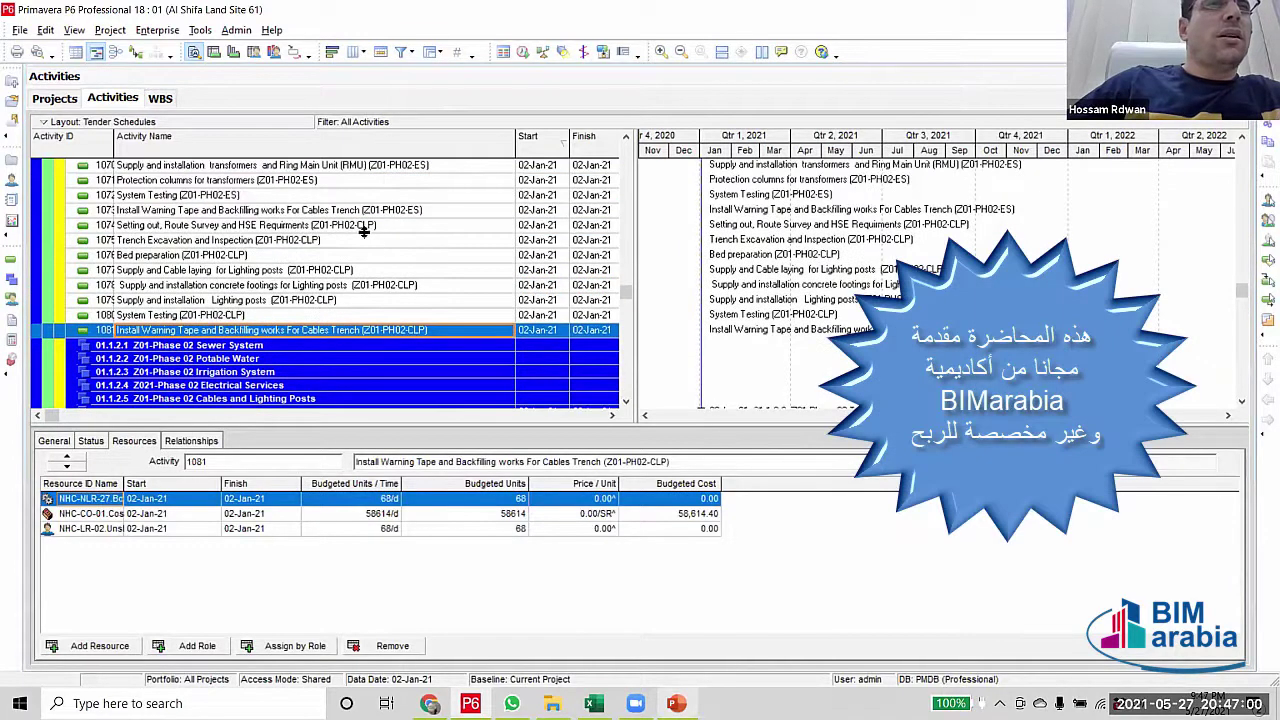
click(366, 228)
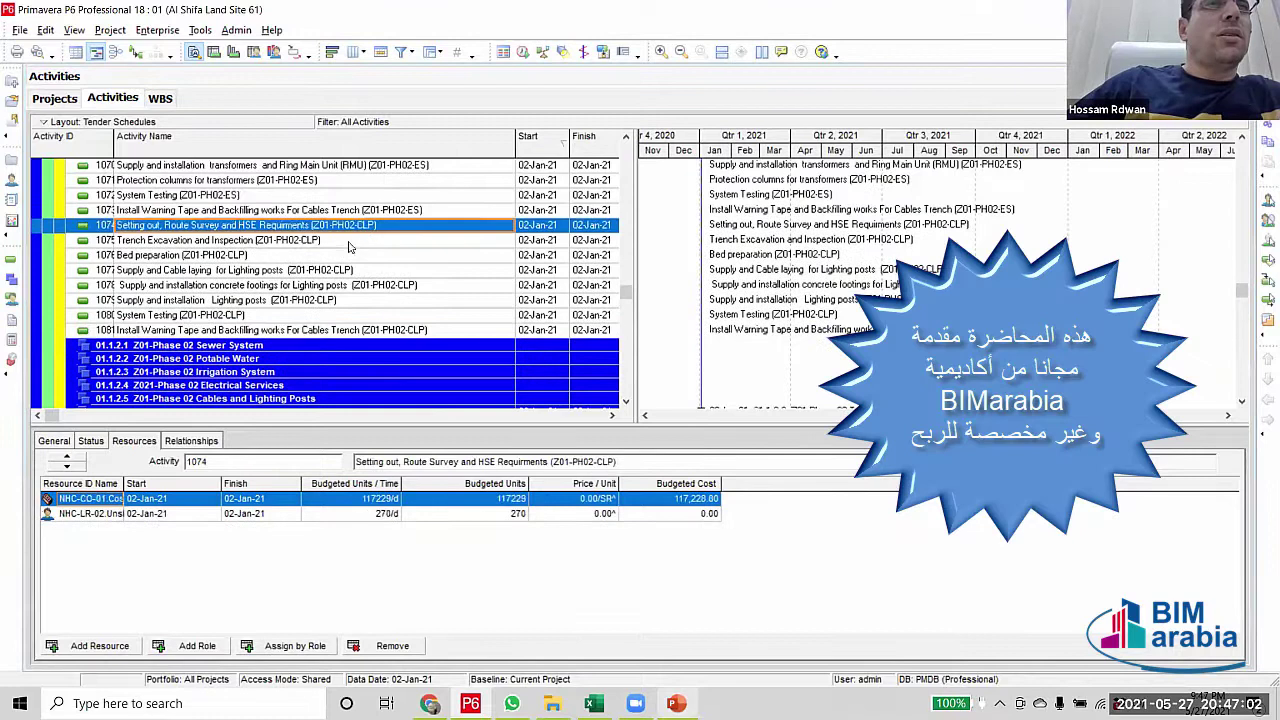
scroll(335, 300, down, 4)
shift+click(364, 270)
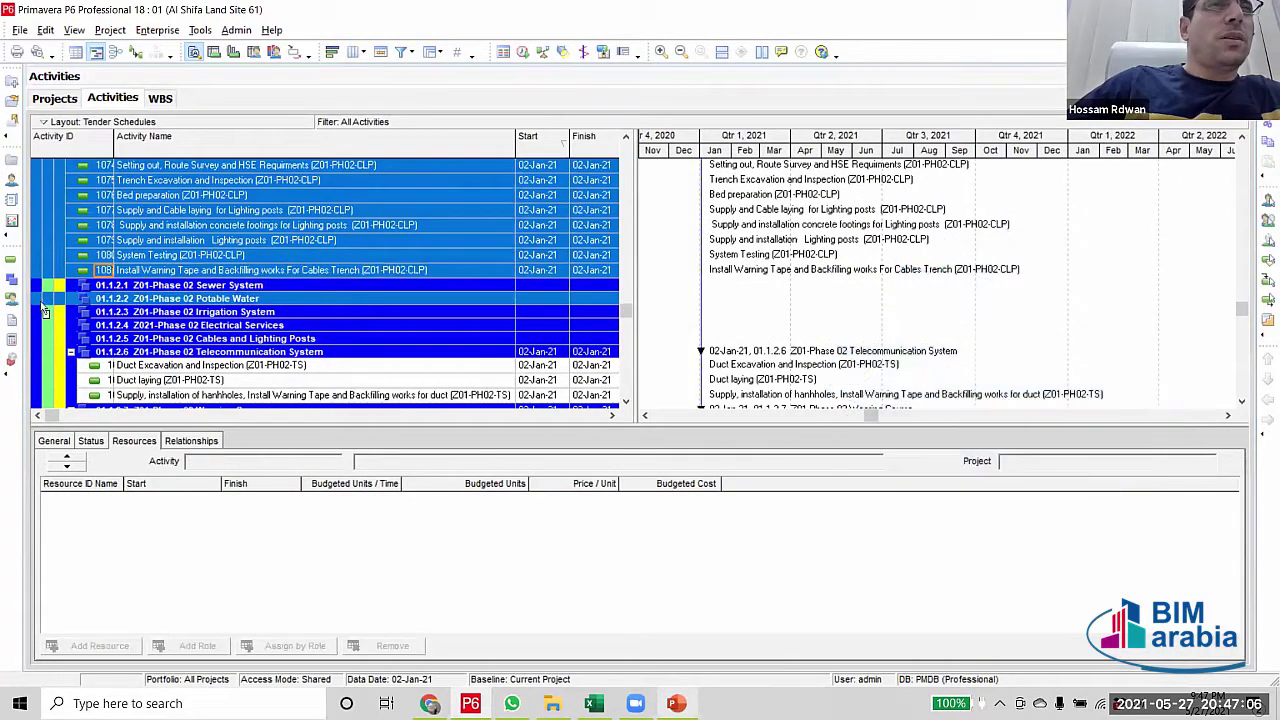
scroll(46, 352, up, 5)
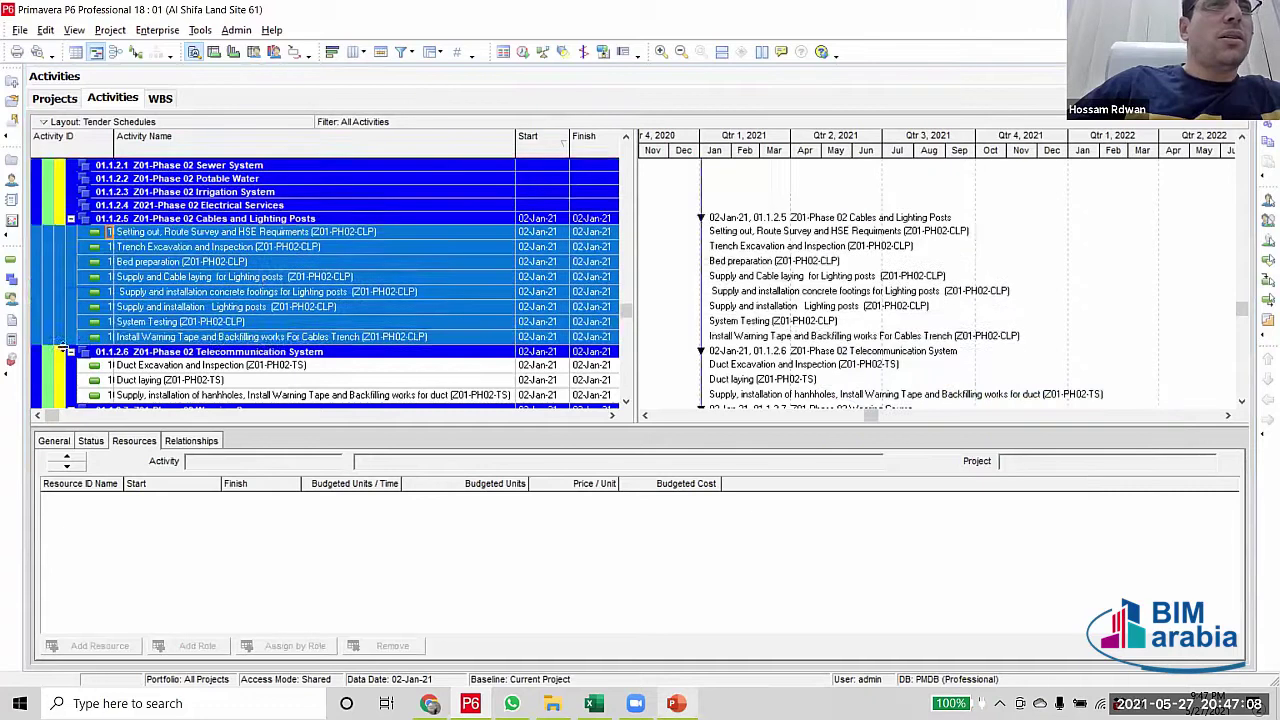
Move the Z01-PH02-ES activities, 1065 to 1073, into the Z021-Phase 02 Electrical Services WBS
scroll(373, 292, up, 5)
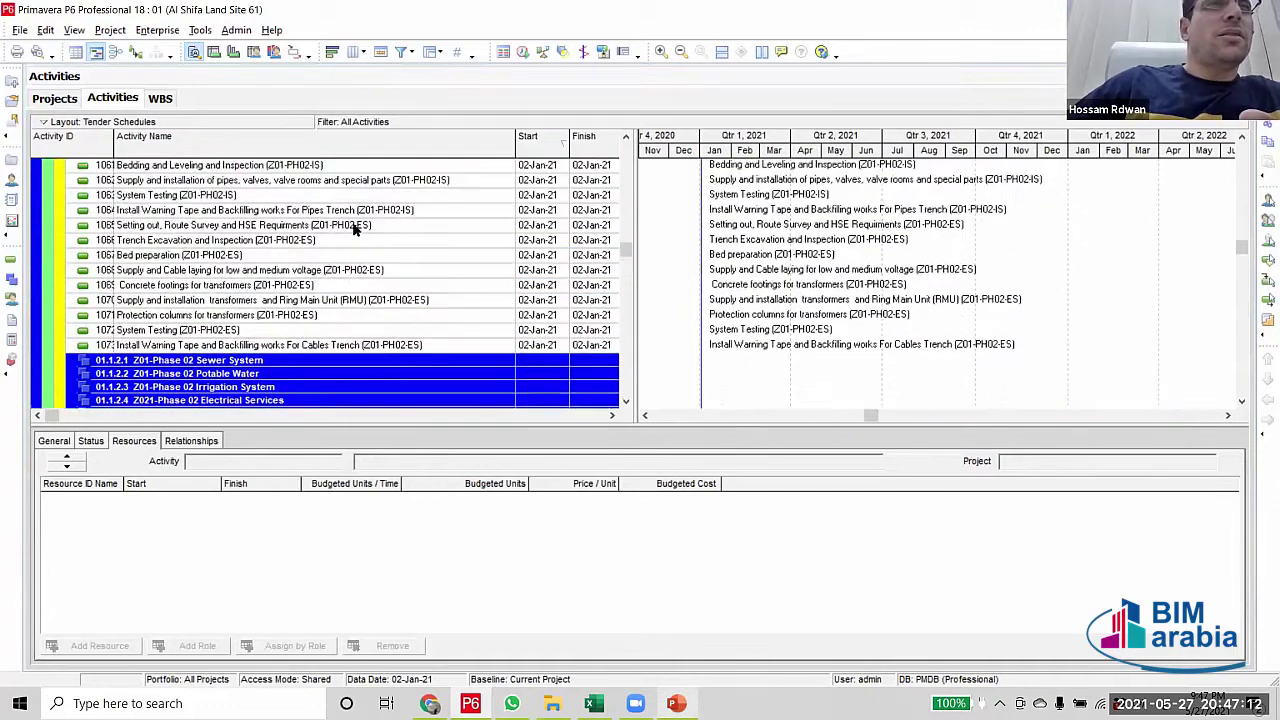
click(358, 226)
scroll(337, 277, down, 2)
shift+click(388, 256)
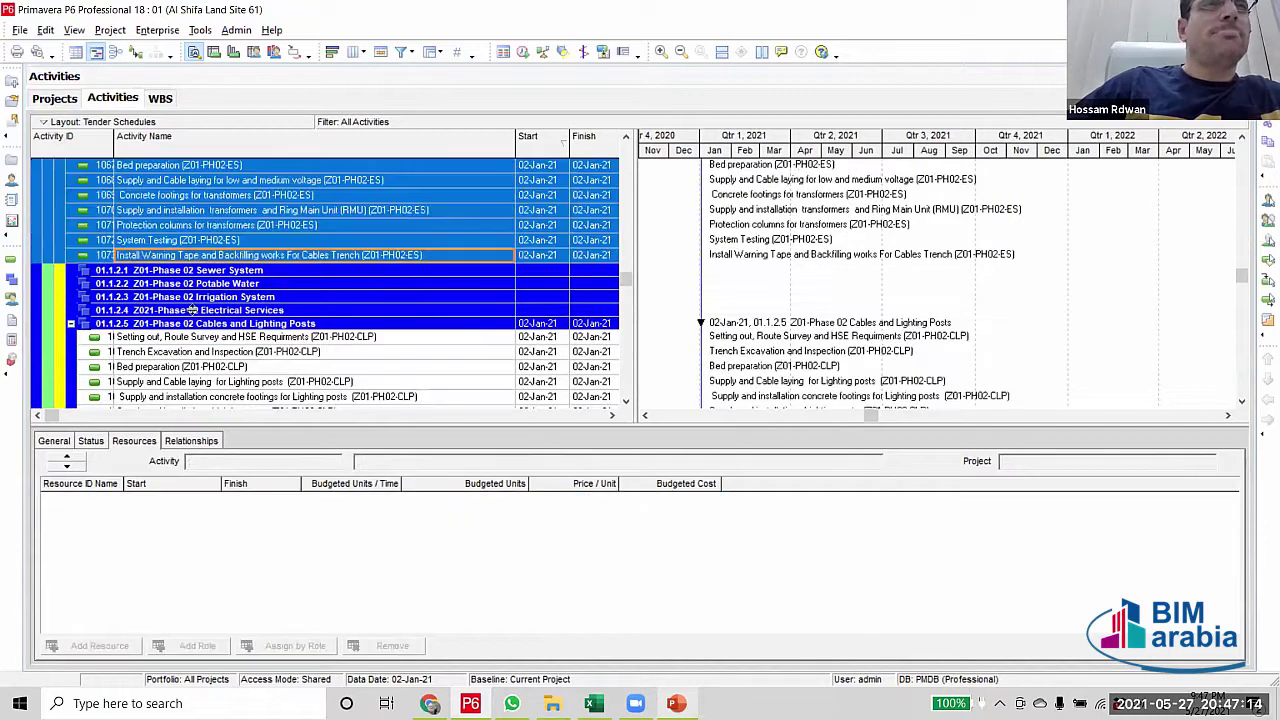
drag(38, 265, 47, 318)
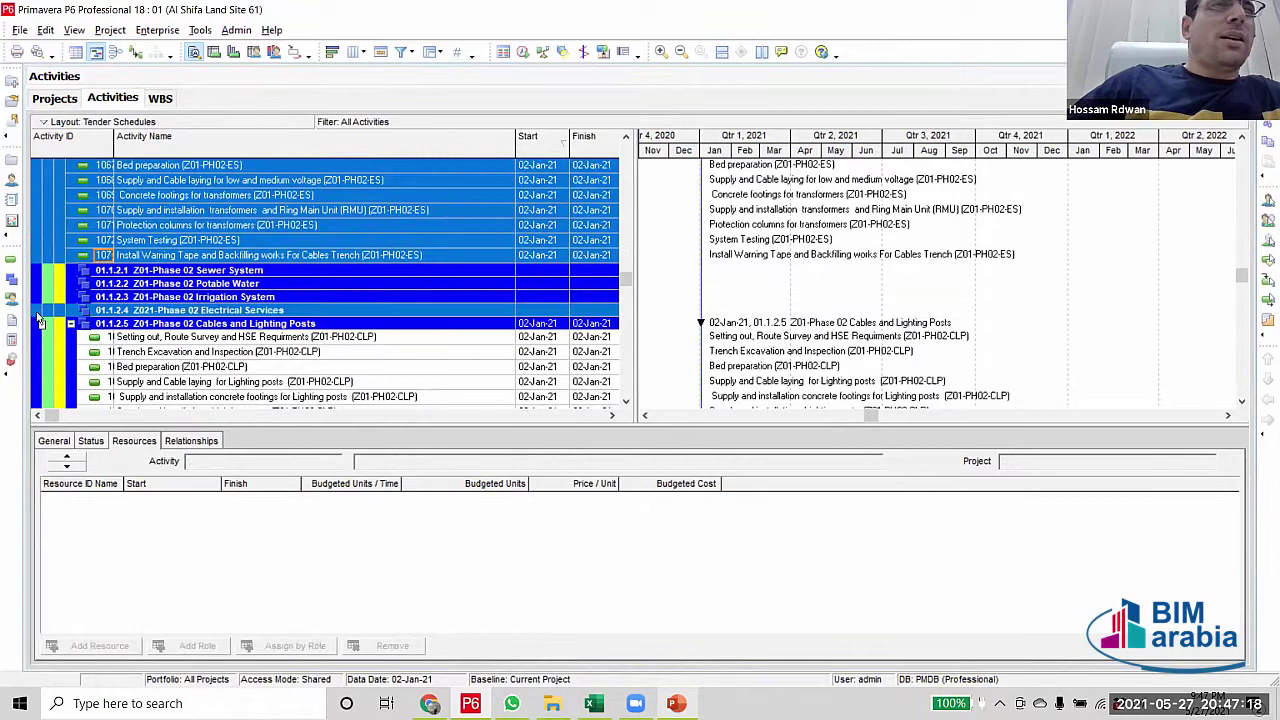
click(36, 313)
Move the Z01-PH02-IS activities, 1059 to 1064, into the Z01-Phase 02 Irrigation System WBS
scroll(300, 320, up, 1)
scroll(302, 312, up, 1)
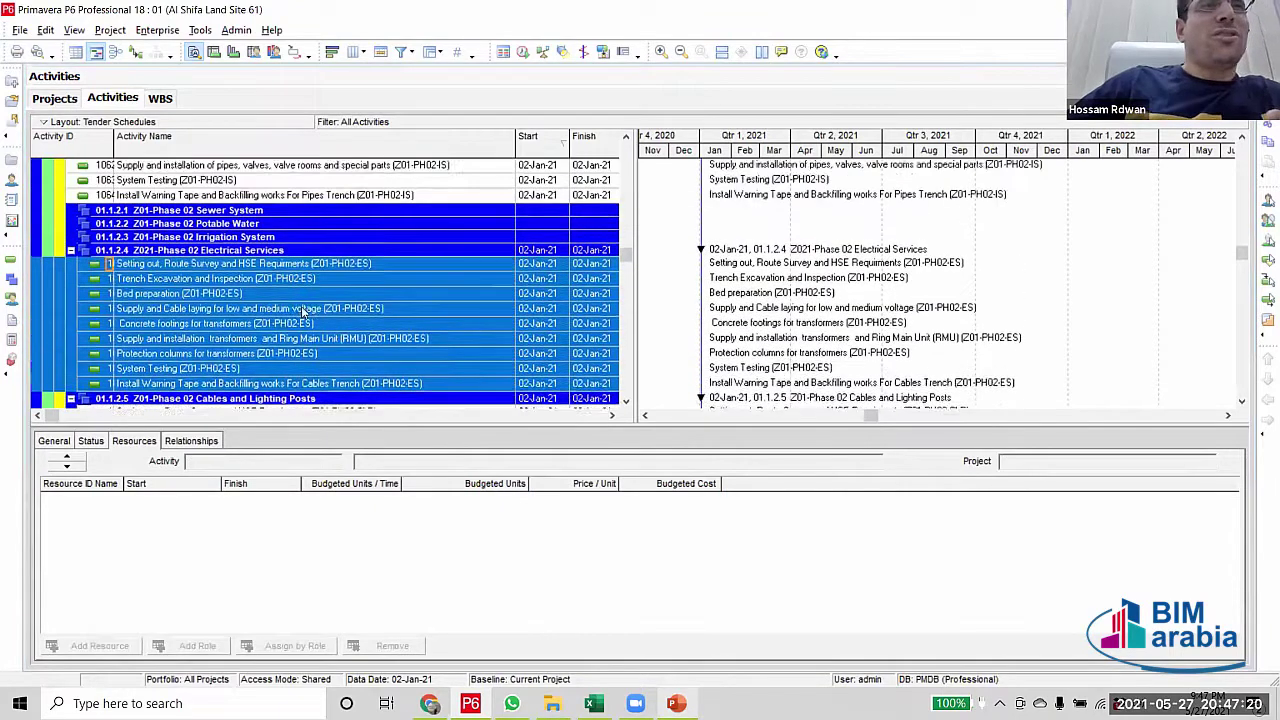
click(369, 337)
scroll(369, 337, up, 1)
scroll(369, 337, up, 1)
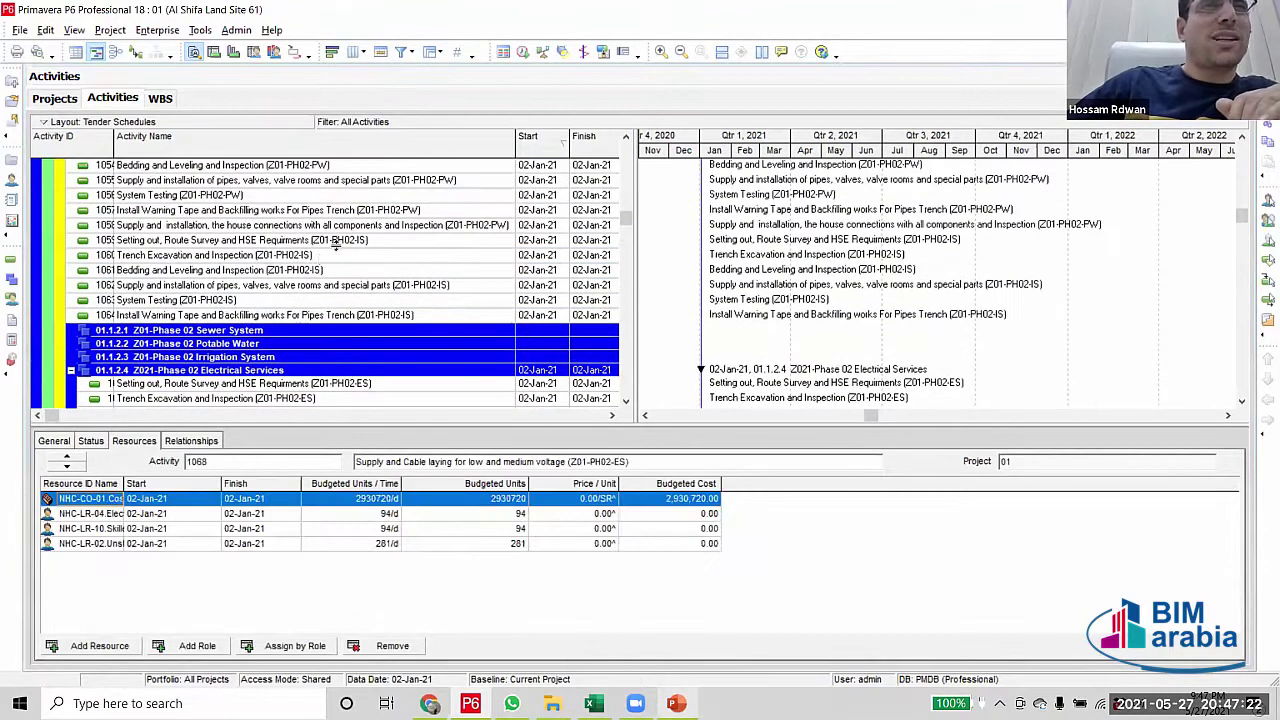
click(328, 241)
scroll(324, 261, down, 2)
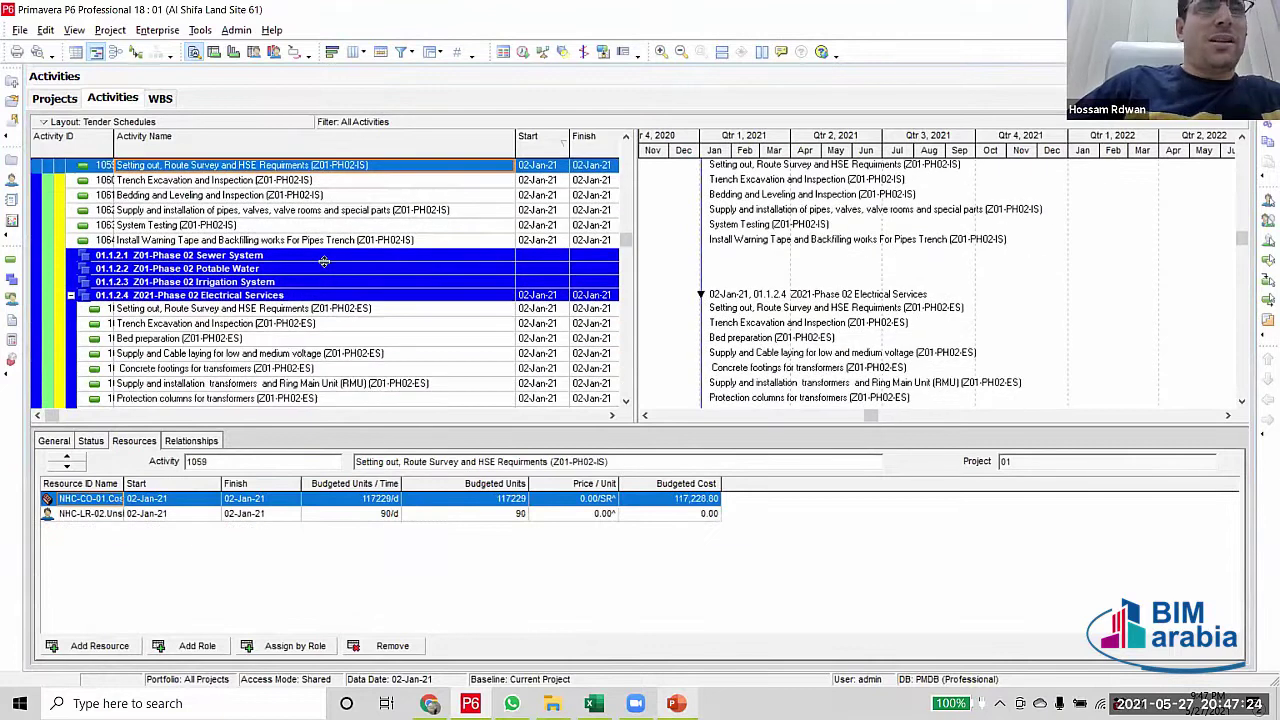
shift+click(360, 241)
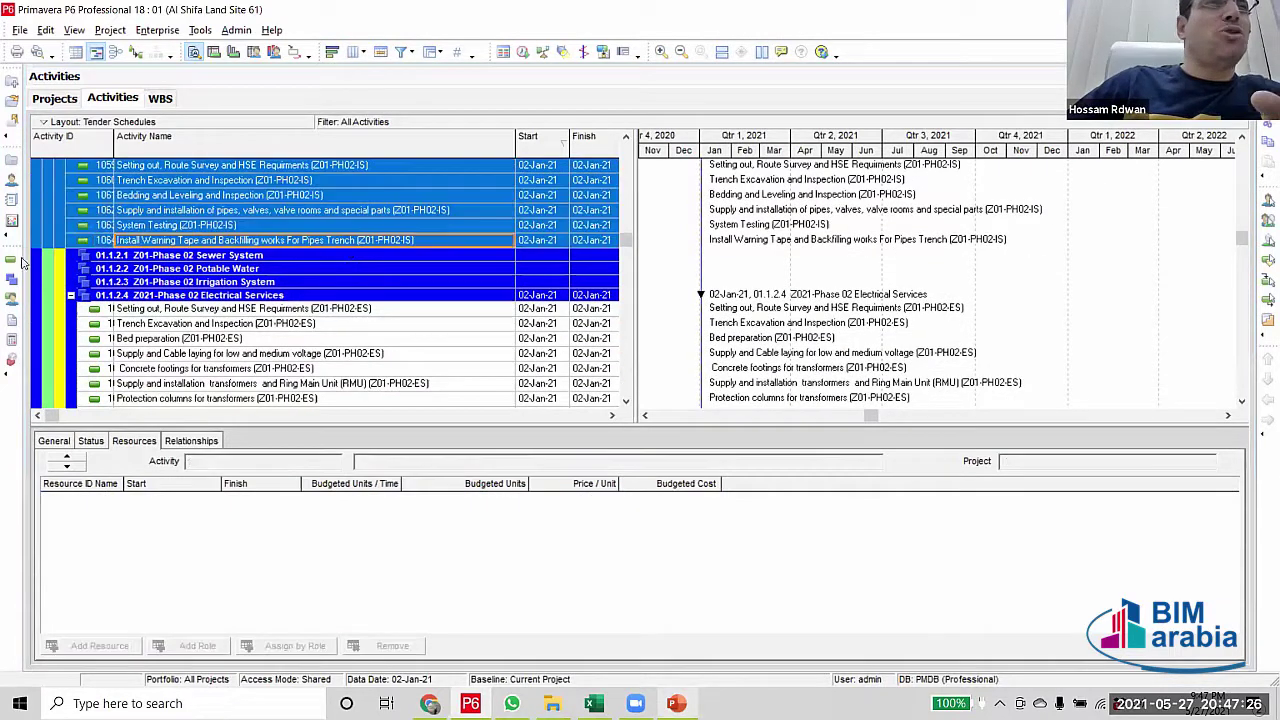
drag(40, 252, 40, 284)
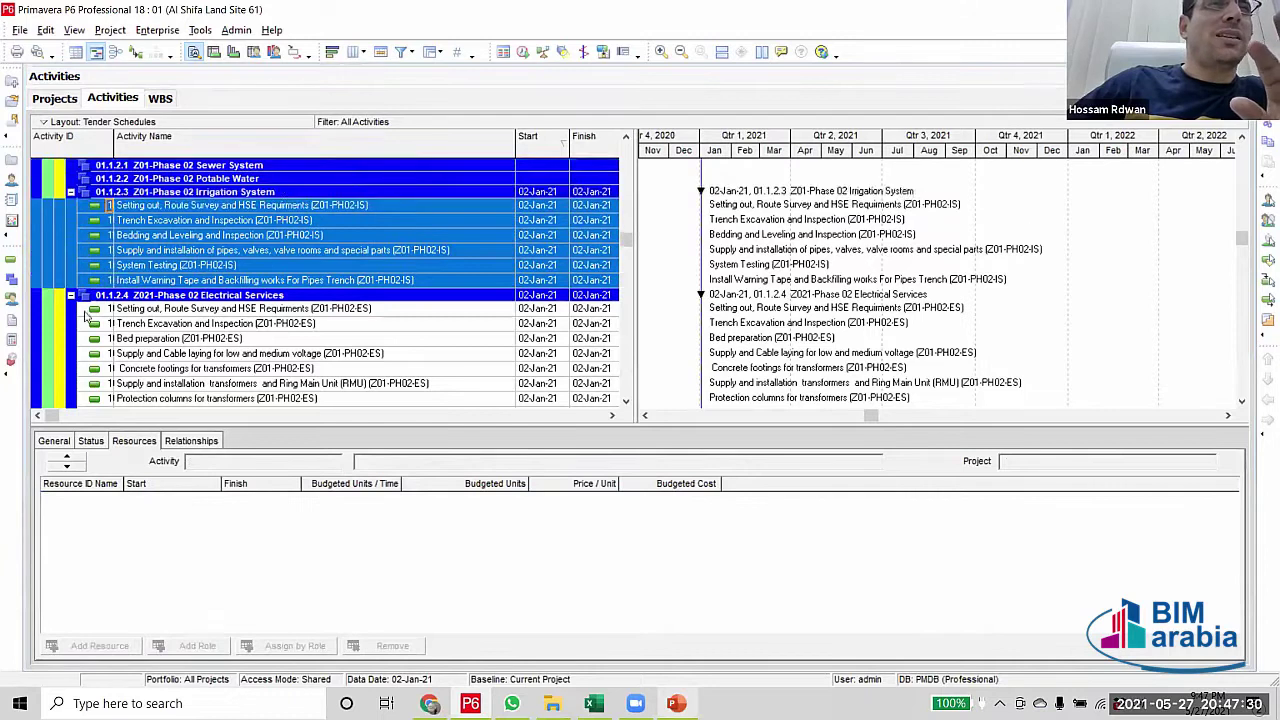
Move the Z01-PH02-PW activities, 1052 to 1058, into the Z01-Phase 02 Potable Water WBS
scroll(284, 285, up, 2)
scroll(300, 258, up, 1)
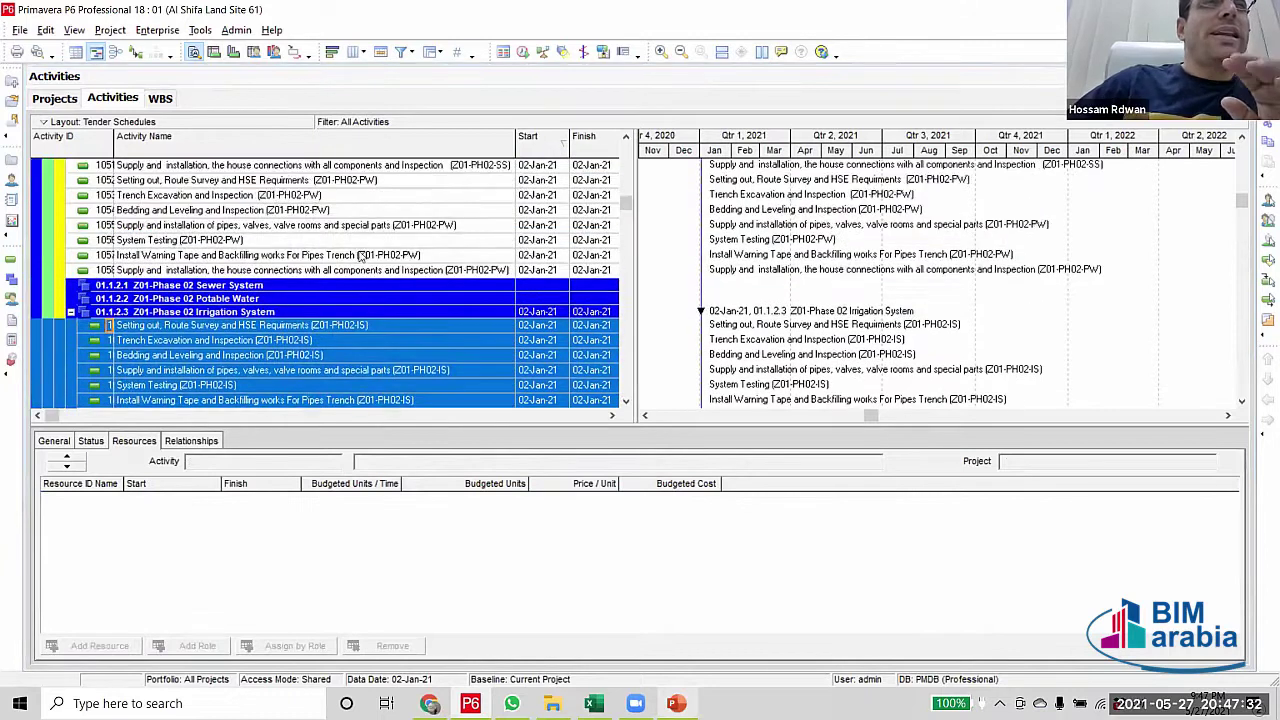
click(362, 256)
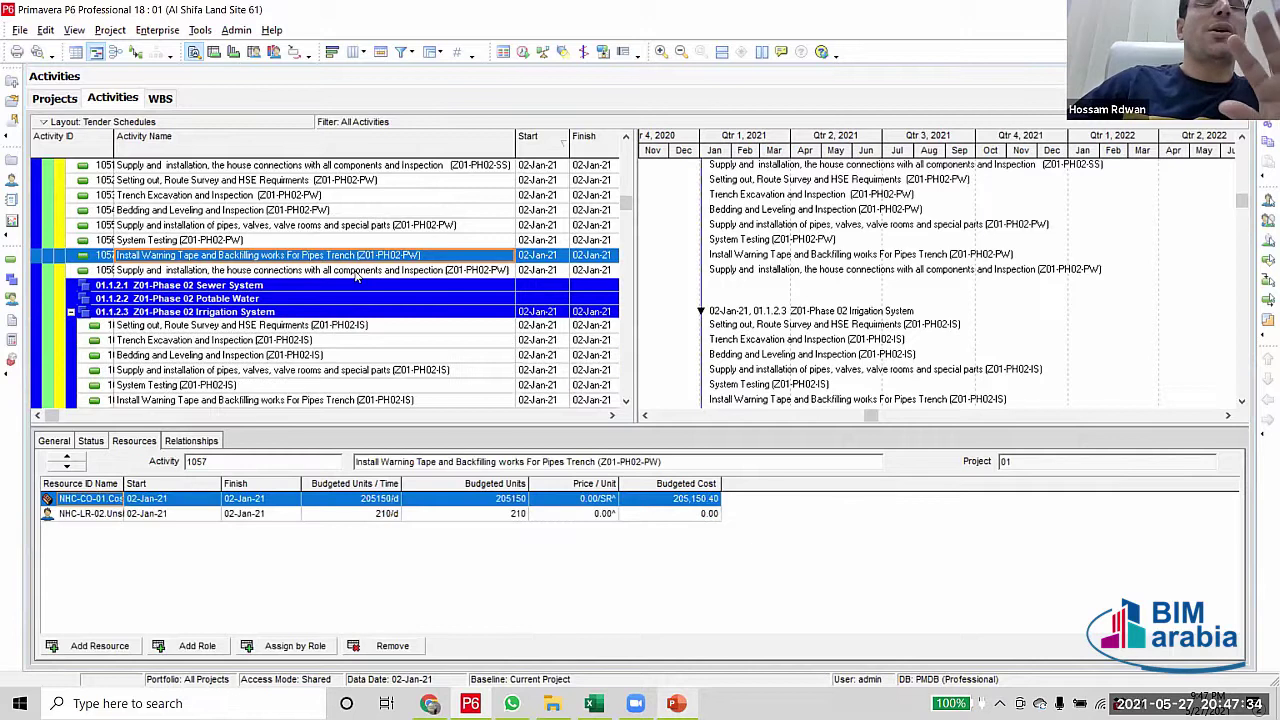
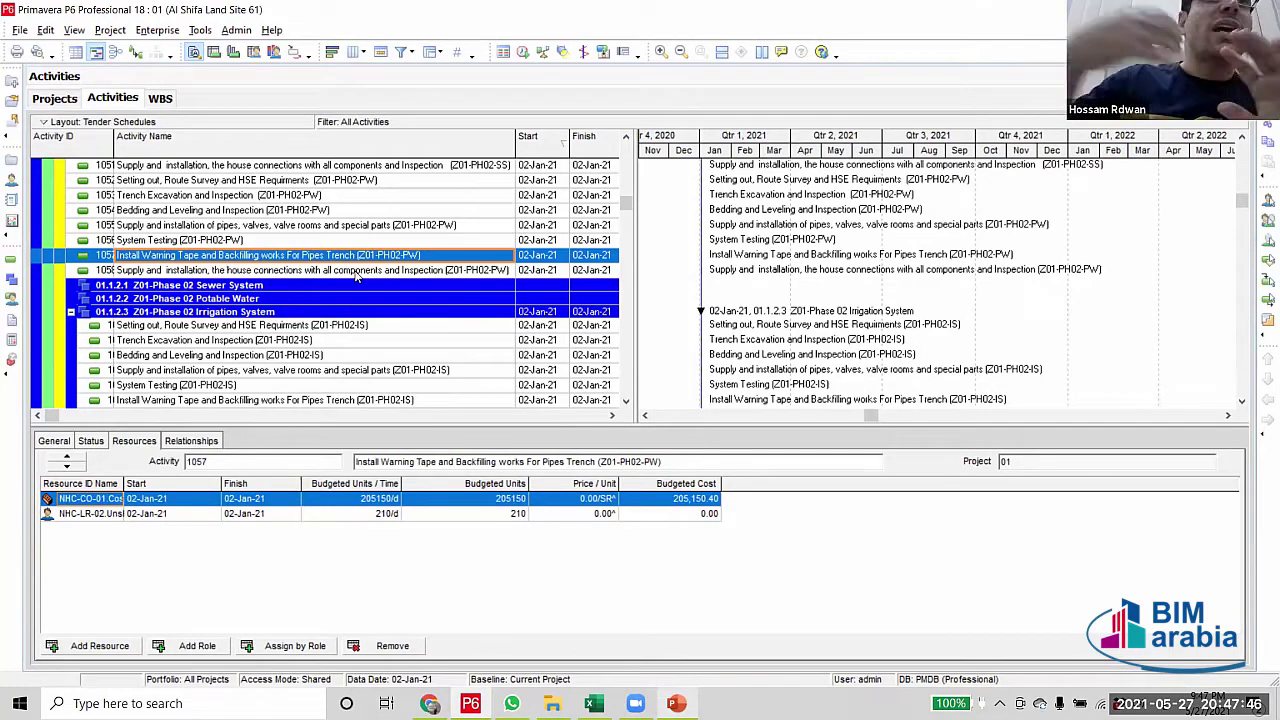
click(361, 183)
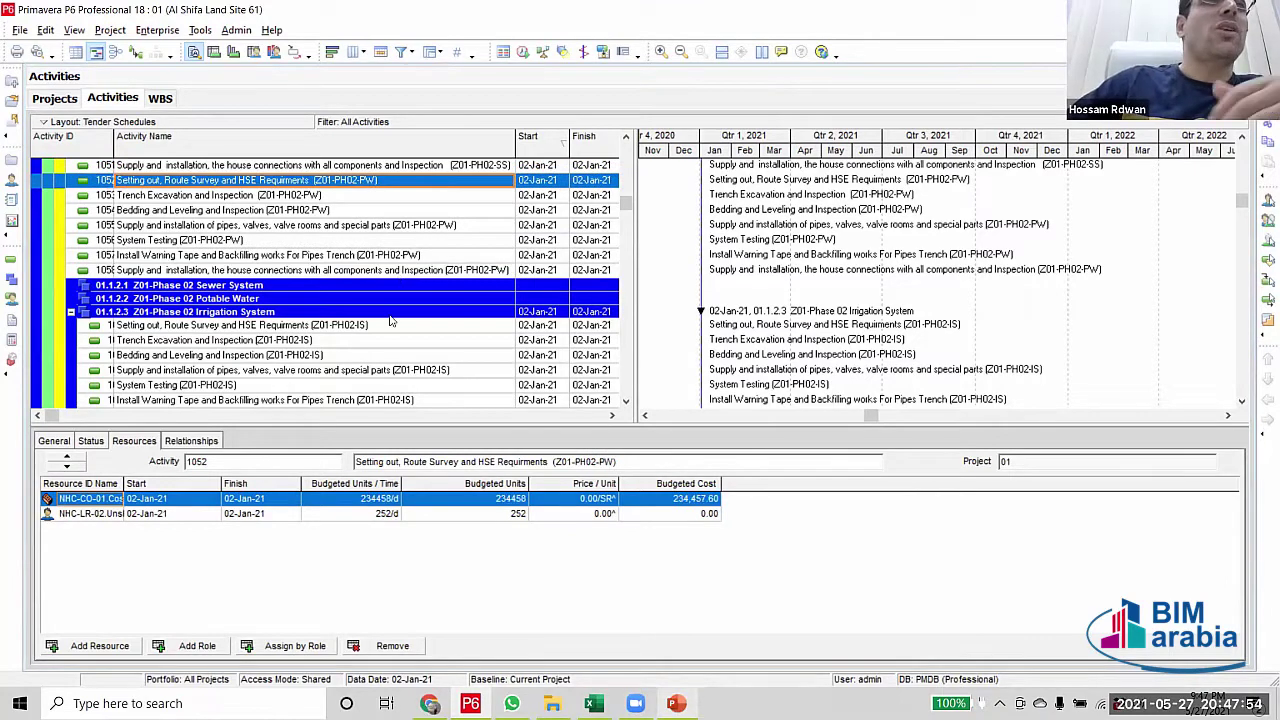
shift+click(104, 268)
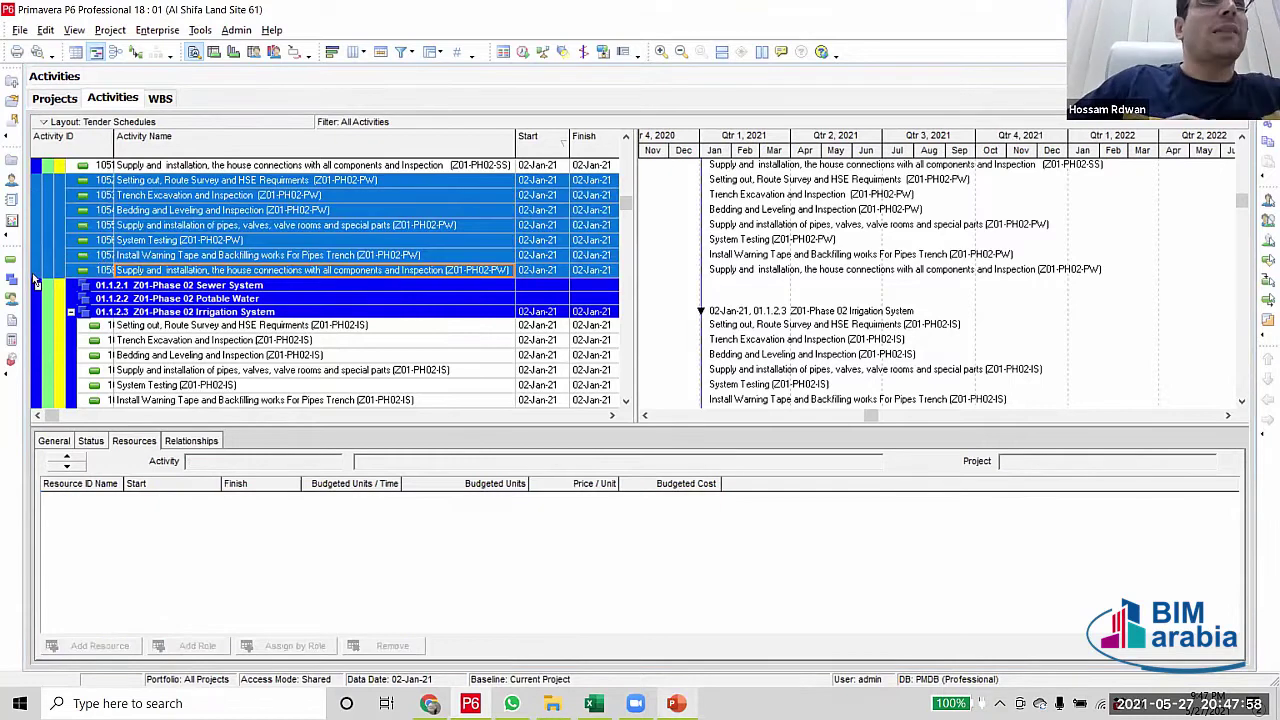
drag(35, 280, 40, 298)
Move the Z01-PH02-SS activities, 1044 to 1051, into the Z01-Phase 02 Sewer System WBS and collapse Z01-Phase 02
scroll(300, 280, up, 5)
click(307, 237)
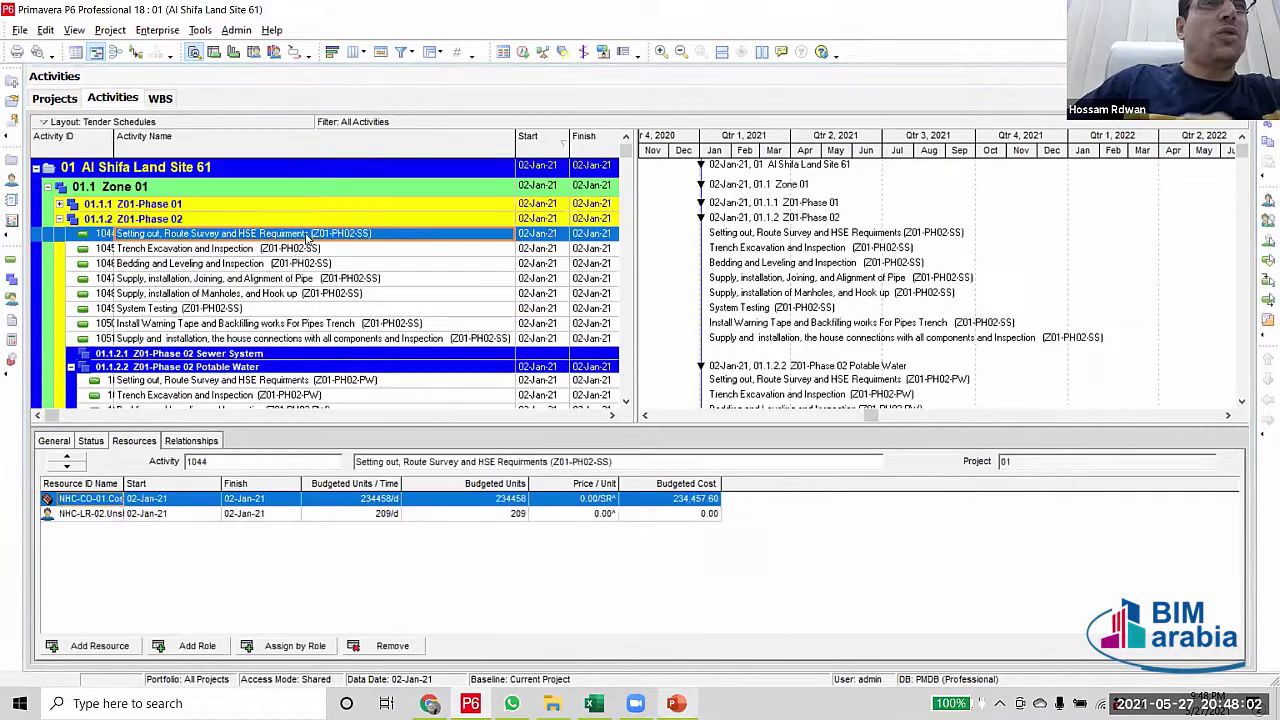
shift+click(309, 340)
scroll(300, 300, down, 2)
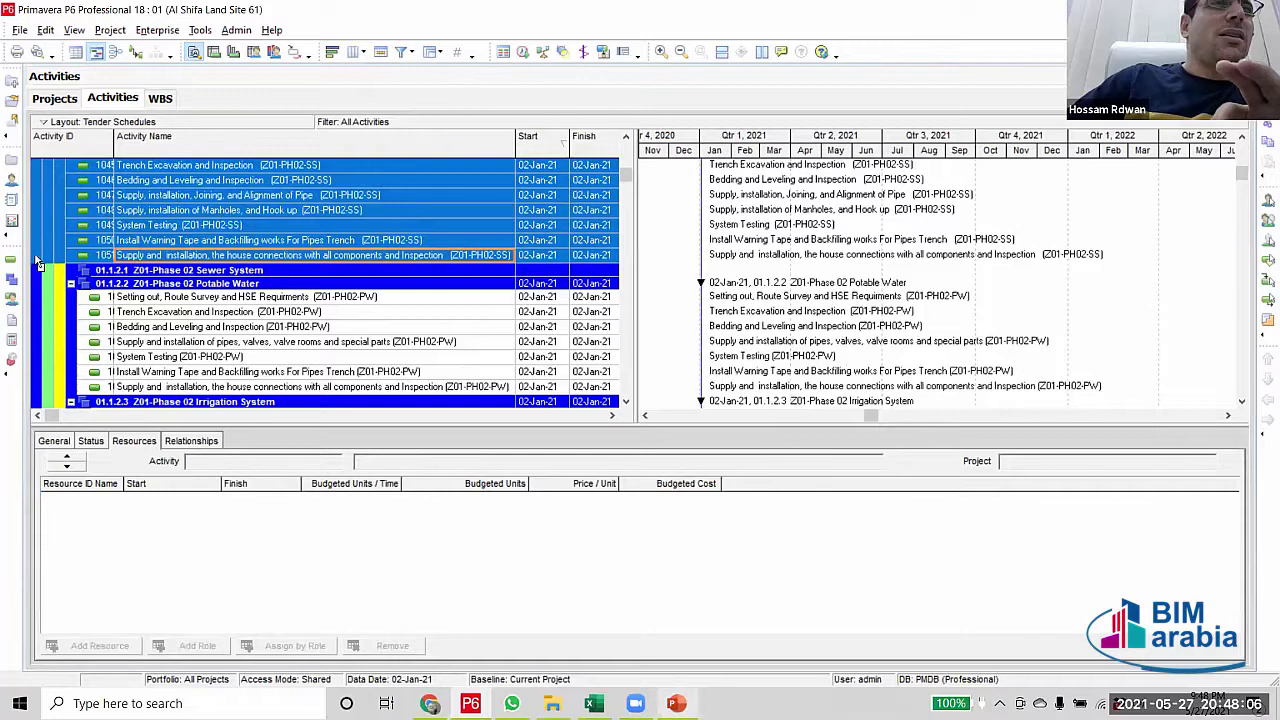
drag(37, 262, 48, 285)
click(270, 329)
scroll(270, 329, up, 3)
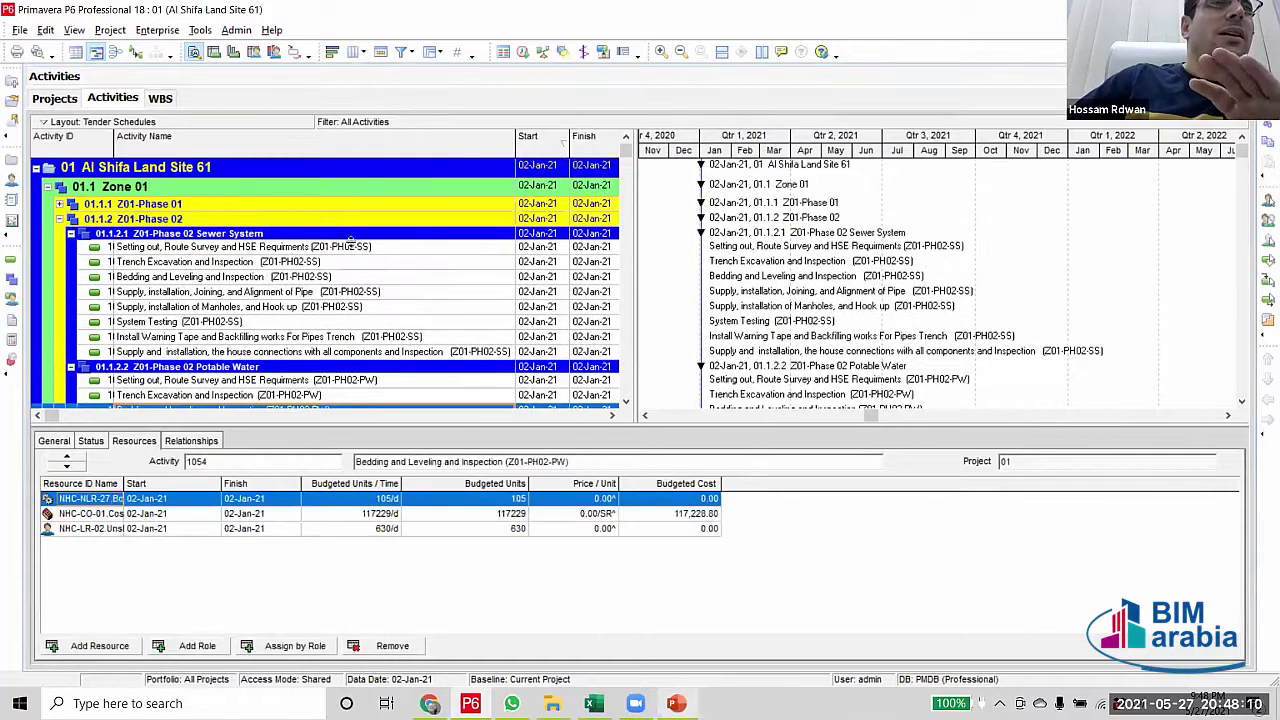
click(60, 219)
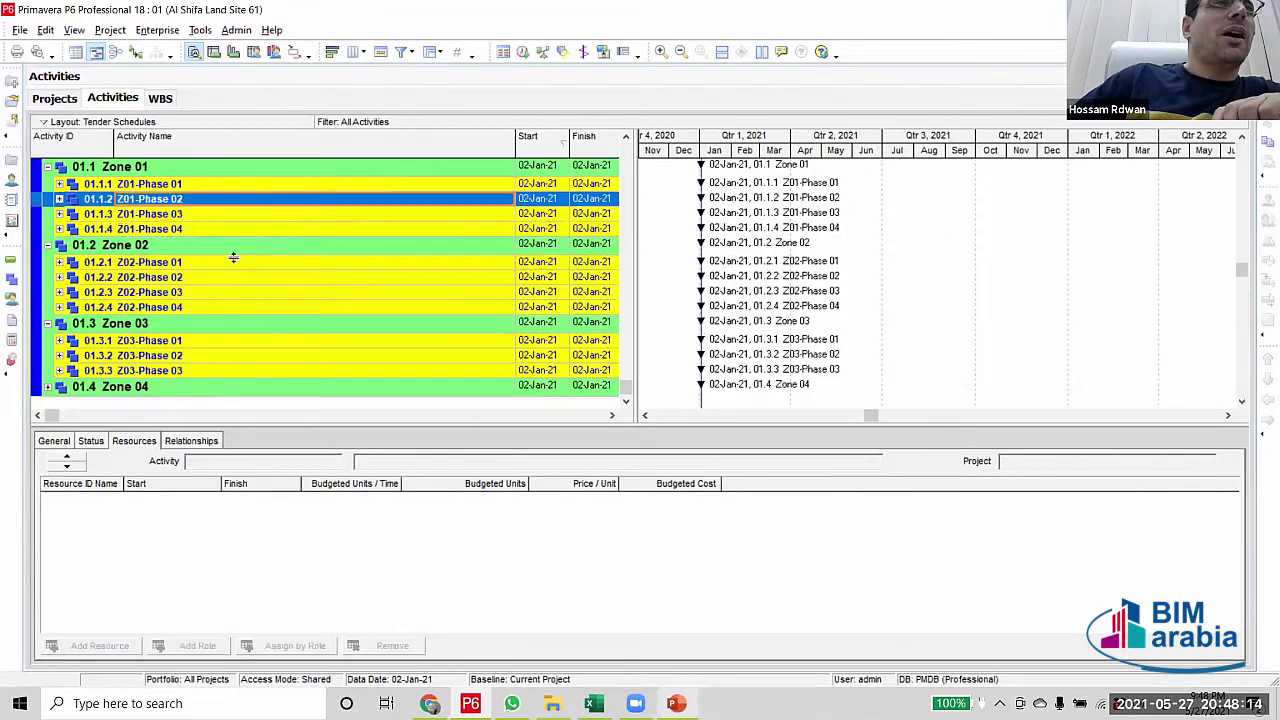
Expand Z01-Phase 03 and move its RC2 spraying and 5cm wearing course activities into the Z01-Phase 03 Wearing Course WBS
click(197, 217)
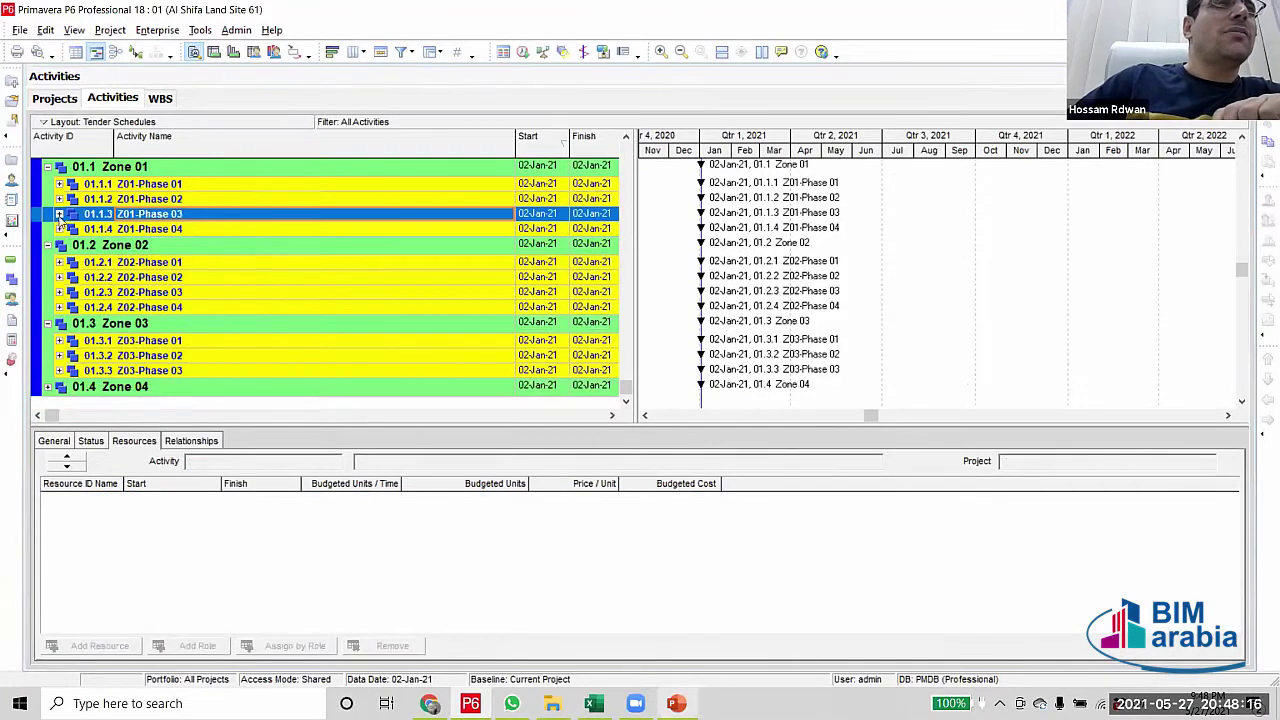
click(60, 214)
scroll(248, 362, down, 5)
scroll(210, 214, down, 3)
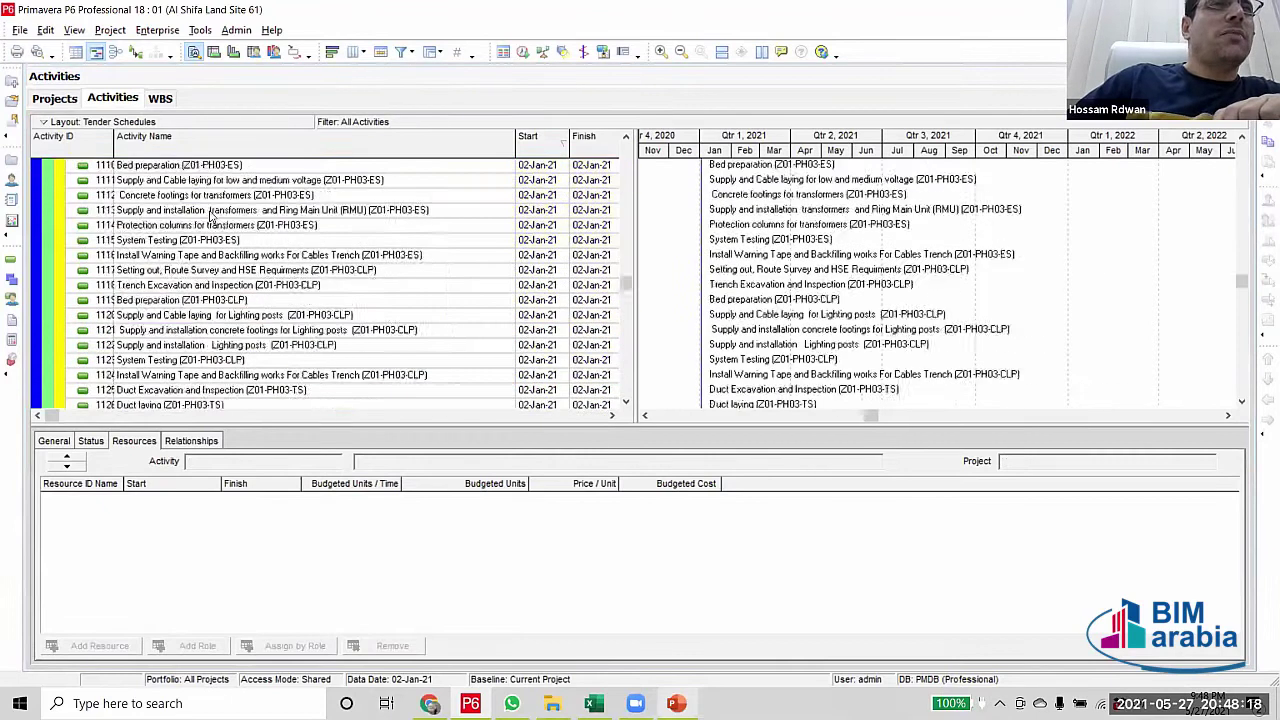
scroll(230, 260, down, 6)
scroll(280, 280, up, 1)
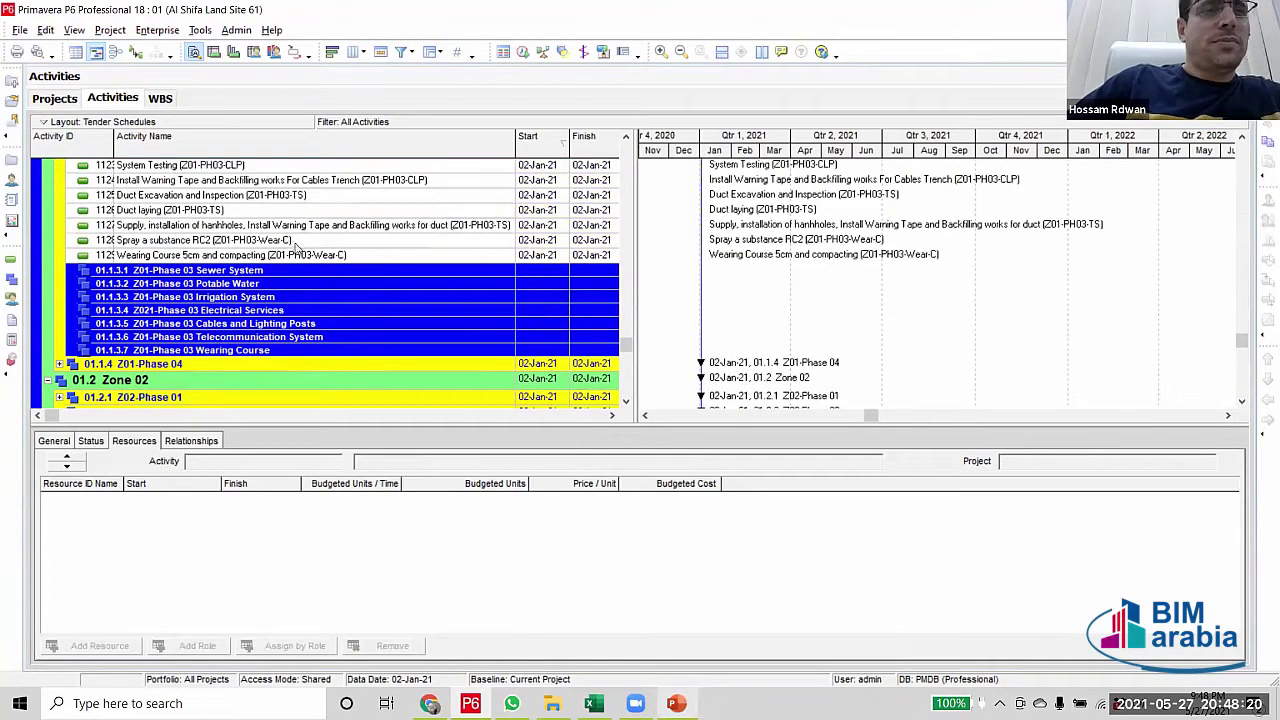
click(295, 243)
shift+click(318, 256)
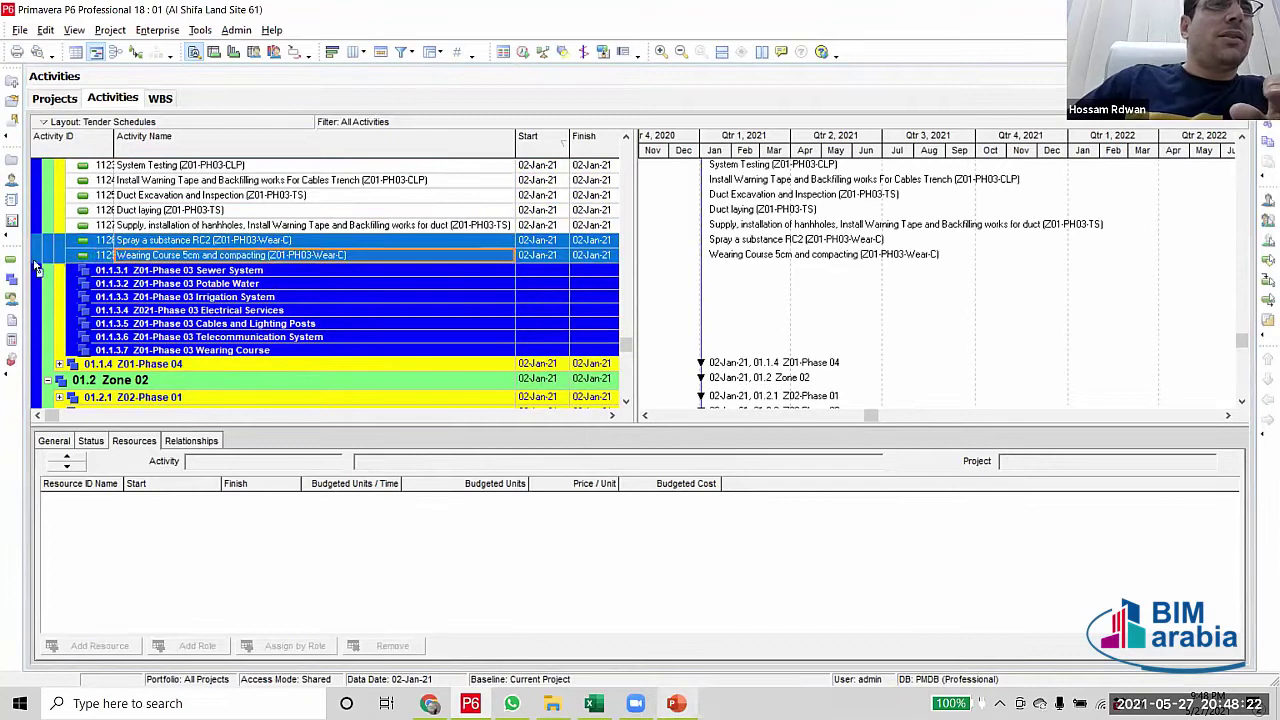
drag(35, 265, 60, 351)
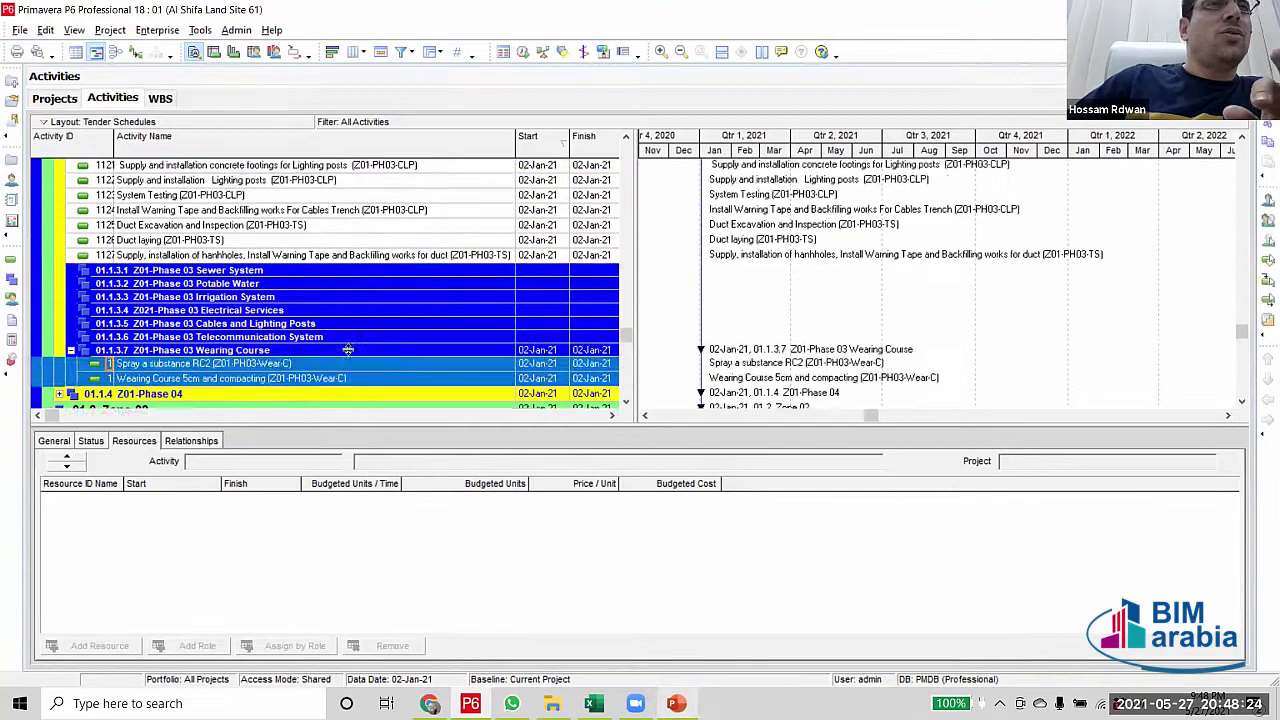
Move the three Z01-PH03-TS duct activities, 1125 to 1127, into the Z01-Phase 03 Telecommunication System WBS
scroll(347, 350, up, 1)
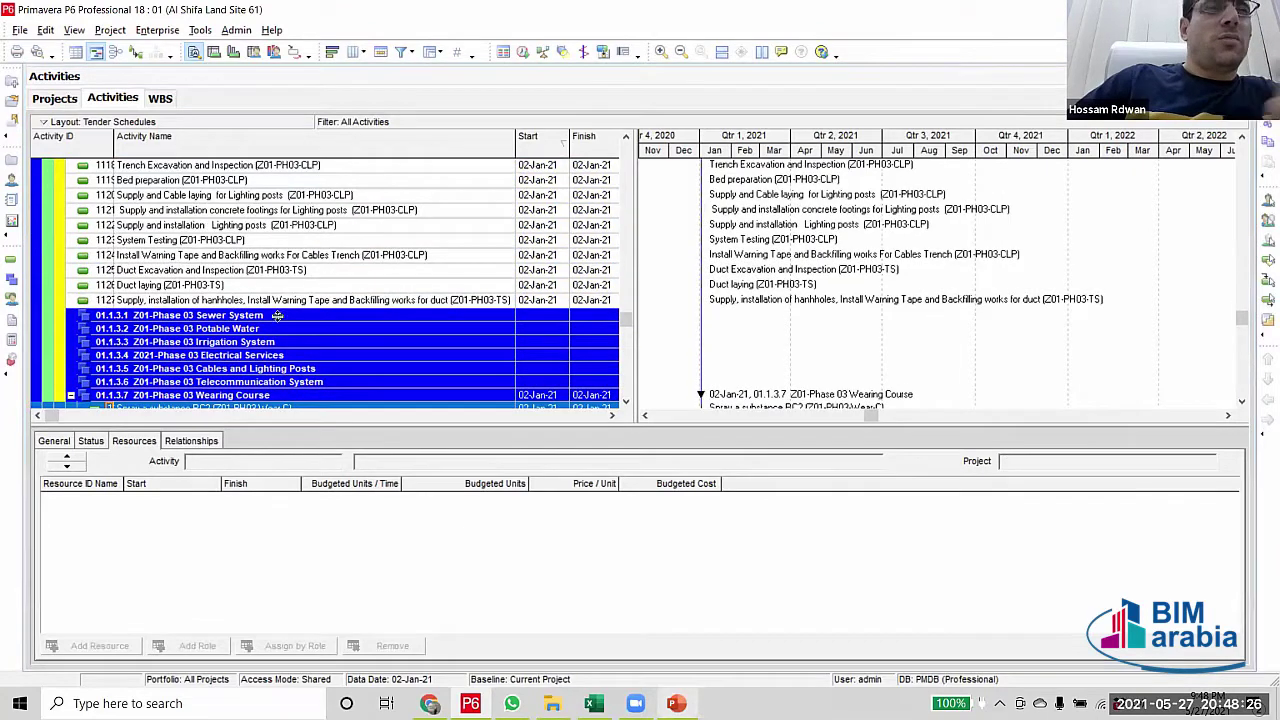
click(290, 270)
shift+click(298, 300)
scroll(298, 307, down, 2)
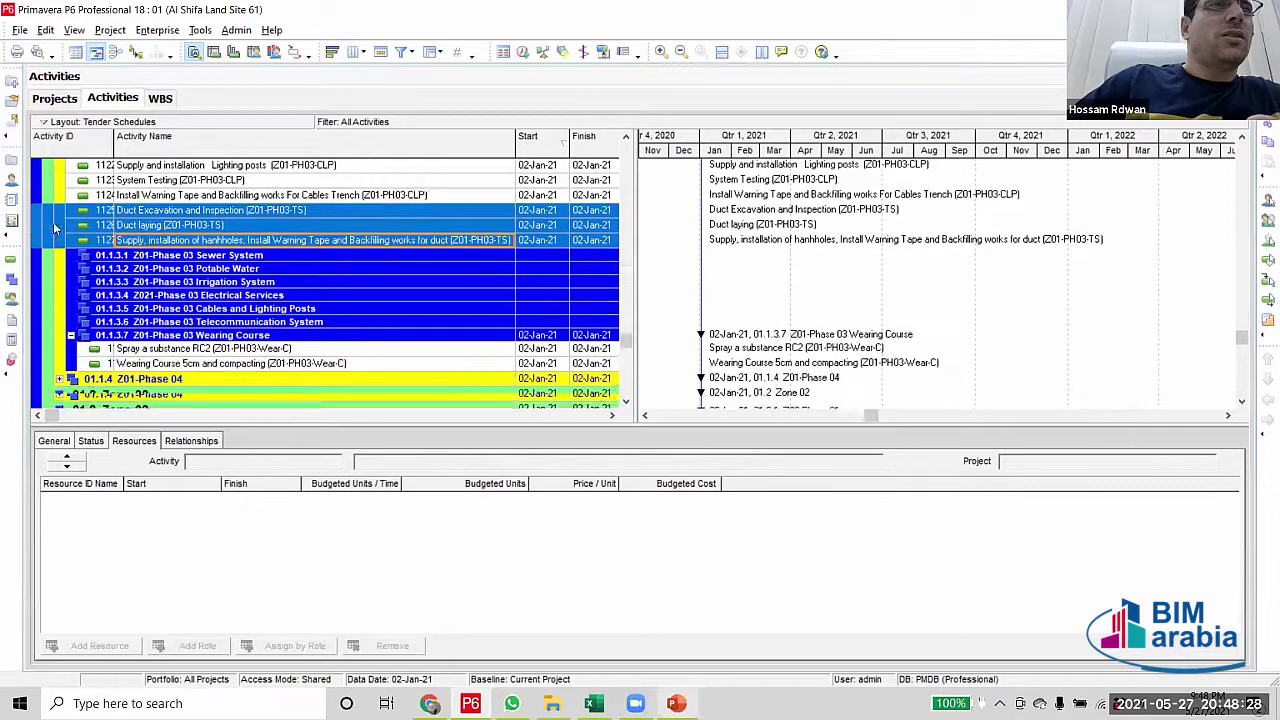
ctrl+click(50, 307)
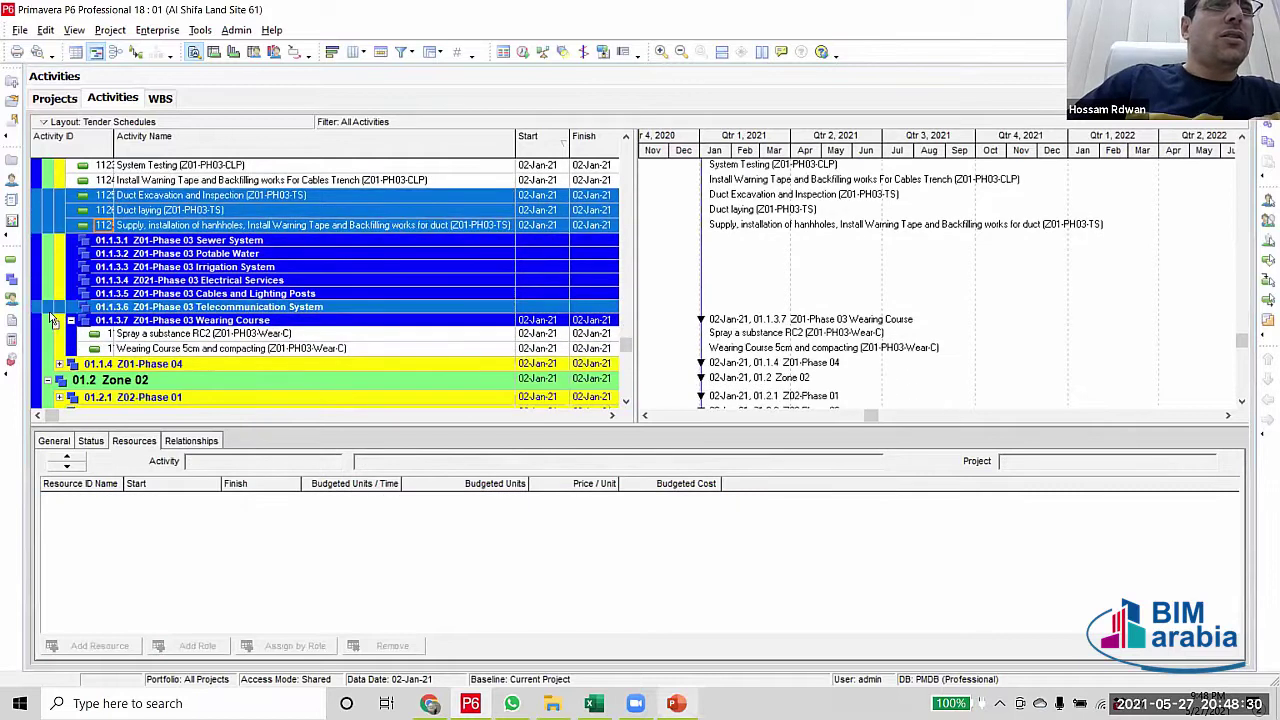
drag(52, 320, 55, 312)
Move the Z01-PH03-CLP activities, 1117 to 1124, into the Z01-Phase 03 Cables and Lighting Posts WBS
scroll(362, 232, up, 3)
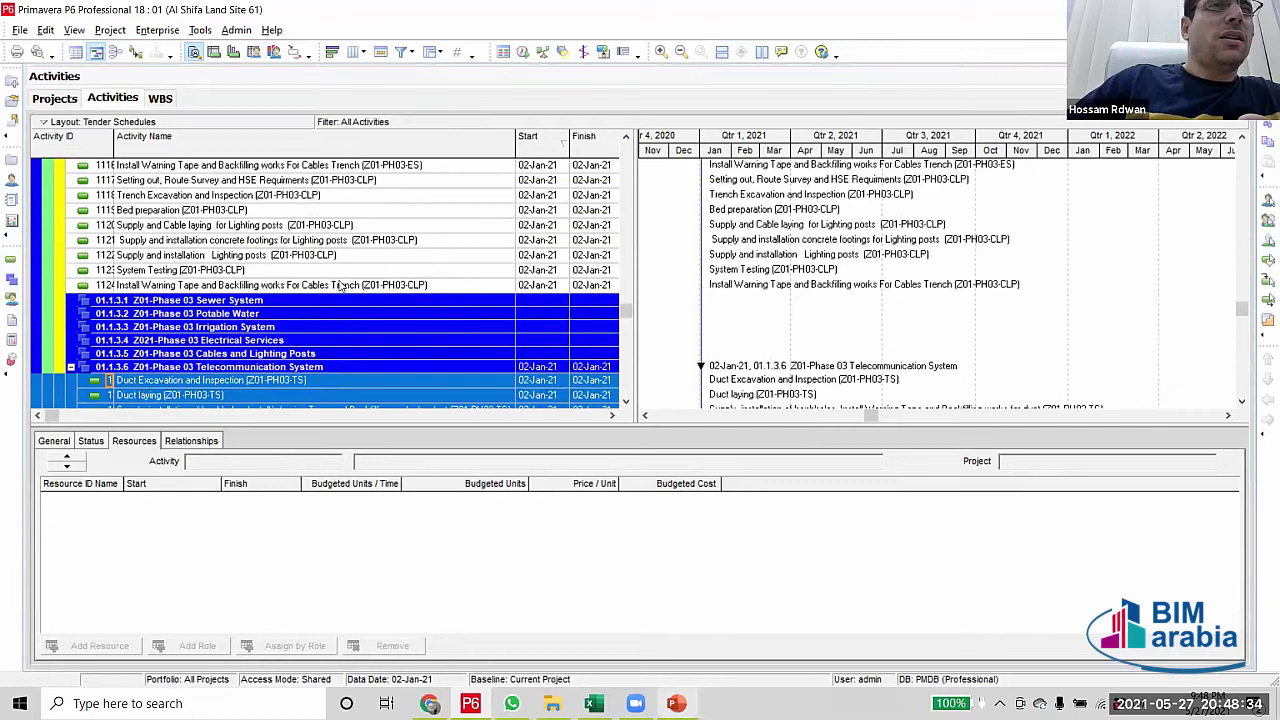
scroll(355, 255, up, 1)
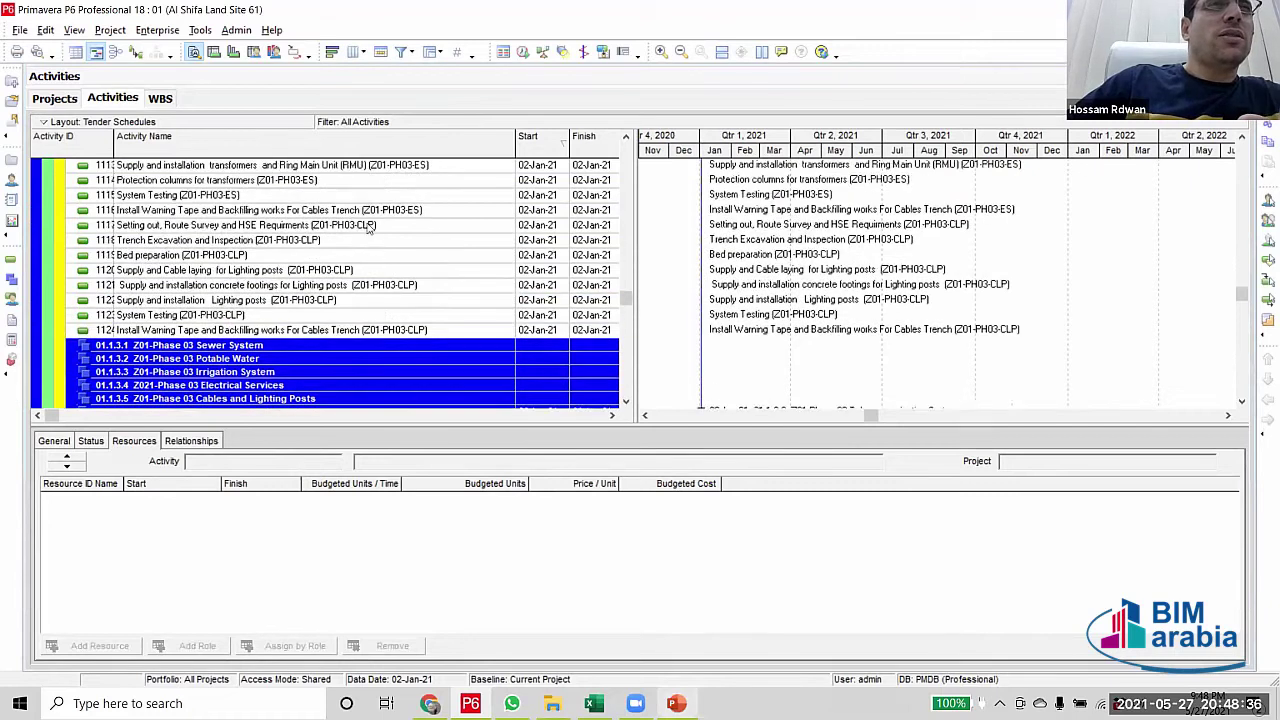
click(368, 226)
scroll(366, 229, down, 1)
shift+click(364, 288)
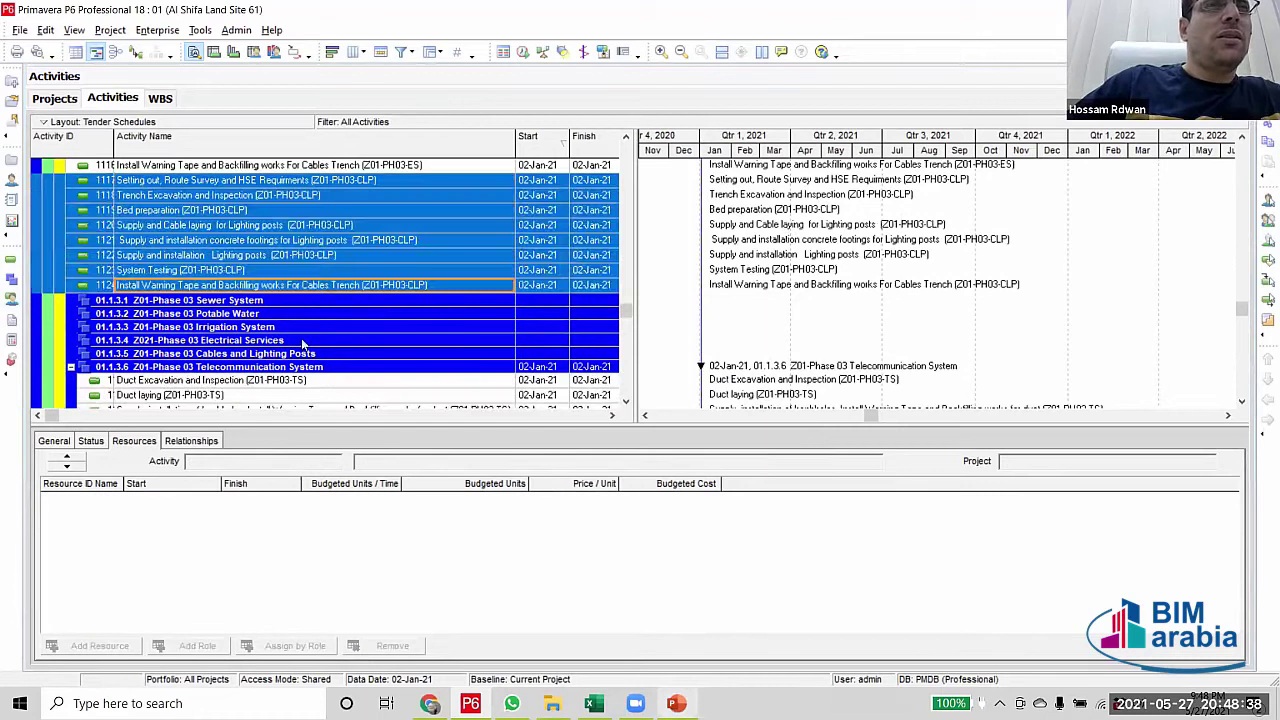
ctrl+click(50, 356)
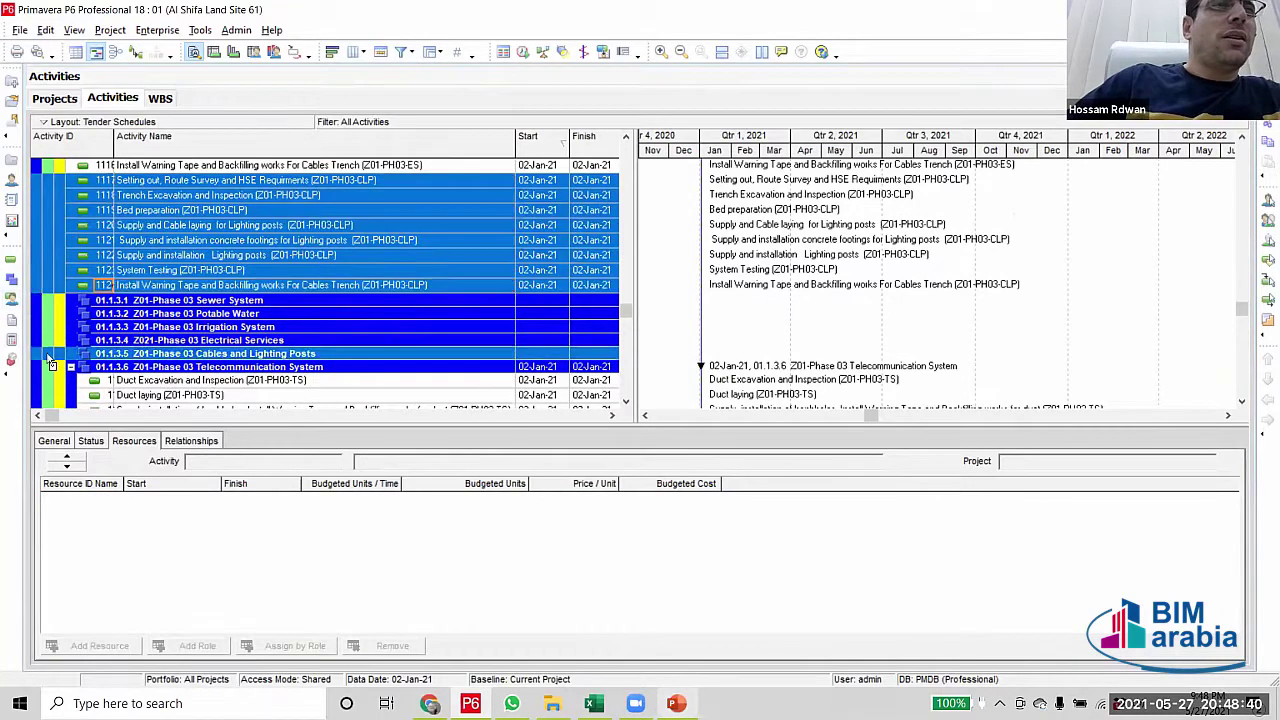
Move the Z01-PH03-ES activities, 1108 to 1116, into the Z021-Phase 03 Electrical Services WBS
scroll(362, 305, up, 3)
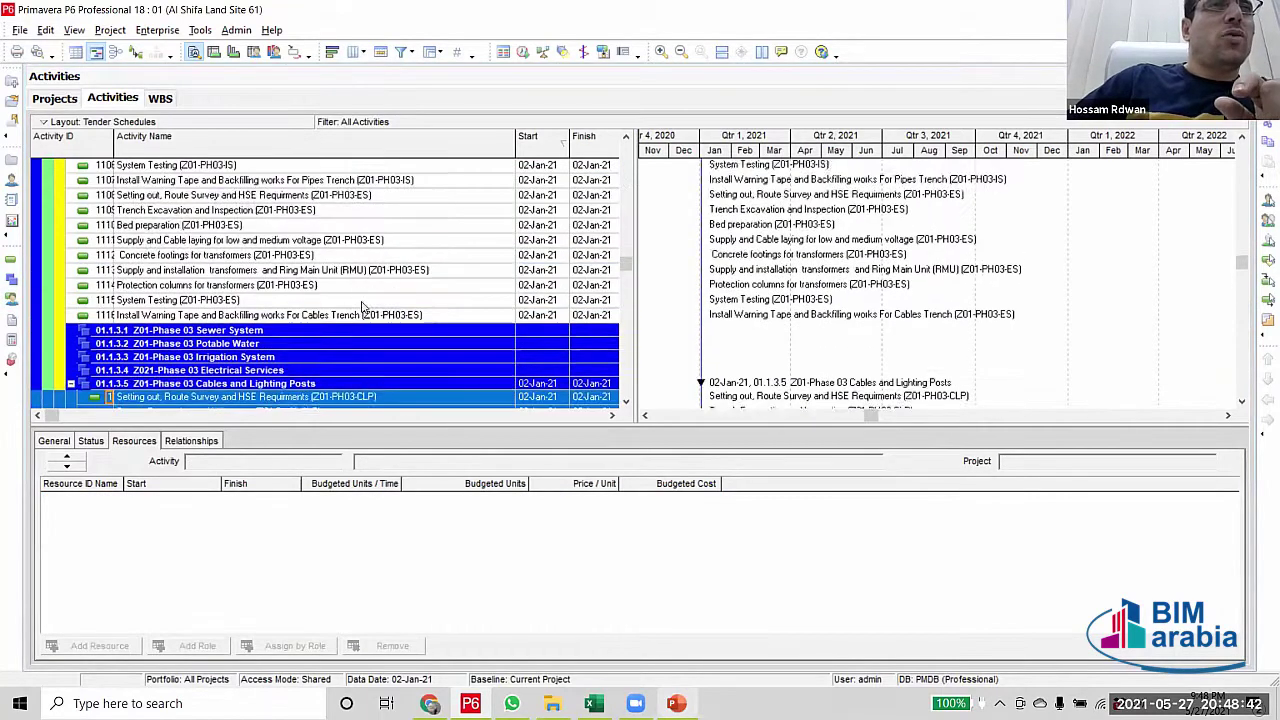
scroll(363, 306, up, 1)
click(357, 228)
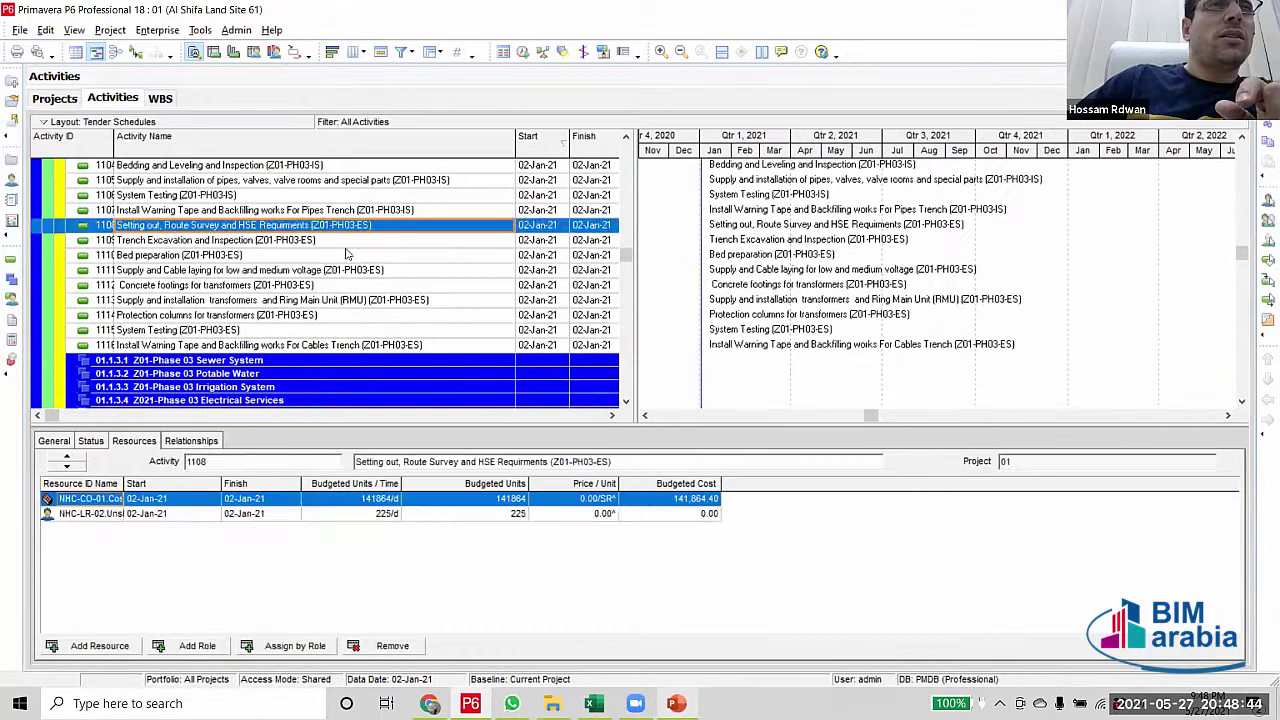
scroll(355, 240, down, 2)
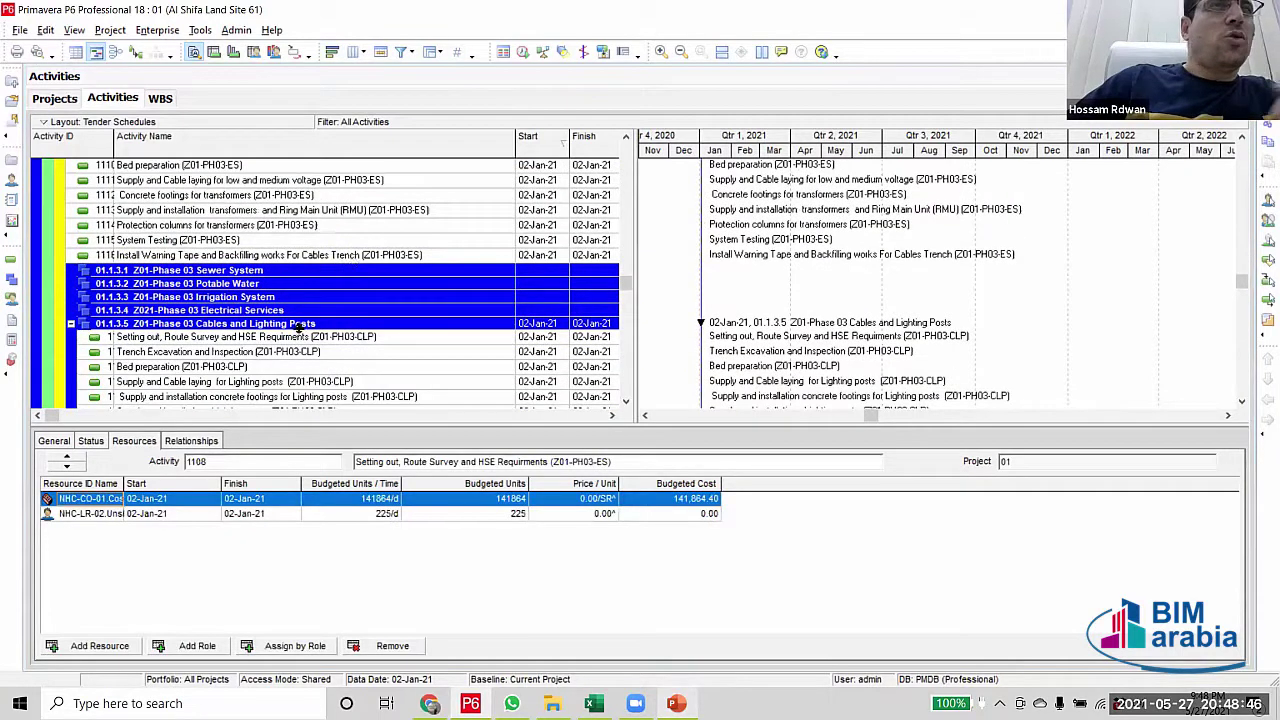
drag(47, 225, 50, 252)
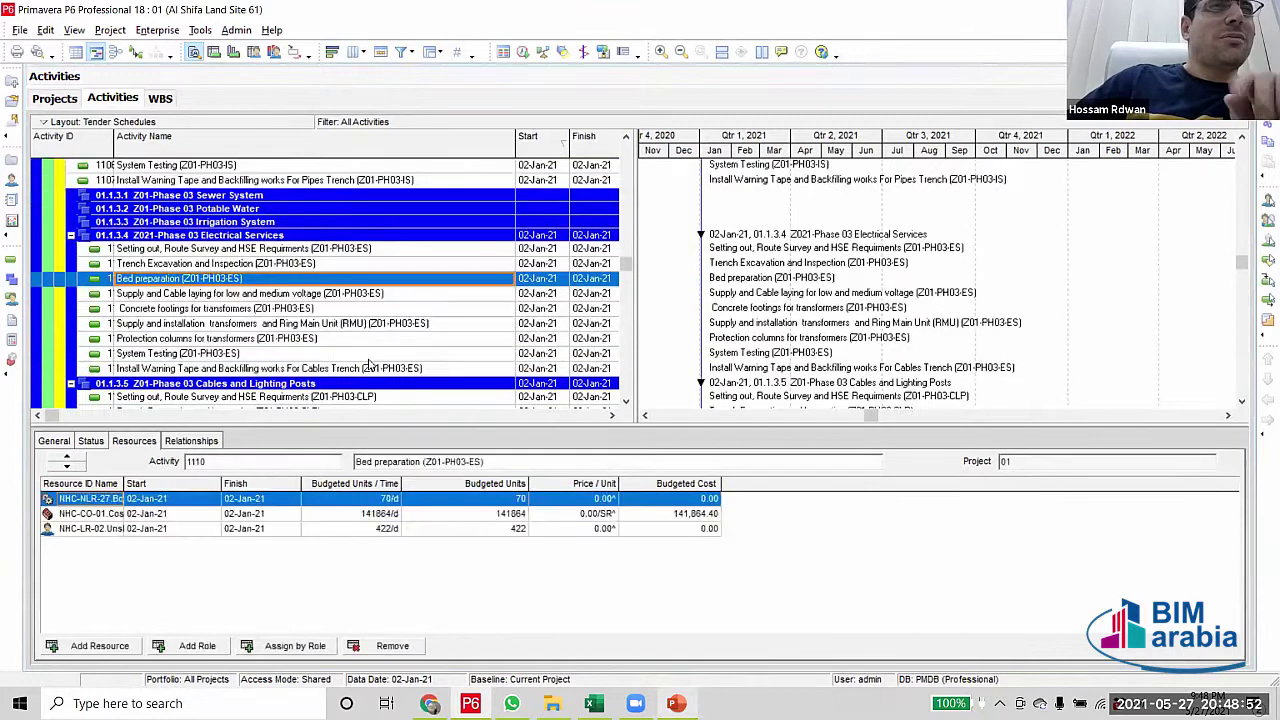
Move the Z01-PH03-IS activities, 1102 to 1107, into the Z01-Phase 03 Irrigation System WBS
scroll(350, 340, up, 2)
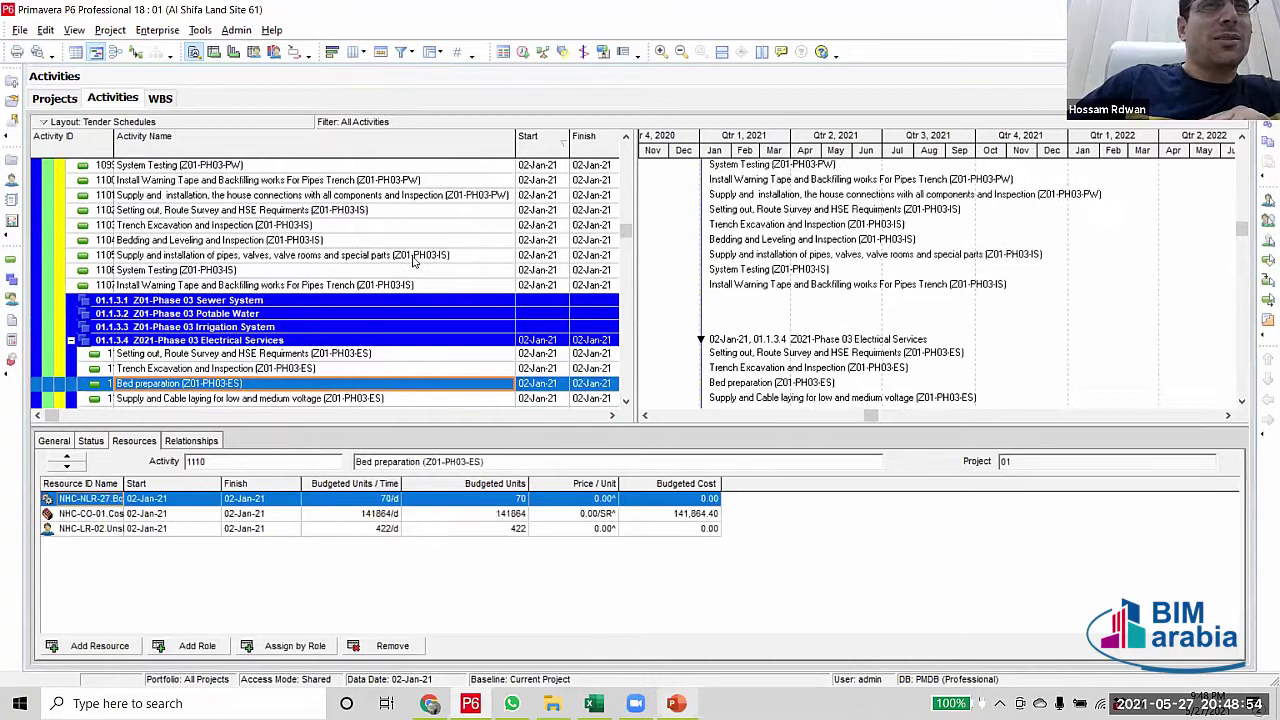
click(347, 212)
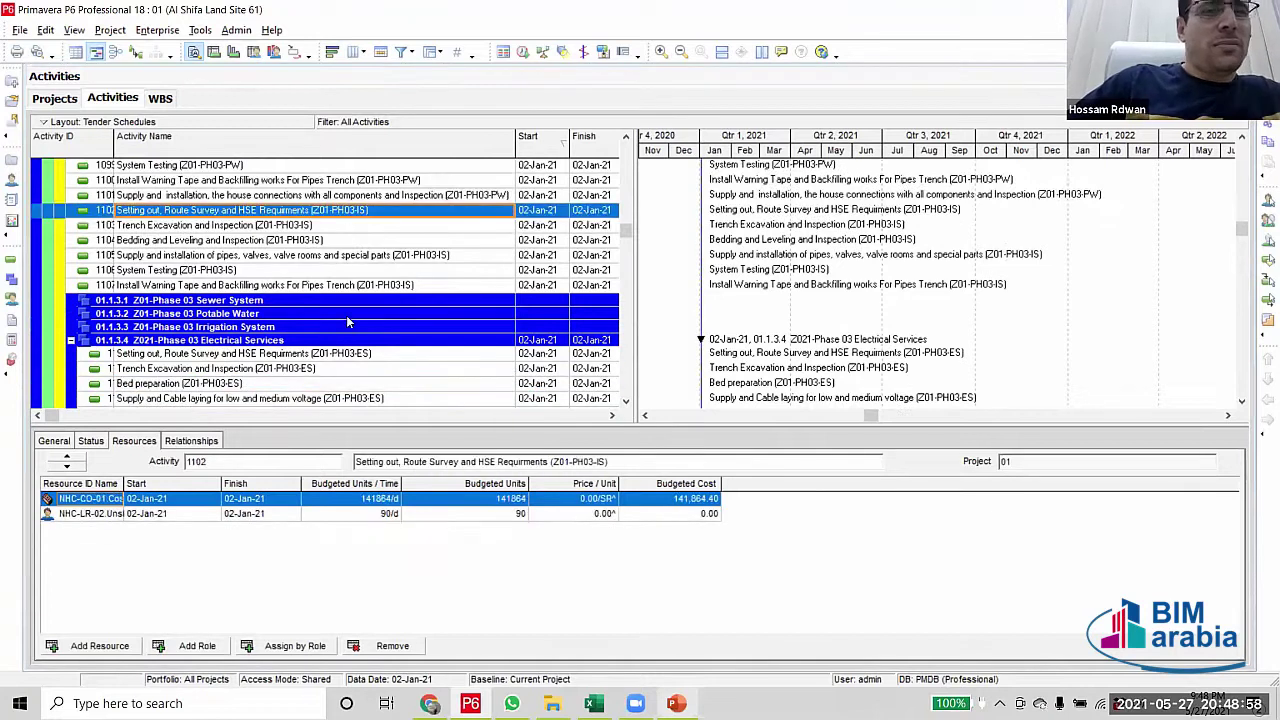
shift+click(30, 285)
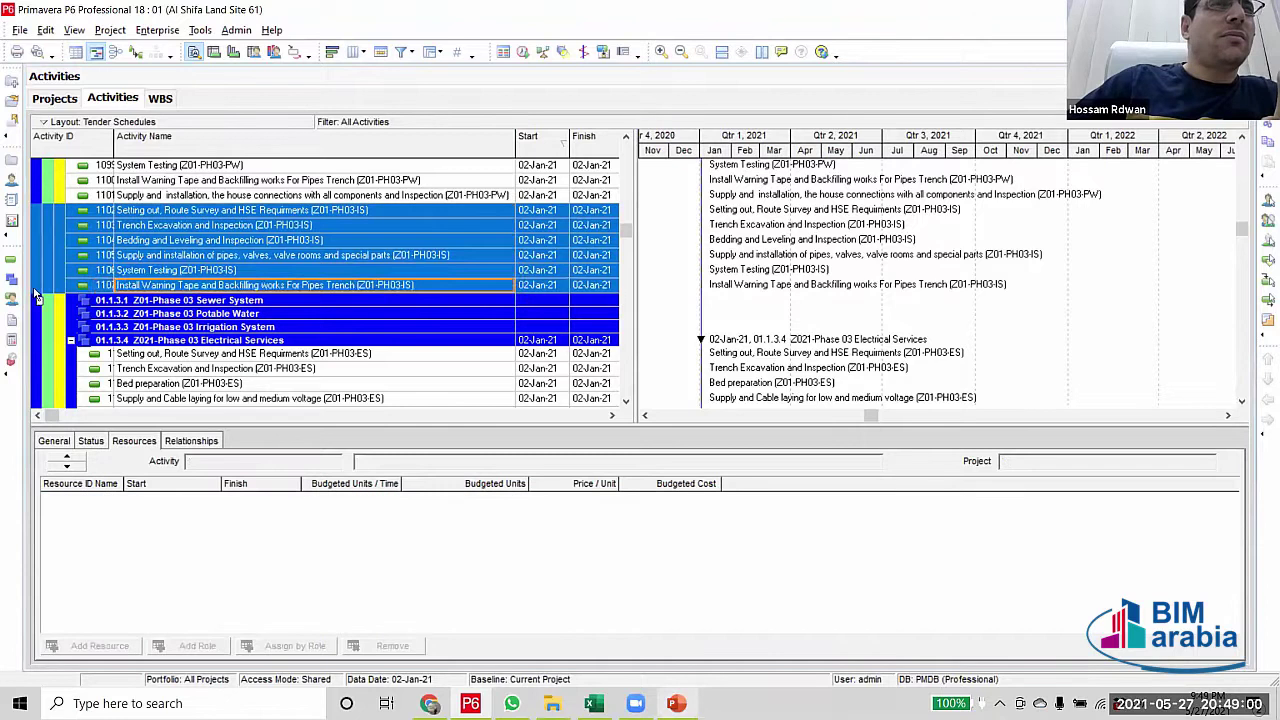
drag(35, 290, 200, 327)
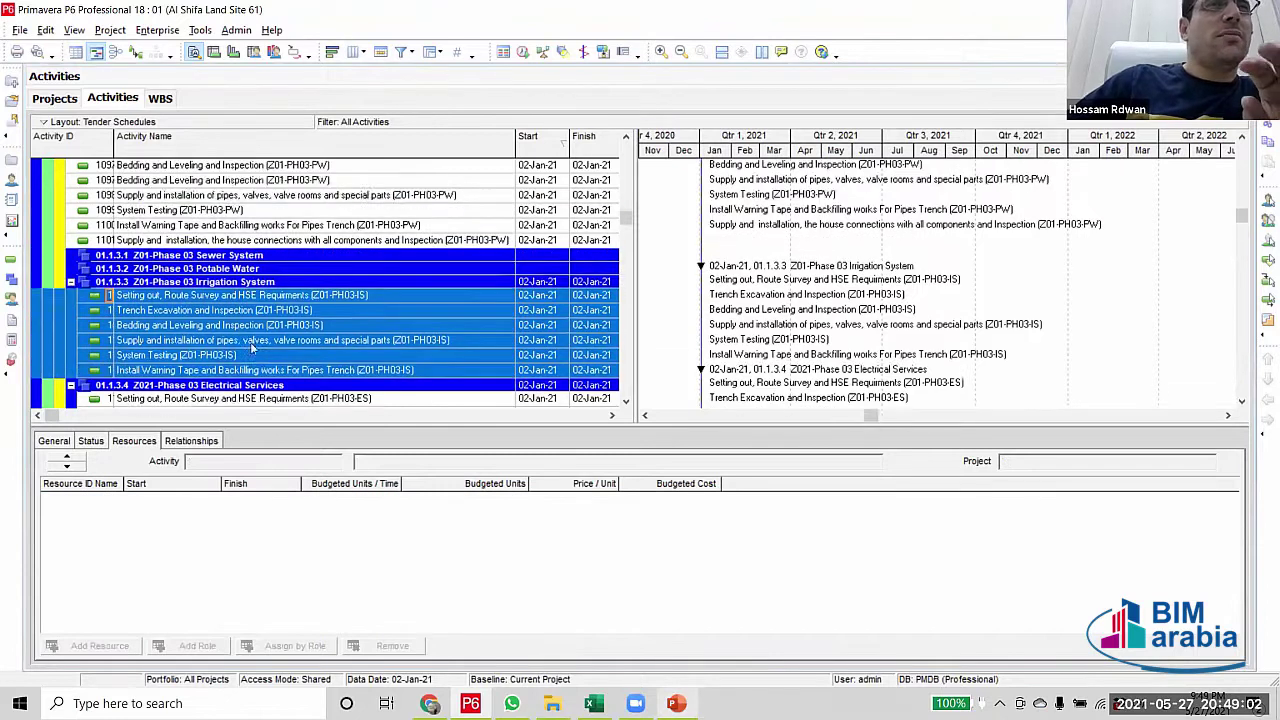
Move the Z01-PH03-PW activities, 1095 to 1101, into the Z01-Phase 03 Potable Water WBS
scroll(360, 232, up, 2)
scroll(402, 242, up, 2)
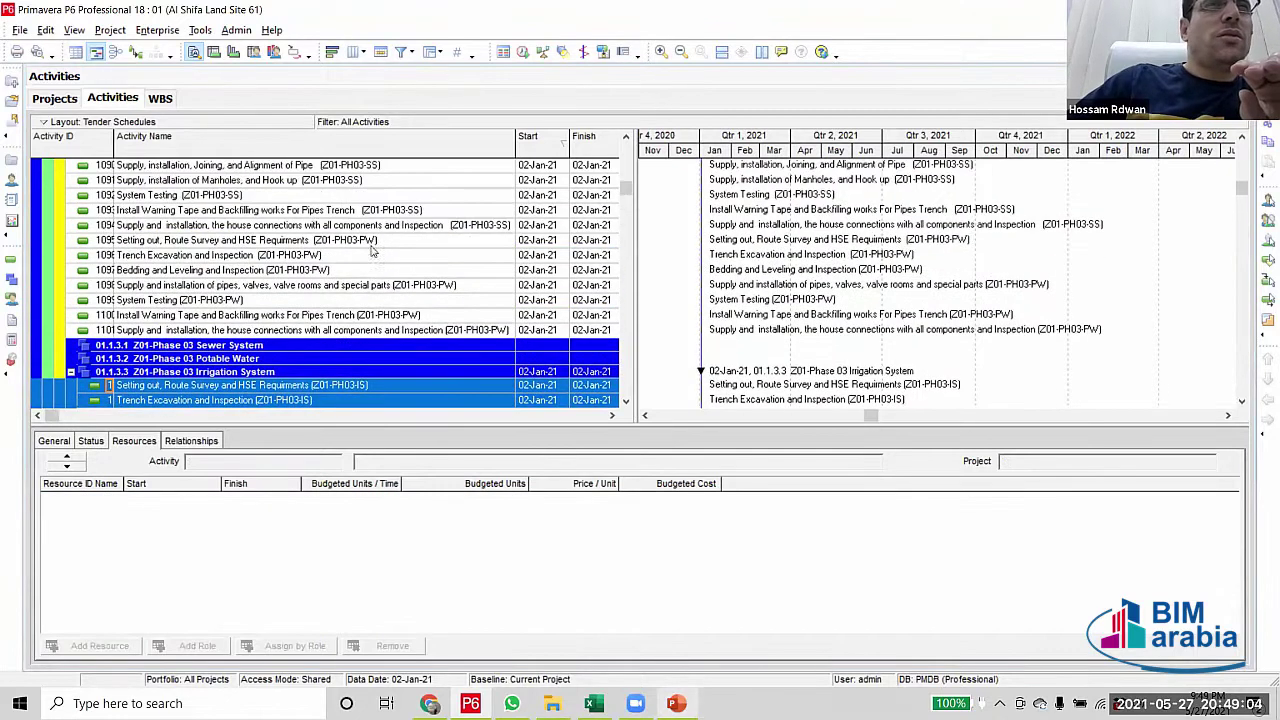
click(402, 240)
scroll(373, 316, down, 2)
scroll(373, 316, down, 1)
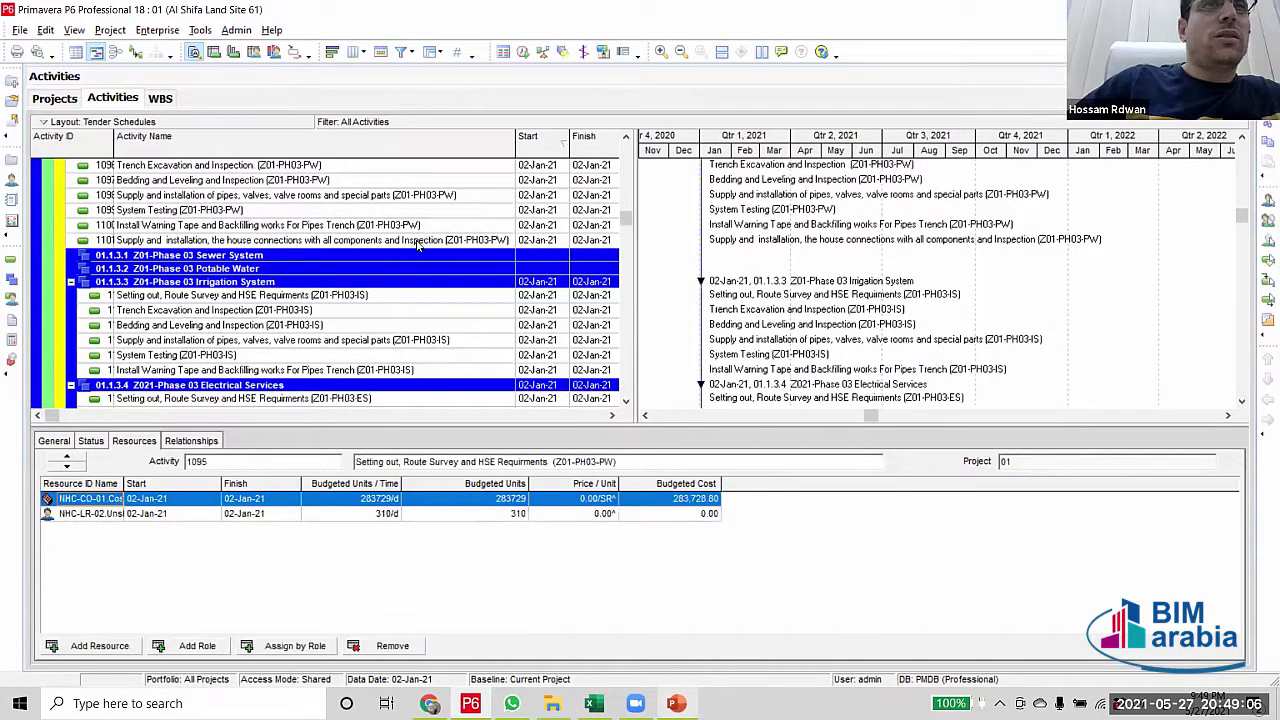
shift+click(418, 244)
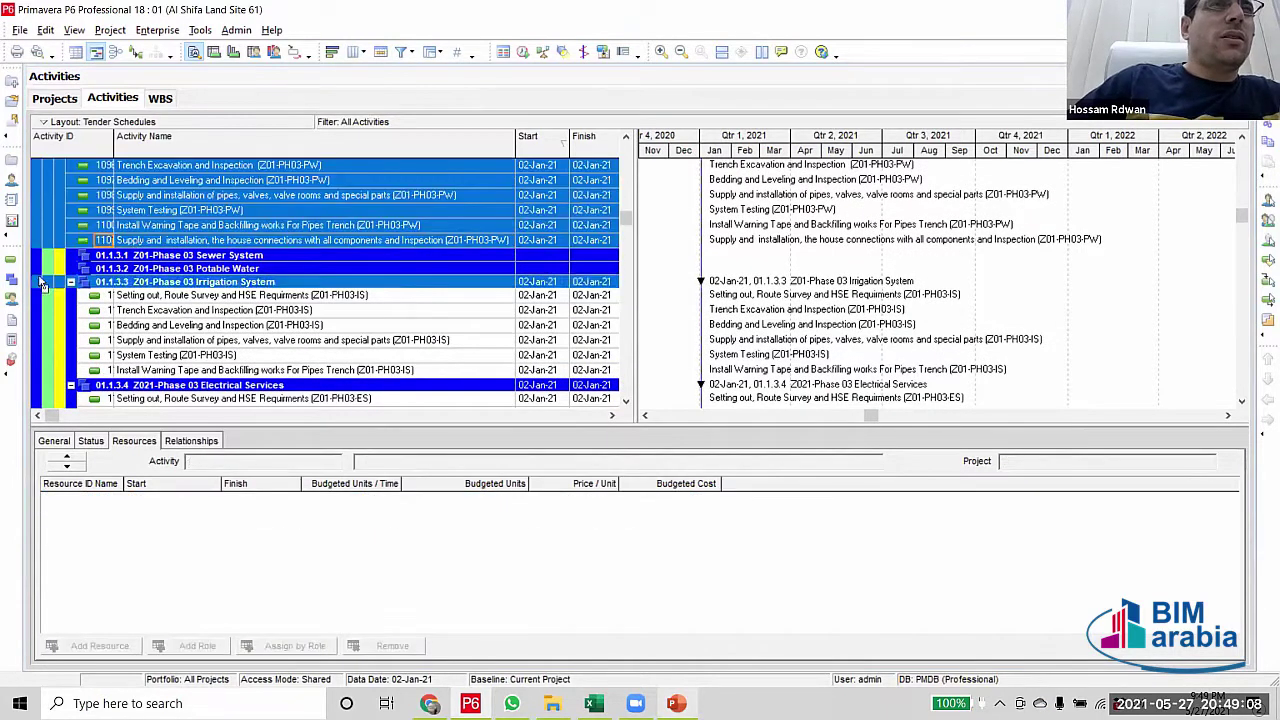
drag(44, 276, 45, 268)
Move the Z01-PH03-SS activities, 1087 to 1094, into the Z01-Phase 03 Sewer System WBS and collapse Z01-Phase 03
scroll(335, 215, up, 3)
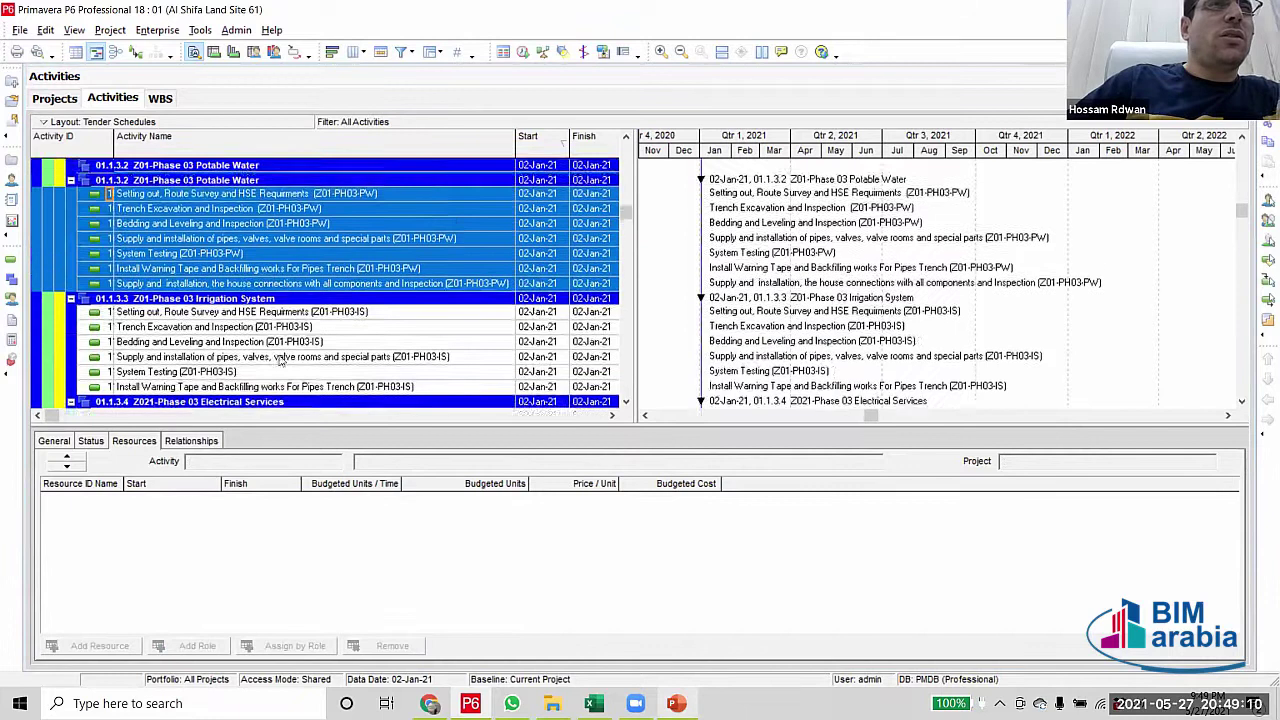
scroll(335, 215, up, 2)
click(335, 210)
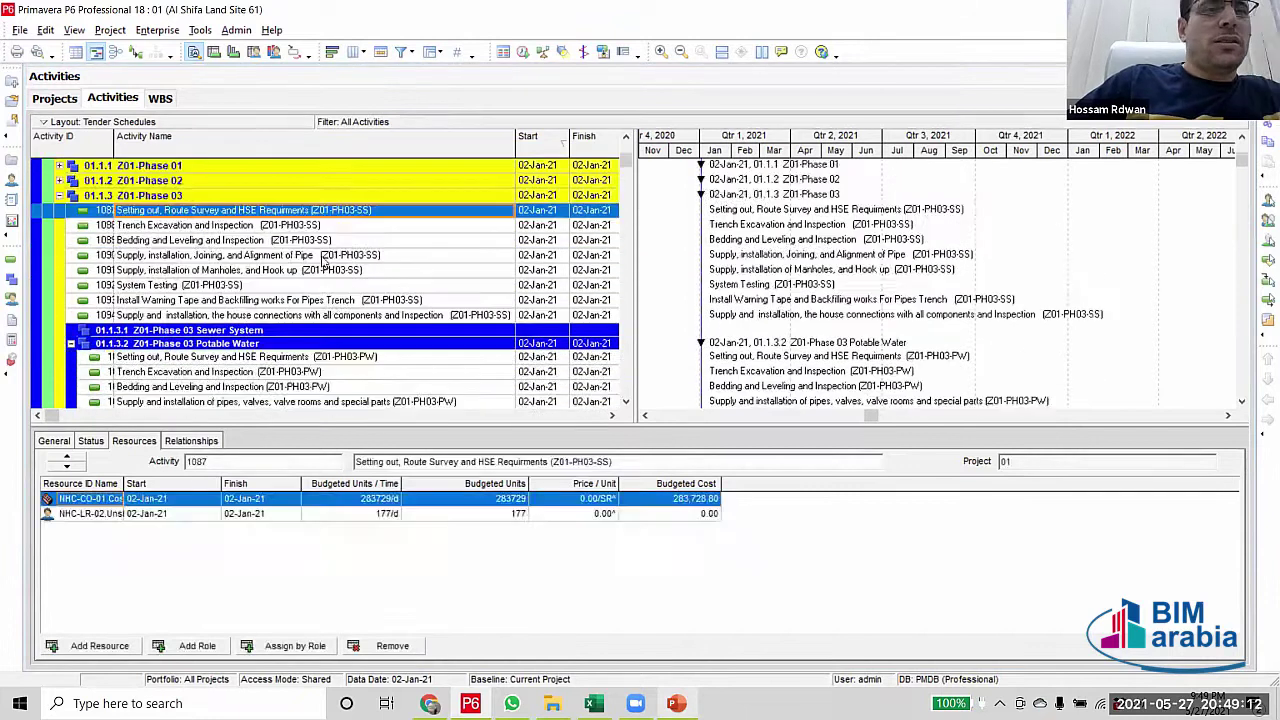
shift+click(365, 316)
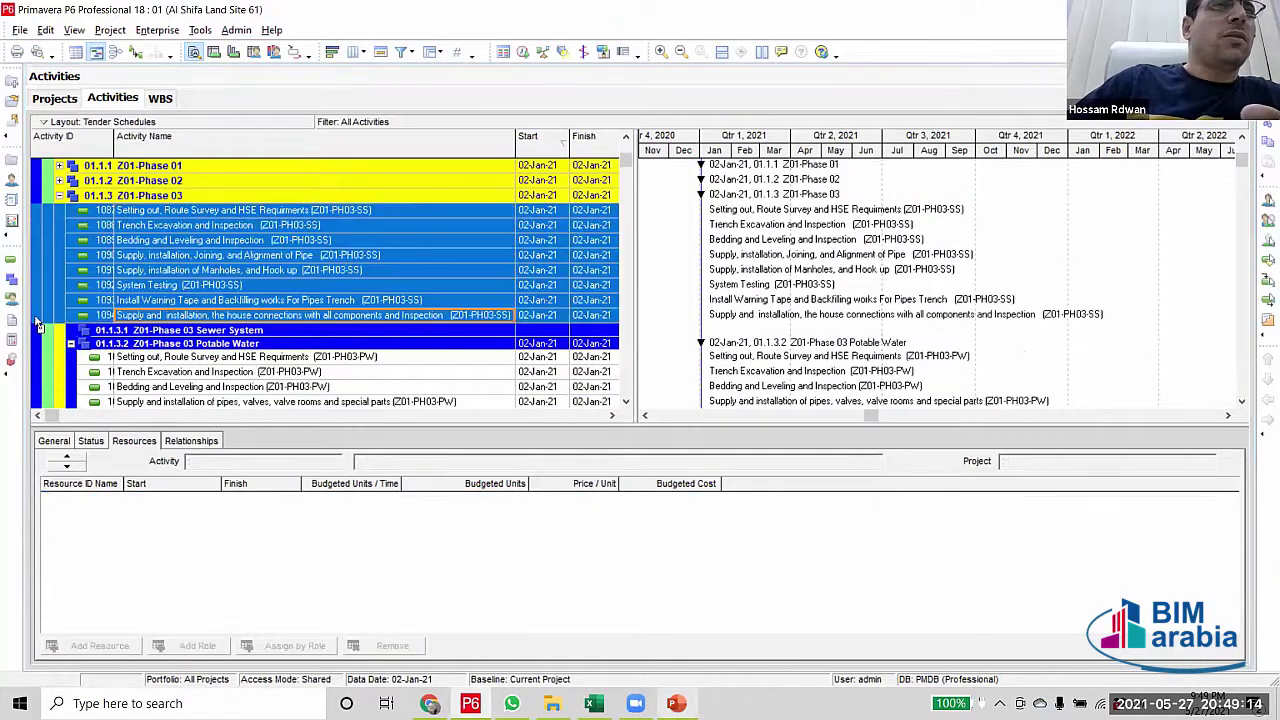
mouse_move(43, 318)
mouse_down()
mouse_move(42, 343)
mouse_move(46, 333)
mouse_up()
click(45, 225)
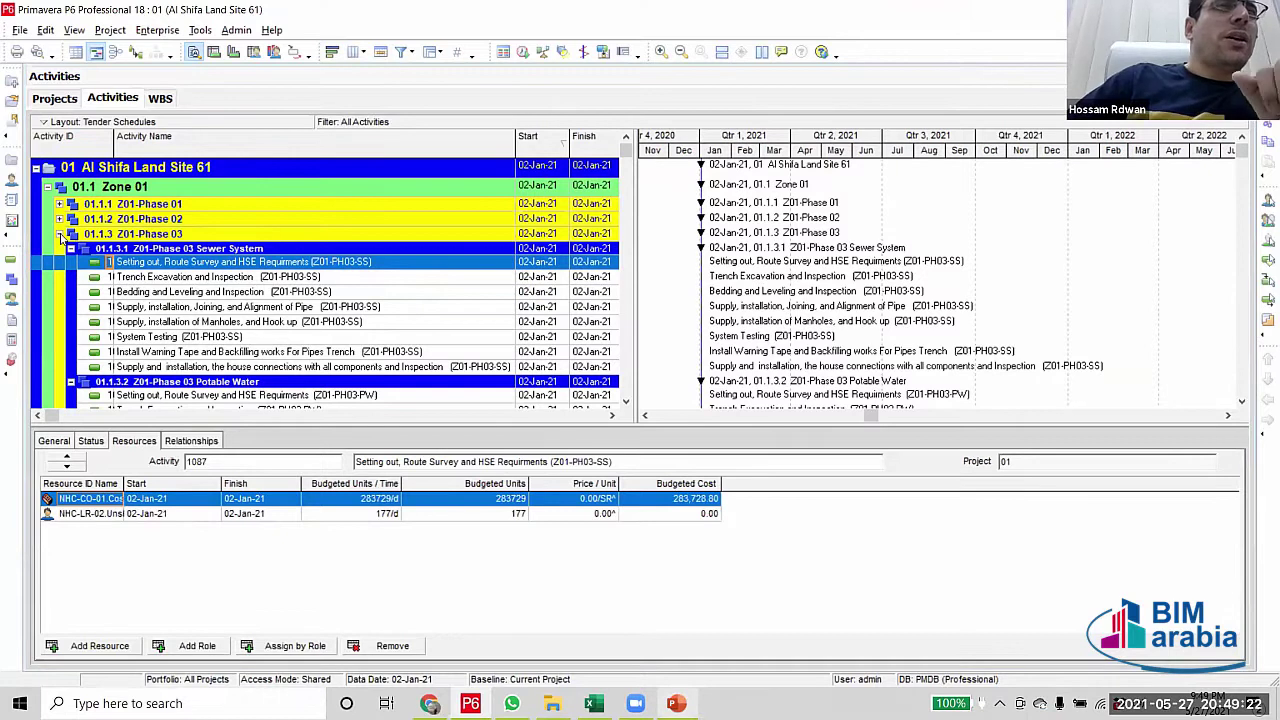
click(59, 234)
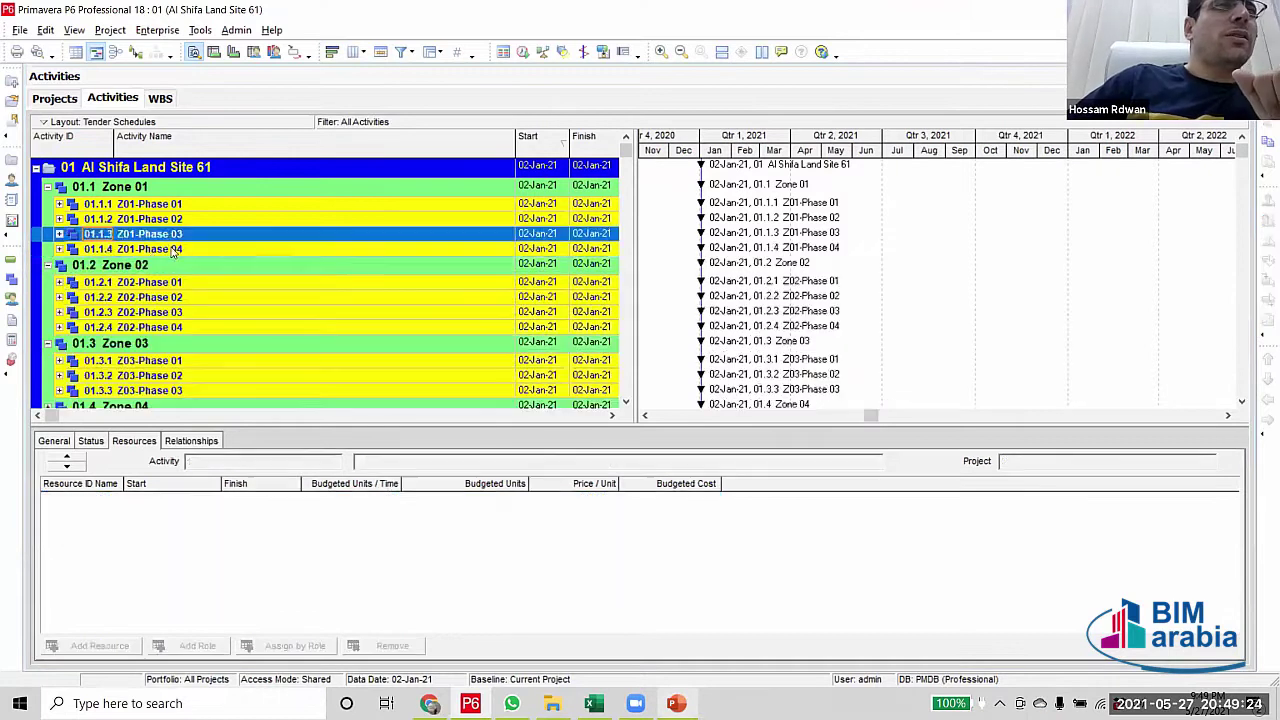
Expand Z01-Phase 04 and move its RC2 spraying and 5cm wearing course activities into the Z01-Phase 04 Wearing Course WBS
click(60, 250)
click(59, 249)
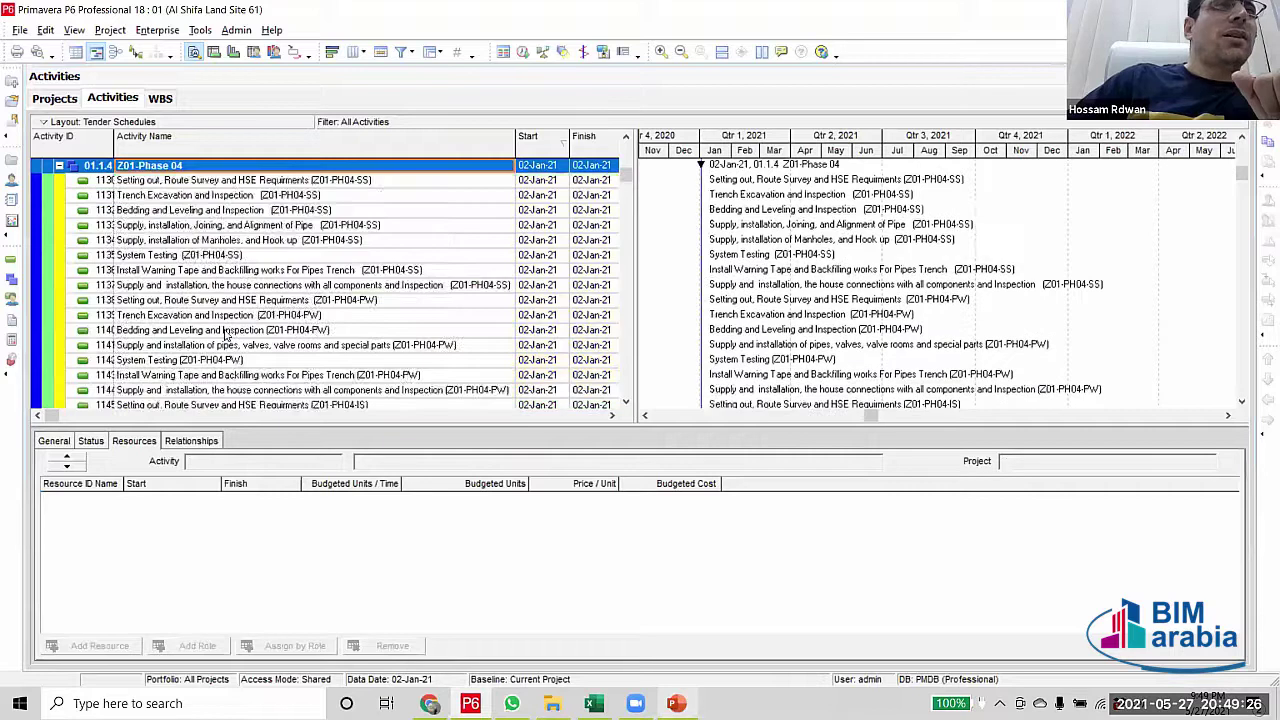
scroll(230, 385, down, 2)
scroll(230, 385, down, 9)
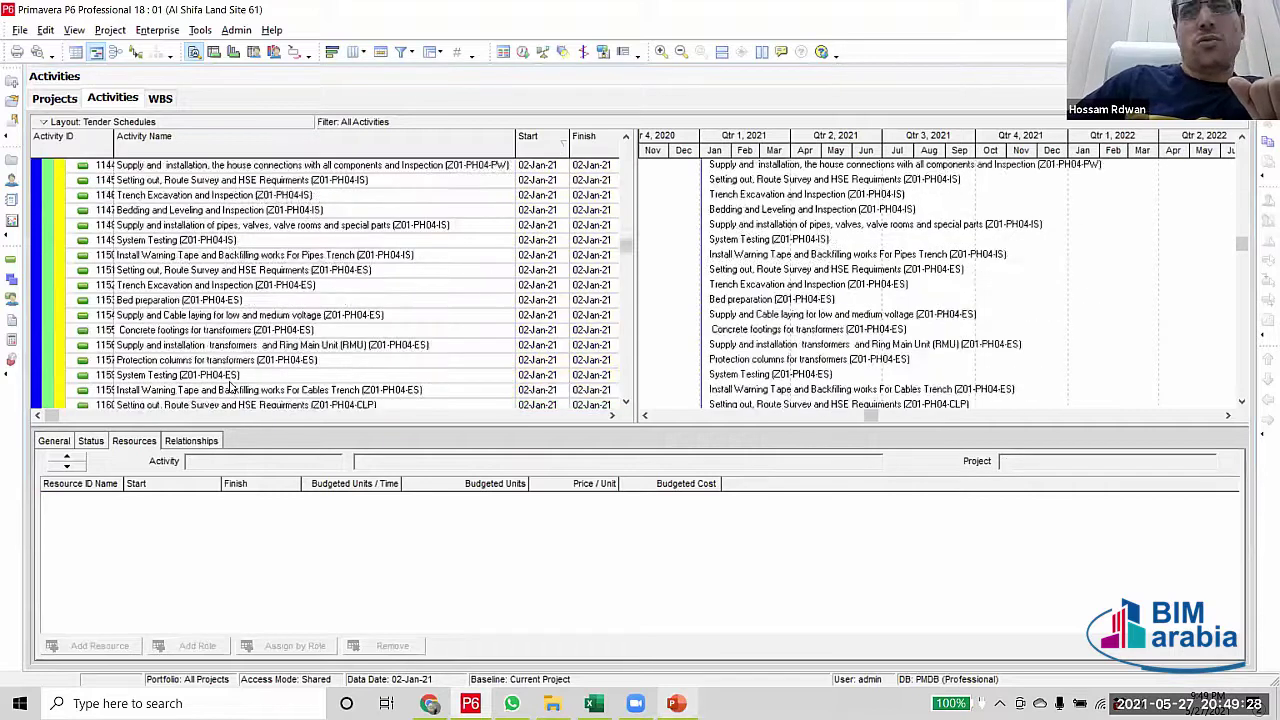
scroll(262, 350, up, 2)
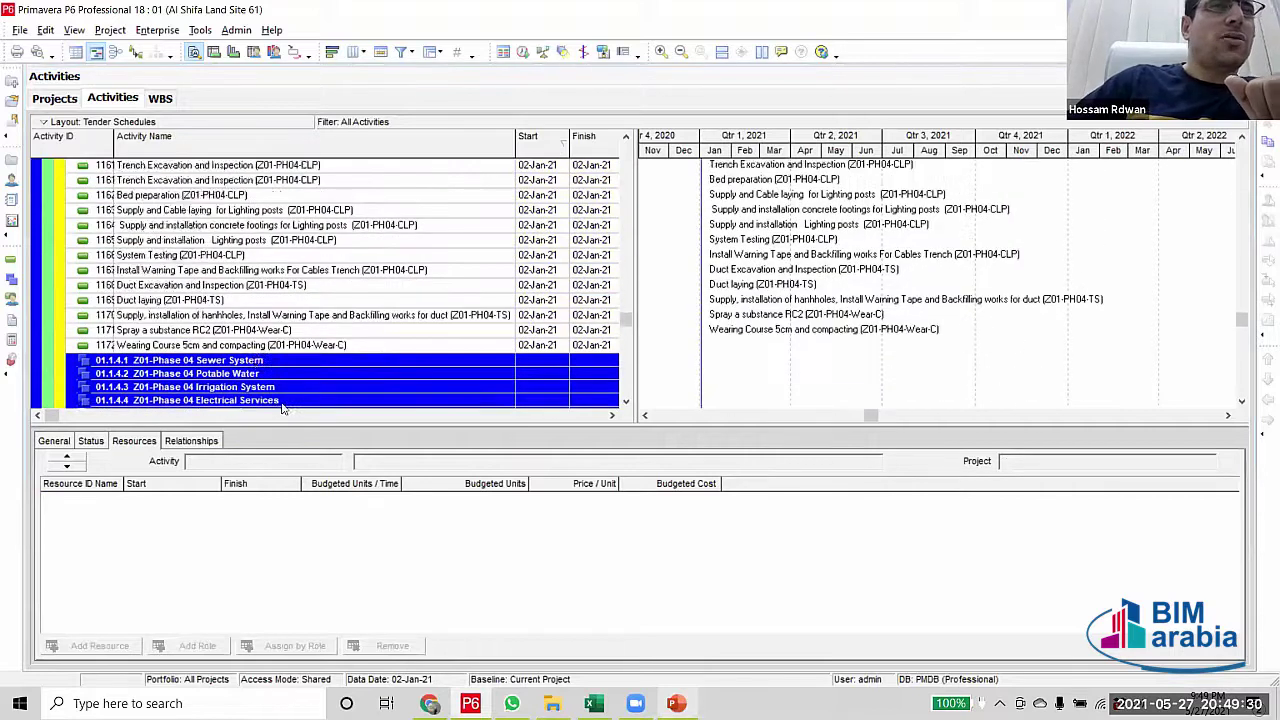
scroll(278, 395, up, 1)
scroll(278, 385, down, 1)
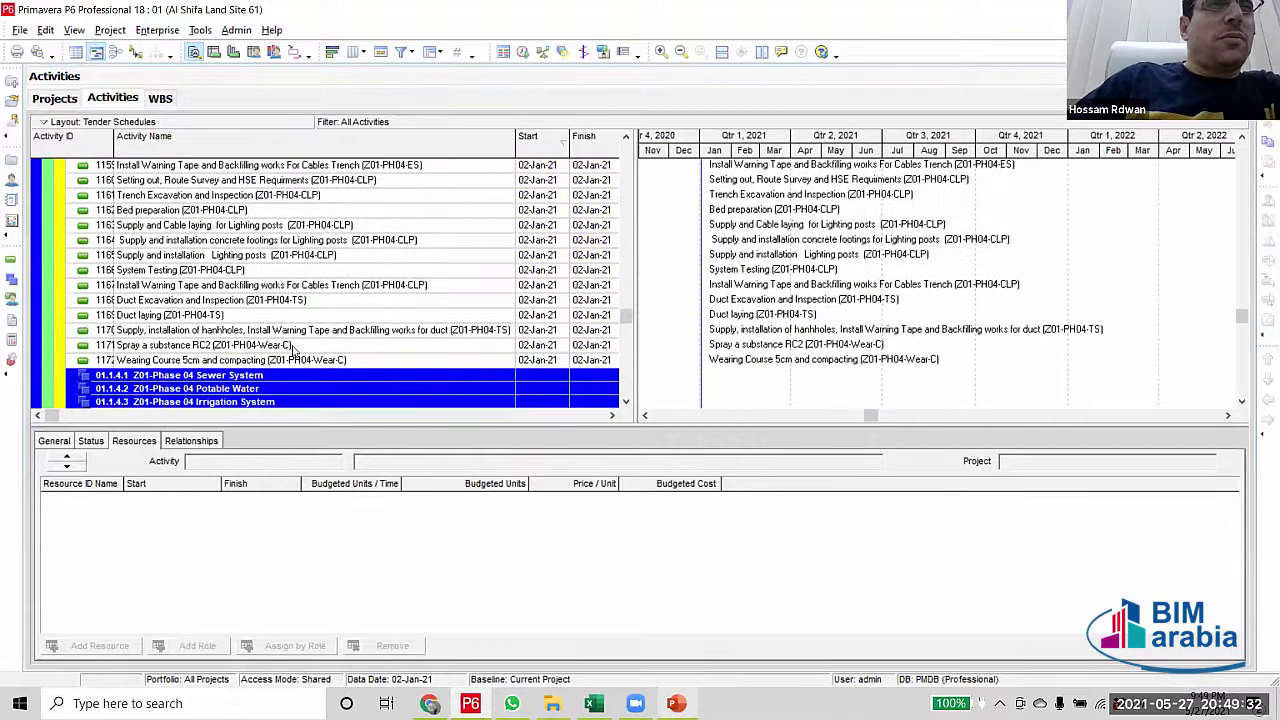
click(295, 347)
scroll(295, 352, down, 2)
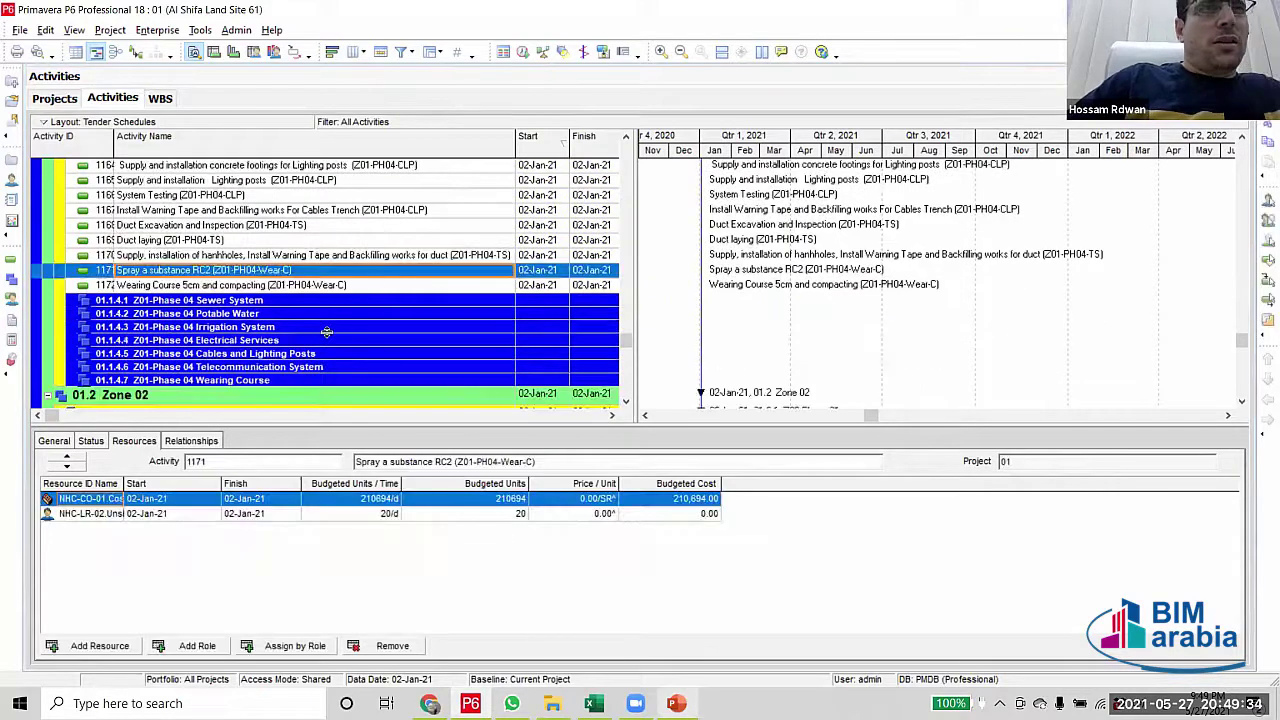
ctrl+click(333, 287)
scroll(333, 290, down, 2)
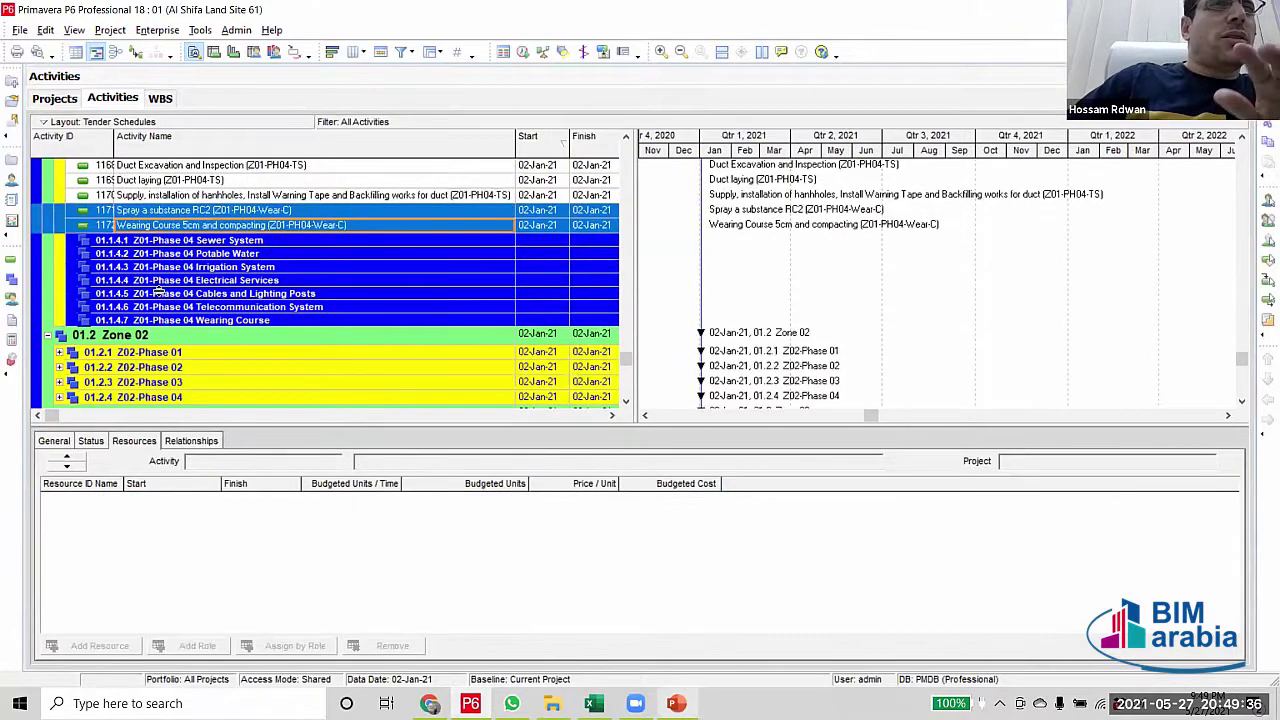
drag(37, 221, 64, 330)
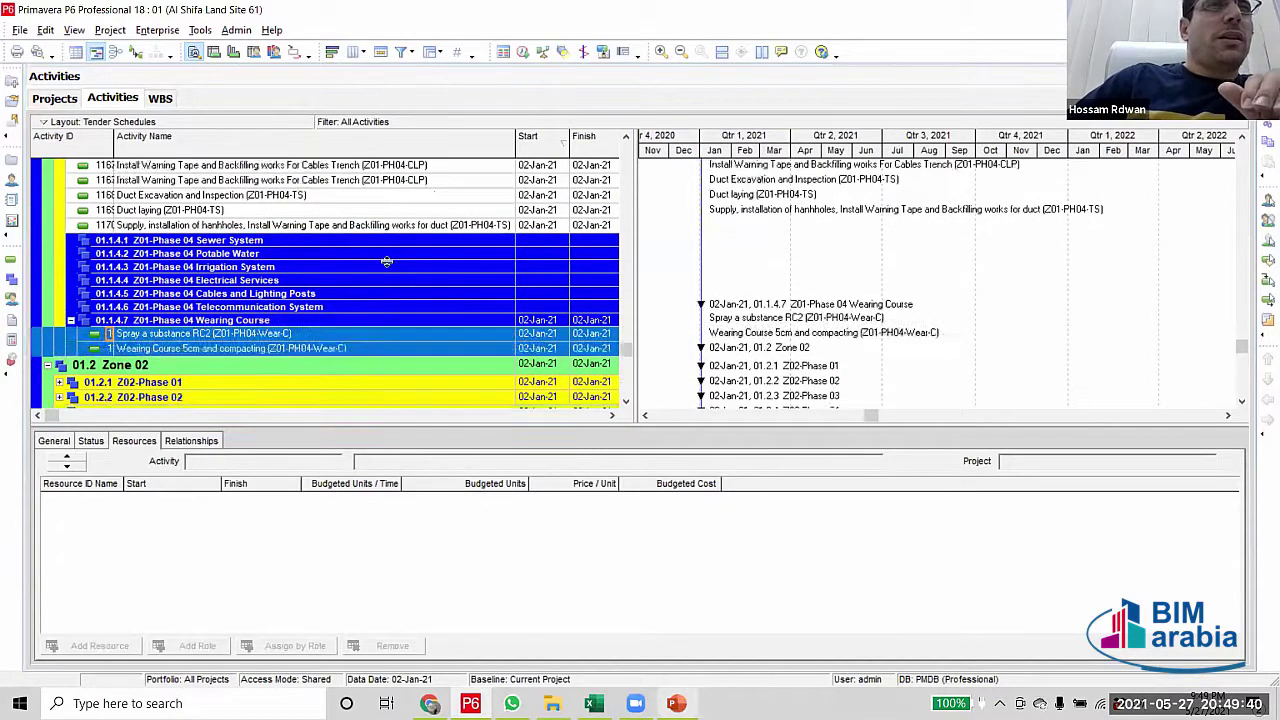
Move the three Z01-PH04-TS duct activities, 1168 to 1170, into the Z01-Phase 04 Telecommunication System WBS
click(300, 256)
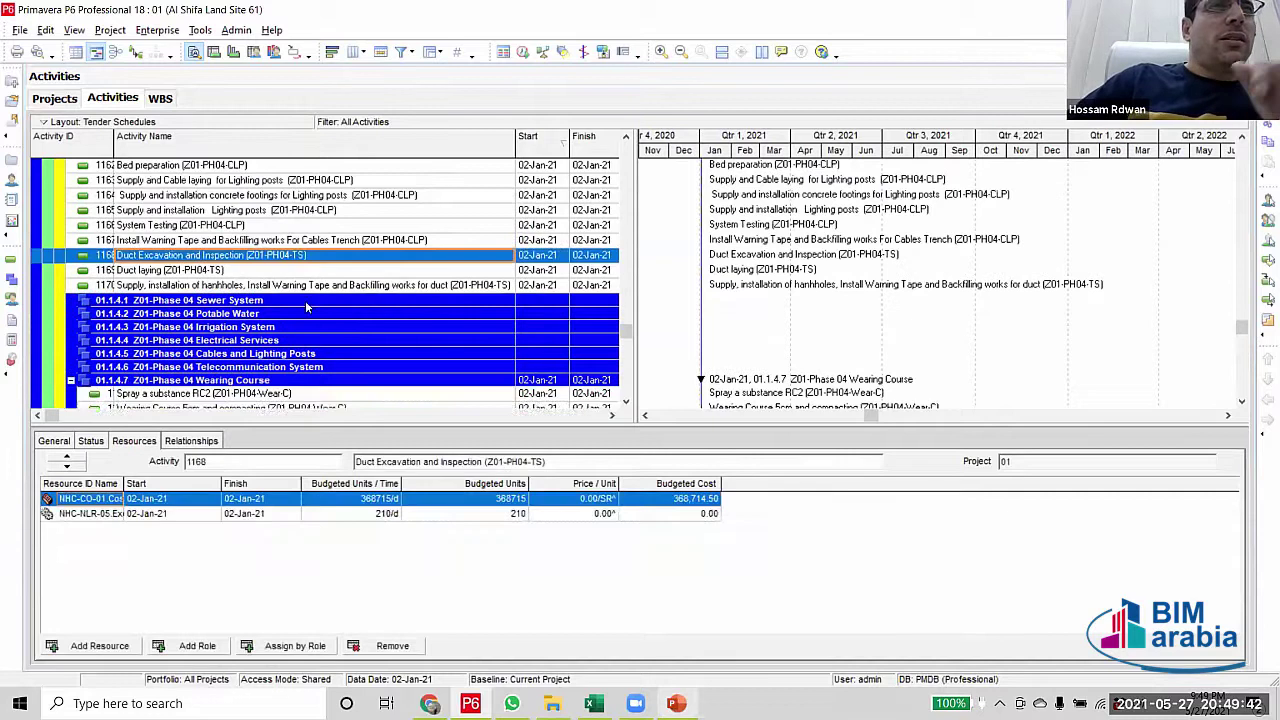
scroll(305, 283, down, 2)
shift+click(300, 226)
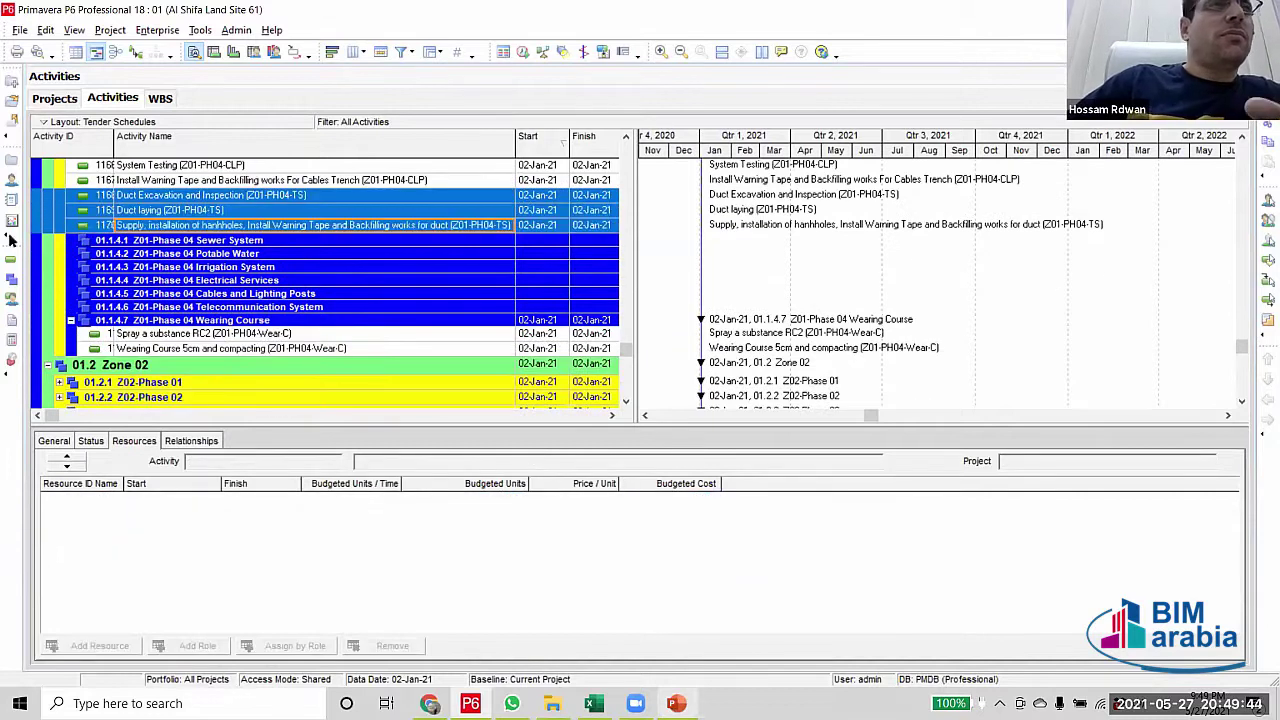
drag(43, 228, 55, 315)
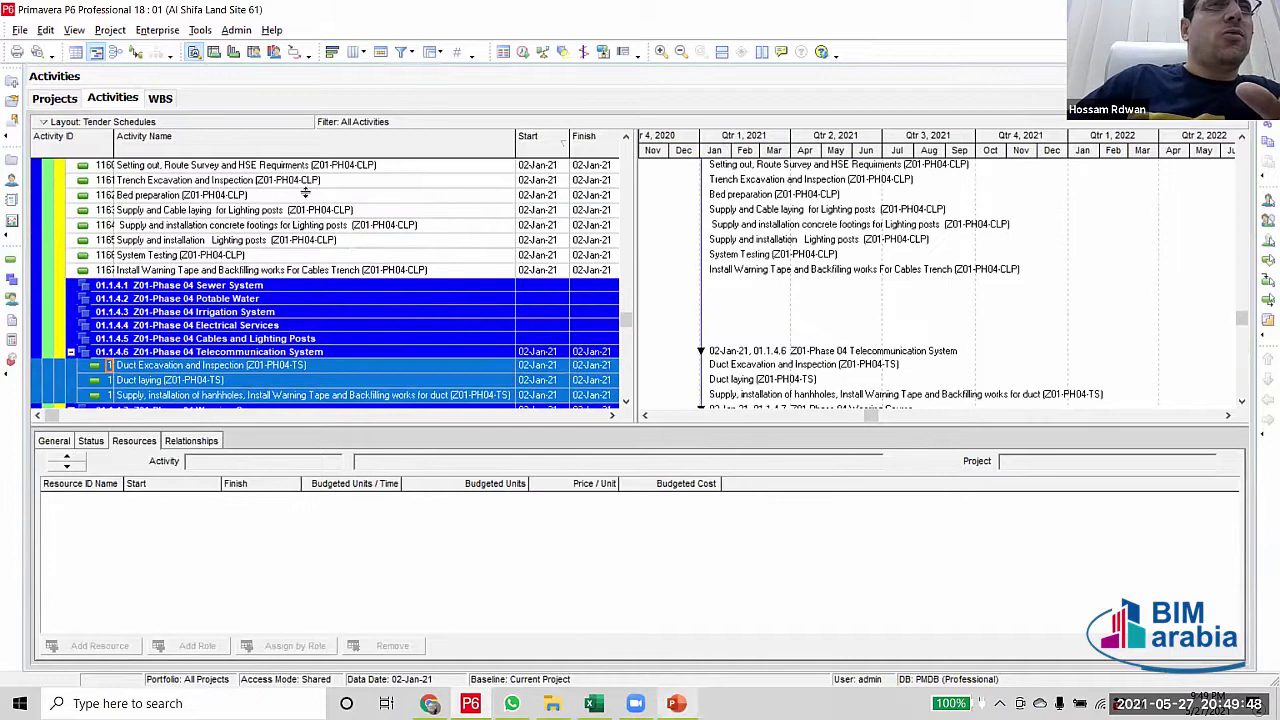
Move the Z01-PH04-CLP activities, 1160 to 1167, into the Z01-Phase 04 Cables and Lighting Posts WBS
click(367, 228)
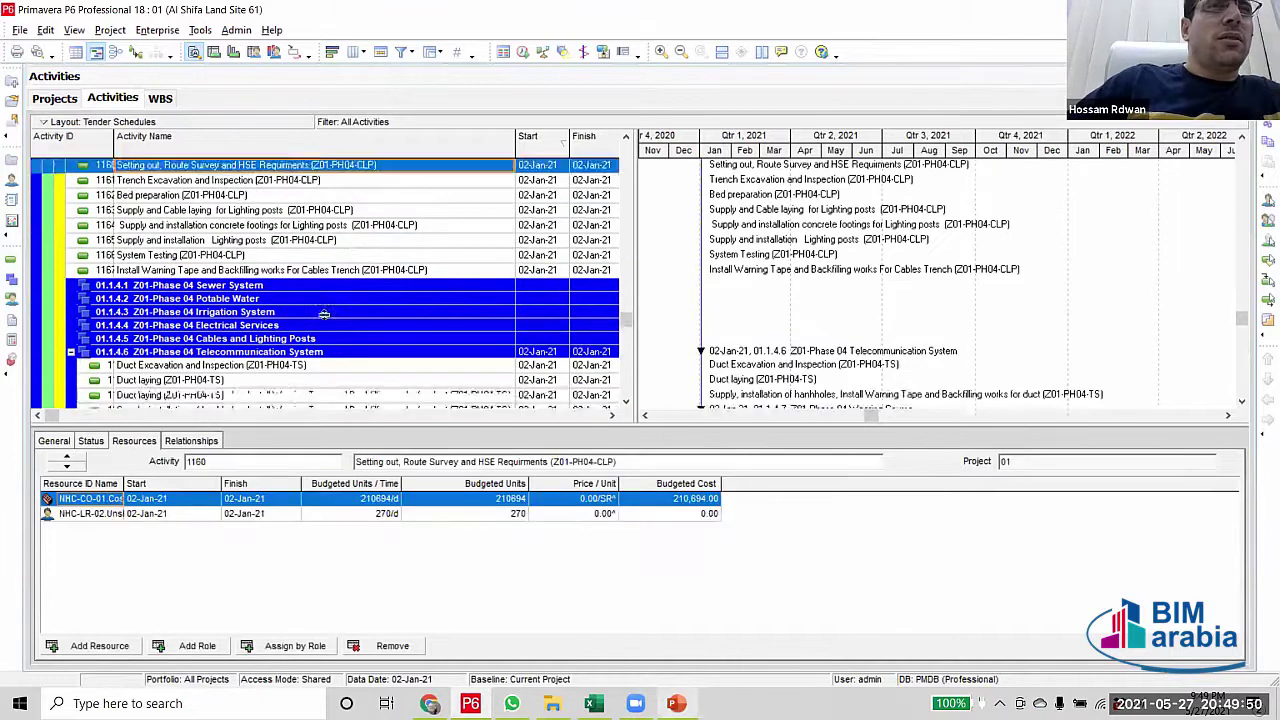
scroll(324, 314, down, 1)
shift+click(345, 241)
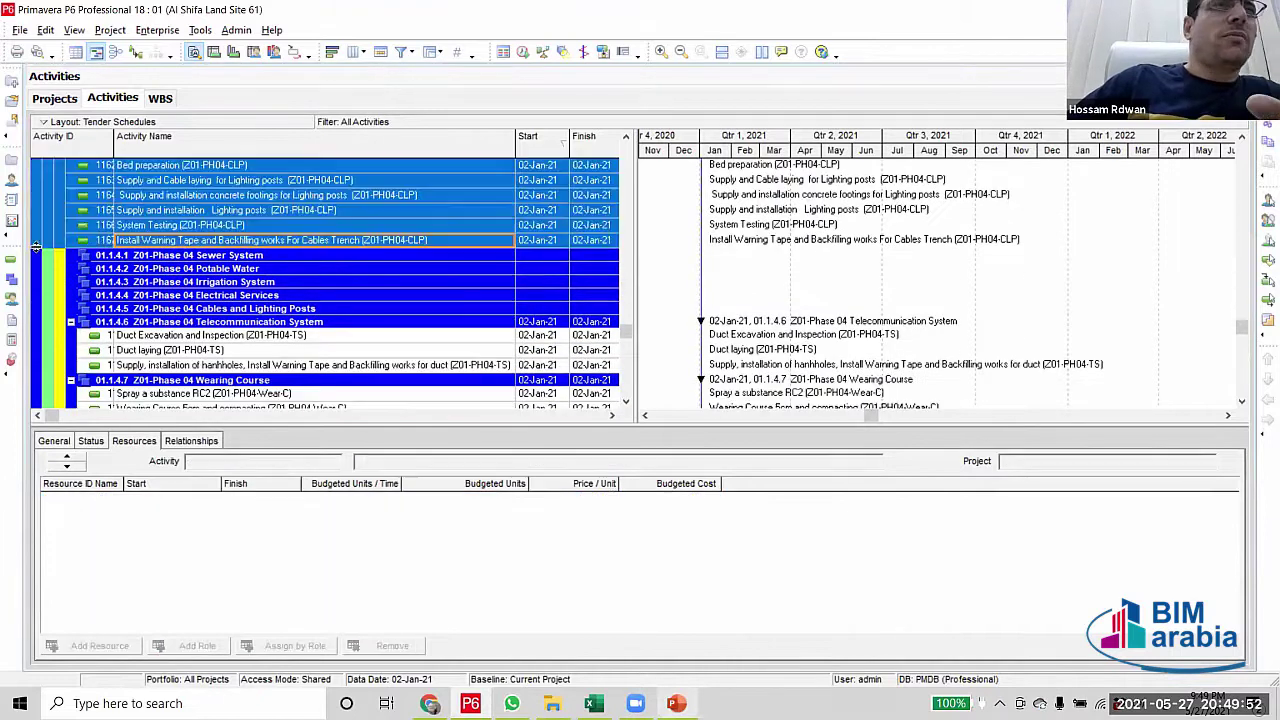
drag(35, 248, 54, 314)
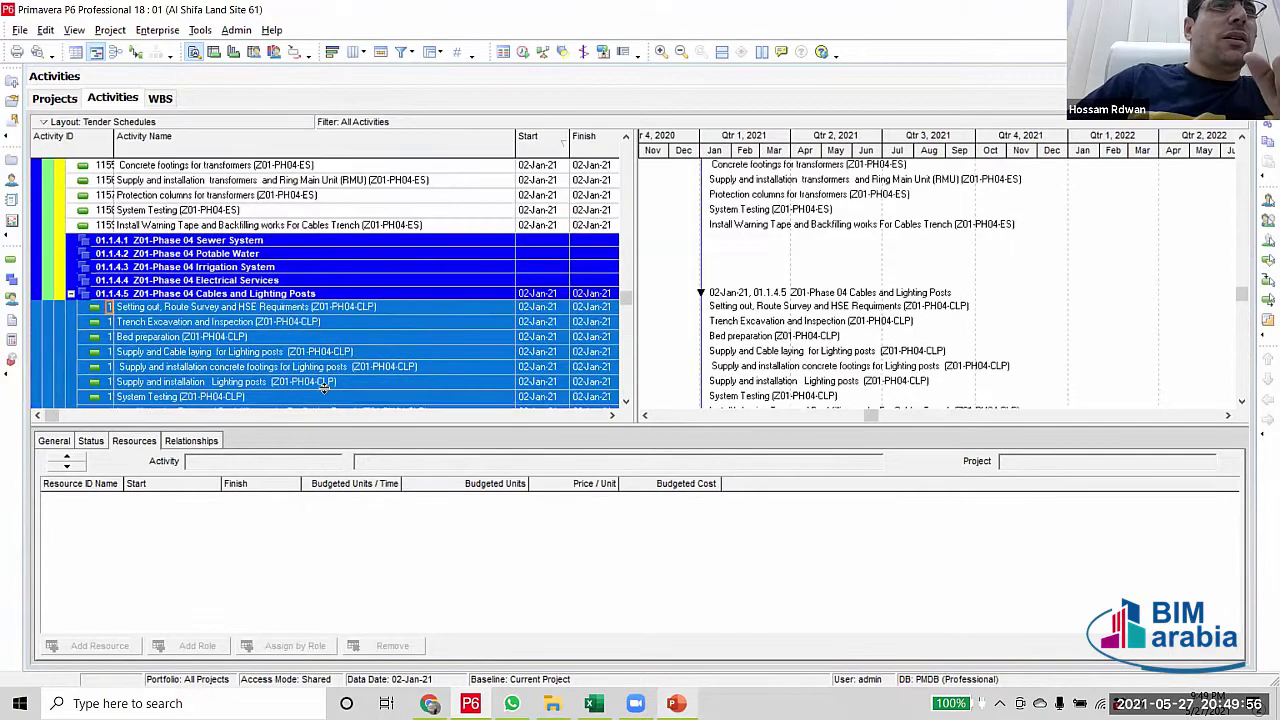
Move the Z01-PH04-ES activities, 1151 to 1159, into the Z01-Phase 04 Electrical Services WBS
scroll(335, 278, up, 2)
scroll(352, 252, up, 1)
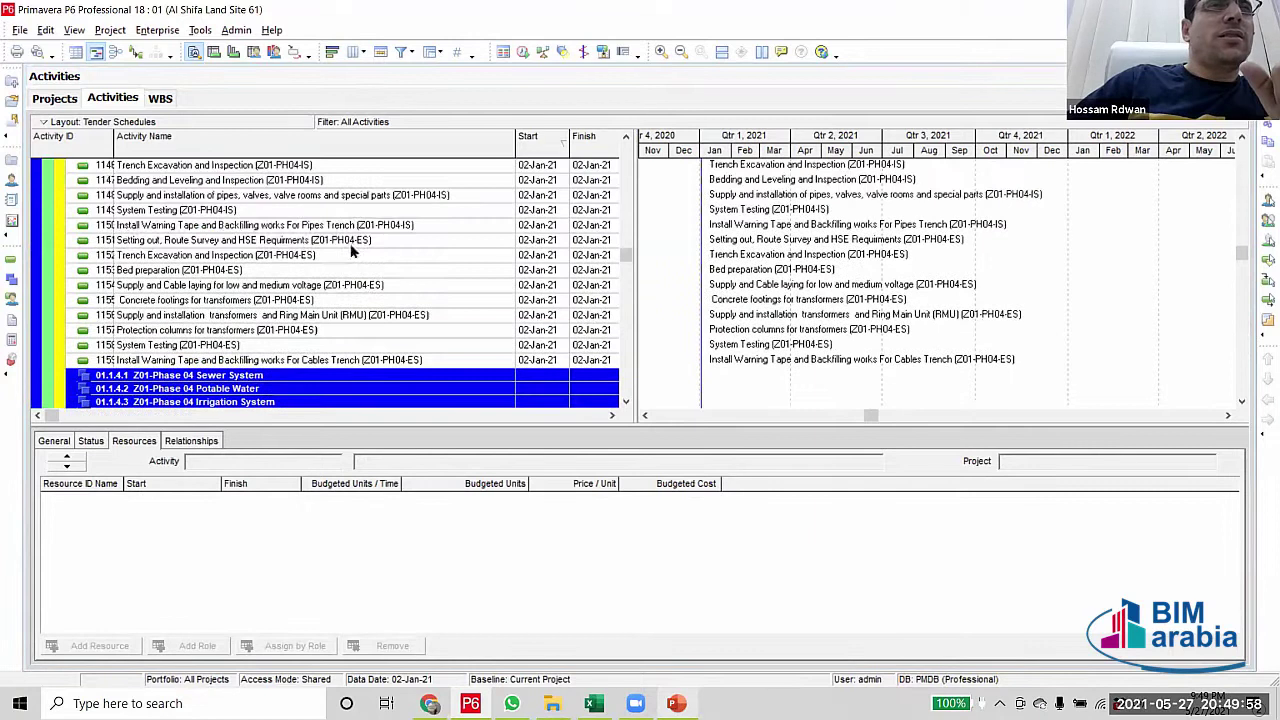
click(350, 244)
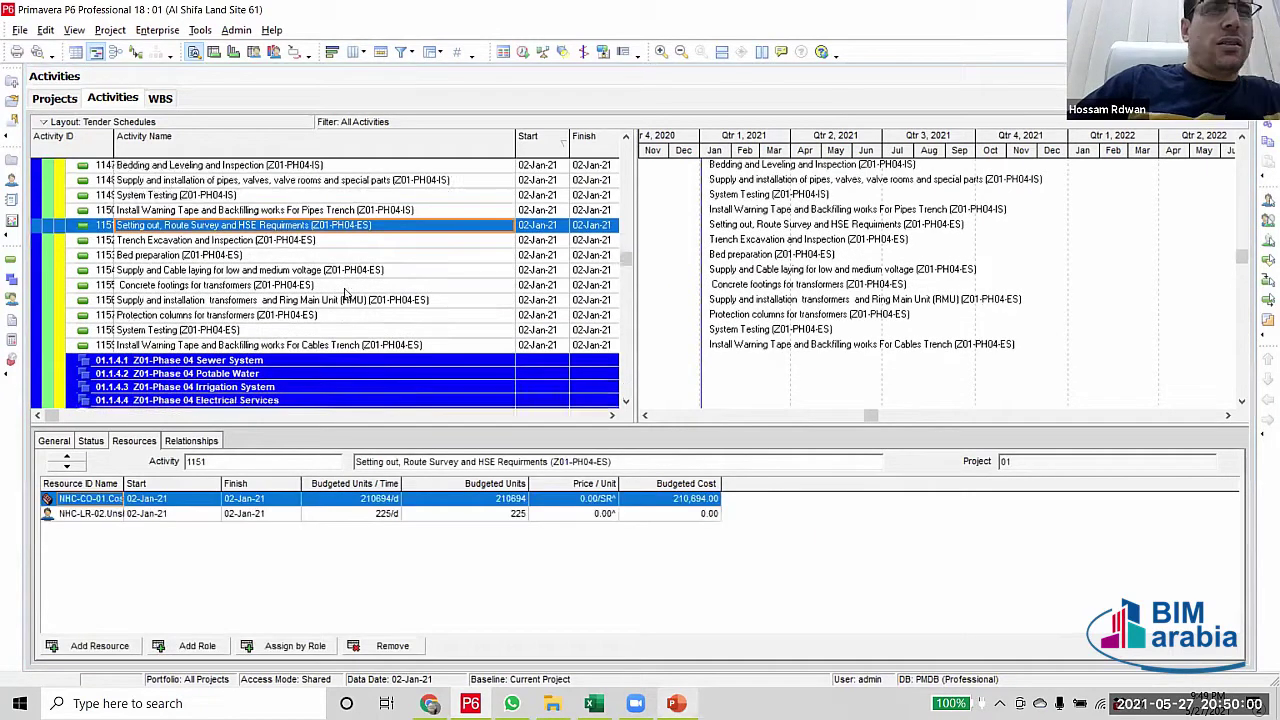
scroll(345, 291, down, 1)
shift+click(341, 287)
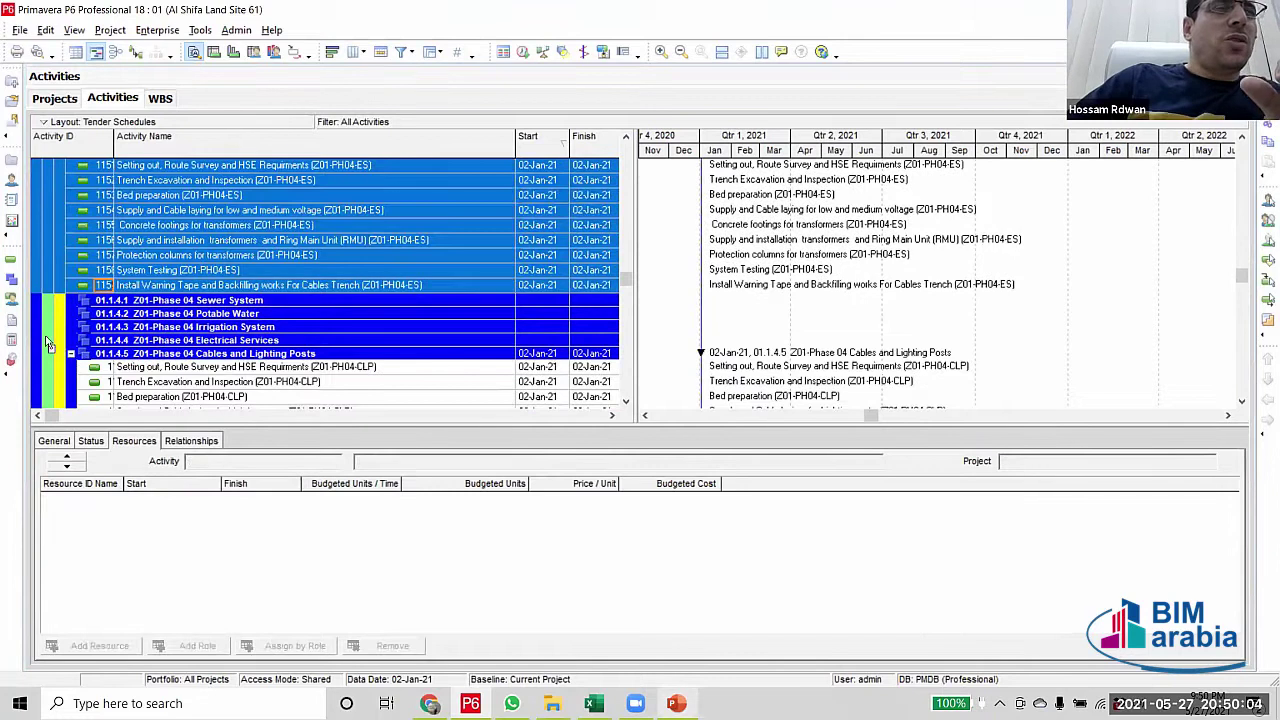
ctrl+click(46, 341)
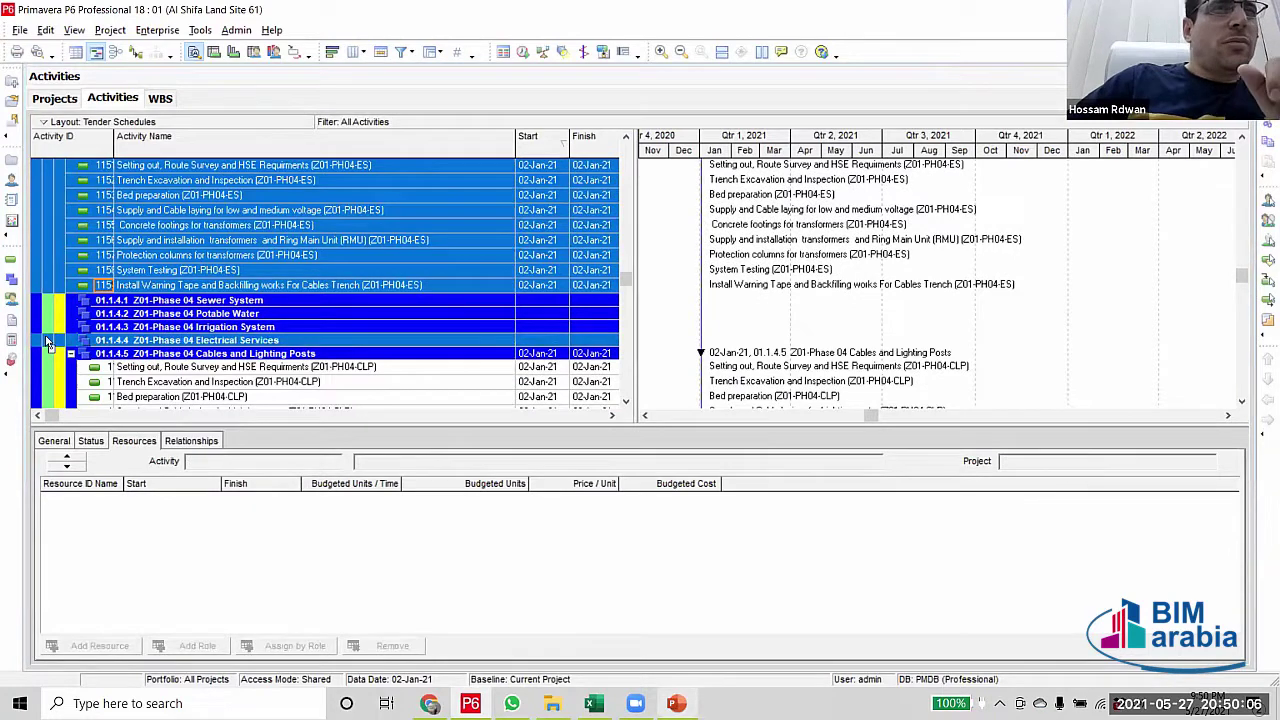
scroll(365, 316, up, 1)
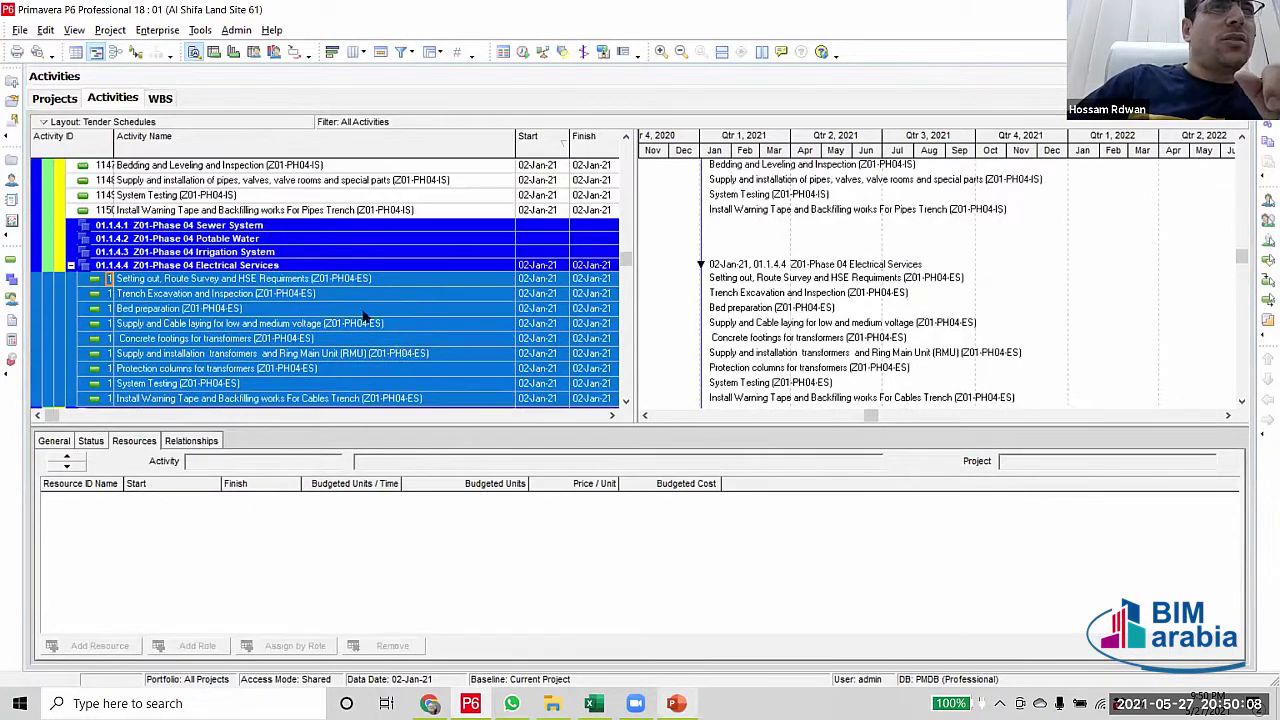
click(363, 312)
scroll(366, 388, up, 1)
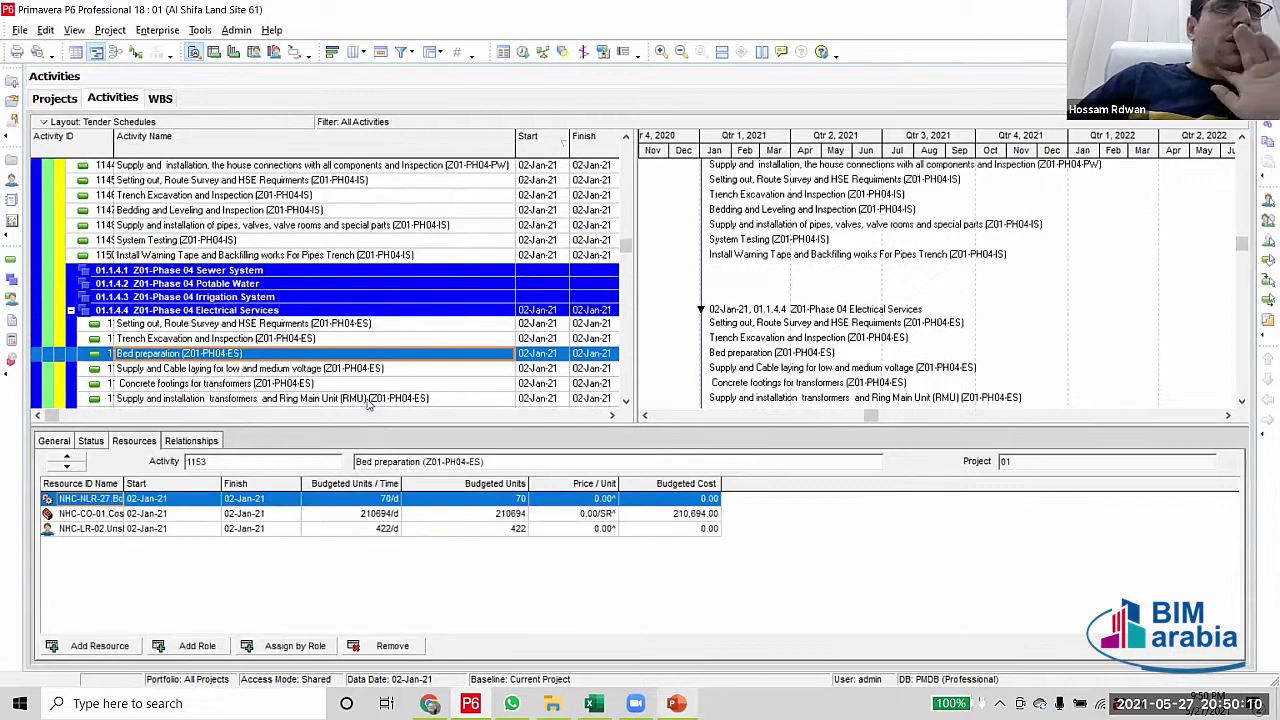
Move the Z01-PH04-IS activities, 1145 to 1150, into the Z01-Phase 04 Irrigation System WBS
scroll(366, 330, up, 1)
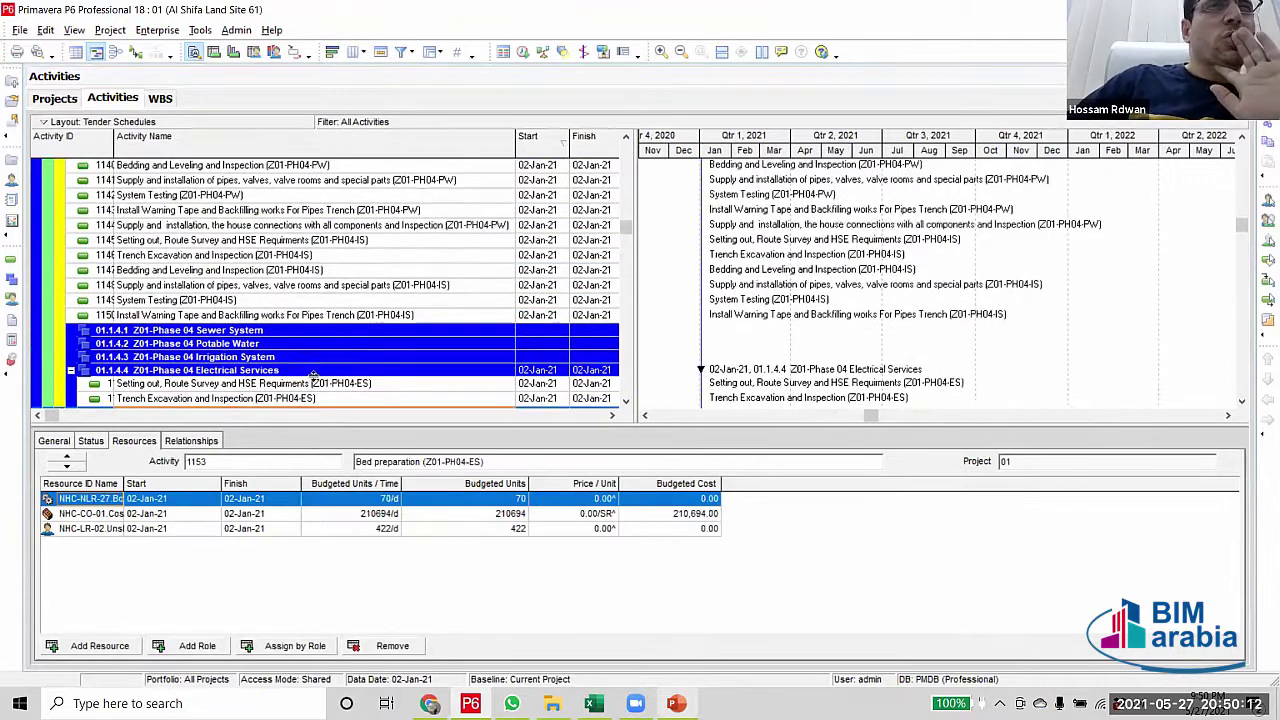
click(364, 241)
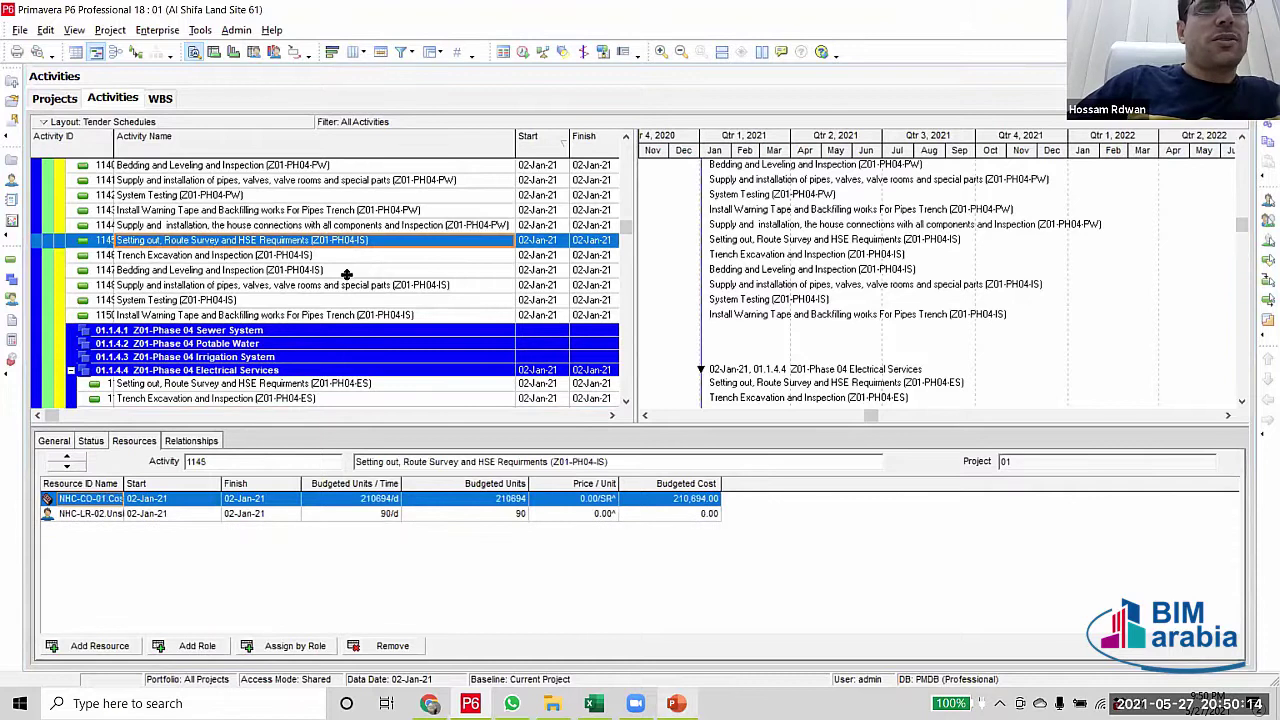
shift+click(375, 316)
scroll(30, 244, down, 2)
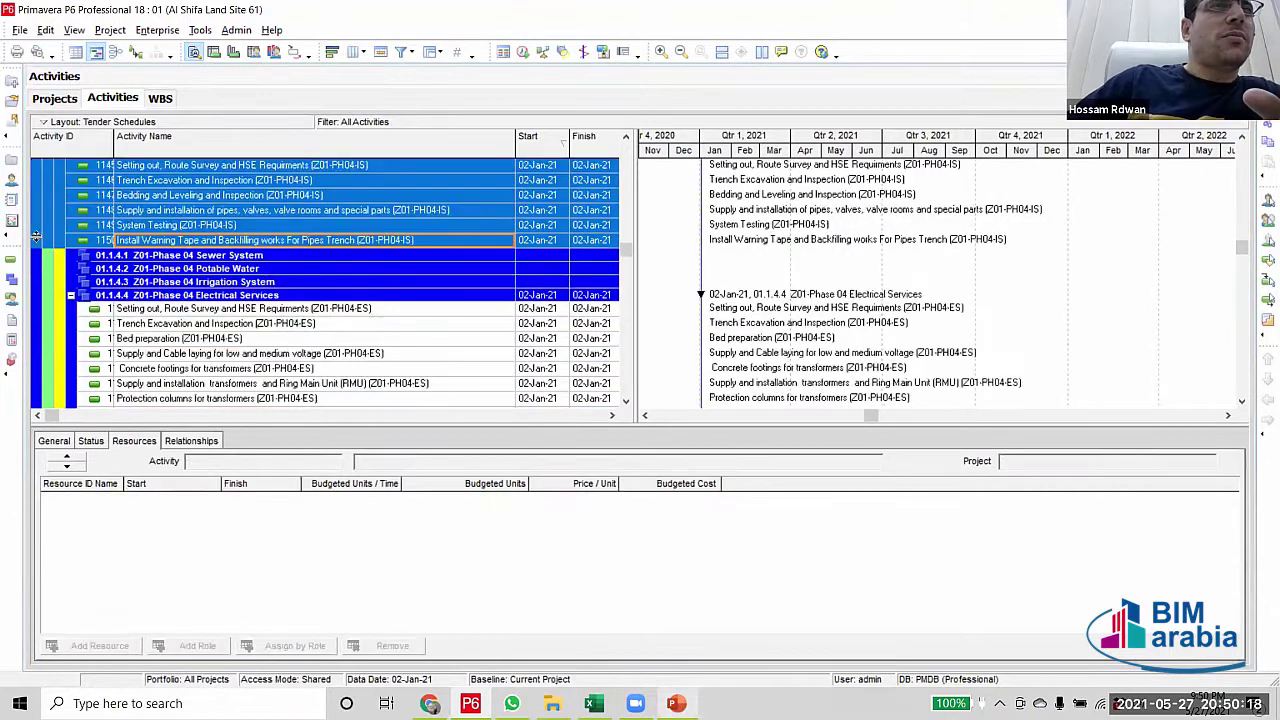
drag(51, 288, 51, 284)
Move the Z01-PH04-PW activities, 1138 to 1144, into the Z01-Phase 04 Potable Water WBS
scroll(342, 278, up, 2)
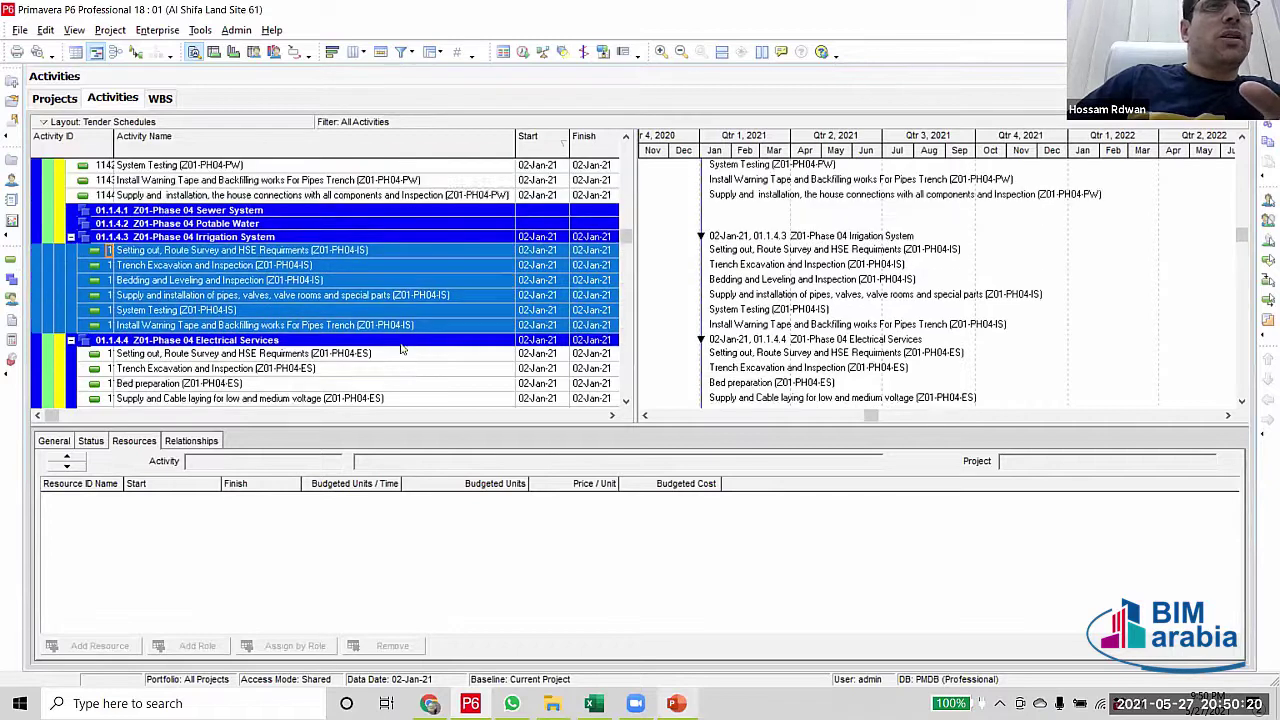
scroll(368, 215, up, 1)
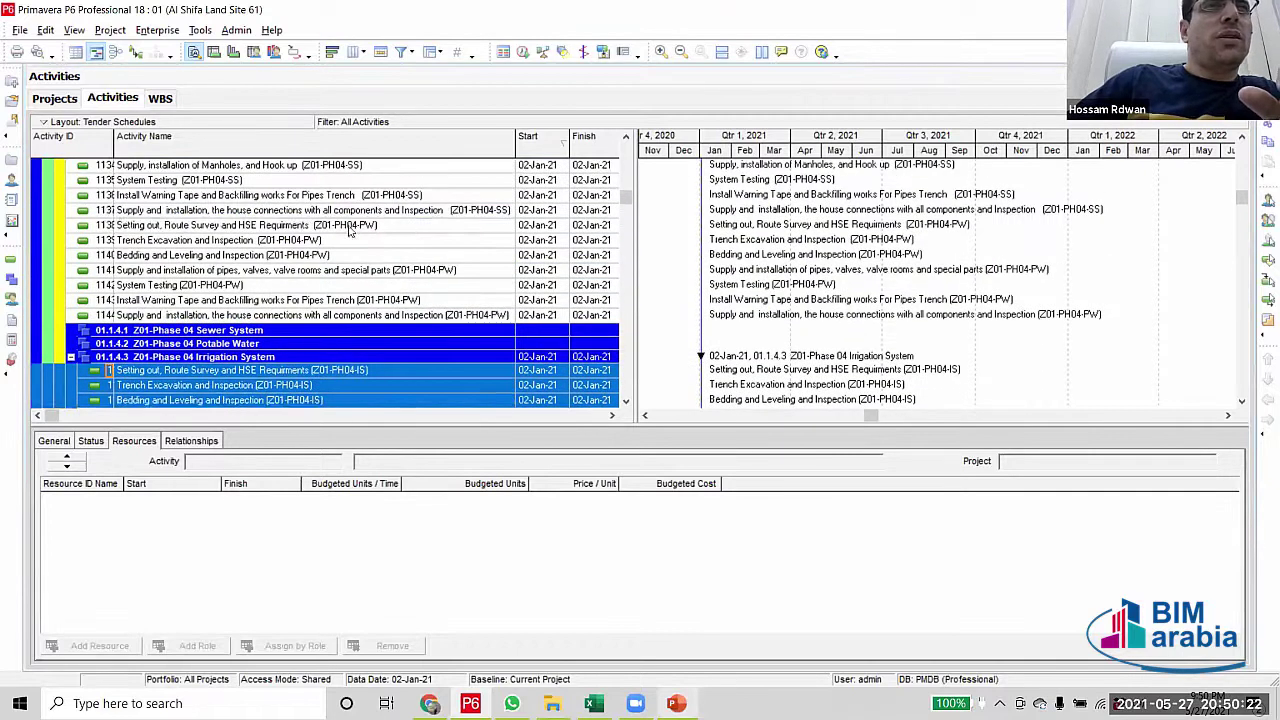
click(355, 225)
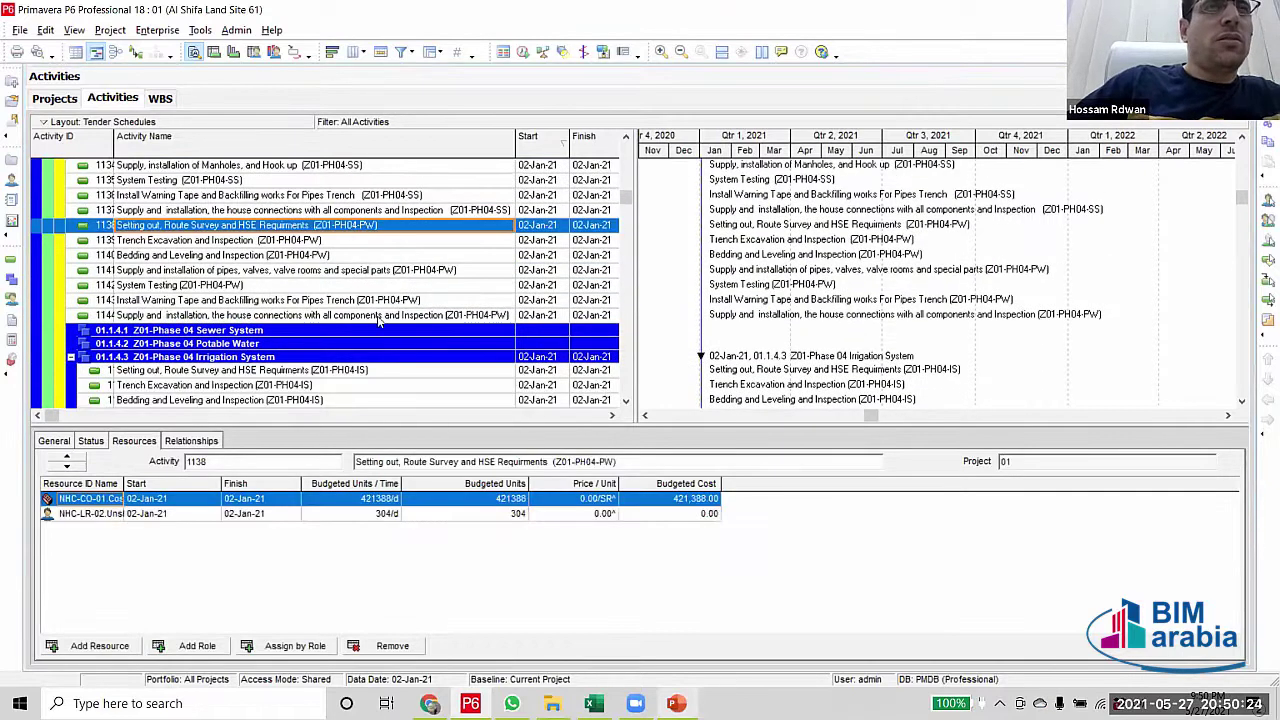
shift+click(378, 318)
drag(40, 322, 100, 364)
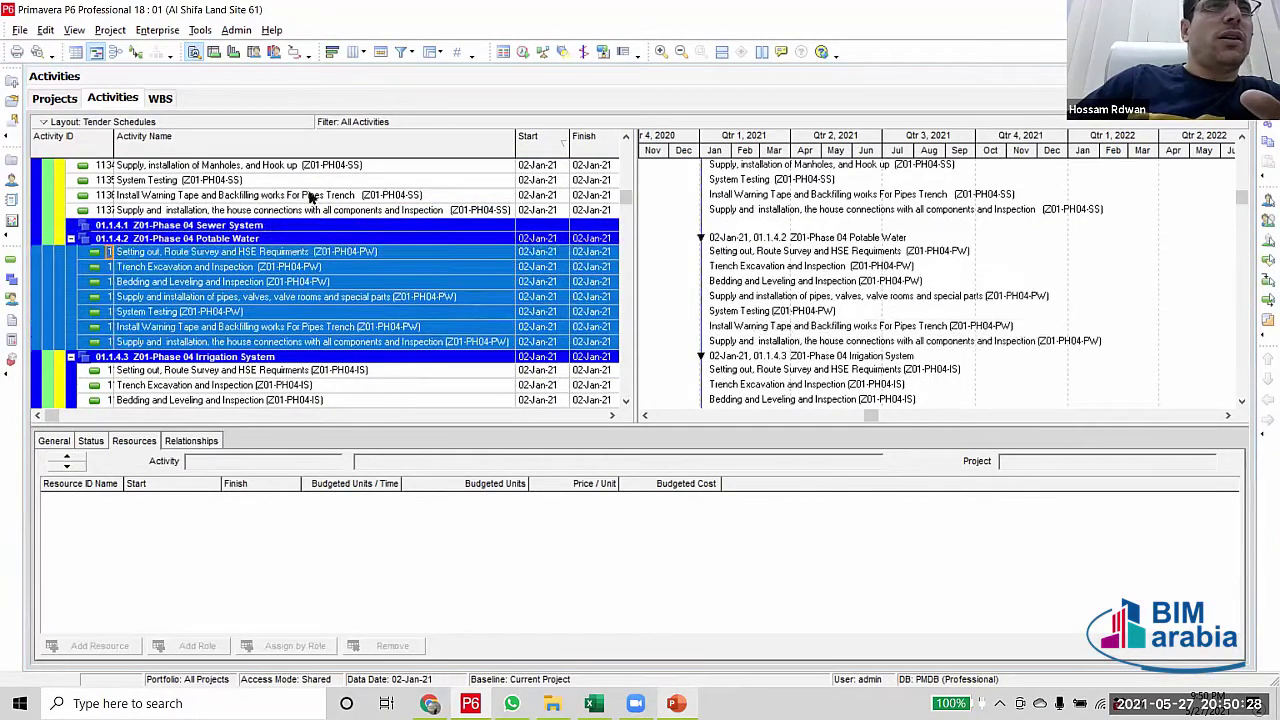
Move the Z01-PH04-SS activities, 1130 to 1137, into the Z01-Phase 04 Sewer System WBS
click(305, 195)
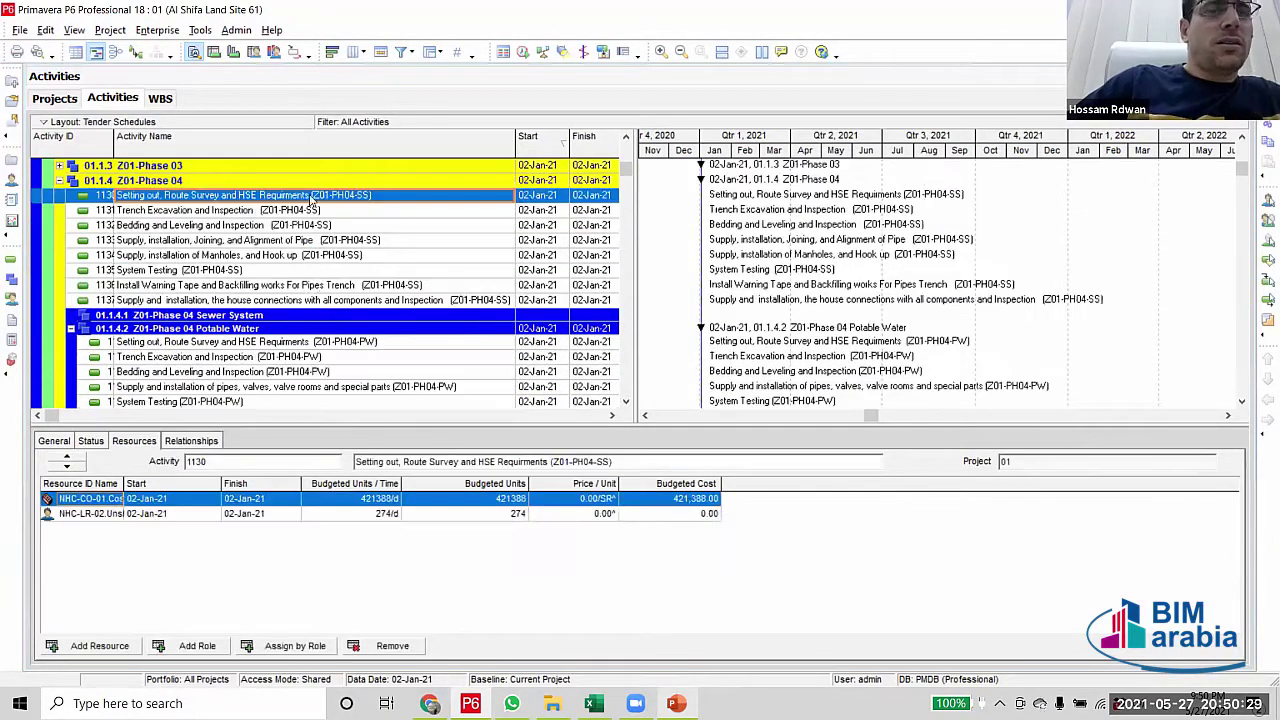
shift+click(325, 300)
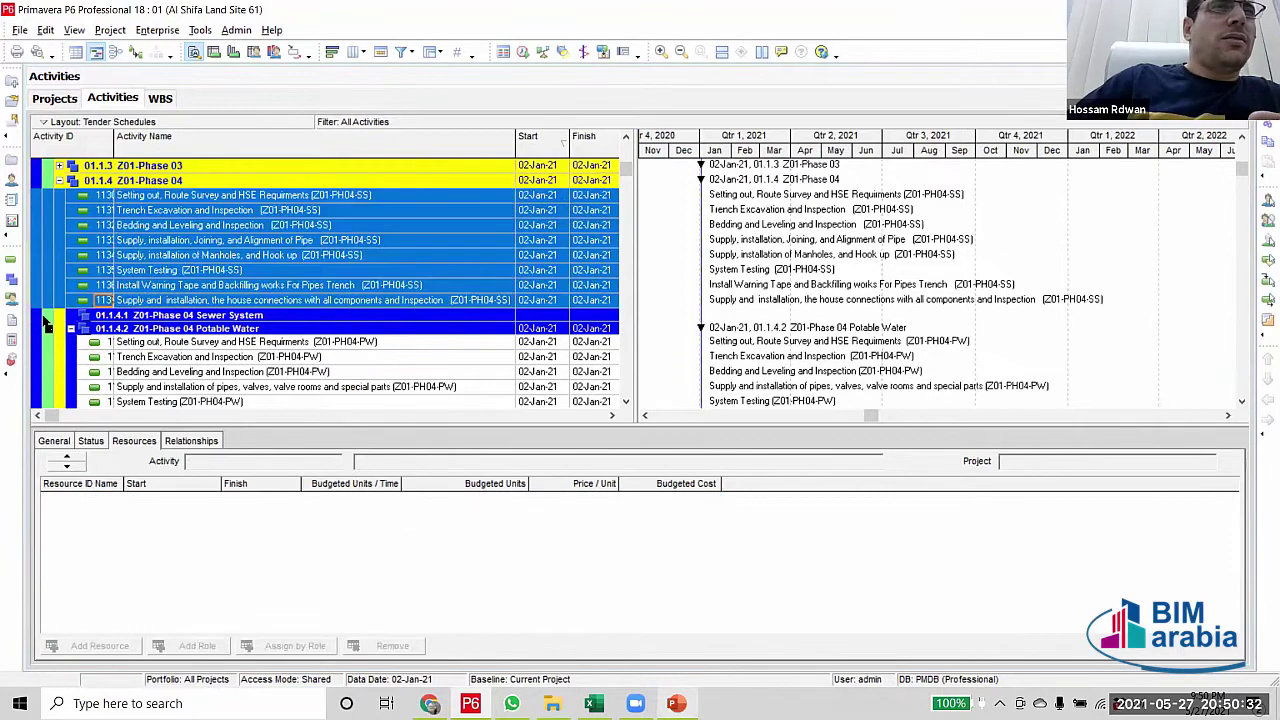
drag(44, 322, 46, 318)
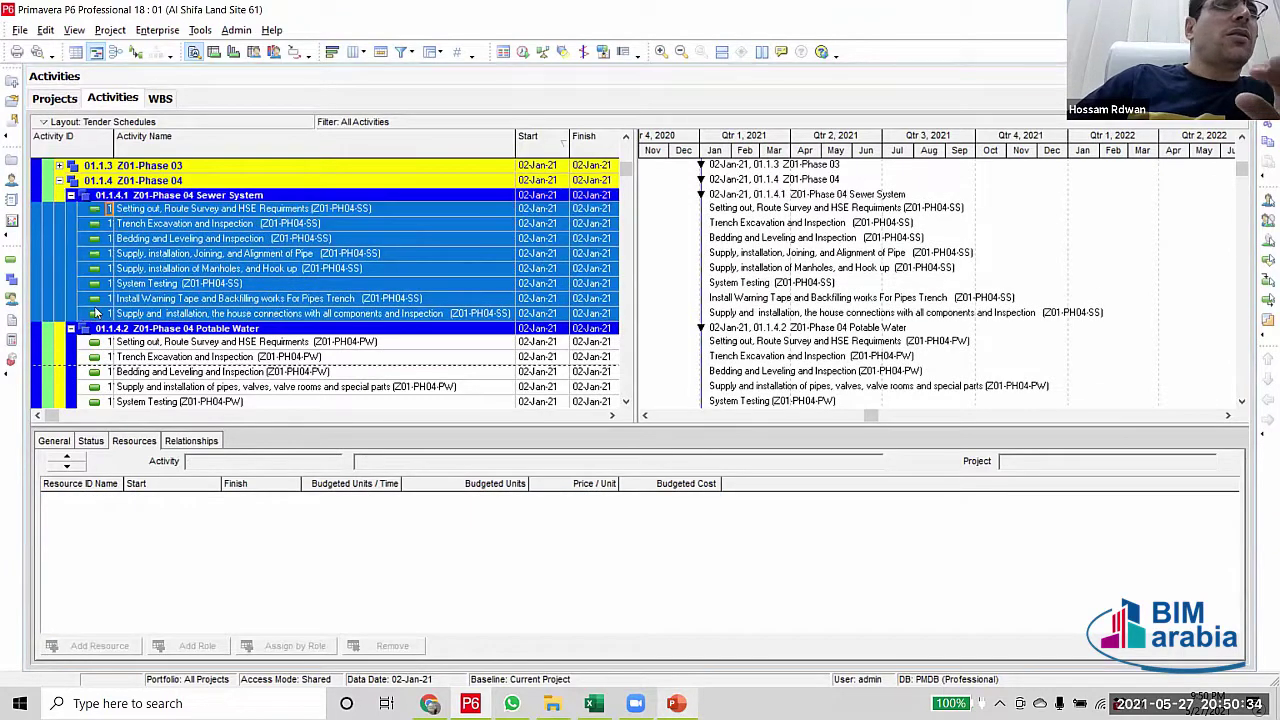
Collapse the Z01-Phase 04 level and the whole Zone 01 WBS
click(100, 208)
scroll(62, 250, up, 2)
click(59, 249)
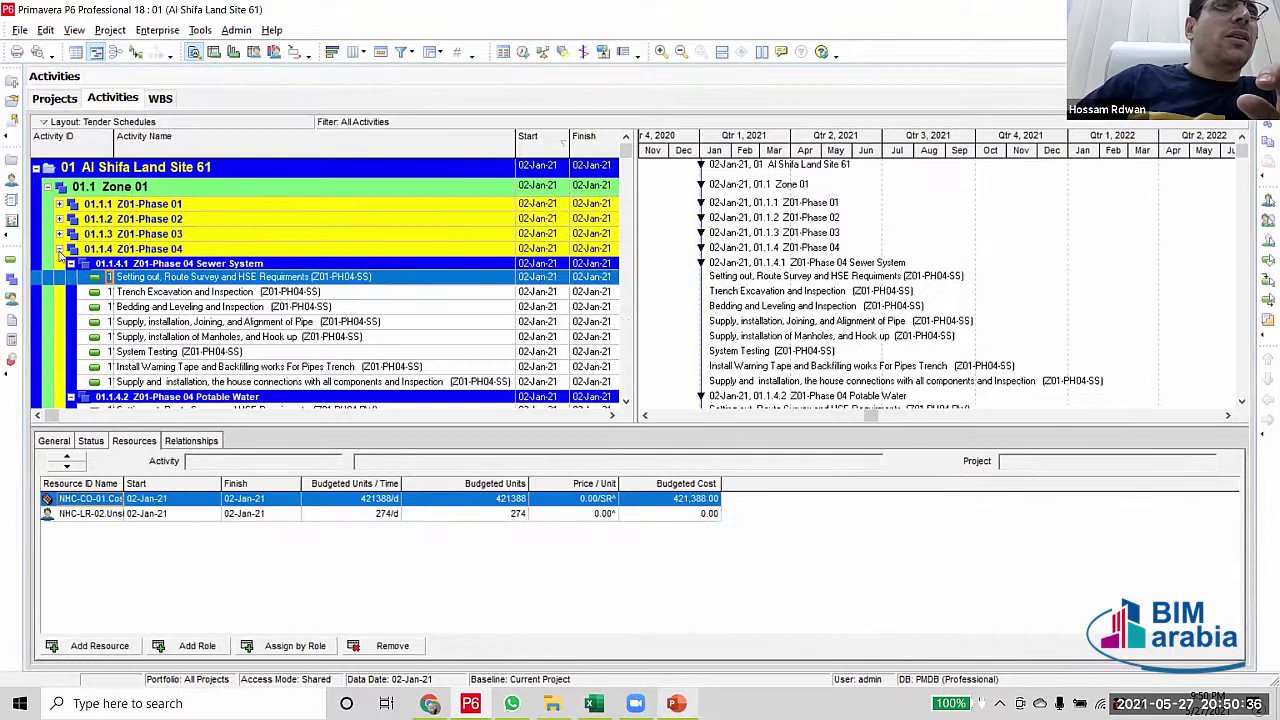
click(47, 188)
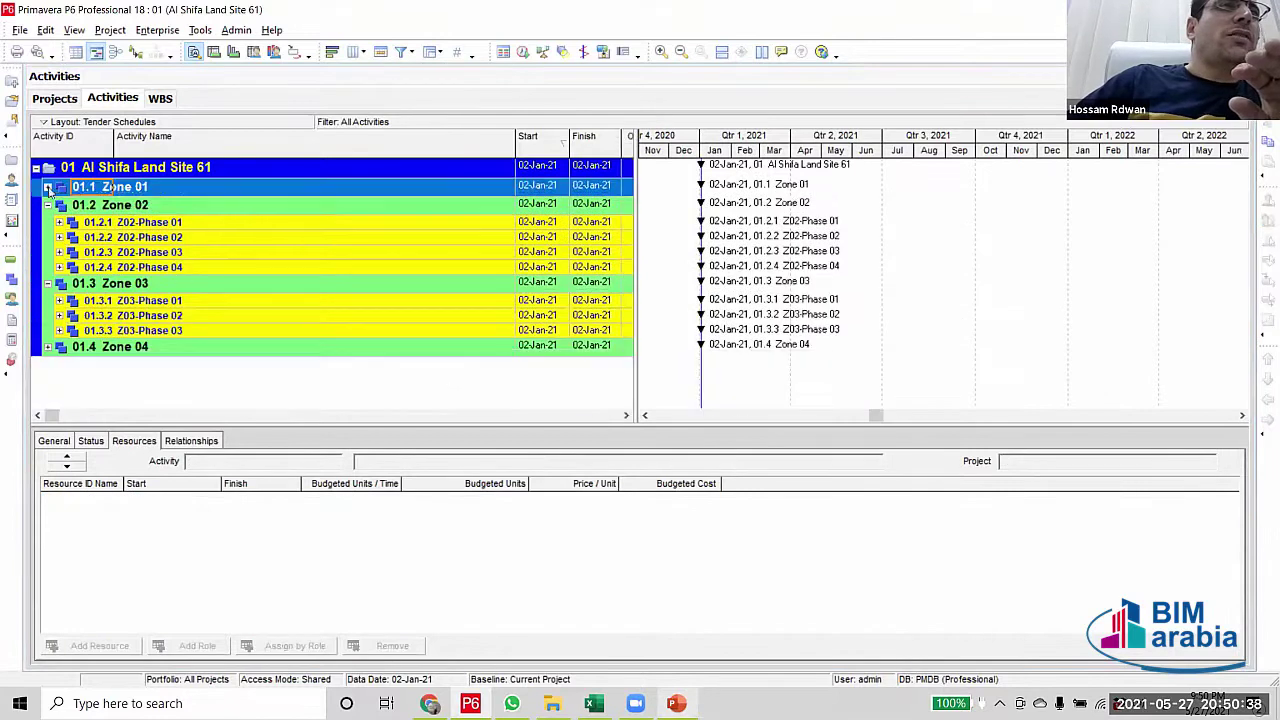
Expand Z02-Phase 01 and move its RC2 spraying and 5cm wearing course activities into the Z02-Phase 01 Wearing Course WBS
click(157, 225)
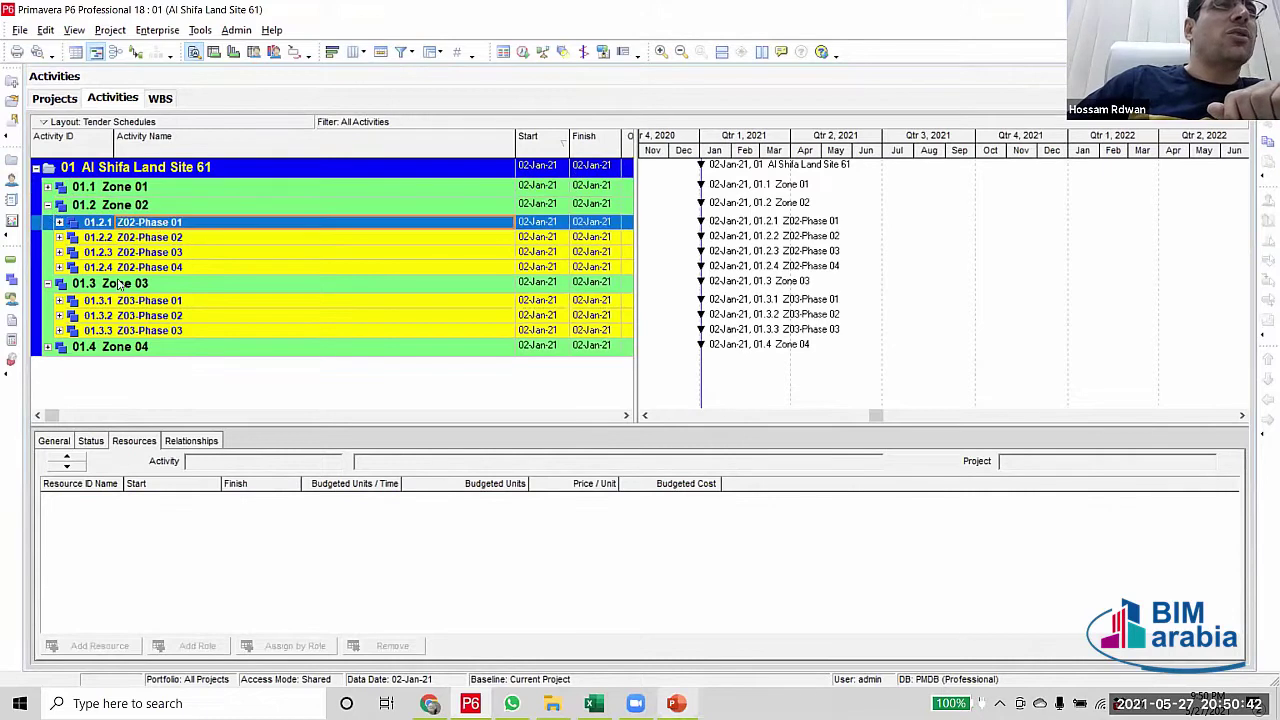
click(59, 223)
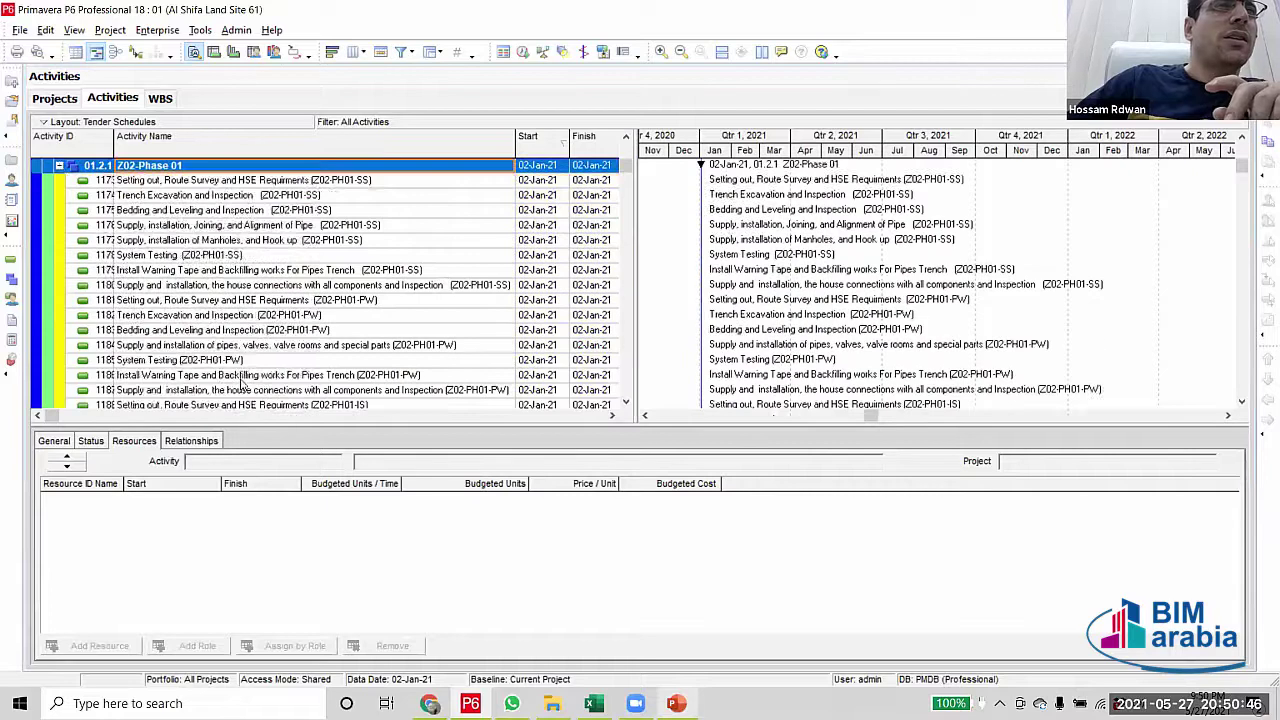
scroll(232, 405, down, 2)
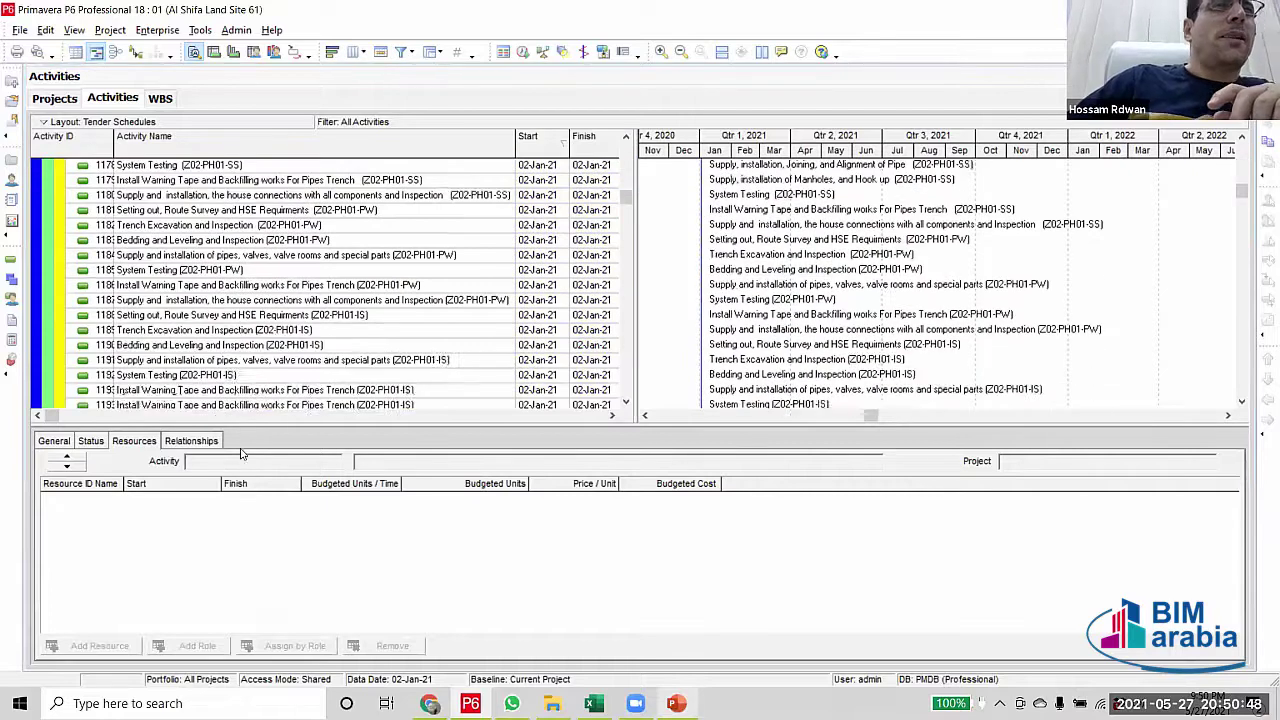
scroll(287, 278, down, 8)
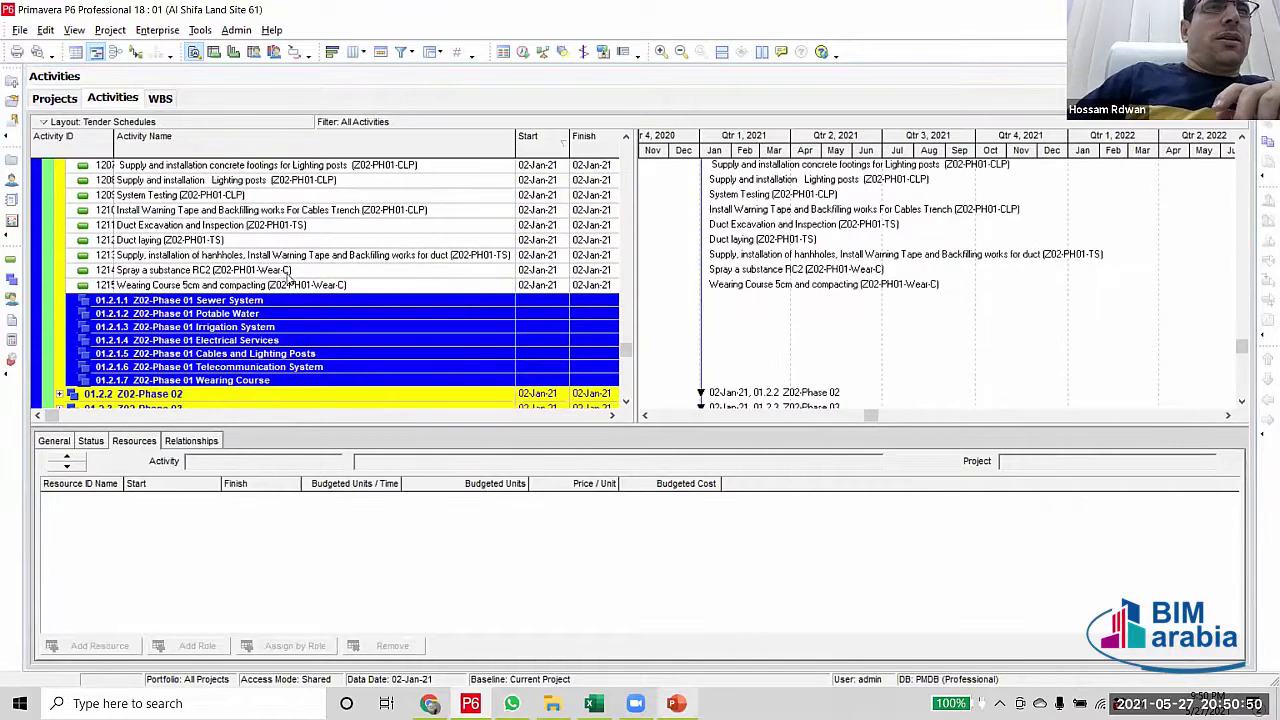
click(288, 272)
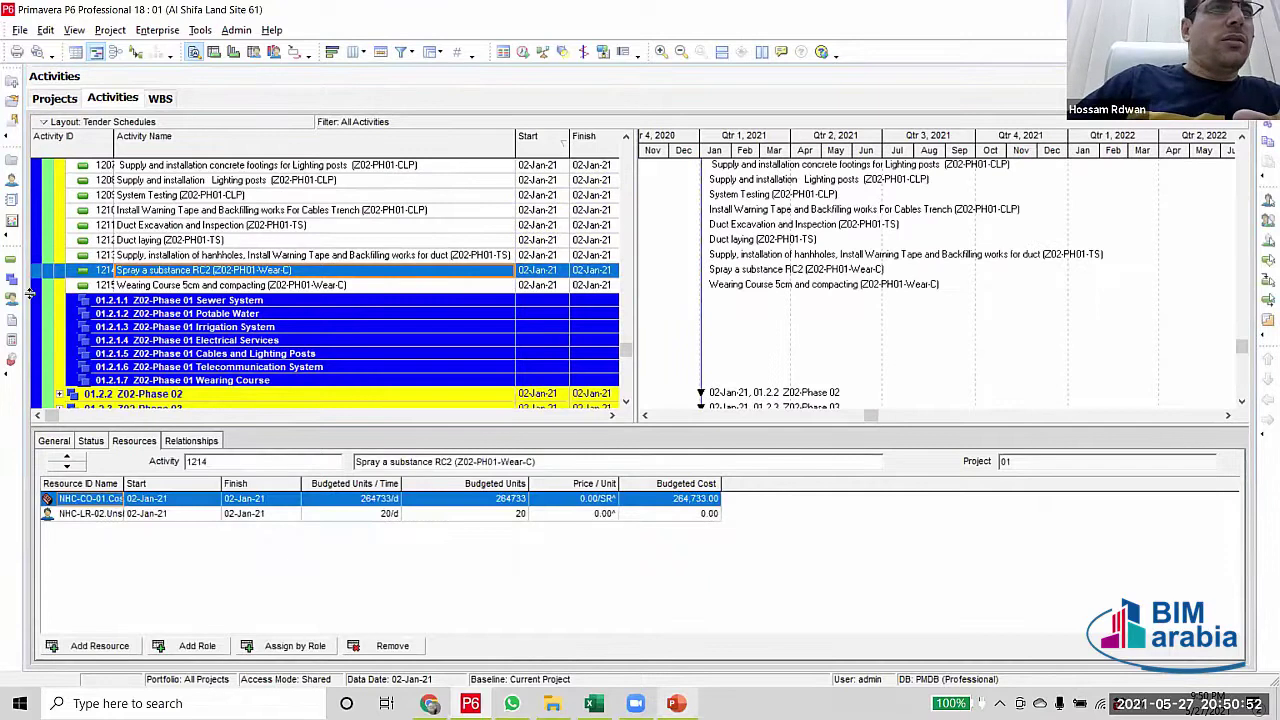
ctrl+click(30, 288)
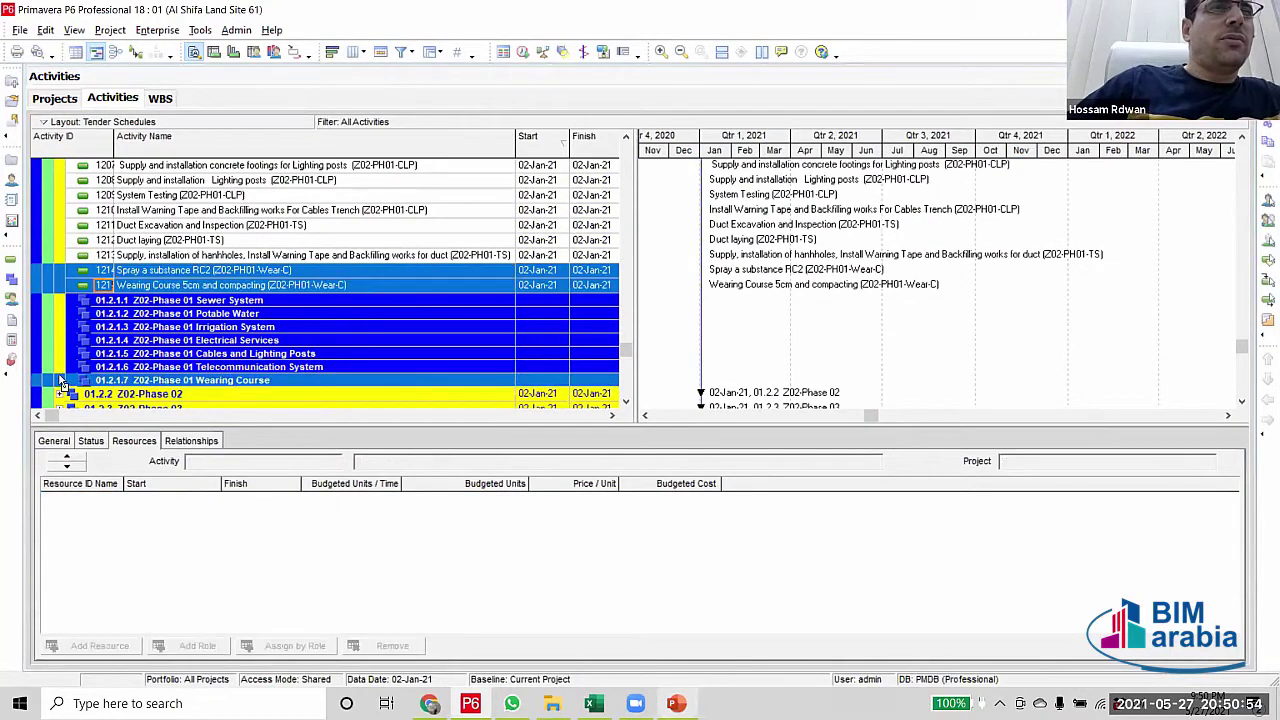
drag(257, 327, 262, 327)
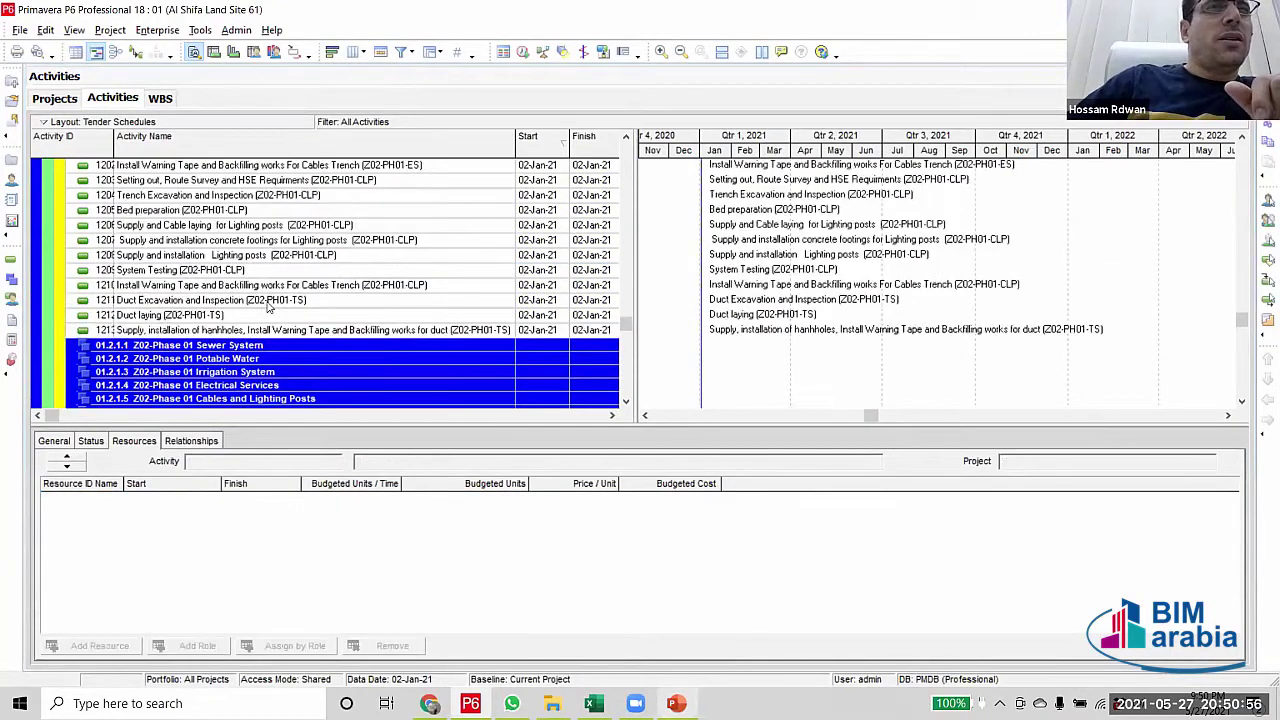
Move the three Z02-PH01-TS duct activities, 1211 to 1213, into the Z02-Phase 01 Telecommunication System WBS
click(268, 304)
scroll(270, 306, down, 1)
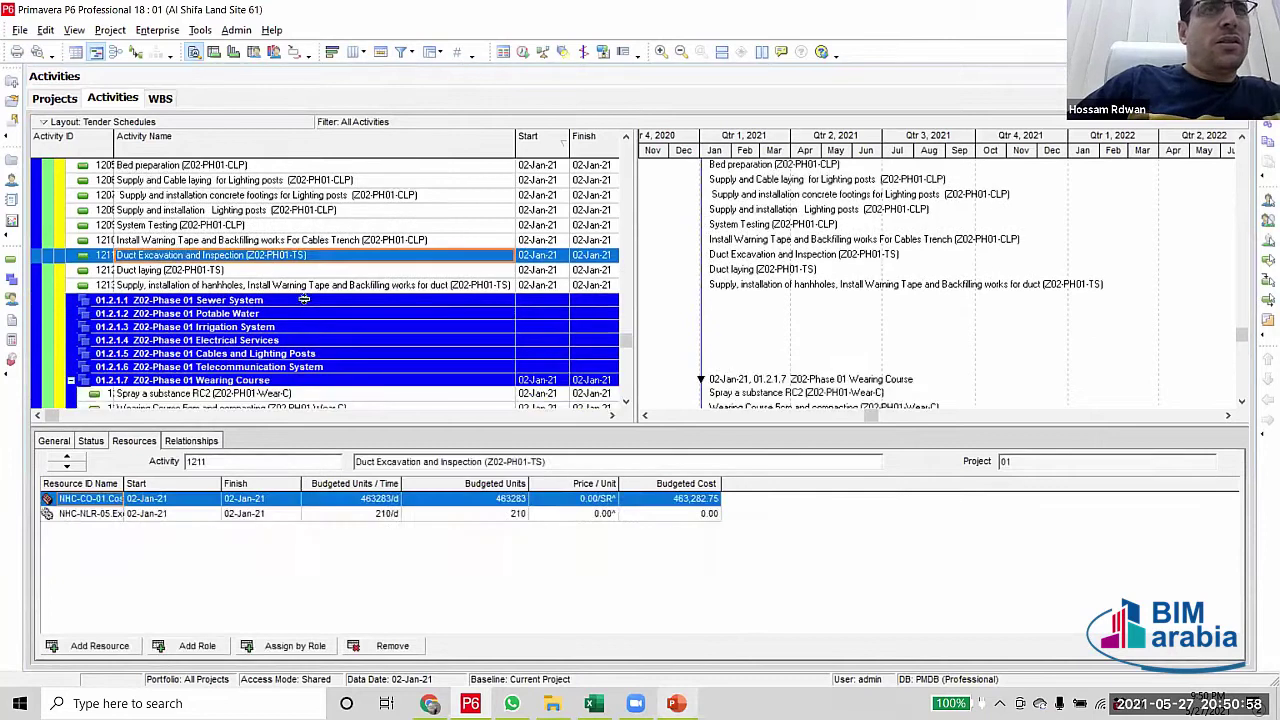
shift+click(303, 287)
scroll(282, 293, down, 1)
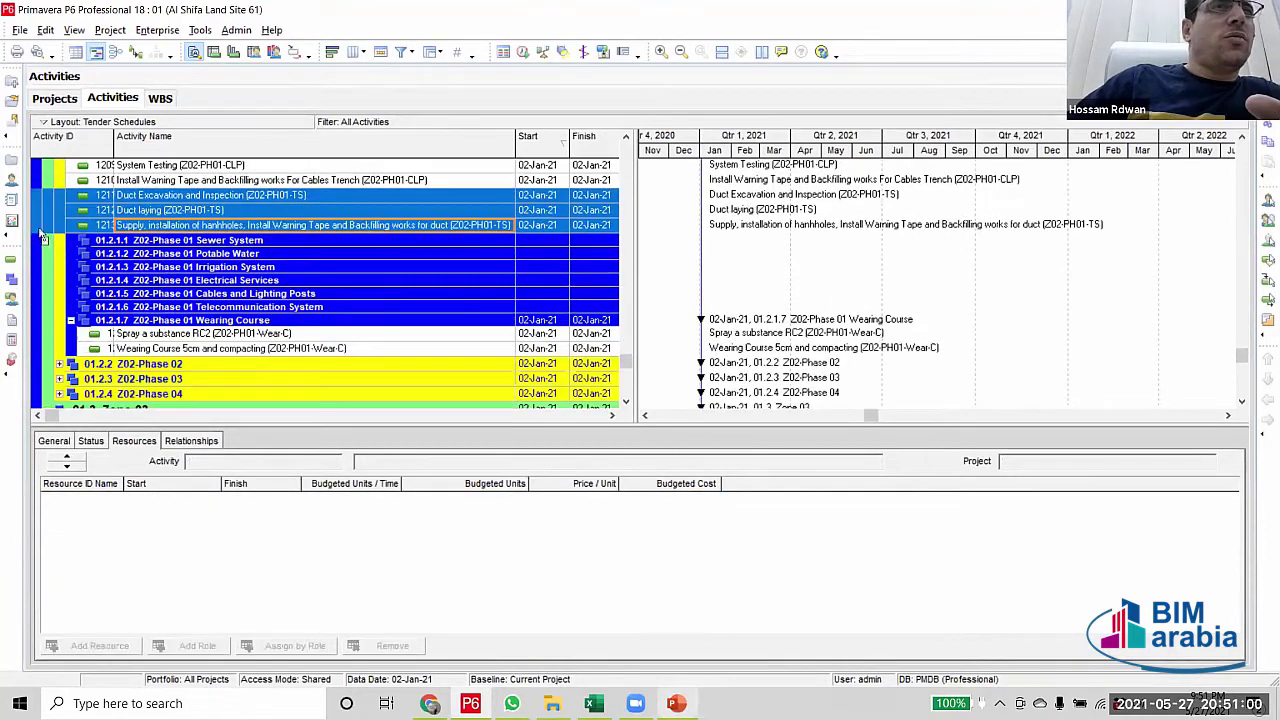
drag(43, 236, 48, 310)
Move the Z02-PH01-CLP activities, 1203 to 1210, into the Z02-Phase 01 Cables and Lighting Posts WBS
scroll(365, 222, up, 1)
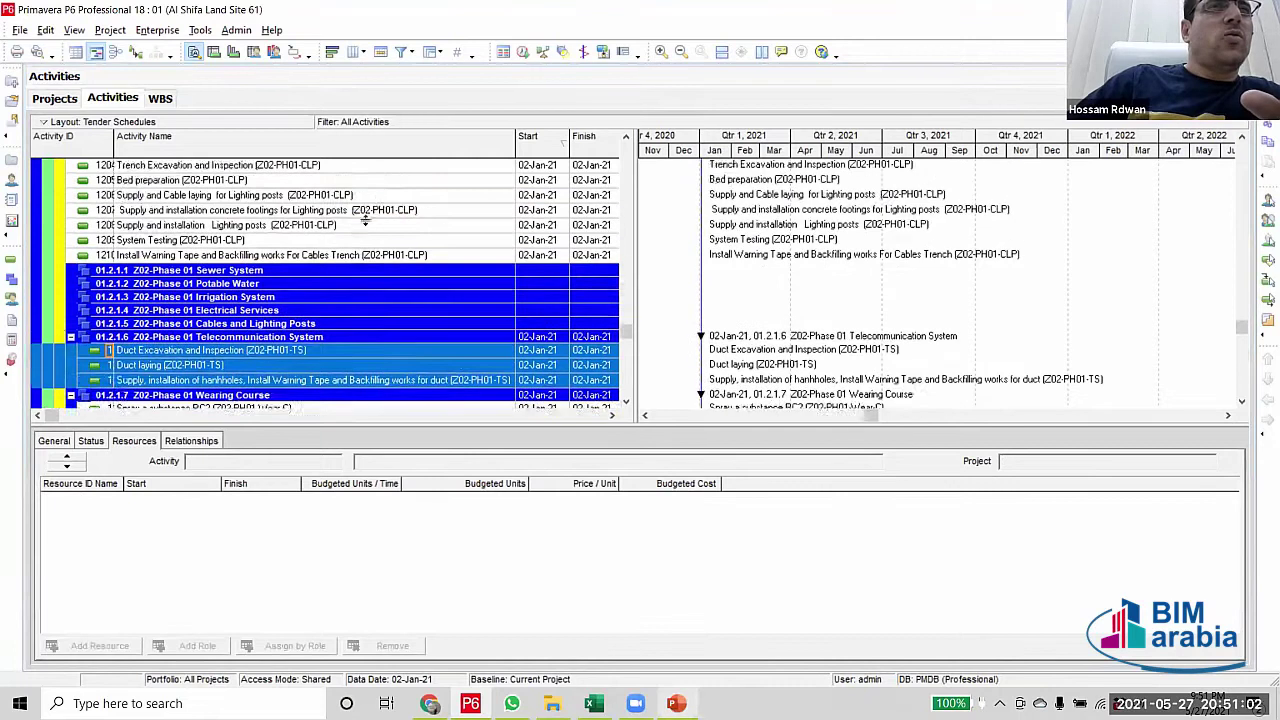
scroll(365, 222, up, 2)
click(358, 208)
scroll(352, 270, down, 2)
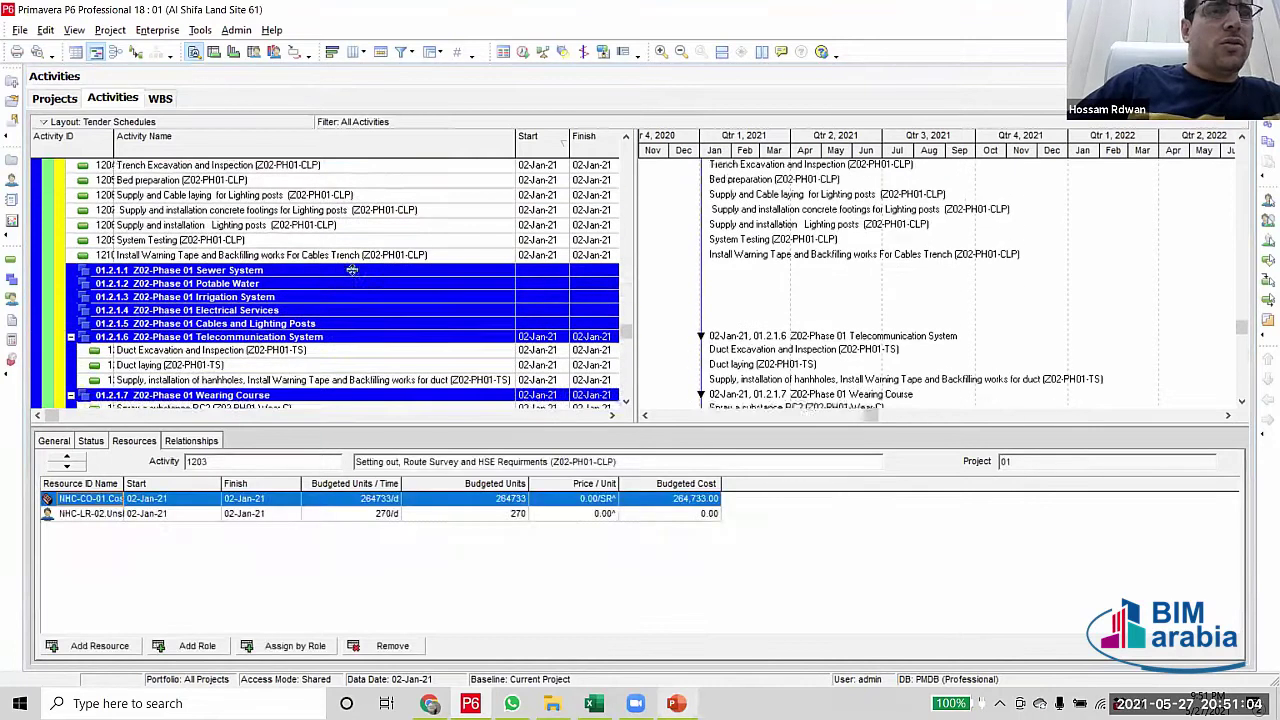
scroll(352, 270, down, 1)
shift+click(389, 245)
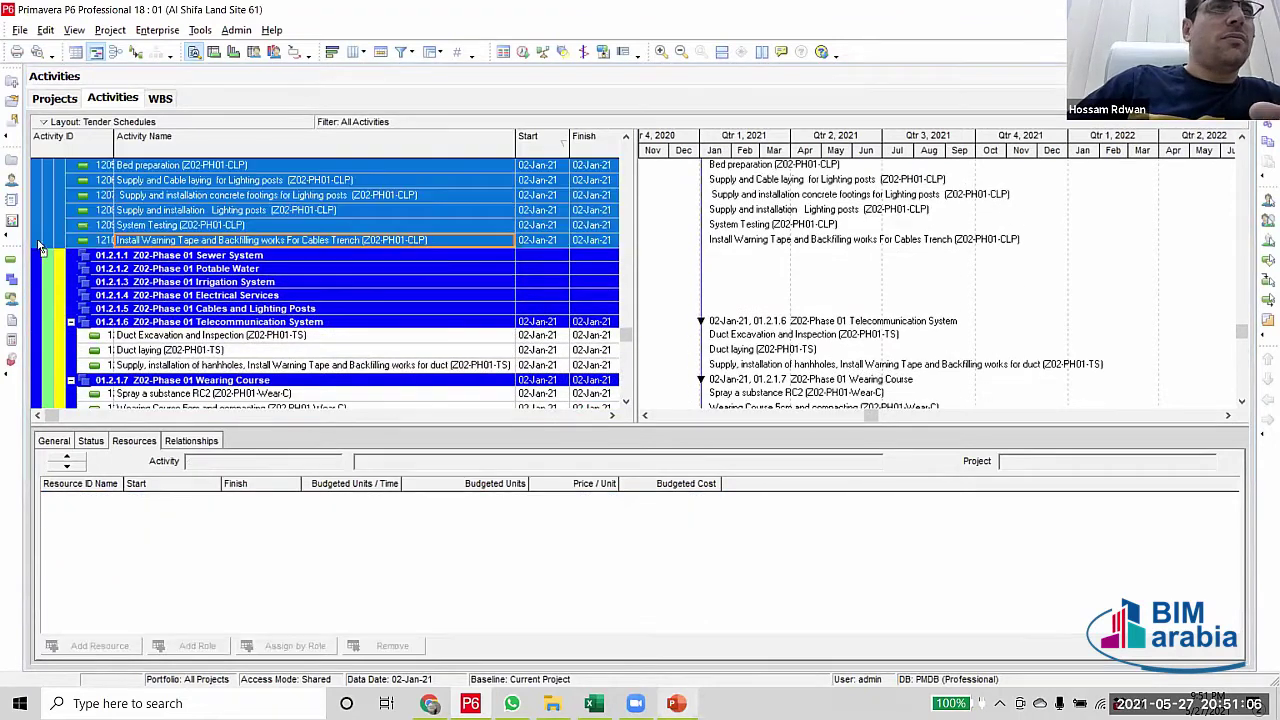
scroll(262, 245, up, 4)
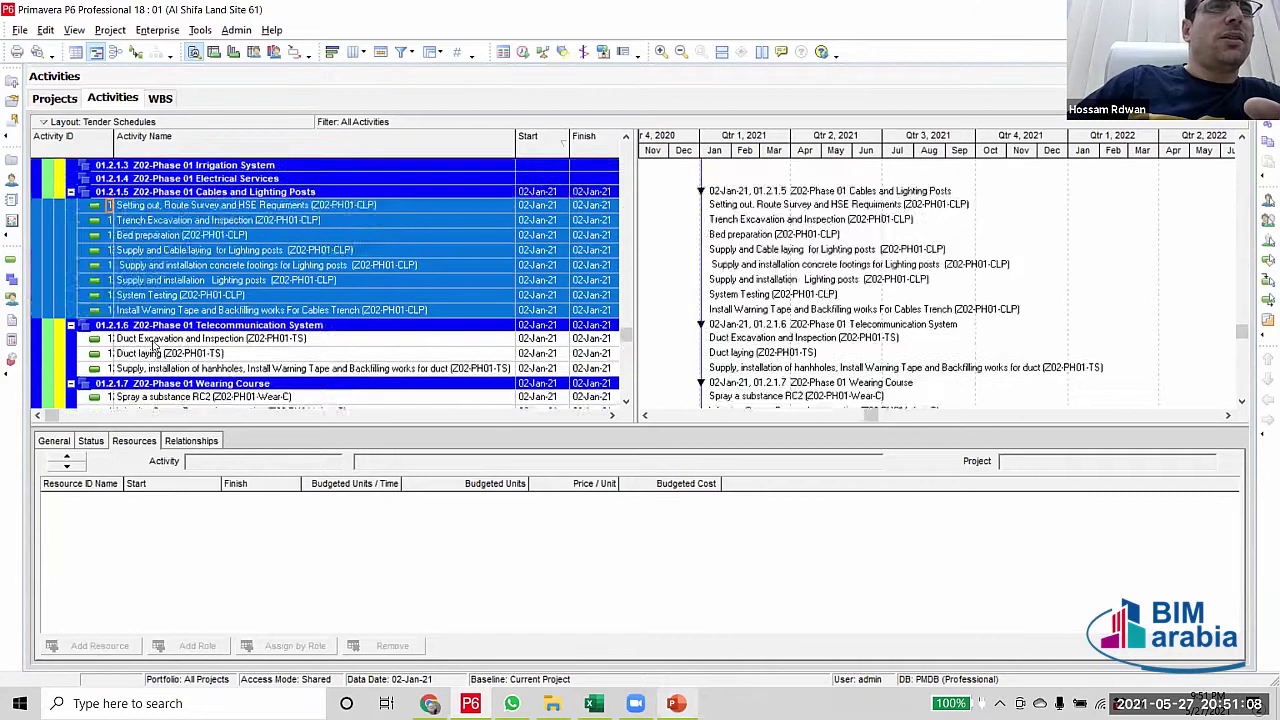
Move the Z02-PH01-ES activities, 1194 to 1202, into the Z02-Phase 01 Electrical Services WBS
scroll(266, 250, up, 2)
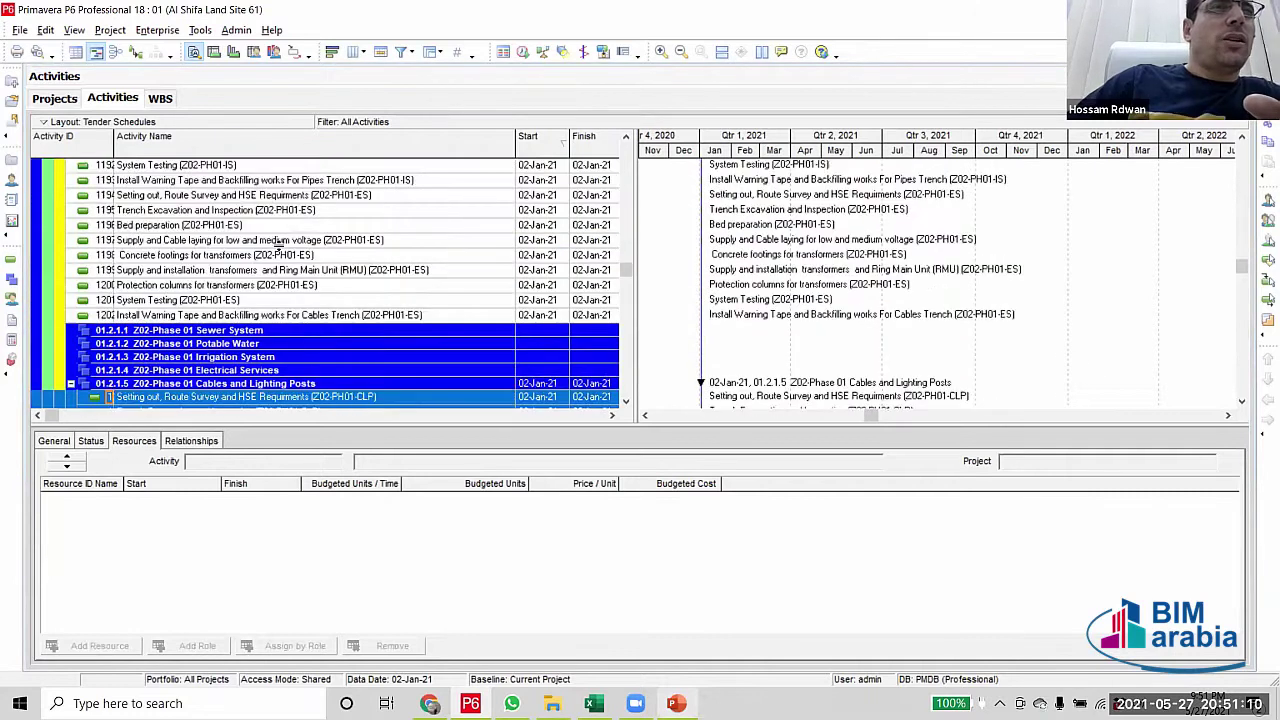
scroll(278, 243, down, 1)
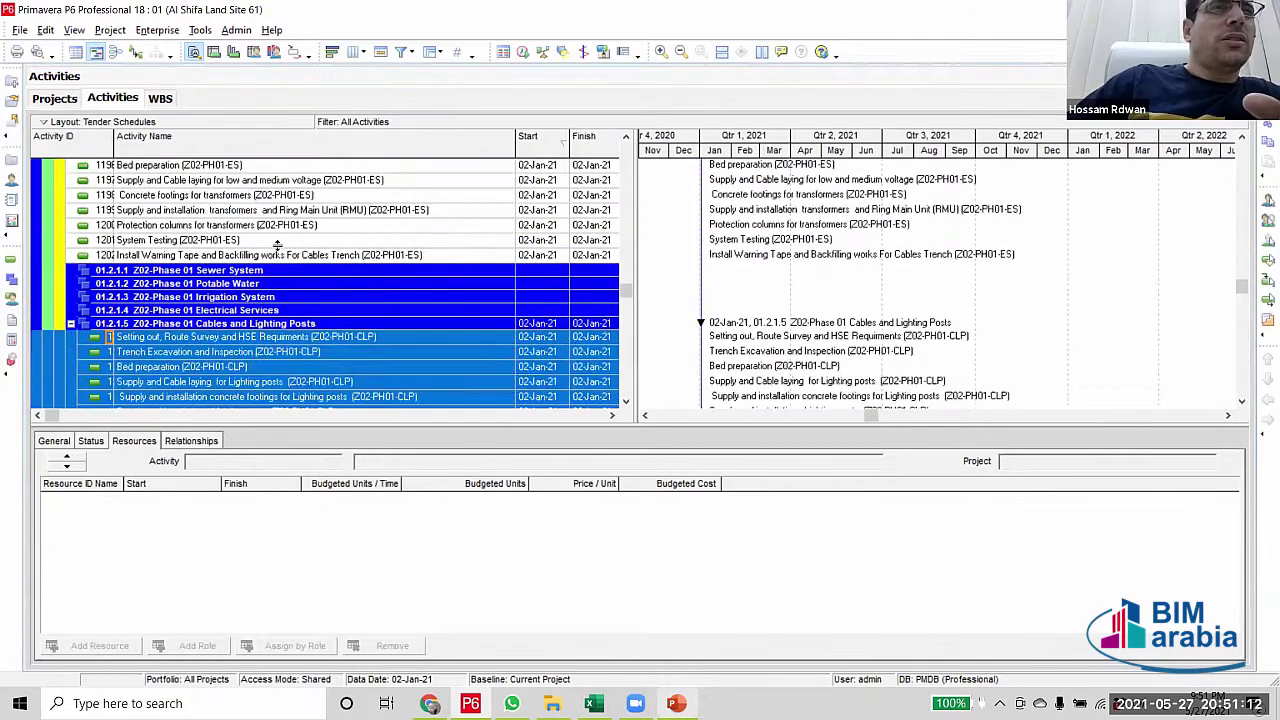
scroll(277, 245, up, 2)
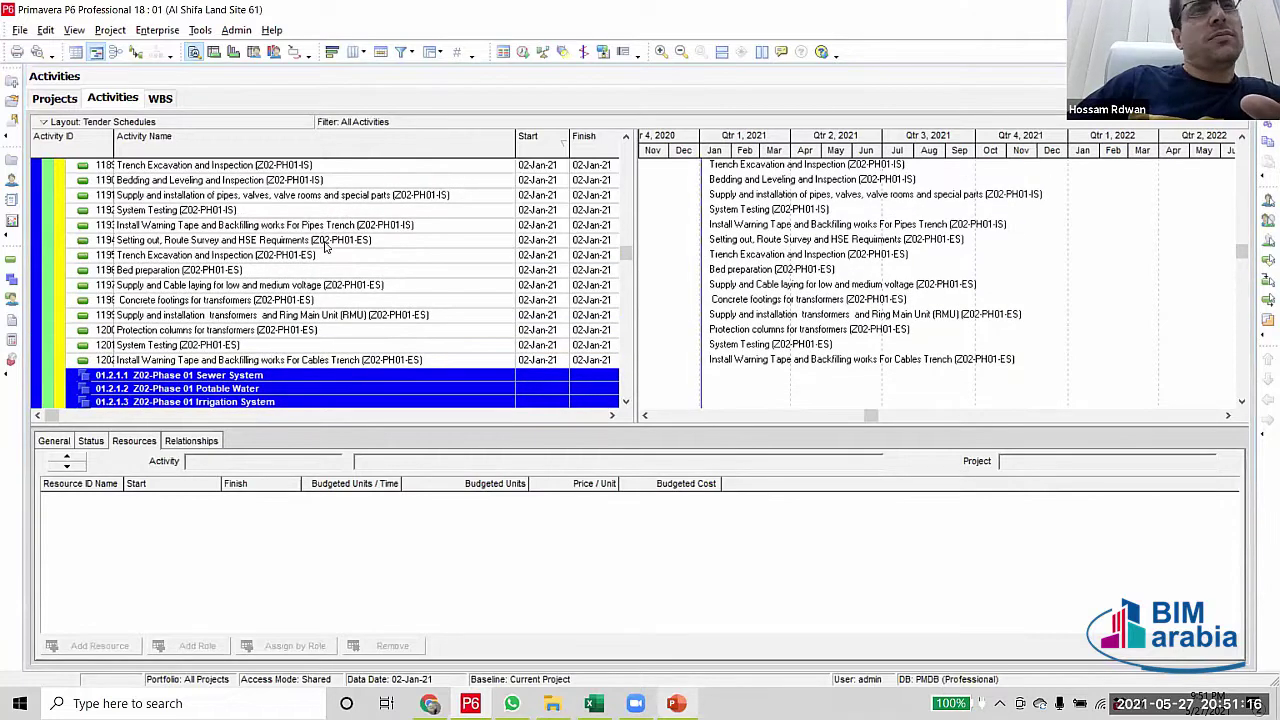
mouse_move(325, 247)
mouse_down()
mouse_move(323, 290)
mouse_move(340, 260)
mouse_up()
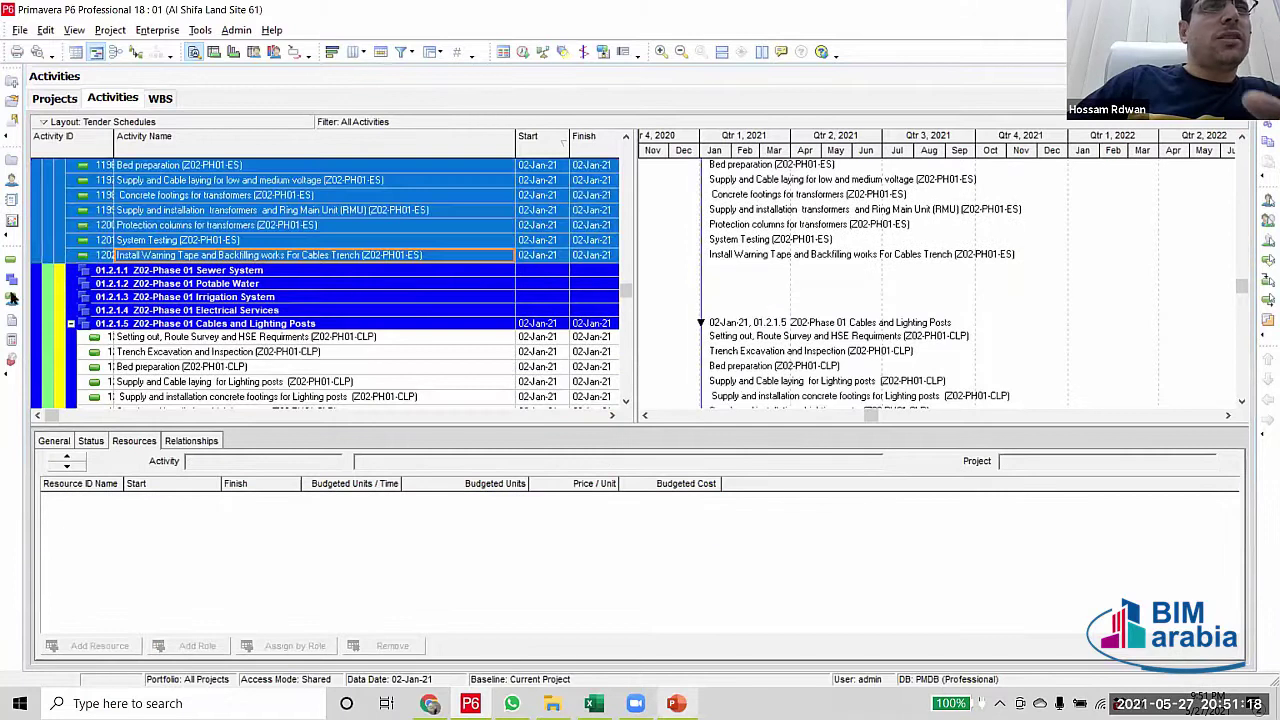
ctrl+click(44, 311)
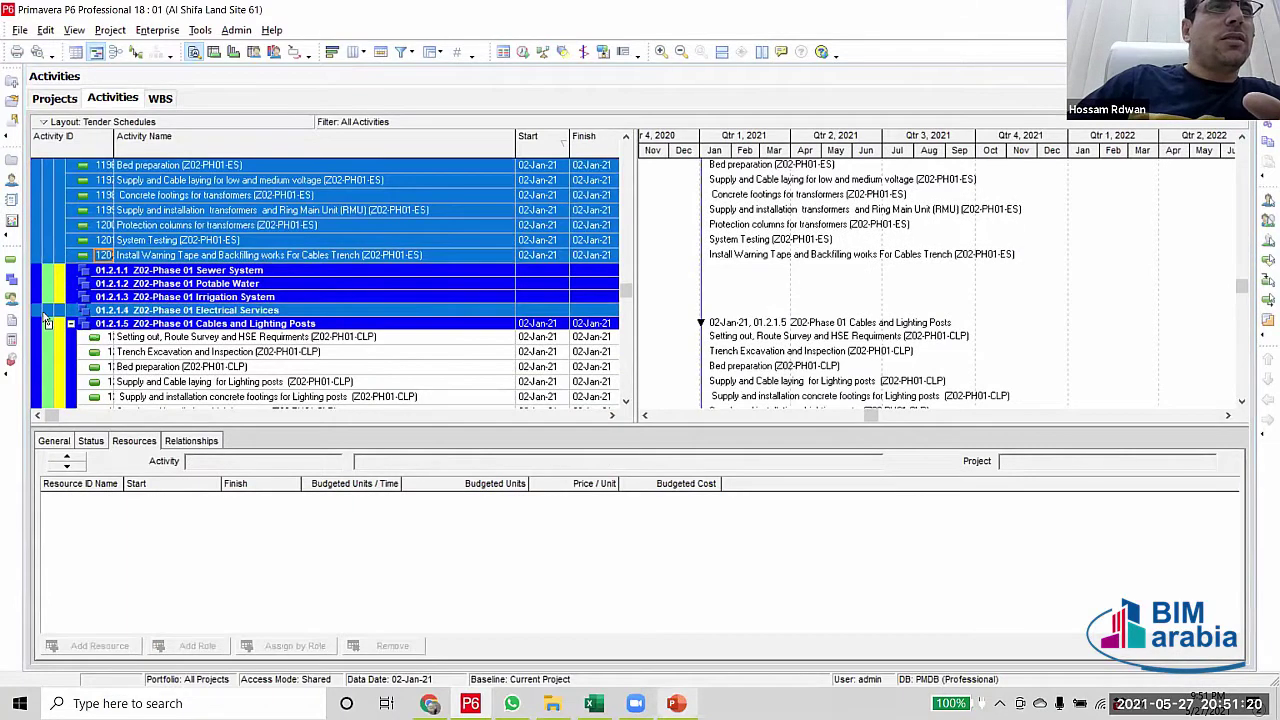
drag(47, 321, 46, 313)
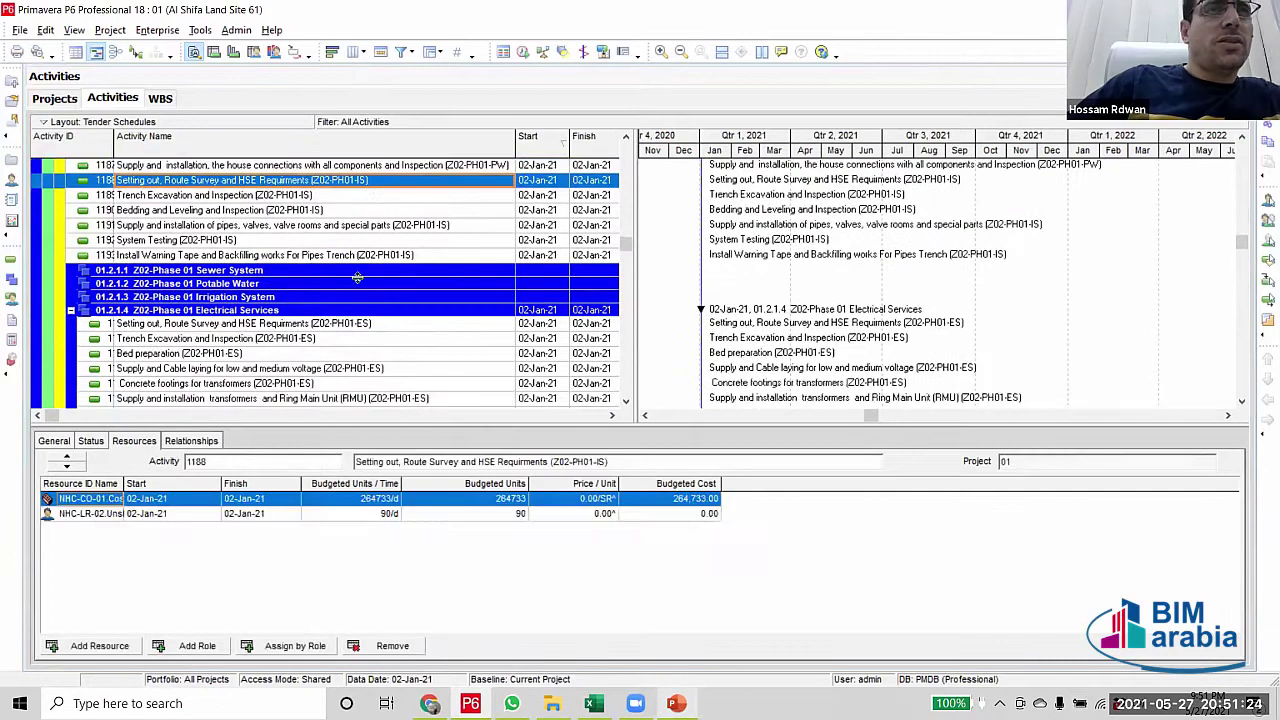
Move the Z02-PH01-IS activities, 1188 to 1193, into the Z02-Phase 01 Irrigation System WBS
drag(55, 180, 90, 297)
scroll(325, 280, up, 4)
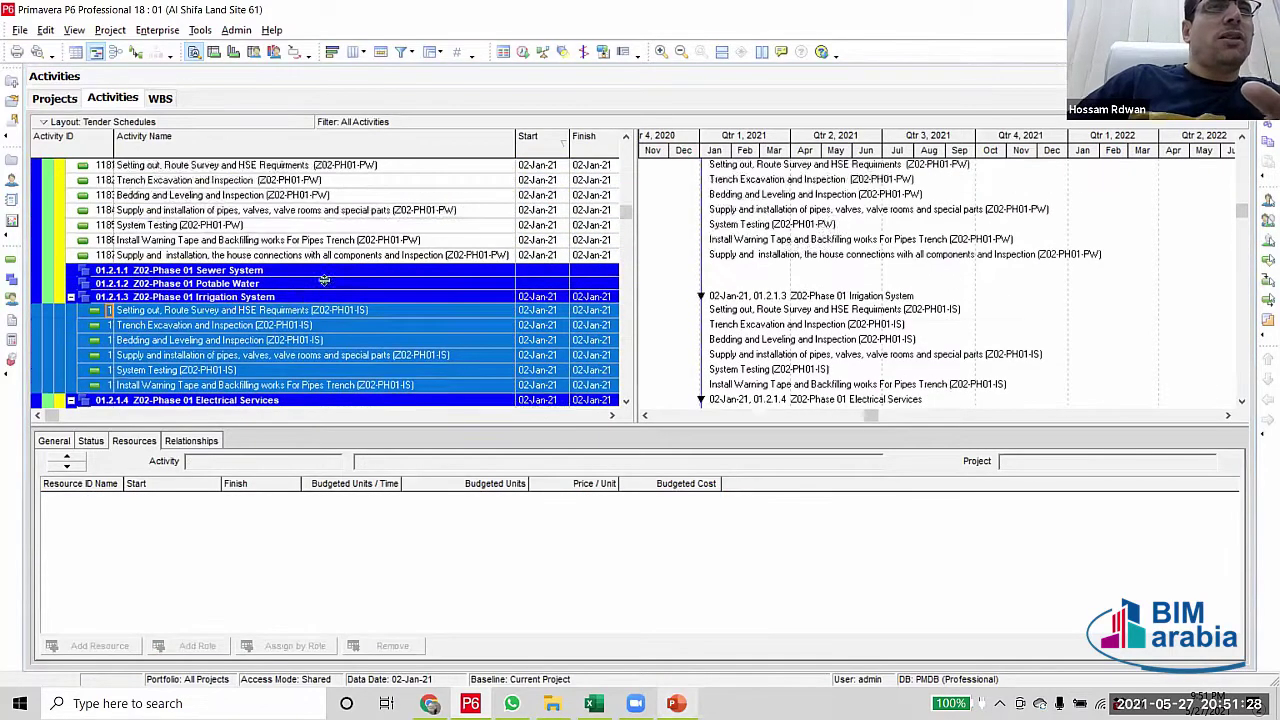
Move the Z02-PH01-PW activities, 1181 to 1187, into the Z02-Phase 01 Potable Water WBS
click(362, 256)
scroll(365, 280, down, 2)
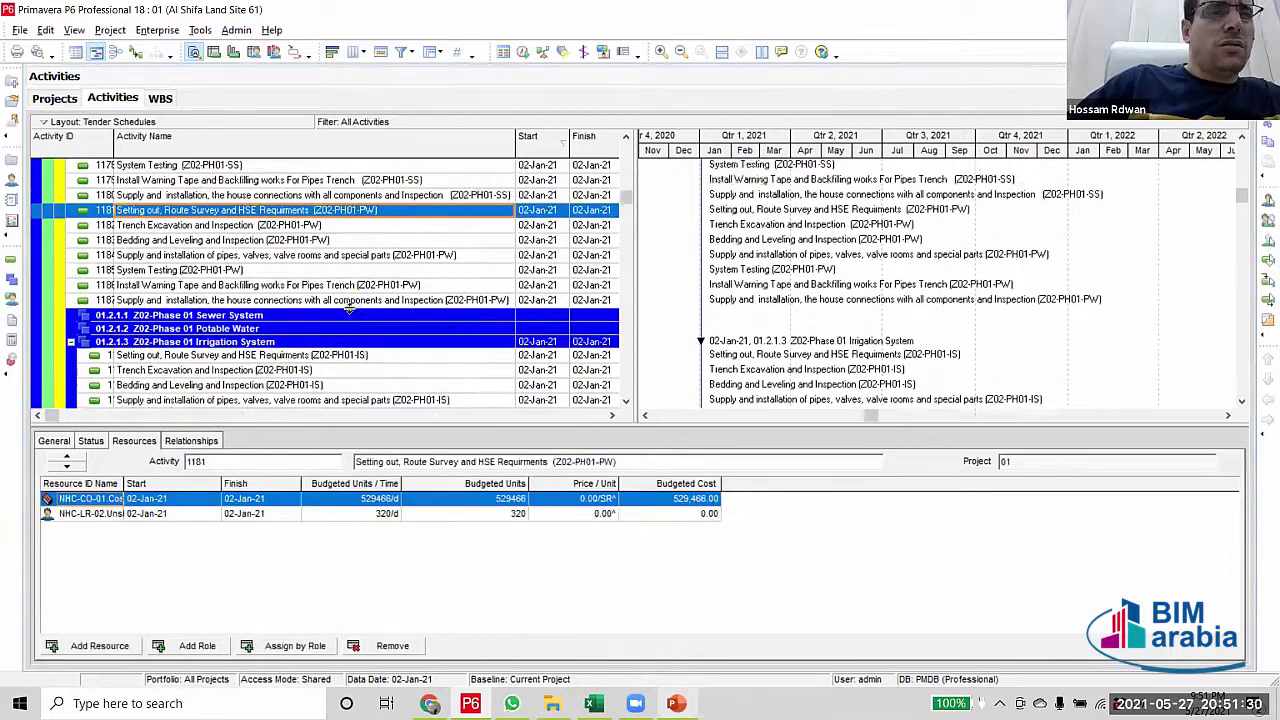
shift+click(372, 286)
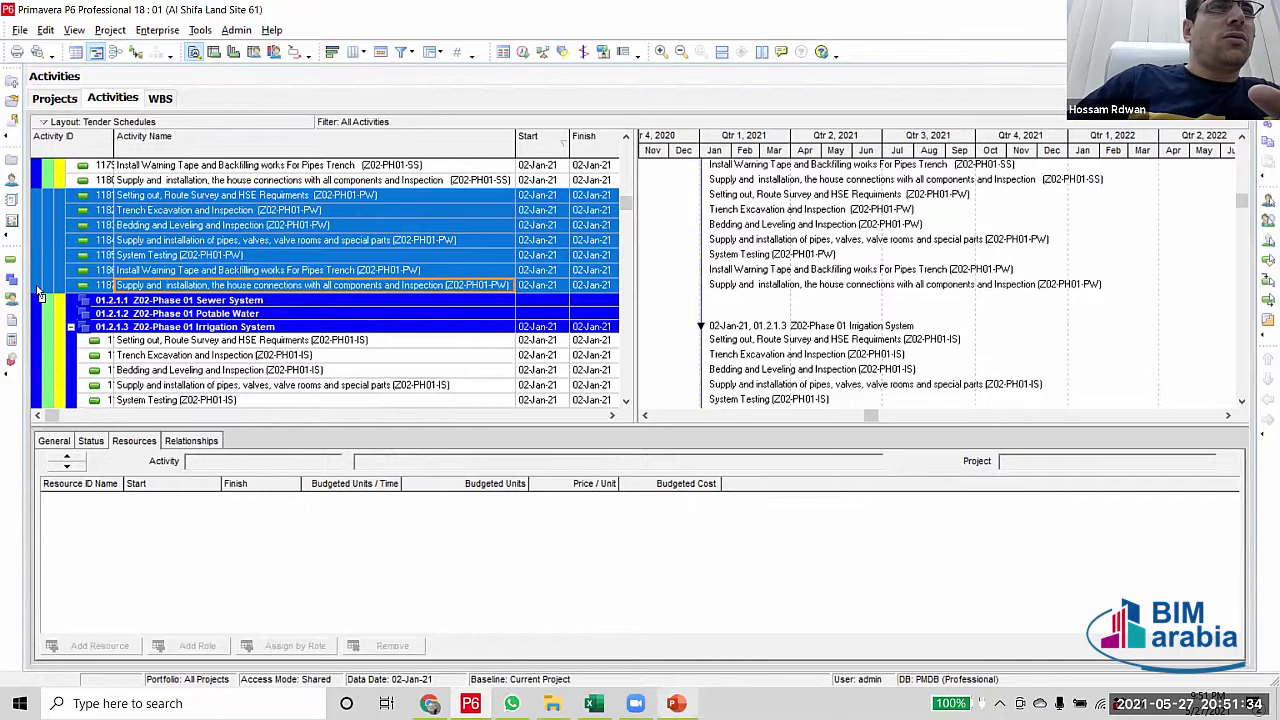
click(308, 287)
scroll(318, 278, up, 2)
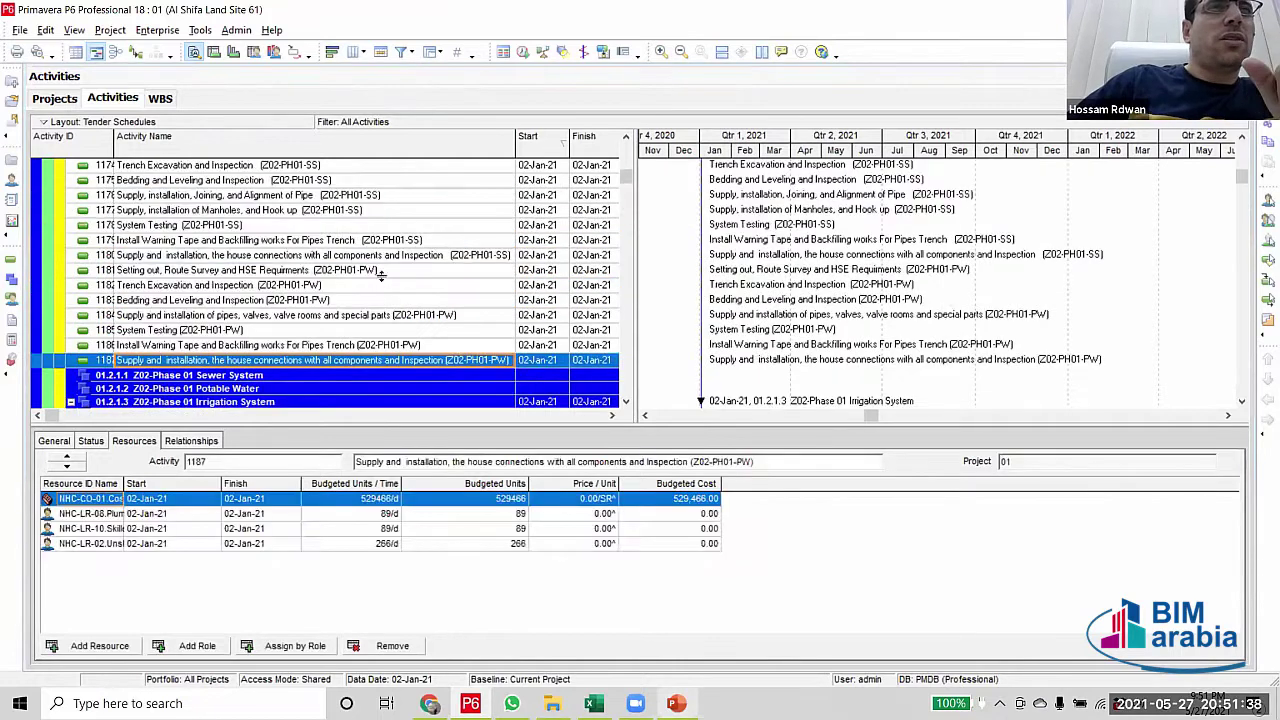
scroll(380, 279, down, 4)
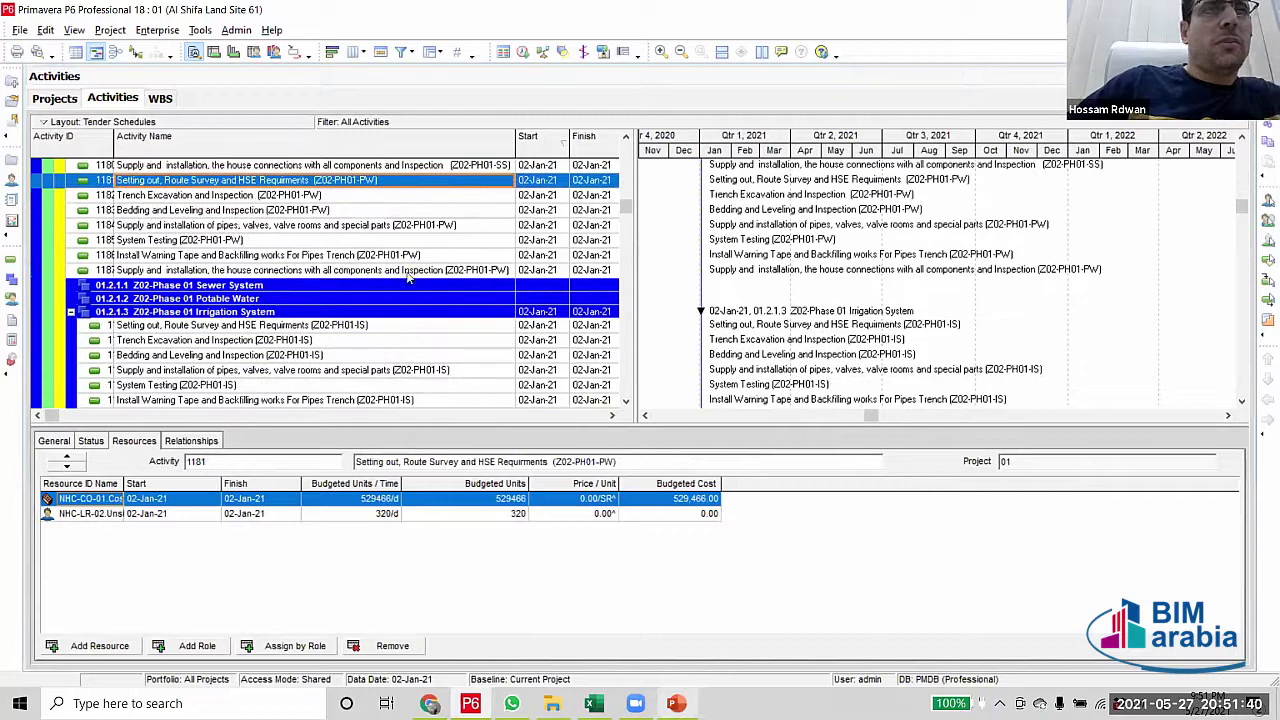
scroll(408, 280, up, 2)
shift+click(300, 180)
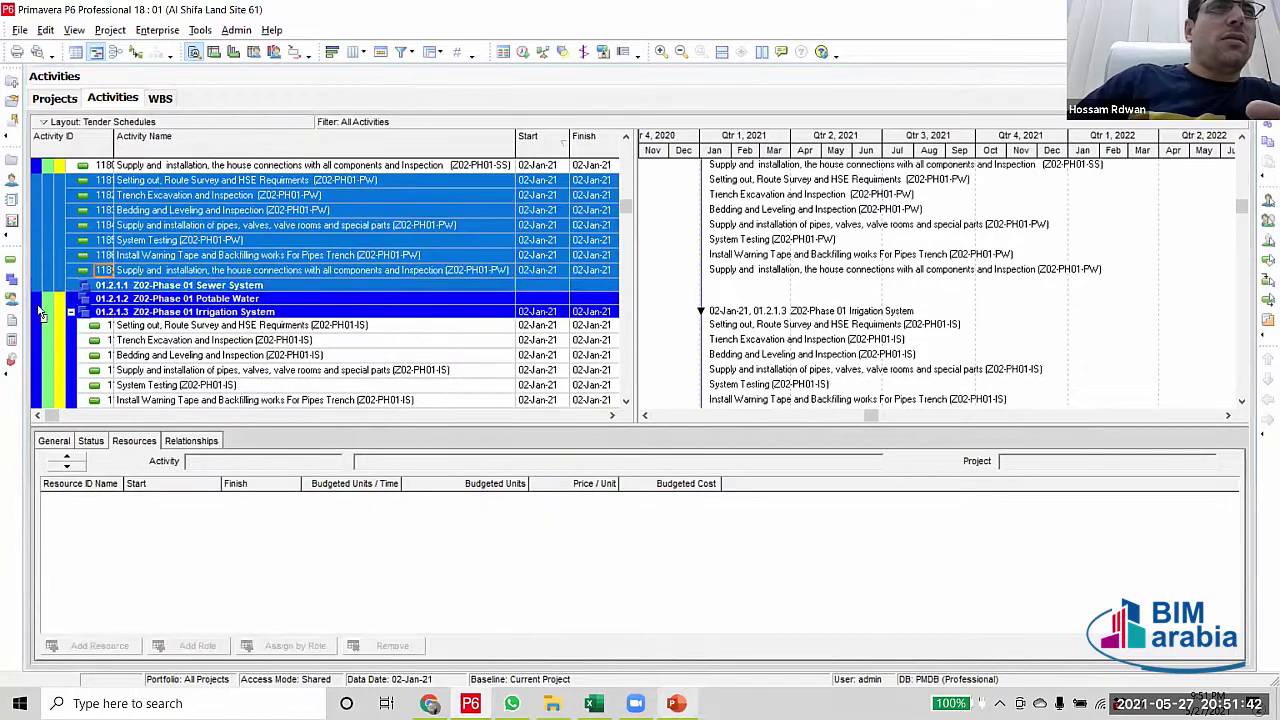
Move the Z02-PH01-SS activities, 1173 to 1180, into the Z02-Phase 01 Sewer System WBS
scroll(160, 280, up, 4)
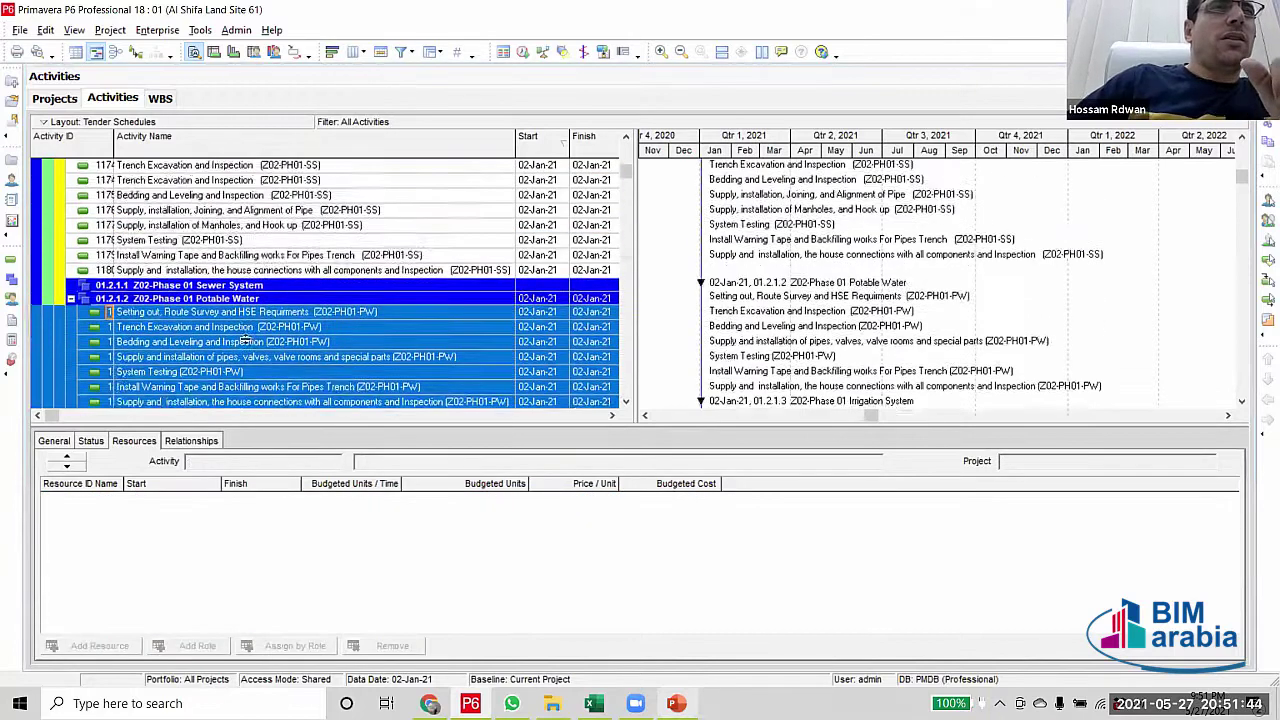
click(285, 243)
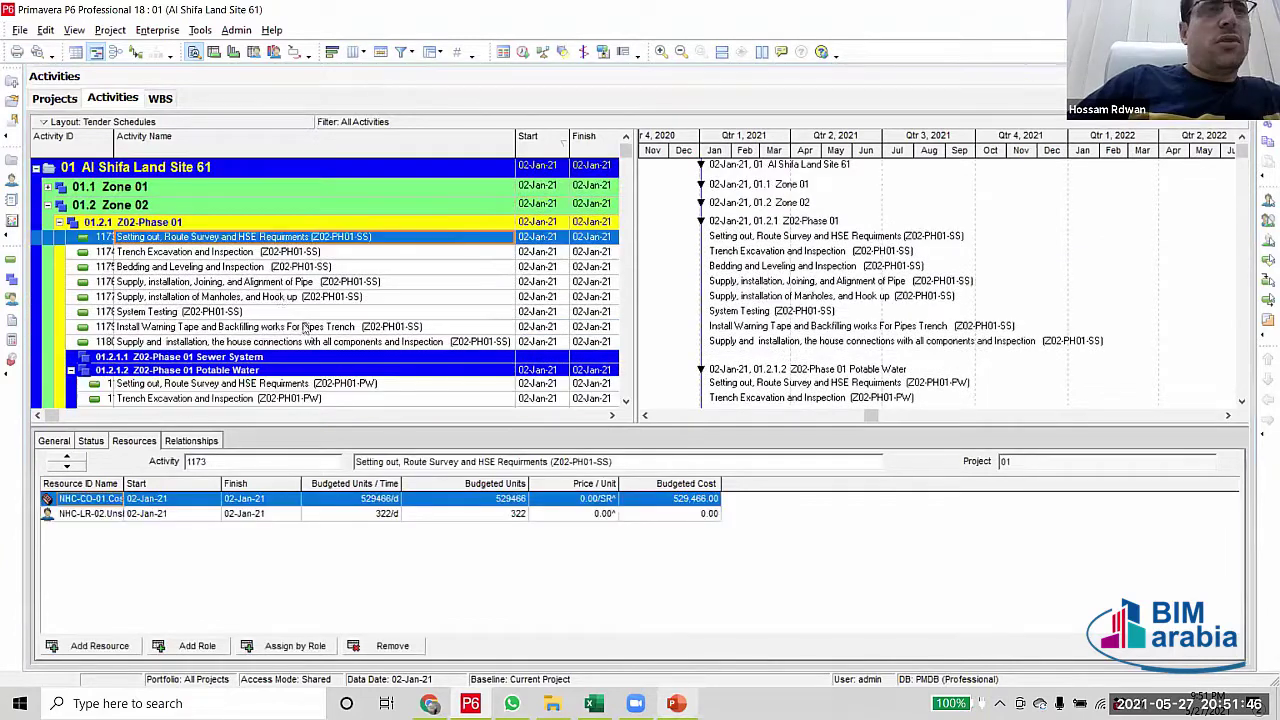
shift+click(300, 341)
scroll(240, 375, down, 2)
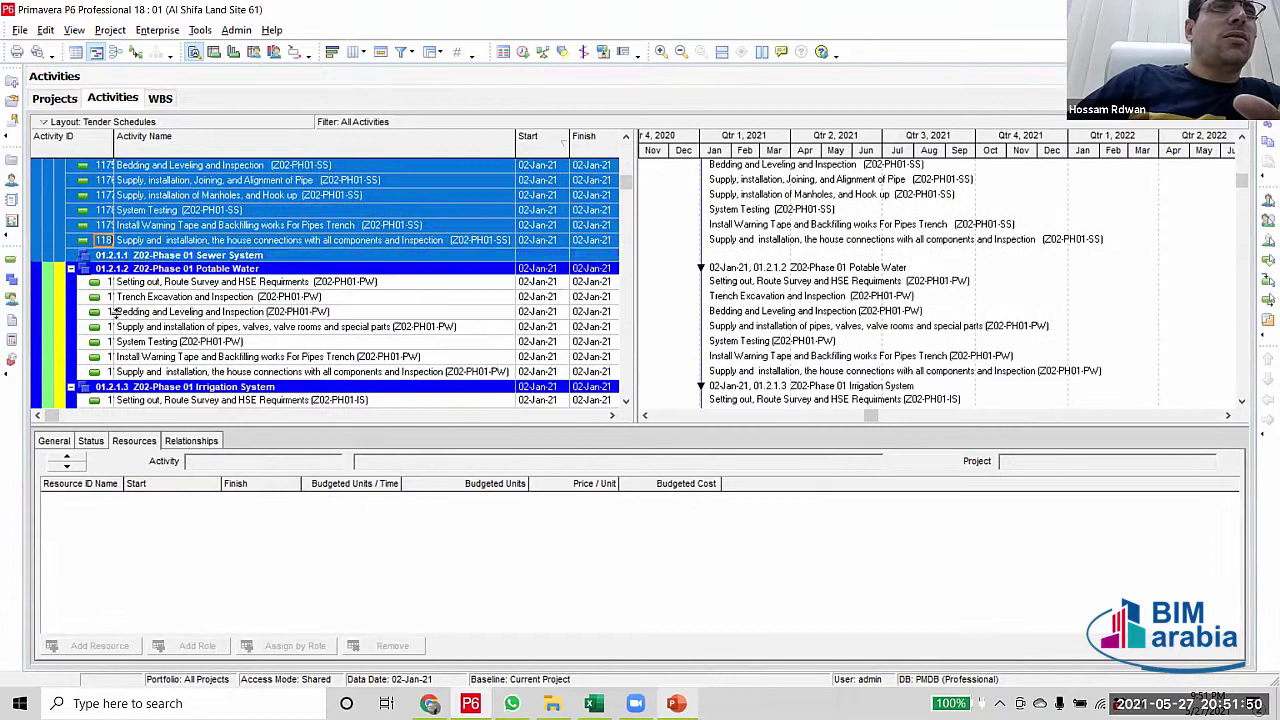
scroll(210, 370, up, 3)
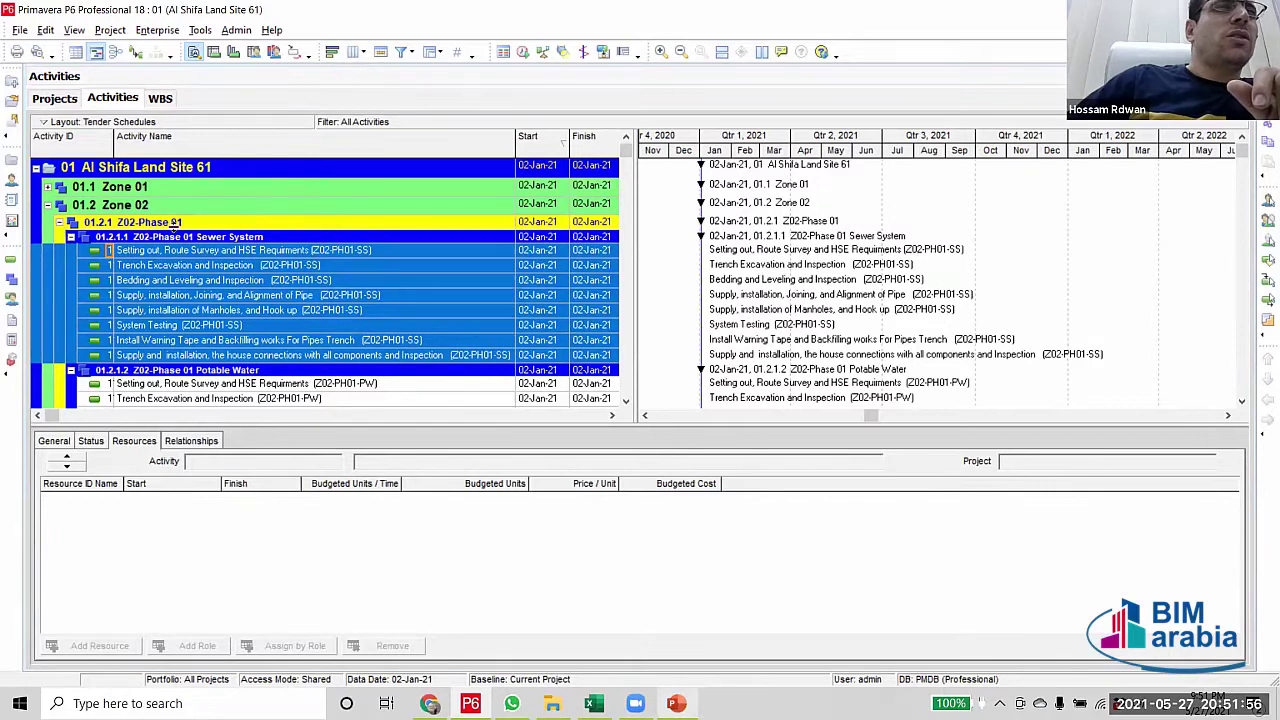
Collapse the Z02-Phase 01 WBS and expand Z02-Phase 02 to show its activities
double_click(175, 222)
click(170, 239)
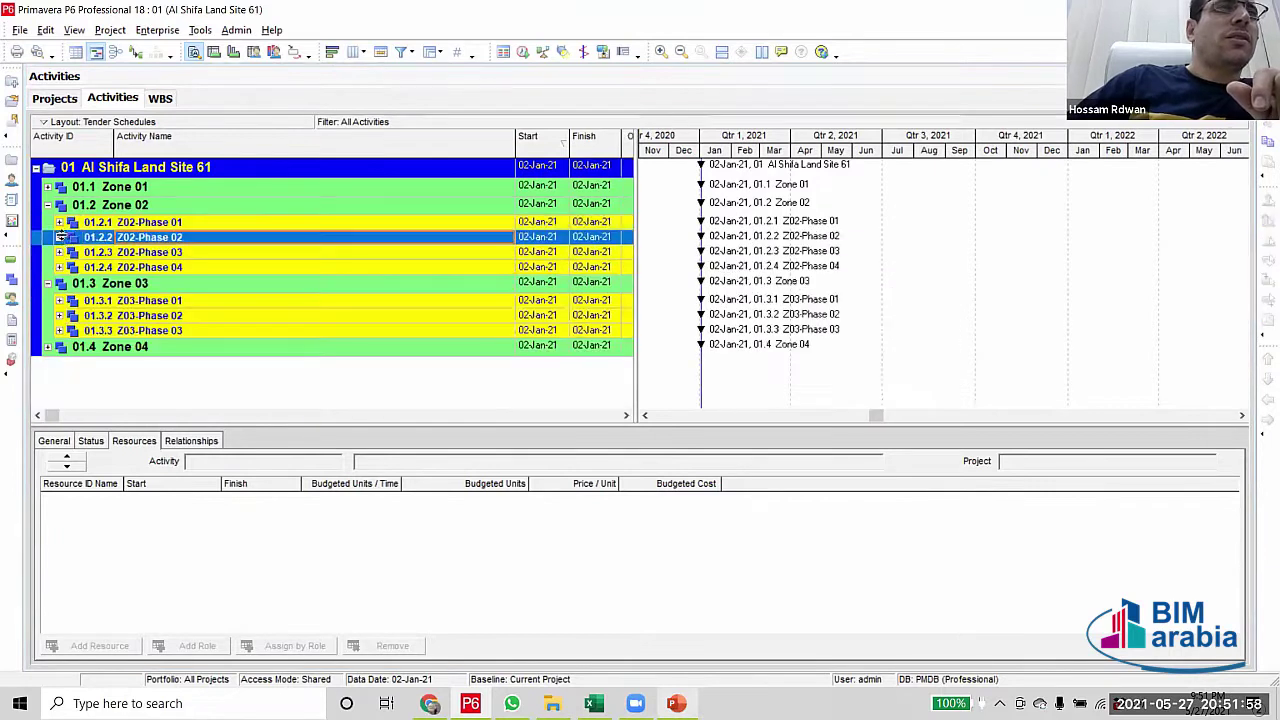
click(61, 237)
Move the two Z02-PH02-Wear-C activities, 1257 and 1258, into the Z02-Phase 02 Wearing Course WBS
scroll(222, 262, down, 3)
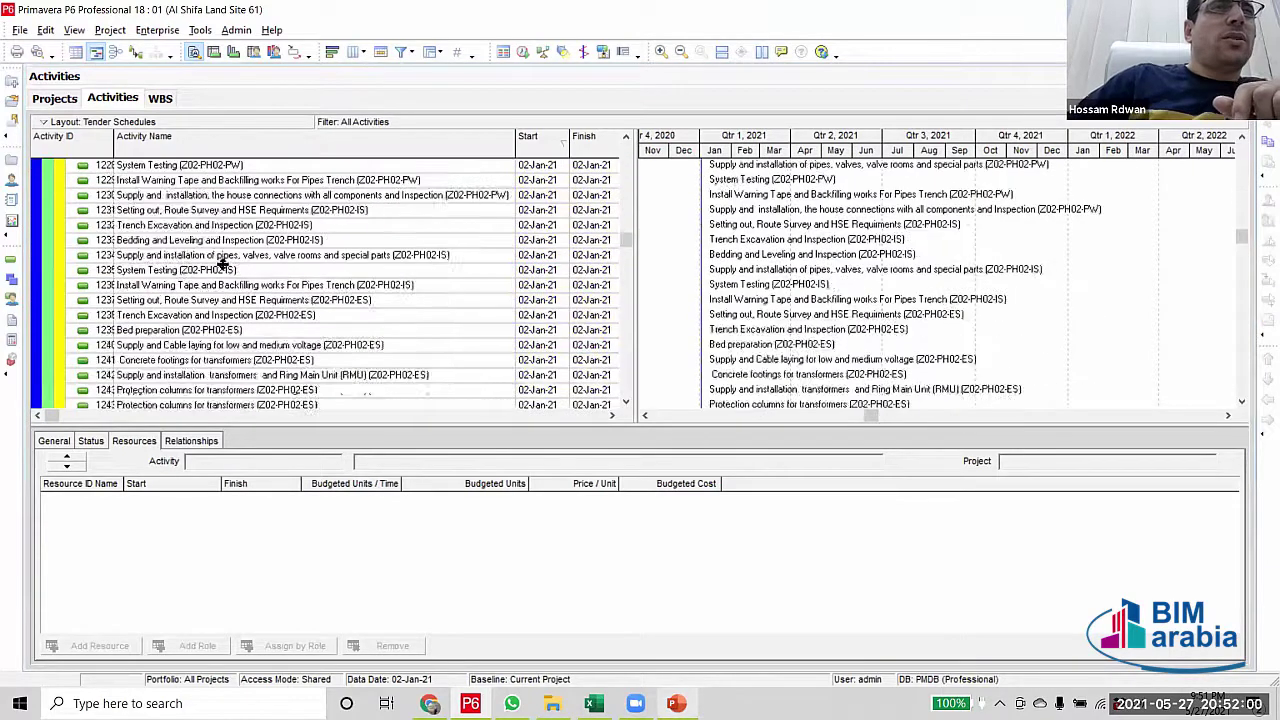
scroll(222, 262, down, 8)
click(248, 241)
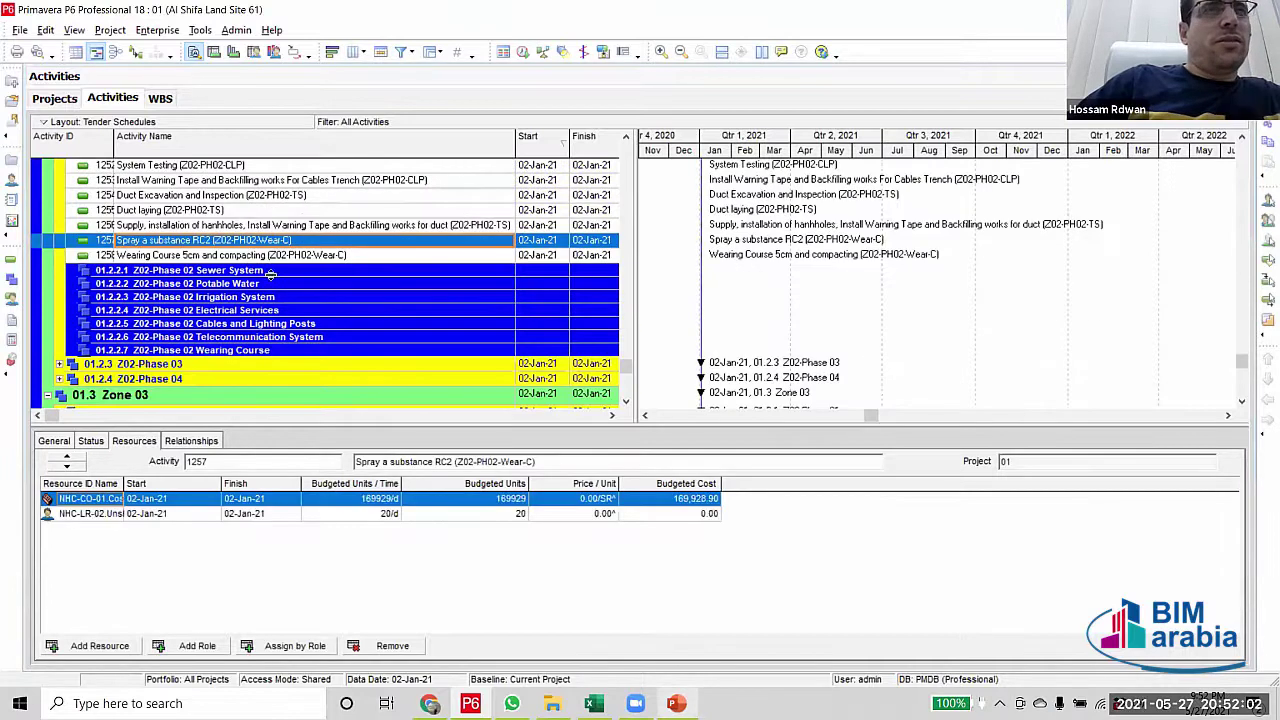
ctrl+click(270, 258)
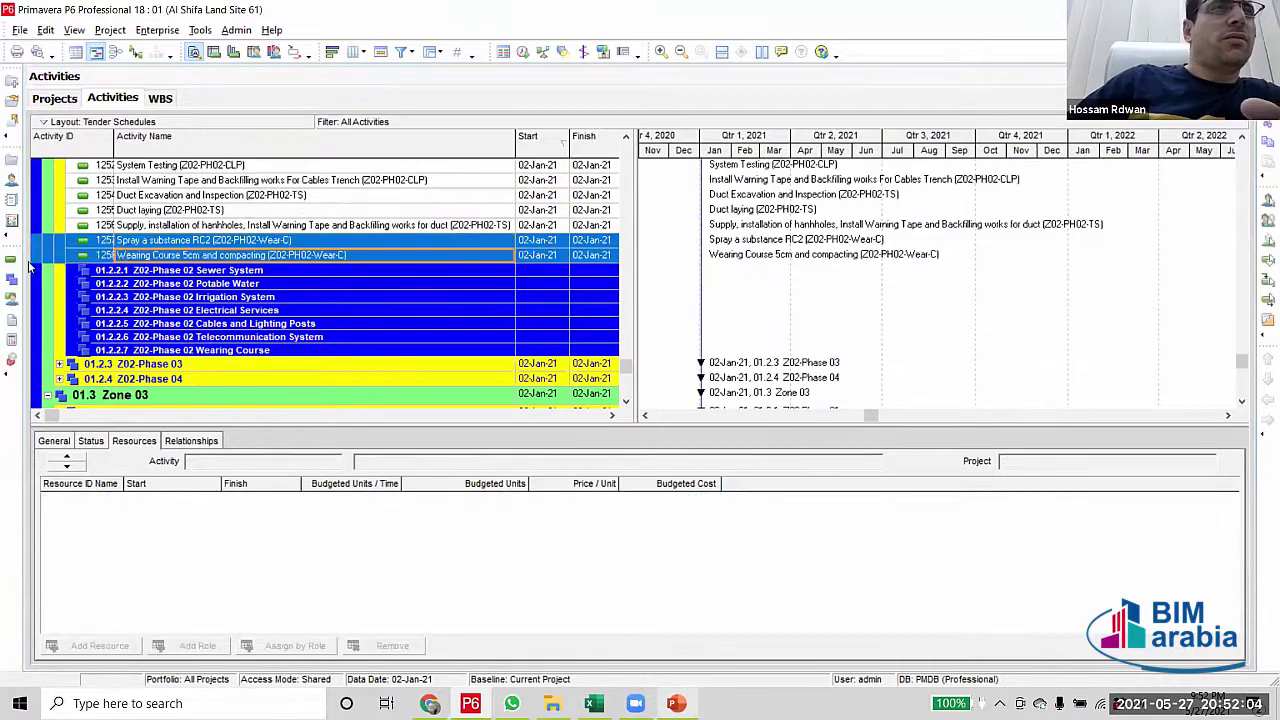
drag(38, 265, 60, 352)
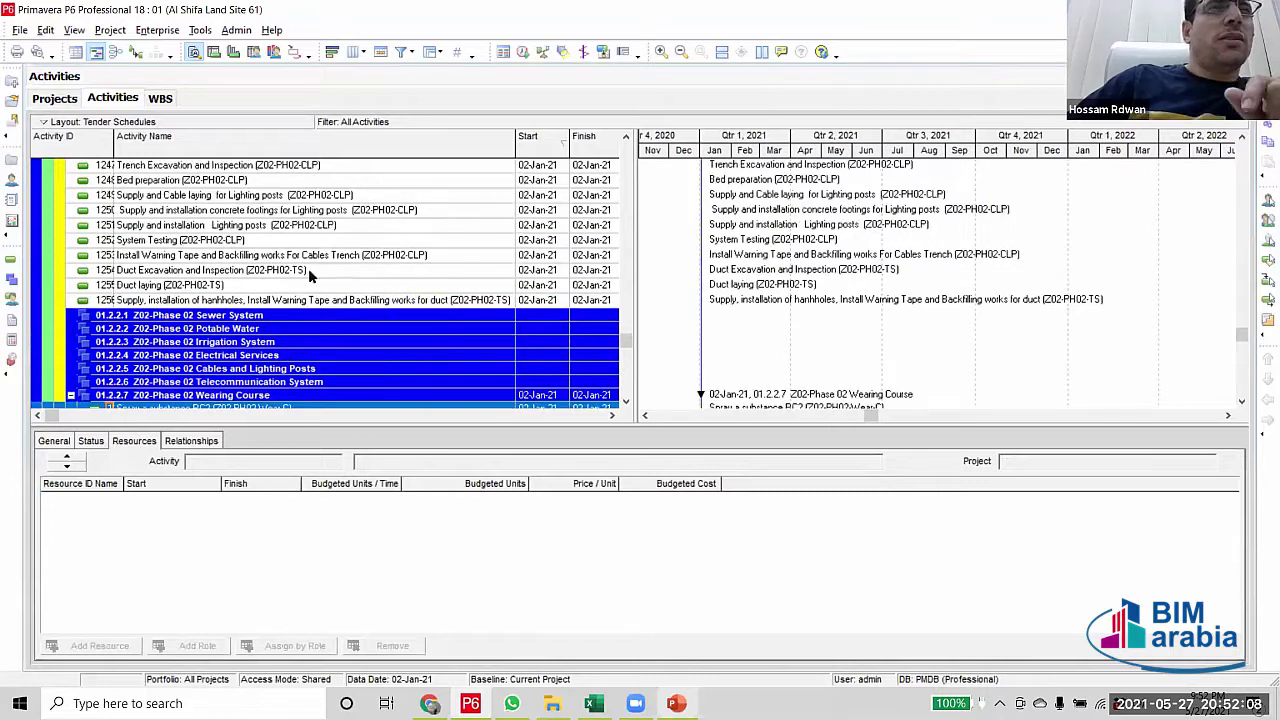
Move the three Z02-PH02-TS duct activities, 1254 to 1256, into the Z02-Phase 02 Telecommunication System WBS
click(302, 270)
shift+click(322, 300)
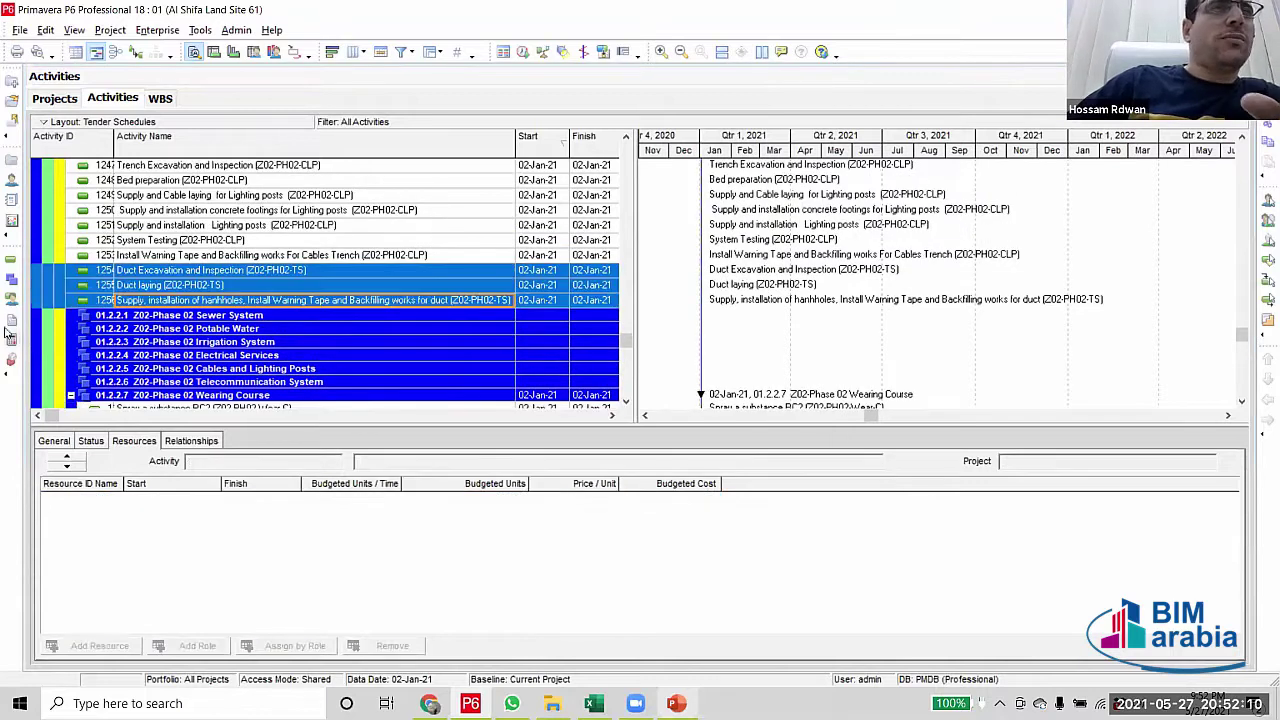
drag(40, 312, 56, 382)
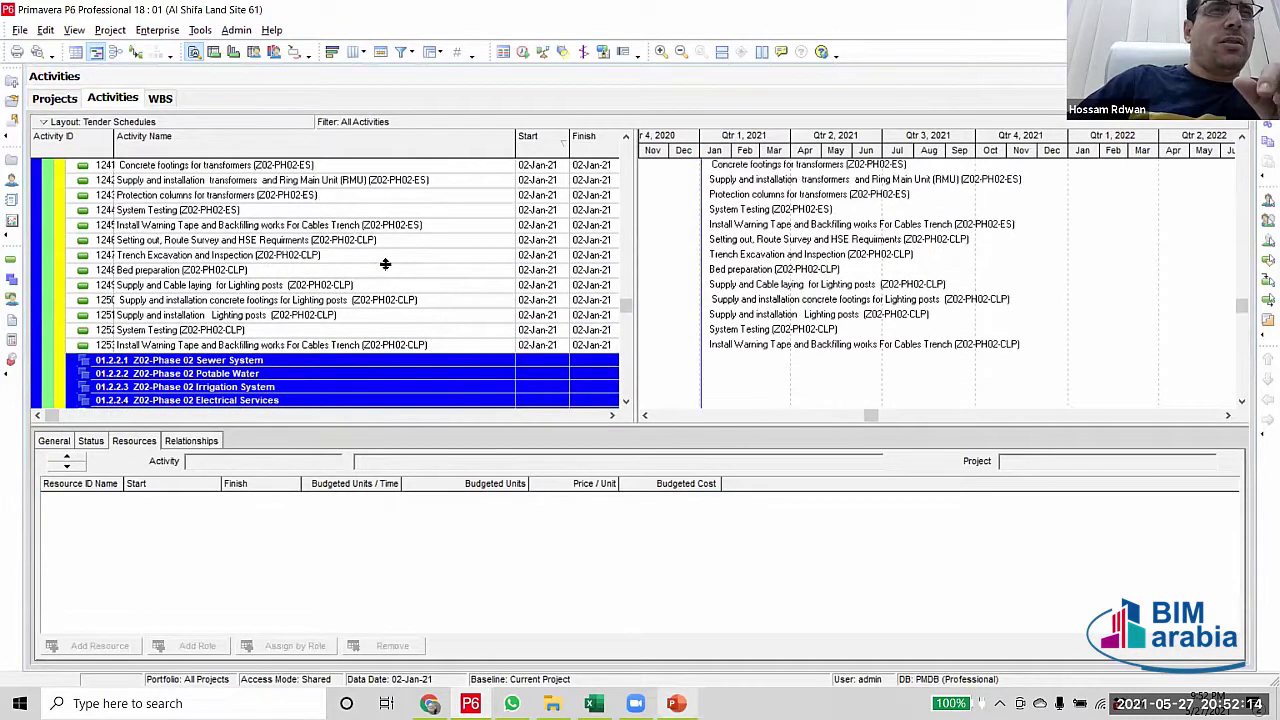
scroll(382, 359, down, 3)
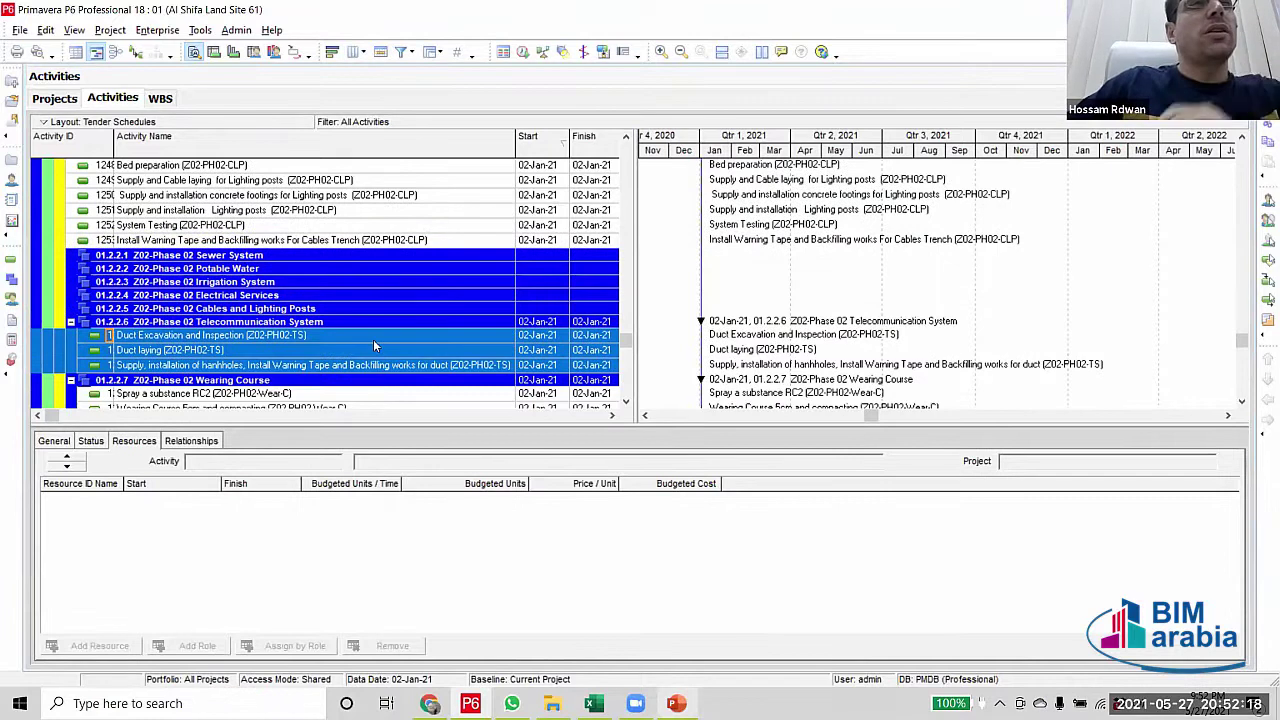
Move the Z02-PH02-CLP activities, 1246 to 1253, into the Z02-Phase 02 Cables and Lighting Posts WBS
scroll(373, 345, up, 2)
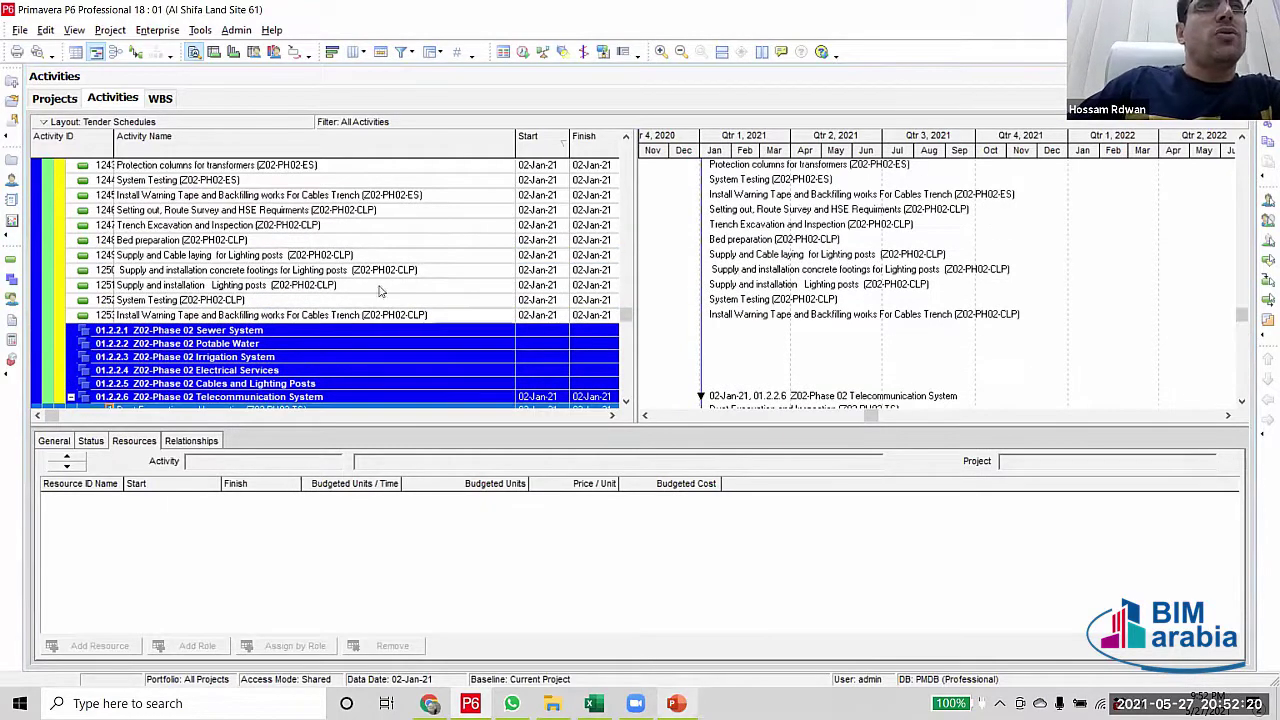
click(354, 212)
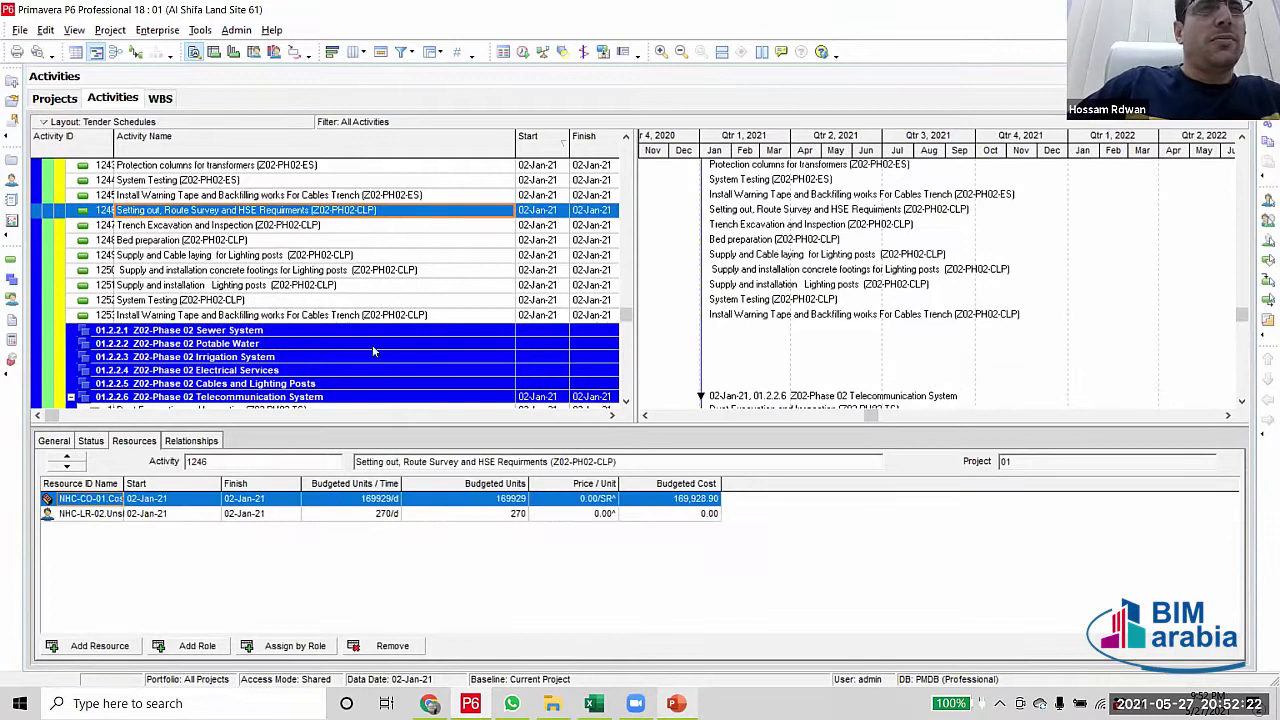
shift+click(360, 314)
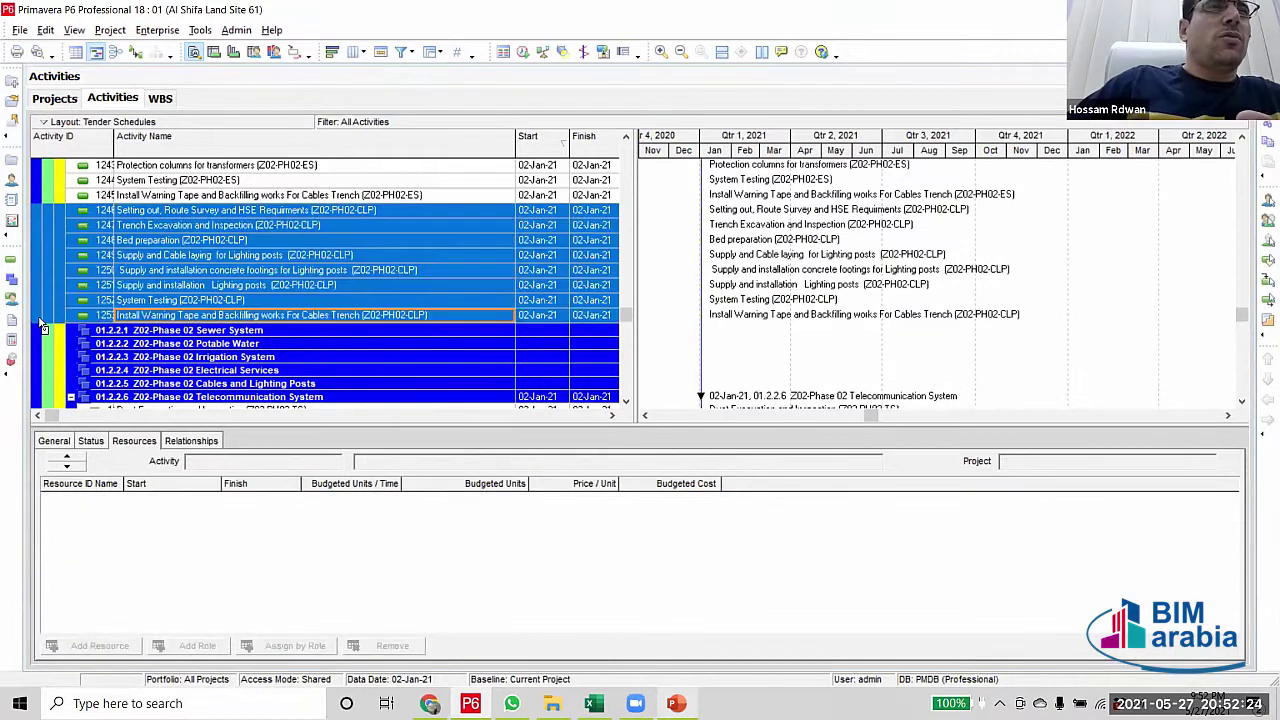
drag(42, 326, 45, 383)
Move the Z02-PH02-ES activities, 1237 to 1245, into the Z02-Phase 02 Electrical Services WBS
scroll(213, 373, up, 2)
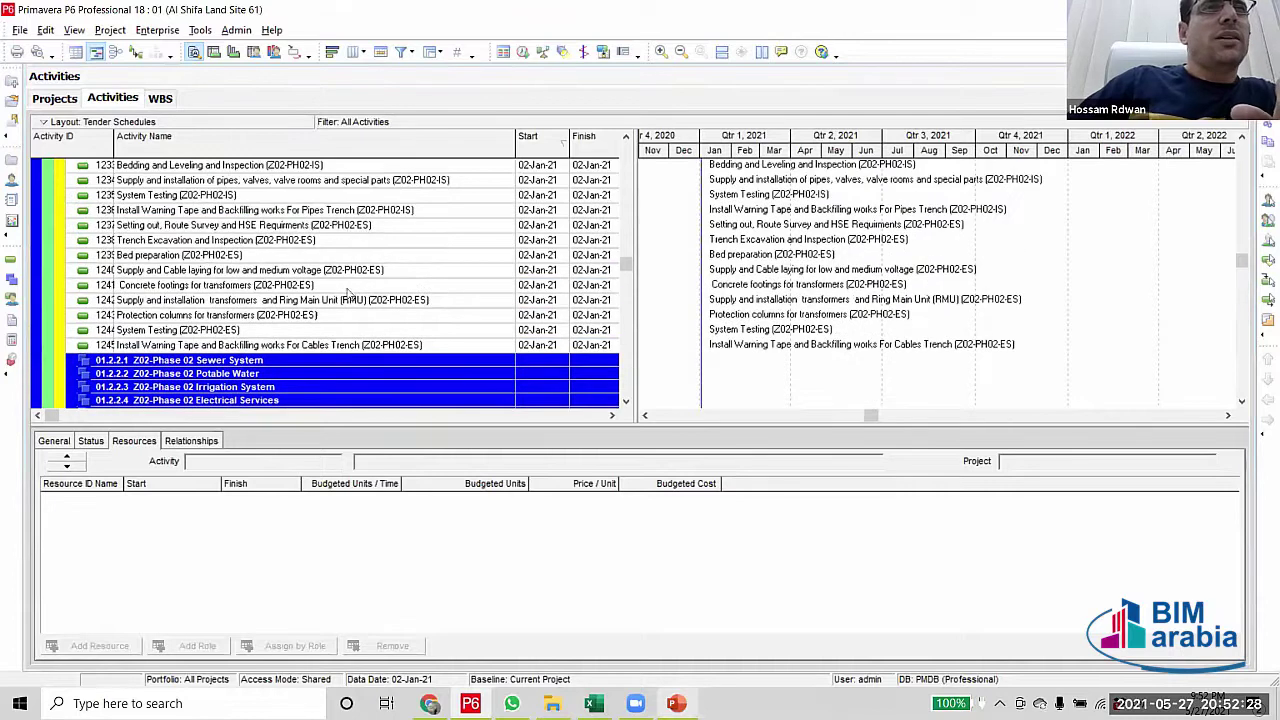
click(351, 228)
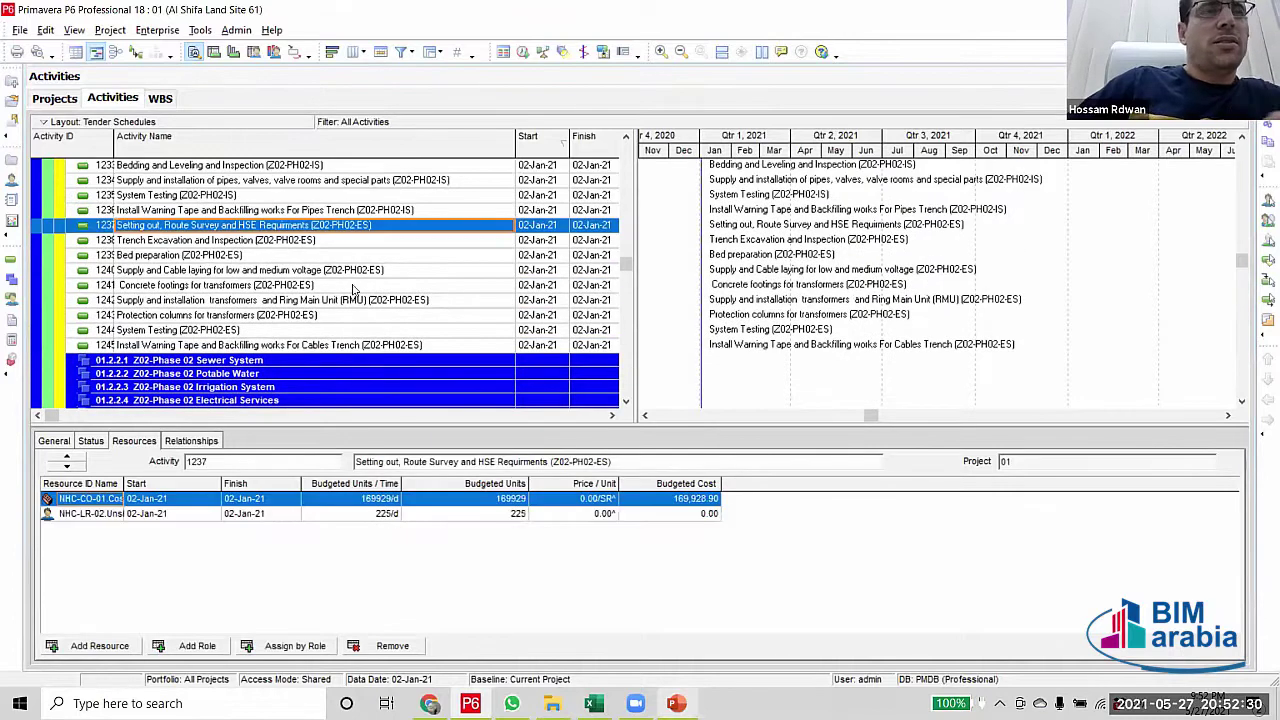
shift+click(393, 345)
scroll(40, 265, down, 2)
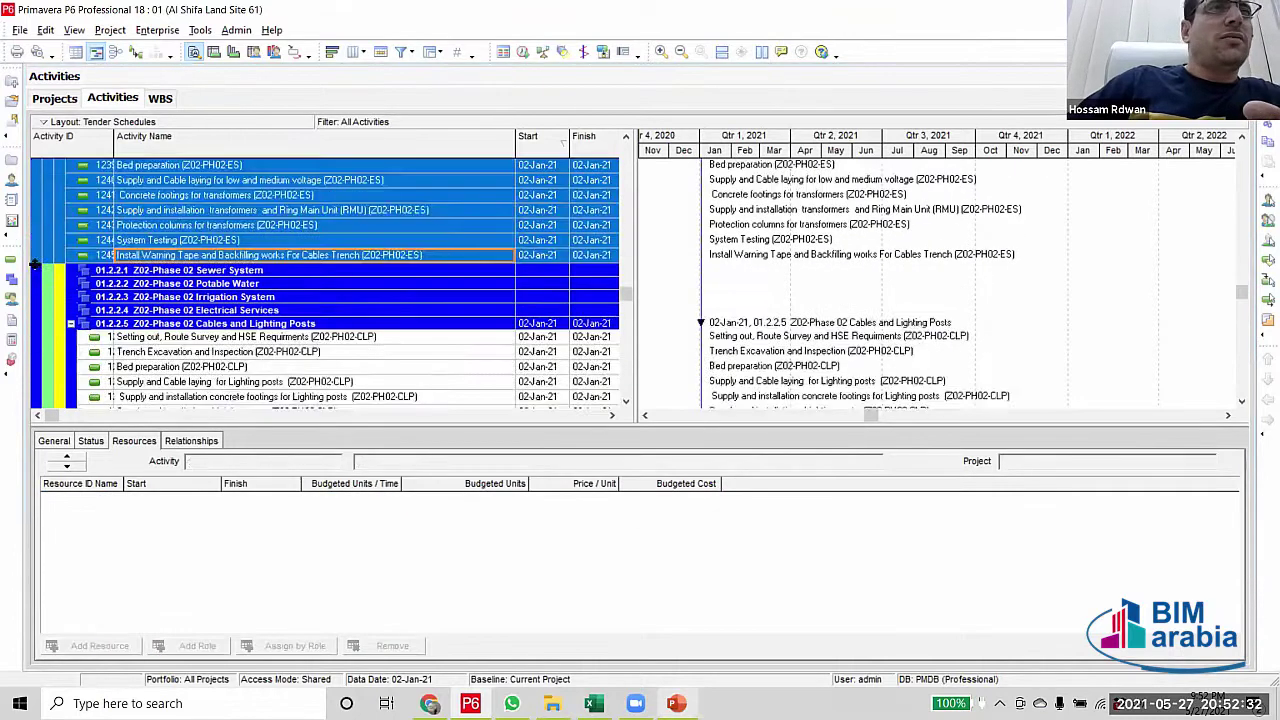
drag(52, 318, 97, 316)
Move the Z02-PH02-IS activities, 1231 to 1236, into the Z02-Phase 02 Irrigation System WBS
scroll(370, 250, up, 5)
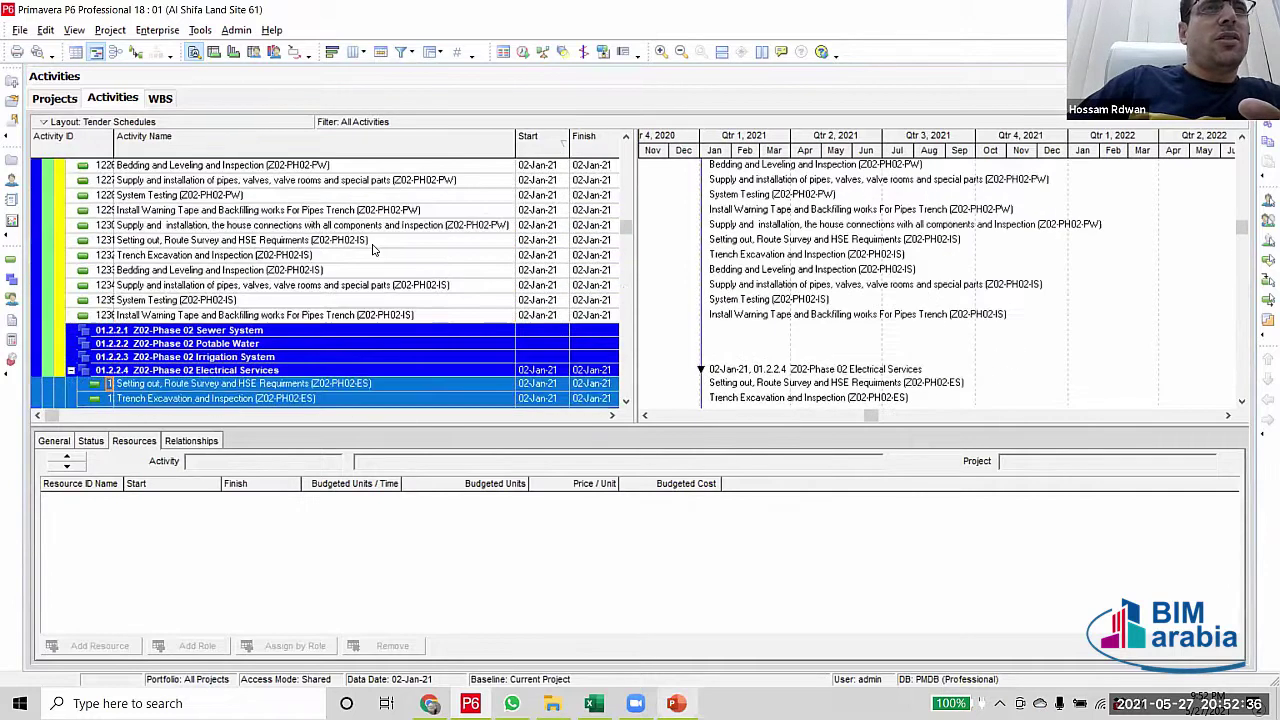
click(370, 248)
shift+click(397, 316)
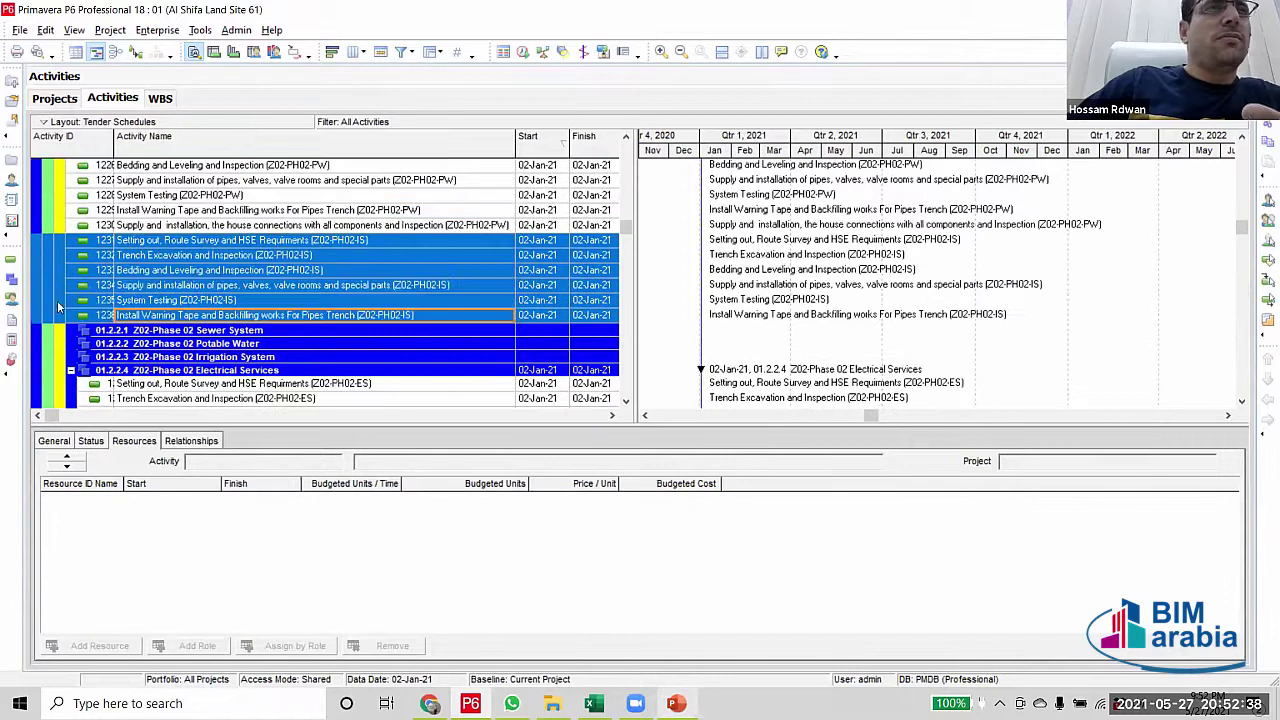
drag(35, 322, 88, 362)
Move the Z02-PH02-PW activities, 1224 to 1230, into the Z02-Phase 02 Potable Water WBS
scroll(400, 260, up, 3)
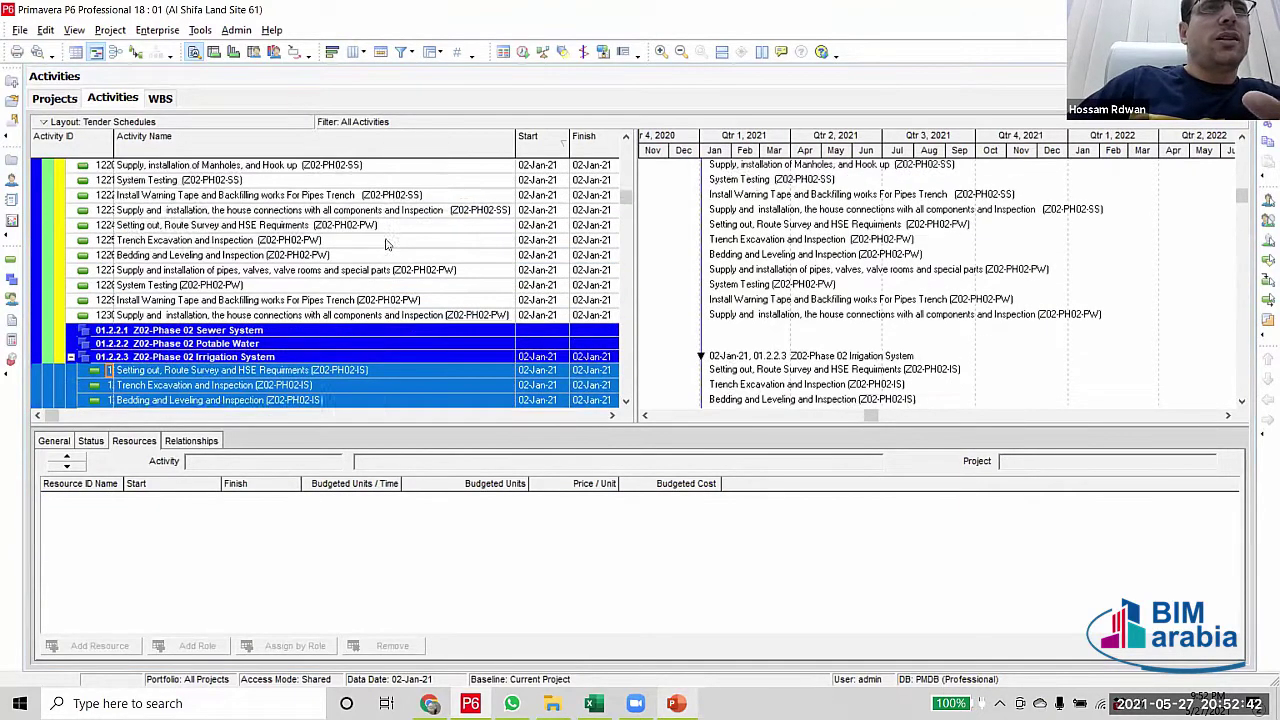
click(410, 240)
scroll(415, 245, down, 2)
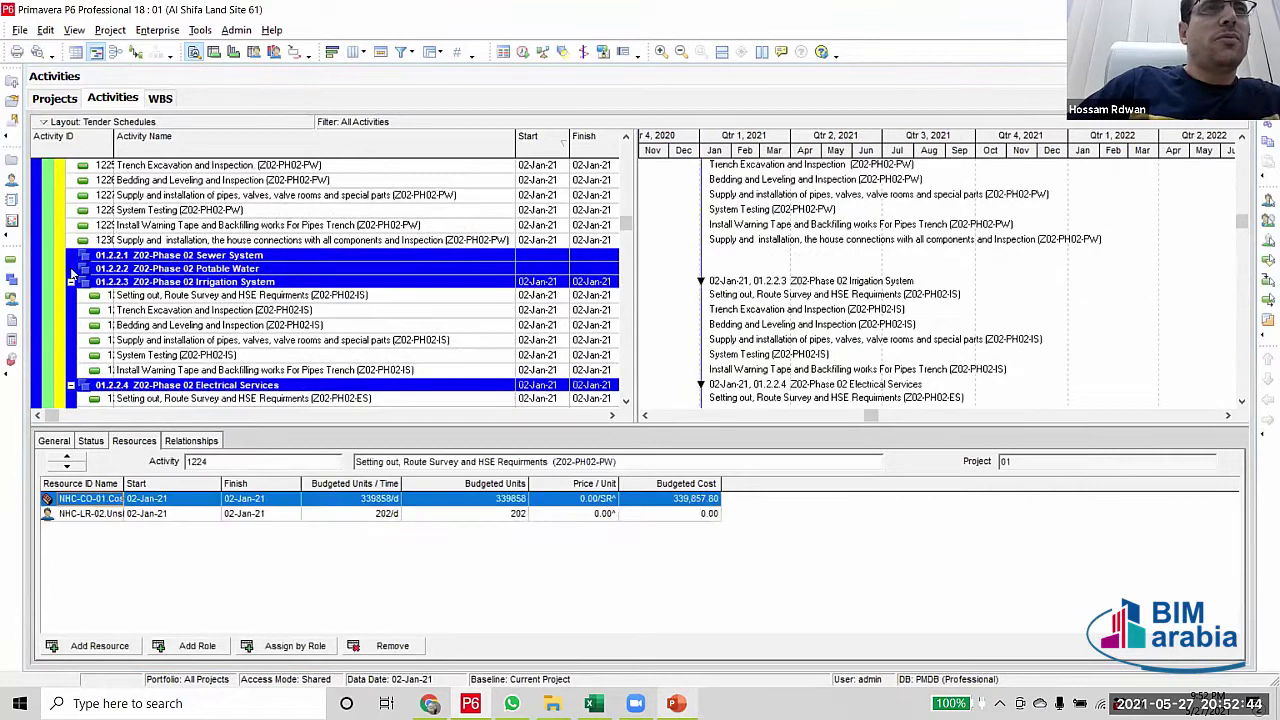
shift+click(30, 246)
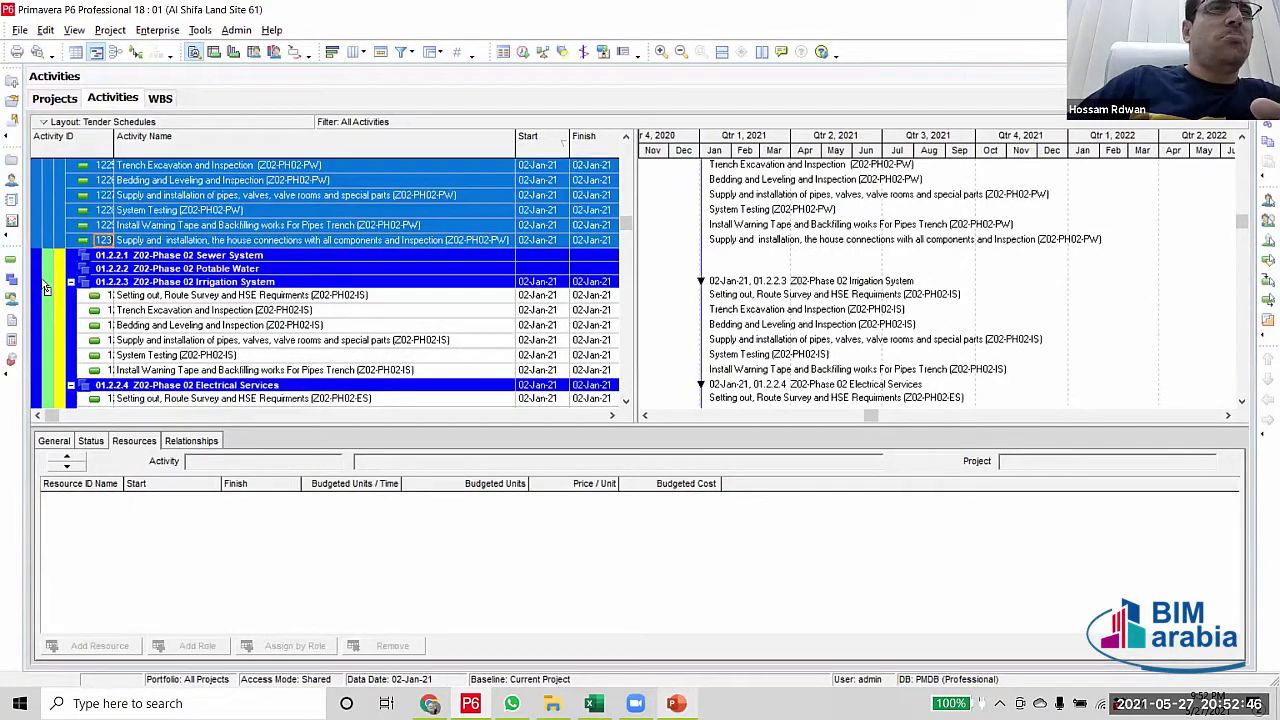
shift+click(44, 270)
Move the Z02-PH02-SS activities, 1216 to 1223, into the Z02-Phase 02 Sewer System WBS
scroll(200, 270, up, 3)
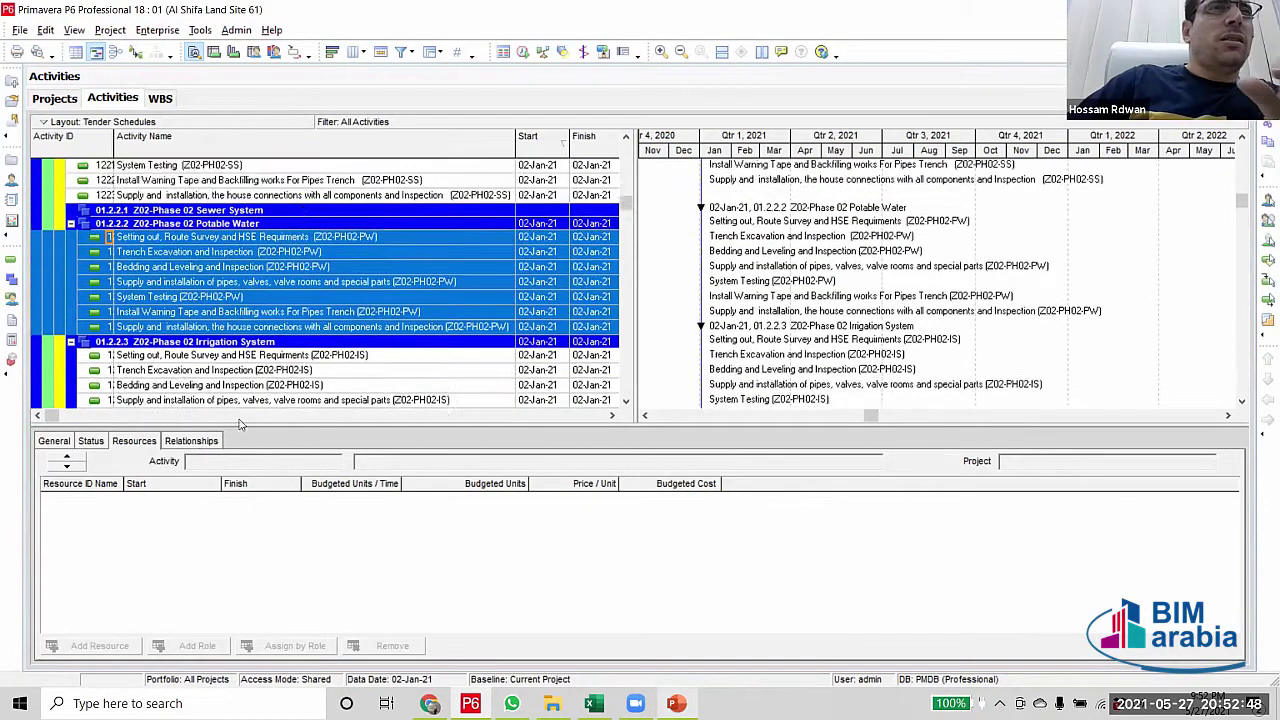
scroll(300, 248, up, 3)
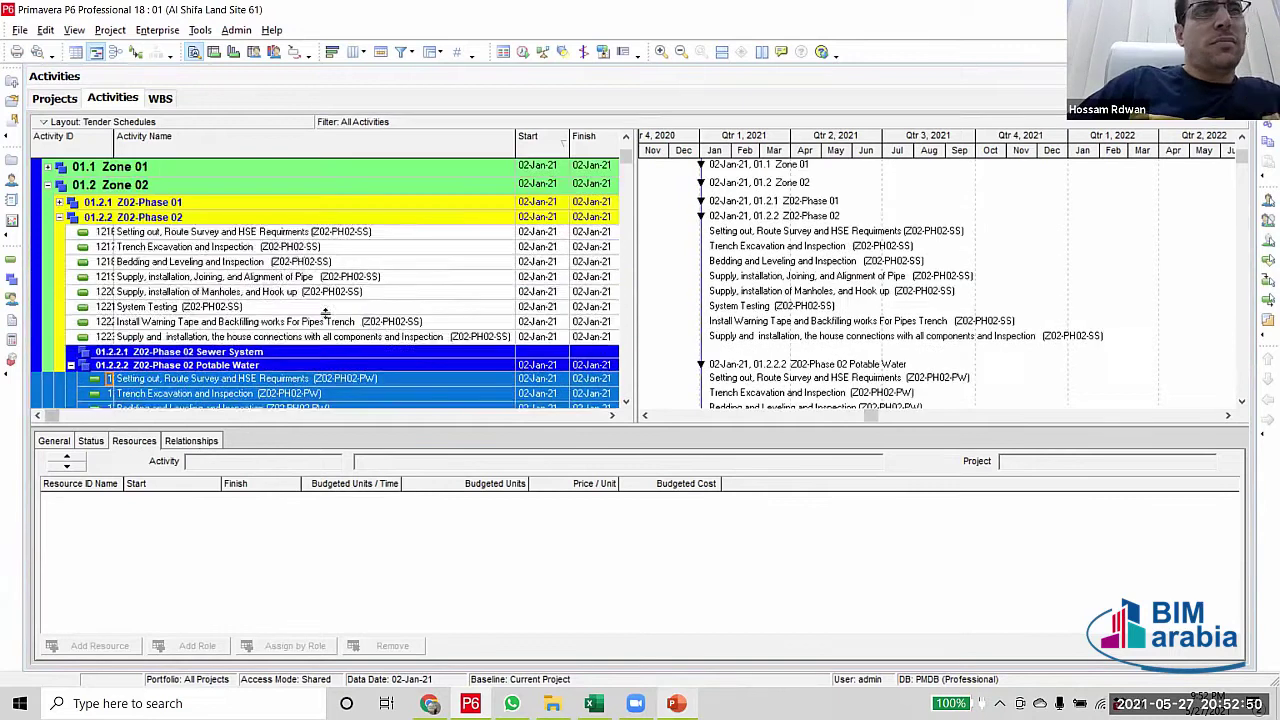
click(325, 231)
shift+click(325, 336)
scroll(174, 339, down, 2)
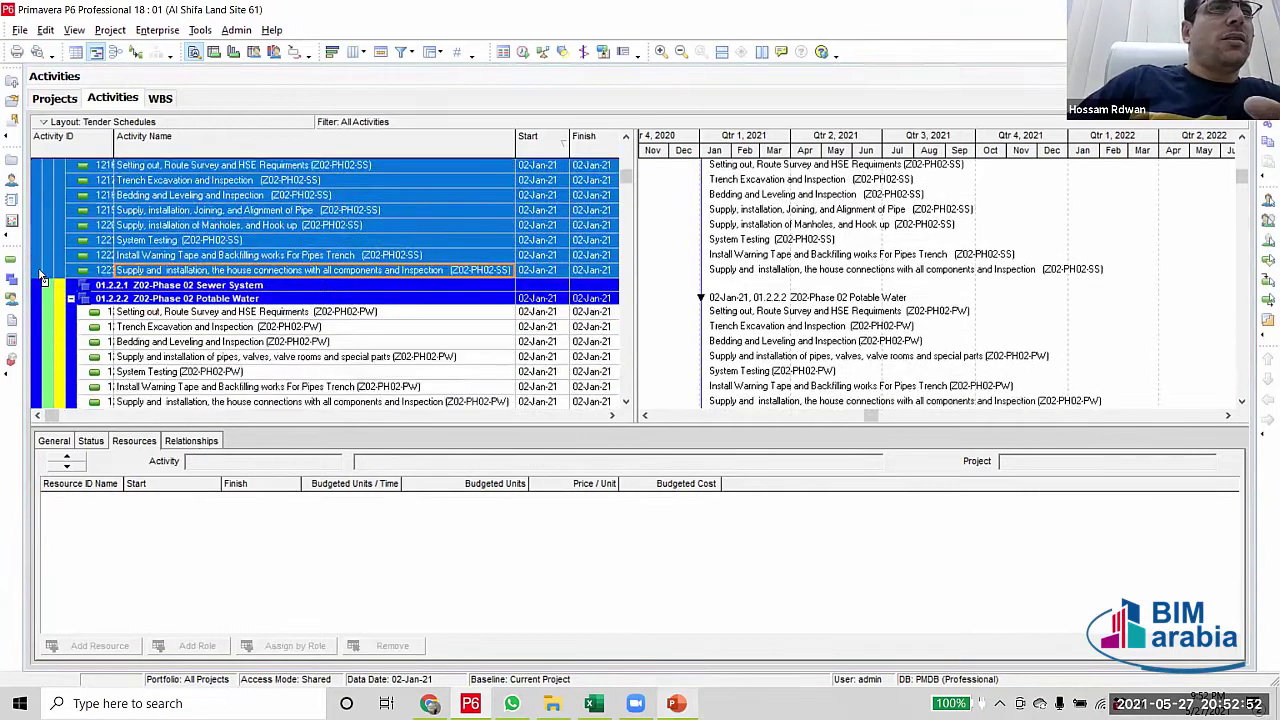
drag(42, 275, 46, 290)
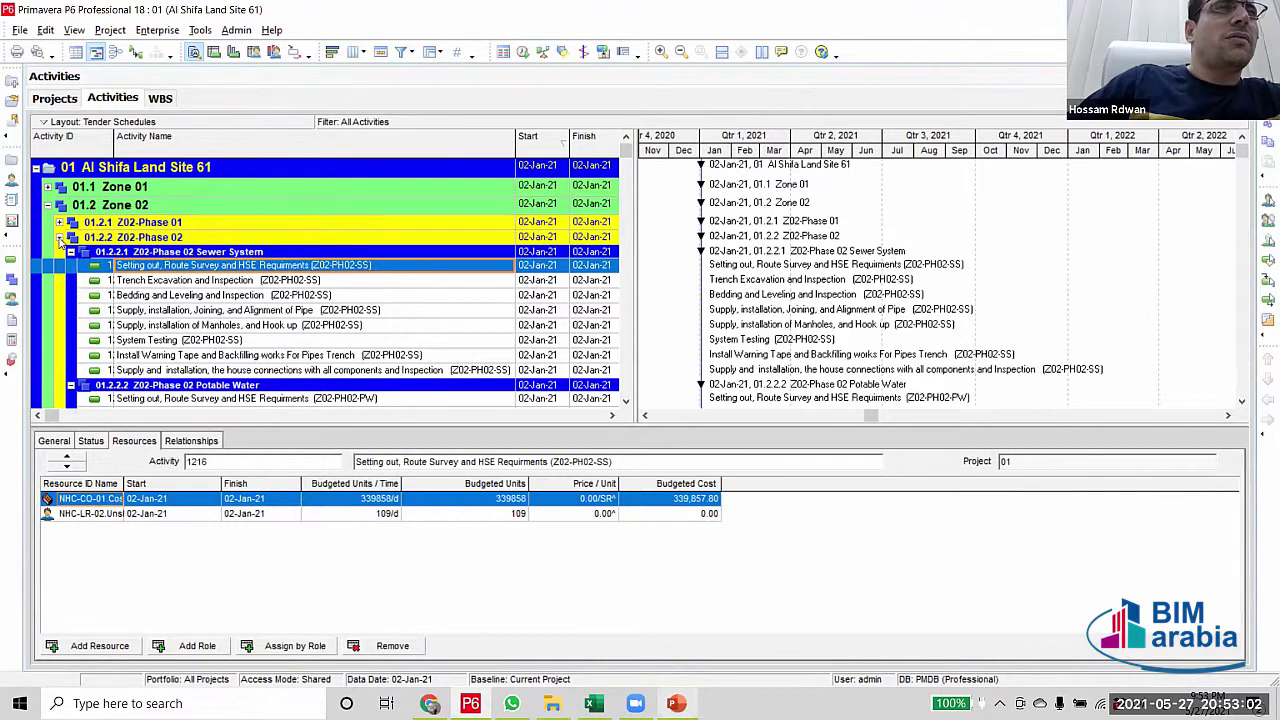
Collapse the Z02-Phase 02 WBS and expand Z02-Phase 03, going down to its last unassigned activities
double_click(166, 241)
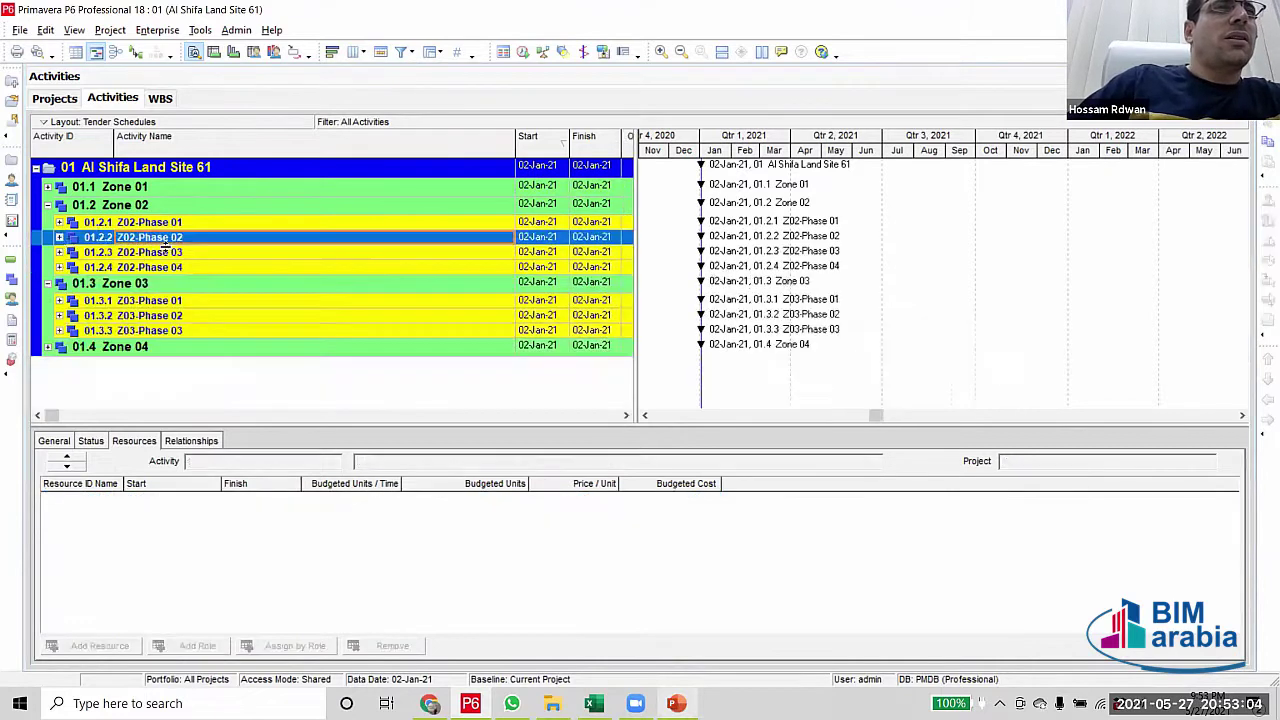
click(160, 253)
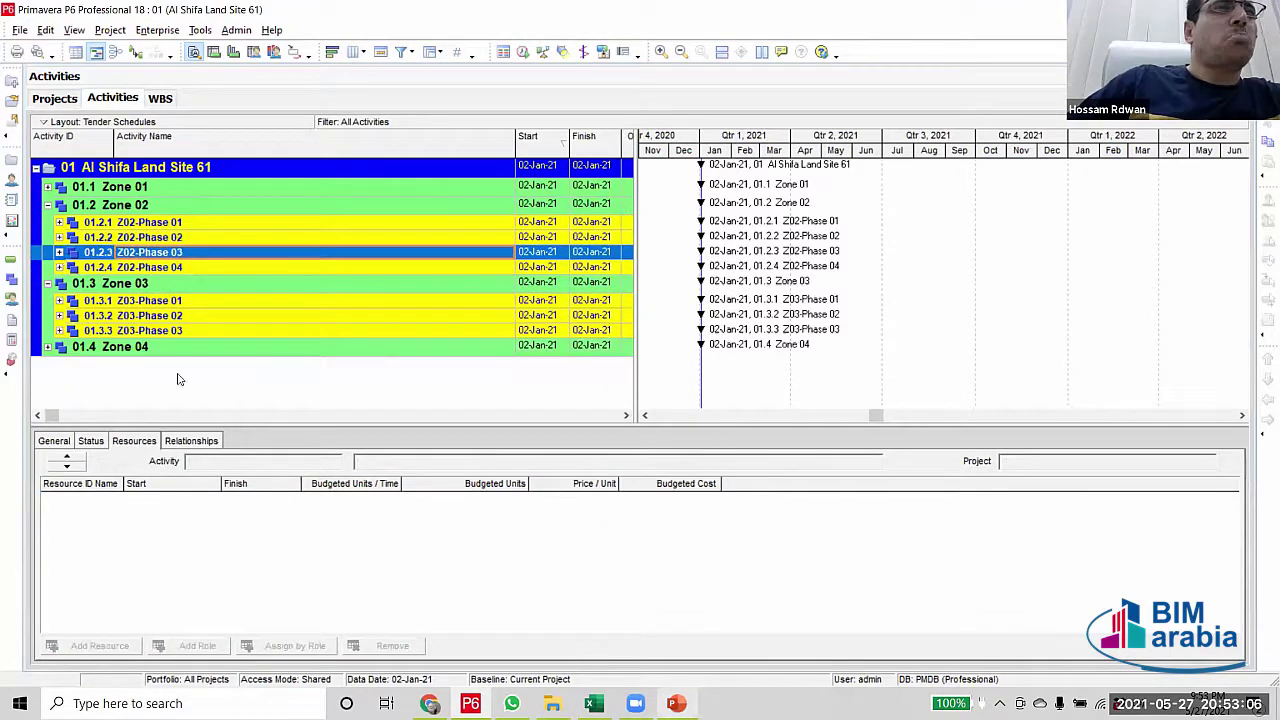
key(Right)
key(Down)
key(Down)
key(Down)
key(Down)
key(Down)
key(Down)
key(Down)
key(Down)
key(Down)
key(Down)
key(Down)
key(Down)
key(Down)
key(Down)
key(Down)
key(Down)
key(Down)
key(Down)
key(Down)
key(Down)
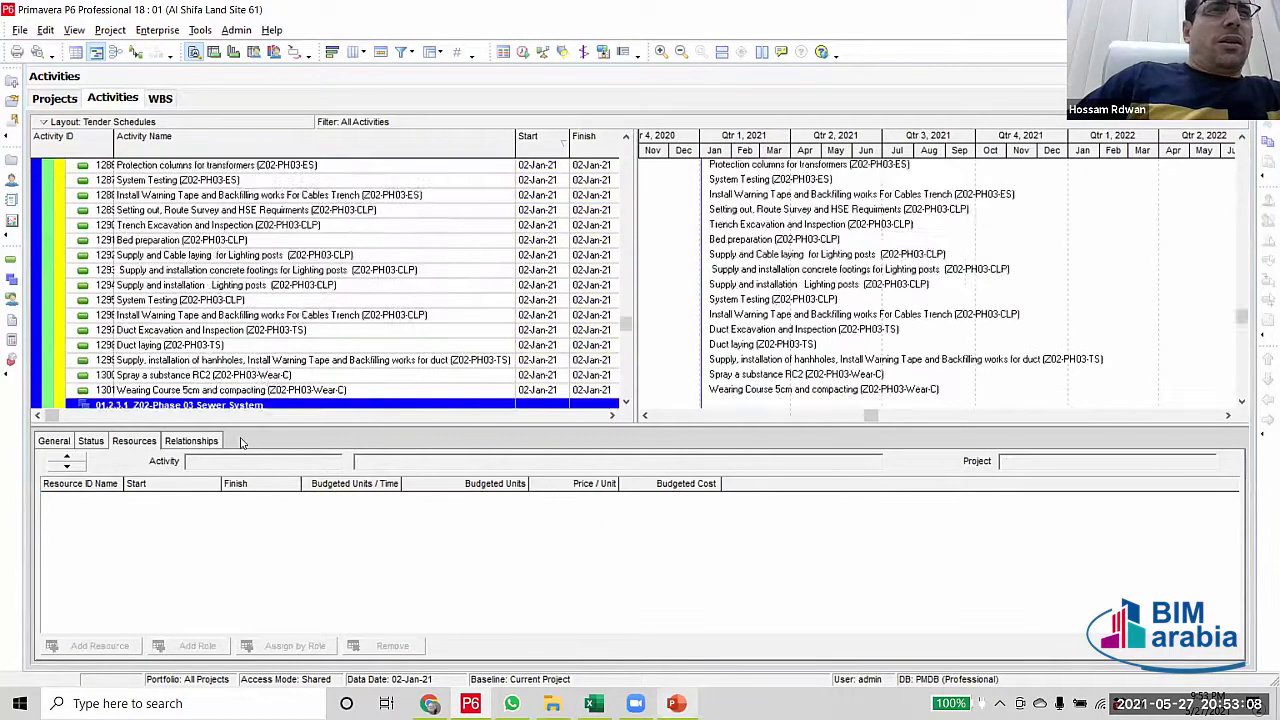
Move the Z02-PH03-Wear-C activities, 1300 and 1301, into the Z02-Phase 03 Wearing Course WBS
scroll(250, 330, down, 4)
scroll(260, 300, up, 2)
click(268, 270)
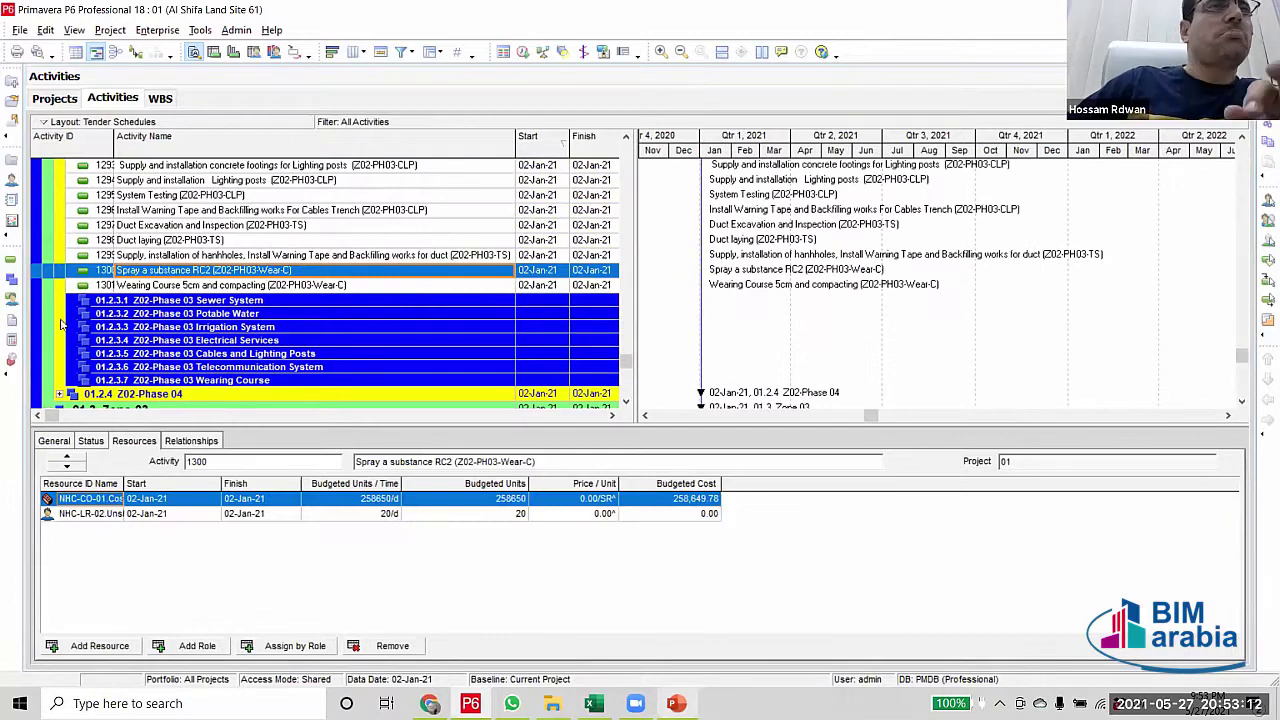
key(shift+Down)
key(shift+Down)
key(shift+Down)
key(shift+Down)
key(shift+Down)
key(shift+Down)
key(shift+Down)
key(shift+Down)
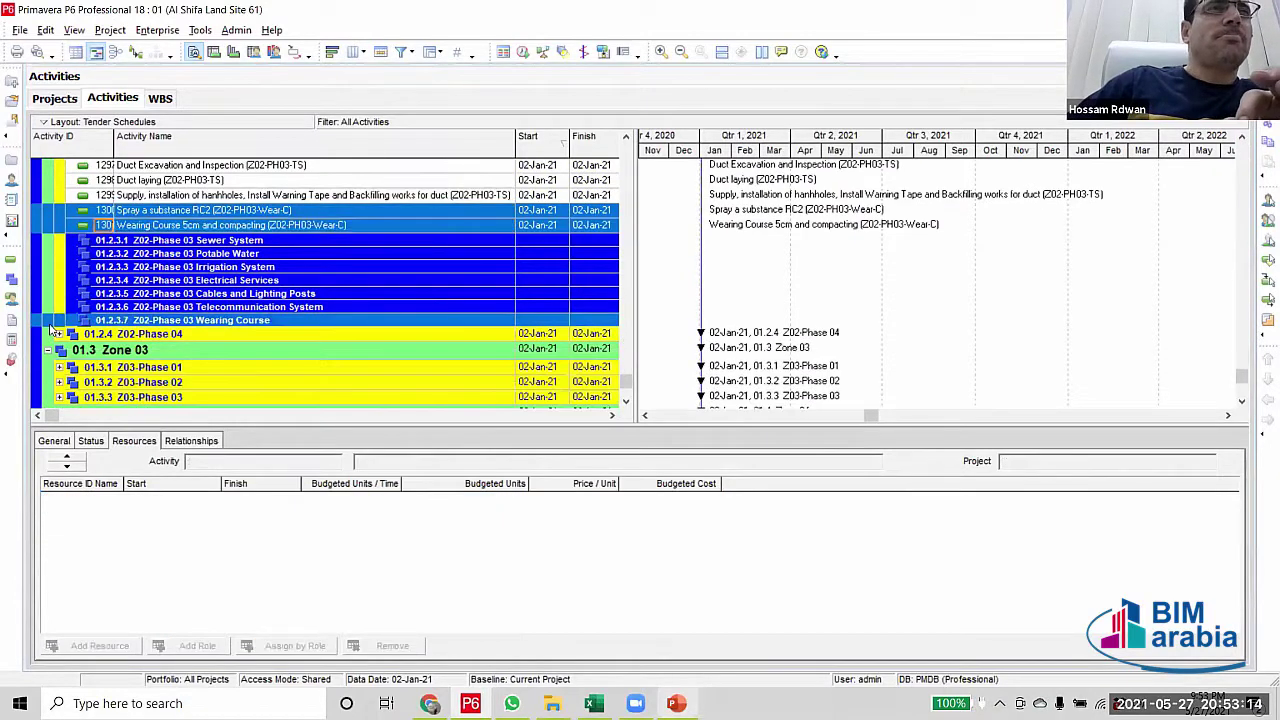
drag(50, 330, 52, 328)
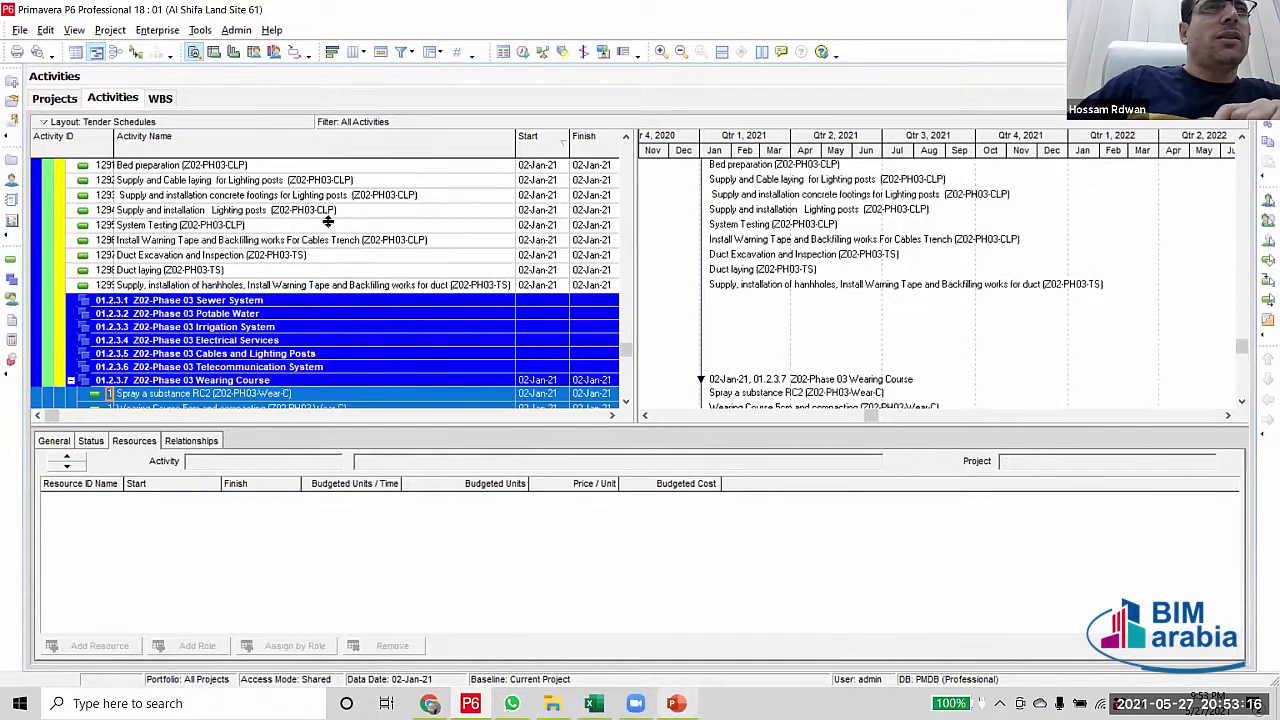
Move the Z02-PH03-TS activities, 1297 to 1299, into the Z02-Phase 03 Telecommunication System WBS
click(306, 258)
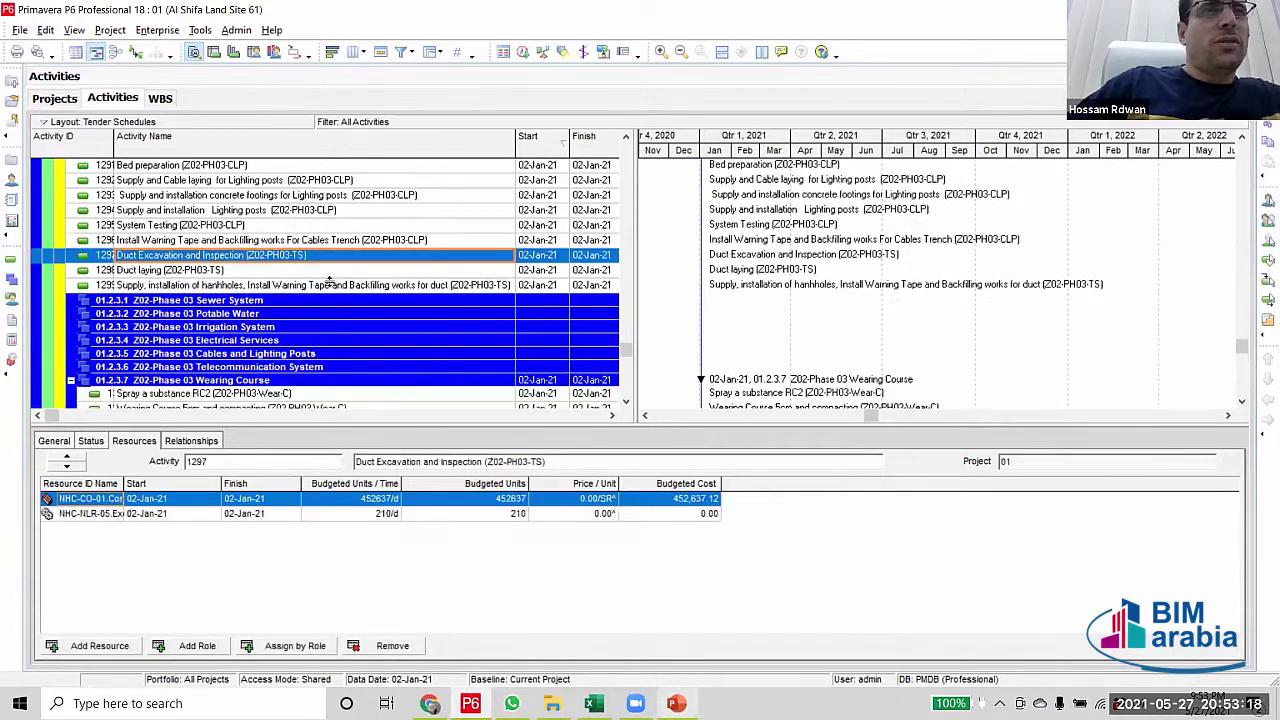
shift+click(40, 286)
drag(44, 288, 52, 368)
Move the Z02-PH03-CLP activities, 1289 to 1296, into the Z02-Phase 03 Cables and Lighting Posts WBS
scroll(340, 280, up, 3)
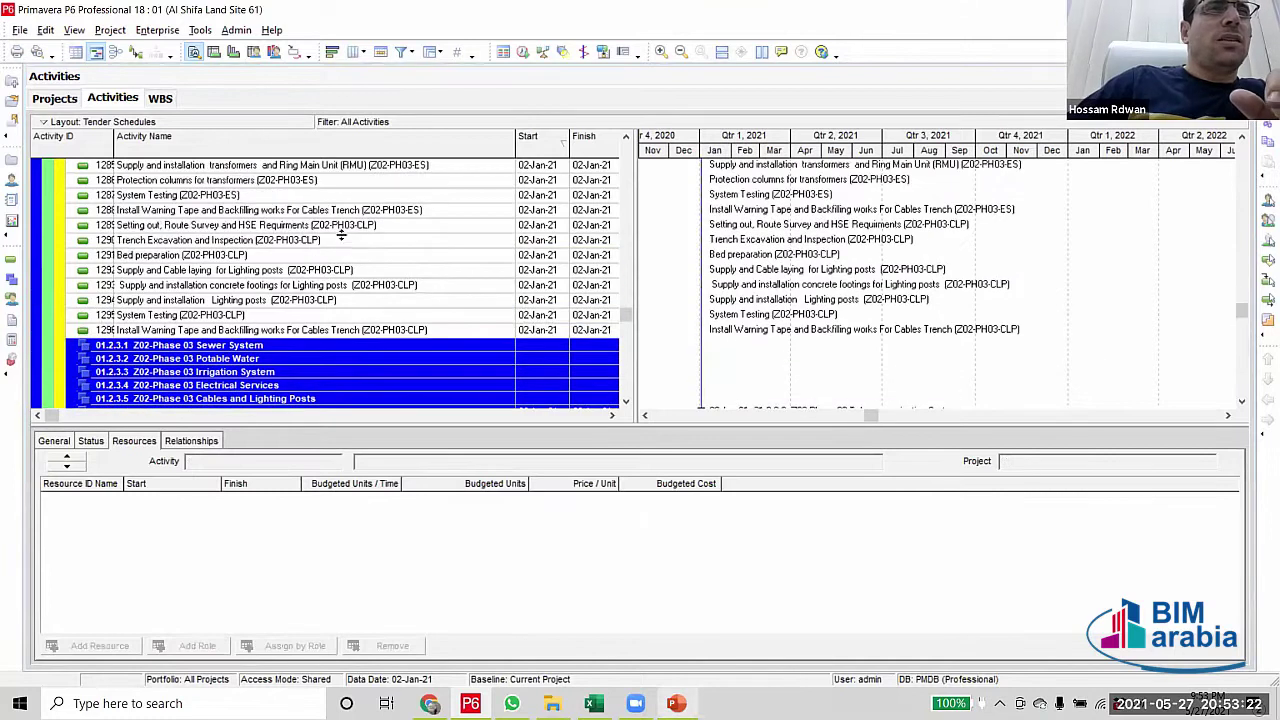
click(345, 226)
scroll(336, 272, down, 2)
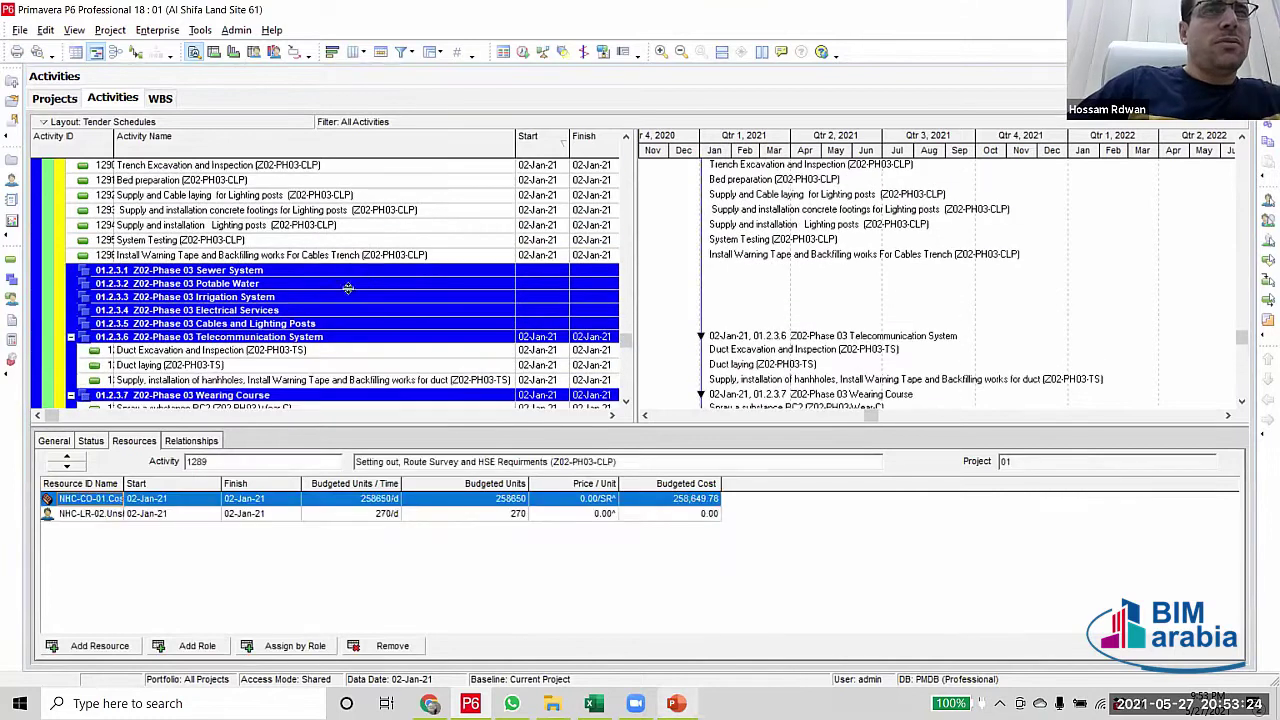
shift+click(376, 258)
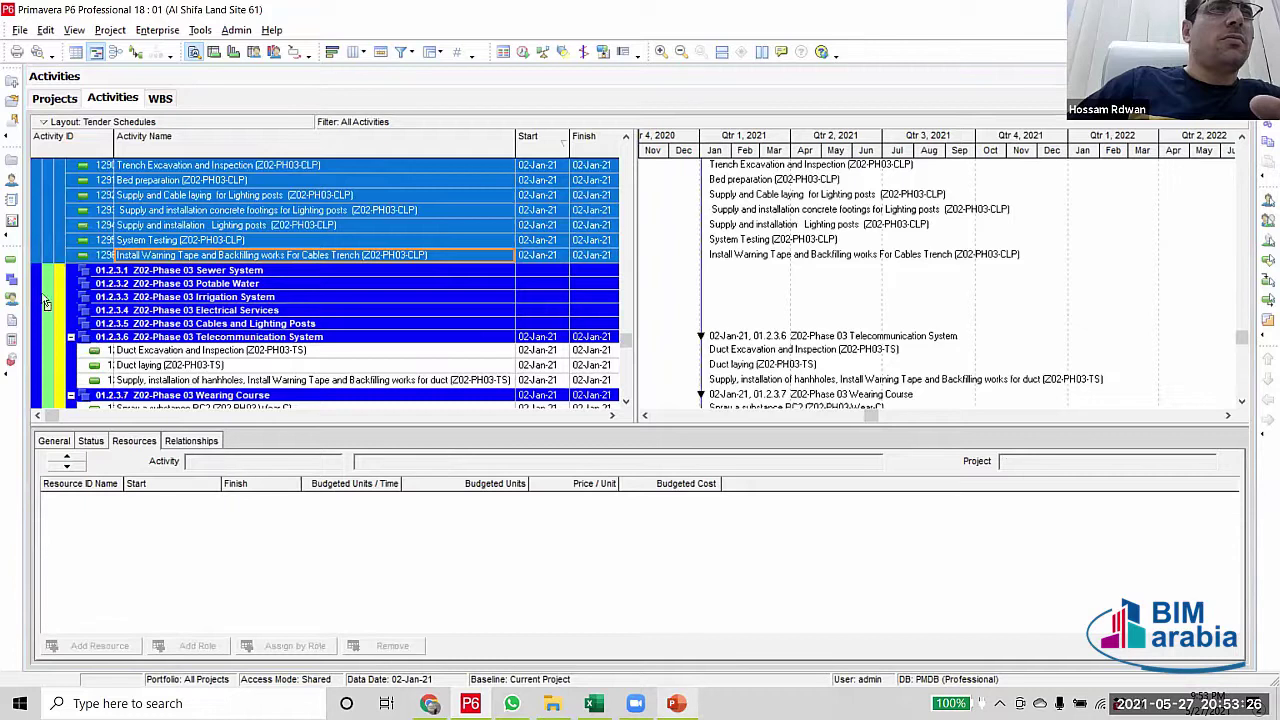
scroll(323, 215, up, 2)
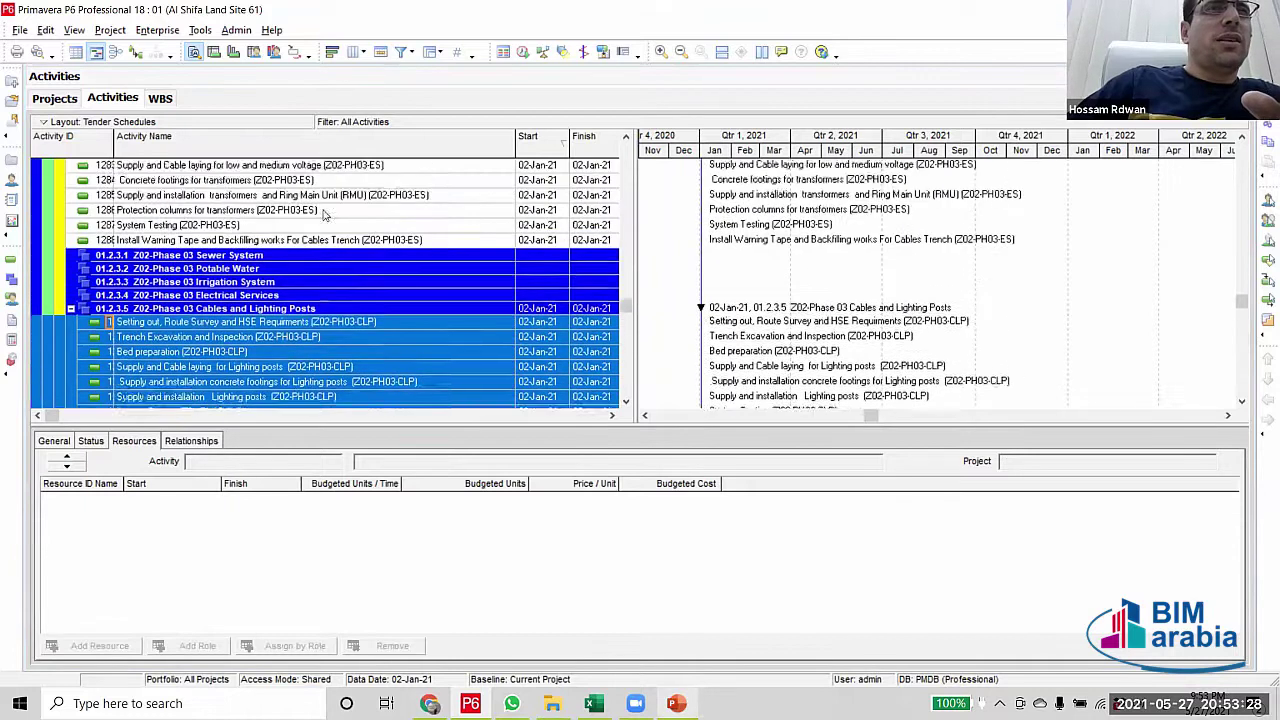
Move the Z02-PH03-ES activities, 1280 to 1288, into the Z02-Phase 03 Electrical Services WBS
scroll(349, 233, up, 2)
click(349, 225)
scroll(354, 272, down, 1)
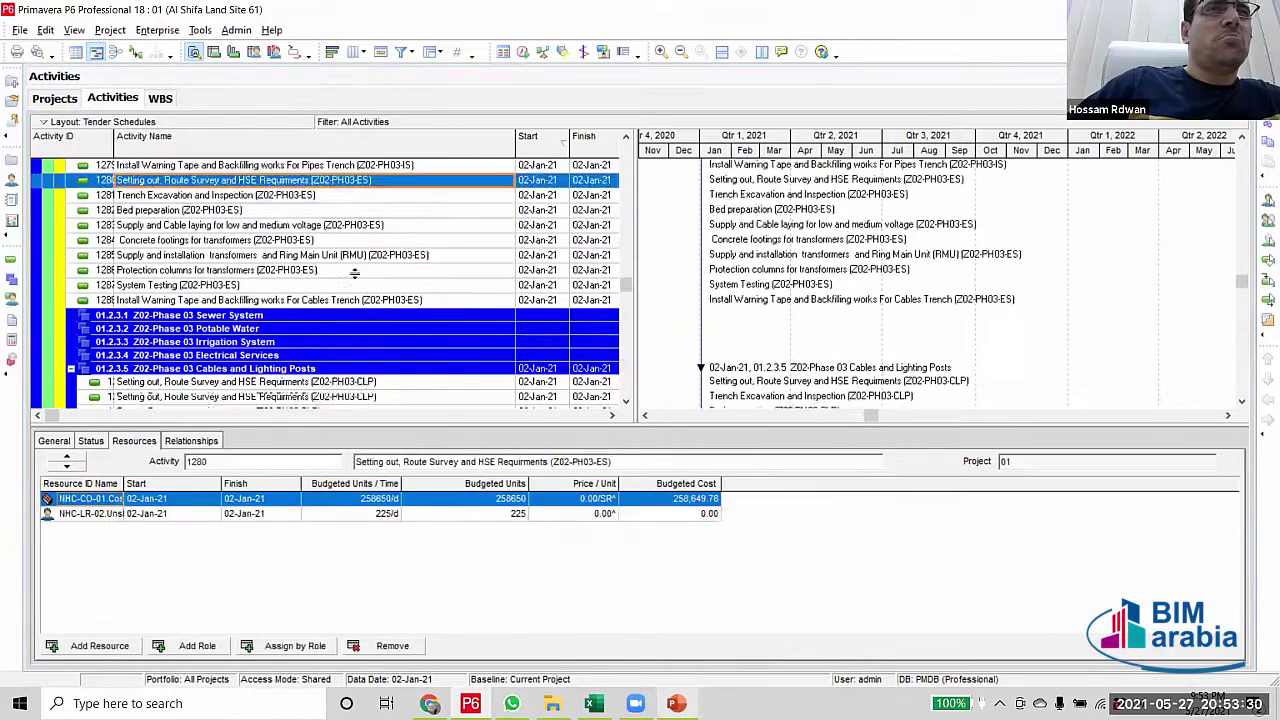
scroll(410, 232, down, 1)
shift+click(407, 242)
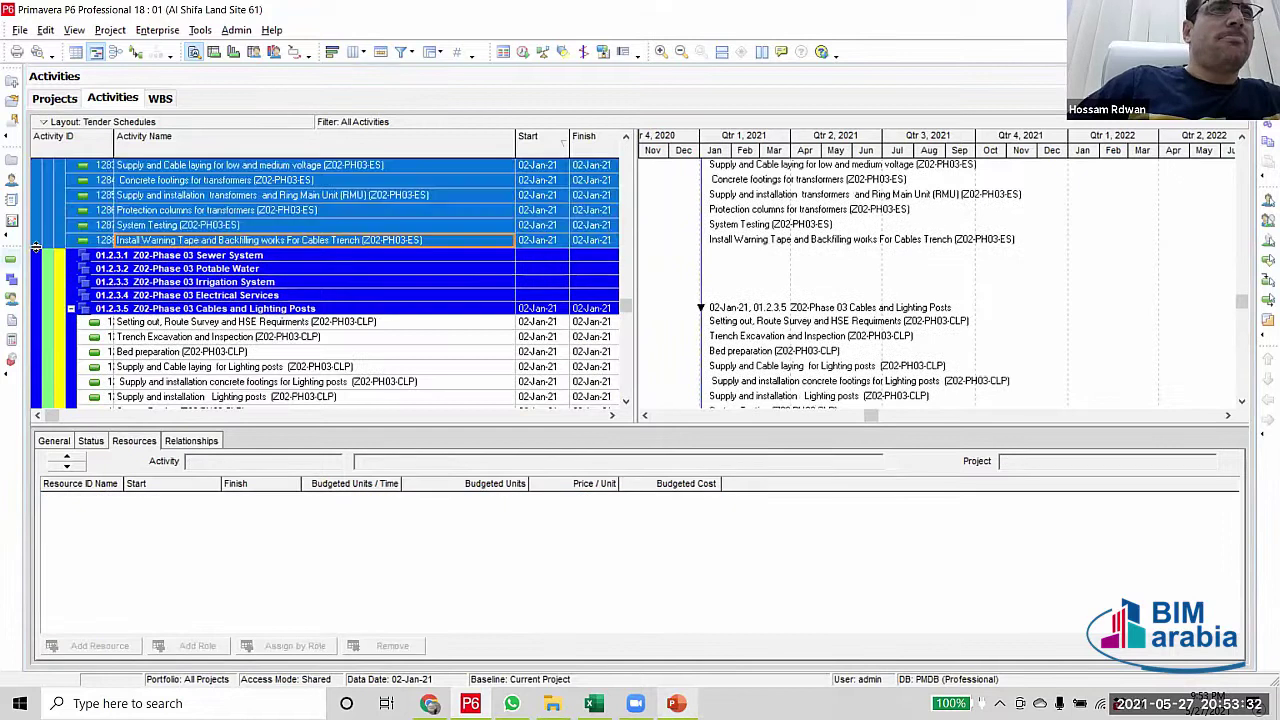
drag(40, 250, 40, 294)
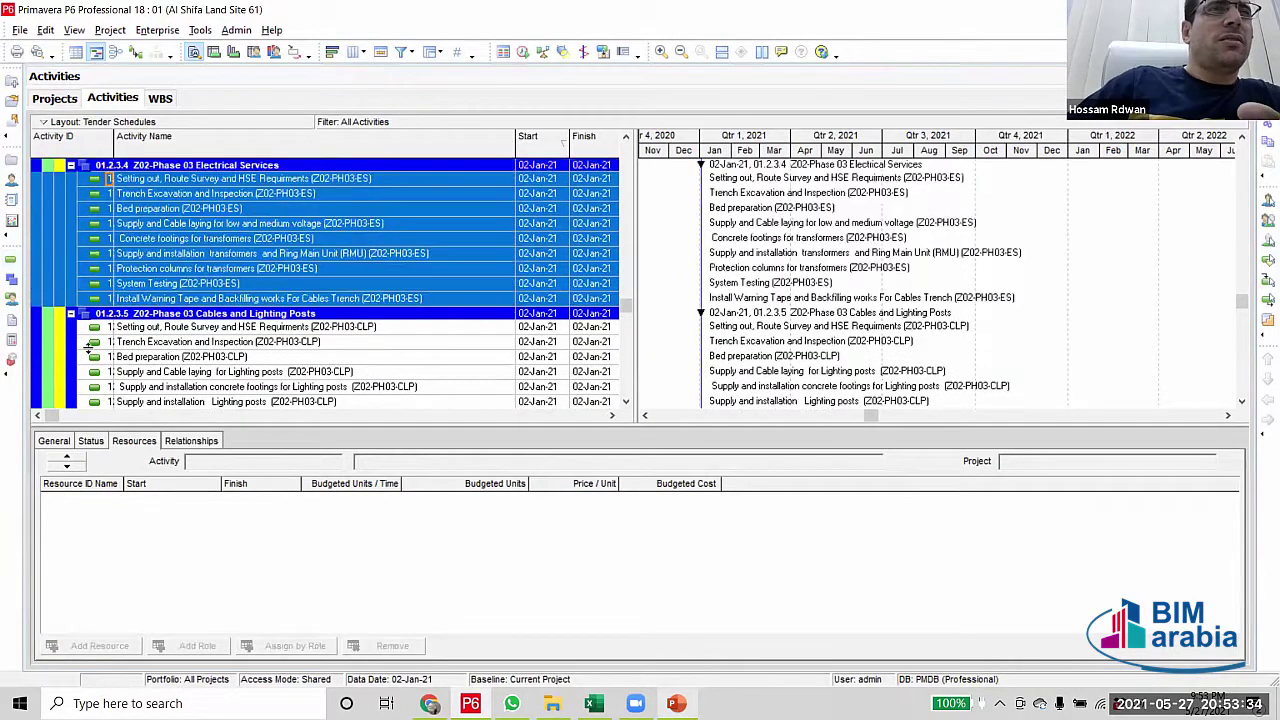
Move the Z02-PH03-IS activities, 1274 to 1279, into the Z02-Phase 03 Irrigation System WBS
scroll(404, 319, up, 1)
scroll(404, 319, up, 3)
click(410, 240)
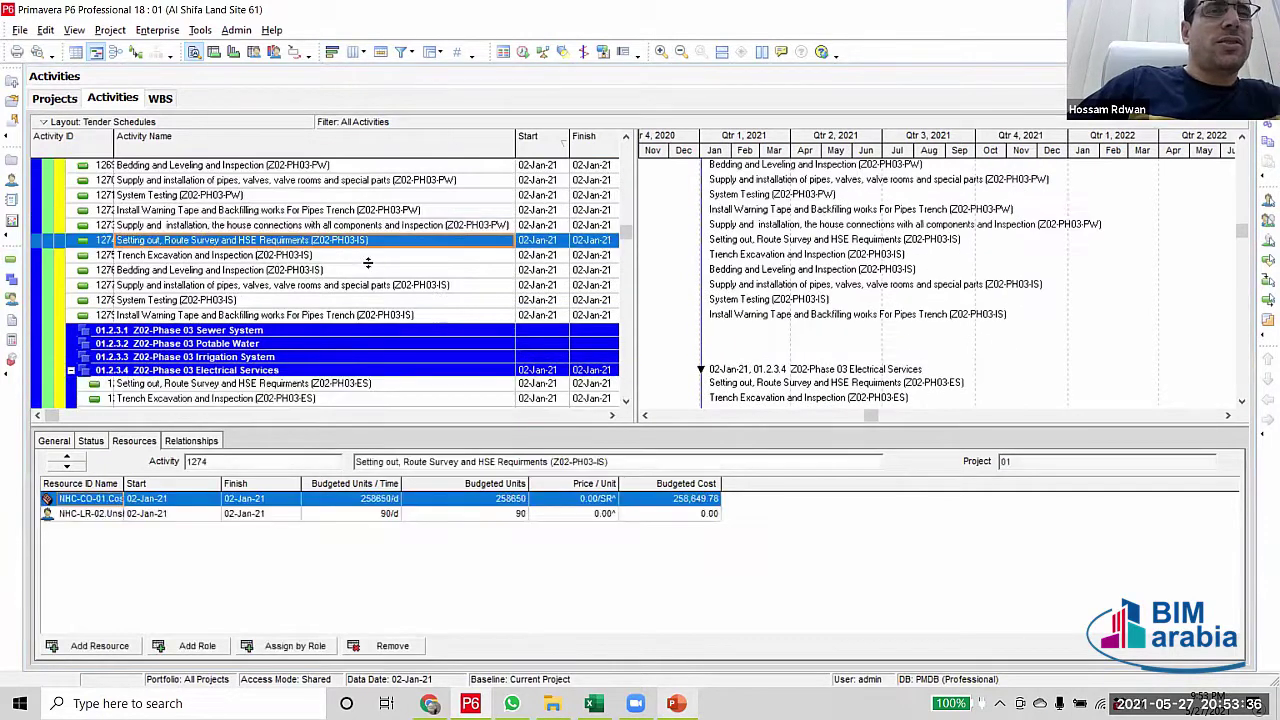
scroll(417, 268, down, 1)
shift+click(417, 268)
scroll(40, 190, down, 2)
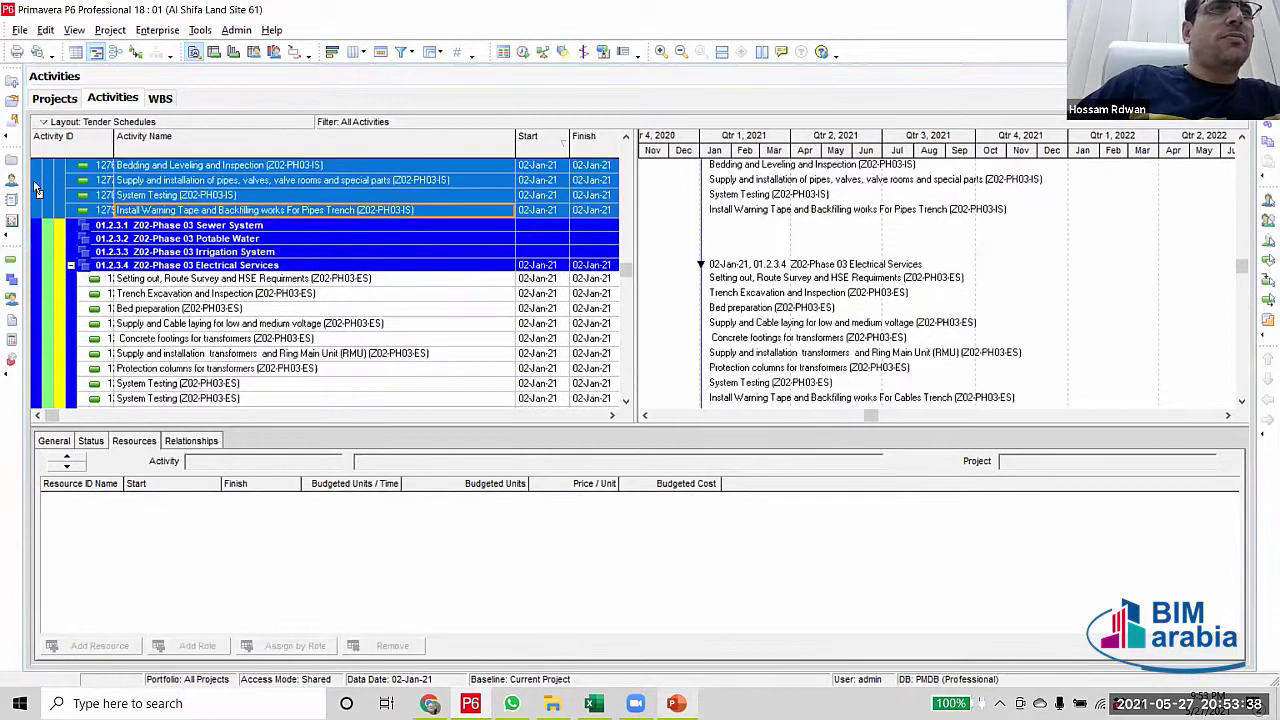
drag(45, 222, 45, 222)
Move the Z02-PH03-PW activities, 1267 to 1273, into the Z02-Phase 03 Potable Water WBS
scroll(345, 385, up, 3)
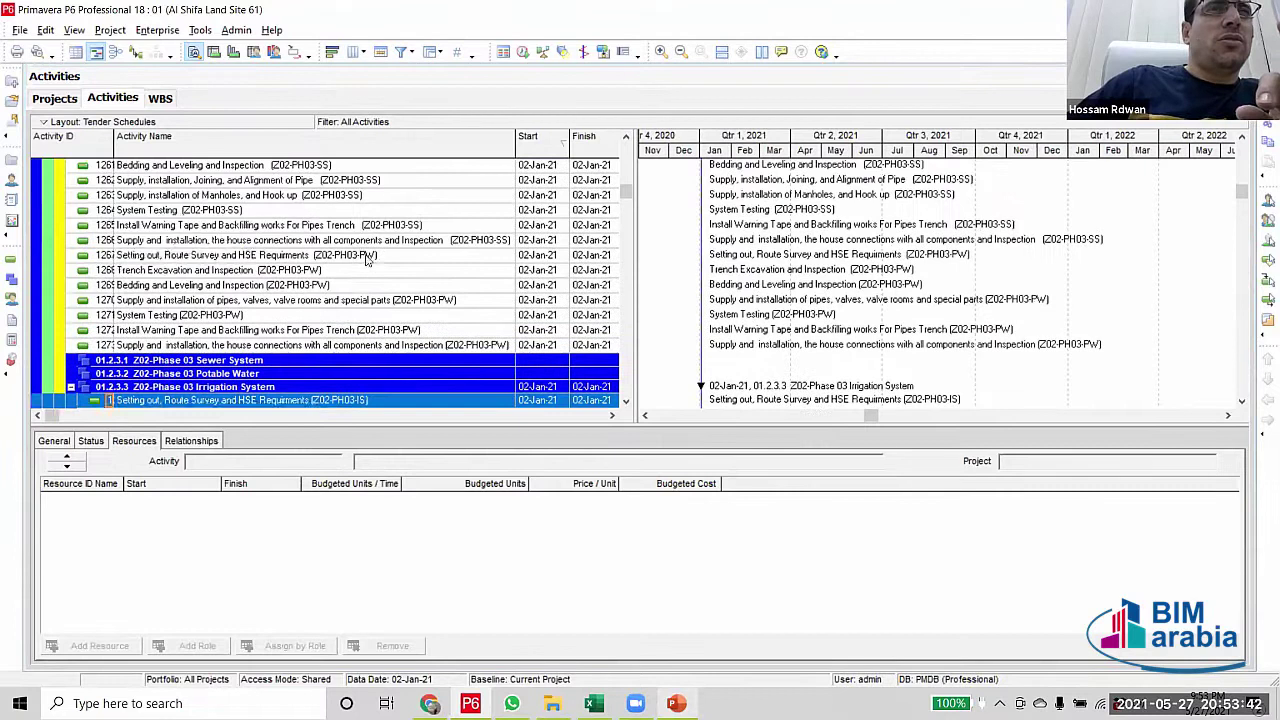
click(362, 256)
scroll(357, 290, down, 2)
shift+click(345, 287)
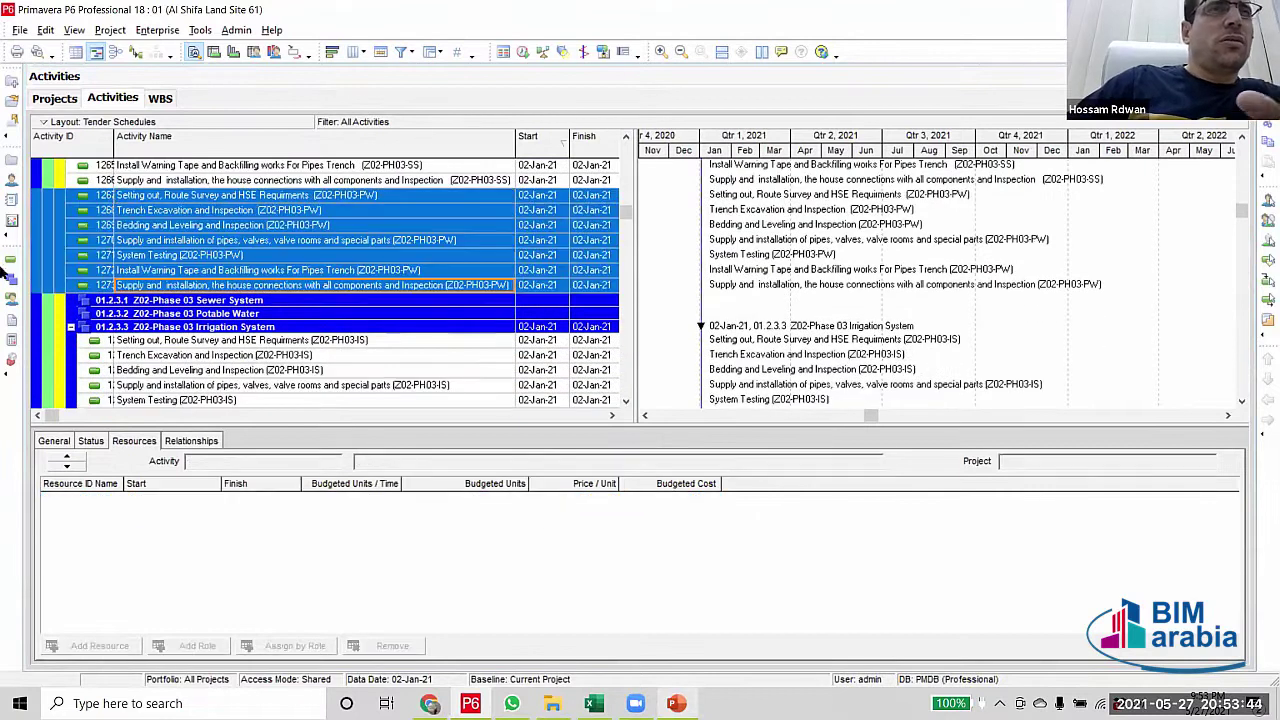
drag(45, 290, 42, 330)
Move the Z02-PH03-SS activities, 1259 to 1266, into the Z02-Phase 03 Sewer System WBS
scroll(303, 268, up, 5)
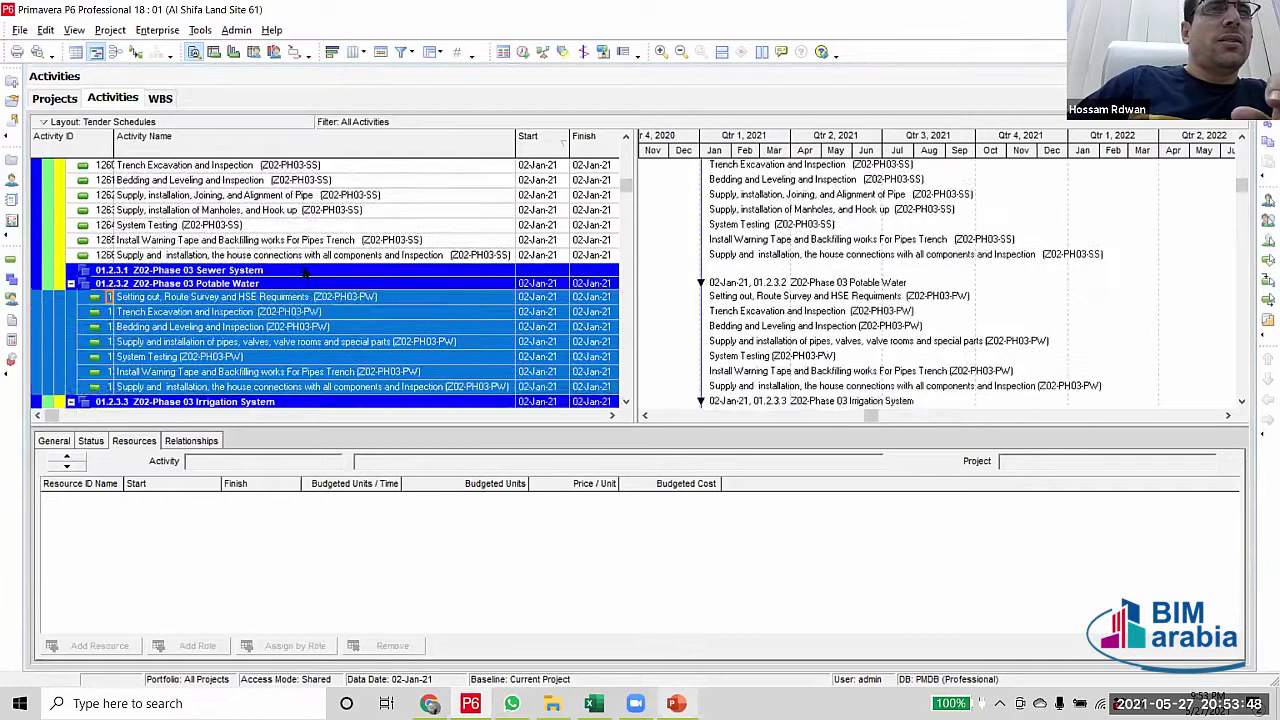
click(303, 272)
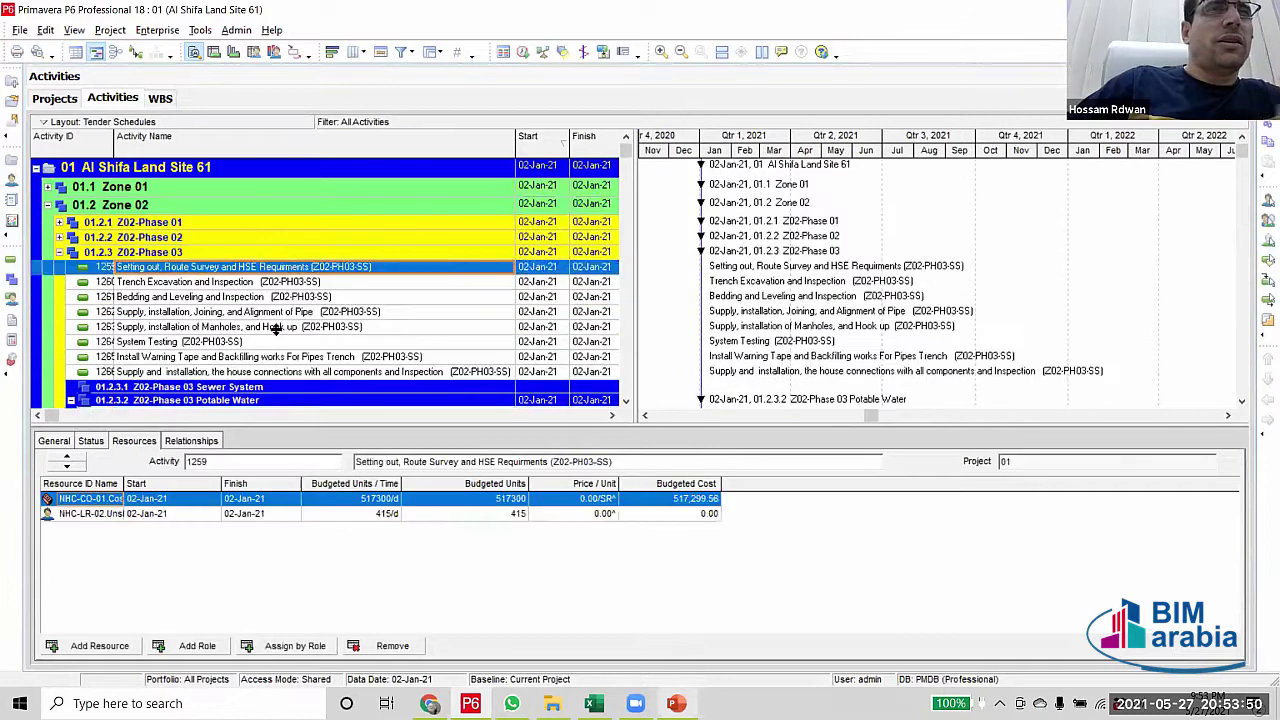
scroll(300, 300, down, 2)
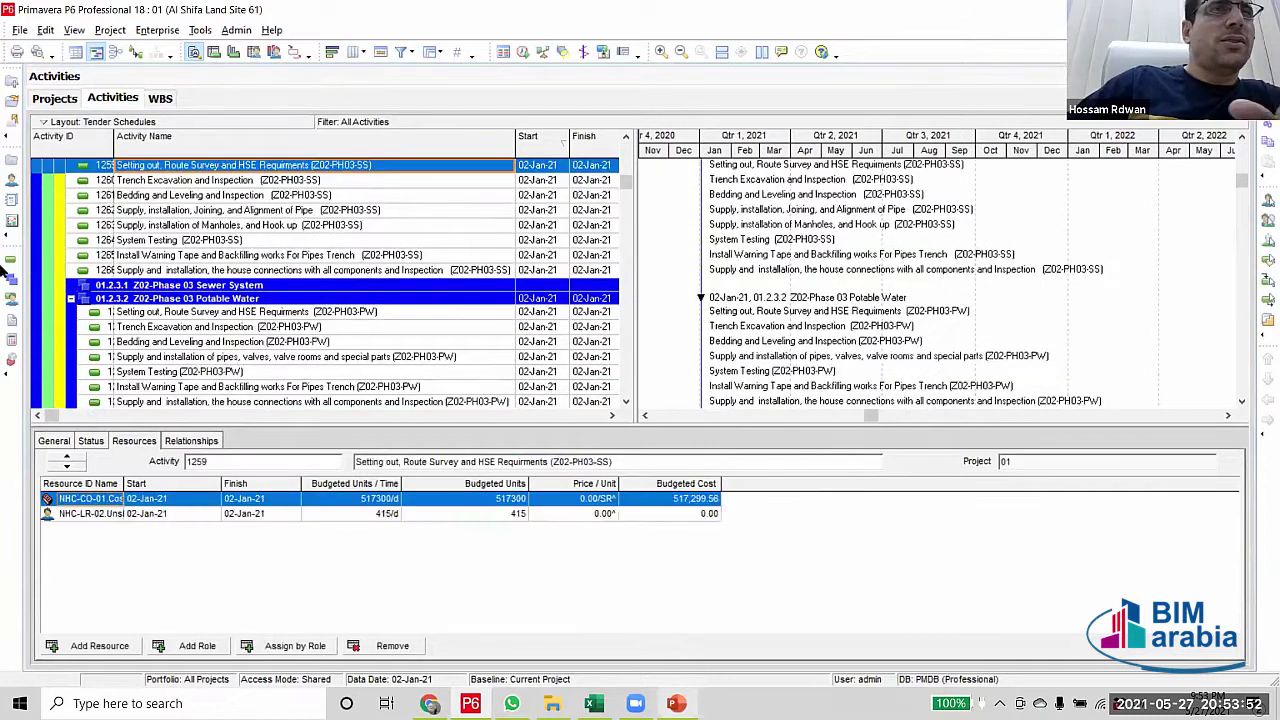
shift+click(48, 272)
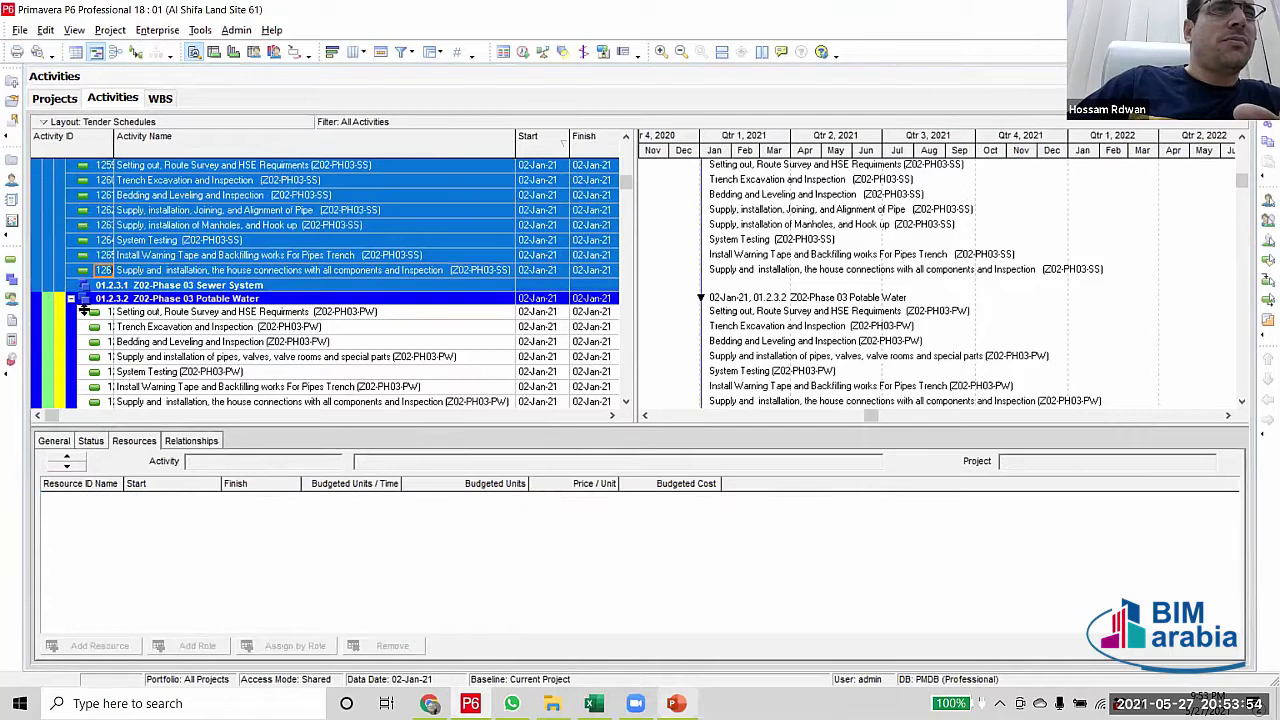
Check the Z02-Phase 03 distribution, then collapse that WBS and expand Z02-Phase 04
scroll(85, 312, down, 7)
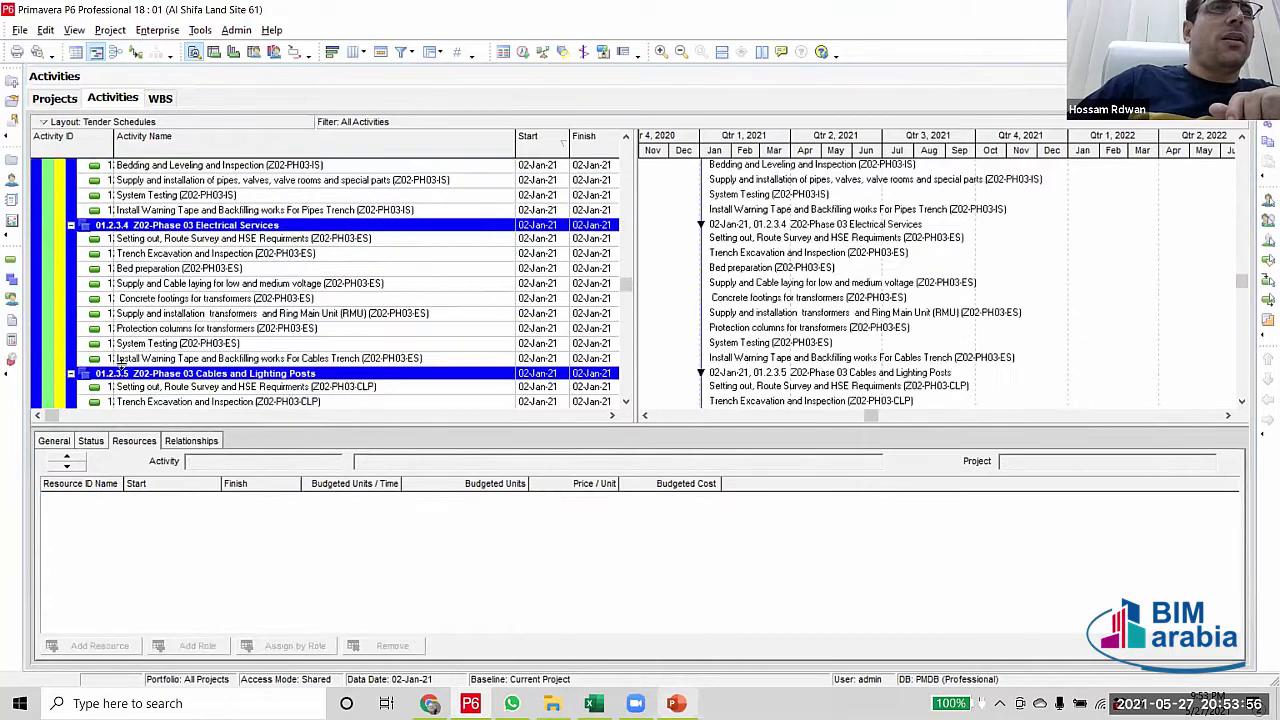
scroll(95, 353, up, 3)
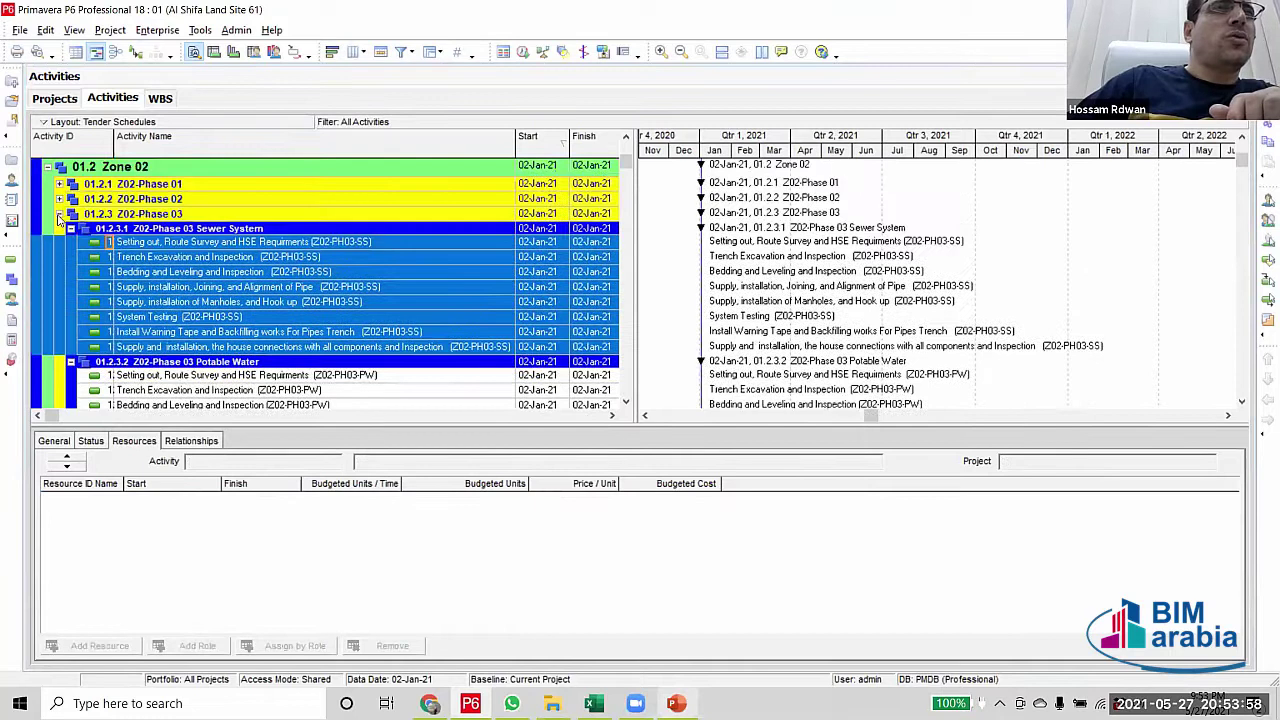
click(59, 214)
key(Down)
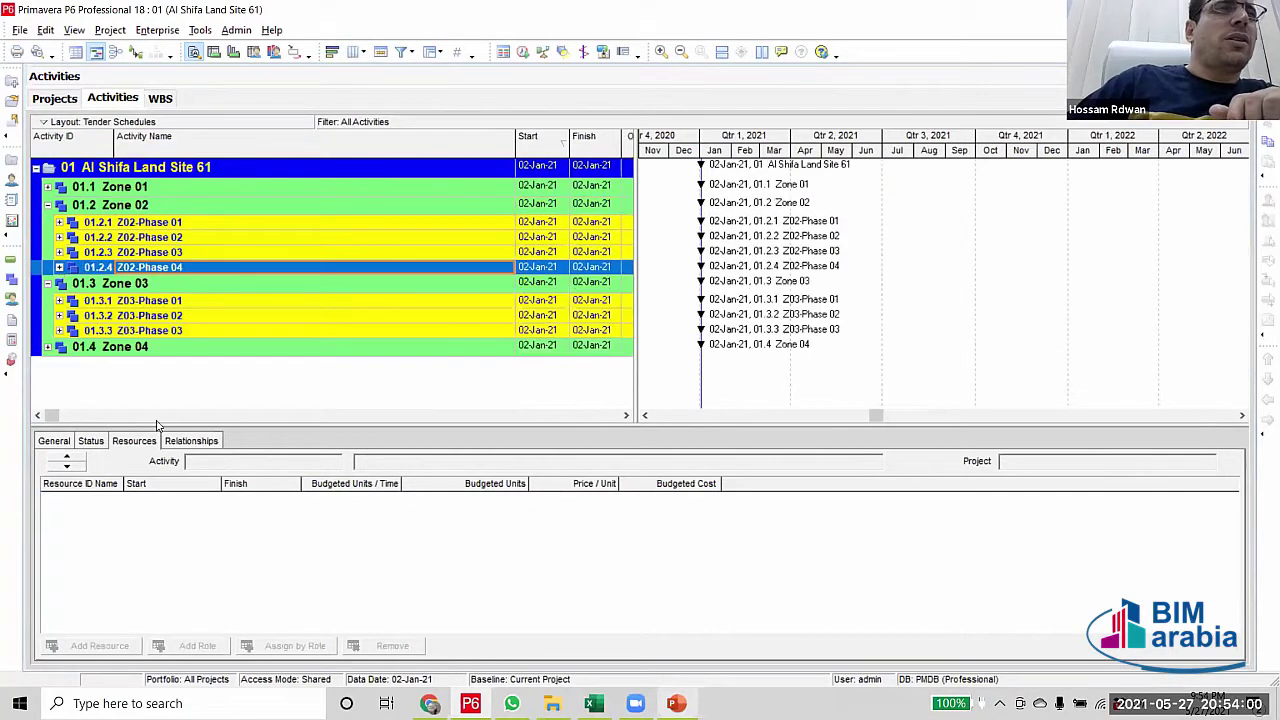
click(59, 267)
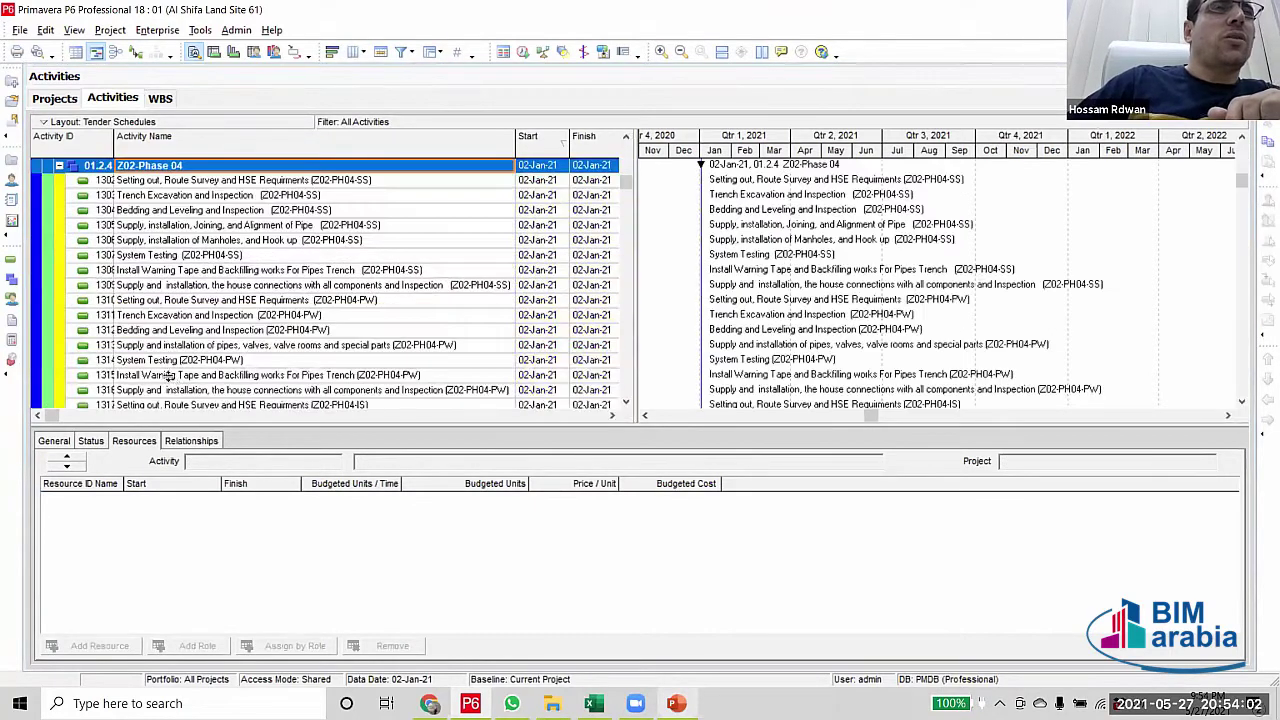
Move the Z02-PH04-Wear-C activities, 1343 and 1344, into the Z02-Phase 04 Wearing Course WBS
scroll(170, 378, down, 12)
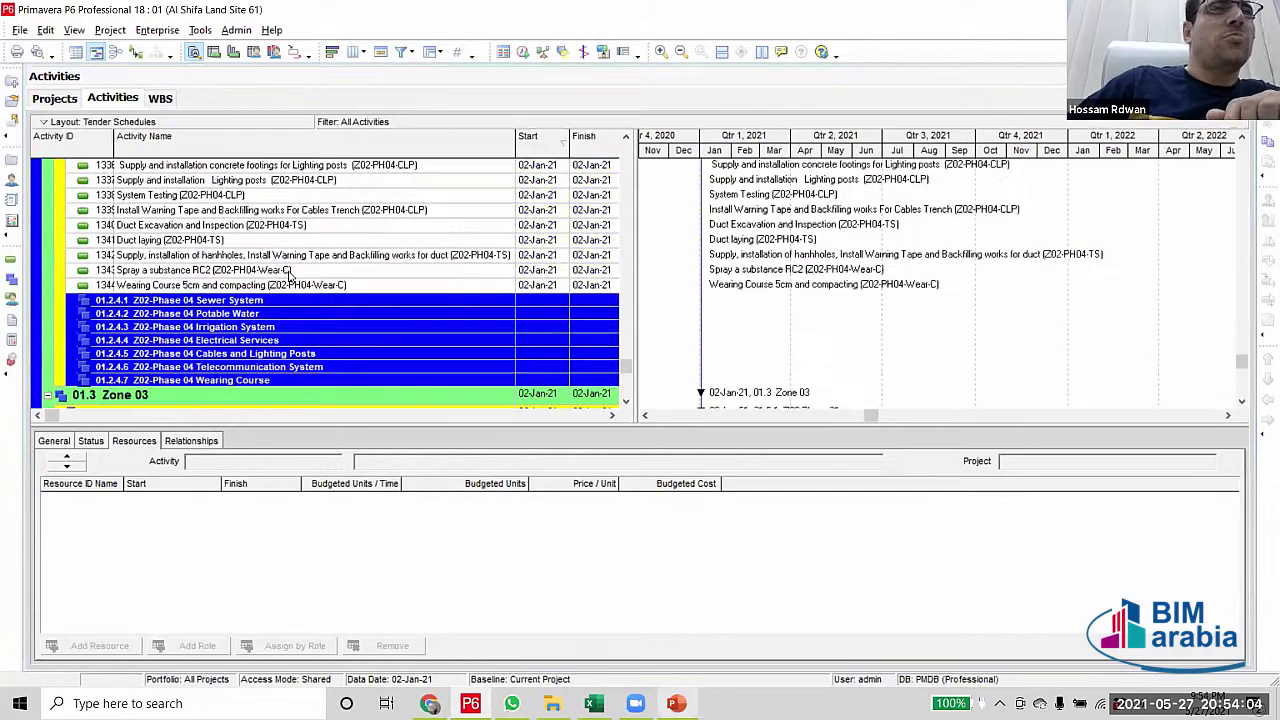
click(290, 271)
shift+click(311, 286)
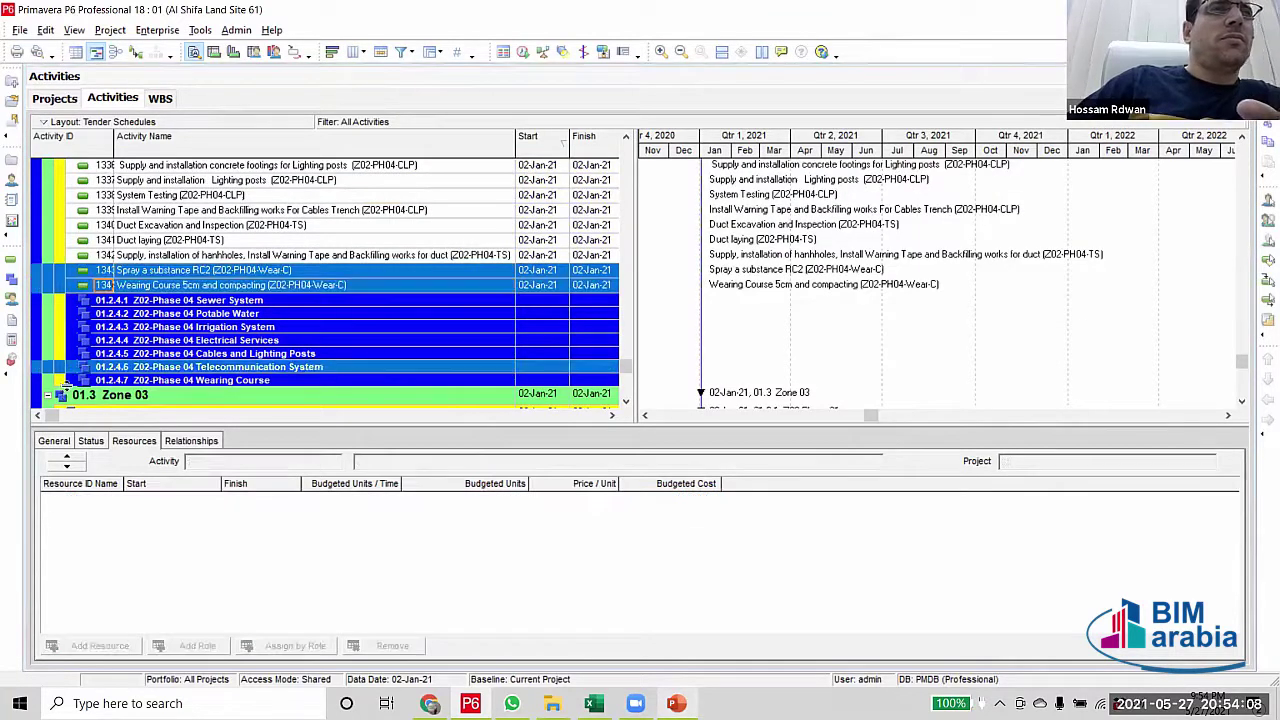
drag(64, 384, 70, 380)
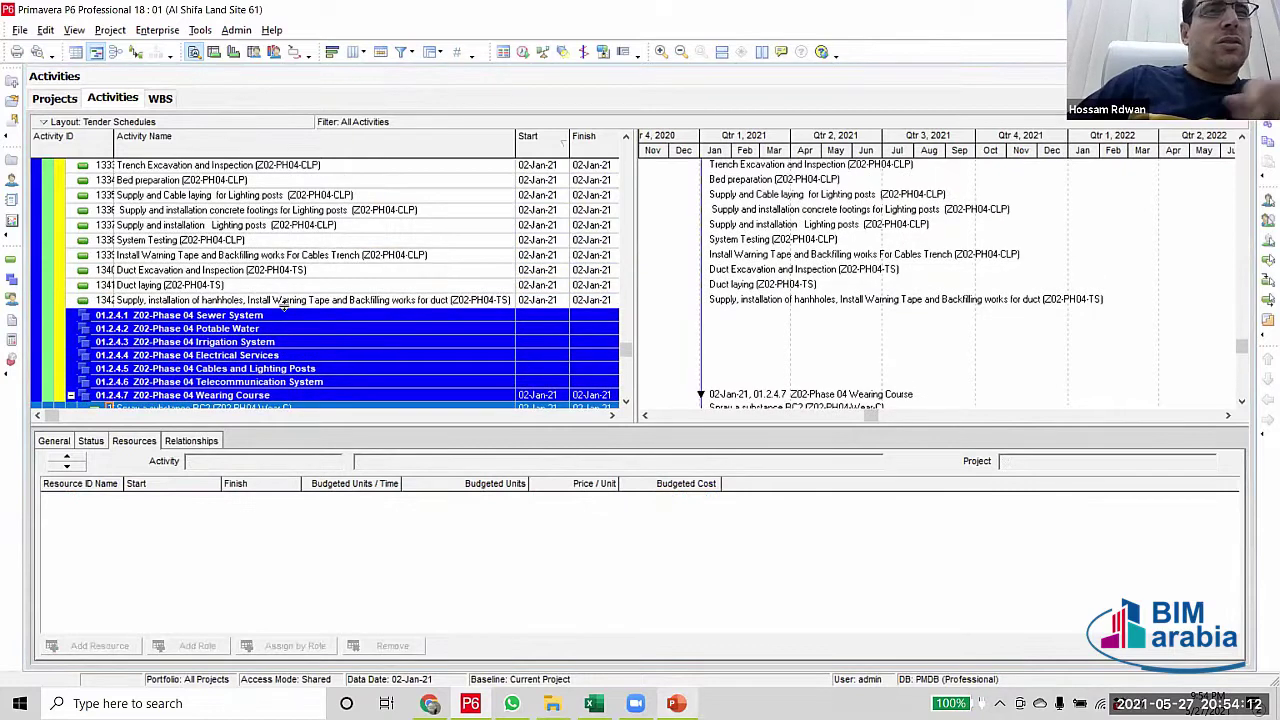
Move the Z02-PH04-TS activities, 1340 to 1342, into the Z02-Phase 04 Telecommunication System WBS
shift+click(298, 301)
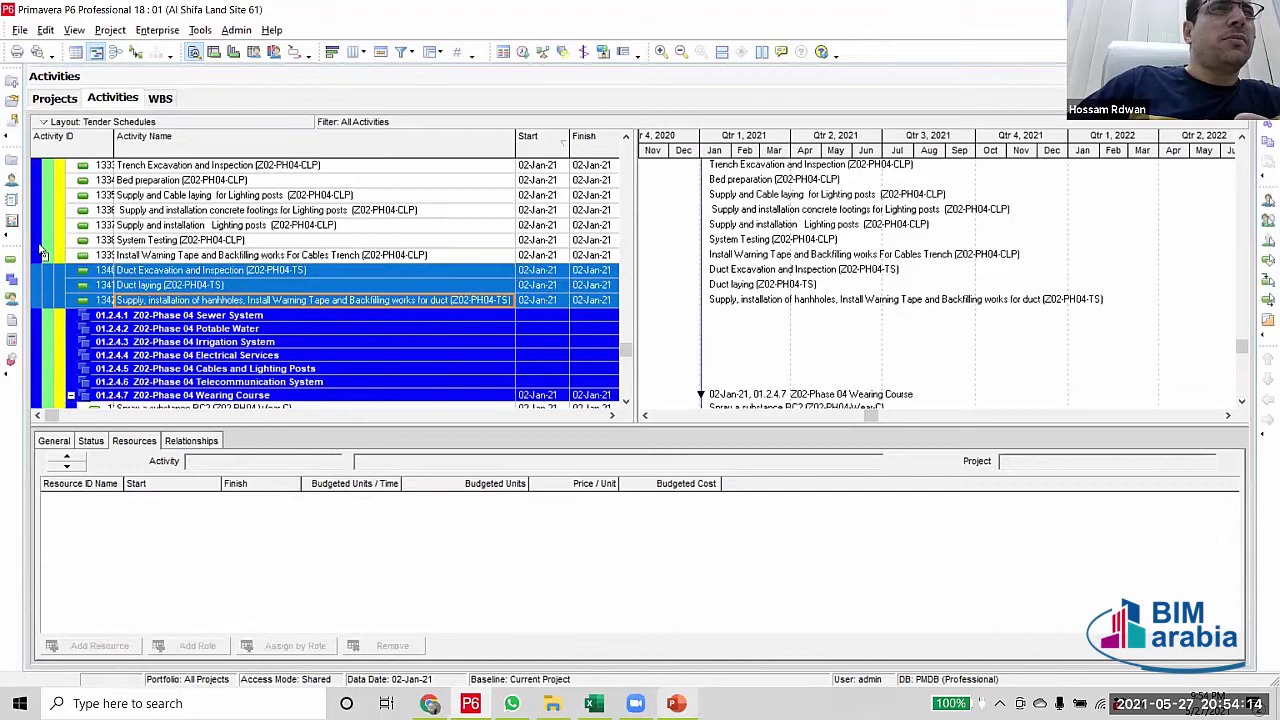
scroll(42, 252, down, 1)
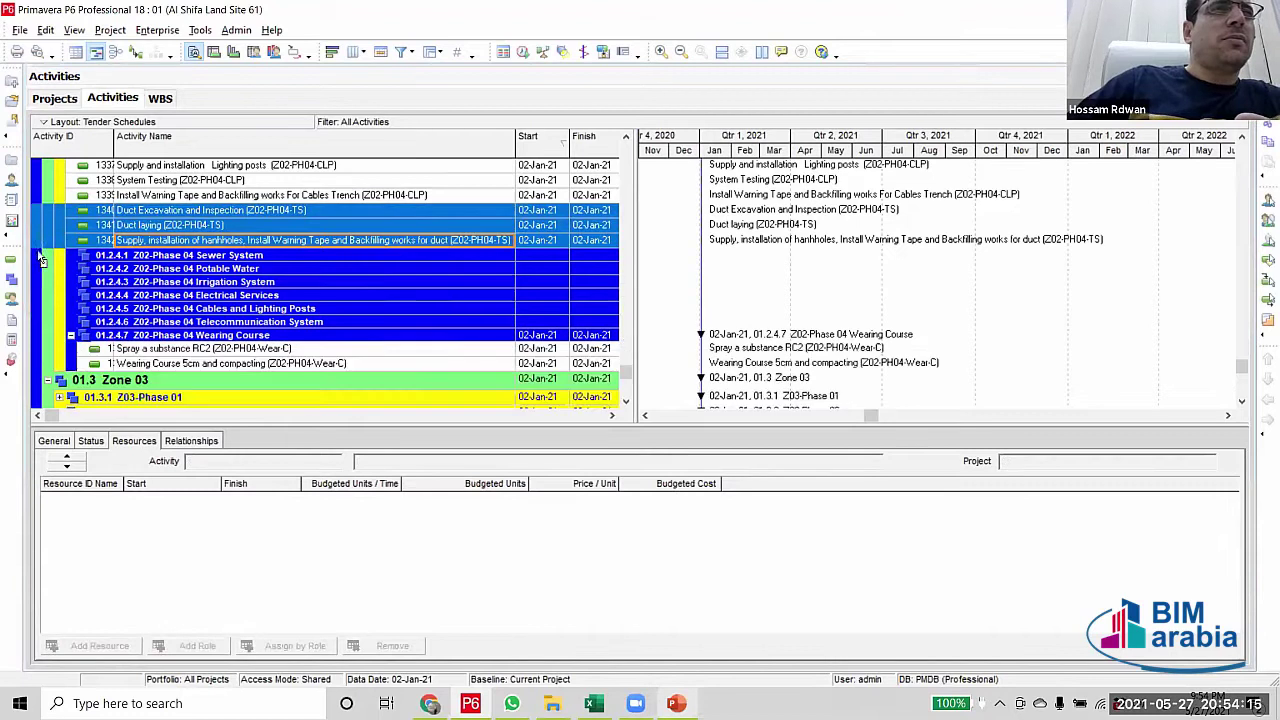
click(57, 324)
Move the Z02-PH04-CLP activities, 1332 to 1339, into the Z02-Phase 04 Cables and Lighting Posts WBS
scroll(226, 370, up, 2)
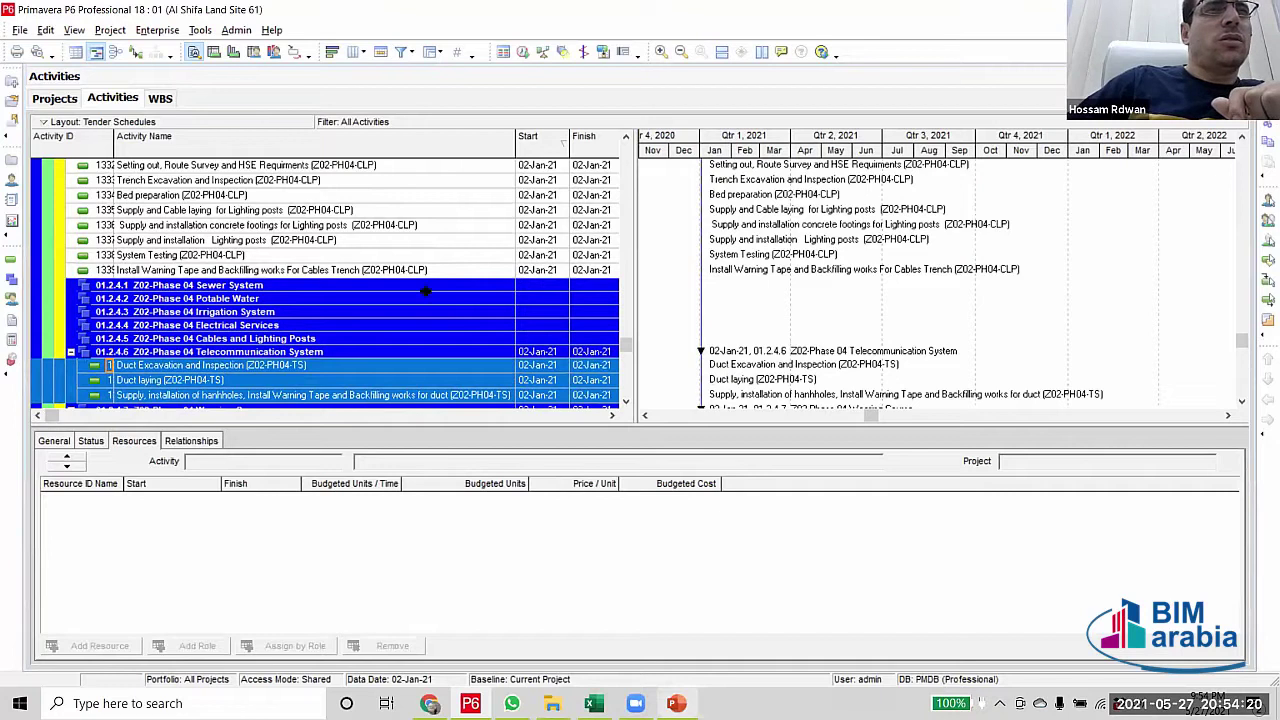
scroll(368, 235, up, 1)
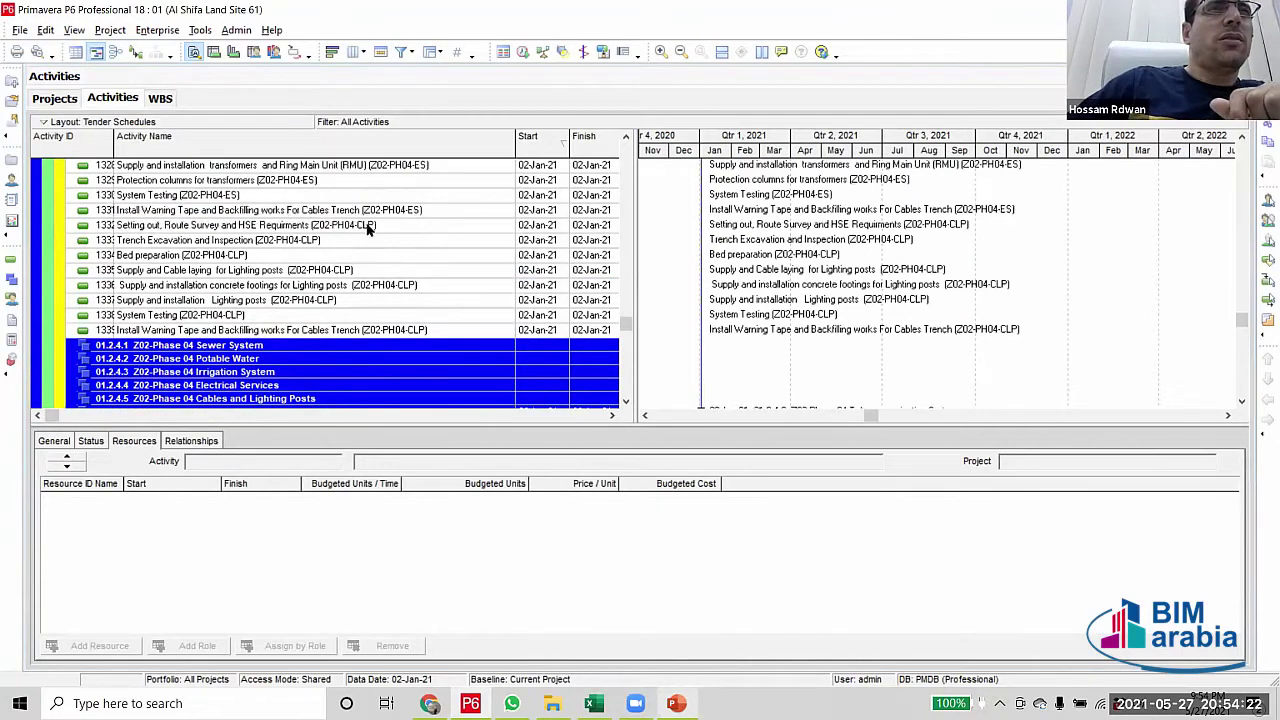
click(368, 228)
scroll(369, 240, down, 2)
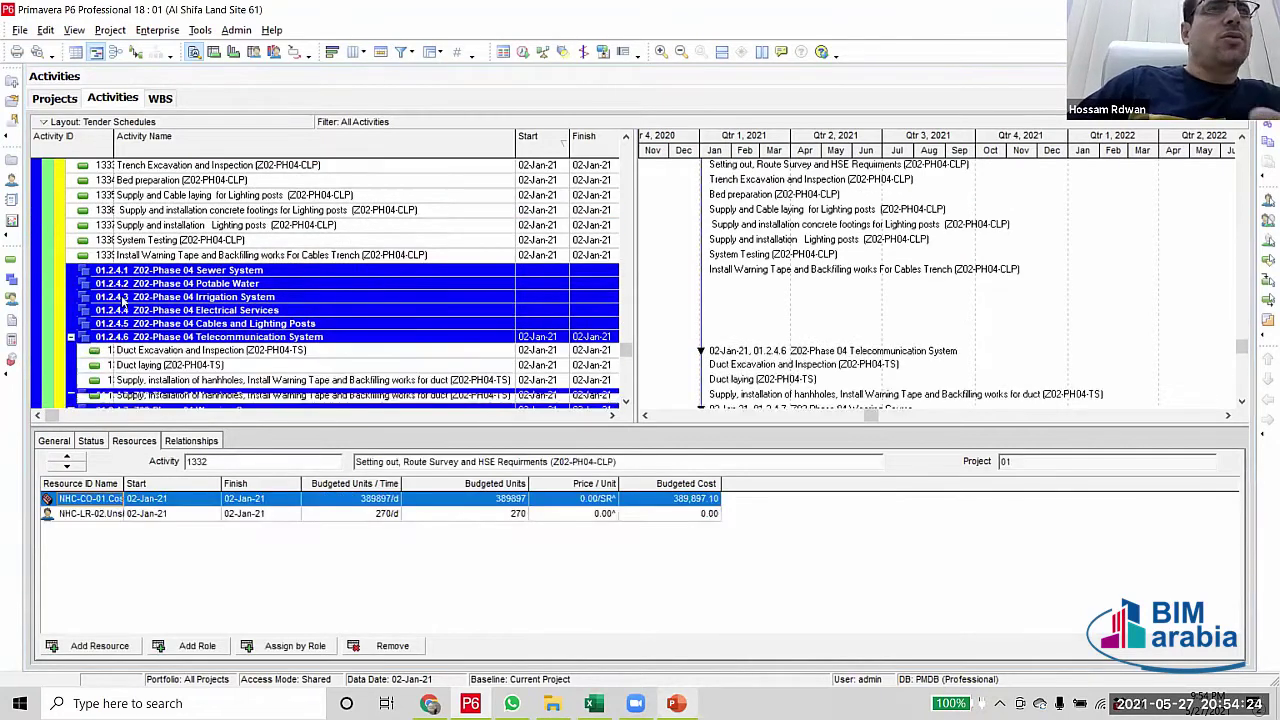
shift+click(35, 255)
ctrl+click(52, 310)
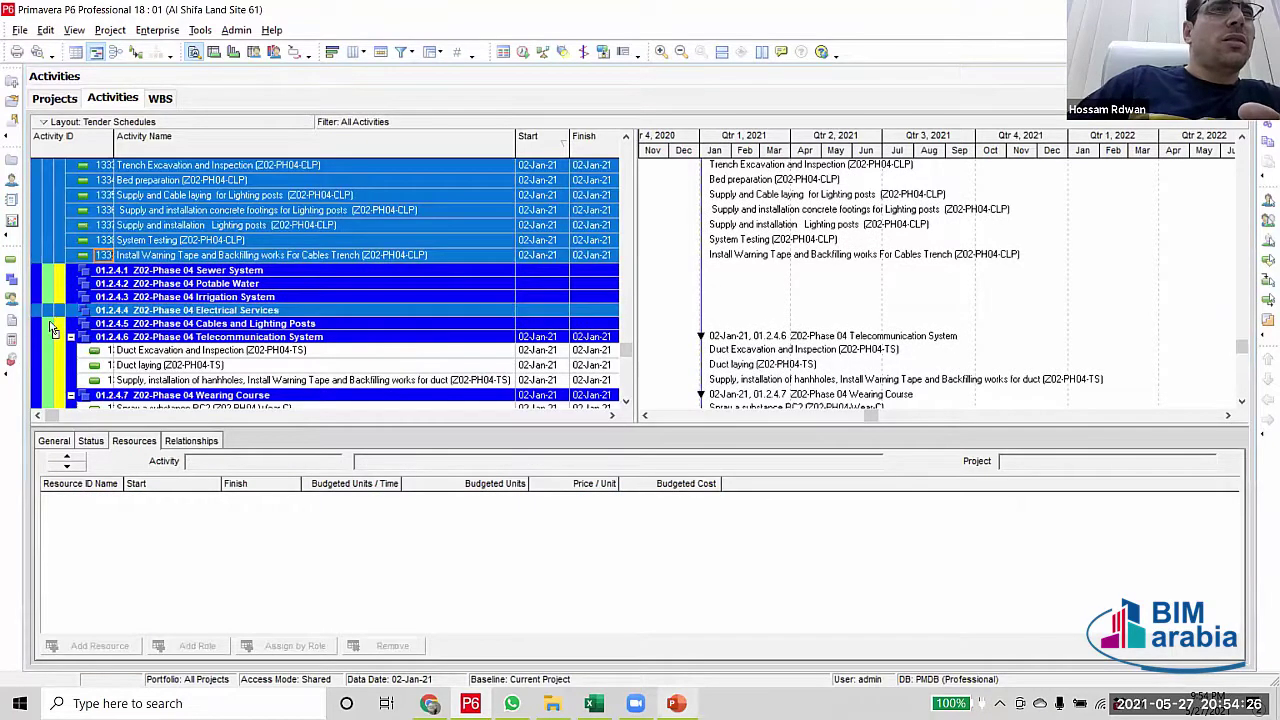
ctrl+click(52, 324)
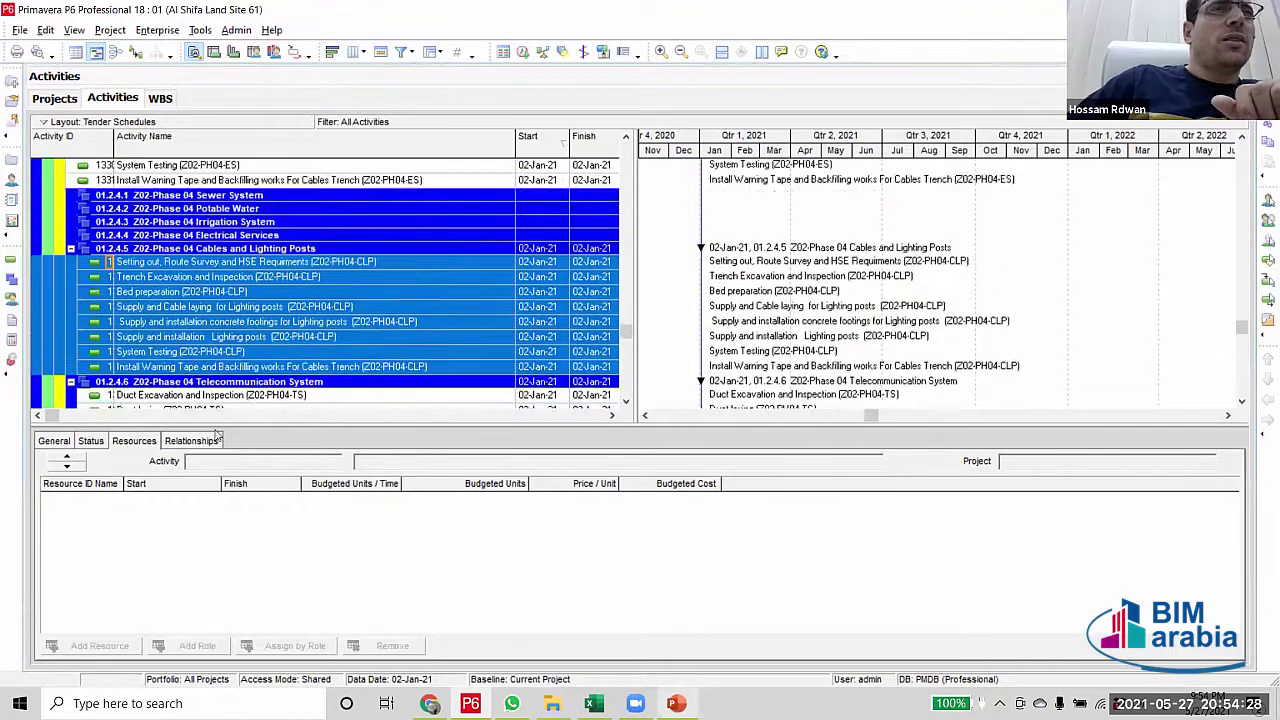
Move the Z02-PH04-ES activities, 1323 to 1331, into the Z02-Phase 04 Electrical Services WBS
scroll(400, 270, up, 1)
scroll(358, 210, up, 2)
click(360, 195)
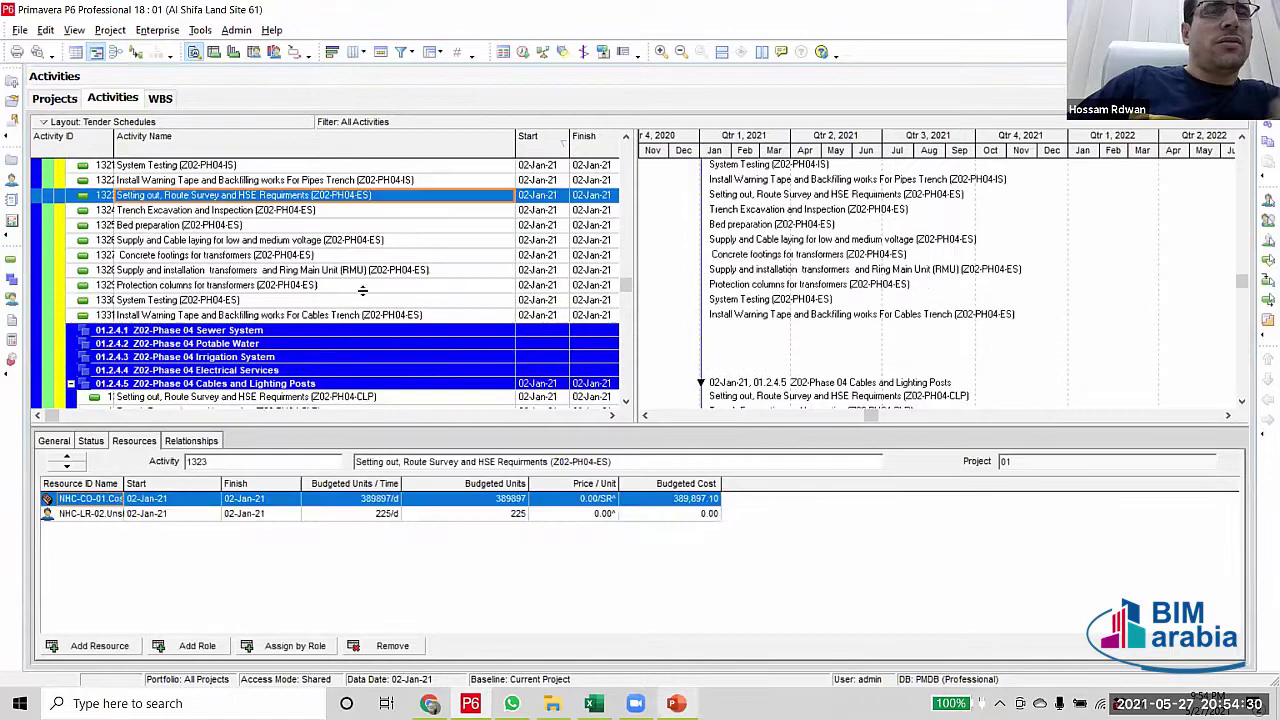
shift+click(381, 316)
scroll(42, 260, down, 2)
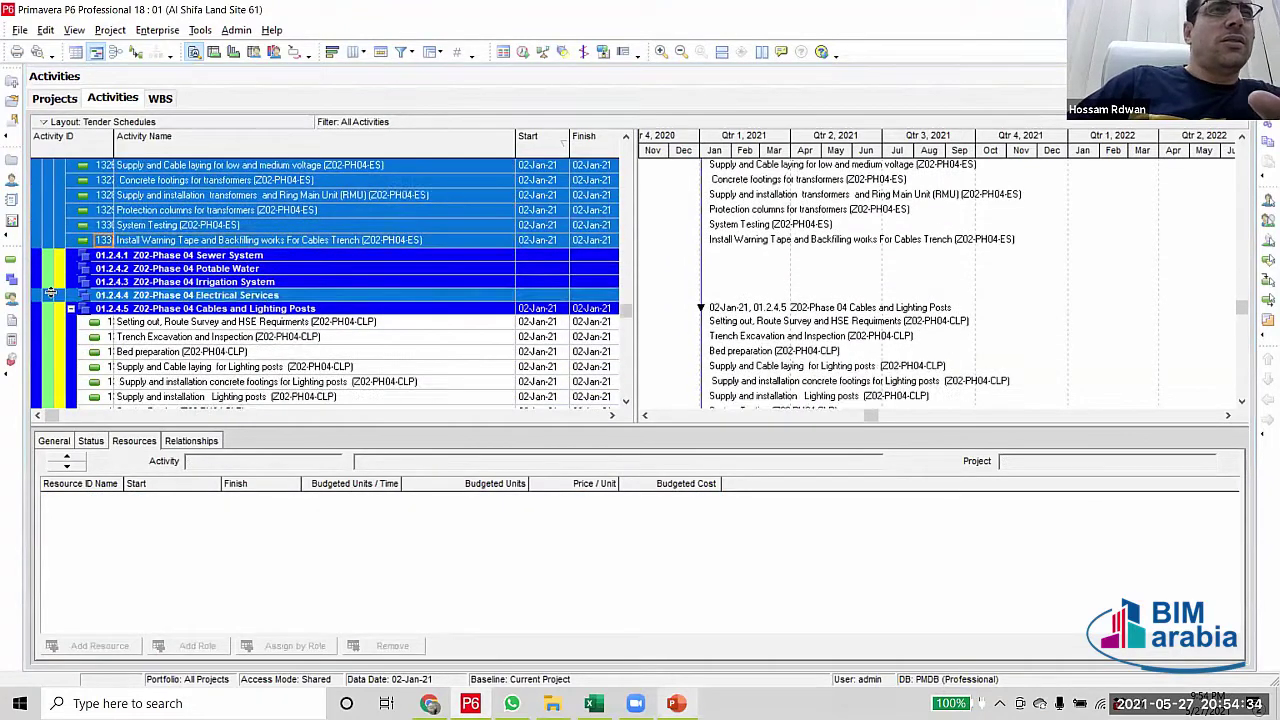
scroll(120, 300, down, 2)
Move the Z02-PH04-IS activities, 1317 to 1322, into the Z02-Phase 04 Irrigation System WBS
scroll(158, 388, up, 1)
scroll(441, 314, up, 4)
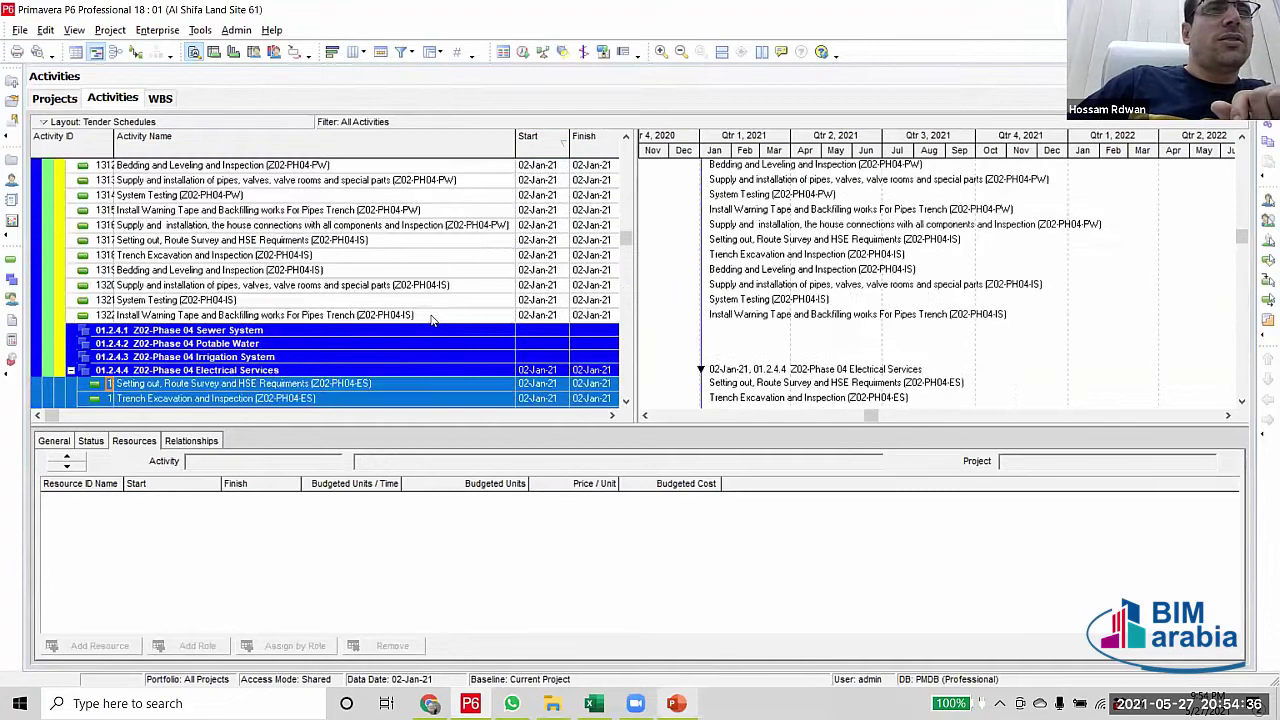
scroll(352, 247, up, 2)
scroll(352, 232, down, 2)
click(354, 226)
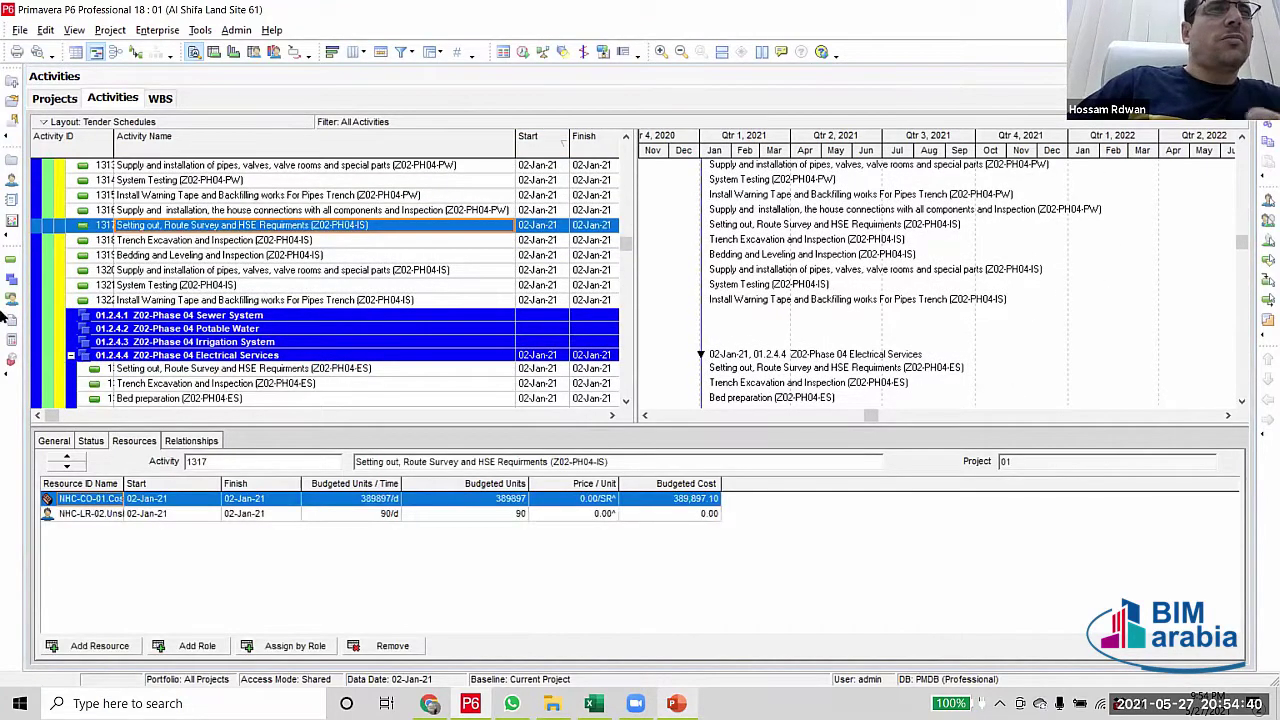
shift+click(39, 303)
ctrl+click(40, 342)
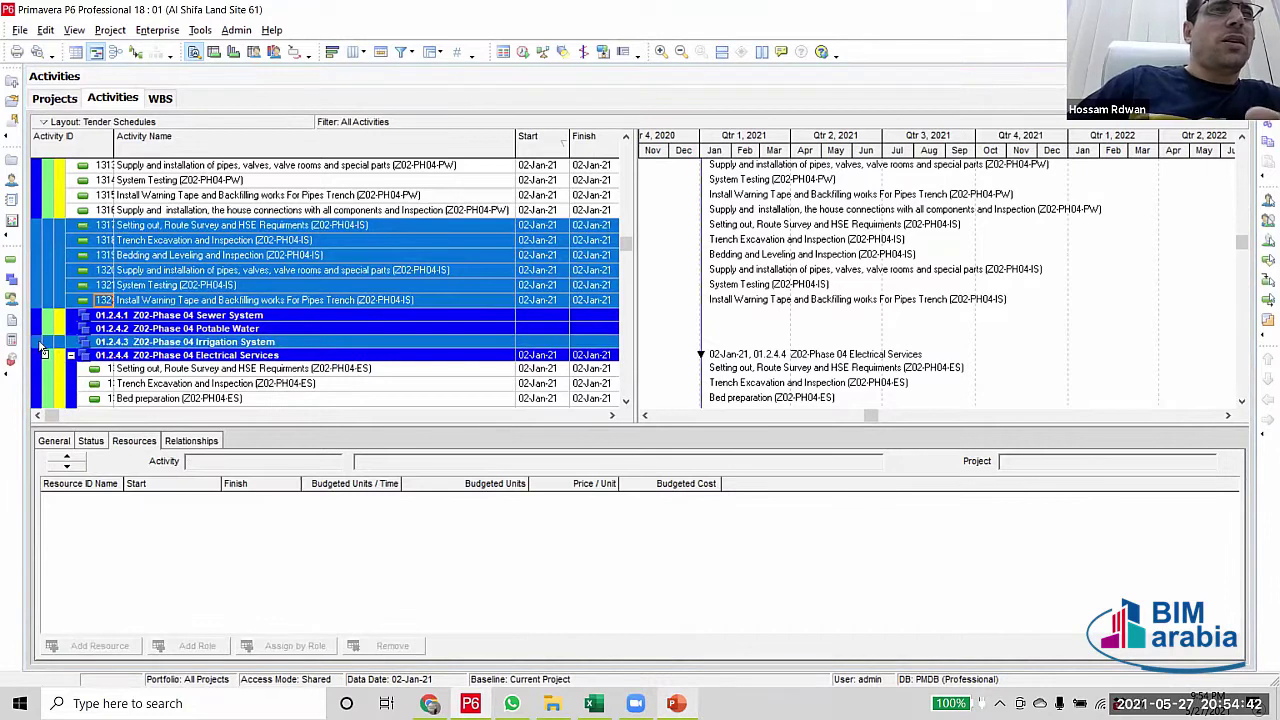
drag(42, 347, 42, 347)
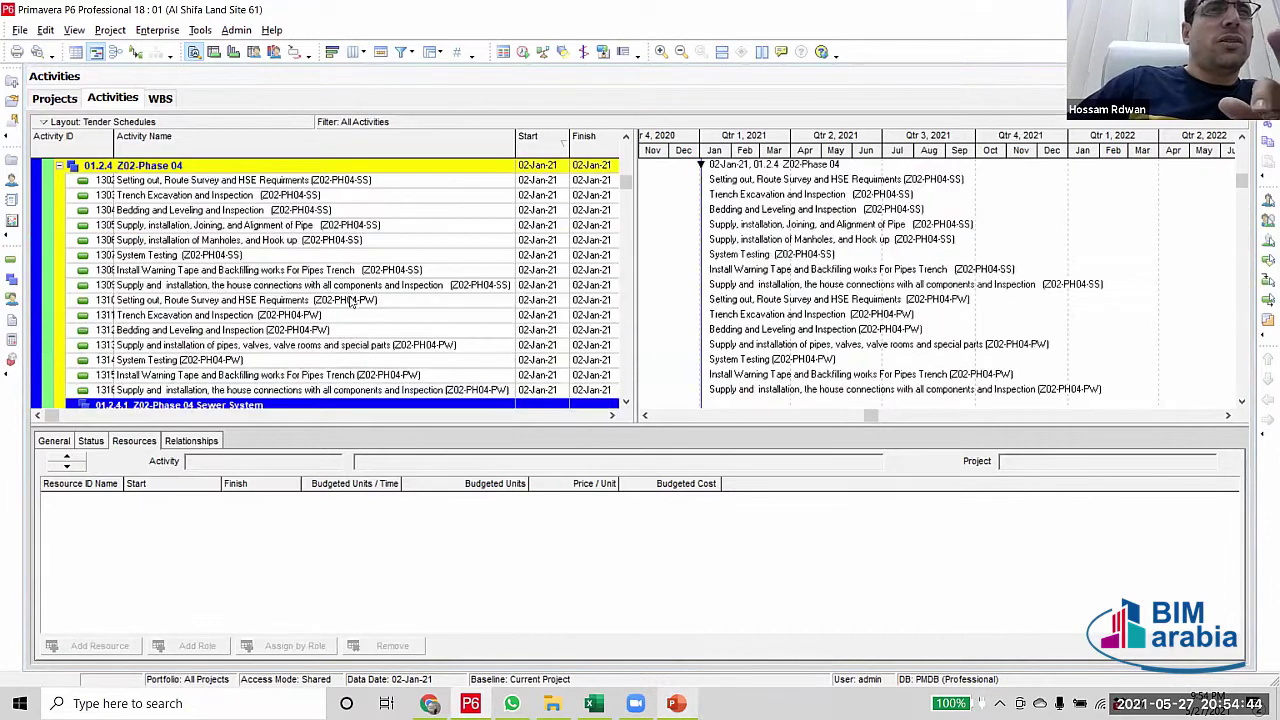
Move the Z02-PH04-PW activities, 1310 to 1316, into the Z02-Phase 04 Potable Water WBS
click(395, 301)
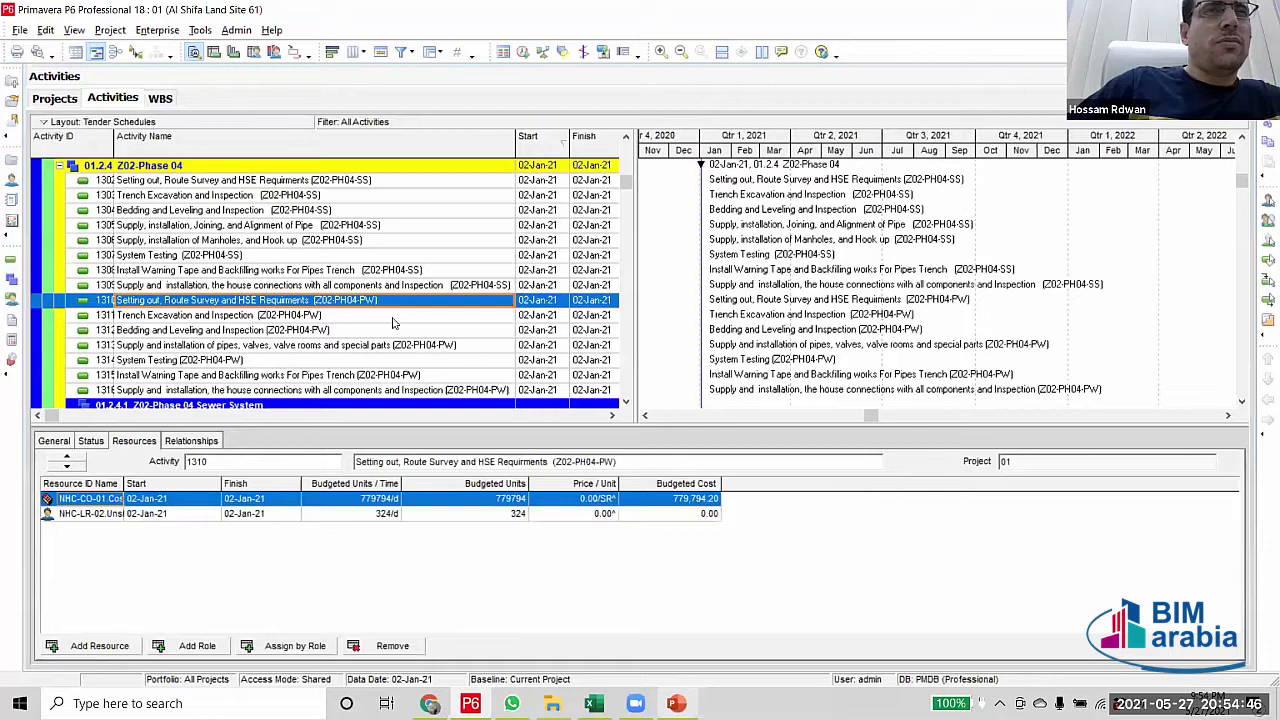
scroll(395, 323, down, 2)
shift+click(31, 318)
drag(42, 322, 40, 350)
Move the Z02-PH04-SS activities, 1302 to 1309, into the Z02-Phase 04 Sewer System WBS
scroll(377, 198, up, 2)
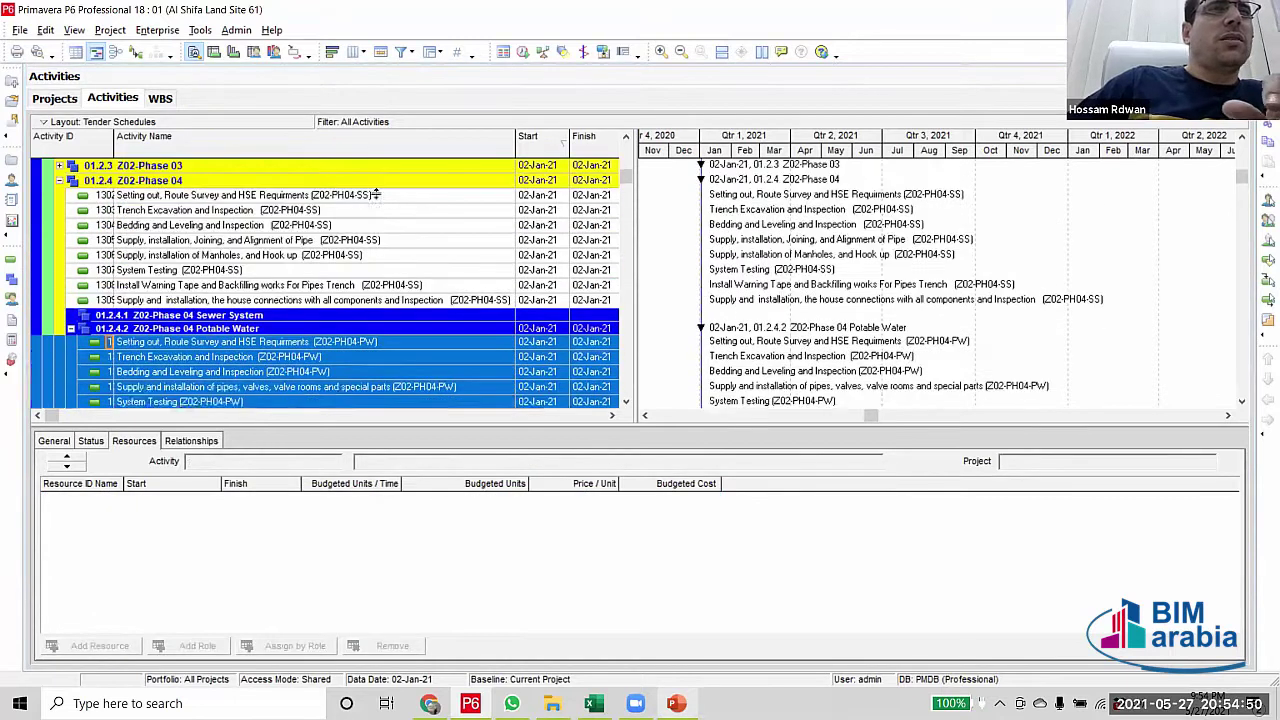
shift+click(367, 300)
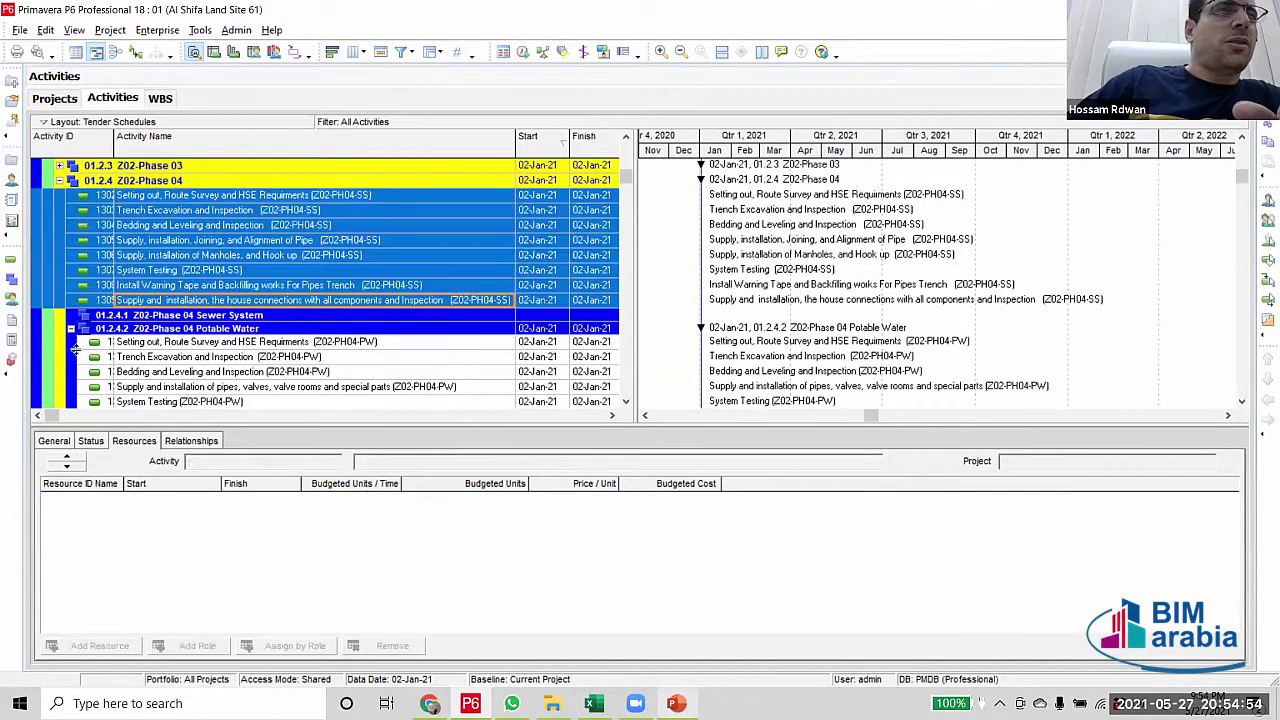
click(35, 299)
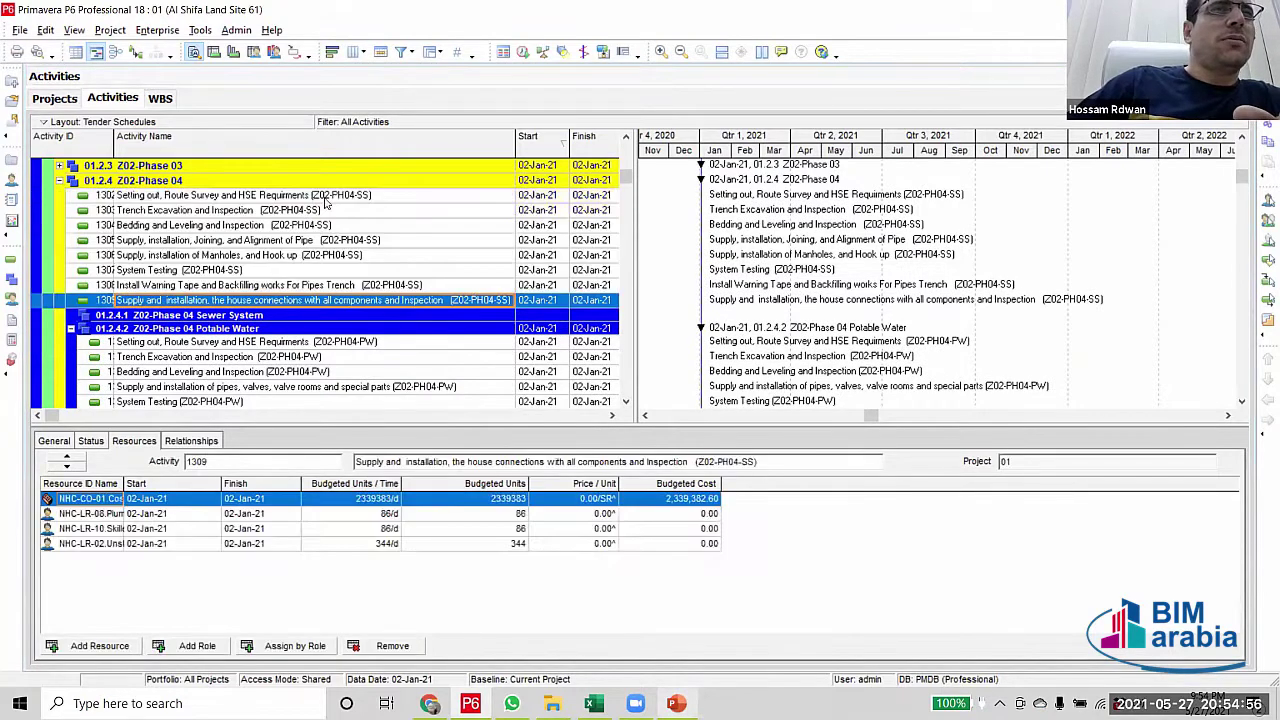
key(Home)
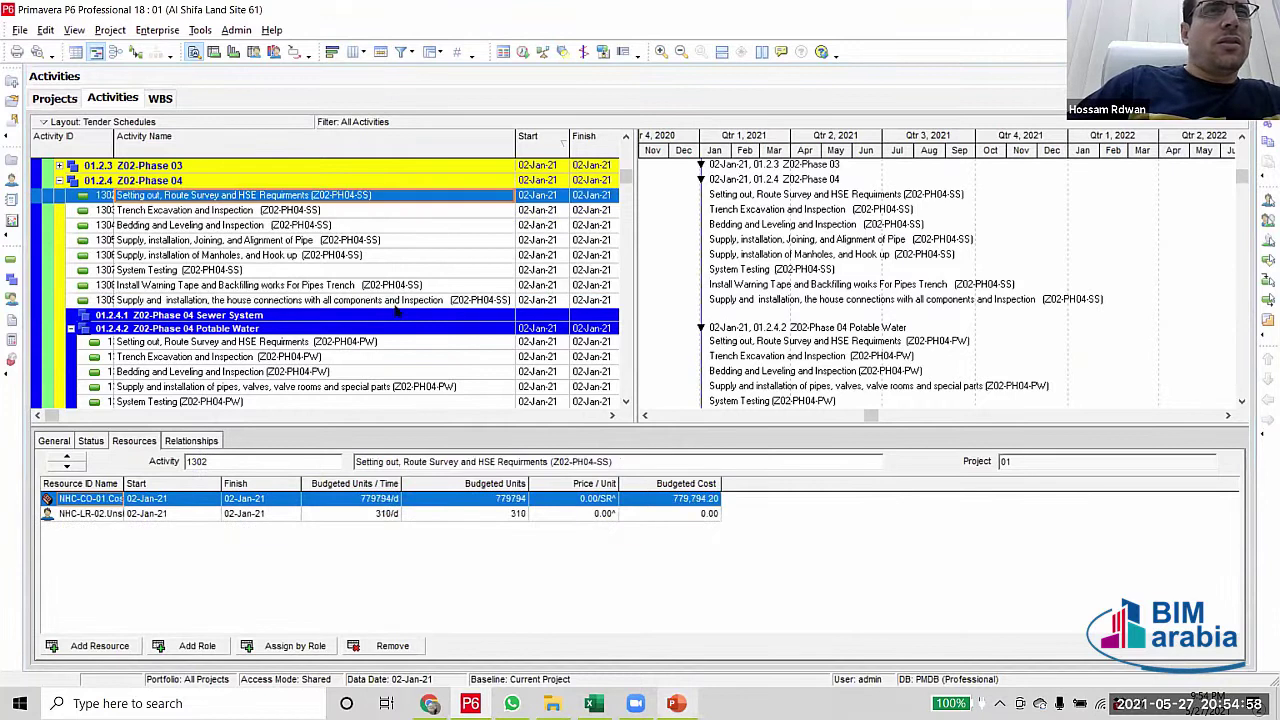
key(shift+End)
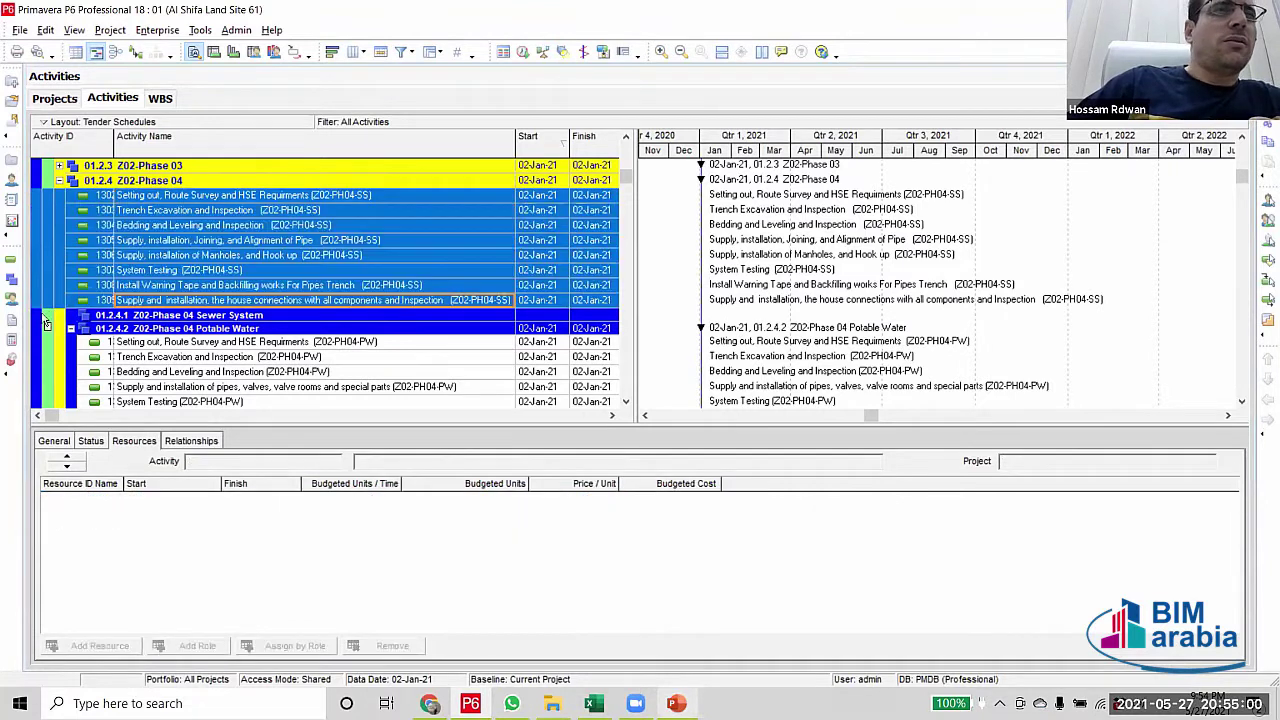
drag(46, 320, 46, 316)
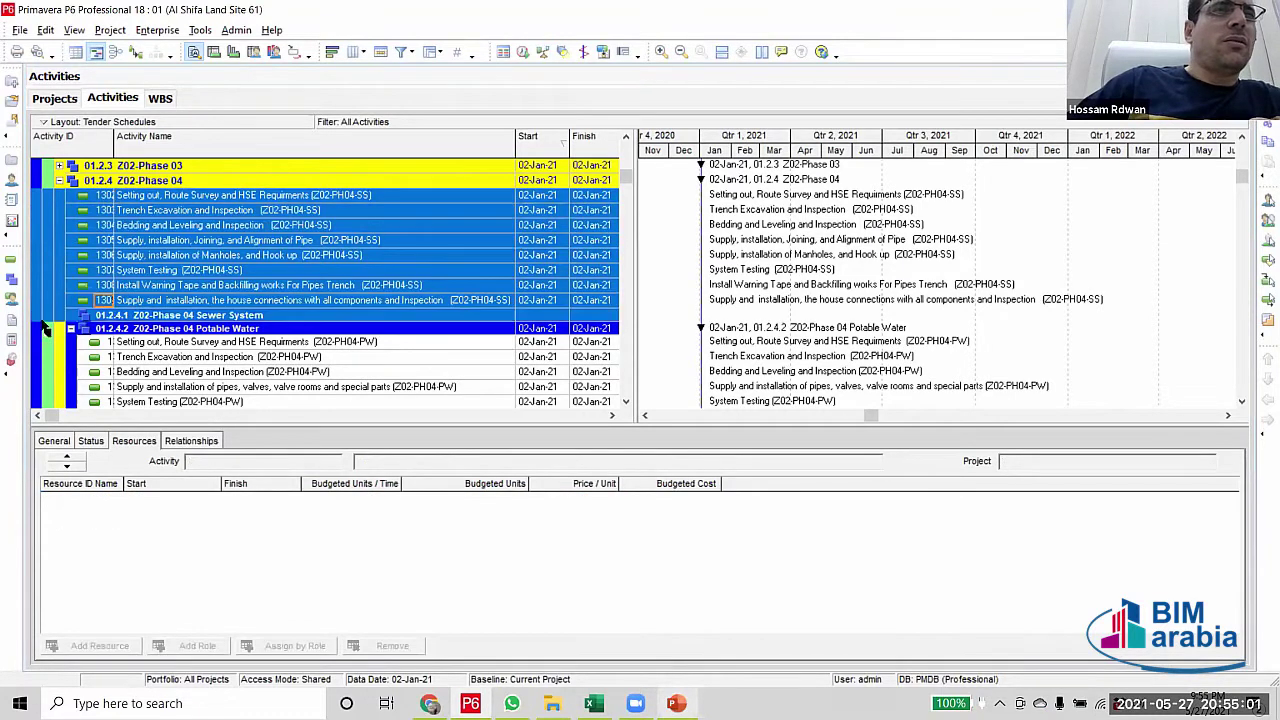
click(243, 357)
Collapse the Z02-Phase 04 WBS and expand Z03-Phase 01 under Zone 03
scroll(54, 266, up, 2)
click(58, 267)
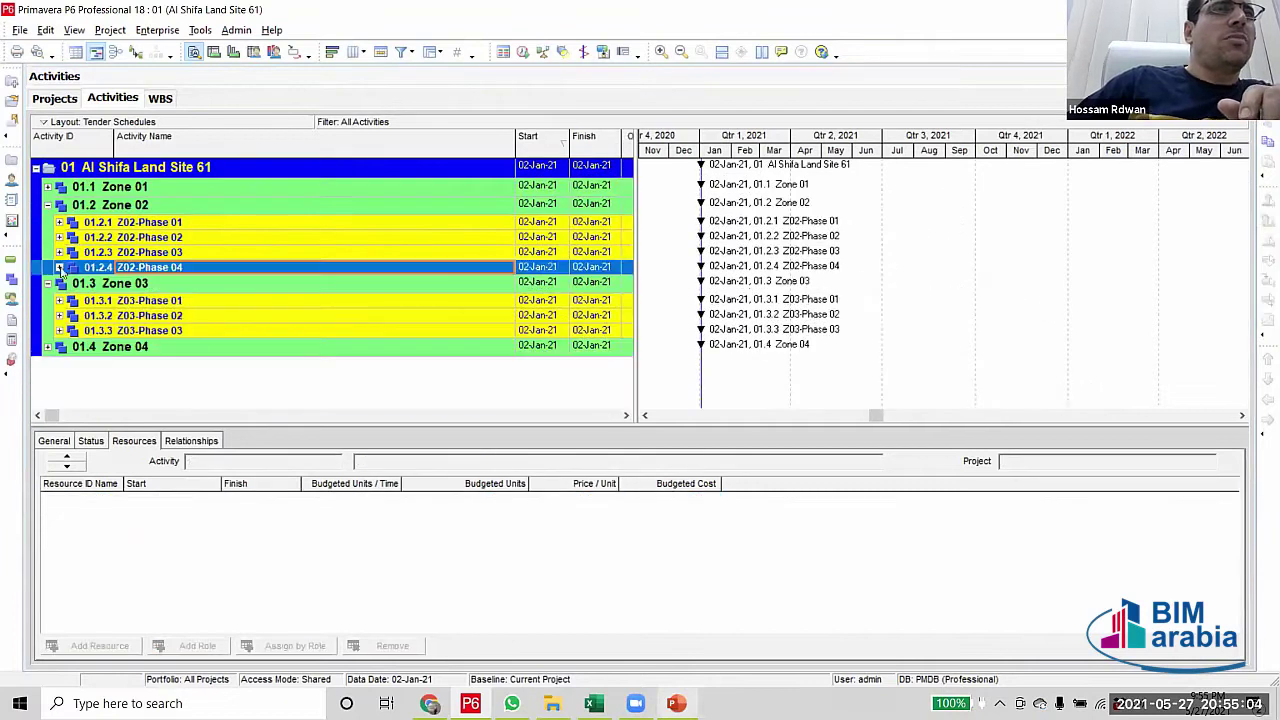
click(184, 303)
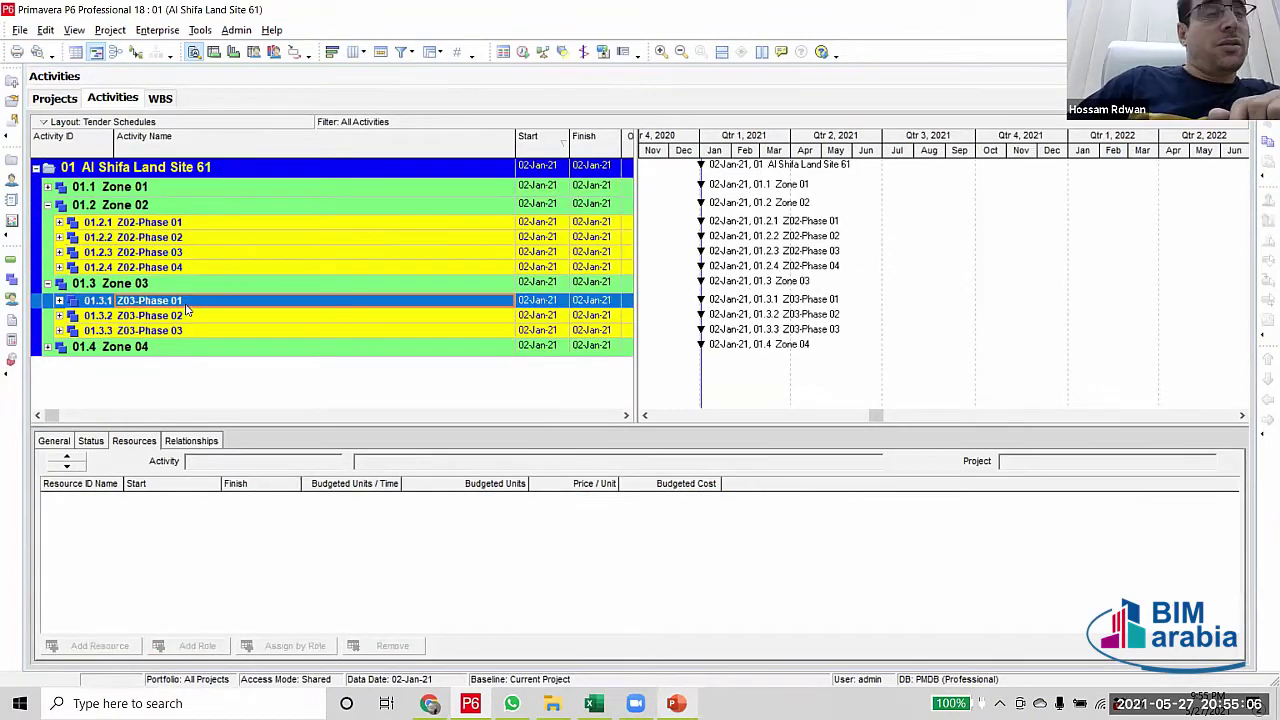
click(170, 338)
click(176, 304)
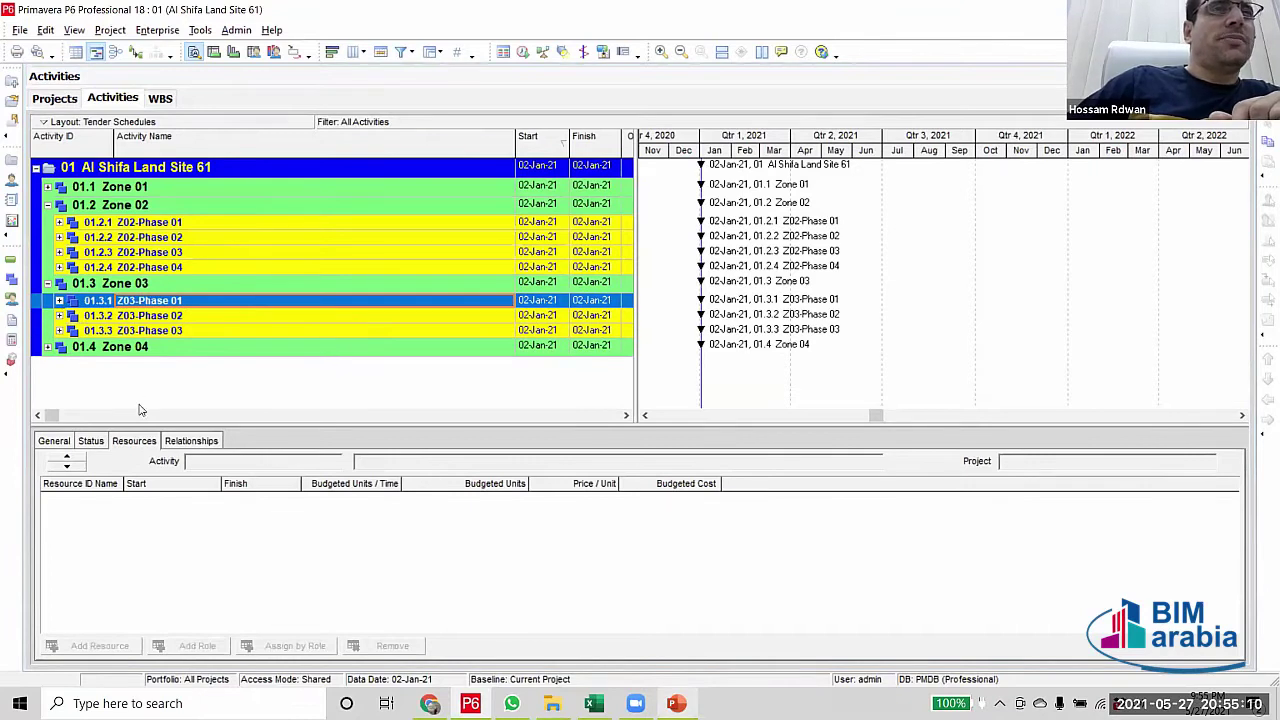
Move the Z03-PH01-Wear-C activities, 1386 and 1387, into the Z03-Phase 01 Wearing Course WBS
scroll(278, 292, down, 10)
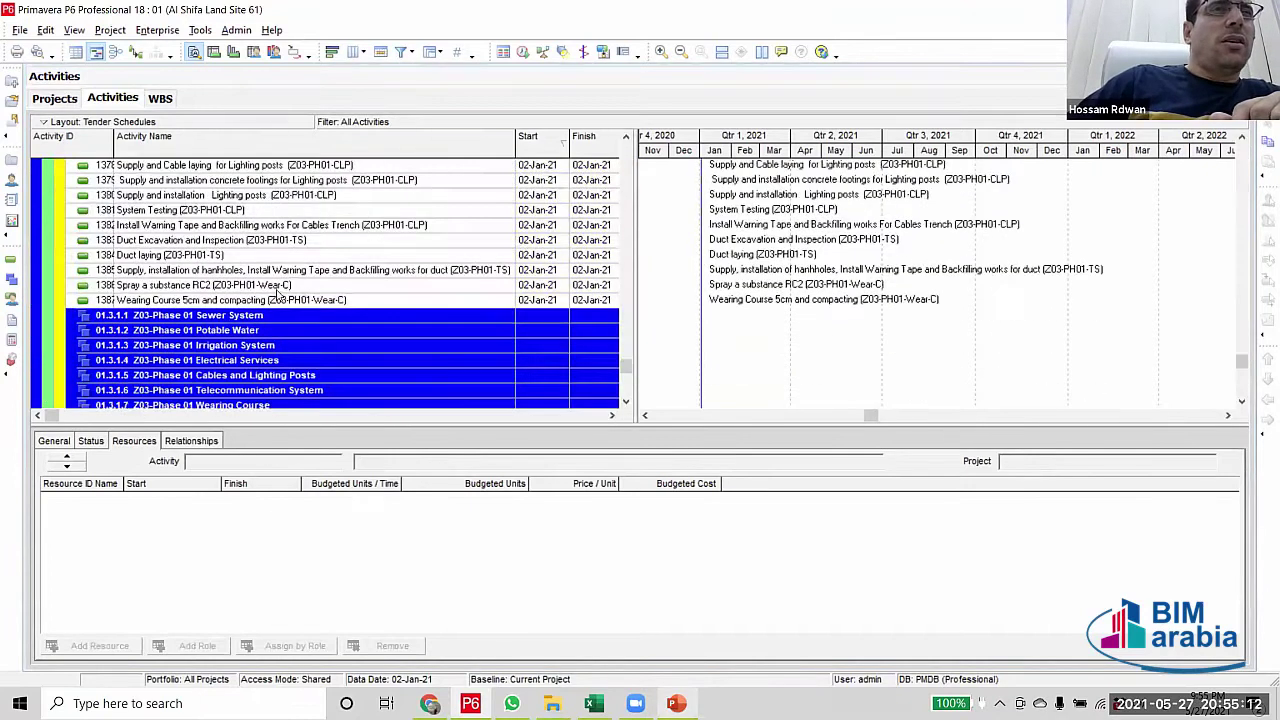
click(305, 286)
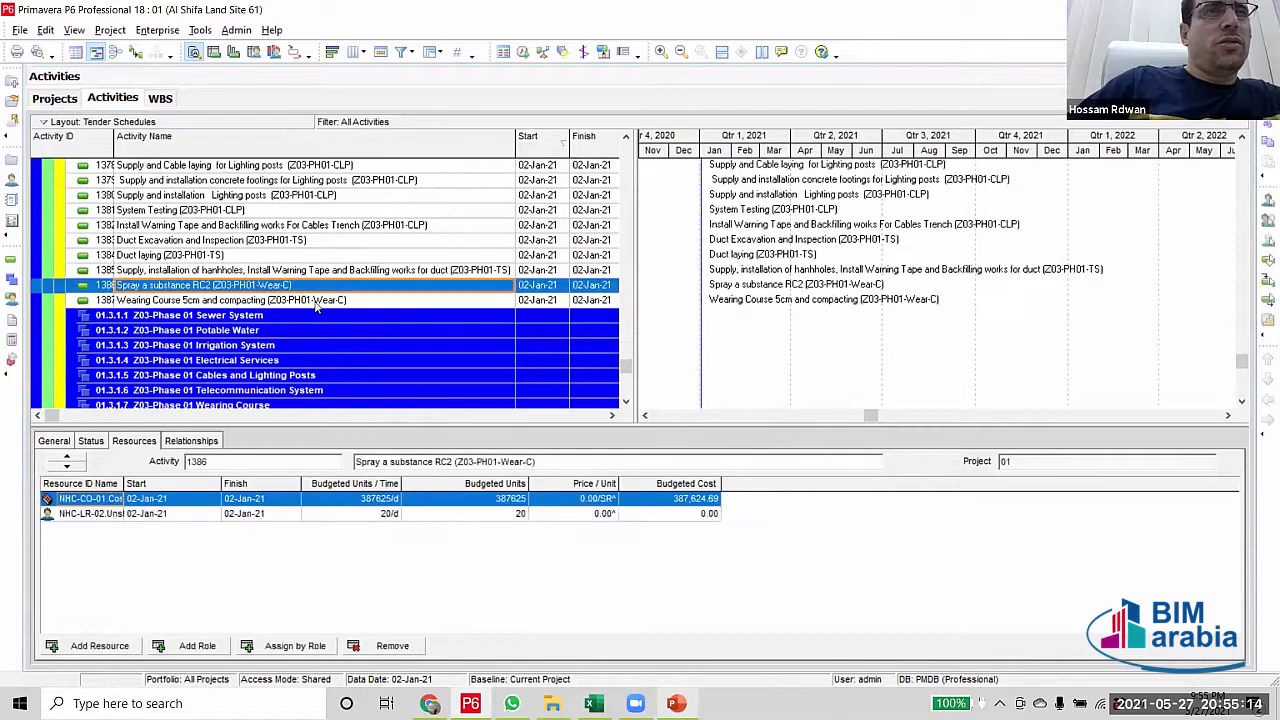
key(shift+Down)
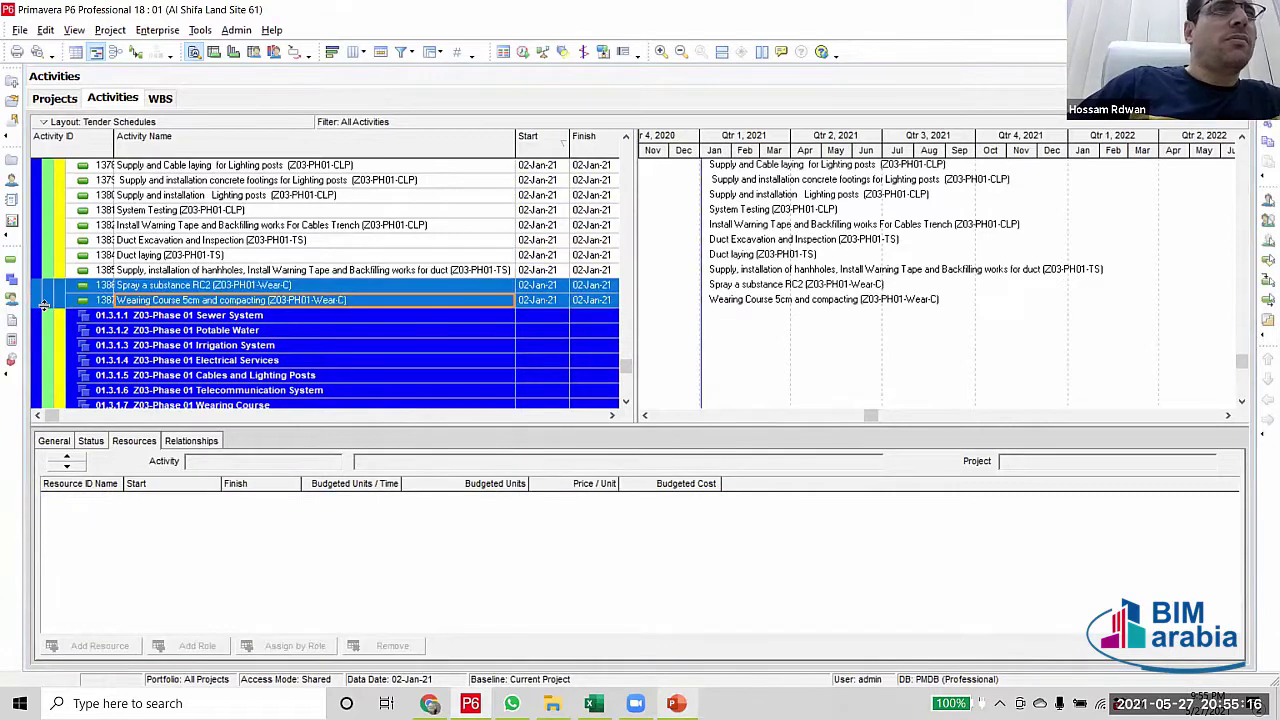
scroll(56, 347, down, 2)
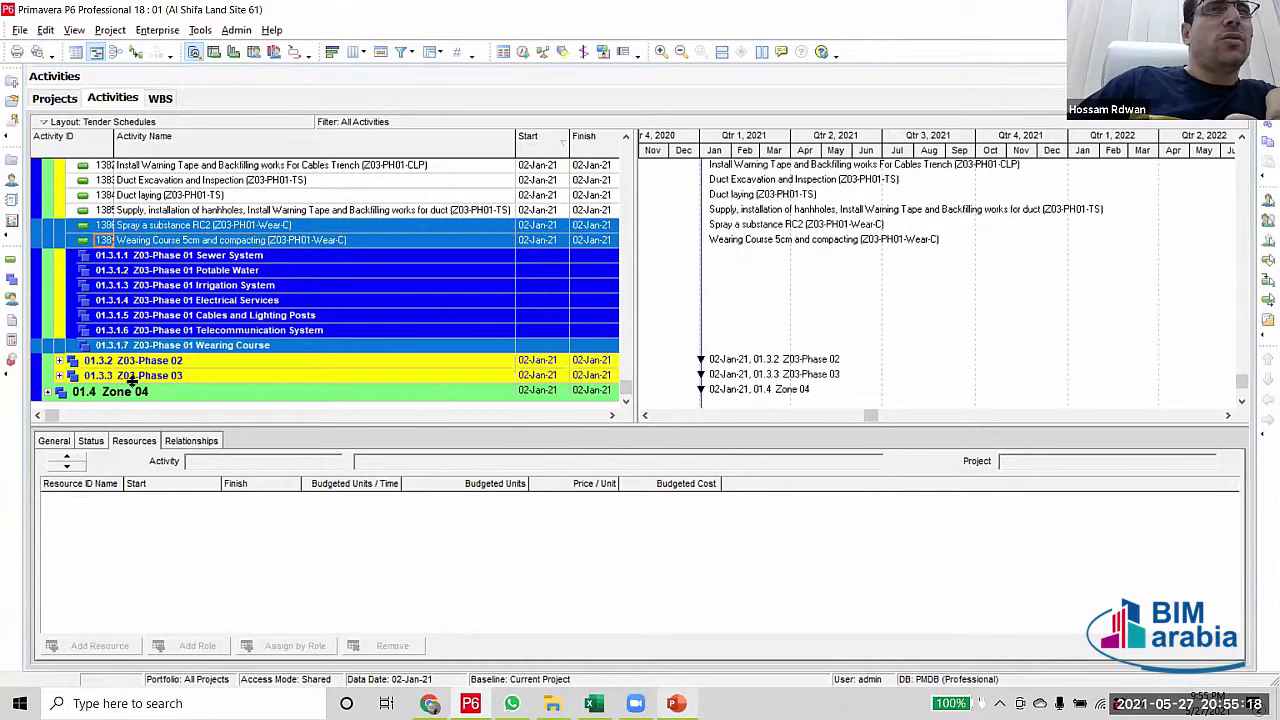
Move the Z03-PH01-TS activities, 1383 to 1385, into the Z03-Phase 01 Telecommunication System WBS
scroll(313, 291, up, 3)
click(308, 287)
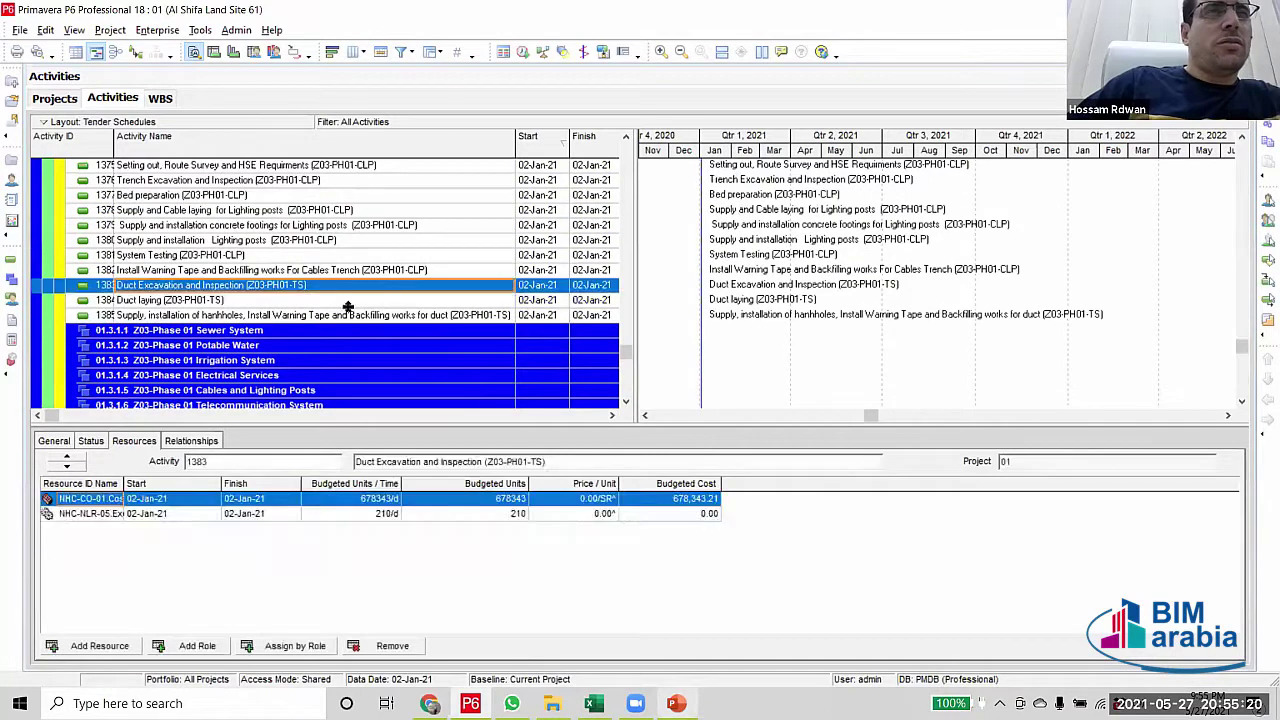
shift+click(350, 316)
scroll(300, 280, down, 3)
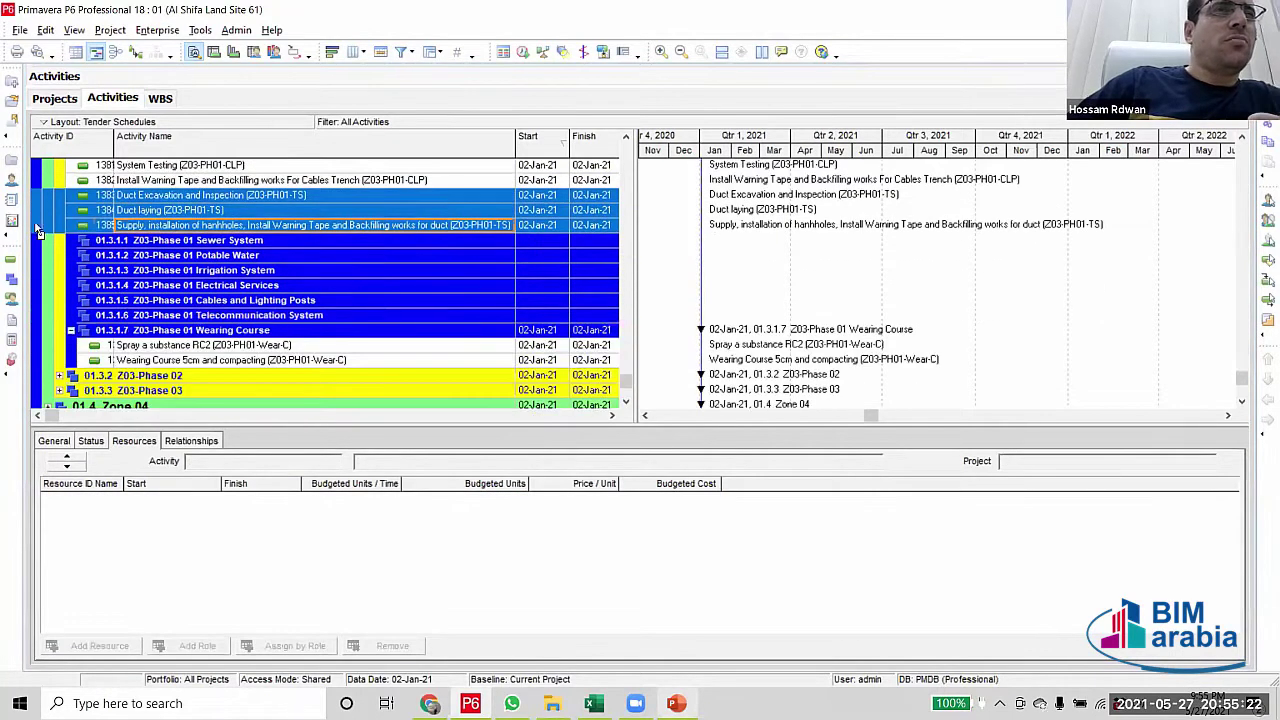
ctrl+click(70, 317)
Move the Z03-PH01-CLP activities, 1375 to 1382, into the Z03-Phase 01 Cables and Lighting Posts WBS
scroll(335, 260, up, 5)
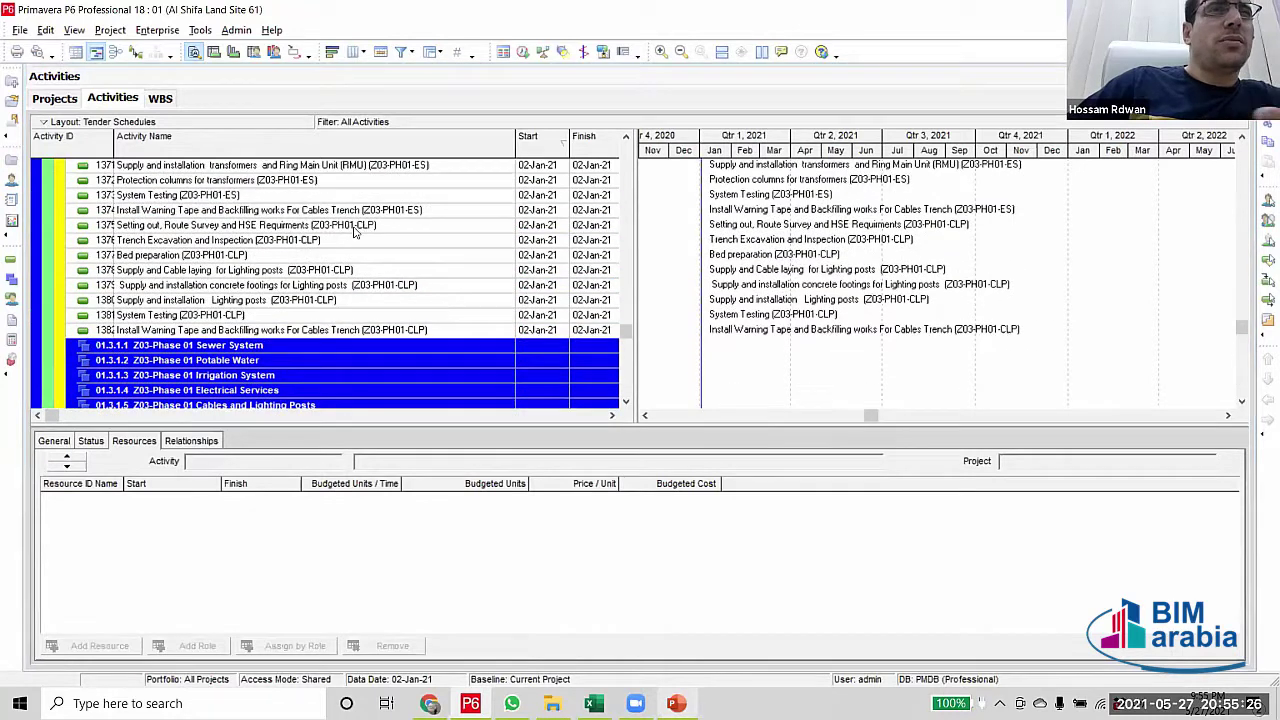
scroll(385, 293, down, 1)
shift+click(398, 286)
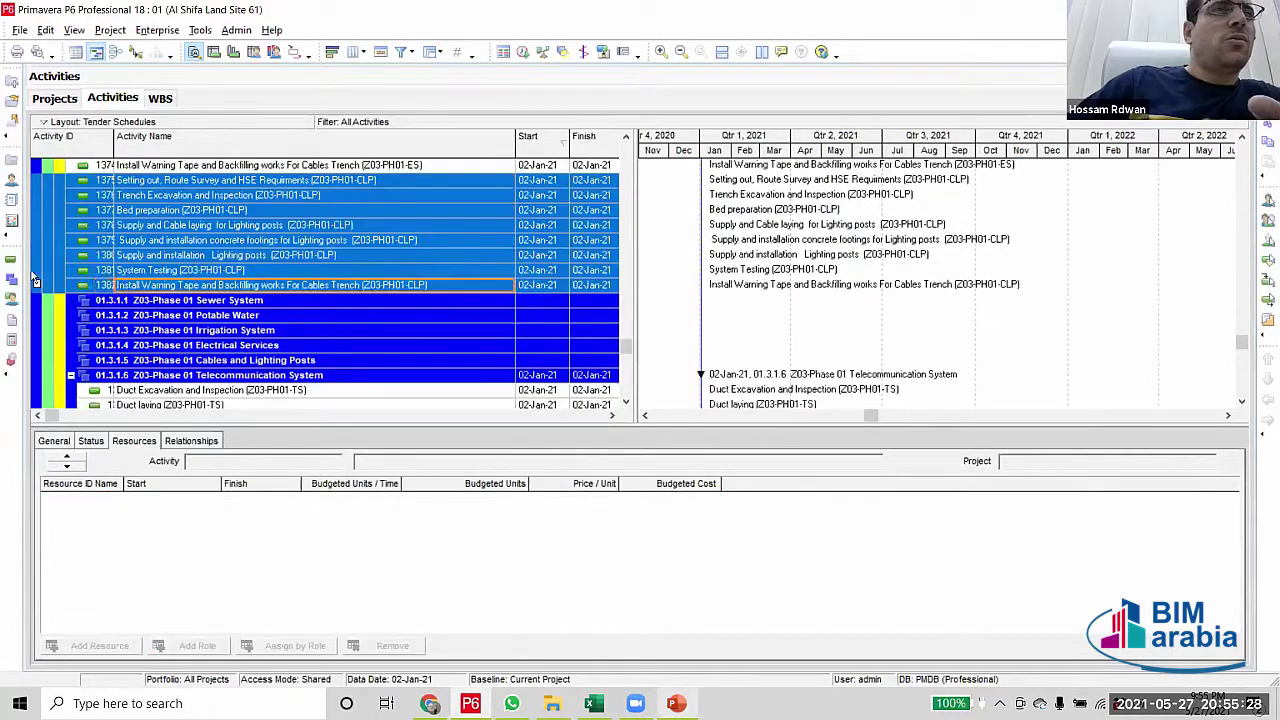
click(48, 366)
Move the Z03-PH01-ES activities, 1366 to 1374, into the Z03-Phase 01 Electrical Services WBS
scroll(349, 297, up, 4)
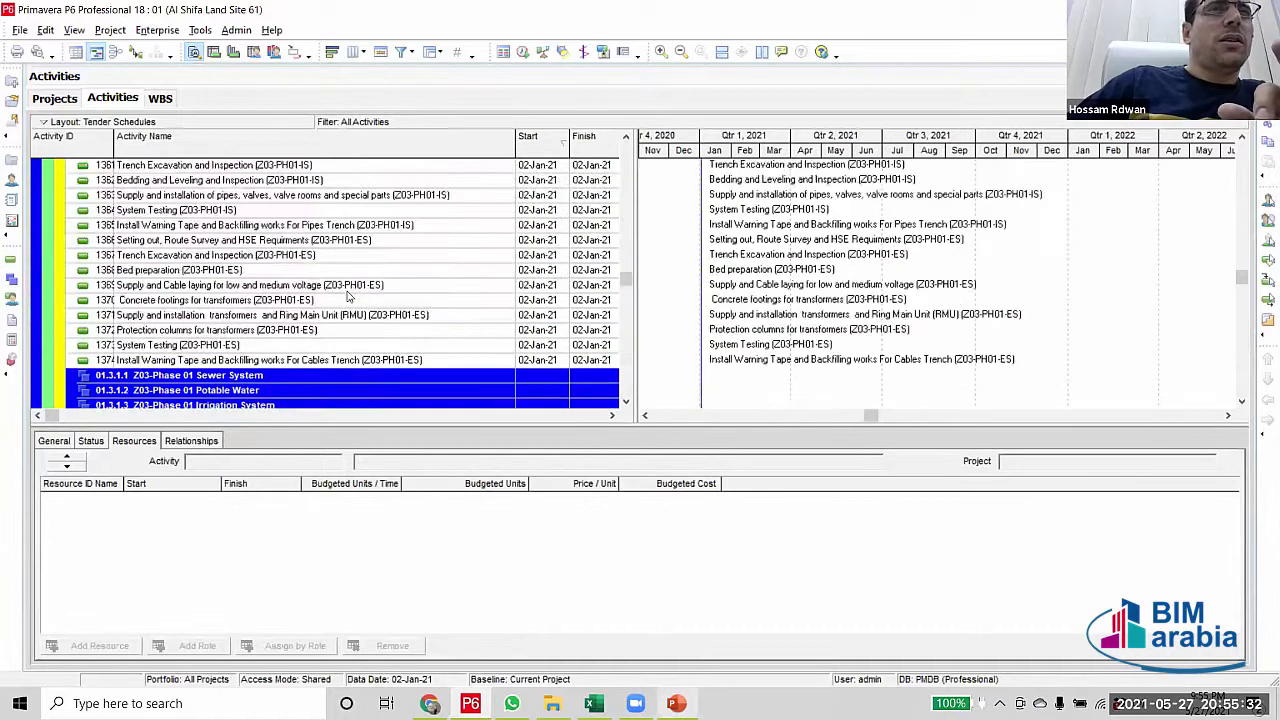
click(345, 246)
scroll(355, 255, down, 3)
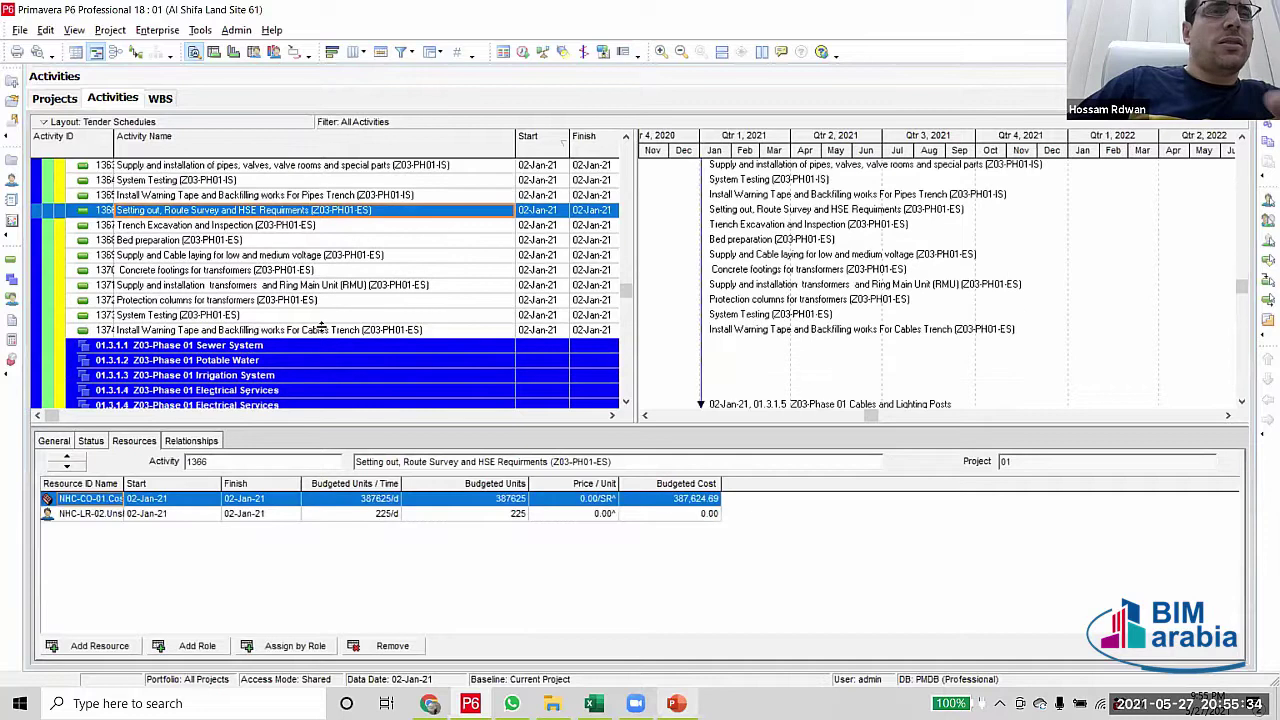
shift+click(38, 258)
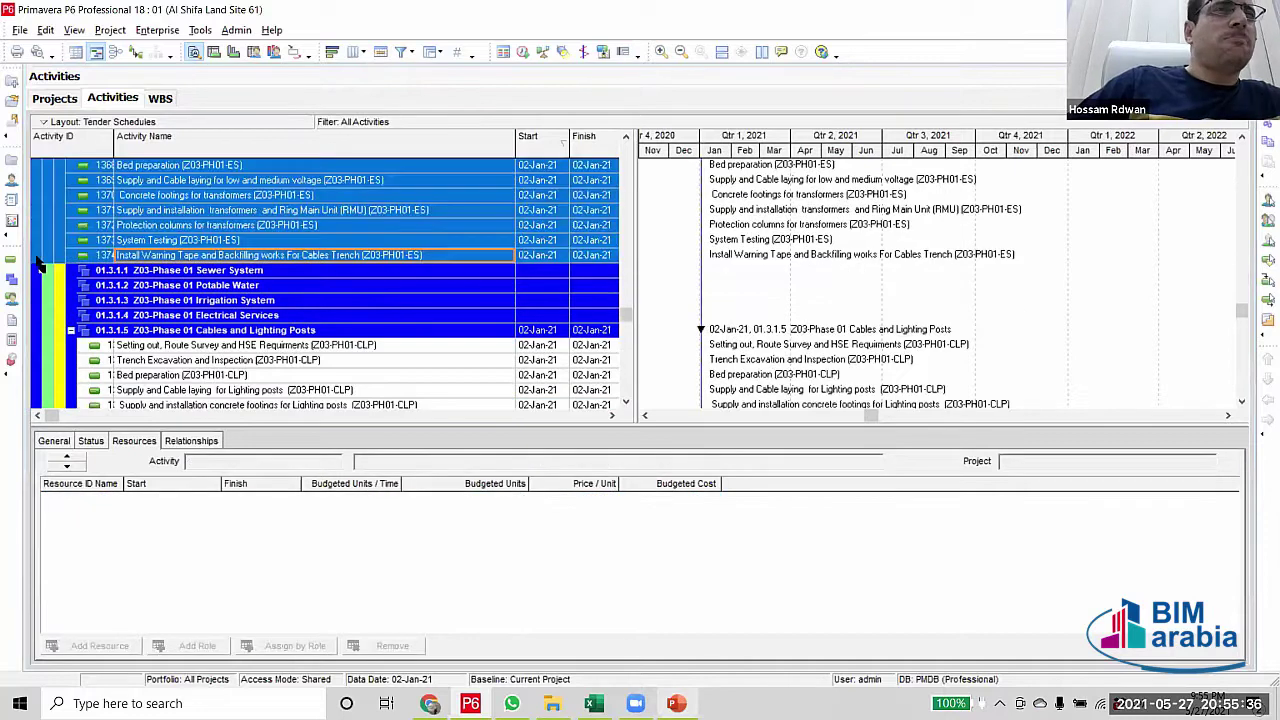
scroll(390, 335, up, 3)
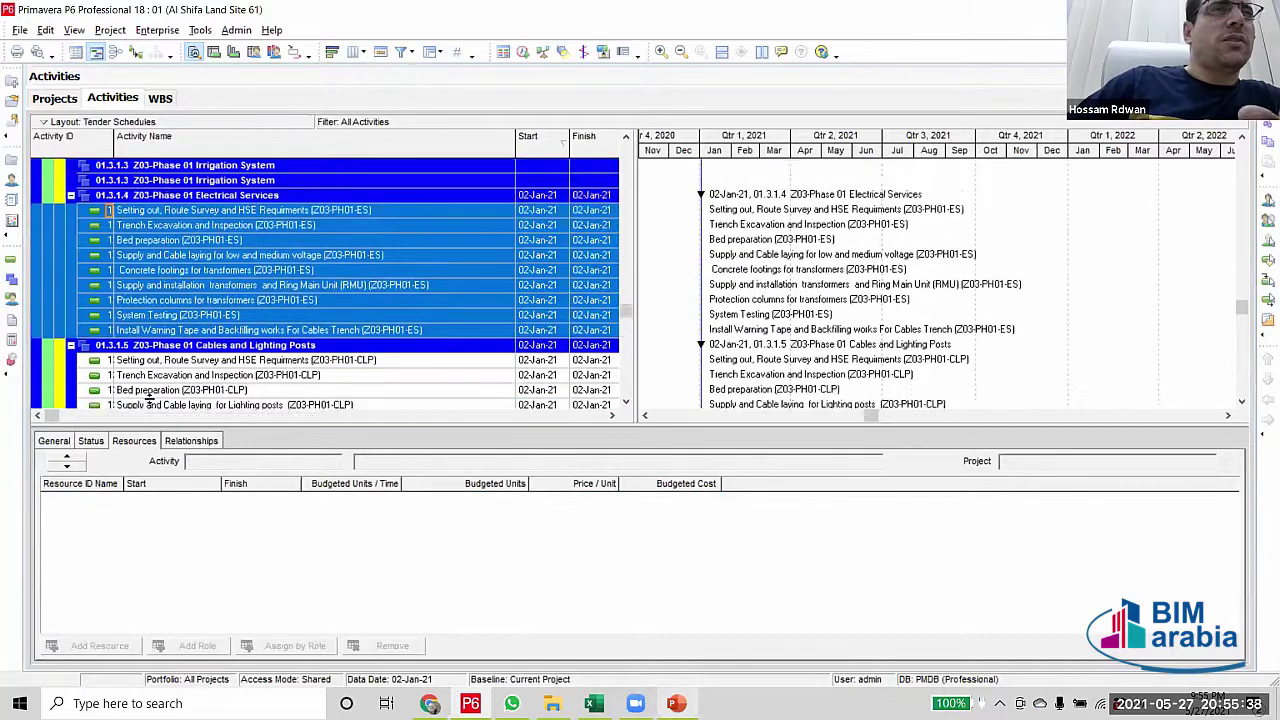
Move the Z03-PH01-IS activities, 1360 to 1365, into the Z03-Phase 01 Irrigation System WBS
scroll(390, 335, up, 1)
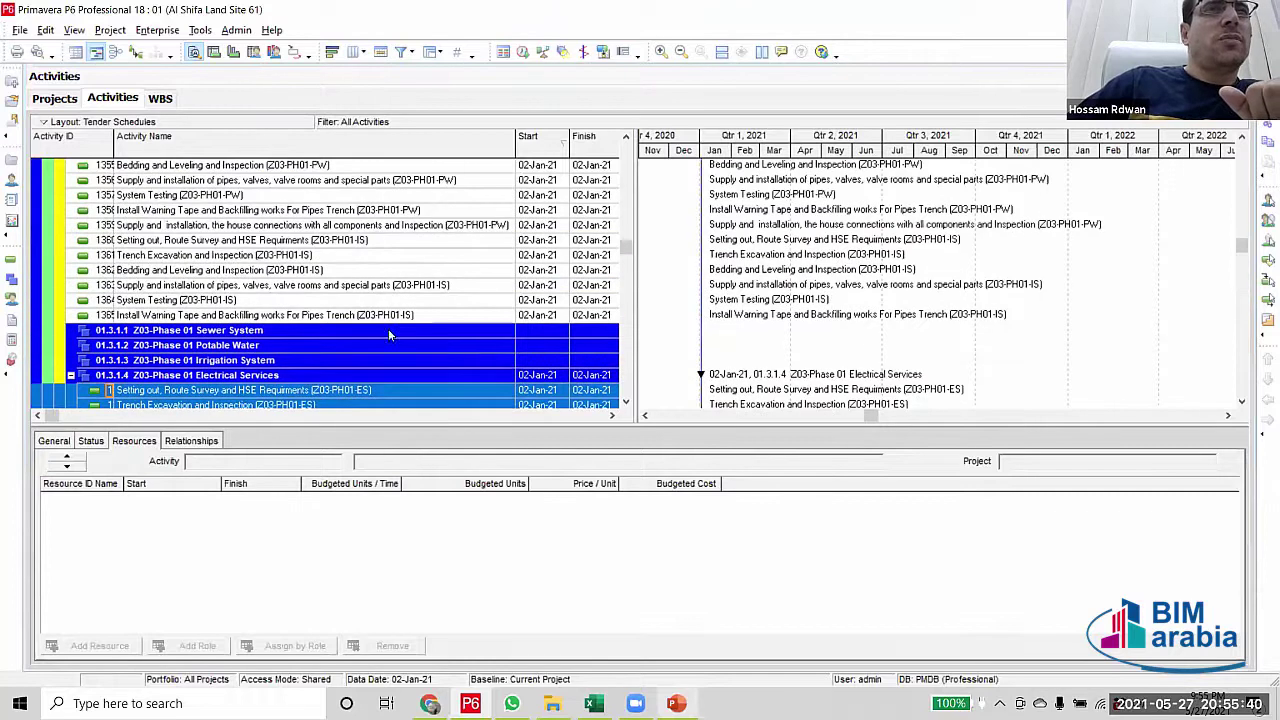
click(368, 244)
scroll(376, 282, down, 1)
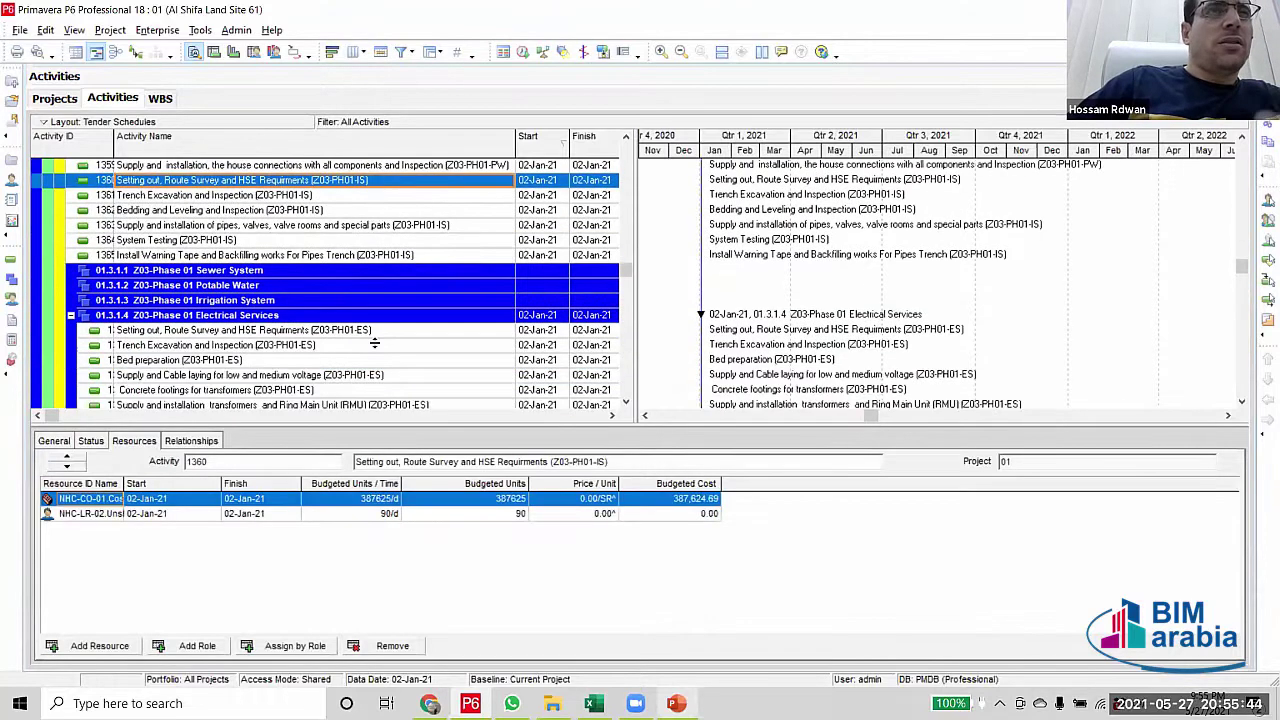
shift+click(35, 258)
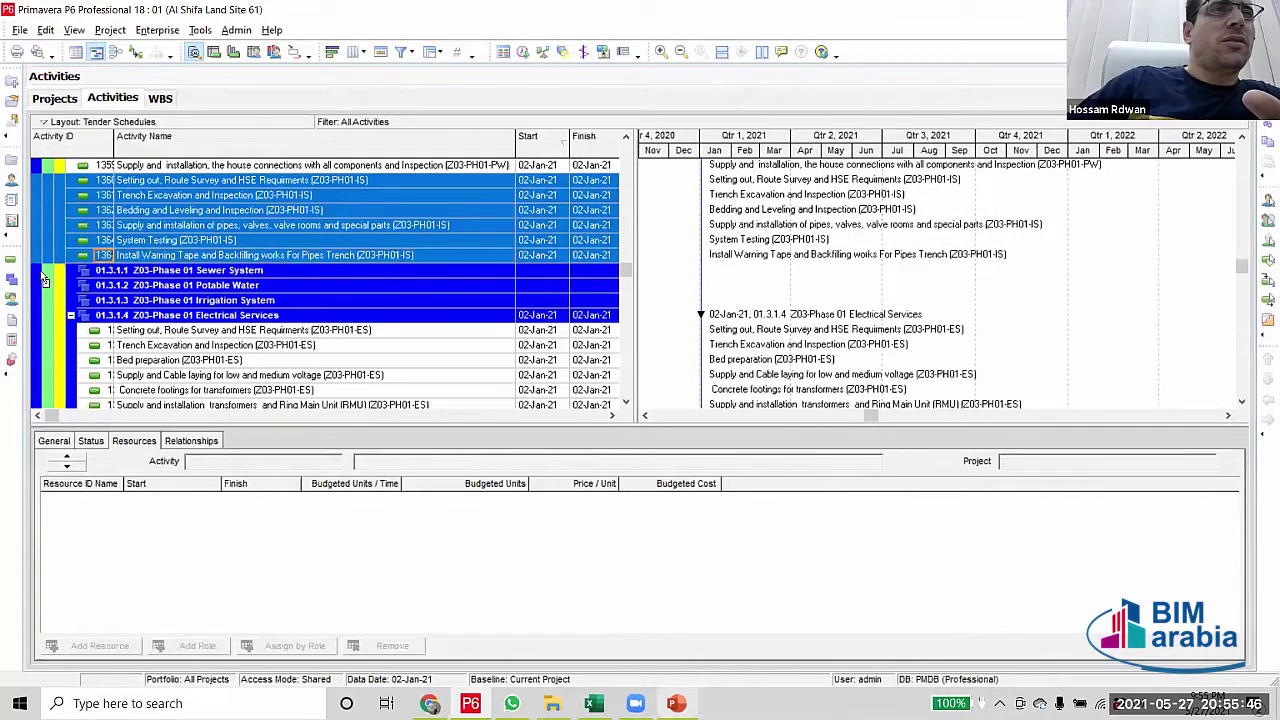
shift+click(50, 301)
Move the Z03-PH01-PW activities, 1353 to 1359, into the Z03-Phase 01 Potable Water WBS
scroll(407, 315, up, 3)
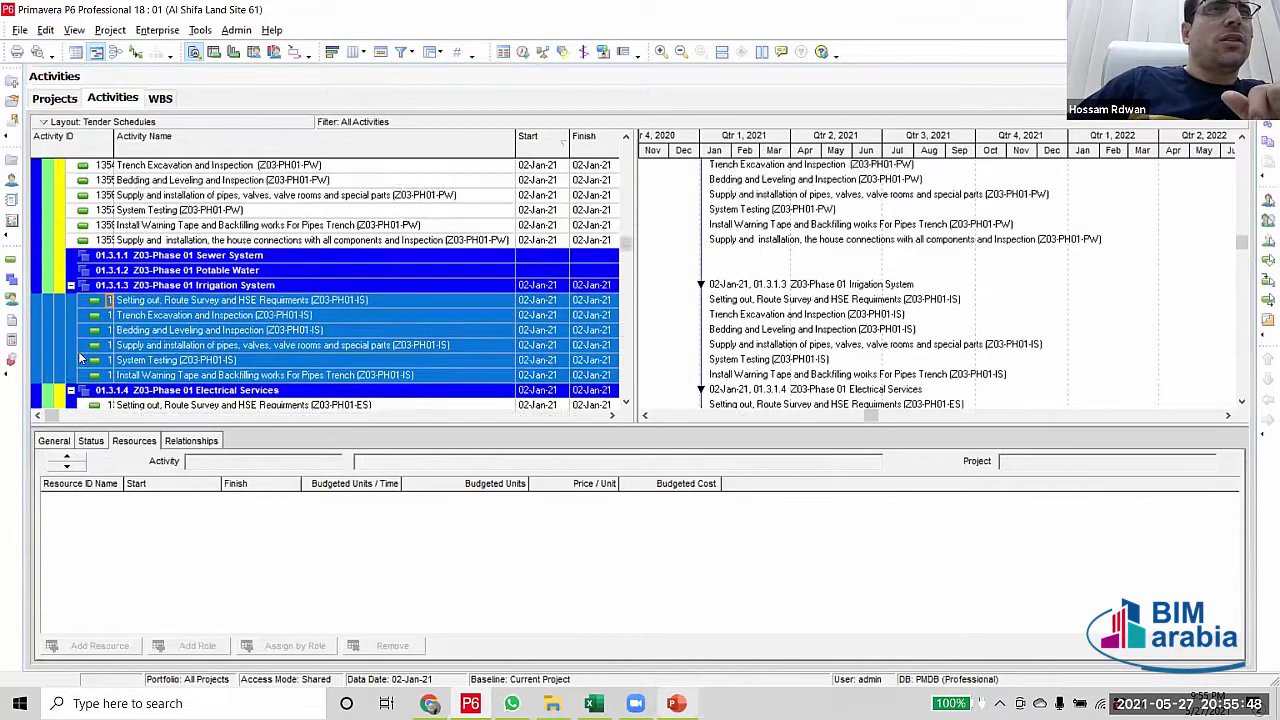
scroll(381, 279, up, 1)
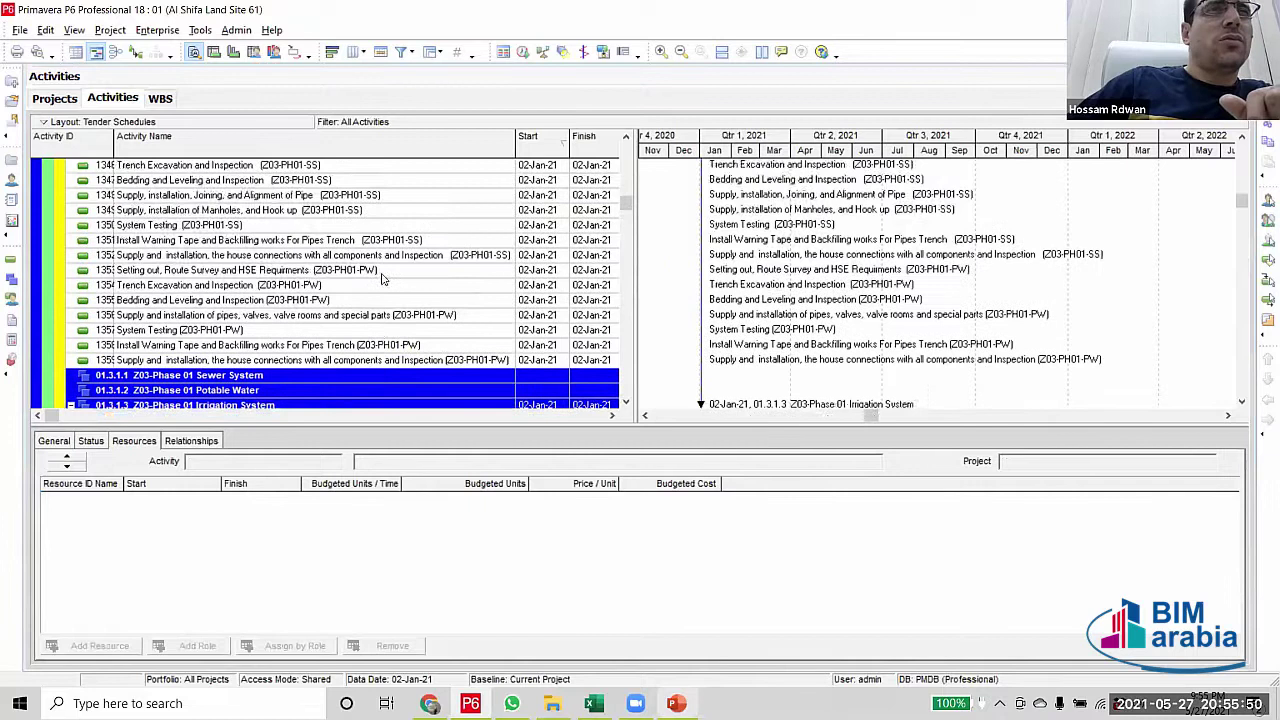
click(381, 272)
scroll(390, 288, down, 2)
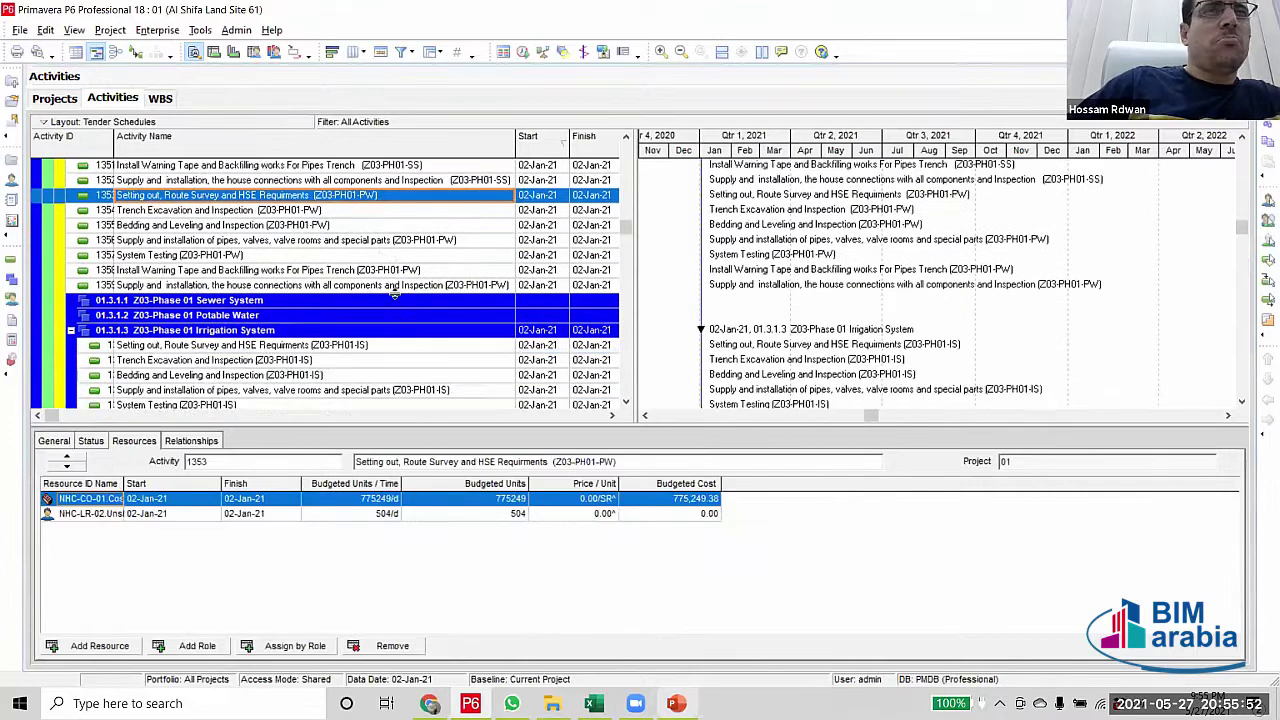
shift+click(395, 288)
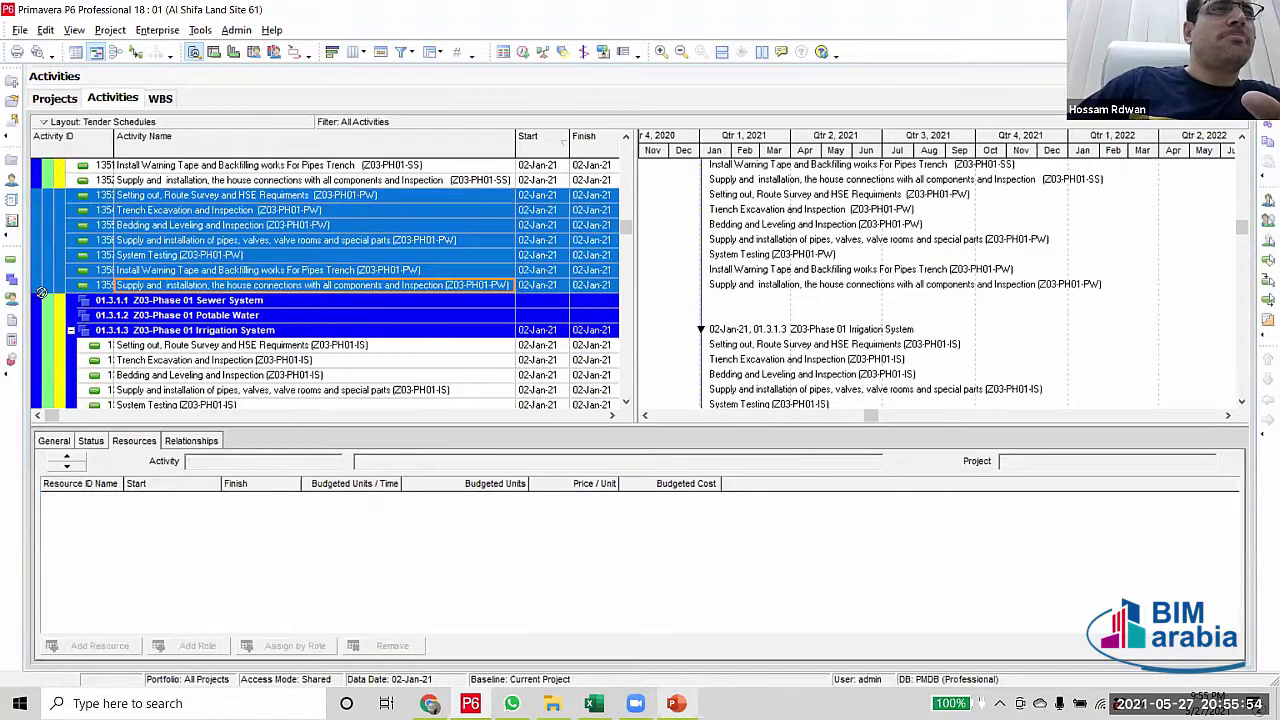
drag(40, 292, 50, 320)
Move the Z03-PH01-SS activities, 1345 to 1352, into the Z03-Phase 01 Sewer System WBS
scroll(381, 183, up, 2)
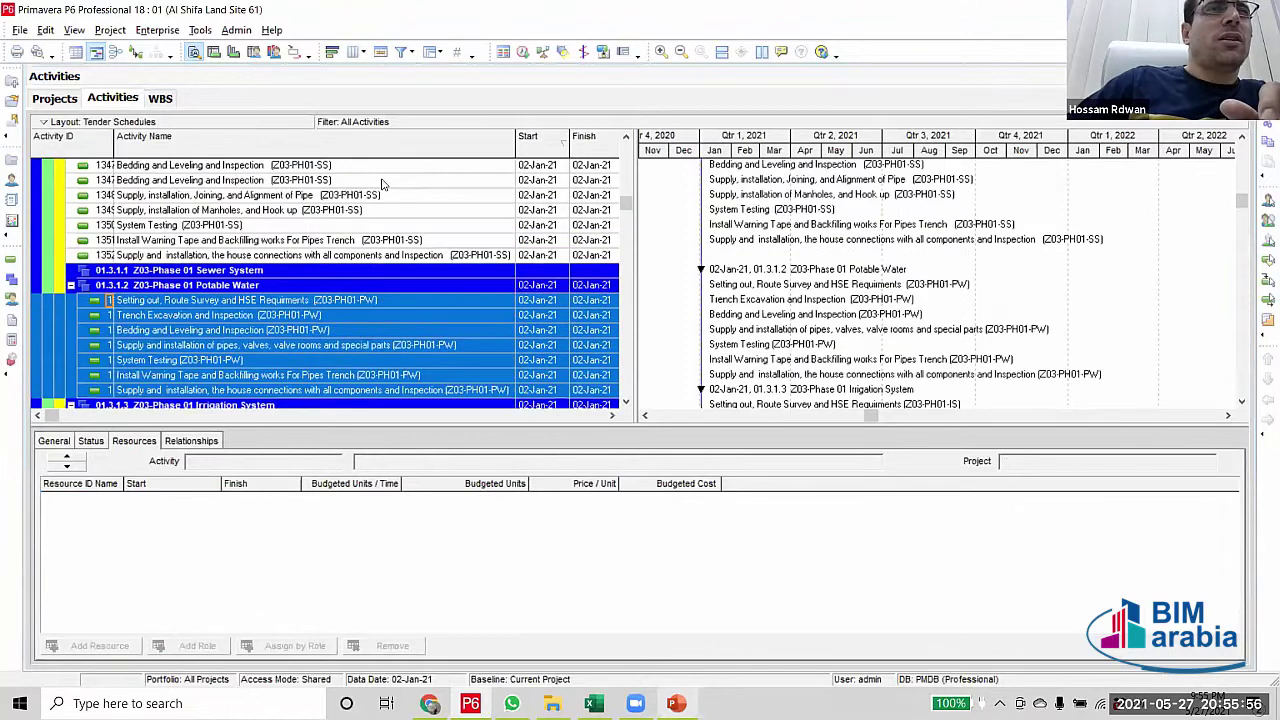
scroll(381, 183, up, 2)
click(300, 180)
shift+click(380, 285)
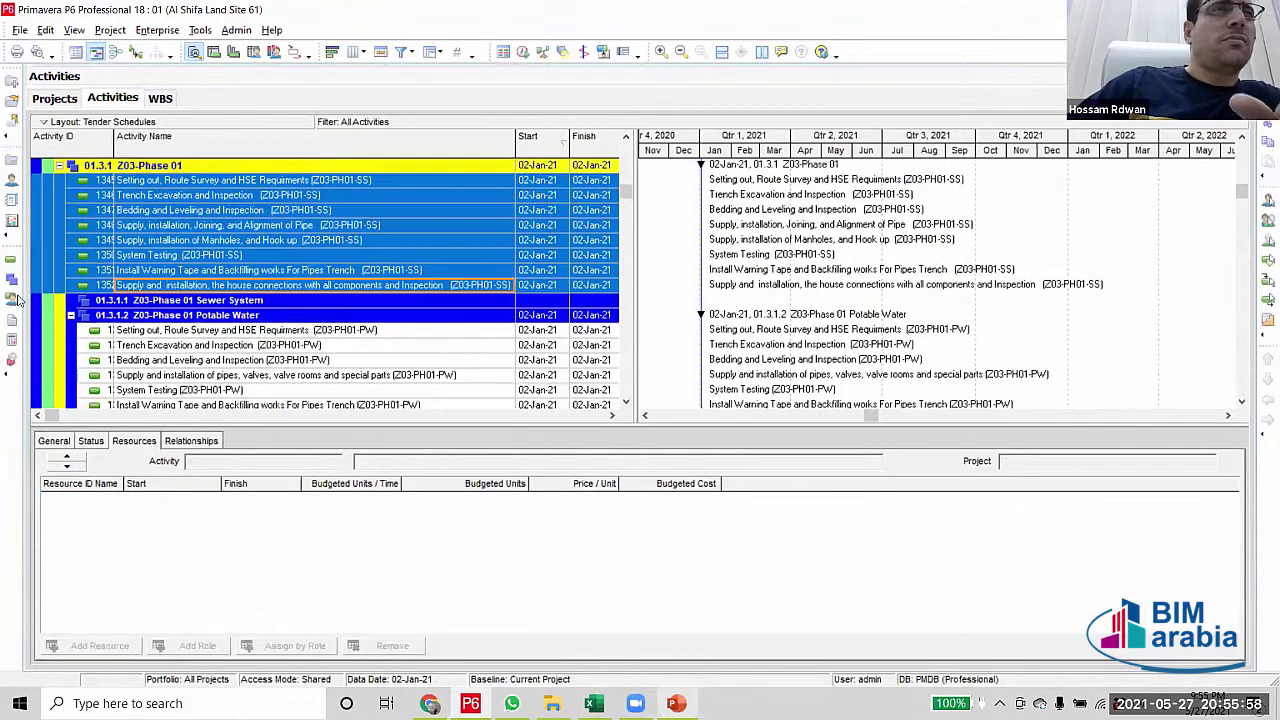
drag(48, 310, 48, 301)
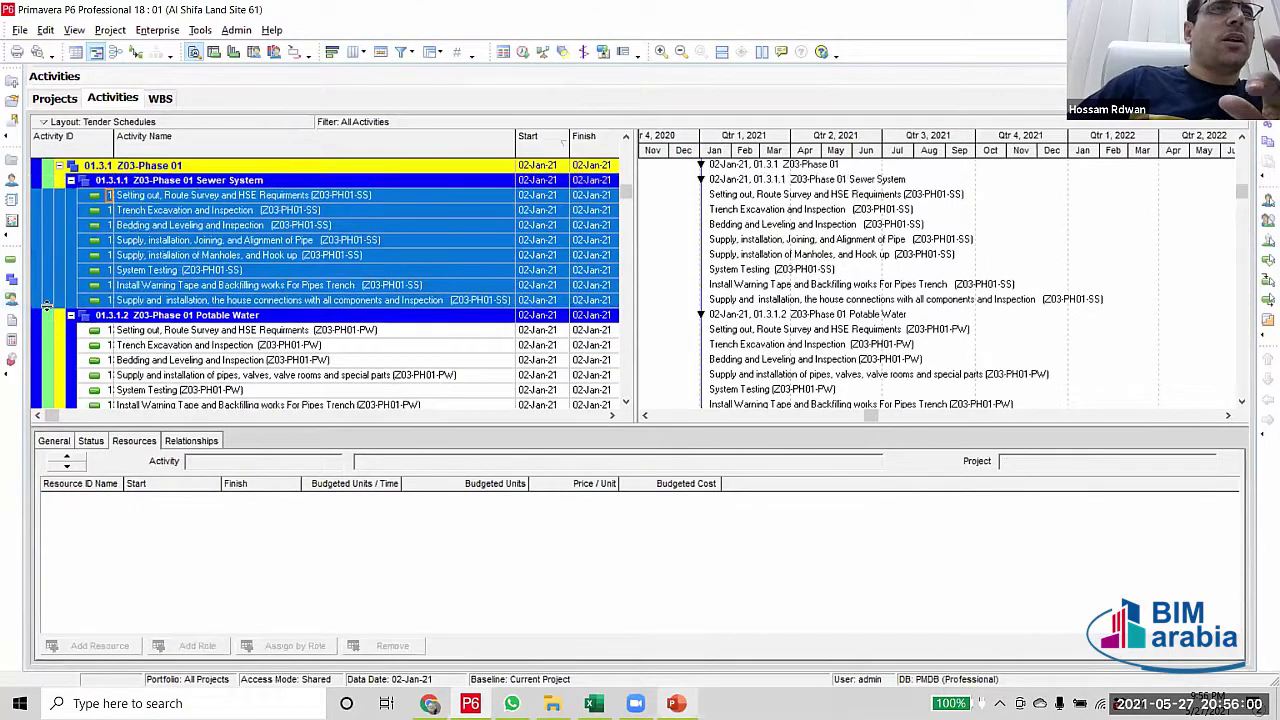
Collapse the Z03-Phase 01 WBS and expand the Z03-Phase 02 WBS under Zone 03
scroll(30, 240, down, 2)
scroll(30, 240, up, 3)
scroll(40, 238, up, 1)
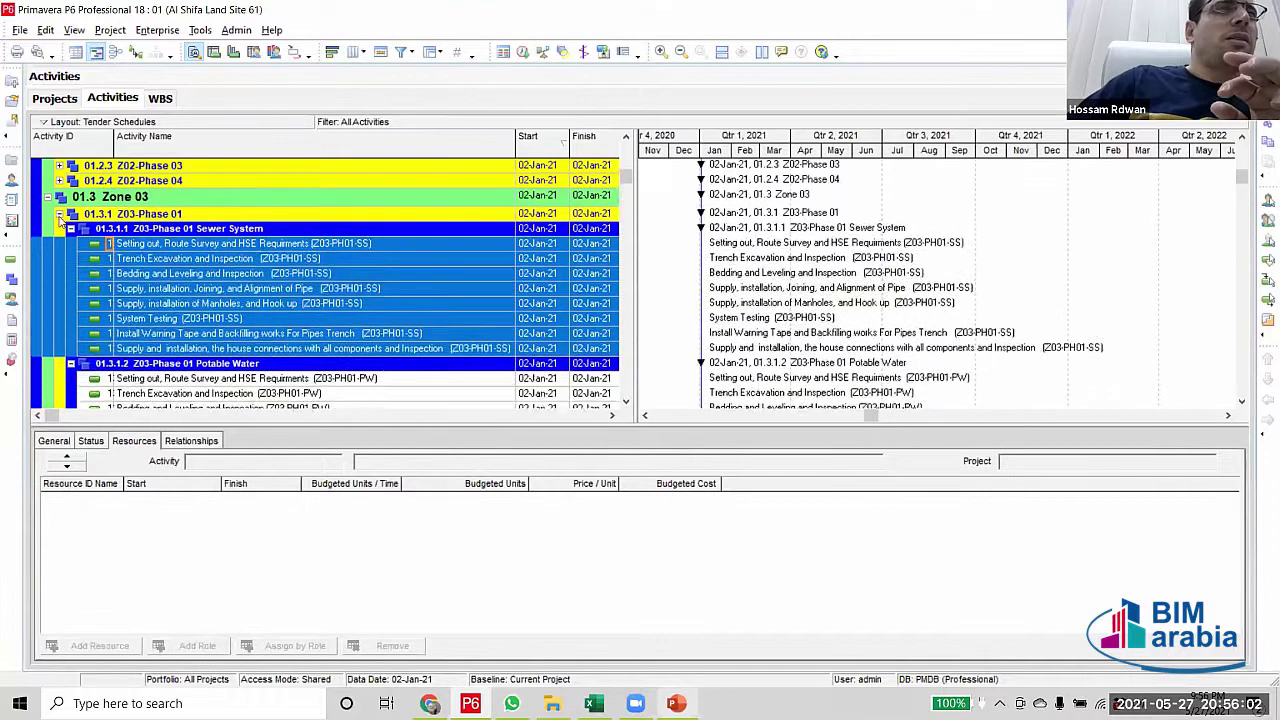
click(60, 216)
click(177, 318)
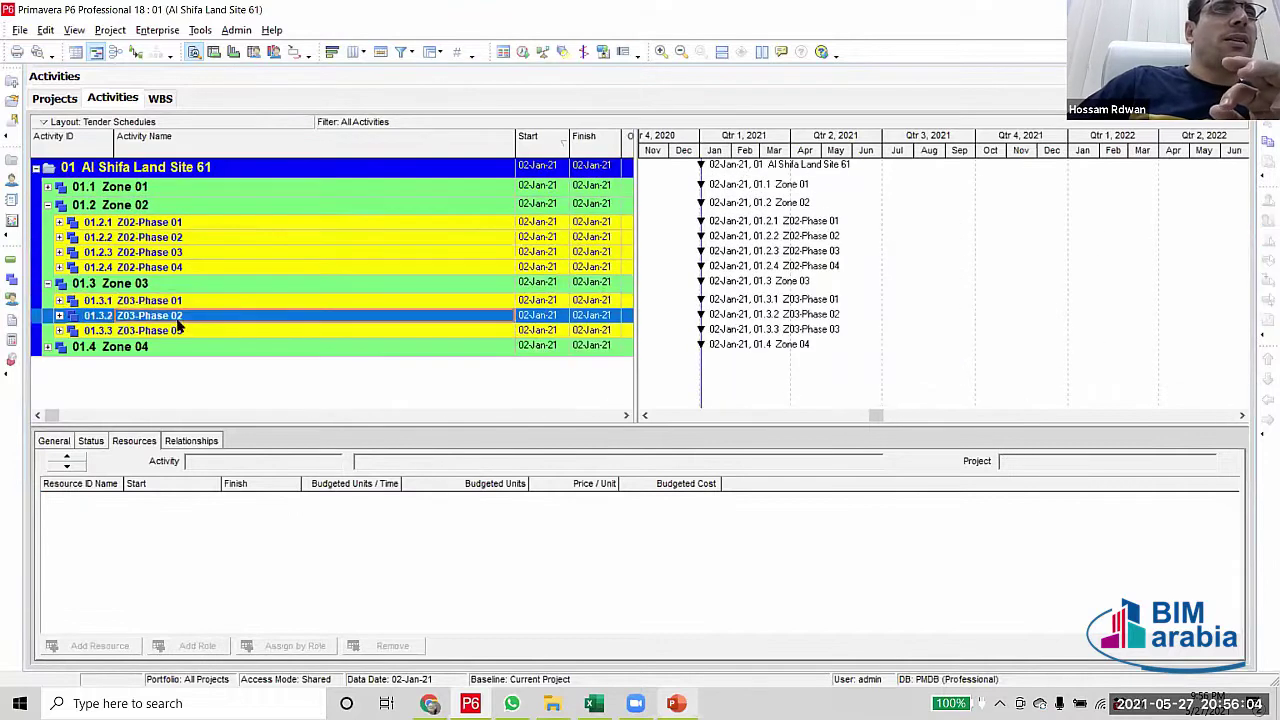
click(59, 316)
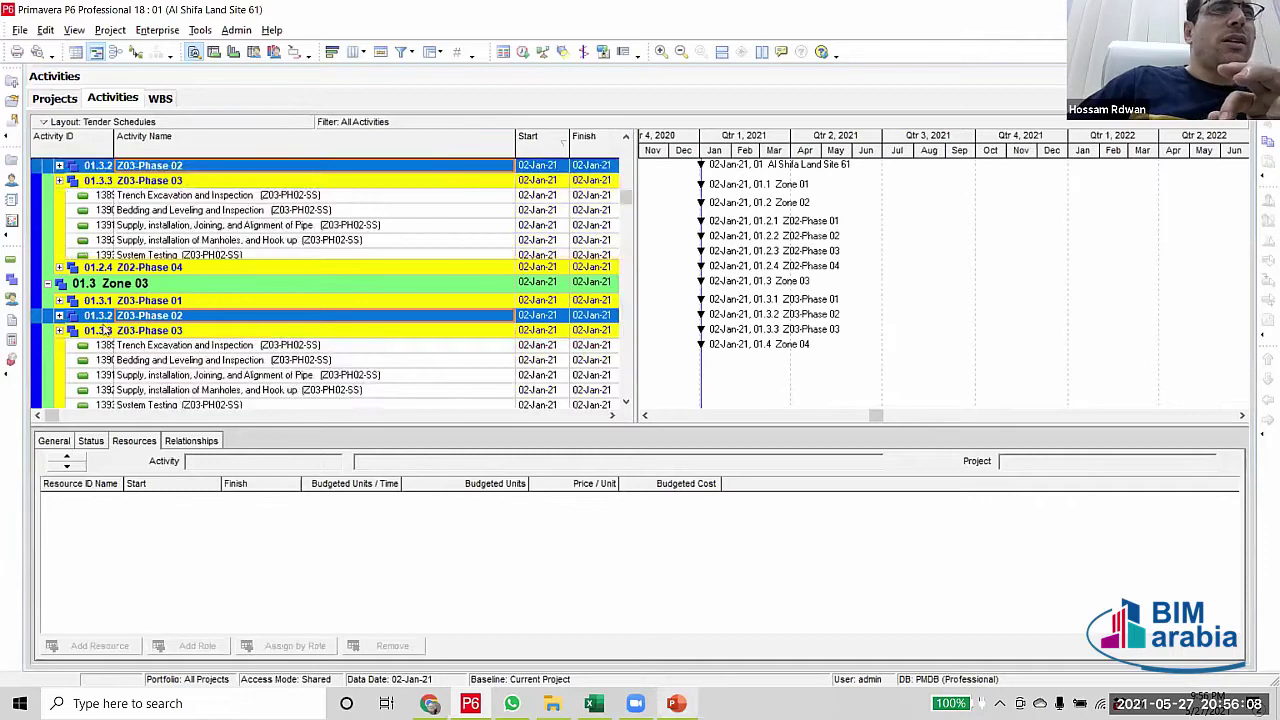
Move the Z03-PH02-Wear-C activities, 1429 and 1430, into the Z03-Phase 02 Wearing Course WBS
scroll(180, 310, down, 10)
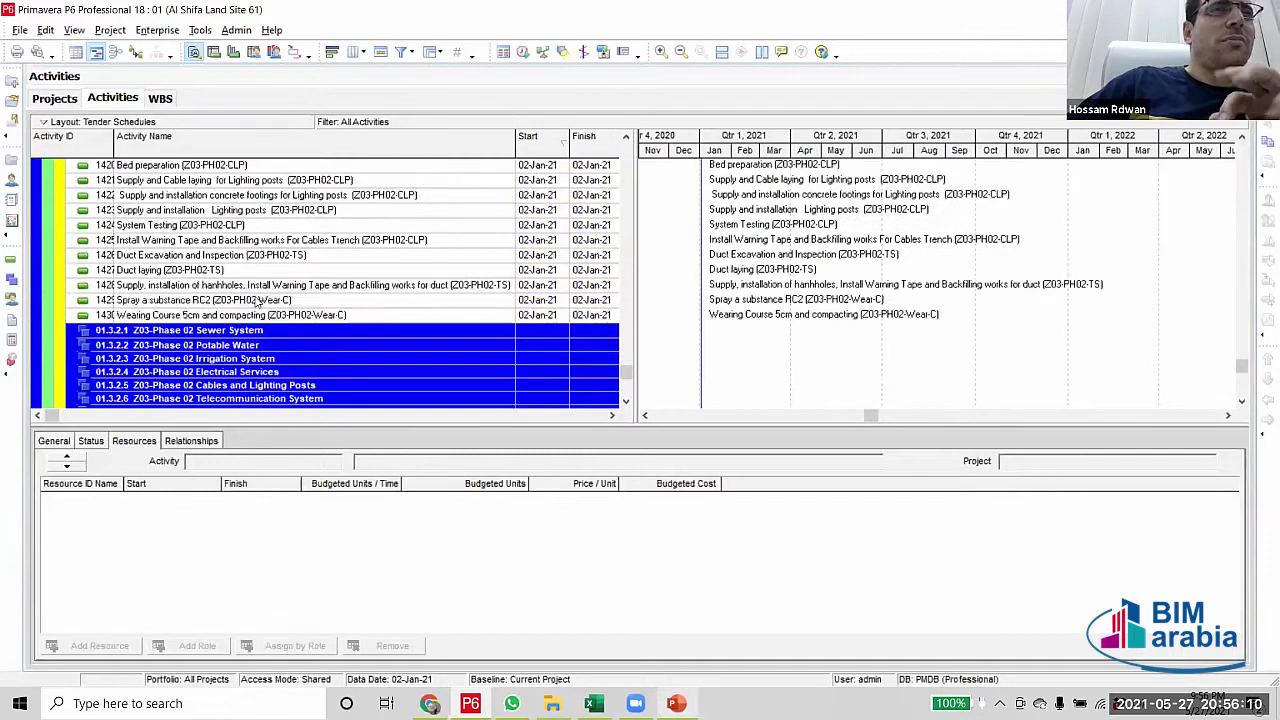
click(258, 301)
ctrl+click(310, 316)
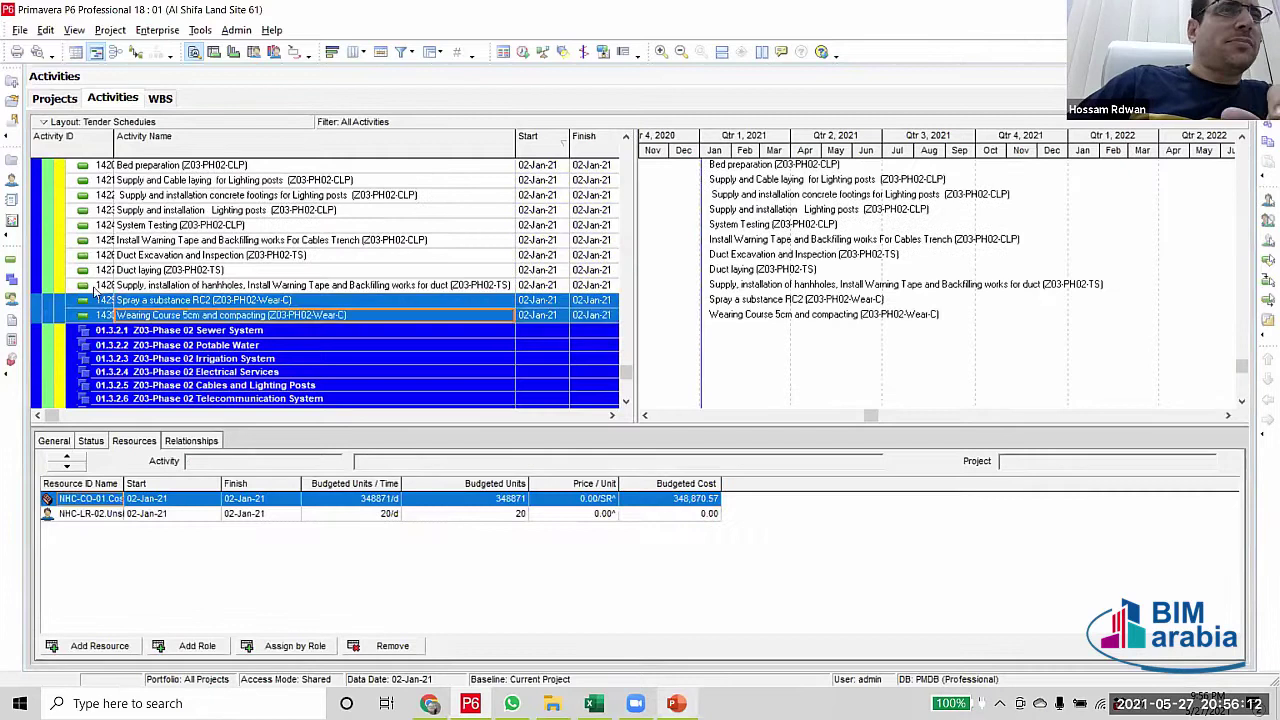
scroll(45, 288, down, 1)
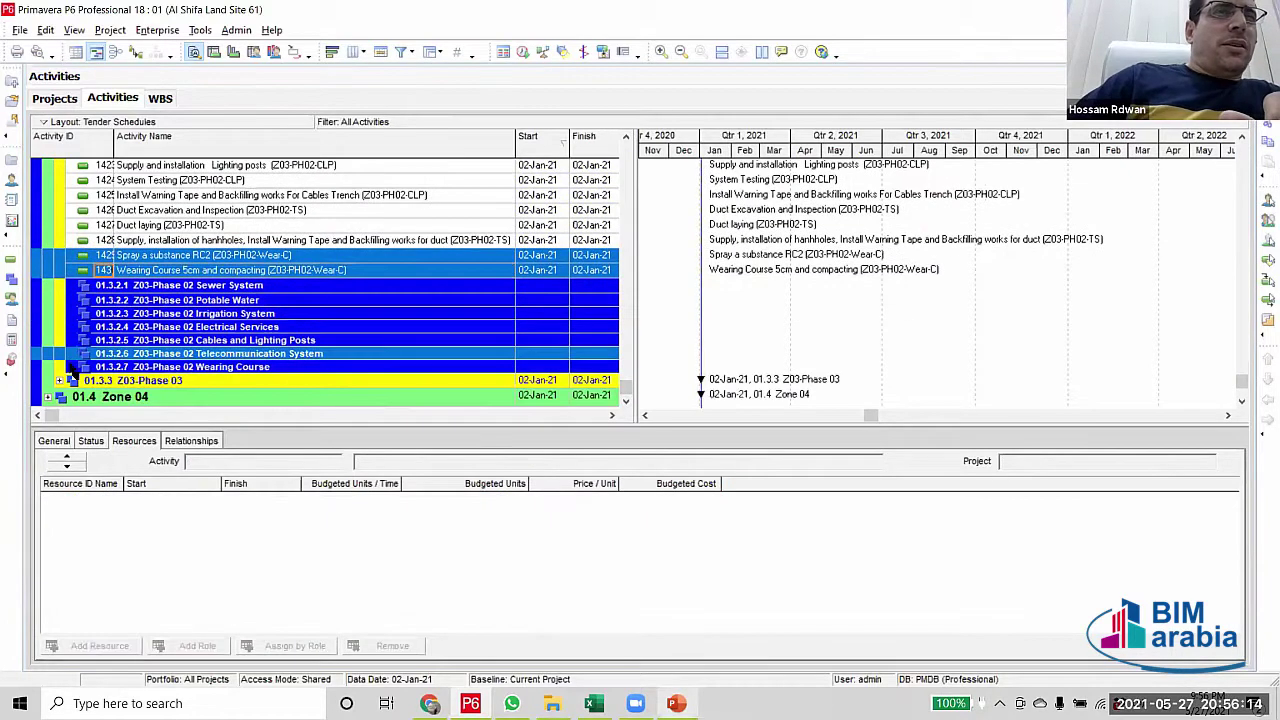
drag(72, 370, 72, 368)
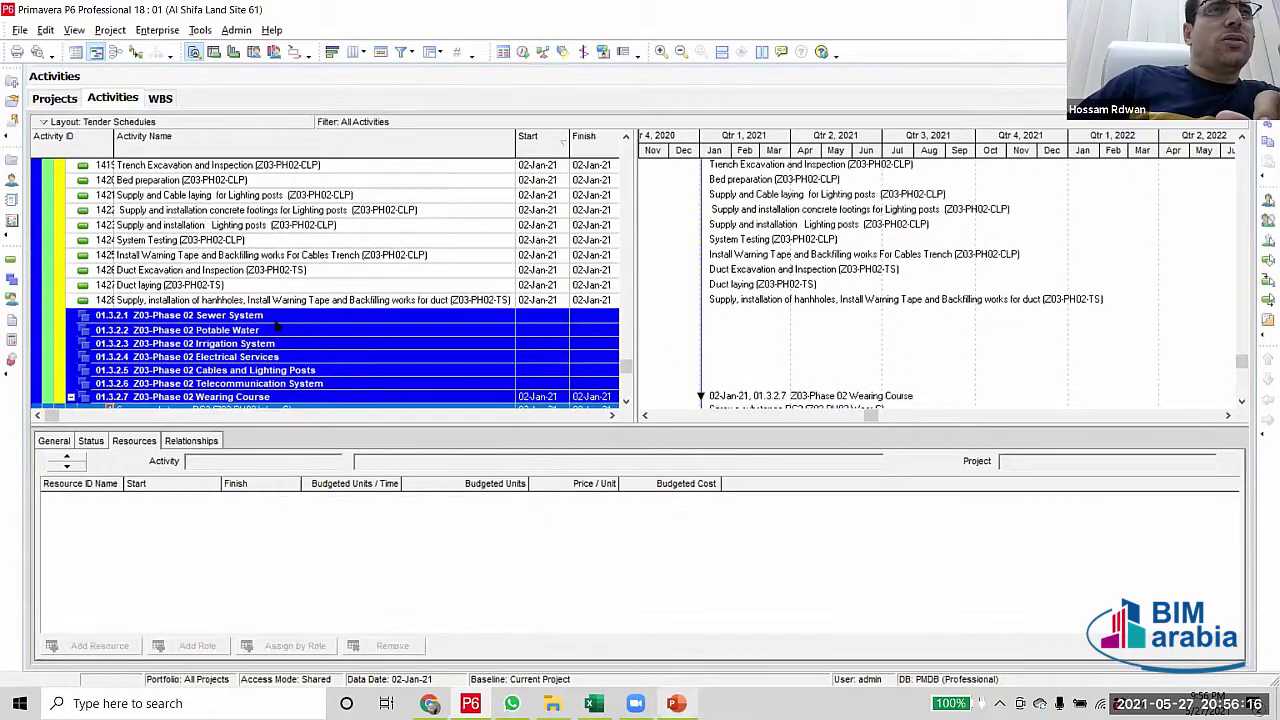
Move the Z03-PH02-TS activities, 1426 to 1428, into the Z03-Phase 02 Telecommunication System WBS
scroll(278, 323, up, 1)
click(328, 318)
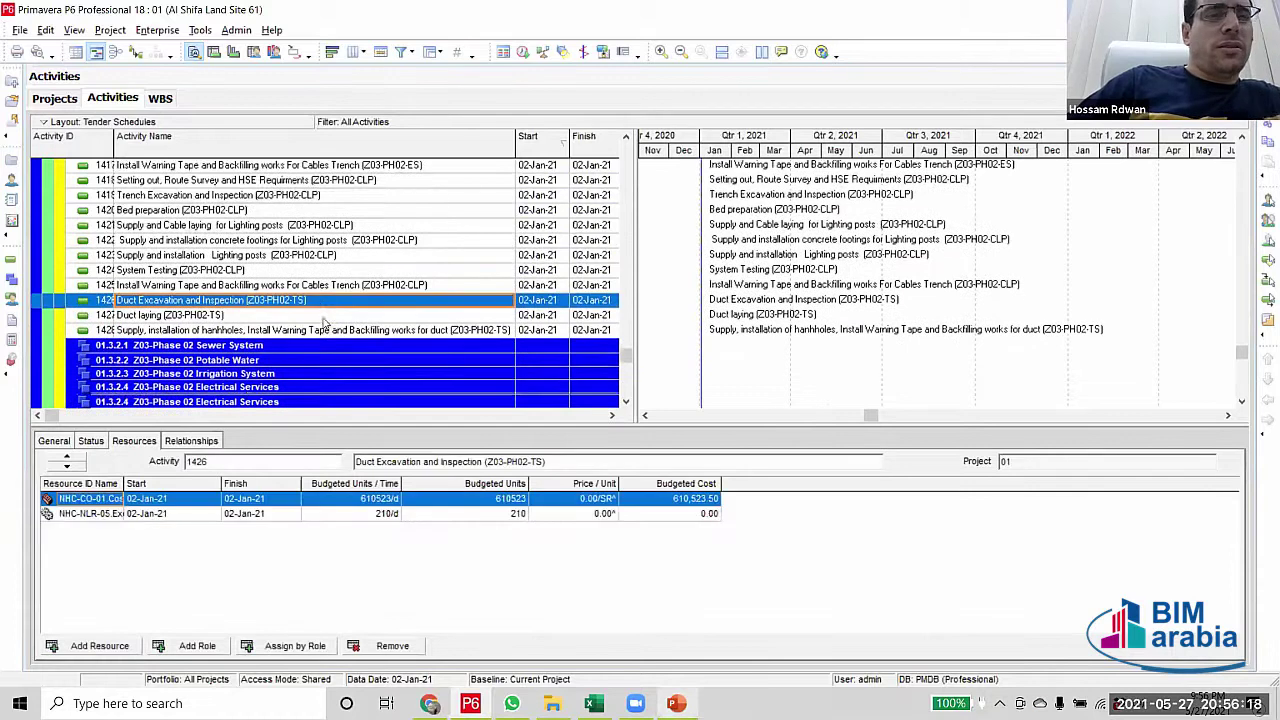
scroll(323, 320, down, 1)
shift+click(42, 245)
scroll(42, 250, down, 1)
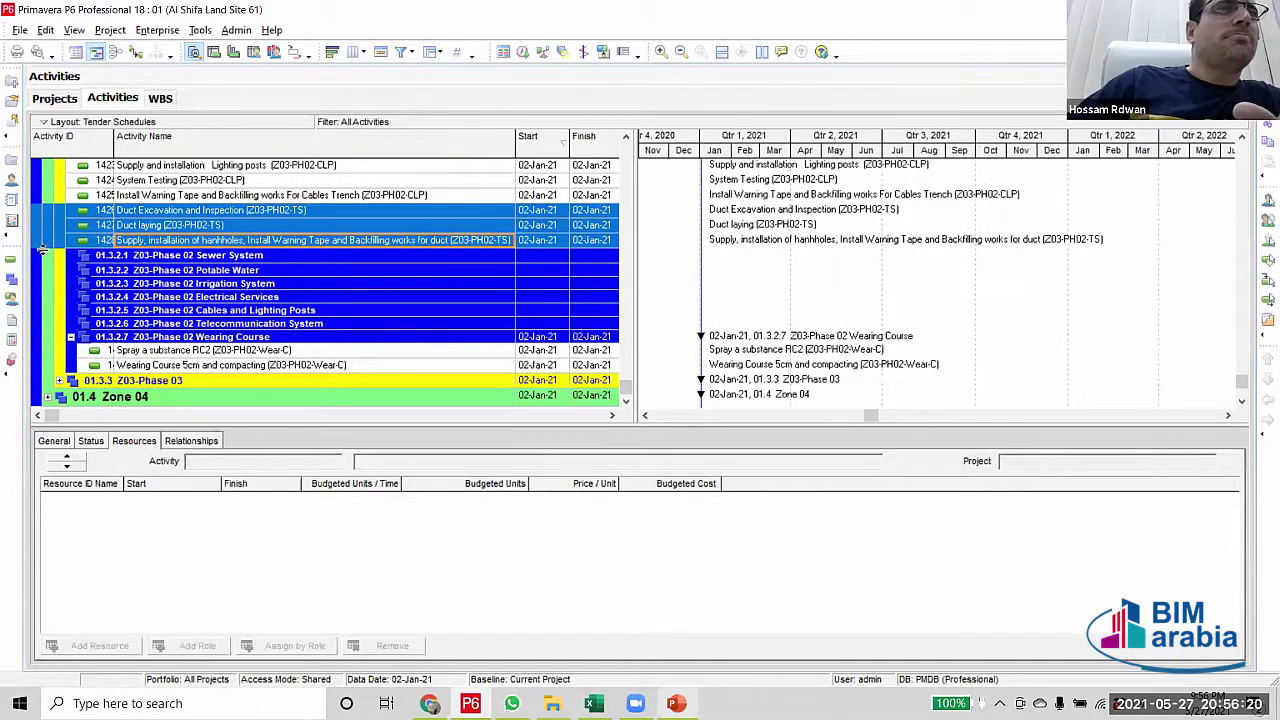
drag(42, 250, 72, 330)
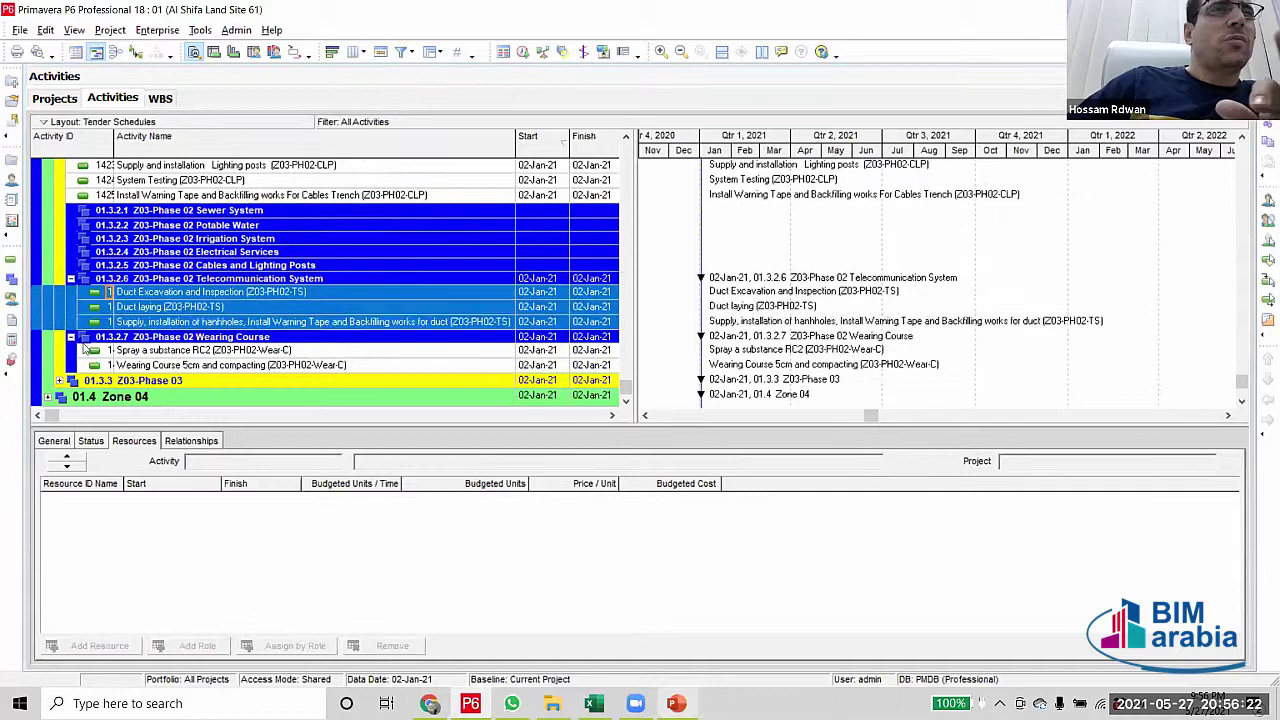
Move the Z03-PH02-CLP activities, 1418 to 1425, into the Z03-Phase 02 Cables and Lighting Posts WBS
scroll(293, 270, up, 2)
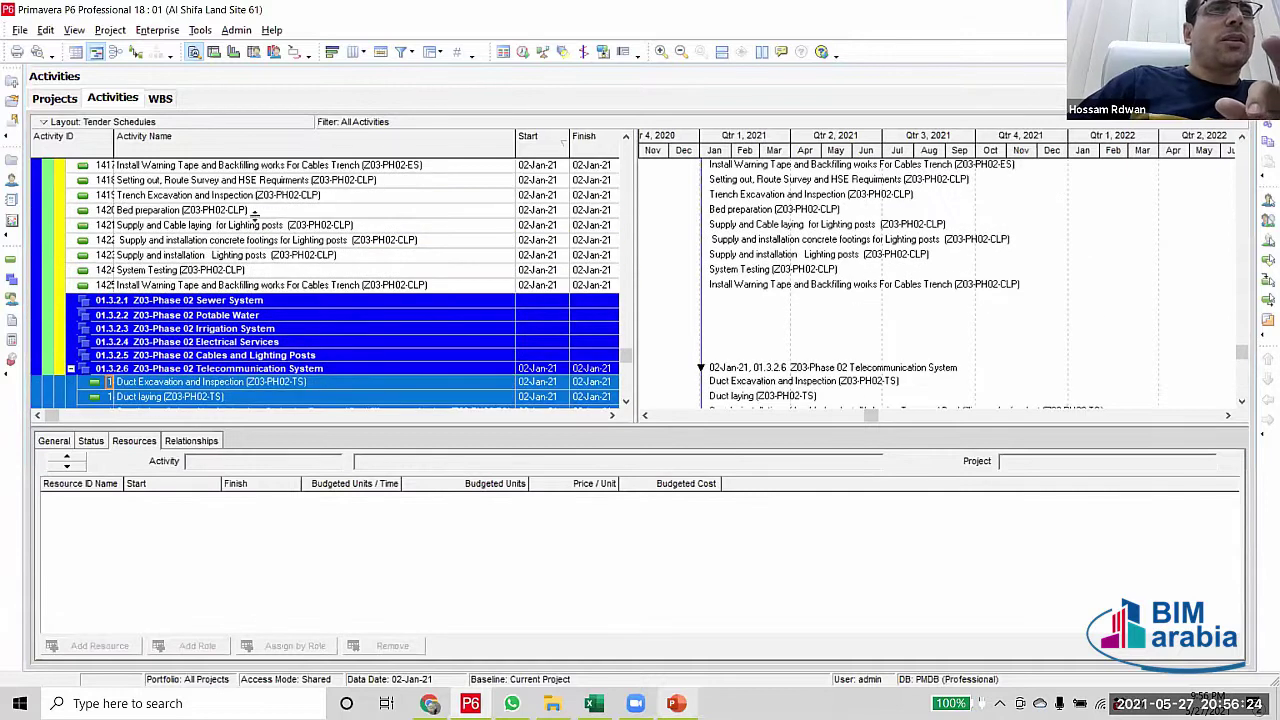
scroll(381, 312, up, 2)
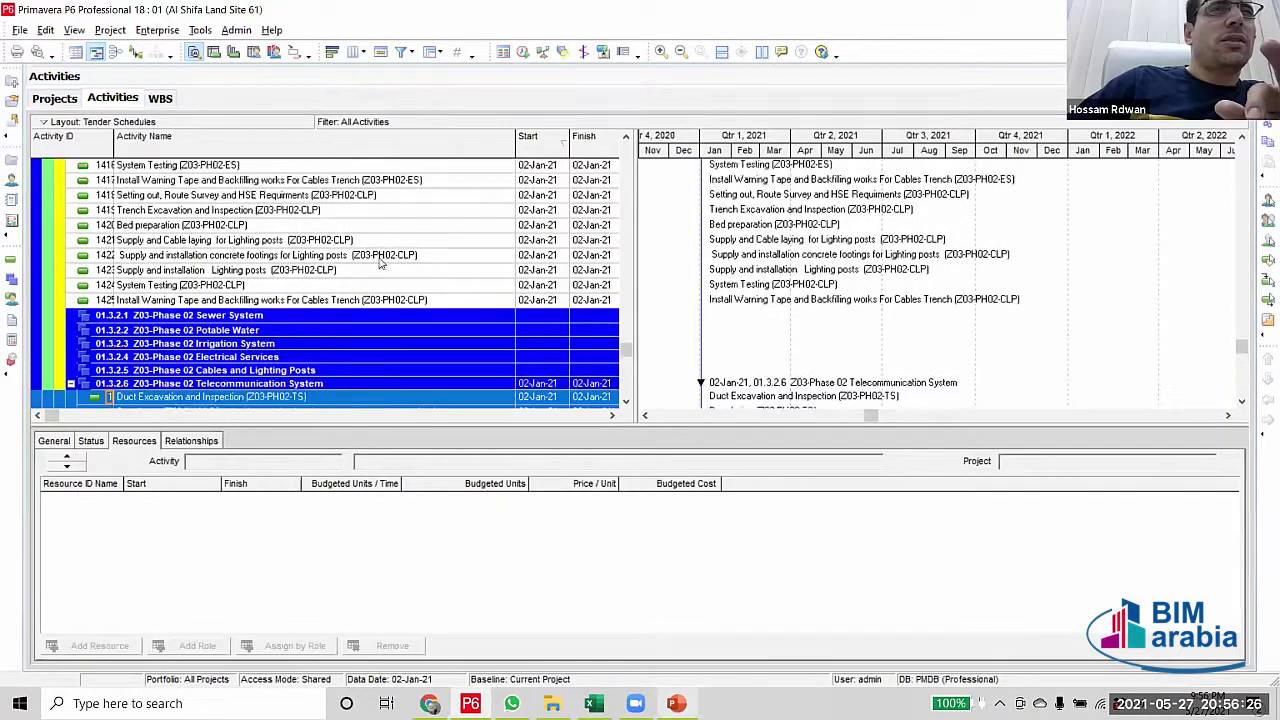
click(374, 240)
scroll(374, 330, down, 1)
scroll(374, 296, down, 1)
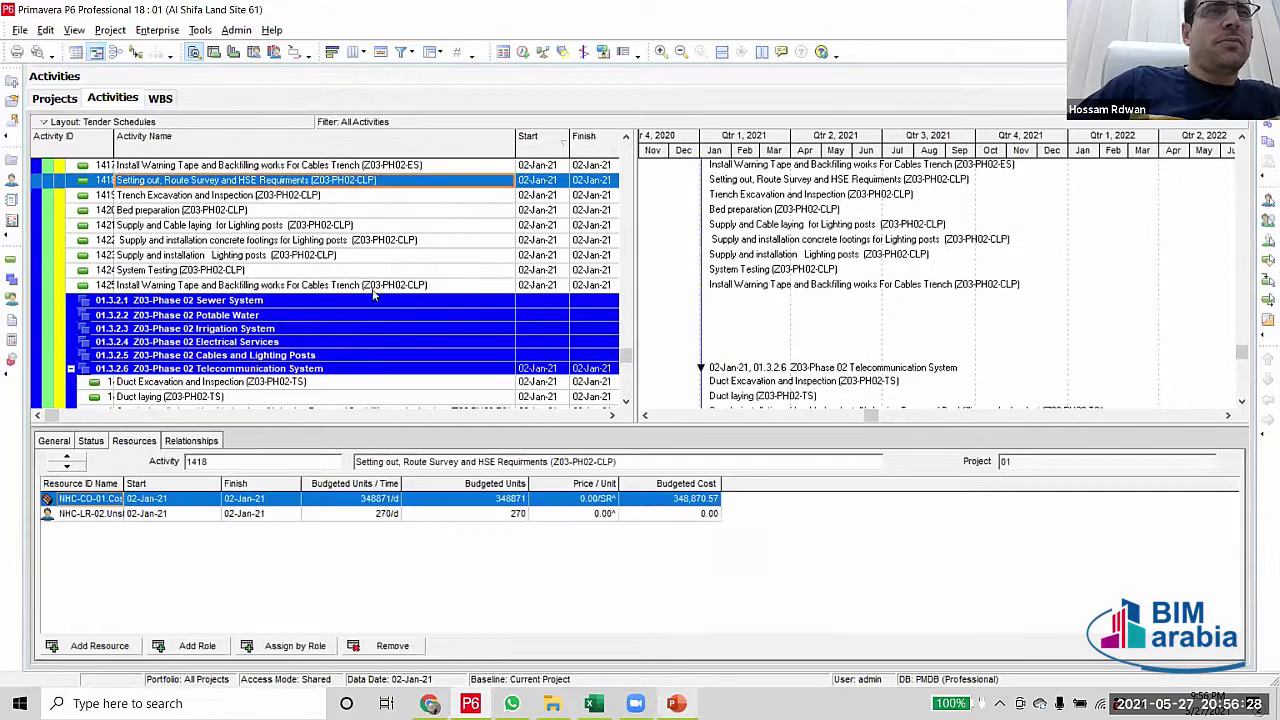
shift+click(42, 288)
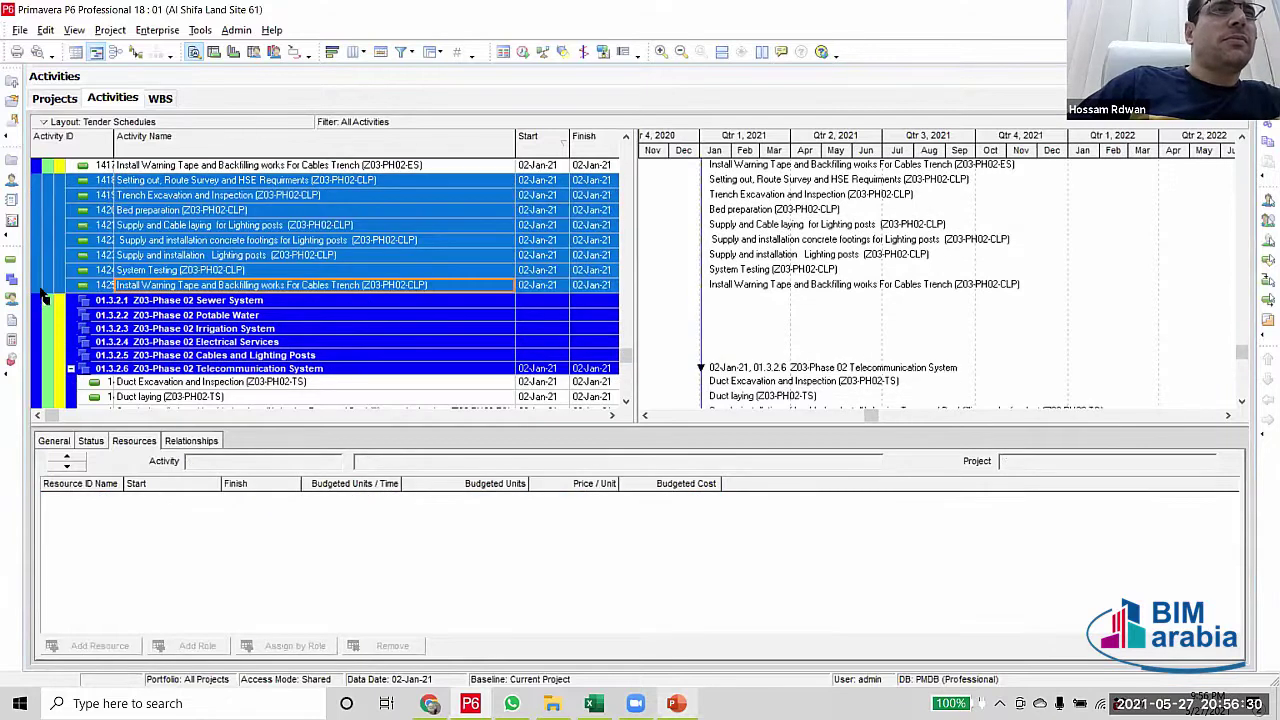
drag(44, 293, 55, 373)
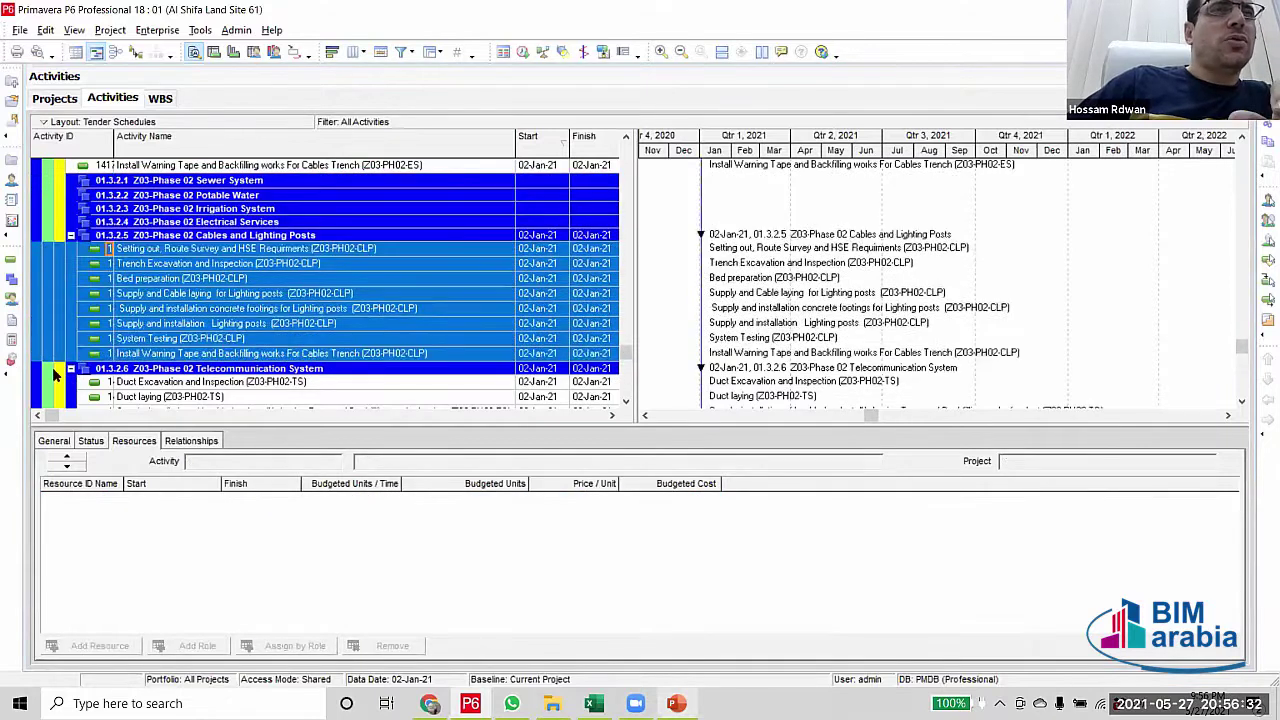
Move the Z03-PH02-ES activities, 1409 to 1417, into the Z03-Phase 02 Electrical Services WBS
scroll(366, 278, up, 3)
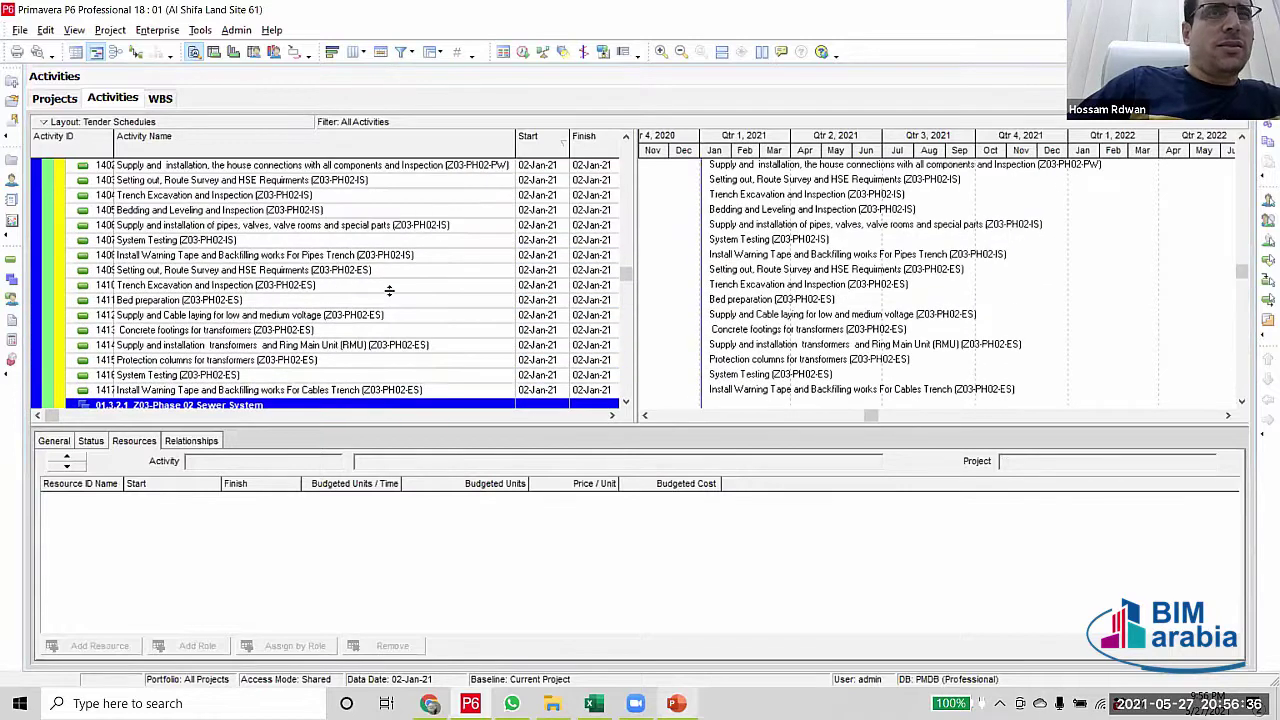
drag(389, 290, 385, 400)
drag(22, 264, 49, 283)
Move the Z03-PH02-IS activities, 1403 to 1408, into the Z03-Phase 02 Irrigation System WBS
scroll(390, 370, up, 5)
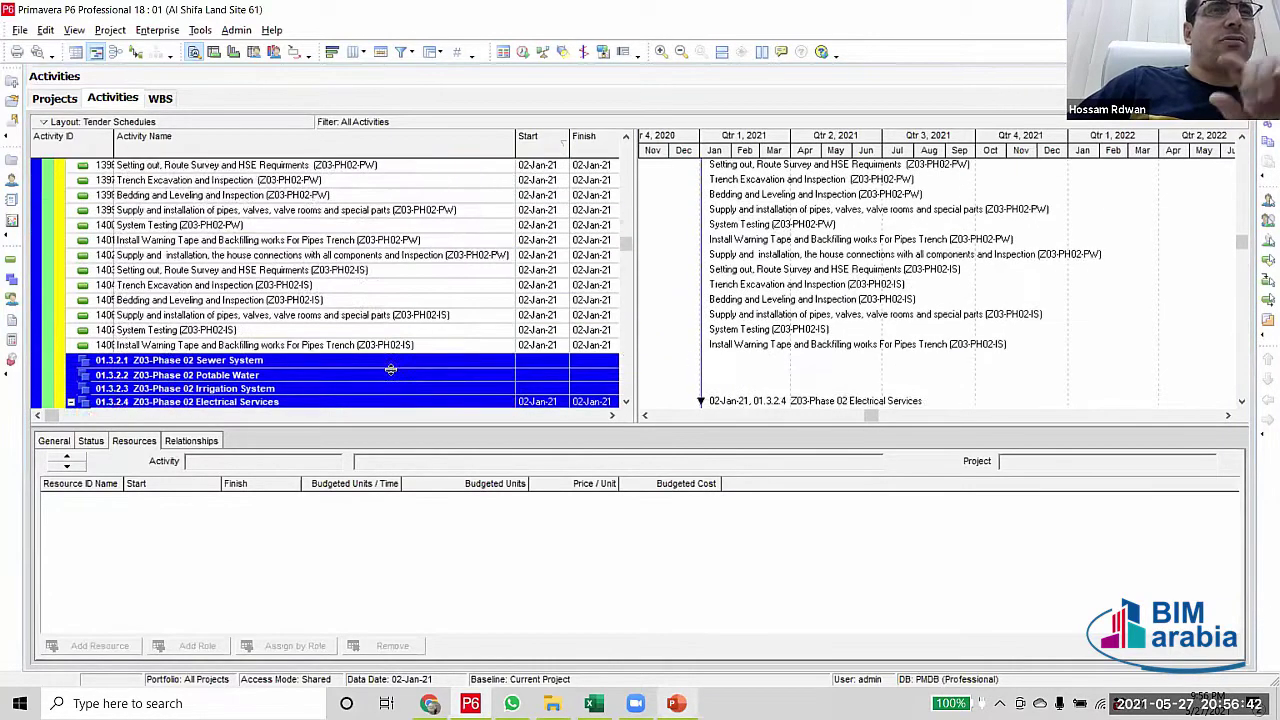
scroll(389, 365, up, 2)
scroll(350, 348, down, 2)
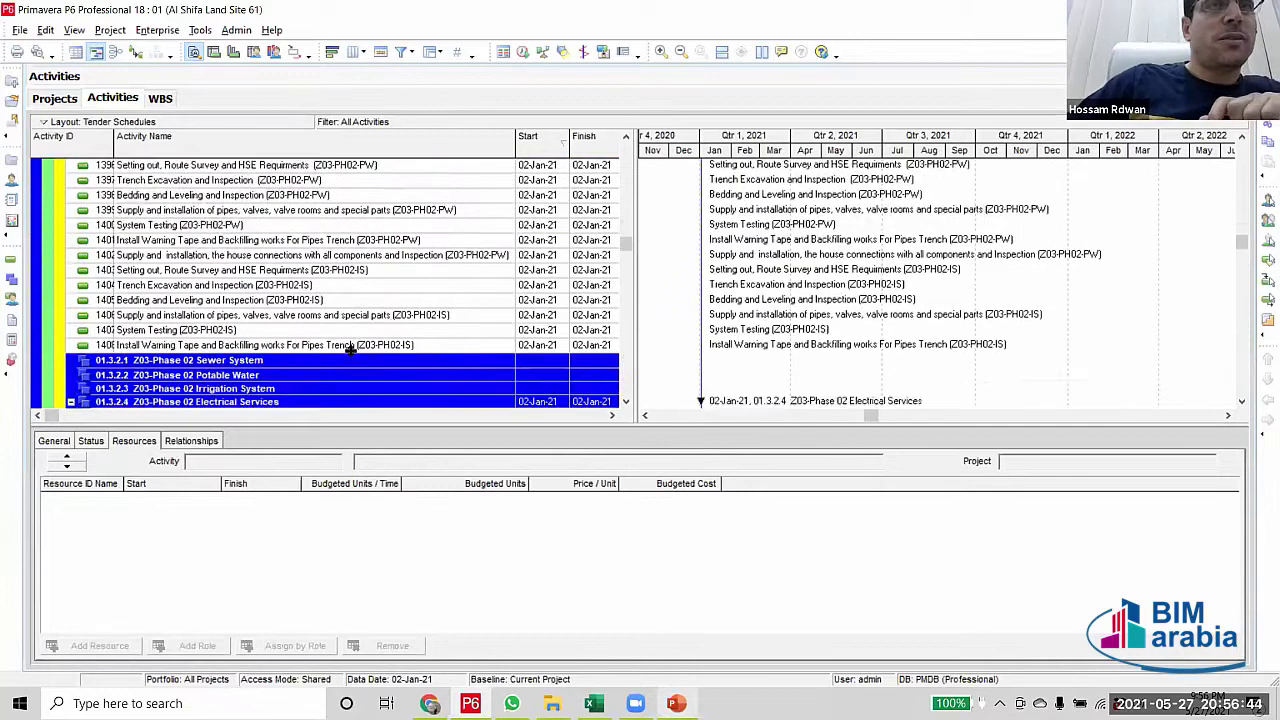
scroll(350, 348, up, 3)
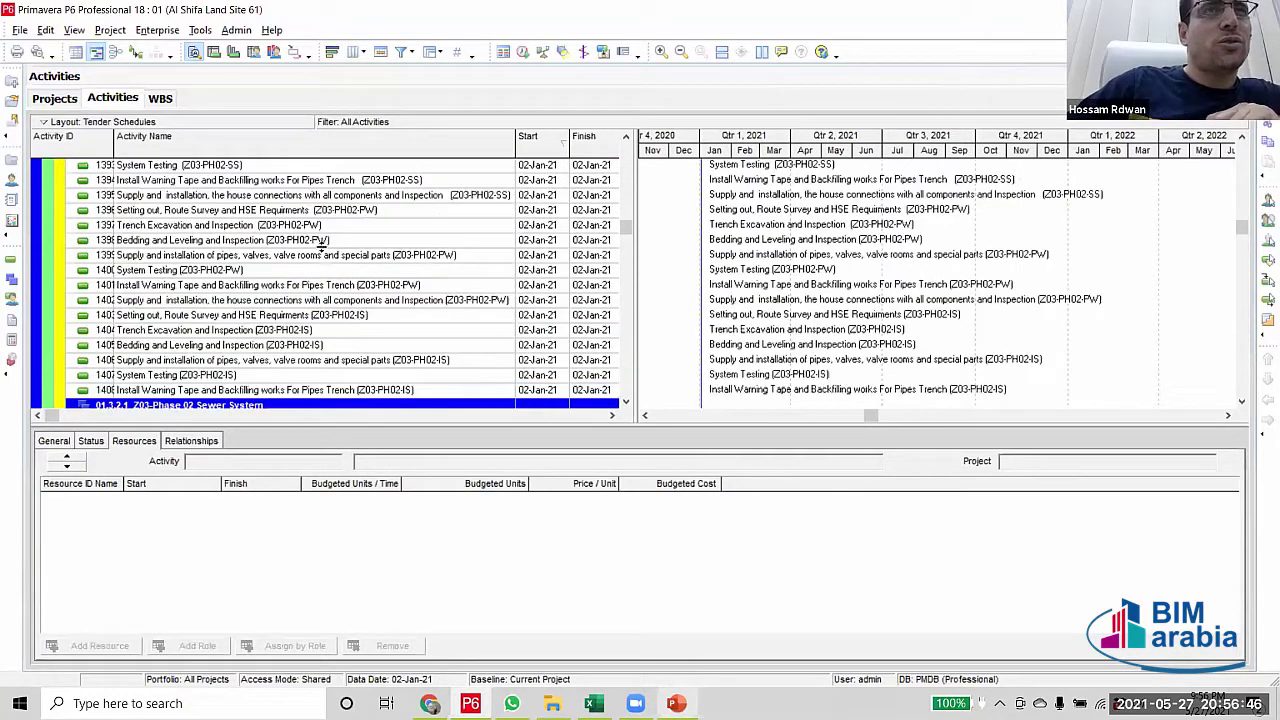
scroll(330, 300, down, 2)
click(368, 244)
scroll(367, 260, down, 1)
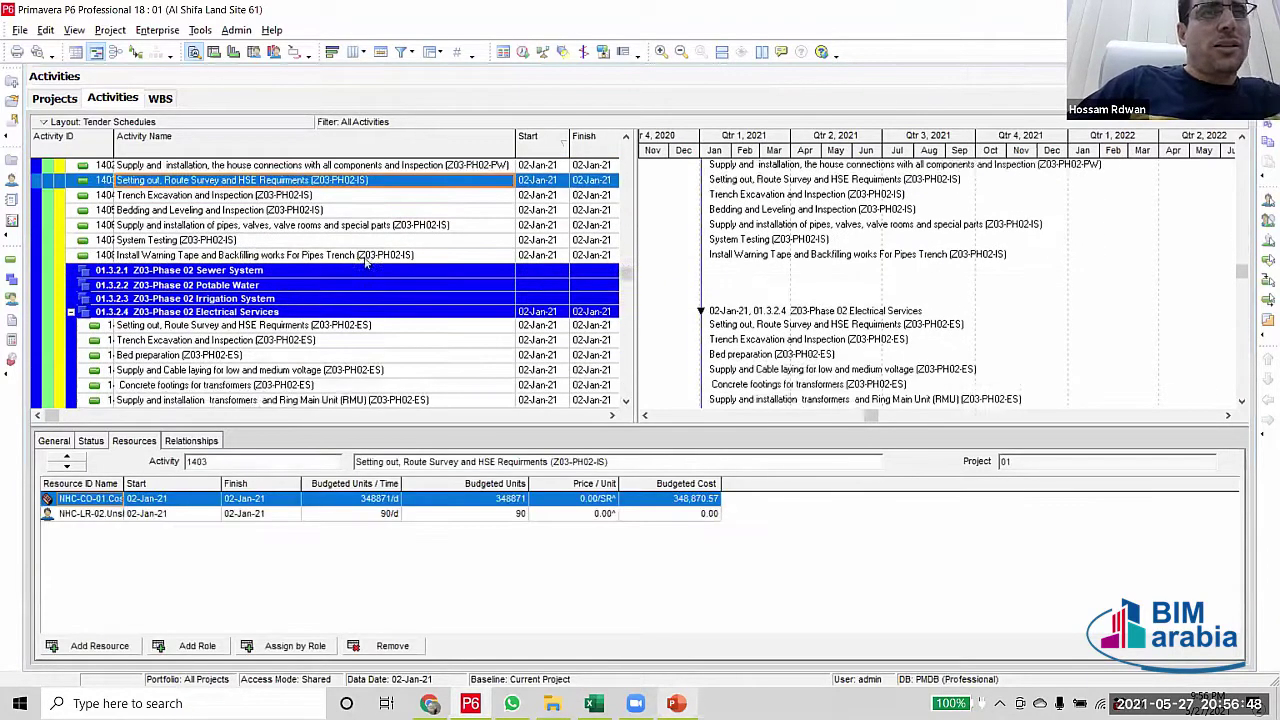
scroll(380, 250, down, 1)
shift+click(37, 242)
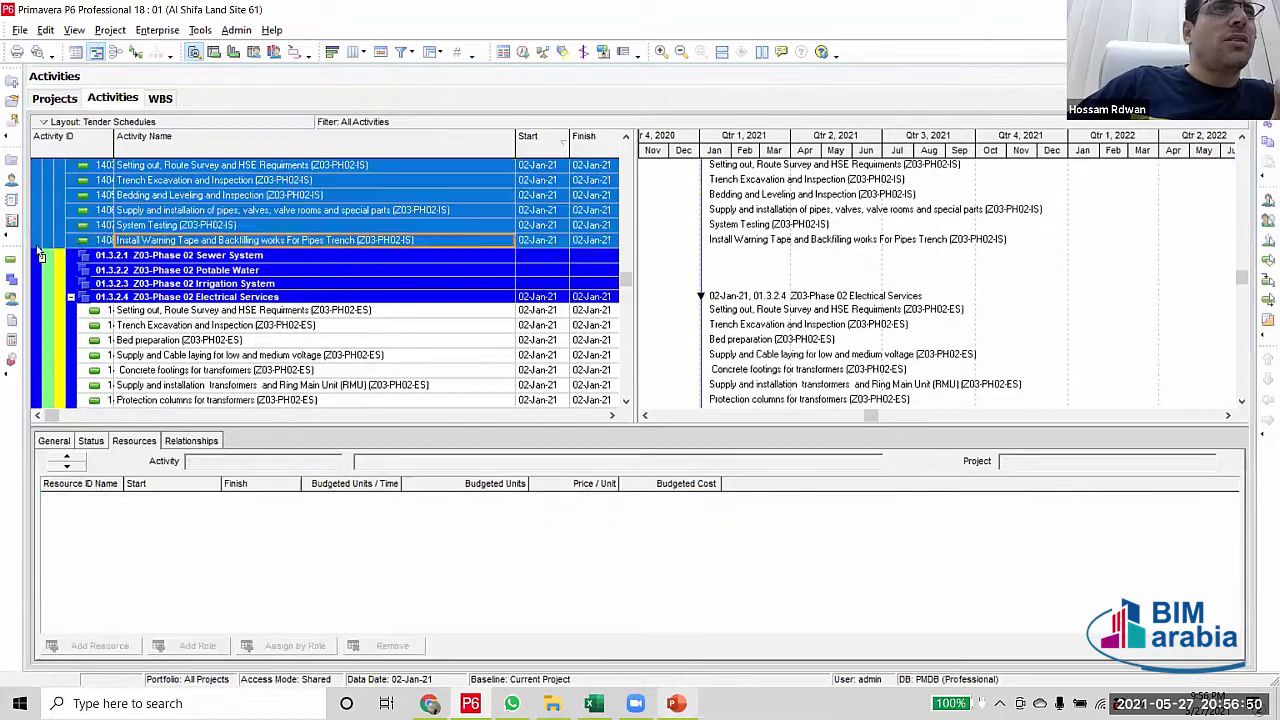
shift+click(40, 255)
shift+click(40, 284)
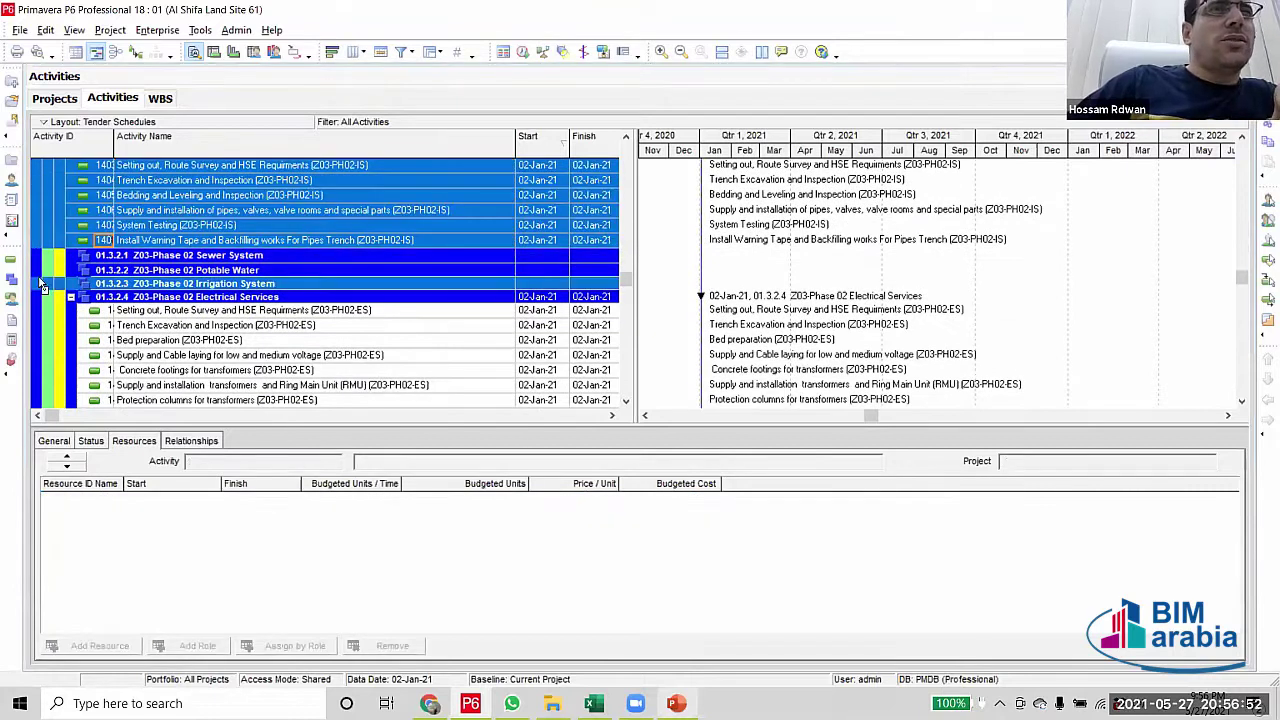
Move the Z03-PH02-PW activities, 1396 to 1402, into the Z03-Phase 02 Potable Water WBS
scroll(176, 347, up, 5)
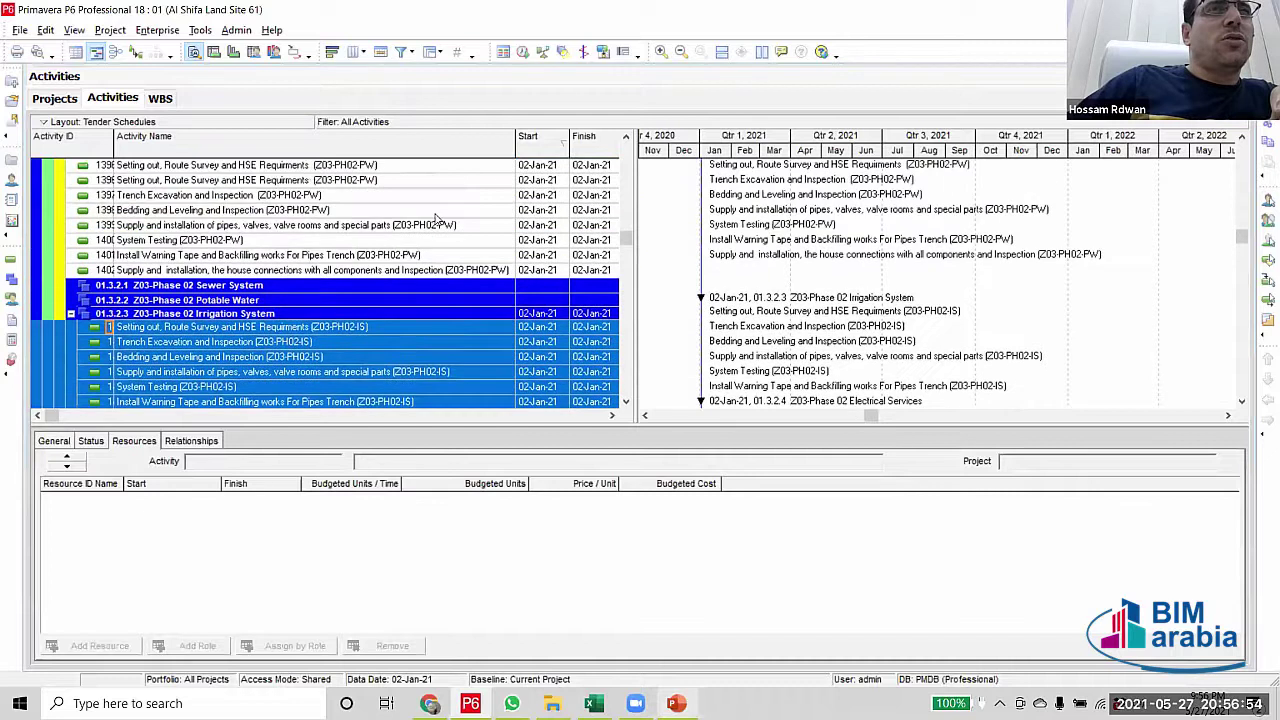
click(371, 257)
scroll(368, 272, down, 2)
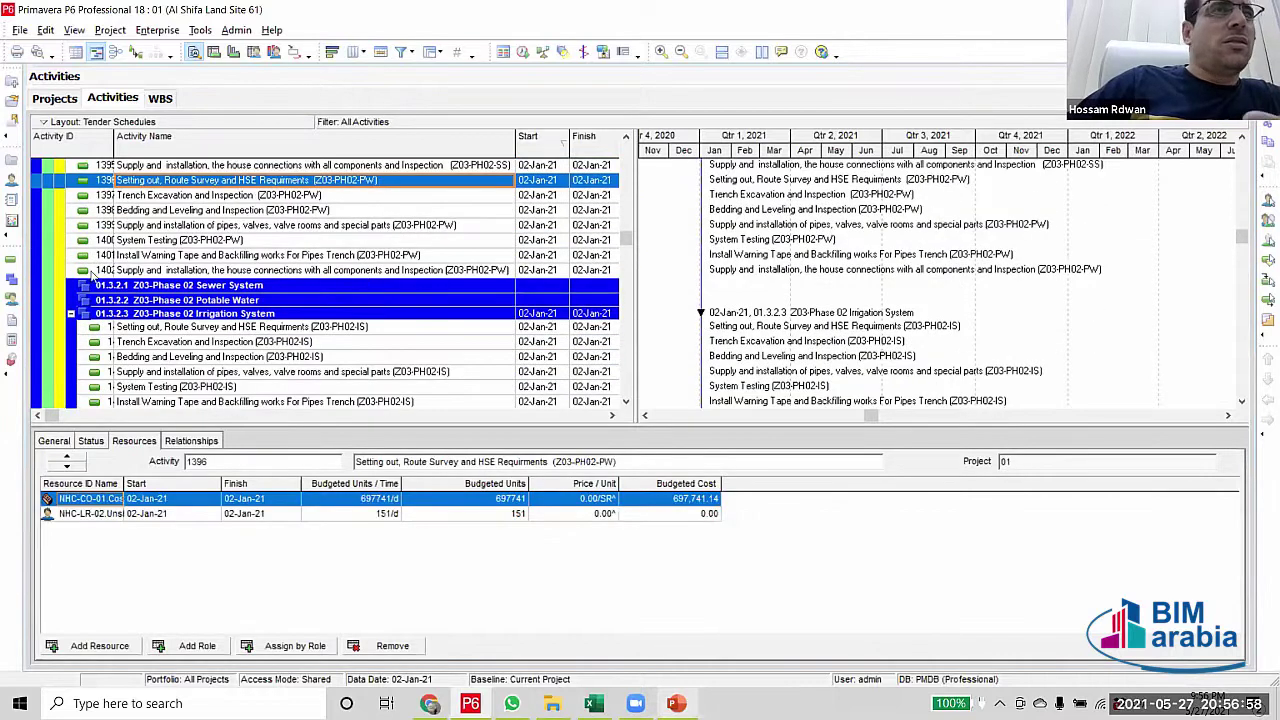
shift+click(42, 274)
ctrl+click(45, 300)
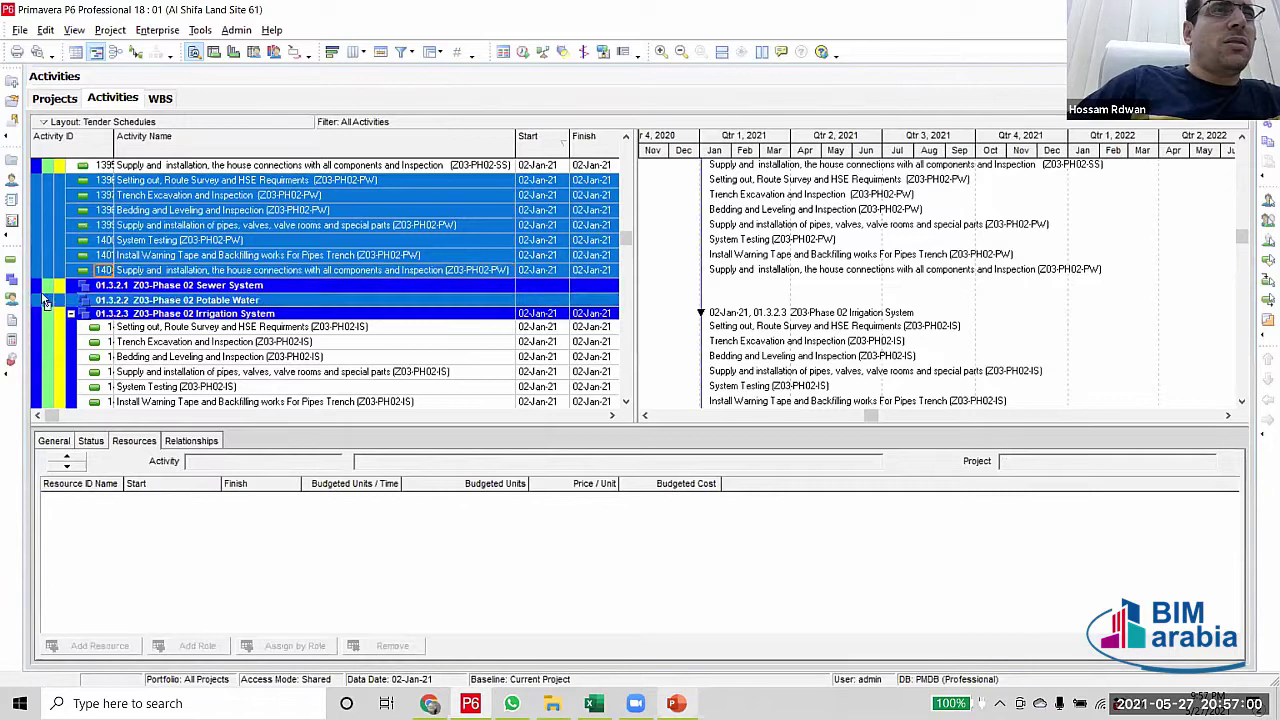
drag(45, 300, 45, 300)
Move the Z03-PH02-SS activities, 1388 to 1395, into the Z03-Phase 02 Sewer System WBS
scroll(362, 254, up, 4)
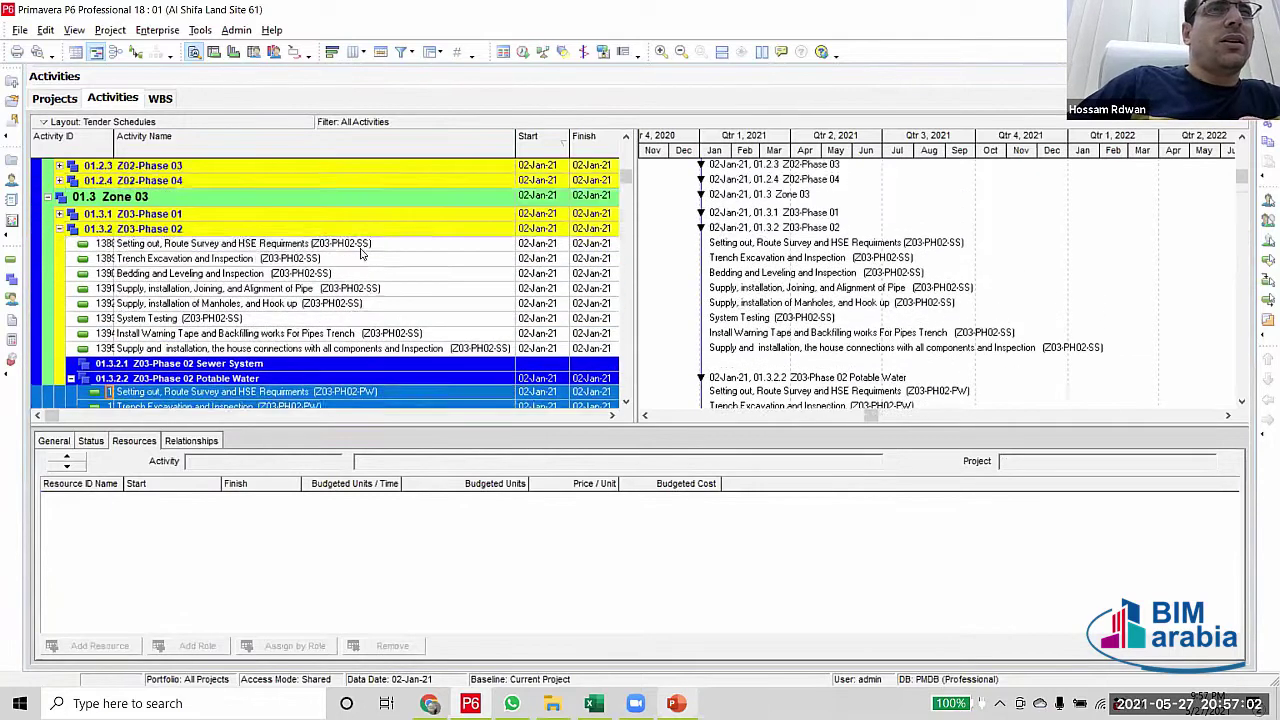
click(362, 250)
scroll(362, 250, down, 2)
shift+click(22, 272)
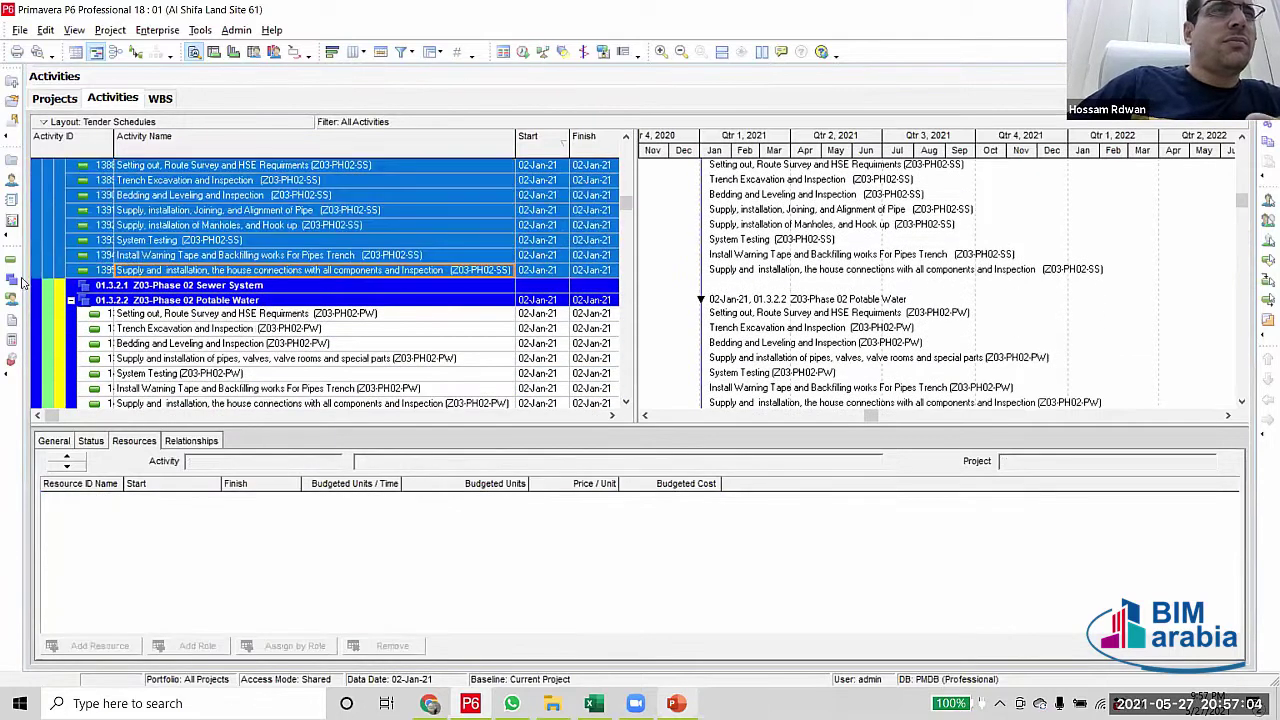
drag(45, 297, 48, 288)
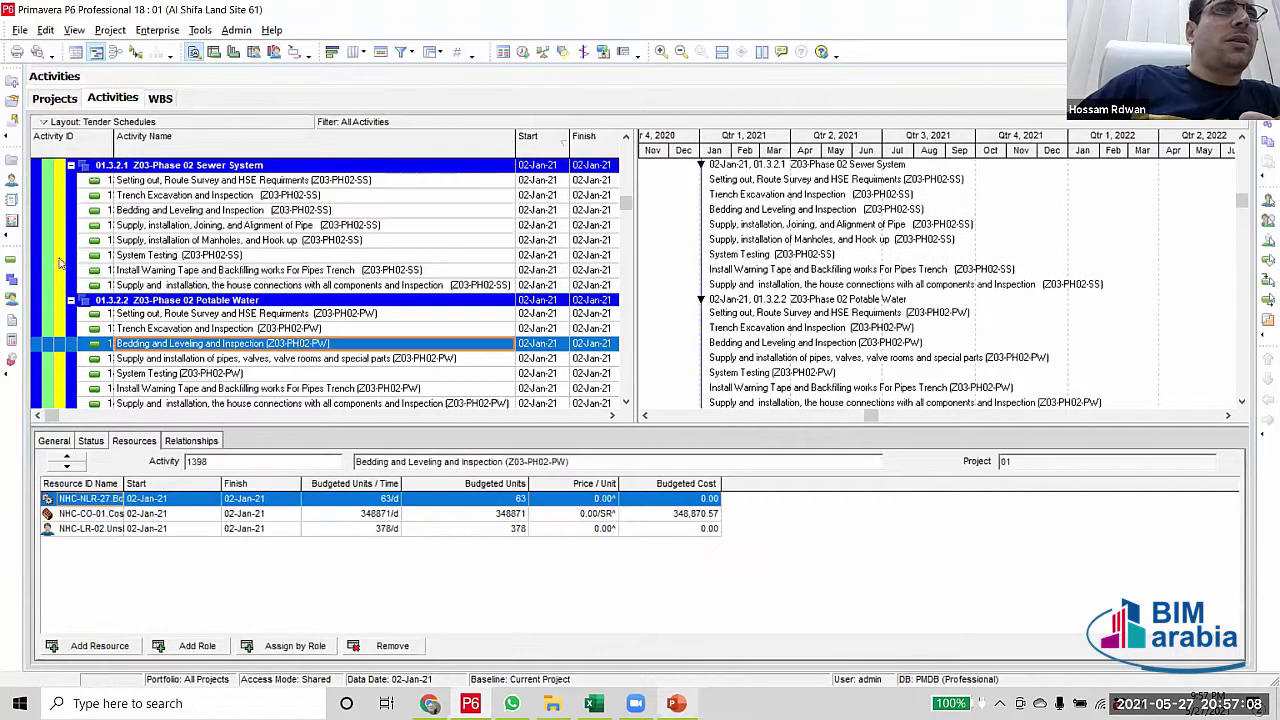
Collapse the WBS, expand only Z03-Phase 03, and move the Z03-PH03-Wear-C activities 1472 and 1473 into Z03-Phase 03 Wearing Course
key(ctrl+KP_Subtract)
click(198, 331)
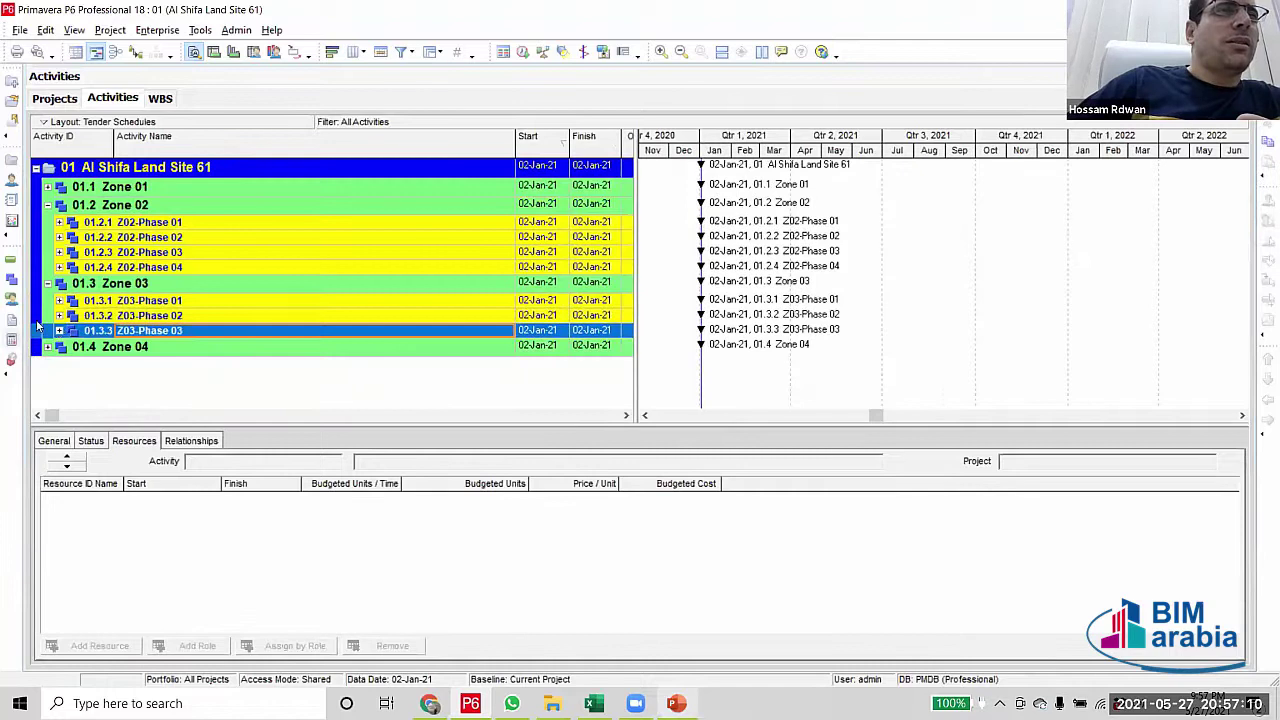
click(60, 331)
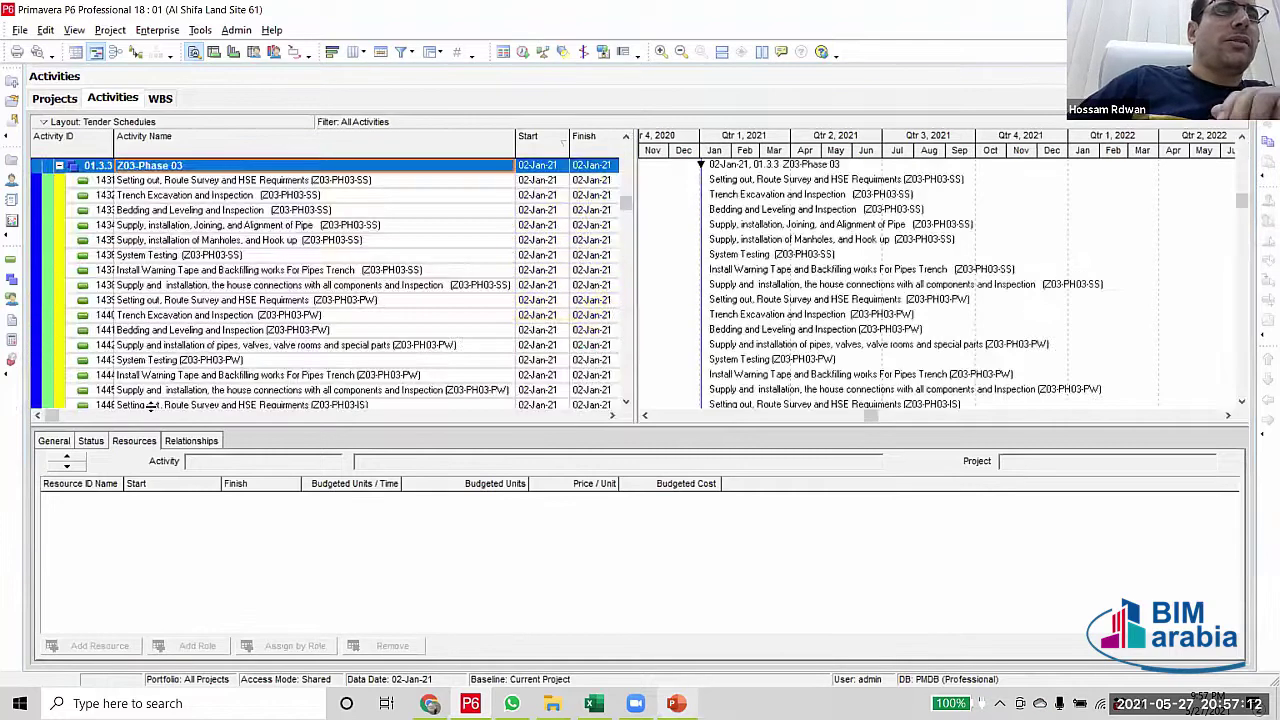
scroll(280, 278, down, 10)
scroll(283, 281, down, 2)
click(285, 271)
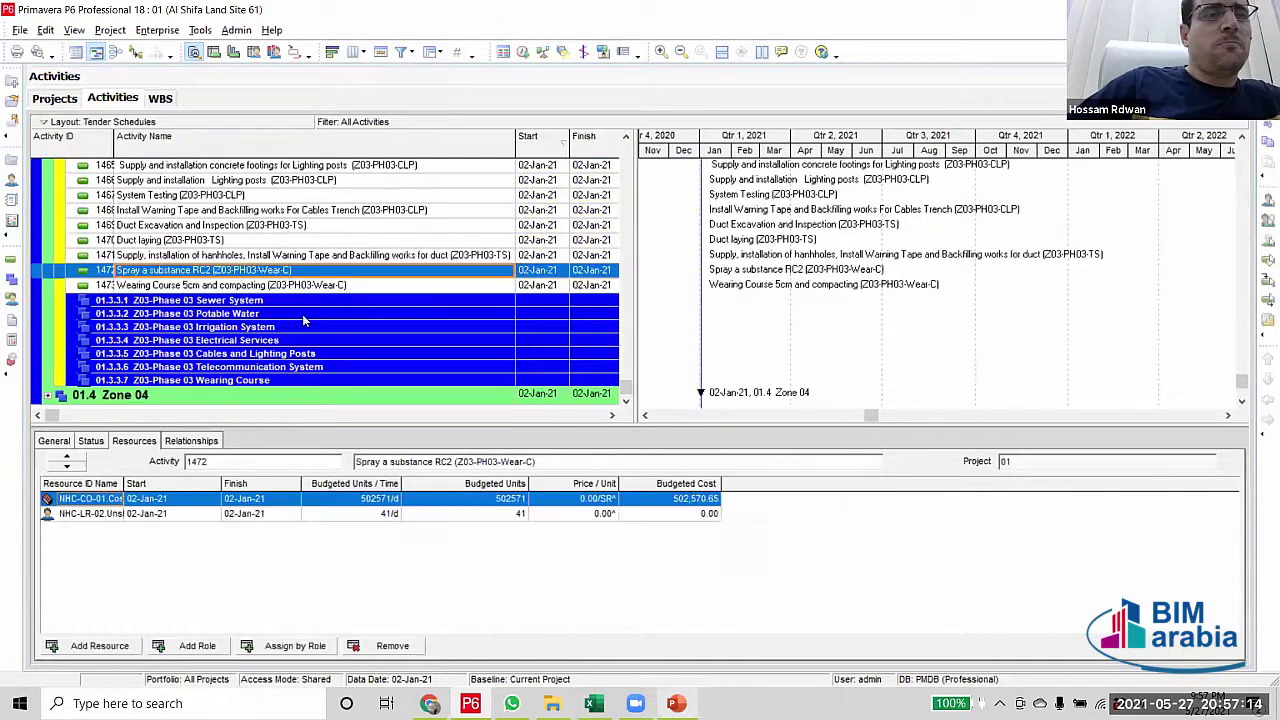
ctrl+click(300, 285)
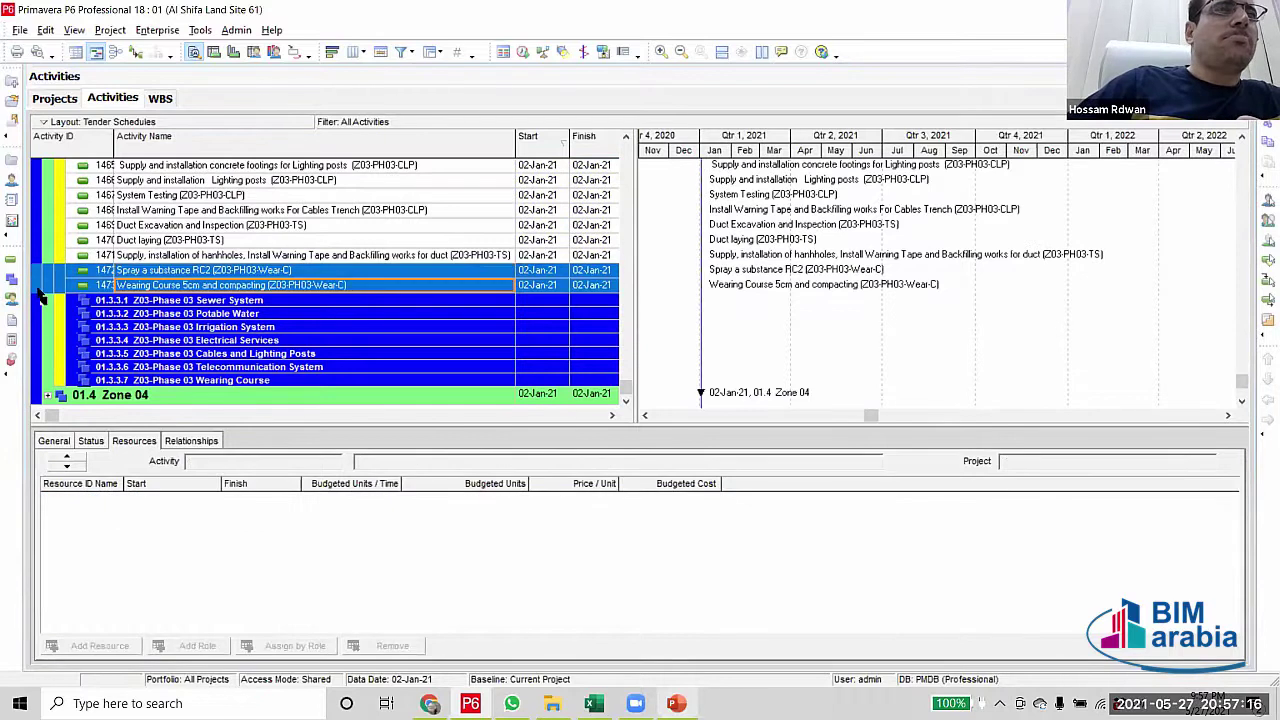
ctrl+click(45, 368)
drag(44, 388, 60, 381)
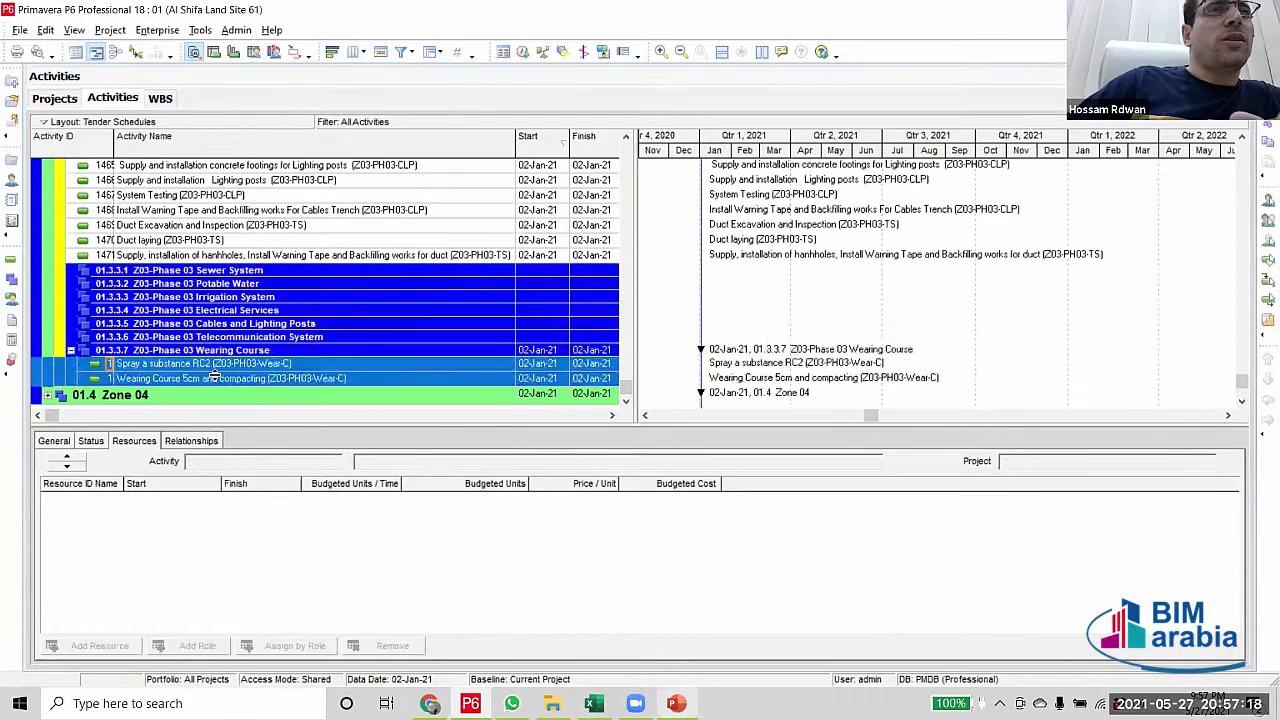
Move the Z03-PH03-TS activities, 1469 to 1471, into the Z03-Phase 03 Telecommunication System WBS
scroll(215, 372, up, 2)
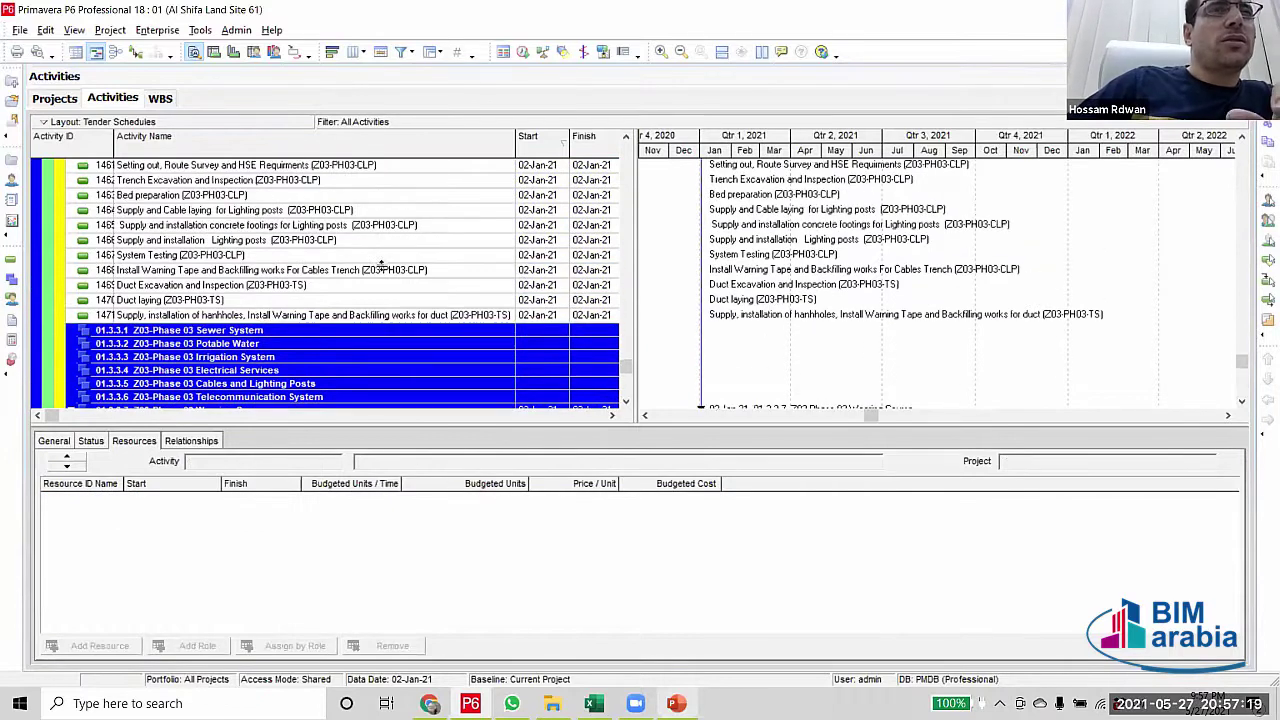
click(316, 285)
shift+click(330, 316)
scroll(90, 300, down, 2)
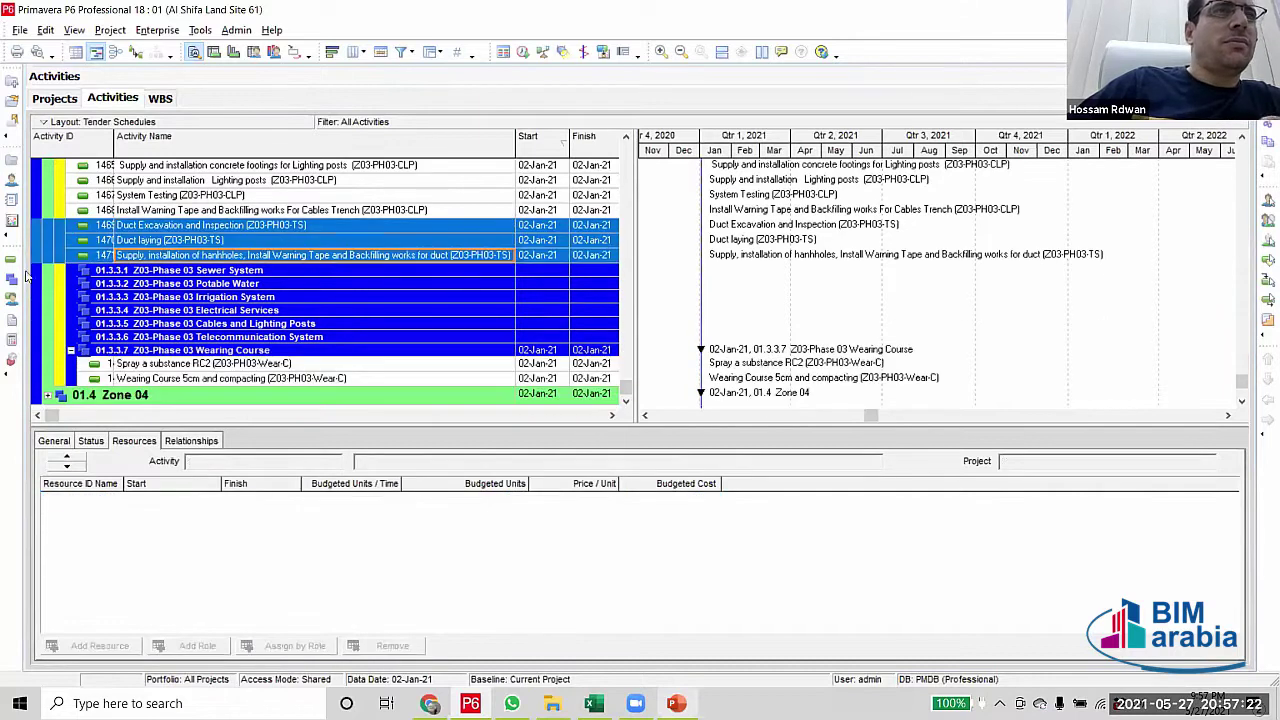
drag(35, 258, 55, 342)
Move the Z03-PH03-CLP activities, 1461 to 1468, into the Z03-Phase 03 Cables and Lighting Posts WBS
scroll(340, 235, up, 2)
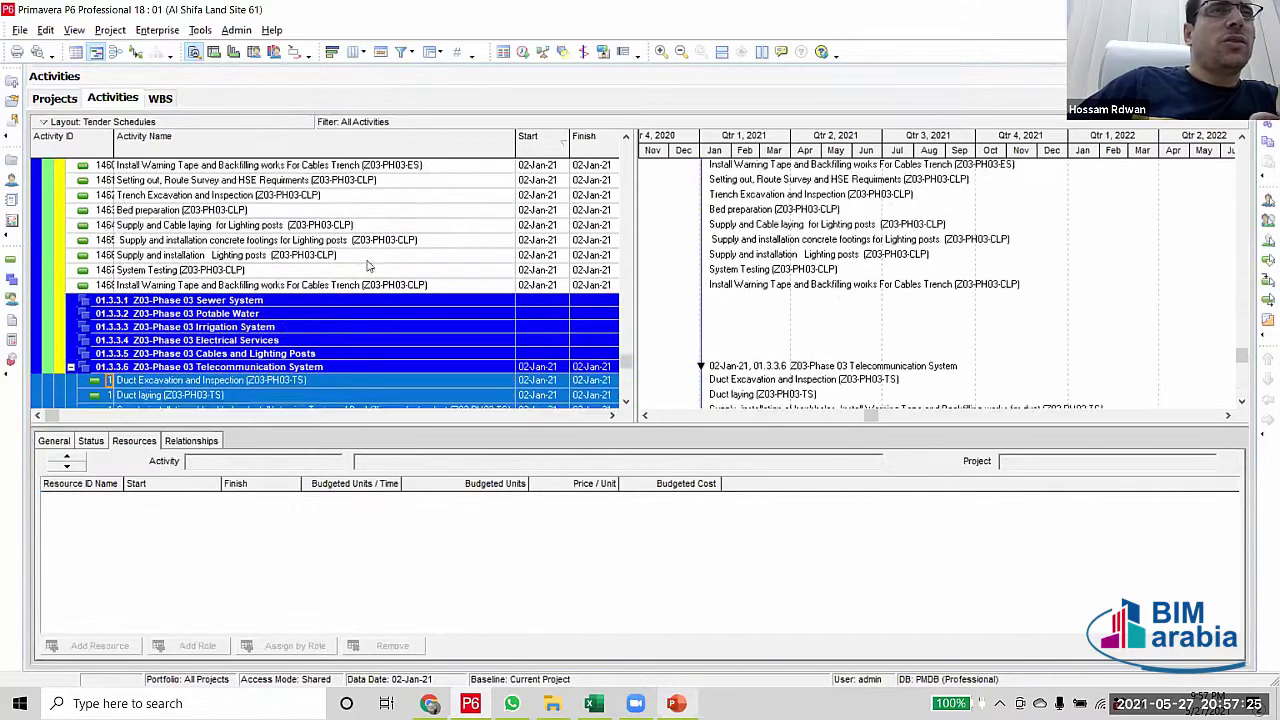
click(363, 184)
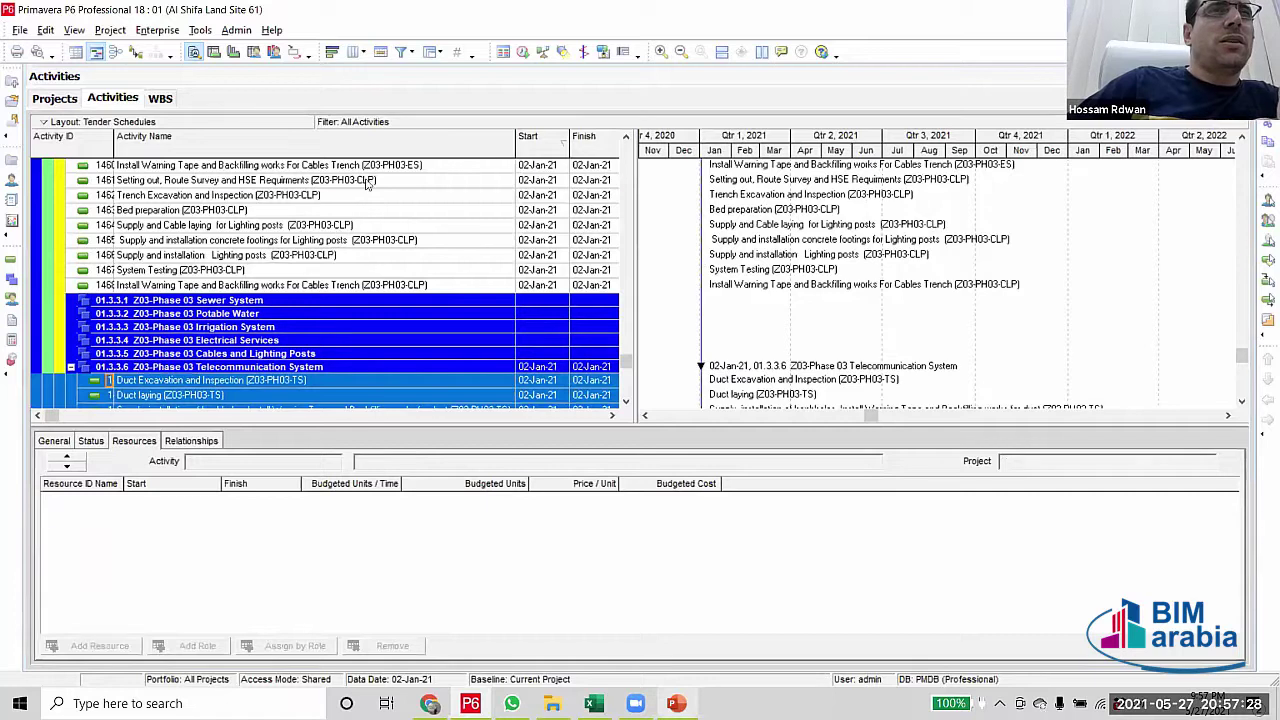
shift+click(375, 288)
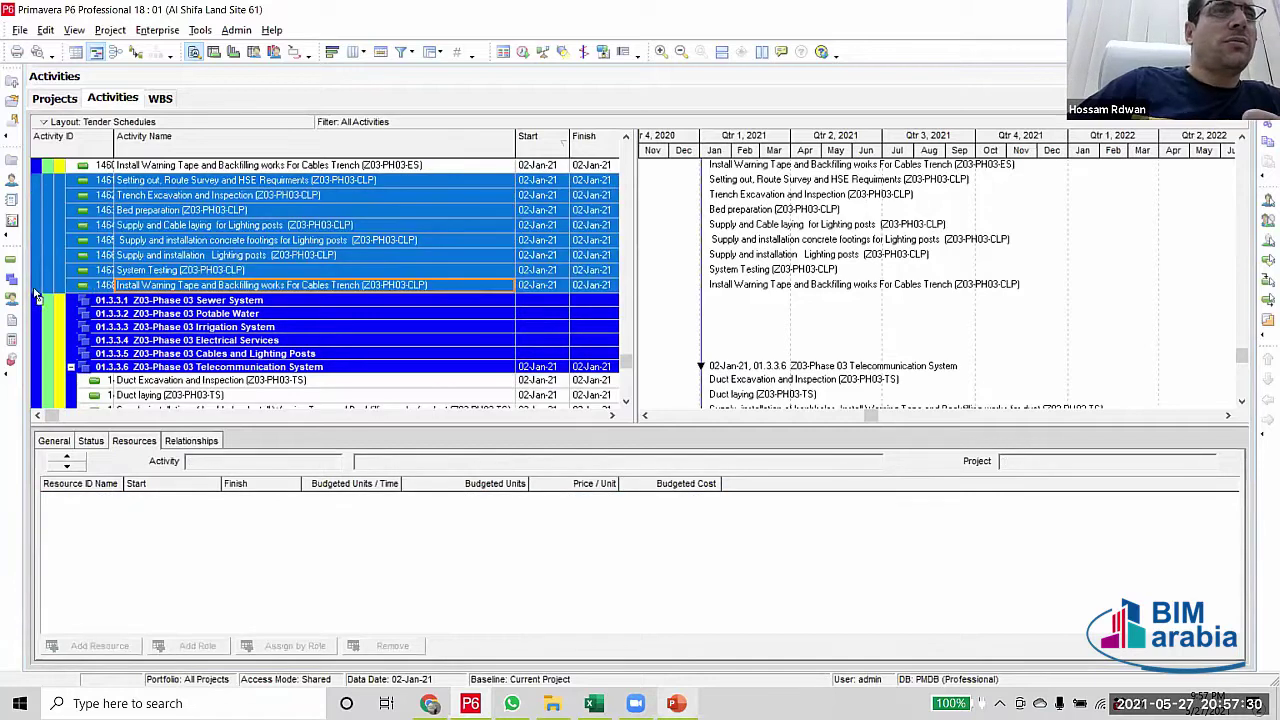
drag(55, 360, 60, 345)
Move the Z03-PH03-ES activities, 1452 to 1460, into the Z03-Phase 03 Electrical Services WBS
scroll(368, 232, up, 2)
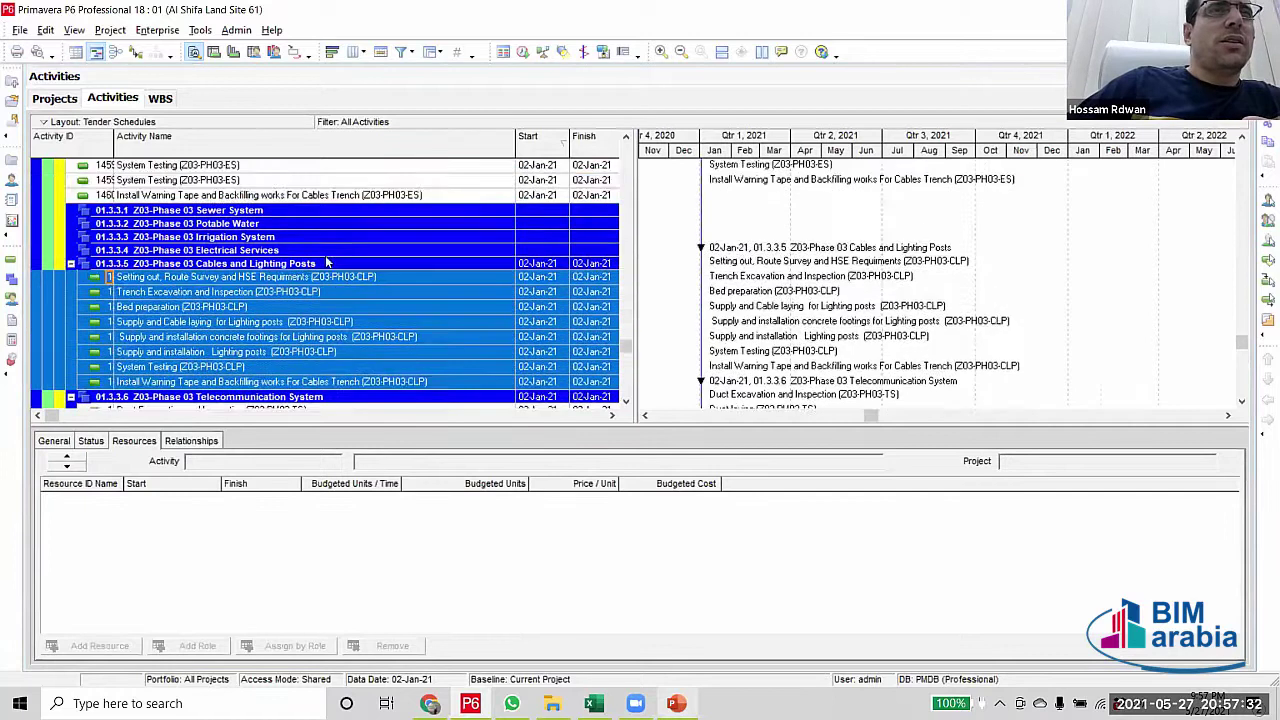
scroll(368, 232, up, 2)
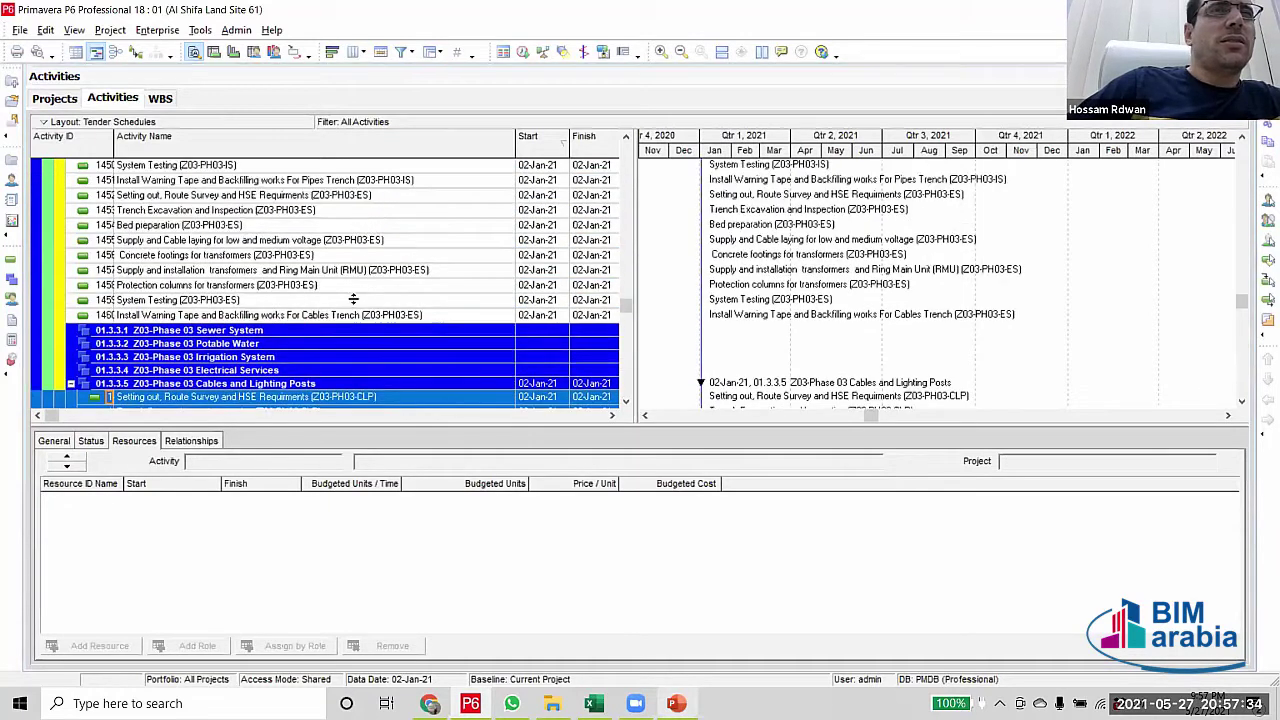
click(368, 228)
scroll(370, 240, down, 2)
shift+click(372, 257)
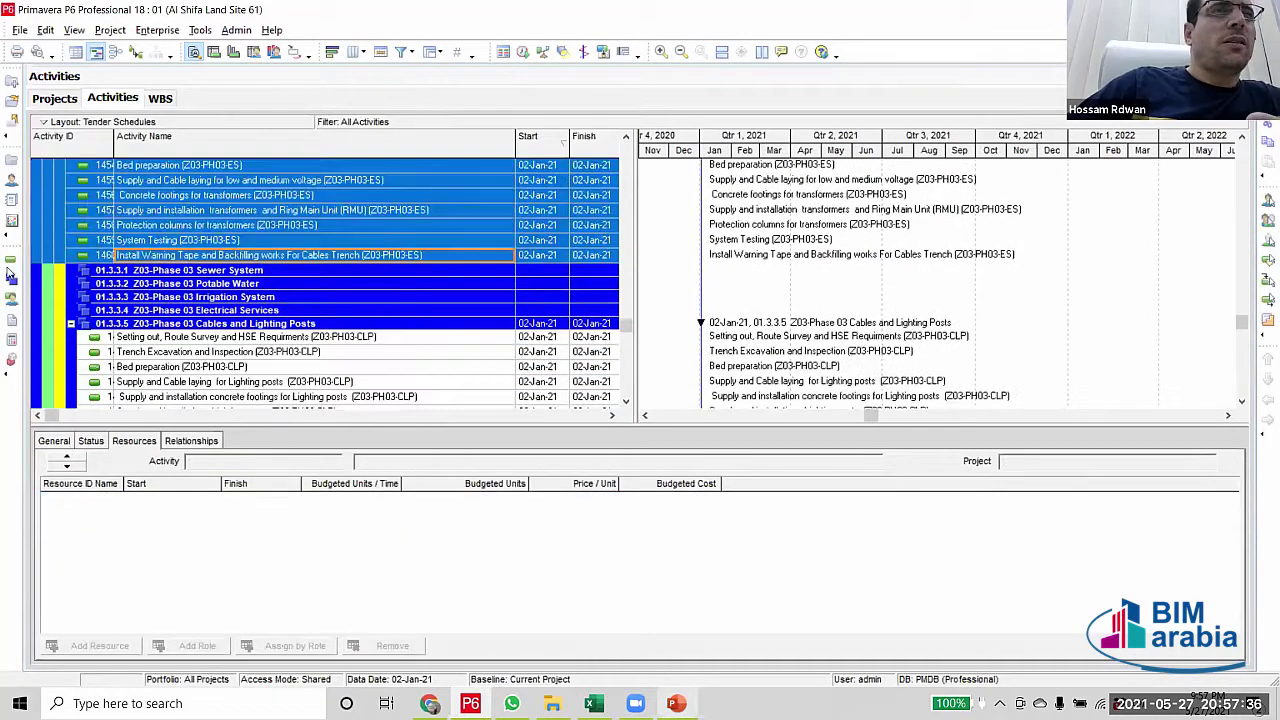
drag(33, 258, 43, 312)
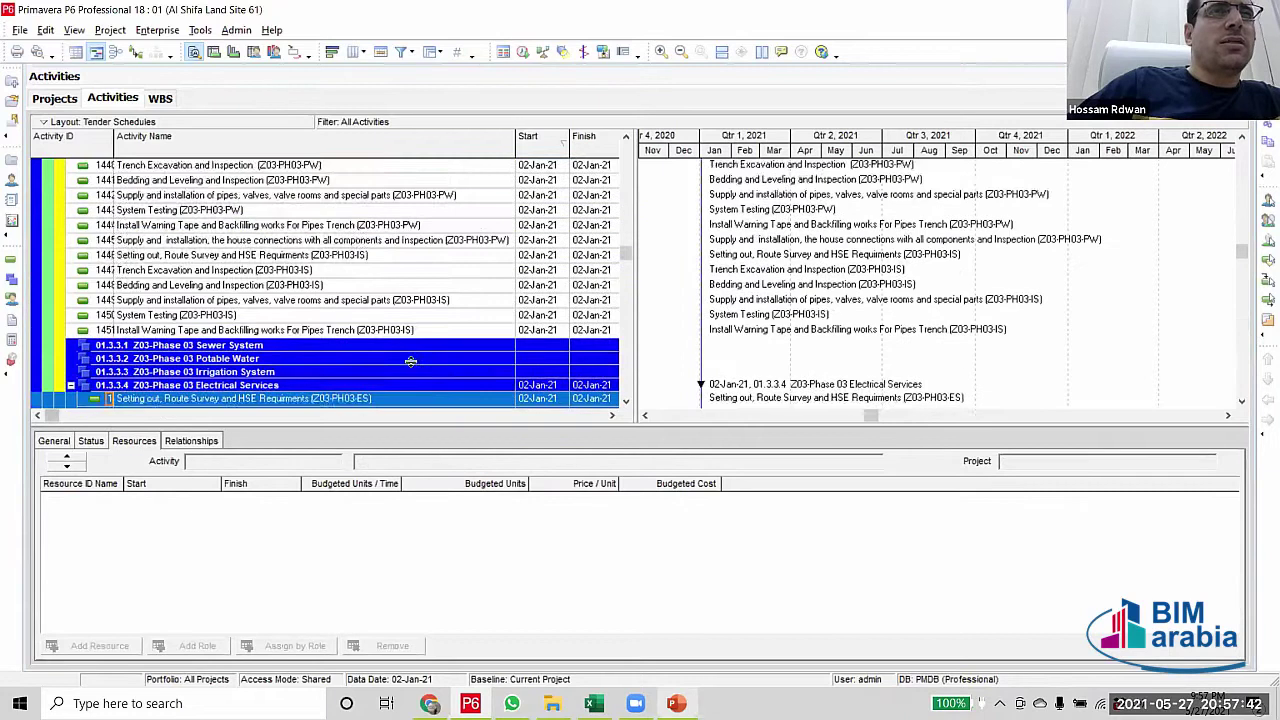
Move the Z03-PH03-IS activities, 1446 to 1451, into the Z03-Phase 03 Irrigation System WBS
click(362, 242)
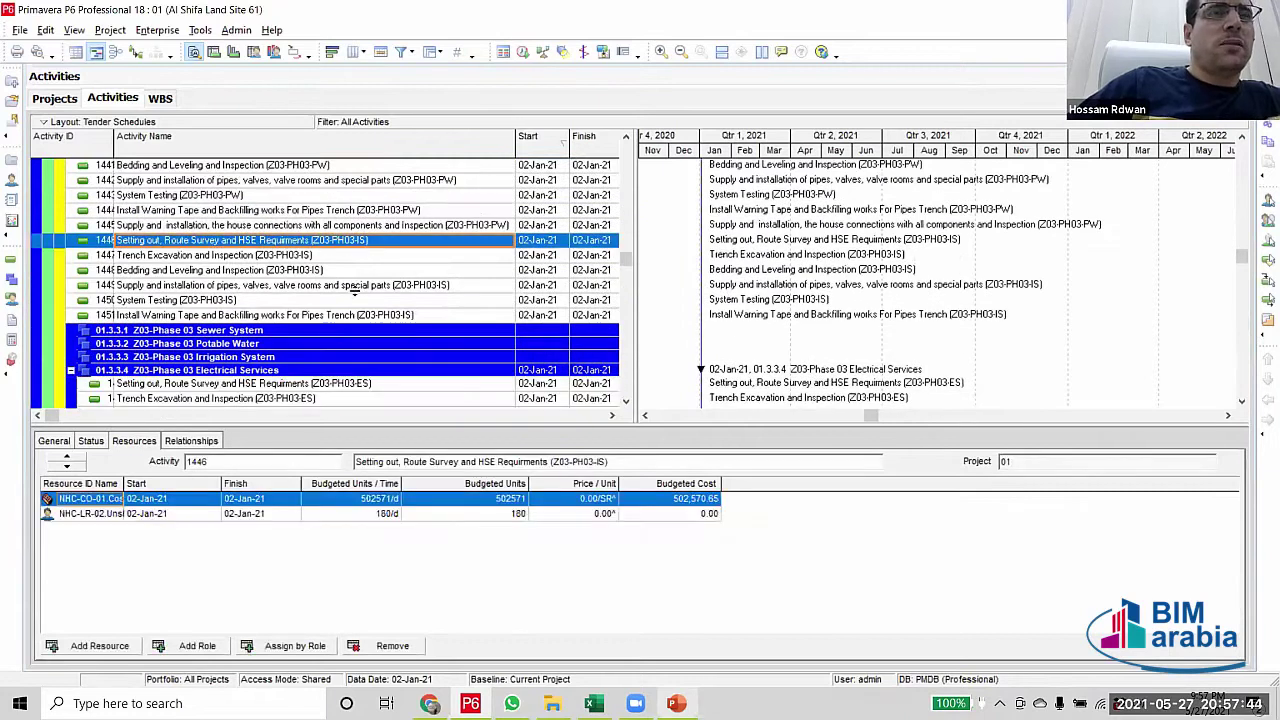
scroll(355, 289, down, 1)
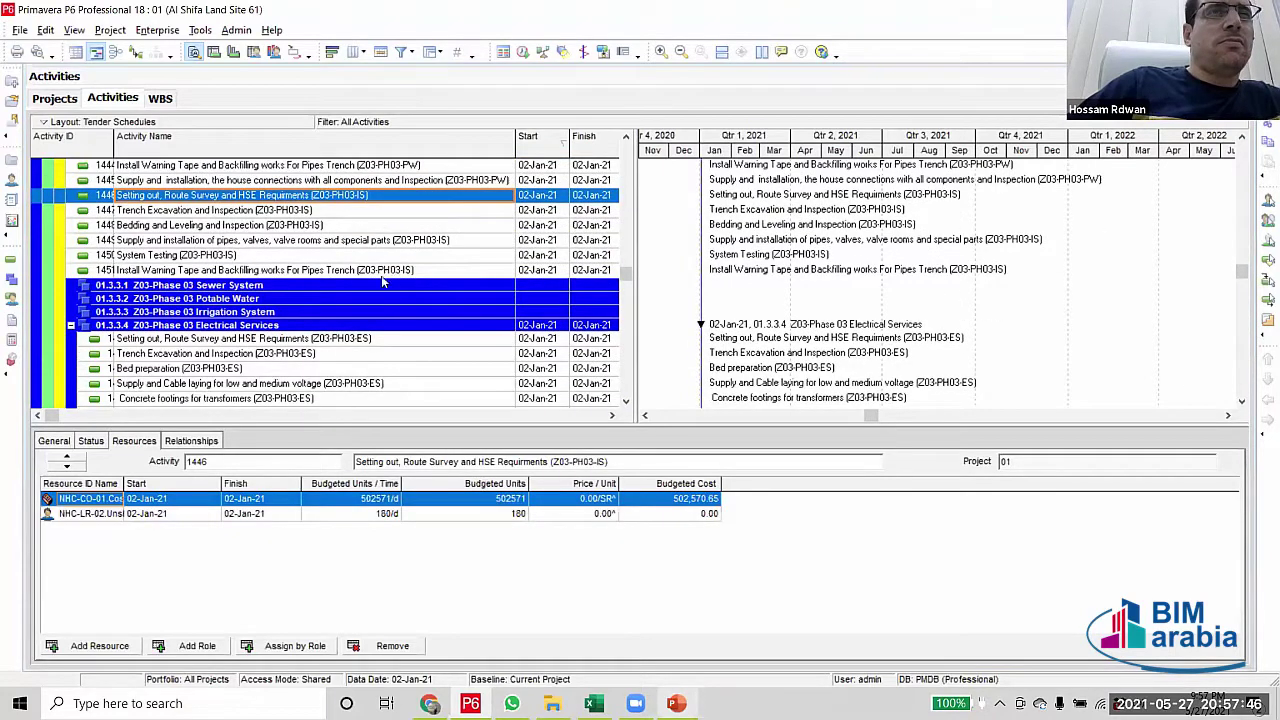
shift+click(385, 269)
drag(38, 267, 48, 318)
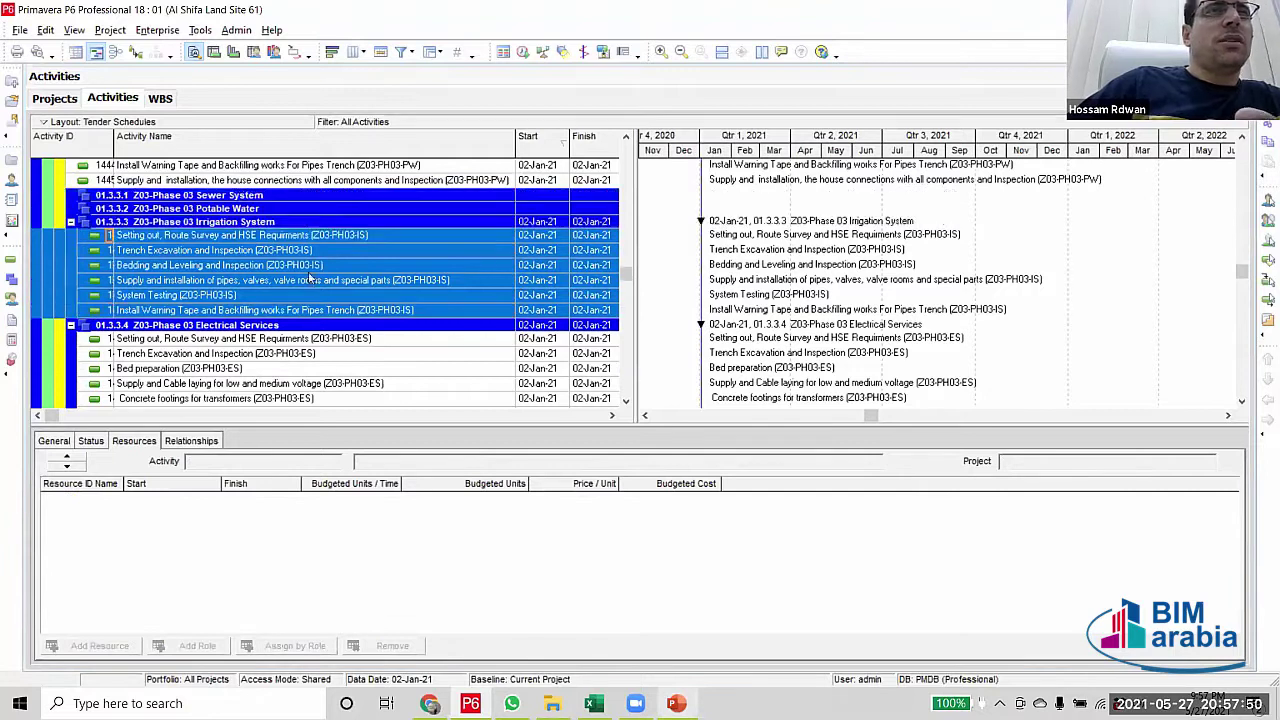
Move the Z03-PH03-PW activities, 1439 to 1445, into the Z03-Phase 03 Potable Water WBS
scroll(395, 310, up, 1)
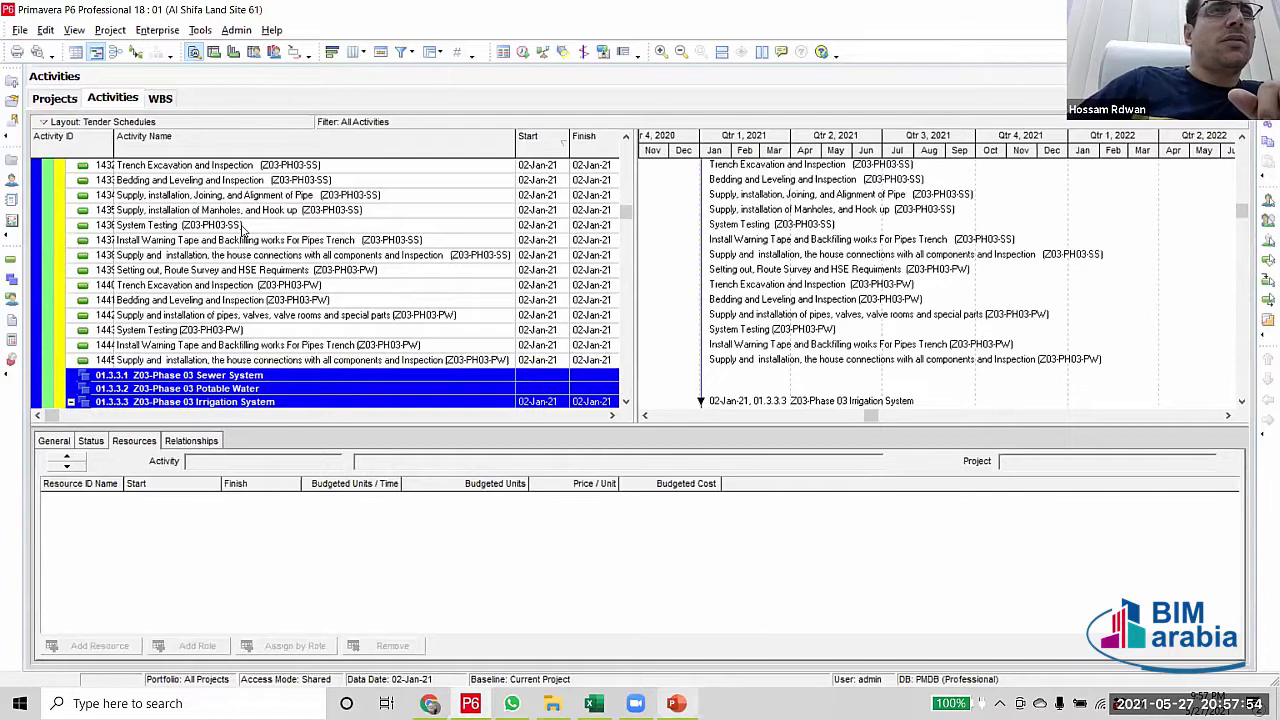
click(378, 270)
scroll(410, 300, down, 2)
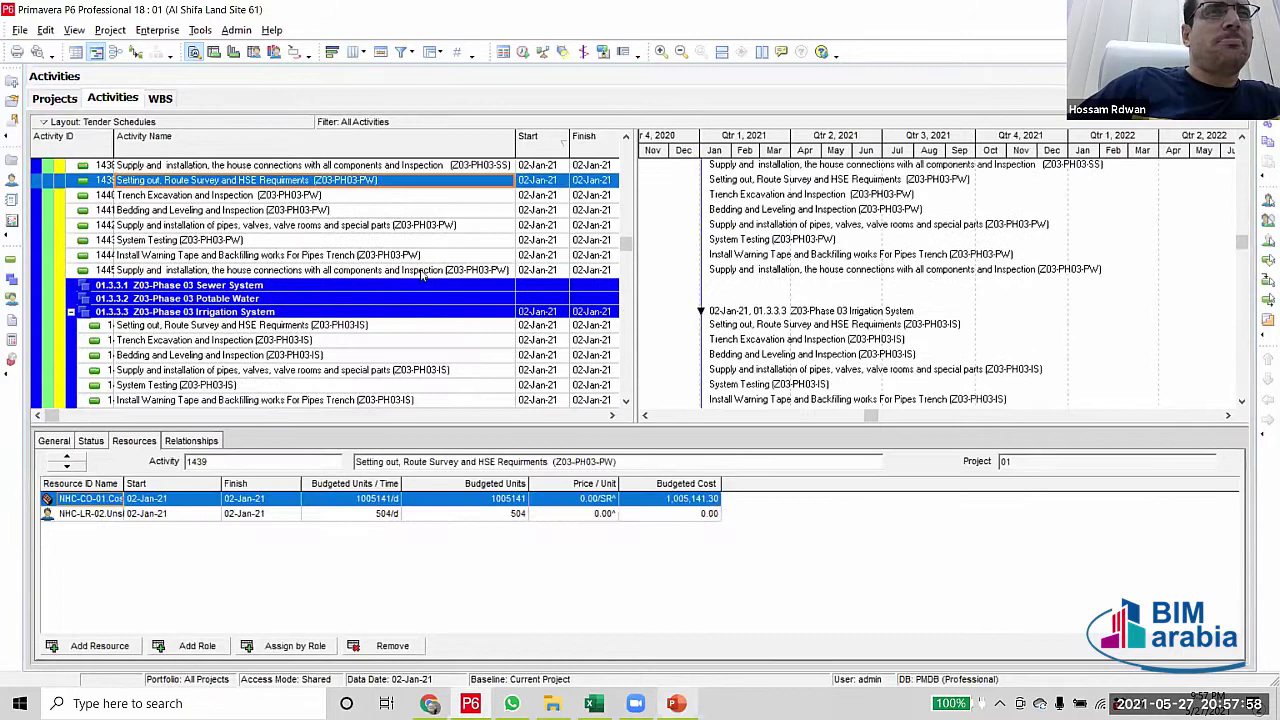
shift+click(422, 272)
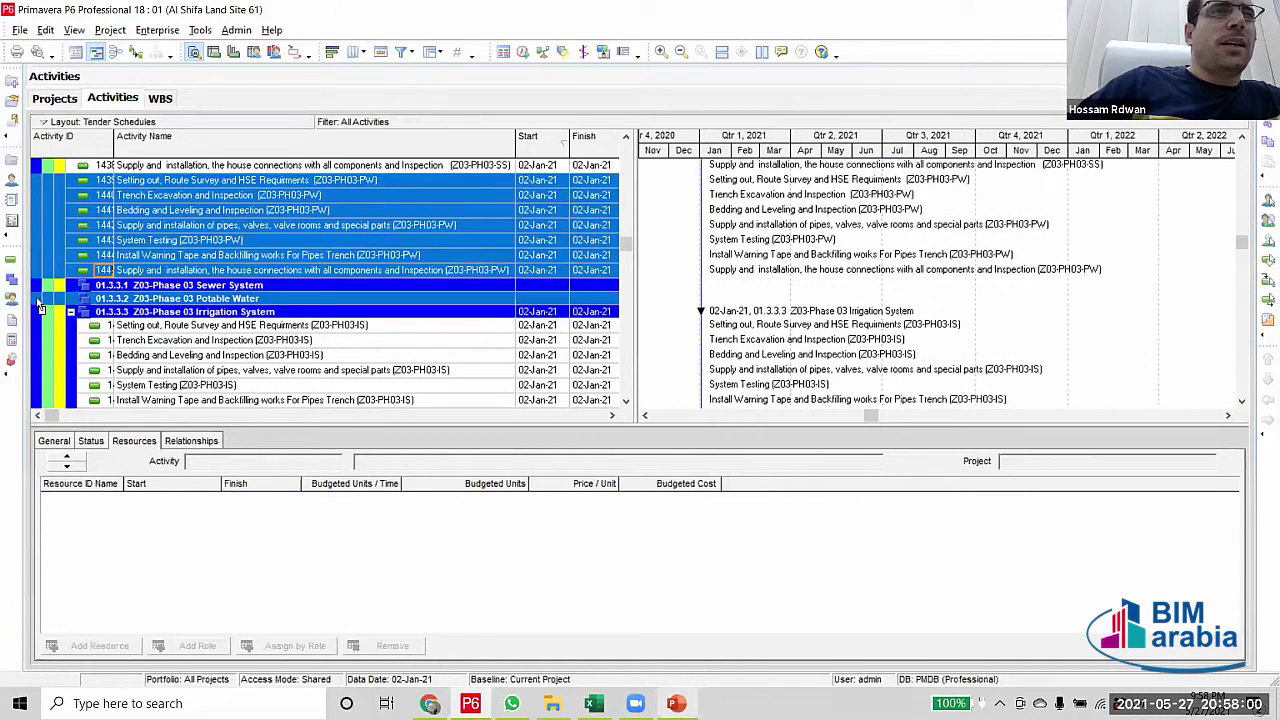
drag(41, 308, 41, 302)
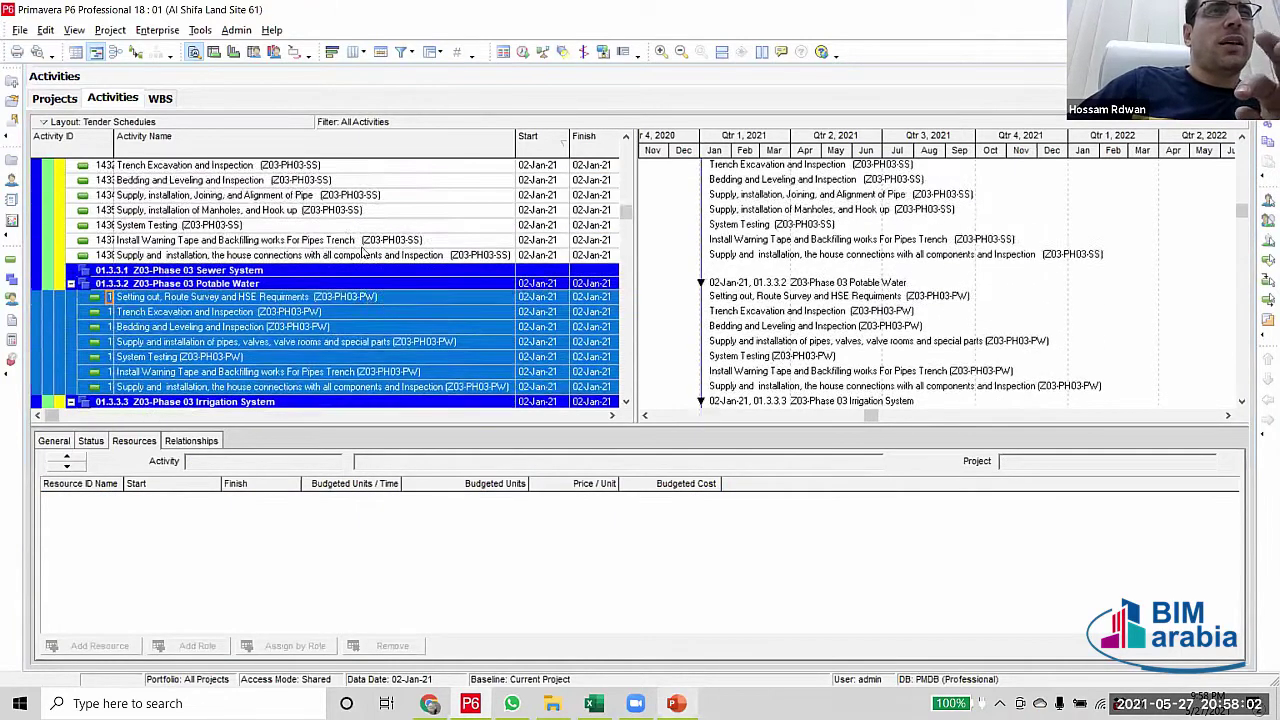
Move the Z03-PH03-SS activities, 1431 to 1438, into the Z03-Phase 03 Sewer System WBS
scroll(368, 258, up, 2)
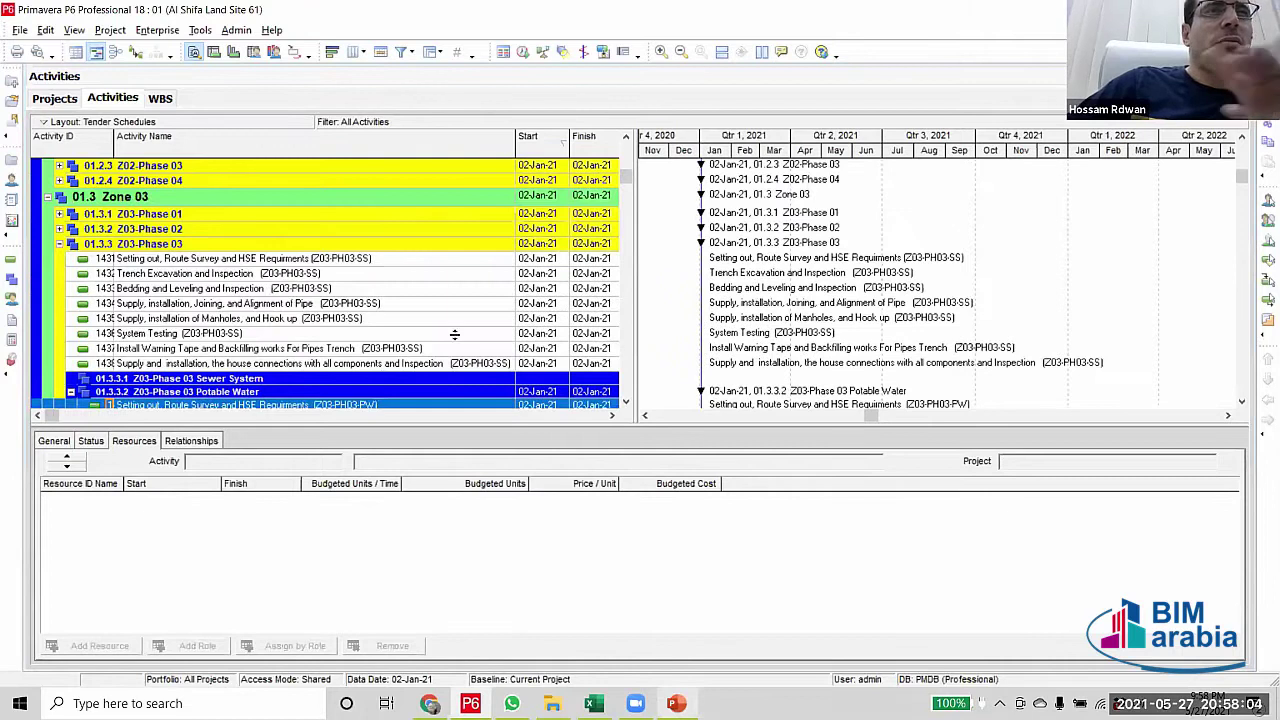
click(250, 258)
scroll(440, 310, down, 1)
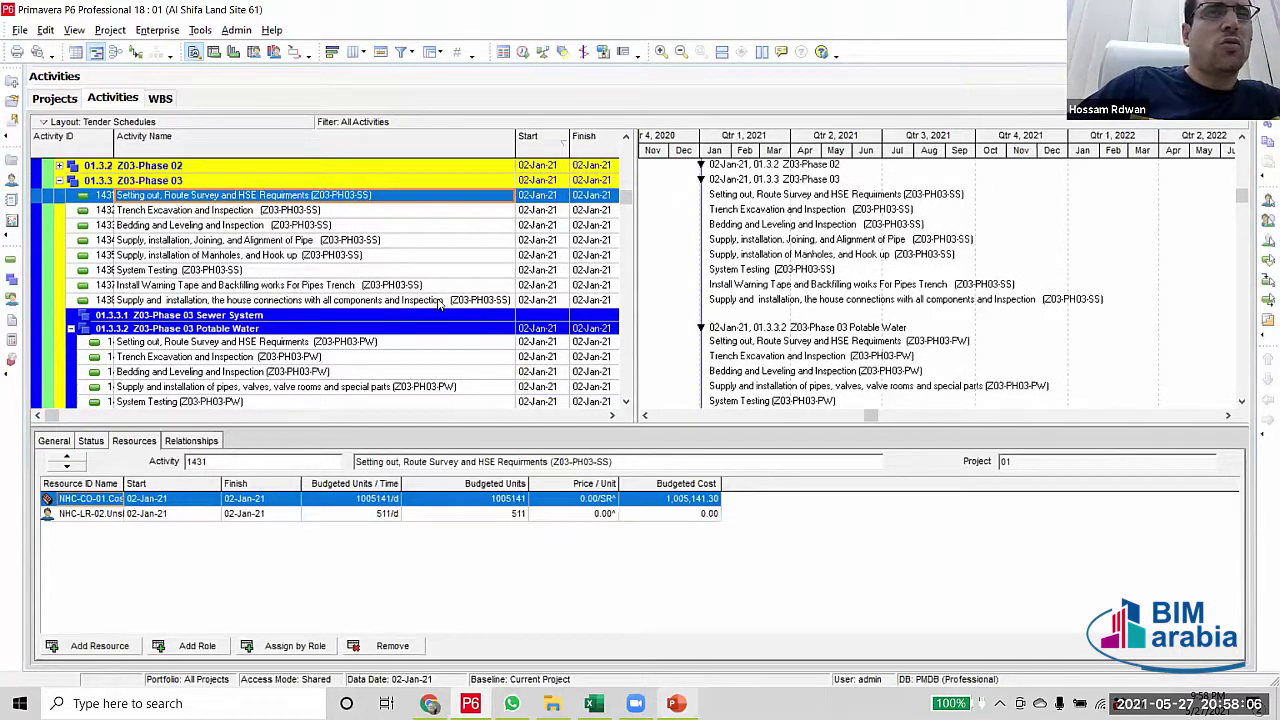
shift+click(440, 300)
scroll(440, 304, down, 2)
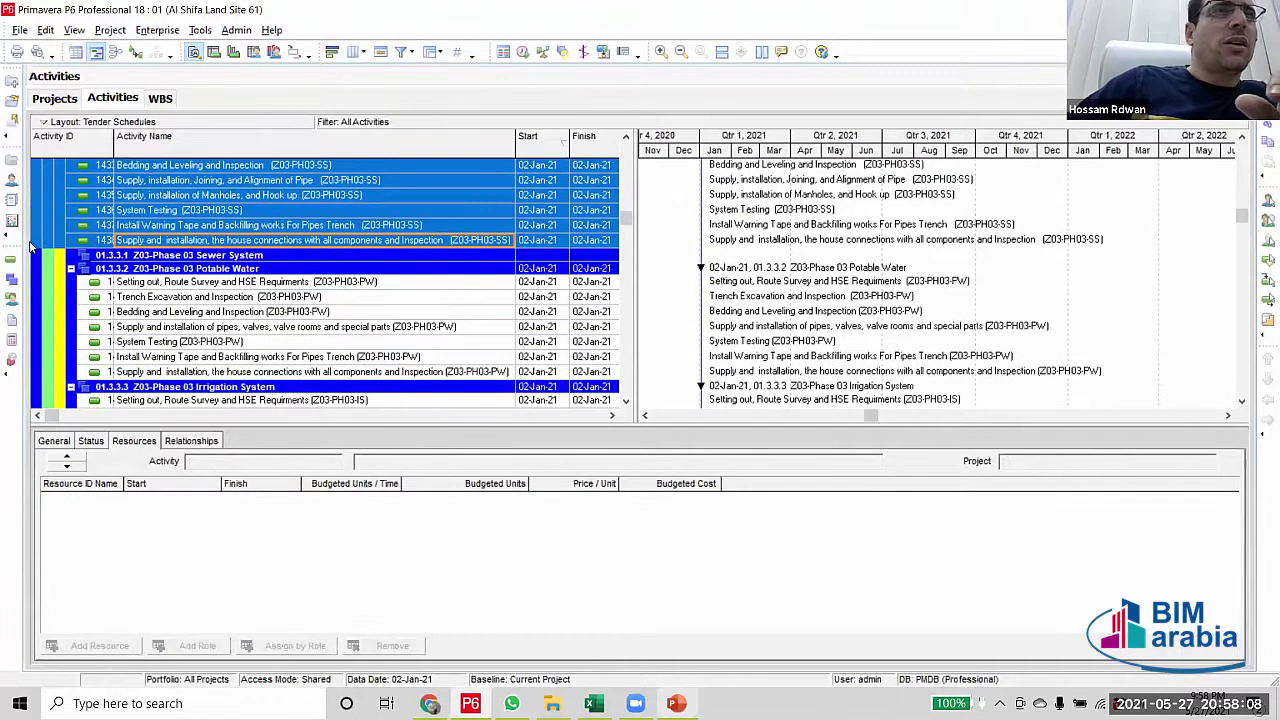
drag(35, 254, 385, 353)
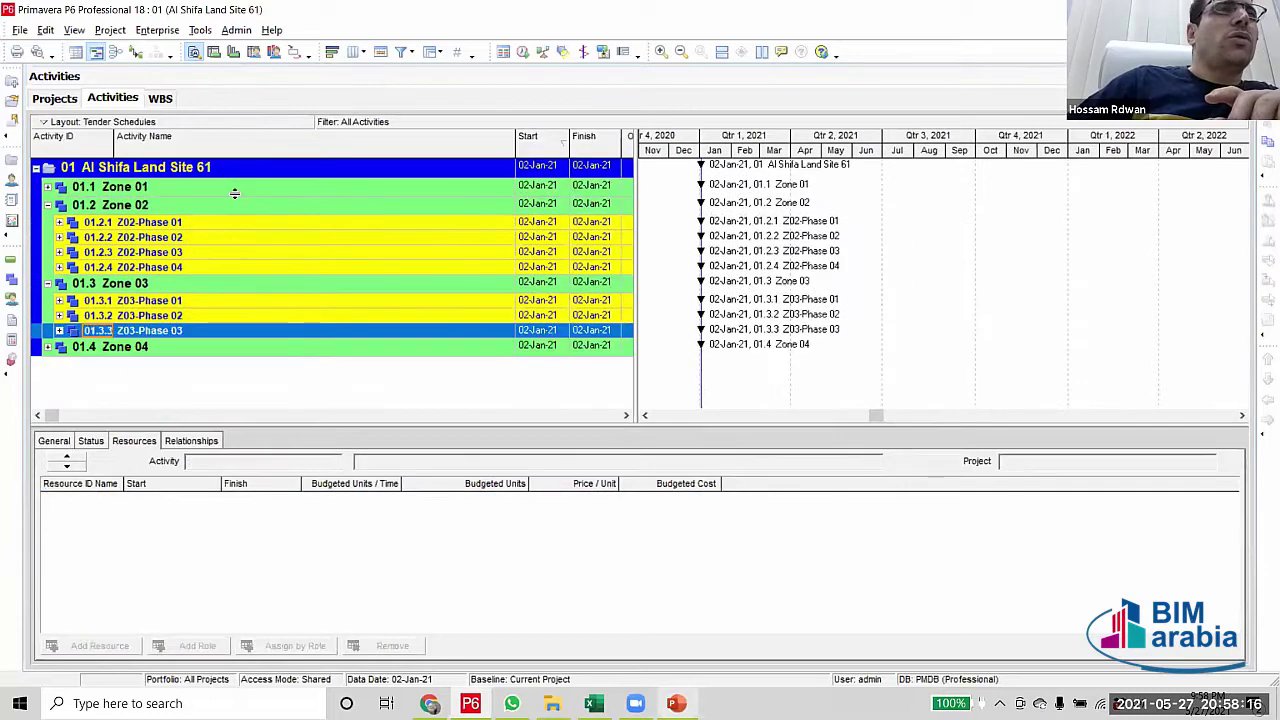
Collapse the grouping bands of the whole project to WBS Level 4
right_click(235, 186)
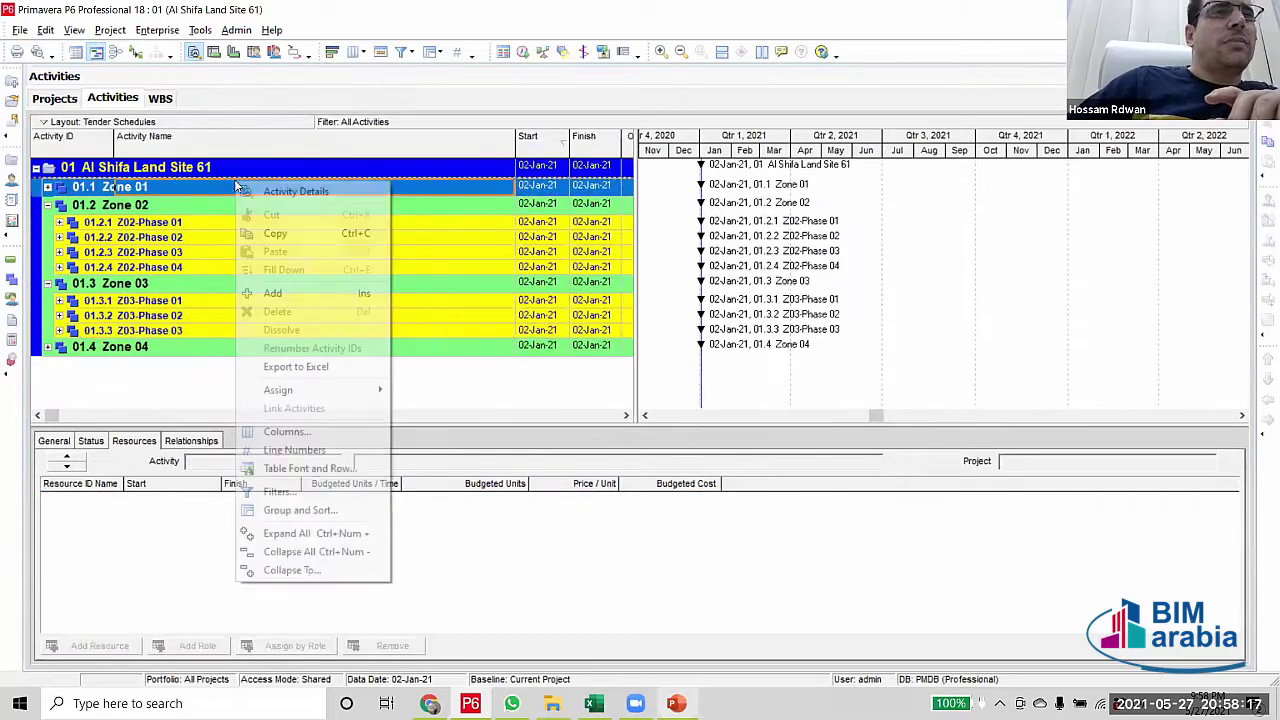
click(306, 571)
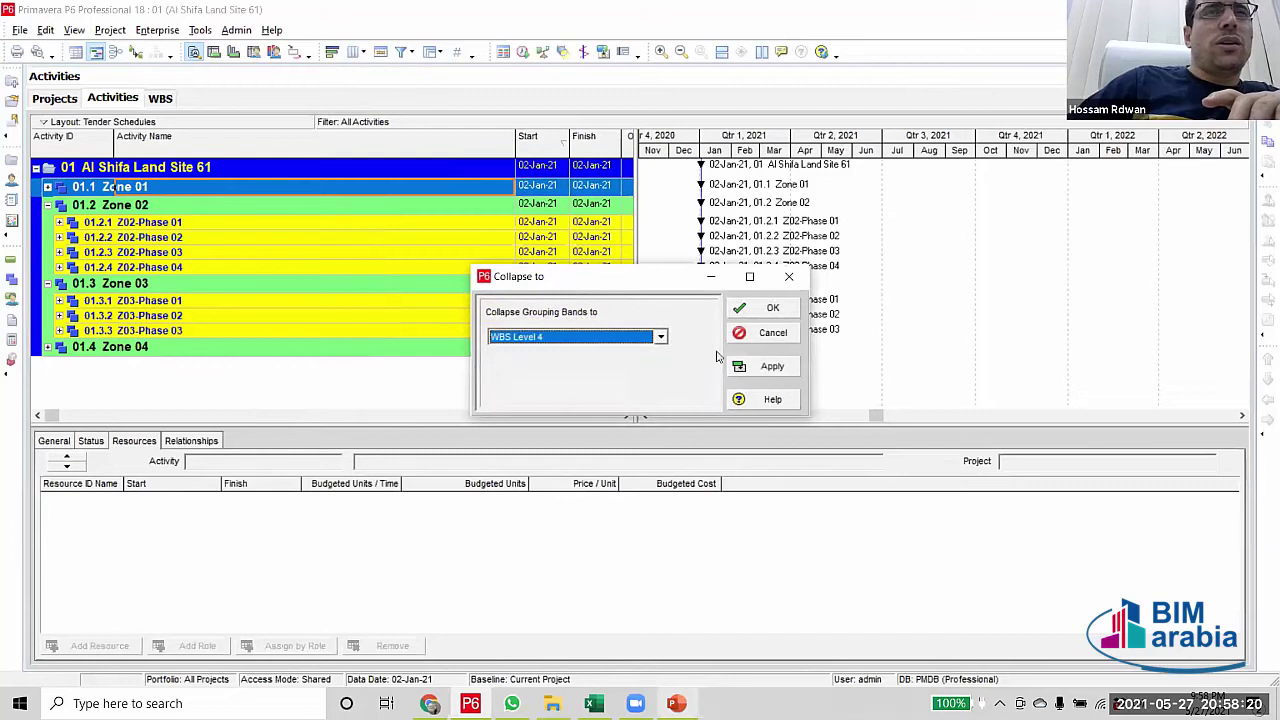
click(776, 370)
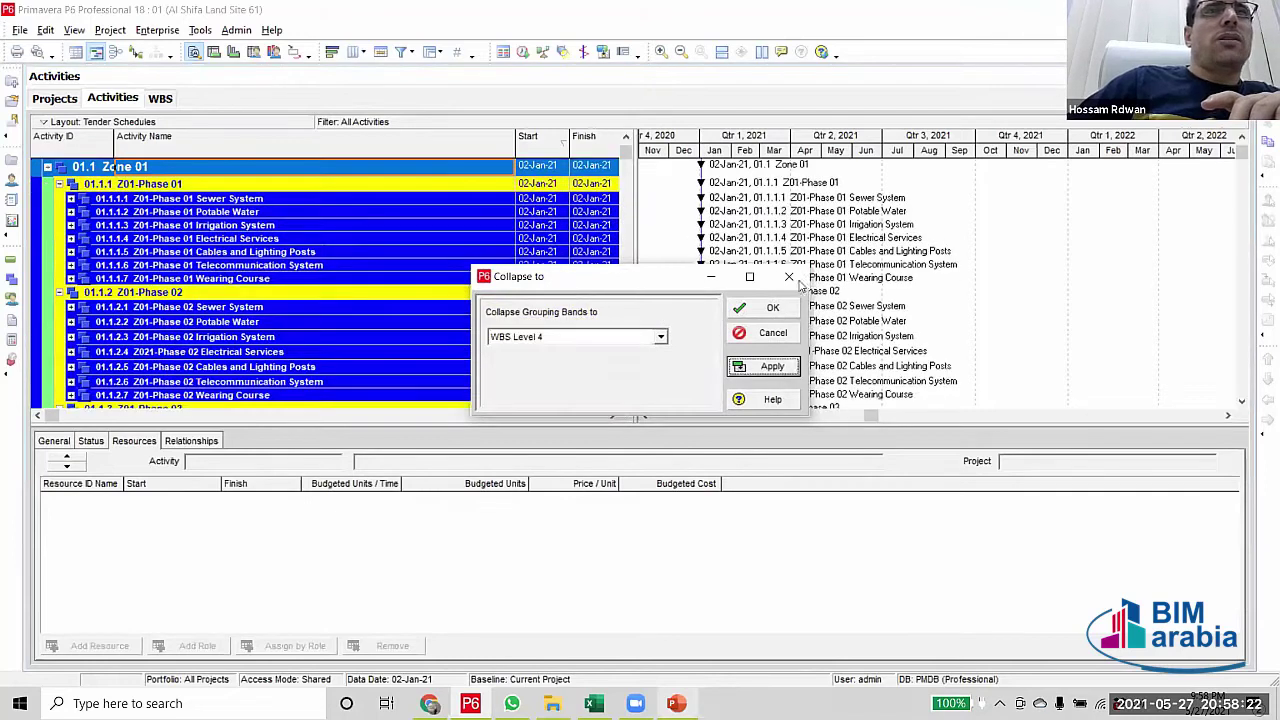
click(789, 276)
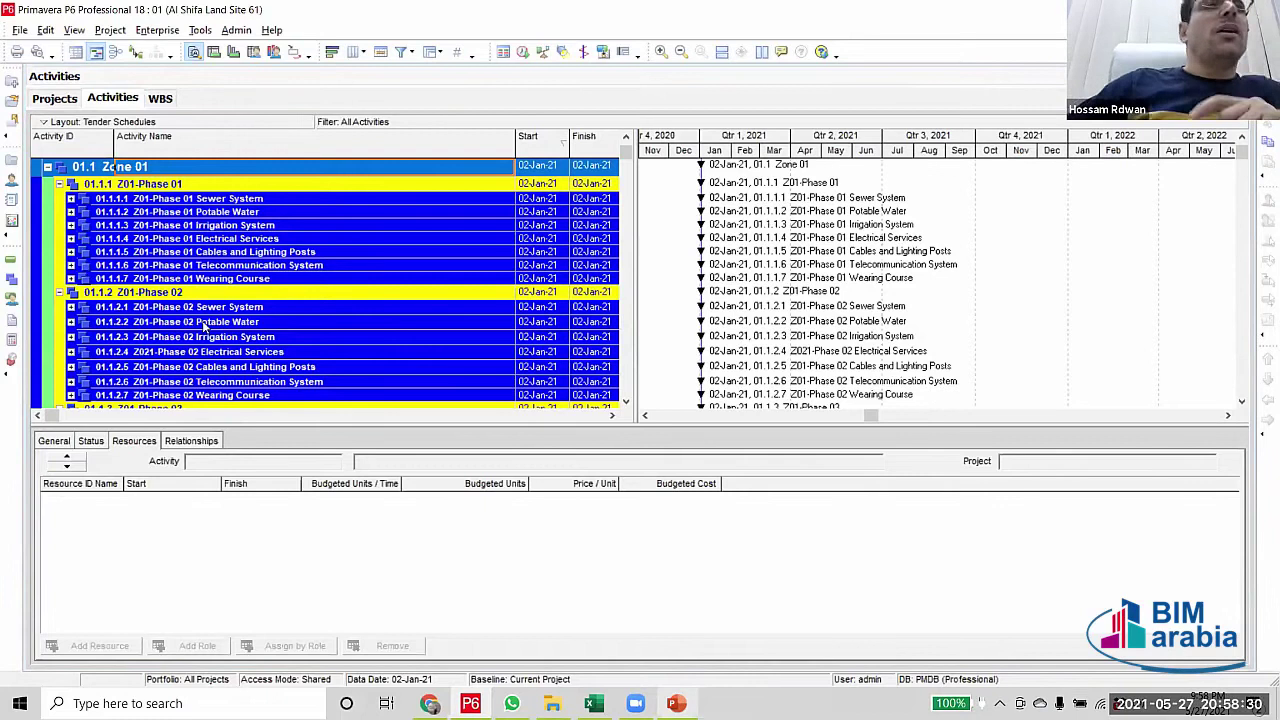
Review the system WBS levels of every phase from Zone 01 to Zone 04, and examine the activities under Z01-Phase 01 Sewer System
scroll(205, 327, down, 6)
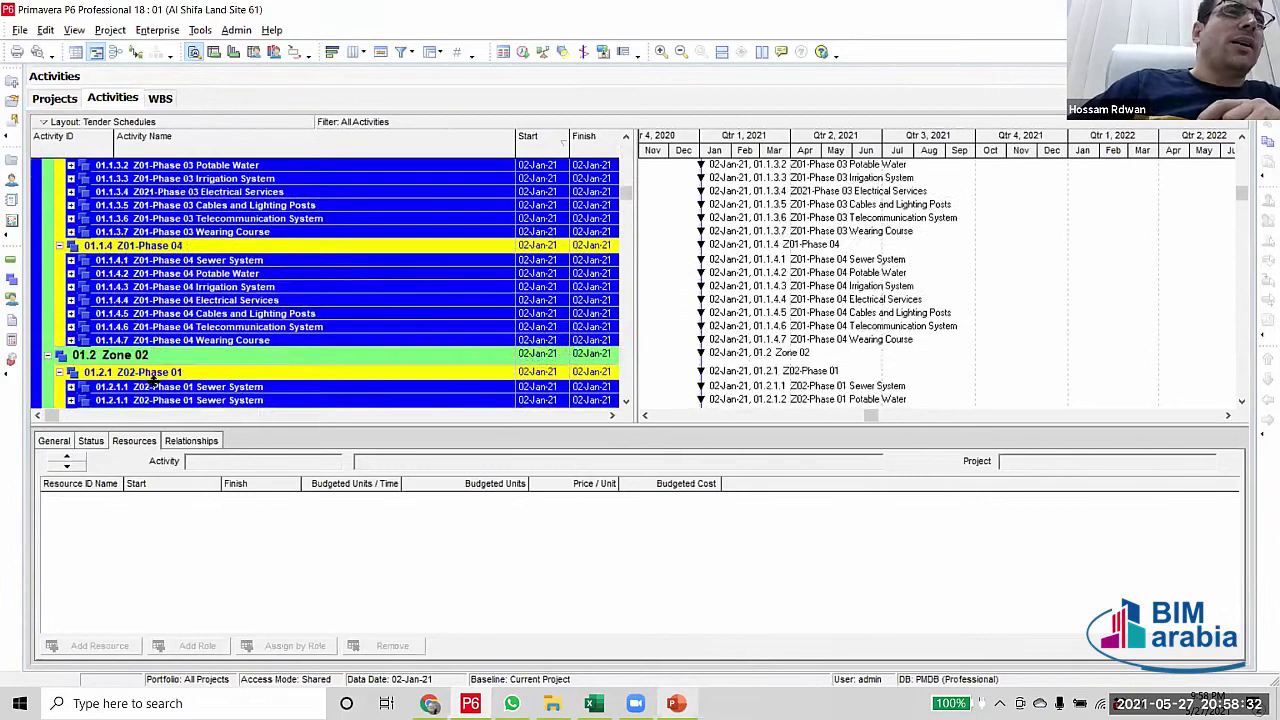
scroll(152, 384, down, 5)
scroll(147, 410, down, 6)
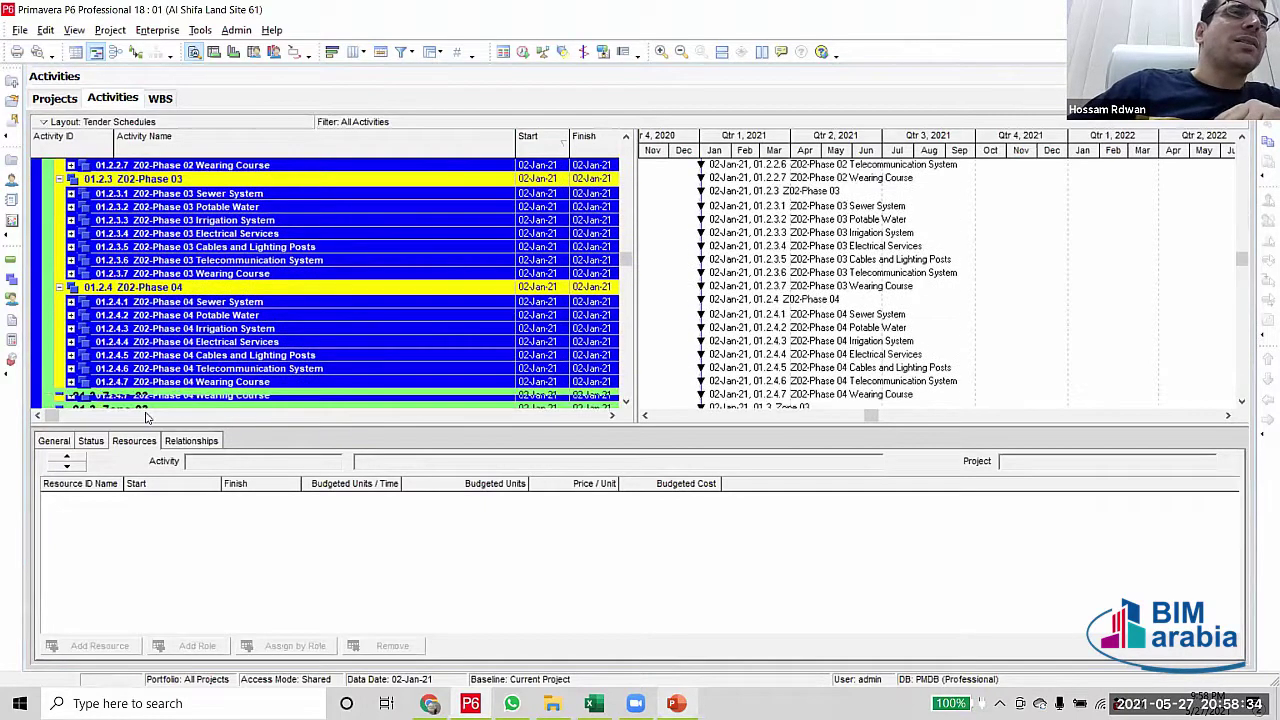
scroll(147, 410, down, 12)
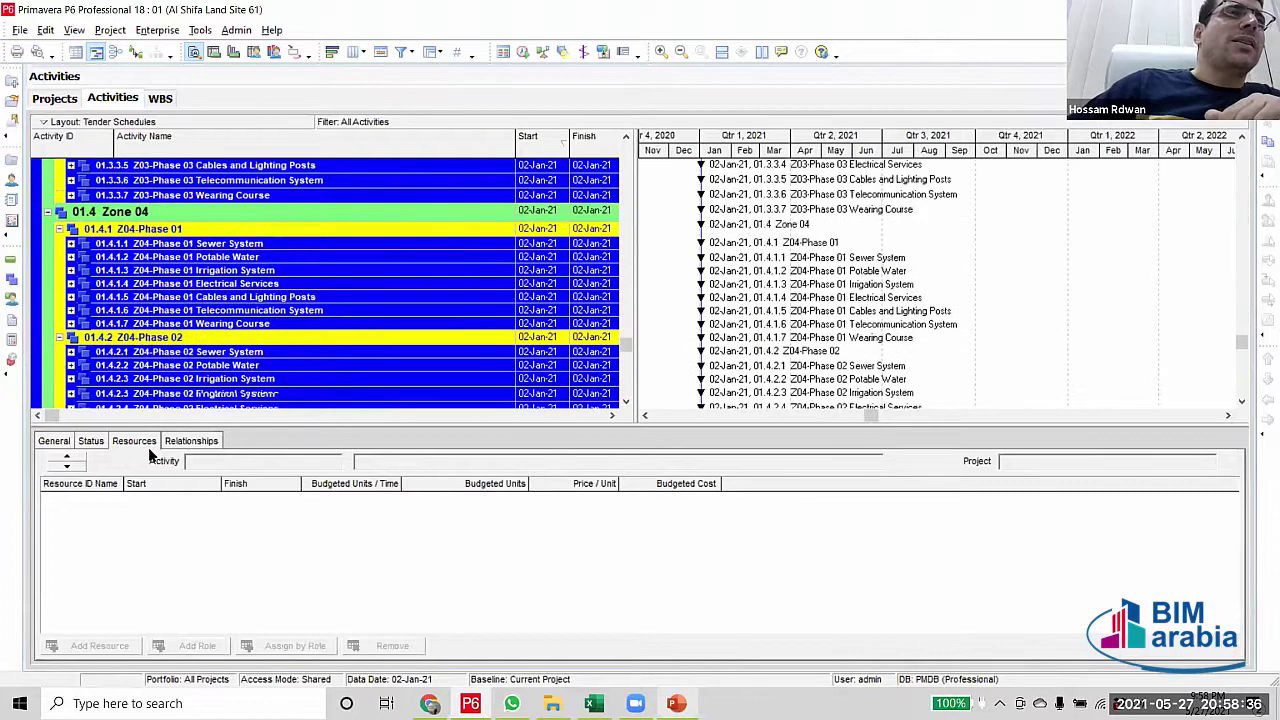
scroll(150, 455, down, 6)
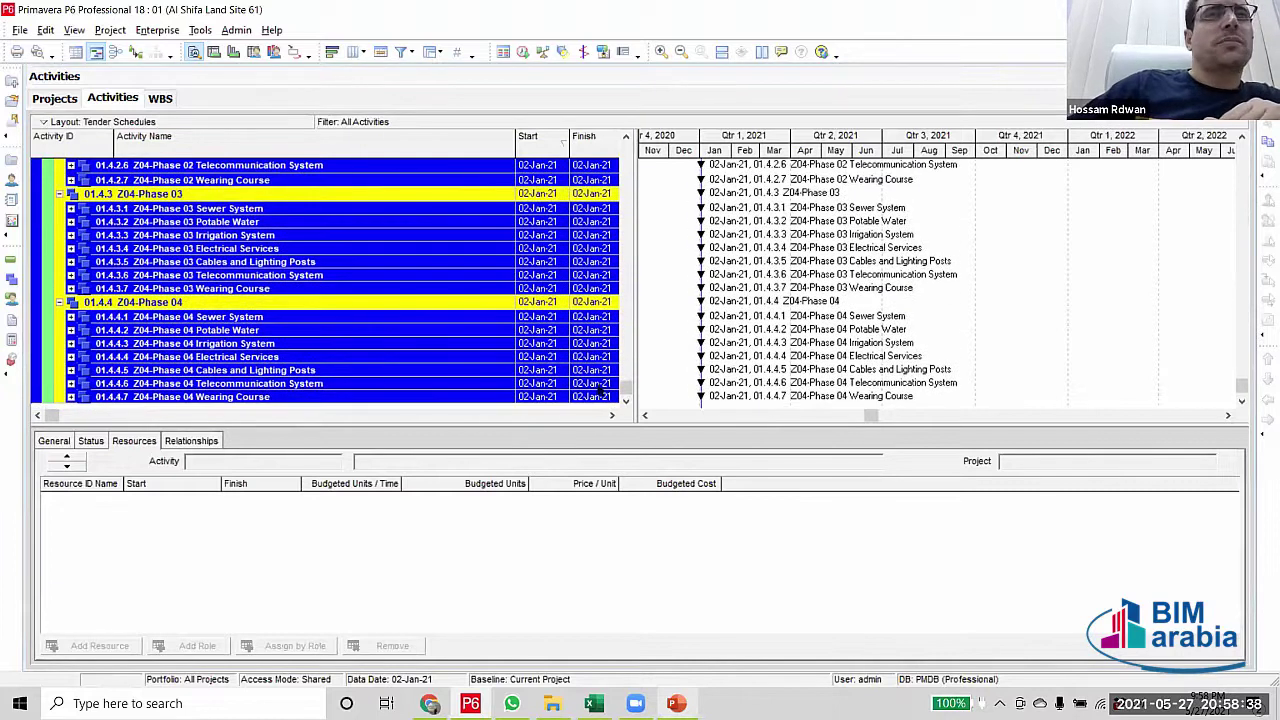
drag(622, 390, 622, 152)
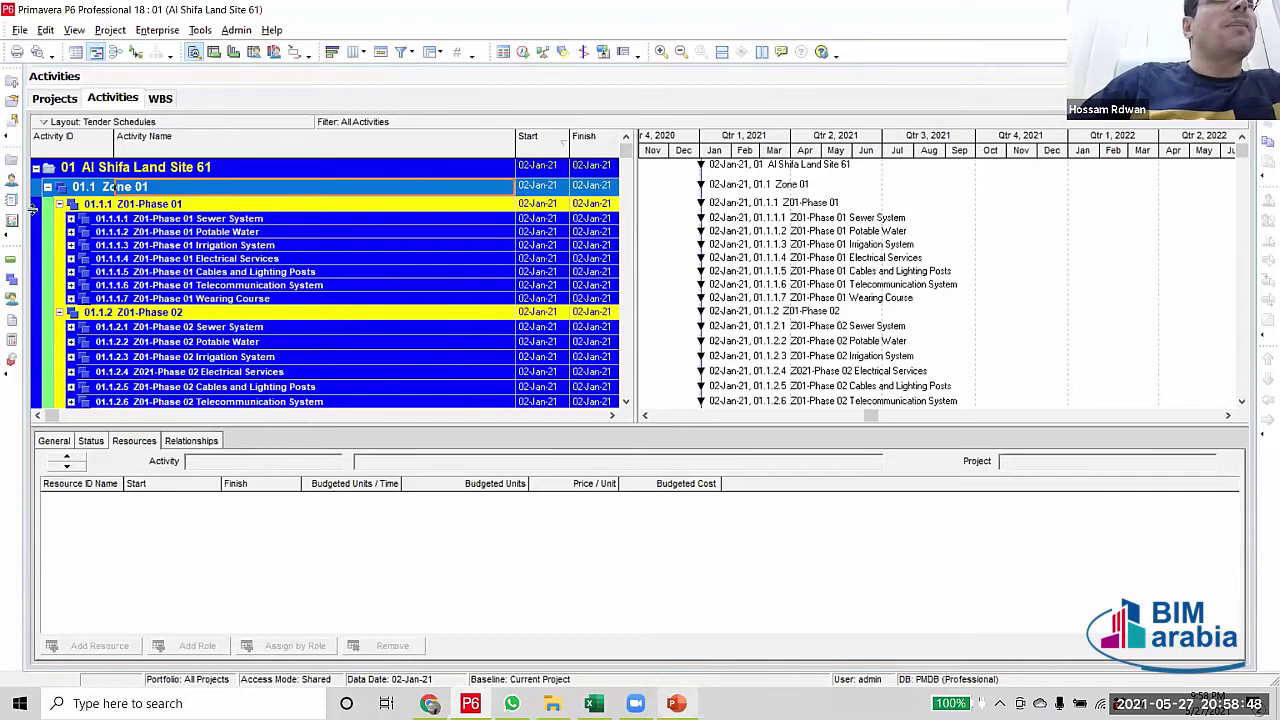
click(72, 221)
click(70, 220)
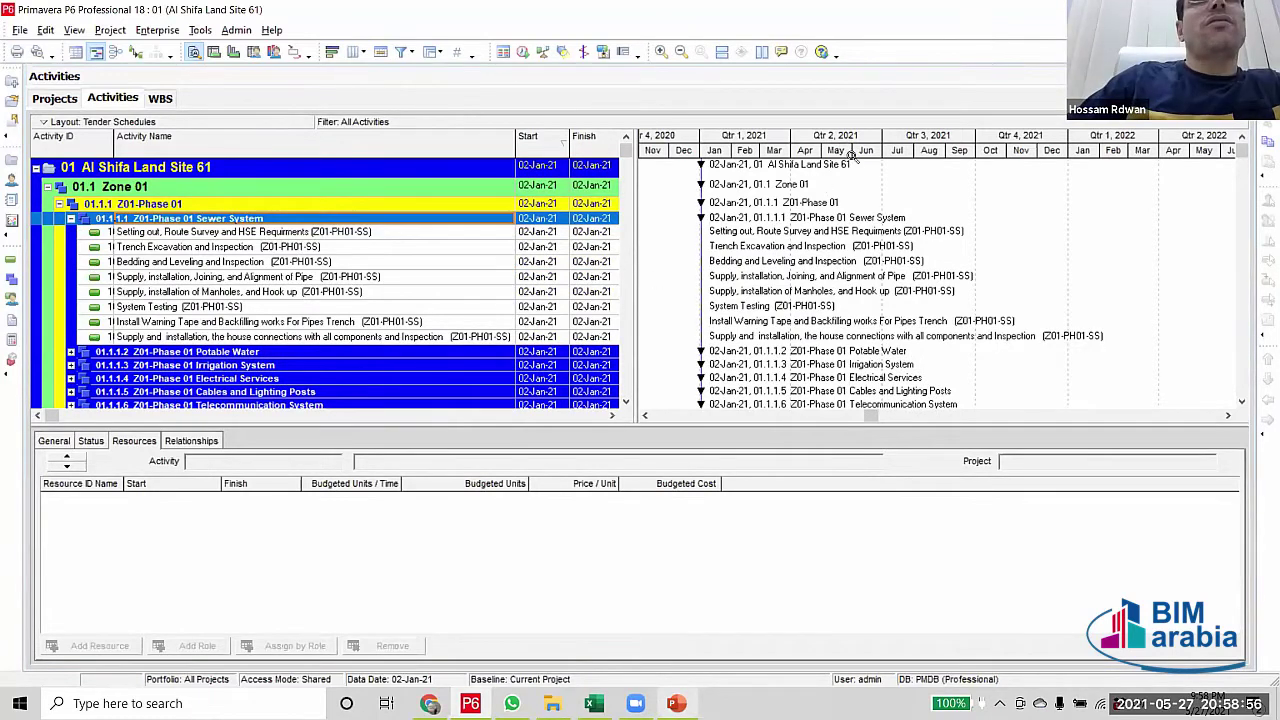
Move the Original Duration column ahead of Start, directly after Activity Name, in the activity table
drag(850, 155, 946, 155)
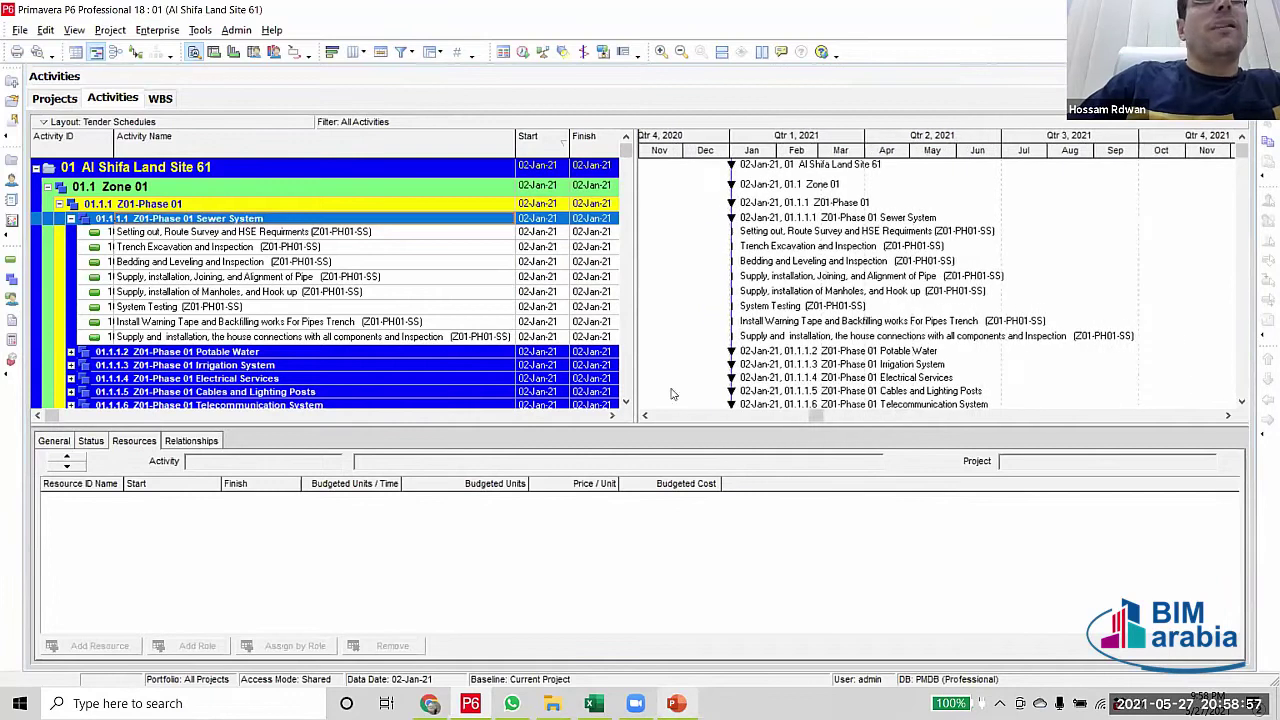
click(612, 416)
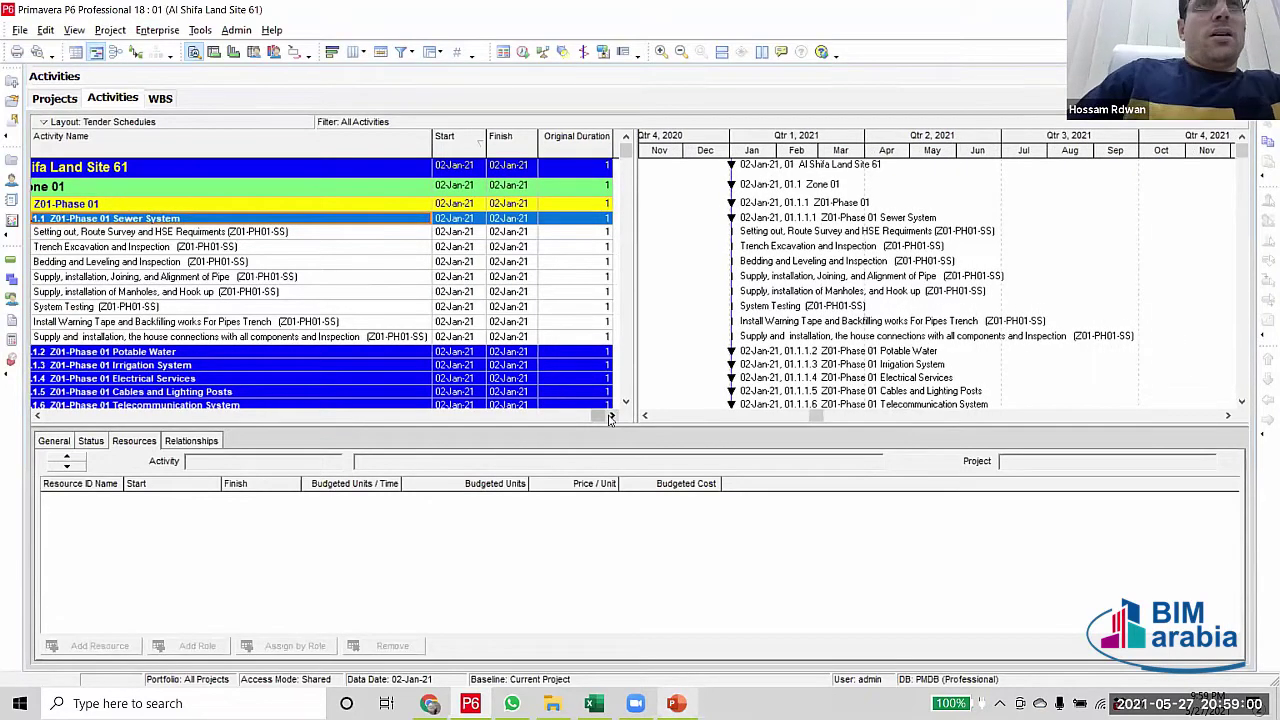
right_click(573, 141)
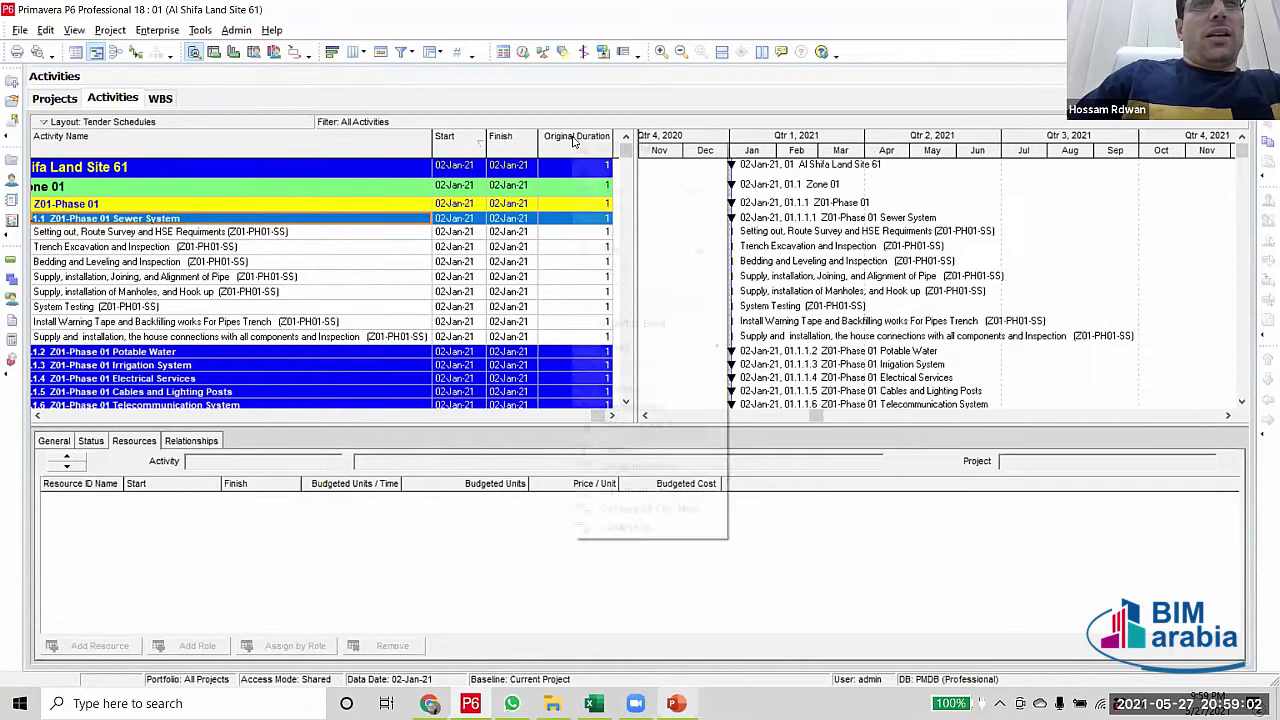
click(625, 390)
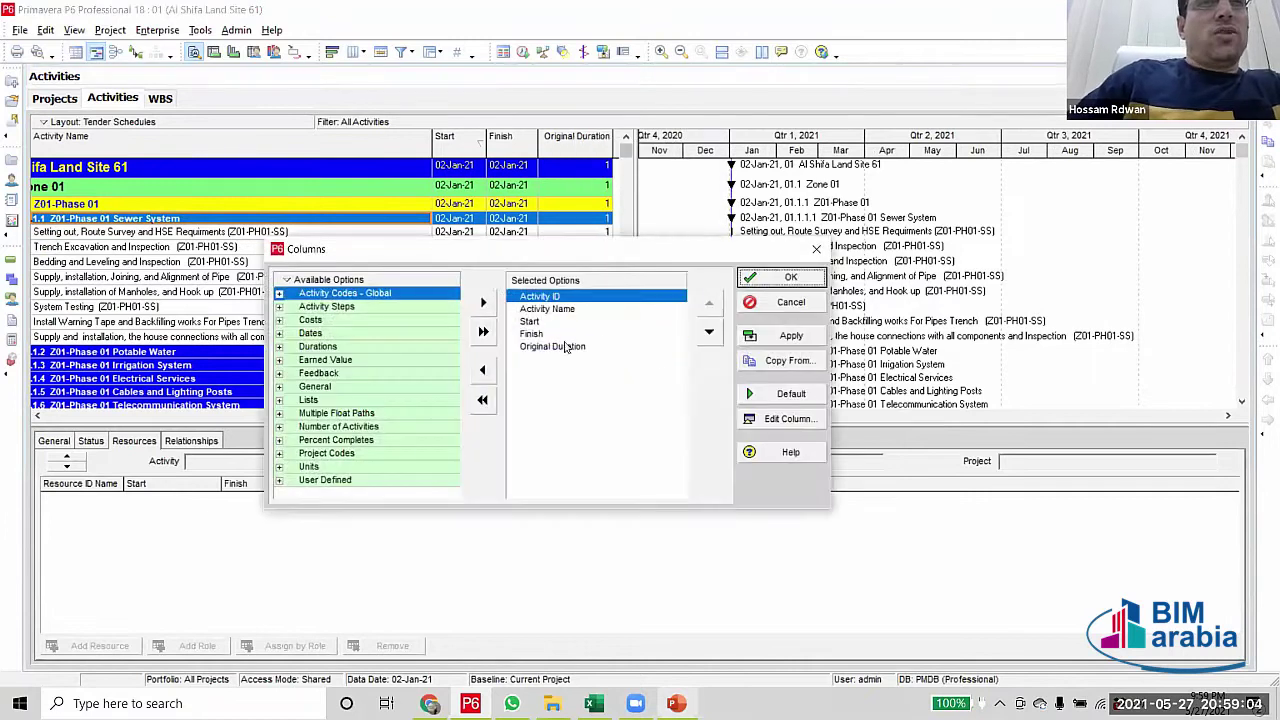
click(565, 347)
click(710, 303)
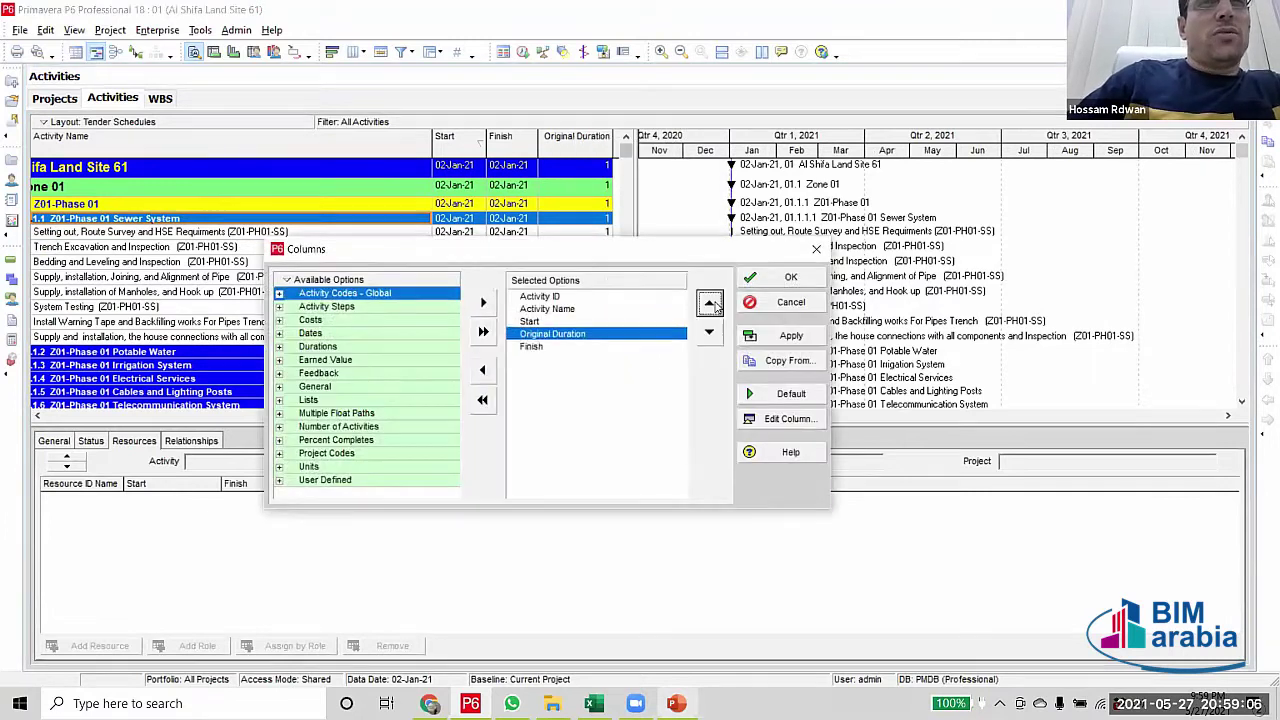
click(710, 303)
click(788, 335)
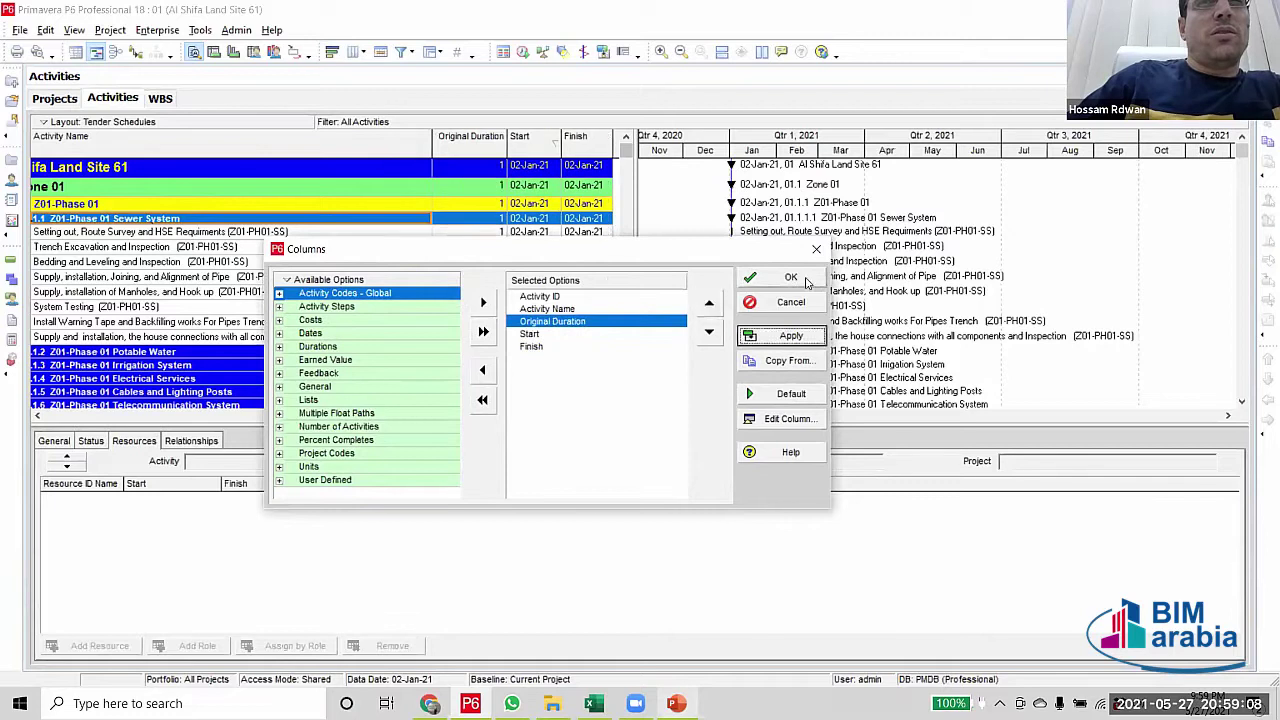
click(788, 277)
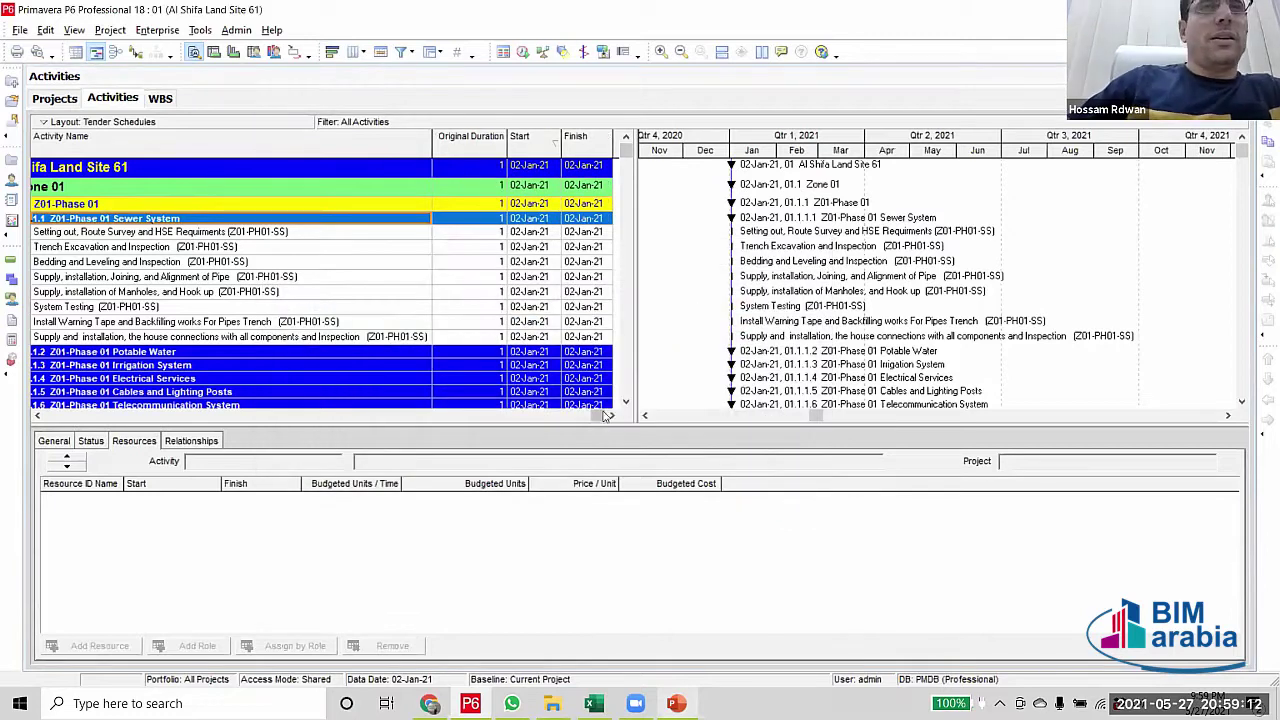
scroll(111, 397, left, 3)
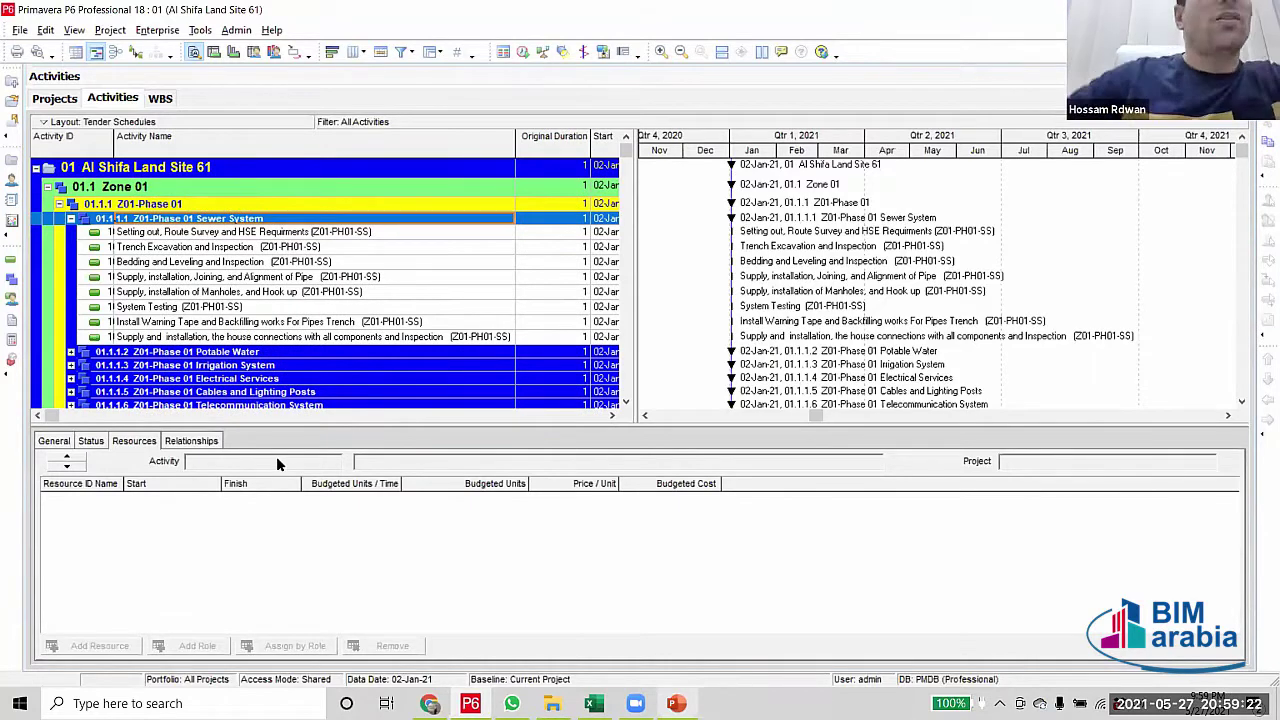
Widen the Gantt timescale around January 2021 and expand all grouping bands of the Al Shifa Land Site 61 project
right_click(349, 184)
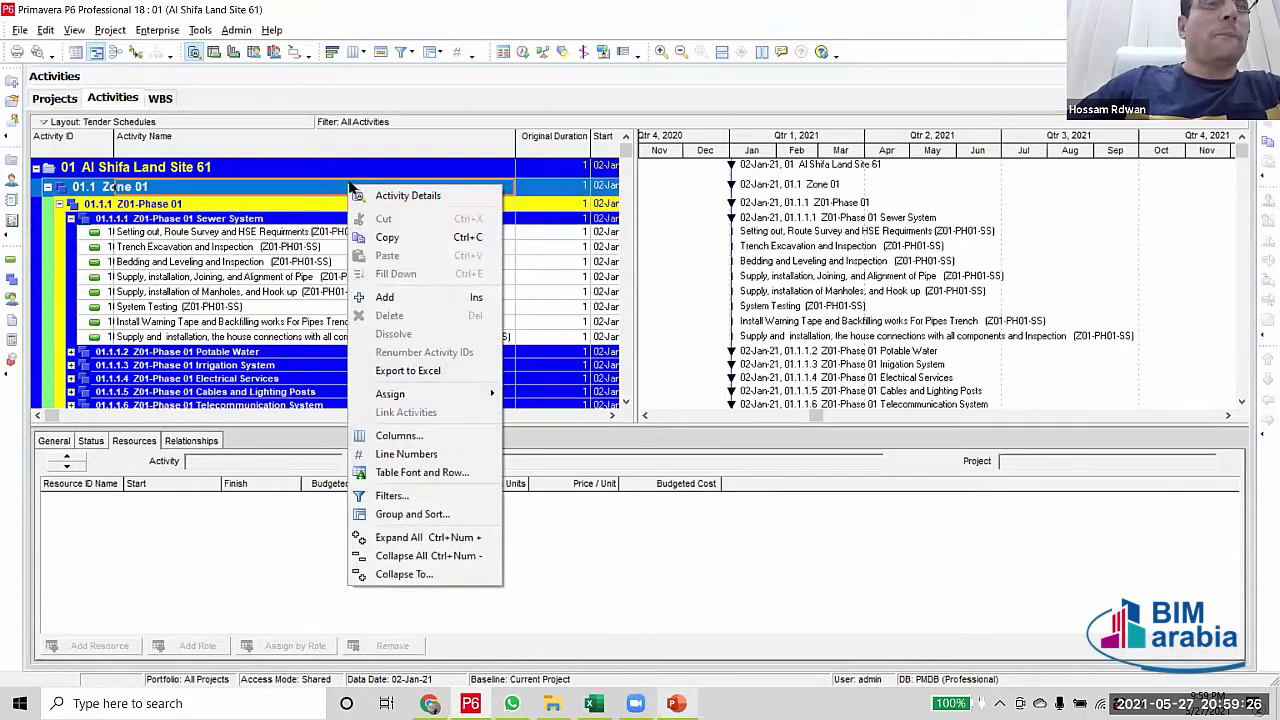
click(735, 280)
drag(897, 155, 1160, 155)
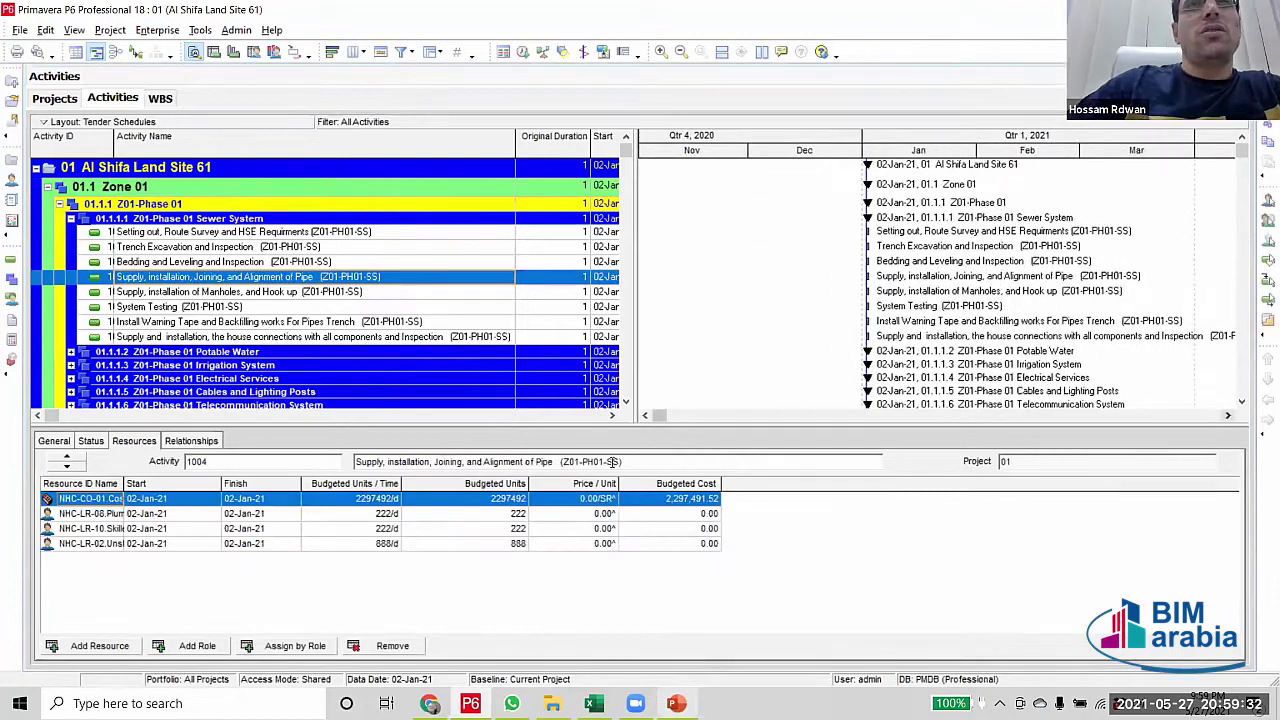
click(1228, 415)
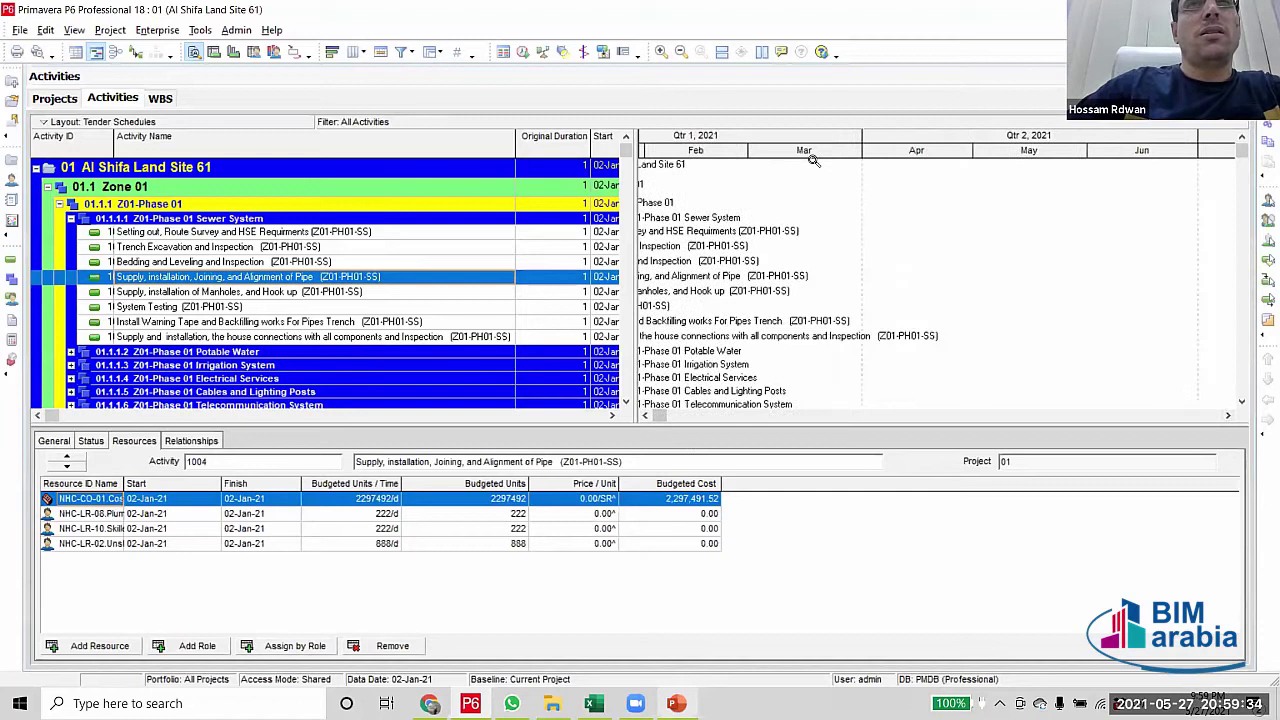
drag(808, 150, 1068, 148)
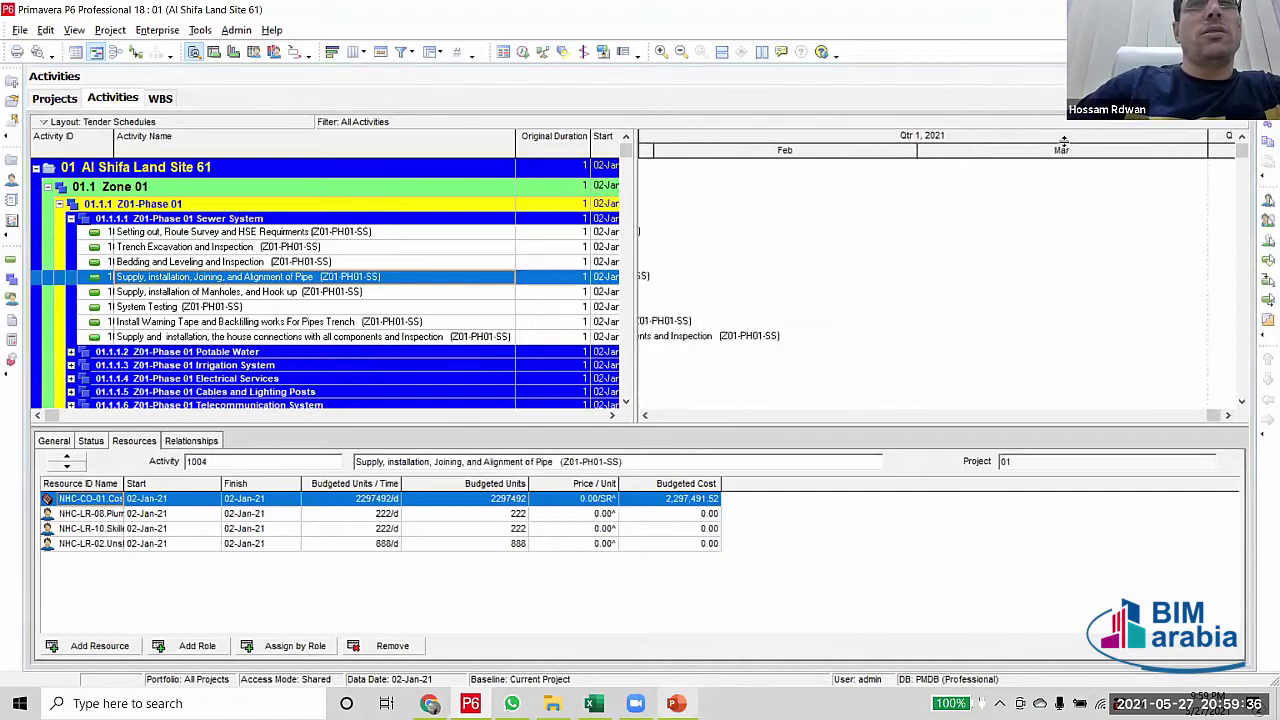
click(645, 415)
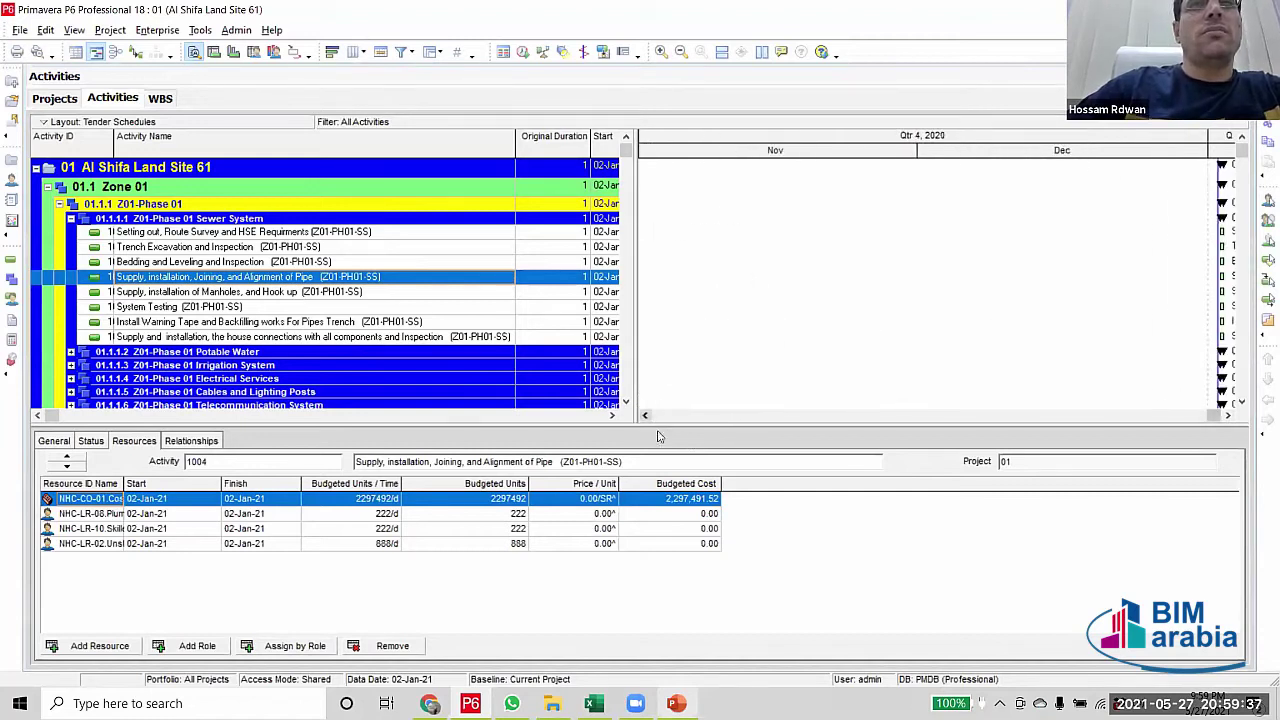
click(1215, 416)
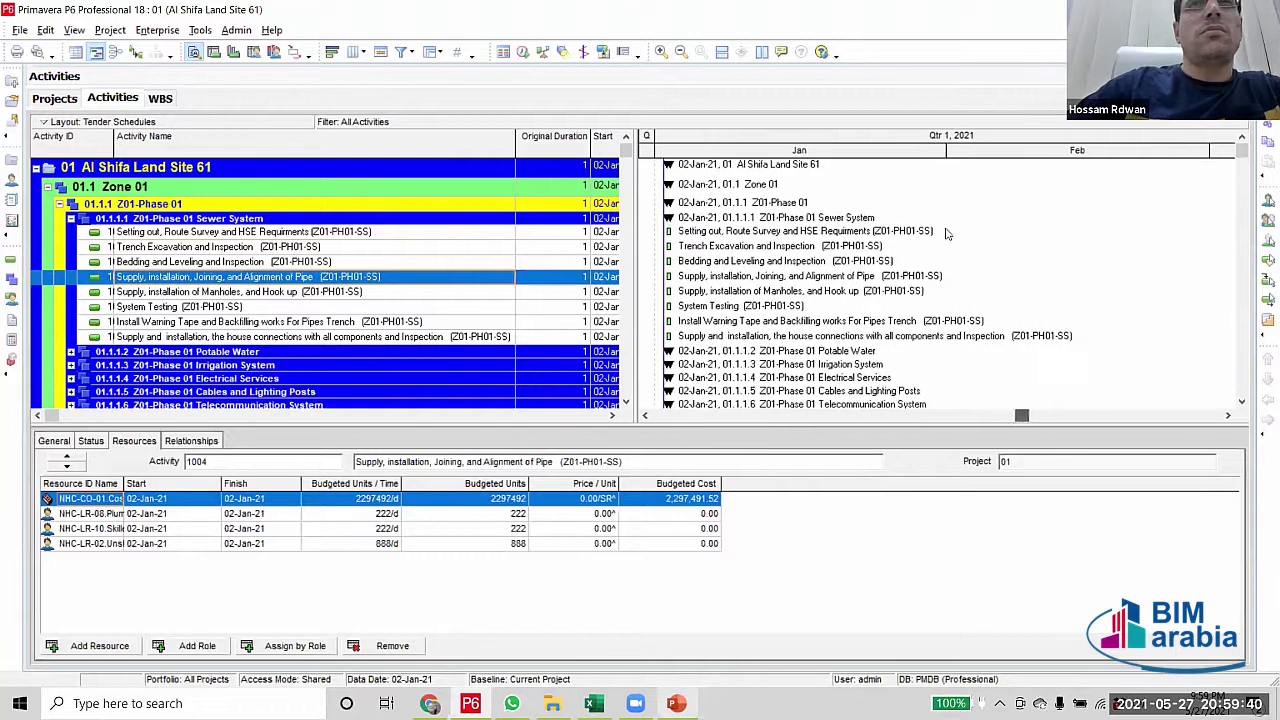
drag(892, 153, 1116, 160)
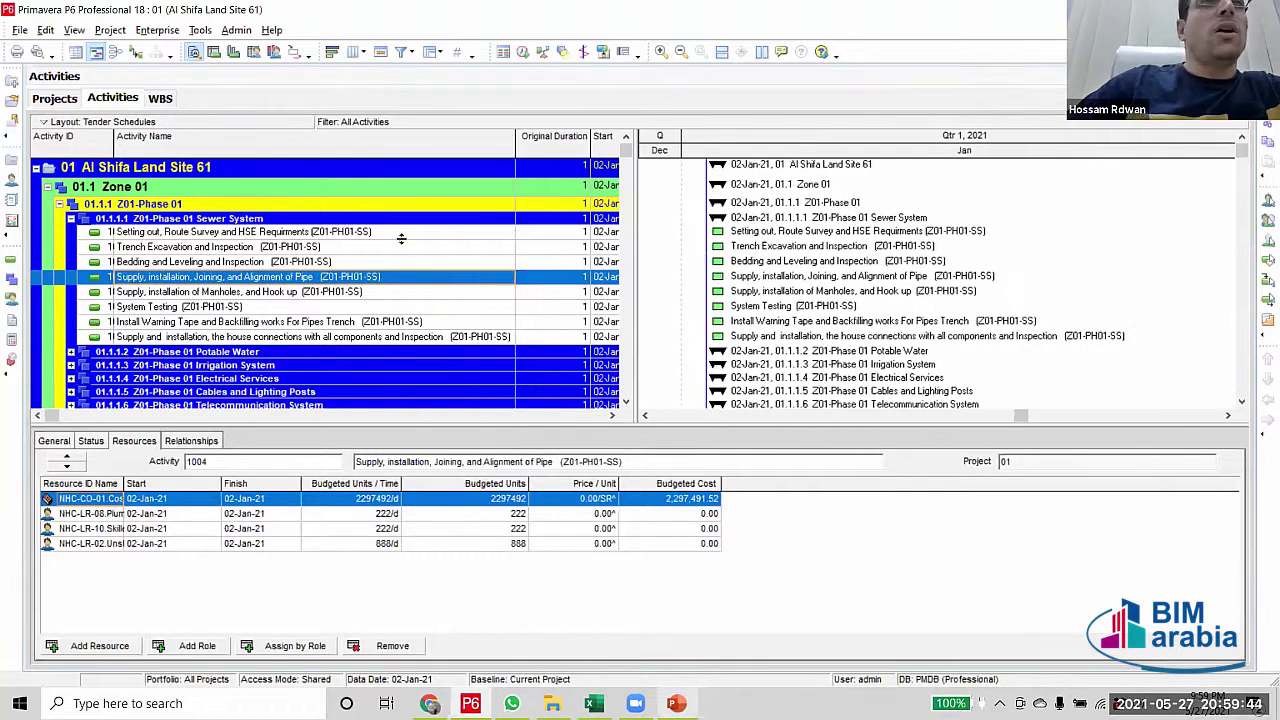
right_click(338, 161)
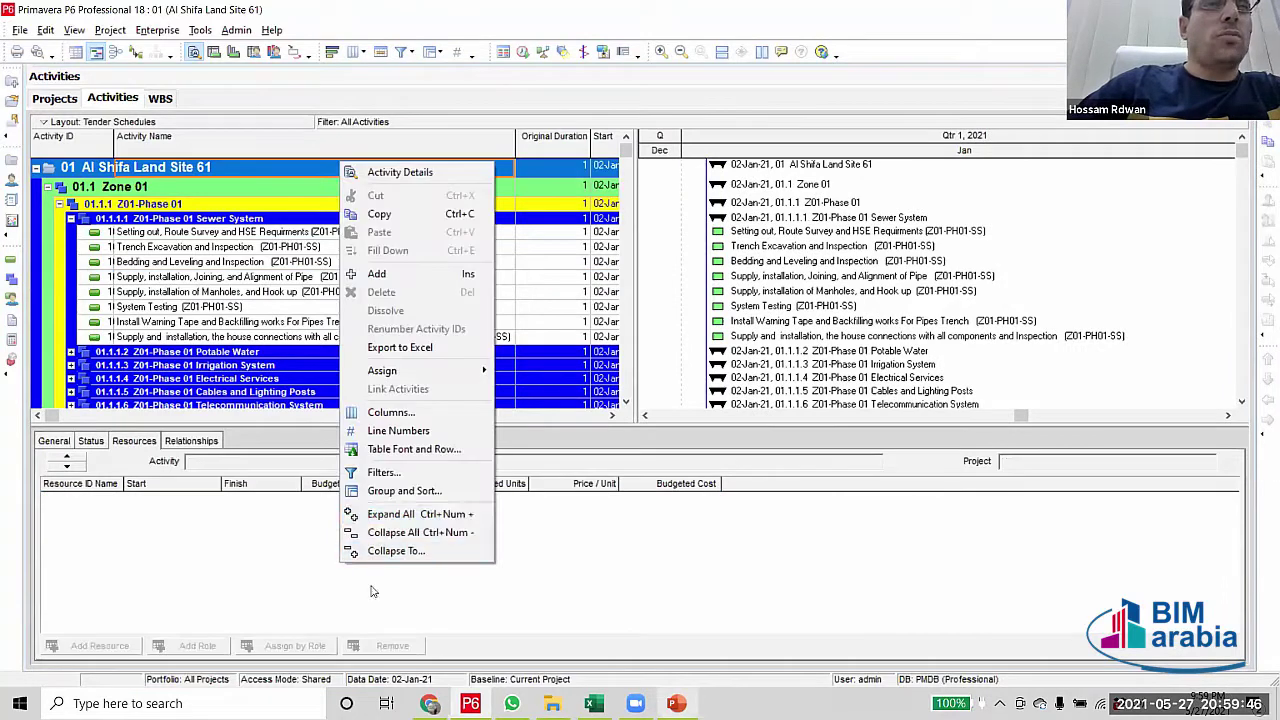
click(400, 513)
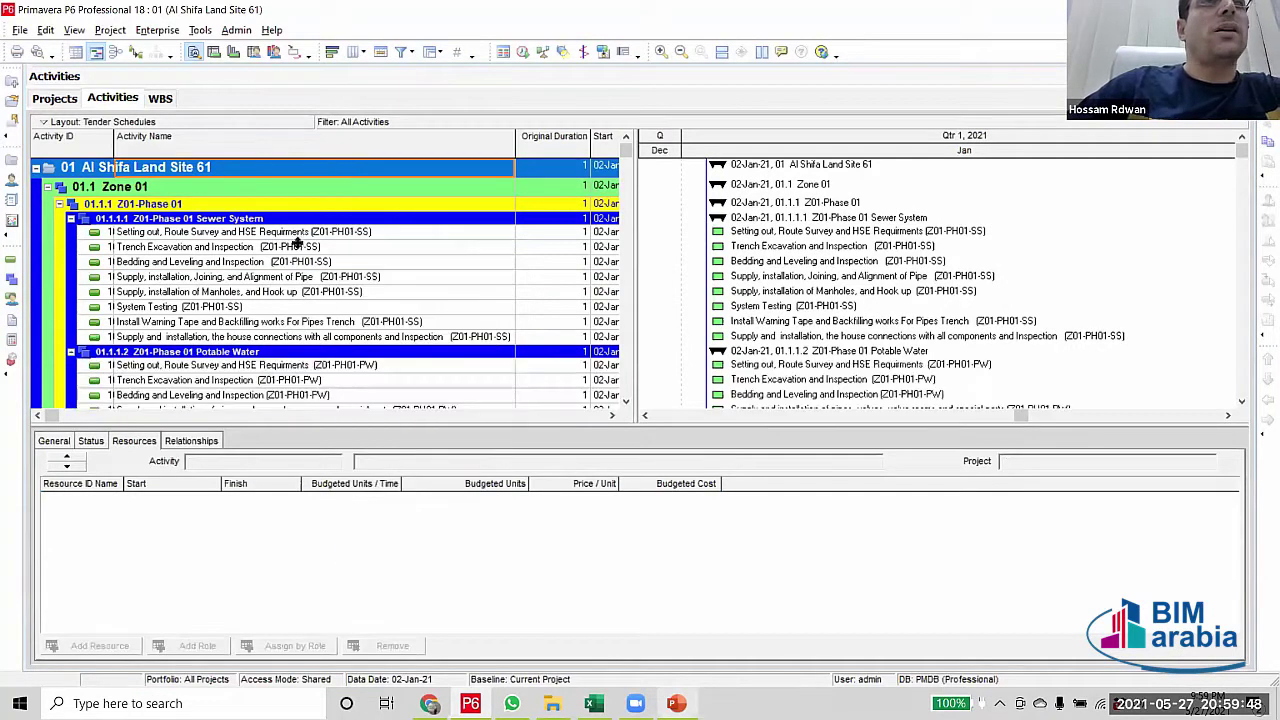
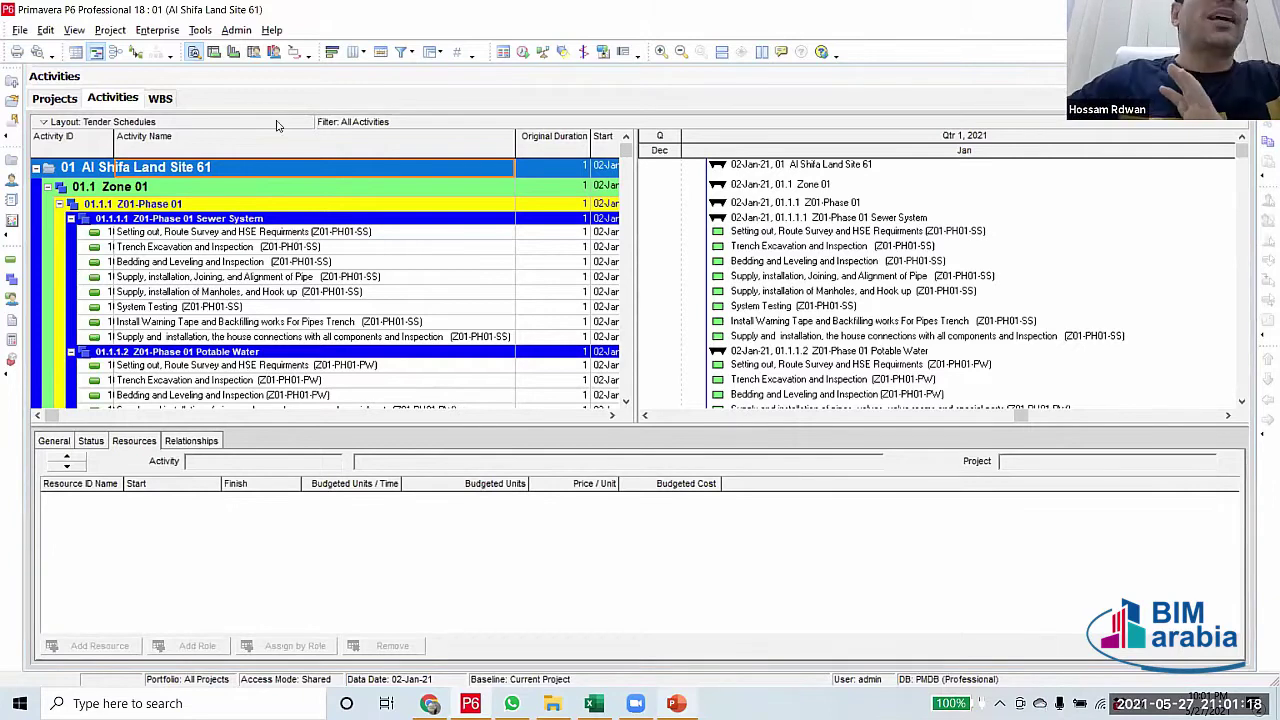
Link all Z01-Phase 01 Sewer System activities in sequence, from setting out to house connections, and show the relationship lines on the Gantt chart
click(310, 234)
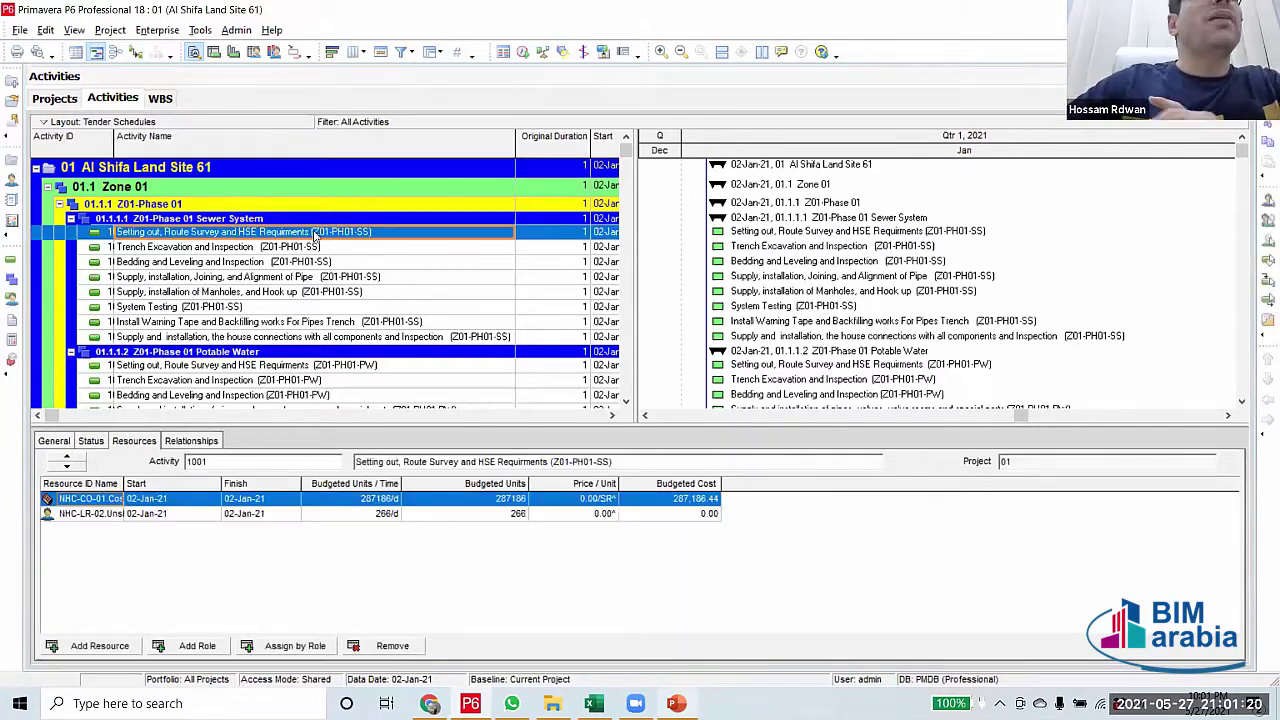
shift+click(397, 338)
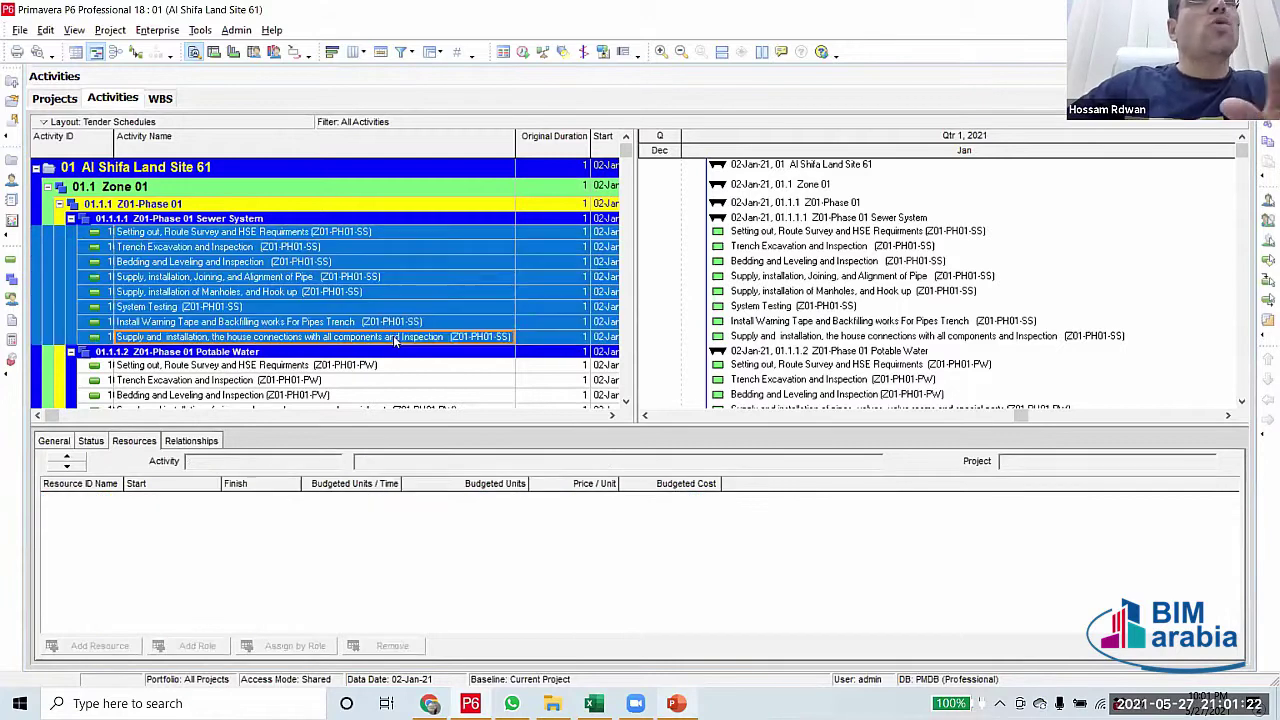
right_click(397, 341)
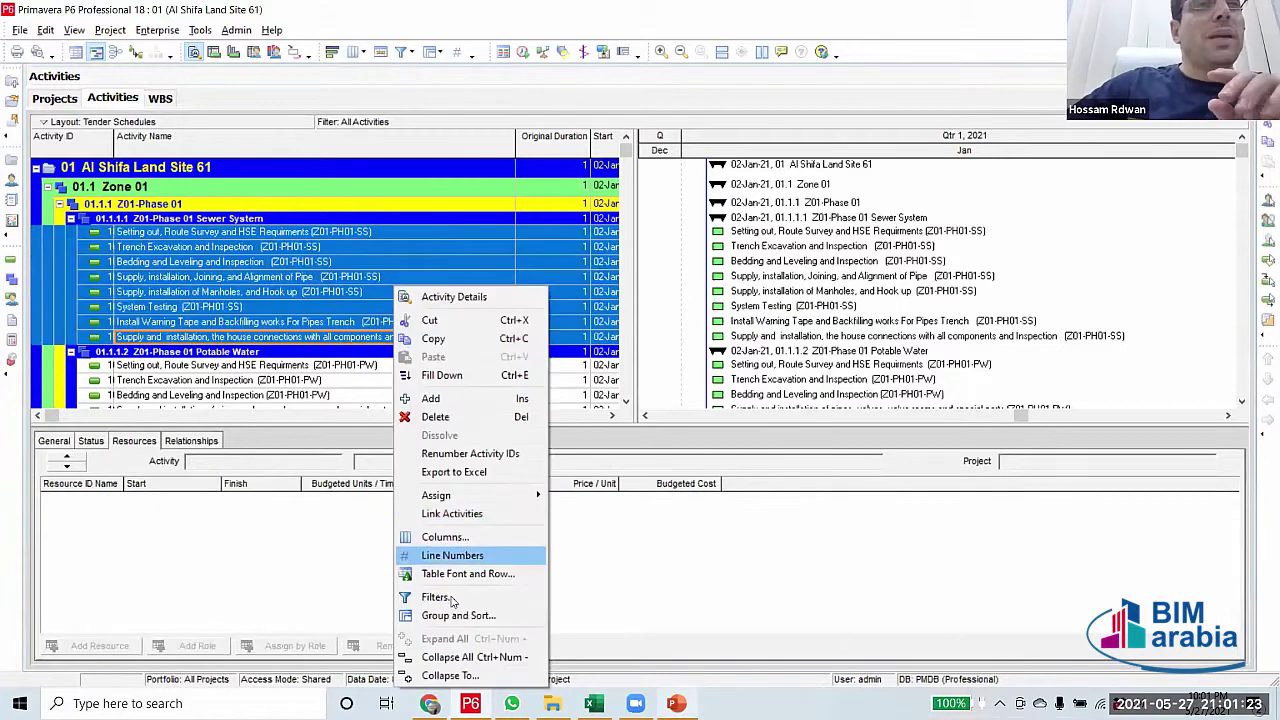
click(469, 515)
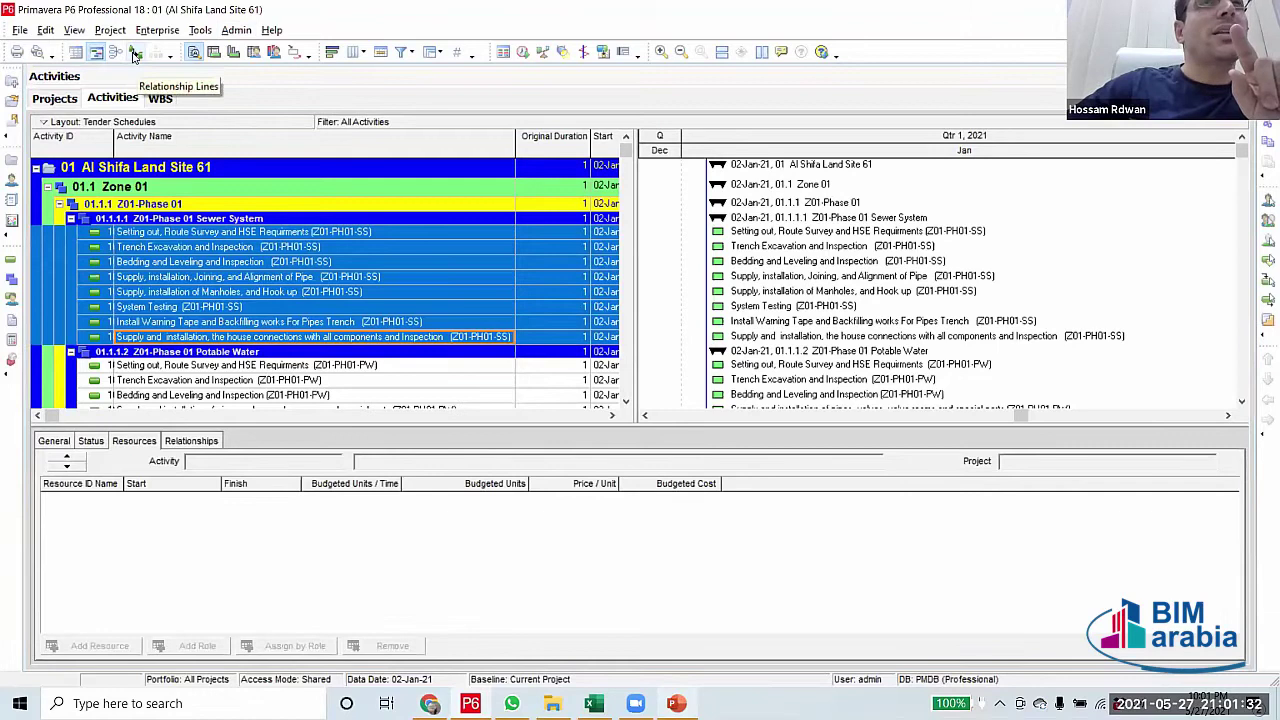
click(135, 53)
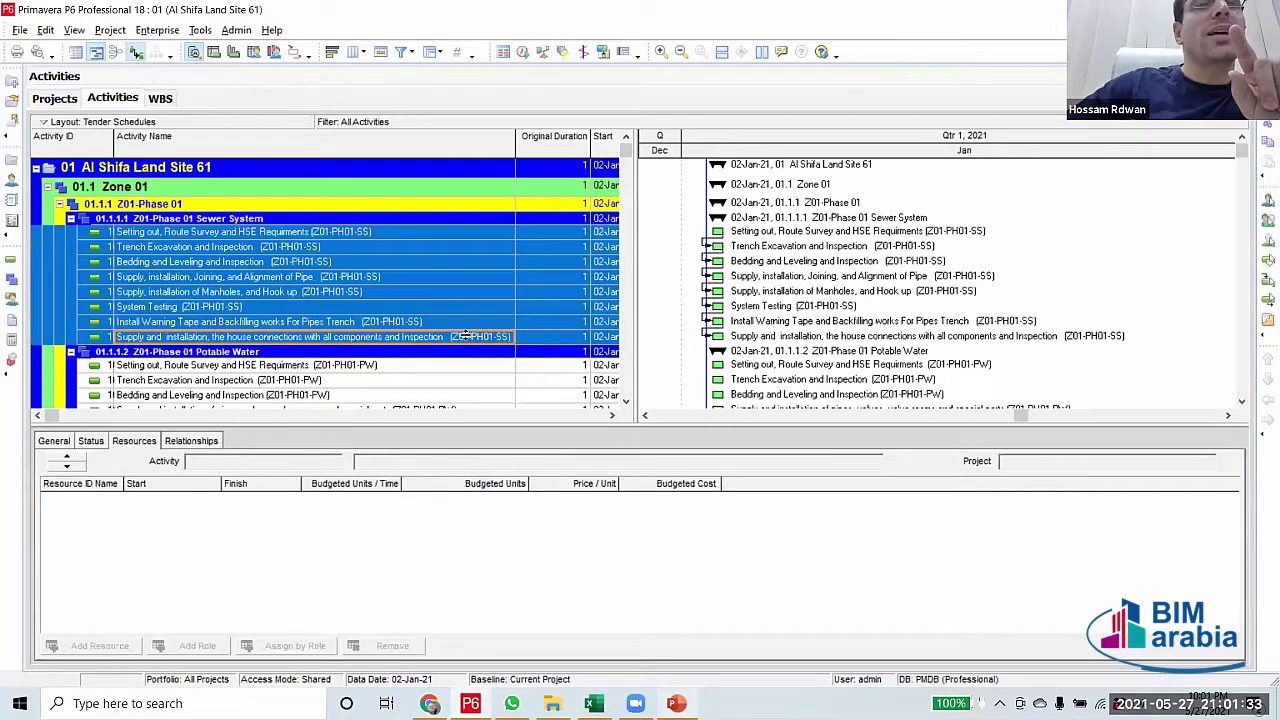
Schedule the project from the data date 02-Jan-21, and widen the Gantt timescale and the activity table
click(523, 52)
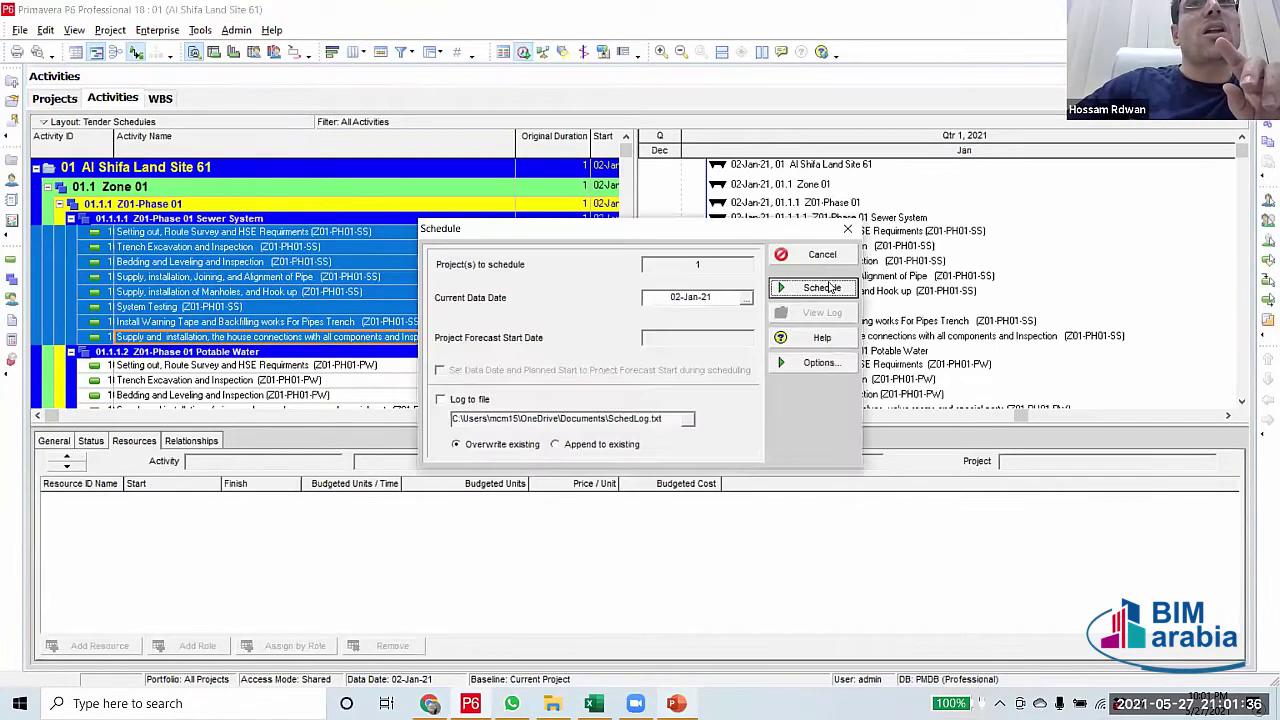
click(825, 288)
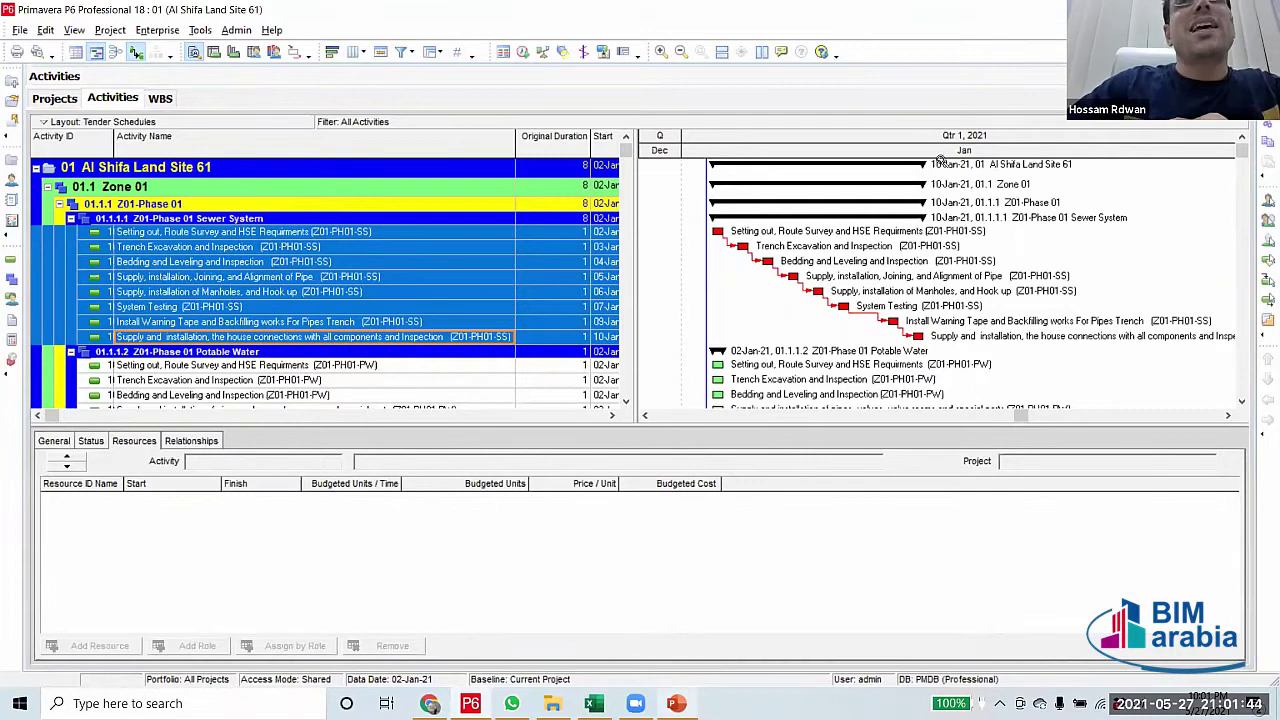
drag(944, 152, 1040, 152)
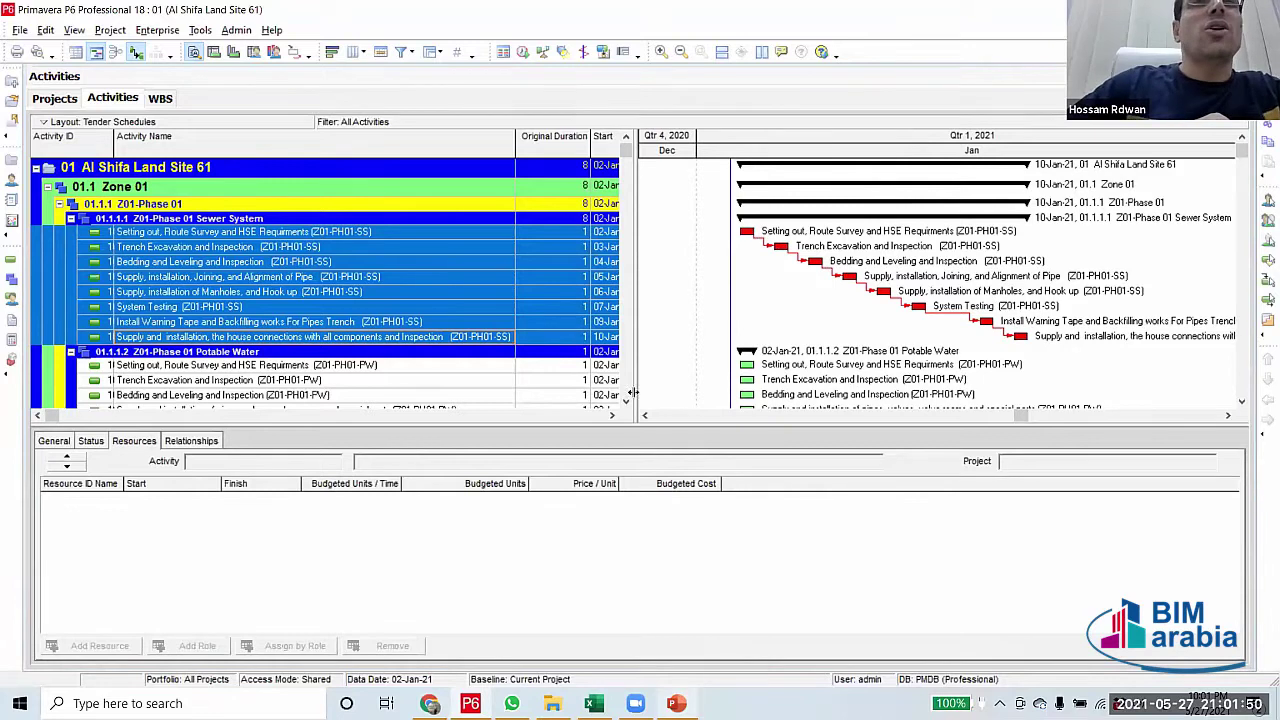
drag(632, 381, 853, 381)
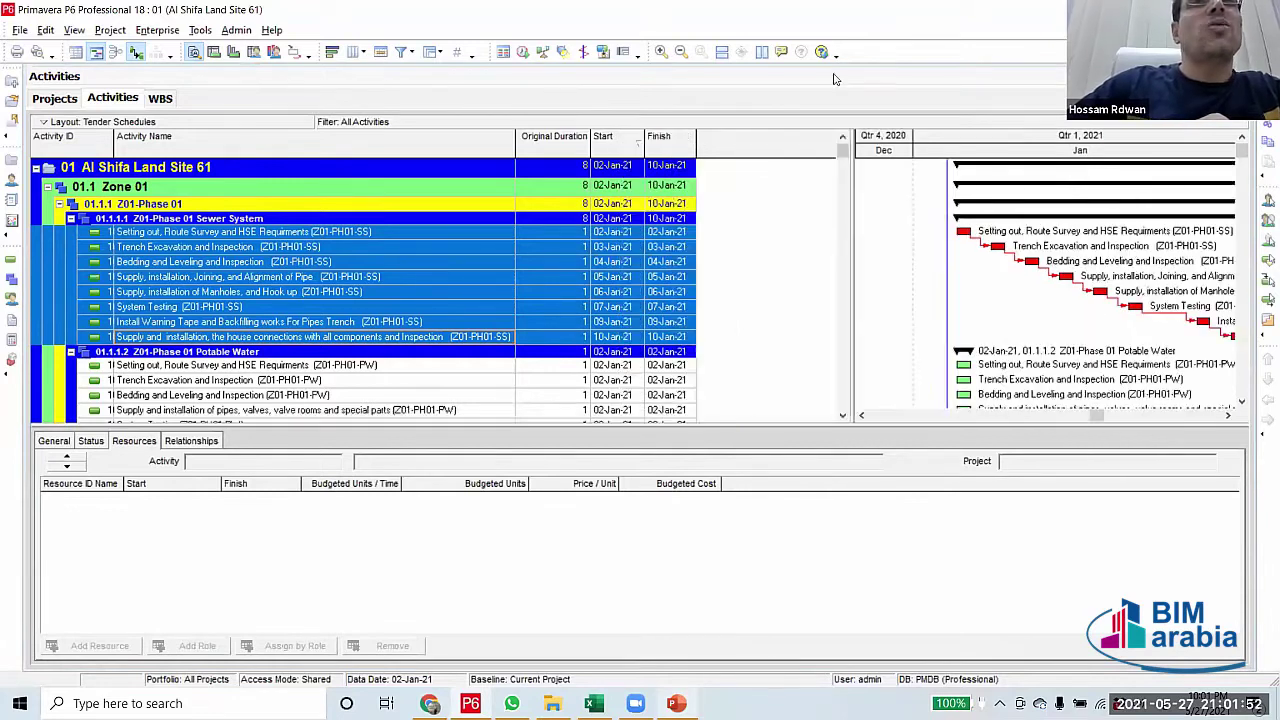
Search the available activity columns for "cale" to locate the Calendar option
right_click(738, 152)
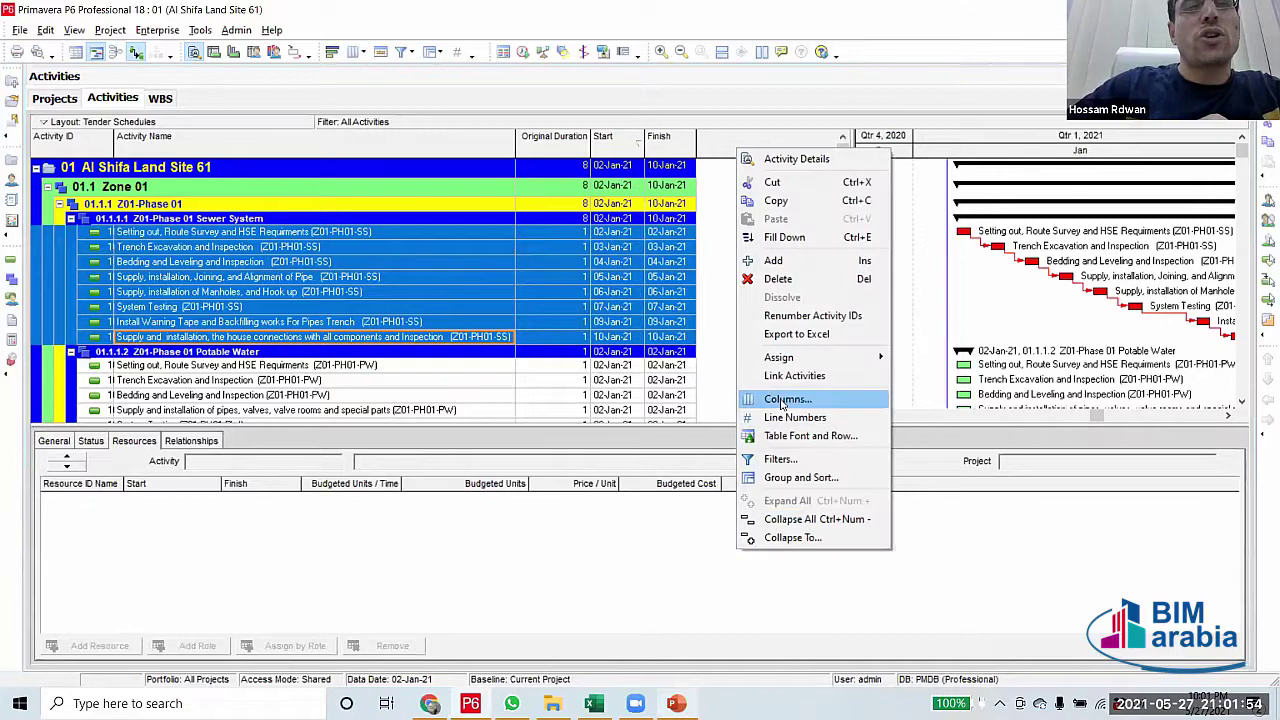
click(783, 399)
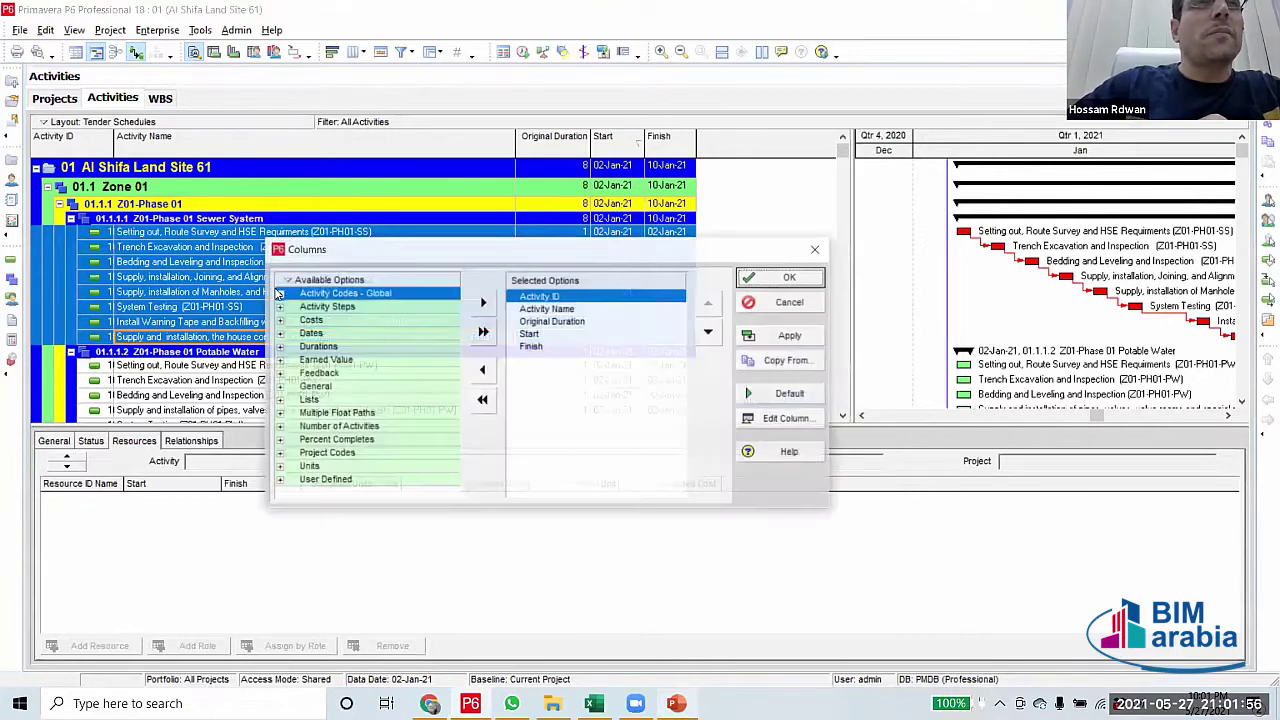
click(318, 297)
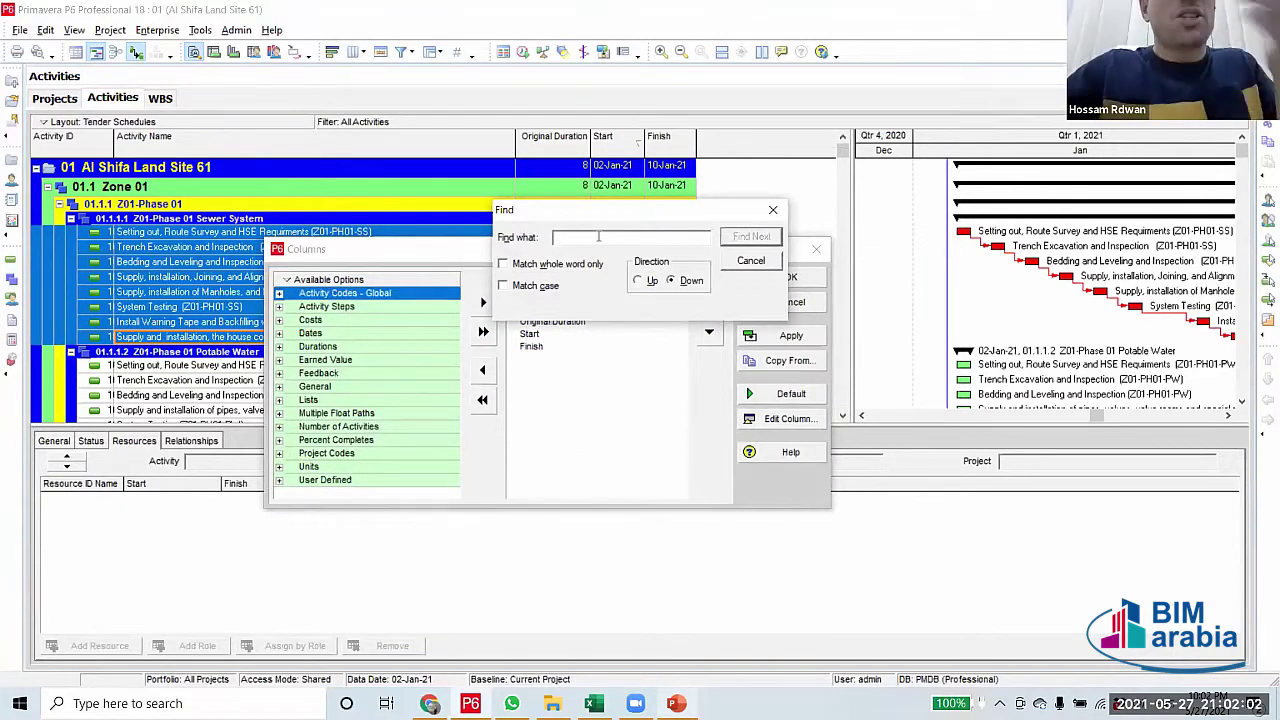
text(ca)
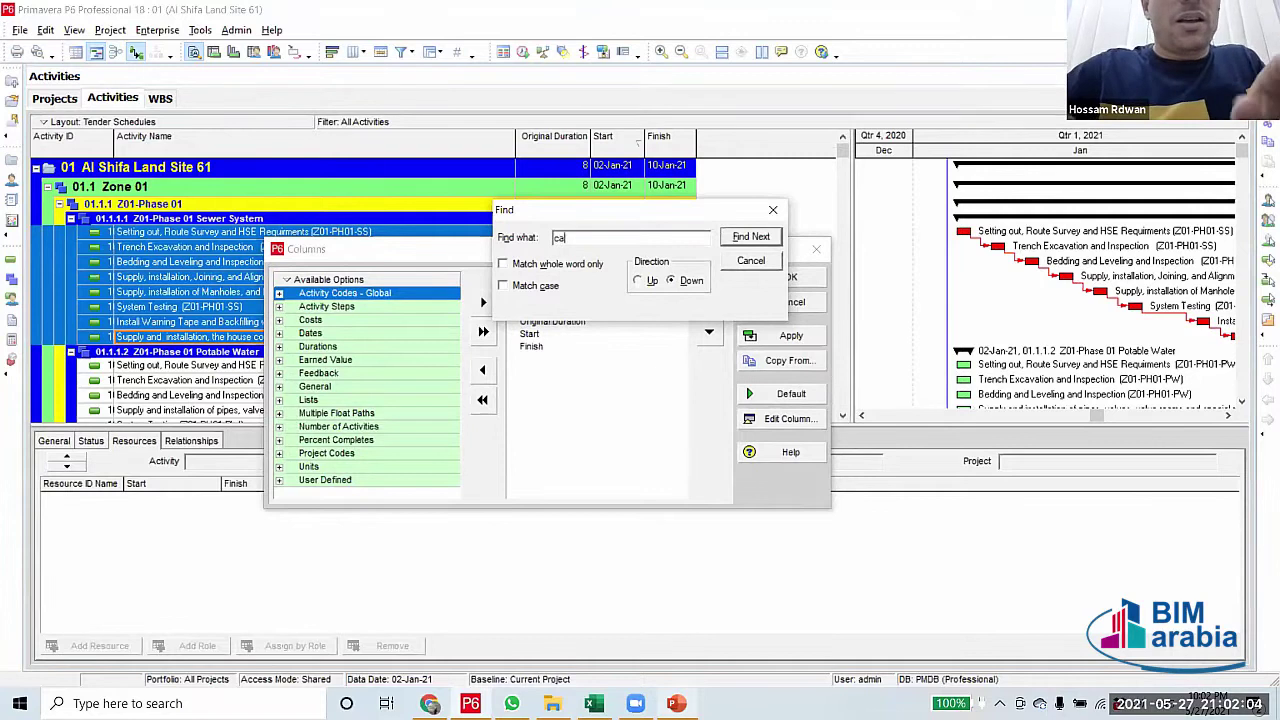
text(lendar)
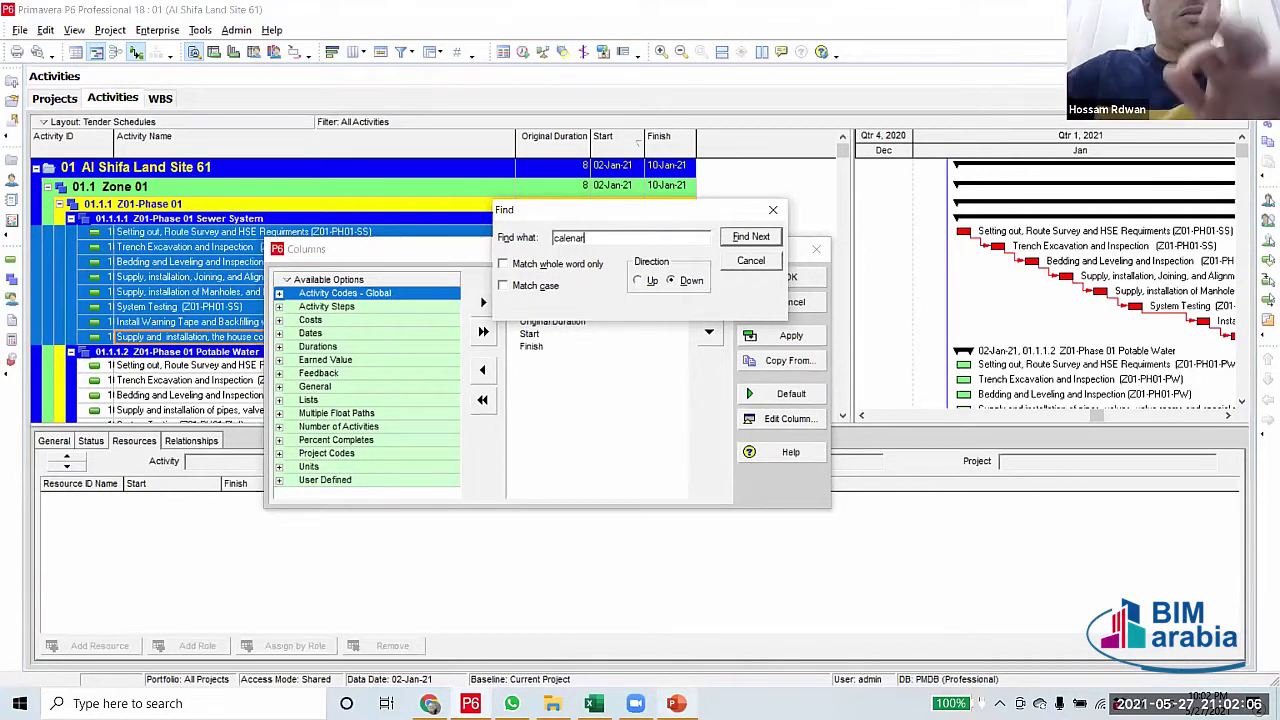
click(748, 238)
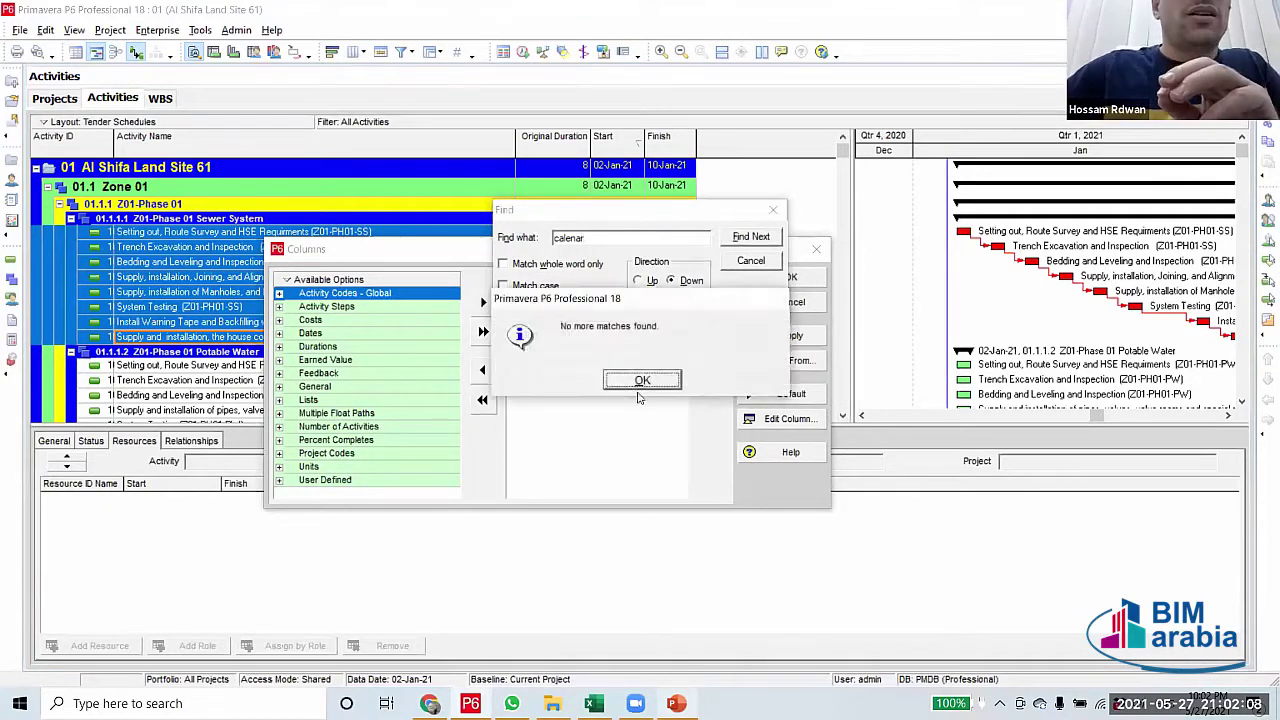
click(642, 381)
click(620, 237)
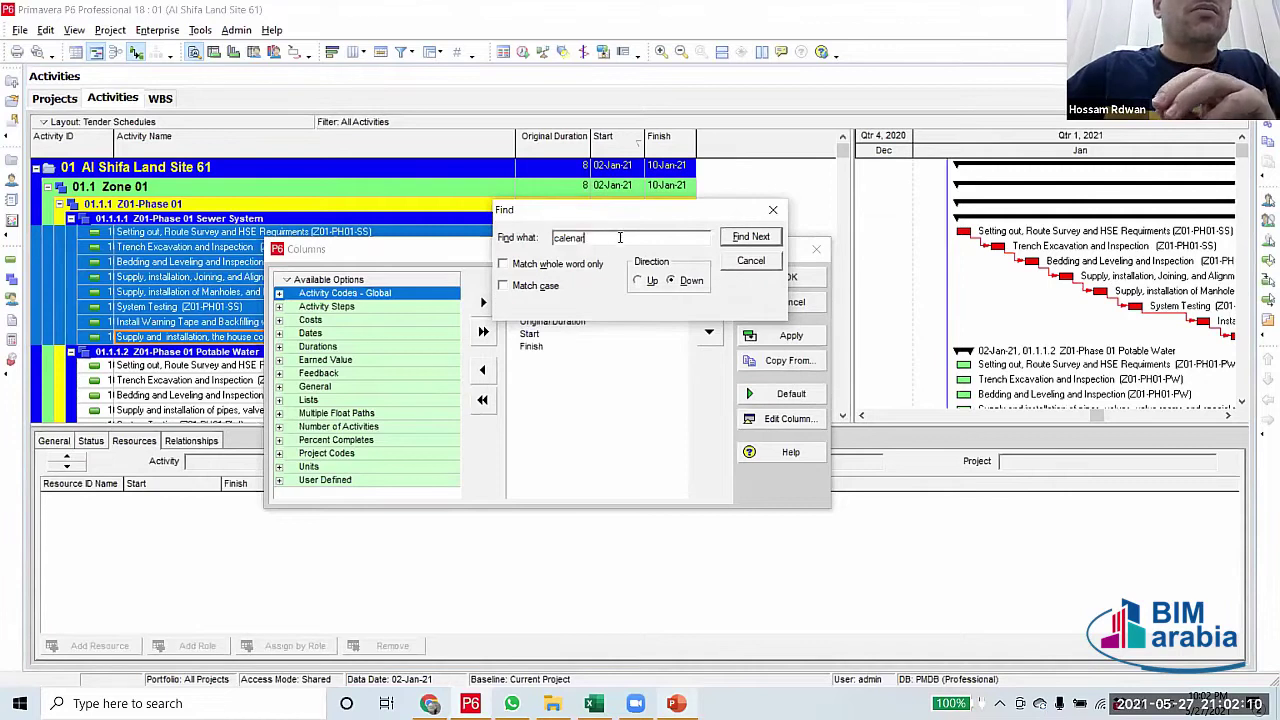
key(BackSpace)
click(750, 237)
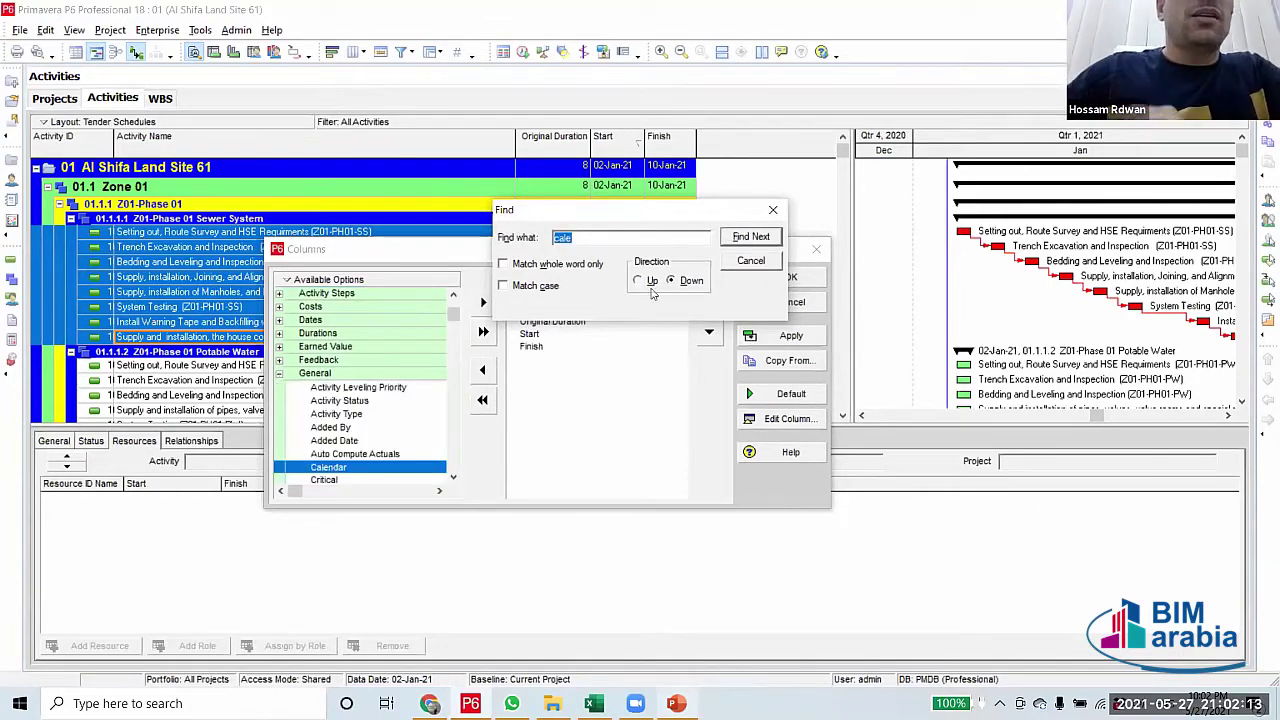
click(724, 261)
Add the Calendar column after Finish in the activity table
click(530, 346)
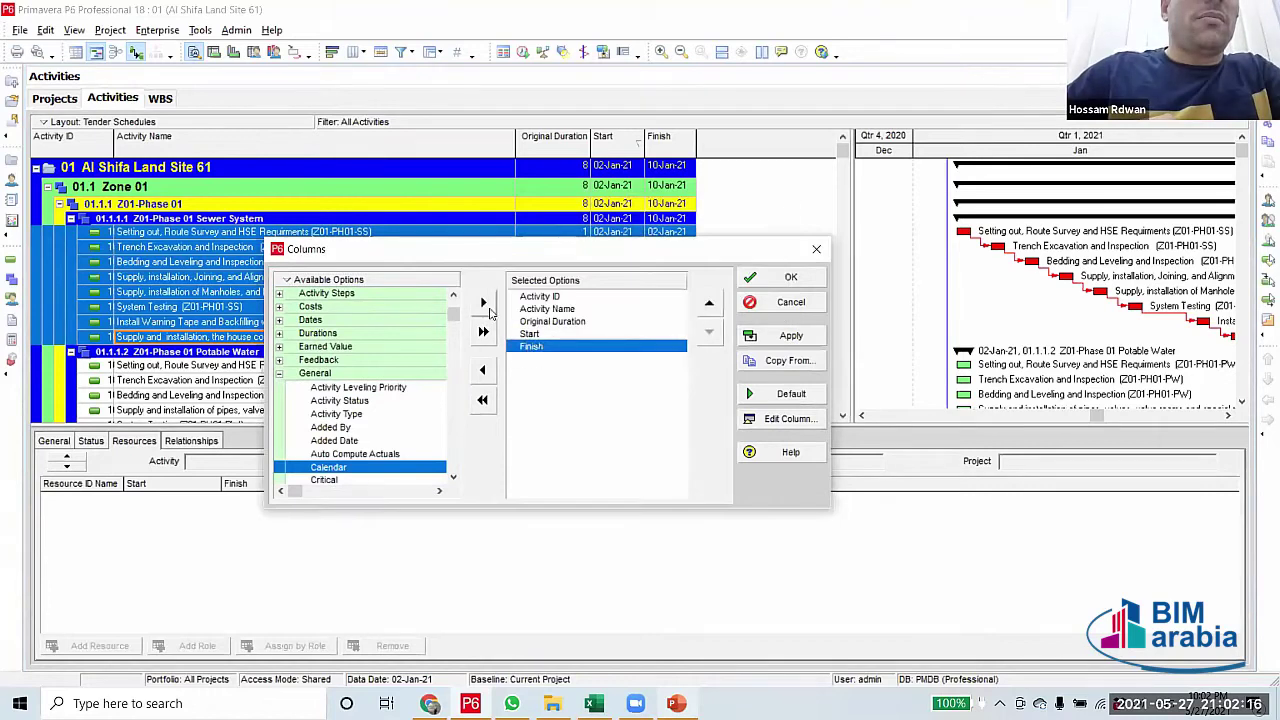
click(483, 302)
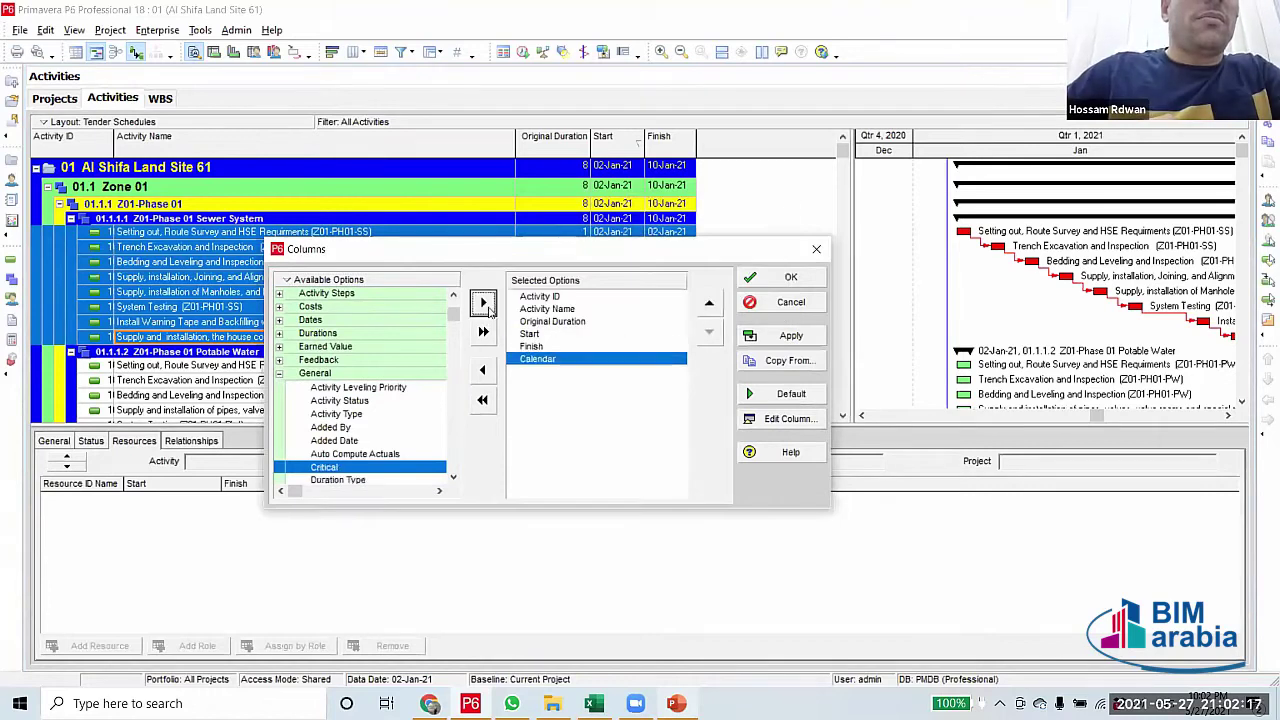
click(791, 335)
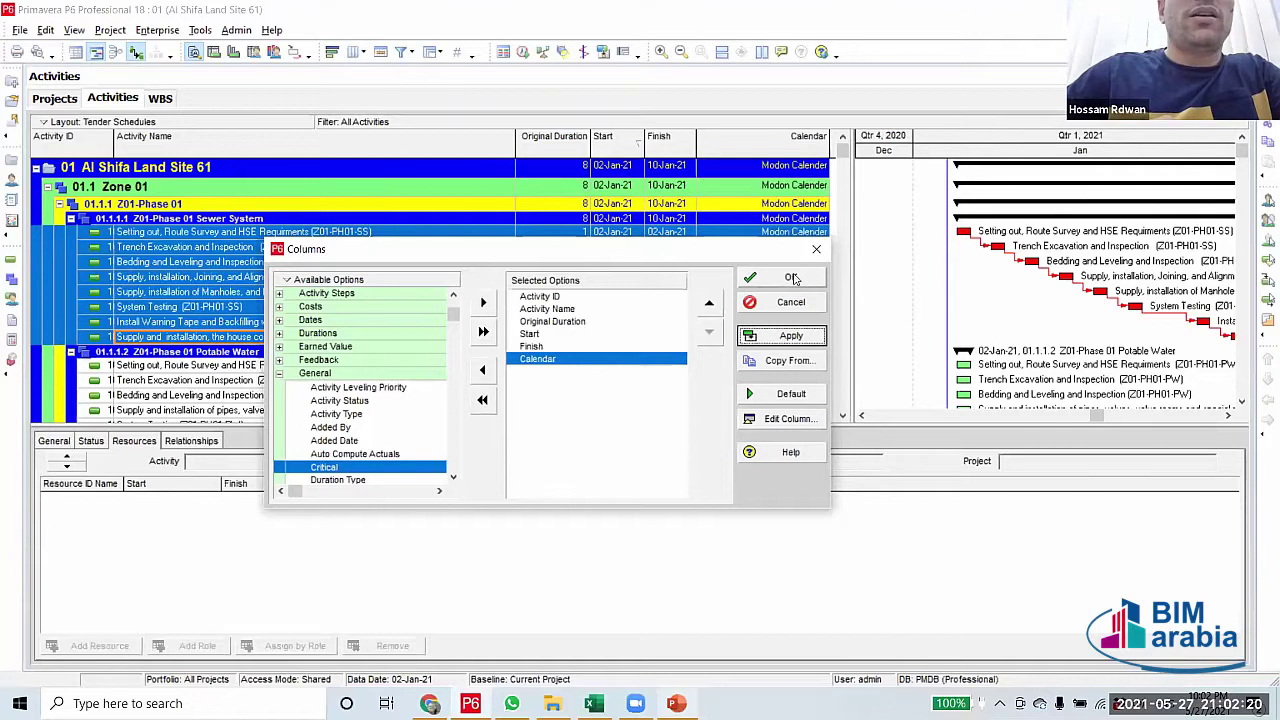
click(791, 278)
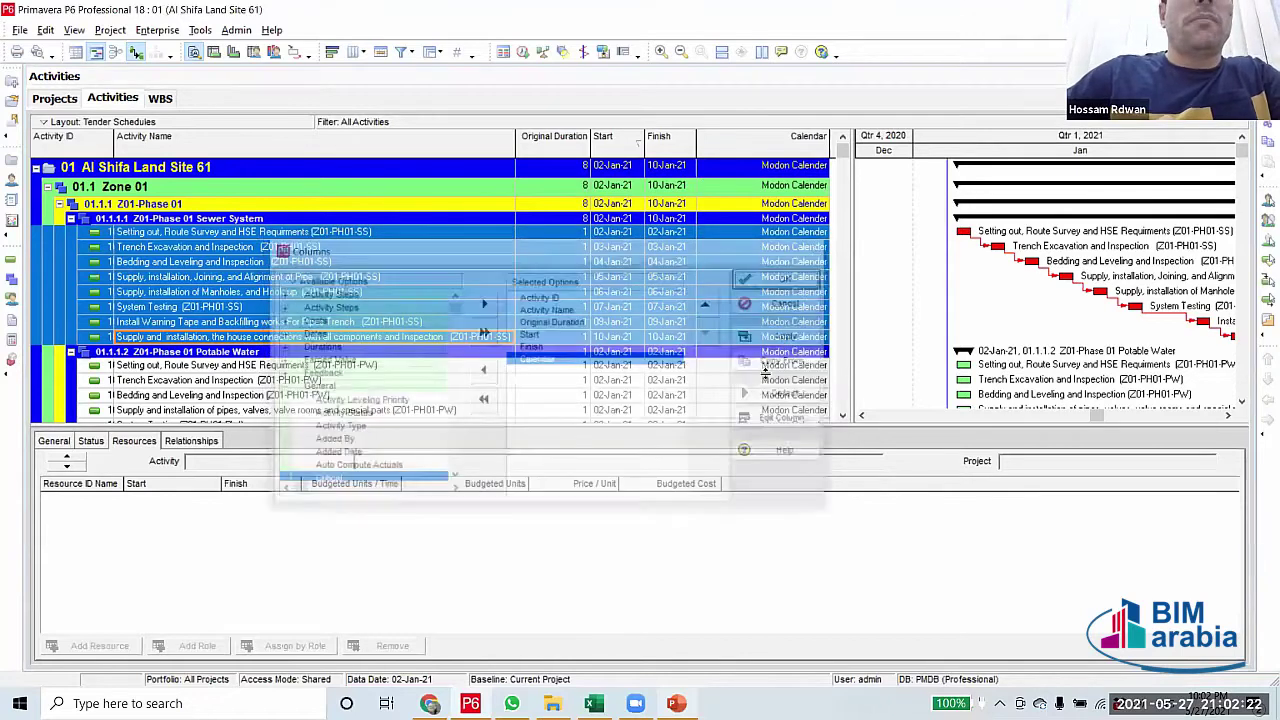
Examine the calendar assigned to the Z01-Phase 01 activities and the sewer system bars in the Gantt chart
click(765, 366)
scroll(775, 410, down, 3)
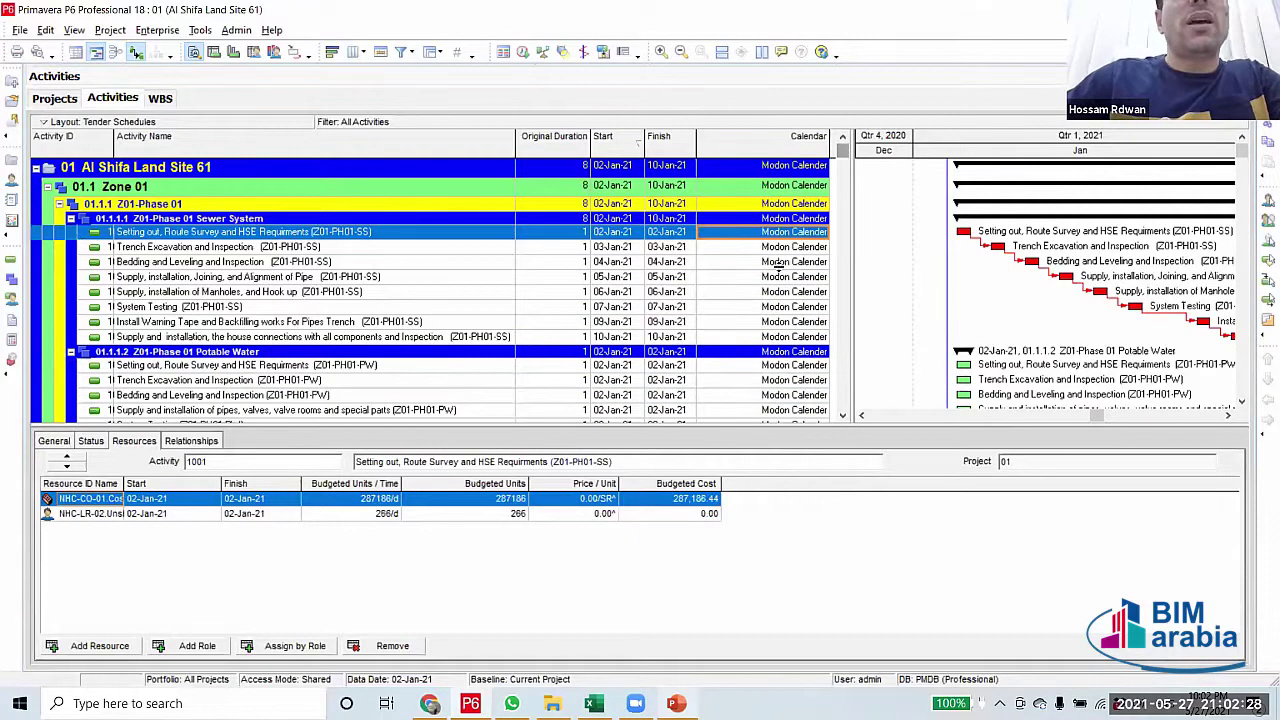
click(740, 249)
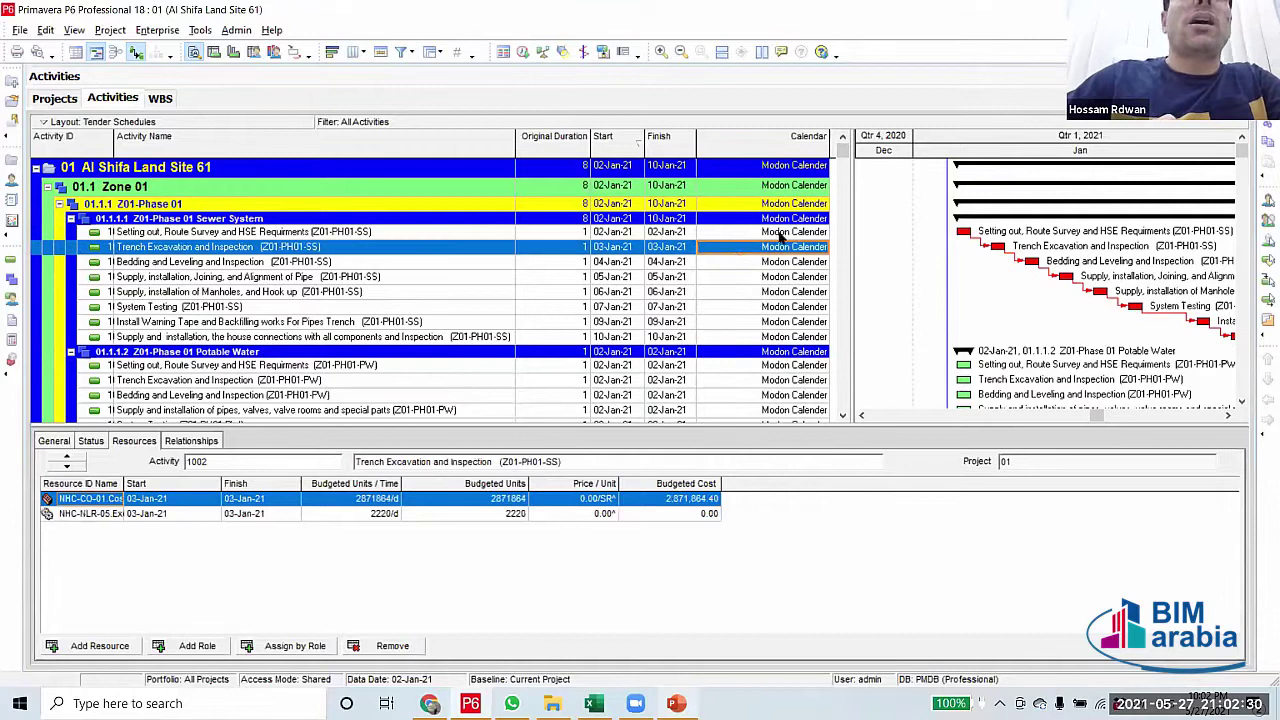
click(780, 232)
scroll(790, 290, down, 2)
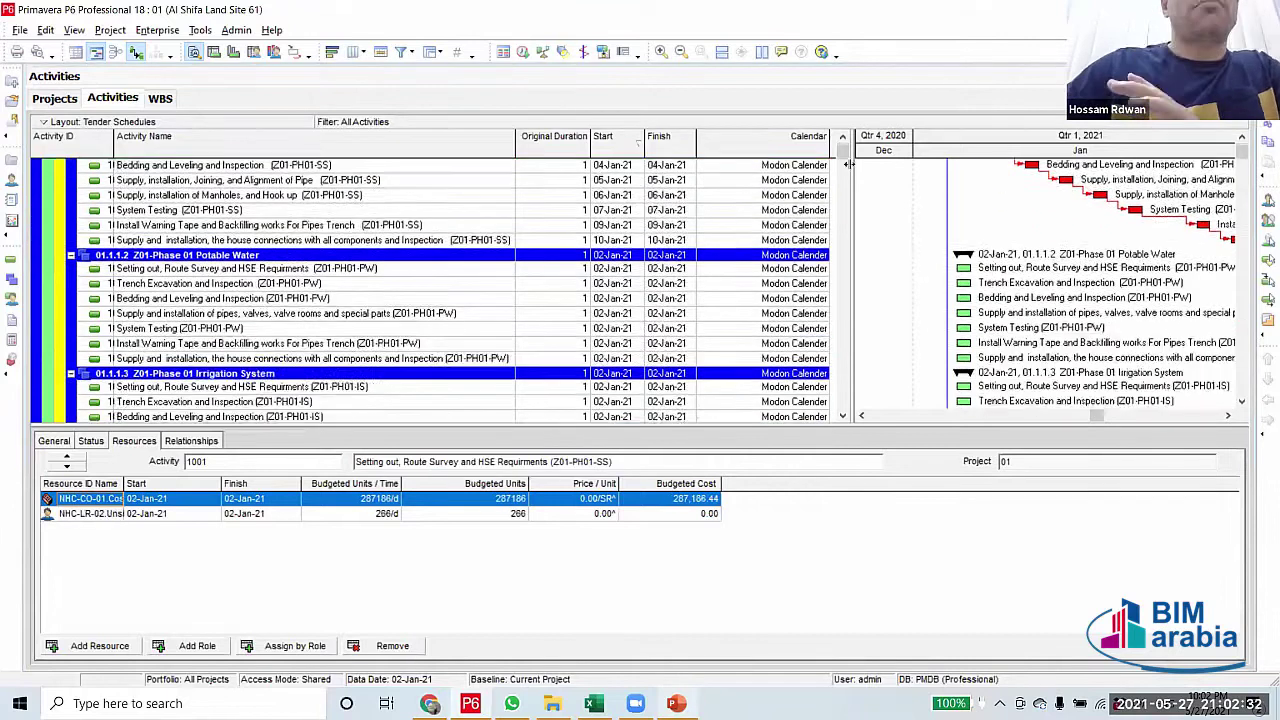
scroll(848, 165, up, 2)
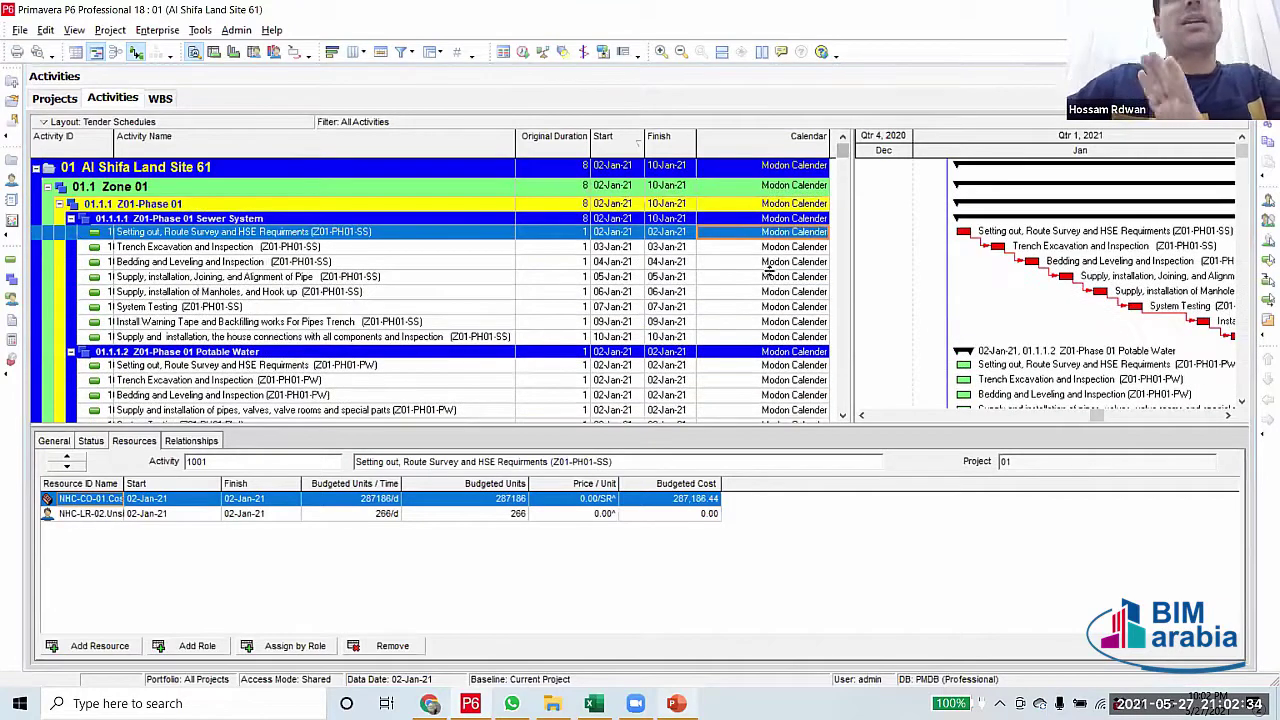
click(1226, 420)
drag(1098, 416, 902, 416)
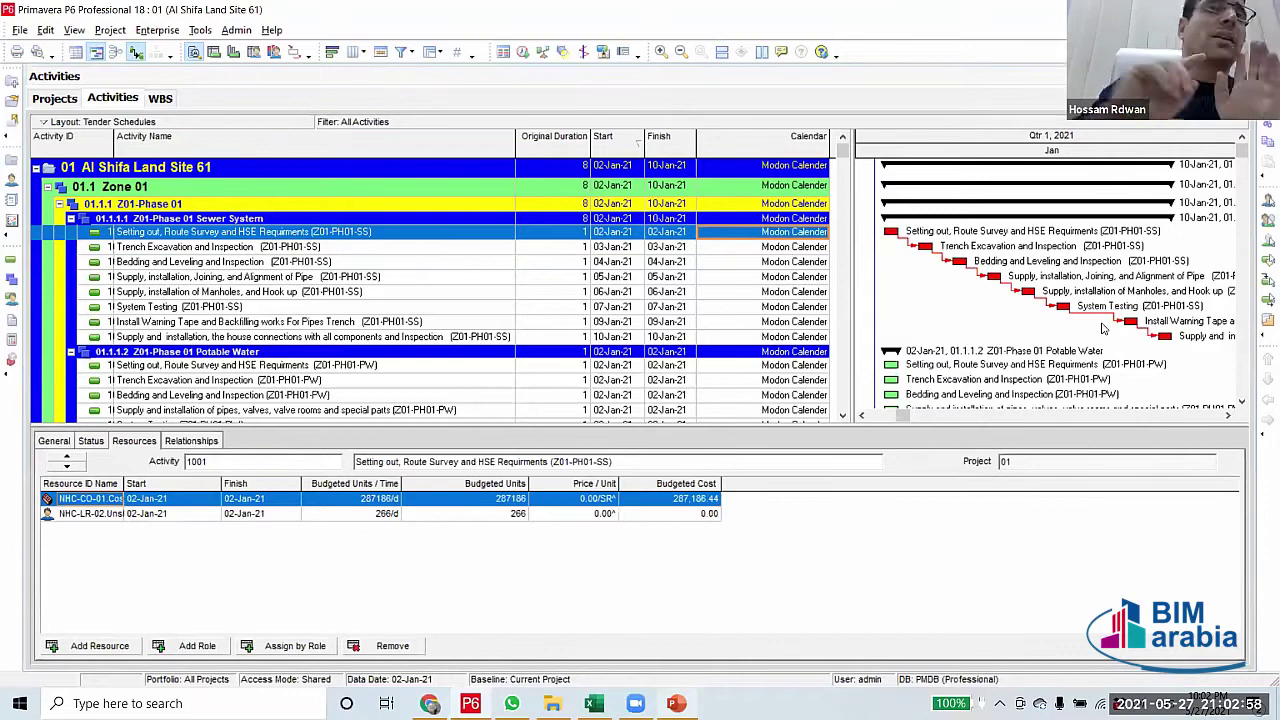
click(763, 247)
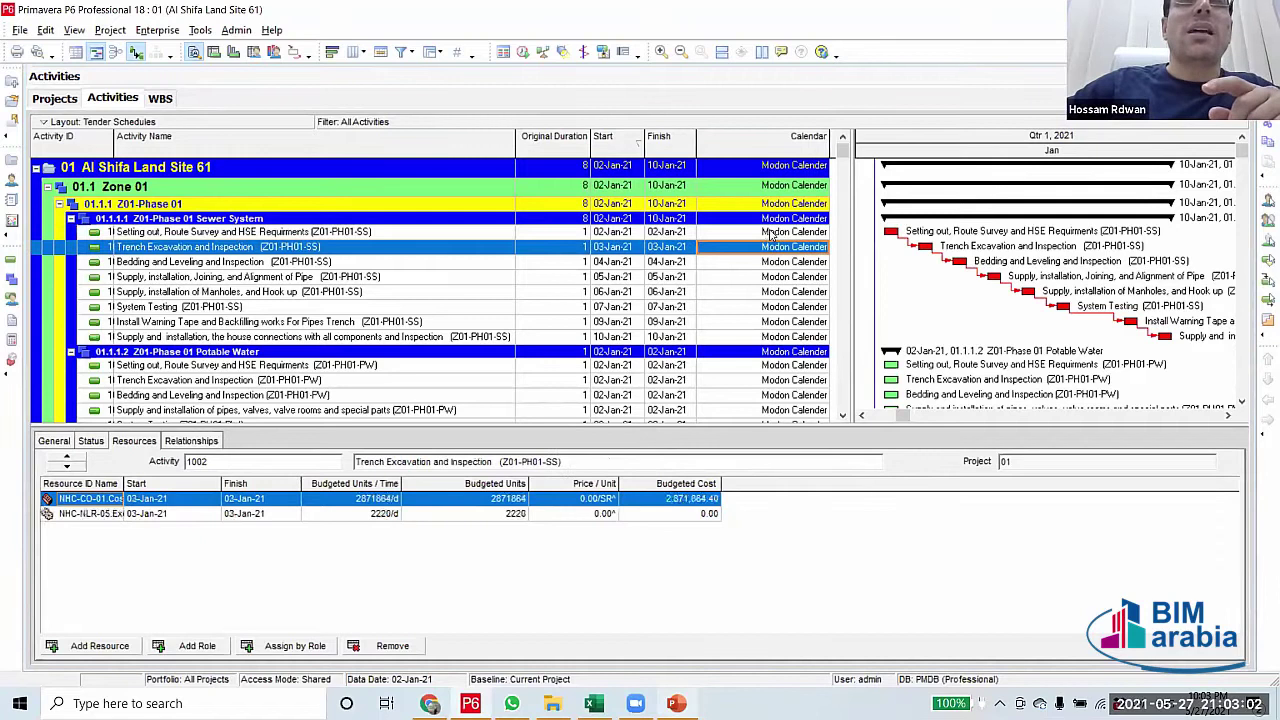
click(771, 233)
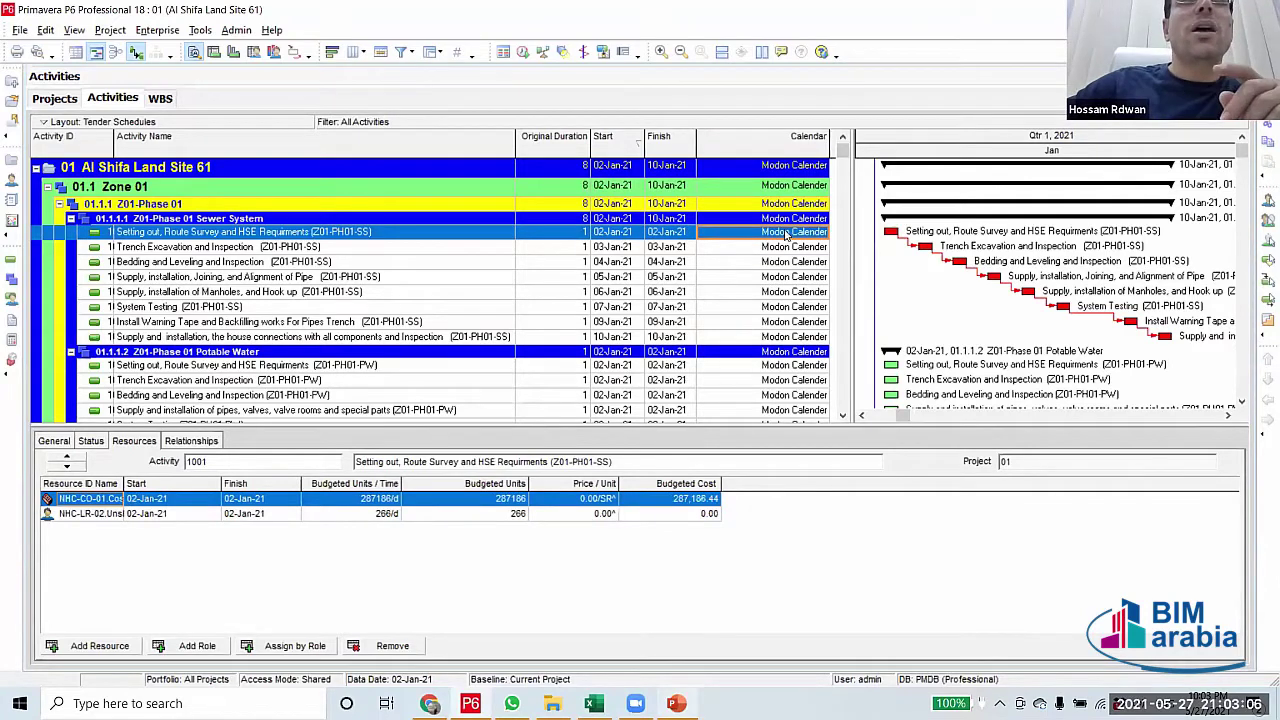
Check the calendar assignments down to the end of Z04-Phase 04, selecting all activities
drag(844, 157, 798, 405)
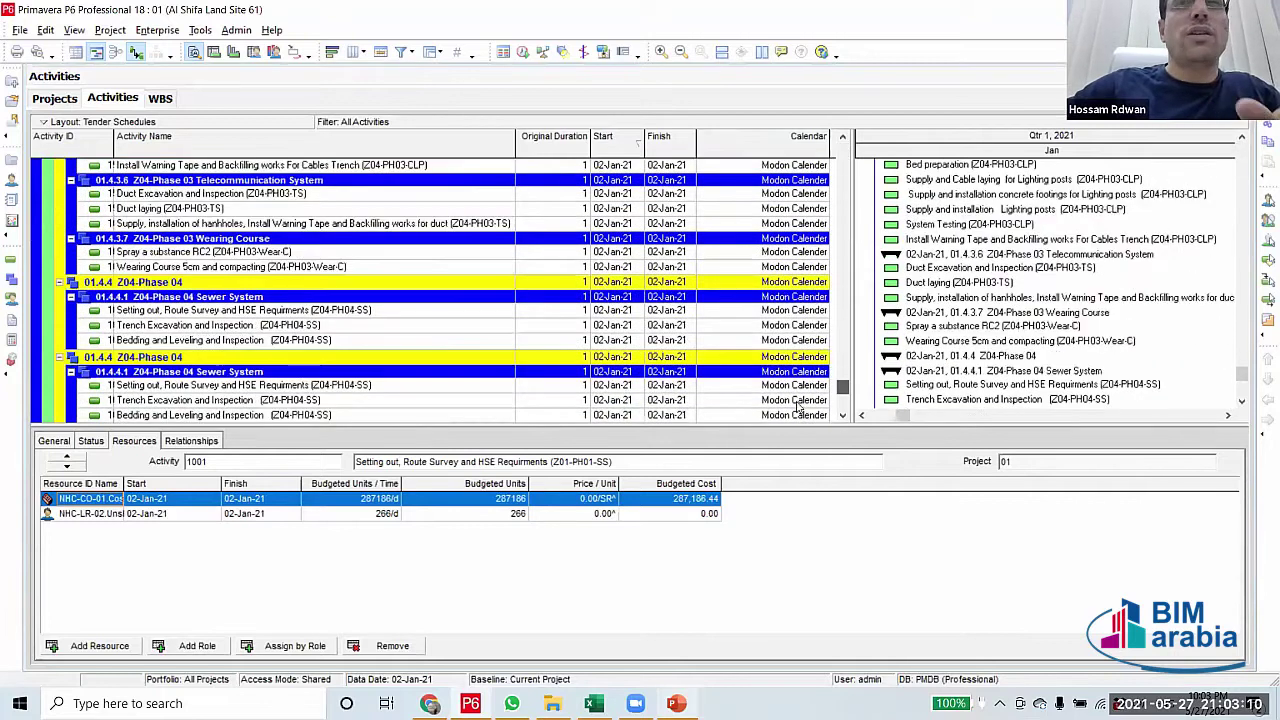
scroll(851, 360, down, 5)
key(ctrl+a)
key(shift+F10)
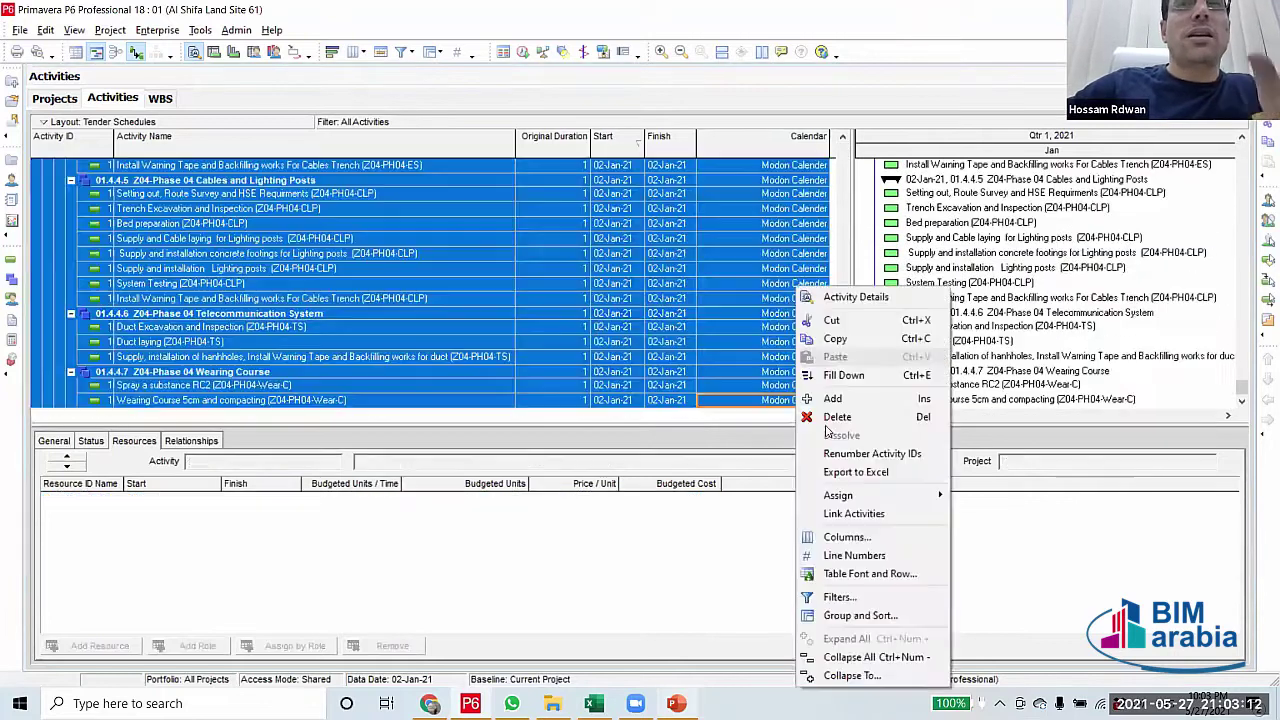
key(Escape)
scroll(955, 395, up, 2)
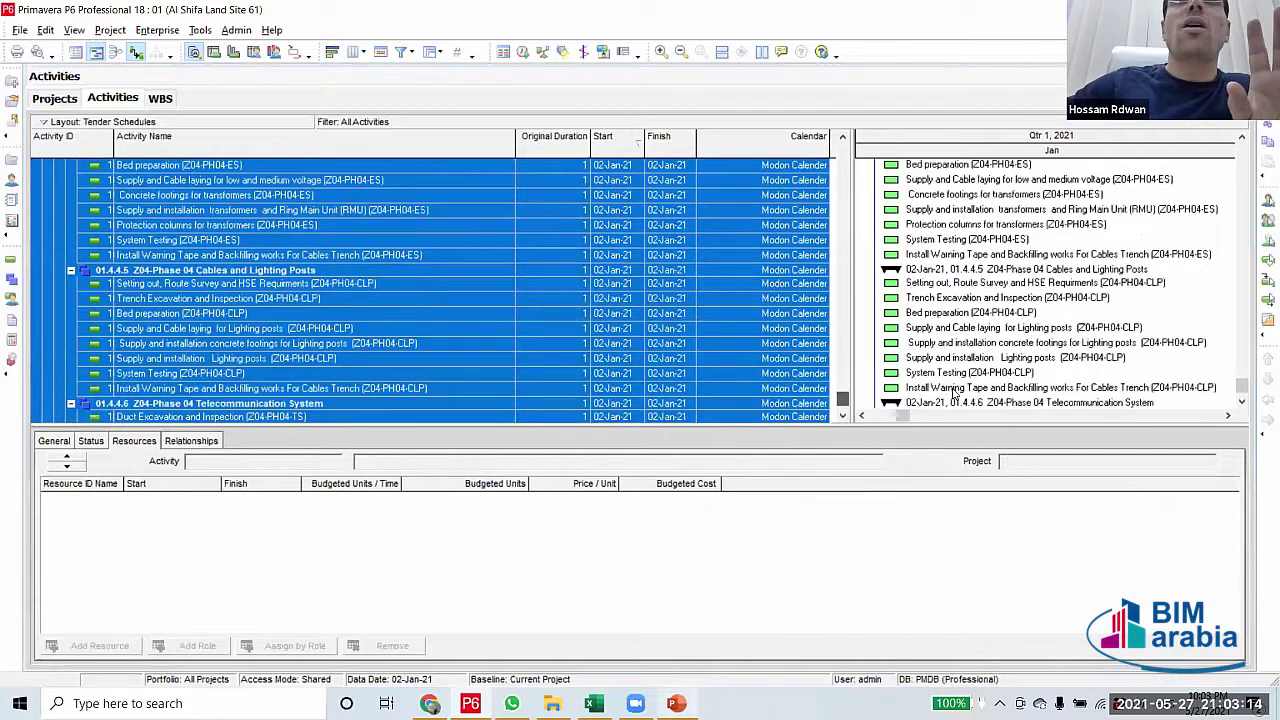
scroll(955, 395, up, 15)
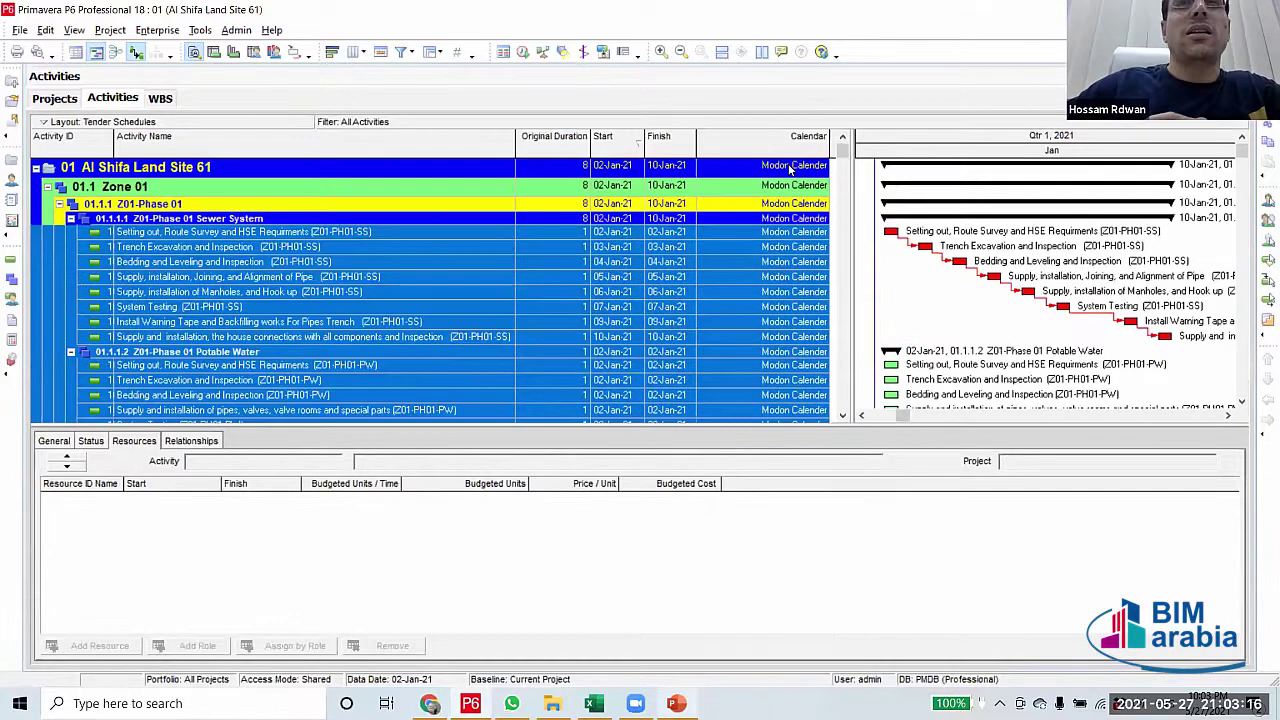
Remove the Calendar column from the activity table
click(790, 168)
right_click(790, 168)
click(857, 414)
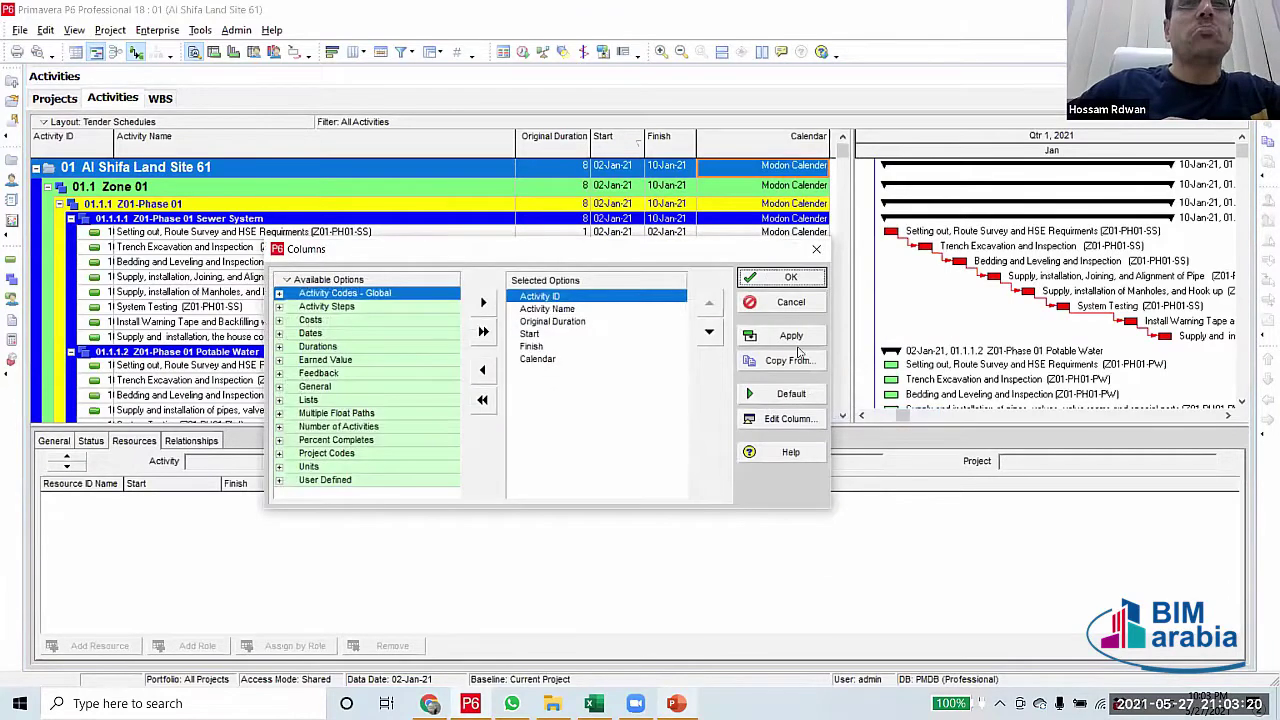
click(537, 358)
click(482, 369)
click(783, 277)
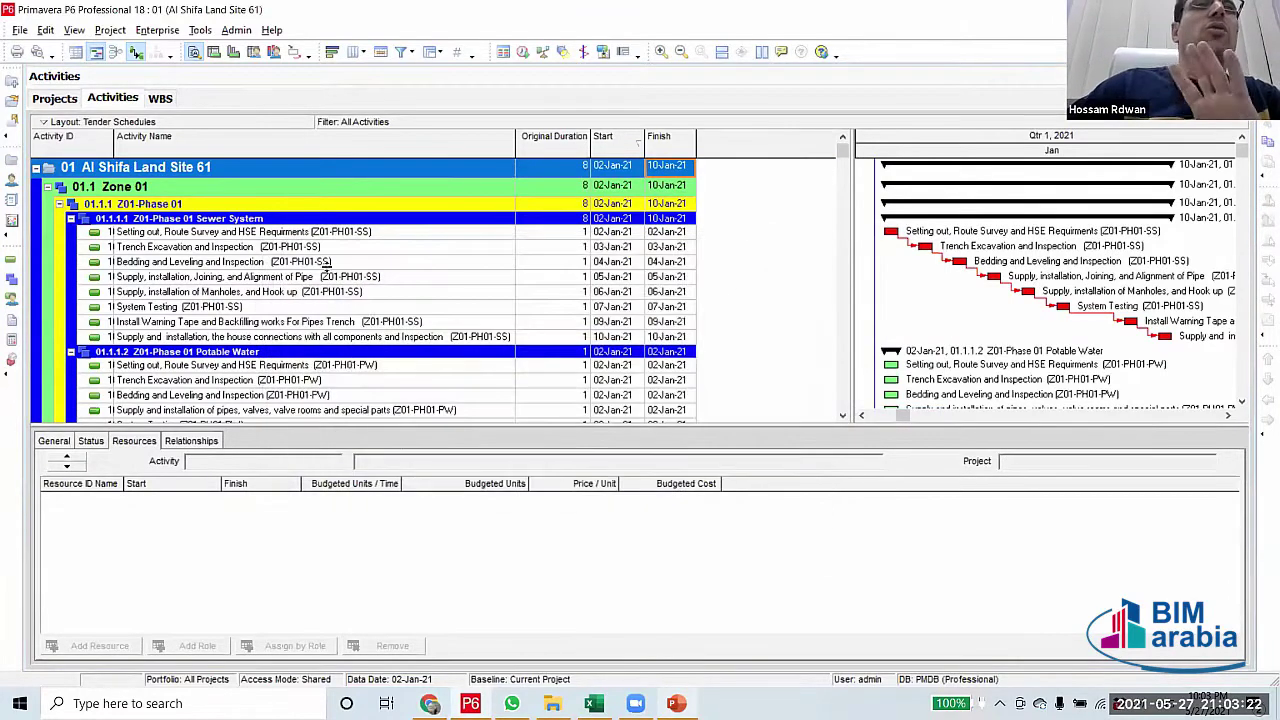
Widen the Activity ID column and sort the activities by Activity ID in ascending order
scroll(372, 260, down, 2)
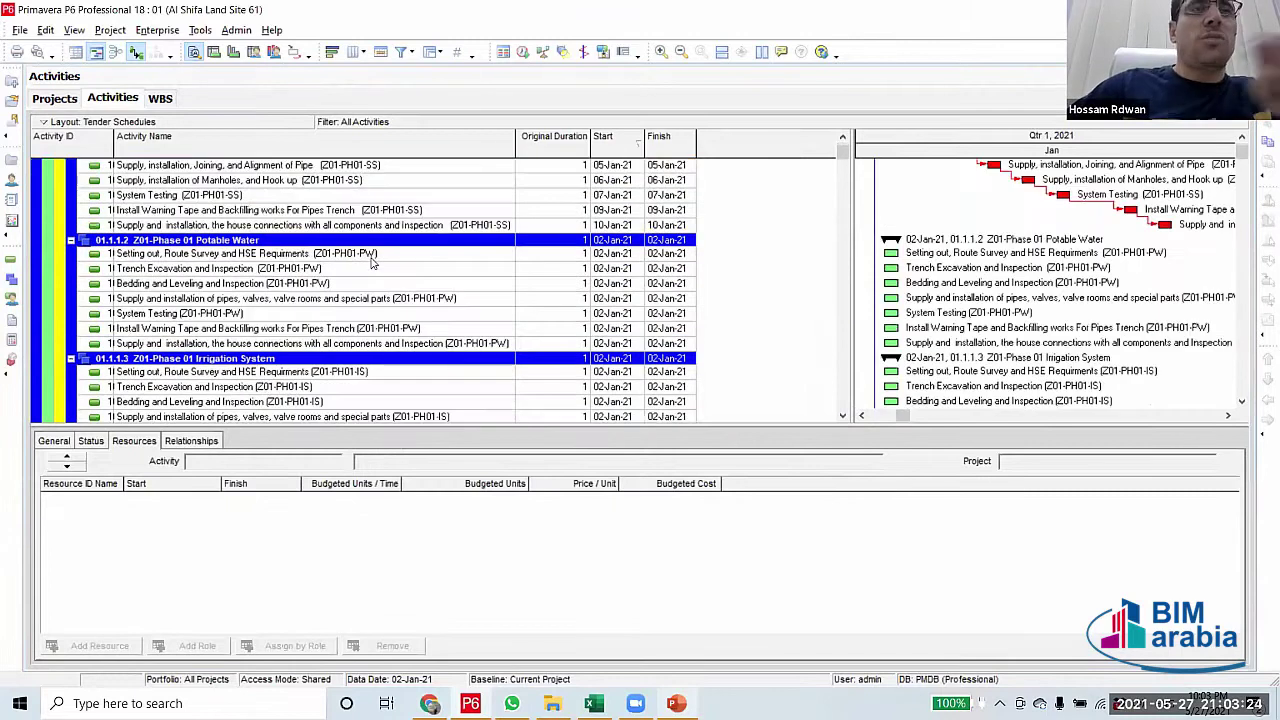
key(Down)
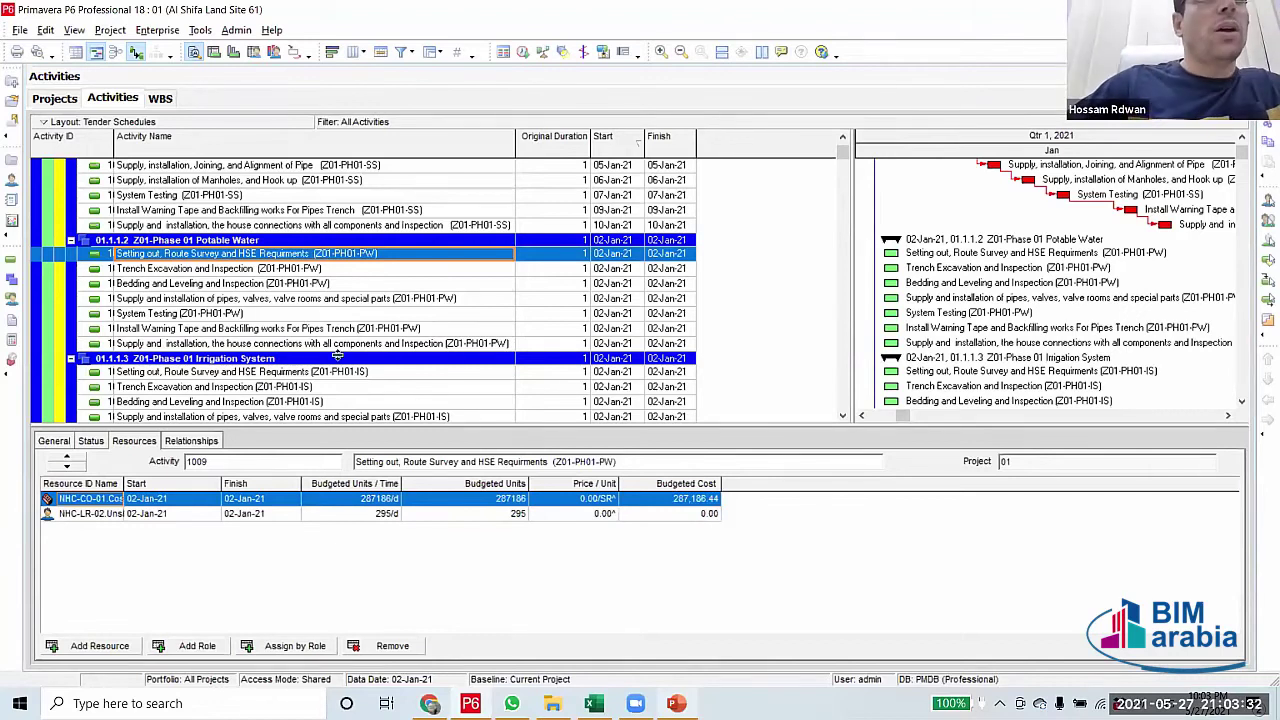
drag(110, 136, 183, 270)
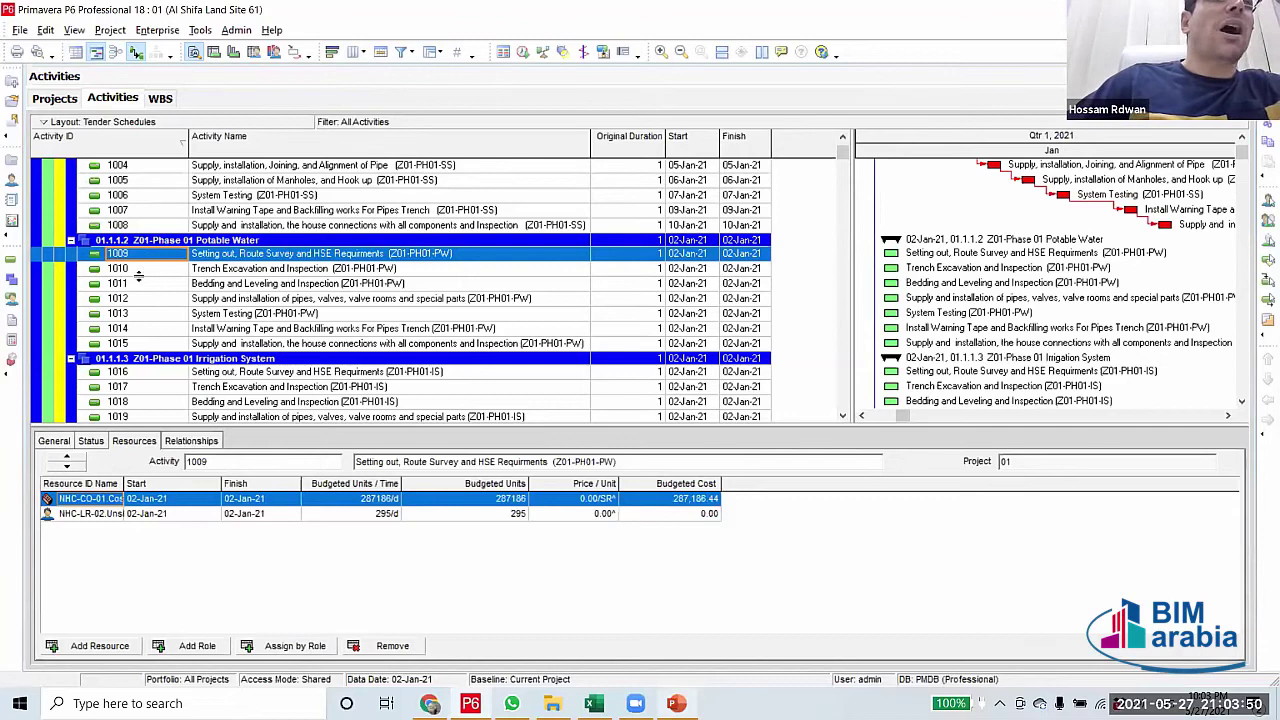
click(172, 150)
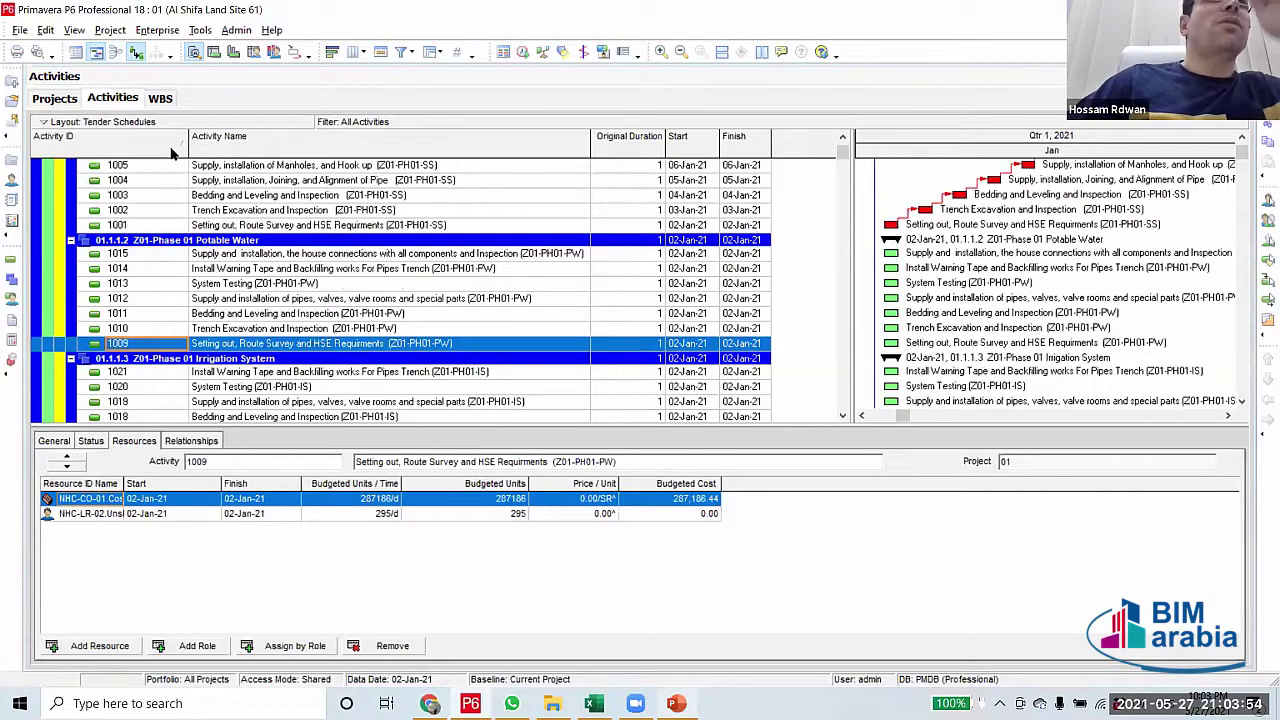
click(178, 150)
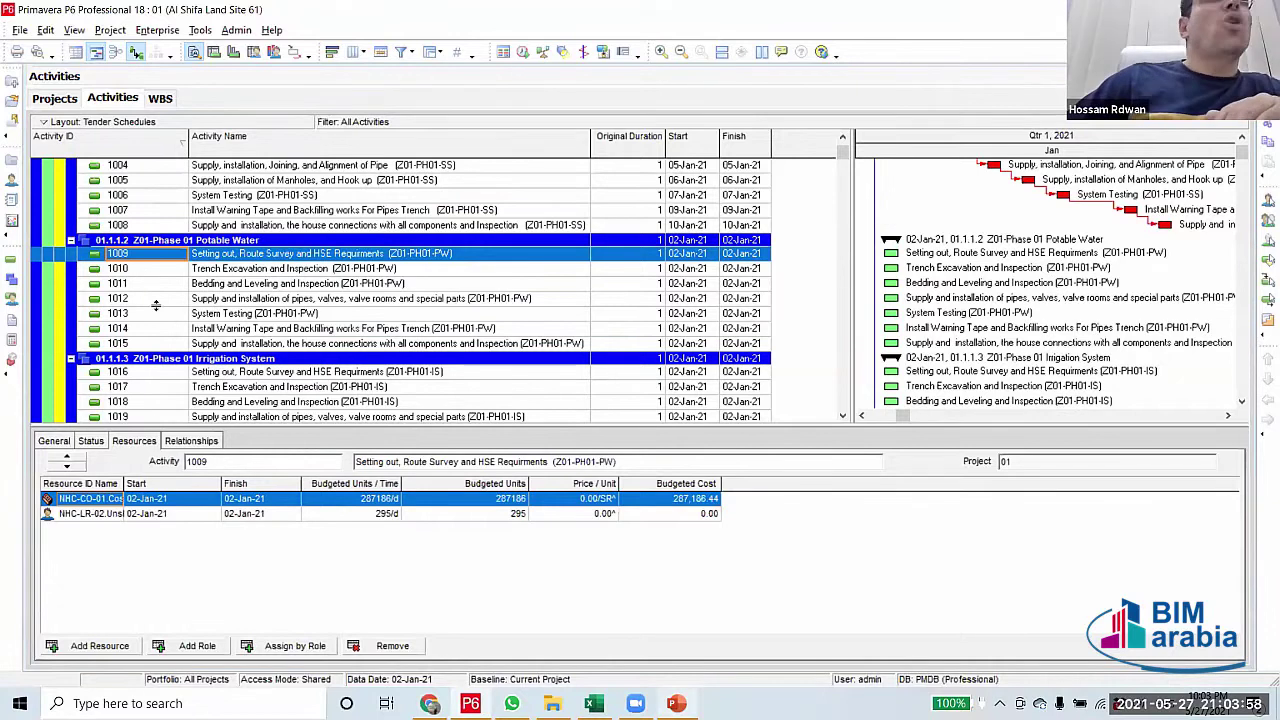
click(264, 284)
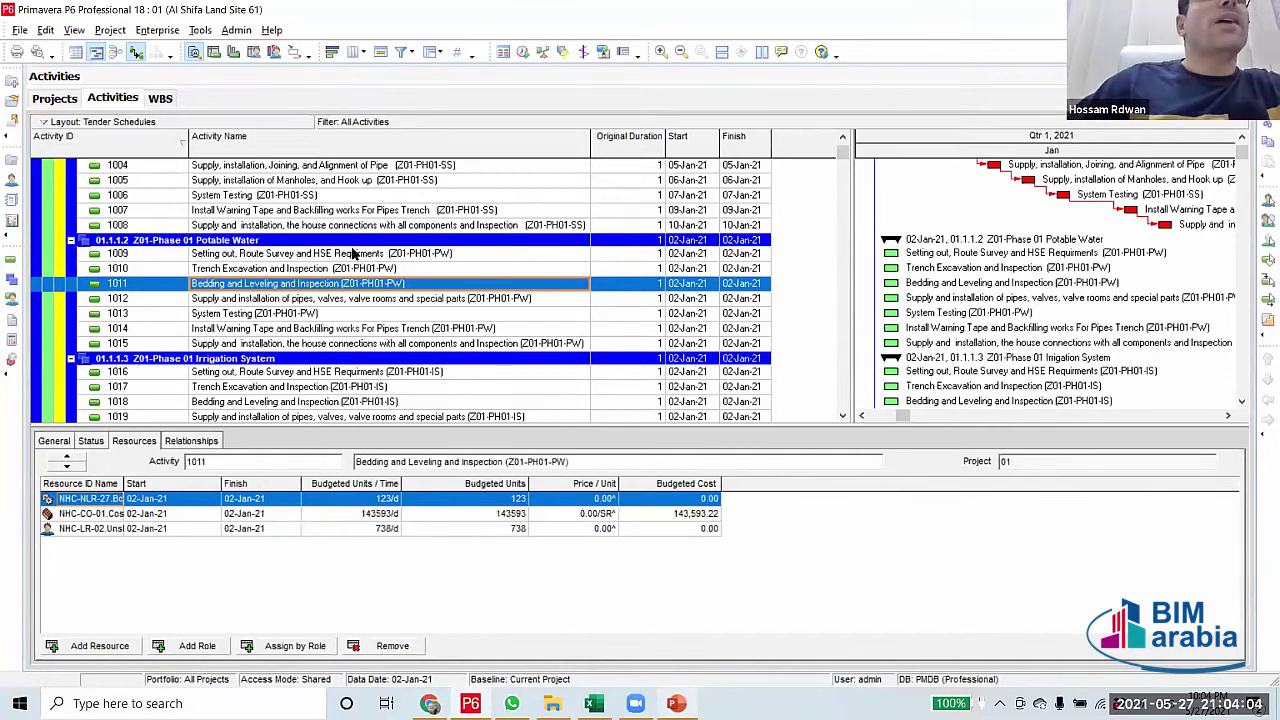
Review the Z01-Phase 01 Potable Water activities and their resources, from setting out through the house connections
click(355, 253)
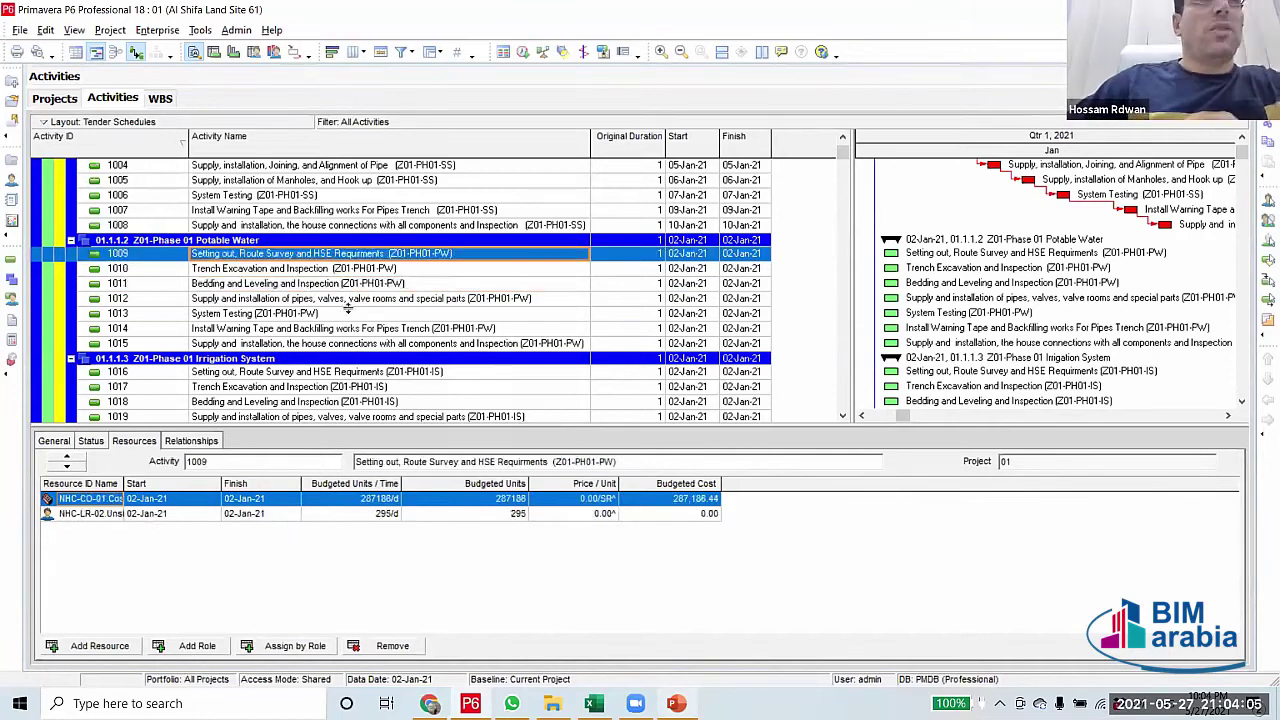
click(284, 269)
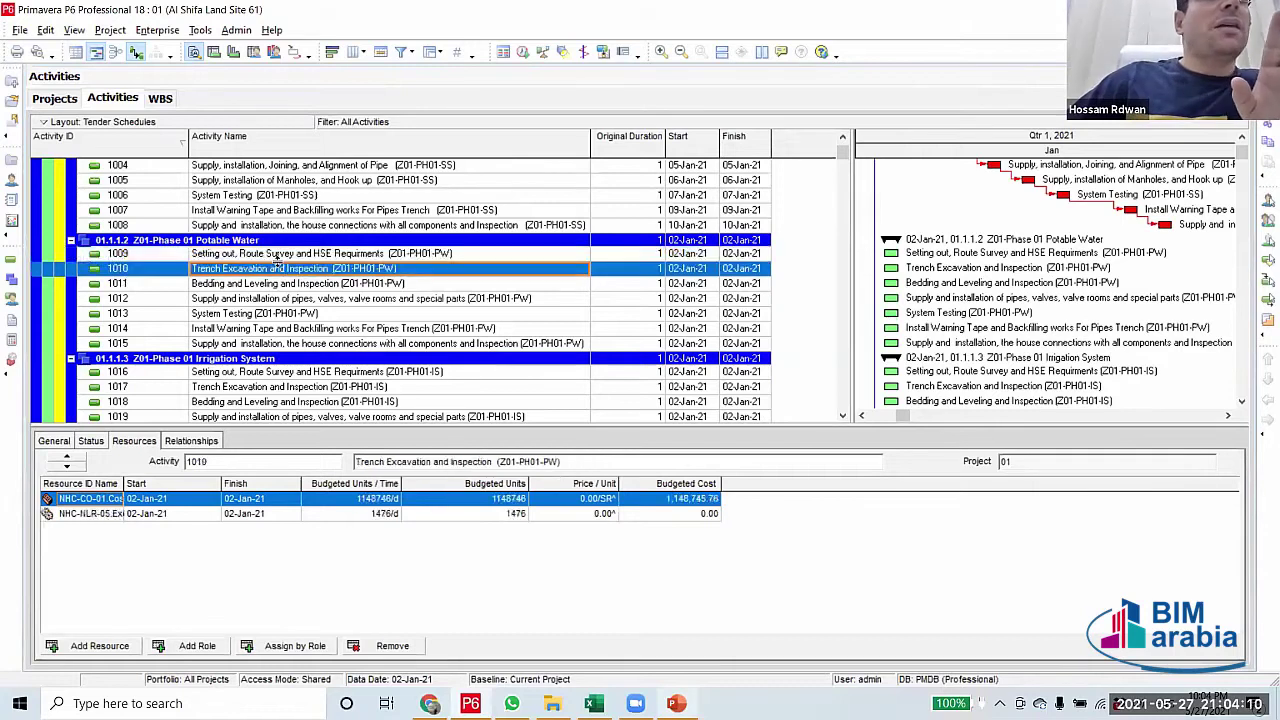
click(280, 255)
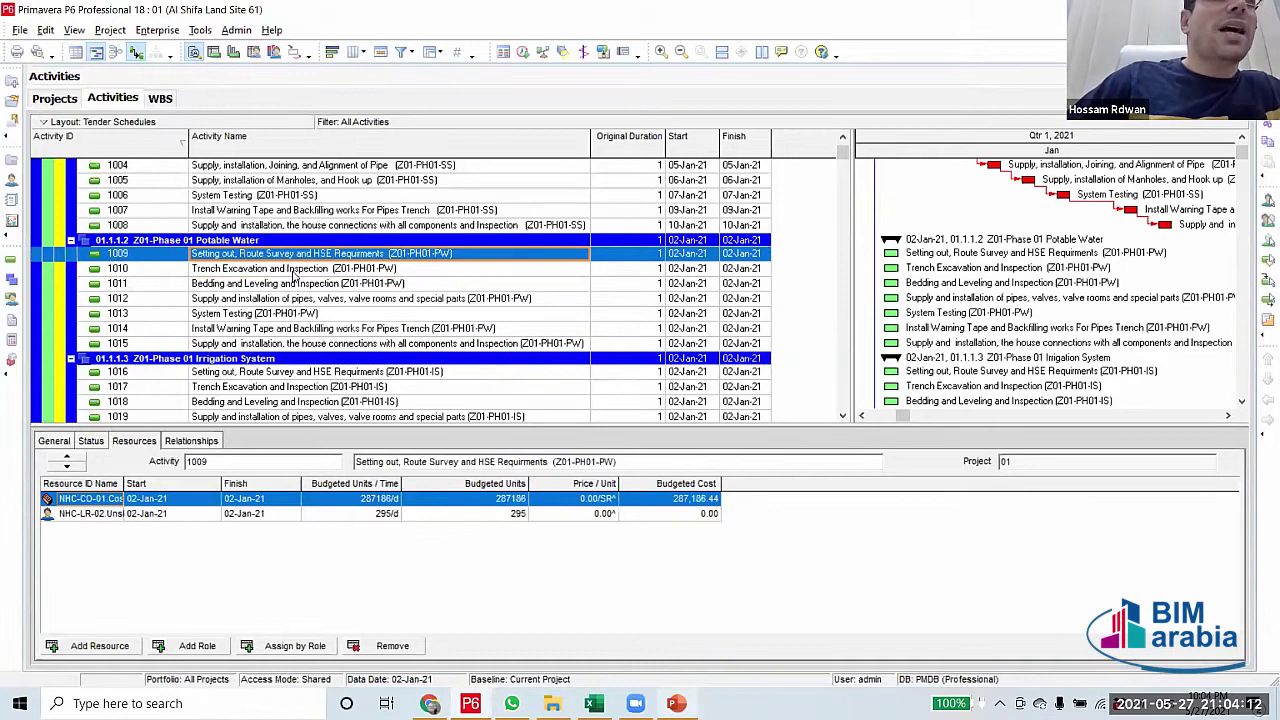
click(287, 285)
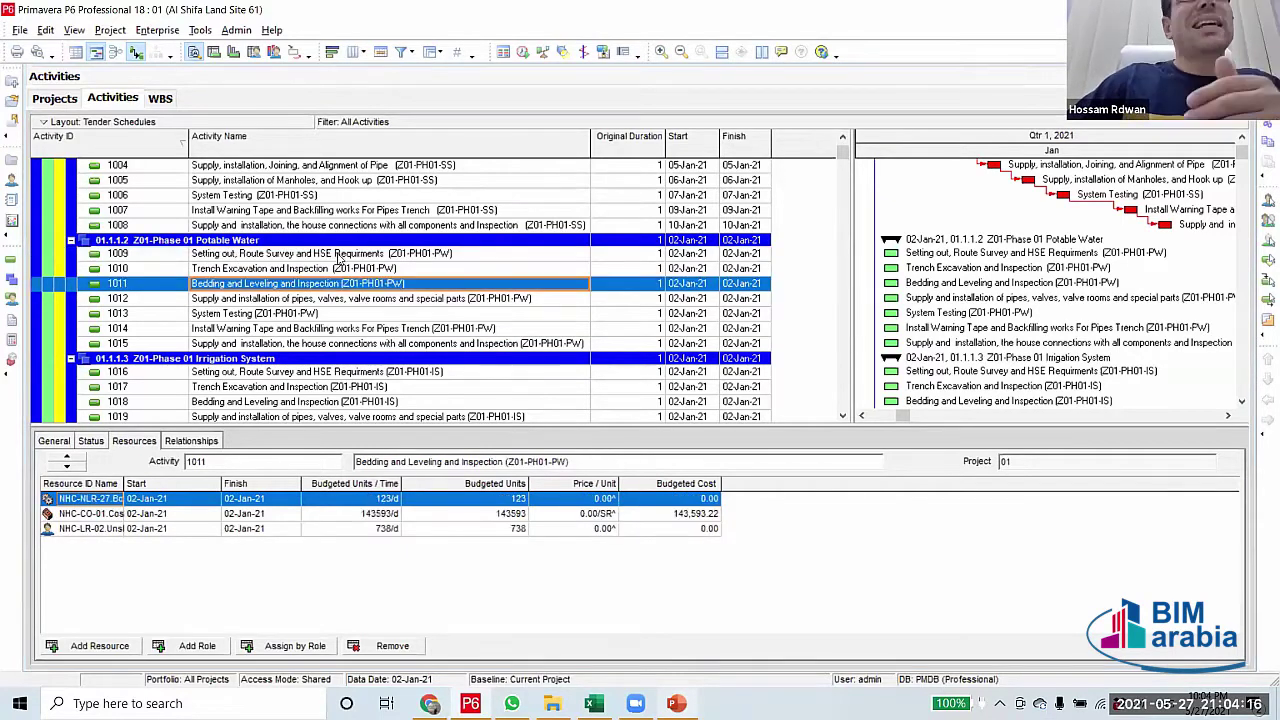
click(338, 255)
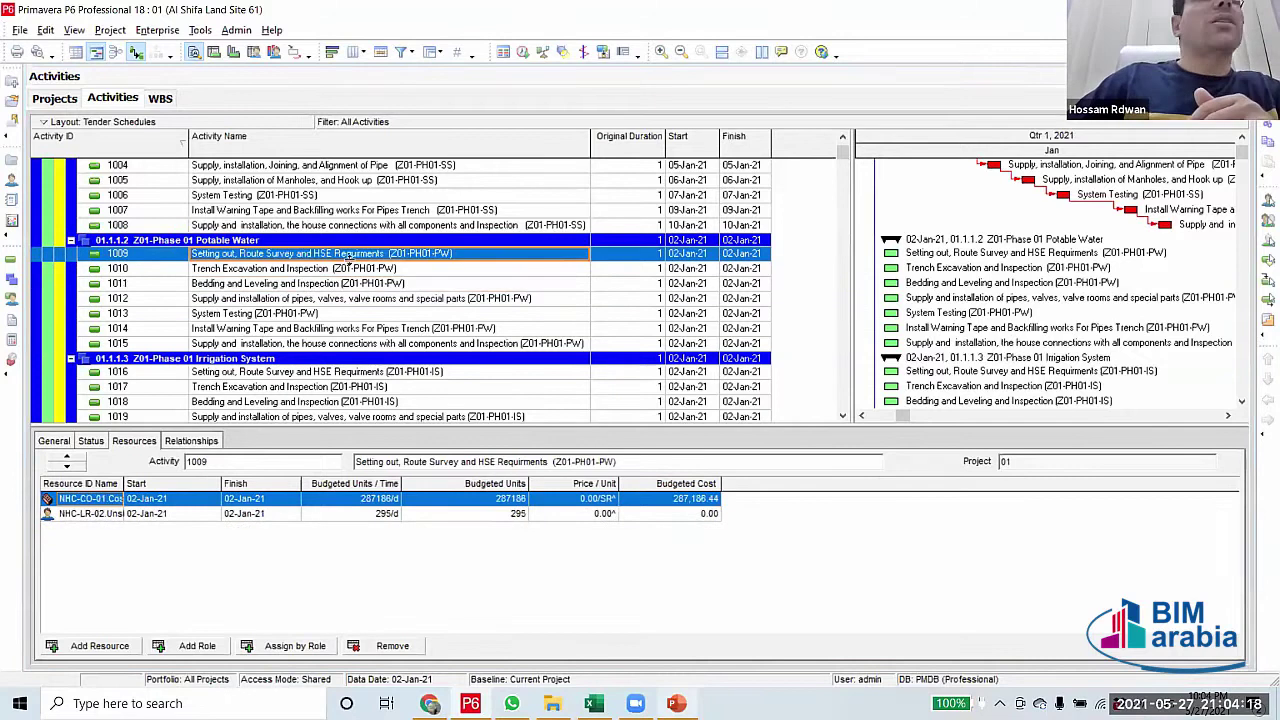
click(342, 272)
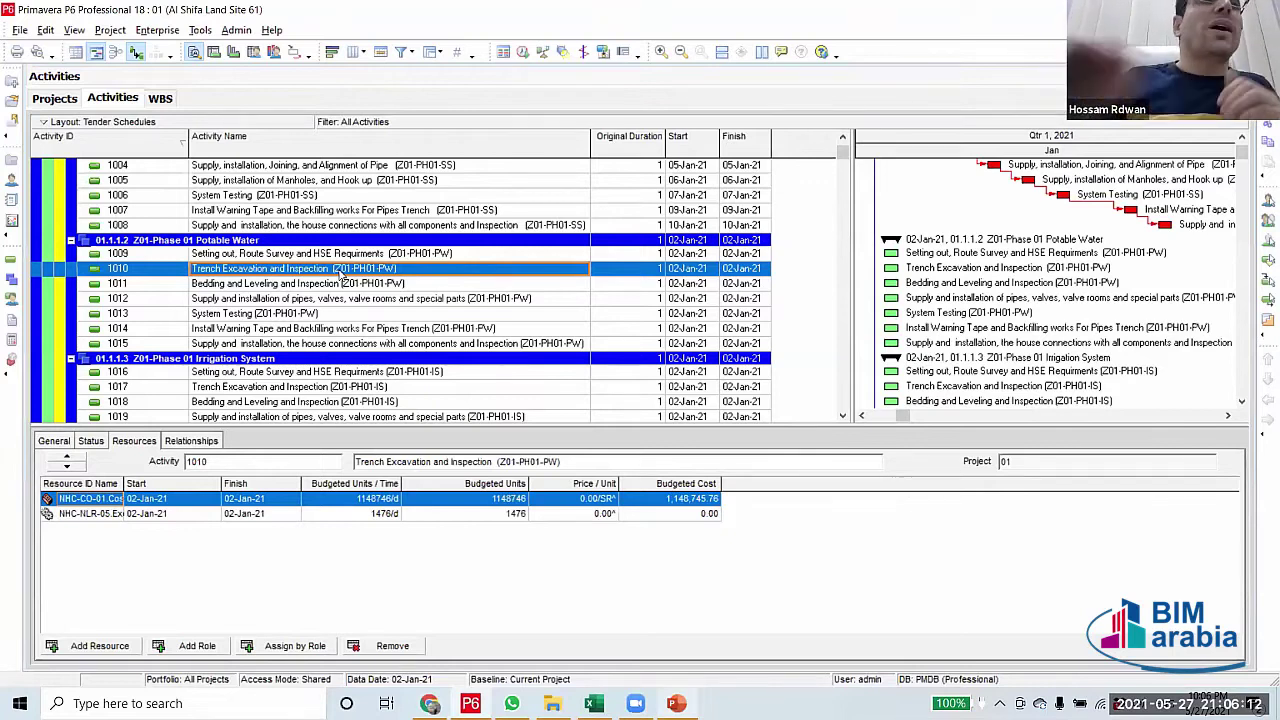
click(380, 344)
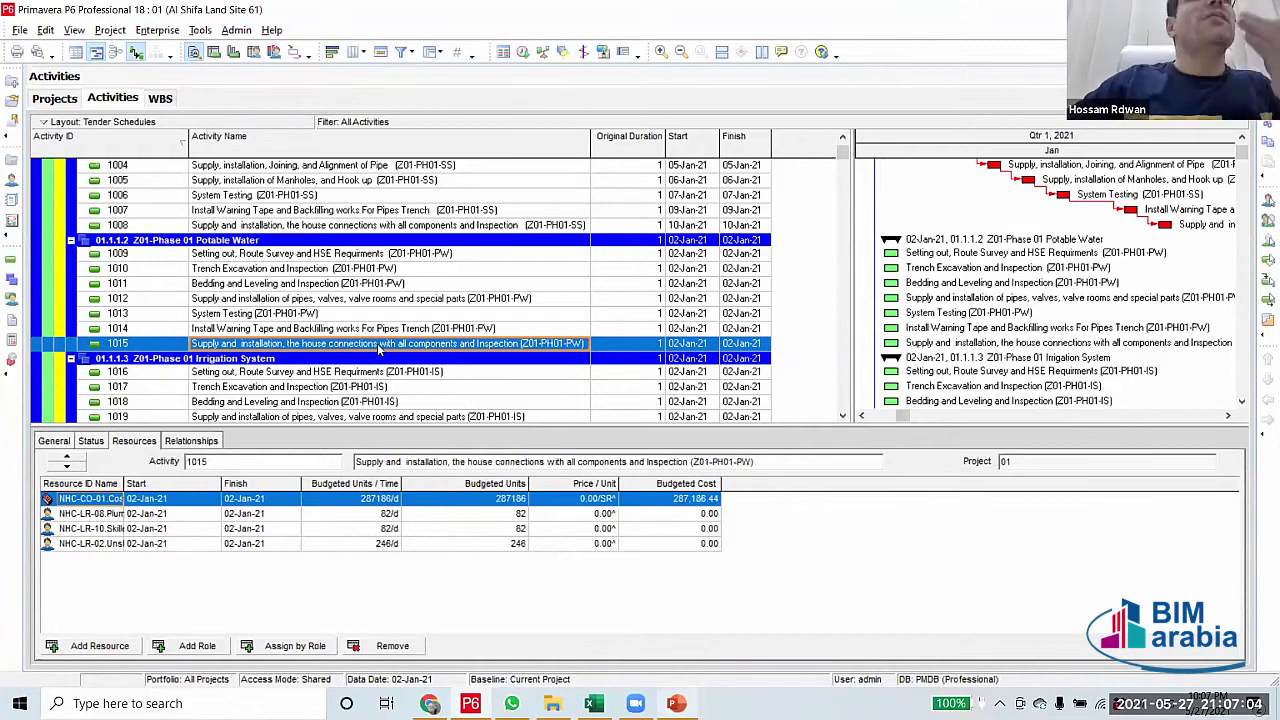
Link the Z01-Phase 01 Potable Water activities 1009 through 1015 in sequence
click(363, 256)
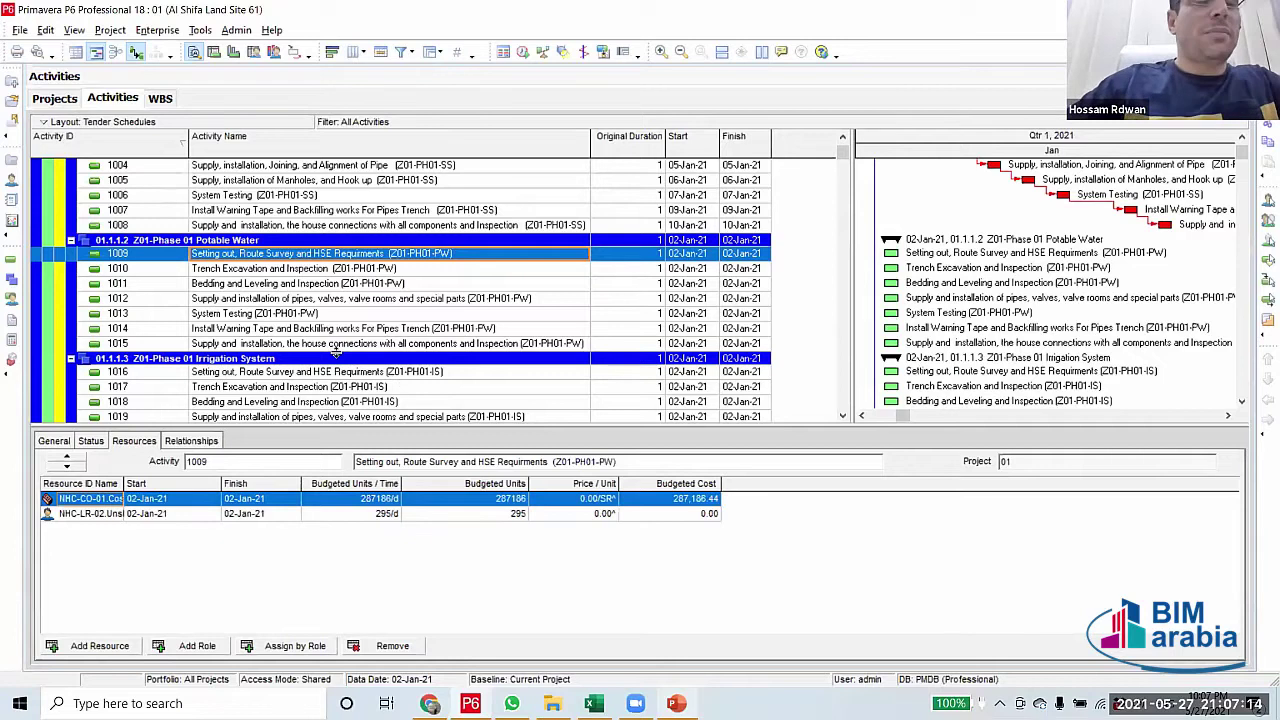
shift+click(352, 345)
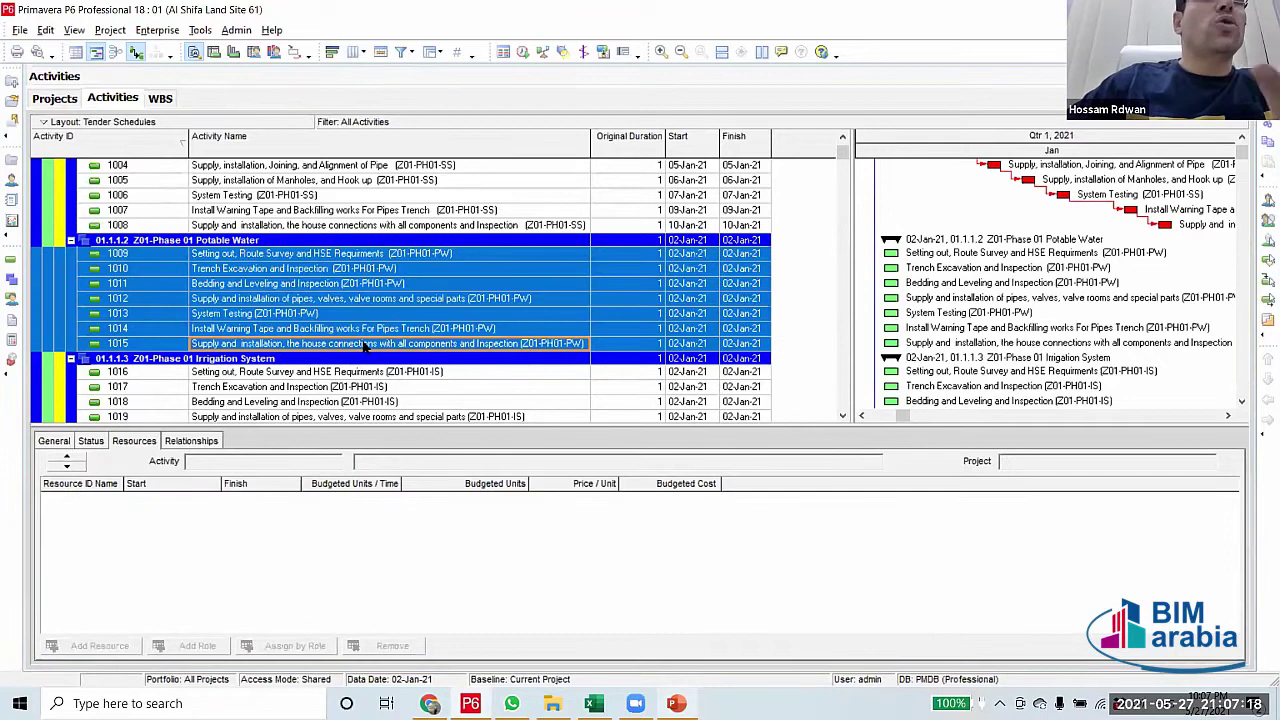
click(390, 256)
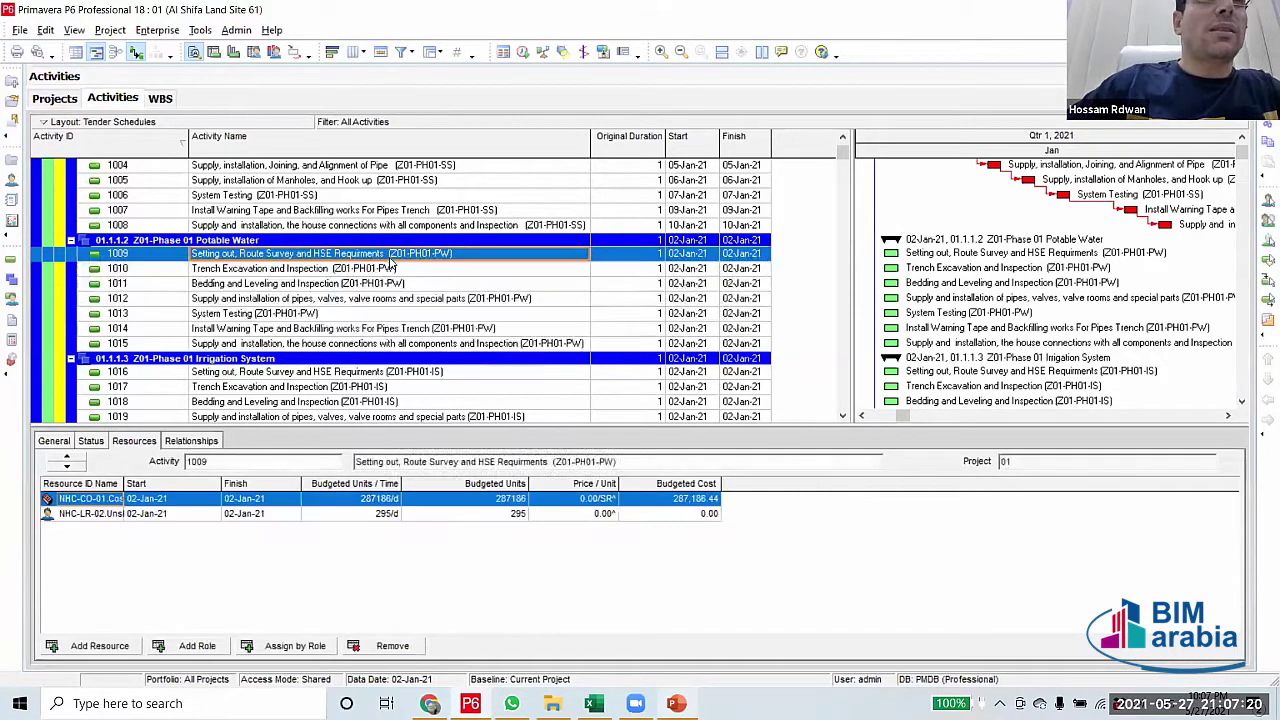
shift+click(370, 345)
right_click(370, 345)
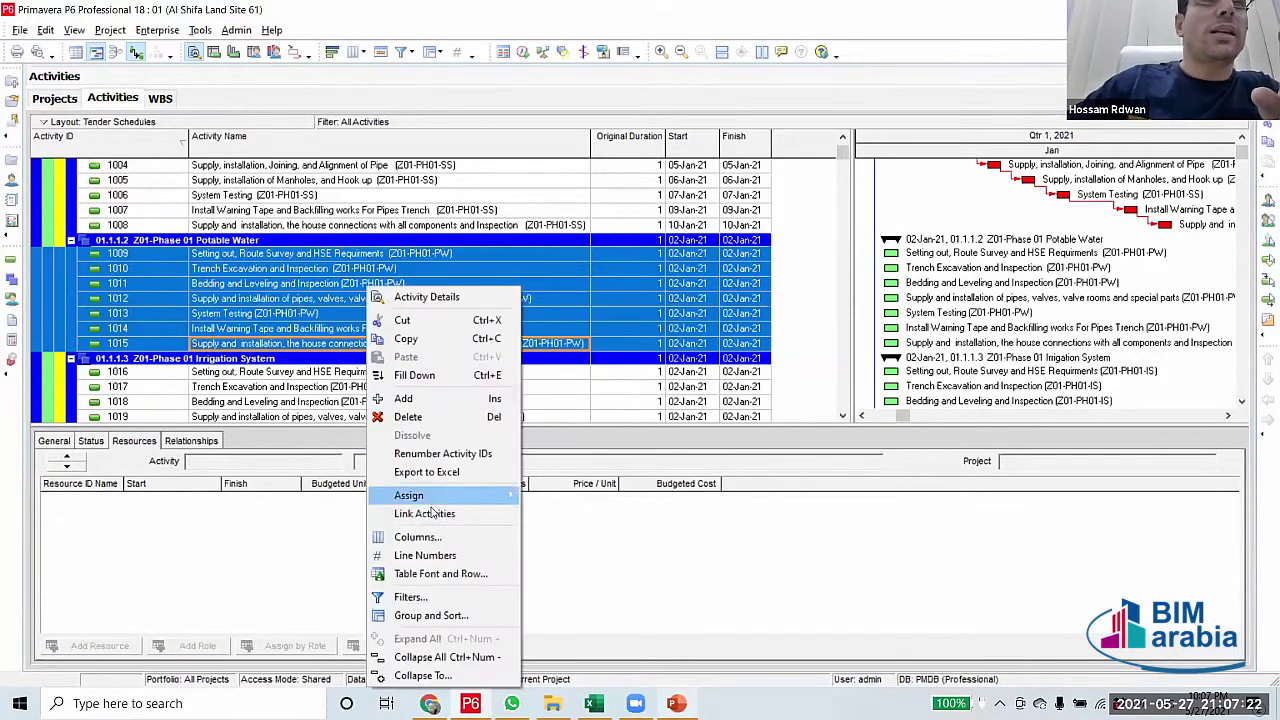
key(Escape)
Link the Z01-Phase 01 Irrigation System activities 1016 through 1021 in sequence
scroll(420, 410, down, 2)
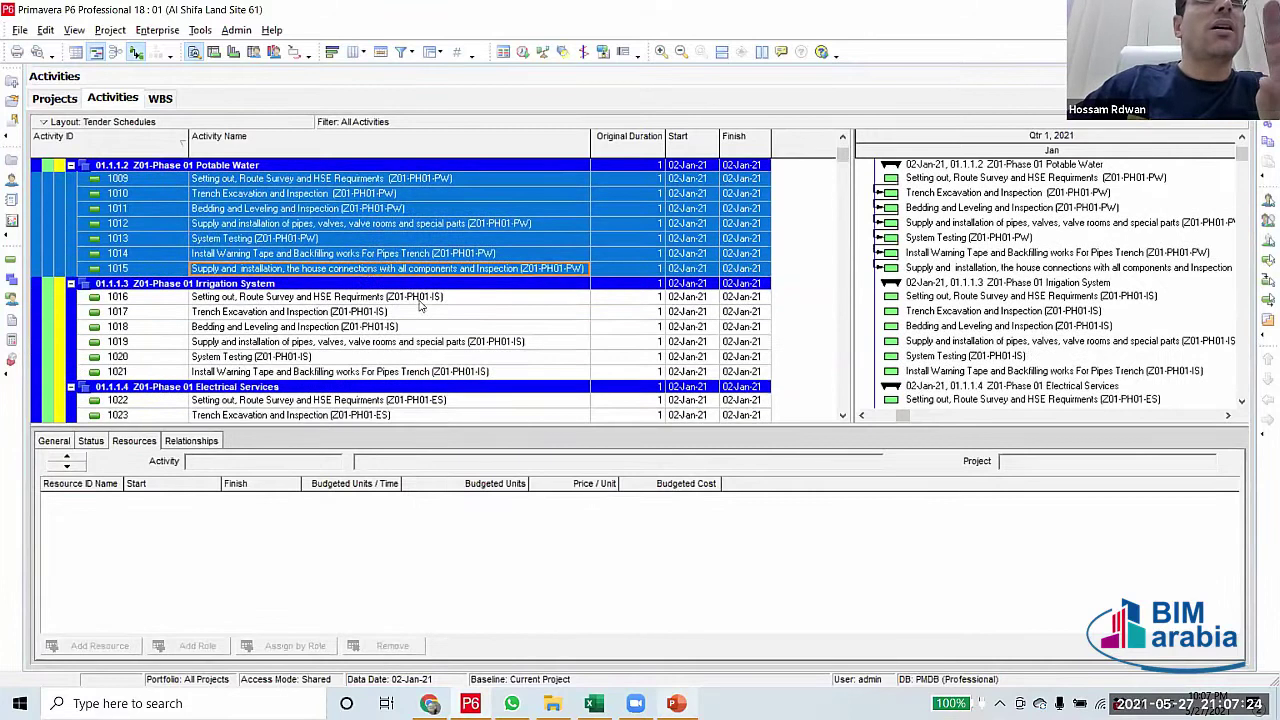
click(420, 300)
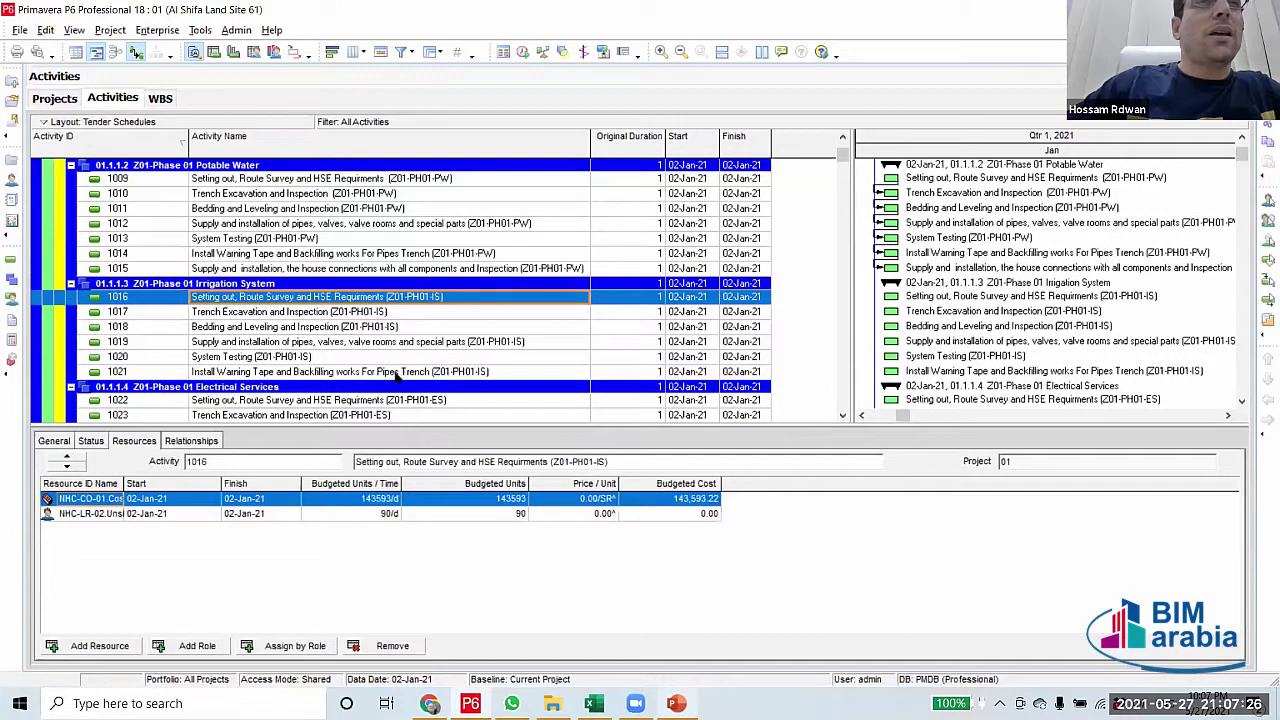
shift+click(396, 373)
right_click(396, 373)
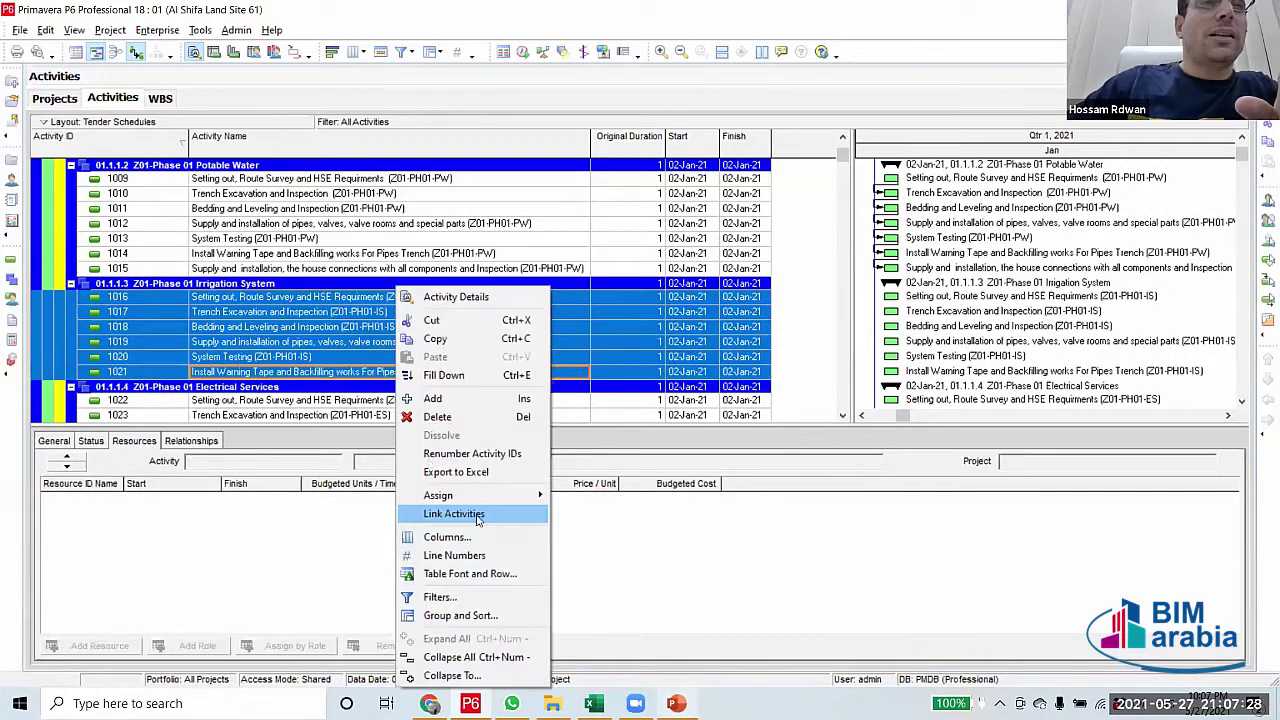
click(478, 515)
Link the Z01-Phase 01 Electrical Services activities 1022 through 1030 in sequence
scroll(420, 350, down, 3)
click(395, 298)
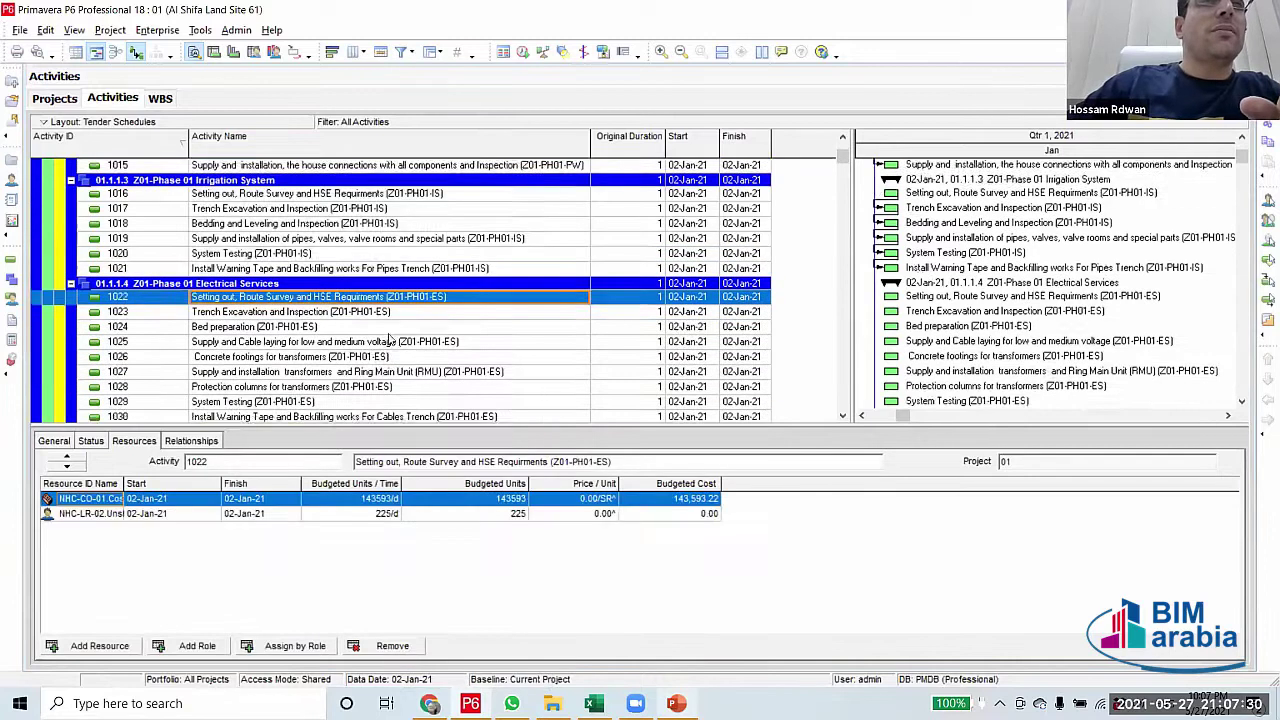
scroll(390, 340, down, 3)
shift+click(393, 298)
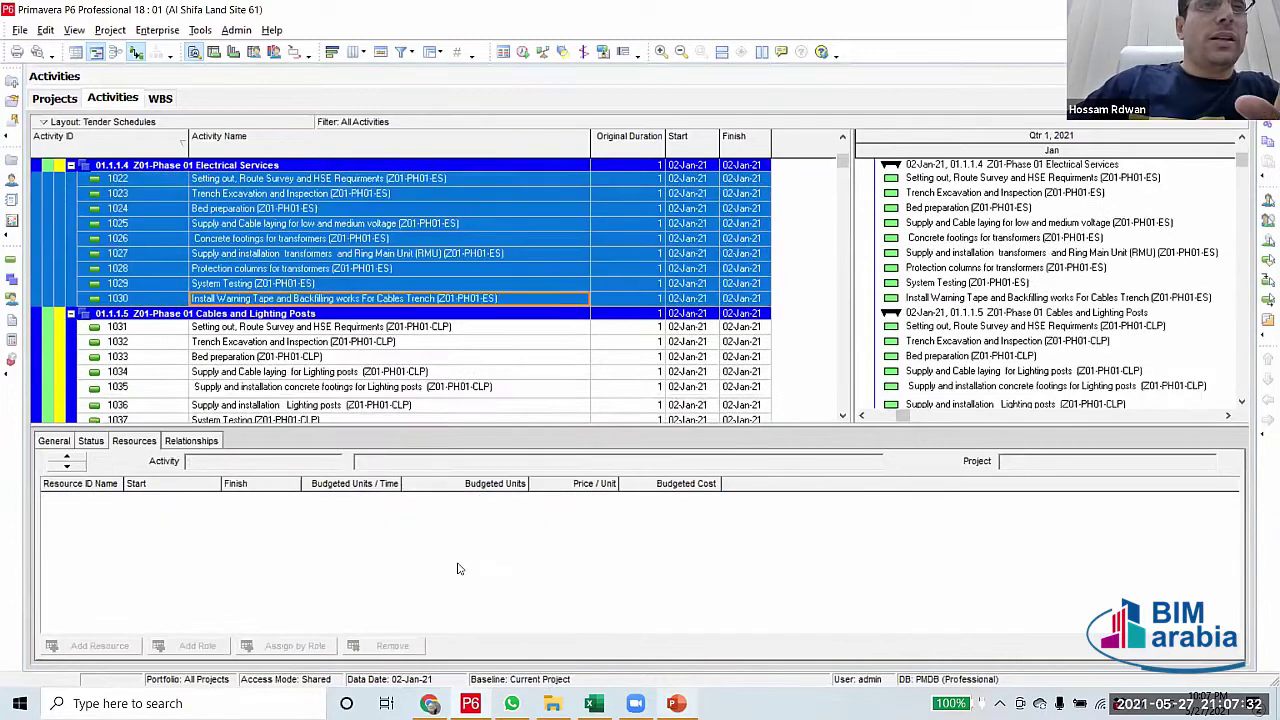
right_click(390, 292)
click(462, 512)
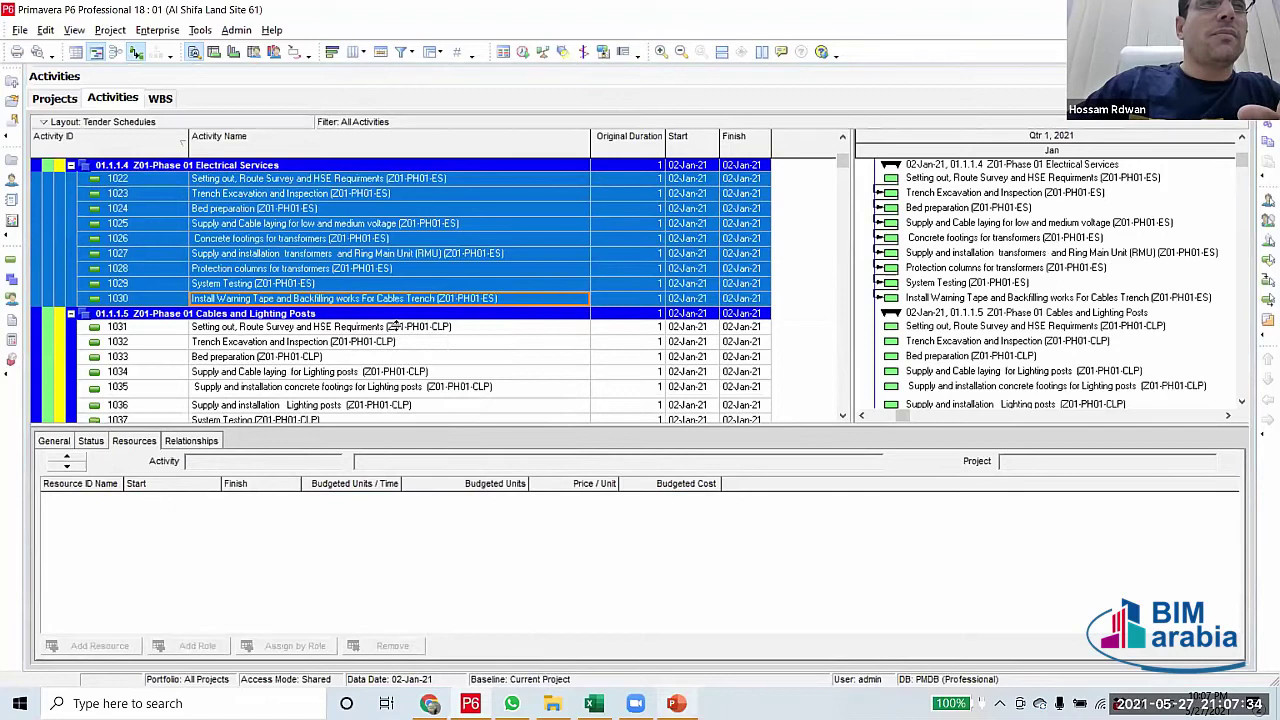
Link the Z01-Phase 01 Cables and Lighting Posts activities 1031 through 1038 in sequence
click(393, 298)
click(393, 326)
scroll(393, 330, down, 3)
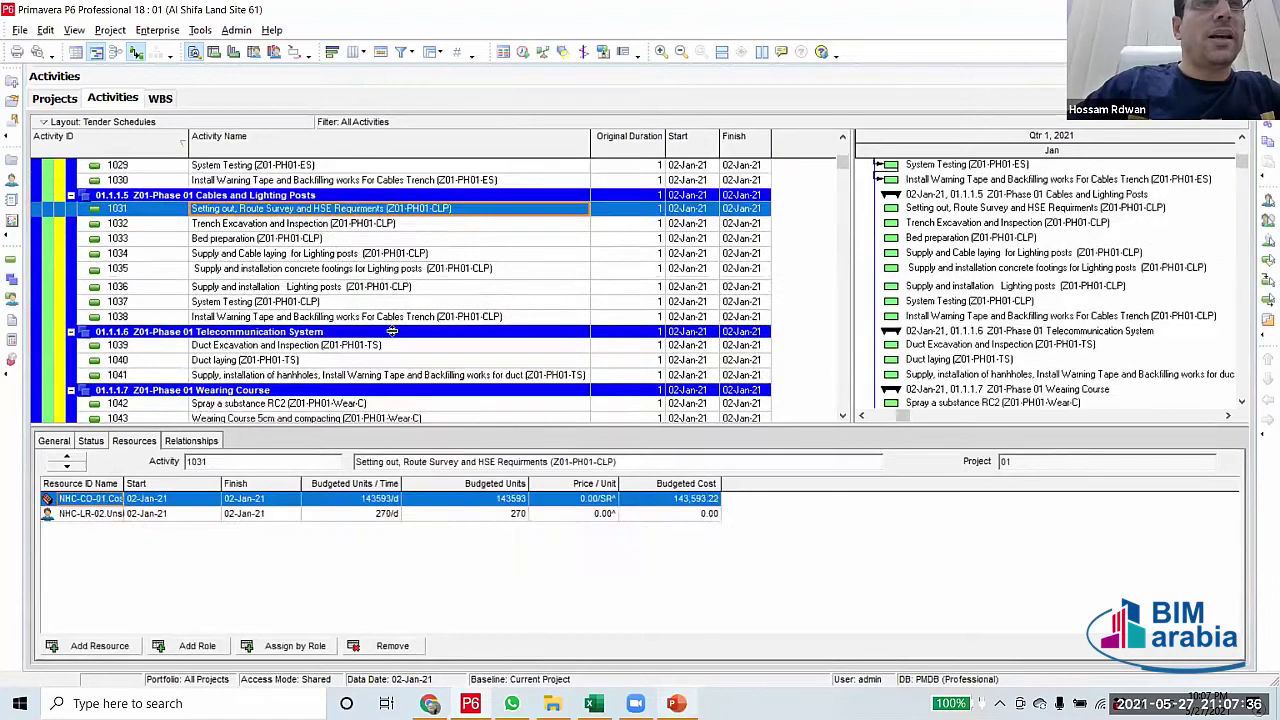
shift+click(393, 316)
right_click(392, 318)
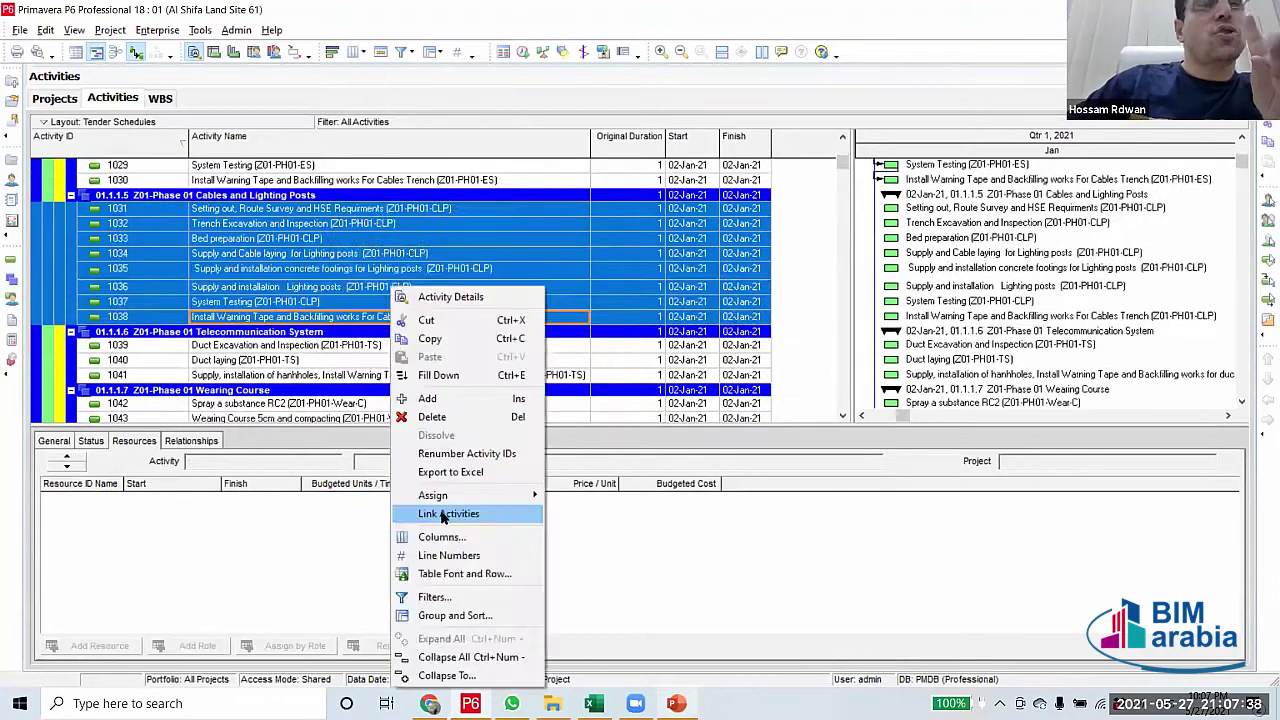
click(443, 514)
Link the Z01-Phase 01 Telecommunication System activities 1039 through 1041 in sequence
scroll(350, 280, down, 2)
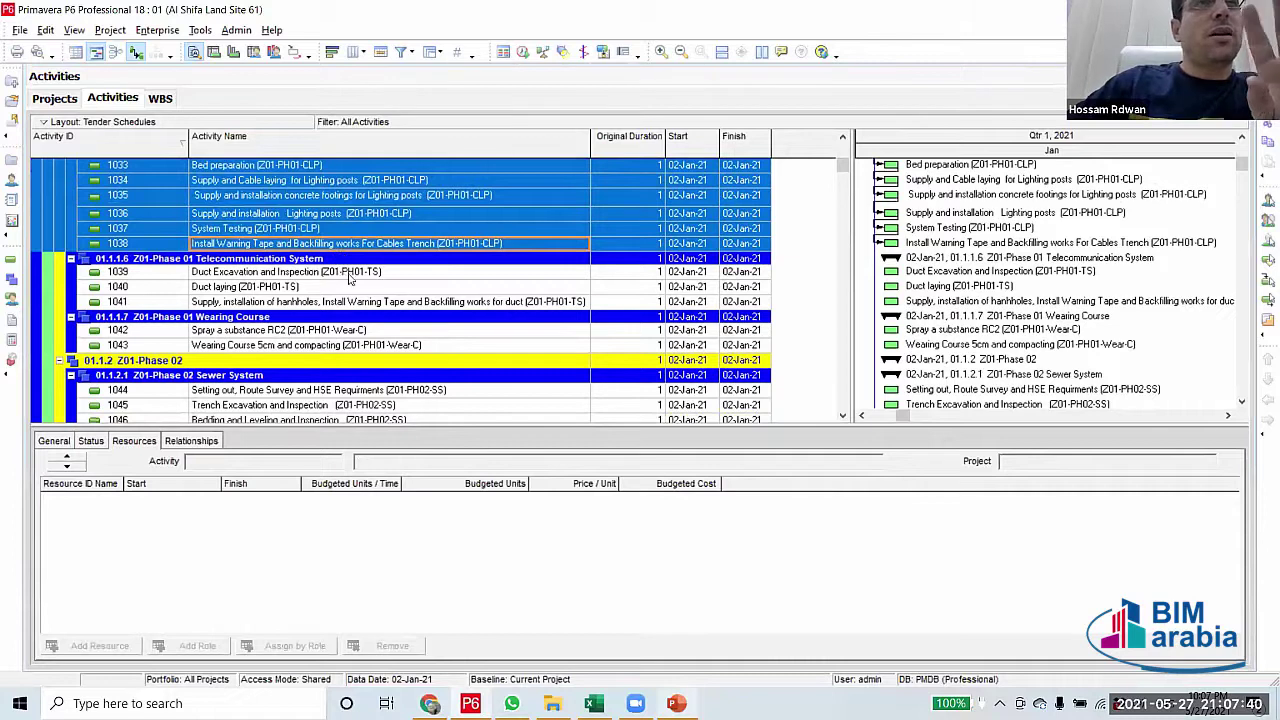
click(350, 274)
shift+click(346, 303)
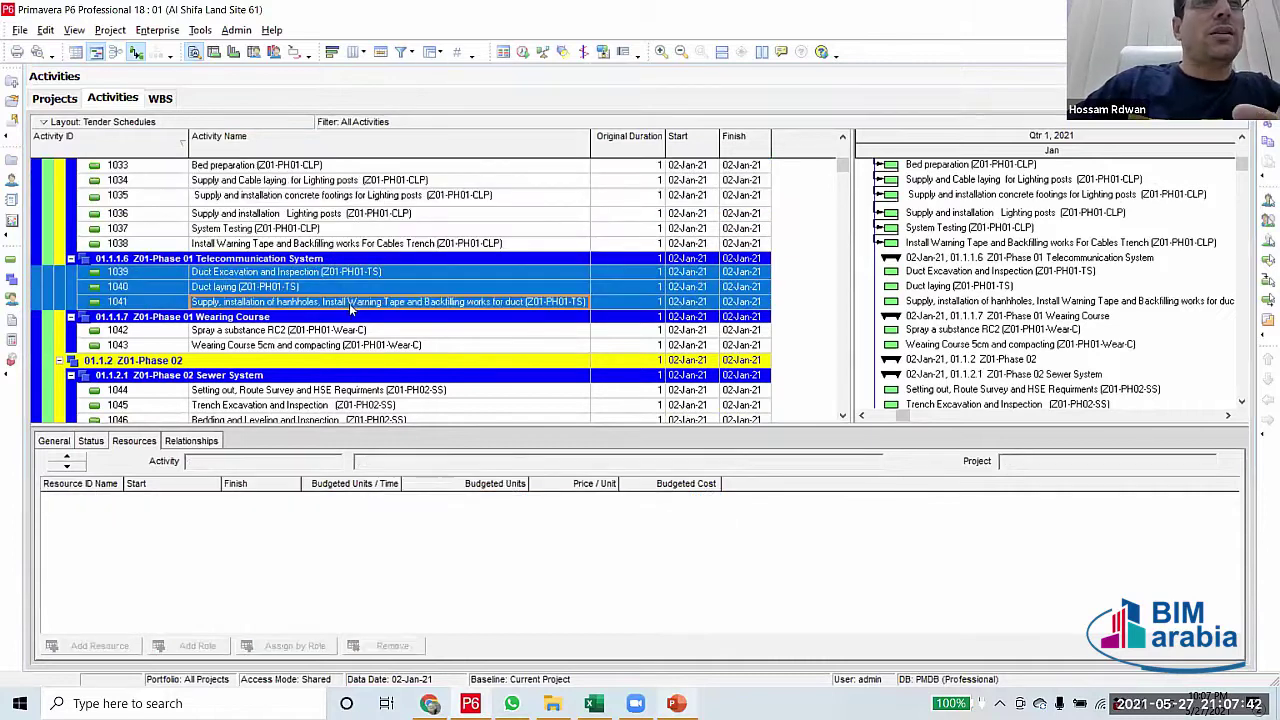
right_click(350, 304)
click(418, 514)
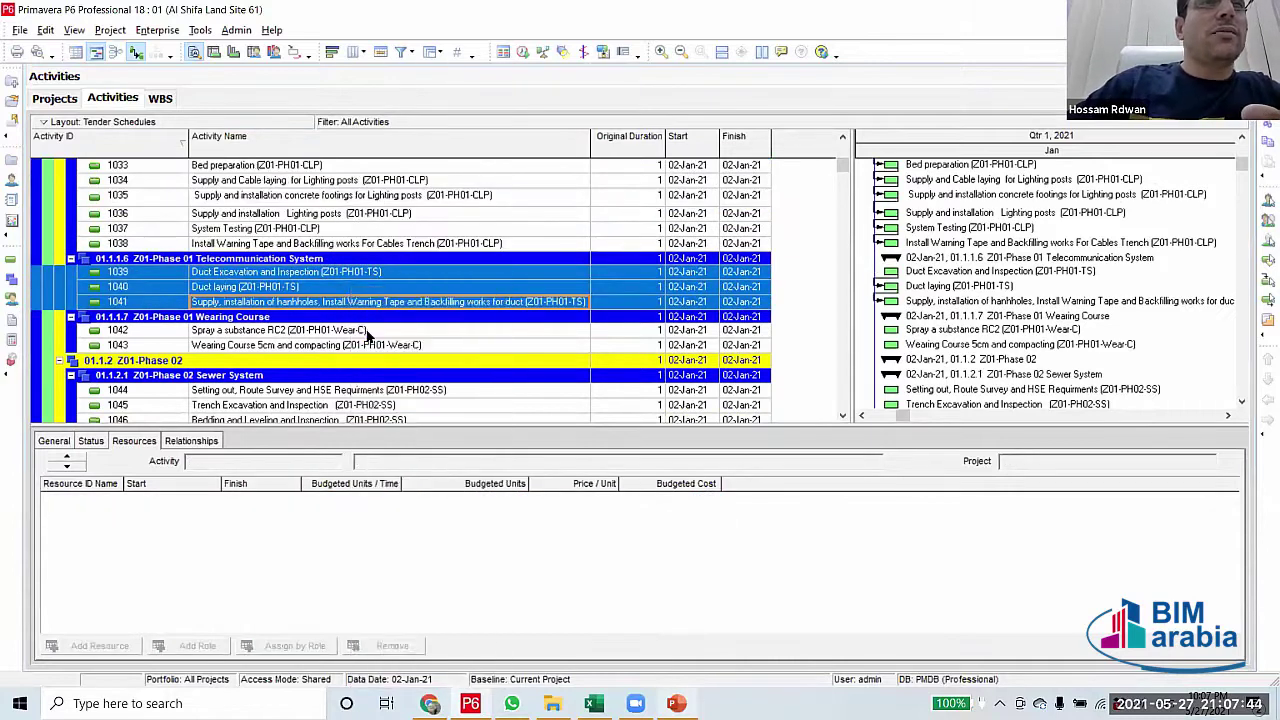
Link the two Z01-Phase 01 Wearing Course activities, 1042 and 1043
click(368, 331)
shift+click(375, 348)
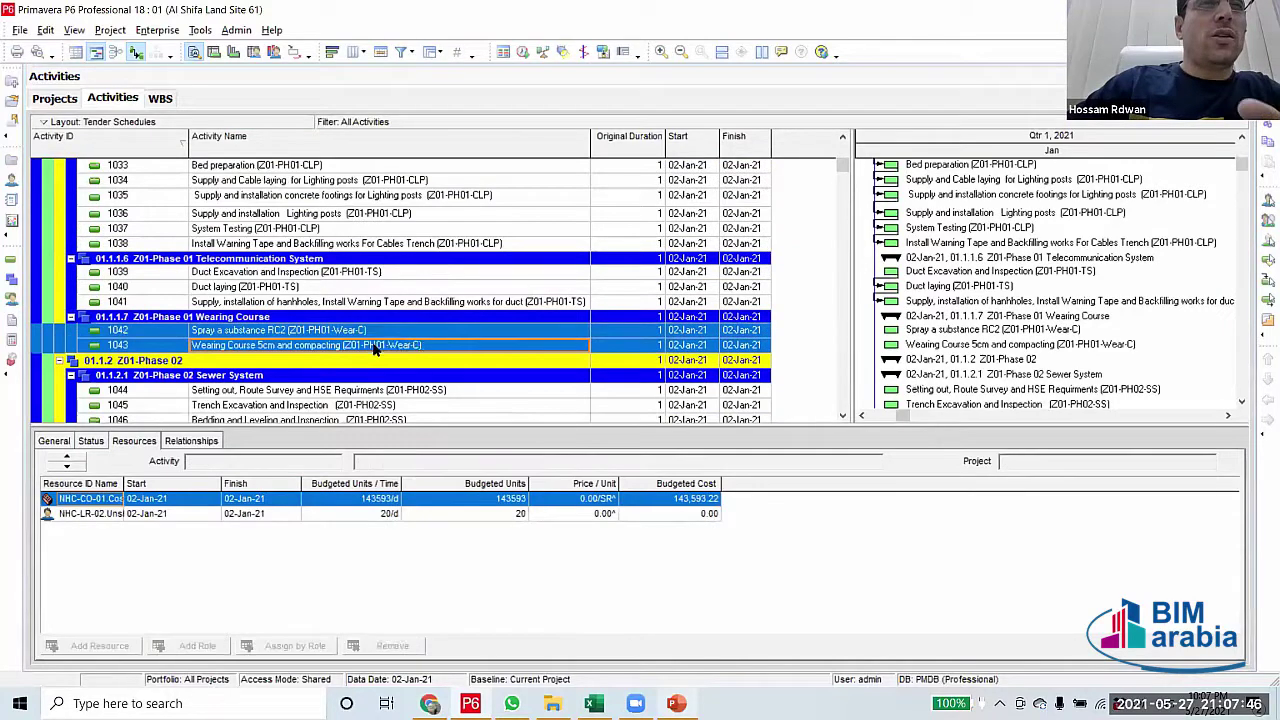
scroll(375, 340, down, 3)
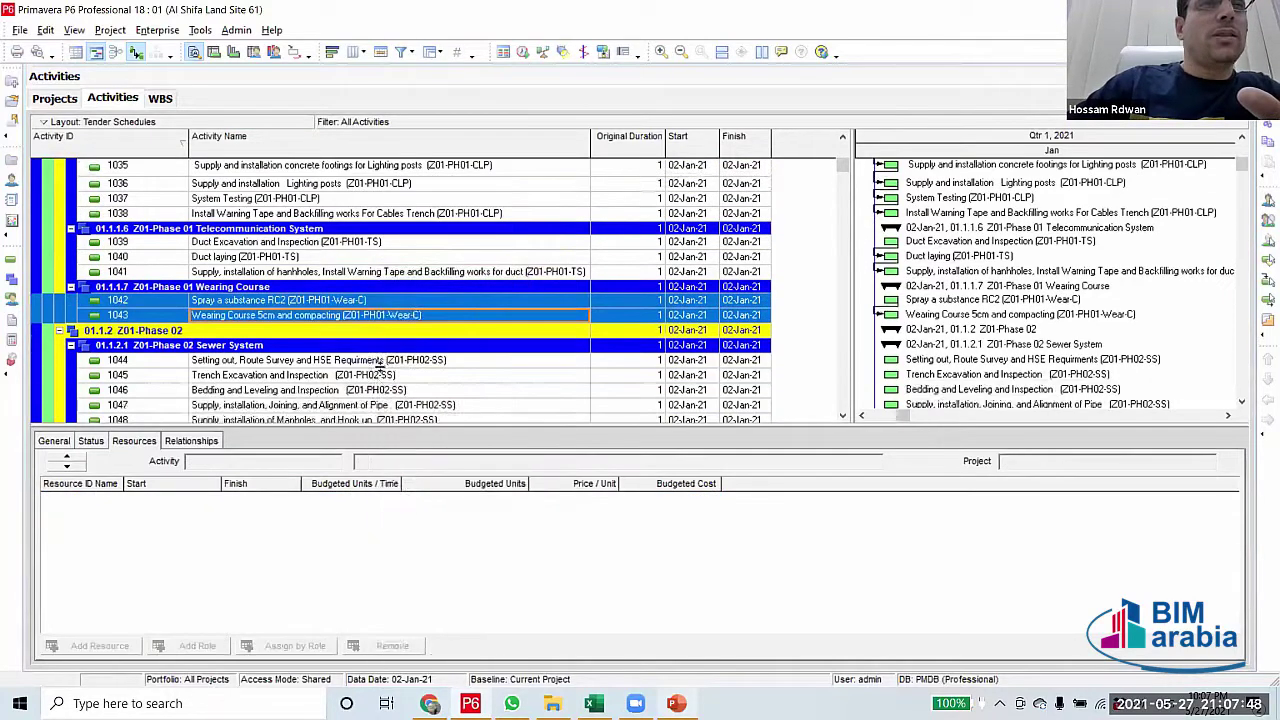
Link the Z01-Phase 02 Sewer System activities 1044 through 1051 in sequence
click(381, 347)
scroll(360, 310, down, 4)
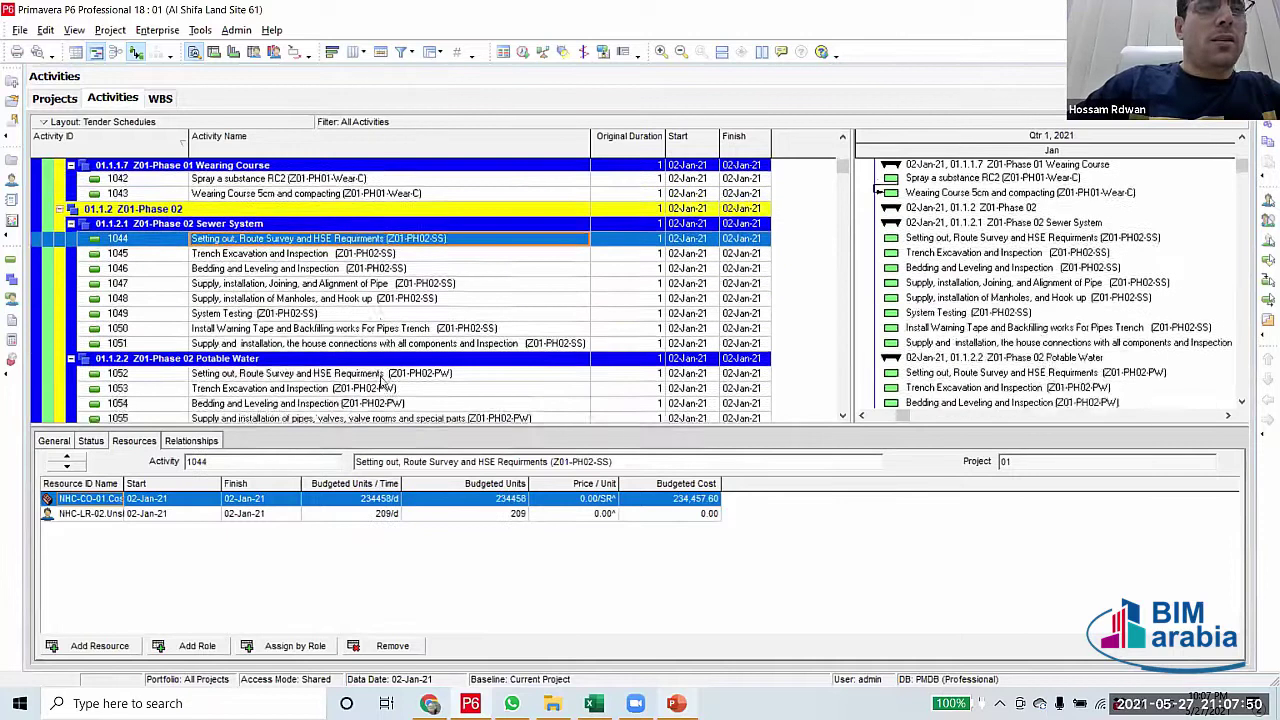
shift+click(345, 287)
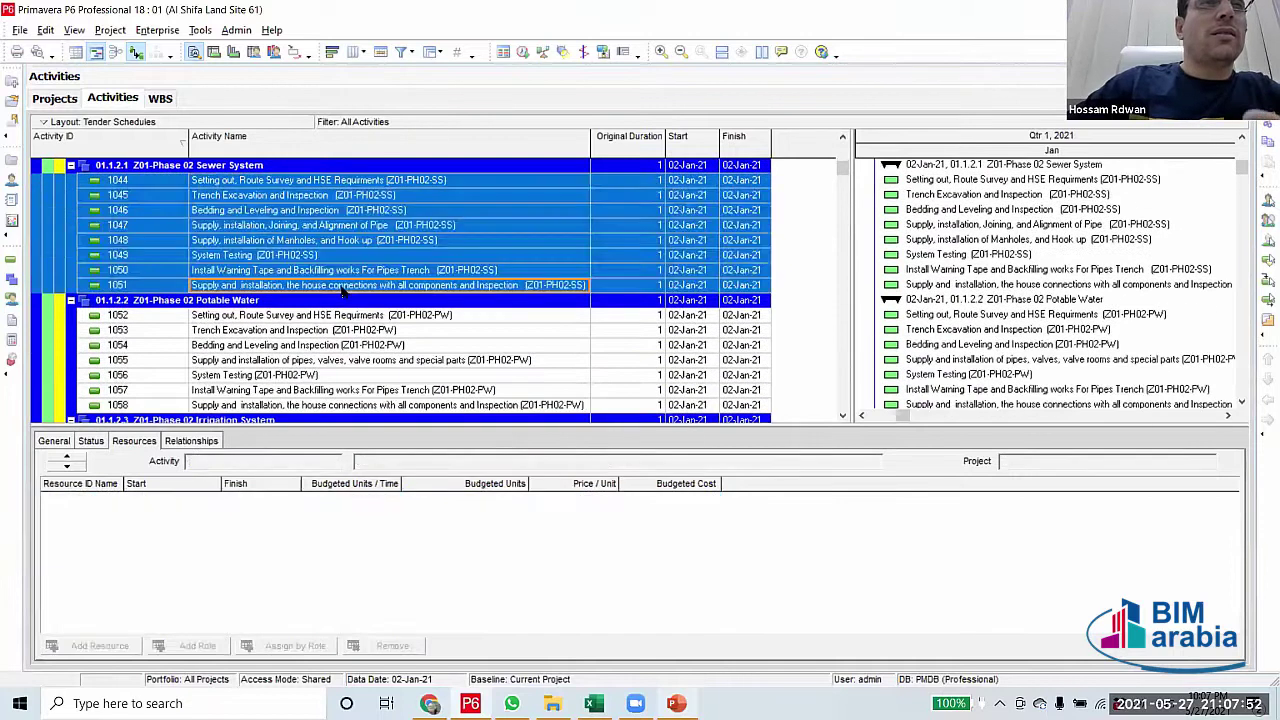
right_click(345, 288)
click(409, 514)
Link the Z01-Phase 02 Potable Water activities 1052 through 1058 in sequence
click(375, 315)
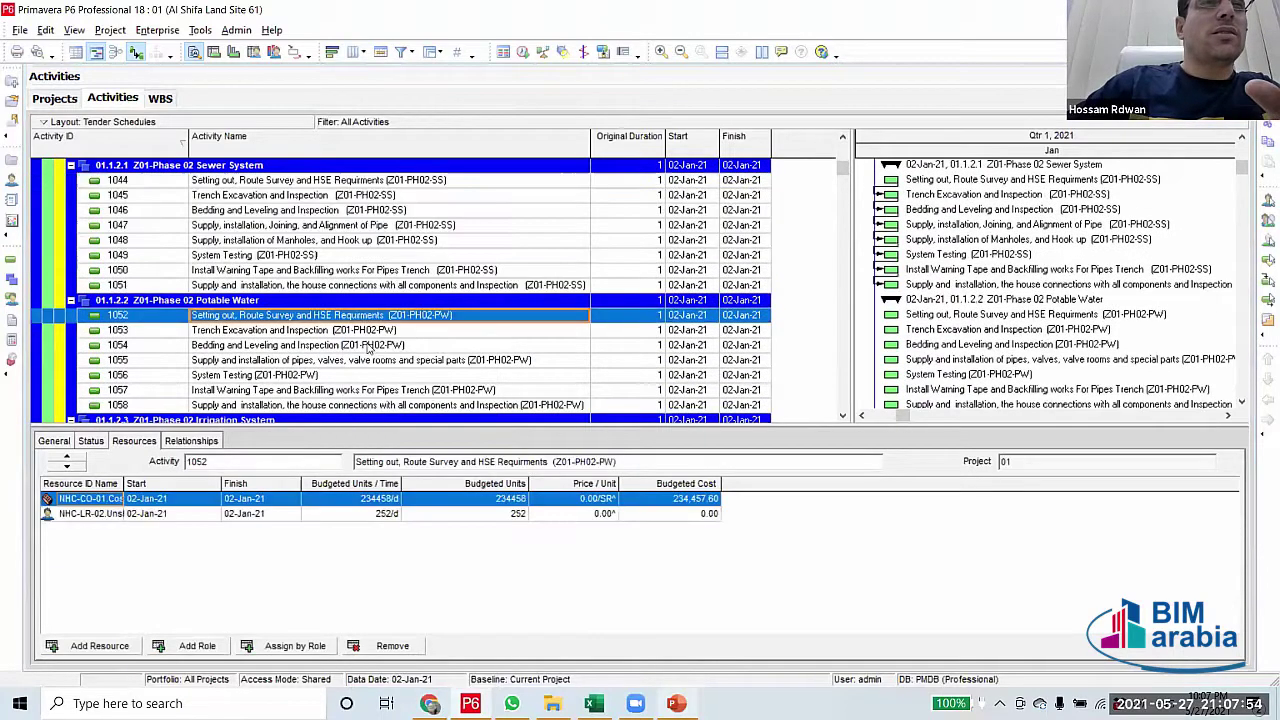
scroll(375, 330, down, 2)
shift+click(375, 315)
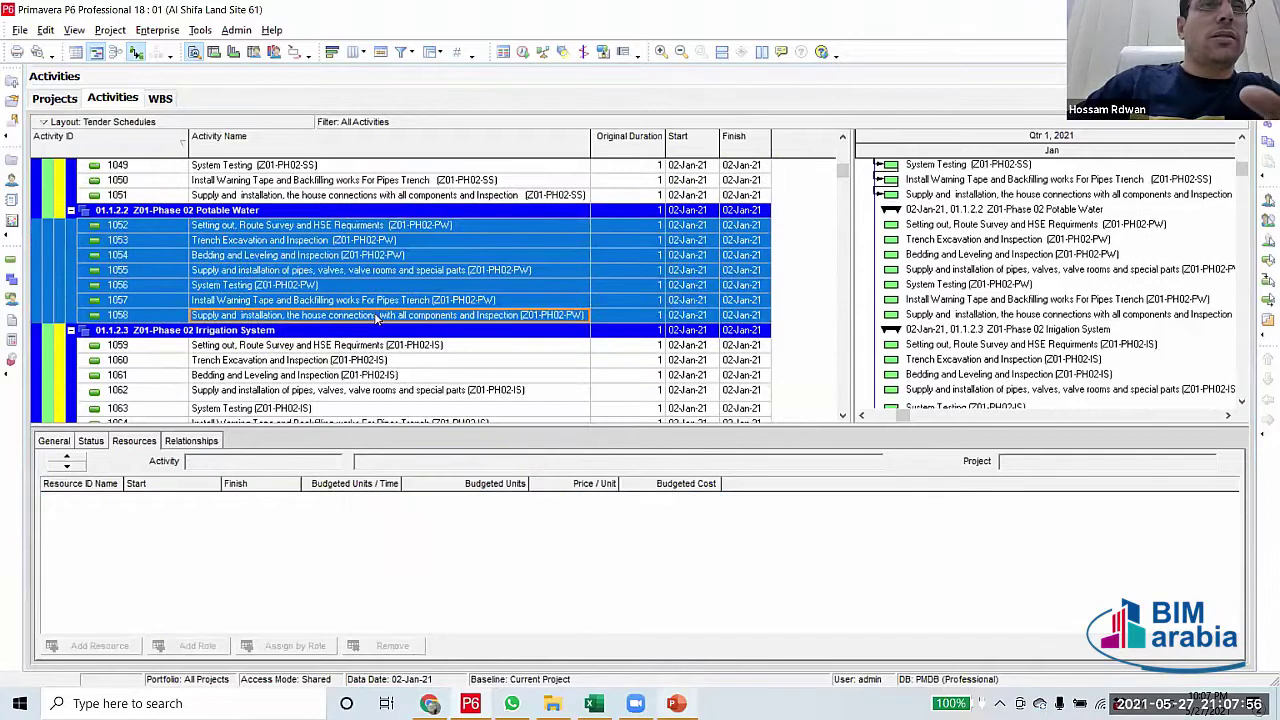
right_click(375, 315)
click(434, 514)
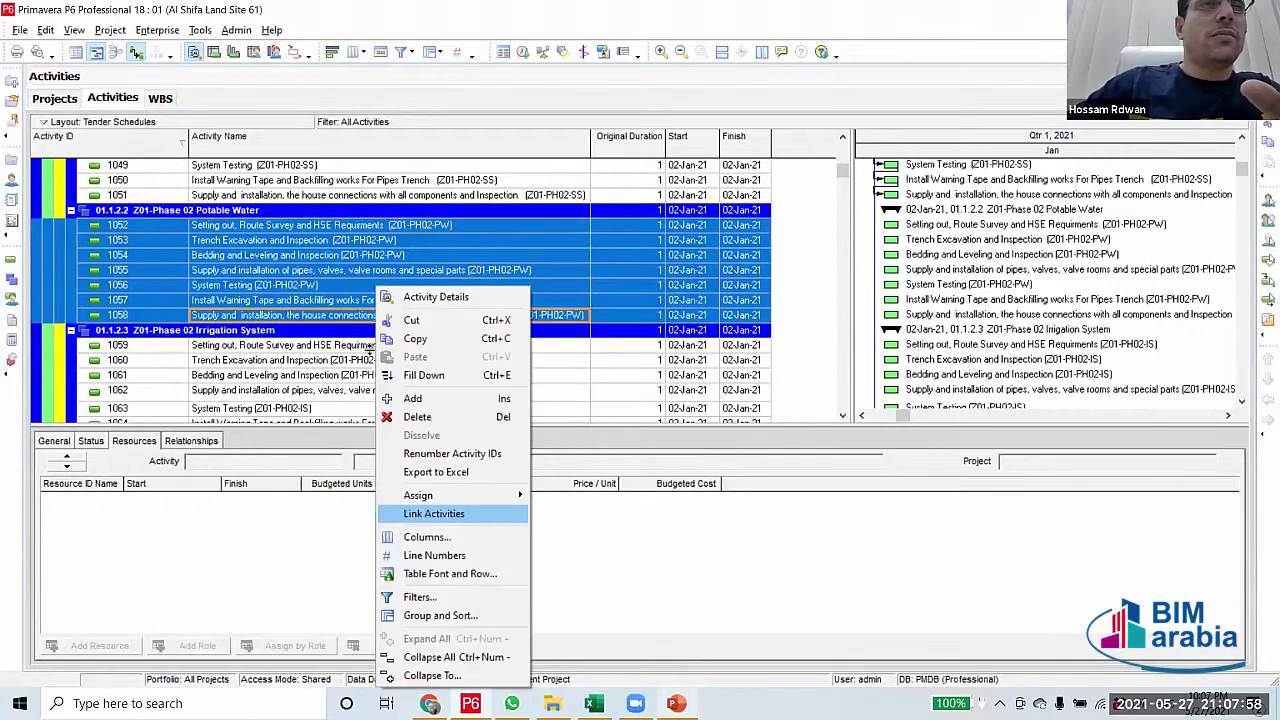
Link the Z01-Phase 02 Irrigation System activities 1059 through 1064 in sequence
click(370, 346)
scroll(377, 395, down, 2)
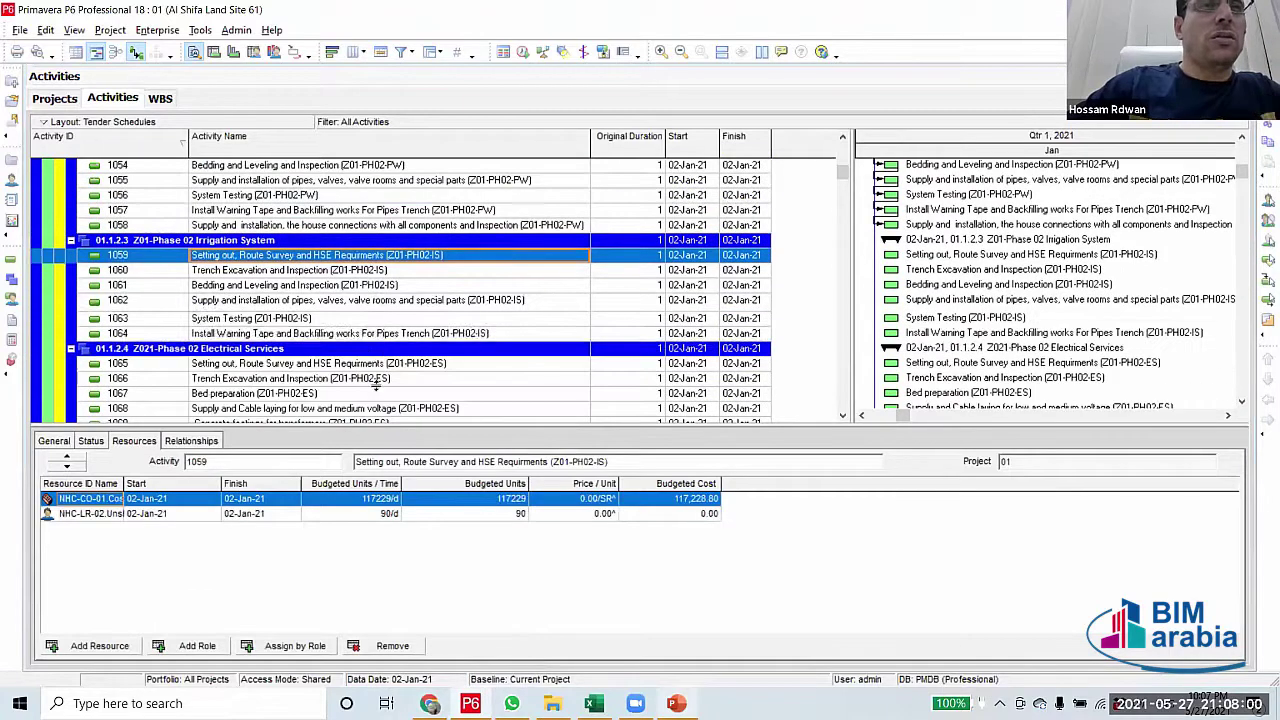
shift+click(372, 333)
right_click(375, 333)
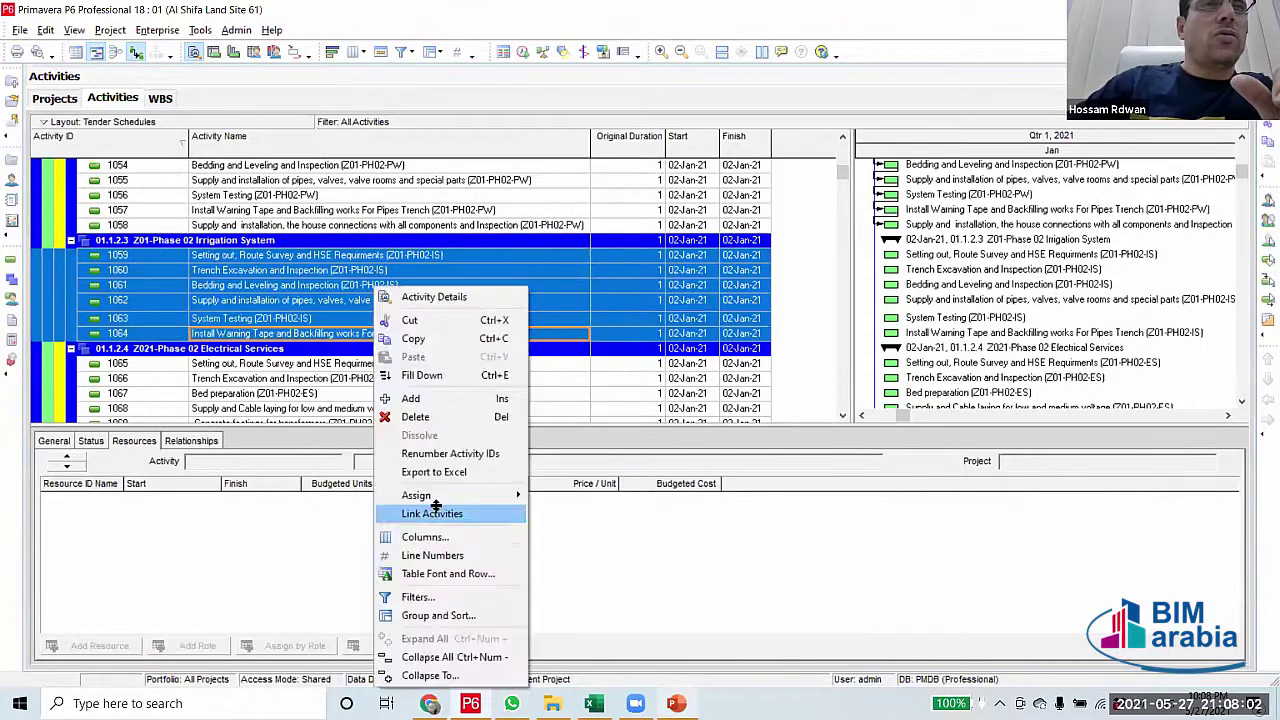
click(434, 514)
Link the Phase 02 Electrical Services activities 1065 through 1073 in sequence
scroll(381, 348, down, 2)
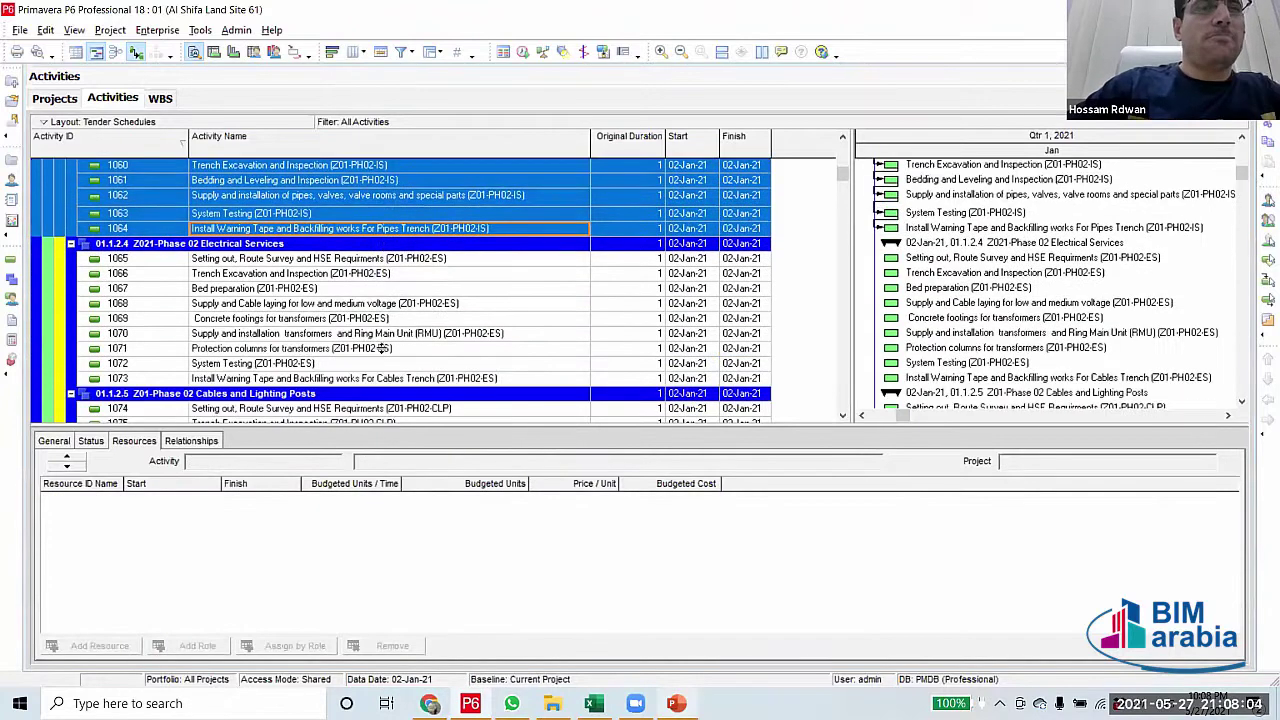
key(Down)
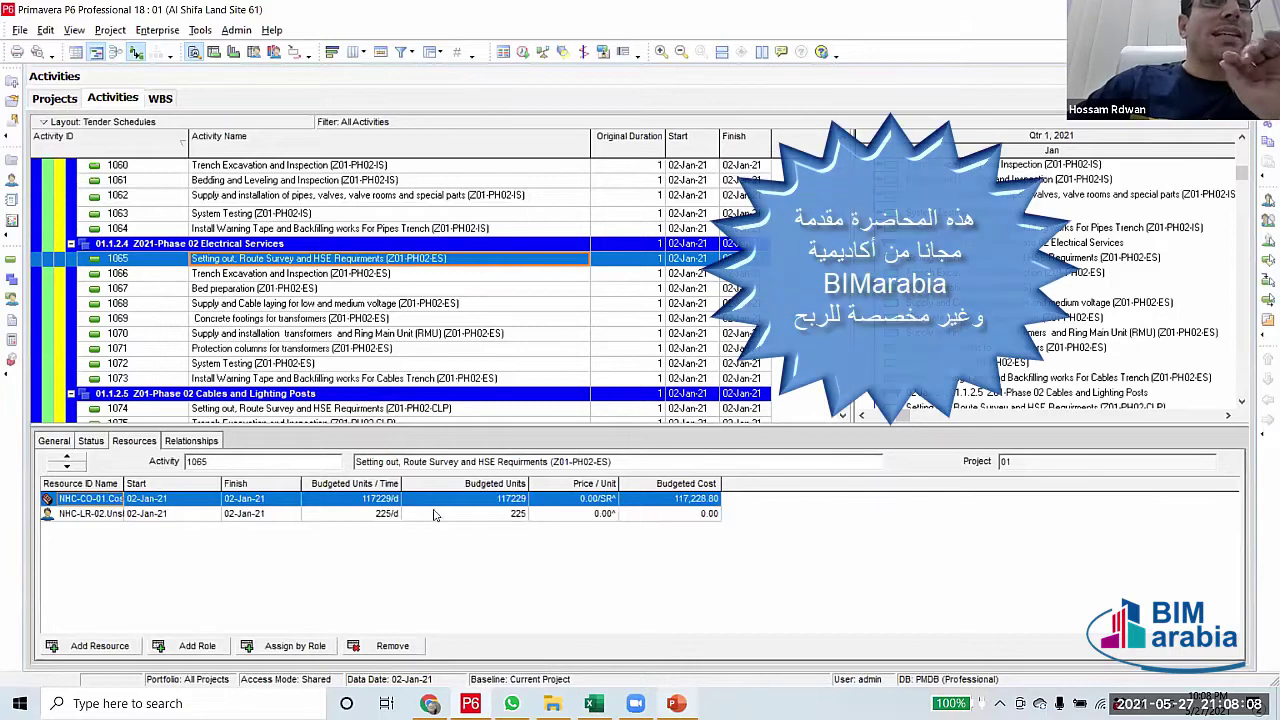
shift+click(352, 378)
right_click(352, 378)
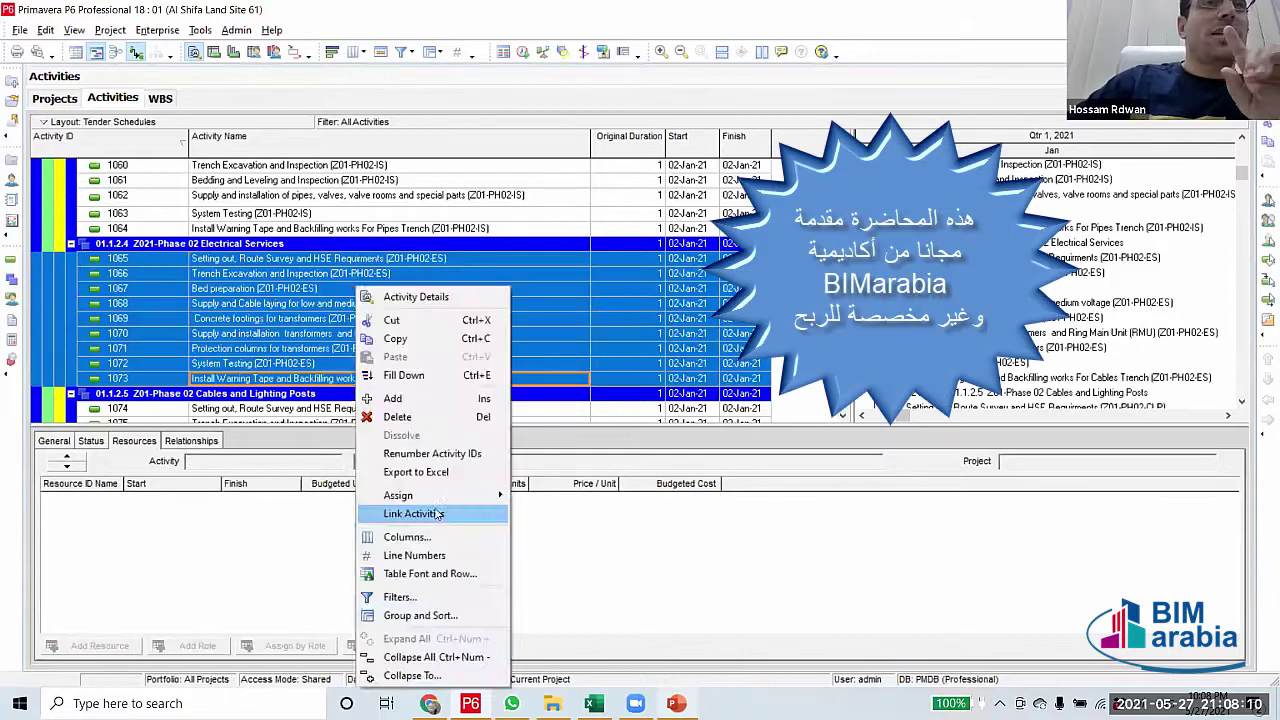
click(395, 320)
scroll(395, 320, down, 2)
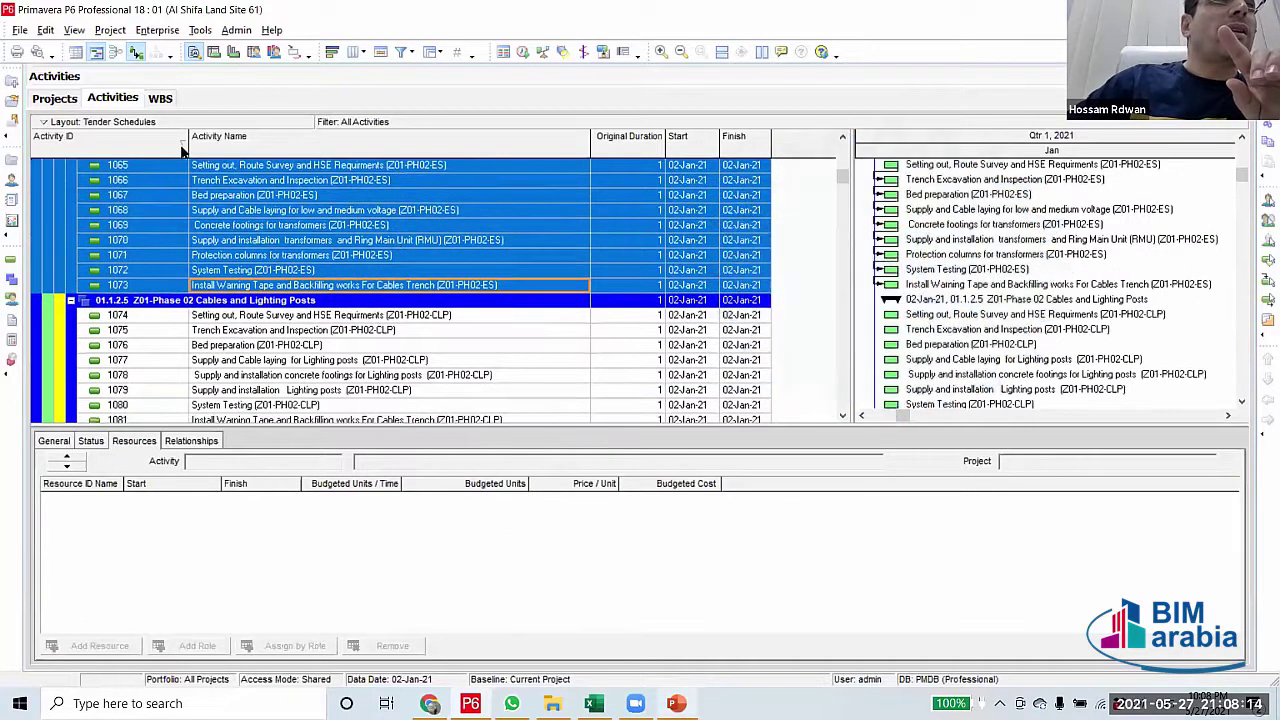
Link the Z01-Phase 02 Cables and Lighting Posts activities 1074 through 1081 in sequence
scroll(150, 146, down, 2)
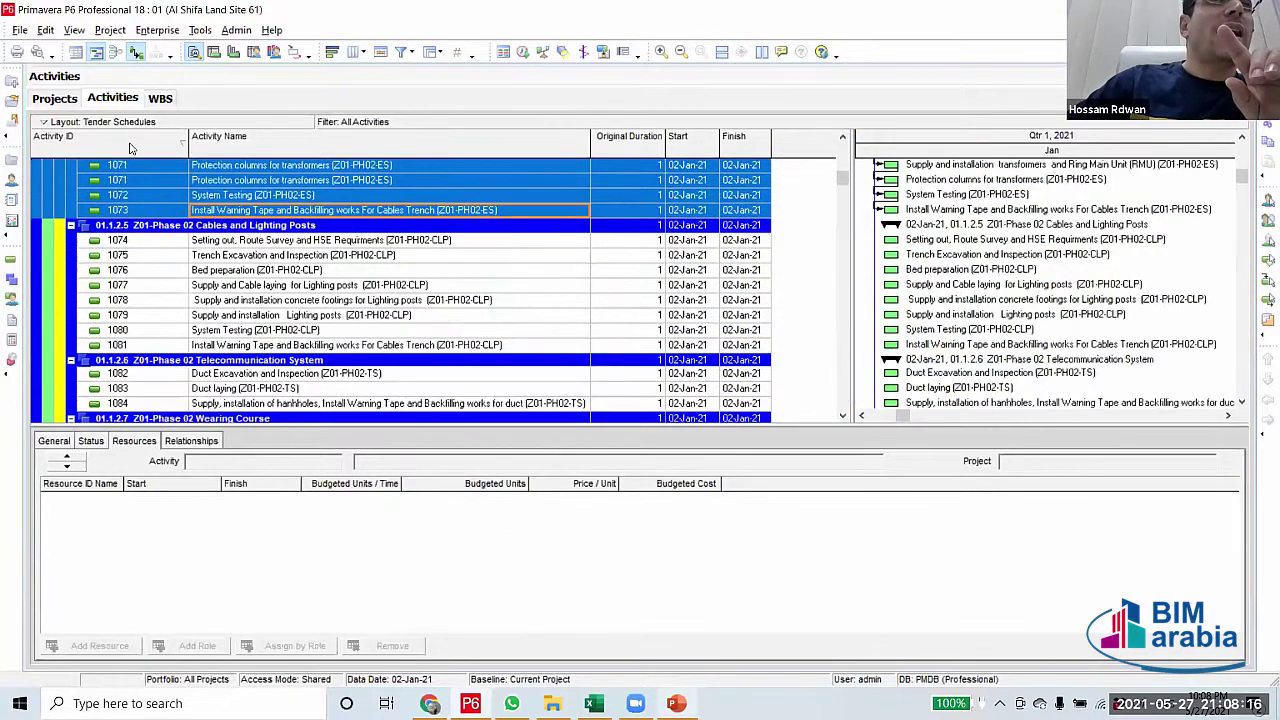
scroll(181, 143, up, 1)
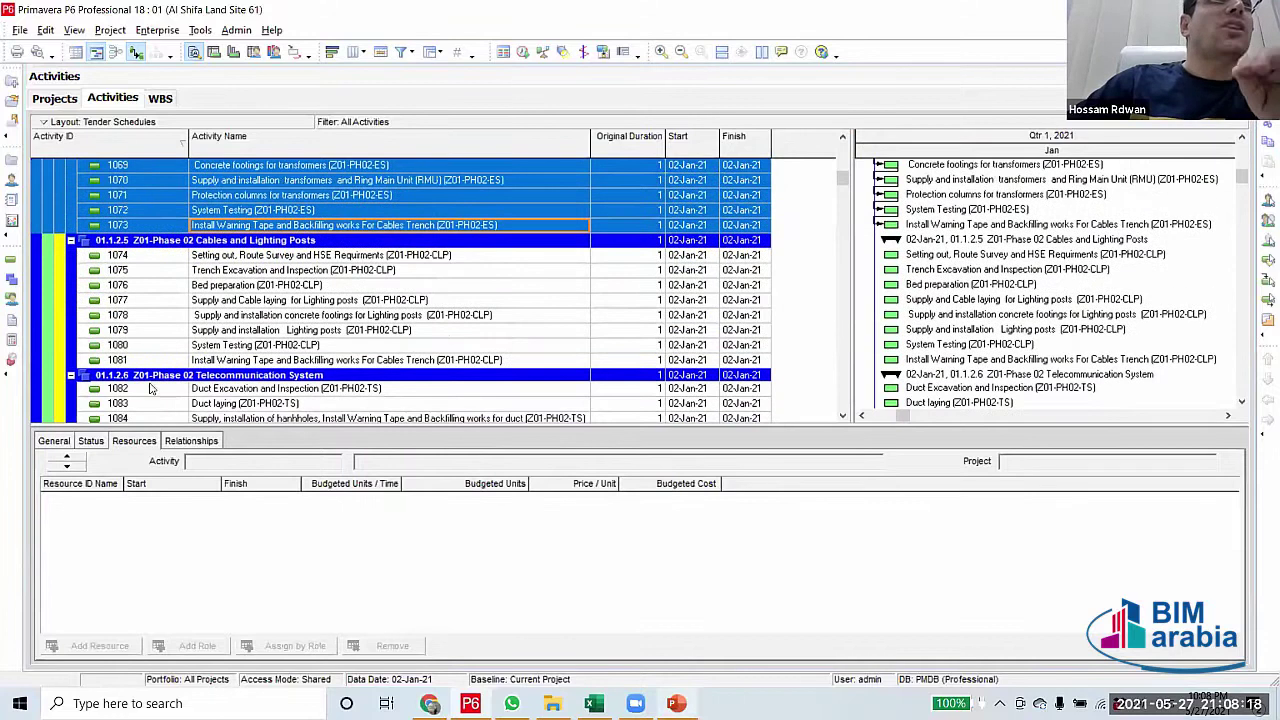
scroll(140, 284, up, 1)
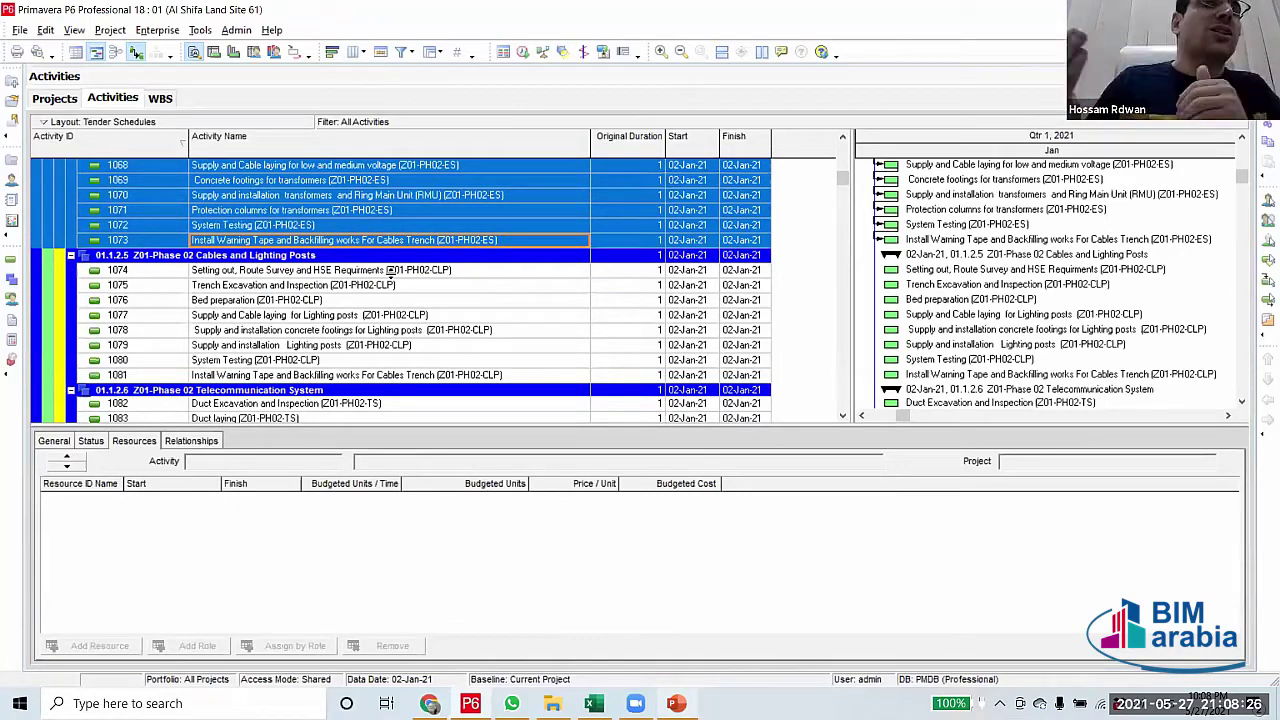
click(390, 270)
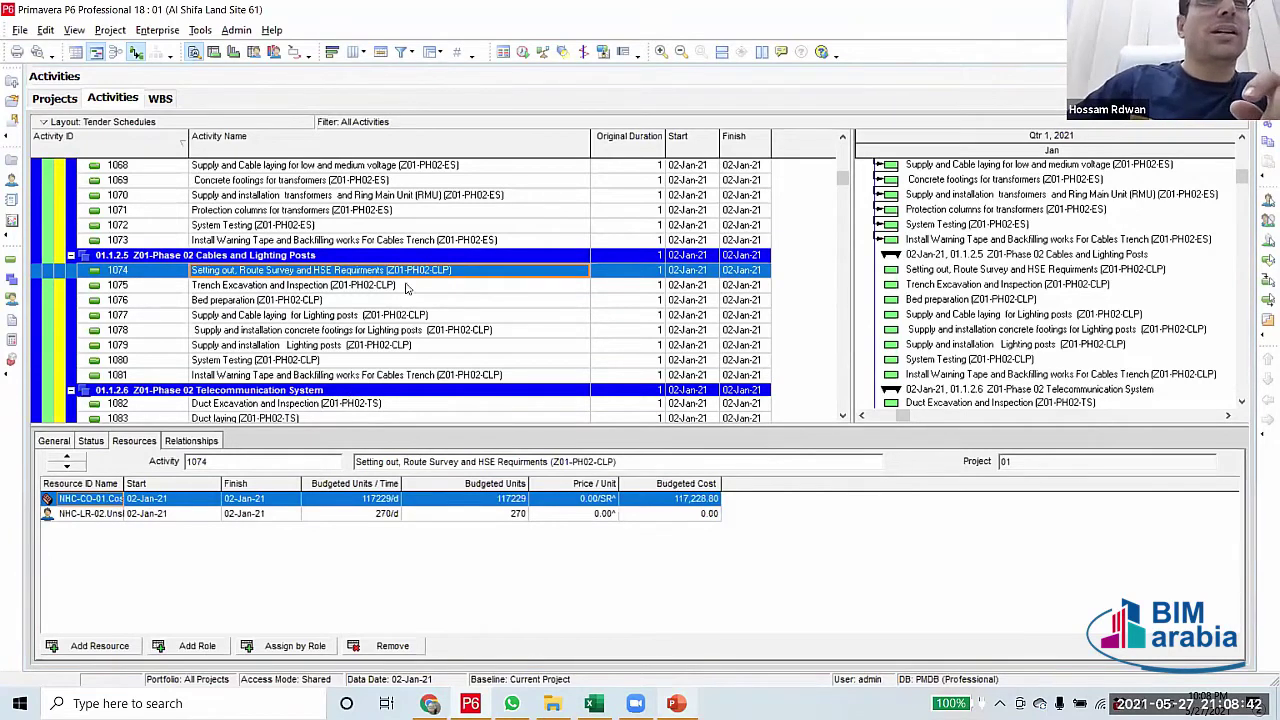
shift+click(345, 374)
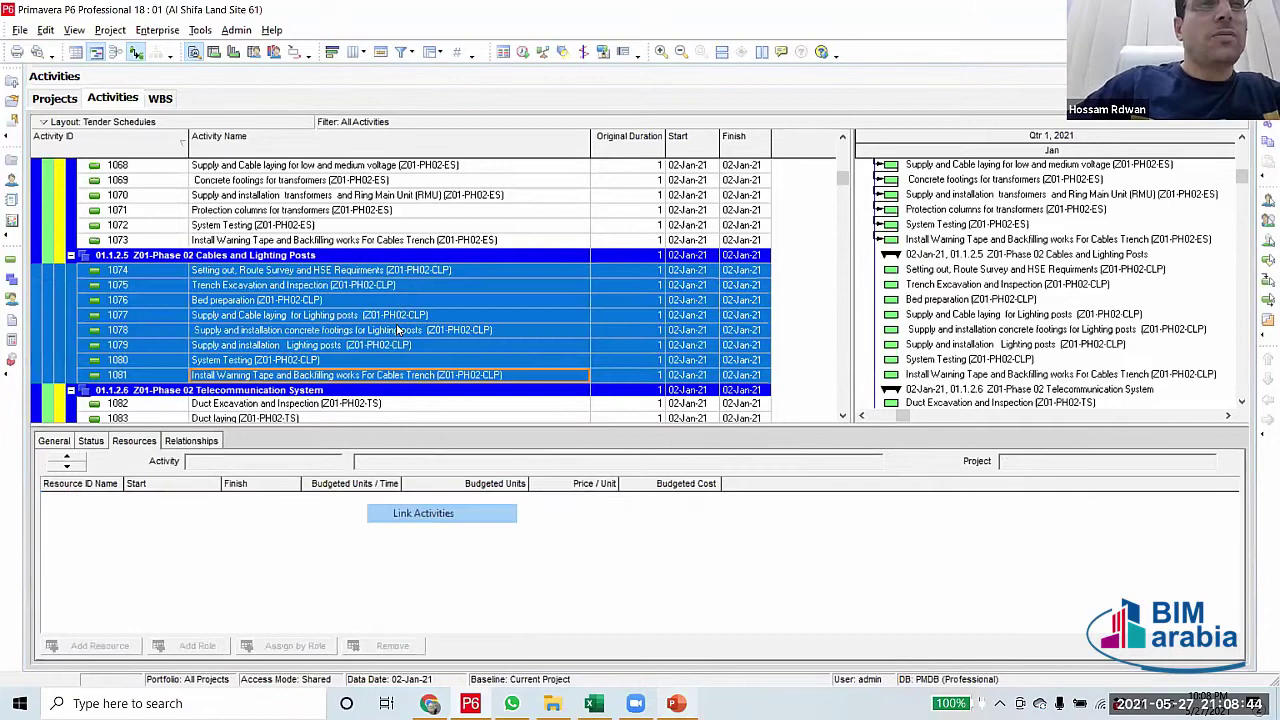
click(446, 512)
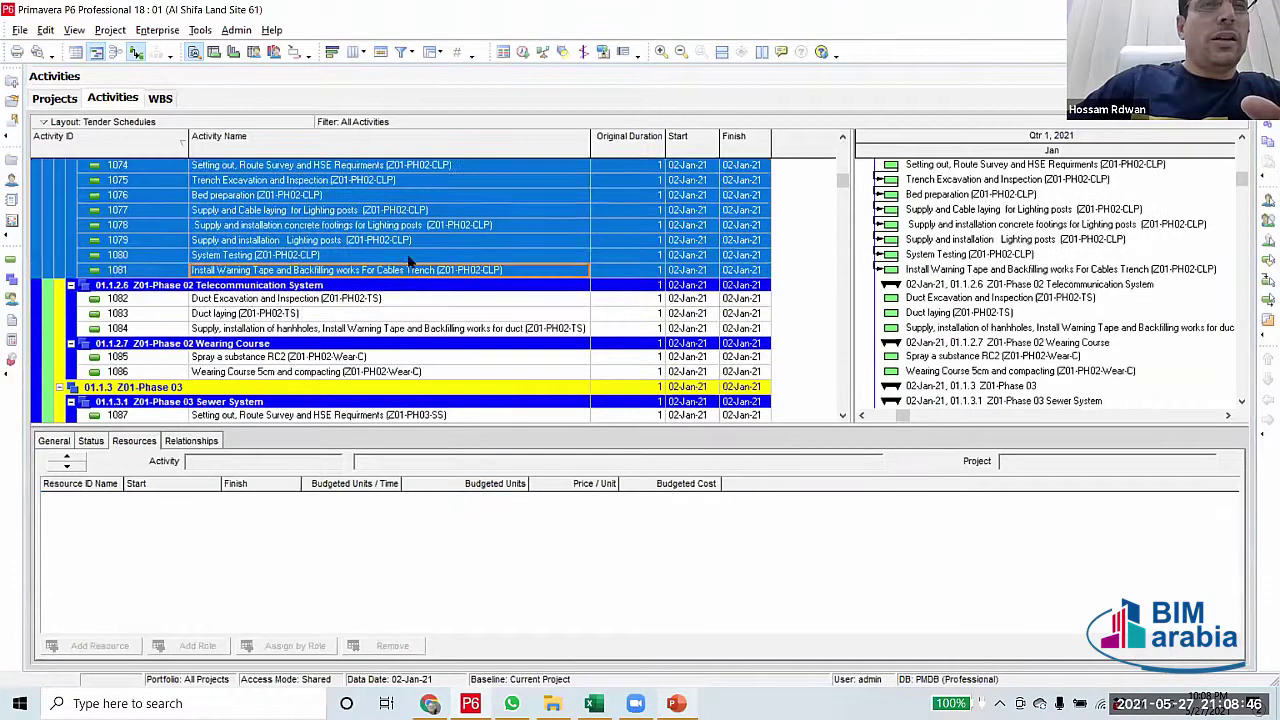
Link the Z01-Phase 02 Telecommunication System activities 1082 through 1084 in sequence, and Wearing Course activity 1085 to 1086
click(401, 296)
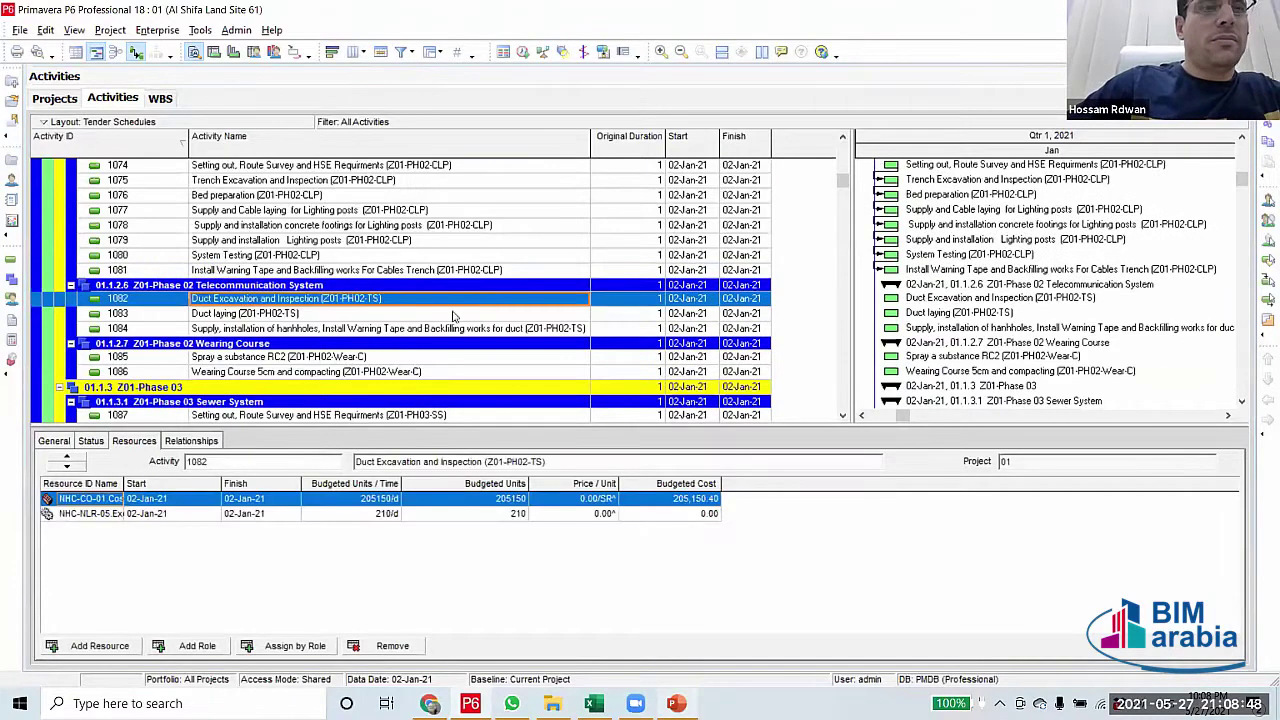
key(shift+Down)
key(shift+Down)
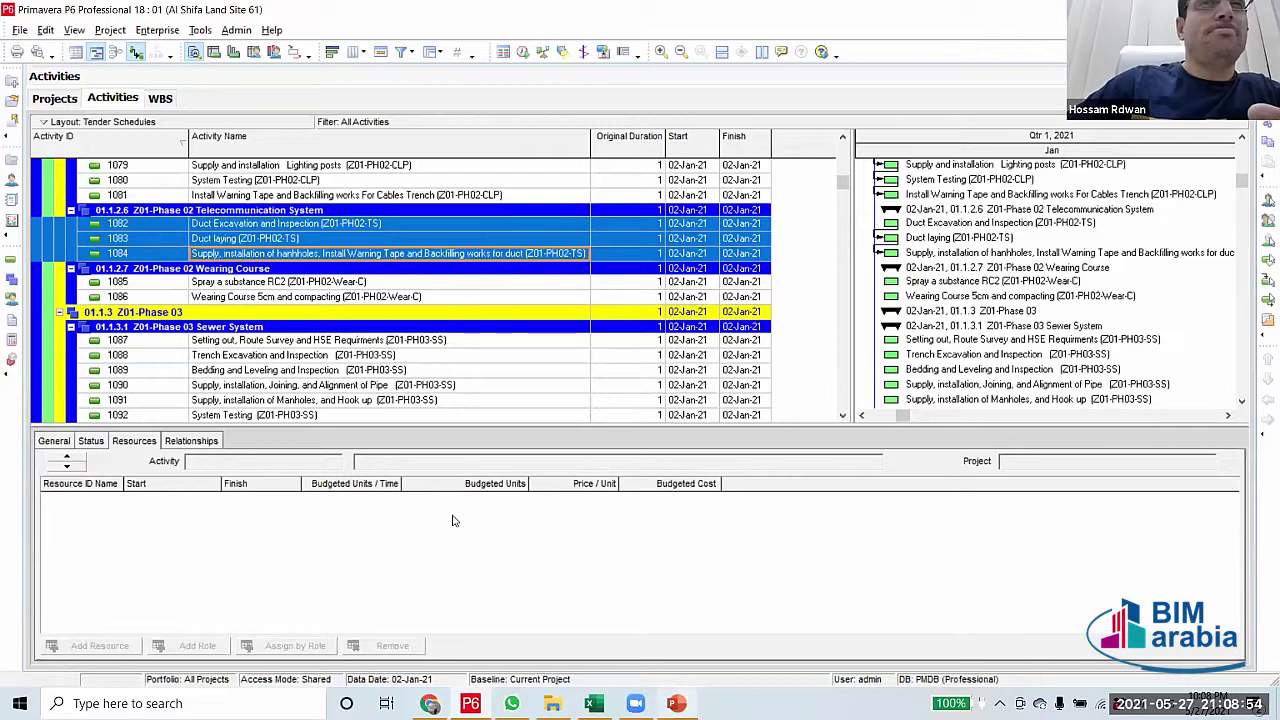
key(Down)
key(shift+Down)
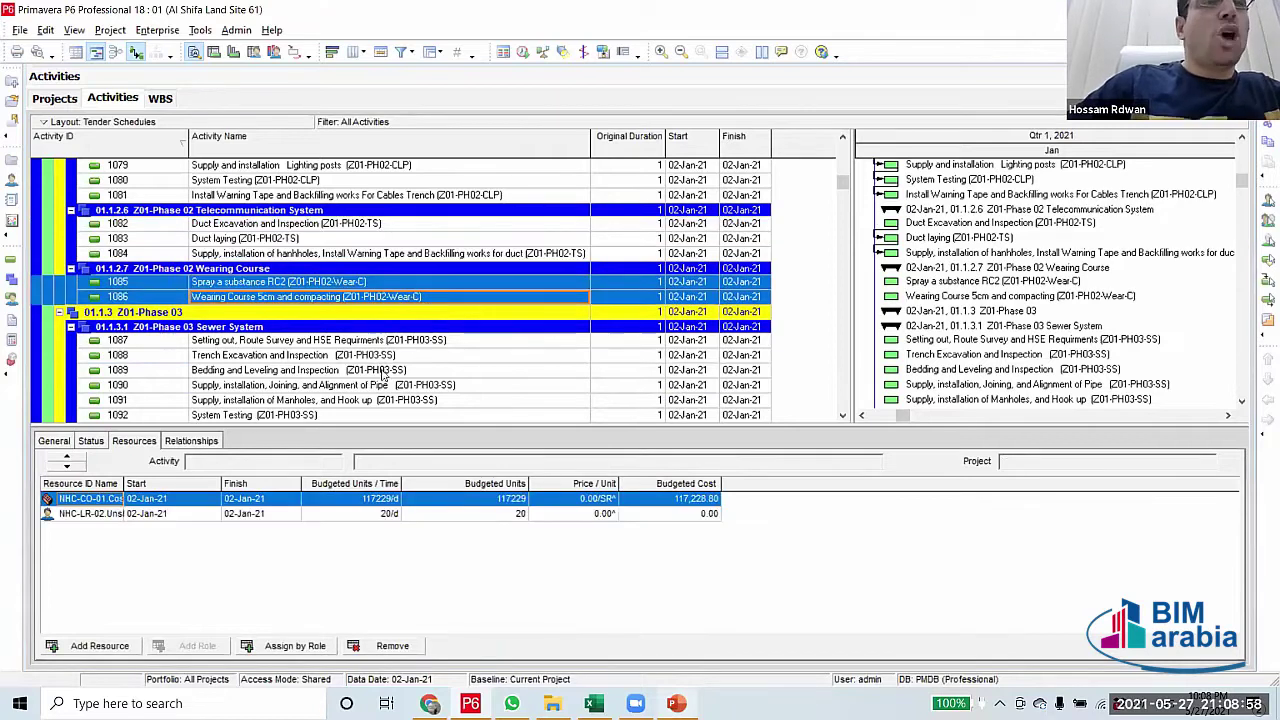
Link the Z01-Phase 03 Sewer System activities 1087 through 1094 in sequence
click(200, 326)
right_click(384, 289)
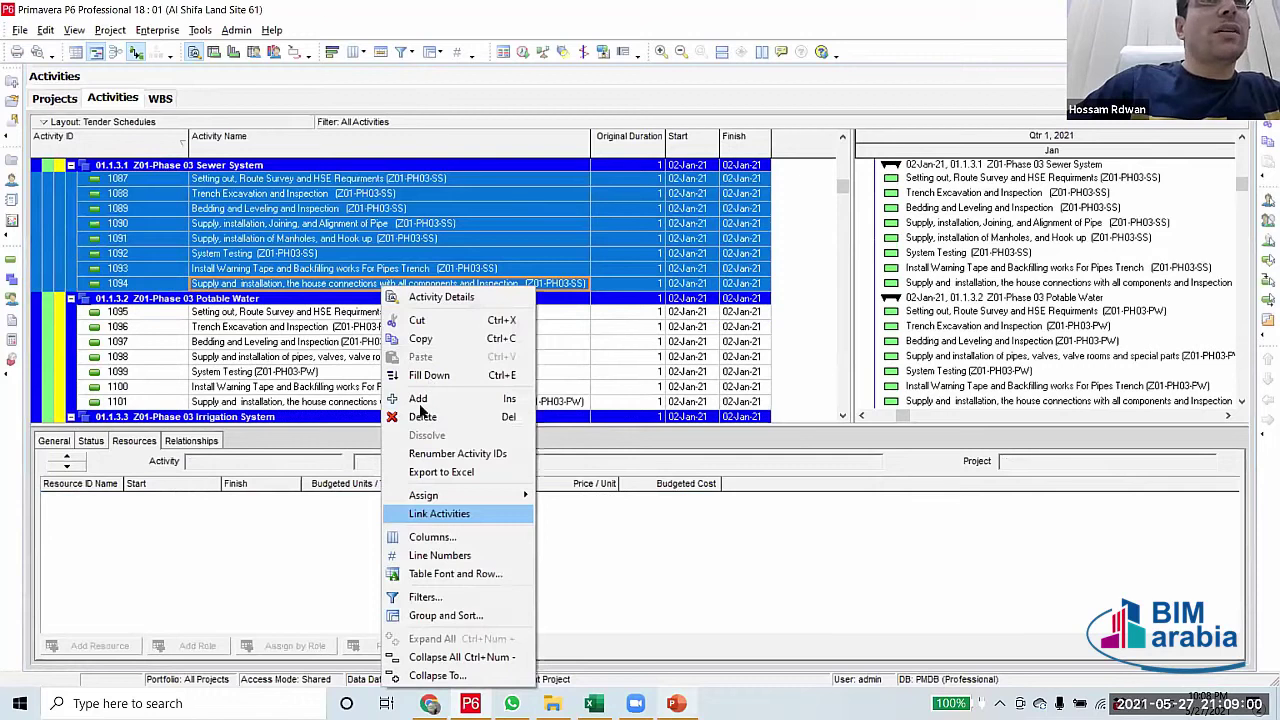
click(435, 200)
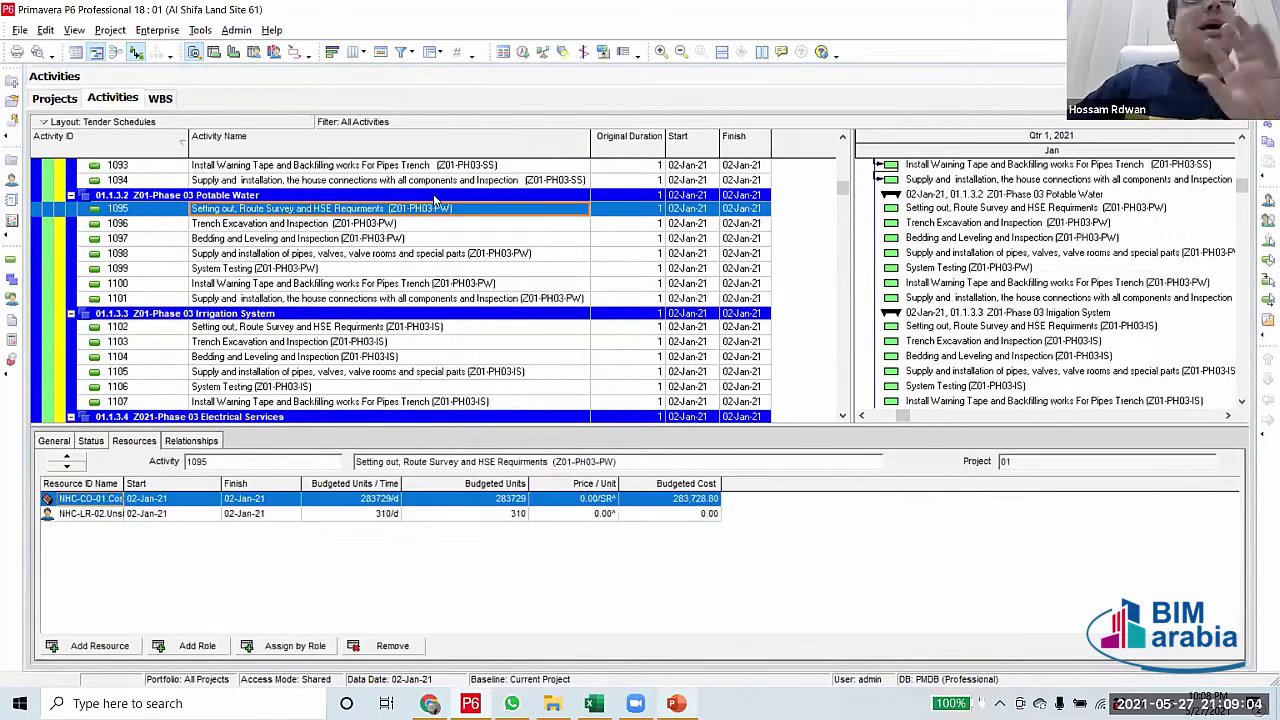
key(Page_Down)
click(435, 196)
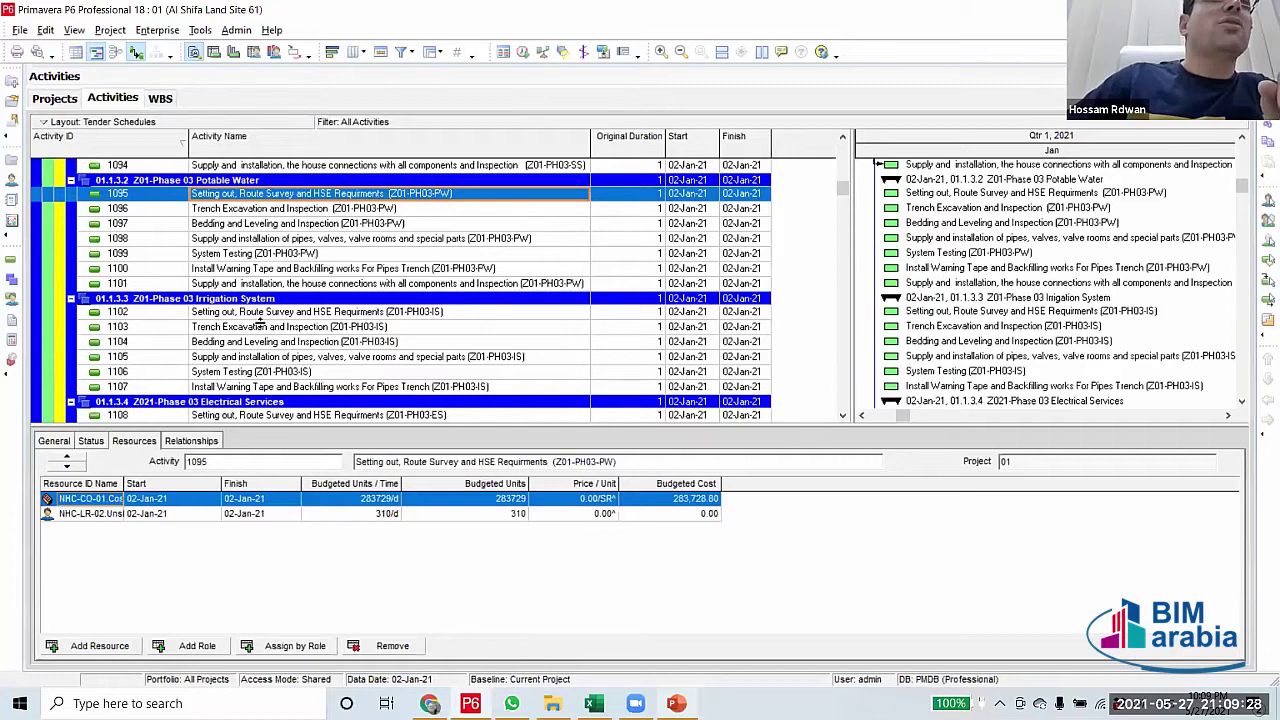
key(shift+Page_Down)
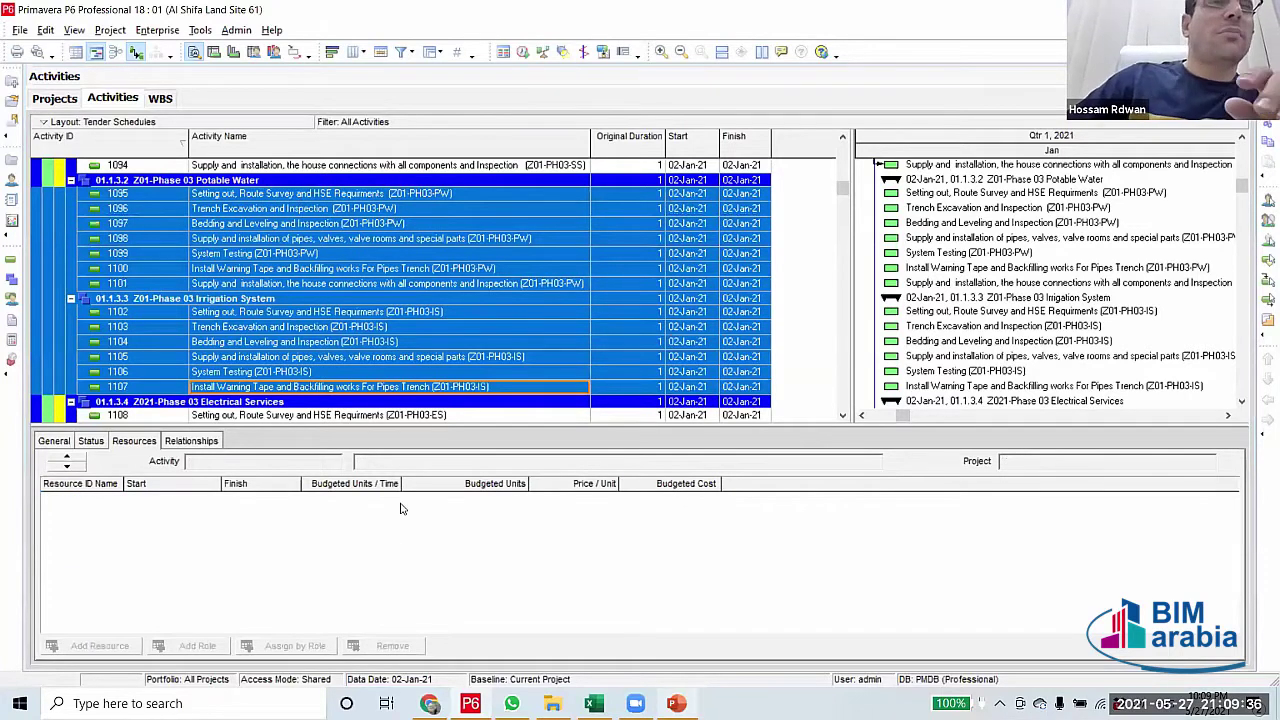
Link the Z01-Phase 03 Potable Water activities 1095 through 1101 in sequence
click(362, 284)
key(shift+Up)
key(shift+Up)
key(shift+Up)
key(shift+Up)
key(shift+Up)
key(shift+Up)
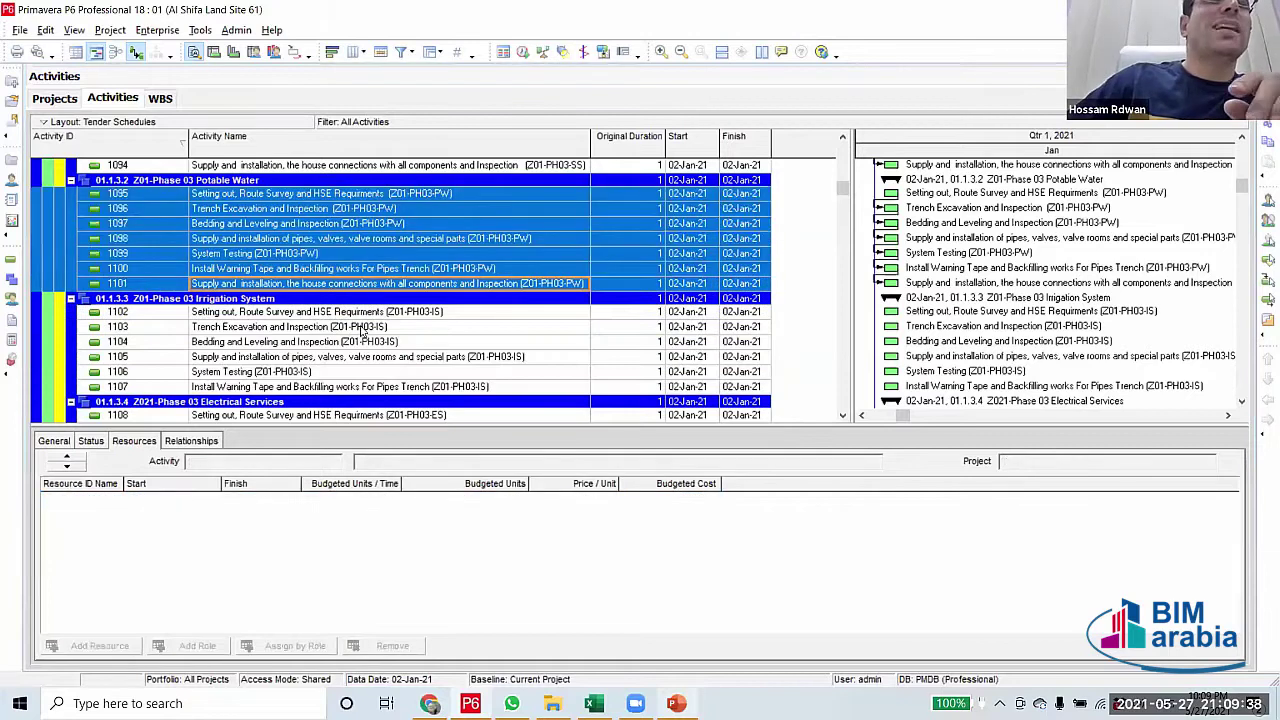
Link the Z01-Phase 03 Irrigation System activities 1102 through 1107 in sequence
click(360, 312)
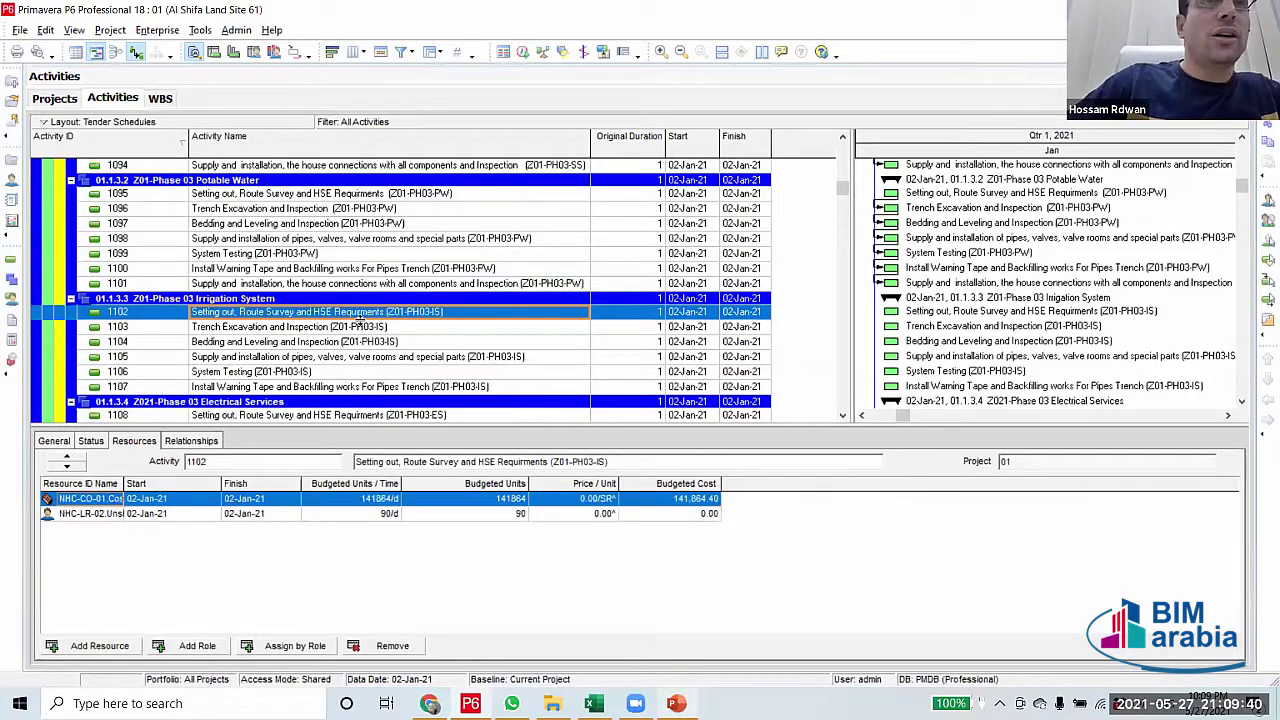
scroll(360, 315, down, 2)
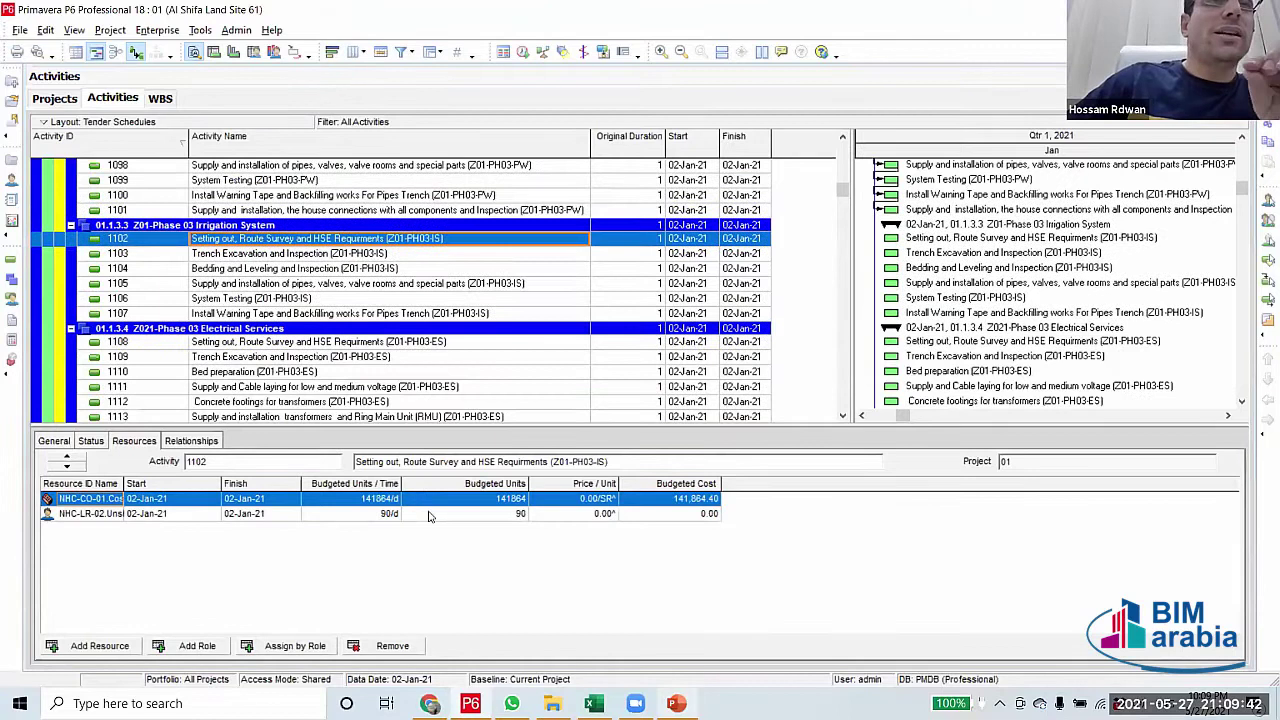
key(shift+Down)
key(shift+Down)
key(shift+Down)
key(shift+Down)
key(shift+Down)
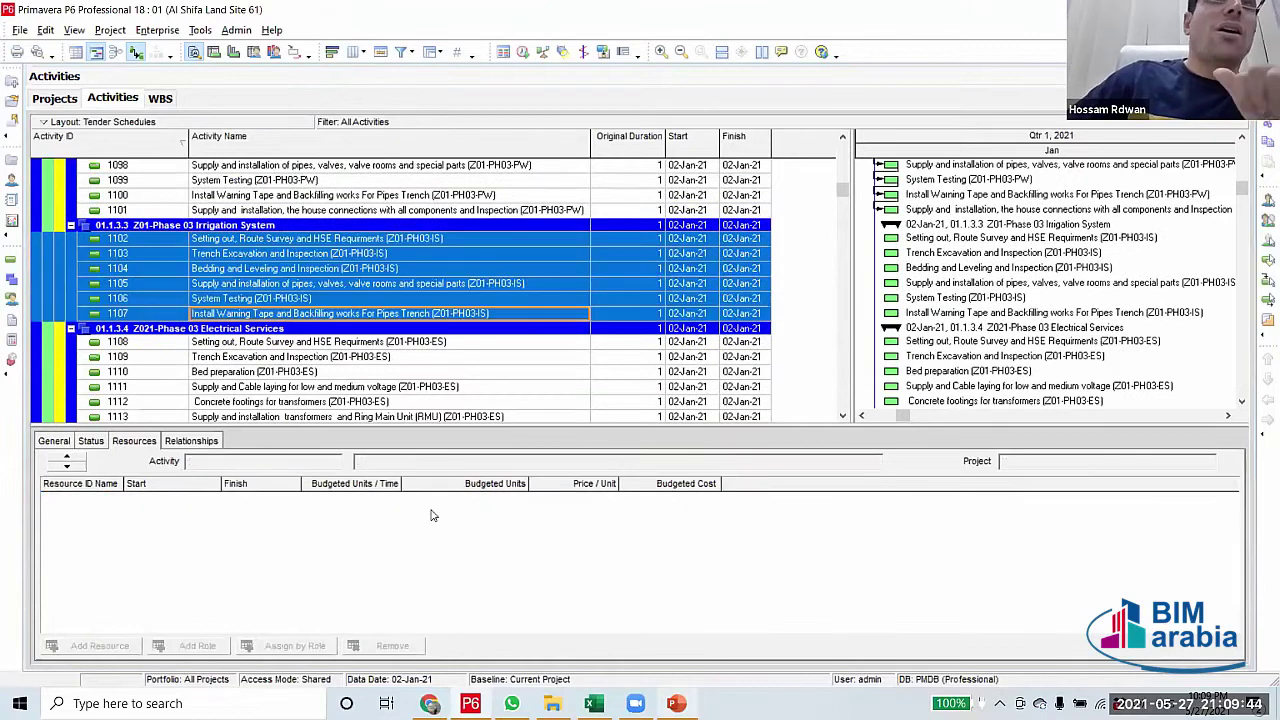
right_click(432, 515)
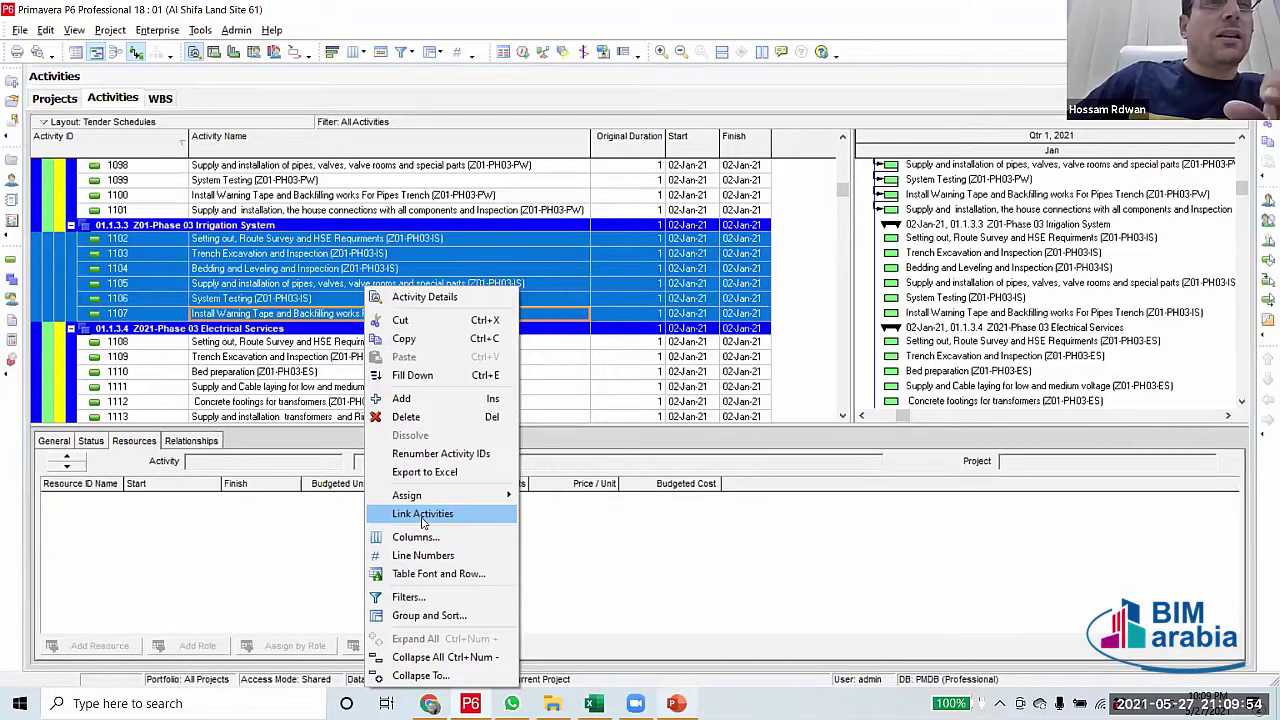
Link the Phase 03 Electrical Services activities 1108 through 1116 in sequence, and likewise the Cables and Lighting Posts activities 1117 through 1124
click(347, 318)
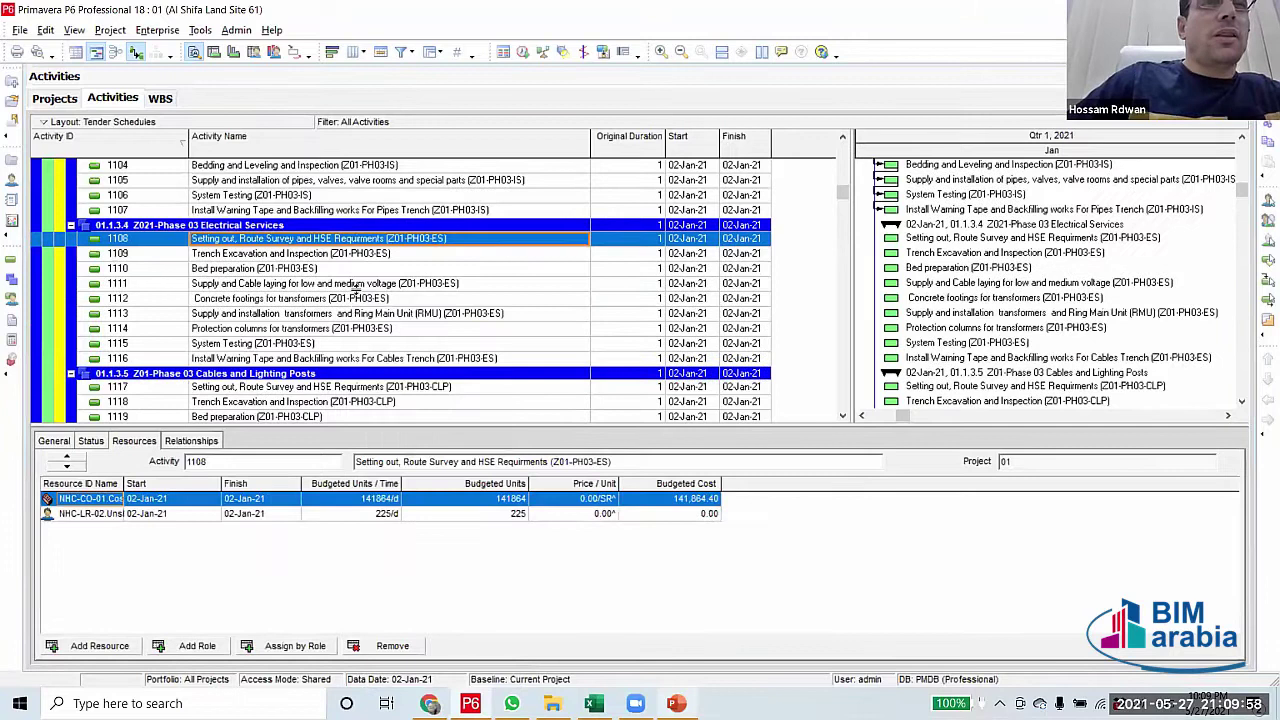
shift+click(360, 357)
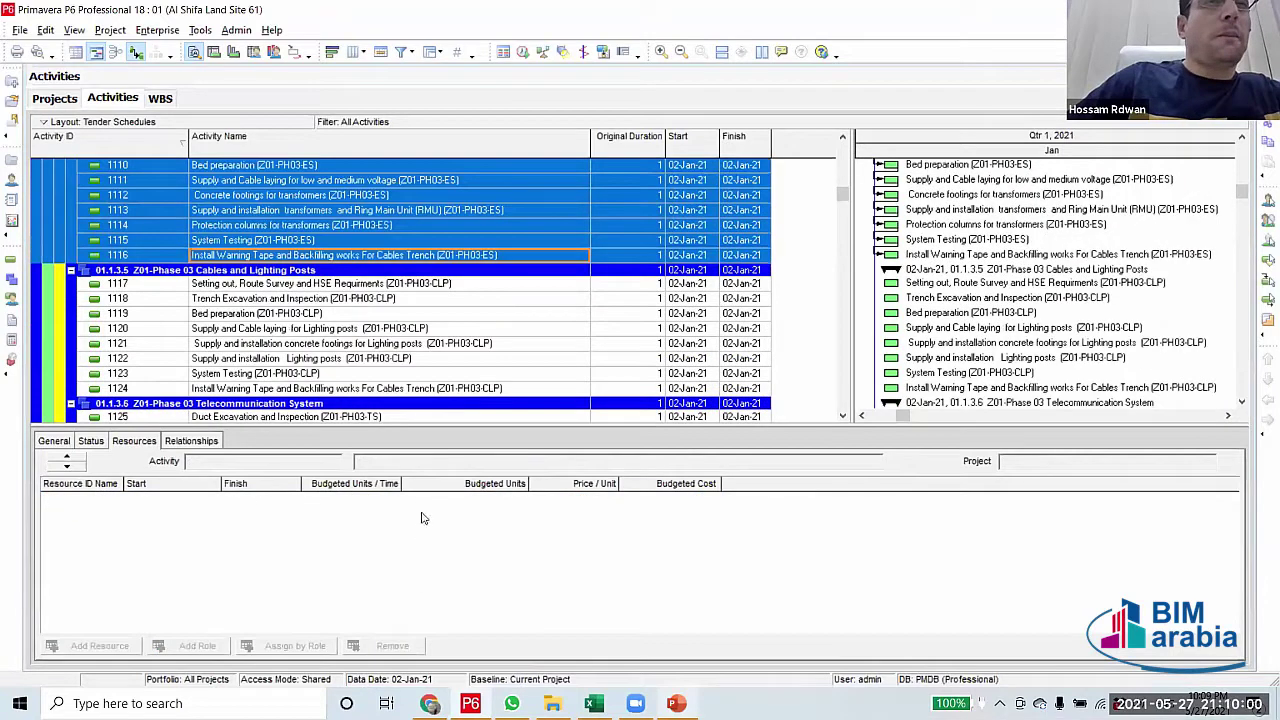
key(Down)
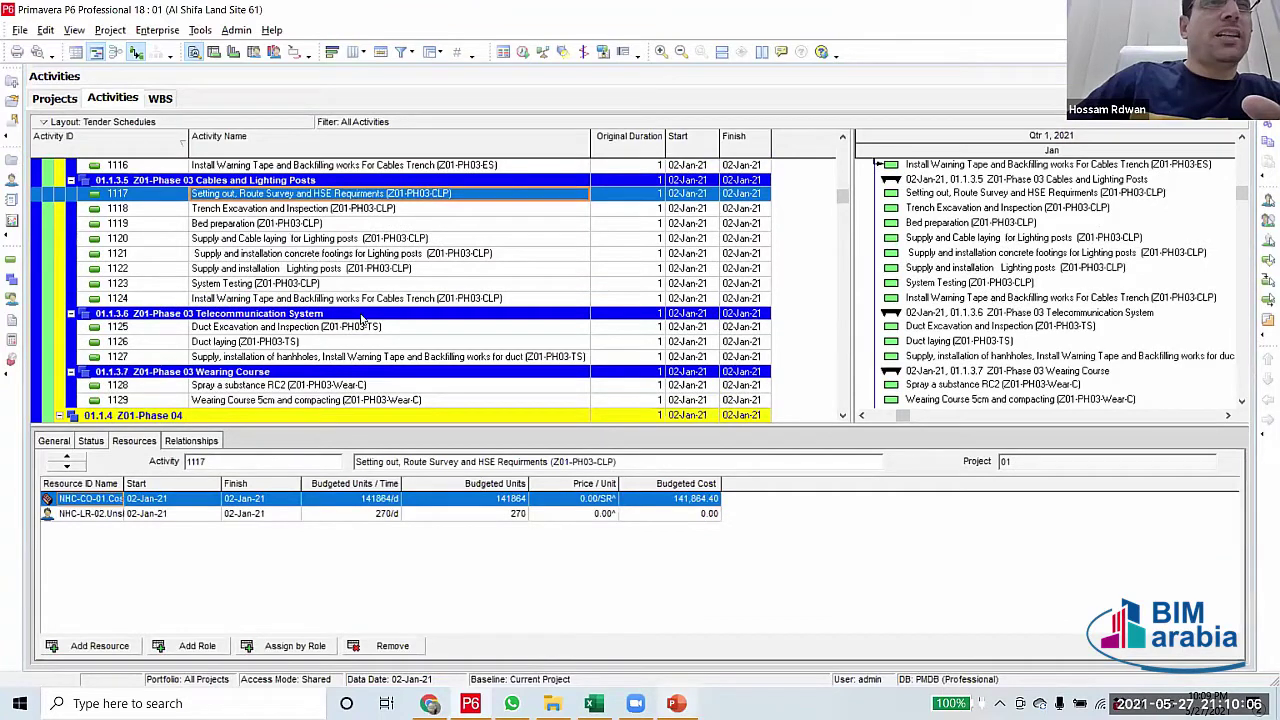
key(shift+Down)
key(shift+Down)
key(shift+Down)
key(shift+Down)
key(shift+Down)
key(shift+Down)
key(shift+Down)
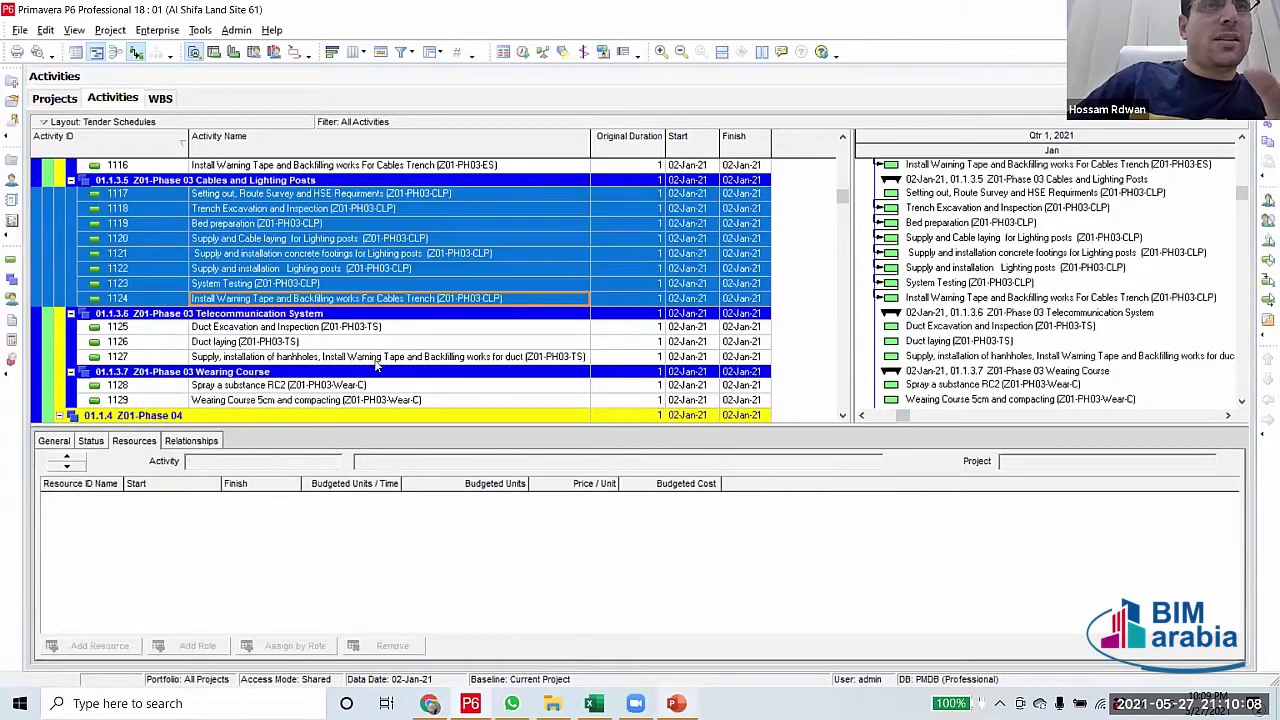
Link the Z01-Phase 03 Telecommunication System activities 1125 through 1127 in sequence, and Wearing Course activity 1128 to 1129
scroll(357, 271, down, 2)
click(355, 297)
shift+click(355, 311)
right_click(355, 292)
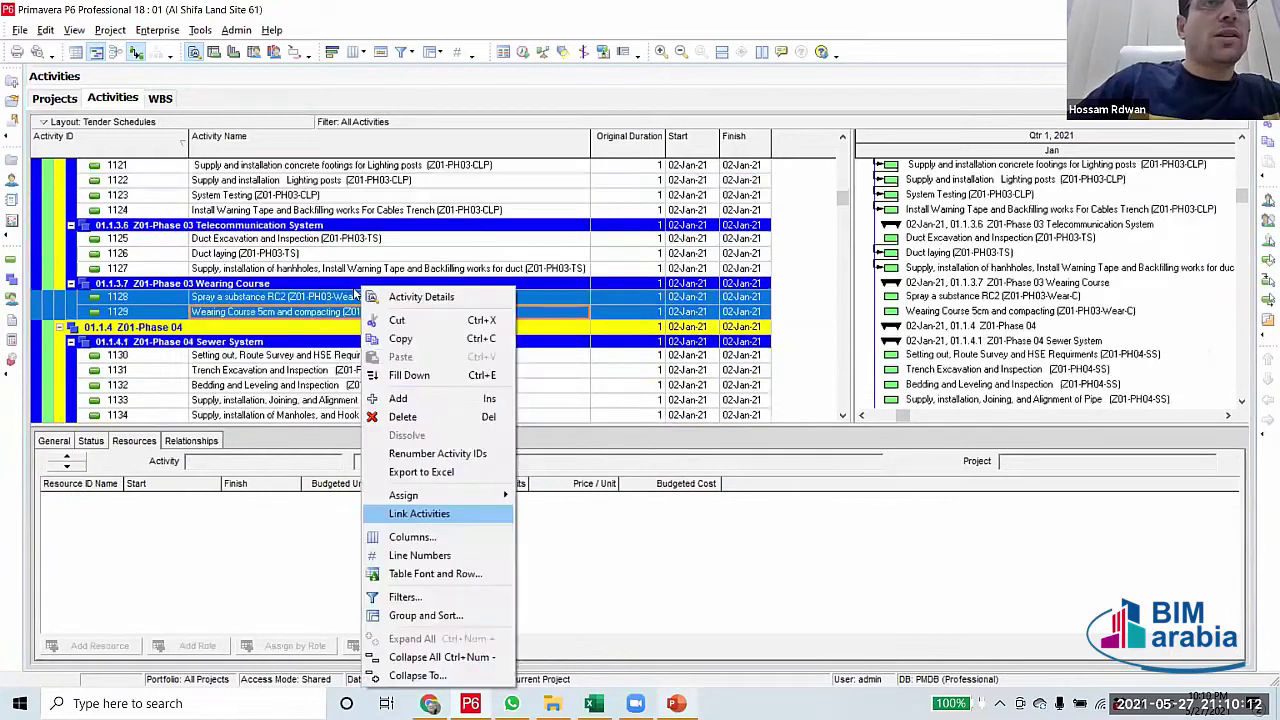
click(420, 513)
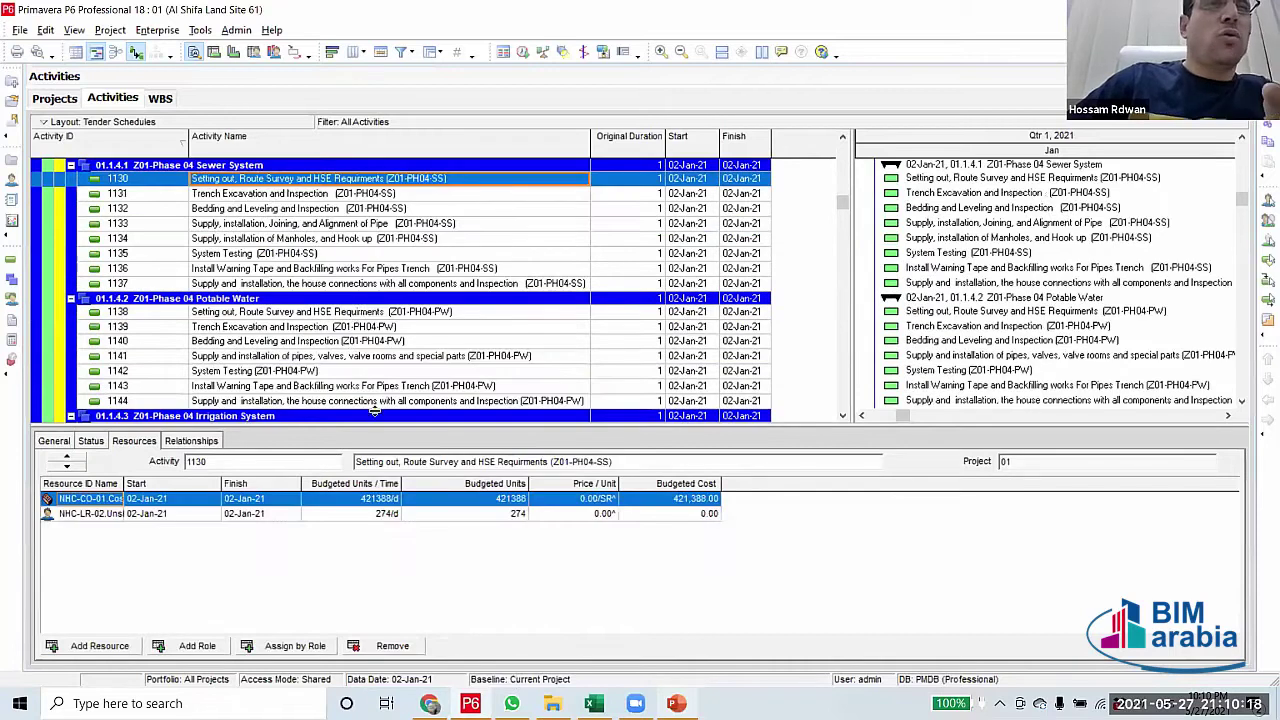
Link the Z01-Phase 04 Sewer System activities 1130 through 1137 in sequence, and likewise the Potable Water activities 1138 through 1144
shift+click(358, 284)
right_click(358, 284)
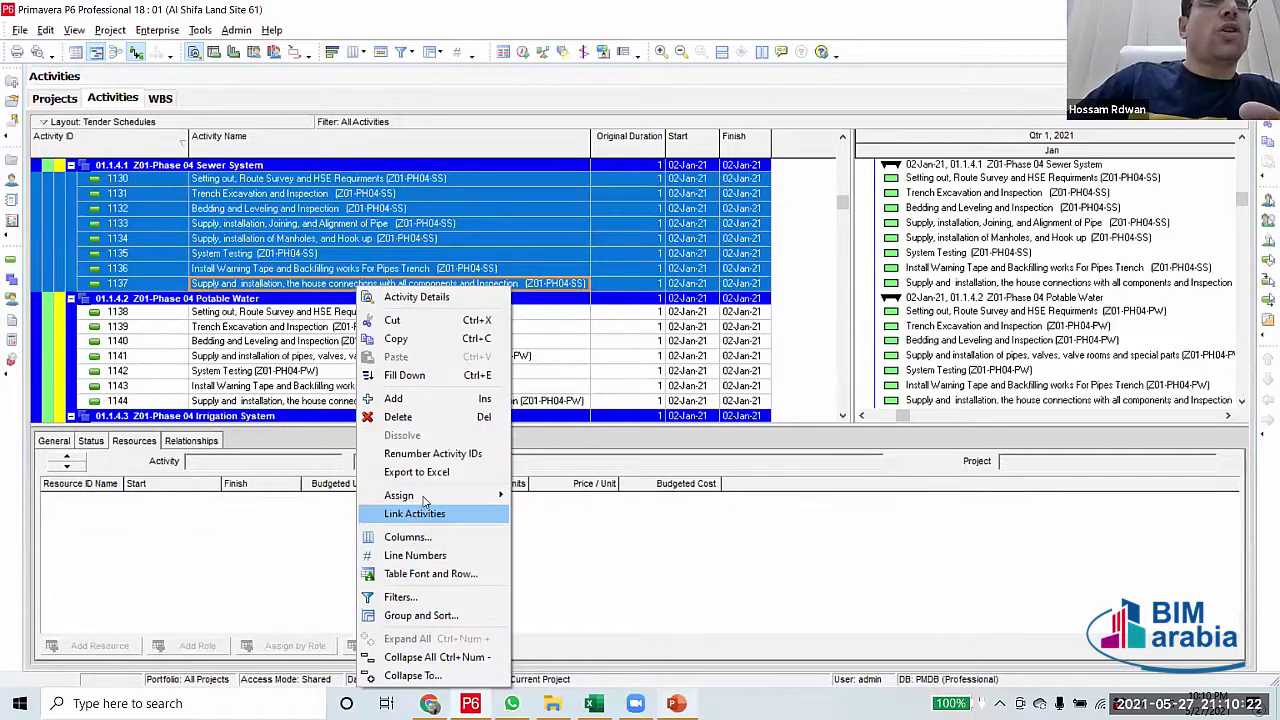
scroll(370, 190, down, 5)
Link the Z01-Phase 04 Irrigation System activities 1145 through 1150 in sequence
click(370, 193)
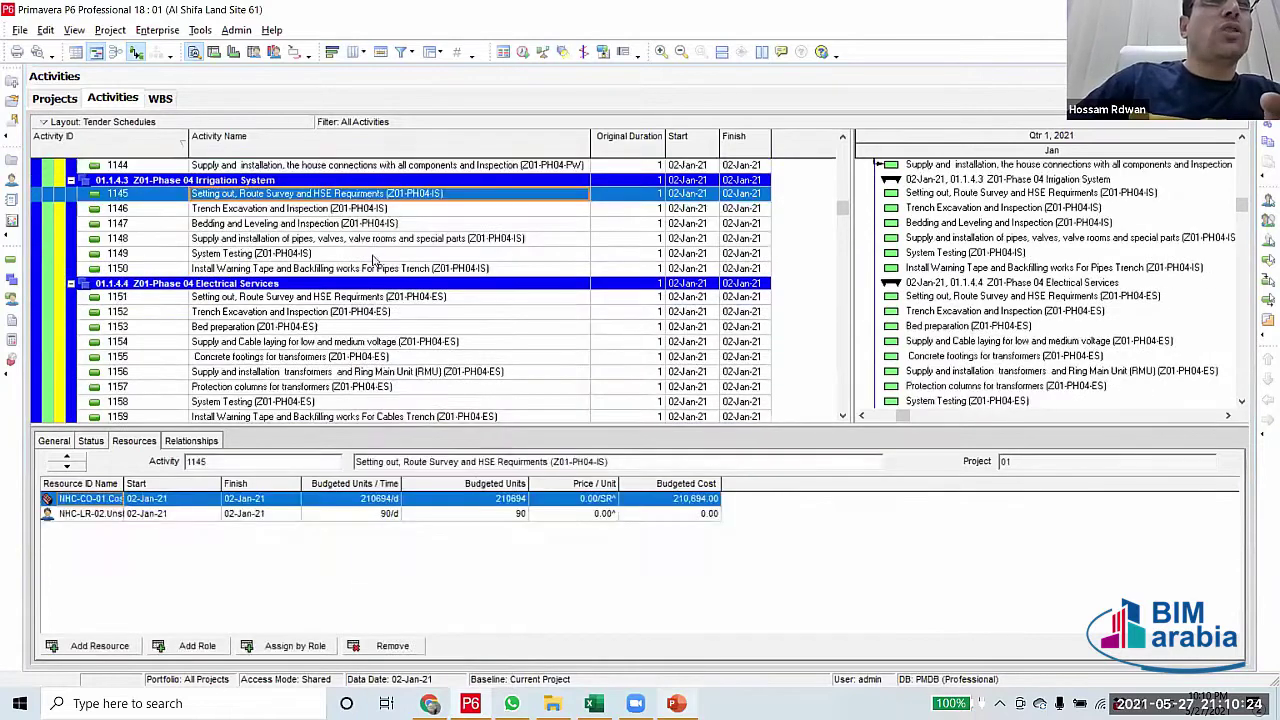
key(shift+Down)
key(shift+Down)
key(shift+Down)
key(shift+Down)
key(shift+Down)
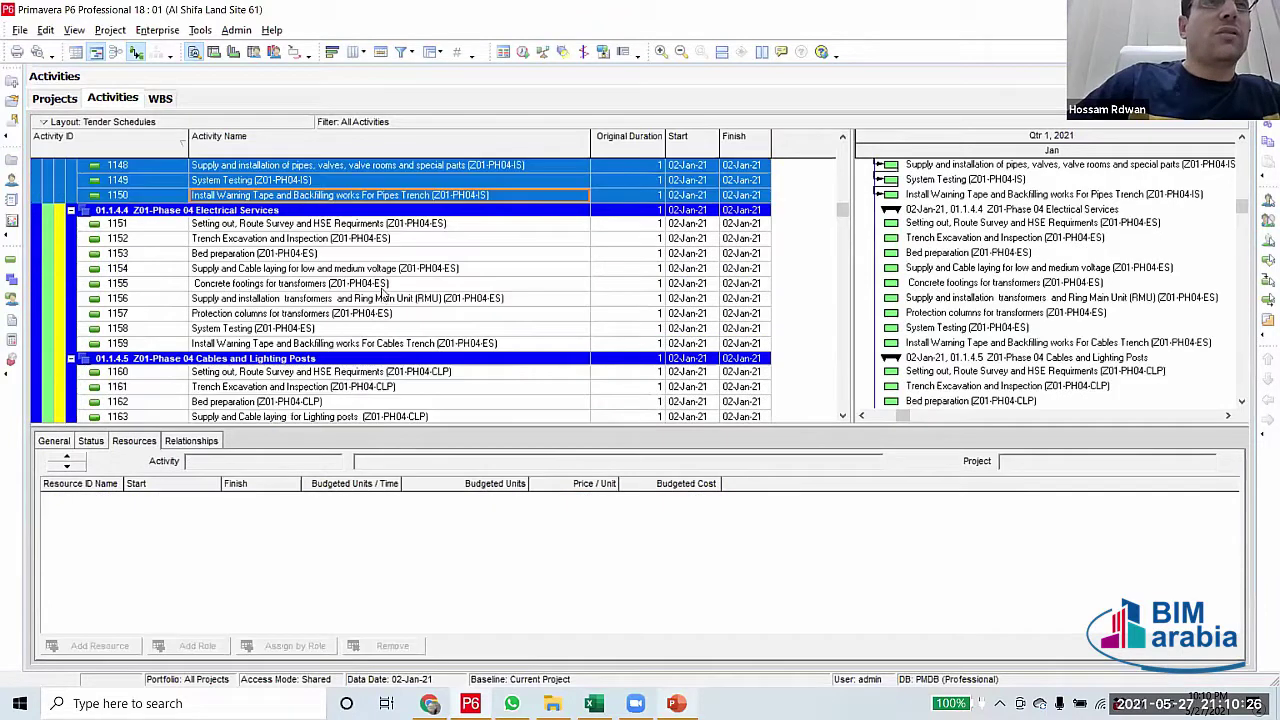
Link the Z01-Phase 04 Electrical Services activities 1151 through 1159 in sequence, and likewise the Cables and Lighting Posts activities 1160 through 1167
key(Down)
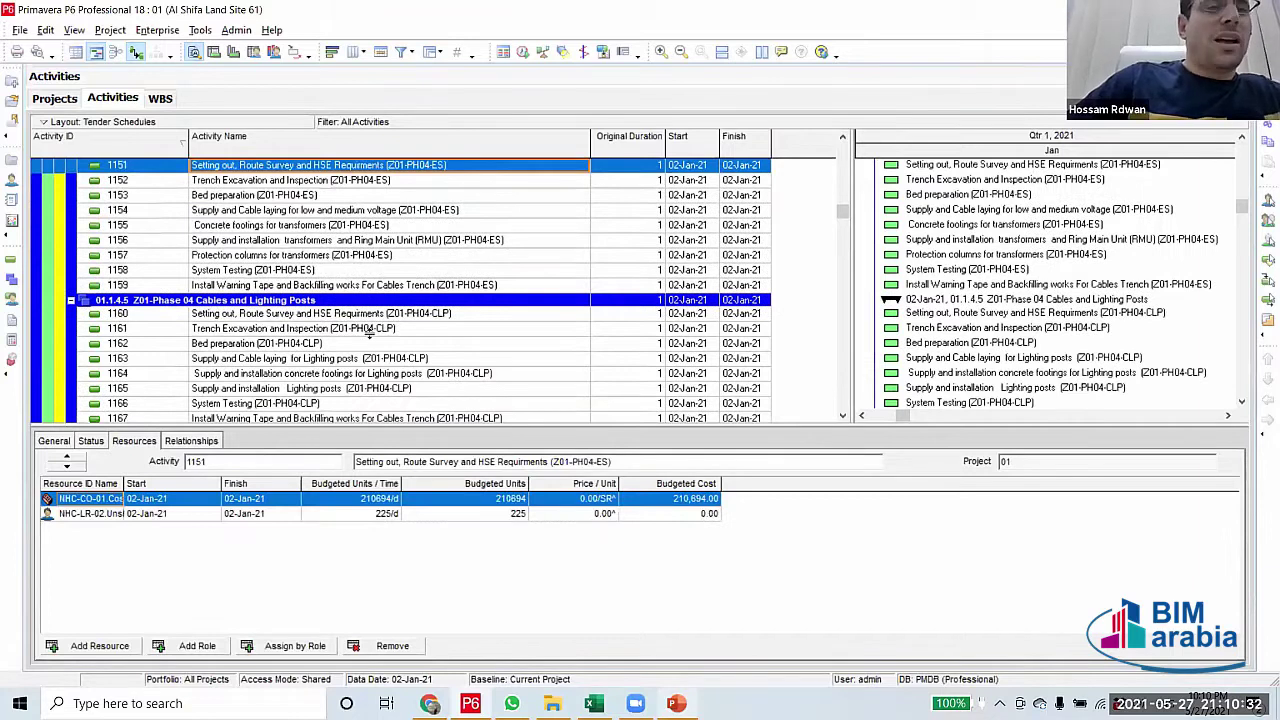
shift+click(366, 287)
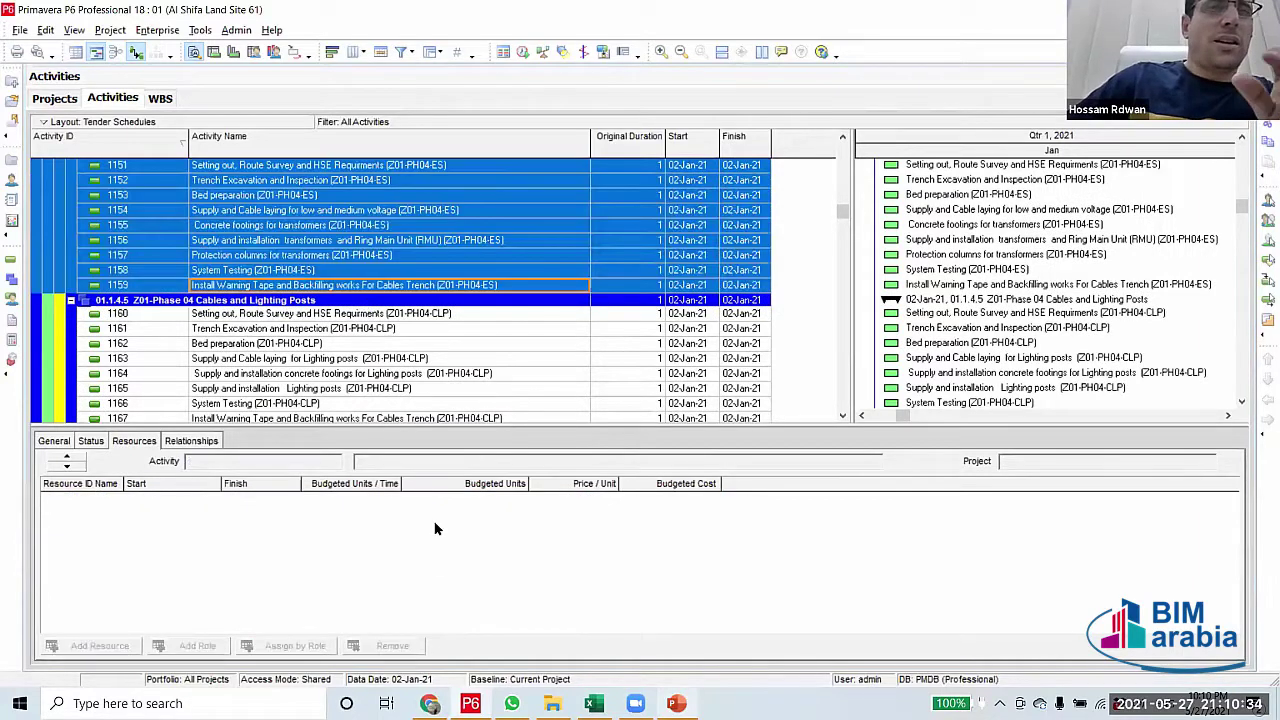
click(337, 306)
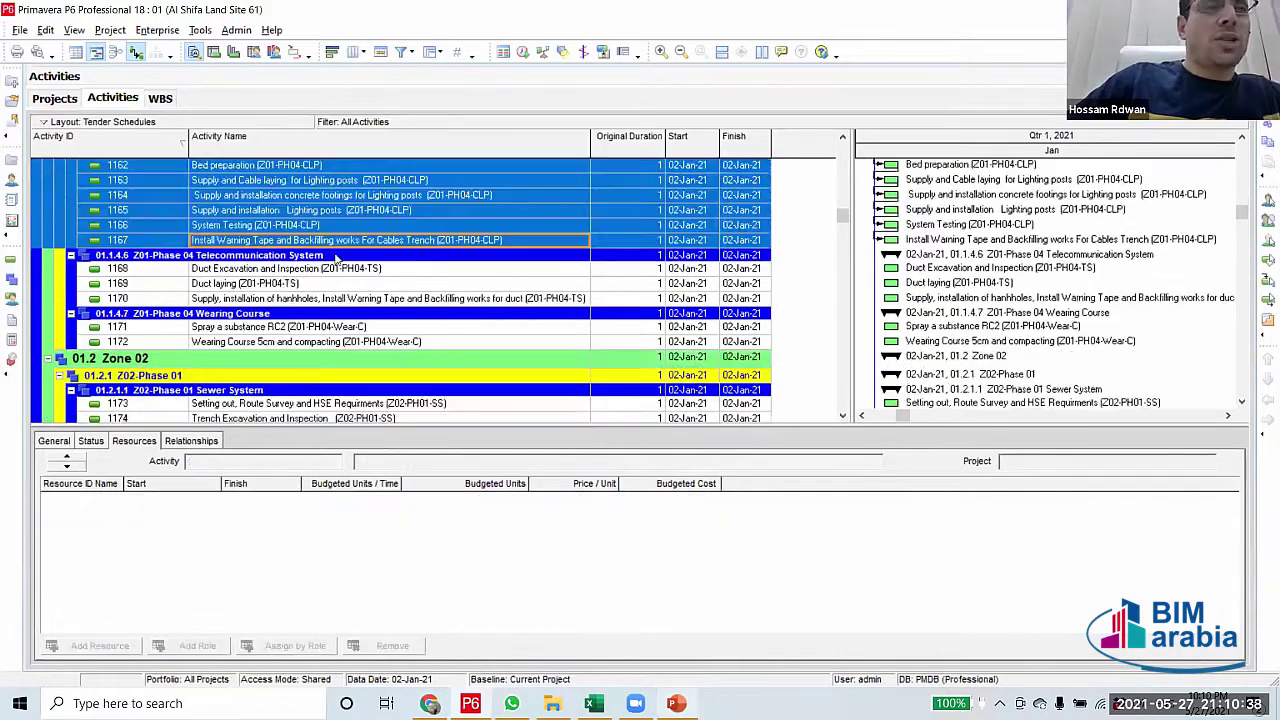
Link the Z01-Phase 04 Telecommunication System activities 1168 through 1170 in sequence, and Wearing Course activity 1171 to 1172
click(336, 262)
scroll(336, 262, down, 1)
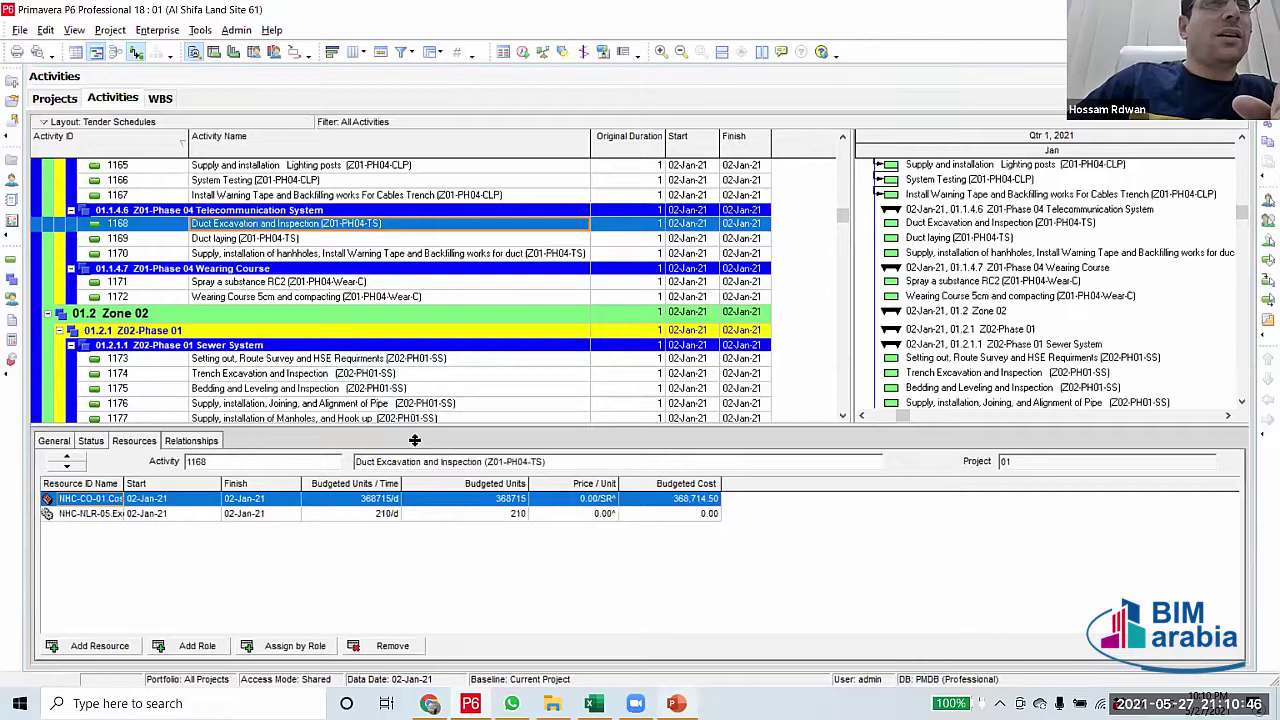
shift+click(337, 253)
right_click(337, 256)
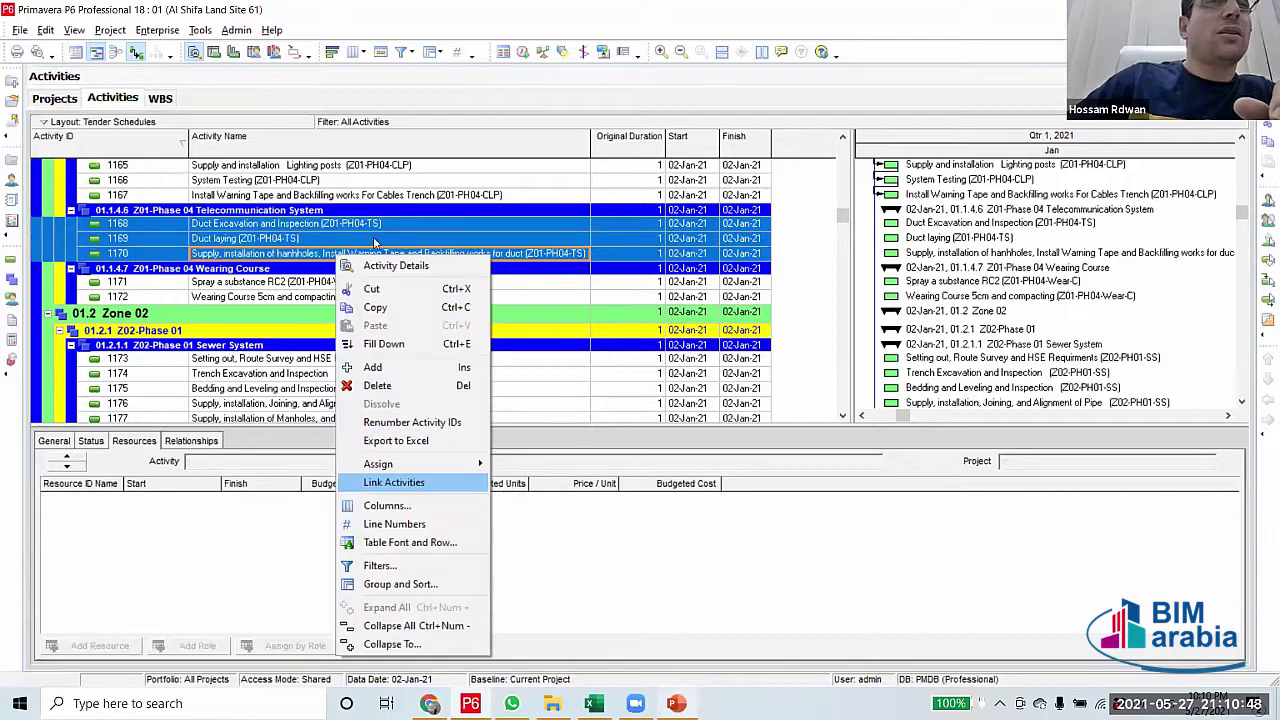
click(389, 297)
scroll(390, 303, down, 3)
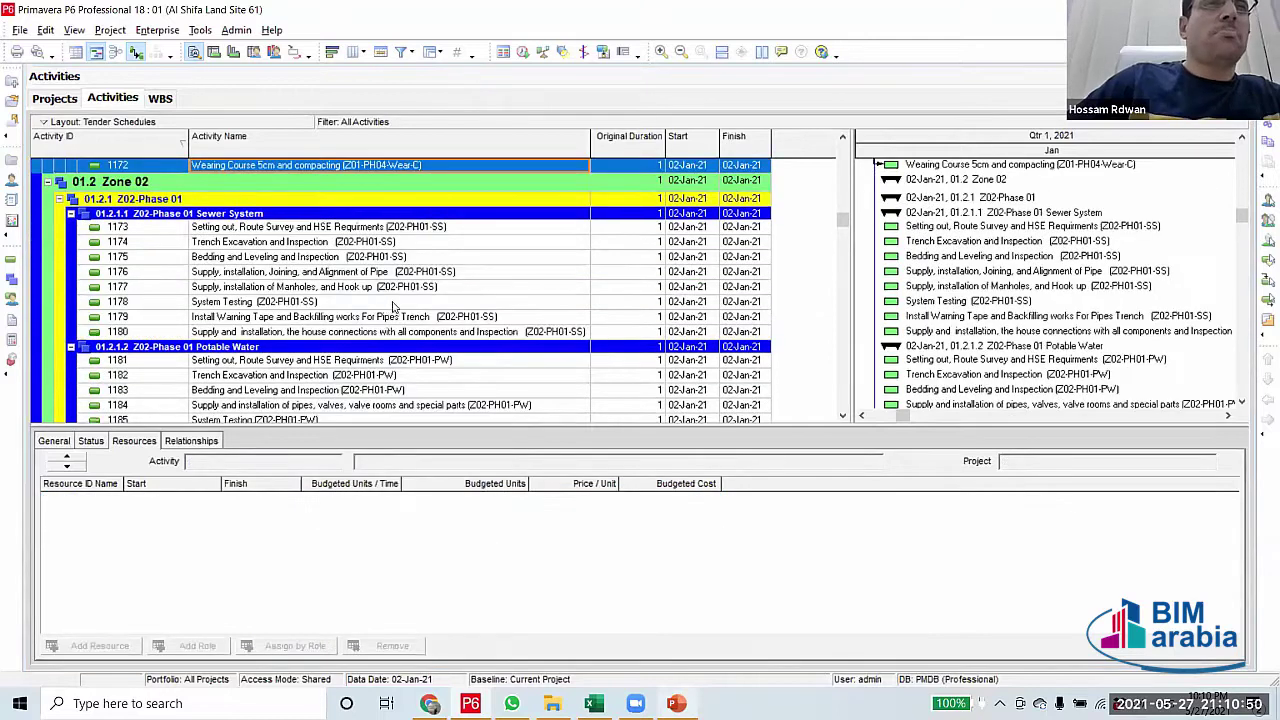
Link the Z02-Phase 01 Sewer System activities 1173 through 1180 in sequence
key(Down)
shift+click(390, 298)
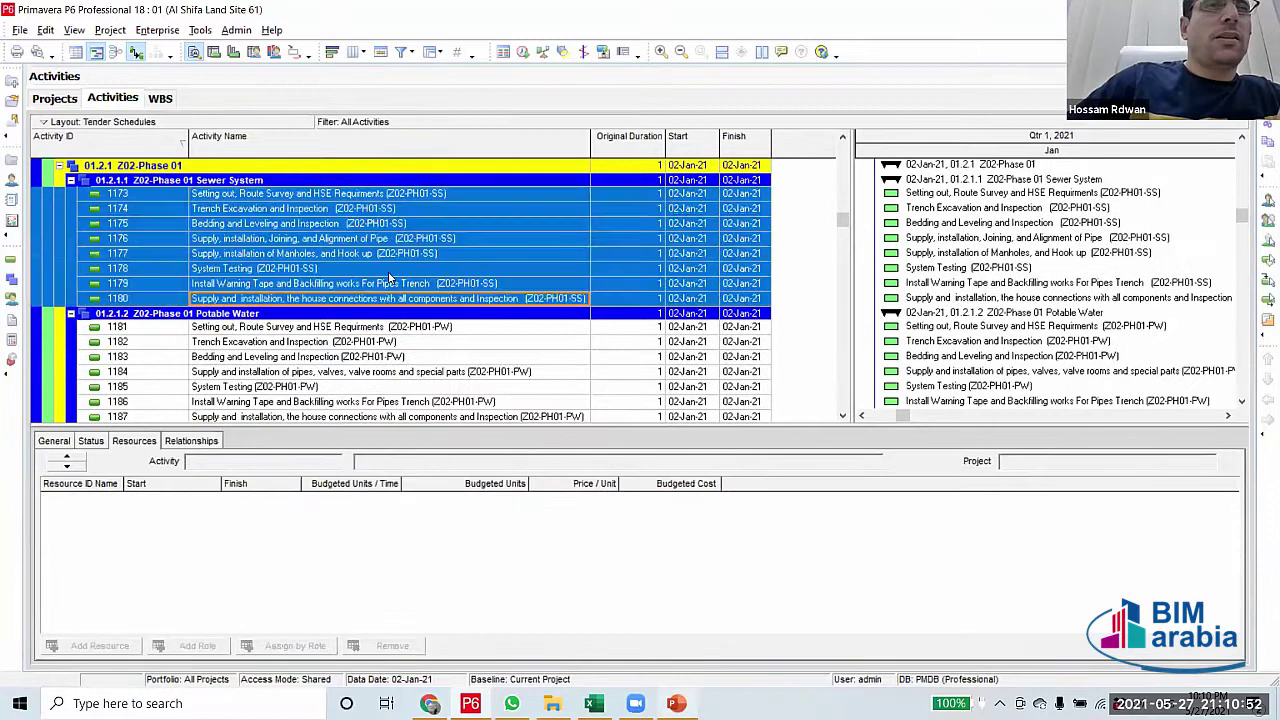
scroll(388, 302, down, 1)
scroll(388, 302, down, 1)
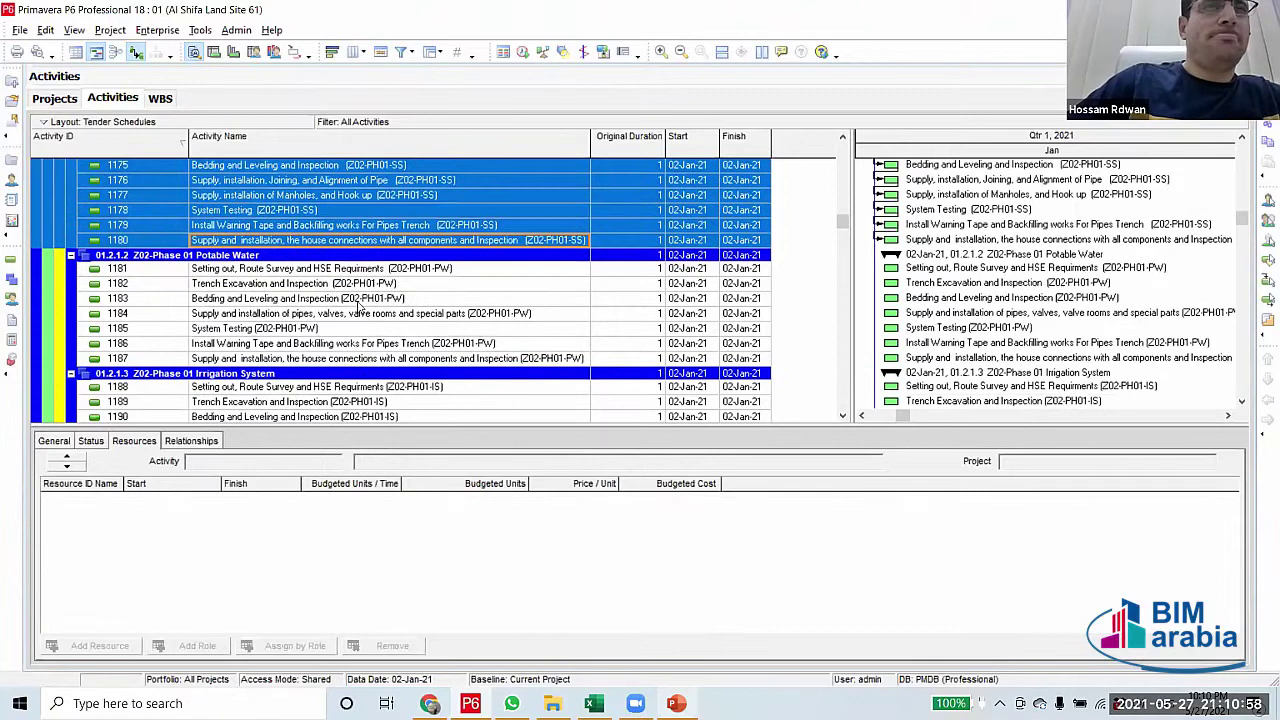
Link the Z02-Phase 01 Potable Water activities 1181 through 1187, Irrigation System 1188 through 1193, and Electrical Services 1194 through 1202 in sequence within each system
key(Down)
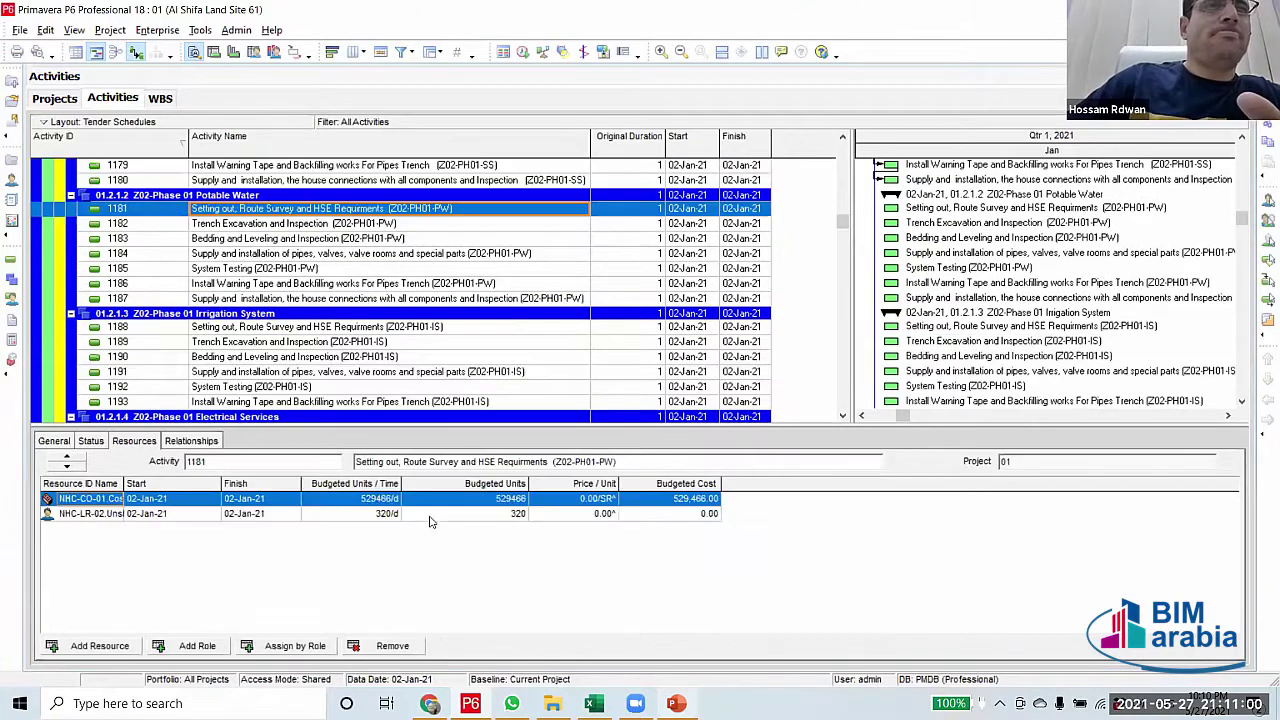
right_click(357, 277)
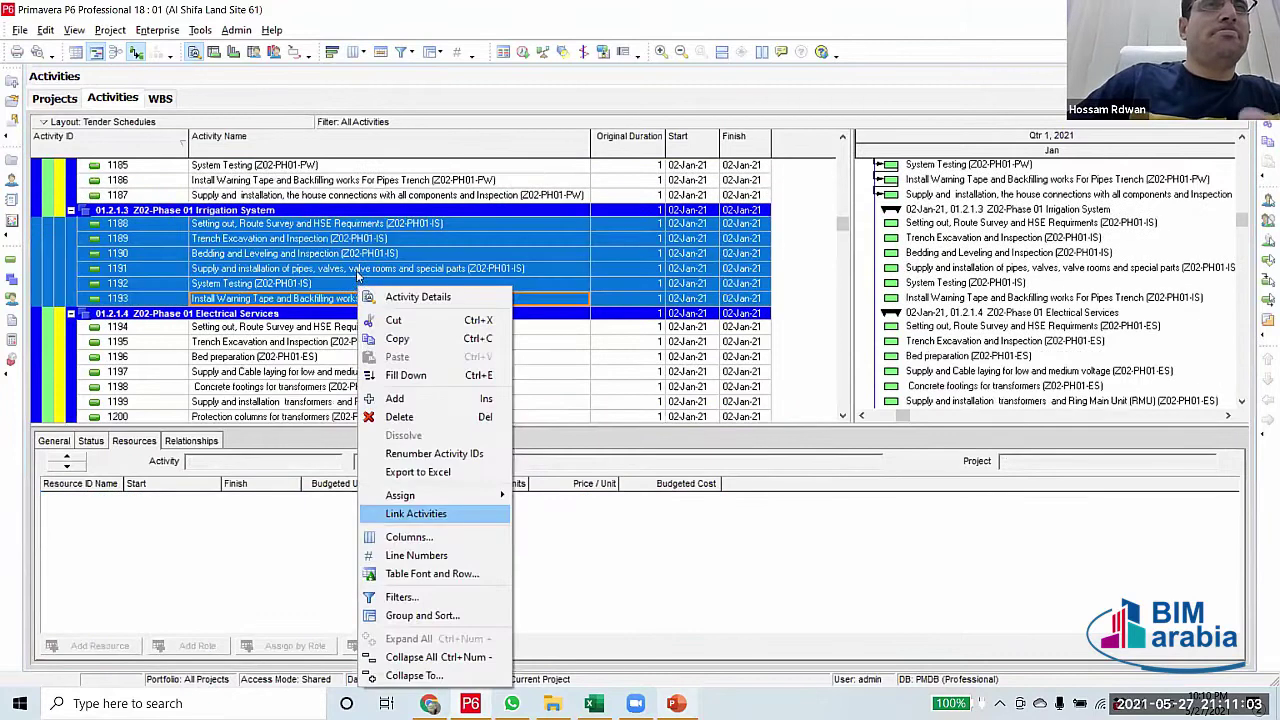
click(415, 513)
scroll(350, 300, down, 3)
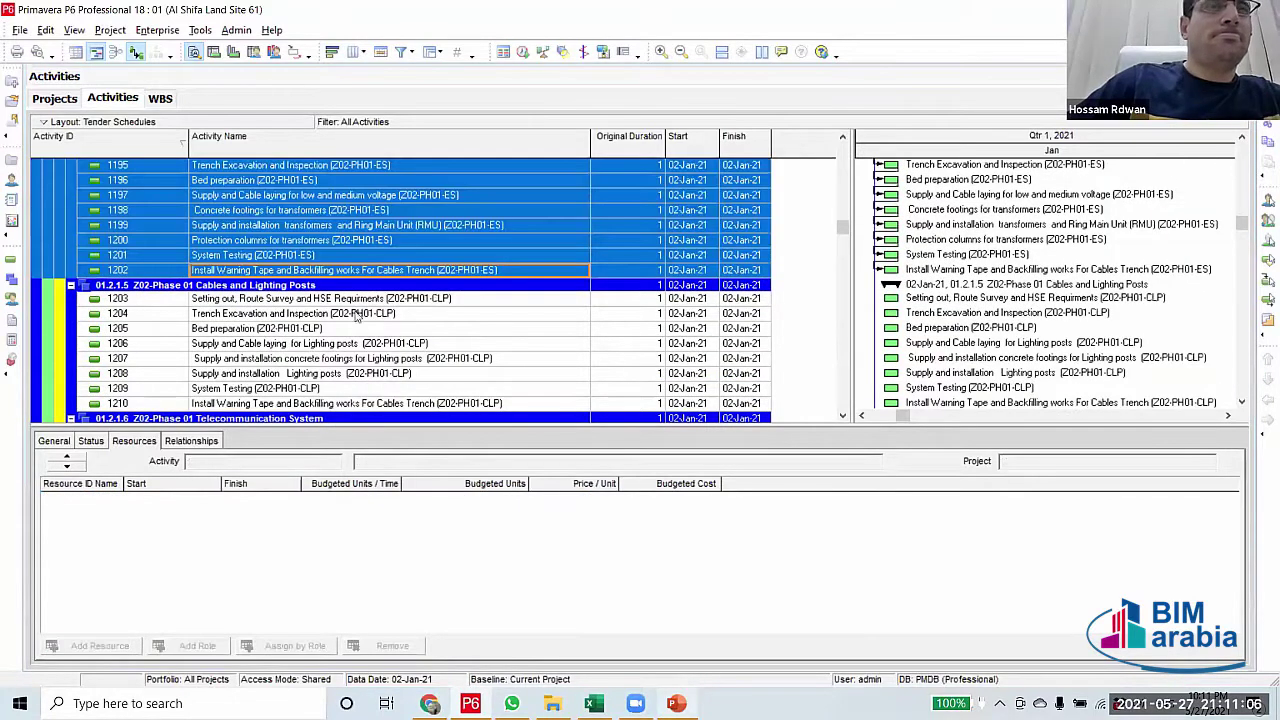
Link the Z02-Phase 01 Cables and Lighting Posts activities 1203 through 1210 in sequence
click(362, 300)
scroll(362, 305, down, 2)
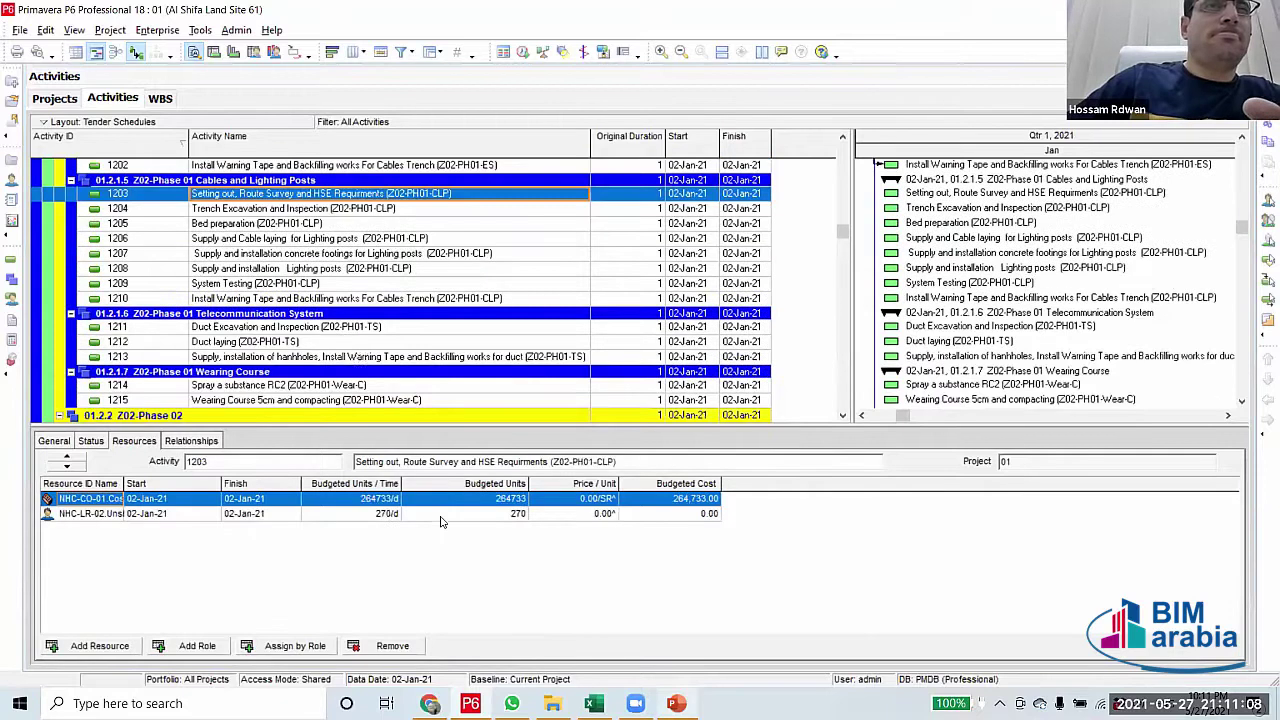
shift+click(368, 298)
right_click(368, 298)
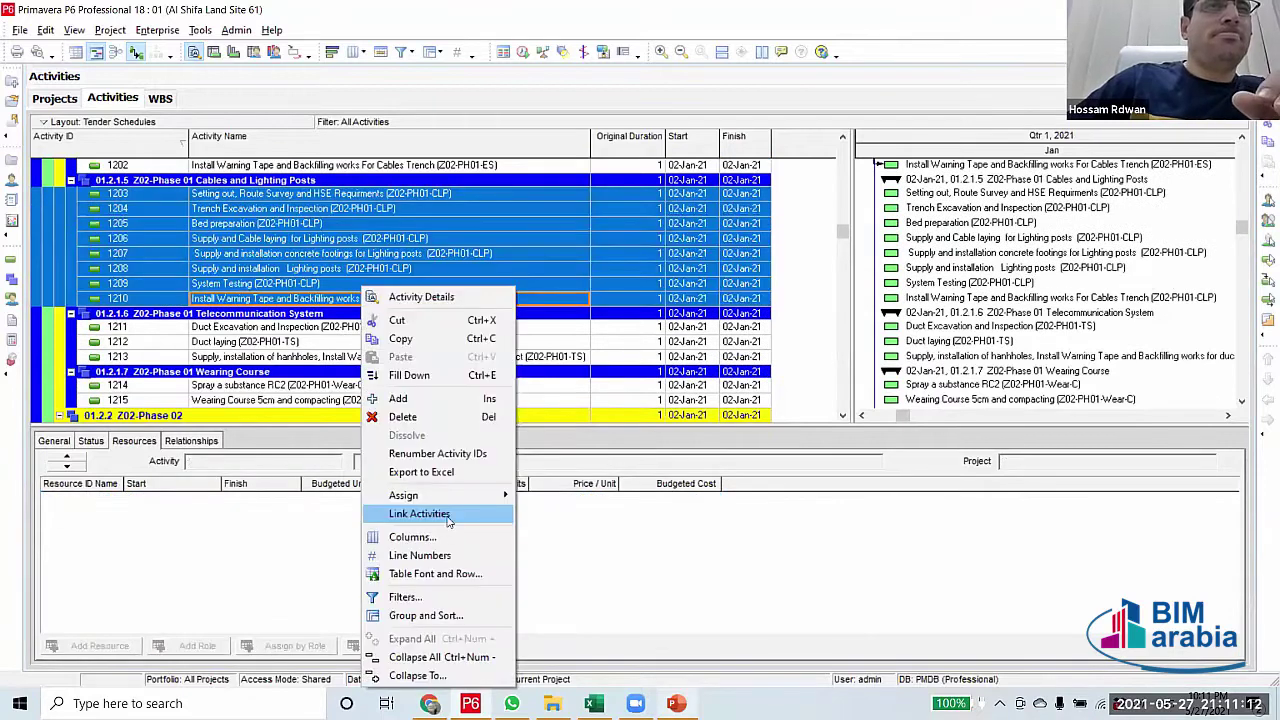
Link the Z02-Phase 01 Telecommunication System activities 1211 through 1213 in sequence, and Wearing Course activity 1214 to 1215
click(350, 330)
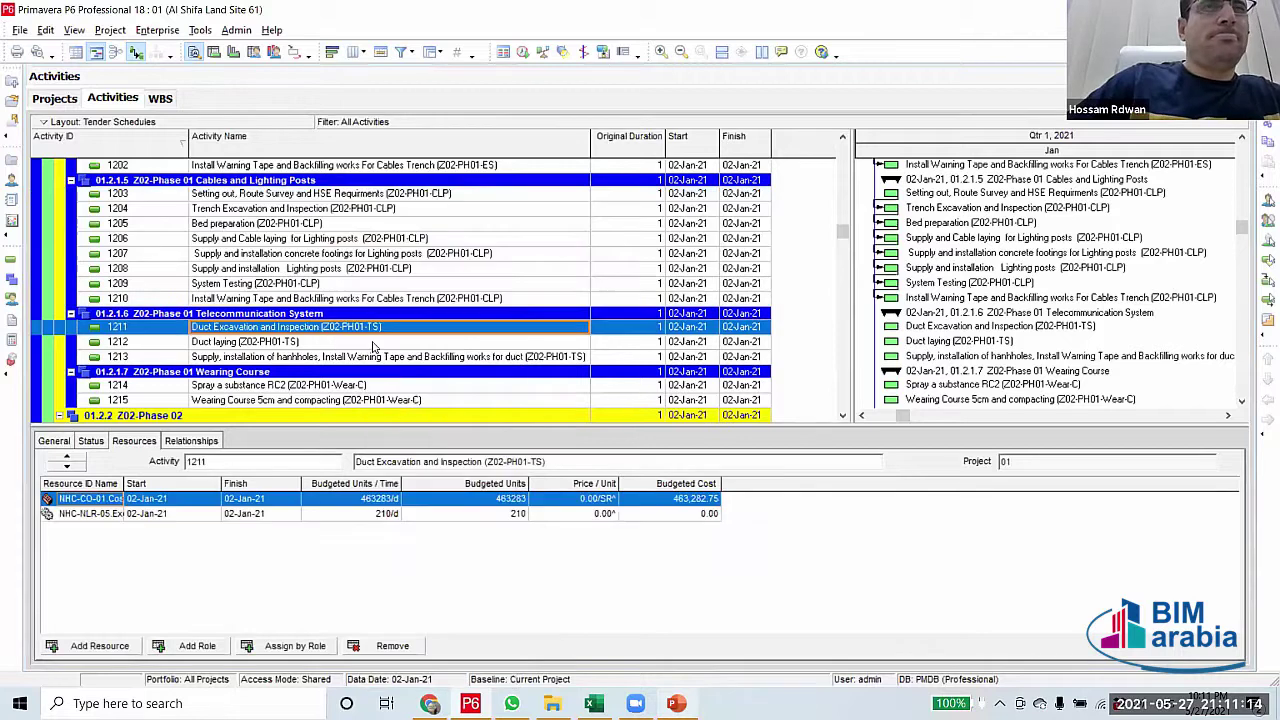
scroll(372, 346, down, 2)
click(370, 327)
shift+click(370, 341)
right_click(368, 343)
key(Escape)
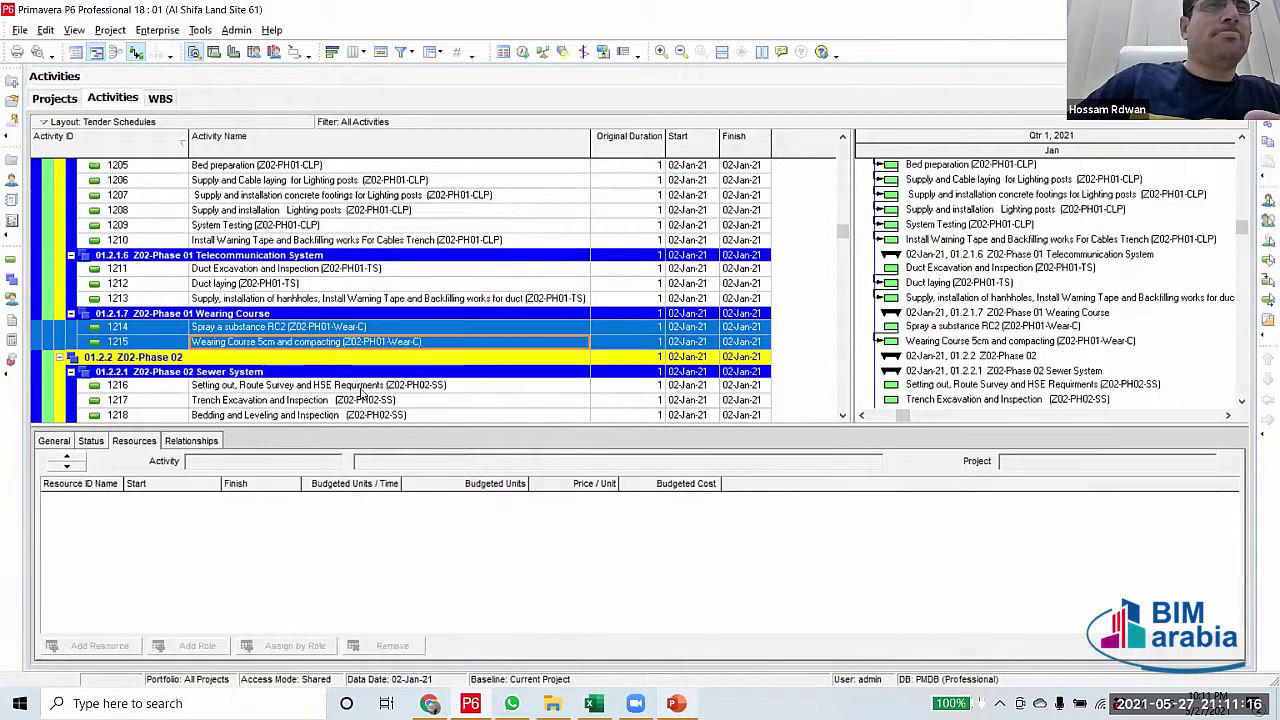
Link the Z02-Phase 02 Sewer System activities 1216 through 1223 in sequence
click(361, 389)
scroll(374, 410, down, 2)
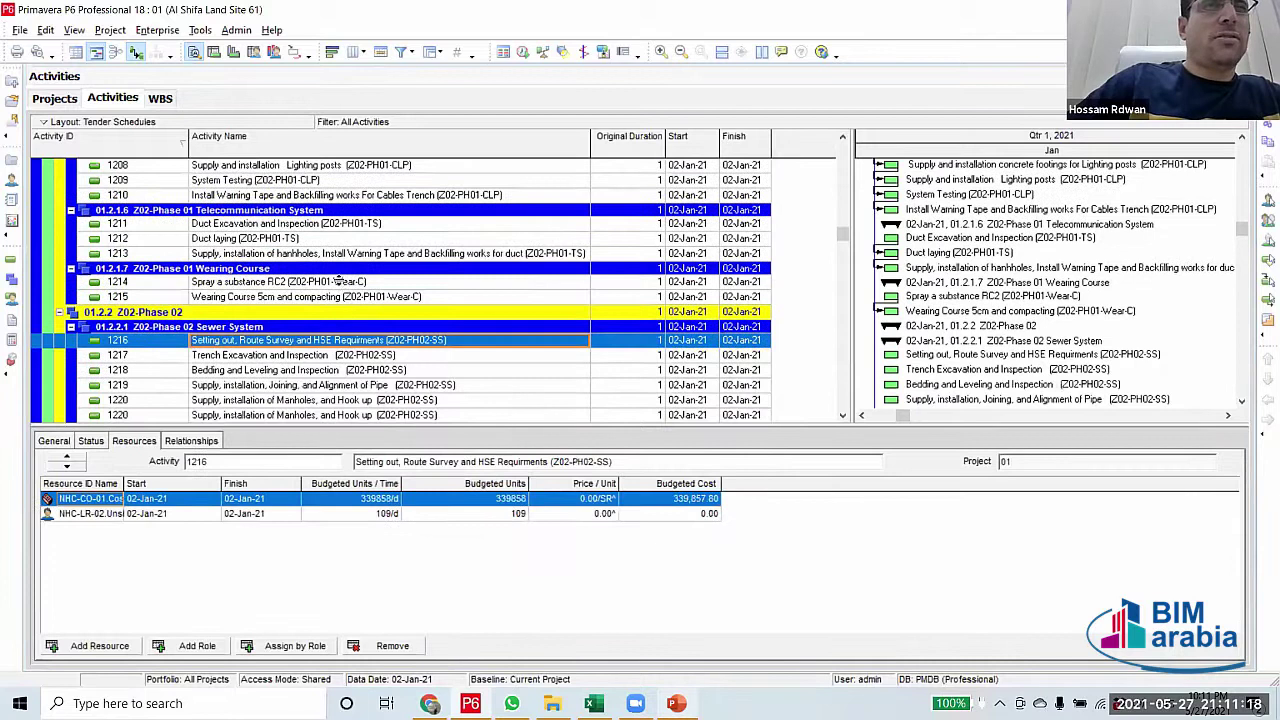
scroll(338, 283, down, 1)
scroll(345, 300, down, 3)
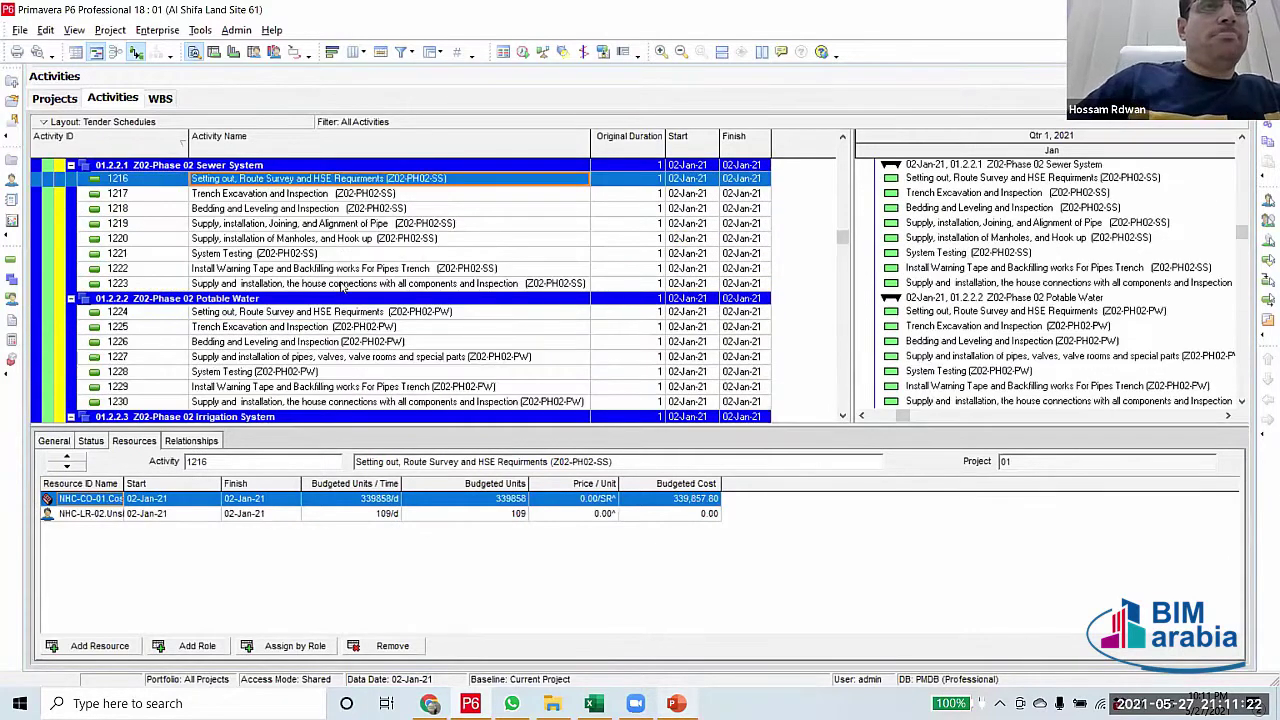
shift+click(344, 285)
right_click(346, 318)
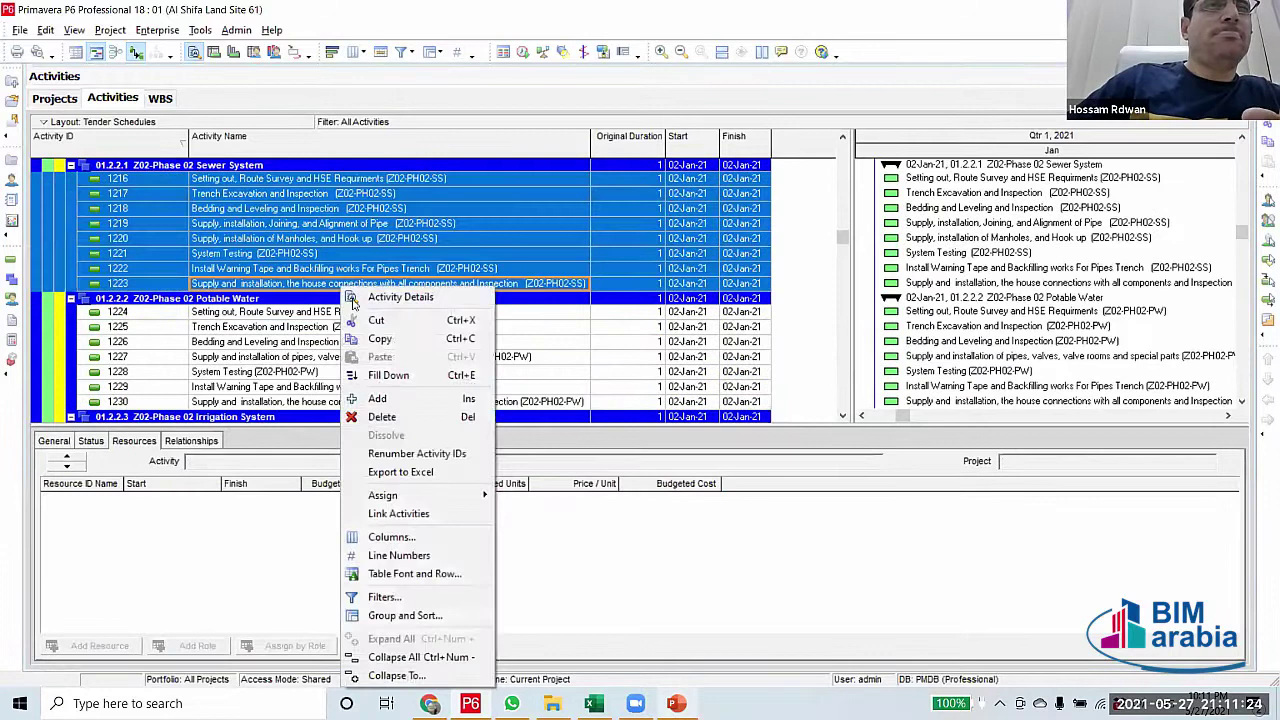
Link the Z02-Phase 02 Potable Water activities 1224 through 1230 in sequence
click(340, 312)
scroll(364, 343, down, 2)
key(shift+Down)
key(shift+Down)
key(shift+Down)
key(shift+Down)
key(shift+Down)
key(shift+Down)
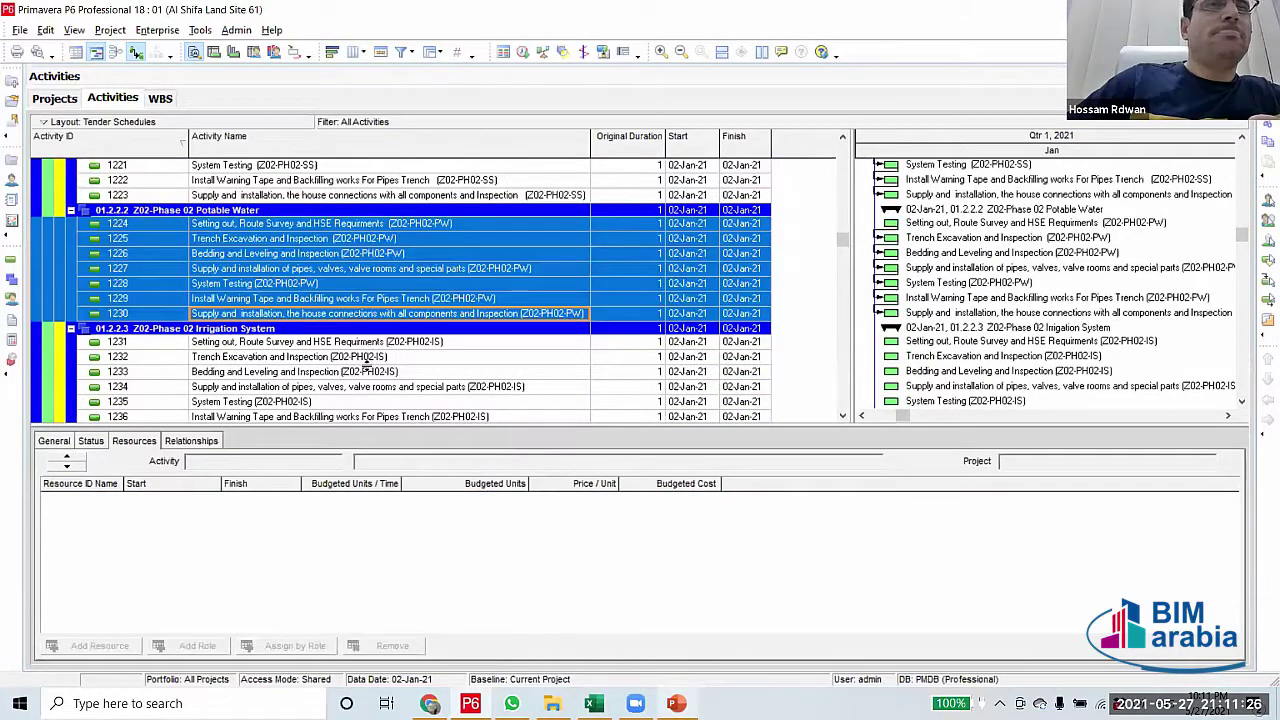
Link the Z02-Phase 02 Irrigation System activities 1231 through 1236 in sequence
scroll(343, 290, down, 2)
click(333, 236)
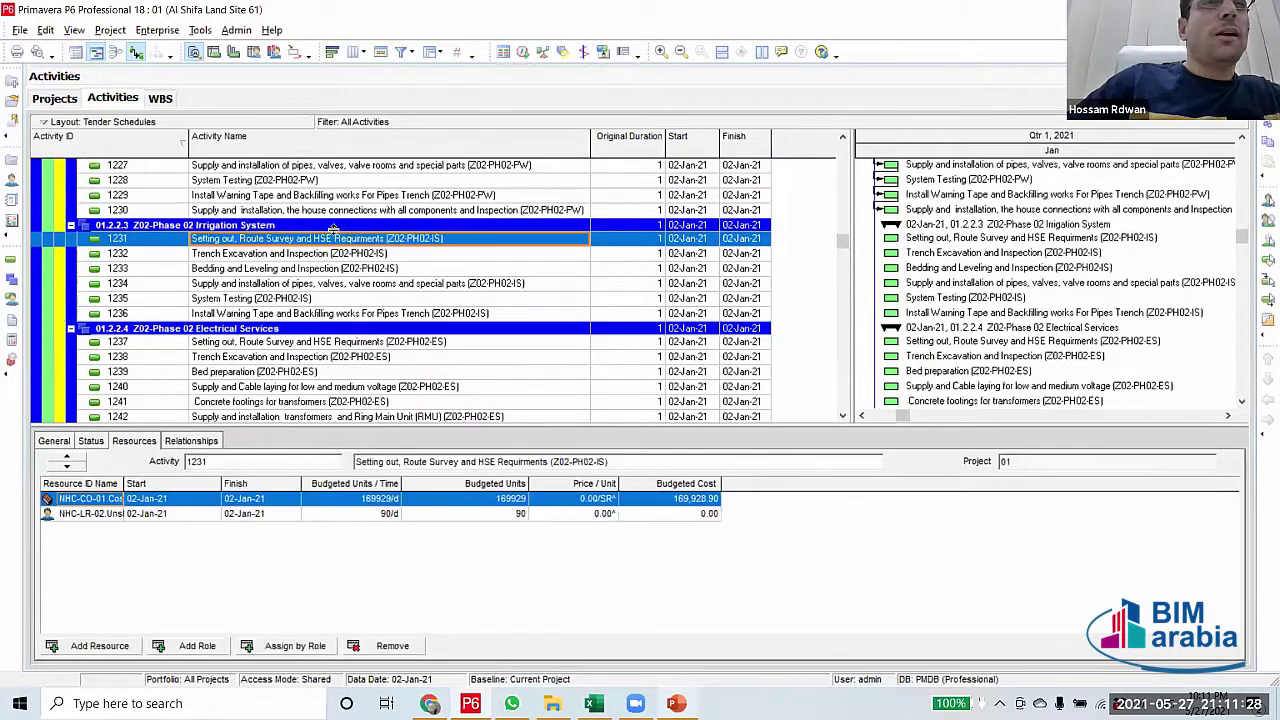
scroll(336, 232, down, 2)
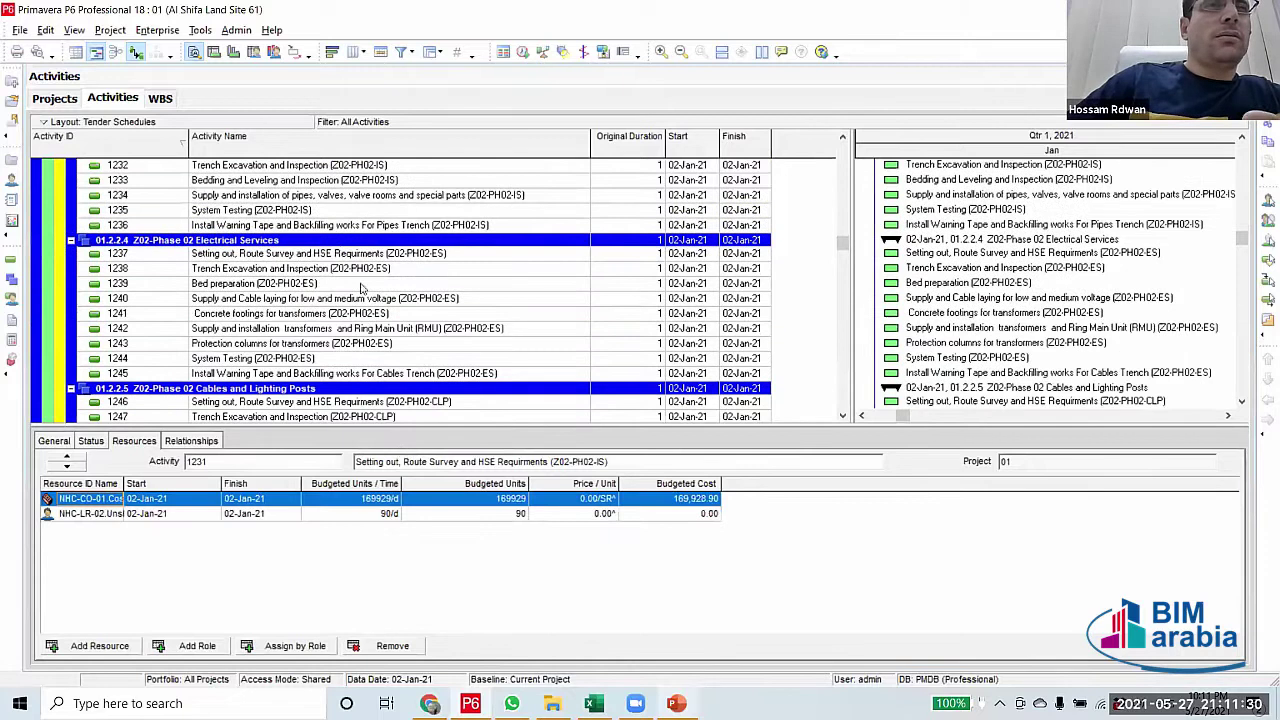
Link the Z02-Phase 02 Electrical Services activities 1237 through 1245 in sequence
click(382, 258)
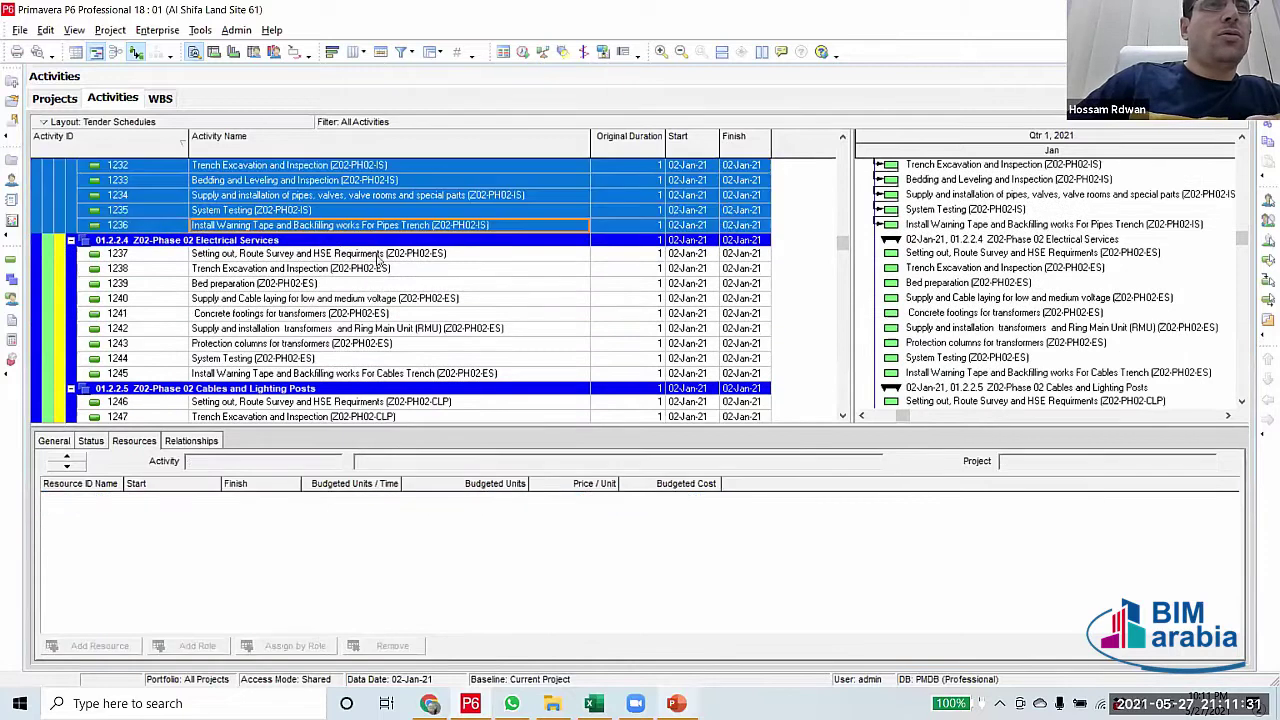
scroll(384, 318, down, 2)
shift+click(386, 315)
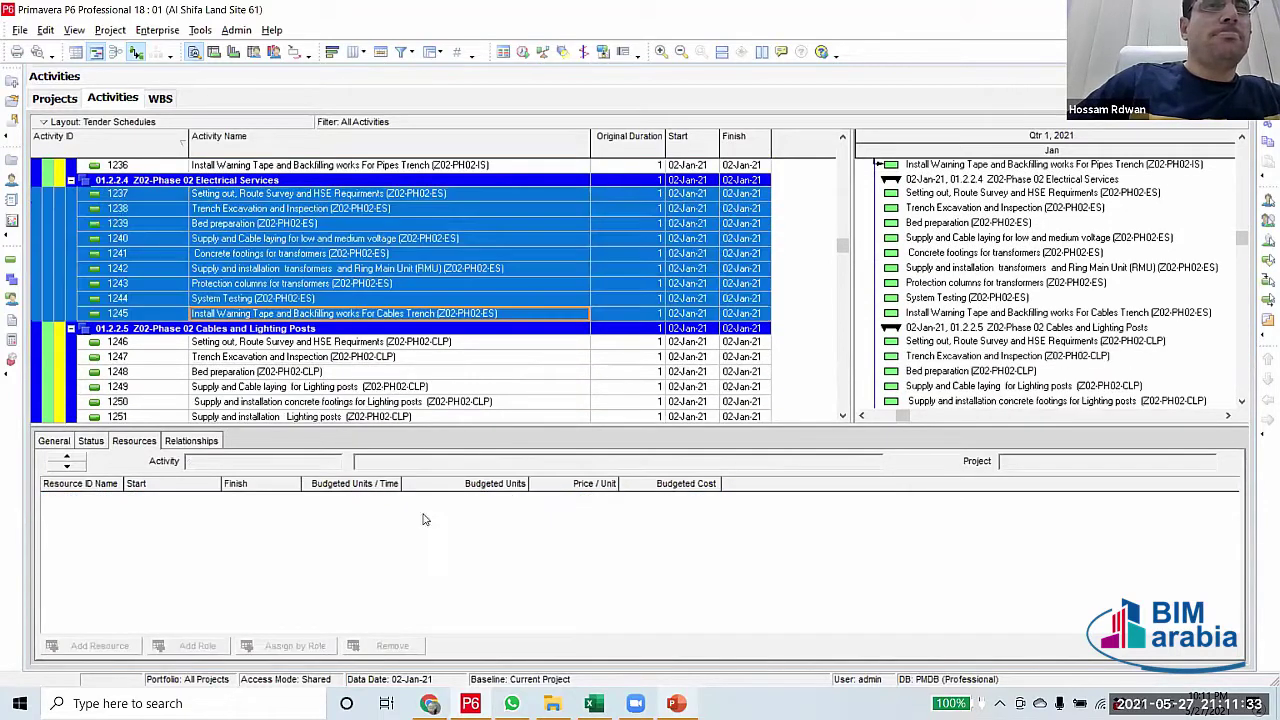
right_click(379, 370)
key(Escape)
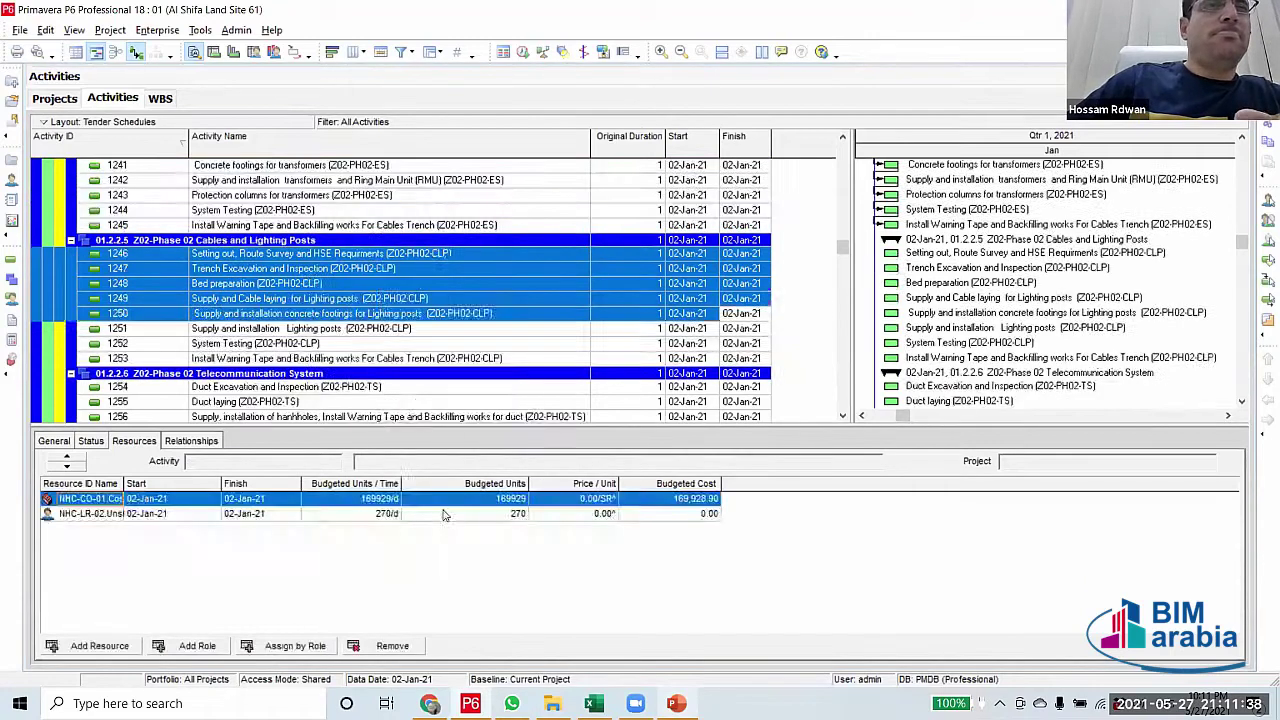
Link the Z02-Phase 02 Cables and Lighting Posts activities 1246 through 1253 in sequence
right_click(380, 280)
key(Escape)
scroll(380, 278, down, 2)
shift+click(380, 272)
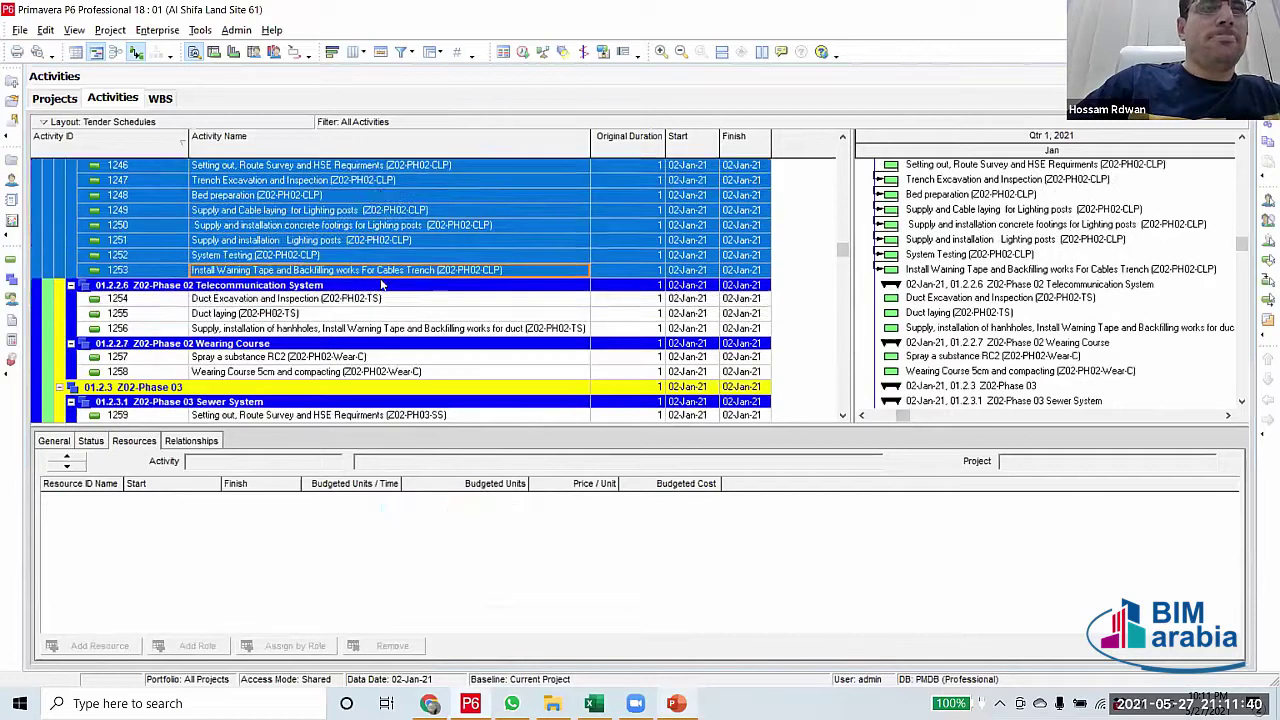
Link the Z02-Phase 02 Telecommunication System activities 1254 through 1256 in sequence
click(376, 298)
shift+click(372, 328)
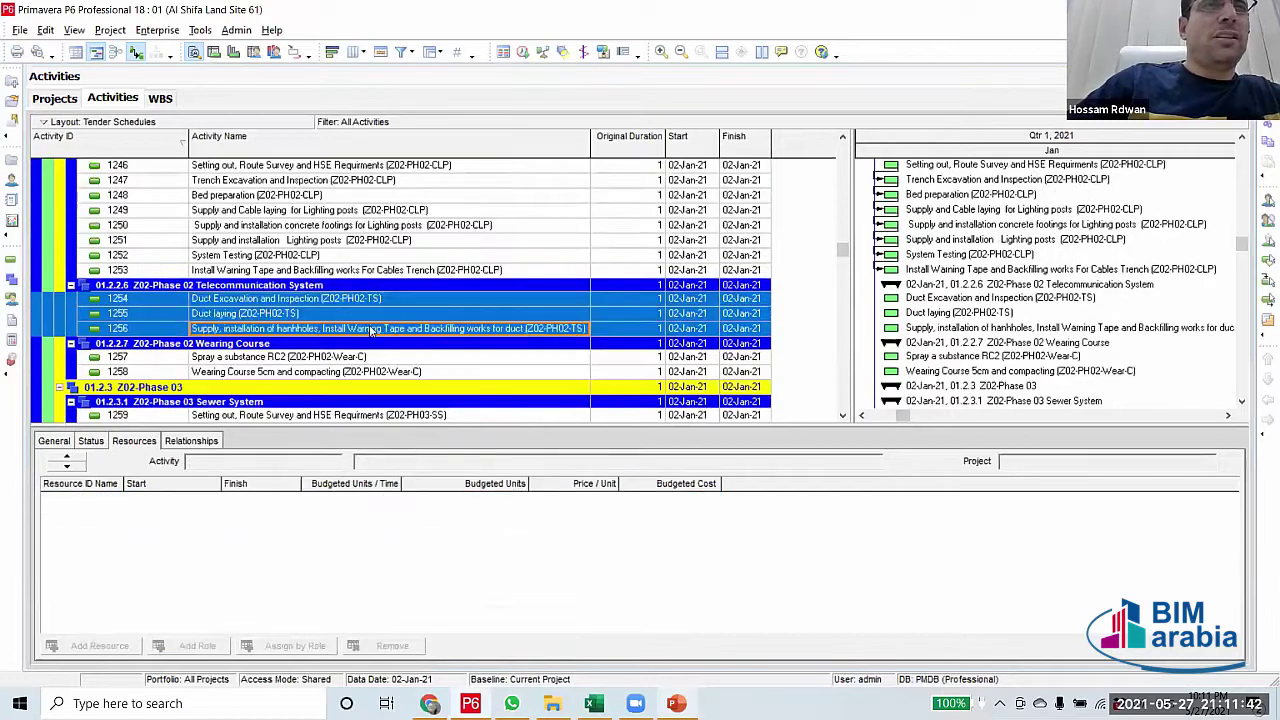
right_click(372, 330)
click(438, 514)
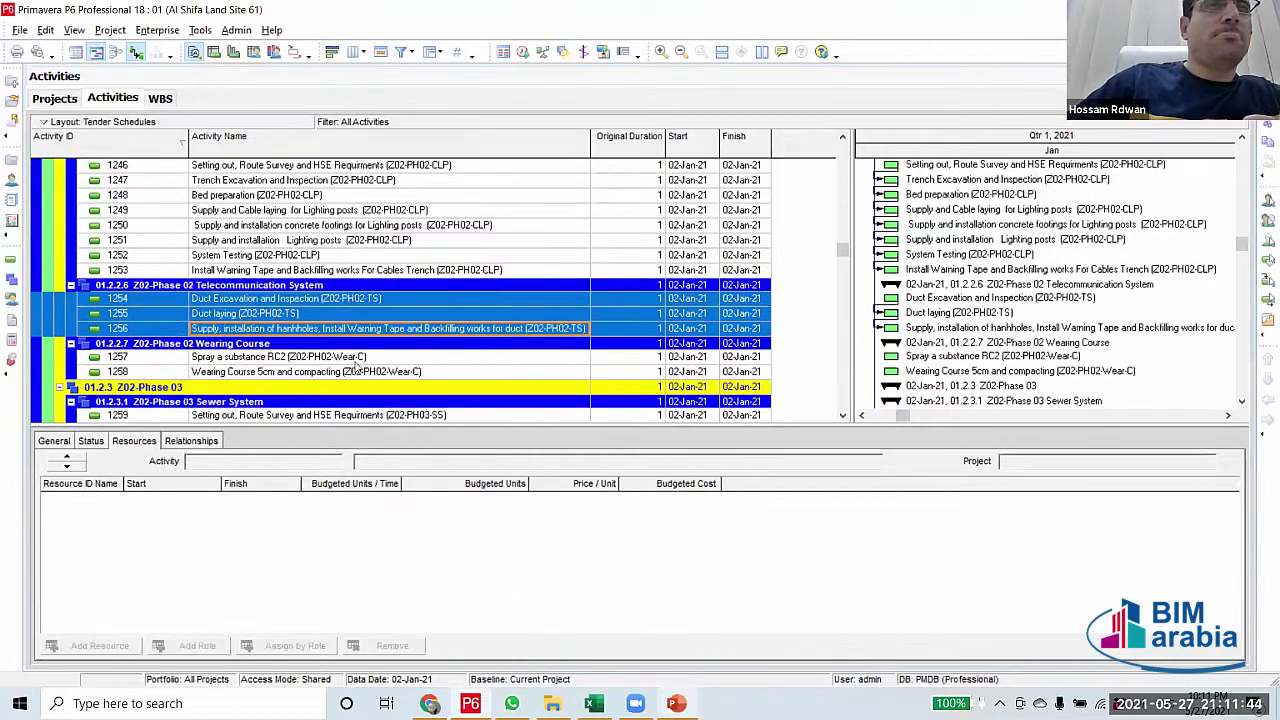
Link the Z02-Phase 02 Wearing Course activity 1257, Spray a substance RC2, to activity 1258, Wearing Course 5cm and compacting
click(356, 358)
scroll(388, 305, down, 1)
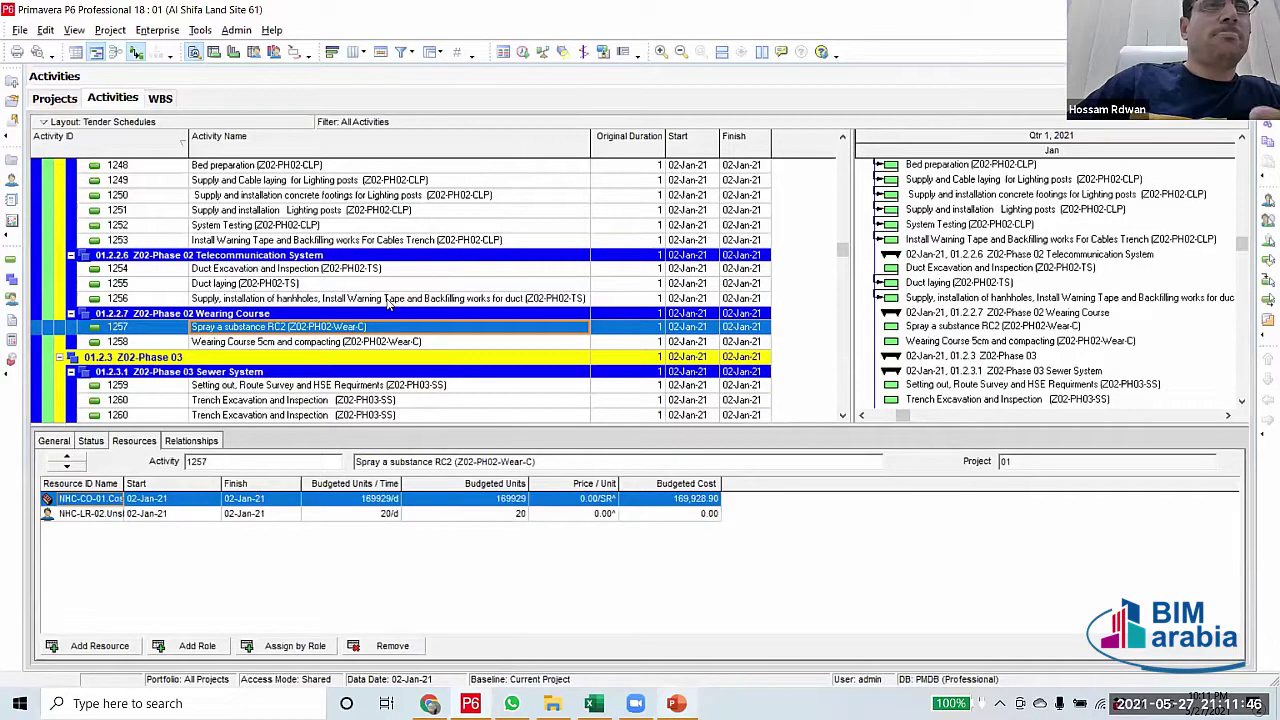
scroll(390, 305, down, 1)
shift+click(390, 296)
right_click(384, 286)
click(450, 470)
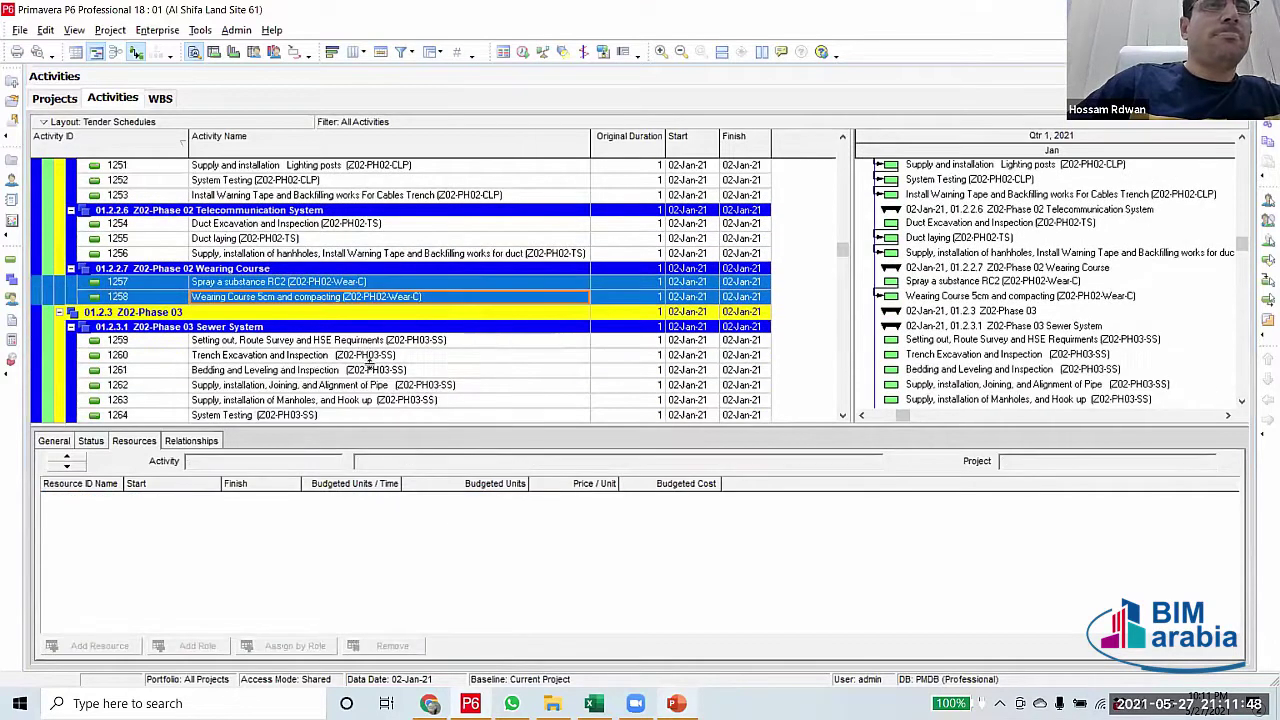
Link the Z02-Phase 03 Sewer System activities 1259 through 1266 in sequence
click(368, 341)
scroll(370, 345, down, 2)
key(shift+Down)
key(shift+Down)
key(shift+Down)
key(shift+Down)
key(shift+Down)
key(shift+Down)
key(shift+Down)
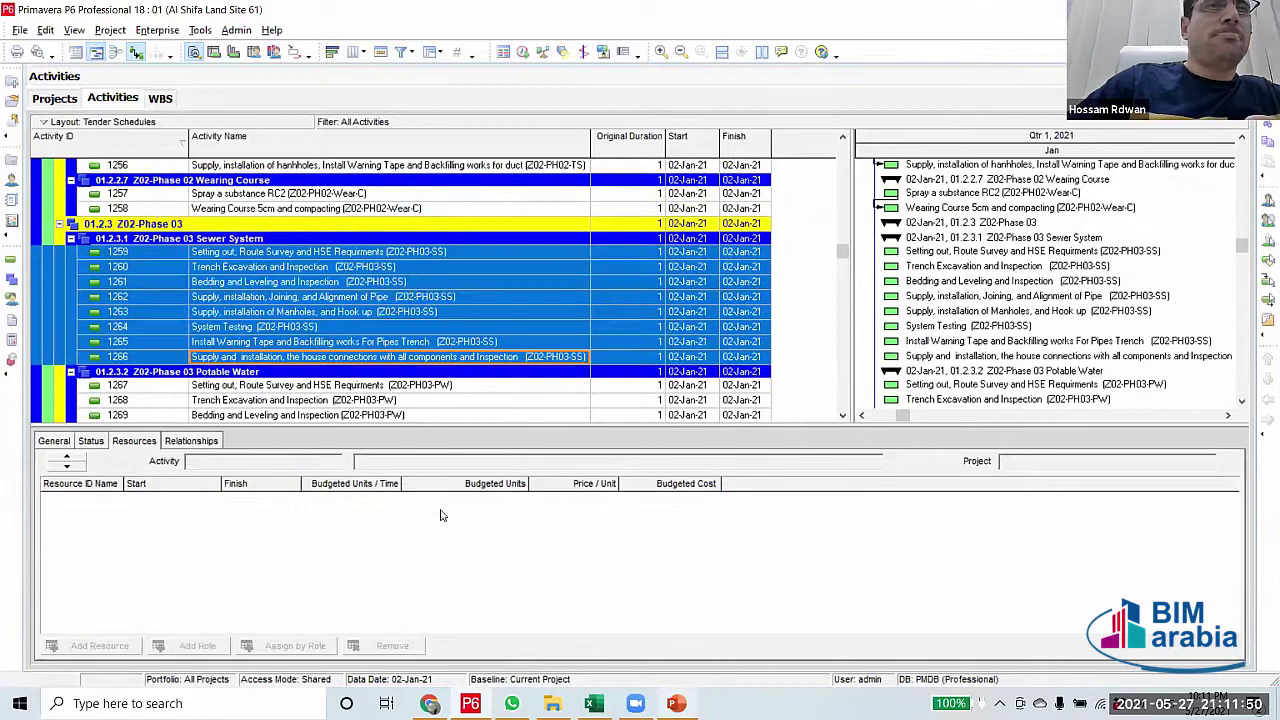
right_click(408, 294)
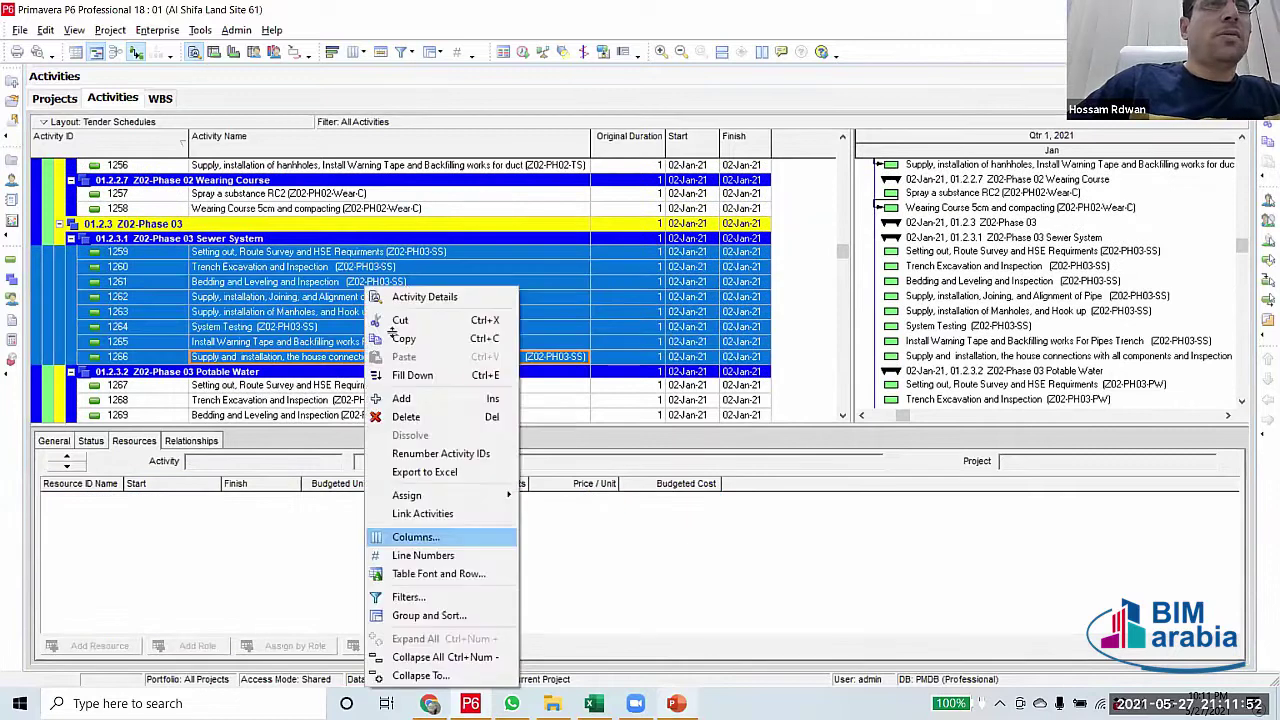
Link the Z02-Phase 03 Potable Water activities 1267 through 1273 in sequence
scroll(400, 290, down, 2)
click(400, 285)
scroll(400, 285, down, 2)
shift+click(400, 284)
right_click(400, 284)
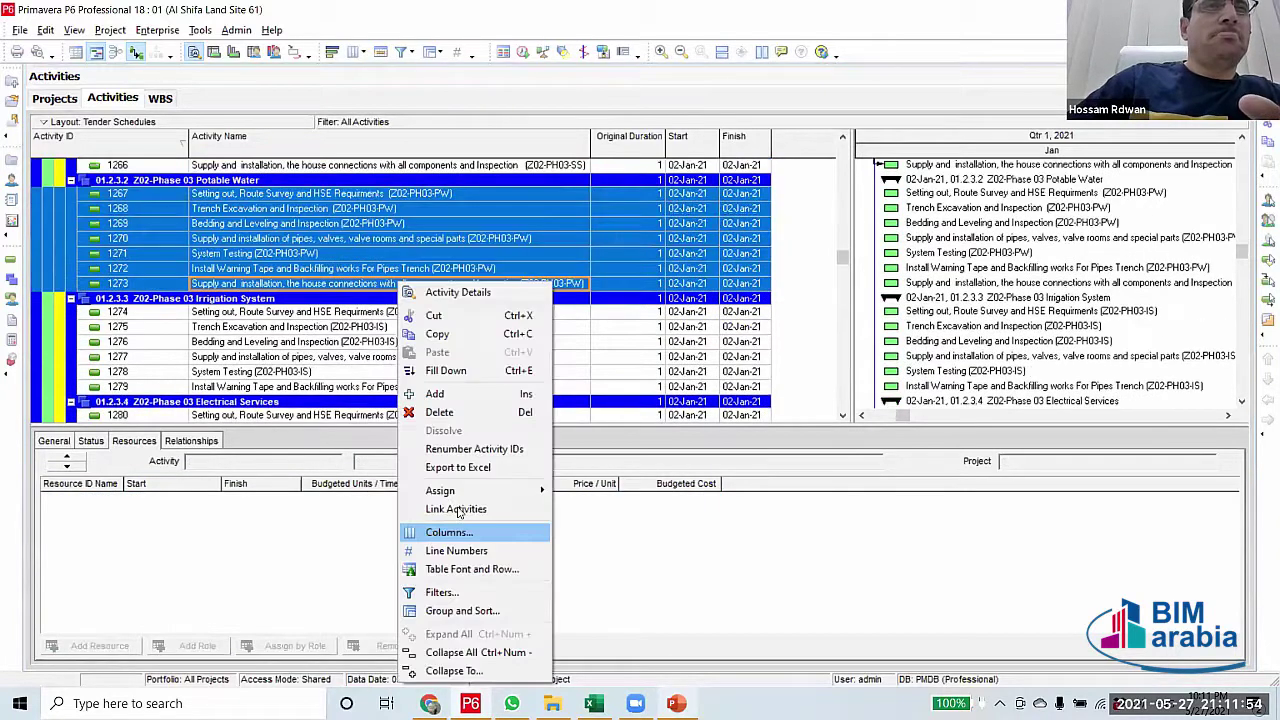
key(Escape)
Link the Z02-Phase 03 Irrigation System activities 1274 through 1279 in sequence
click(344, 312)
scroll(340, 335, down, 2)
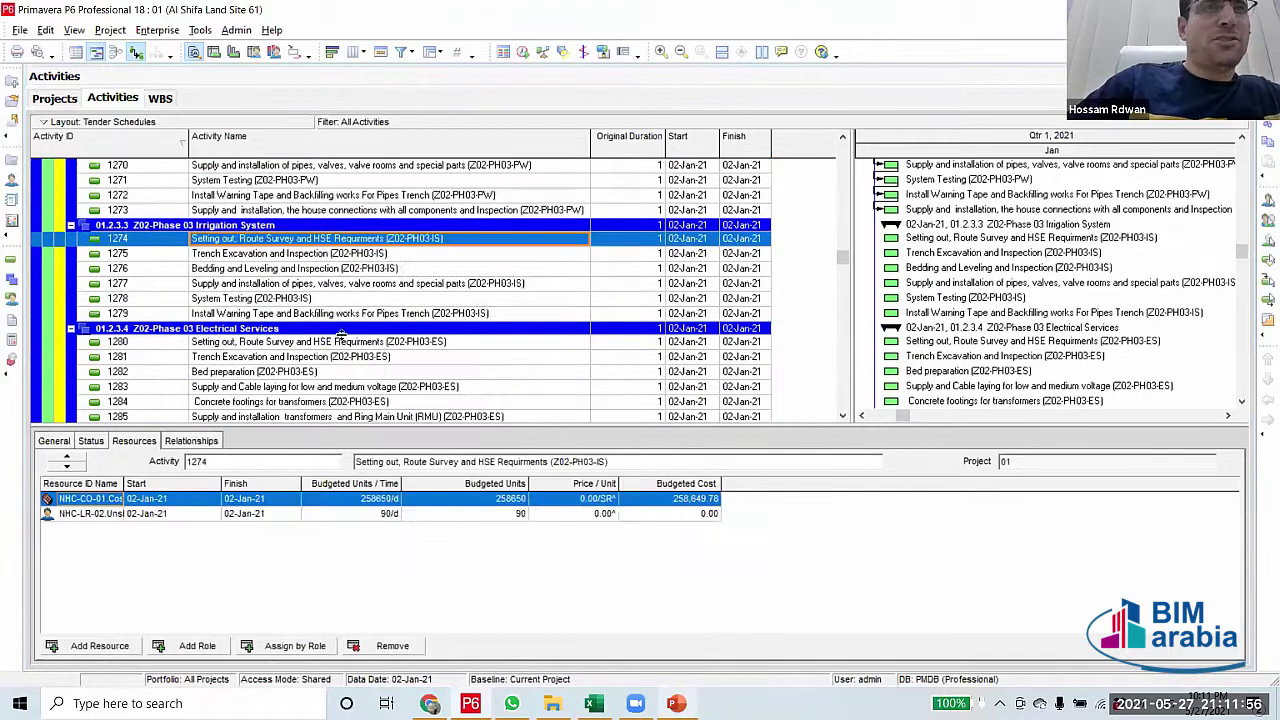
click(345, 313)
right_click(346, 313)
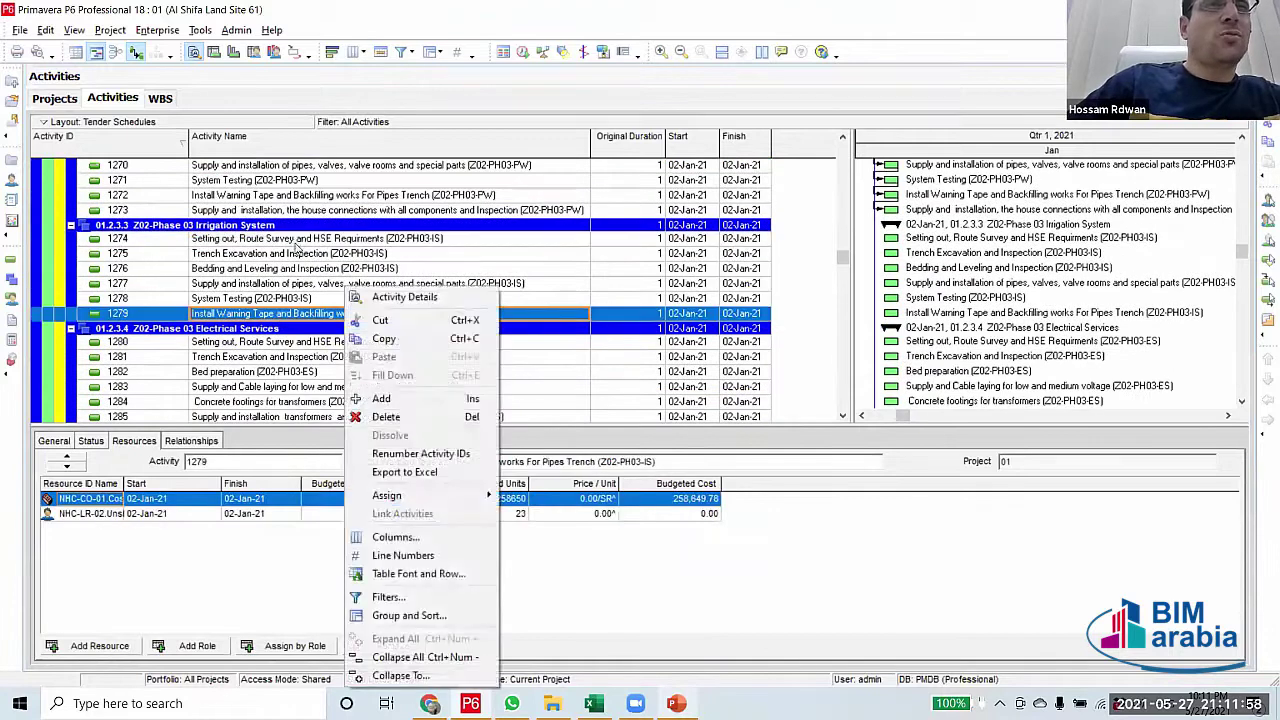
click(295, 242)
shift+click(341, 316)
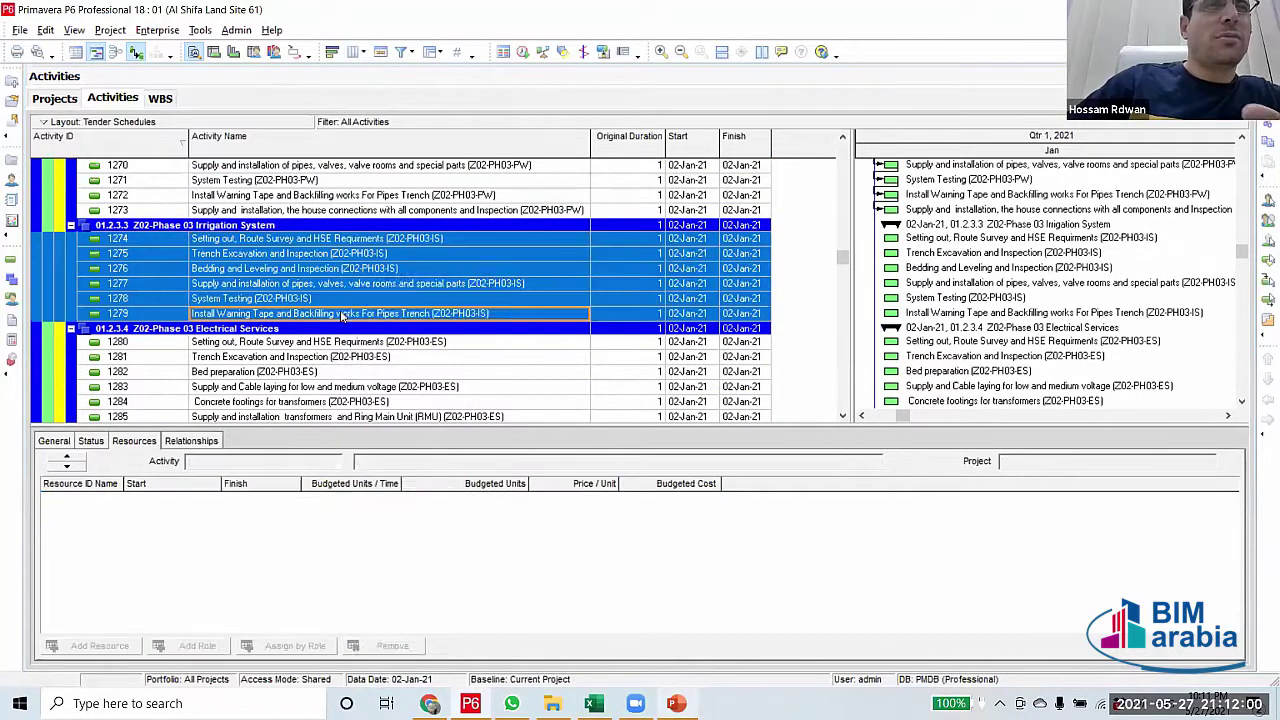
right_click(341, 316)
click(400, 513)
Link the Z02-Phase 03 Electrical Services activities 1280 through 1288 in sequence
click(352, 342)
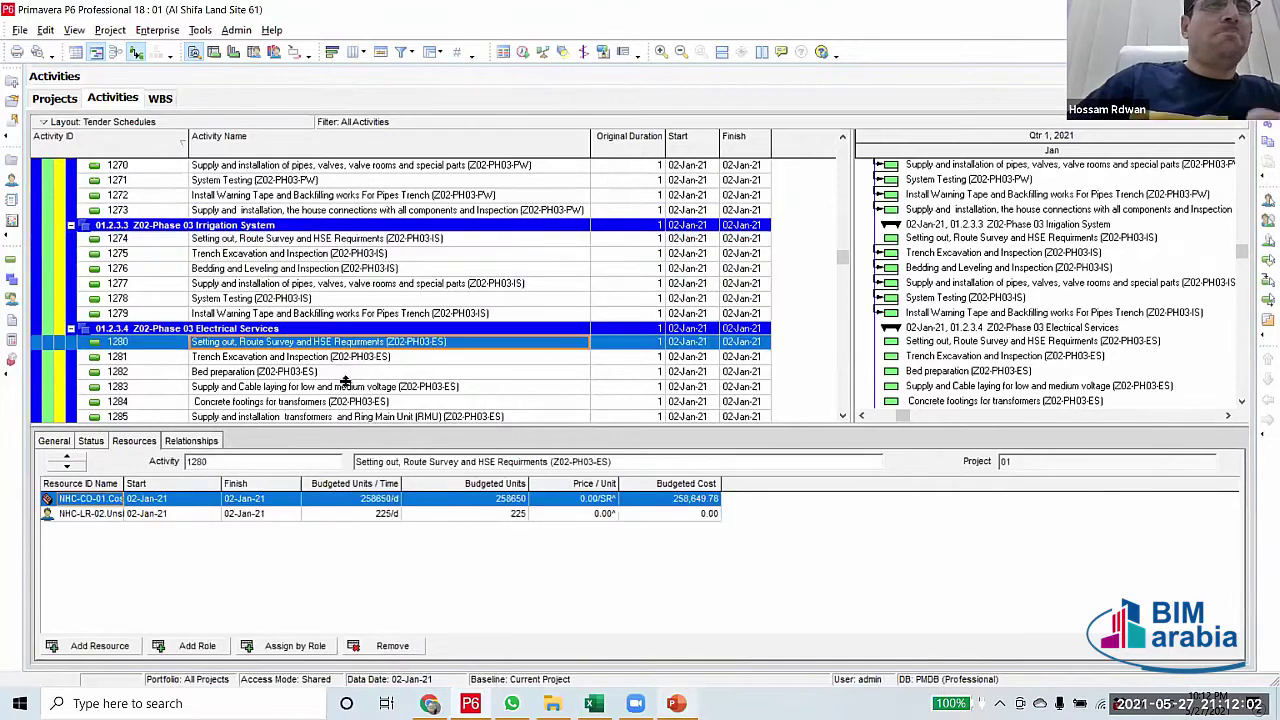
scroll(360, 366, down, 3)
shift+click(350, 360)
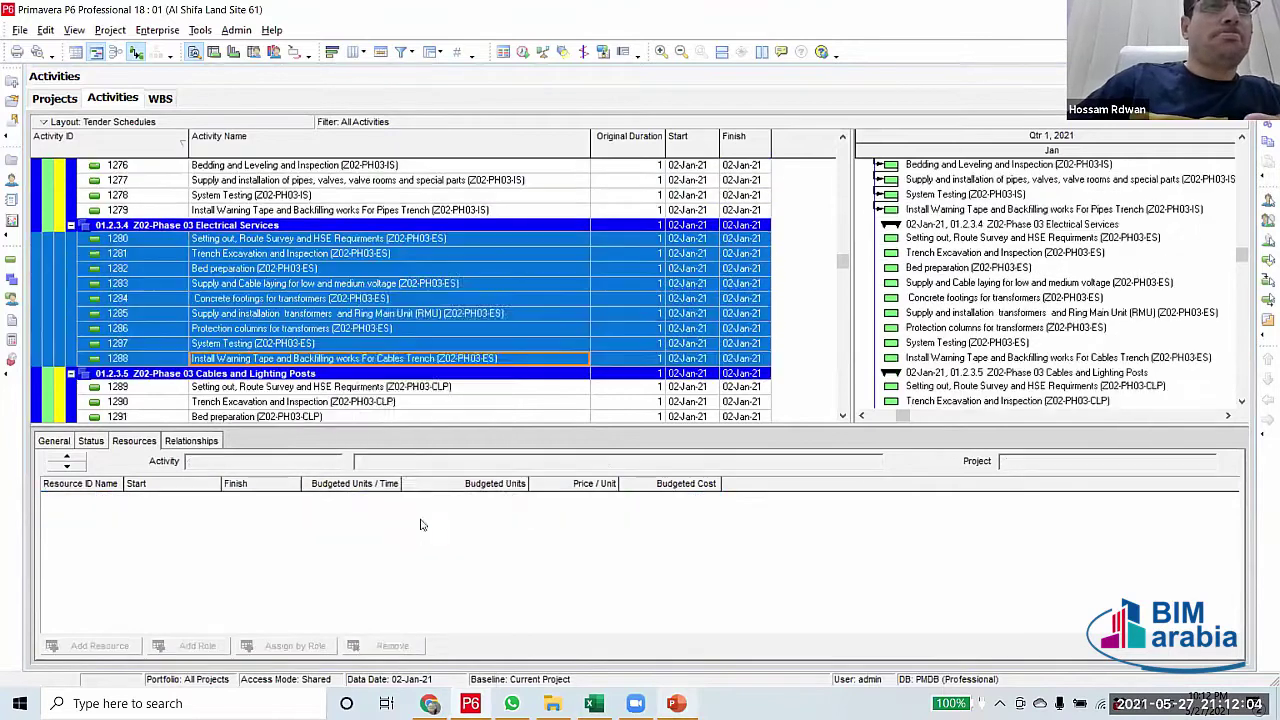
right_click(350, 283)
click(400, 511)
Link the Z02-Phase 03 Cables and Lighting Posts activities 1289 through 1296 in sequence
scroll(345, 303, down, 2)
click(347, 301)
scroll(355, 310, down, 2)
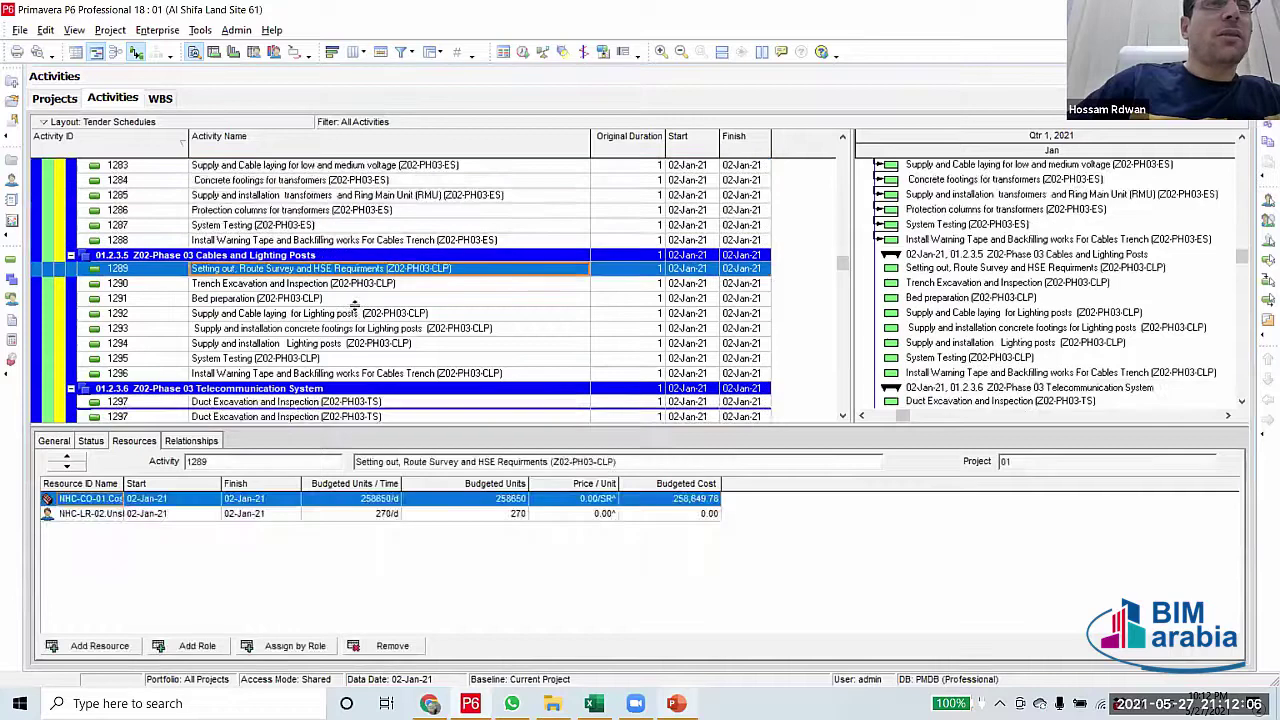
shift+click(358, 313)
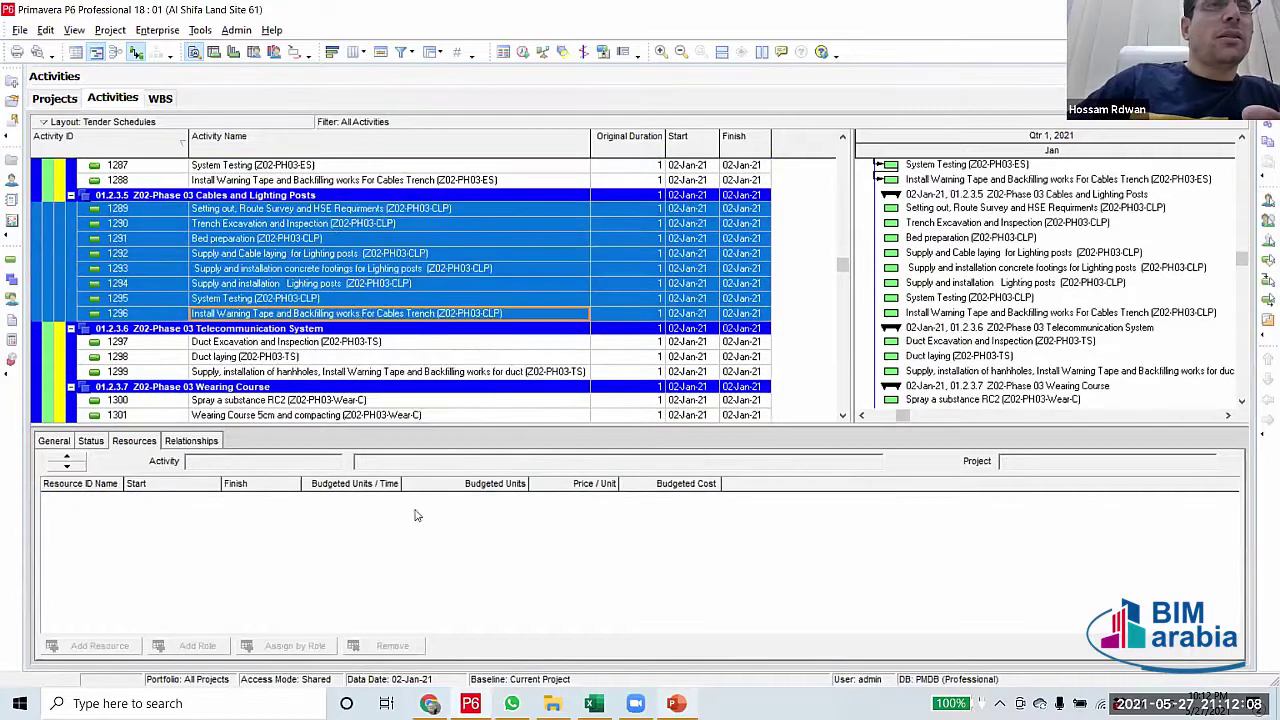
right_click(358, 313)
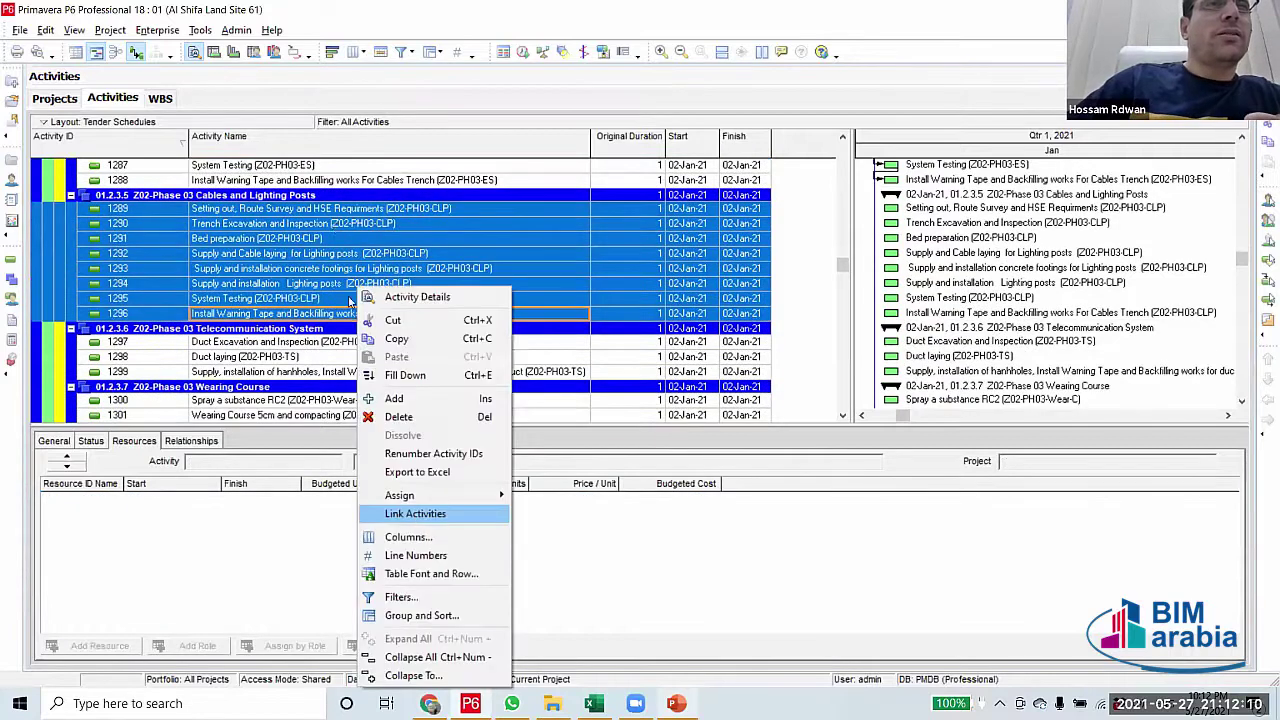
click(415, 513)
Link the Z02-Phase 03 Telecommunication System activities 1297 through 1299 in sequence, and Wearing Course activity 1300 to 1301
scroll(360, 258, down, 2)
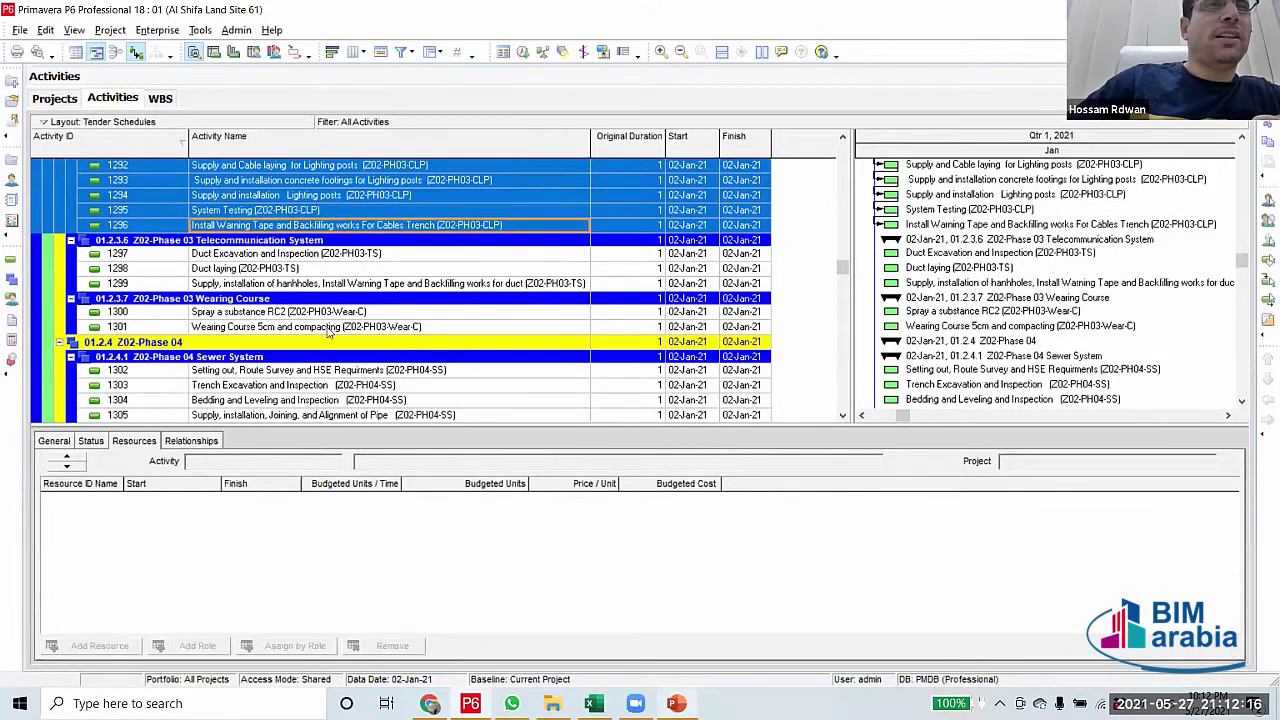
drag(335, 253, 350, 284)
right_click(350, 285)
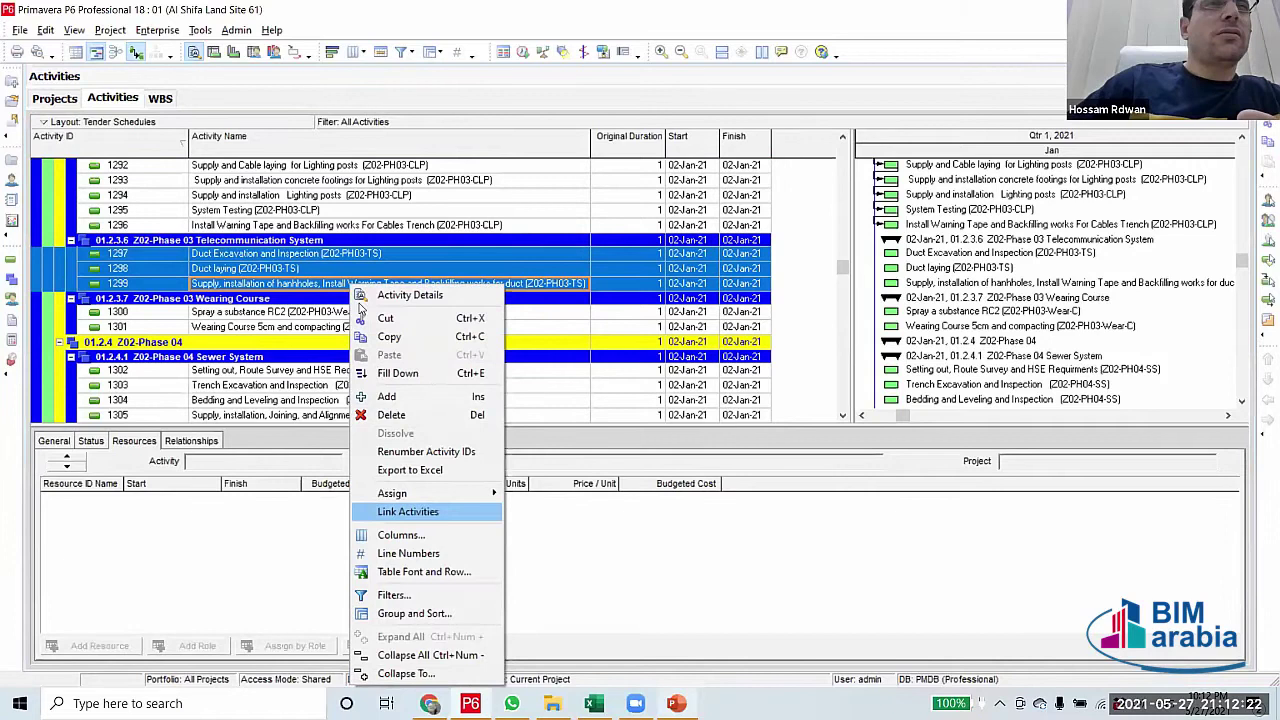
click(425, 513)
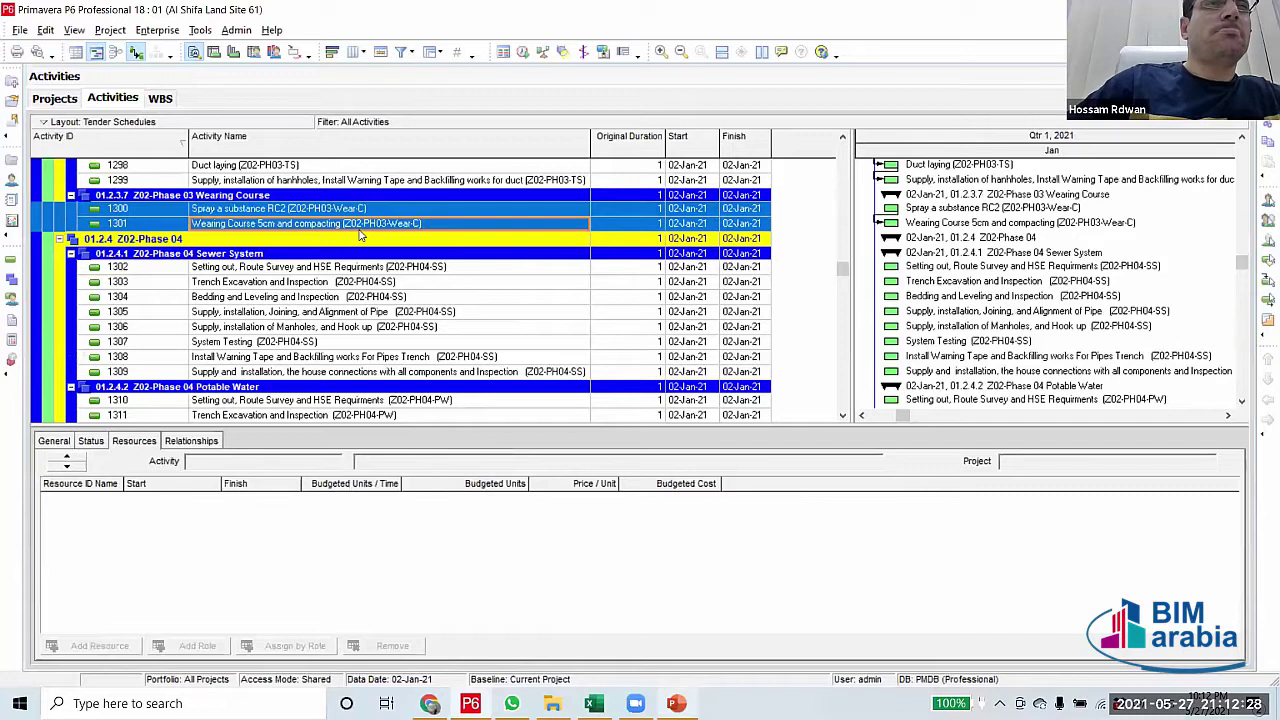
Link the Z02-Phase 04 Sewer System activities 1302 through 1309 in sequence
scroll(362, 234, down, 2)
drag(362, 178, 363, 285)
right_click(363, 288)
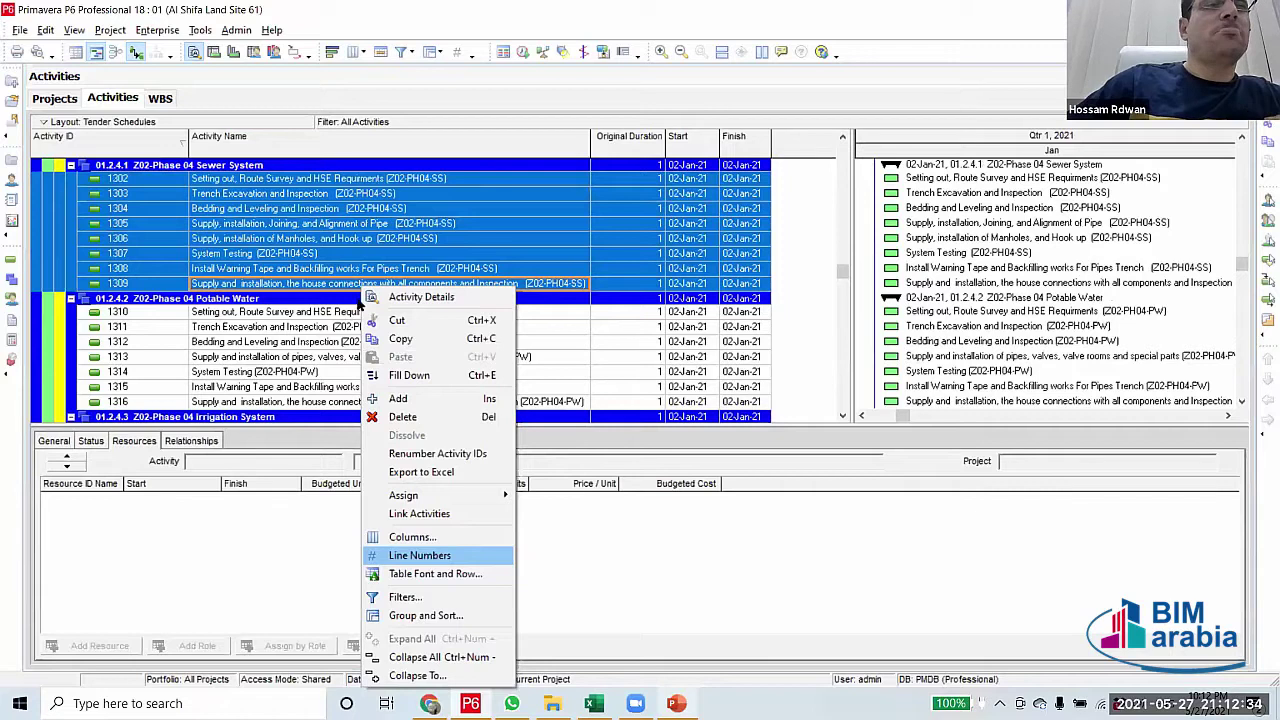
click(354, 288)
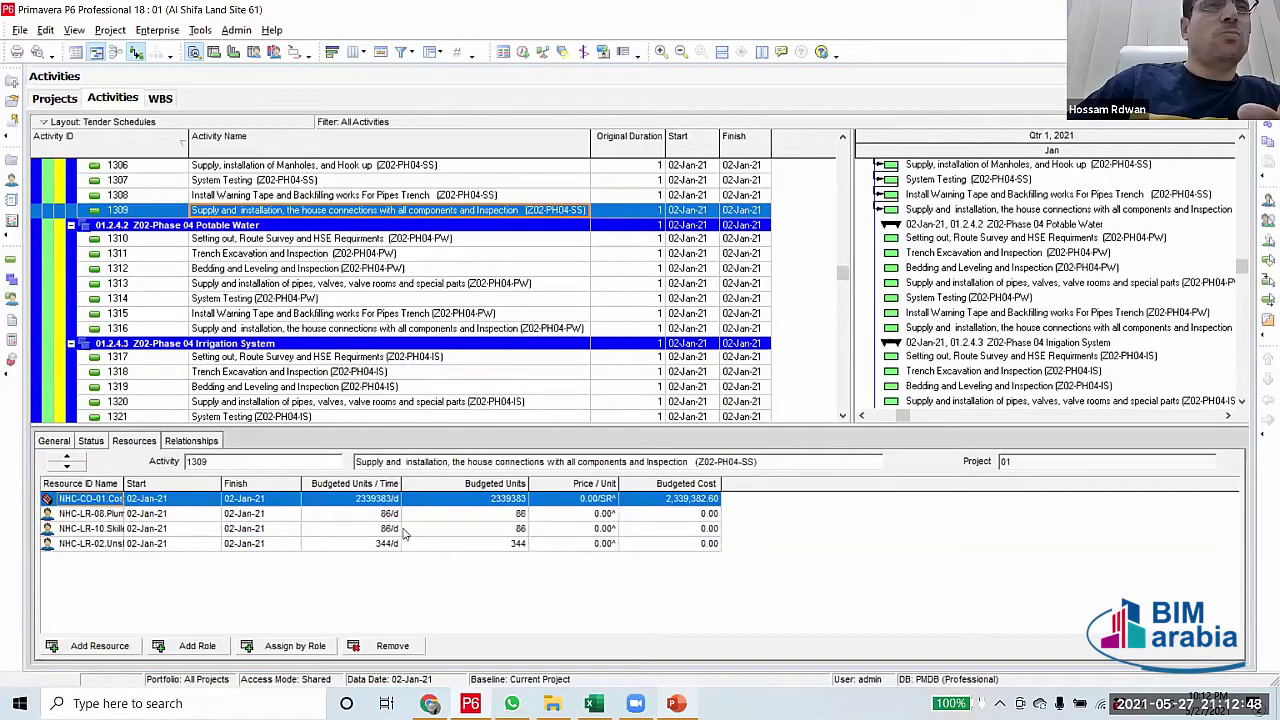
Link the Z02-Phase 04 Potable Water activities 1310 through 1316, and the Z03-Phase 01 Sewer System activities 1345 through 1352, in sequence
drag(300, 225, 300, 328)
right_click(340, 281)
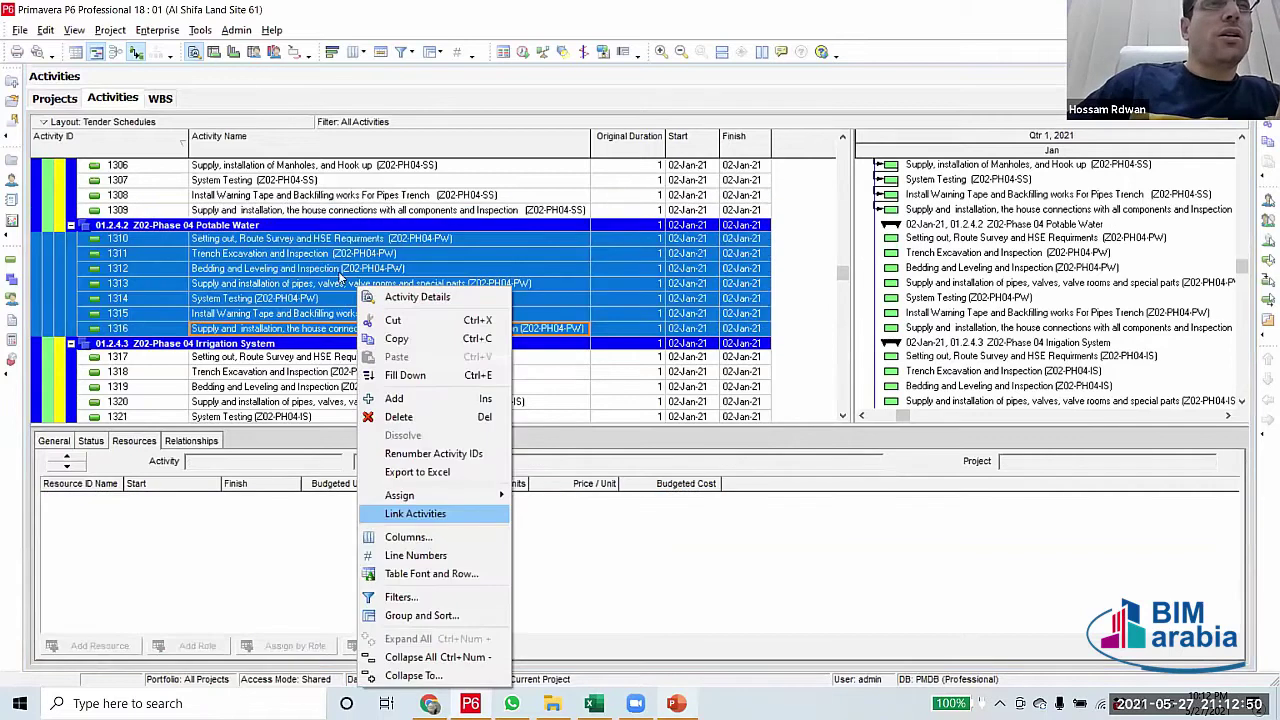
scroll(340, 285, down, 2)
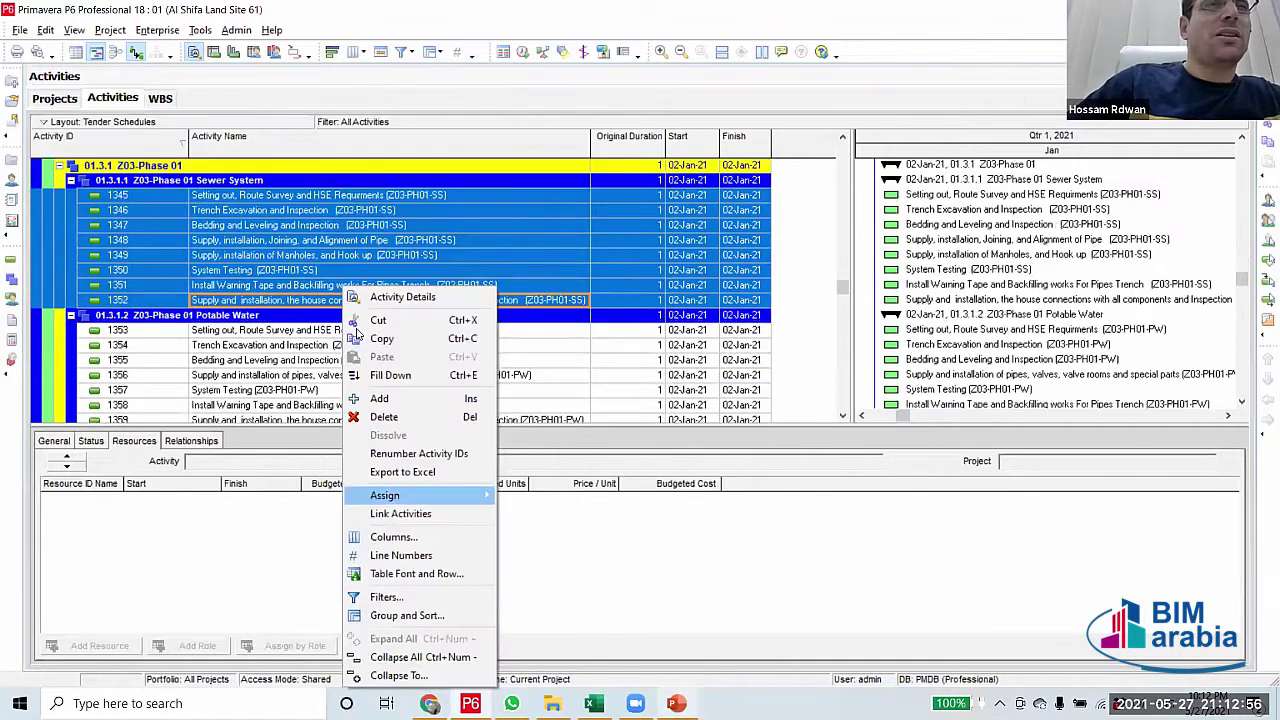
click(417, 516)
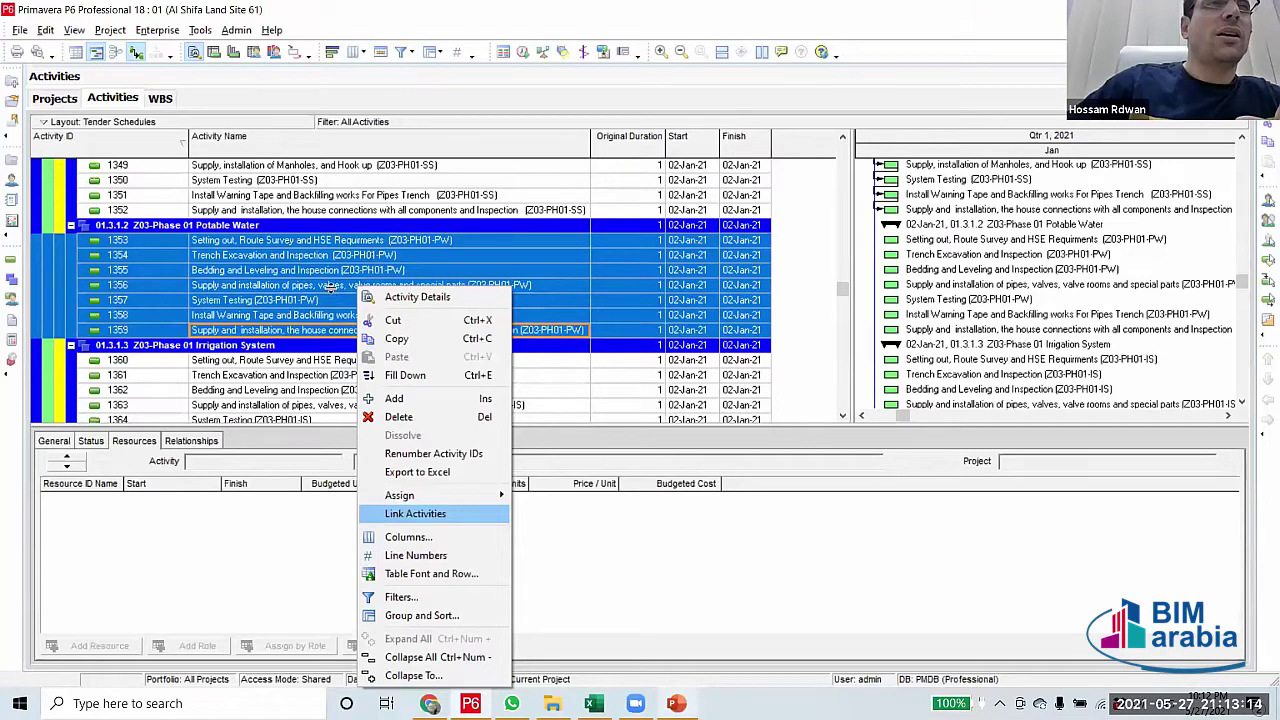
Link the Z03-Phase 01 Potable Water activities 1353 through 1359 in sequence, and Wearing Course activity 1386 to 1387
scroll(334, 305, down, 2)
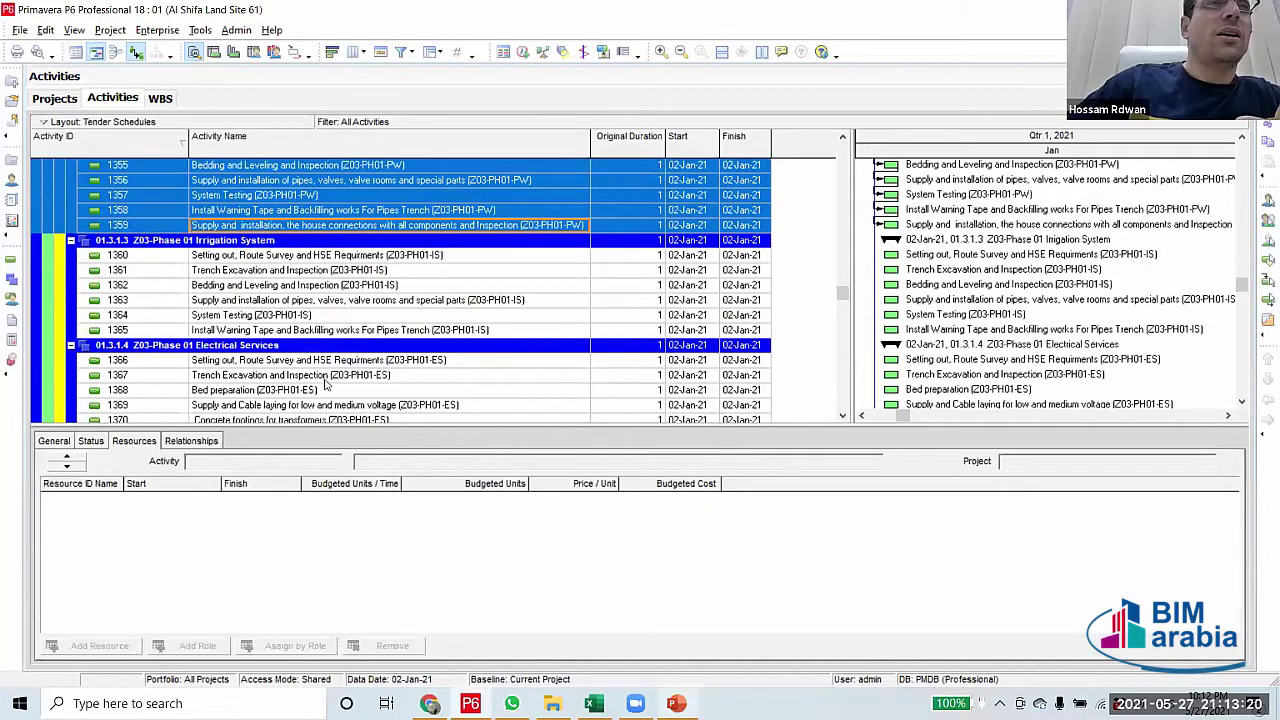
scroll(372, 338, down, 6)
click(320, 195)
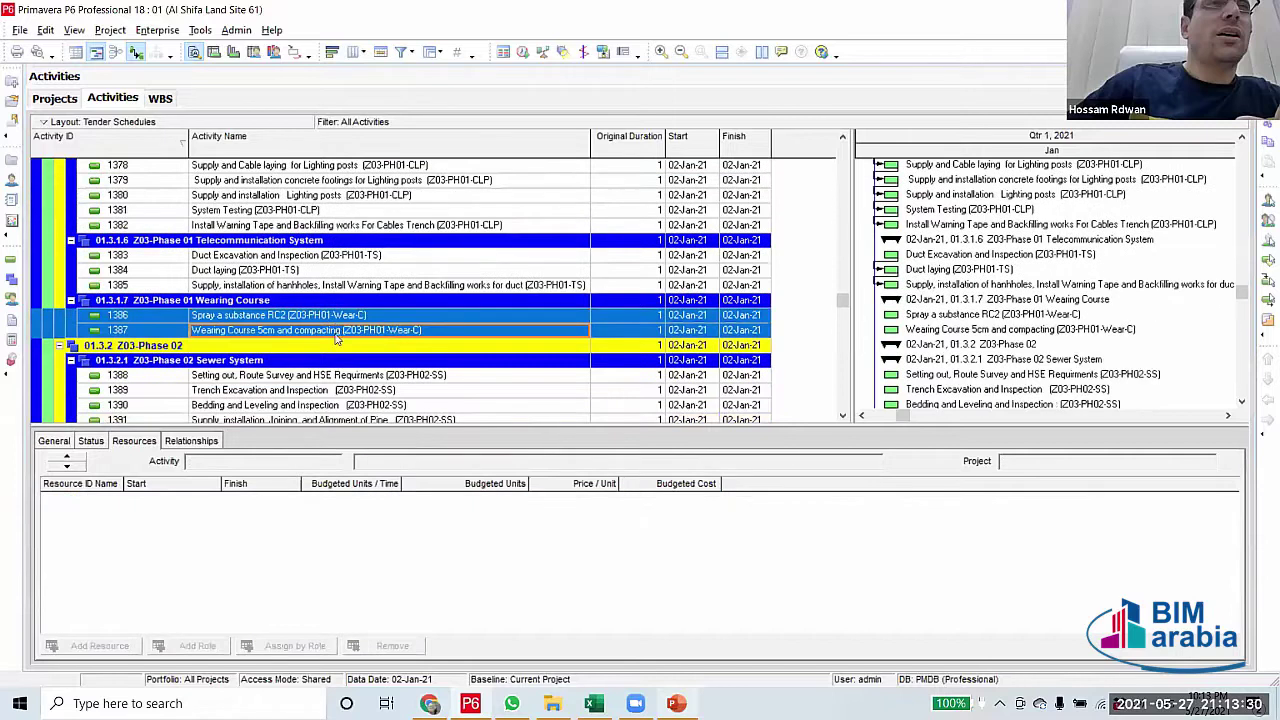
Link the Z03-Phase 02 Sewer System activities 1388 through 1395 in sequence
scroll(330, 318, down, 4)
shift+click(356, 296)
right_click(356, 296)
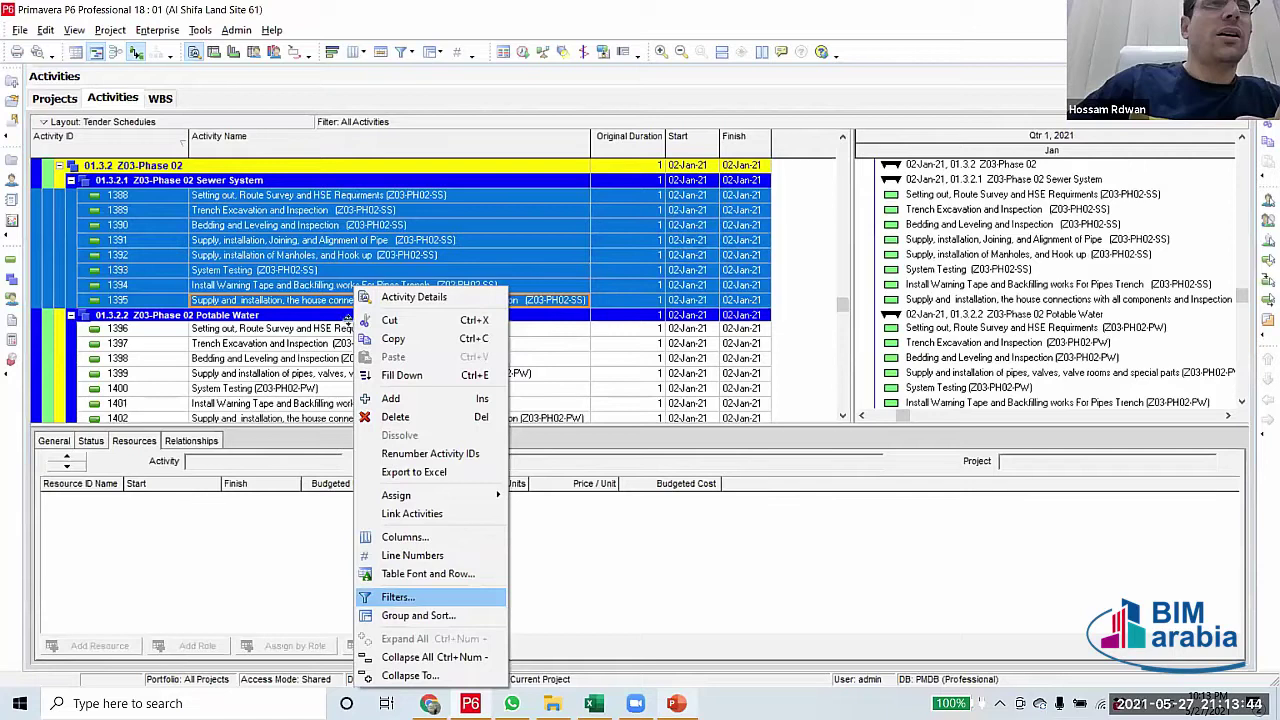
Link the Z03-Phase 02 Cables and Lighting Posts activities 1418 through 1425, and Telecommunication System activities 1426 through 1428, in sequence
scroll(348, 233, down, 2)
click(348, 228)
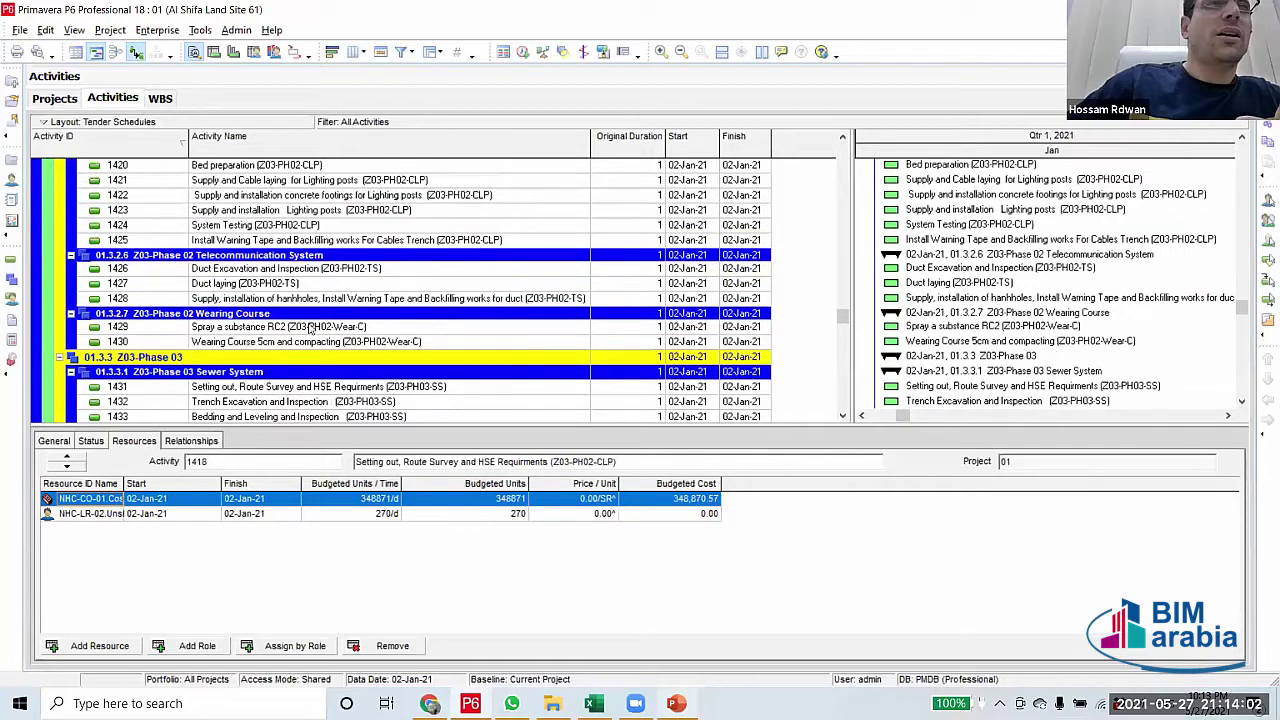
drag(330, 268, 355, 297)
right_click(355, 297)
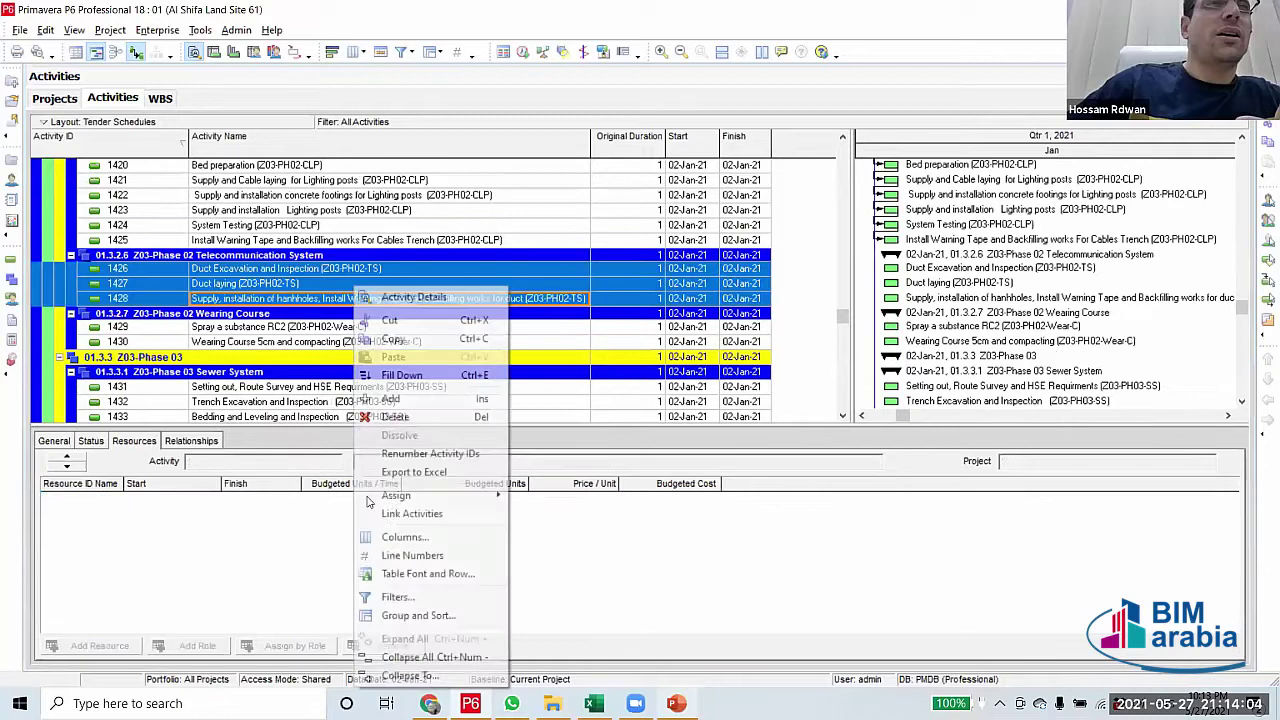
click(350, 435)
Link the Z03-Phase 03 Potable Water activities 1439 through 1445, and Irrigation System activities 1446 through 1451, in sequence
scroll(330, 396, down, 6)
click(300, 270)
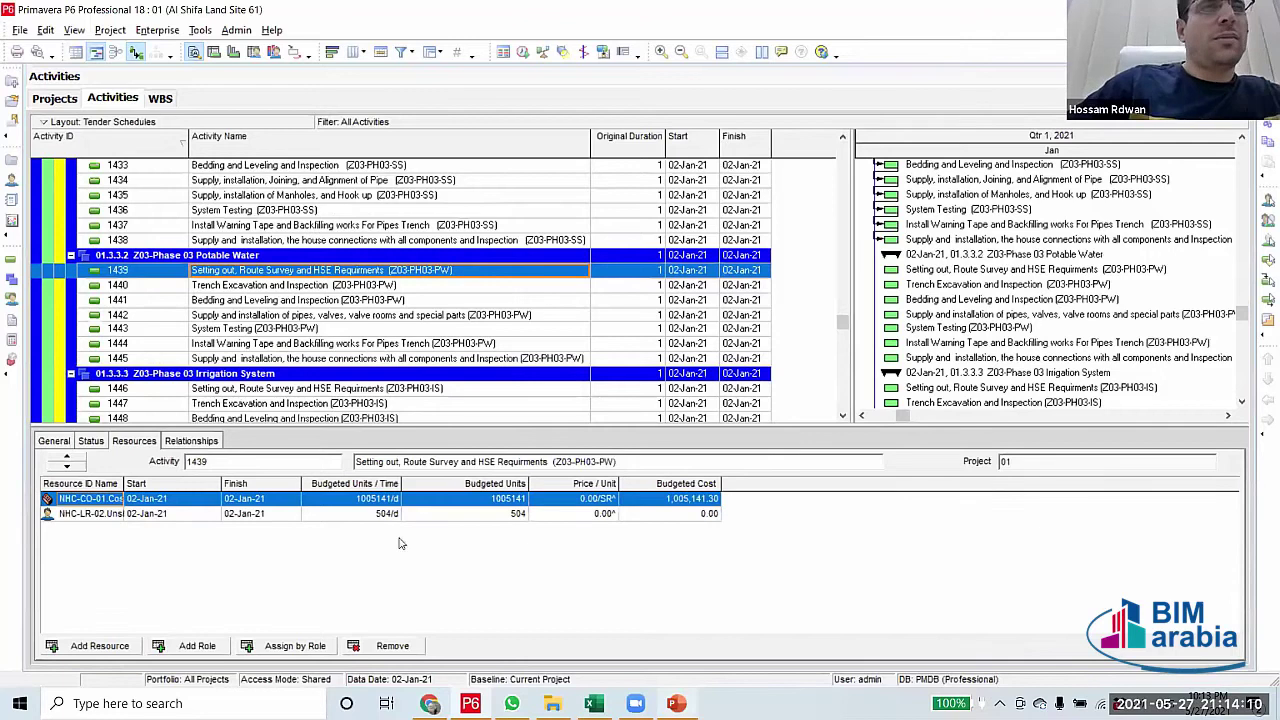
click(360, 388)
scroll(360, 300, down, 4)
shift+click(333, 270)
right_click(333, 272)
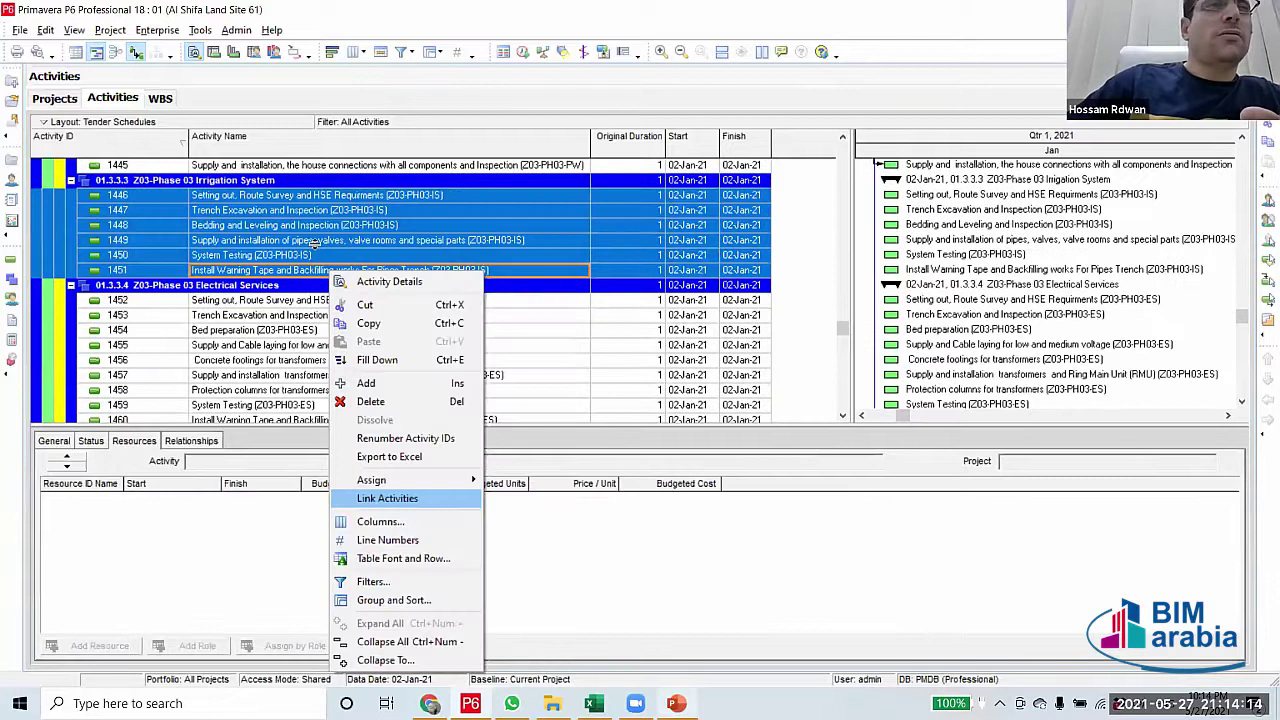
Link the Z03-Phase 03 Cables and Lighting Posts activities 1461 through 1468 in sequence
scroll(313, 243, down, 4)
click(318, 270)
shift+click(318, 375)
right_click(318, 287)
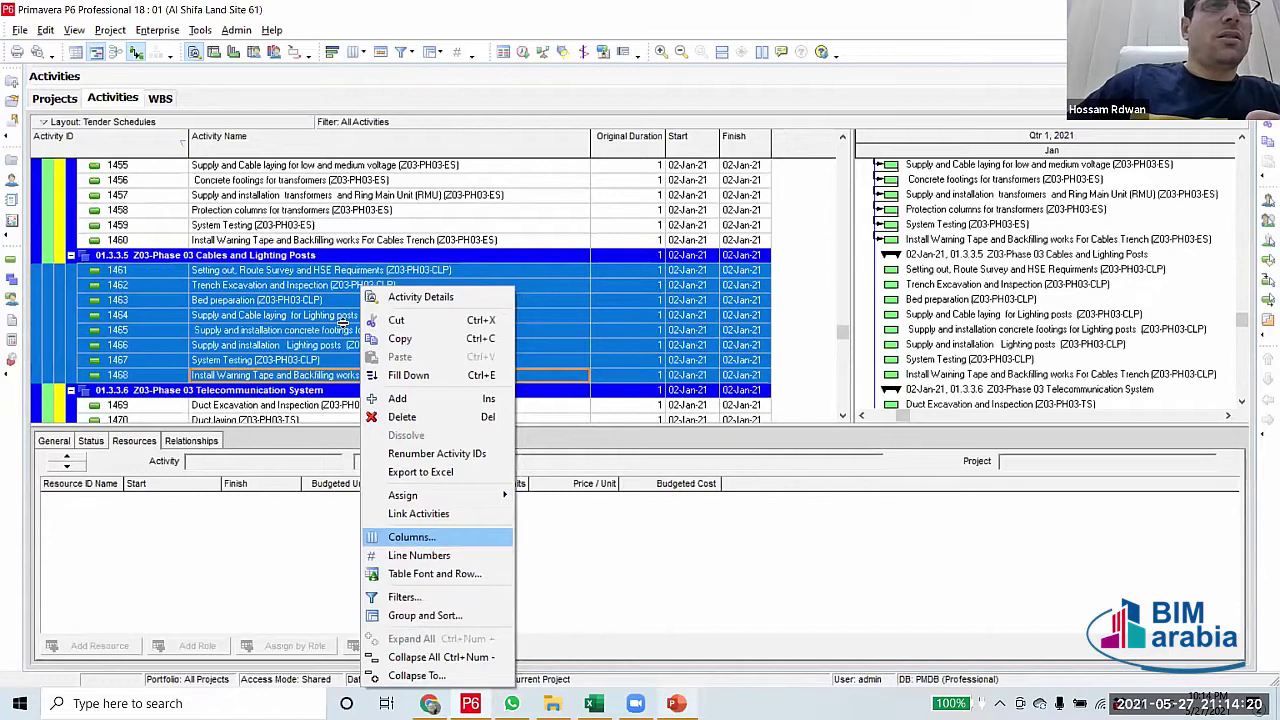
key(Escape)
Link the Z03-Phase 03 Telecommunication System activities 1469 through 1471 in sequence, and Wearing Course activity 1472 to 1473
key(Down)
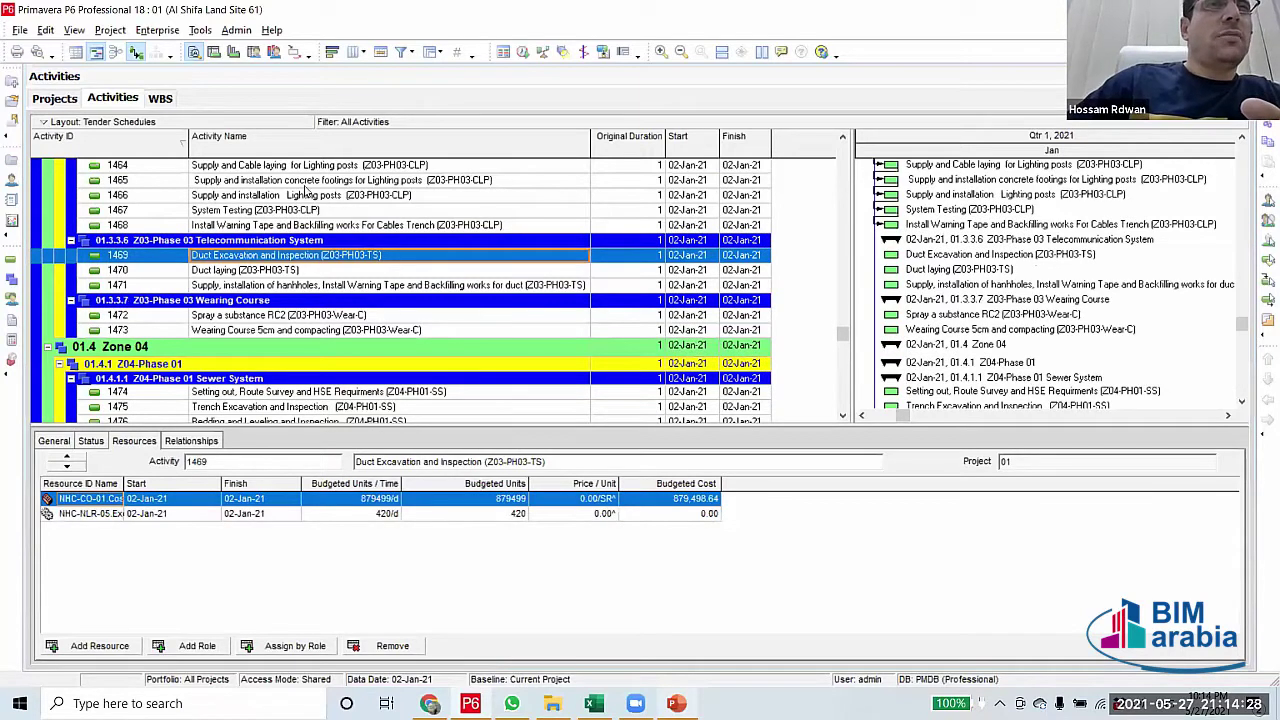
click(325, 312)
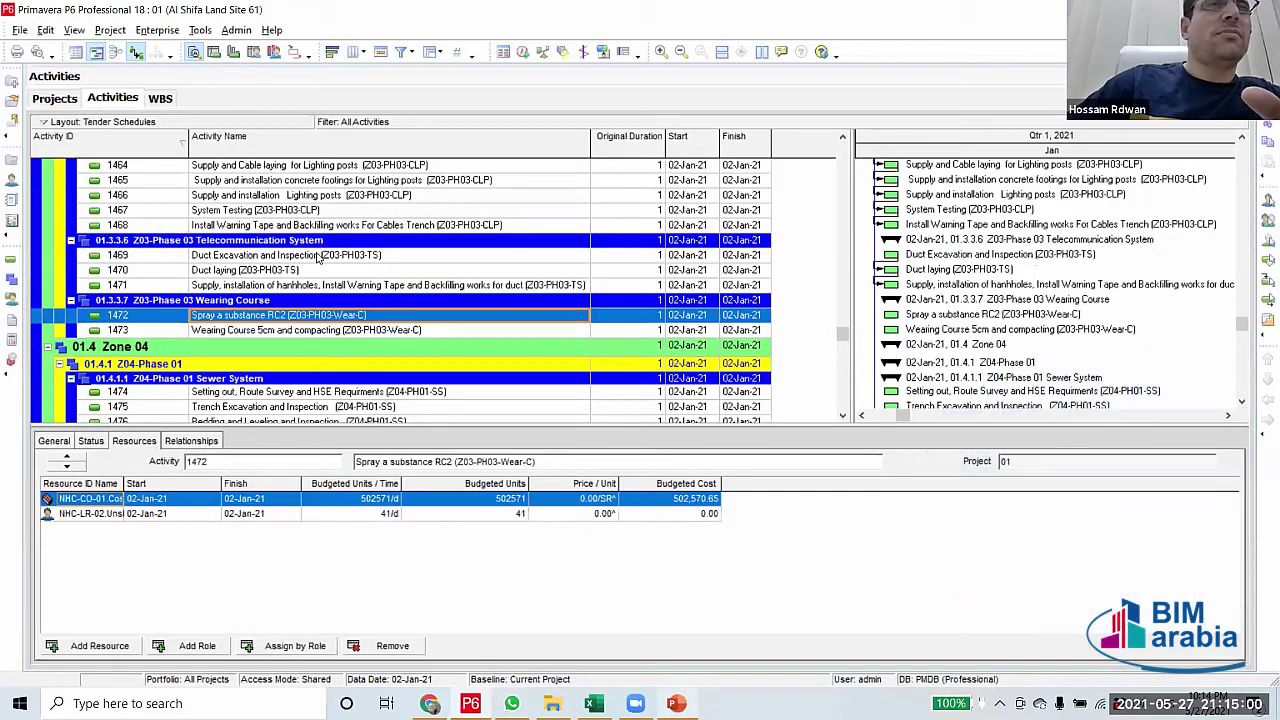
Link Z04-Phase 01 Wearing Course activity 1515 to 1516, and the Z04-Phase 02 Irrigation System activities 1532 through 1537 in sequence
scroll(322, 258, down, 15)
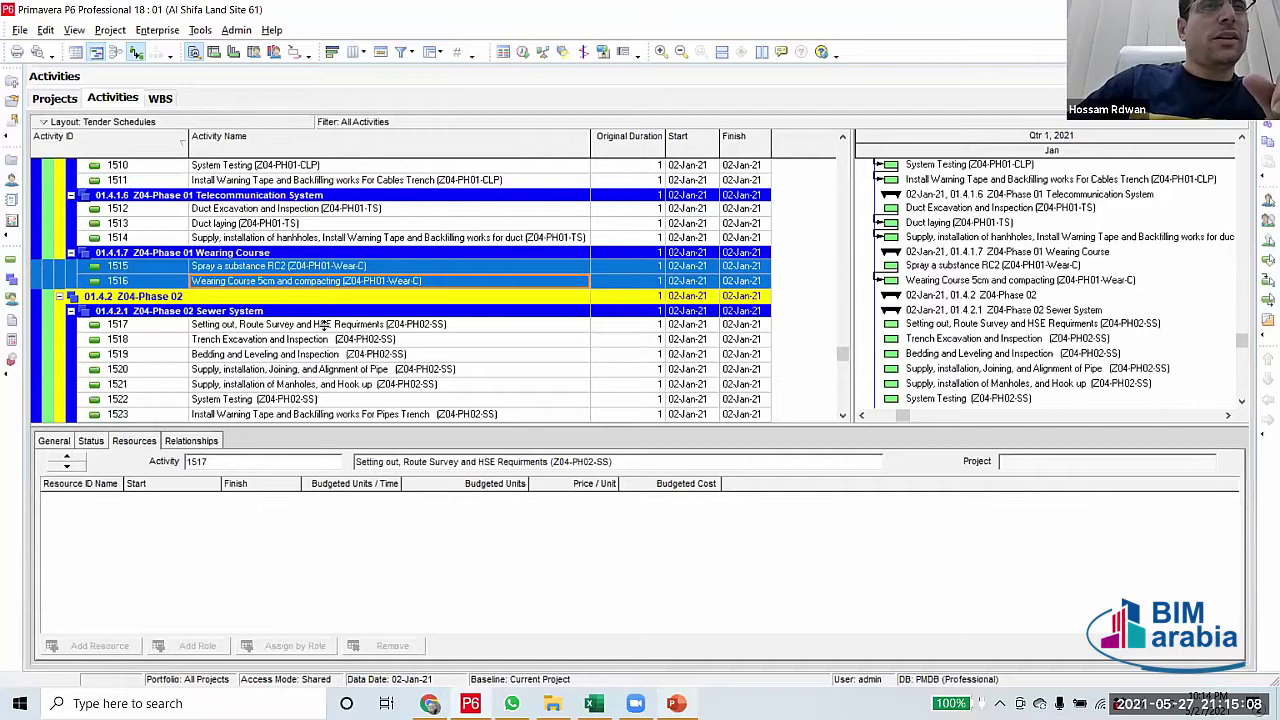
scroll(323, 326, down, 7)
drag(325, 288, 323, 340)
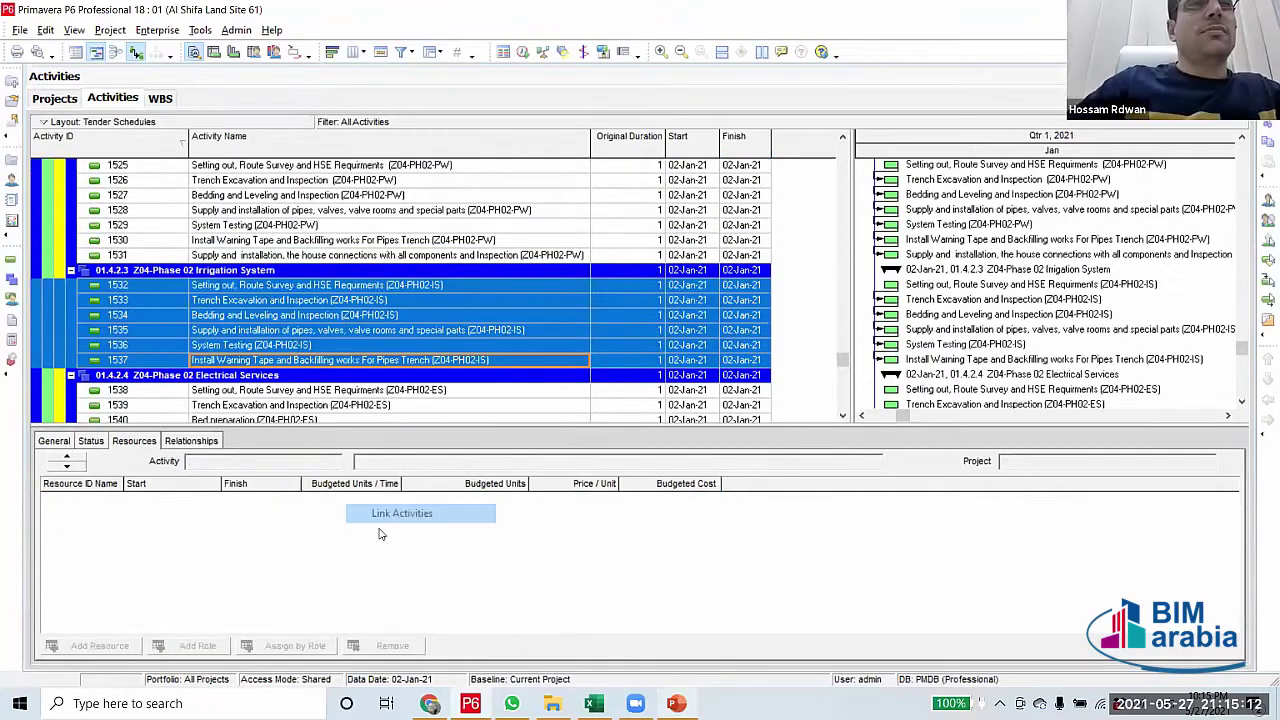
Link the Z04-Phase 02 Electrical Services activities 1538 through 1546 in sequence
scroll(345, 300, down, 3)
click(335, 285)
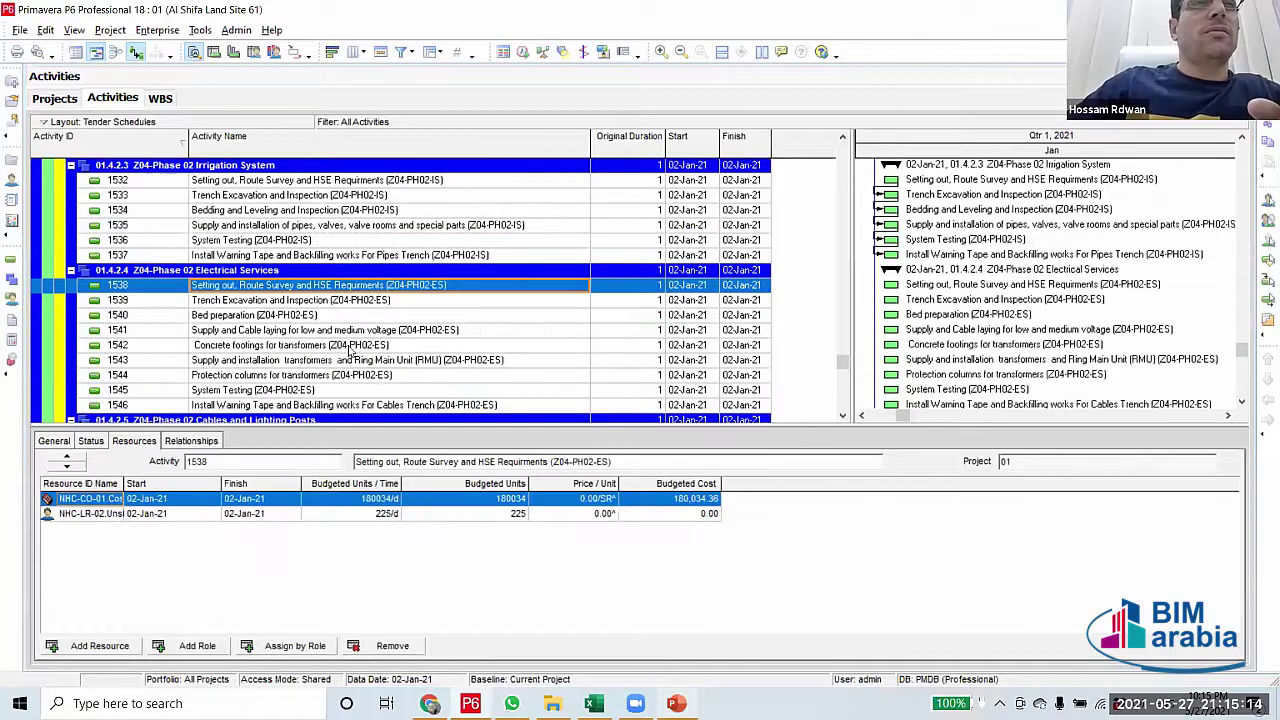
shift+click(346, 404)
scroll(346, 374, down, 2)
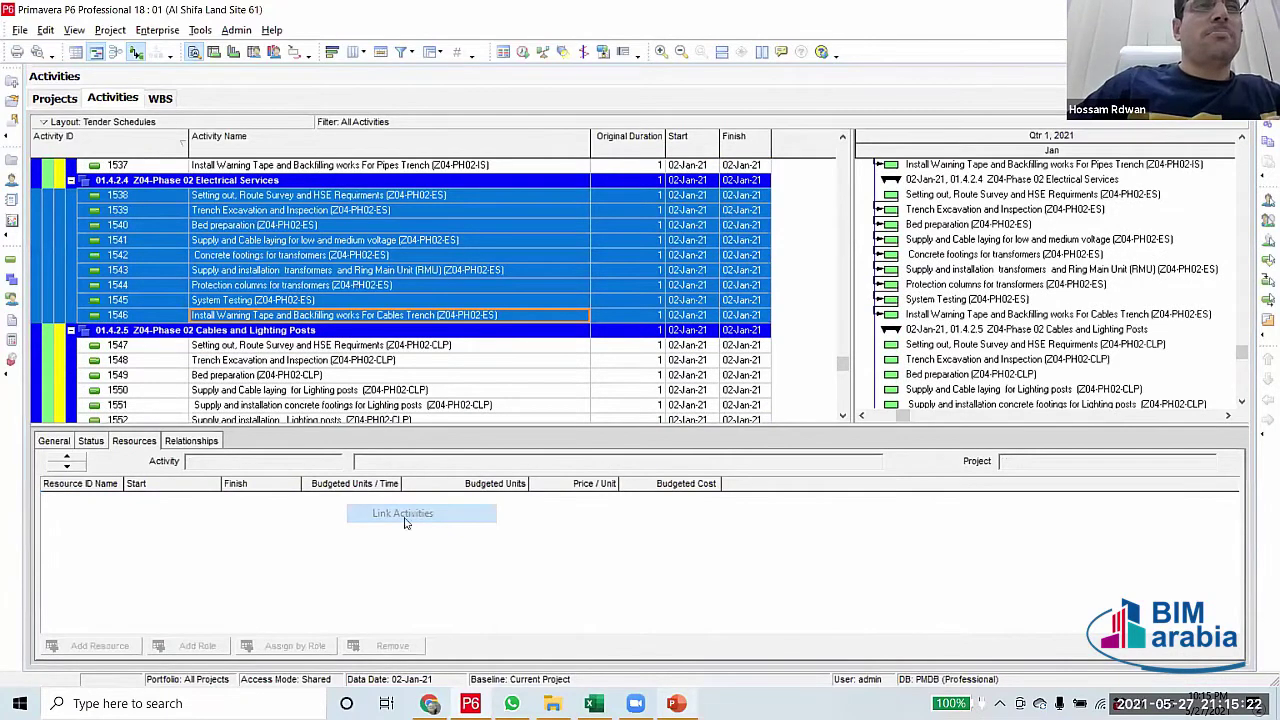
Link the Z04-Phase 02 Cables and Lighting Posts activities 1547 through 1554, and the Z04-Phase 03 Sewer System activities up to 1567, in sequence
click(340, 330)
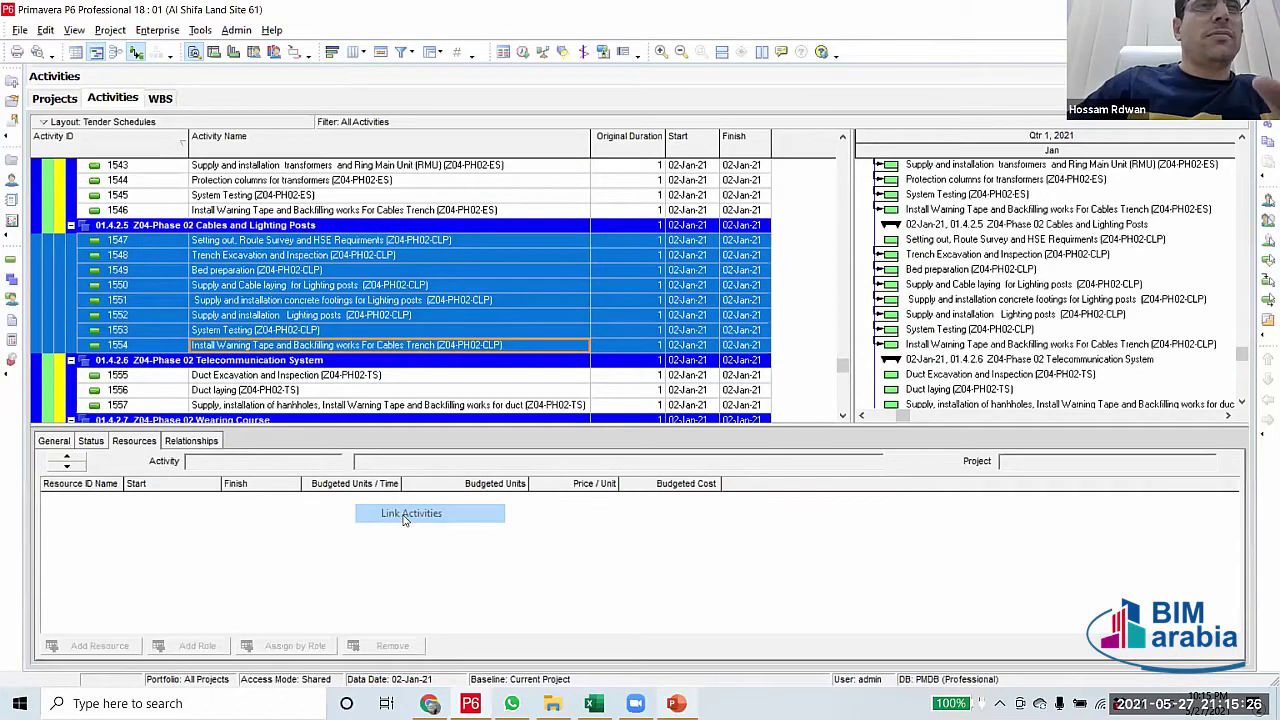
click(395, 287)
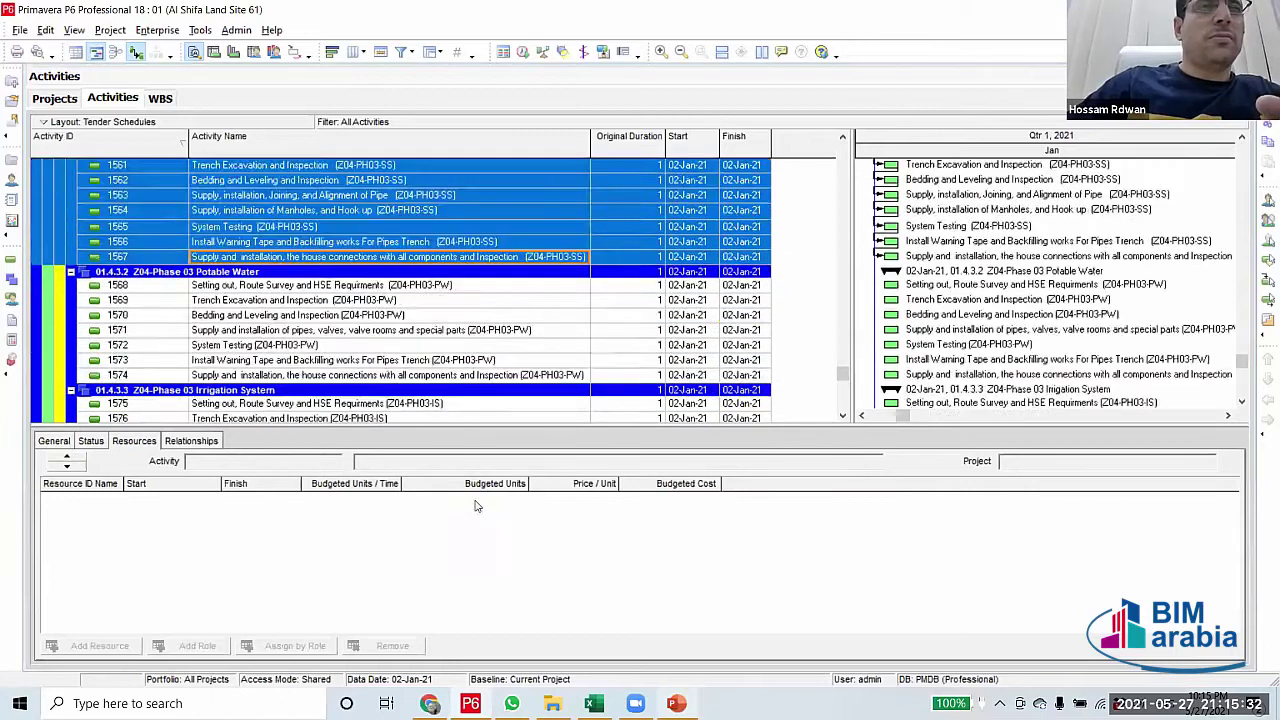
Link the Z04-Phase 03 Potable Water activities 1568 through 1574 in sequence
drag(300, 285, 386, 375)
right_click(386, 290)
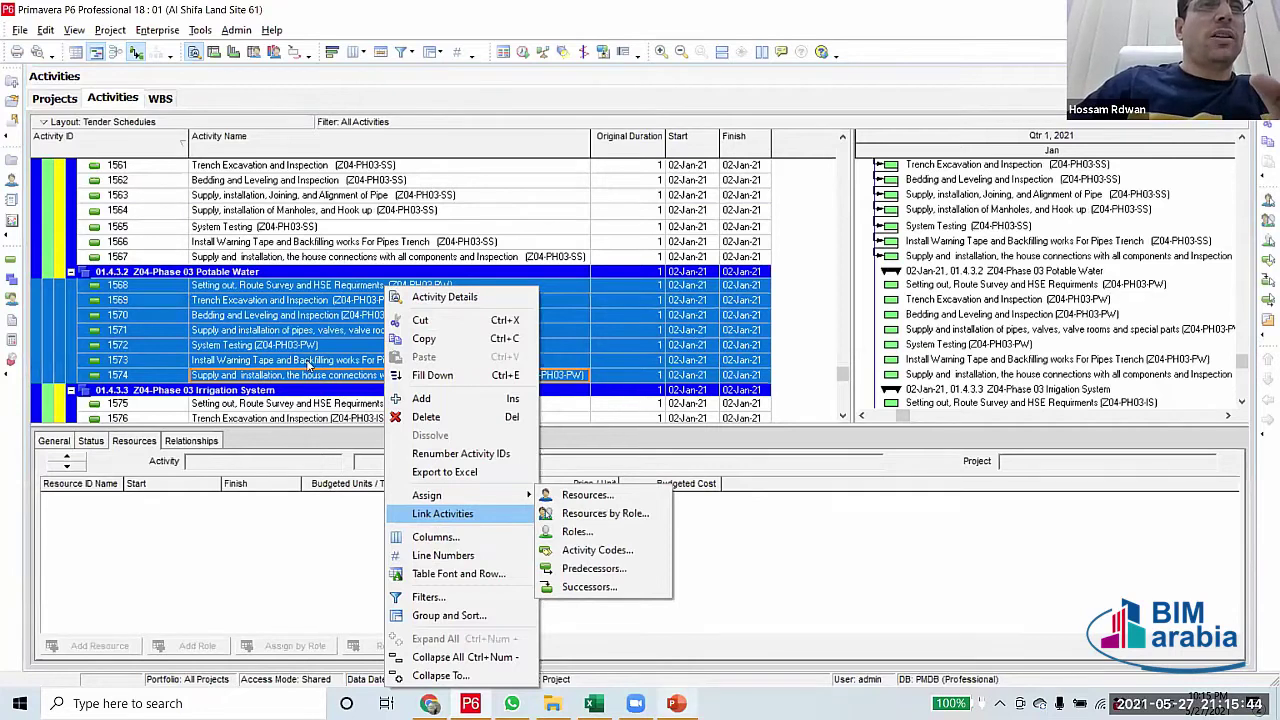
Link the Z04-Phase 03 Irrigation System activities 1575 through 1580, and Electrical Services activities 1581 through 1589, in sequence
click(350, 403)
scroll(350, 277, down, 4)
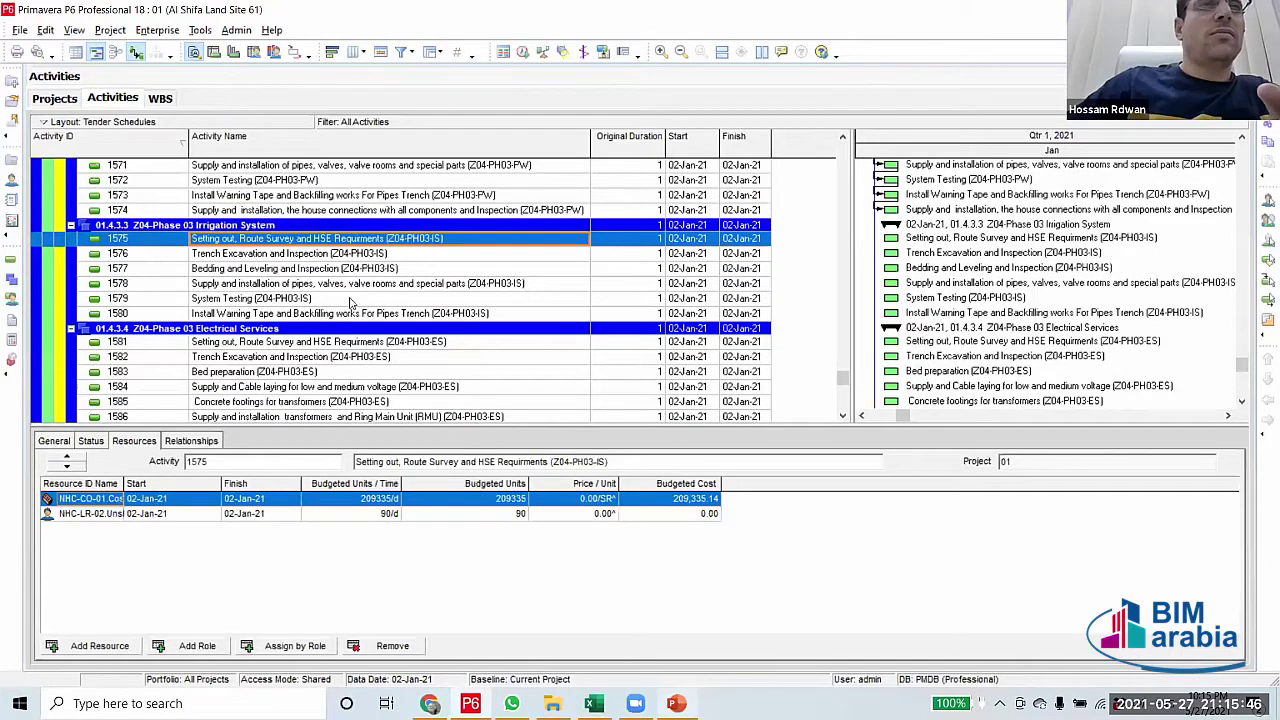
key(shift+Page_Down)
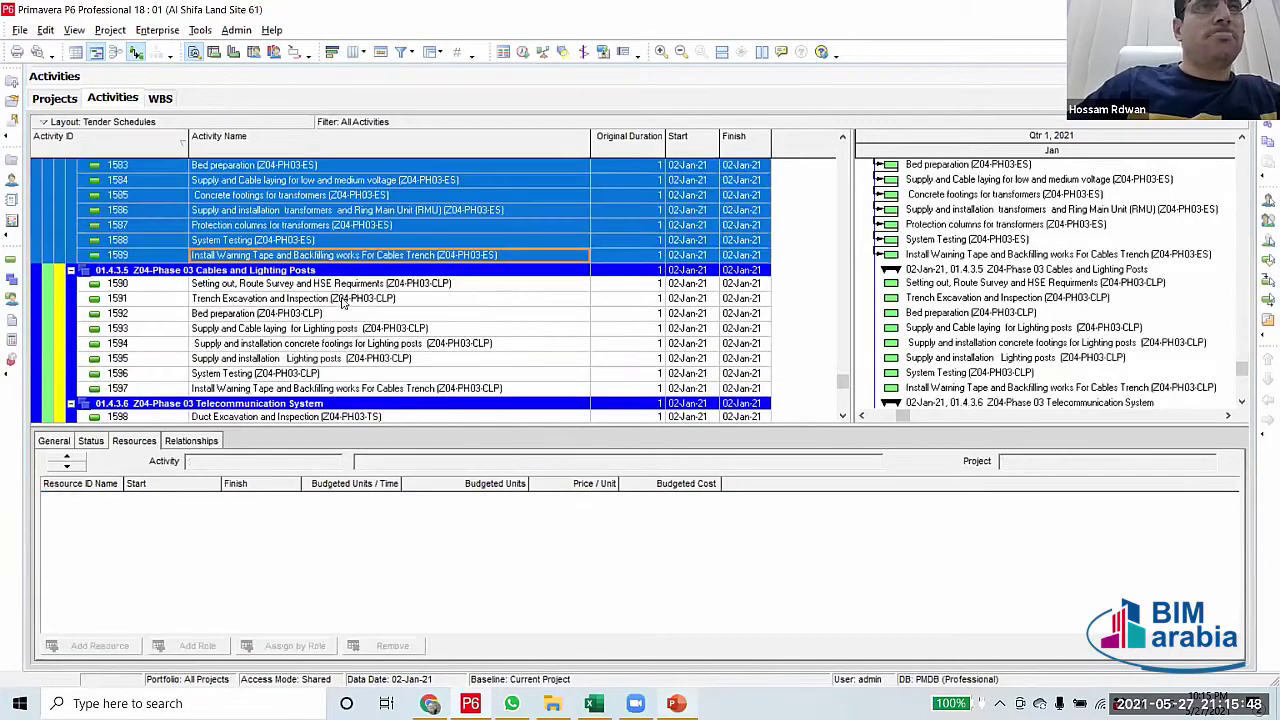
Link the Z04-Phase 03 Cables and Lighting Posts activities 1590 through 1597 in sequence
key(Down)
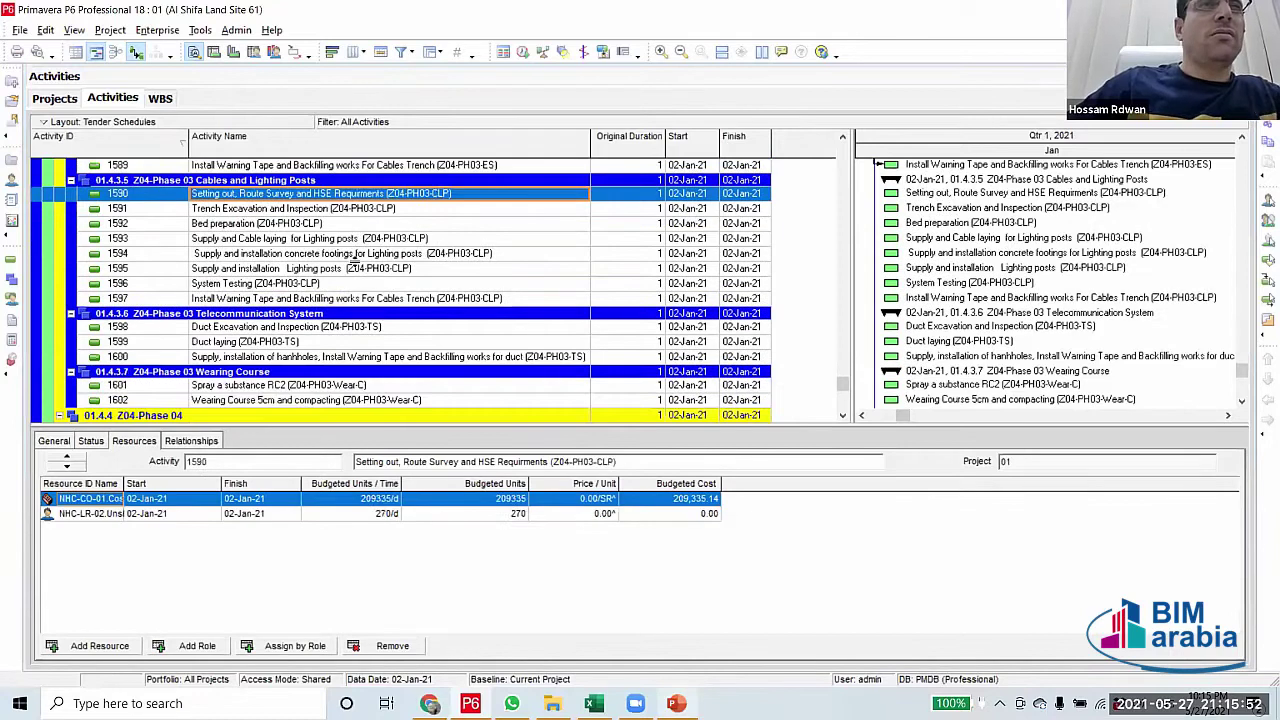
key(shift+Down)
key(shift+Down)
key(shift+Down)
key(shift+Down)
key(shift+Down)
key(shift+Down)
key(shift+Down)
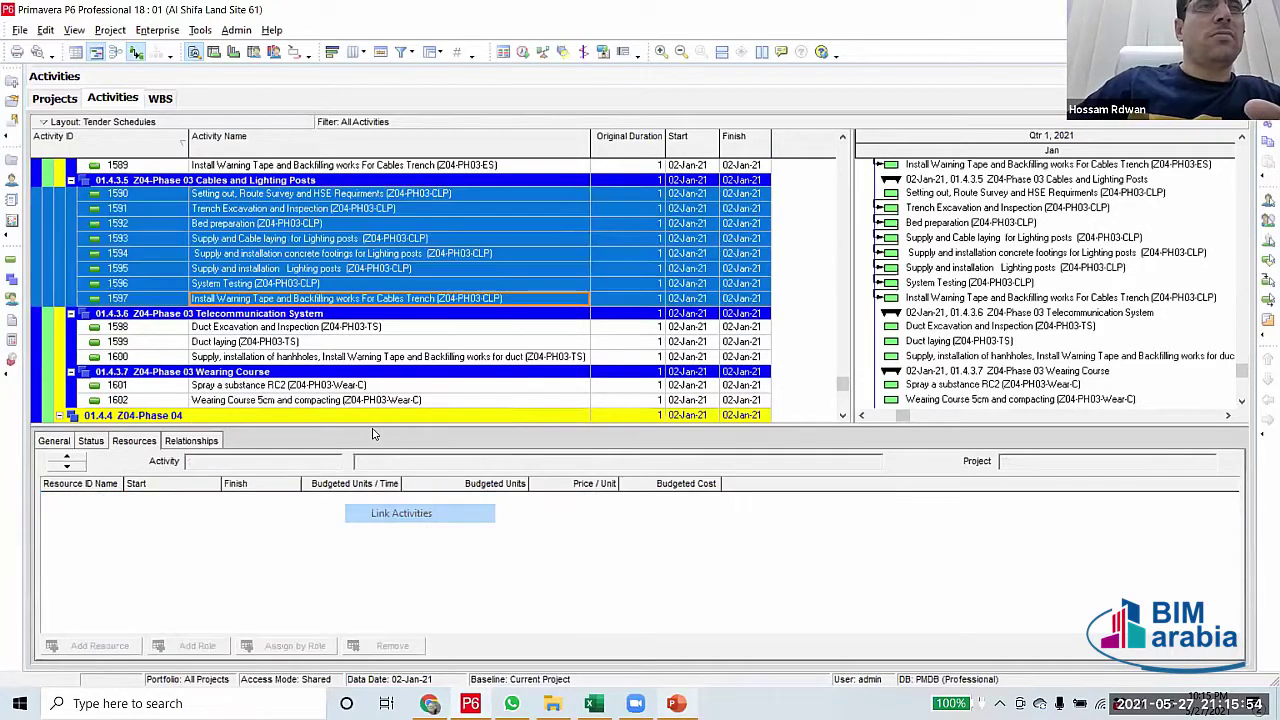
Link the Z04-Phase 03 Telecommunication System activities 1598 through 1600 in sequence, and Wearing Course activity 1601 to 1602
scroll(400, 330, down, 2)
drag(250, 225, 300, 268)
right_click(356, 269)
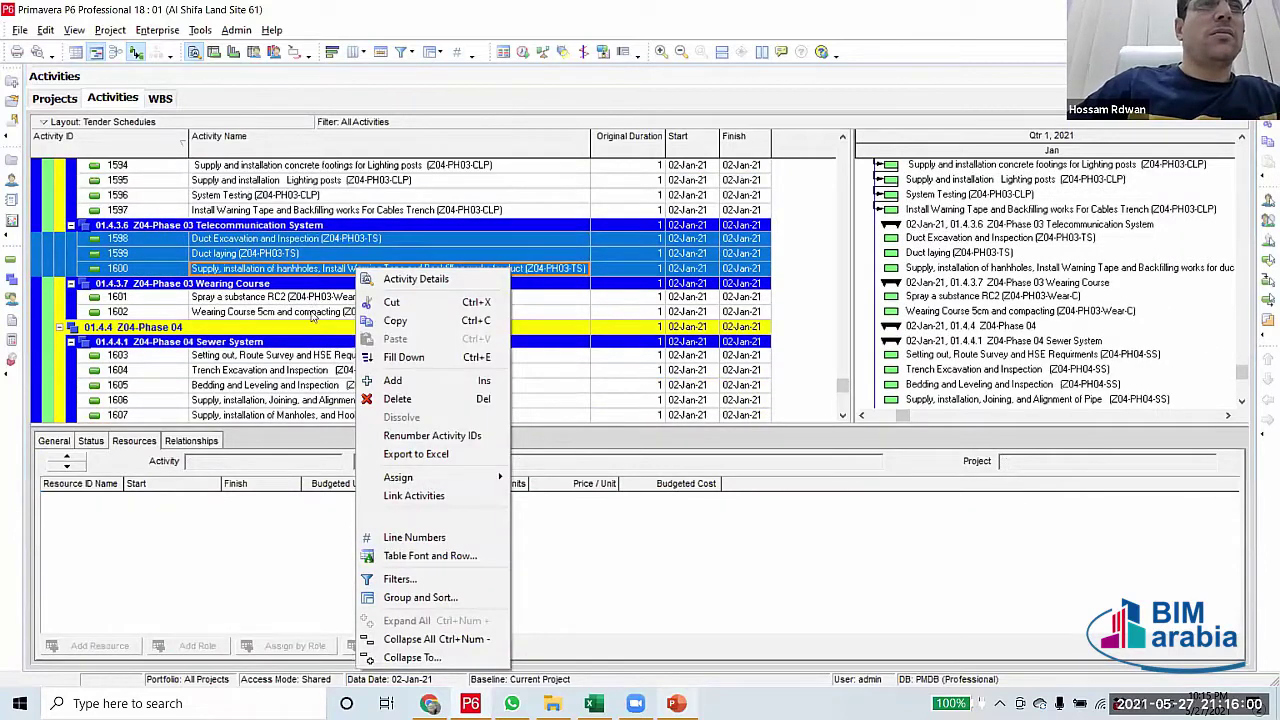
scroll(313, 310, down, 2)
drag(250, 223, 372, 252)
right_click(372, 253)
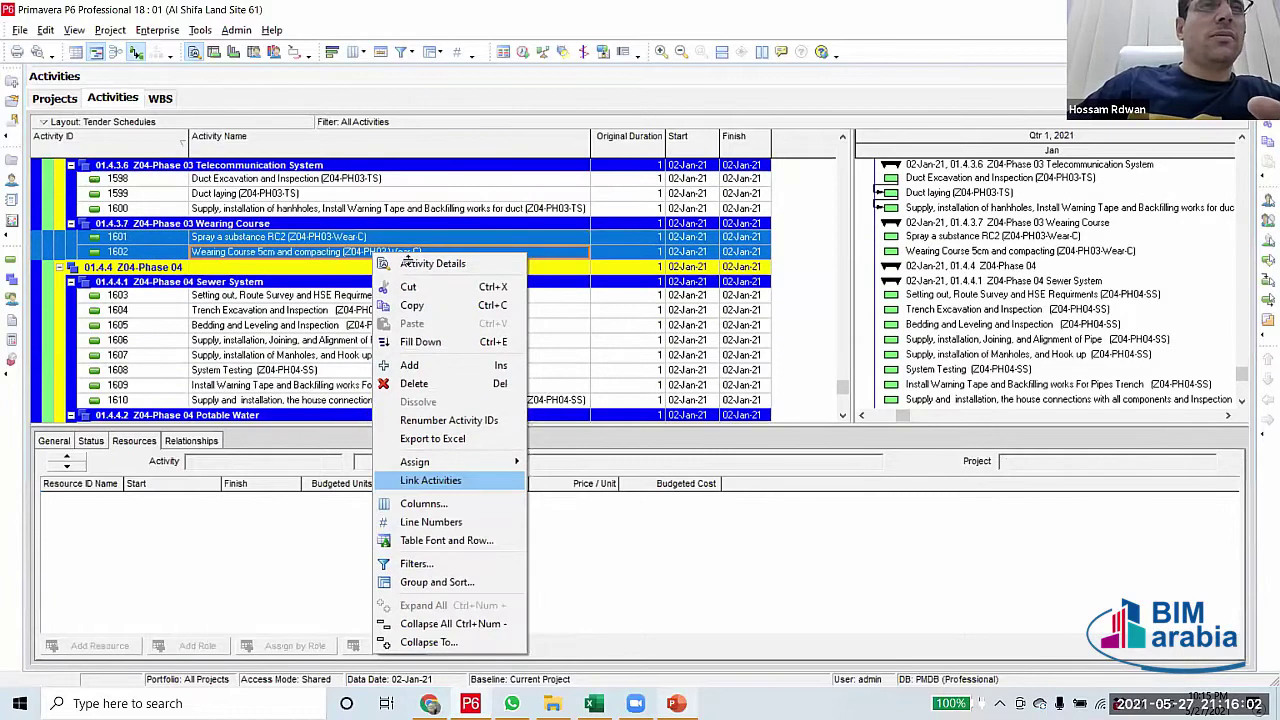
Link the Z04-Phase 04 Sewer System activities 1603 through 1610, and Potable Water activities 1611 through 1617, in sequence
scroll(405, 247, down, 2)
drag(300, 208, 370, 313)
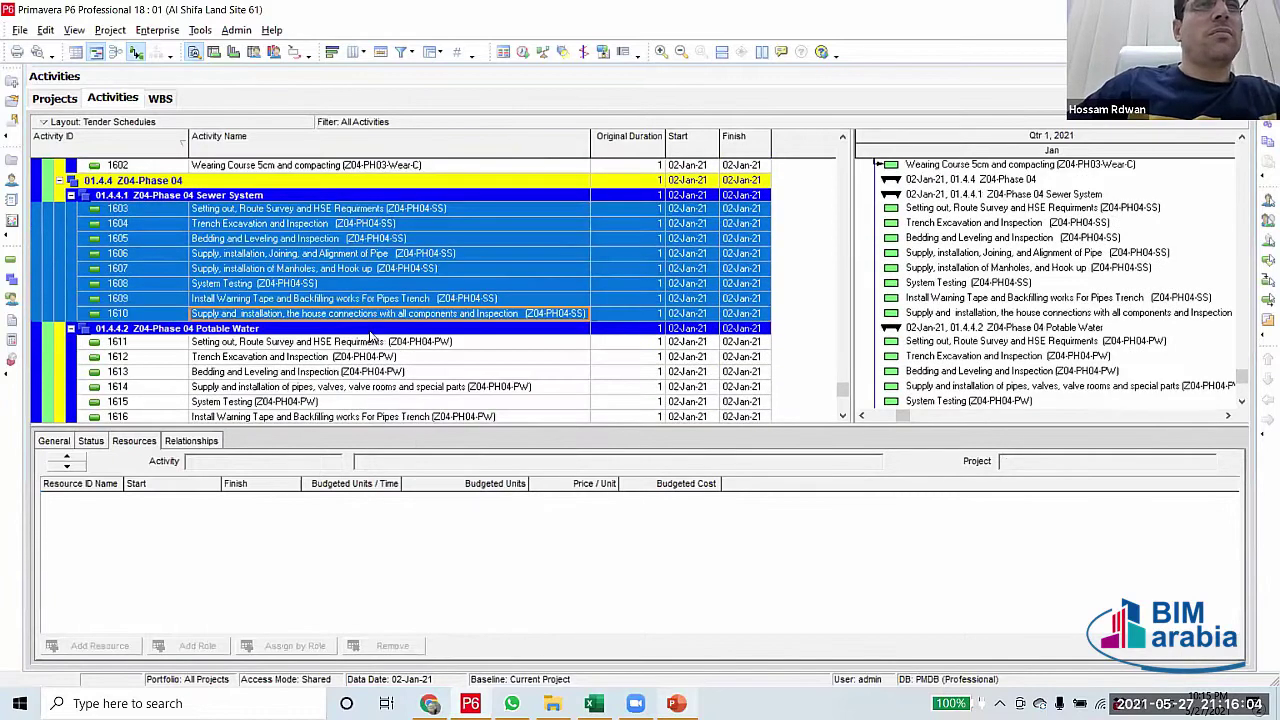
key(Down)
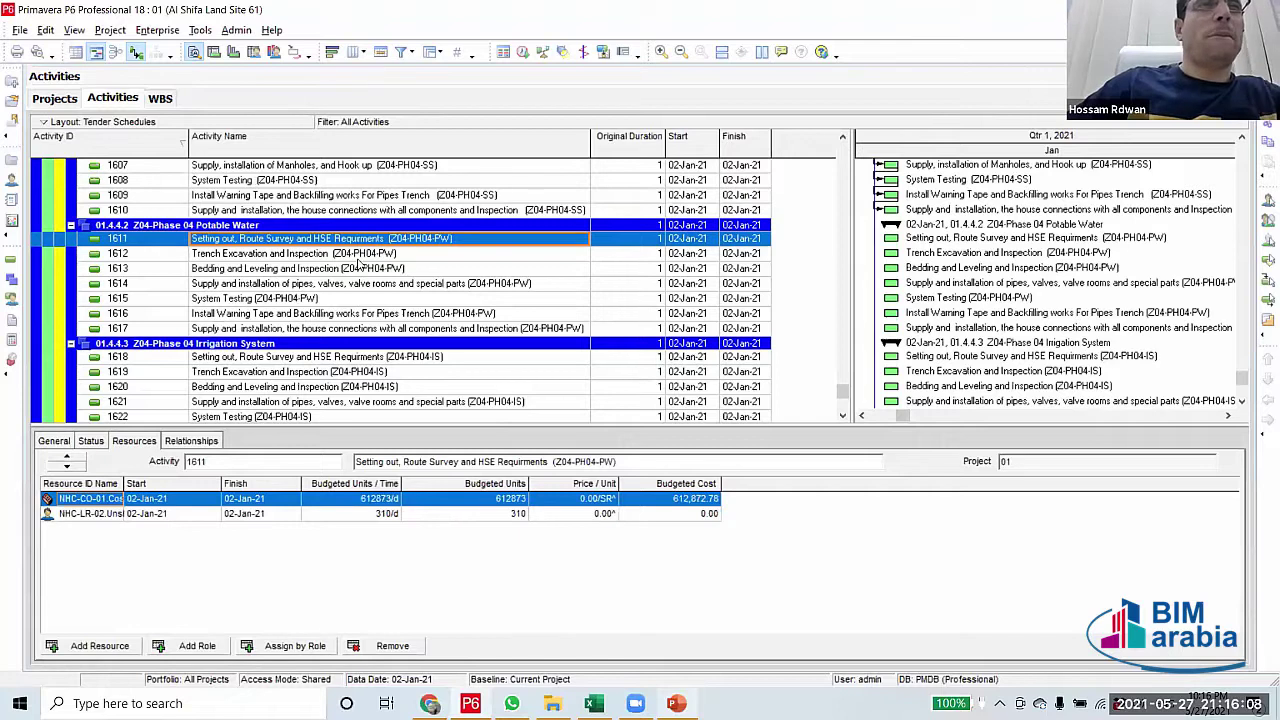
shift+click(366, 329)
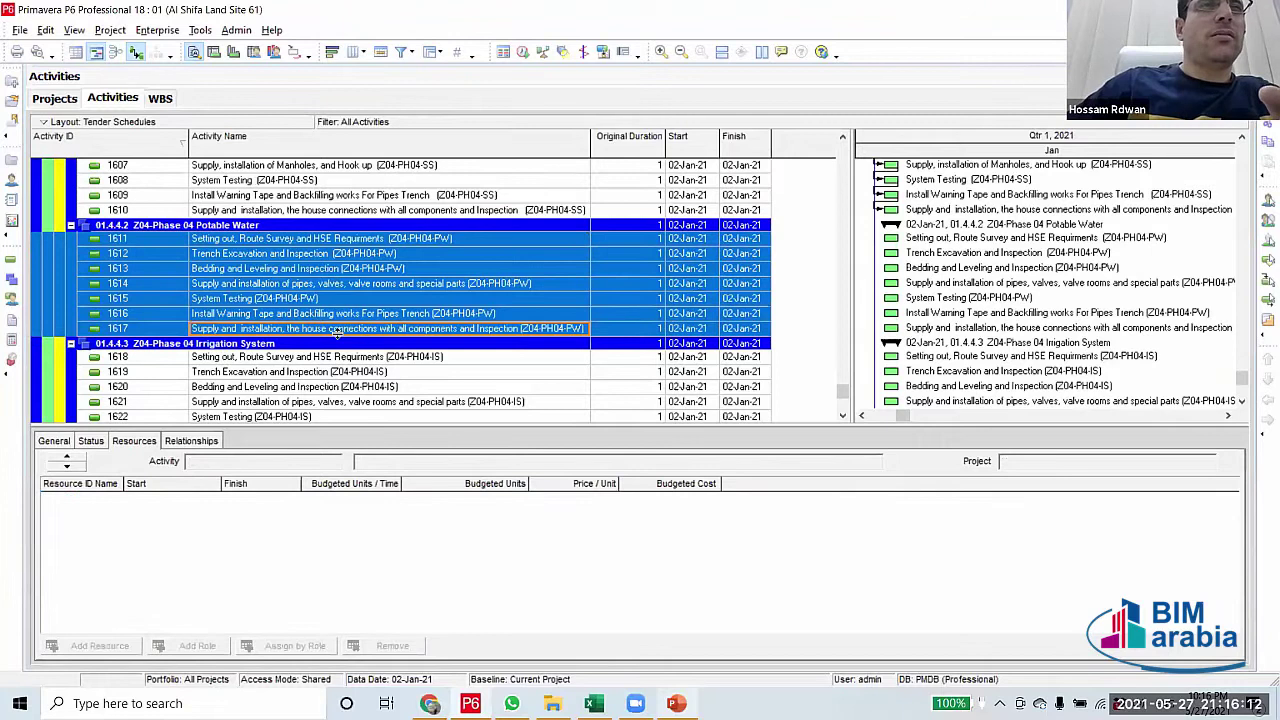
Link the Z04-Phase 04 Irrigation System activities 1618 through 1623, and Electrical Services activities 1624 through 1632, in sequence
scroll(330, 254, down, 3)
click(318, 252)
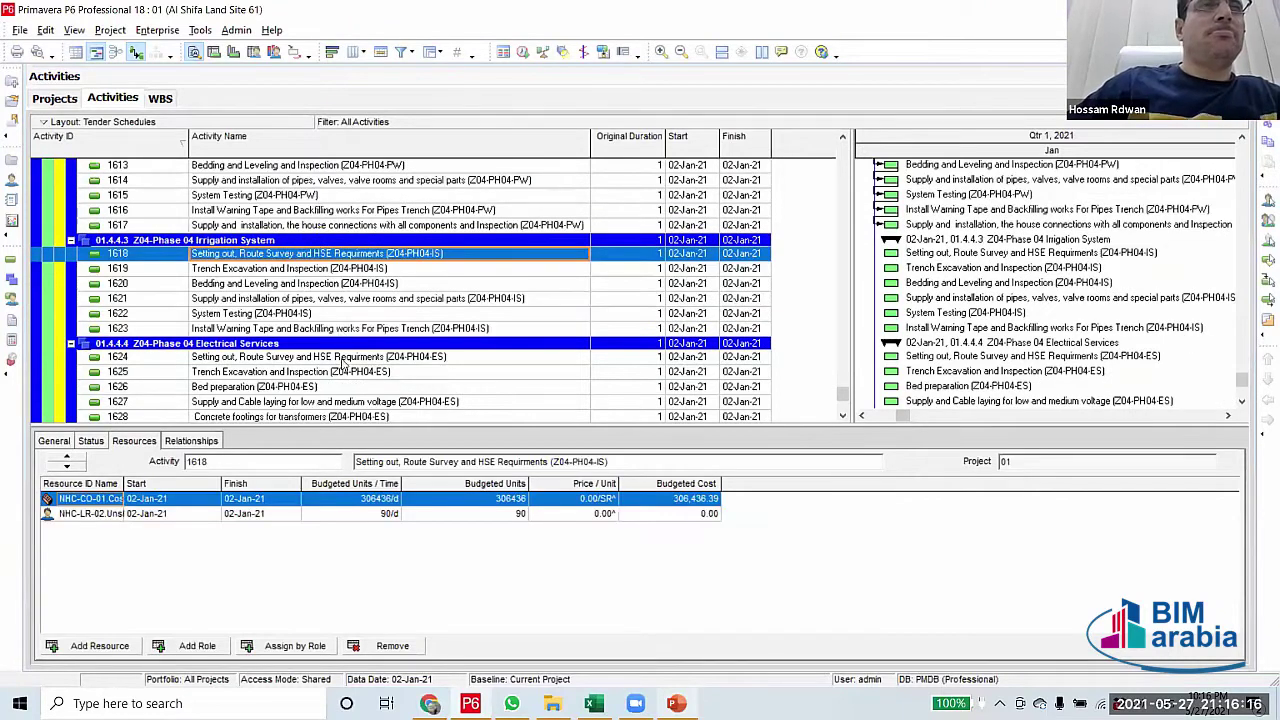
scroll(348, 388, down, 3)
right_click(348, 388)
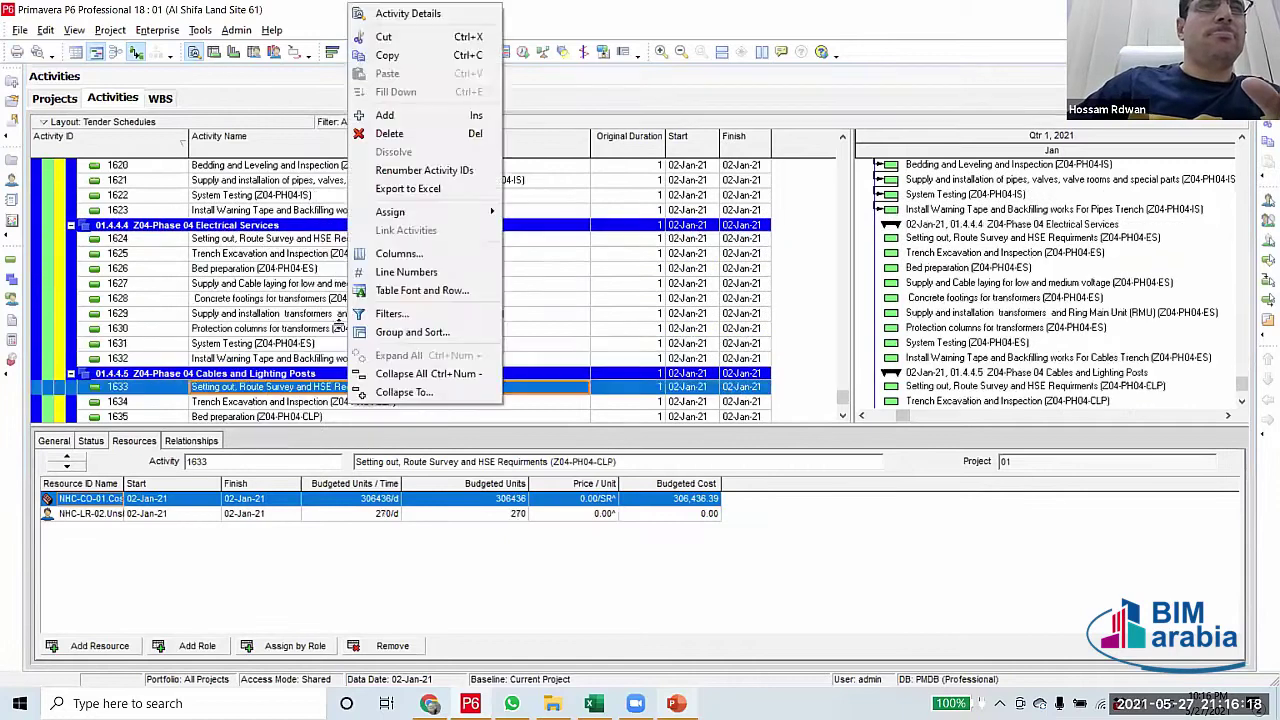
drag(300, 238, 300, 358)
right_click(346, 290)
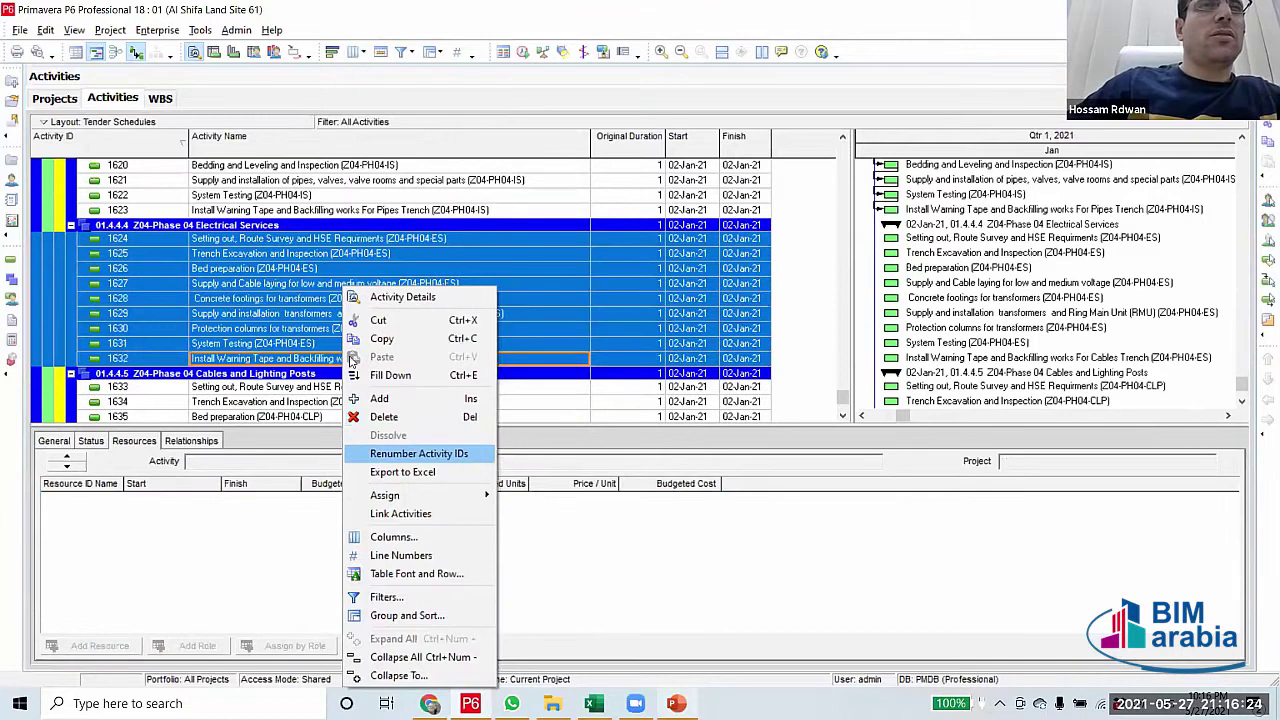
Link the Z04-Phase 04 Cables and Lighting Posts activities 1633 through 1640, and Telecommunication System activities 1641 through 1643, in sequence
click(378, 373)
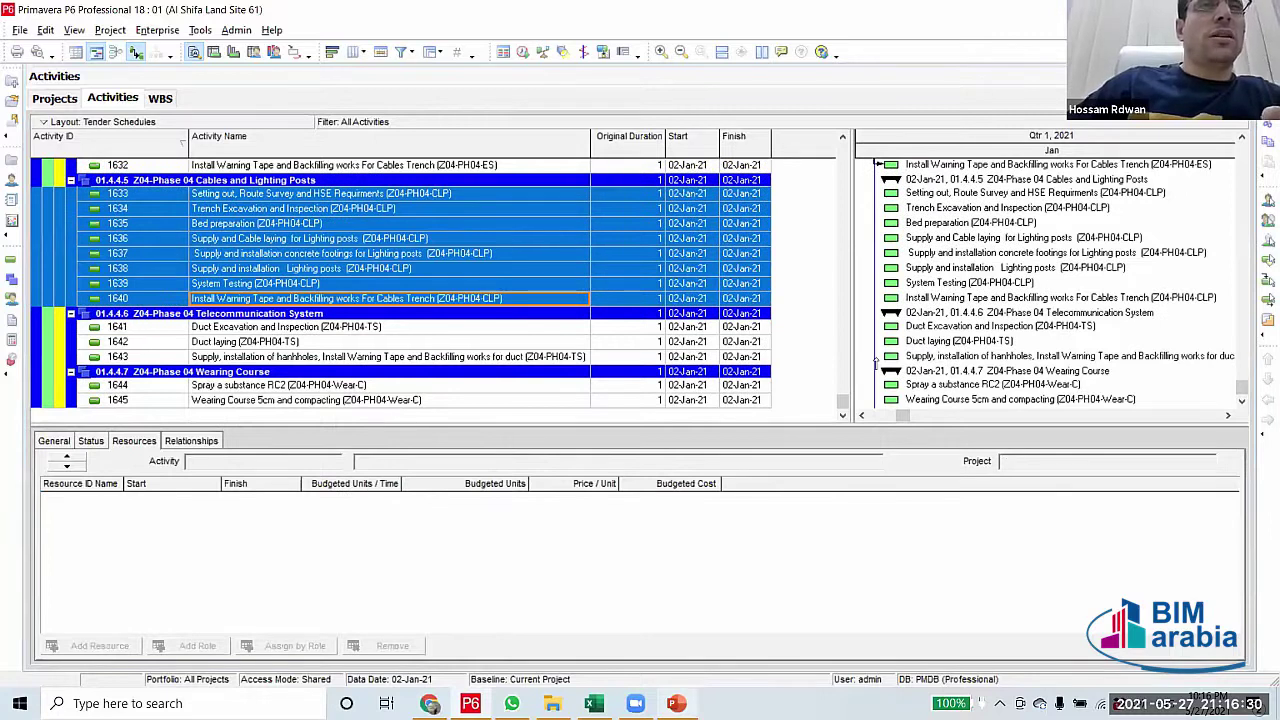
key(Down)
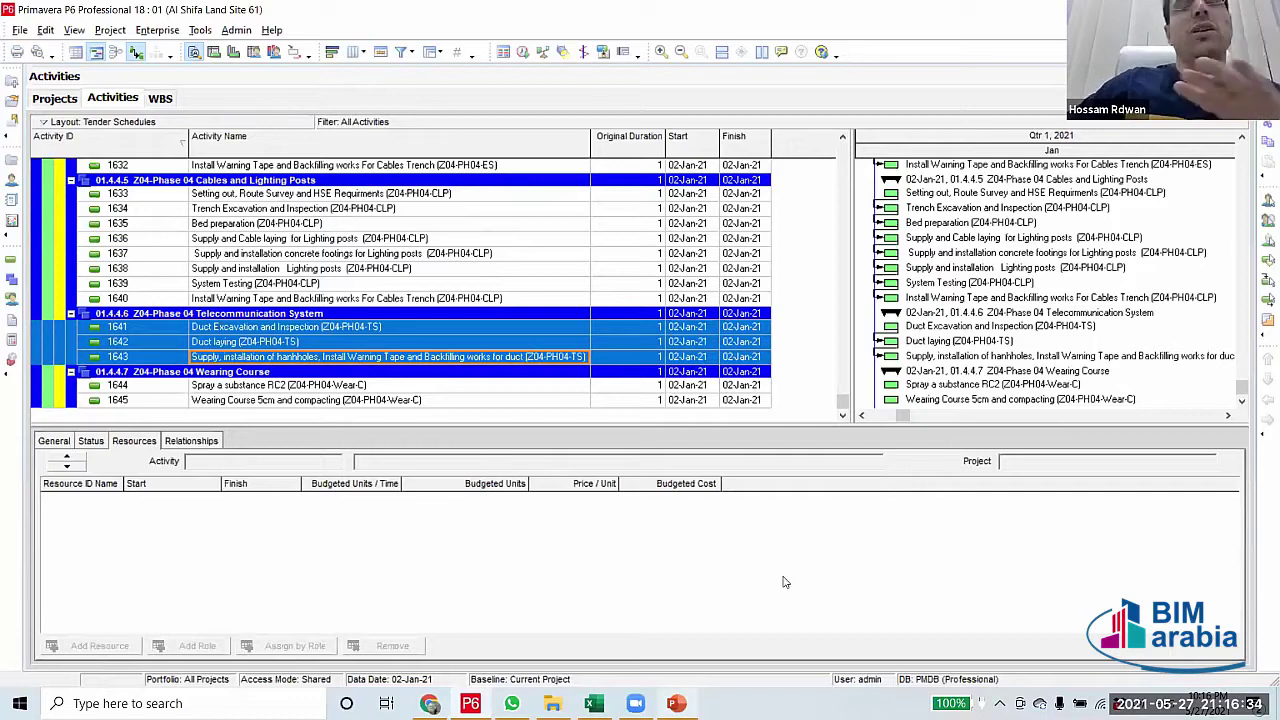
key(Up)
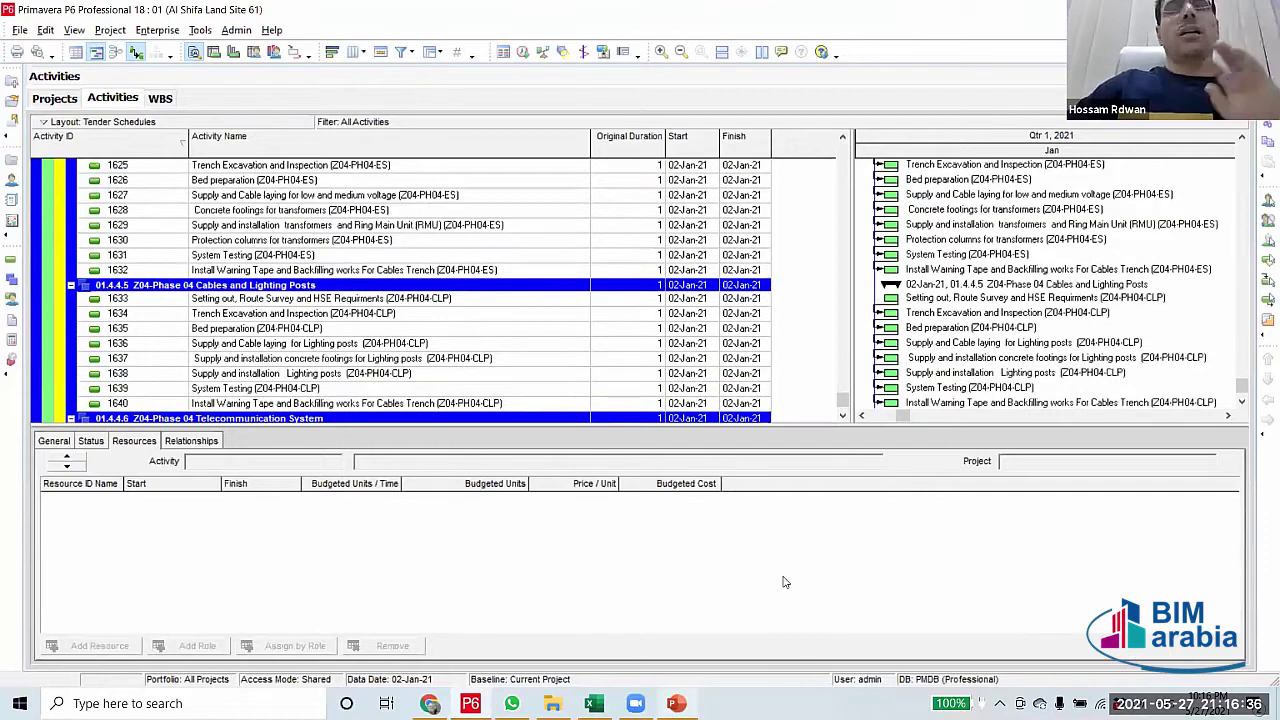
Schedule the project and widen the Gantt chart area to show the linked activity bars
scroll(569, 250, up, 7)
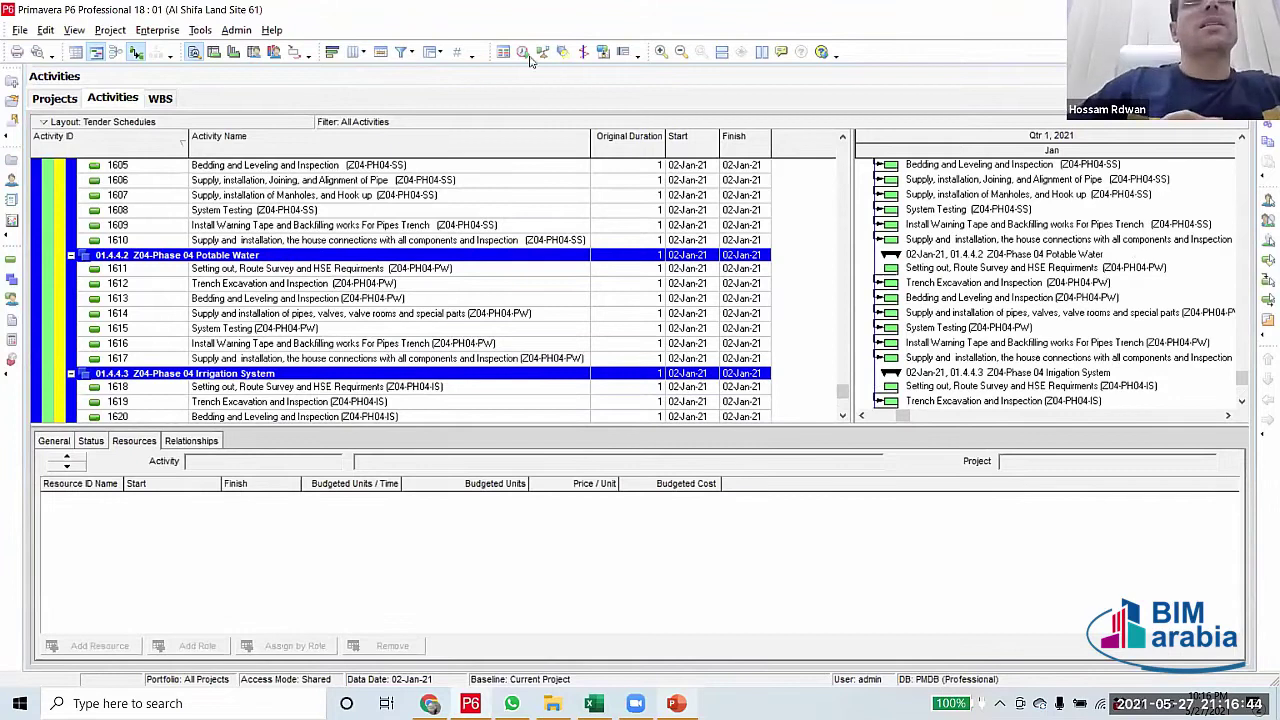
drag(851, 283, 806, 283)
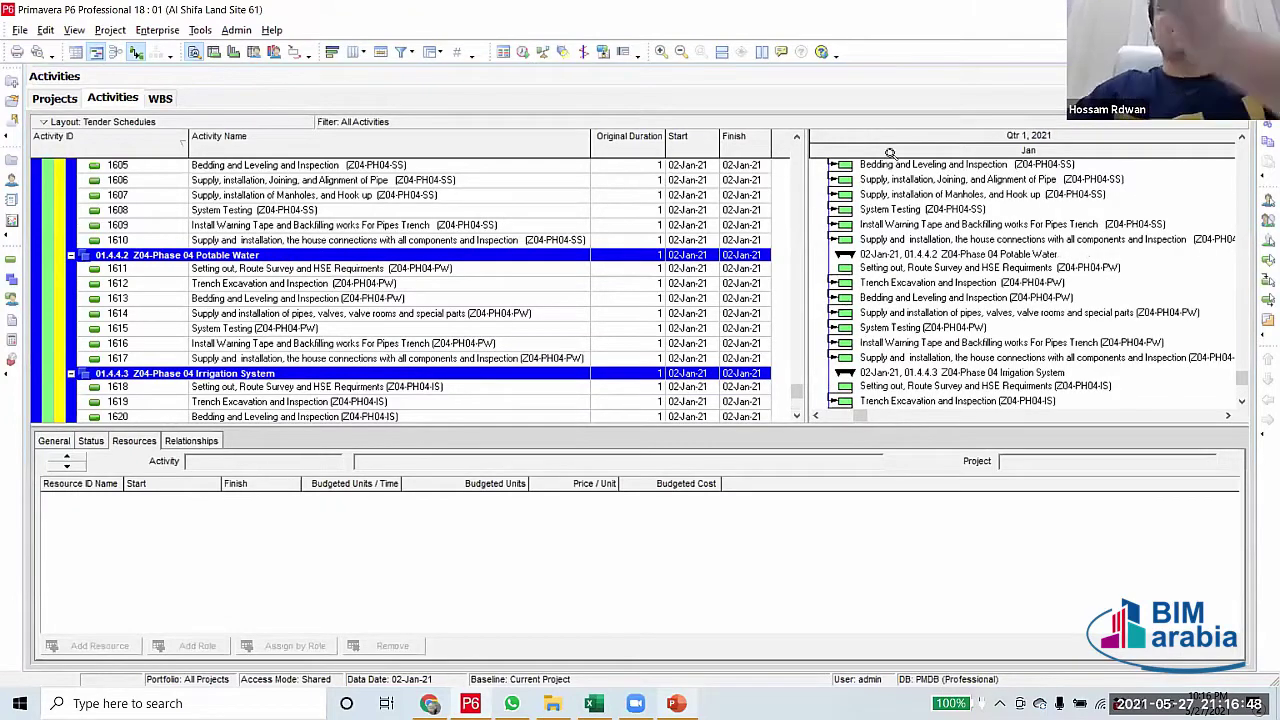
scroll(860, 270, up, 5)
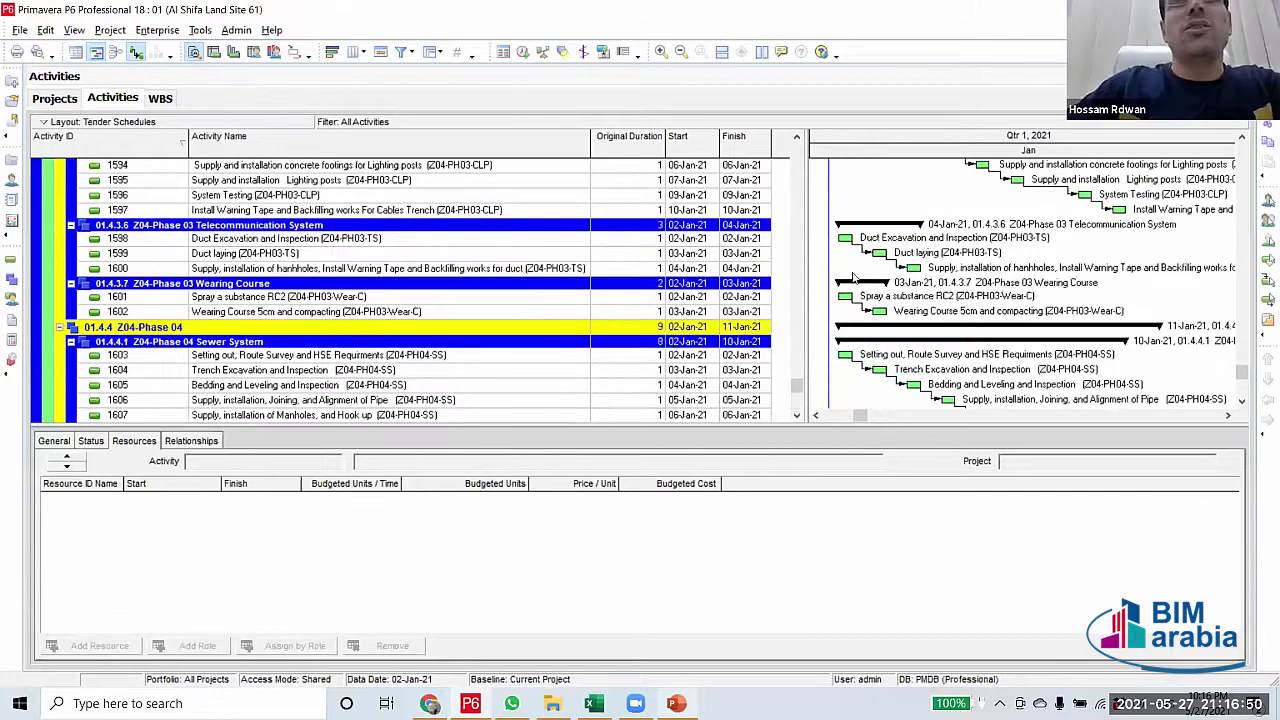
Review the scheduled bars and relationship lines of every phase from Zone 04 back to Z01-Phase 01
scroll(866, 335, up, 10)
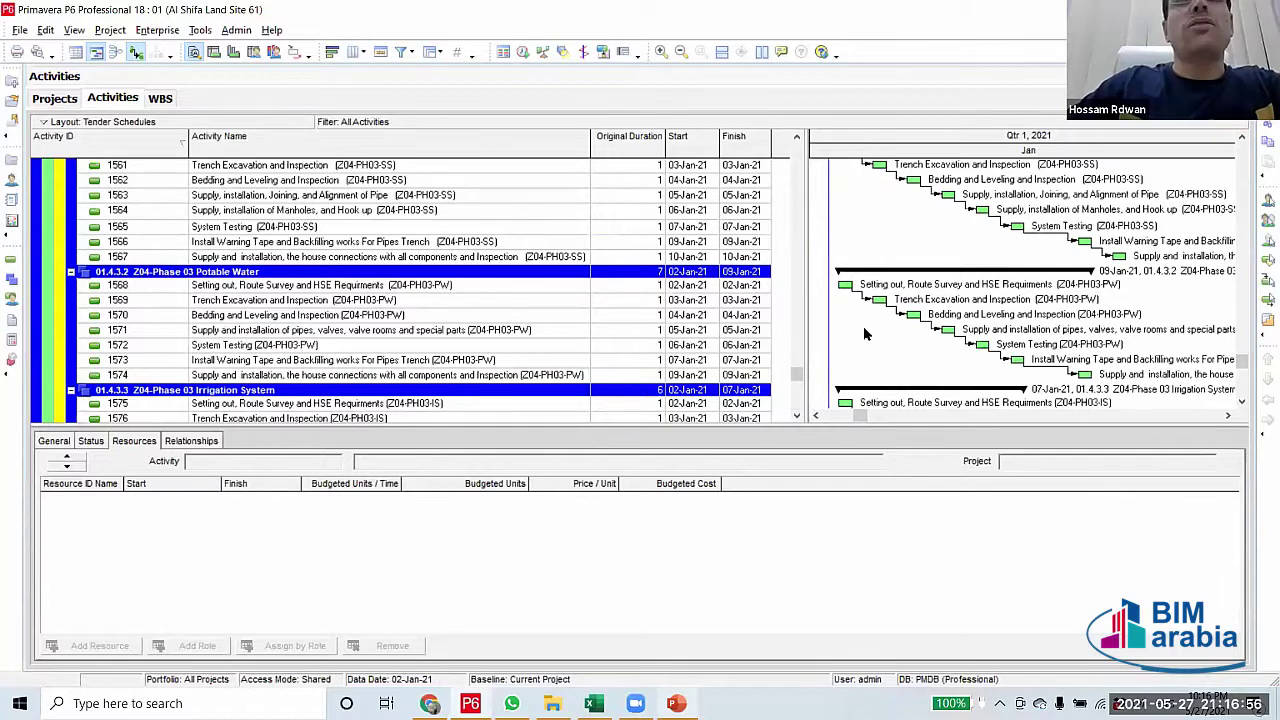
scroll(866, 335, up, 7)
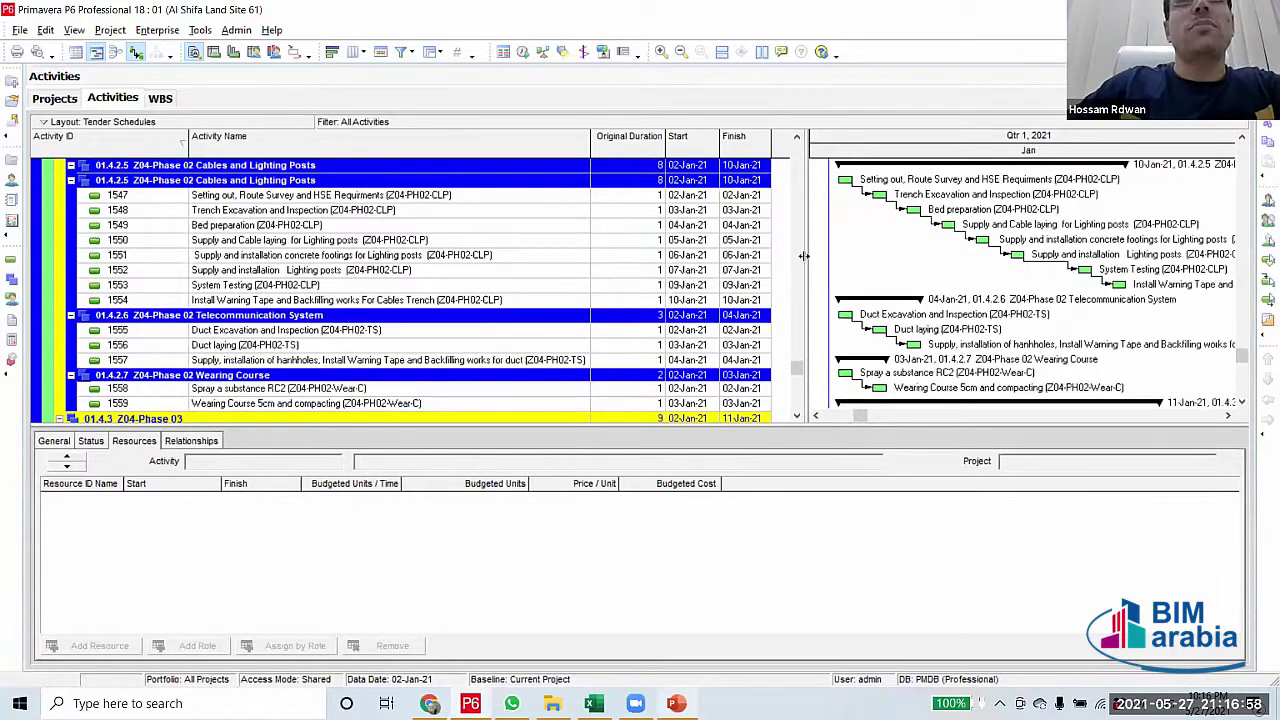
scroll(860, 259, up, 1)
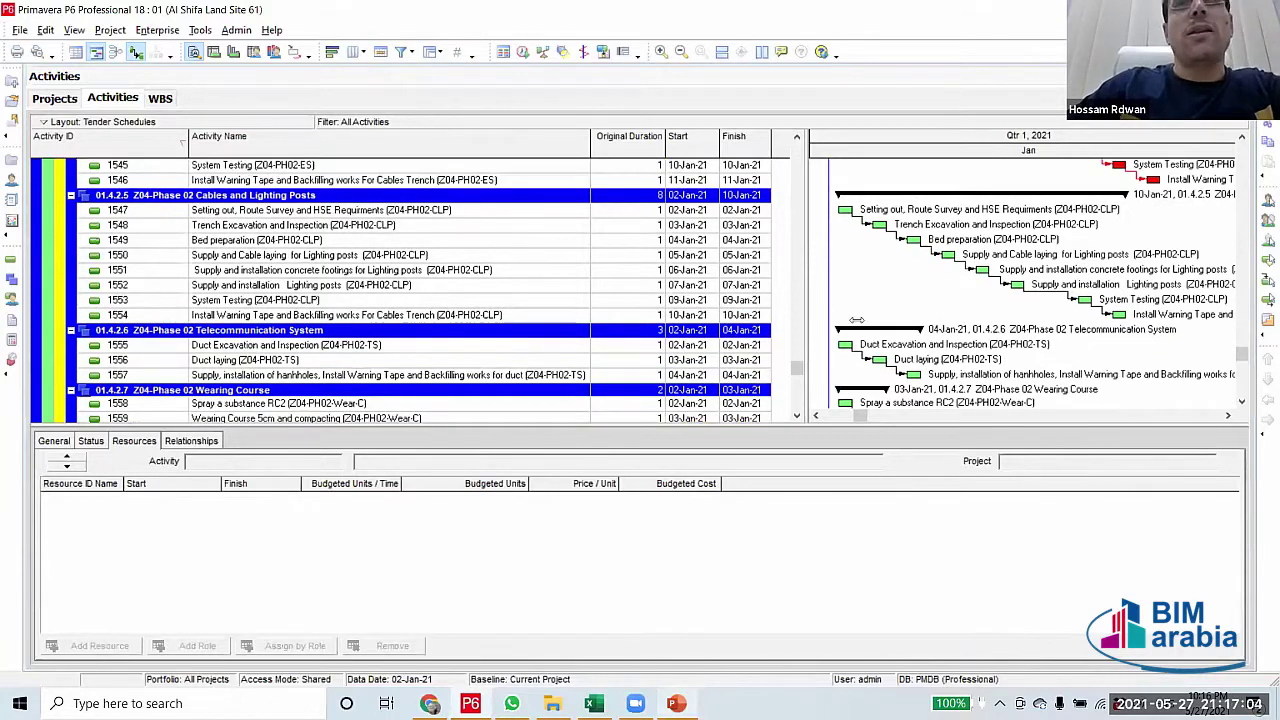
scroll(857, 320, up, 10)
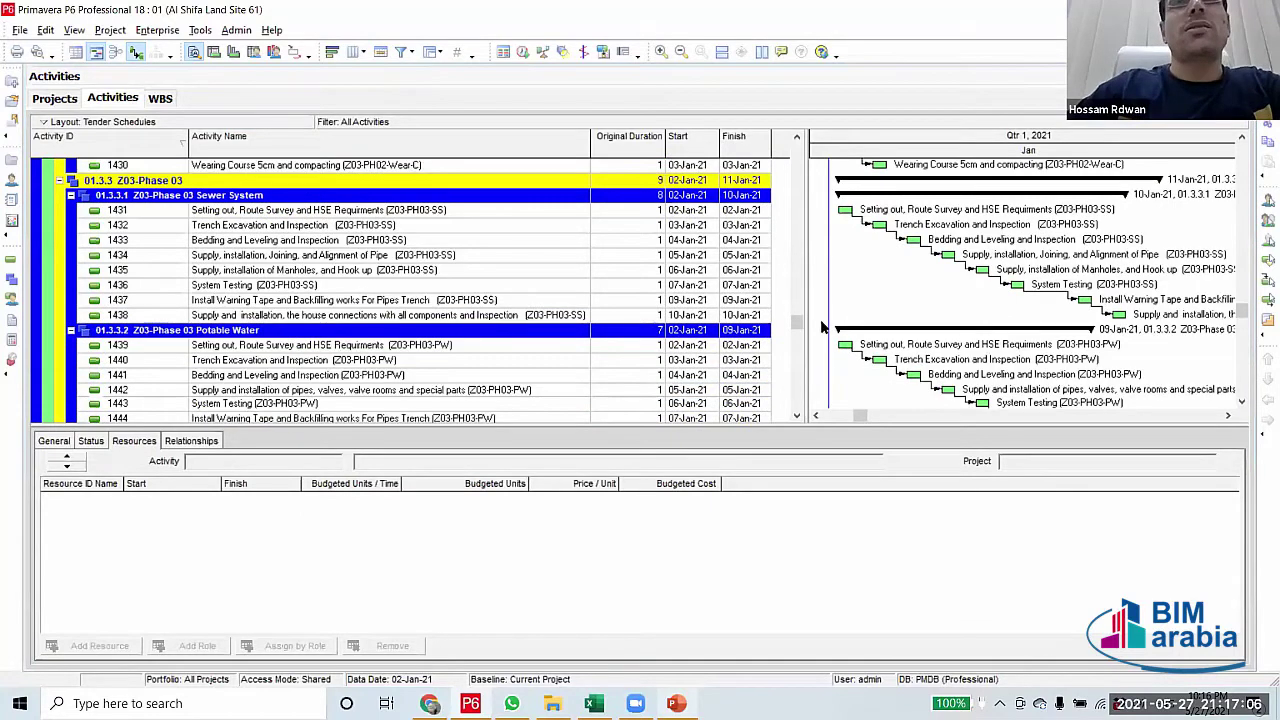
scroll(817, 325, up, 10)
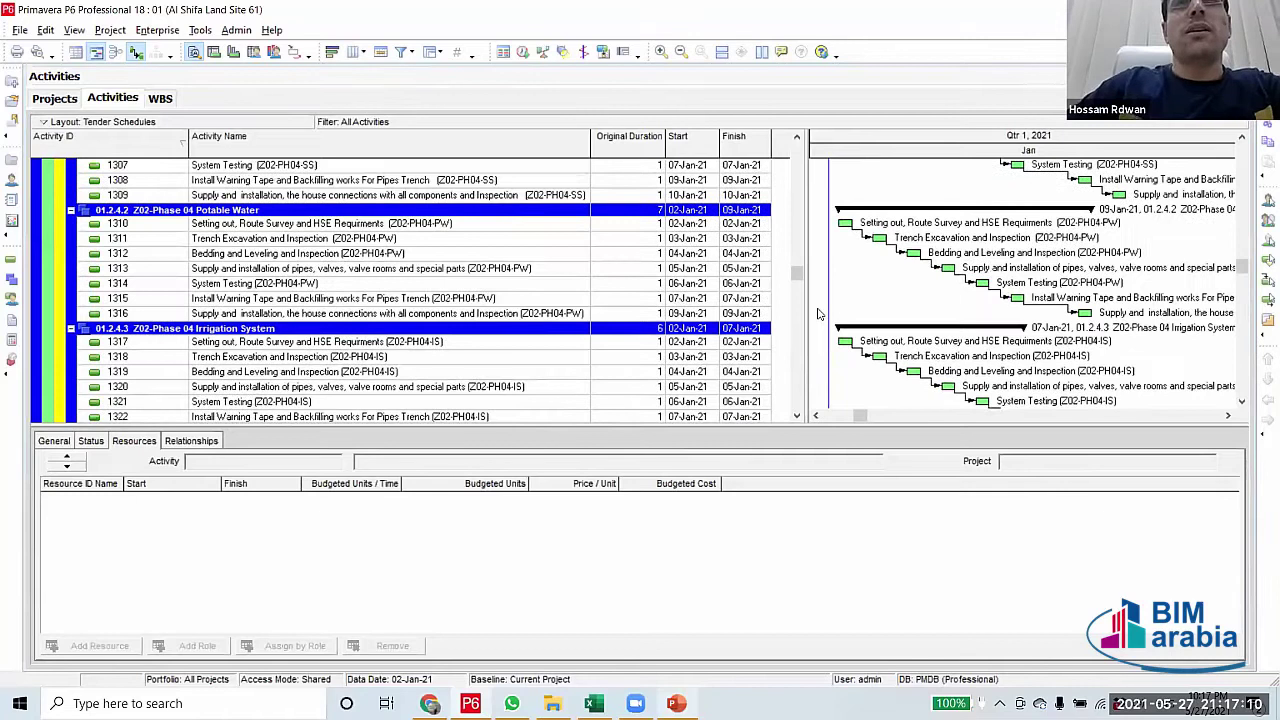
scroll(817, 313, up, 10)
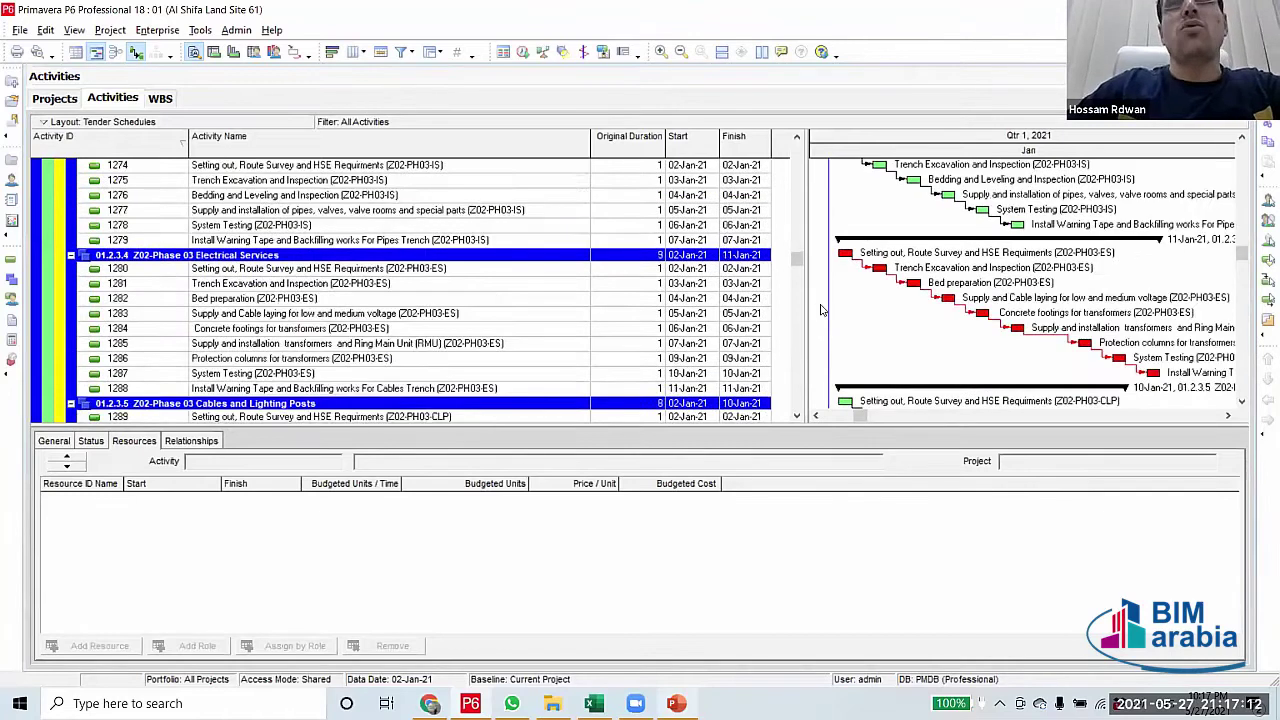
scroll(838, 287, up, 10)
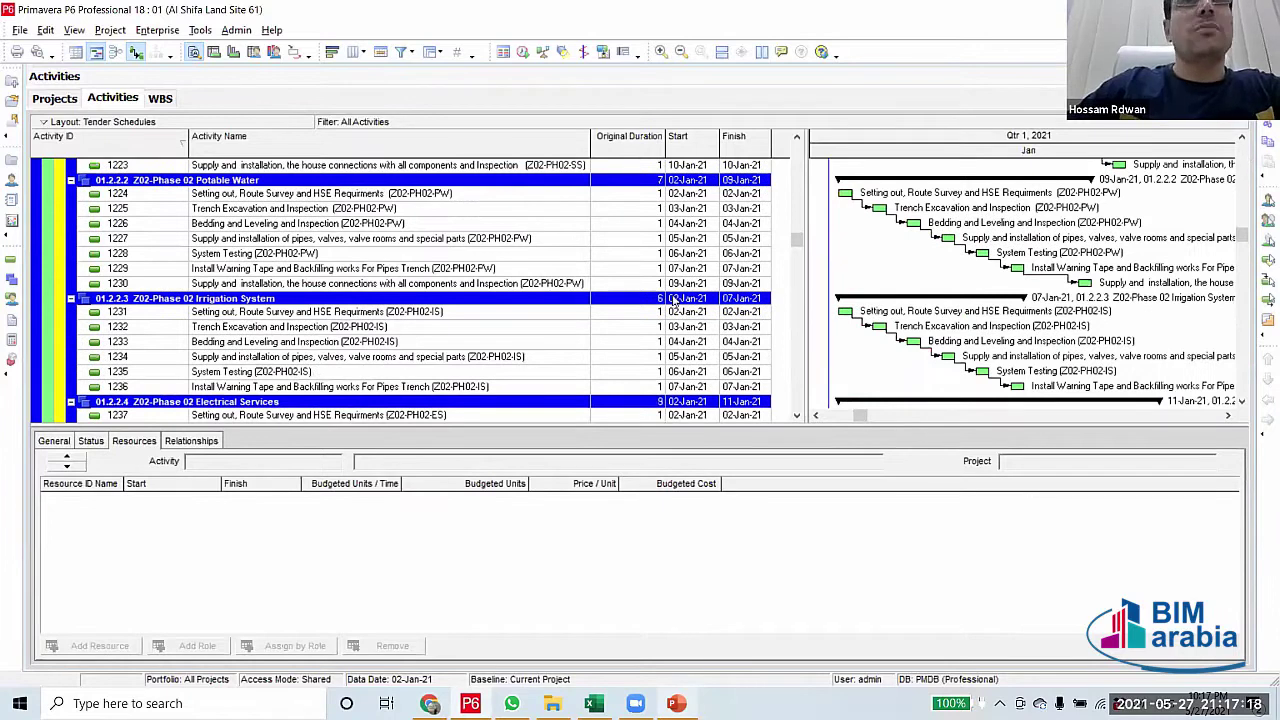
scroll(675, 302, up, 10)
scroll(675, 302, up, 1)
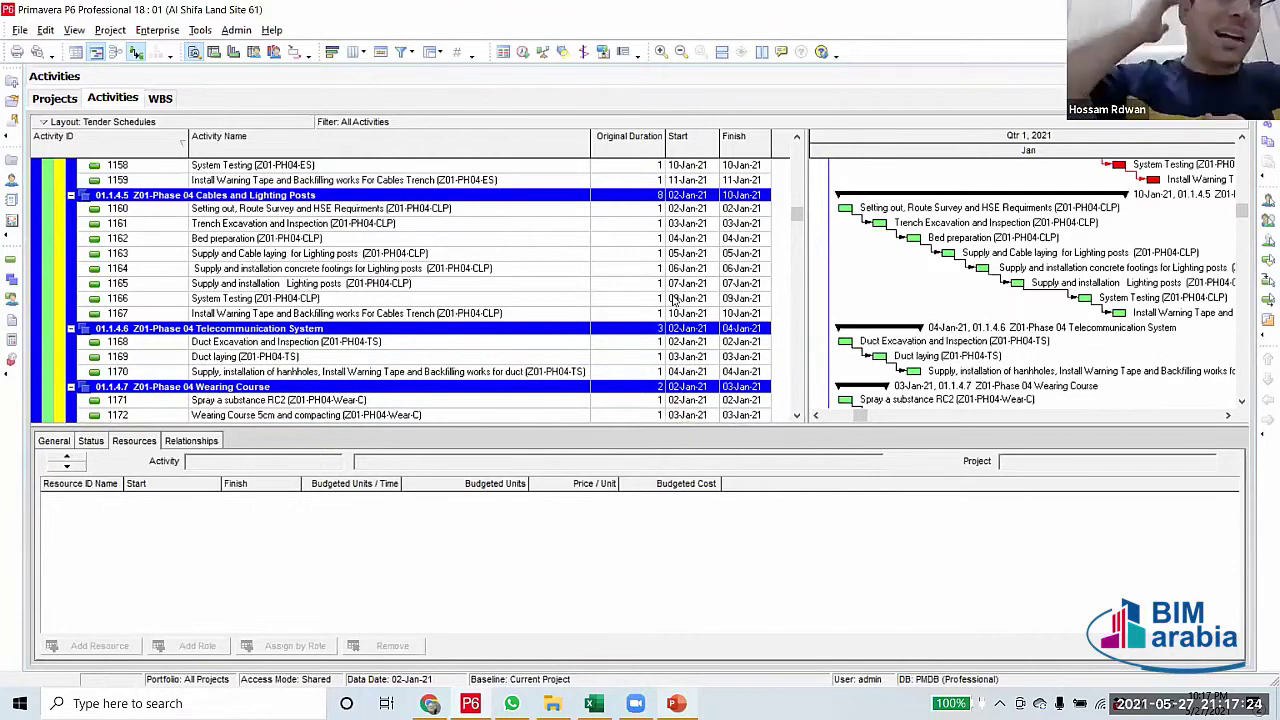
scroll(675, 300, up, 20)
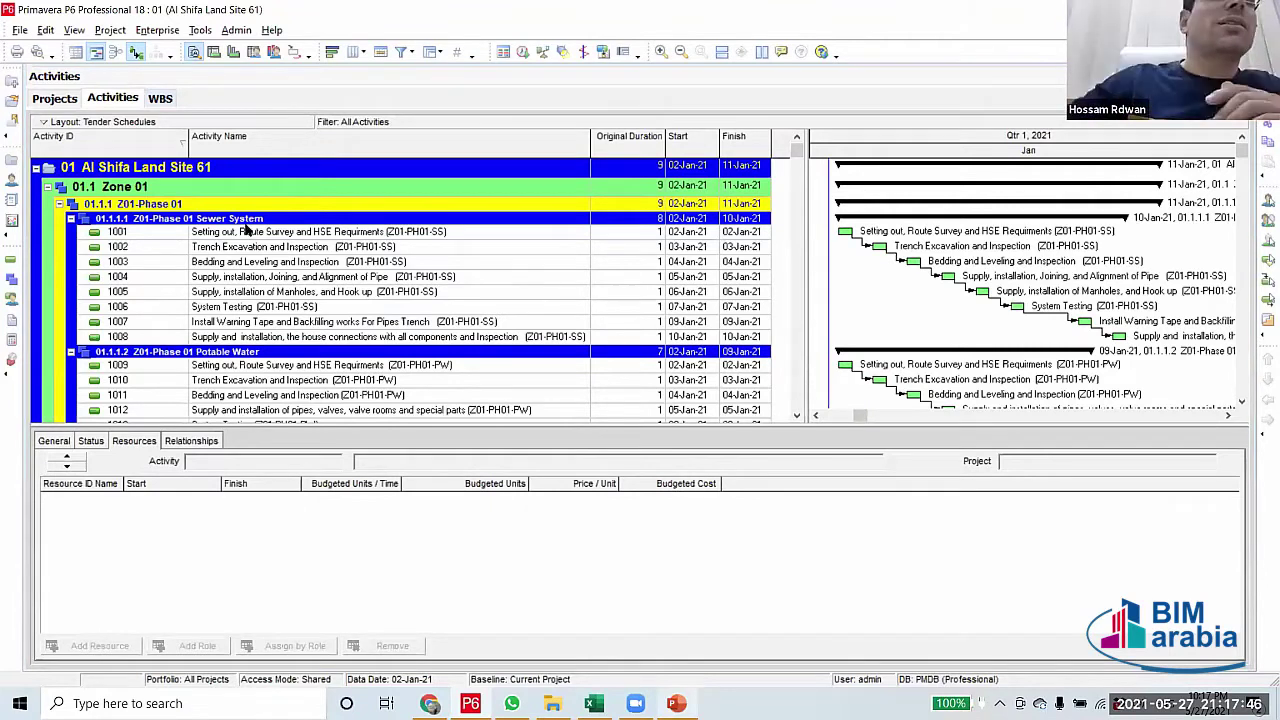
Collapse the grouping bands to the utility system level and expand them all again
right_click(300, 194)
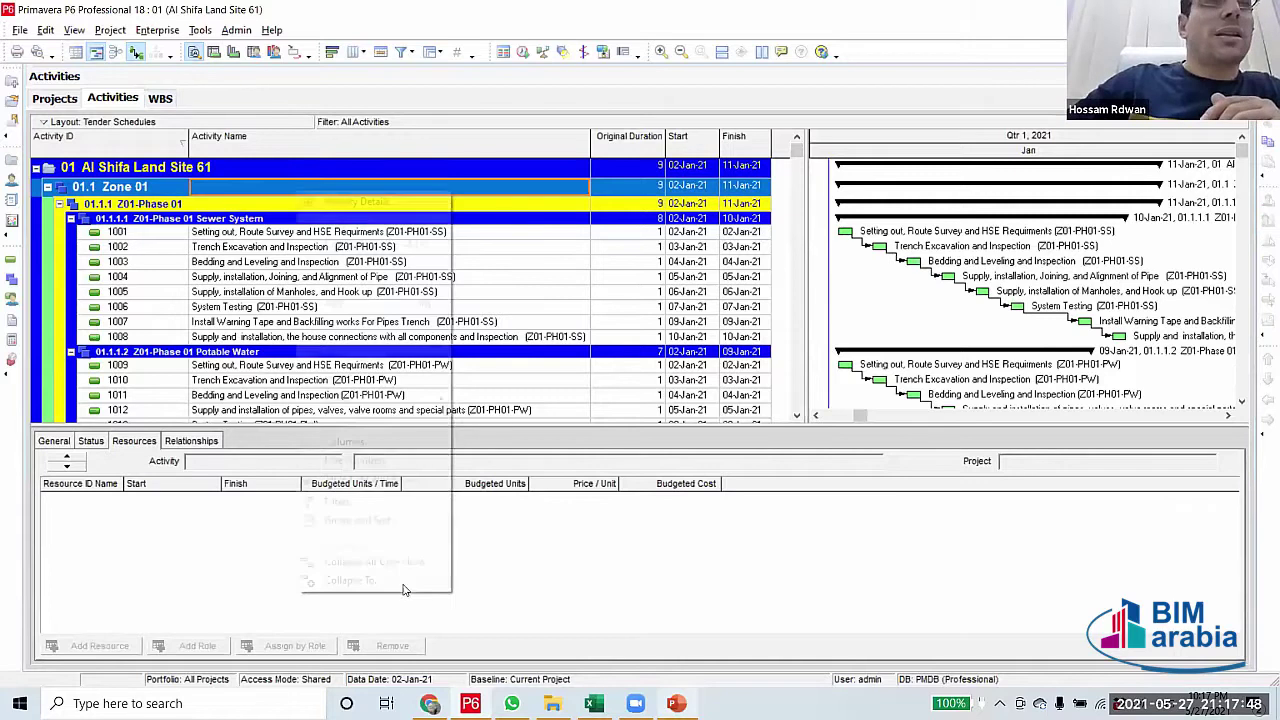
click(404, 582)
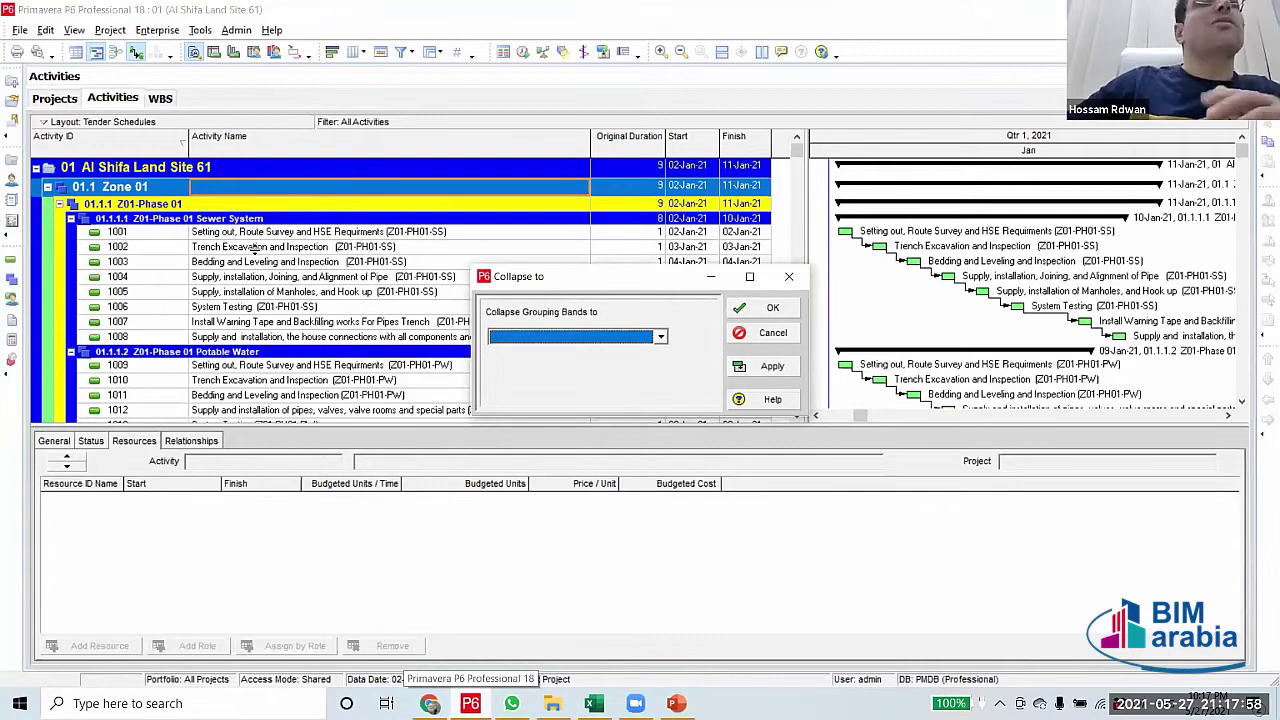
key(Return)
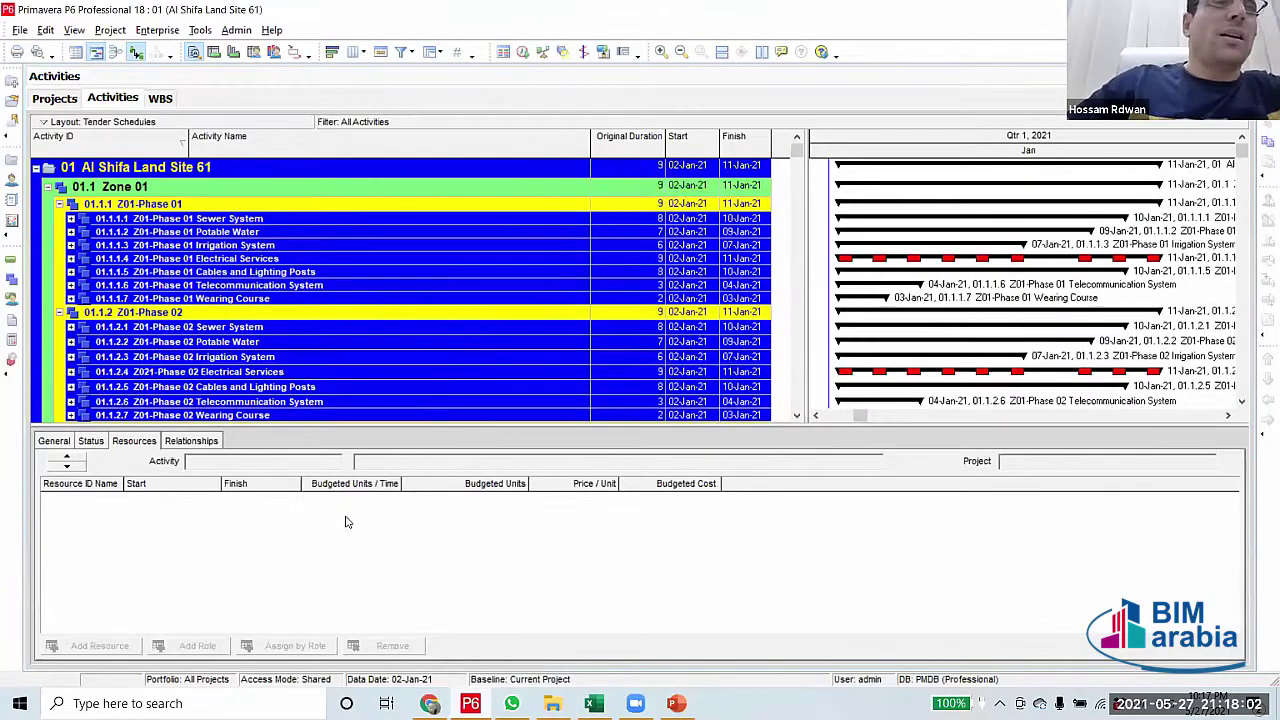
key(ctrl+KP_Add)
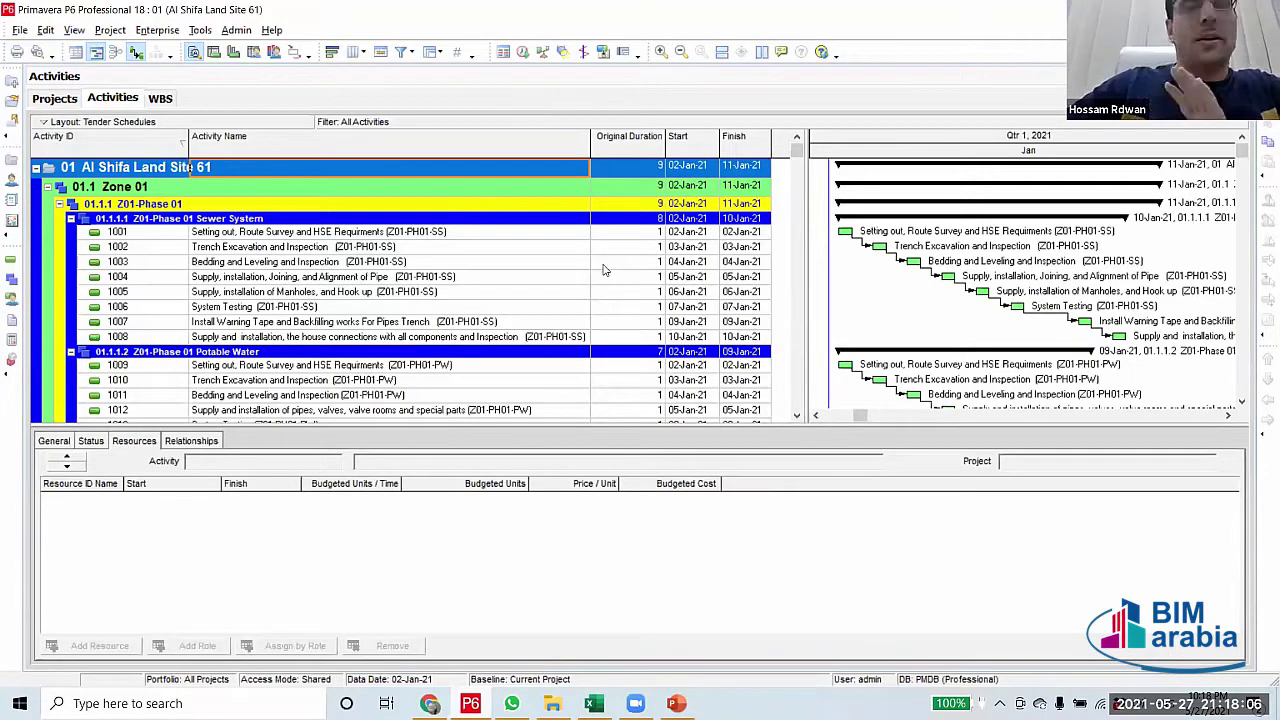
Examine the resources assigned to Z01-Phase 01 Sewer System activities 1001 and 1002
key(Down)
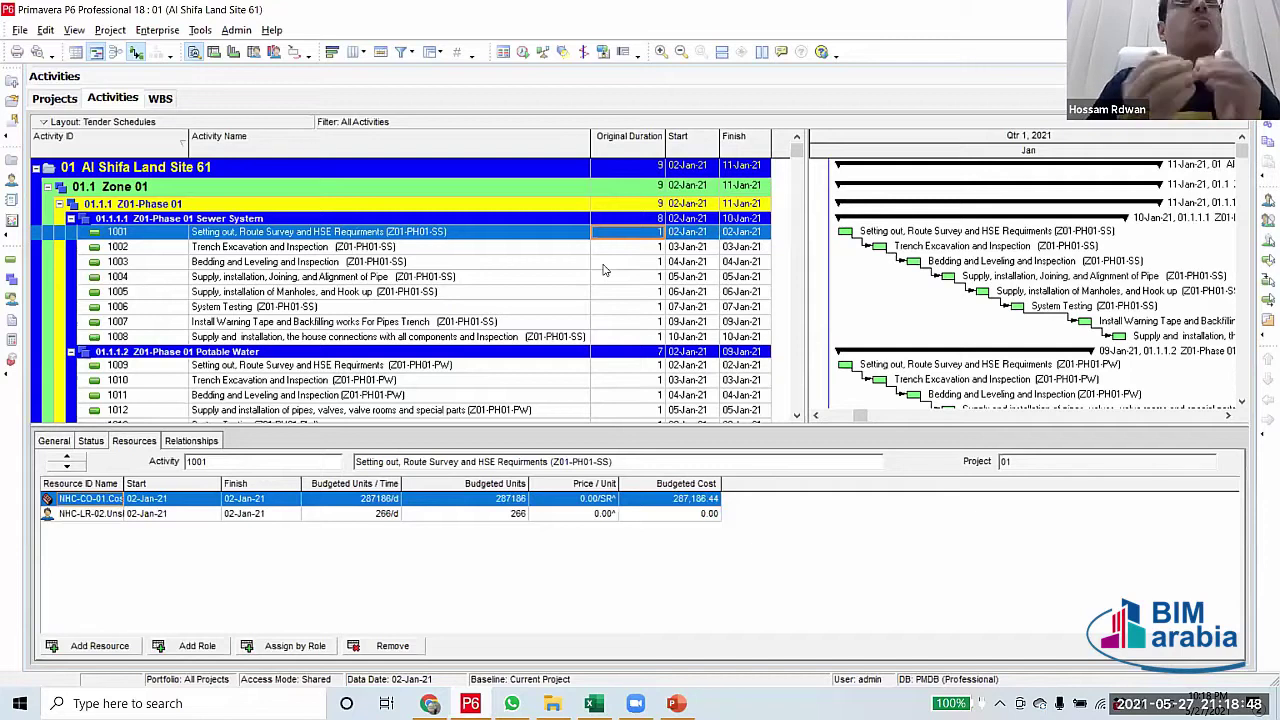
click(318, 247)
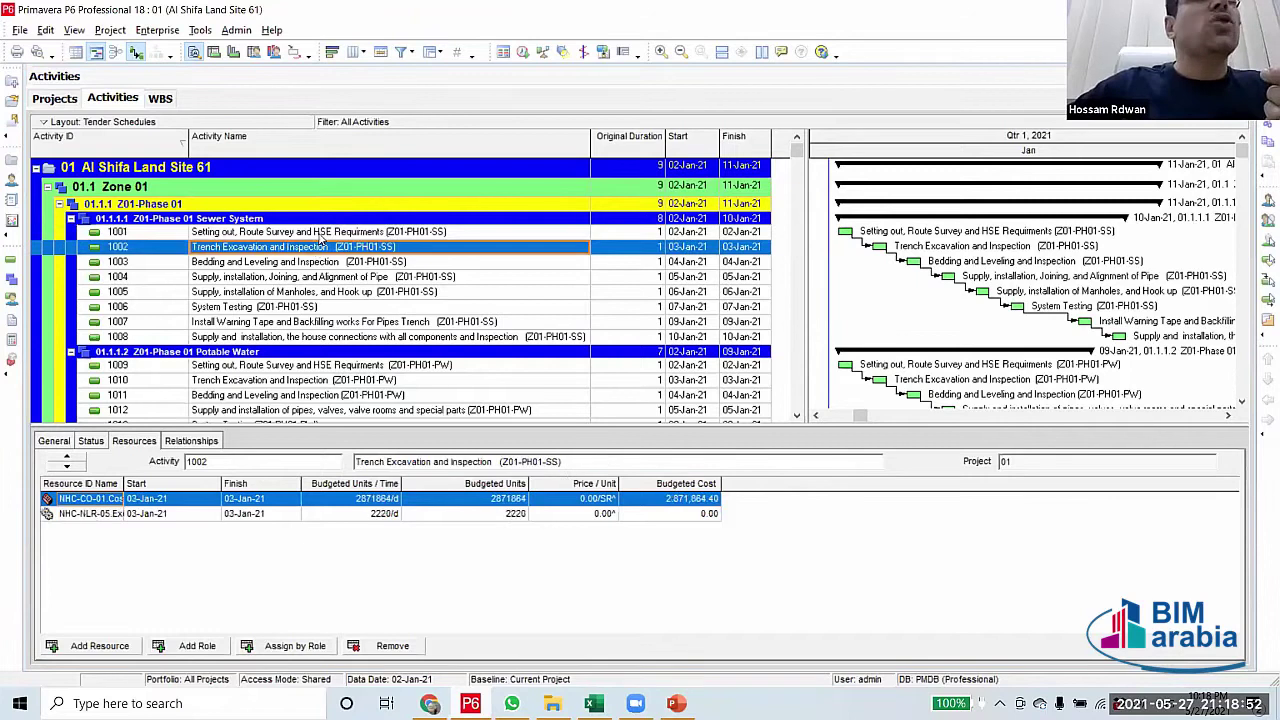
click(322, 232)
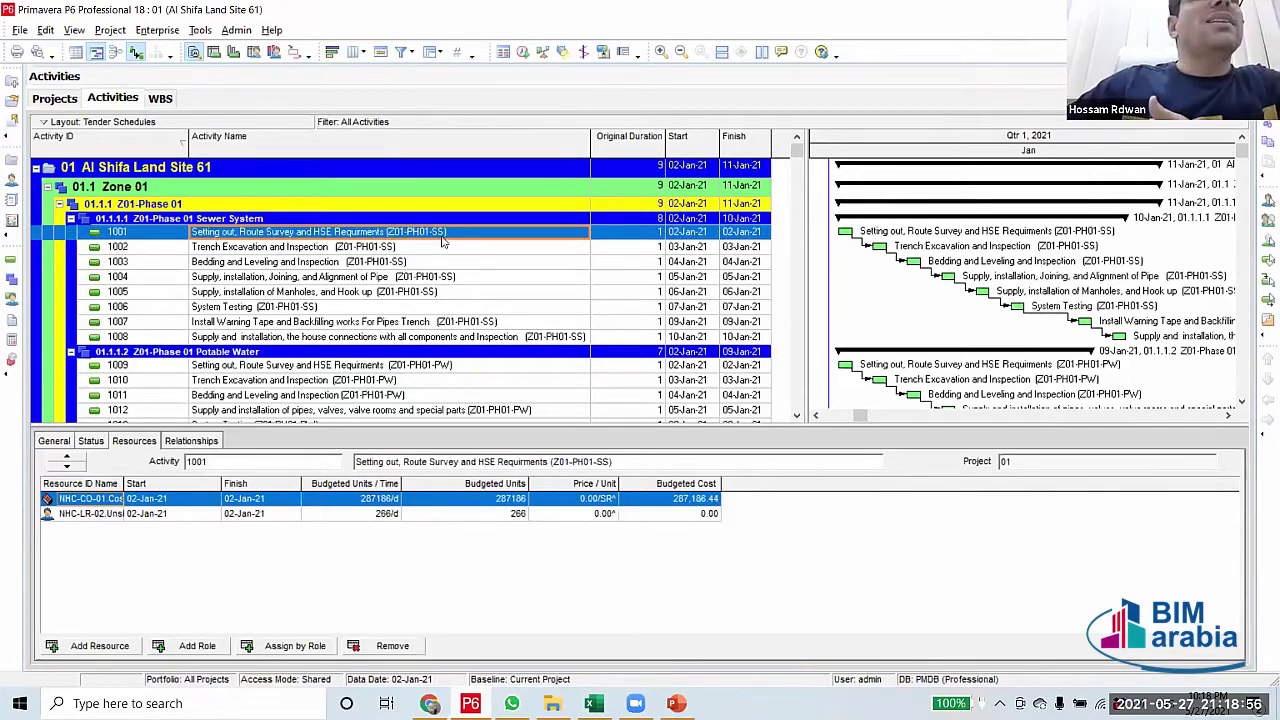
click(377, 367)
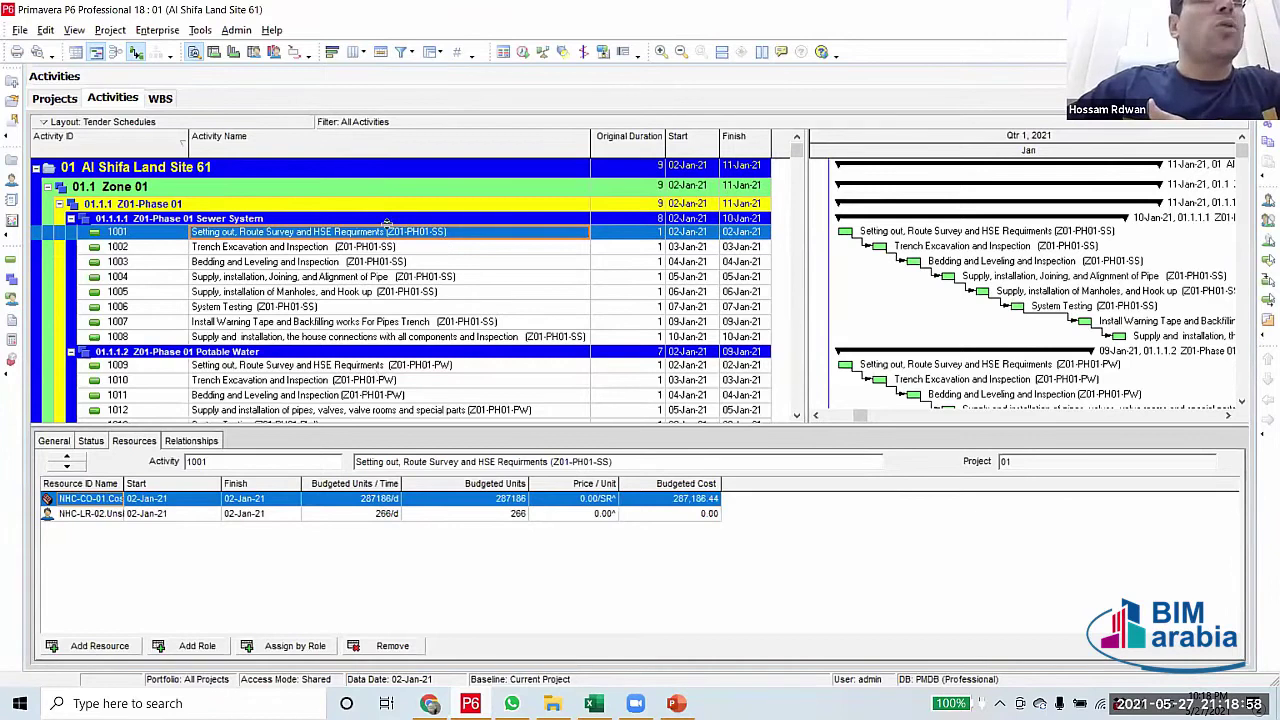
click(388, 234)
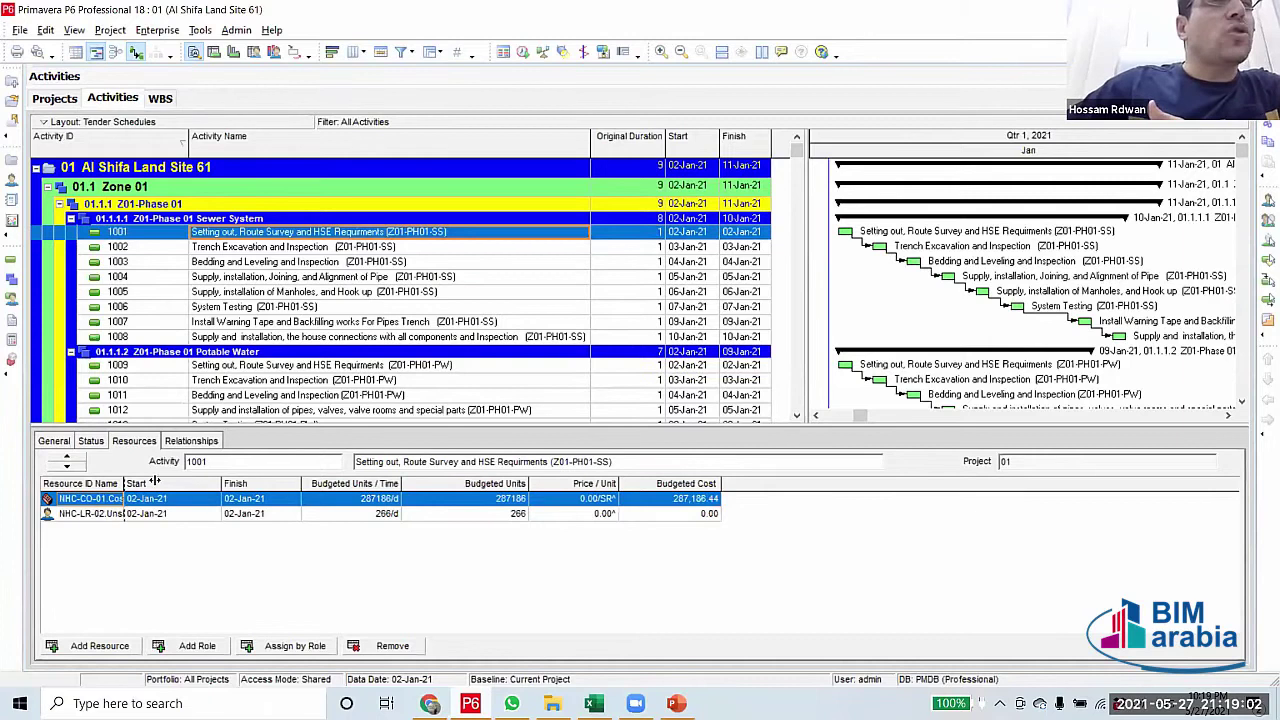
Widen the Resource ID Name column and check the unskilled labour's budgeted units per time on activity 1001
drag(155, 483, 192, 484)
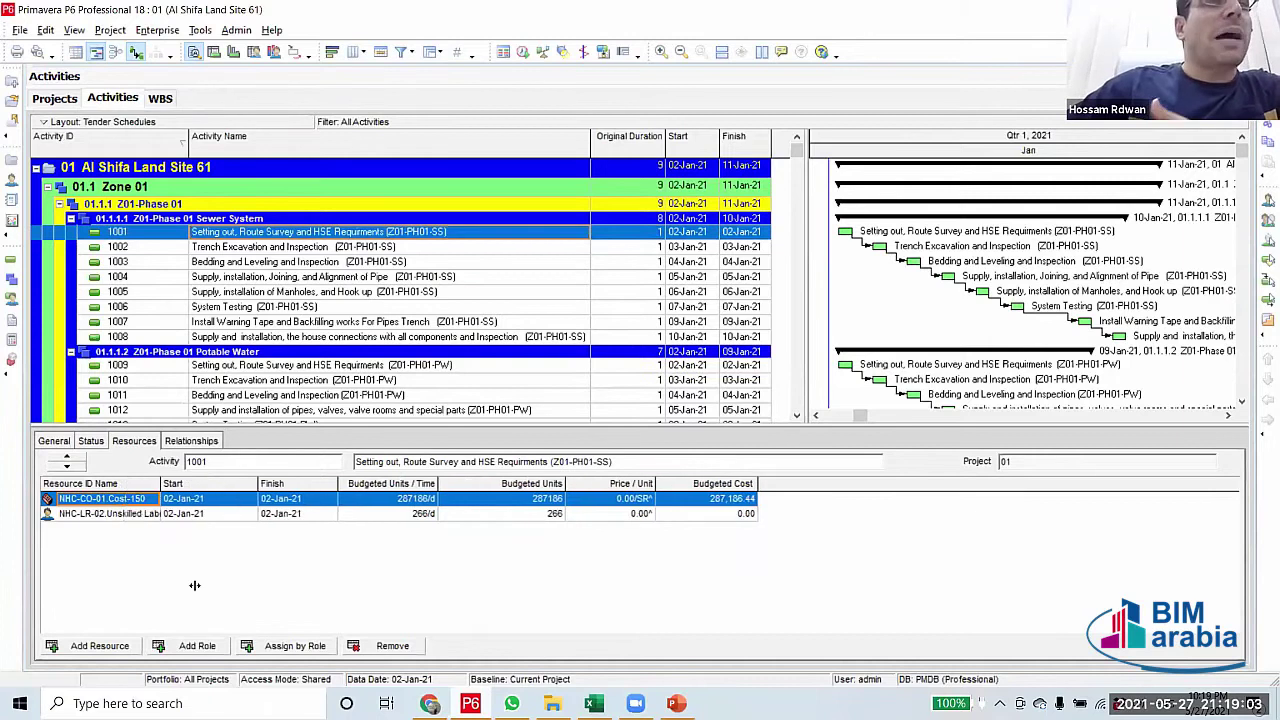
click(270, 514)
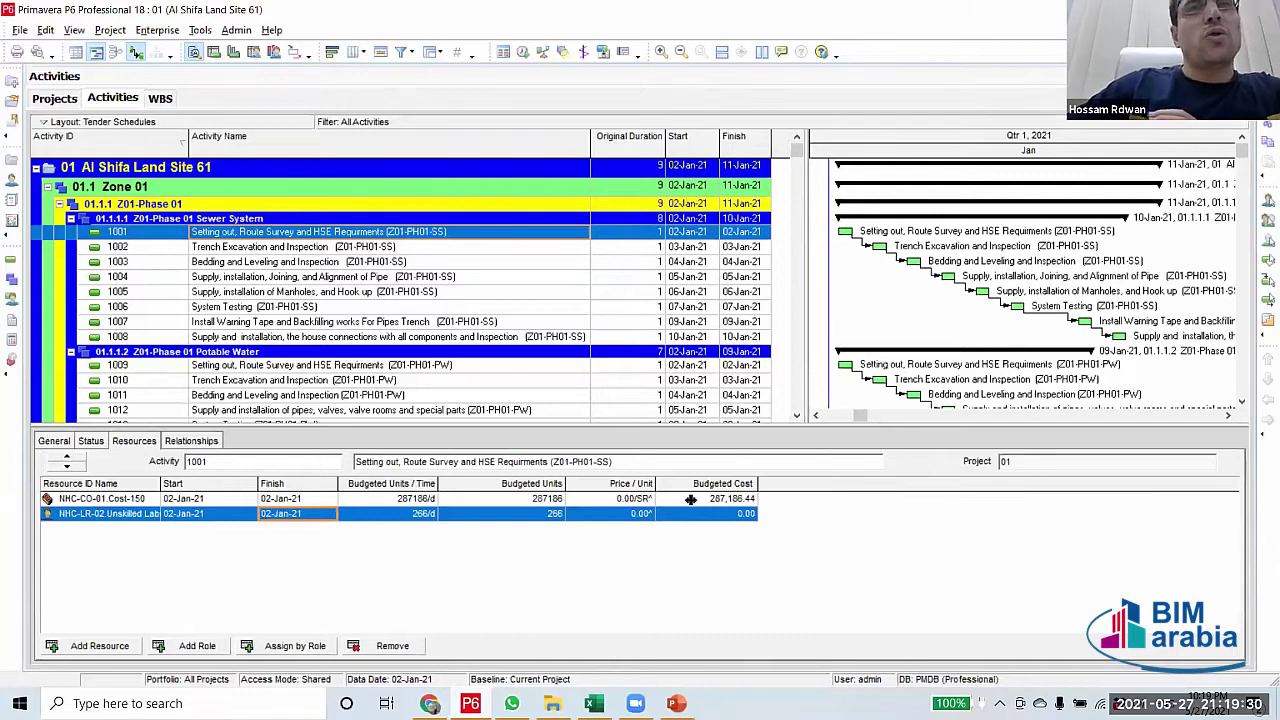
click(409, 519)
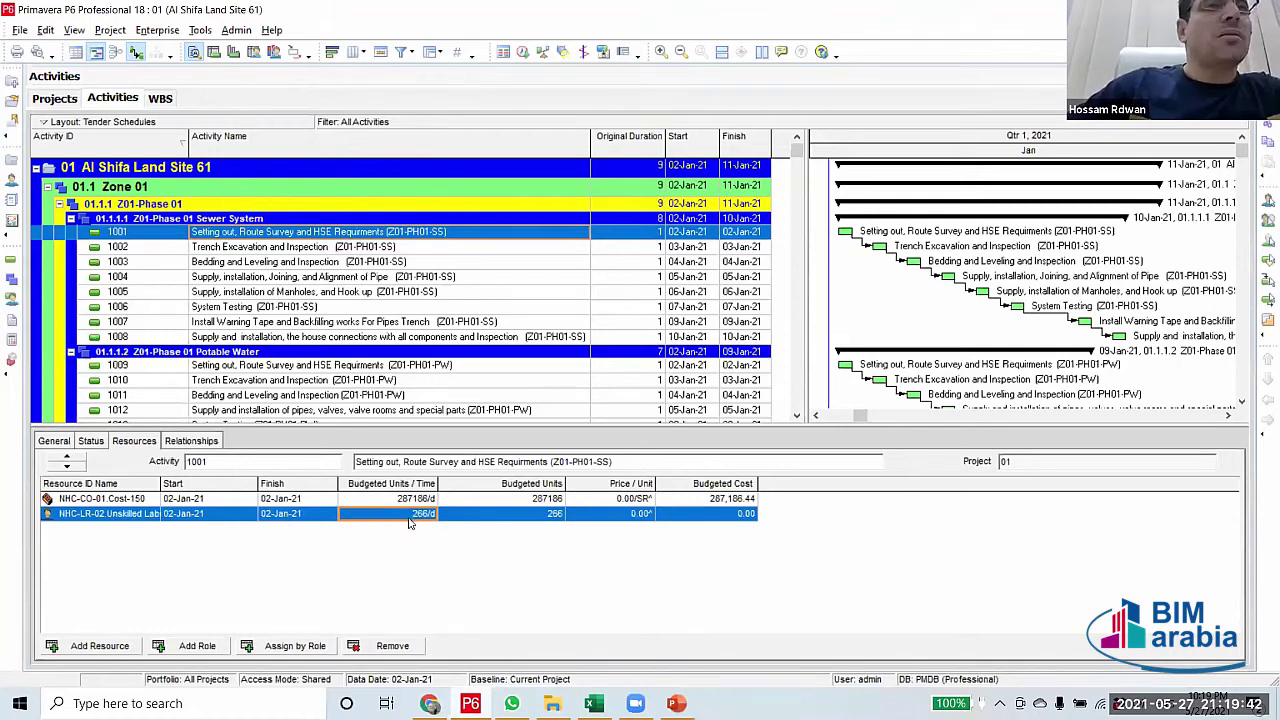
Set the Original Duration of activity 1001 to 10 and check the unskilled labour's budgeted units per time
click(648, 233)
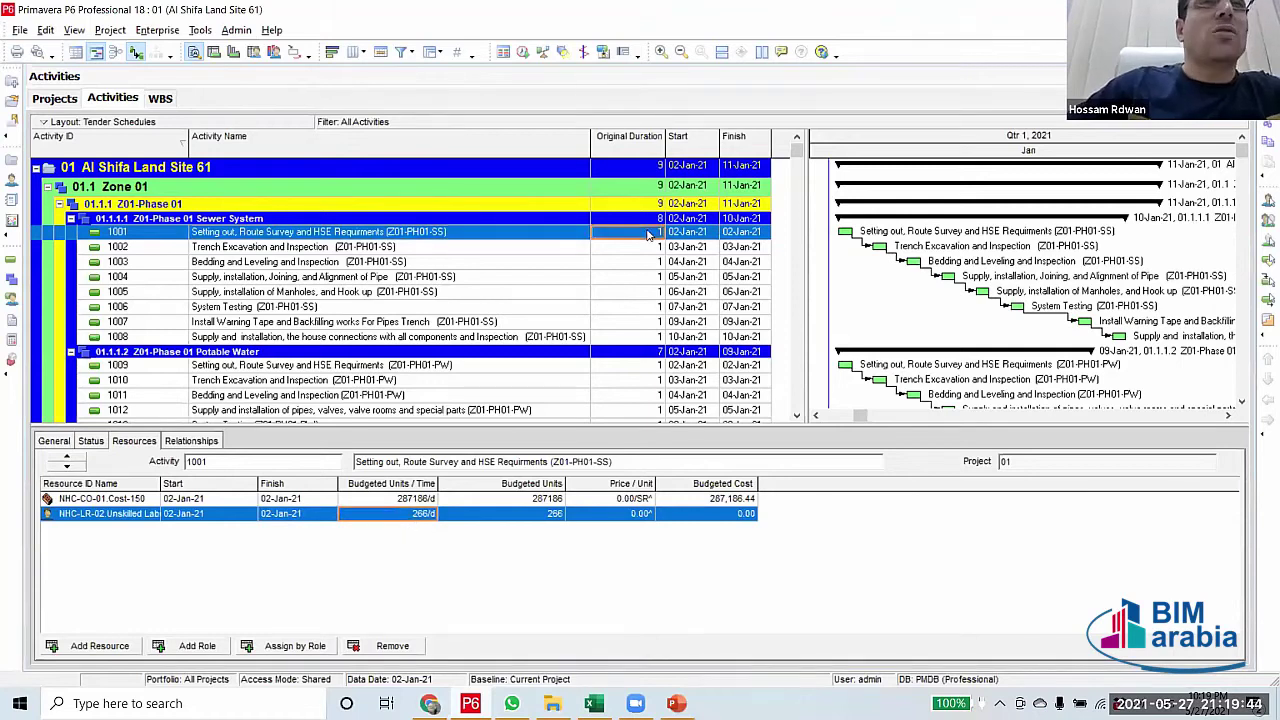
text(10)
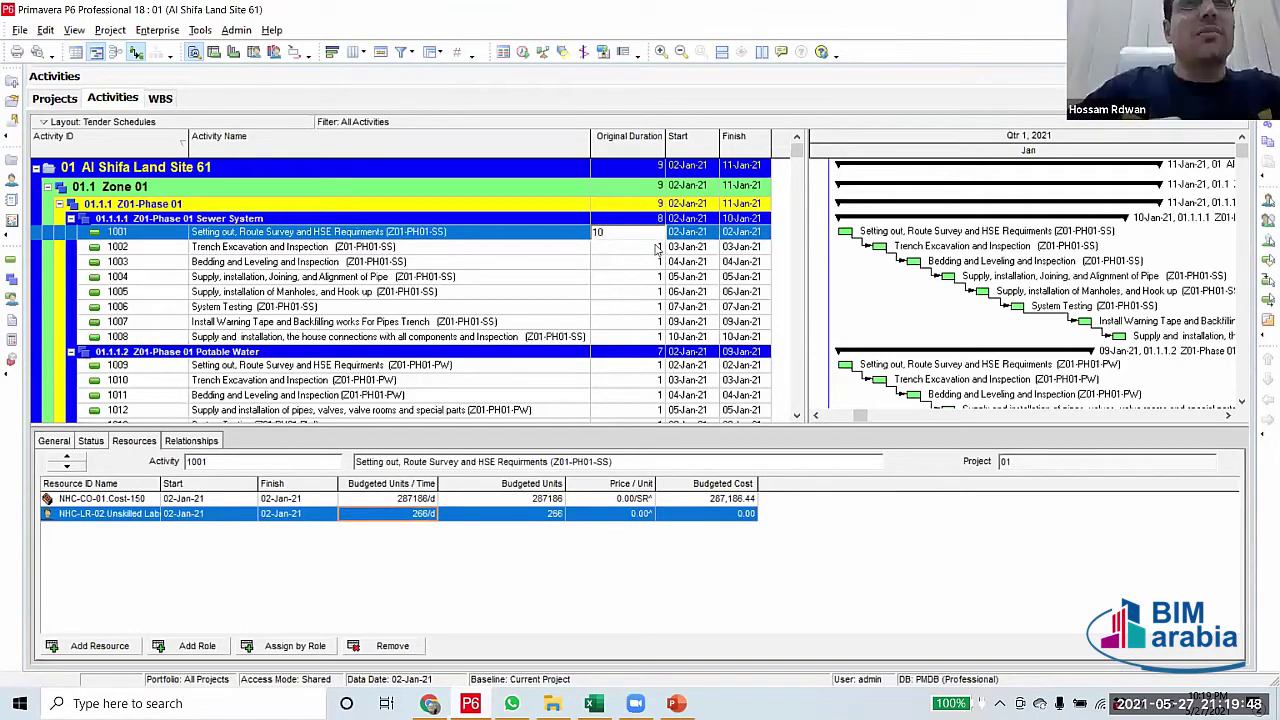
key(Return)
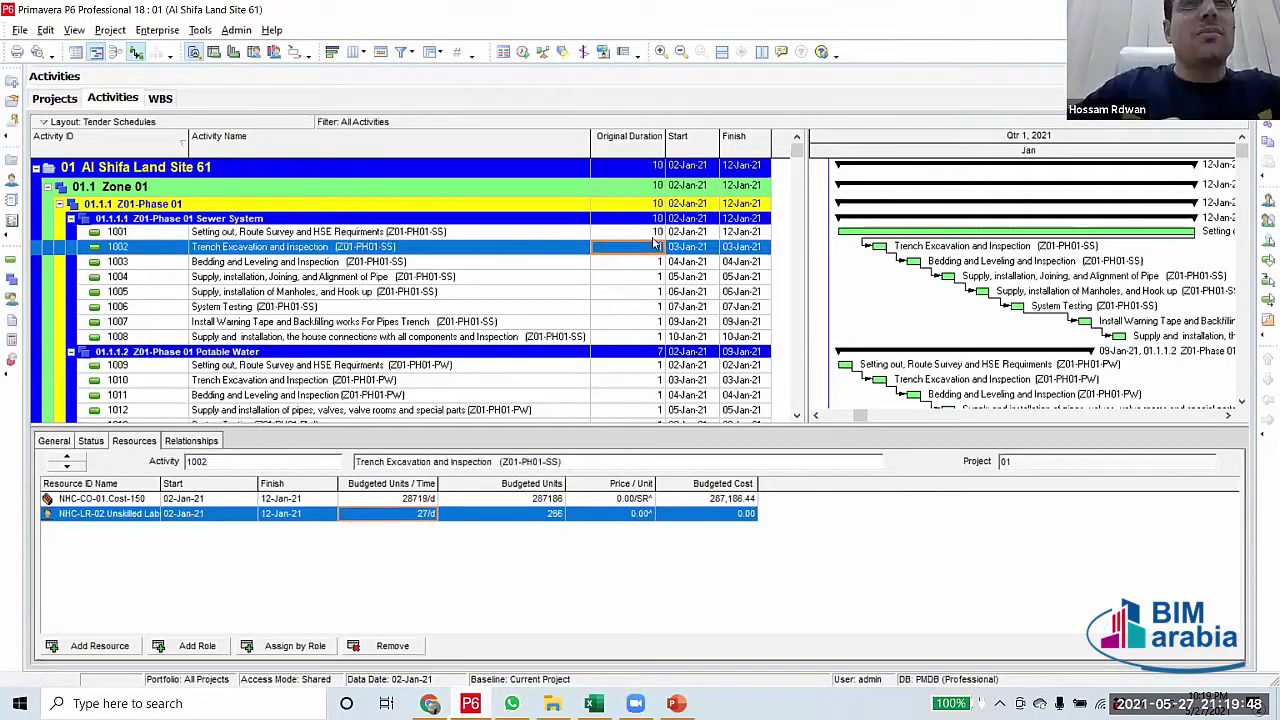
click(652, 236)
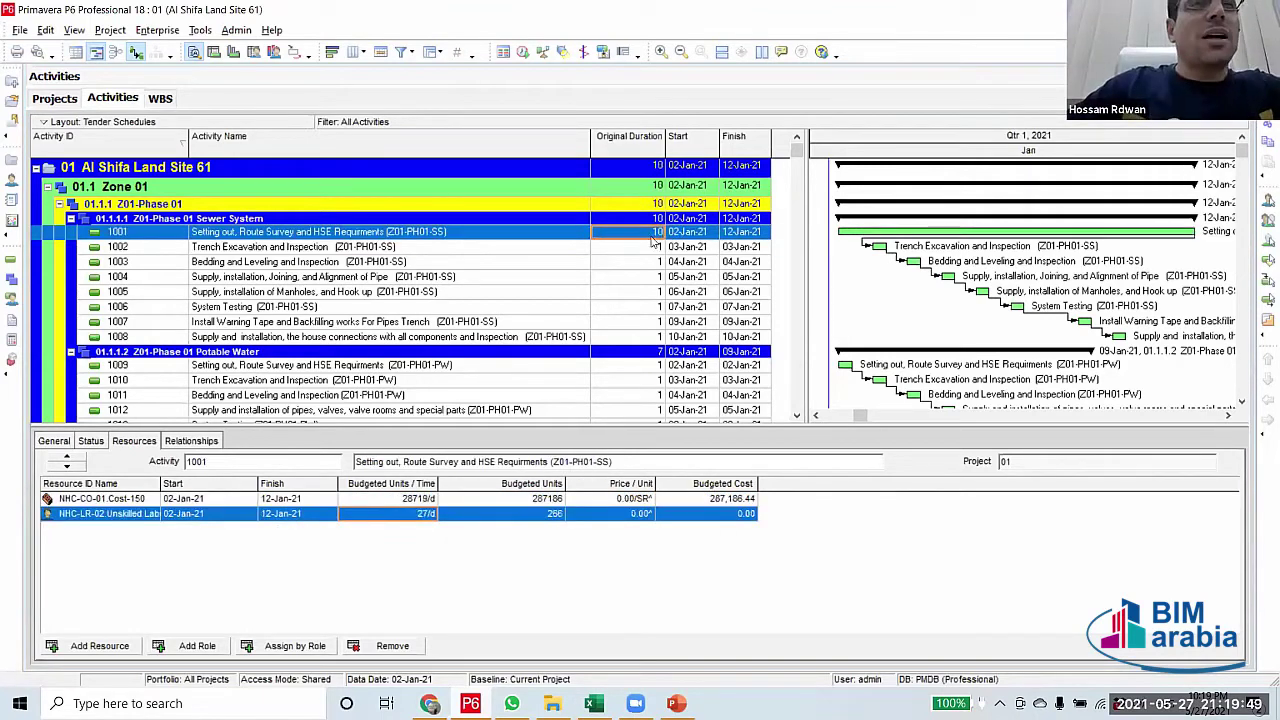
click(409, 514)
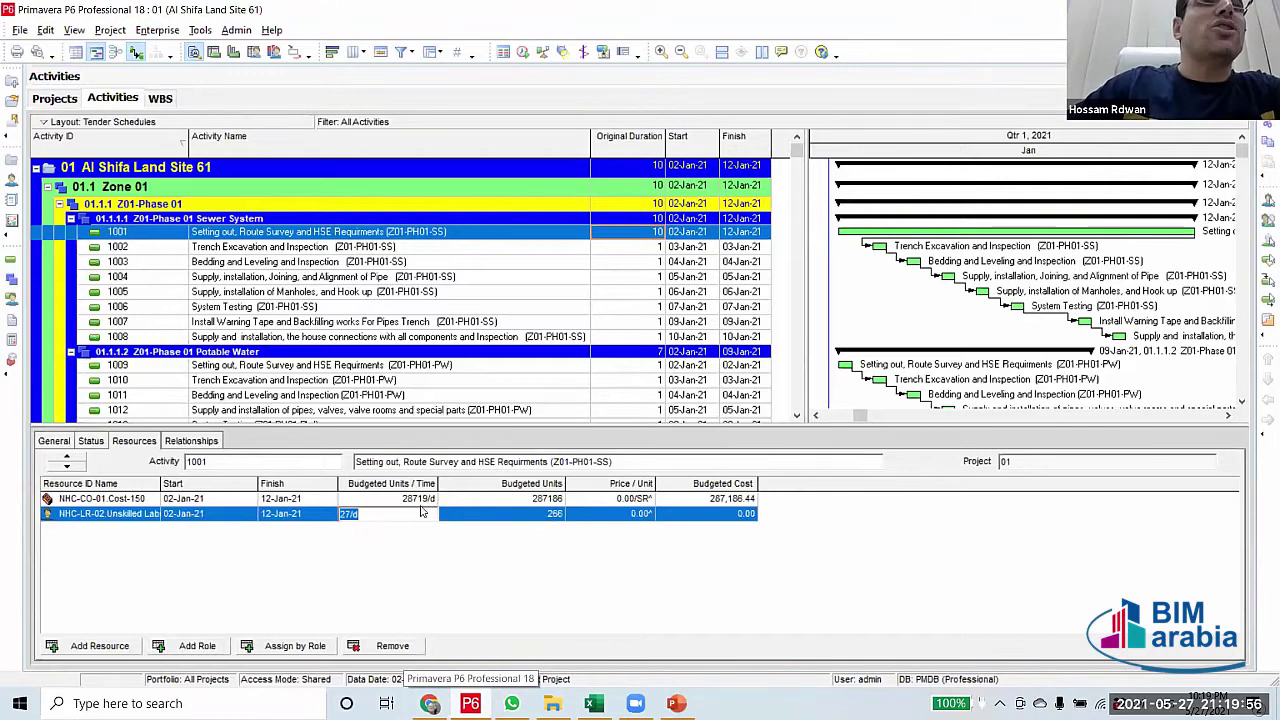
key(Return)
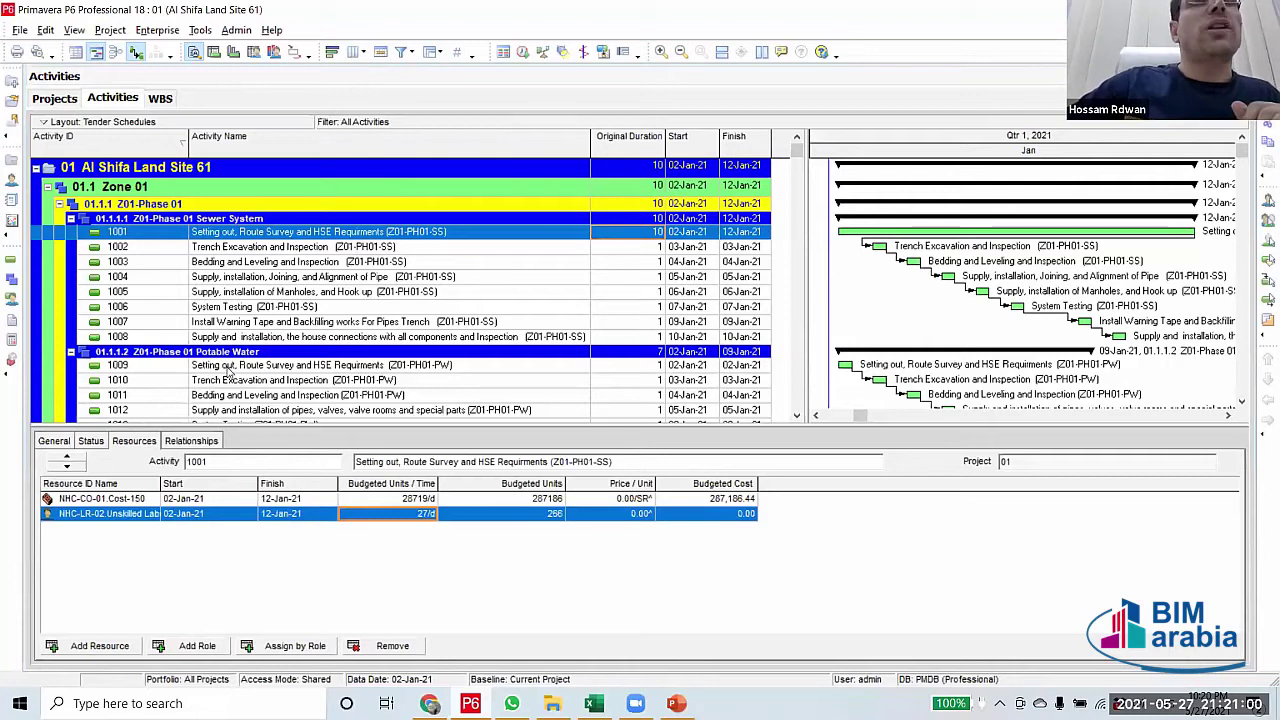
click(327, 232)
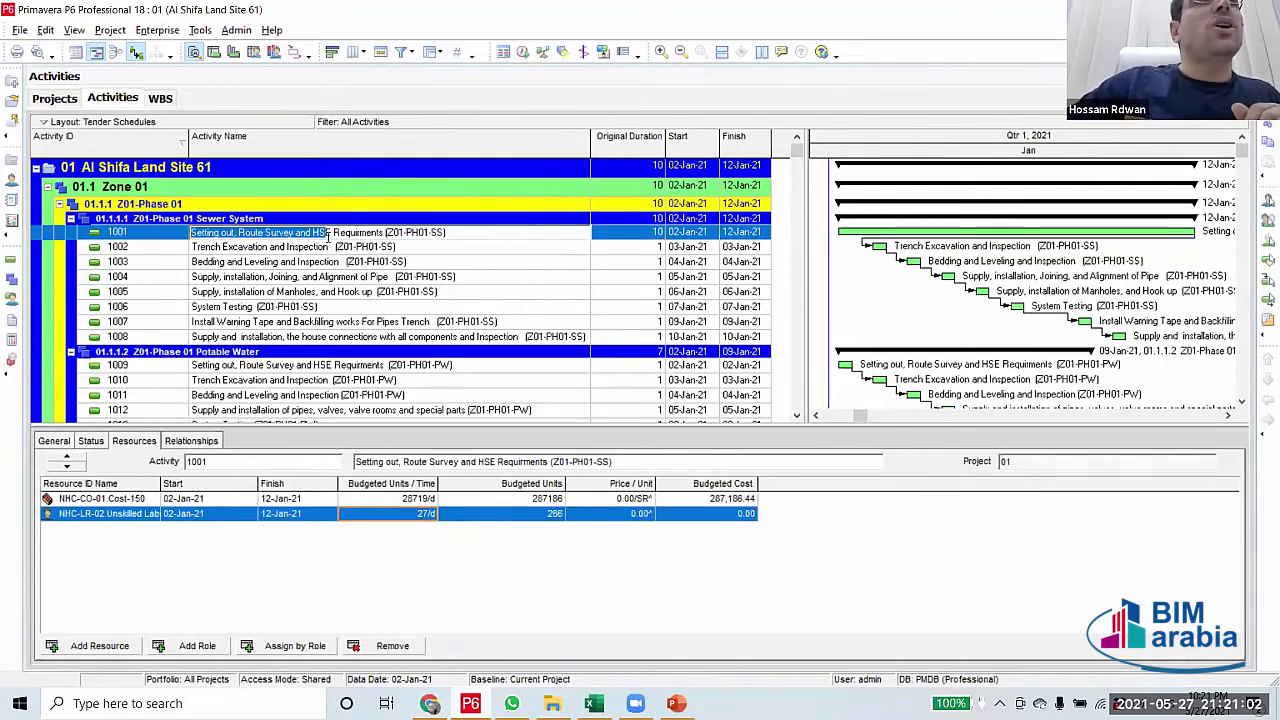
double_click(322, 232)
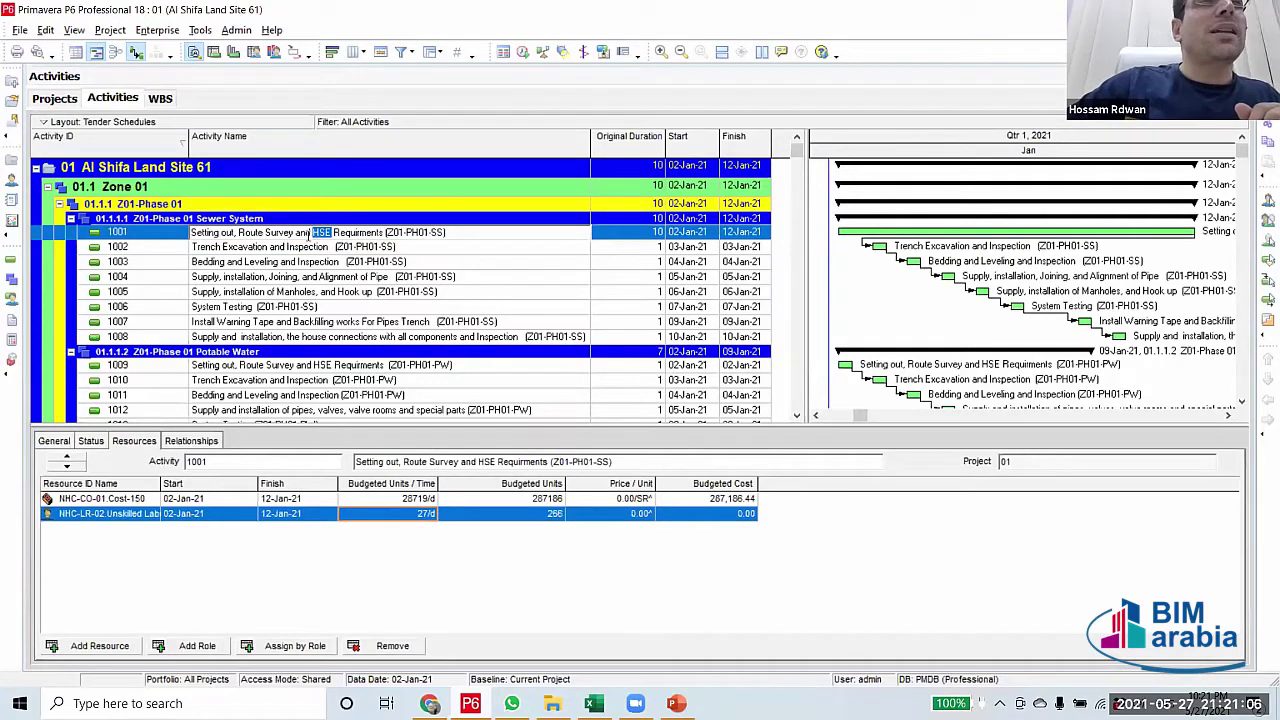
Select the text "Setting out, Route Survey and HSE Requirments" in activity 1001's name, leaving out the bracketed code
click(192, 232)
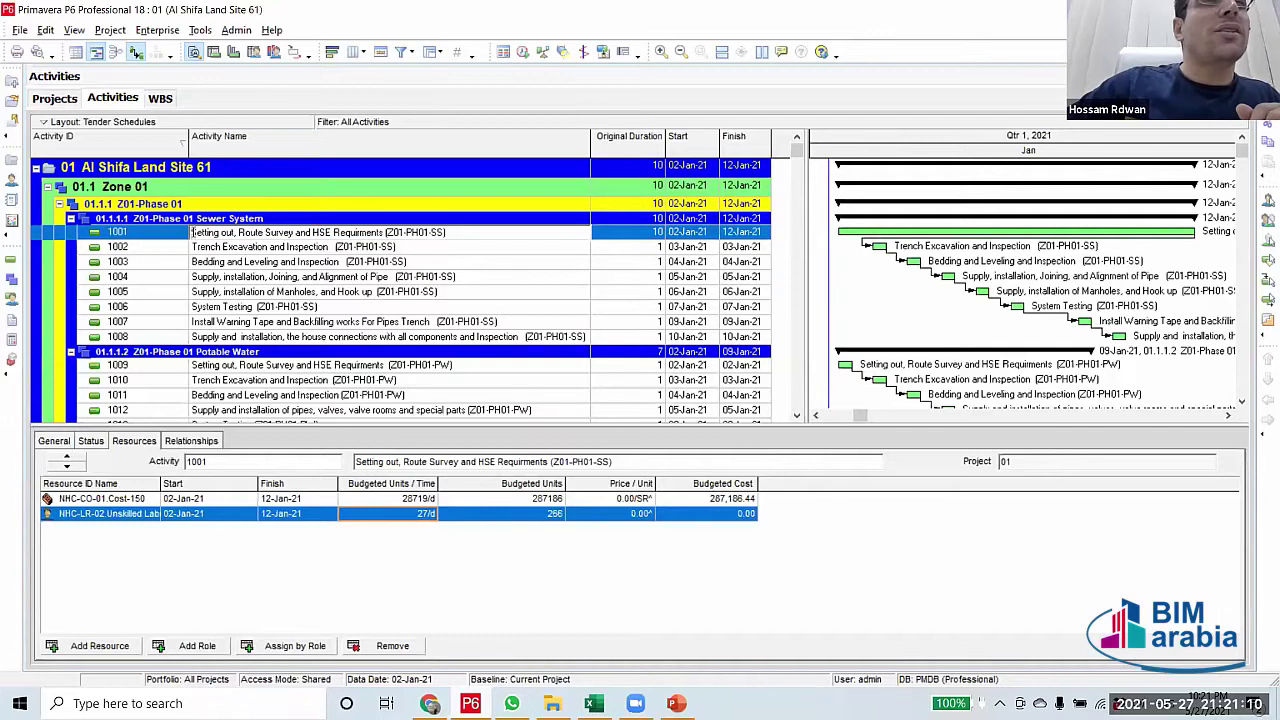
drag(192, 232, 383, 232)
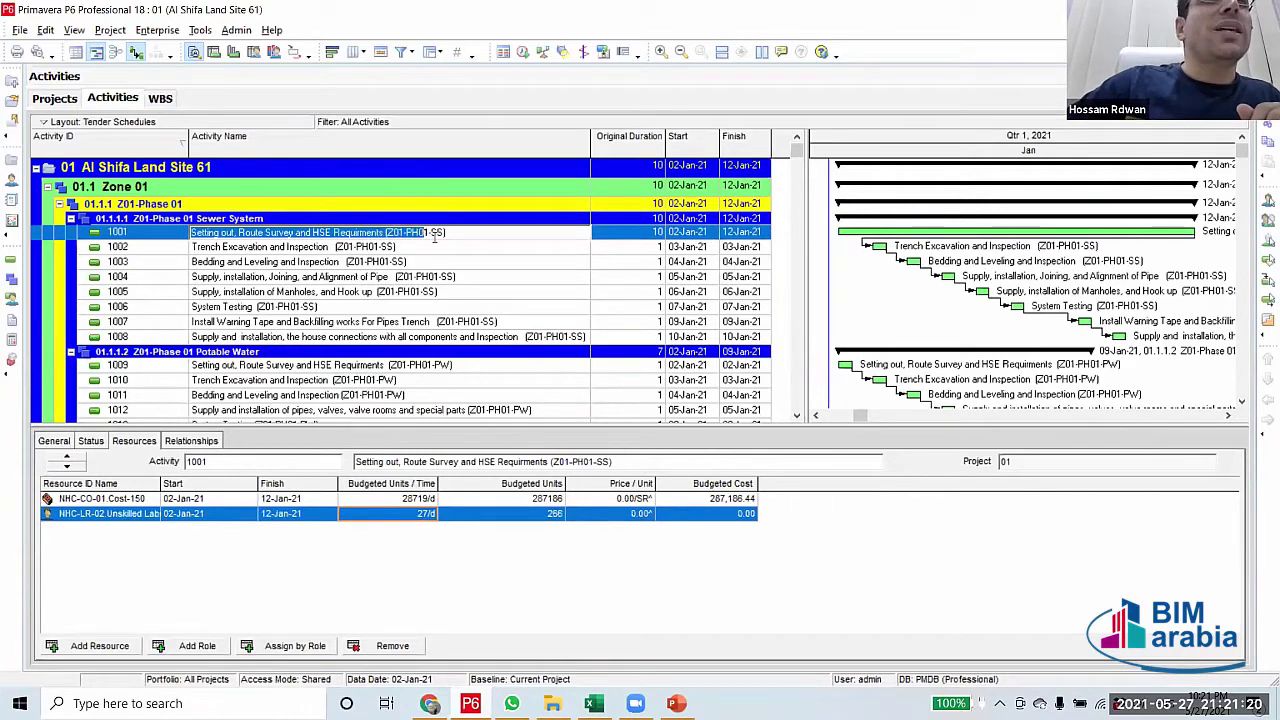
key(shift+End)
shift+click(384, 232)
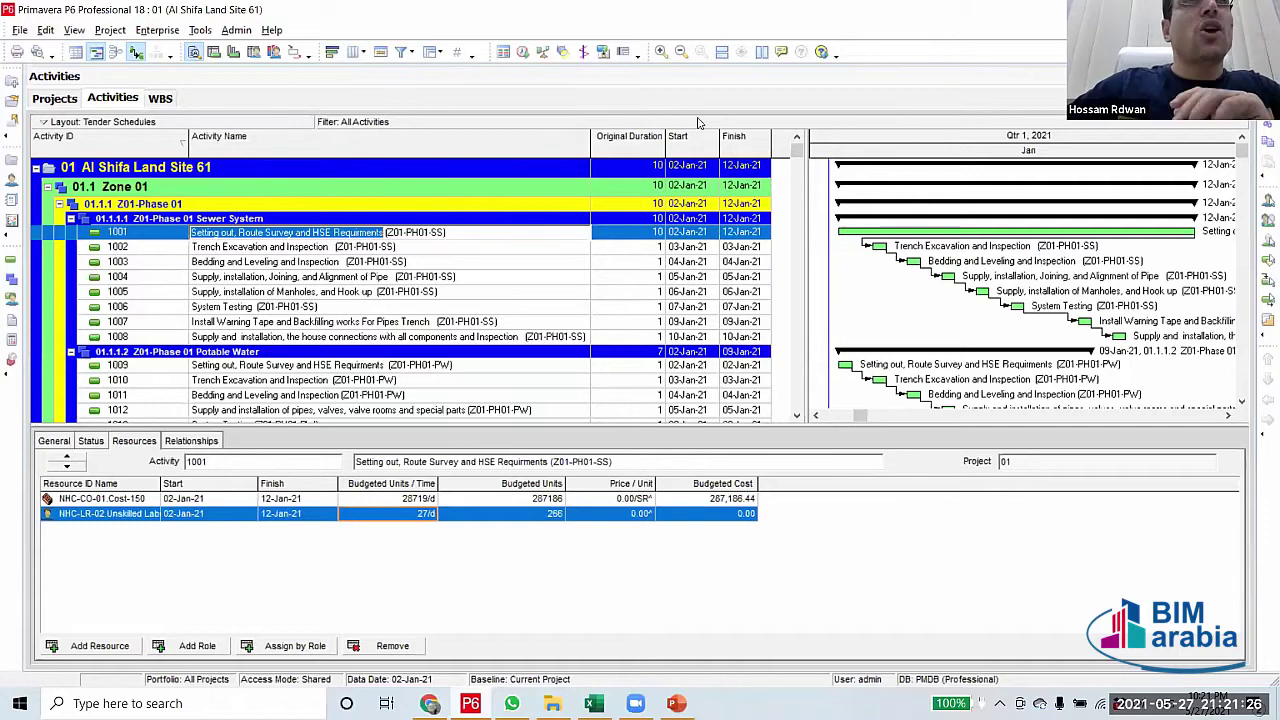
Create a new user-defined activity filter named 111
click(408, 55)
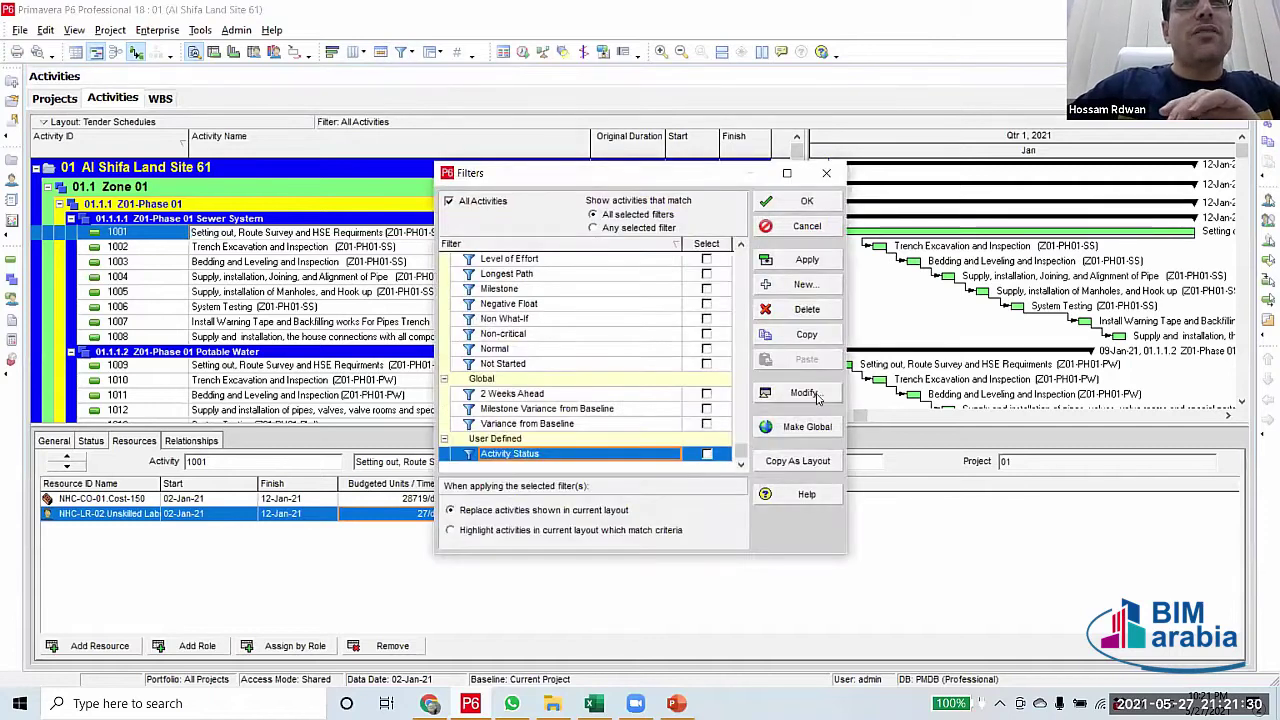
click(821, 287)
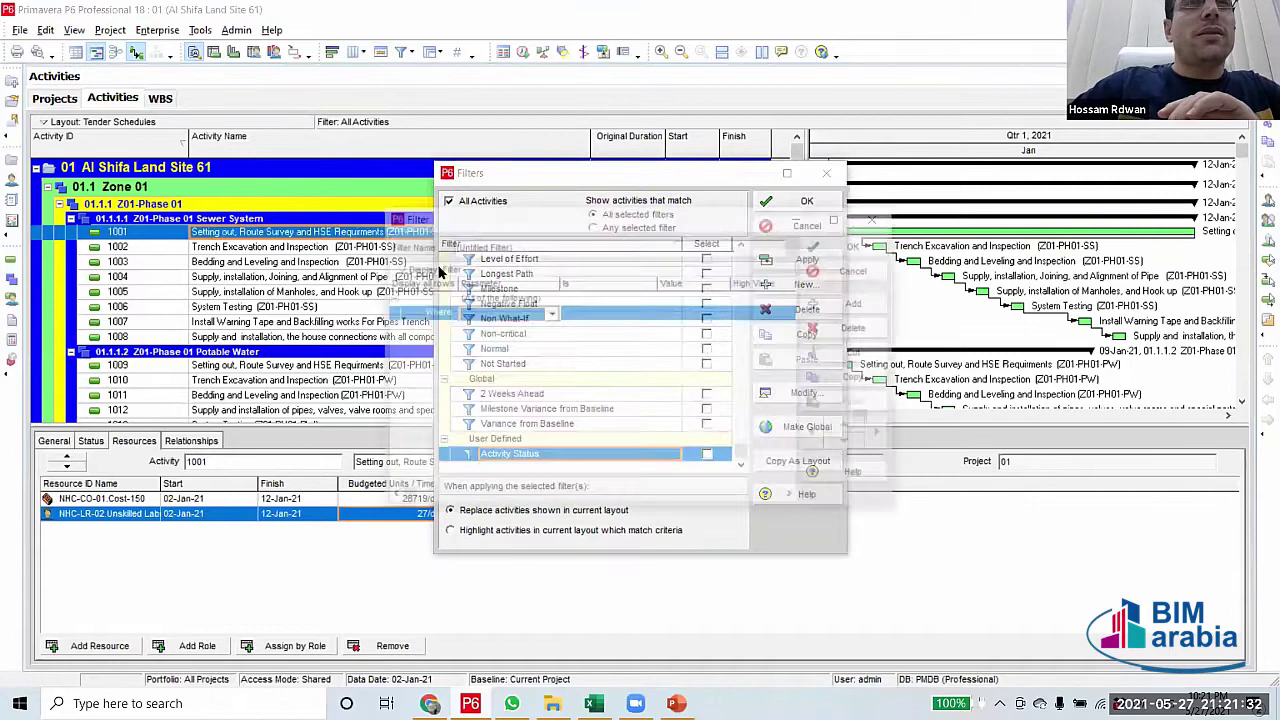
drag(532, 245, 384, 232)
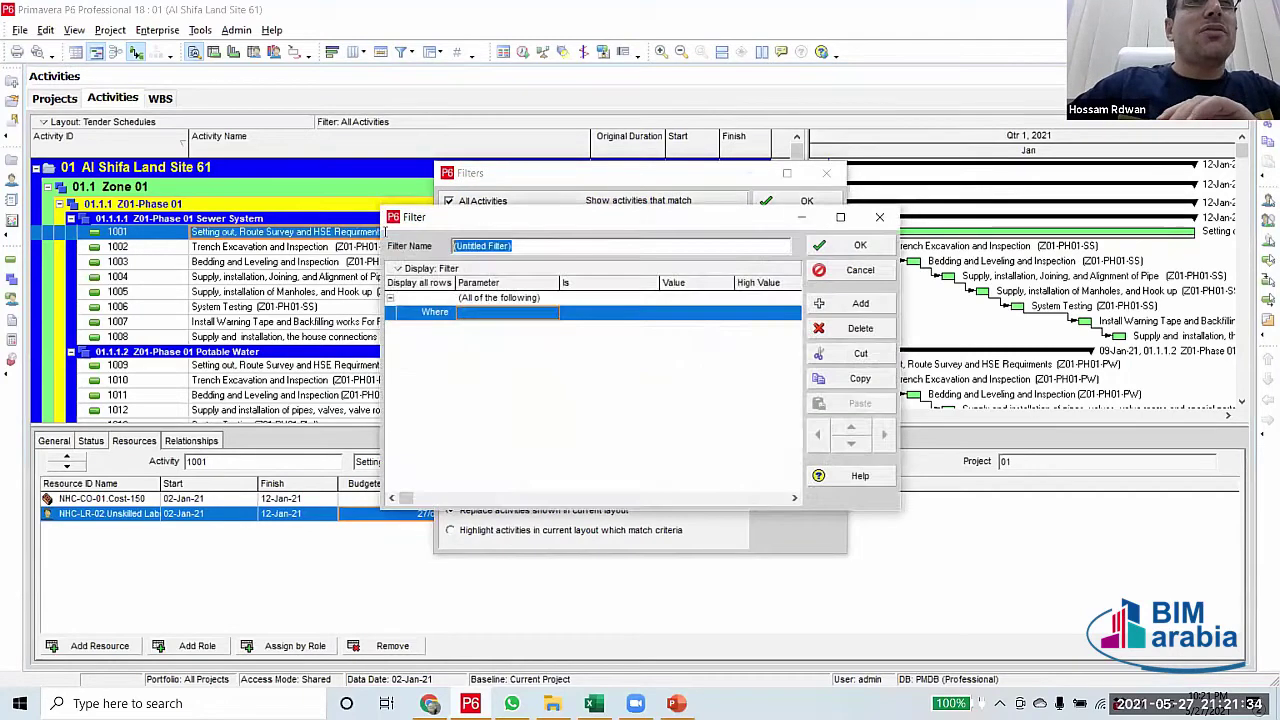
text(111)
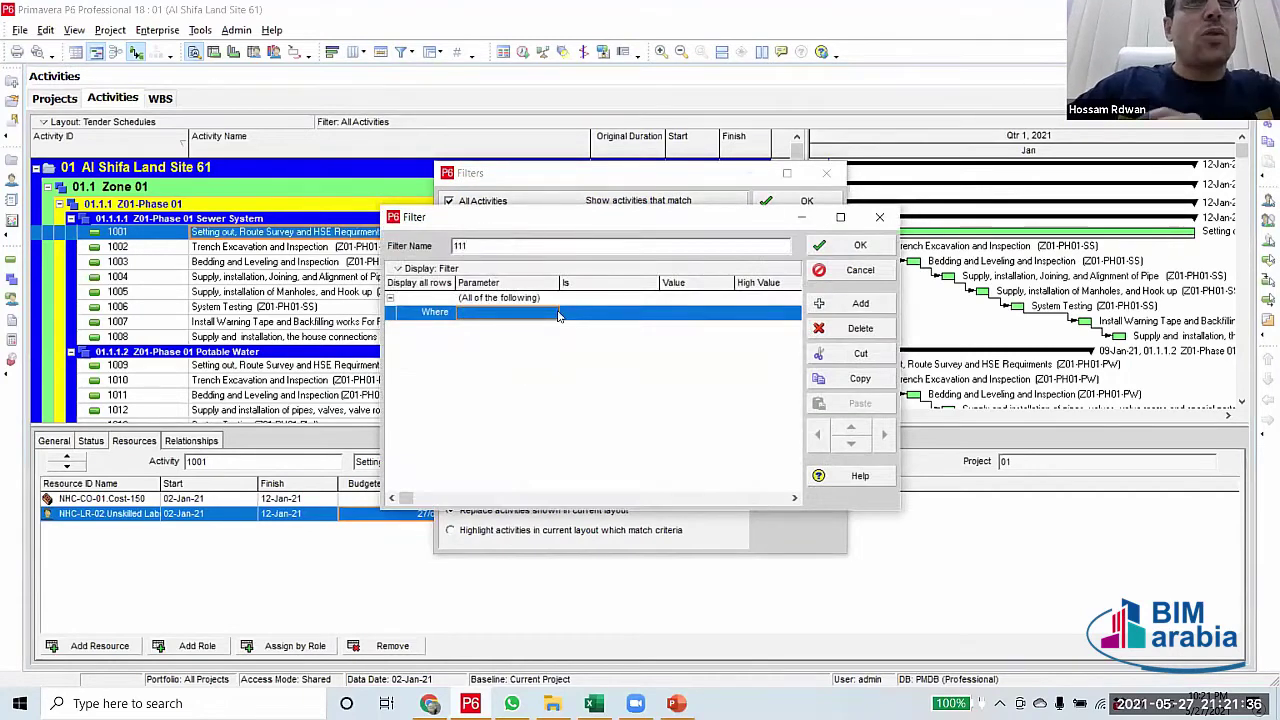
Define the filter condition as Activity Name contains "HSE Requirments" and save the filter
click(551, 316)
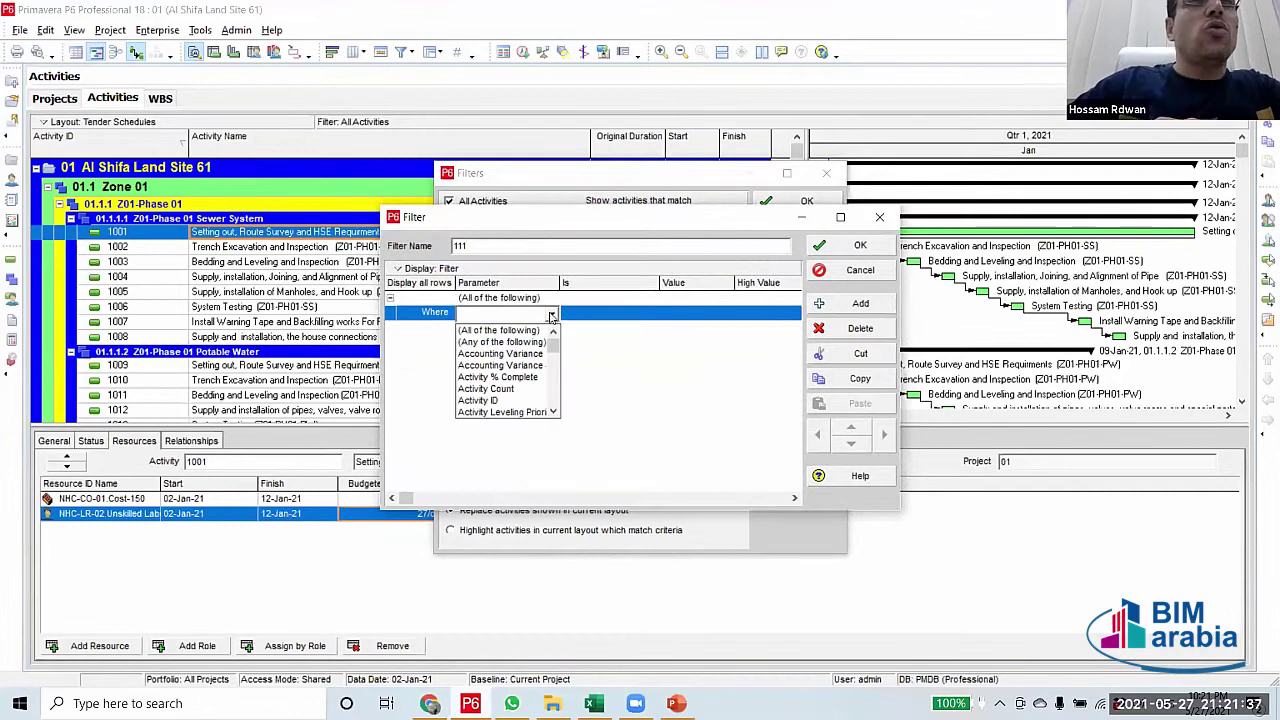
click(618, 362)
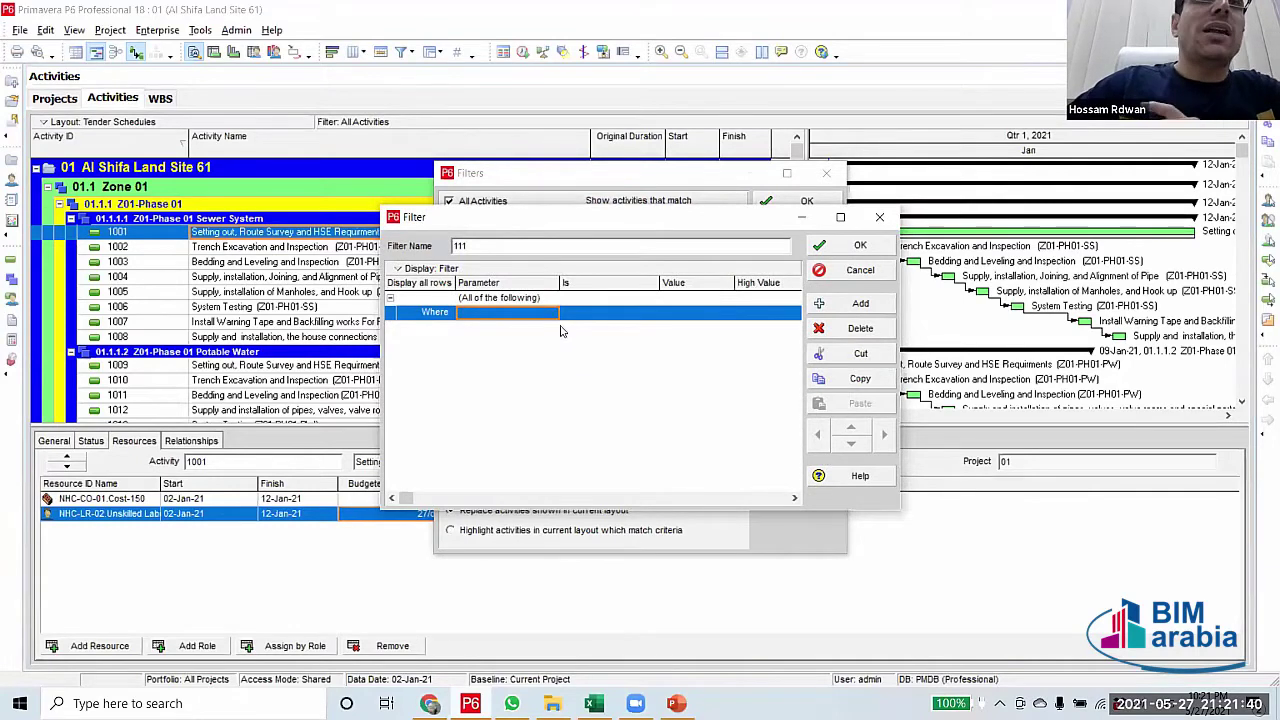
click(550, 317)
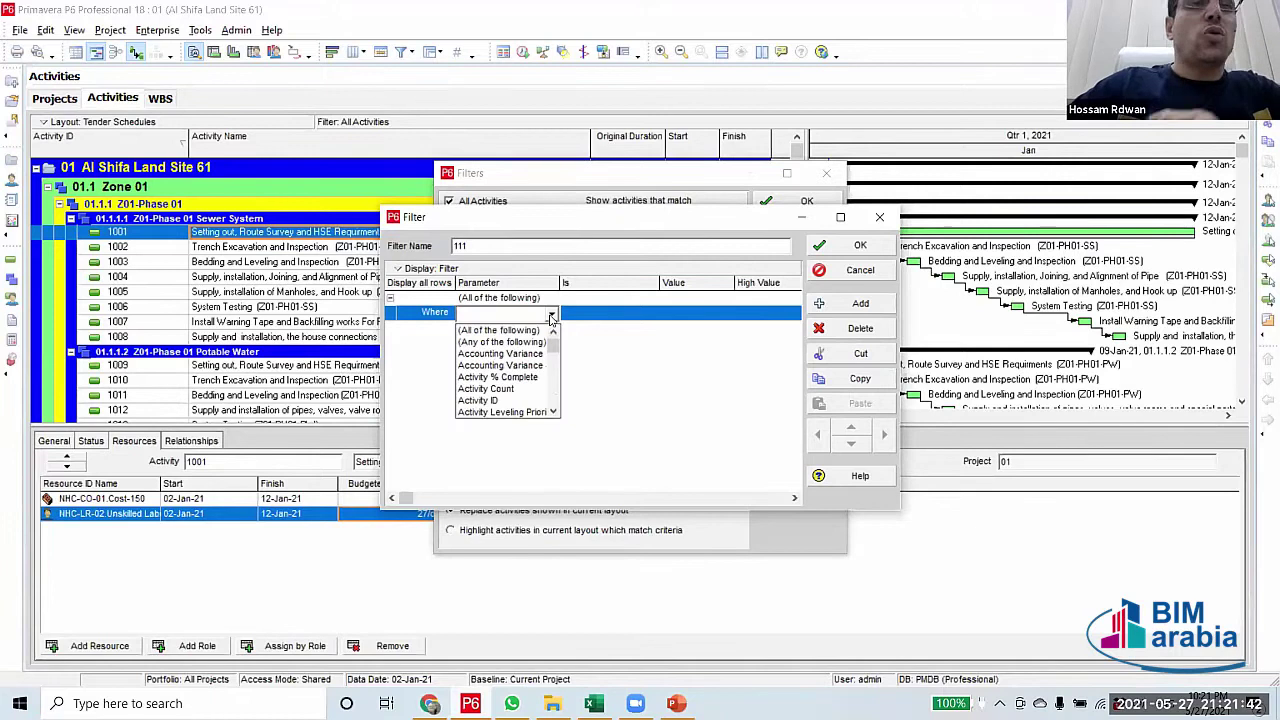
scroll(505, 370, down, 3)
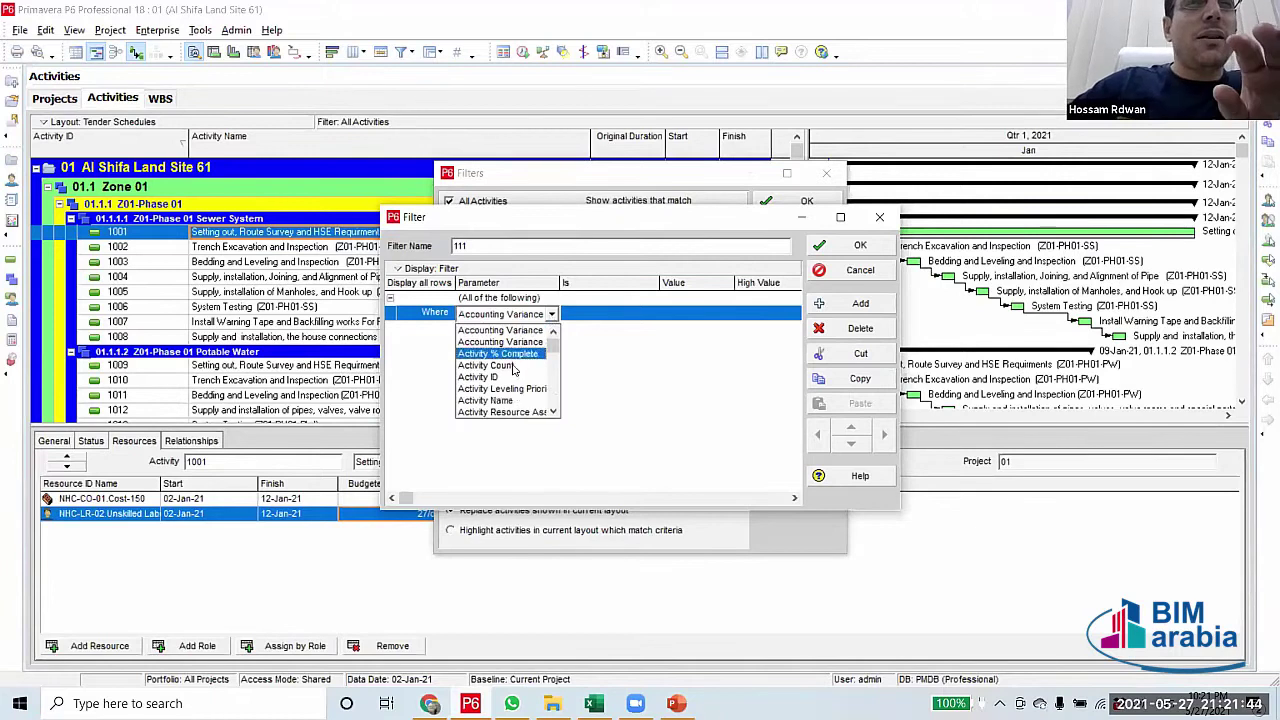
click(505, 395)
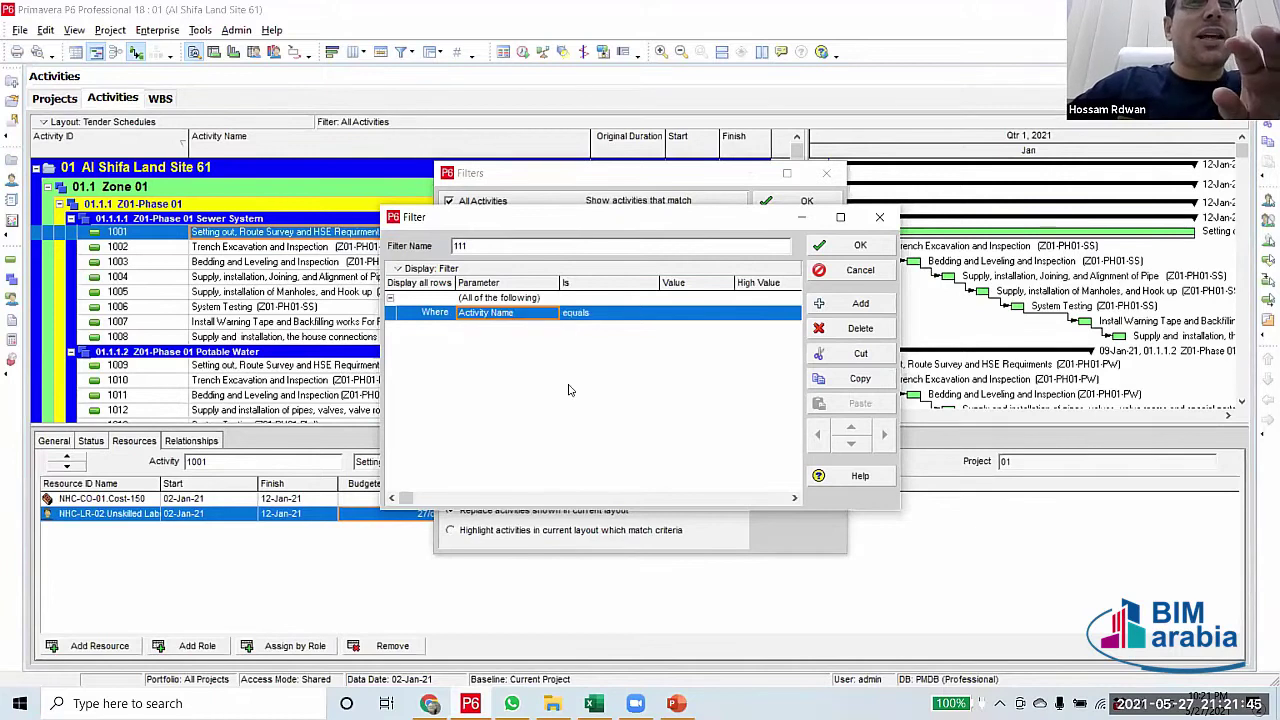
click(623, 316)
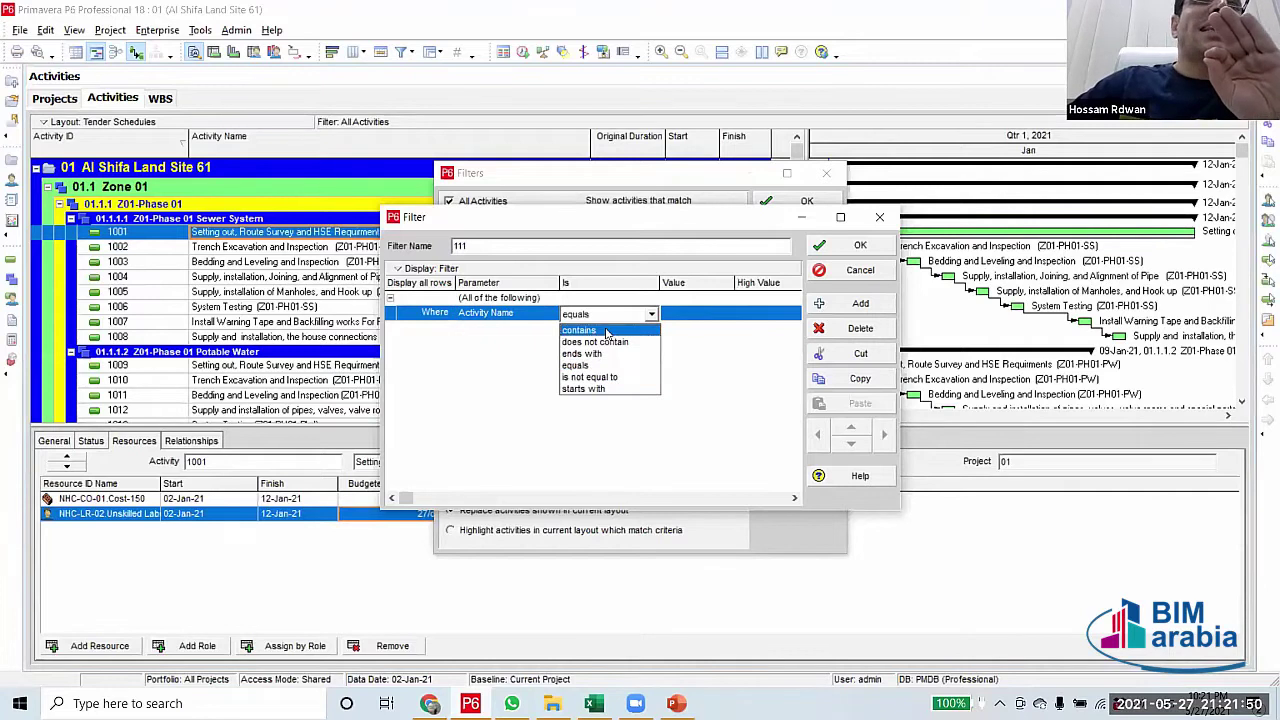
click(606, 331)
click(696, 316)
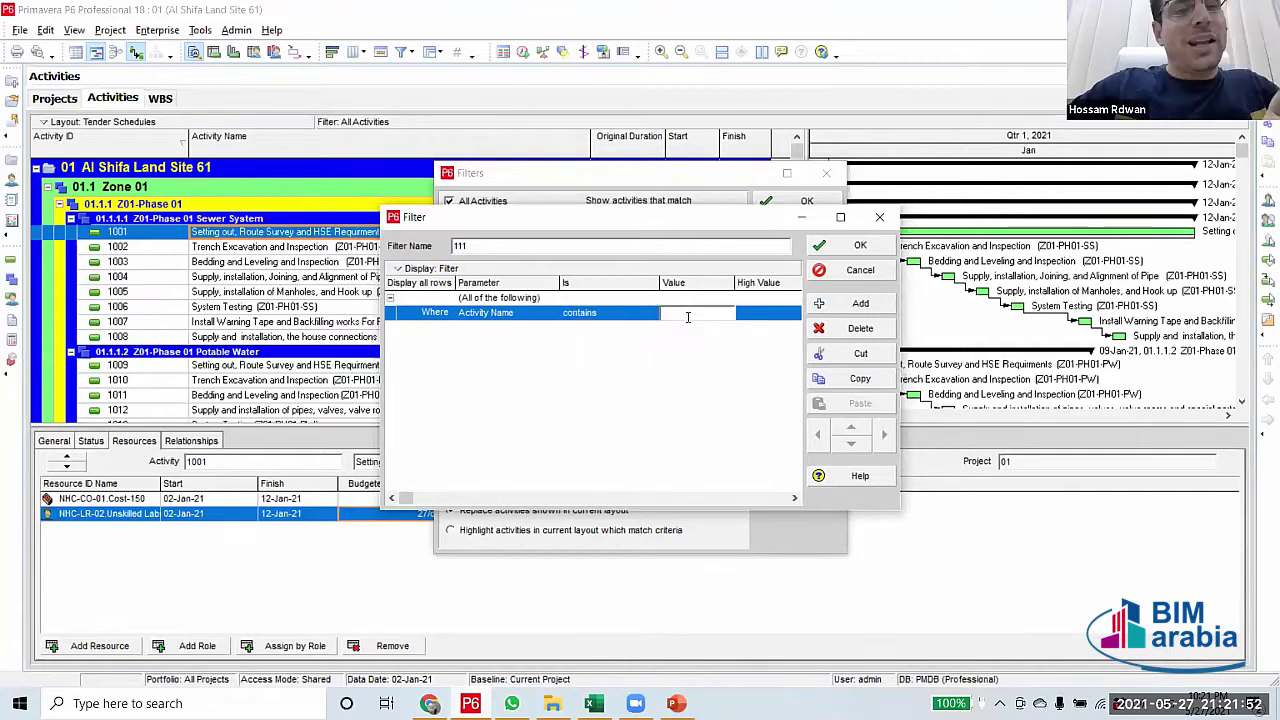
text(HSE Requirments)
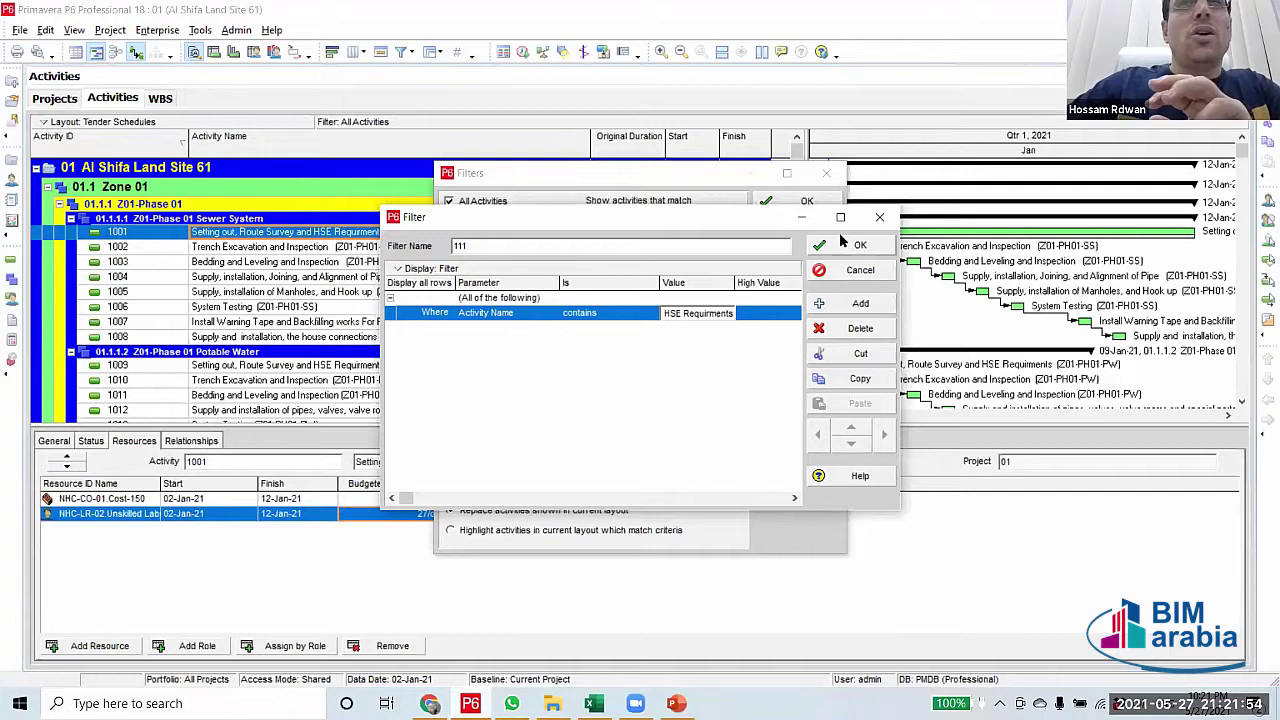
click(819, 245)
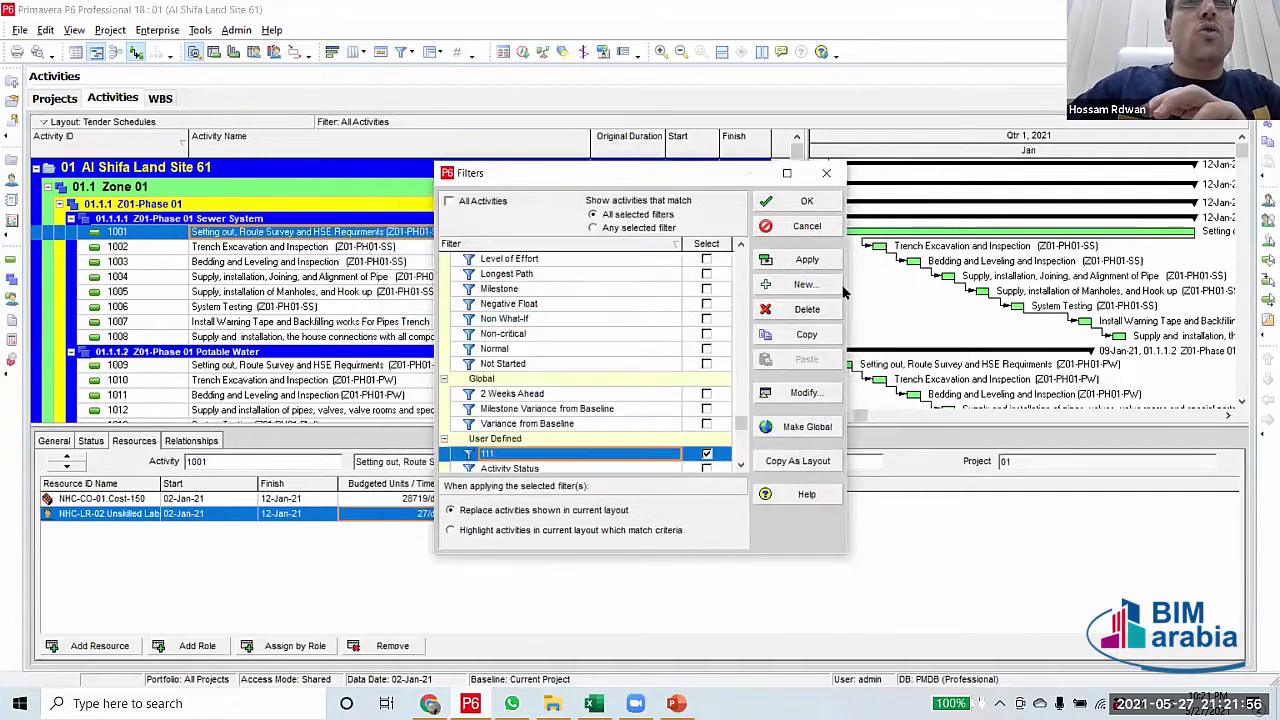
Apply filter 111 to the current layout and look over the filtered setting-out activities
click(806, 260)
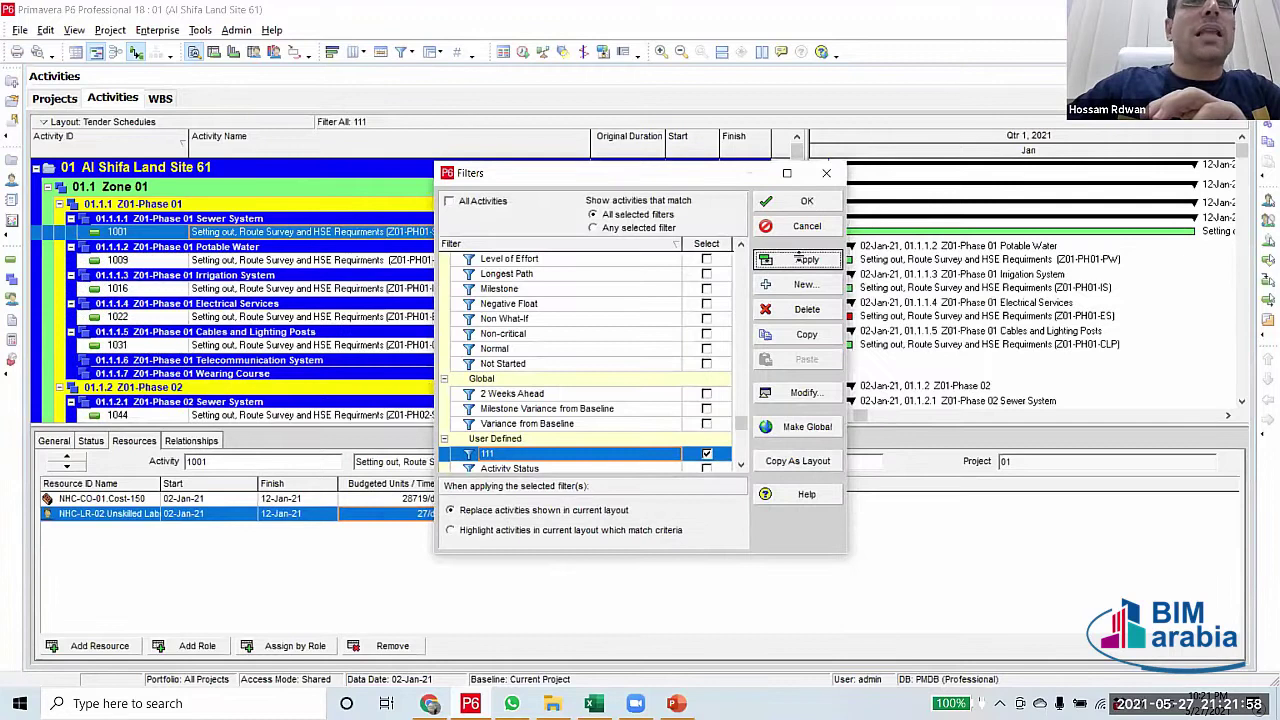
click(806, 201)
click(424, 348)
scroll(452, 396, down, 4)
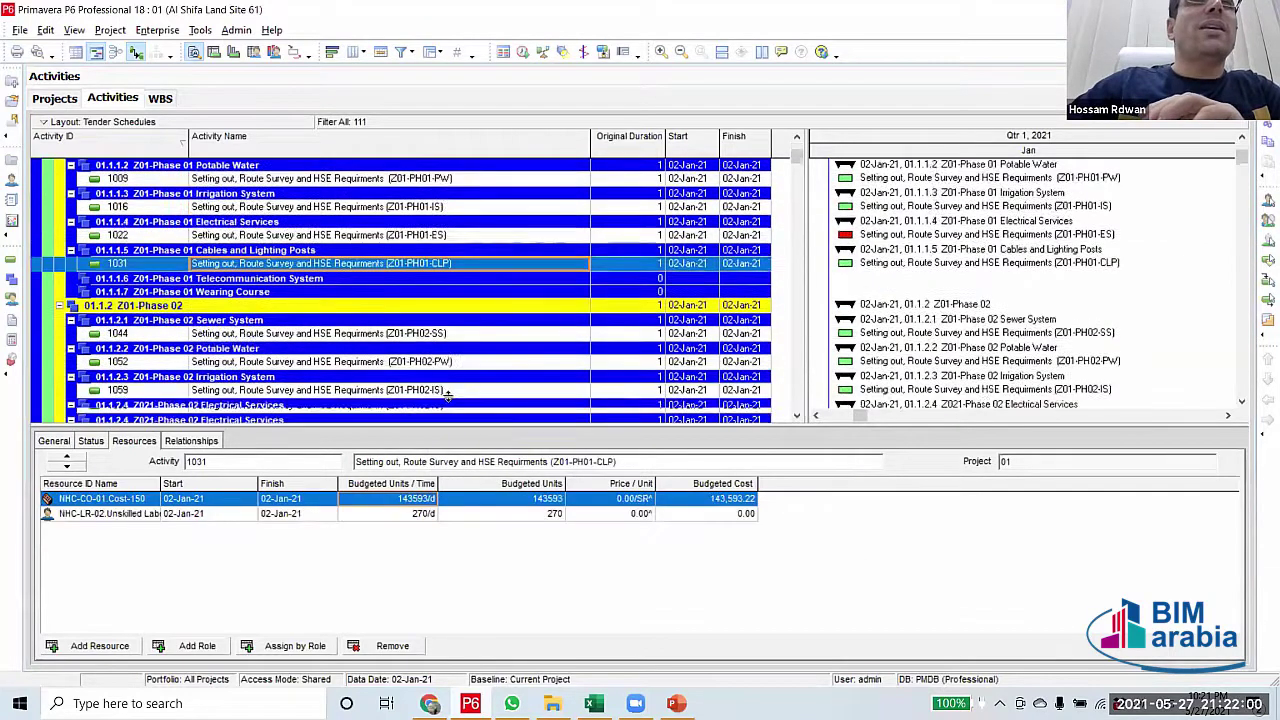
scroll(452, 396, up, 4)
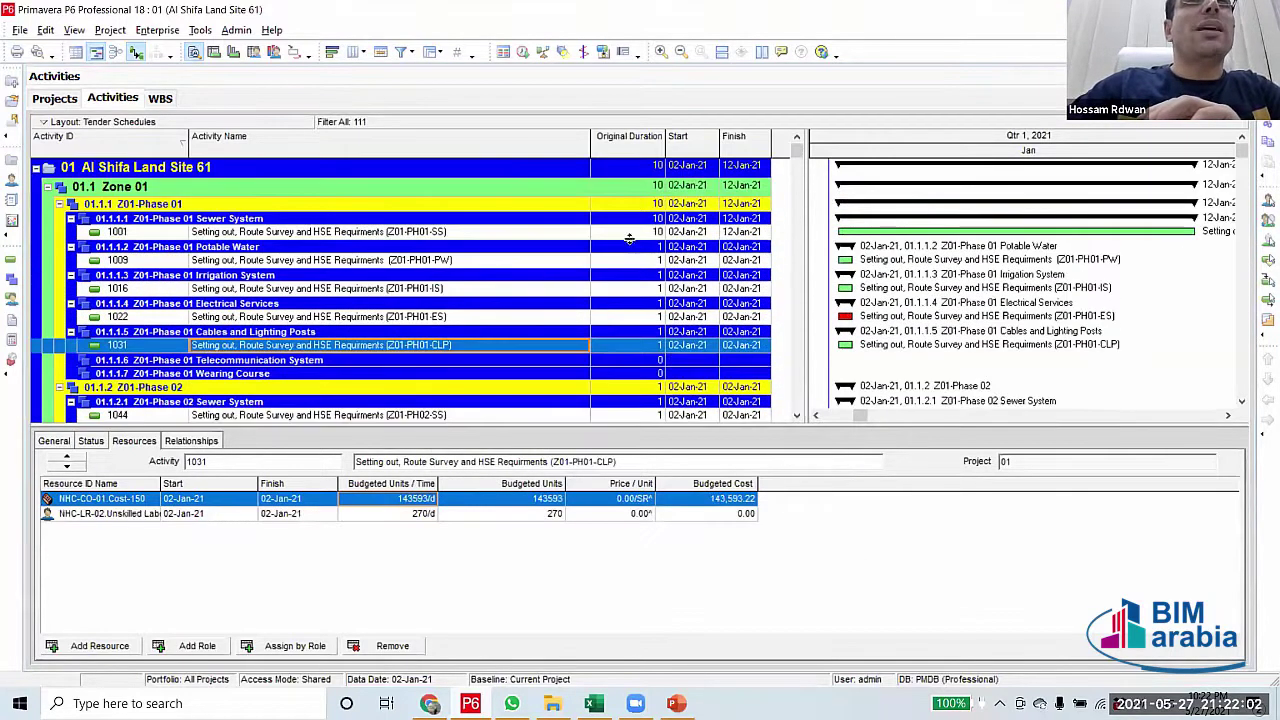
Check the unskilled labour's budgeted units and units per time on sewer activity 1001
click(631, 235)
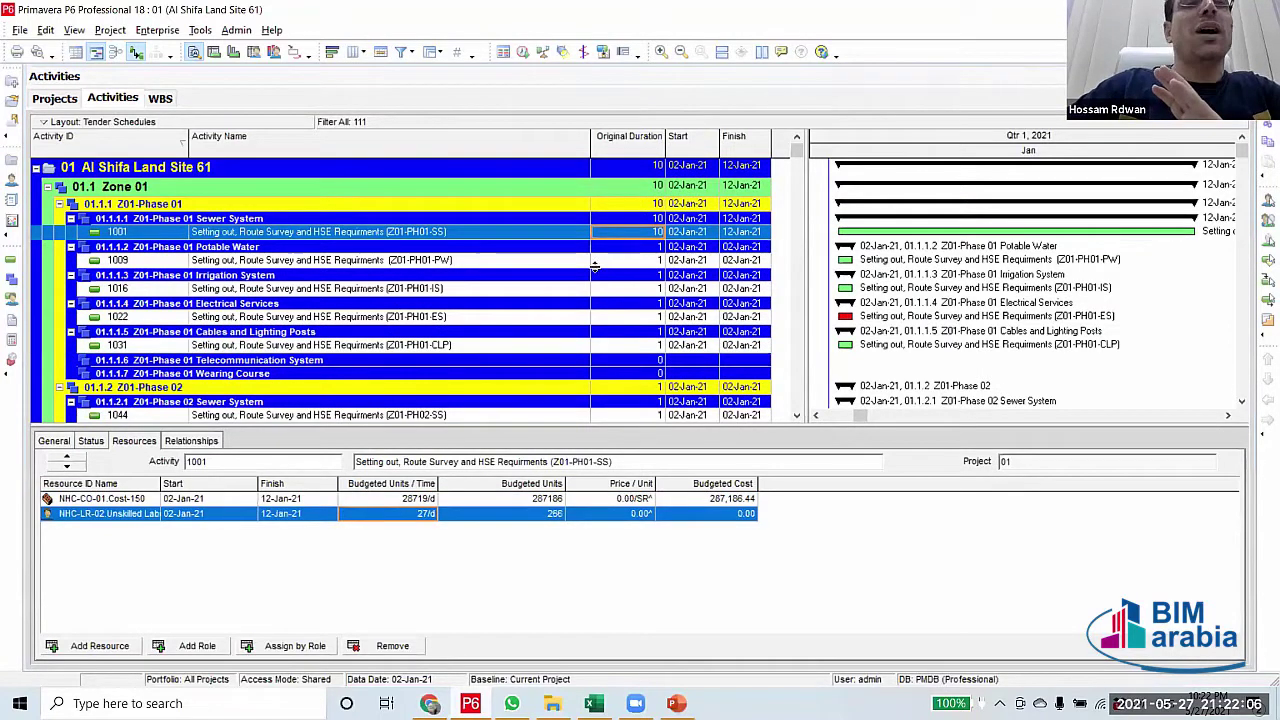
click(472, 262)
click(455, 234)
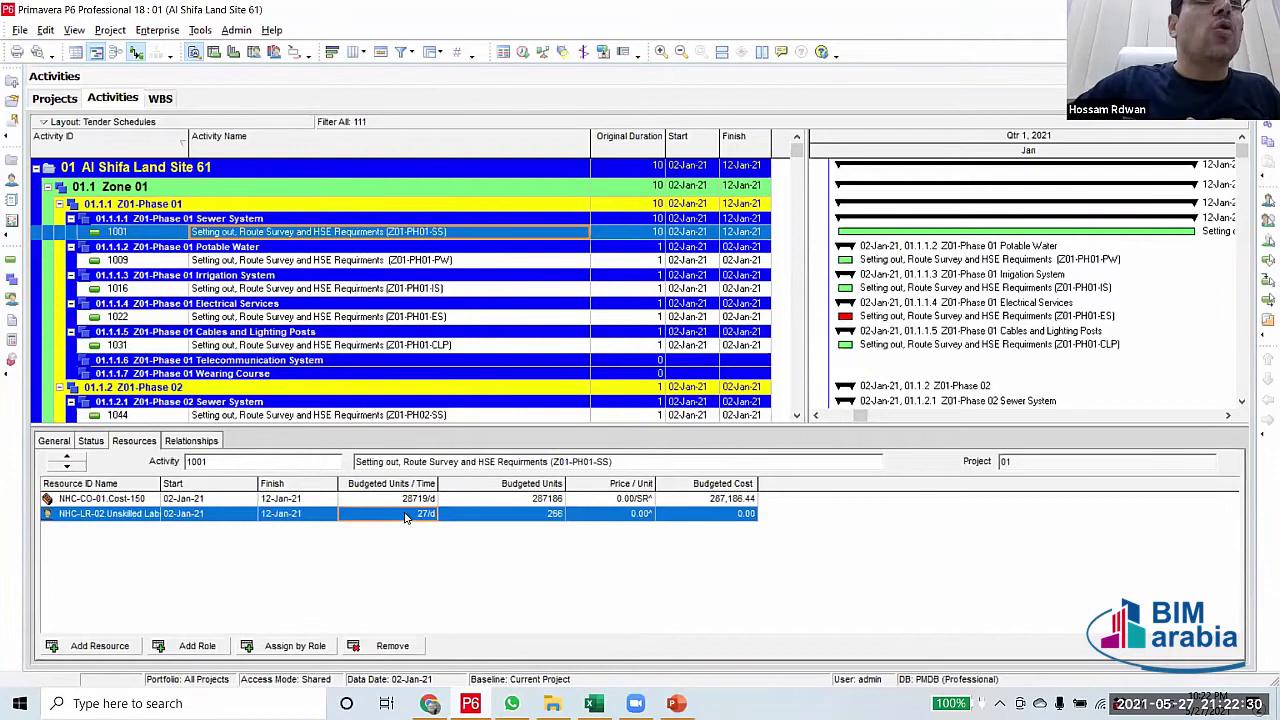
key(Tab)
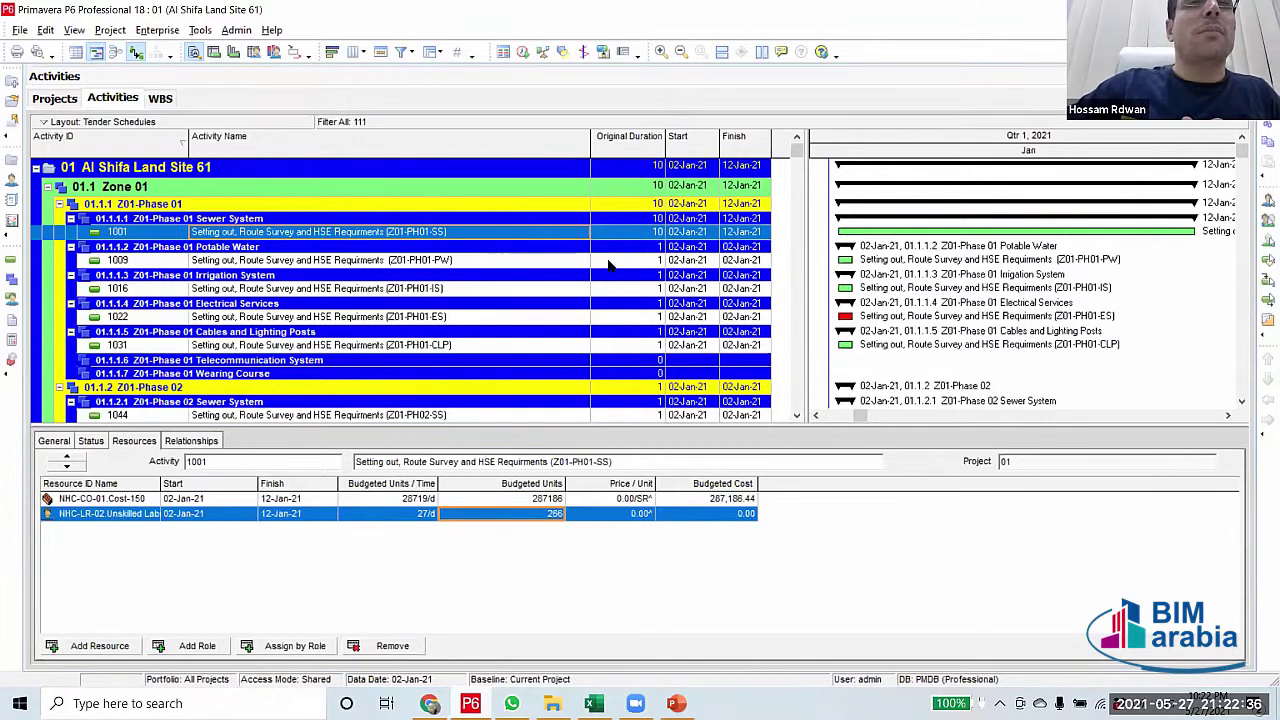
Set the Original Duration of Potable Water setting-out activity 1009 in Z01-Phase 01 to 11
click(466, 262)
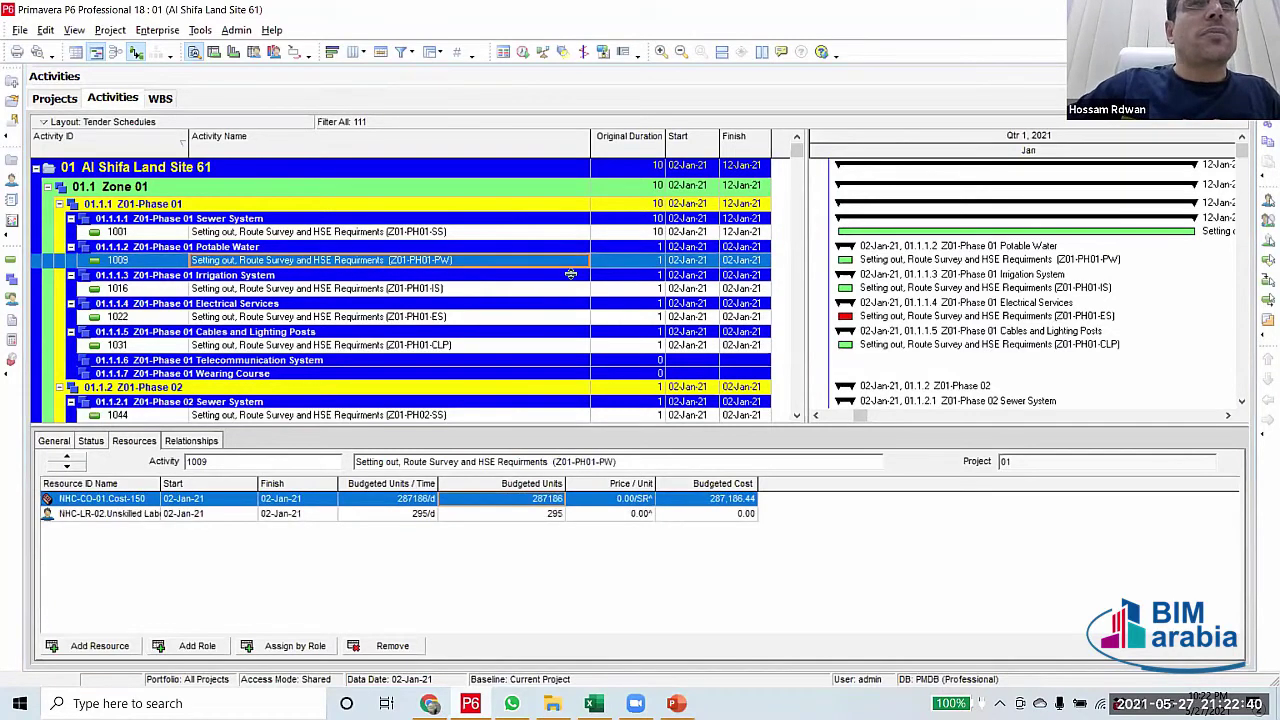
click(640, 261)
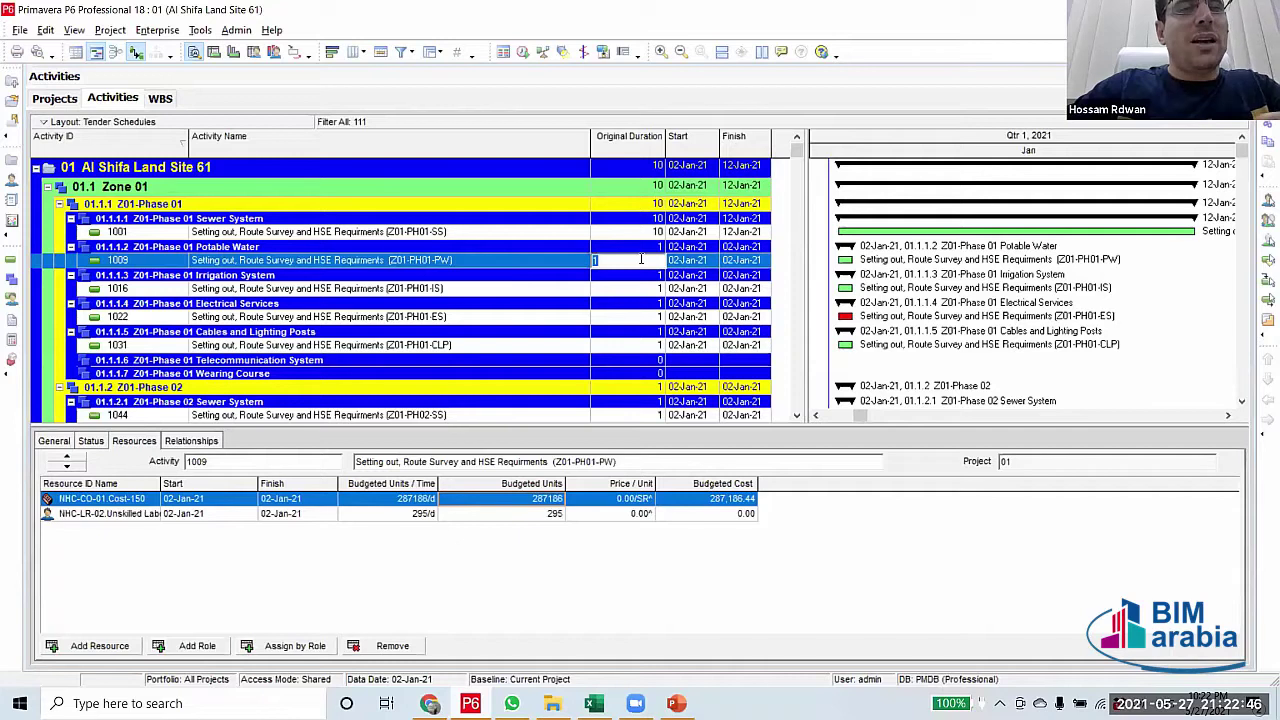
text(11)
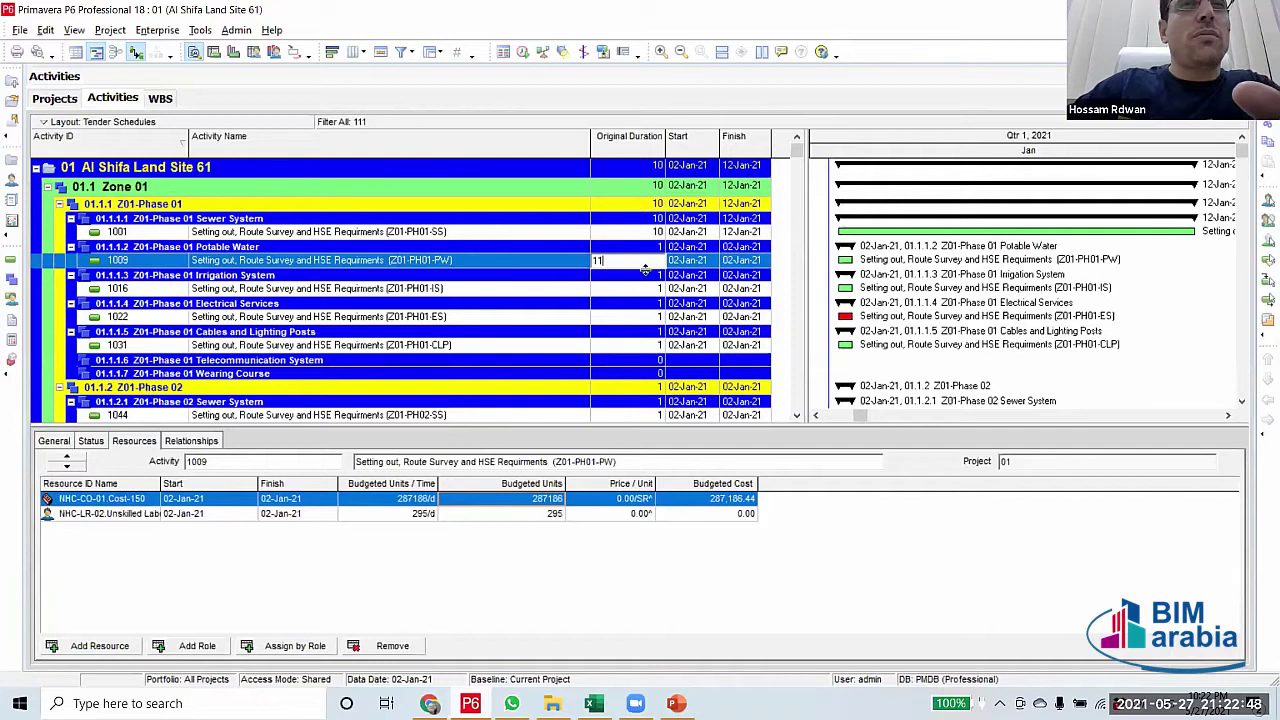
click(646, 269)
click(646, 260)
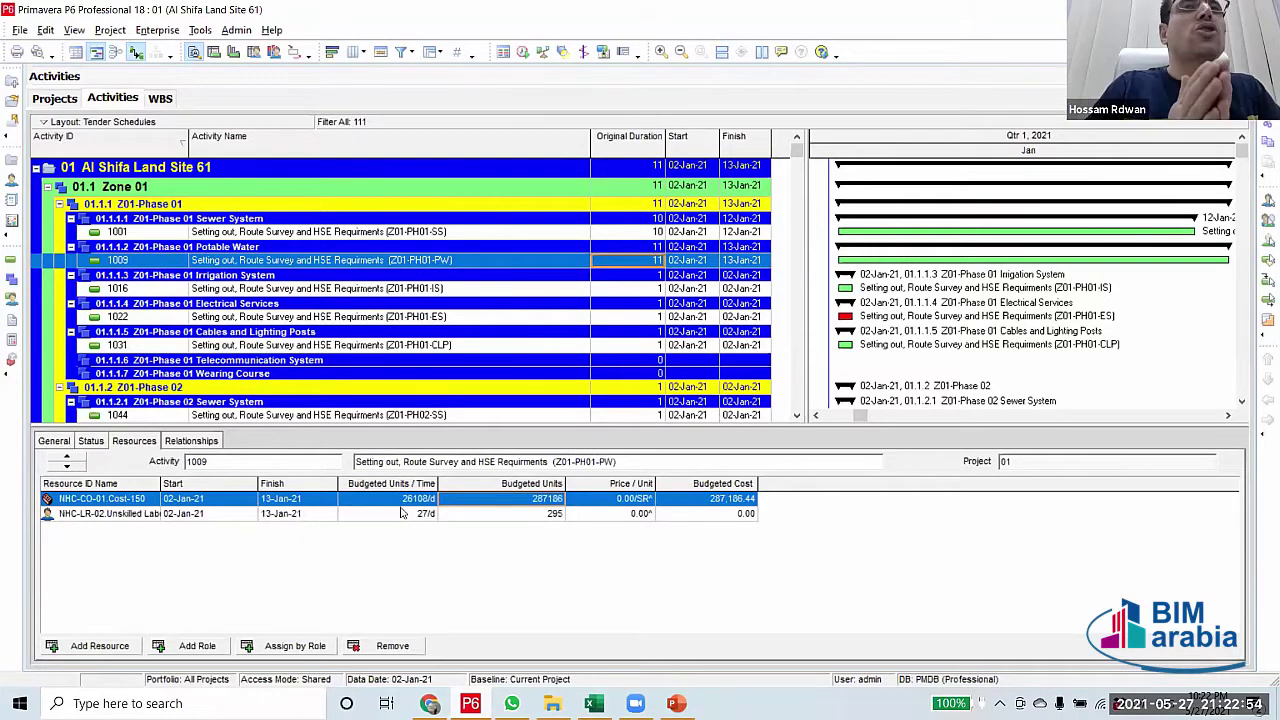
Compare the unskilled labour's budgeted units per time between activities 1001 and 1009
click(620, 234)
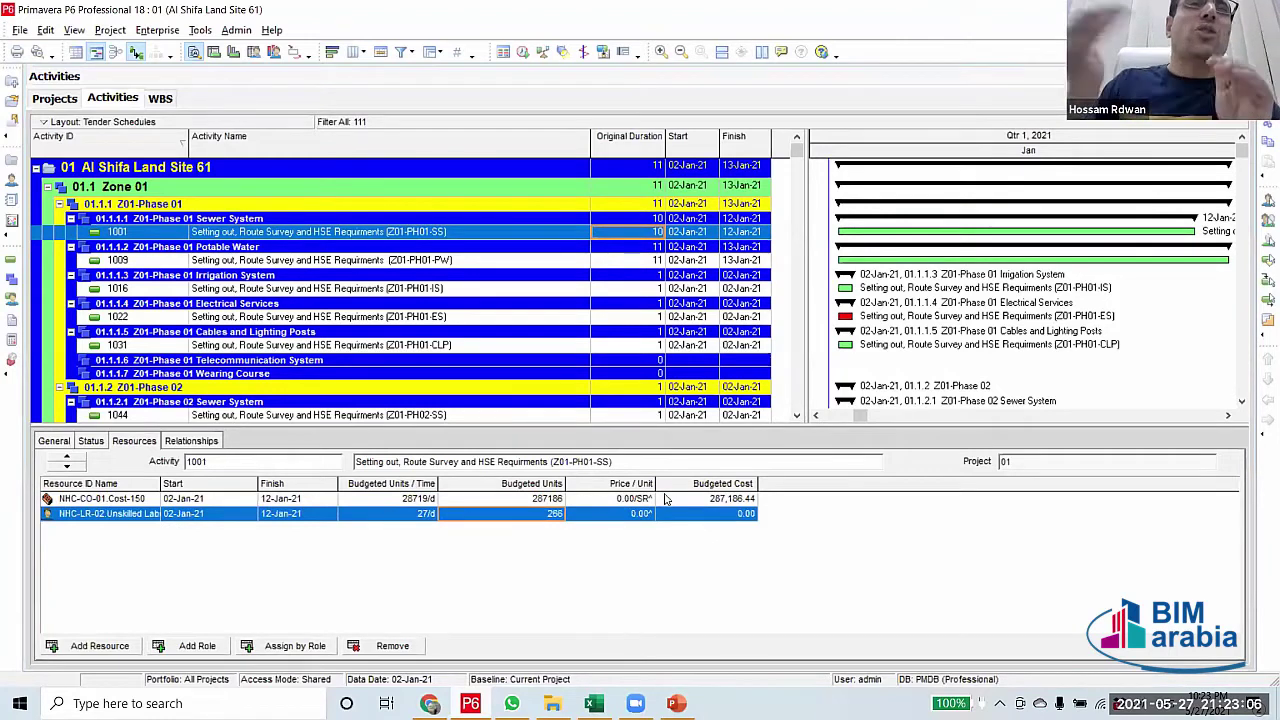
click(624, 261)
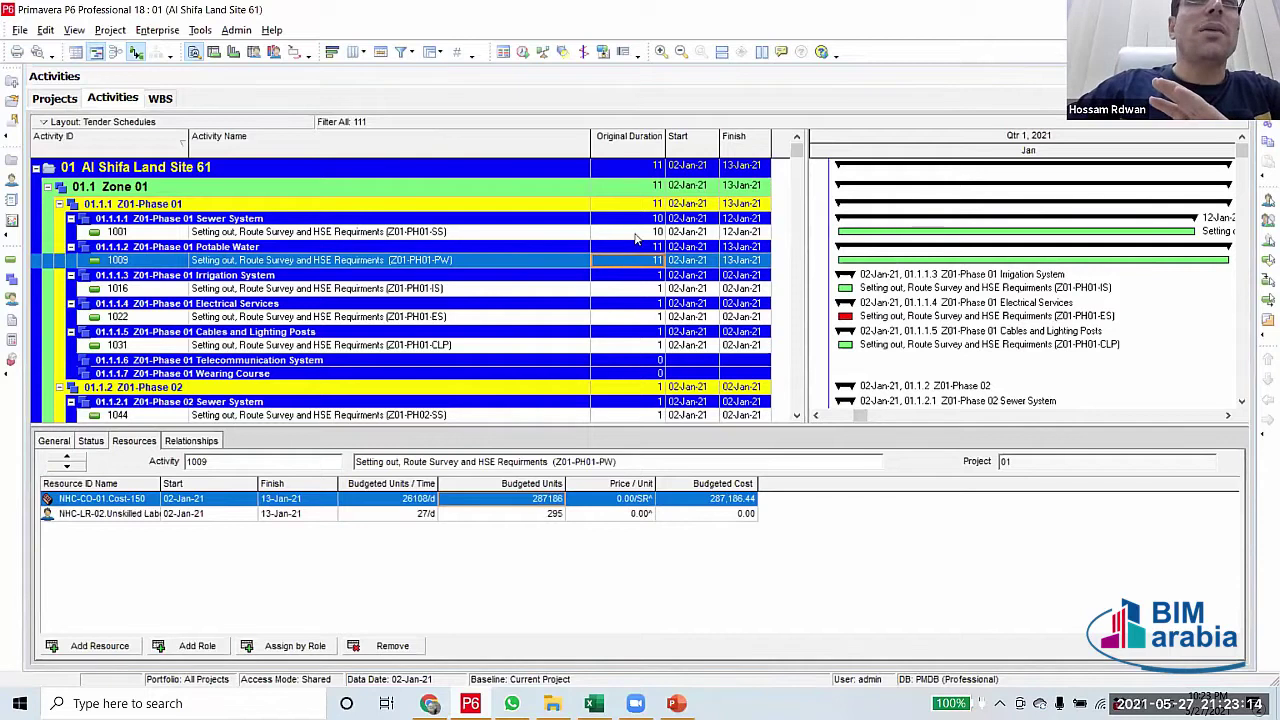
click(634, 232)
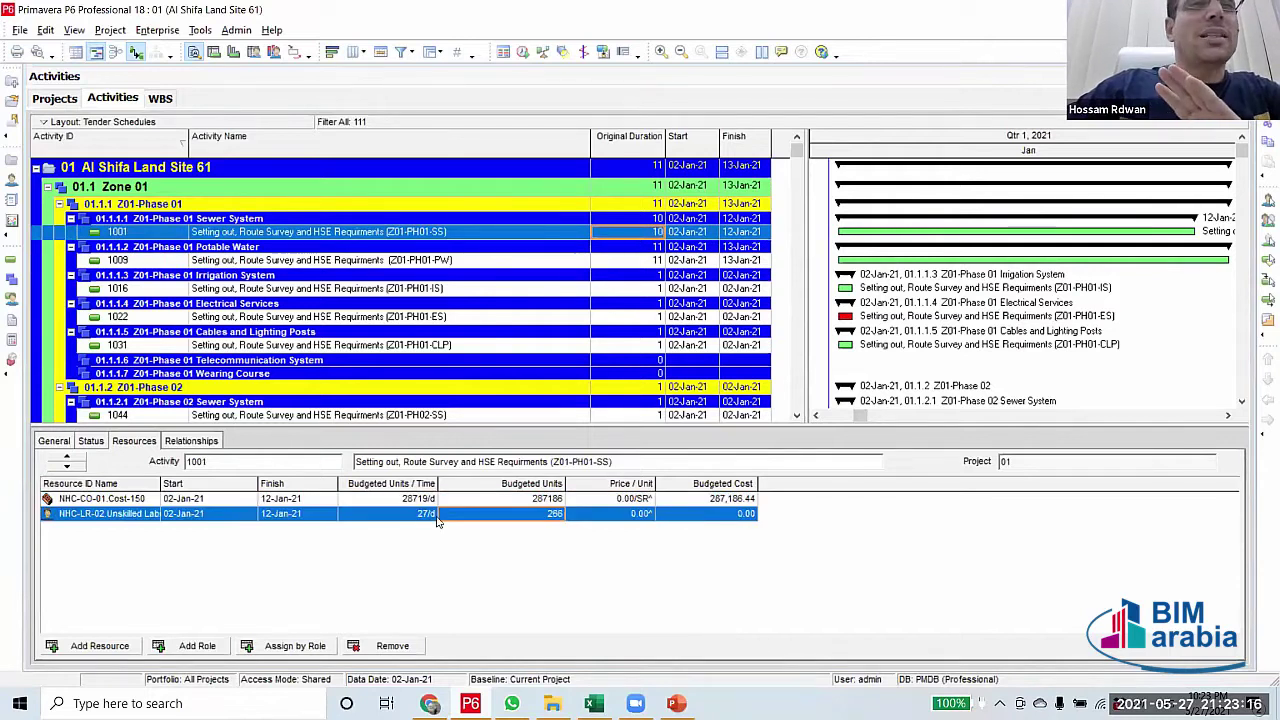
click(638, 262)
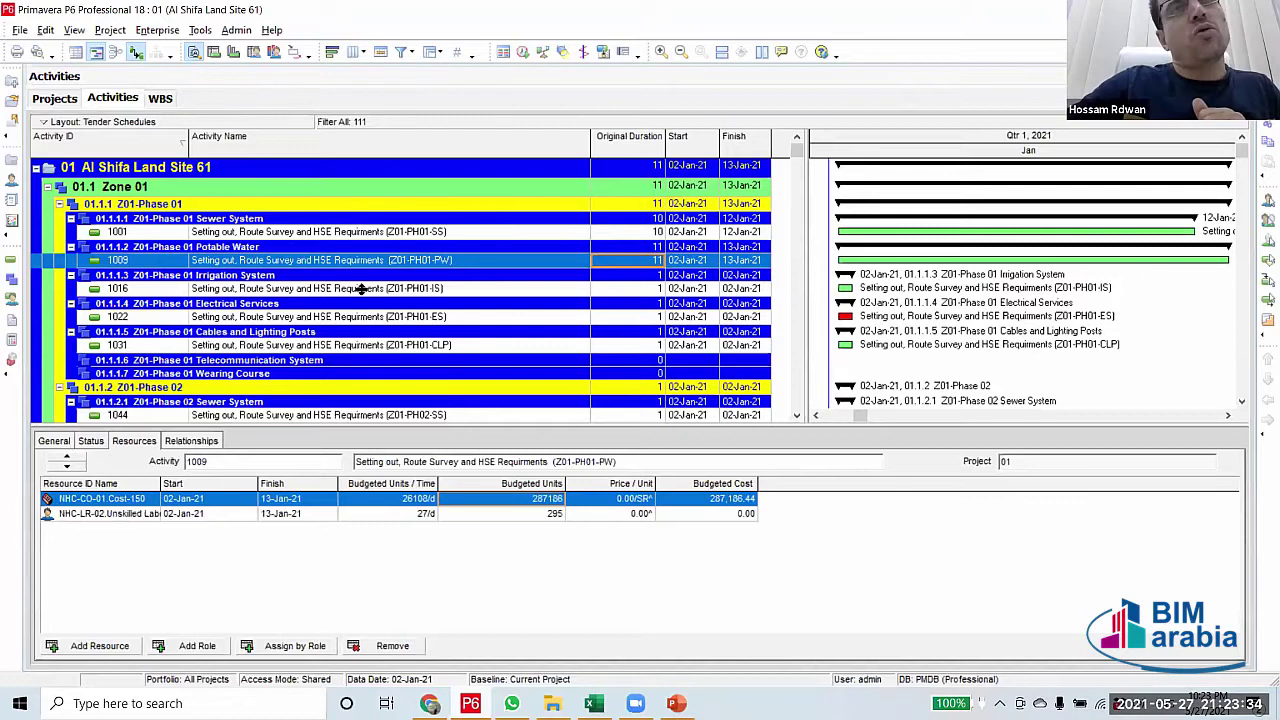
Try an Original Duration of 4 on Irrigation System setting-out activity 1016 in Z01-Phase 01
click(613, 289)
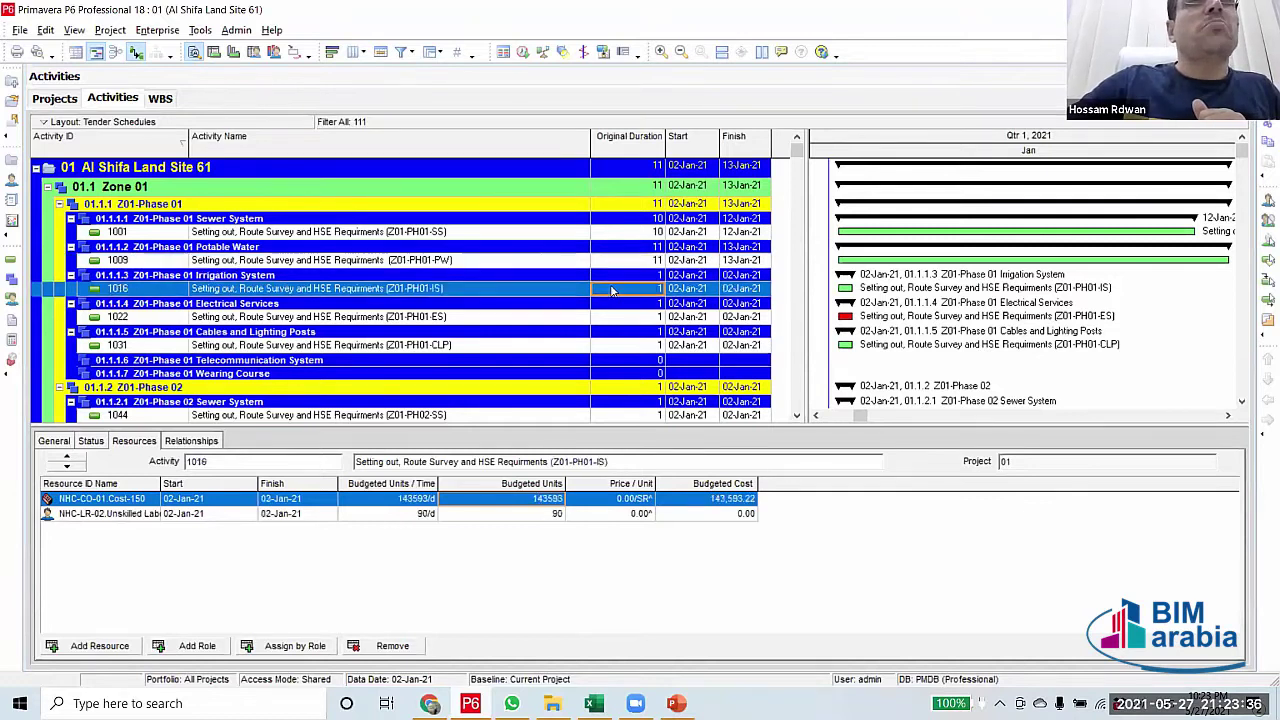
click(612, 289)
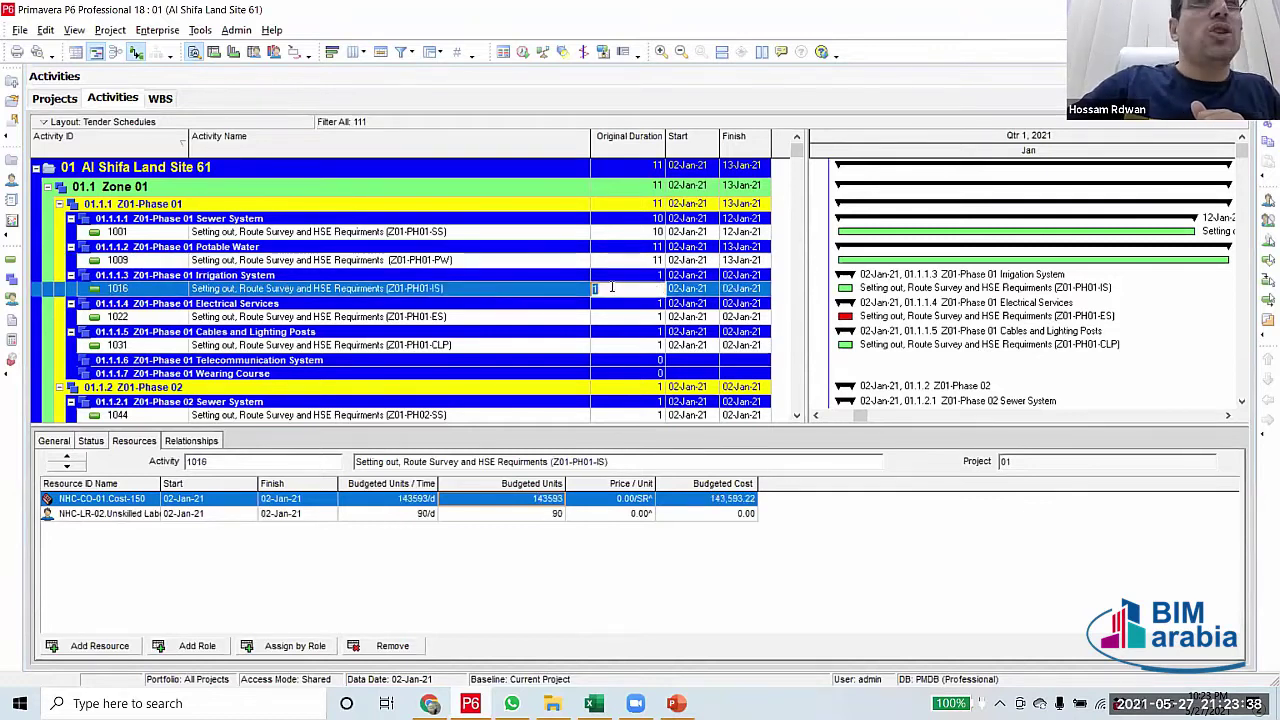
text(4)
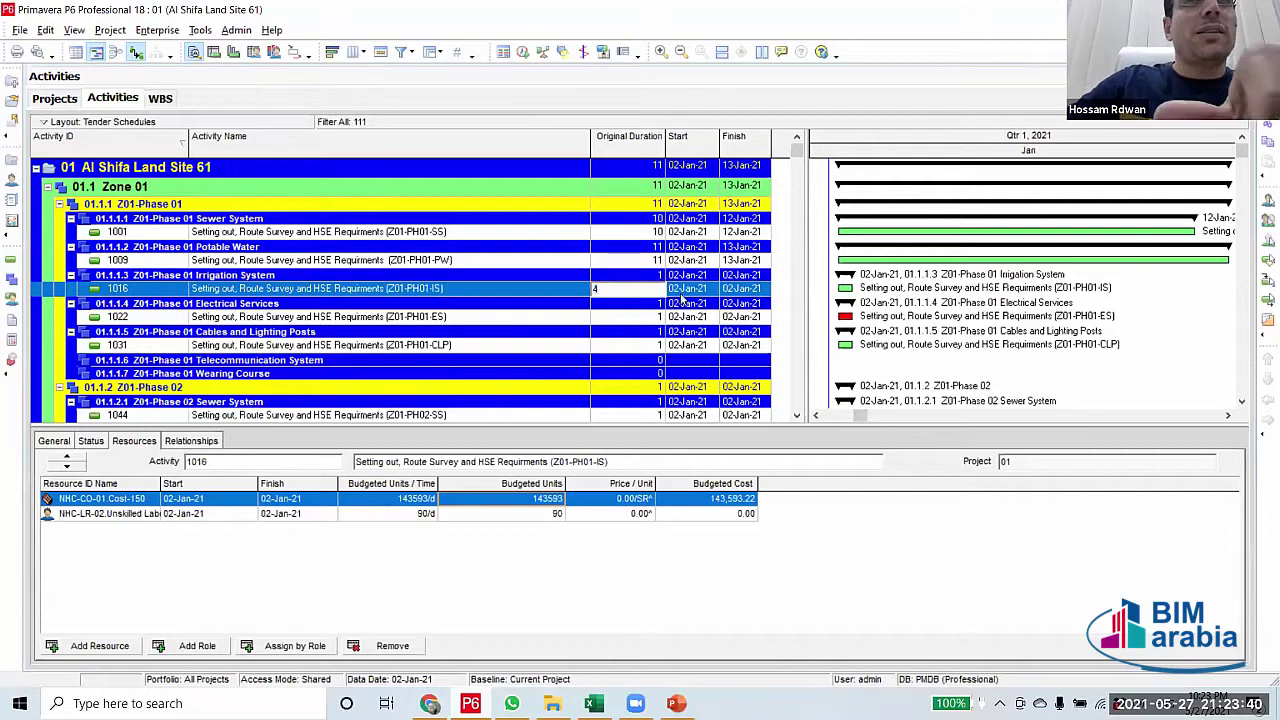
key(Return)
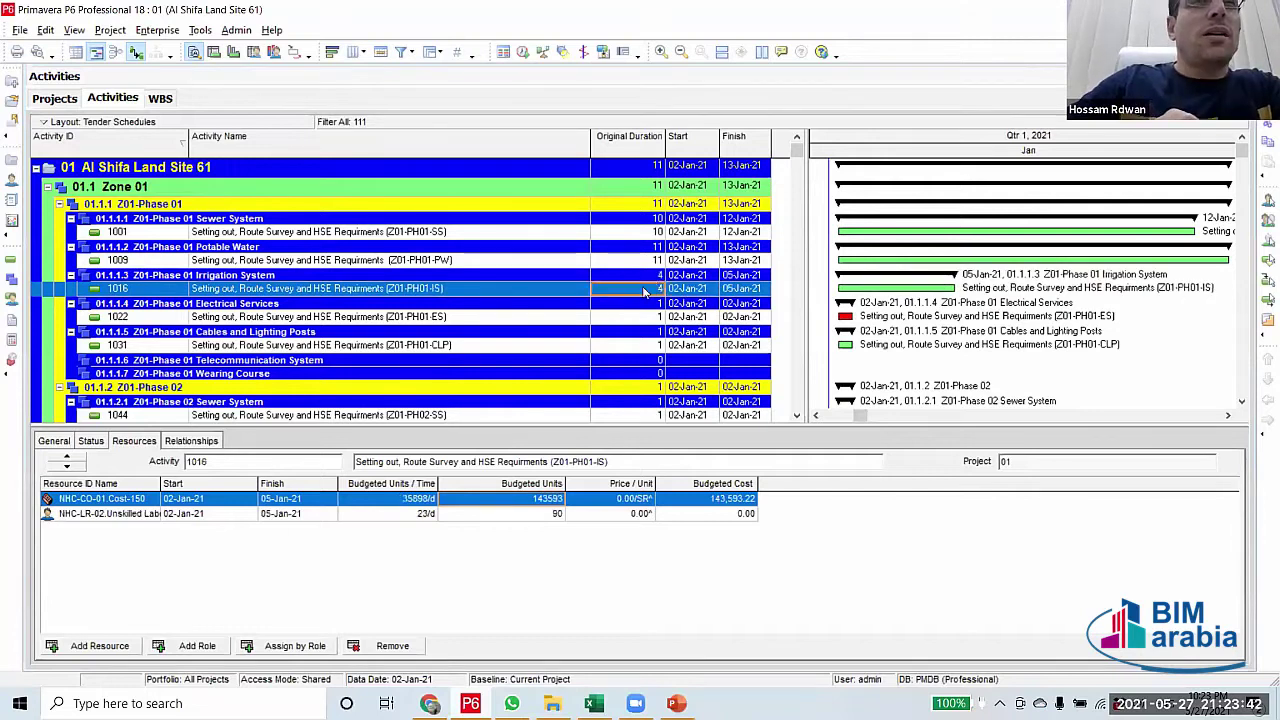
Set the Original Duration of Irrigation System setting-out activity 1016 in Z01-Phase 01 to 3
click(644, 291)
text(3)
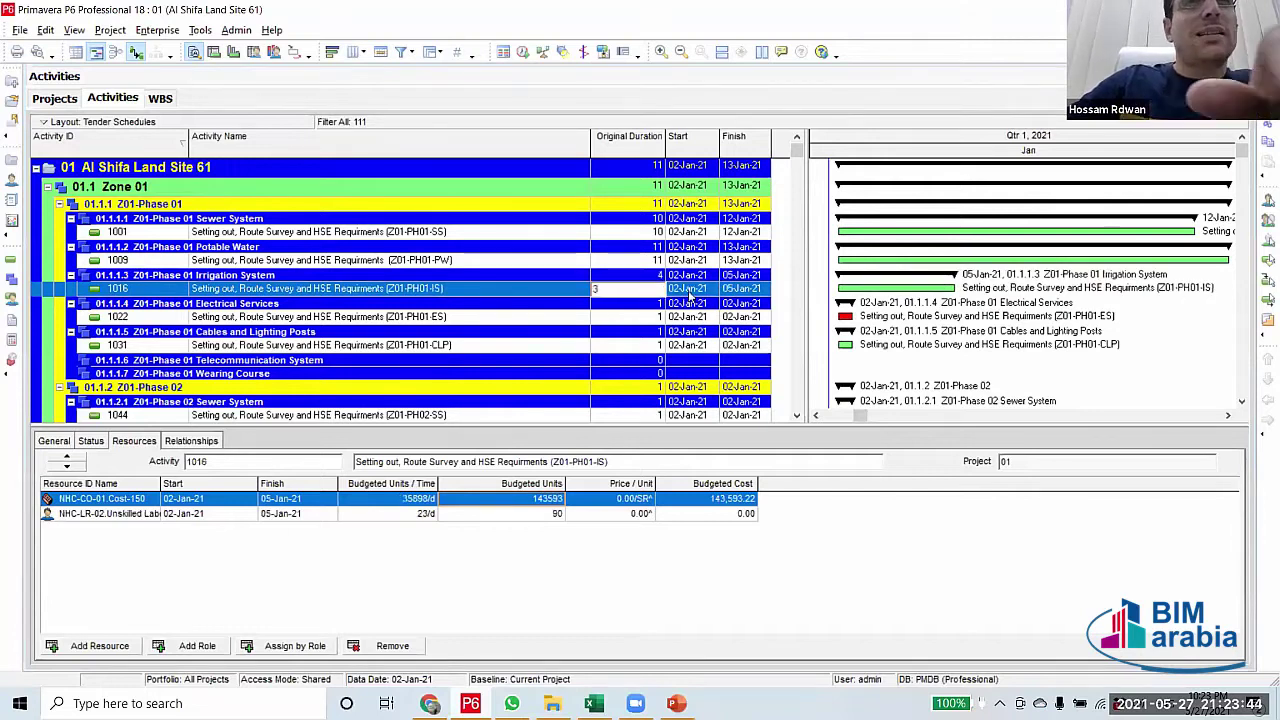
key(Return)
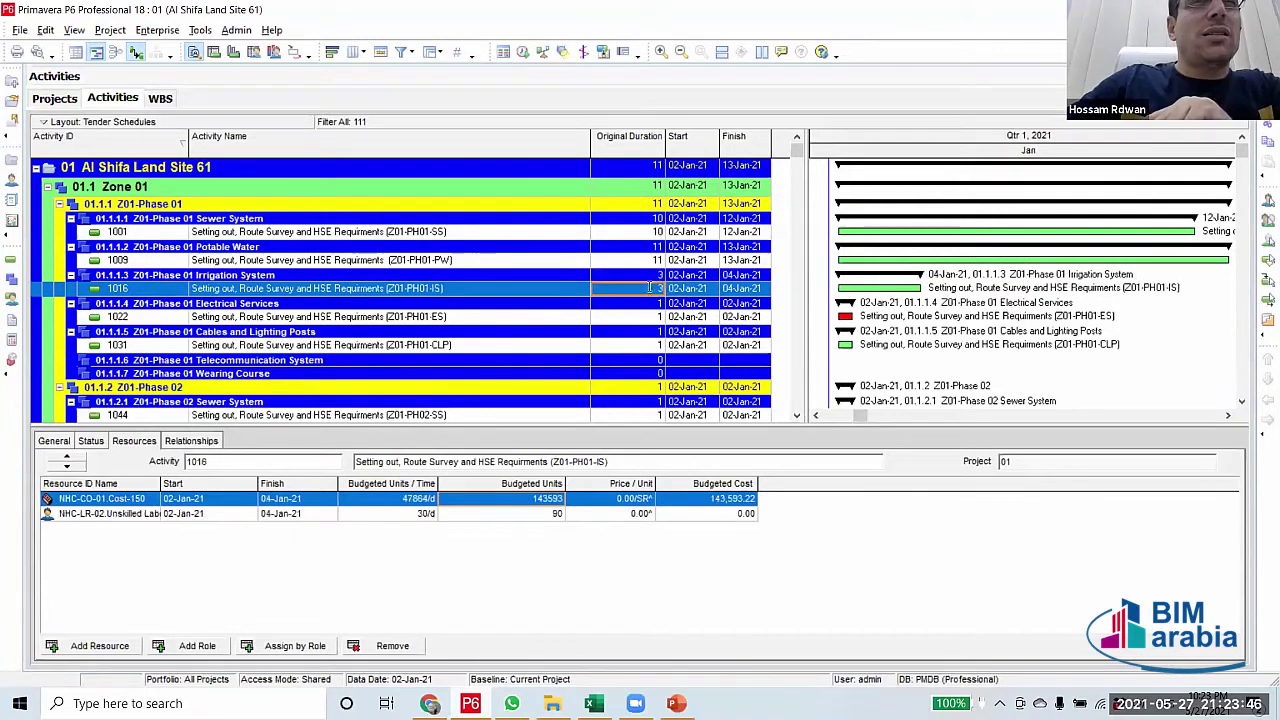
click(650, 288)
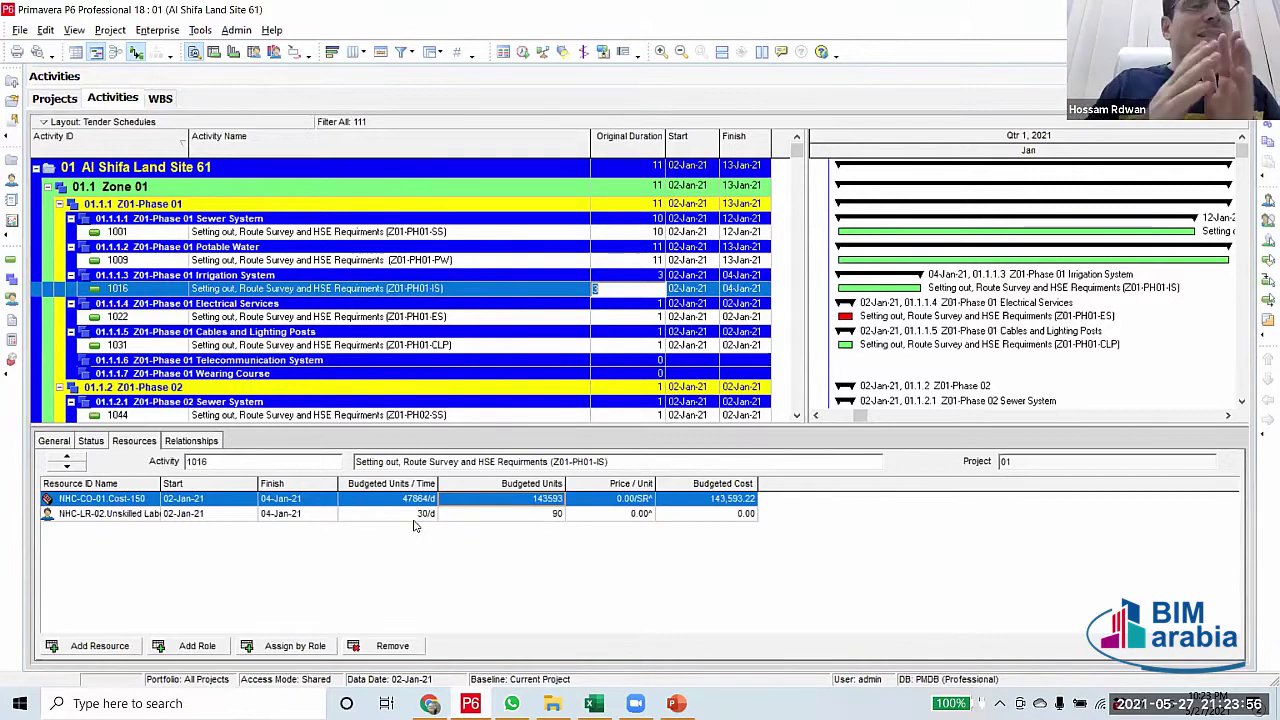
click(638, 318)
click(656, 292)
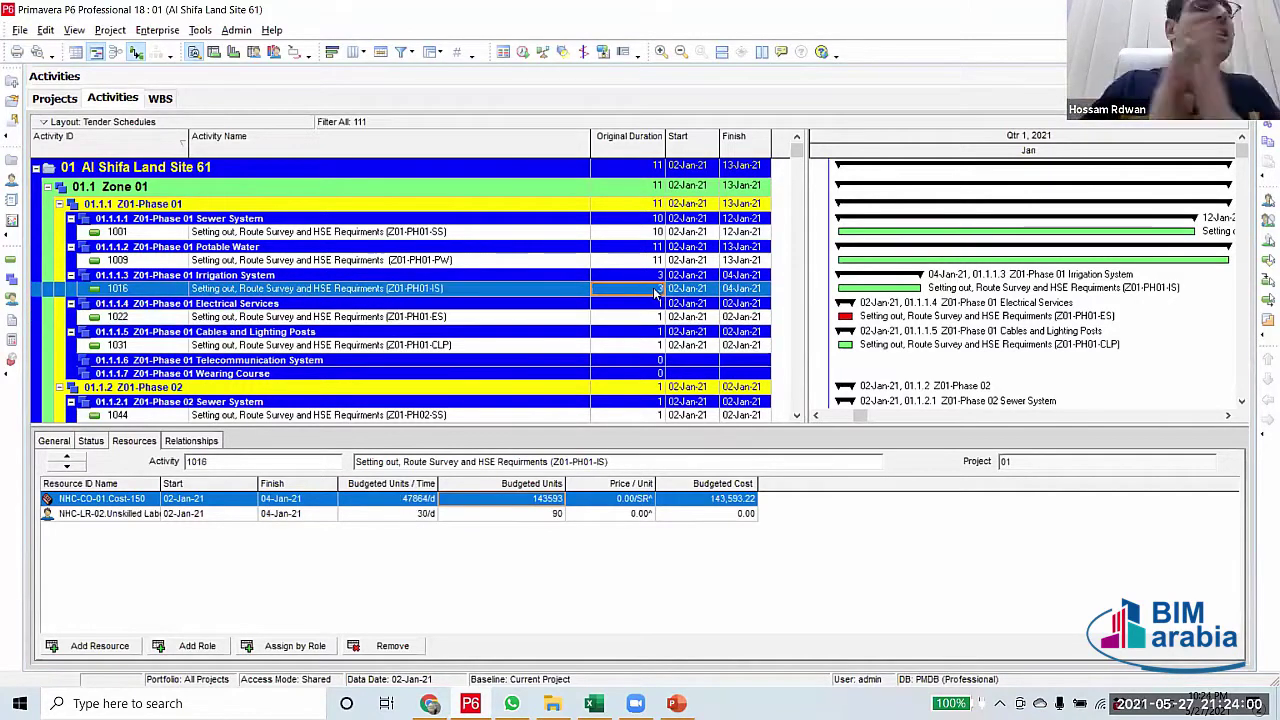
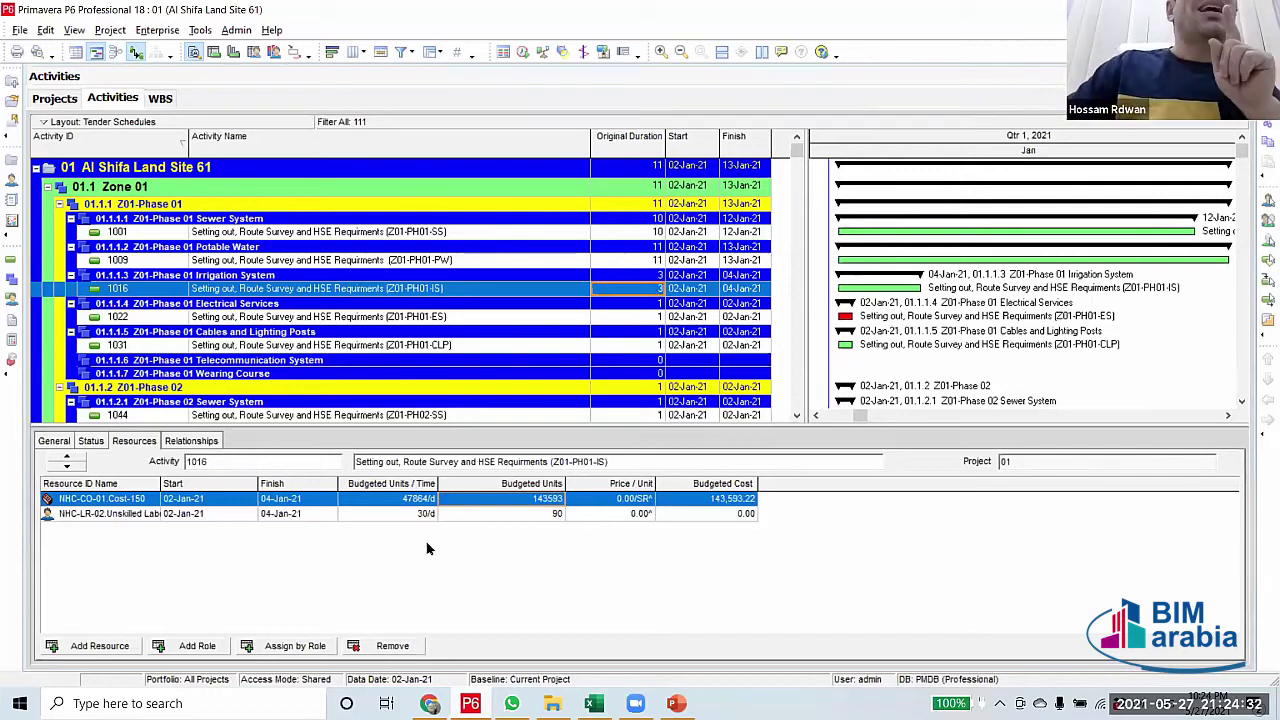
Check the unskilled labour's units per time on activity 1016 and widen the Resource ID Name column to fit the full resource name
click(407, 515)
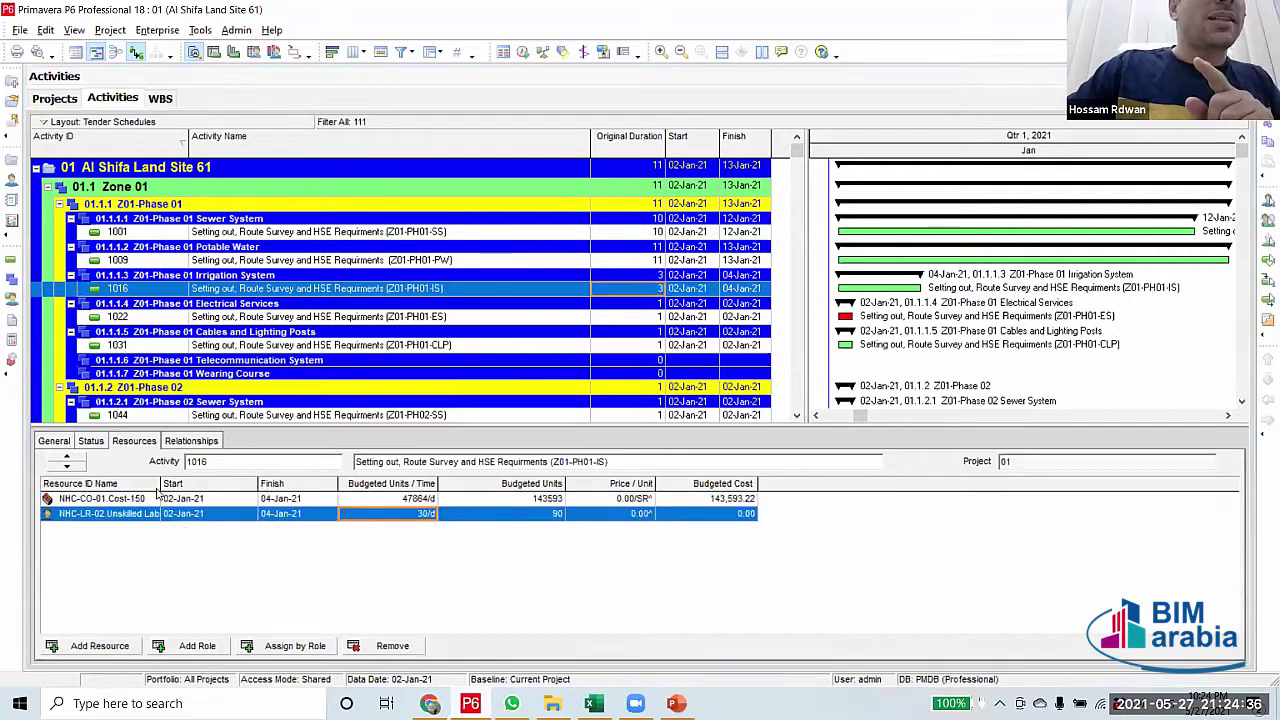
drag(160, 484, 207, 486)
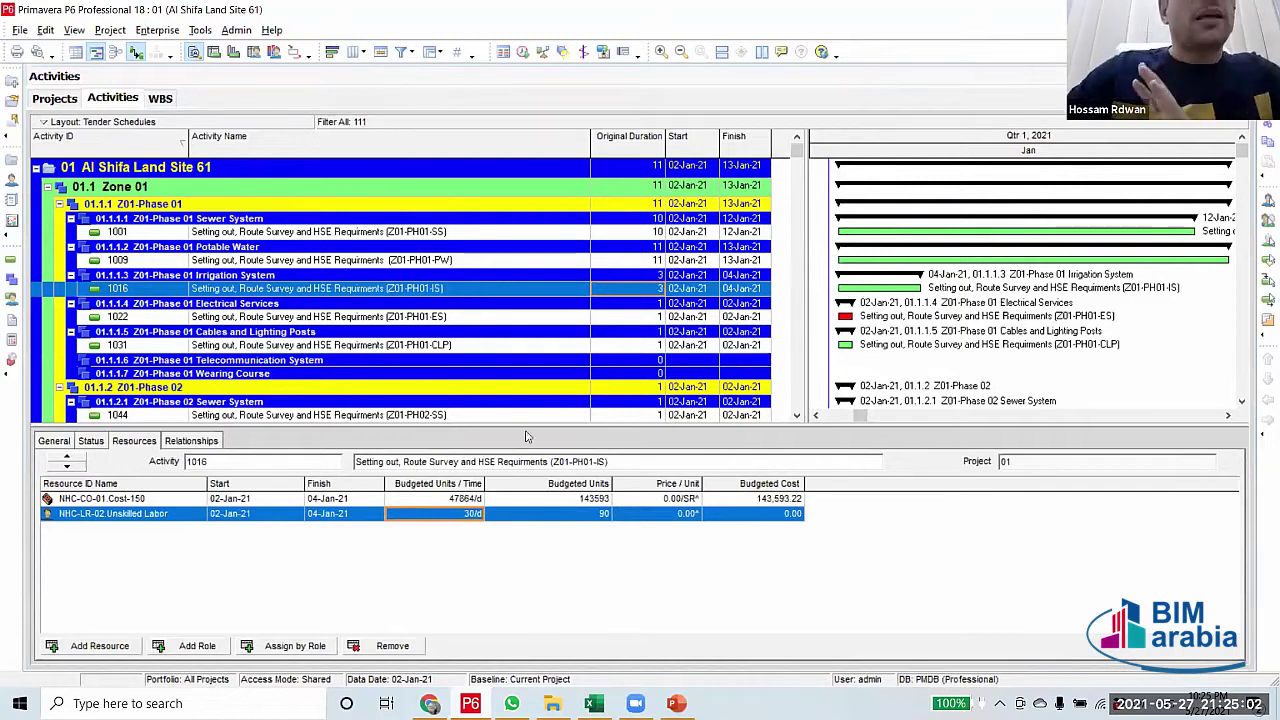
click(647, 264)
click(645, 292)
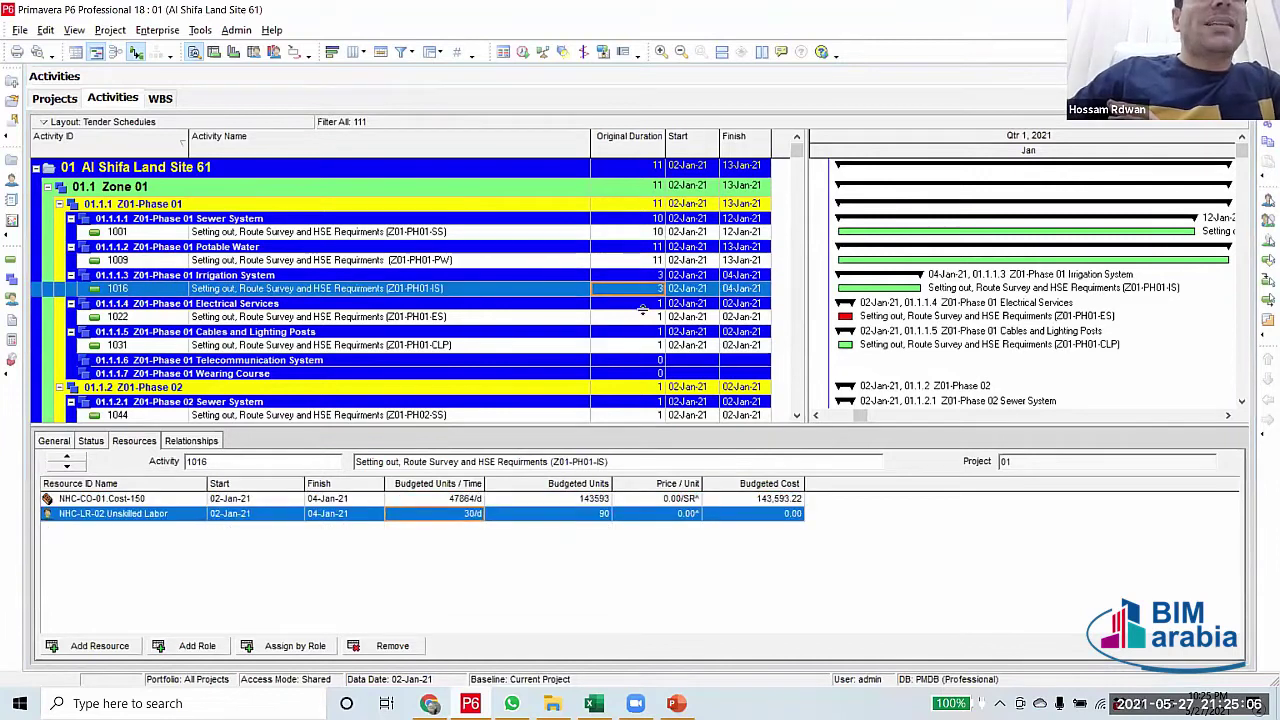
Set the Original Duration of Electrical Services setting-out activity 1022 in Z01-Phase 01 to 9
click(641, 322)
click(640, 320)
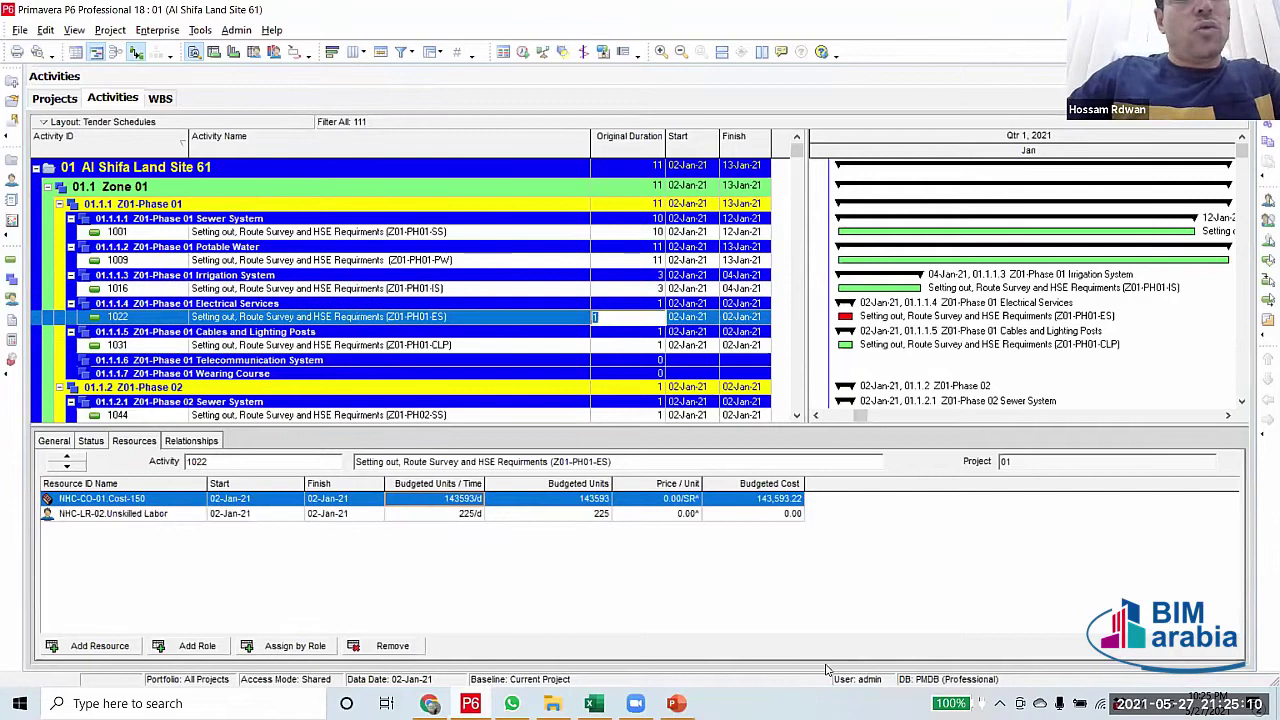
text(9)
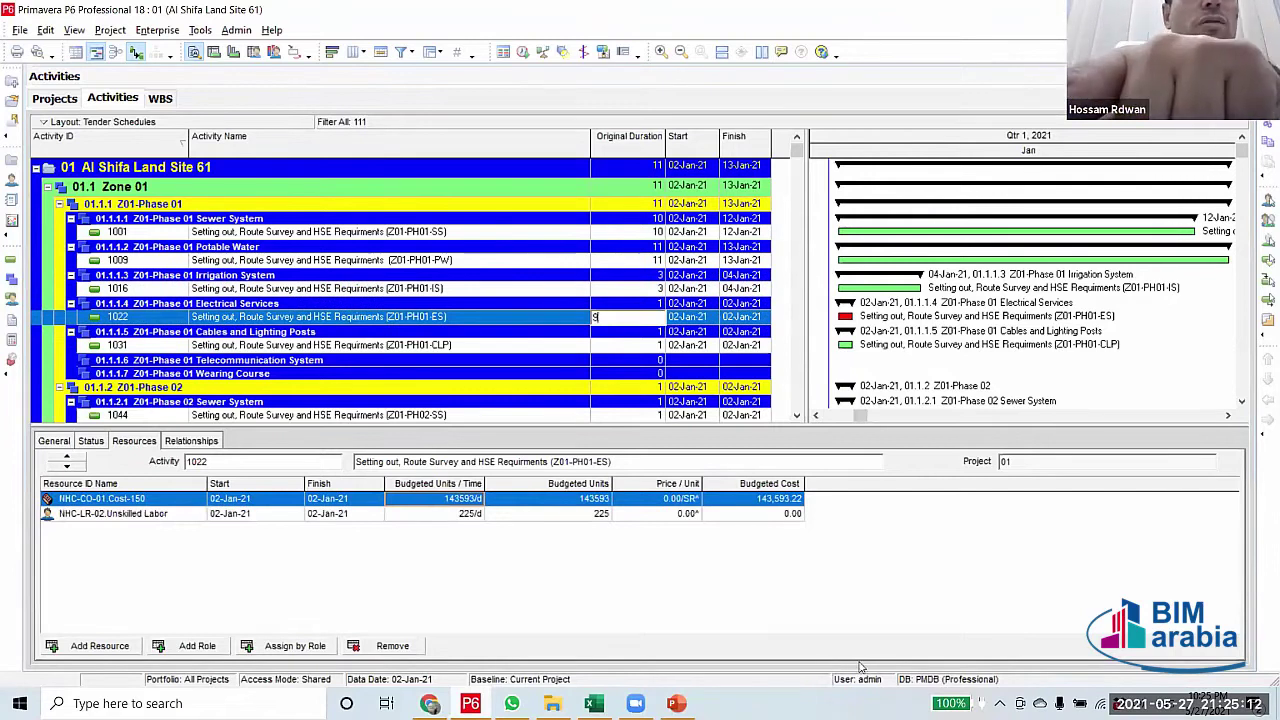
key(Return)
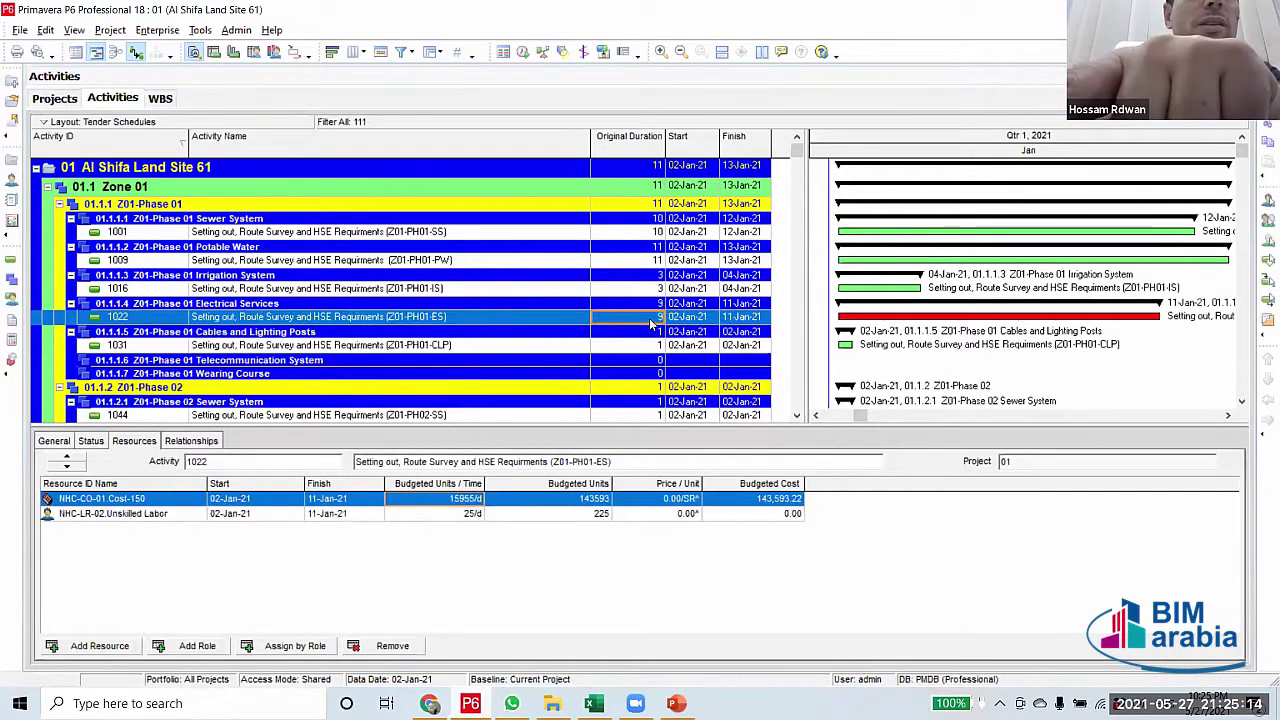
click(650, 319)
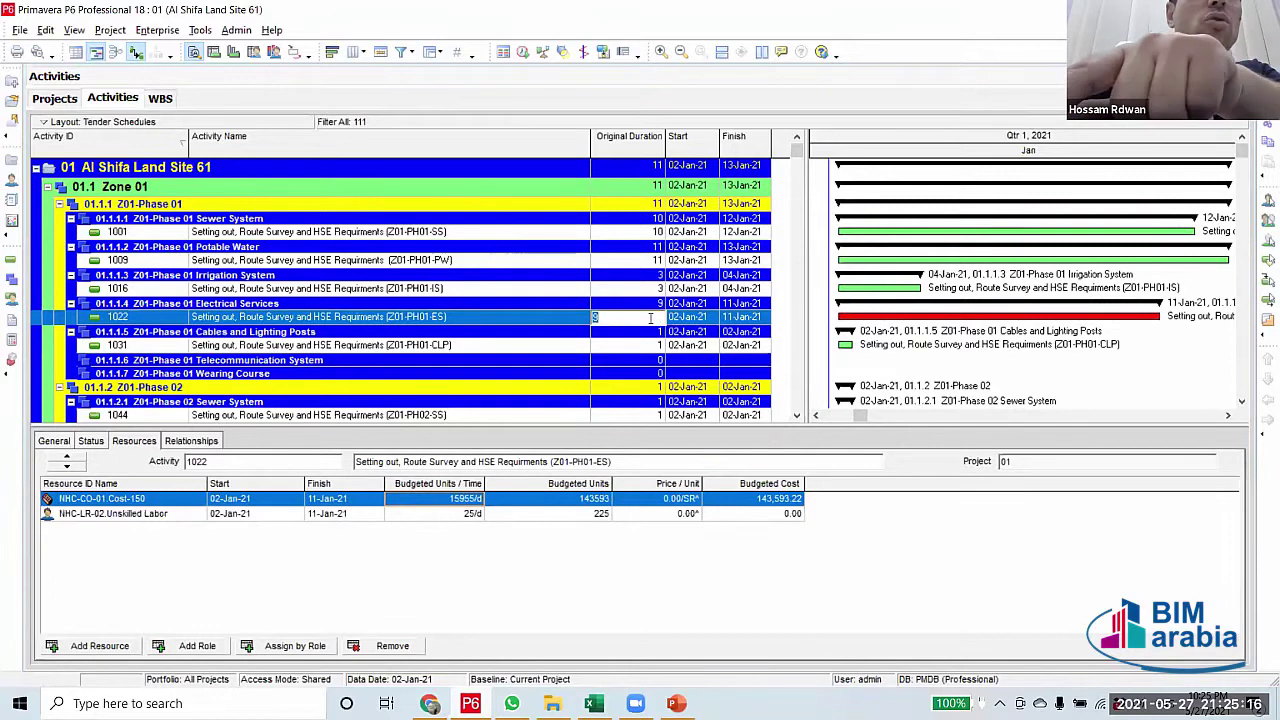
Set the Original Duration of Cables and Lighting Posts setting-out activity 1031 in Z01-Phase 01 to 9
click(642, 344)
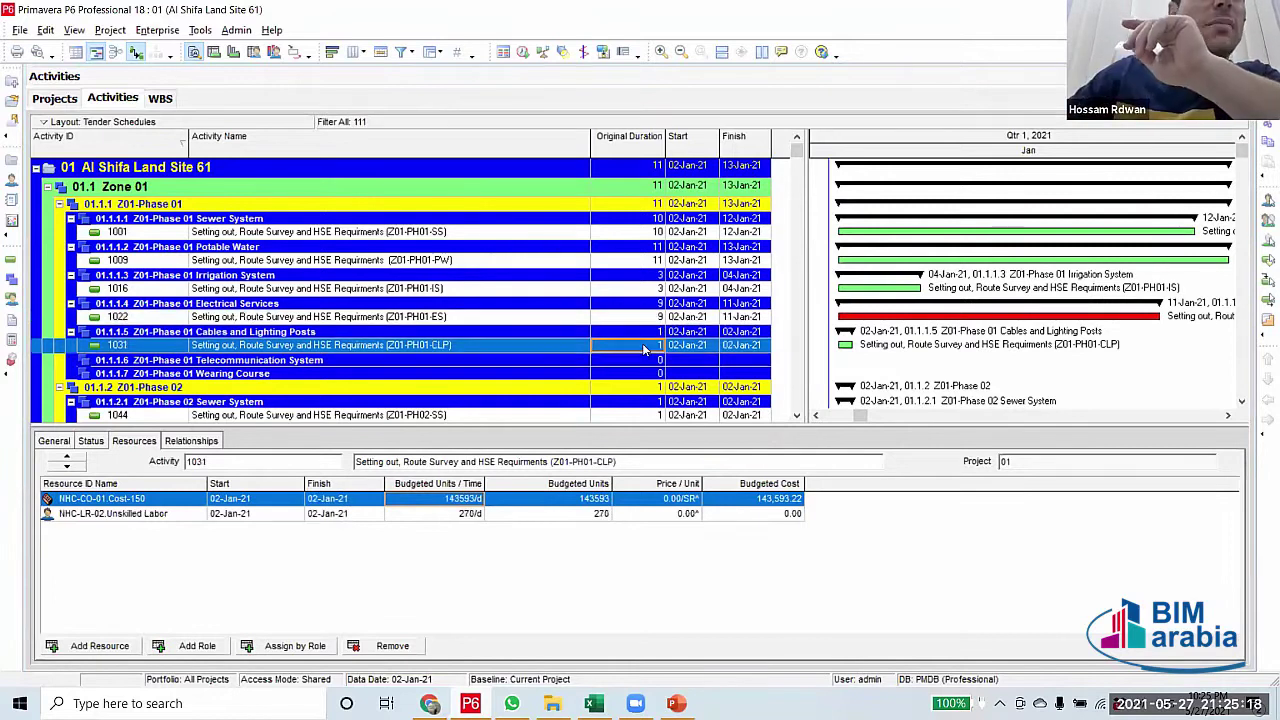
click(643, 344)
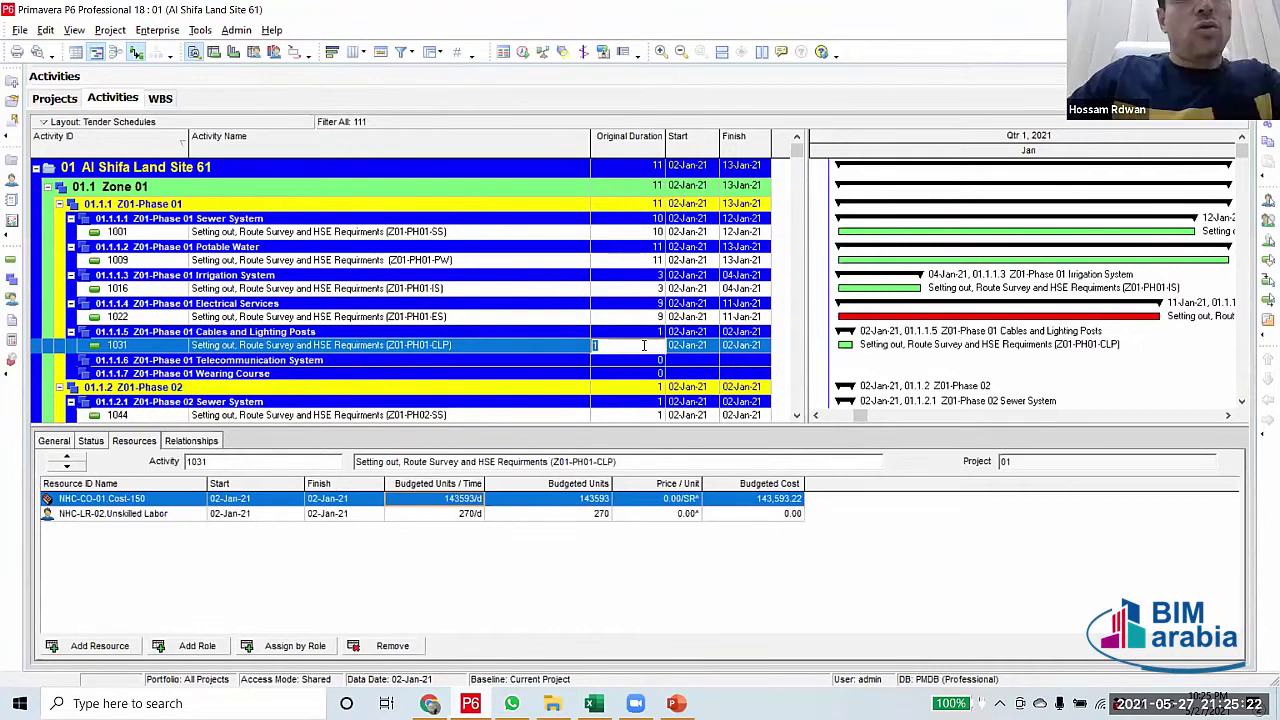
text(99)
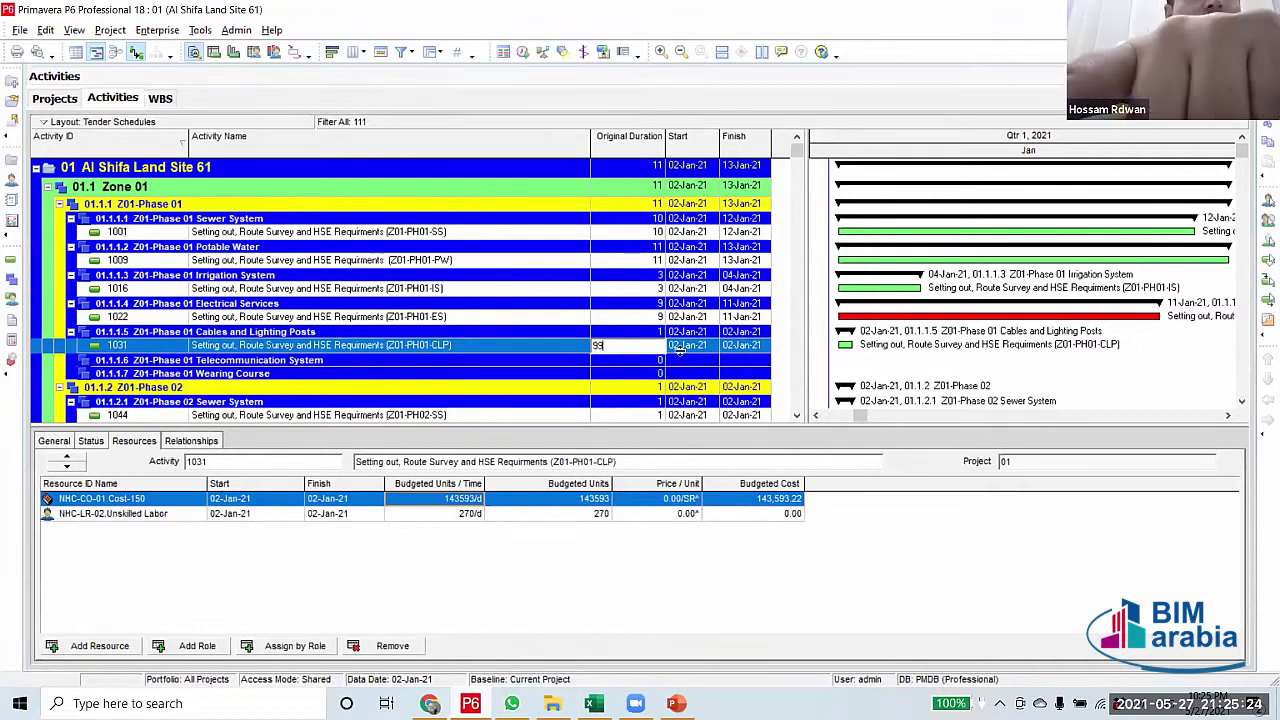
key(BackSpace)
key(Return)
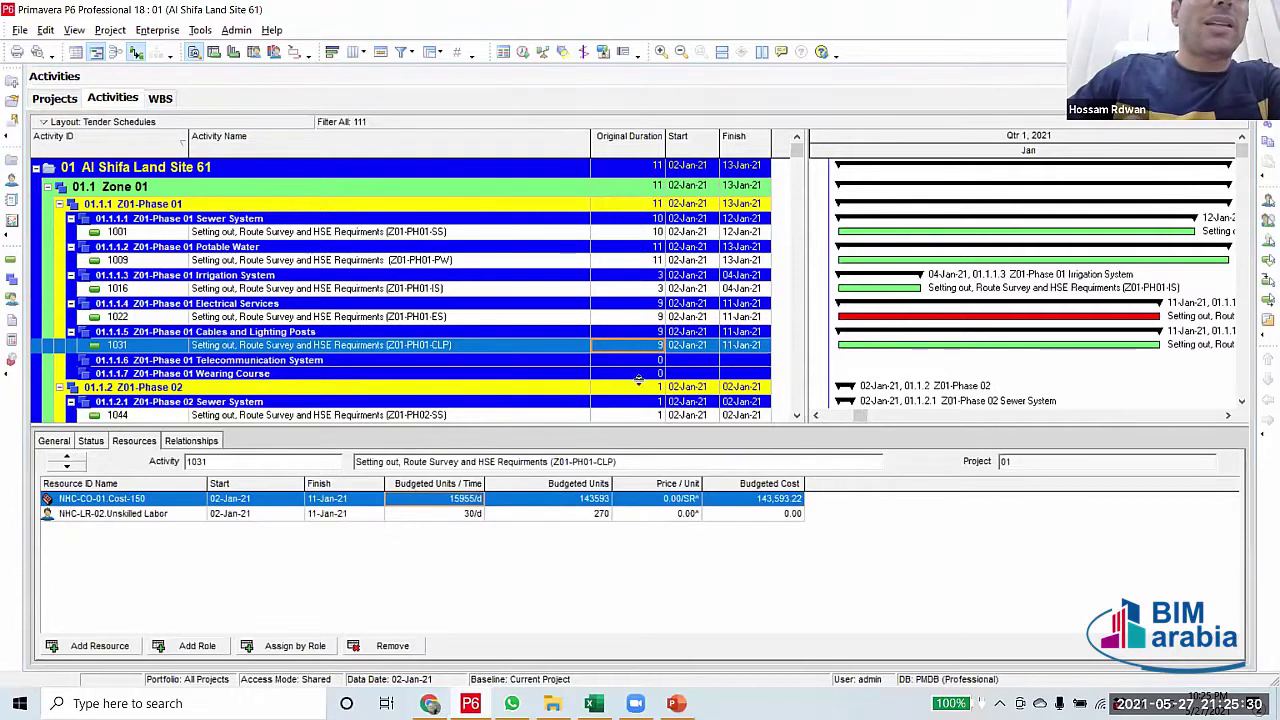
Set the Original Duration of Sewer System setting-out activity 1044 in Z01-Phase 02 to 7
scroll(648, 400, down, 2)
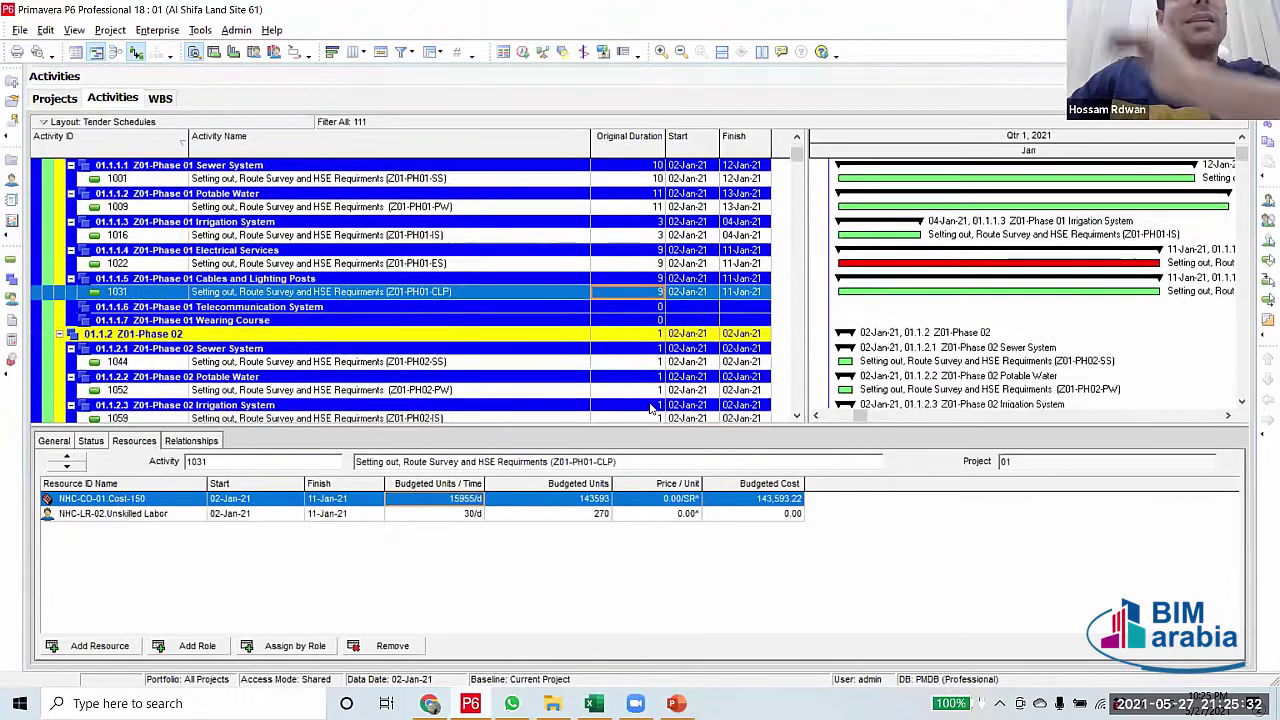
click(638, 363)
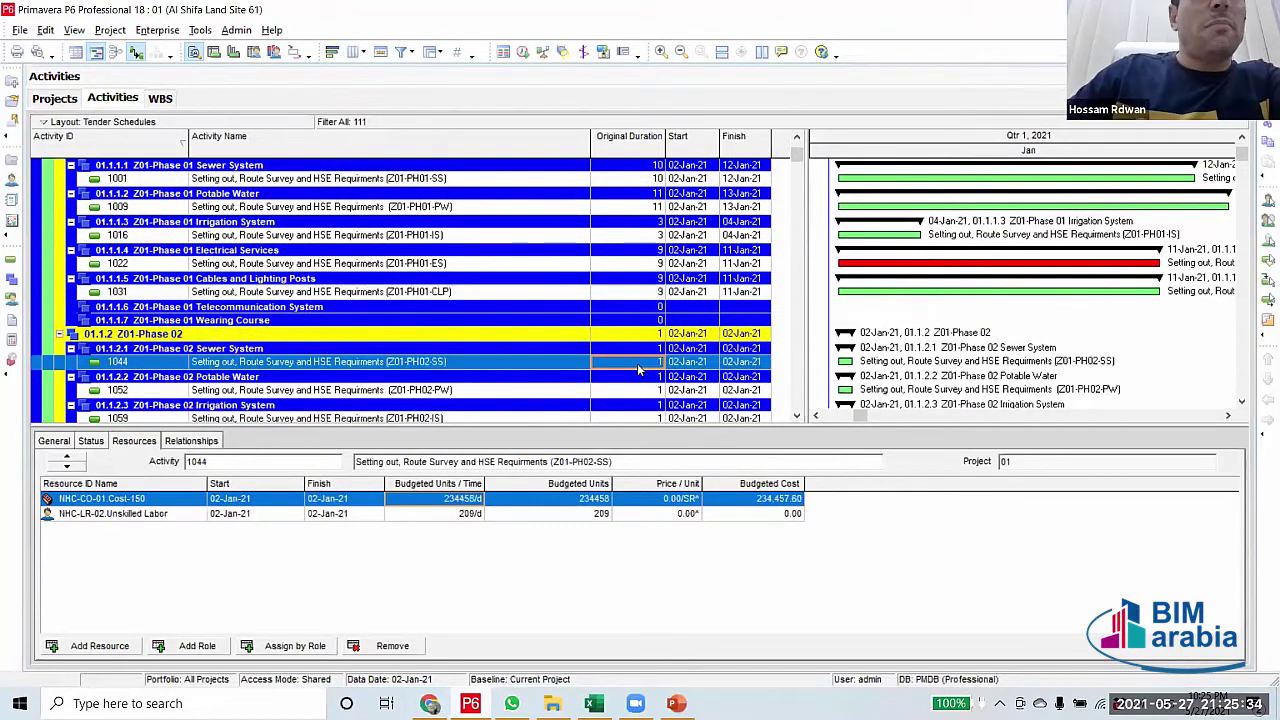
click(638, 363)
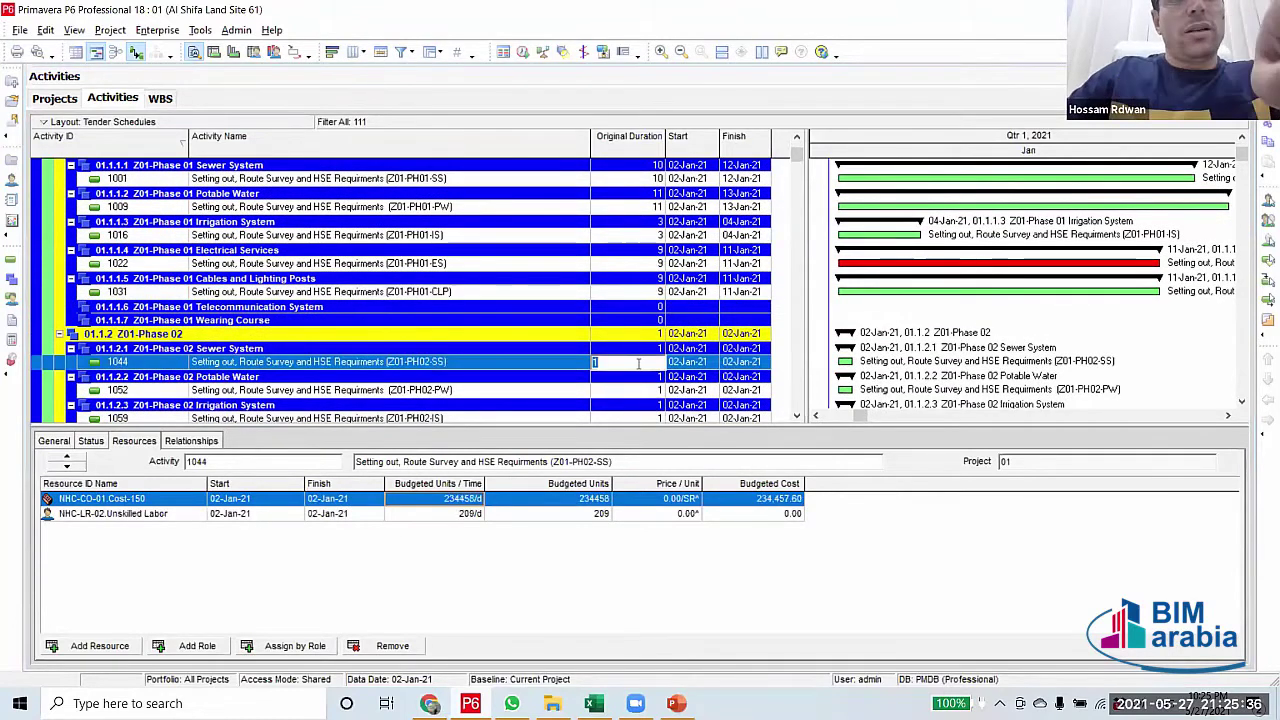
text(7)
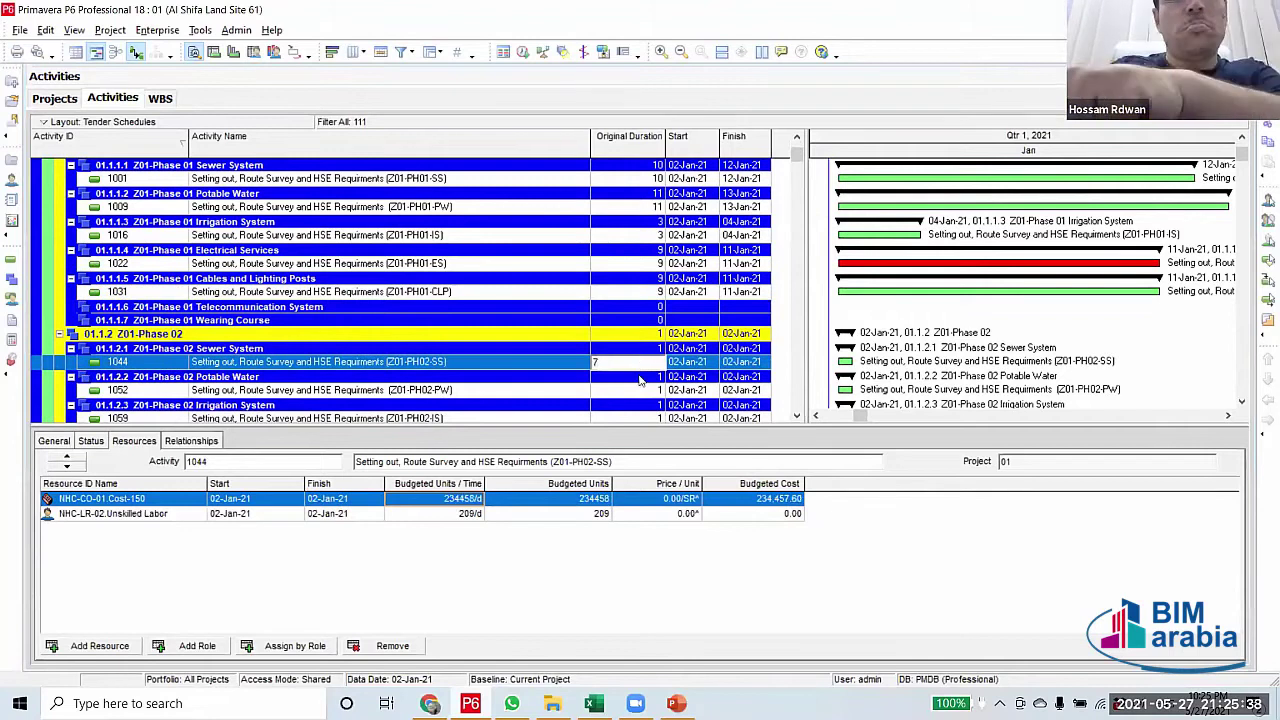
key(Return)
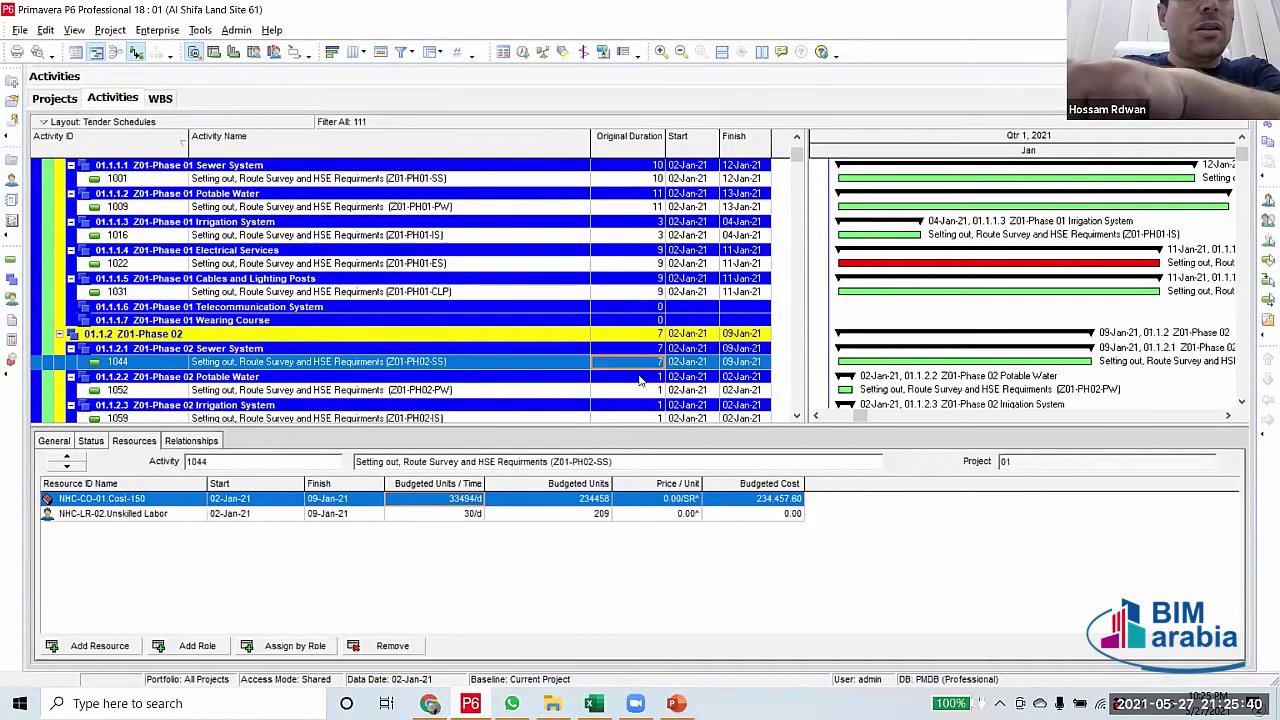
Try an Original Duration of 8 on Potable Water setting-out activity 1052 in Z01-Phase 02
click(640, 389)
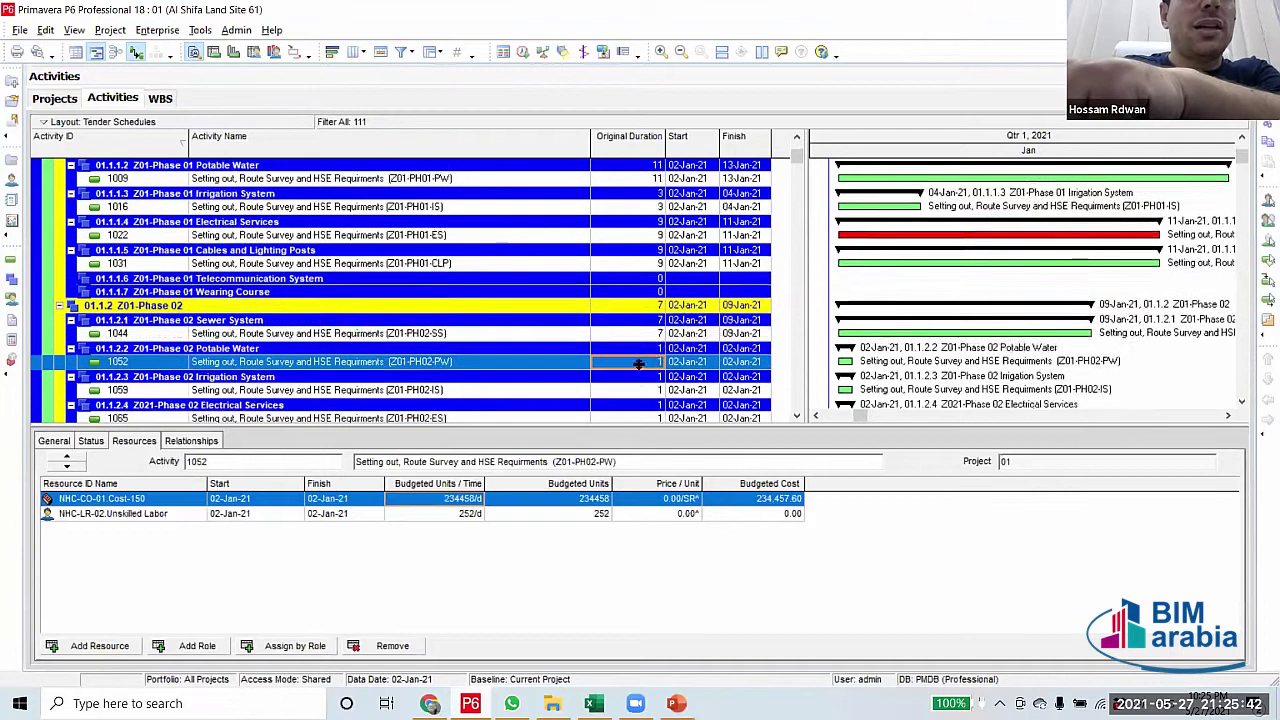
click(644, 321)
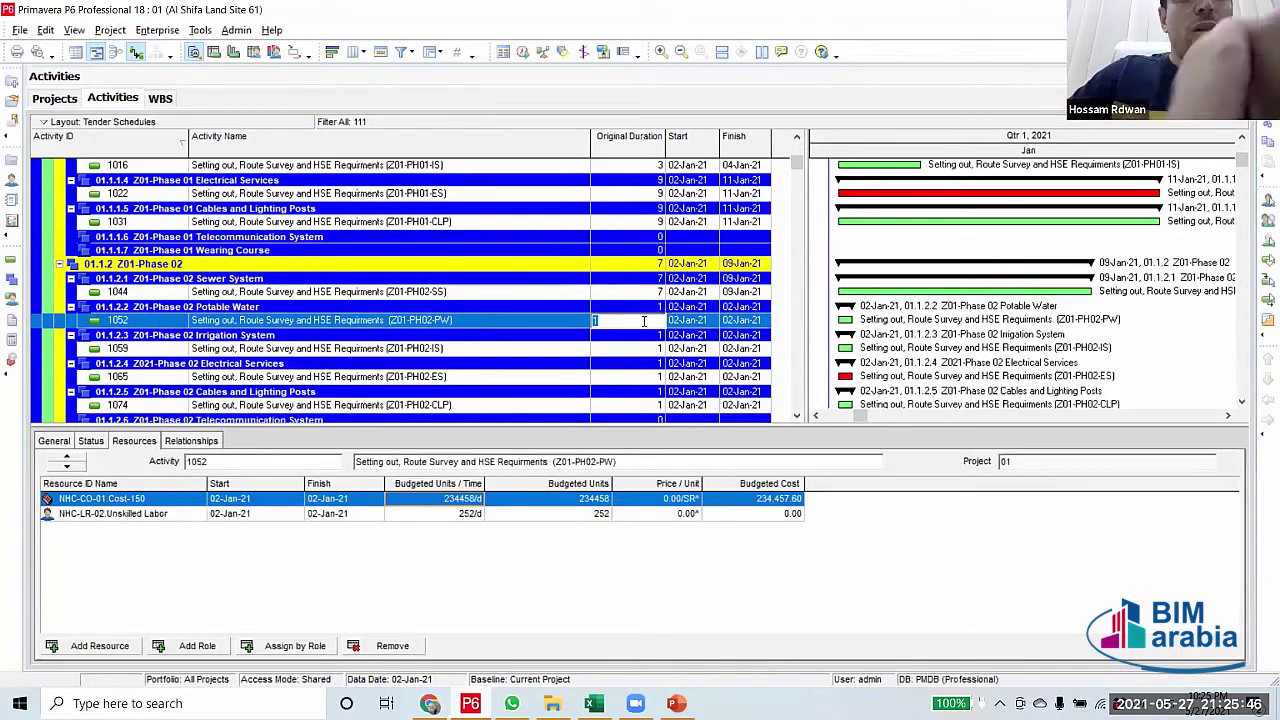
text(8)
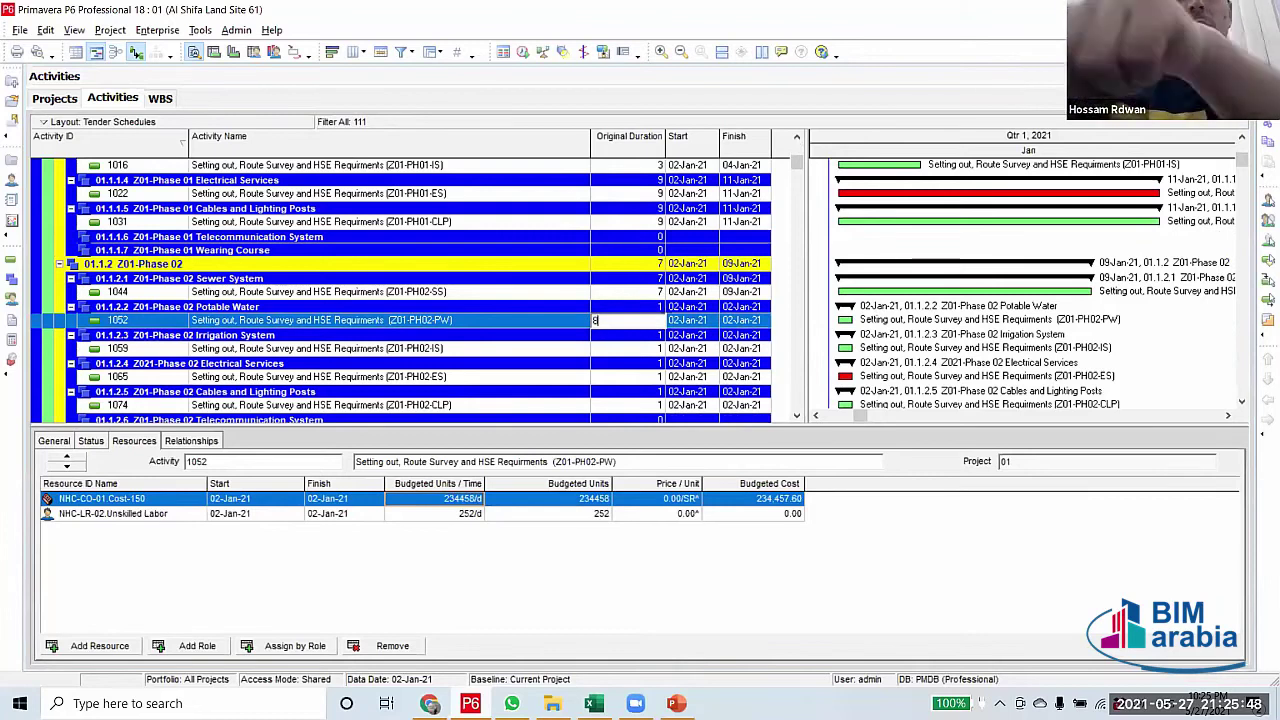
key(Return)
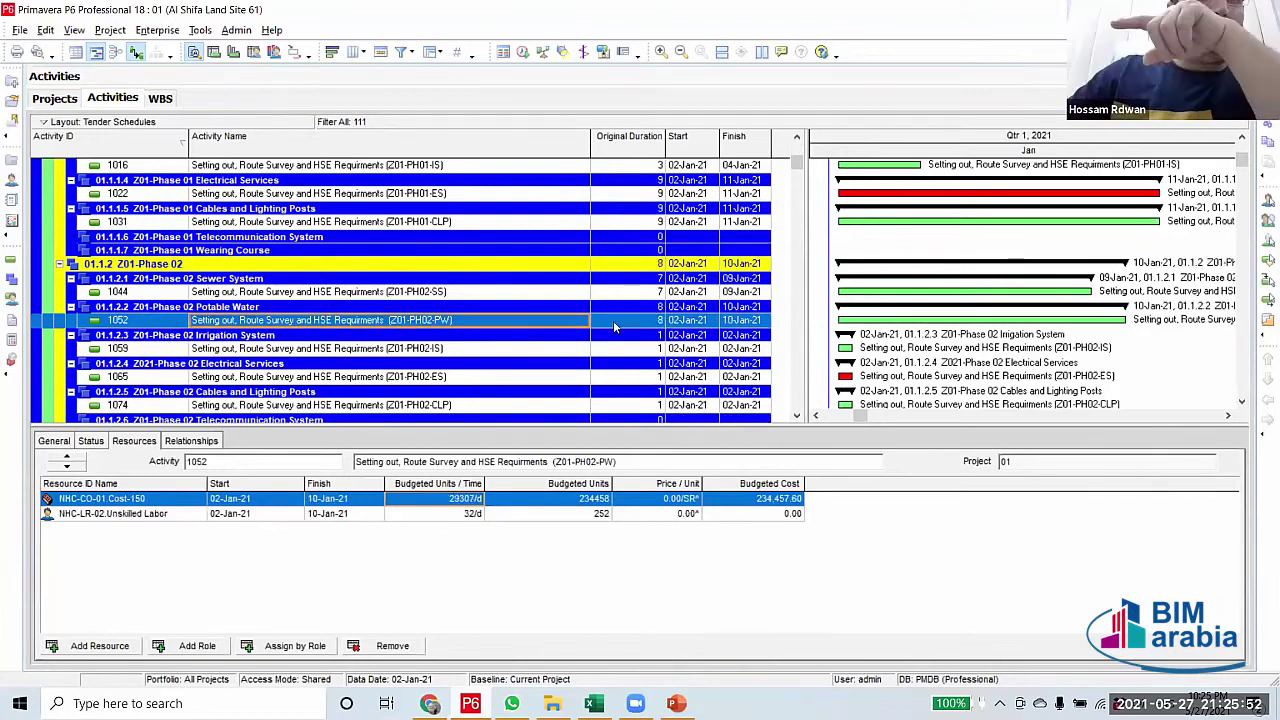
Set the Original Duration of Potable Water activity 1052 in Z01-Phase 02 to 9 and check its unskilled labour's units per time
click(613, 320)
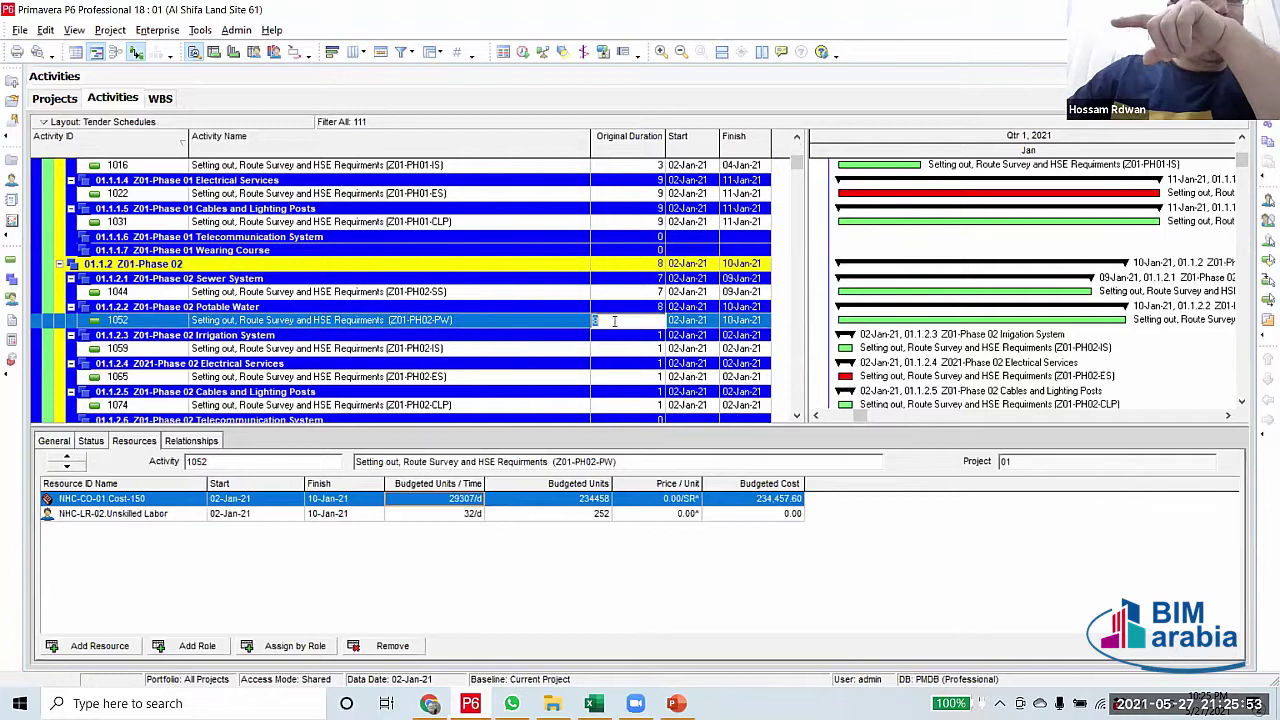
text(9)
click(556, 320)
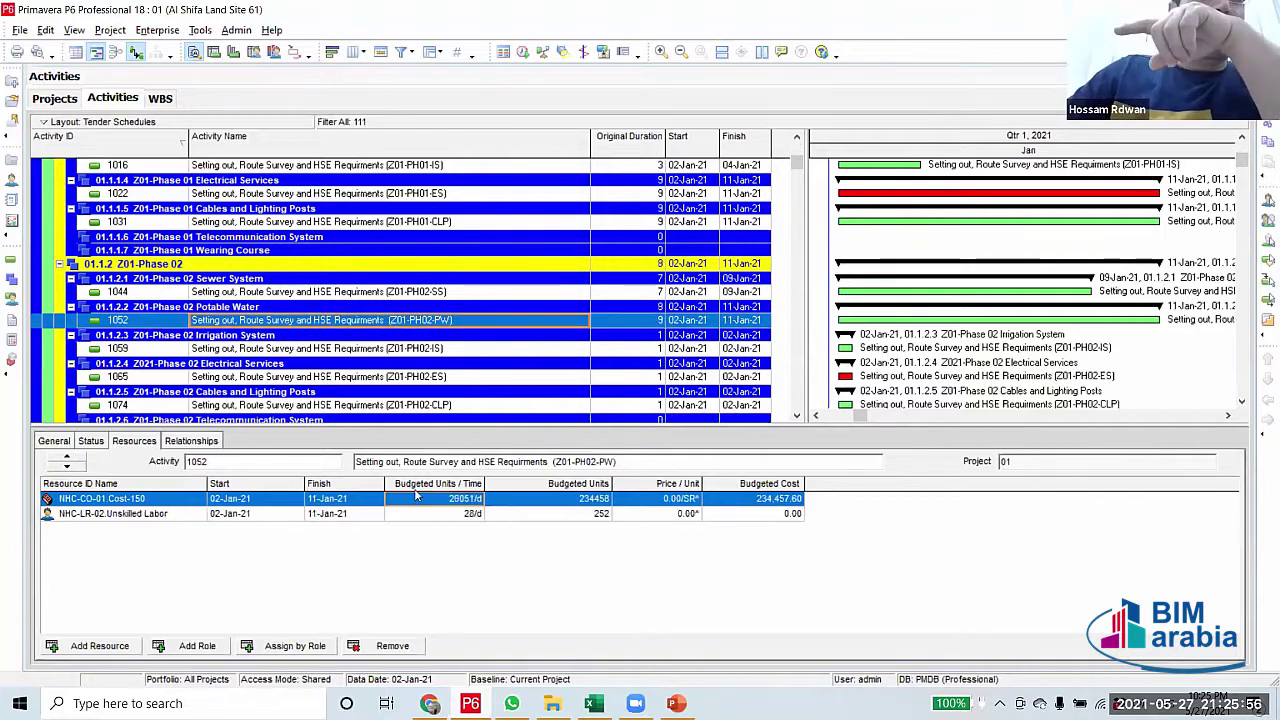
click(447, 512)
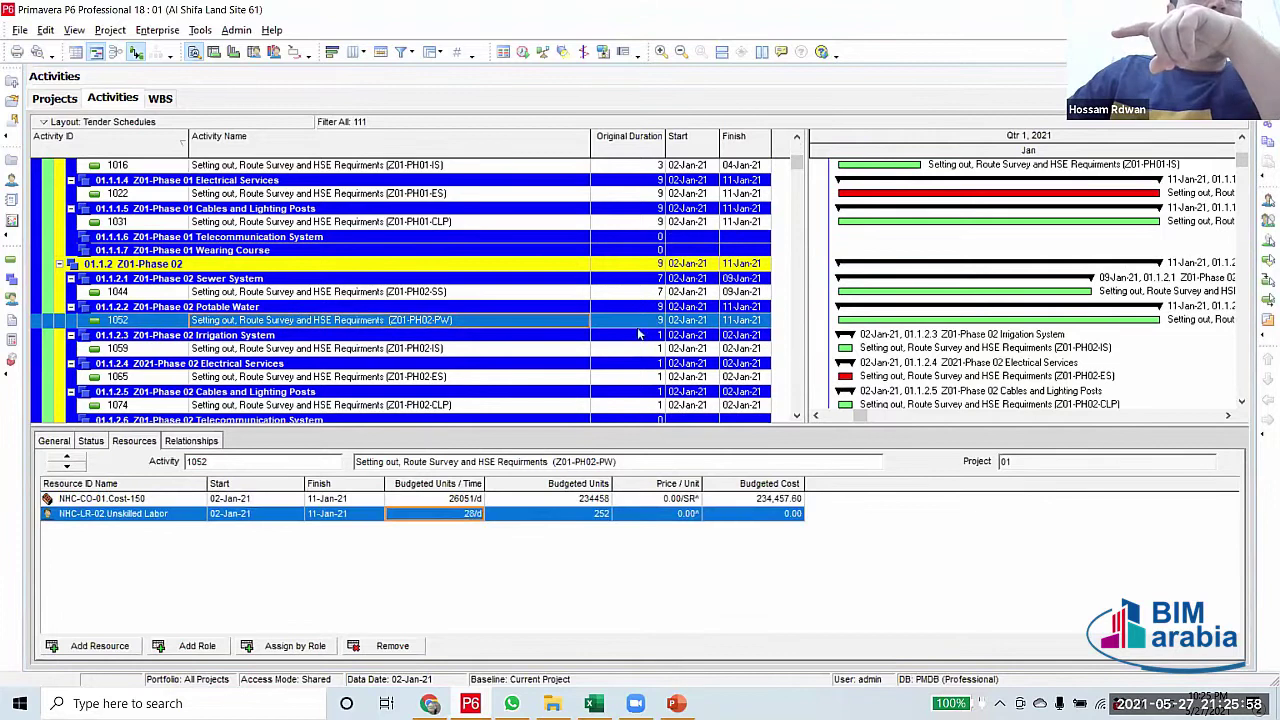
Set the Original Duration of Irrigation System setting-out activity 1059 in Z01-Phase 02 to 4
click(636, 349)
scroll(635, 352, down, 2)
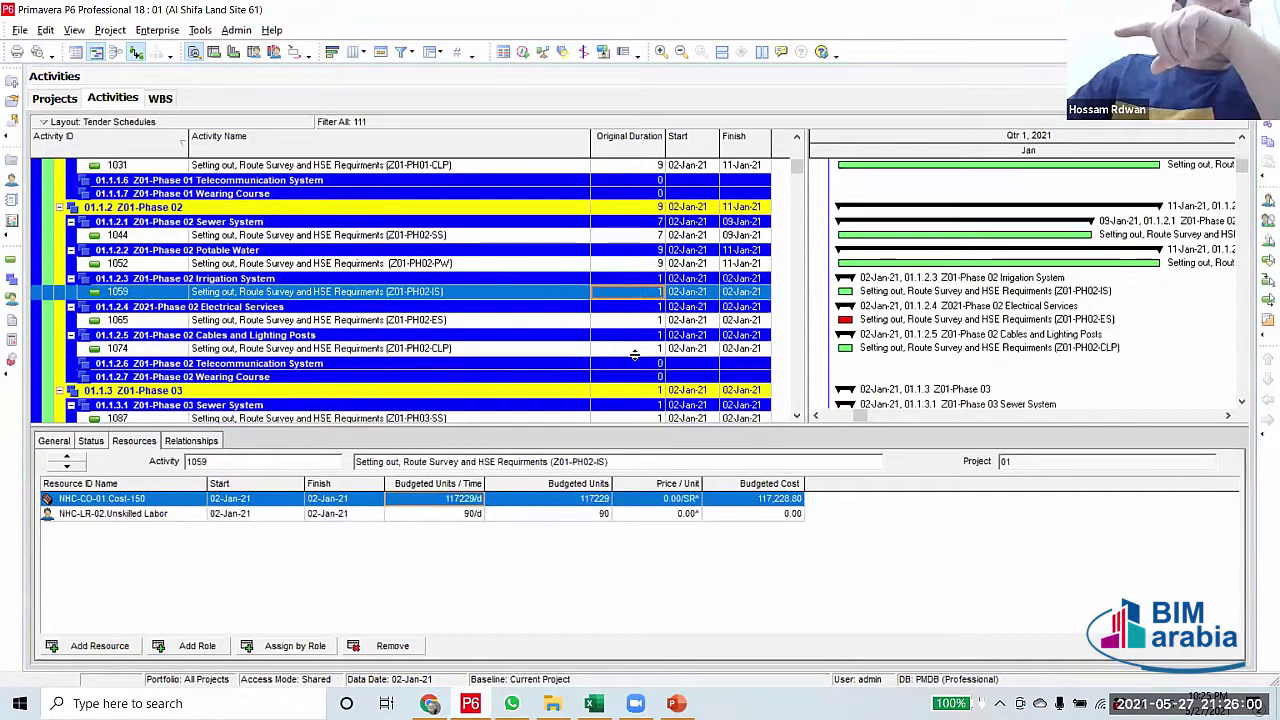
click(641, 292)
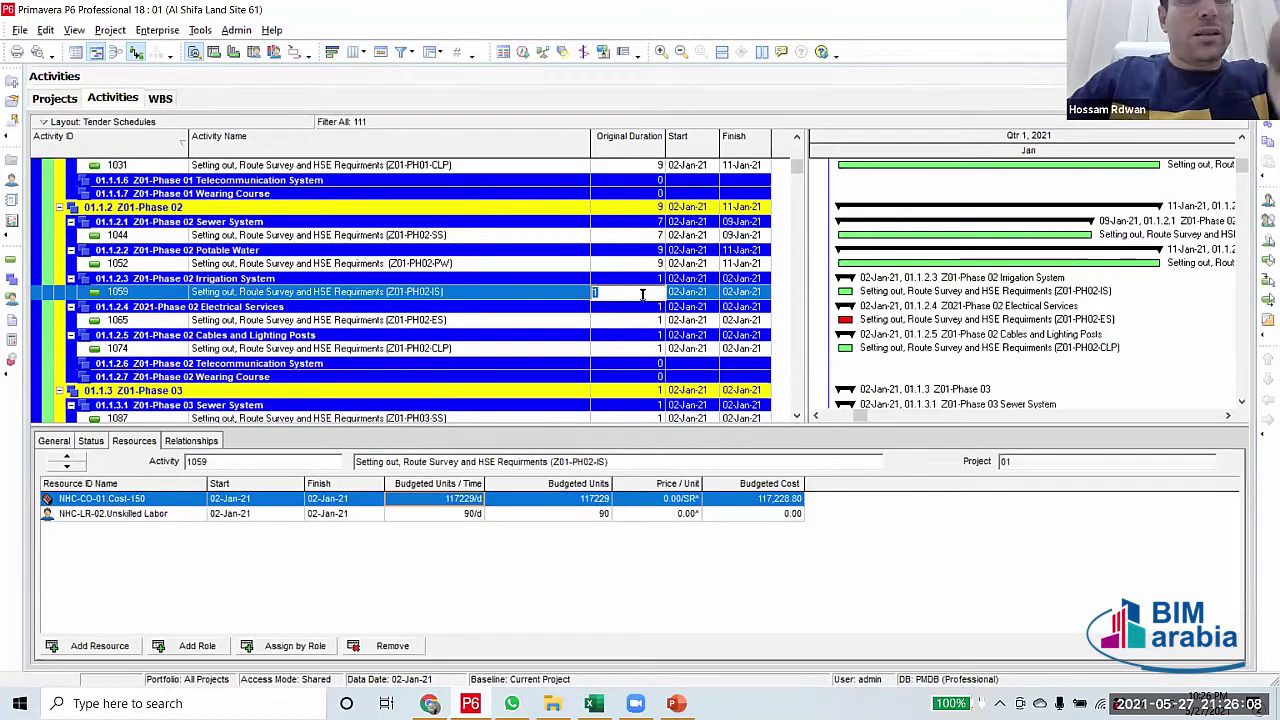
text(4)
key(Return)
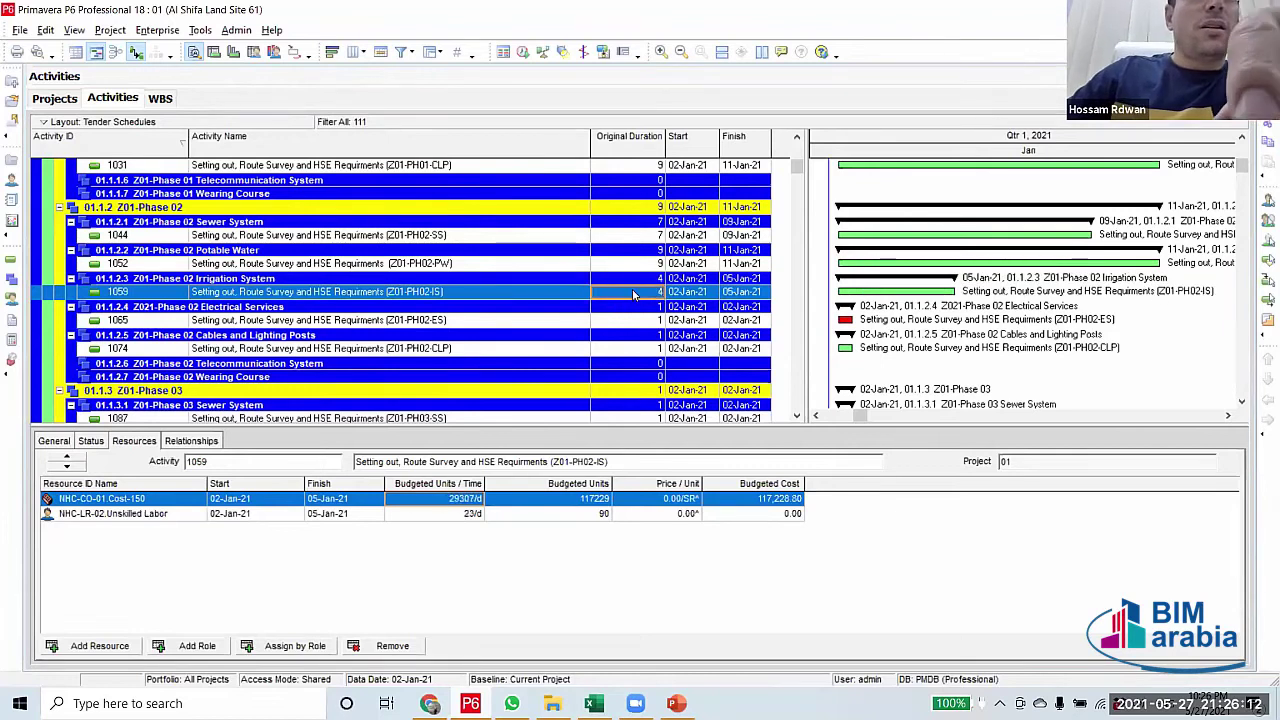
Set the Original Duration of Irrigation System setting-out activity 1059 in Z01-Phase 02 to 3
text(3)
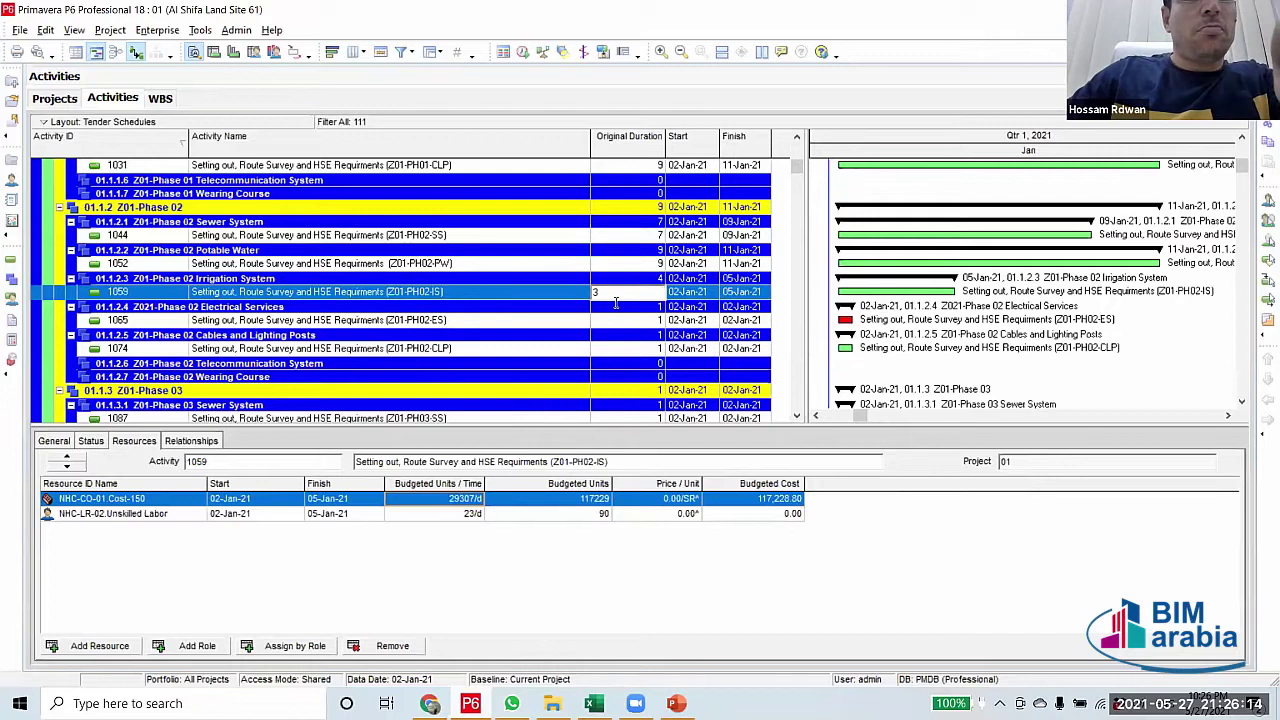
click(584, 293)
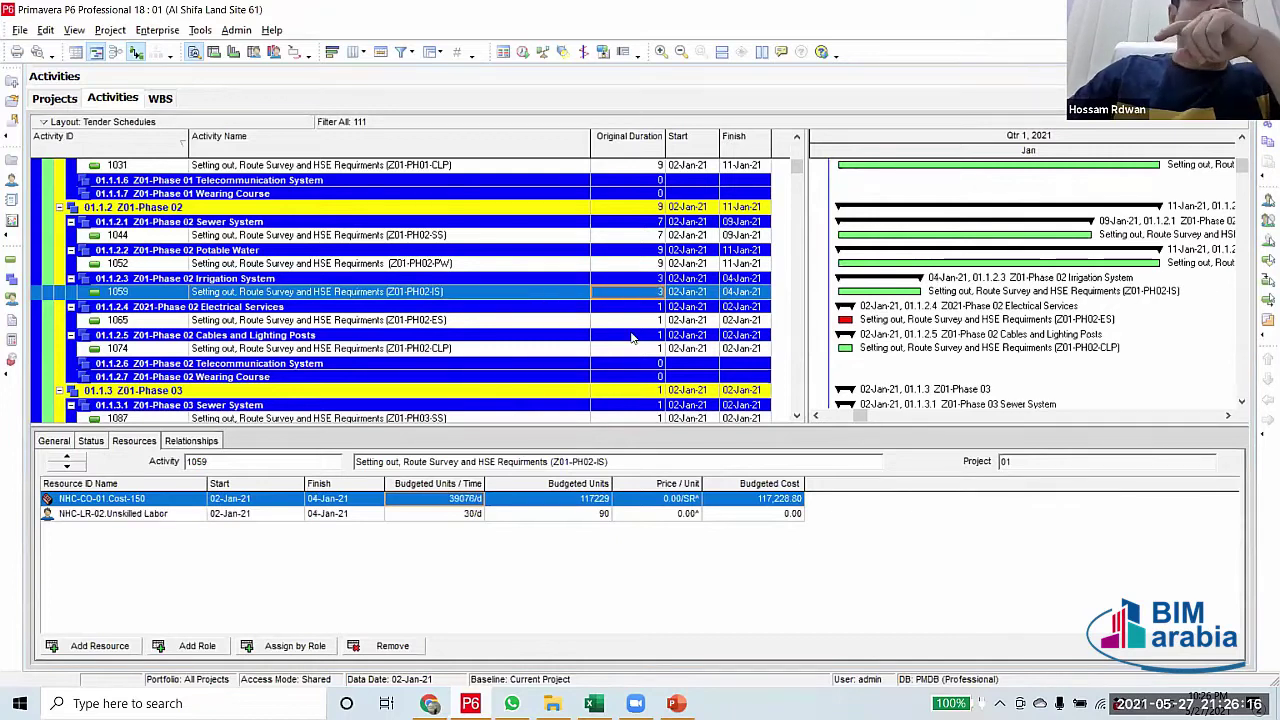
Try an Original Duration of 7 on Electrical Services setting-out activity 1065 in Z01-Phase 02
click(636, 321)
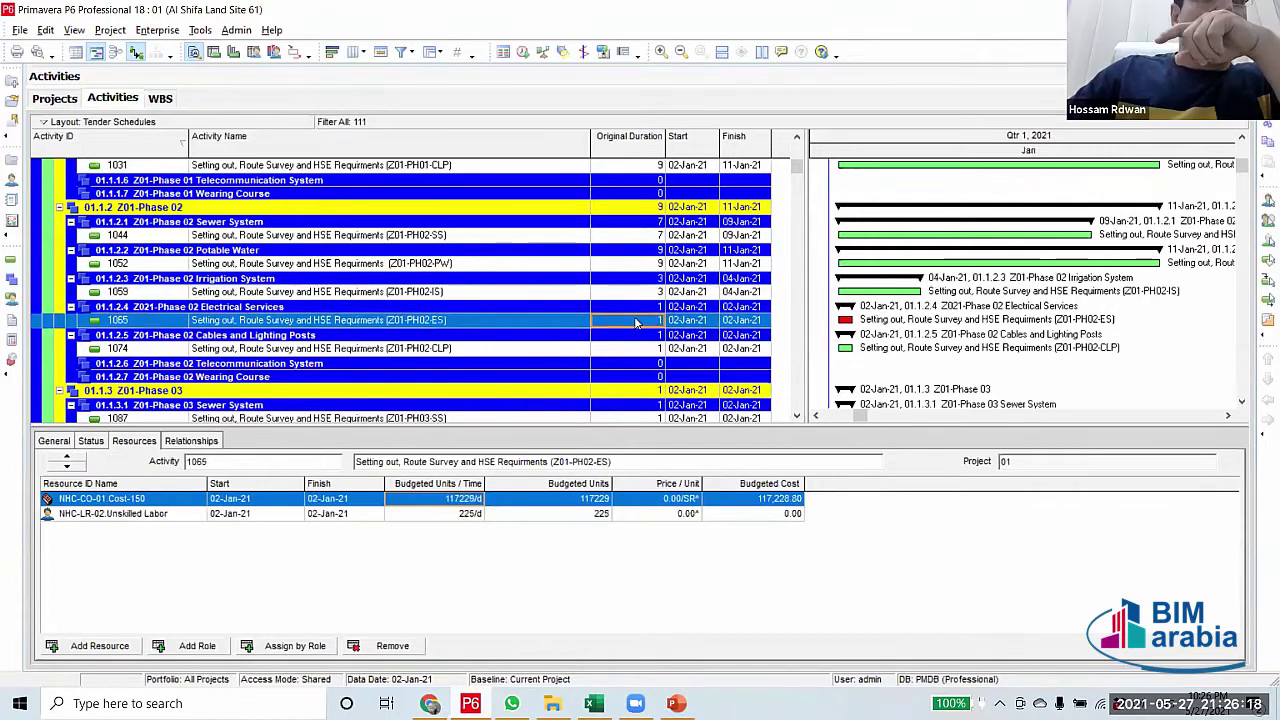
click(636, 321)
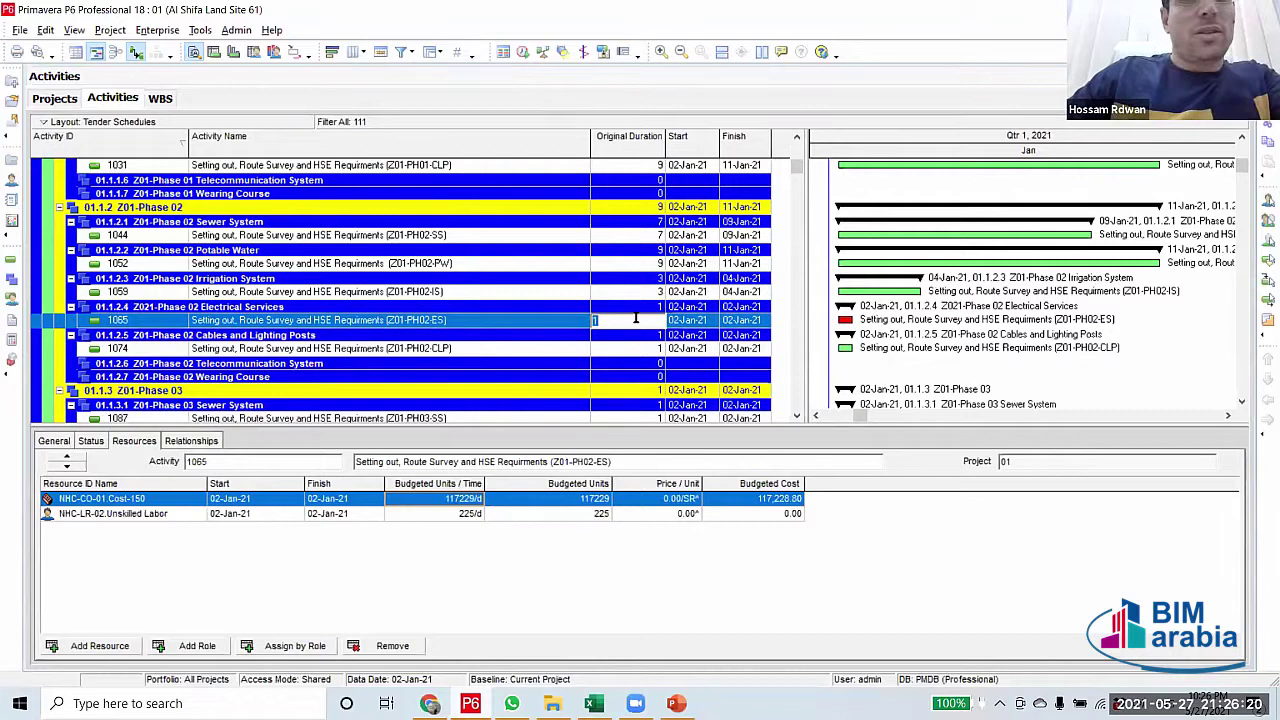
text(7)
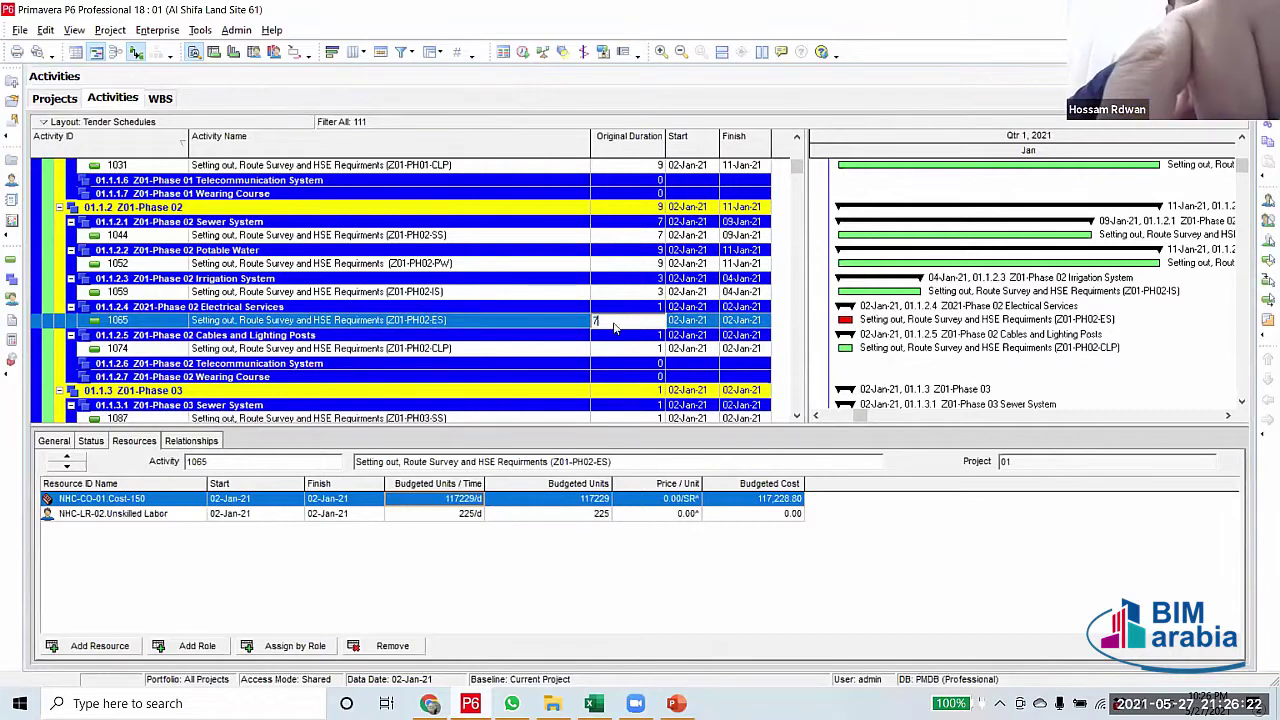
key(Return)
Set the Original Duration of Electrical Services setting-out activity 1065 in Z01-Phase 02 to 9
click(627, 322)
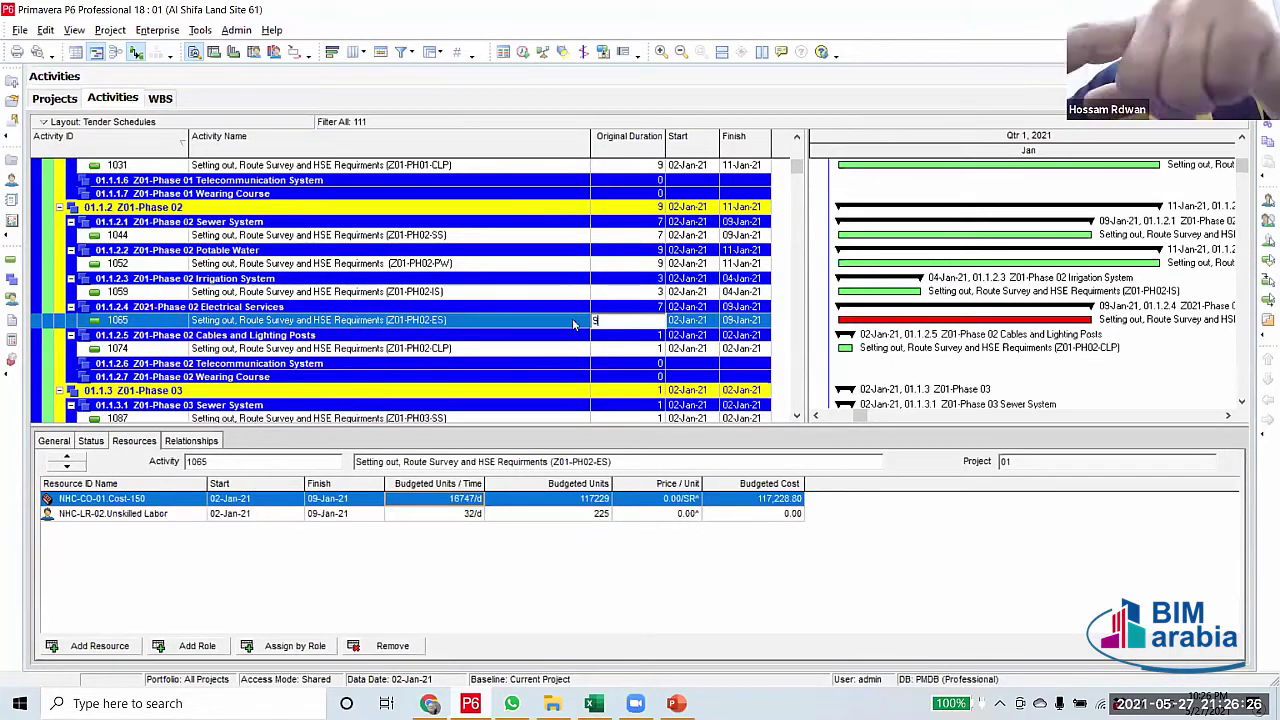
text(9)
key(Return)
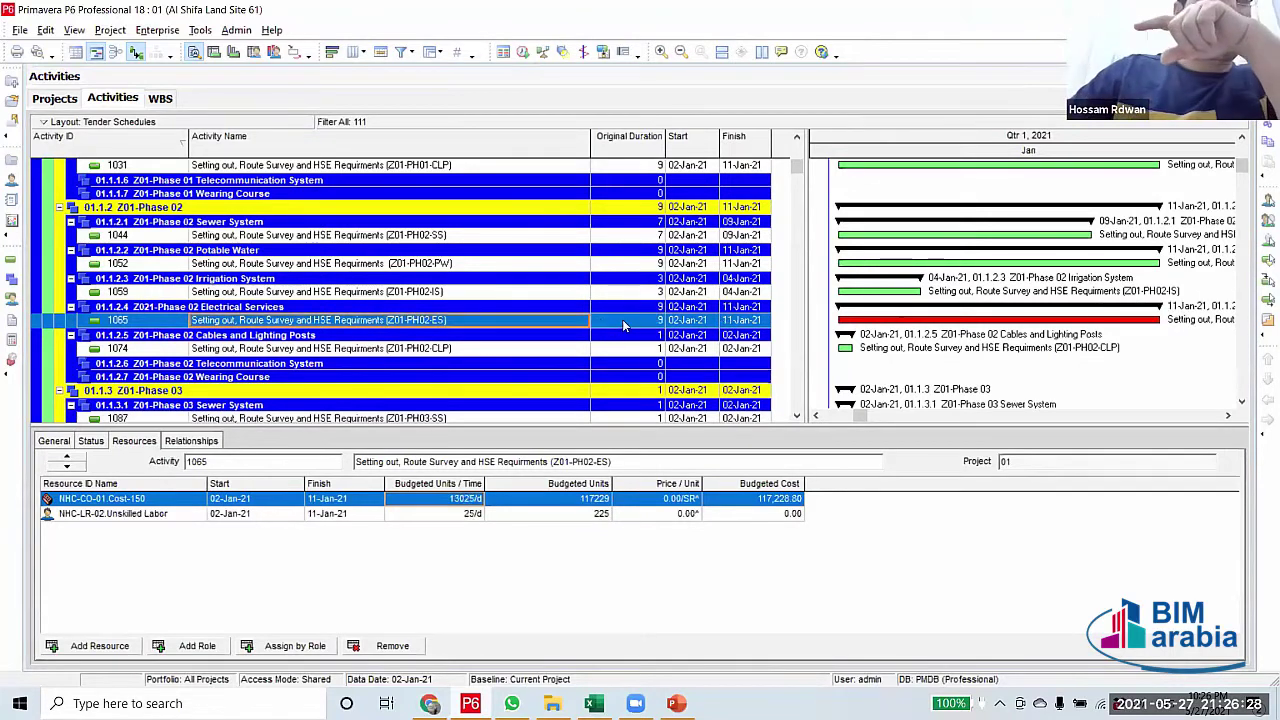
Set the Original Duration of Cables and Lighting Posts setting-out activity 1074 in Z01-Phase 02 to 10
click(643, 350)
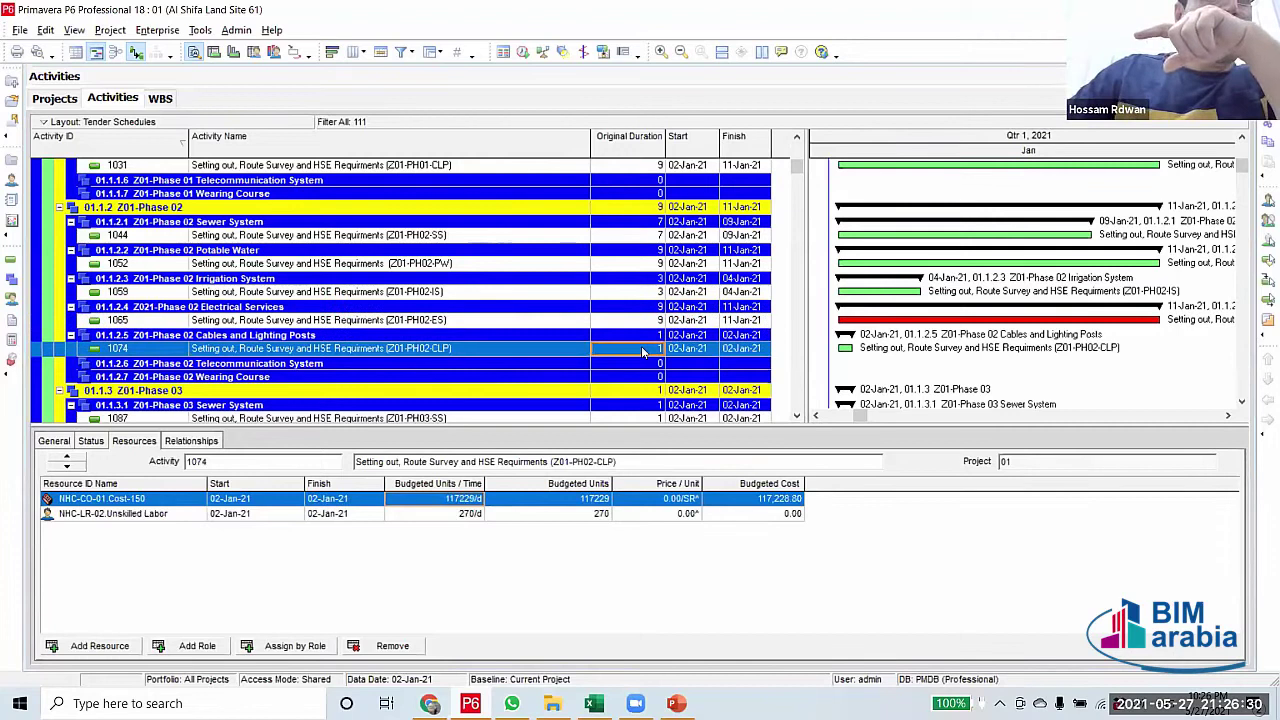
click(643, 350)
text(10)
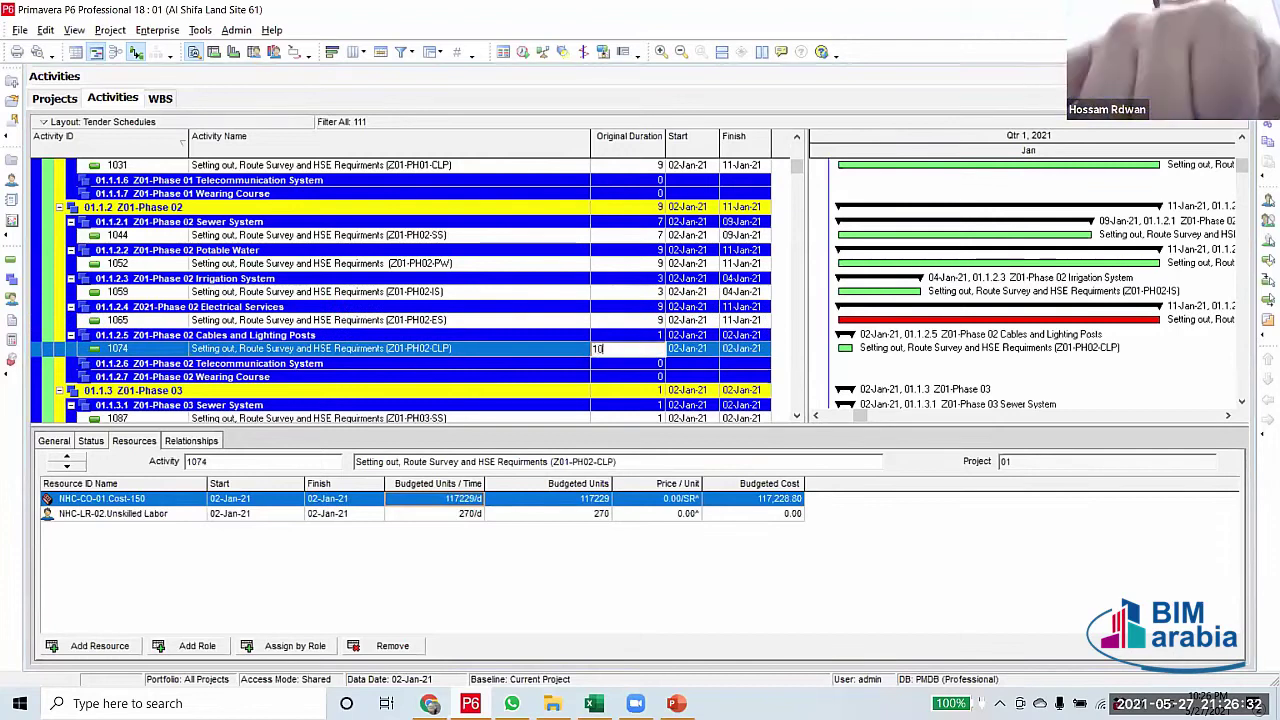
click(797, 418)
Set the Original Duration of Sewer System setting-out activity 1087 in Z01-Phase 03 to 6
click(797, 418)
click(797, 418)
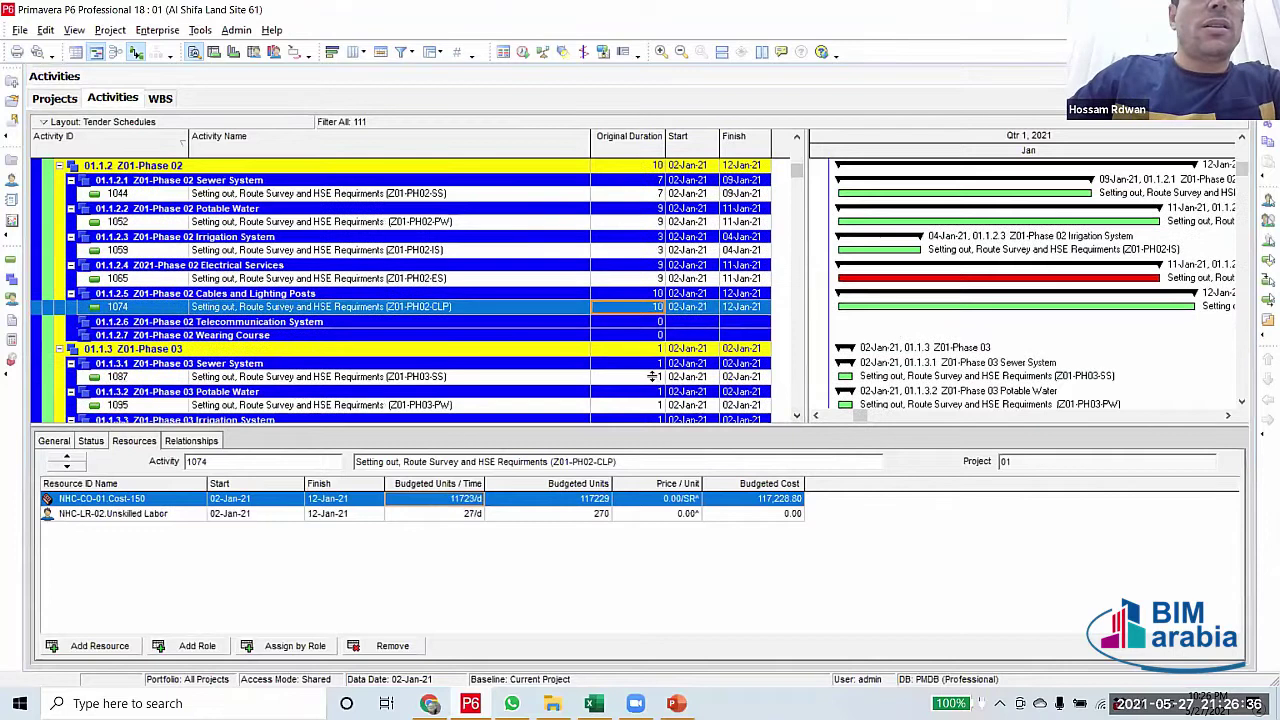
scroll(652, 376, down, 1)
click(651, 320)
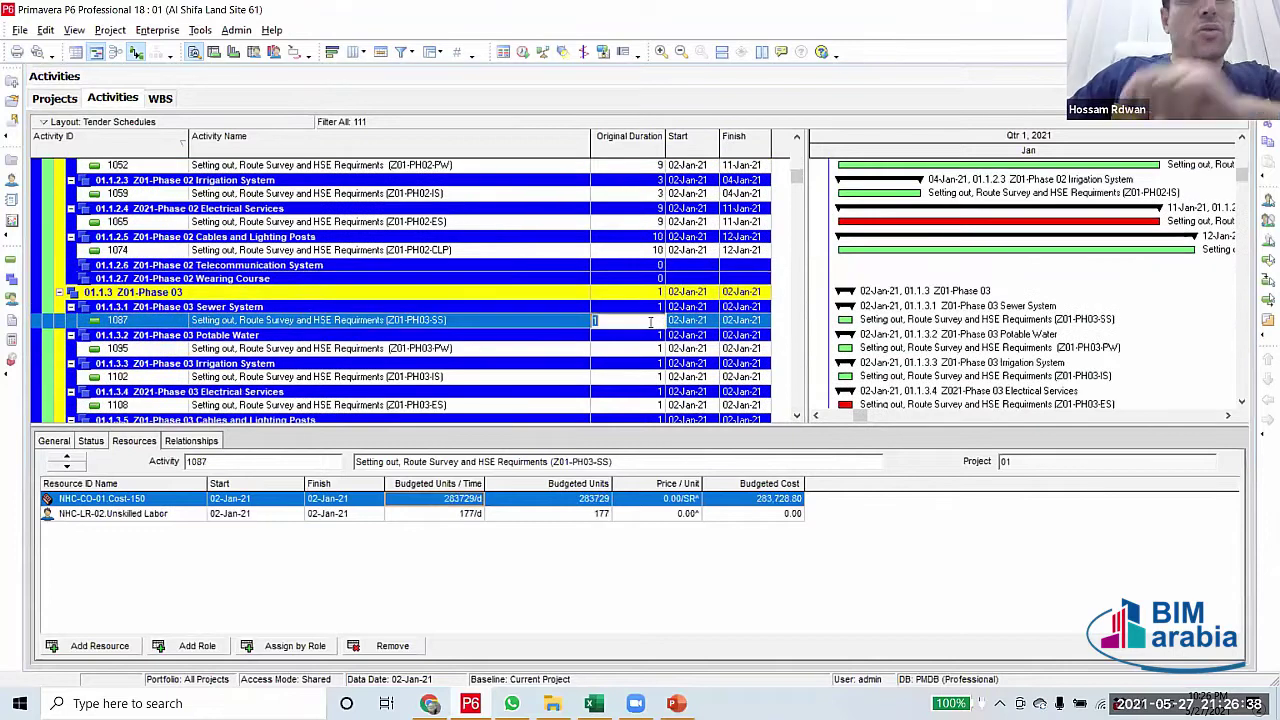
text(6)
key(Return)
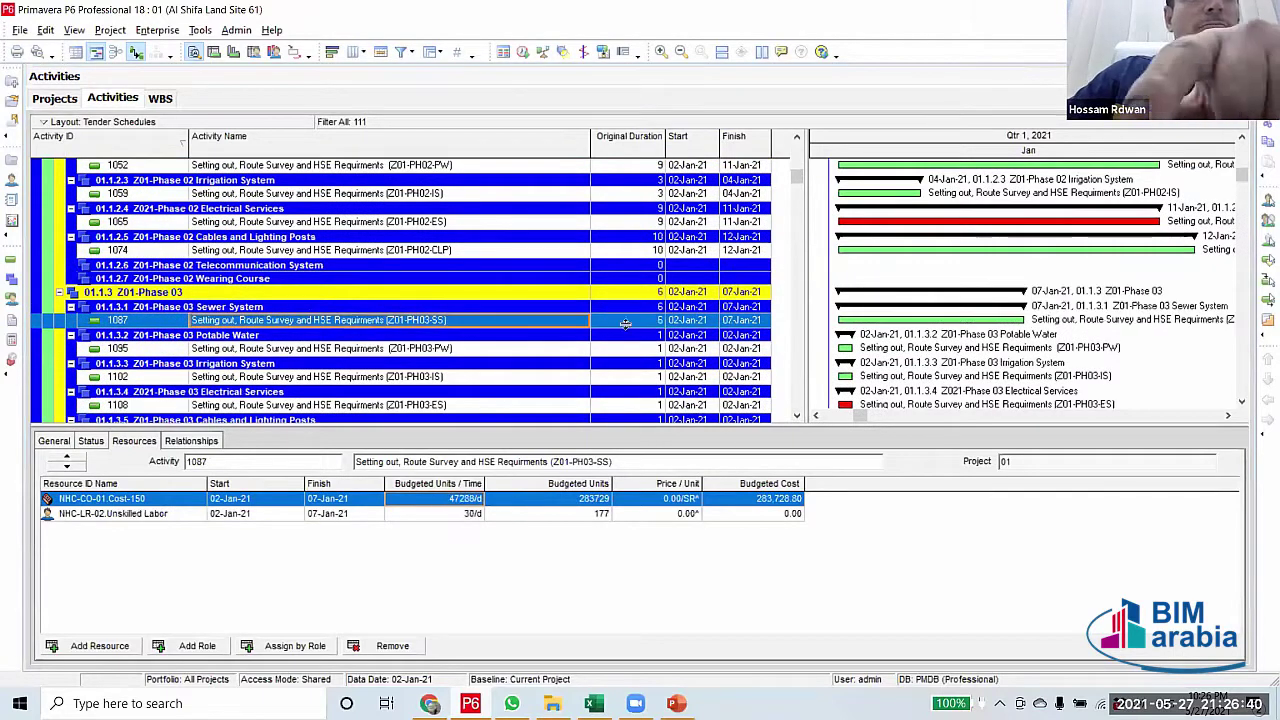
Try an Original Duration of 13 on Potable Water setting-out activity 1095 in Z01-Phase 03
click(650, 354)
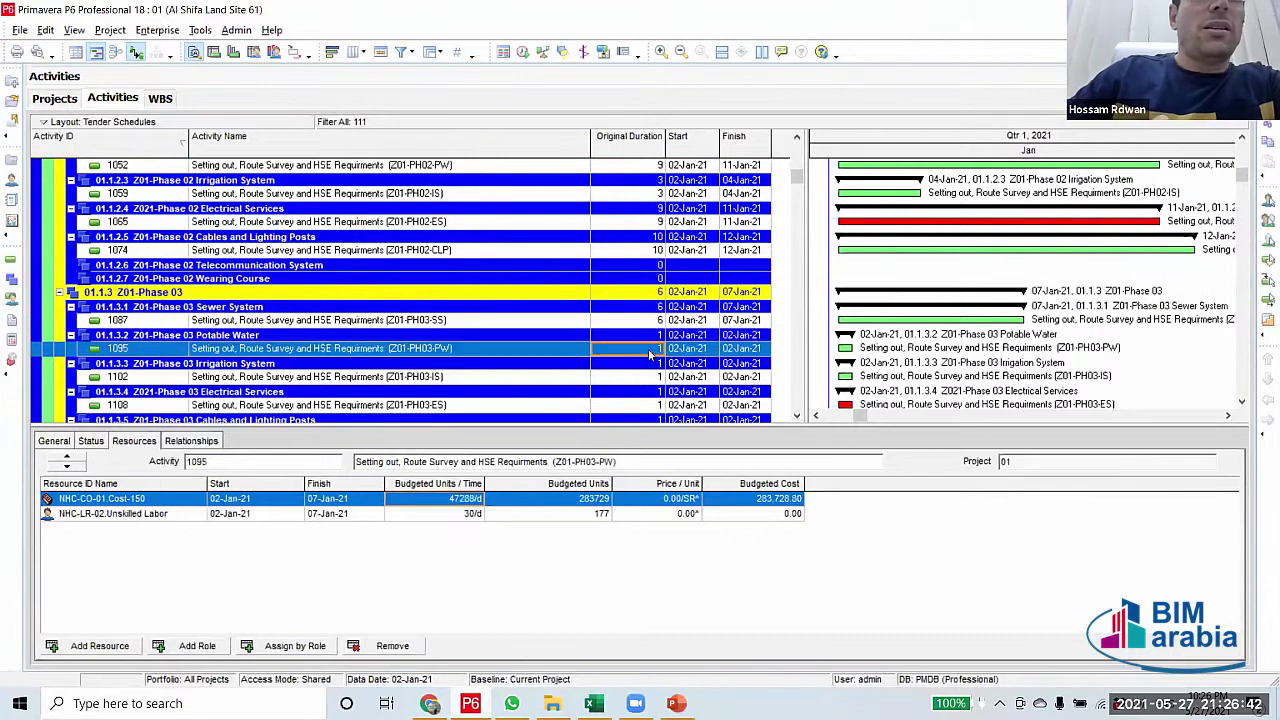
click(650, 350)
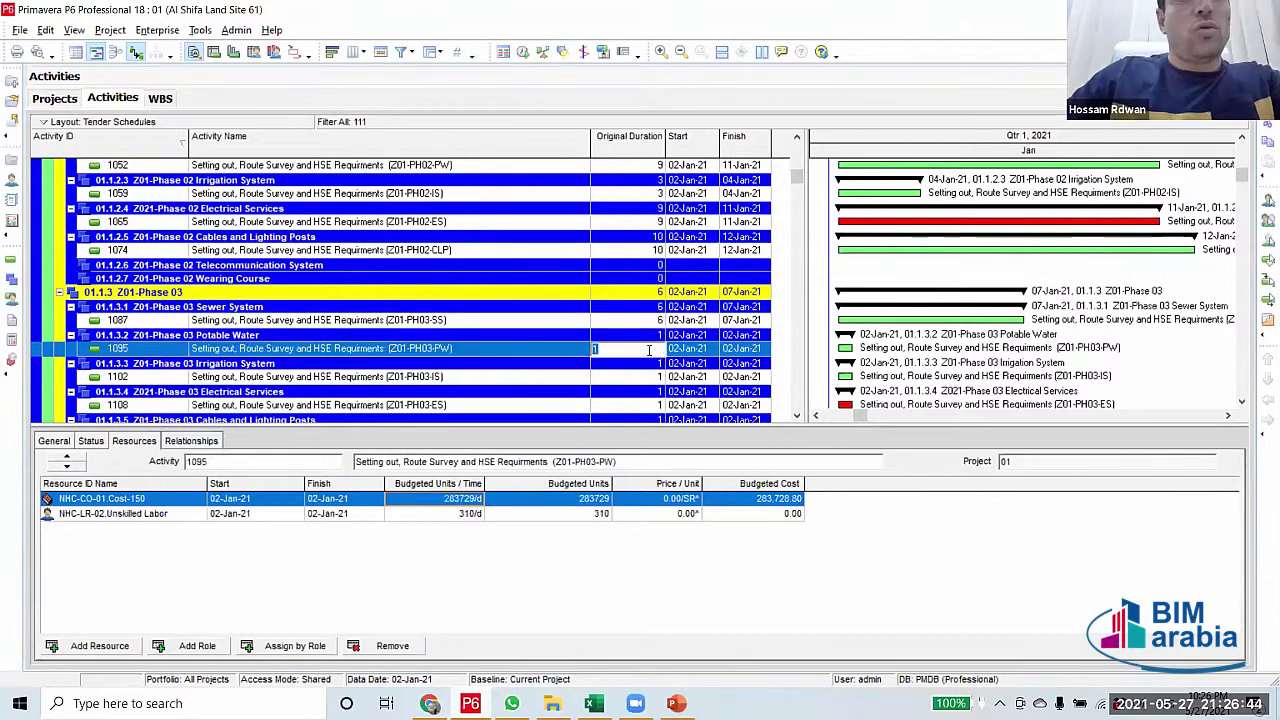
key(Return)
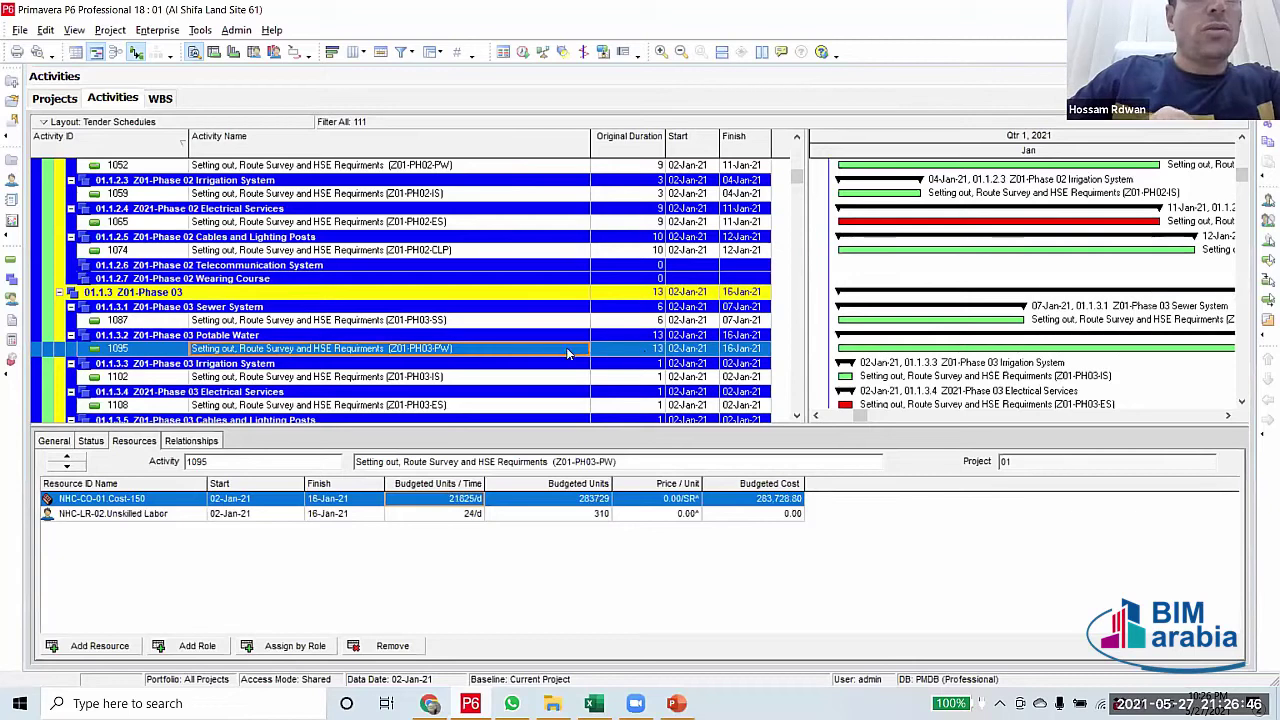
Set the Original Duration of Potable Water setting-out activity 1095 in Z01-Phase 03 to 11
click(645, 350)
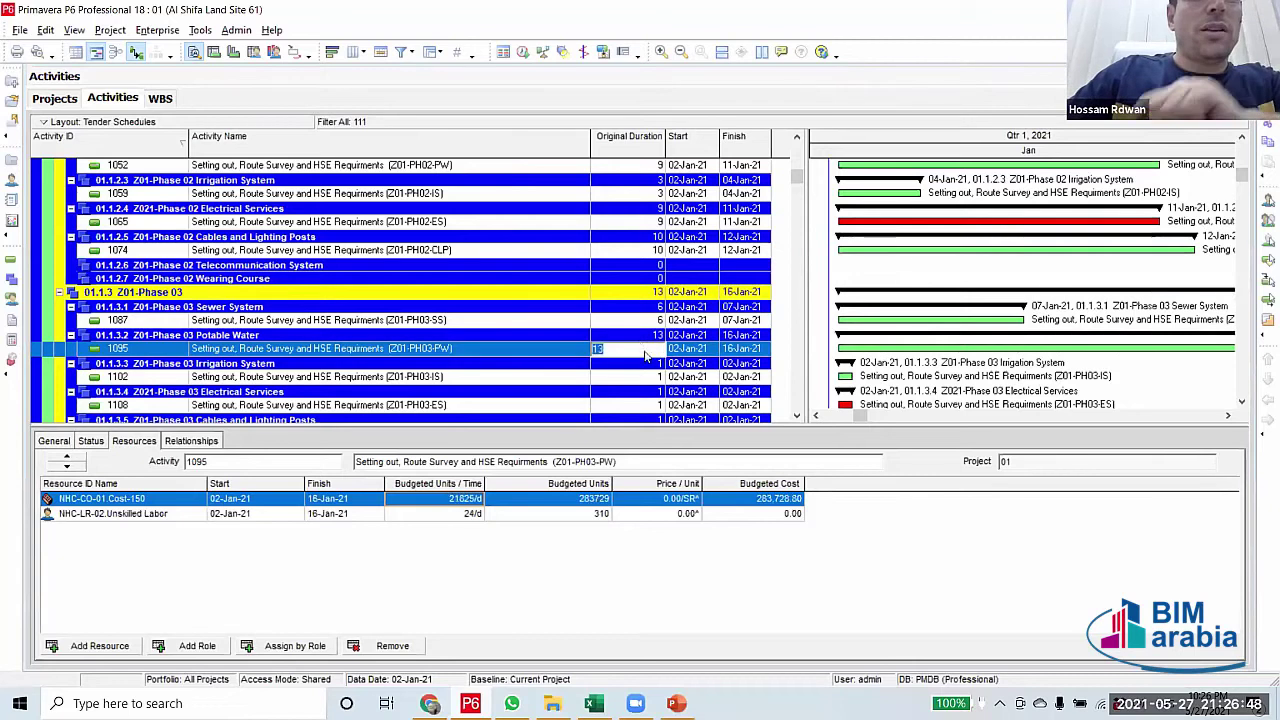
text(11)
key(Return)
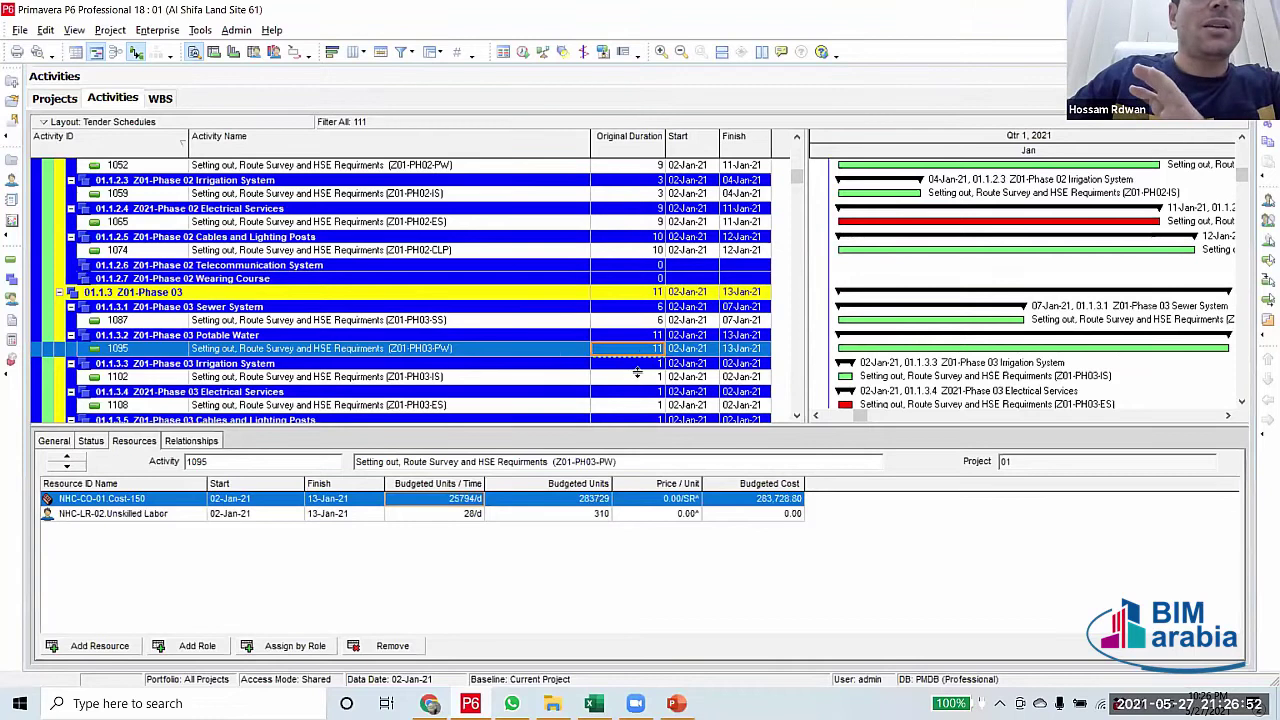
Try an Original Duration of 4 on Irrigation System setting-out activity 1102 in Z01-Phase 03
click(645, 377)
scroll(640, 390, down, 2)
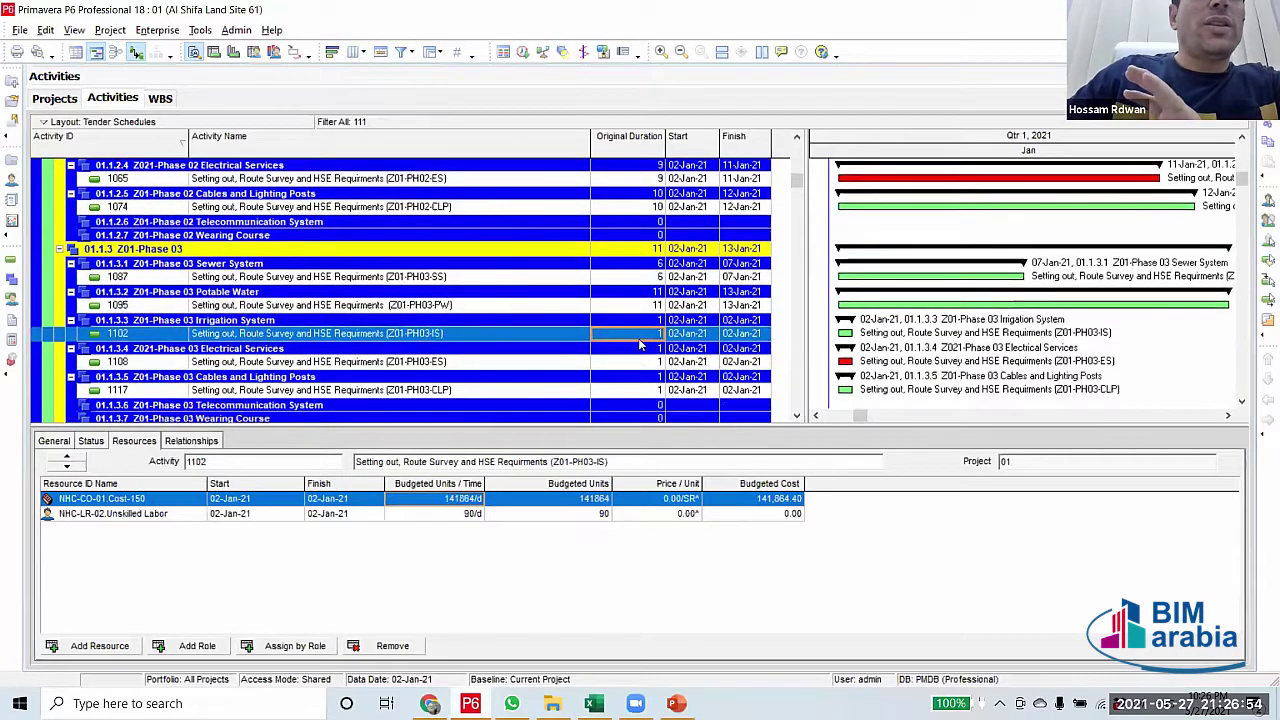
click(650, 321)
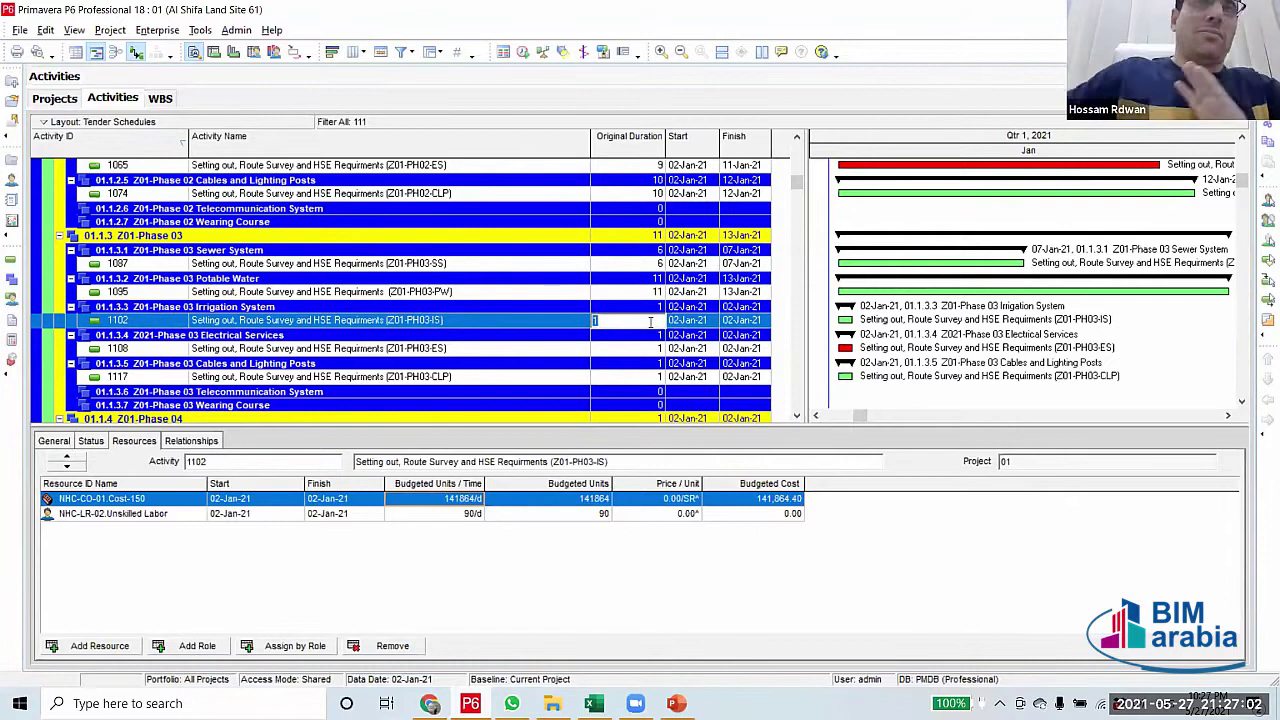
click(643, 296)
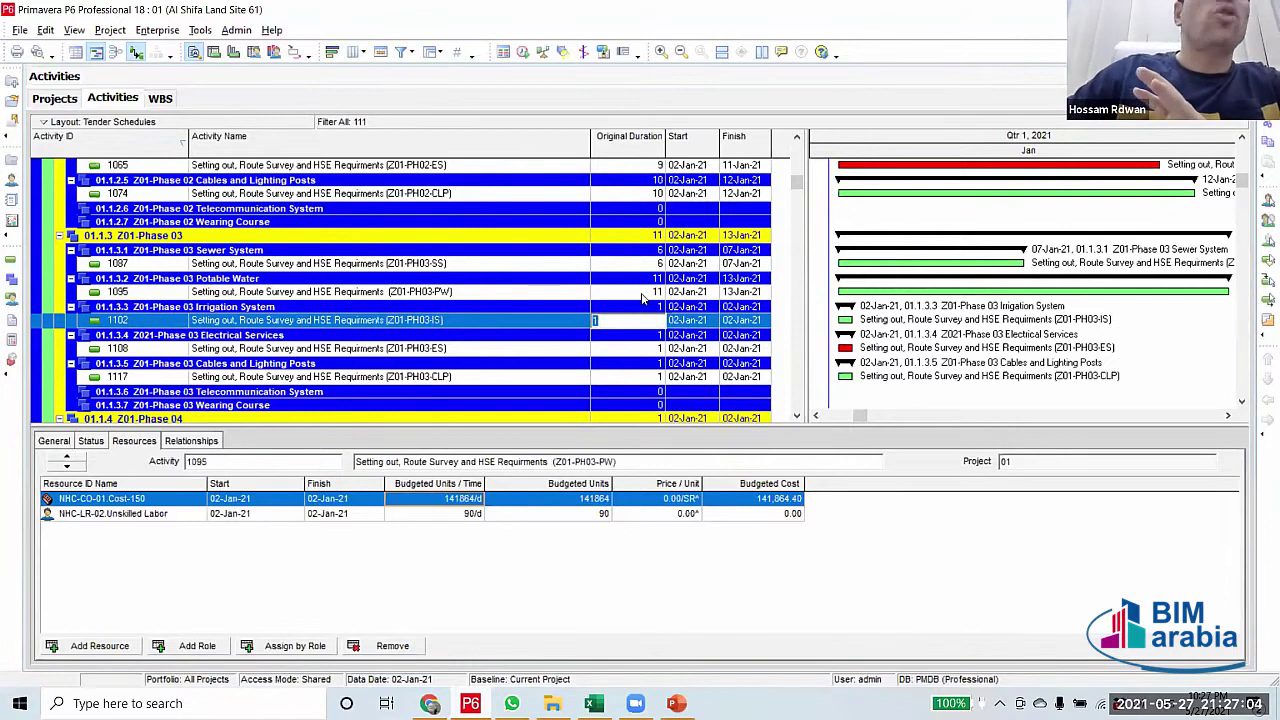
key(Down)
key(Down)
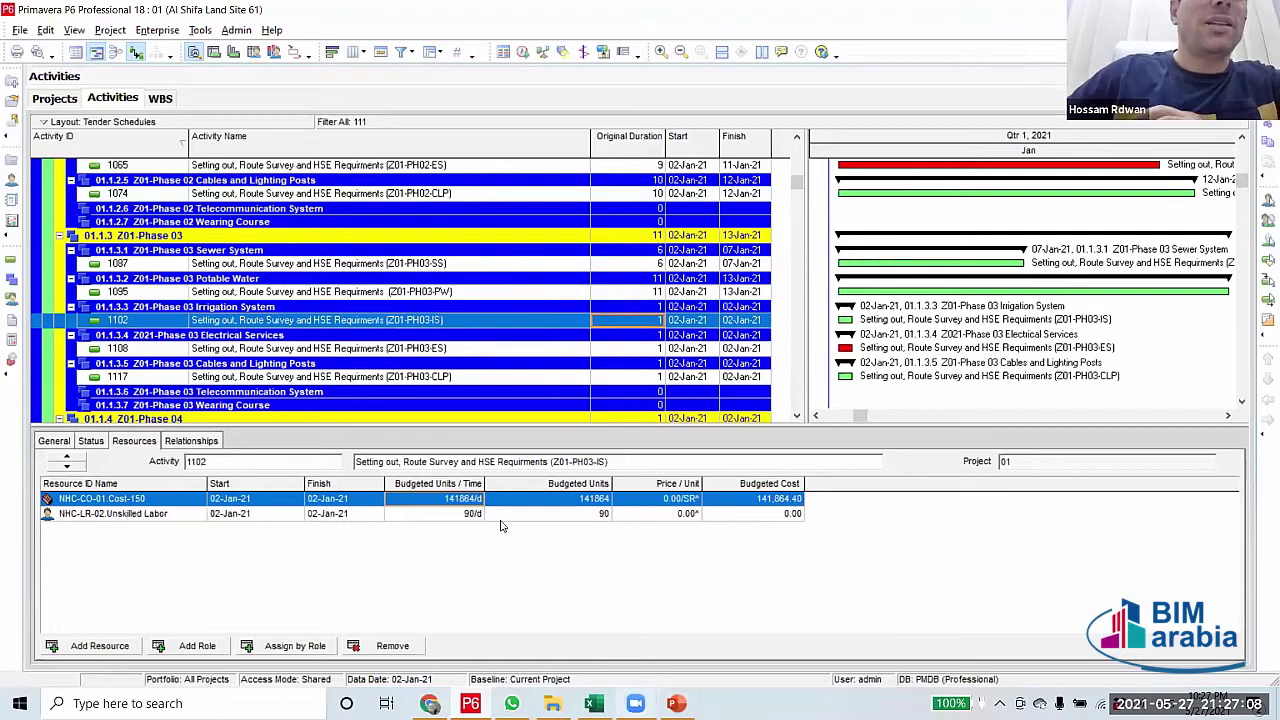
click(631, 324)
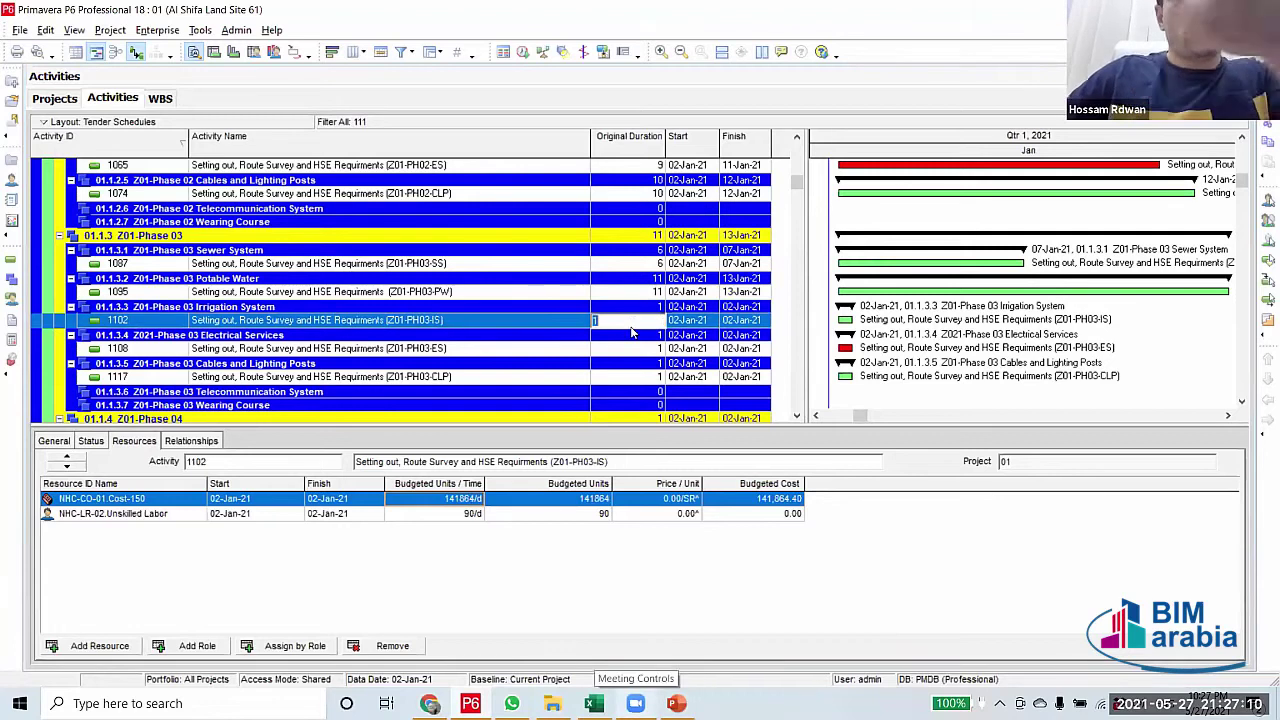
text(4)
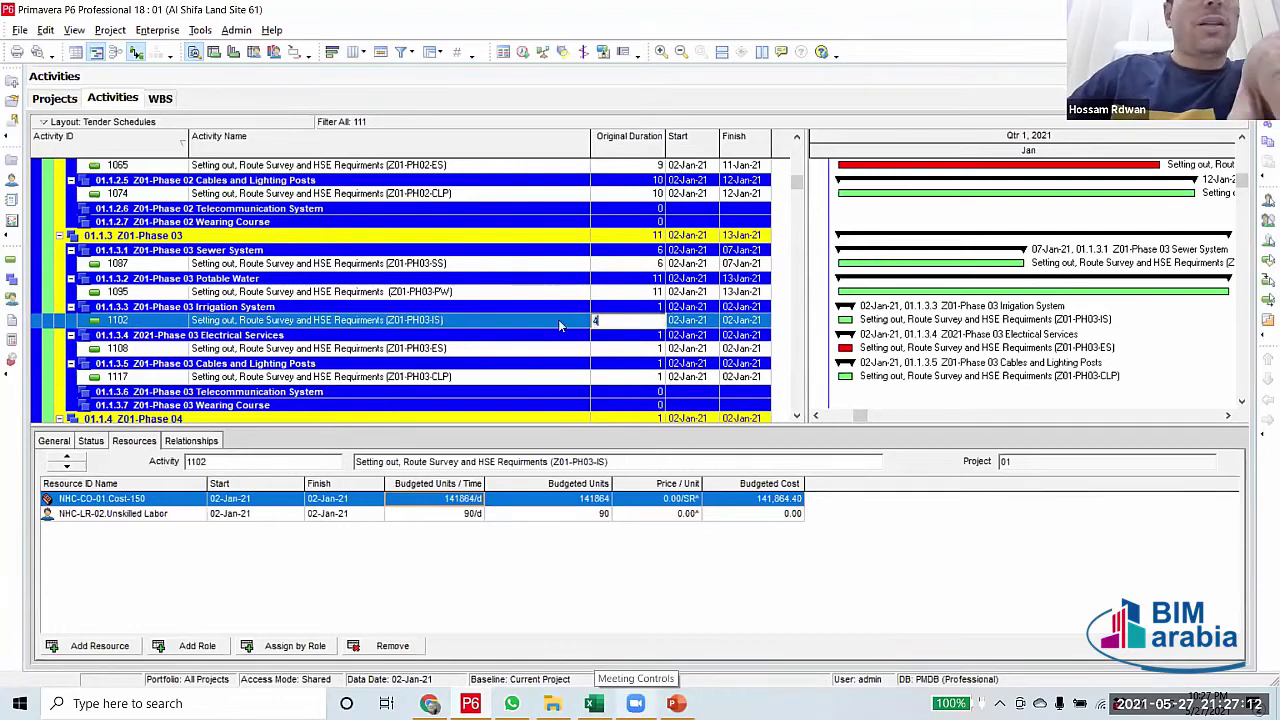
key(Return)
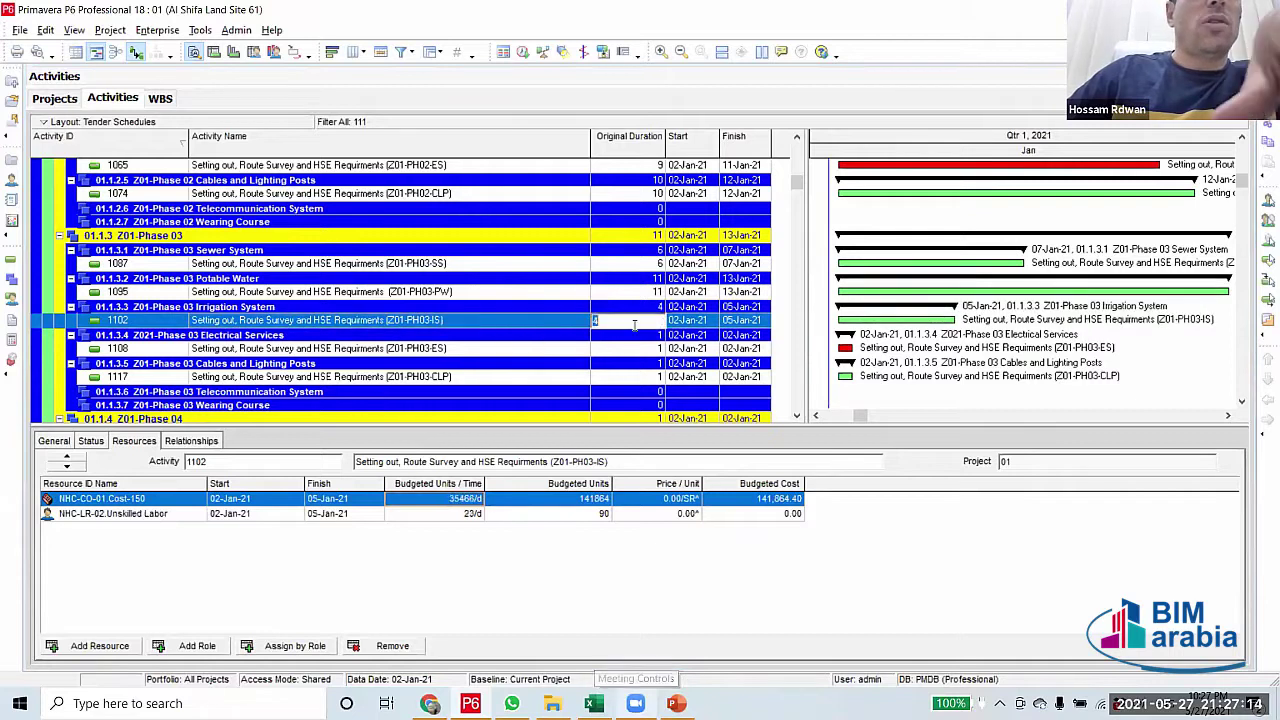
Set the Original Duration of Irrigation System setting-out activity 1102 in Z01-Phase 03 to 3
text(3)
key(Return)
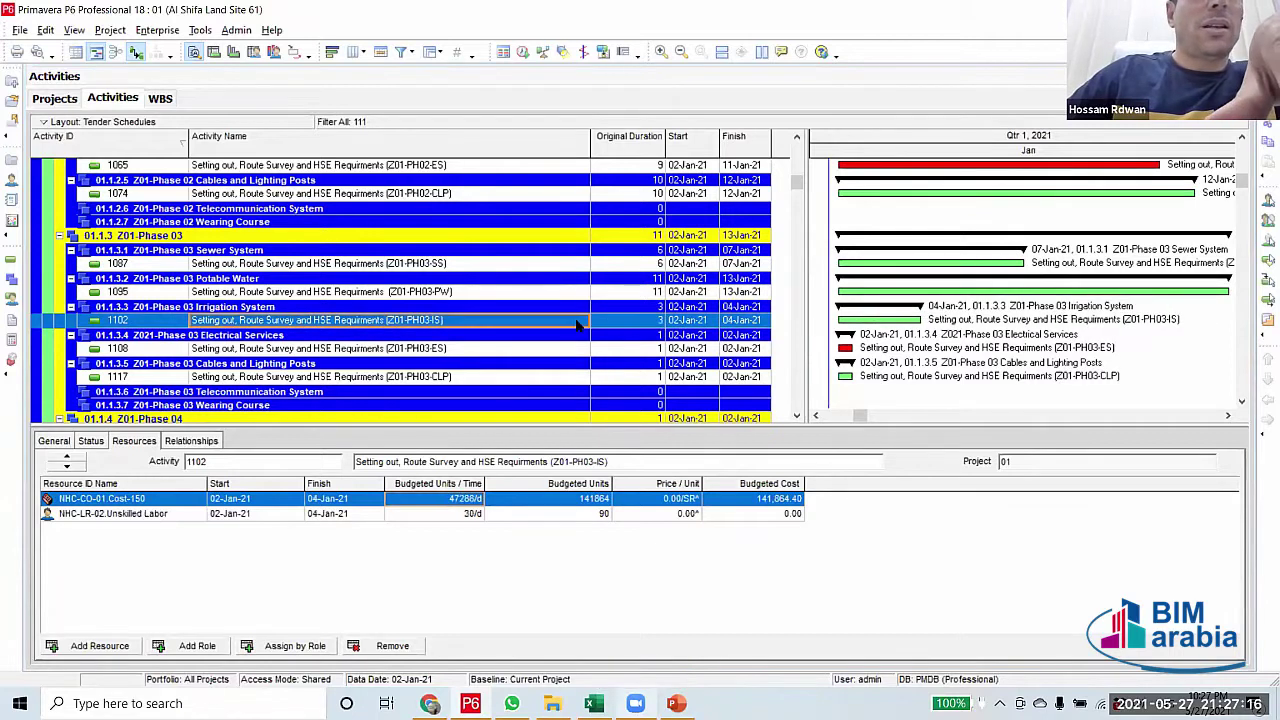
Set the Original Duration of Electrical Services setting-out activity 1108 in Z01-Phase 03 to 8
click(632, 356)
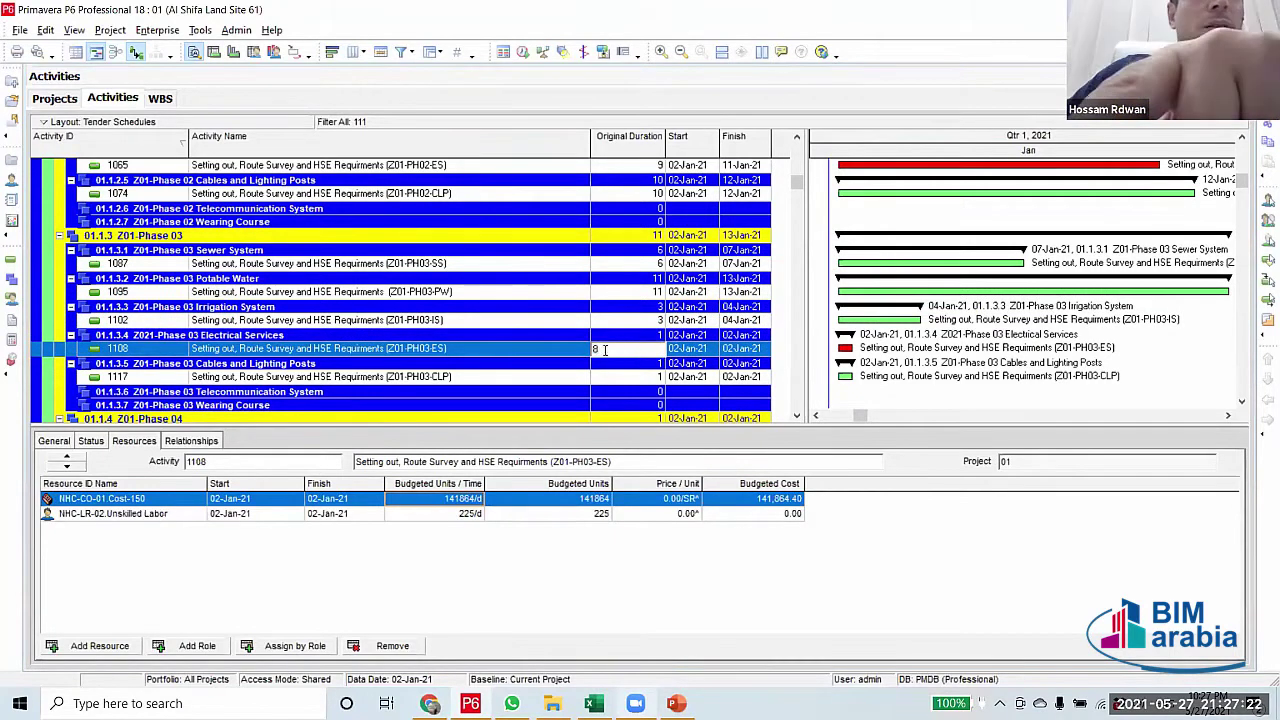
text(8)
key(Return)
Set the Original Duration of Cables and Lighting Posts setting-out activity 1117 in Z01-Phase 03 to 10
click(633, 376)
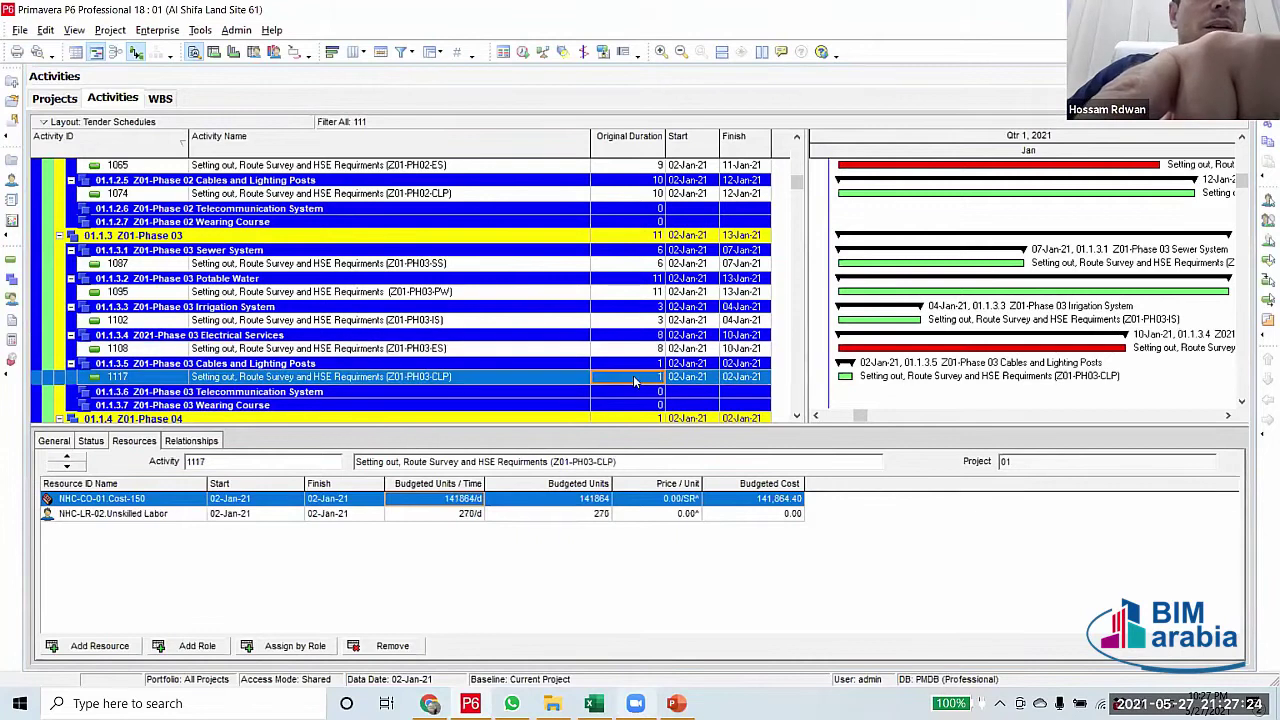
click(633, 375)
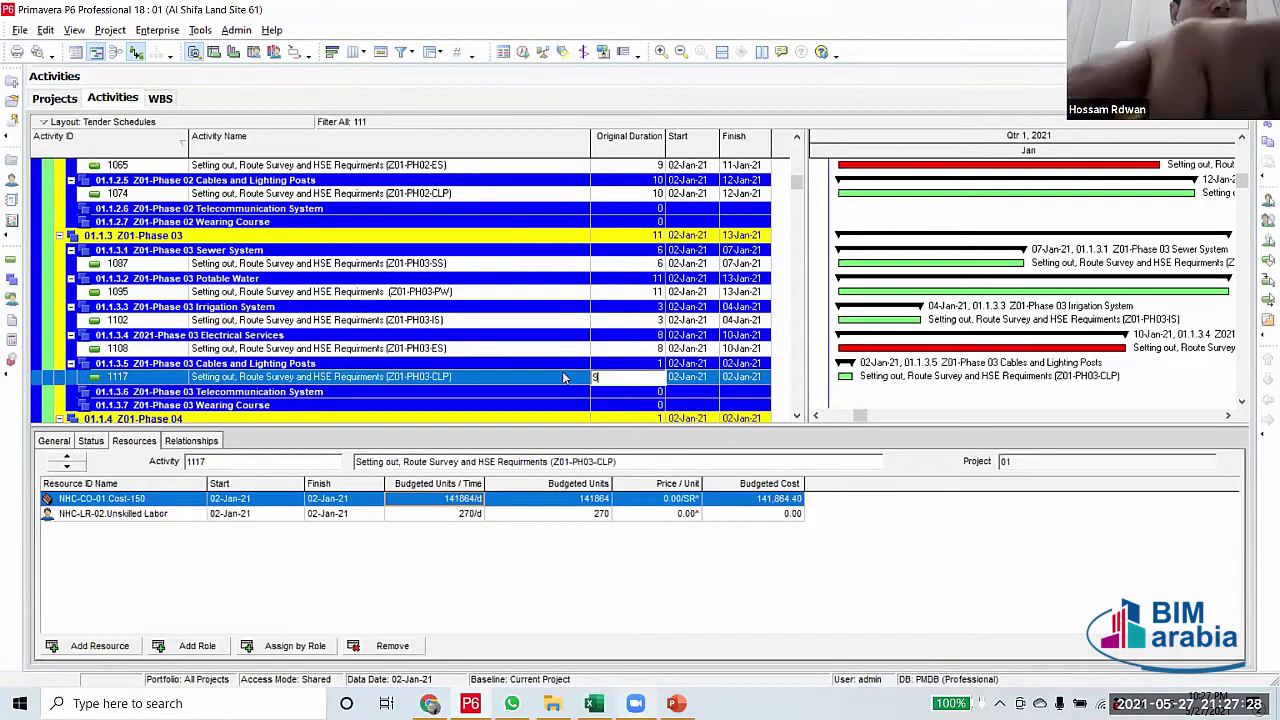
text(10)
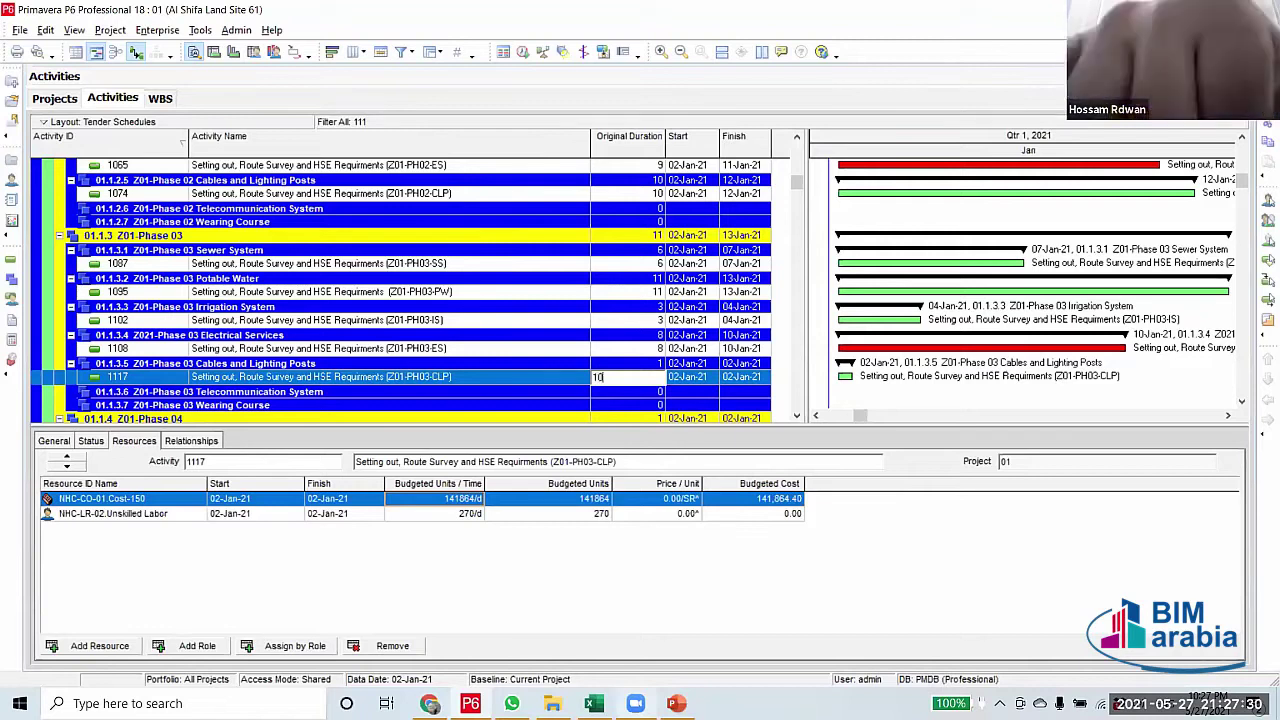
click(502, 378)
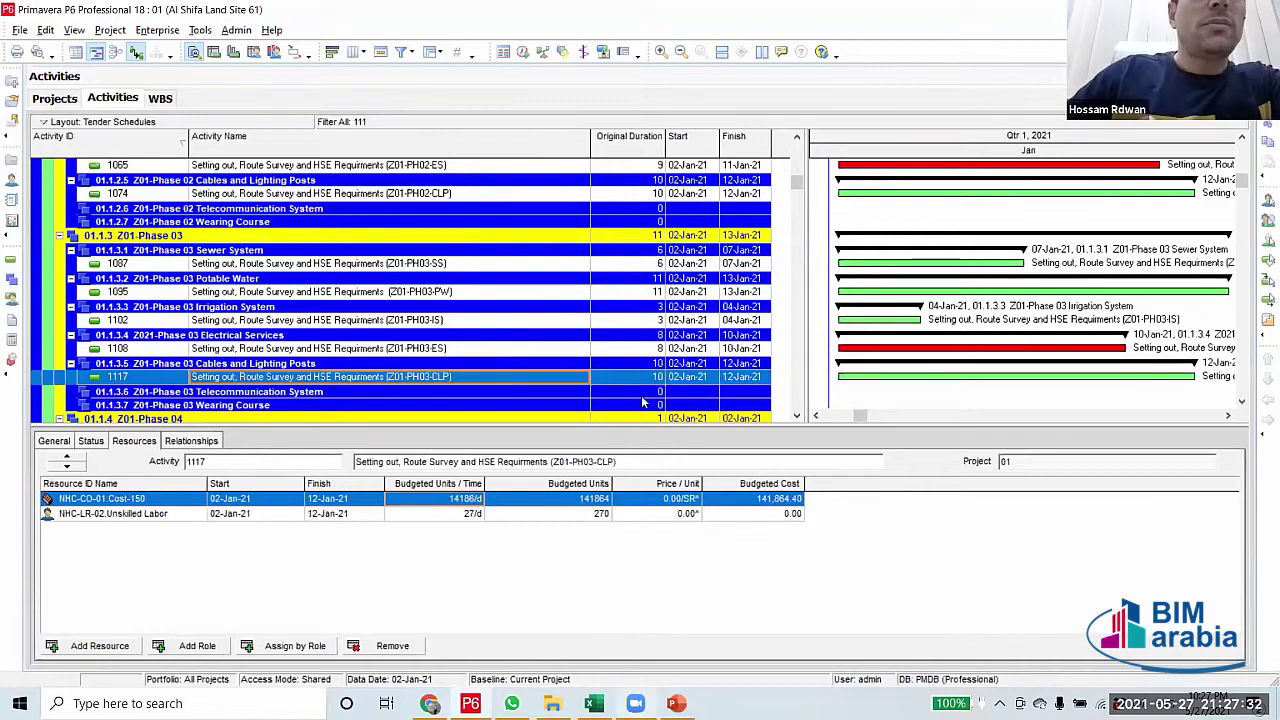
Set the Original Duration of Sewer System setting-out activity 1130 in Z01-Phase 04 to 10
scroll(641, 400, down, 2)
click(636, 350)
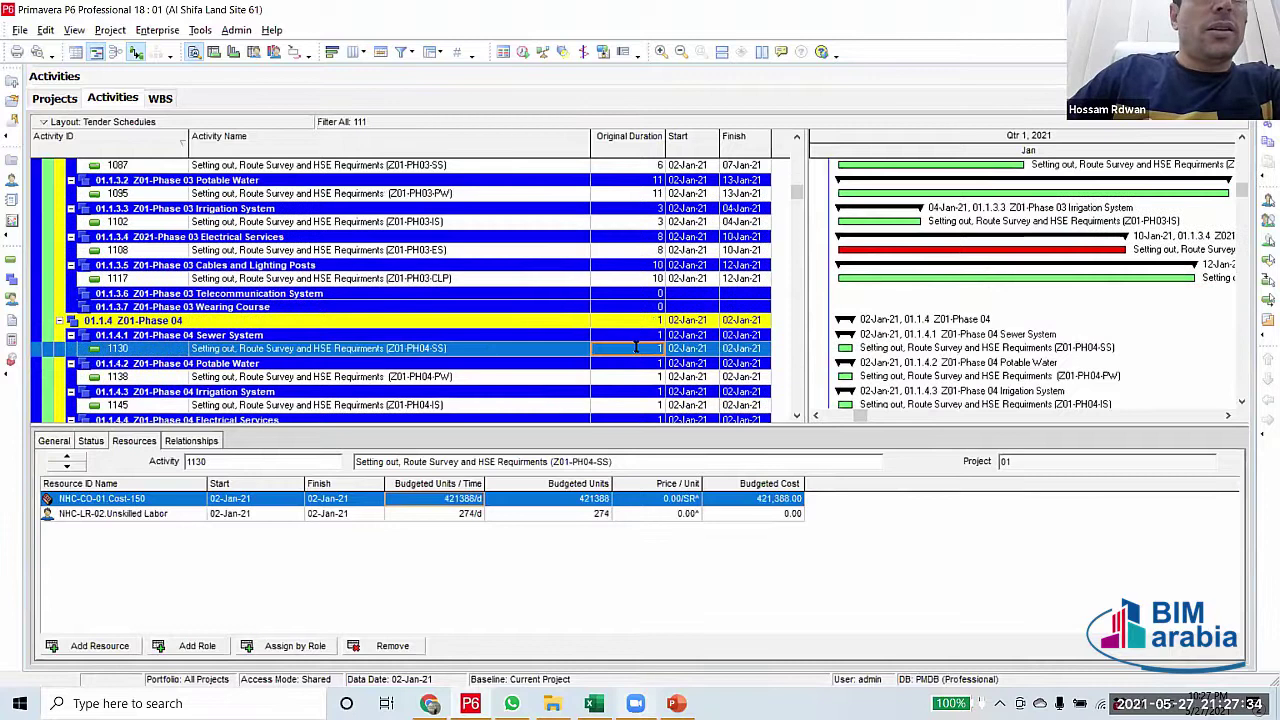
click(636, 347)
text(10)
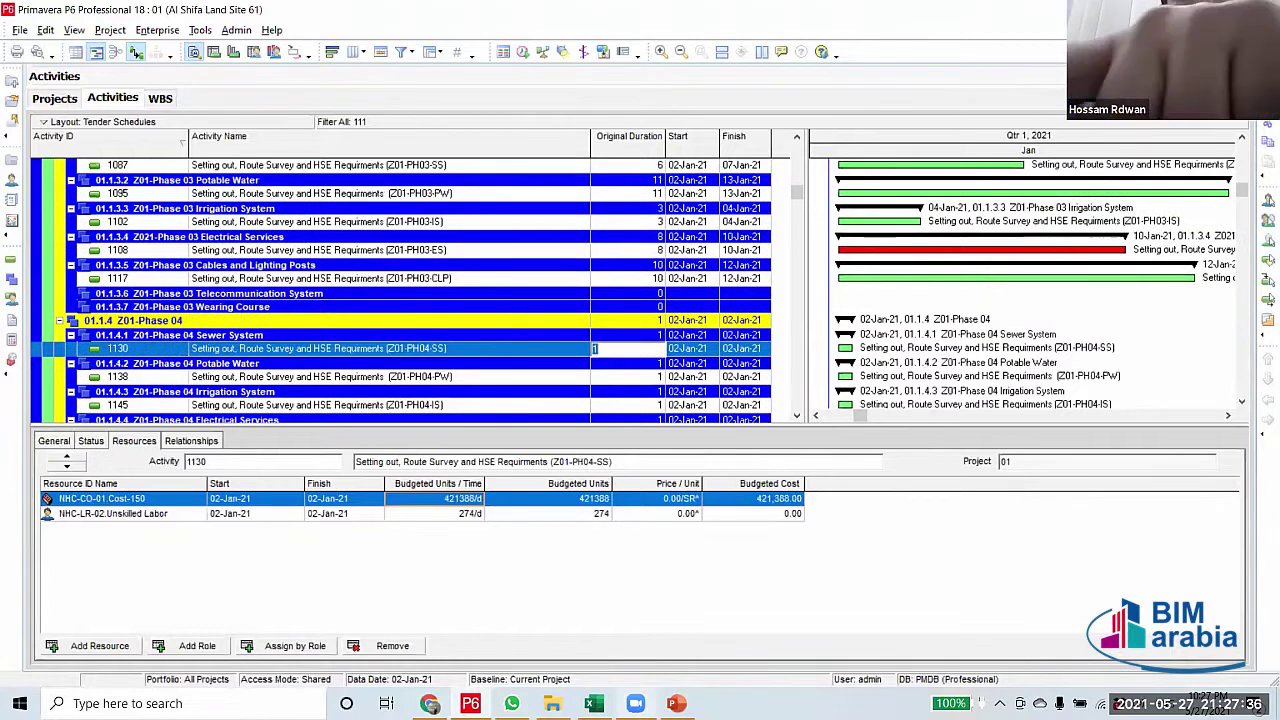
Set the Original Duration of Potable Water setting-out activity 1138 in Z01-Phase 04 to 11
click(635, 379)
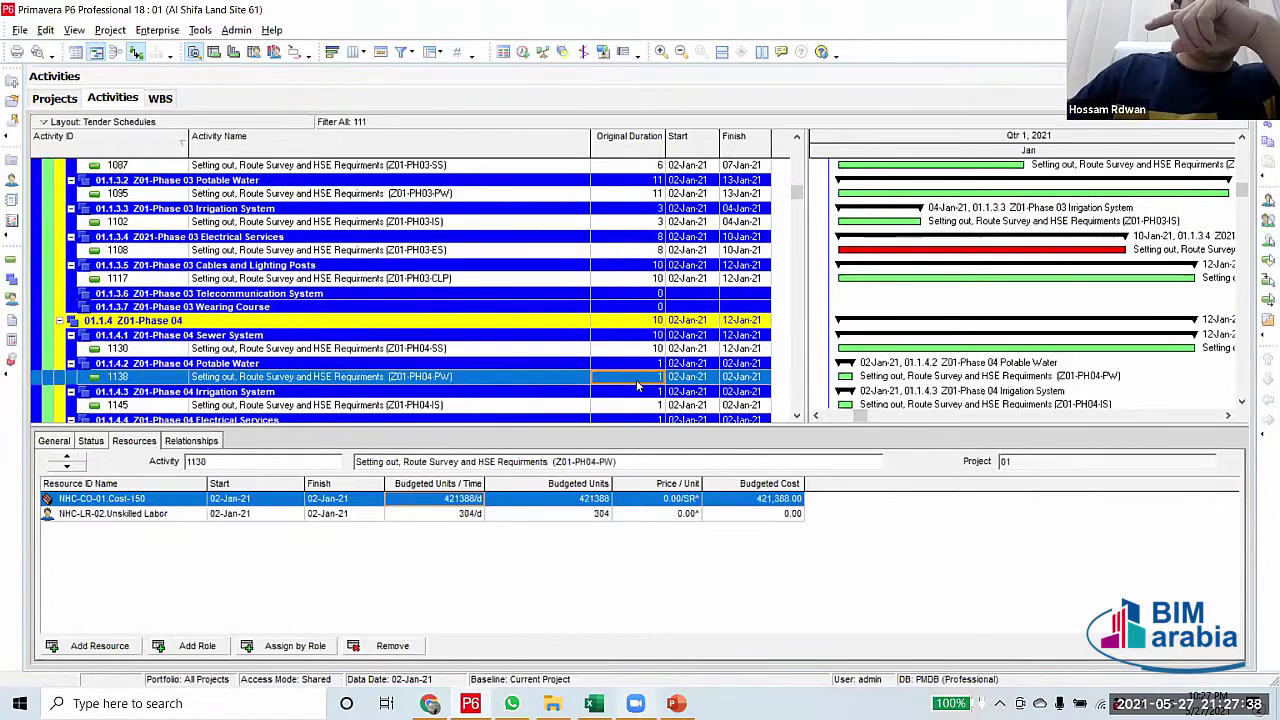
click(636, 380)
click(606, 378)
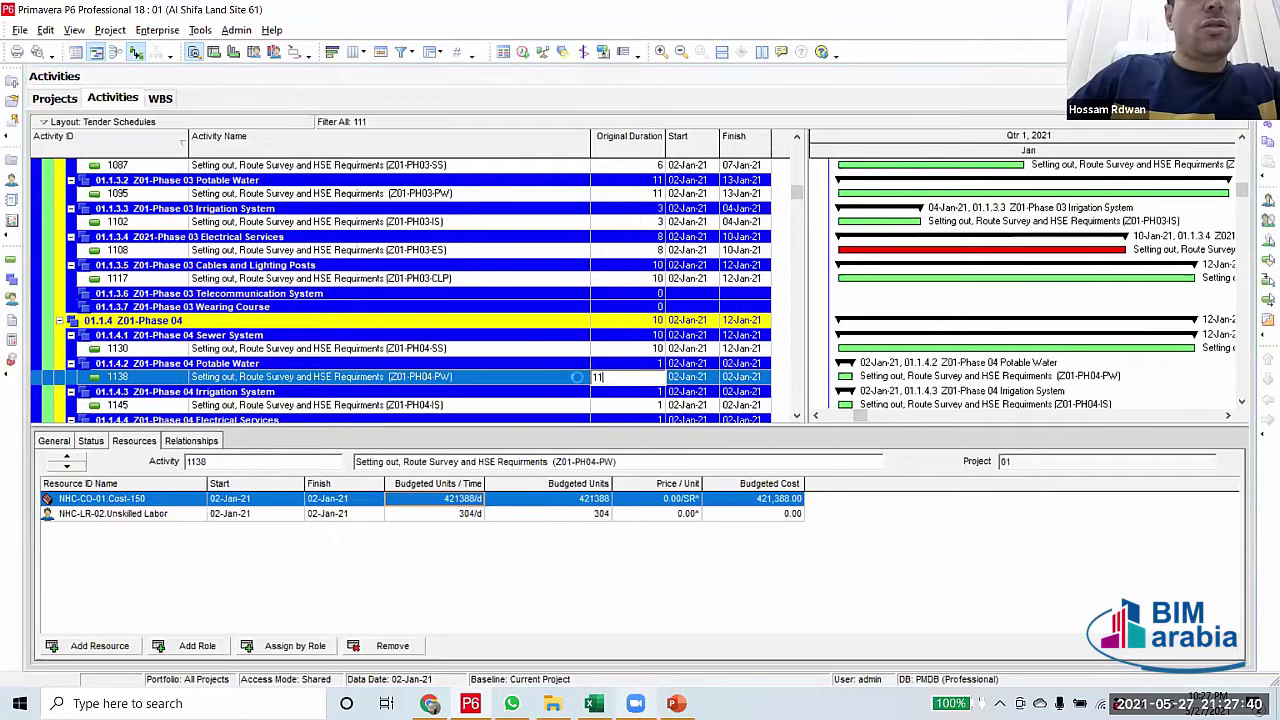
text(1)
key(Return)
scroll(645, 320, down, 2)
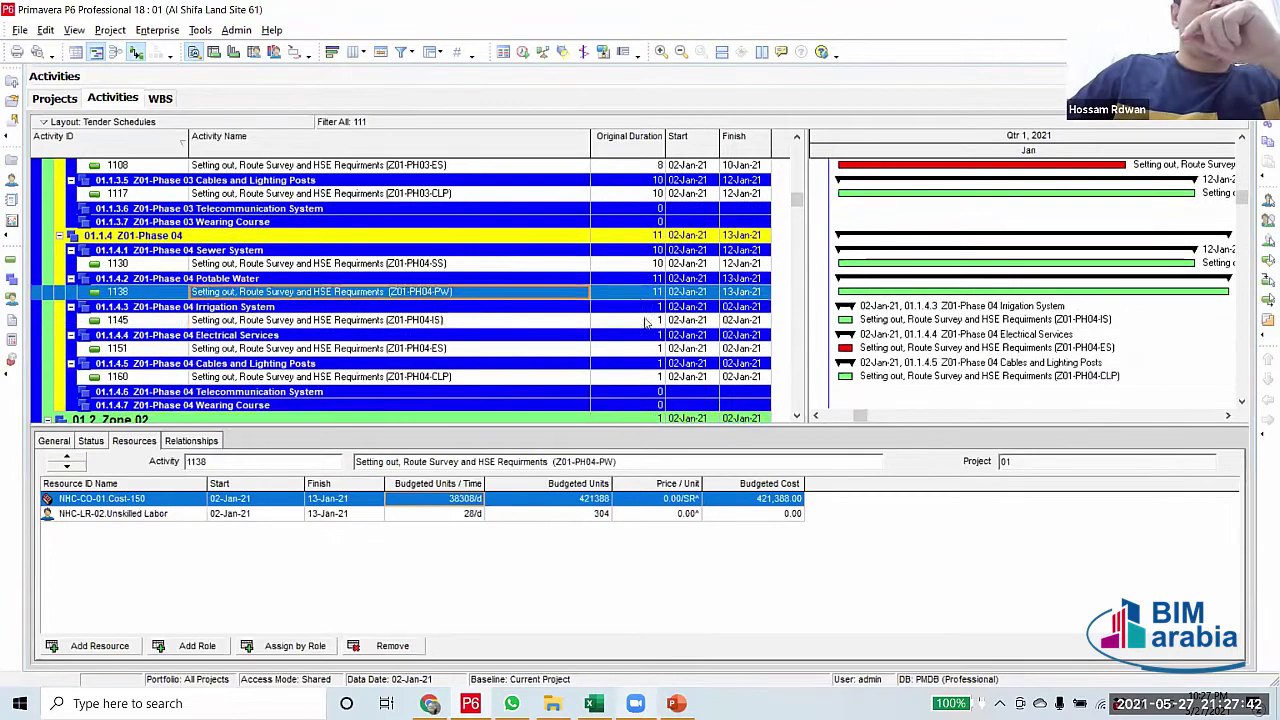
Try 4 and settle on 3 as the Original Duration of Irrigation System setting-out activity 1145 in Z01-Phase 04
click(645, 320)
click(645, 319)
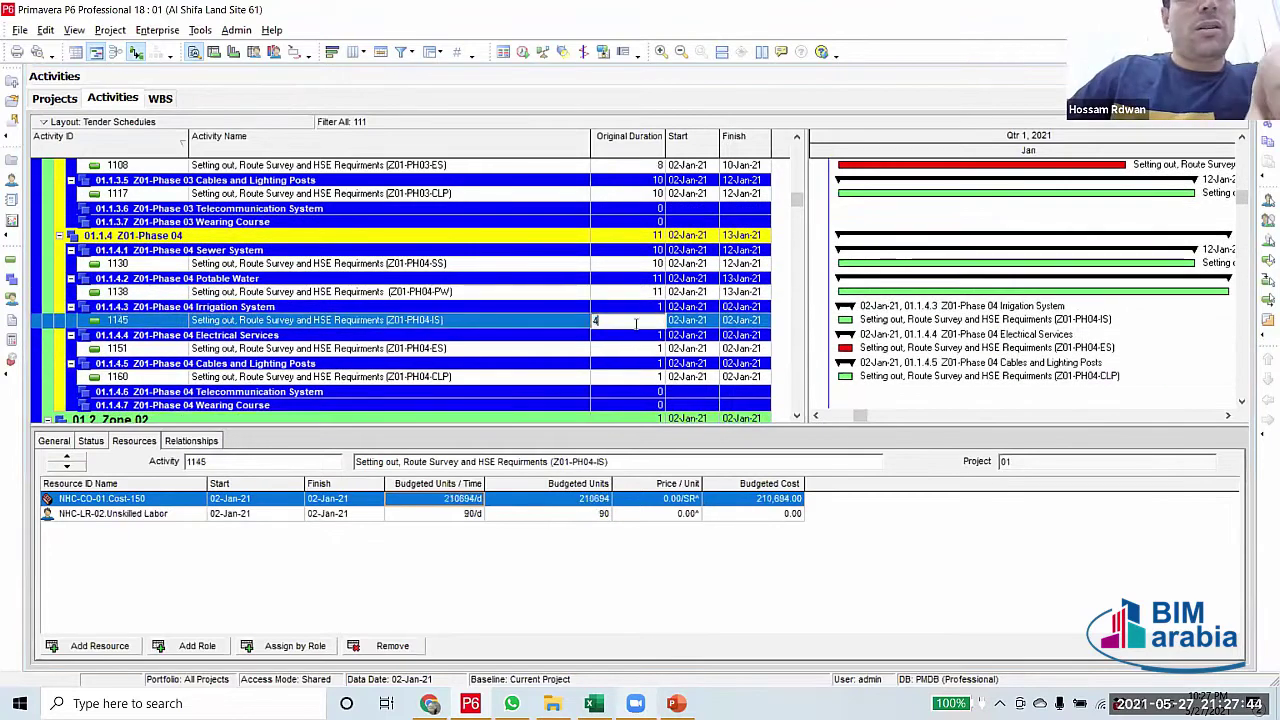
key(Return)
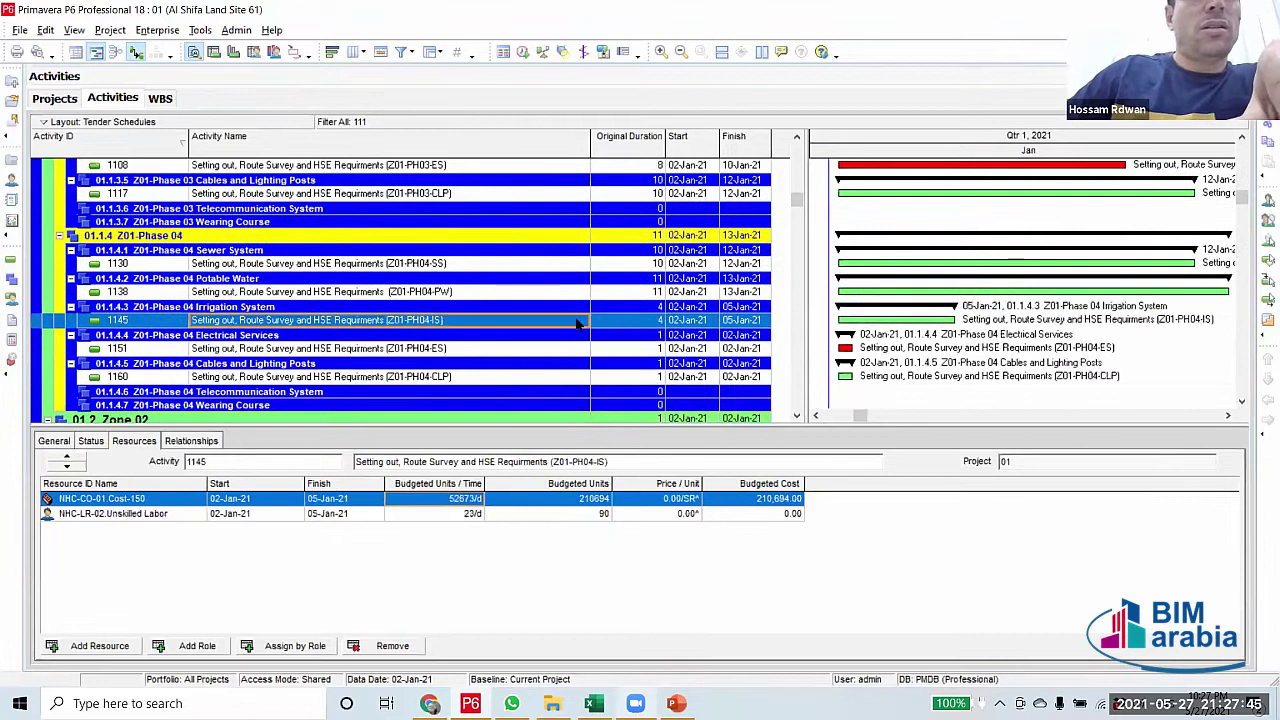
click(640, 320)
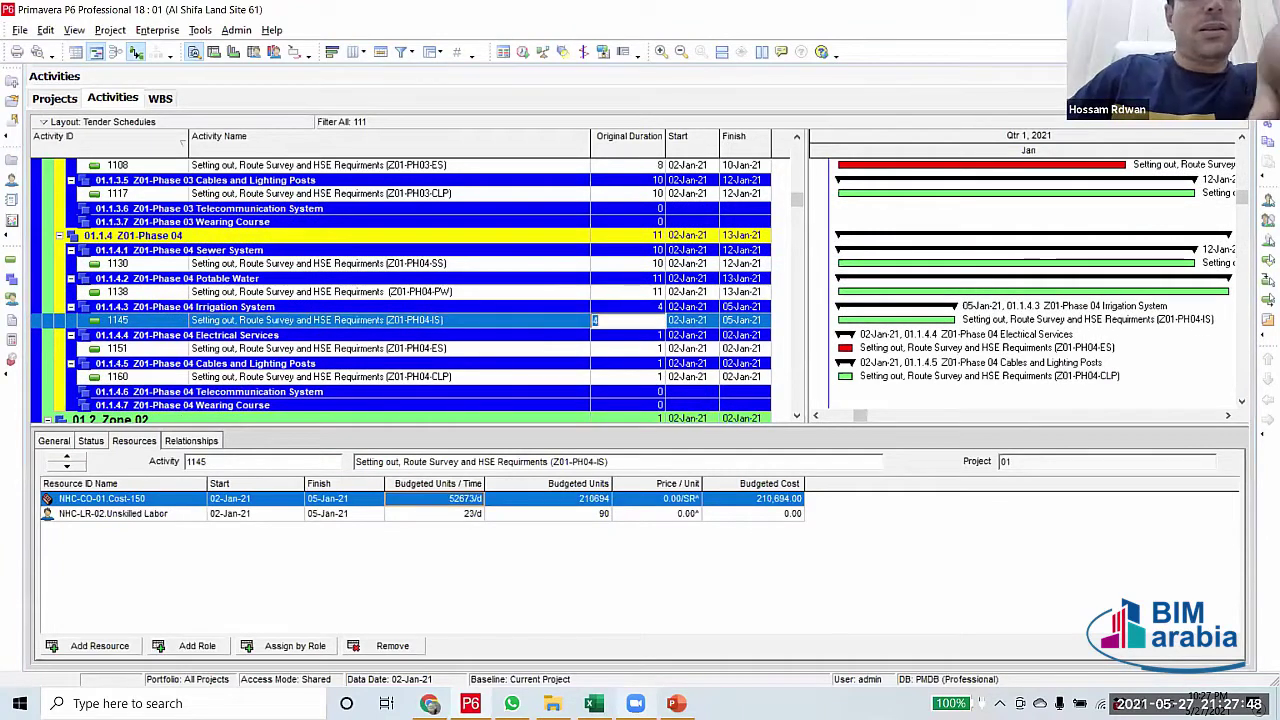
text(3)
key(Return)
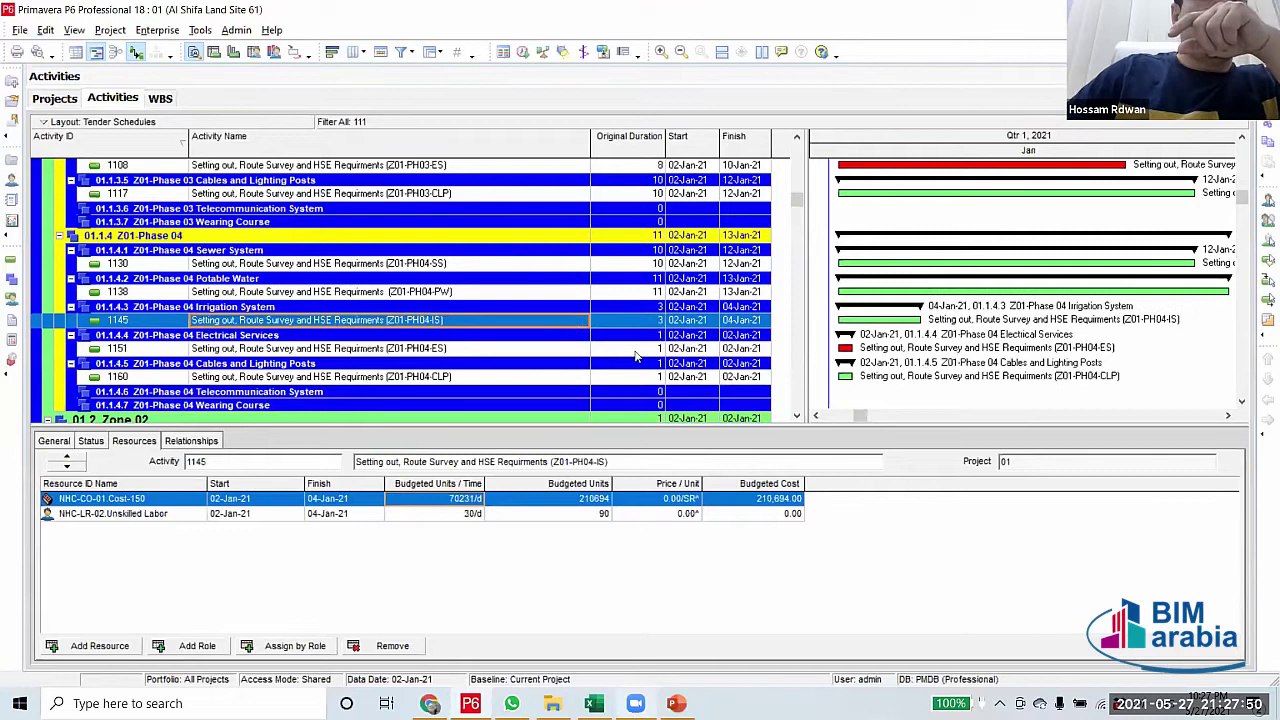
Set the Original Durations in Z01-Phase 04 to 8 for Electrical Services activity 1151 and 10 for Cables and Lighting Posts activity 1160
click(637, 349)
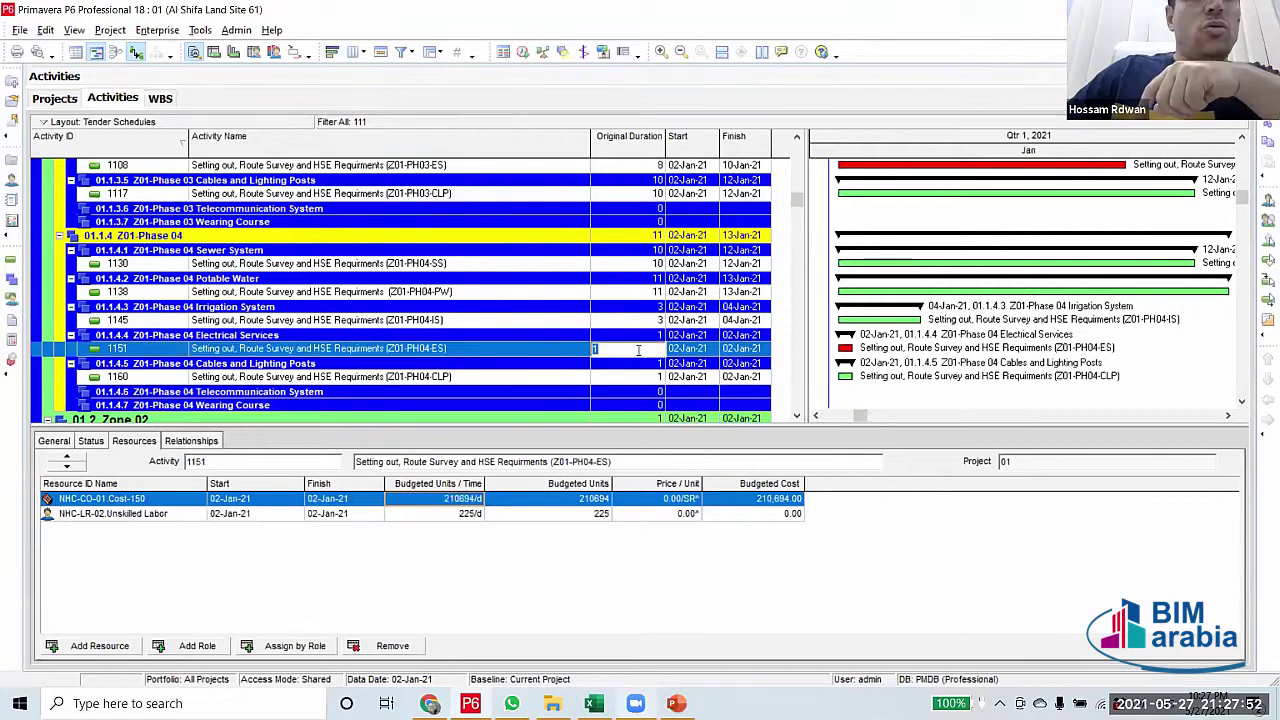
key(Return)
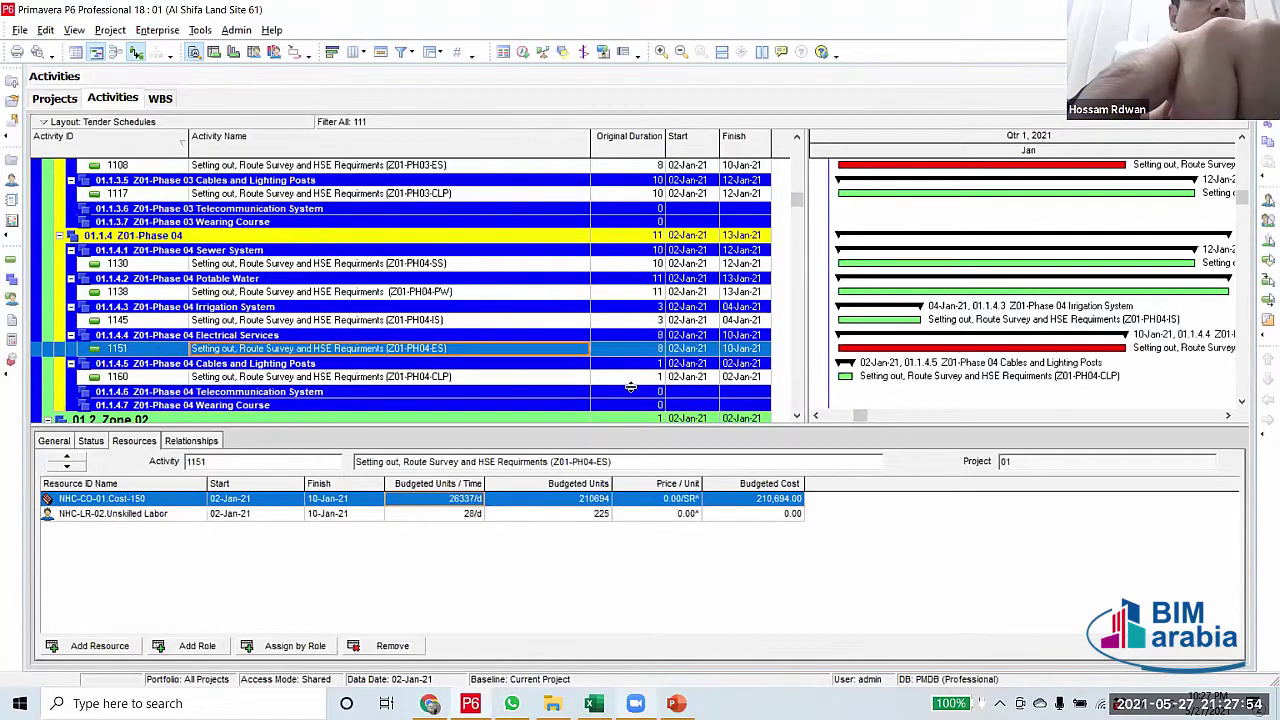
click(648, 379)
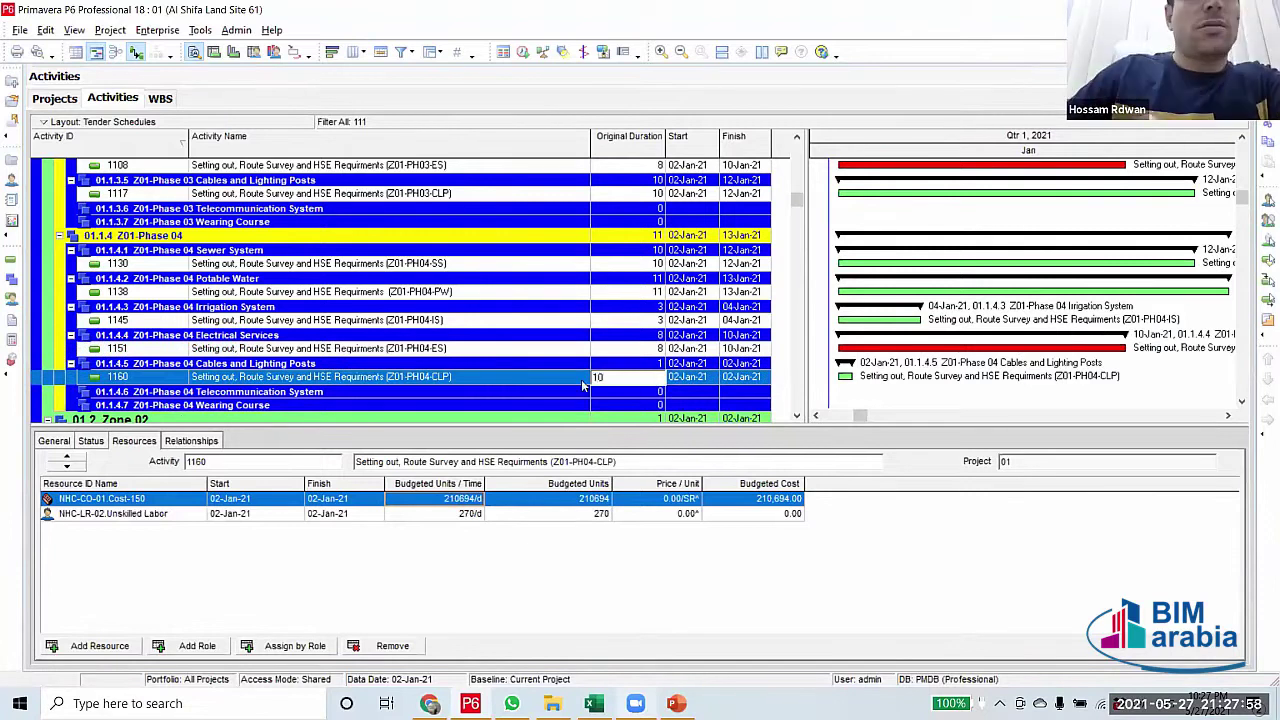
key(Return)
Set the Original Duration of Sewer System activity 1173 and Potable Water activity 1181 in Z02-Phase 01 to 12
scroll(610, 385, down, 2)
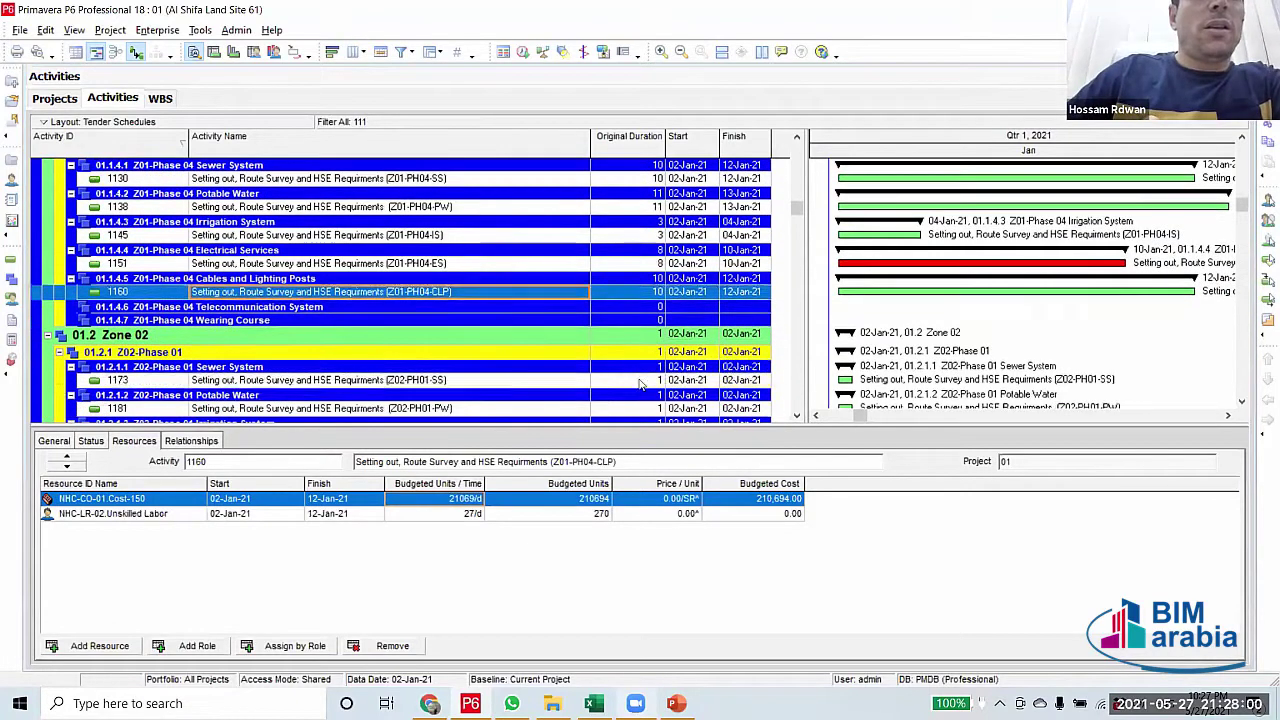
click(640, 381)
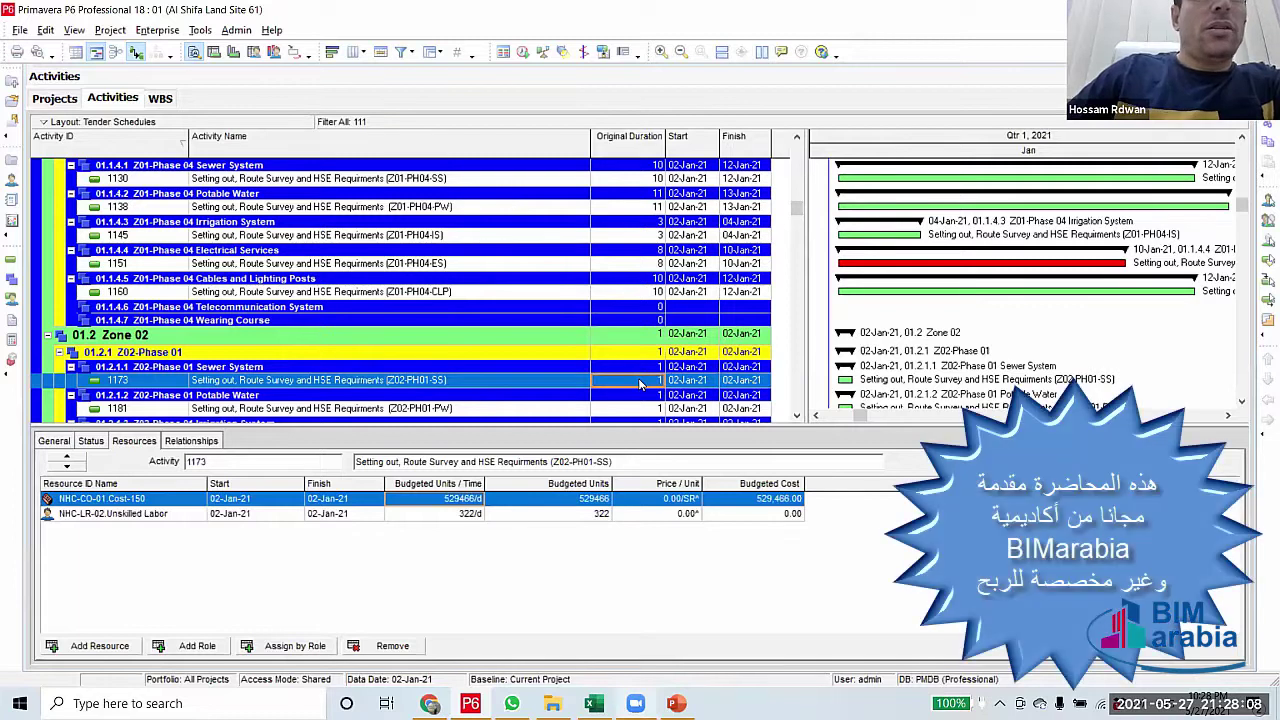
click(640, 382)
text(12)
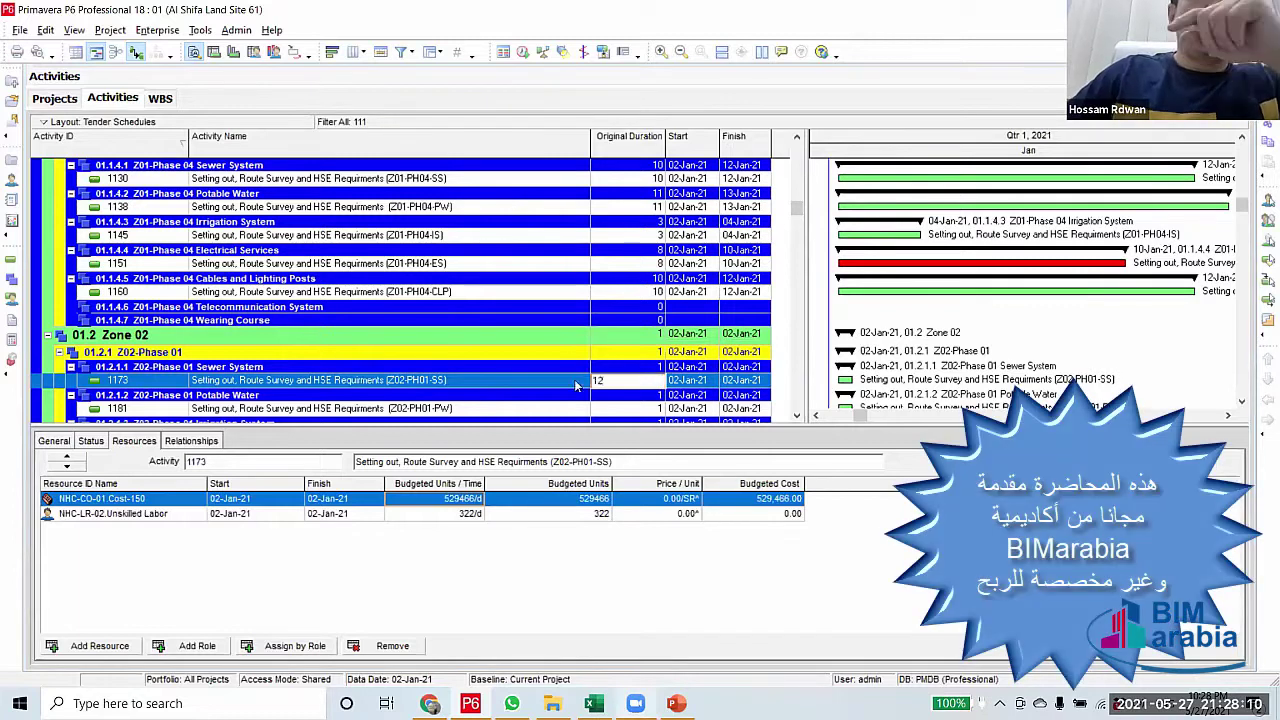
key(Return)
scroll(637, 389, down, 2)
click(648, 324)
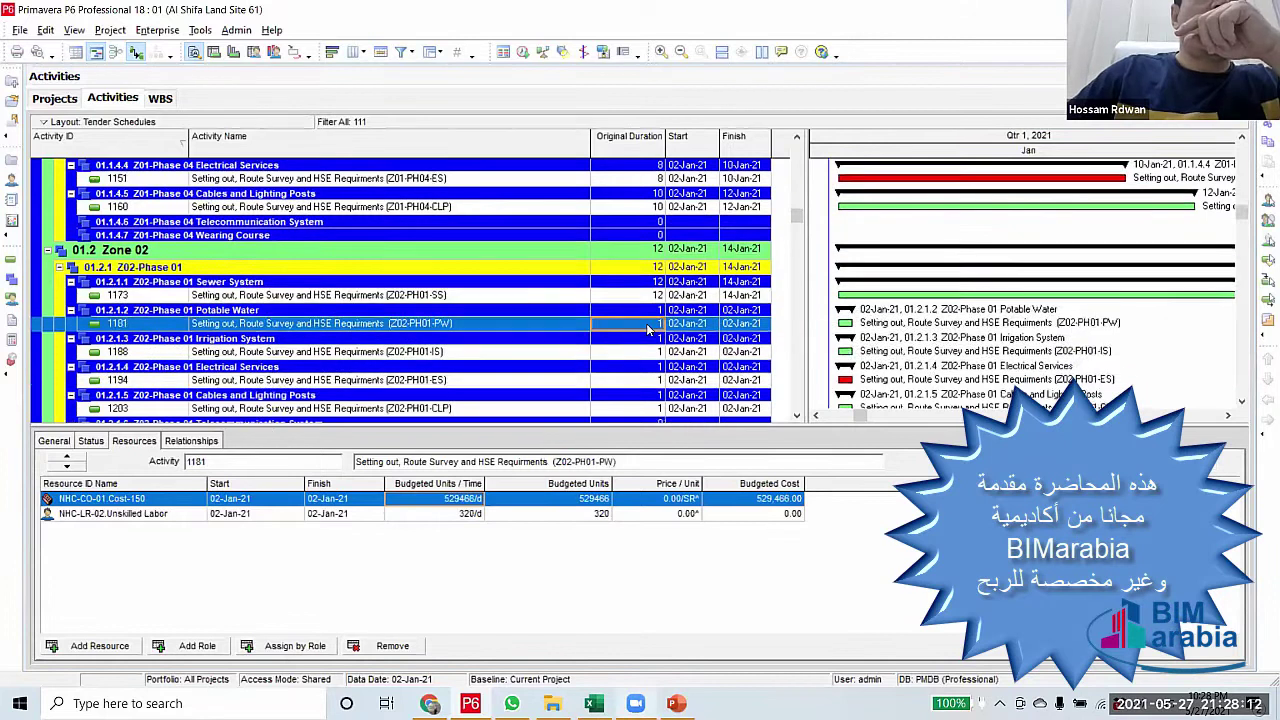
click(648, 324)
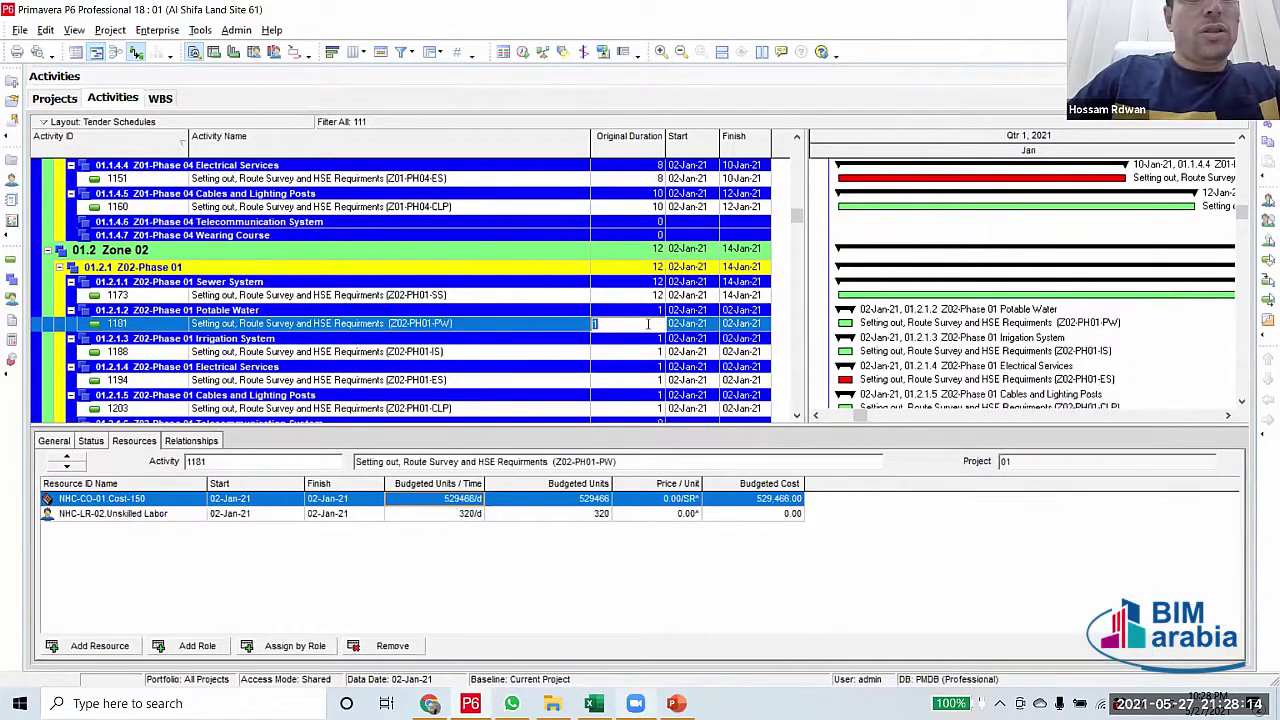
key(Return)
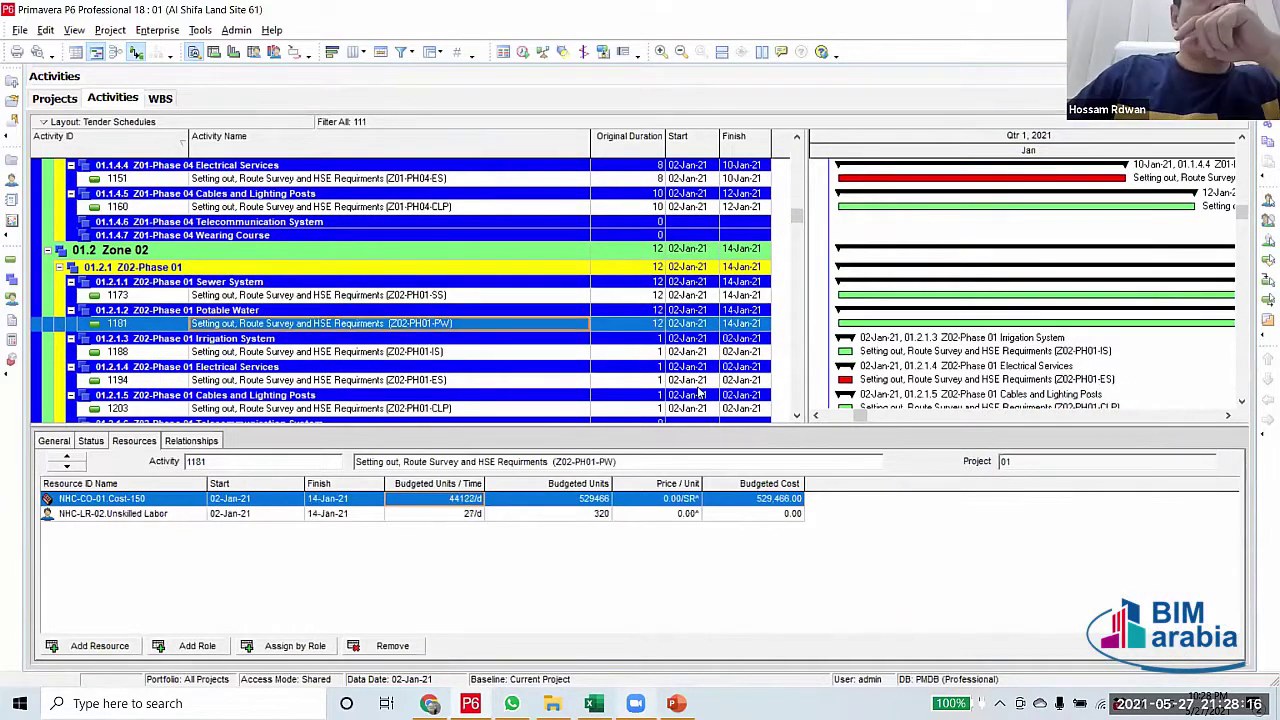
Try 4 and settle on 3 as the Original Duration of Irrigation System setting-out activity 1188 in Z02-Phase 01
click(652, 354)
click(652, 354)
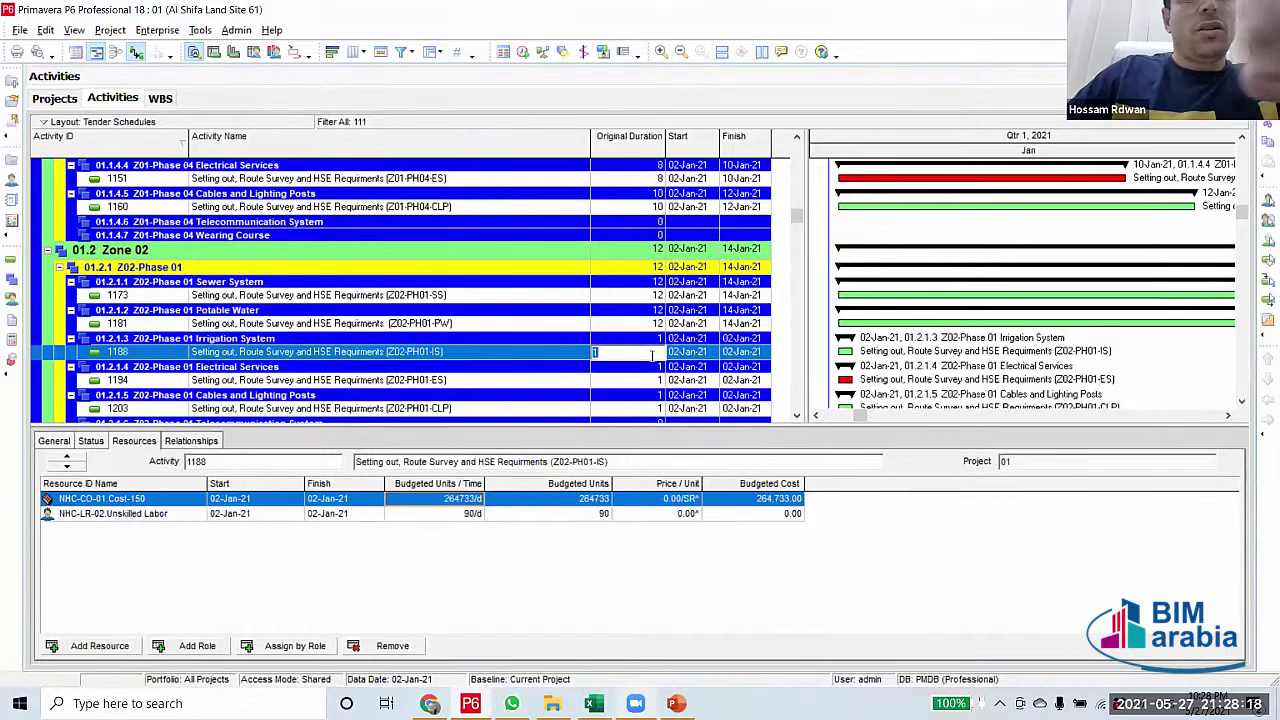
click(542, 347)
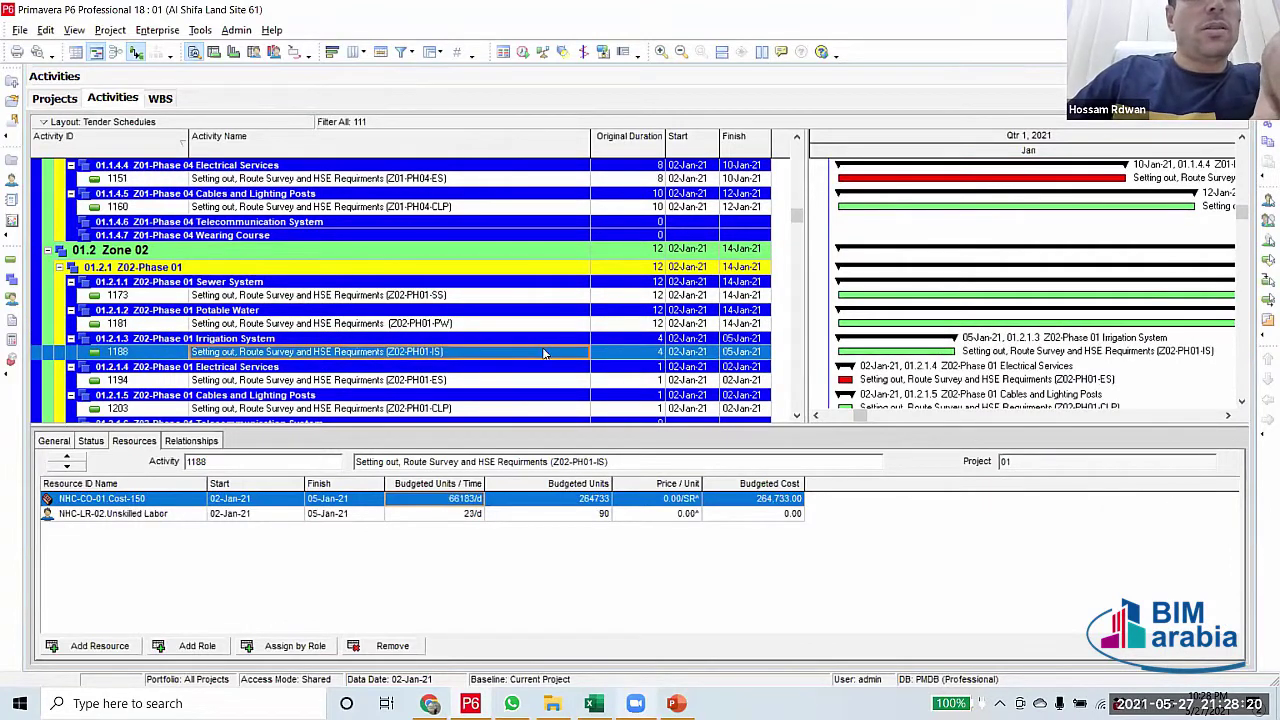
click(644, 354)
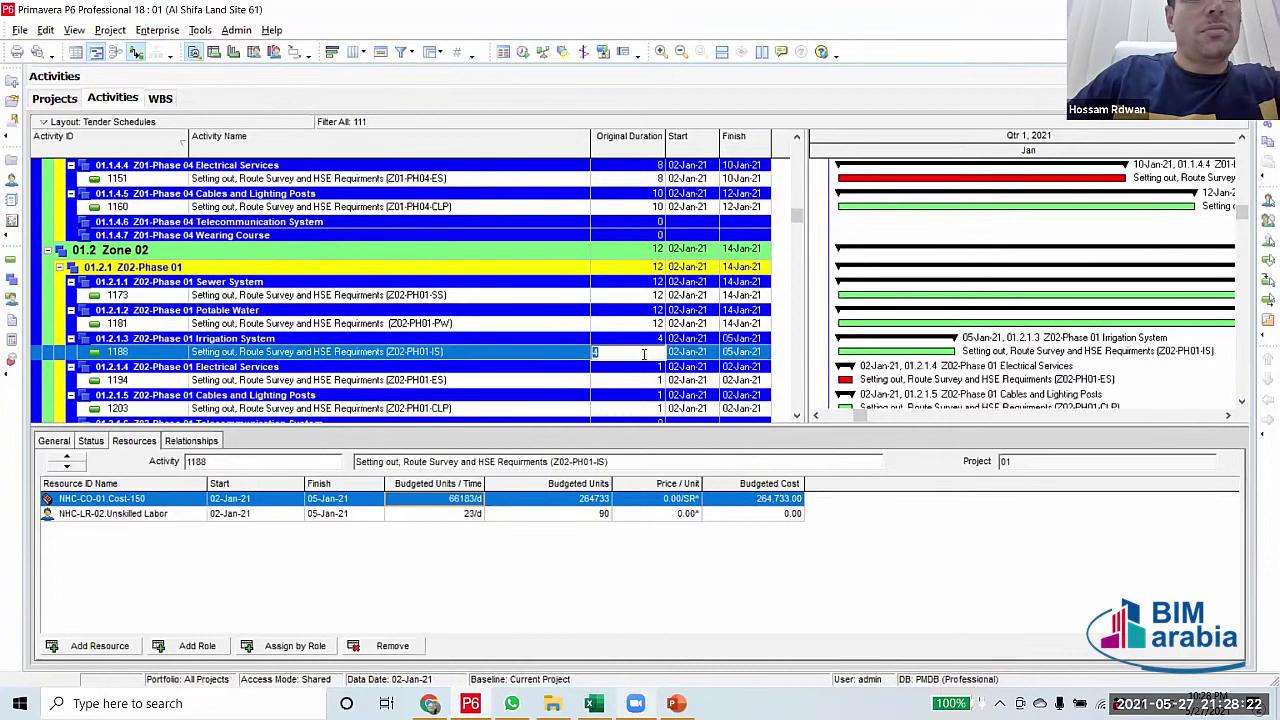
text(3)
key(Return)
Try 9 and settle on 8 as the Original Duration of Electrical Services setting-out activity 1194 in Z02-Phase 01
scroll(572, 360, down, 1)
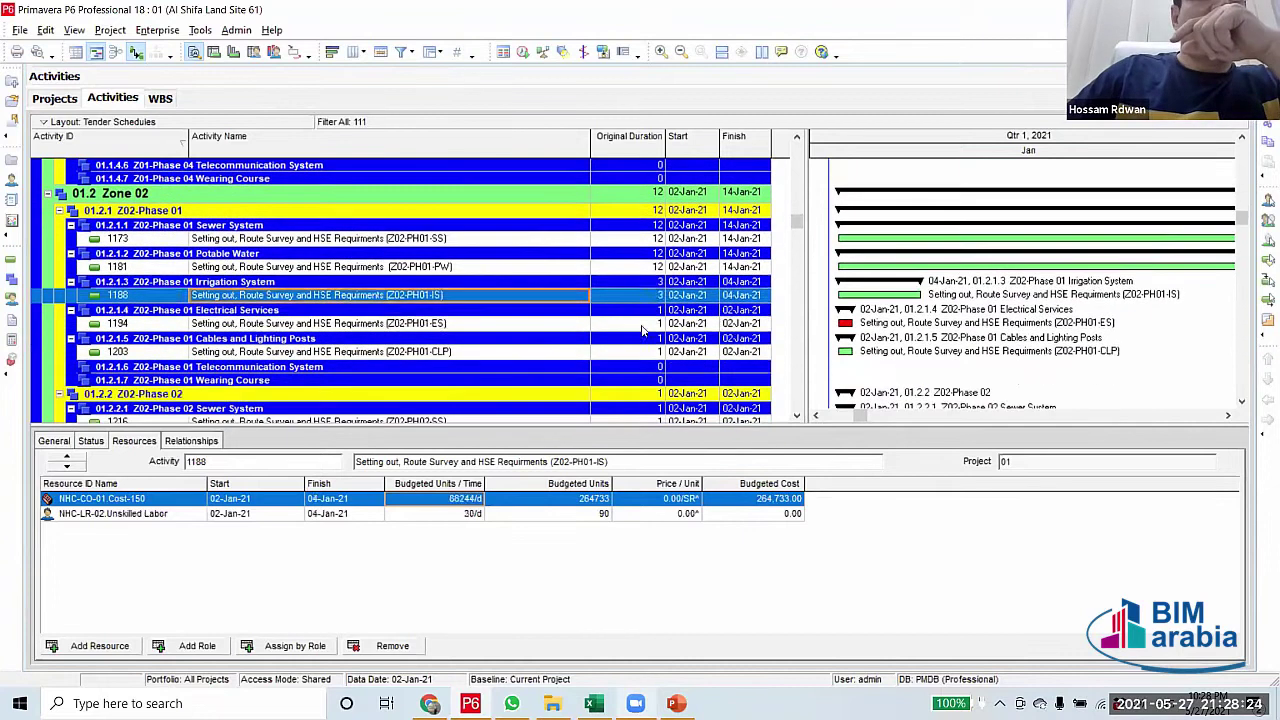
click(644, 323)
click(644, 323)
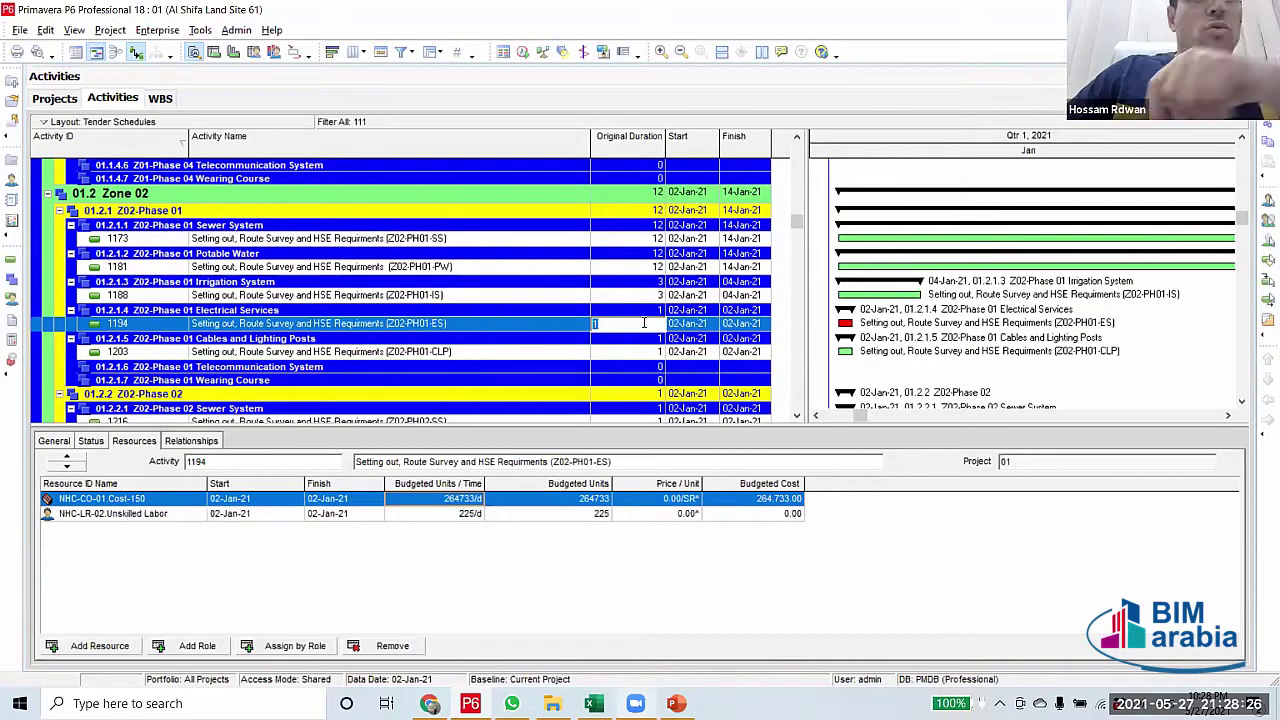
click(542, 326)
click(640, 324)
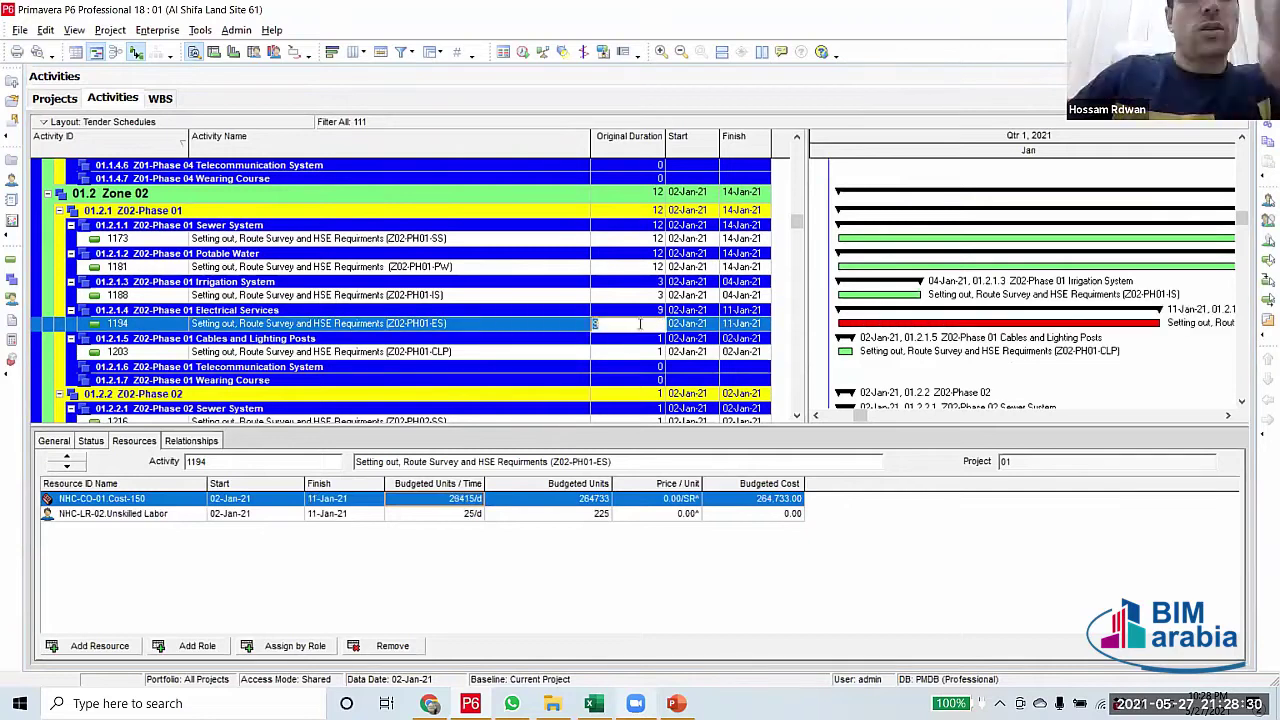
key(Return)
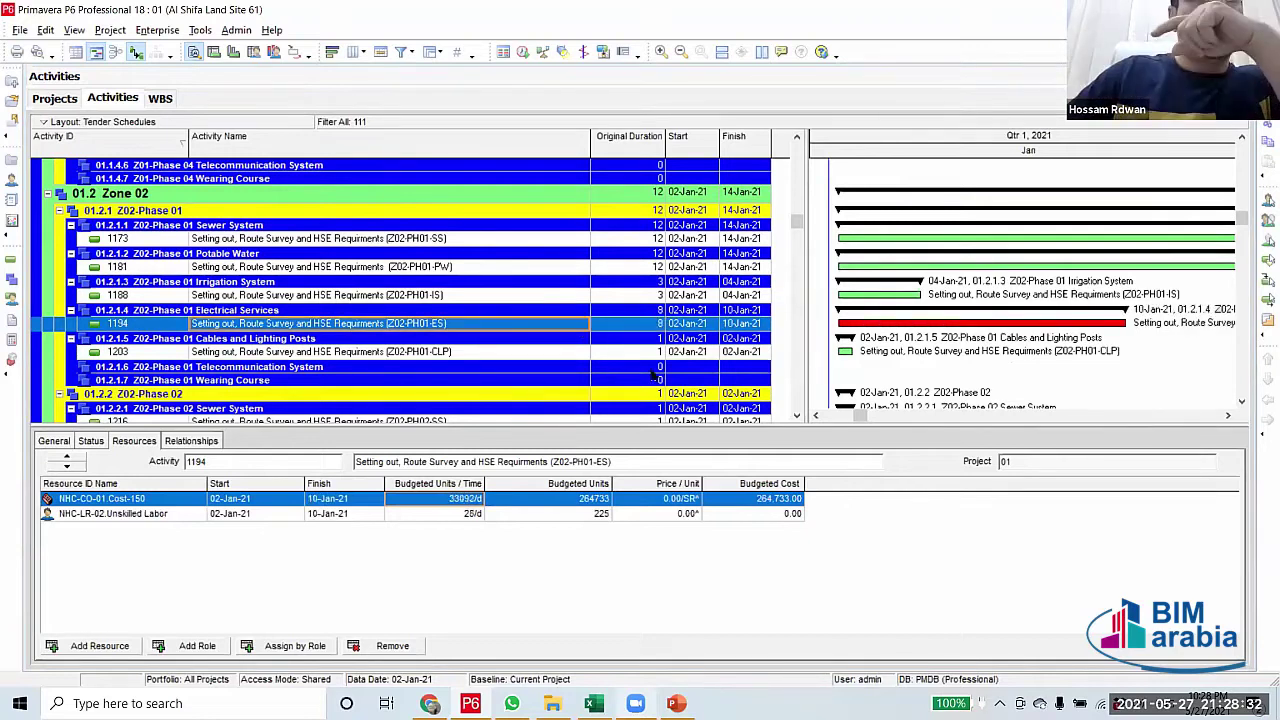
Set the Original Duration of Cables and Lighting Posts setting-out activity 1203 in Z02-Phase 01 to 10
click(648, 352)
click(648, 352)
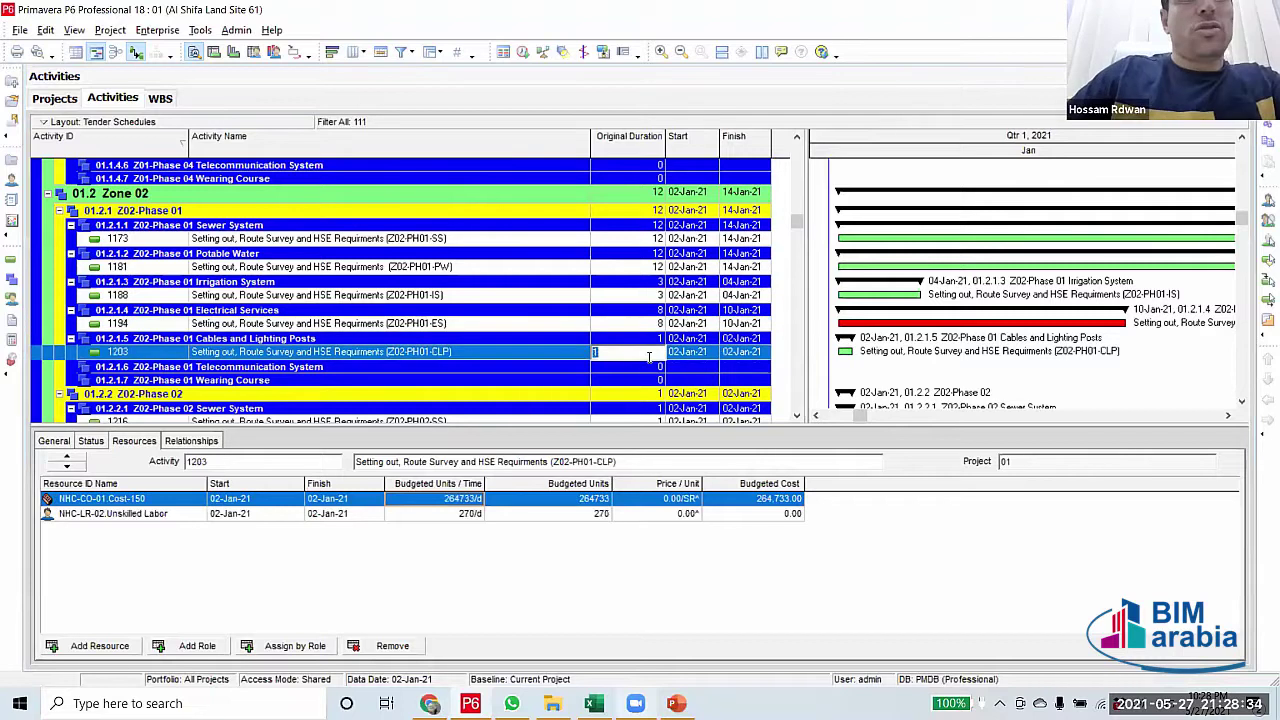
text(10)
key(Return)
scroll(600, 350, down, 2)
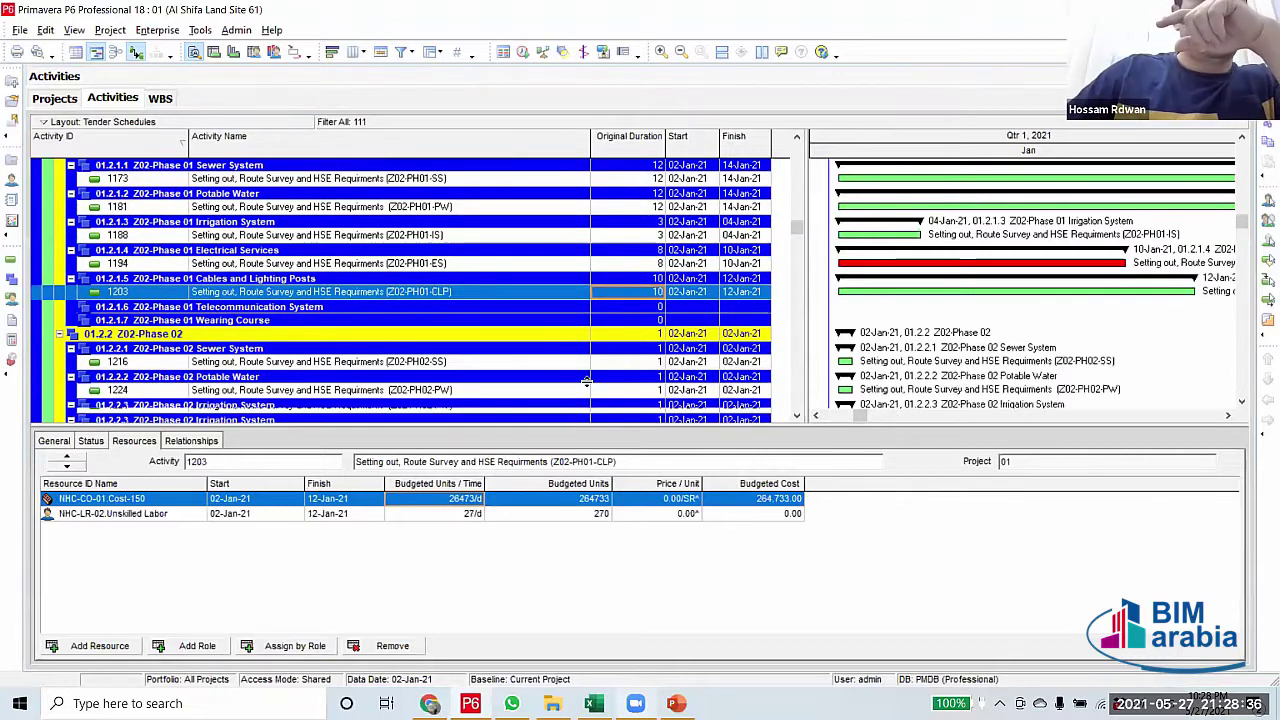
click(641, 336)
click(641, 336)
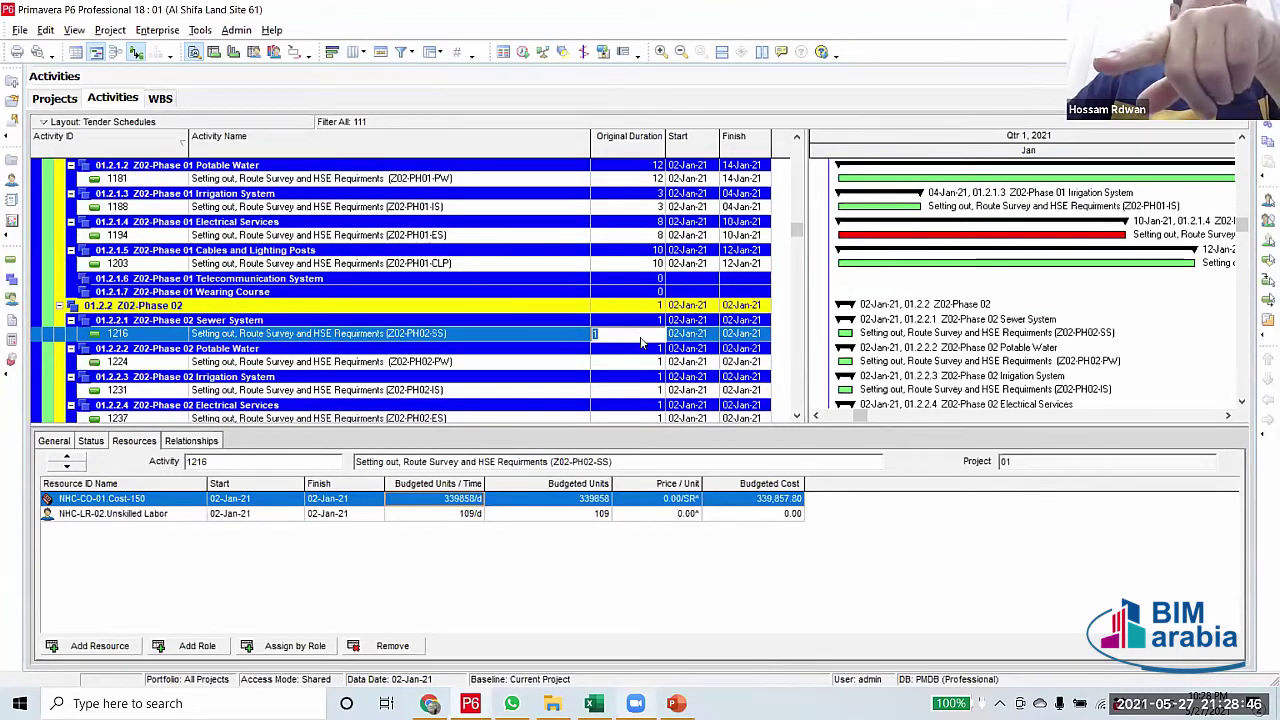
Fill the Original Duration of 10 down from activity 1203 in Z02-Phase 01 through activity 1633 in Z04-Phase 04
click(647, 264)
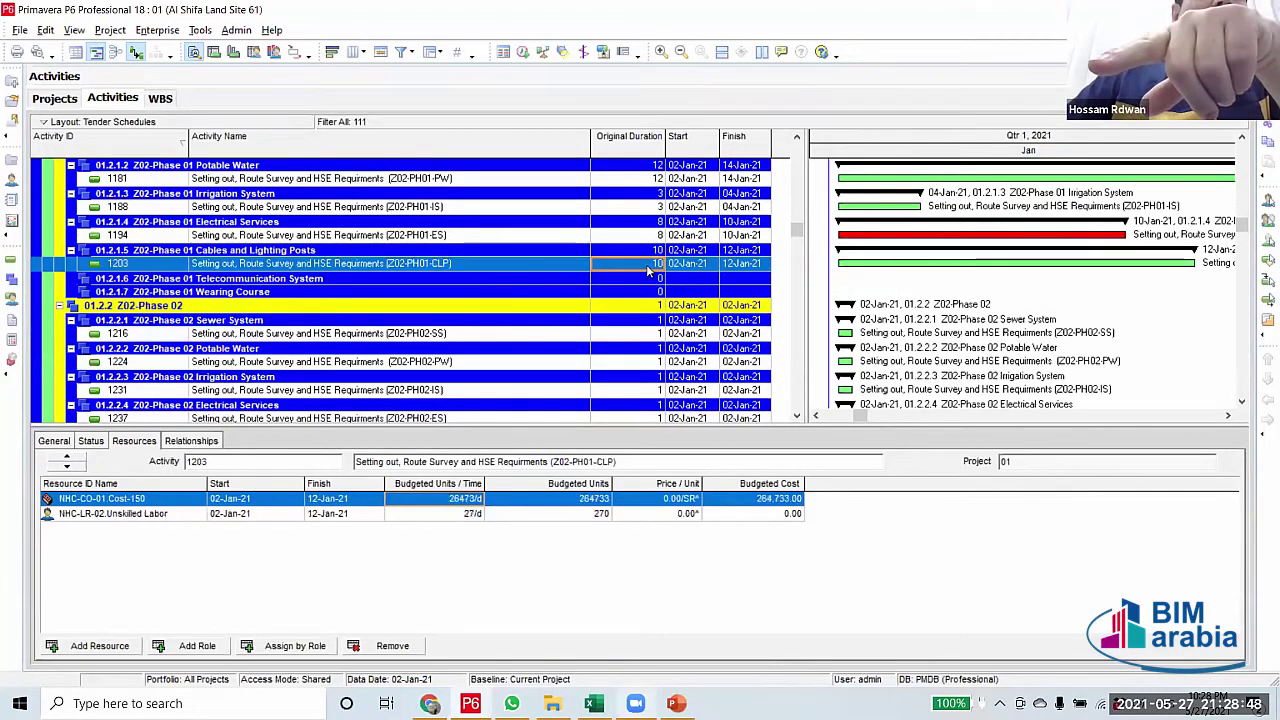
key(F2)
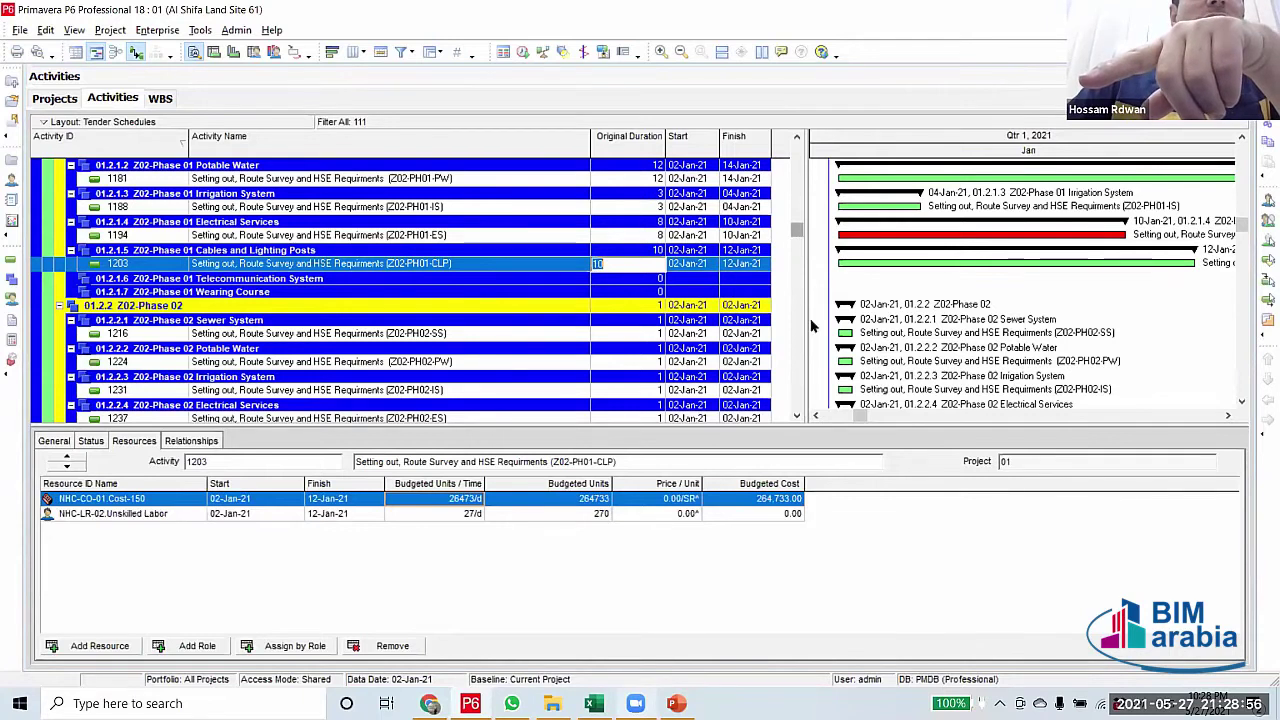
scroll(806, 232, up, 3)
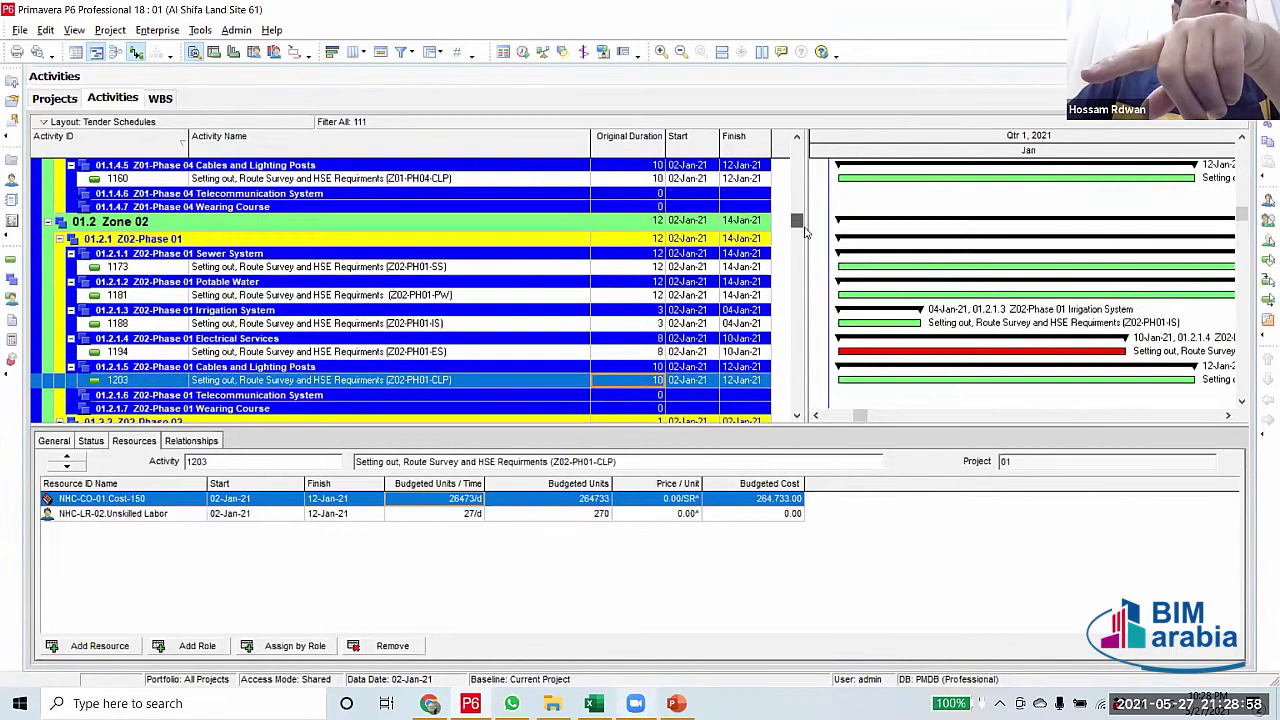
scroll(806, 232, down, 10)
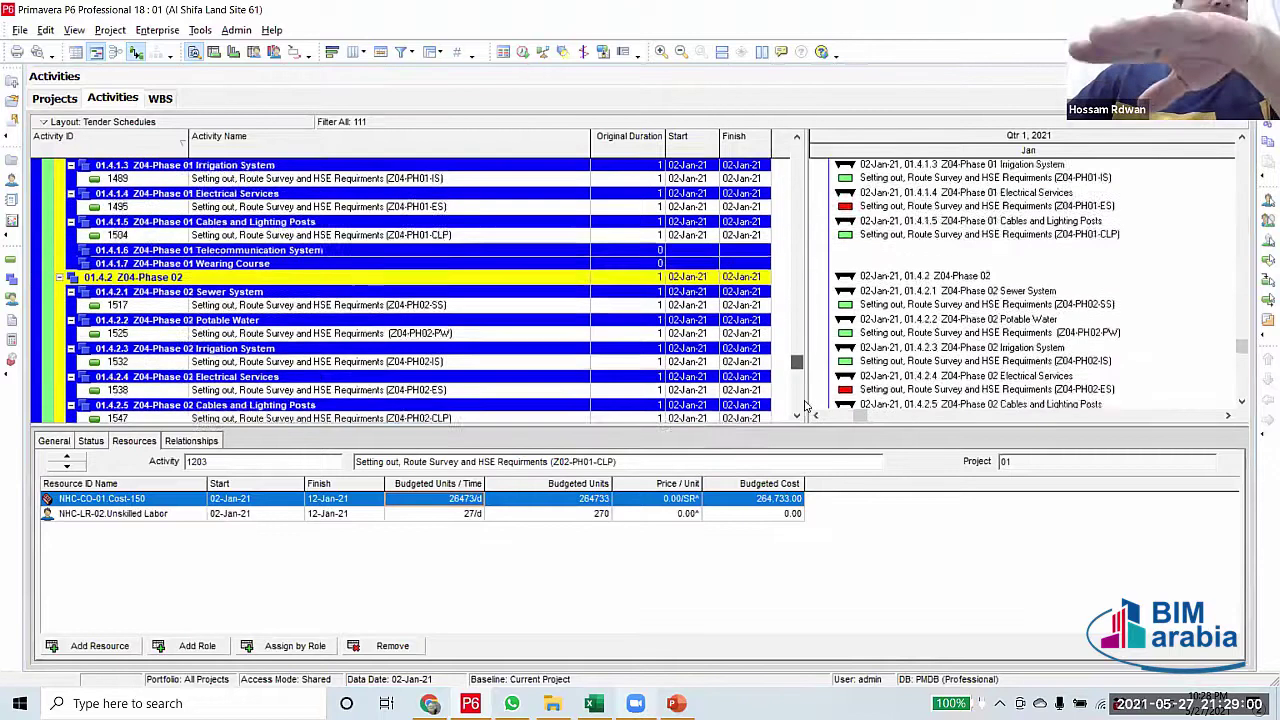
scroll(806, 405, down, 10)
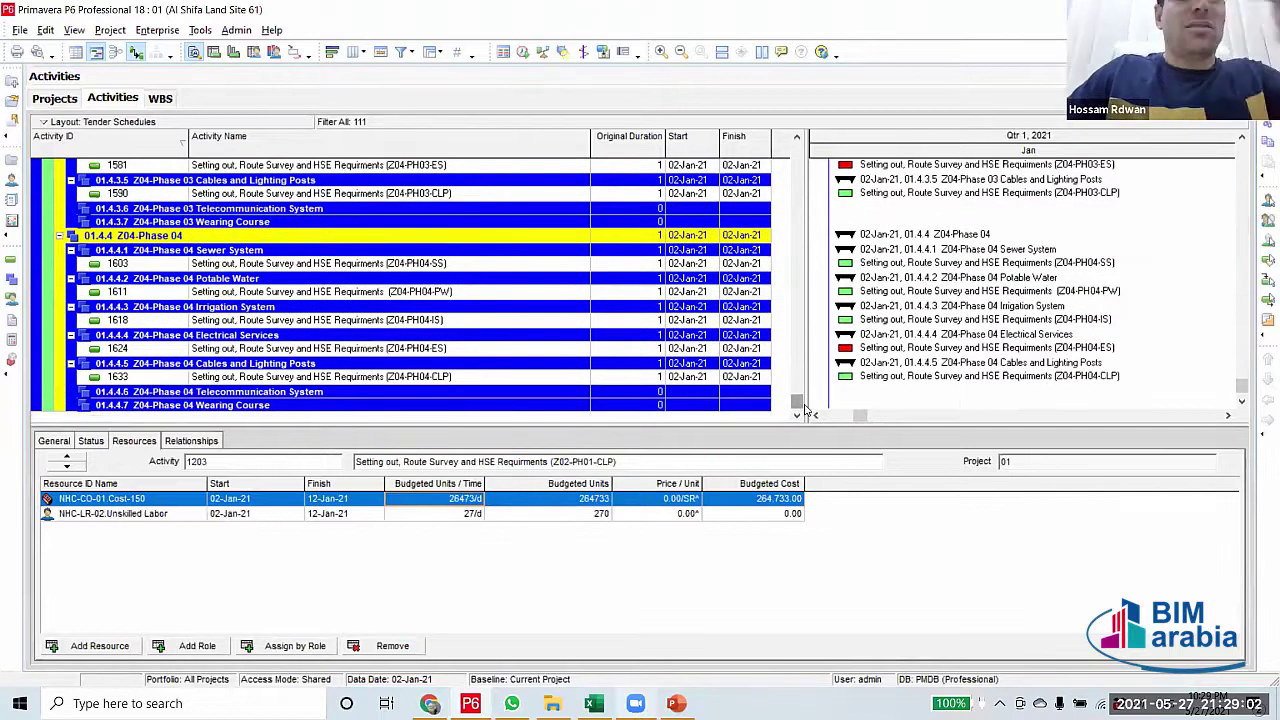
shift+click(640, 380)
right_click(638, 379)
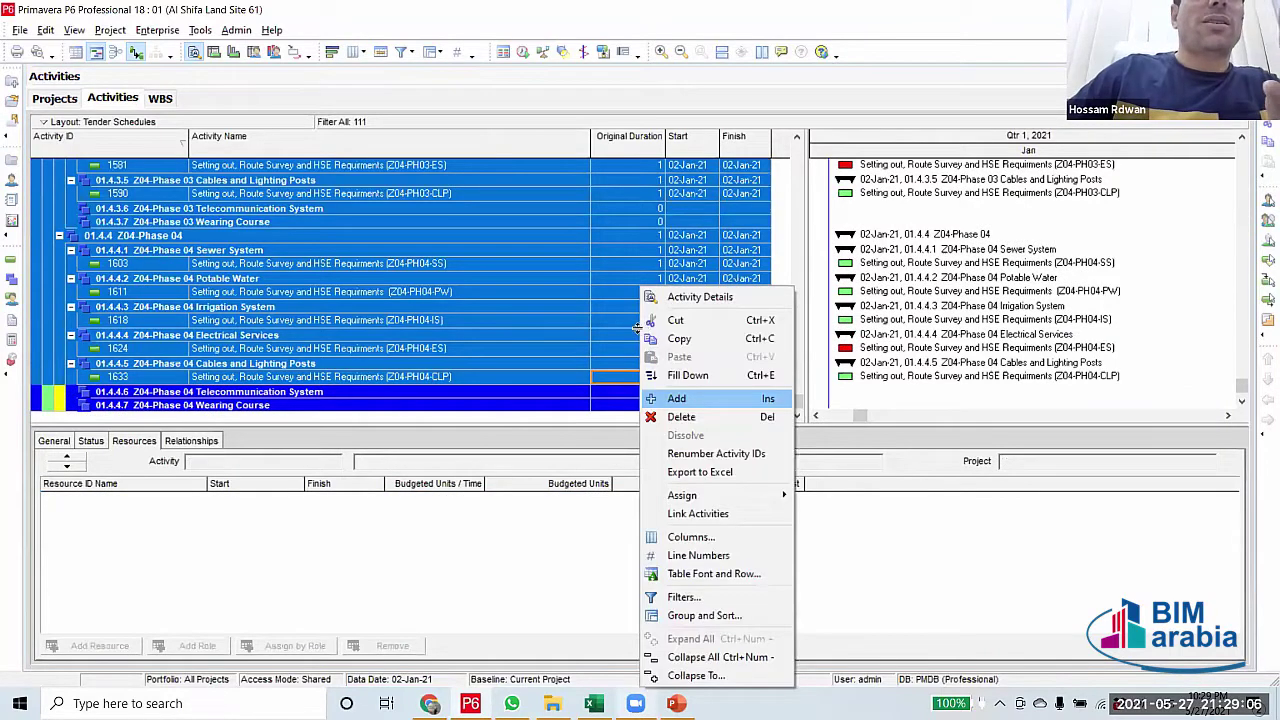
click(660, 394)
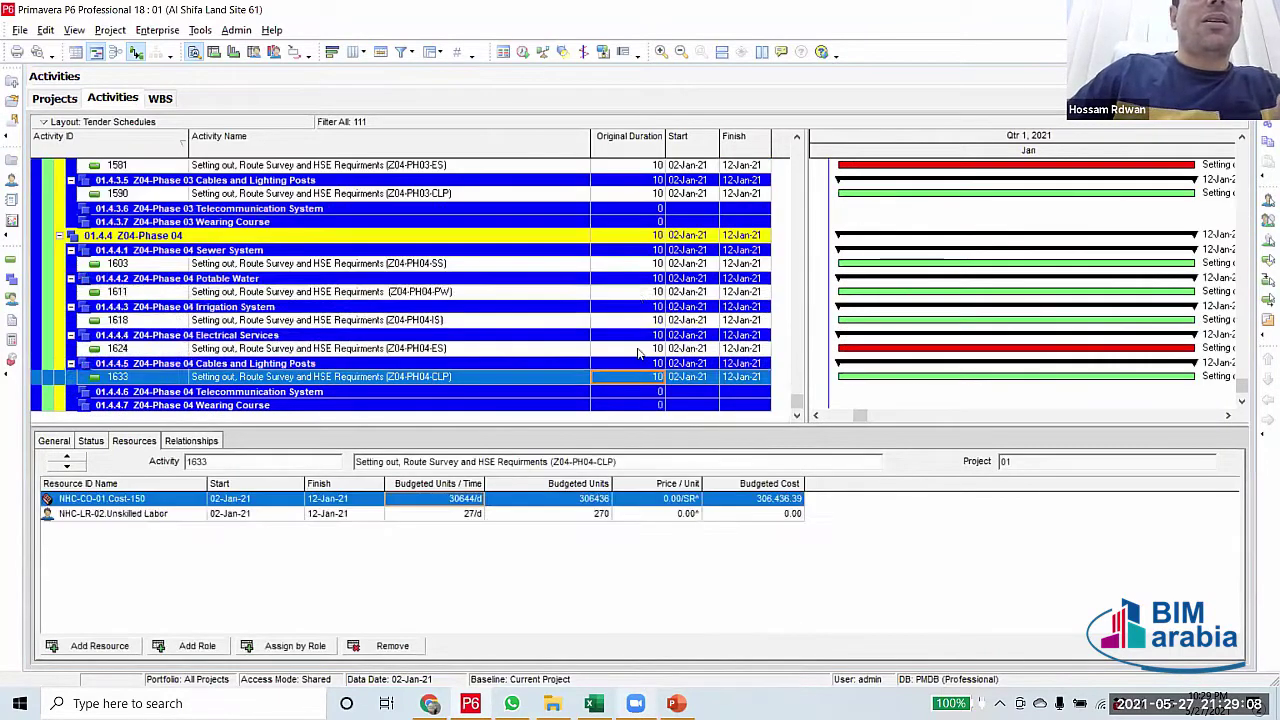
Review the setting-out durations from Zone 04 back up to Z01-Phase 03, checking the resources of activities 1173 and 1160
scroll(638, 345, up, 10)
scroll(638, 350, up, 15)
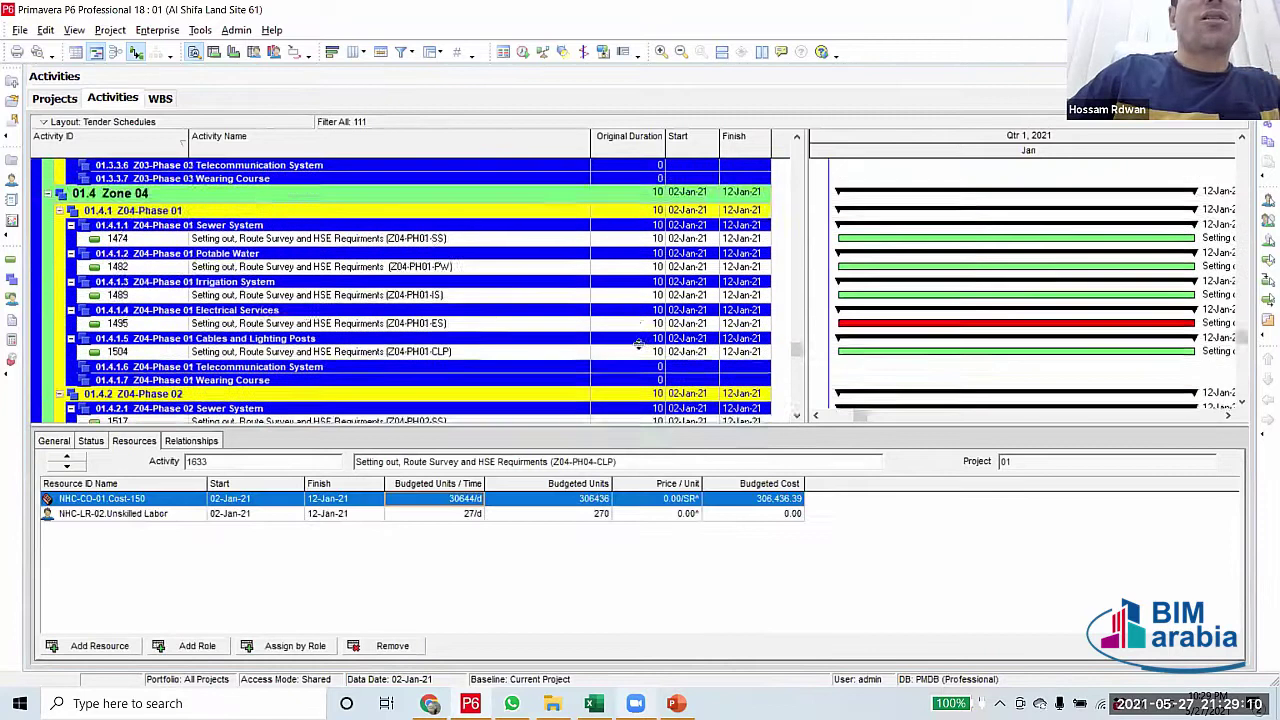
scroll(638, 345, up, 15)
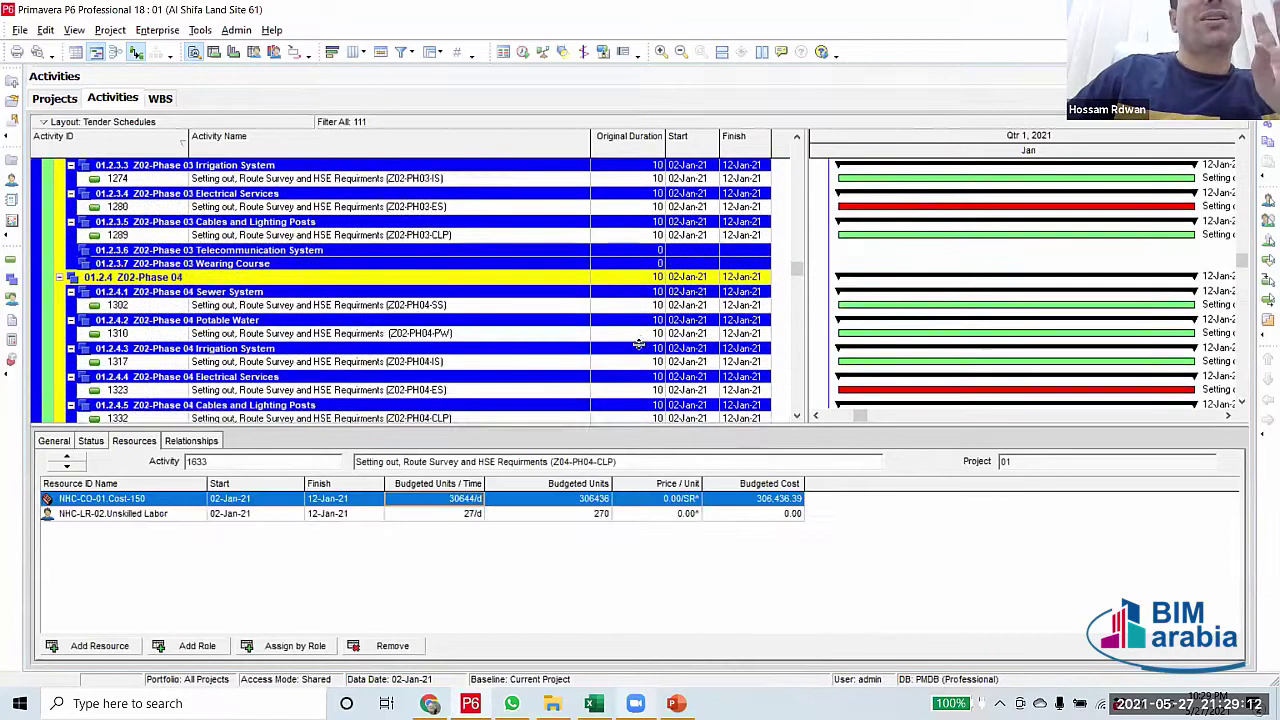
scroll(638, 345, up, 4)
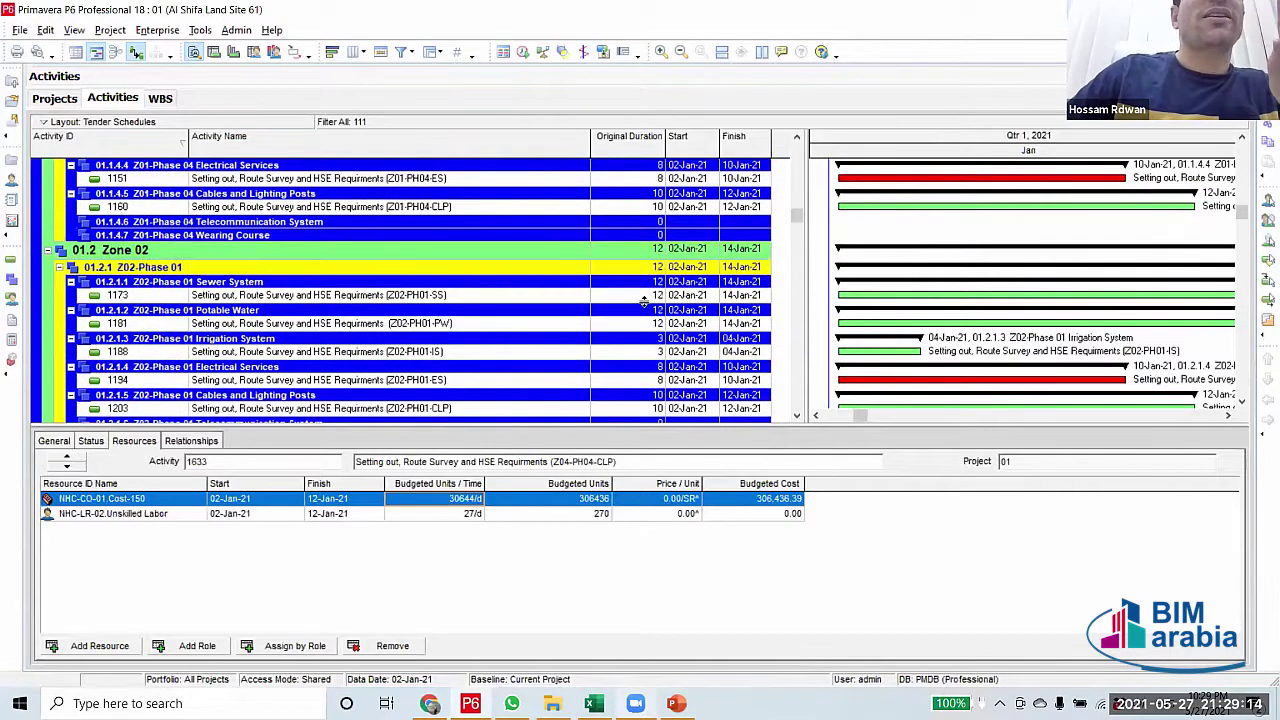
click(645, 297)
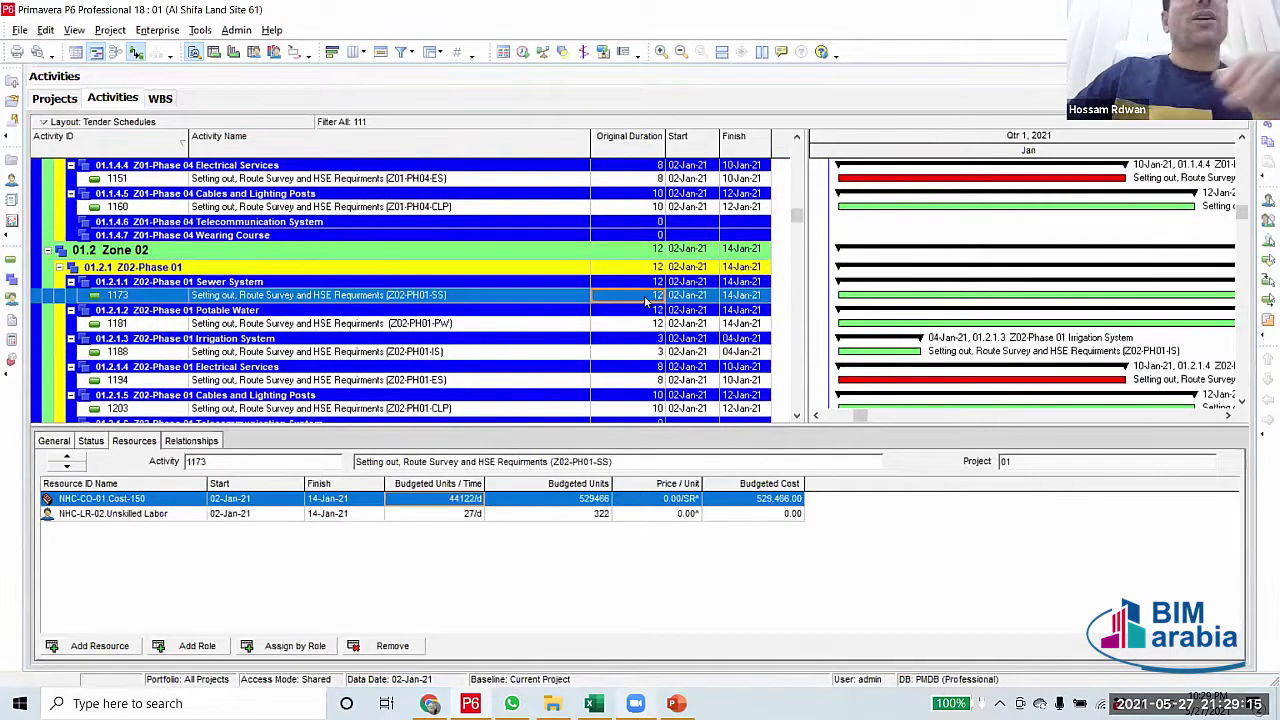
click(637, 209)
scroll(650, 260, up, 6)
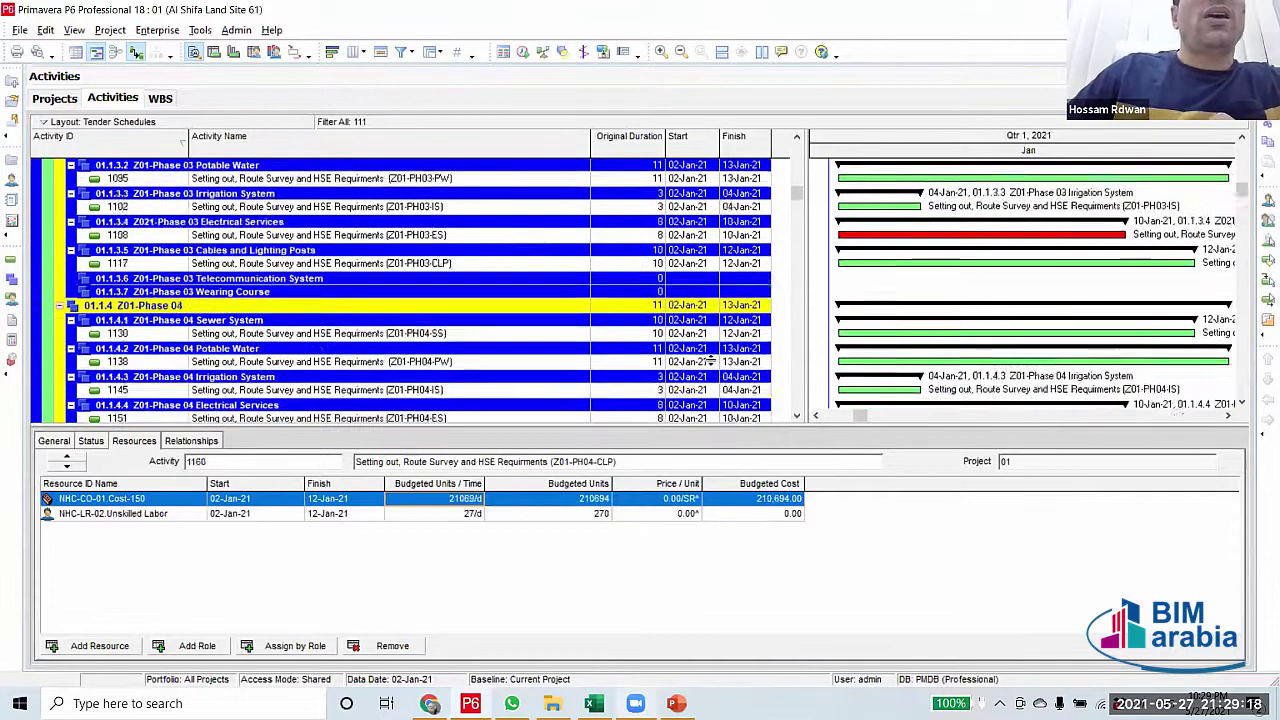
Review the setting-out durations from Z01-Phase 04 up to Phase 01 and down to Zone 02, checking the resources of Irrigation System activity 1059
scroll(567, 254, up, 4)
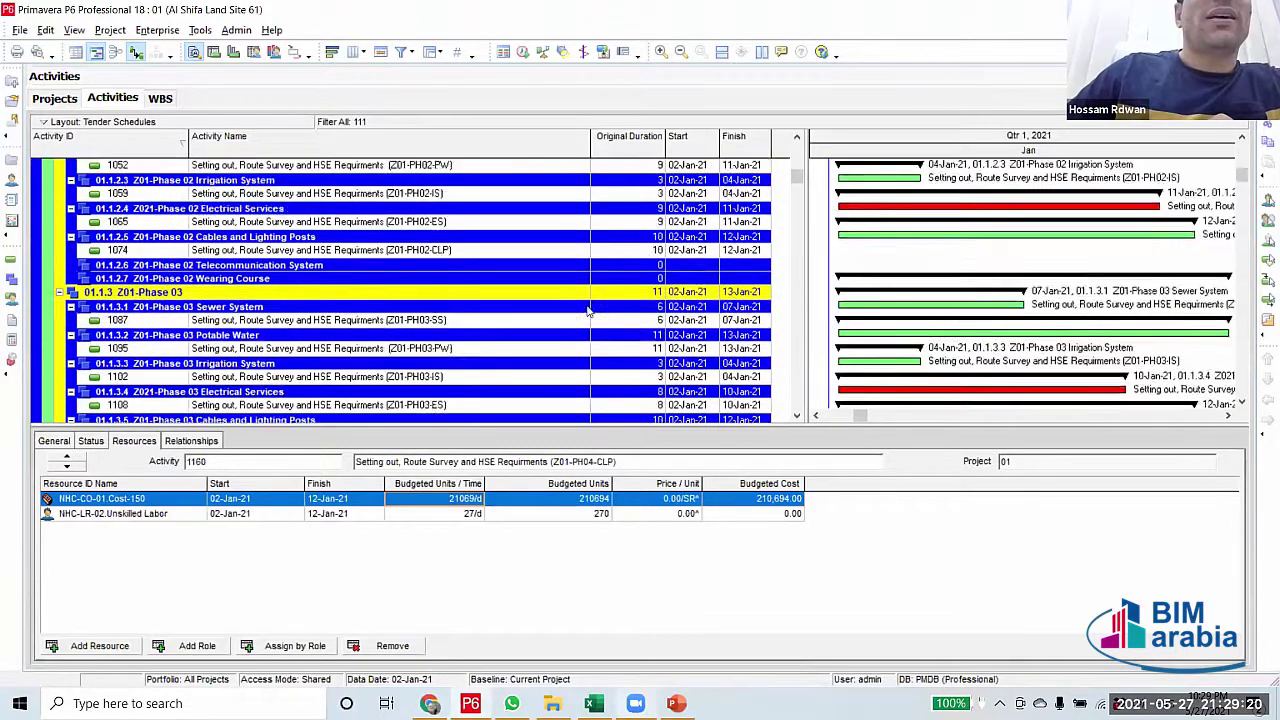
scroll(590, 311, up, 3)
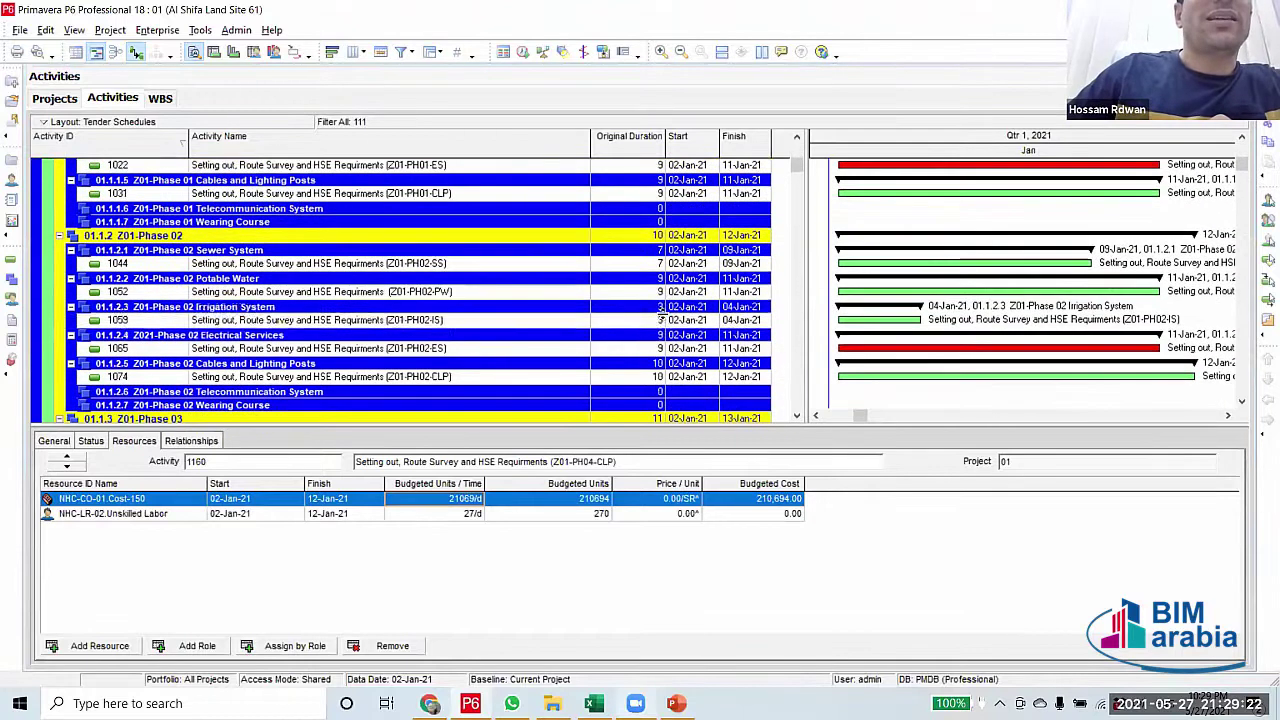
click(660, 319)
scroll(660, 300, down, 3)
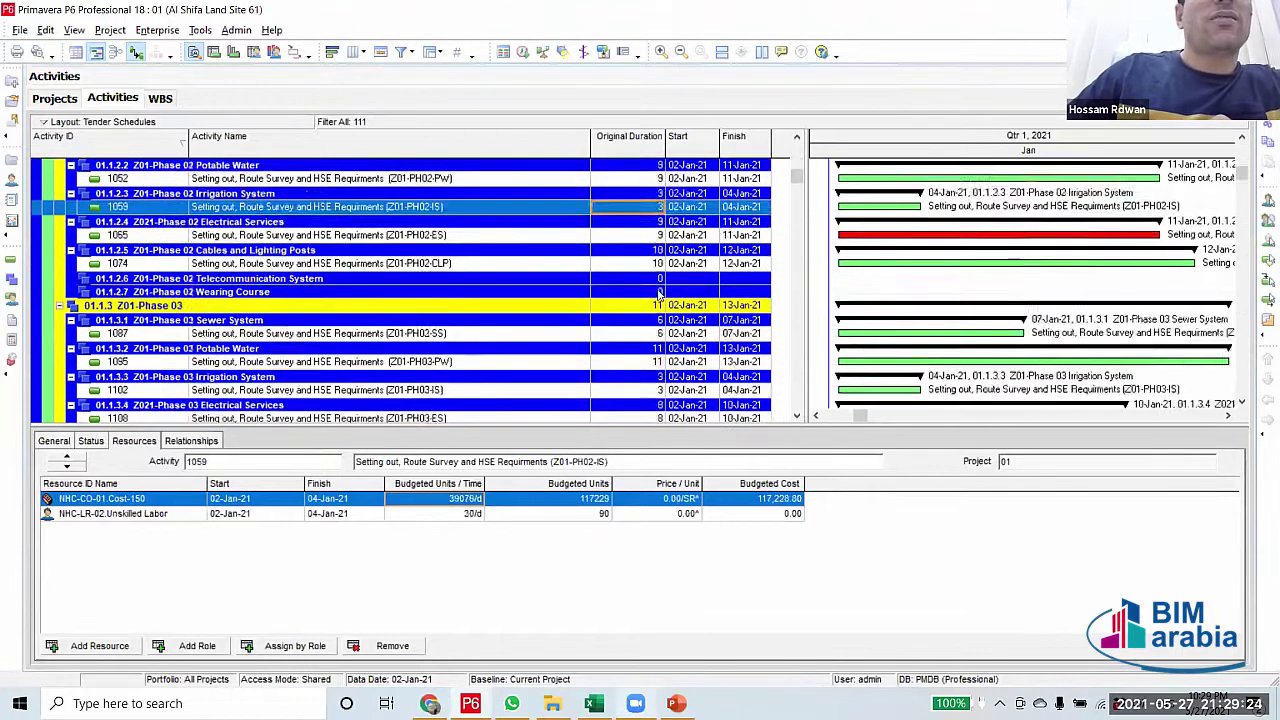
scroll(660, 297, down, 7)
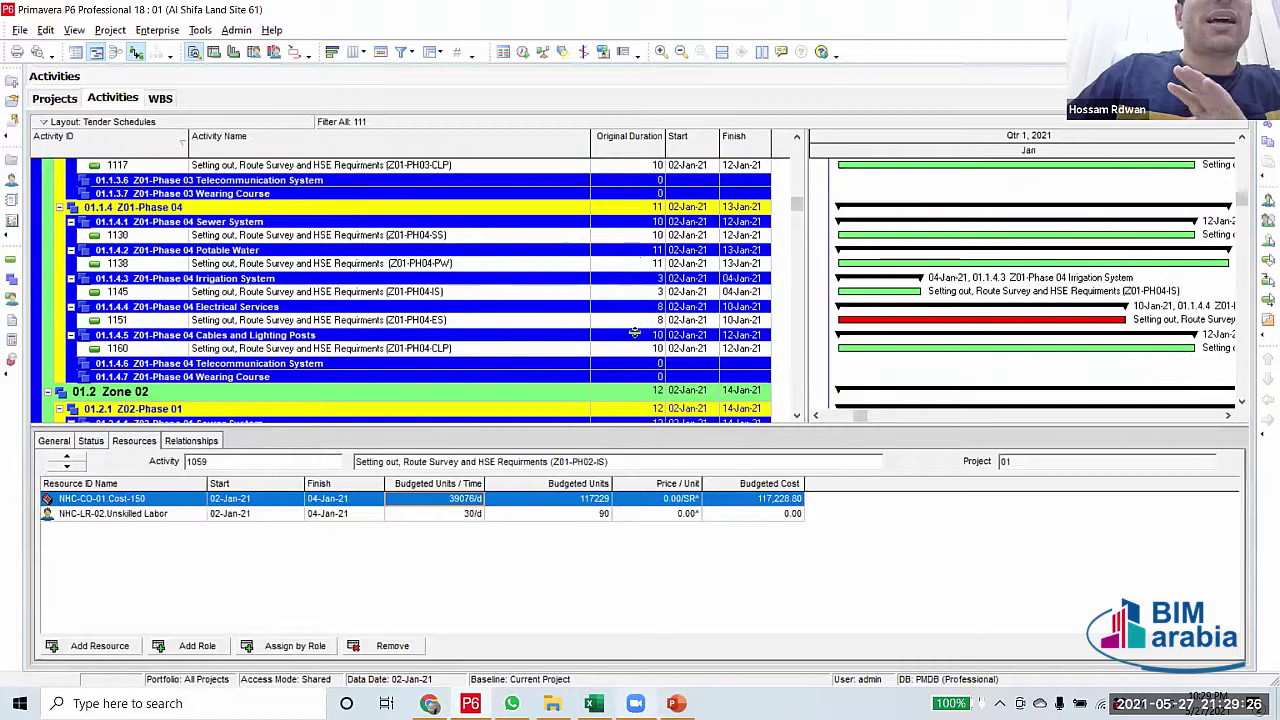
scroll(634, 333, down, 8)
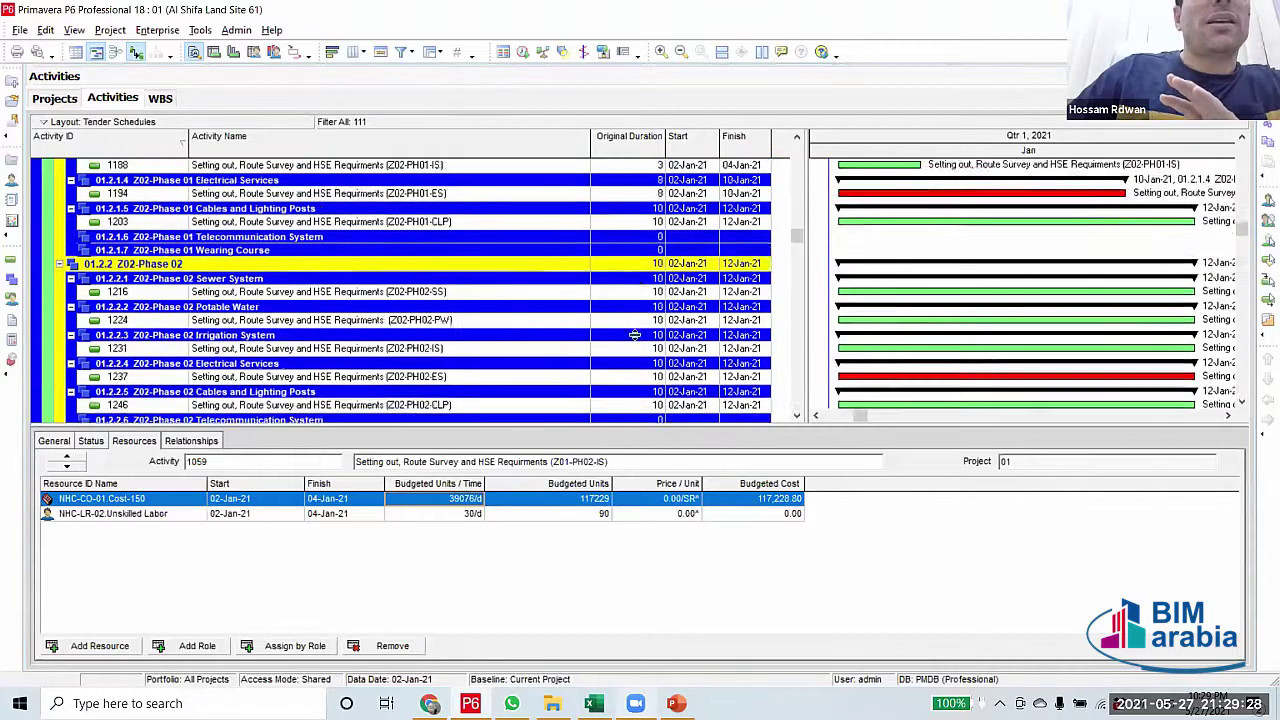
Fill the Original Duration of 8 down from Electrical Services activity 1194 in Z02-Phase 01 through activity 1633 in Z04-Phase 04
scroll(634, 333, up, 1)
click(640, 207)
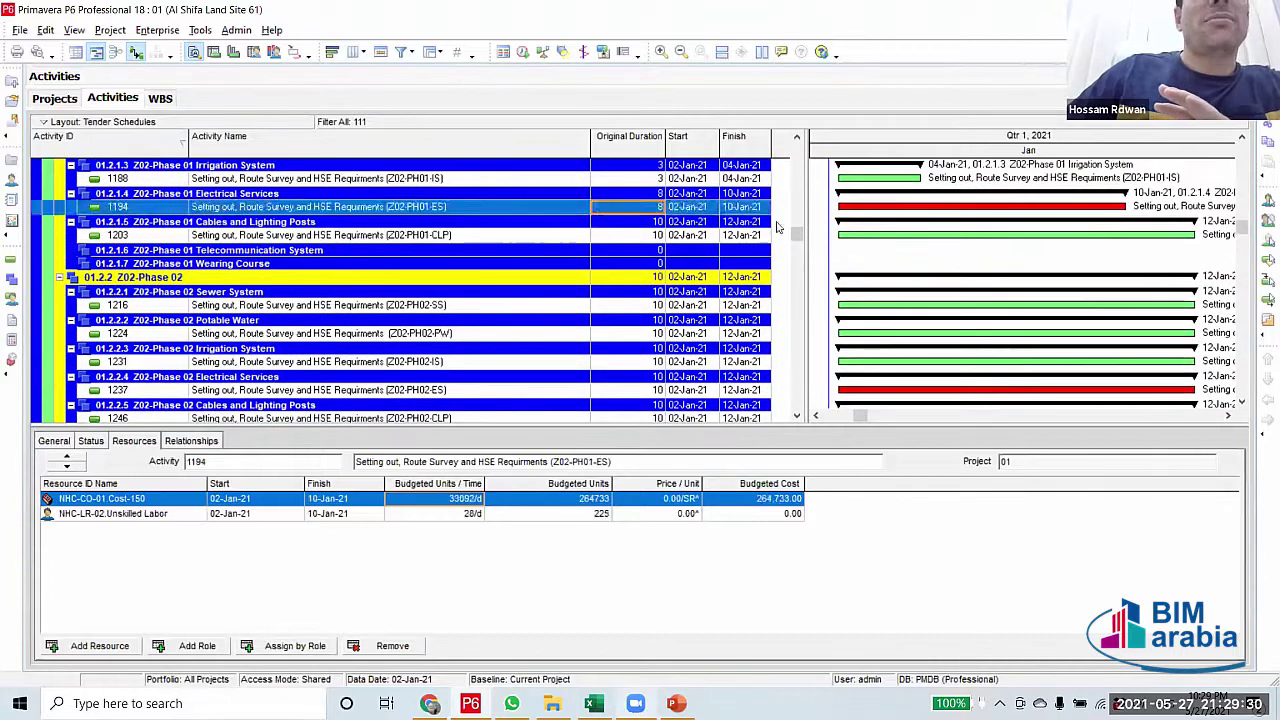
drag(796, 234, 831, 441)
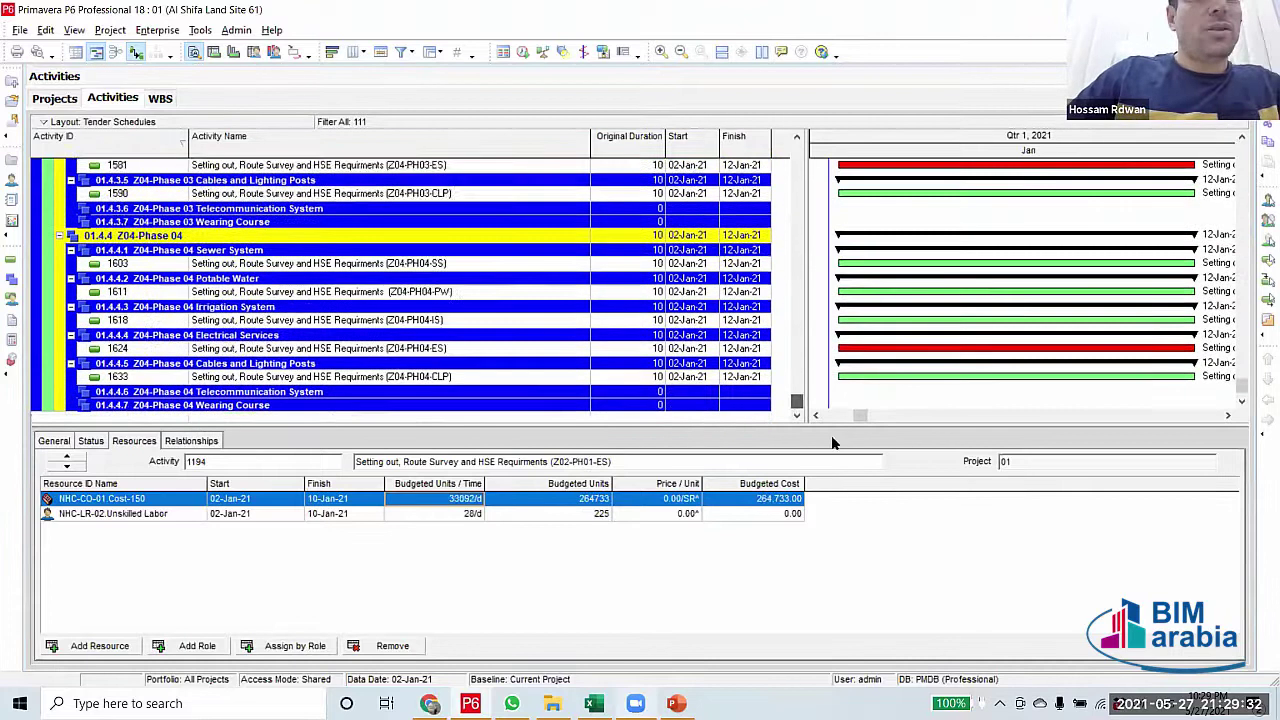
shift+click(648, 381)
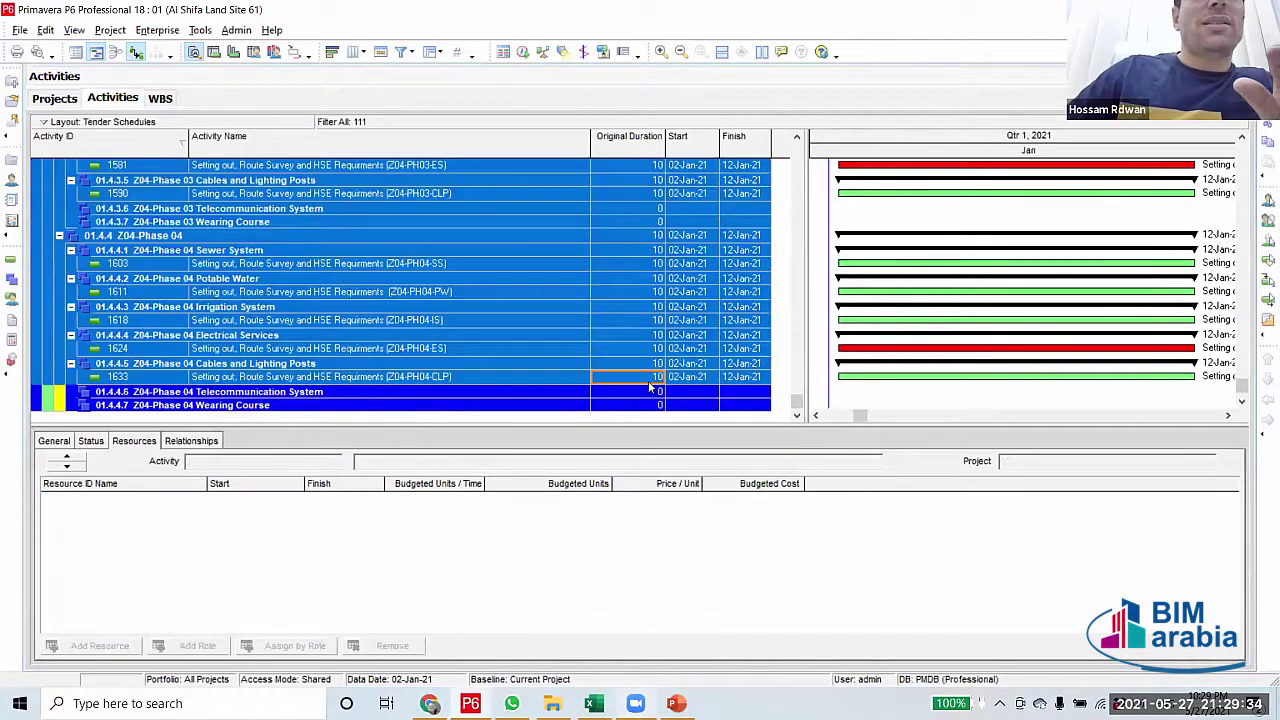
text(8)
key(Return)
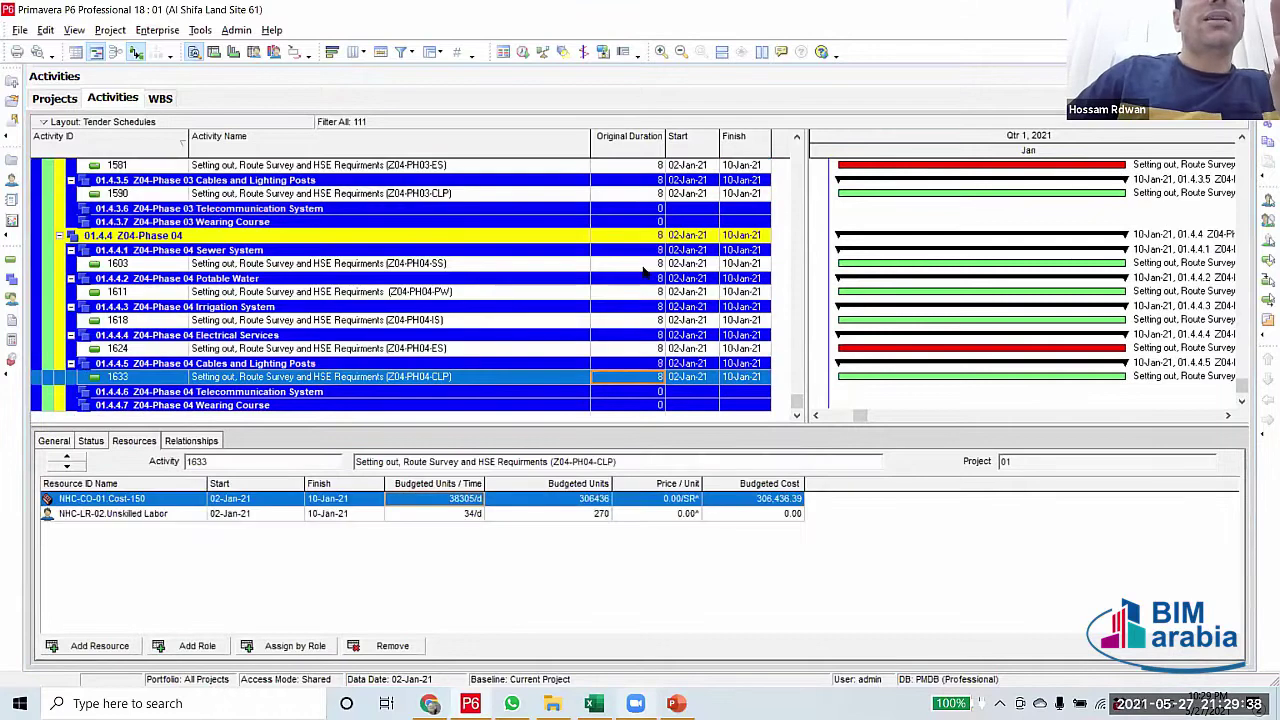
Check the resources of Sewer System setting-out activity 1603 in Z04-Phase 04 and set its Original Duration to 2
click(643, 266)
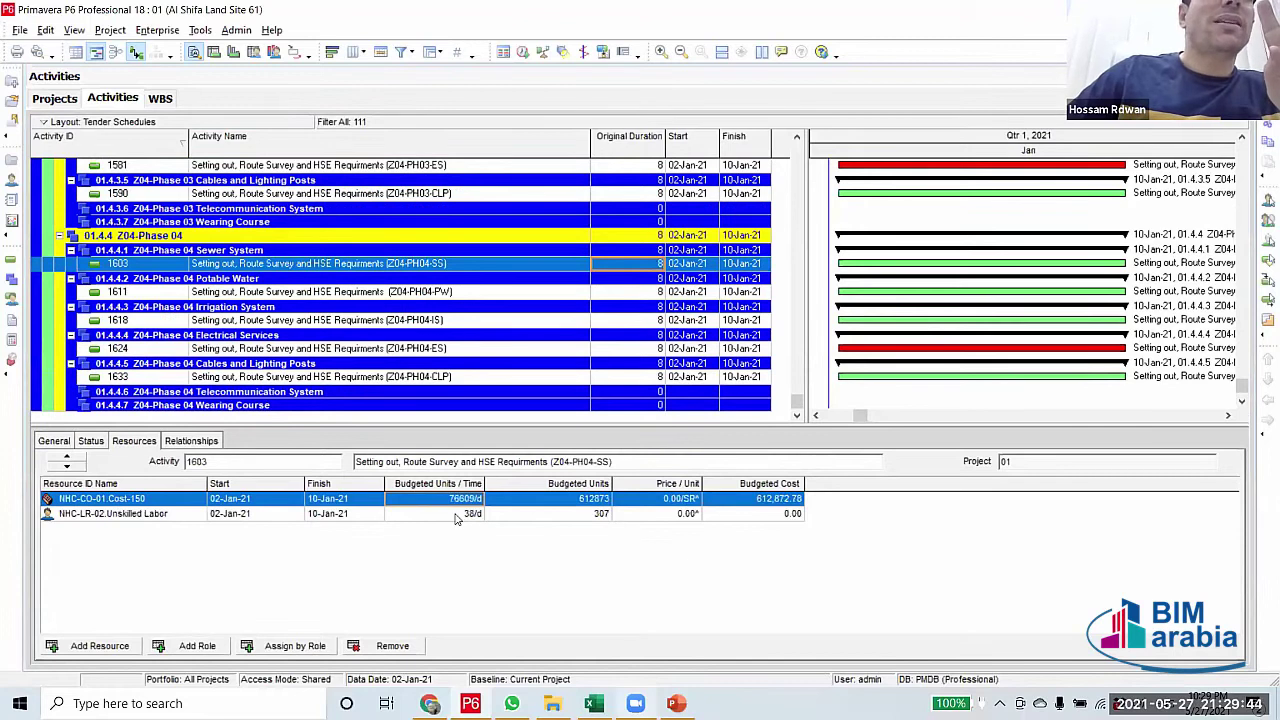
click(657, 267)
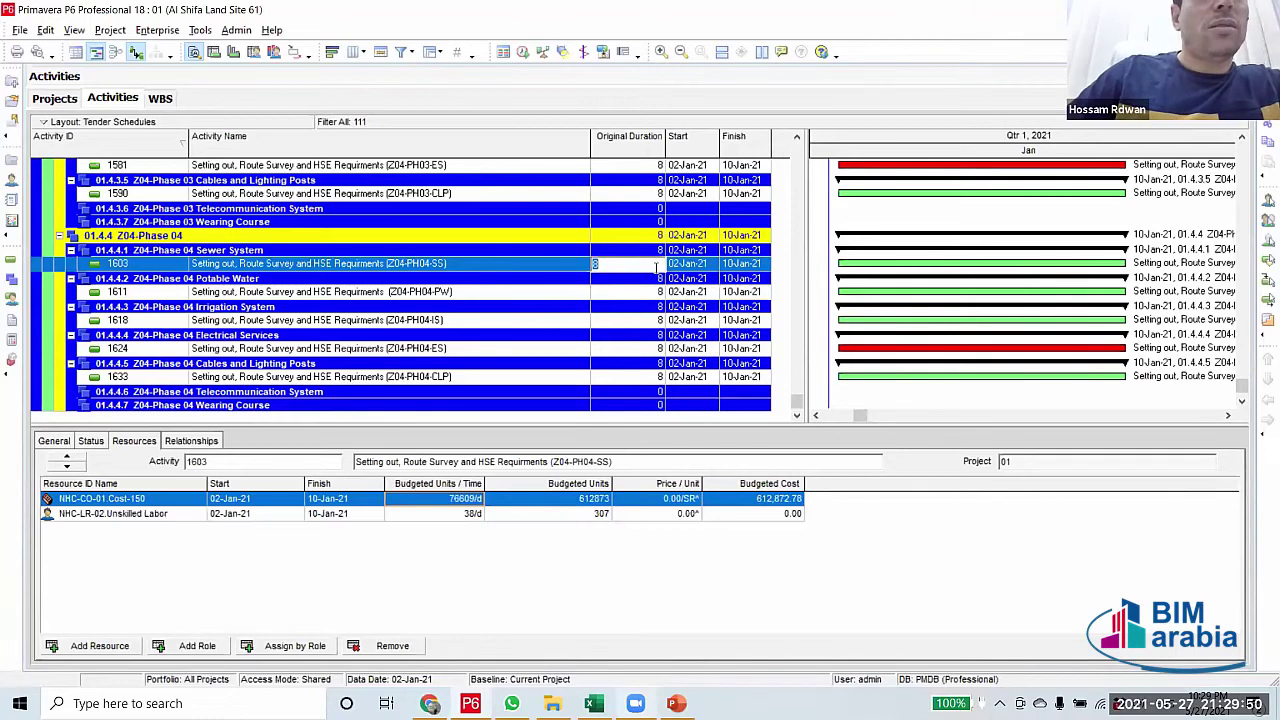
text(2)
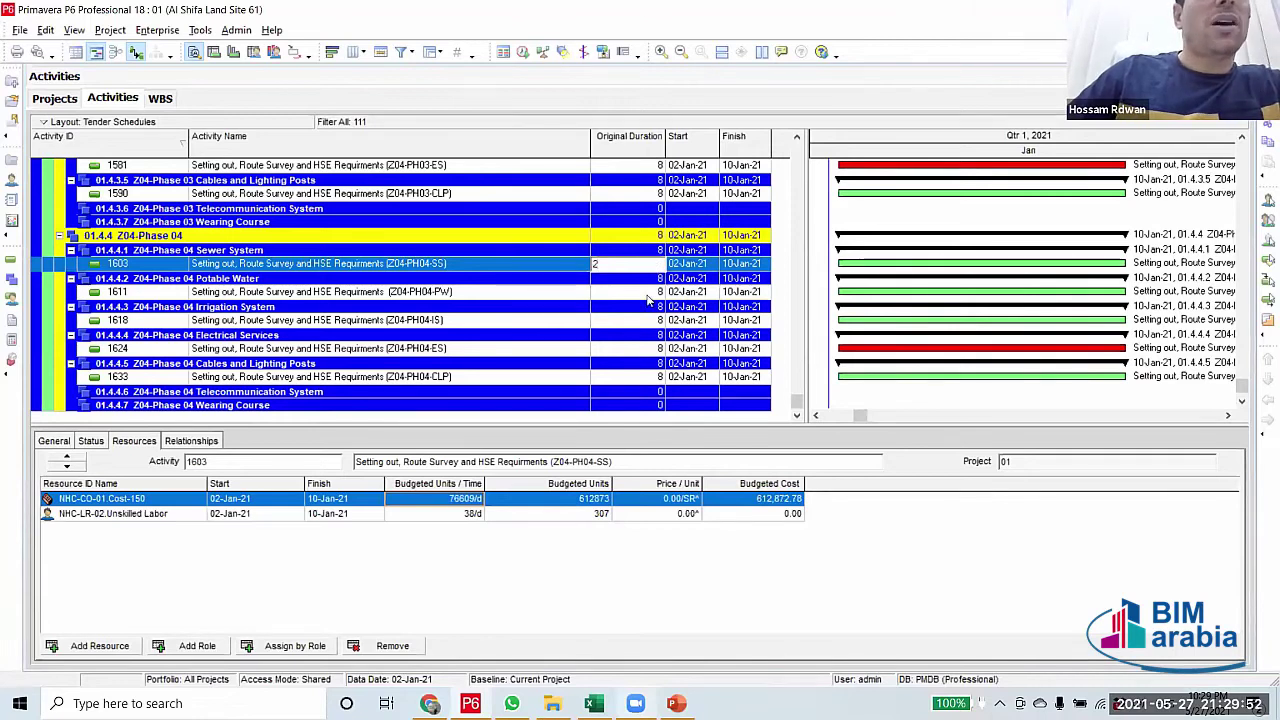
key(Return)
click(649, 265)
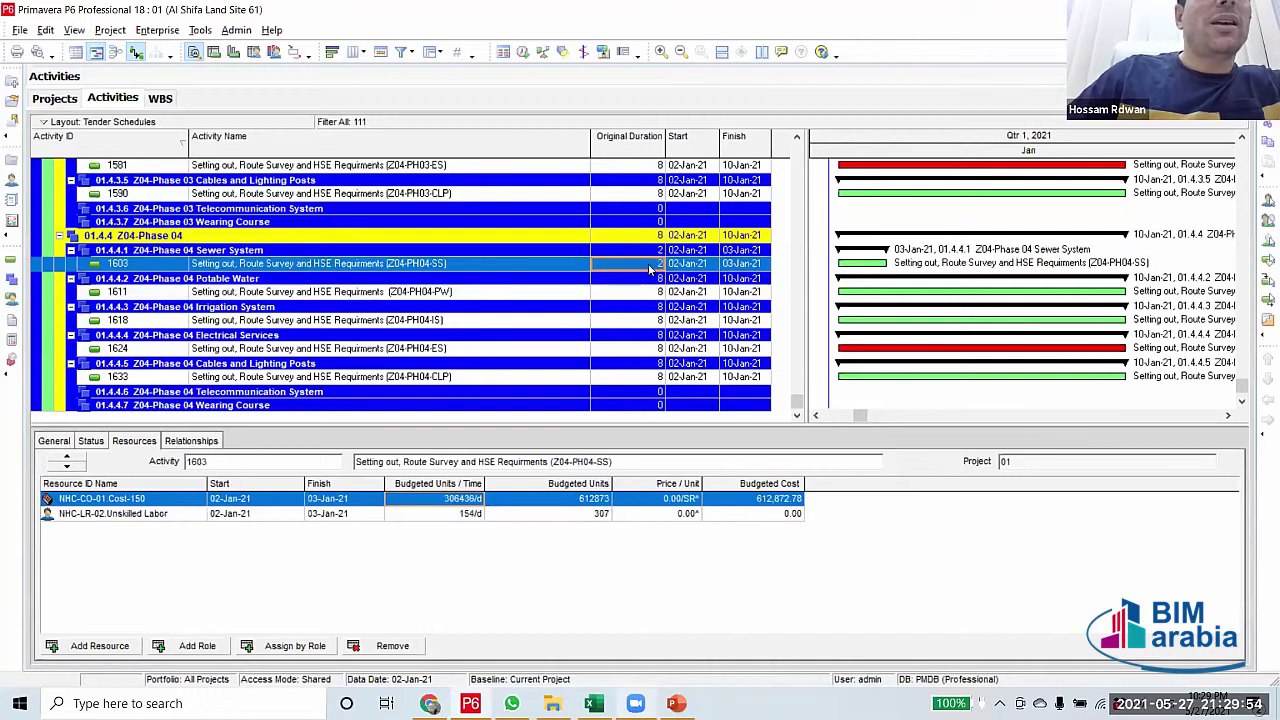
click(649, 265)
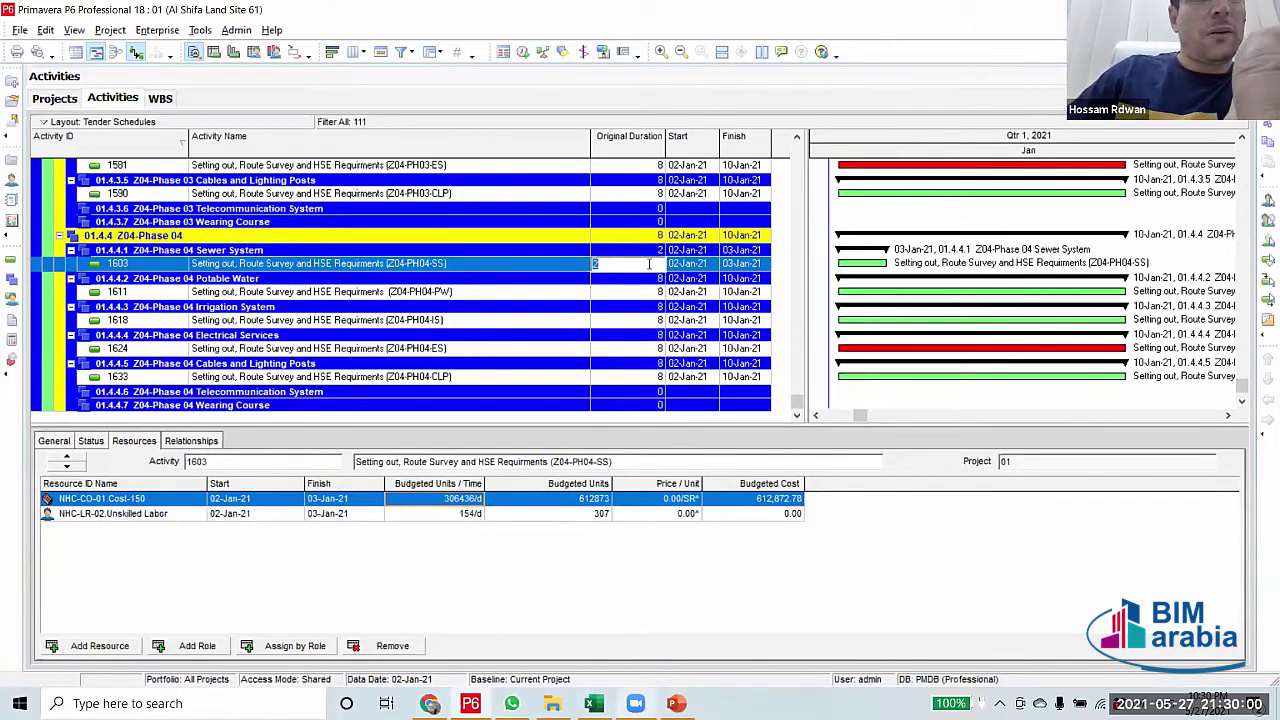
Try original durations of 5 and 9 days for activity 1603 in the Z04-Phase 04 Sewer System
text(5)
click(580, 268)
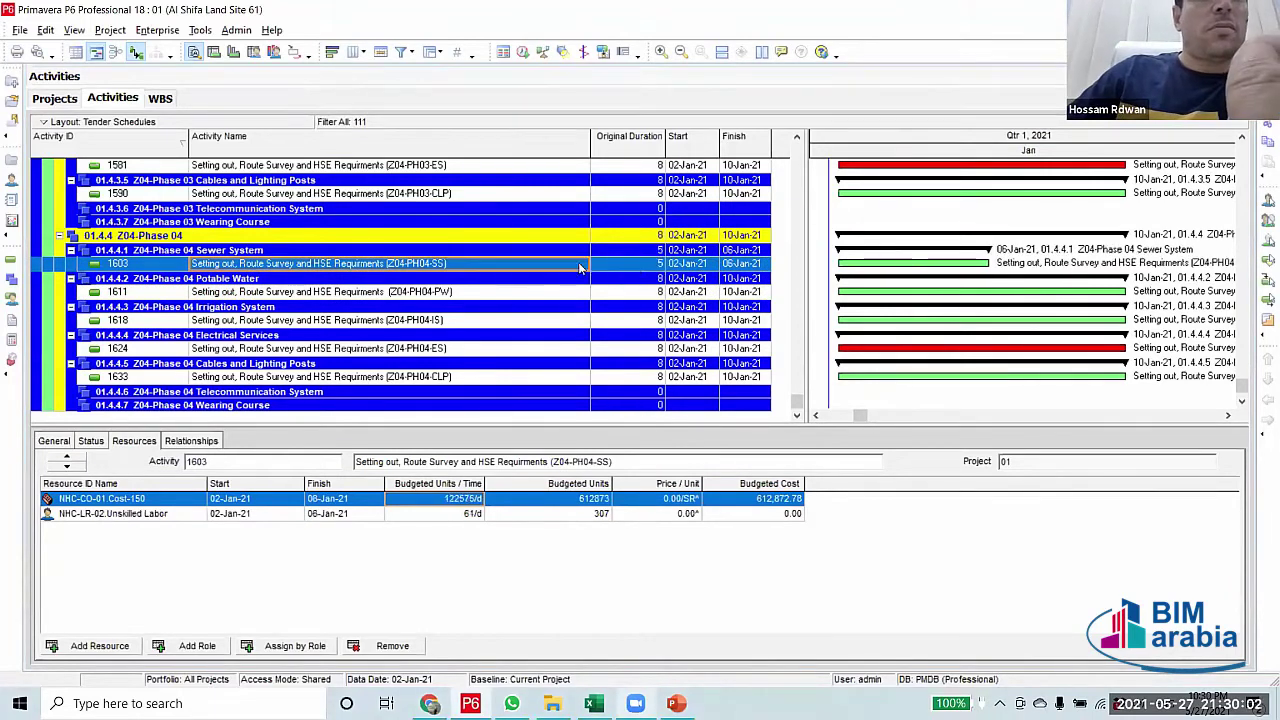
click(636, 263)
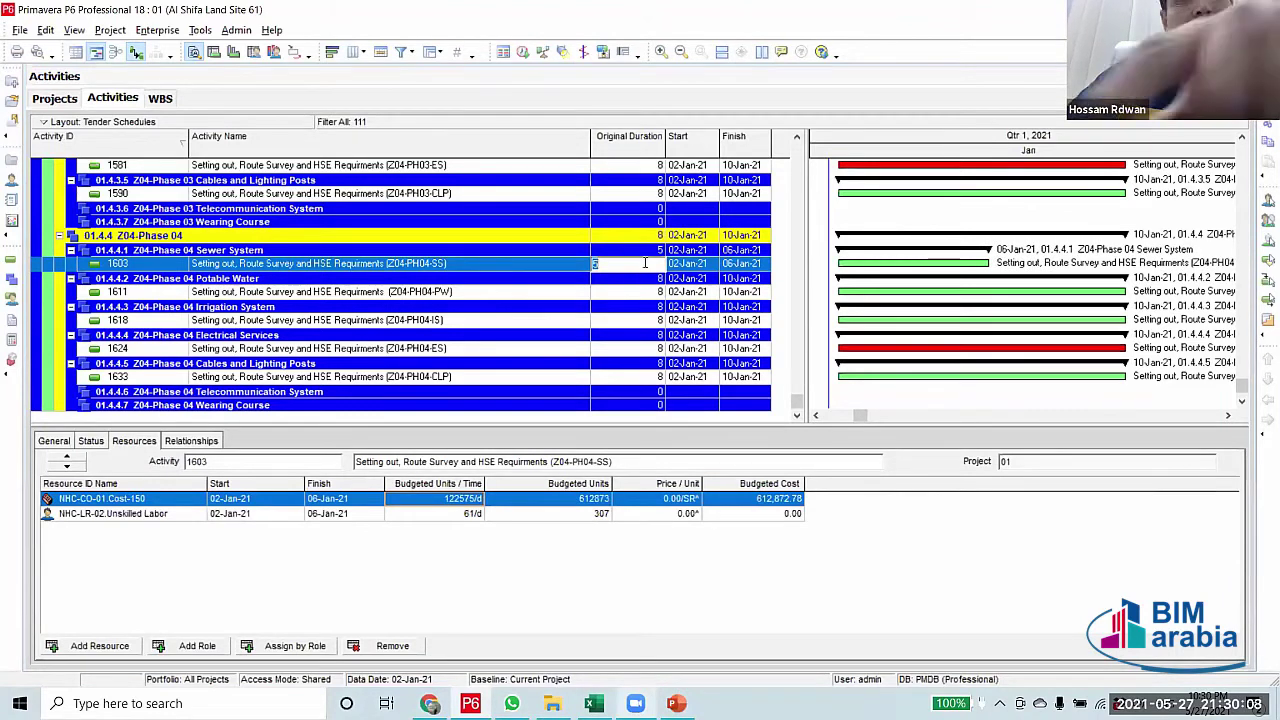
text(9)
click(570, 270)
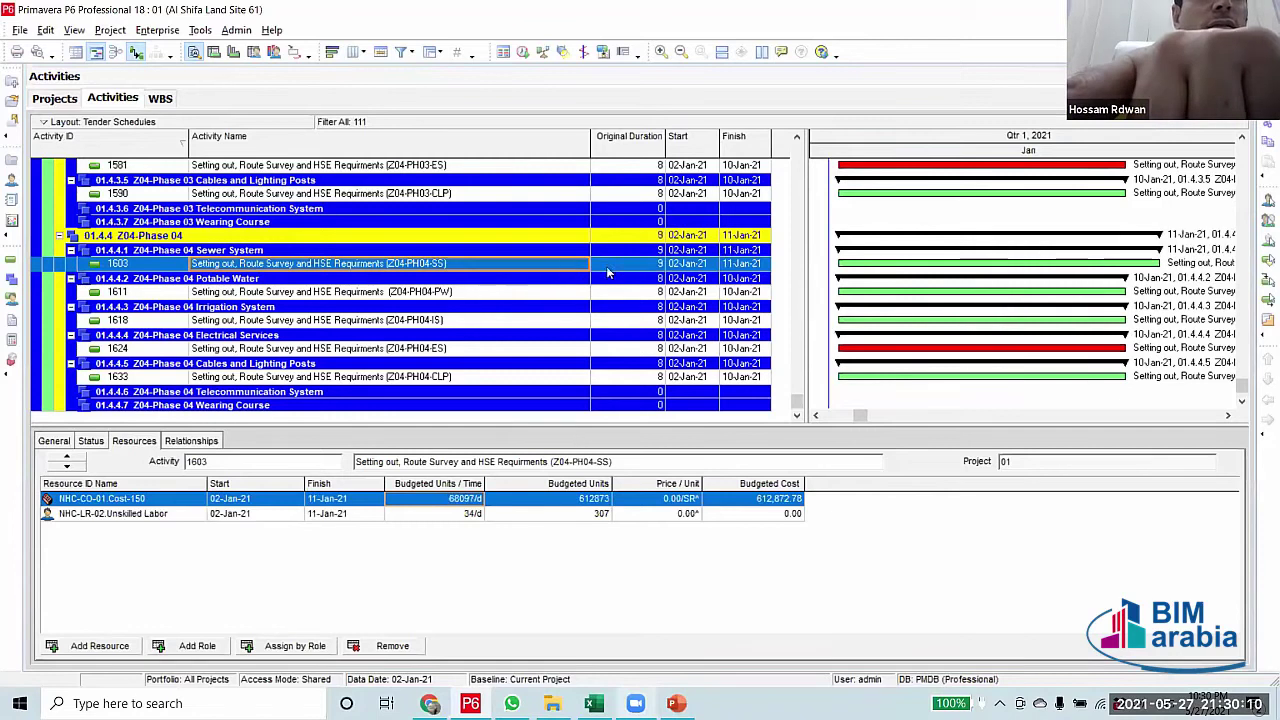
Set the original duration of setting-out activity 1603 in the Z04-Phase 04 Sewer System to 10 days
click(648, 263)
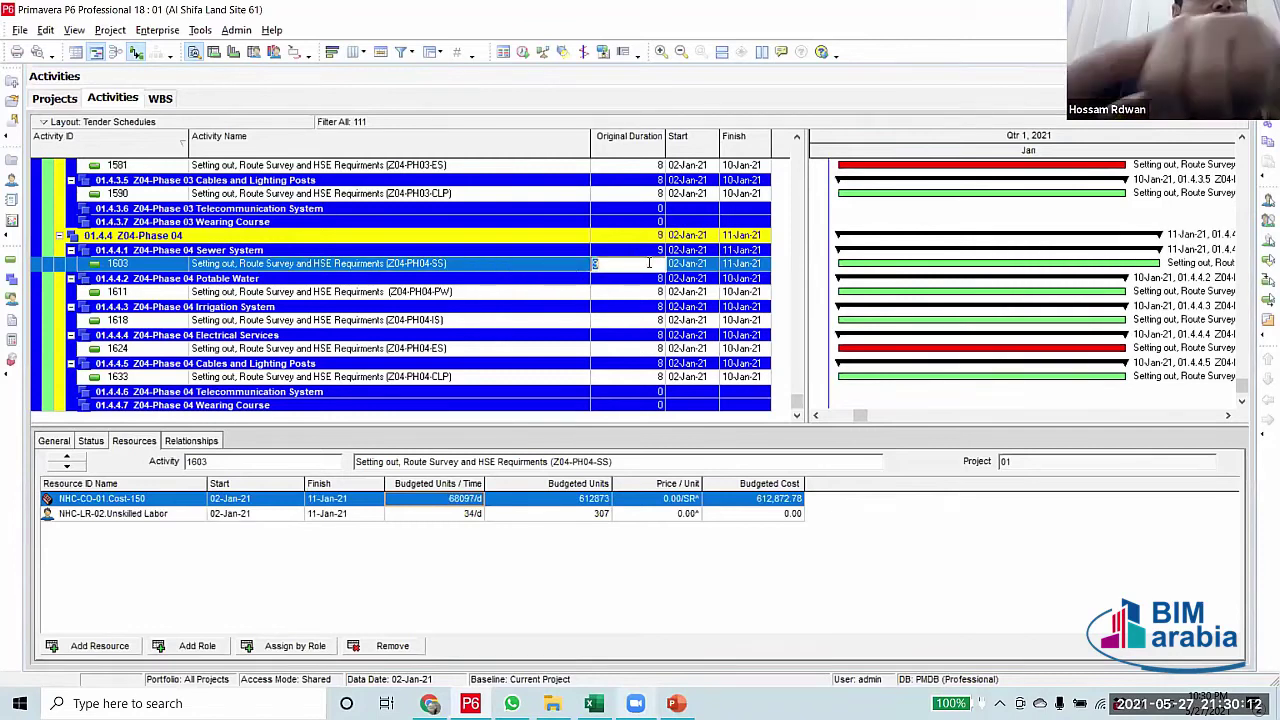
text(10)
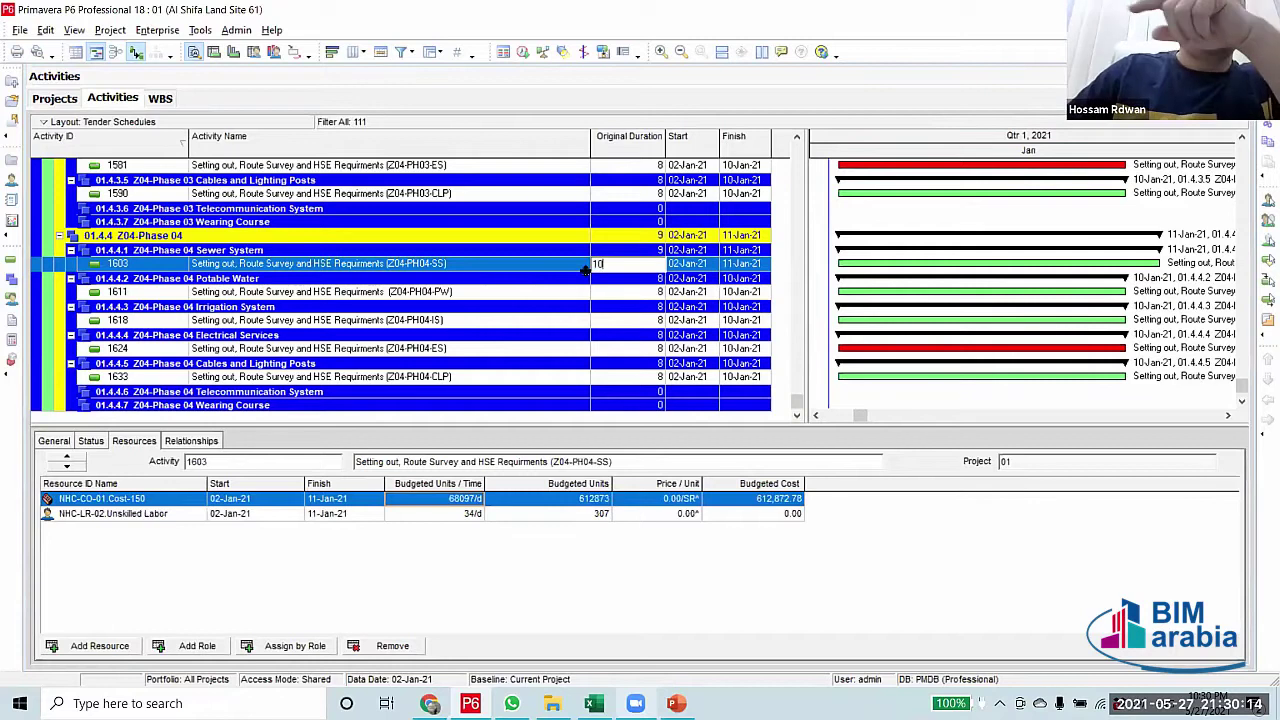
click(585, 270)
click(643, 267)
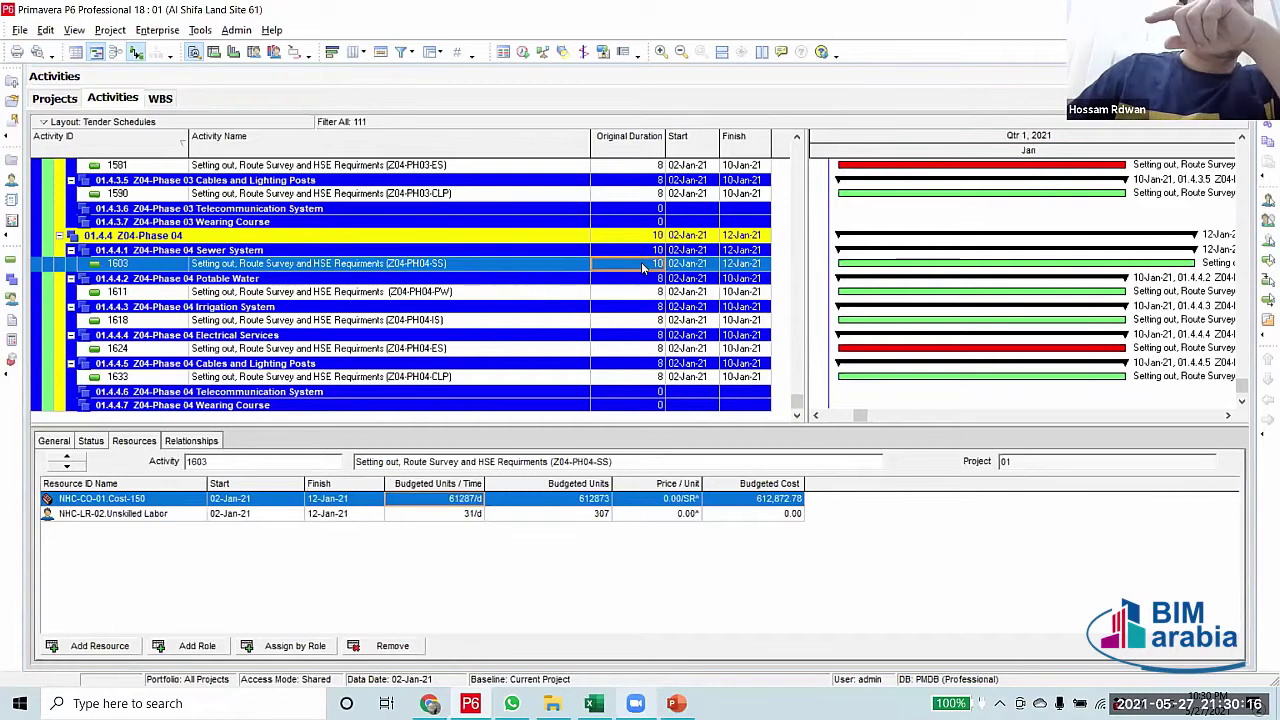
Check the labor and cost units per day of the remaining setting-out activities in Z04-Phase 04
click(645, 306)
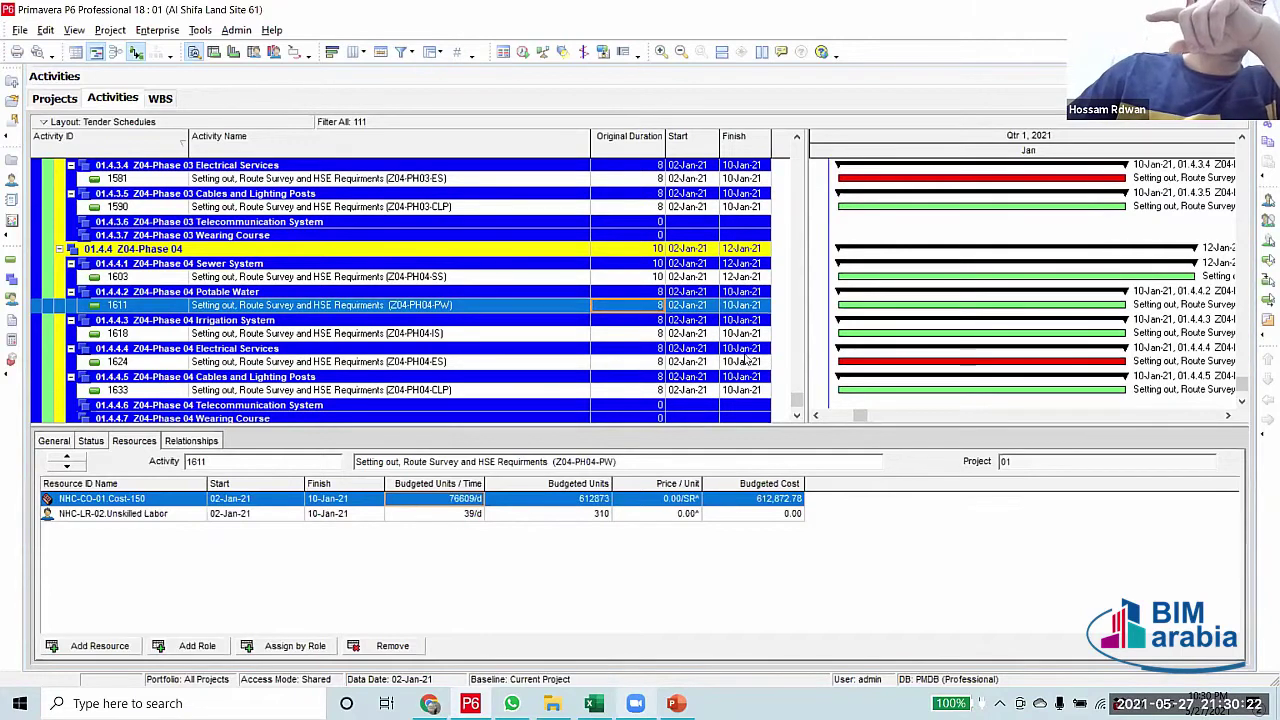
click(655, 338)
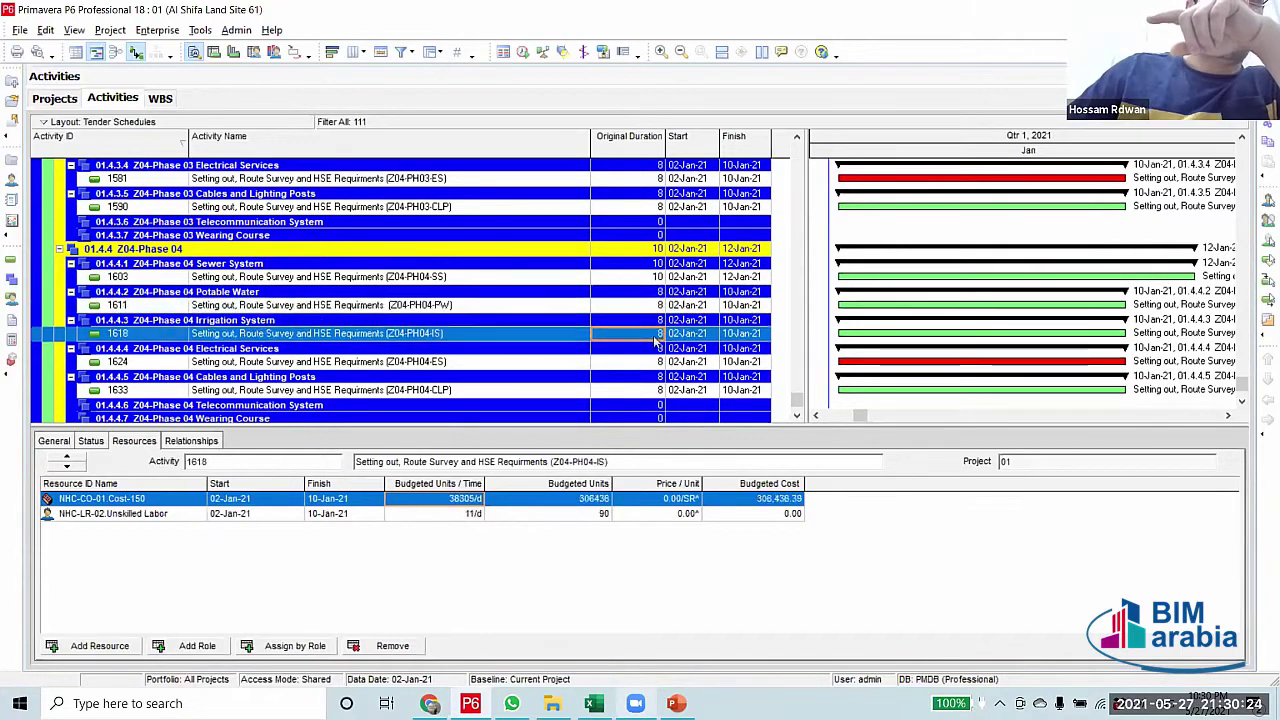
scroll(655, 340, down, 1)
click(634, 349)
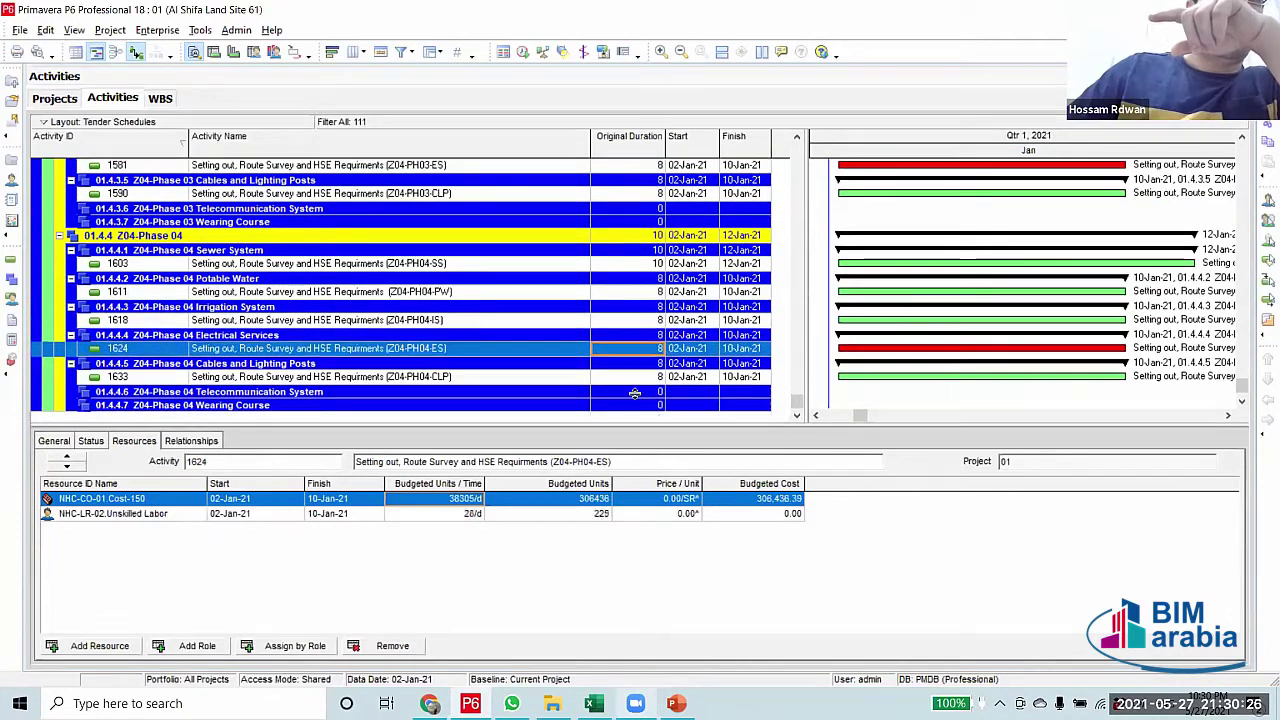
click(646, 377)
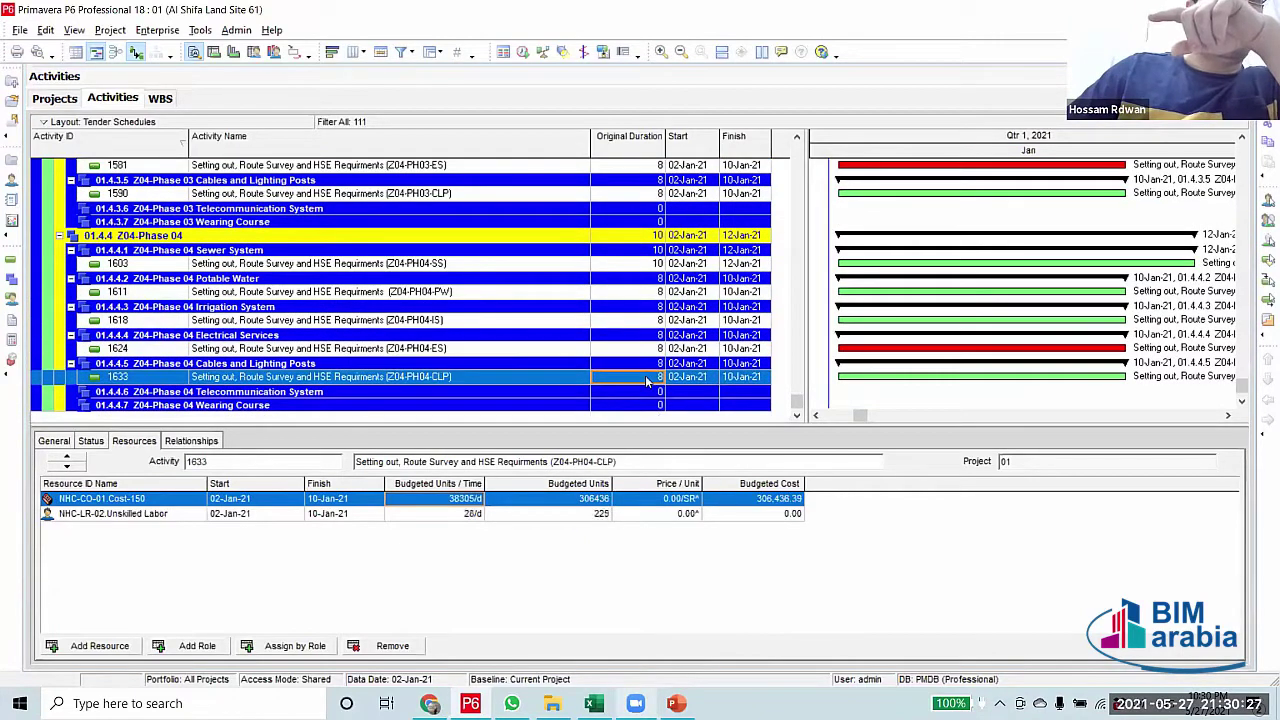
click(645, 321)
Review the daily resource units of the setting-out activities in Zone 04 Phases 03, 02 and 01
scroll(635, 300, up, 5)
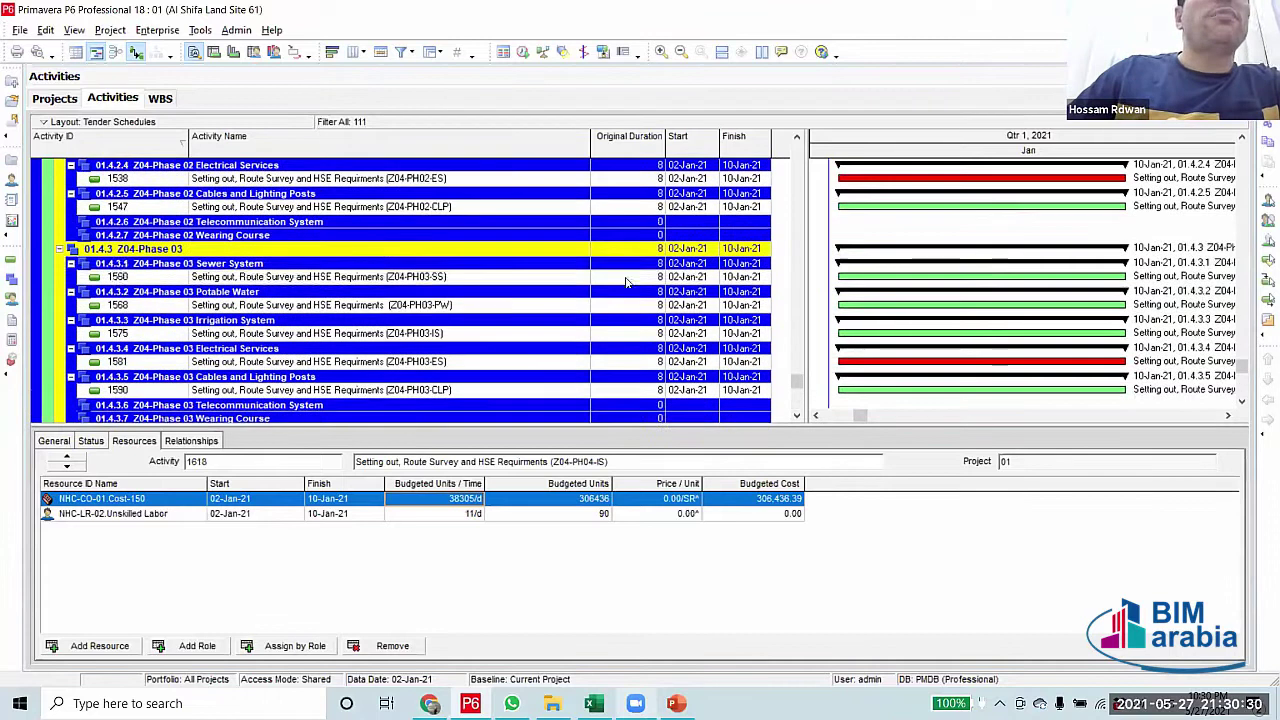
click(626, 278)
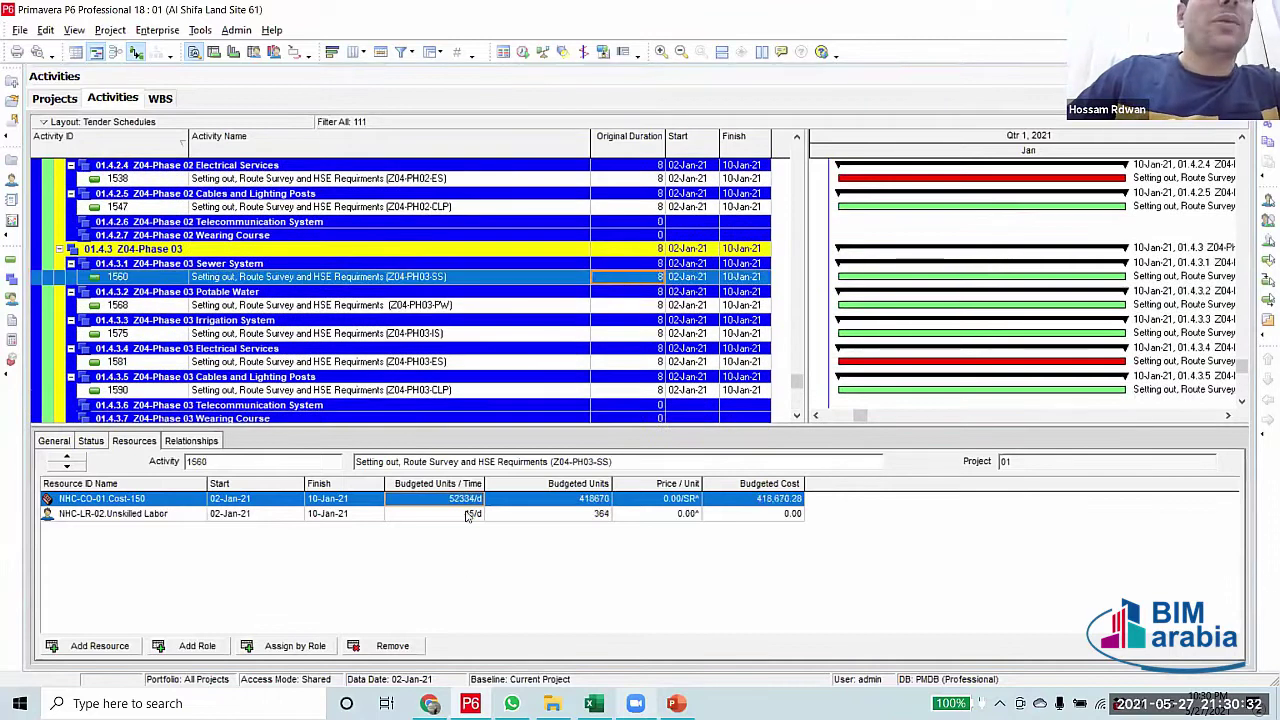
click(647, 307)
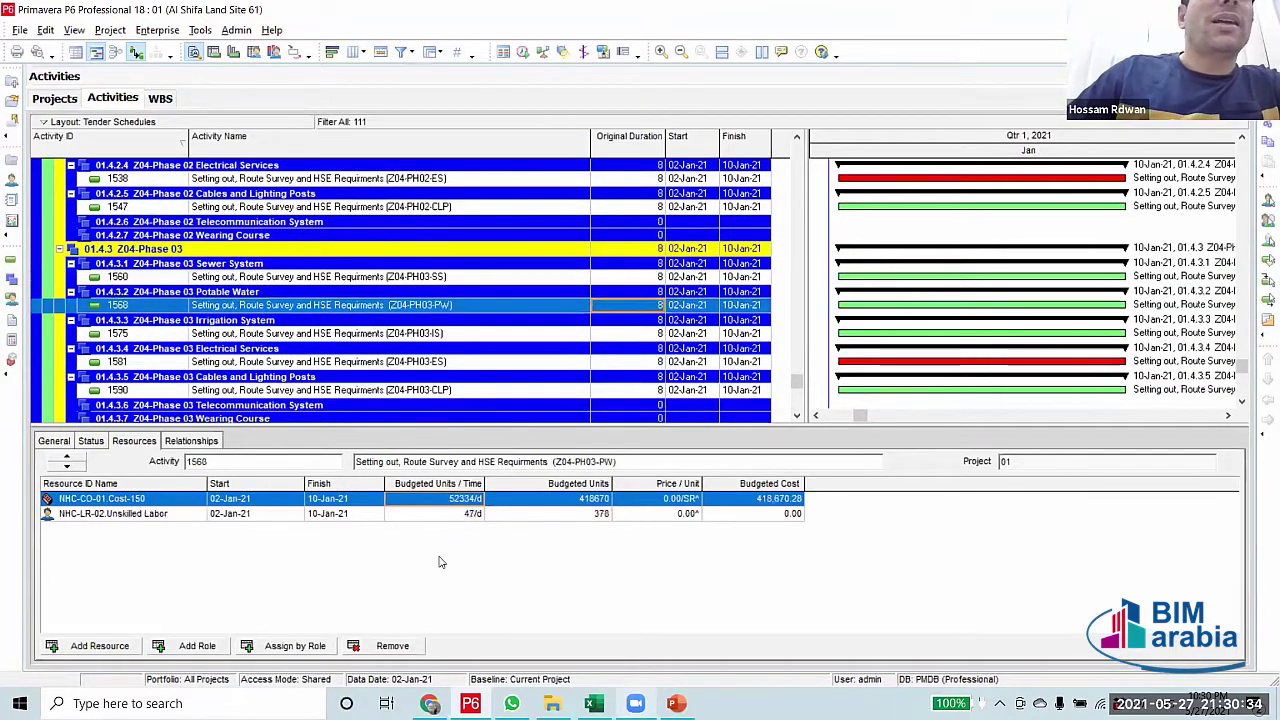
scroll(640, 300, up, 2)
click(645, 236)
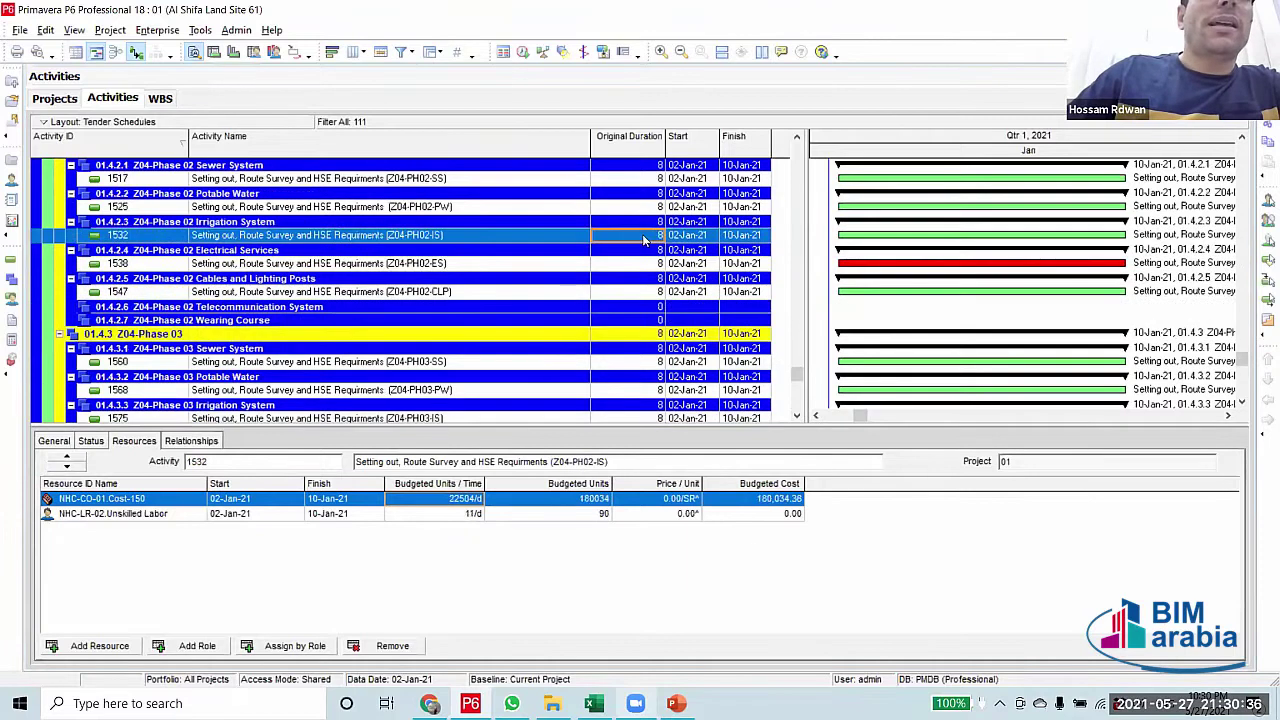
scroll(630, 268, up, 2)
click(630, 281)
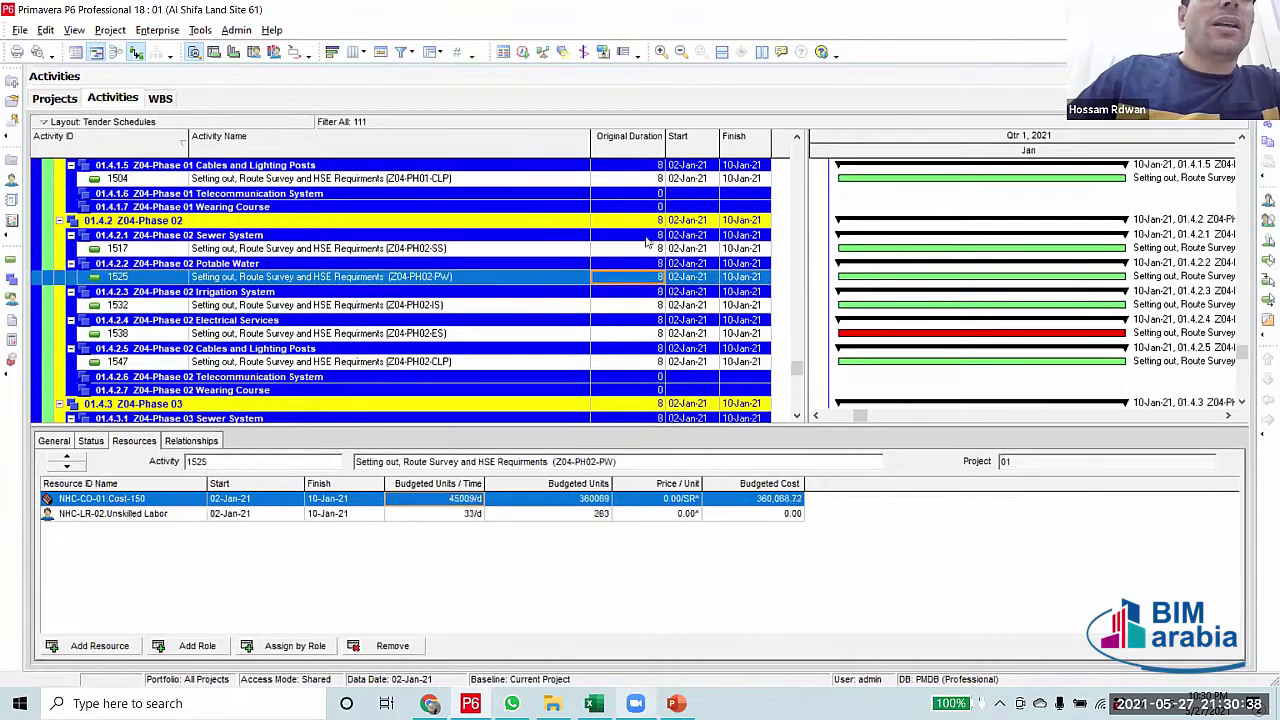
click(646, 248)
scroll(648, 270, up, 1)
scroll(648, 270, up, 1)
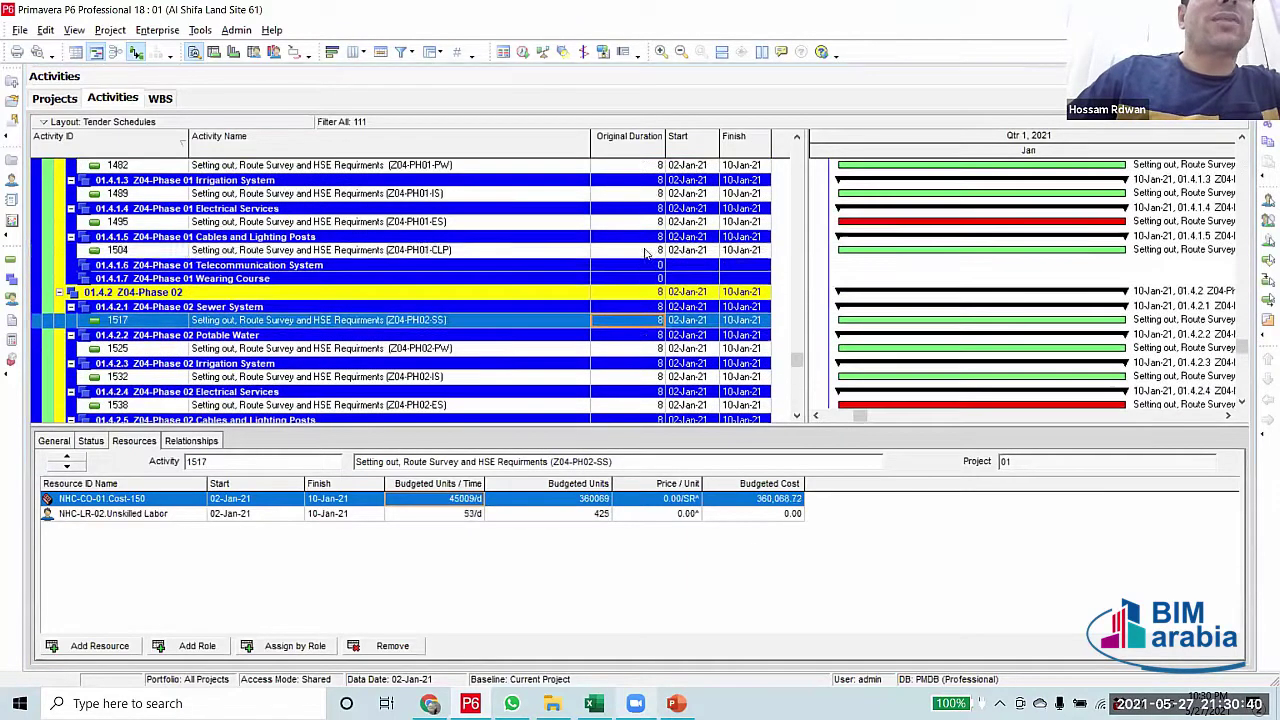
click(644, 249)
scroll(560, 380, up, 2)
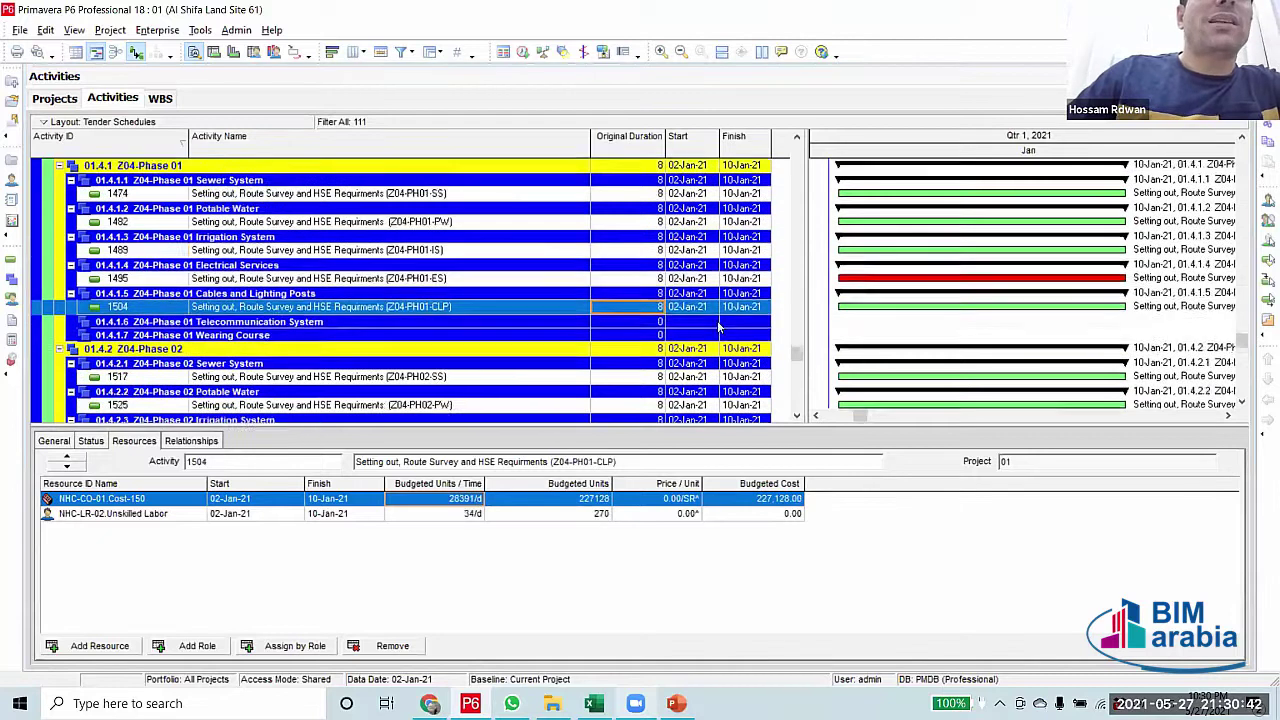
click(638, 313)
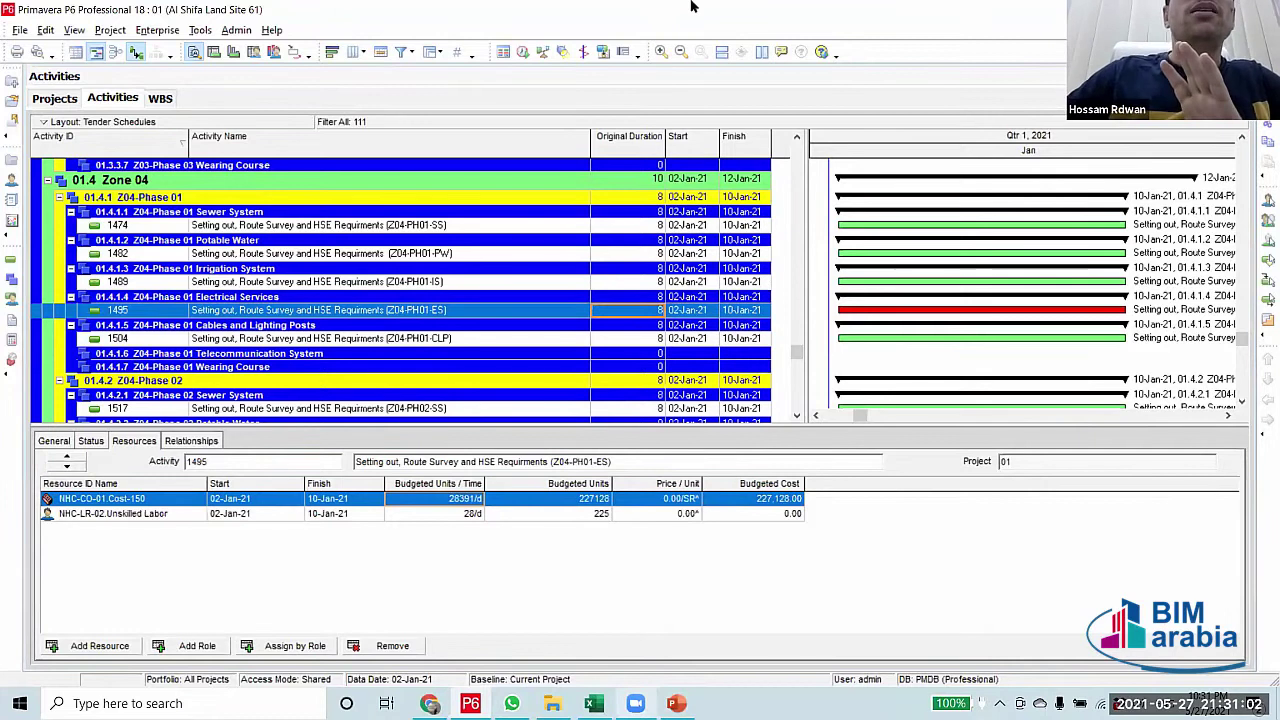
Compare the resource assignments and durations of setting-out activities 1001 and 1009 in Z01-Phase 01
scroll(793, 353, up, 1)
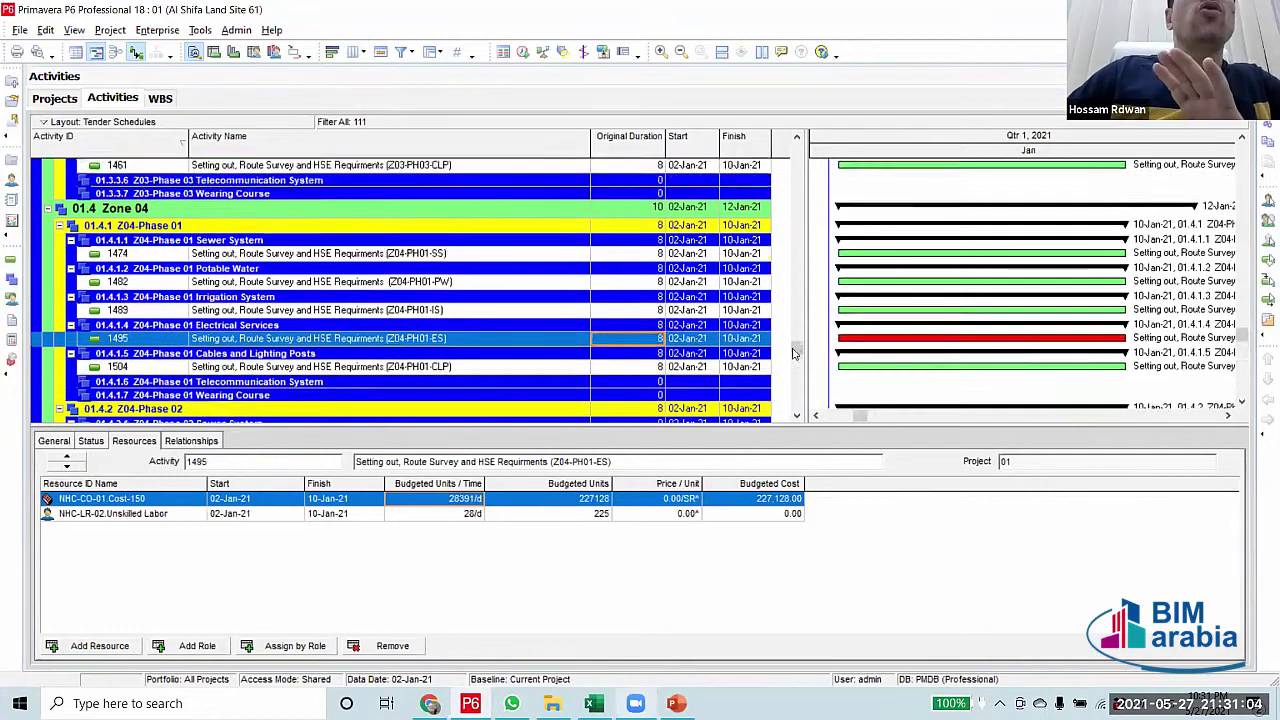
drag(793, 353, 795, 150)
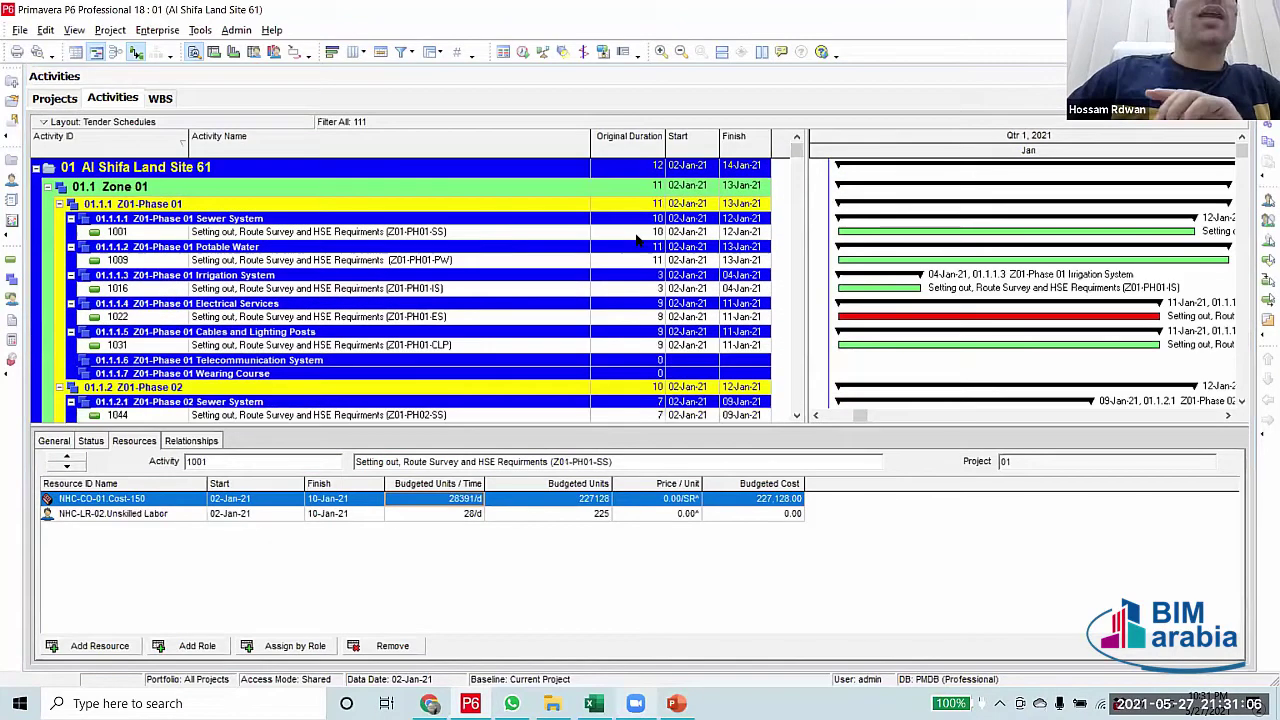
click(635, 233)
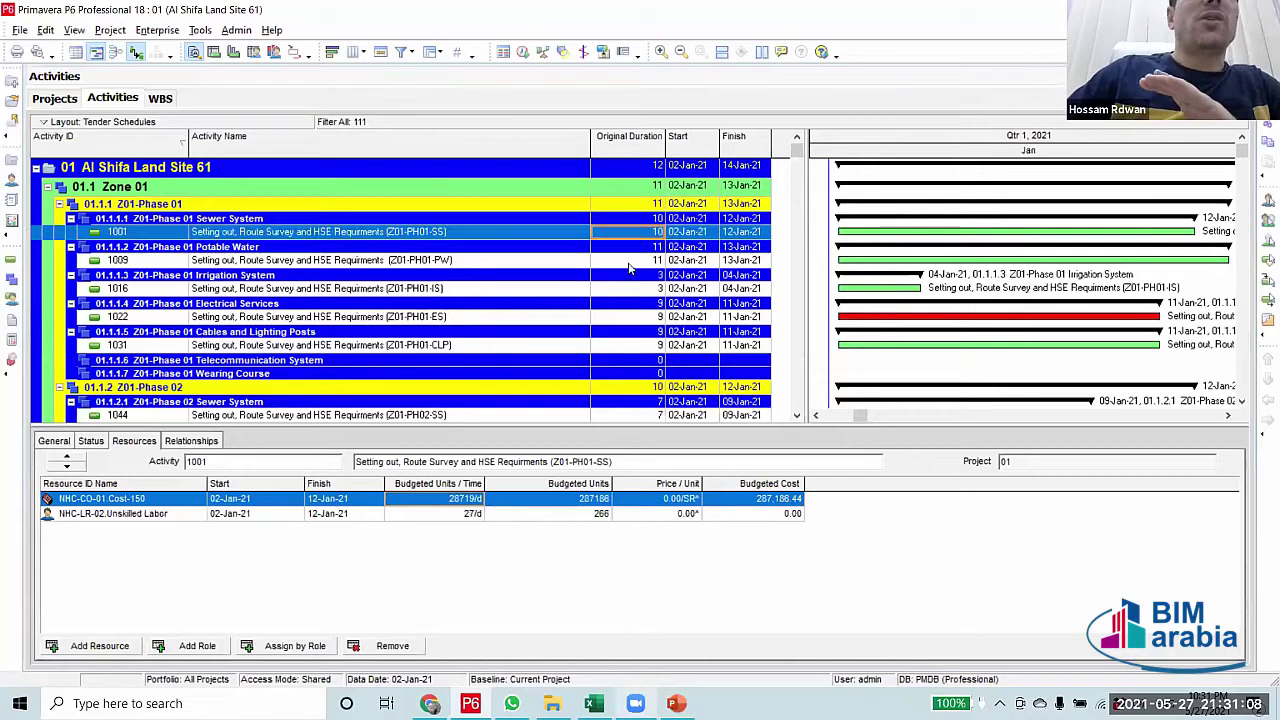
click(630, 264)
click(637, 231)
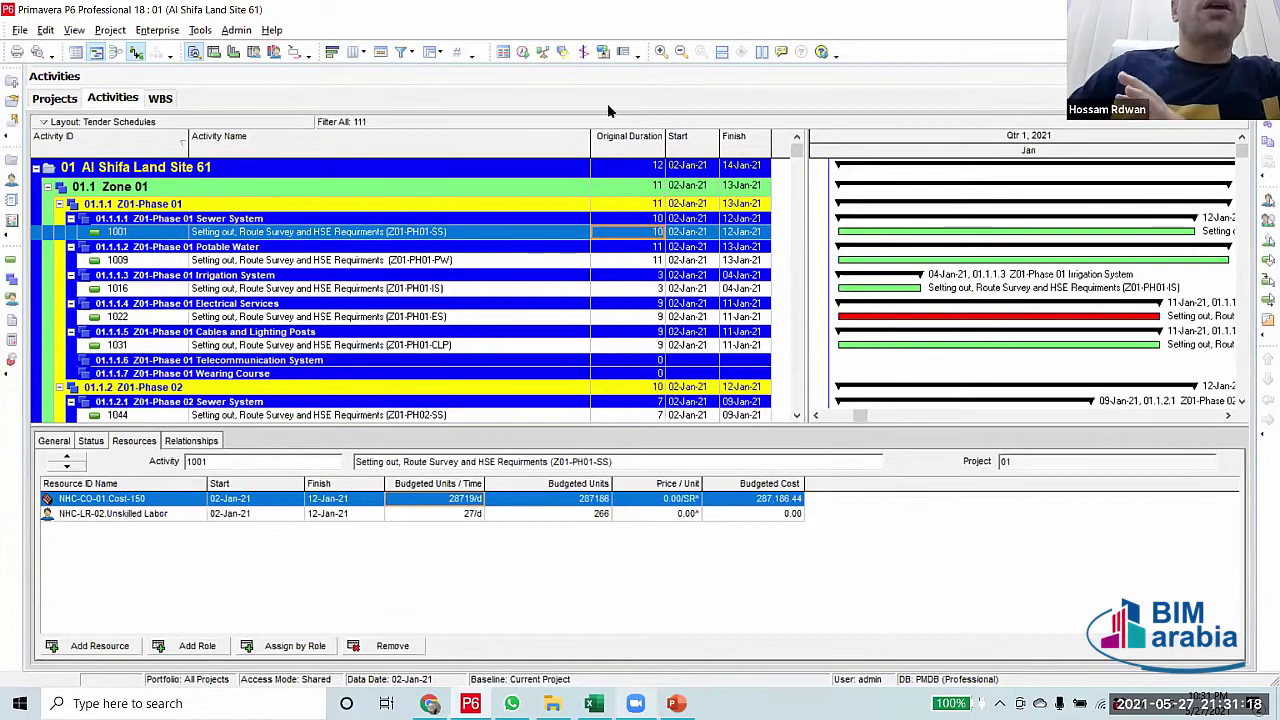
click(632, 262)
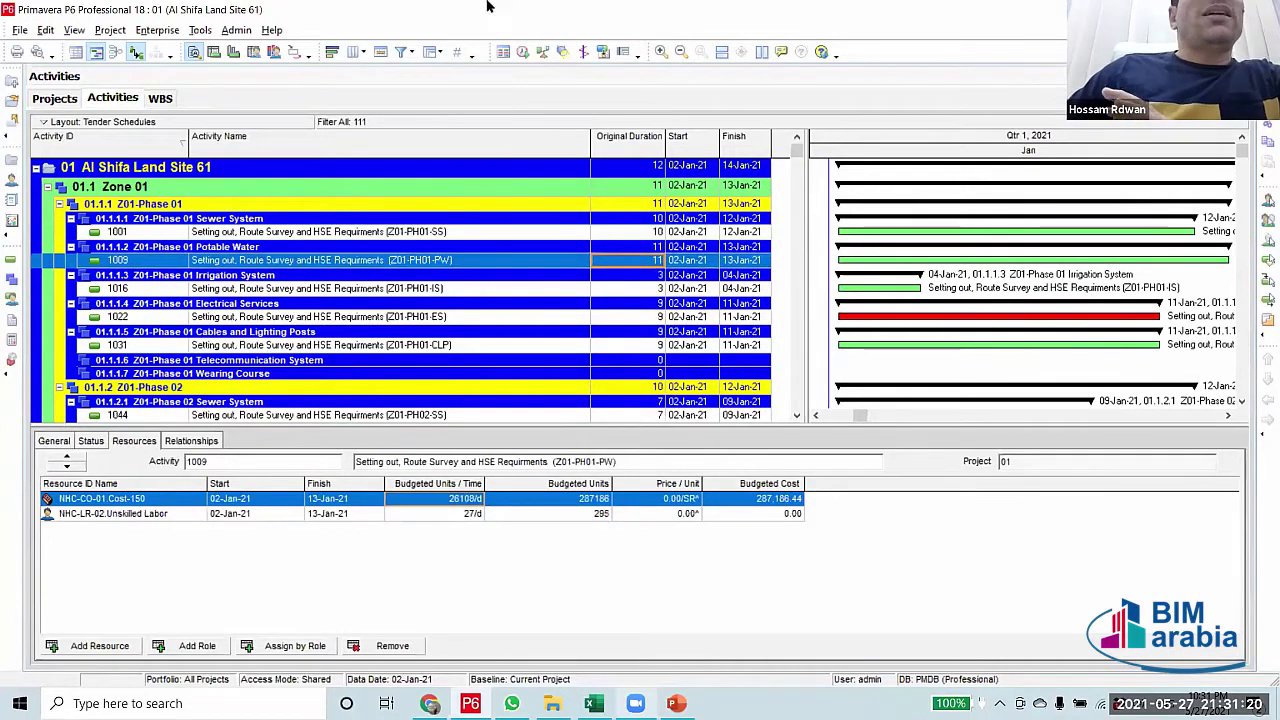
Replace filter 111 with All Activities and select setting-out activity 1001 in the Z01-Phase 01 Sewer System
click(411, 57)
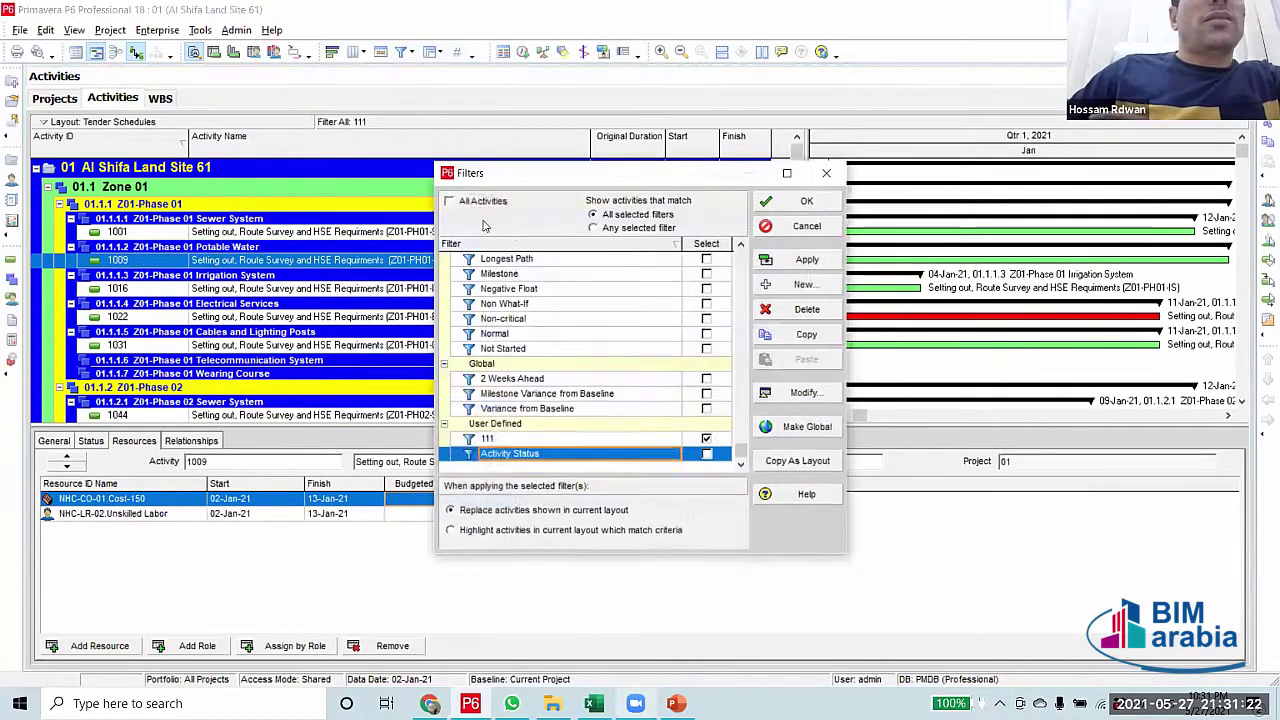
click(826, 204)
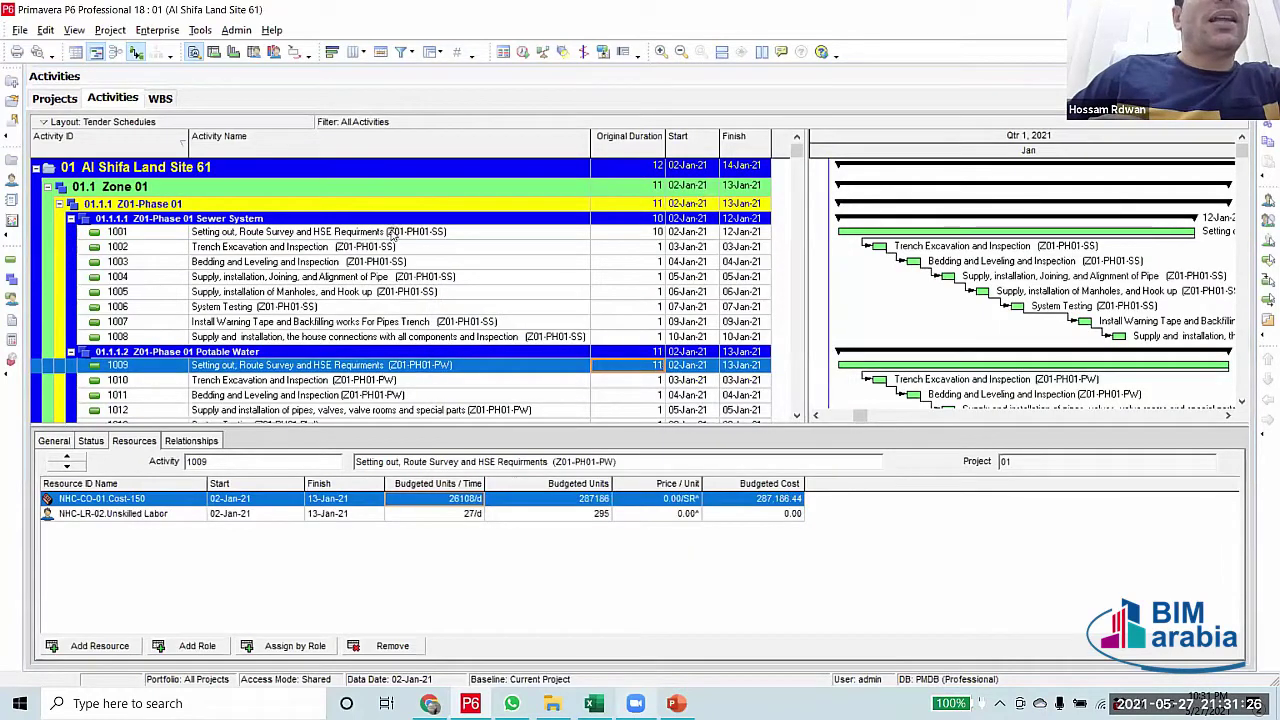
click(394, 231)
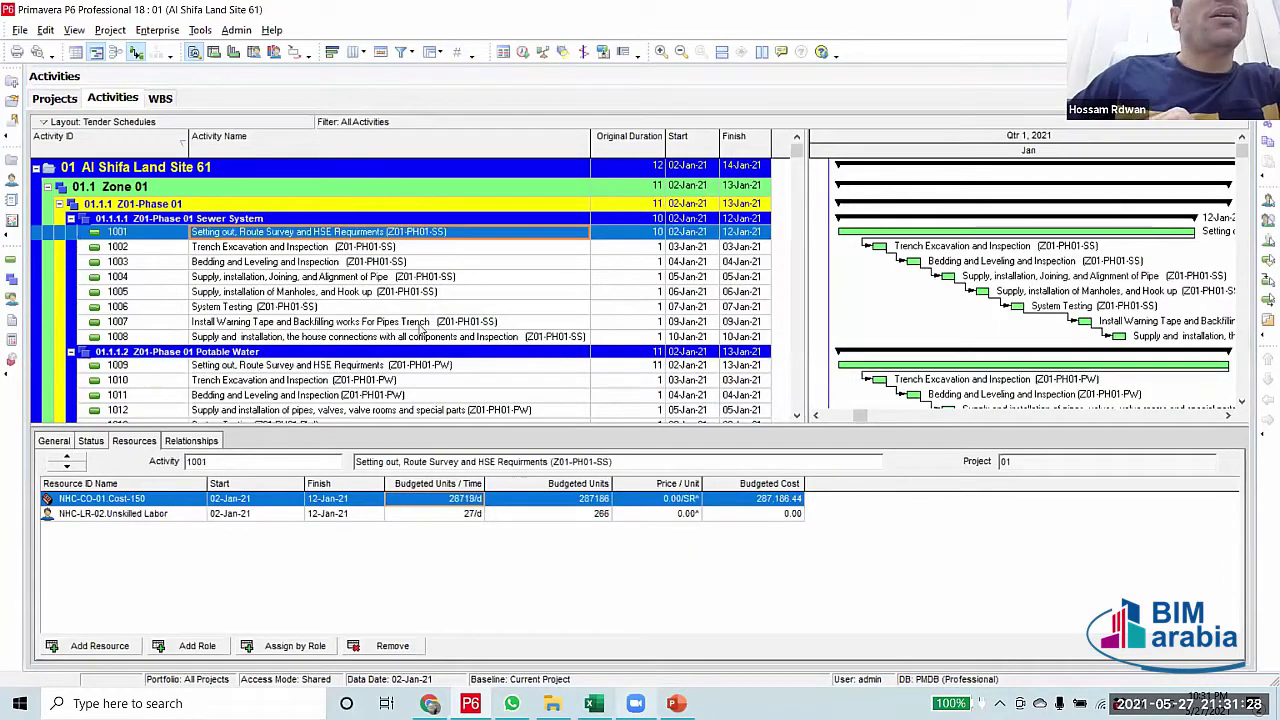
Compare the resources assigned to setting-out activity 1001 and trench excavation activity 1002 in the Z01-Phase 01 Sewer System
click(263, 251)
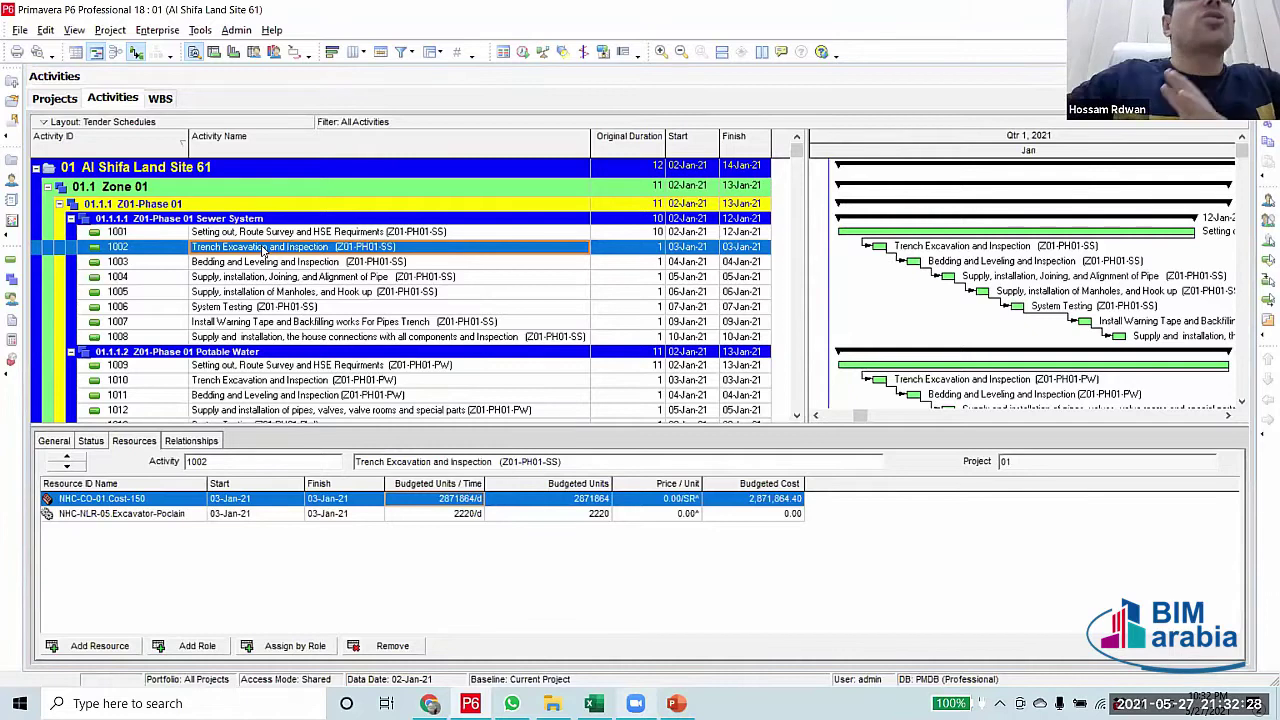
click(277, 229)
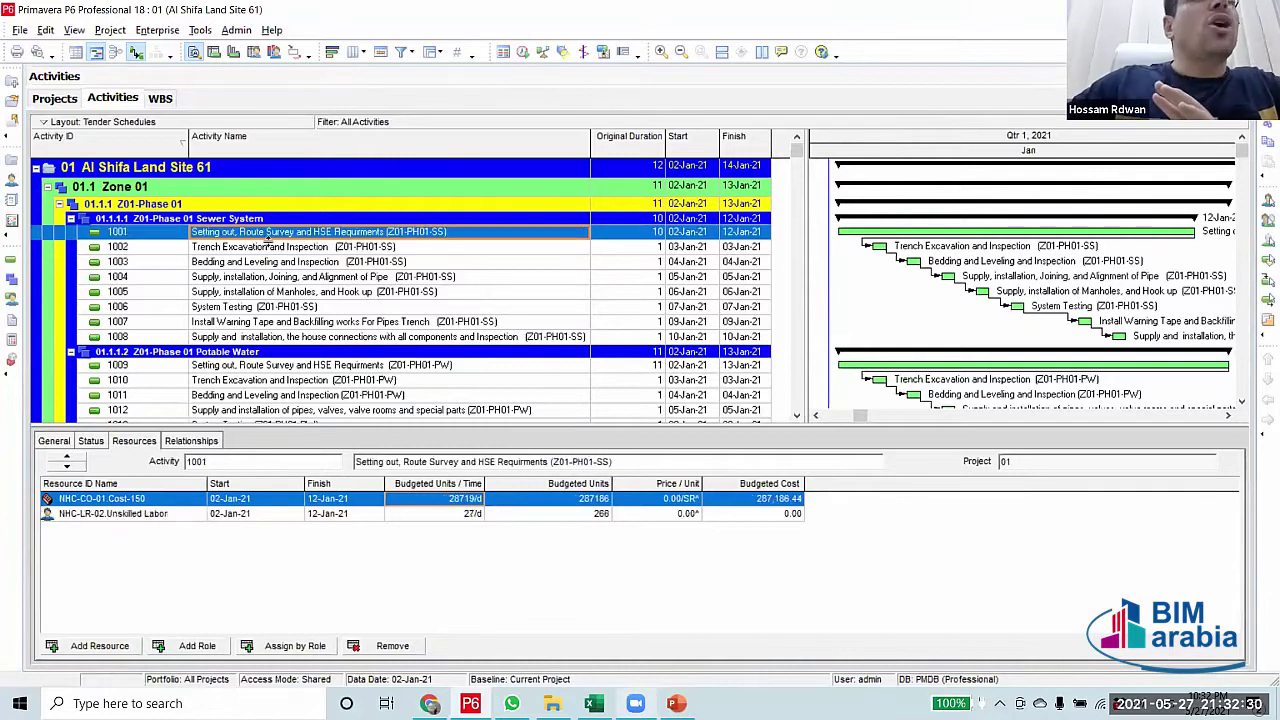
click(261, 249)
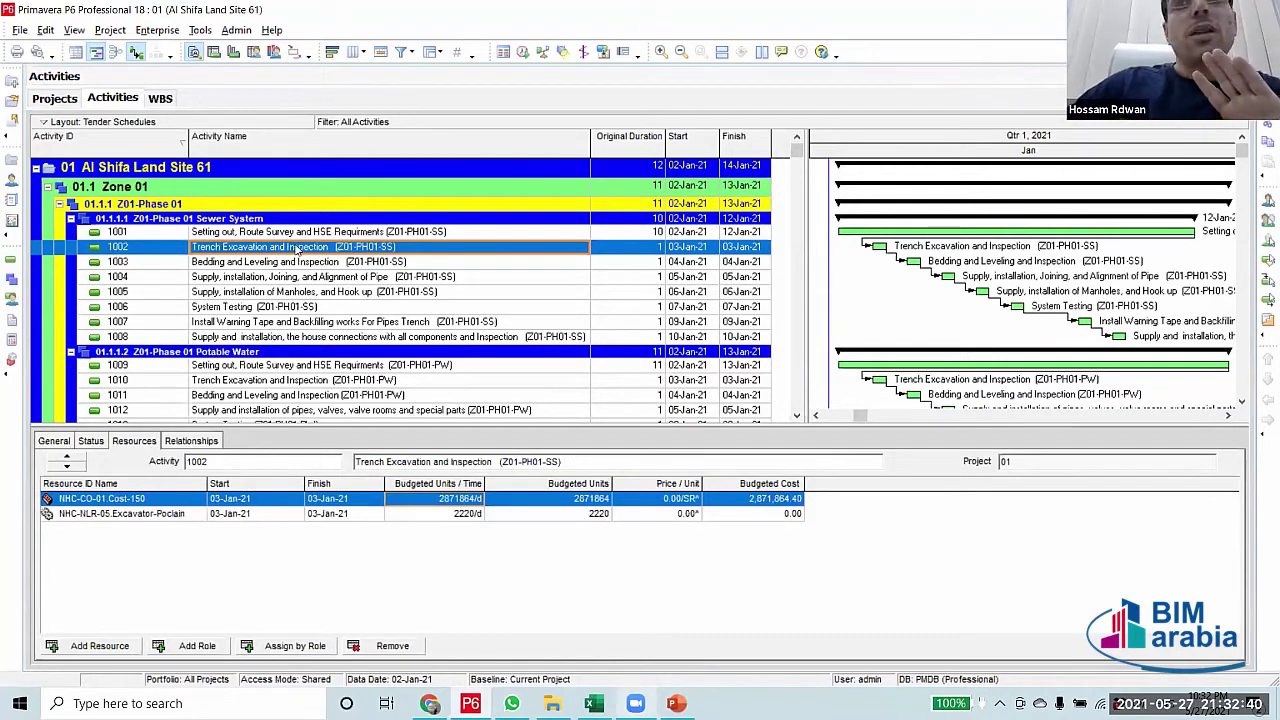
click(288, 233)
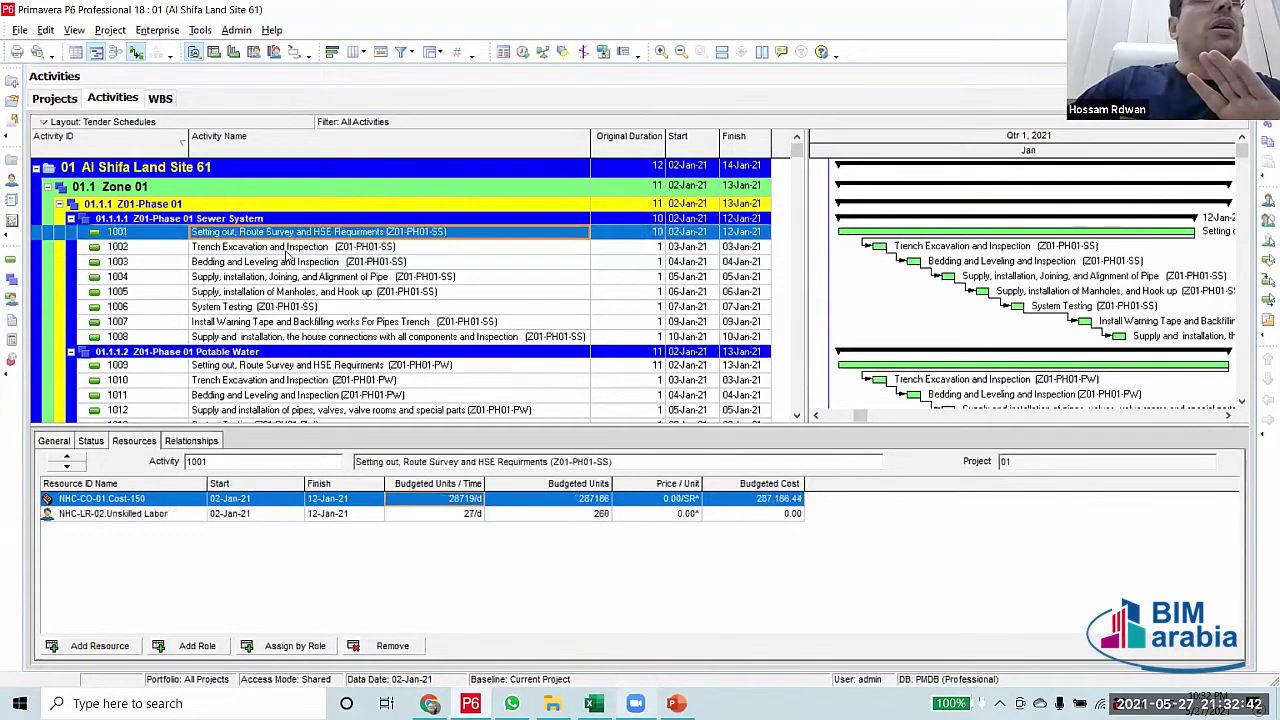
click(288, 248)
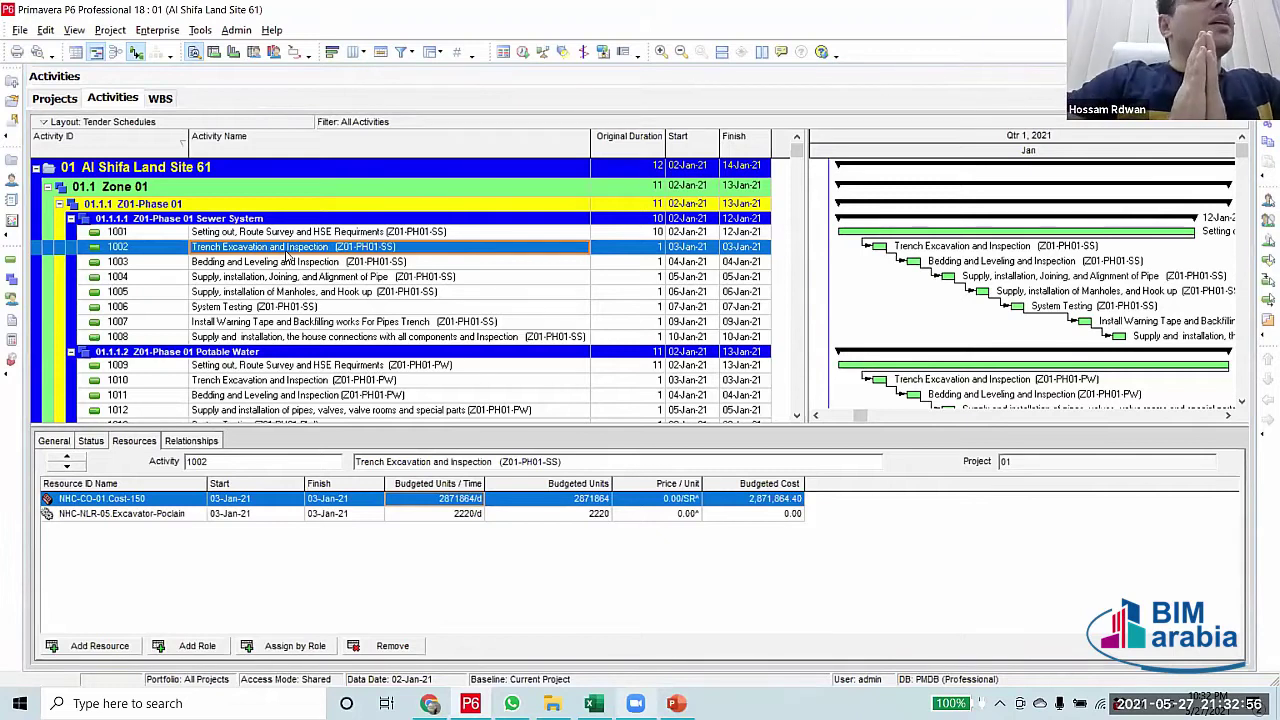
click(300, 233)
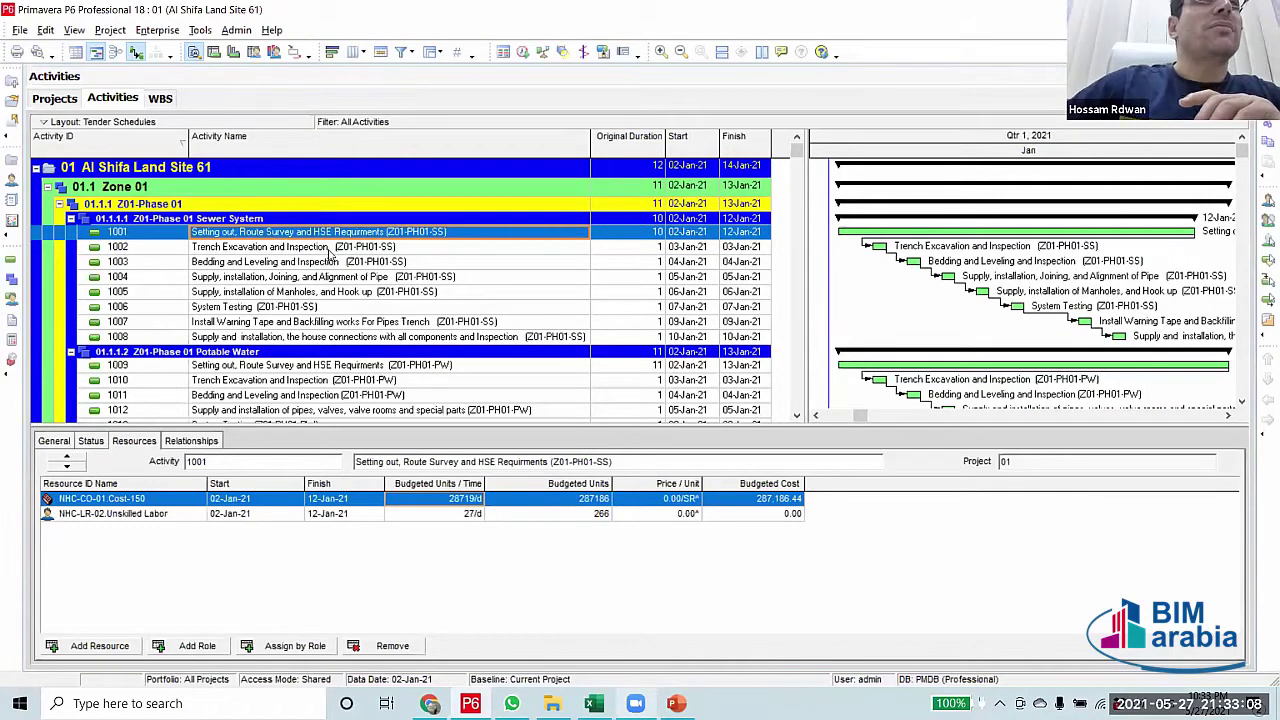
Change filter 111 to match activity names containing "Trench Excavation and Inspection" and apply it in place of All Activities
click(330, 248)
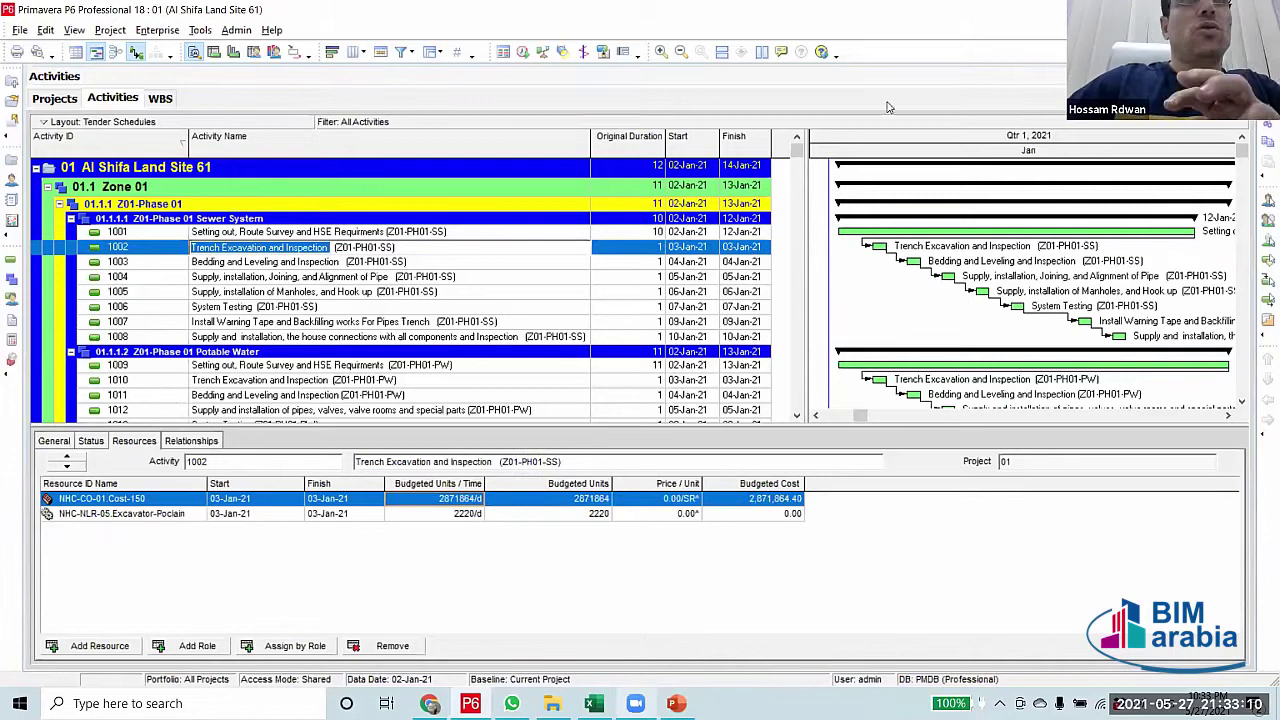
click(402, 52)
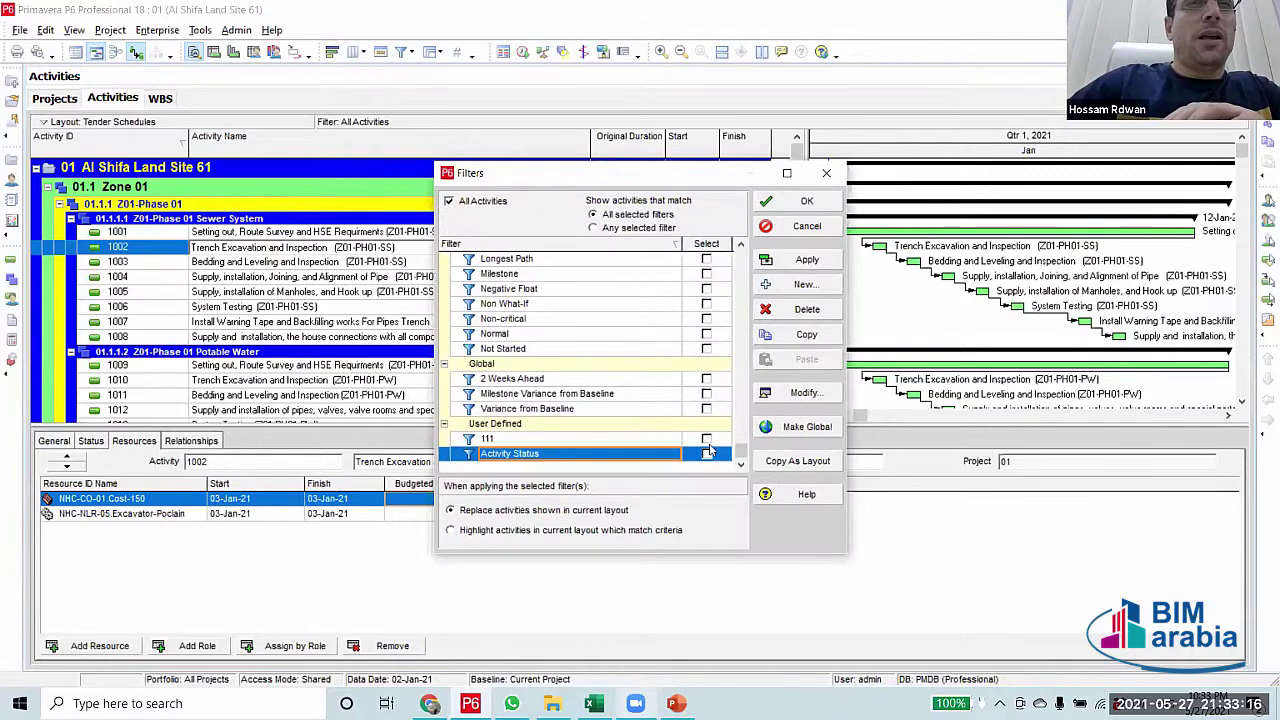
key(Up)
click(843, 393)
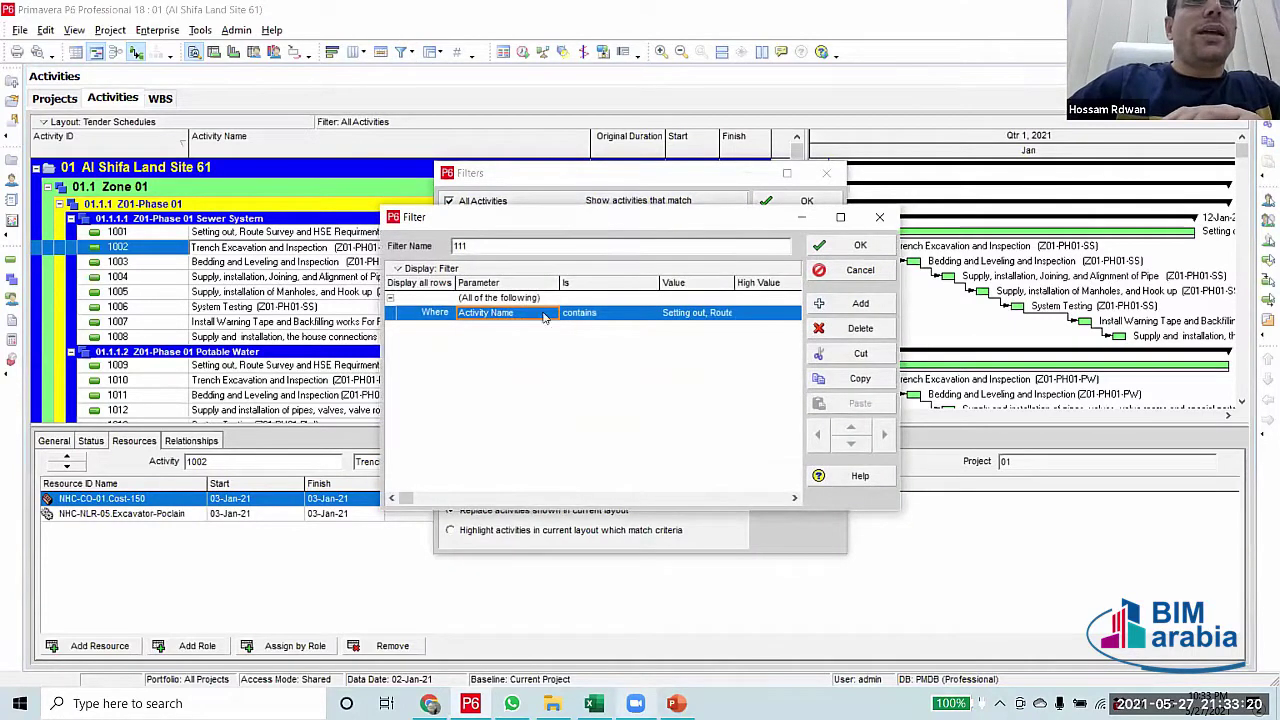
click(731, 313)
key(ctrl+a)
key(BackSpace)
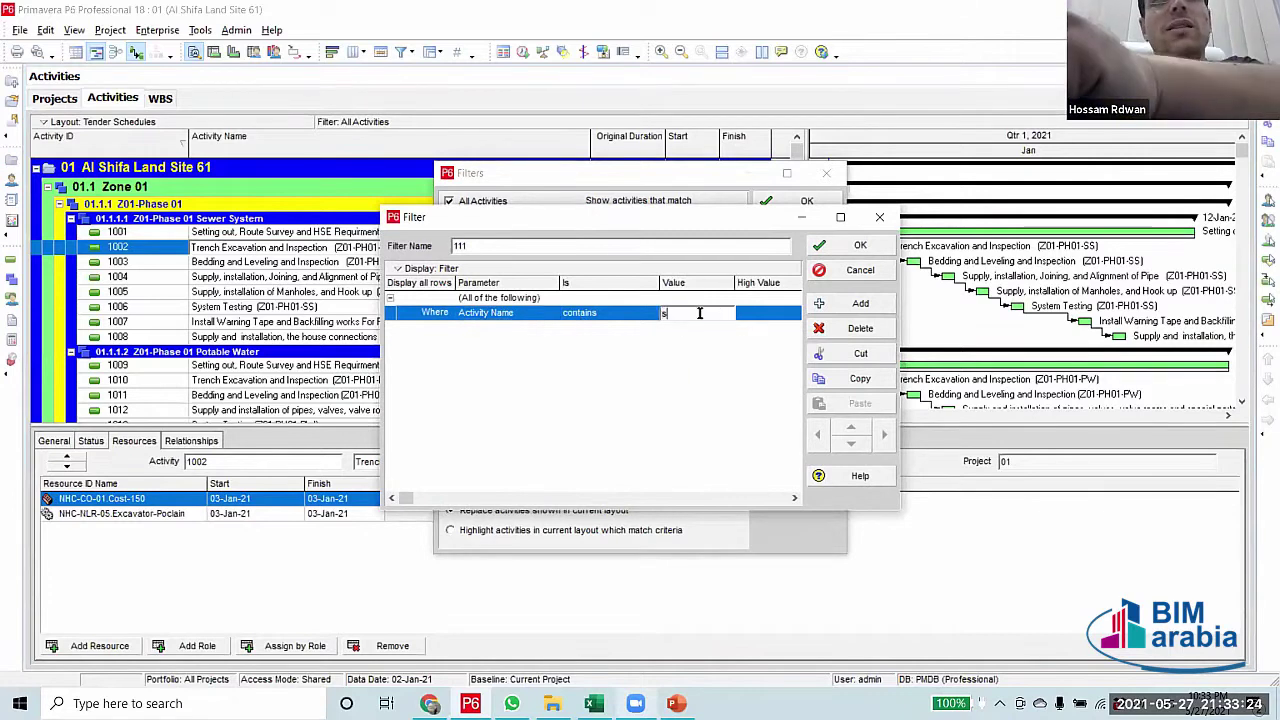
key(ctrl+v)
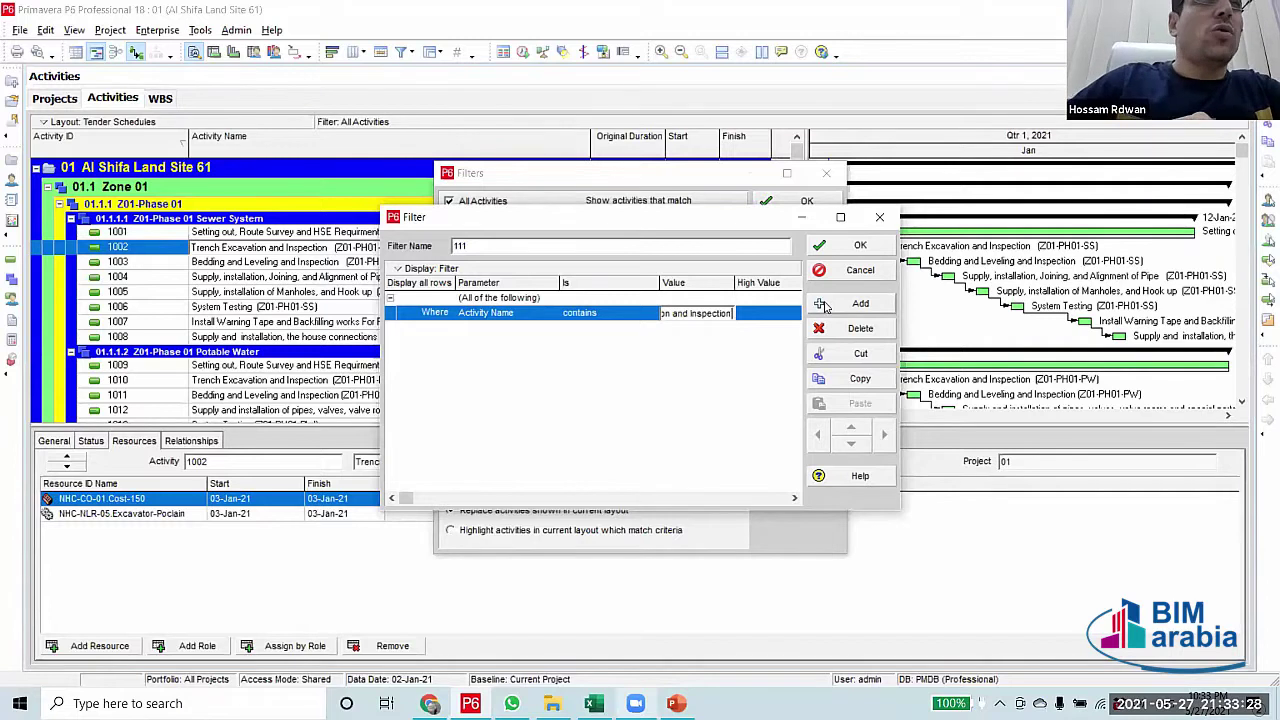
click(861, 246)
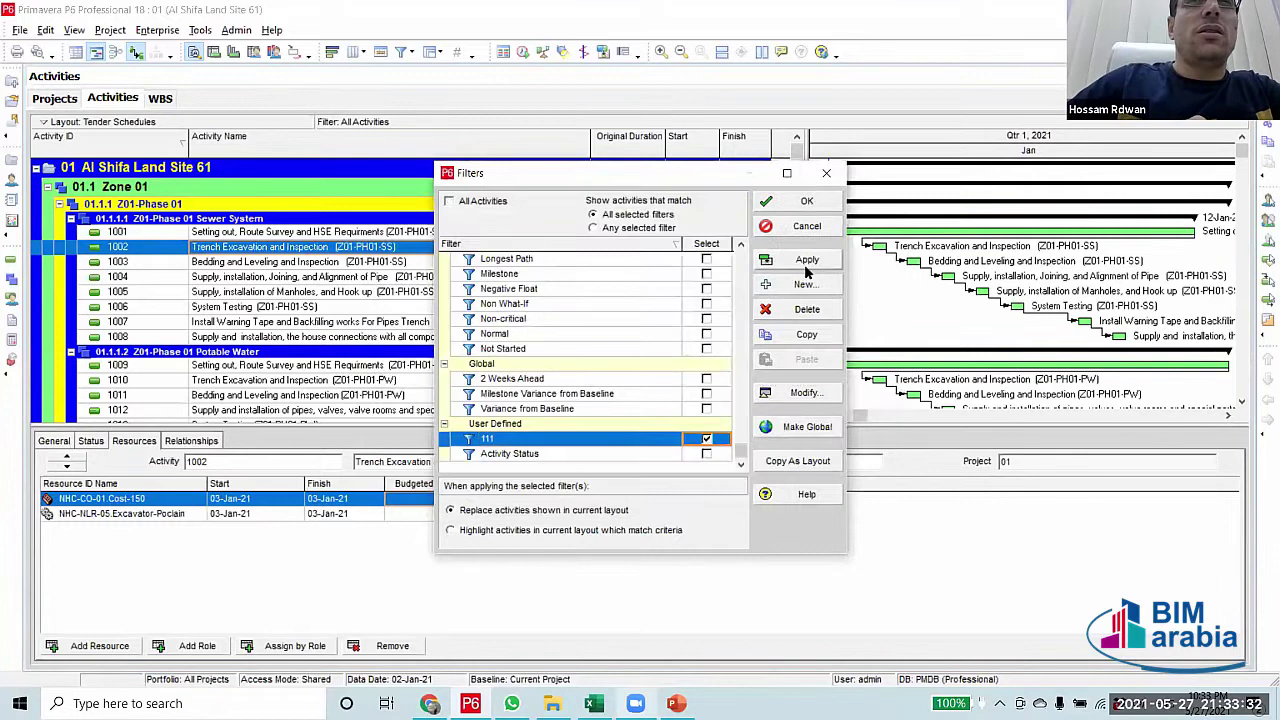
click(805, 260)
click(810, 201)
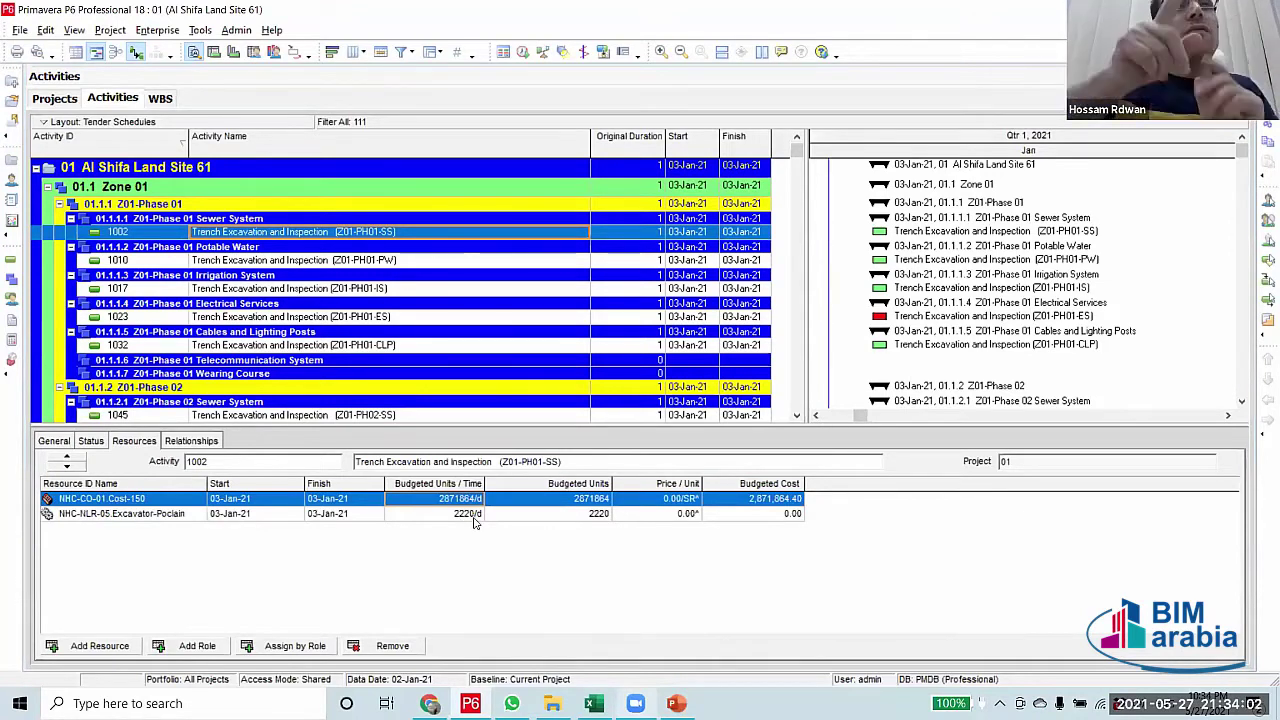
Check the excavator's daily units on trench excavation activity 1002 in the Z01-Phase 01 Sewer System and set its original duration to 44
click(400, 260)
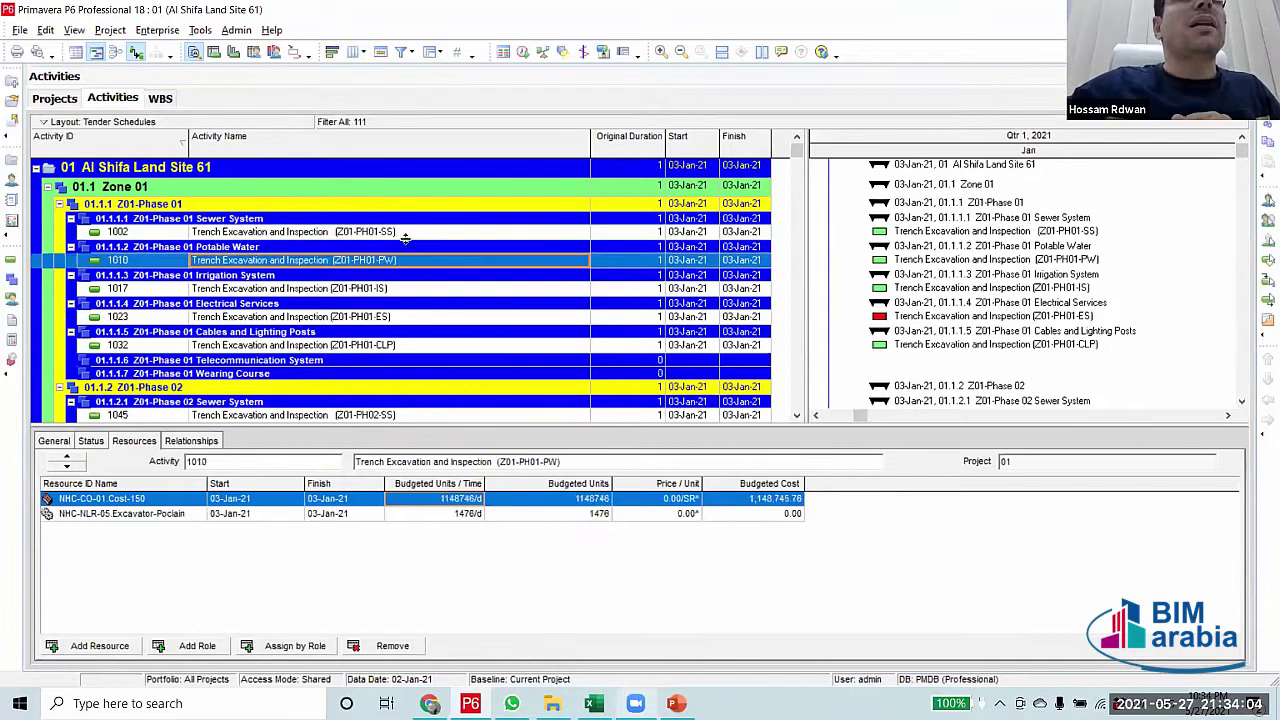
click(407, 232)
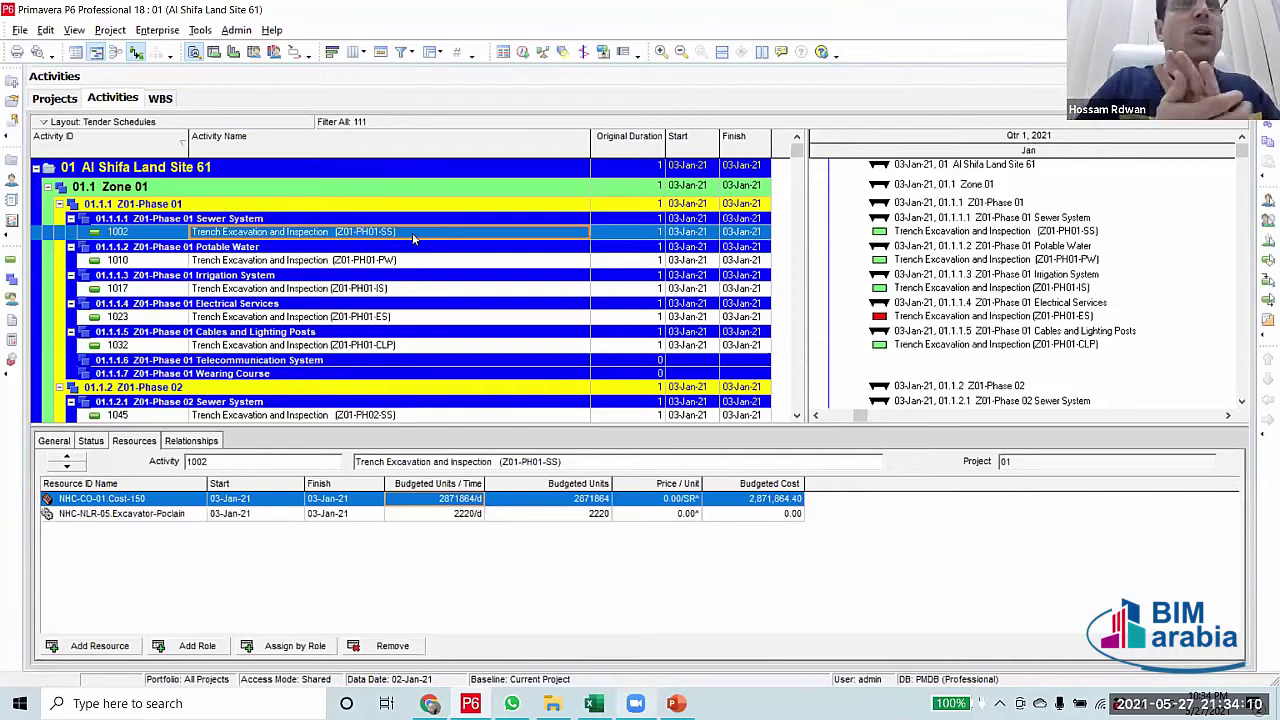
click(463, 514)
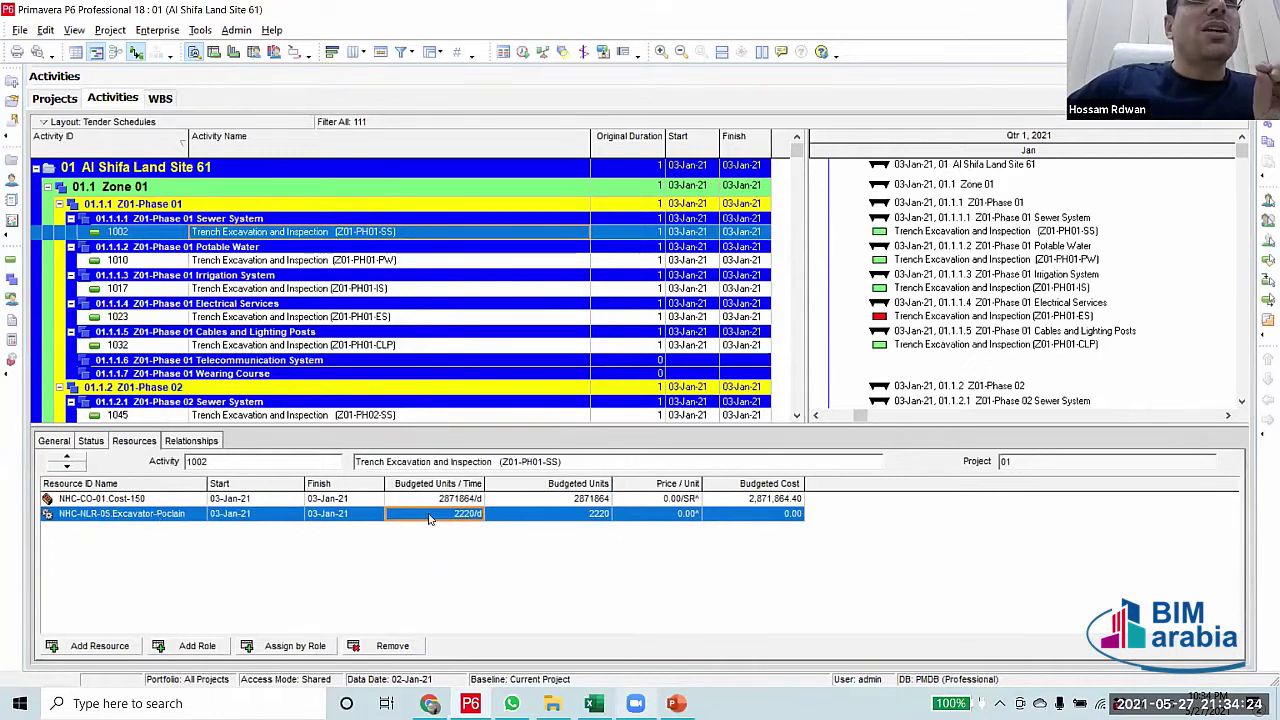
click(655, 236)
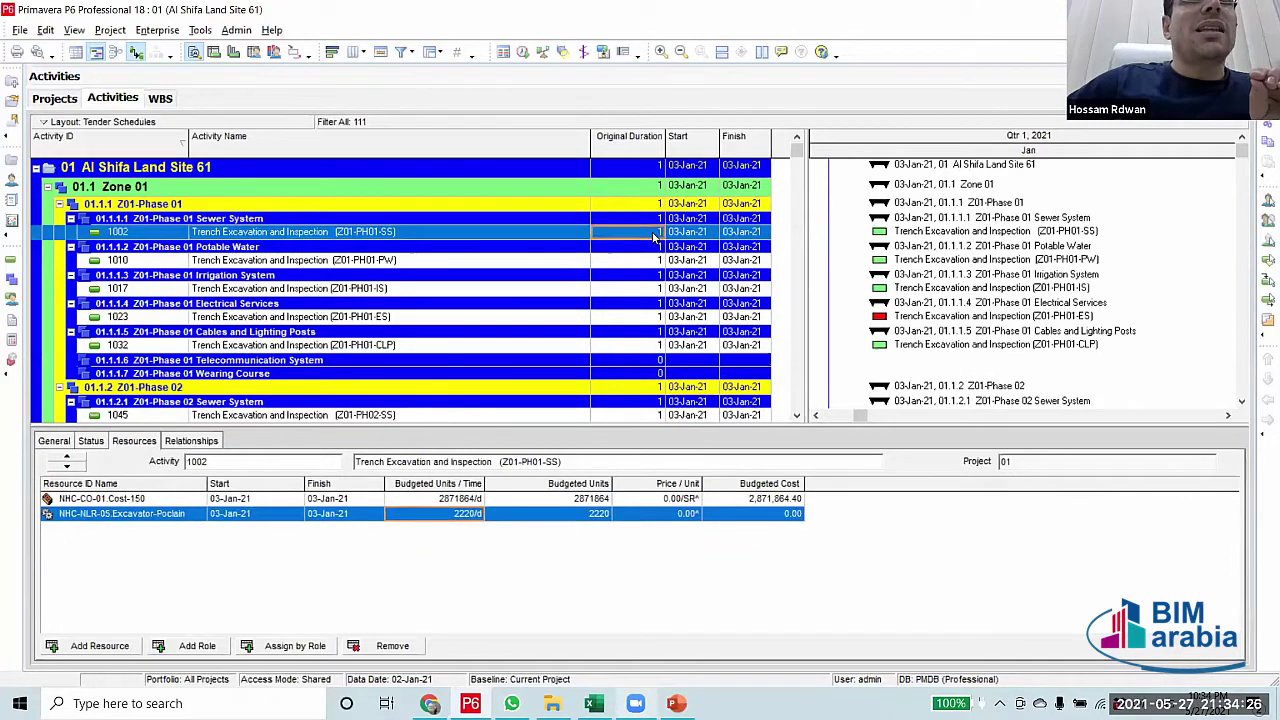
click(654, 234)
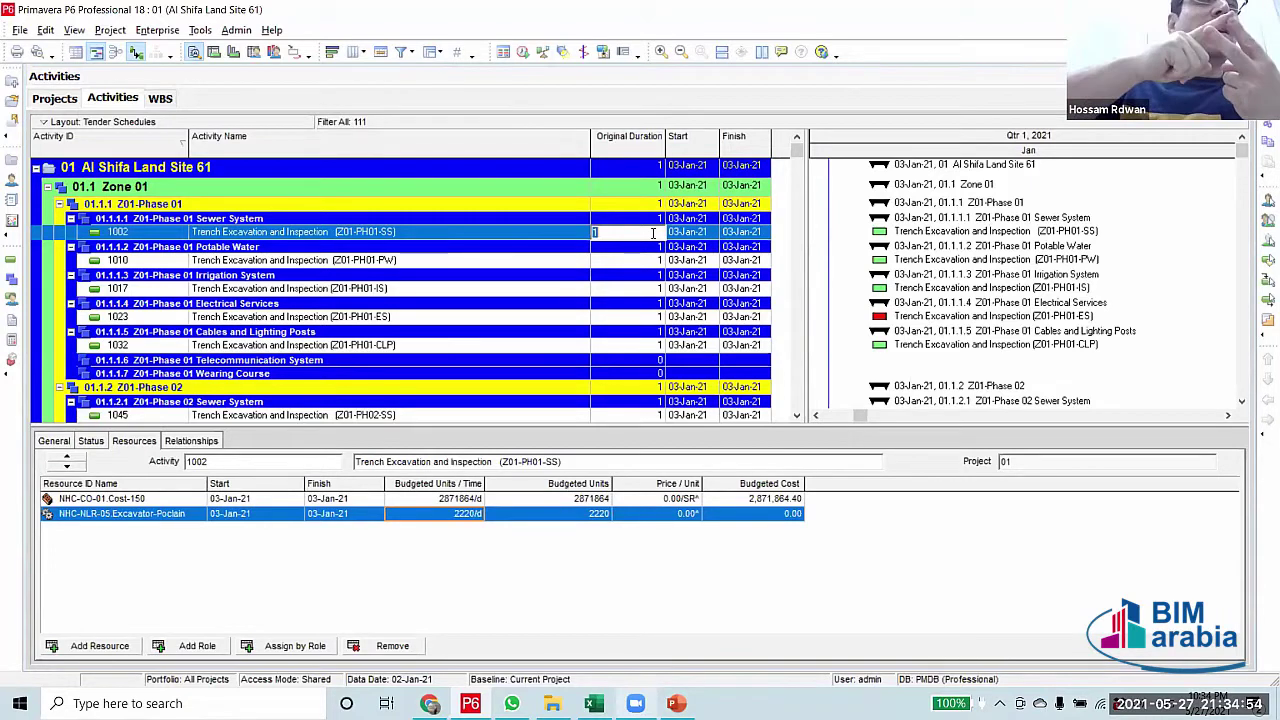
text(44)
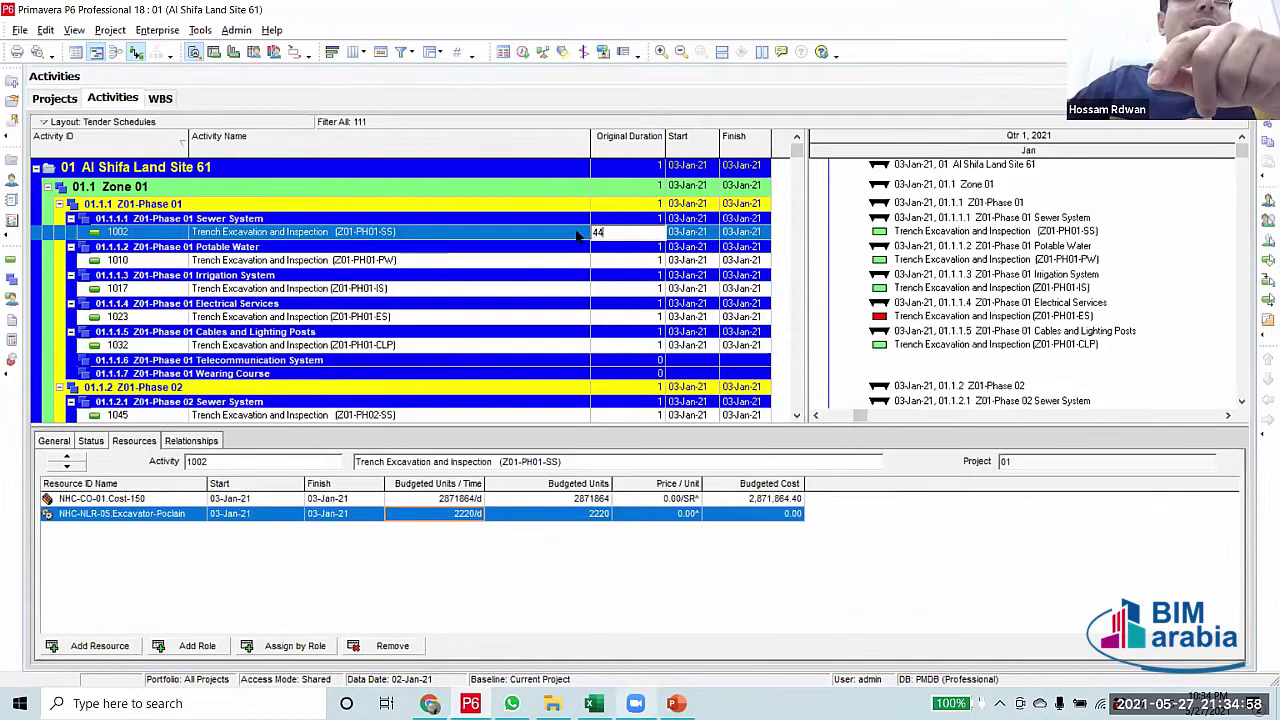
key(Return)
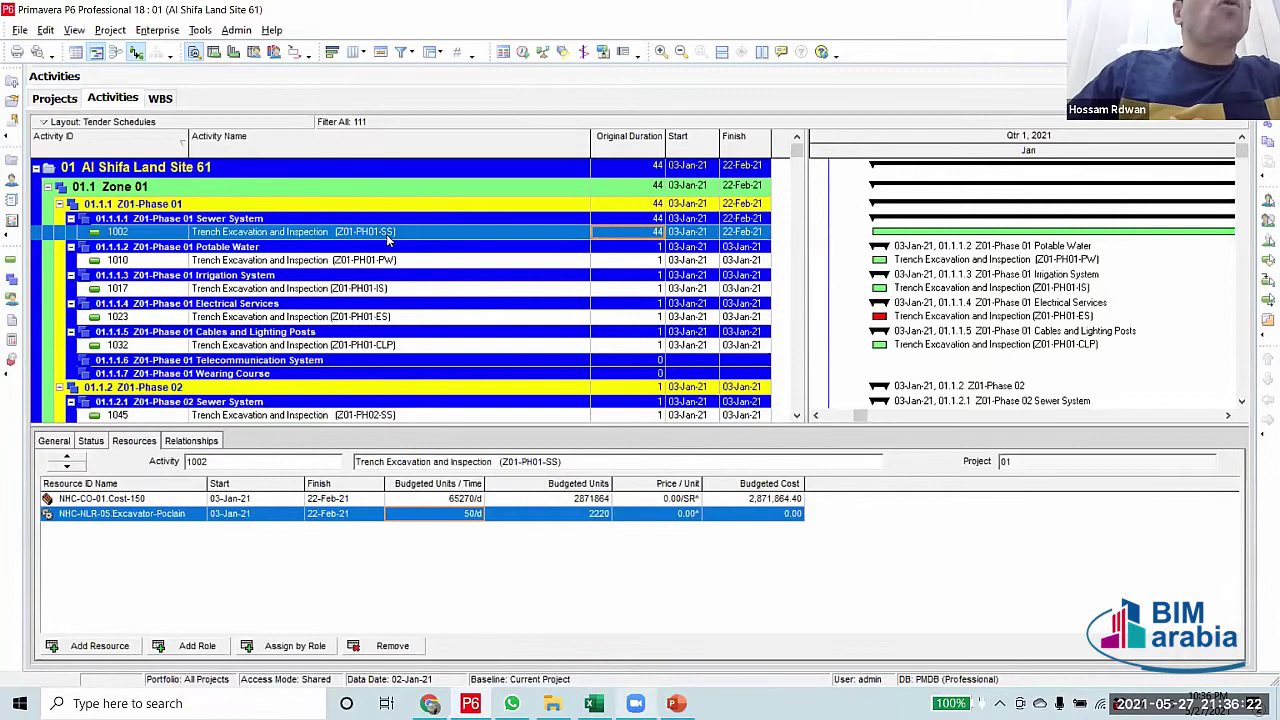
Check the excavator's daily units on trench excavation activity 1010 in Z01-Phase 01 Potable Water and set its original duration to 44
click(638, 261)
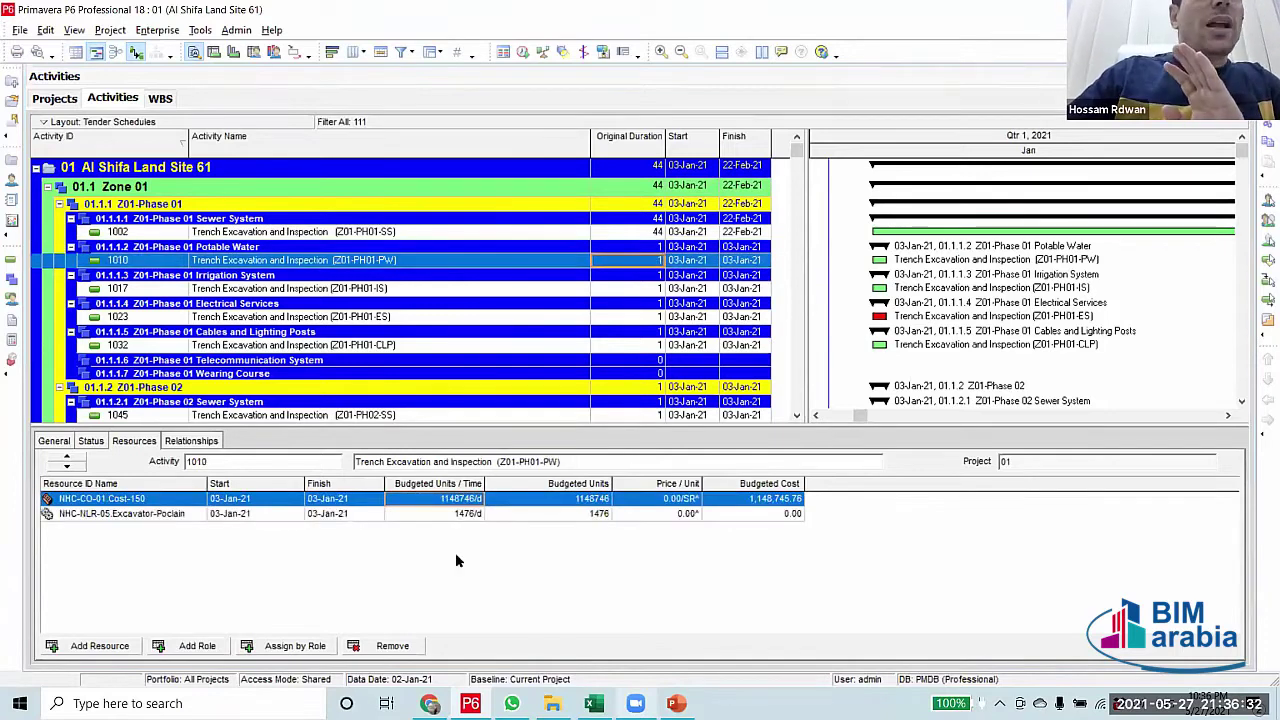
click(460, 514)
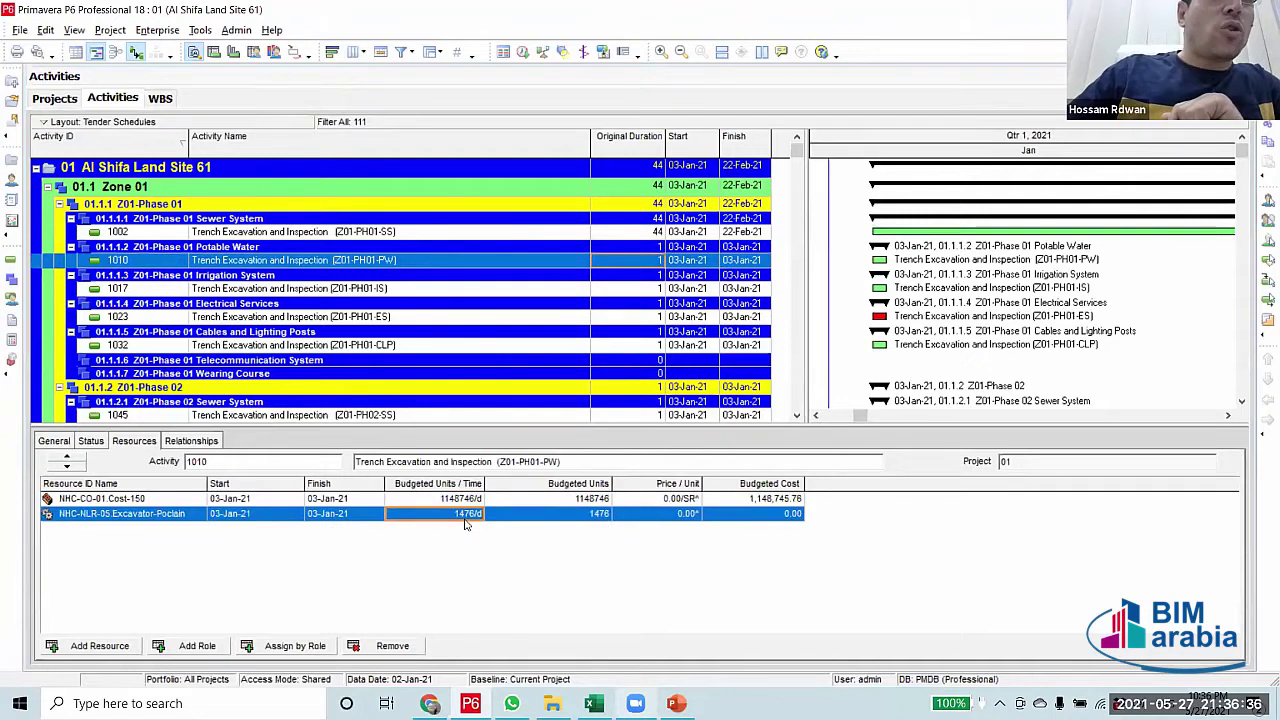
click(647, 263)
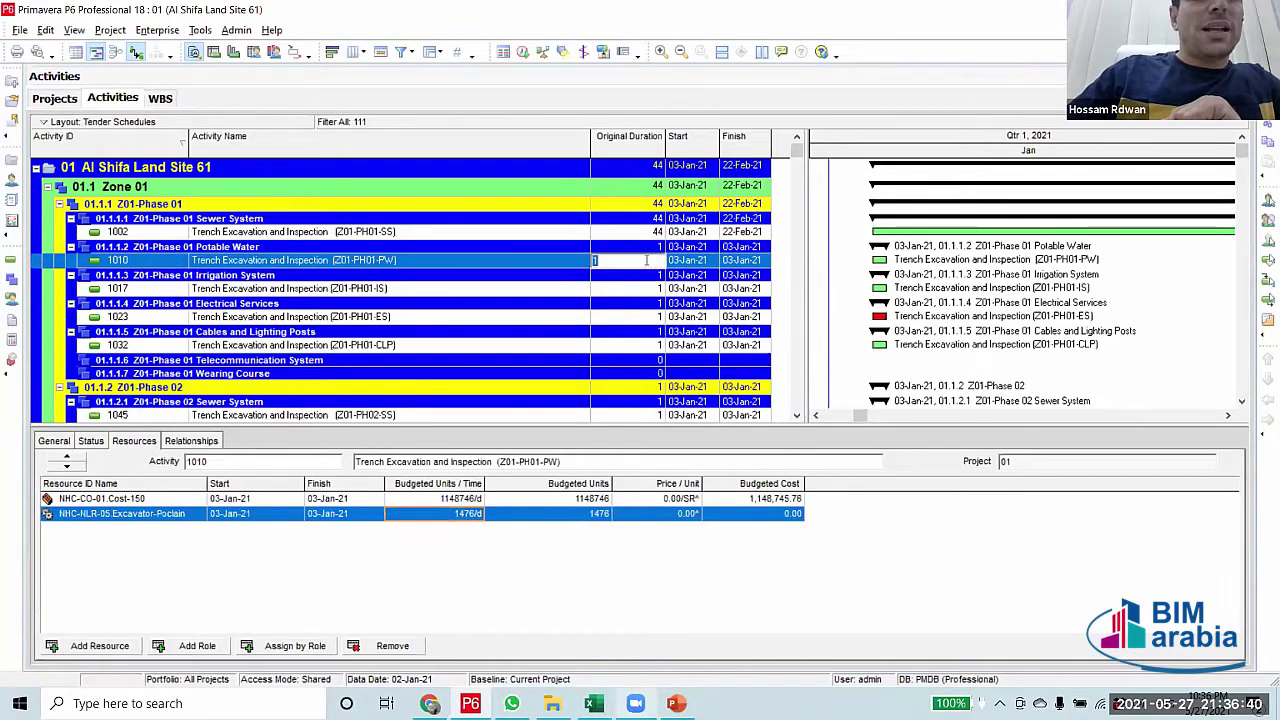
click(637, 231)
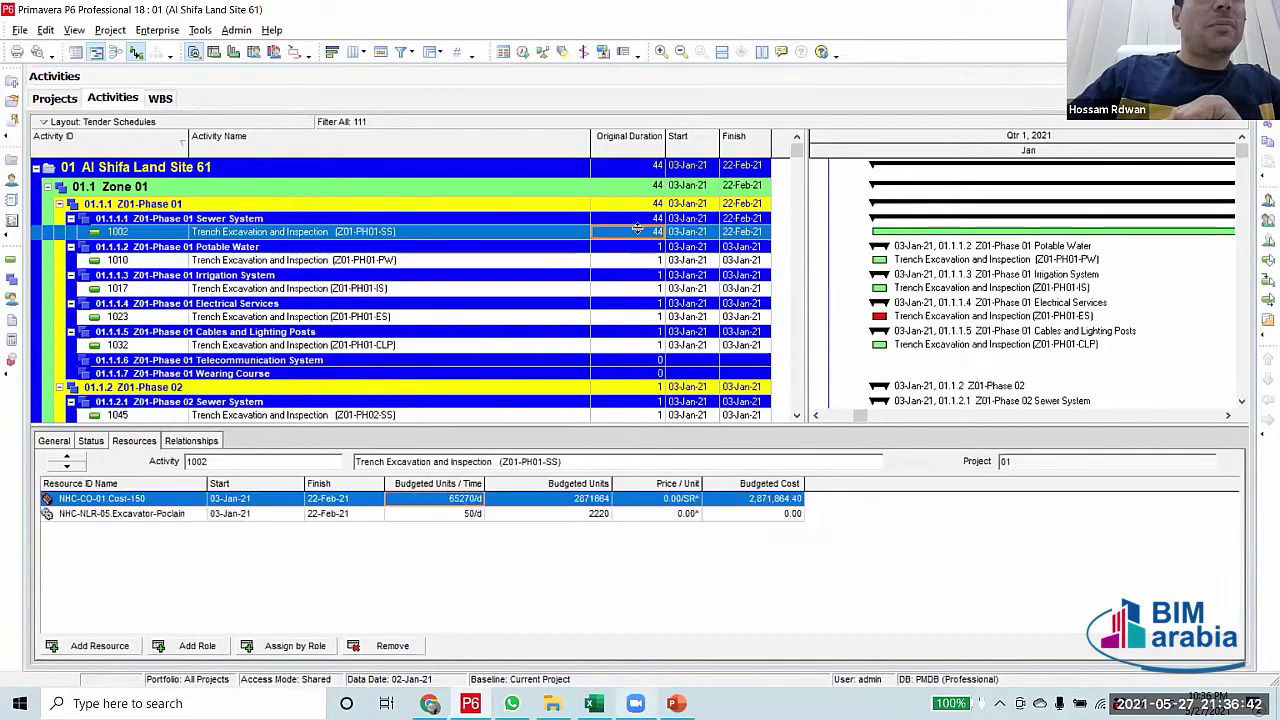
click(633, 260)
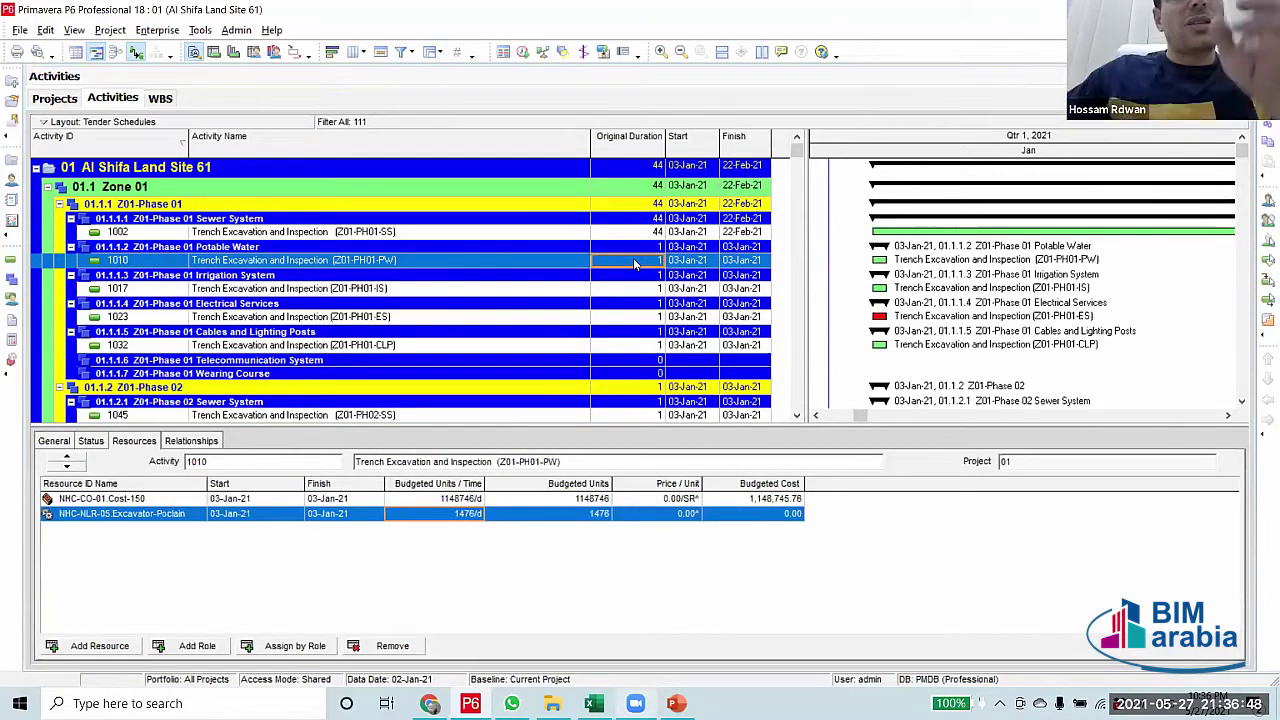
text(44)
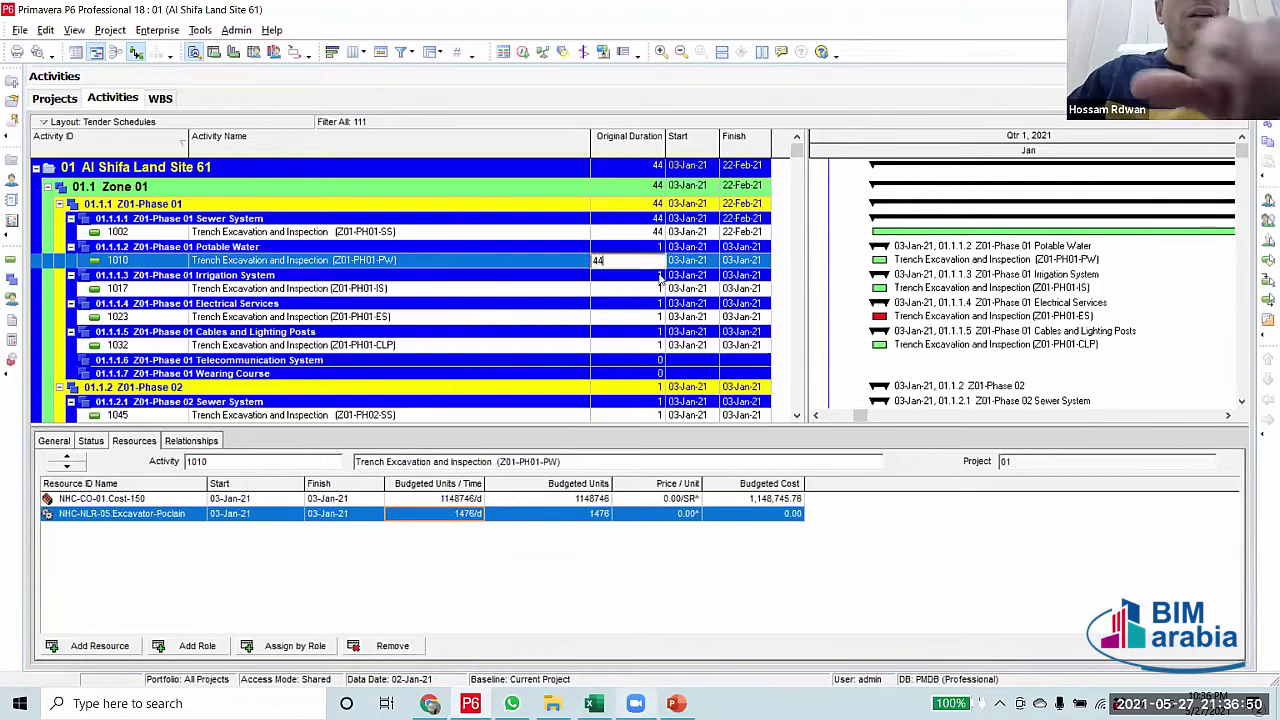
click(518, 259)
click(630, 262)
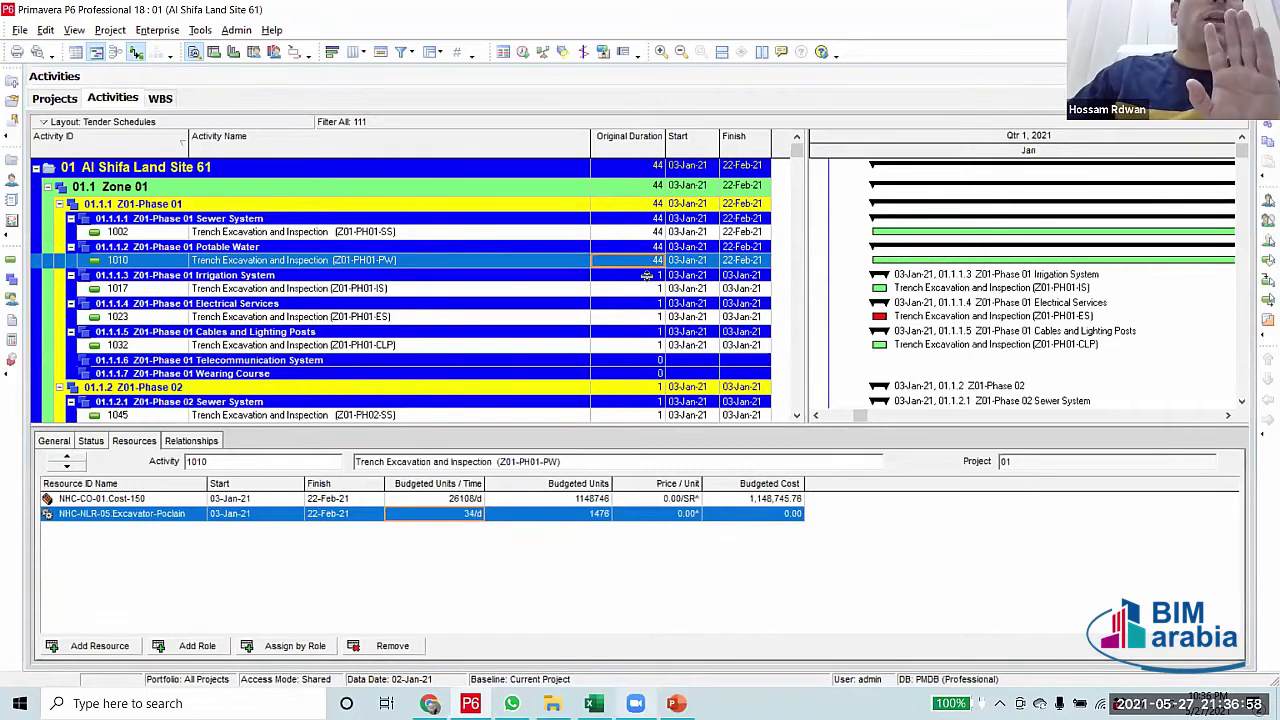
Compare the resources of trench excavation activities 1002, 1010 and 1017, and set the original duration of Irrigation System activity 1017 to 44
click(641, 290)
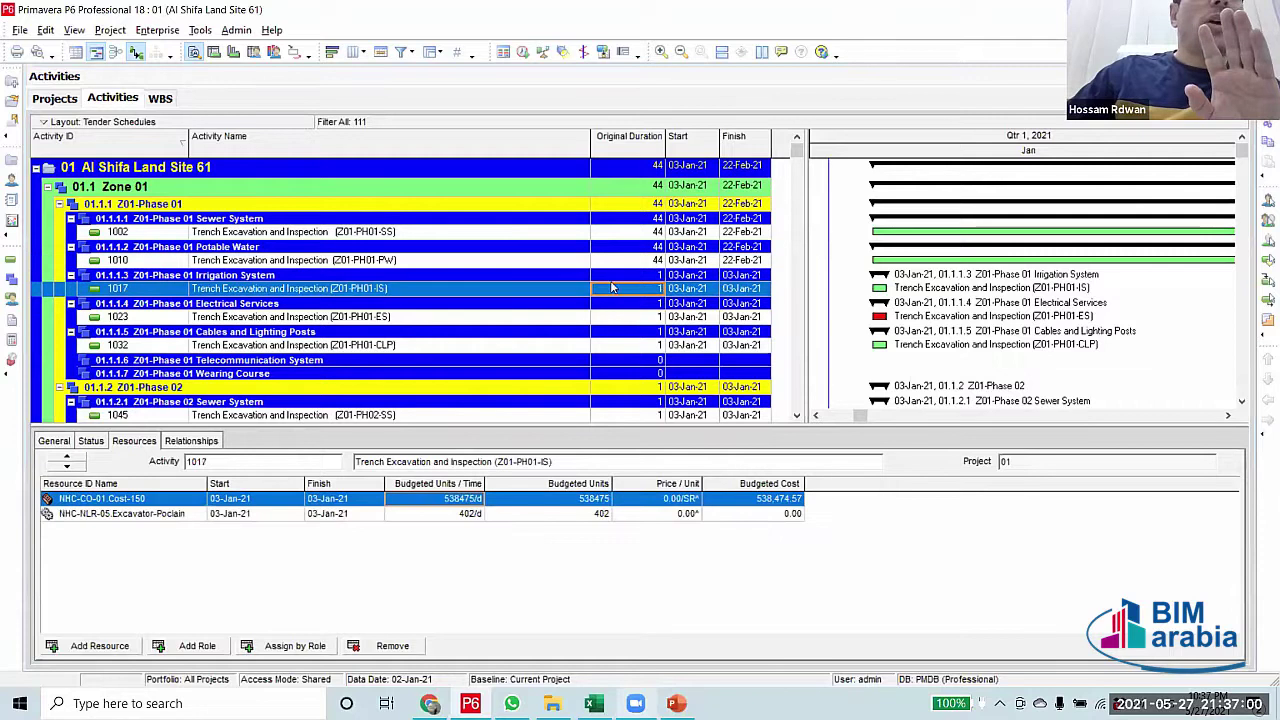
click(370, 232)
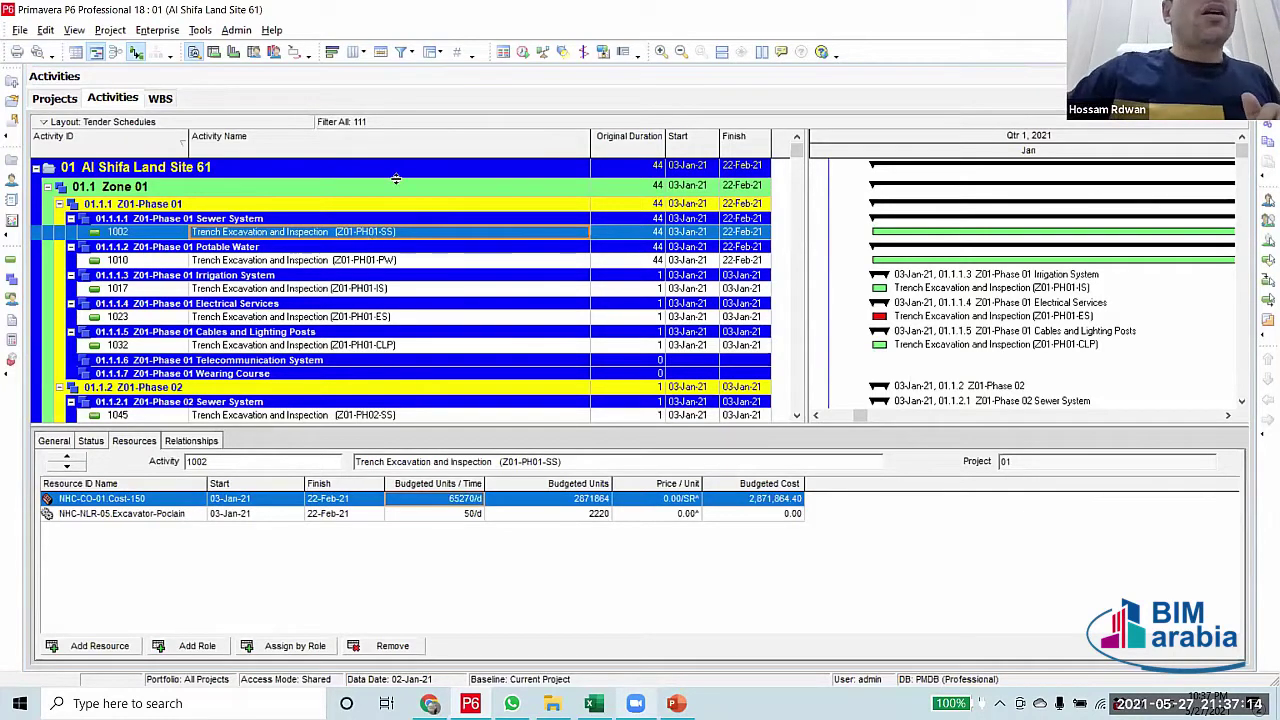
click(362, 260)
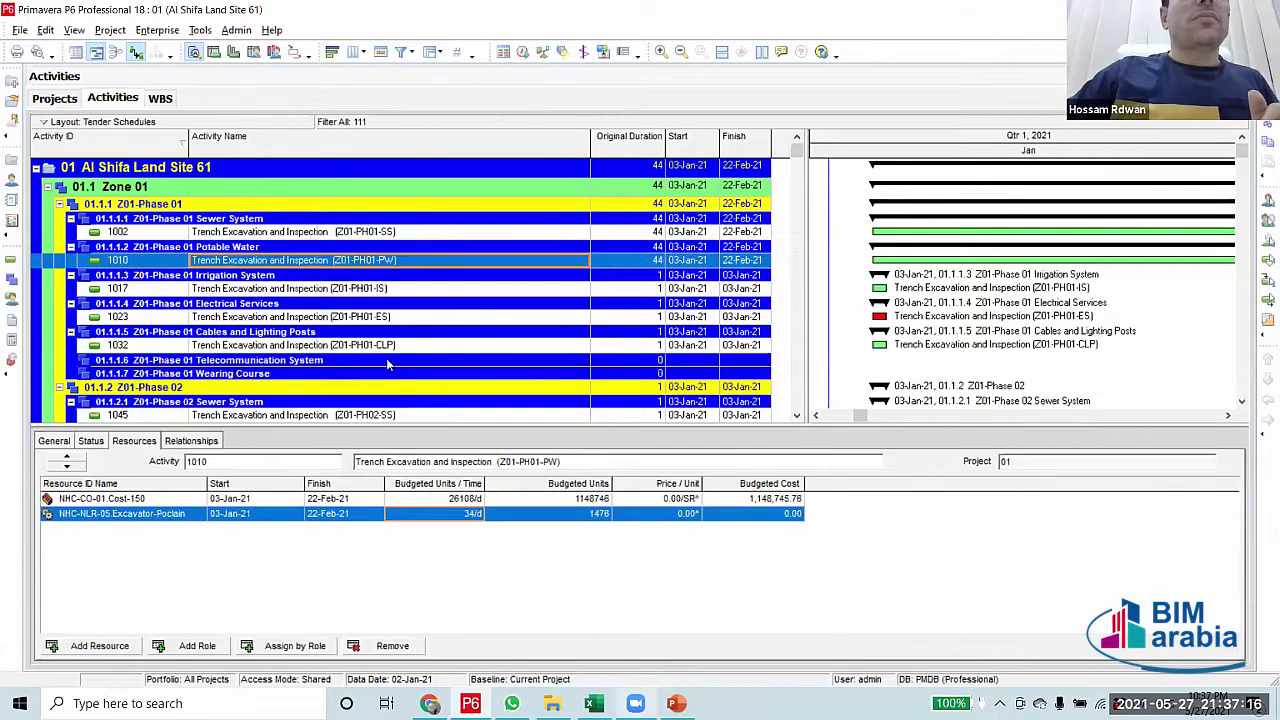
click(372, 290)
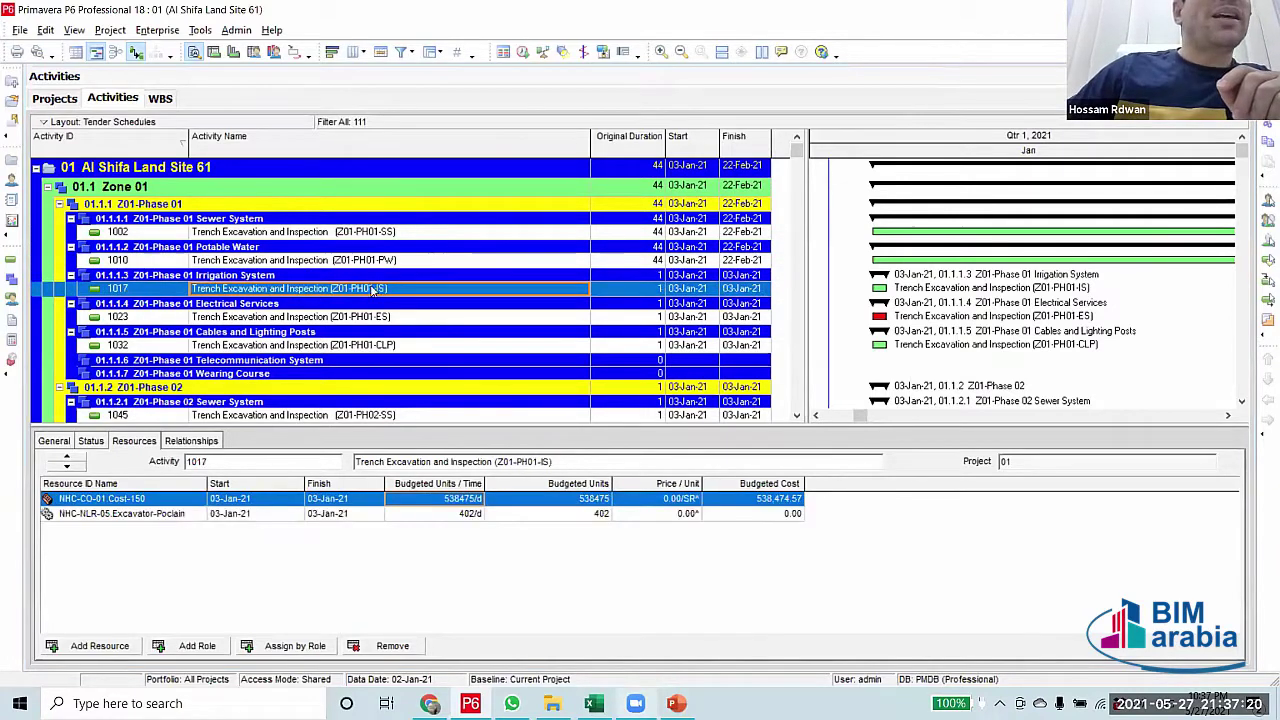
click(644, 292)
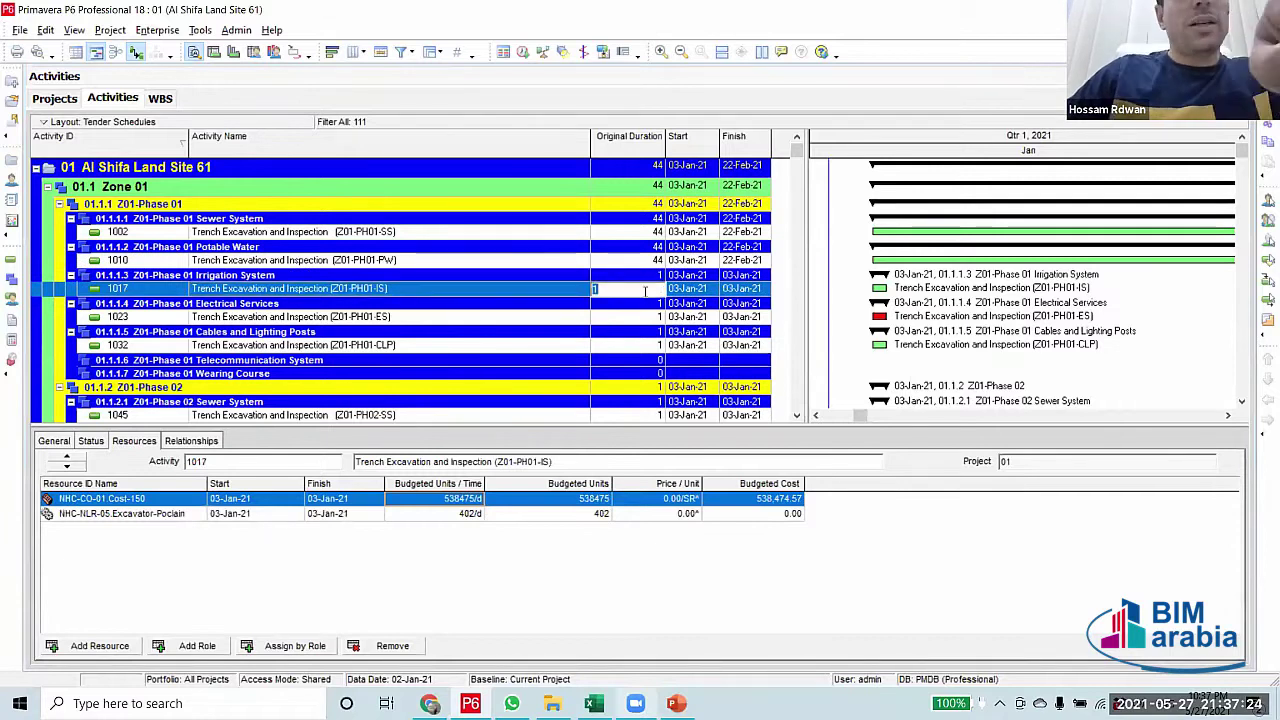
text(44)
key(Return)
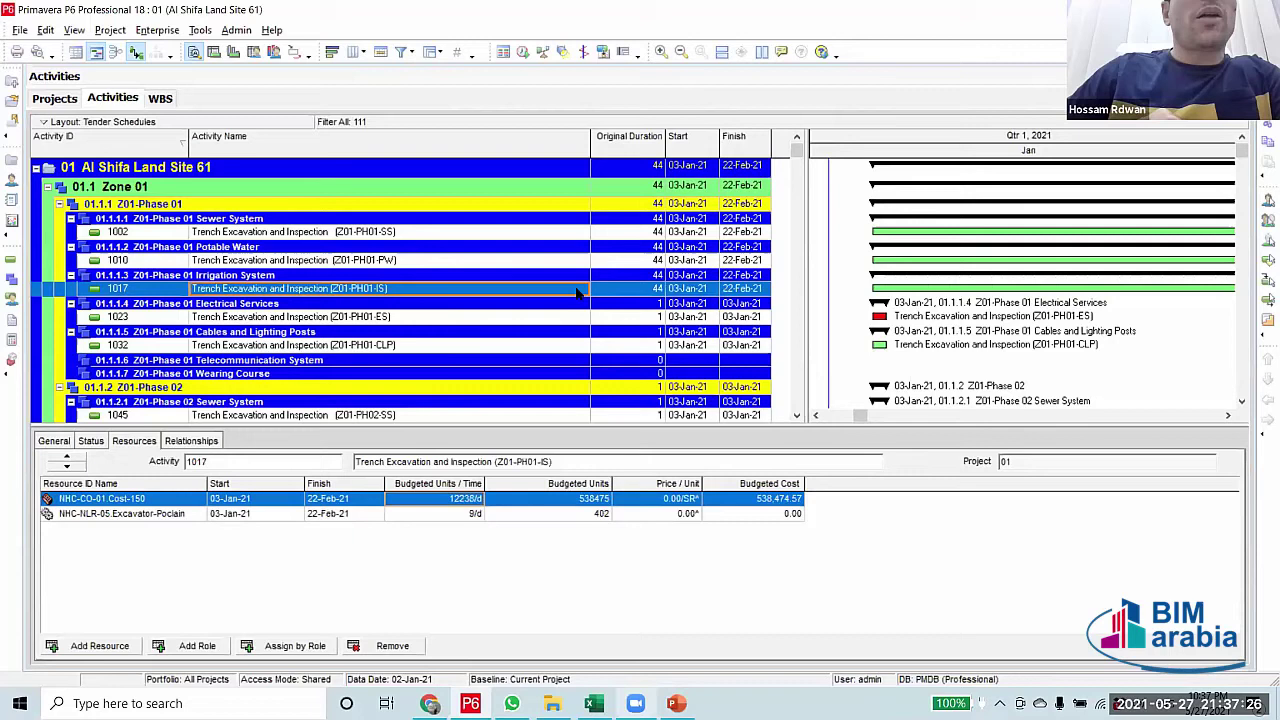
click(634, 294)
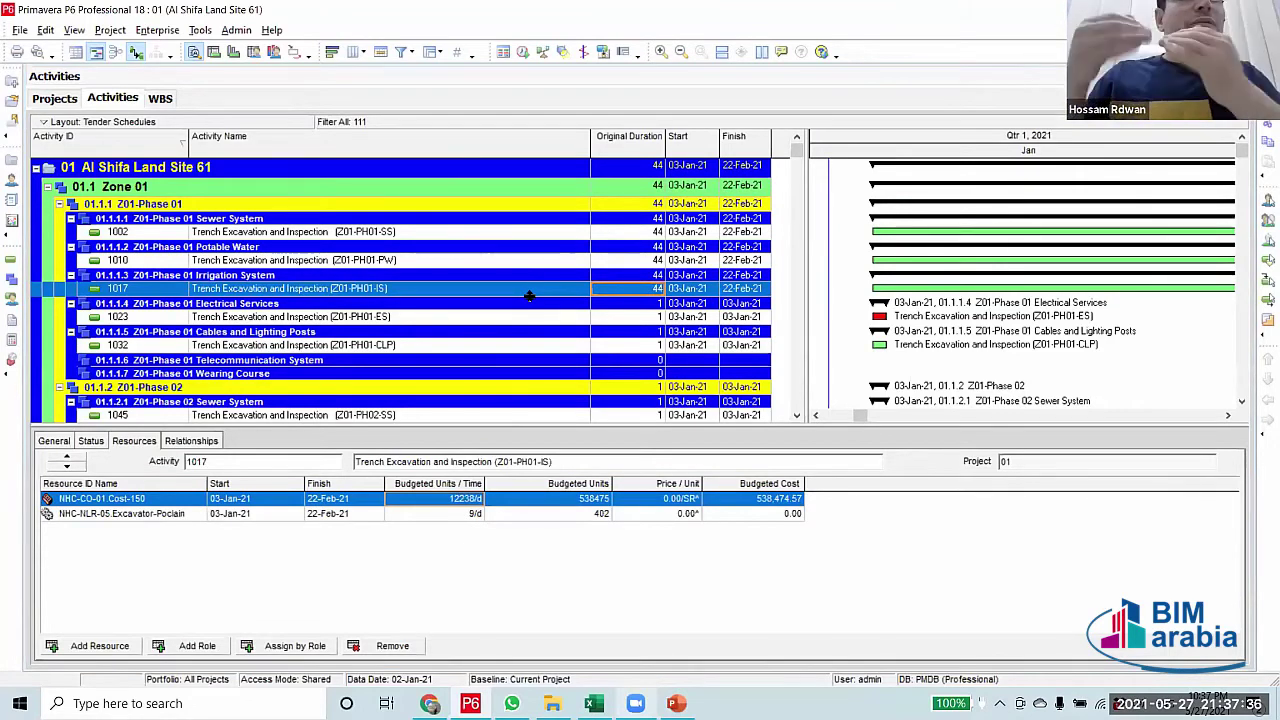
Review the Z01-Phase 01 trench excavation durations and set the original duration of Electrical Services activity 1023 to 44
click(629, 232)
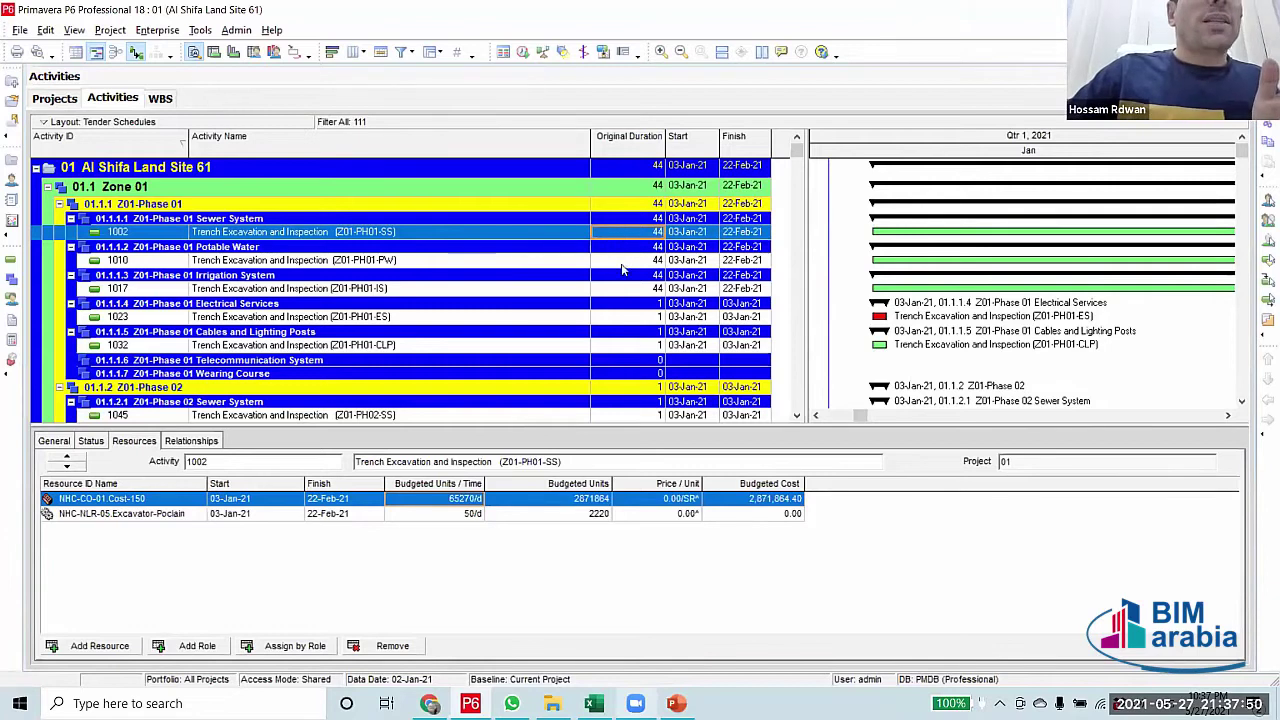
click(621, 262)
click(626, 288)
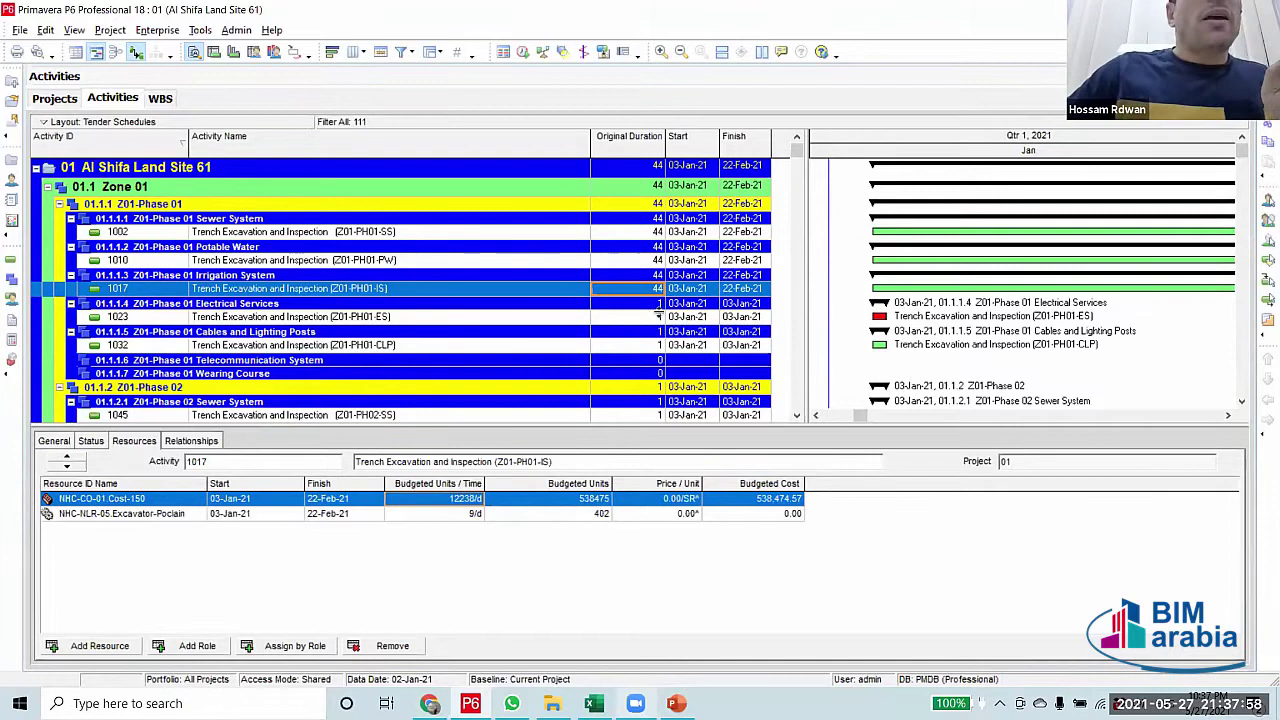
click(649, 318)
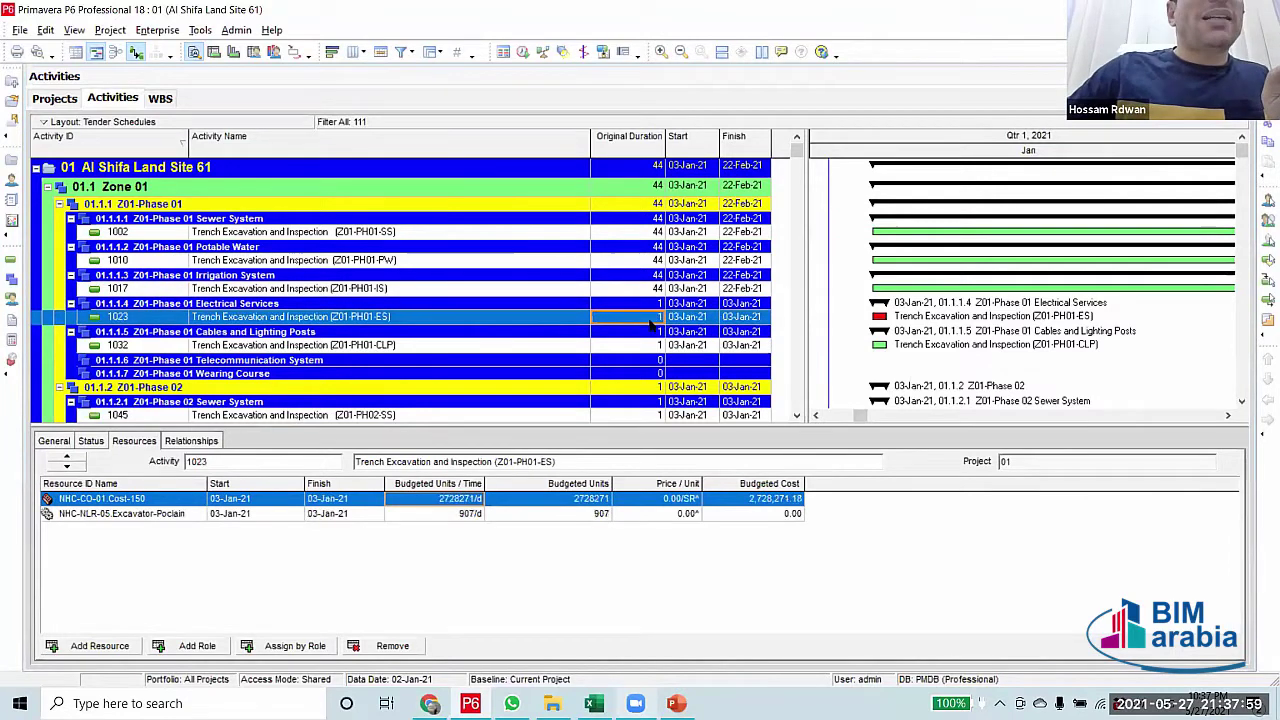
click(649, 289)
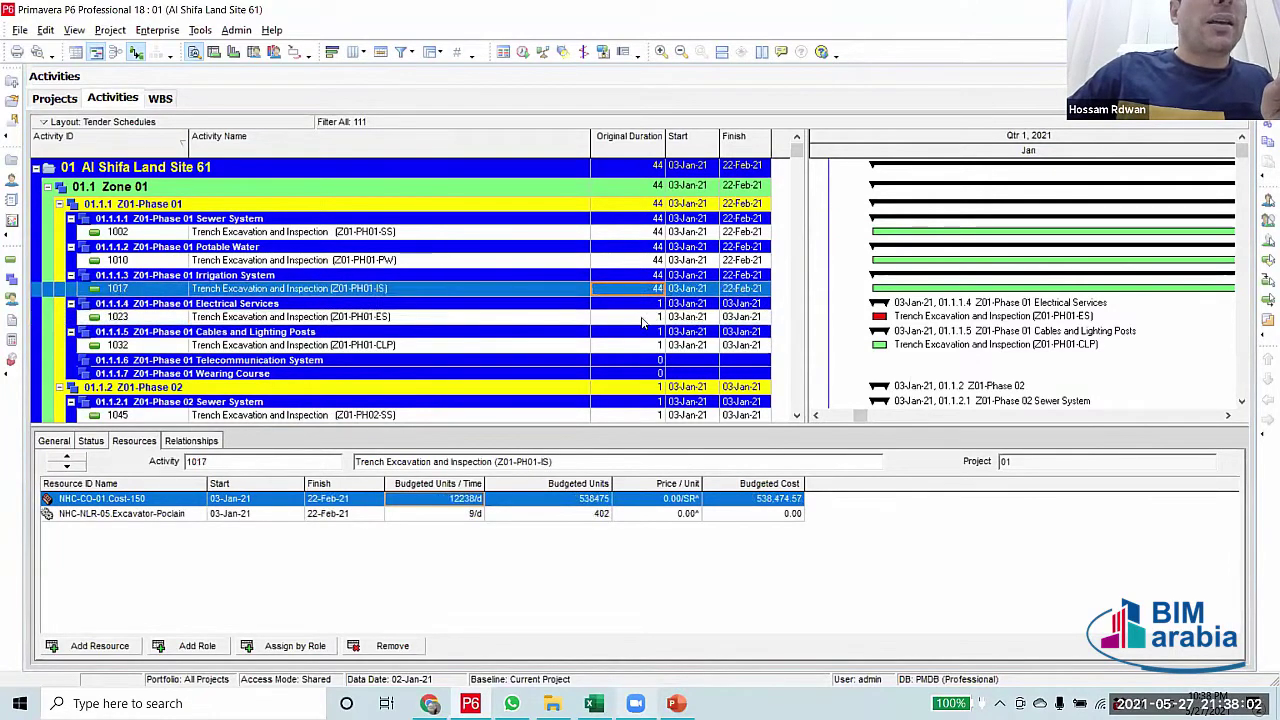
click(643, 318)
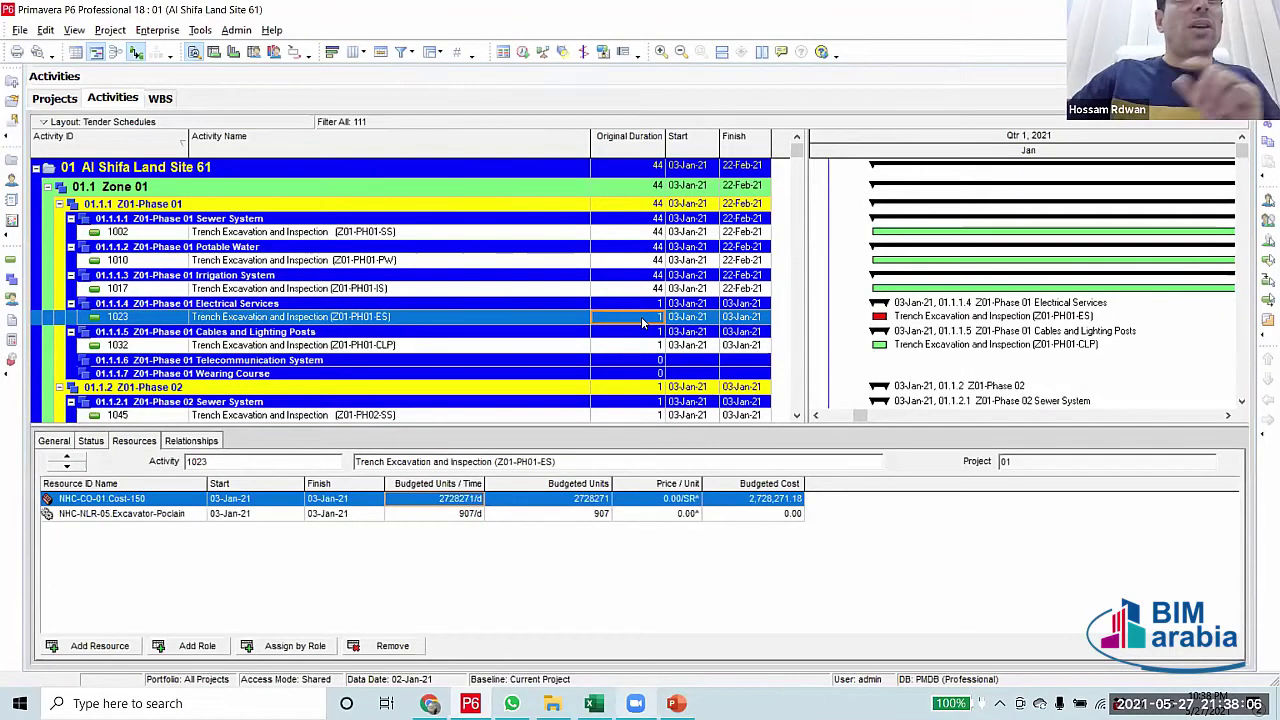
click(643, 318)
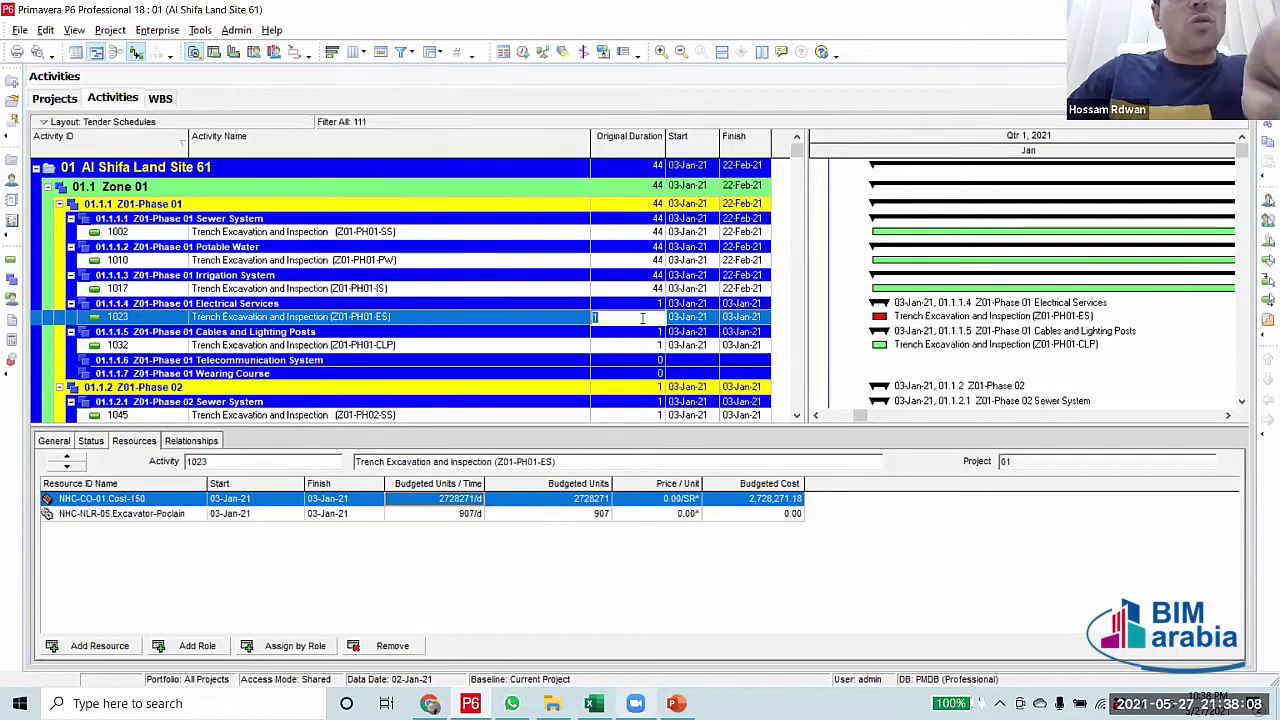
text(44)
key(Return)
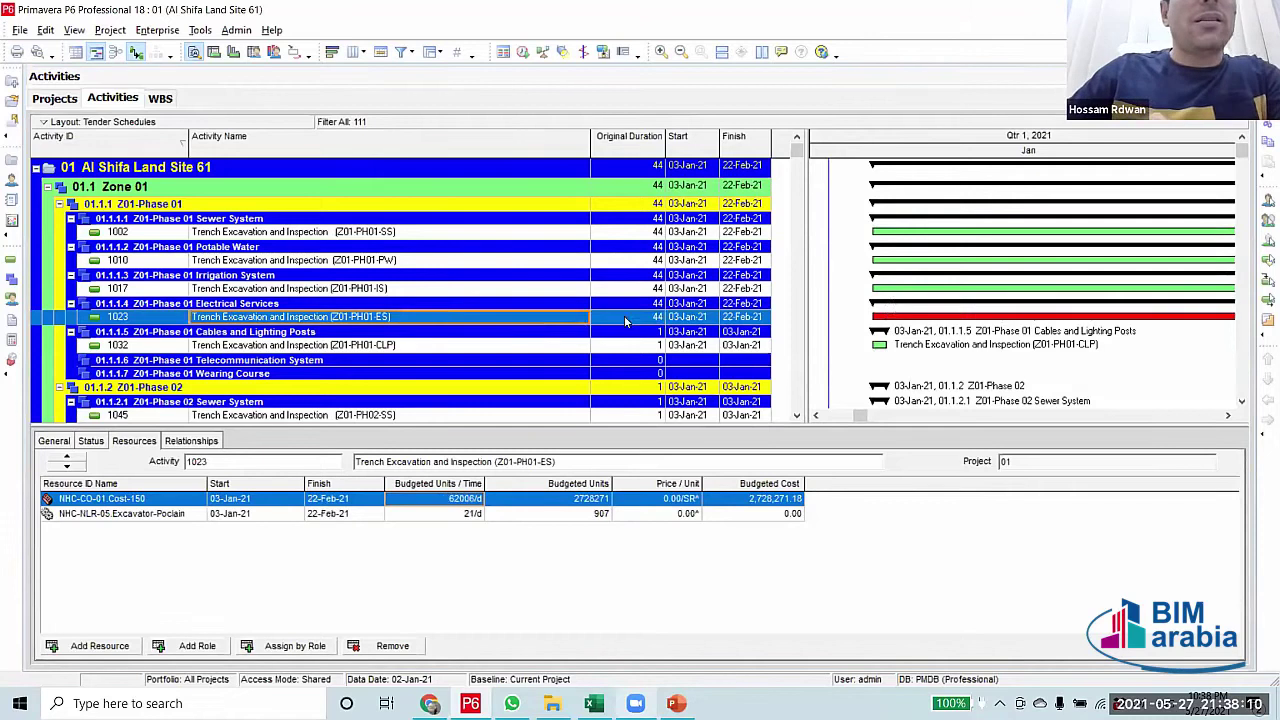
Set the original duration of trench excavation activity 1032 in Z01-Phase 01 Cables and Lighting Posts to 44
click(625, 318)
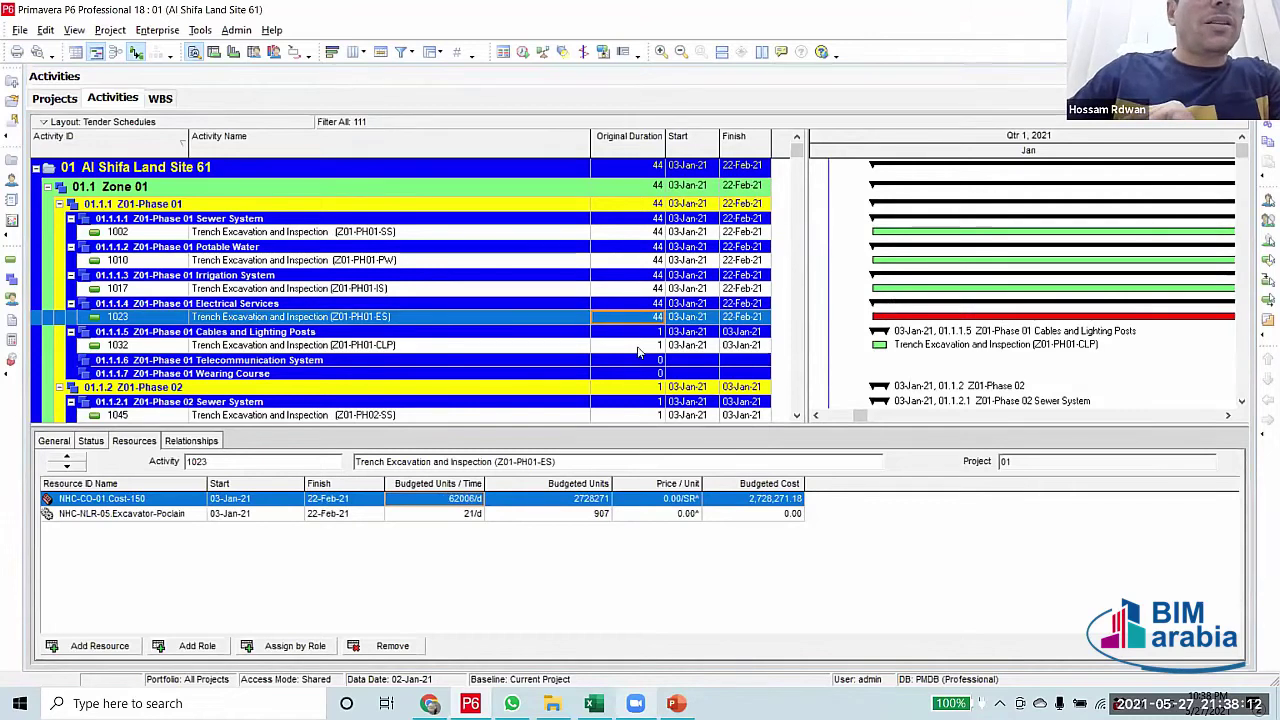
click(638, 347)
click(638, 346)
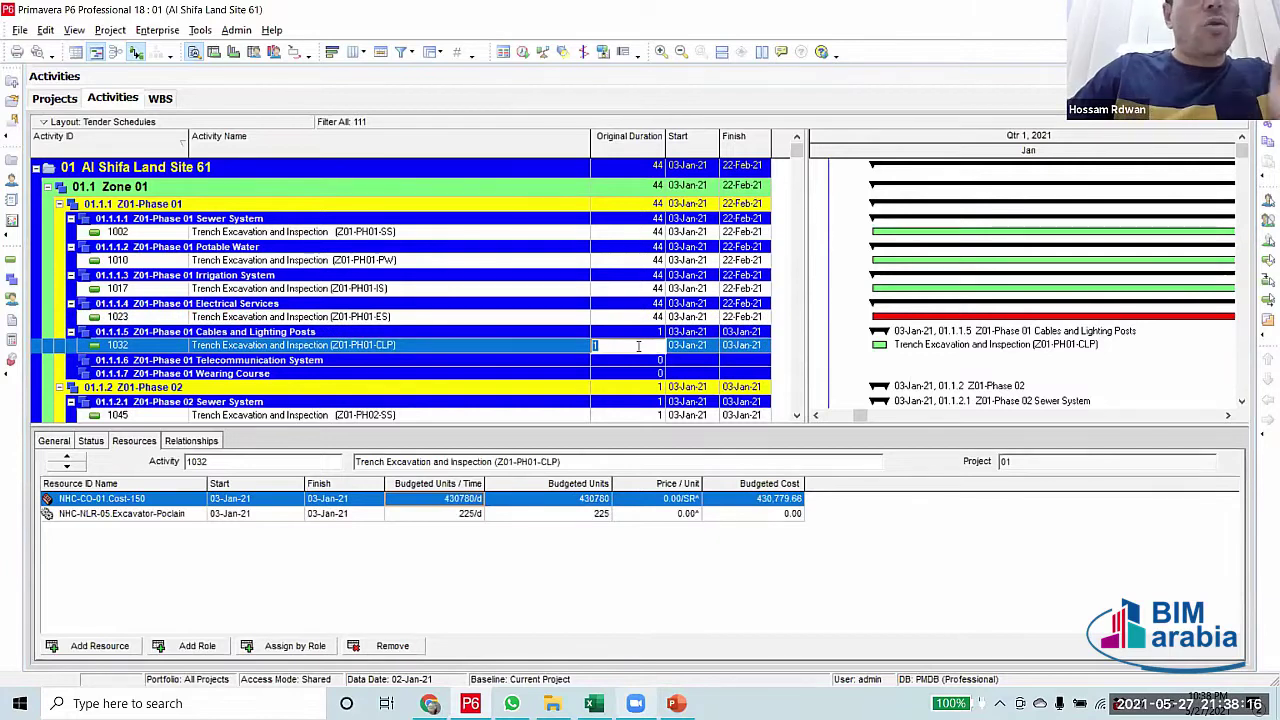
text(44)
key(Return)
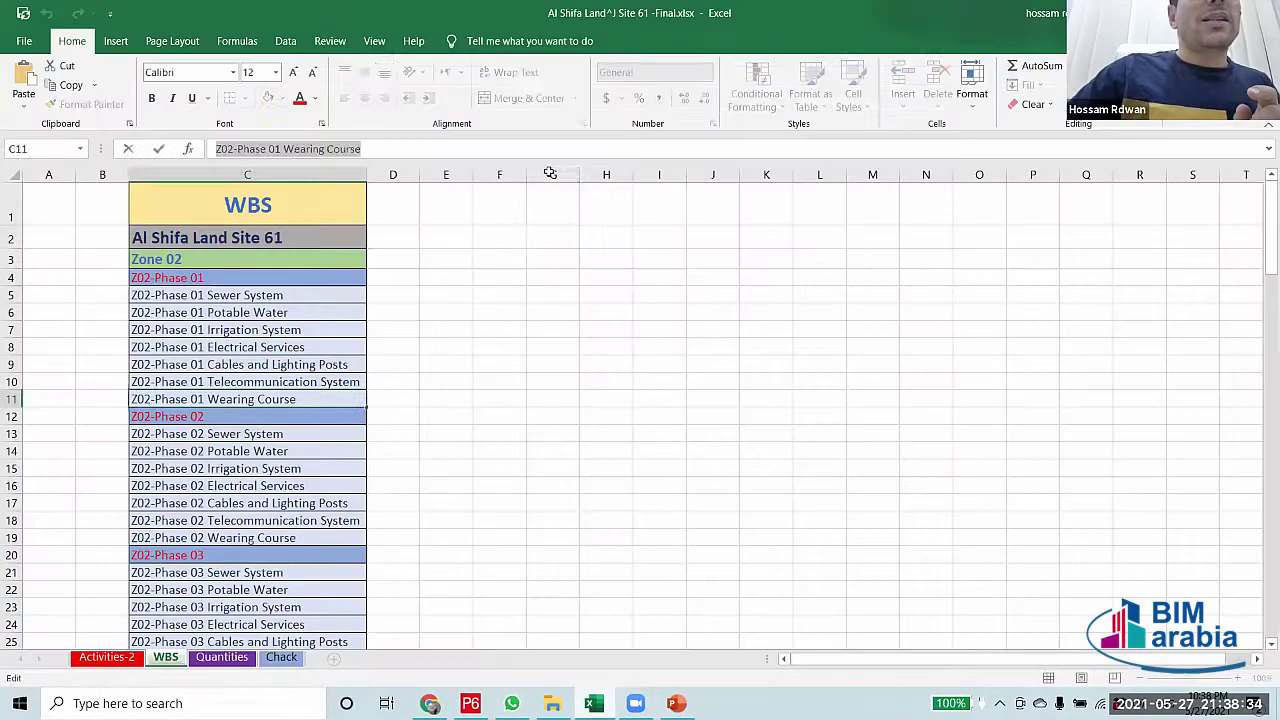
Check the excavator's daily units on activity 1002 and record 50 in cell G2 of the WBS sheet in Excel
click(594, 703)
click(561, 238)
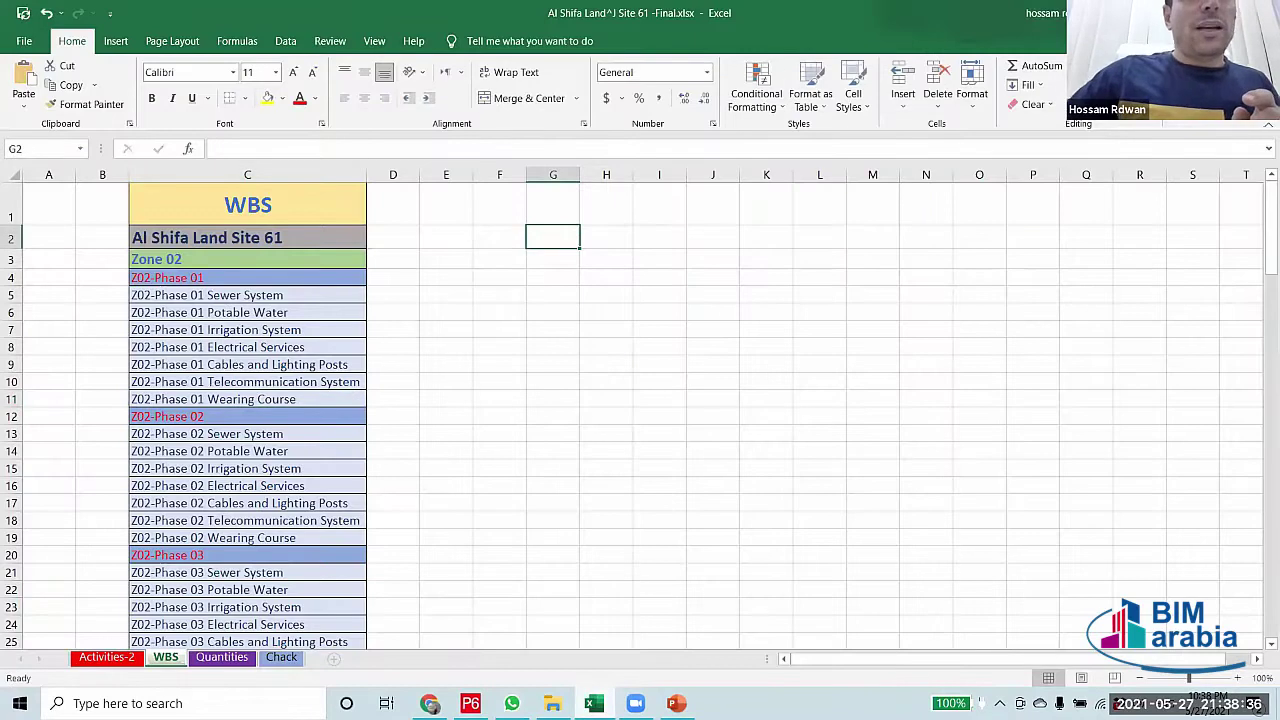
click(594, 703)
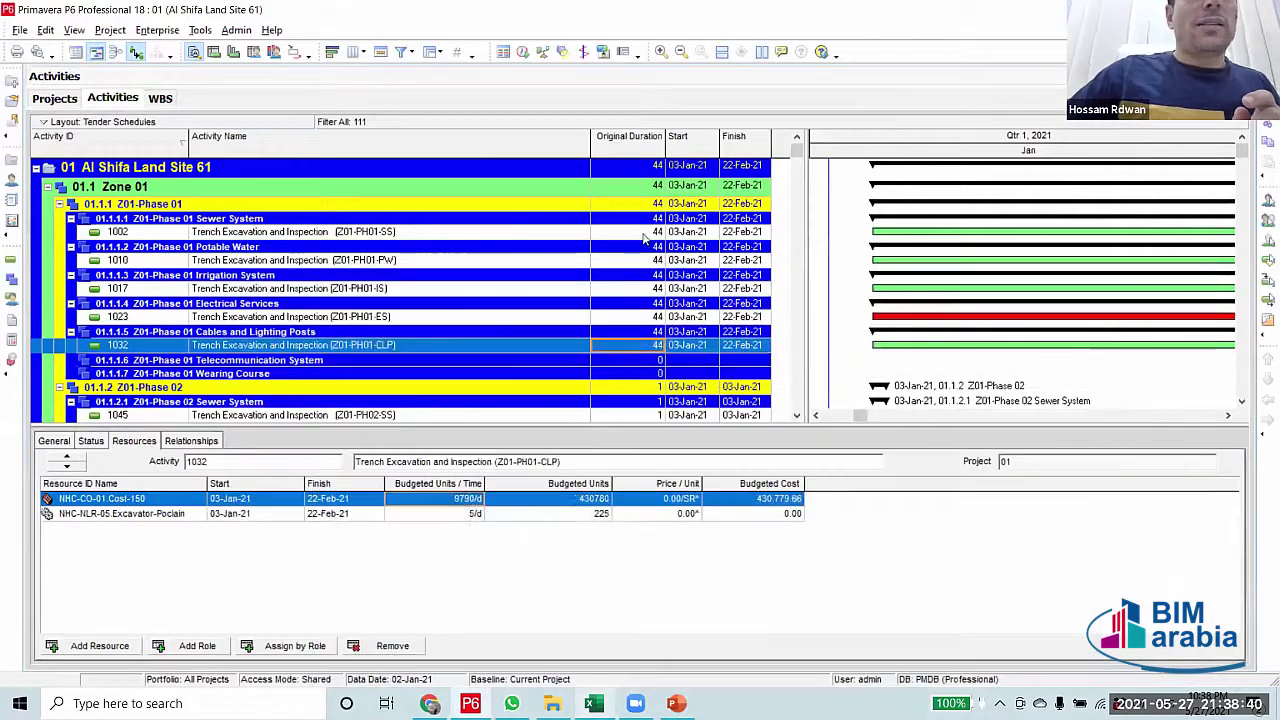
click(642, 232)
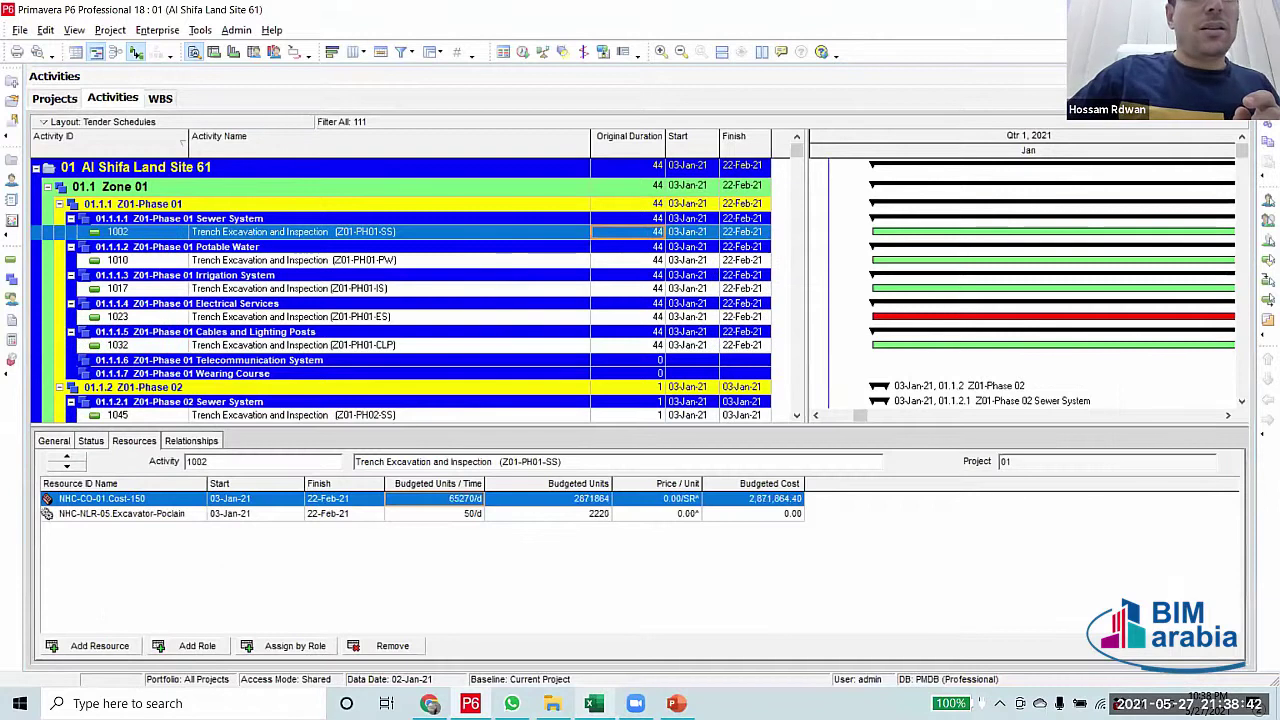
key(alt+Tab)
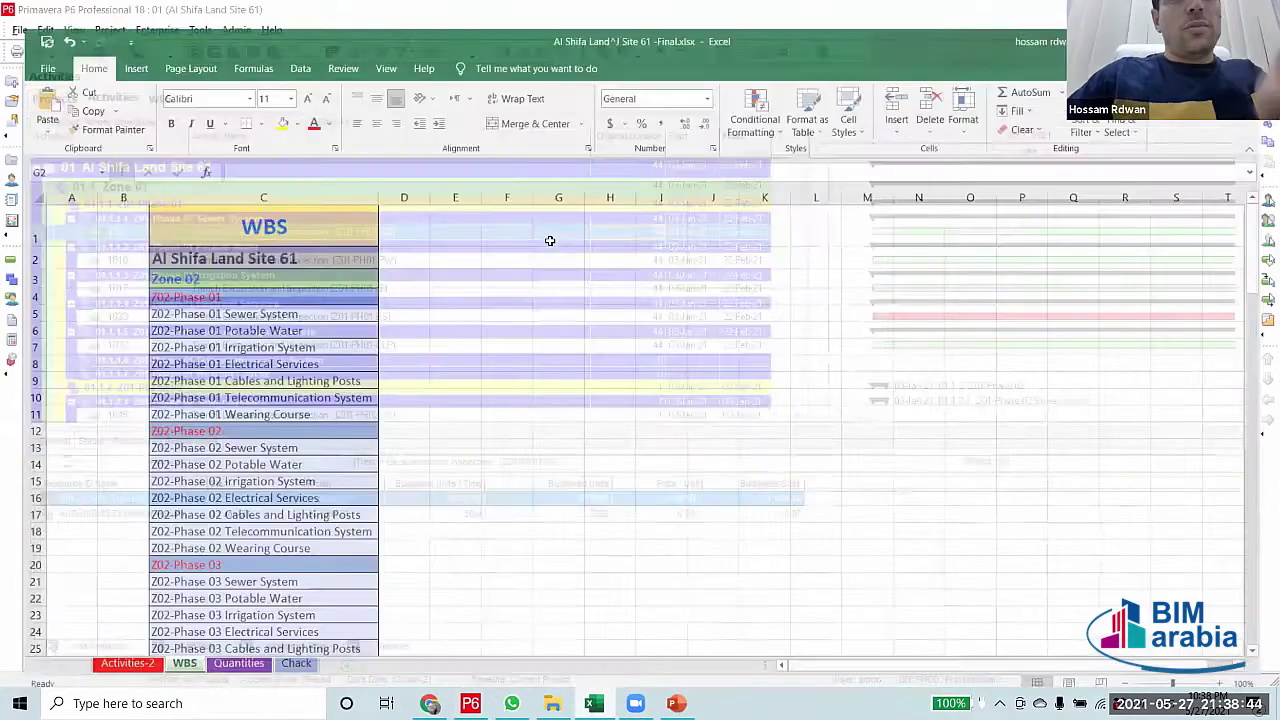
click(549, 240)
text(50)
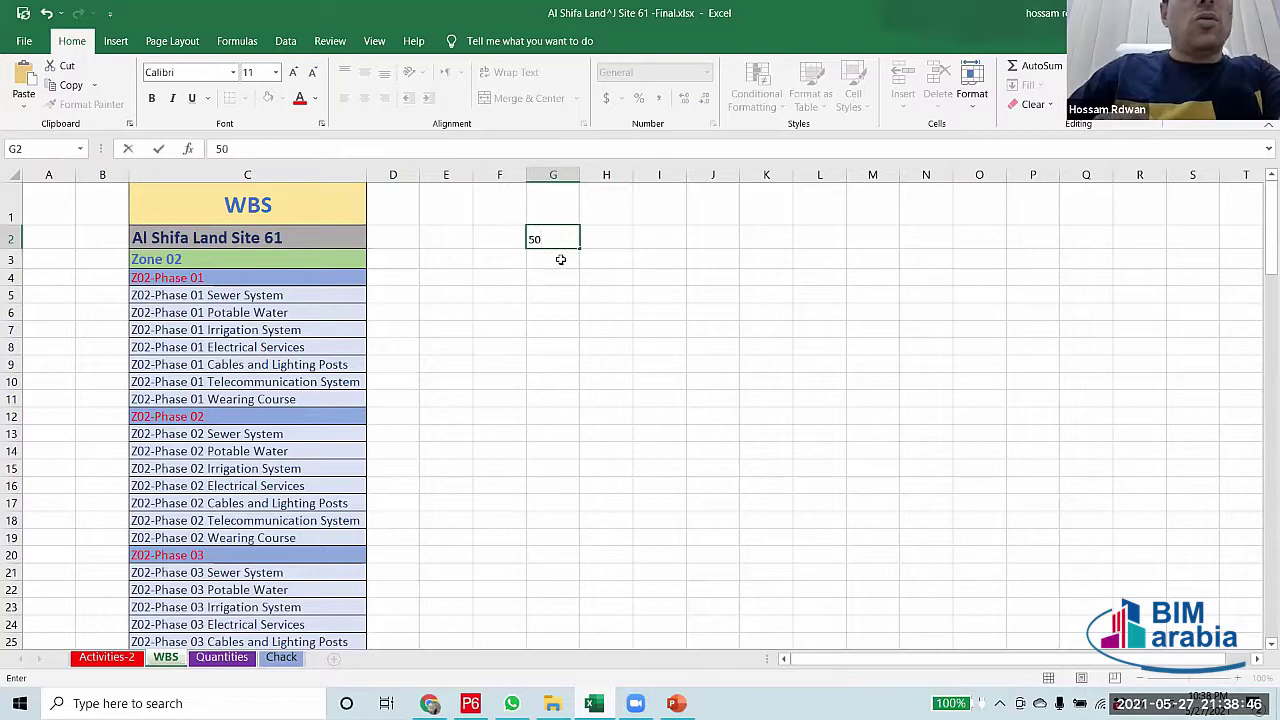
key(Return)
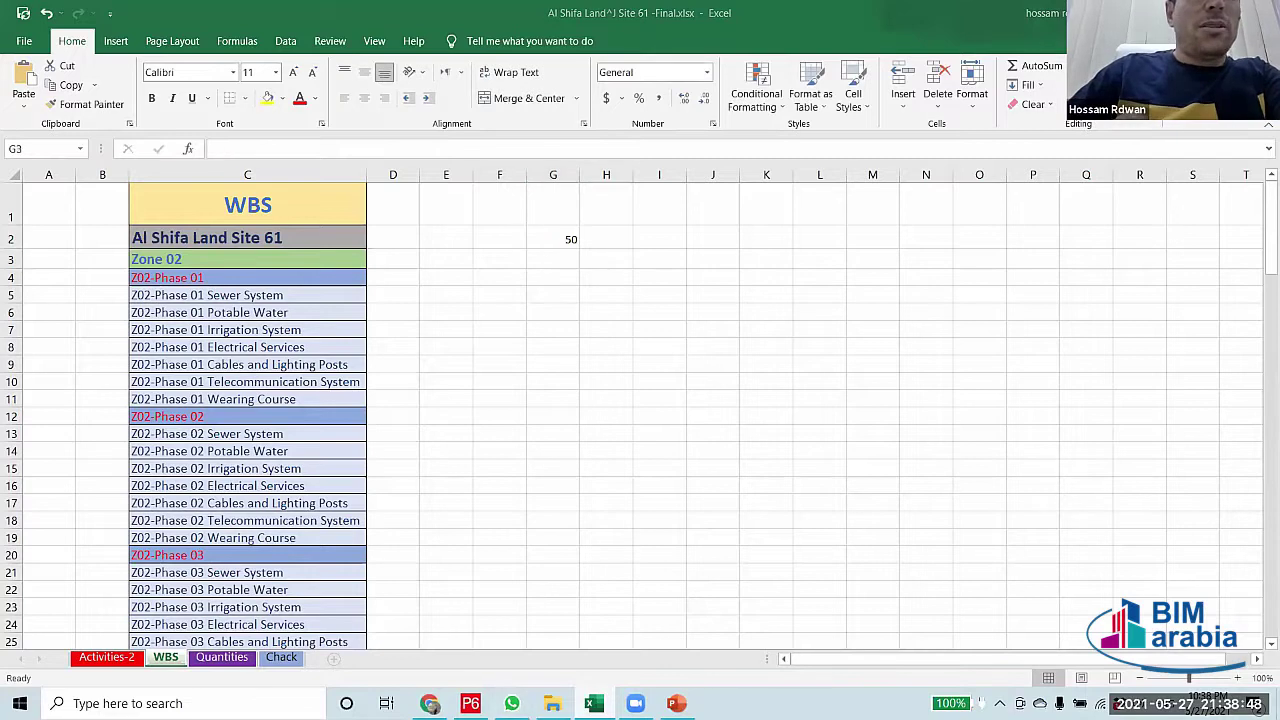
Switch to Primavera P6 and check the excavator's daily units on trench excavation activities 1010, 1017, 1023 and 1032
key(alt+Tab)
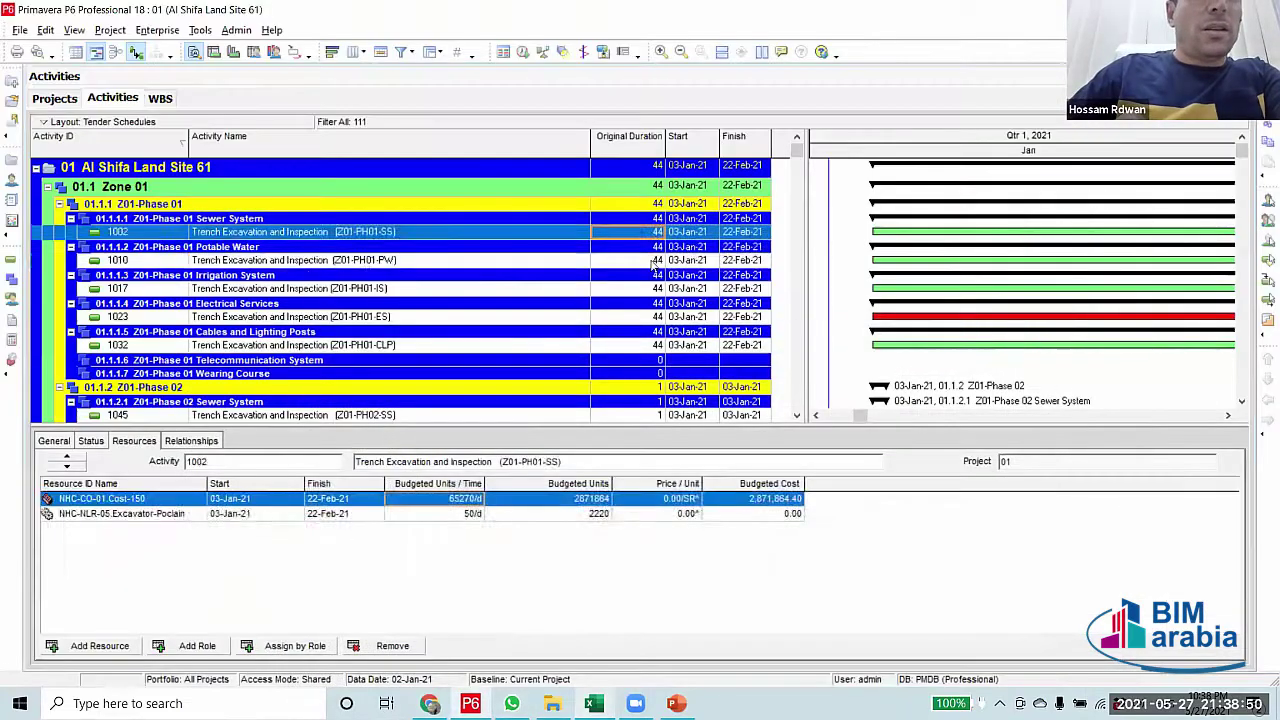
click(652, 261)
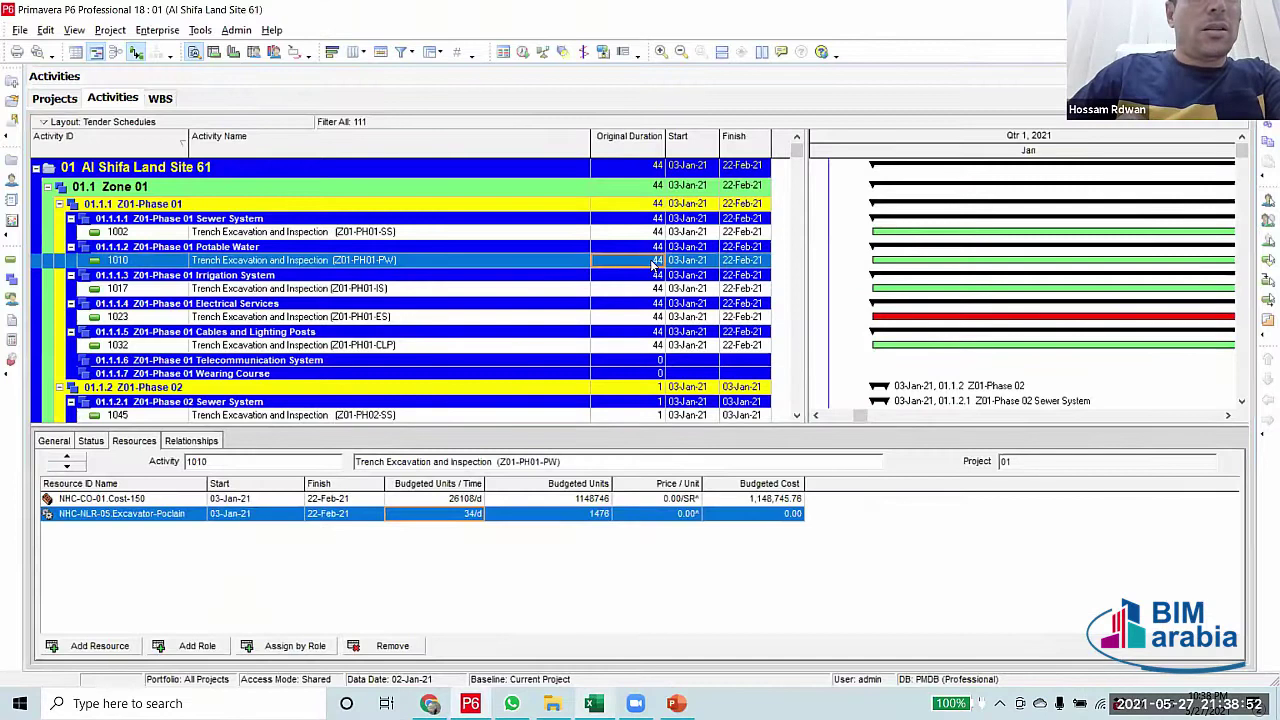
click(648, 289)
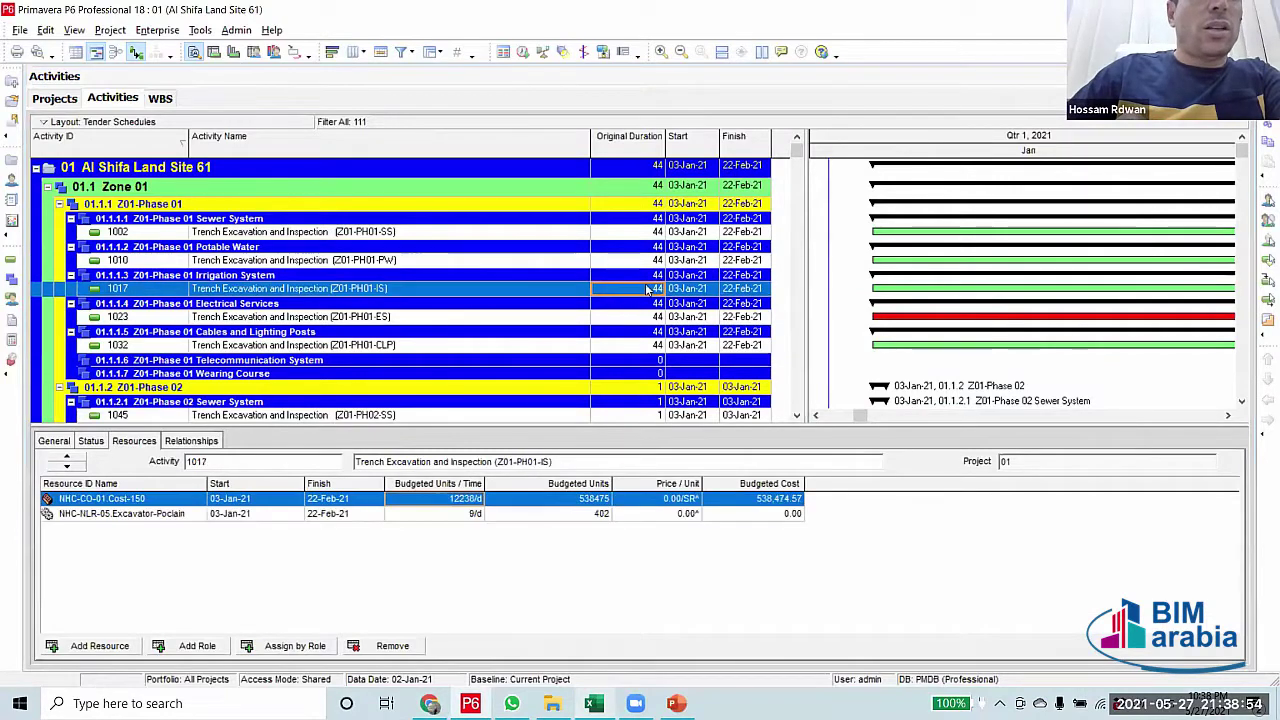
click(644, 318)
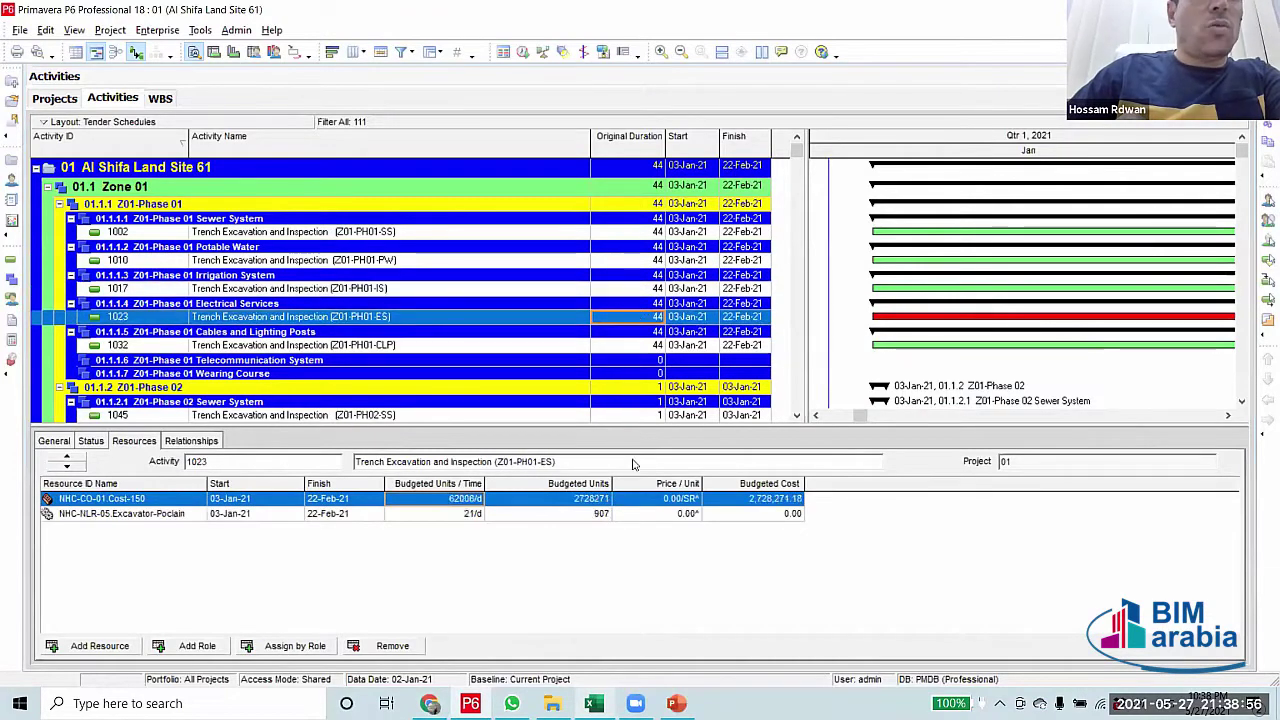
click(647, 346)
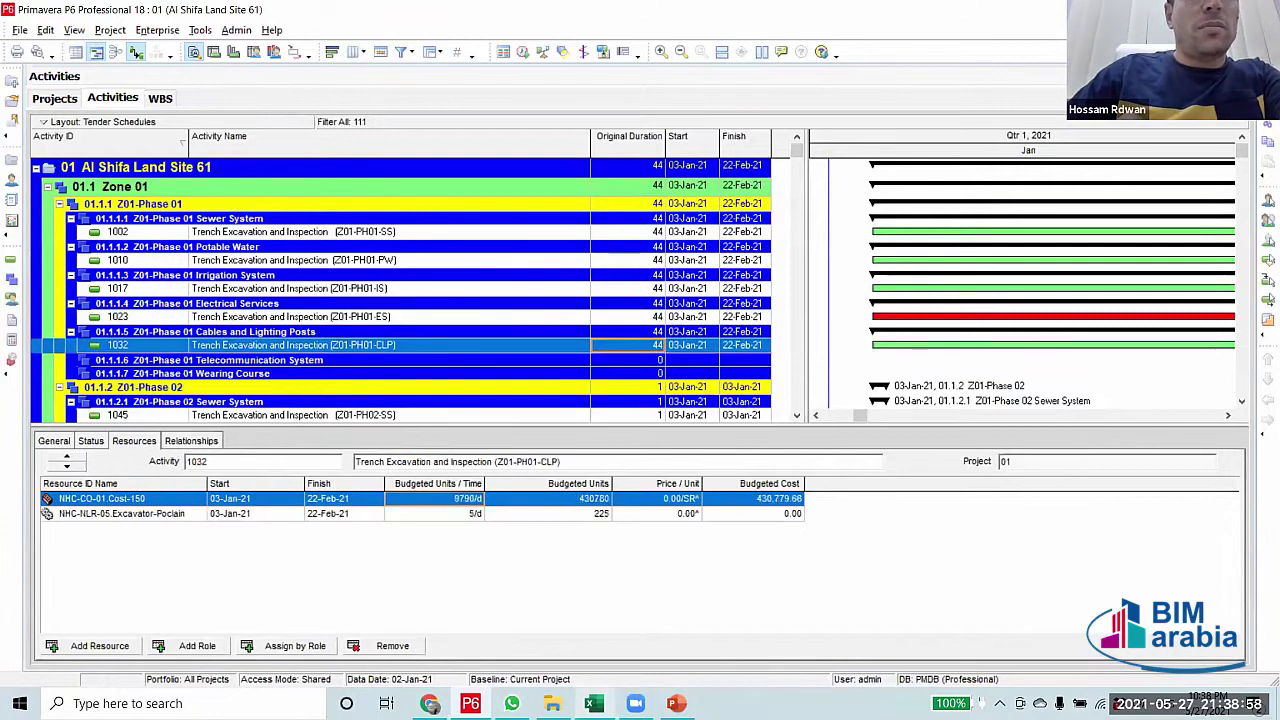
Switch to Excel and enter the excavator's daily units 34, 9, 21 and 5 in cells G3 to G6 of the WBS sheet
key(alt+Tab)
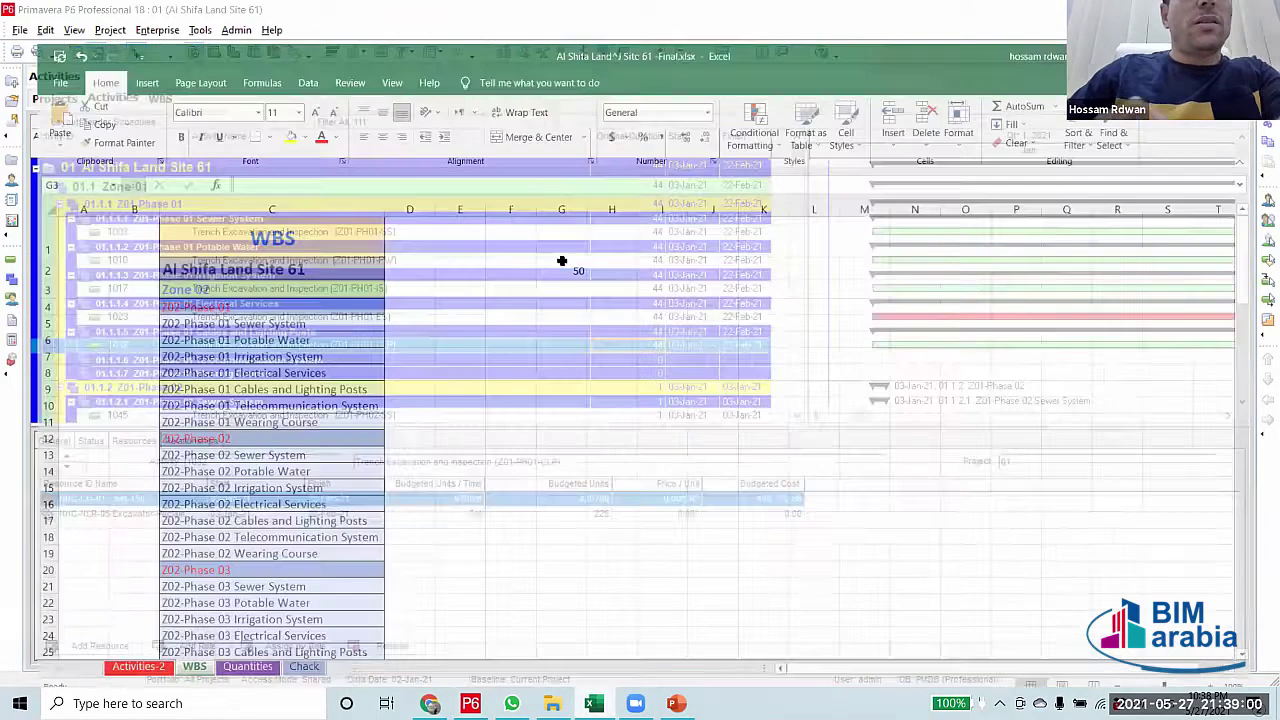
text(34)
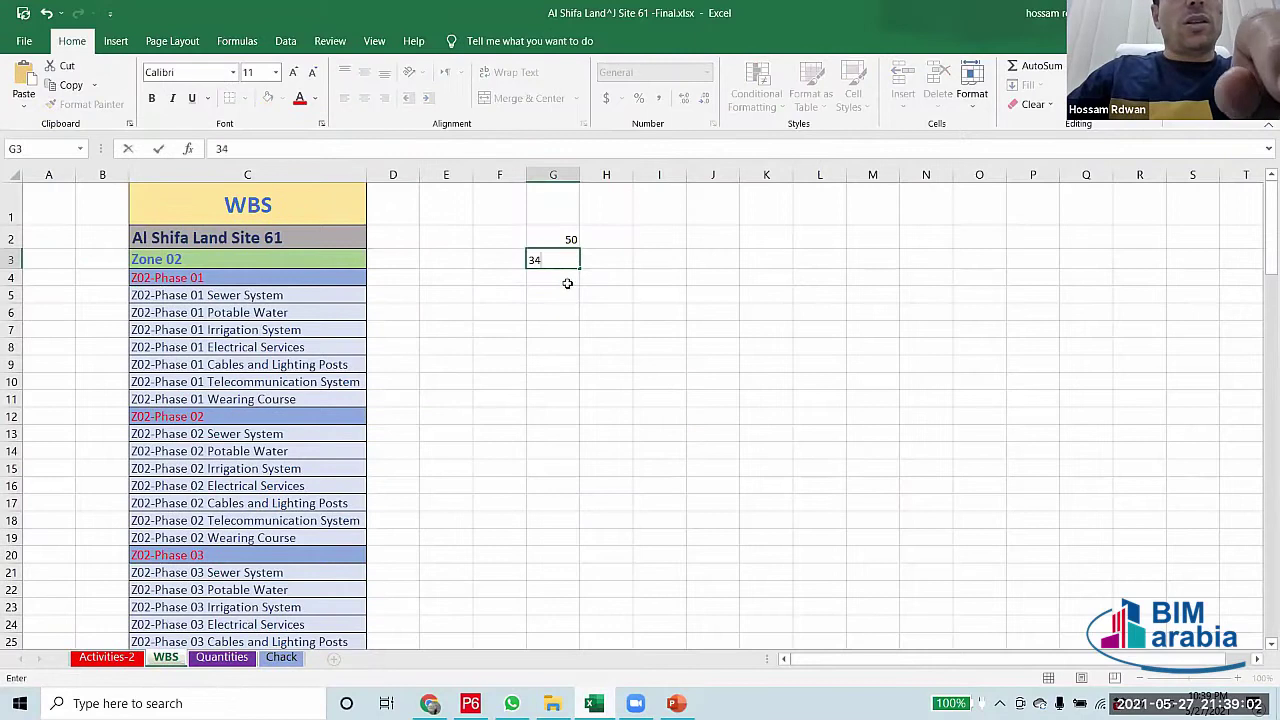
key(Return)
text(9)
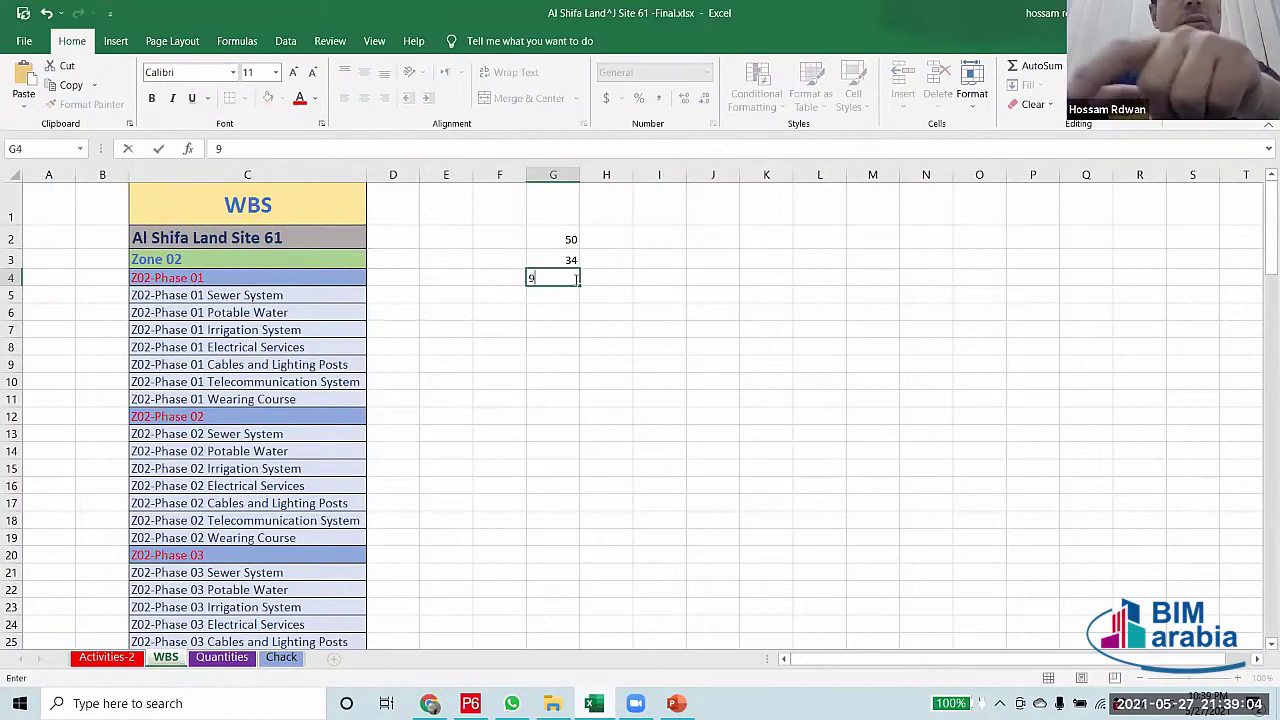
key(Return)
text(21)
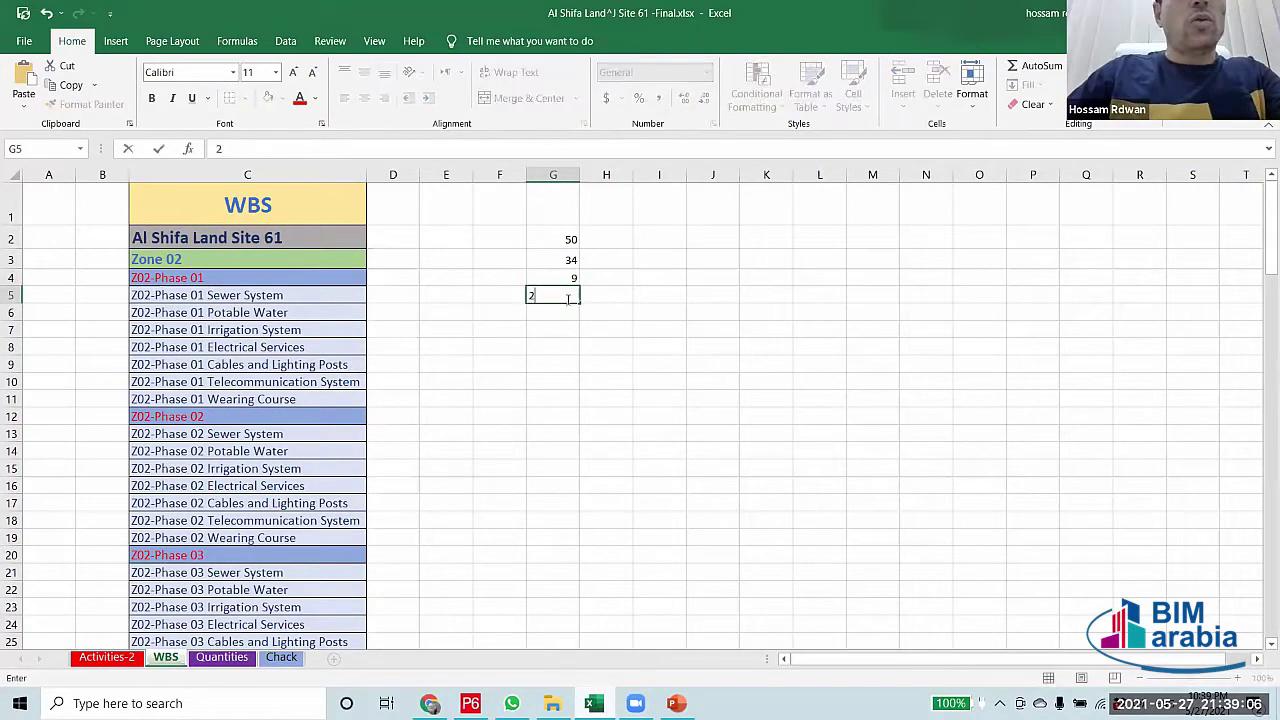
key(Return)
text(5)
click(563, 364)
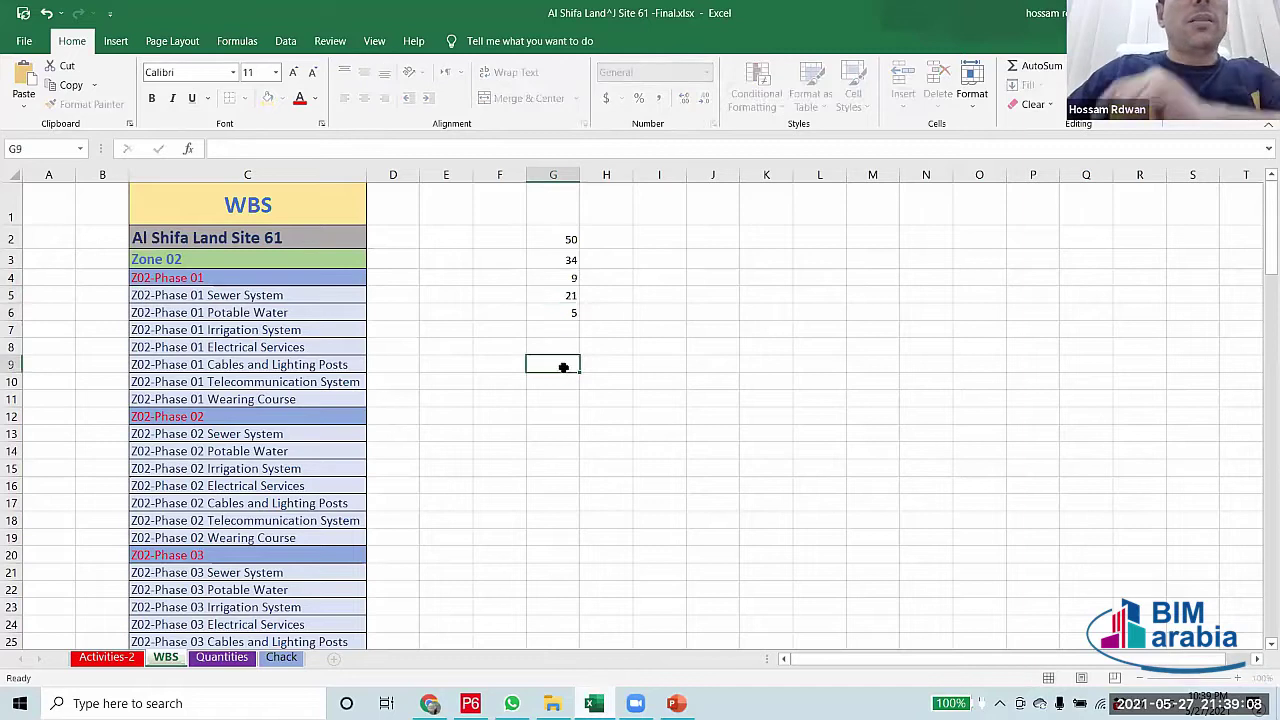
Total the daily excavator units in G2:G6 with AutoSum in cell G7 and inspect the formula
drag(572, 239, 574, 312)
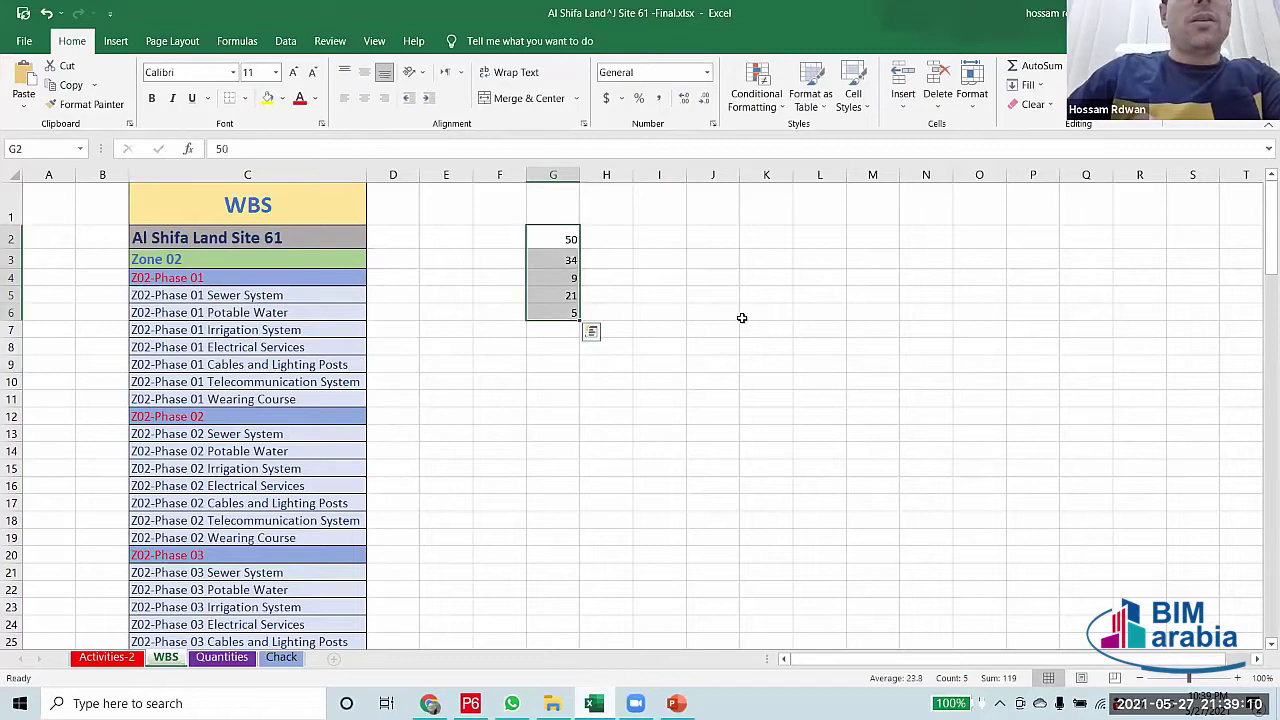
click(1041, 65)
click(677, 396)
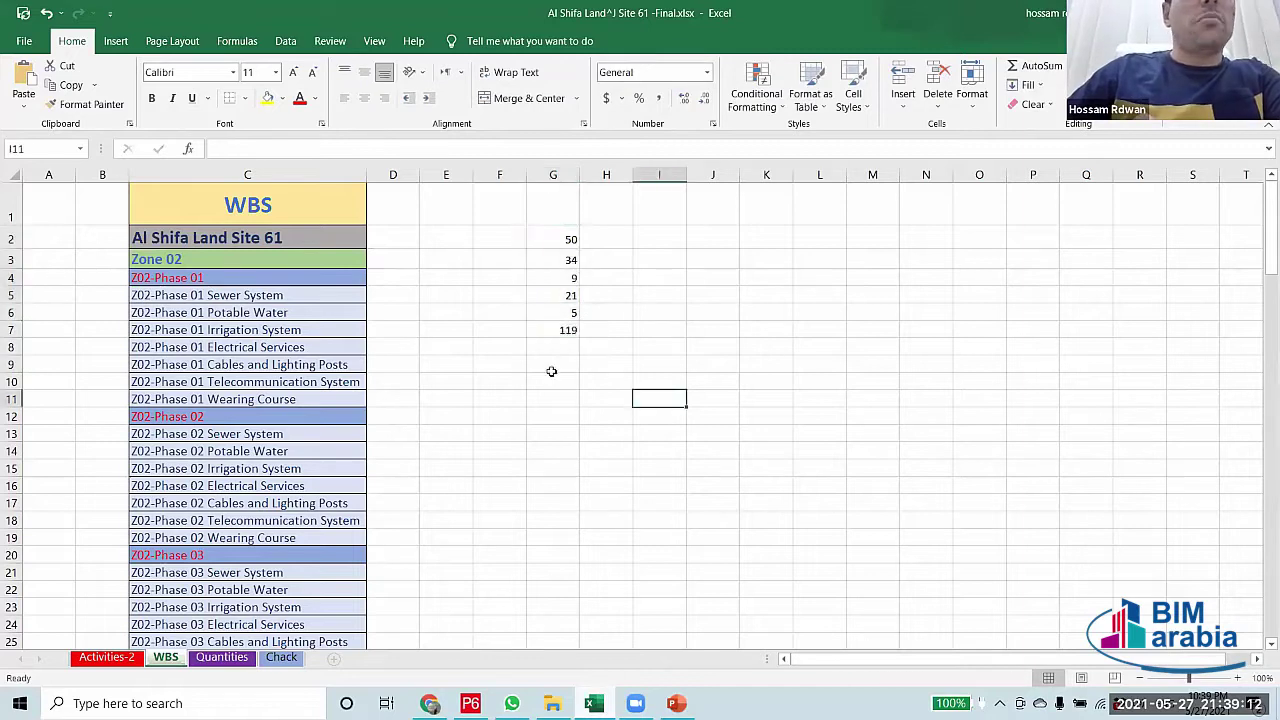
click(558, 331)
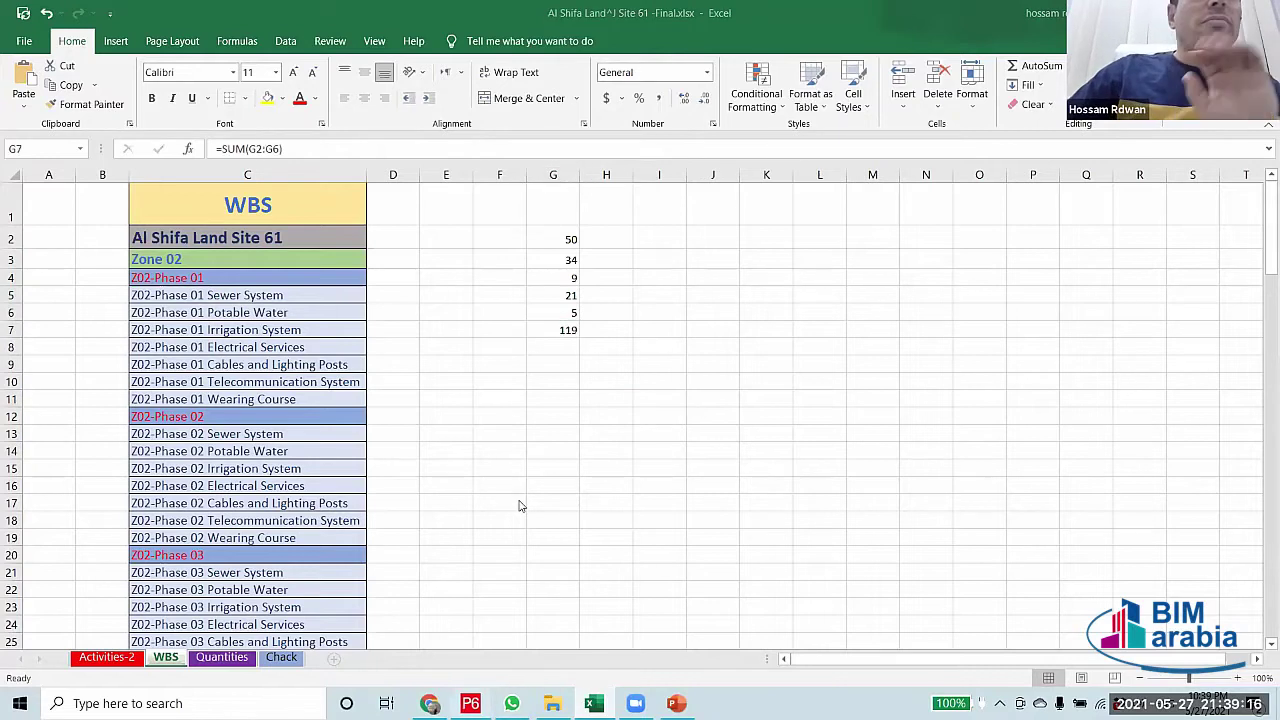
Switch back to Primavera P6 and review the daily resource units of all Z01-Phase 01 trench excavation activities
key(alt+Tab)
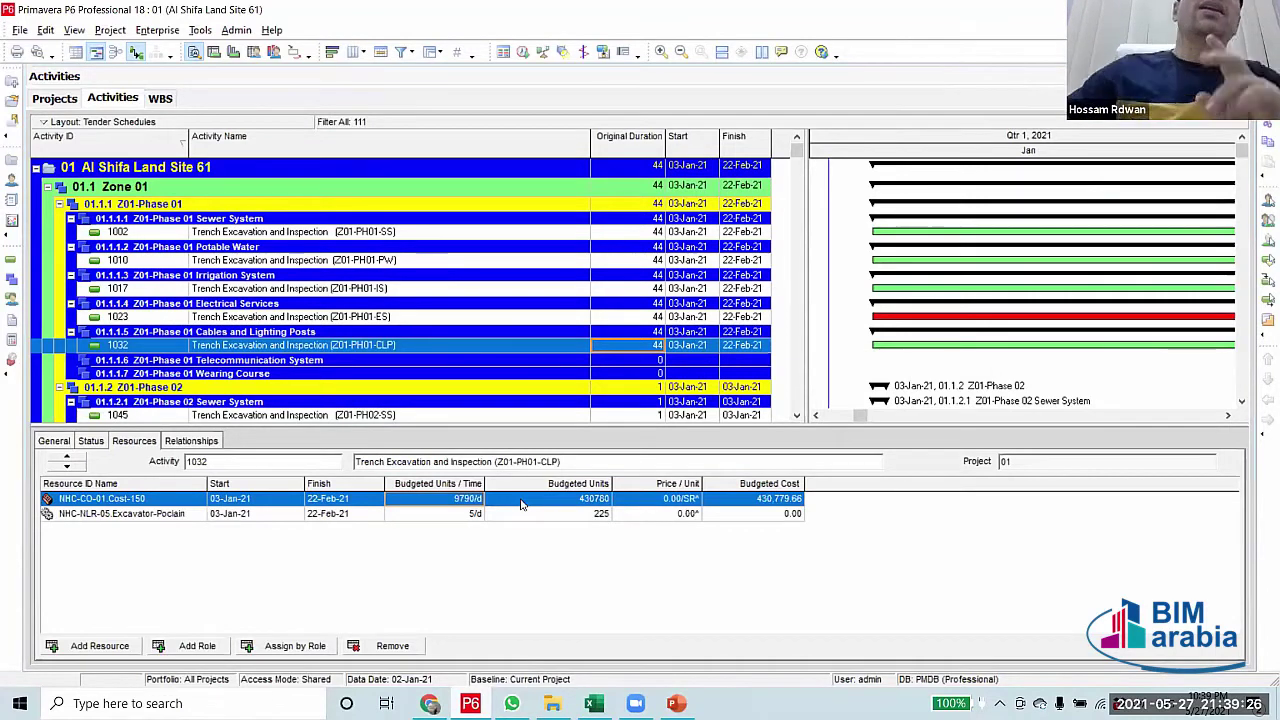
click(643, 233)
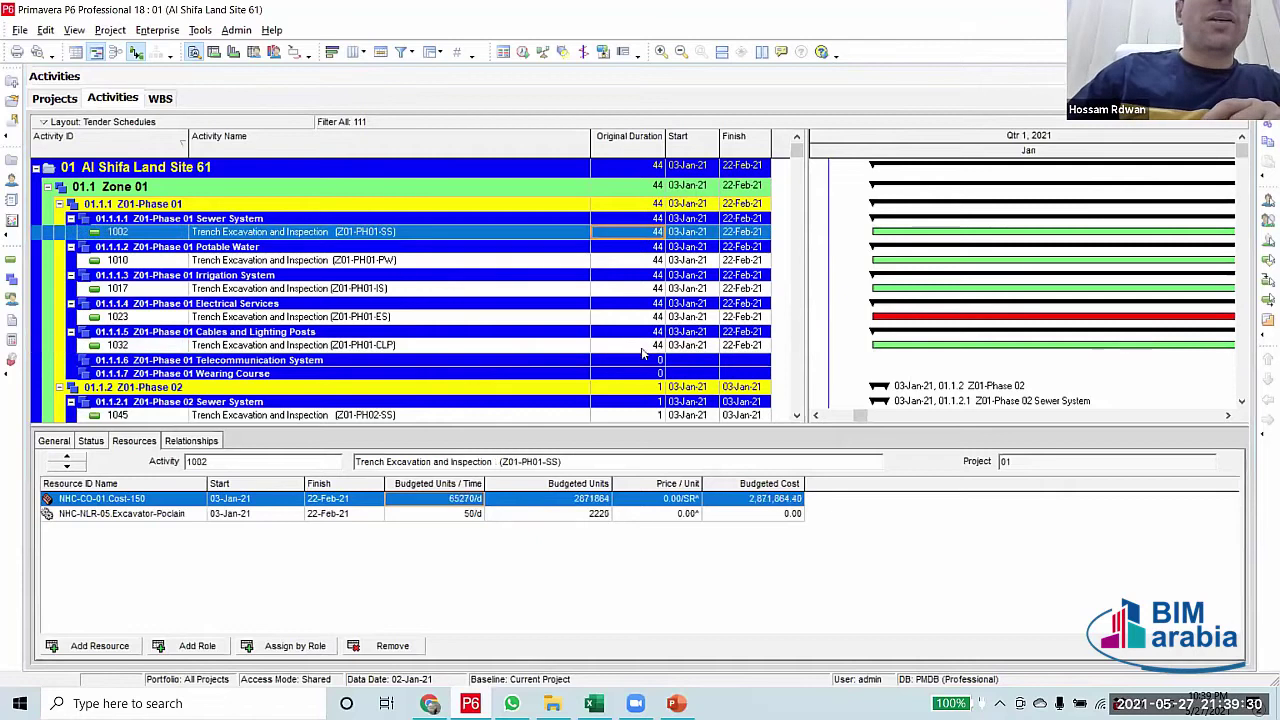
click(643, 348)
click(648, 318)
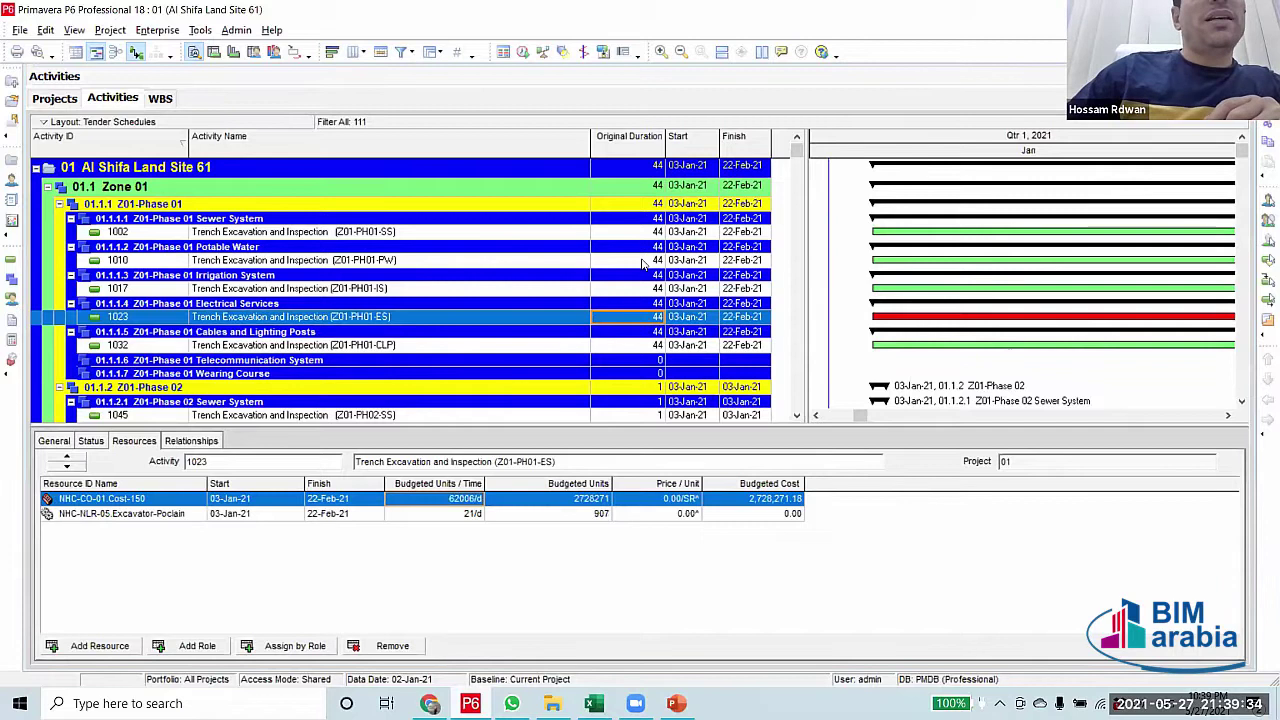
click(643, 261)
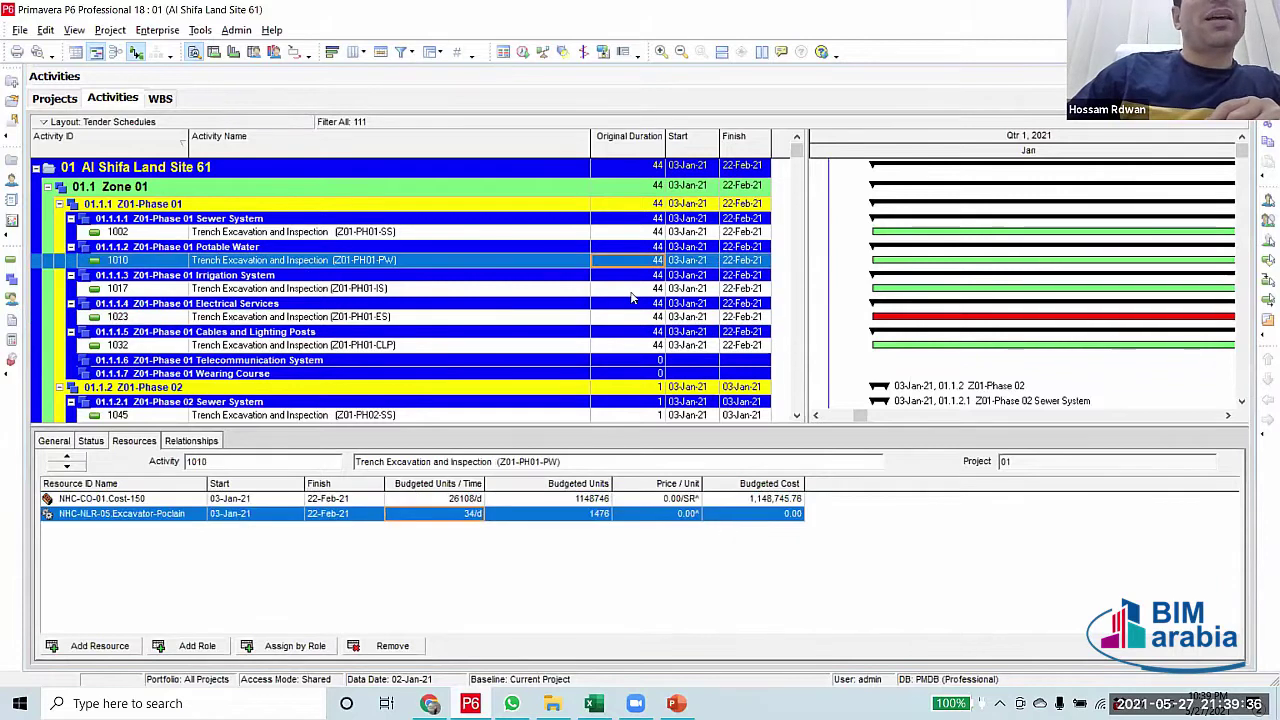
click(633, 289)
click(647, 348)
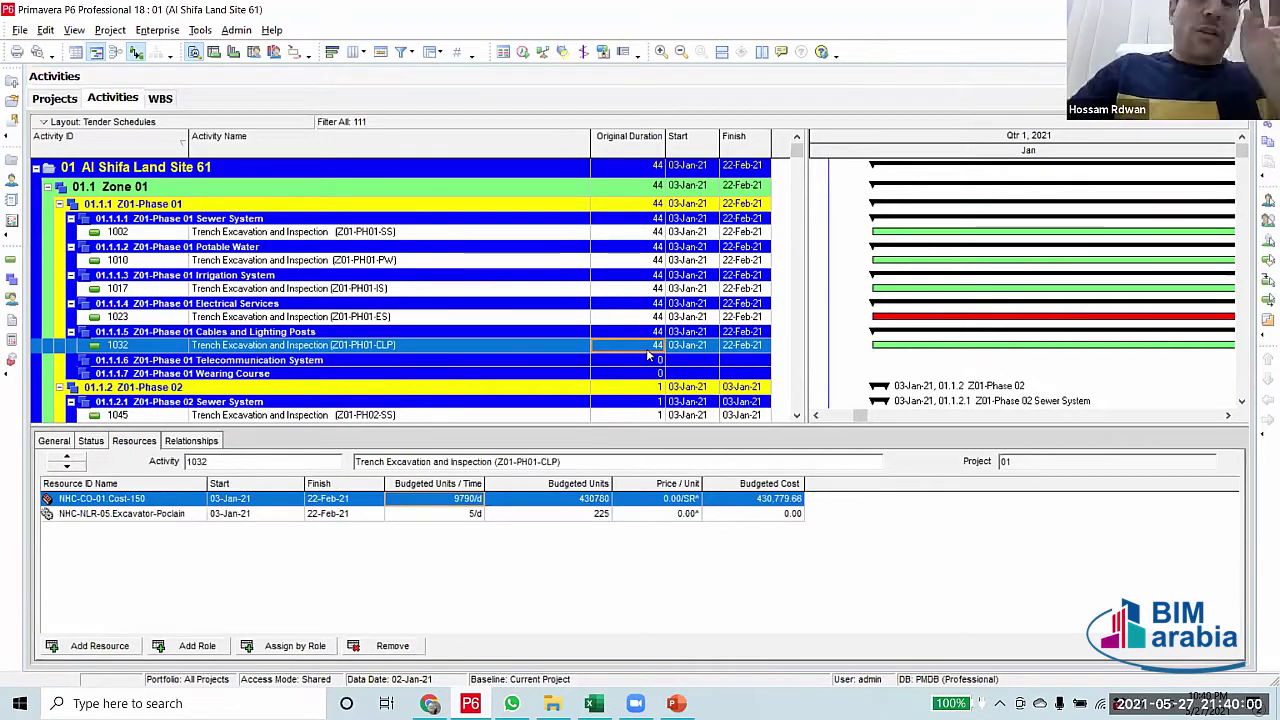
Compare the resources of trench excavation activities 1002 and 1010, and examine the Z01-Phase 01 Cables and Lighting Posts, Telecommunication System and Wearing Course entries
click(224, 236)
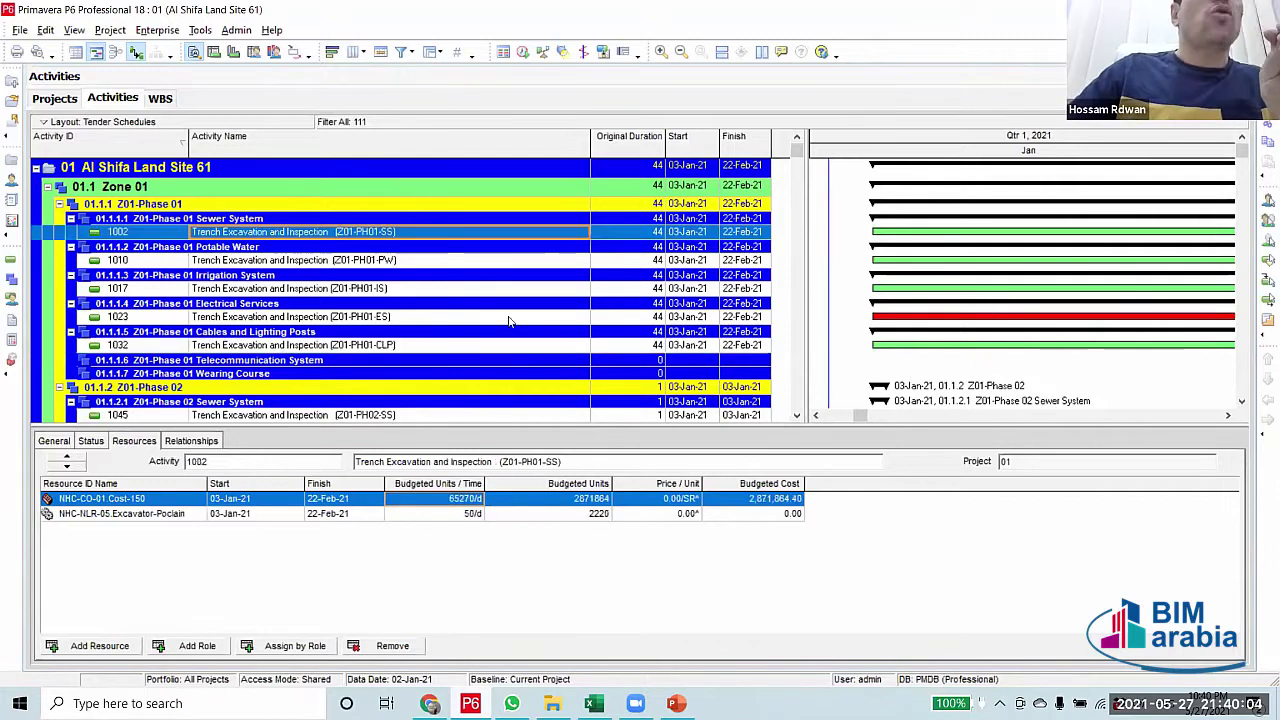
key(Down)
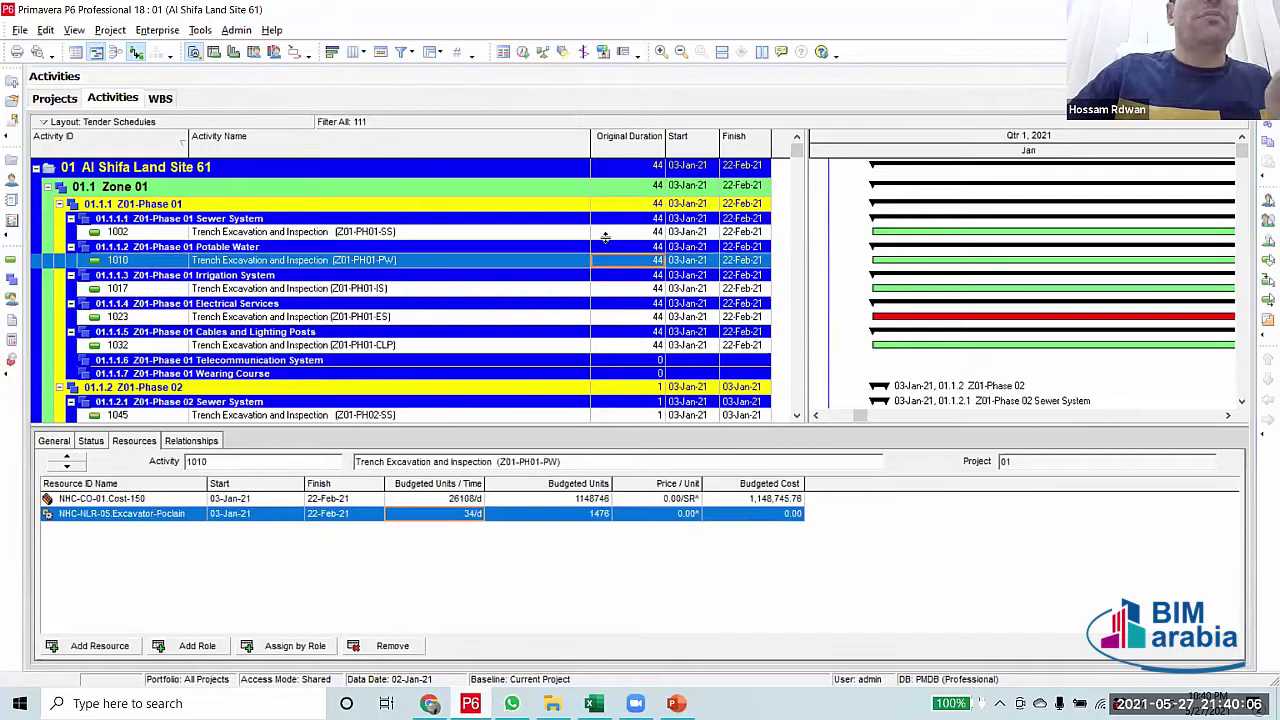
click(611, 234)
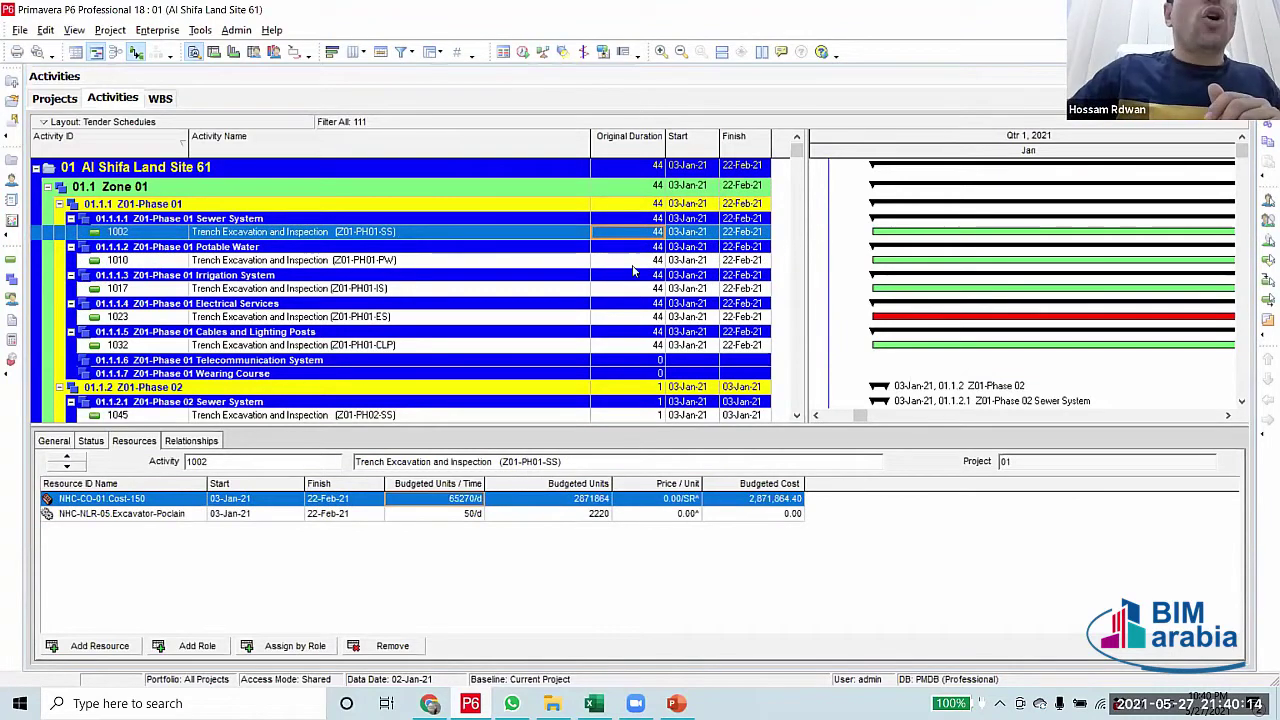
click(633, 266)
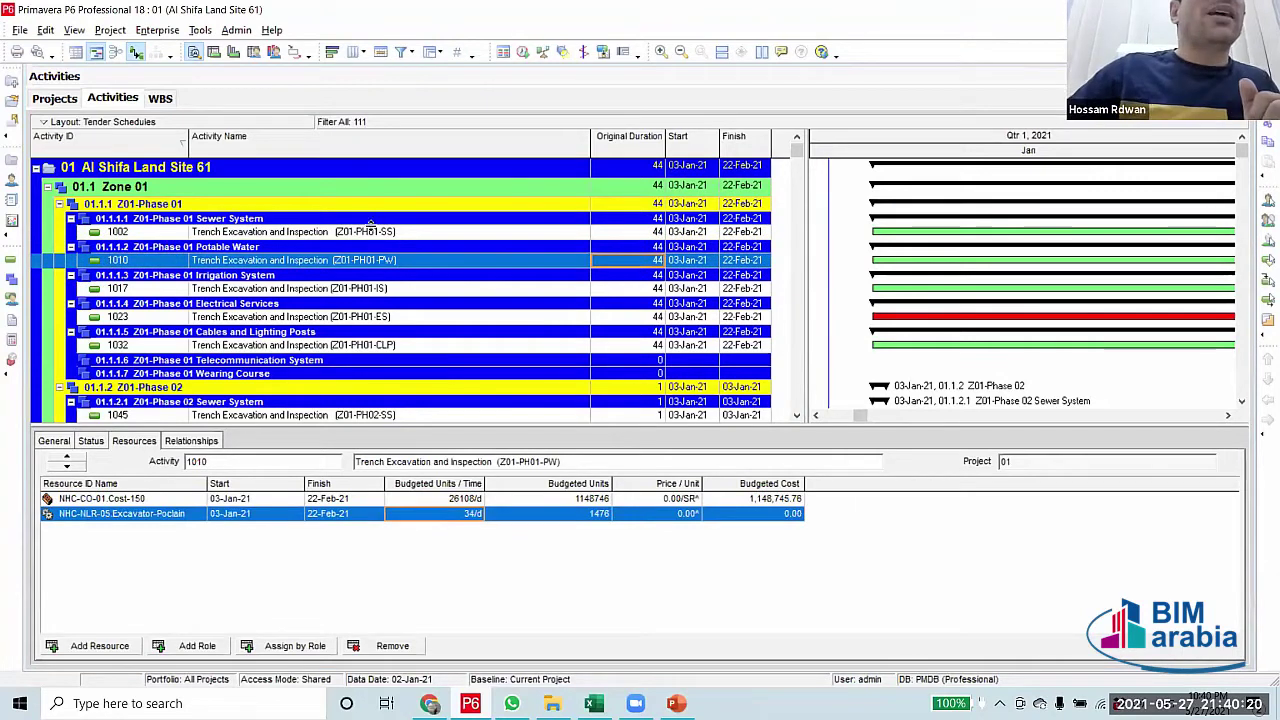
click(357, 233)
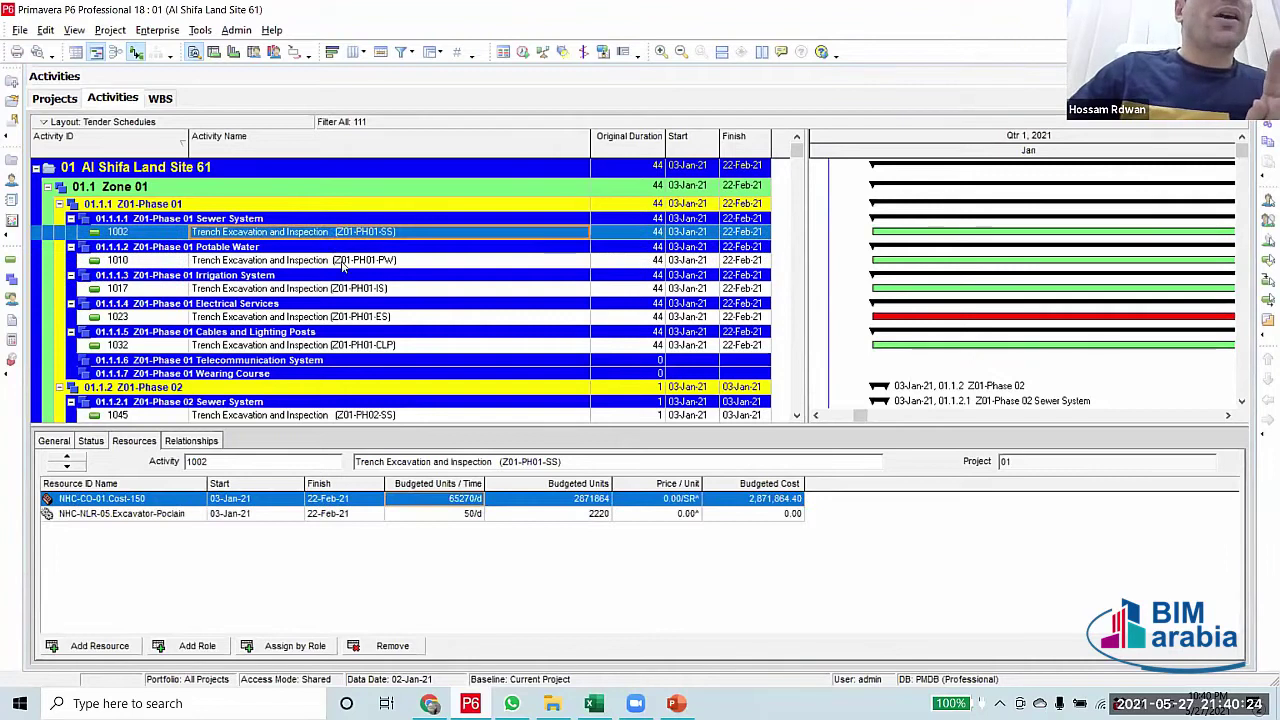
click(343, 262)
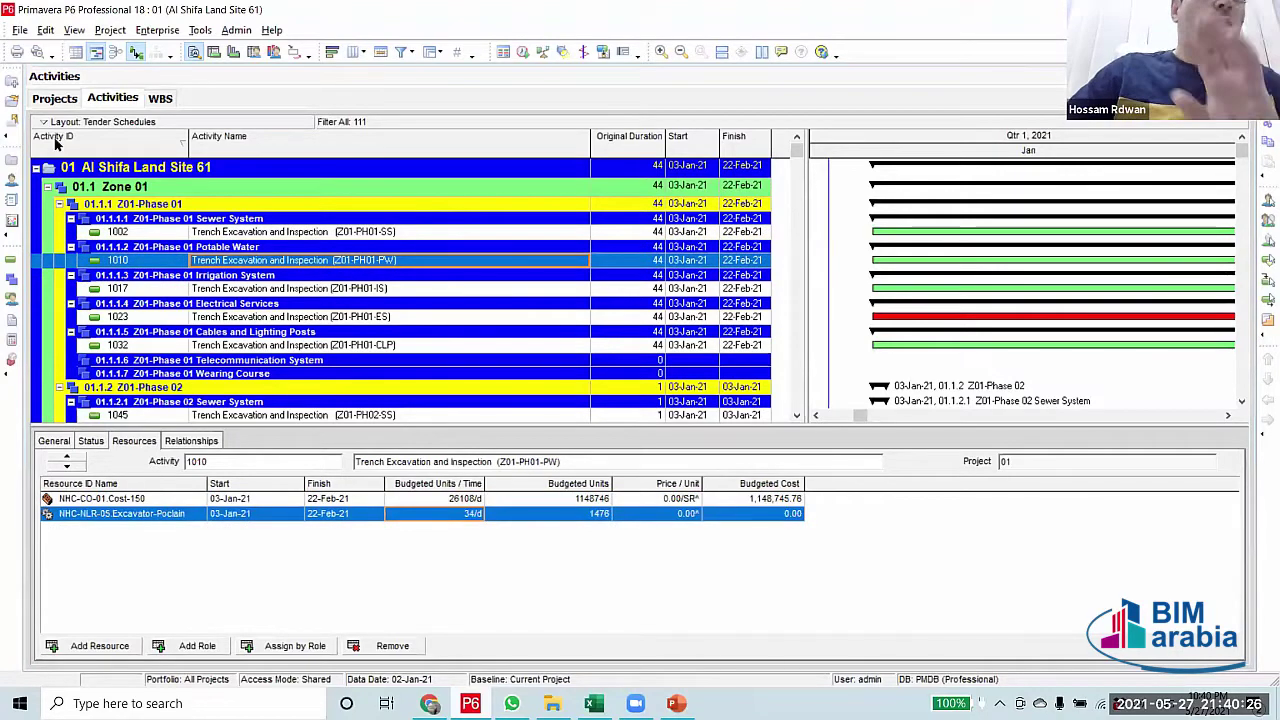
click(242, 375)
scroll(242, 375, down, 1)
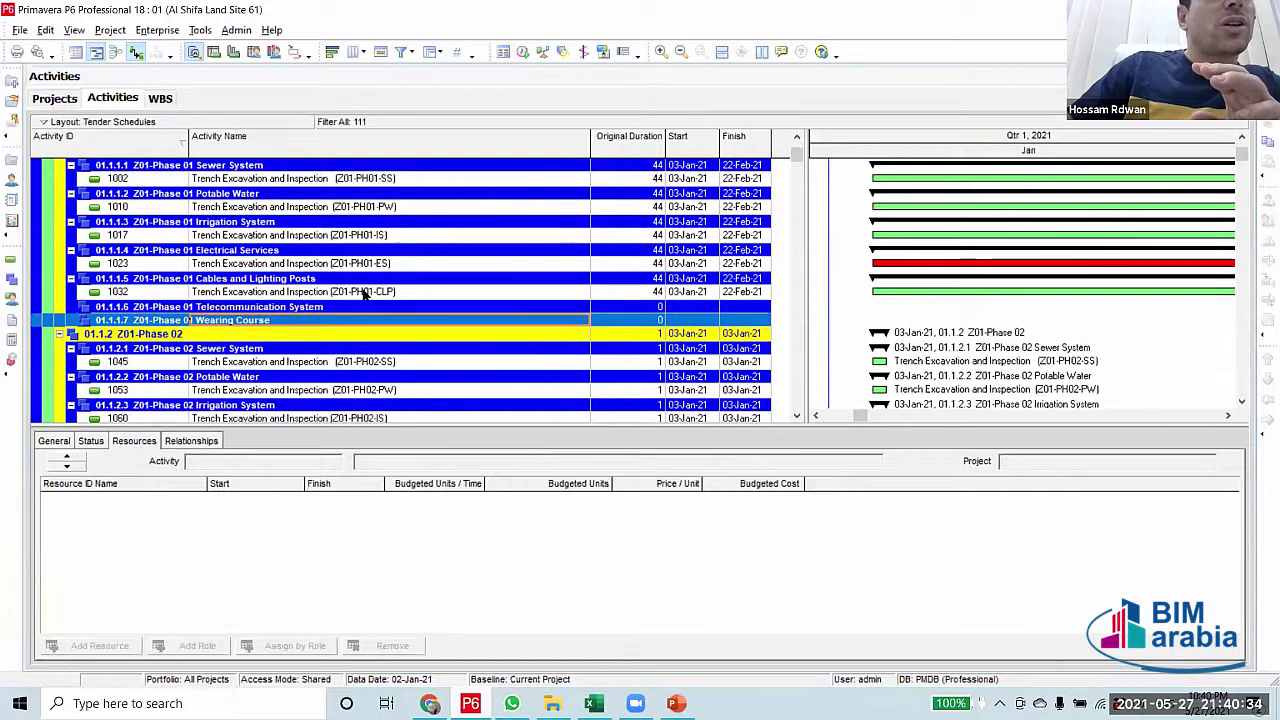
click(363, 292)
click(270, 309)
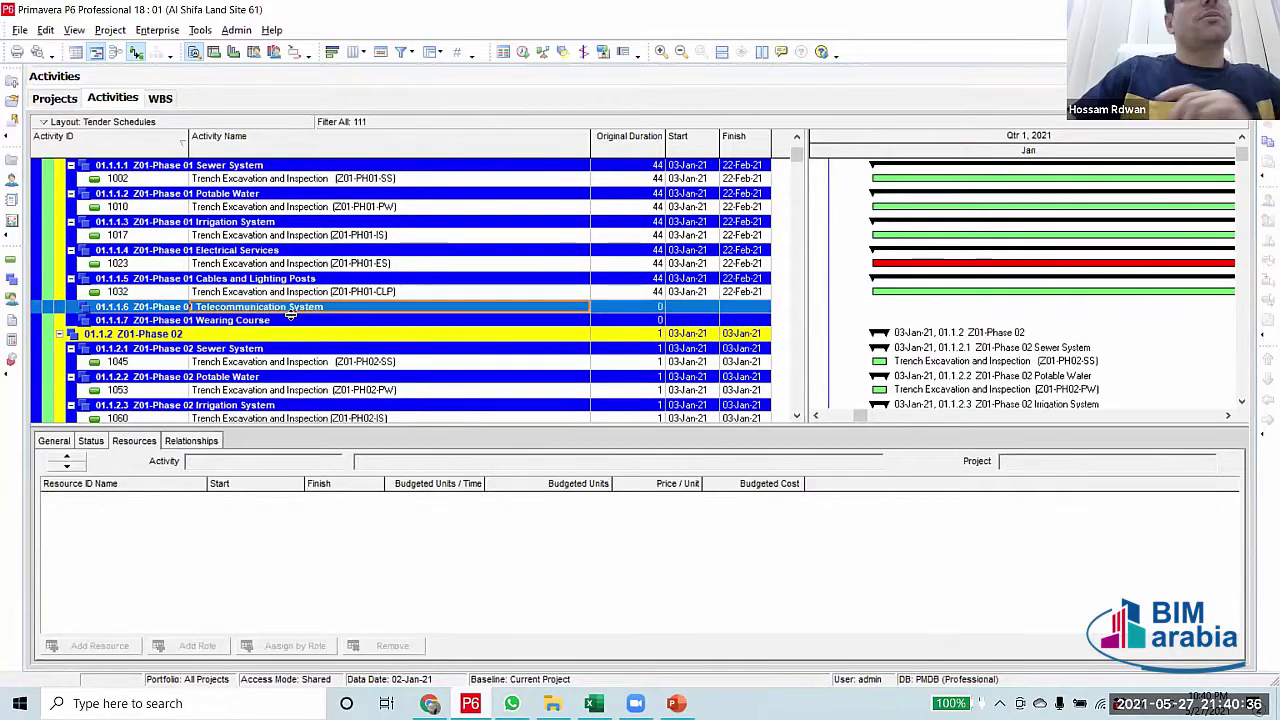
Review the daily resource units of the Z01-Phase 01 trench excavation activities 1032 and 1002, including the excavator's assignment on 1002
scroll(290, 315, up, 1)
click(310, 365)
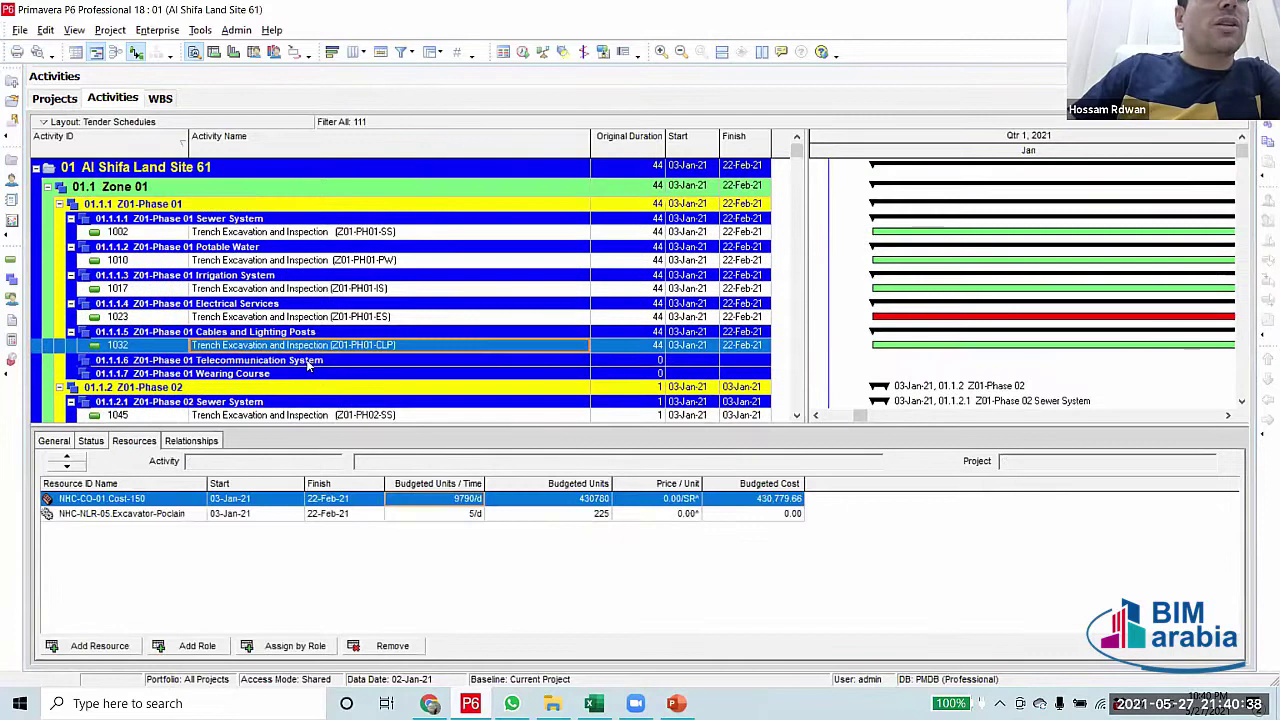
click(347, 347)
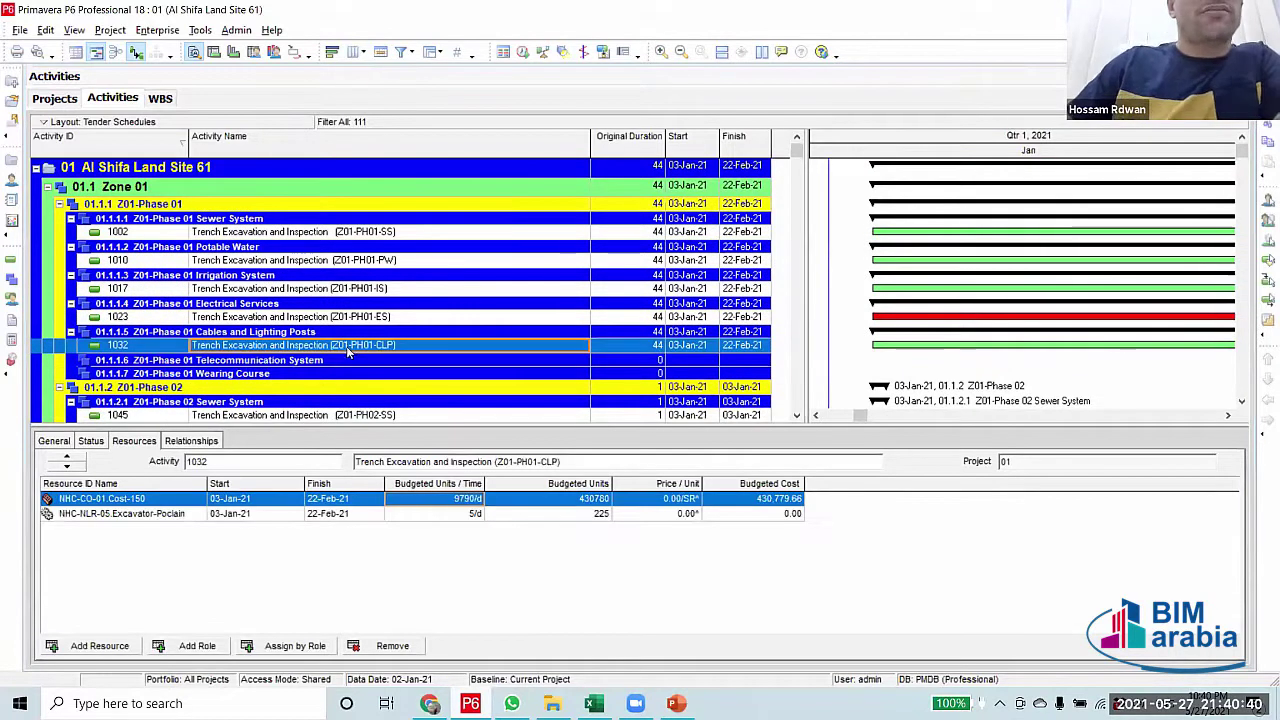
click(630, 231)
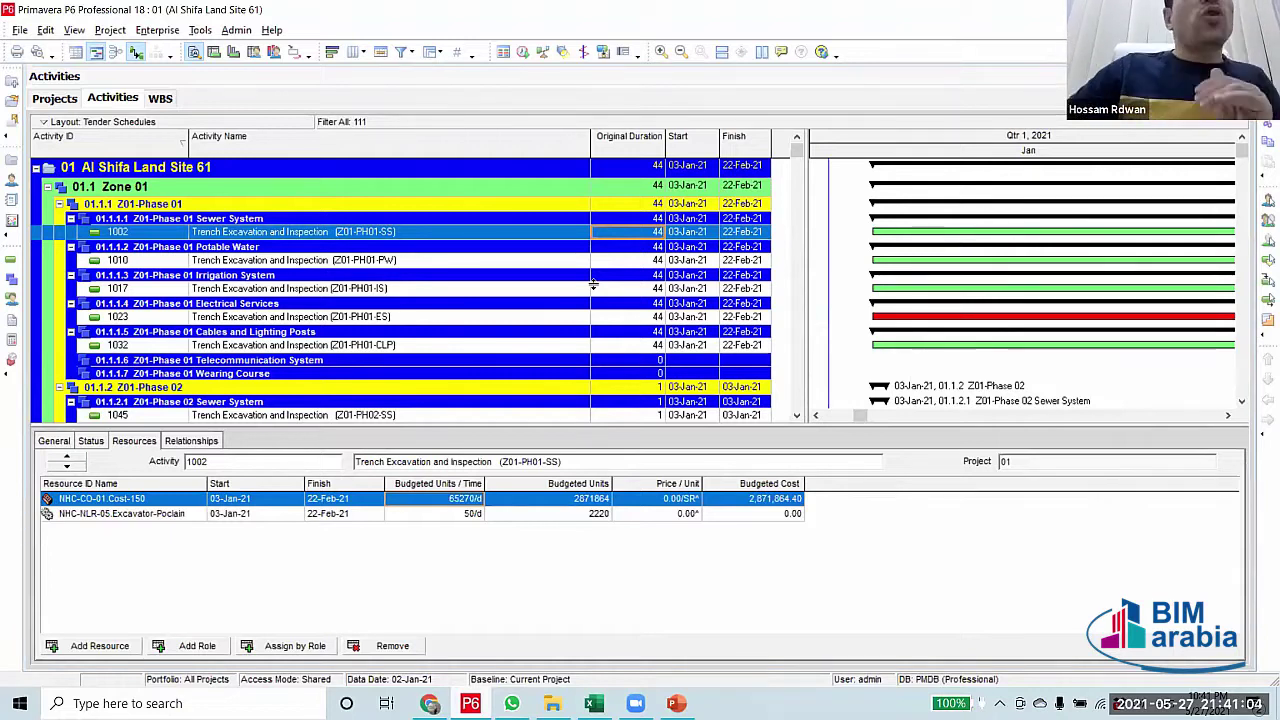
click(465, 514)
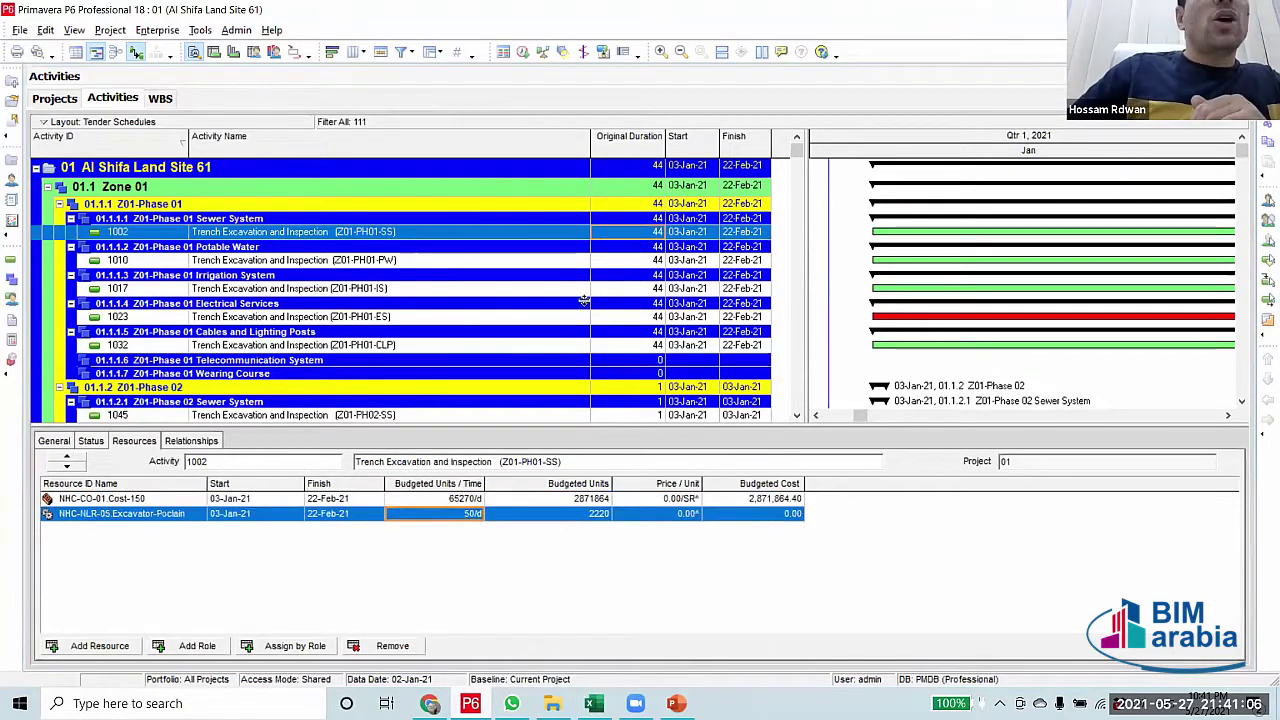
Check the excavator's daily units on Potable Water trench excavation activity 1010 and try original durations of 25 and 29
click(647, 263)
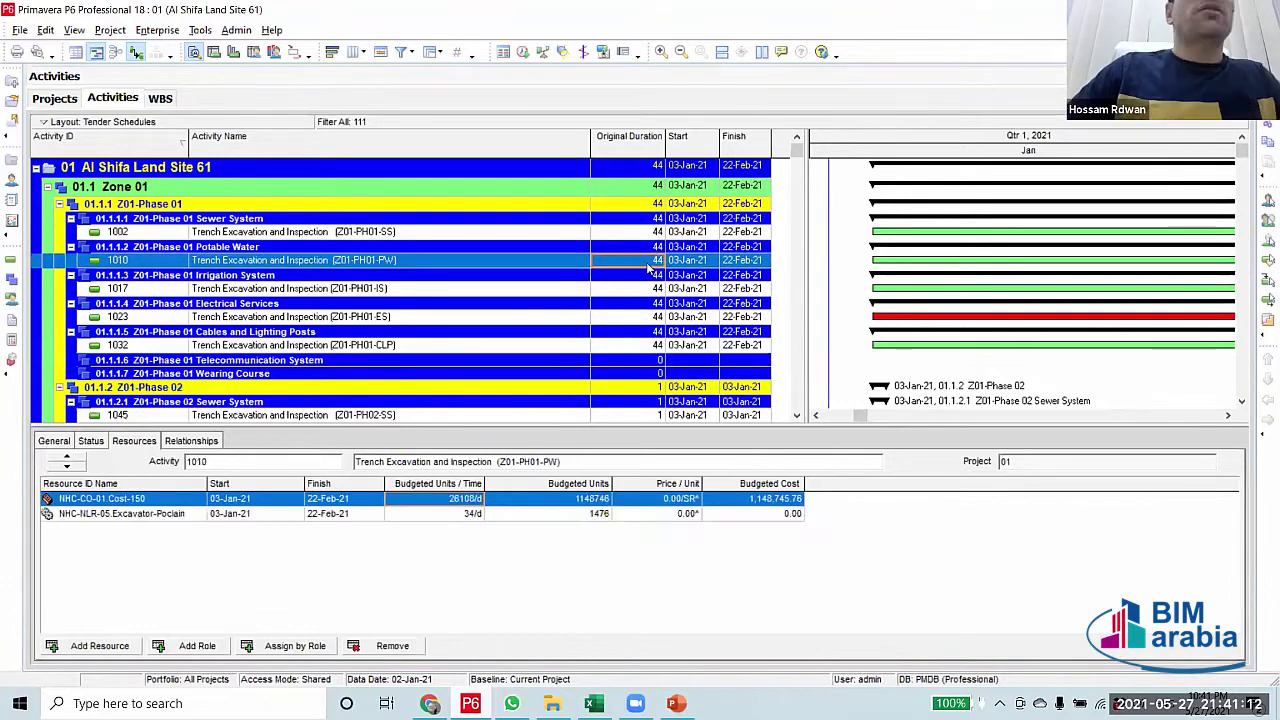
click(455, 515)
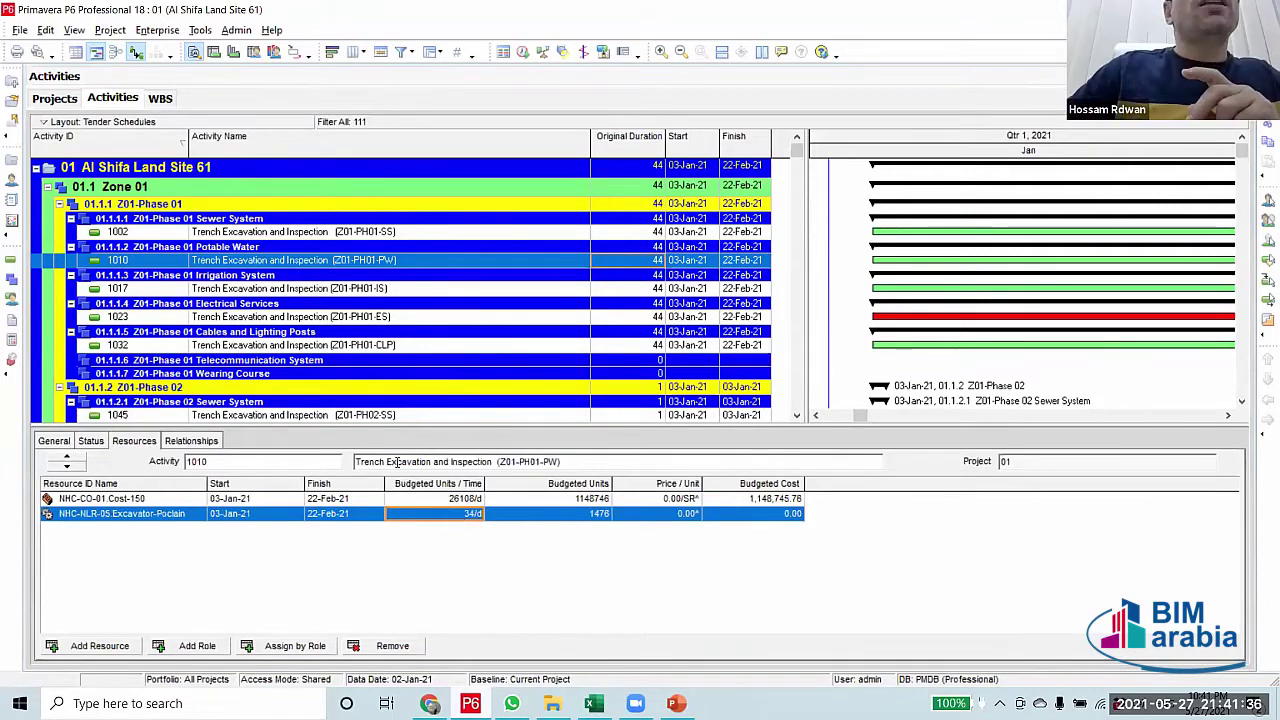
click(647, 264)
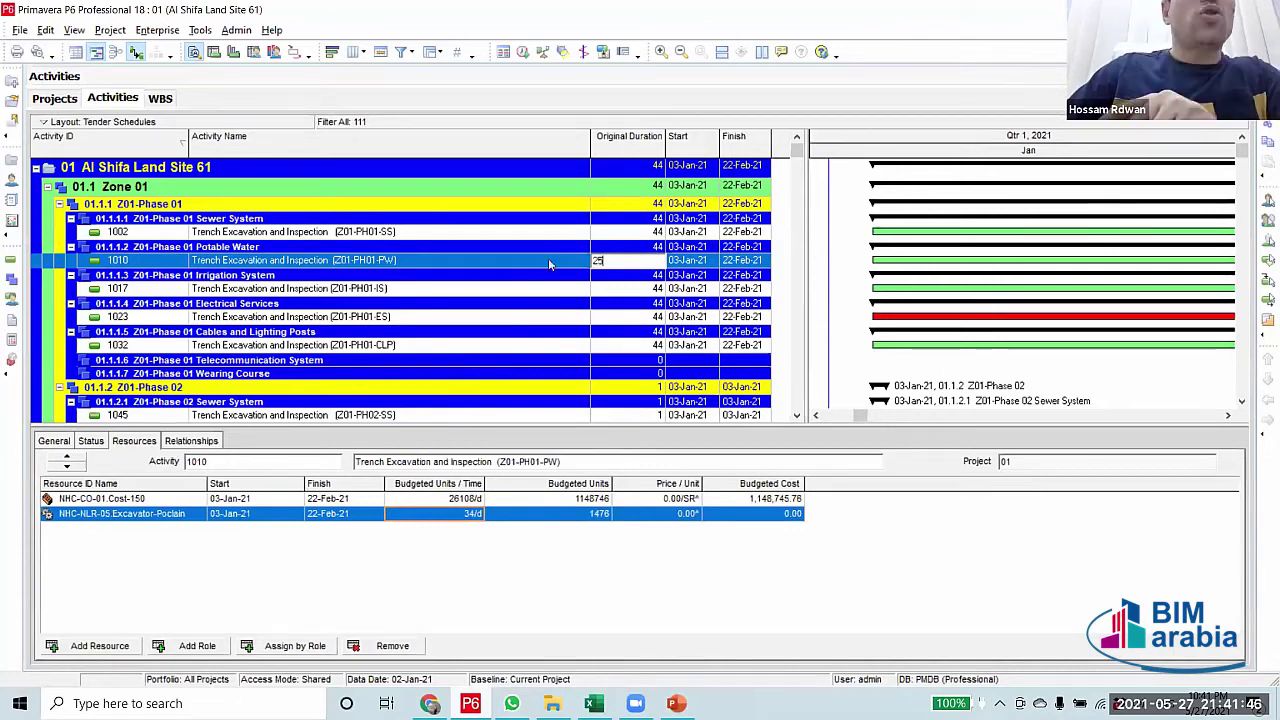
key(Return)
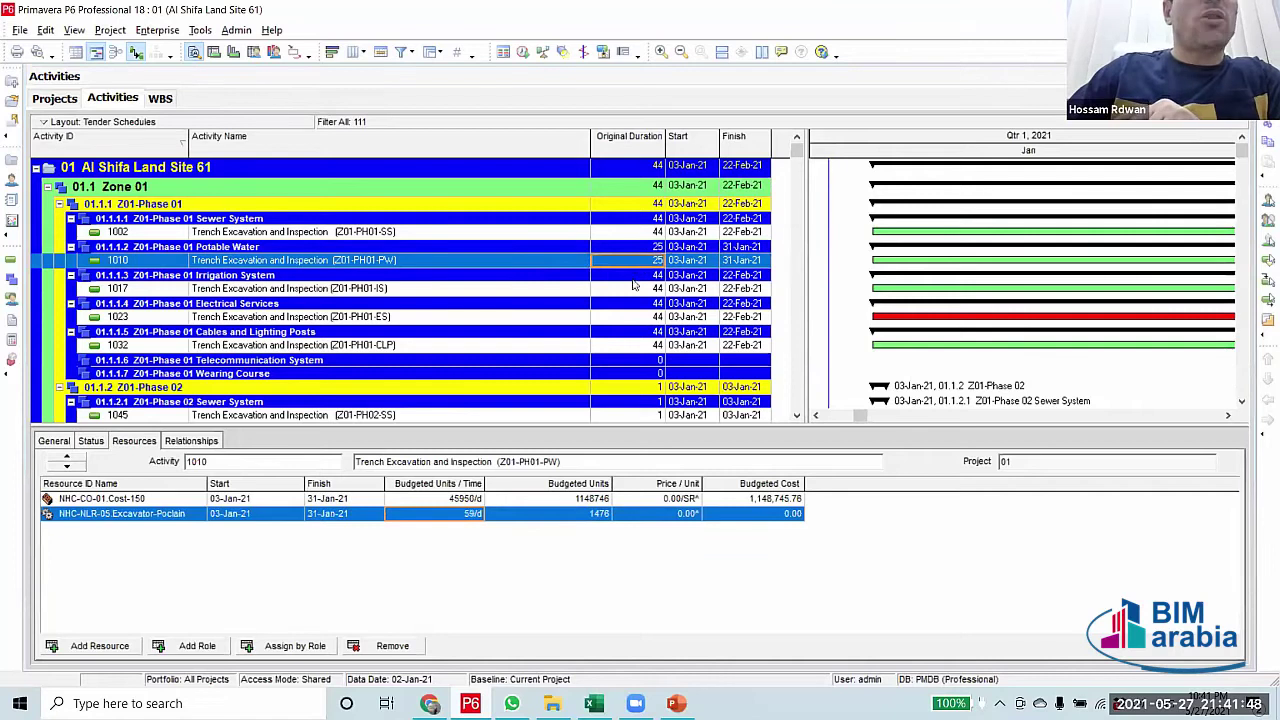
click(656, 259)
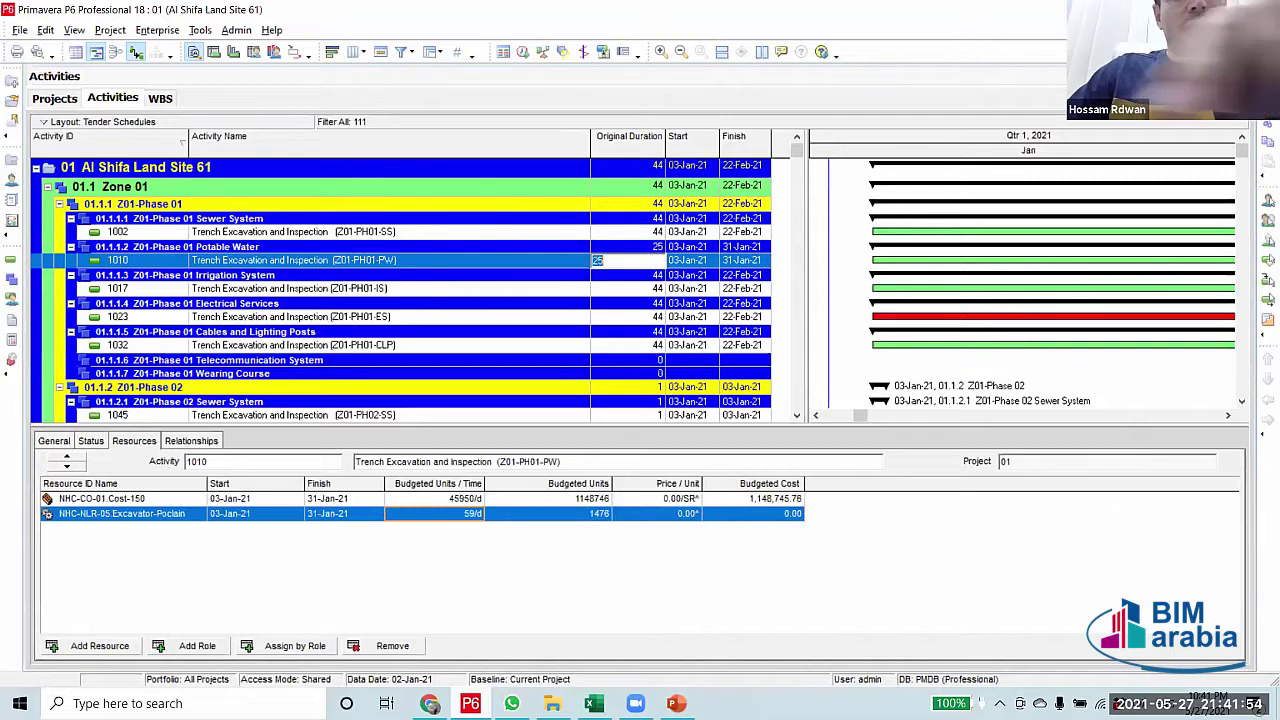
click(648, 262)
key(Return)
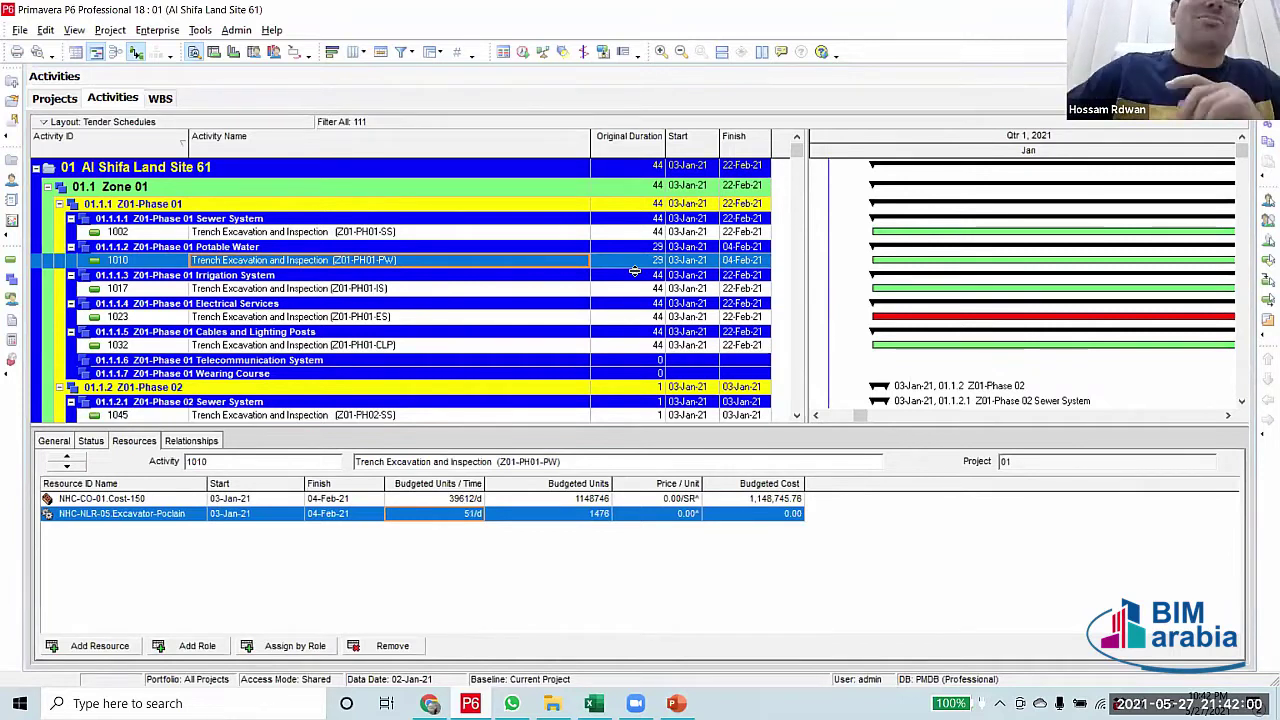
Compare the excavator's daily units of Sewer System activity 1002 with those of Potable Water activity 1010
click(643, 232)
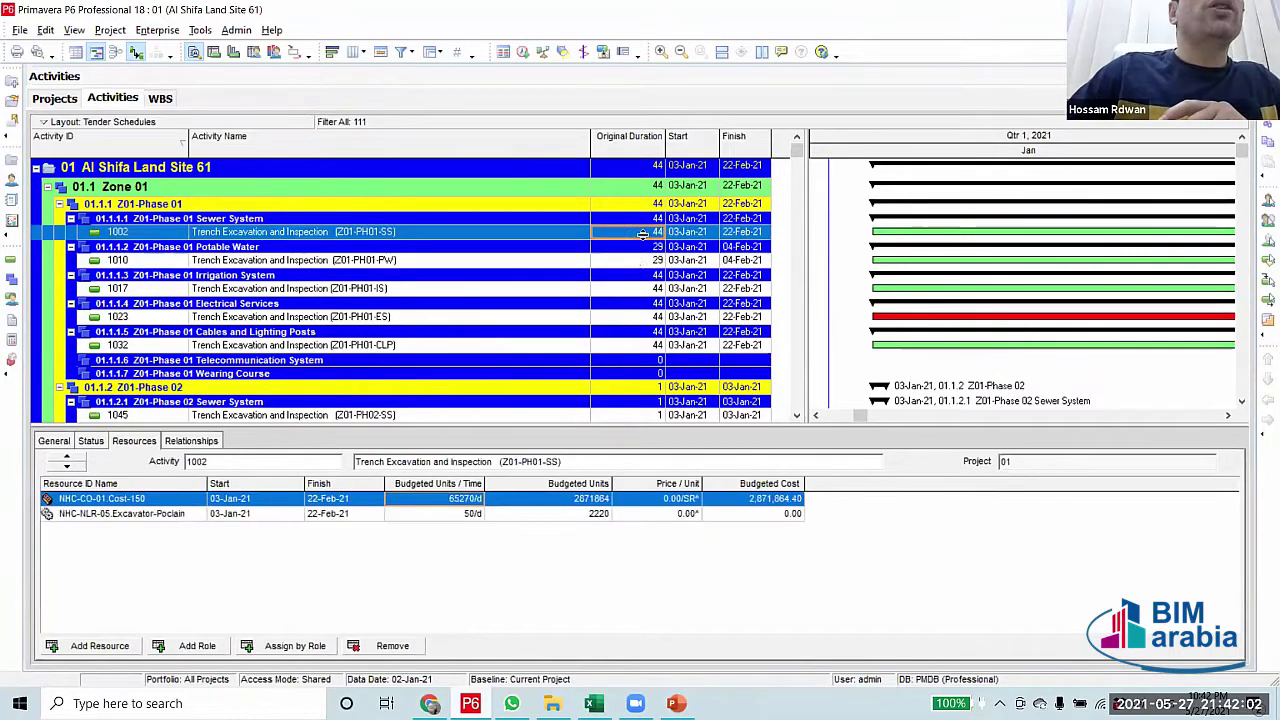
click(633, 259)
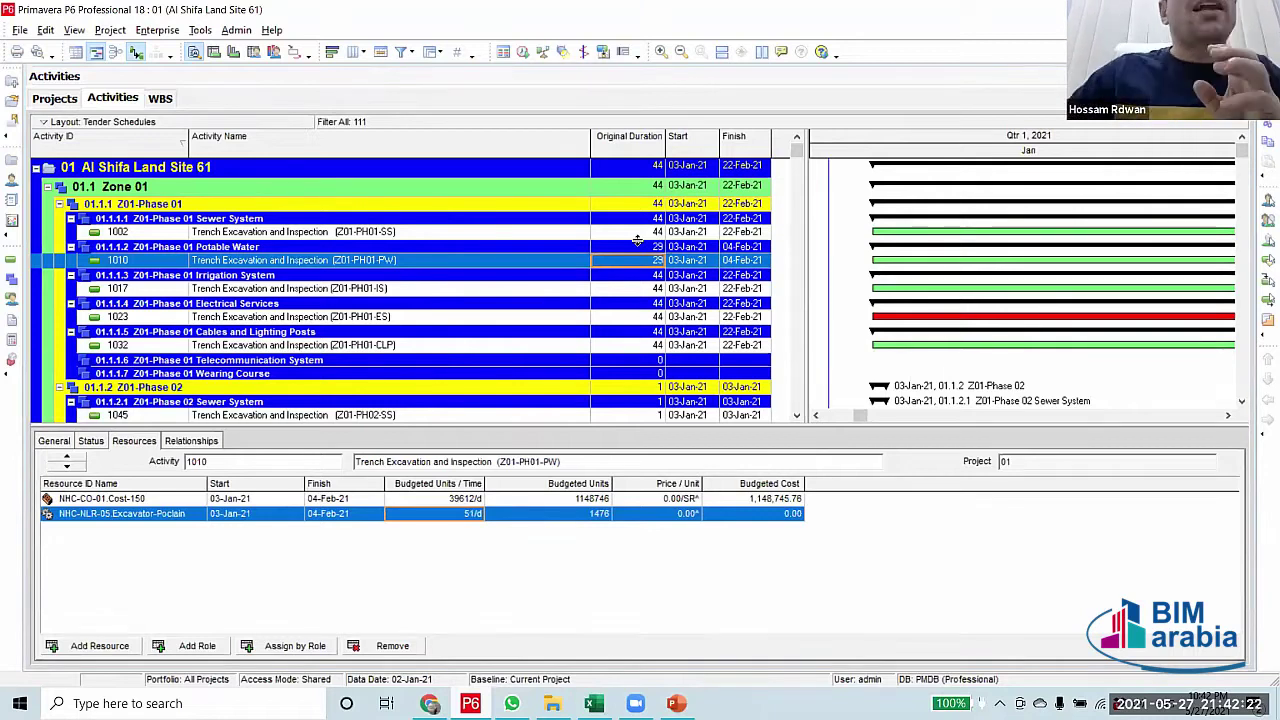
click(638, 233)
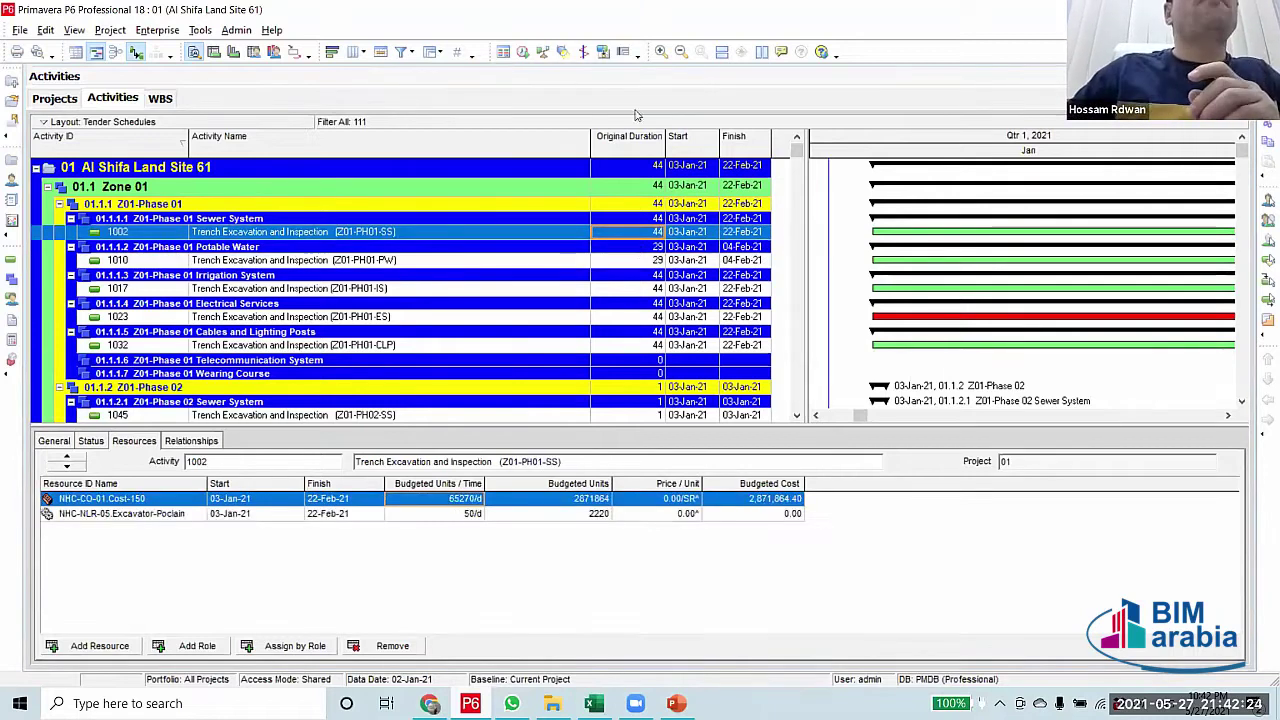
click(632, 236)
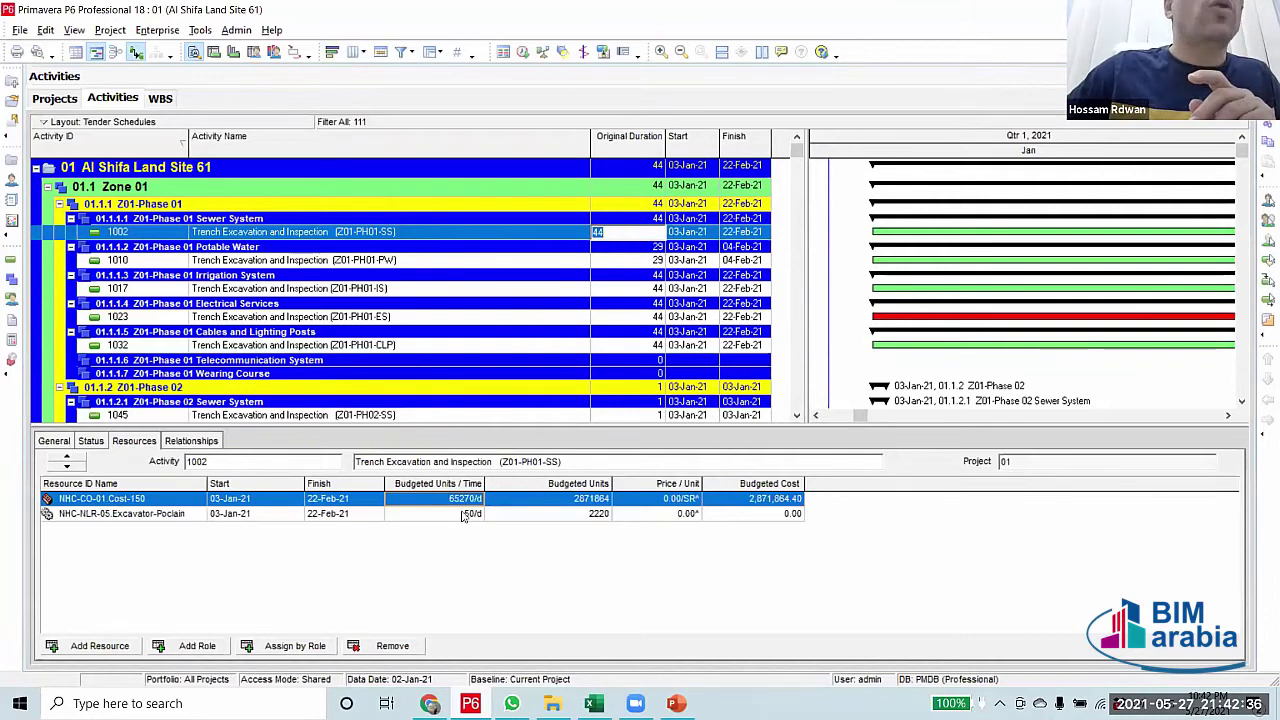
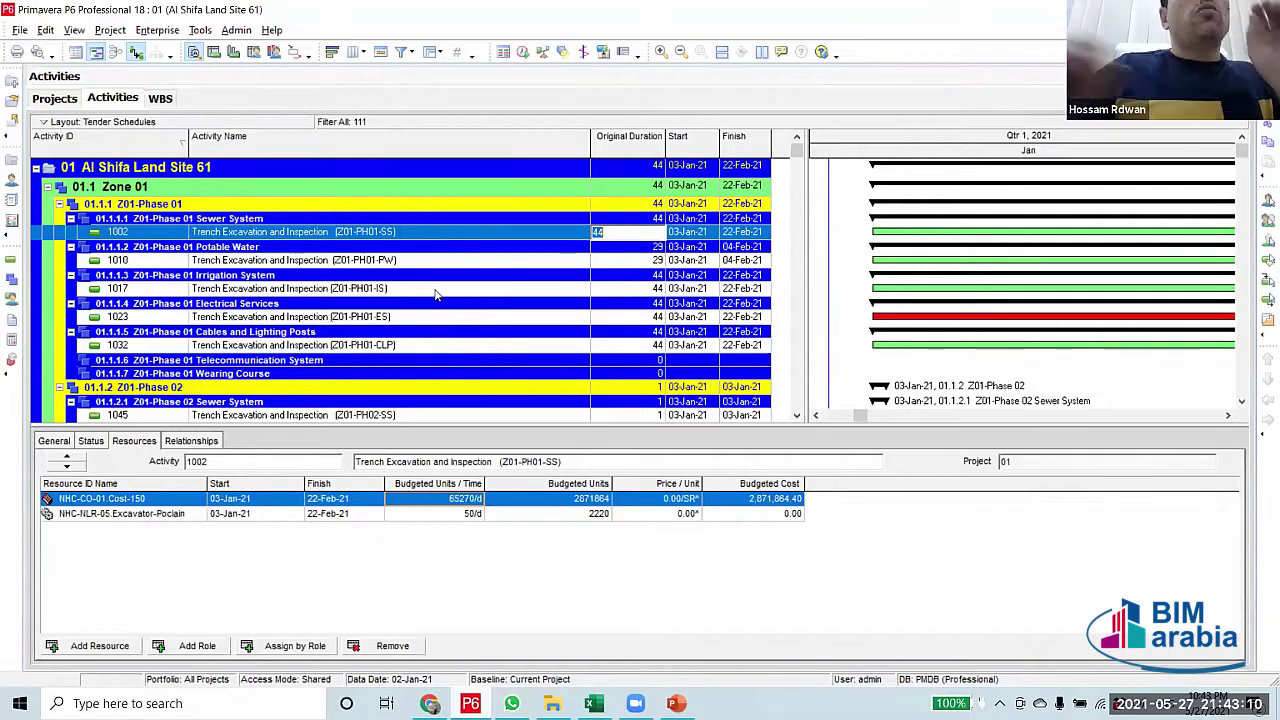
click(632, 261)
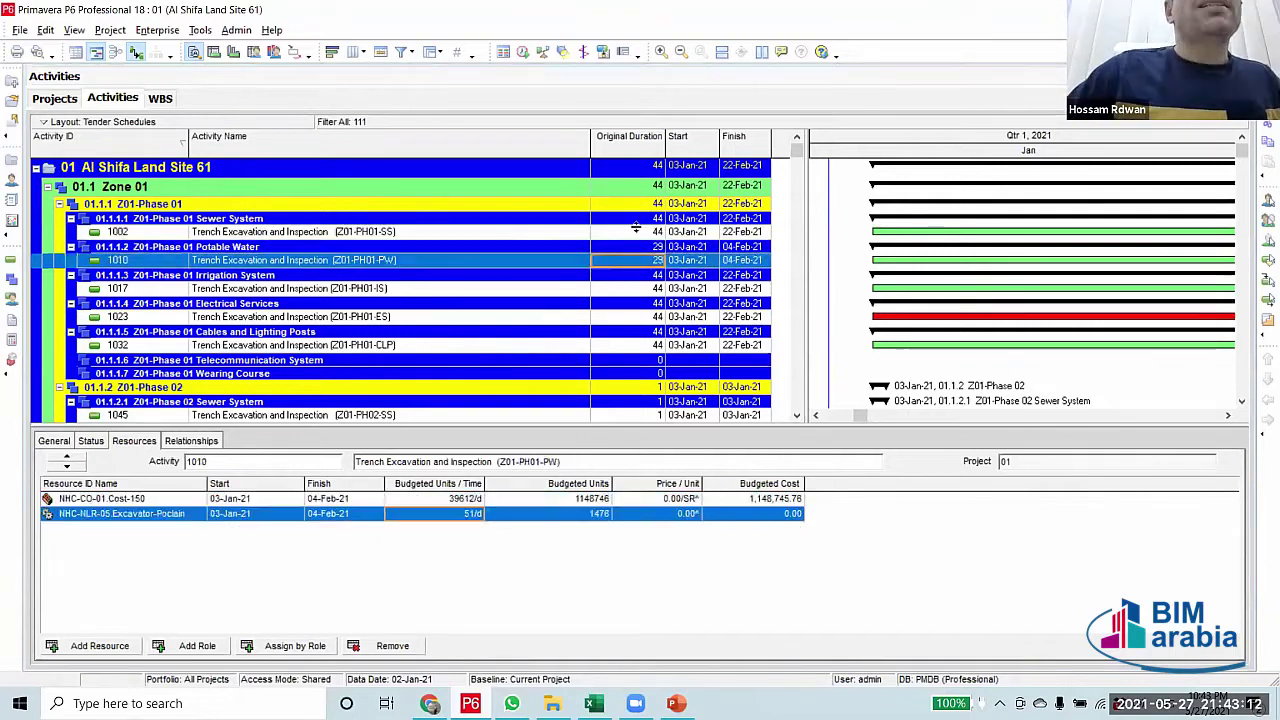
click(628, 232)
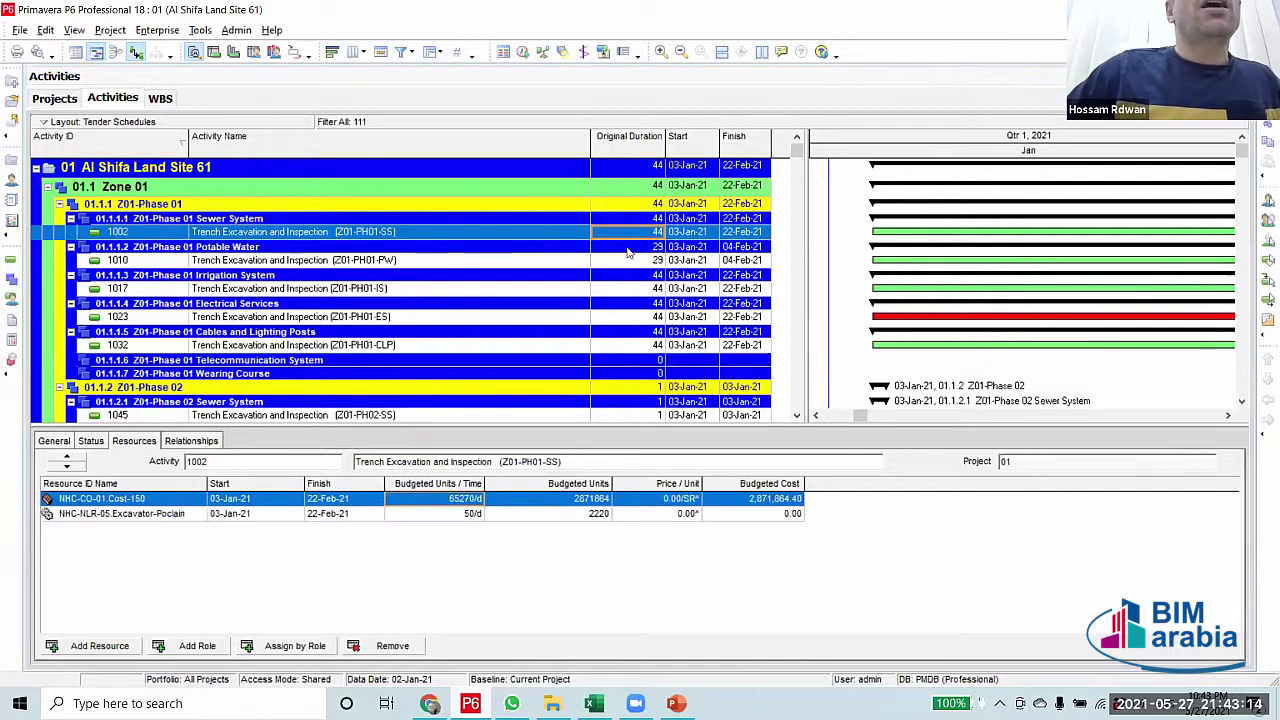
click(630, 261)
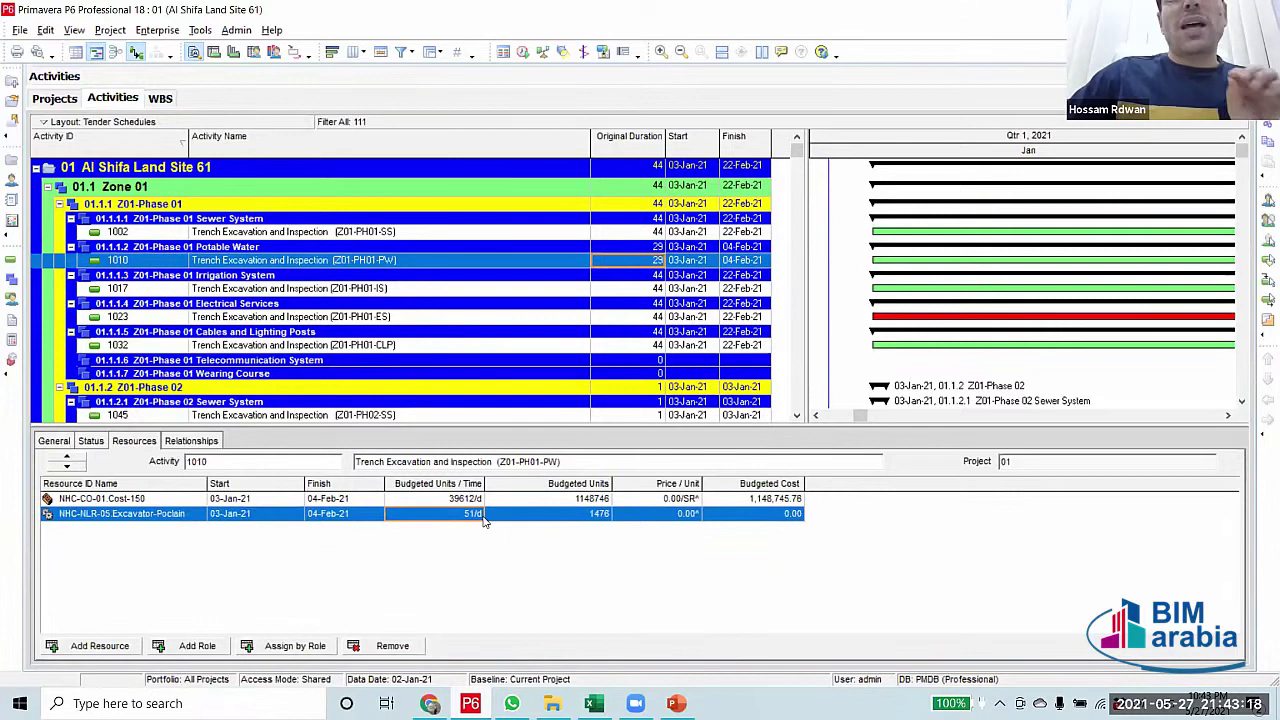
Try original durations of 2, 10 and 7 for Irrigation System trench excavation activity 1017
click(646, 290)
click(643, 290)
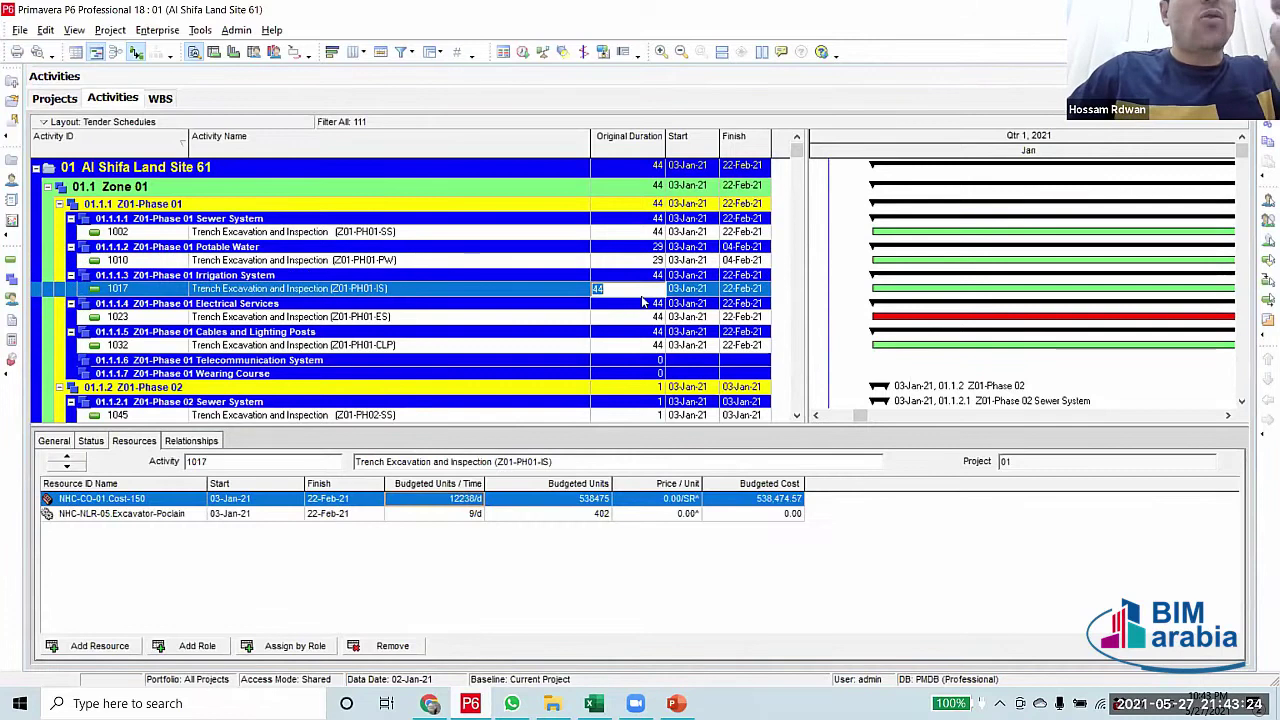
text(2)
click(568, 294)
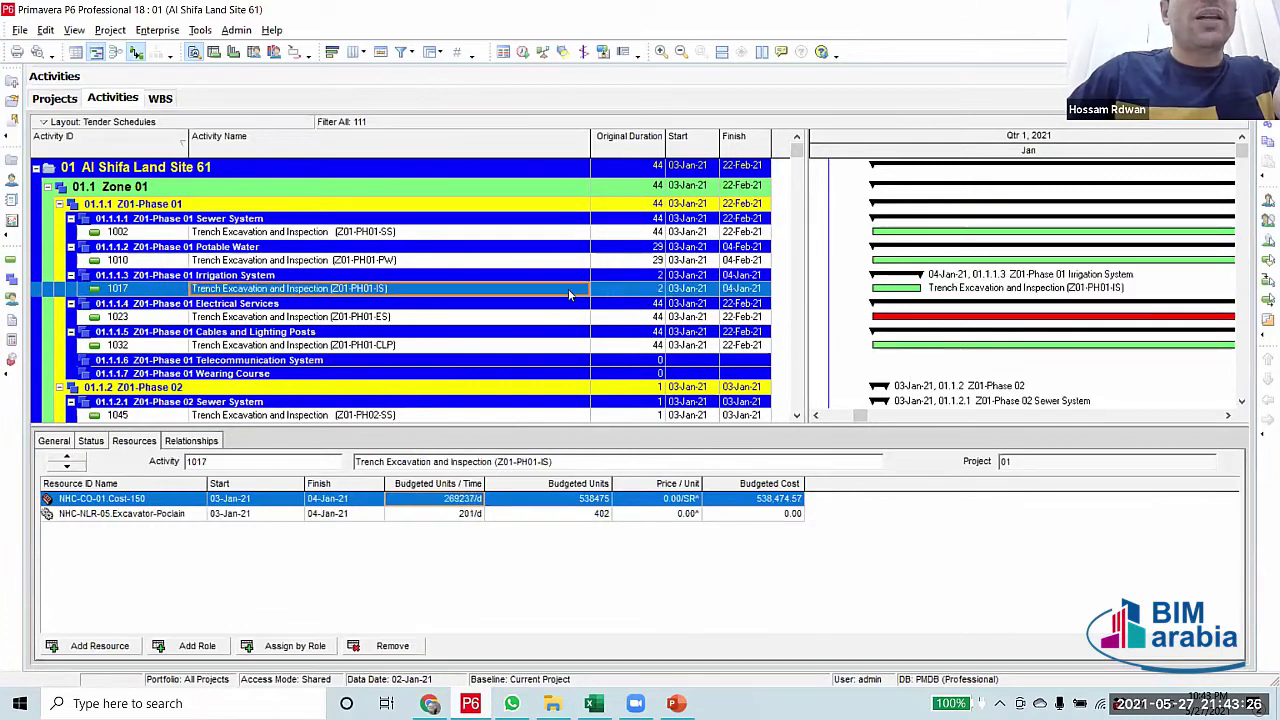
click(634, 291)
click(635, 291)
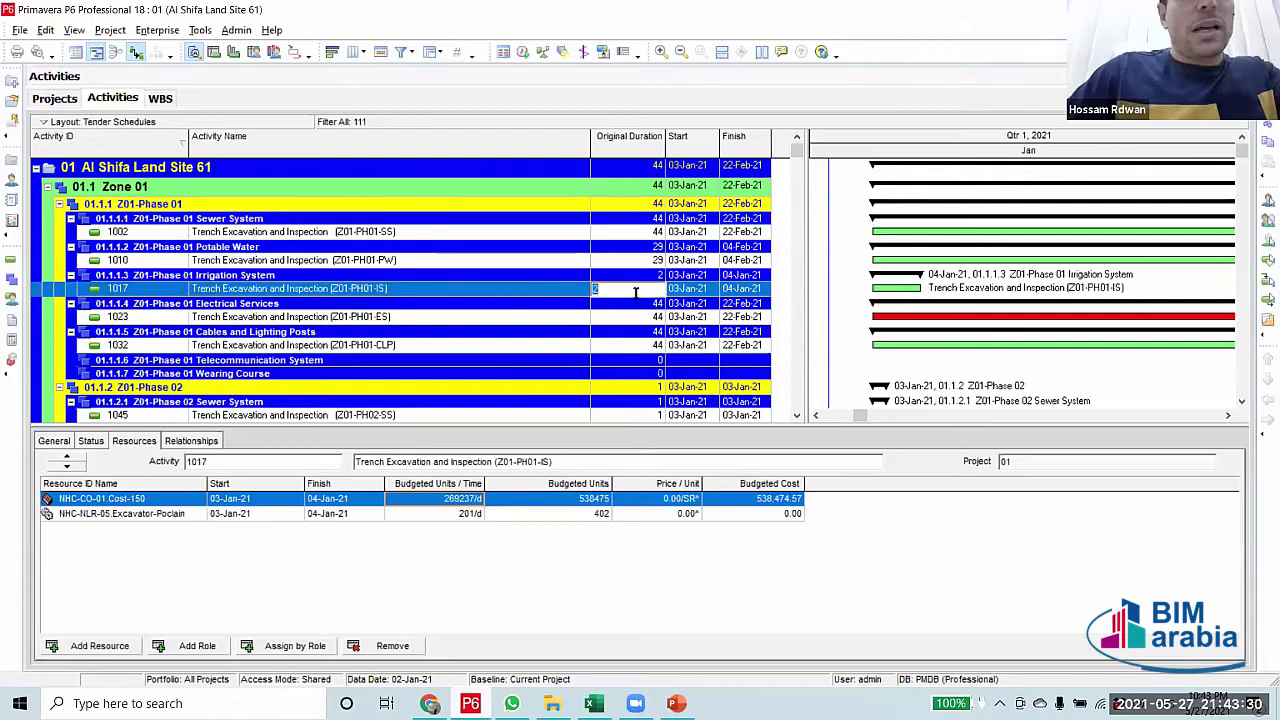
text(10)
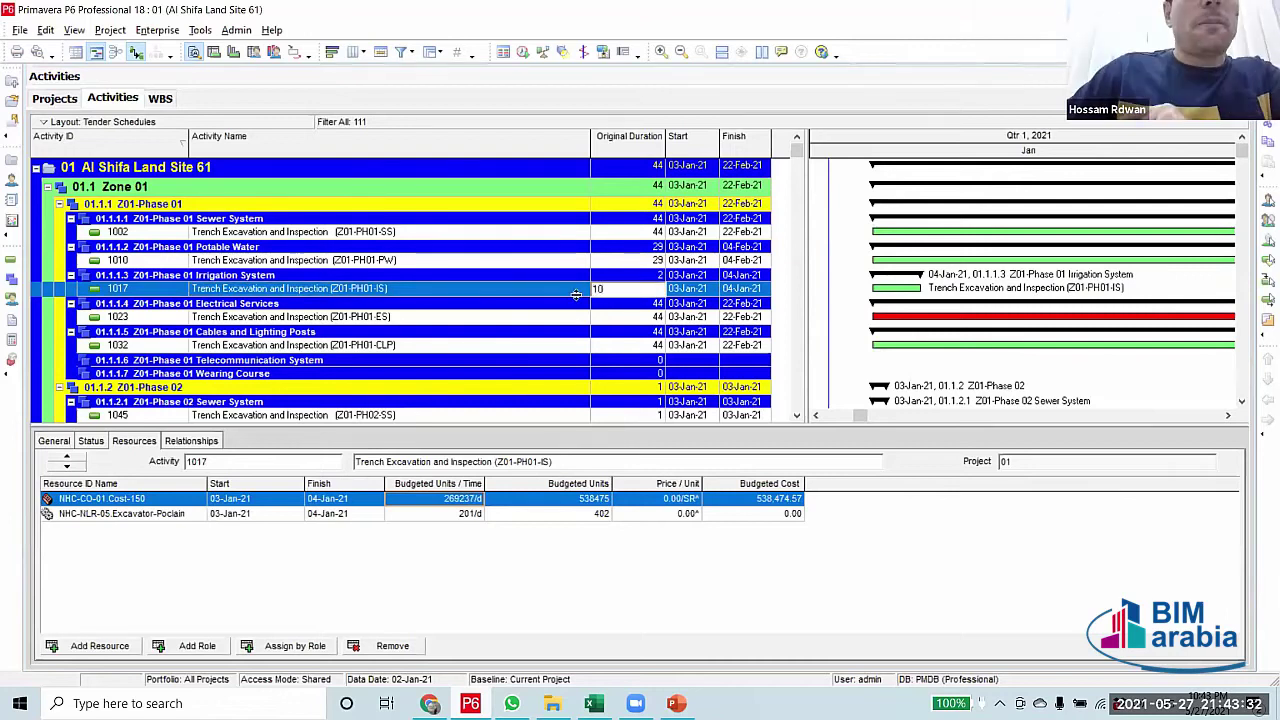
key(Return)
click(625, 289)
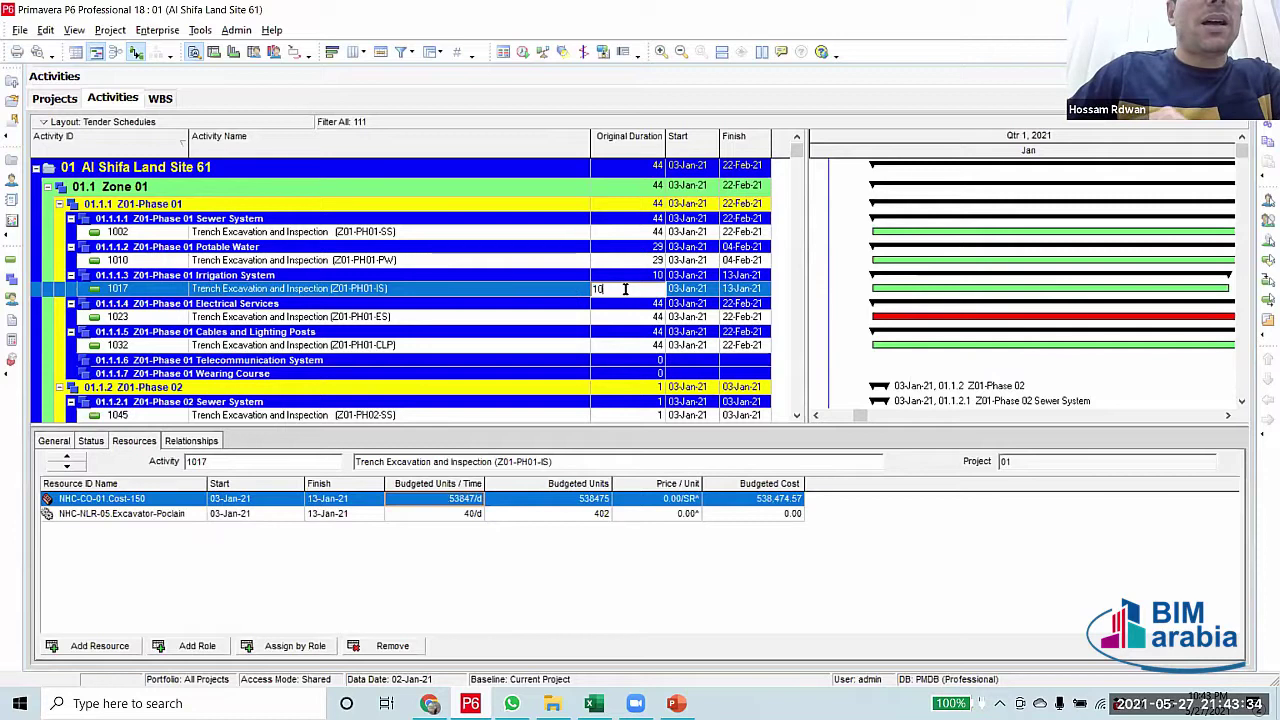
drag(625, 289, 577, 293)
text(7)
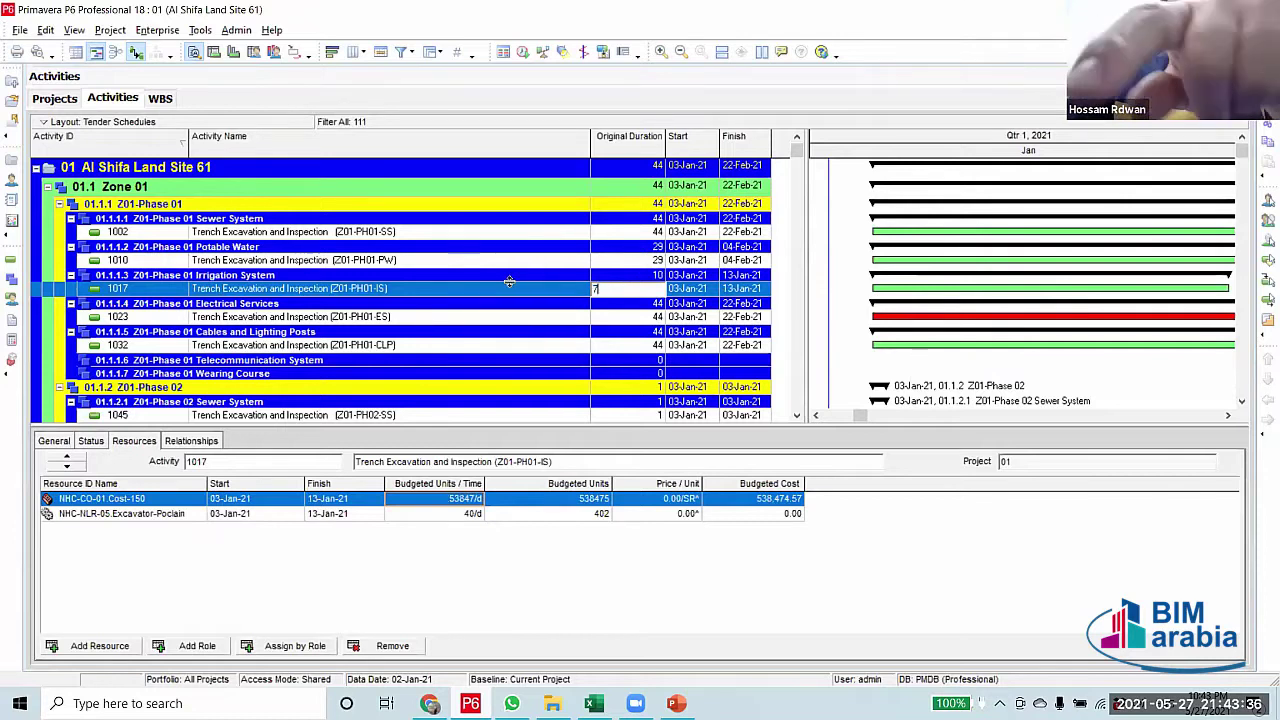
click(532, 290)
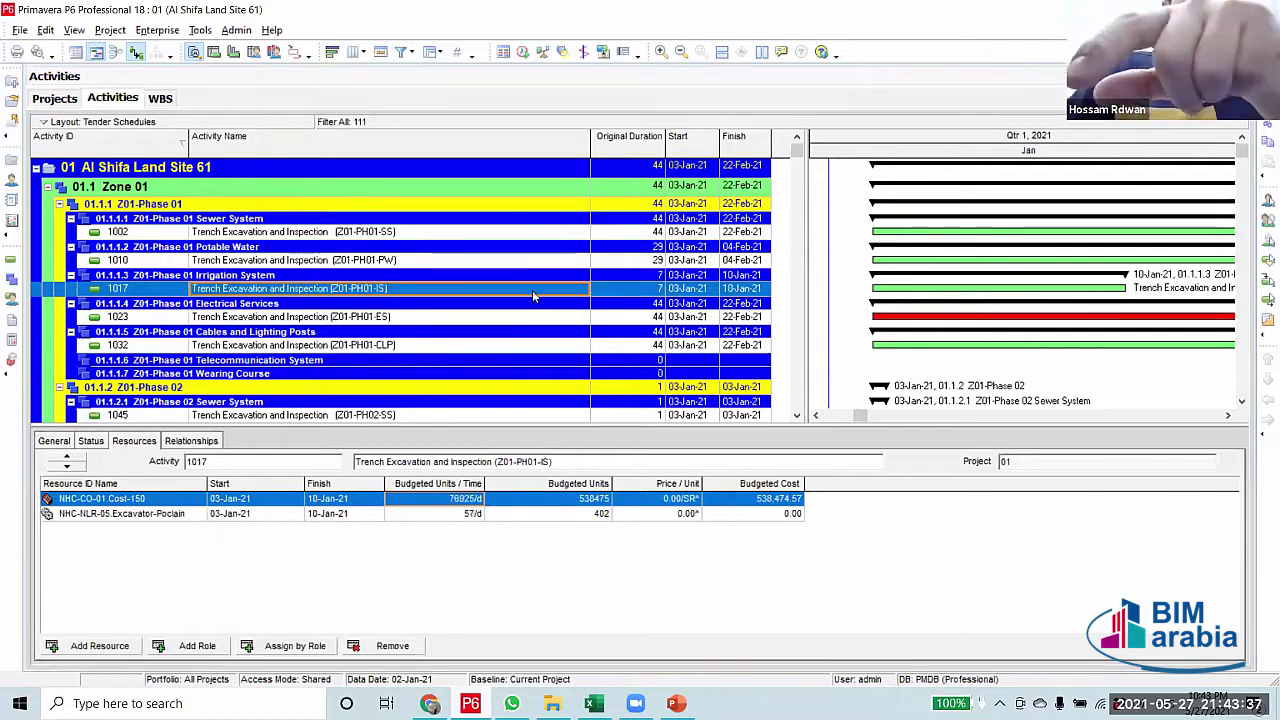
Set the original duration of Irrigation System activity 1017 to 8 and check the excavator's daily units
click(607, 290)
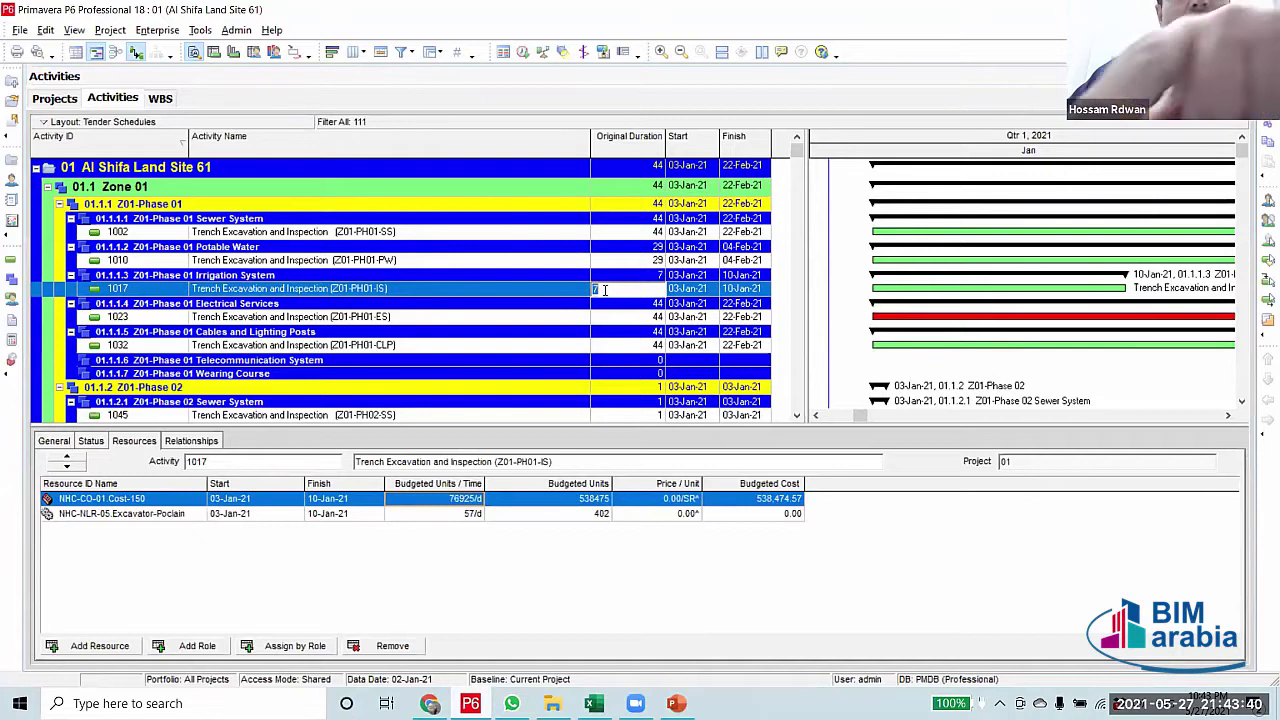
text(8)
click(560, 292)
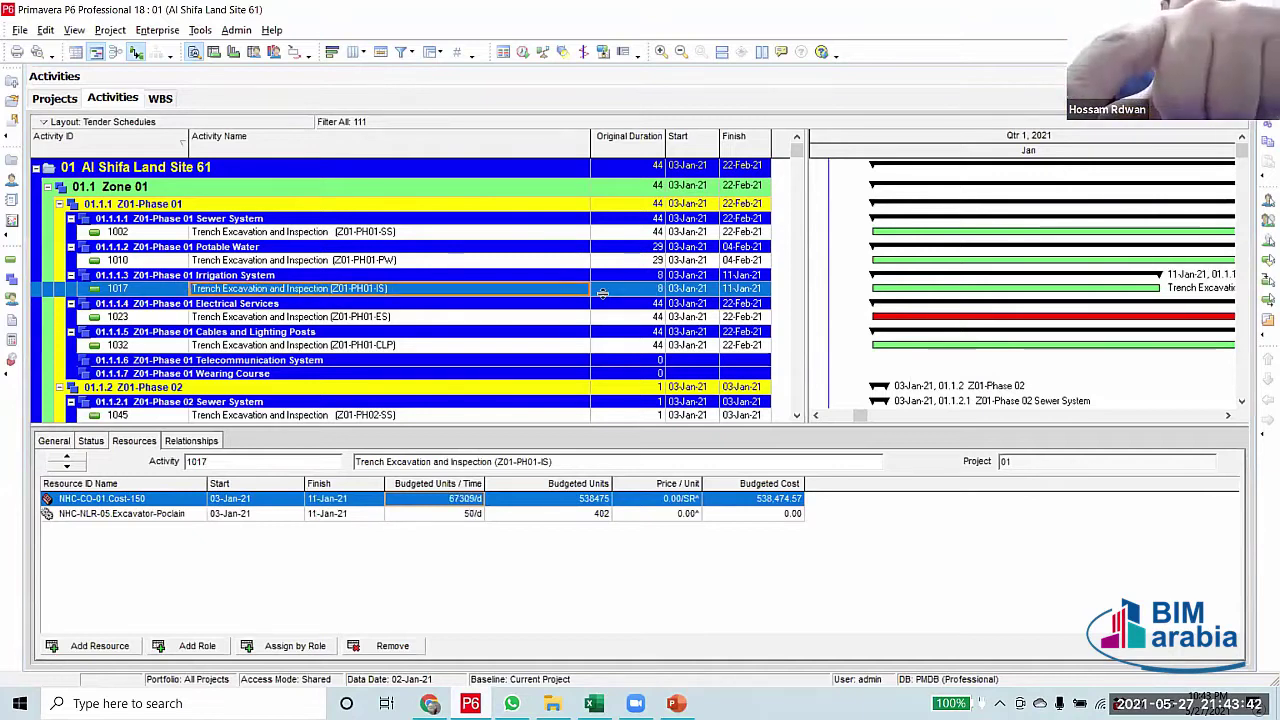
click(458, 514)
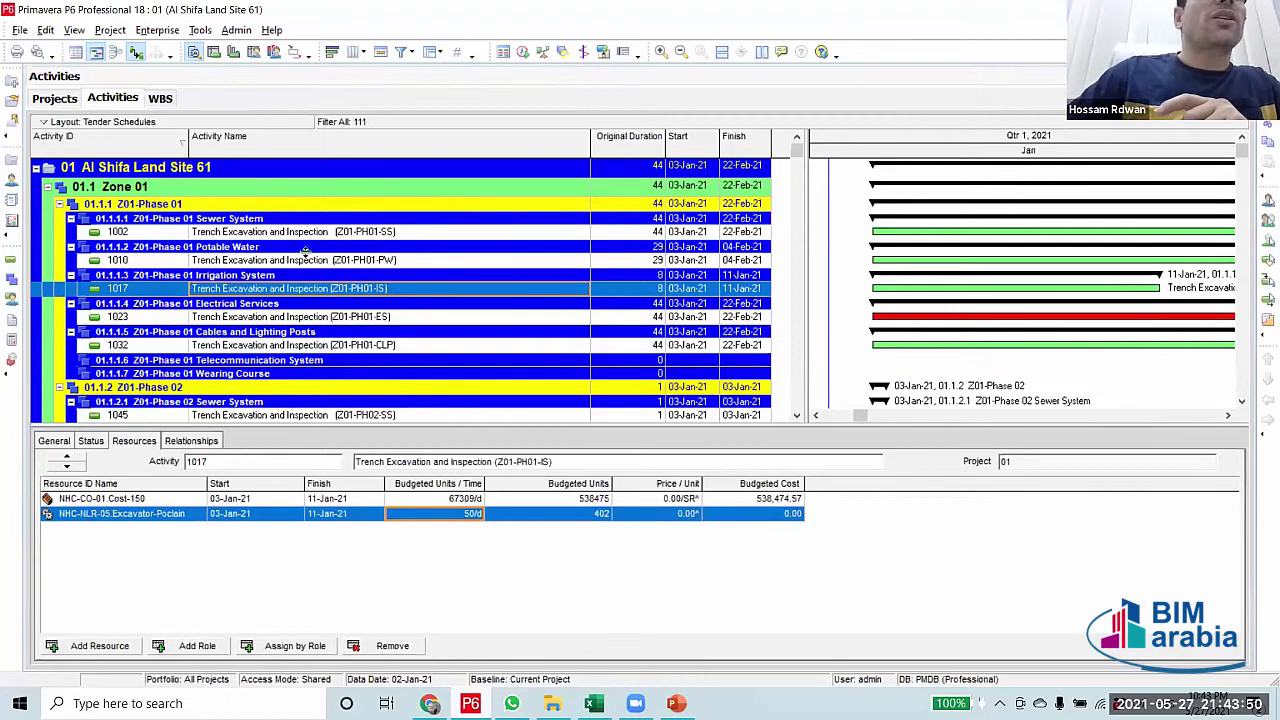
Set the original duration of Potable Water trench excavation activity 1010 to 30
click(652, 260)
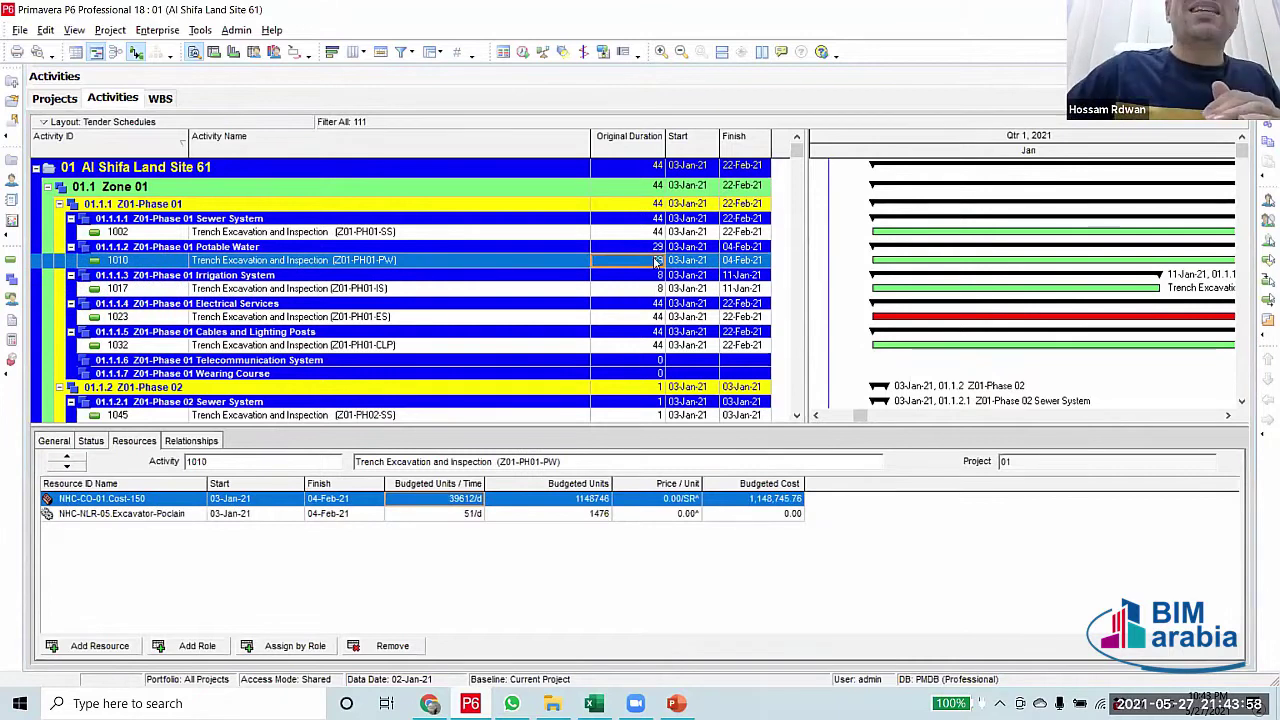
click(655, 259)
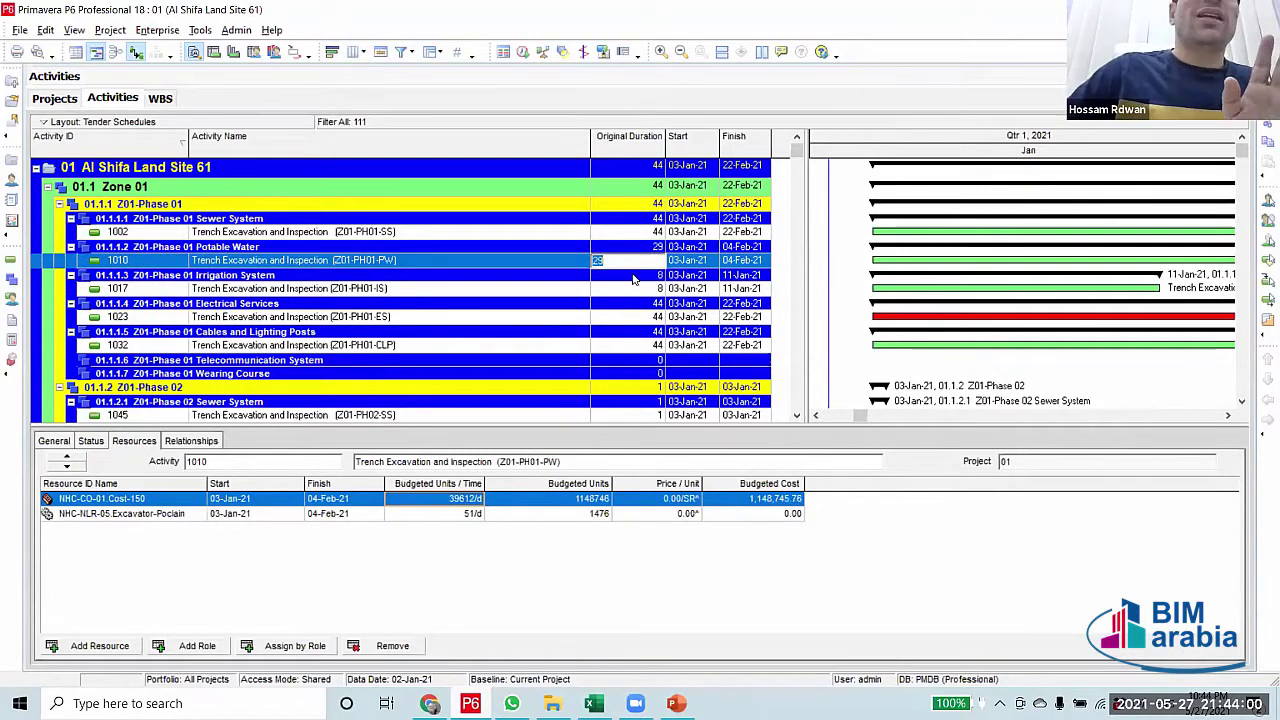
text(30)
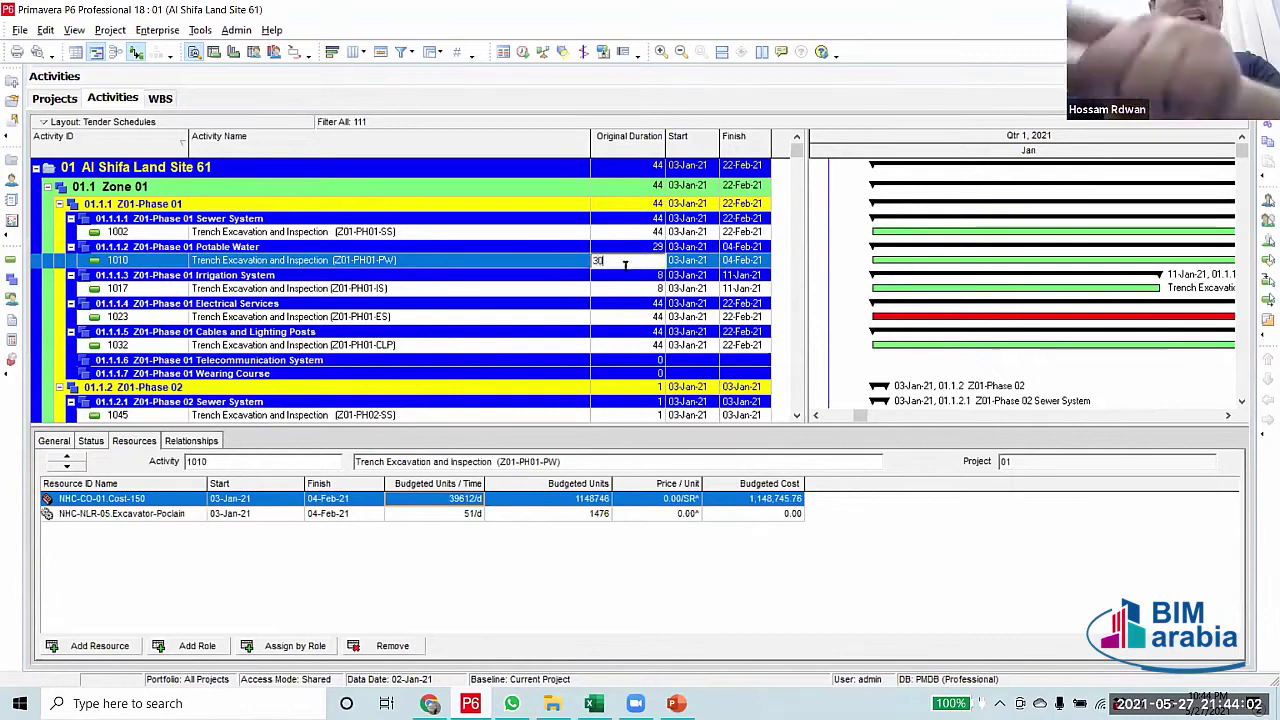
click(558, 264)
click(630, 264)
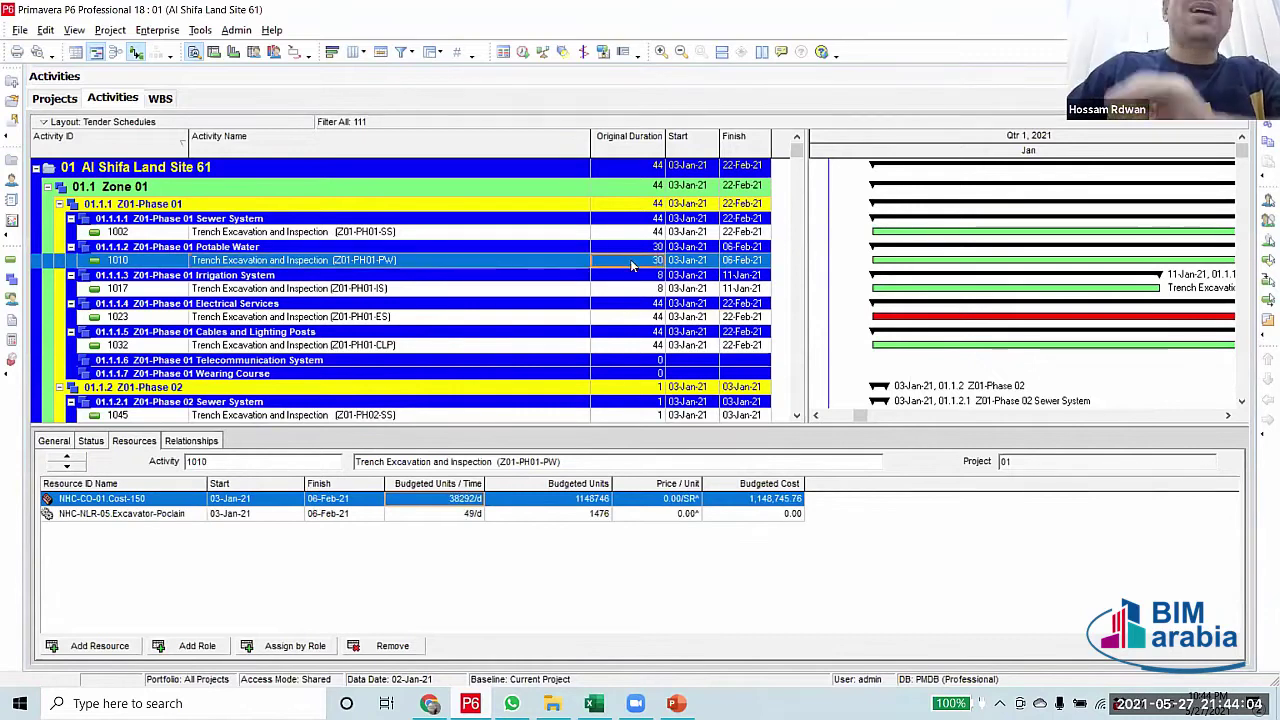
Review the durations and daily resource units of trench excavation activities 1017, 1010 and 1002 once more
click(634, 289)
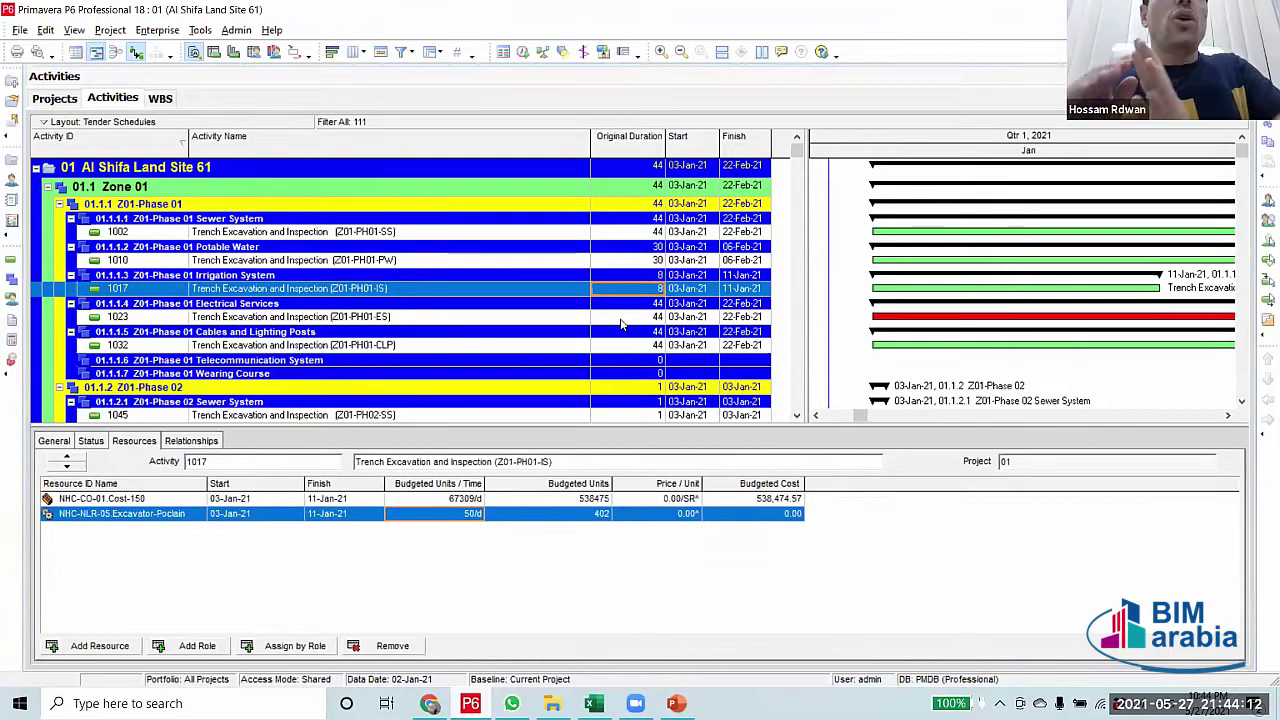
click(624, 264)
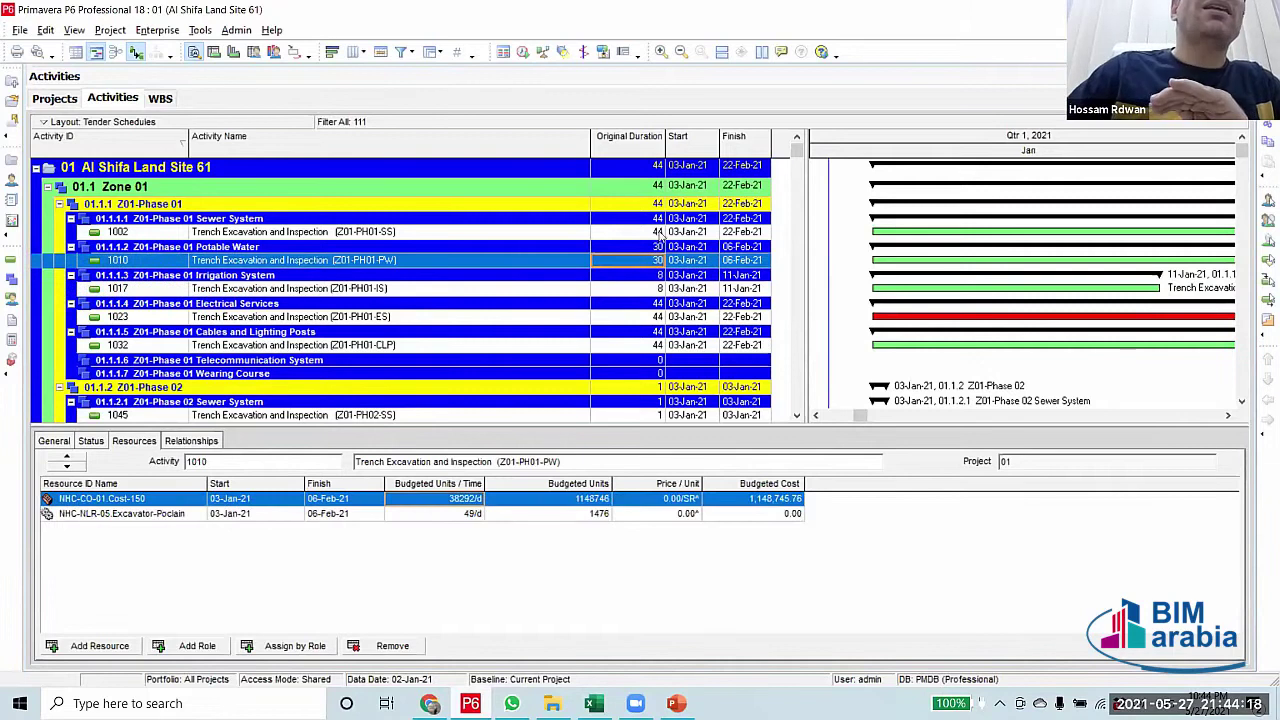
click(640, 232)
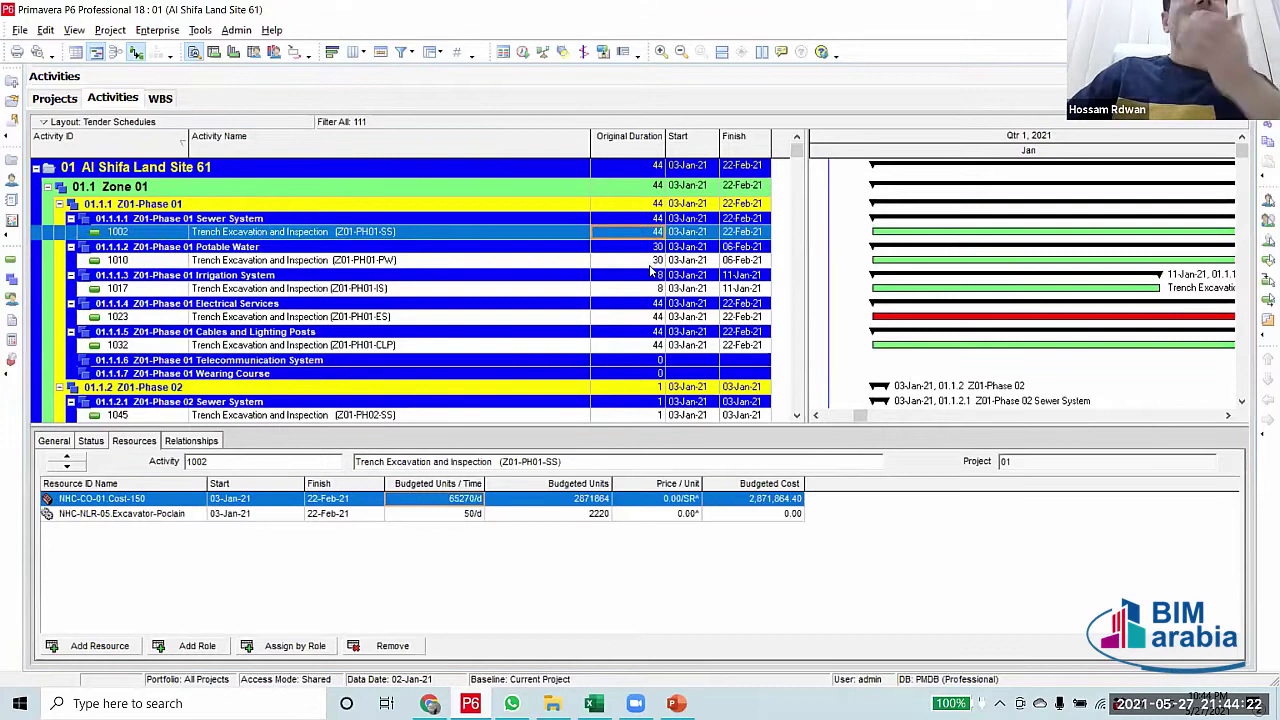
Try original durations of 15 and 19 for Electrical Services trench excavation activity 1023 in Z01-Phase 01
click(650, 265)
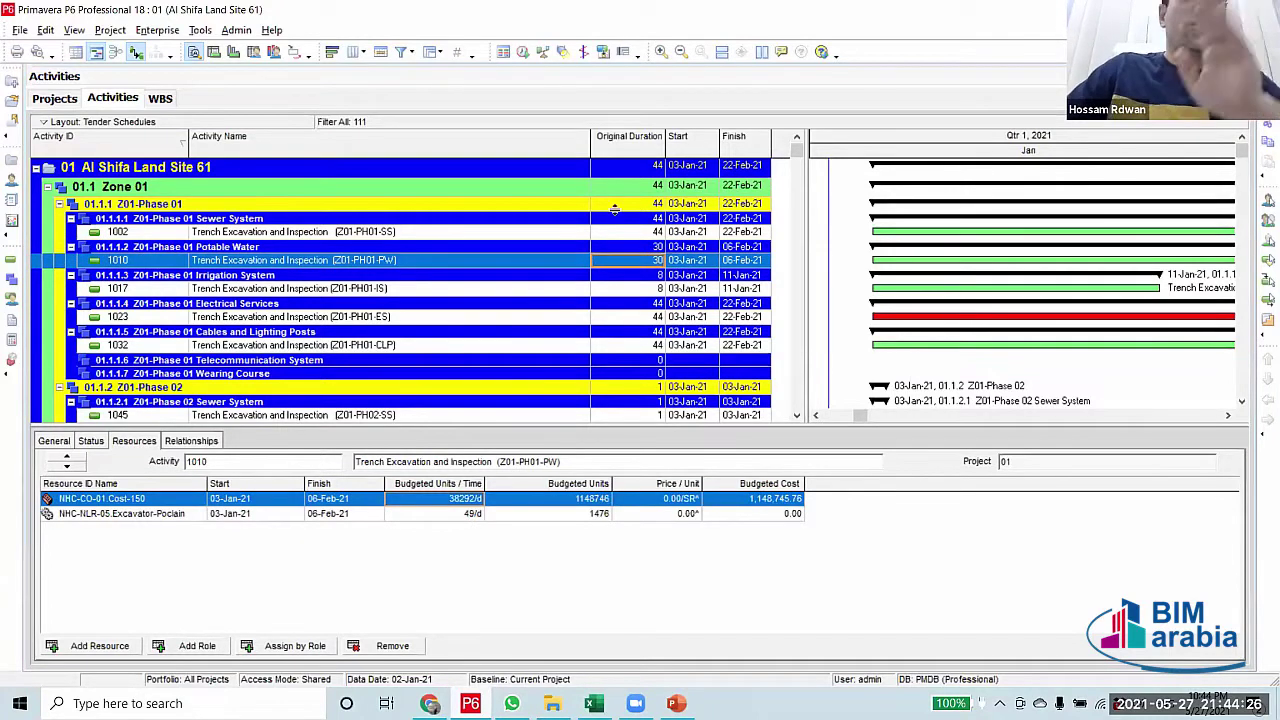
click(624, 289)
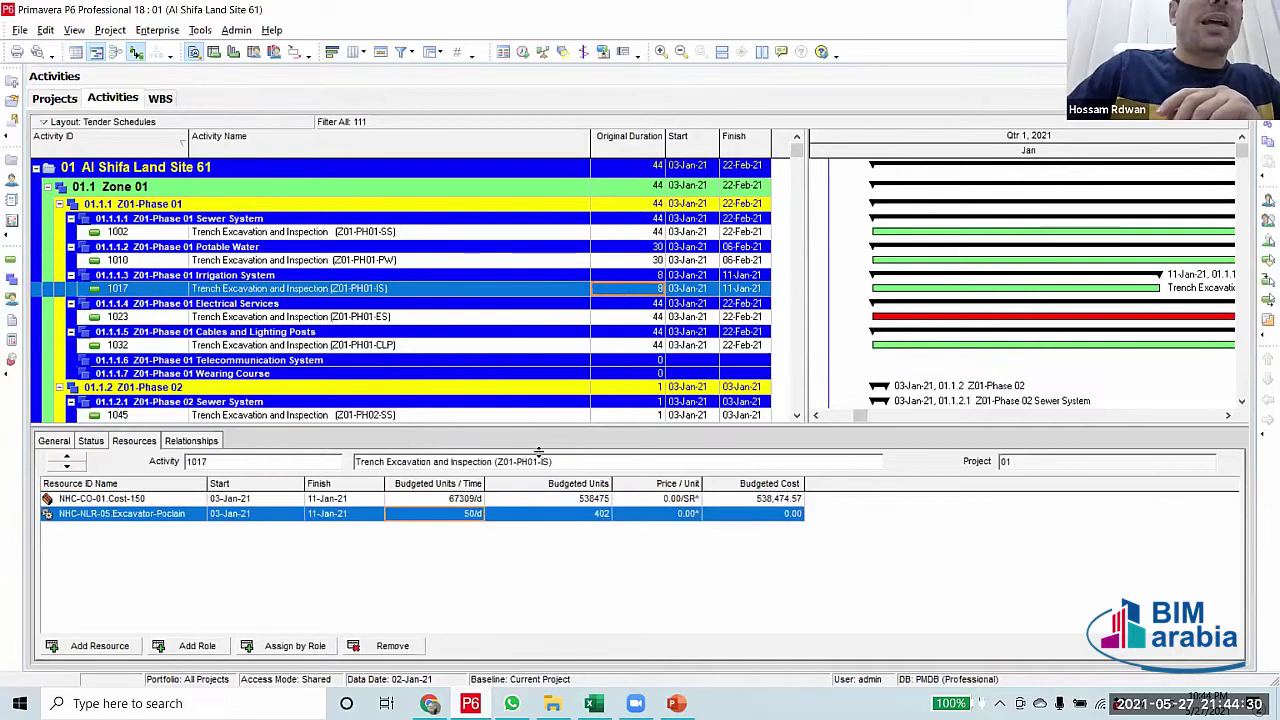
click(628, 318)
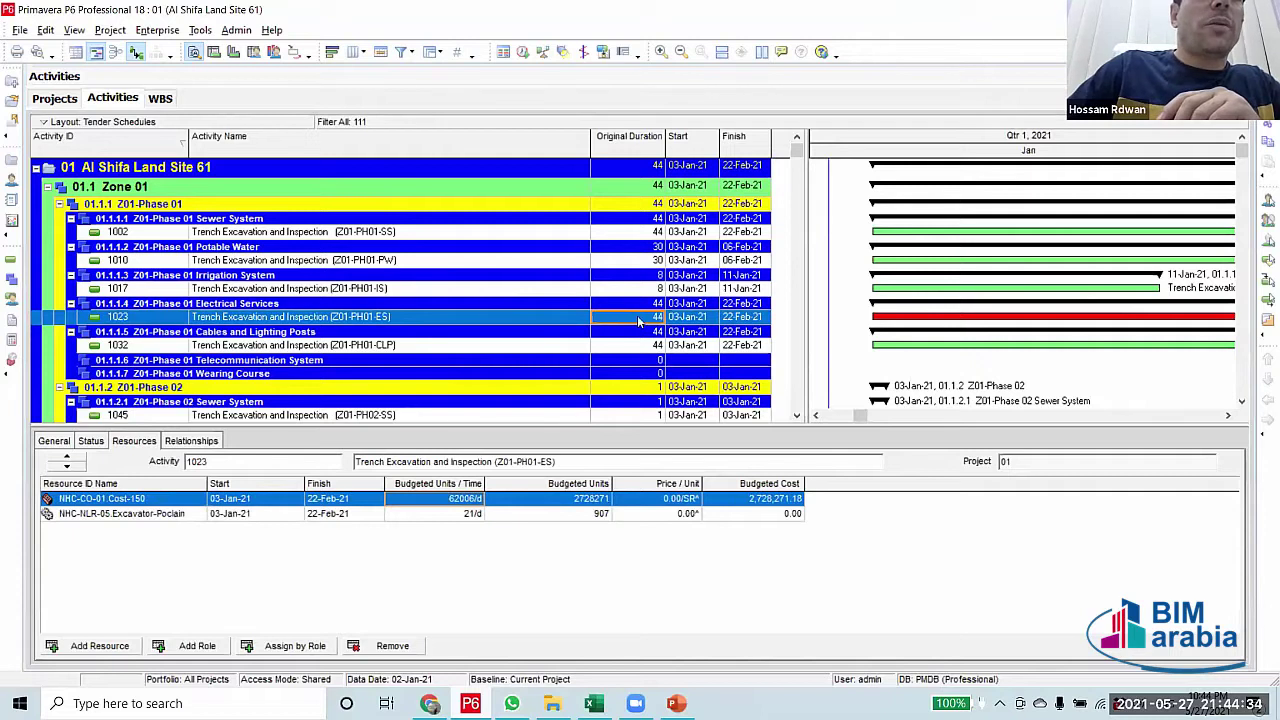
click(639, 318)
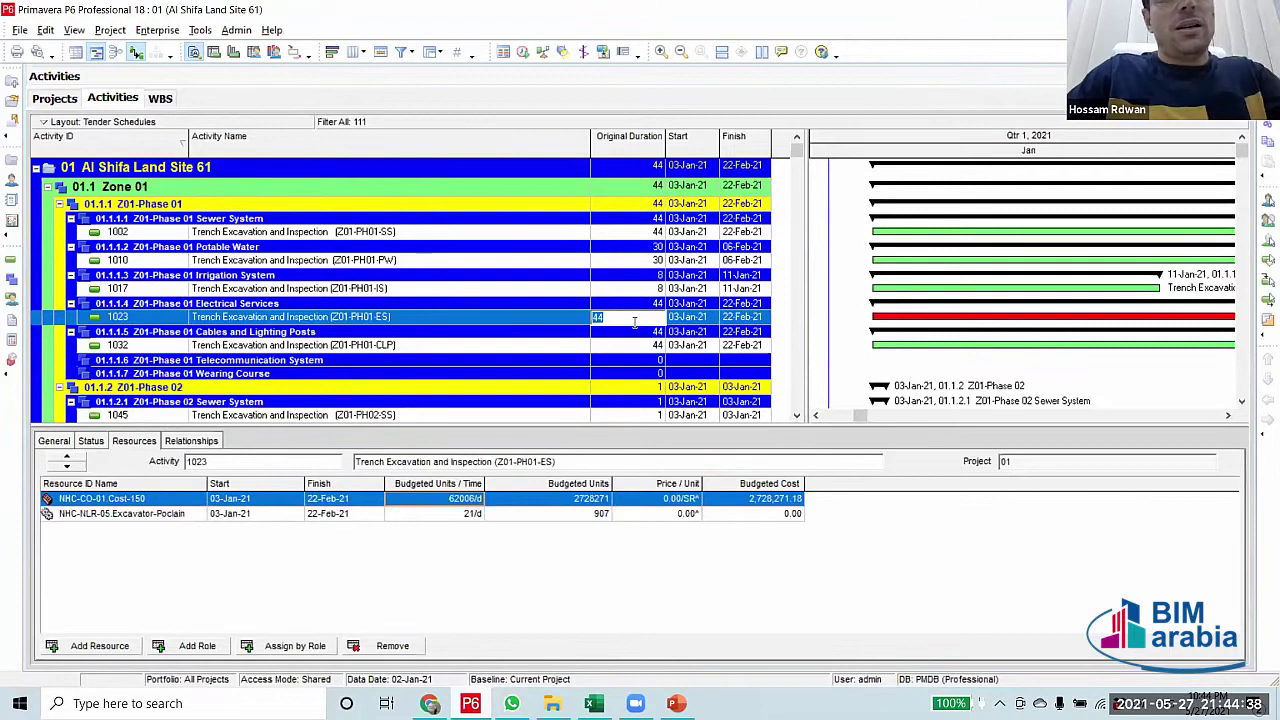
text(15)
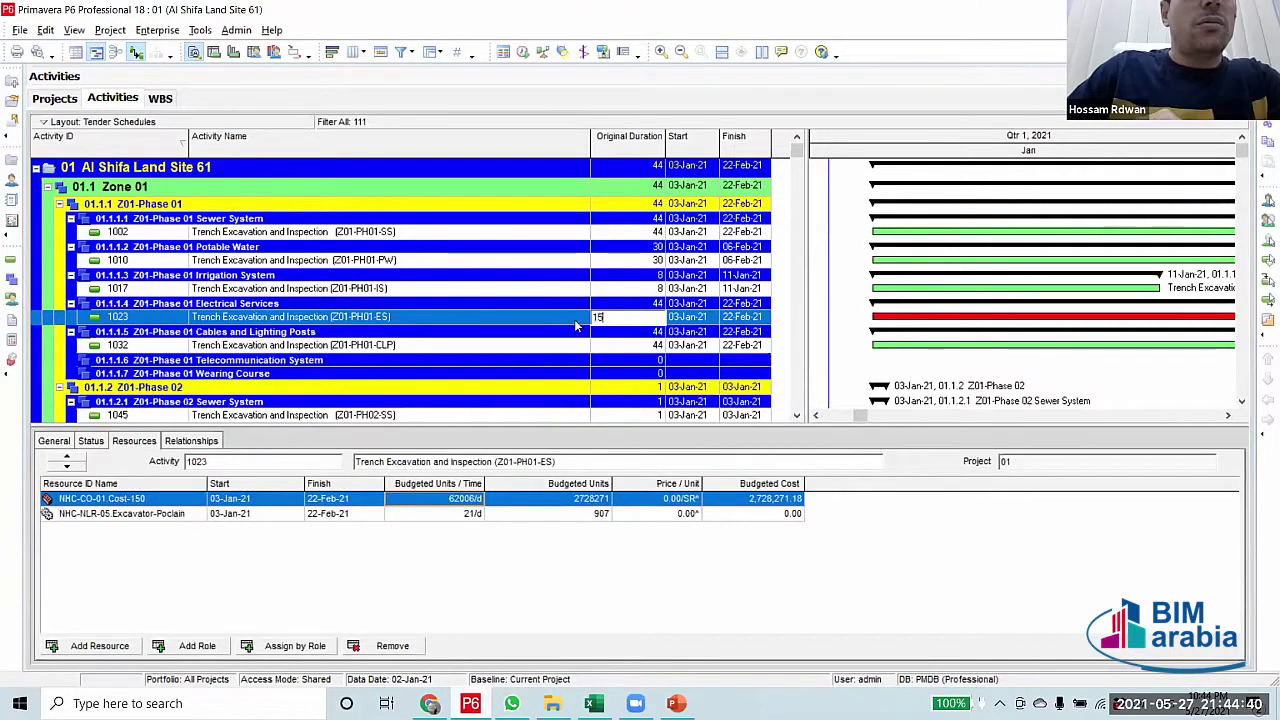
key(Return)
text(1)
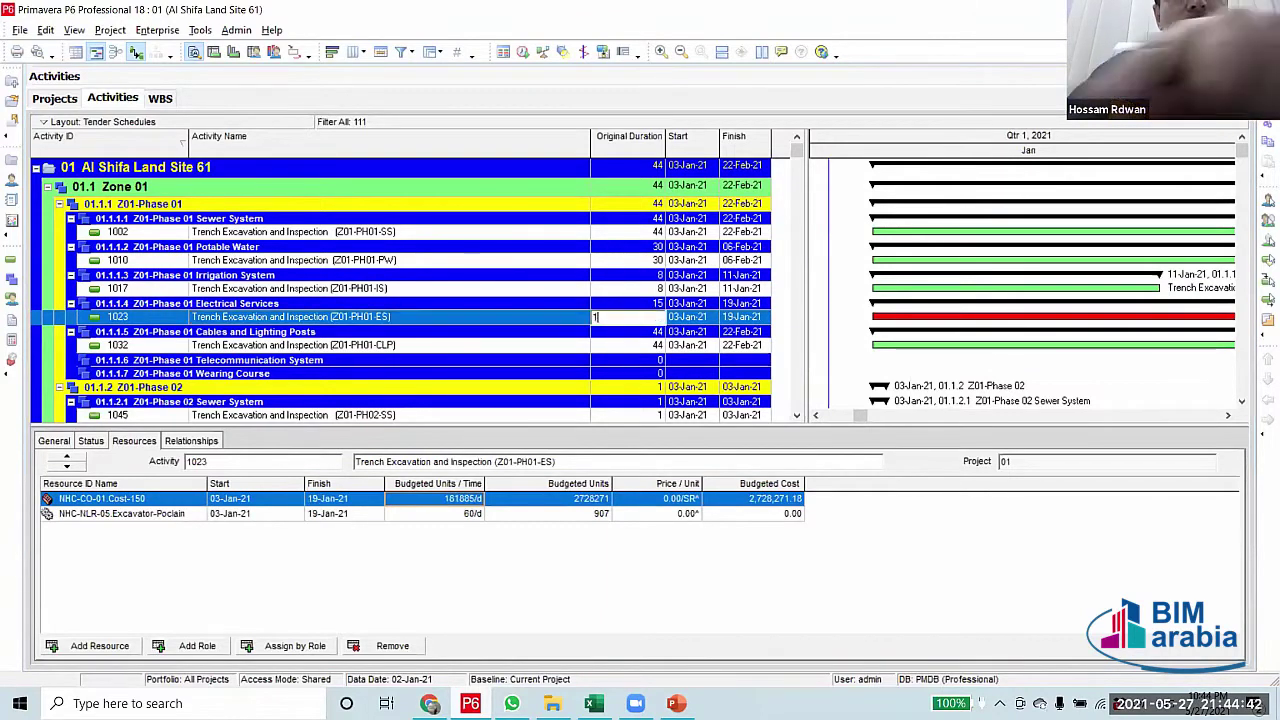
text(9)
key(Return)
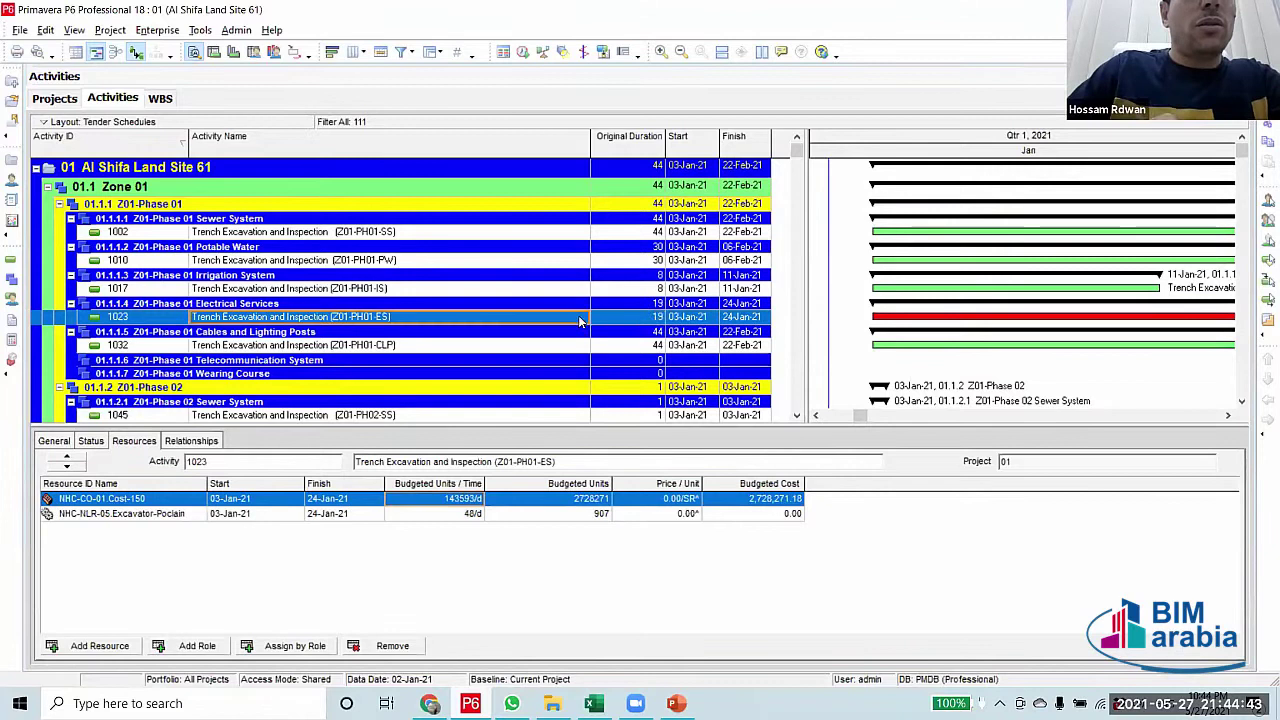
Set the original duration of Electrical Services trench excavation activity 1023 to 18
click(649, 318)
text(18)
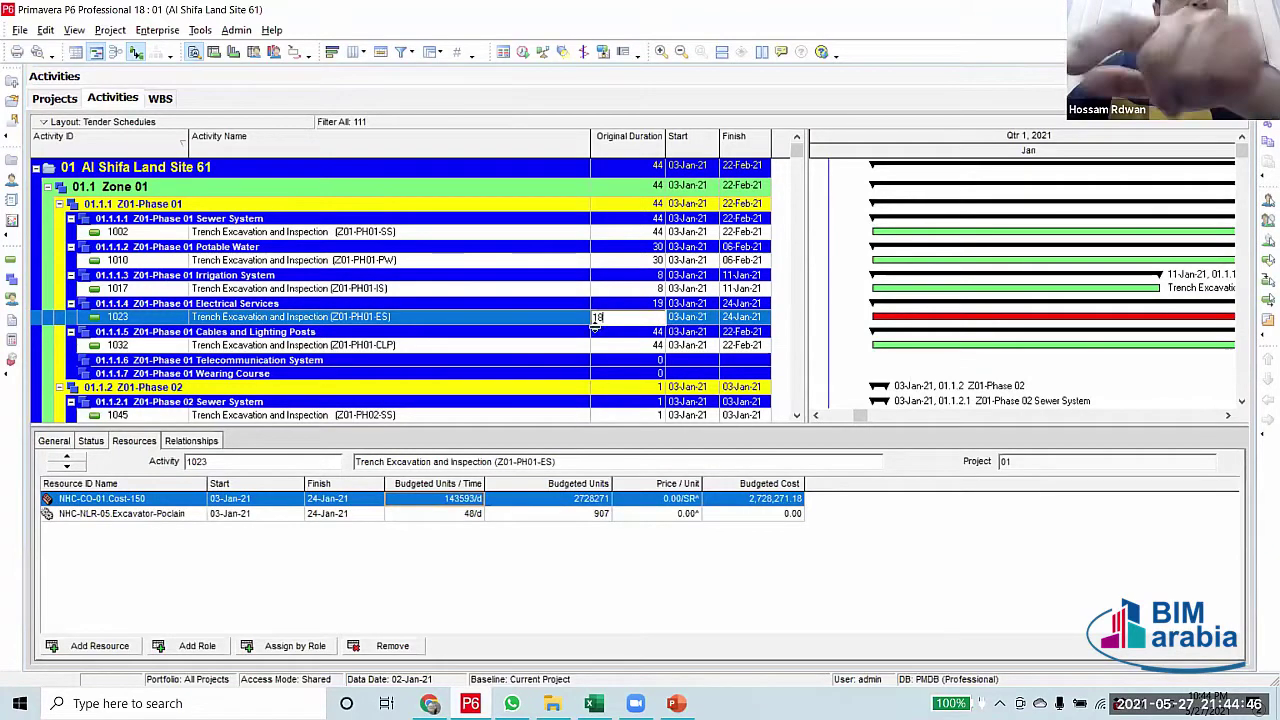
key(Return)
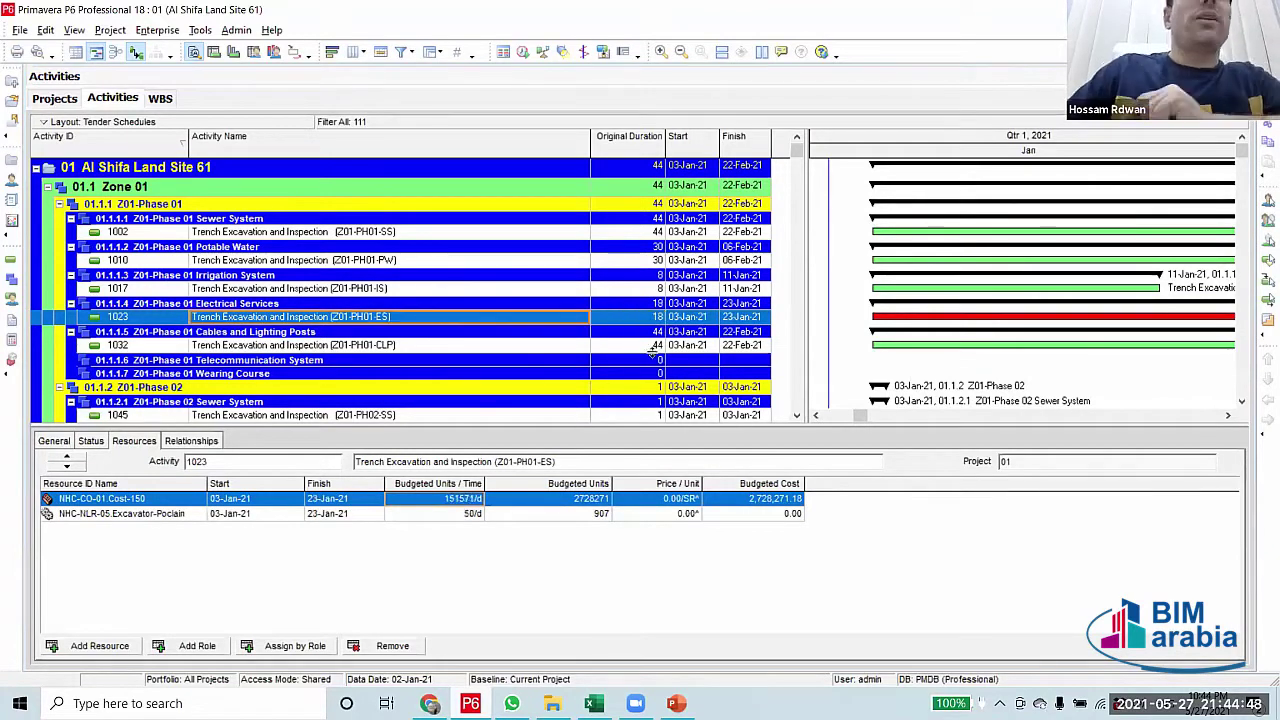
Compare the durations and daily excavator units of trench excavation activities 1032, 1045, 1023 and 1017
click(625, 346)
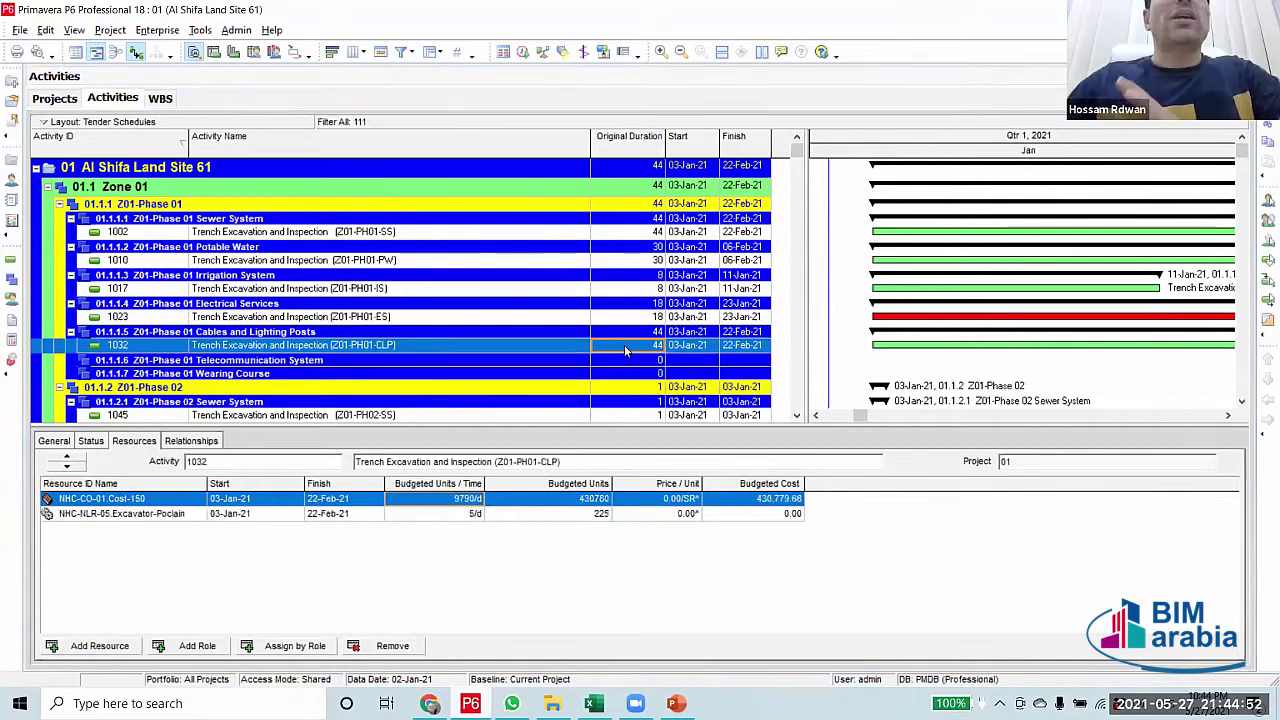
click(652, 345)
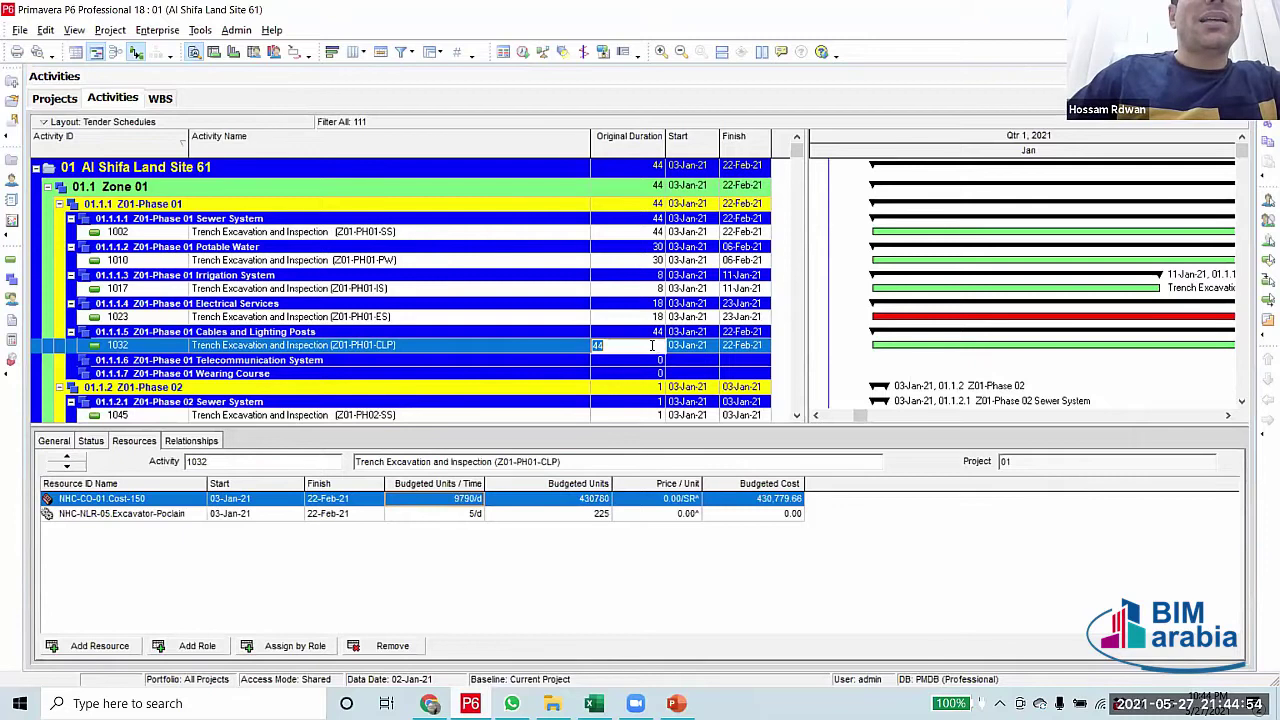
click(645, 414)
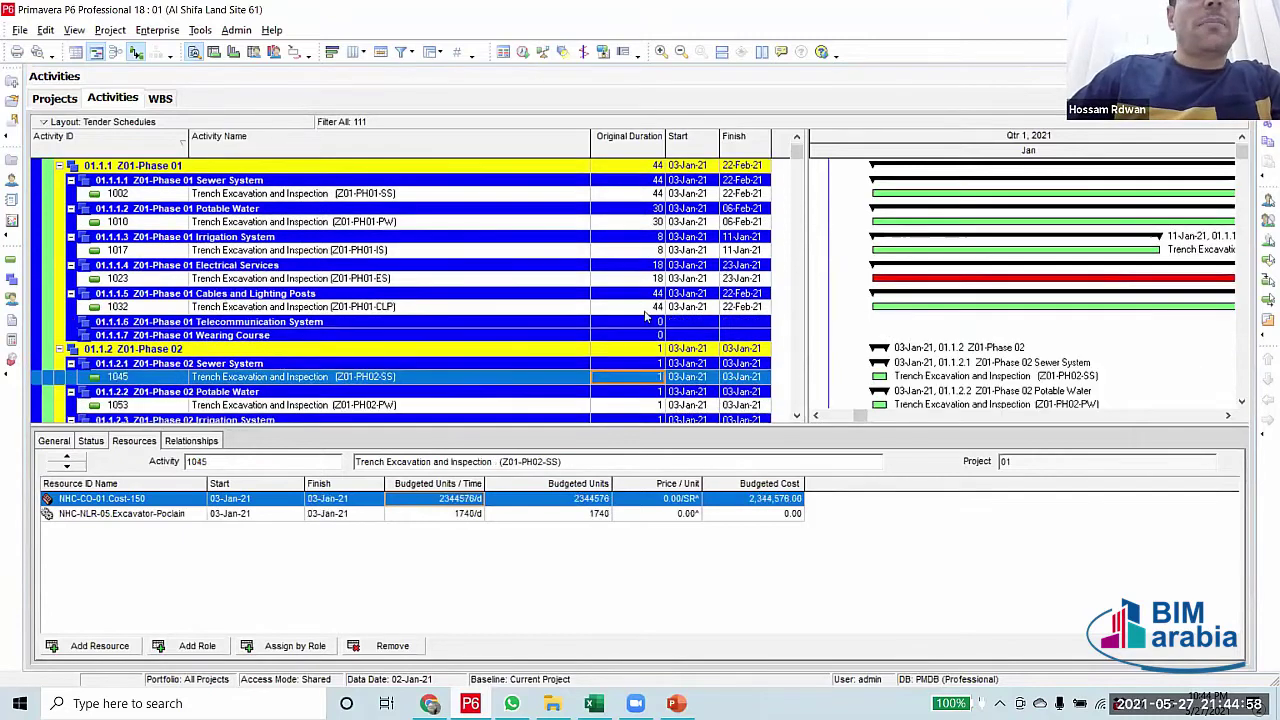
click(645, 310)
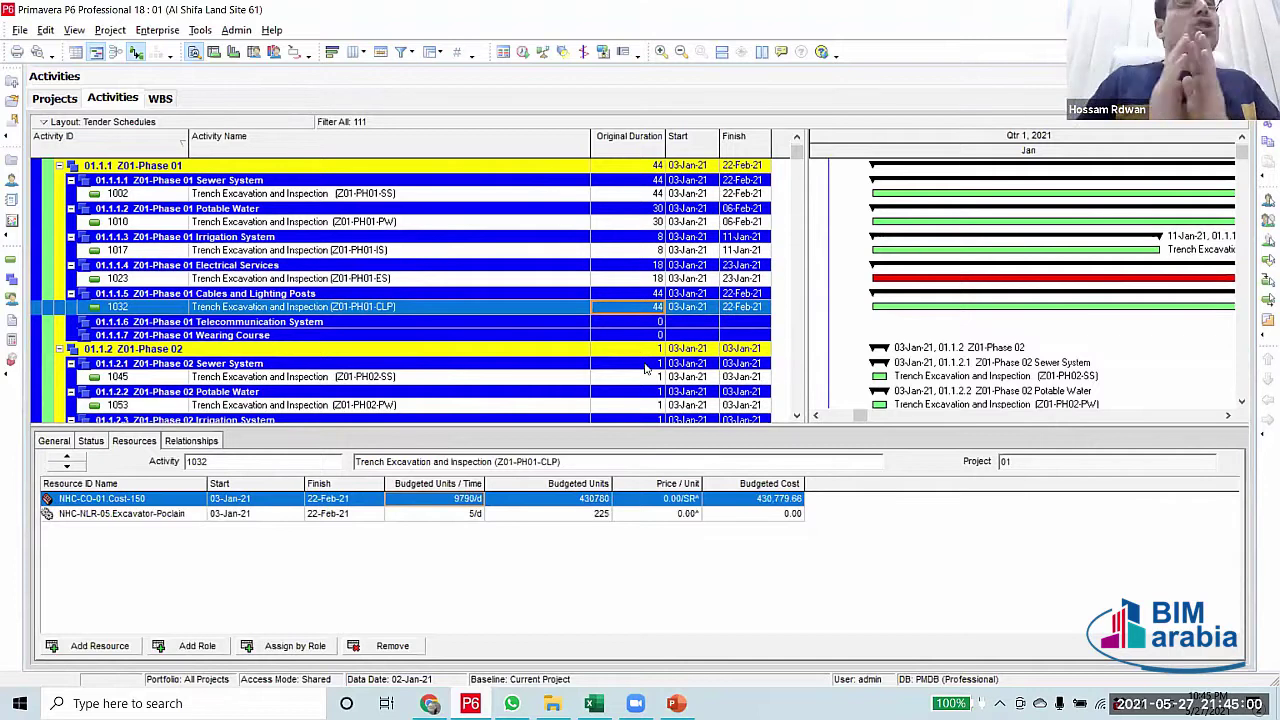
click(642, 281)
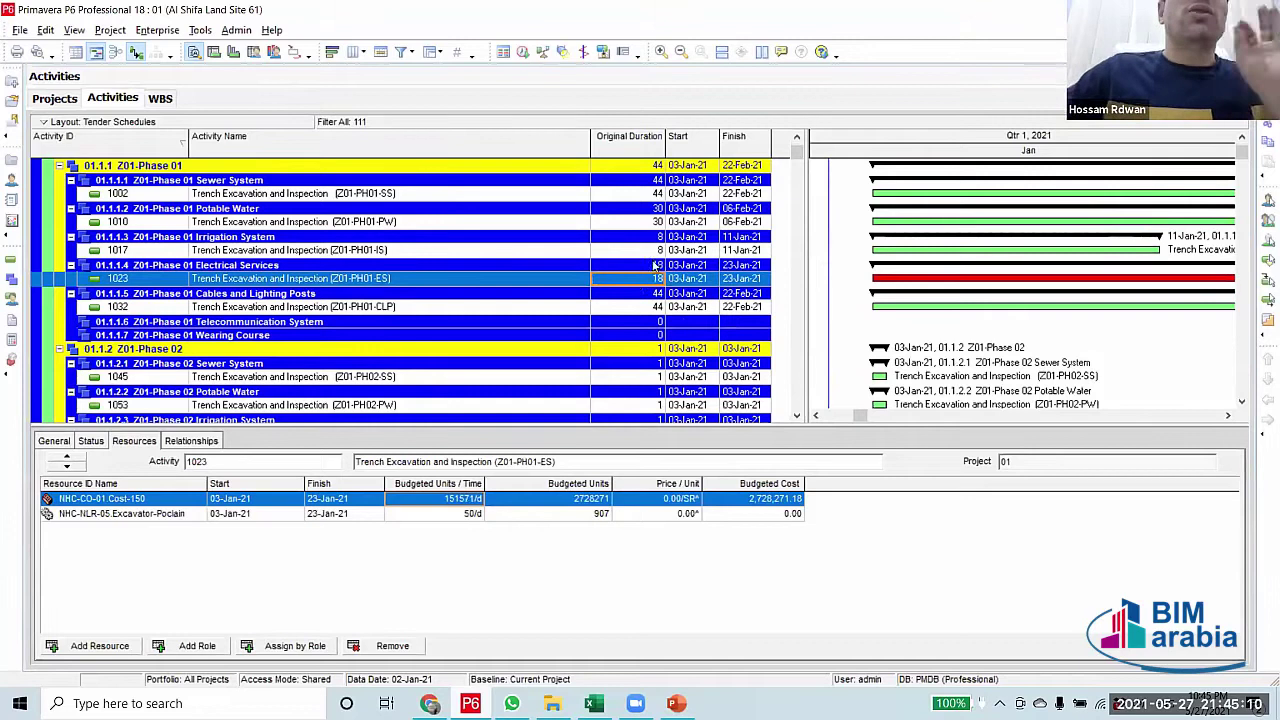
click(635, 252)
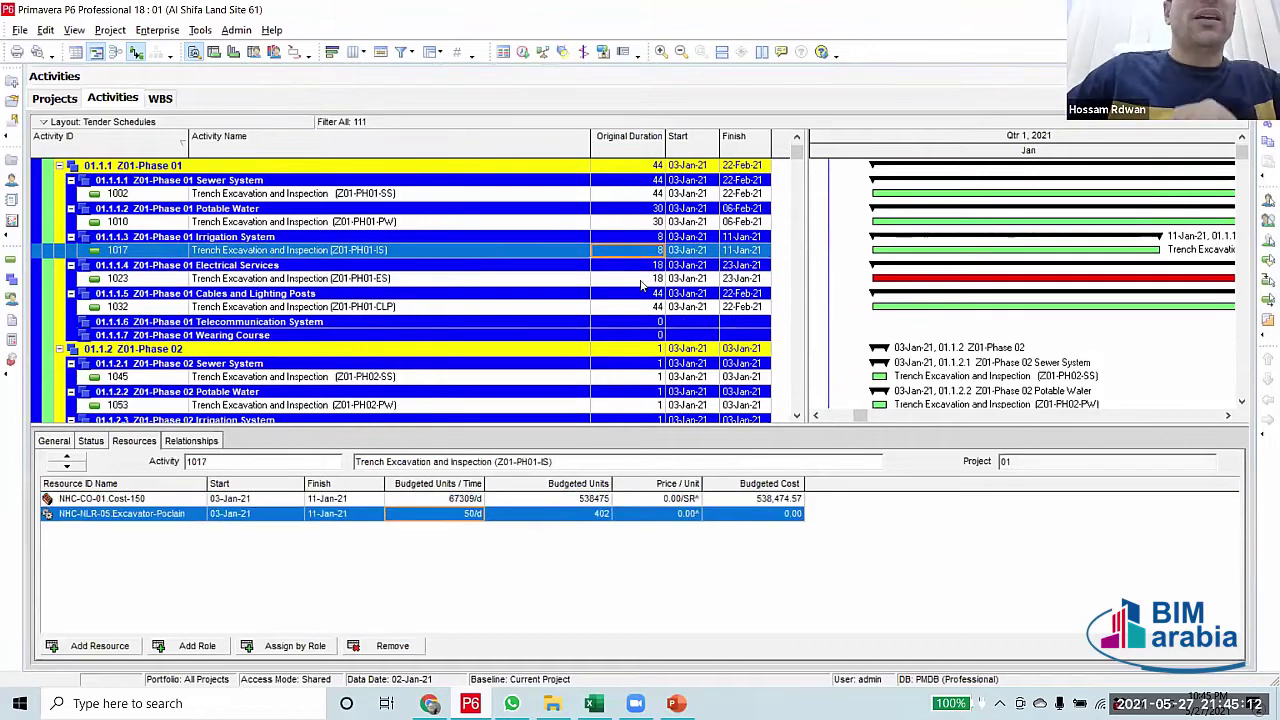
click(641, 283)
Try original durations of 3, 5 and 4 for Cables and Lighting Posts trench excavation activity 1032
click(638, 310)
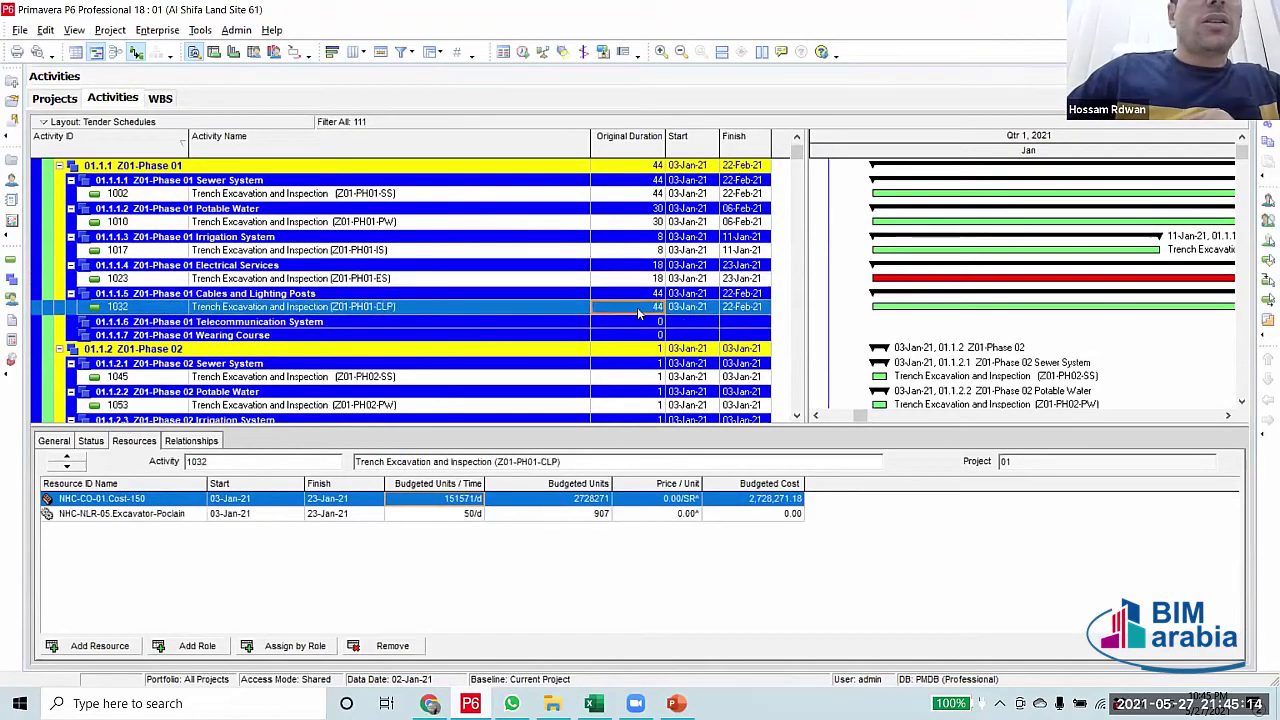
click(638, 311)
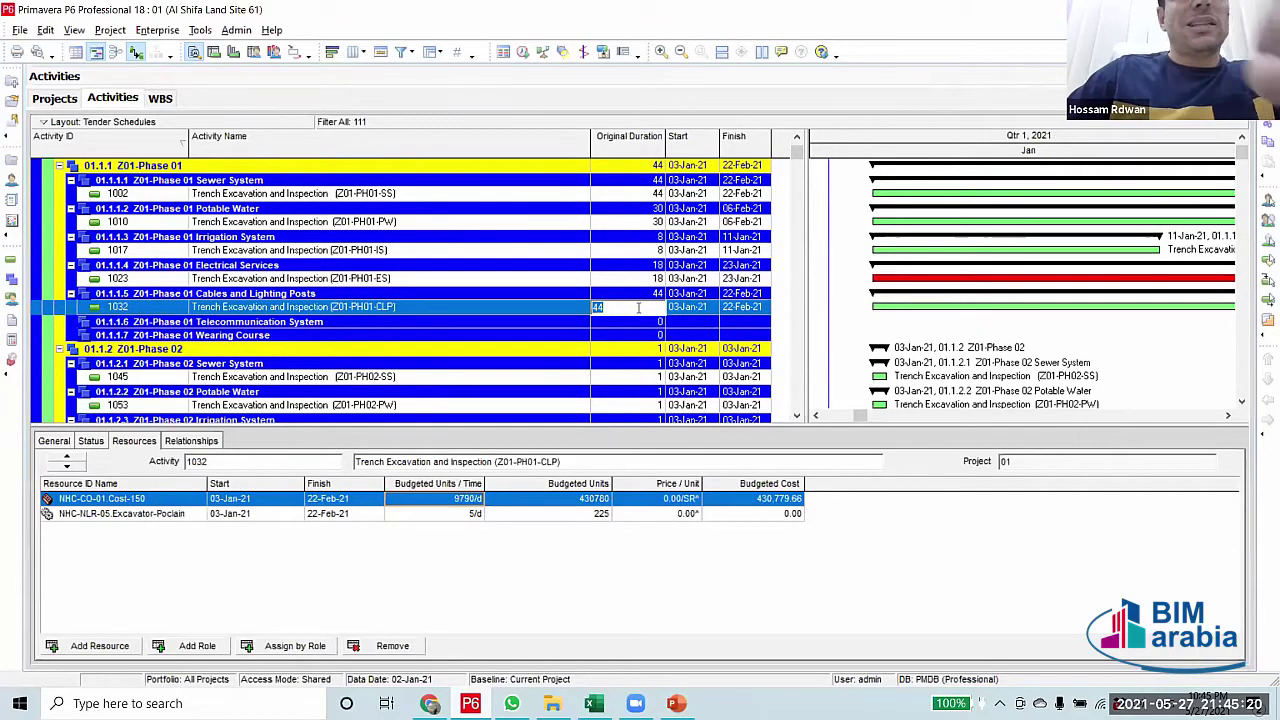
text(3)
click(563, 311)
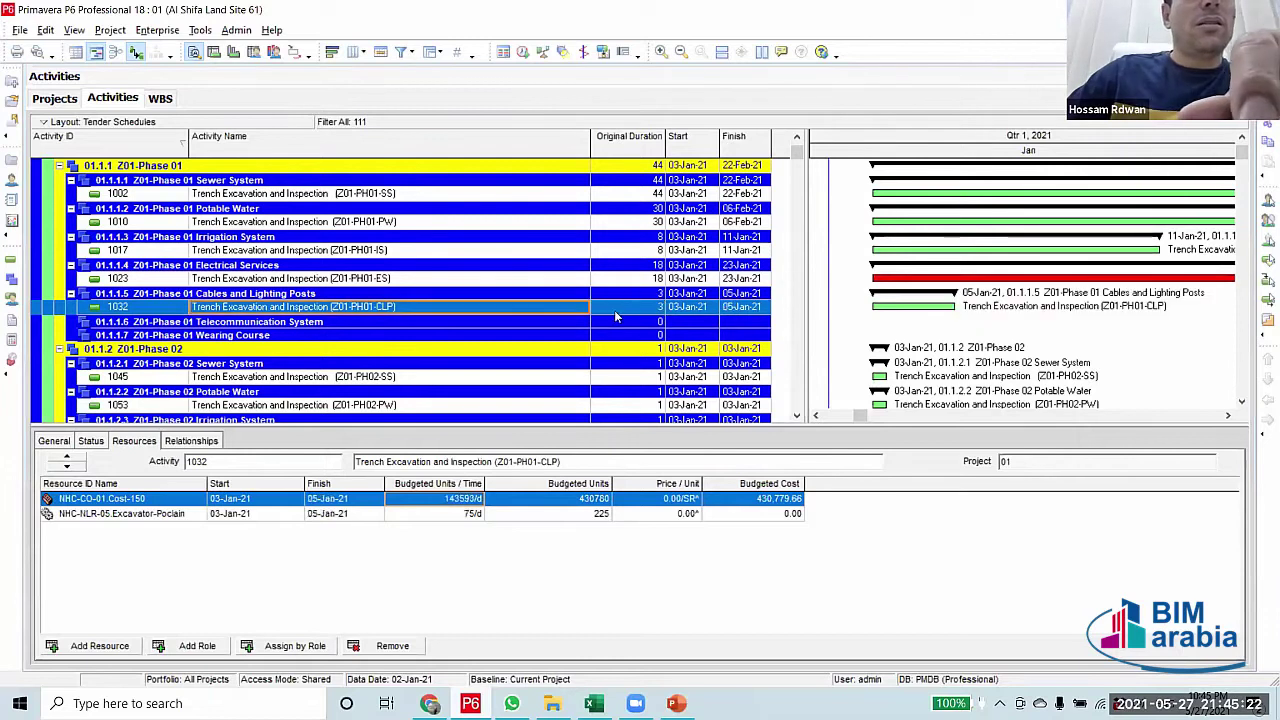
click(645, 306)
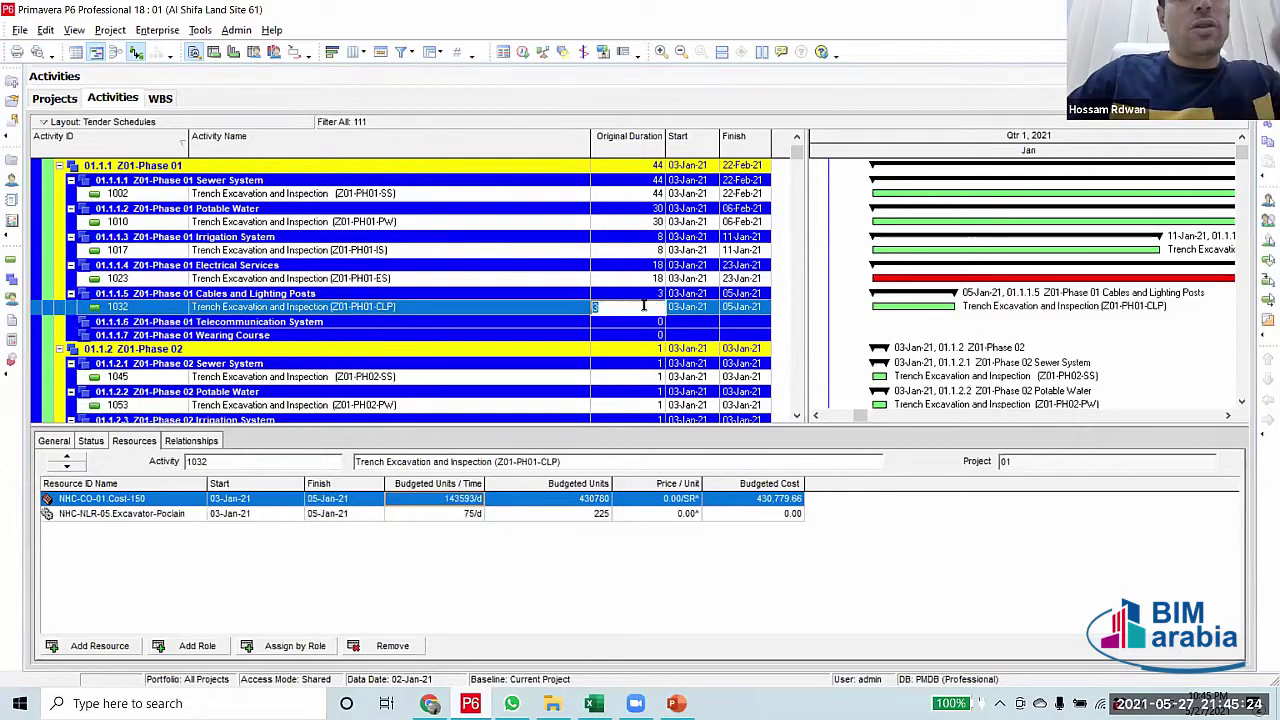
text(5)
click(578, 313)
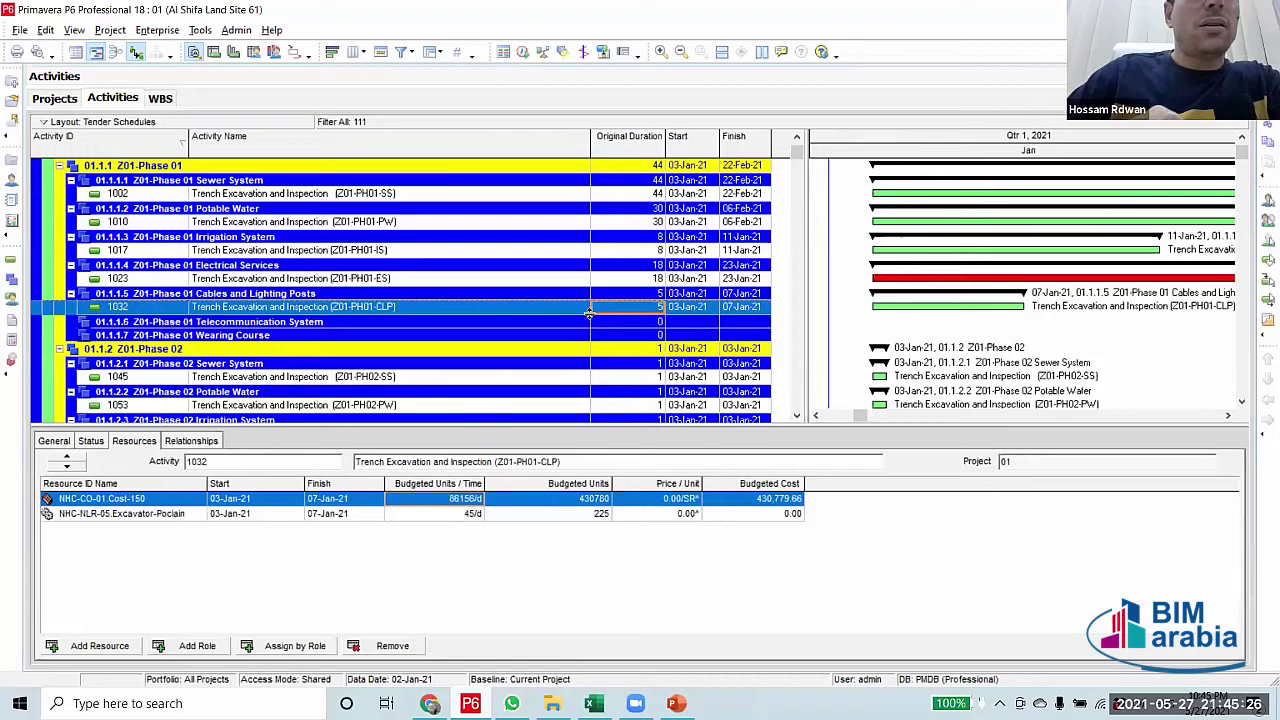
click(641, 306)
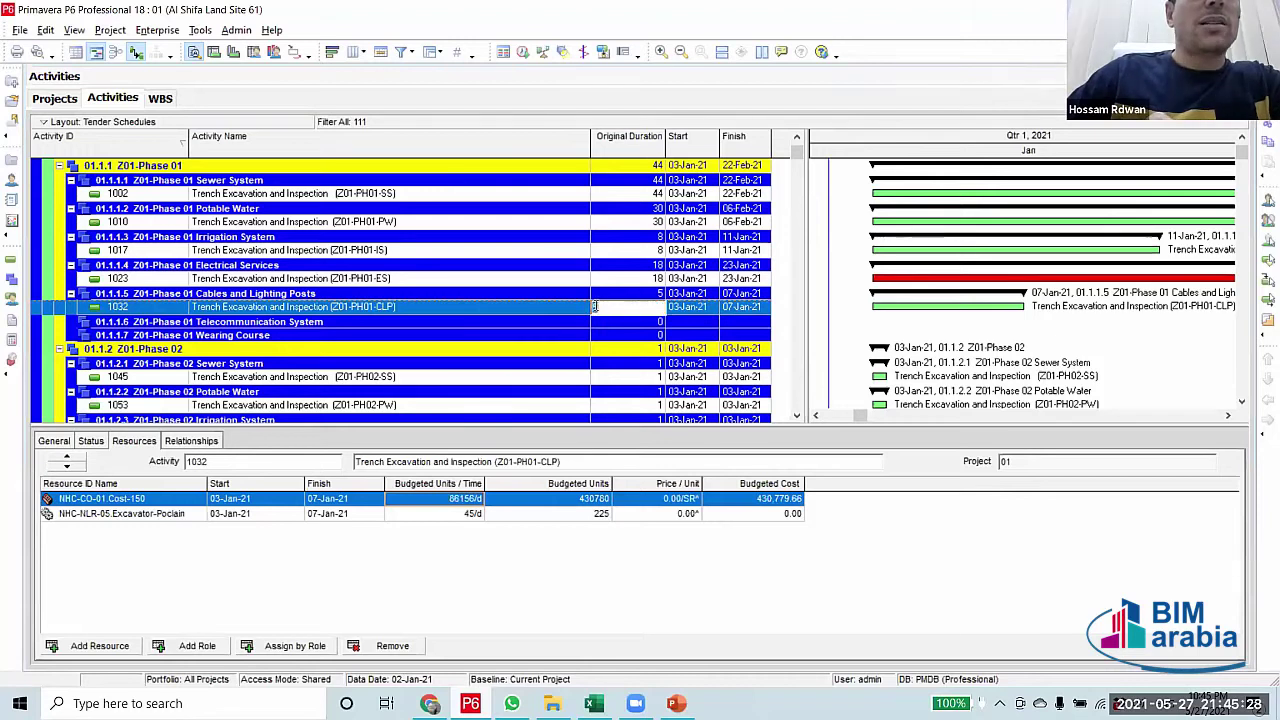
text(4)
click(581, 311)
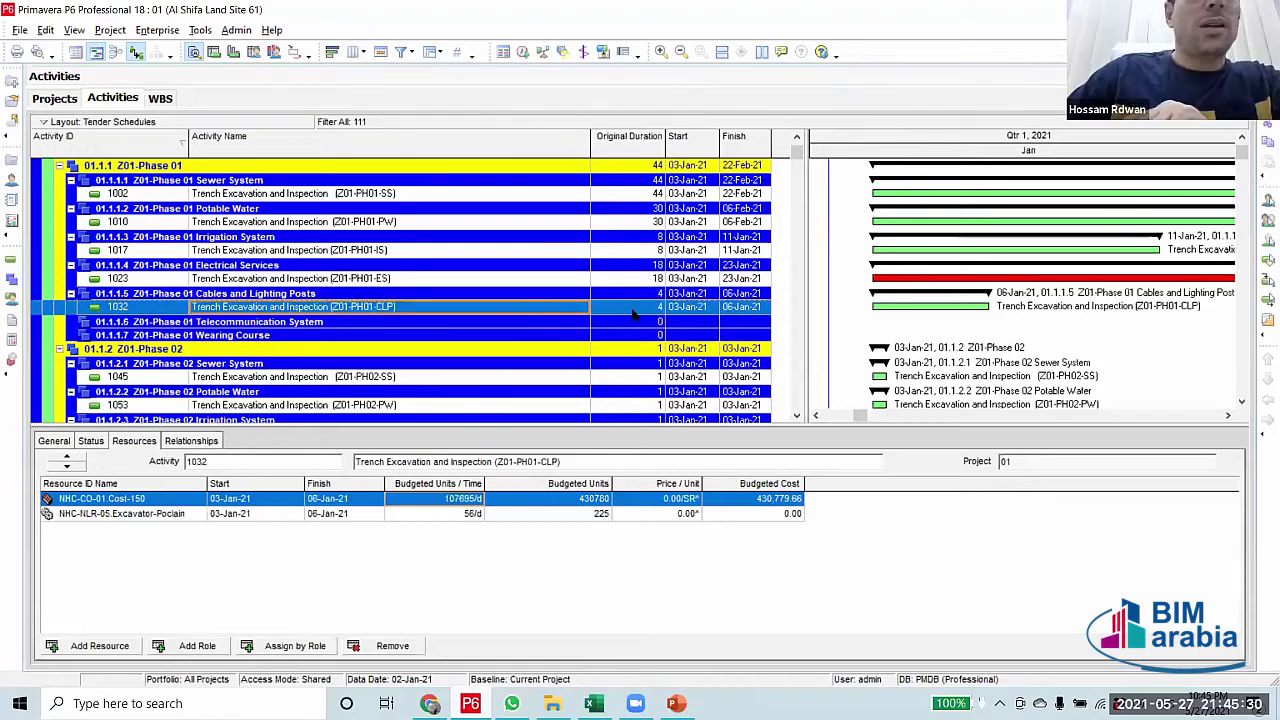
Set the original duration of Cables and Lighting Posts trench excavation activity 1032 to 5
click(643, 306)
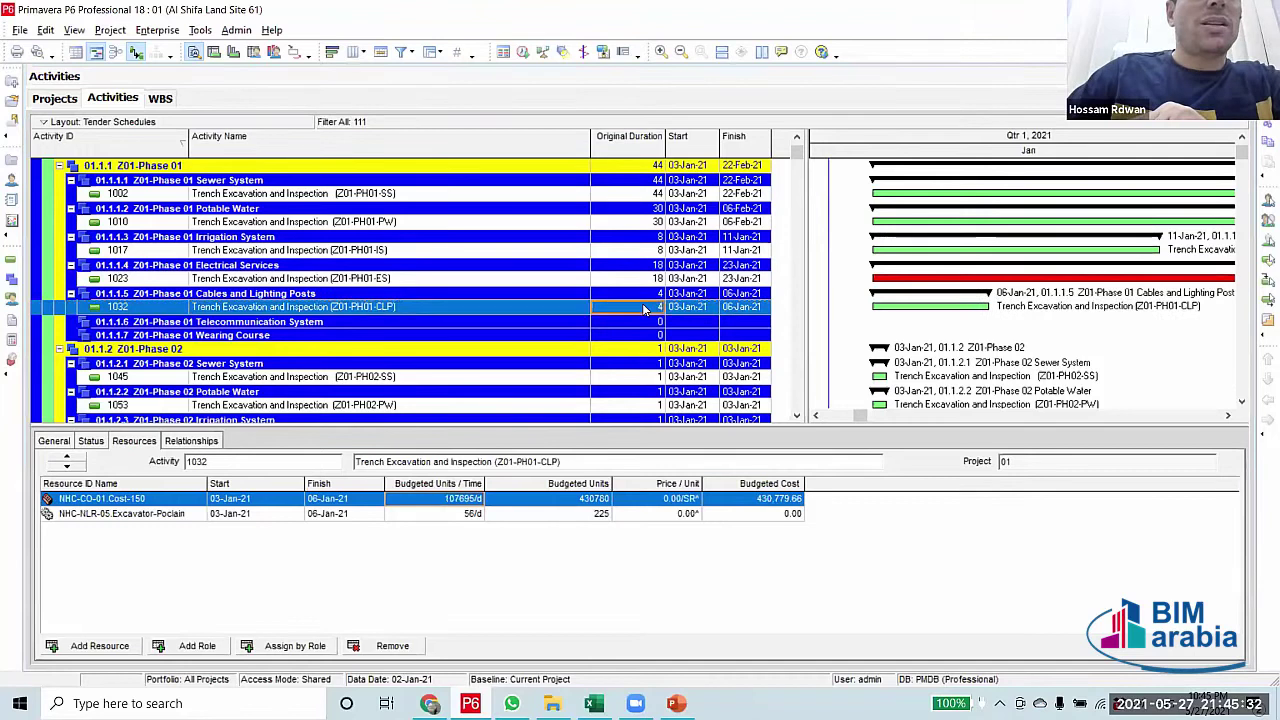
click(645, 307)
text(5)
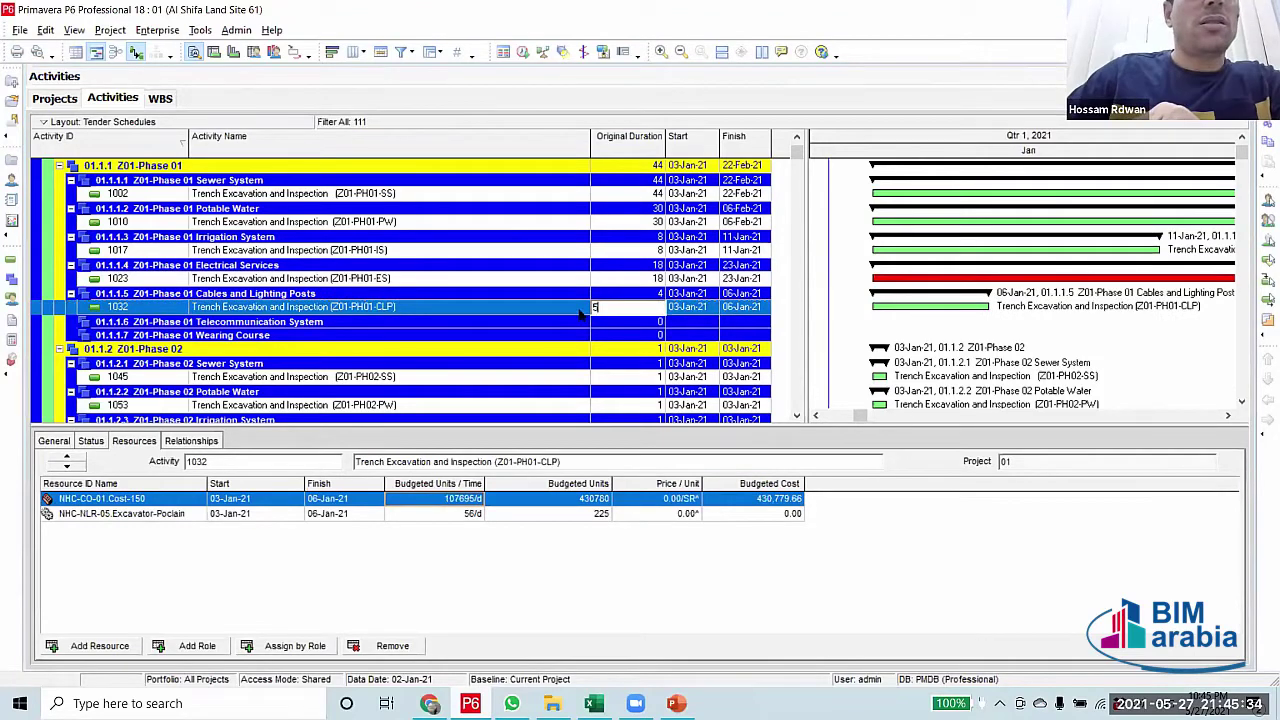
click(585, 312)
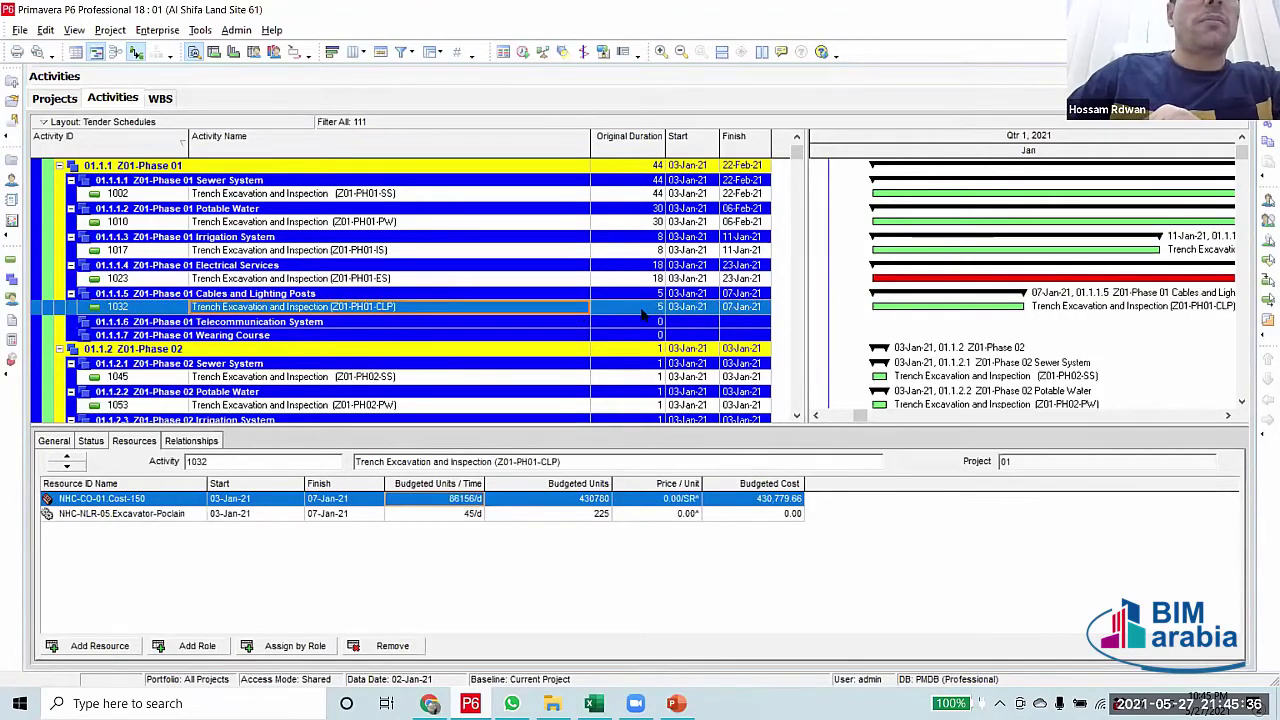
Review the durations and daily excavator units across the Z01-Phase 01 trench excavation activities, including 1023, 1032, 1002 and 1010
click(640, 282)
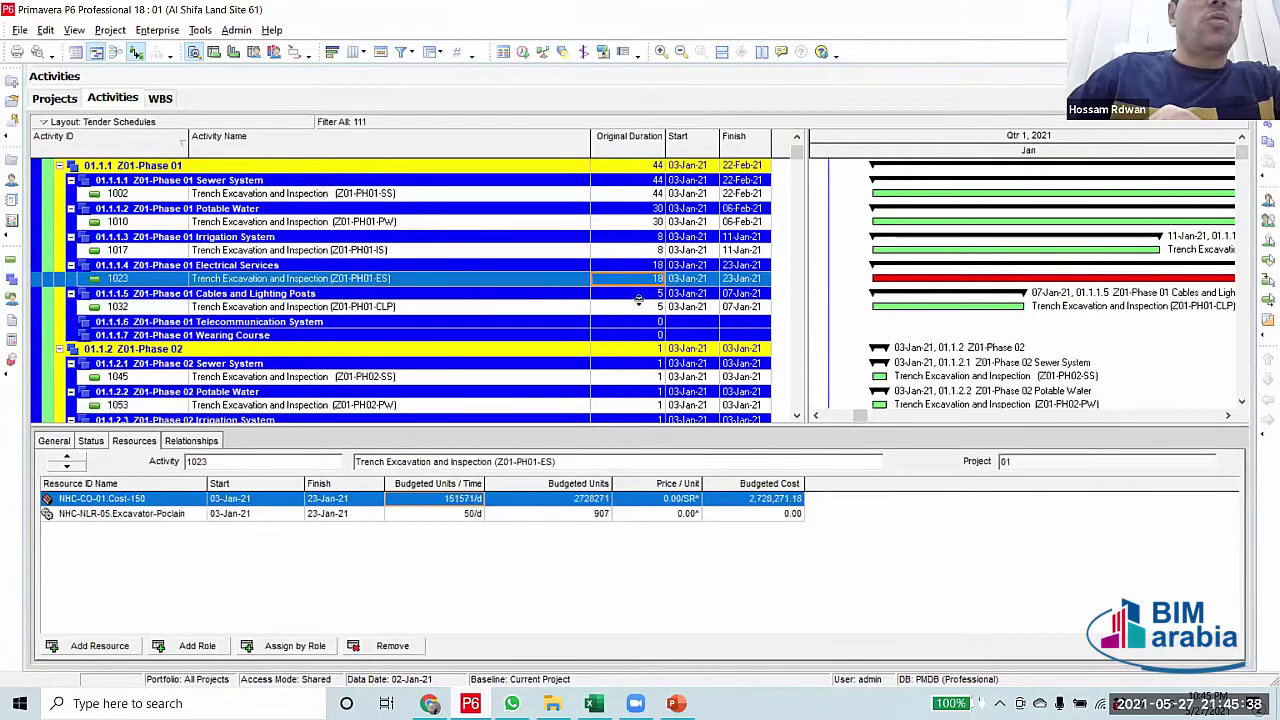
click(638, 308)
scroll(633, 330, up, 1)
scroll(633, 330, down, 3)
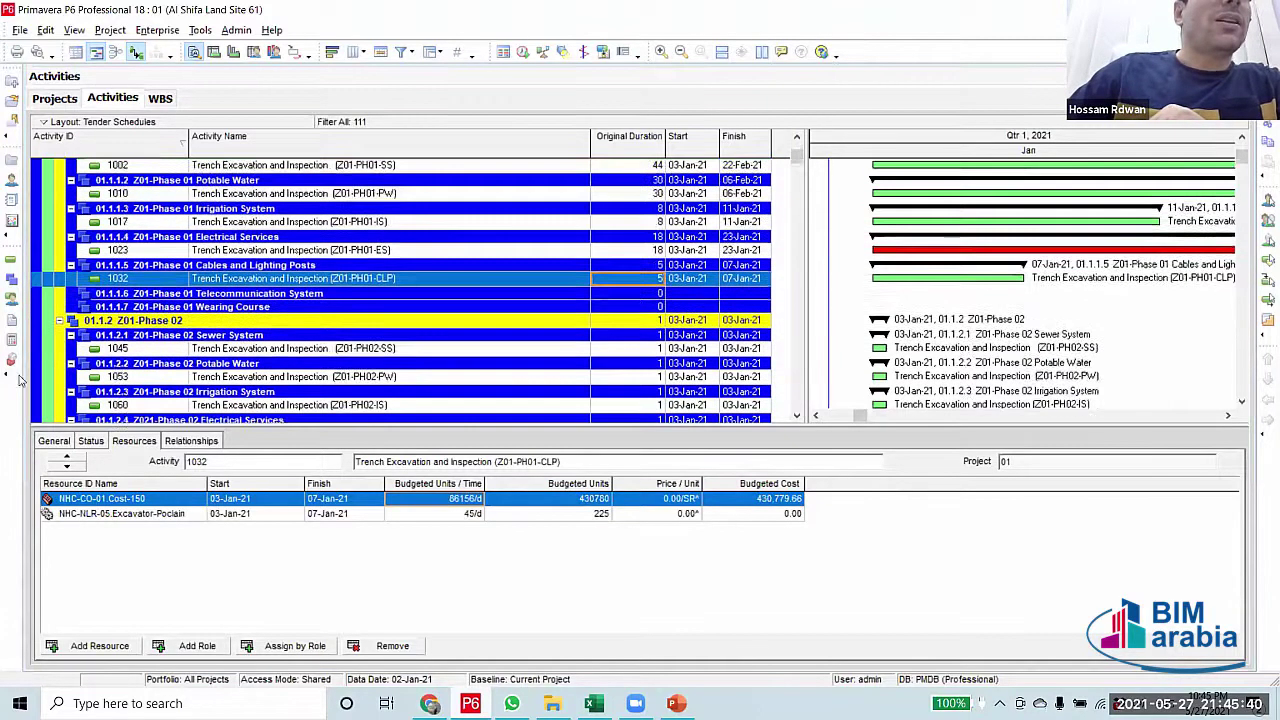
scroll(633, 330, up, 3)
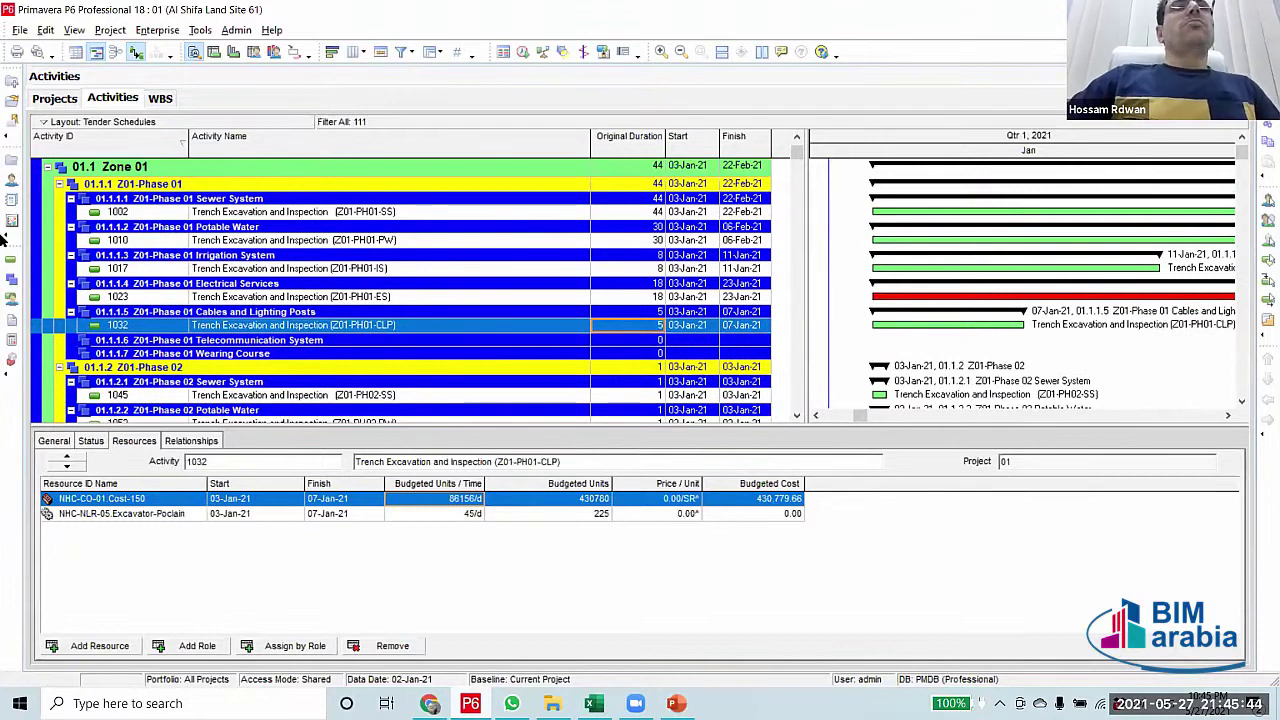
scroll(30, 240, down, 2)
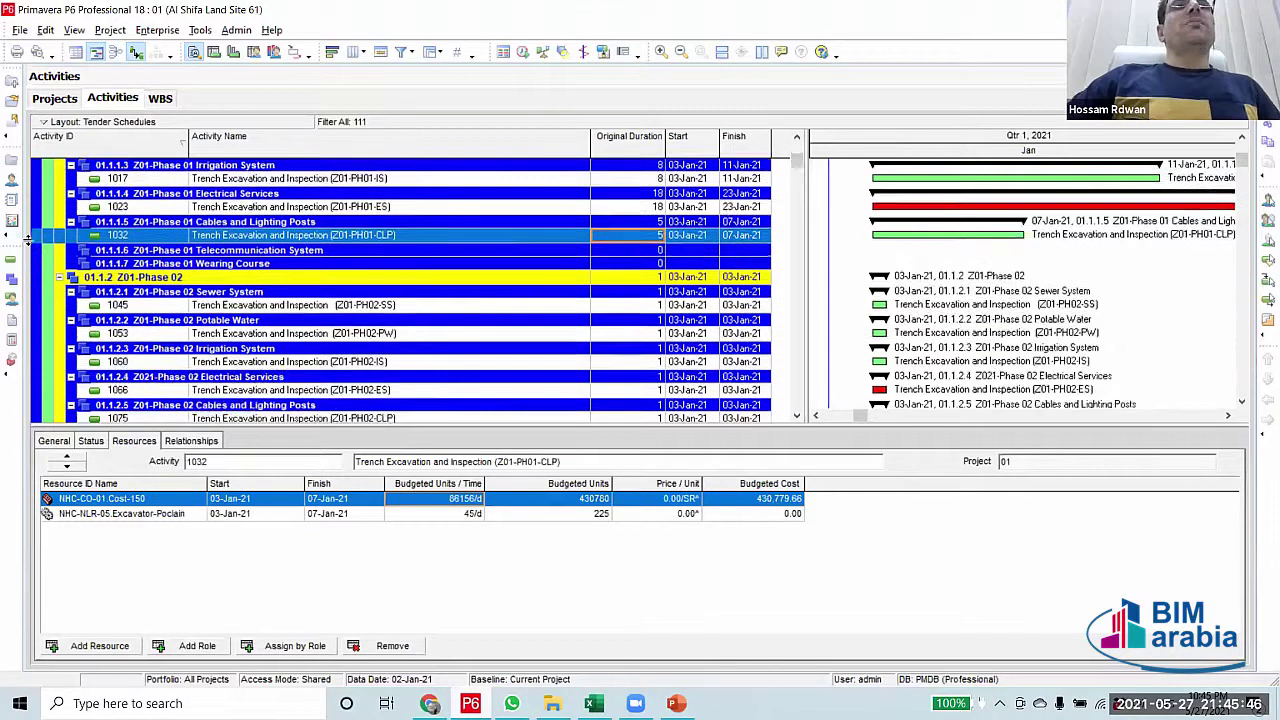
scroll(30, 240, up, 2)
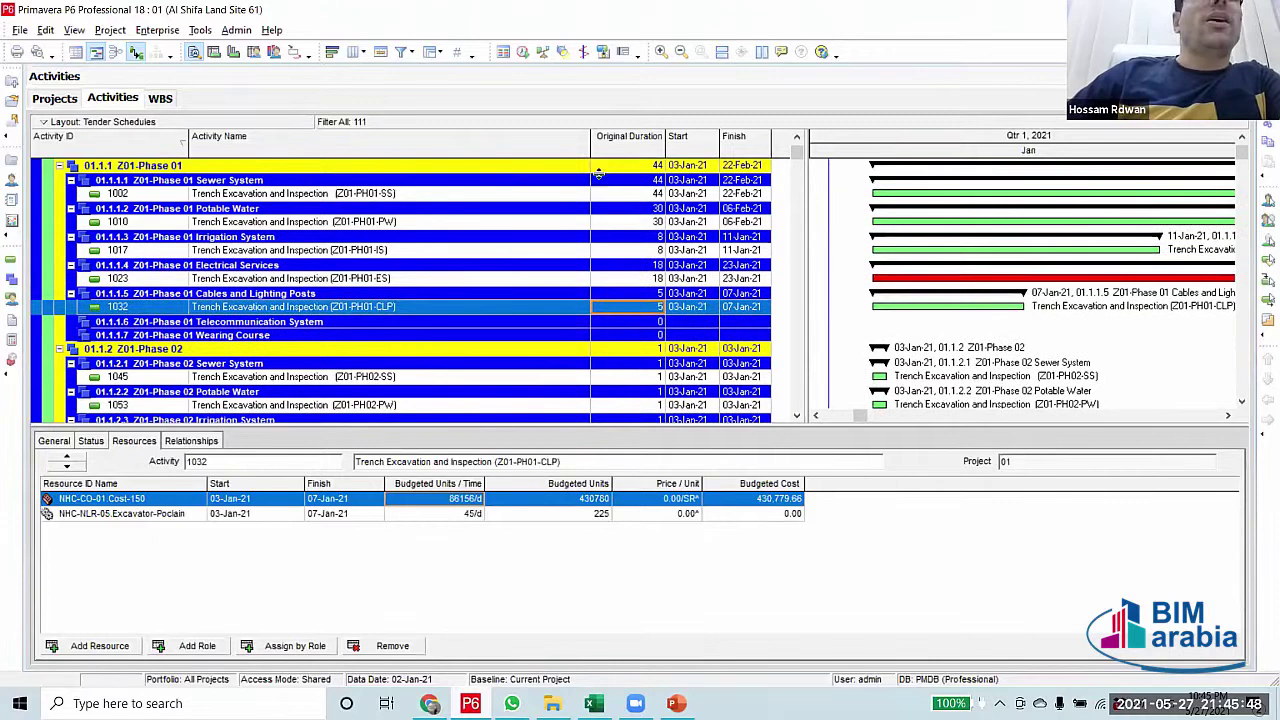
click(621, 196)
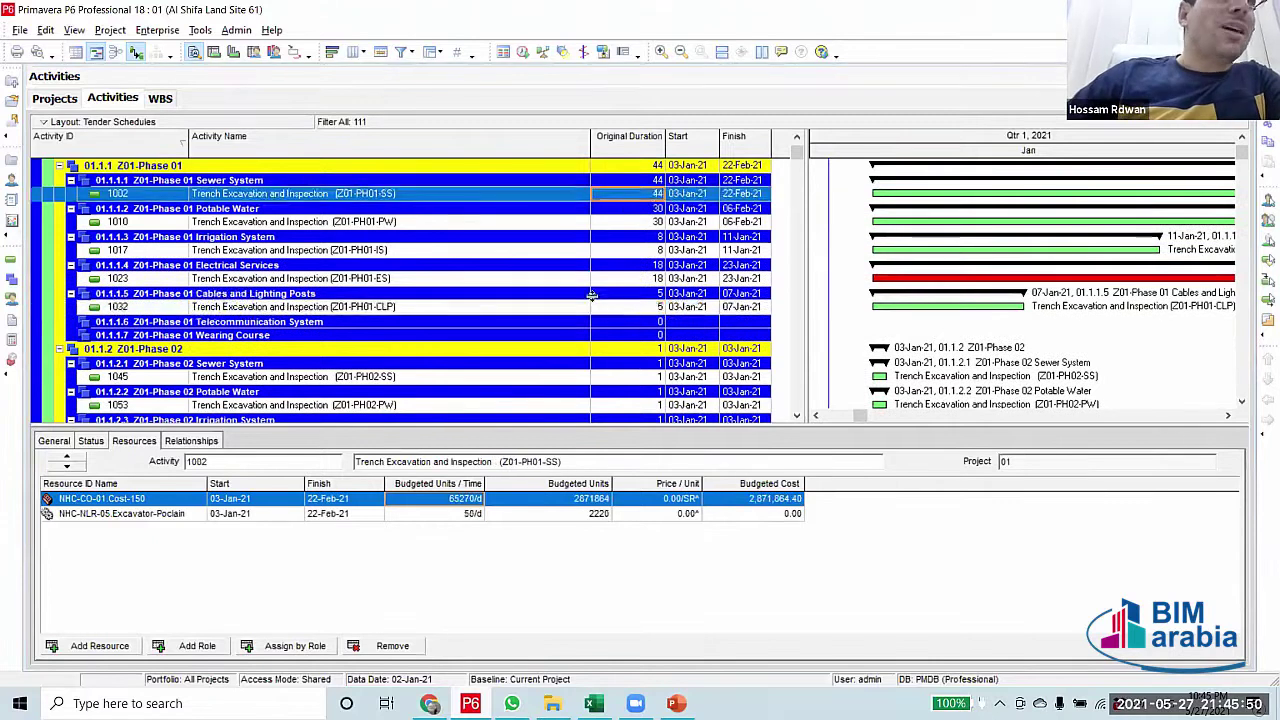
scroll(626, 240, up, 1)
click(629, 262)
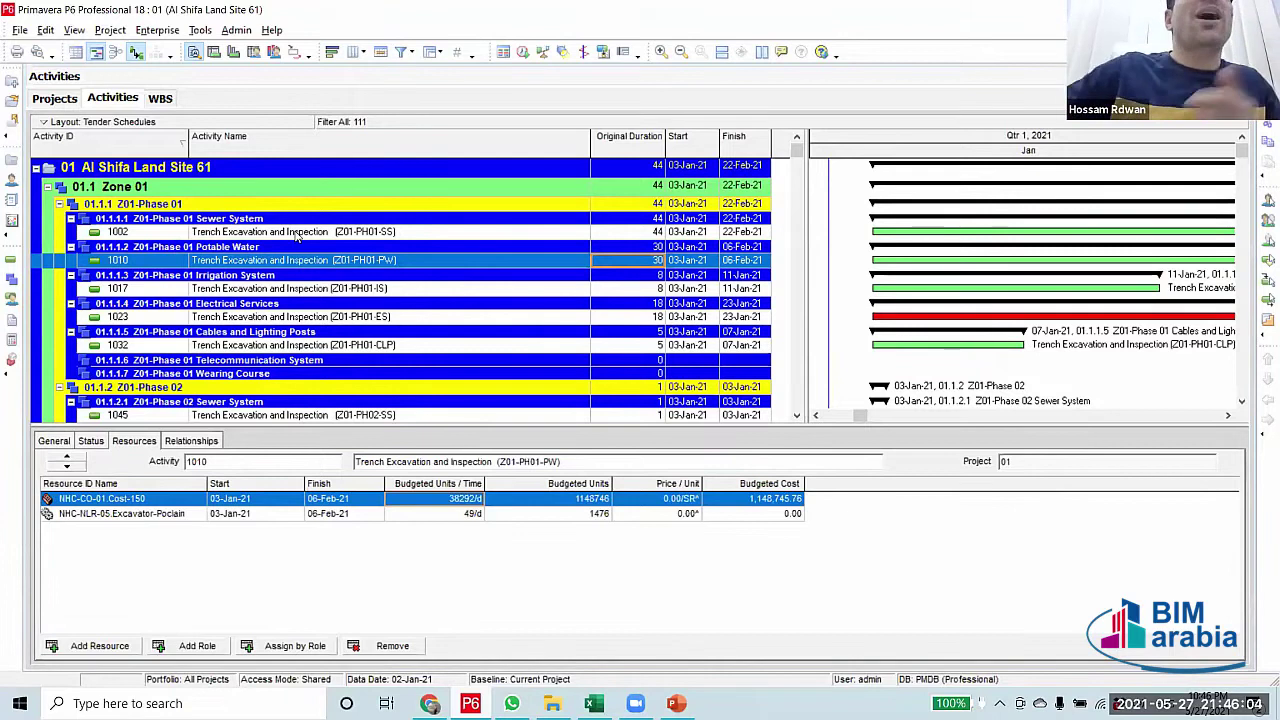
click(627, 236)
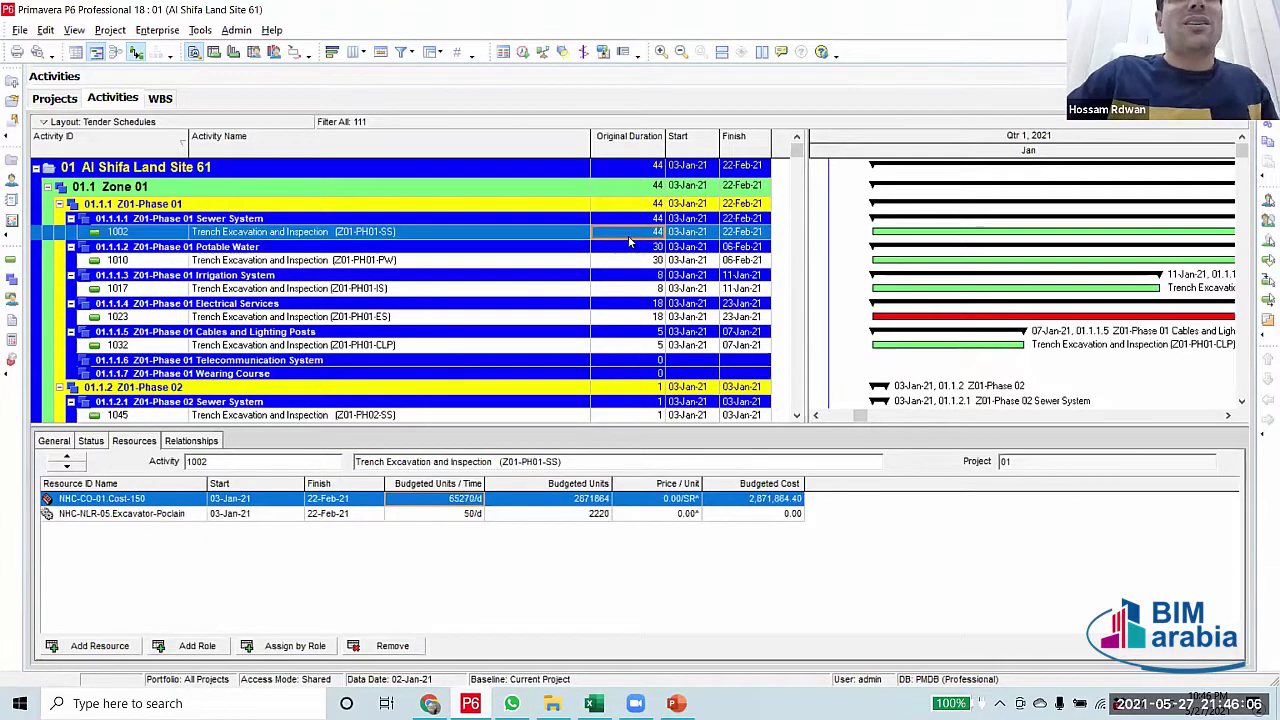
Try an original duration of 44 for Z01-Phase 02 Sewer System trench excavation activity 1045 and compare it with the Phase 01 durations
scroll(630, 241, down, 3)
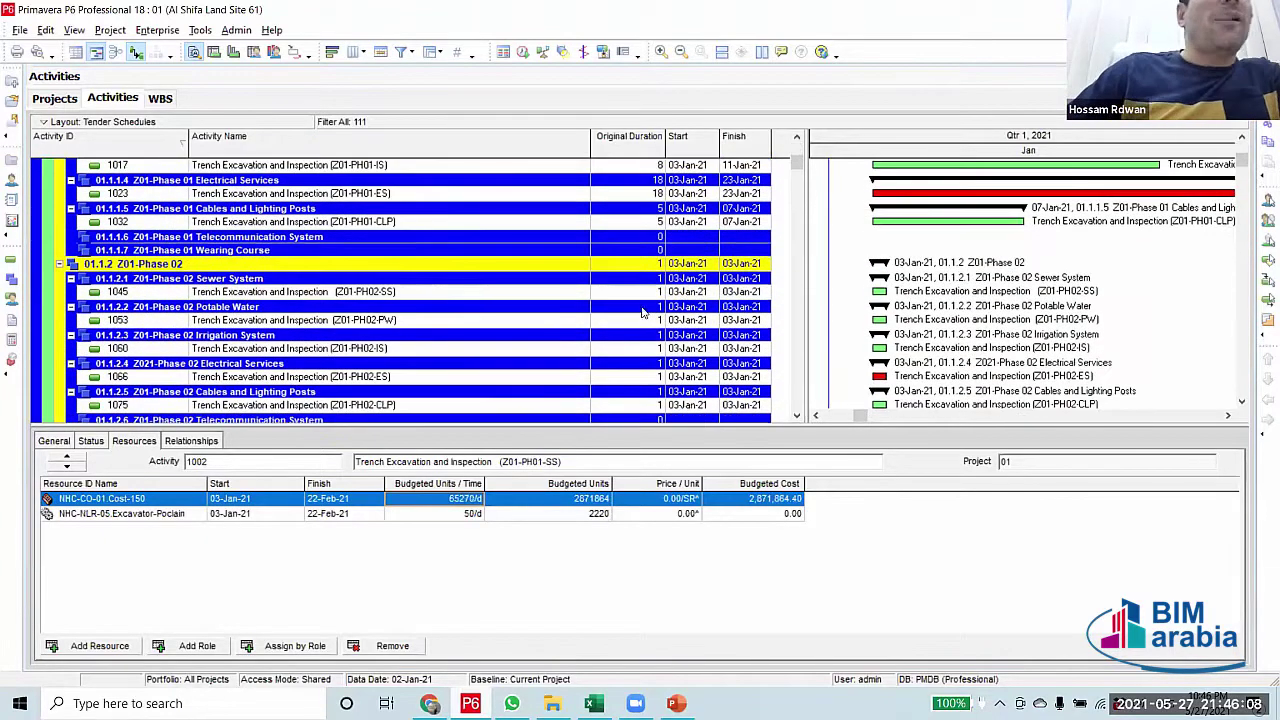
click(646, 293)
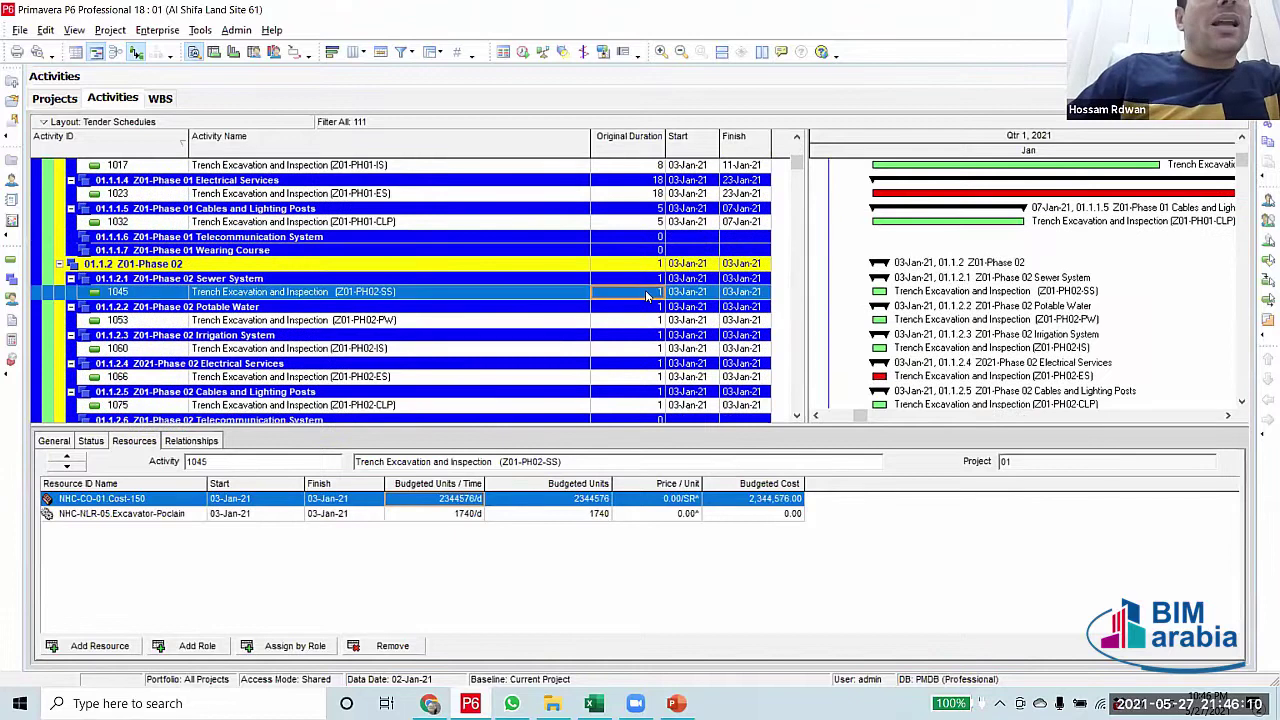
scroll(183, 371, up, 2)
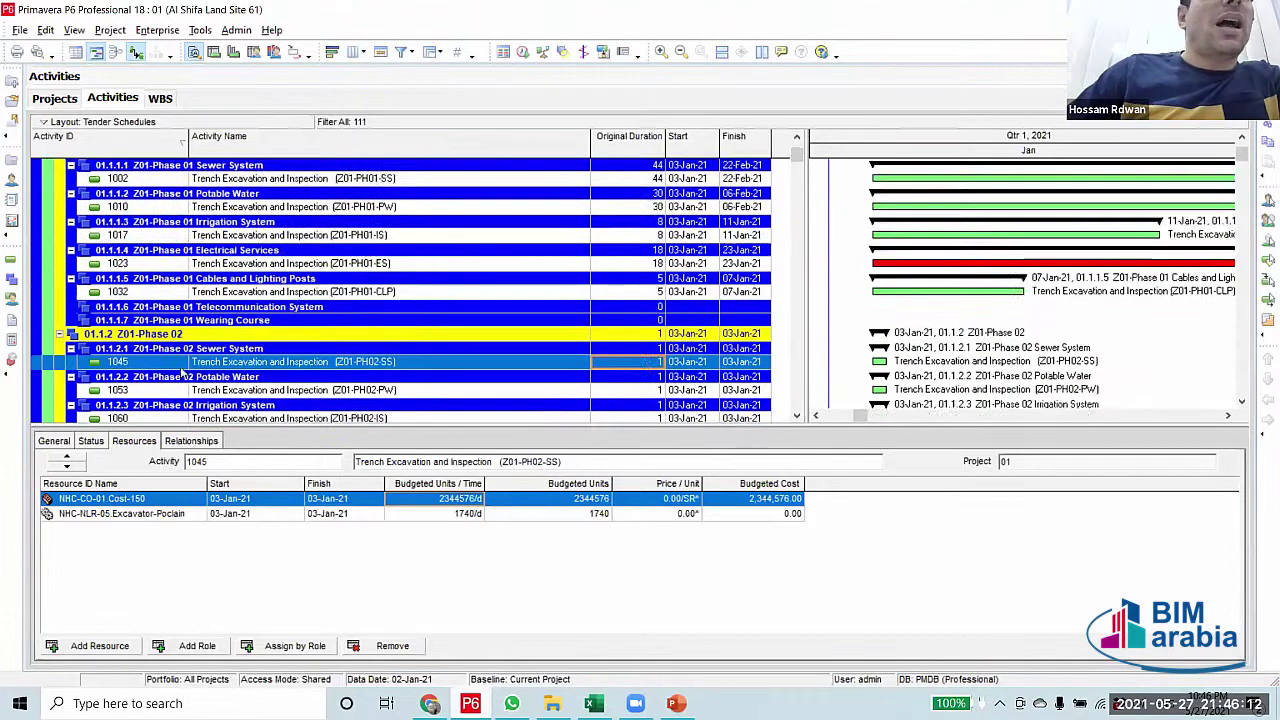
scroll(183, 371, down, 2)
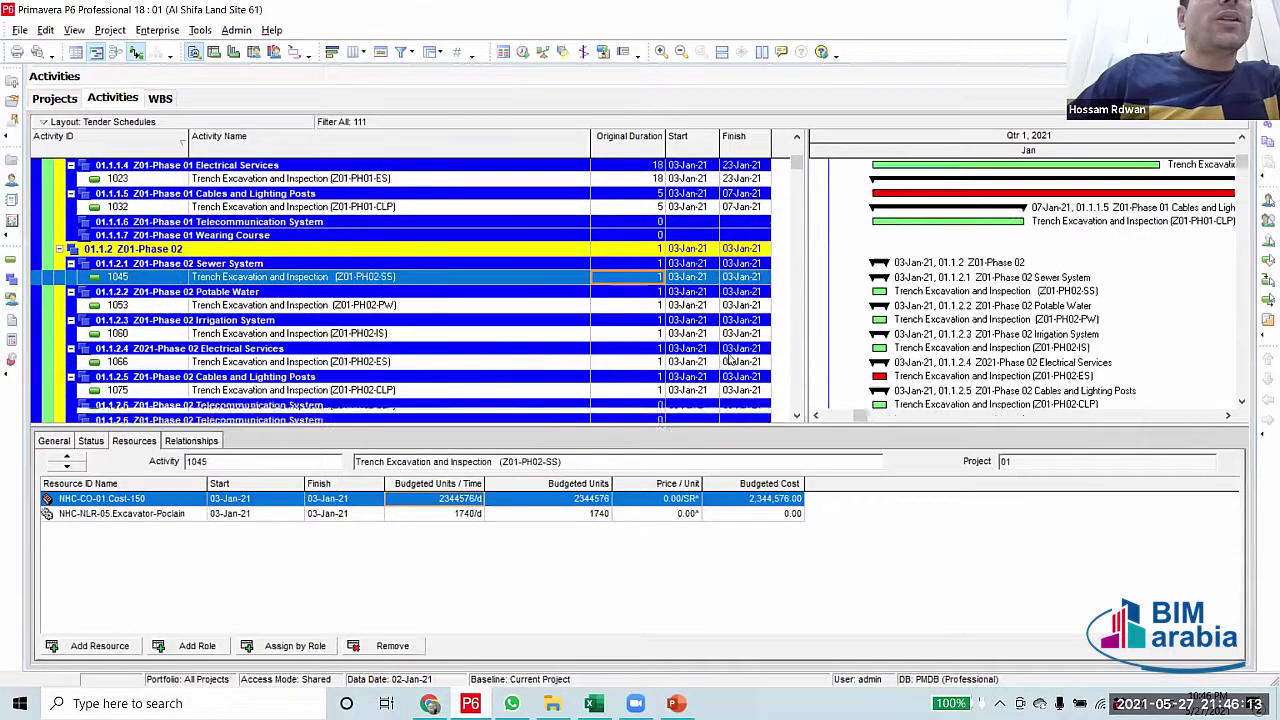
click(648, 281)
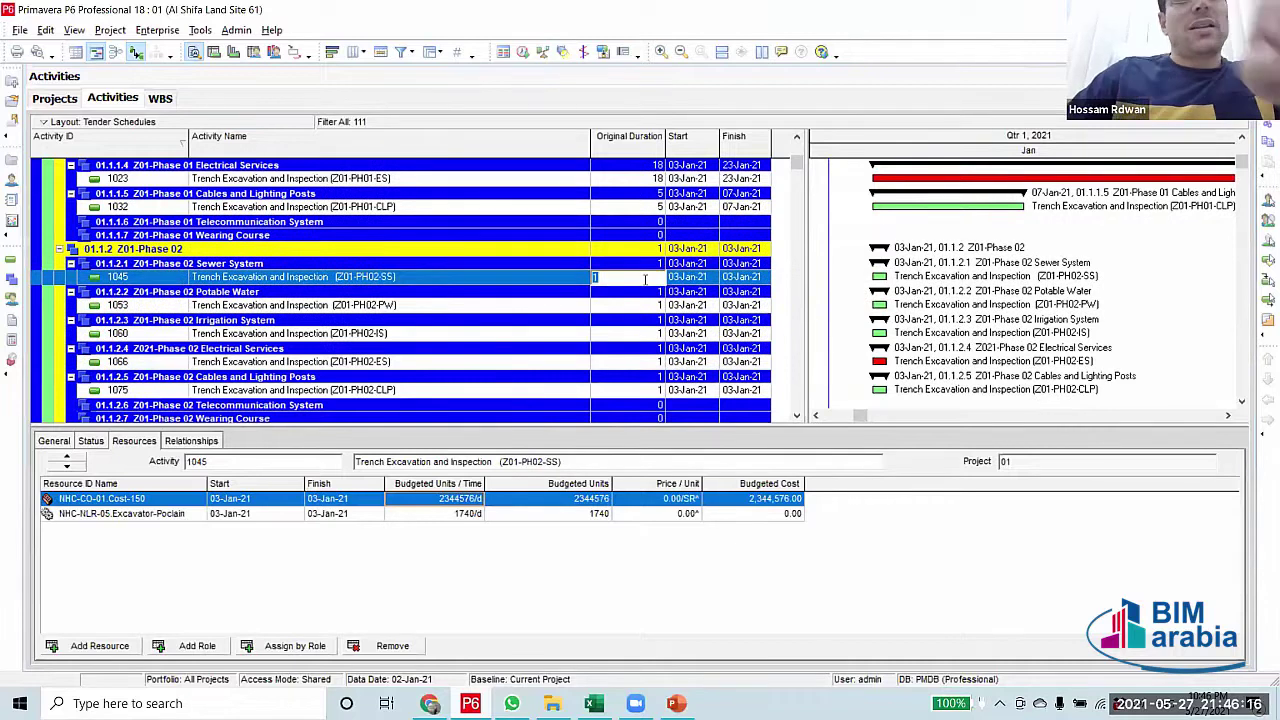
text(44)
click(569, 281)
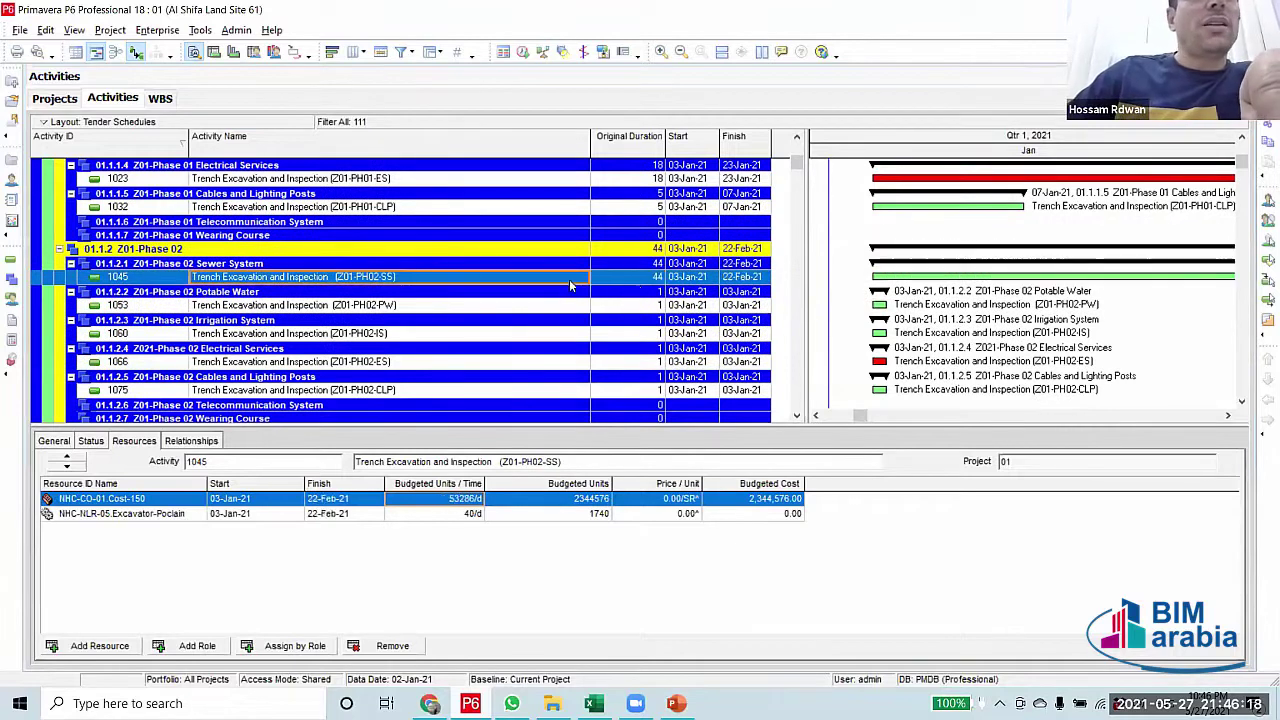
click(641, 281)
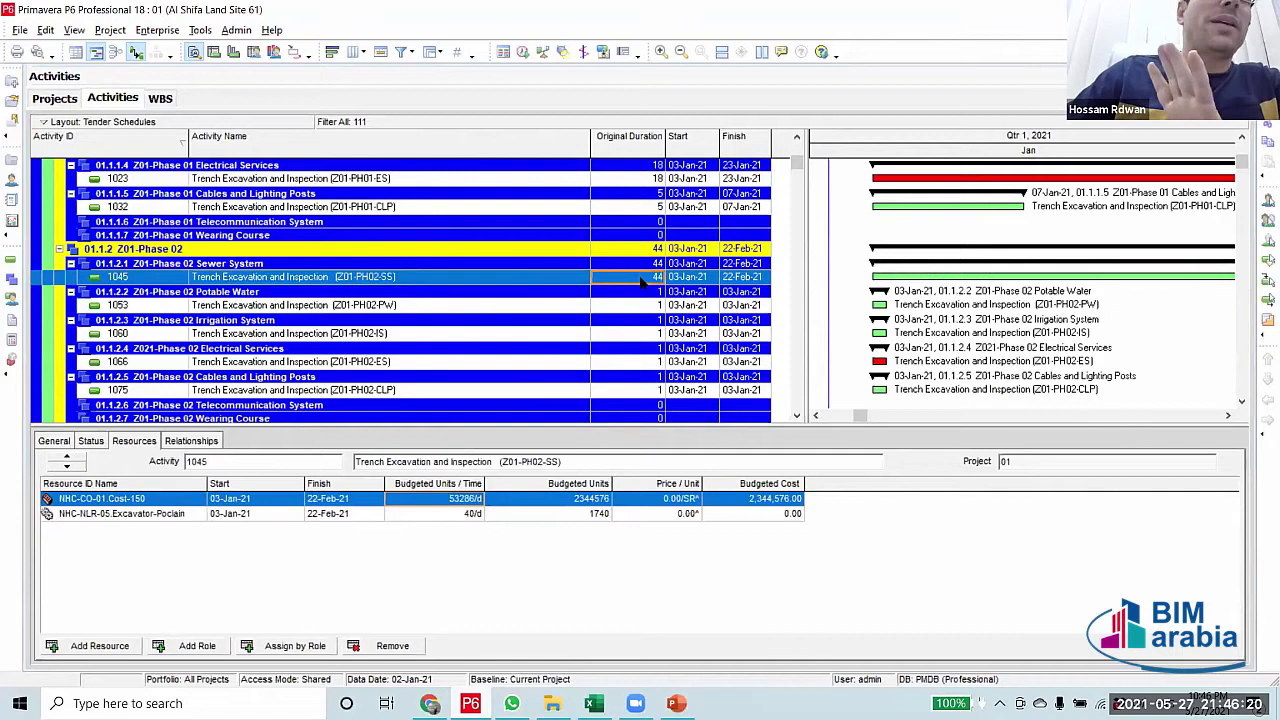
scroll(633, 270, up, 2)
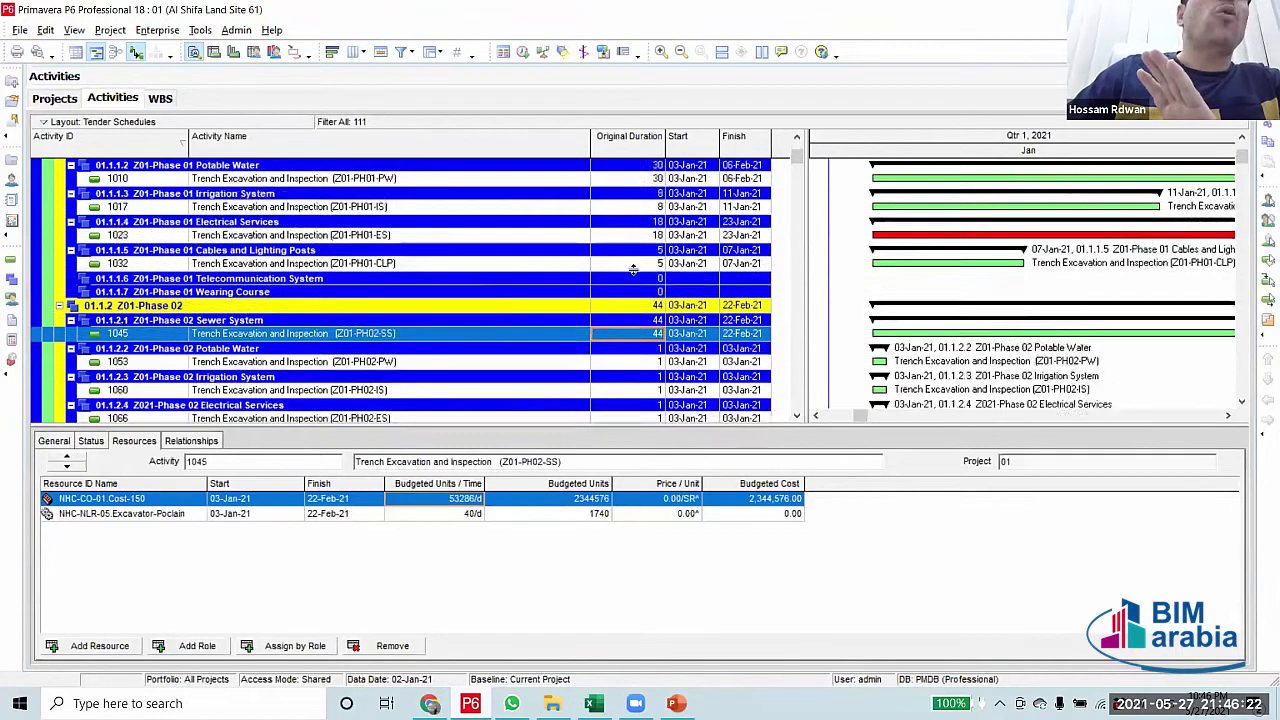
scroll(633, 270, up, 3)
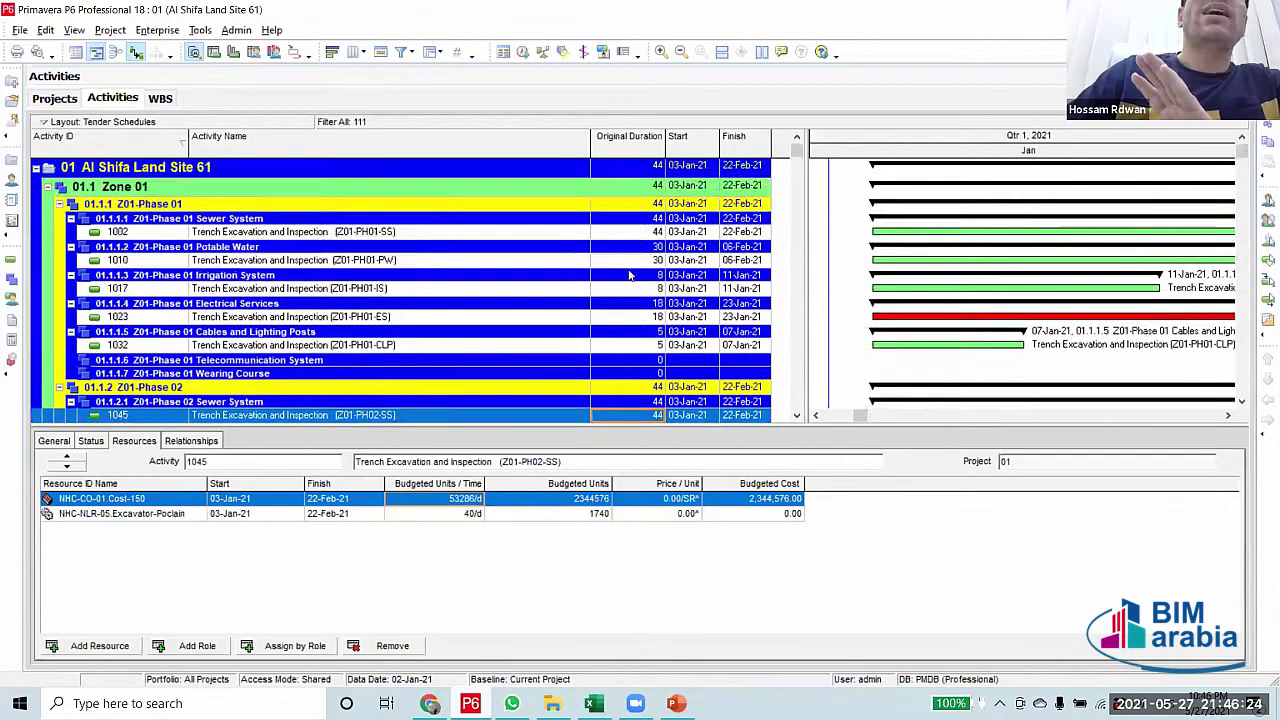
scroll(630, 275, down, 3)
scroll(652, 265, down, 2)
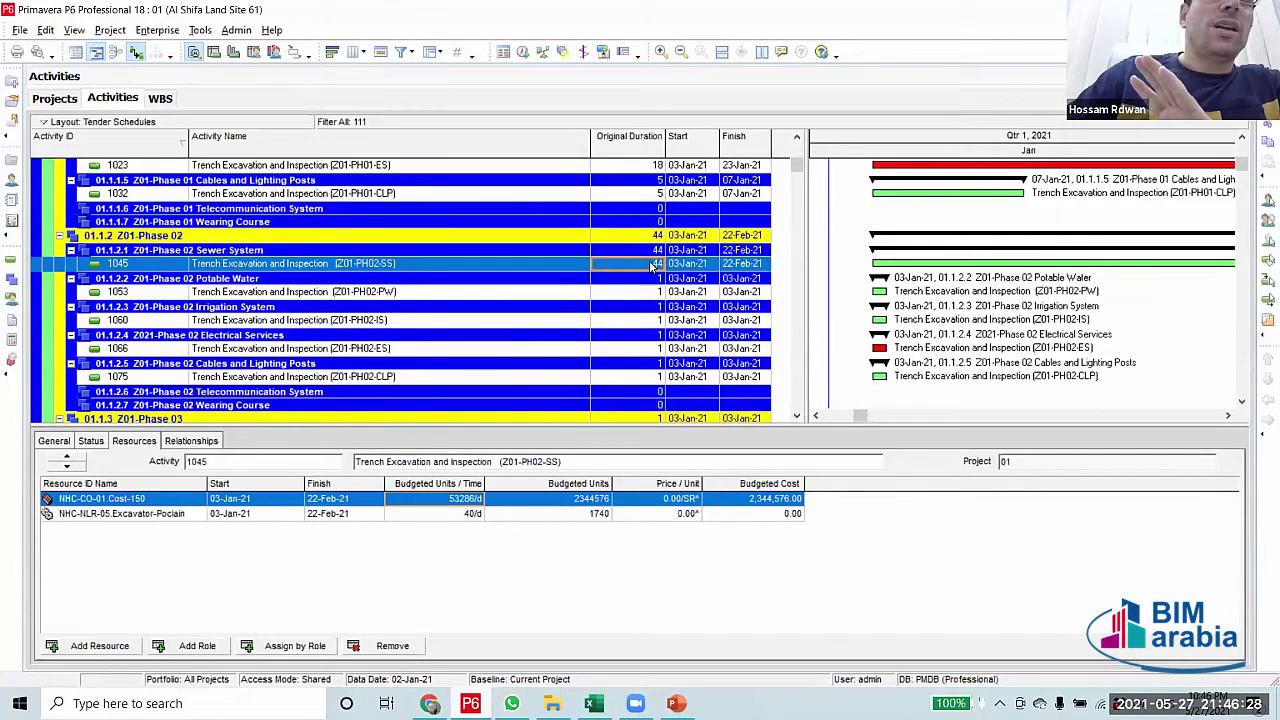
click(641, 296)
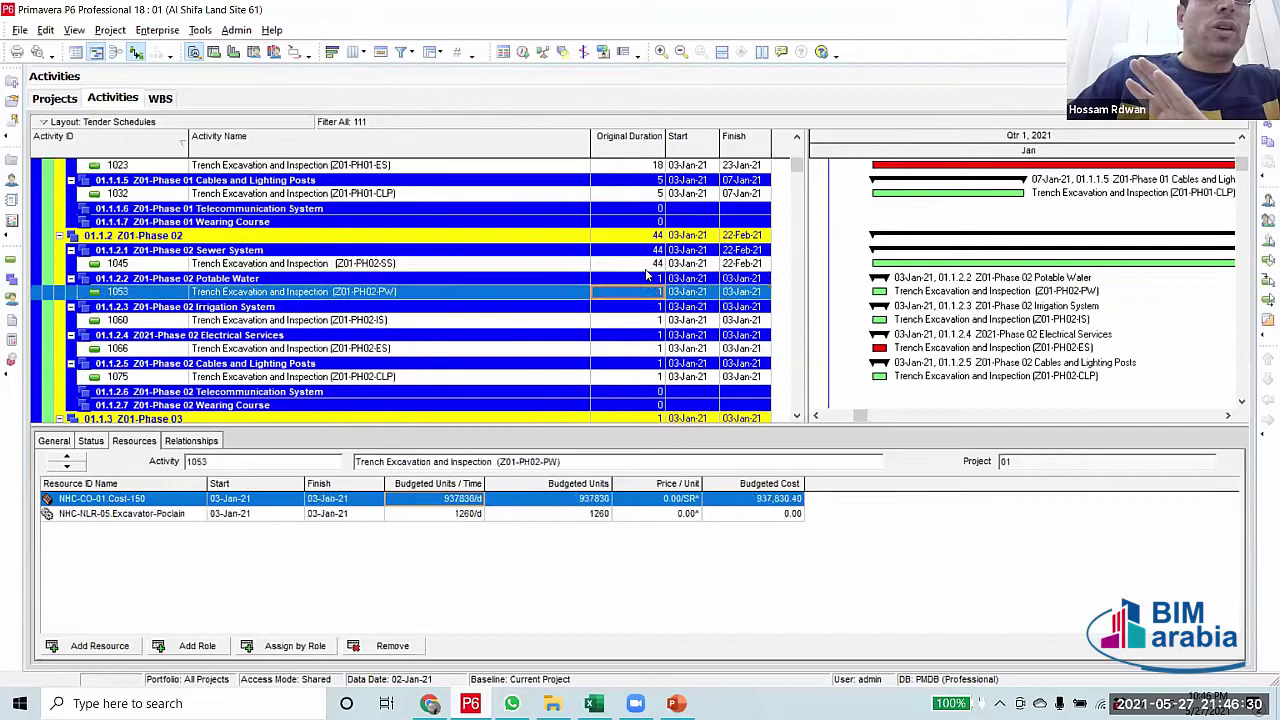
Try original durations of 38, 37 and 36 for Z01-Phase 02 Sewer System trench excavation activity 1045
click(646, 265)
click(646, 265)
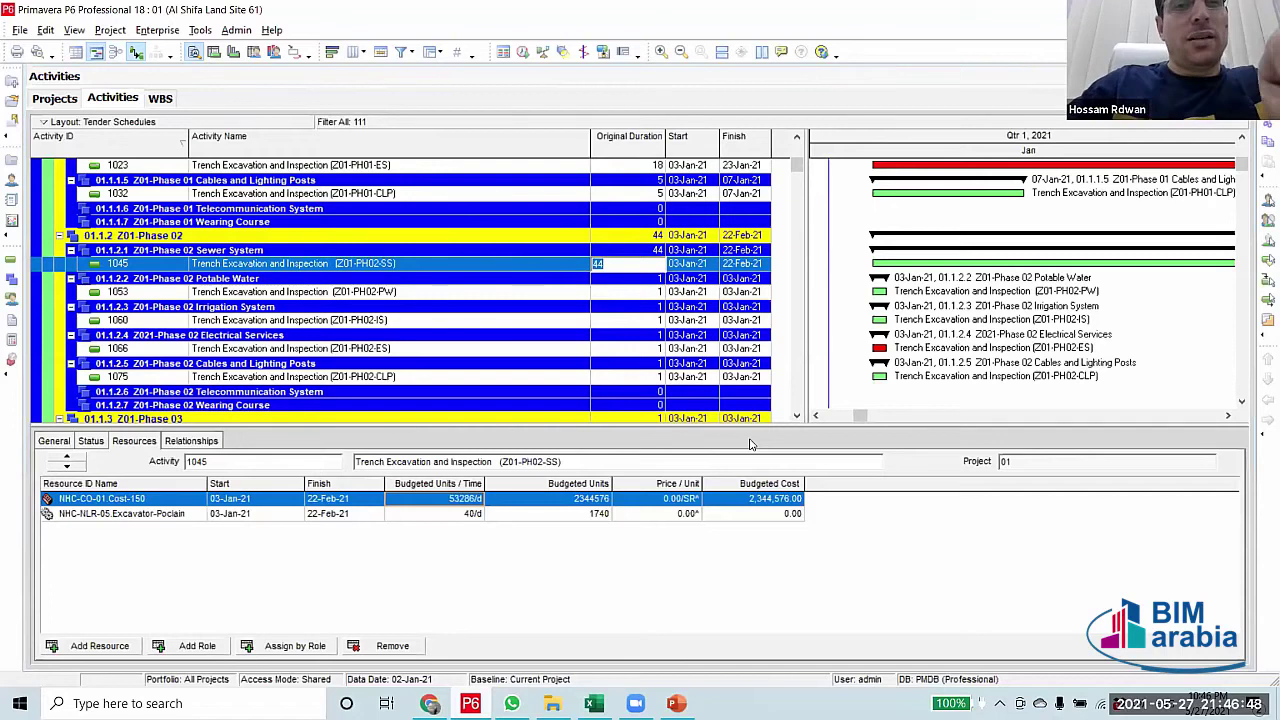
text(38)
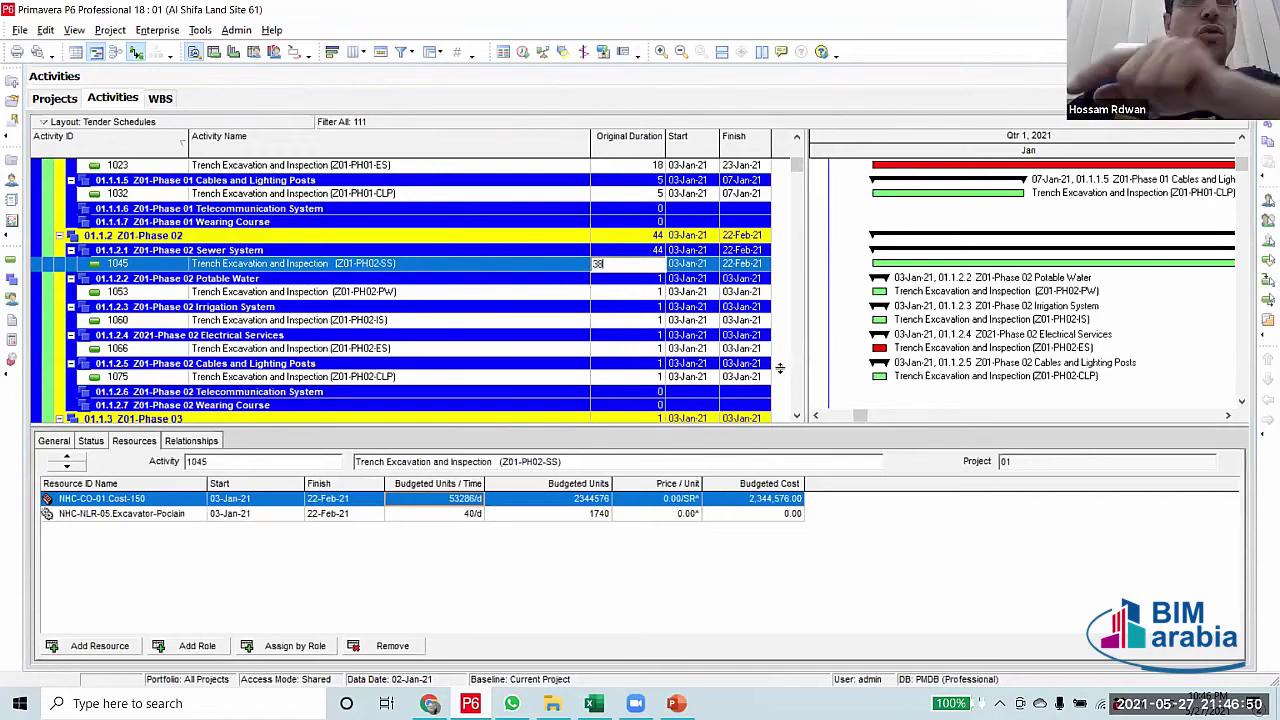
click(534, 260)
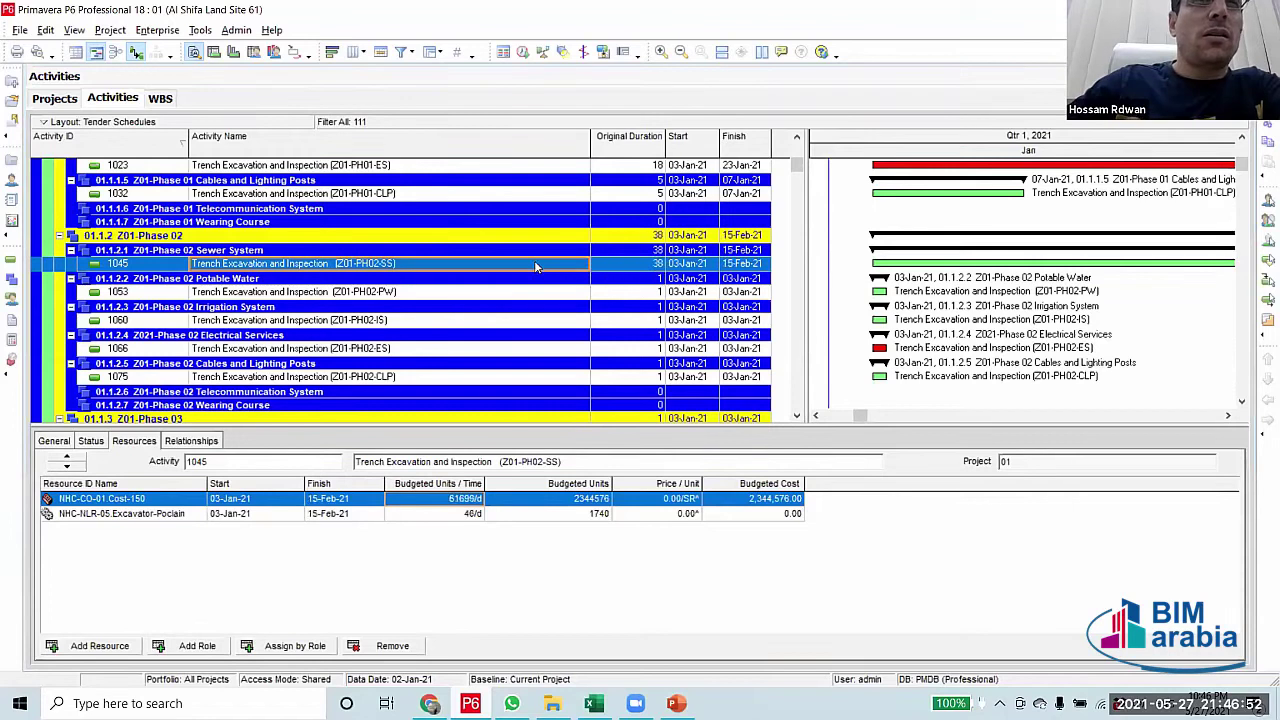
click(636, 263)
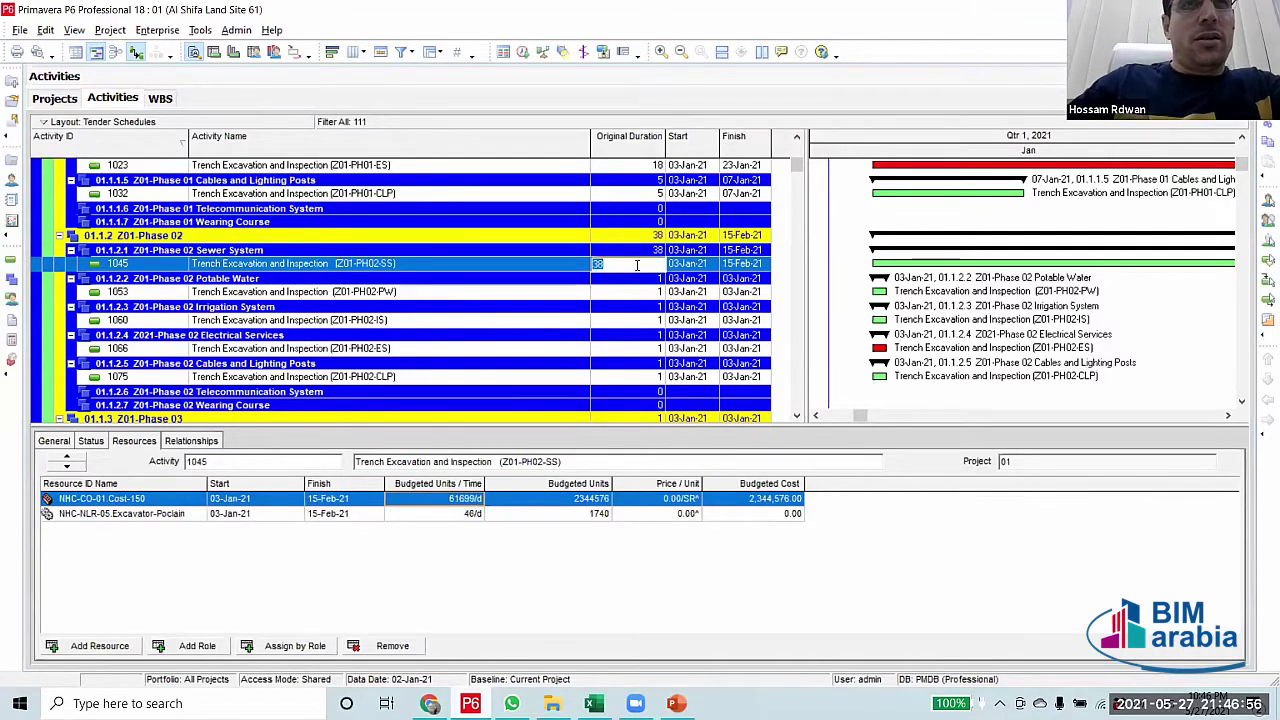
text(37)
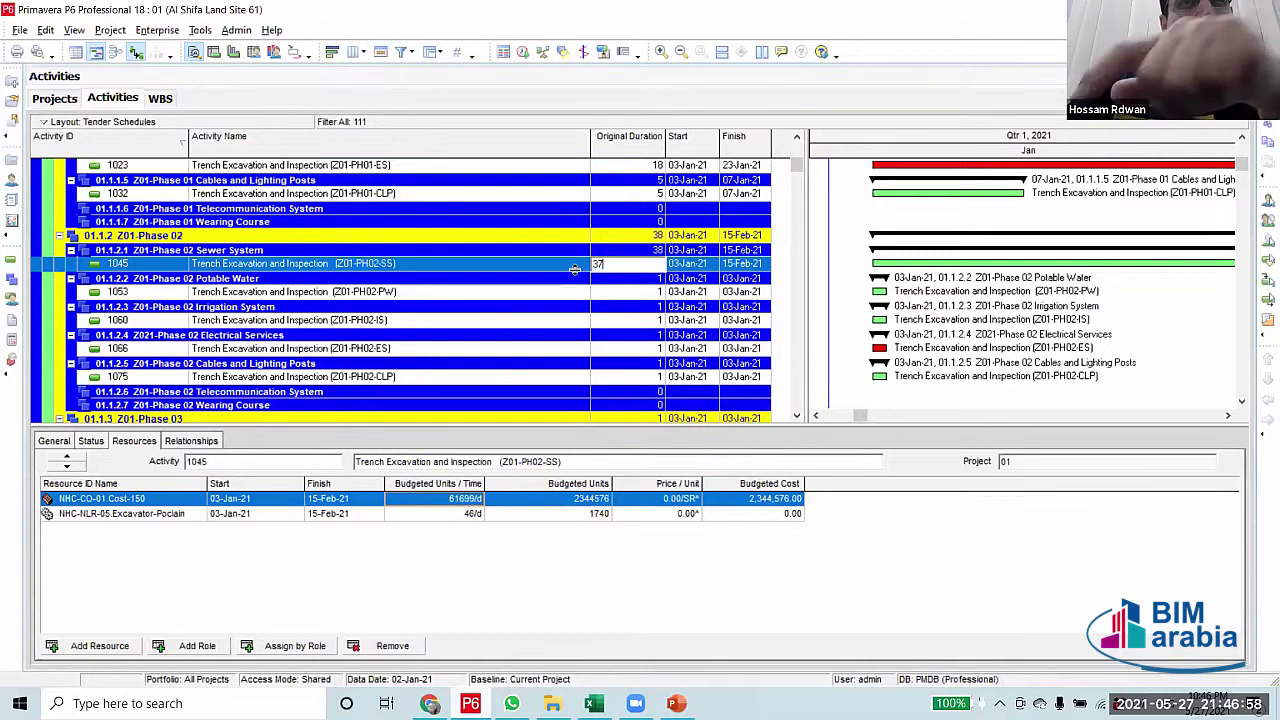
click(575, 266)
click(626, 264)
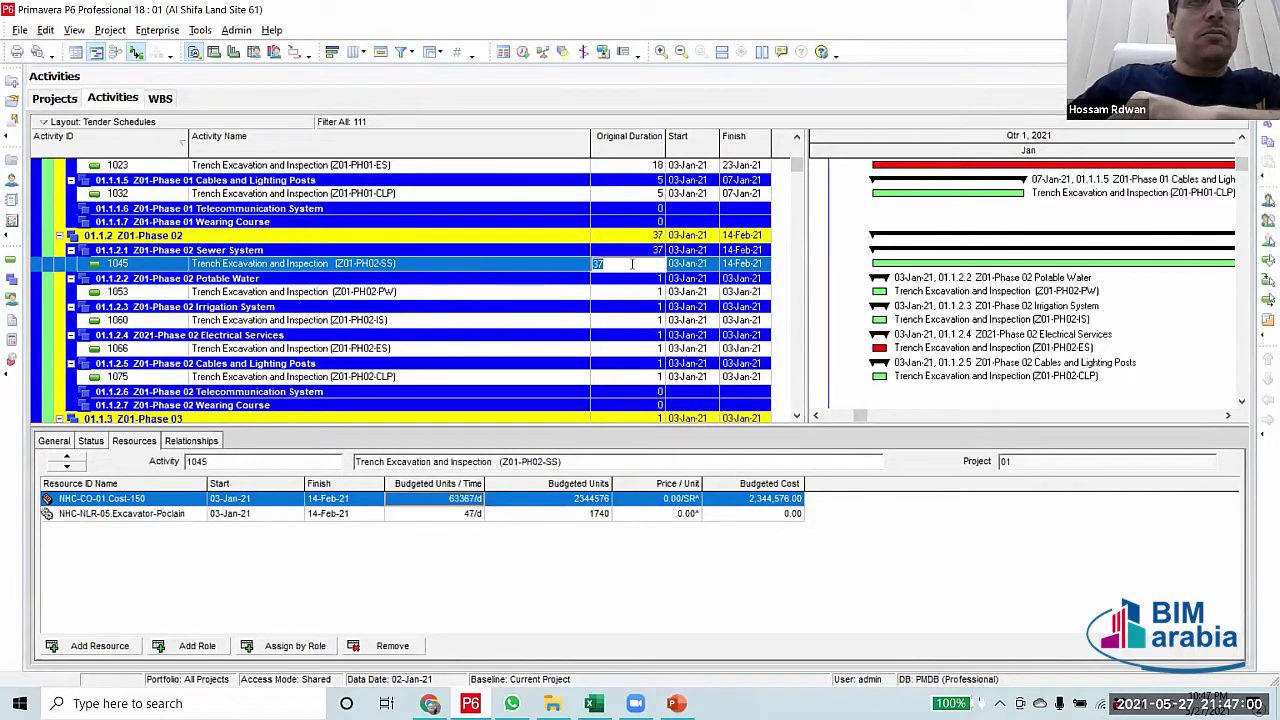
click(628, 267)
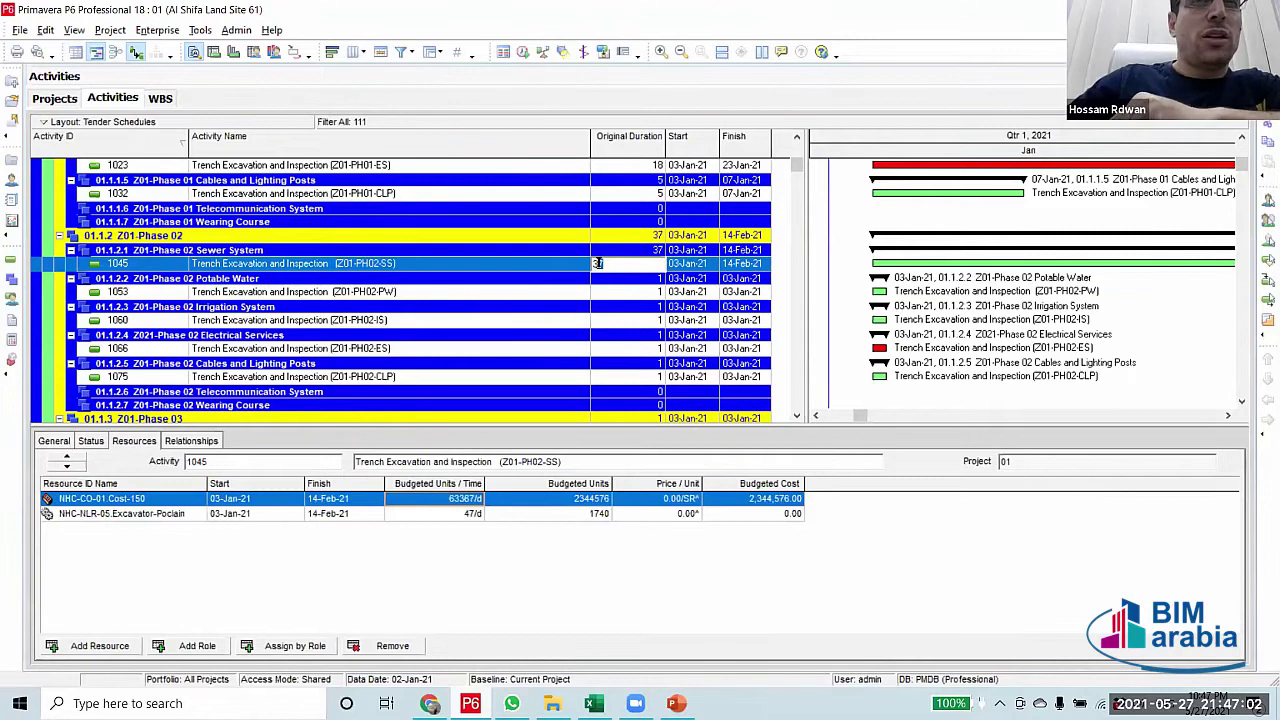
text(6)
click(572, 265)
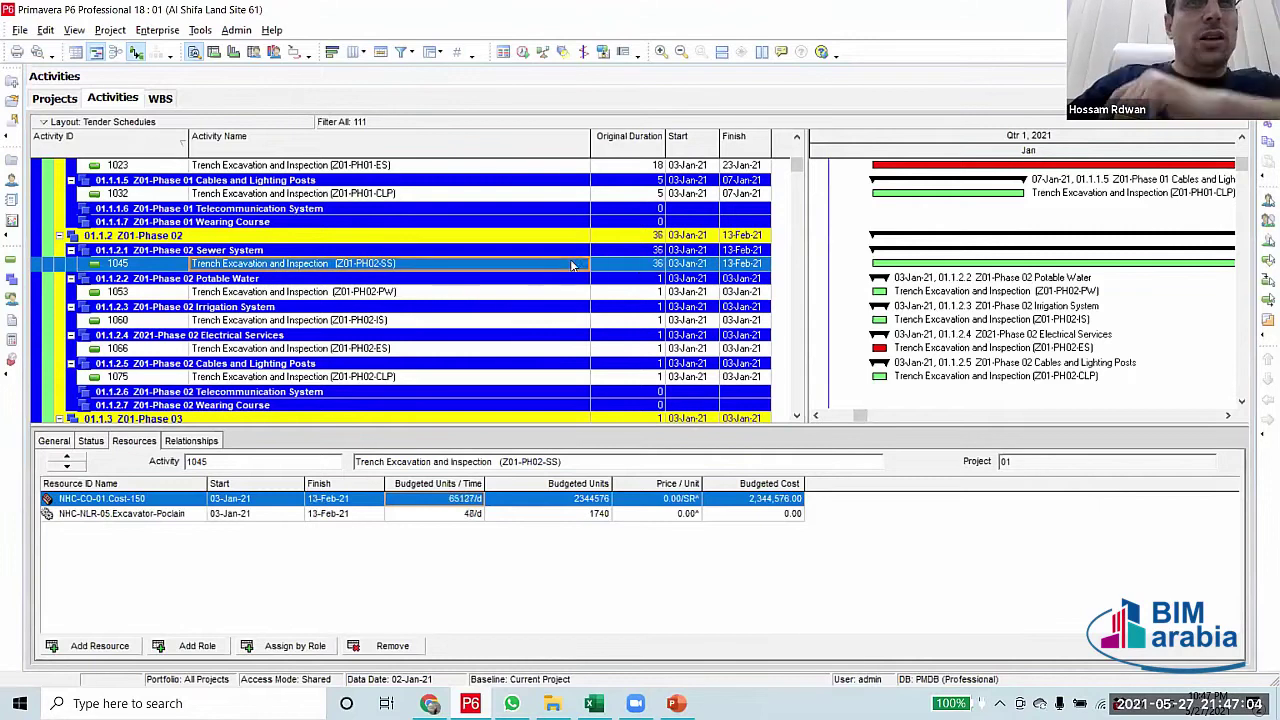
Set the original duration of Z01-Phase 02 Sewer System trench excavation activity 1045 to 35
click(636, 266)
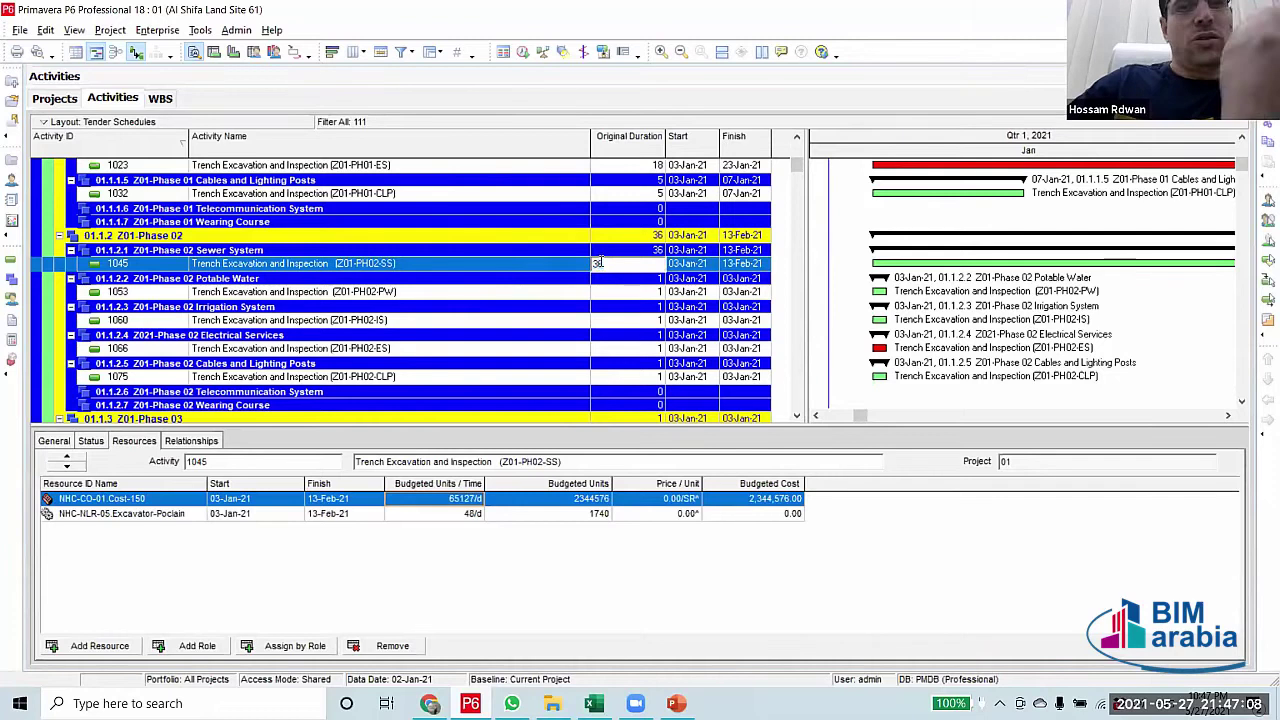
text(5)
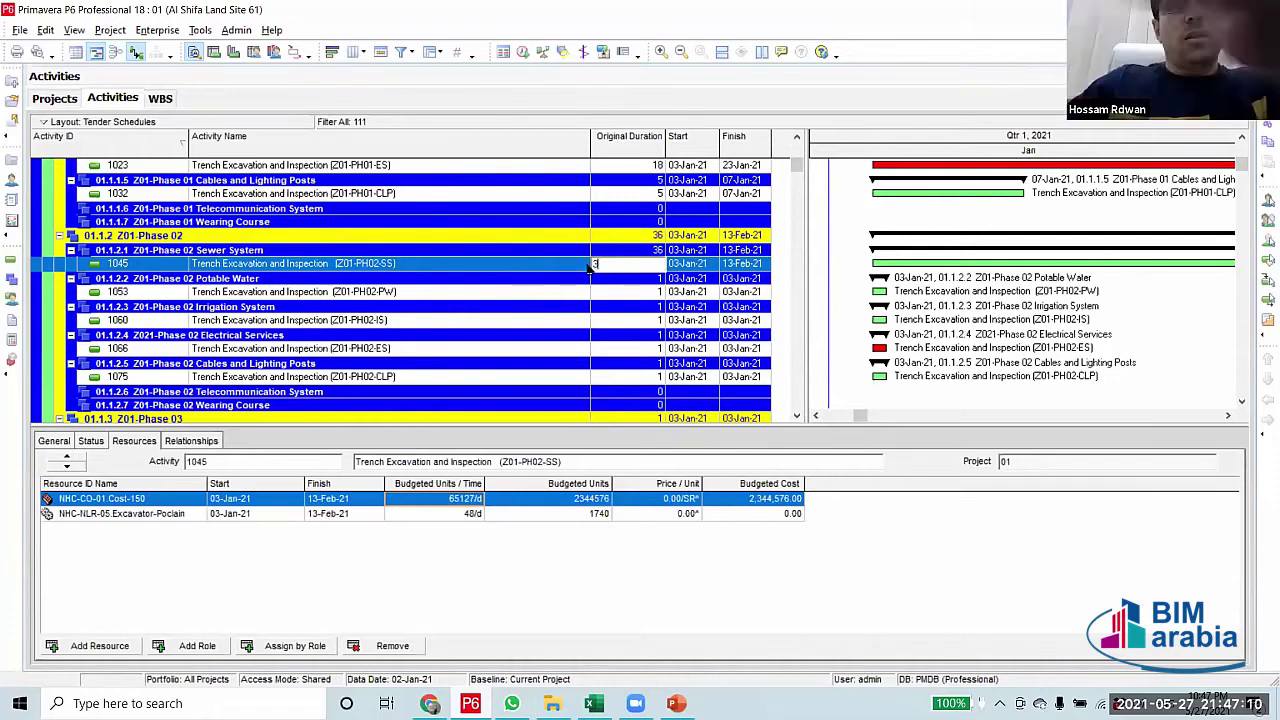
key(BackSpace)
key(BackSpace)
text(3)
key(BackSpace)
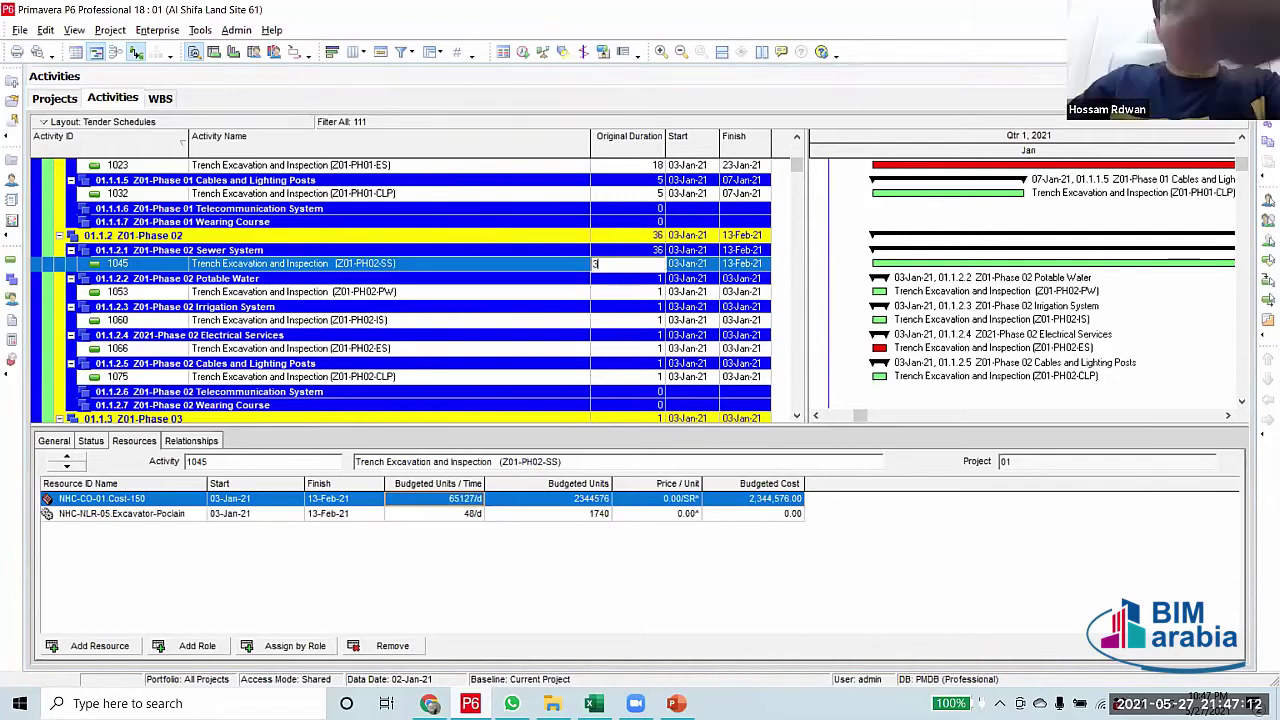
text(5)
click(565, 270)
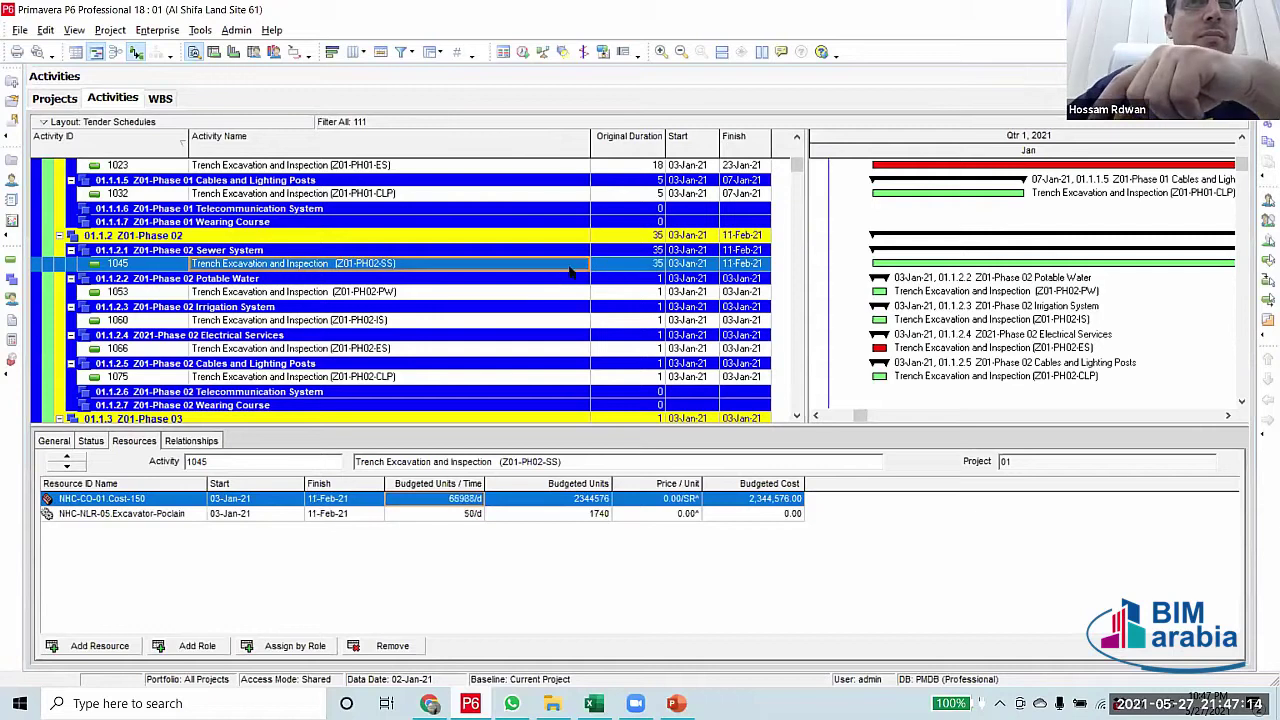
Try original durations of 30 and 26 for Z01-Phase 02 Potable Water trench excavation activity 1053
click(625, 292)
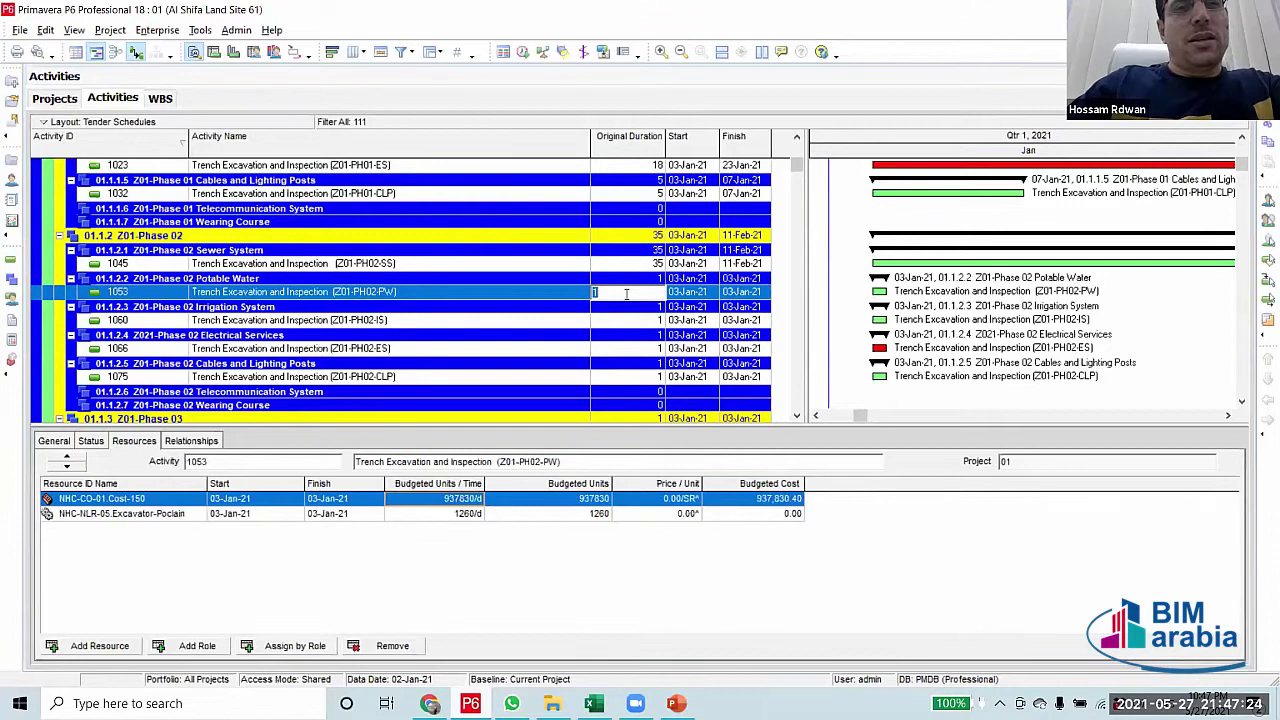
text(30)
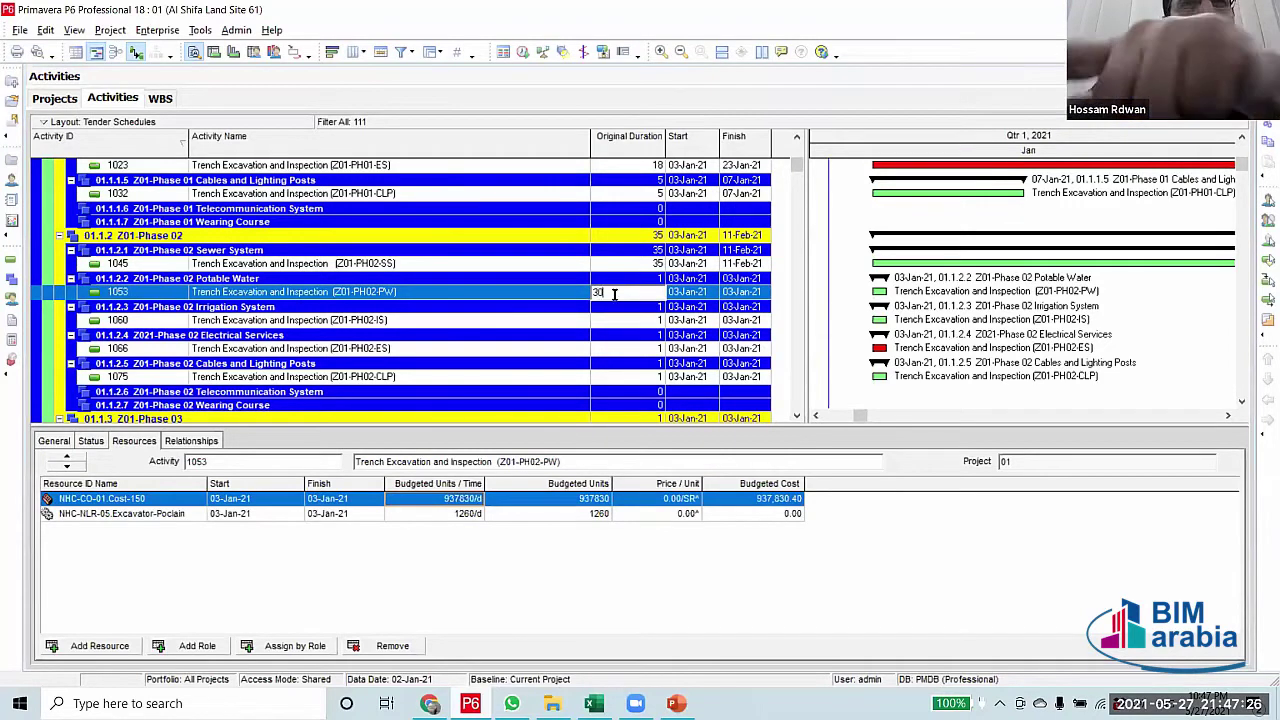
key(Return)
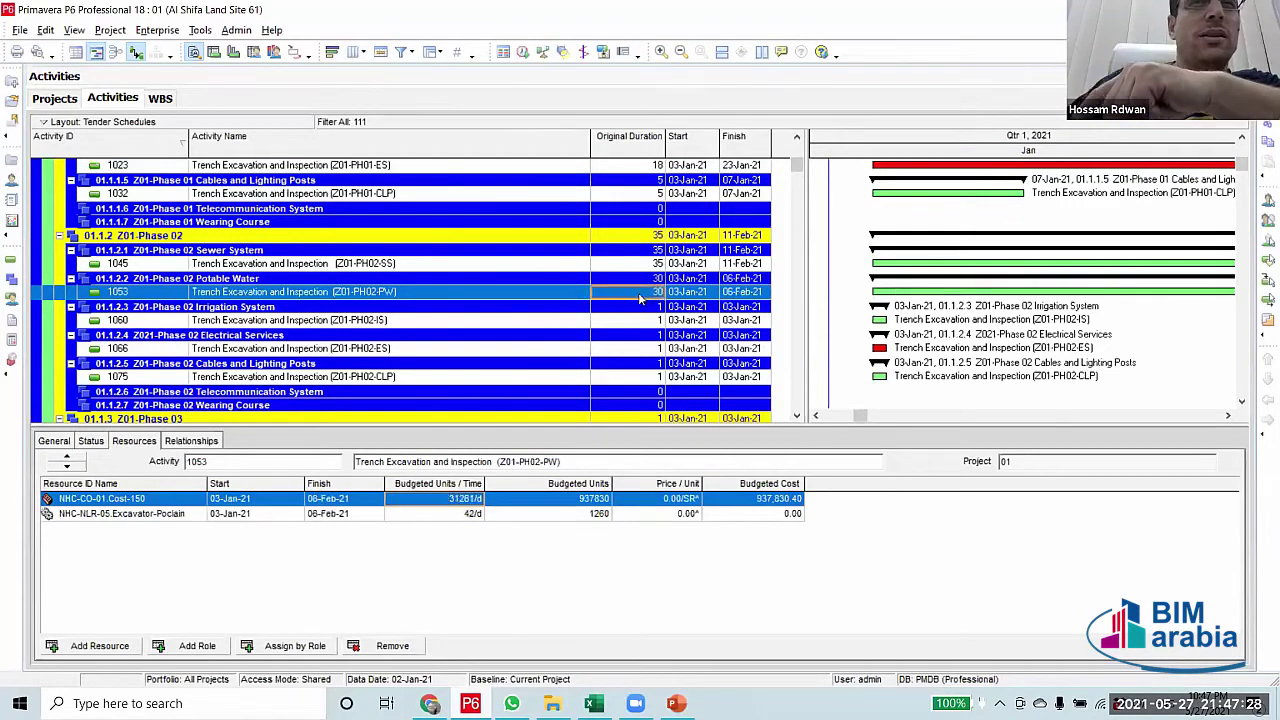
click(638, 292)
text(26)
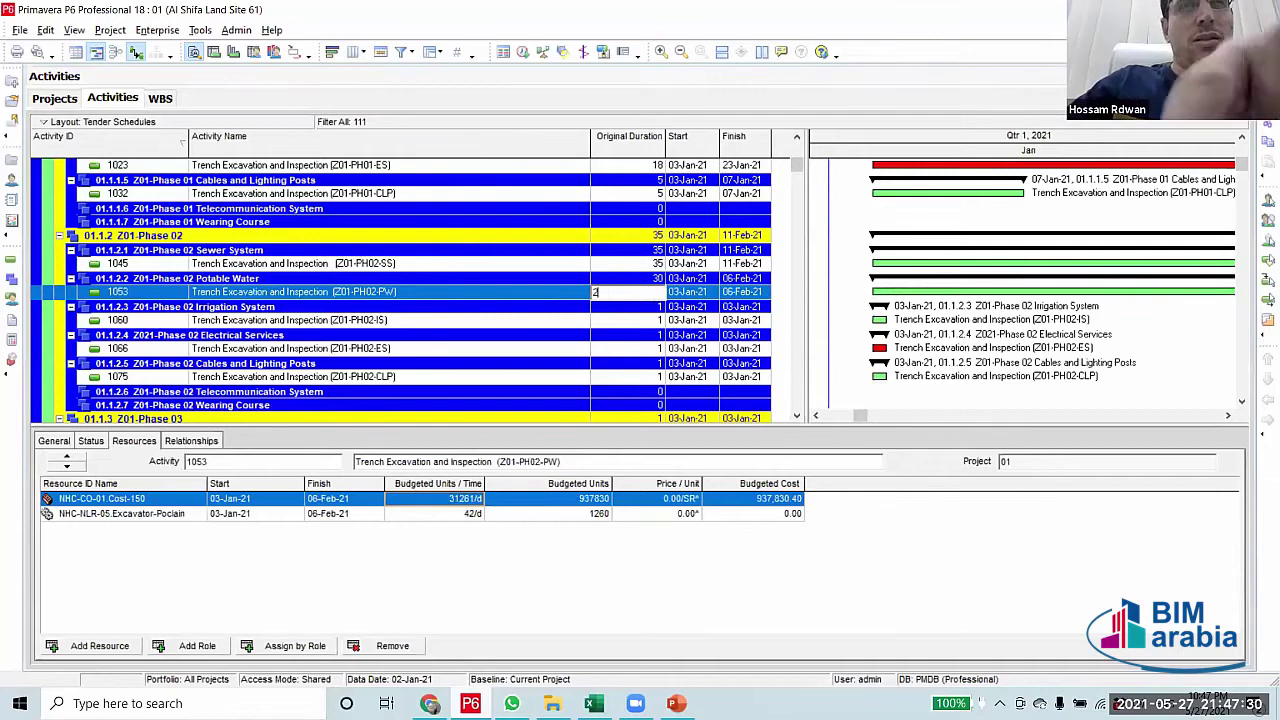
click(587, 295)
Set the original duration of Z01-Phase 02 Potable Water trench excavation activity 1053 to 25 and check its daily excavator units against activity 1045
click(638, 293)
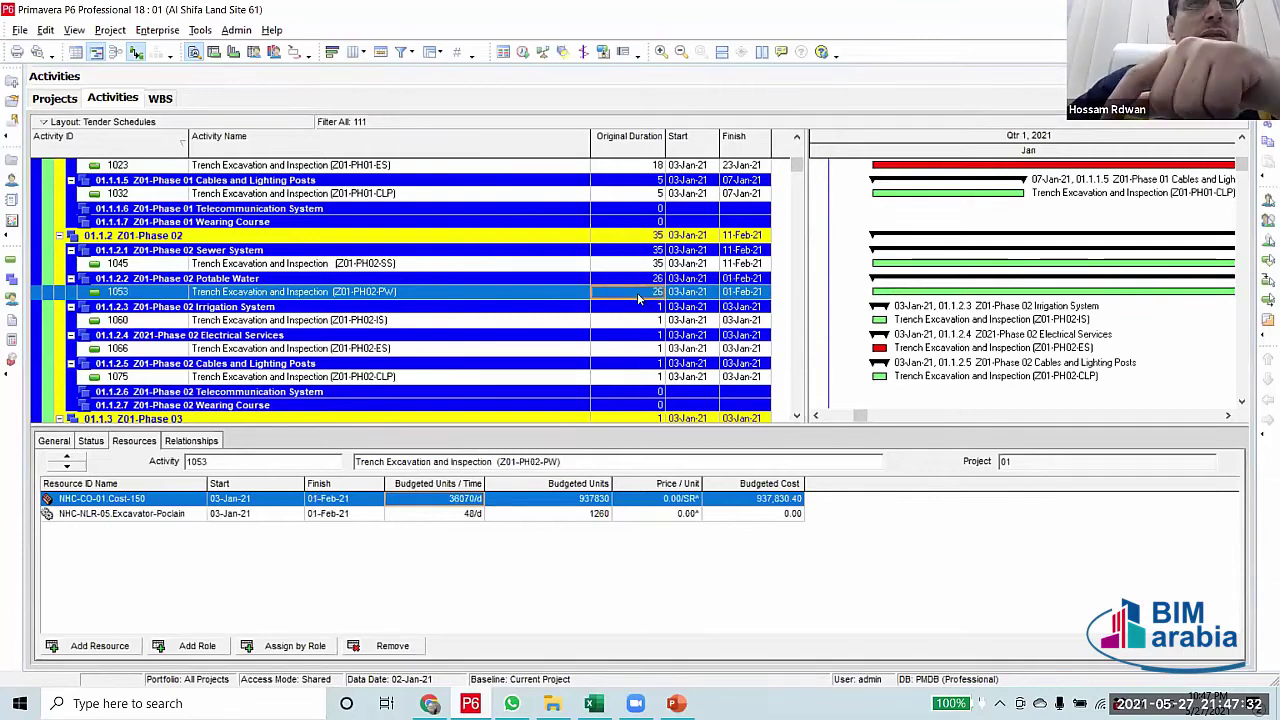
text(2)
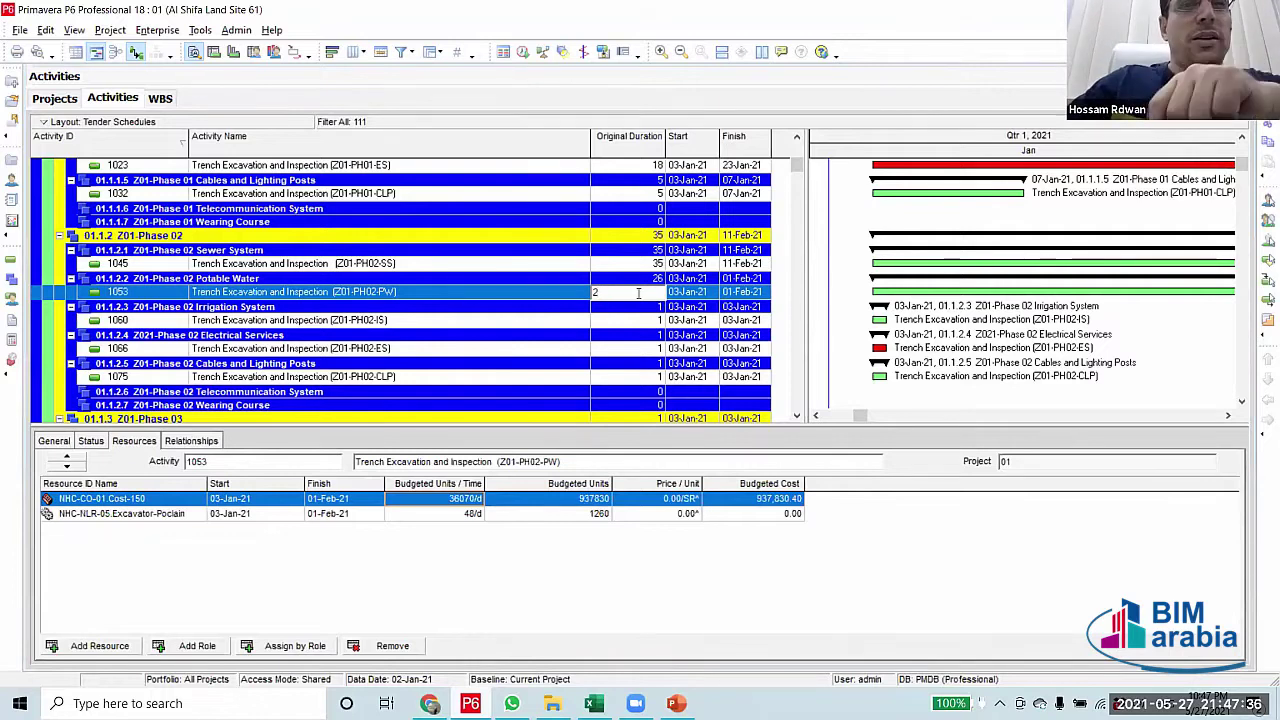
text(5)
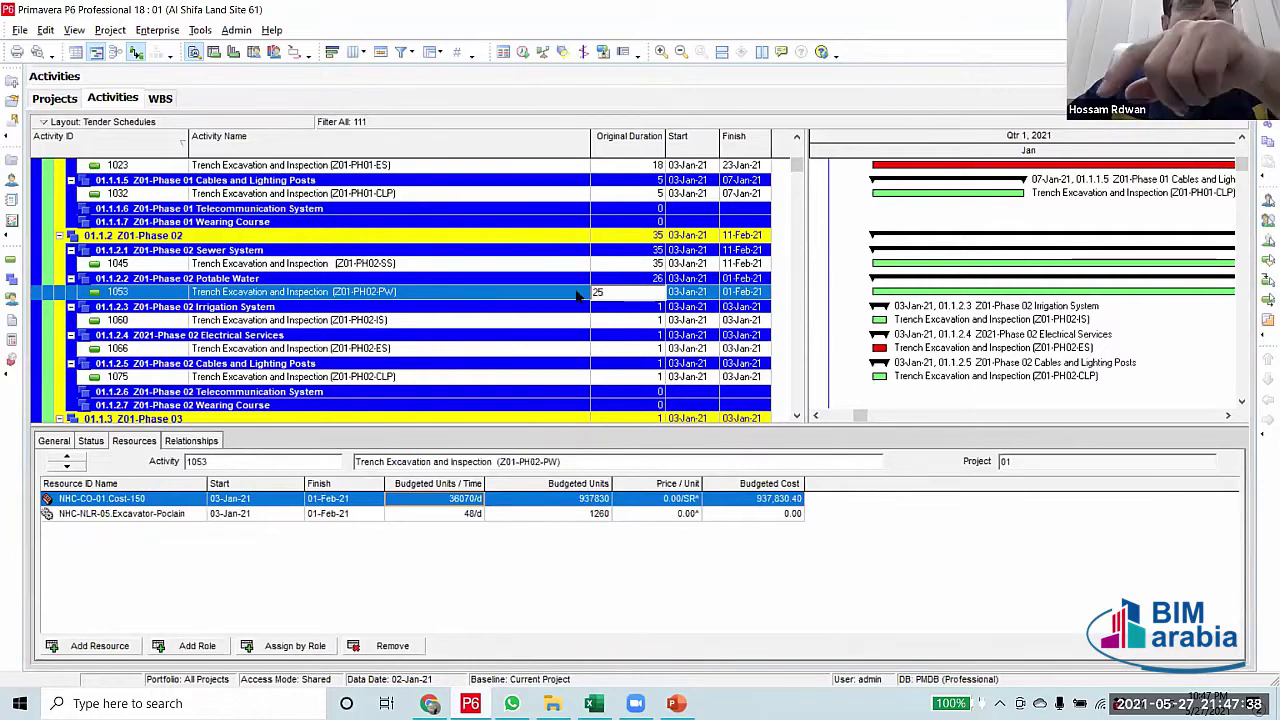
click(578, 295)
click(646, 263)
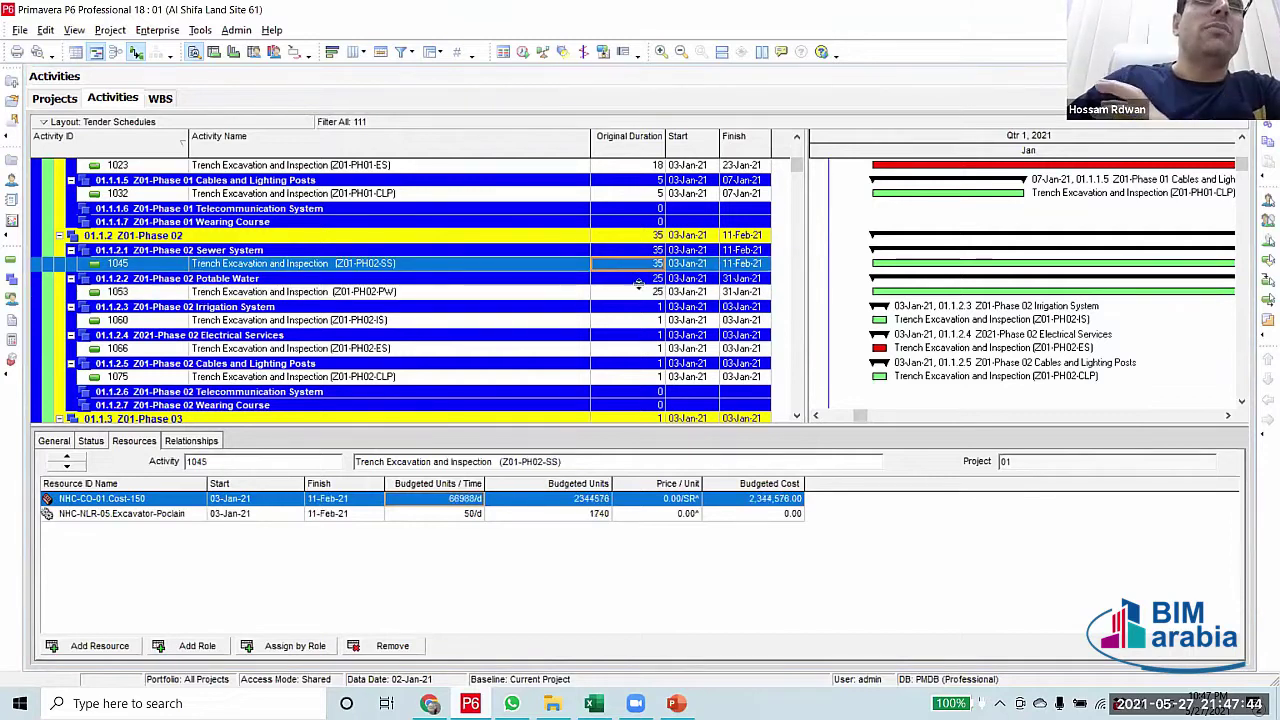
click(644, 292)
Try an original duration of 7 for Z01-Phase 02 Irrigation System trench excavation activity 1060
scroll(645, 308, down, 1)
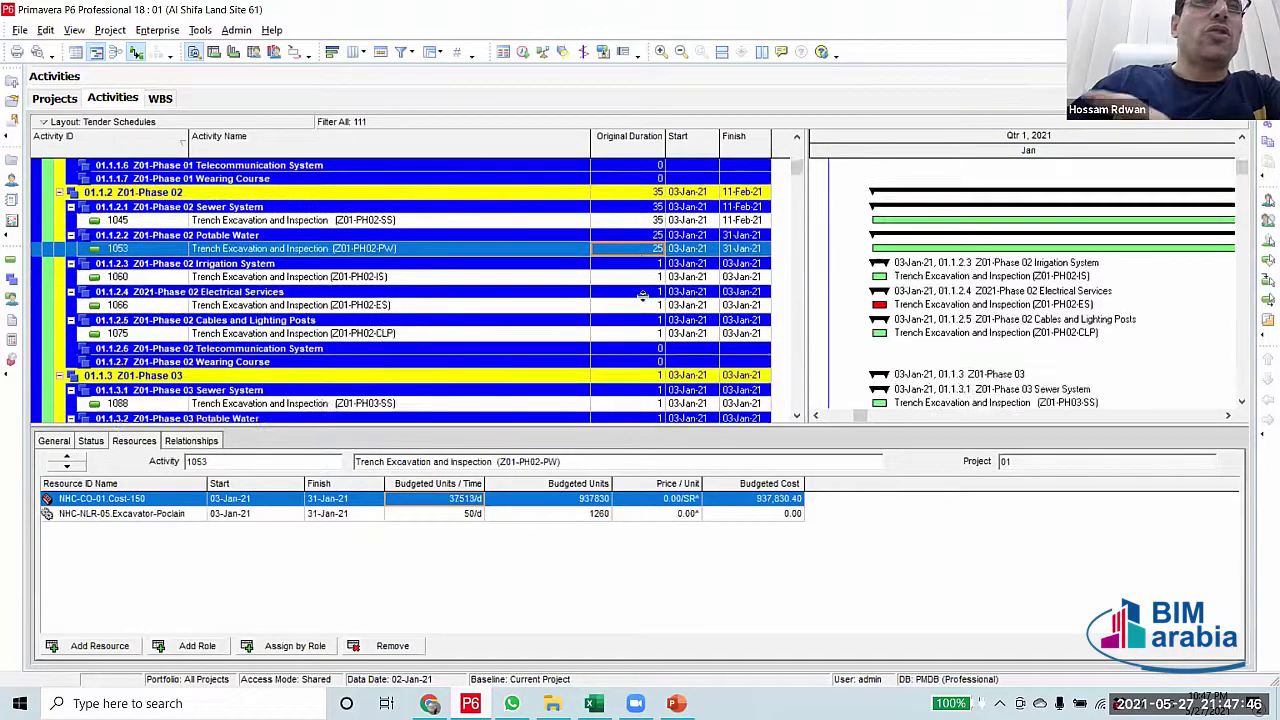
scroll(645, 310, up, 2)
click(648, 307)
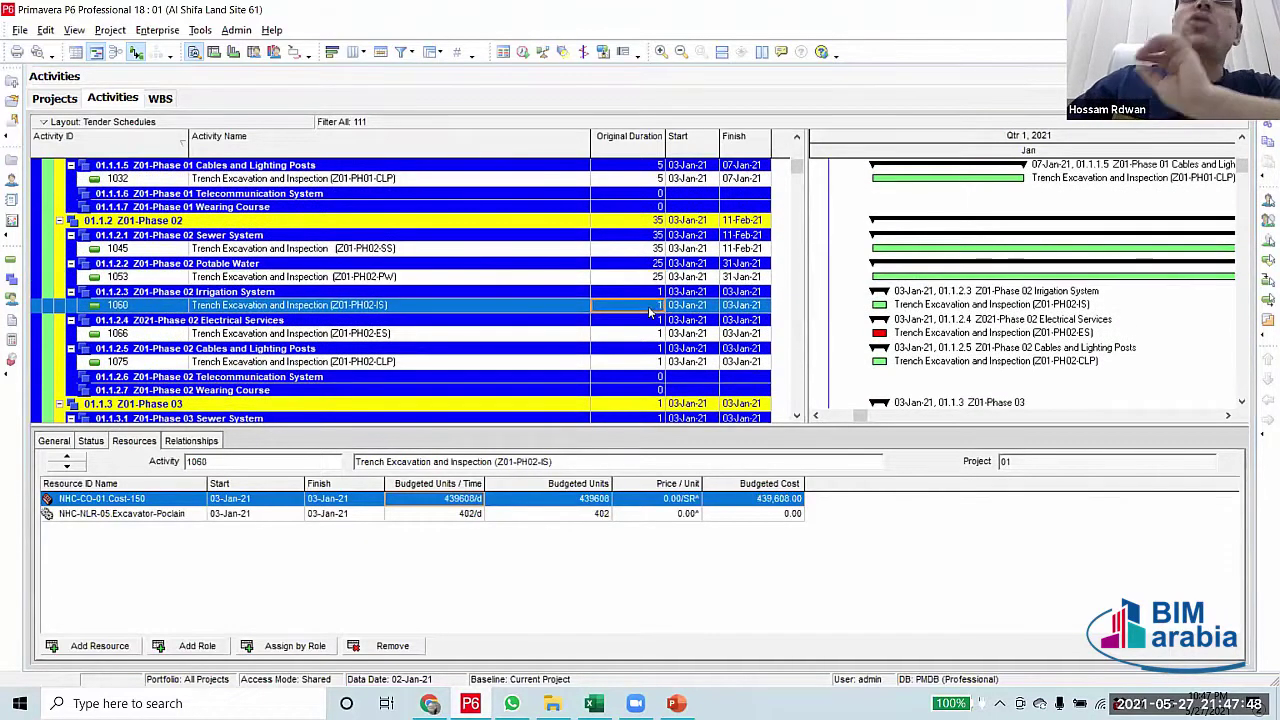
click(649, 309)
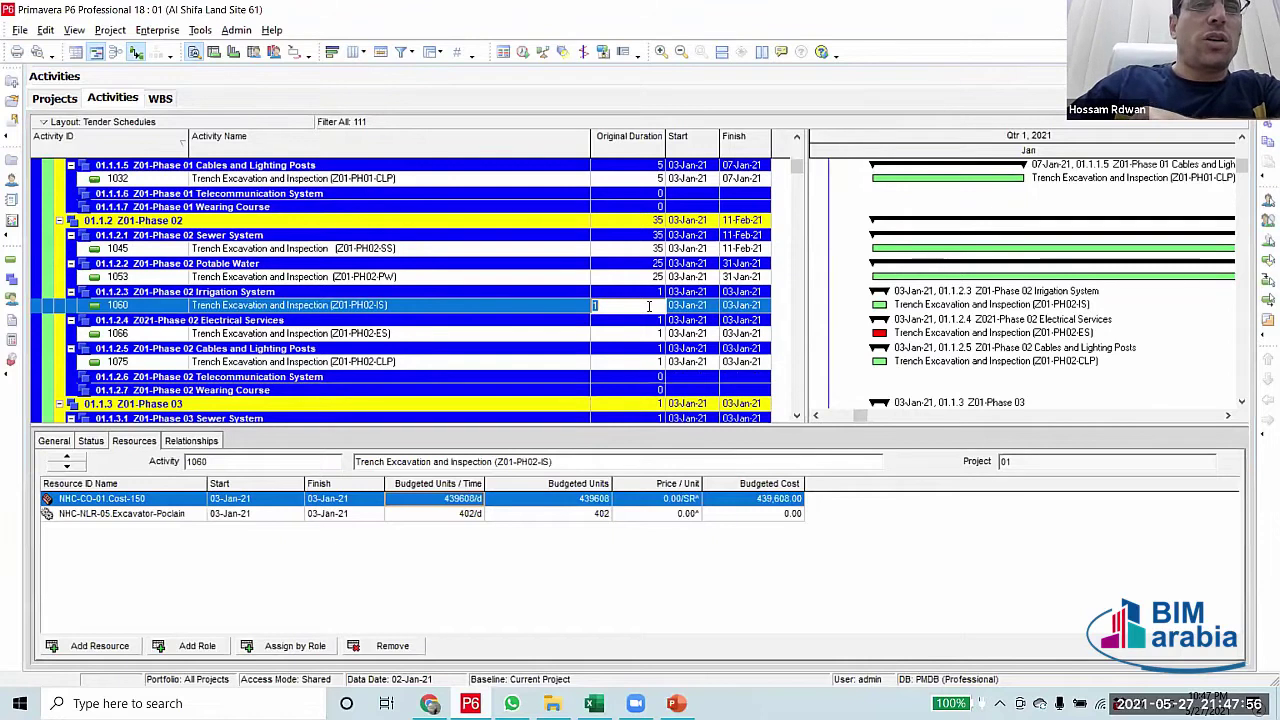
text(7)
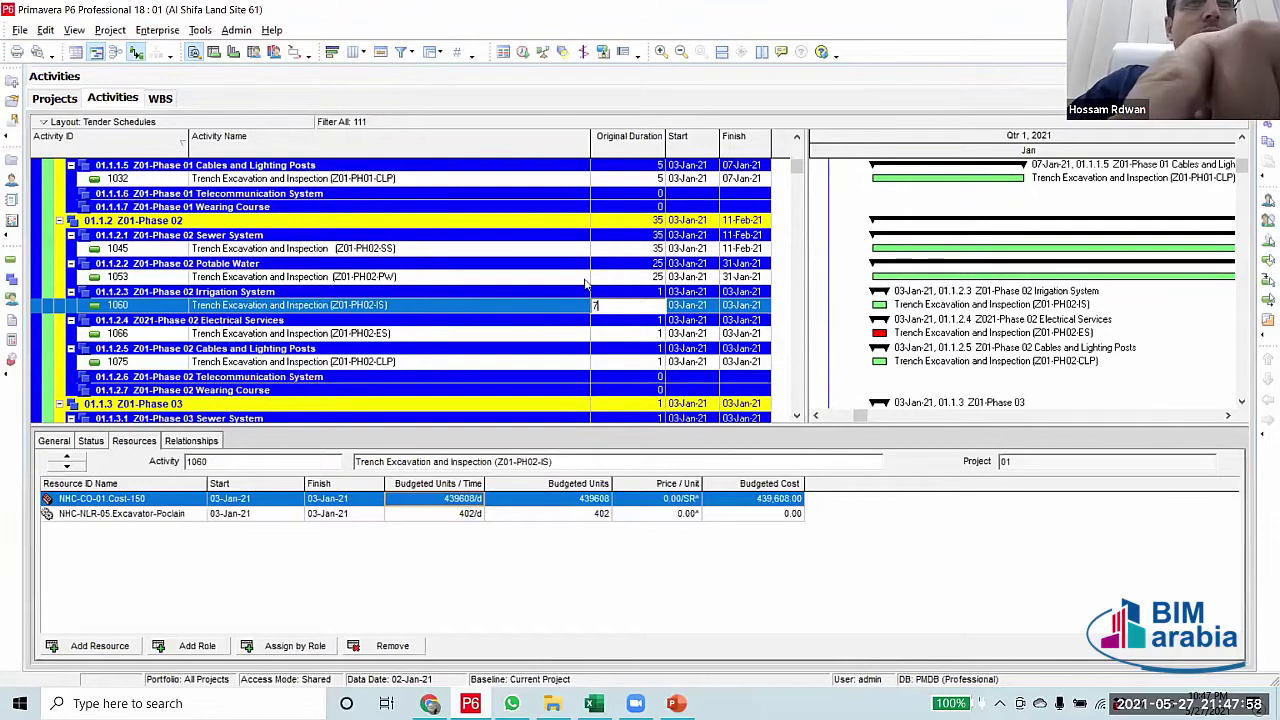
click(585, 312)
Set the original duration of Z01-Phase 02 Irrigation System trench excavation activity 1060 to 8
click(628, 305)
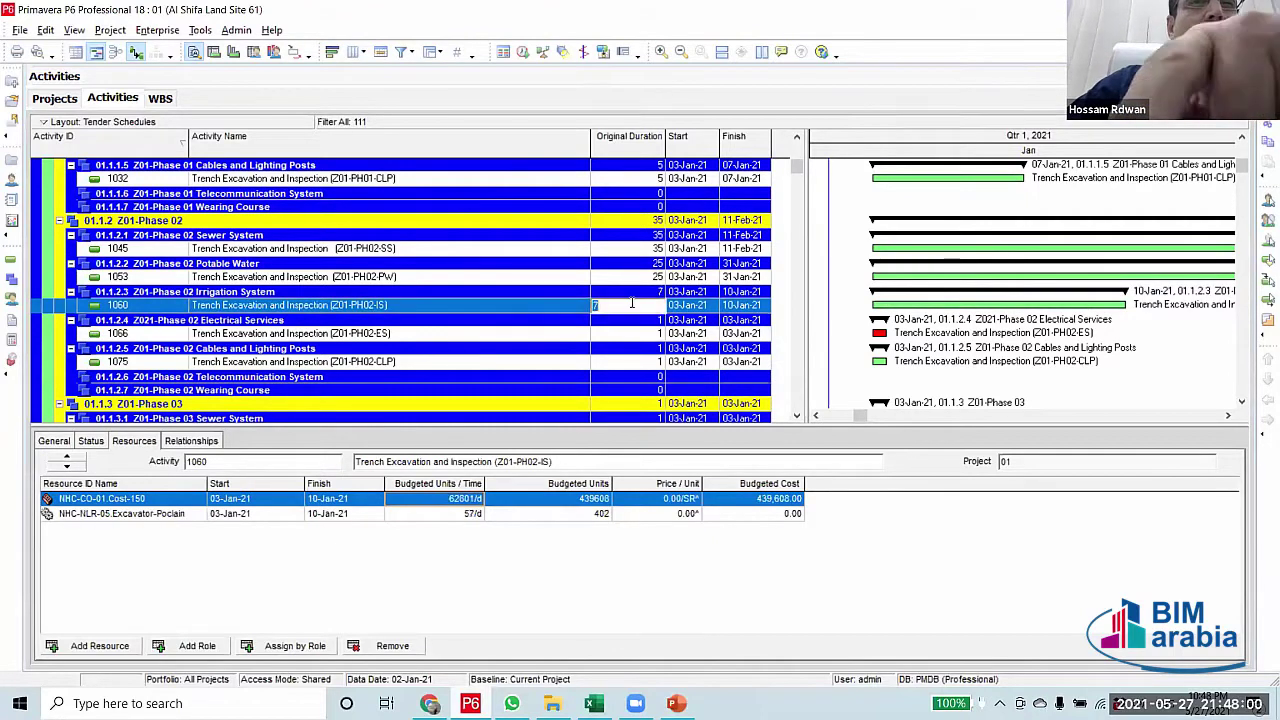
text(8)
key(Return)
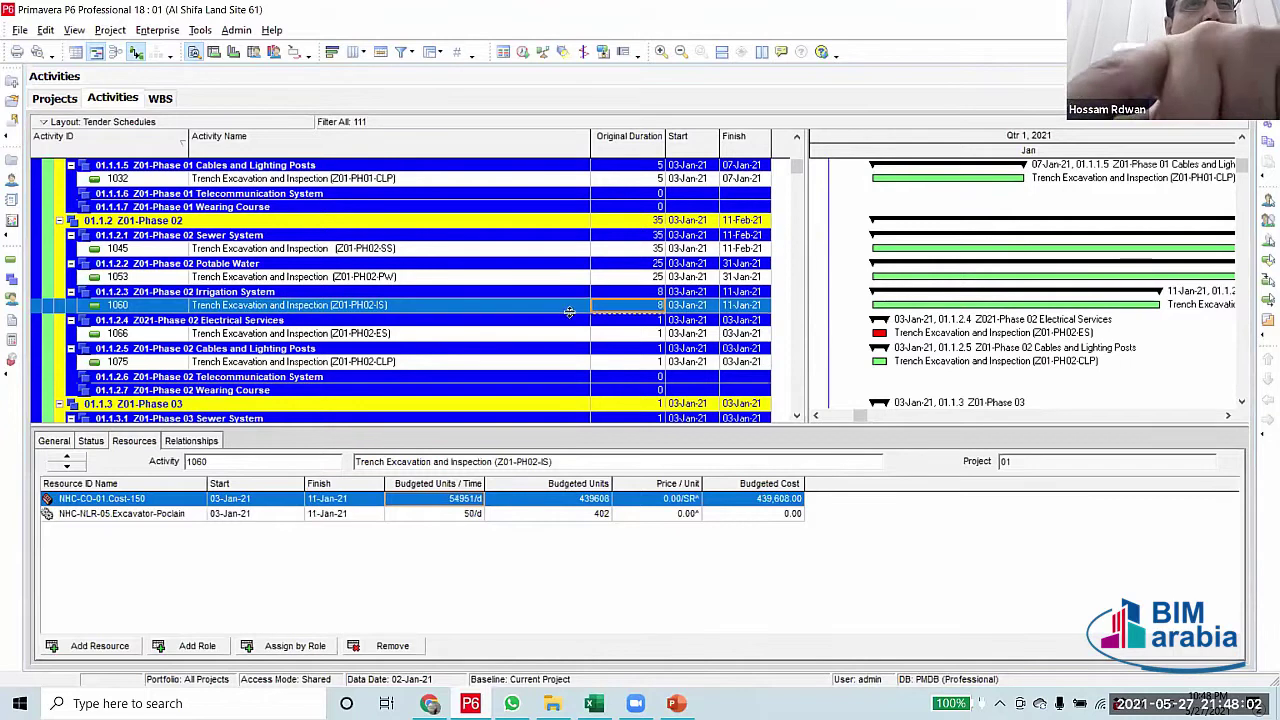
Try original durations of 30 and 23 for Z01-Phase 02 Electrical Services trench excavation activity 1066
click(631, 334)
click(631, 334)
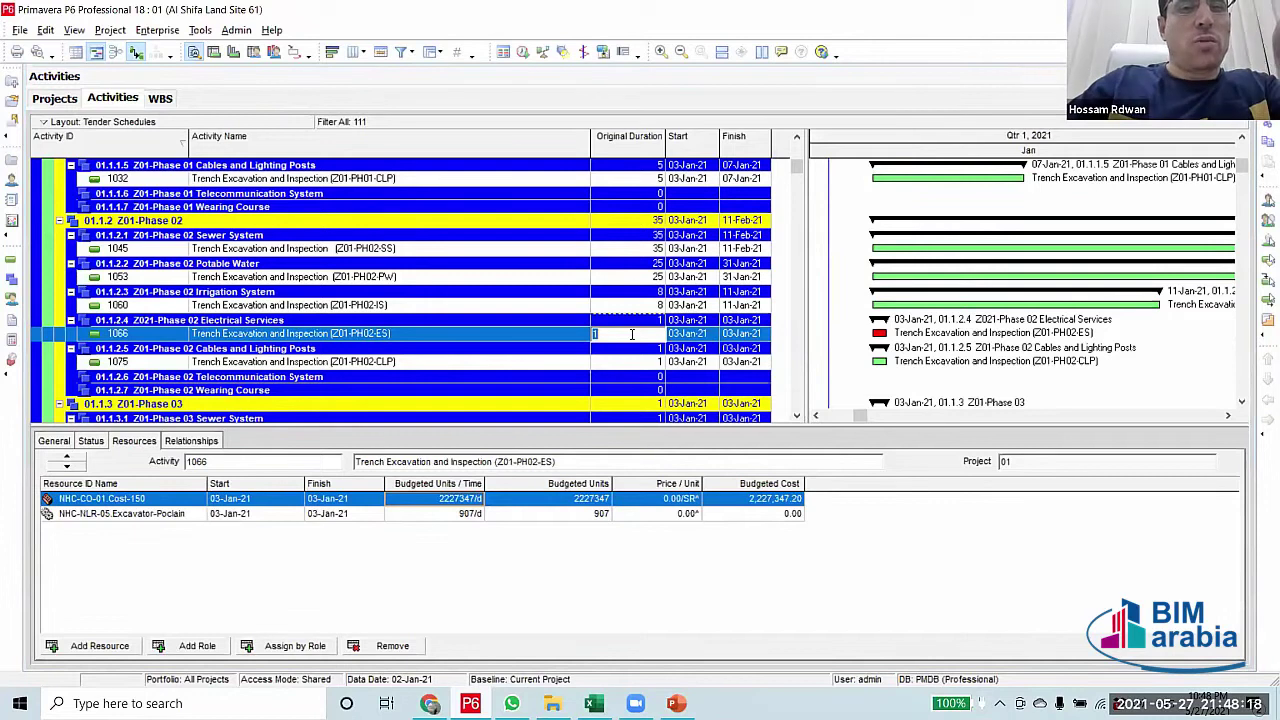
text(30)
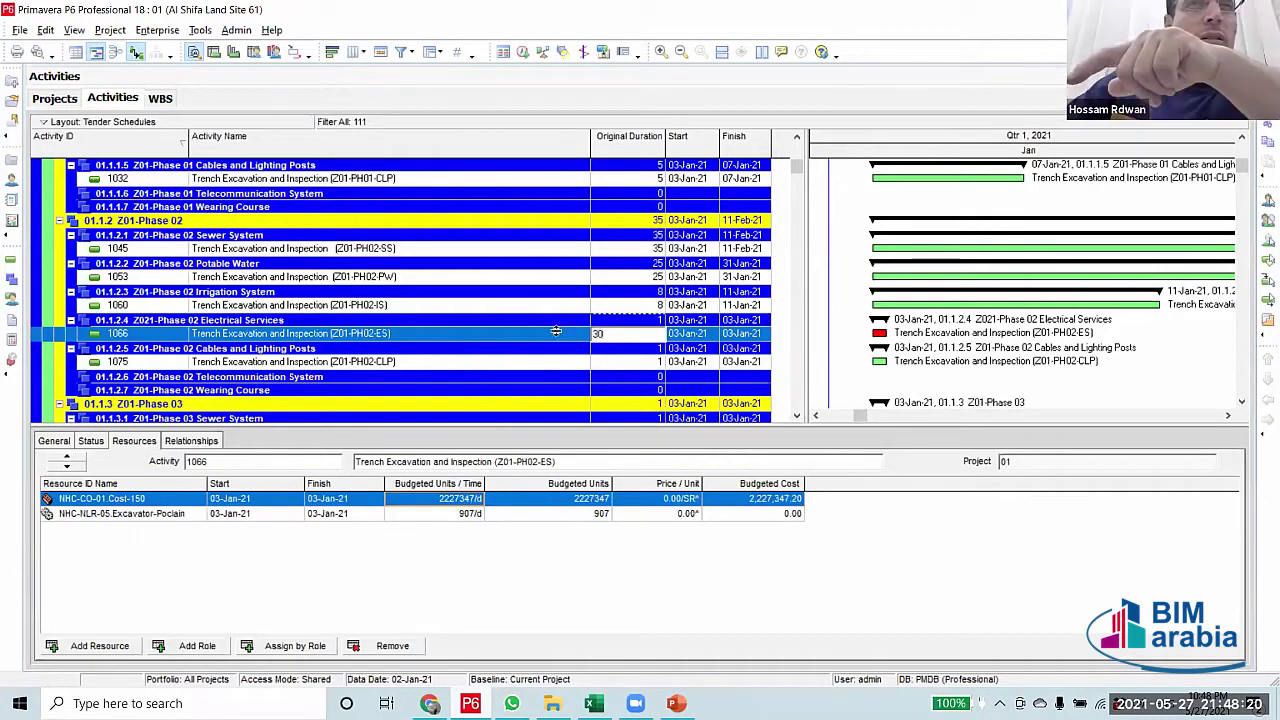
key(Return)
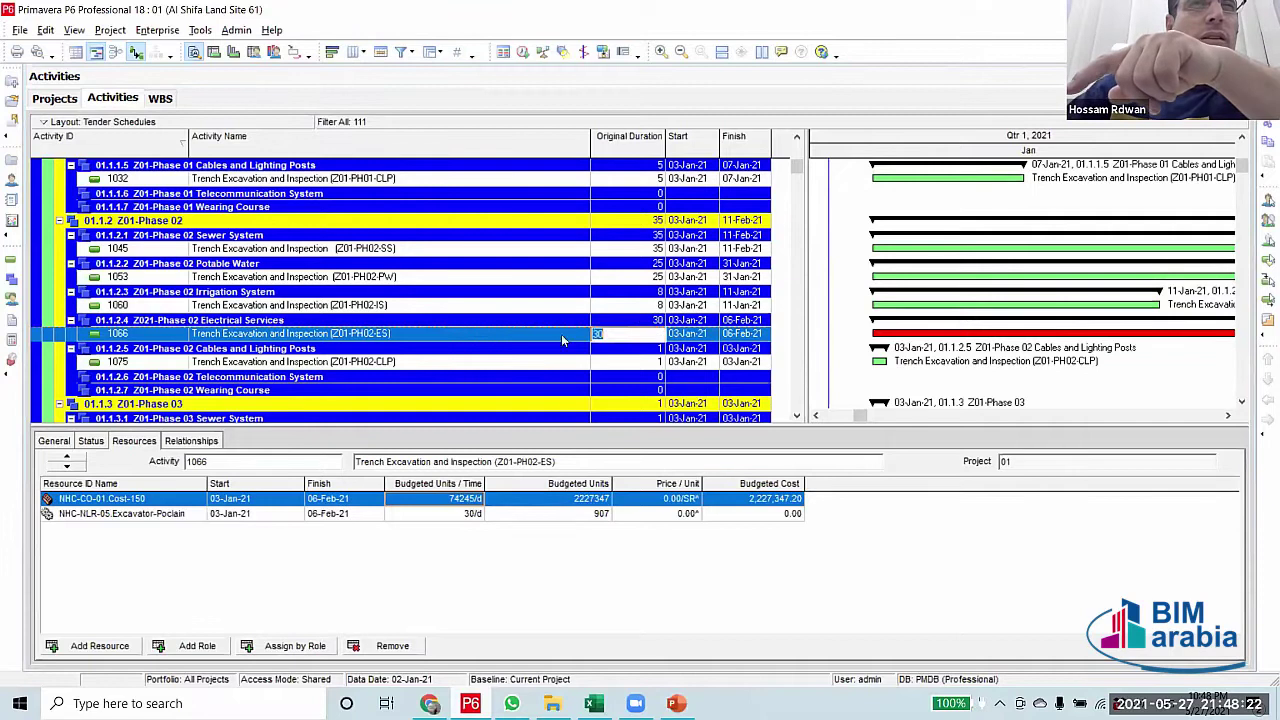
click(635, 340)
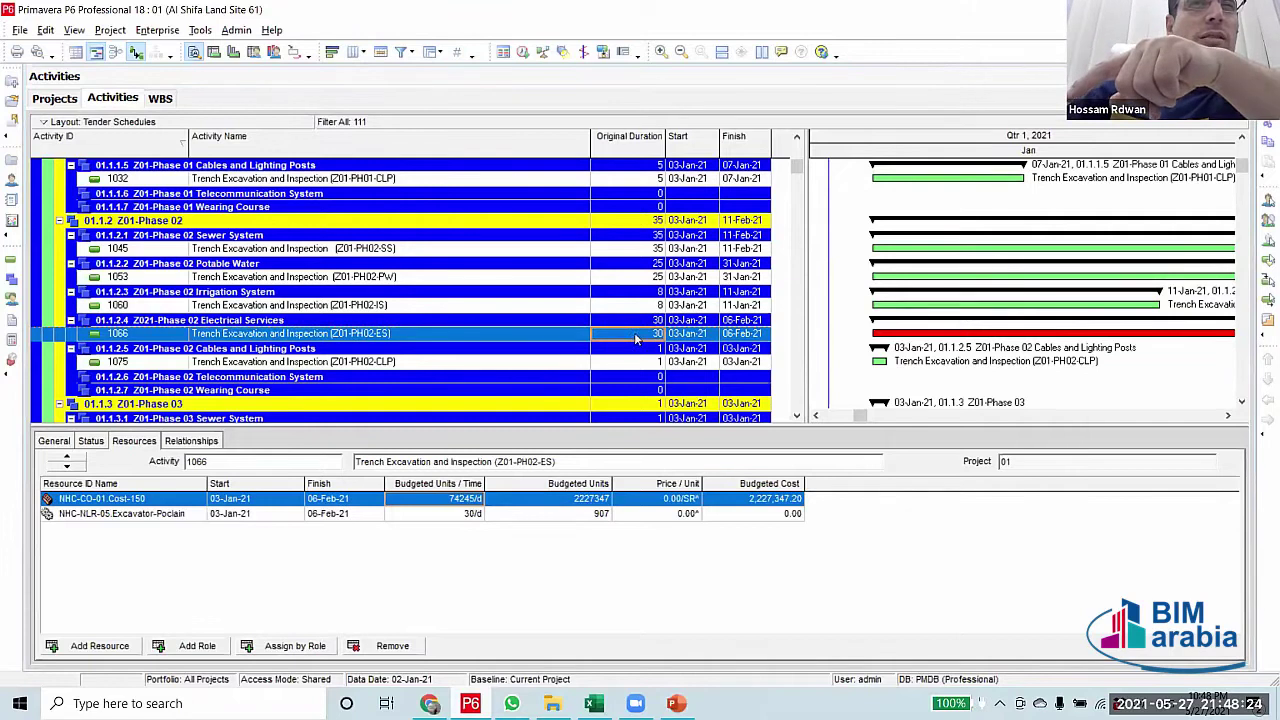
click(635, 340)
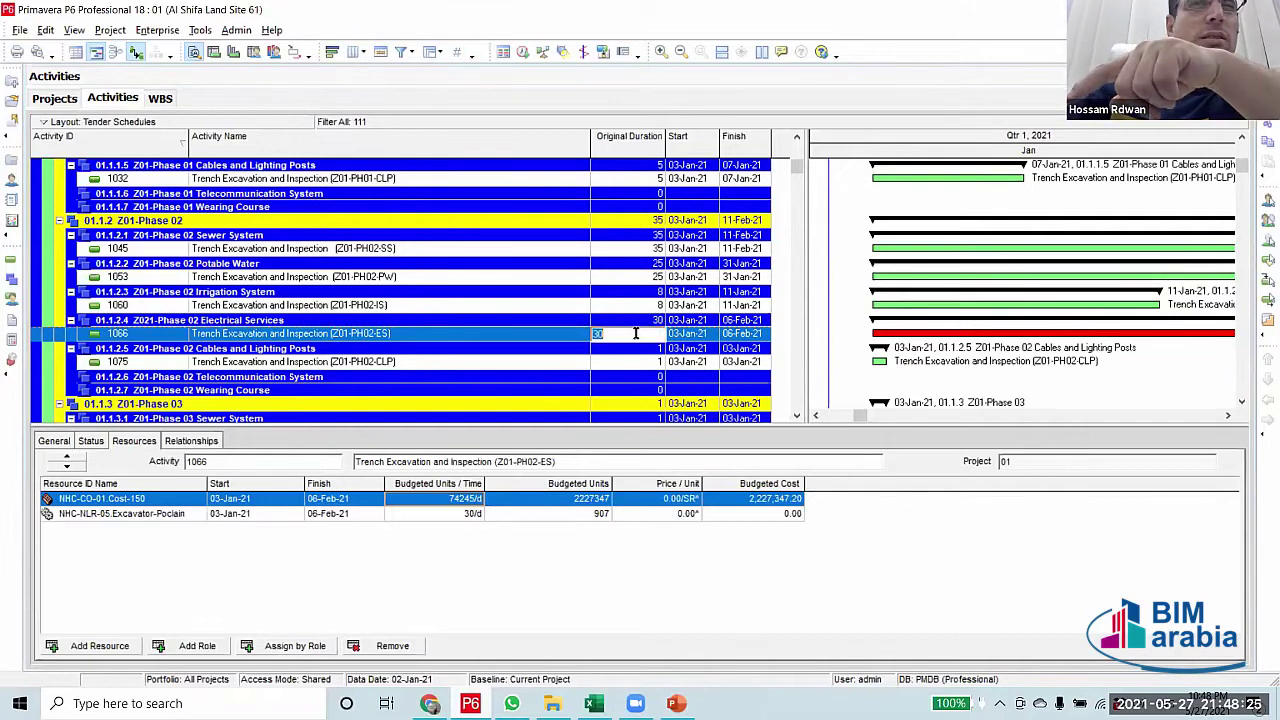
text(23)
click(549, 332)
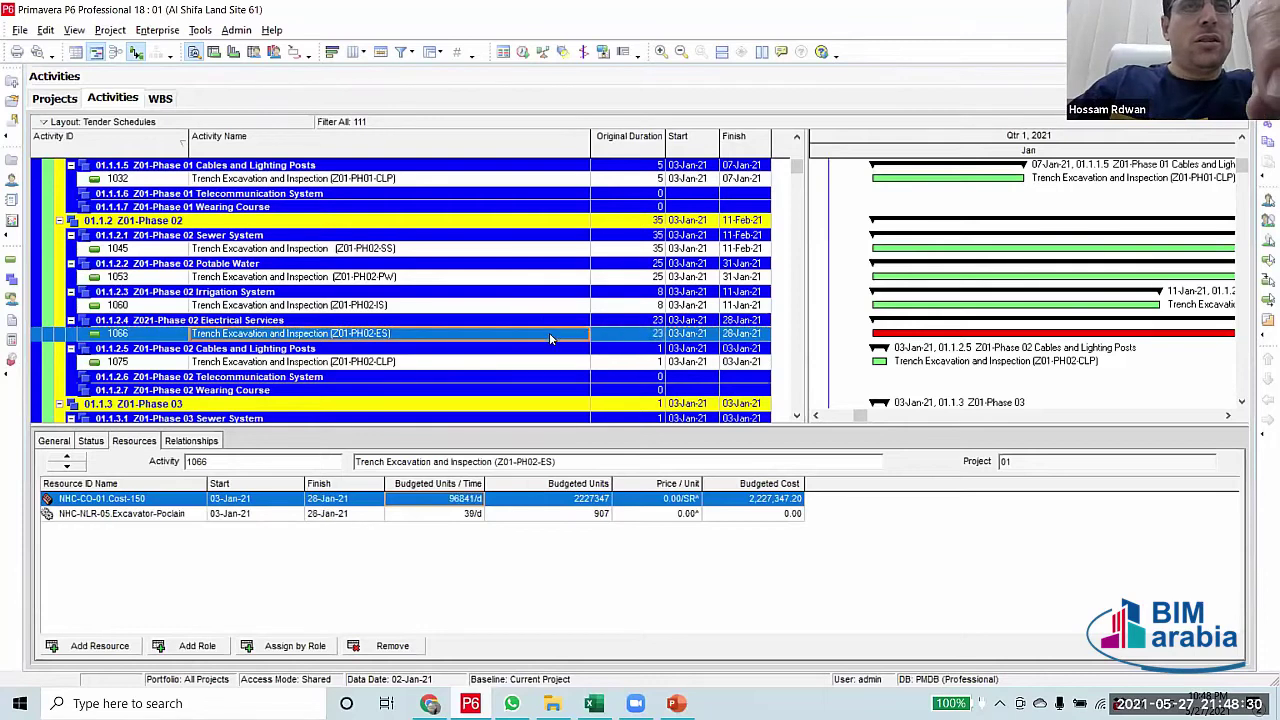
Try original durations of 17 and 16 for Z01-Phase 02 Electrical Services trench excavation activity 1066
click(637, 338)
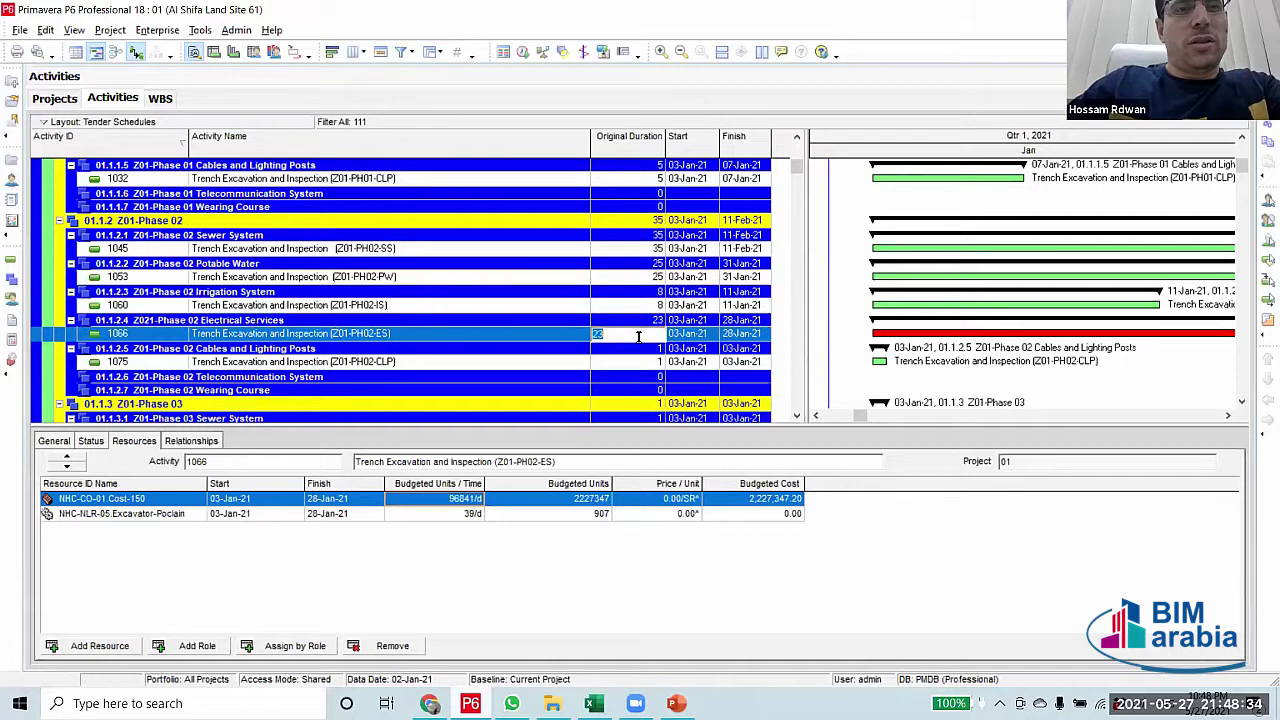
text(17)
click(575, 340)
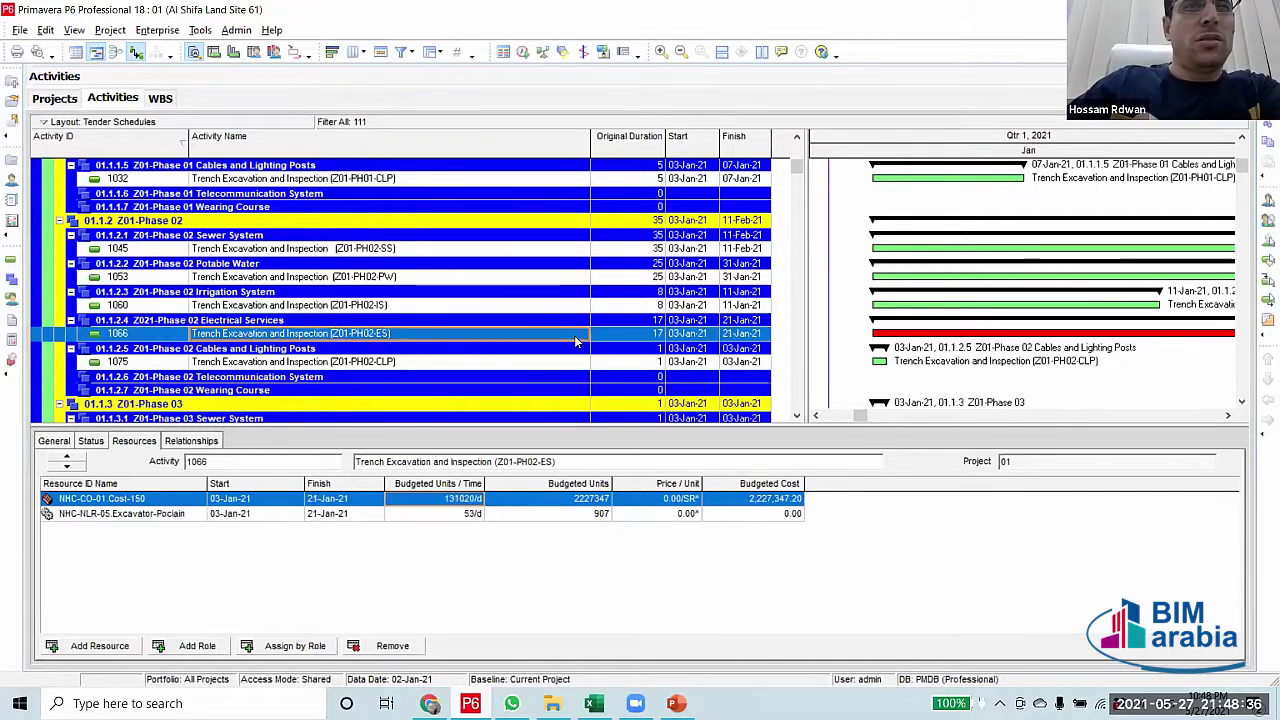
click(628, 334)
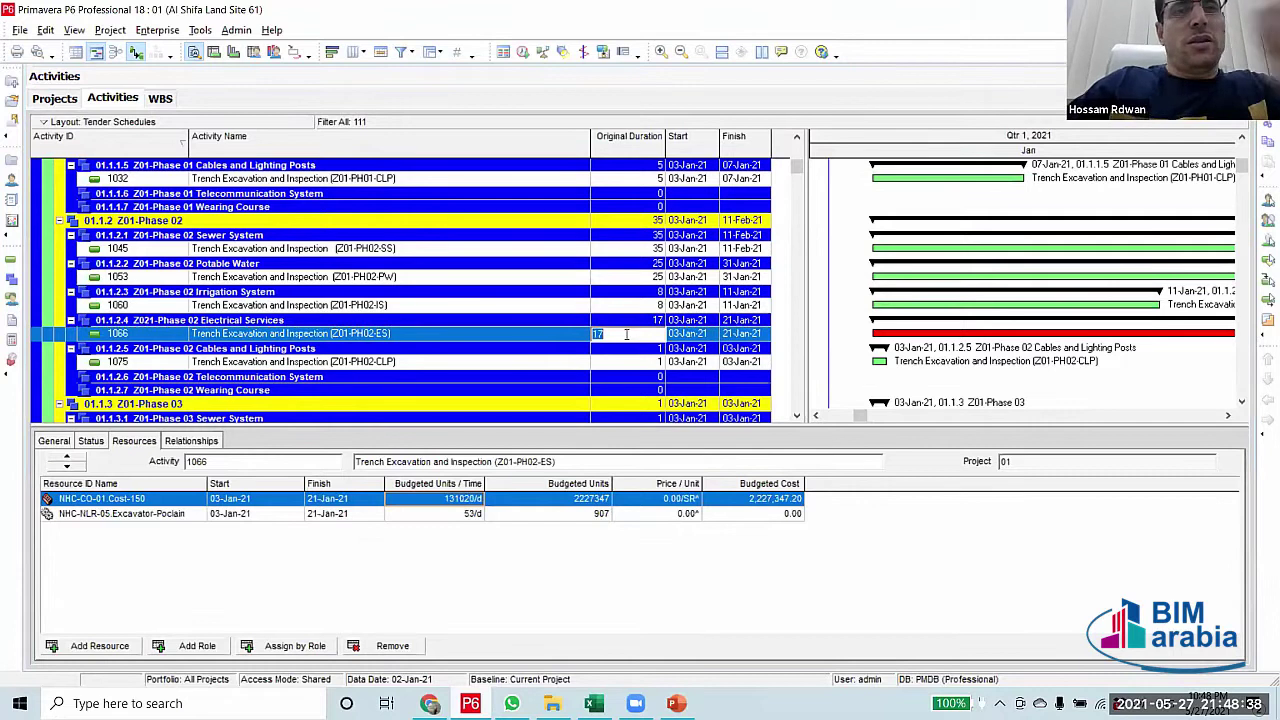
text(16)
click(575, 340)
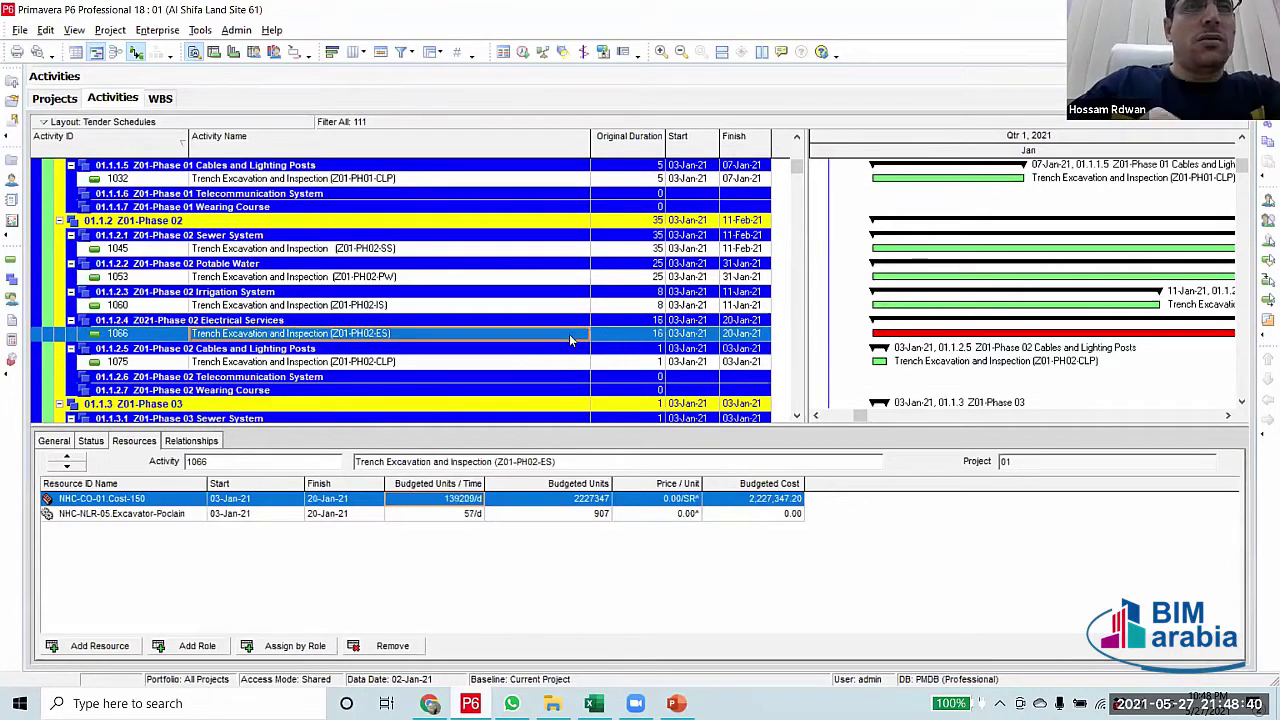
Set the original duration of Z01-Phase 02 Electrical Services trench excavation activity 1066 to 18
click(638, 336)
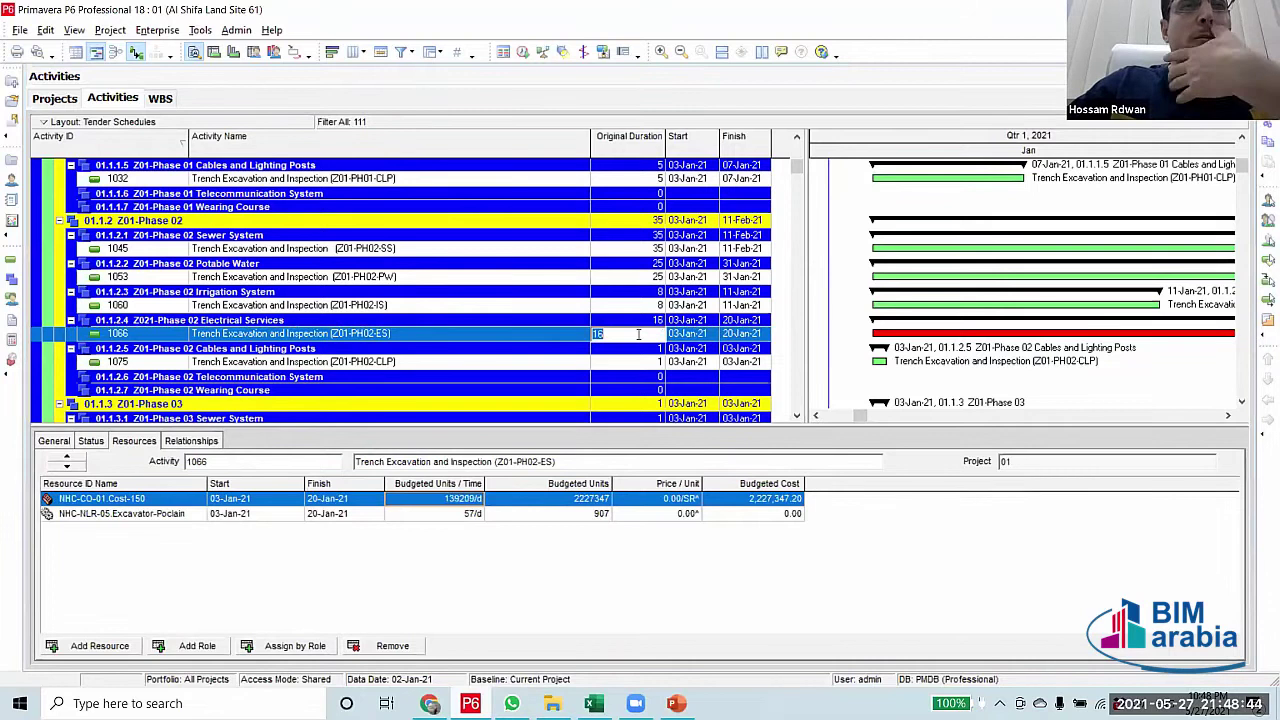
text(18)
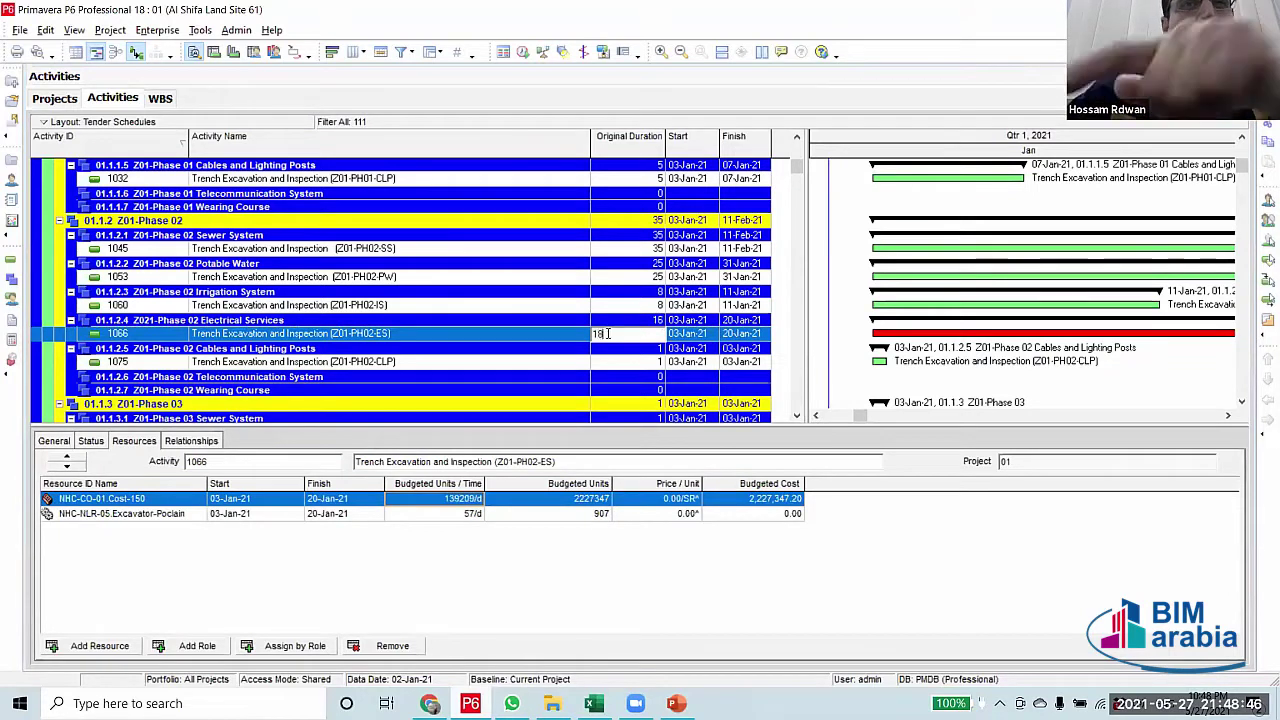
click(577, 333)
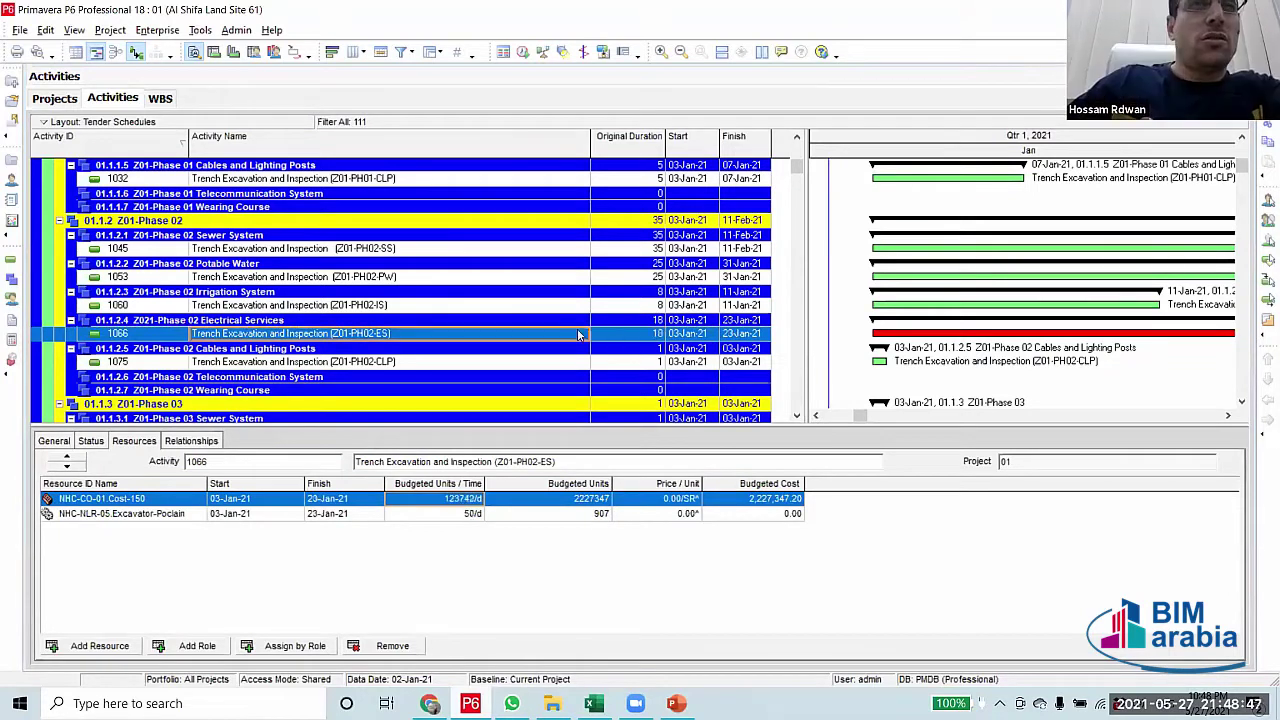
Set the original duration of Z01-Phase 02 Cables and Lighting Posts trench excavation activity 1075 to 5
click(634, 362)
click(634, 362)
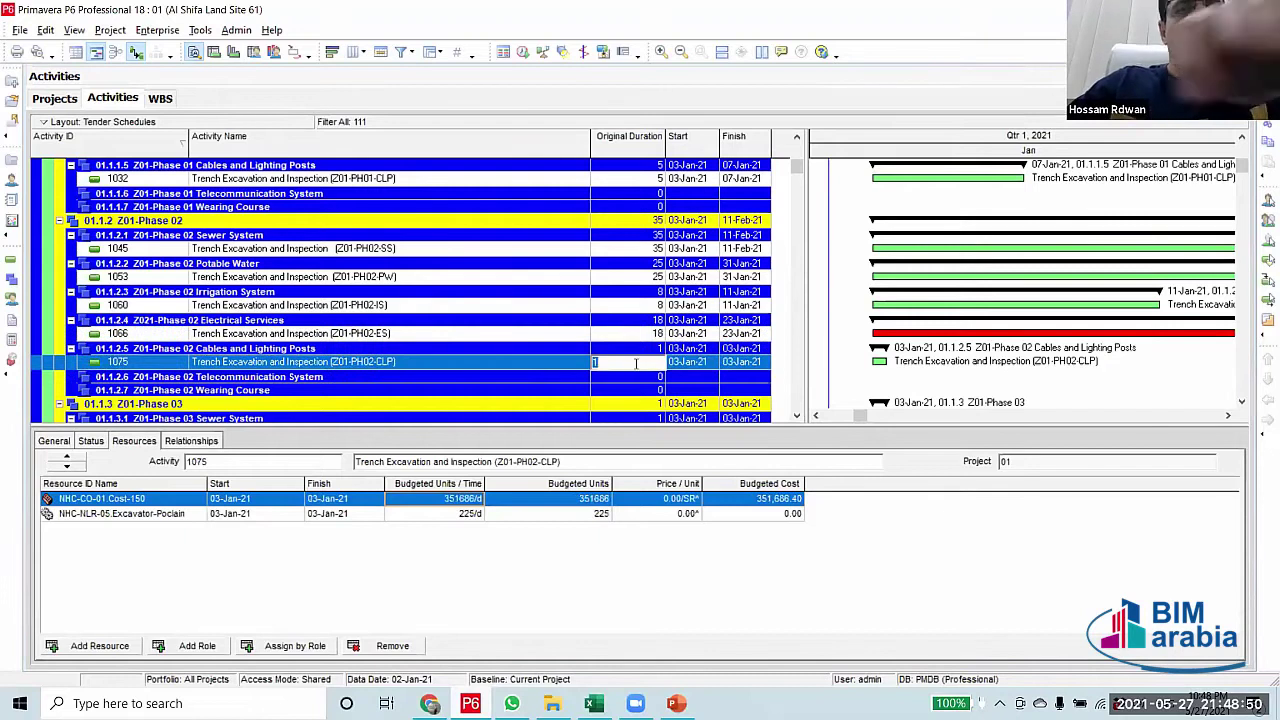
text(5)
click(575, 366)
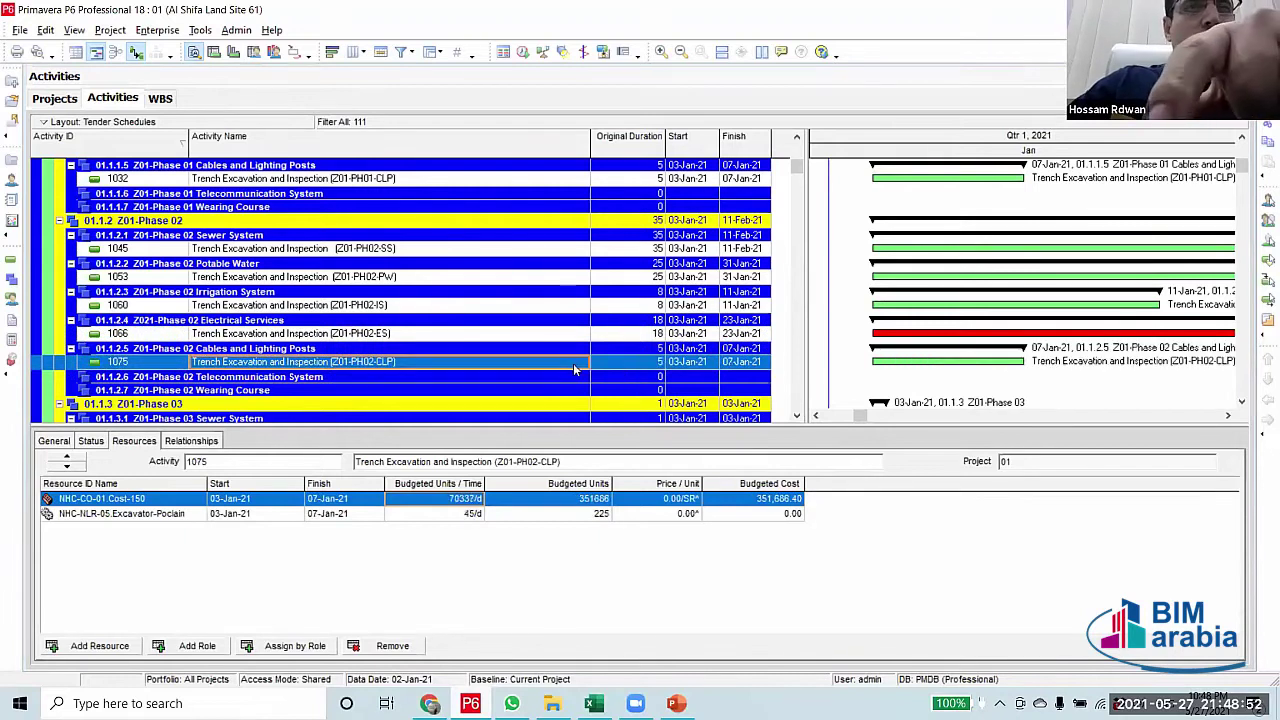
Try original durations of 6 and 4 for Cables and Lighting Posts trench excavation activity 1075 and restore it to 5
click(628, 364)
click(630, 363)
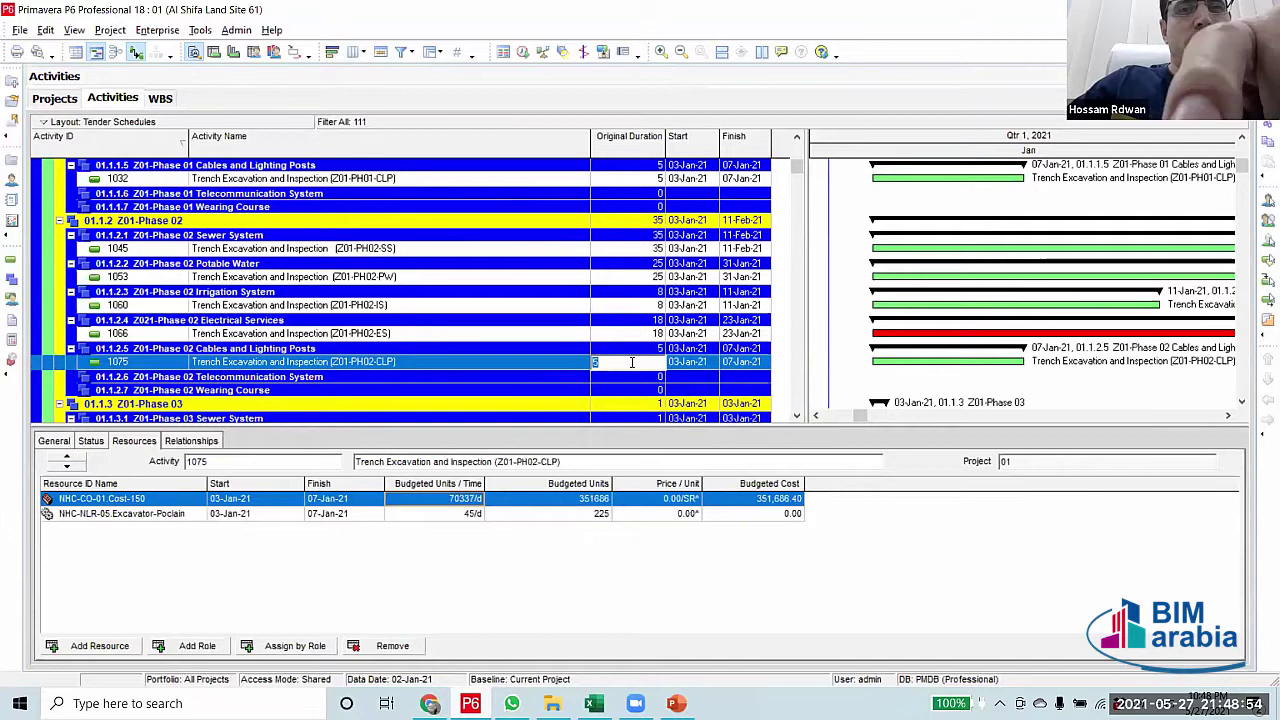
text(6)
key(Return)
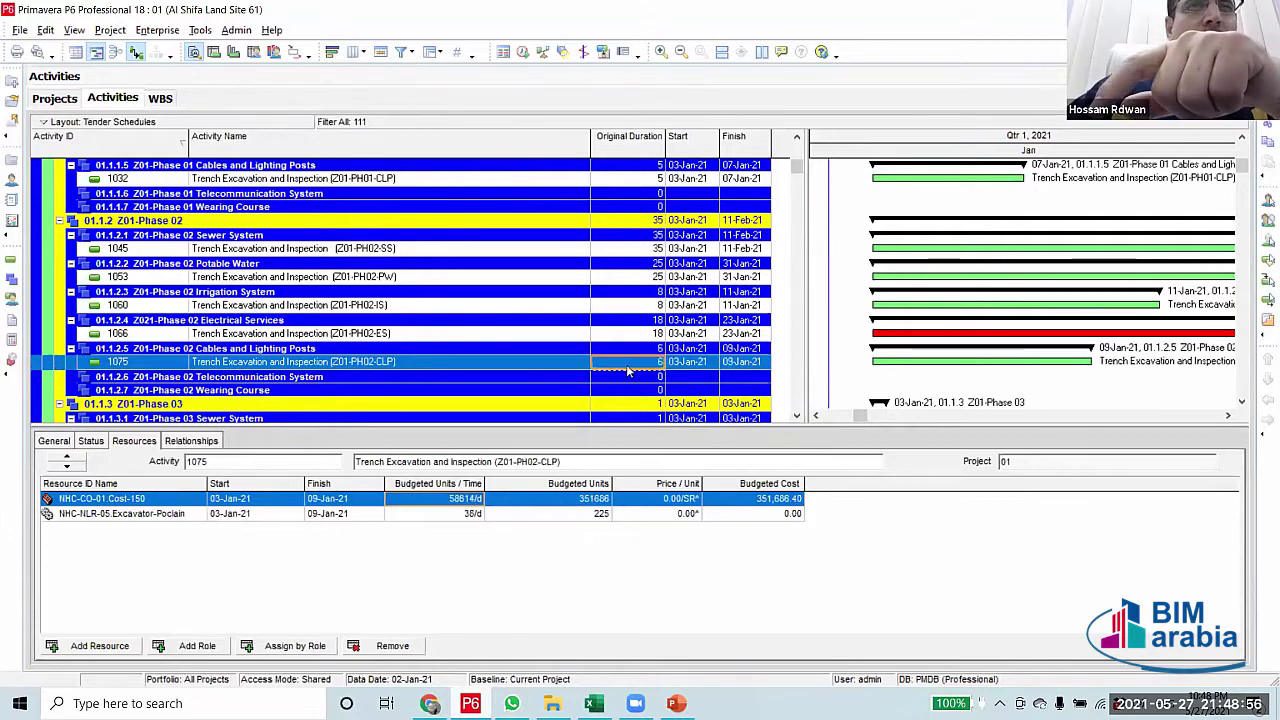
click(630, 365)
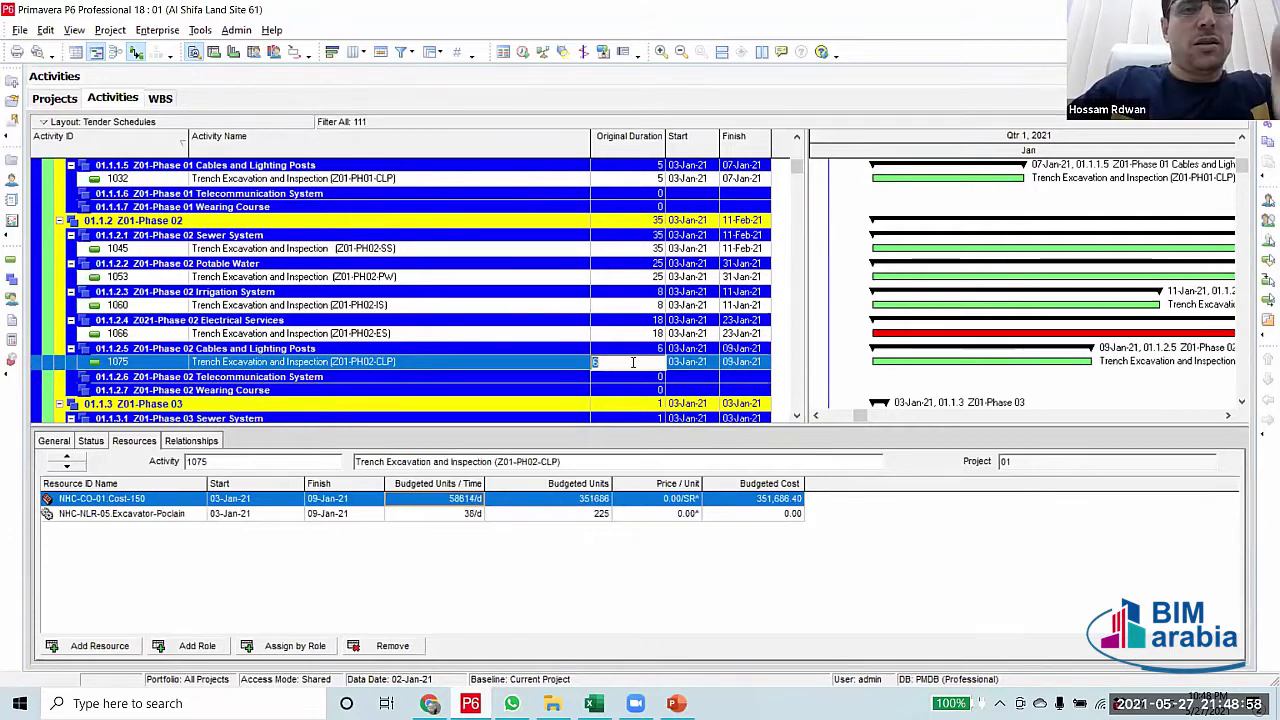
text(4)
click(577, 364)
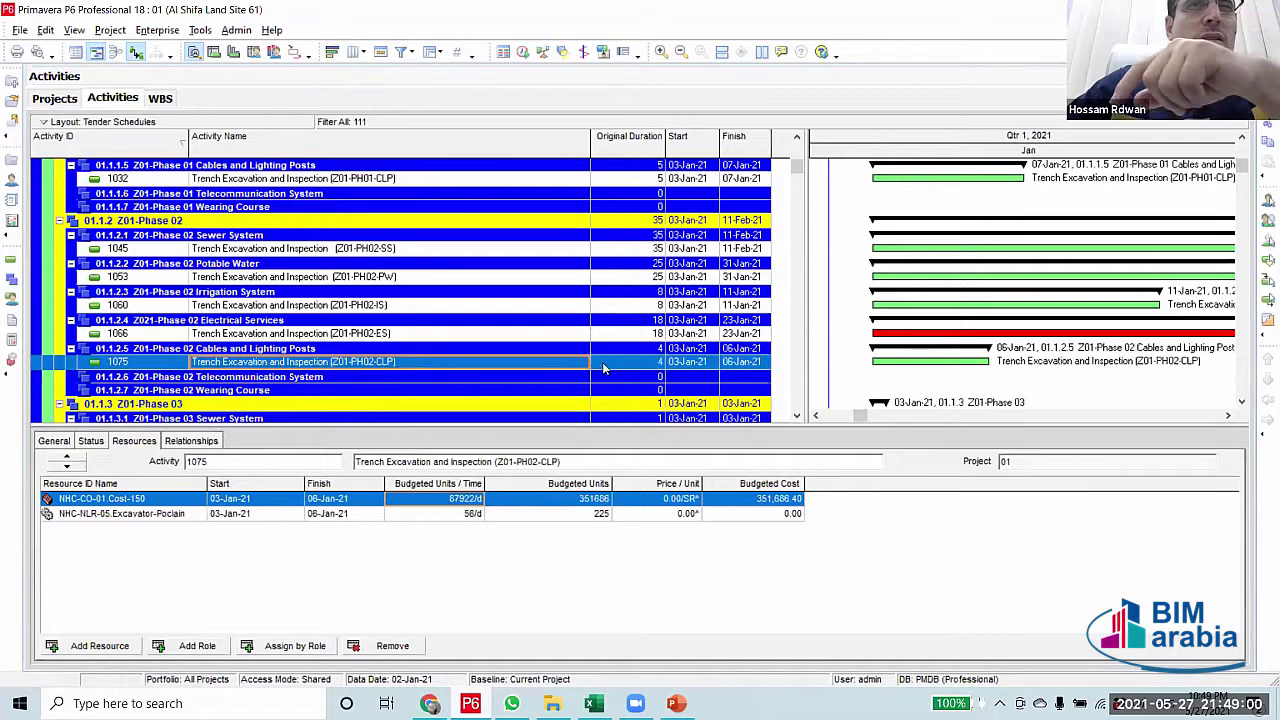
click(614, 363)
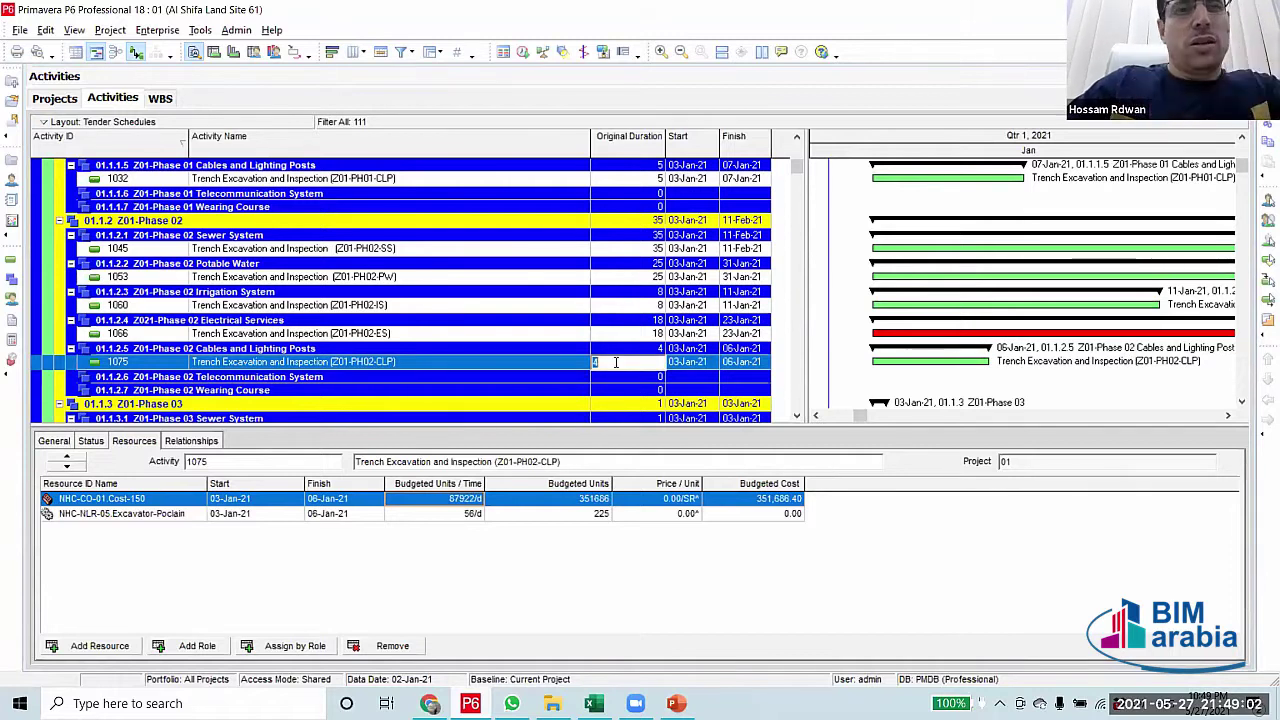
text(5)
key(Return)
Compare the daily excavator units of Z01-Phase 02 trench excavation activities 1075 and 1066 with Z01-Phase 03 Sewer System activity 1088
scroll(640, 345, down, 2)
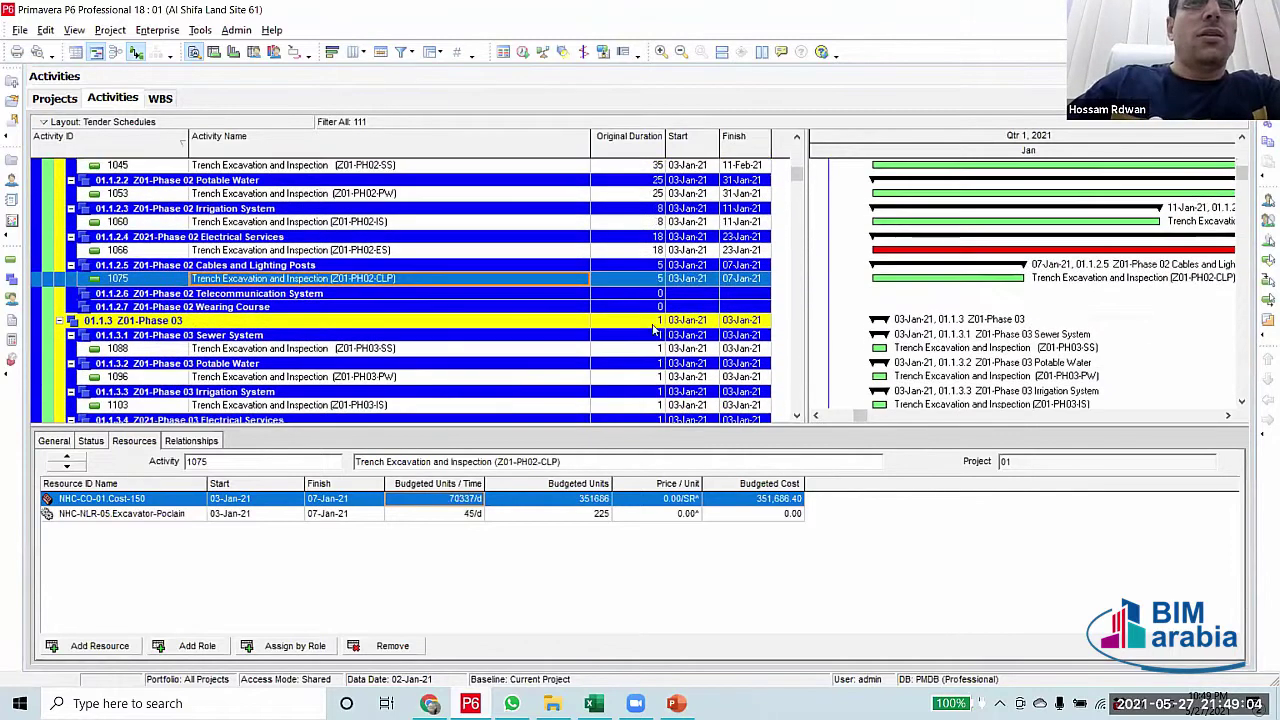
click(637, 348)
scroll(637, 354, down, 1)
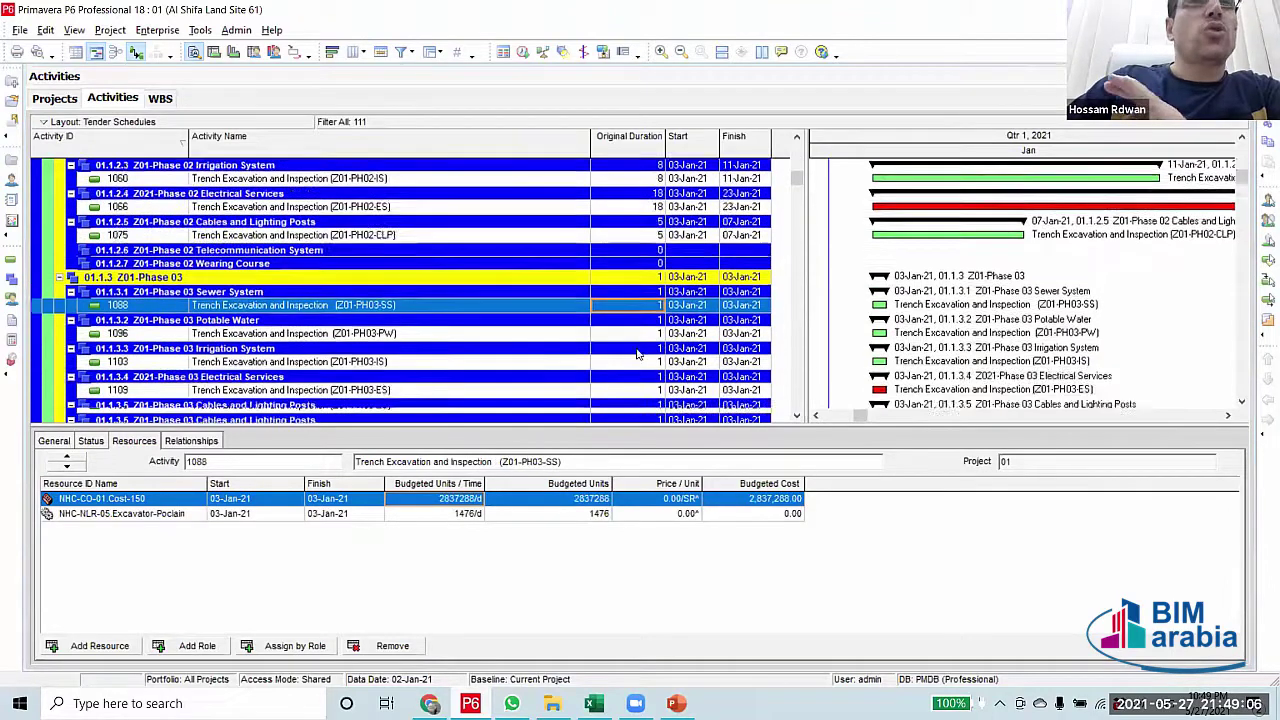
scroll(637, 354, down, 1)
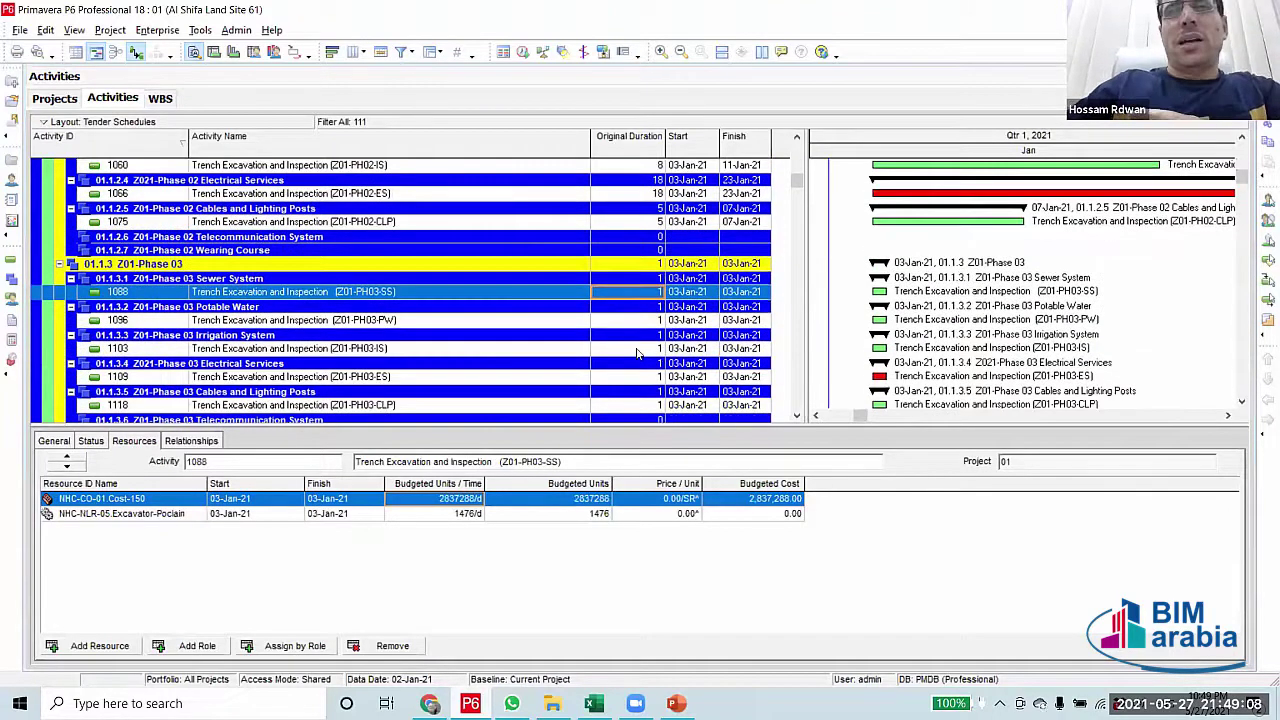
scroll(640, 310, up, 1)
click(645, 268)
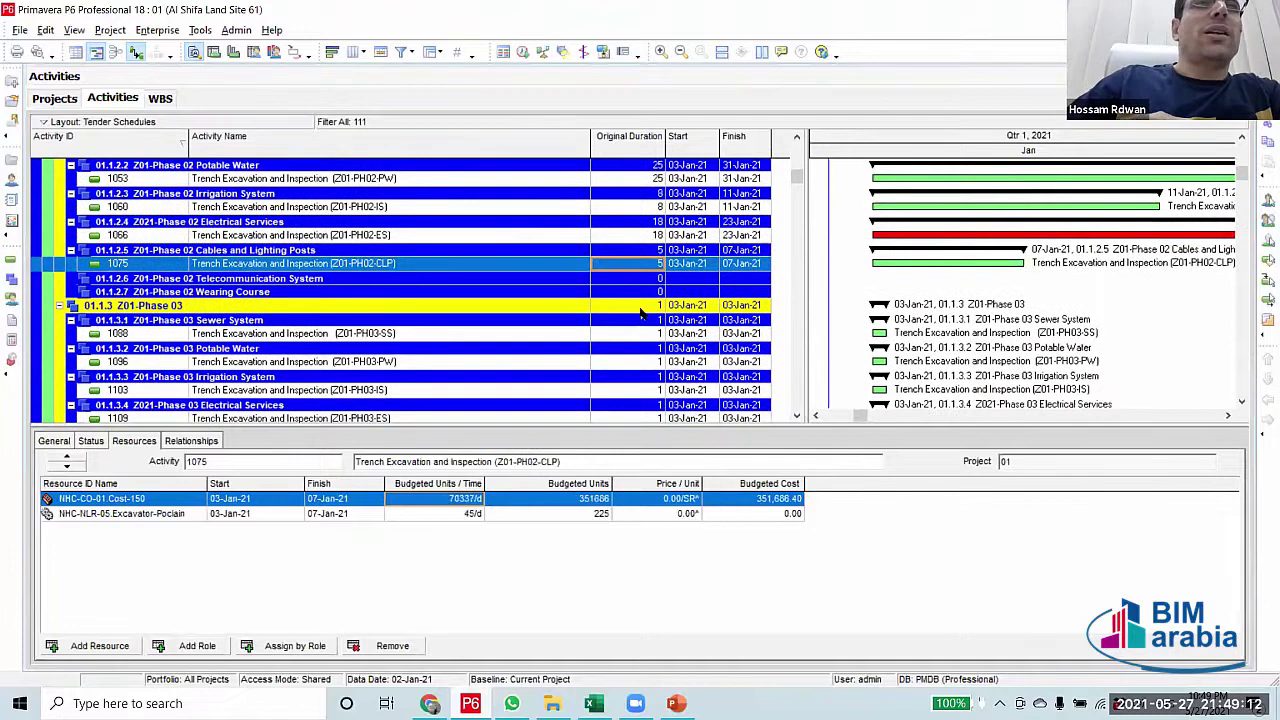
click(648, 240)
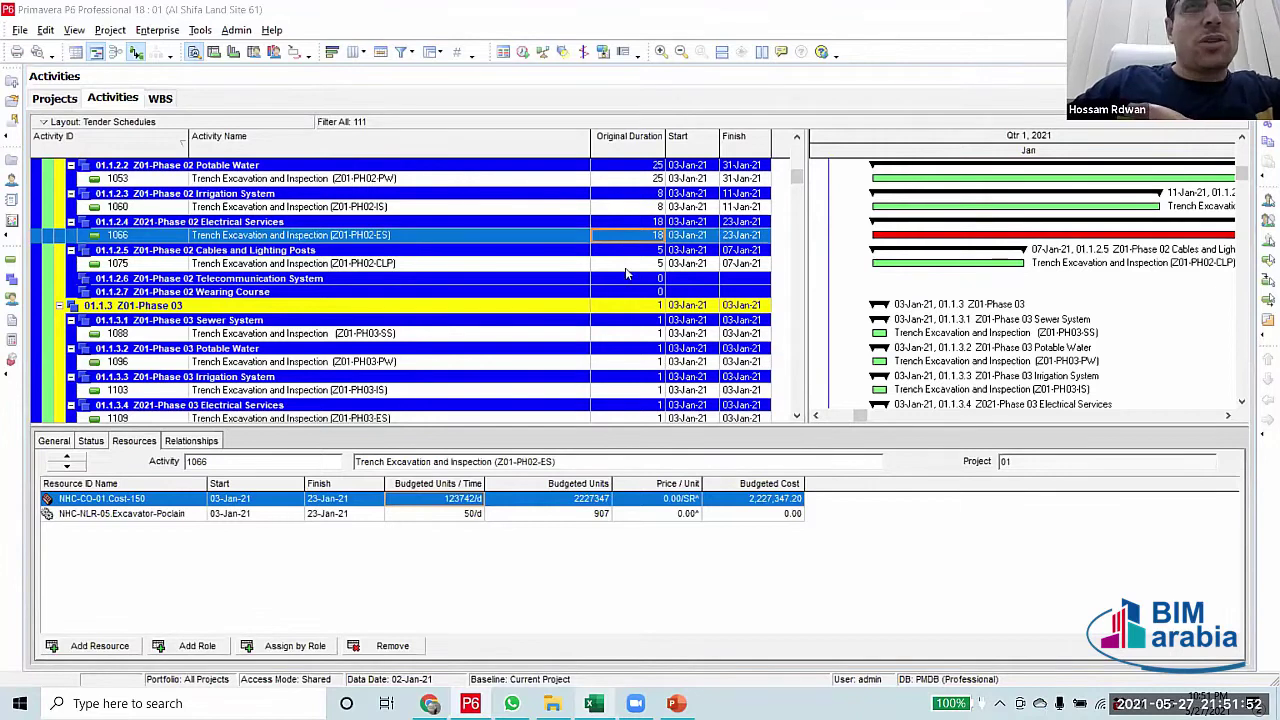
click(625, 334)
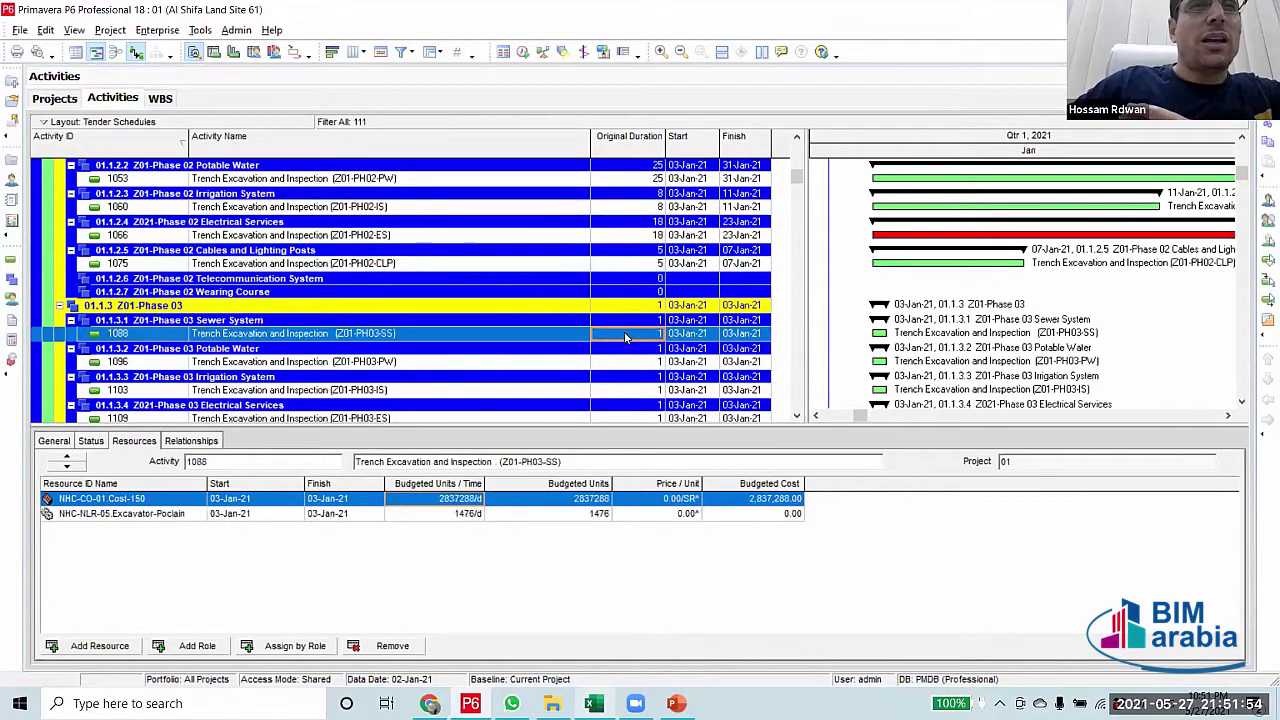
scroll(625, 338, down, 1)
scroll(632, 280, up, 1)
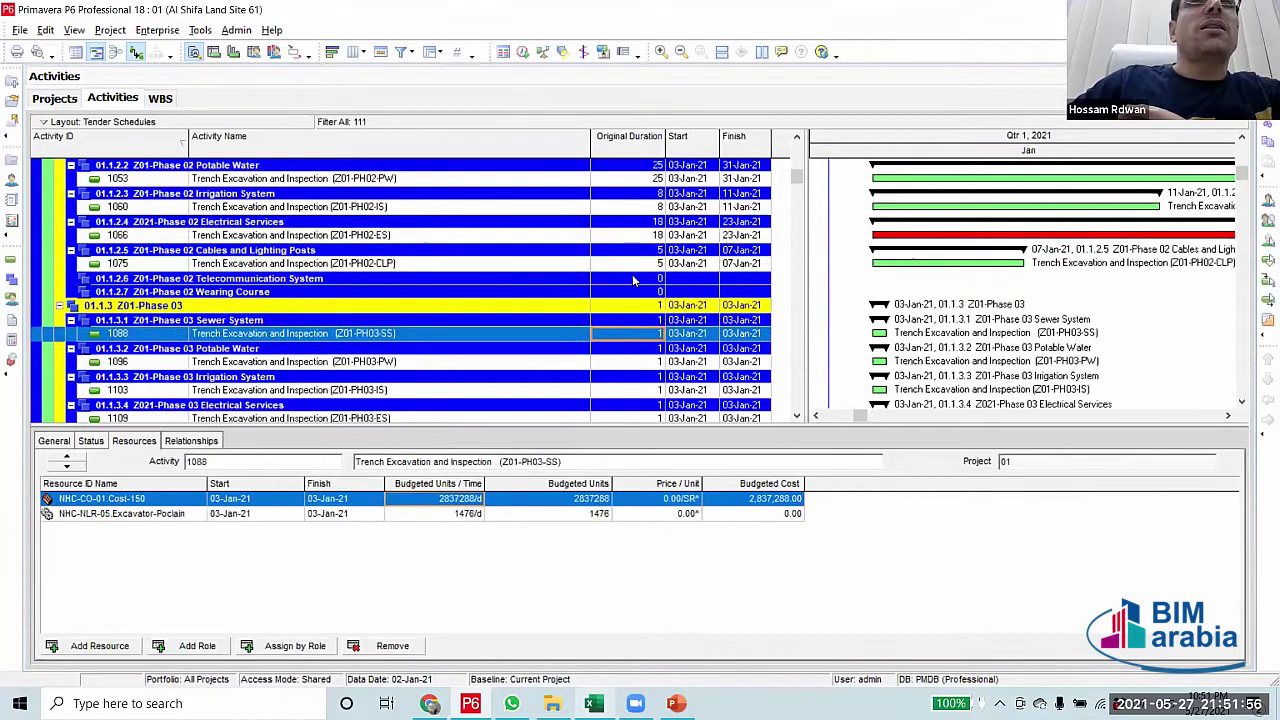
scroll(632, 280, up, 1)
click(637, 277)
scroll(638, 286, down, 2)
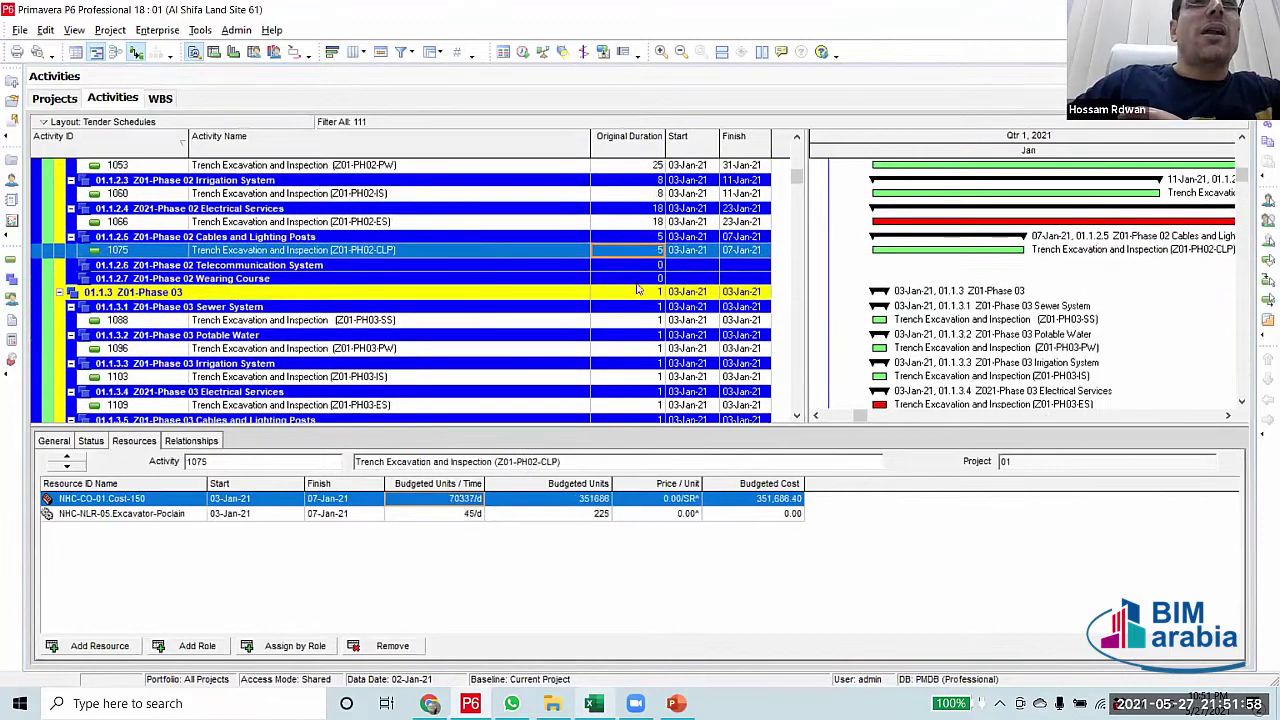
click(644, 320)
scroll(650, 305, down, 2)
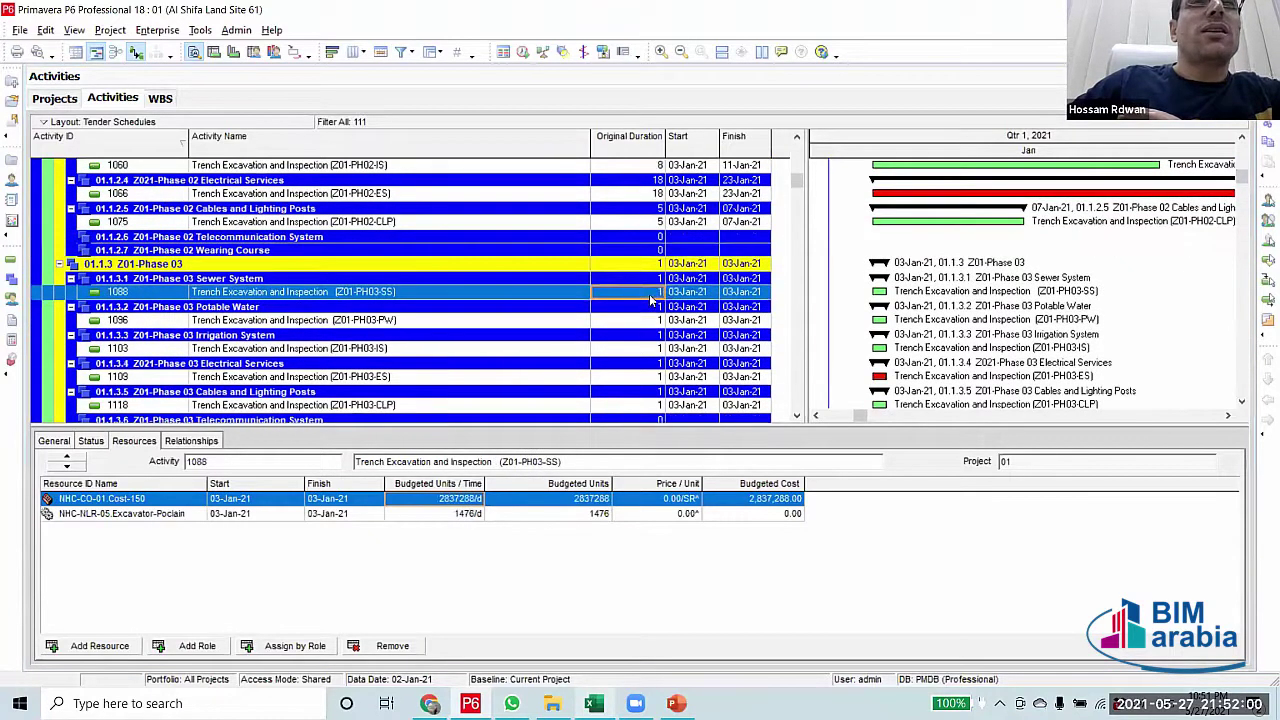
Set the original duration of Z01-Phase 03 Sewer System trench excavation activity 1088 to 35
click(649, 292)
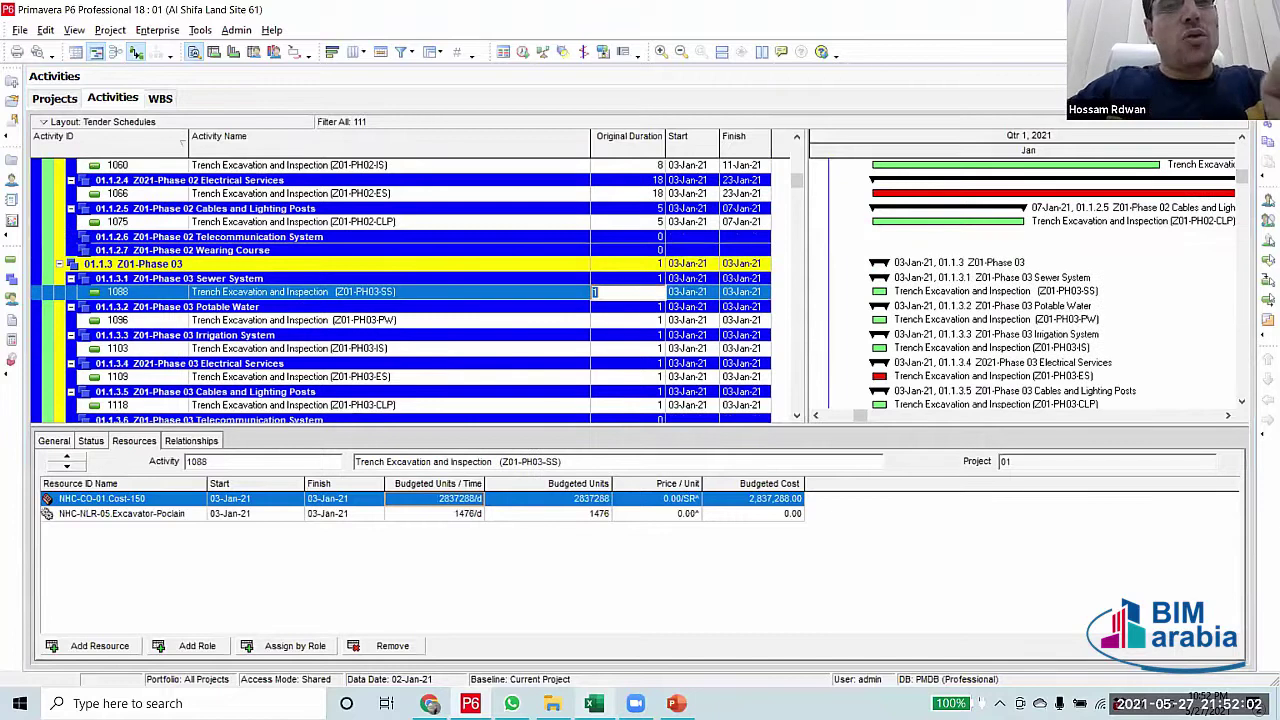
text(35)
key(Return)
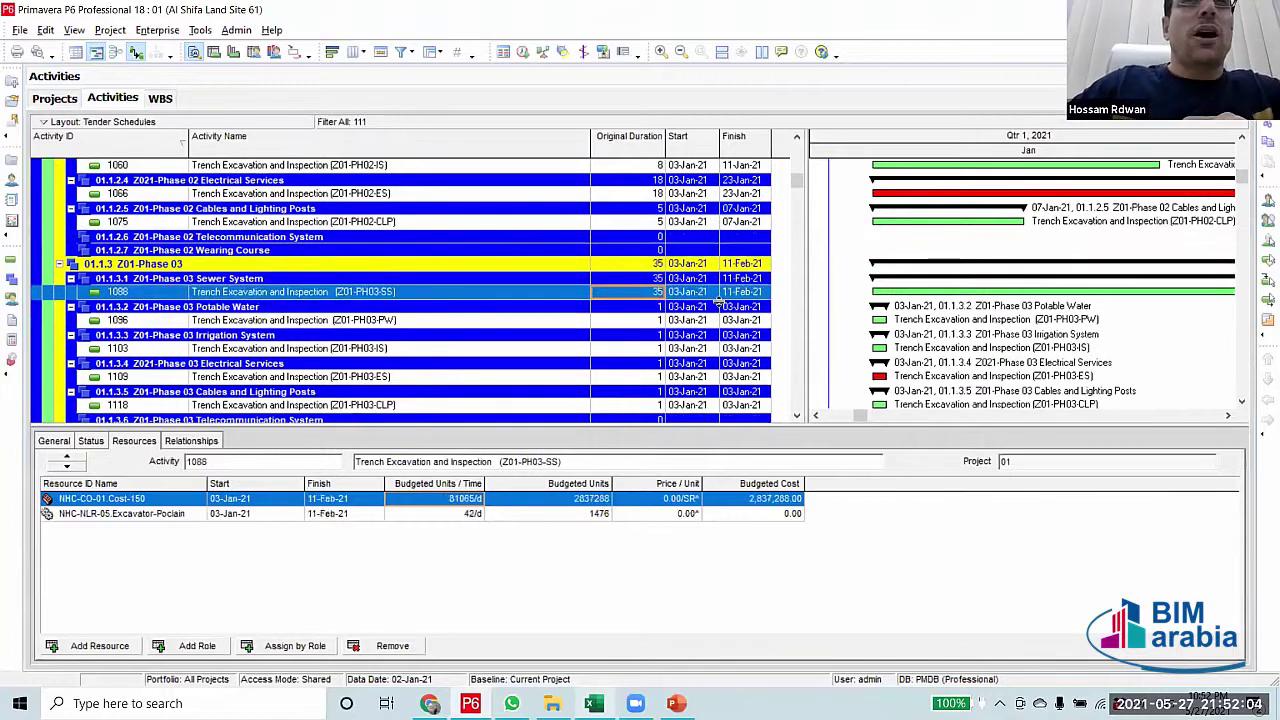
Fill the original duration of 35 down from activity 1088 through the last Z04-Phase 04 trench excavation activity, 1634
scroll(797, 190, down, 6)
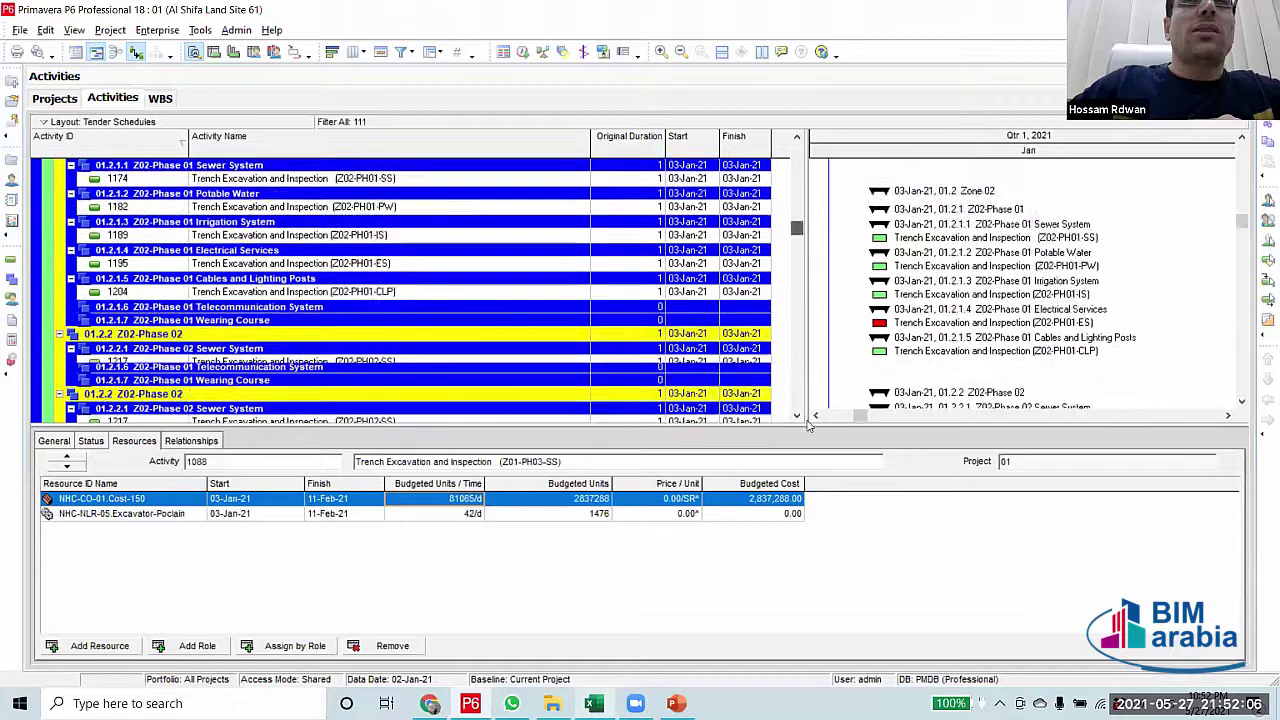
scroll(797, 400, down, 10)
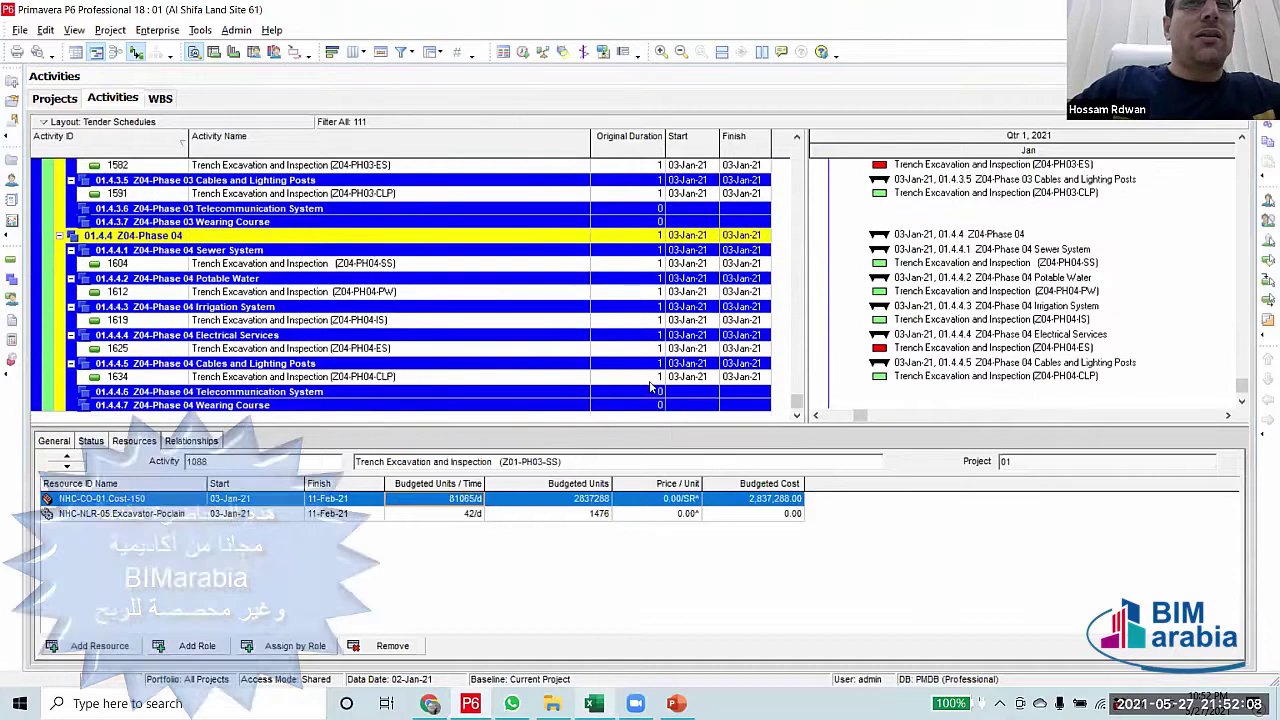
shift+click(649, 380)
right_click(649, 380)
click(698, 375)
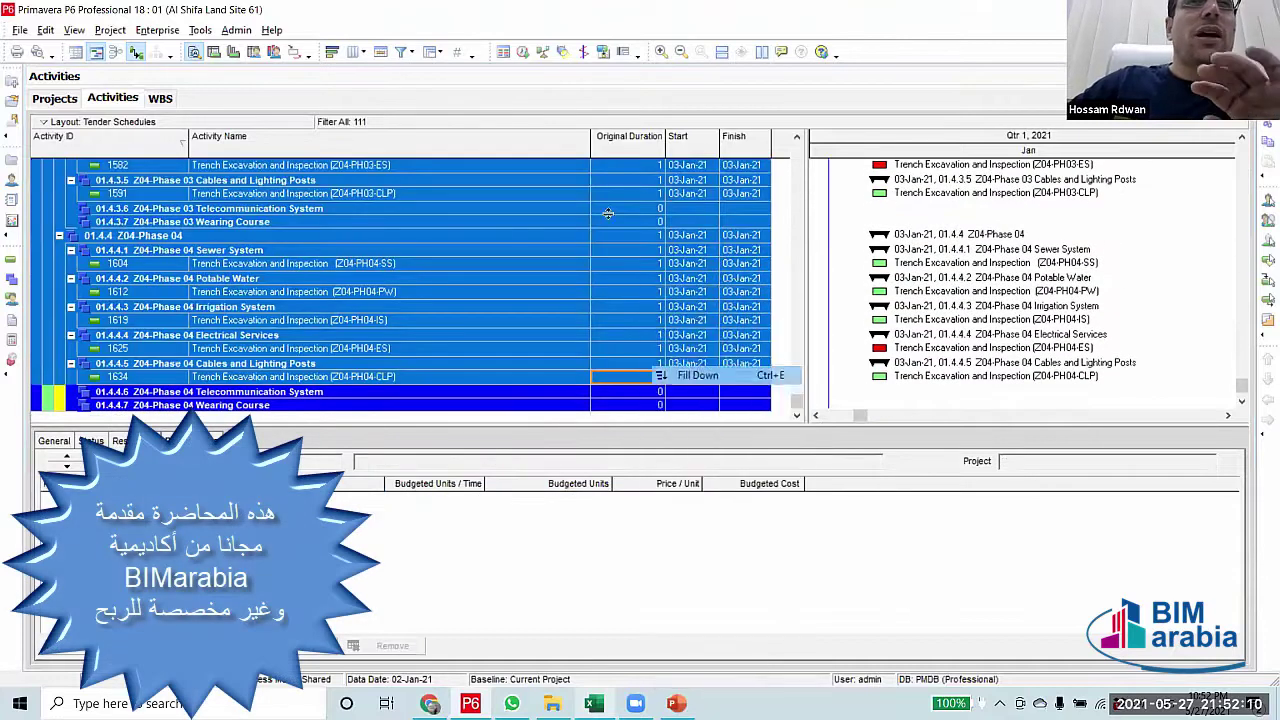
click(636, 222)
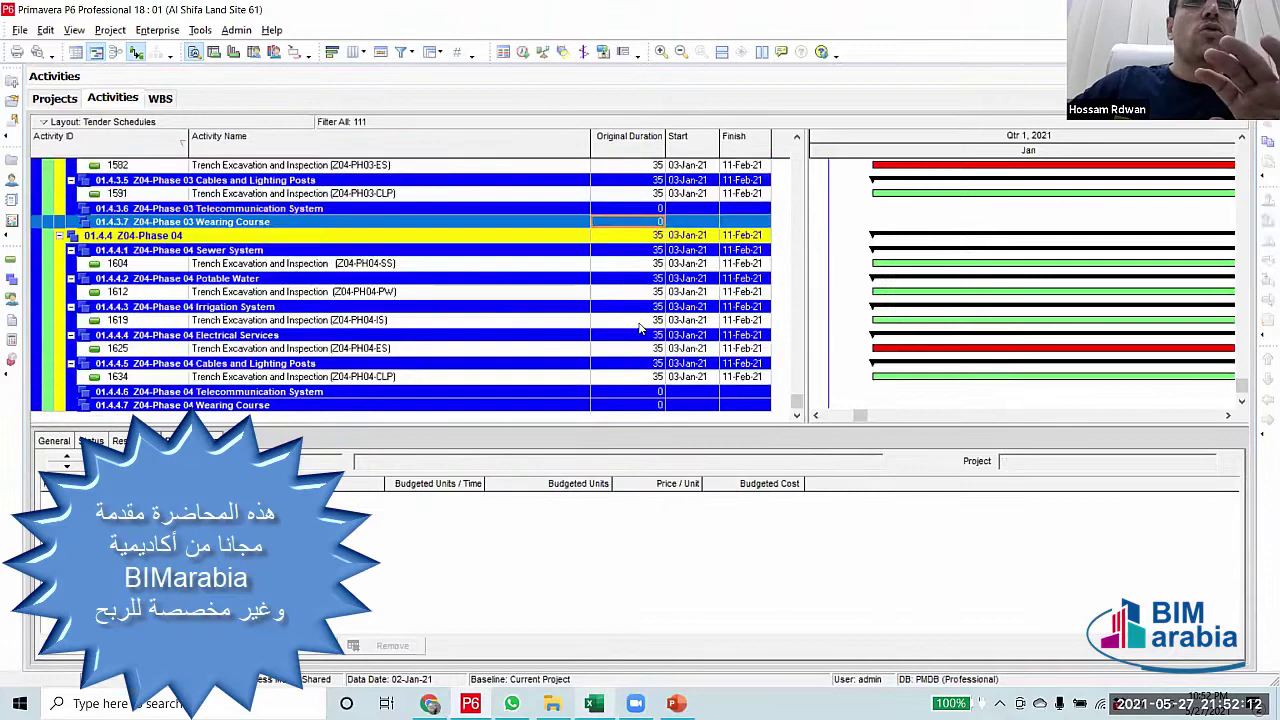
Check the daily excavator units of activity 1045 and Z01-Phase 01 trench excavation activities 1002, 1010, 1017, 1023 and 1032
scroll(640, 327, up, 9)
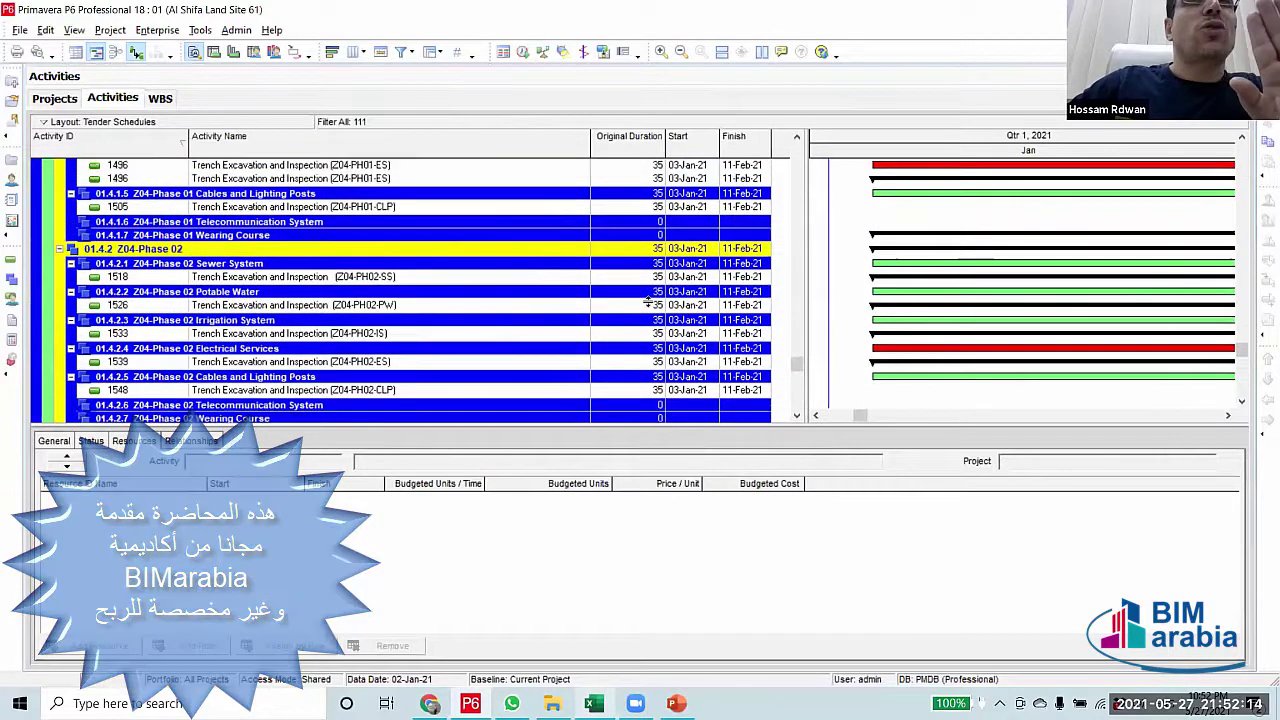
scroll(648, 302, up, 10)
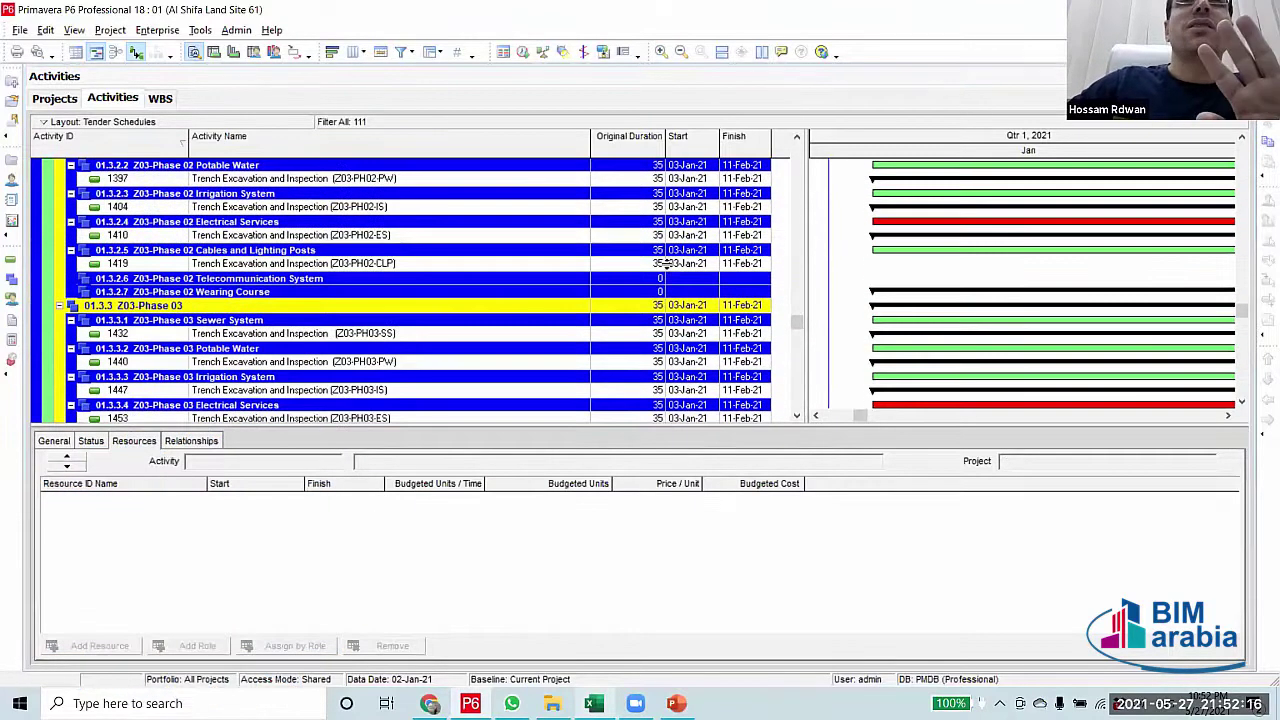
scroll(667, 263, up, 5)
drag(799, 292, 799, 160)
click(657, 249)
scroll(660, 293, up, 1)
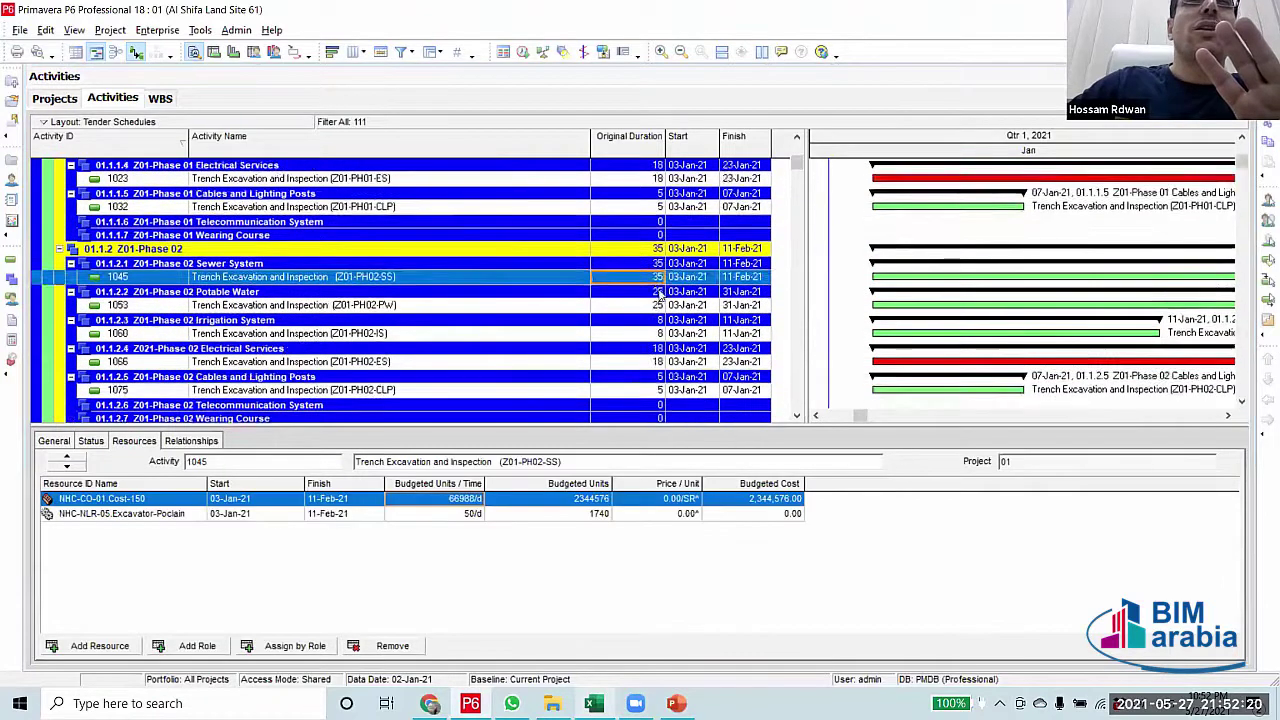
scroll(660, 296, up, 3)
click(633, 232)
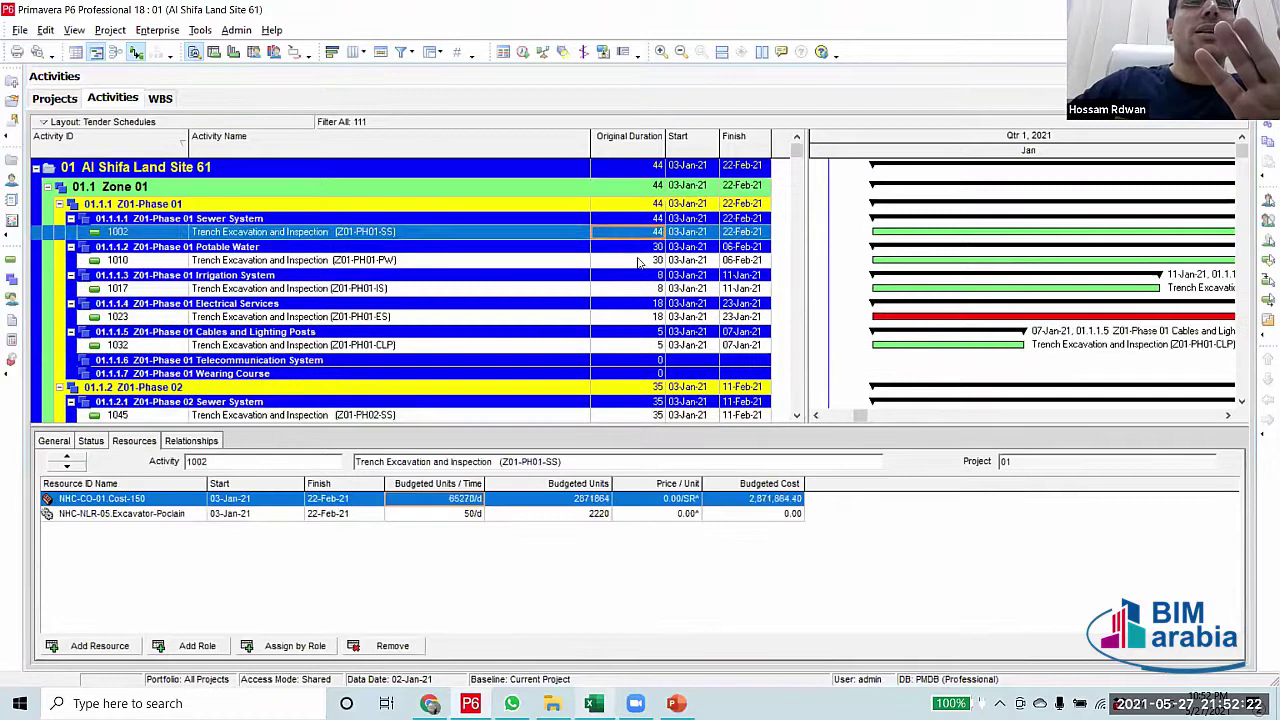
click(638, 262)
scroll(638, 262, down, 2)
click(643, 222)
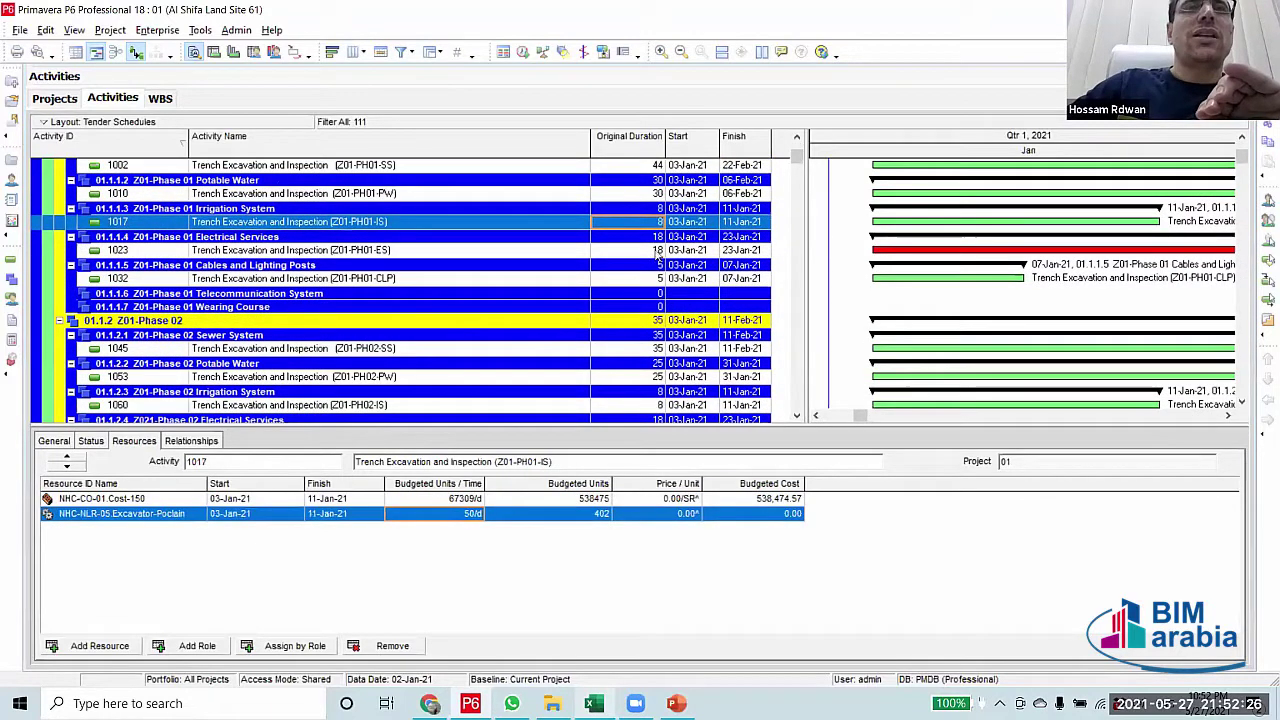
click(658, 250)
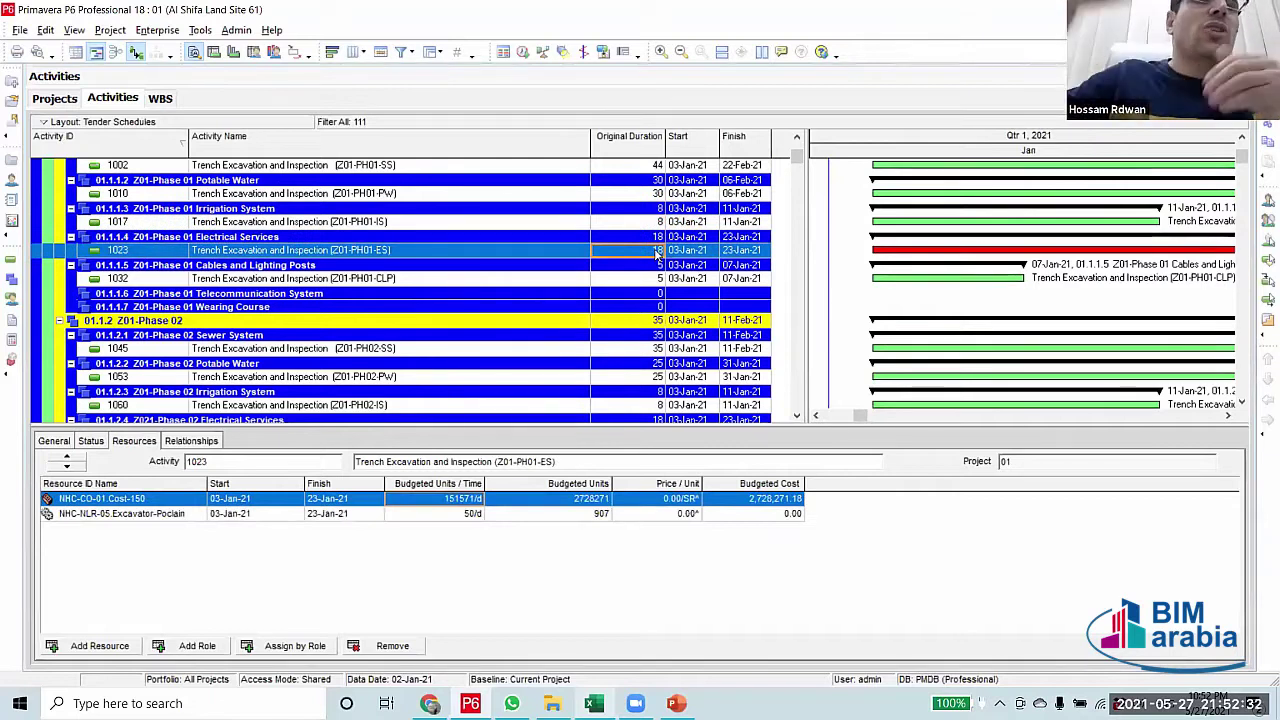
click(638, 282)
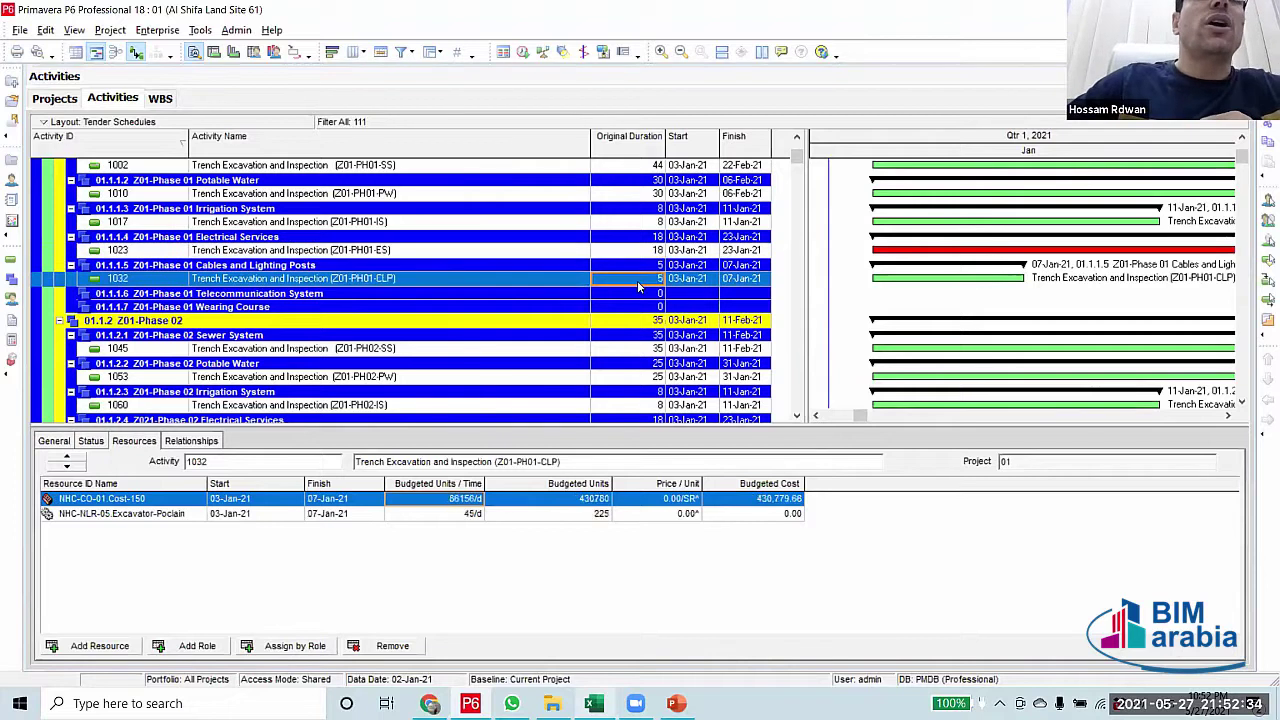
Compare the daily excavator units of Z01-Phase 02 trench excavation activities 1045, 1053, 1060, 1066 and 1075
scroll(638, 287, down, 2)
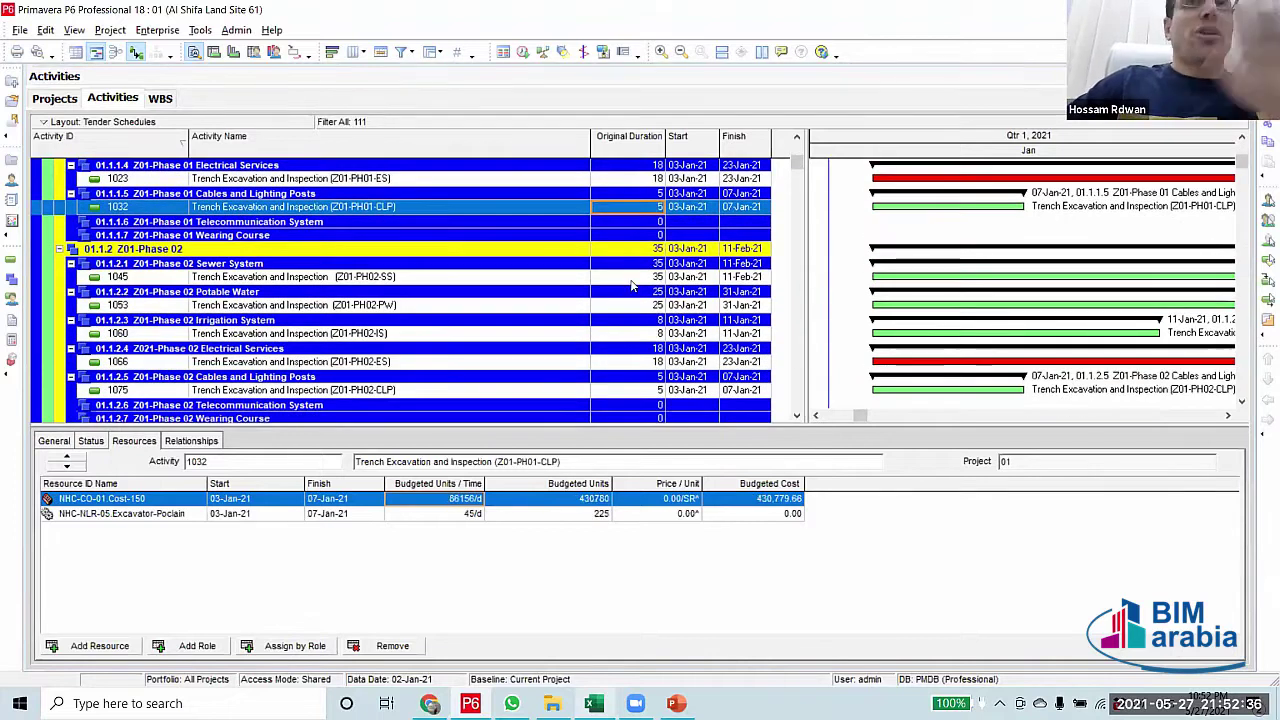
click(632, 280)
click(641, 306)
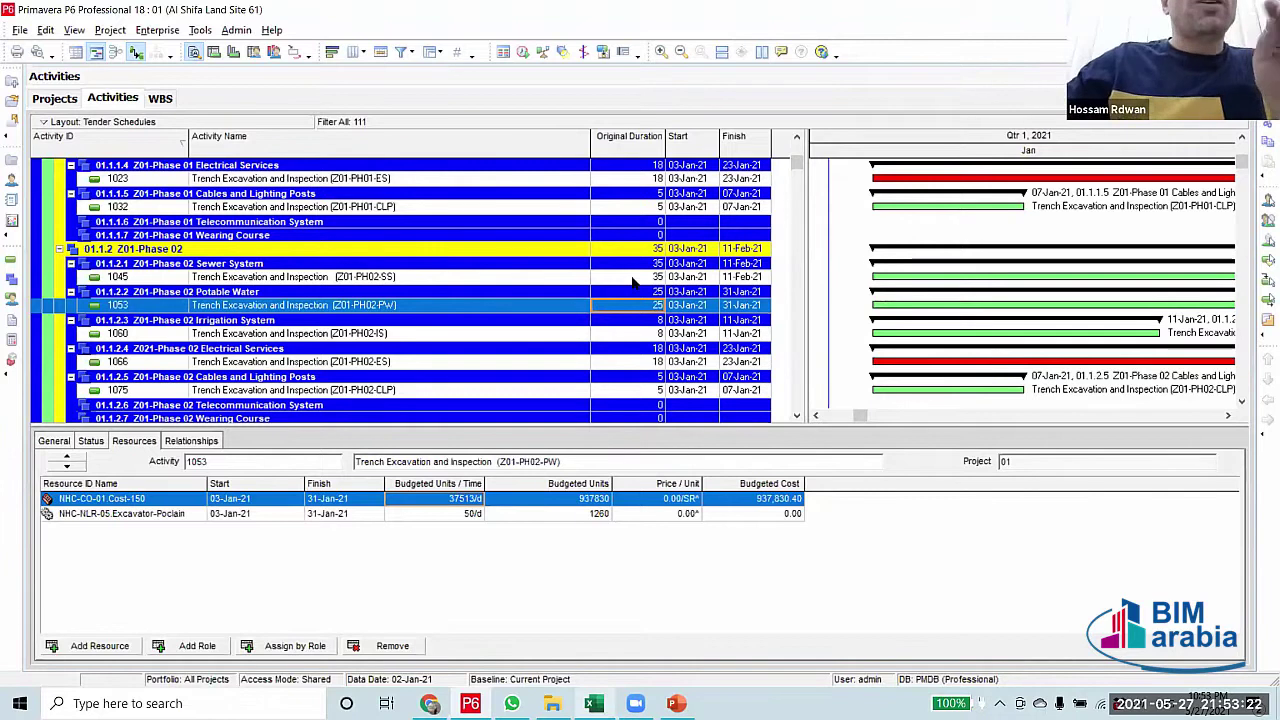
click(632, 279)
click(642, 307)
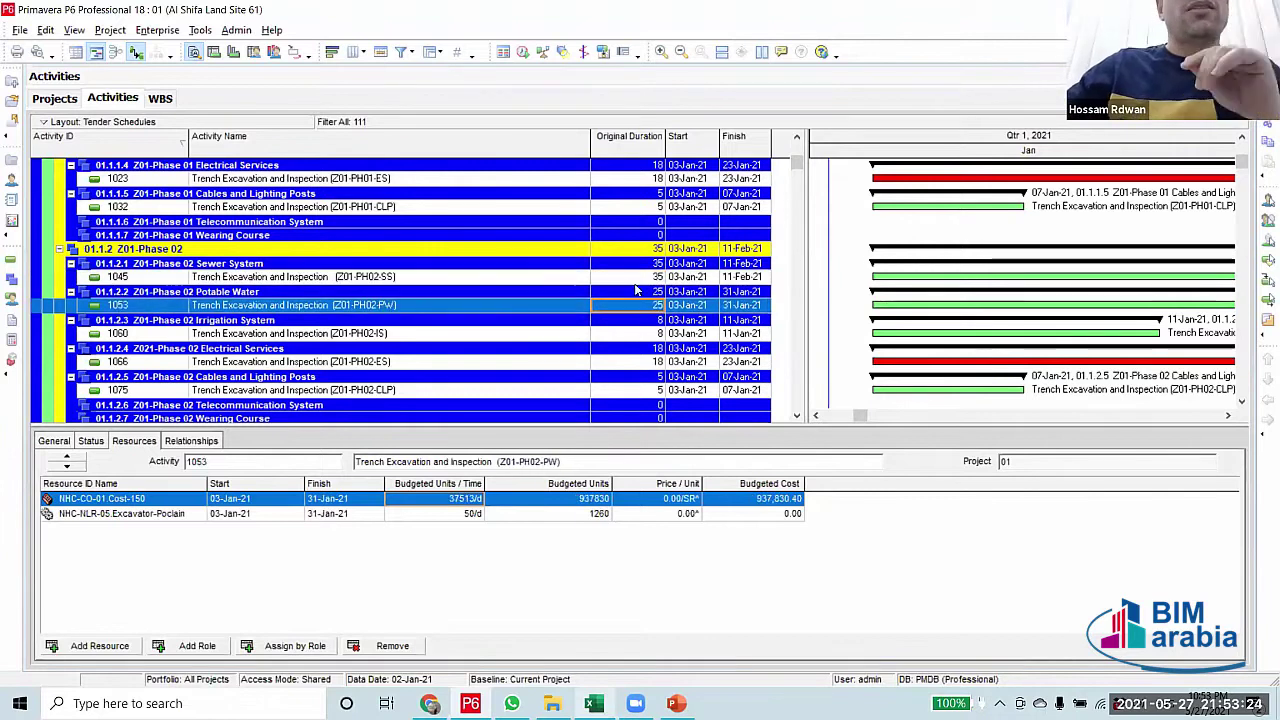
click(636, 278)
scroll(628, 322, down, 4)
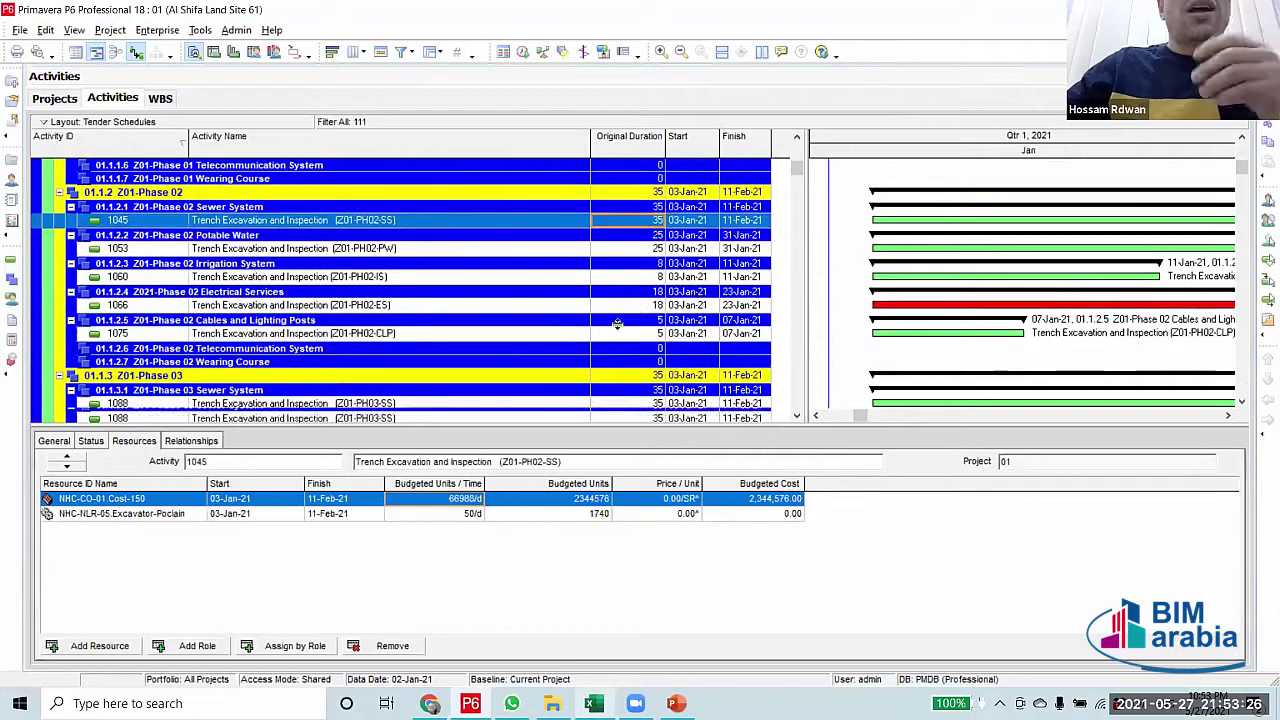
click(631, 336)
click(635, 307)
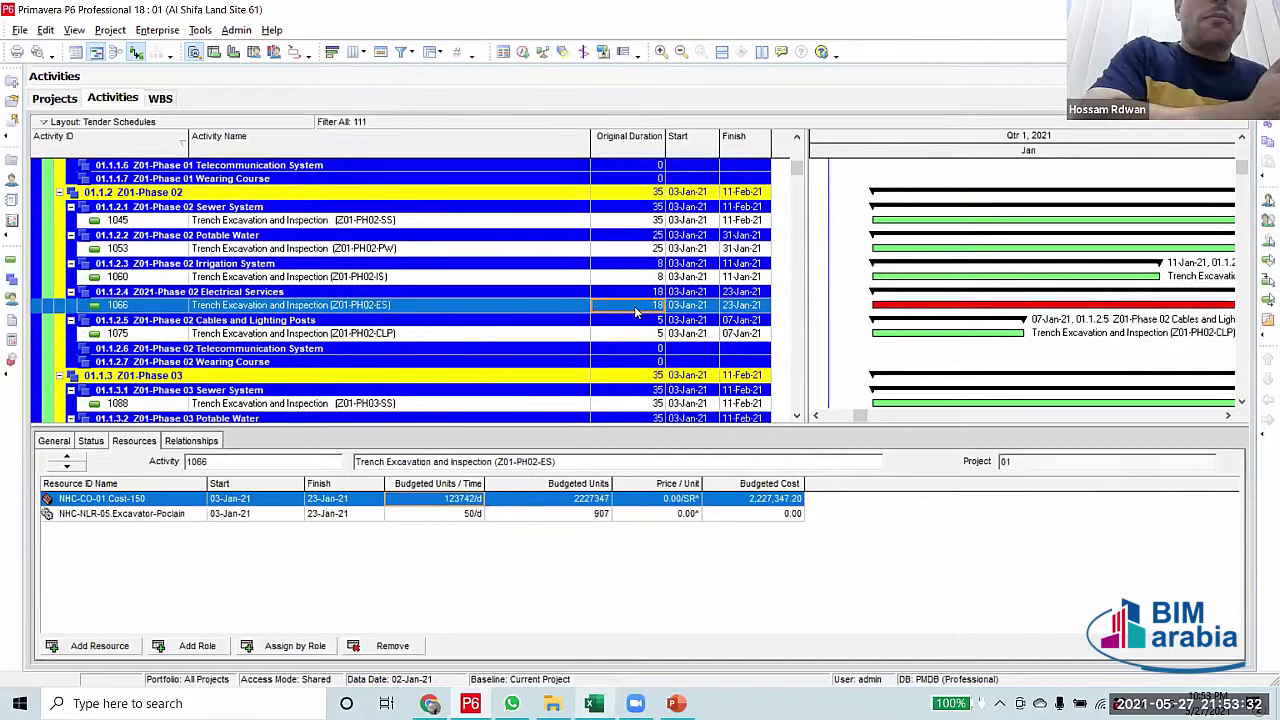
click(404, 52)
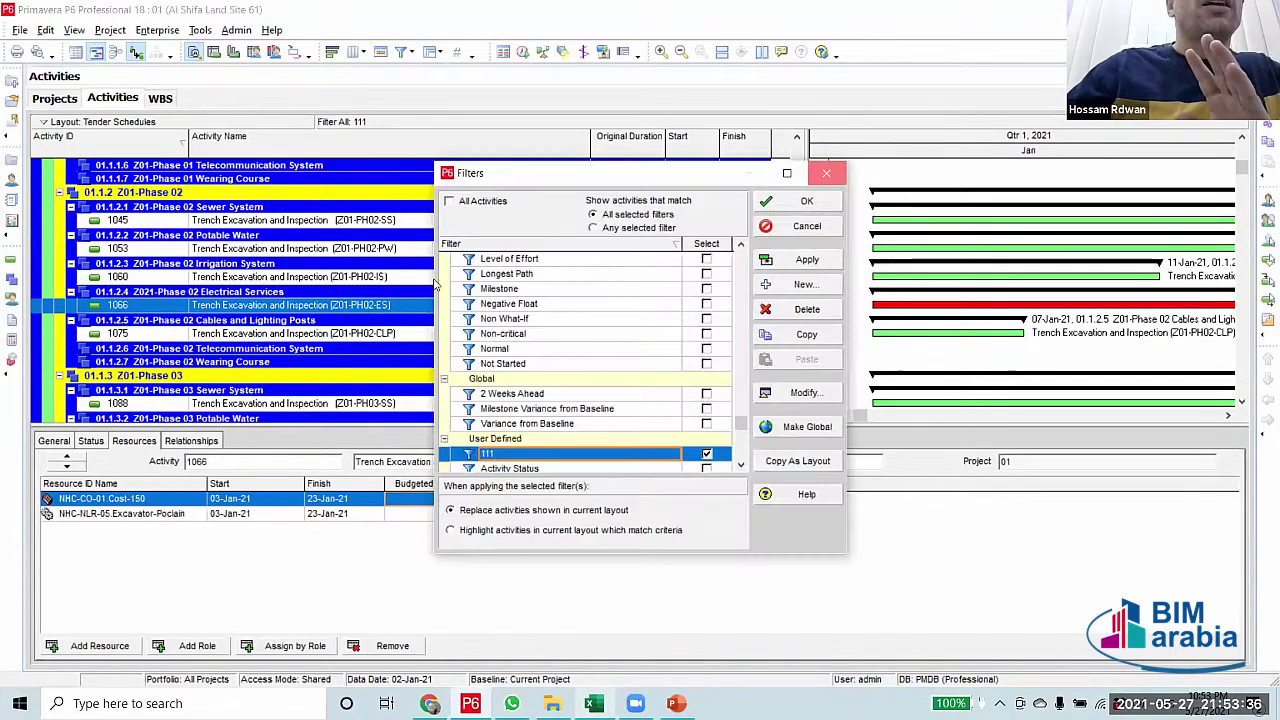
key(Return)
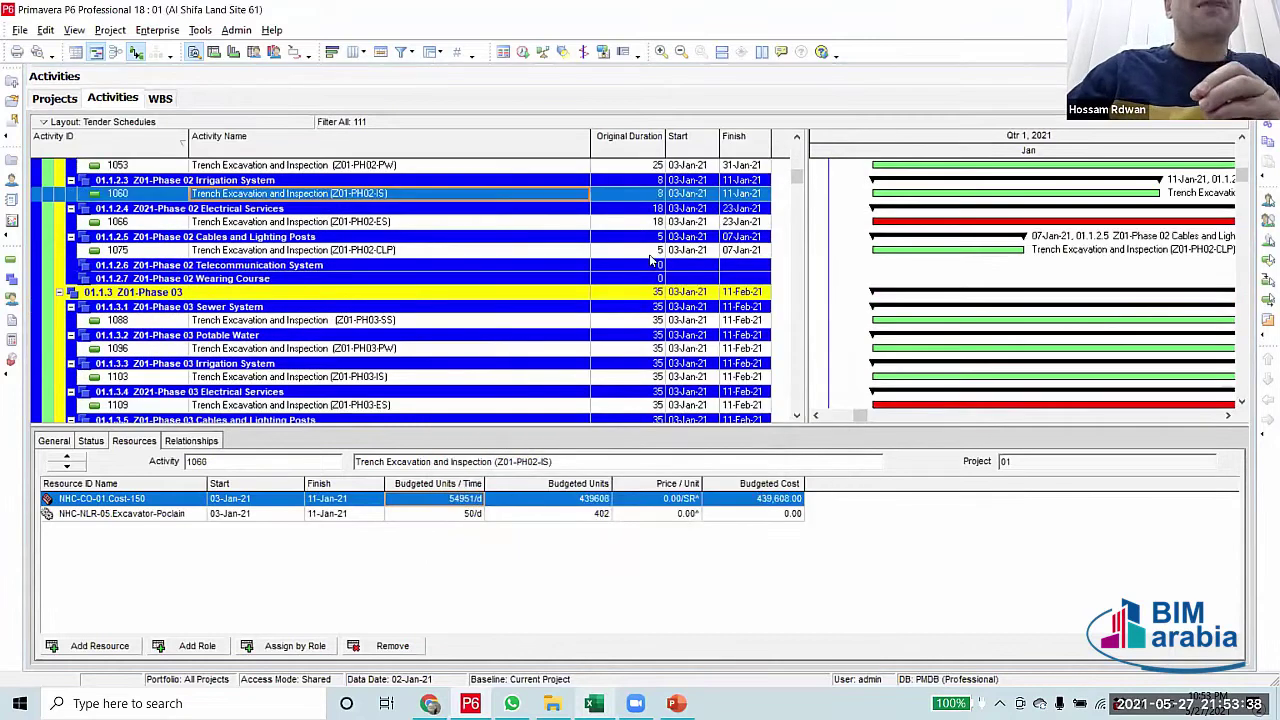
click(645, 249)
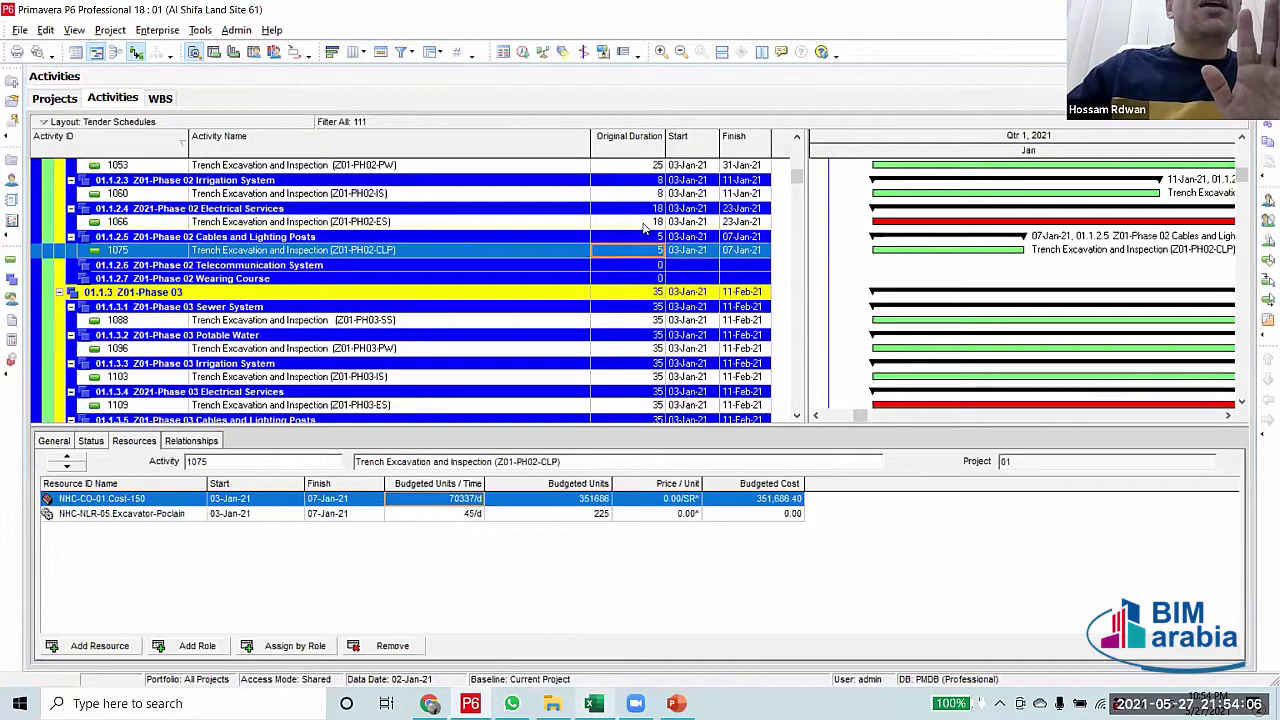
key(Up)
key(Up)
scroll(627, 277, up, 2)
Replace filter 111 with All Activities so the whole schedule is listed from its first activity
click(428, 53)
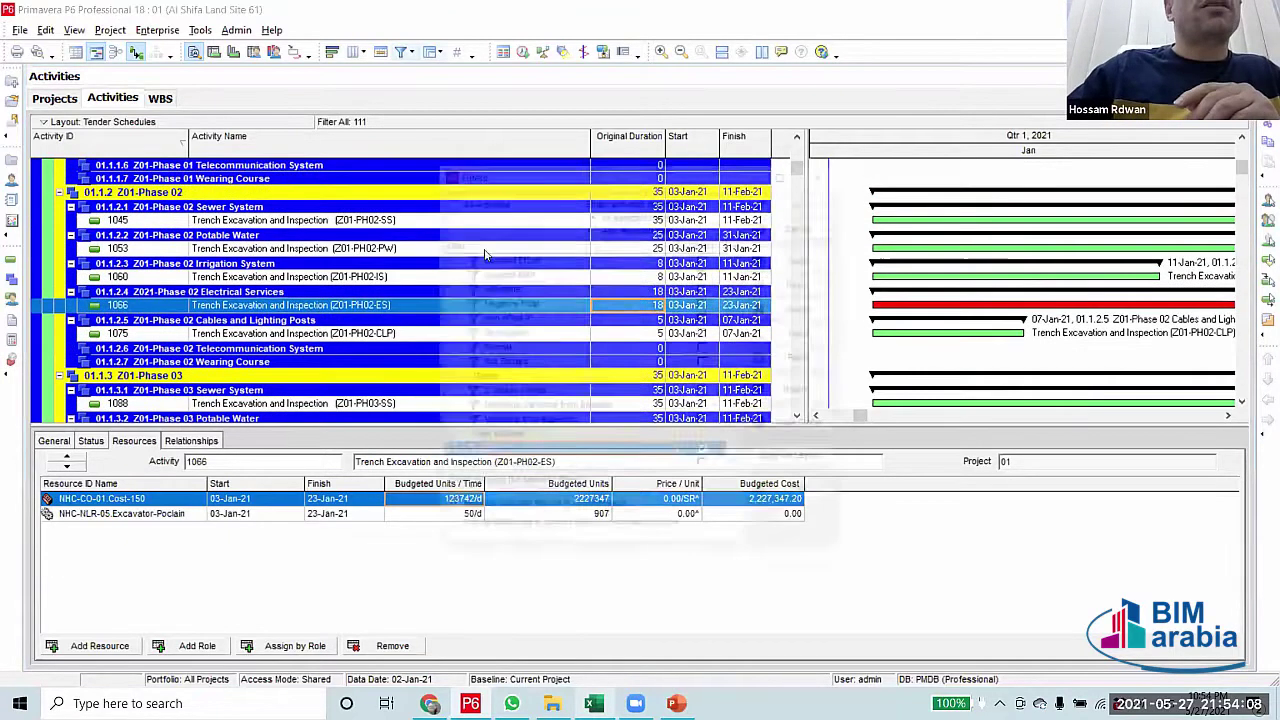
click(807, 259)
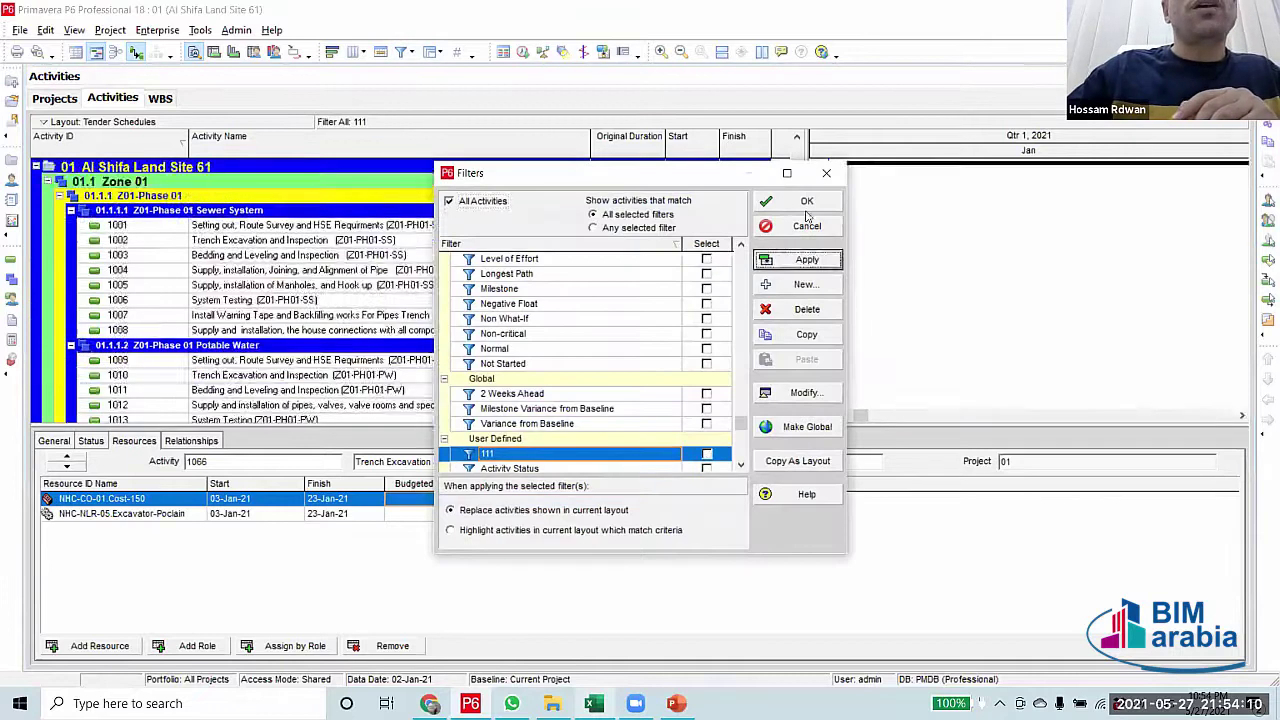
click(806, 201)
scroll(690, 243, up, 3)
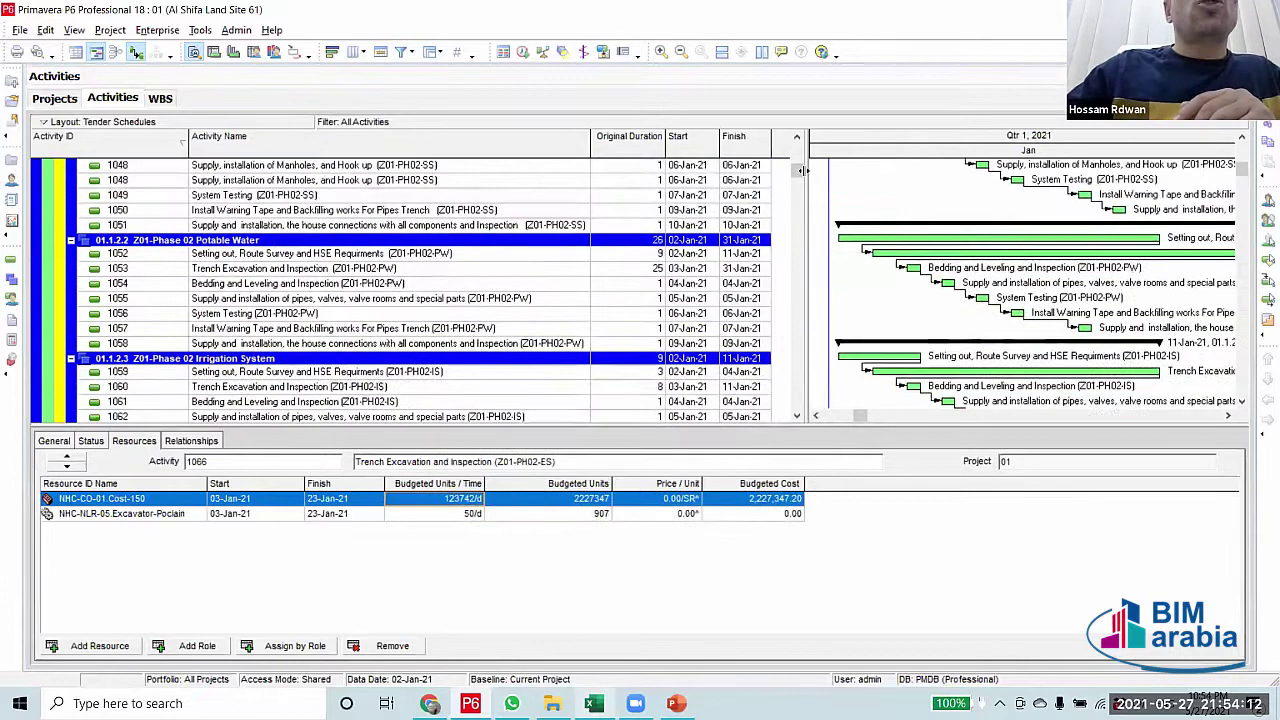
scroll(553, 253, up, 5)
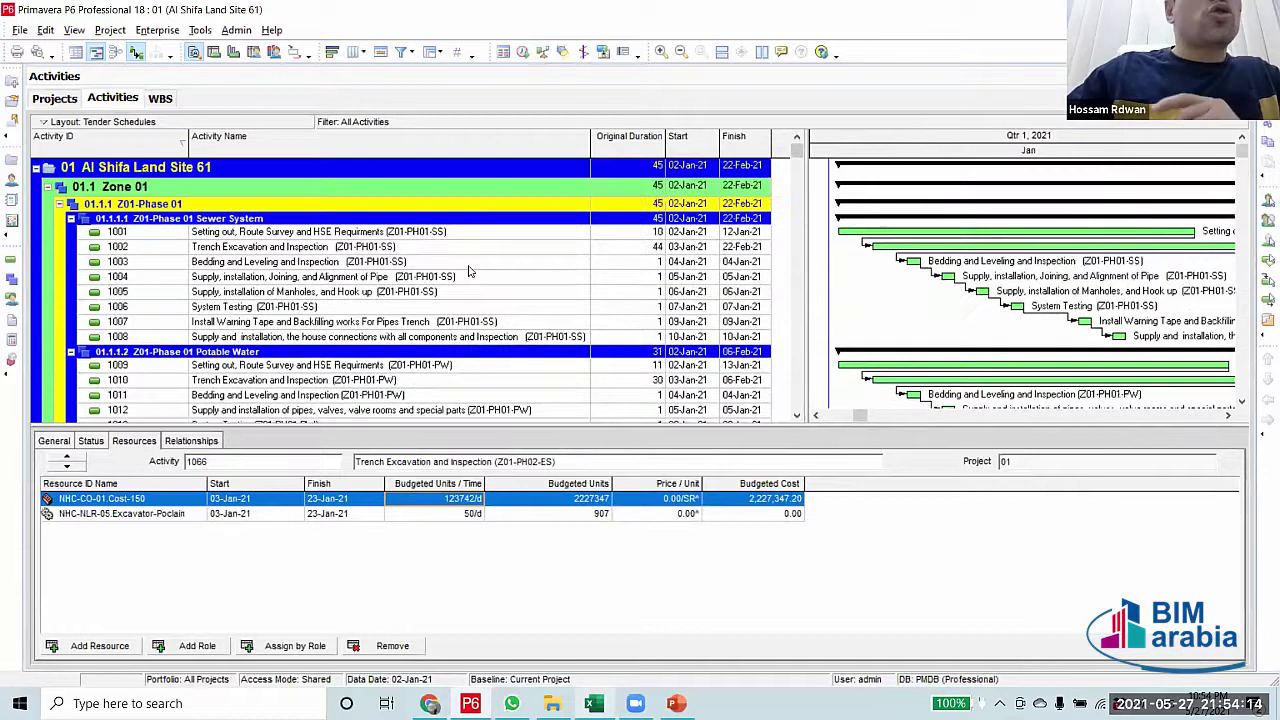
Copy the text "Bedding and Leveling and Inspection" from the name of Z01-Phase 01 Sewer System activity 1003
click(467, 264)
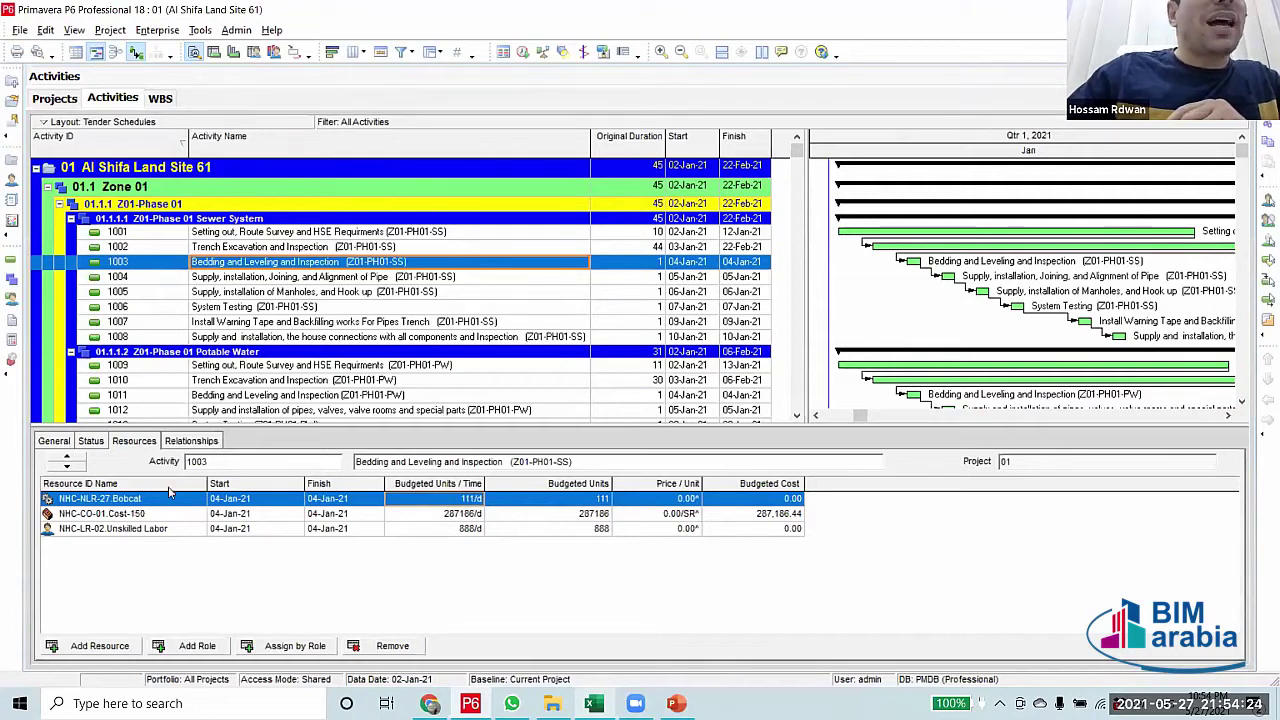
click(343, 262)
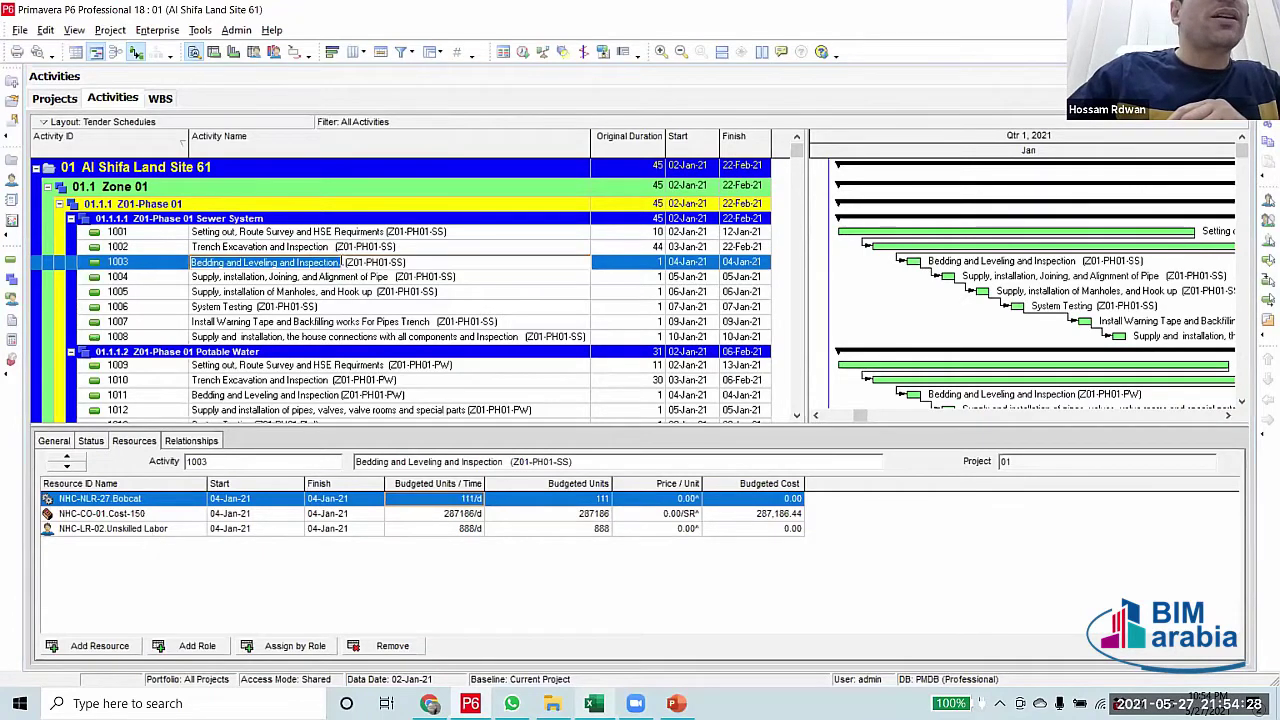
drag(343, 262, 190, 268)
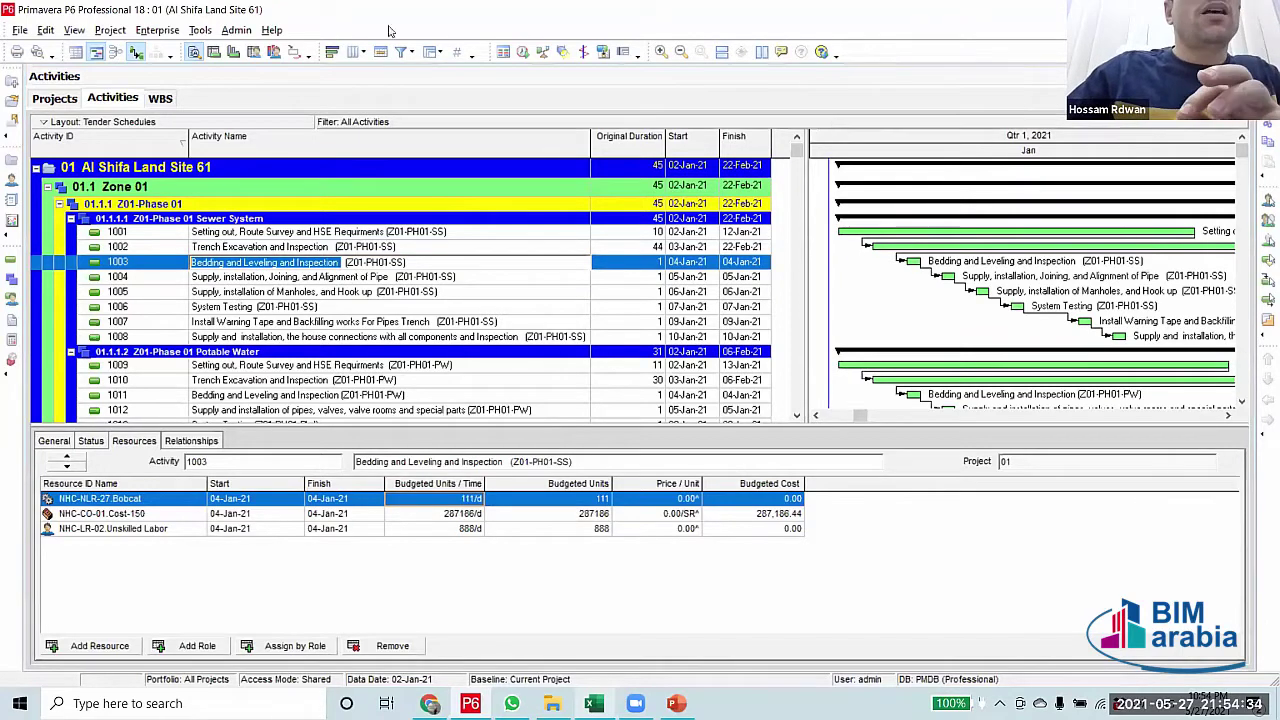
Modify user-defined filter 111 so that Activity Name contains "Bedding and Leveling and Inspection"
click(403, 51)
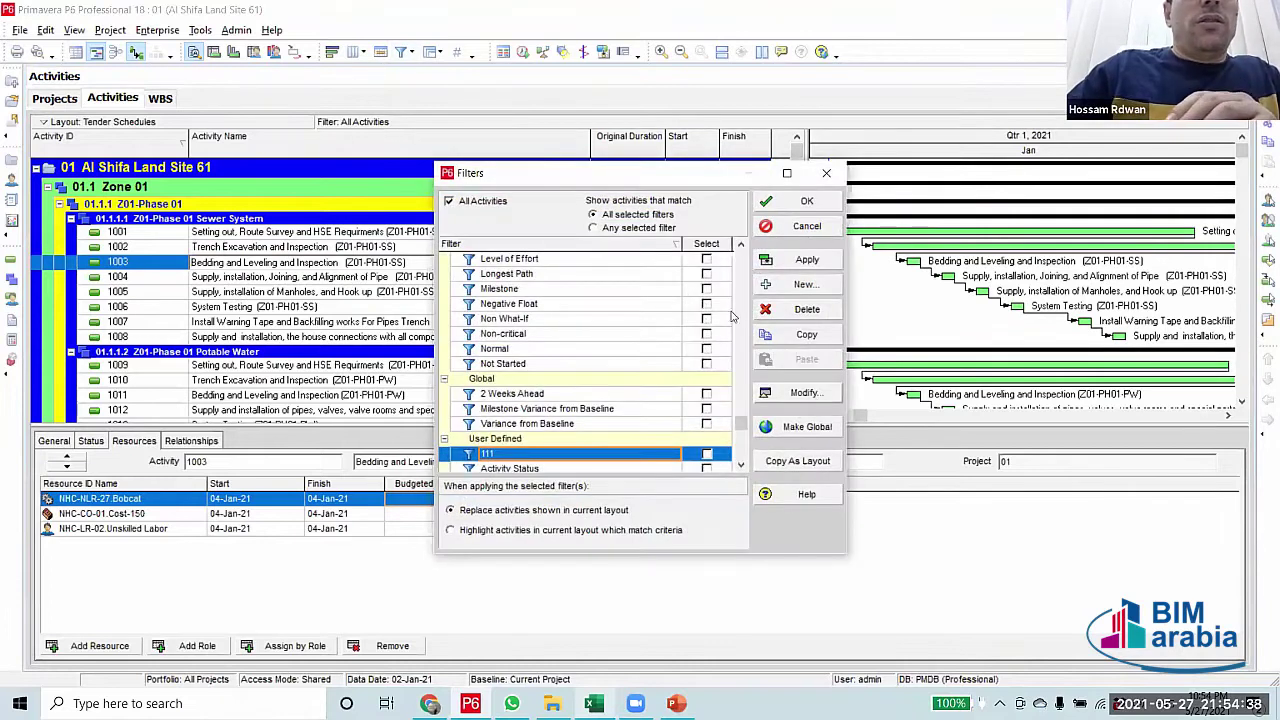
key(alt+m)
text(ction)
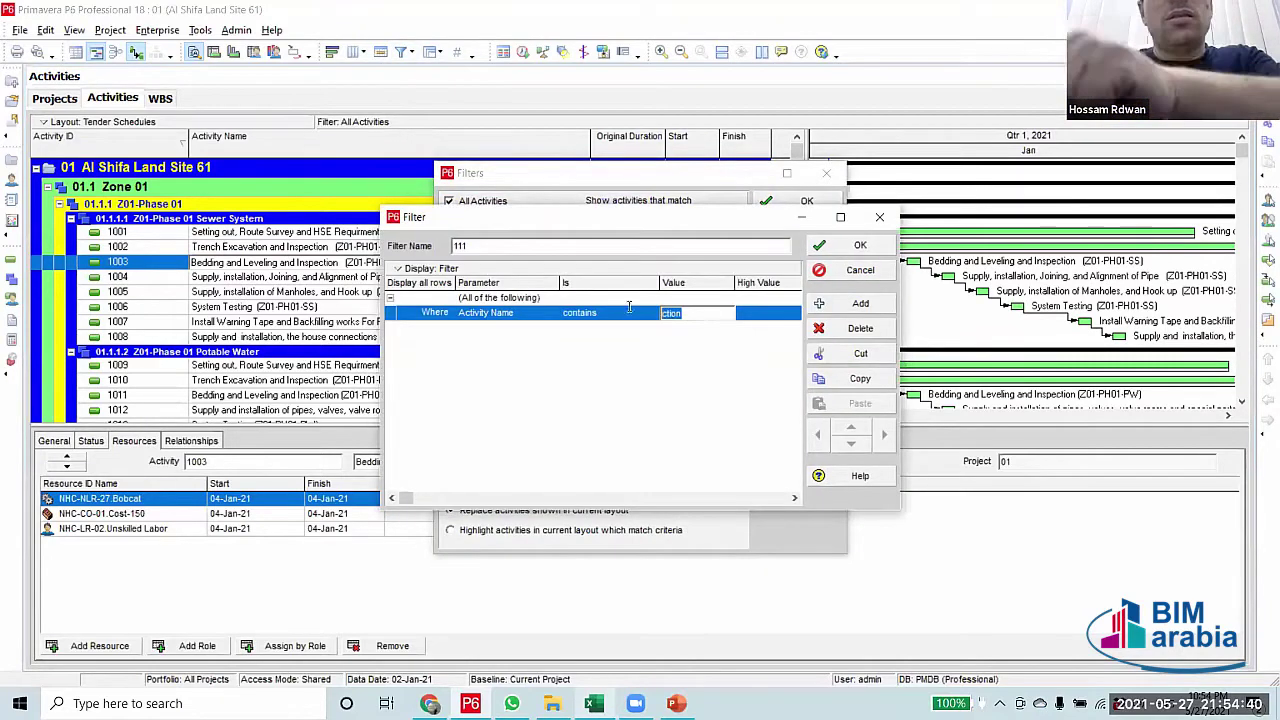
key(BackSpace)
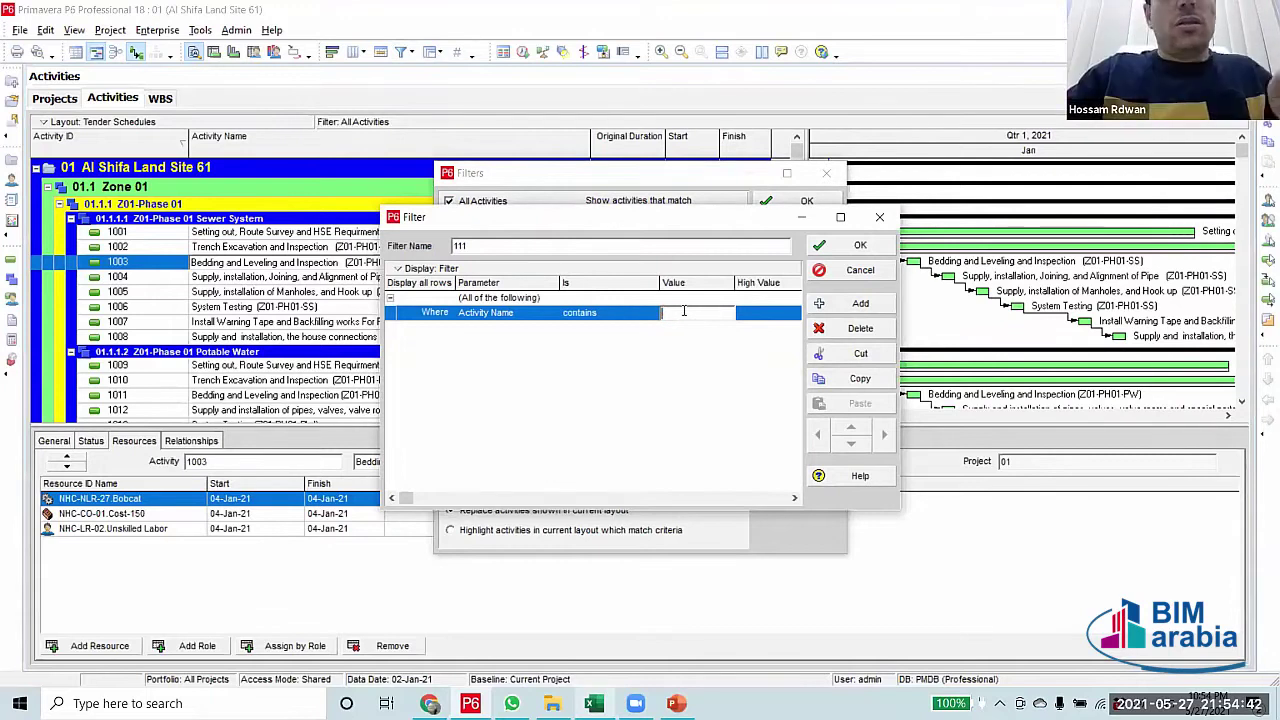
key(ctrl+v)
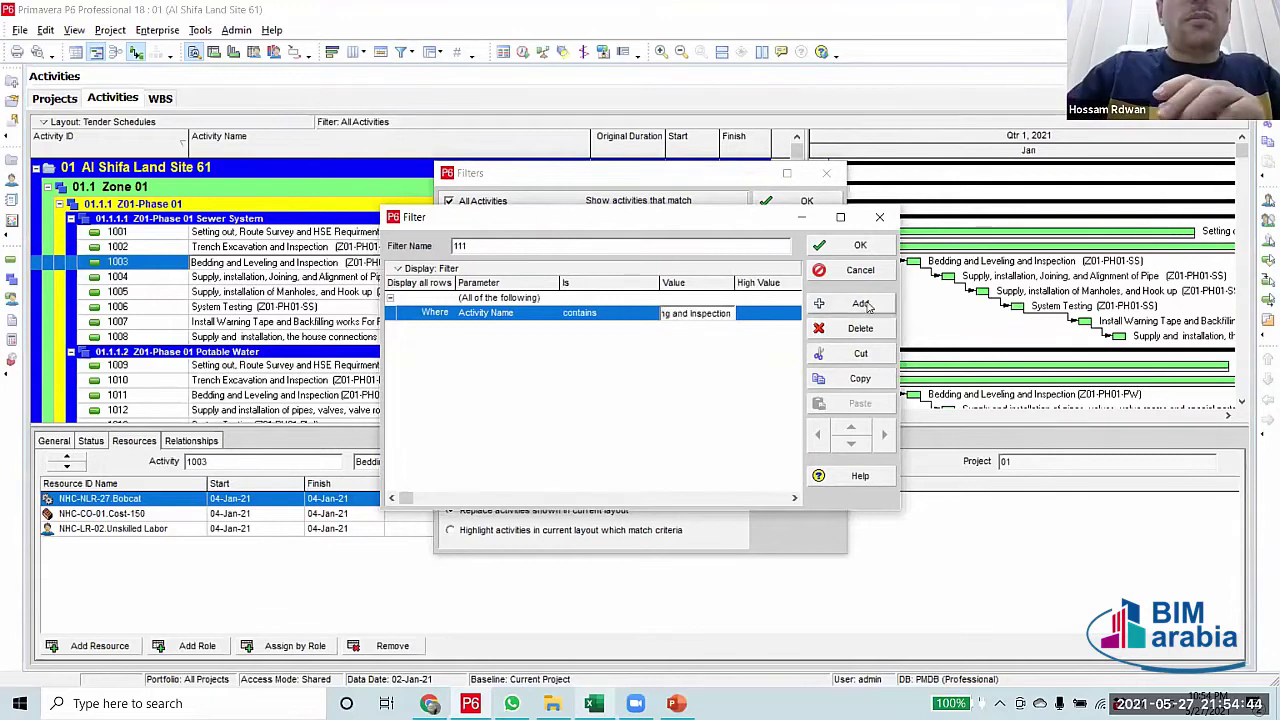
click(858, 245)
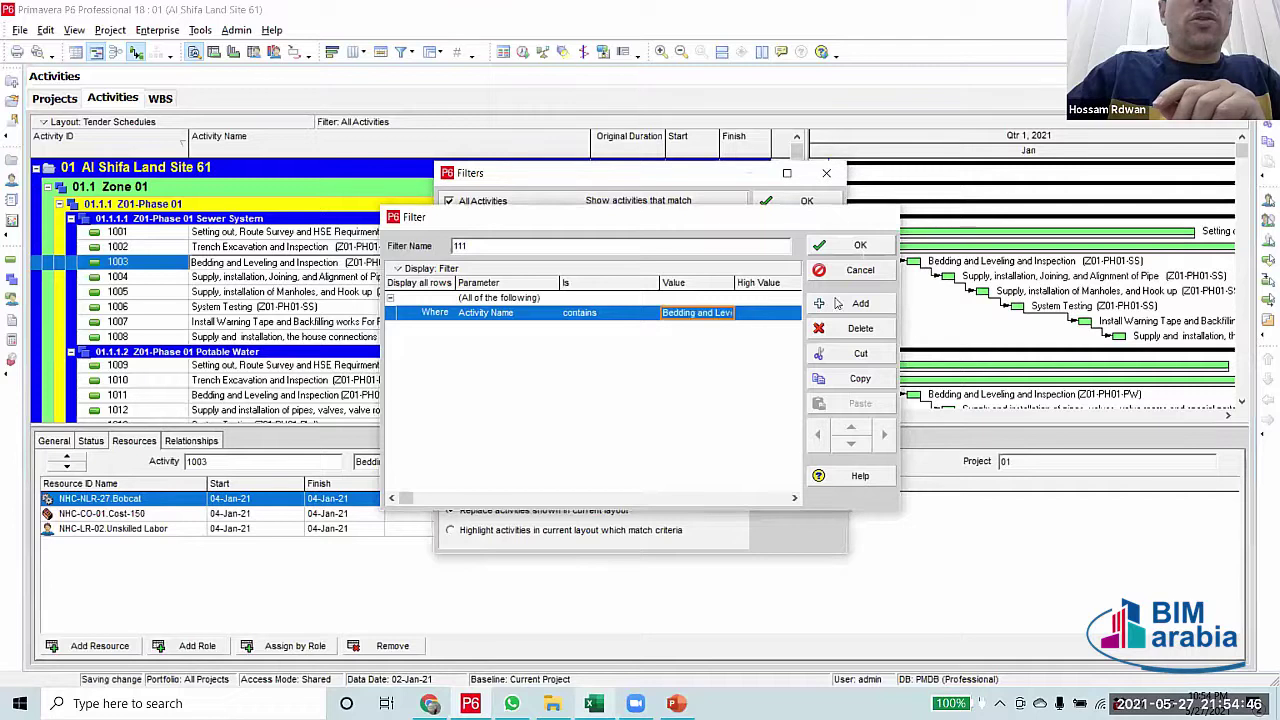
Apply filter 111 to the activity layout in place of All Activities
click(707, 453)
click(807, 259)
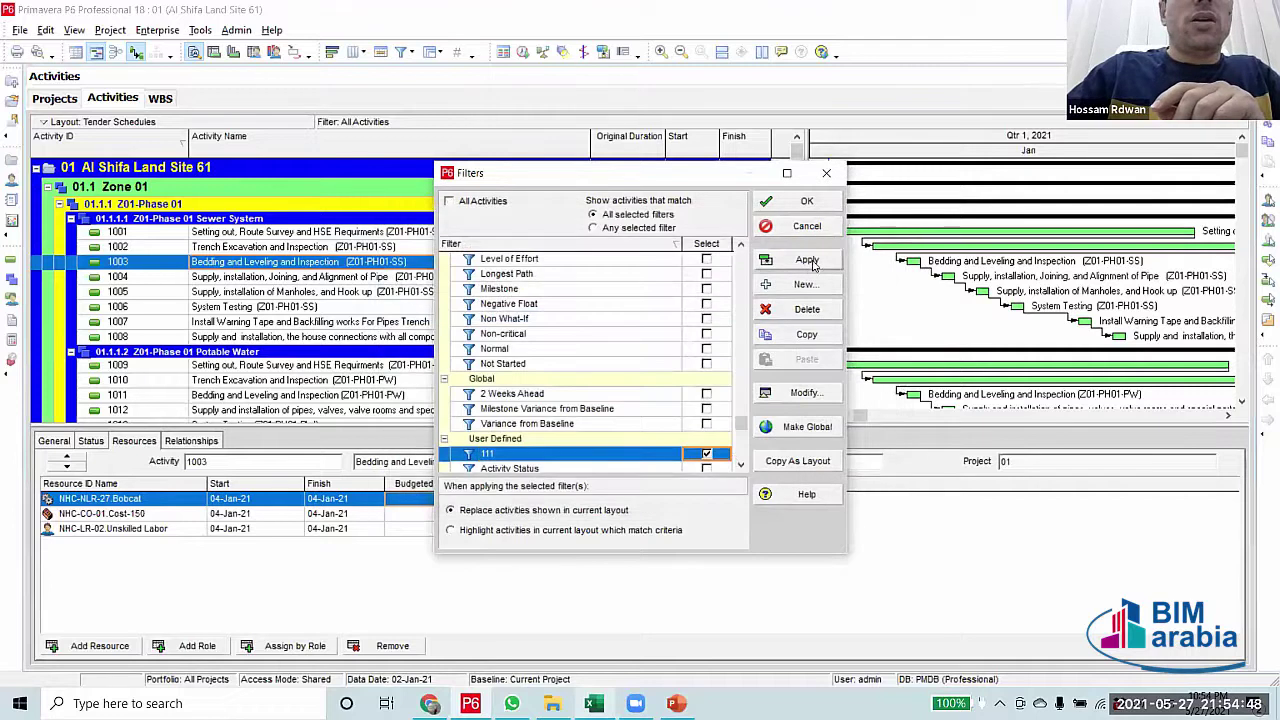
click(824, 203)
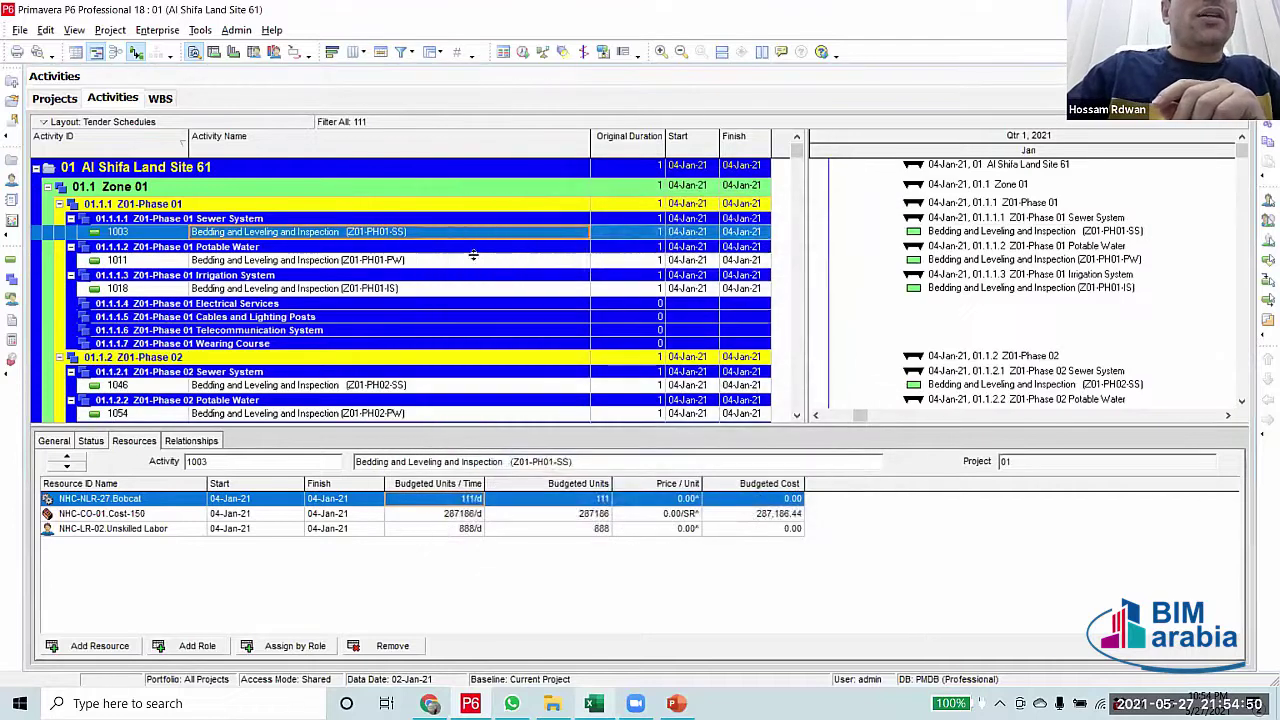
Review the resource assignments of Z01-Phase 01 Sewer System activity 1003 and set its original duration to 20
click(470, 262)
click(470, 231)
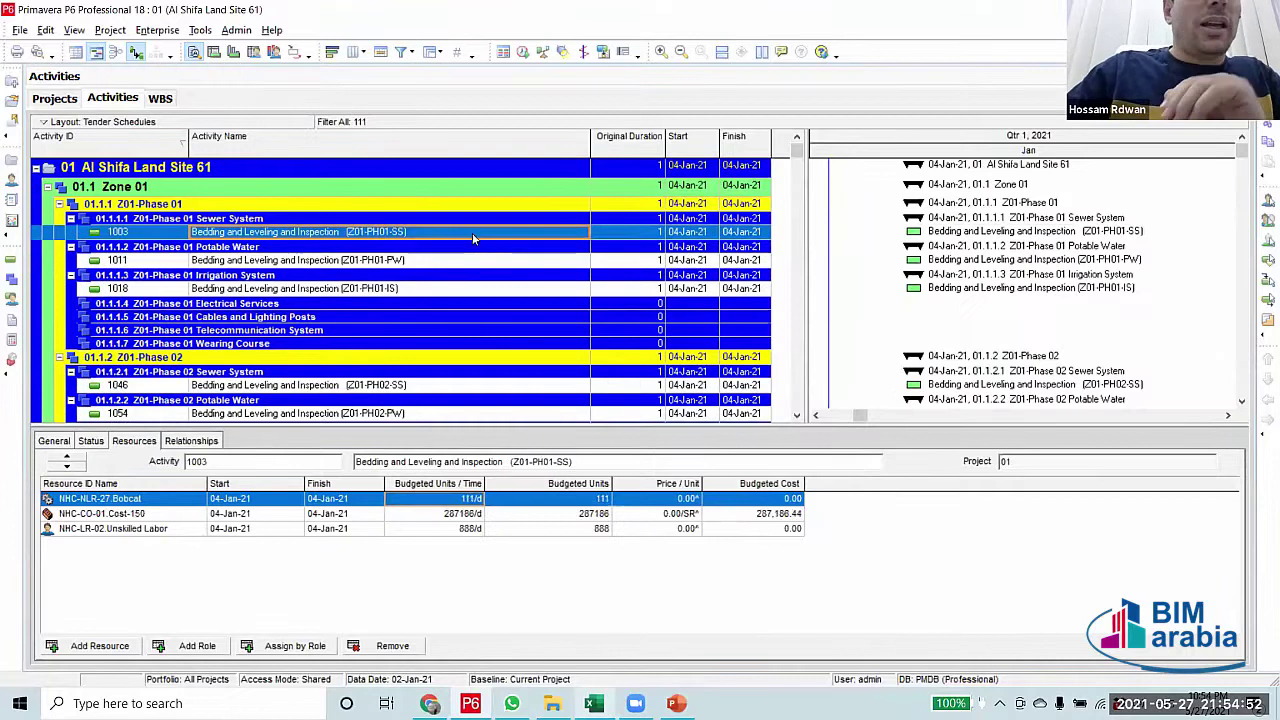
click(150, 528)
click(167, 500)
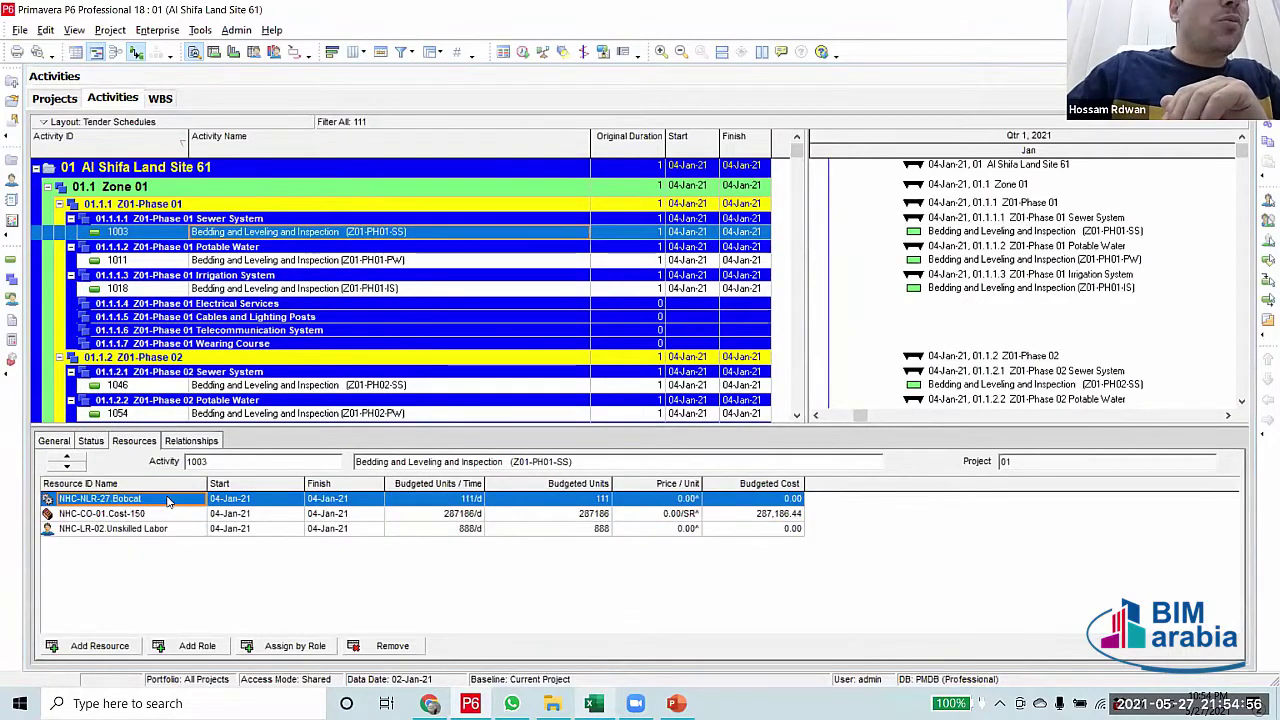
click(154, 531)
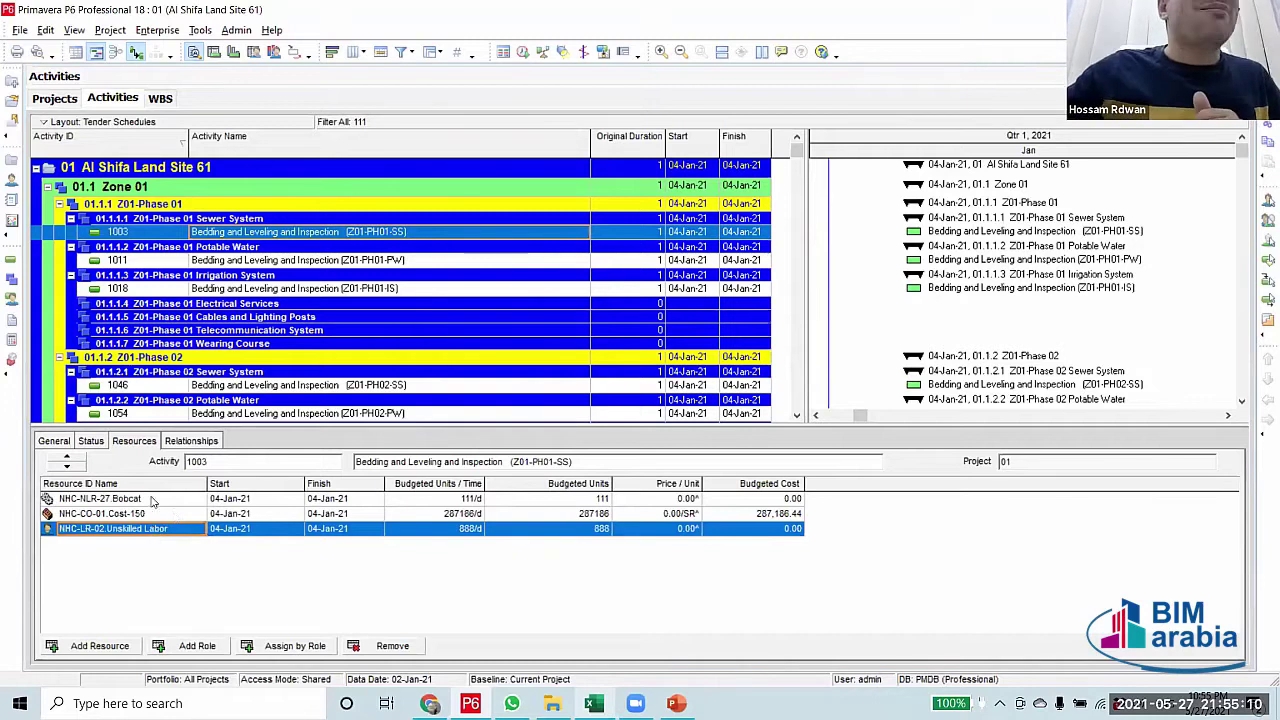
click(153, 500)
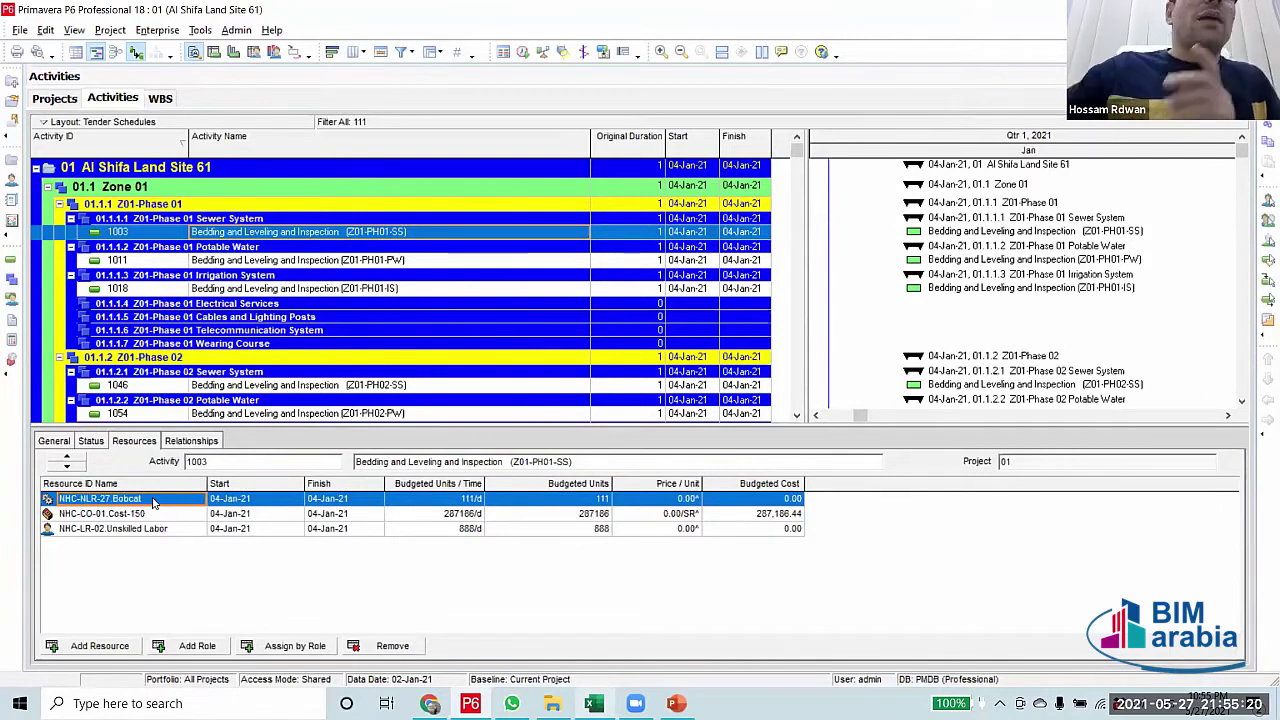
click(652, 234)
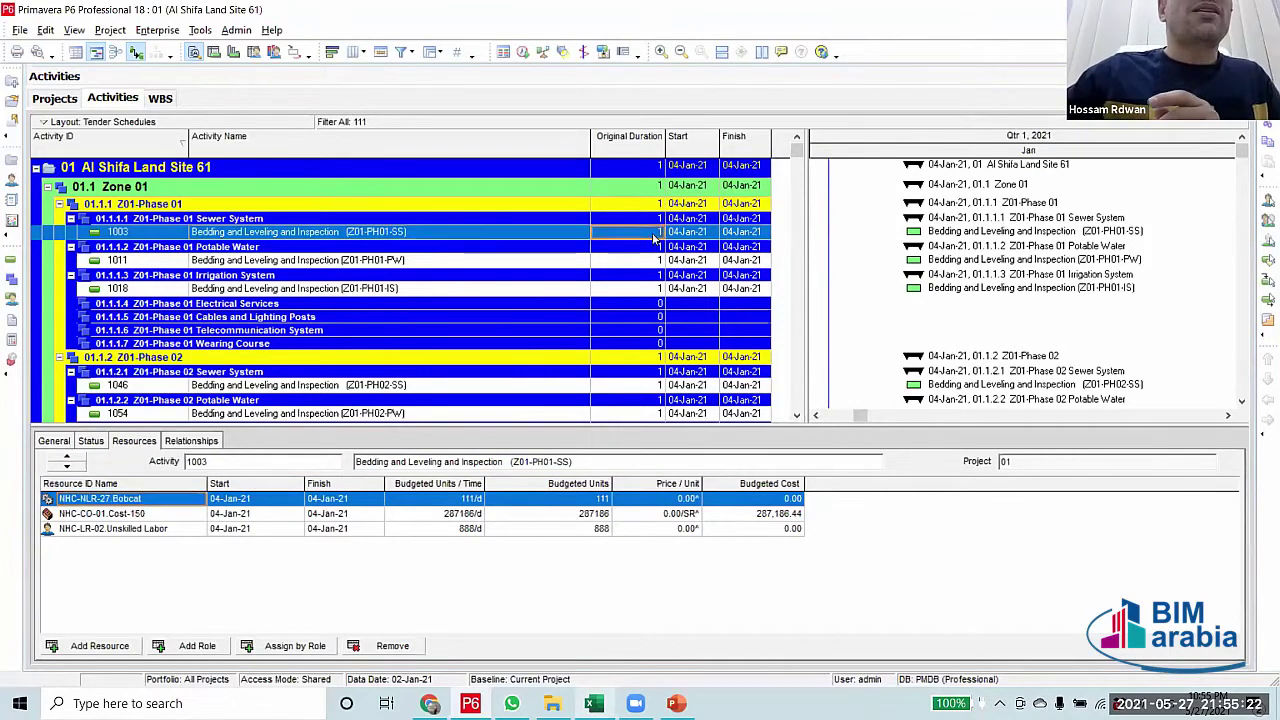
click(652, 234)
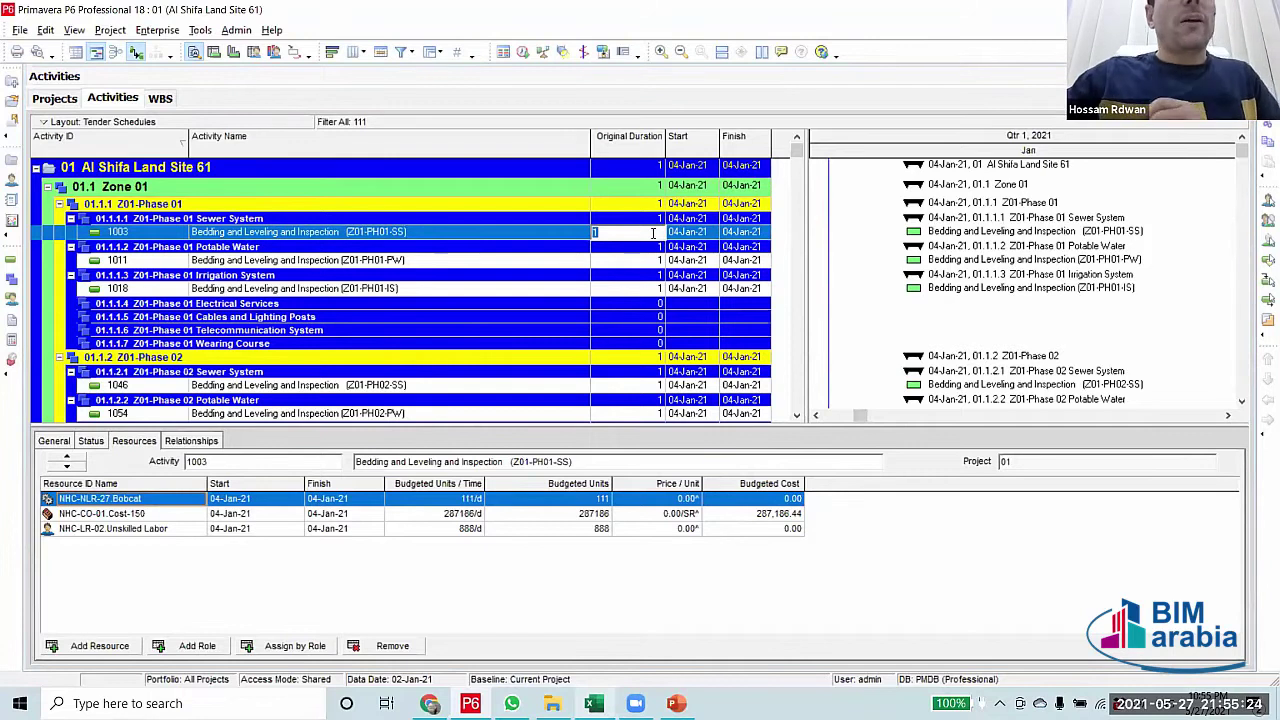
text(2)
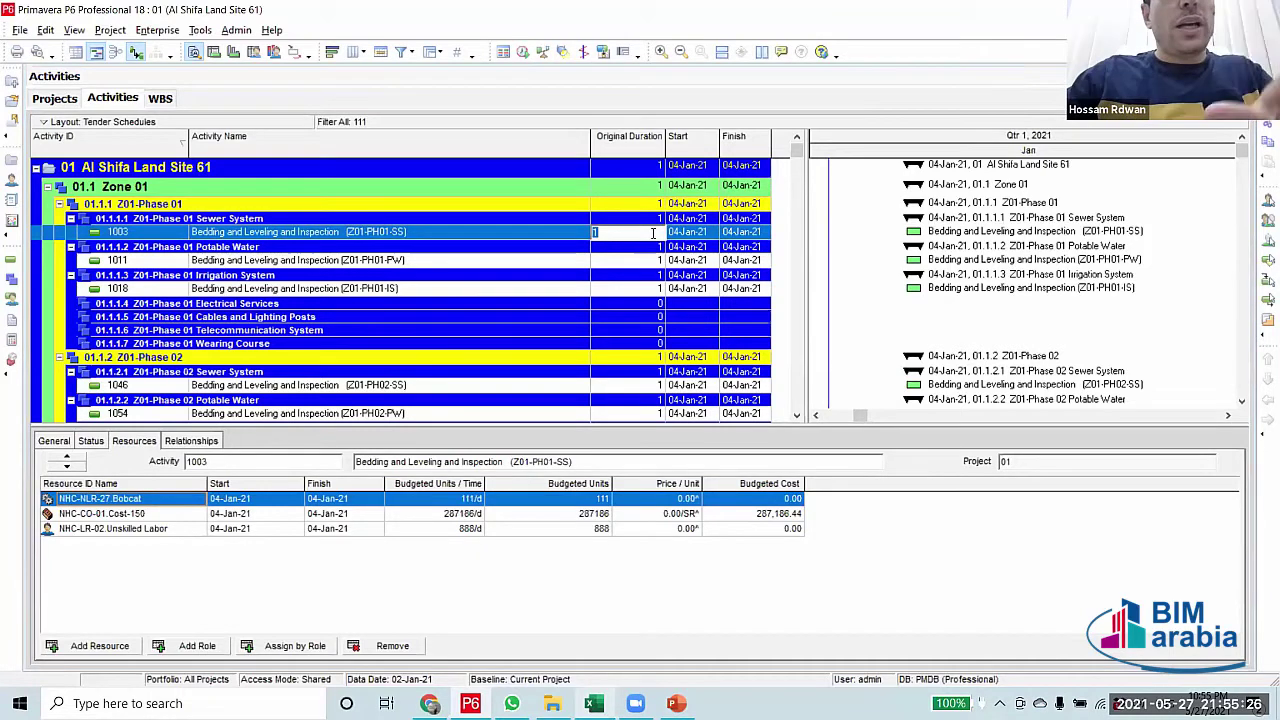
text(0)
key(Return)
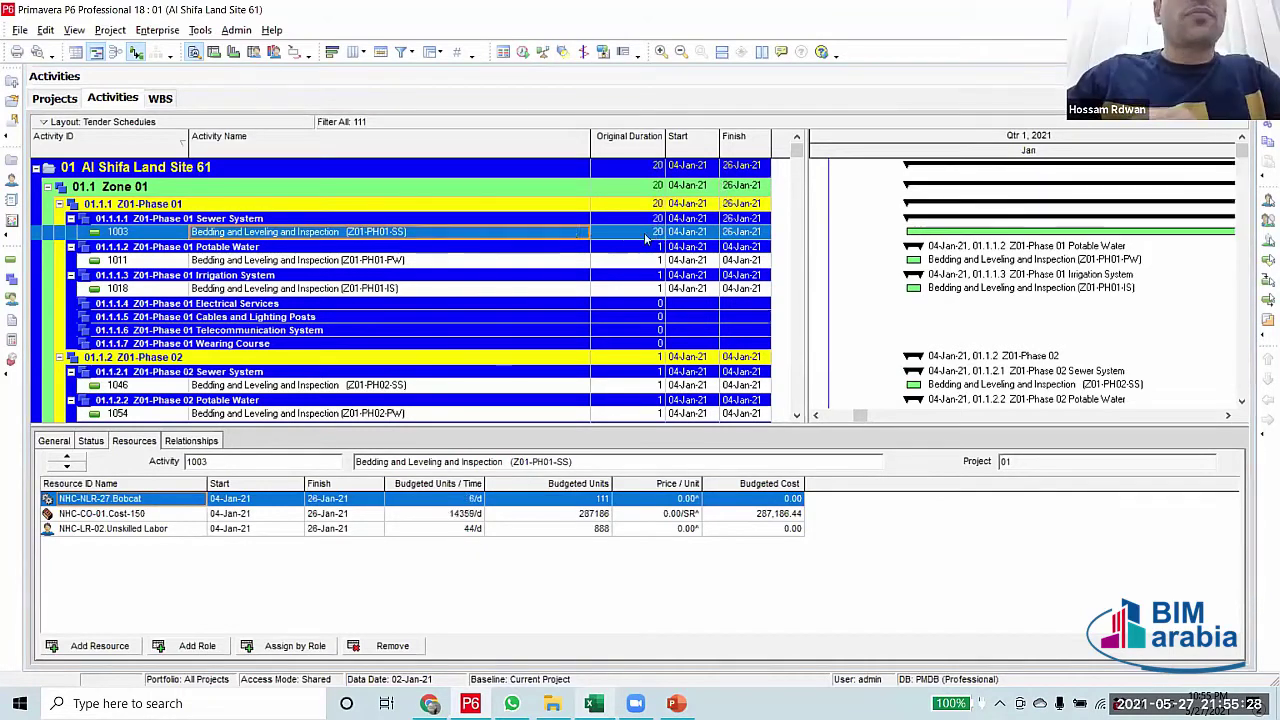
click(450, 532)
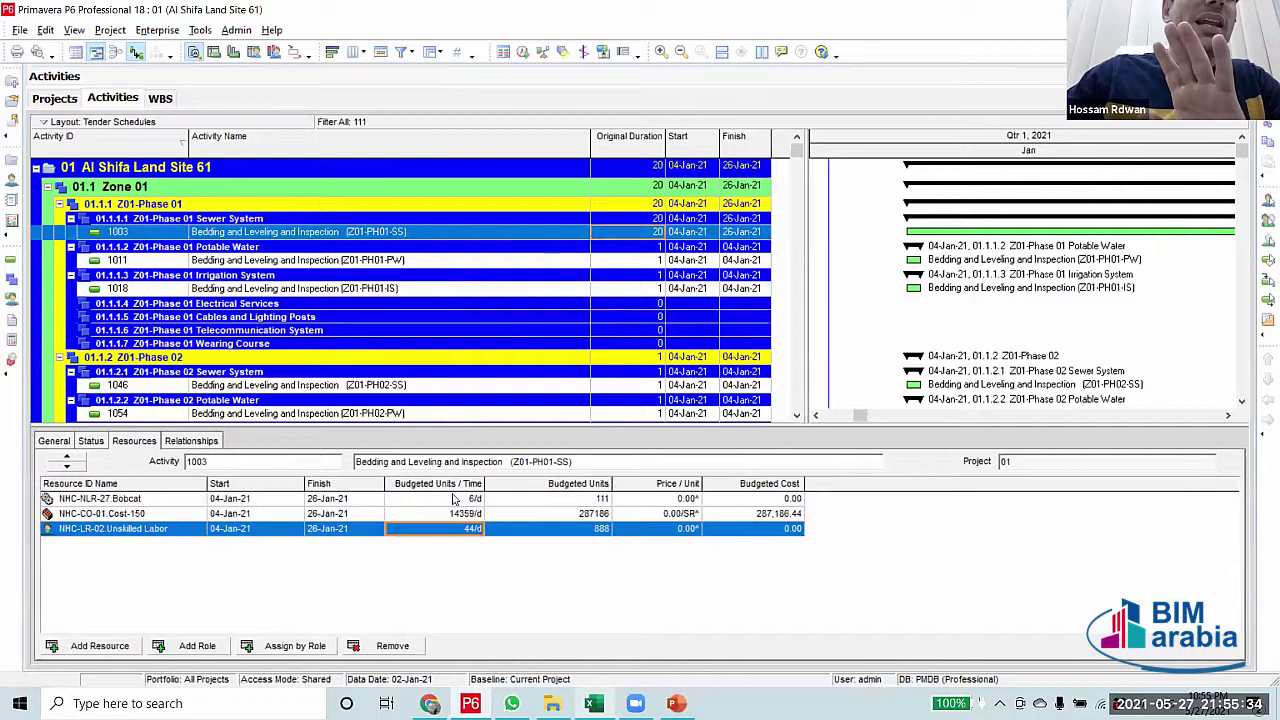
click(456, 499)
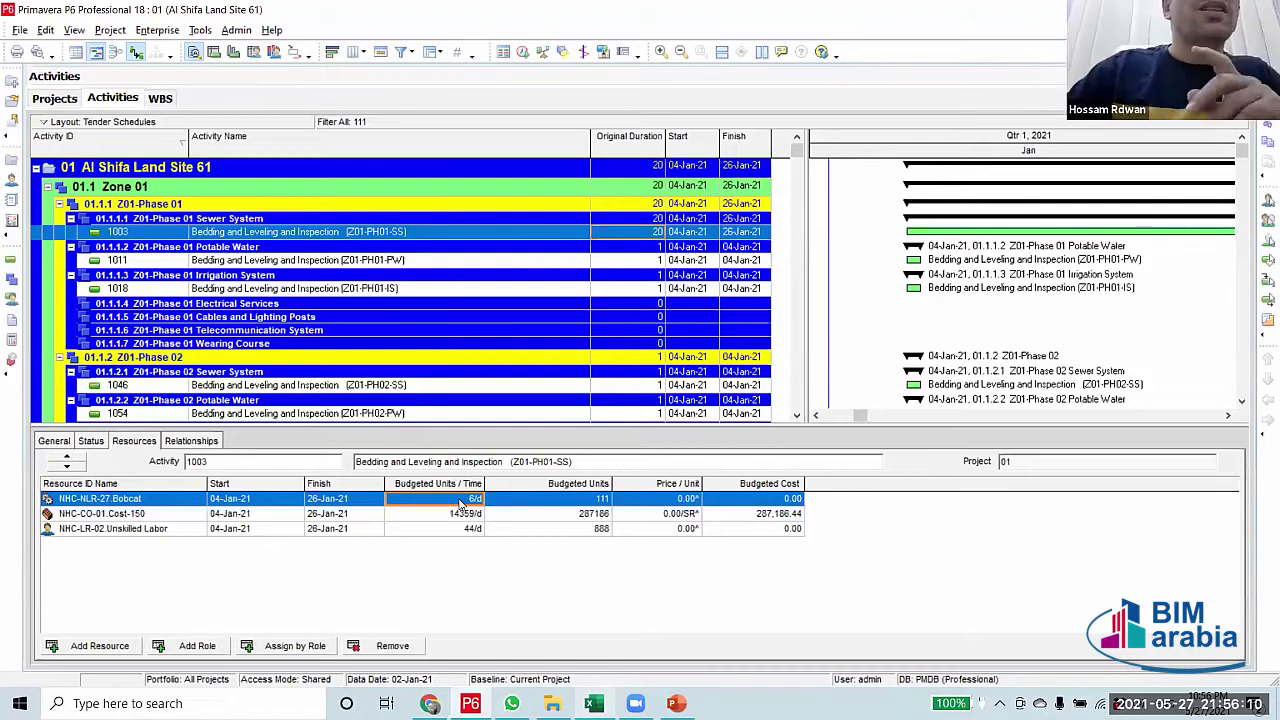
Try an original duration of 7 for Z01-Phase 01 Potable Water activity 1011, using activity 1003 as the reference
click(642, 261)
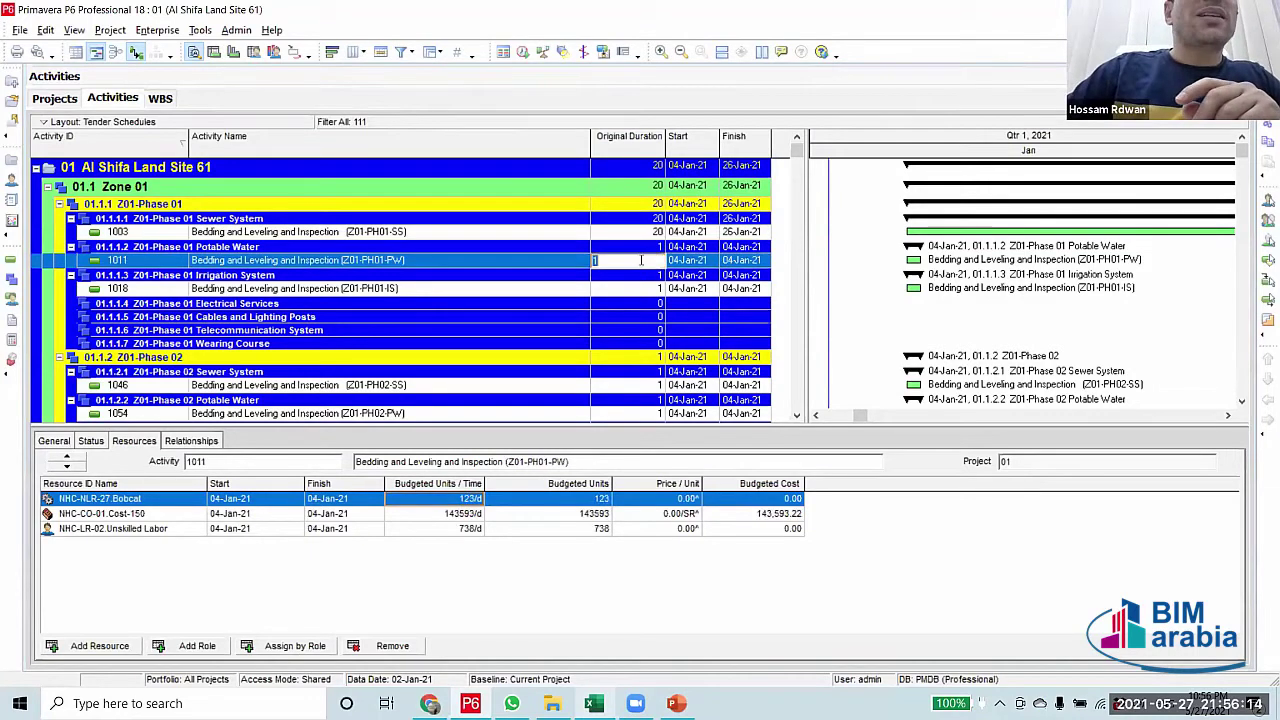
key(Up)
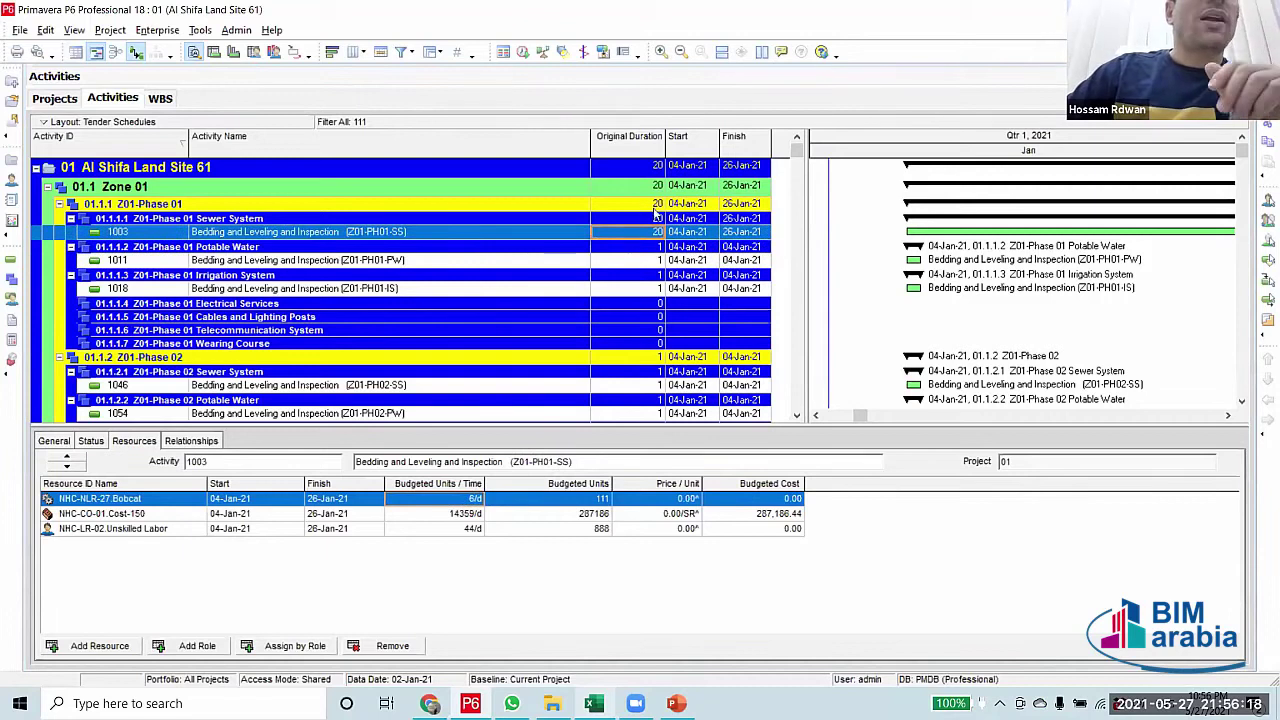
click(649, 263)
click(649, 263)
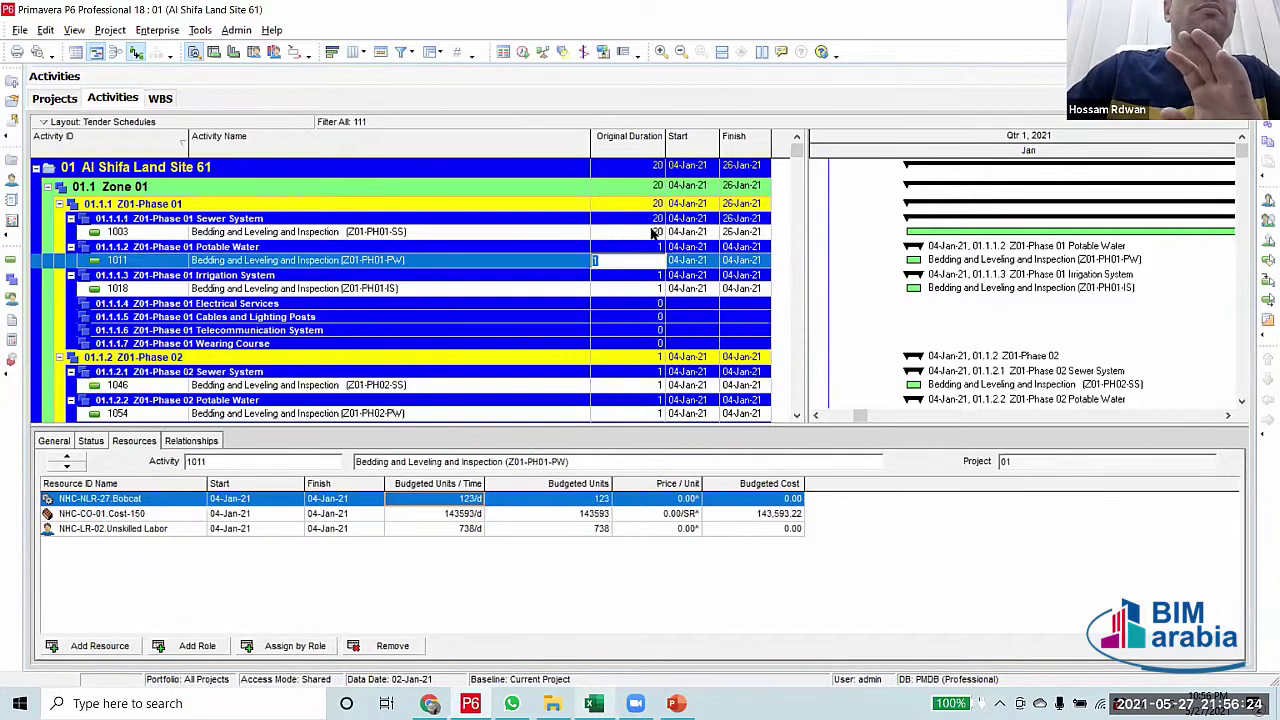
click(653, 232)
click(650, 260)
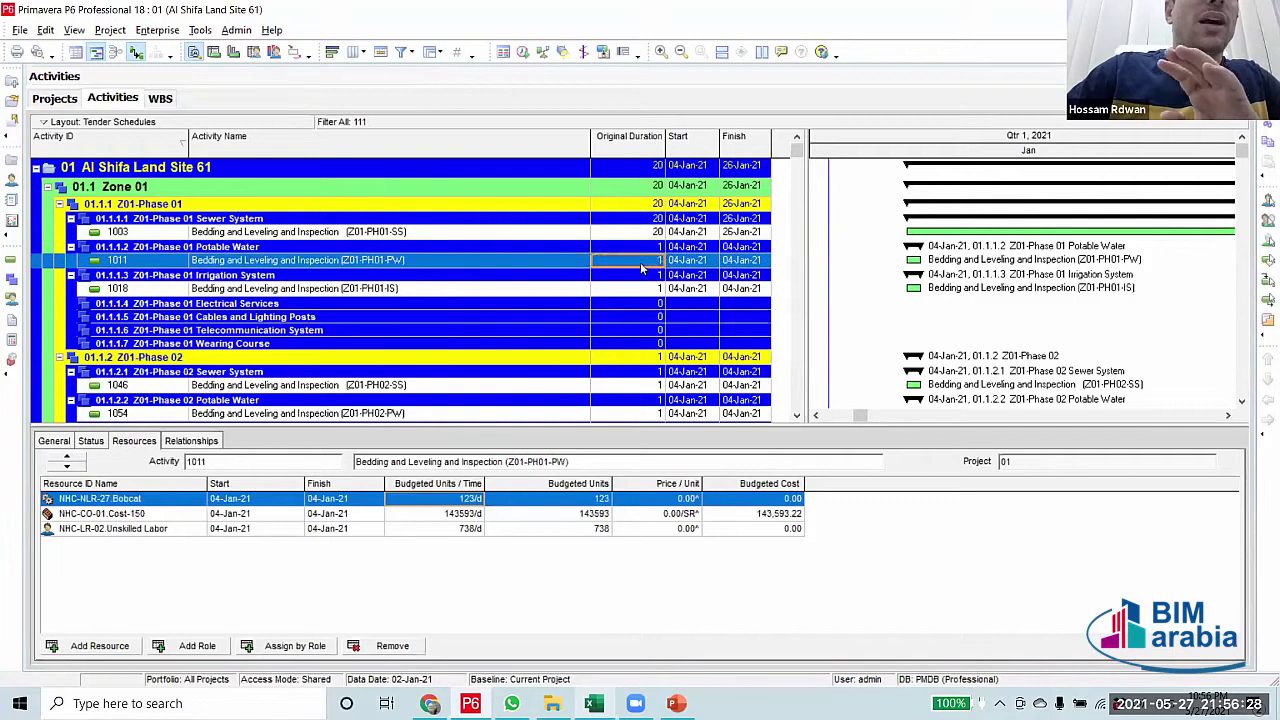
click(640, 262)
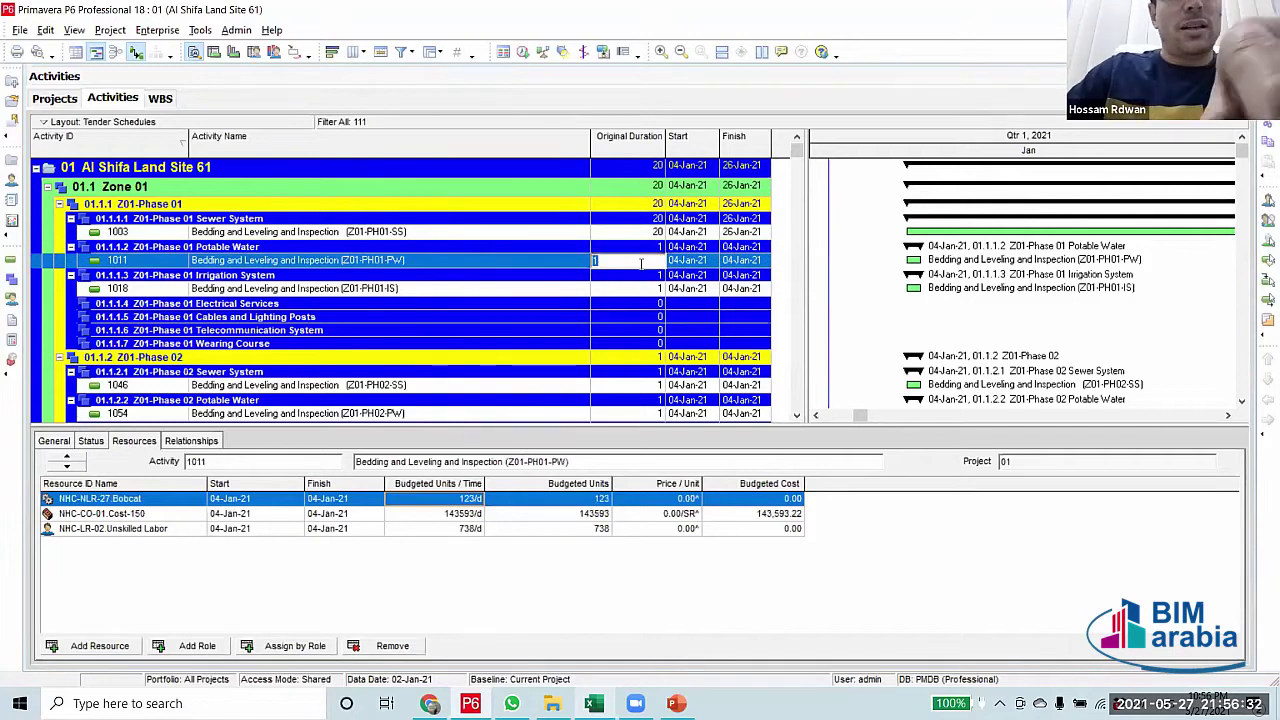
text(7)
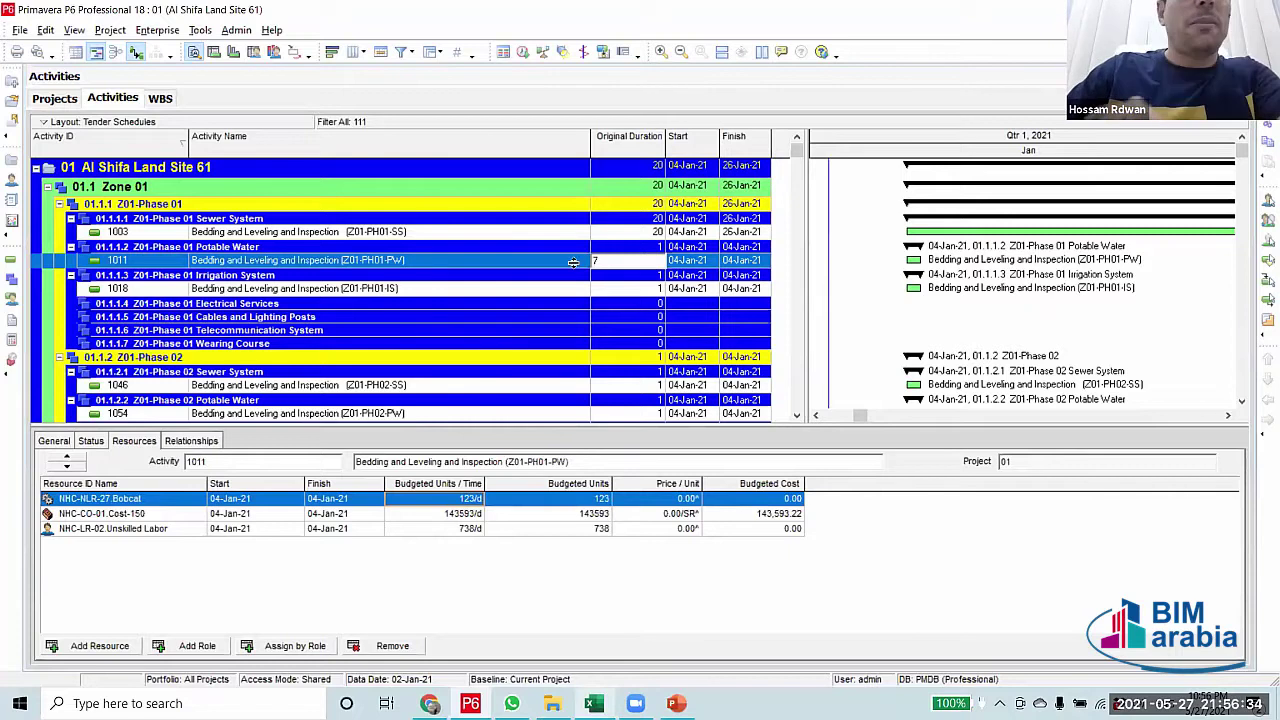
key(Return)
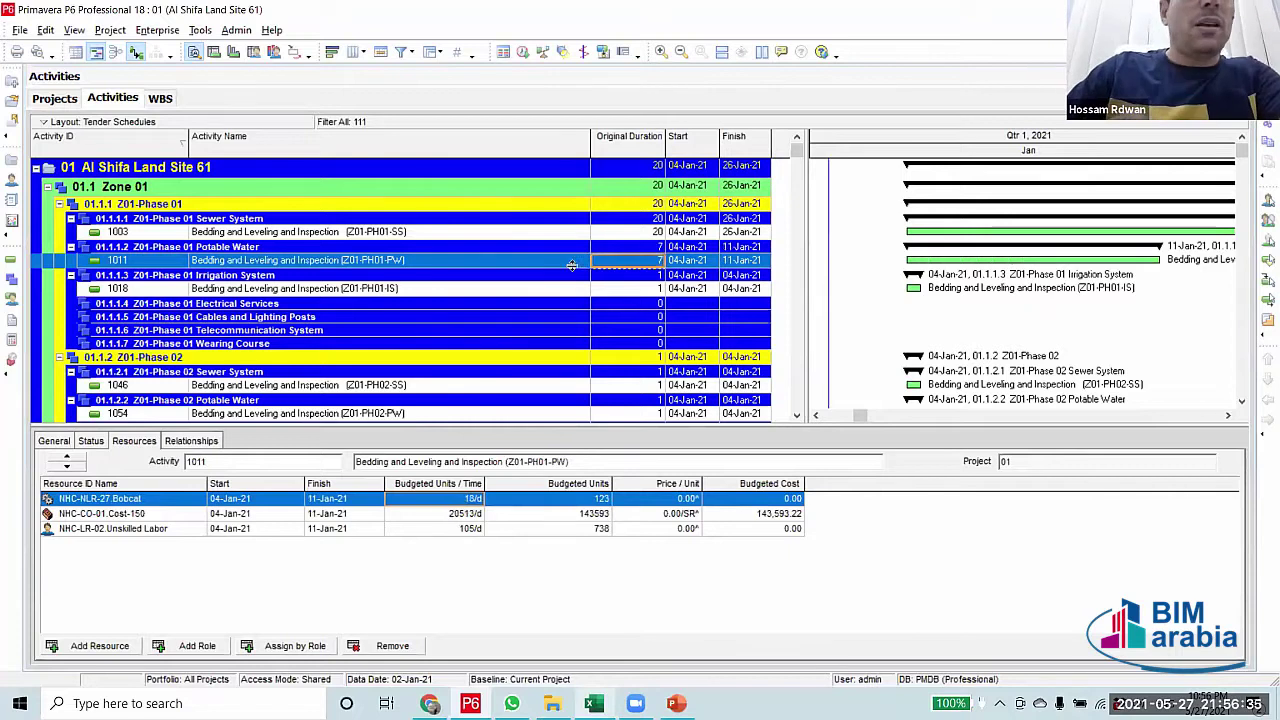
Test original durations of 15, 17 and 18 on Potable Water activity 1011 to compare the daily resource units
click(646, 262)
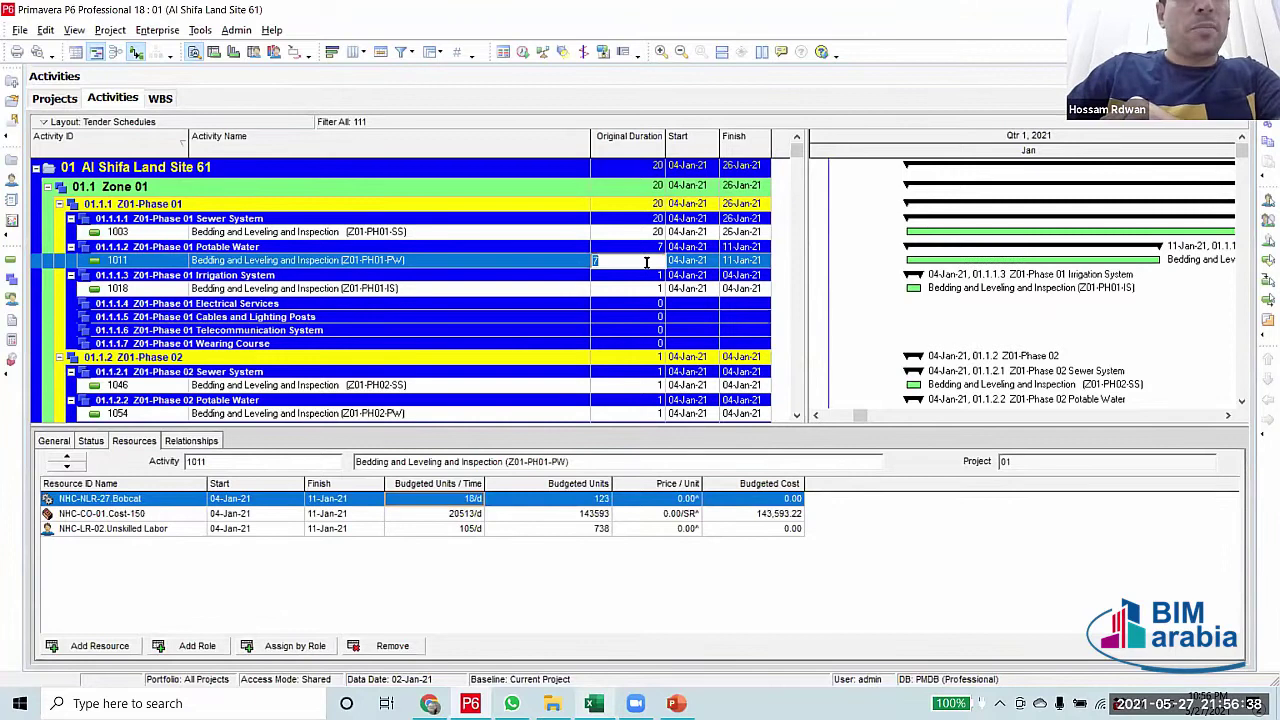
text(15)
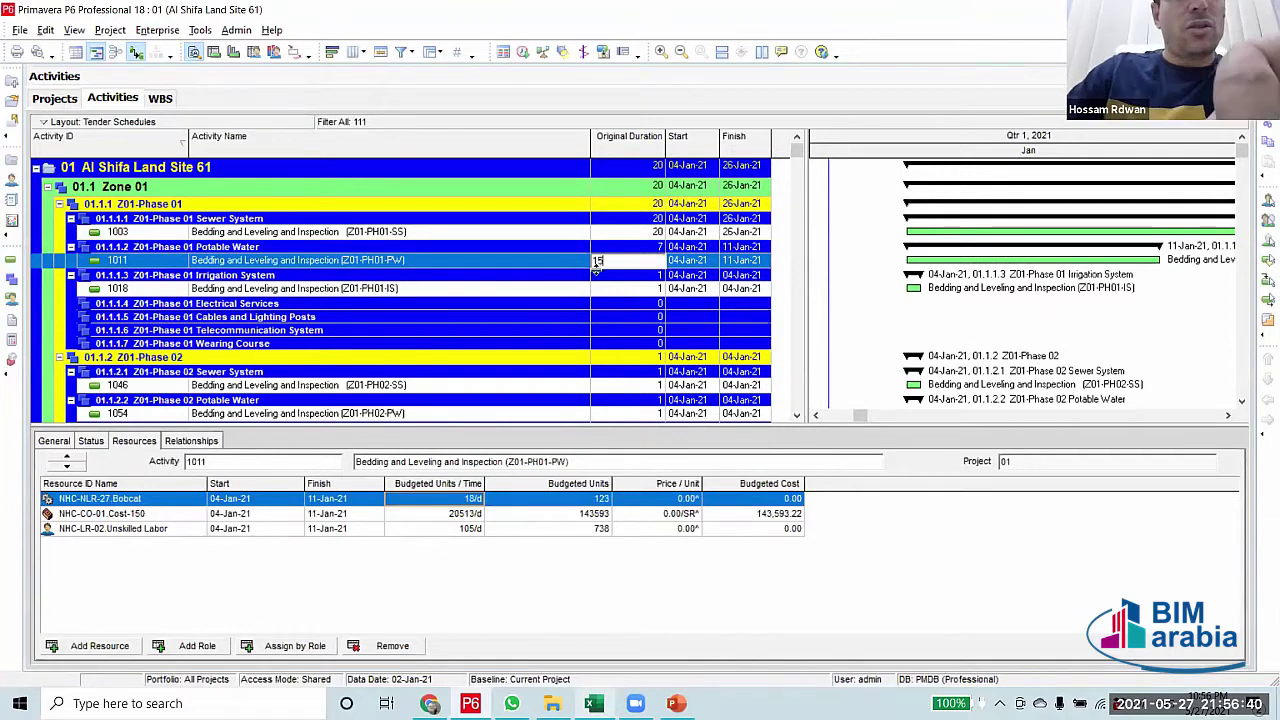
click(582, 263)
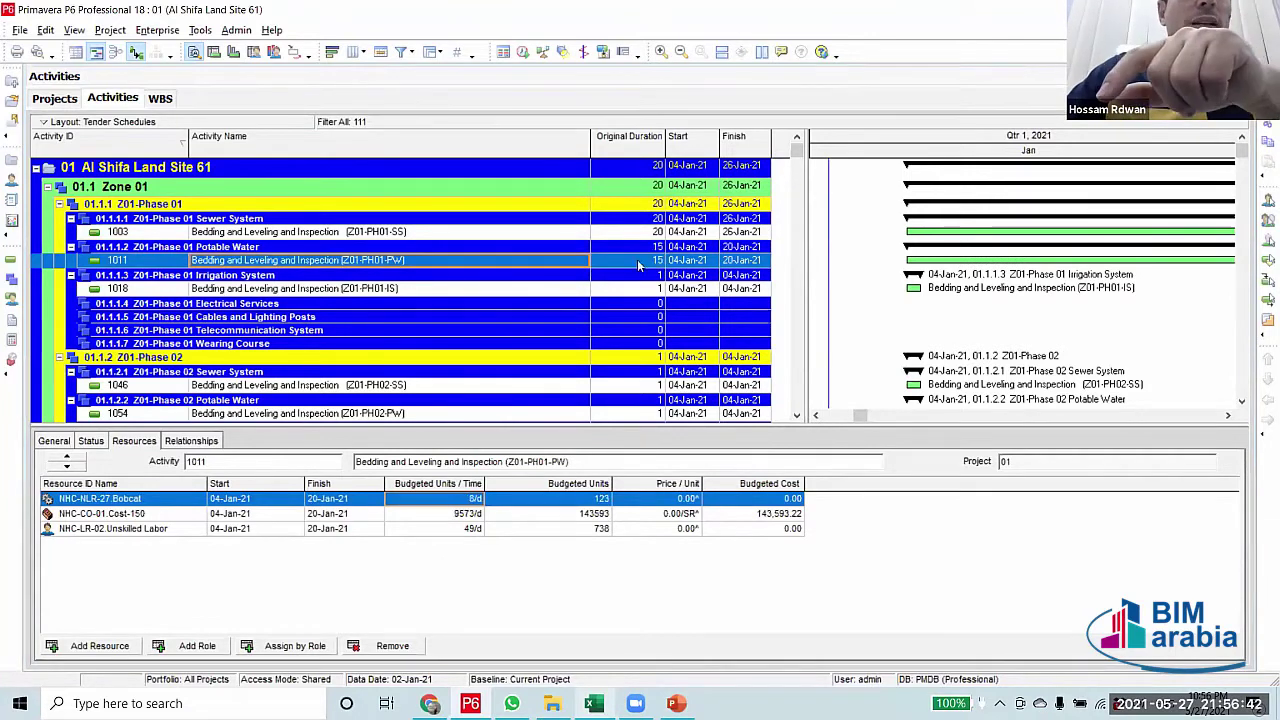
click(638, 260)
text(17)
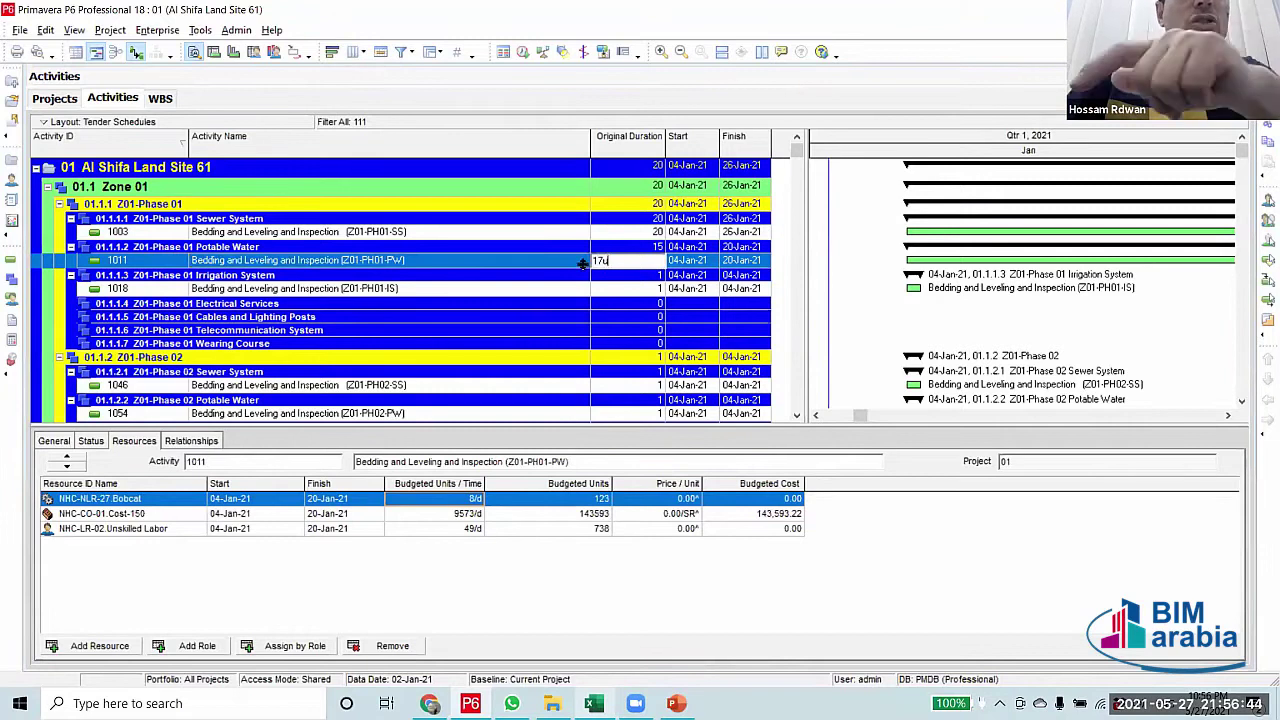
click(578, 264)
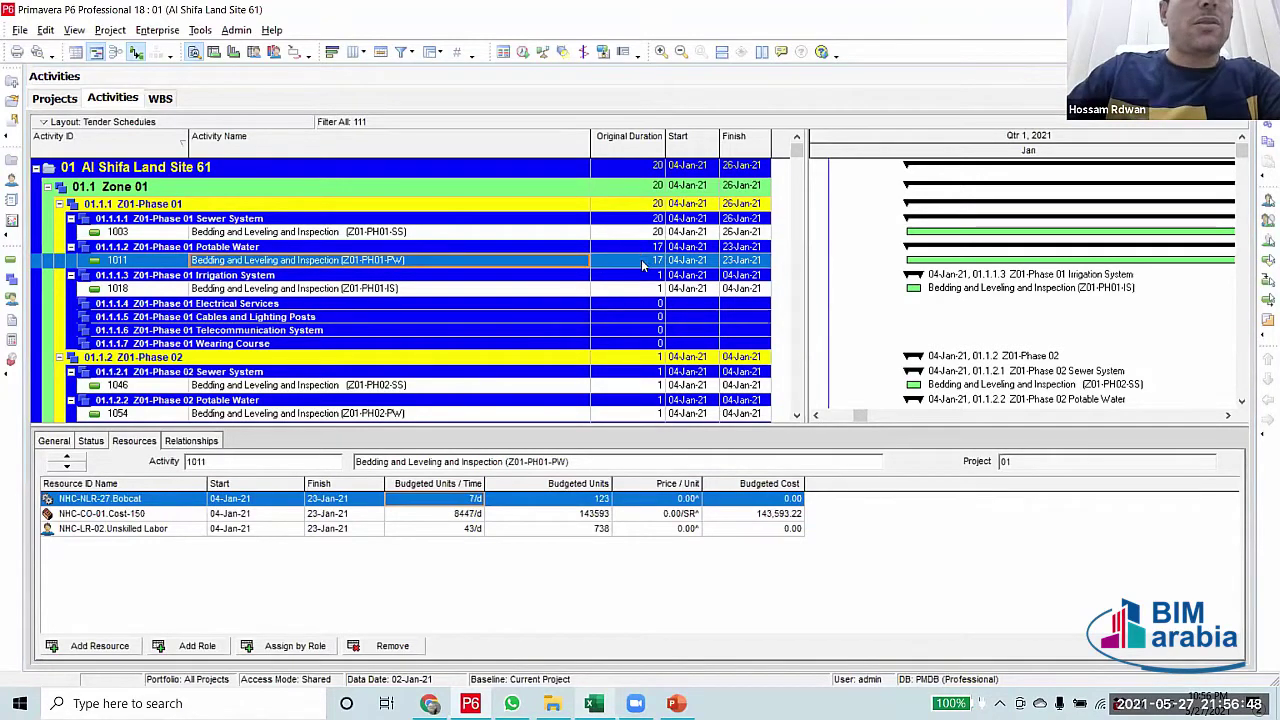
click(643, 263)
text(1)
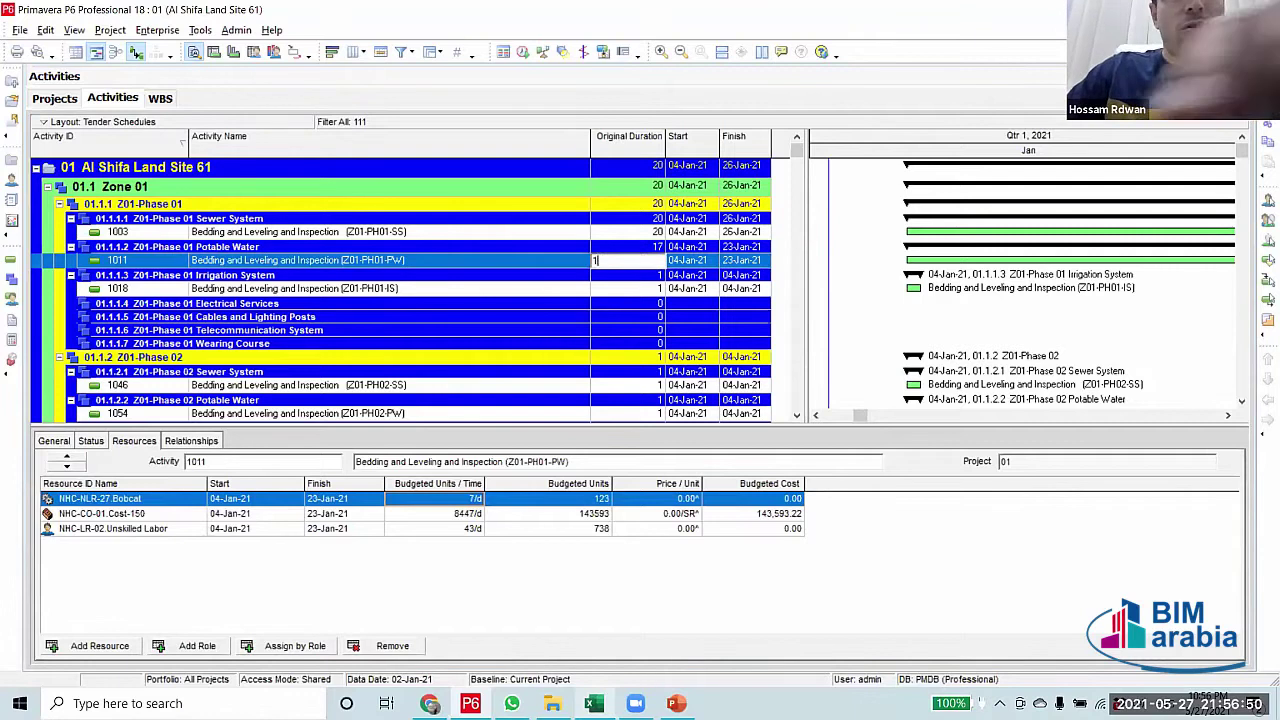
text(8)
click(576, 262)
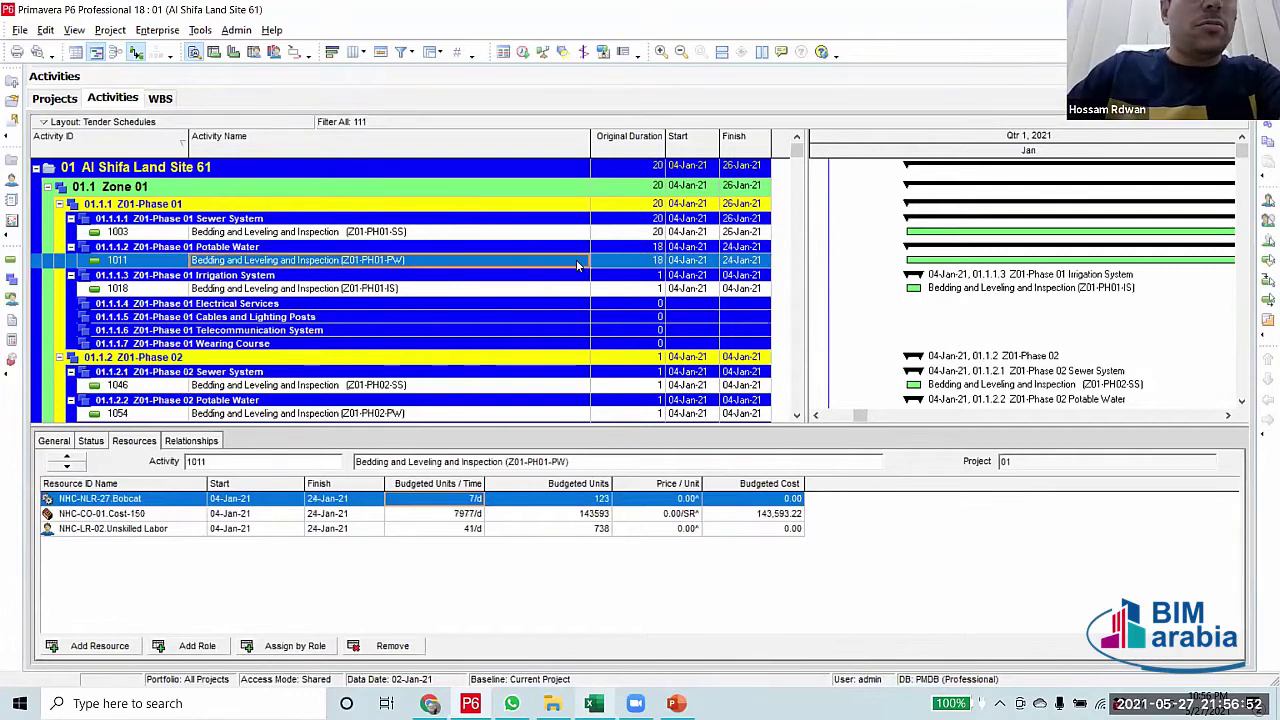
Set the original duration of Potable Water activity 1011 to 20 and compare its daily units with Sewer System activity 1003
click(632, 259)
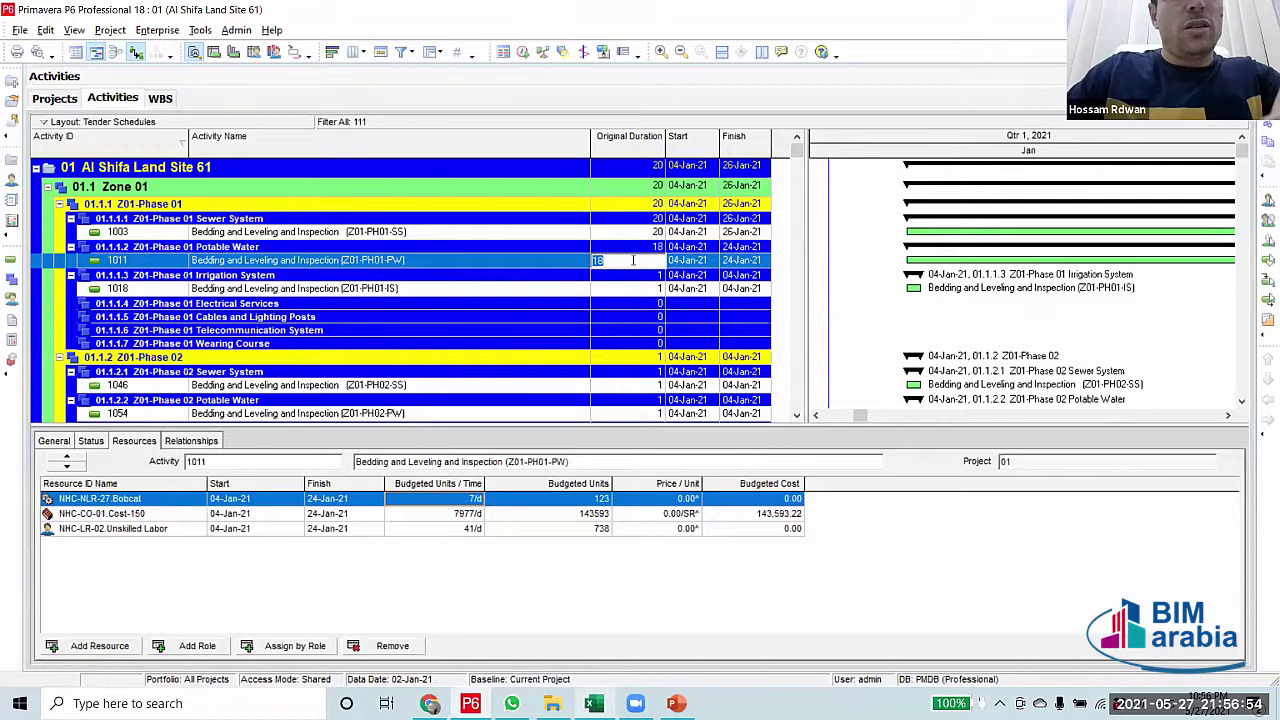
text(20)
click(578, 263)
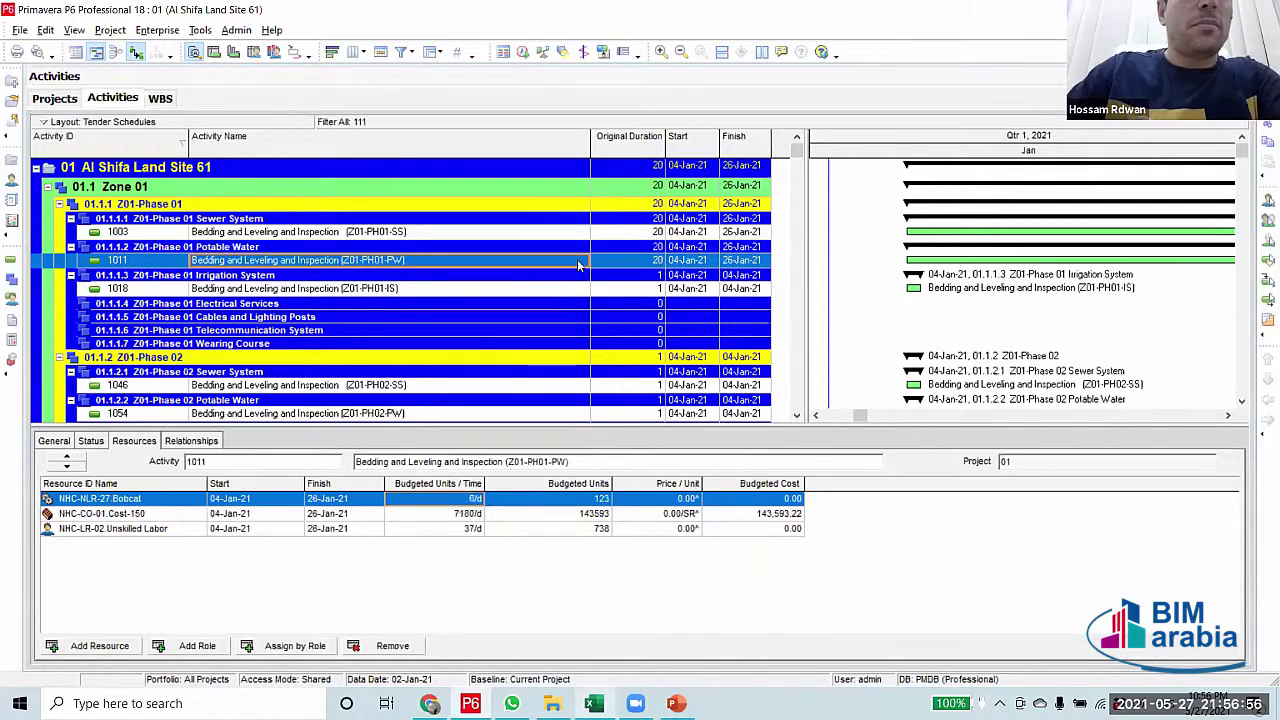
click(648, 232)
click(643, 264)
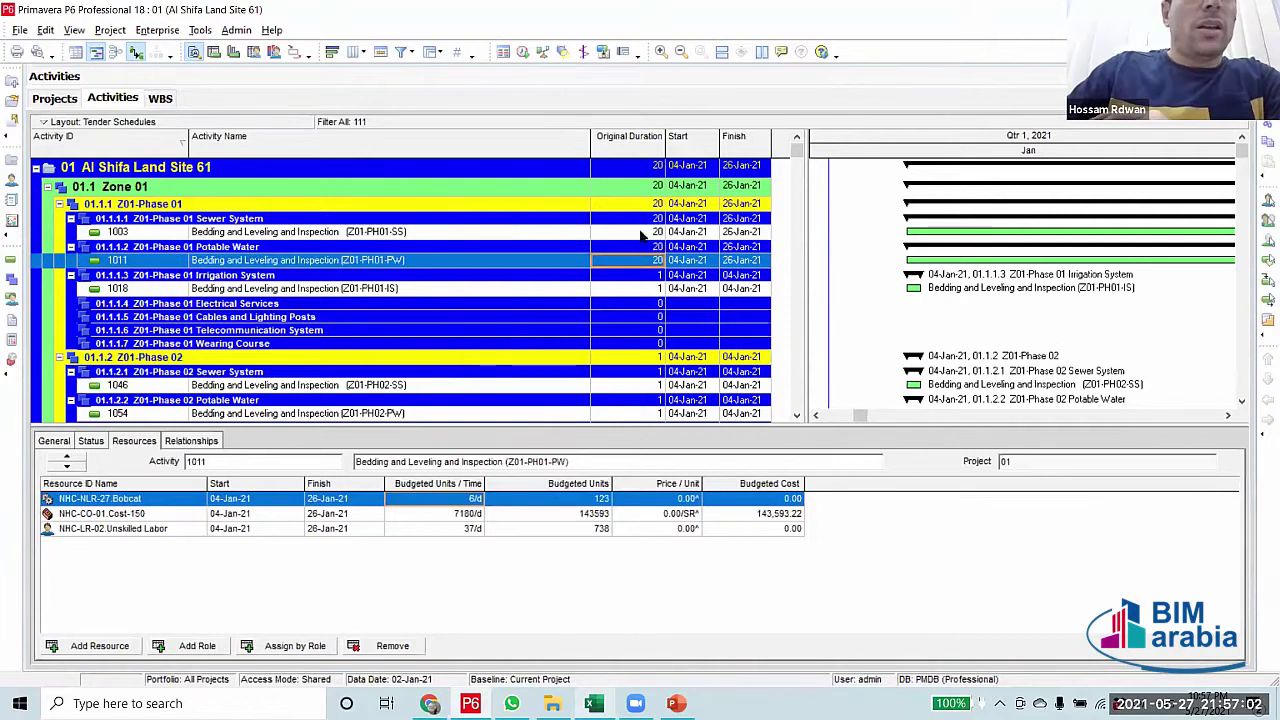
click(643, 233)
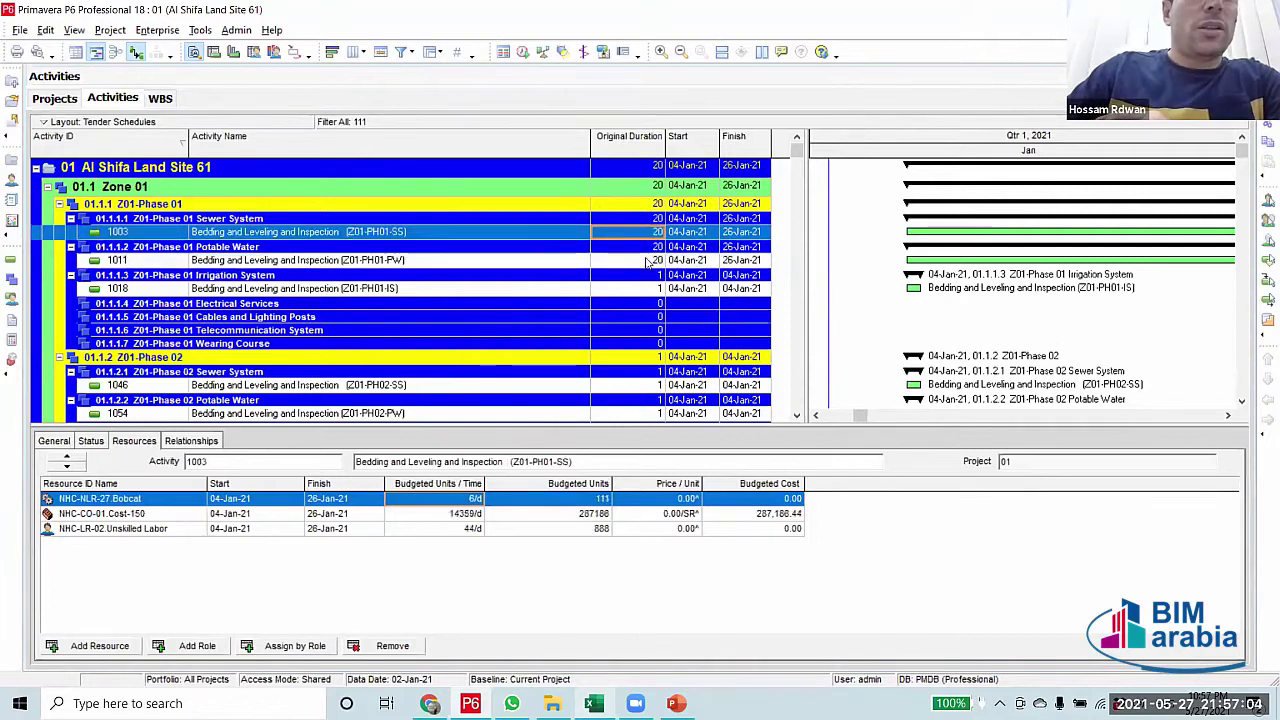
click(648, 261)
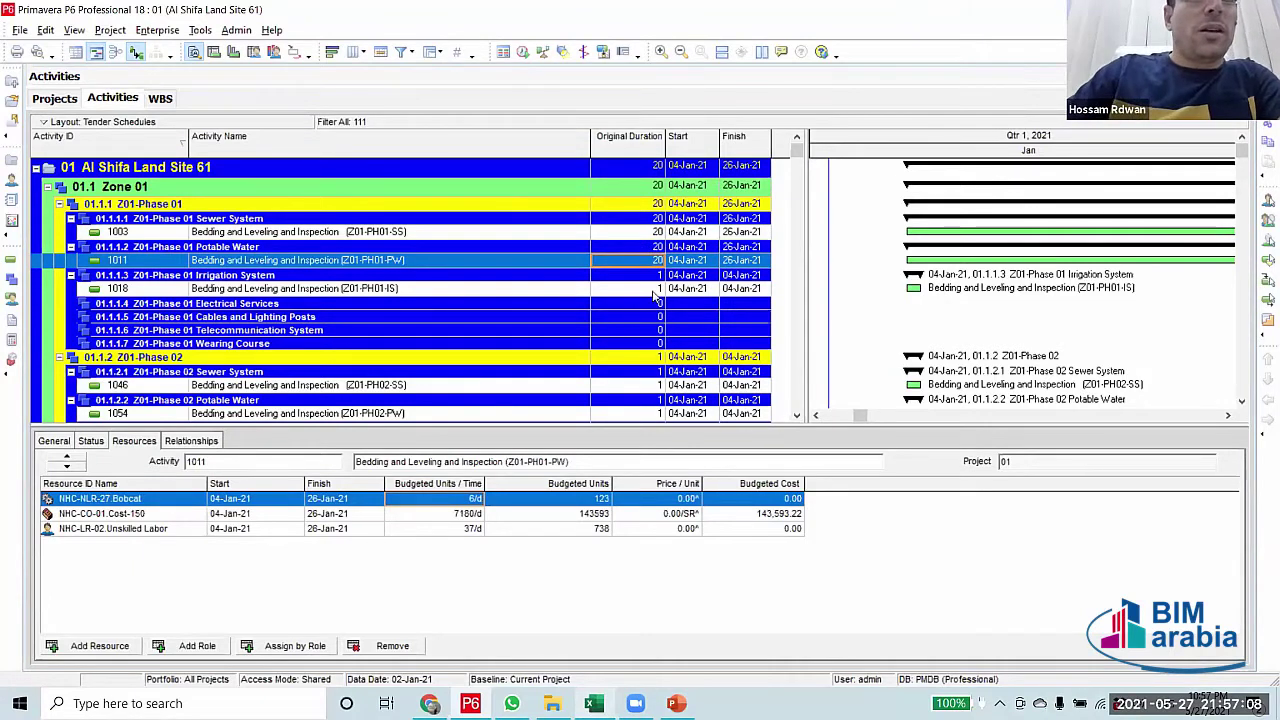
Try an original duration of 4 for Z01-Phase 01 Irrigation System activity 1018
click(652, 291)
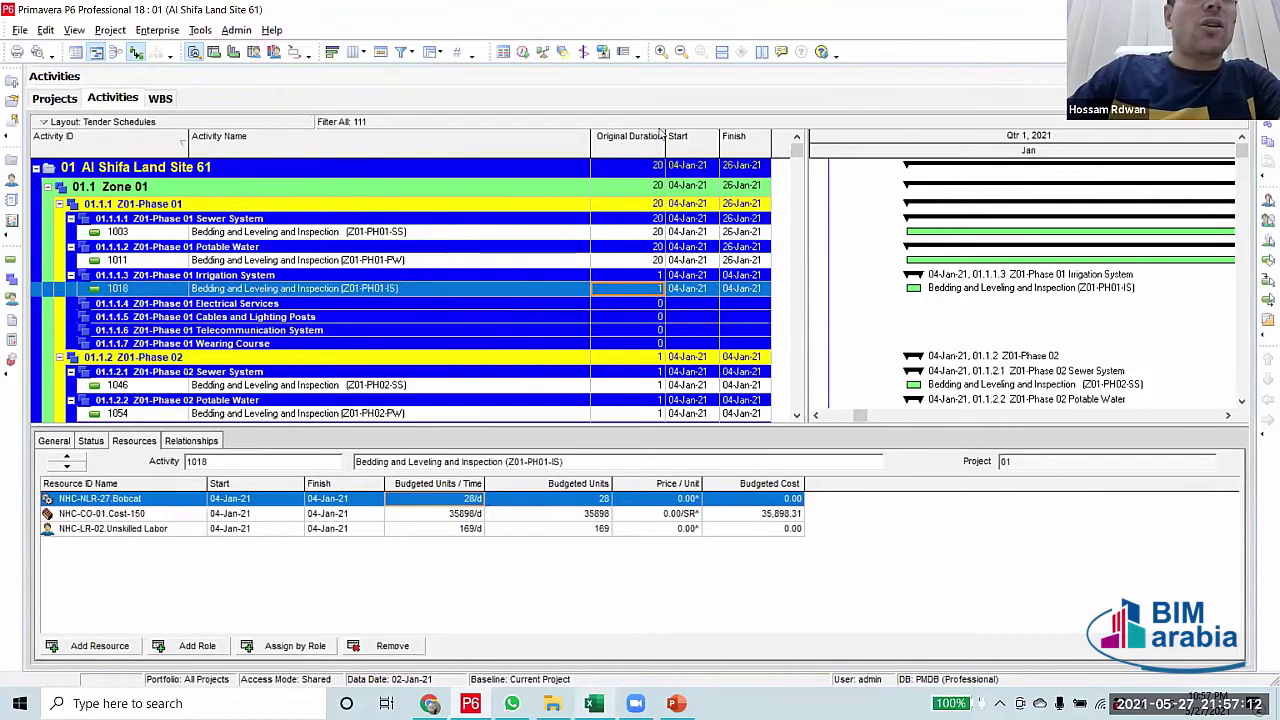
click(652, 289)
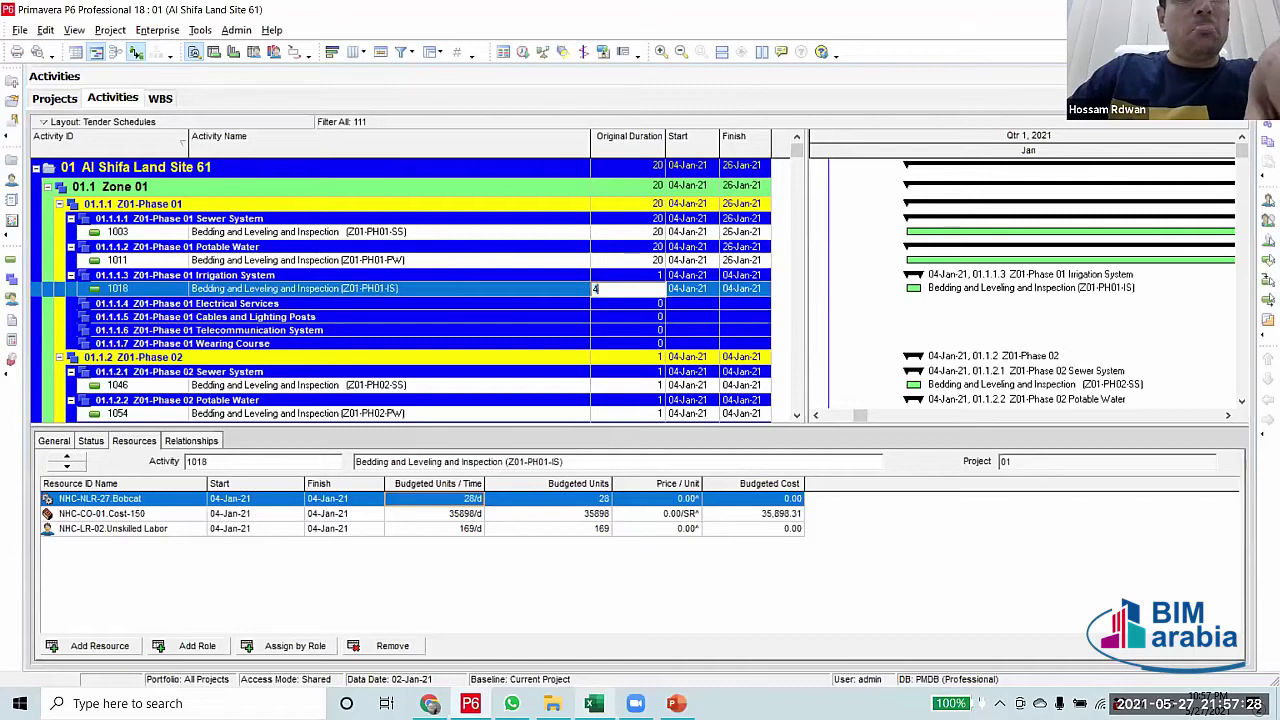
click(578, 293)
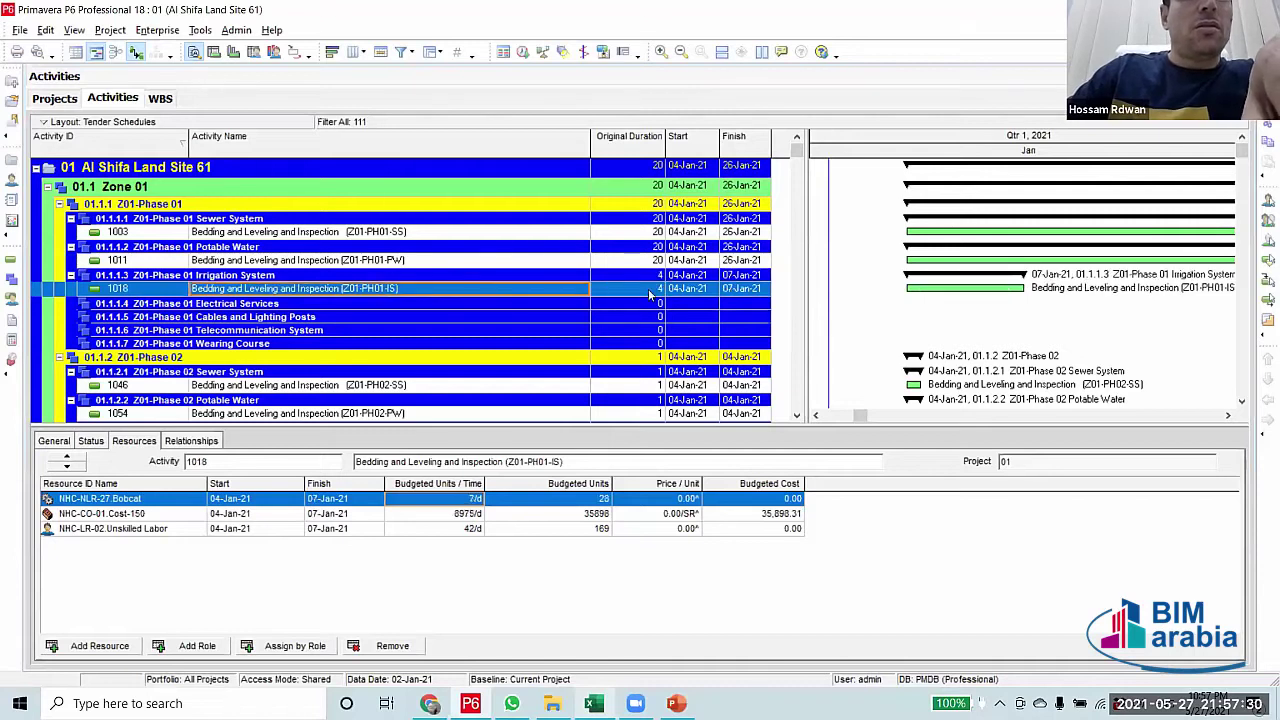
Set the original duration of Irrigation System activity 1018 to 5 and return to Potable Water activity 1011
click(649, 290)
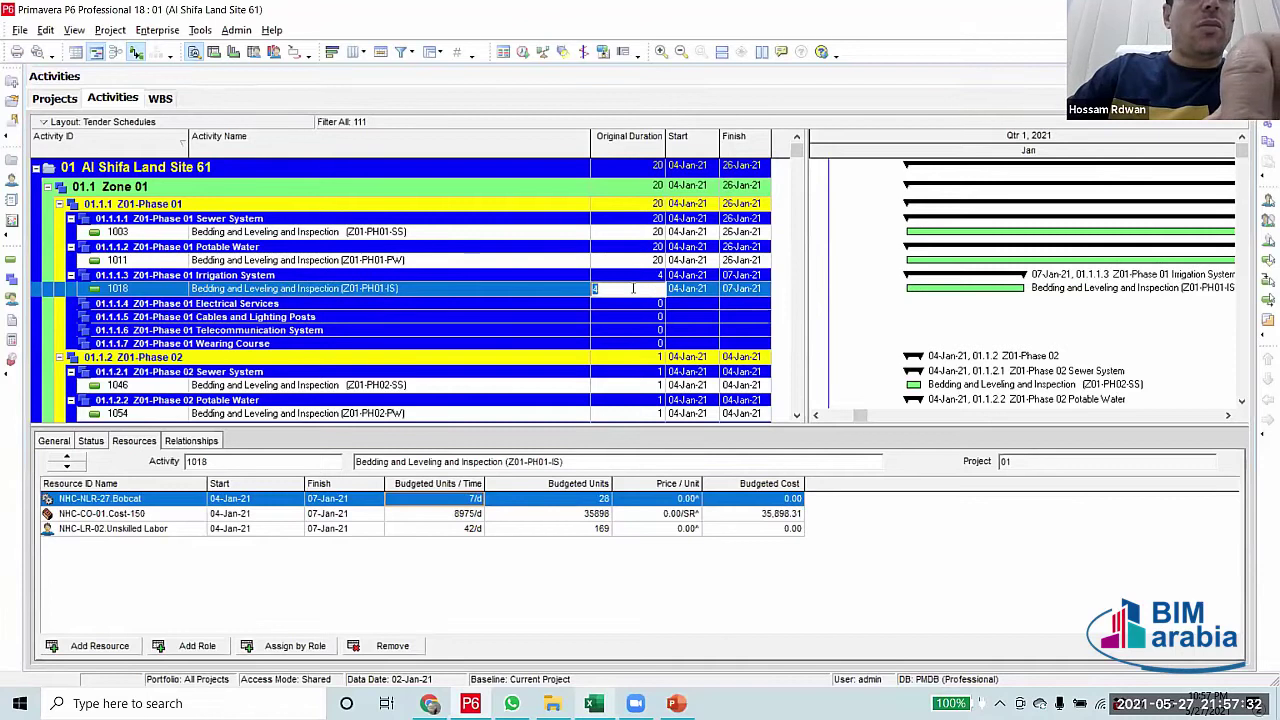
text(5)
click(575, 290)
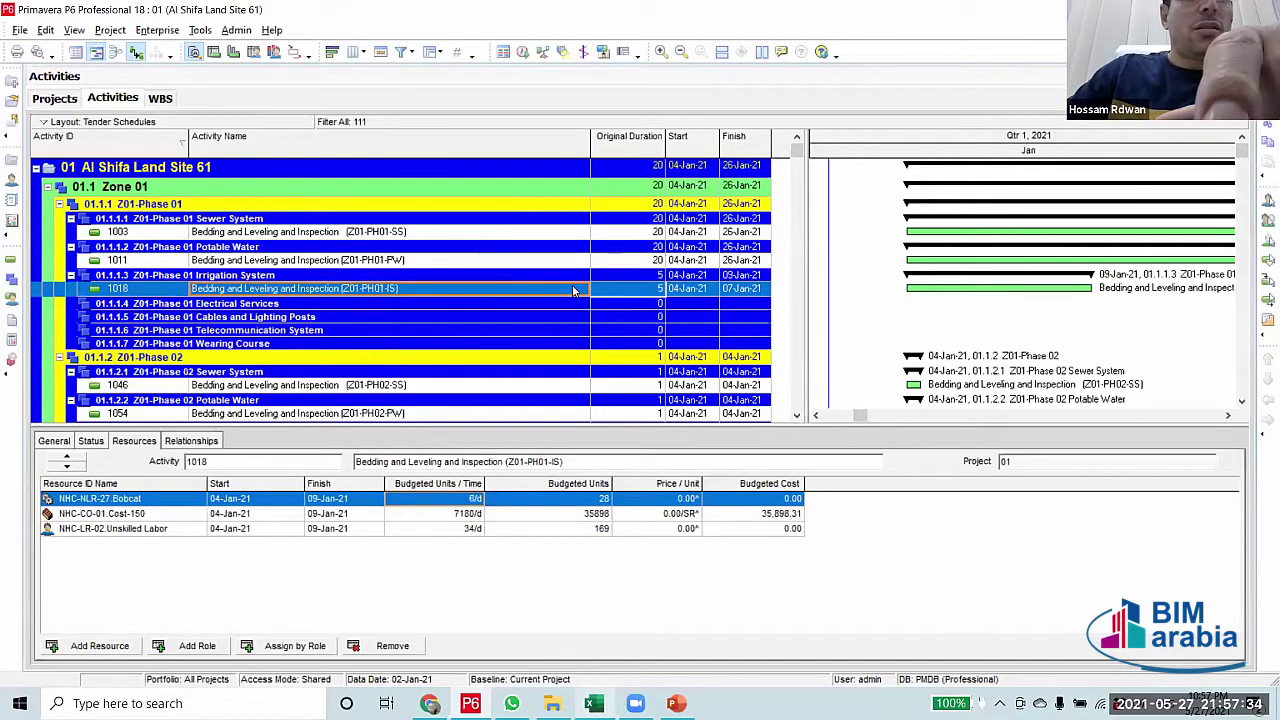
click(640, 264)
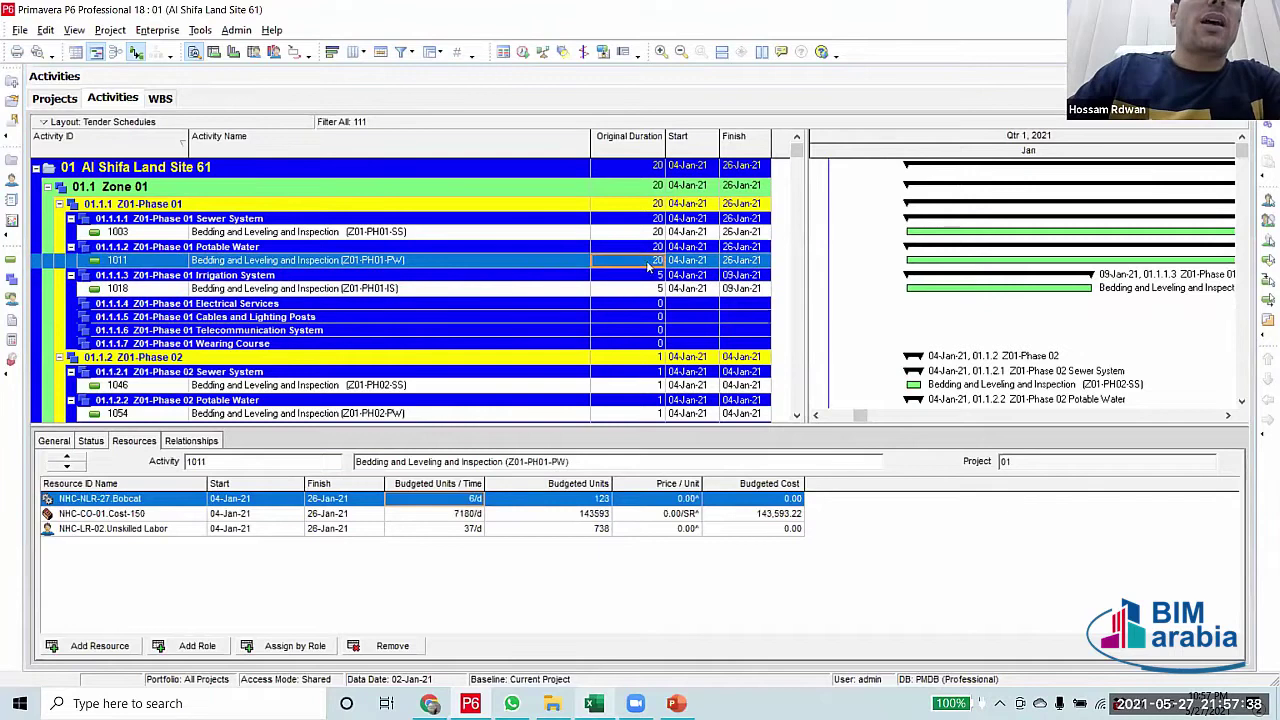
Compare the daily budgeted resource units of the Z01-Phase 01 Bedding and Leveling activities 1003, 1011 and 1018
click(645, 290)
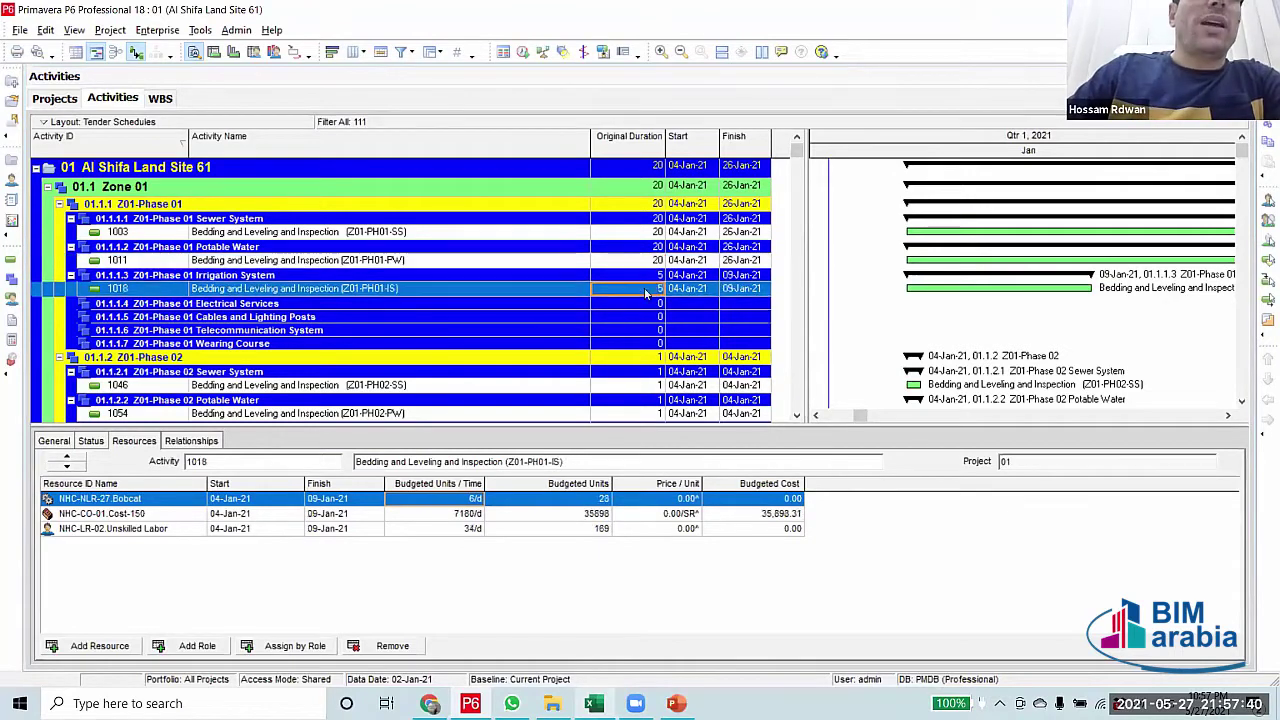
click(474, 530)
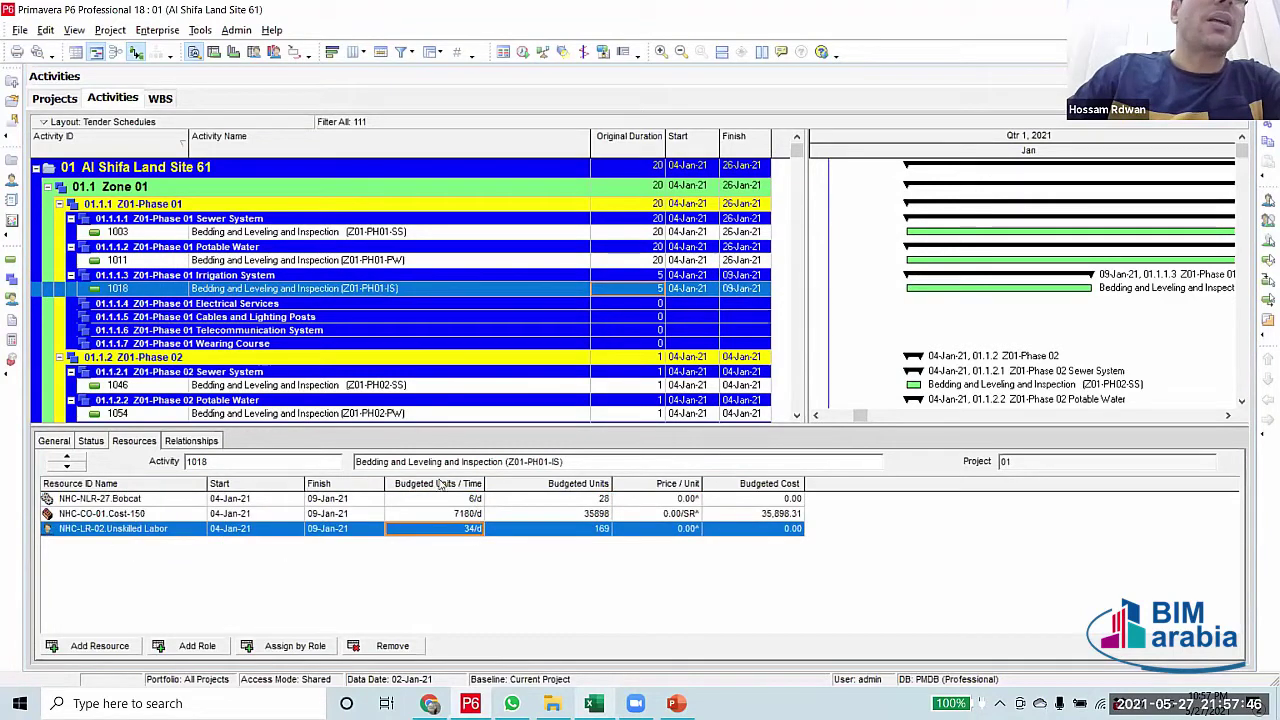
click(455, 499)
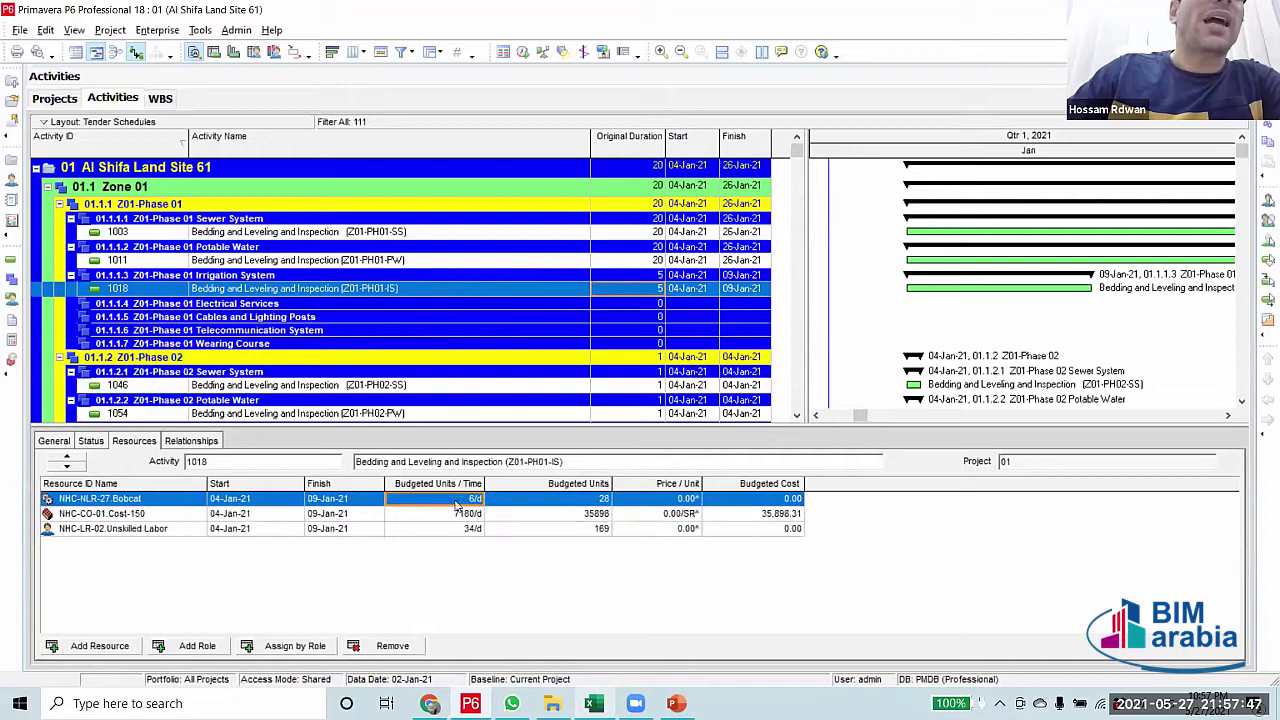
click(655, 232)
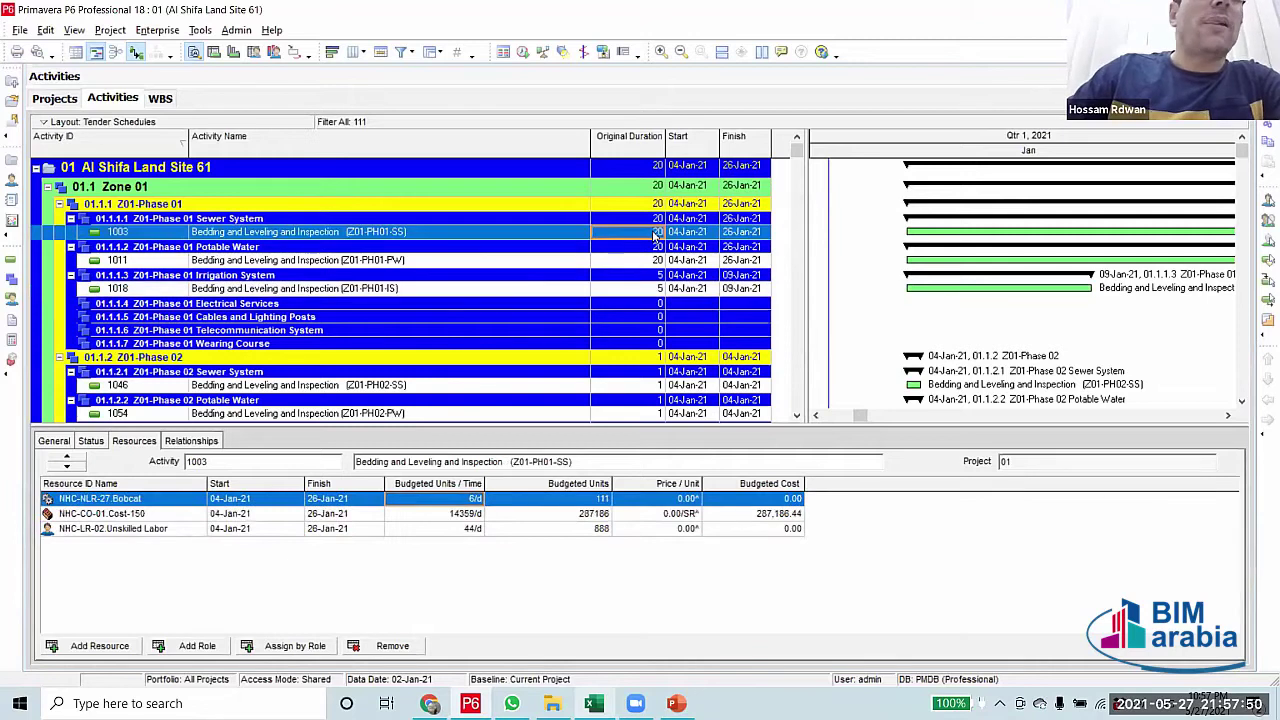
click(654, 262)
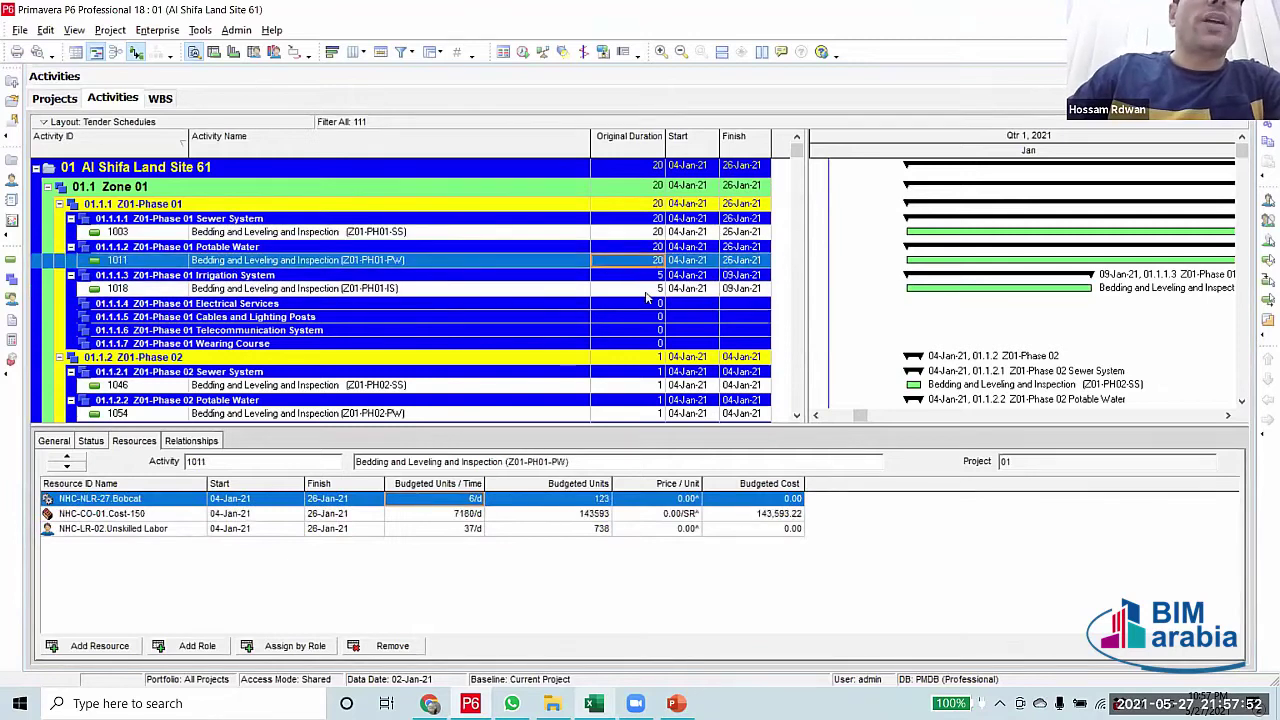
click(647, 289)
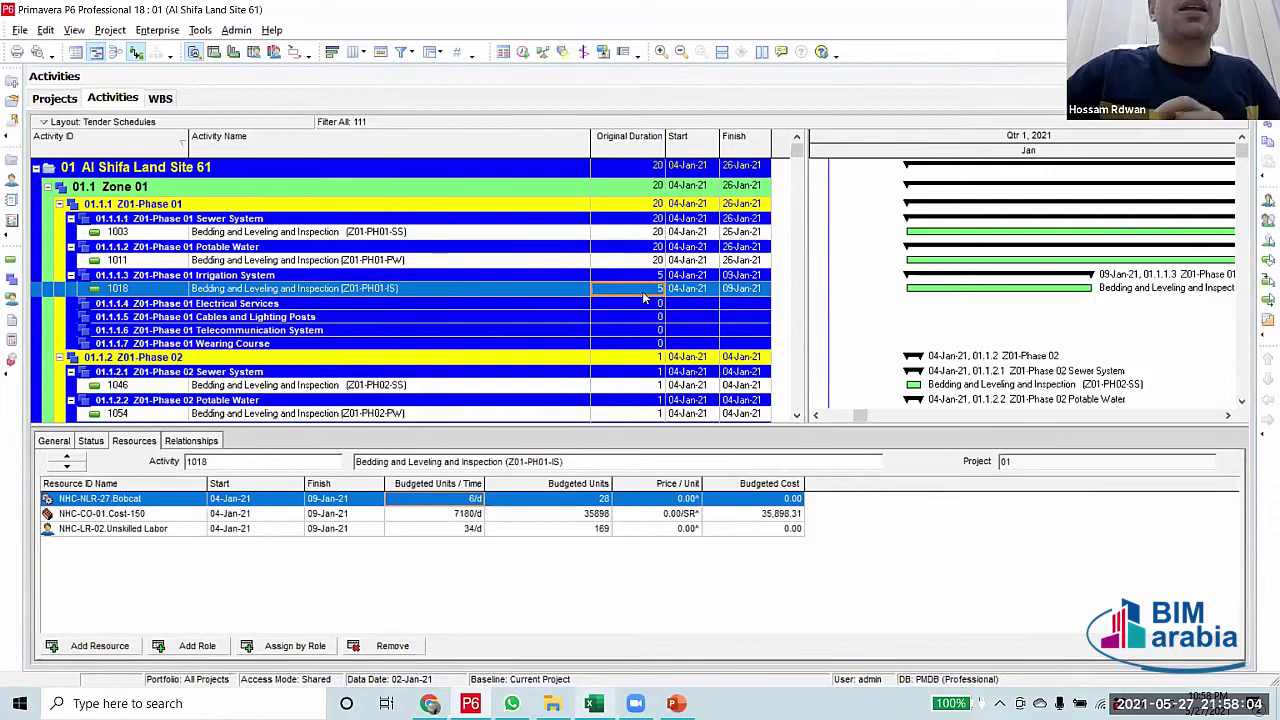
click(638, 231)
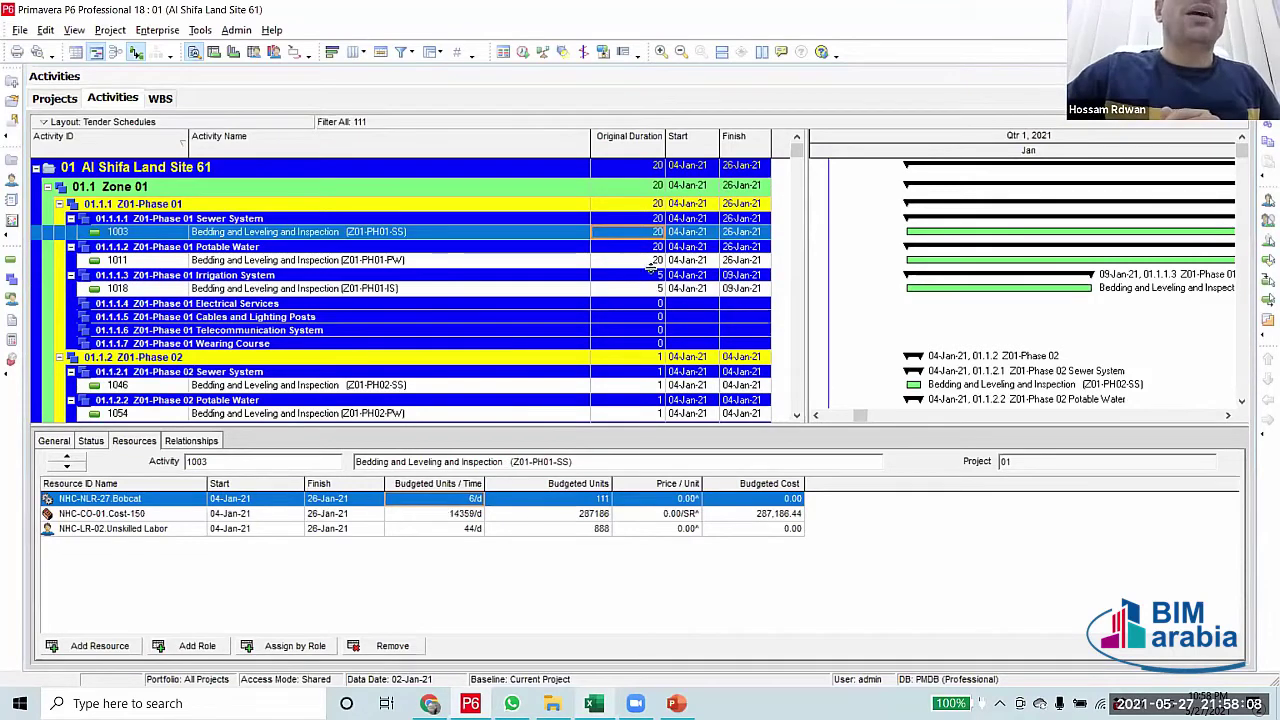
click(653, 260)
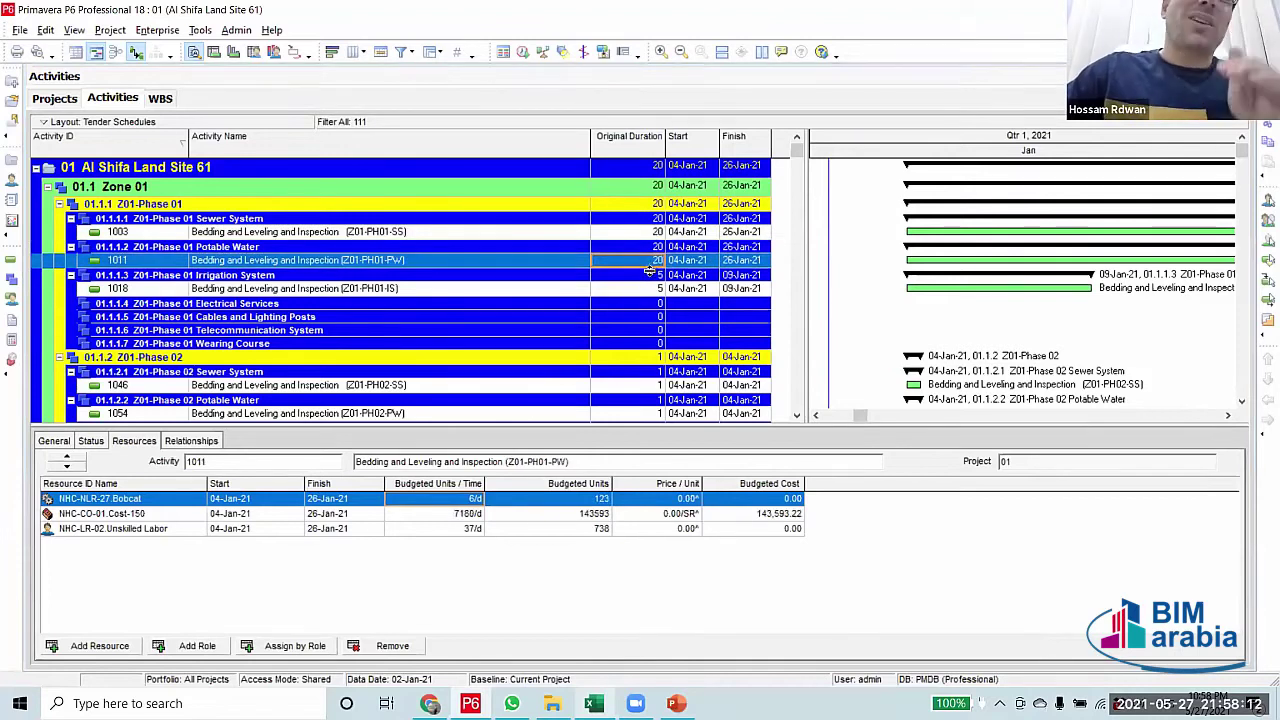
click(656, 233)
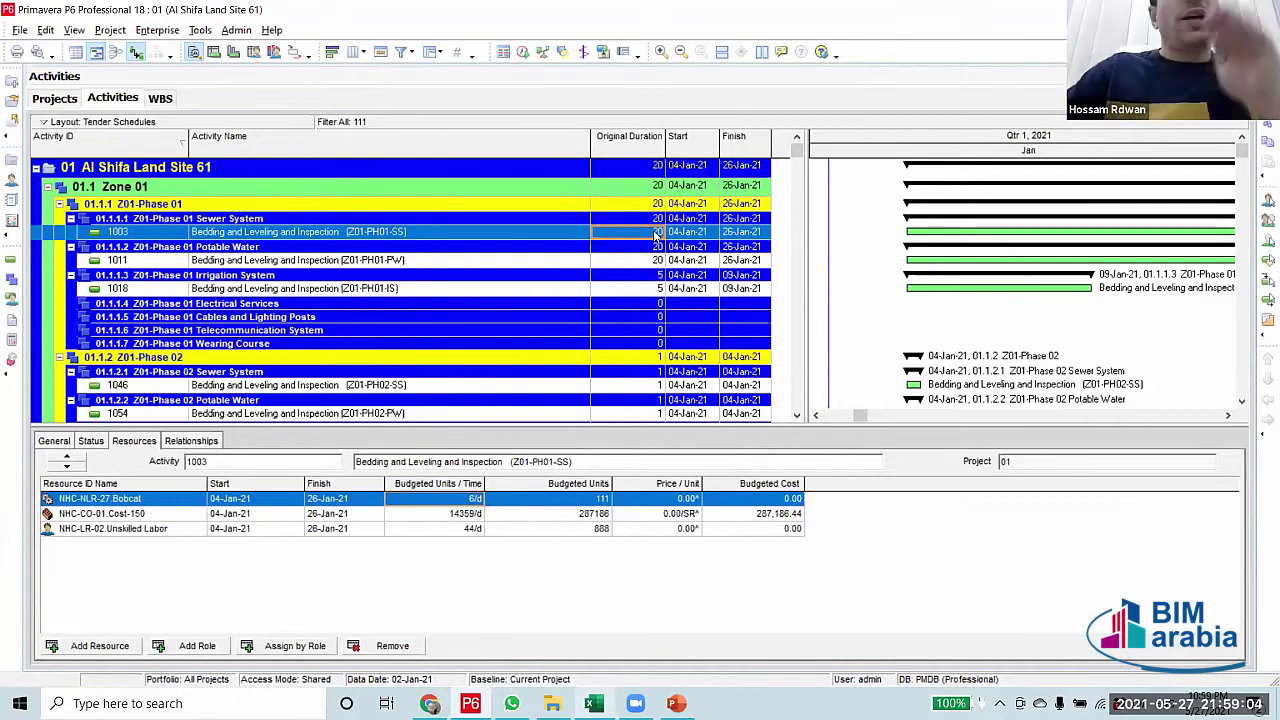
click(632, 290)
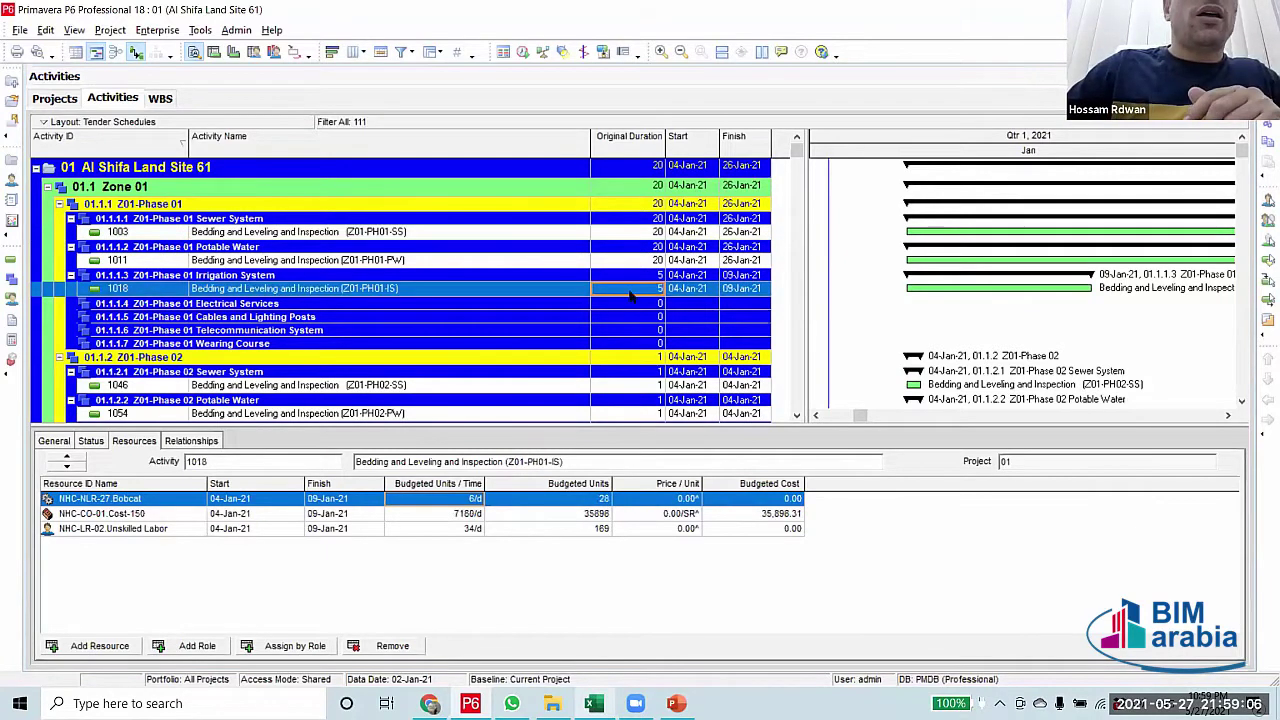
click(632, 262)
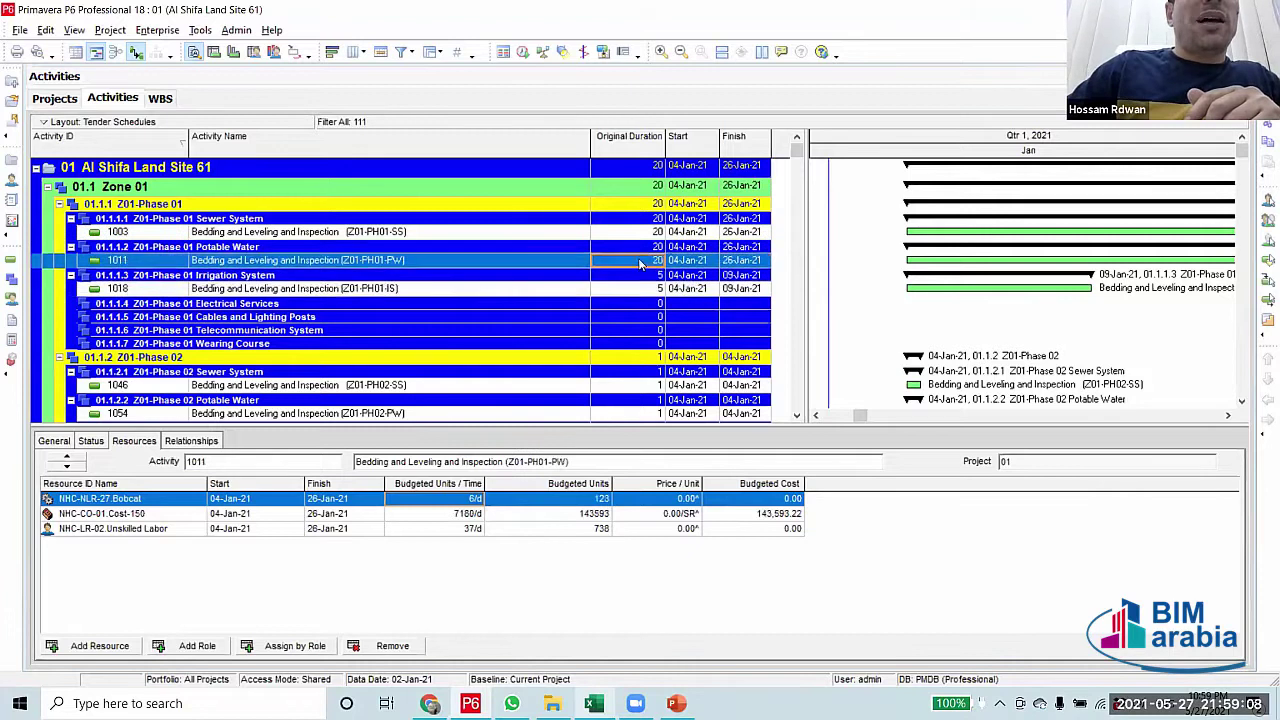
Try original durations of 6 and 9 on Z01-Phase 02 Sewer System activity 1046 to check its daily resource units
scroll(632, 262, down, 2)
click(634, 306)
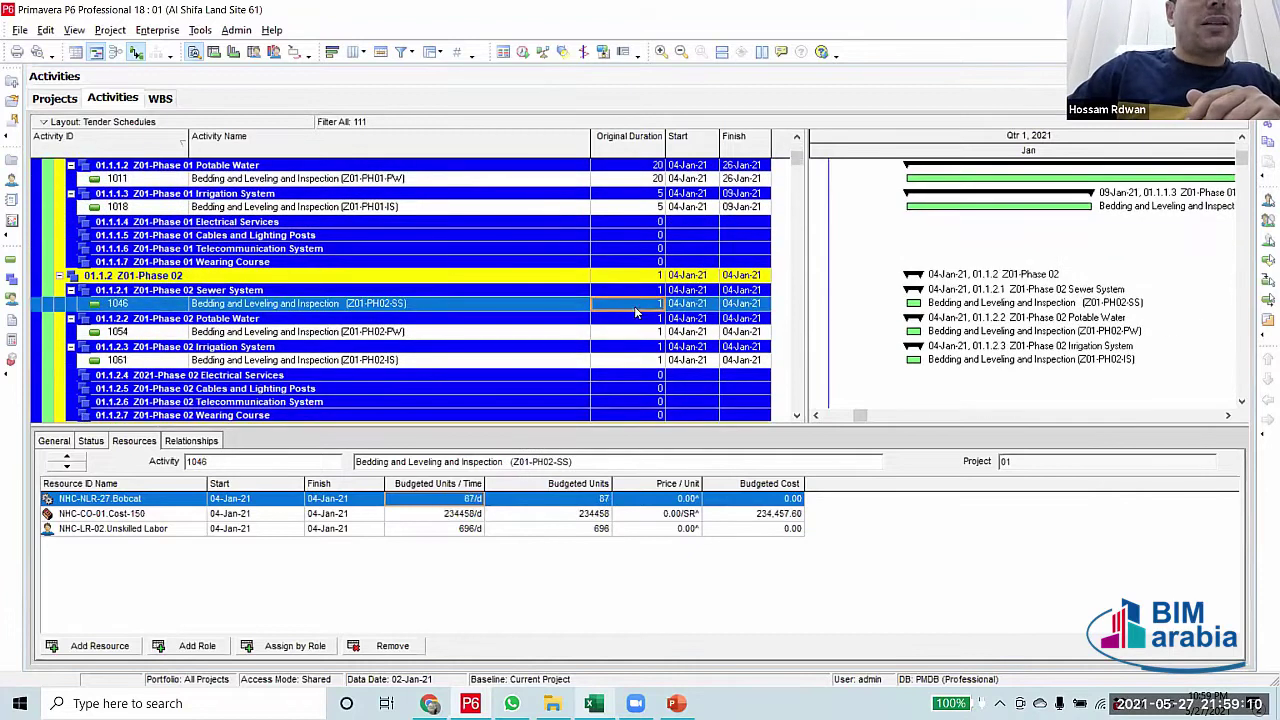
click(634, 306)
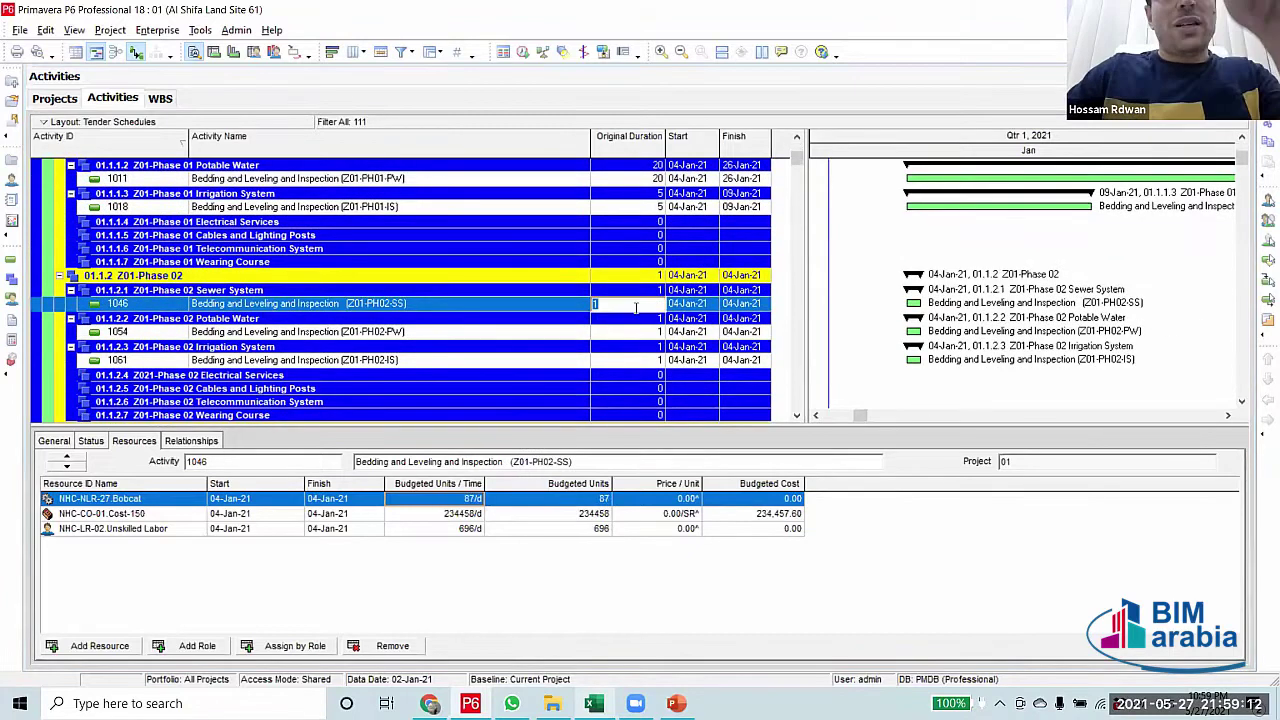
text(6)
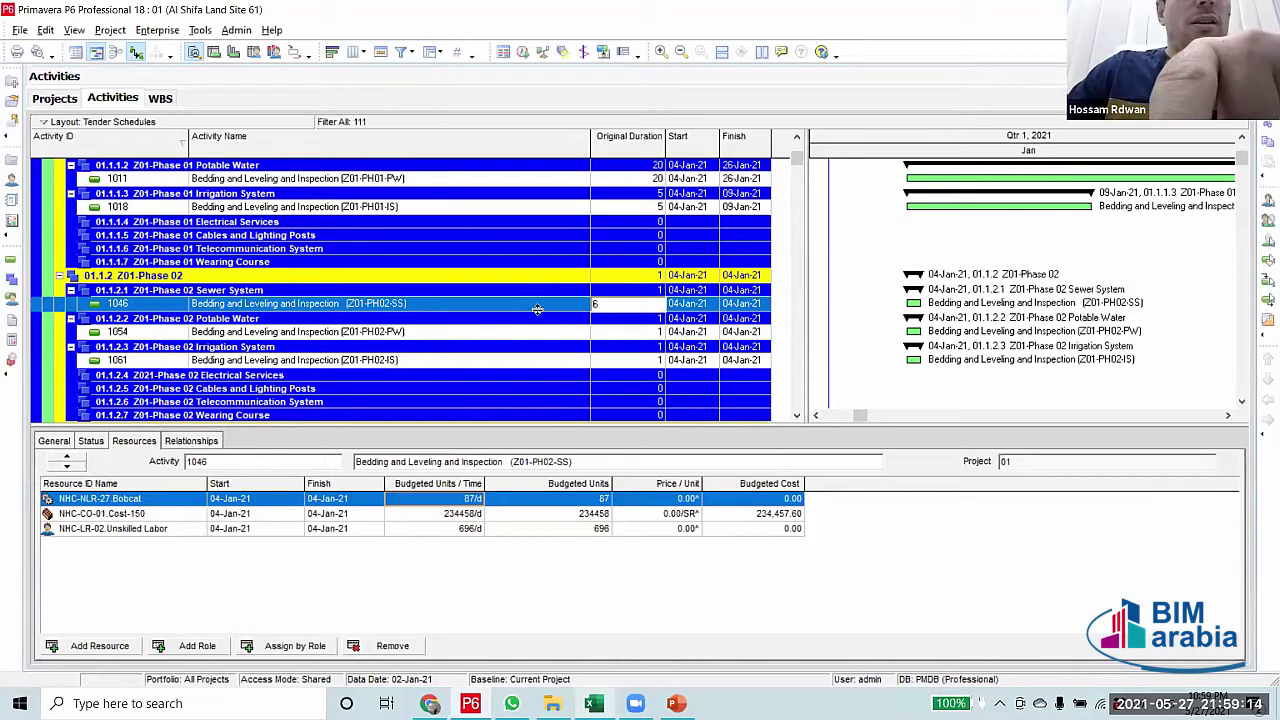
click(543, 307)
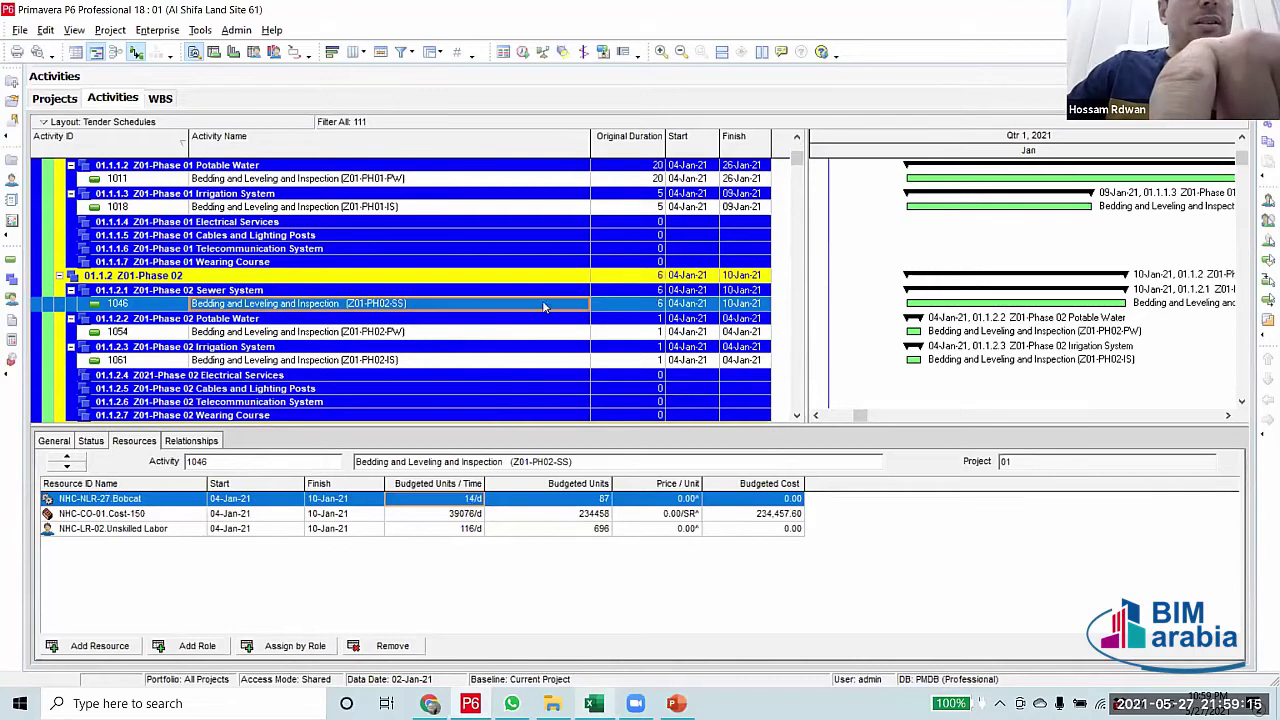
click(649, 307)
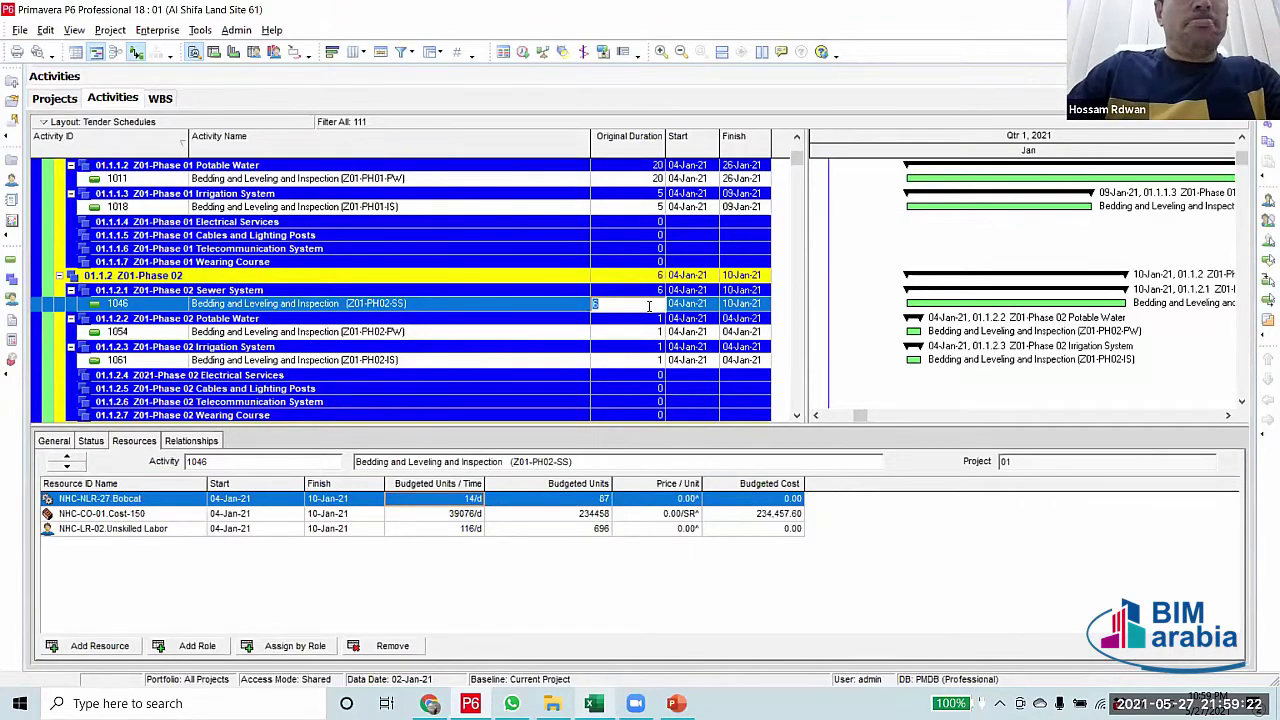
text(9)
key(Return)
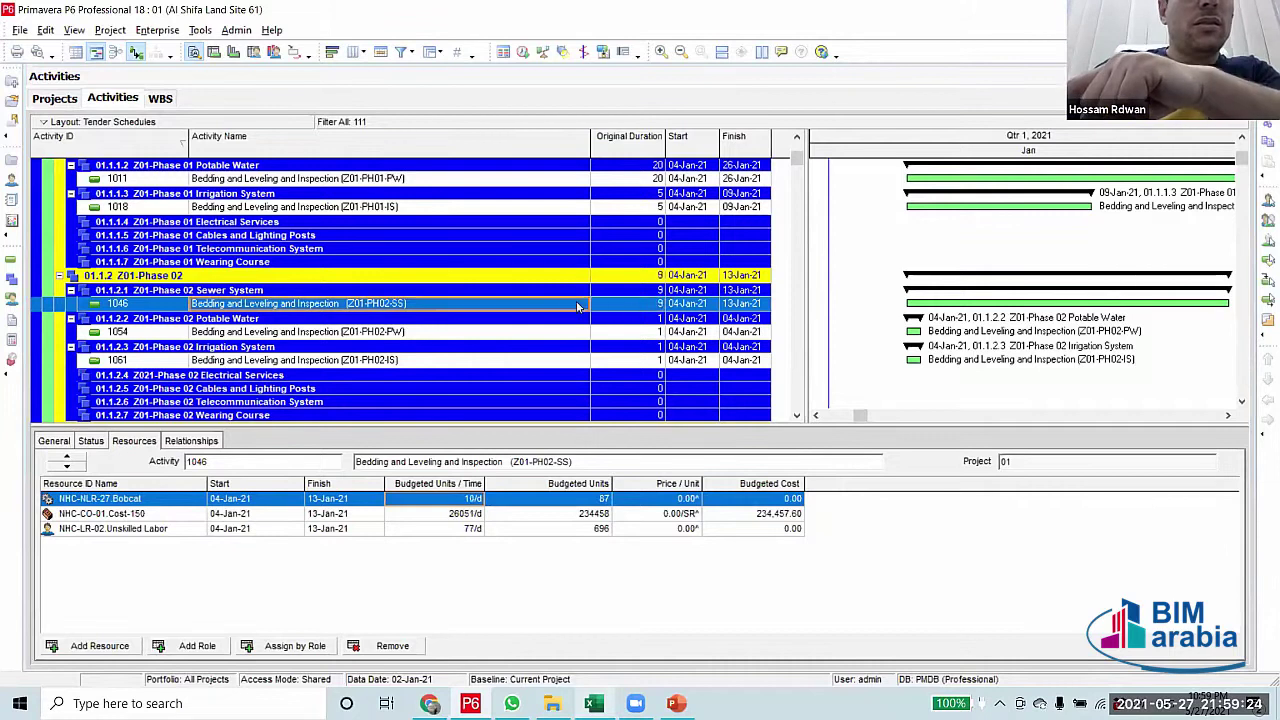
Test original durations of 12 and 13 on Z01-Phase 02 Sewer System activity 1046
click(629, 307)
text(12)
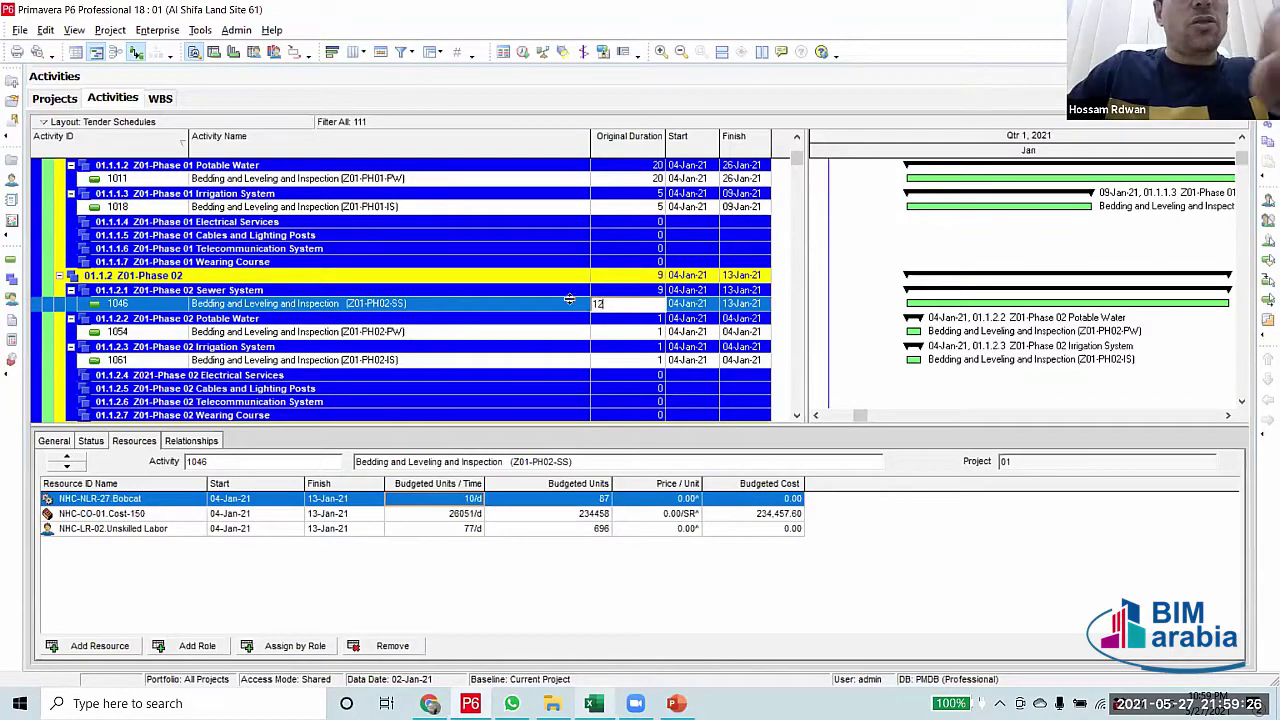
key(Return)
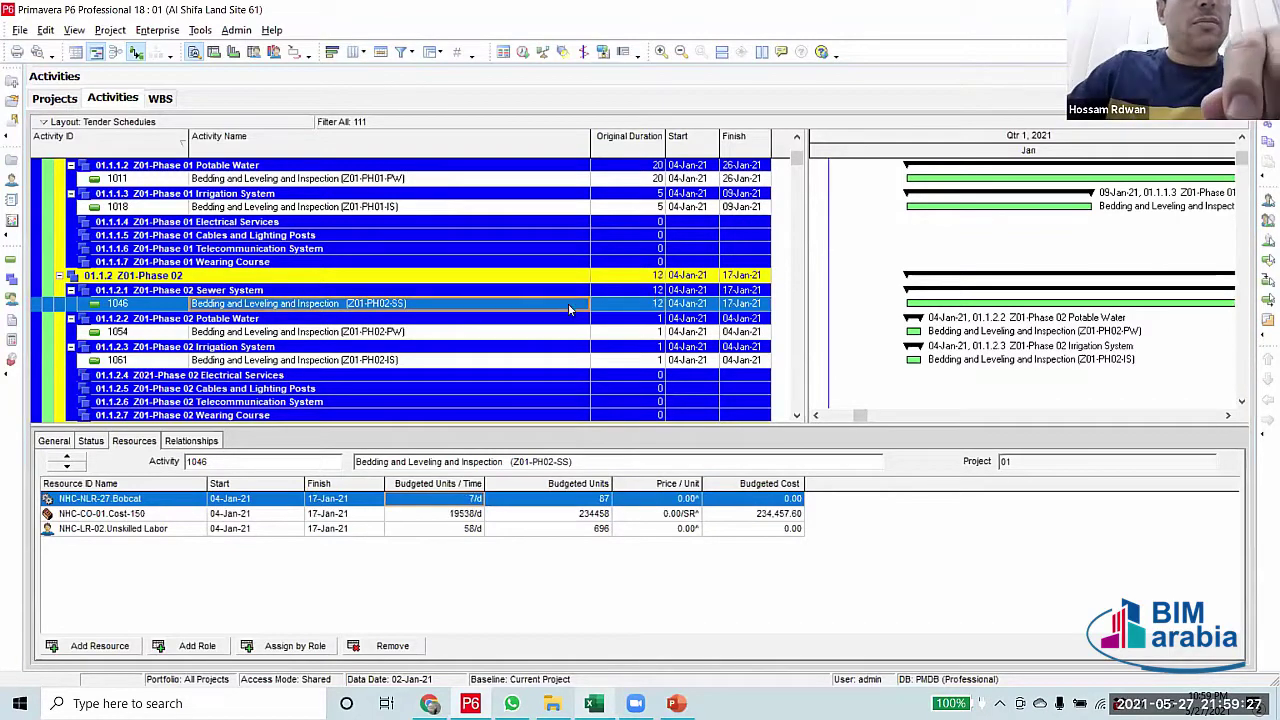
click(639, 300)
text(13)
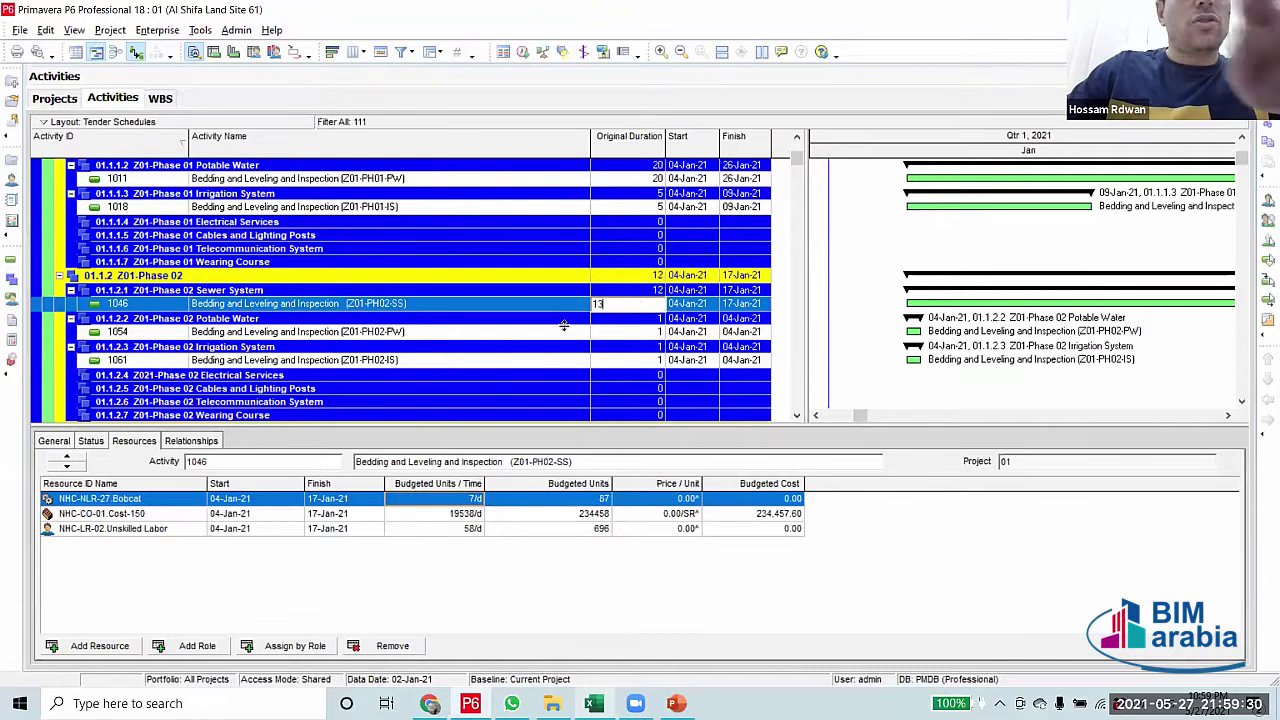
click(567, 305)
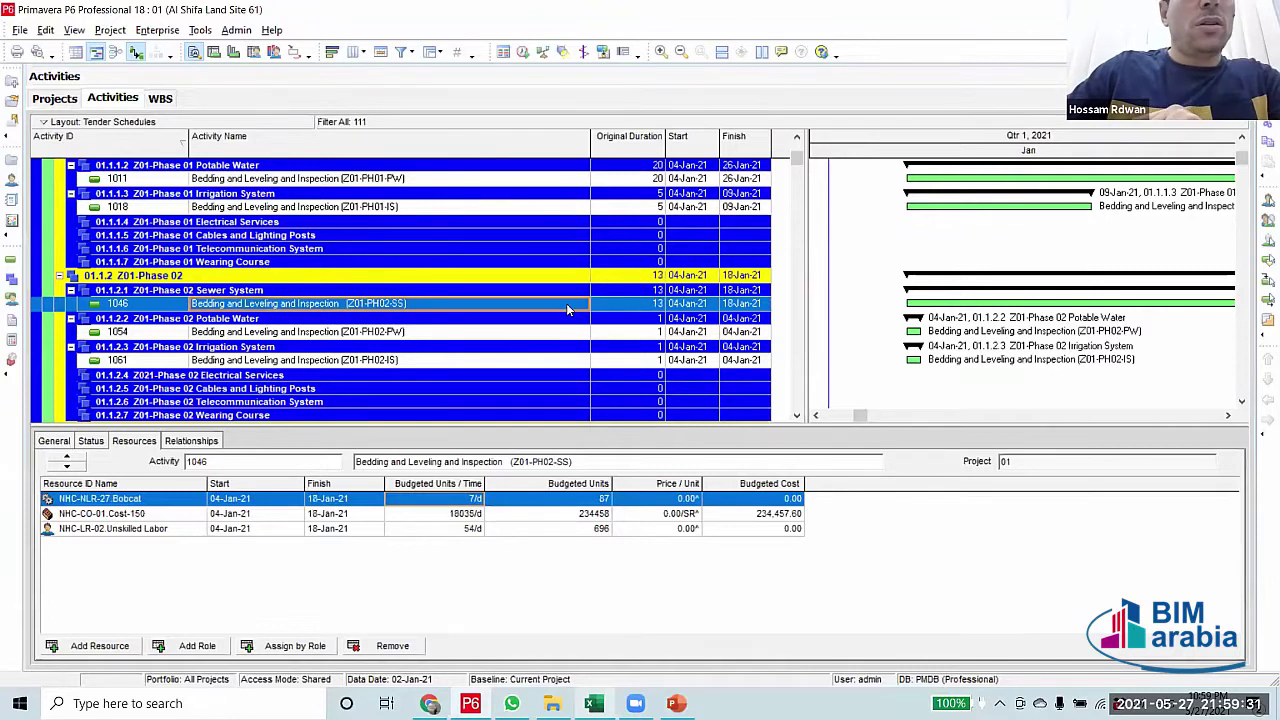
Set the original duration of Z01-Phase 02 Sewer System activity 1046 to 14
click(644, 306)
text(14)
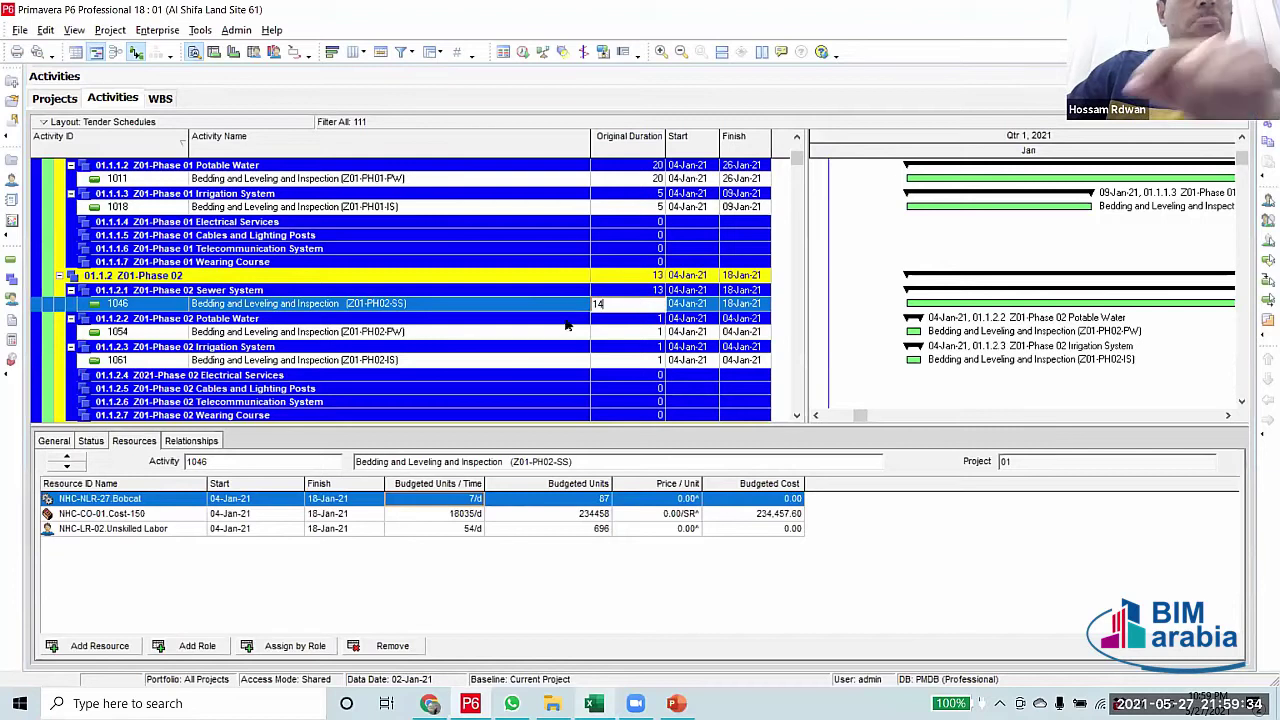
click(563, 311)
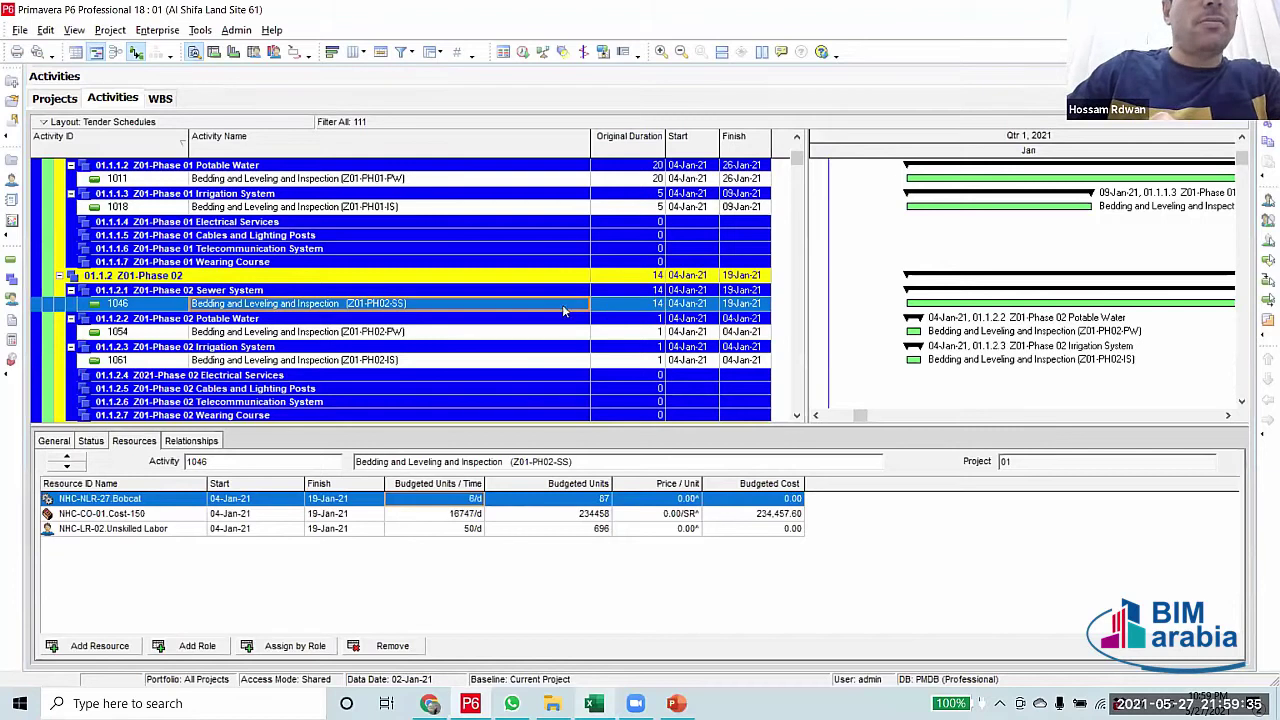
Test original durations of 14, 15 and 16 on Z01-Phase 02 Potable Water activity 1054 to compare the daily resource units
click(636, 338)
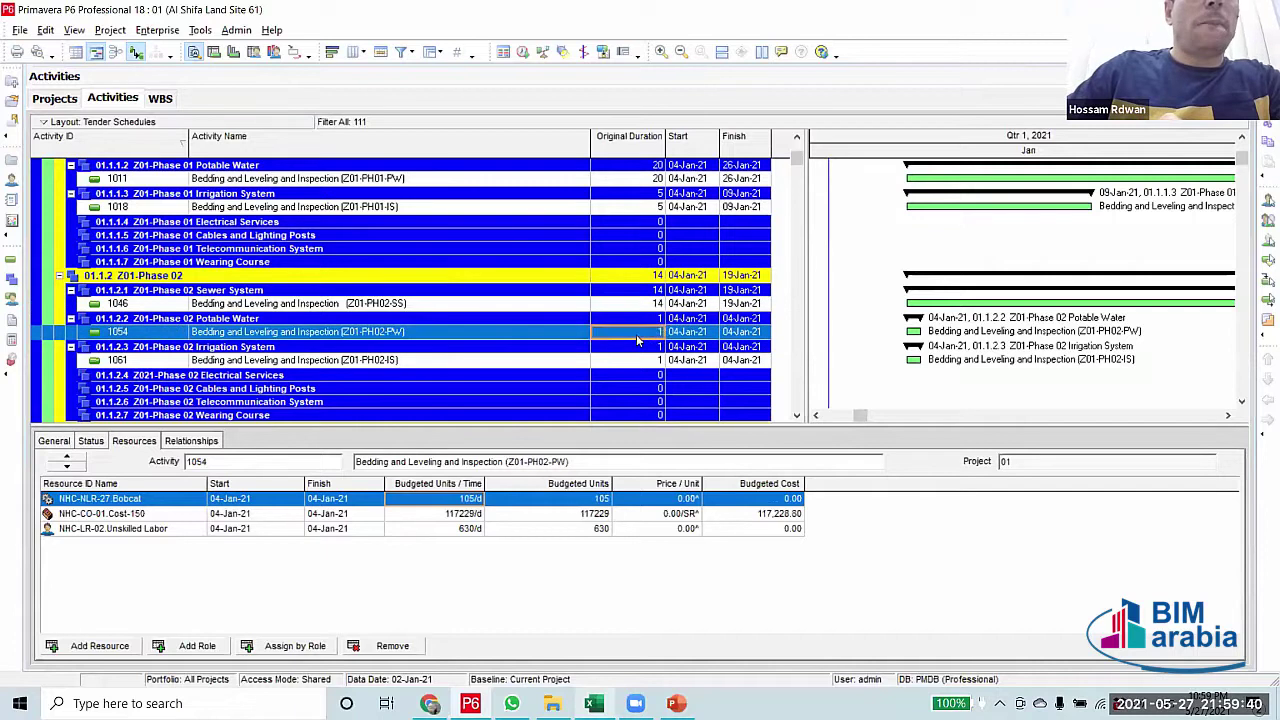
click(637, 338)
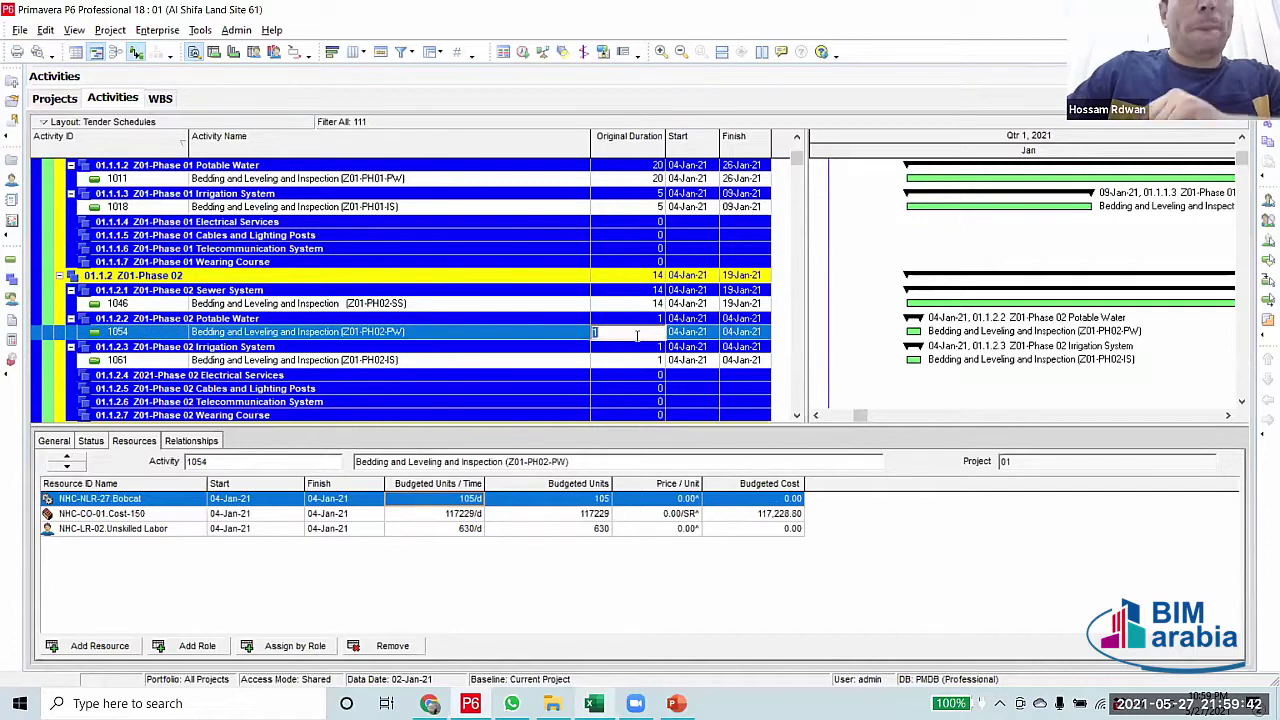
text(14)
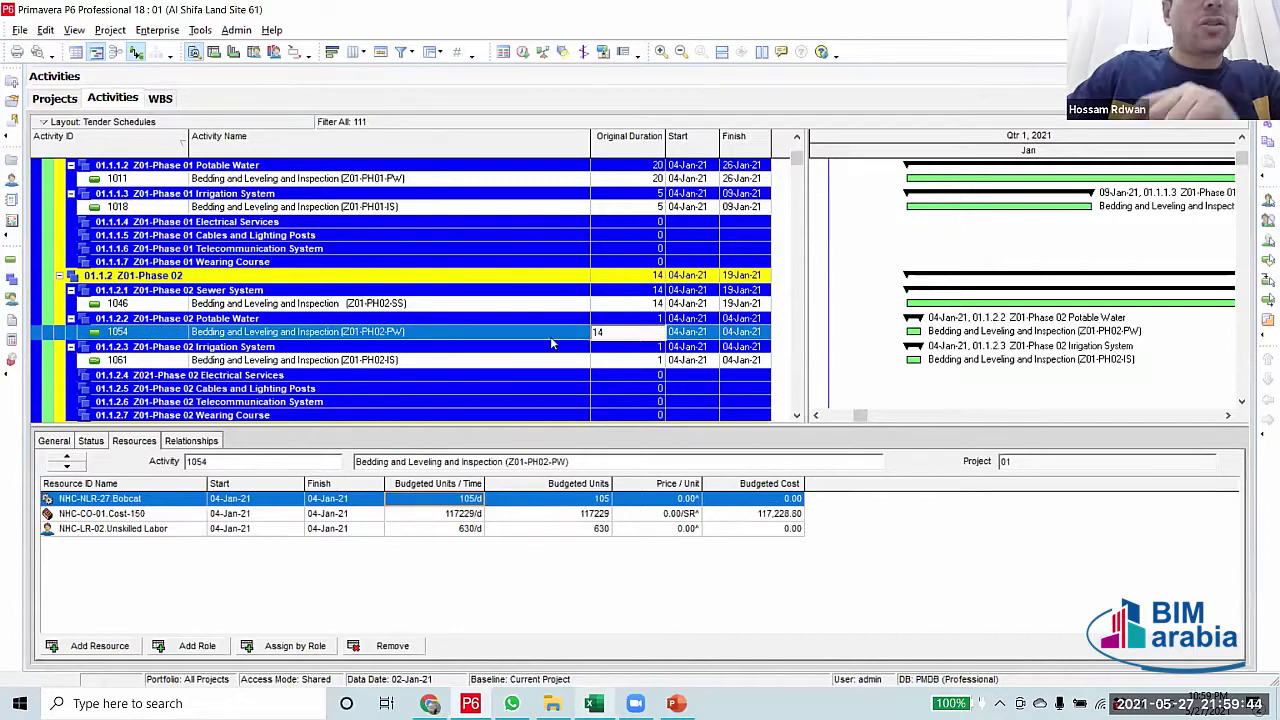
key(Return)
click(648, 338)
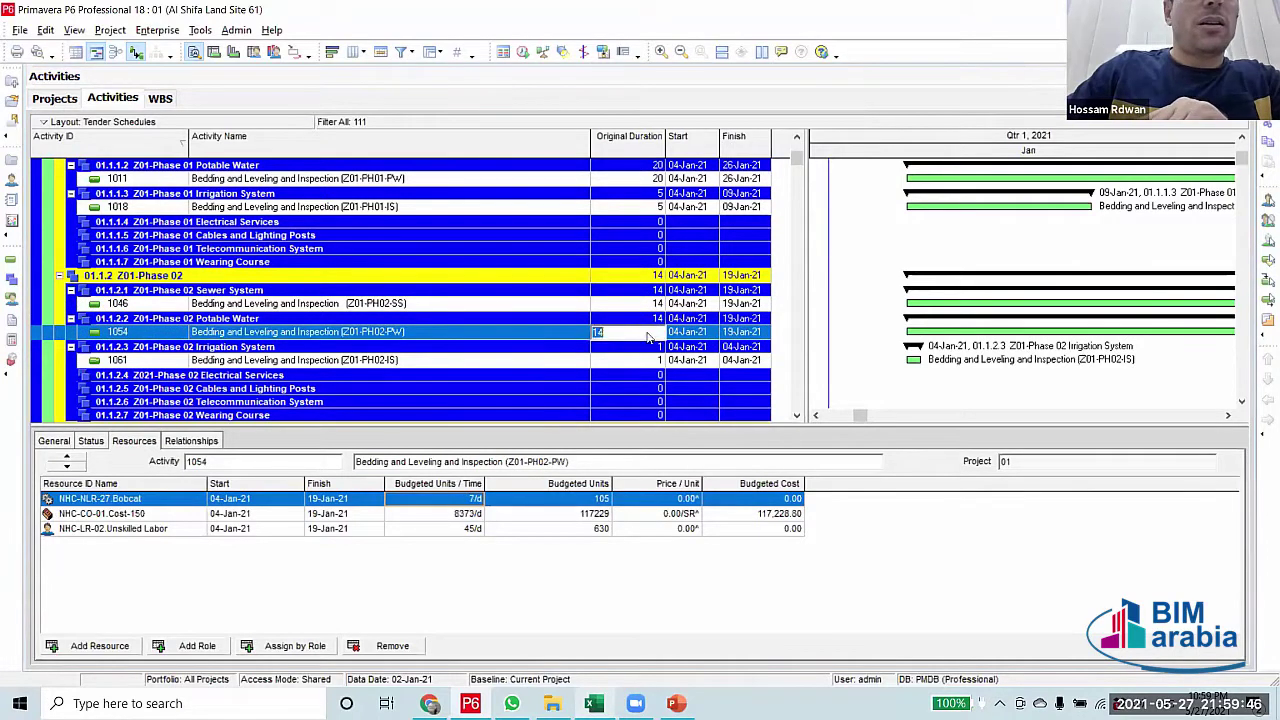
text(15)
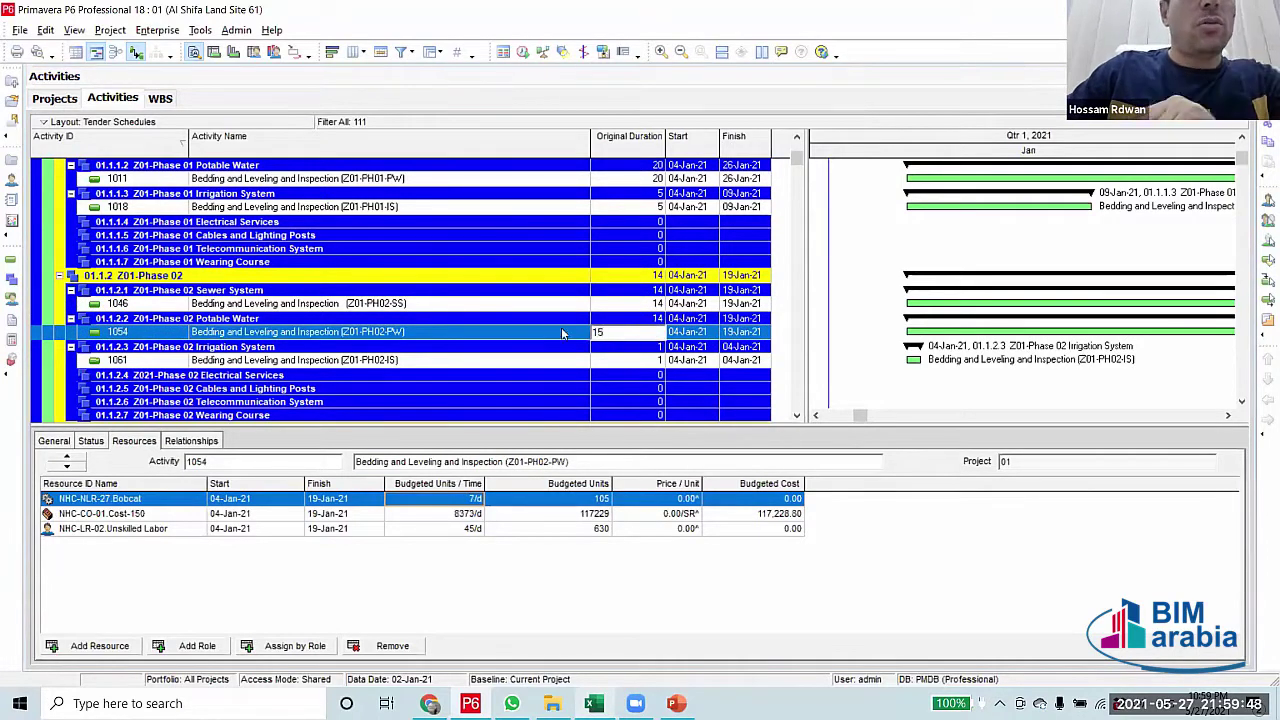
click(561, 331)
click(640, 331)
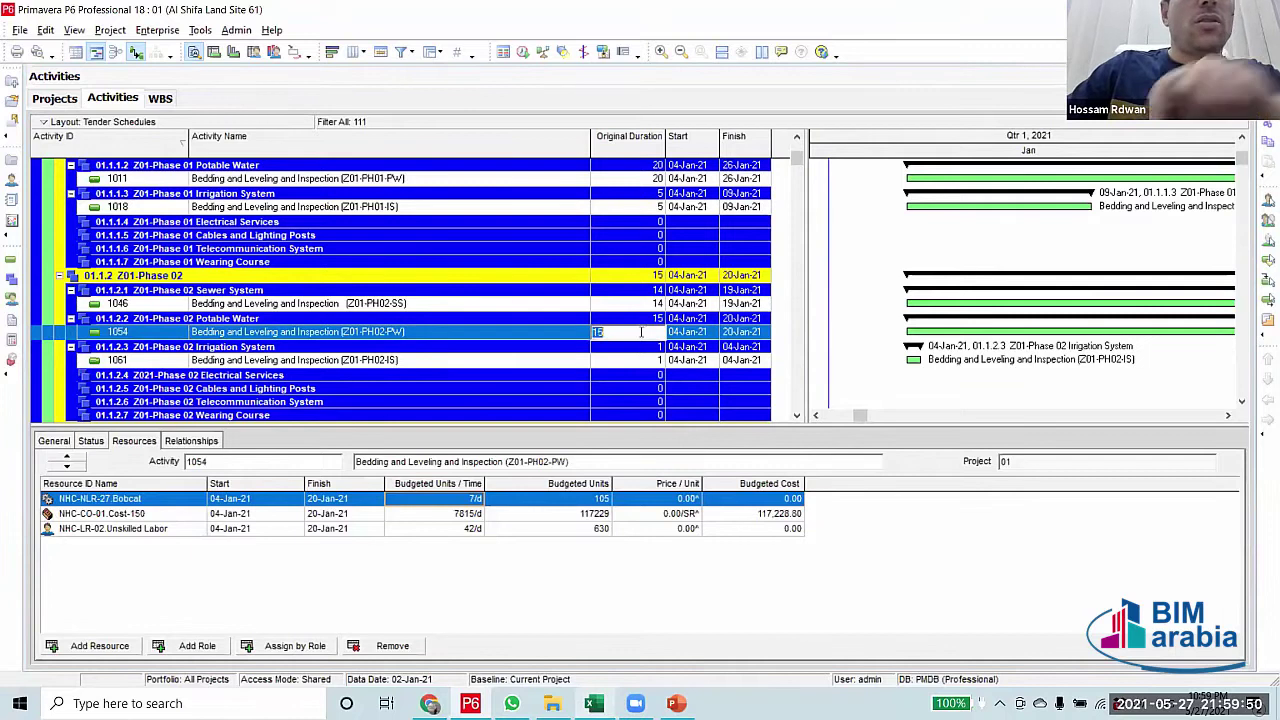
text(16)
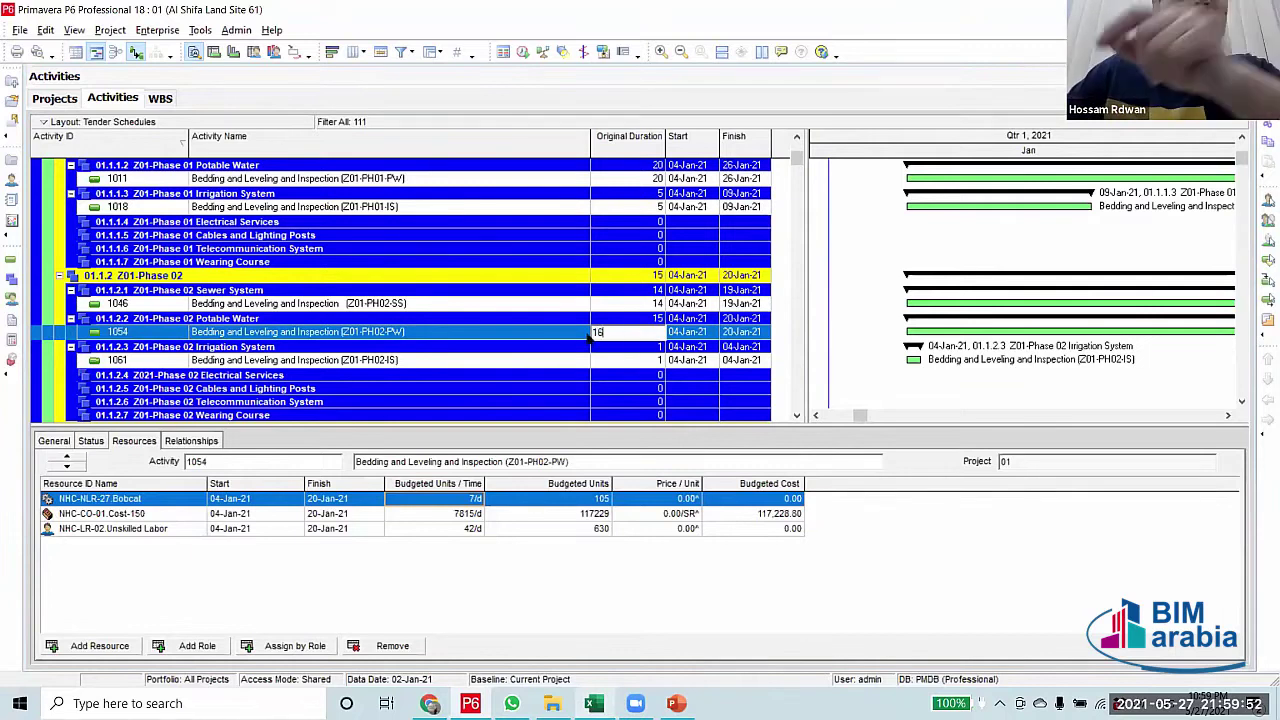
click(566, 338)
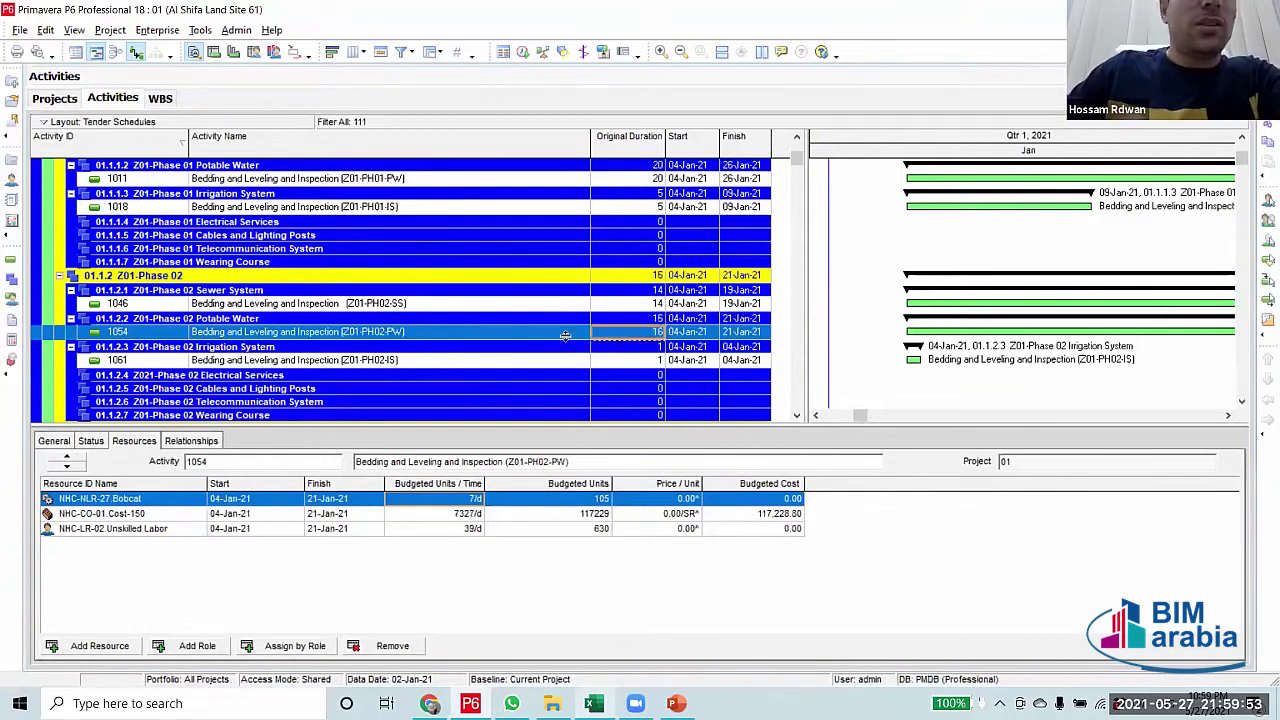
Set the original duration of Z01-Phase 02 Potable Water activity 1054 to 17
click(653, 332)
text(17)
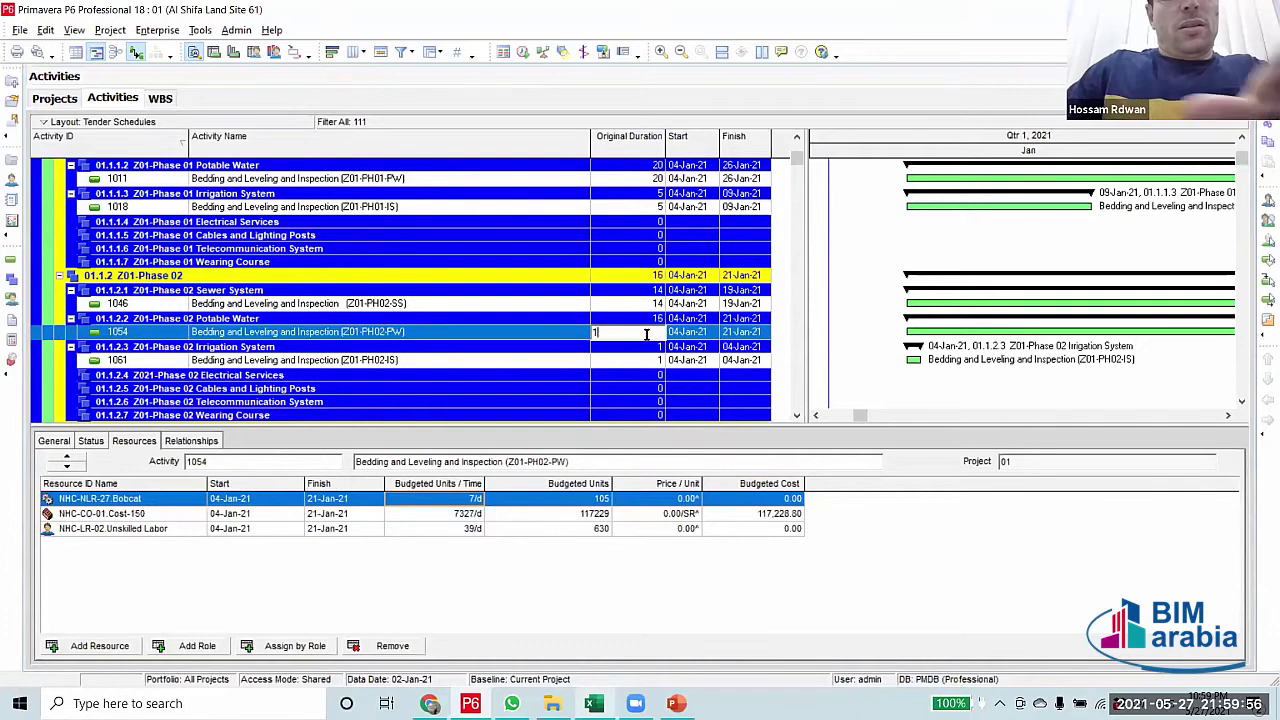
click(548, 331)
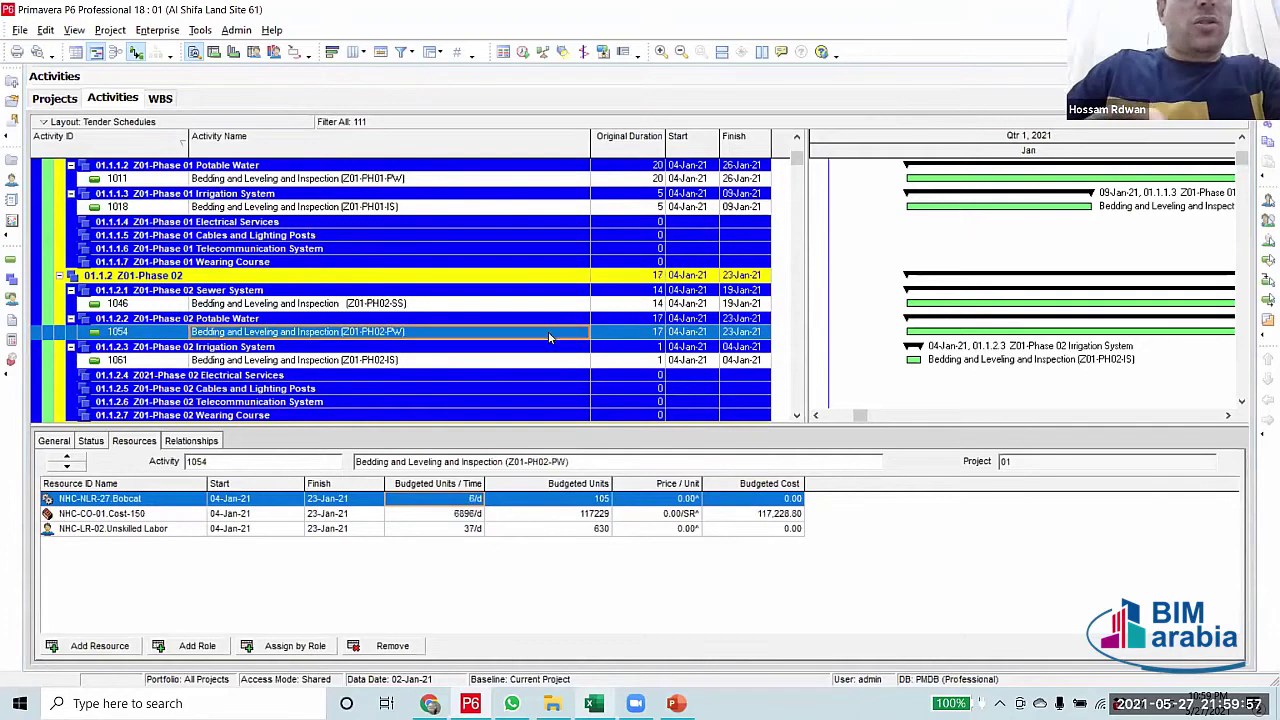
Test an original duration of 6 on Z01-Phase 02 Irrigation System activity 1061
click(652, 362)
click(650, 362)
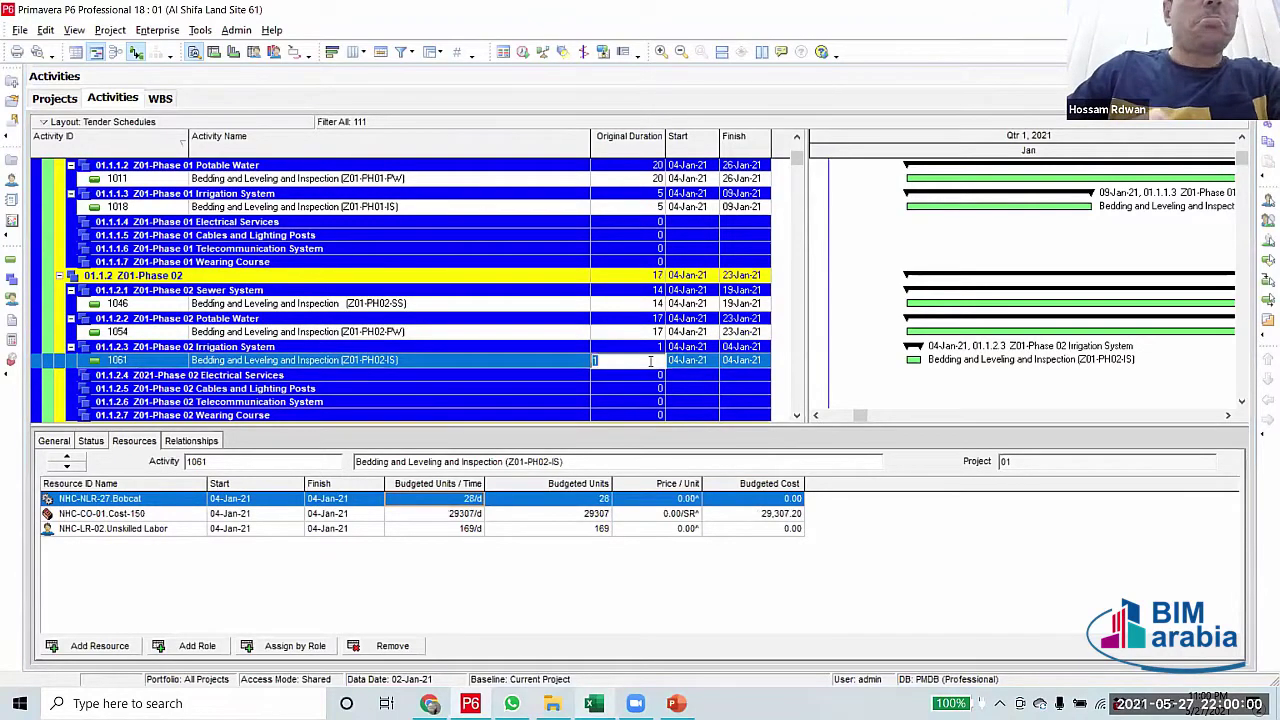
text(6)
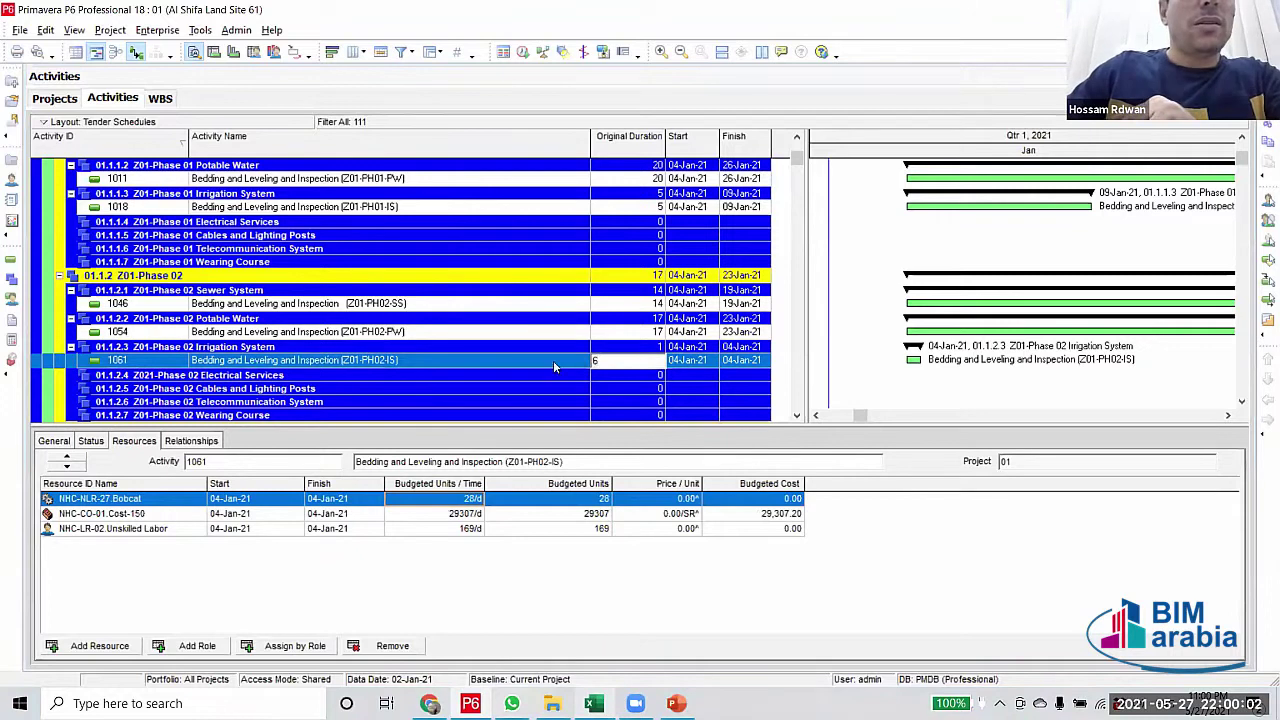
click(553, 362)
Set the original duration of Z01-Phase 02 Irrigation System activity 1061 to 5
click(650, 362)
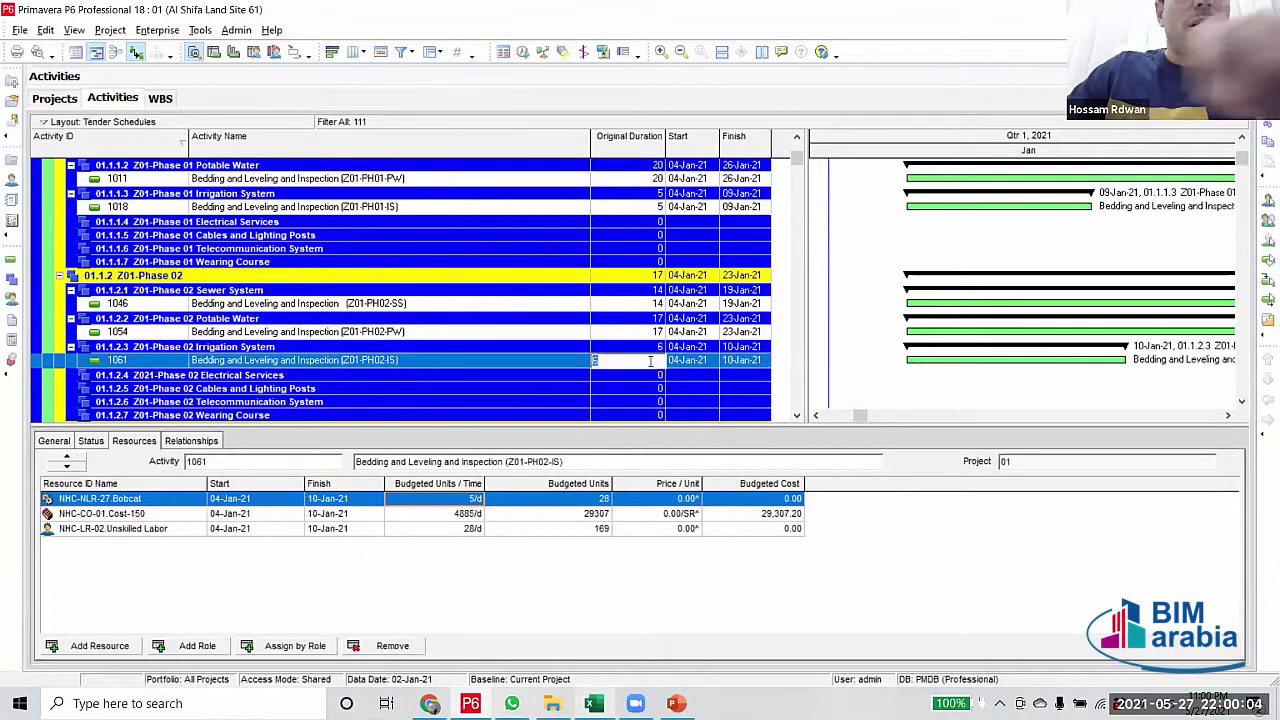
text(5)
click(584, 366)
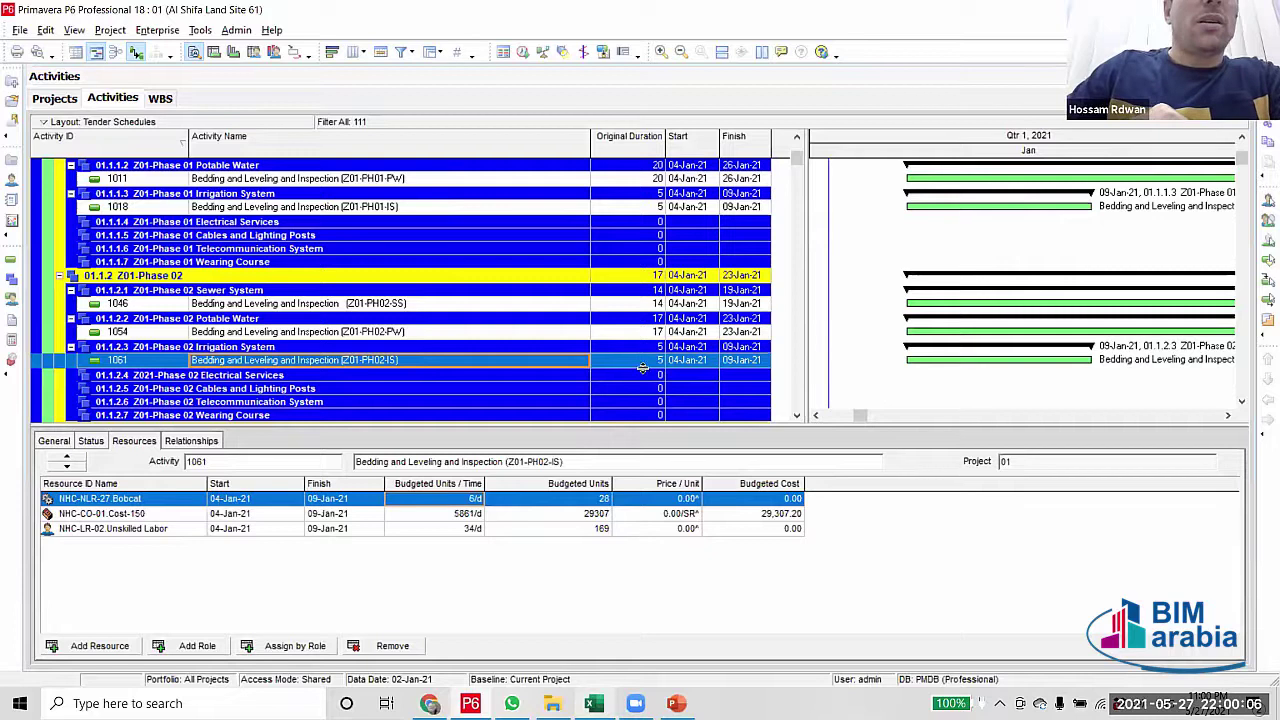
Compare the daily resource units of Z01-Phase 02 activities 1046, 1054 and 1061
scroll(643, 368, down, 1)
click(632, 263)
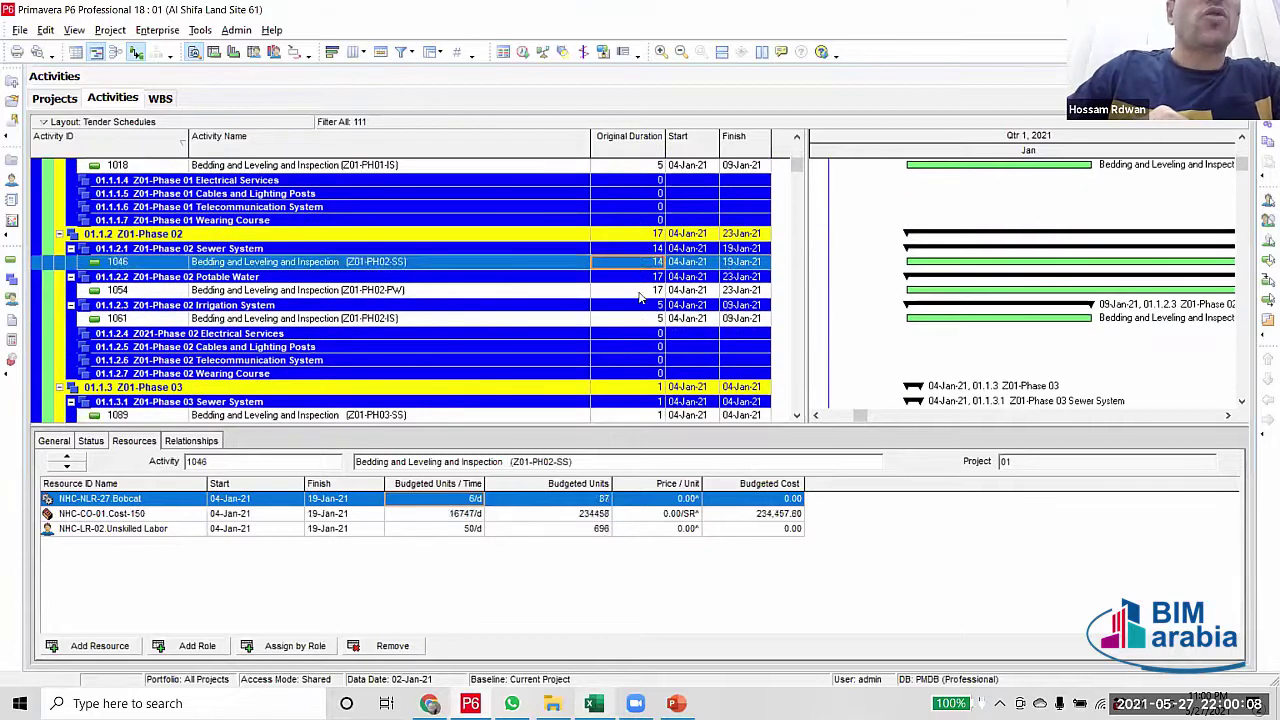
click(640, 292)
click(641, 320)
scroll(640, 322, down, 1)
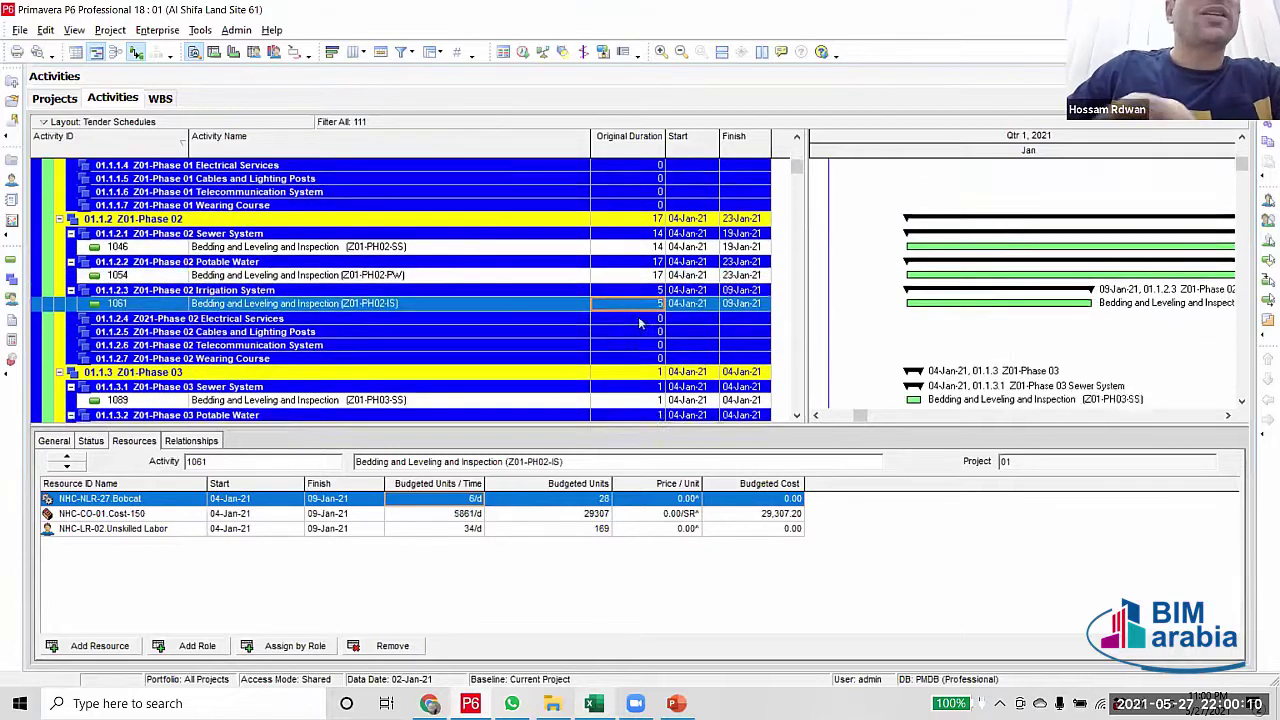
Fill the original duration of 17 down from Z01-Phase 02 Potable Water activity 1054 through Z04-Phase 04 Irrigation System activity 1620
scroll(640, 322, down, 4)
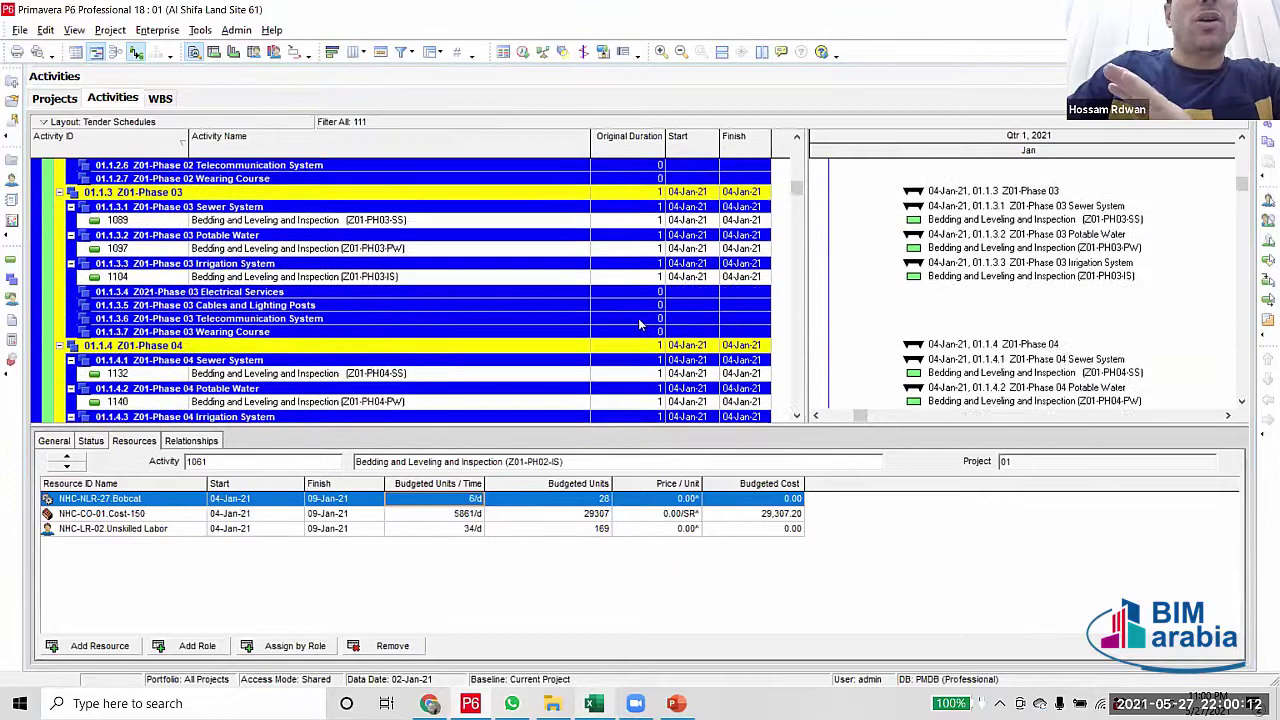
scroll(640, 324, up, 1)
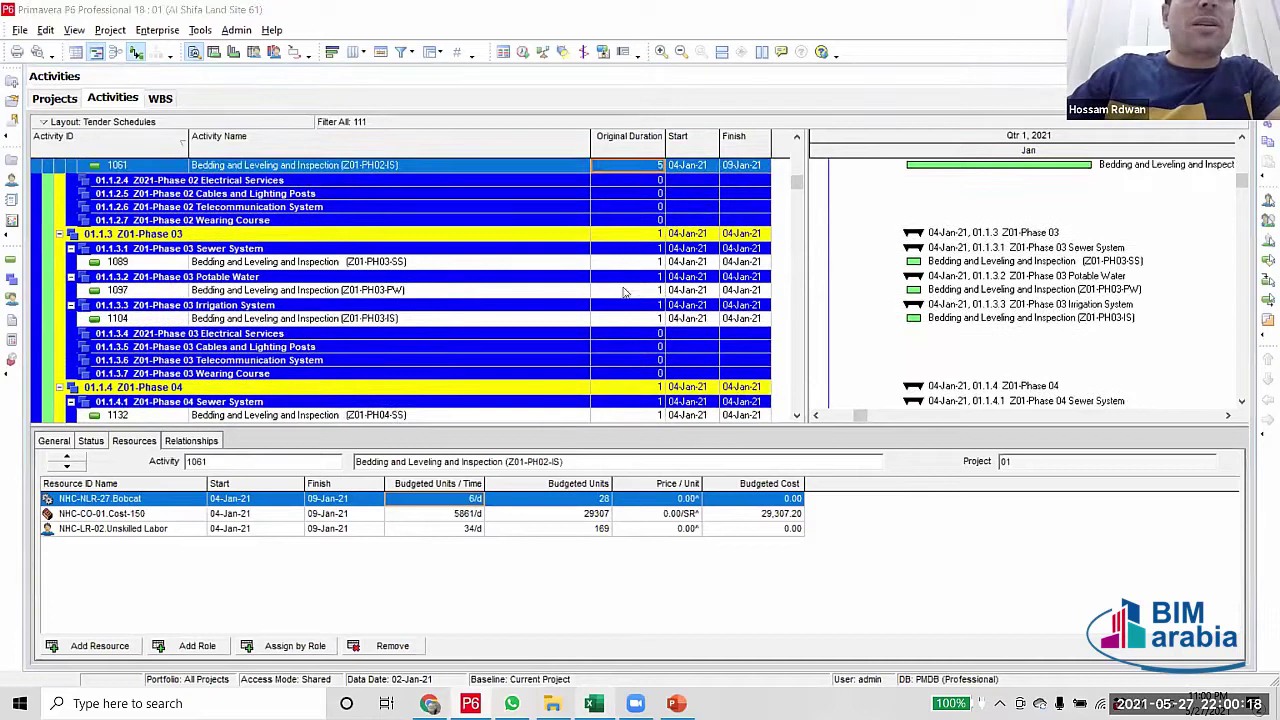
scroll(640, 255, up, 3)
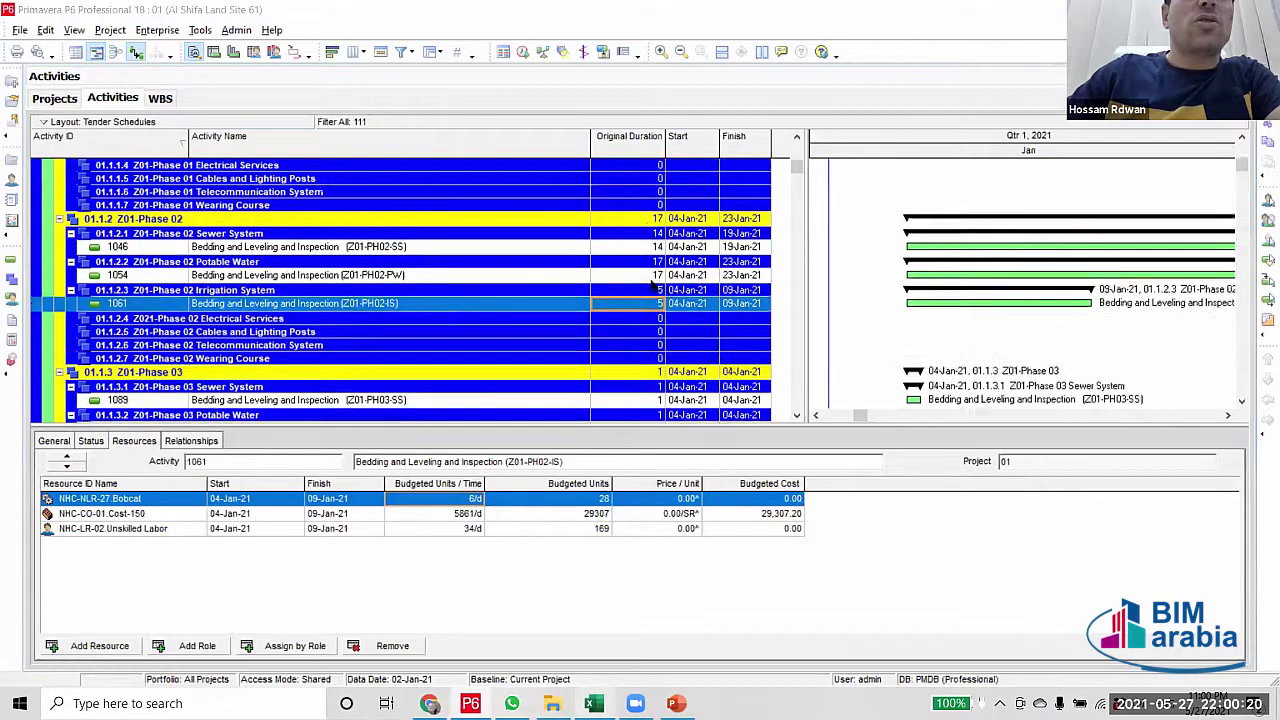
scroll(646, 270, up, 3)
scroll(646, 312, up, 2)
scroll(646, 243, down, 5)
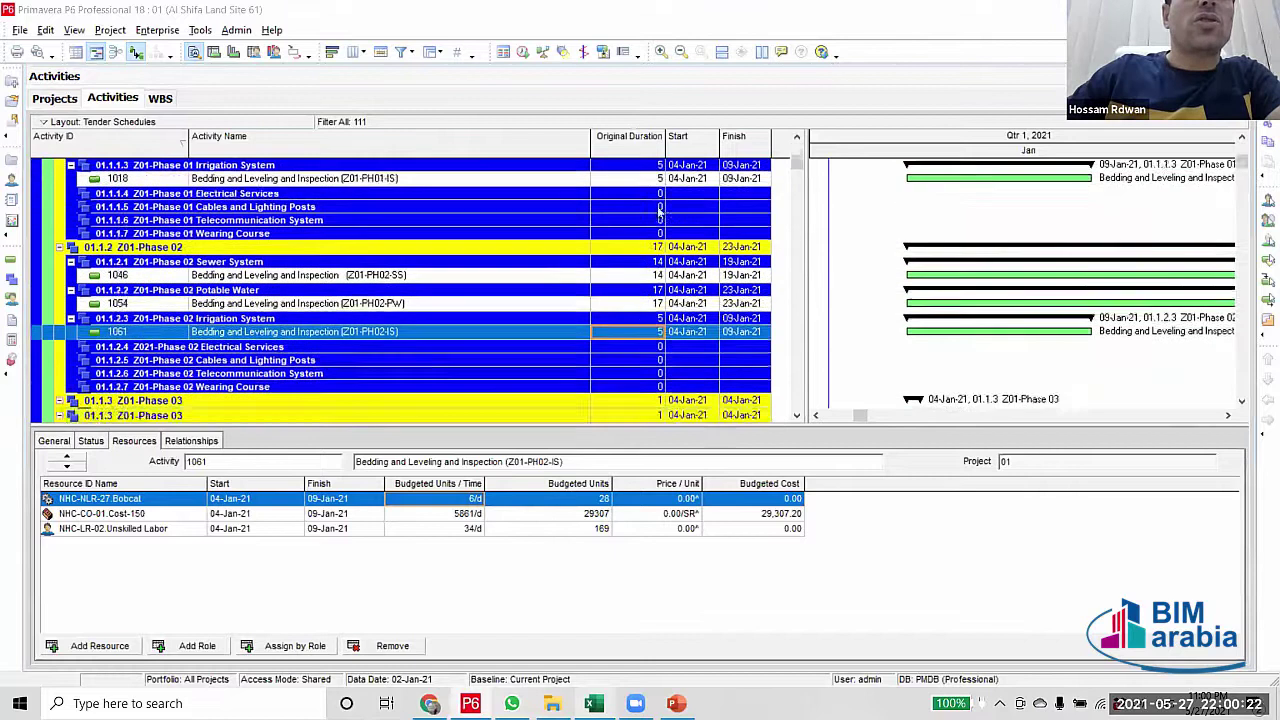
click(646, 237)
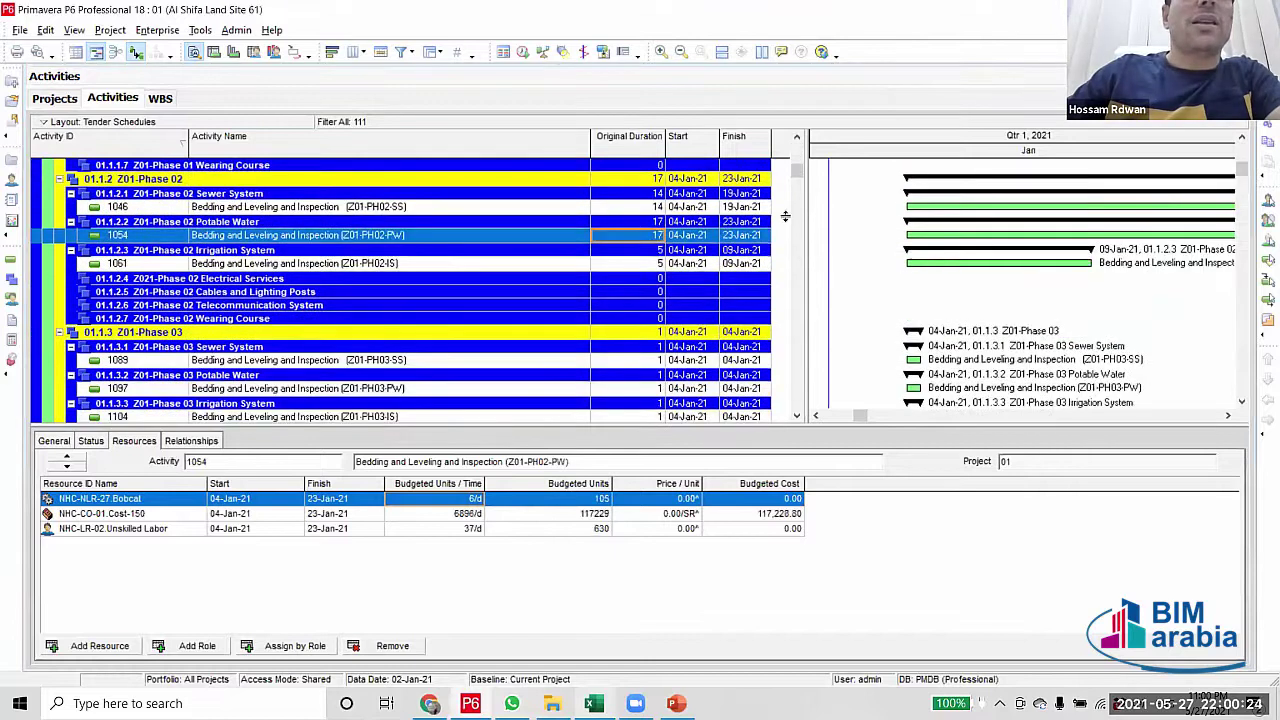
scroll(803, 405, down, 2)
click(803, 405)
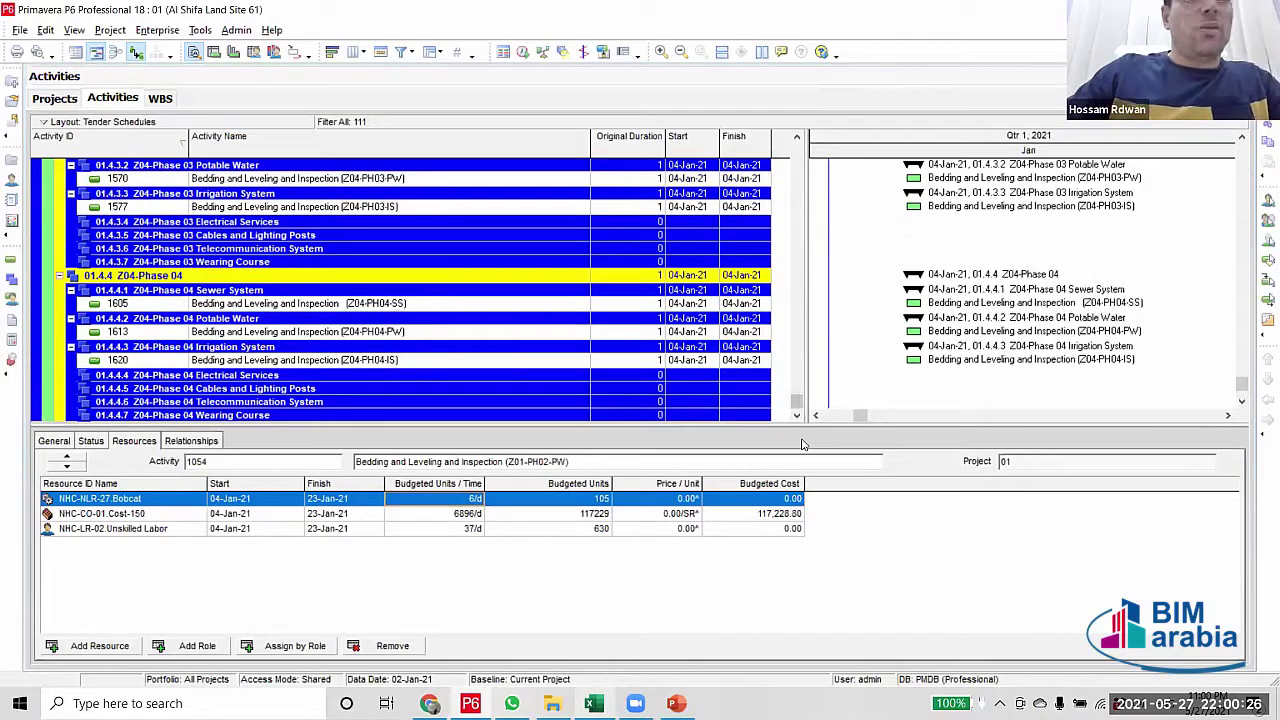
shift+click(655, 359)
right_click(654, 365)
click(700, 371)
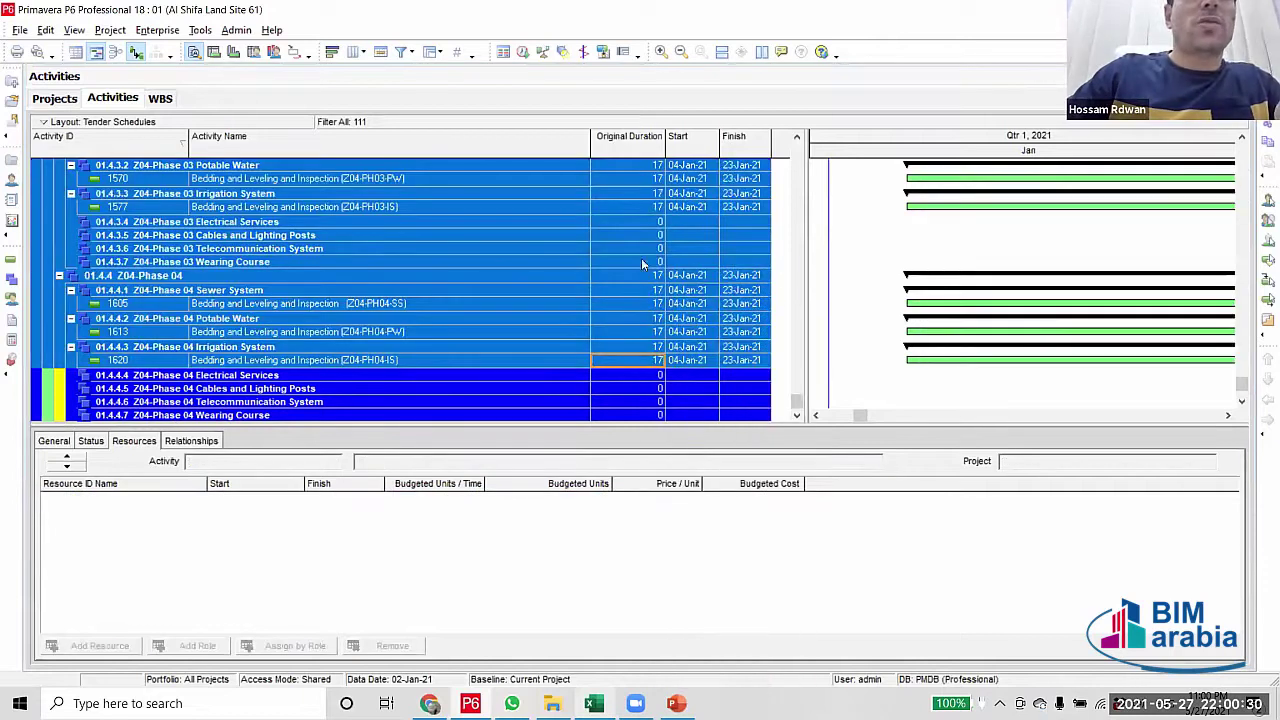
Examine the unit prices and budgeted costs of the Bobcat and Unskilled Labor resources on Z01-Phase 02 Sewer System activity 1046
scroll(805, 392, up, 20)
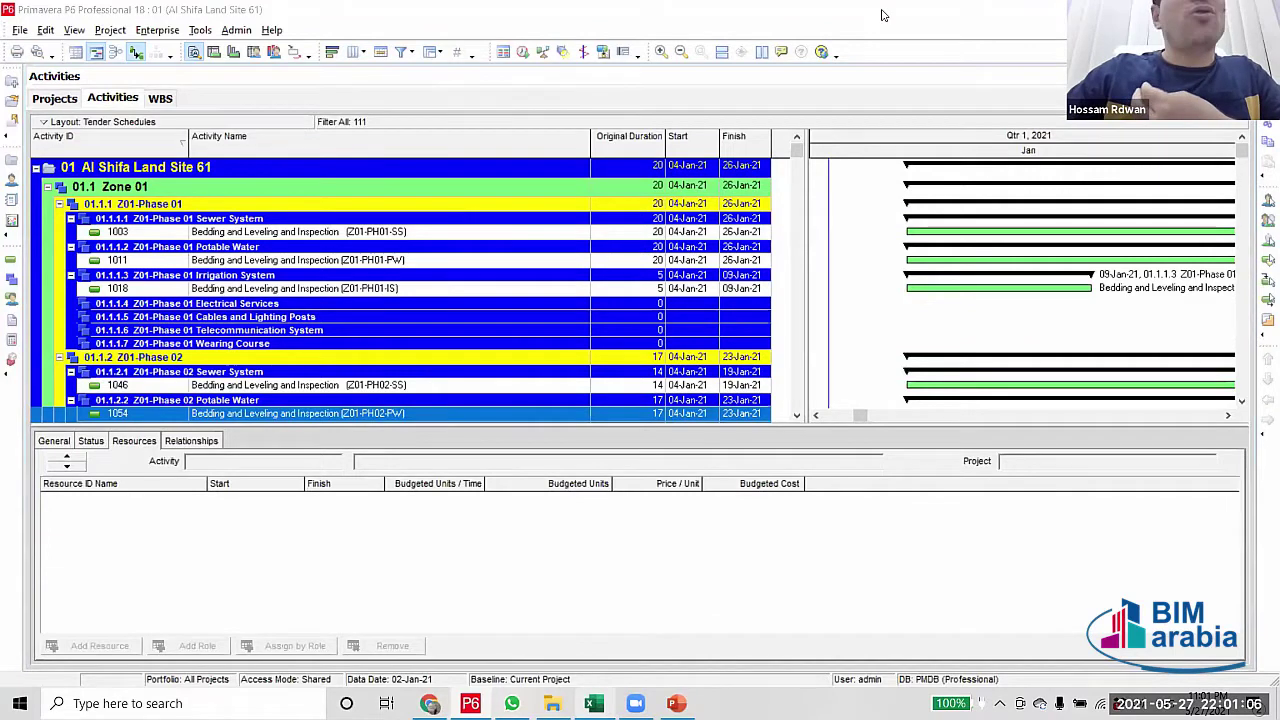
click(447, 390)
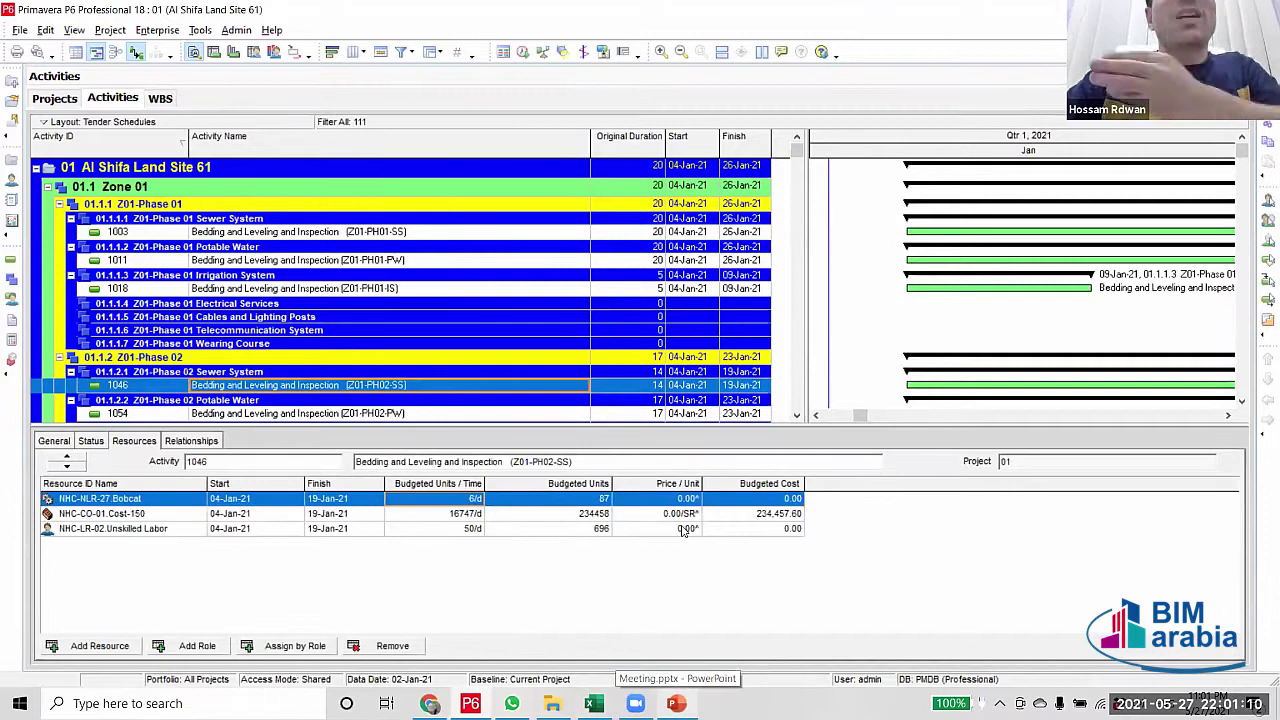
click(683, 530)
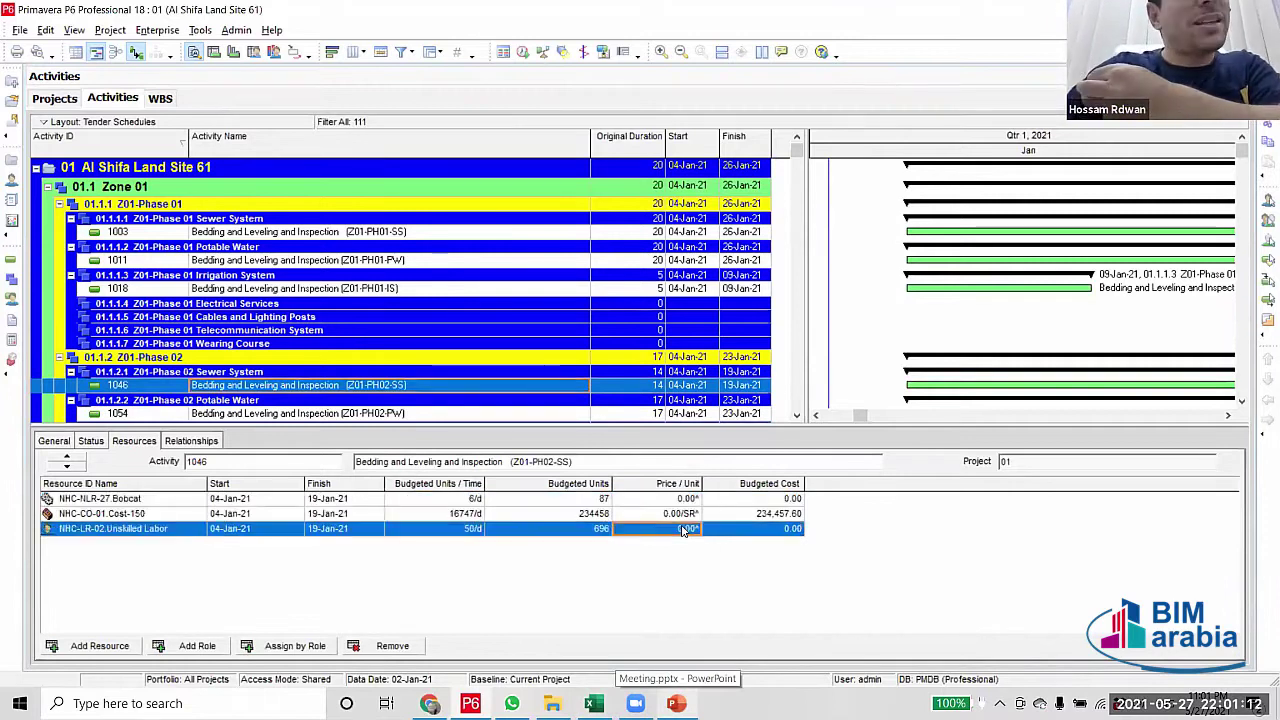
click(684, 500)
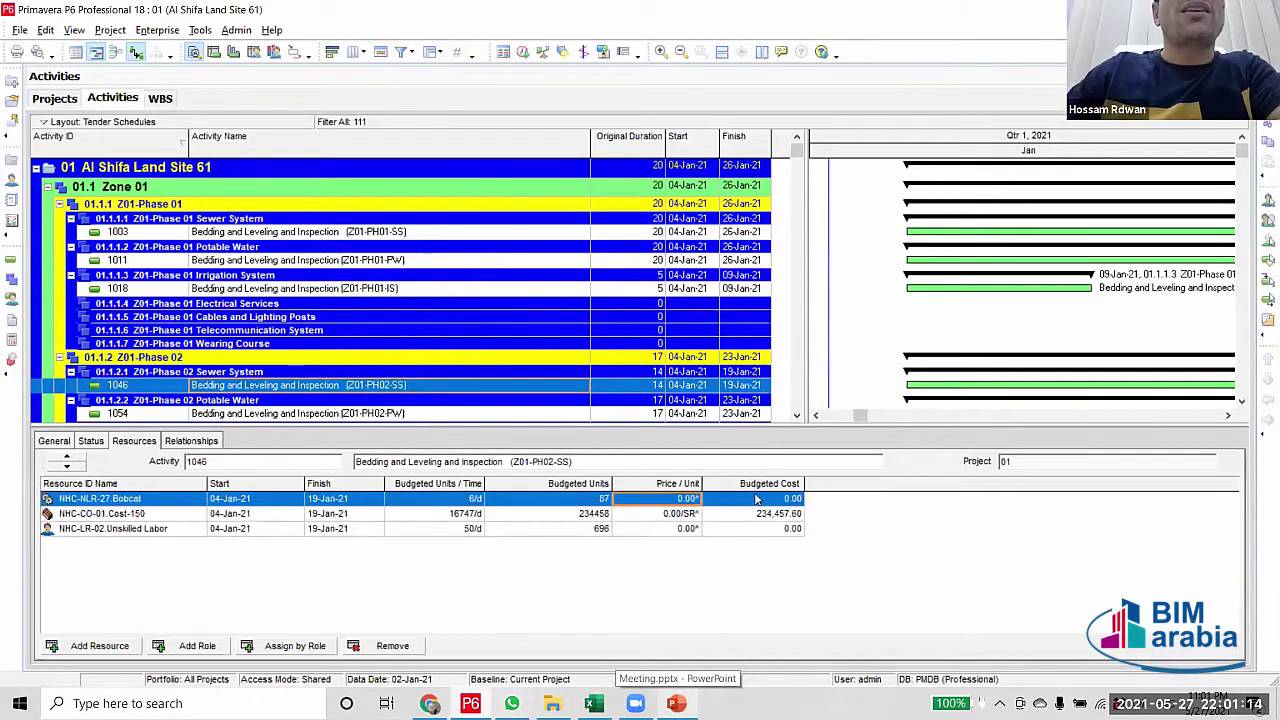
click(748, 530)
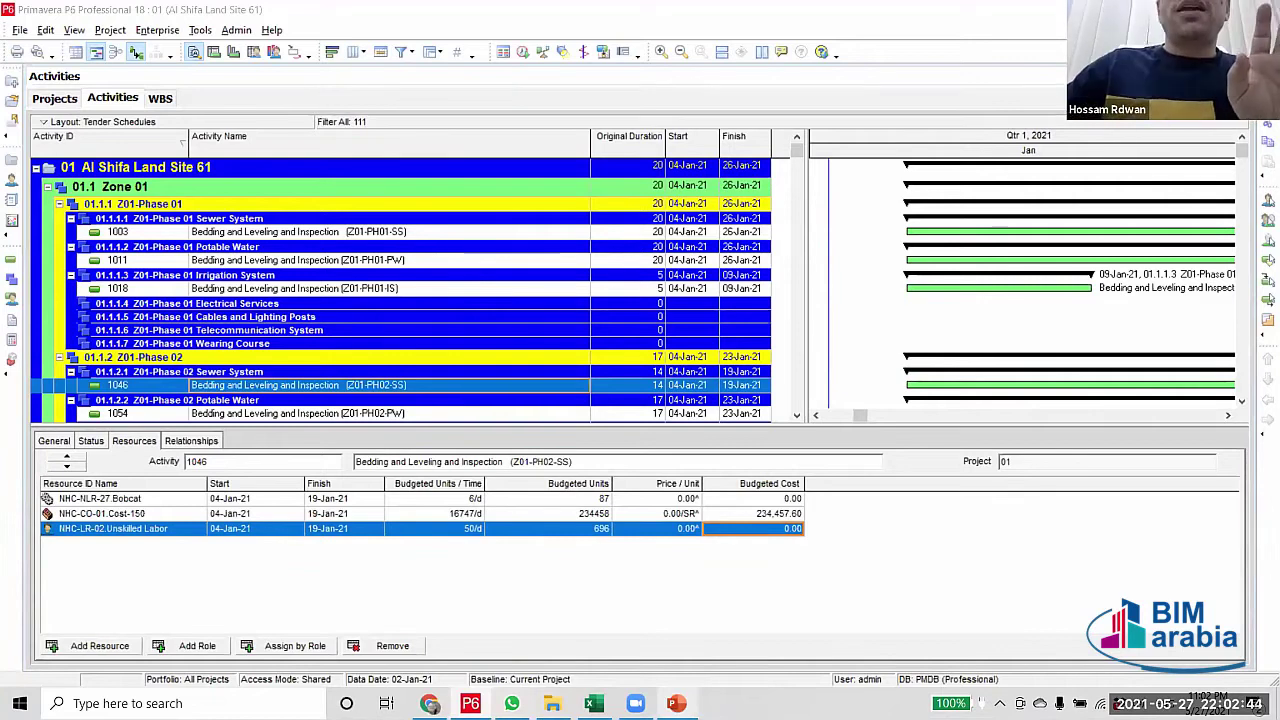
Compare the resource assignments of Z01-Phase 01 activities 1003, 1011 and 1018
click(641, 233)
click(643, 291)
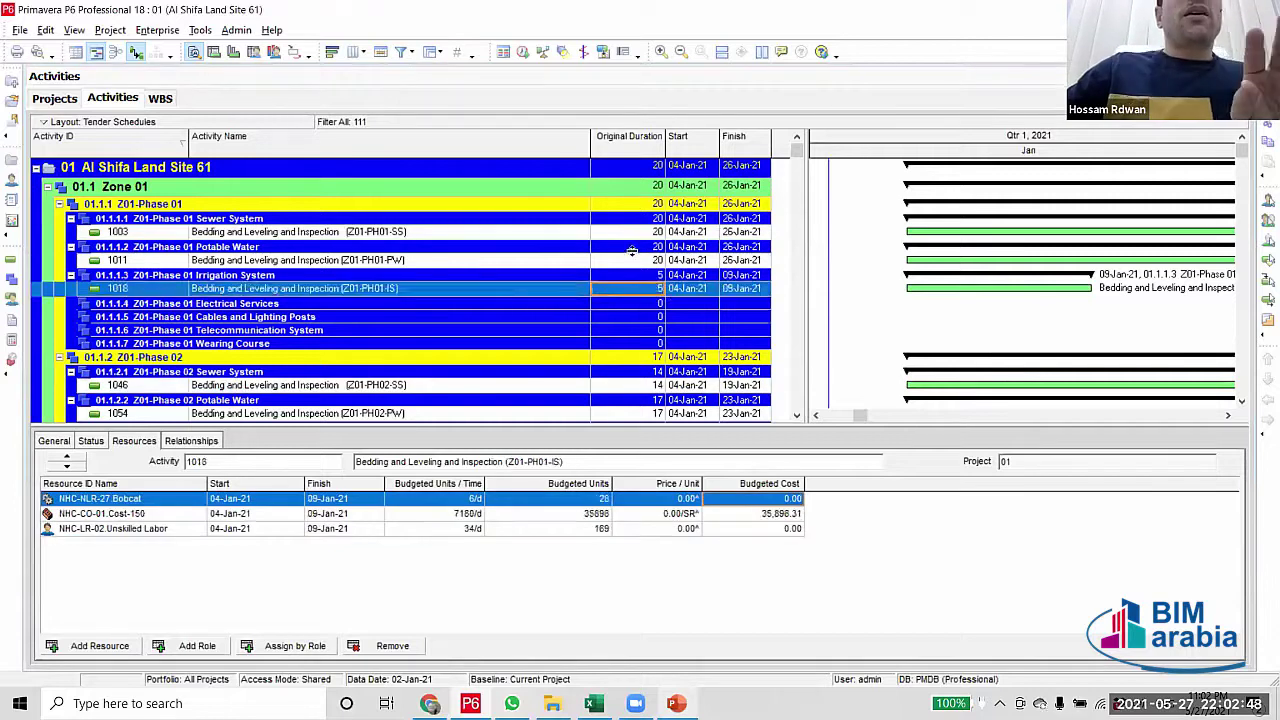
click(632, 261)
click(632, 233)
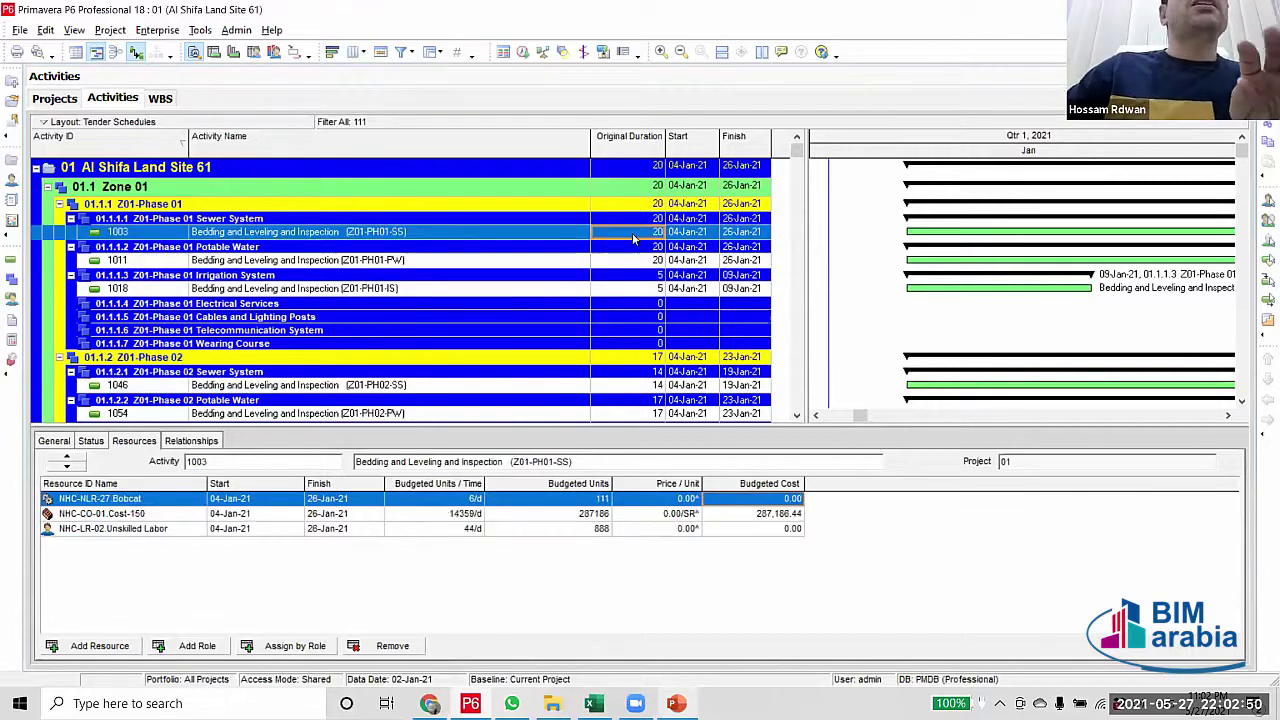